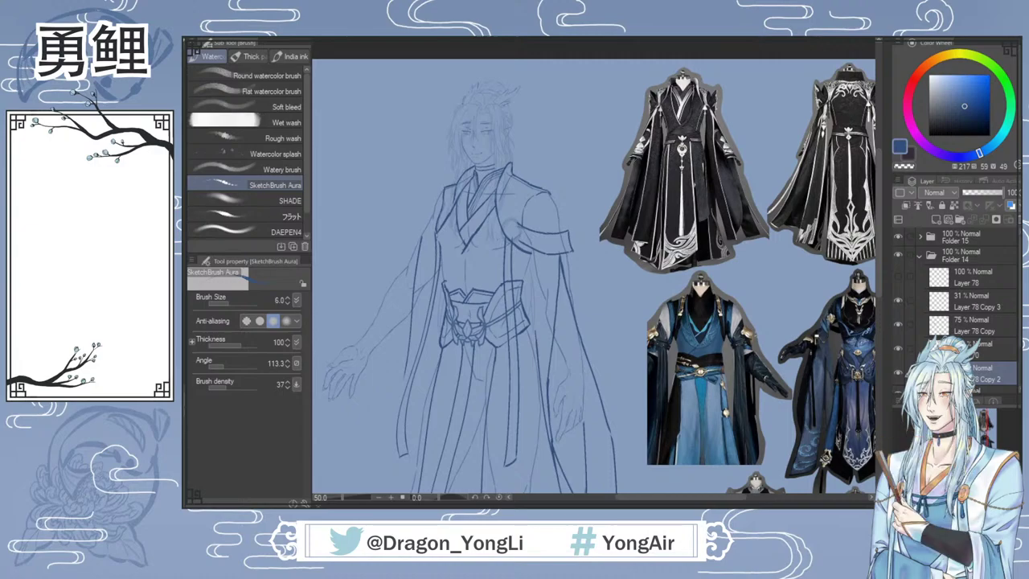
Step: Review the full outfit sketch, examining the dark blue costume reference's waist, sleeves and skirt panels up close
mouse_move(384, 147)
left_mouse_down()
mouse_move(358, 186)
mouse_move(379, 219)
left_mouse_up()
key("ctrl+z")
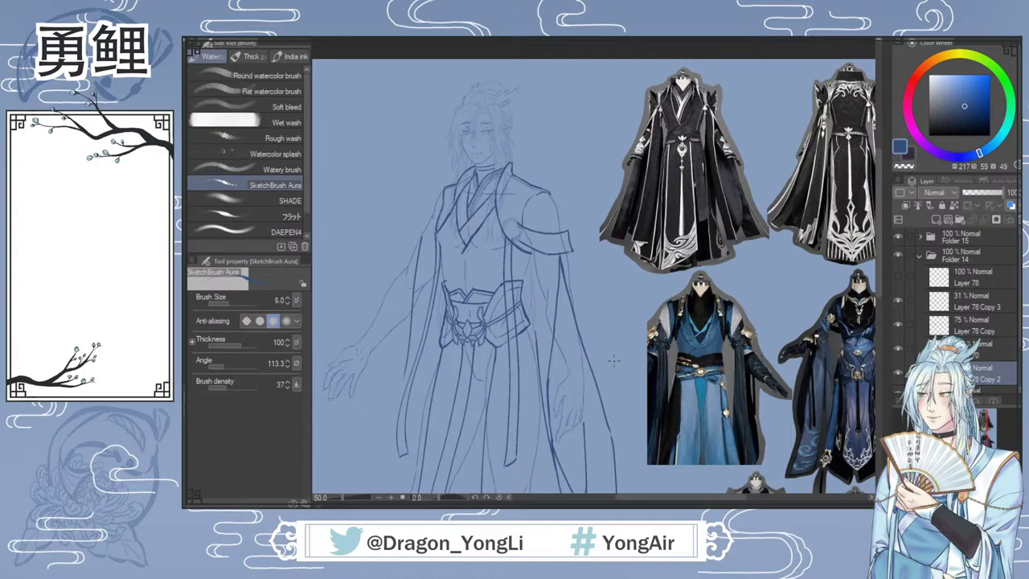
key("ctrl+0")
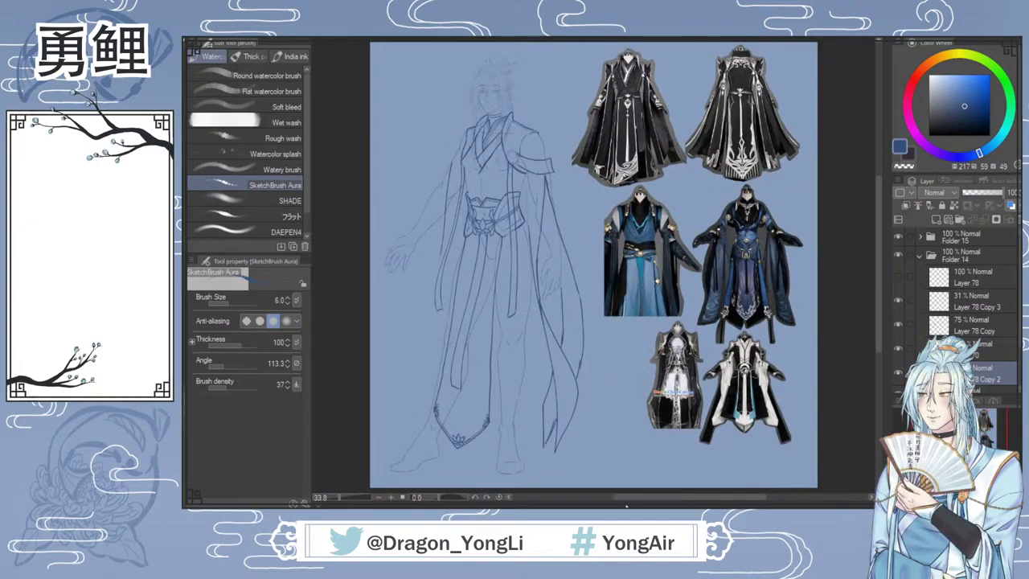
left_click_drag(631, 499, 634, 501)
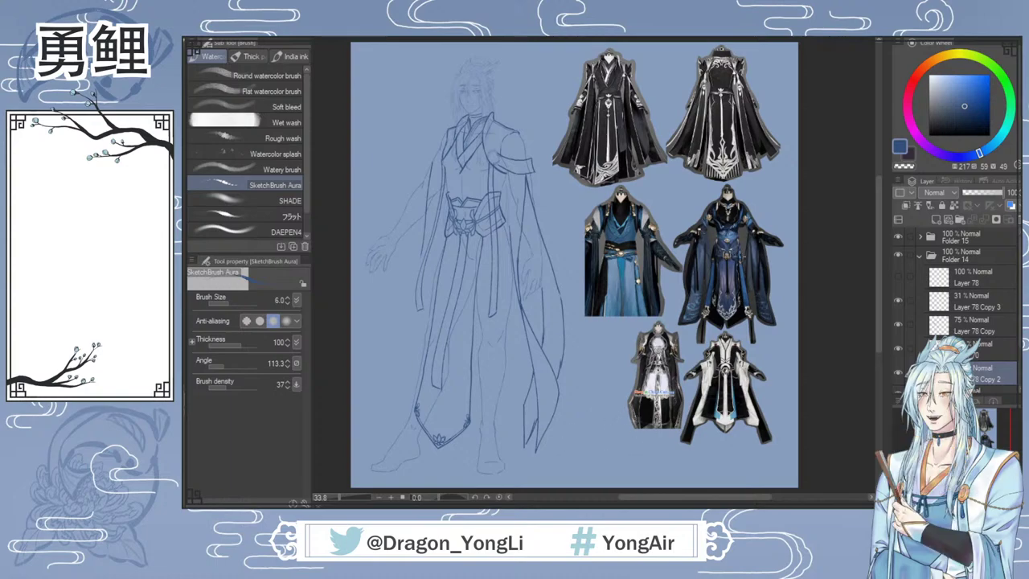
scroll(734, 252, "up", 5)
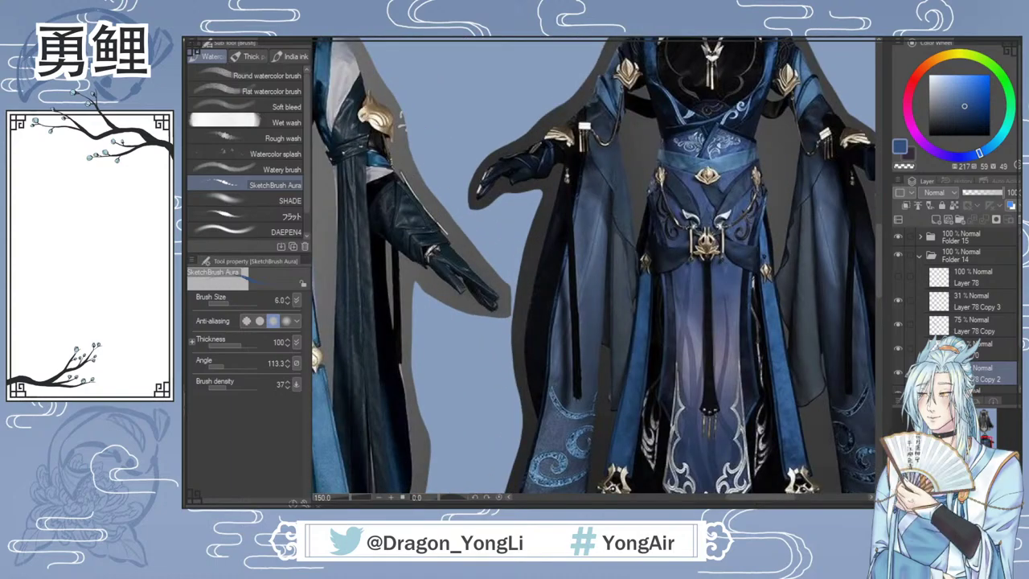
key("ctrl+0")
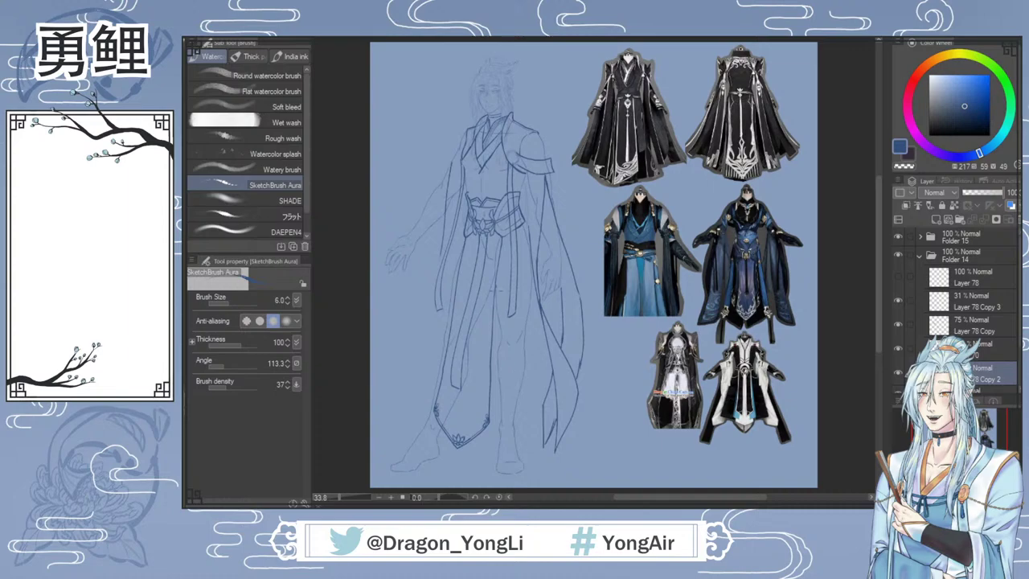
Step: Compare the outfit's sketch layers in Folder 14 with the base body by toggling their visibility off and on
left_click(898, 371)
left_click(898, 371)
left_click(899, 346)
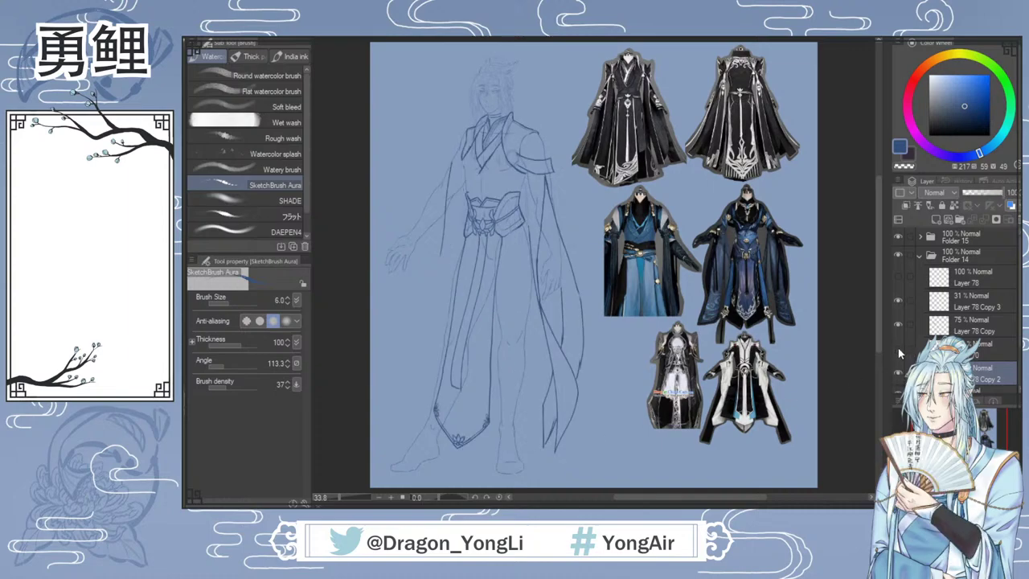
left_click(899, 347)
left_click(899, 324)
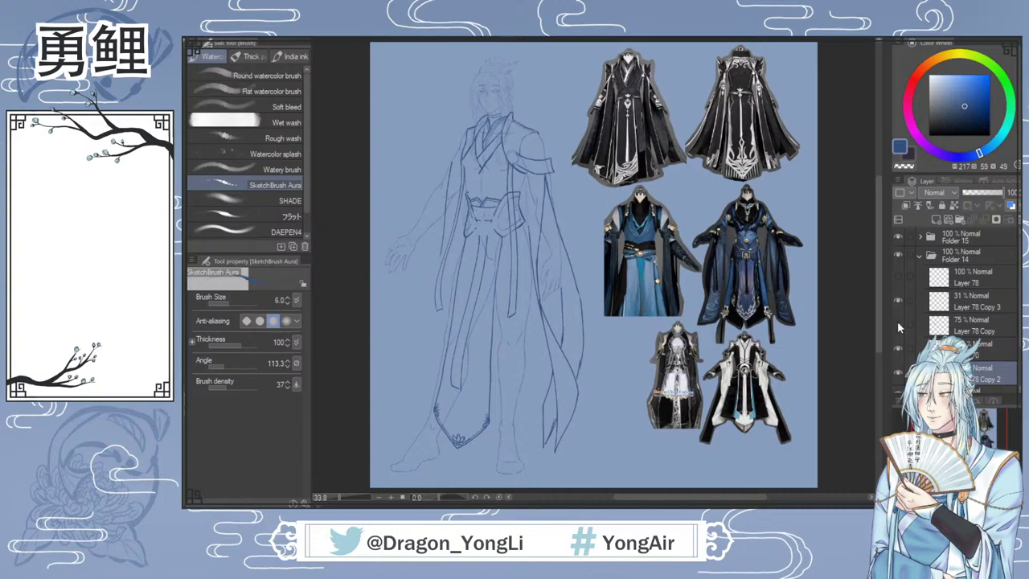
left_click(899, 324)
left_click(897, 369)
left_click(897, 368)
left_click(898, 369)
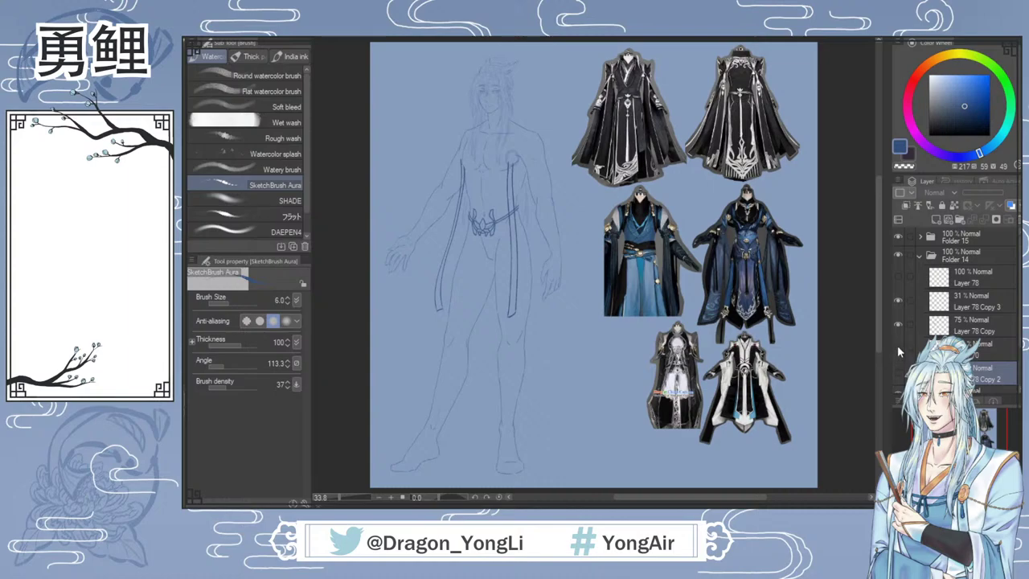
left_click(898, 347)
left_click(897, 321)
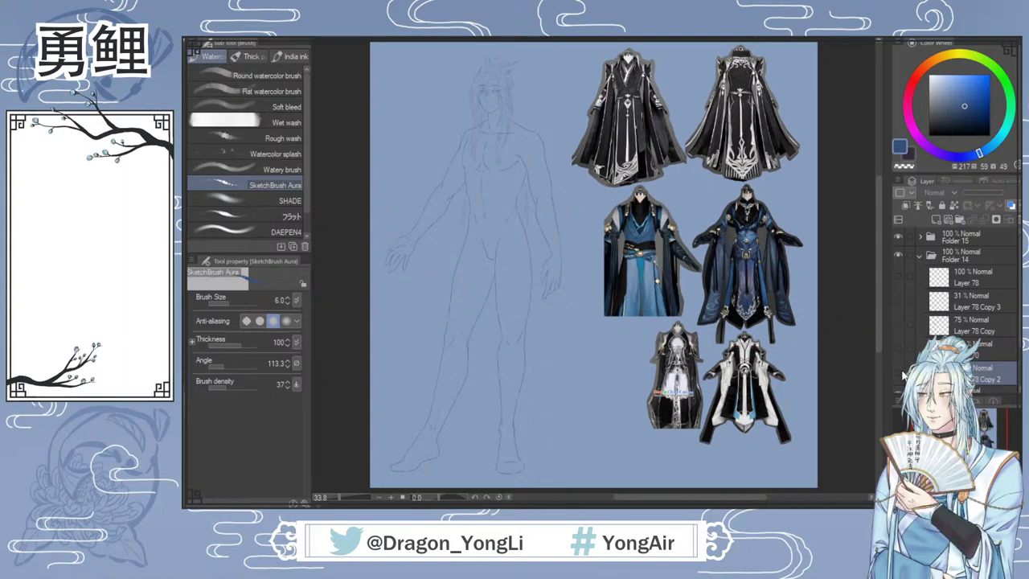
left_click_drag(898, 316, 897, 299)
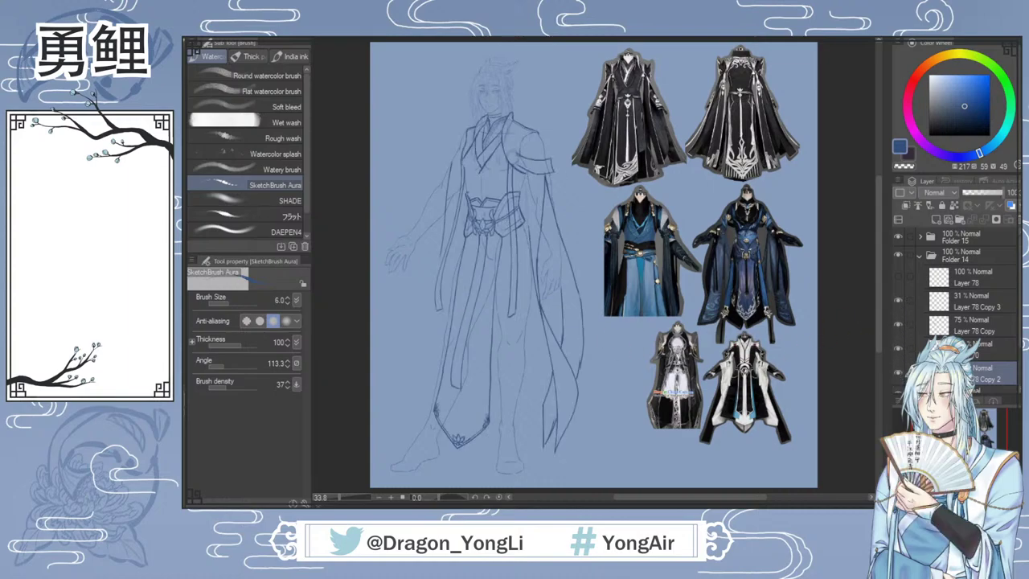
left_click(898, 371)
left_click(899, 371)
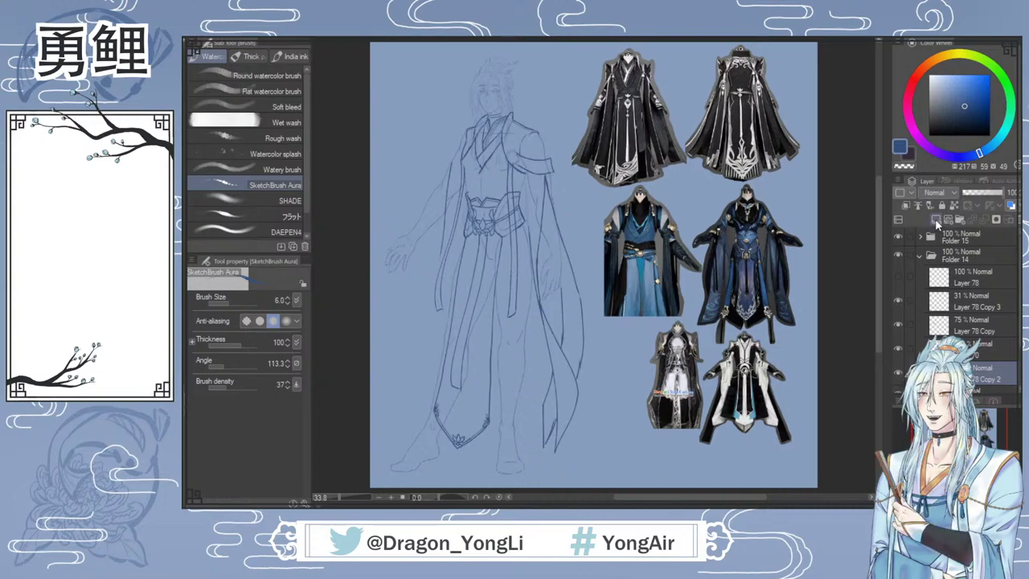
Step: Add a new raster layer directly above Layer 78 Copy 2 and try a test scribble beside the outstretched arm
scroll(937, 257, "down", 1)
scroll(957, 305, "down", 1)
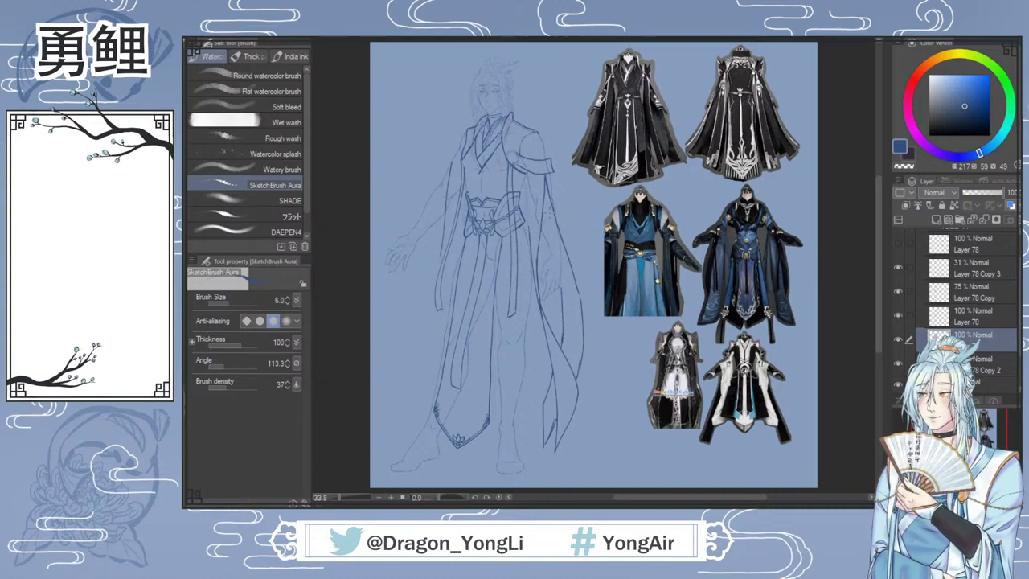
scroll(536, 170, "up", 2)
left_click_drag(648, 497, 628, 497)
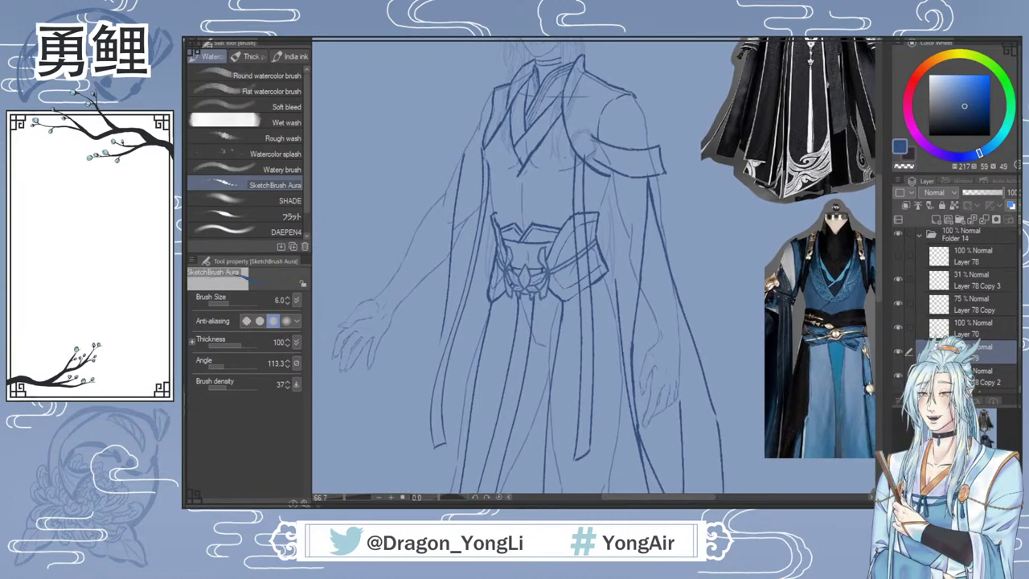
scroll(1004, 320, "up", 1)
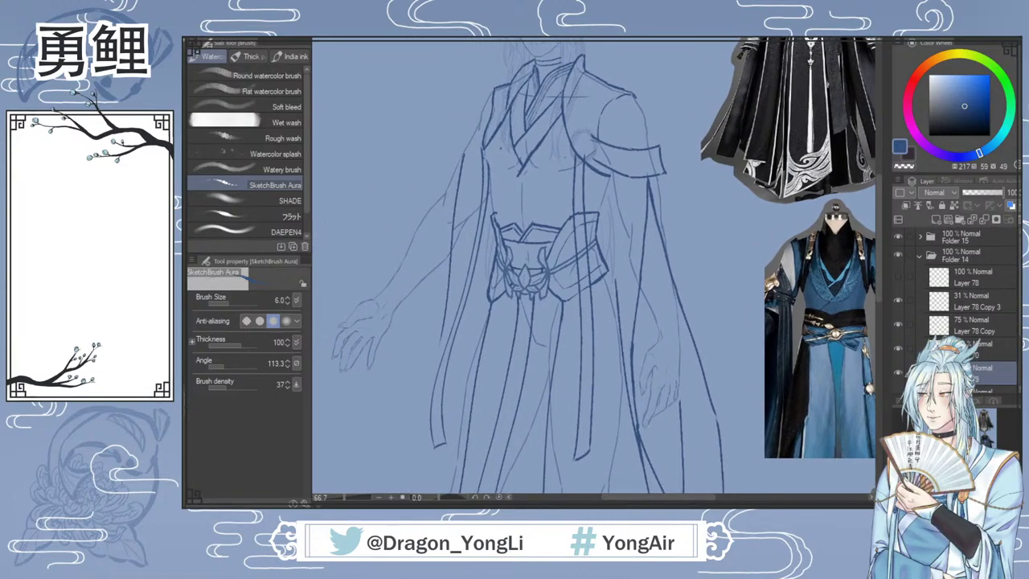
mouse_move(406, 217)
left_mouse_down()
mouse_move(382, 272)
mouse_move(388, 304)
mouse_move(369, 257)
mouse_move(402, 261)
left_mouse_up()
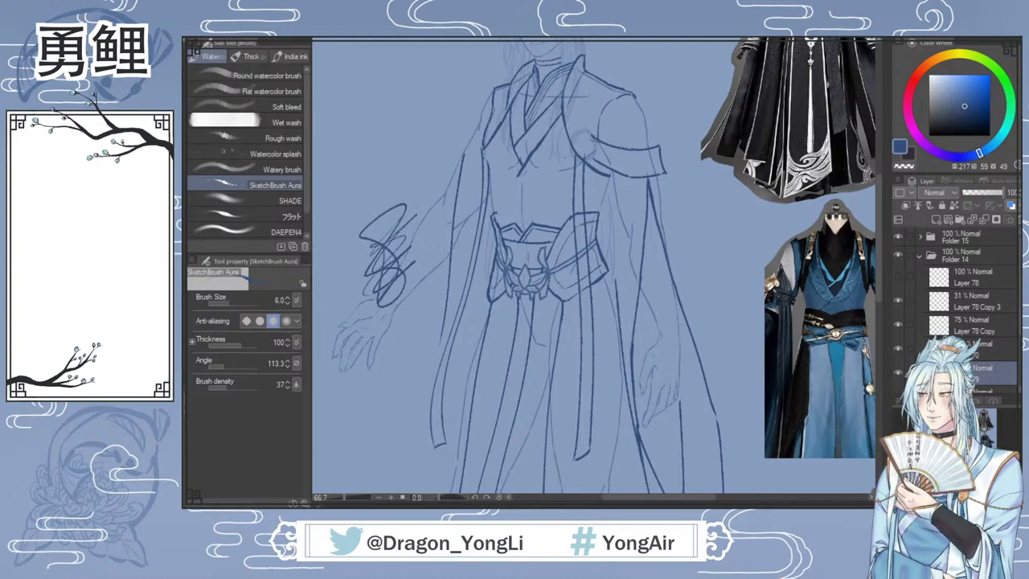
key("ctrl+z")
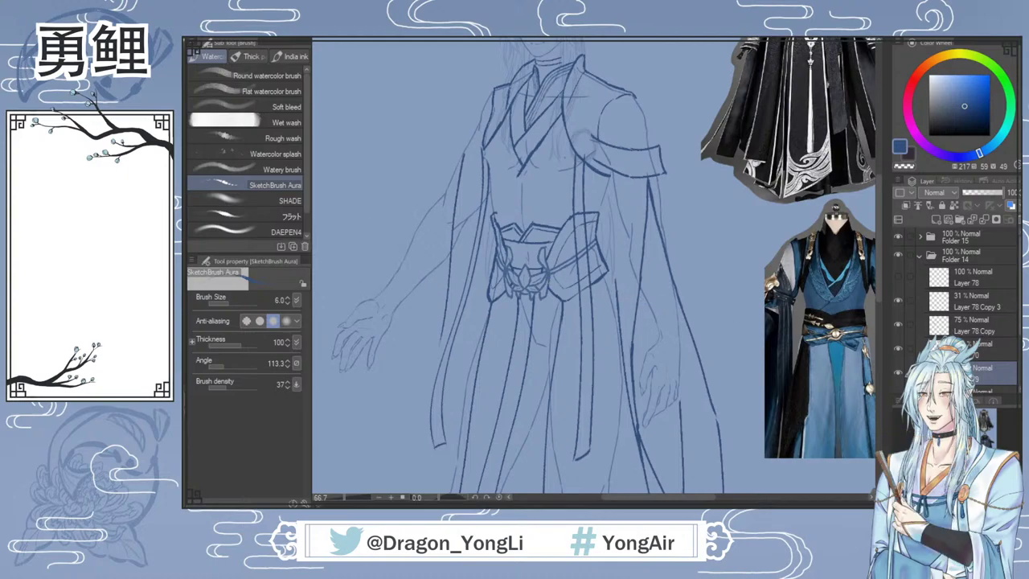
Step: Examine the reference layers in Folder 15 and the character sheet layers and subfolders in Folder 13
left_click(921, 236)
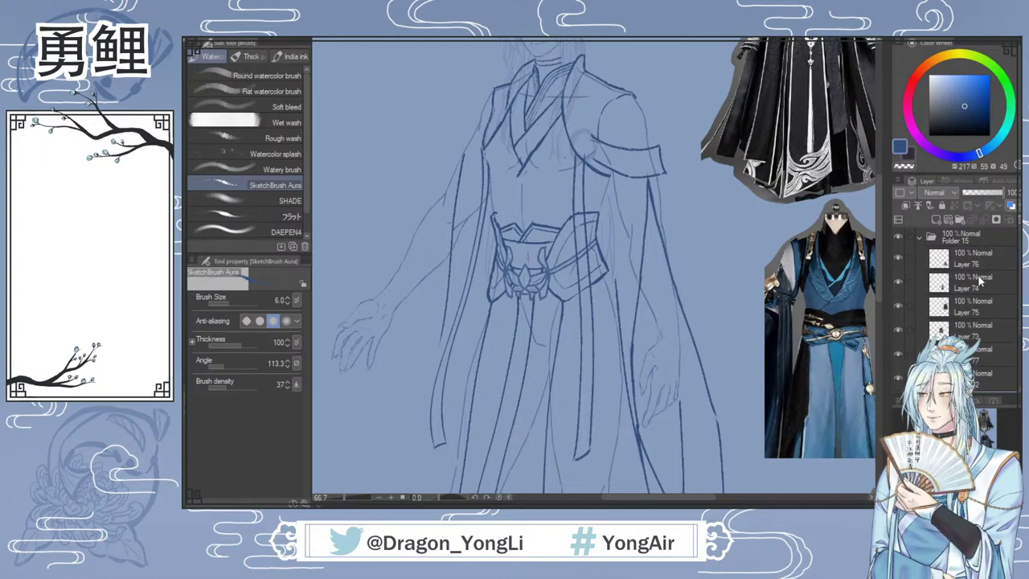
left_click(921, 238)
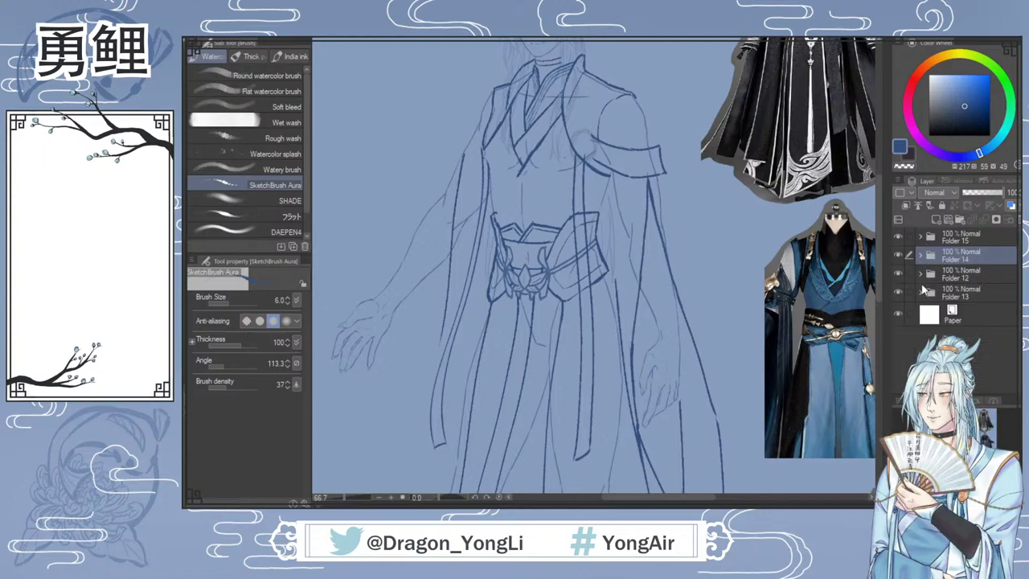
left_click(921, 292)
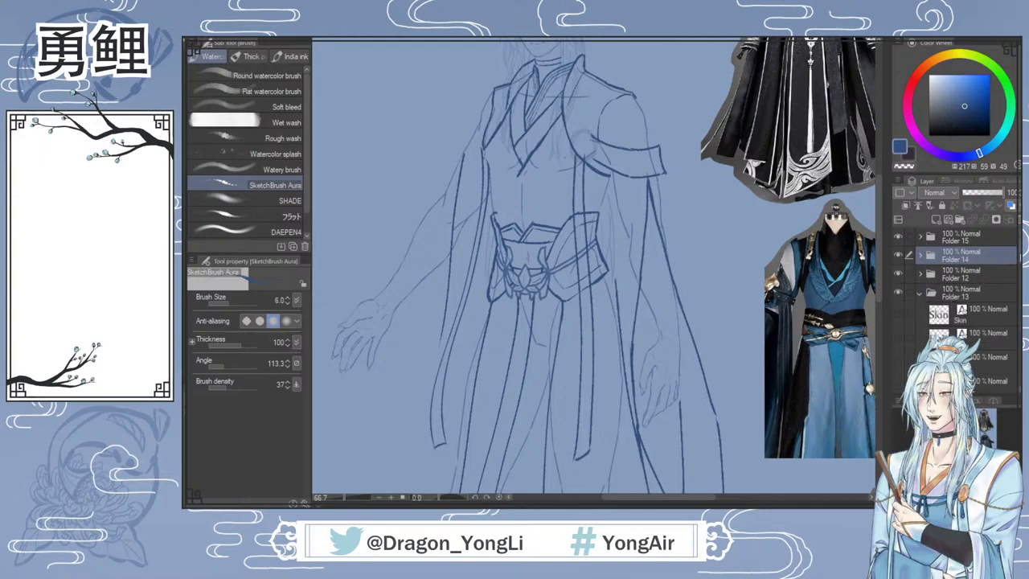
scroll(964, 305, "down", 5)
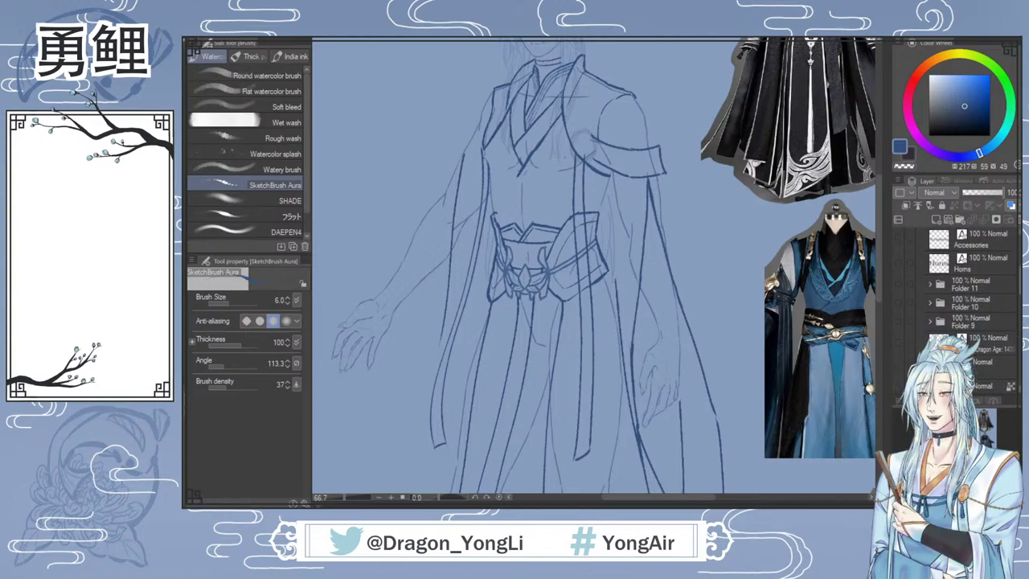
scroll(928, 272, "down", 2)
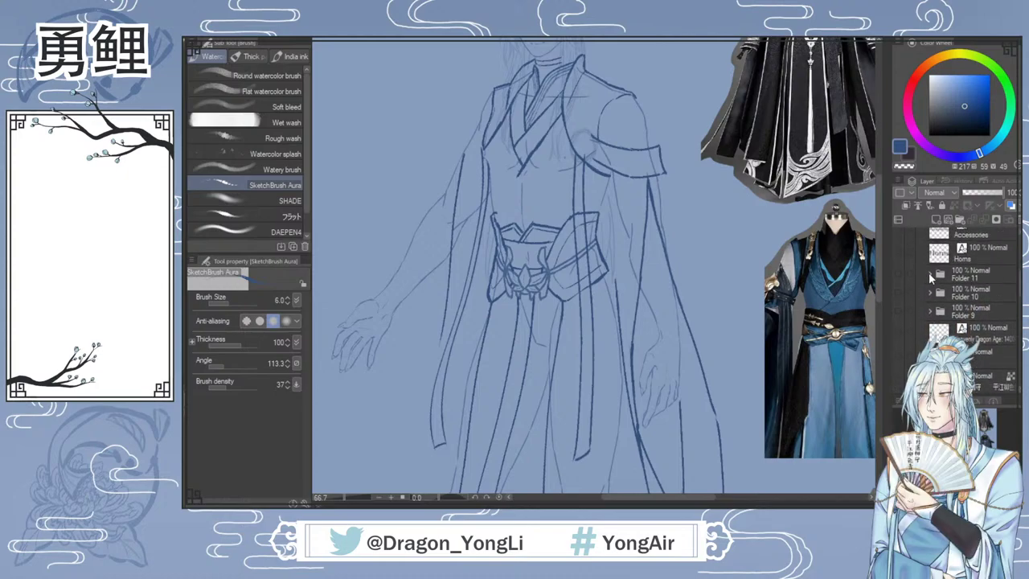
left_click(929, 276)
scroll(964, 305, "down", 3)
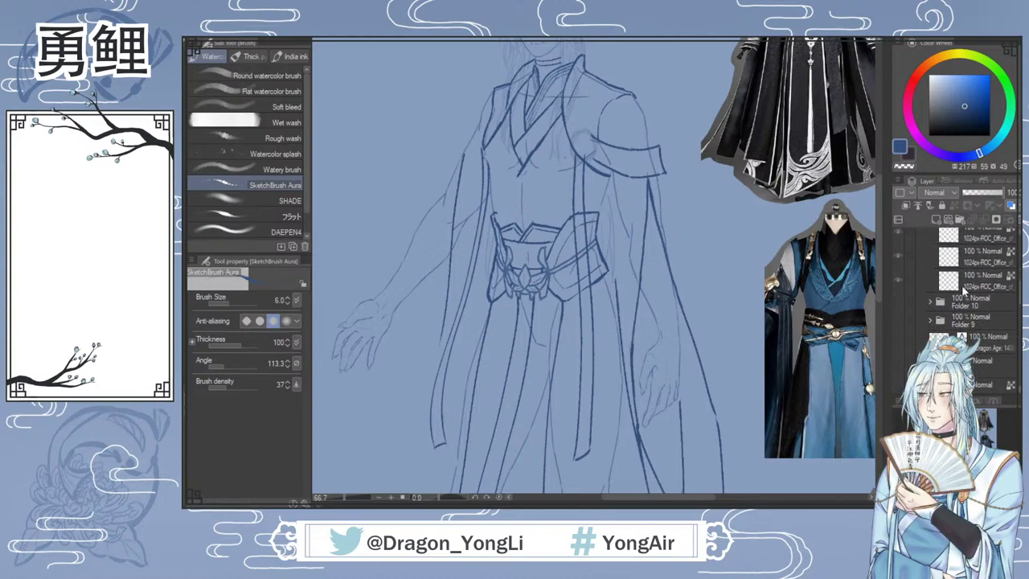
scroll(964, 306, "down", 5)
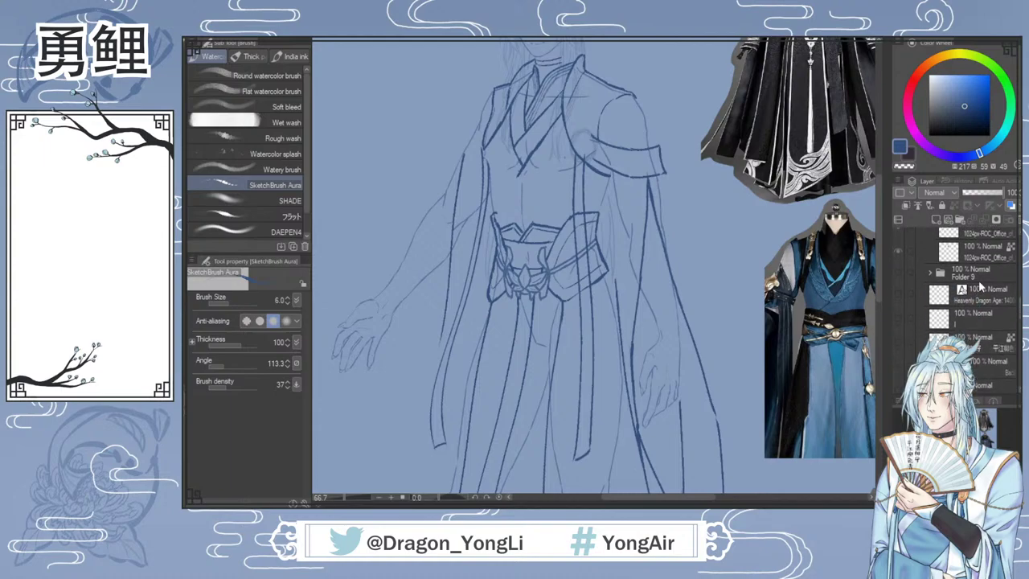
scroll(964, 306, "down", 5)
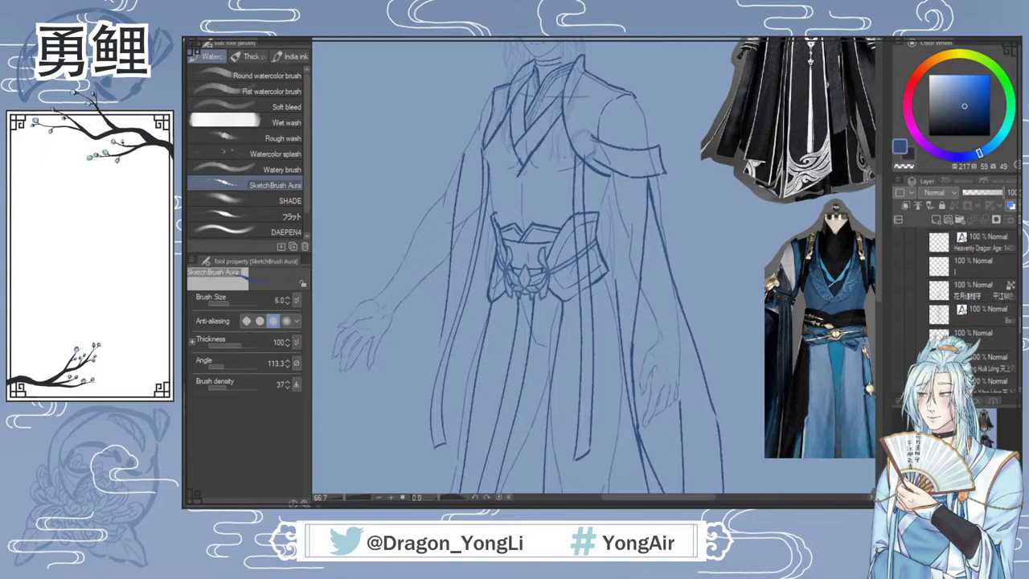
scroll(1016, 350, "down", 5)
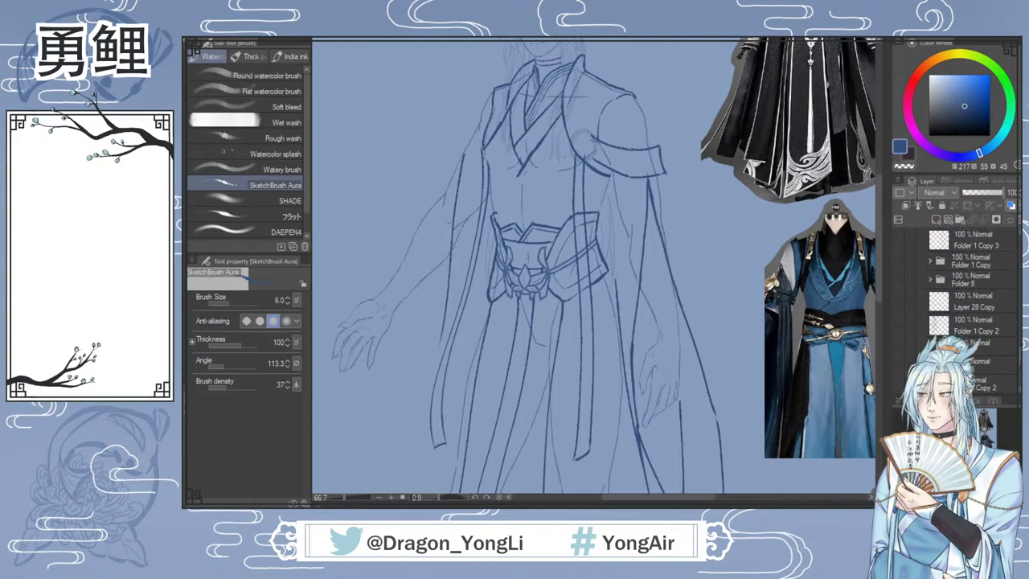
scroll(1017, 351, "down", 3)
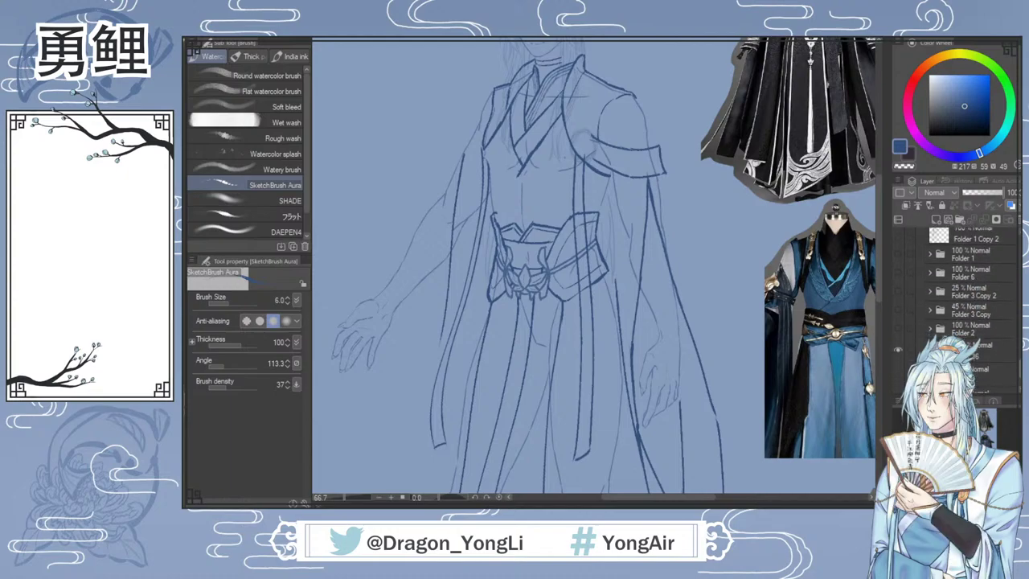
scroll(985, 286, "up", 10)
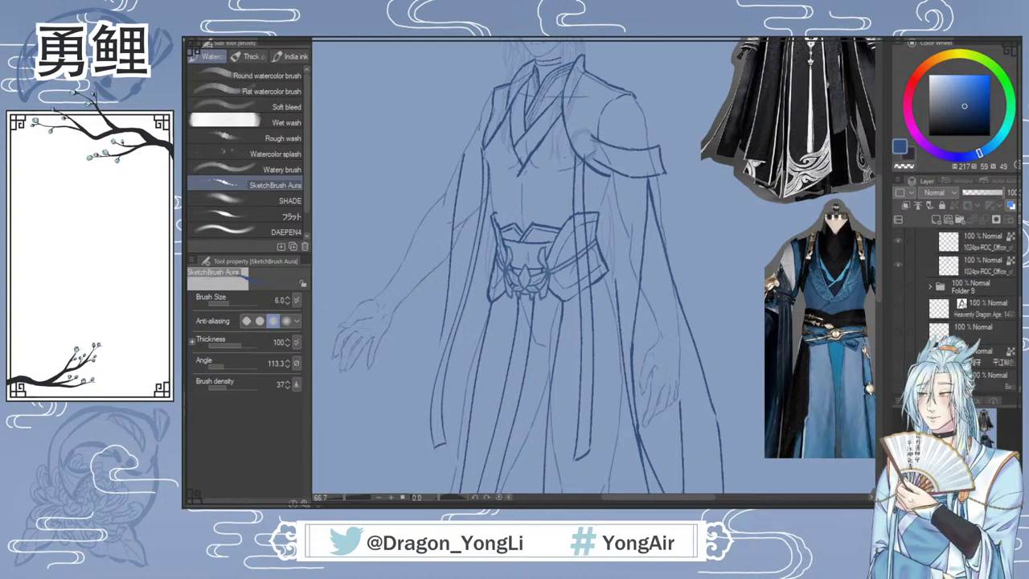
scroll(993, 286, "up", 3)
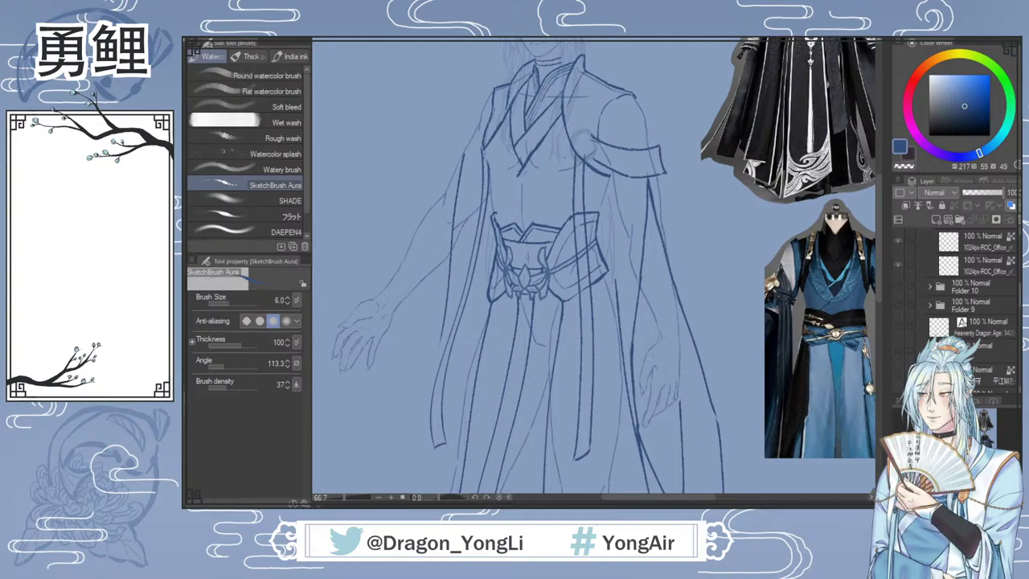
scroll(1002, 285, "up", 3)
scroll(1017, 284, "up", 3)
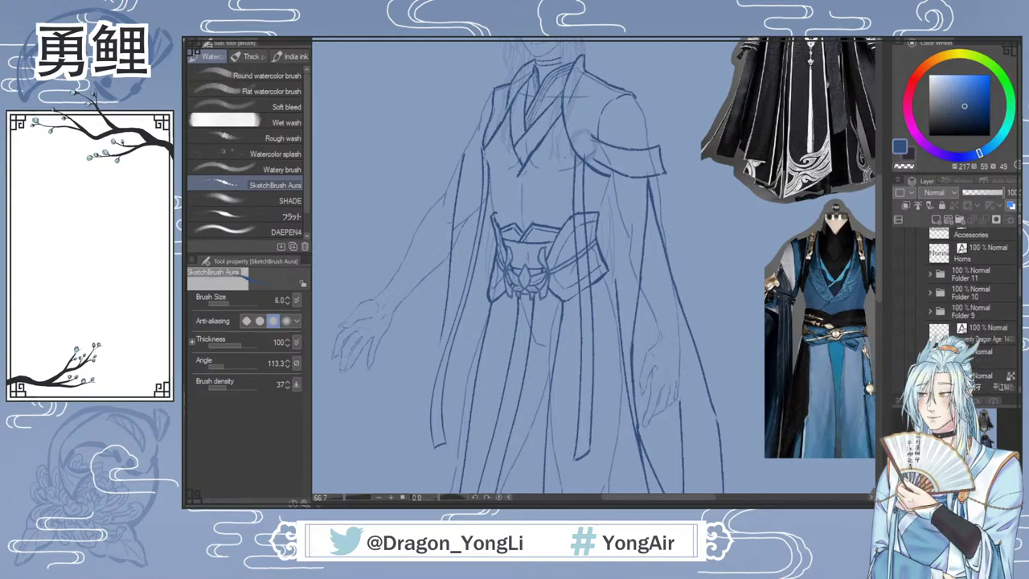
scroll(920, 264, "up", 2)
scroll(921, 264, "up", 2)
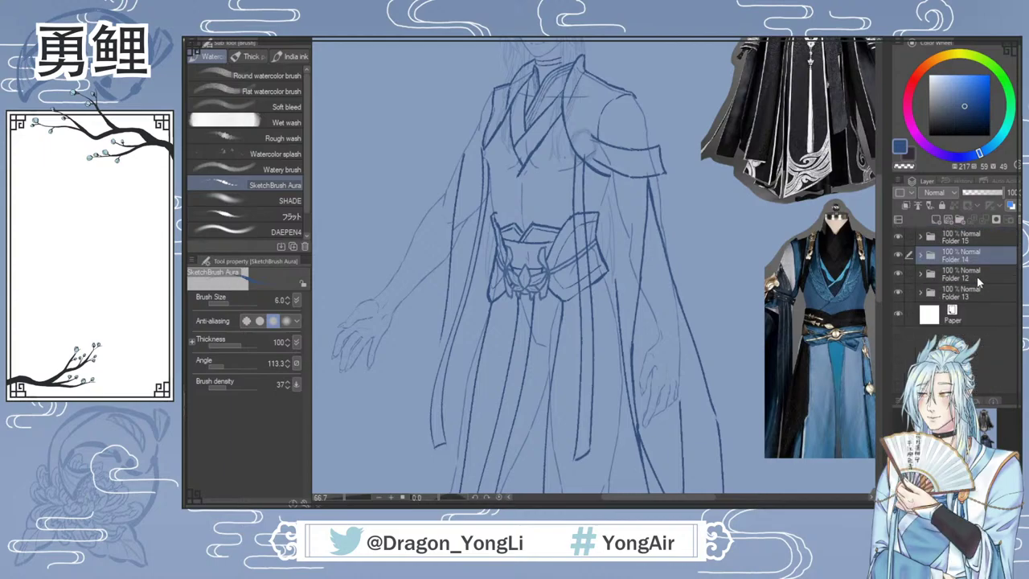
Step: Make Layer 79 in Folder 14 the active layer and try a loose stroke from the waist toward the sleeve
scroll(908, 338, "down", 2)
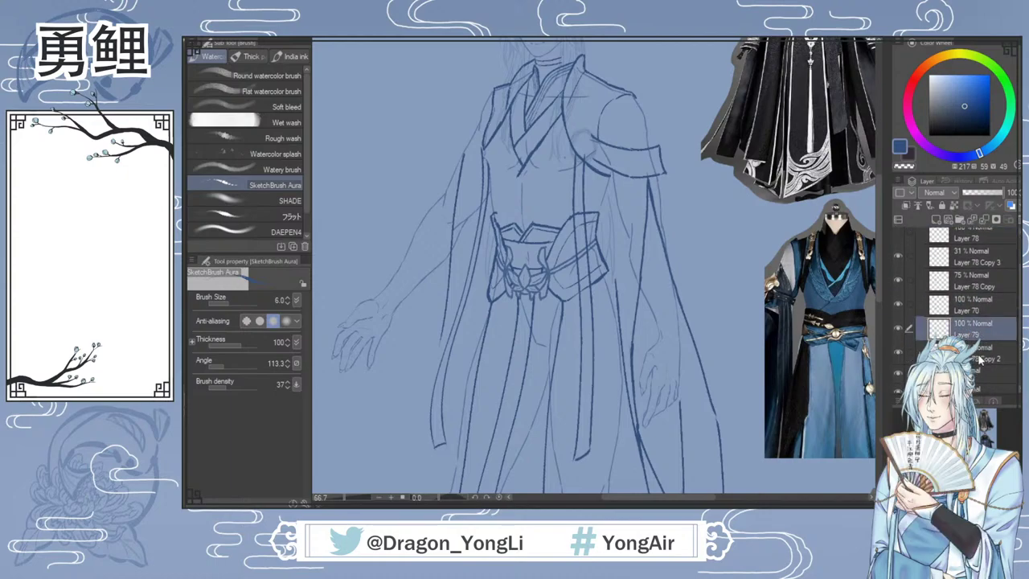
left_click(964, 327)
scroll(758, 252, "down", 1)
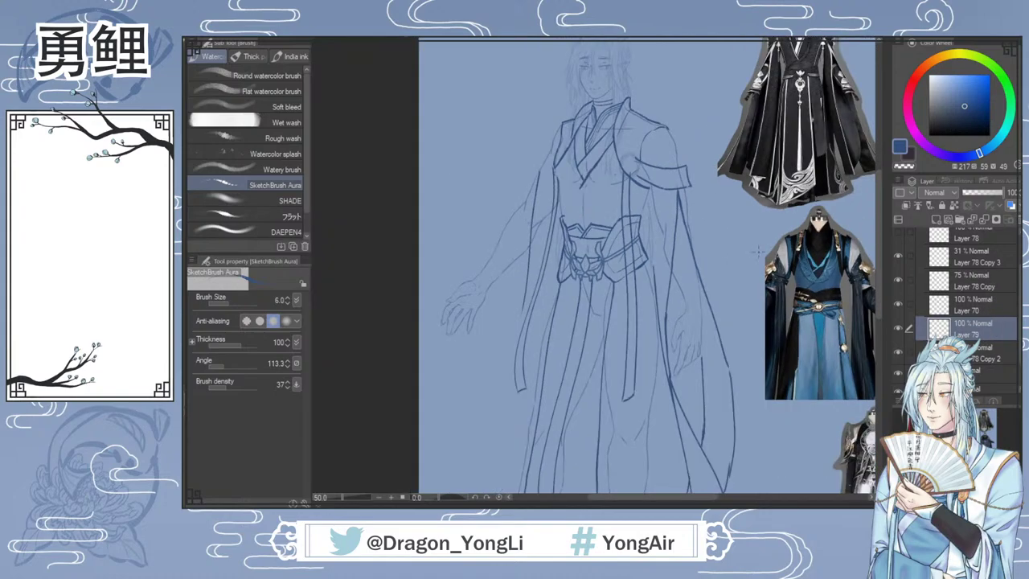
left_click_drag(620, 498, 643, 499)
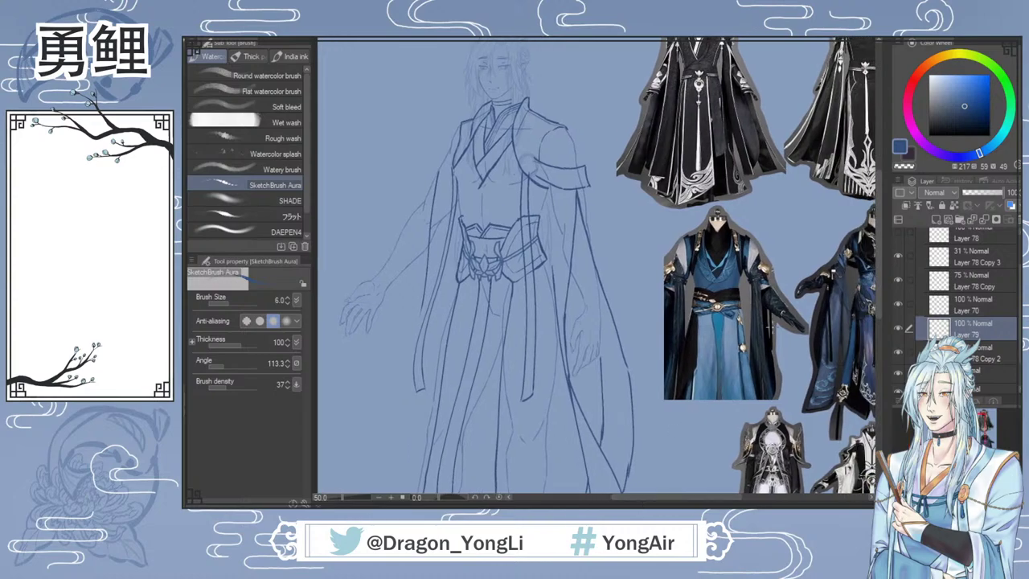
left_click_drag(878, 241, 879, 249)
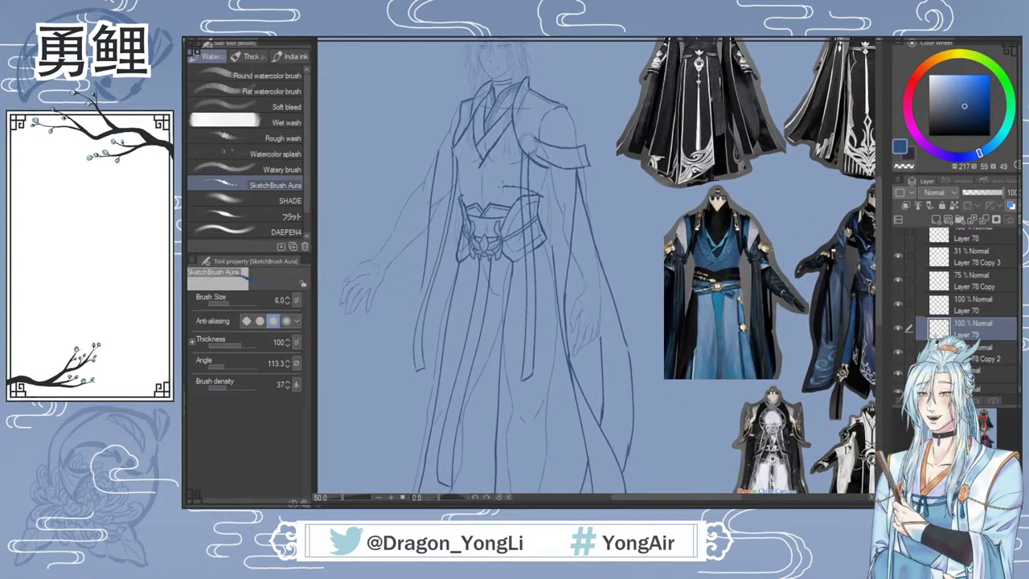
left_click_drag(523, 187, 417, 264)
key("ctrl+z")
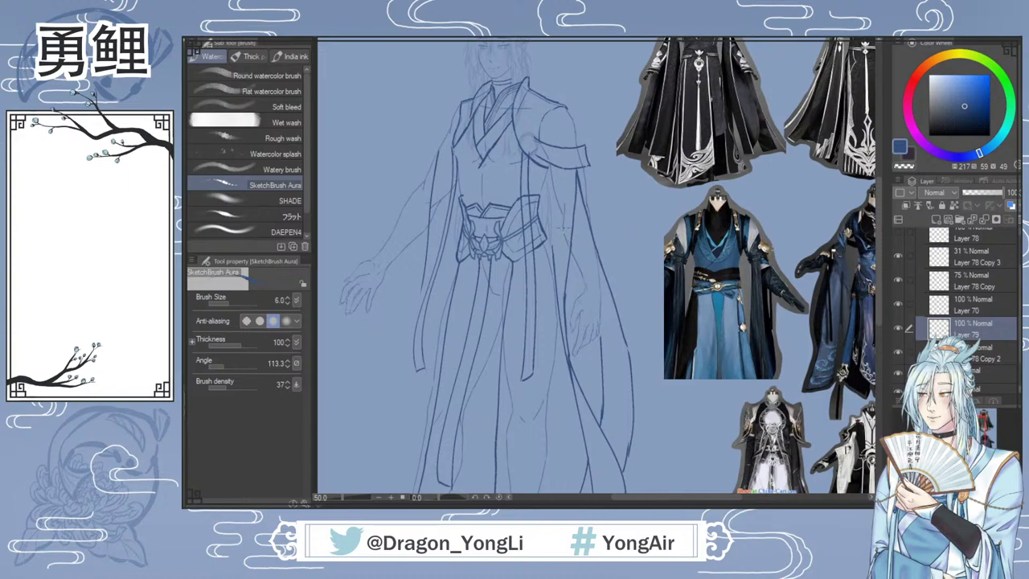
Step: Undo a test stroke at the shoulder and compare the sketched outfit with the black and blue costume references
mouse_move(566, 178)
left_mouse_down()
mouse_move(422, 233)
mouse_move(514, 172)
left_mouse_up()
key("ctrl+z")
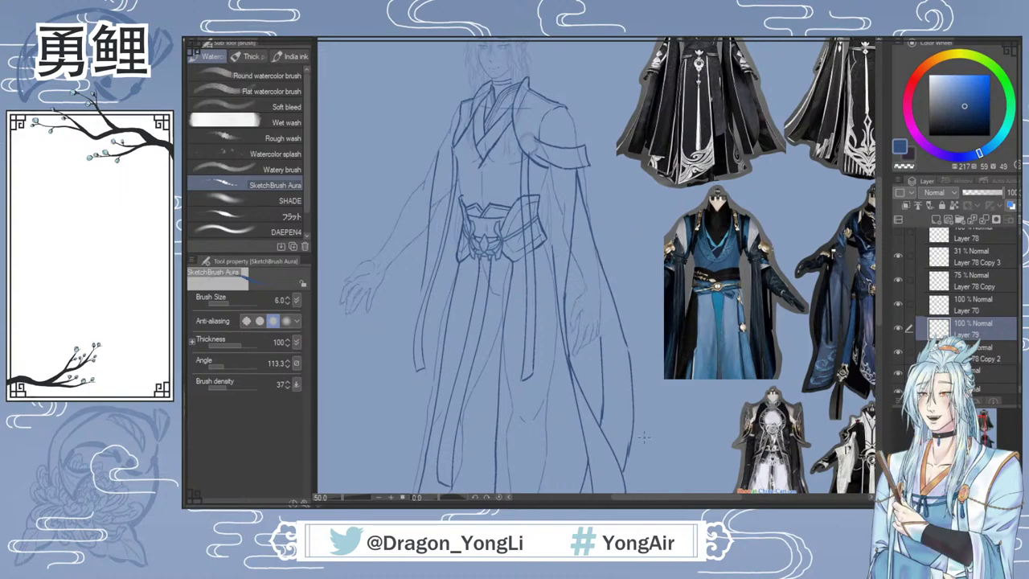
scroll(567, 198, "up", 2)
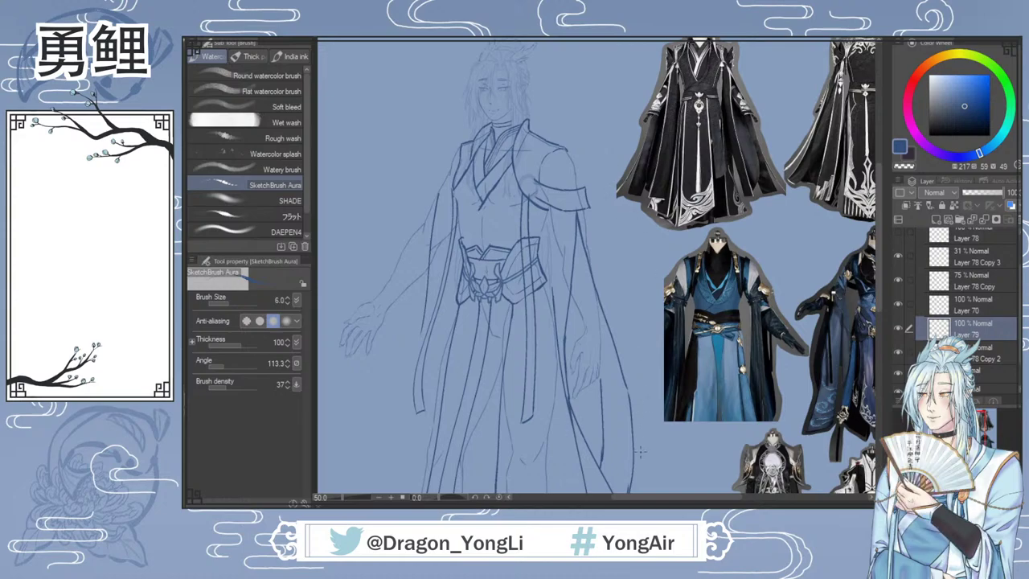
left_click_drag(624, 503, 639, 502)
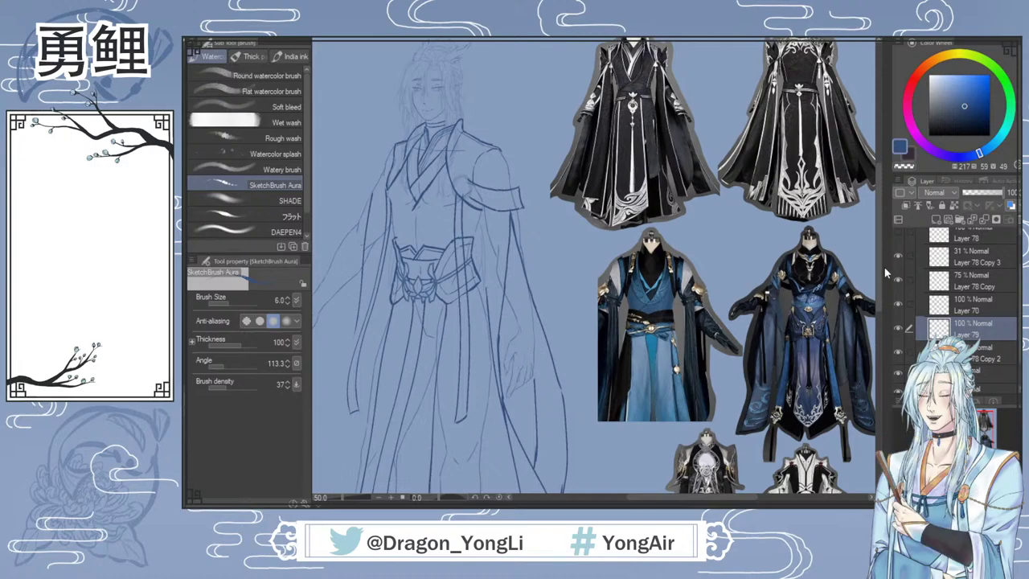
left_click_drag(878, 281, 878, 301)
scroll(880, 296, "up", 2)
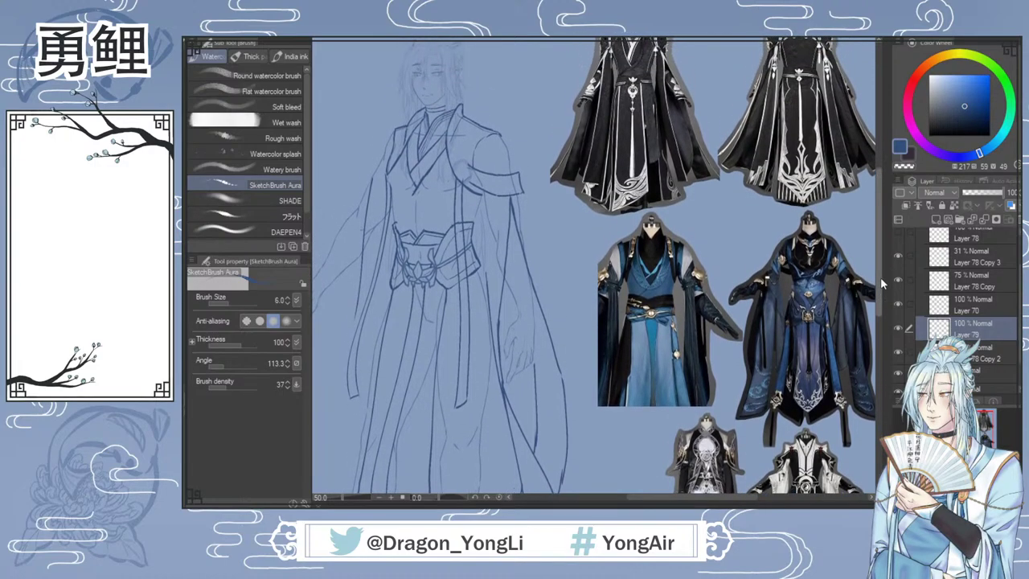
left_click_drag(640, 503, 657, 503)
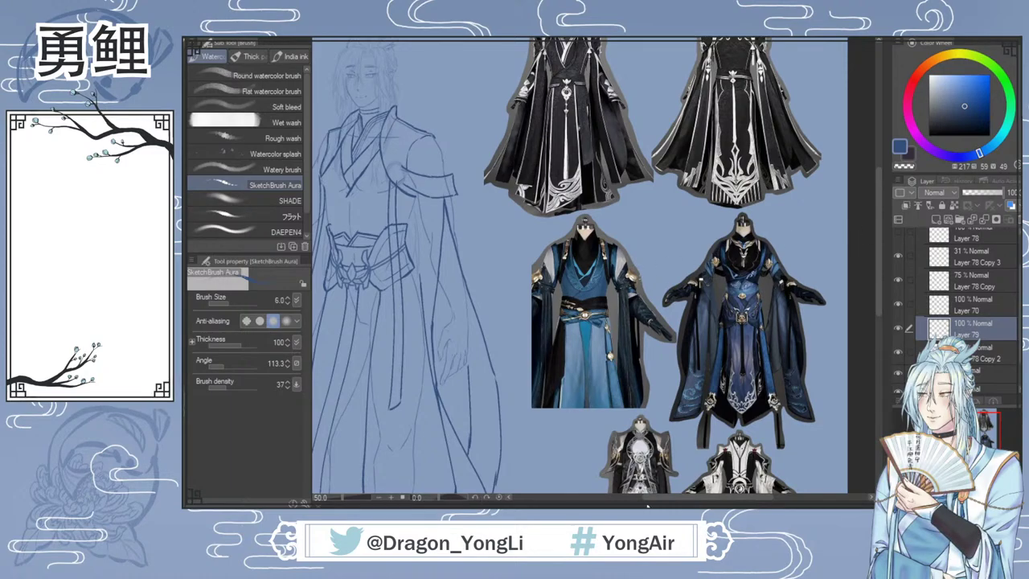
left_click_drag(660, 502, 633, 502)
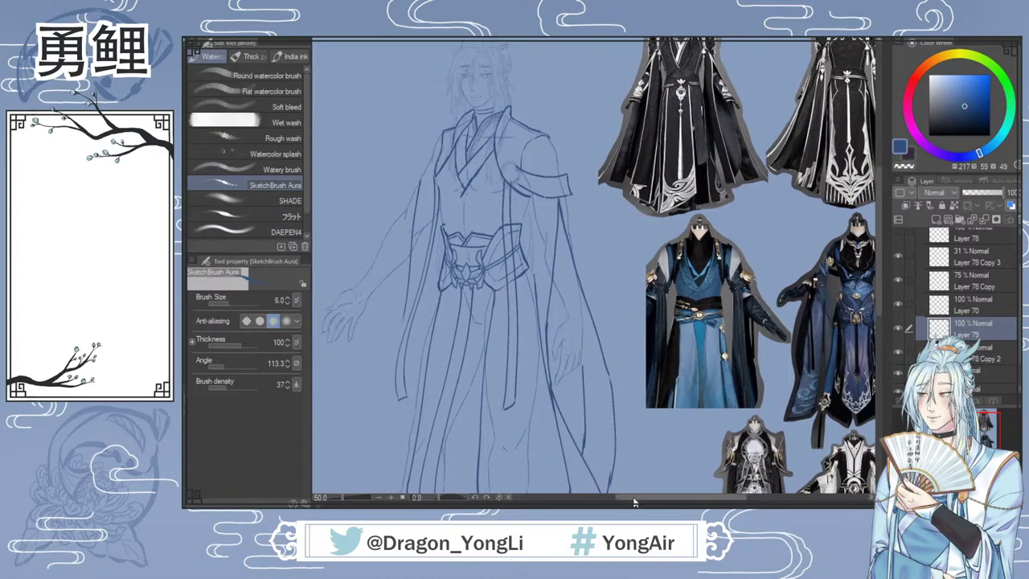
left_click_drag(879, 265, 879, 252)
left_click_drag(633, 502, 641, 502)
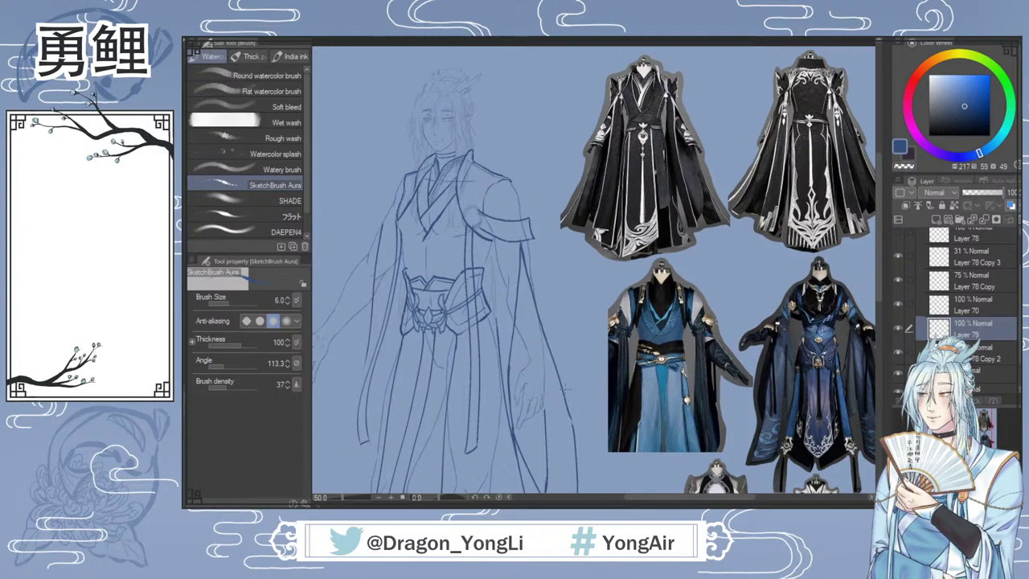
left_click_drag(687, 500, 701, 500)
left_click_drag(876, 272, 876, 275)
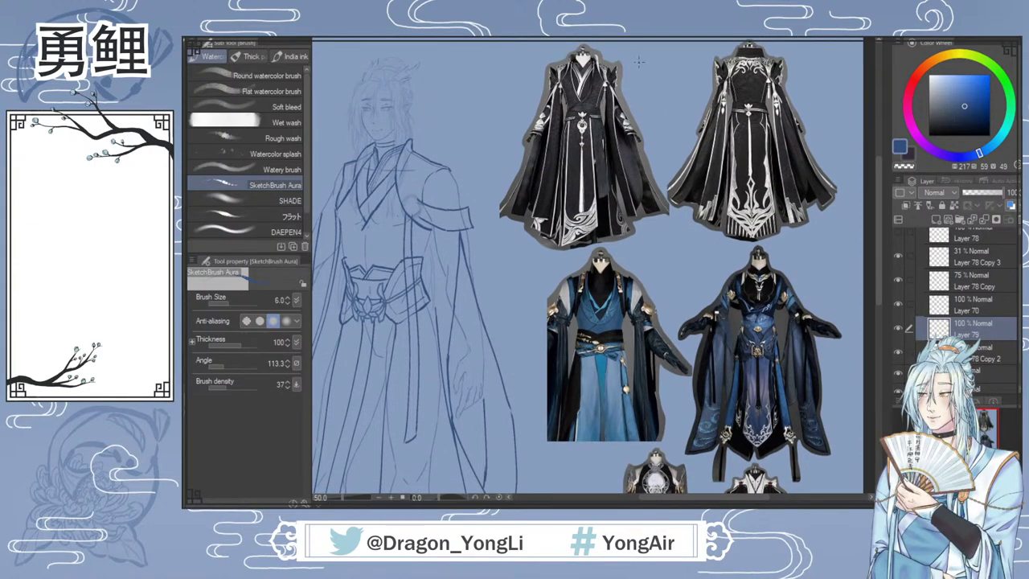
Step: Mark the black robe, blue costume and white-and-black coat references with small temporary arrows, undoing each mark
mouse_move(646, 55)
left_mouse_down()
mouse_move(630, 63)
mouse_move(639, 67)
left_mouse_up()
key("ctrl+z")
key("ctrl+z")
mouse_move(675, 283)
left_mouse_down()
mouse_move(654, 298)
mouse_move(664, 299)
left_mouse_up()
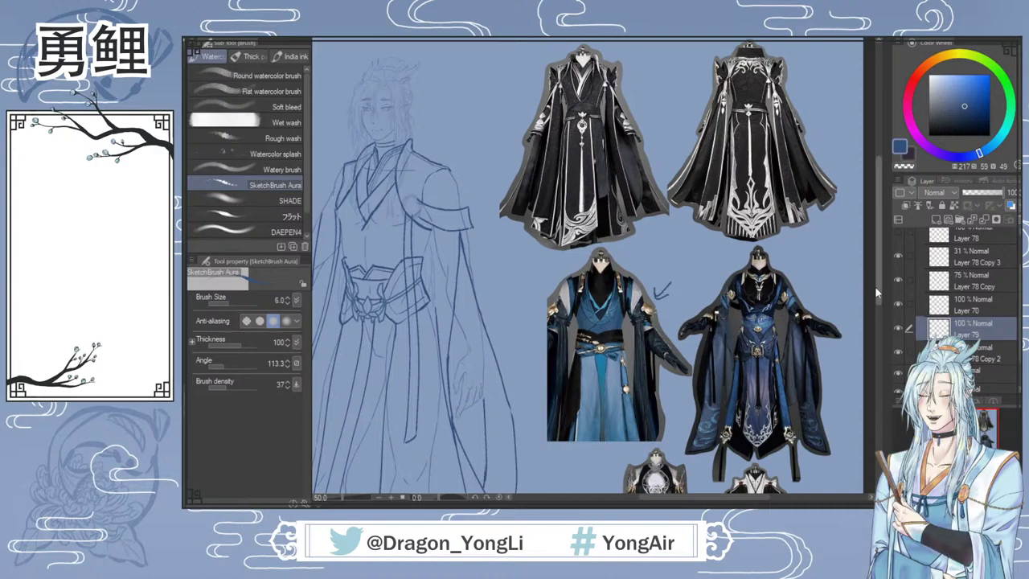
key("ctrl+z")
key("ctrl+z")
scroll(878, 287, "down", 4)
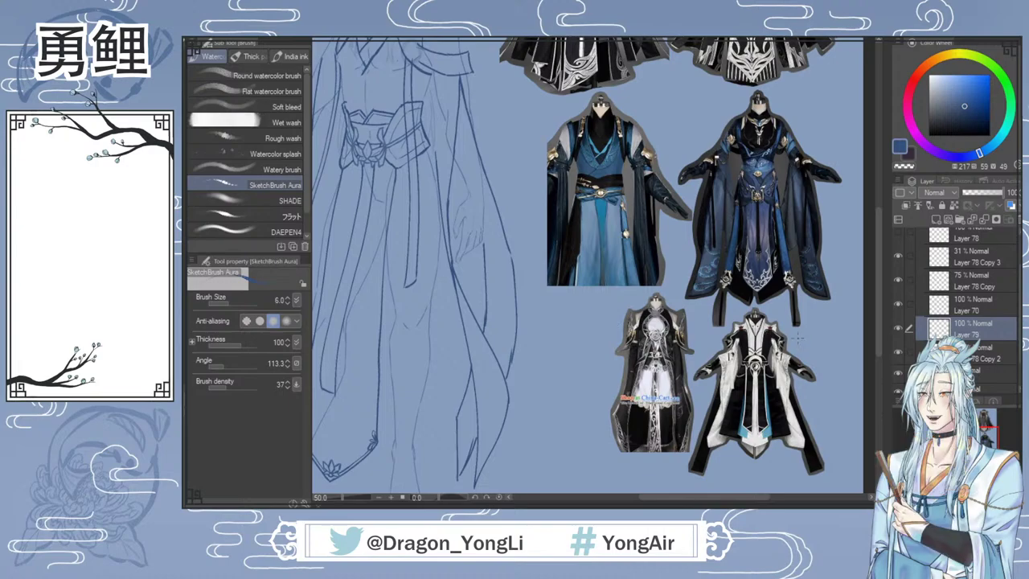
left_click_drag(796, 337, 807, 342)
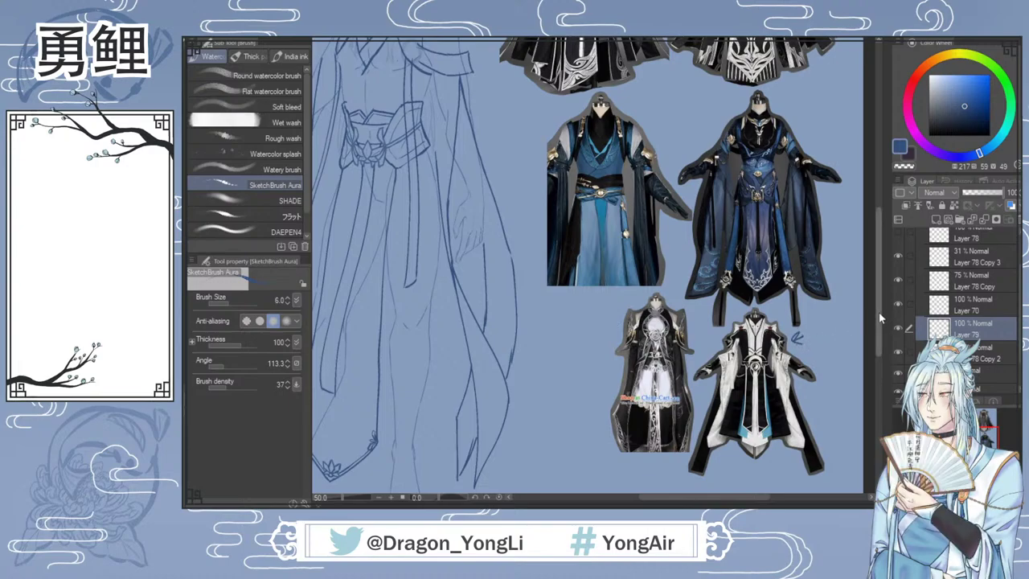
key("ctrl+z")
Step: Activate Layer 78 Copy 2 and erase the band around the upper arm with the Hard eraser at brush size 17
scroll(878, 305, "up", 2)
left_click_drag(878, 296, 878, 280)
left_click_drag(653, 497, 629, 498)
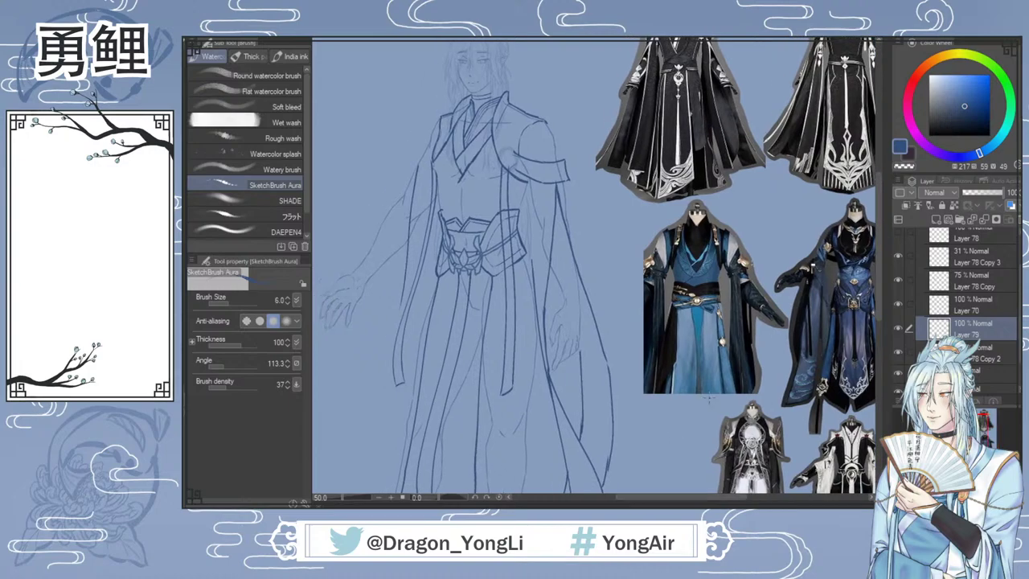
left_click_drag(880, 246, 882, 234)
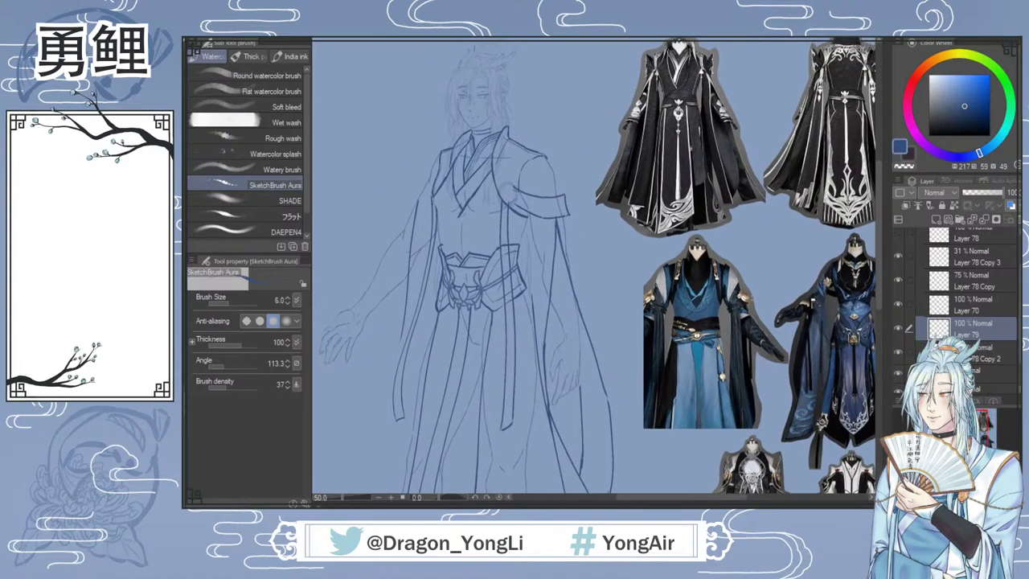
left_click(917, 352)
left_click(898, 352)
left_click(899, 352)
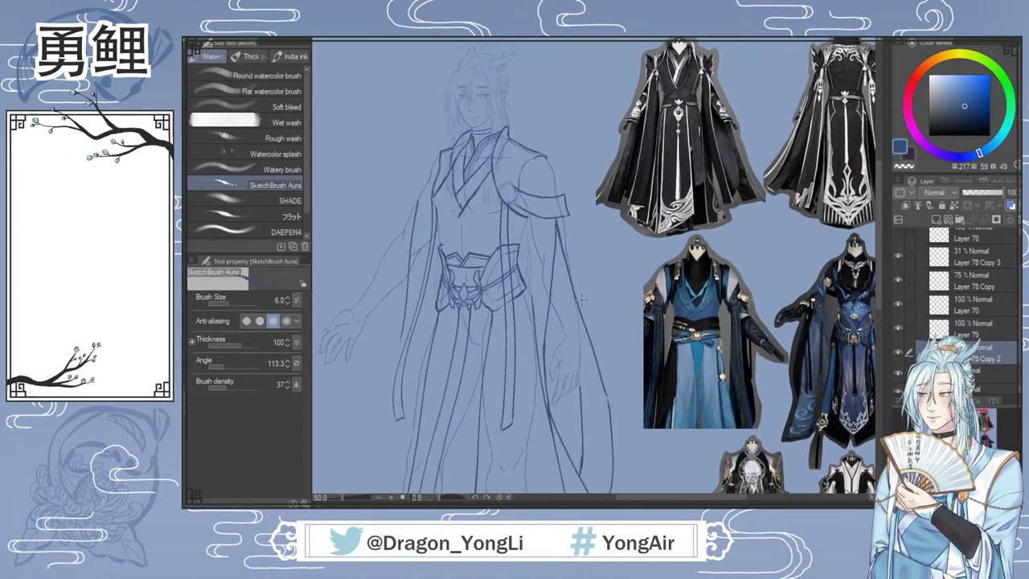
key("e")
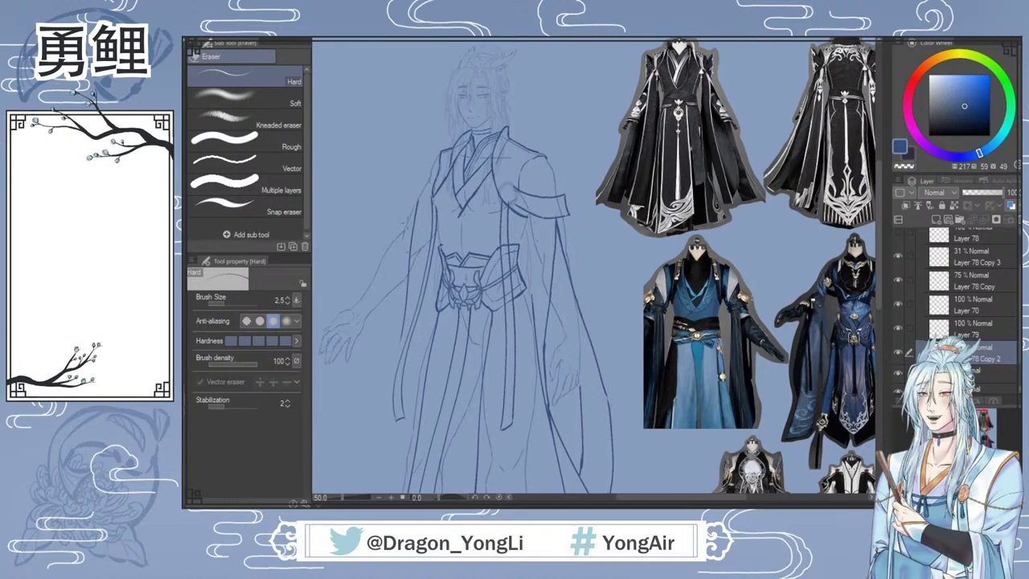
key("bracketright")
key("bracketright")
key("bracketright")
key("bracketright")
key("bracketright")
key("bracketright")
key("bracketright")
key("bracketright")
key("bracketright")
key("bracketright")
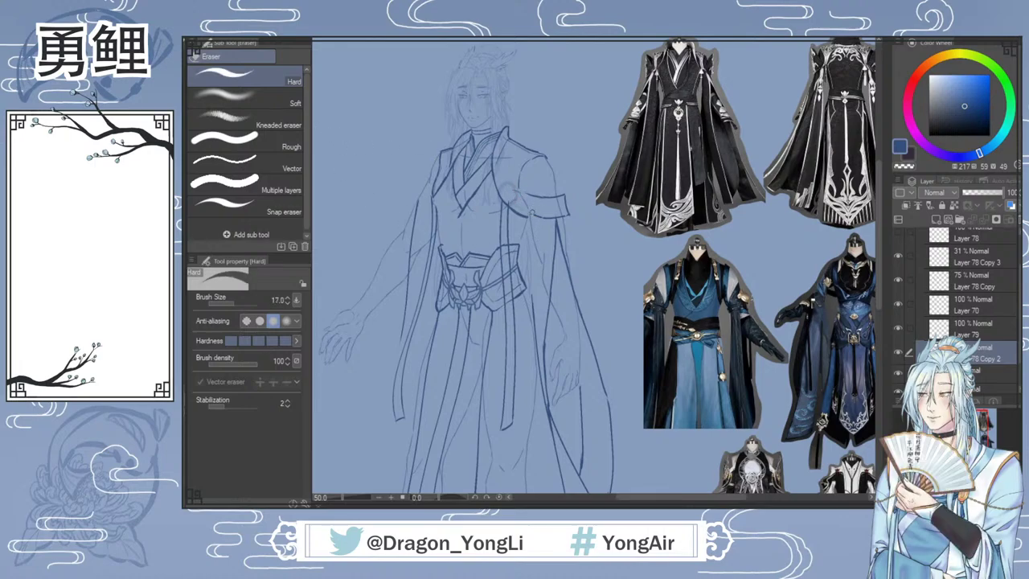
left_click_drag(535, 196, 569, 208)
Step: Try a pointing arrow beside the black robe reference with SketchBrush Aura and undo it
key("b")
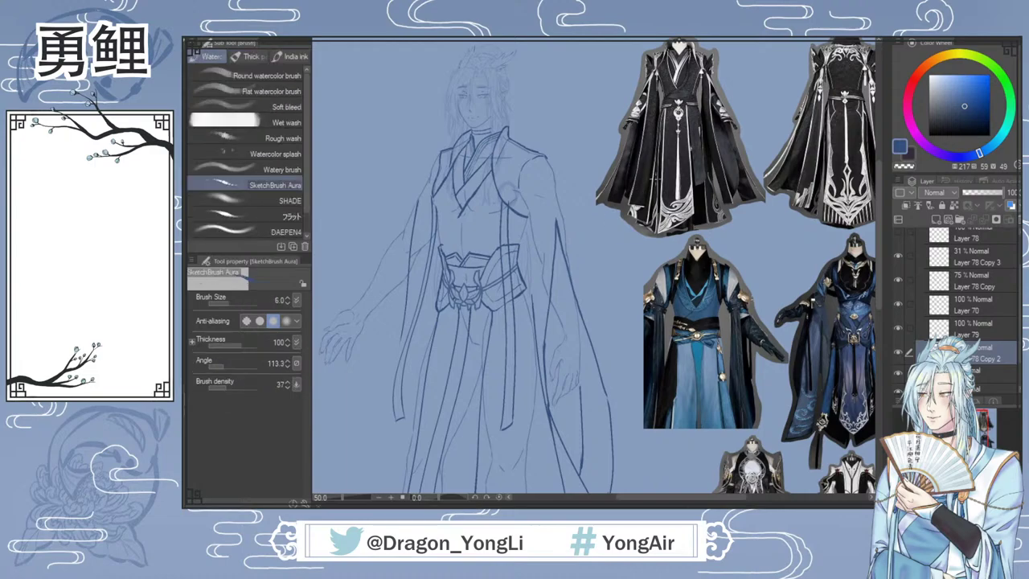
left_click_drag(585, 124, 613, 152)
left_click_drag(595, 155, 613, 154)
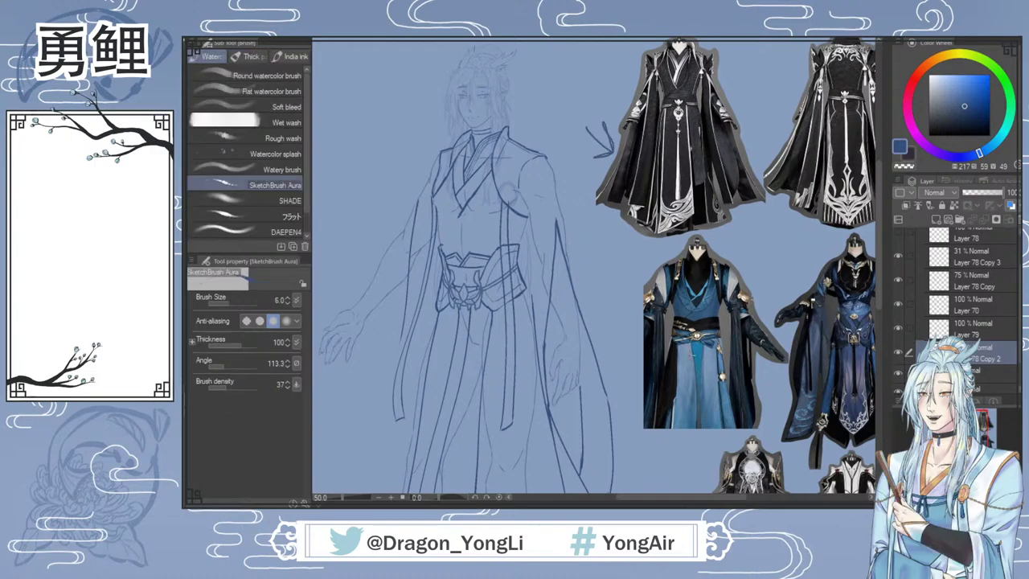
key("ctrl+z")
Step: Examine the lower half of the outfit sketch alongside the full-length costume references
scroll(879, 283, "down", 3)
scroll(876, 319, "down", 2)
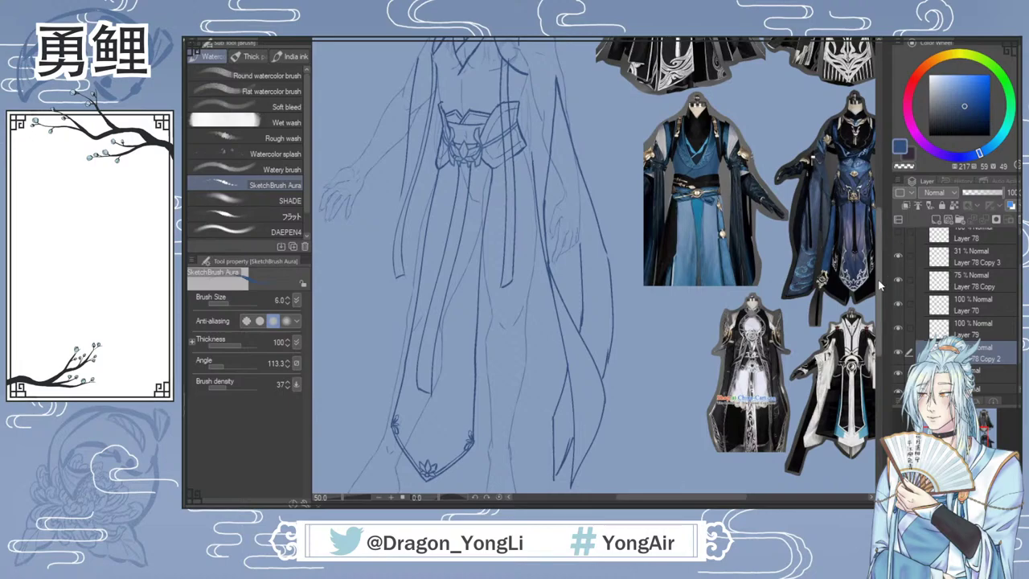
scroll(880, 252, "up", 3)
left_click_drag(880, 253, 881, 245)
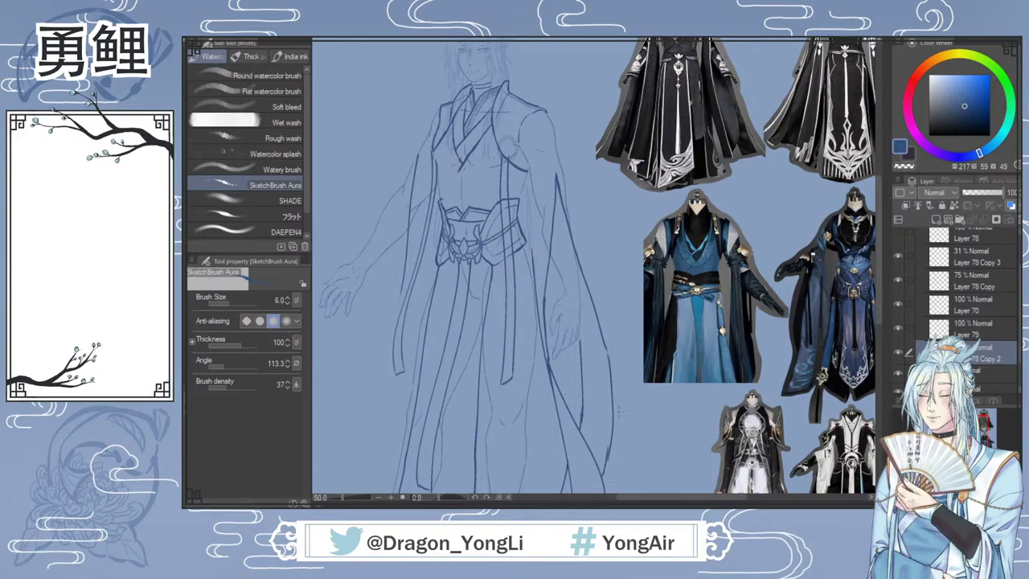
mouse_move(879, 267)
left_mouse_down()
mouse_move(879, 286)
mouse_move(879, 267)
left_mouse_up()
scroll(879, 273, "down", 2)
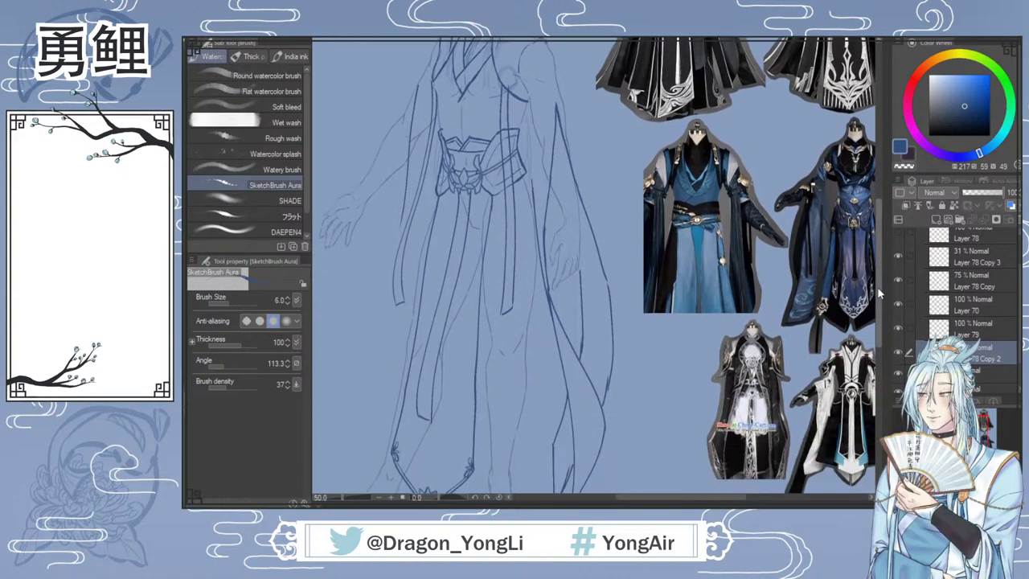
scroll(880, 294, "down", 3)
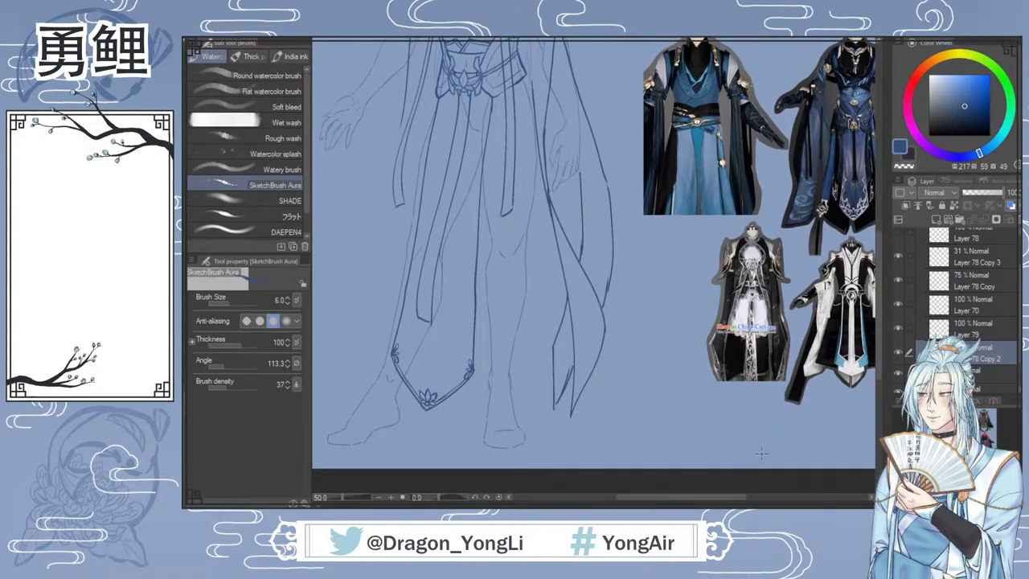
Step: Sketch short strokes along the front panel's edge below the belt and erase the doubled line over the thigh
left_click_drag(695, 497, 671, 499)
key("ctrl+plus")
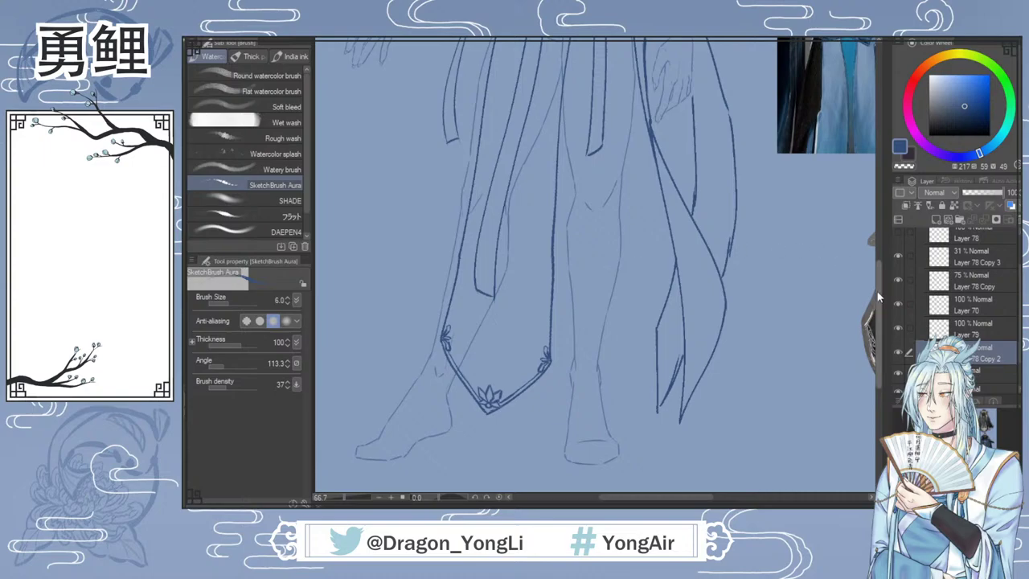
scroll(879, 274, "up", 3)
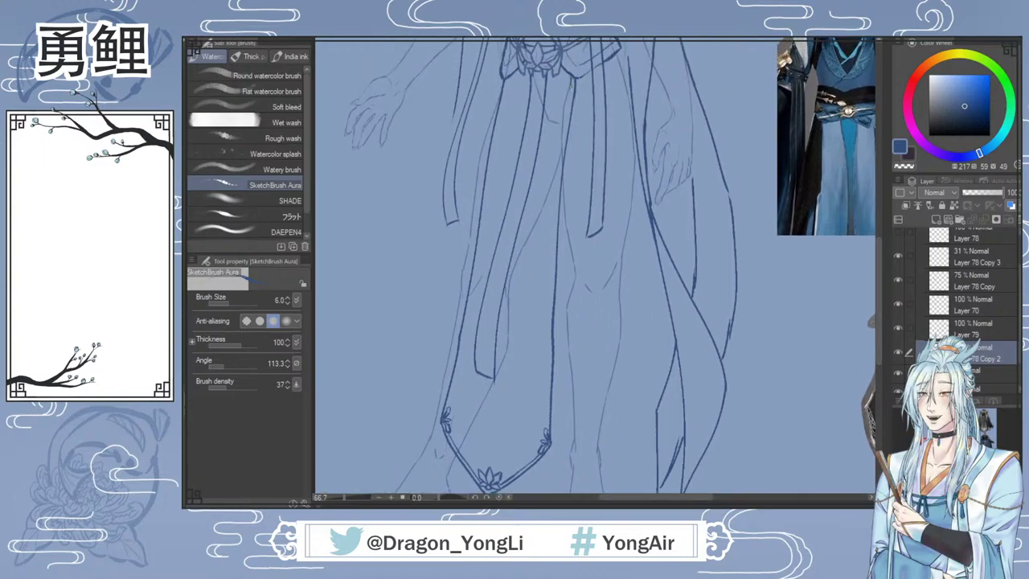
left_click_drag(571, 85, 566, 112)
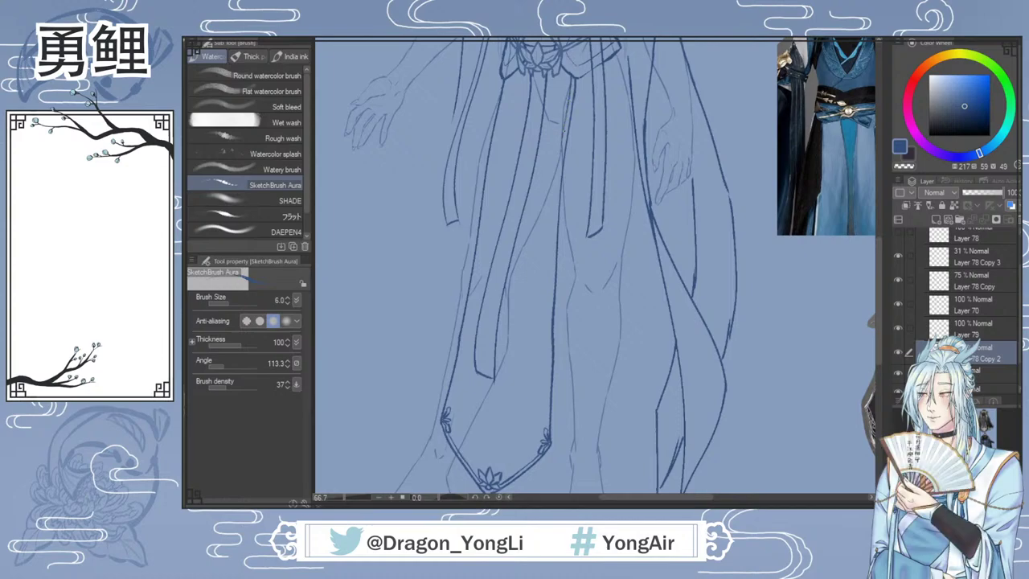
left_click_drag(561, 146, 554, 198)
key("e")
scroll(567, 81, "up", 1)
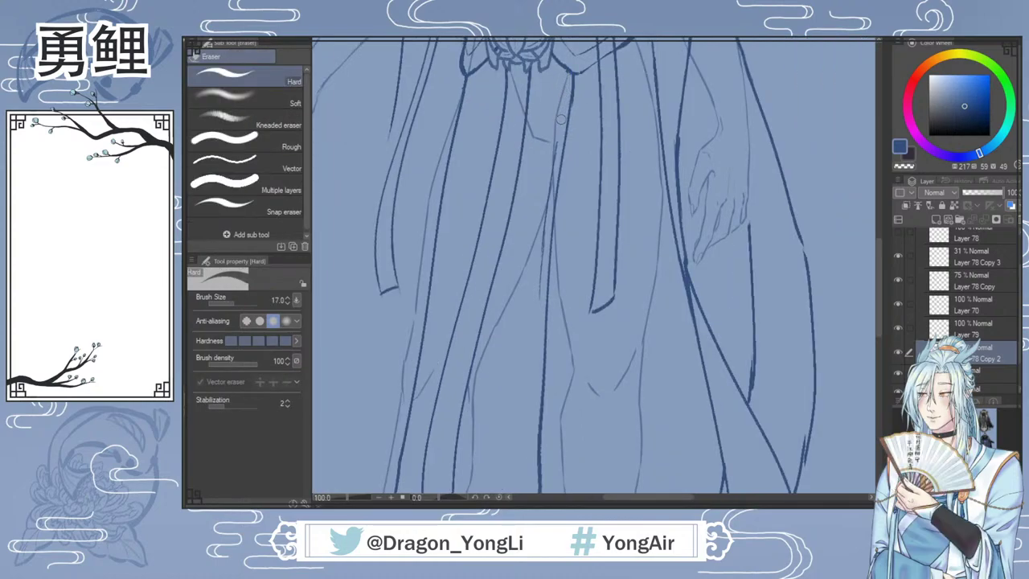
left_click_drag(559, 135, 541, 261)
Step: Draw an inner border line parallel to the front panel's lower side edge with SketchBrush Aura
key("b")
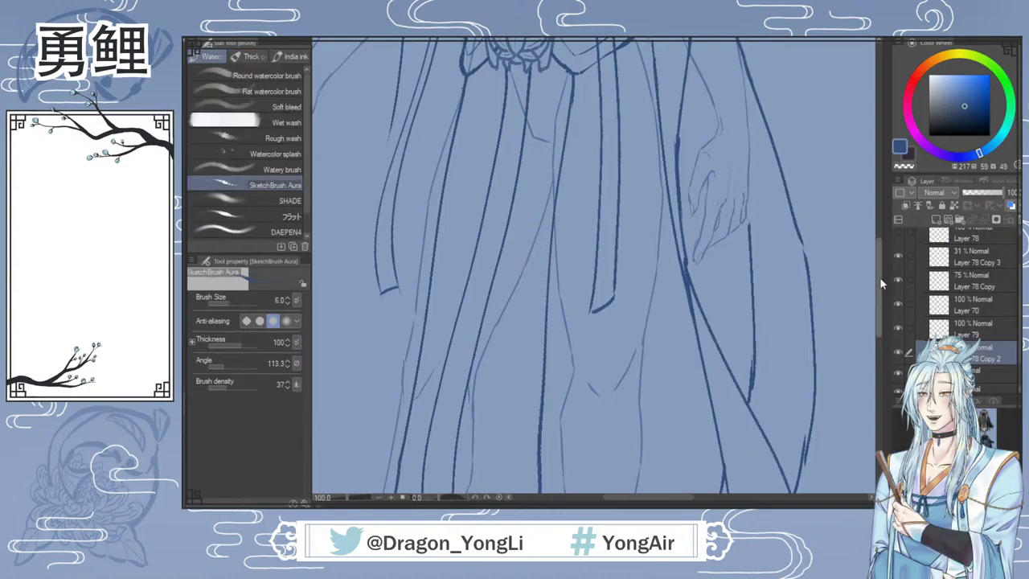
left_click_drag(880, 283, 870, 339)
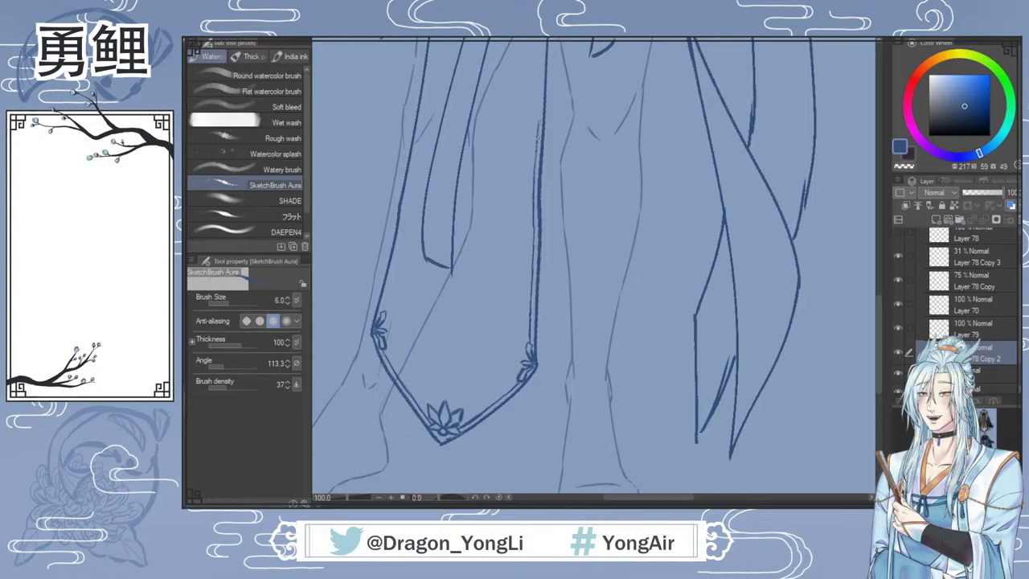
scroll(880, 273, "up", 5)
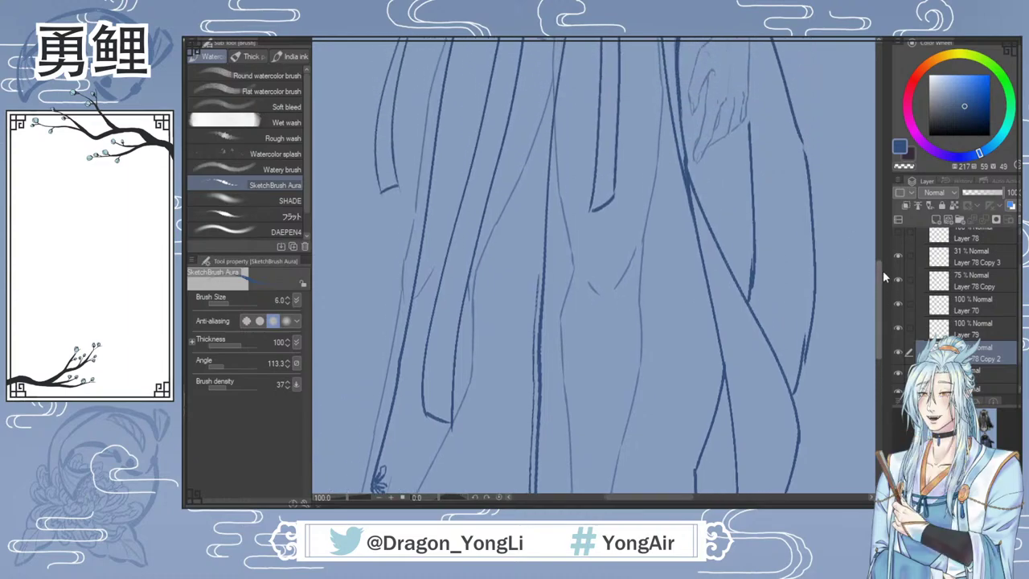
left_click_drag(884, 262, 885, 258)
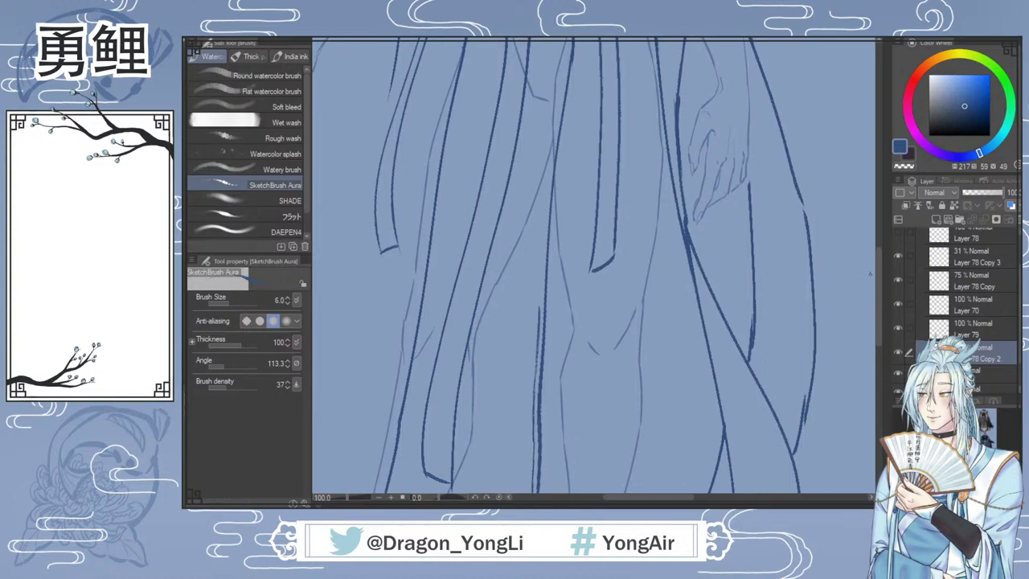
scroll(879, 278, "up", 2)
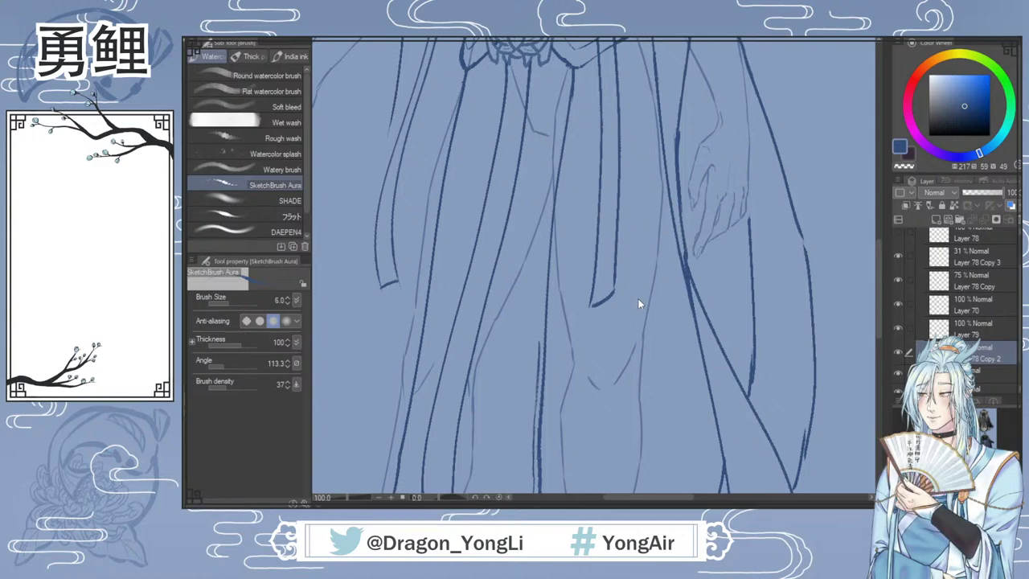
Step: Switch to the coloured character canvas and examine its front panel, tassels, layered skirt and boots
key("ctrl+Tab")
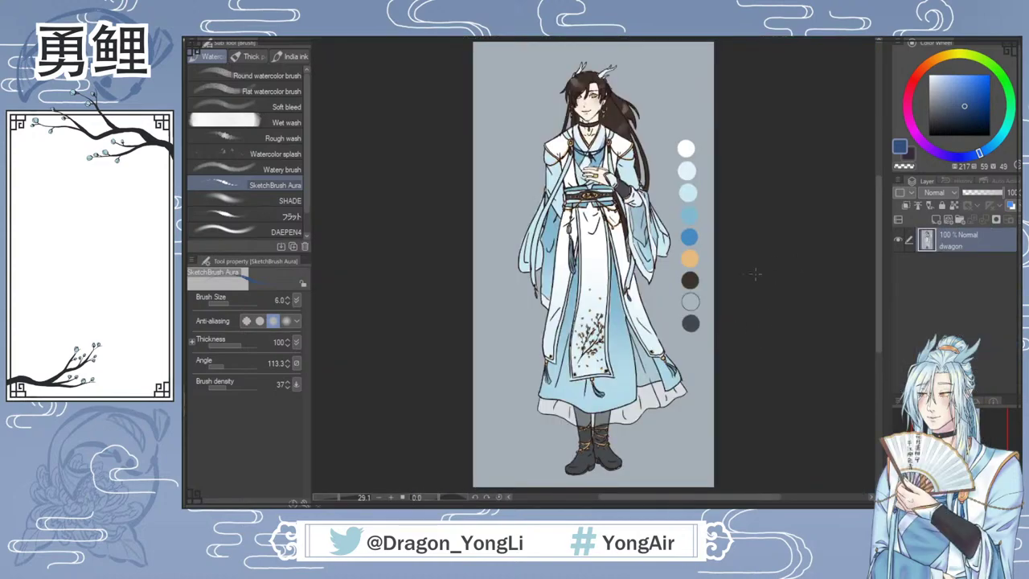
scroll(711, 283, "up", 3)
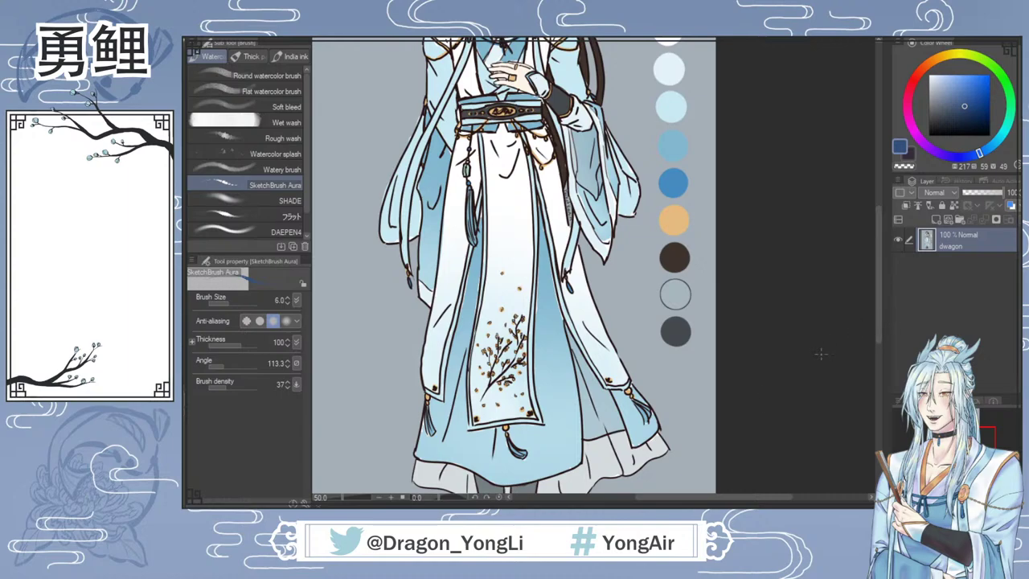
left_click_drag(697, 498, 683, 499)
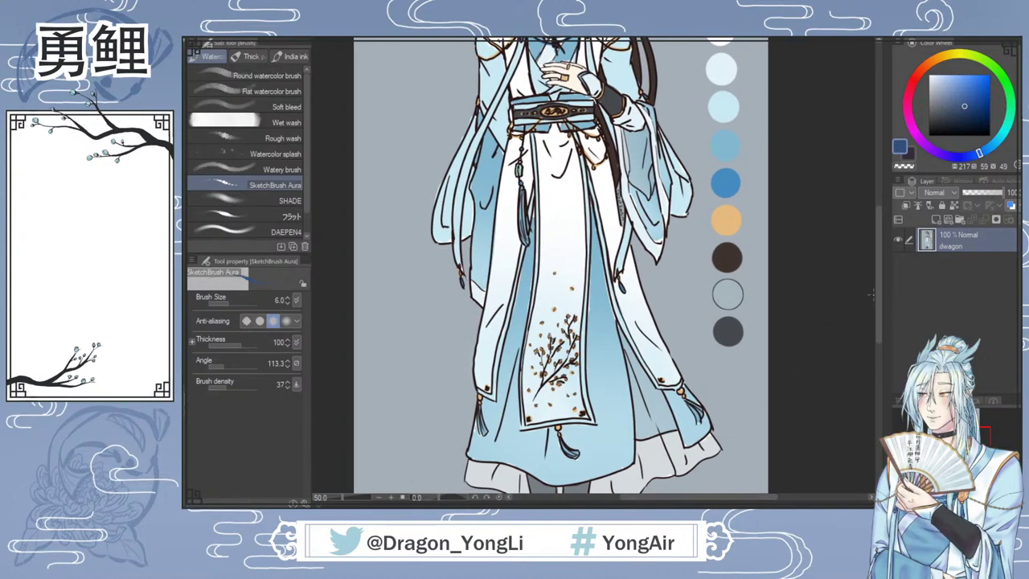
left_click_drag(879, 294, 849, 331)
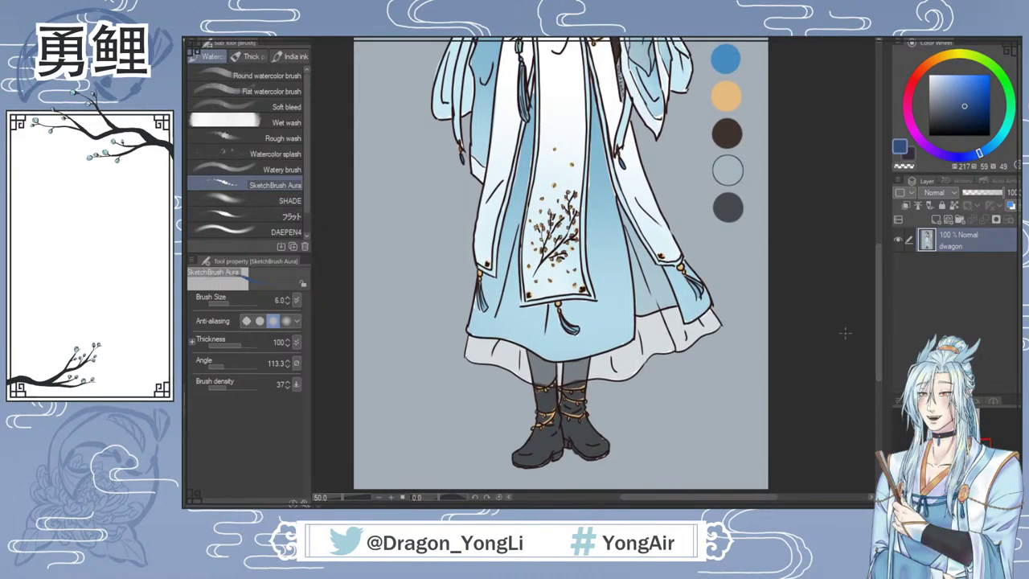
Step: Return to the outfit sketch and extend the front panel's inner border line upward along its edge to the belt
key("ctrl+0")
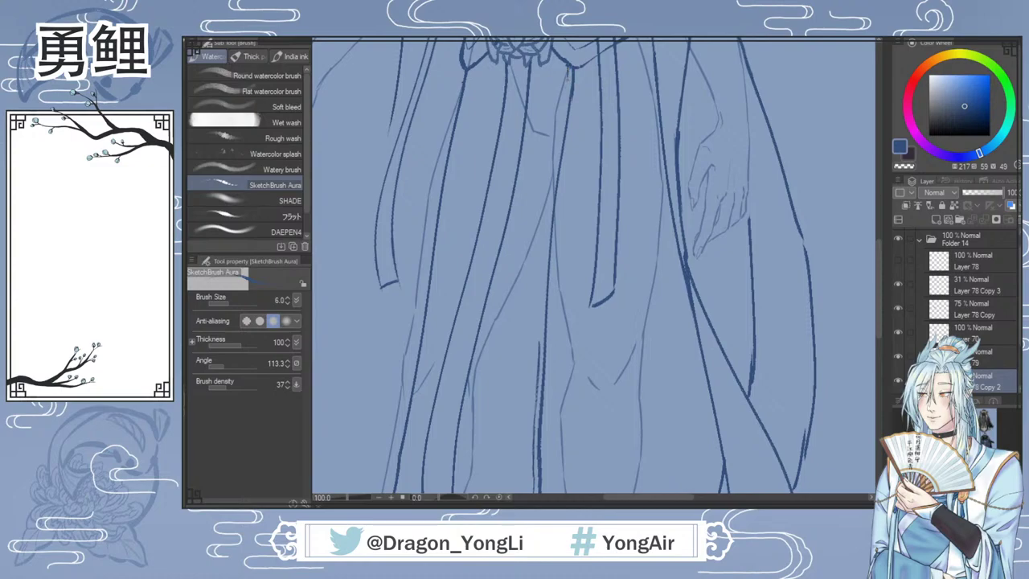
left_click_drag(568, 78, 553, 167)
left_click_drag(550, 207, 541, 349)
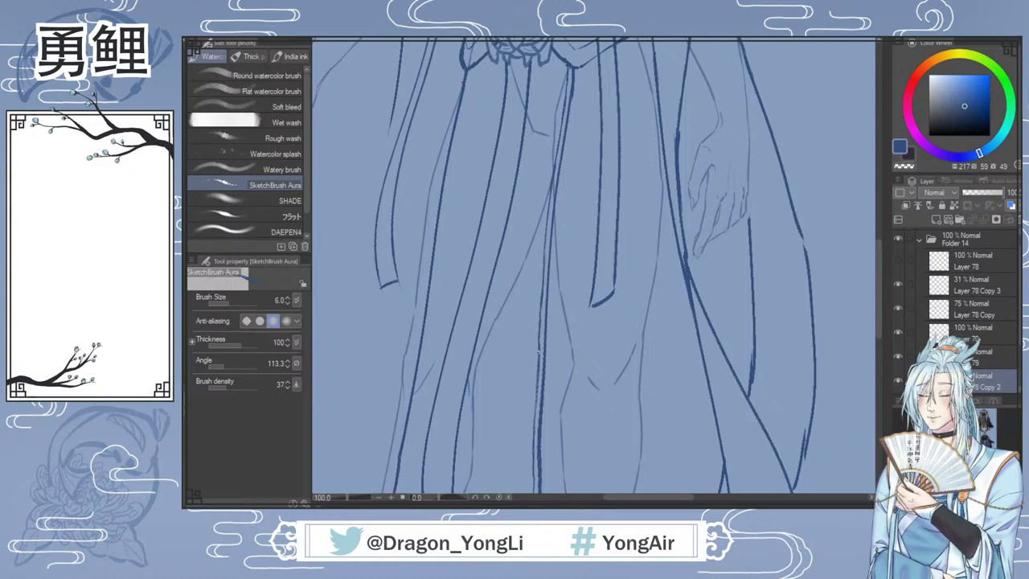
Step: Draw an inner border line along the front panel's opposite side edge, from below the belt down past the thigh
left_click_drag(878, 281, 884, 246)
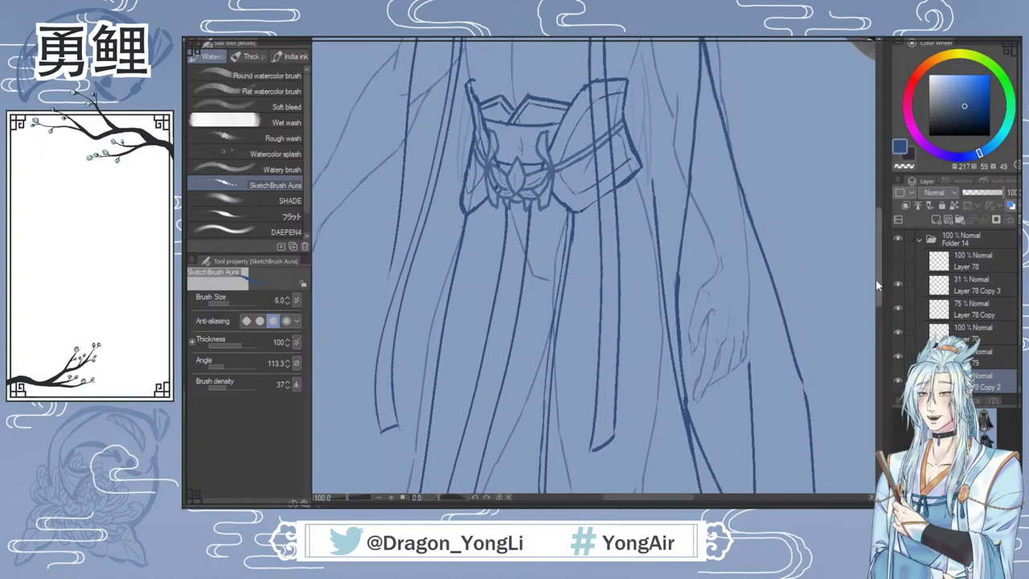
scroll(878, 286, "up", 3)
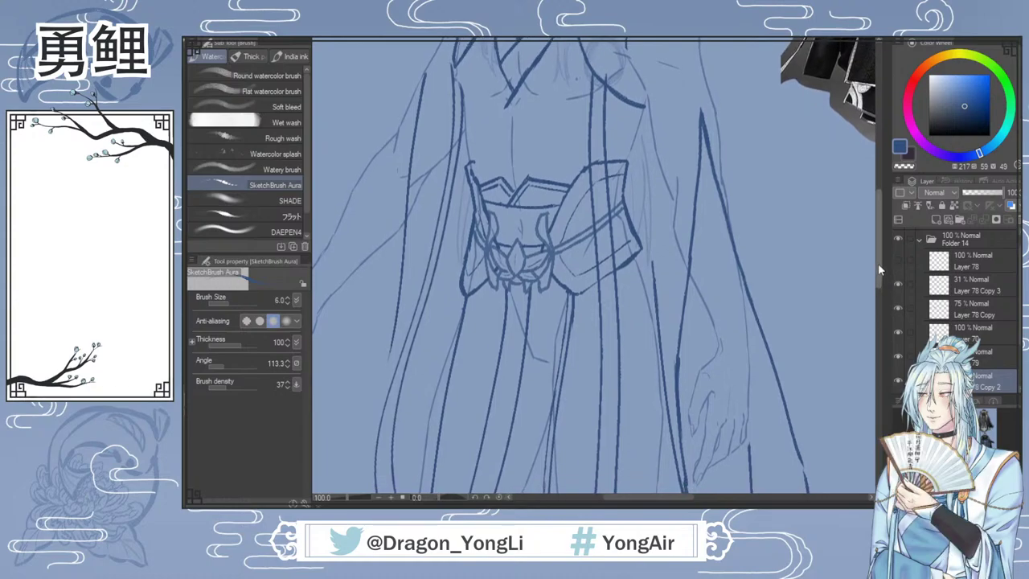
scroll(877, 271, "down", 4)
mouse_move(875, 294)
left_mouse_down()
mouse_move(873, 359)
mouse_move(882, 307)
left_mouse_up()
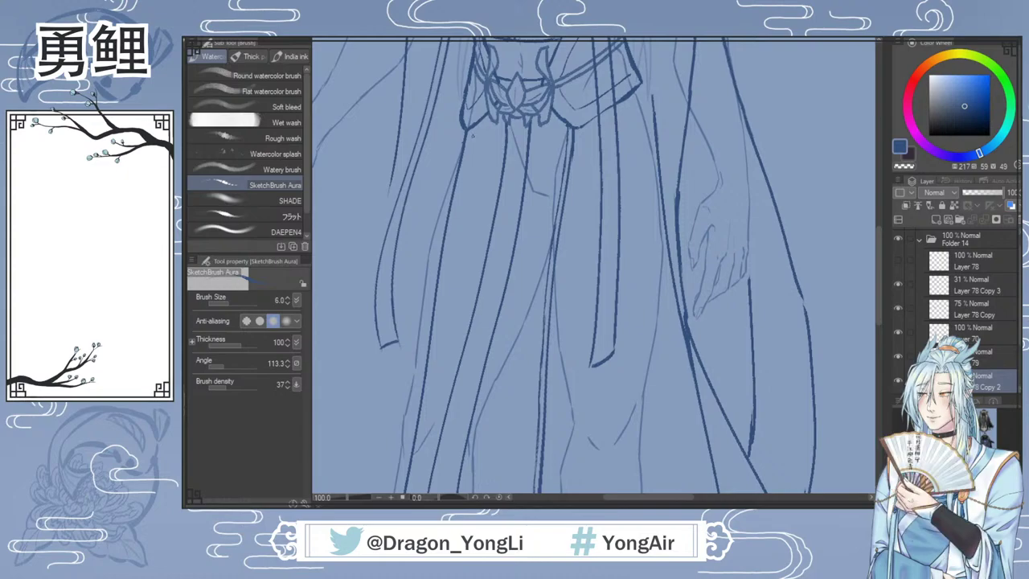
left_click_drag(472, 127, 451, 224)
left_click_drag(452, 226, 441, 291)
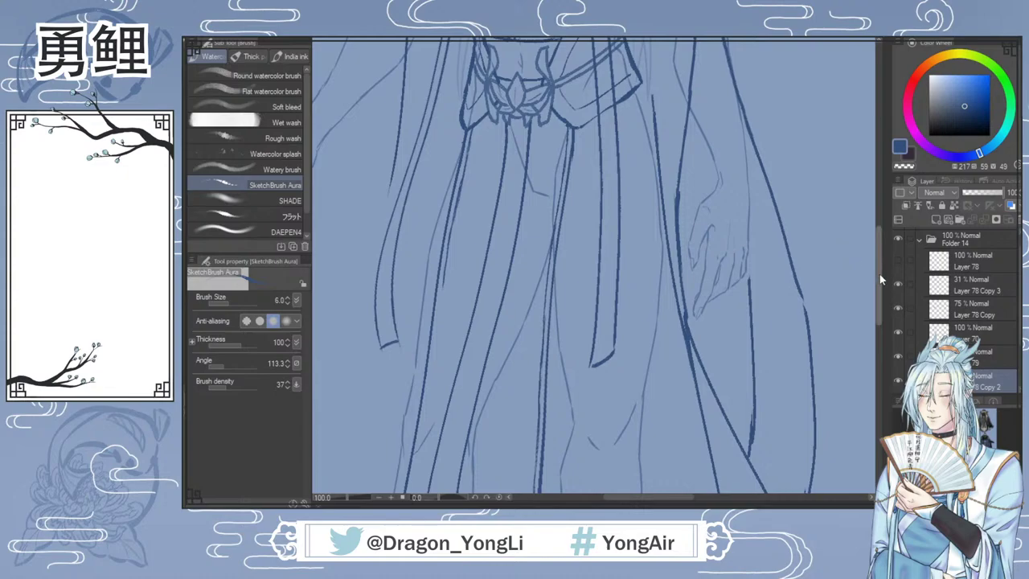
scroll(875, 295, "down", 3)
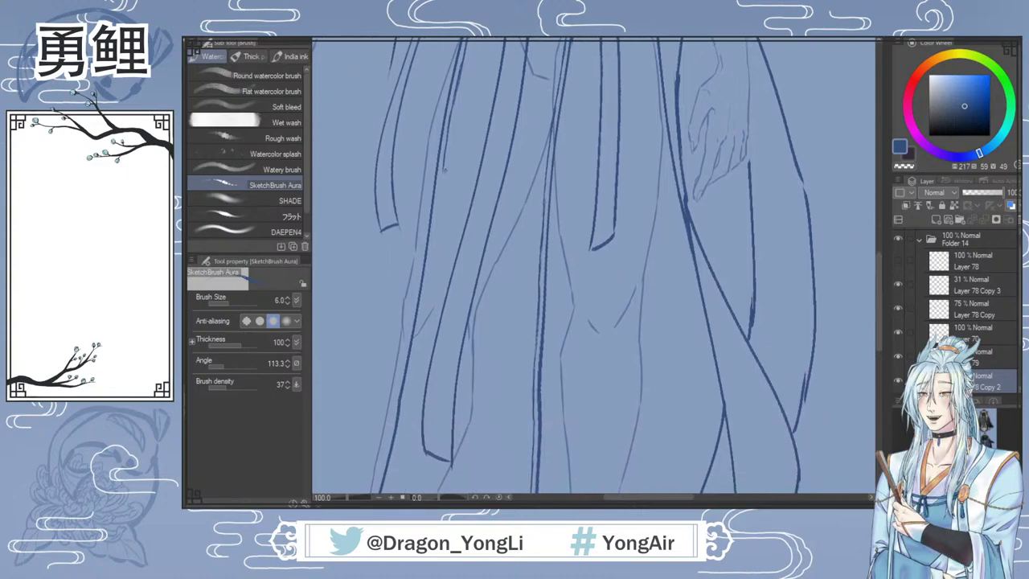
left_click_drag(442, 168, 438, 193)
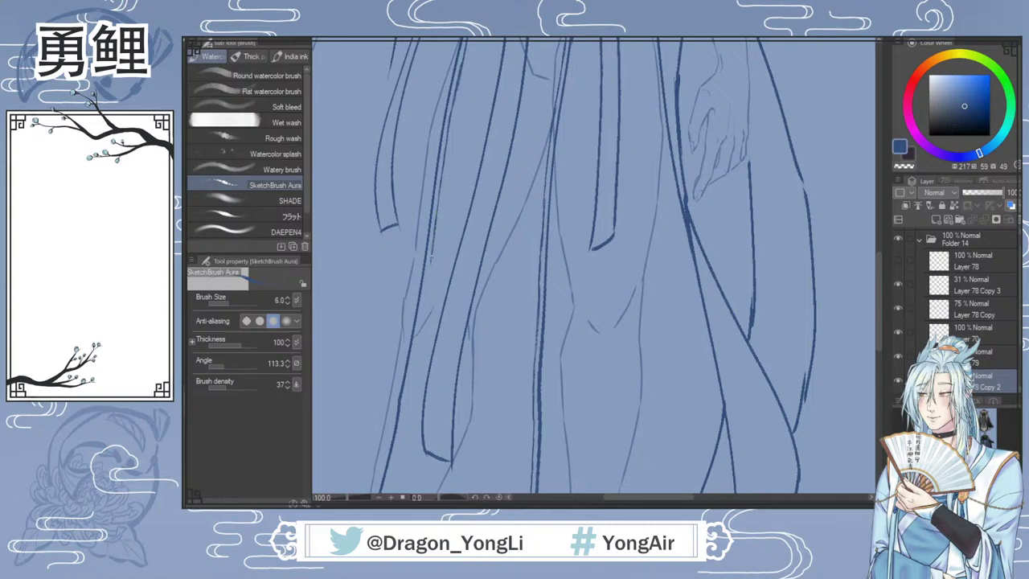
left_click_drag(430, 259, 427, 279)
Step: Rotate the canvas, continue the inner border line down to the panel's lower corner flower, and reset the rotation
left_click_drag(878, 301, 876, 329)
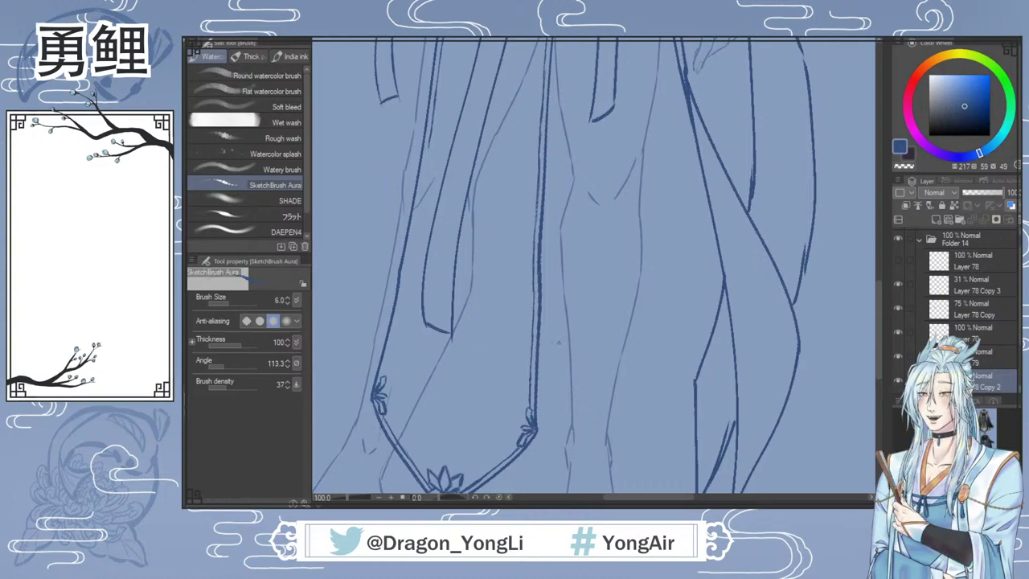
left_click_drag(665, 503, 652, 503)
key("shift+space")
left_click_drag(762, 305, 763, 235)
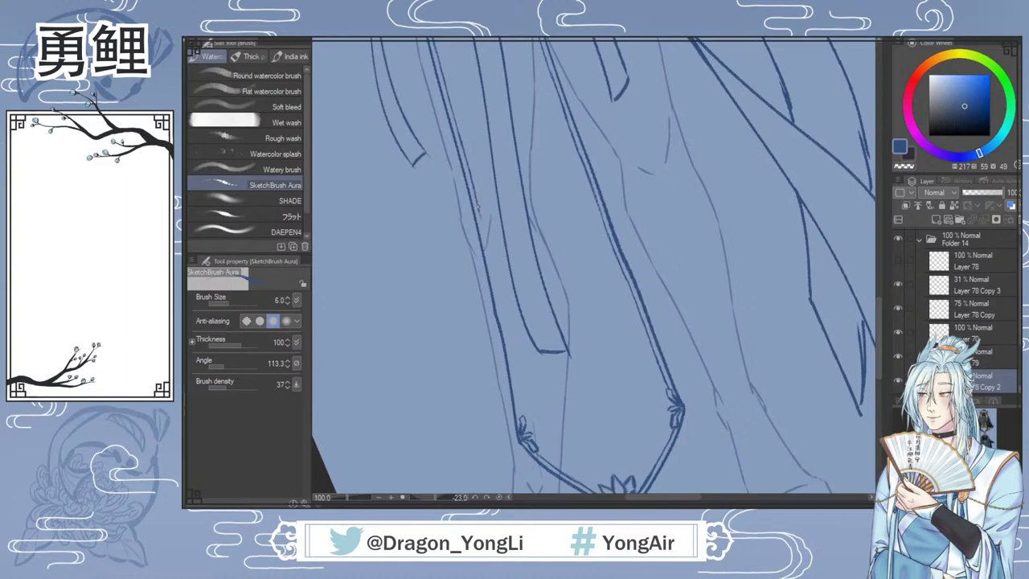
mouse_move(478, 207)
left_mouse_down()
mouse_move(522, 420)
mouse_move(519, 399)
left_mouse_up()
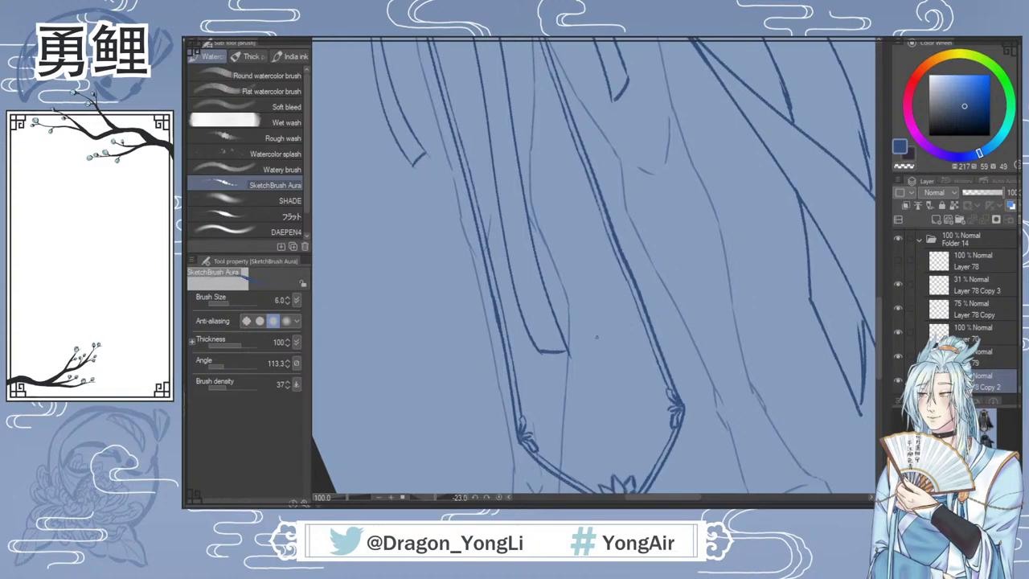
key("e")
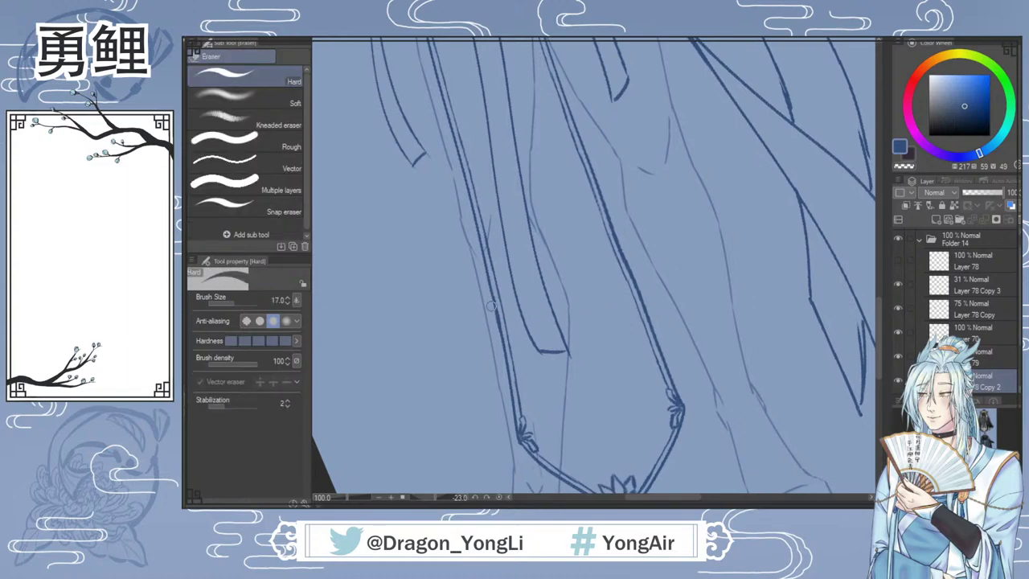
key("b")
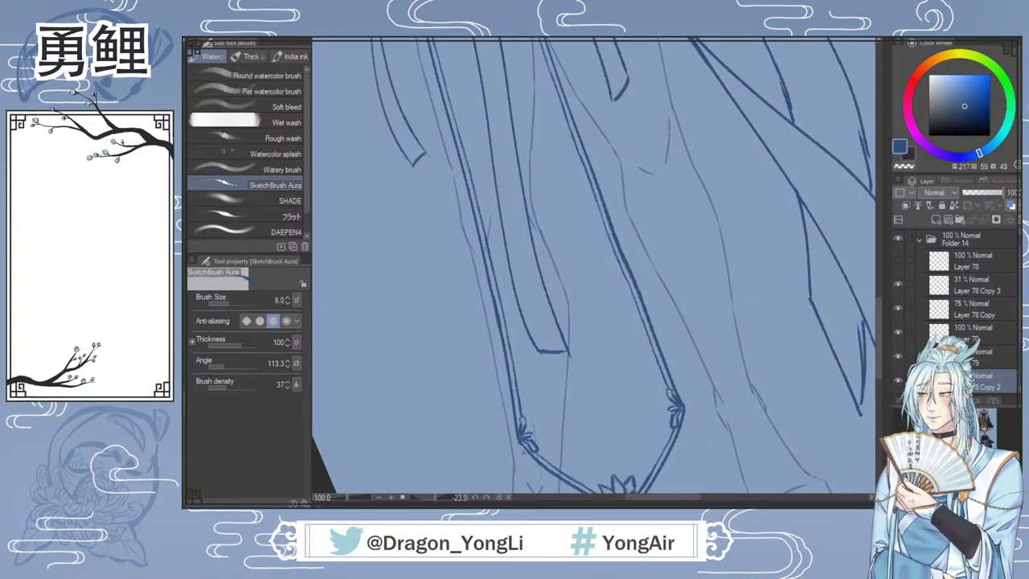
left_click(499, 496)
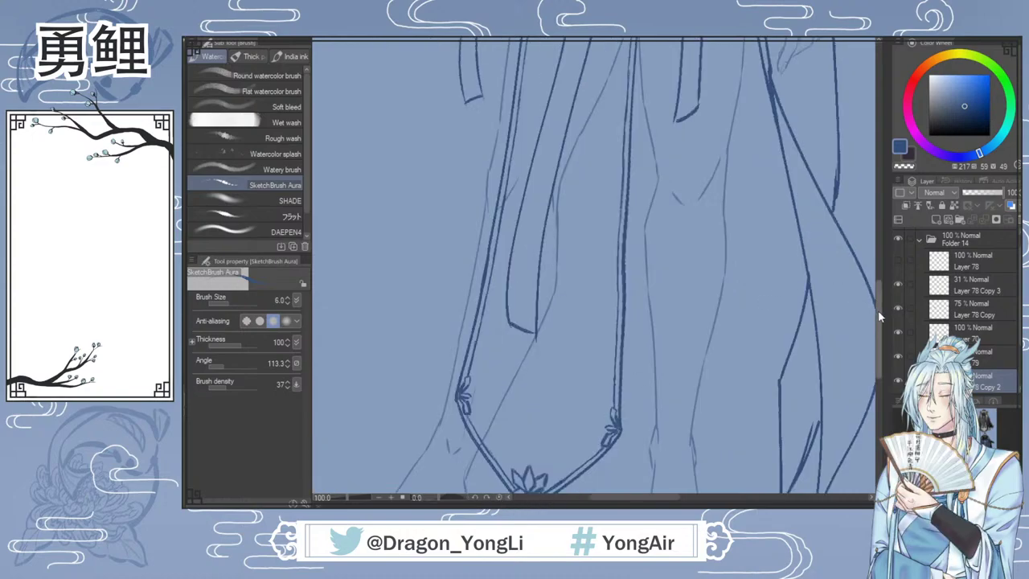
Step: Examine the outfit sketch's collar, torso and belt, and compare them with the costume reference photos
mouse_move(878, 310)
left_mouse_down()
mouse_move(890, 244)
mouse_move(882, 186)
left_mouse_up()
key("b")
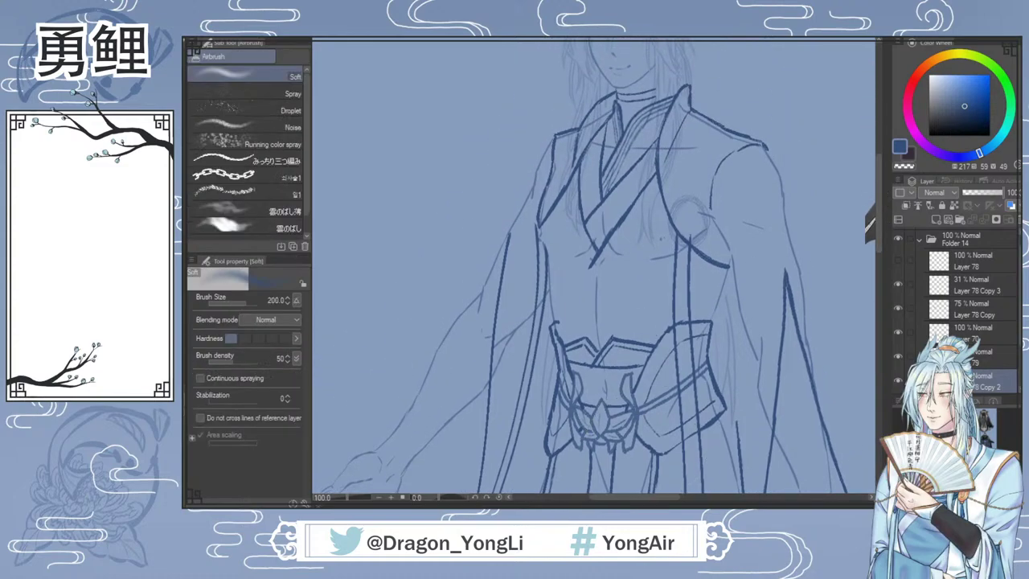
key("i")
key("b")
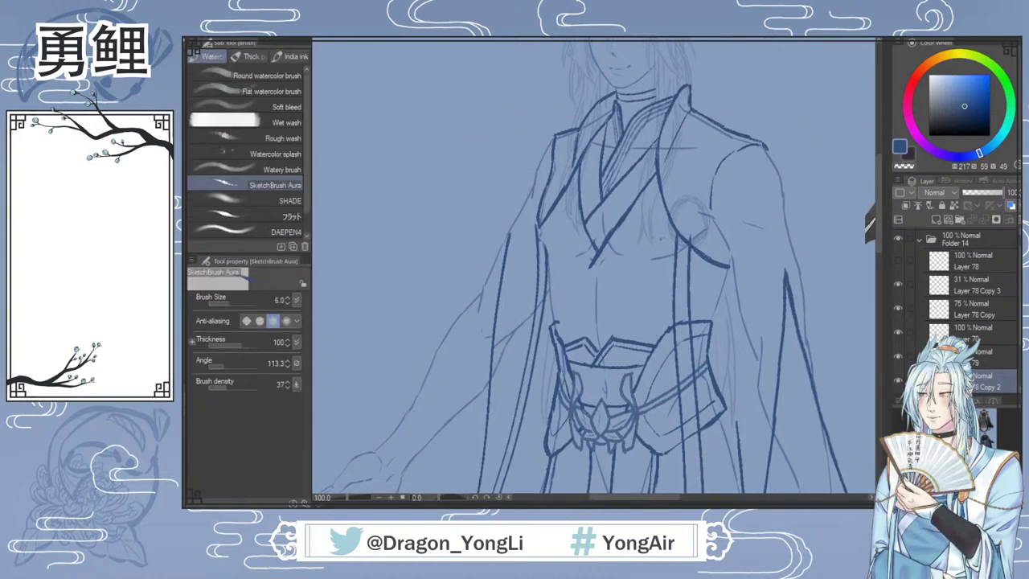
left_click_drag(601, 499, 626, 502)
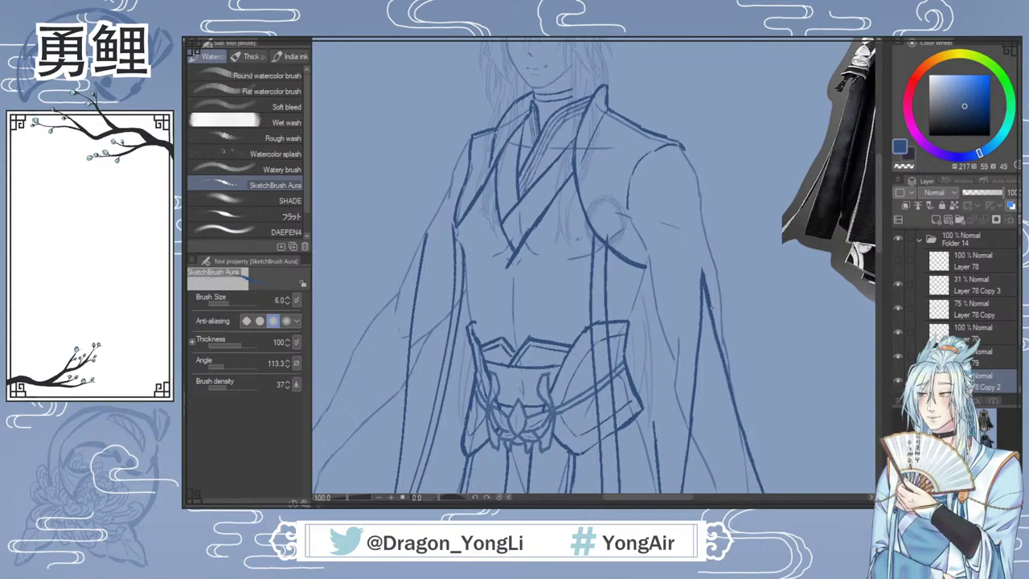
scroll(880, 250, "up", 3)
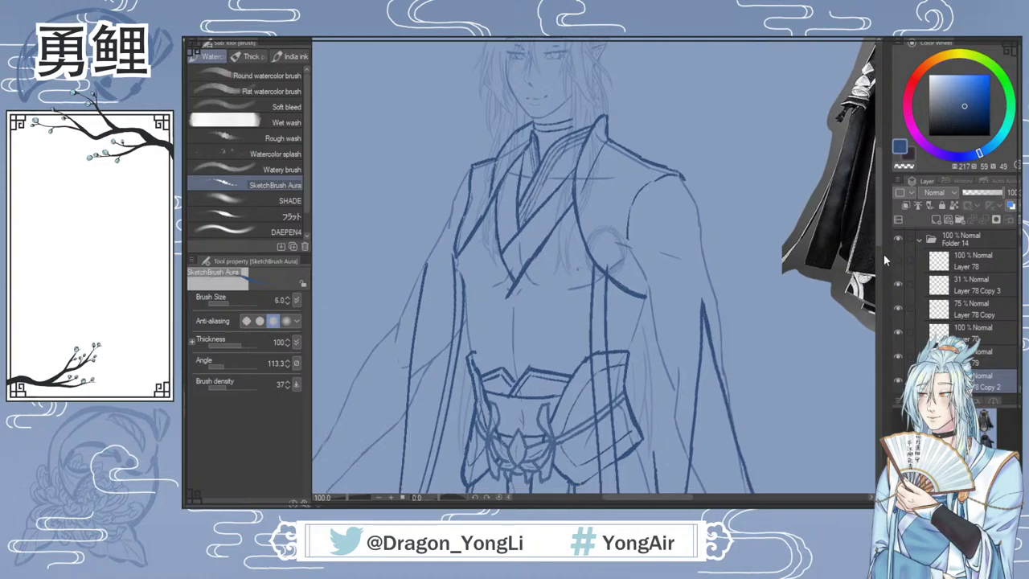
left_click_drag(637, 498, 737, 500)
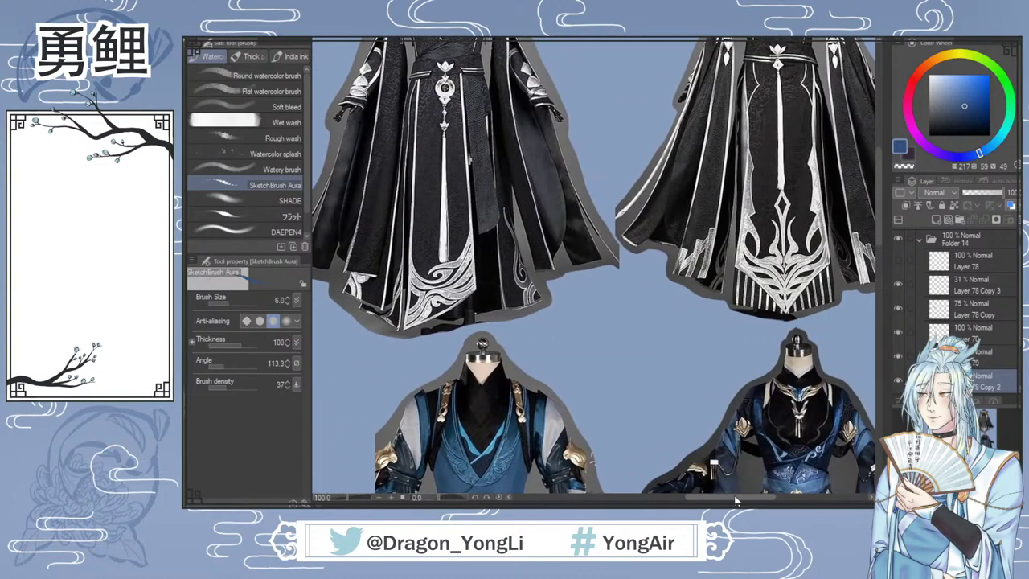
scroll(753, 446, "down", 1)
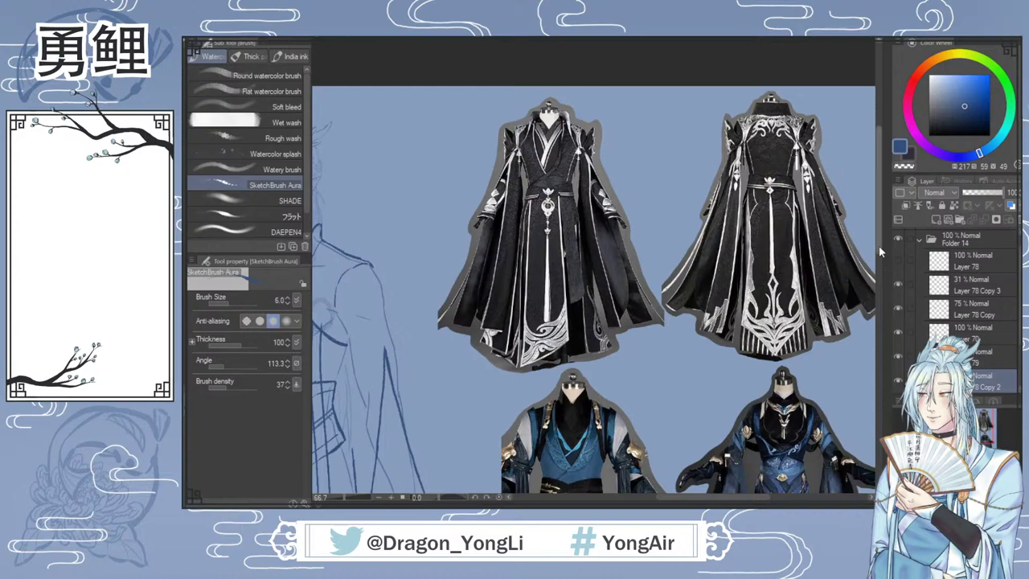
left_click_drag(879, 246, 862, 358)
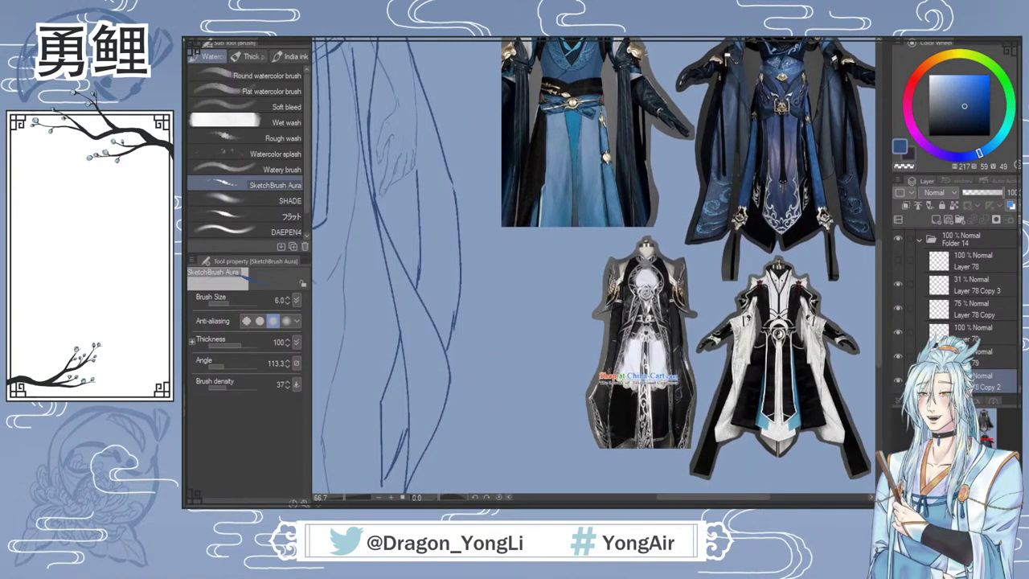
Step: Draw a small arrow pointing at the sleeve of the black-and-white robe reference and undo it
left_click_drag(680, 496, 711, 498)
left_click_drag(731, 303, 708, 305)
left_click_drag(718, 295, 725, 315)
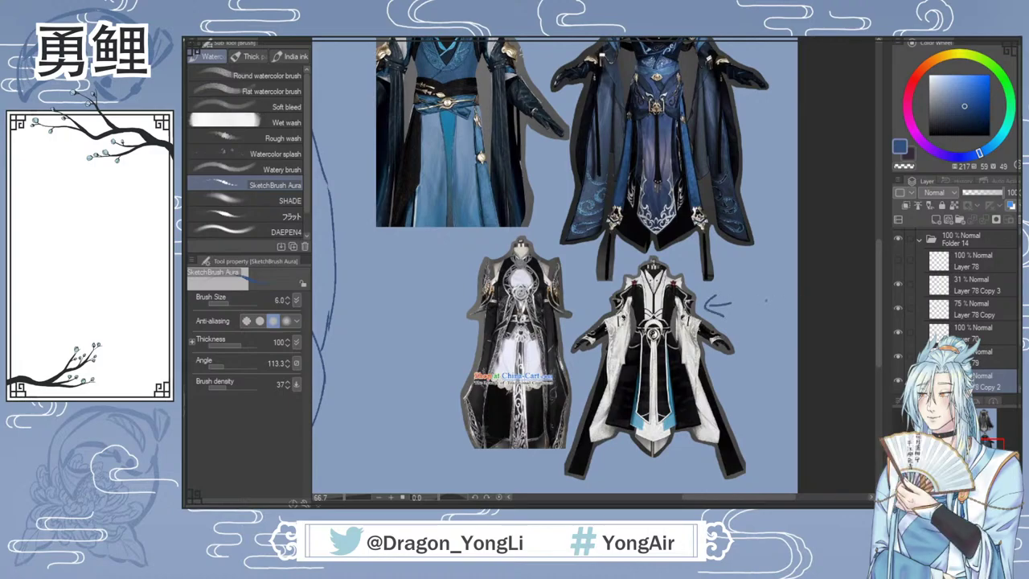
key("ctrl+z")
key("ctrl+z")
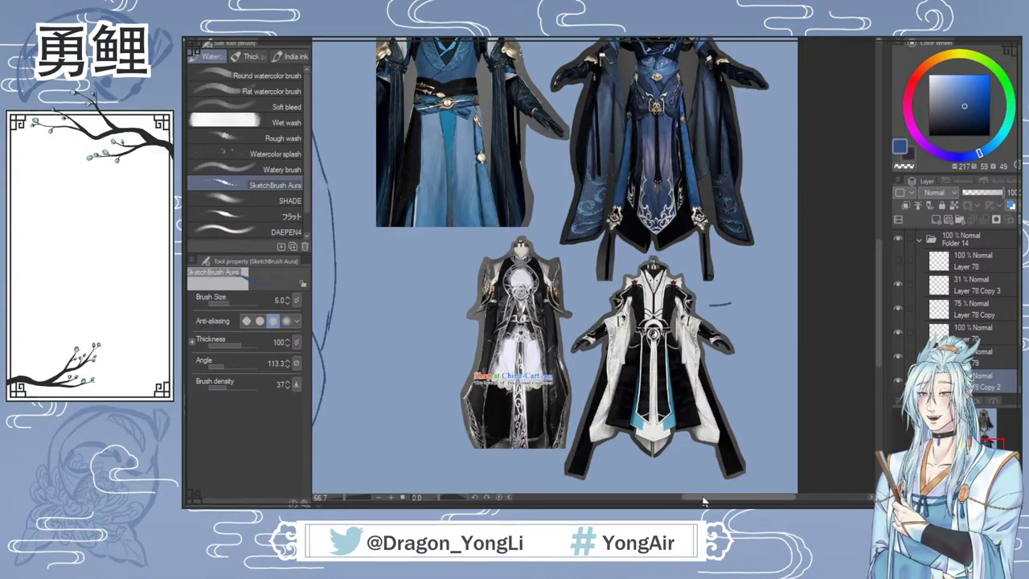
Step: Make a quick mark around the black-and-silver costume reference with SketchBrush Aura and undo it
mouse_move(701, 501)
left_mouse_down()
mouse_move(667, 503)
mouse_move(677, 503)
left_mouse_up()
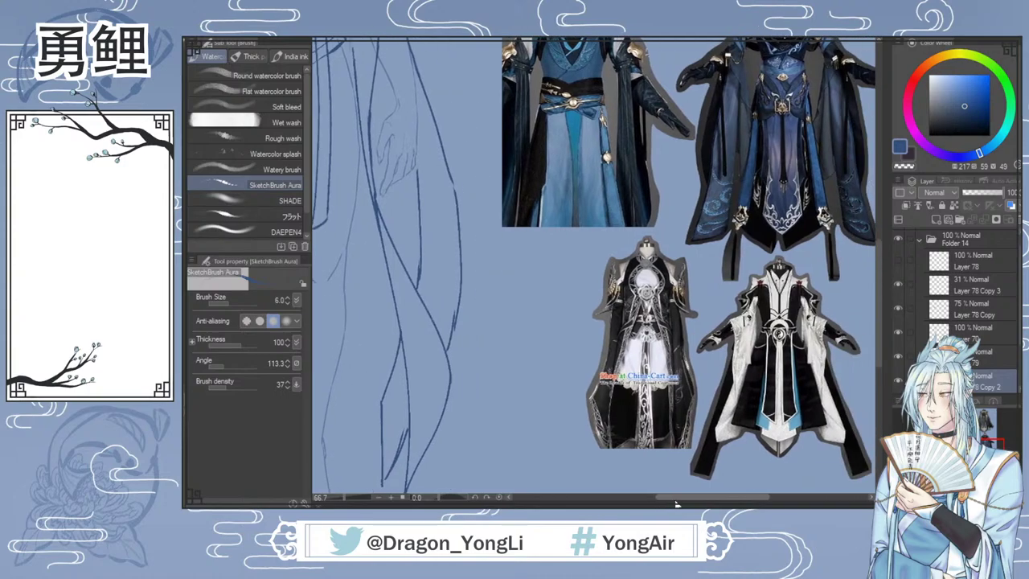
key("ctrl+minus")
left_click_drag(878, 291, 879, 281)
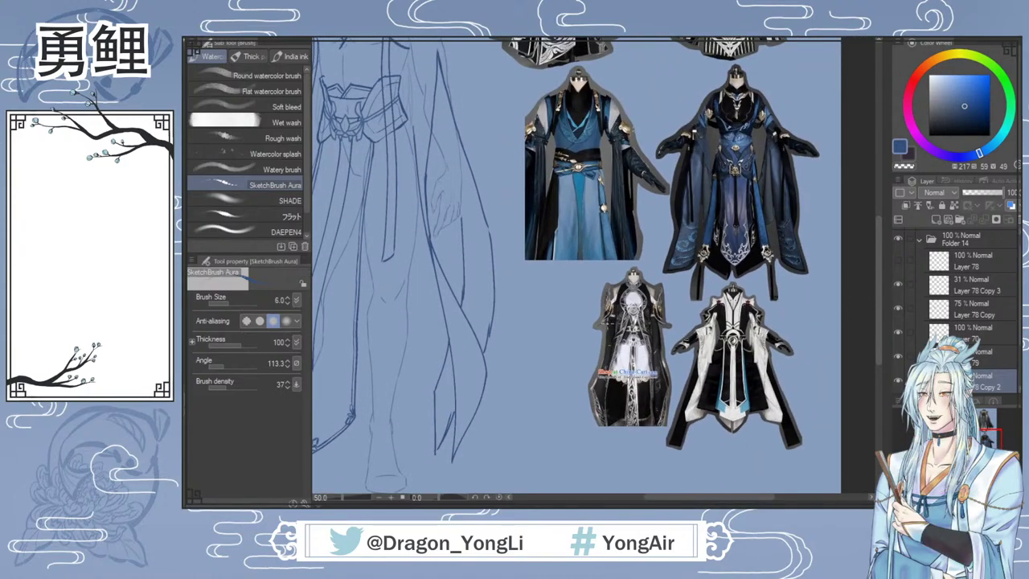
mouse_move(551, 352)
left_mouse_down()
mouse_move(587, 438)
mouse_move(804, 427)
mouse_move(722, 444)
mouse_move(558, 414)
mouse_move(638, 445)
left_mouse_up()
key("ctrl+z")
key("ctrl+z")
key("ctrl+z")
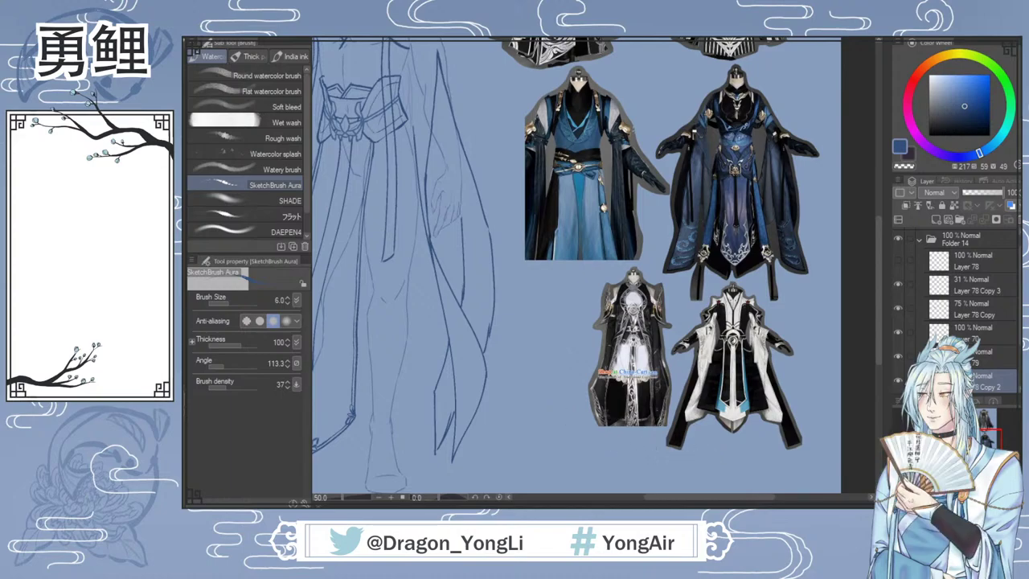
Step: Add a new layer above the folders and choose a red drawing colour (359, 77, 75) for annotating the references
left_click_drag(668, 503, 664, 498)
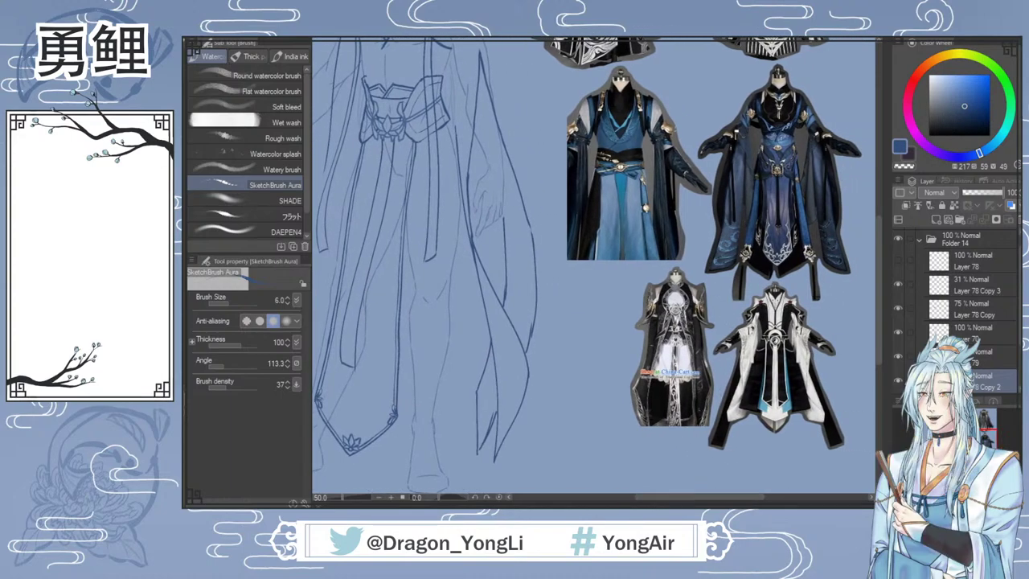
left_click_drag(877, 319, 878, 295)
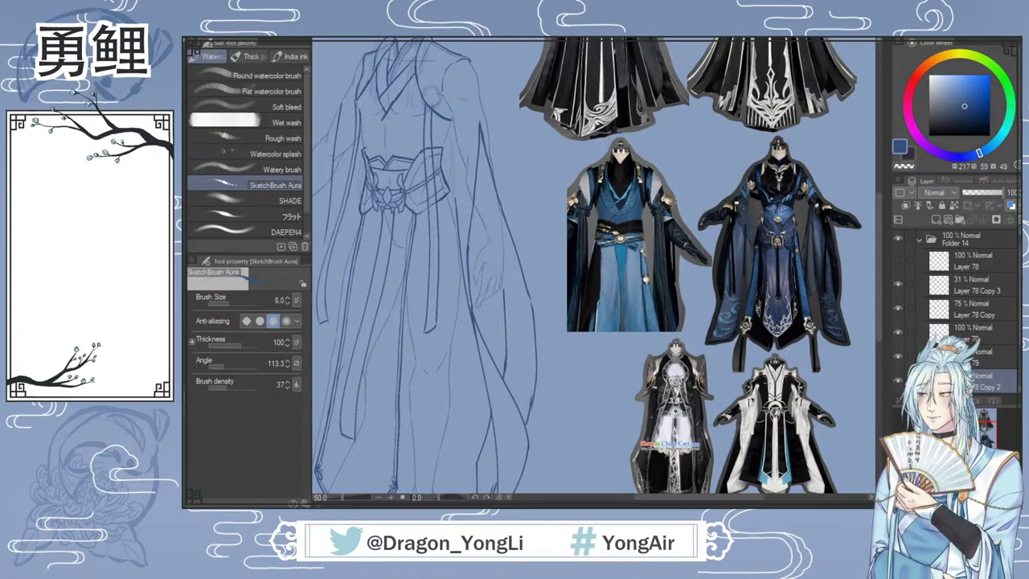
left_click_drag(881, 332, 875, 344)
scroll(811, 360, "up", 2)
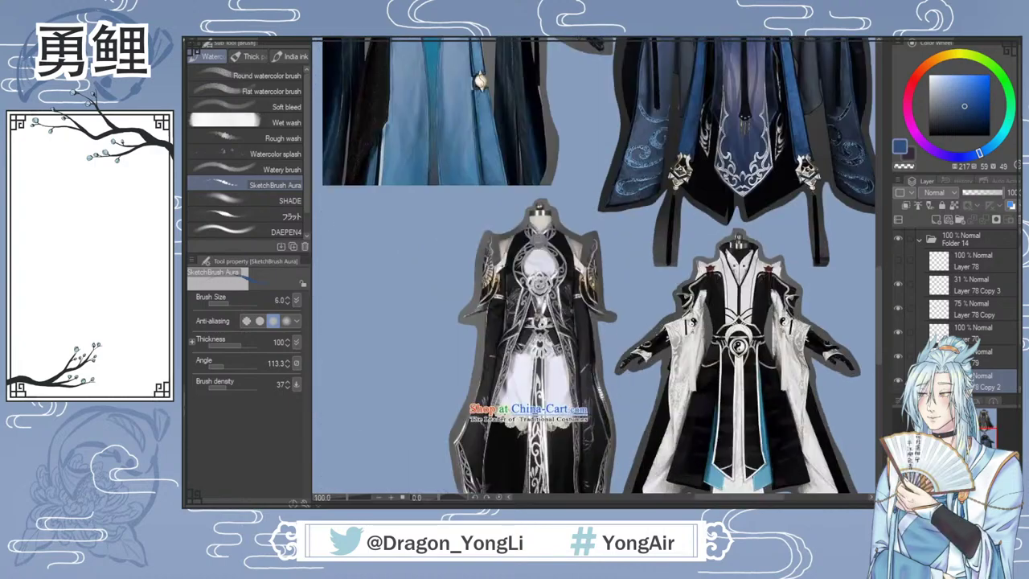
left_click(993, 241)
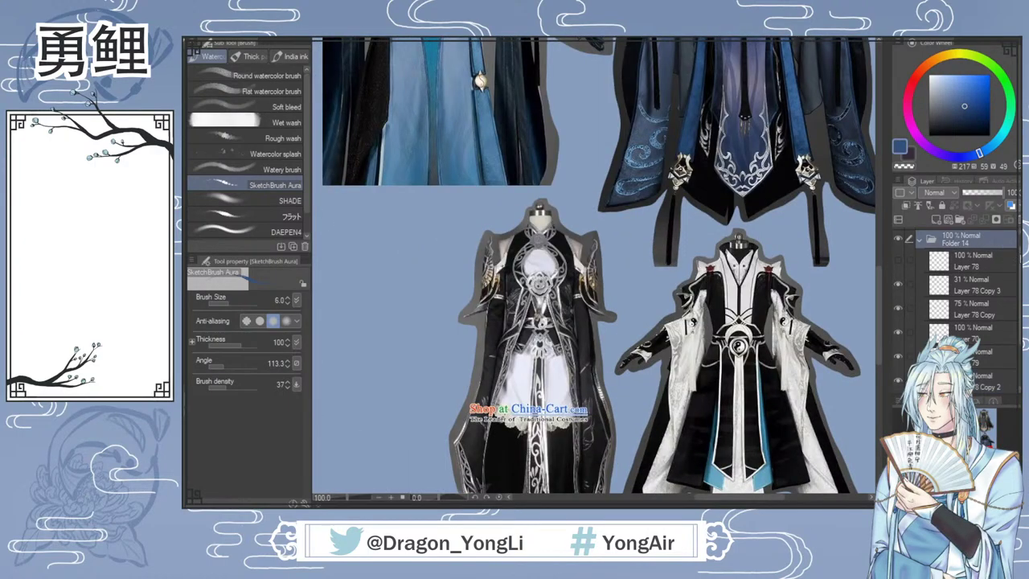
scroll(1002, 233, "up", 1)
left_click(936, 219)
left_click(947, 122)
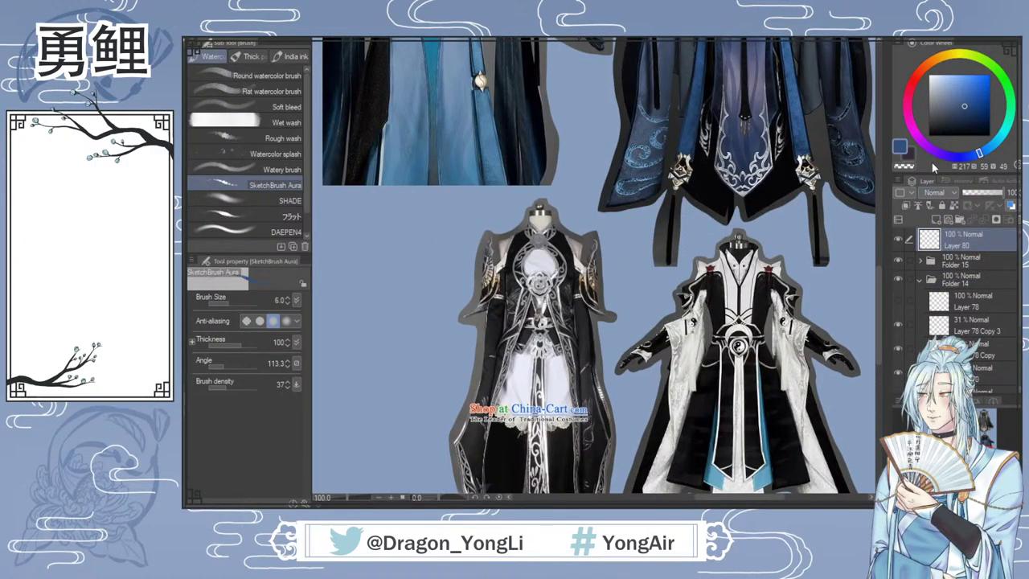
left_click(925, 146)
left_click(914, 80)
left_click(974, 89)
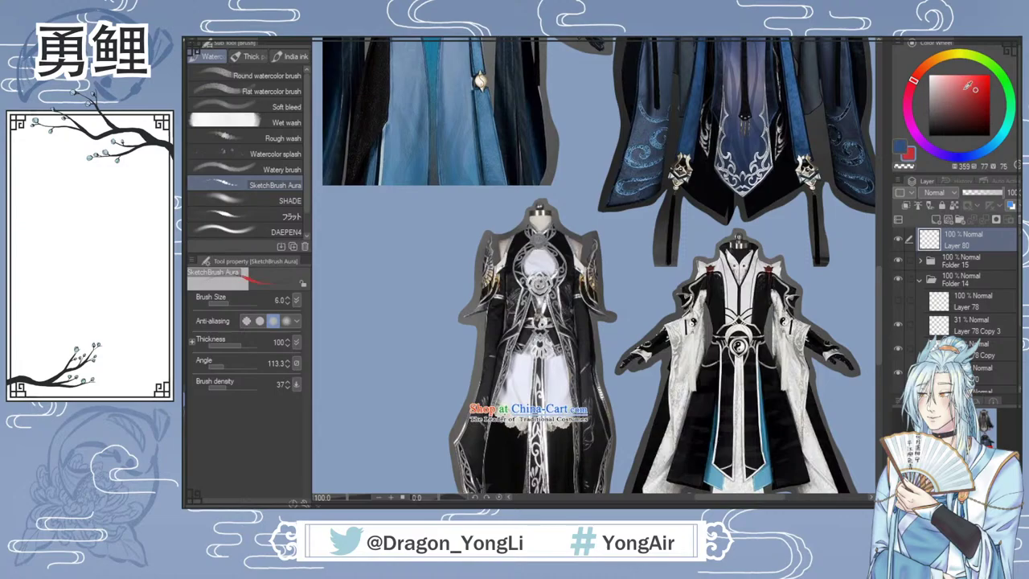
Step: Outline the black-and-white robe's vest opening and shoulder edge in red on the reference, and undo the strokes
left_click_drag(756, 276, 756, 326)
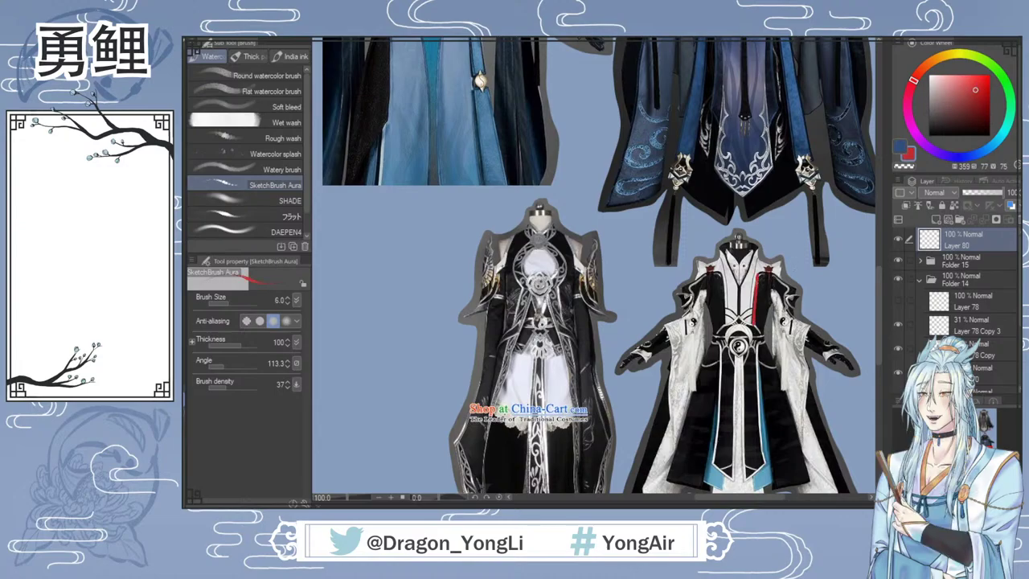
left_click_drag(759, 272, 798, 315)
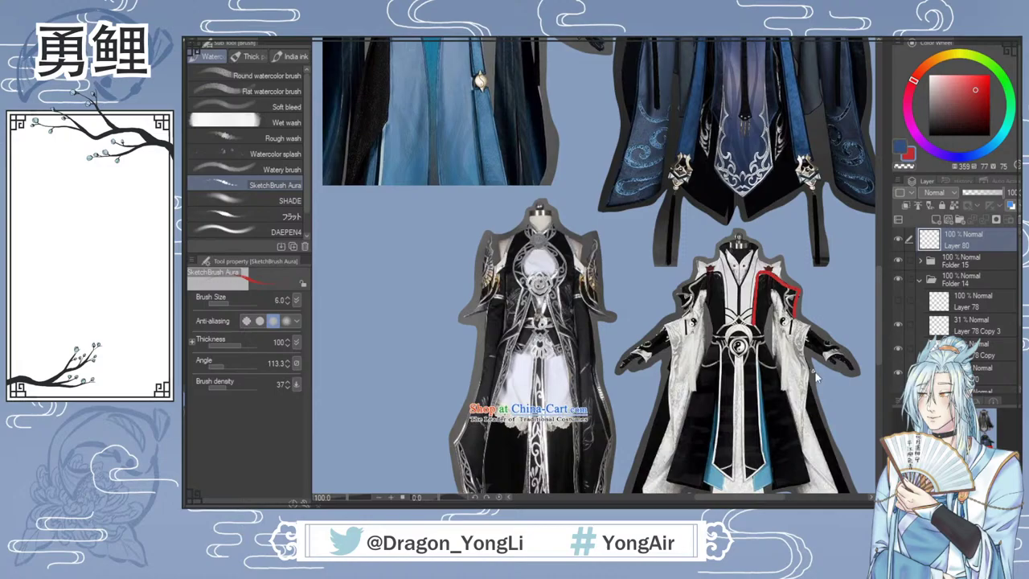
key("ctrl+z")
key("ctrl+z")
key("ctrl+z")
scroll(769, 426, "down", 1)
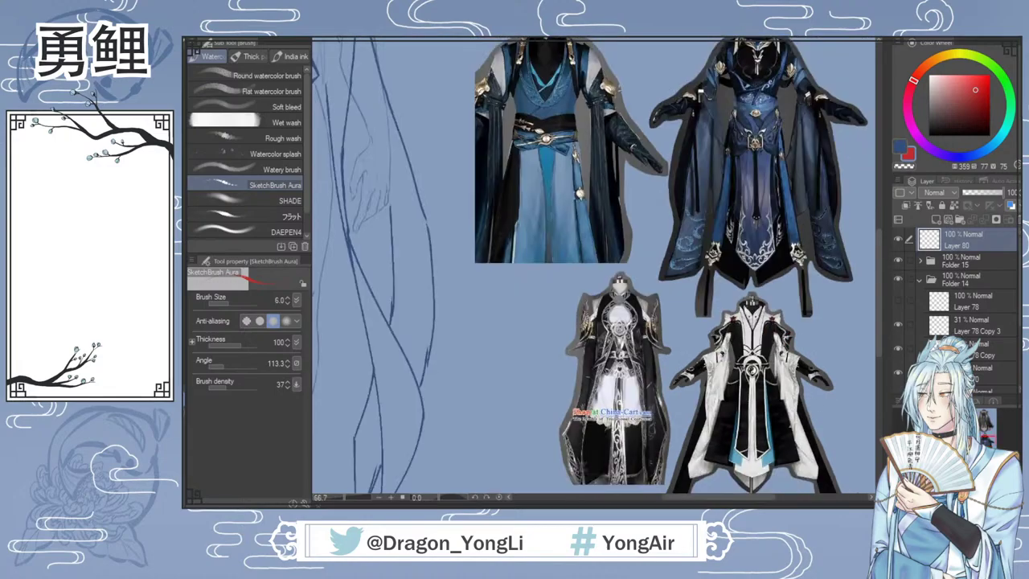
Step: Switch back to the blue drawing colour and make Layer 79 in Folder 14 the active layer
left_click_drag(707, 502, 655, 502)
left_click_drag(882, 270, 889, 193)
key("x")
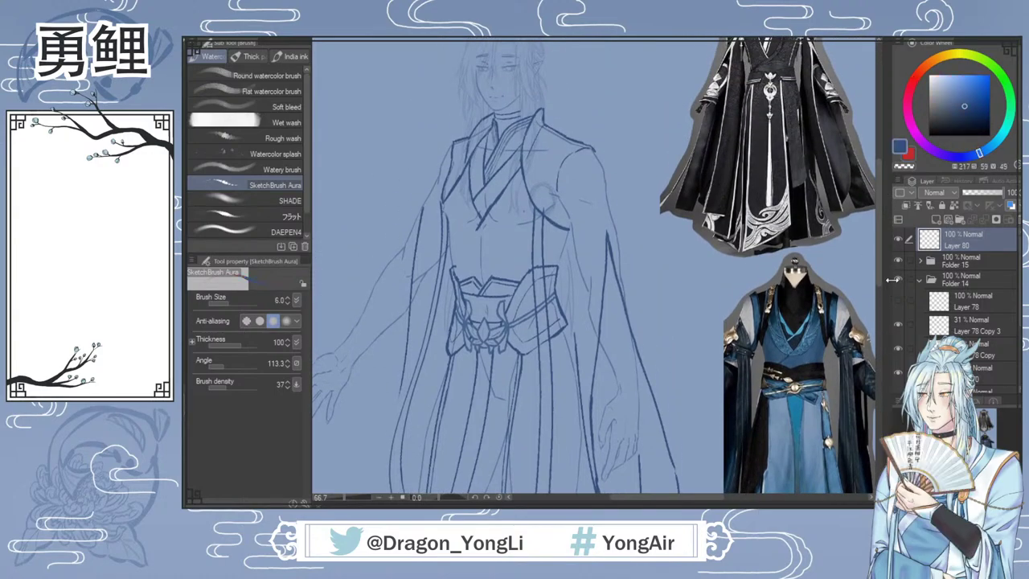
scroll(995, 362, "down", 3)
left_click(982, 330)
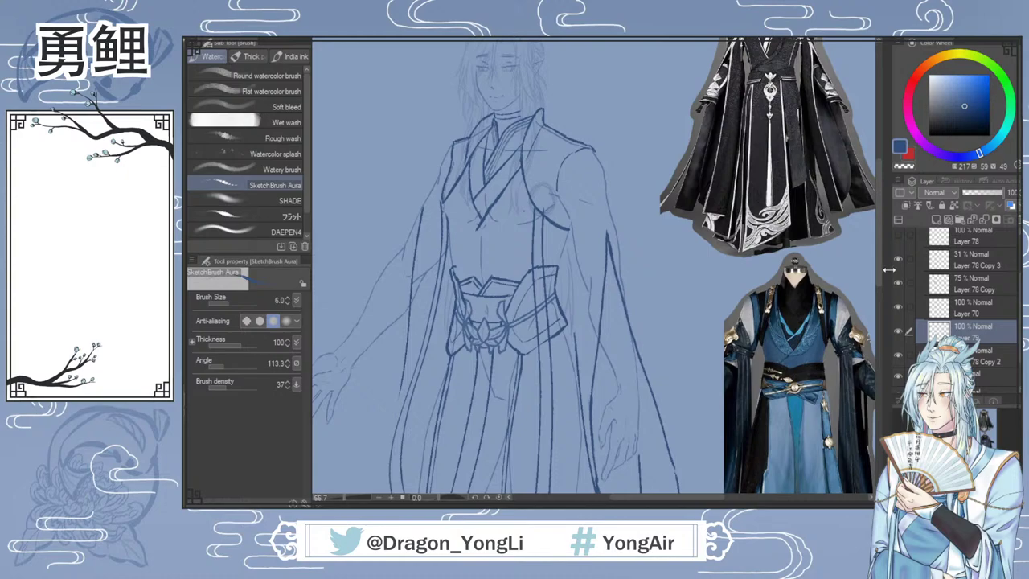
Step: Sketch the curved top edge of the detached sleeve across the upper arm with SketchBrush Aura and clean up its outer corner
left_click_drag(695, 503, 720, 502)
scroll(792, 406, "down", 1)
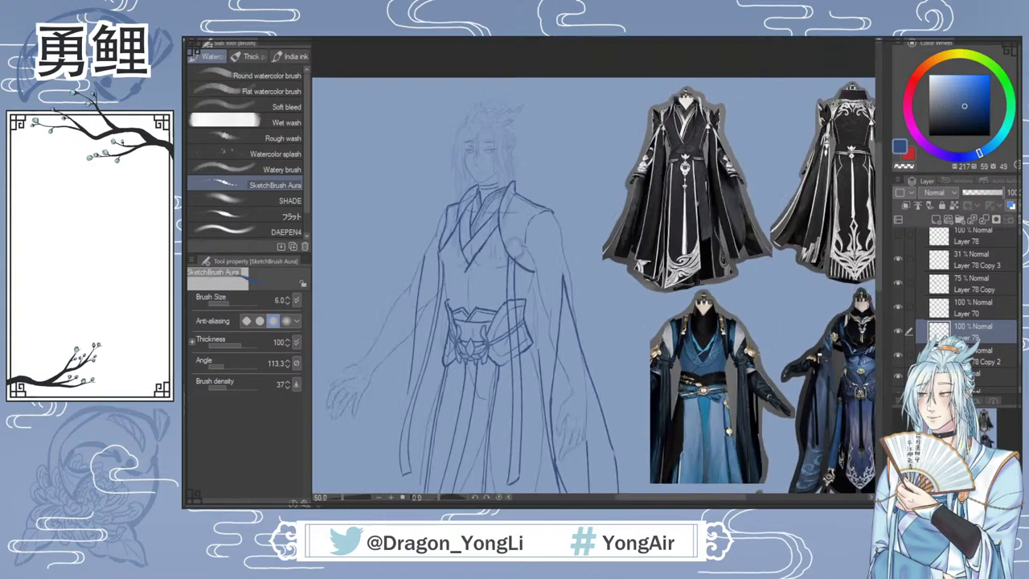
mouse_move(878, 269)
left_mouse_down()
mouse_move(876, 323)
mouse_move(875, 305)
left_mouse_up()
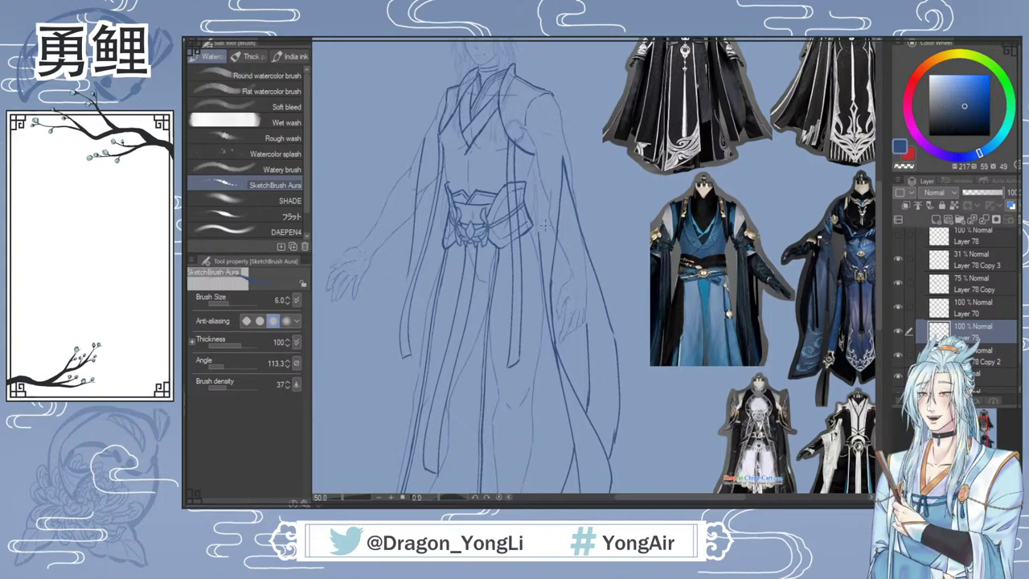
left_click_drag(537, 156, 567, 133)
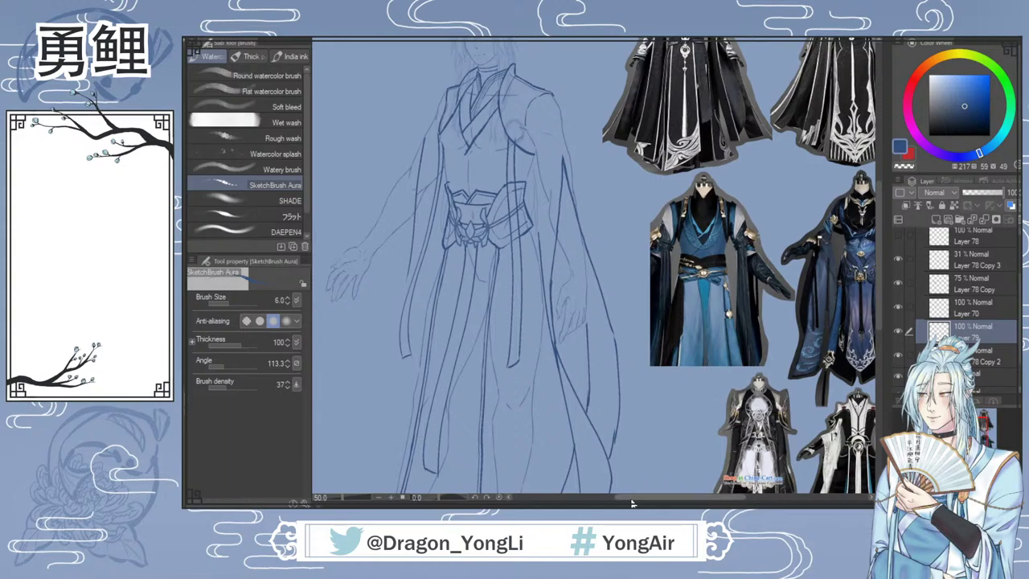
left_click_drag(642, 501, 662, 501)
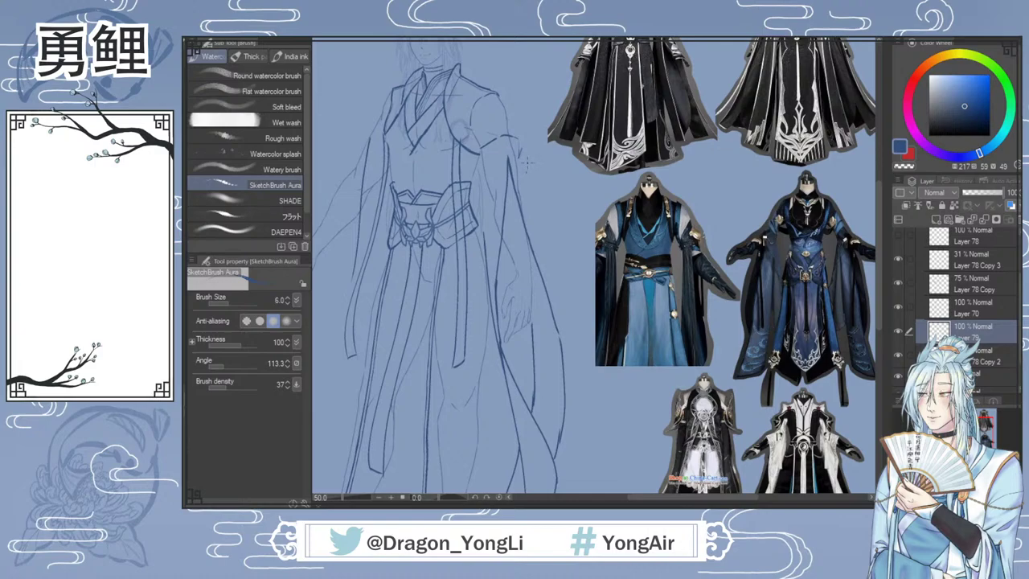
key("e")
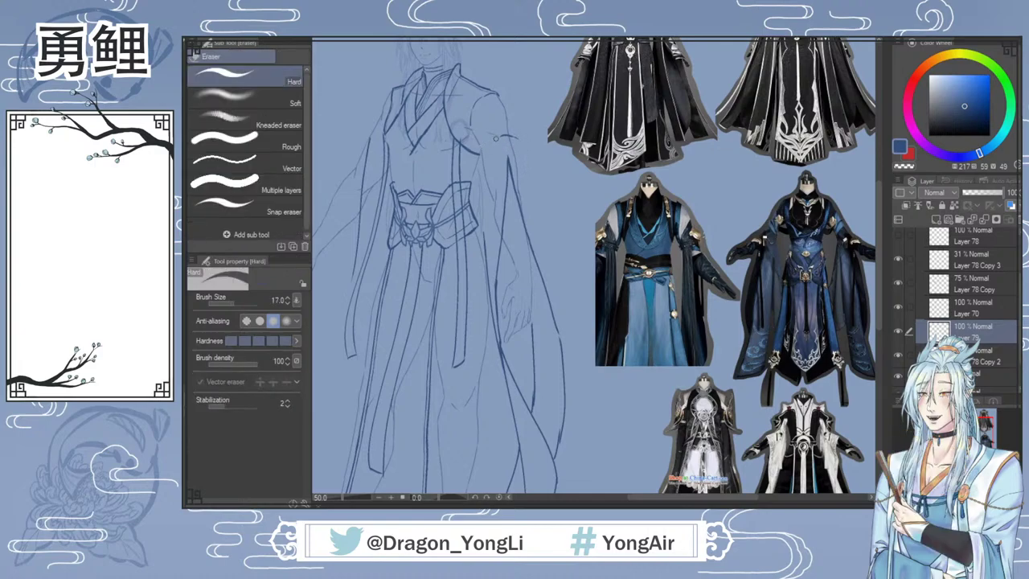
key("b")
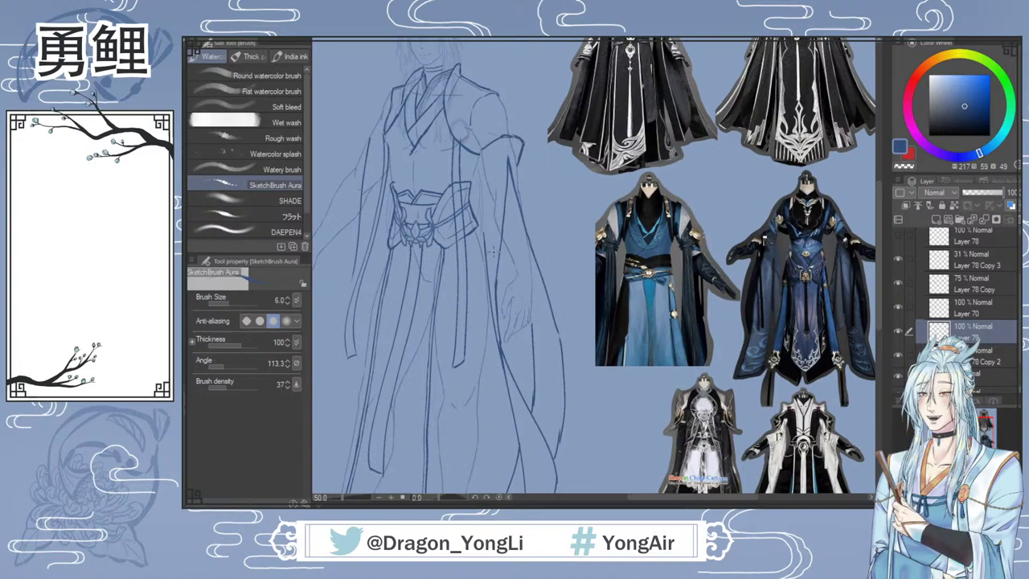
key("e")
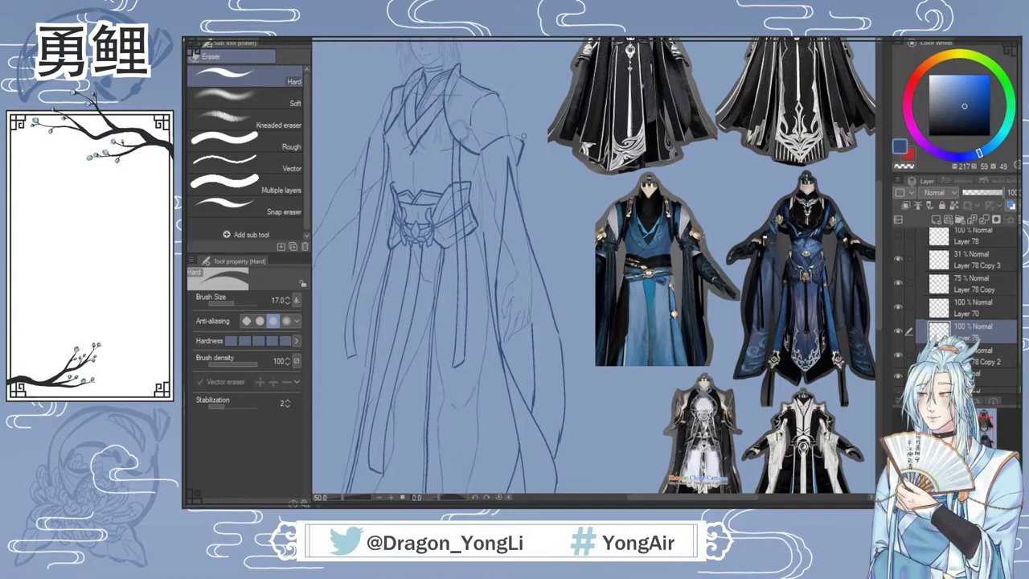
key("b")
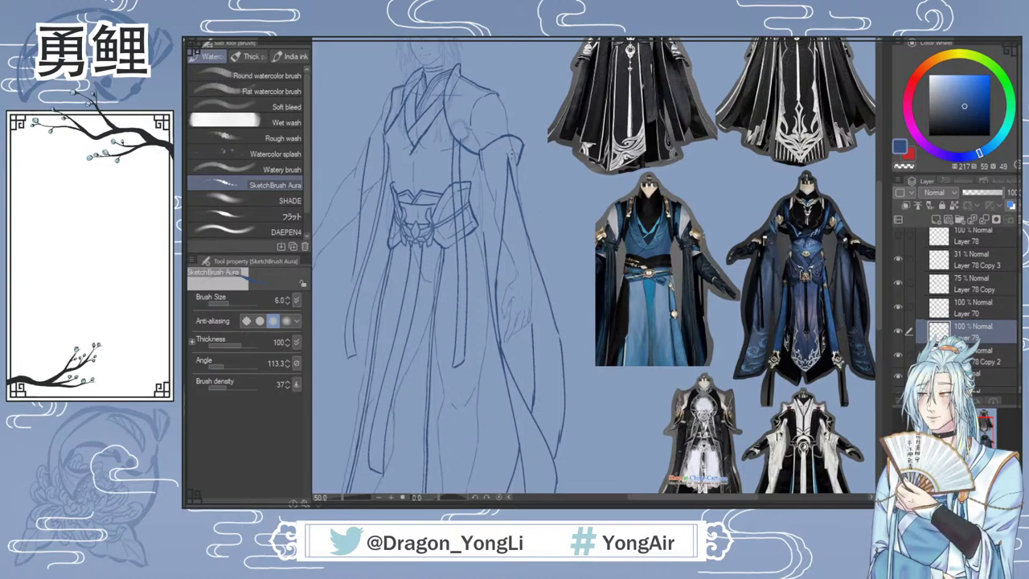
Step: Reshape the sleeve lines below the upper arm on Layer 78 Copy 2 with Liquify at brush size 200
key("j")
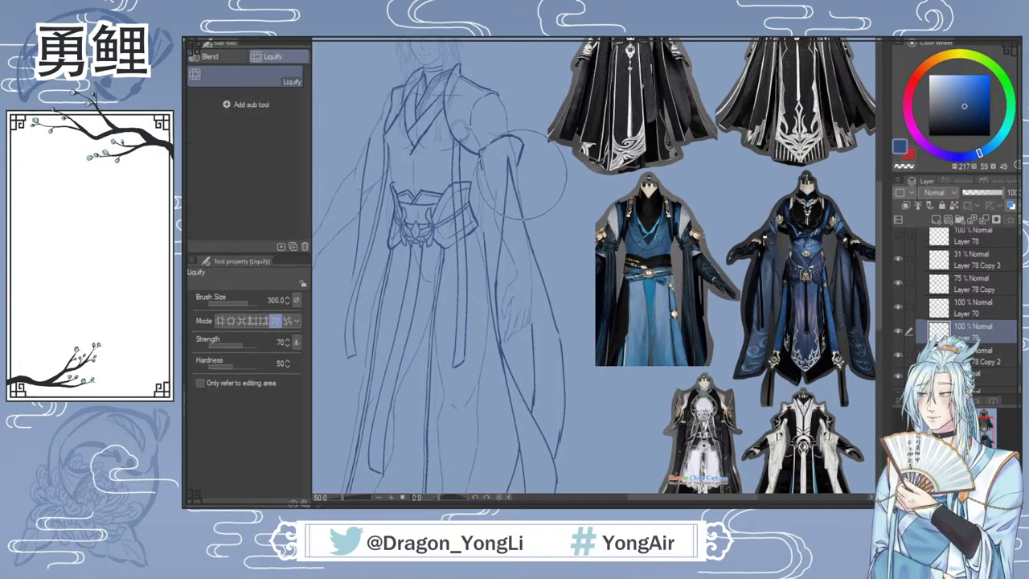
left_click(973, 362)
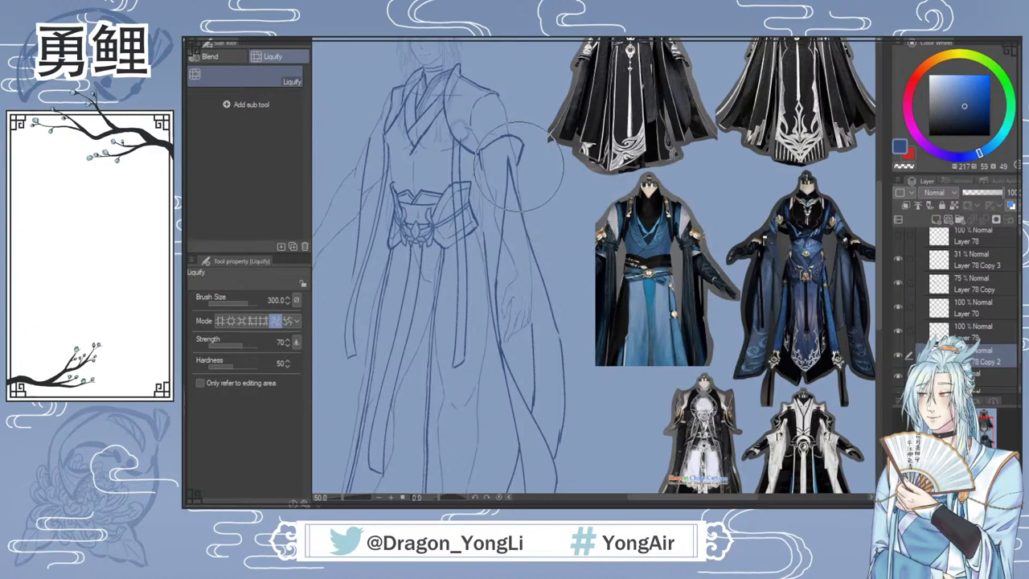
key("[")
key("[")
left_click_drag(510, 166, 522, 179)
key("ctrl+z")
left_click(222, 321)
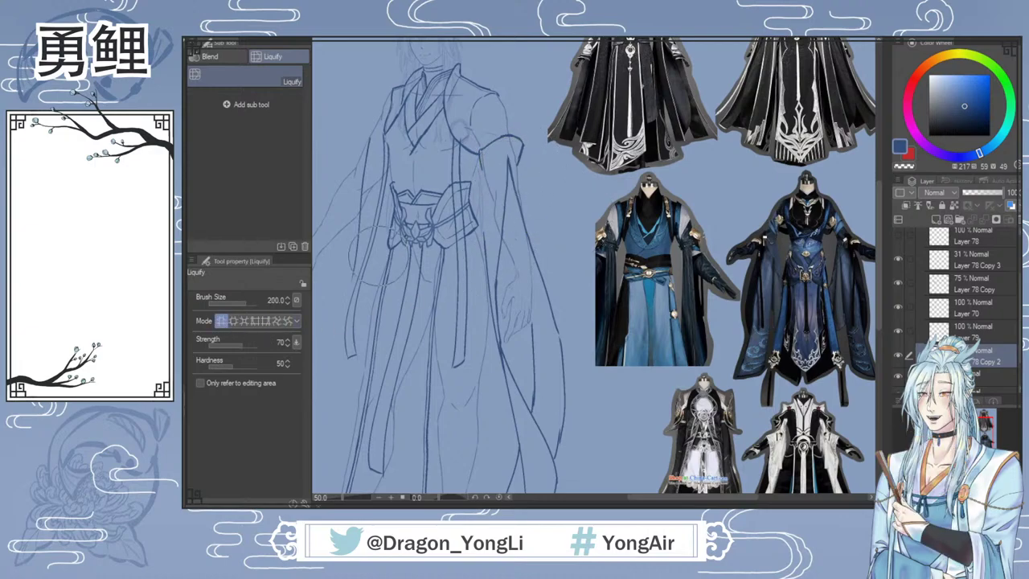
mouse_move(510, 171)
left_mouse_down()
mouse_move(518, 229)
mouse_move(555, 217)
left_mouse_up()
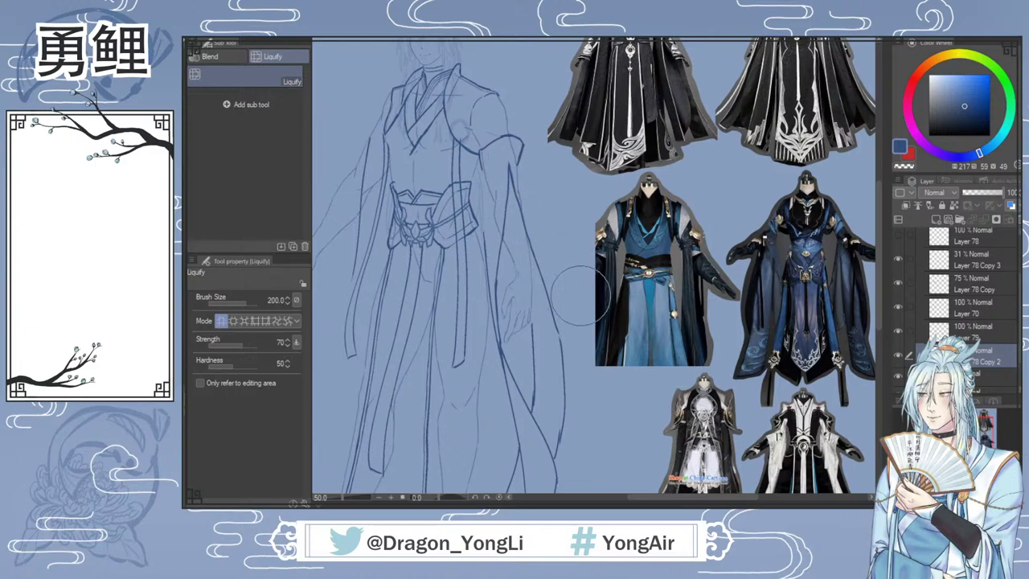
Step: Return to Layer 79 with SketchBrush Aura and try a lower band line across the sleeve's top opening
left_click(978, 339)
key("b")
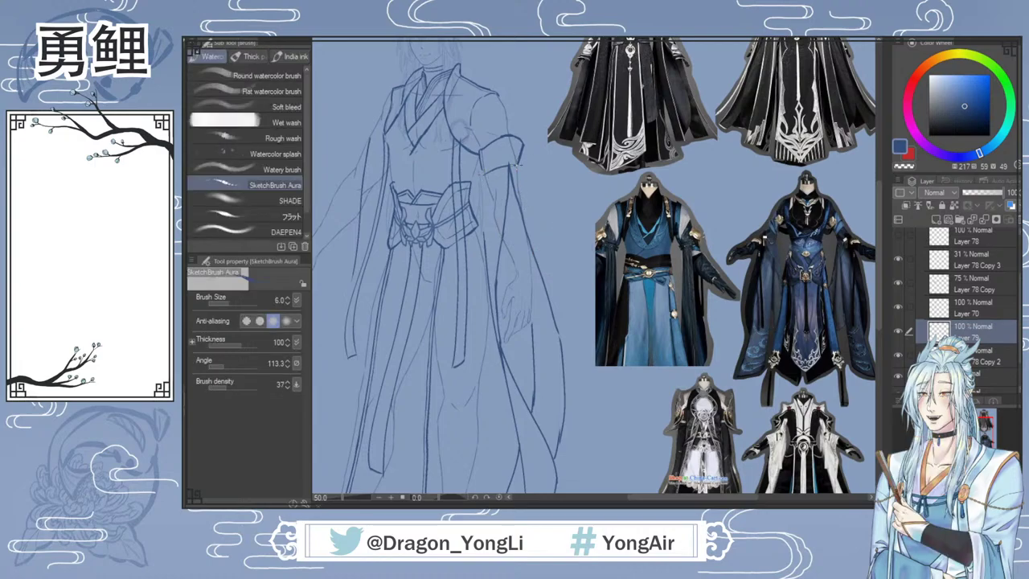
left_click_drag(484, 174, 518, 165)
Step: Sketch a few quick strokes in the empty area beside the character's extended arm and erase them
left_click_drag(641, 500, 623, 500)
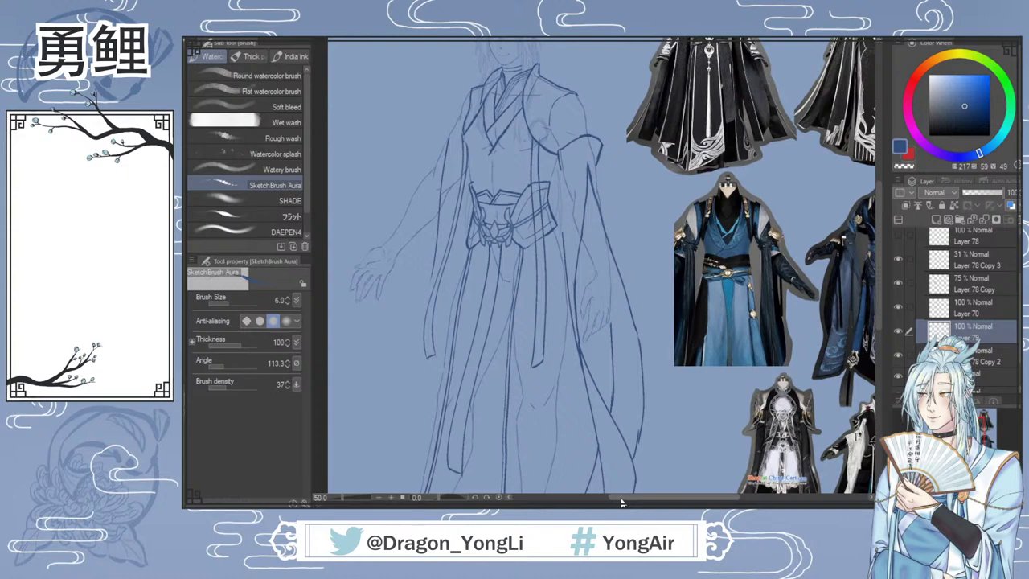
left_click_drag(625, 497, 626, 497)
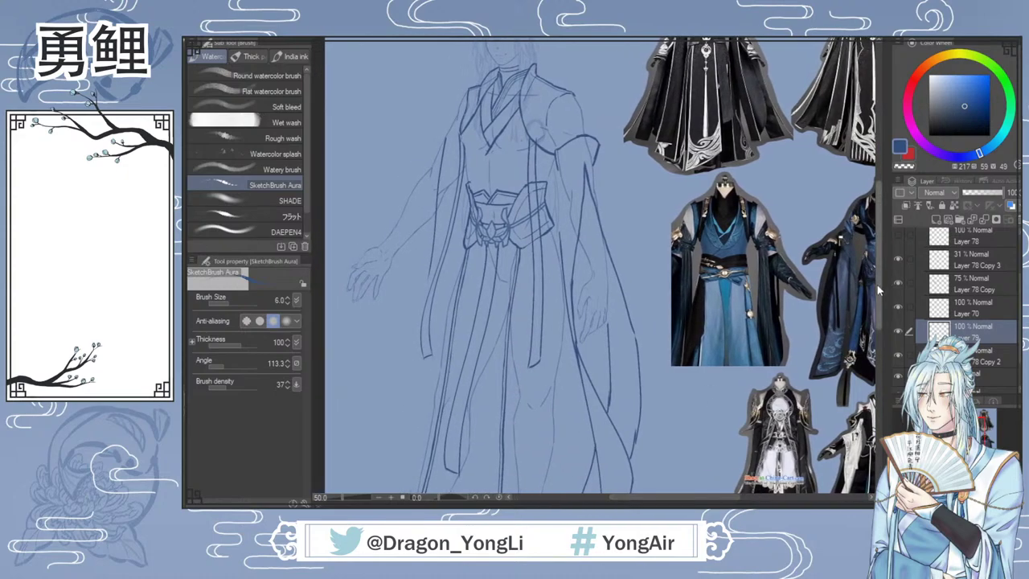
left_click_drag(878, 287, 879, 270)
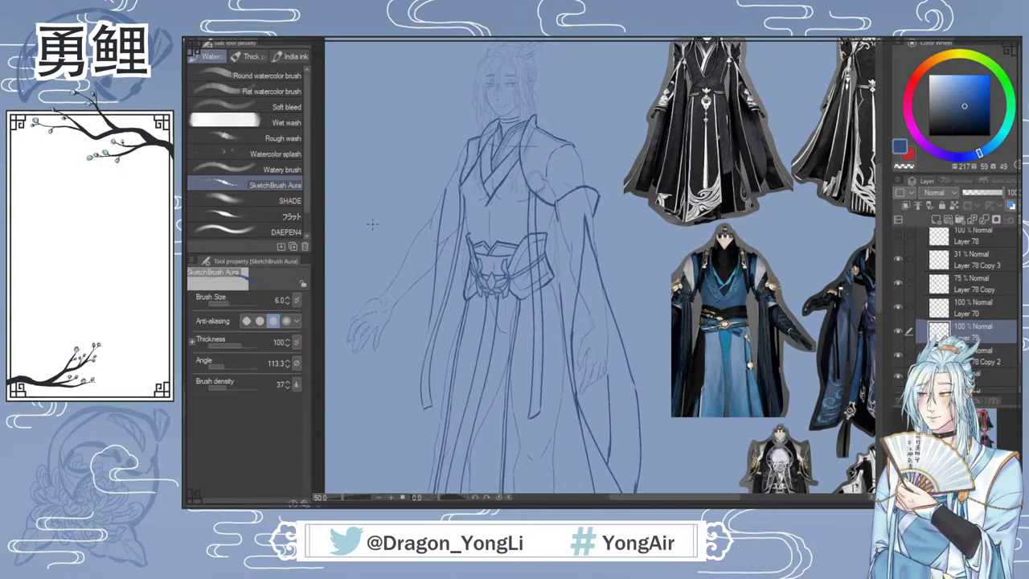
left_click_drag(368, 202, 369, 241)
mouse_move(368, 204)
left_mouse_down()
mouse_move(376, 194)
mouse_move(386, 217)
mouse_move(395, 192)
mouse_move(401, 249)
left_mouse_up()
mouse_move(382, 193)
left_mouse_down()
mouse_move(392, 182)
mouse_move(370, 221)
mouse_move(391, 190)
left_mouse_up()
key("e")
left_click_drag(366, 232, 367, 244)
mouse_move(391, 189)
left_mouse_down()
mouse_move(385, 217)
mouse_move(407, 249)
left_mouse_up()
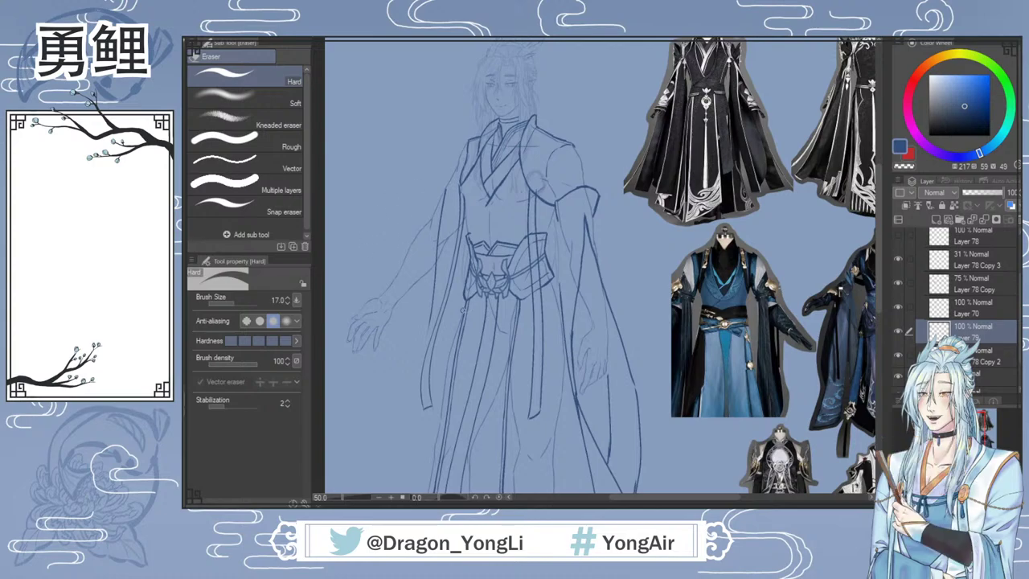
key("b")
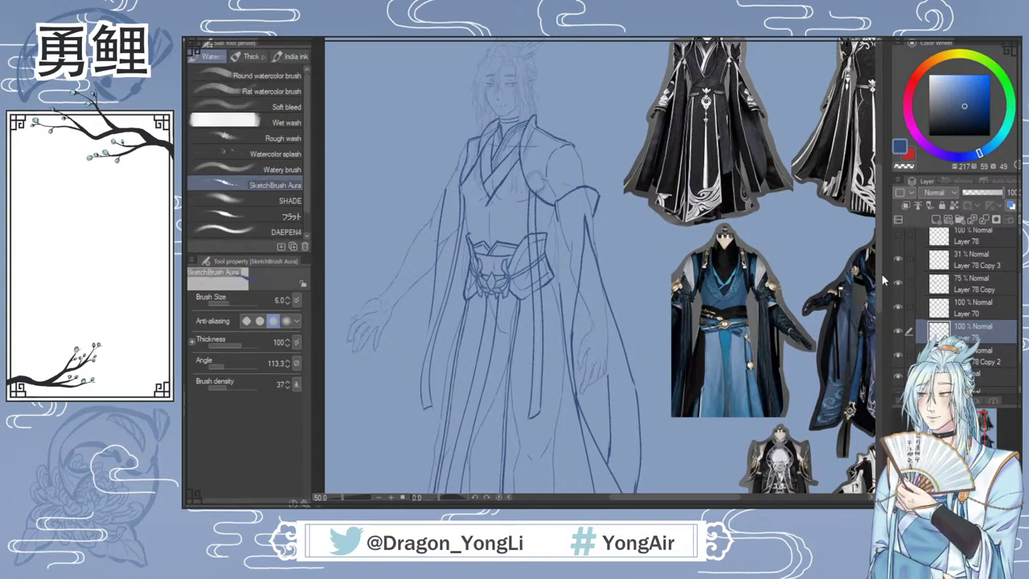
Step: Redraw the outer edge of the detached sleeve, running down from the corner of its top opening
scroll(883, 269, "up", 2)
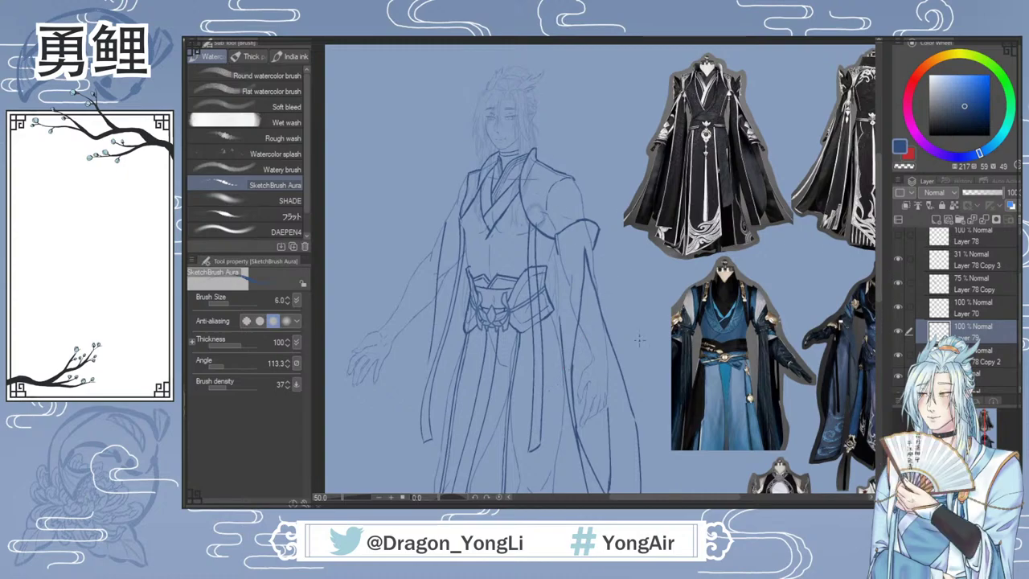
left_click_drag(631, 502, 640, 502)
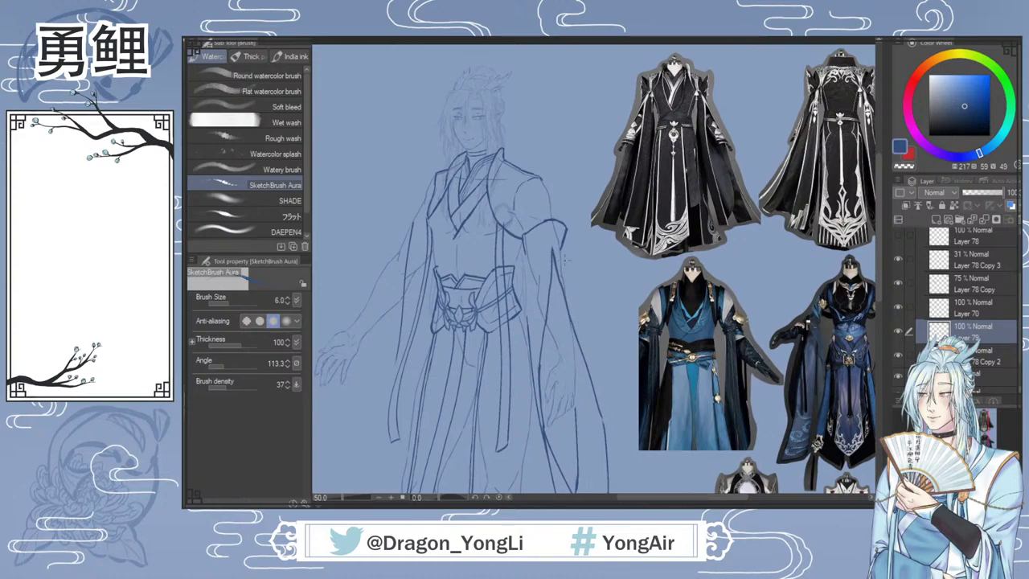
left_click_drag(561, 246, 578, 340)
key("ctrl+z")
left_click_drag(565, 294, 592, 384)
Step: Sketch a small lotus ornament at the centre of the detached sleeve, just below its curved top edge
mouse_move(882, 293)
left_mouse_down()
mouse_move(876, 334)
mouse_move(877, 294)
left_mouse_up()
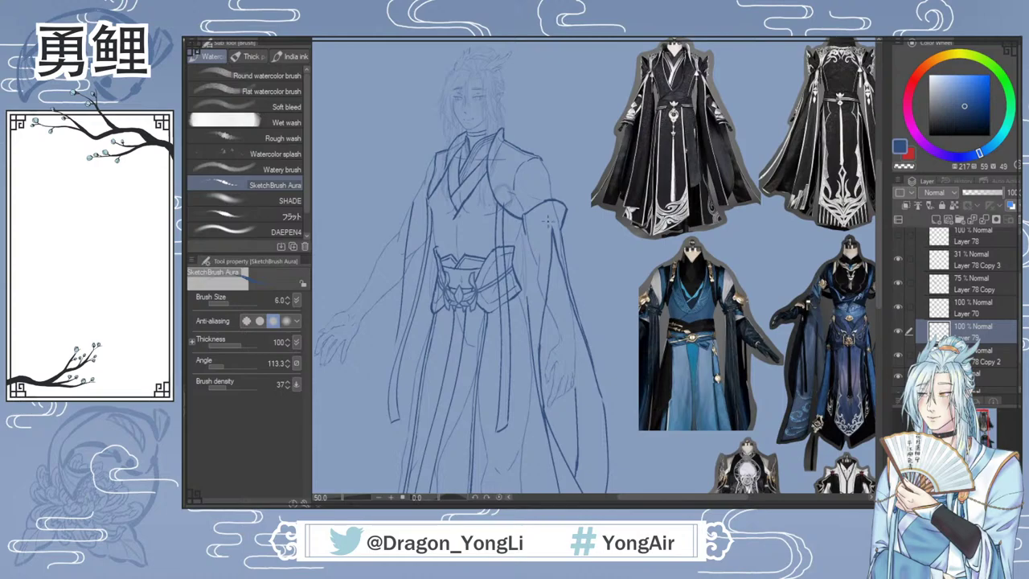
scroll(549, 224, "up", 2)
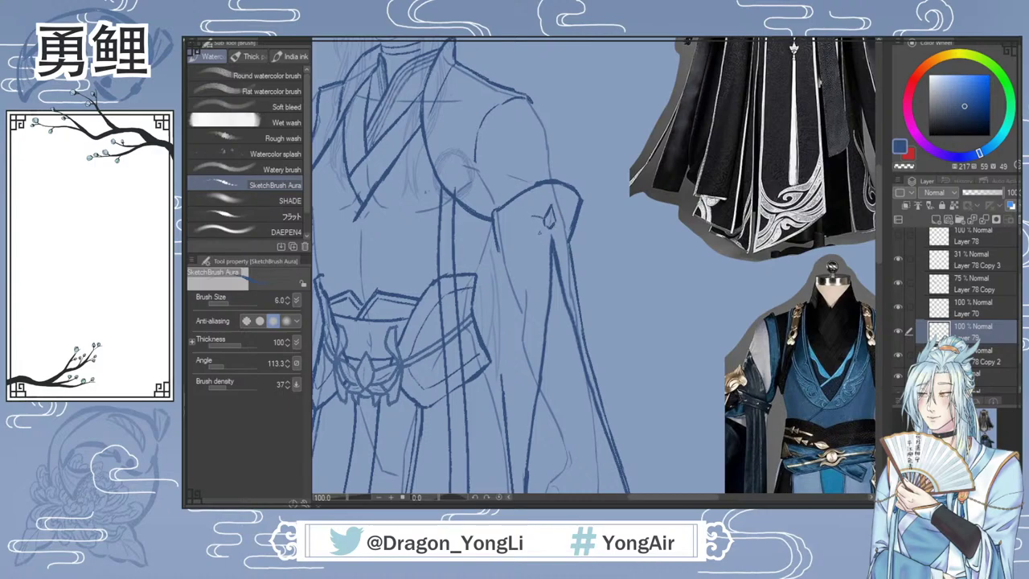
left_click_drag(536, 217, 531, 226)
left_click_drag(537, 233, 552, 233)
key("ctrl+z")
Step: Try a border line linking the lotus ornament to the sleeve's inner corner and undo it
mouse_move(512, 201)
left_mouse_down()
mouse_move(517, 224)
mouse_move(534, 220)
left_mouse_up()
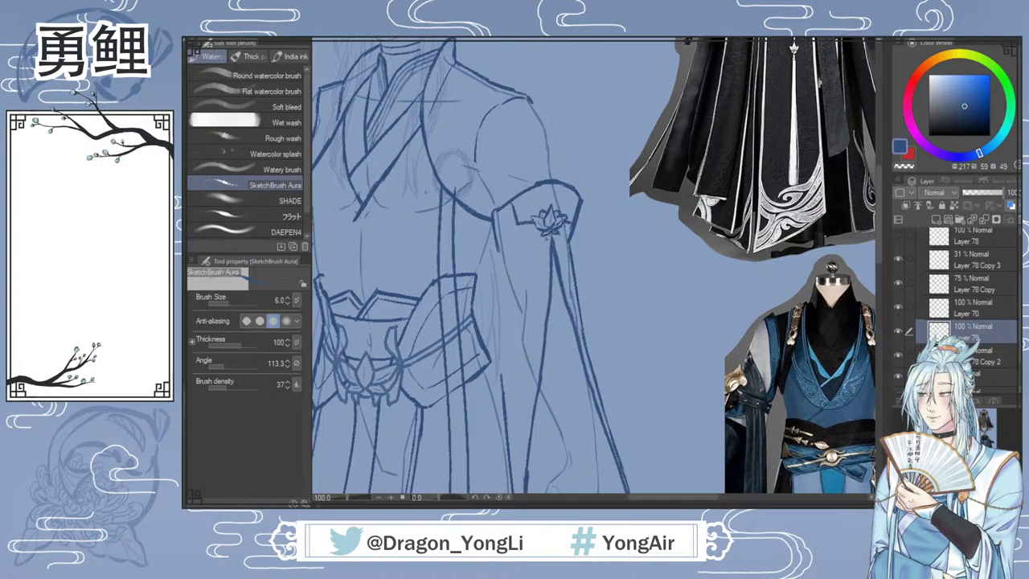
left_click_drag(508, 205, 513, 228)
key("ctrl+z")
key("ctrl+z")
key("ctrl+z")
key("ctrl+z")
key("ctrl+z")
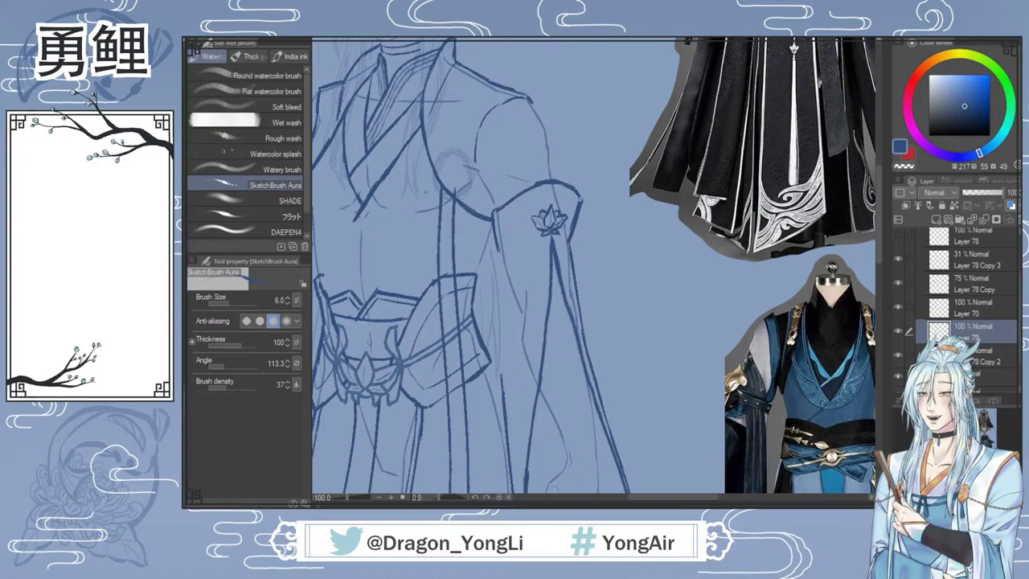
Step: Erase the outer flap line at the sleeve's top corner and redraw it running down into the outer sleeve edge
key("e")
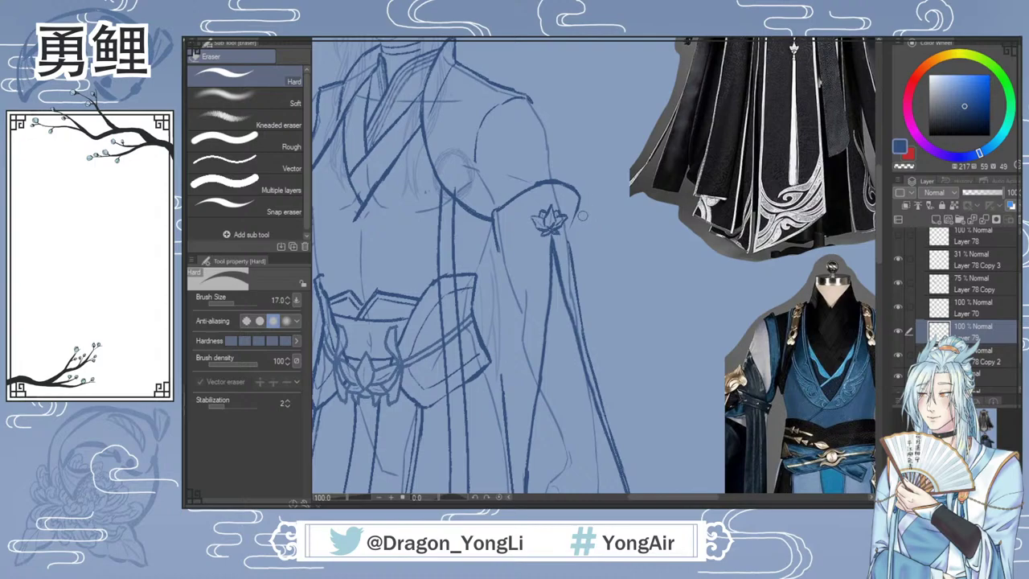
key("b")
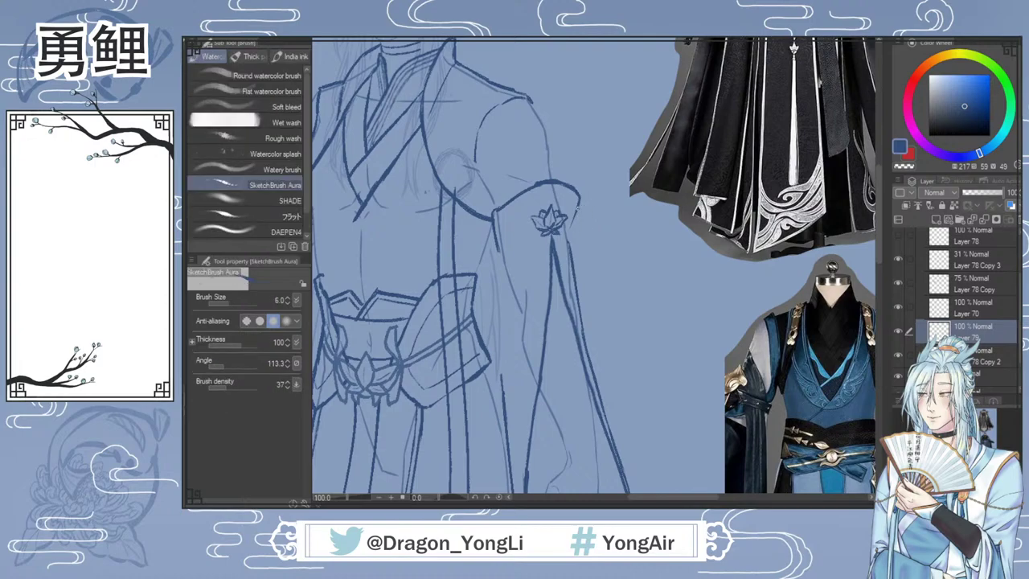
left_click_drag(575, 213, 566, 245)
key("e")
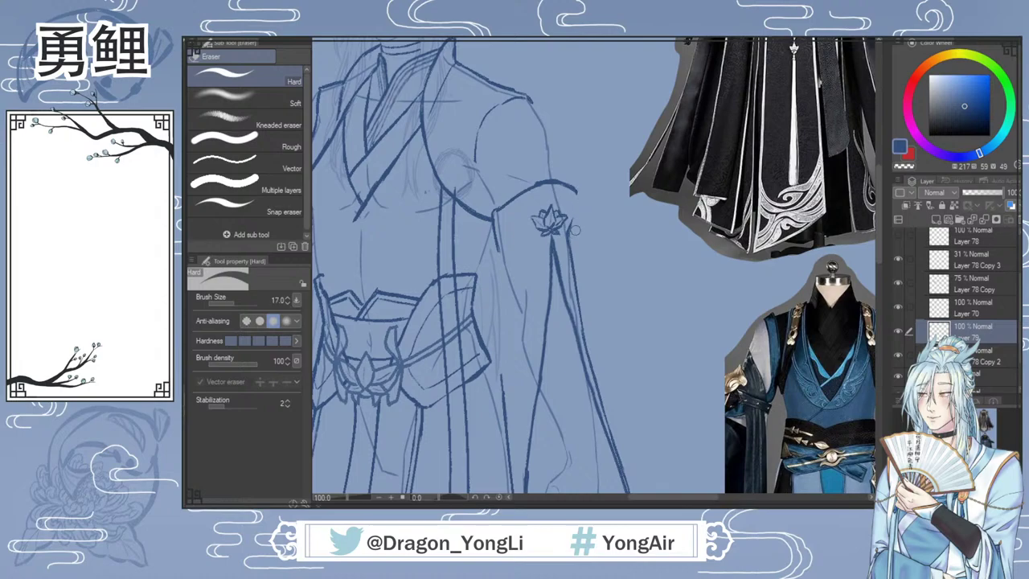
key("b")
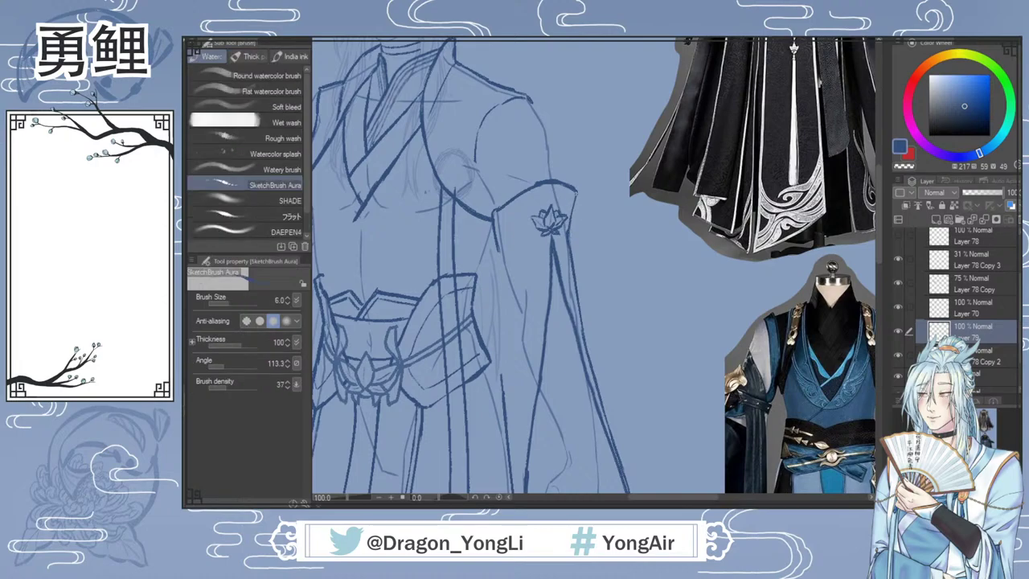
left_click_drag(576, 194, 569, 217)
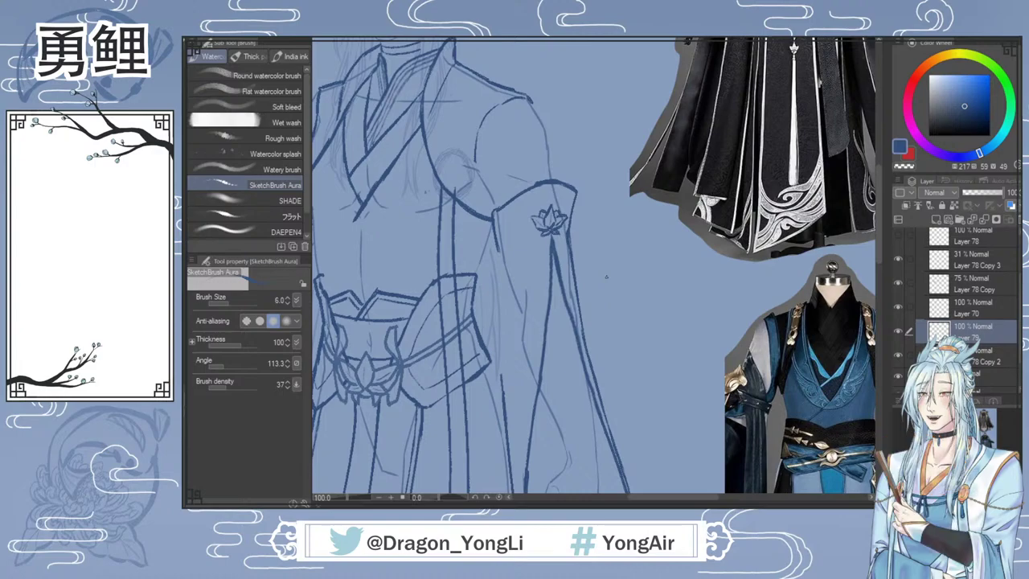
Step: Lasso the lotus ornament on the sleeve and scale it down to 81%, keeping its aspect ratio
key("m")
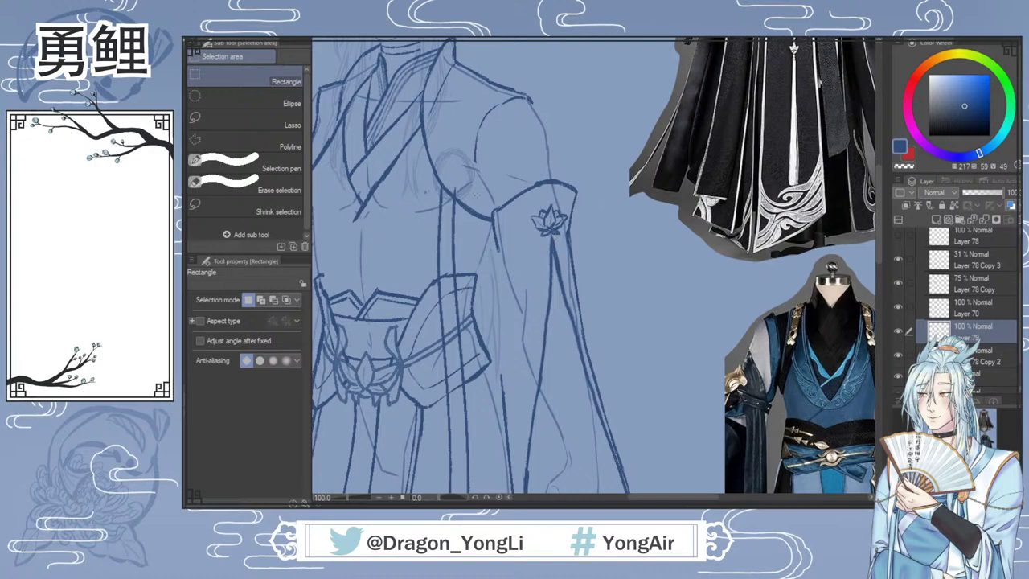
left_click(242, 118)
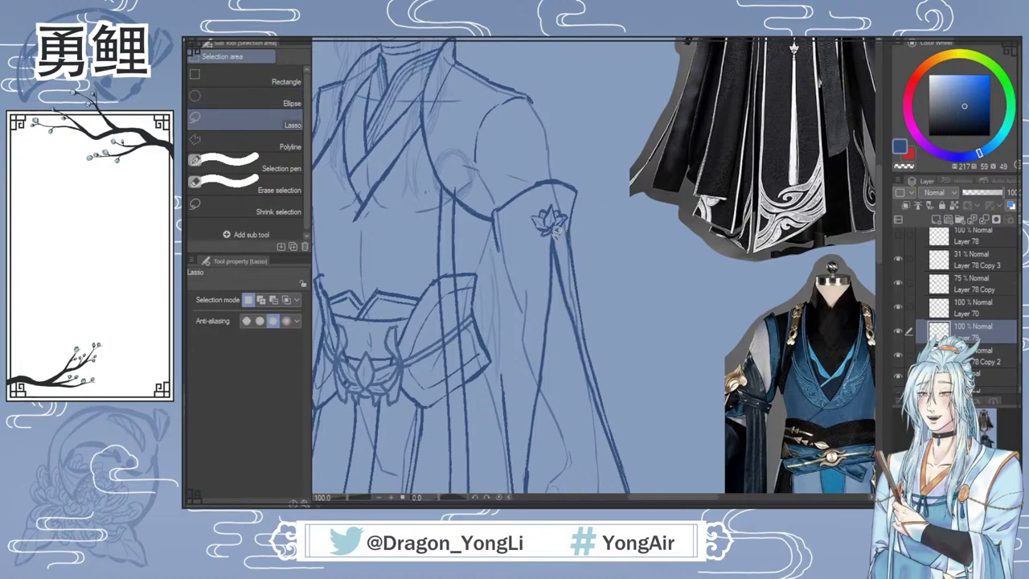
left_click_drag(542, 233, 547, 196)
left_click_drag(568, 206, 560, 235)
left_click(593, 260)
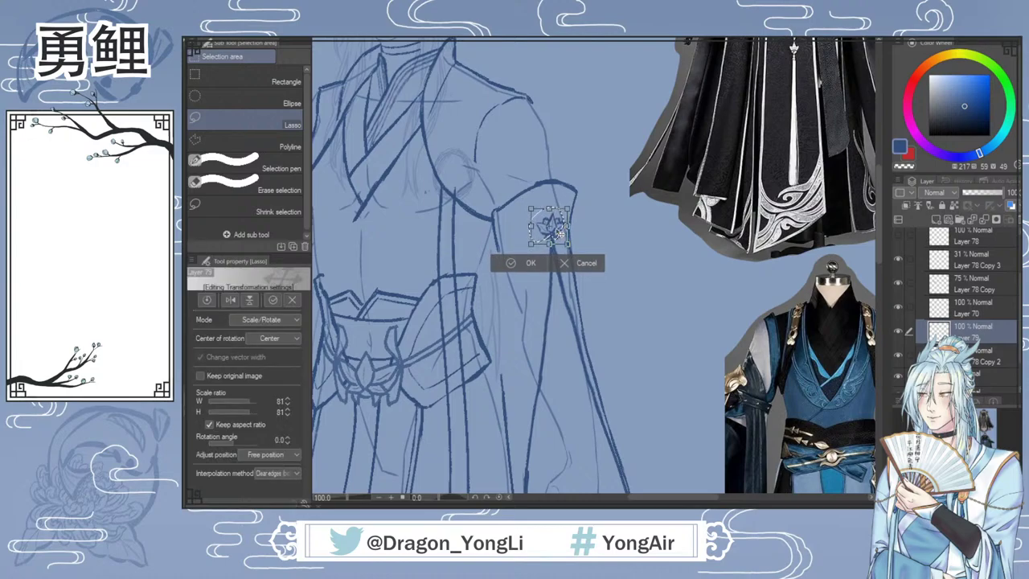
left_click(530, 263)
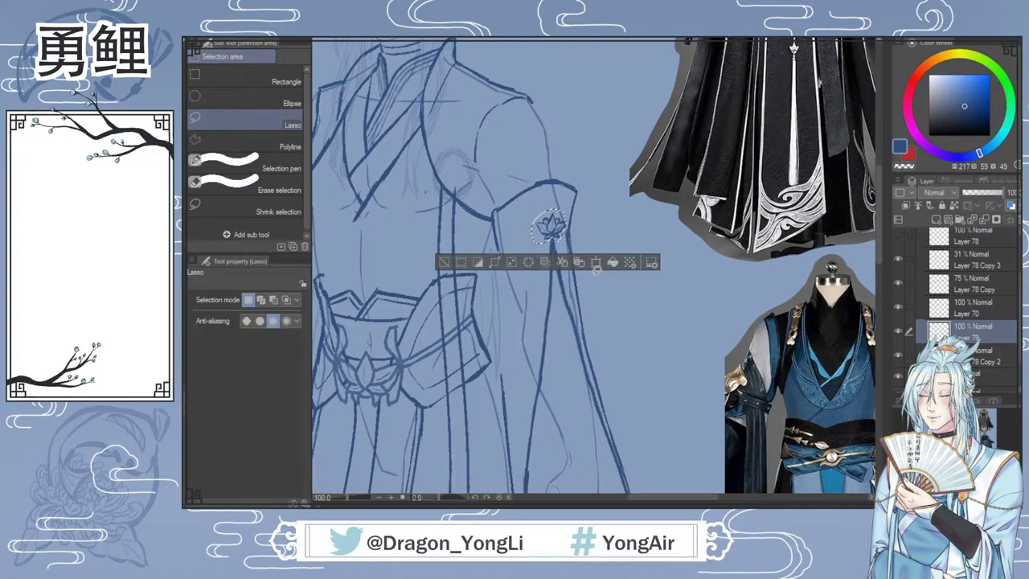
Step: Deselect the lotus ornament and sketch the sleeve band's lower edge from its inner corner to the lotus
key("ctrl+d")
key("b")
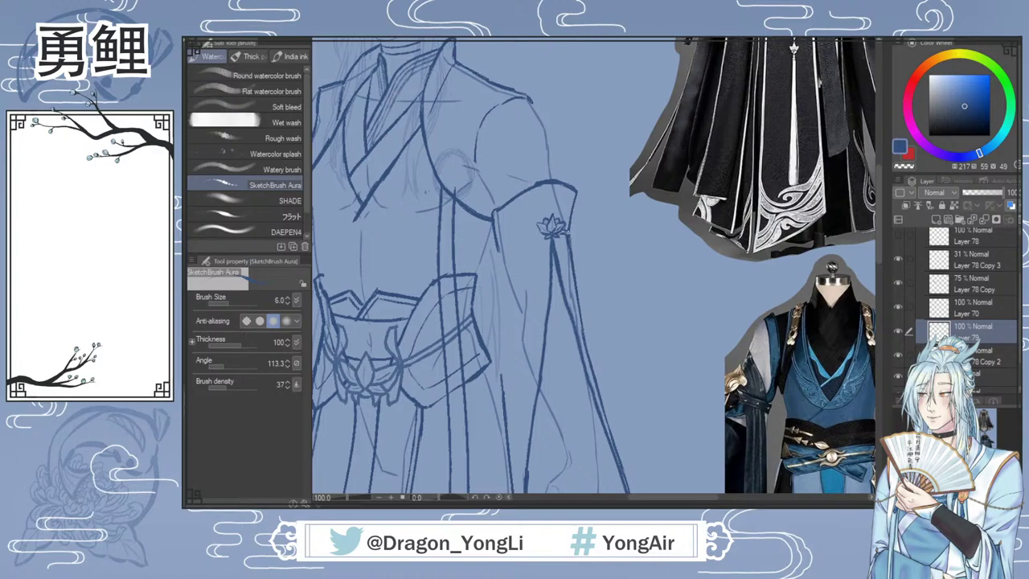
left_click_drag(494, 249, 517, 239)
key("ctrl+z")
mouse_move(506, 245)
left_mouse_down()
mouse_move(543, 233)
mouse_move(502, 250)
left_mouse_up()
key("ctrl+z")
Step: Check which layers hold the sleeve and robe lines by toggling their visibility, and return to Layer 79
left_click(897, 306)
left_click(897, 306)
left_click(898, 282)
left_click(896, 280)
left_click(964, 283)
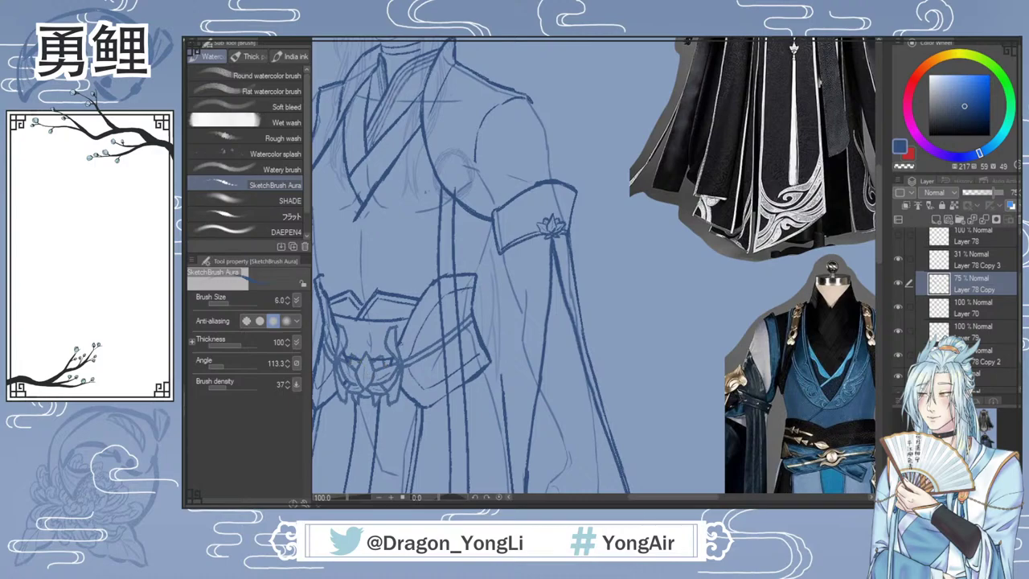
left_click(972, 357)
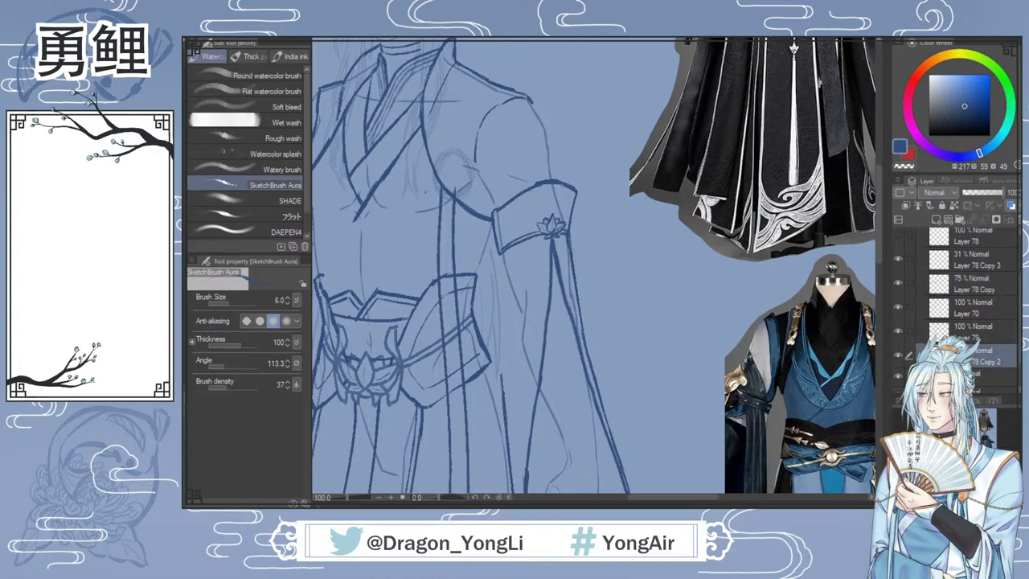
key("e")
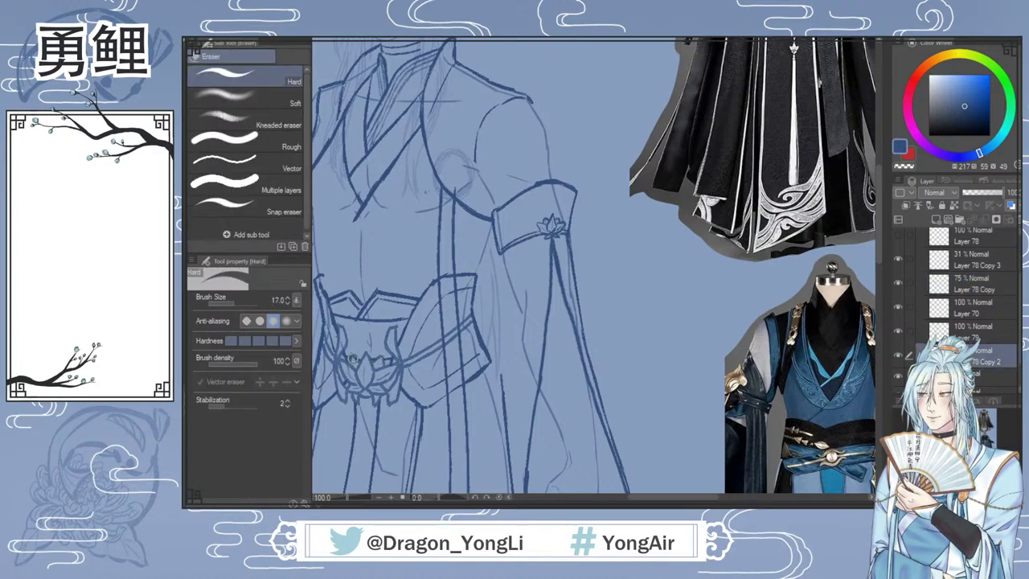
key("b")
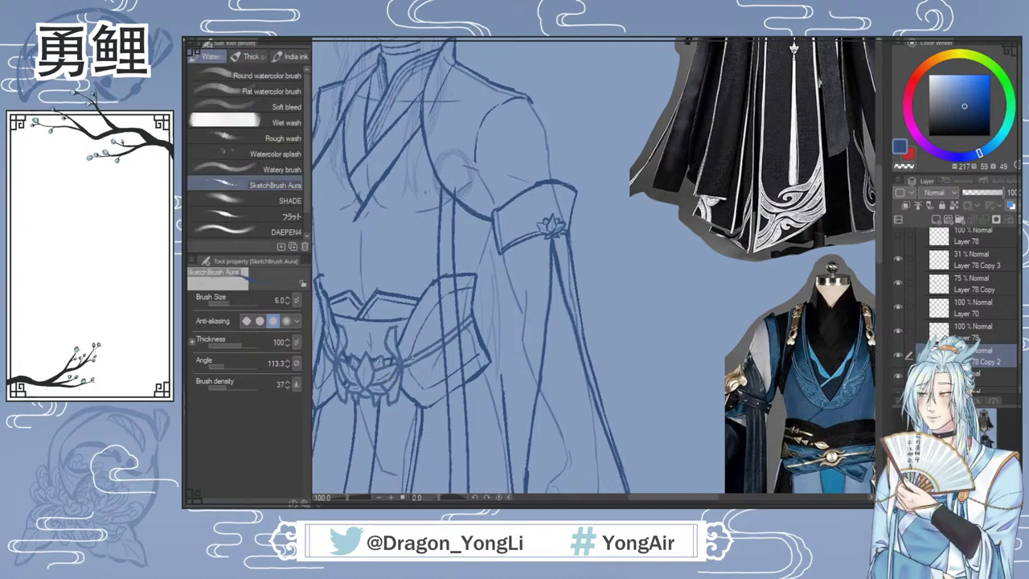
left_click(977, 333)
left_click(897, 330)
left_click(898, 330)
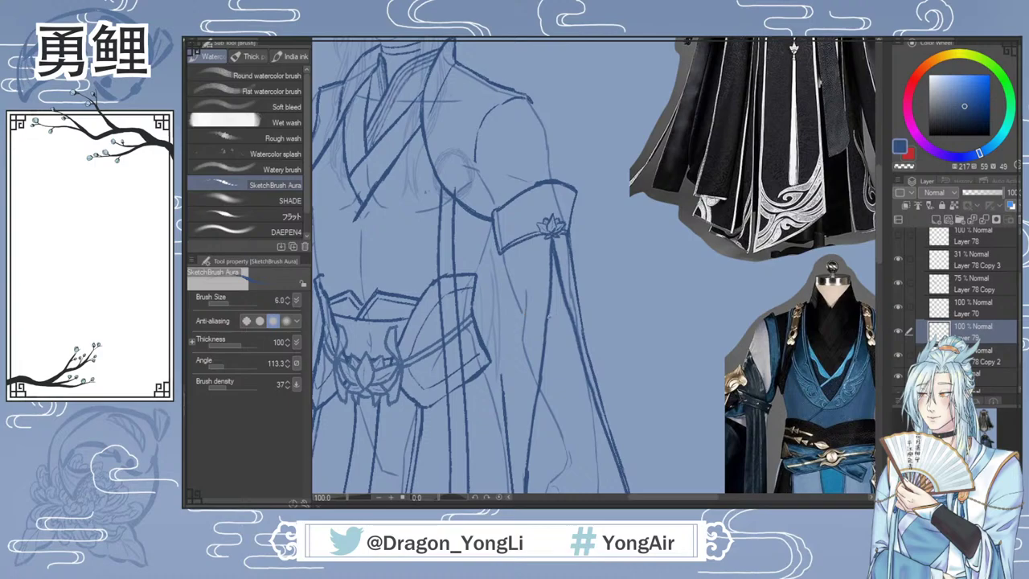
Step: Compare the sleeve band, the lower robe and the whole figure with the costume references
left_click_drag(877, 257, 879, 246)
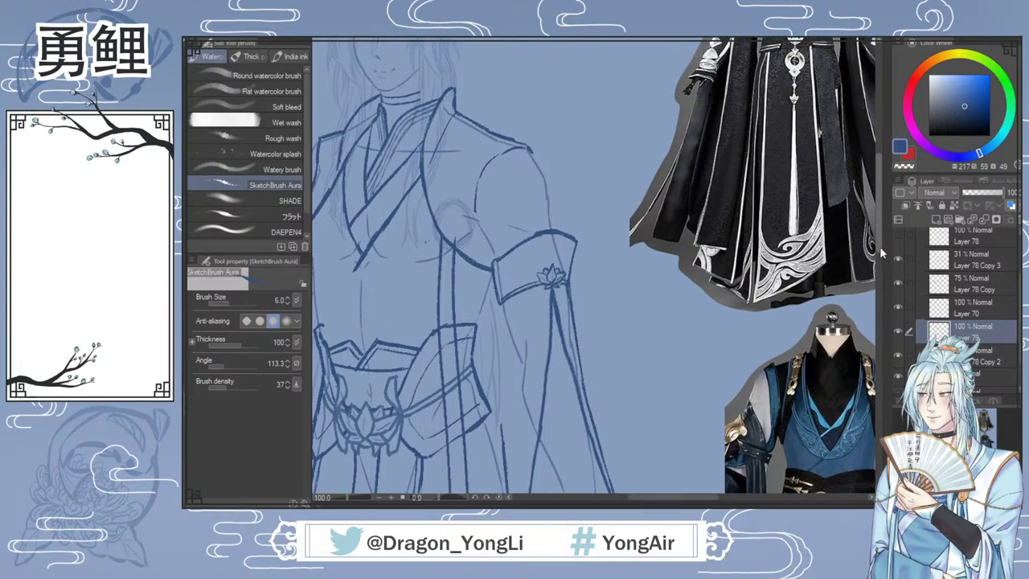
scroll(665, 386, "down", 1)
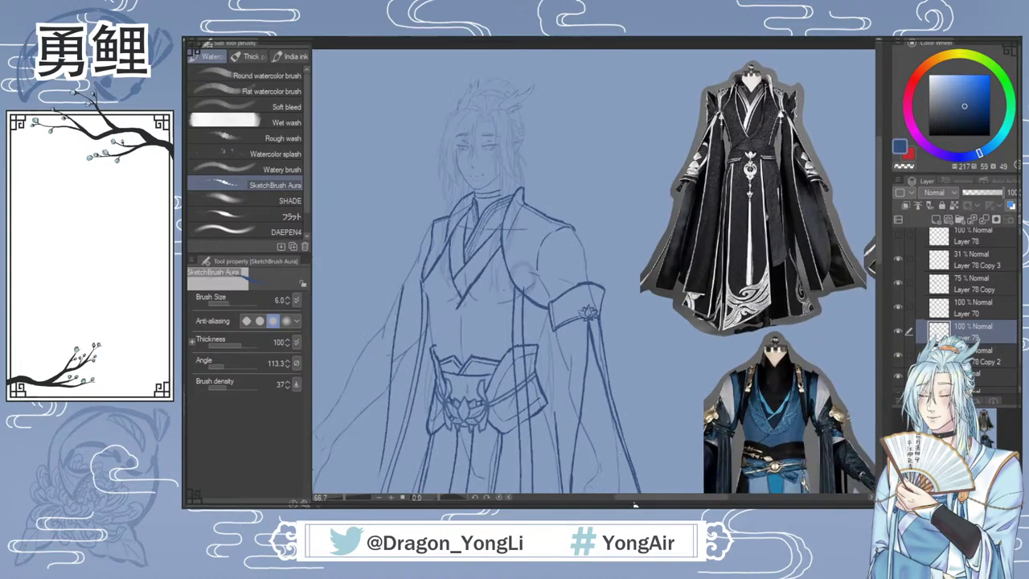
left_click_drag(877, 256, 877, 274)
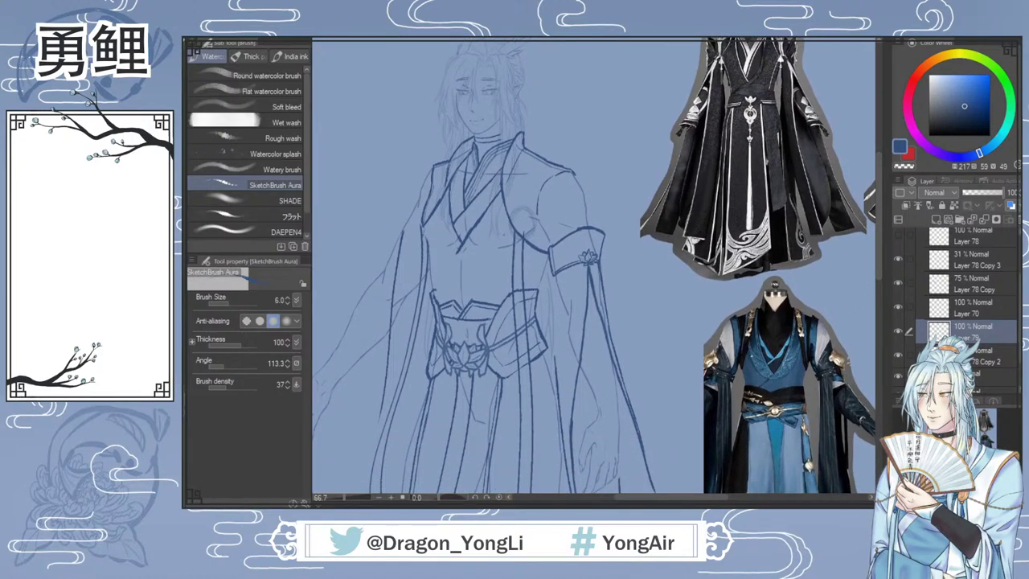
key("e")
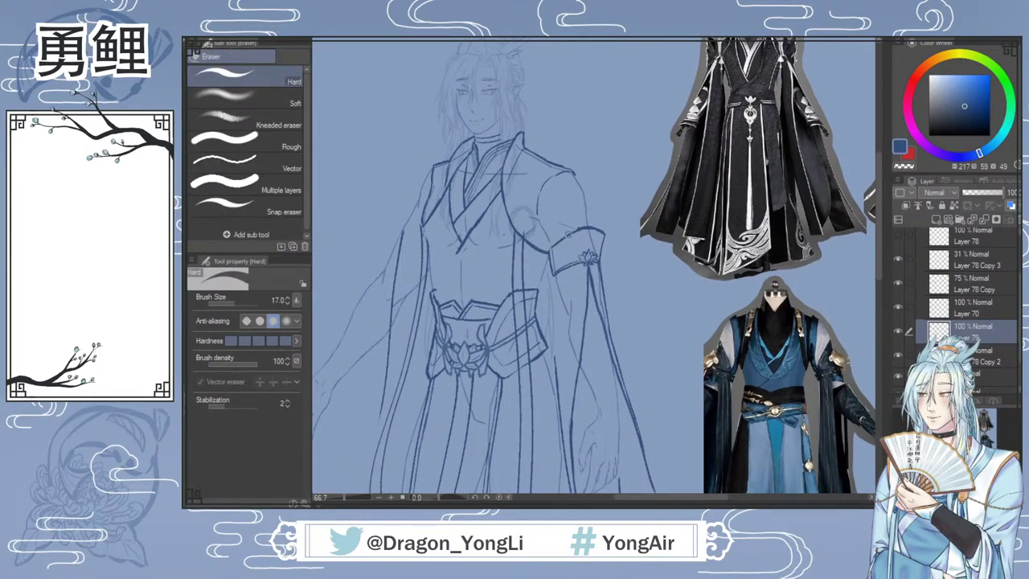
key("b")
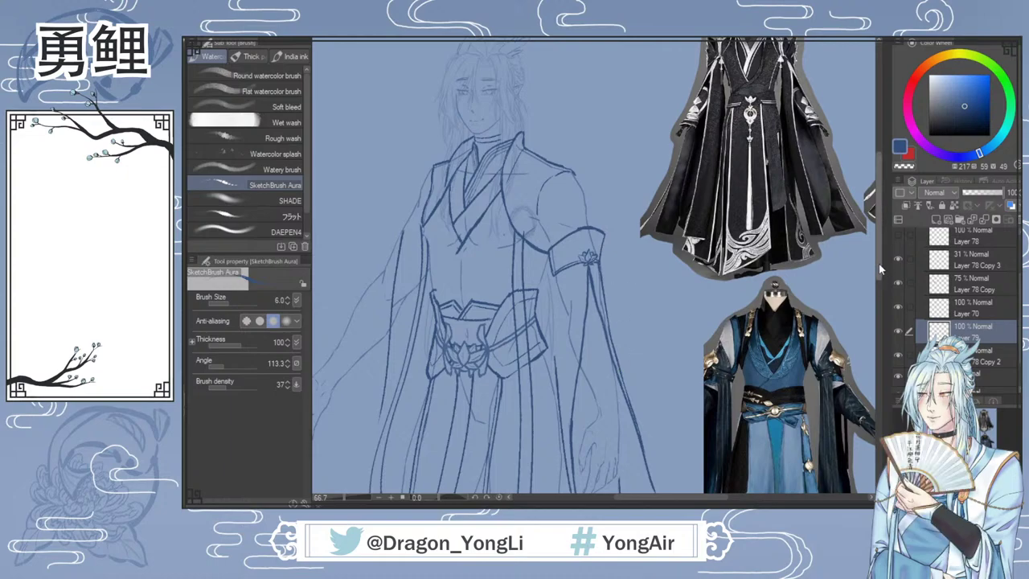
scroll(879, 266, "down", 3)
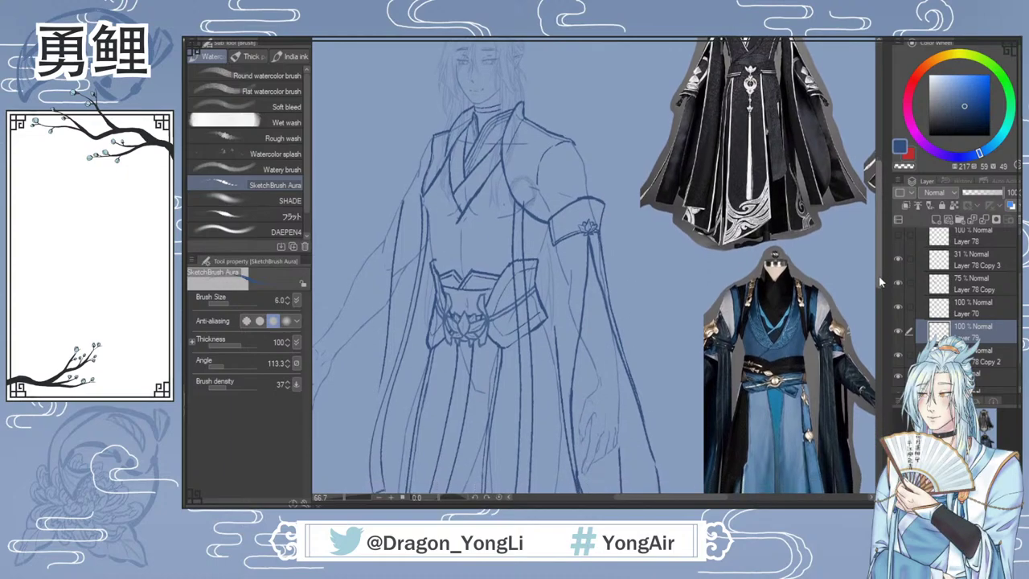
scroll(878, 276, "down", 10)
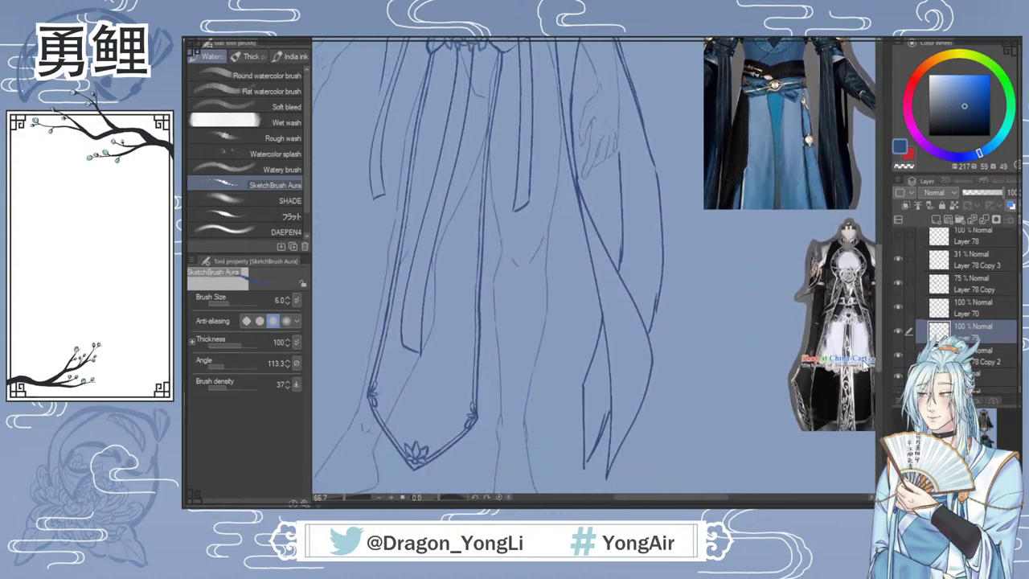
scroll(868, 337, "up", 6)
scroll(872, 311, "up", 5)
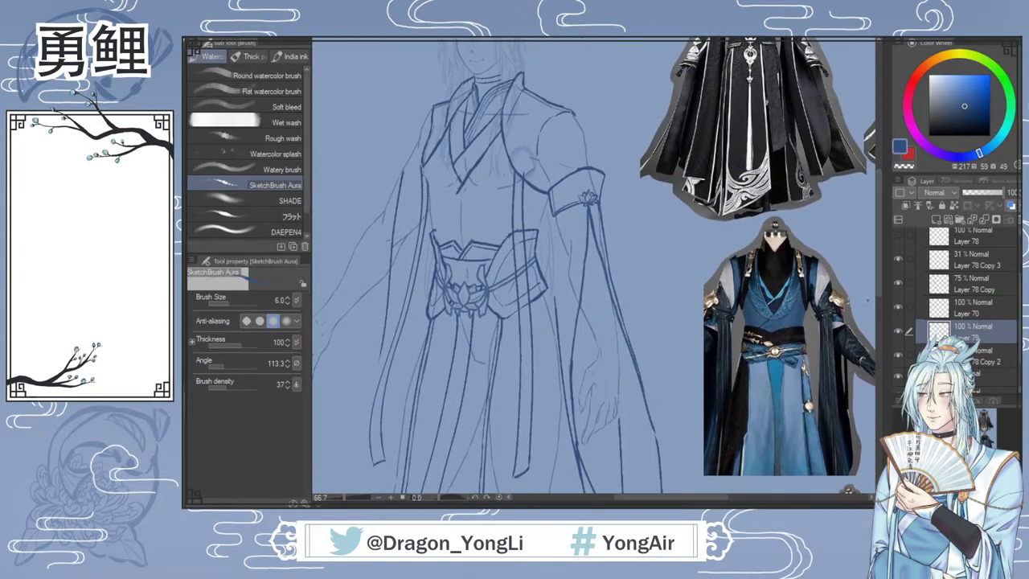
key("ctrl+0")
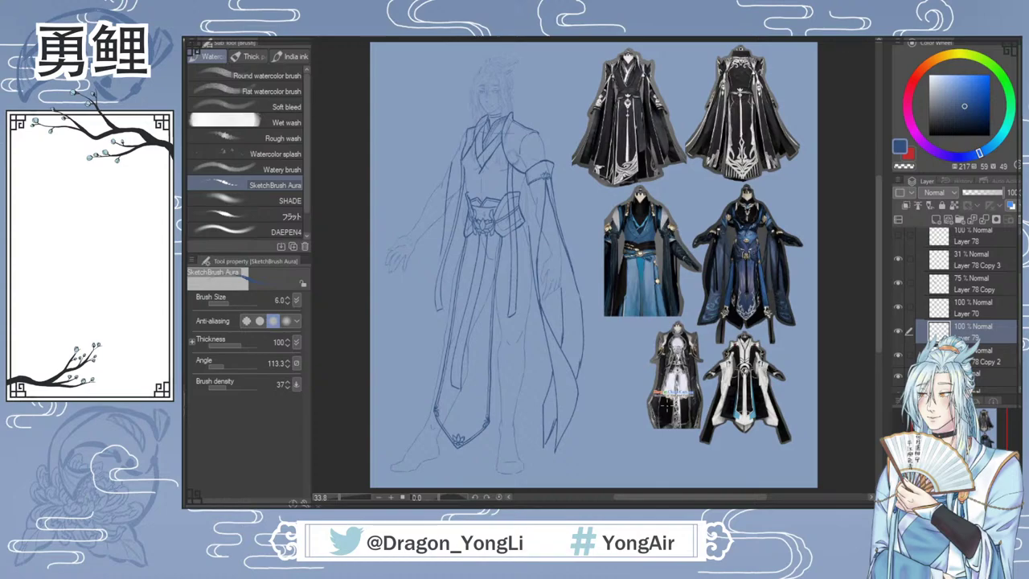
Step: Sketch a thin border line across the sleeve band, running parallel between its upper and lower edges
scroll(534, 172, "up", 4)
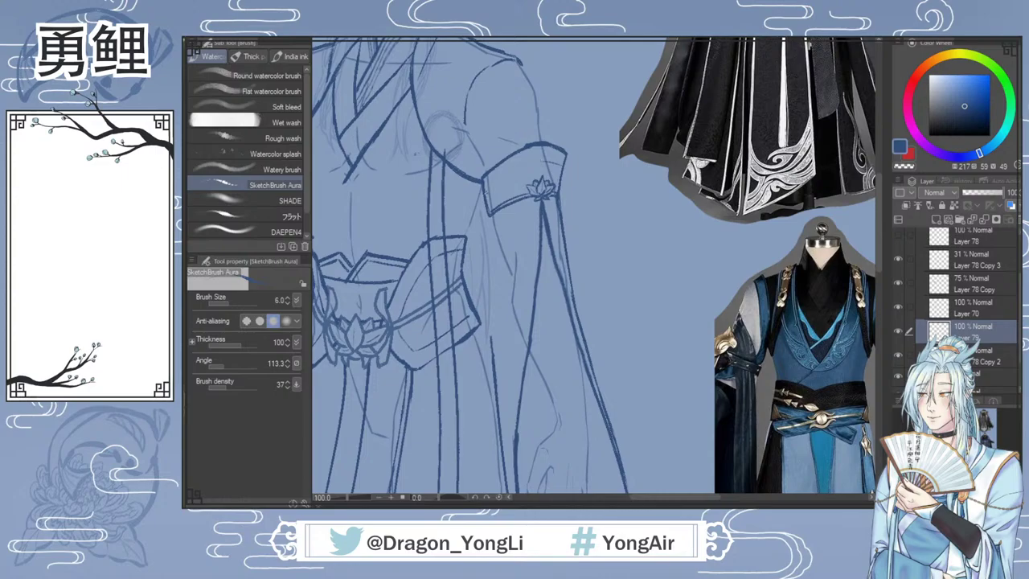
left_click_drag(487, 179, 532, 162)
scroll(627, 302, "down", 3)
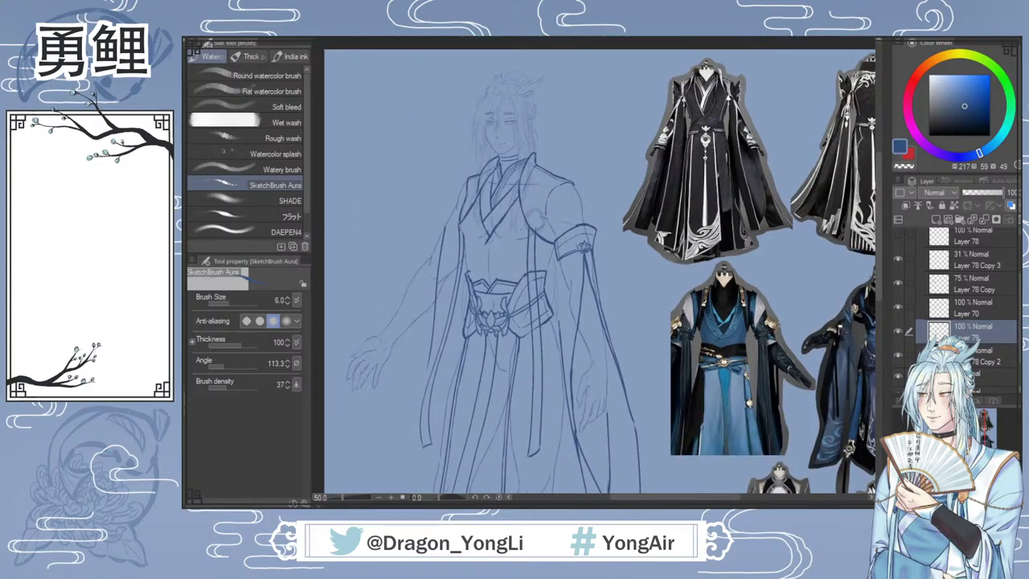
left_click_drag(879, 265, 879, 305)
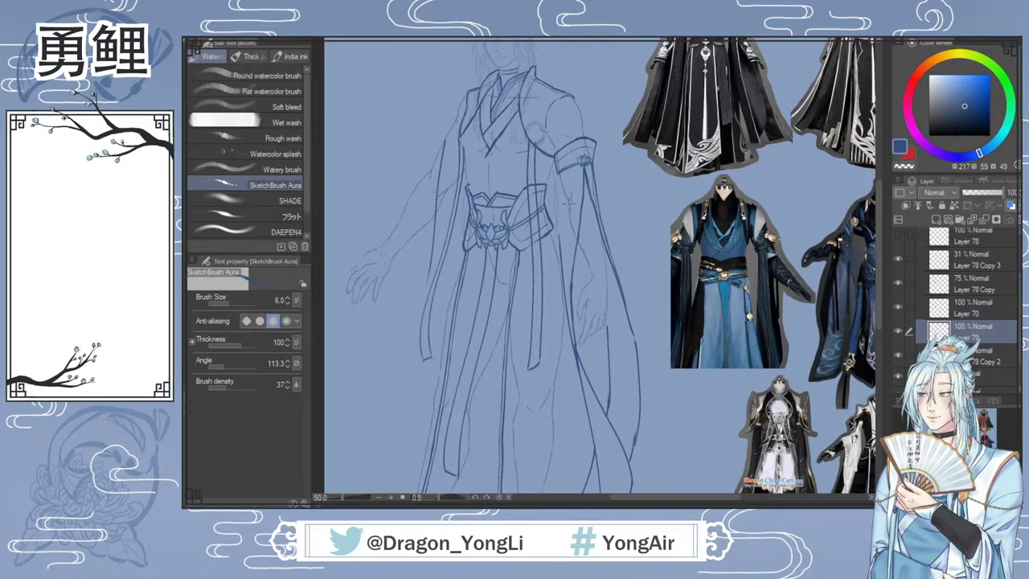
Step: Lasso the long trailing sleeve lines on Layer 78 Copy 2, down to the tips, and cut them from that layer
left_click(900, 355)
scroll(878, 313, "down", 2)
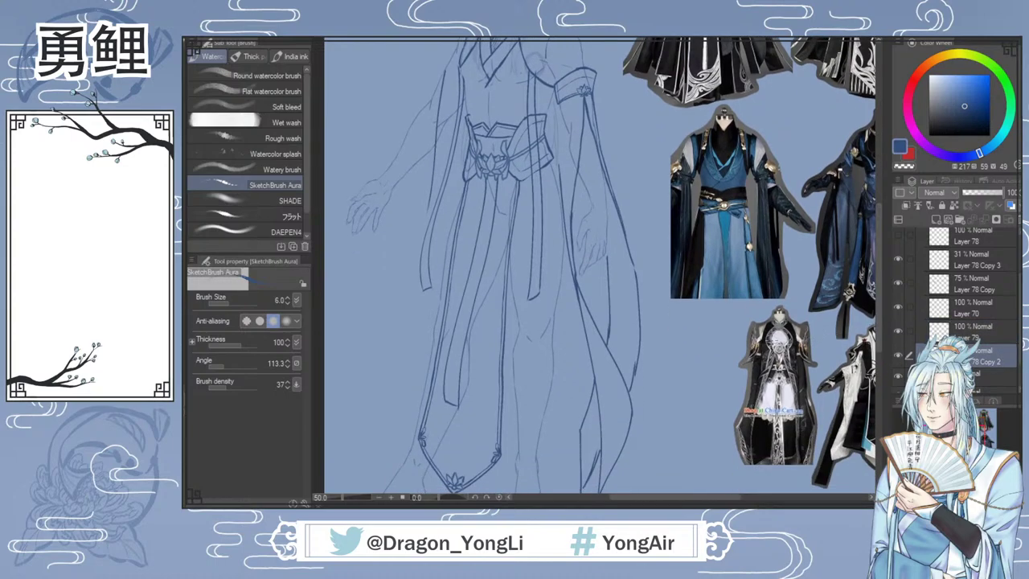
key("m")
mouse_move(603, 94)
left_mouse_down()
mouse_move(563, 127)
mouse_move(552, 227)
mouse_move(591, 441)
mouse_move(653, 377)
mouse_move(649, 238)
mouse_move(619, 121)
left_mouse_up()
scroll(880, 300, "down", 2)
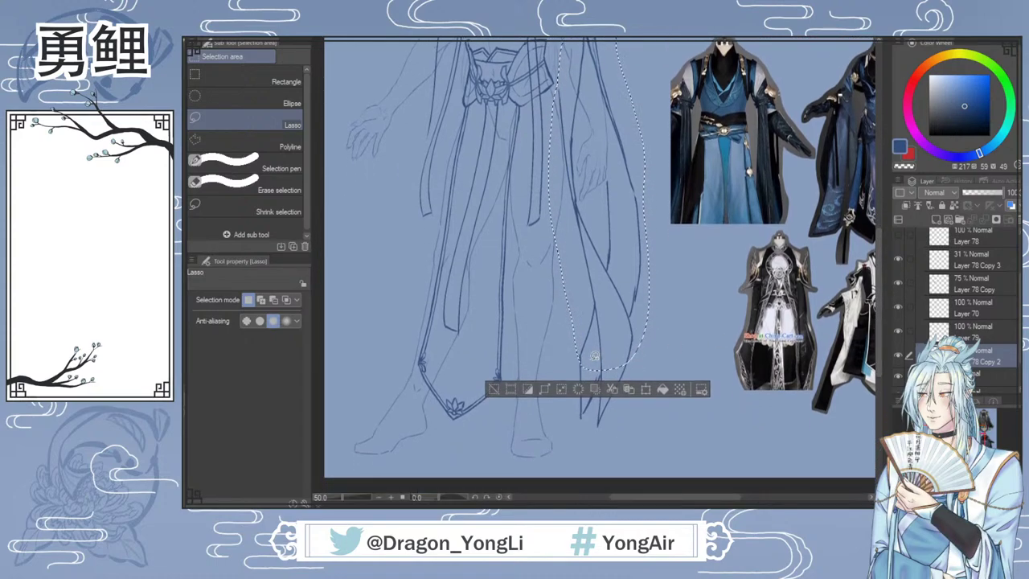
left_click_drag(599, 444, 647, 321)
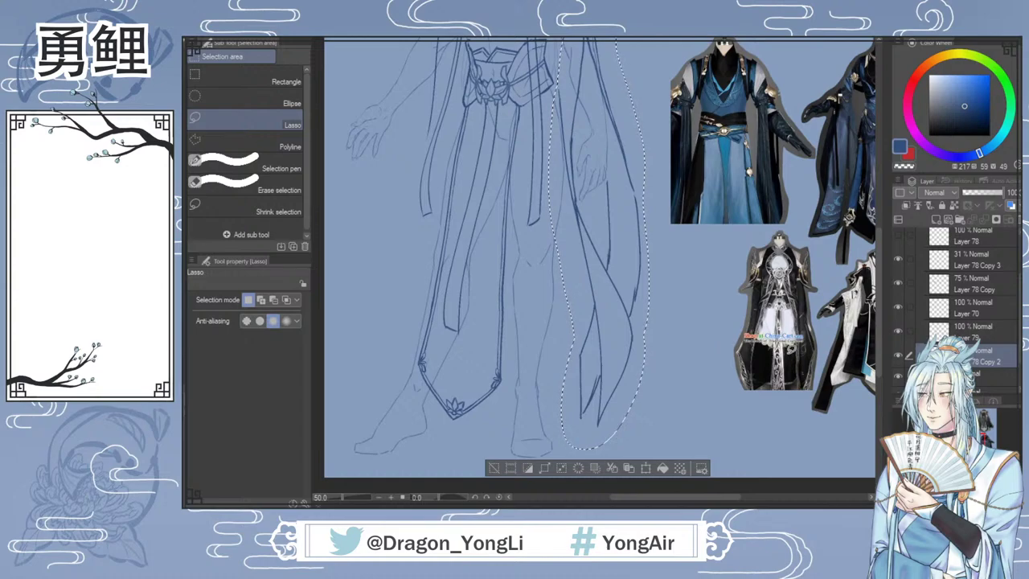
key("Delete")
Step: Paste the trailing sleeve lines above Layer 79 and merge them with that layer
left_click(974, 329)
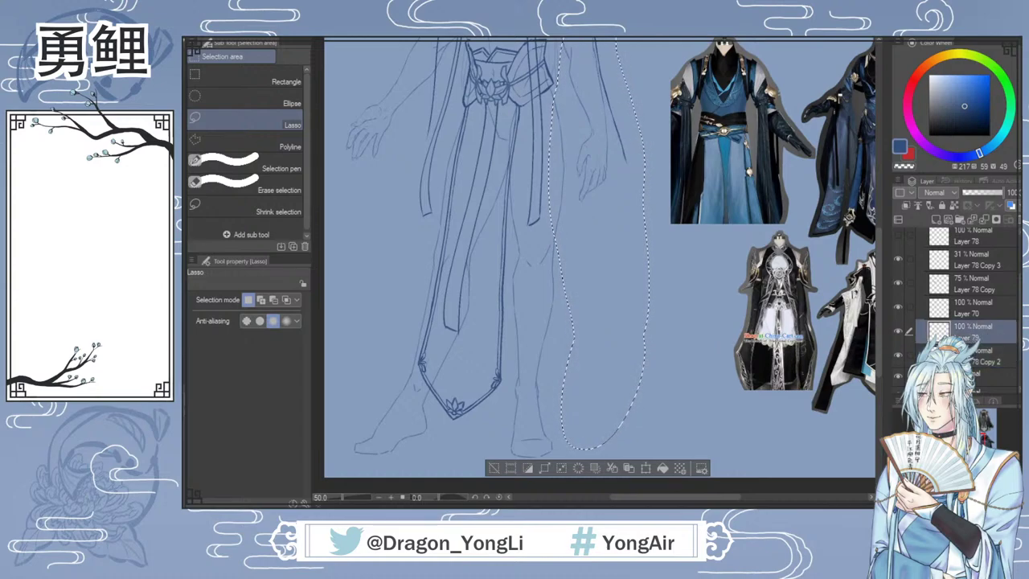
key("ctrl+v")
key("ctrl+d")
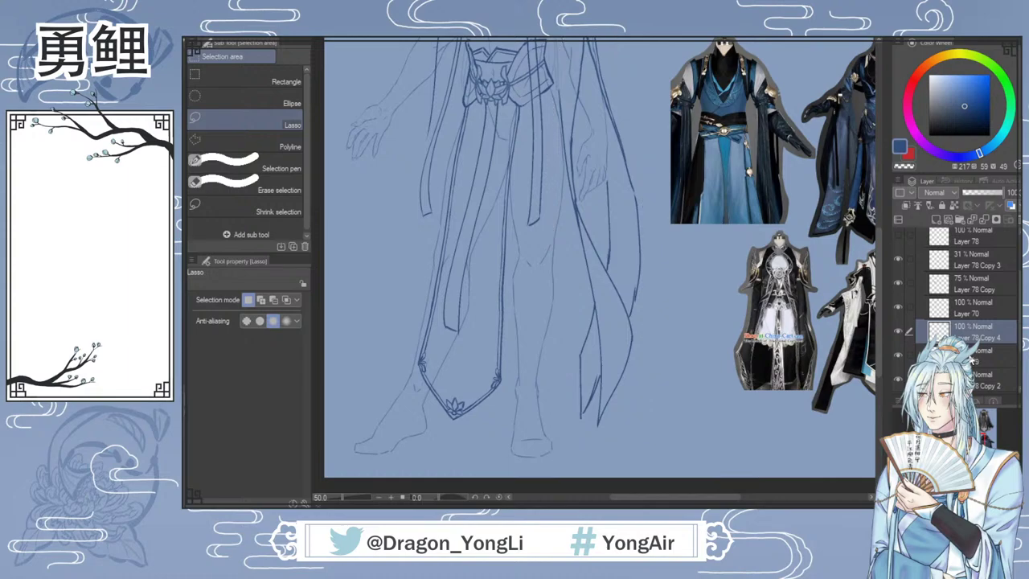
left_click(970, 360, "ctrl")
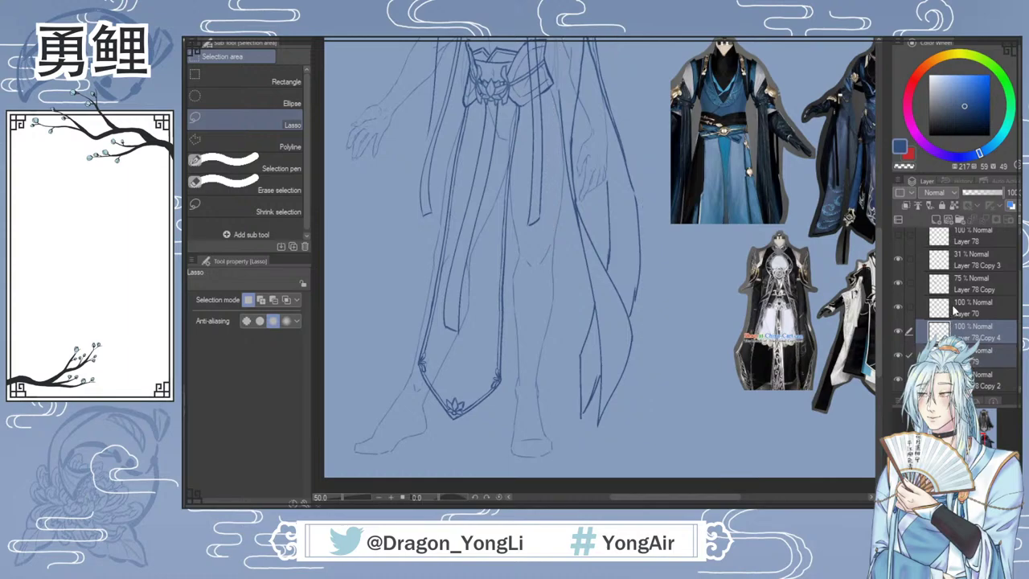
scroll(876, 282, "up", 3)
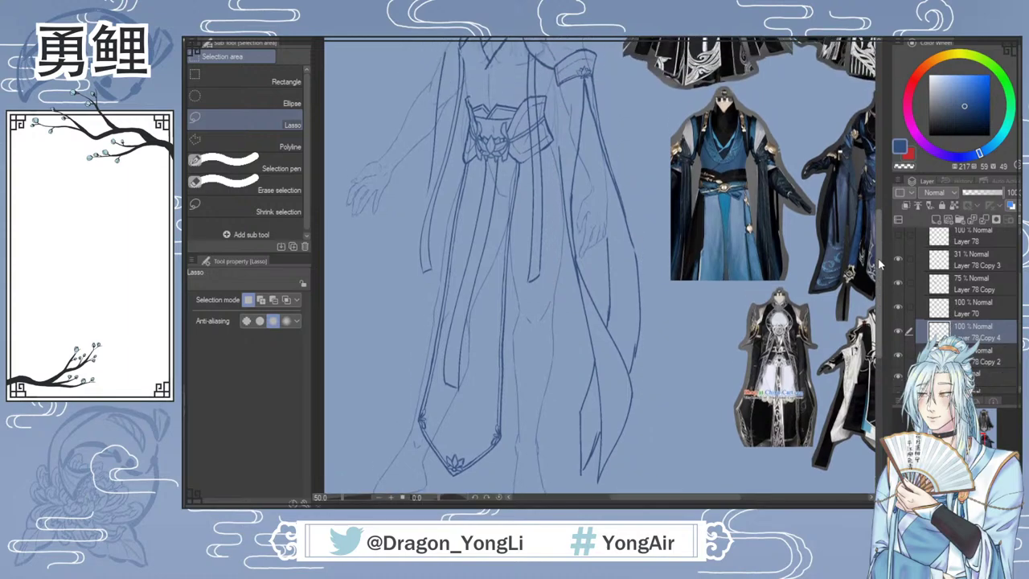
left_click(897, 328)
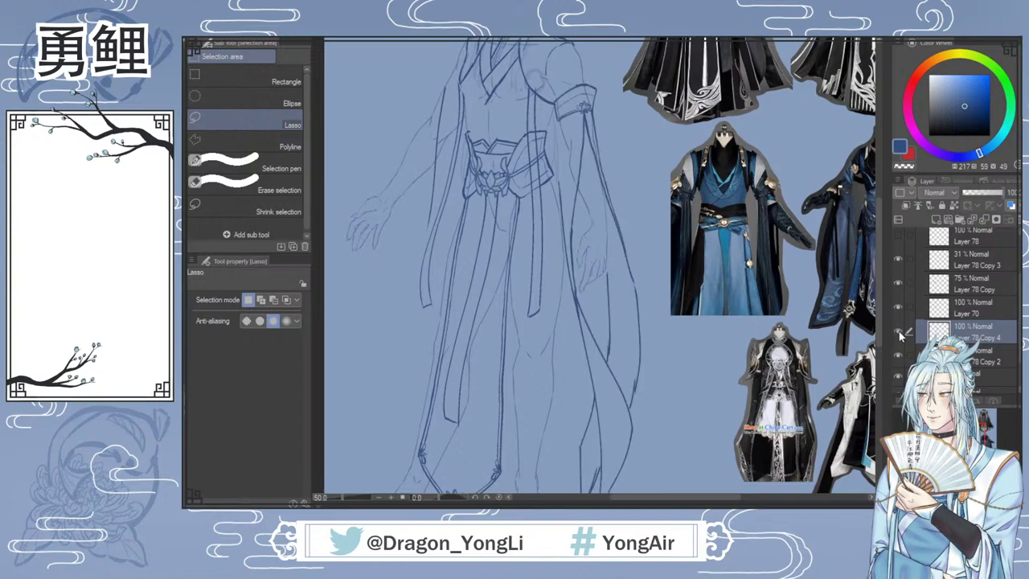
Step: Sketch the sleeve's inner edge from the band's lower corner down into the trailing fabric and trim its thick overlap with the eraser
key("b")
scroll(561, 146, "up", 1)
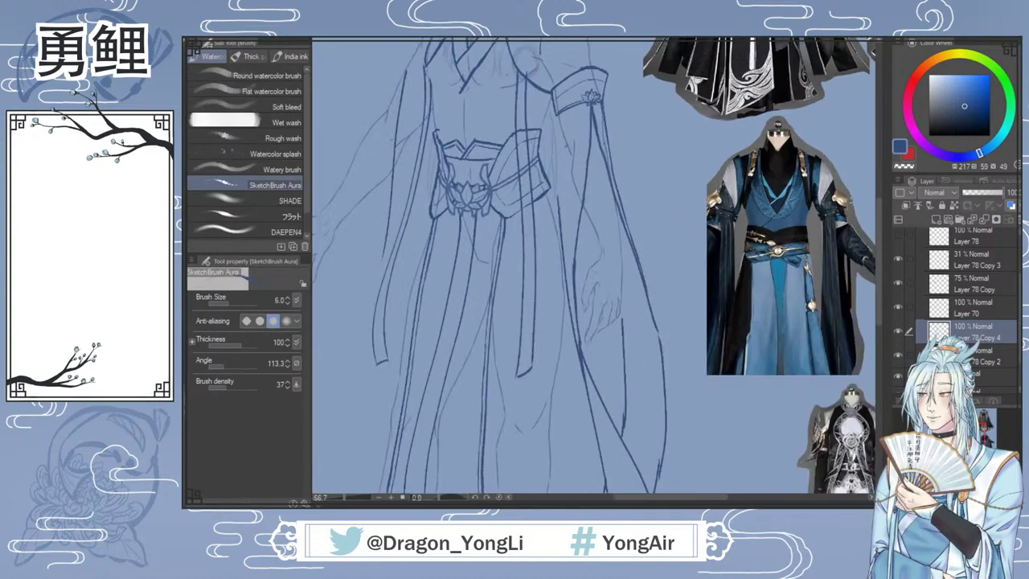
left_click_drag(557, 114, 560, 167)
left_click_drag(559, 123, 563, 248)
left_click_drag(562, 211, 564, 257)
key("e")
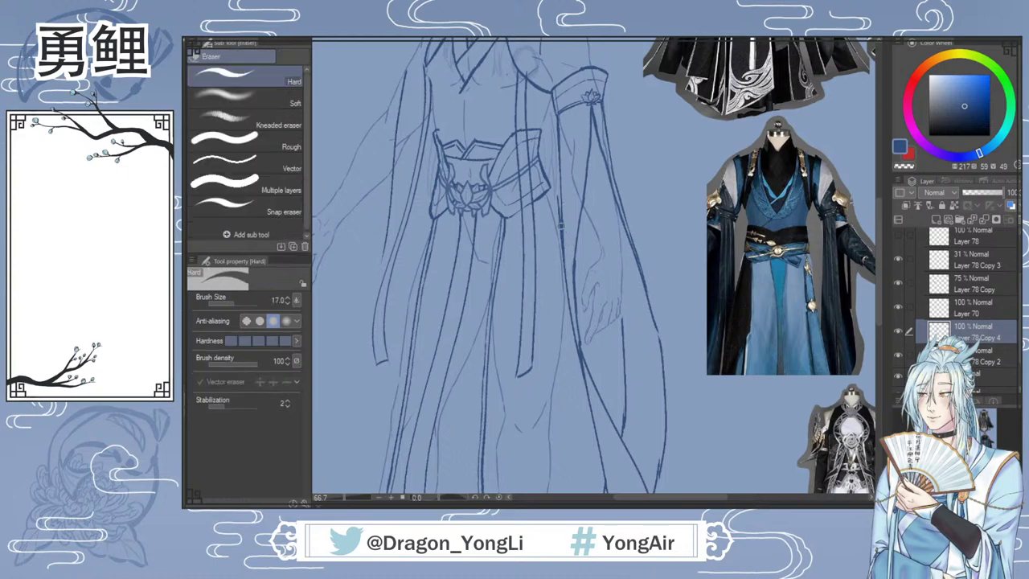
left_click_drag(561, 214, 562, 251)
key("b")
Step: Clean up the band's inner corner and strengthen the sleeve's inner edge below it
scroll(595, 287, "down", 3)
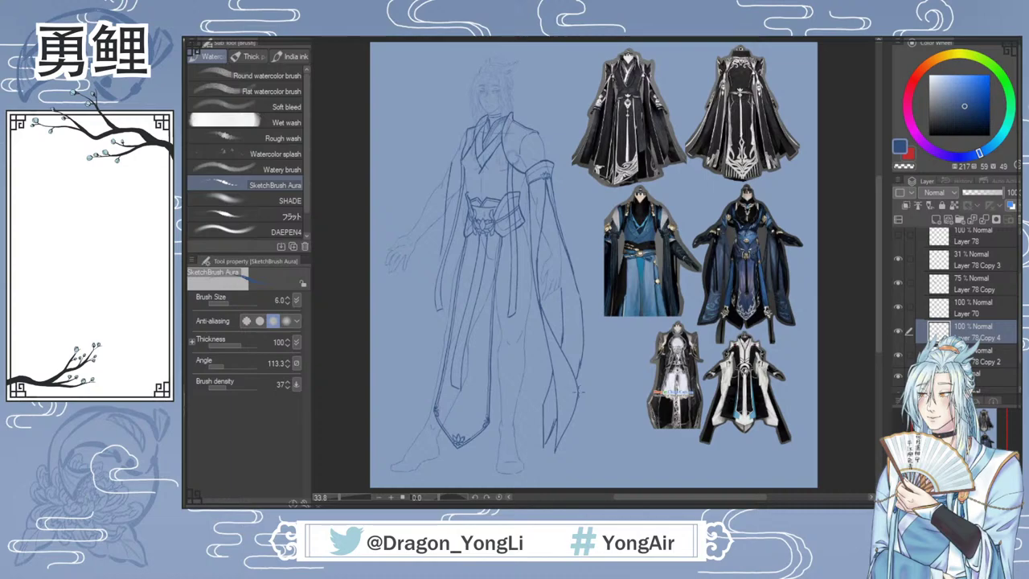
scroll(534, 161, "up", 3)
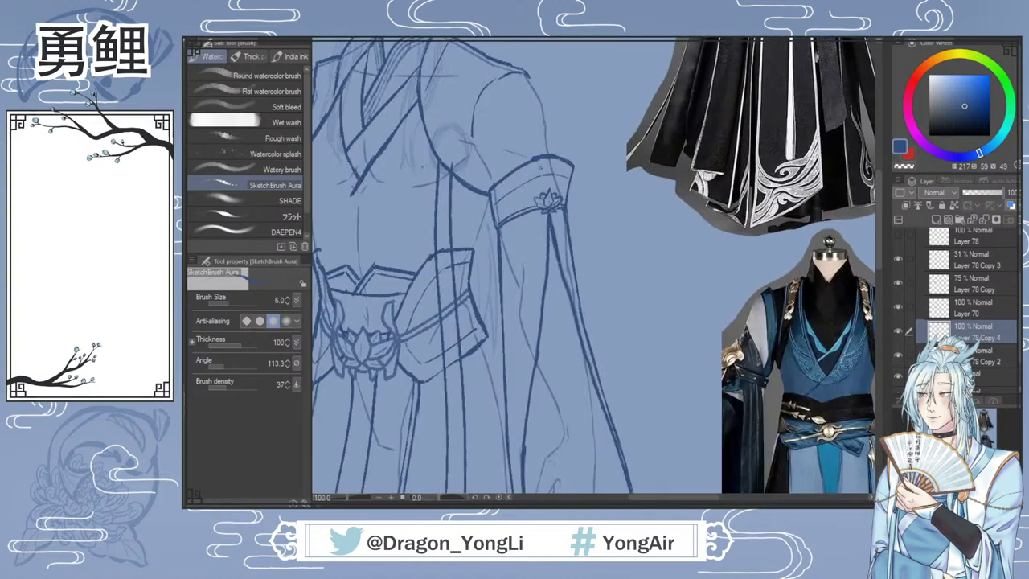
key("e")
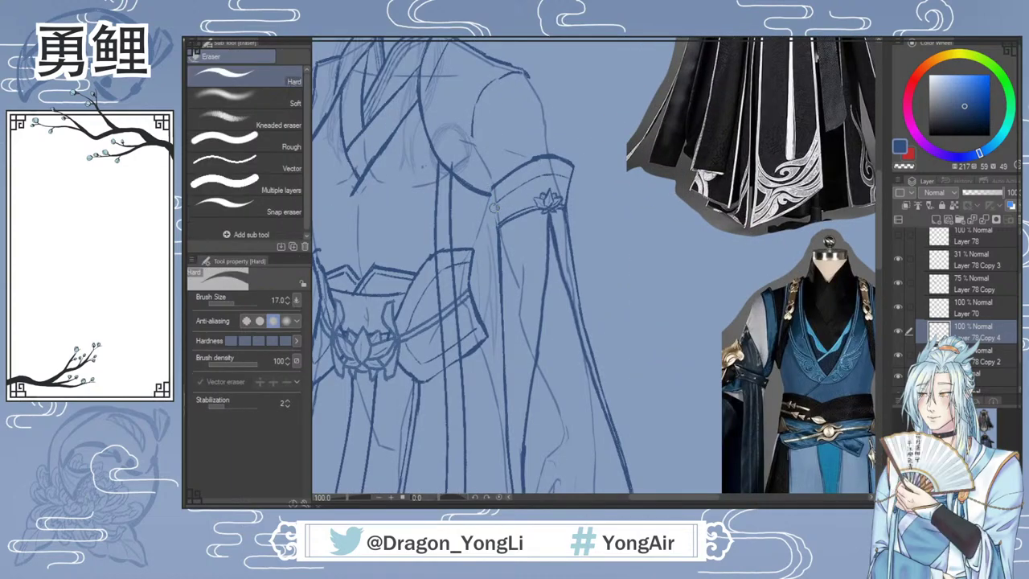
key("b")
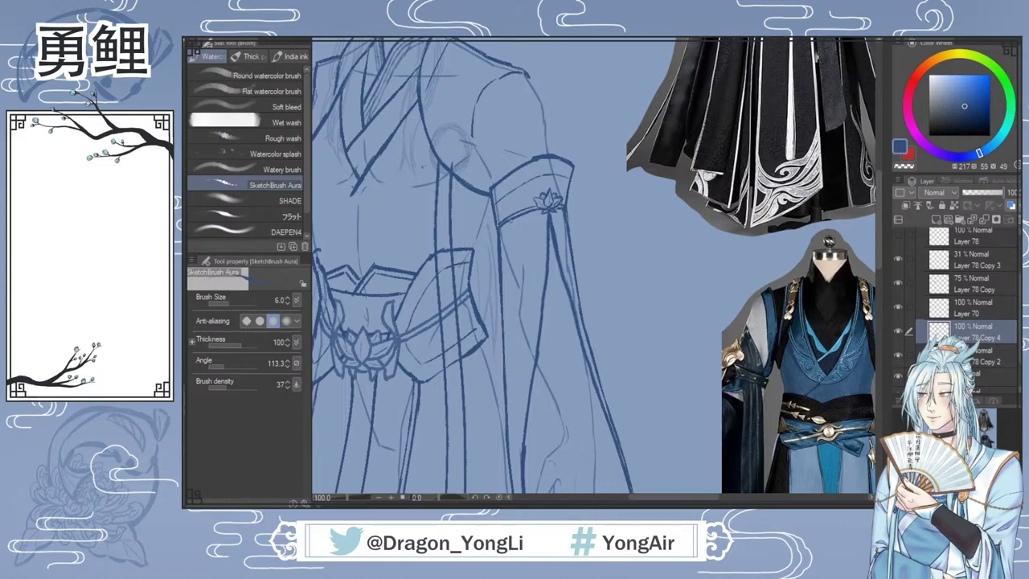
Step: Check the trailing sleeve against the whole outfit, comparing the figure with Layer 78 Copy 4 hidden and shown
scroll(614, 356, "down", 3)
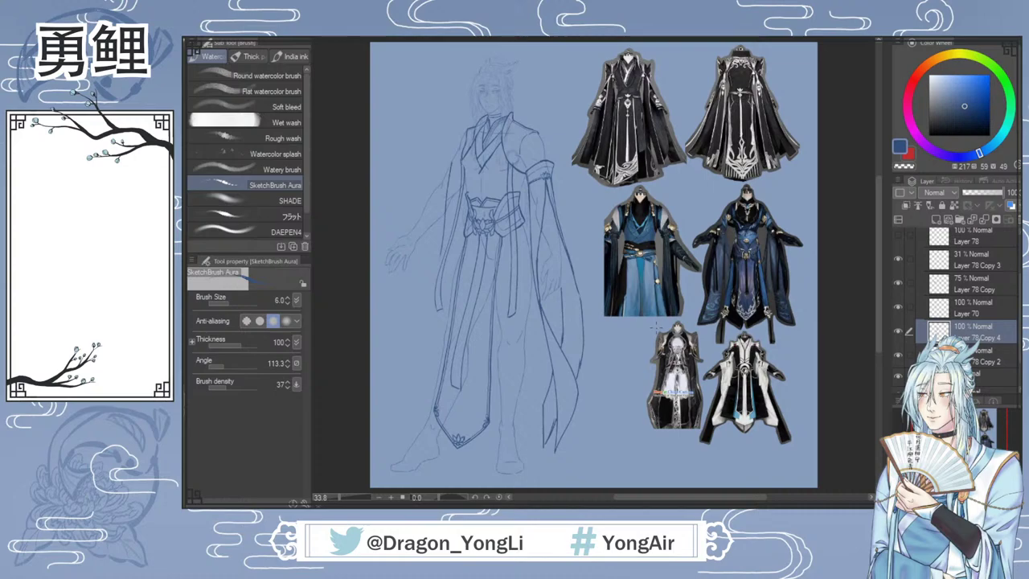
scroll(554, 273, "up", 5)
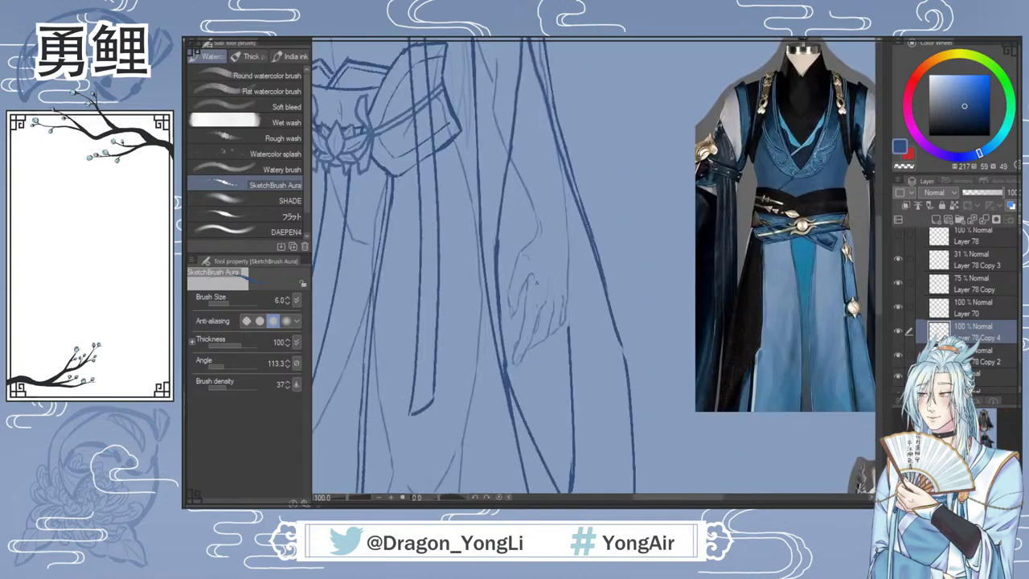
key("e")
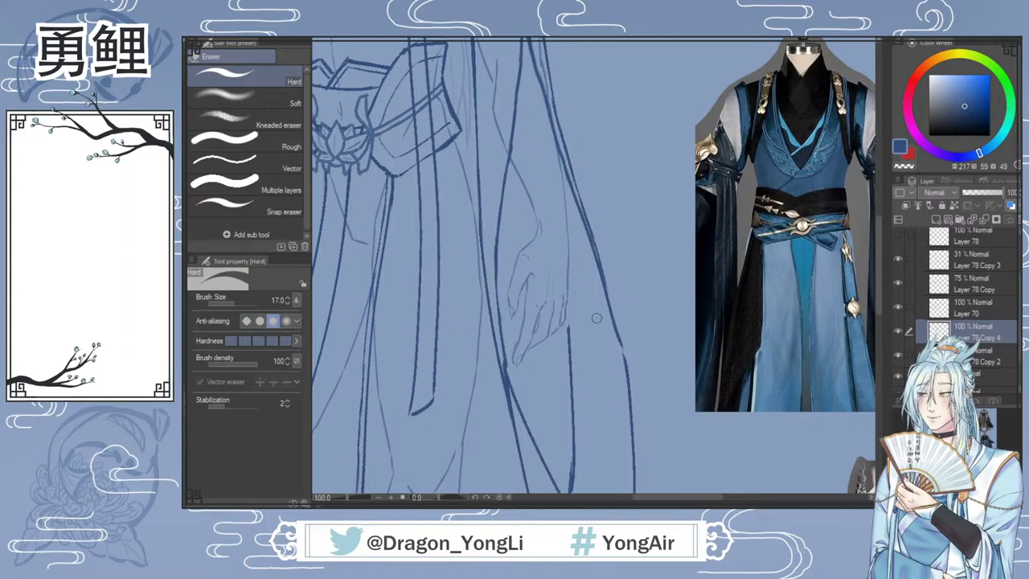
scroll(599, 322, "down", 2)
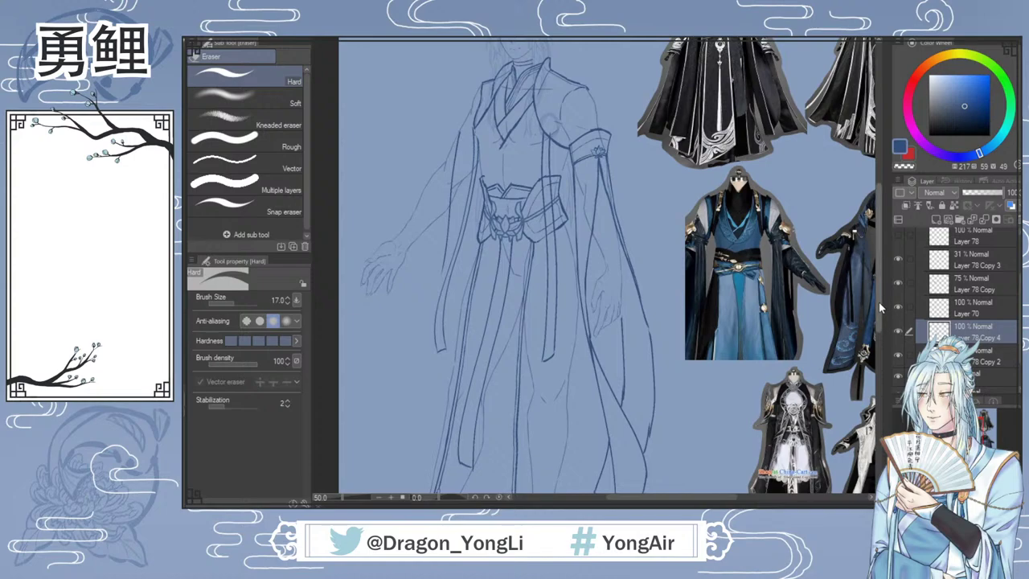
left_click_drag(879, 303, 879, 285)
key("b")
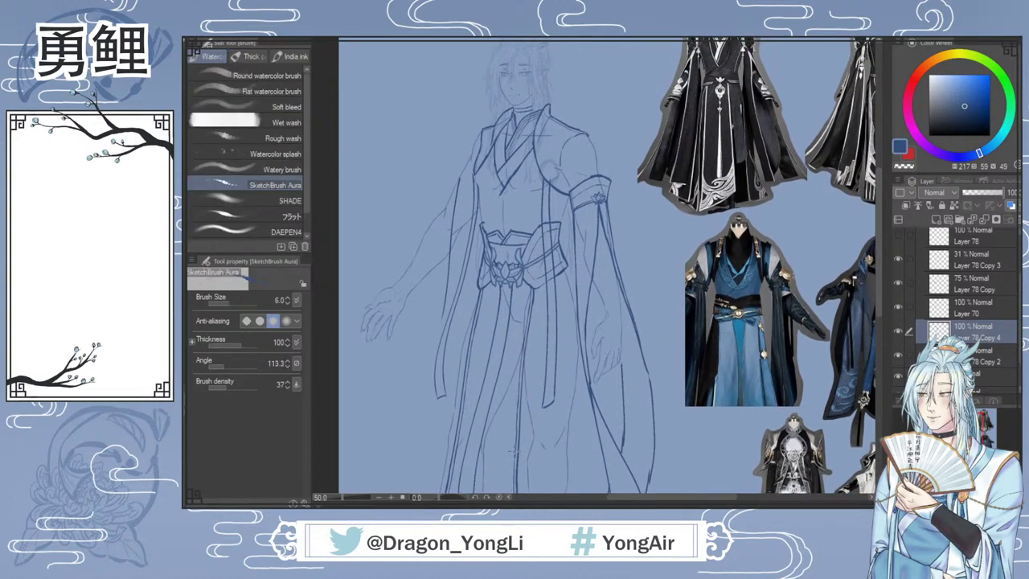
left_click(898, 330)
left_click(898, 331)
Step: Lasso the lotus on the sleeve band of Layer 78 Copy 4 and paste a copy of it onto a new layer
scroll(600, 178, "up", 1)
scroll(608, 191, "up", 3)
key("m")
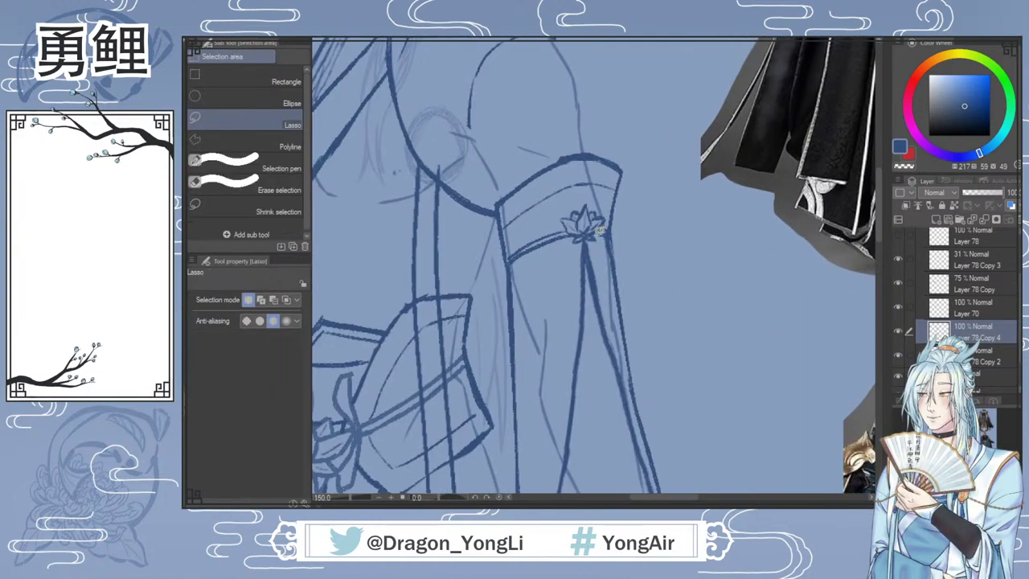
mouse_move(593, 238)
left_mouse_down()
mouse_move(572, 240)
mouse_move(567, 225)
mouse_move(583, 190)
mouse_move(602, 191)
mouse_move(609, 225)
left_mouse_up()
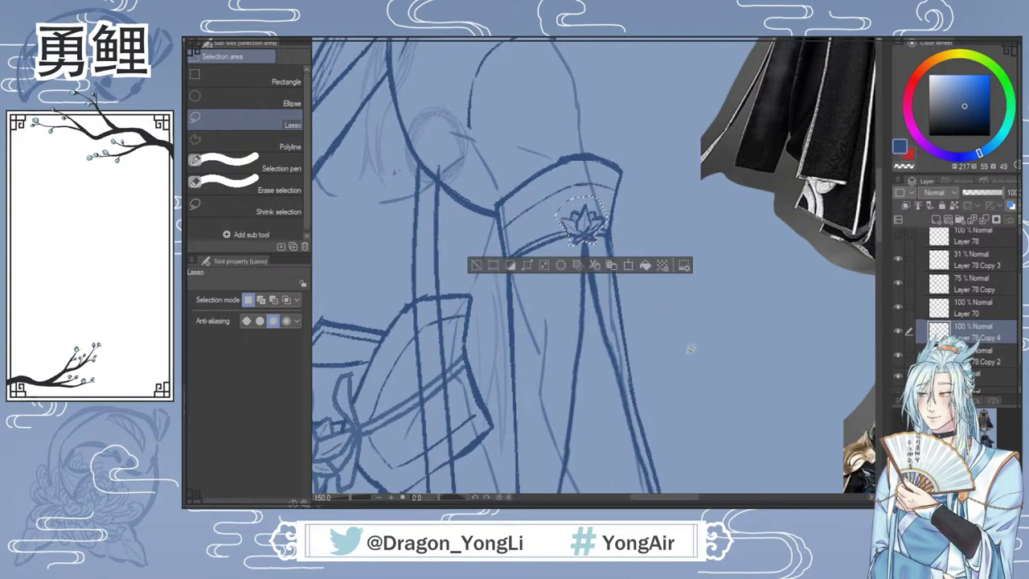
key("ctrl+c")
key("ctrl+v")
scroll(708, 389, "down", 6)
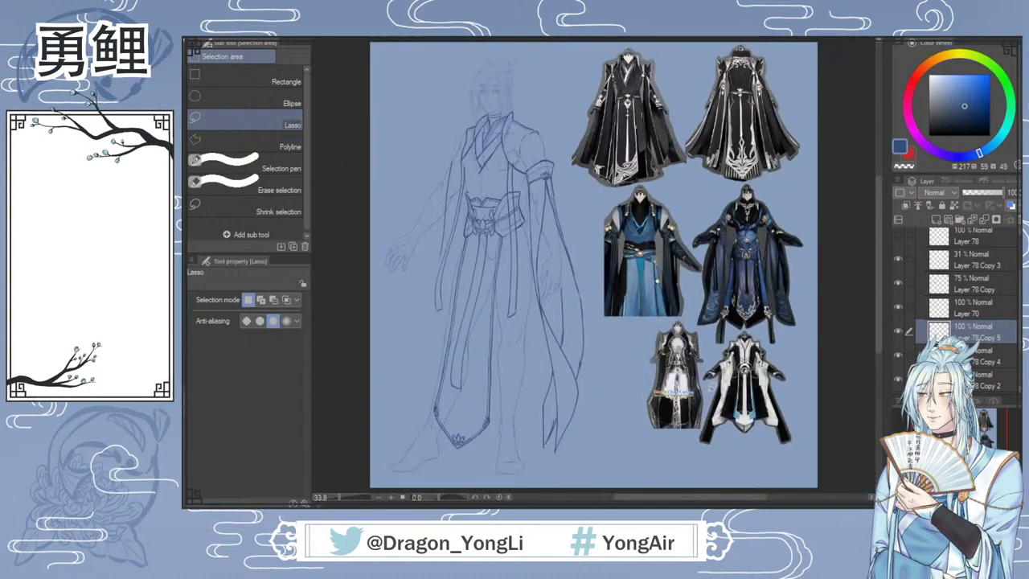
Step: Move the lotus copy onto the chest beside the armhole, scale it to 167% and rotate it 6.3 degrees
key("ctrl+t")
scroll(543, 174, "up", 3)
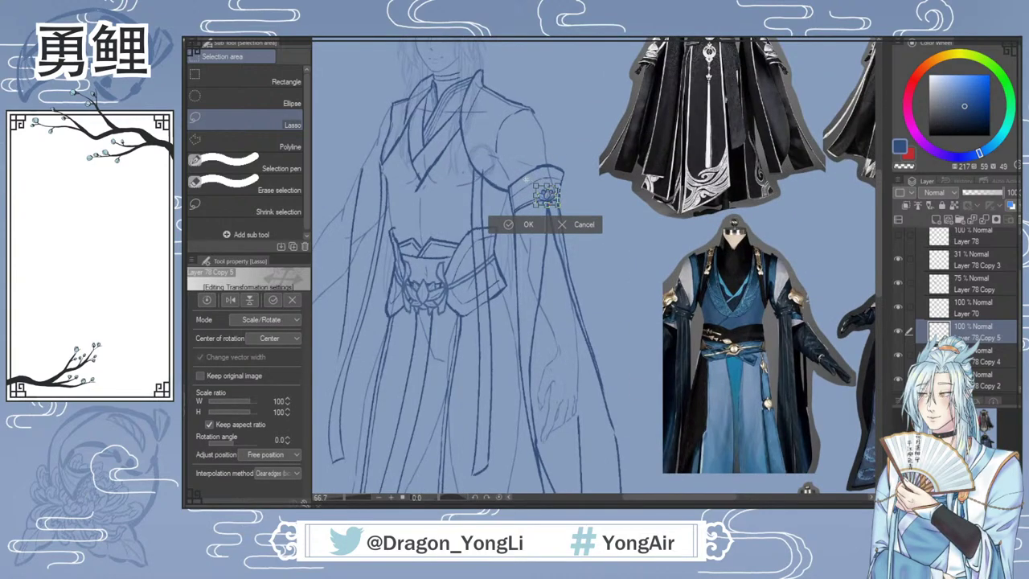
left_click_drag(545, 192, 490, 167)
left_click_drag(511, 134, 514, 141)
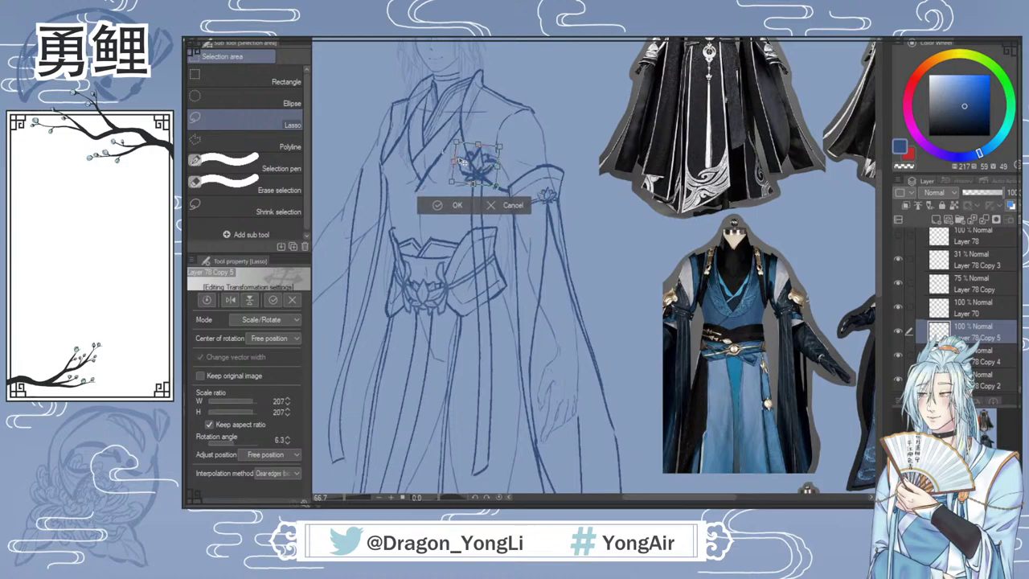
left_click_drag(493, 167, 494, 157)
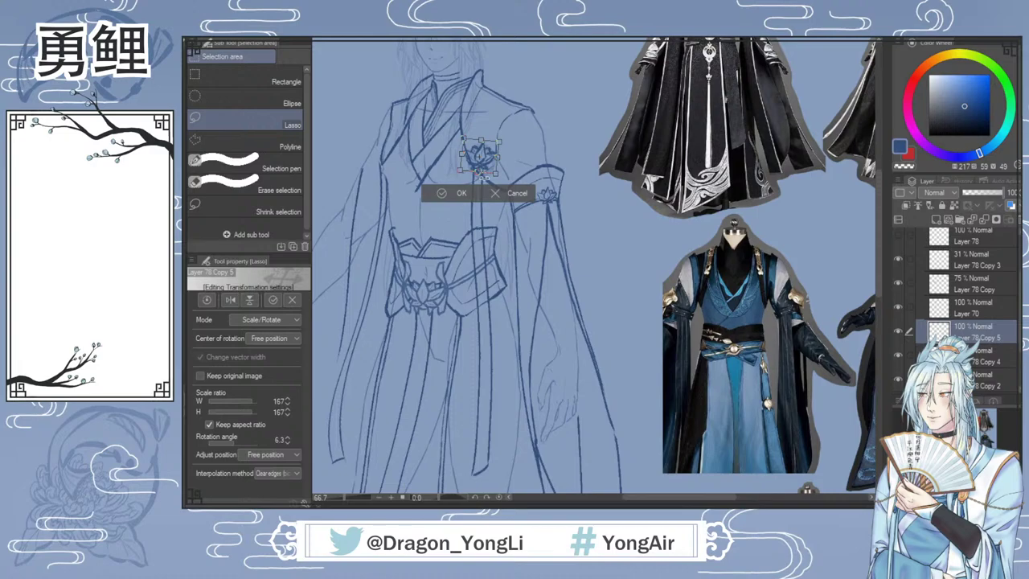
left_click(456, 193)
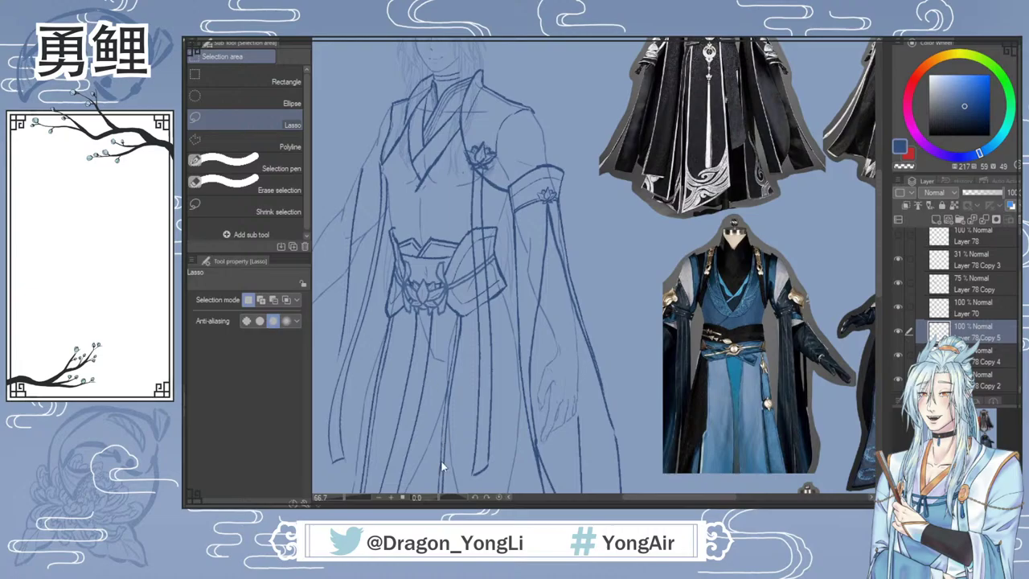
key("ctrl+t")
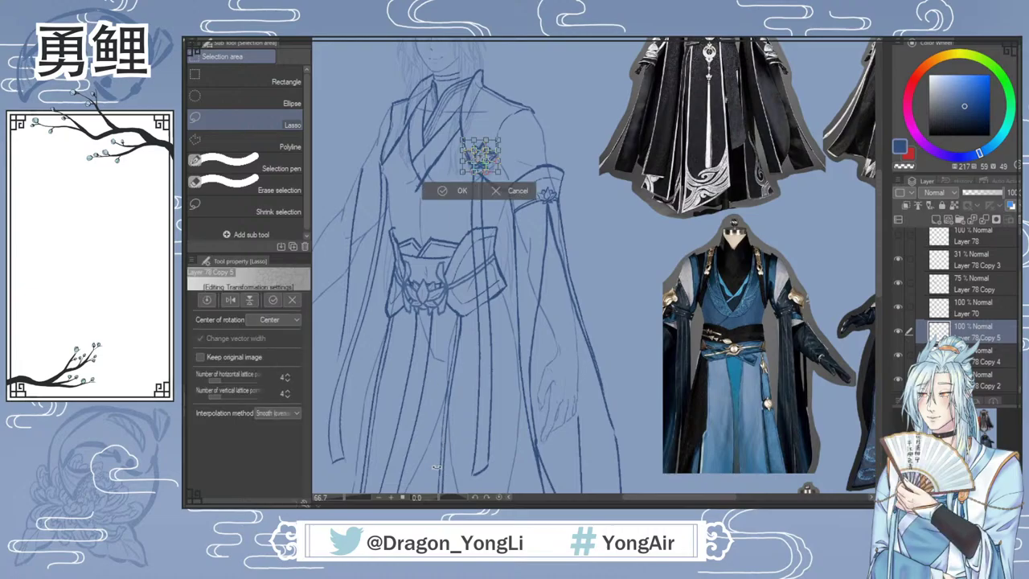
scroll(489, 161, "up", 3)
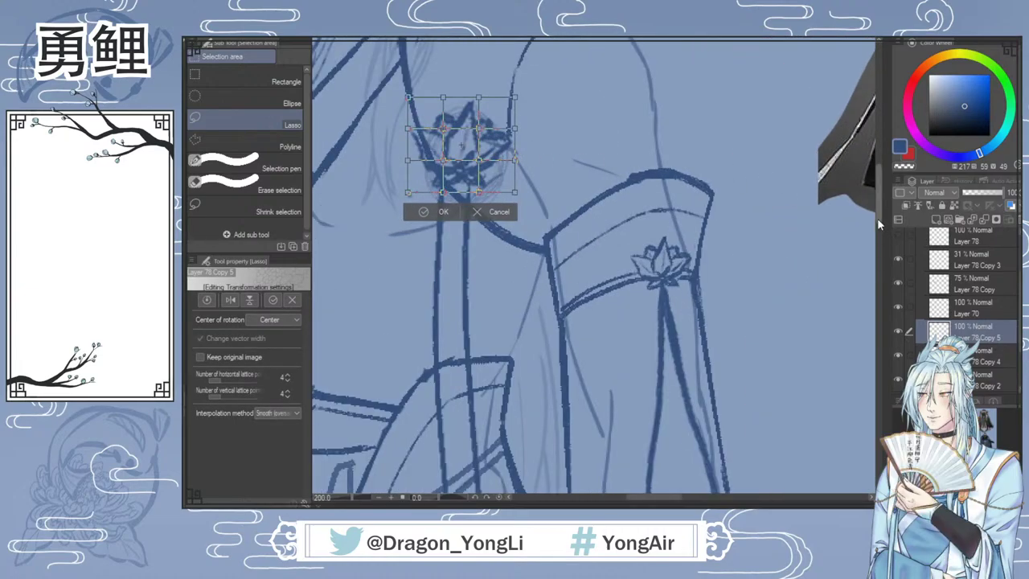
left_click_drag(876, 218, 876, 203)
left_click_drag(481, 245, 479, 247)
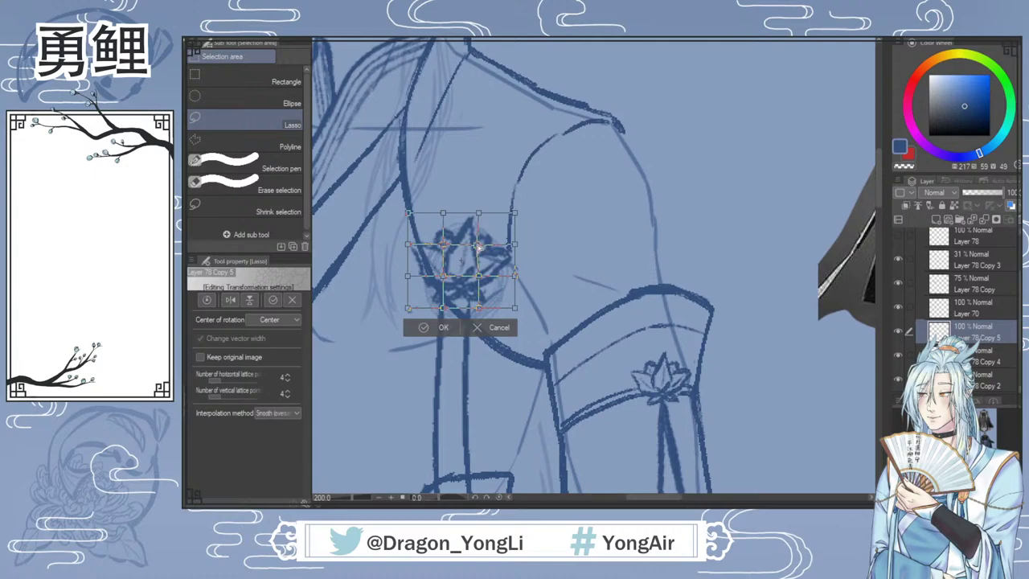
left_click(490, 327)
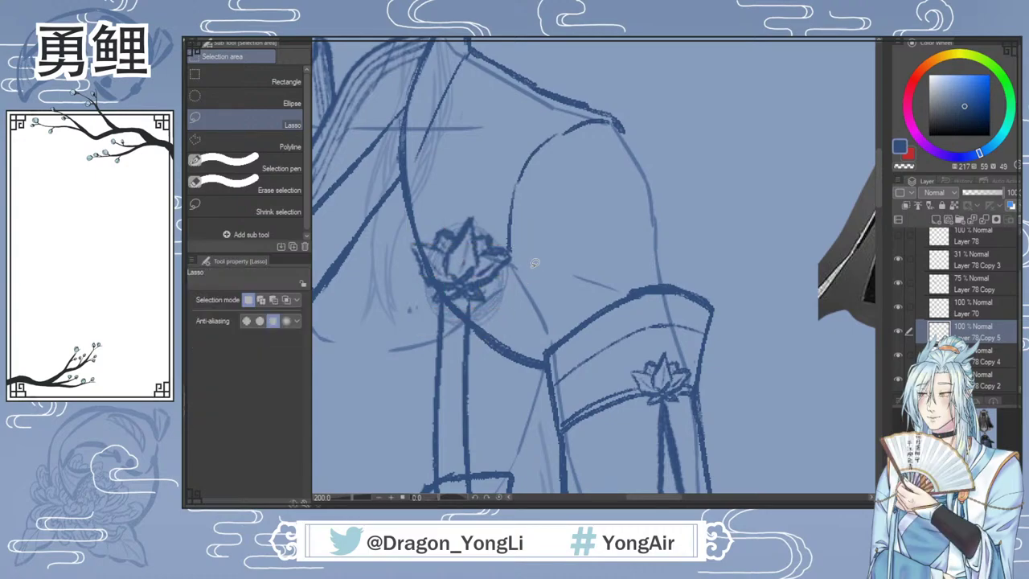
Step: Flip the chest lotus horizontally, shrink it to about 77% by 85%, and skew and tilt it to follow the chest edge
key("ctrl+t")
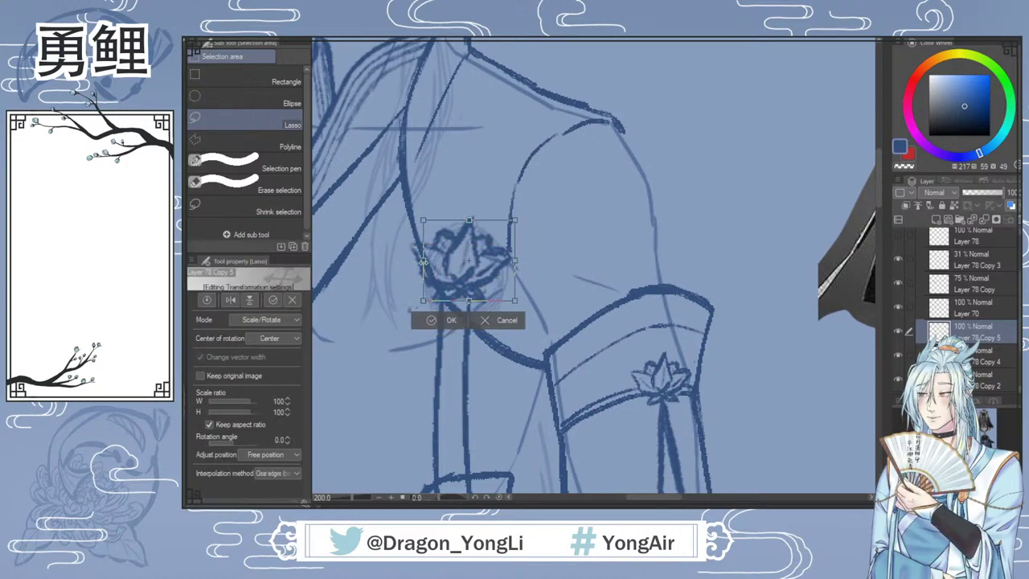
left_click_drag(423, 262, 481, 281)
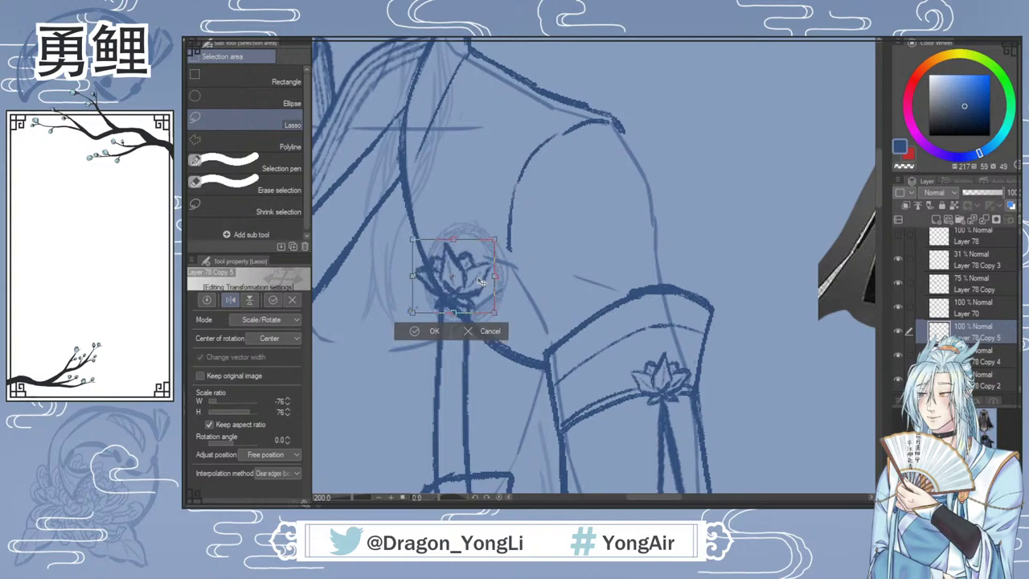
left_click_drag(509, 237, 515, 244)
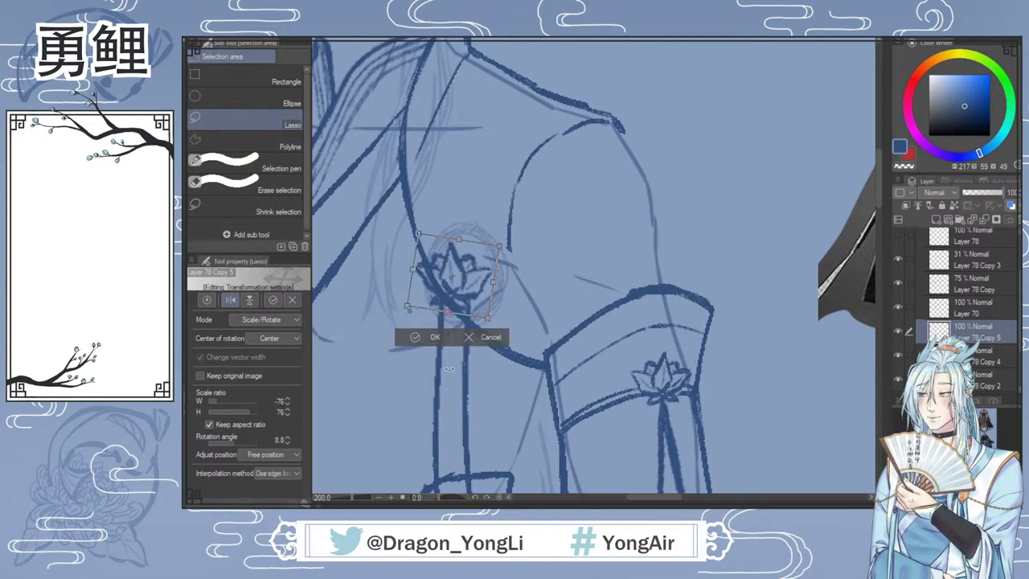
left_click_drag(487, 317, 488, 313, "ctrl")
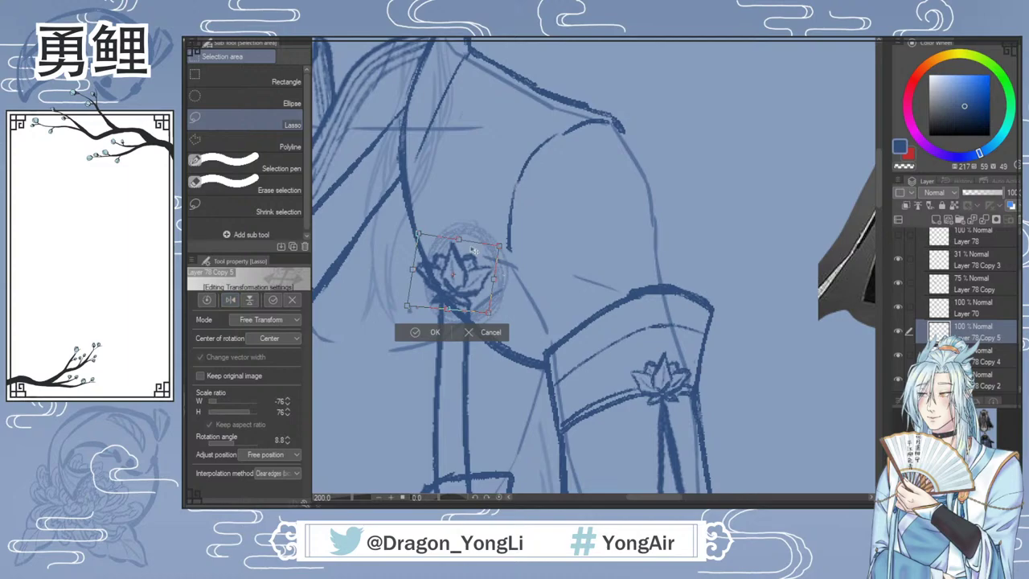
left_click_drag(459, 239, 461, 233)
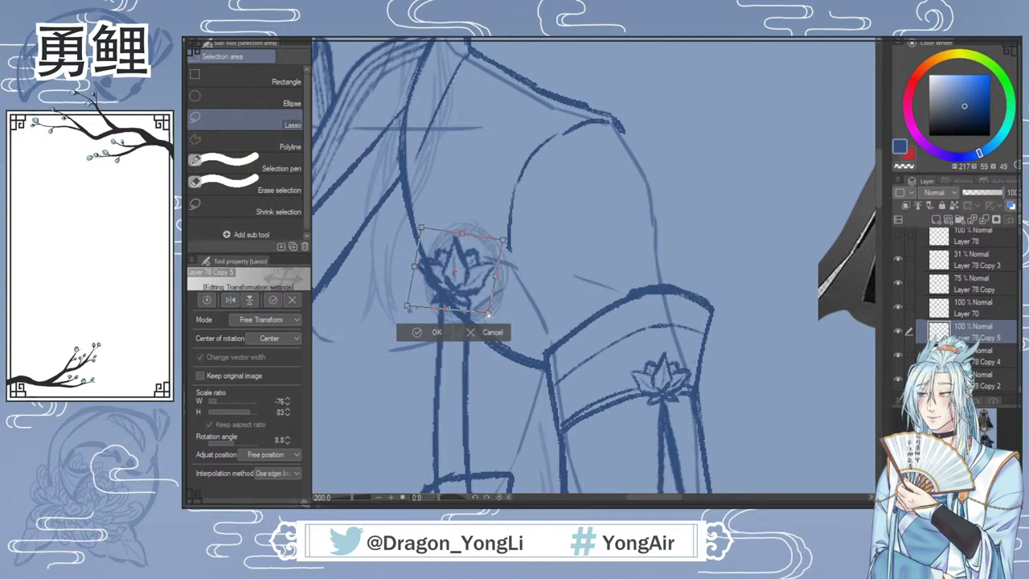
left_click_drag(488, 316, 491, 311)
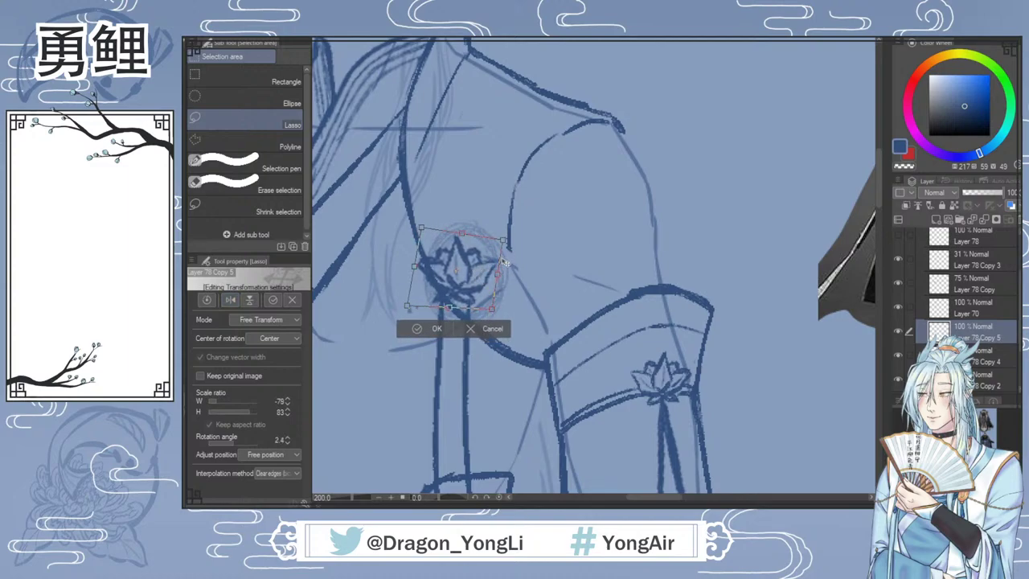
left_click_drag(504, 241, 501, 235)
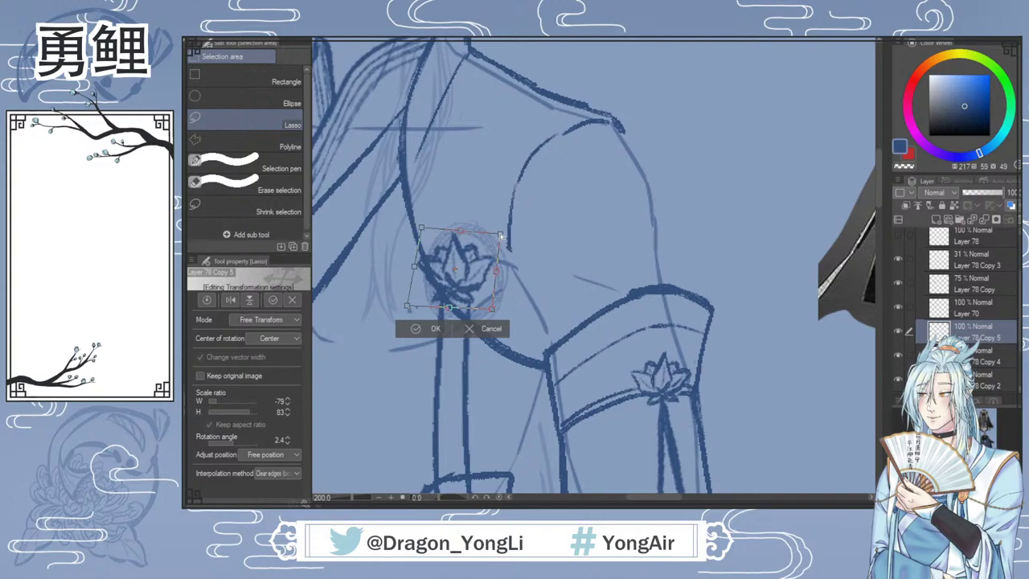
left_click_drag(407, 306, 409, 305)
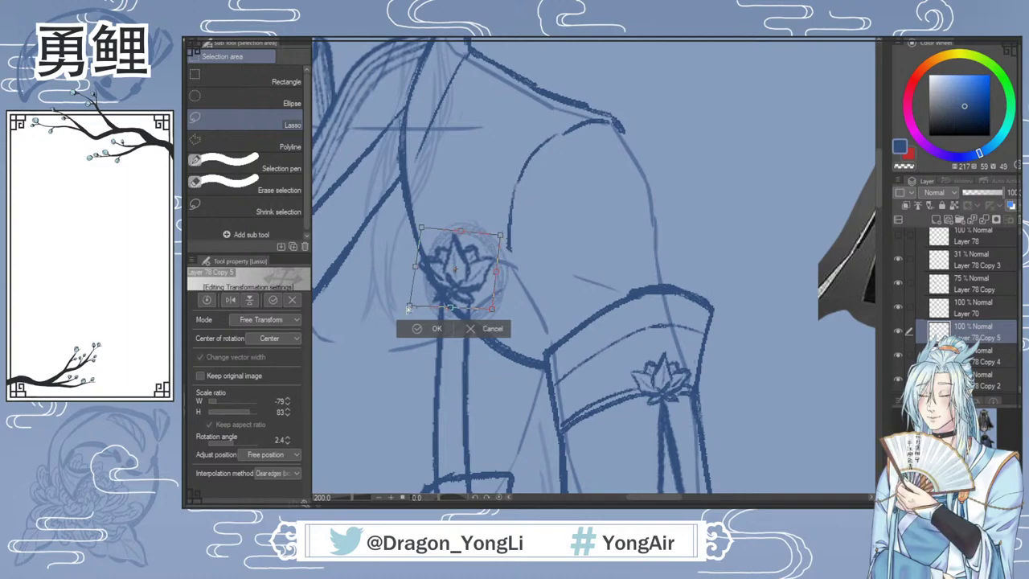
left_click_drag(444, 238, 443, 233)
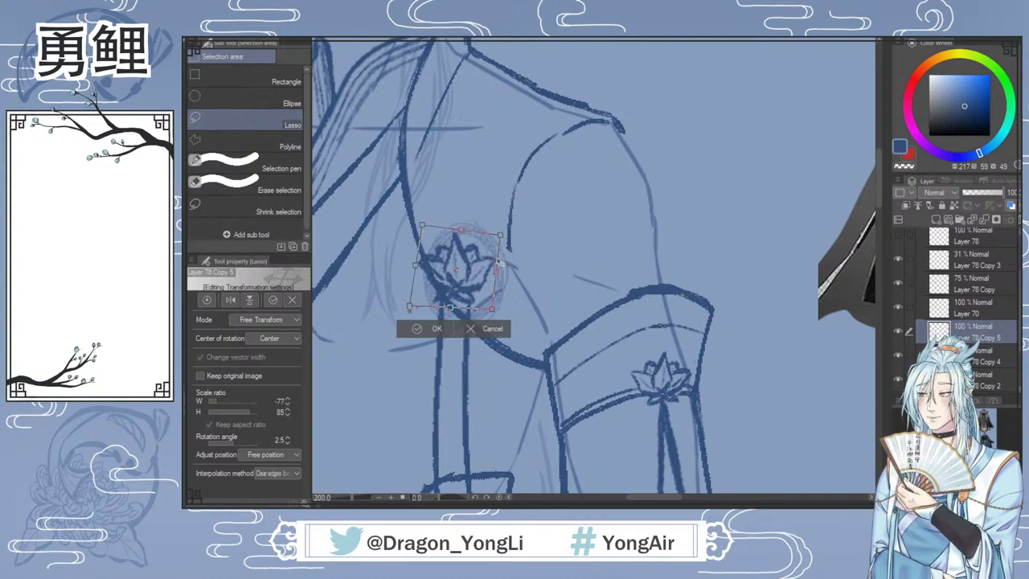
left_click(436, 328)
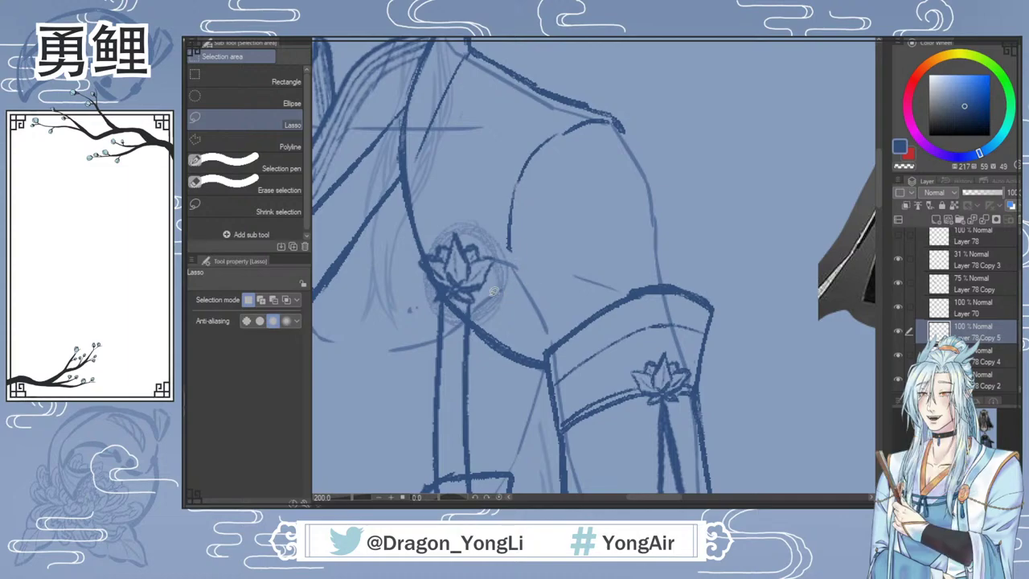
Step: Fade the chest lotus layer to 49% opacity and add a new layer above Layer 78 Copy 2
left_click(982, 194)
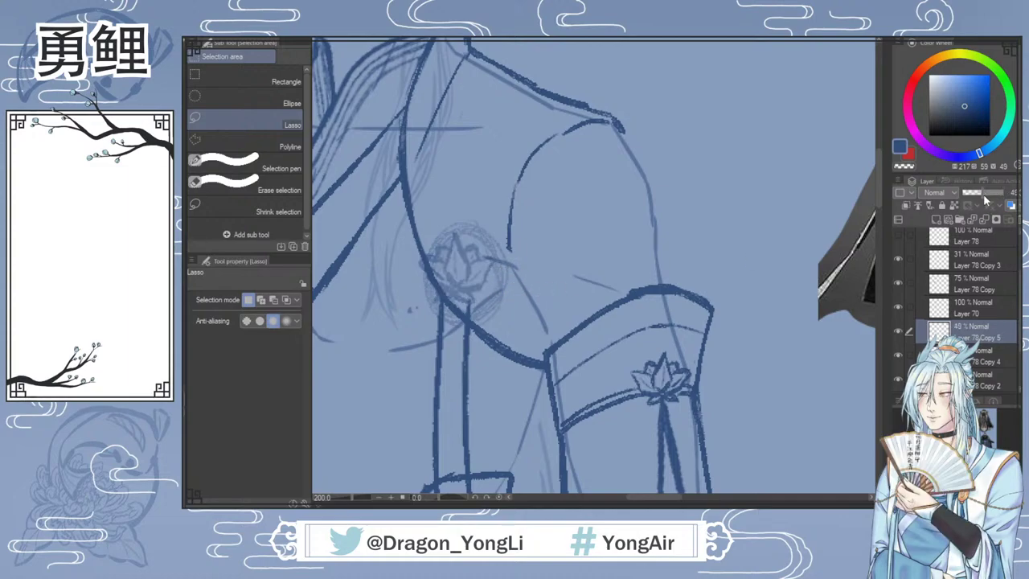
scroll(990, 321, "down", 2)
left_click(990, 321)
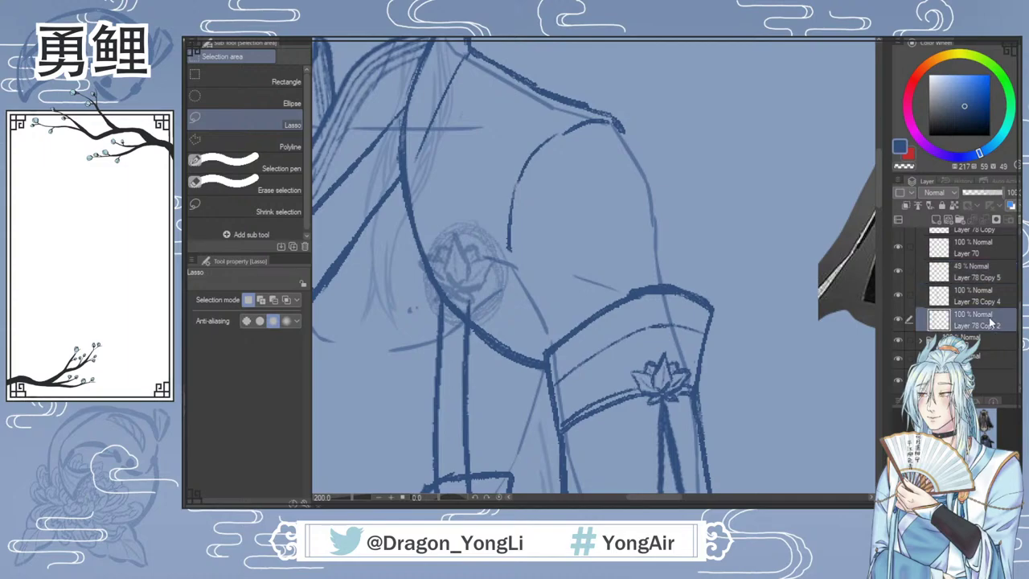
Step: Redraw the chest lotus petals over the faded guide on the new Layer 79 with the sketch brush
scroll(452, 264, "up", 3)
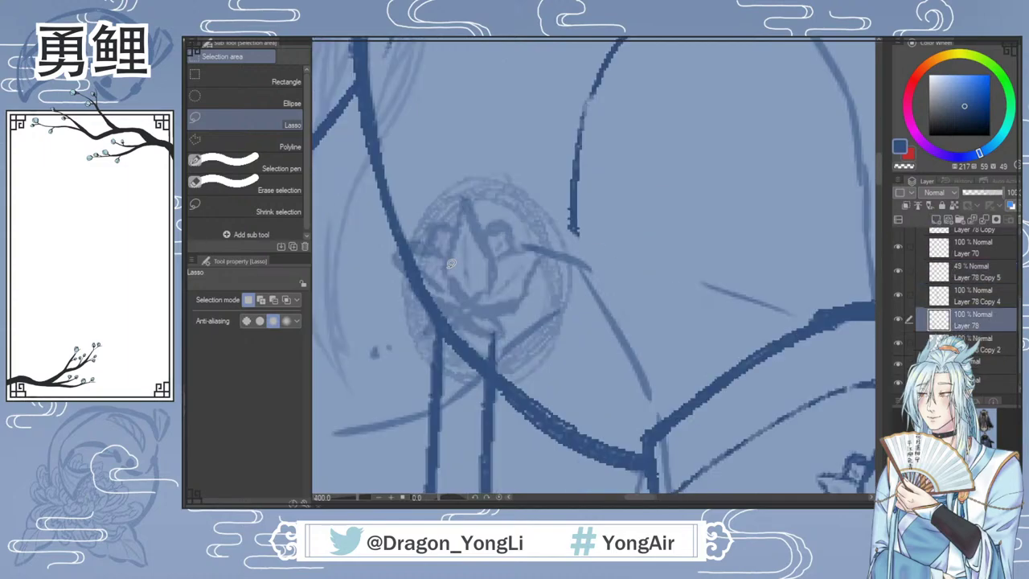
key("b")
left_click_drag(468, 199, 449, 275)
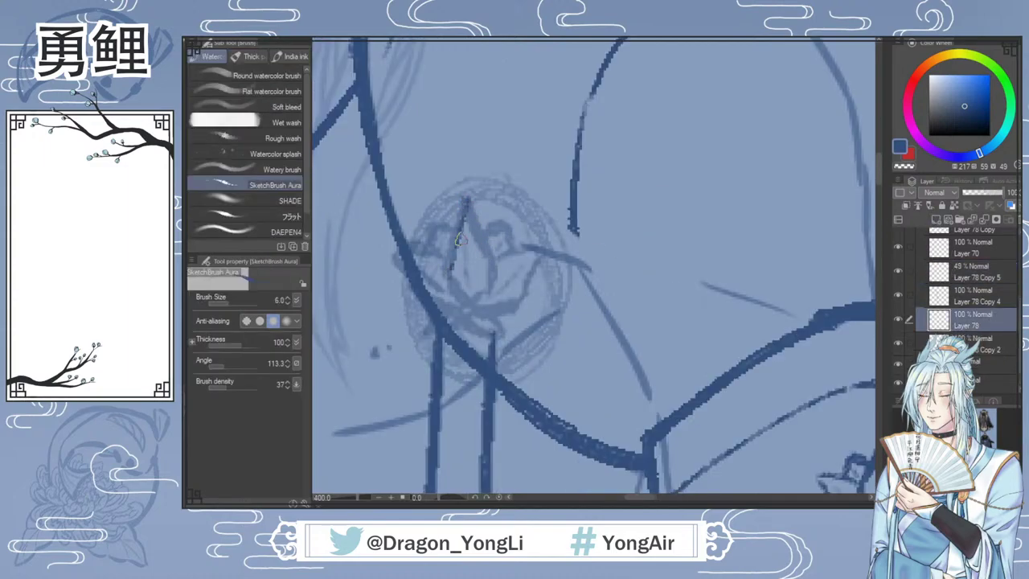
key("ctrl+z")
left_click_drag(471, 197, 444, 270)
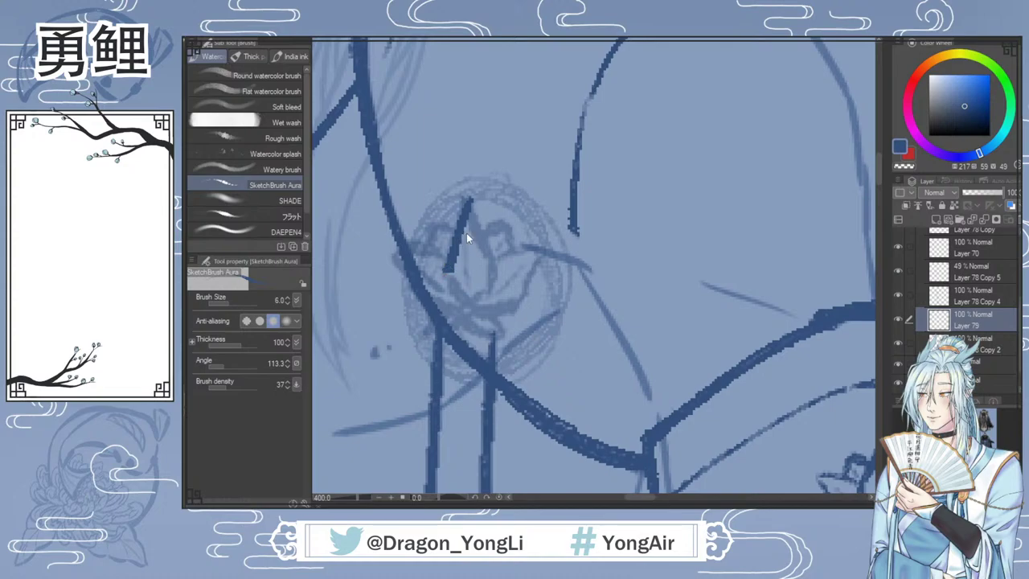
key("ctrl+z")
scroll(471, 211, "down", 3)
mouse_move(469, 212)
left_mouse_down()
mouse_move(460, 248)
mouse_move(470, 266)
left_mouse_up()
key("ctrl+z")
mouse_move(470, 212)
left_mouse_down()
mouse_move(461, 243)
mouse_move(472, 266)
mouse_move(475, 229)
mouse_move(474, 263)
mouse_move(477, 231)
mouse_move(490, 227)
mouse_move(495, 244)
mouse_move(483, 243)
mouse_move(511, 244)
mouse_move(483, 243)
mouse_move(510, 238)
mouse_move(496, 263)
mouse_move(438, 236)
mouse_move(455, 261)
mouse_move(512, 257)
mouse_move(448, 278)
mouse_move(468, 265)
mouse_move(491, 281)
left_mouse_up()
key("ctrl+z")
mouse_move(456, 222)
left_mouse_down()
mouse_move(487, 233)
mouse_move(472, 245)
mouse_move(470, 231)
mouse_move(472, 248)
mouse_move(489, 234)
mouse_move(495, 245)
mouse_move(487, 232)
mouse_move(494, 252)
mouse_move(445, 241)
mouse_move(473, 260)
left_mouse_up()
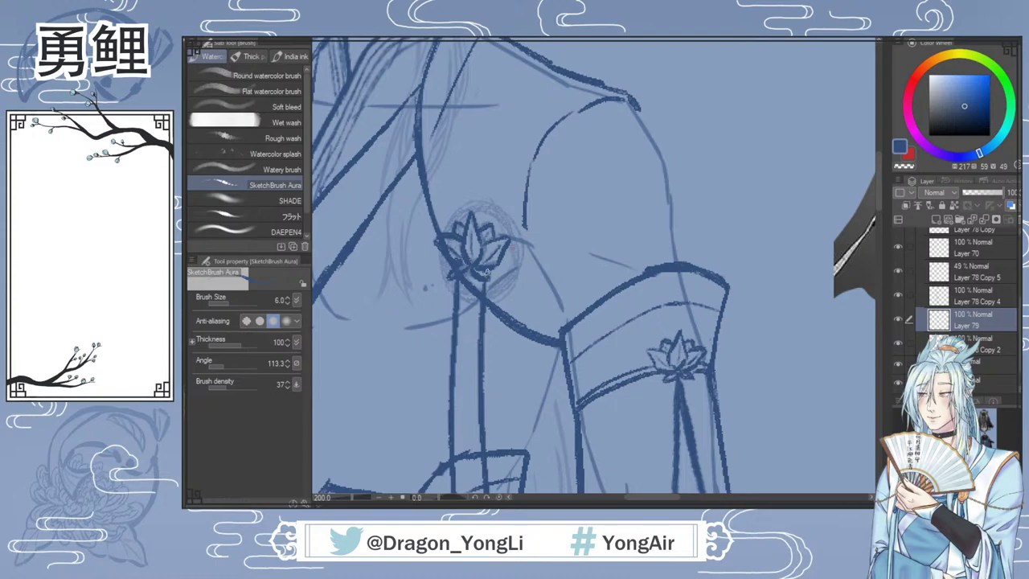
left_click_drag(481, 296, 562, 342)
Step: Lower Layer 79 to about 82% opacity, then hide and select the rough circle guide on Layer 78 Copy 3
left_click(986, 198)
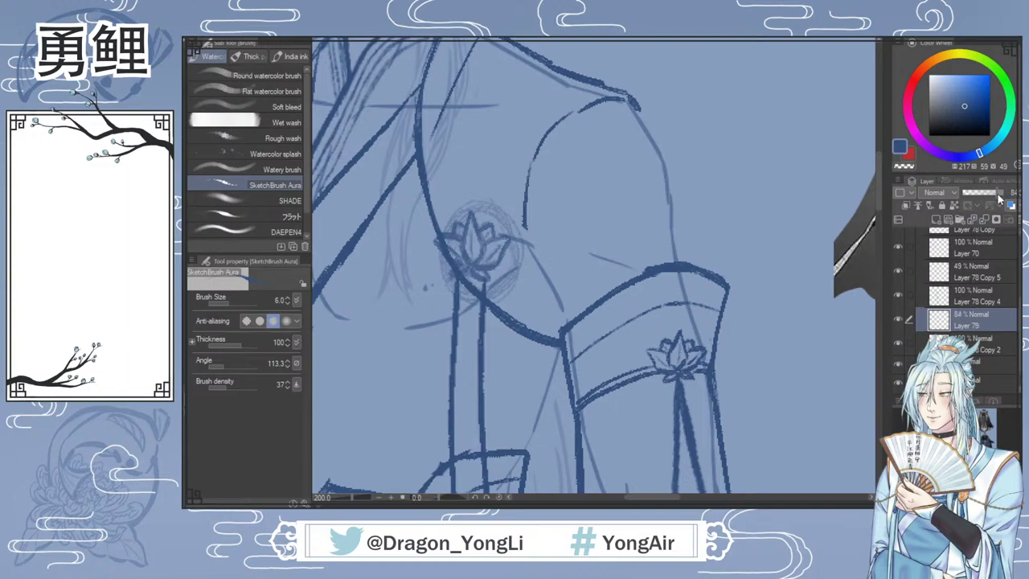
left_click_drag(998, 198, 996, 198)
scroll(897, 282, "up", 5)
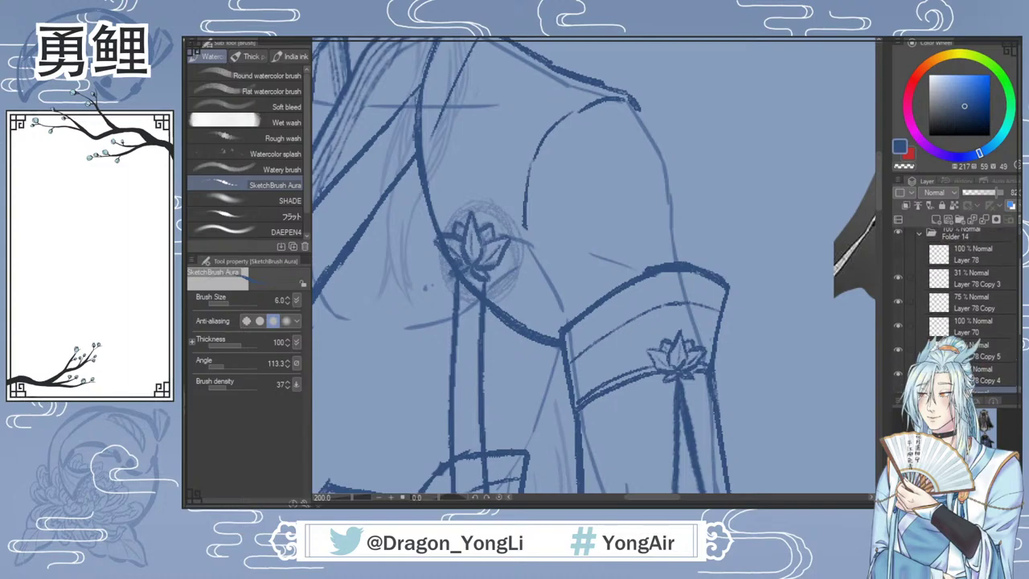
left_click(898, 280)
left_click(972, 281)
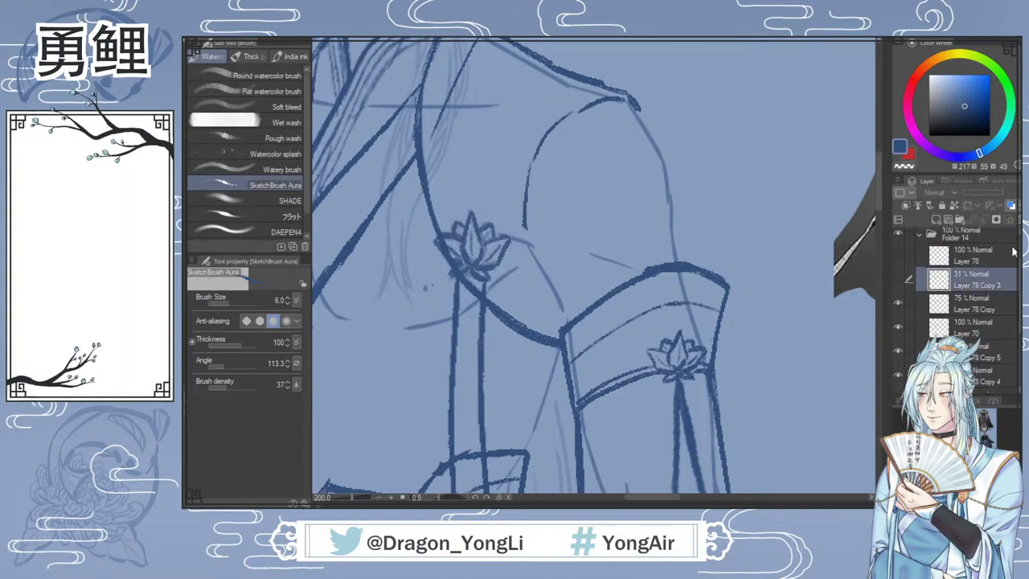
key("ctrl+e")
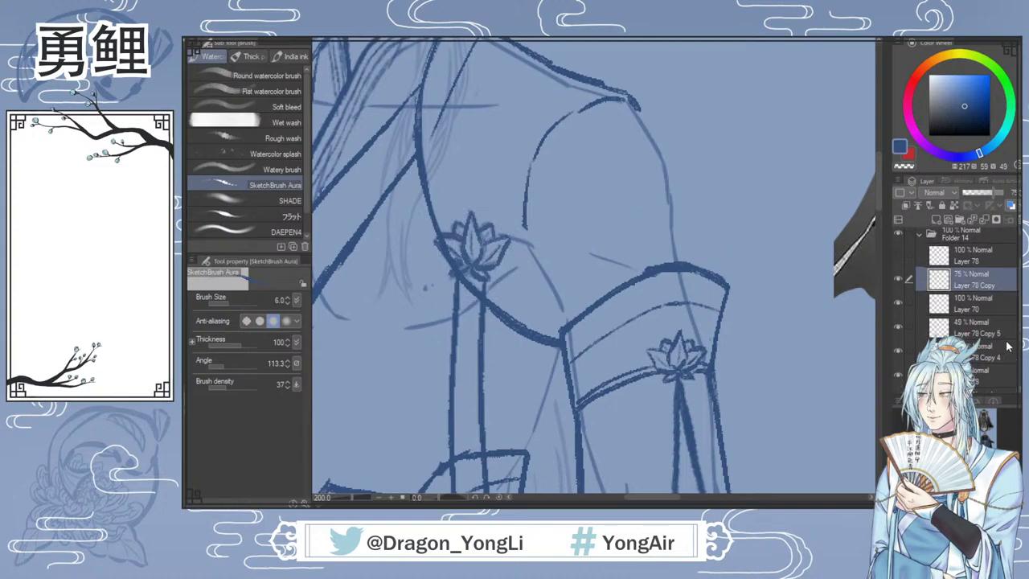
scroll(1008, 345, "down", 3)
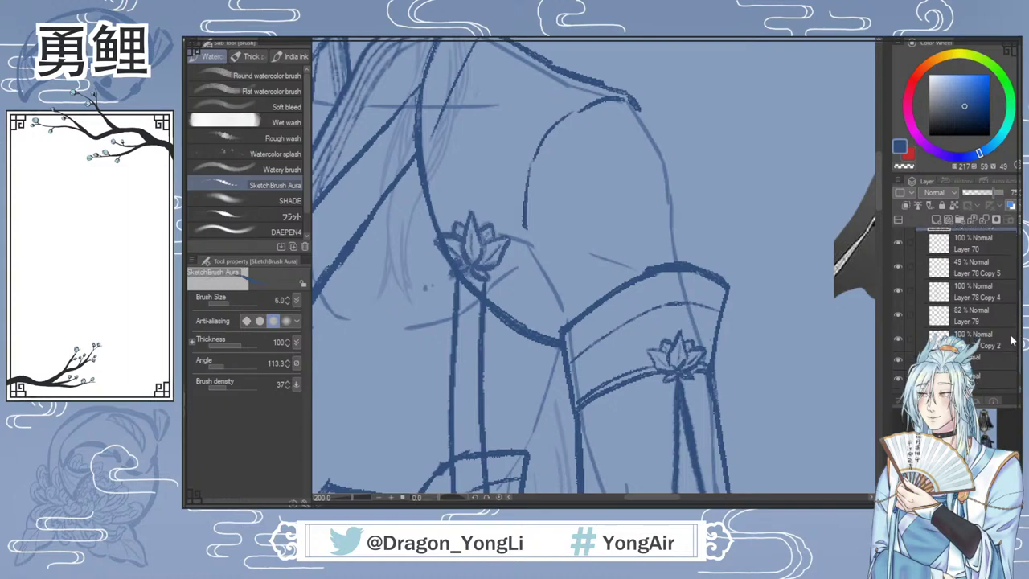
left_click(969, 326)
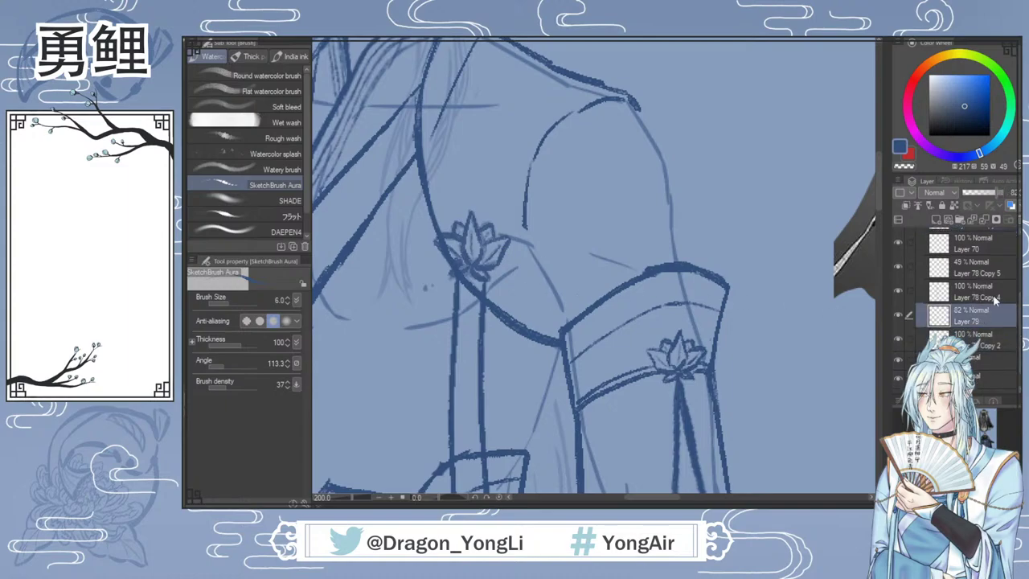
left_click(977, 341)
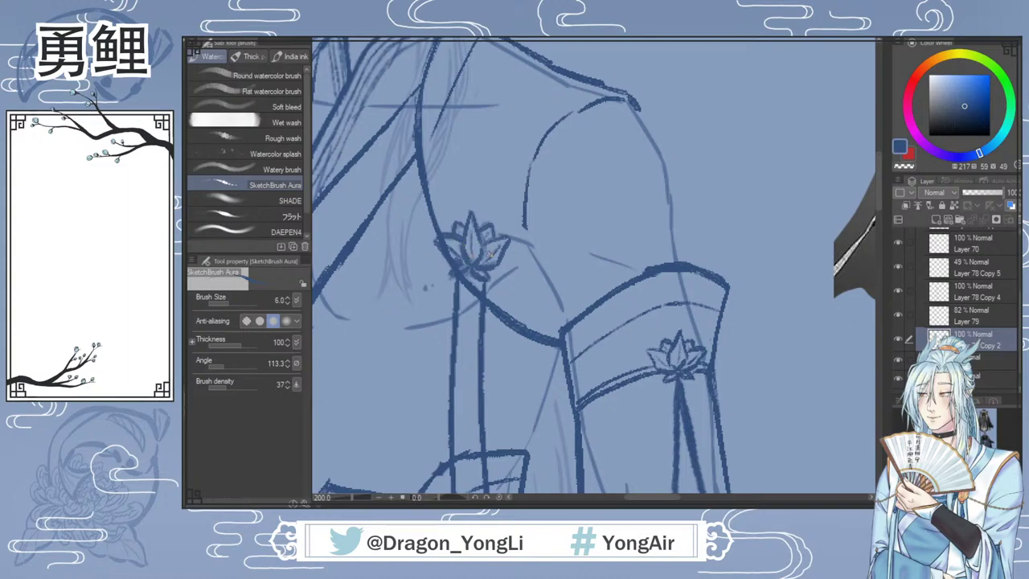
key("e")
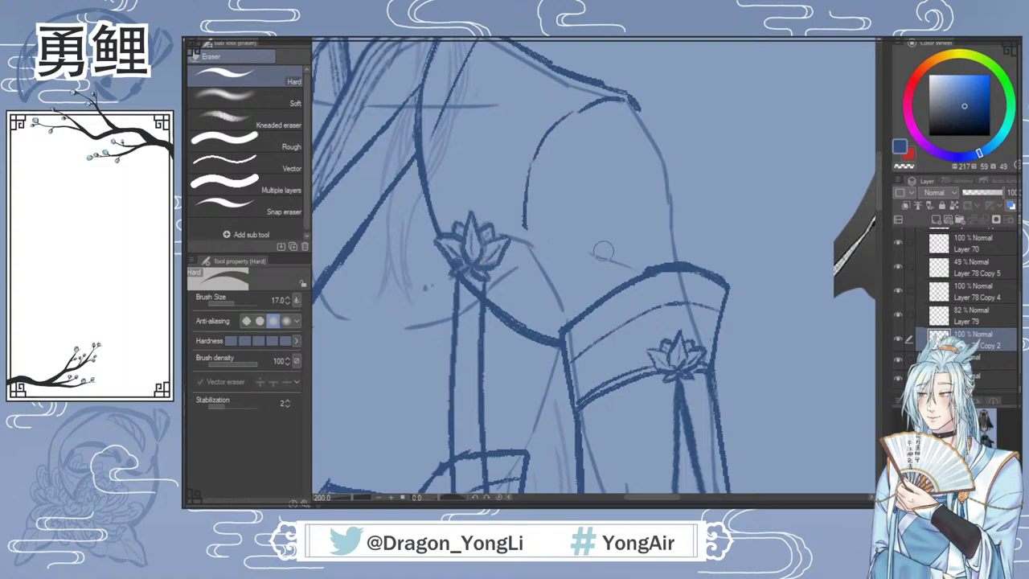
key("ctrl+0")
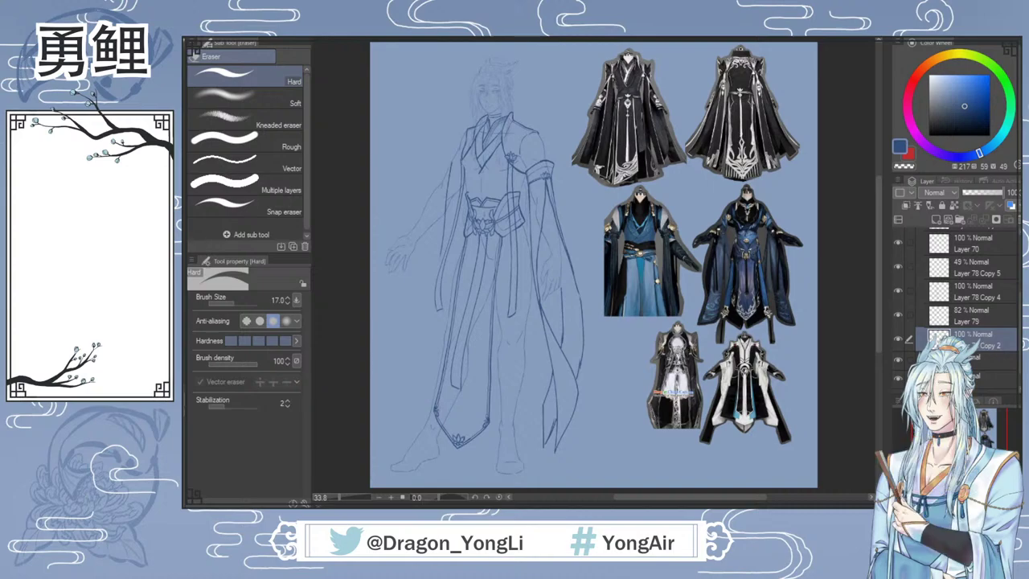
key("ctrl+z")
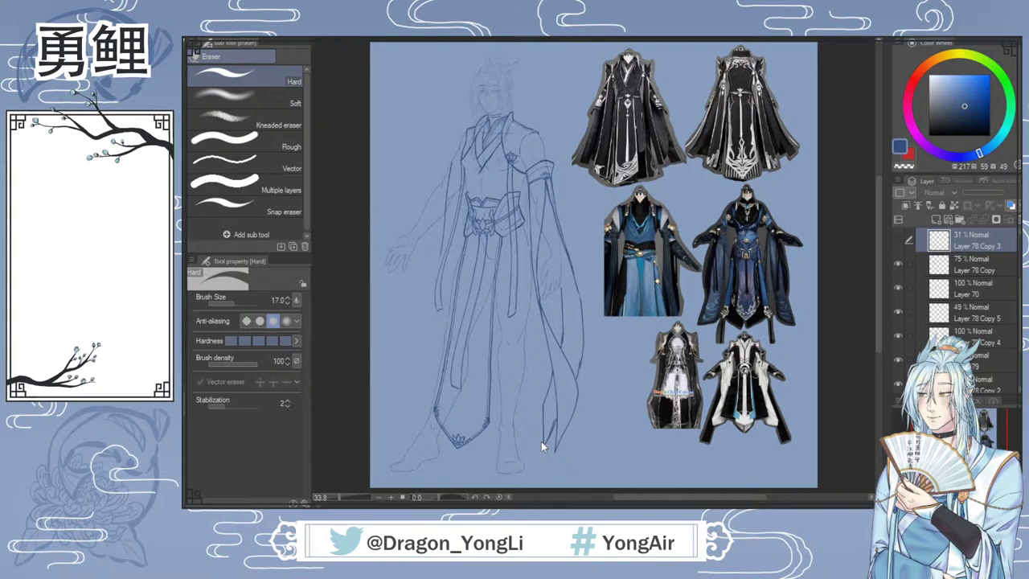
Step: Merge the hidden guide Layer 78 Copy 3 into Layer 78 Copy, and Layer 78 Copy 5 into Layer 78 Copy 4
key("ctrl+e")
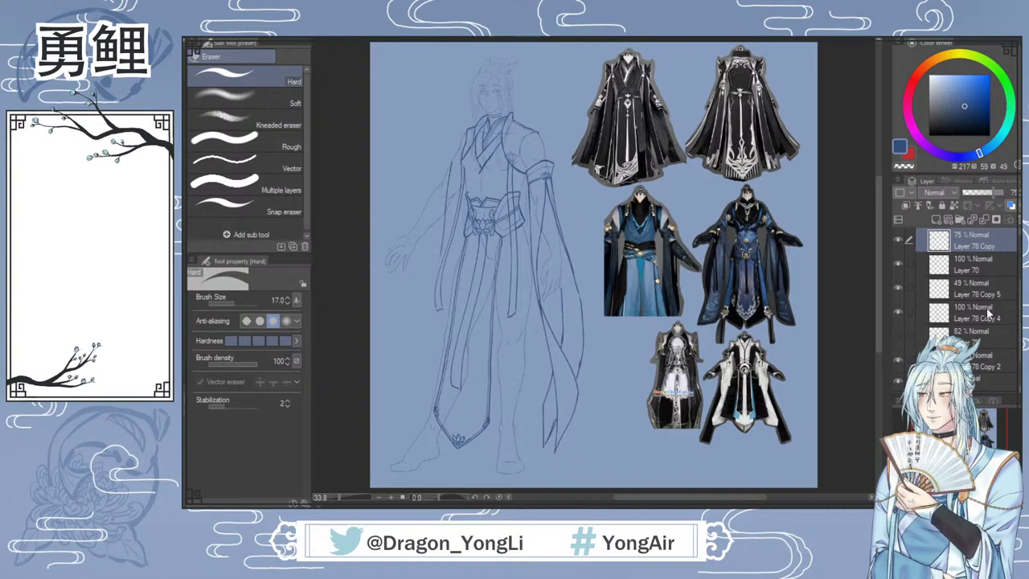
scroll(911, 268, "up", 1)
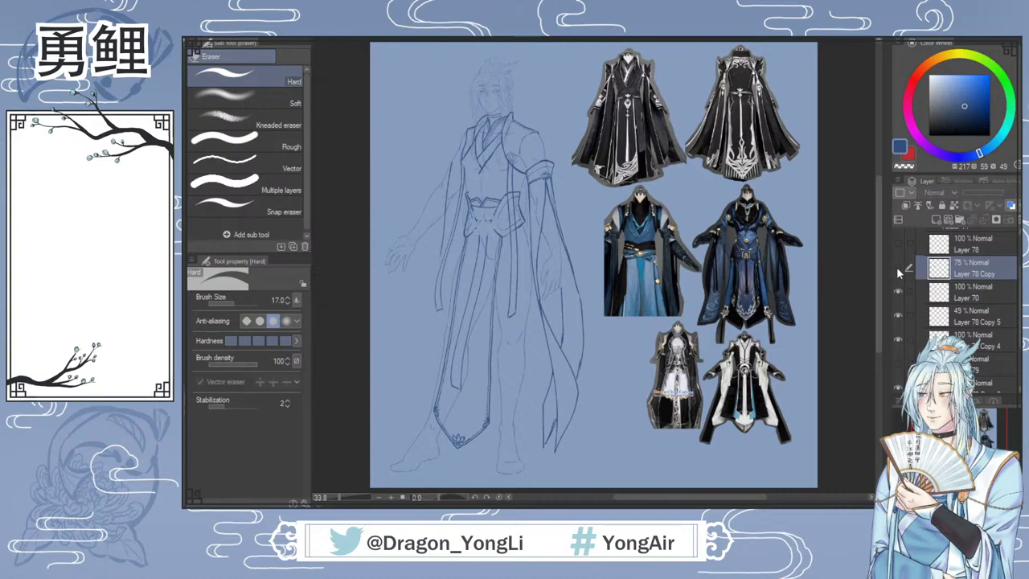
left_click(920, 346)
left_click(898, 339)
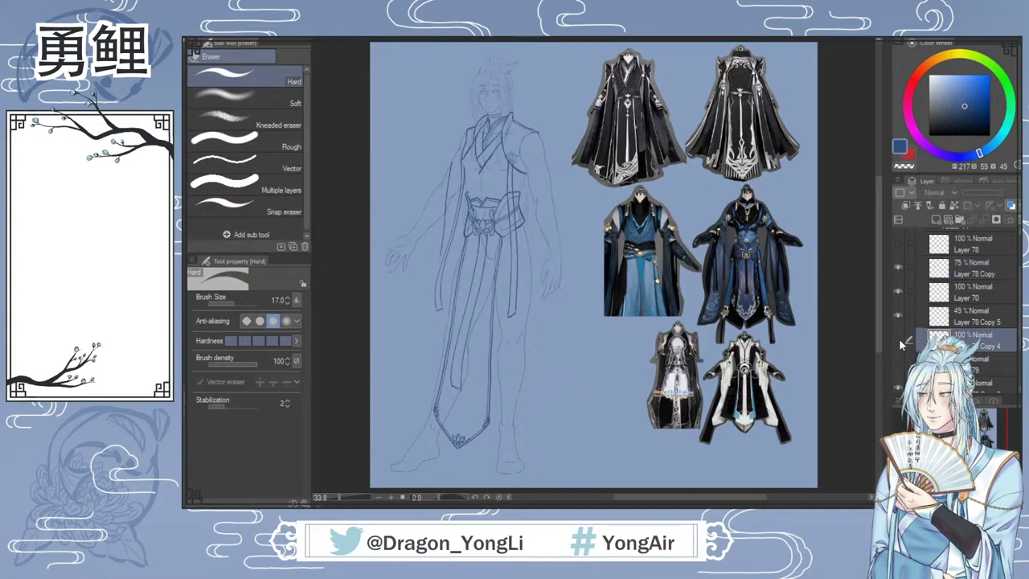
left_click(897, 339)
left_click(922, 322)
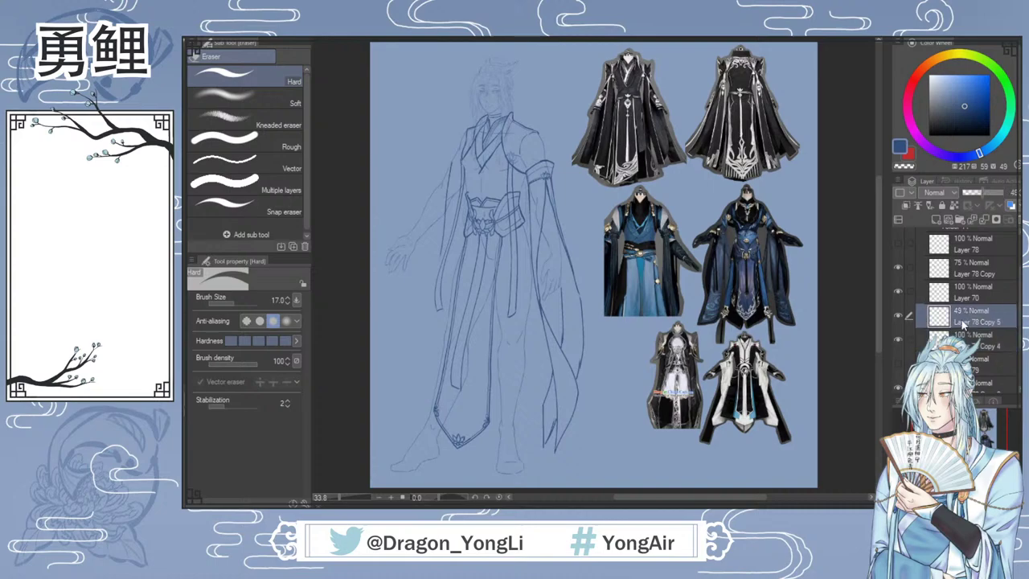
key("ctrl+e")
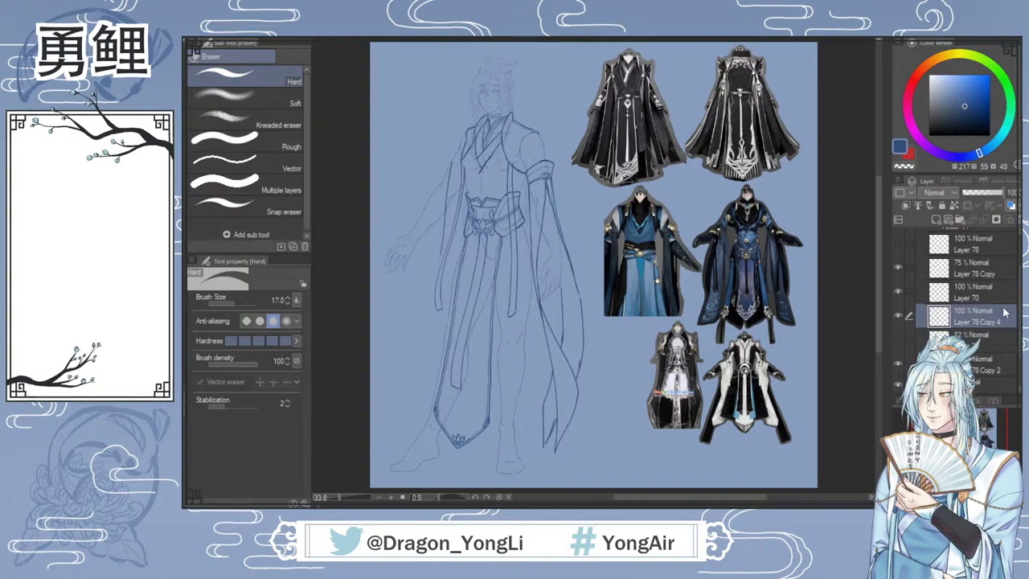
Step: Erase the lotus from the sleeve band on Layer 78 Copy 4 and redraw the hanging sleeve line beneath it
scroll(542, 147, "up", 3)
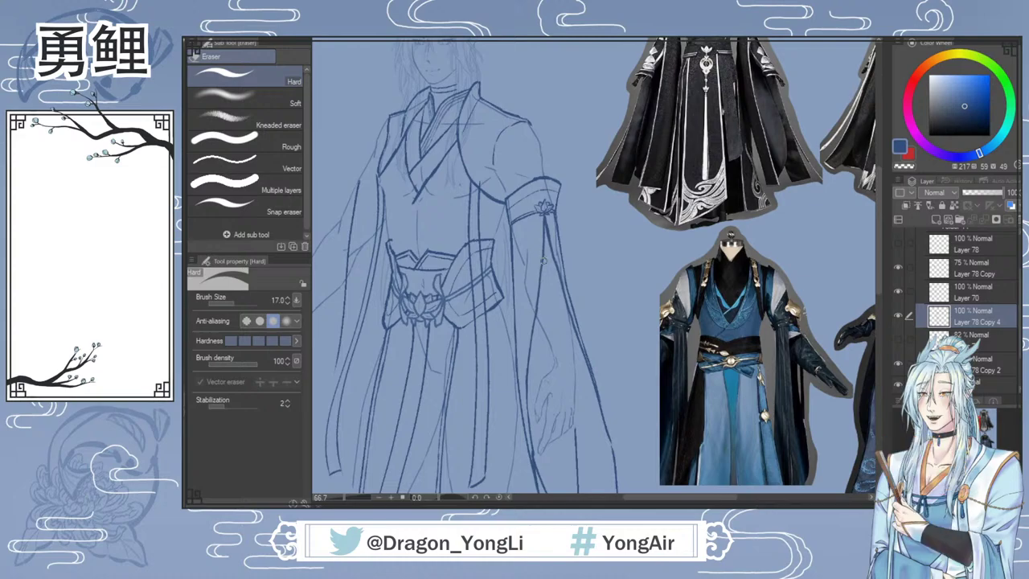
key("b")
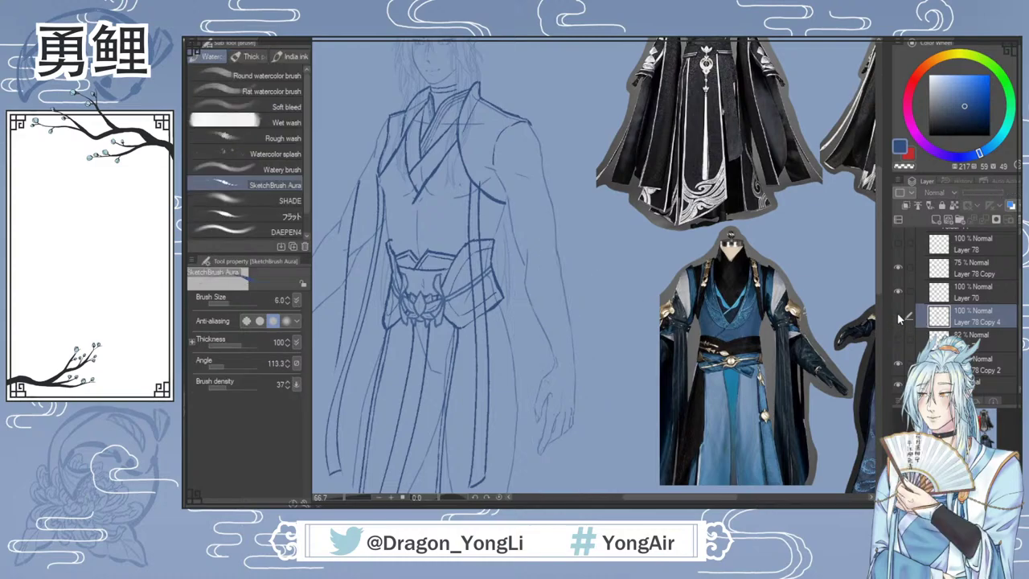
scroll(536, 190, "up", 1)
key("e")
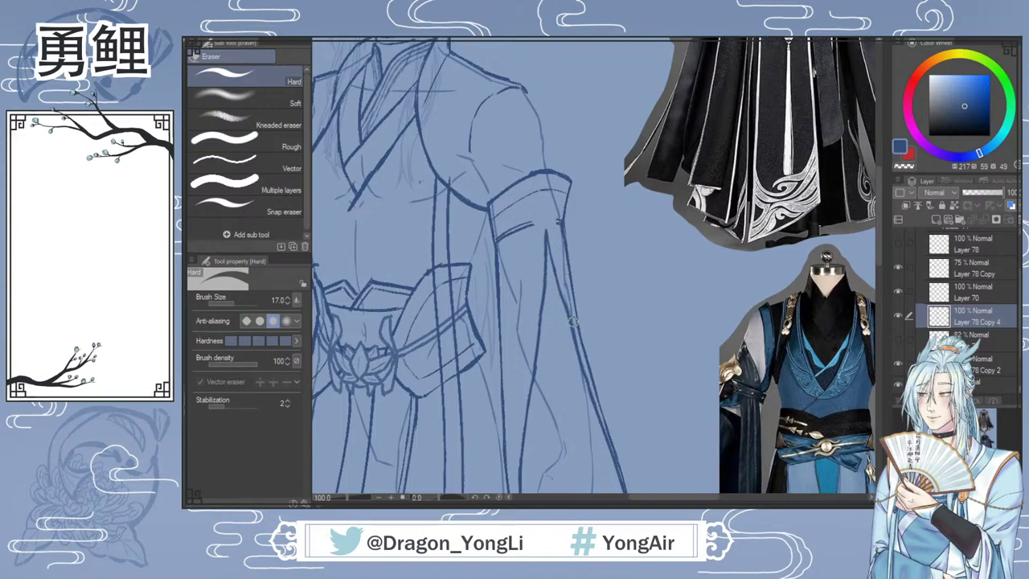
key("b")
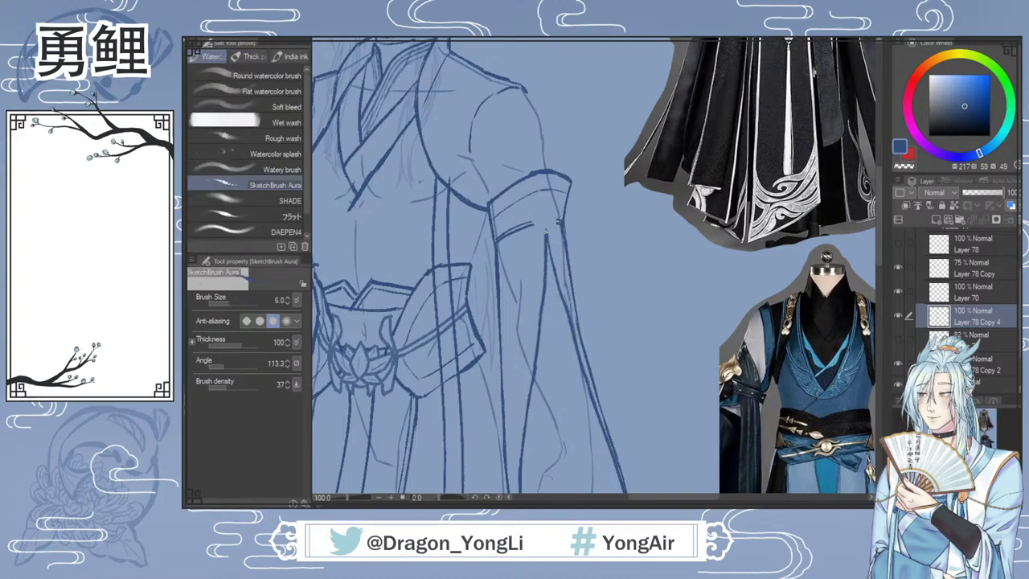
mouse_move(548, 238)
left_mouse_down()
mouse_move(568, 320)
mouse_move(554, 266)
mouse_move(563, 298)
left_mouse_up()
Step: Examine the black, blue and white costume references for ornament ideas, ending on the dark blue costume
scroll(723, 349, "down", 1)
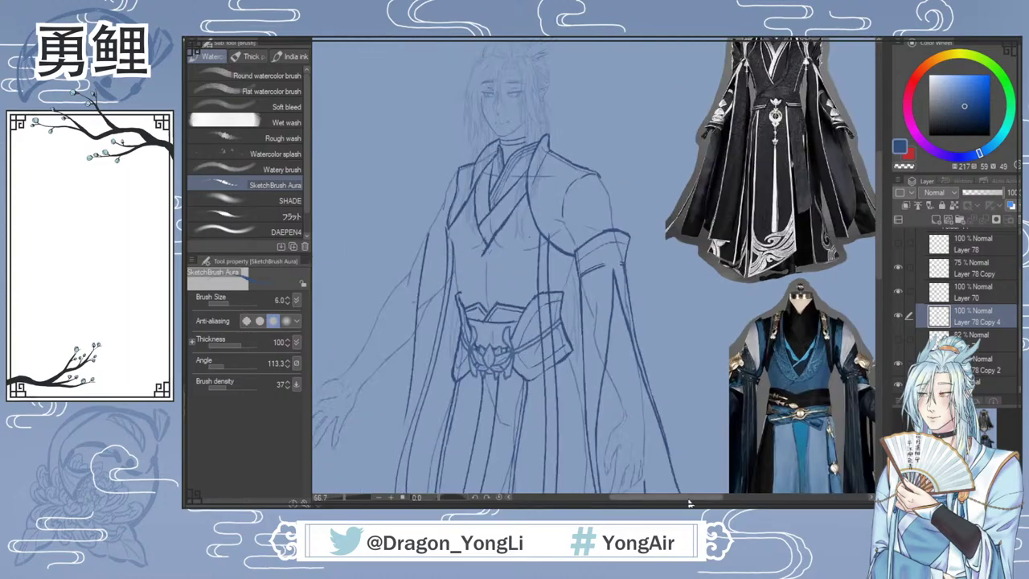
left_click_drag(689, 498, 748, 499)
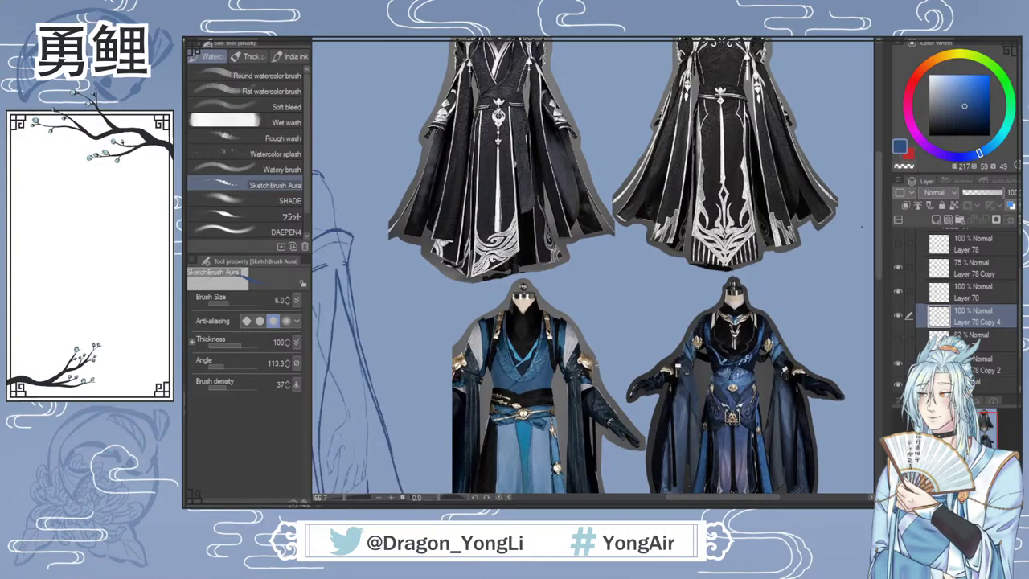
left_click_drag(876, 236, 868, 324)
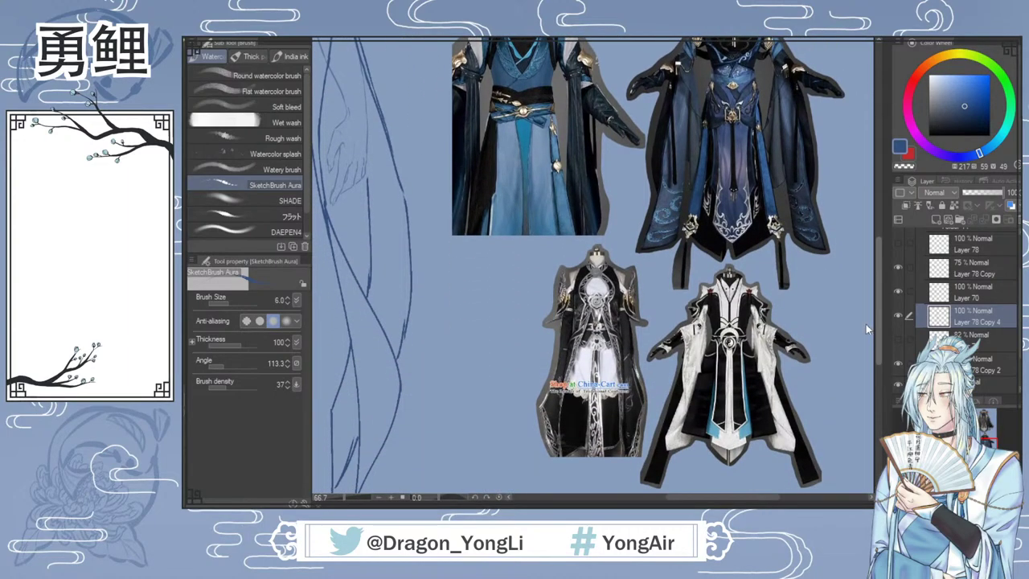
scroll(865, 324, "up", 2)
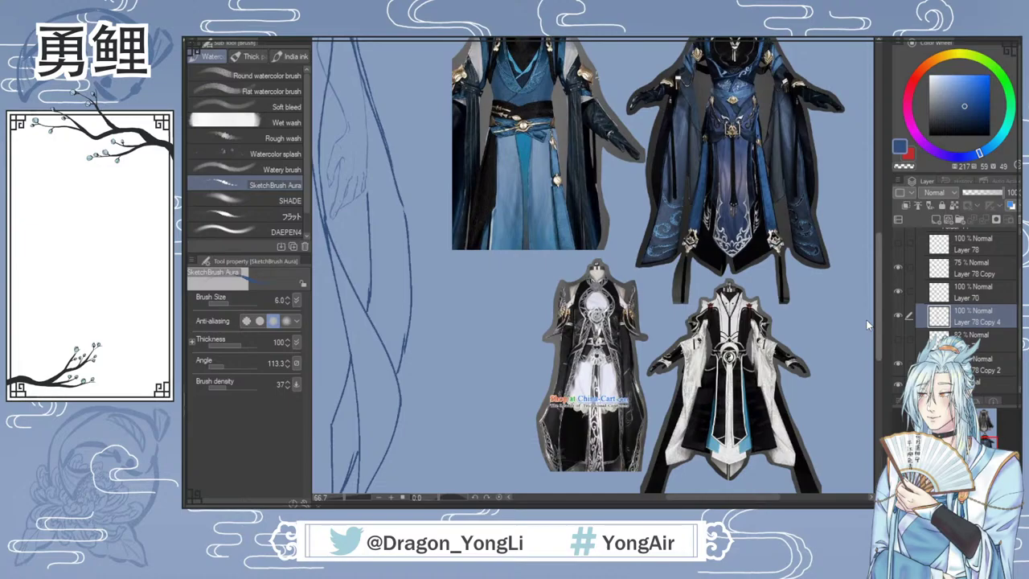
left_click_drag(865, 317, 876, 265)
scroll(796, 251, "up", 1)
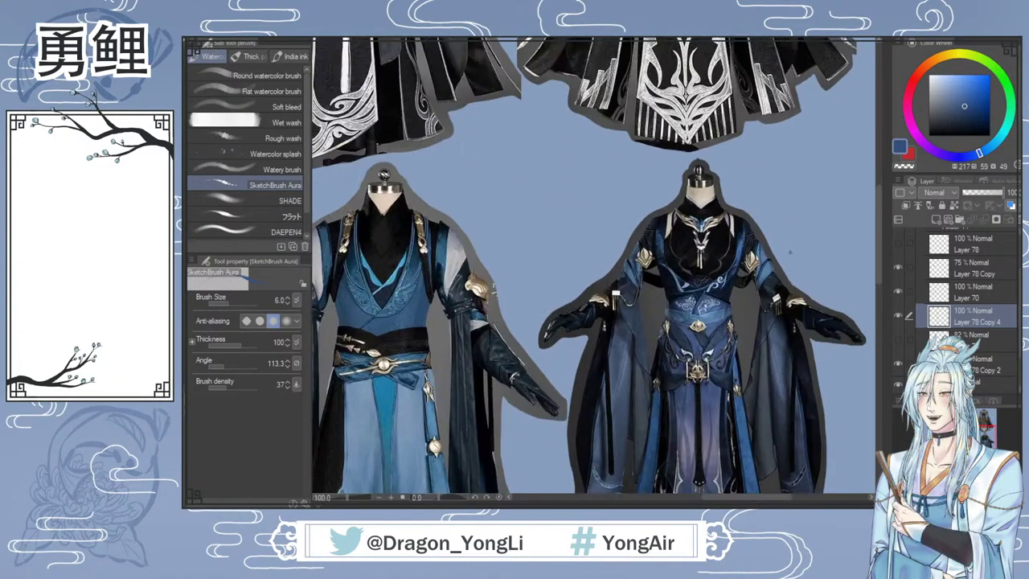
scroll(789, 252, "up", 2)
Step: Sketch a small trial lotus emblem with curved outer petals in the empty space beside the dark blue costume reference
left_click_drag(430, 172, 424, 209)
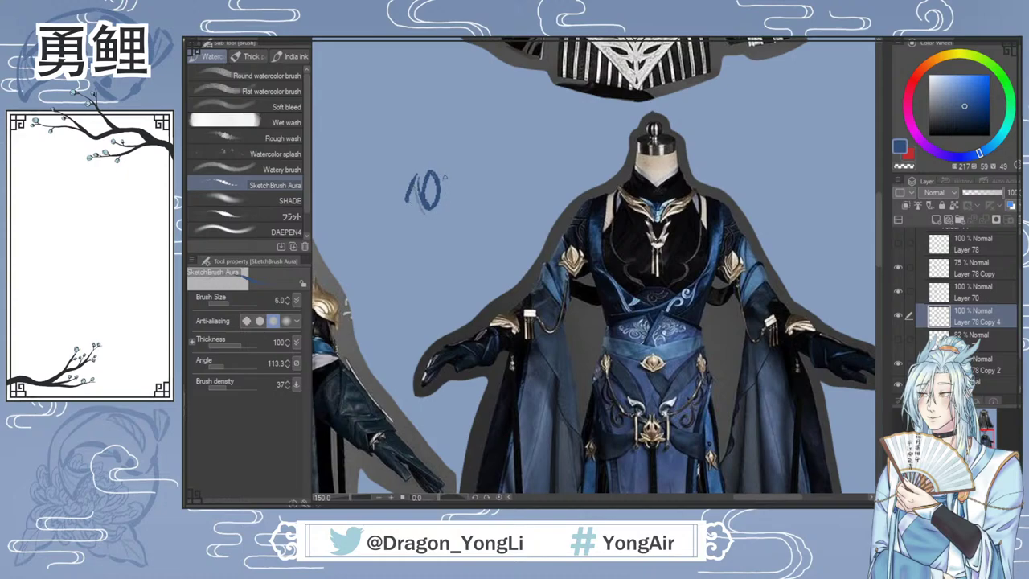
left_click_drag(444, 178, 435, 210)
mouse_move(445, 175)
left_mouse_down()
mouse_move(461, 204)
mouse_move(430, 217)
mouse_move(468, 193)
left_mouse_up()
mouse_move(462, 195)
left_mouse_down()
mouse_move(466, 206)
mouse_move(431, 228)
mouse_move(407, 197)
mouse_move(430, 220)
mouse_move(402, 213)
mouse_move(426, 228)
left_mouse_up()
key("ctrl+z")
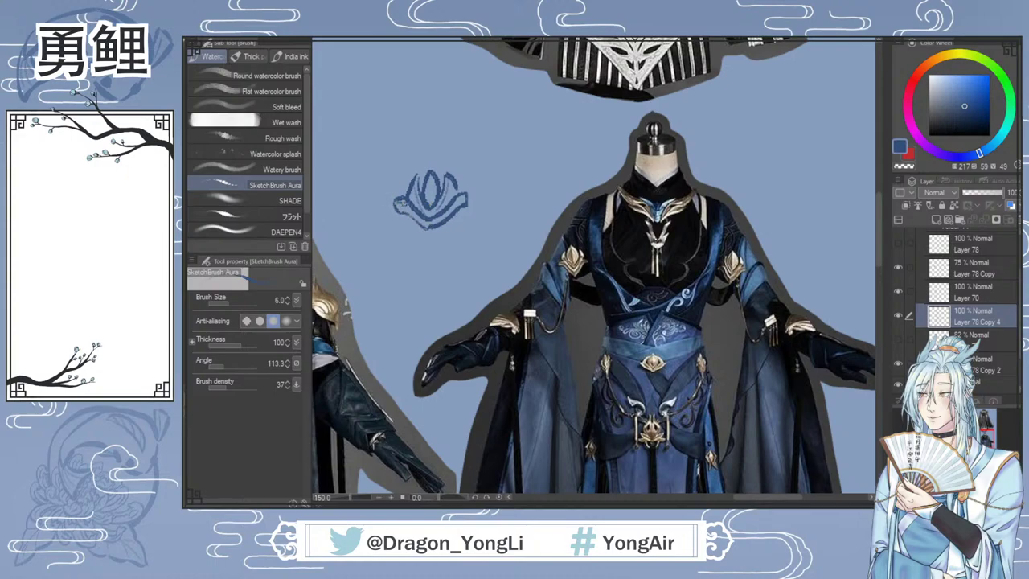
left_click_drag(402, 202, 429, 226)
left_click_drag(461, 195, 457, 197)
Step: Lasso the trial lotus emblem beside the dark blue costume, delete it and clear the selection
key("m")
mouse_move(465, 218)
left_mouse_down()
mouse_move(377, 185)
mouse_move(462, 232)
left_mouse_up()
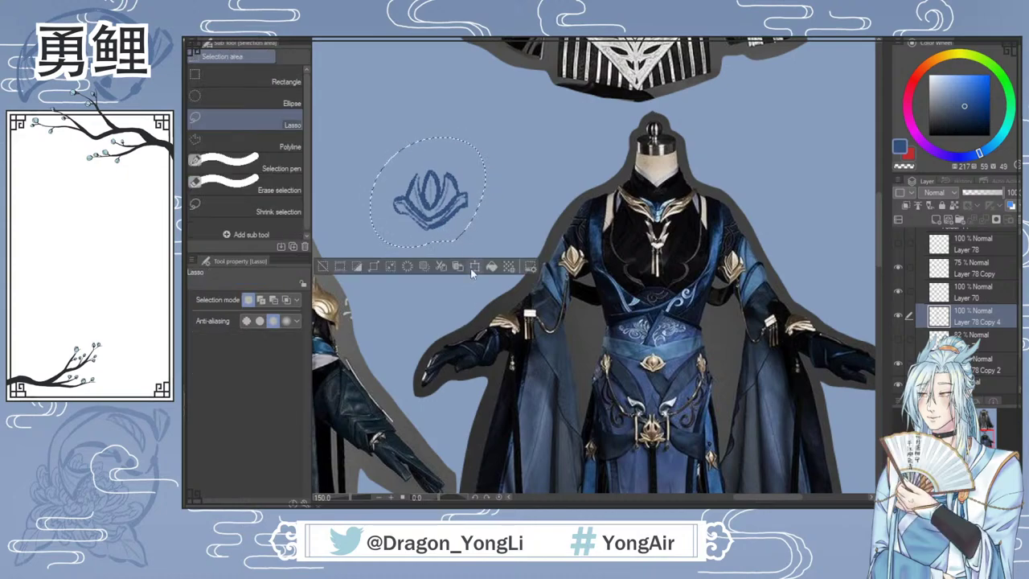
key("Delete")
key("ctrl+d")
key("b")
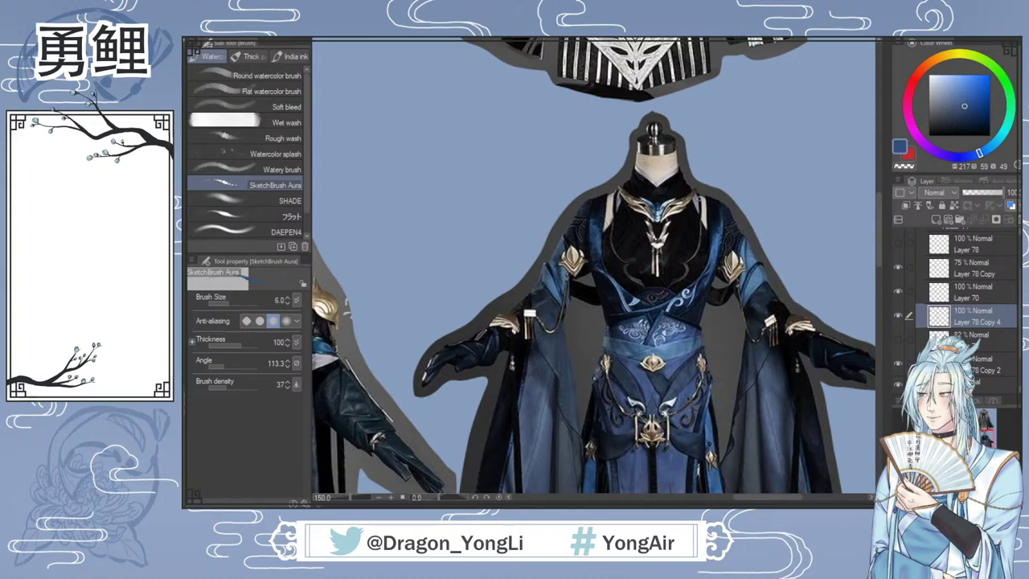
mouse_move(727, 149)
left_mouse_down()
mouse_move(705, 172)
mouse_move(723, 175)
left_mouse_up()
key("ctrl+z")
key("ctrl+z")
Step: Compare the sleeve, shoulder and hem details across the costume references, finishing on the front view of the black costume
scroll(721, 373, "down", 2)
scroll(709, 329, "up", 1)
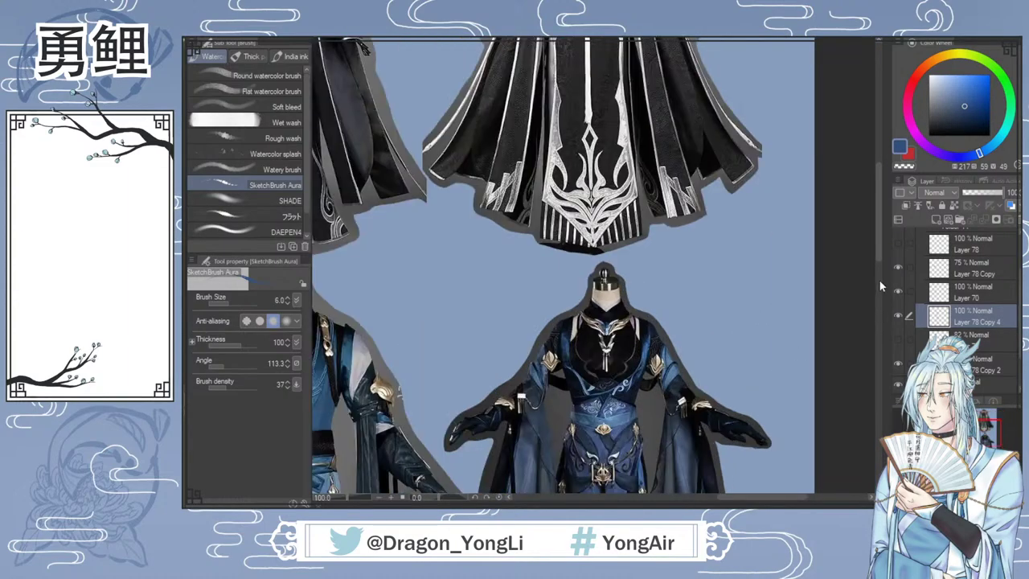
scroll(879, 280, "down", 3)
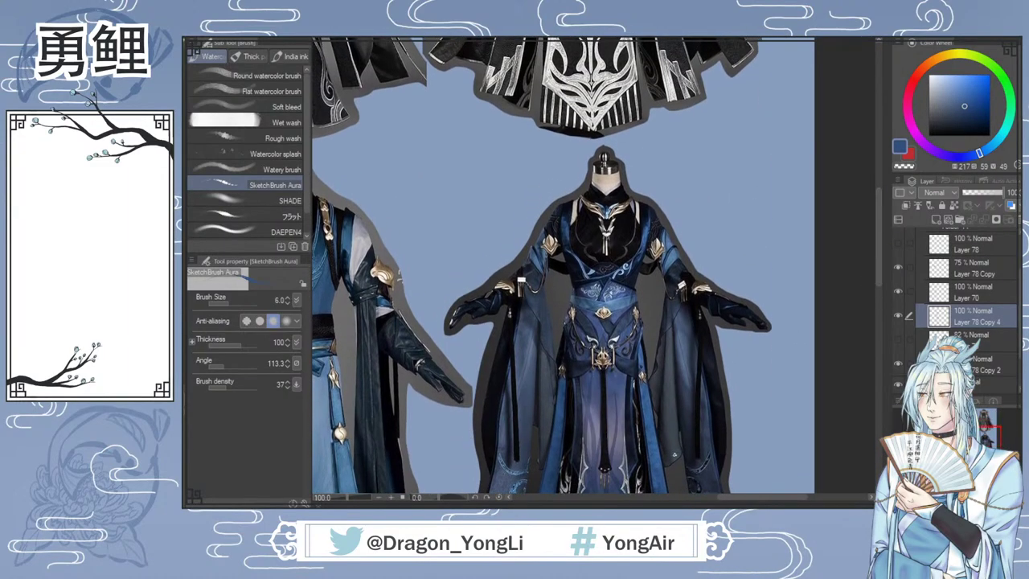
left_click_drag(733, 502, 701, 504)
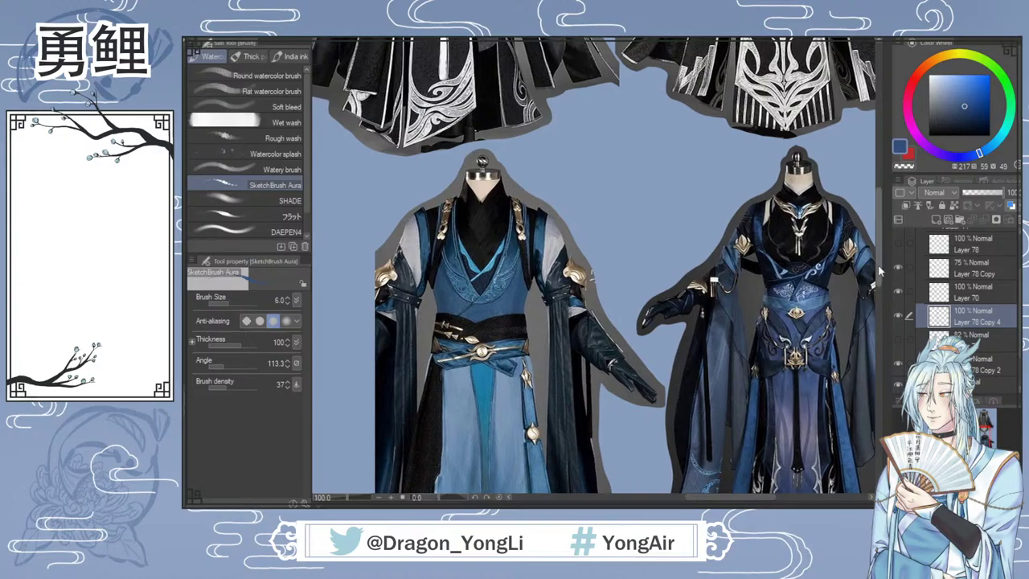
scroll(870, 300, "down", 3)
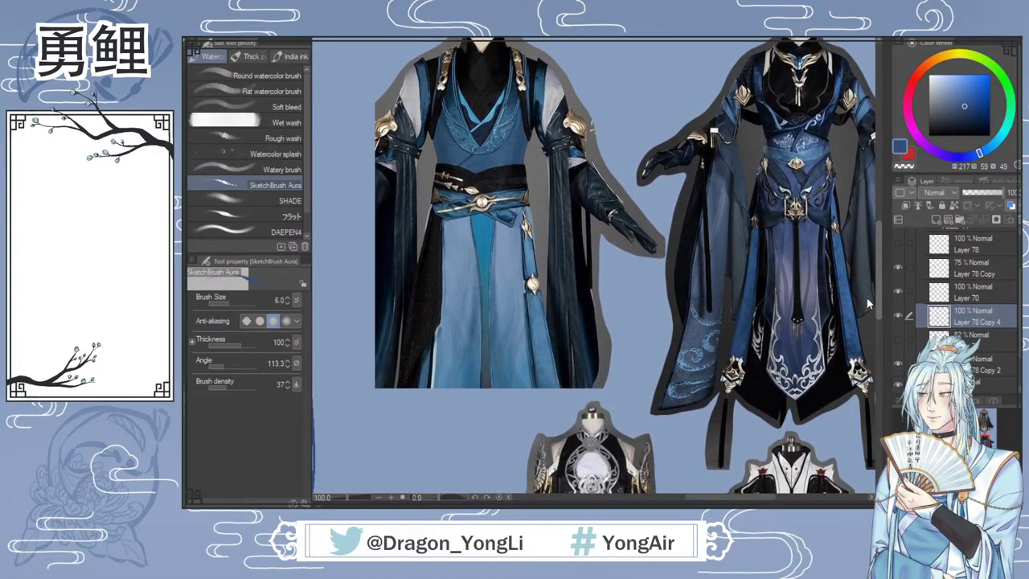
scroll(865, 296, "down", 4)
scroll(862, 341, "down", 3)
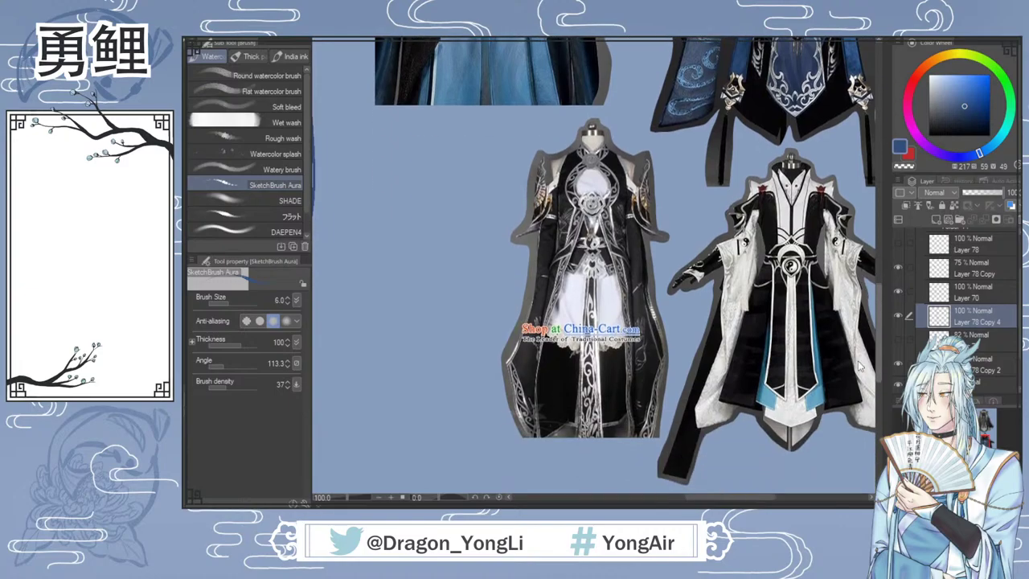
scroll(859, 366, "up", 8)
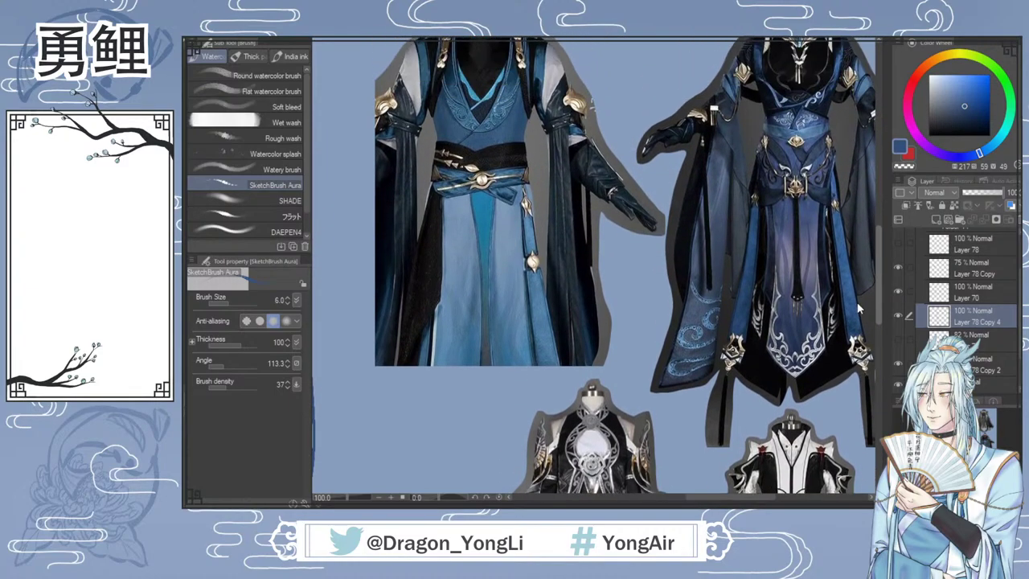
scroll(864, 201, "up", 3)
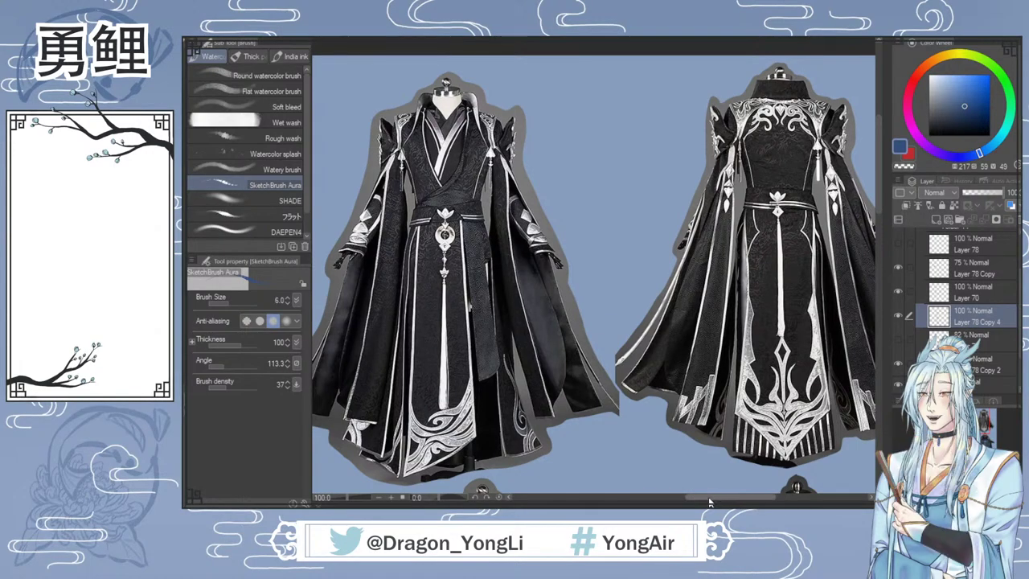
left_click_drag(710, 498, 697, 499)
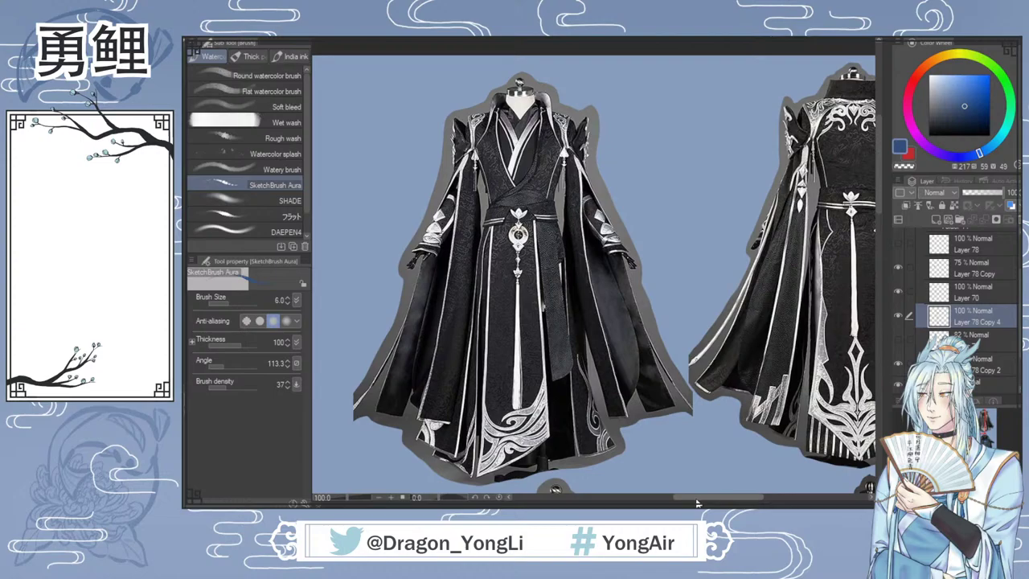
scroll(697, 503, "up", 4)
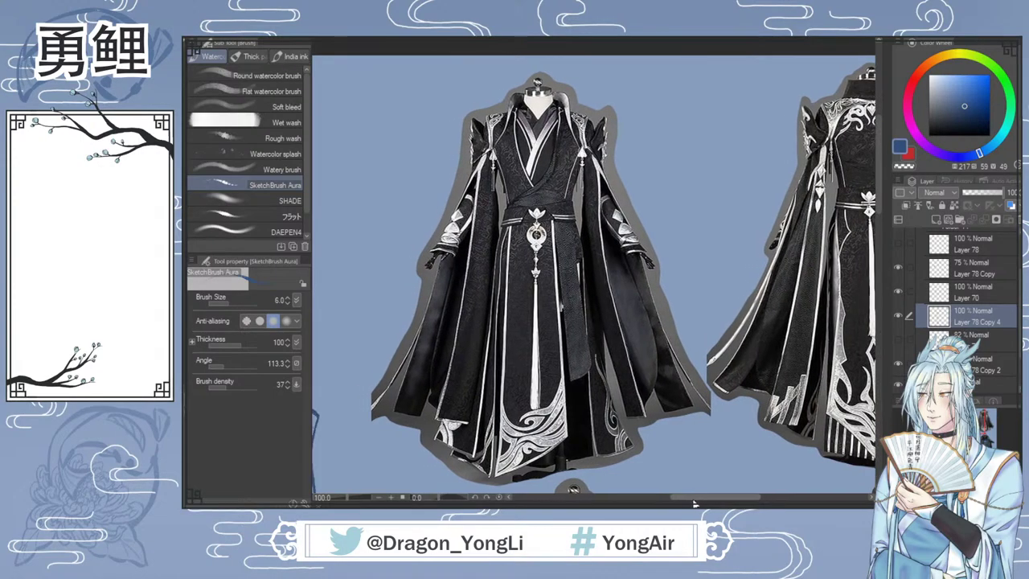
left_click_drag(694, 500, 692, 499)
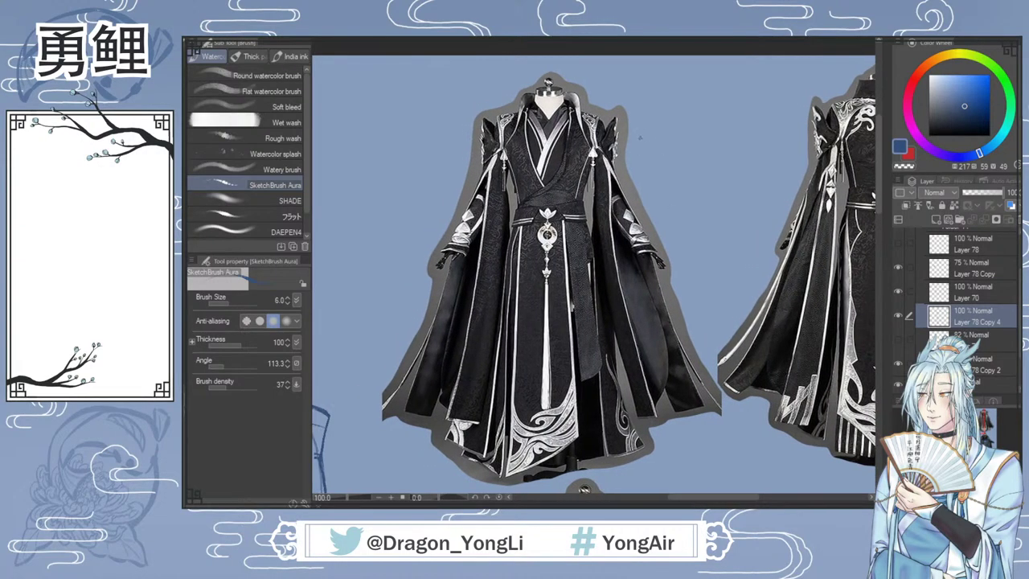
mouse_move(640, 138)
left_mouse_down()
mouse_move(648, 149)
mouse_move(660, 139)
left_mouse_up()
key("ctrl+z")
key("ctrl+z")
Step: Erase the heavy lower edge line of the band on the figure's draped upper-arm sleeve
left_click_drag(685, 502, 679, 503)
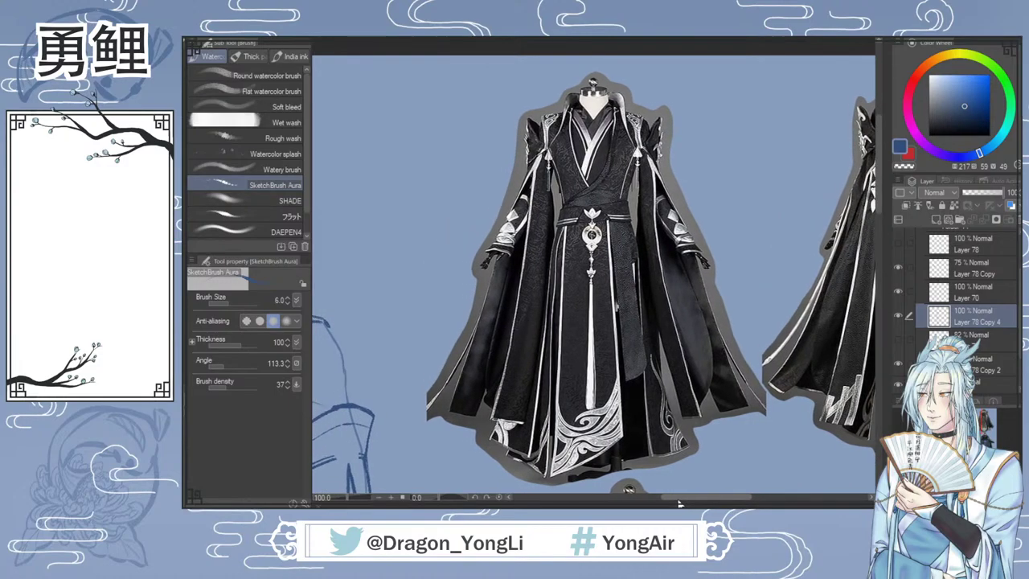
key("ctrl+minus")
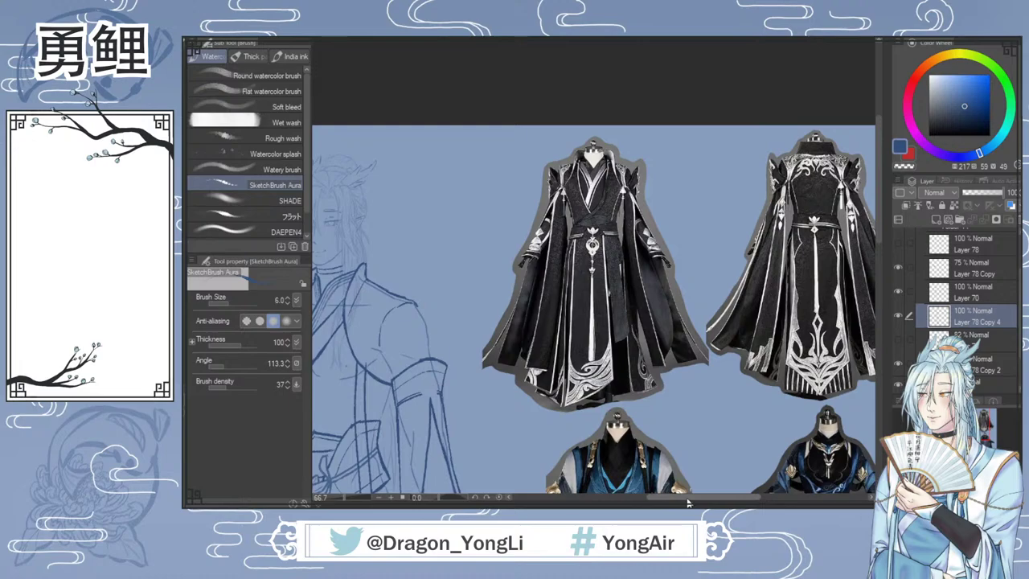
left_click_drag(687, 502, 665, 502)
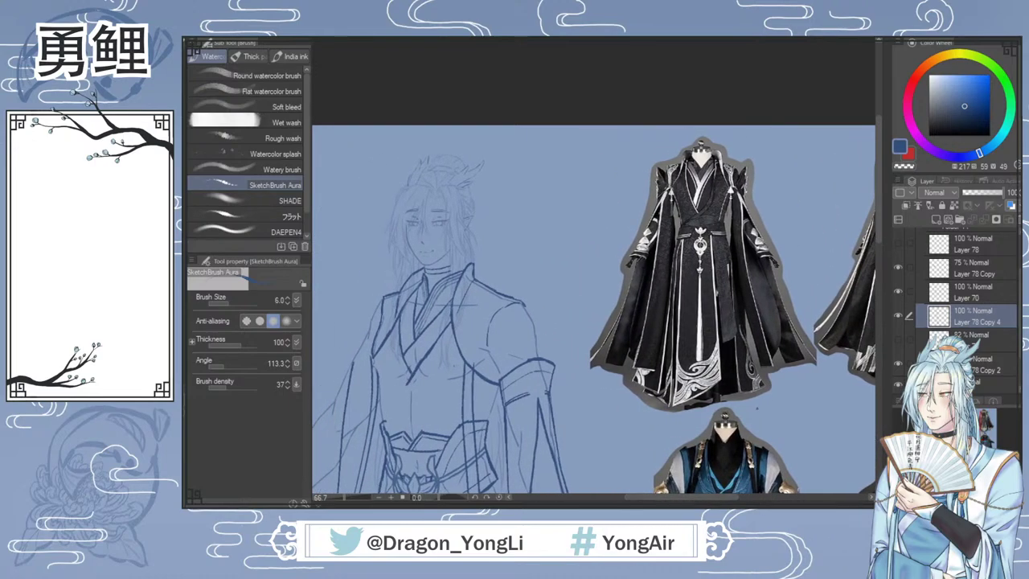
left_click_drag(879, 242, 878, 265)
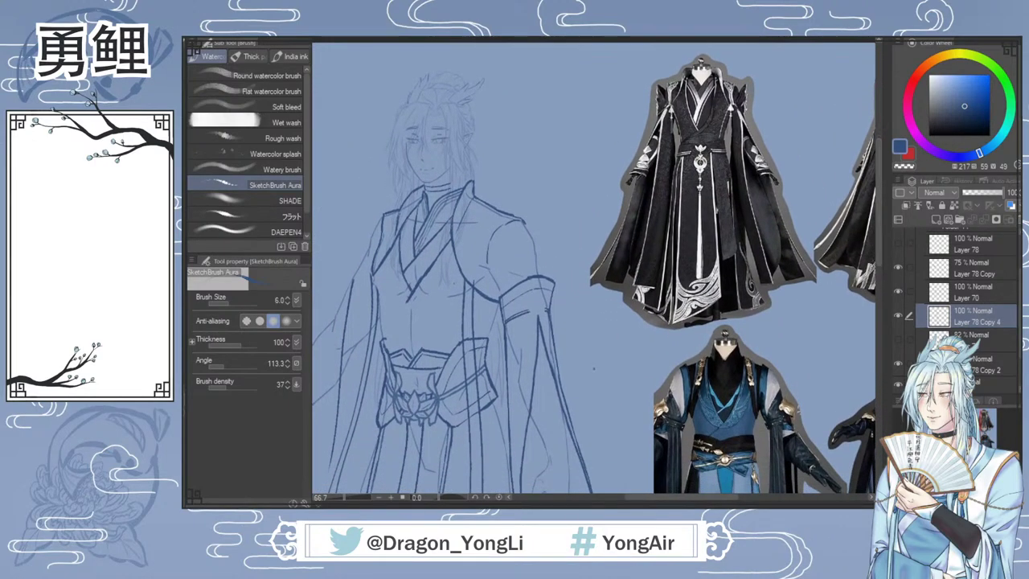
key("e")
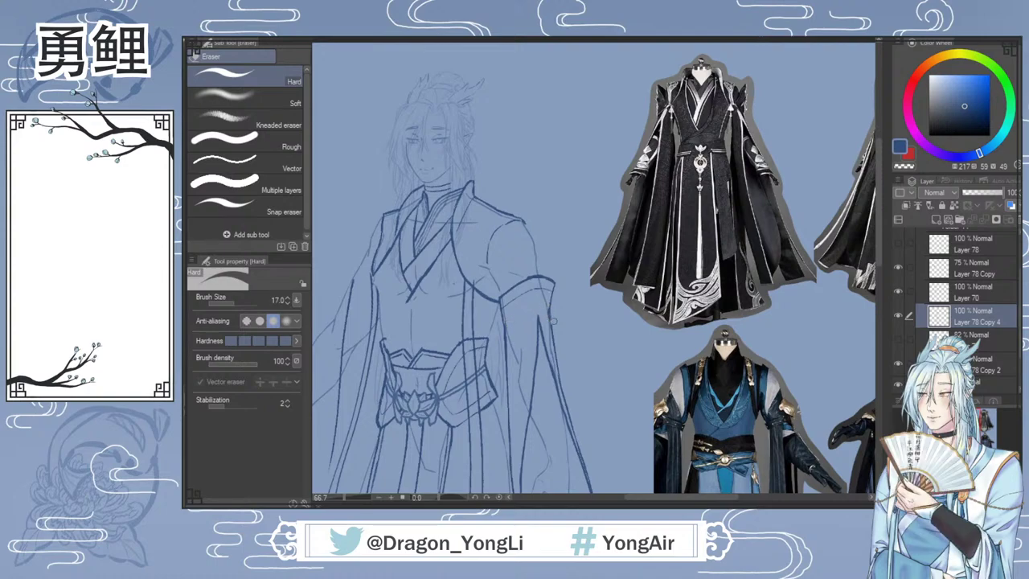
key("b")
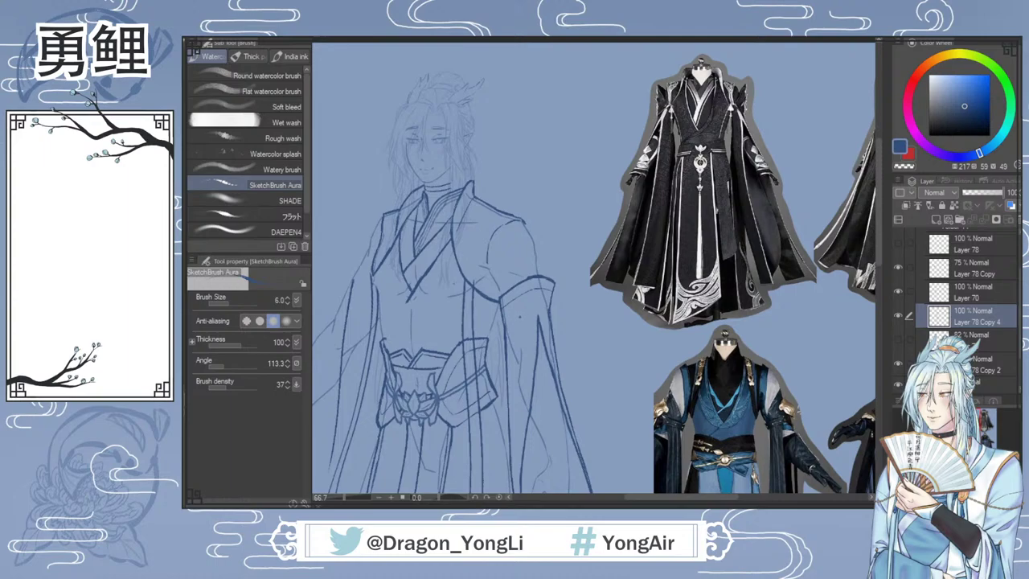
Step: Lasso the upper-arm sleeve band, move it higher and Free Transform it to about 115% width, 105% height and -6.1° rotation, then deselect
key("m")
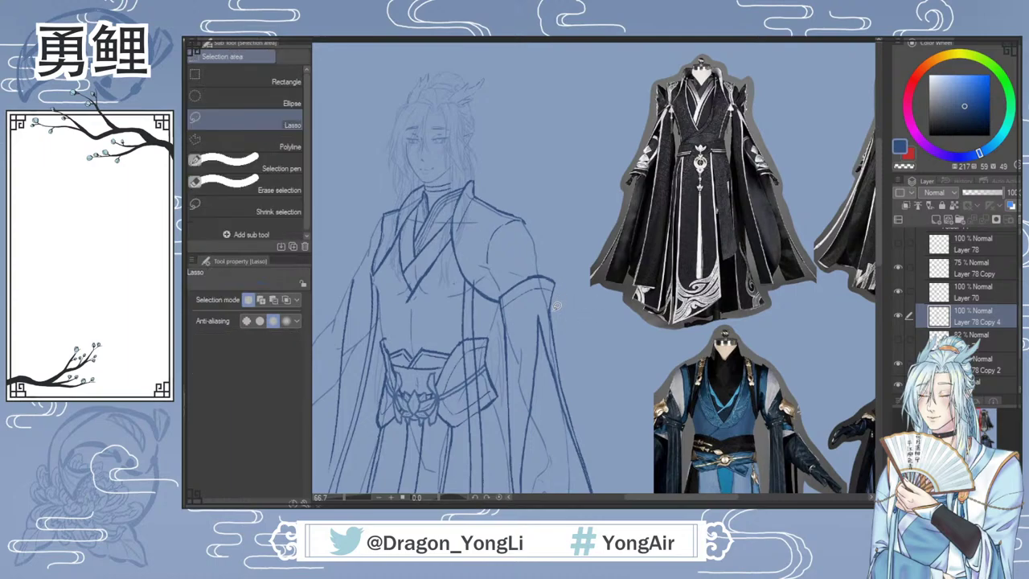
mouse_move(551, 307)
left_mouse_down()
mouse_move(503, 321)
mouse_move(505, 279)
mouse_move(559, 254)
mouse_move(547, 269)
mouse_move(524, 231)
left_mouse_up()
left_click(577, 345)
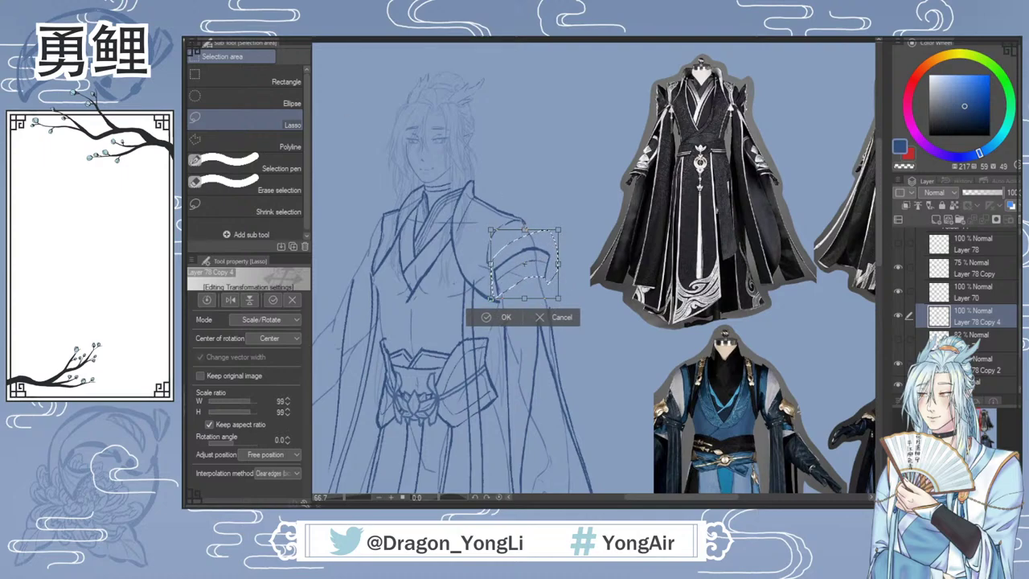
key("ctrl+shift+t")
left_click_drag(524, 230, 552, 225)
left_click_drag(560, 301, 559, 299)
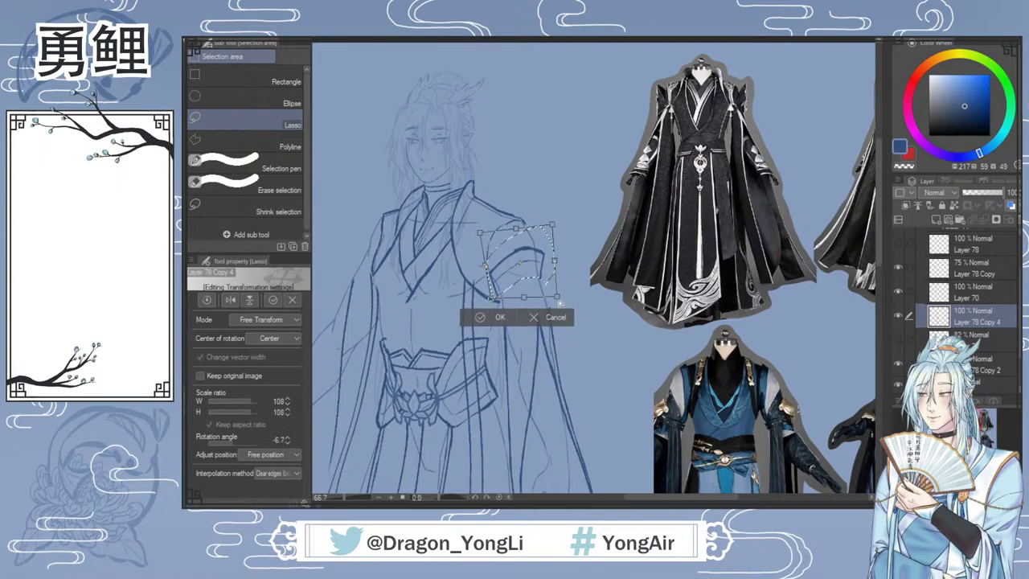
left_click_drag(489, 301, 493, 297)
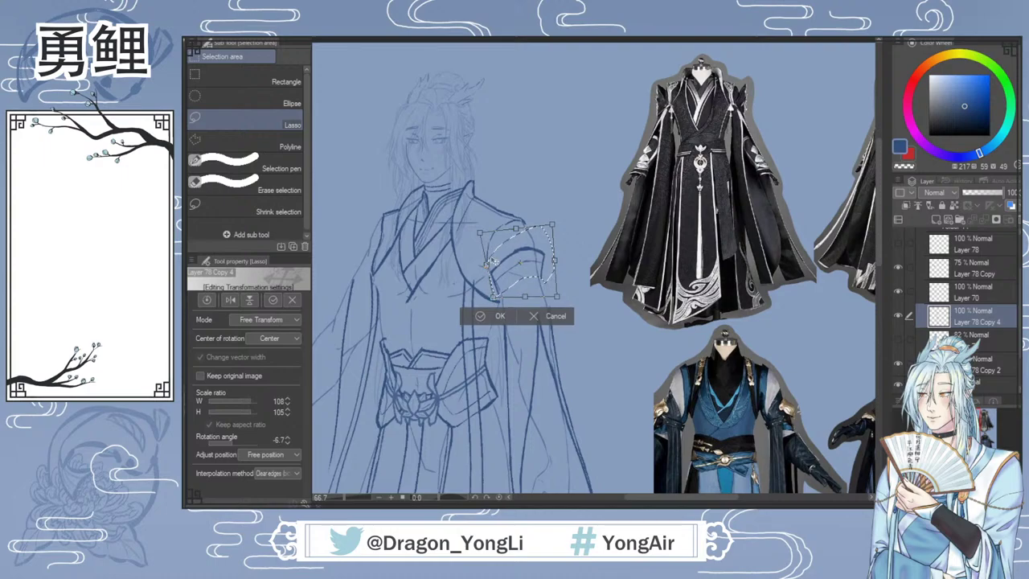
left_click_drag(480, 233, 477, 237)
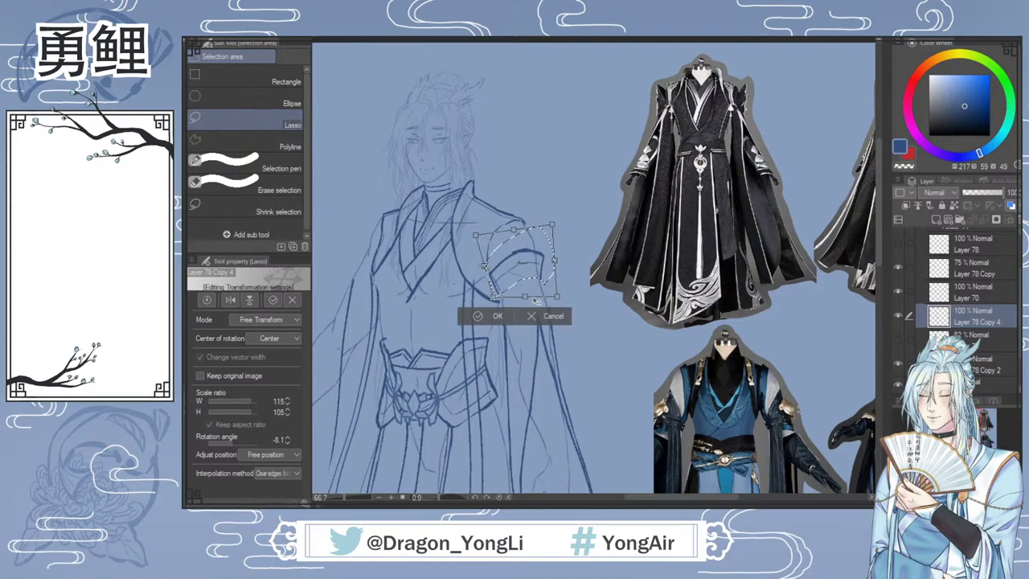
left_click(495, 316)
key("ctrl+d")
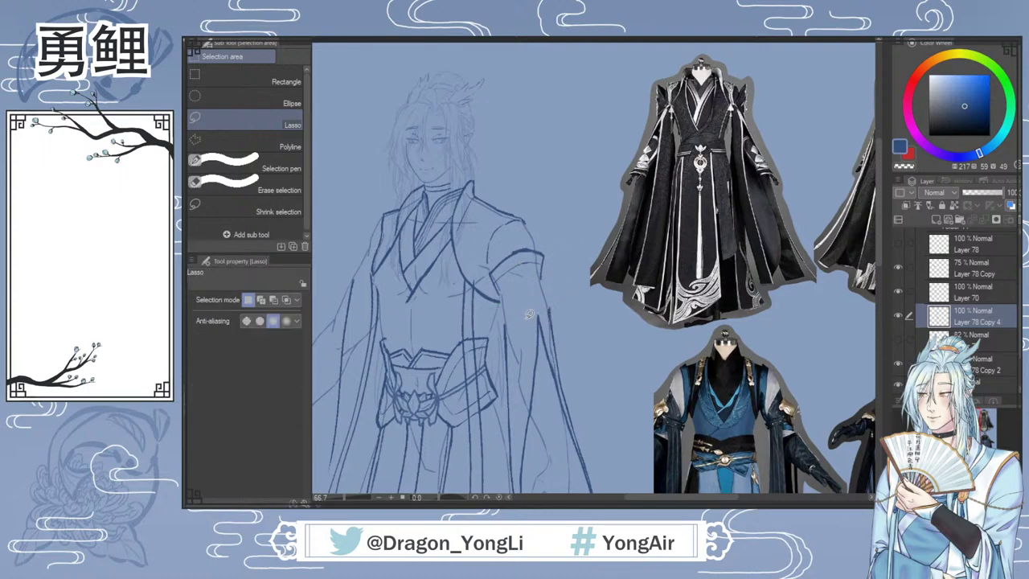
Step: Erase and redraw the edges of the upper-arm sleeve cap to tidy its outline
key("b")
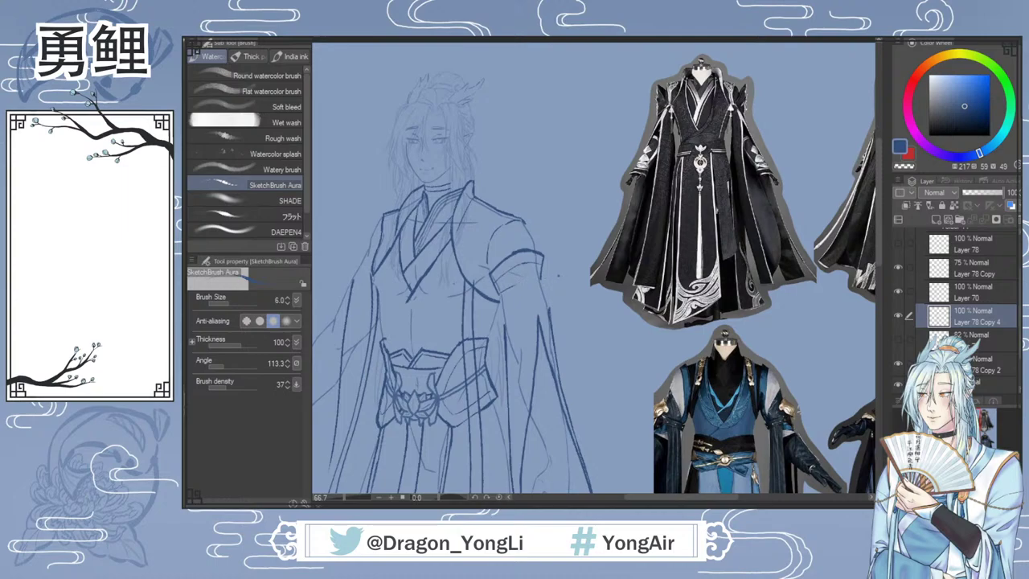
key("e")
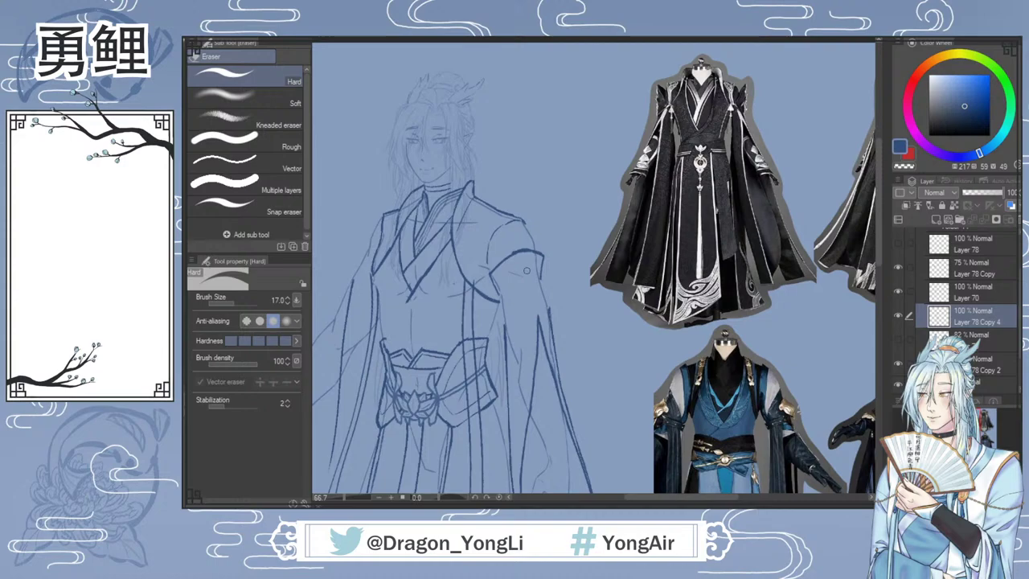
key("b")
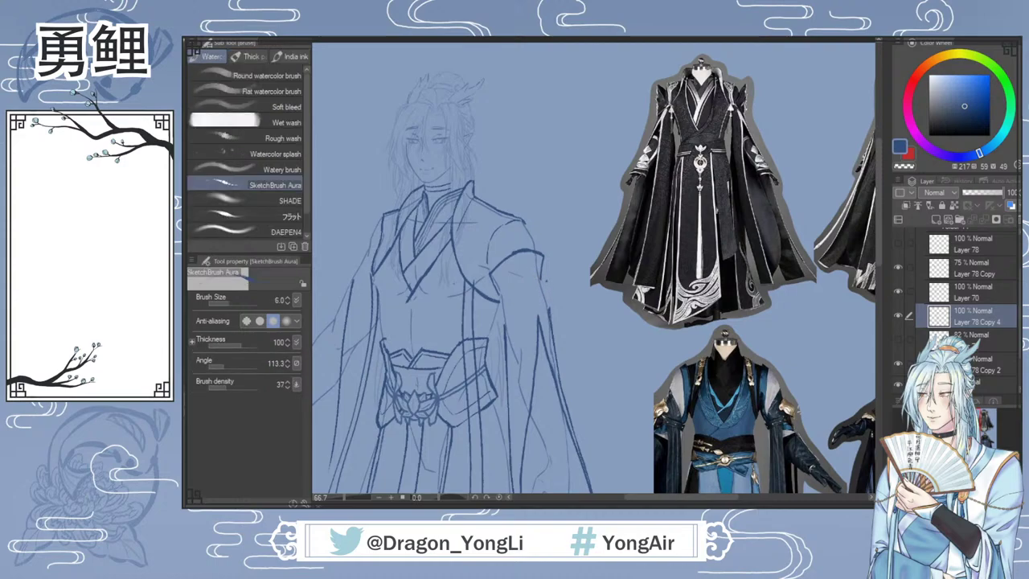
left_click_drag(879, 252, 874, 270)
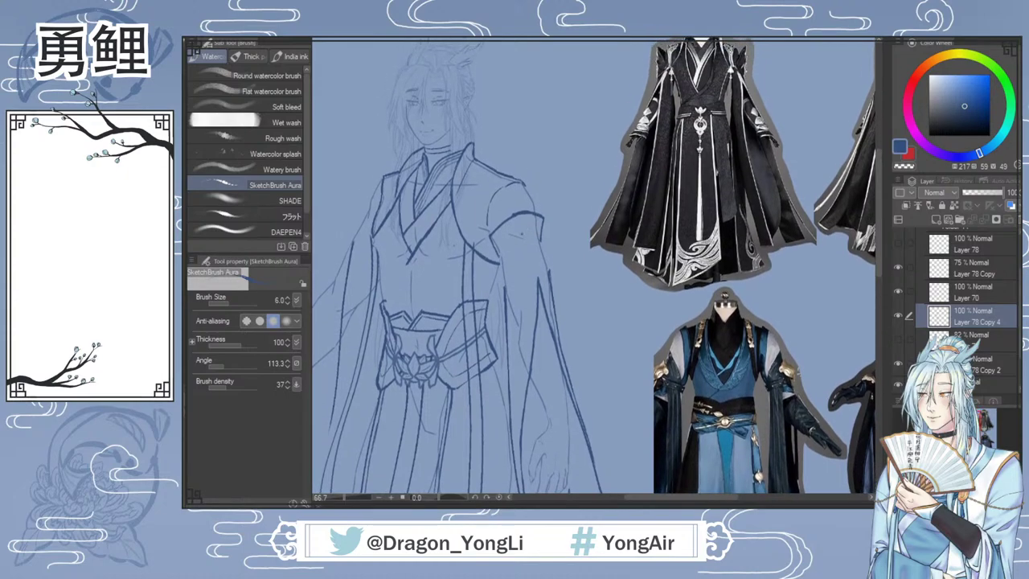
key("e")
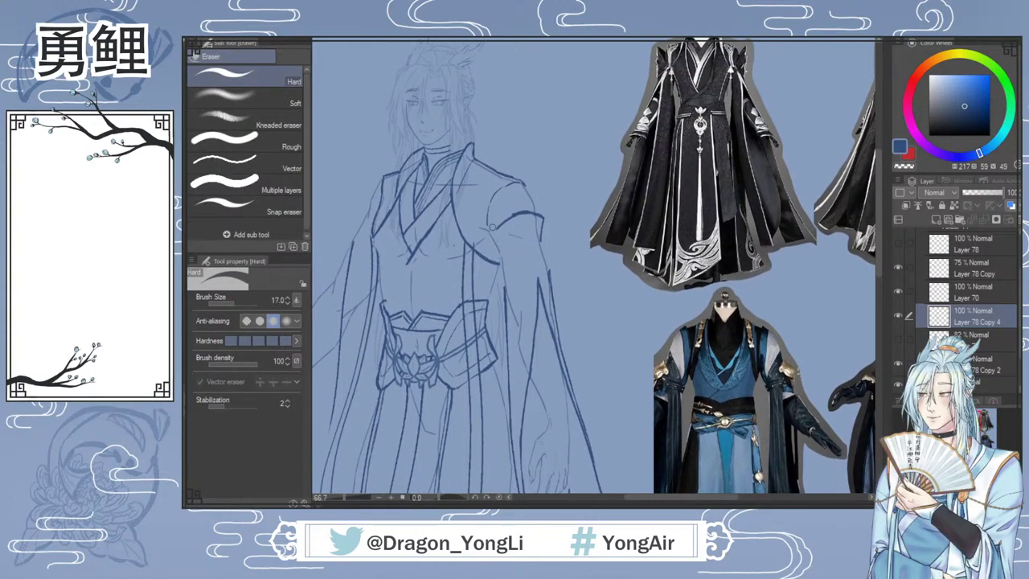
mouse_move(492, 225)
left_mouse_down()
mouse_move(523, 209)
mouse_move(543, 224)
left_mouse_up()
key("ctrl+z")
key("b")
key("e")
key("b")
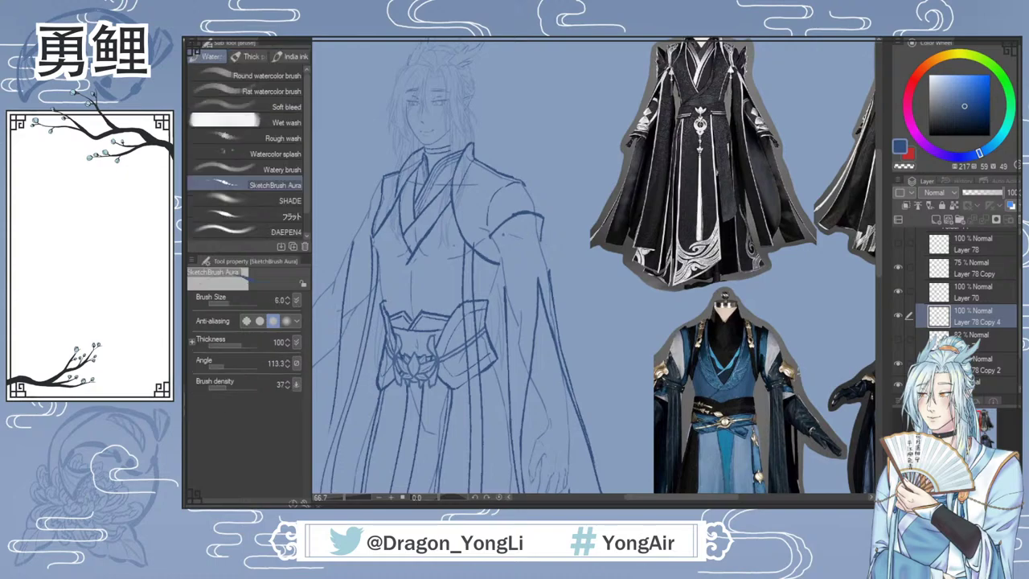
Step: Draw a curved strap from the robe's chest edge to the arm, ending in a wide cuff band below the sleeve cap
left_click_drag(478, 241, 547, 236)
key("ctrl+z")
left_click_drag(477, 228, 558, 241)
key("ctrl+z")
mouse_move(476, 228)
left_mouse_down()
mouse_move(498, 248)
mouse_move(546, 252)
mouse_move(554, 271)
left_mouse_up()
left_click_drag(508, 277, 556, 272)
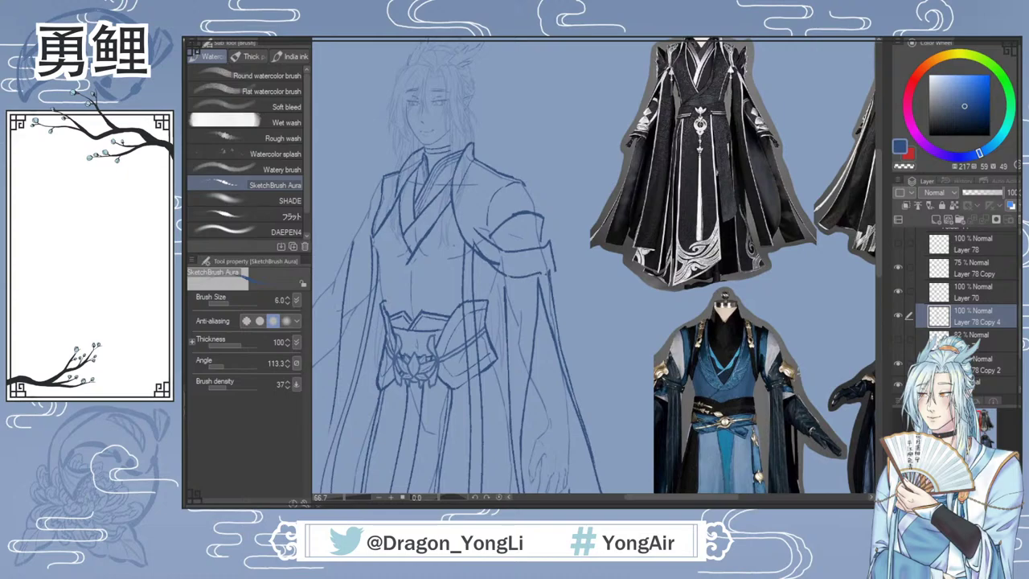
key("ctrl+z")
left_click_drag(509, 279, 545, 273)
key("e")
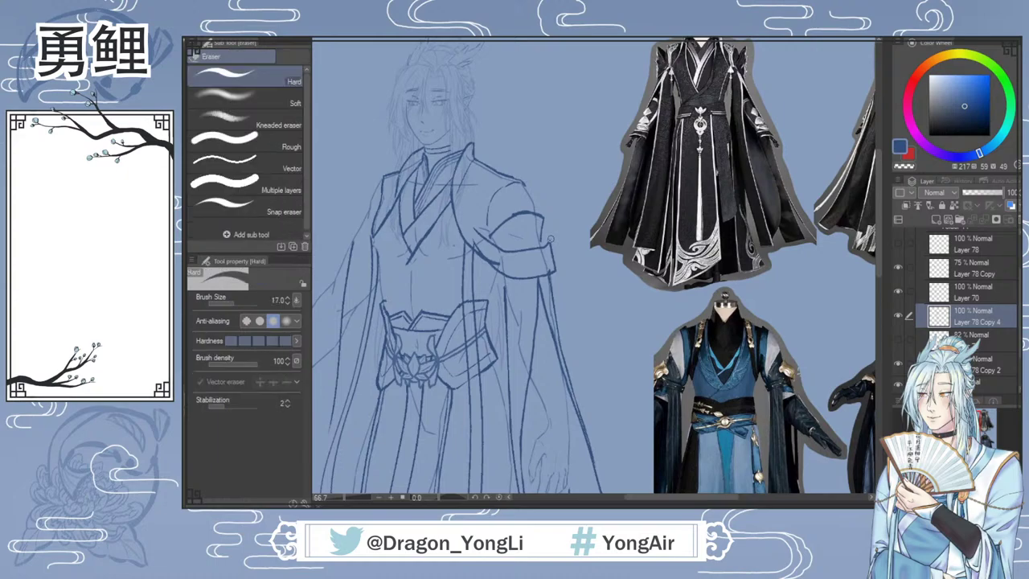
key("b")
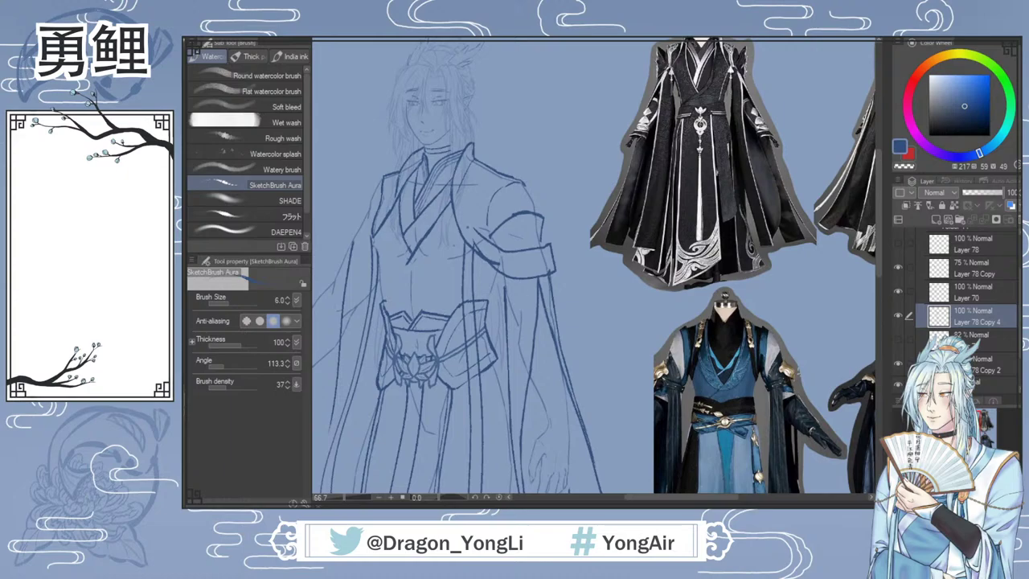
Step: Show the hidden lotus ornament layer at the chest strap's junction and erase the robe and strap lines it overlaps
left_click_drag(474, 221, 461, 244)
key("ctrl+z")
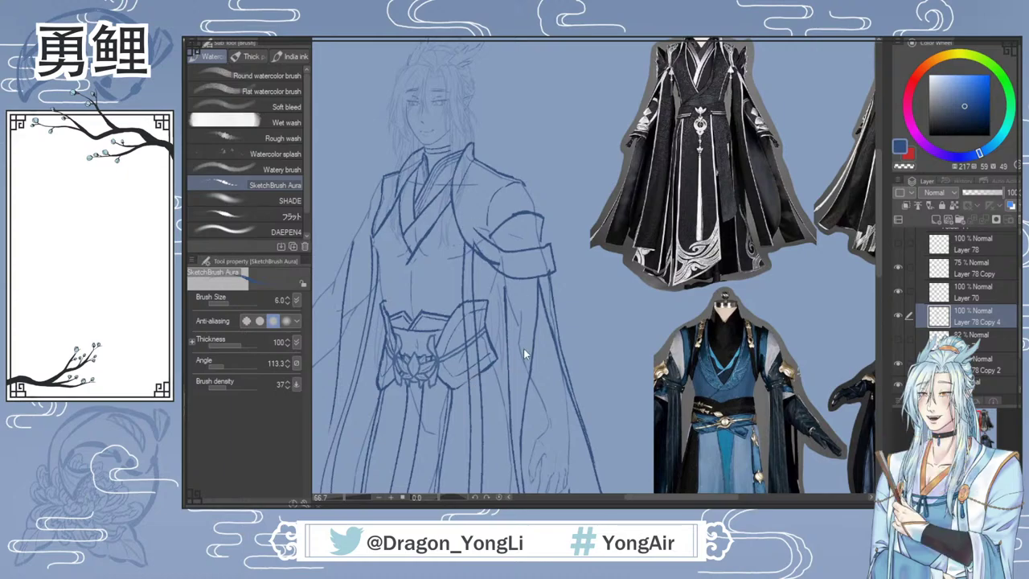
left_click(898, 339)
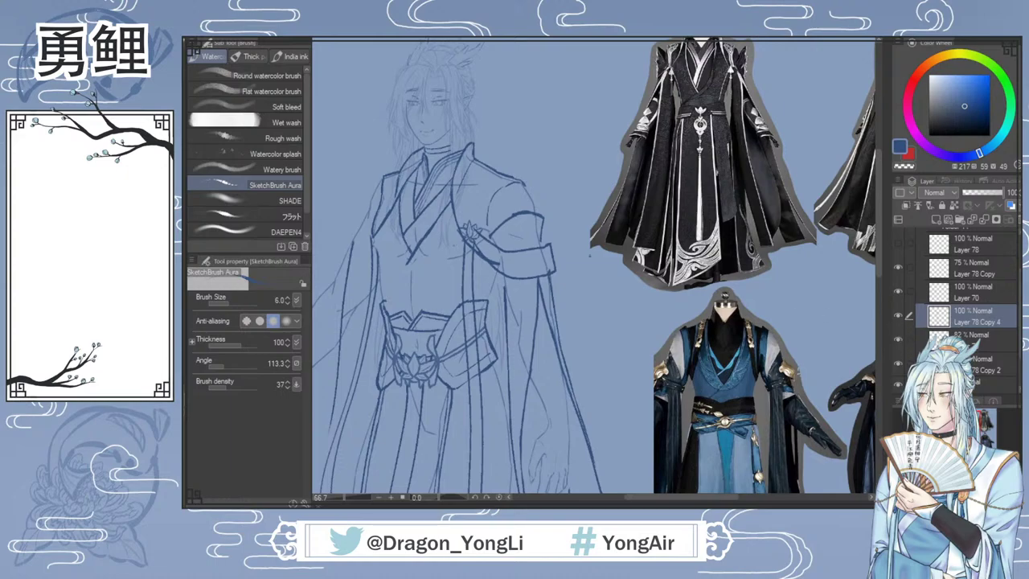
key("e")
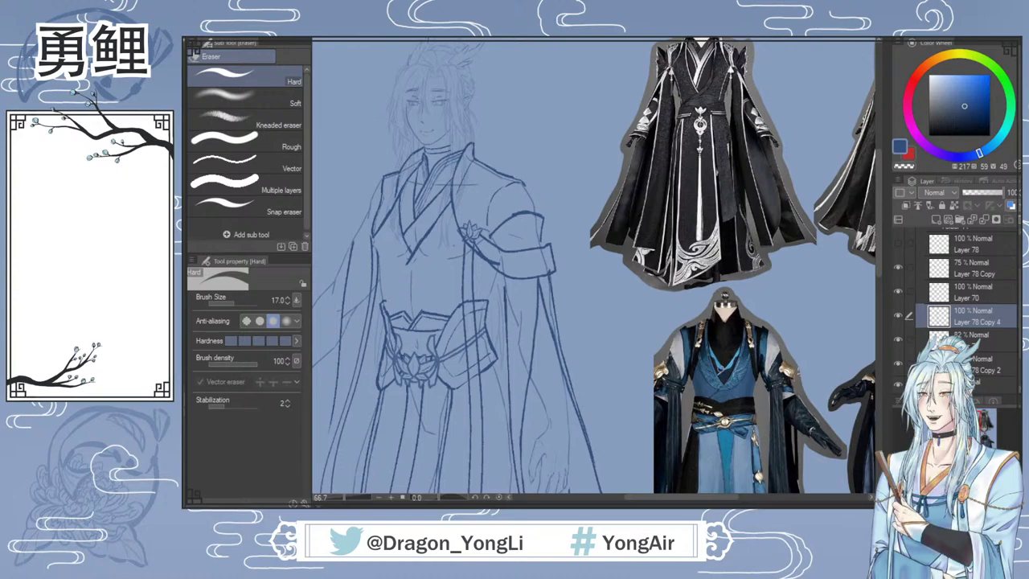
key("ctrl+0")
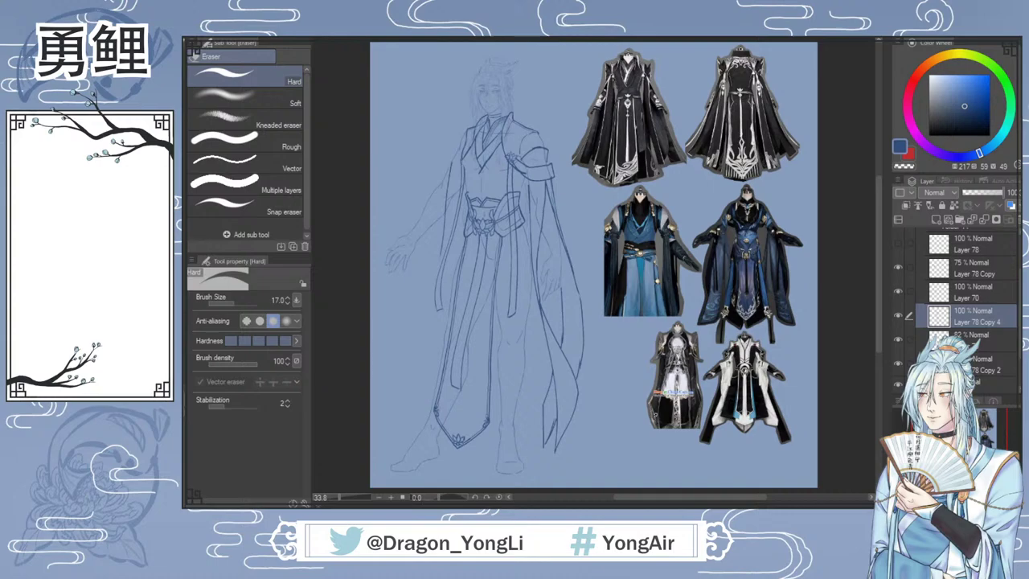
scroll(511, 156, "up", 3)
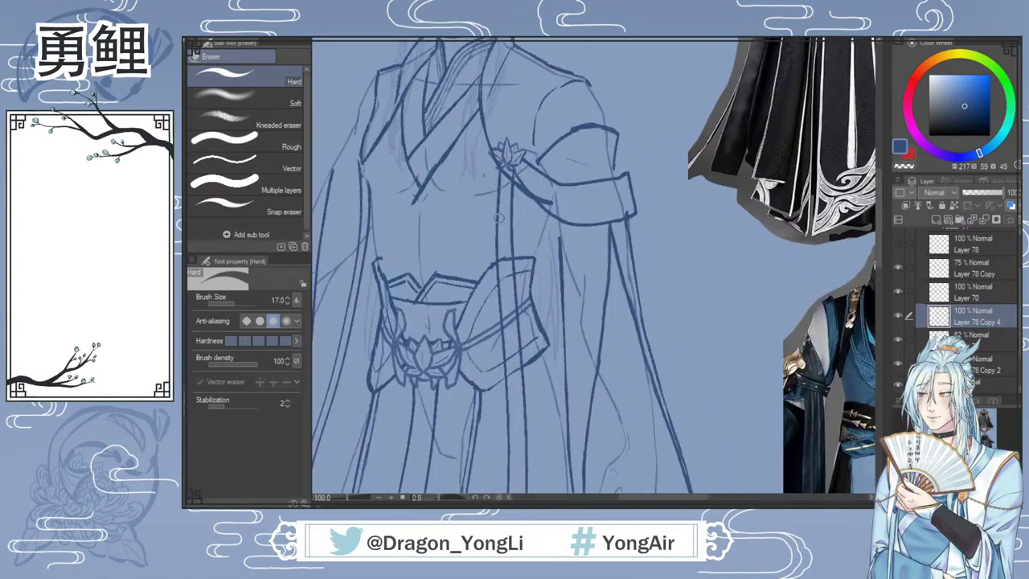
scroll(877, 265, "up", 5)
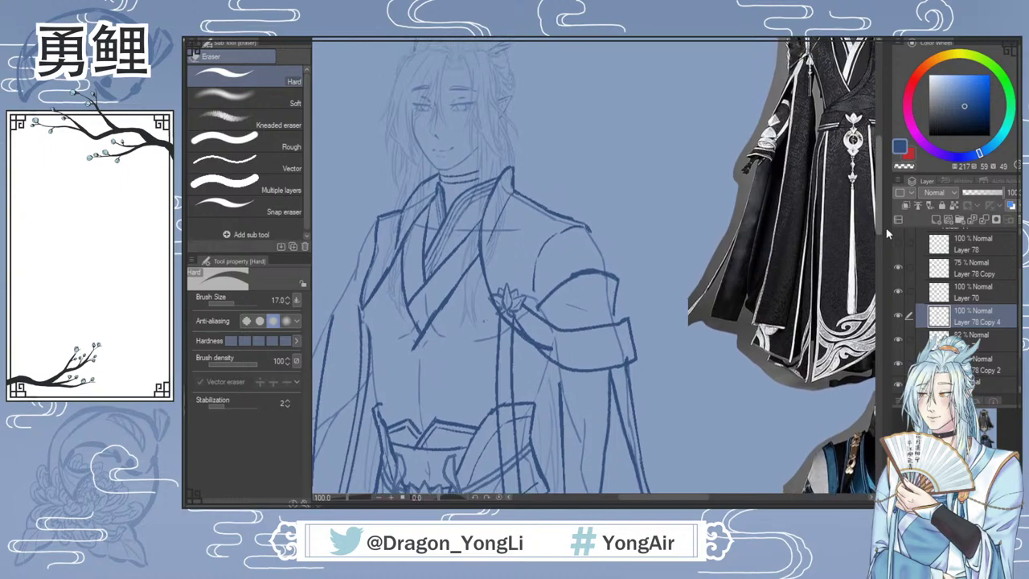
Step: On the layer beneath Layer 78 Copy 4, sketch a small pointed-petal lotus at the chest strap's junction
scroll(883, 221, "down", 3)
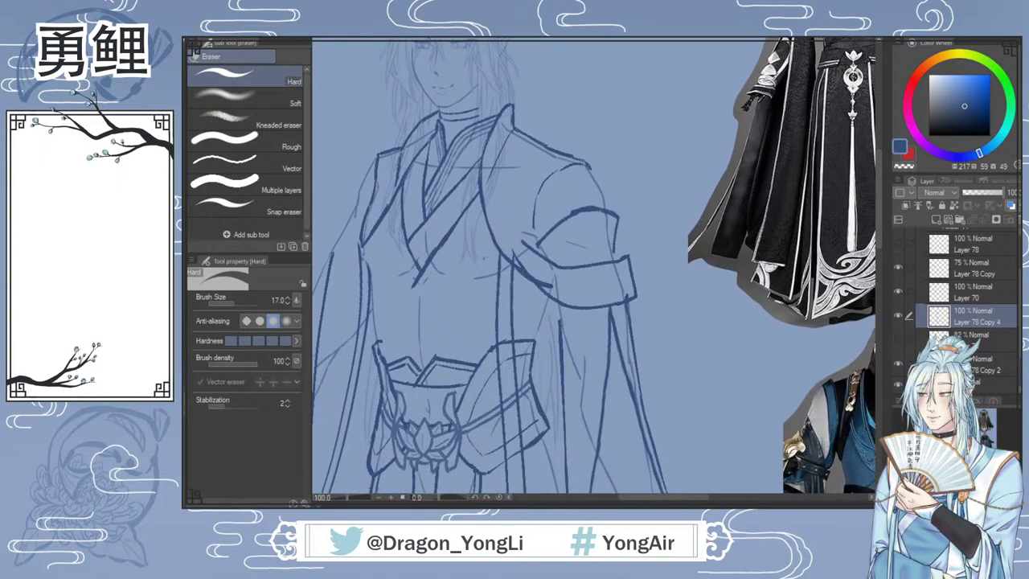
left_click(969, 335)
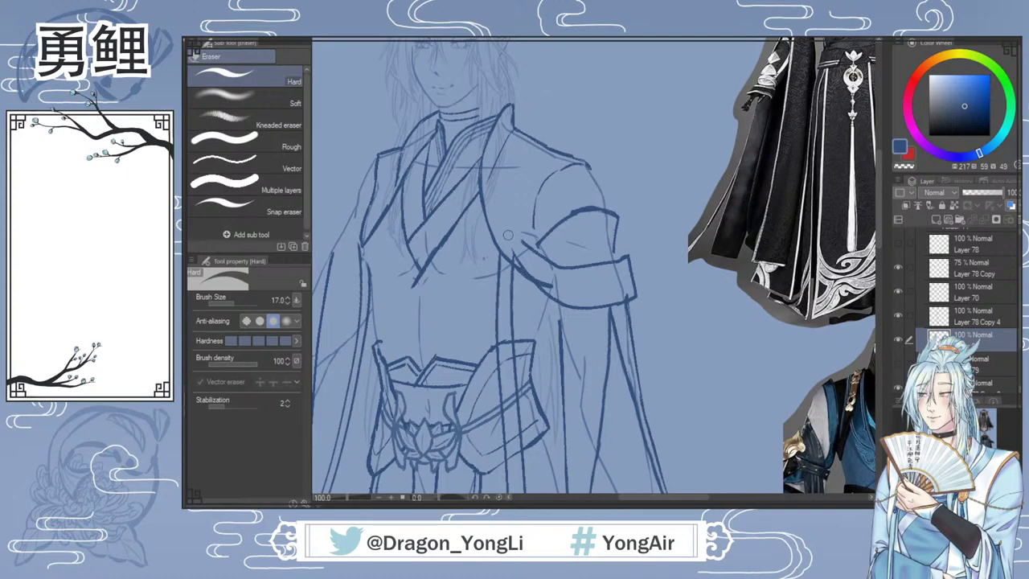
key("b")
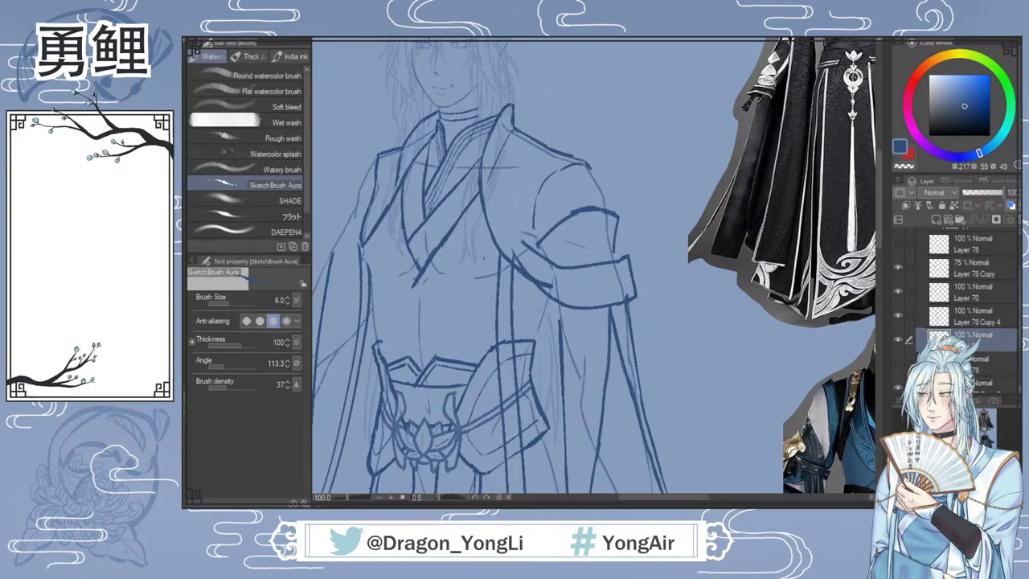
left_click_drag(878, 220, 879, 194)
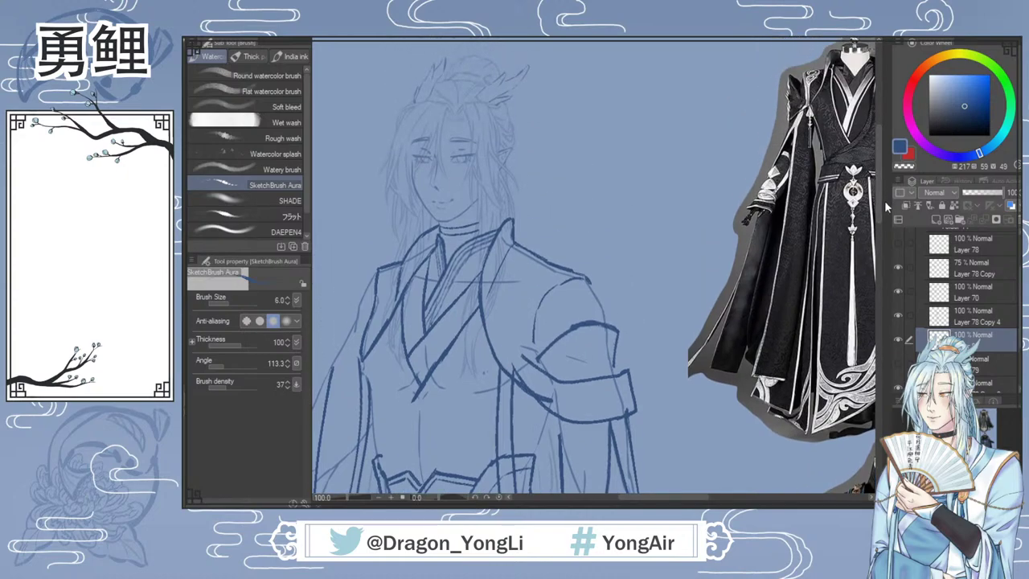
left_click_drag(878, 193, 878, 213)
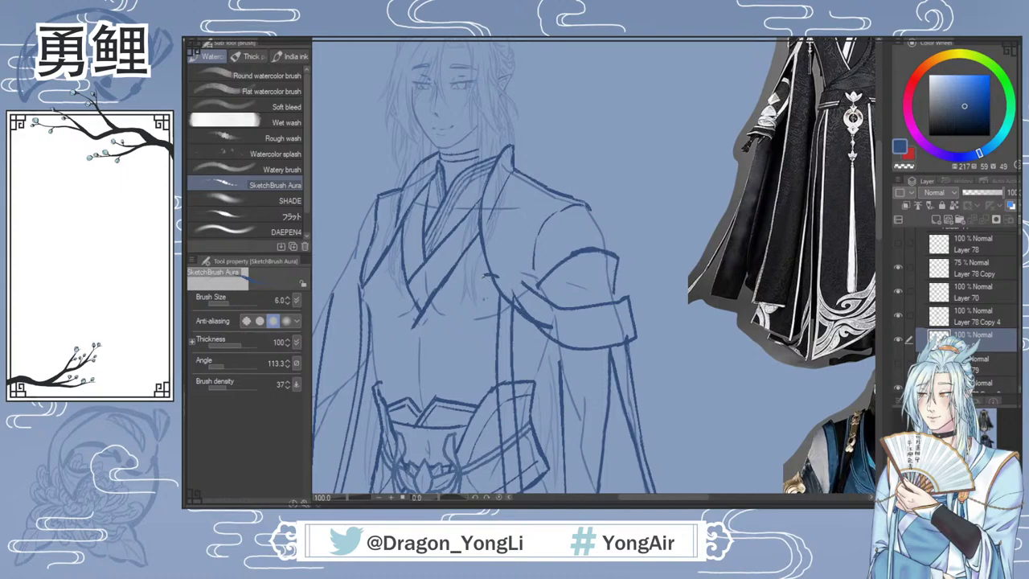
mouse_move(485, 277)
left_mouse_down()
mouse_move(493, 289)
mouse_move(527, 274)
mouse_move(511, 274)
mouse_move(517, 290)
mouse_move(525, 278)
mouse_move(512, 274)
left_mouse_up()
key("ctrl+z")
key("ctrl+z")
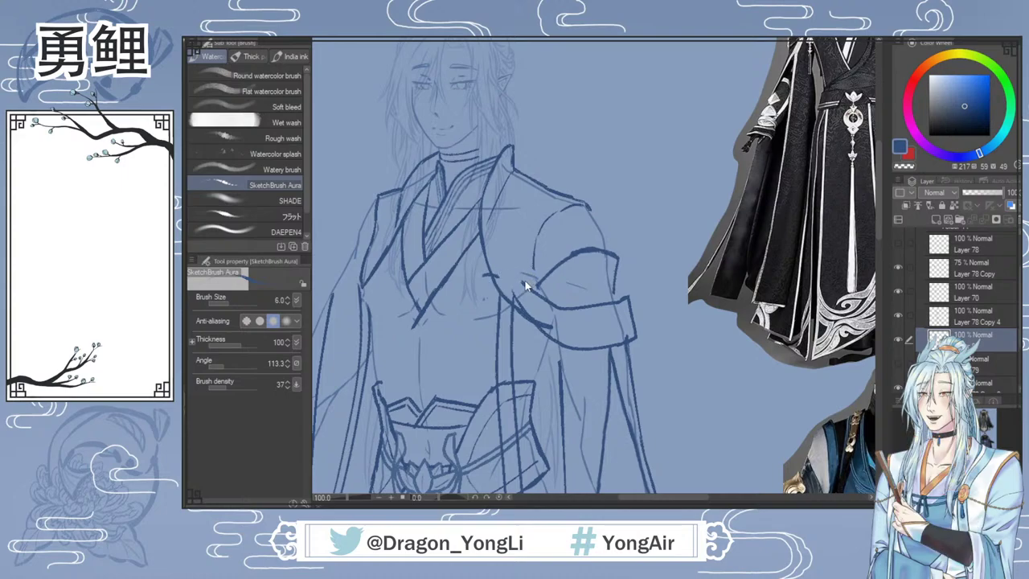
mouse_move(484, 277)
left_mouse_down()
mouse_move(495, 286)
mouse_move(507, 266)
mouse_move(512, 280)
mouse_move(527, 274)
mouse_move(516, 289)
left_mouse_up()
key("ctrl+z")
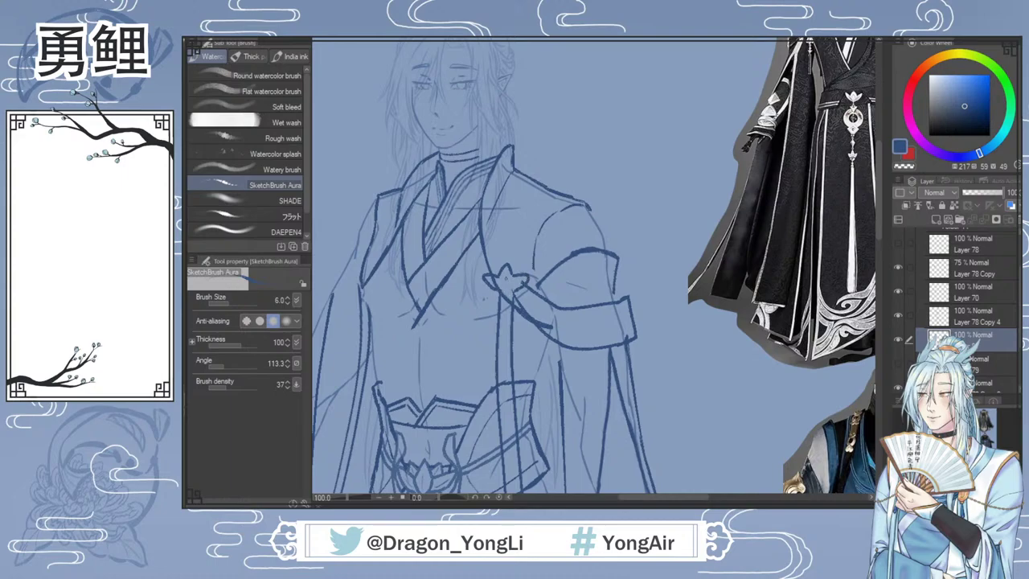
mouse_move(503, 288)
left_mouse_down()
mouse_move(492, 280)
mouse_move(520, 278)
left_mouse_up()
Step: Free Transform the lotus sketch to make it slightly smaller at the strap junction
key("ctrl+t")
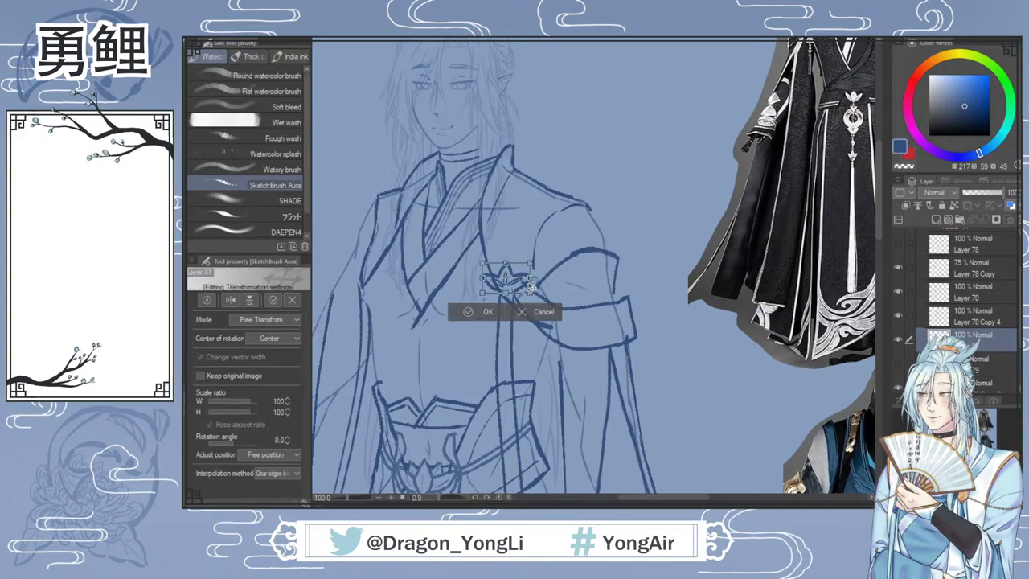
mouse_move(530, 283)
left_mouse_down()
mouse_move(485, 282)
mouse_move(524, 278)
left_mouse_up()
key("Return")
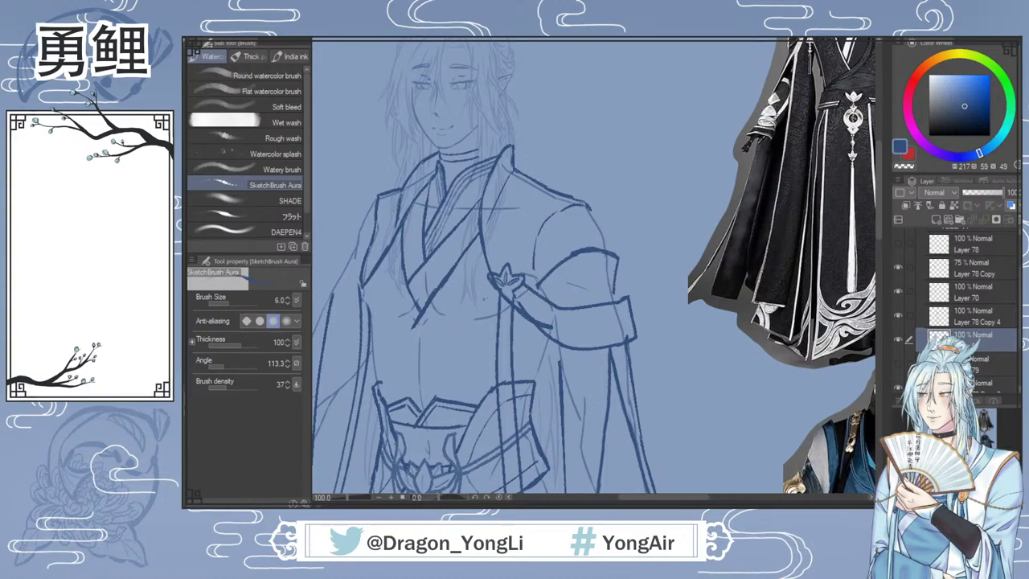
Step: Lower the opacity of the outfit line layers: Layer 78 Copy 2 to 54%, Layer 78 Copy 4 to 62% and Layer 70 to 57%
scroll(980, 359, "down", 1)
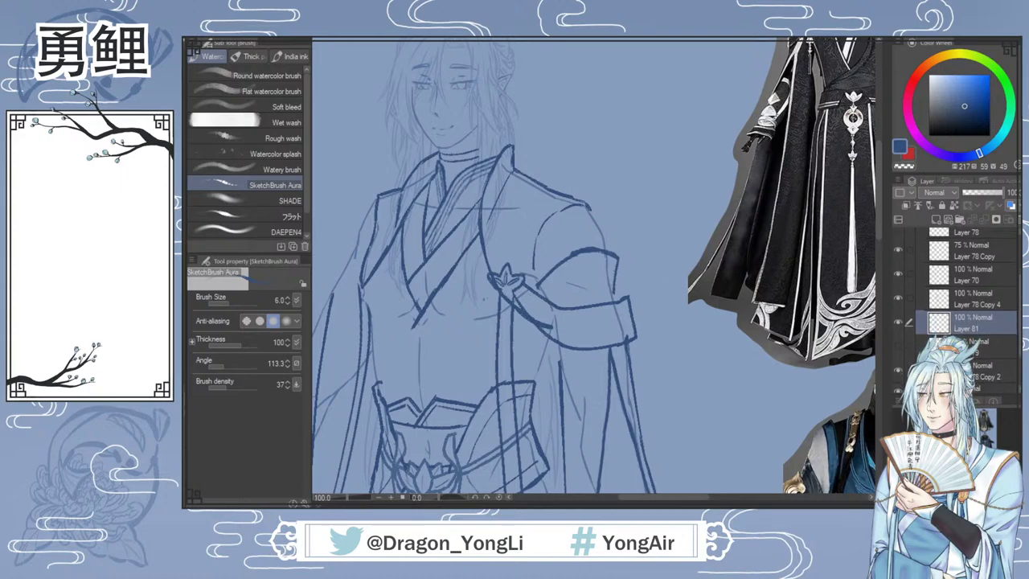
left_click(980, 359)
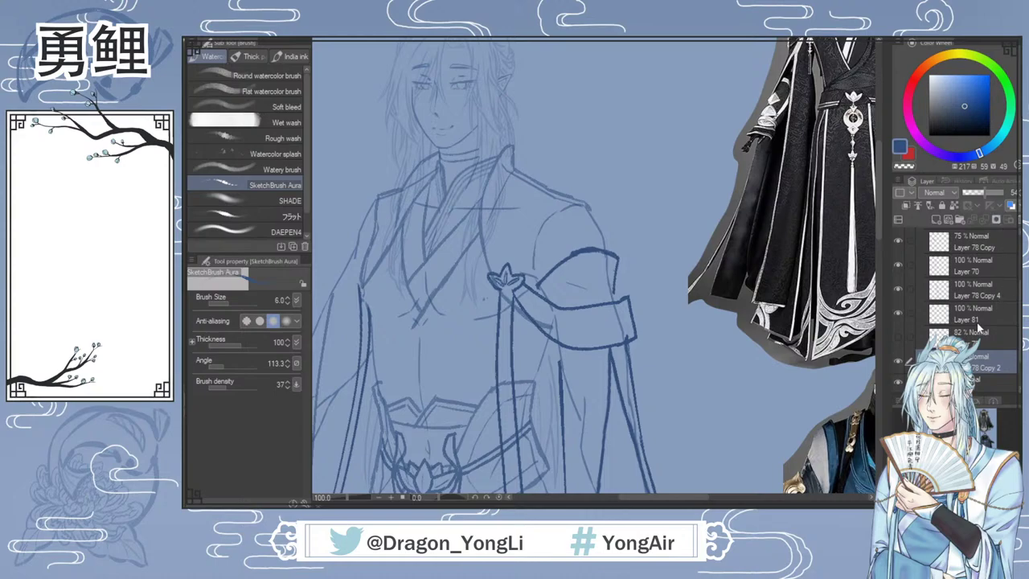
left_click(972, 290)
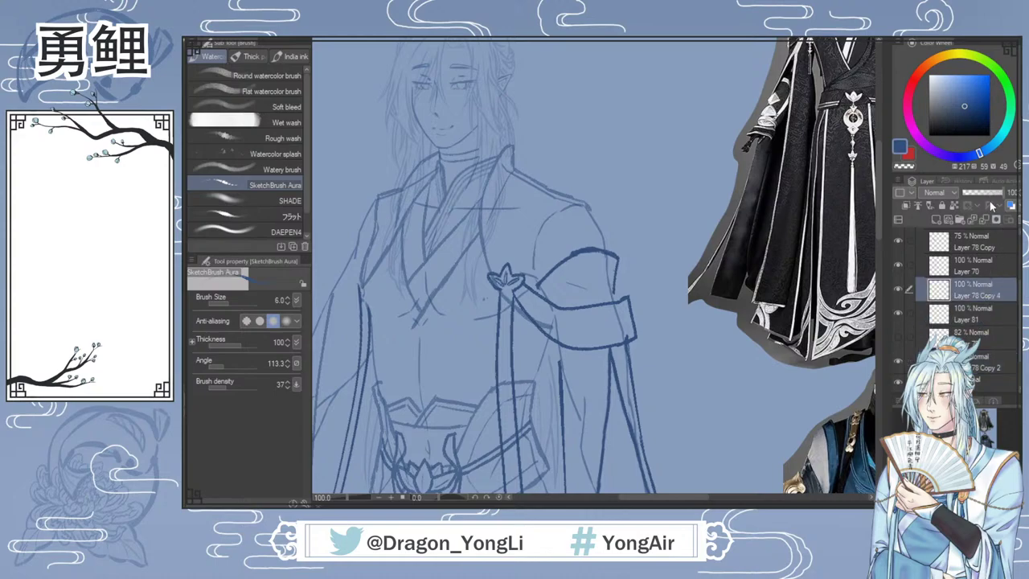
left_click(990, 194)
left_click(977, 263)
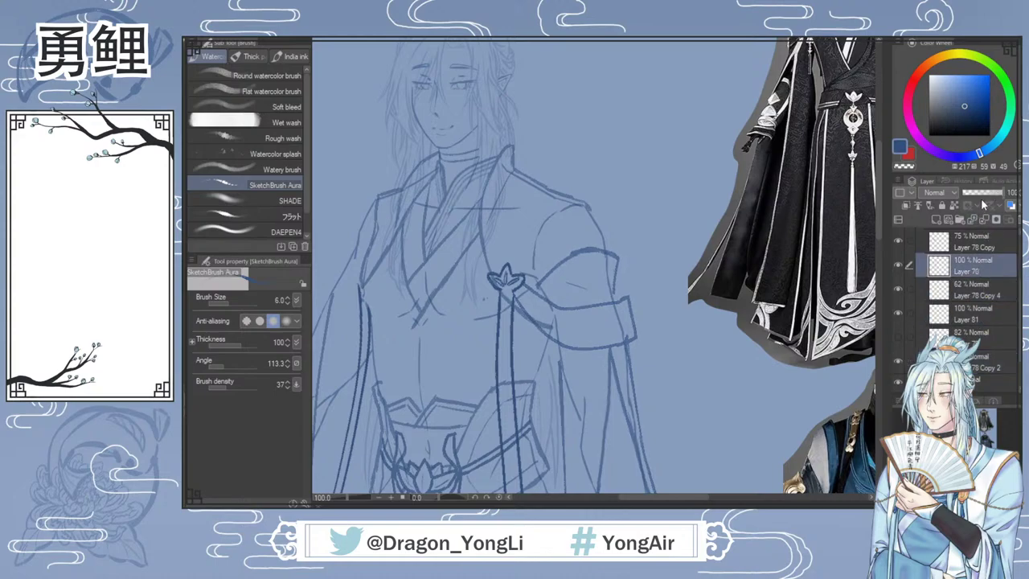
left_click(990, 196)
Step: On Layer 81, erase the lotus's inner petal lines and redraw the edges of its petals
left_click(977, 321)
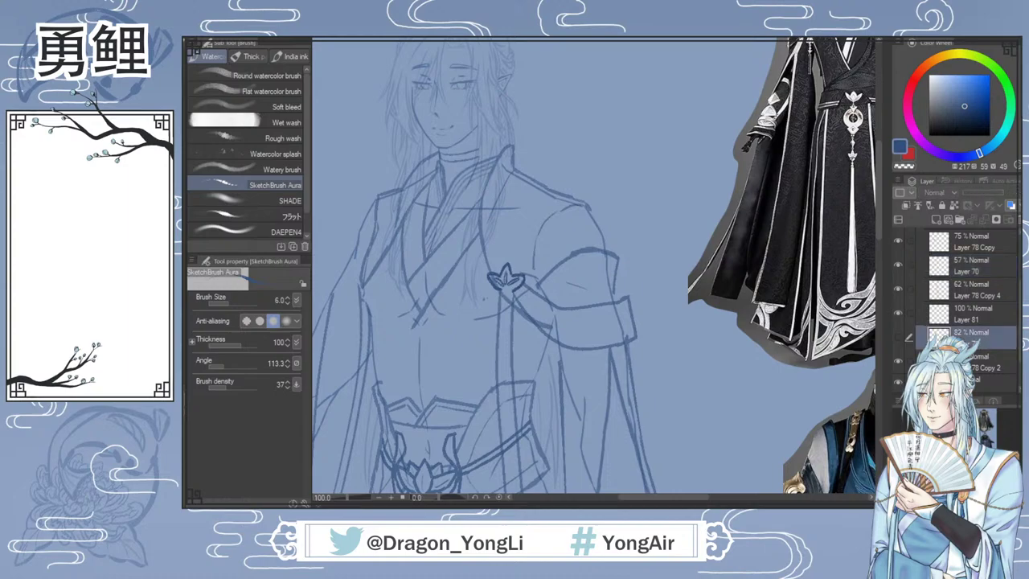
key("e")
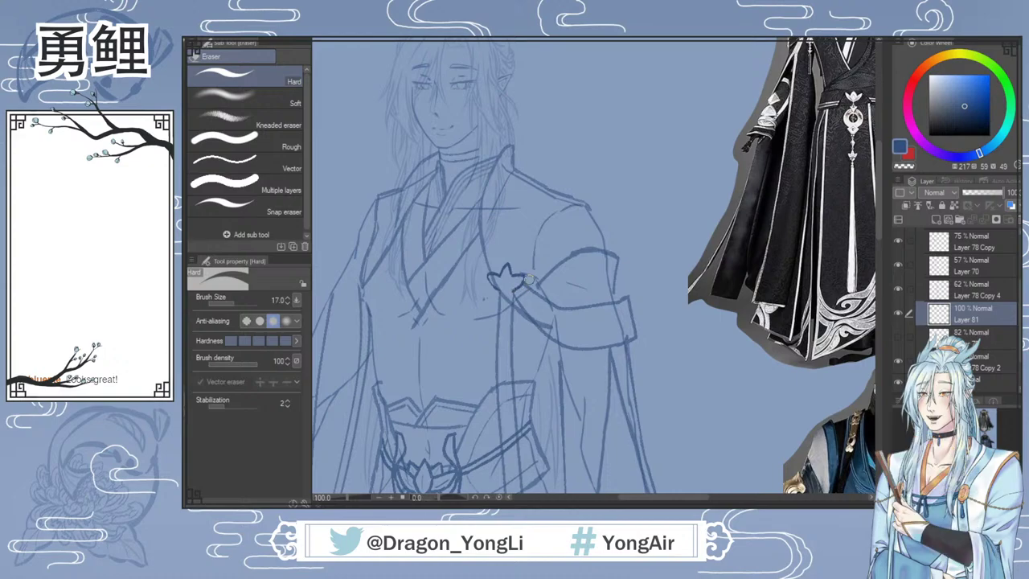
key("b")
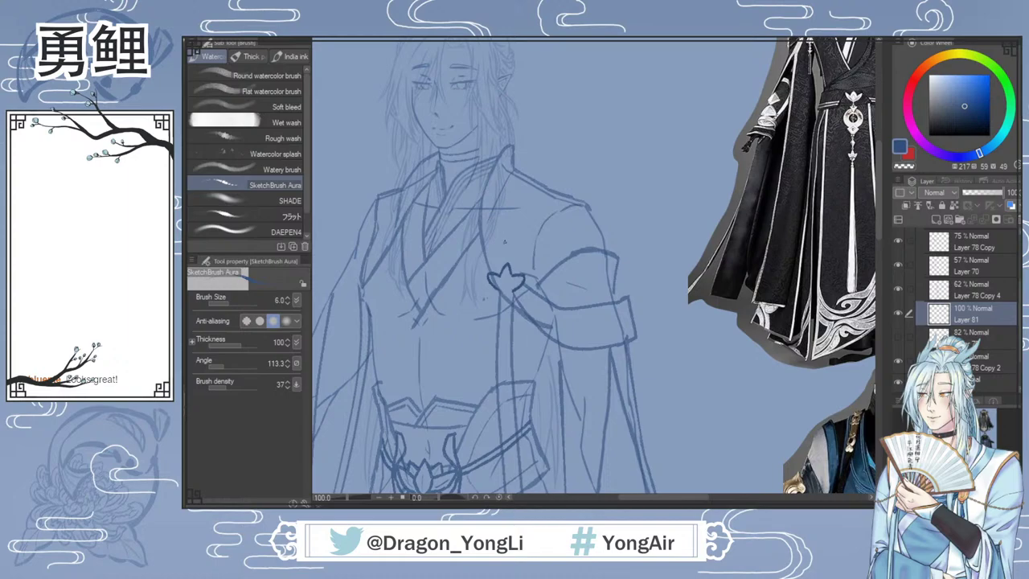
key("e")
scroll(502, 271, "up", 1)
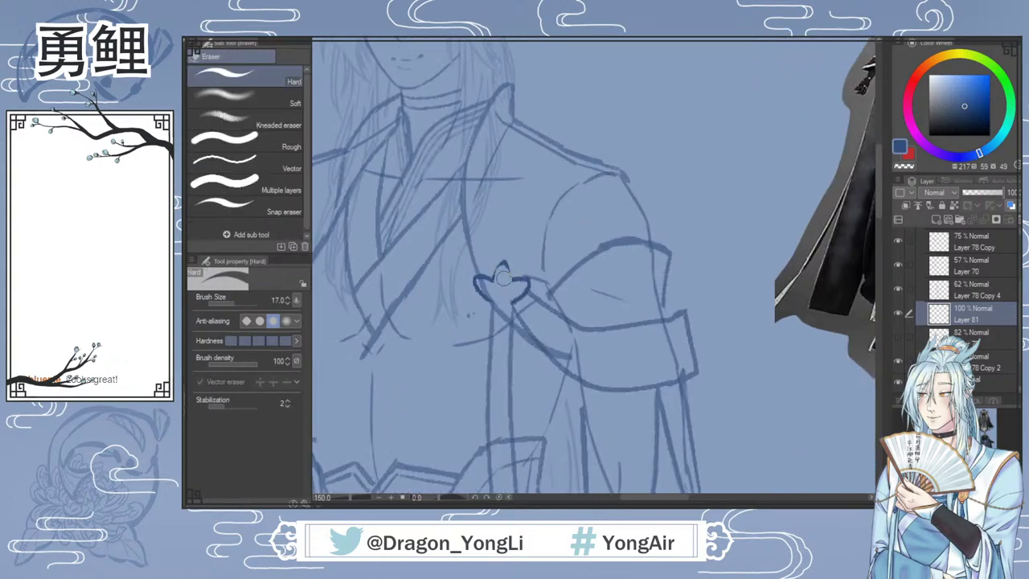
key("b")
left_click_drag(505, 264, 511, 282)
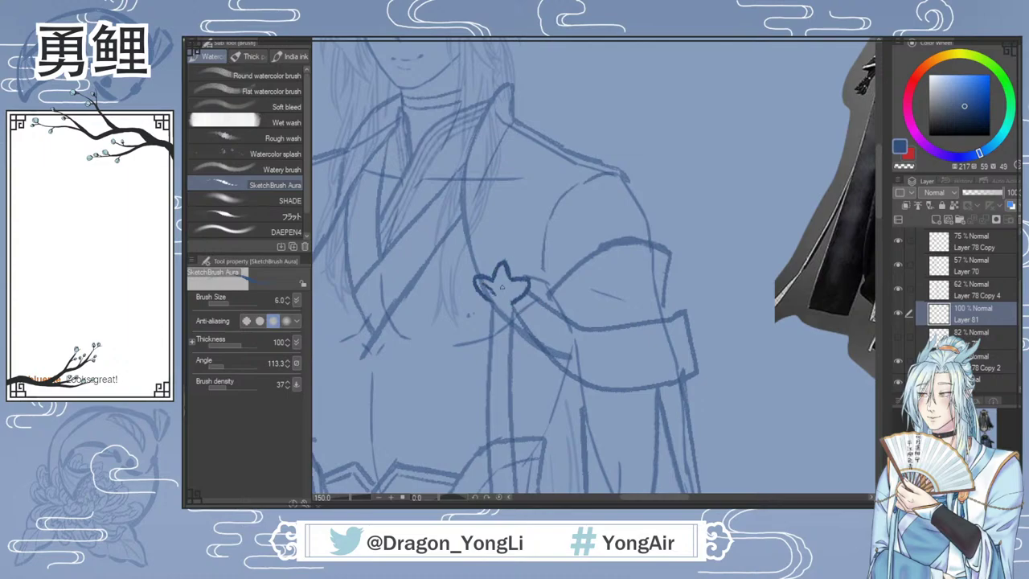
Step: Erase the whole lotus sketch from the chest strap's junction, including its leftover marks
scroll(515, 301, "down", 2)
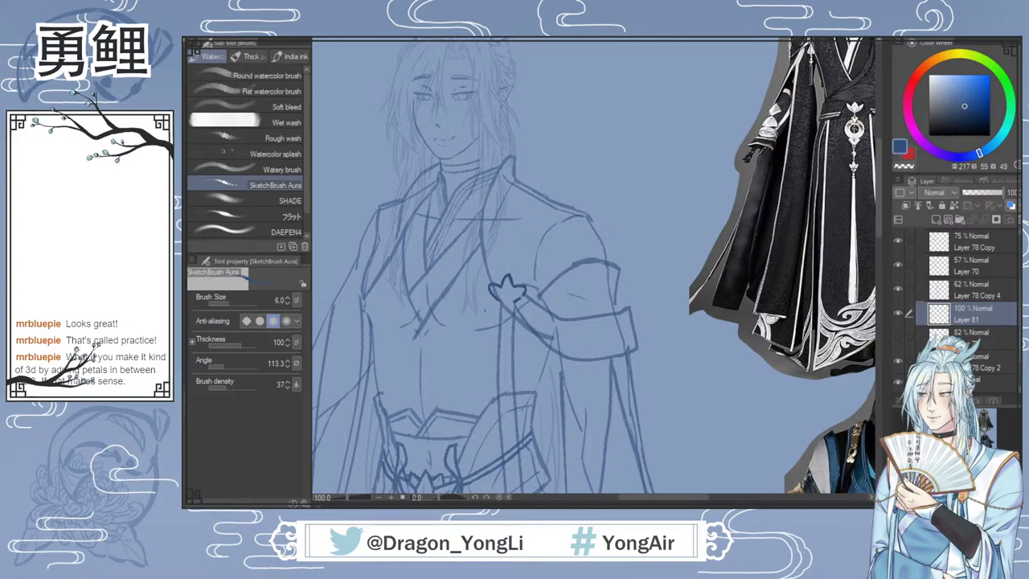
key("e")
mouse_move(490, 292)
left_mouse_down()
mouse_move(516, 260)
mouse_move(506, 310)
mouse_move(526, 291)
left_mouse_up()
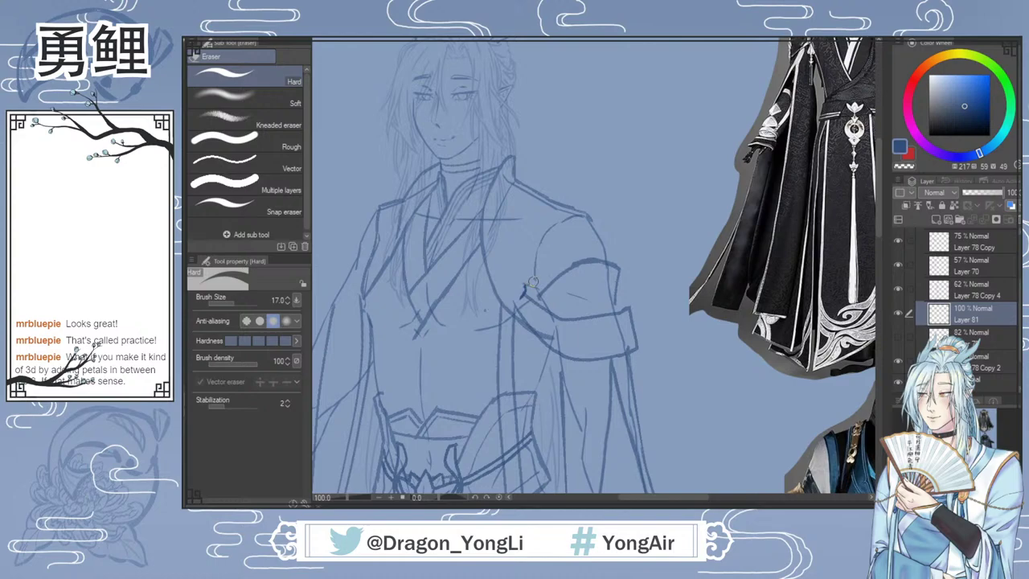
key("b")
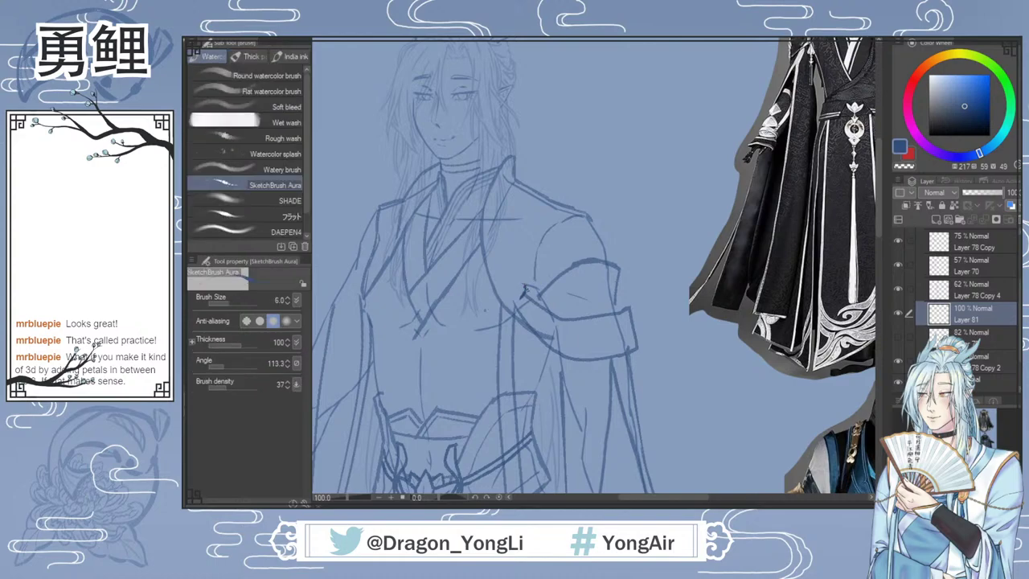
key("e")
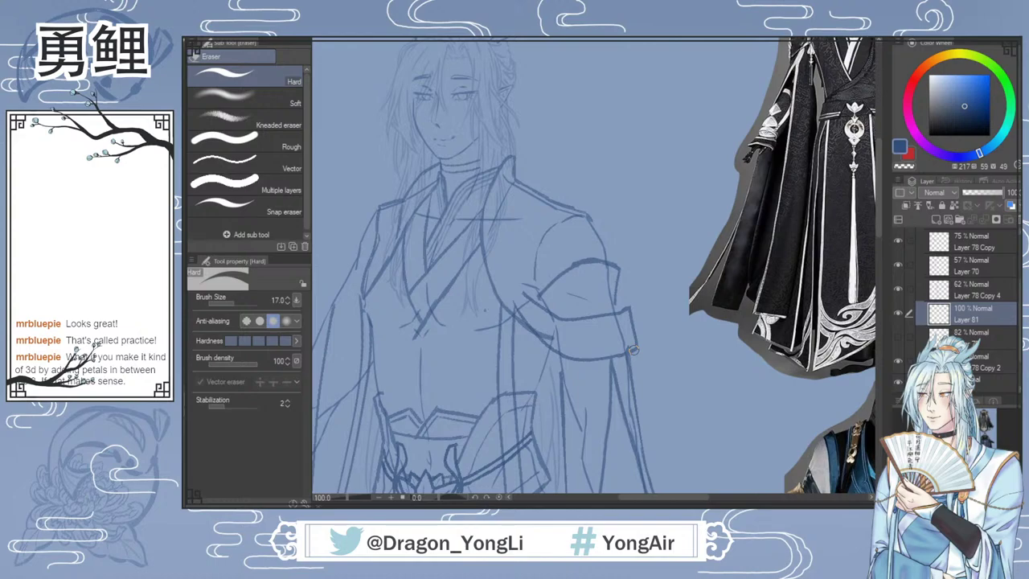
mouse_move(878, 219)
left_mouse_down()
mouse_move(879, 257)
mouse_move(878, 211)
left_mouse_up()
left_click(898, 336)
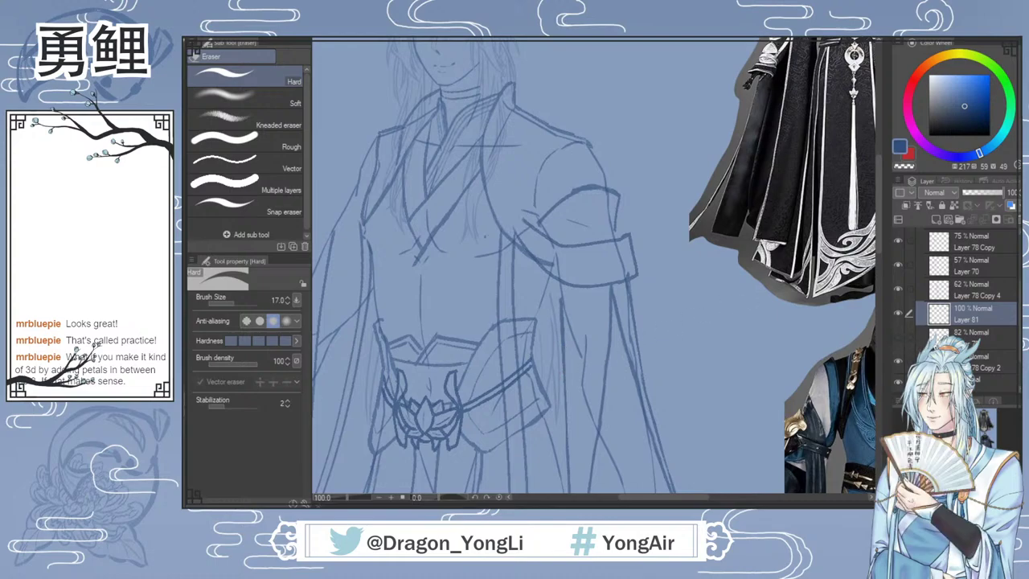
key("b")
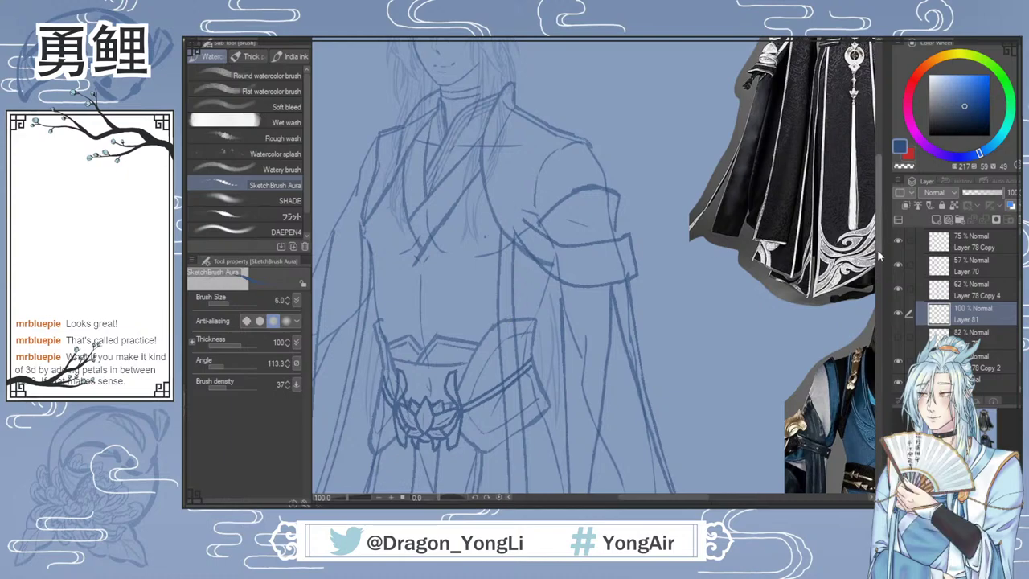
left_click_drag(878, 244, 878, 240)
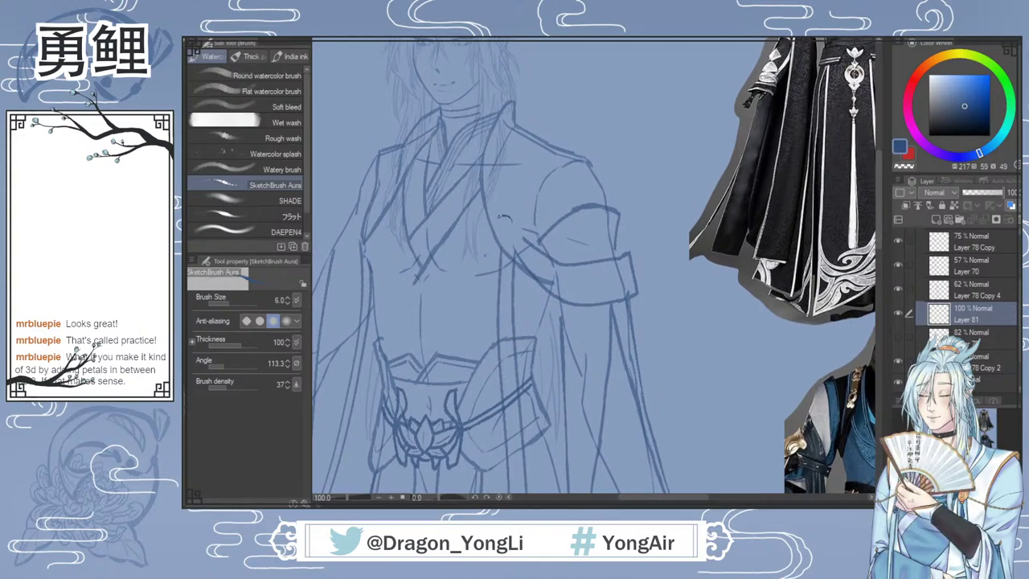
left_click_drag(500, 217, 513, 218)
key("ctrl+z")
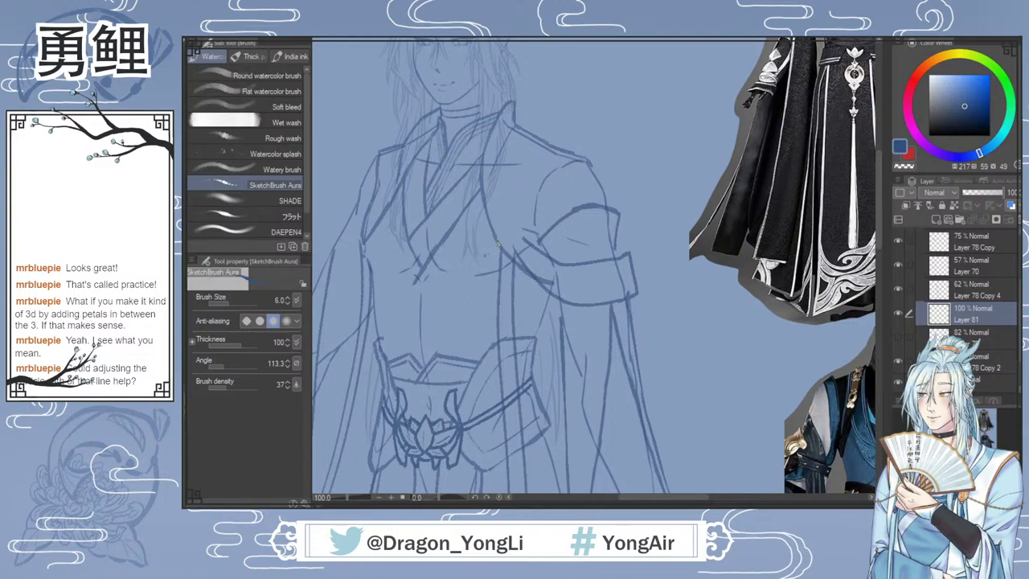
Step: On Layer 80, trace the outline of the lotus belt ornament on the black costume reference
scroll(879, 237, "up", 2)
scroll(974, 255, "up", 3)
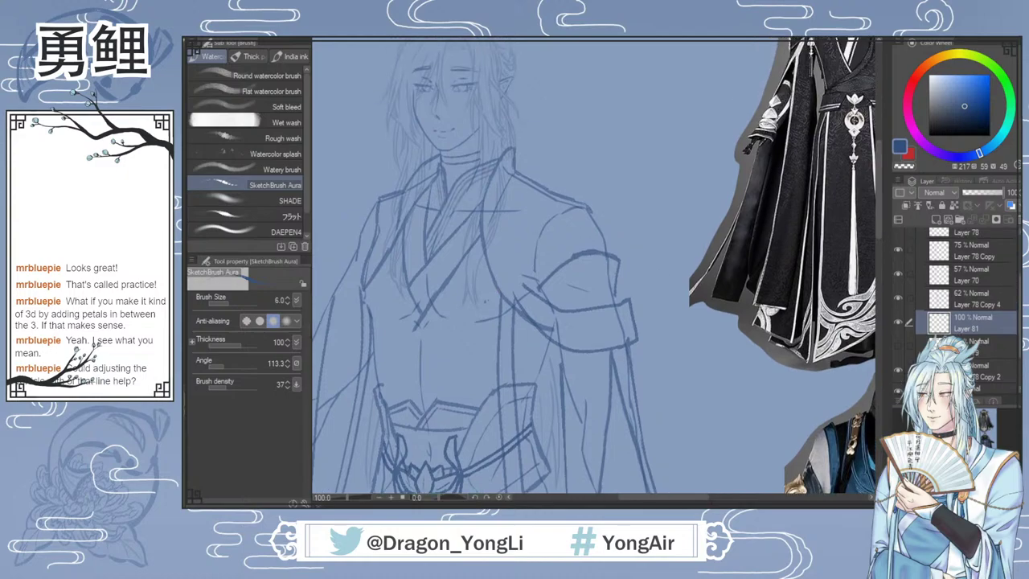
left_click(968, 239)
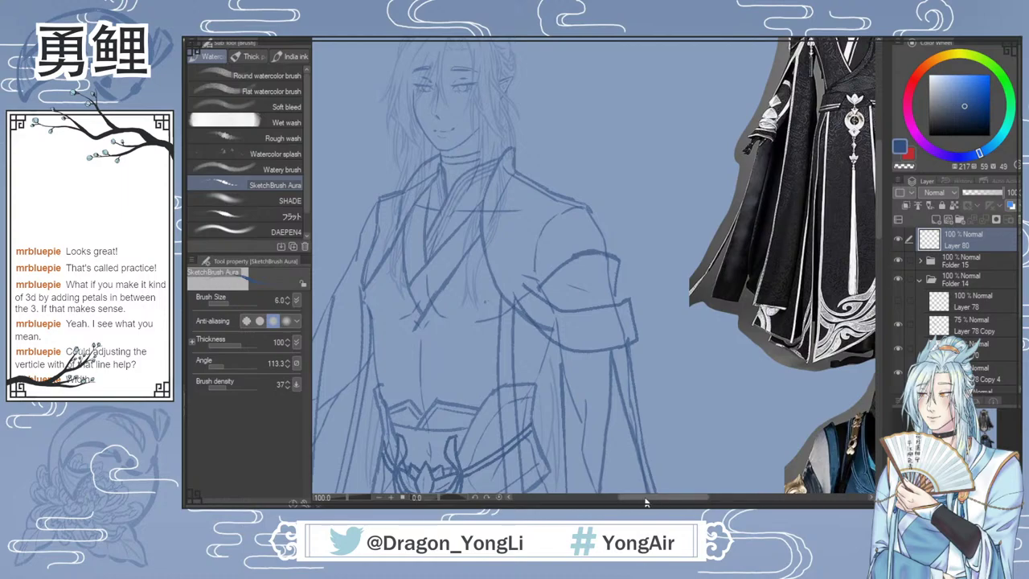
left_click_drag(648, 502, 680, 500)
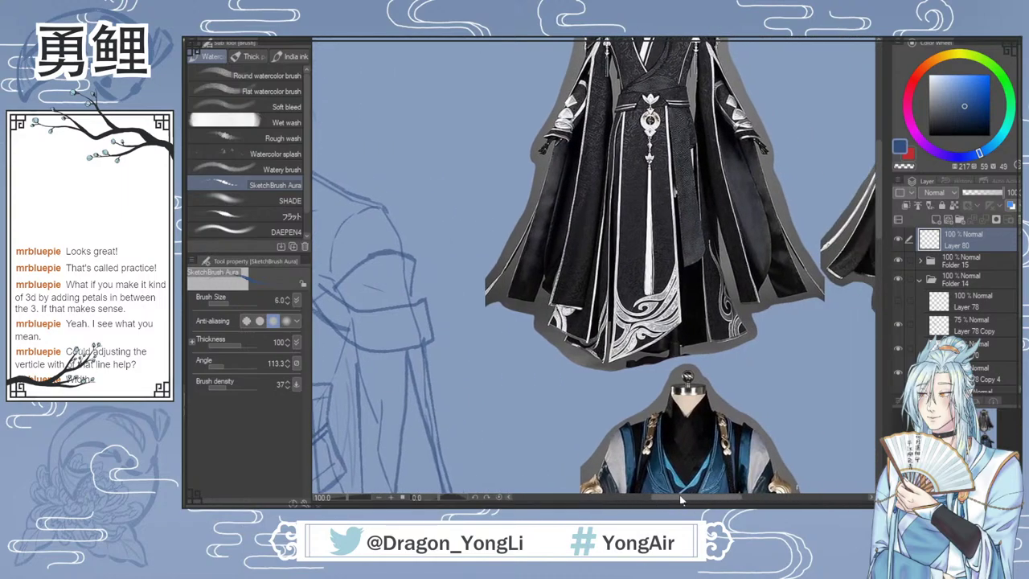
scroll(847, 217, "up", 1)
left_click_drag(880, 220, 876, 167)
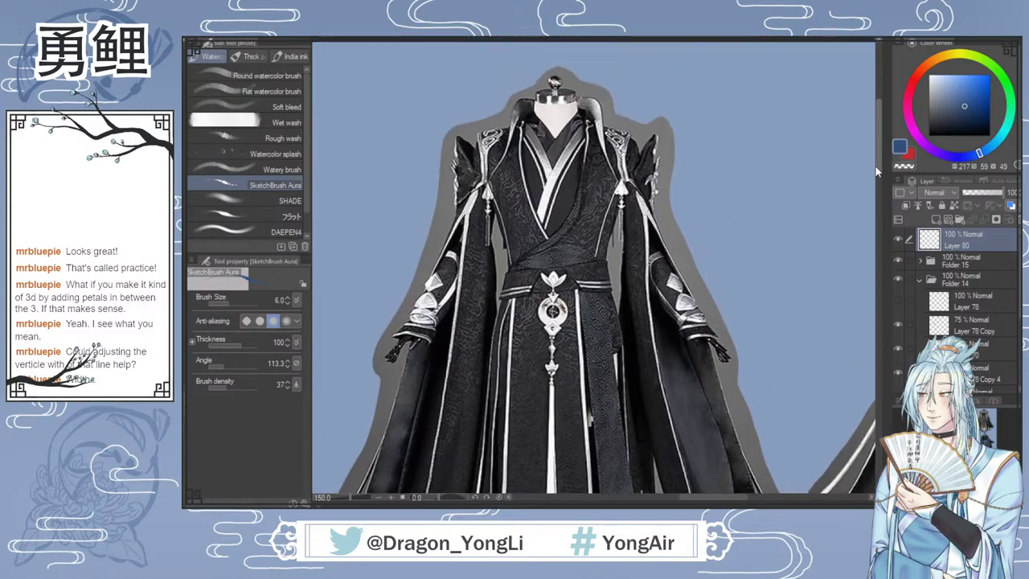
scroll(573, 211, "up", 1)
scroll(535, 309, "up", 2)
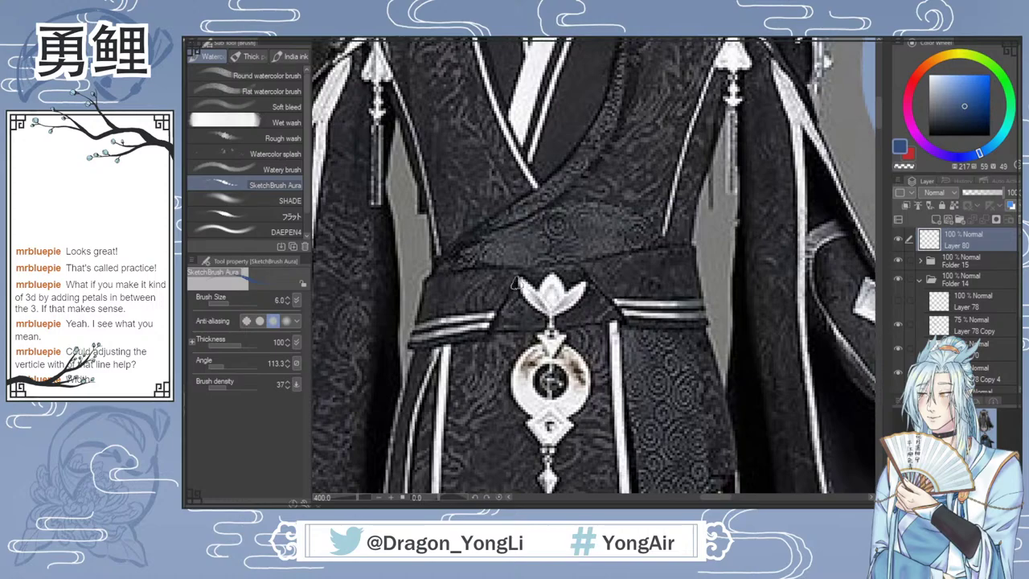
left_click_drag(518, 282, 550, 322)
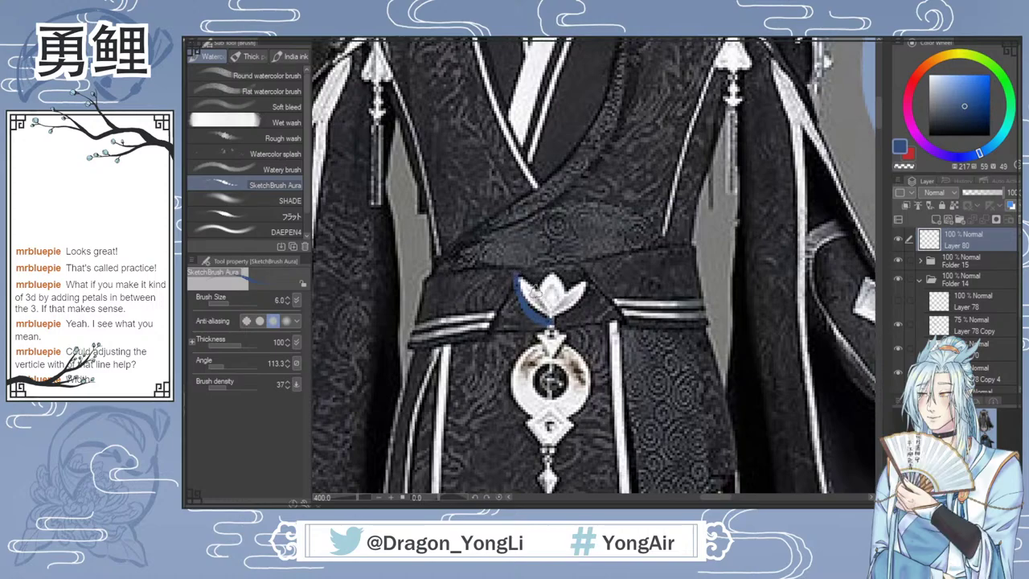
key("ctrl+z")
mouse_move(516, 279)
left_mouse_down()
mouse_move(520, 303)
mouse_move(546, 317)
left_mouse_up()
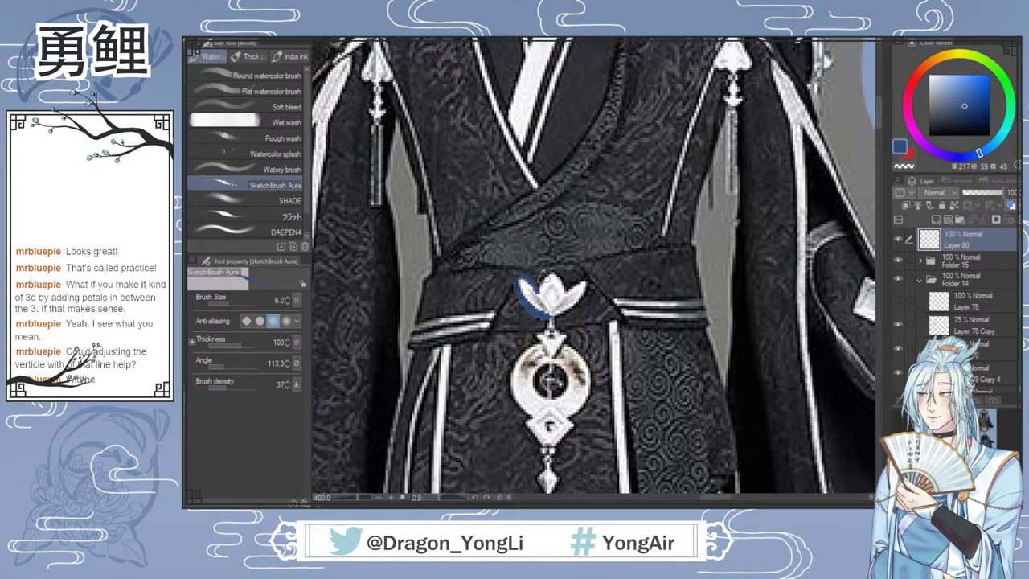
mouse_move(544, 274)
left_mouse_down()
mouse_move(578, 279)
mouse_move(566, 290)
mouse_move(591, 274)
mouse_move(578, 303)
mouse_move(554, 315)
left_mouse_up()
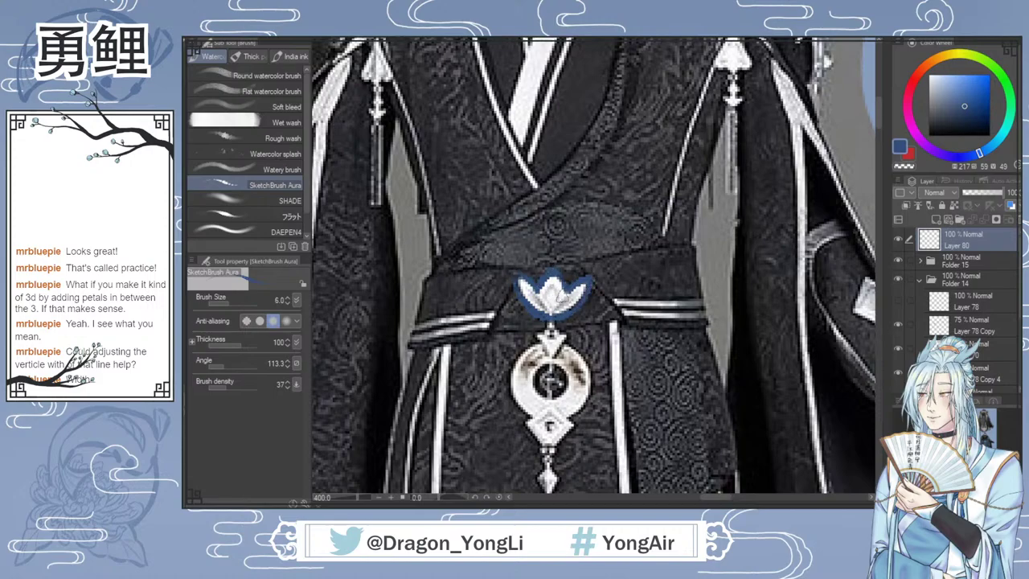
scroll(713, 384, "down", 3)
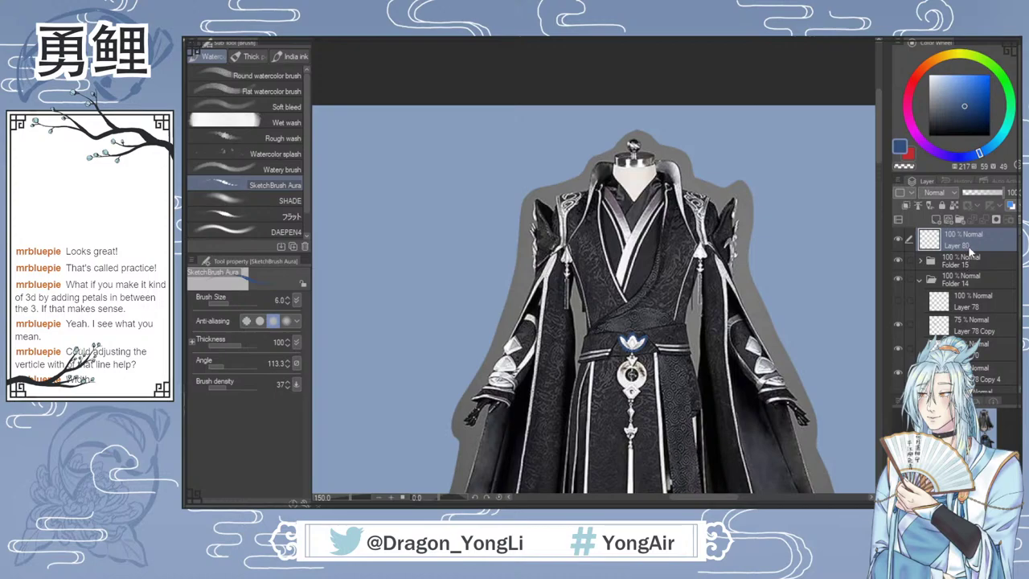
Step: Place Layer 80 in Folder 14 below Layer 70 and move its traced lotus onto the chest strap's junction
left_click_drag(970, 253, 979, 368)
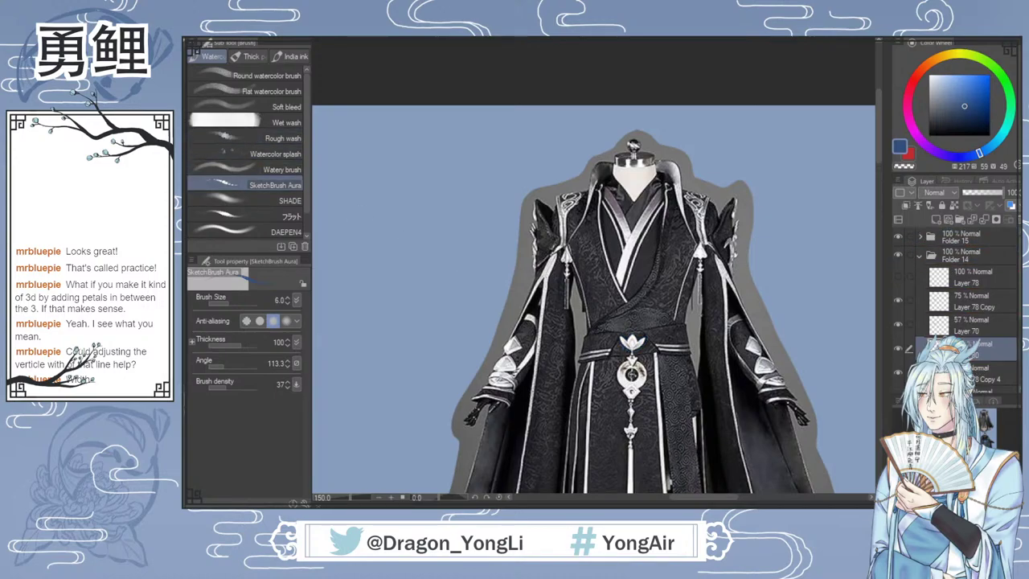
key("k")
left_click_drag(661, 360, 434, 397)
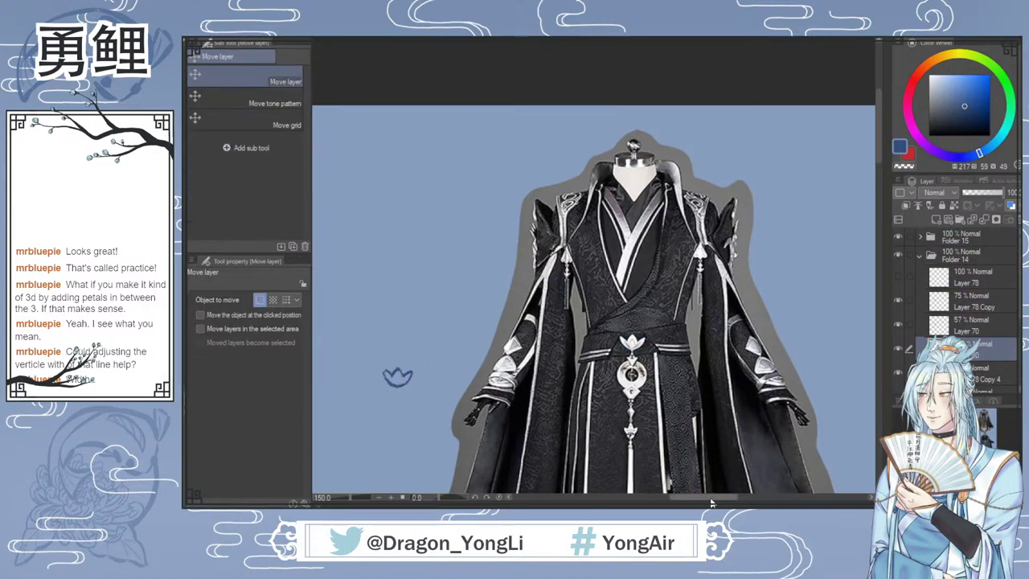
left_click_drag(711, 498, 662, 499)
left_click_drag(879, 160, 879, 201)
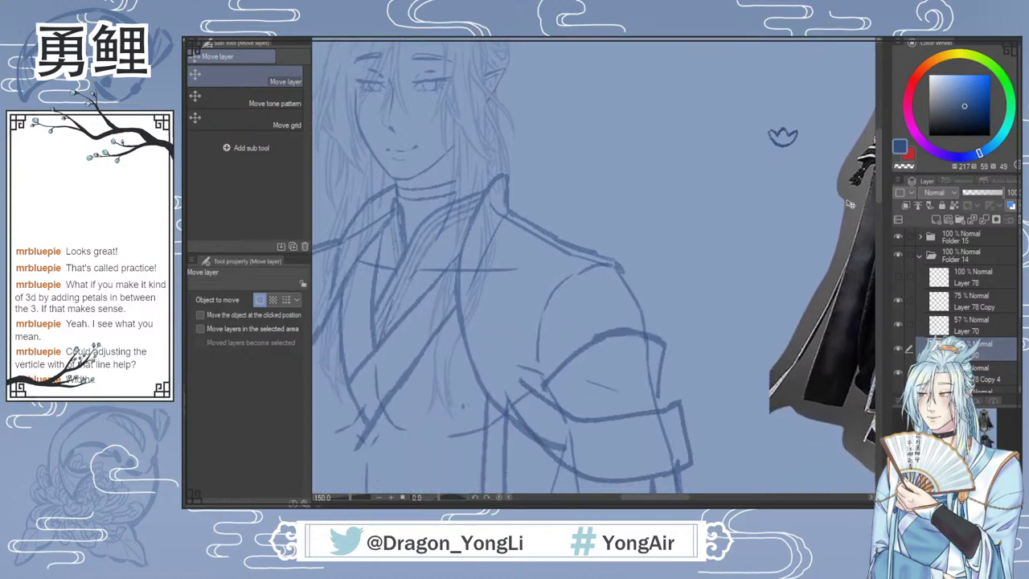
left_click_drag(780, 149, 494, 394)
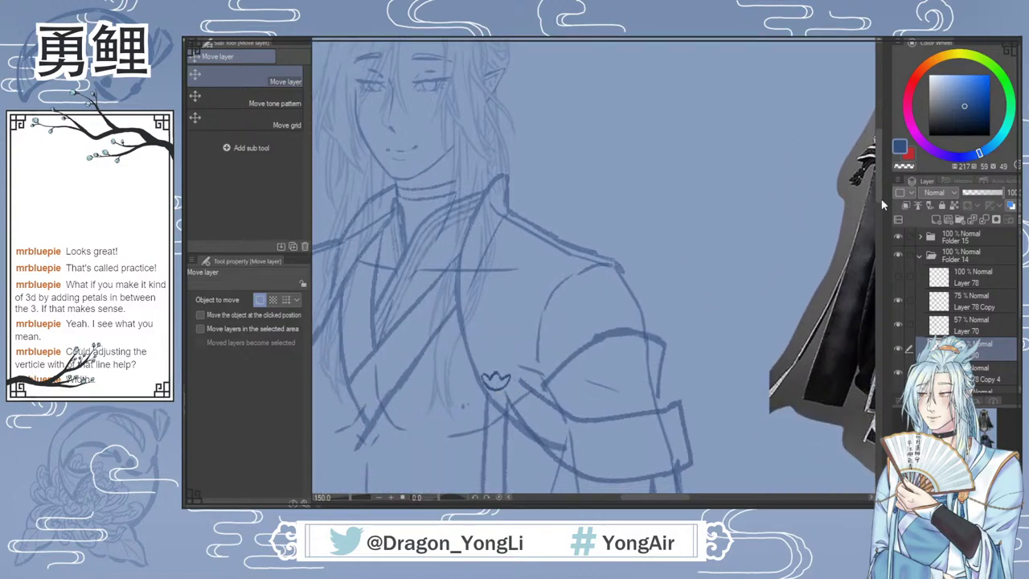
Step: Reorder Layer 80 below Layer 81 and scale the traced lotus to 135% with a rotation of 2.0
scroll(876, 206, "down", 3)
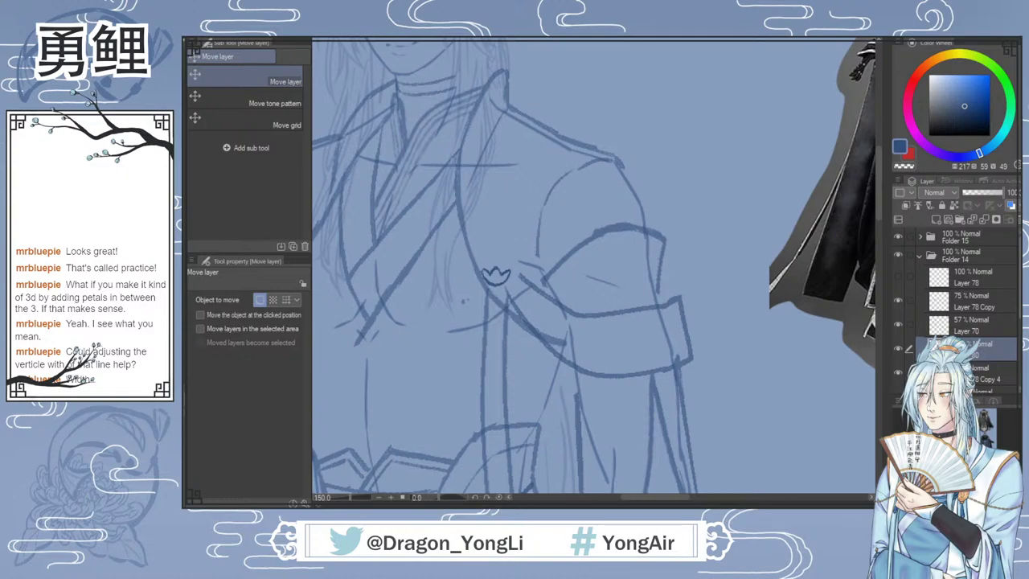
scroll(987, 281, "down", 4)
left_click_drag(983, 267, 984, 331)
key("ctrl+t")
mouse_move(513, 264)
left_mouse_down()
mouse_move(523, 258)
mouse_move(512, 276)
mouse_move(527, 251)
left_mouse_up()
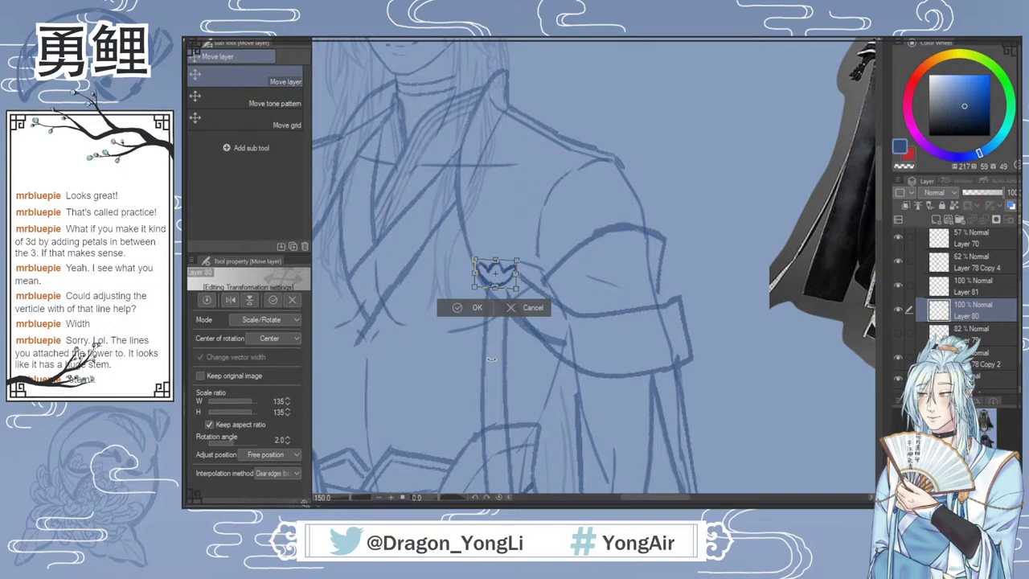
left_click(476, 306)
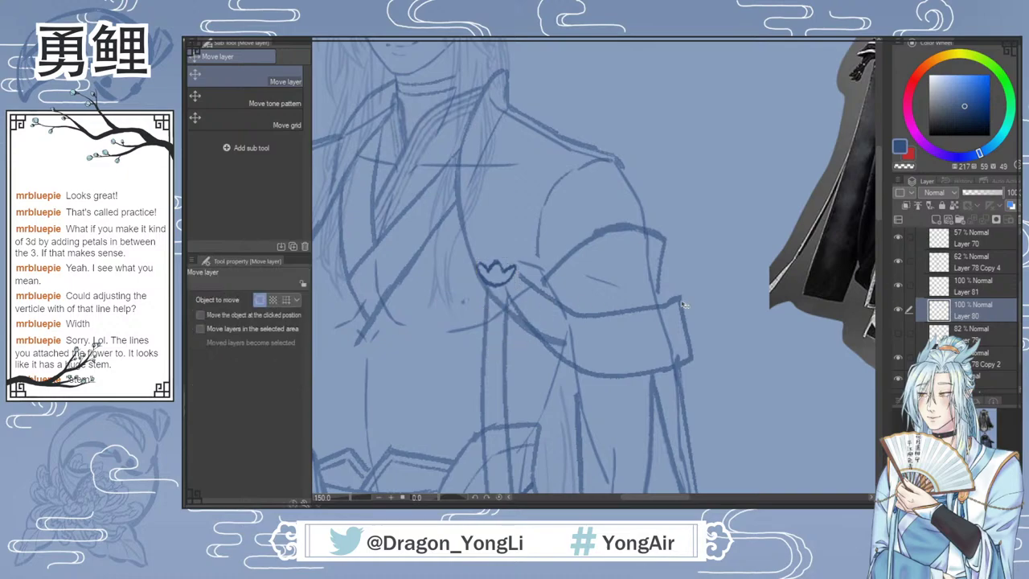
Step: Hide Layer 80, then show and select the 82% layer holding the full lotus sketch
left_click(899, 309)
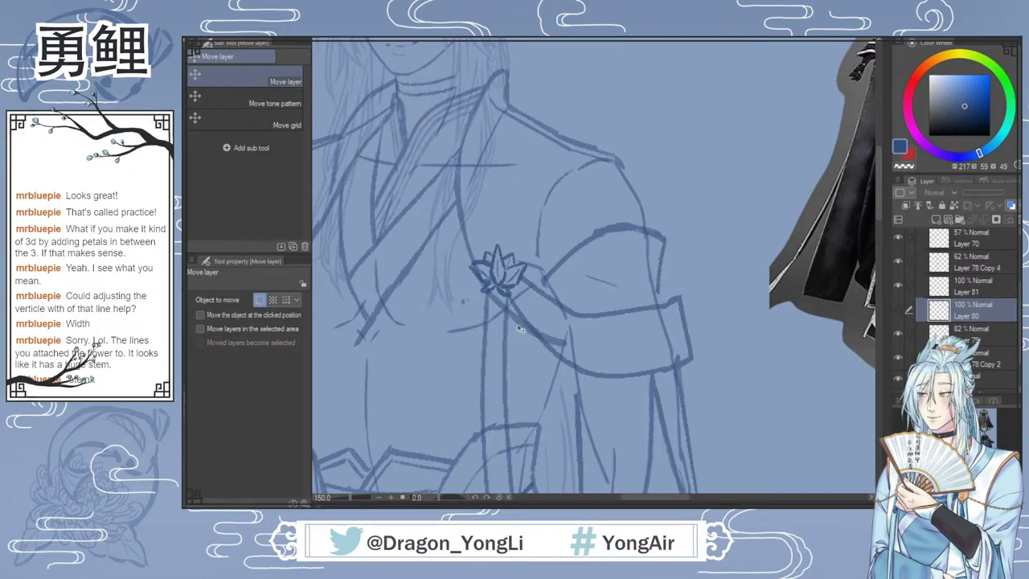
key("j")
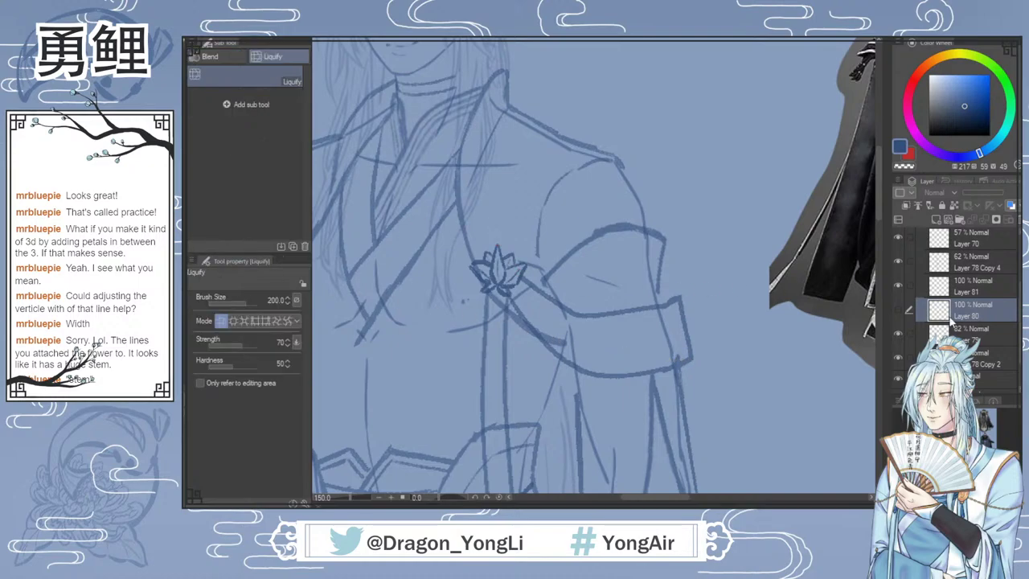
left_click(972, 331)
Step: Reduce the Liquify brush size to 30 and nudge the shape of the lotus on the chest strap
key("bracketleft")
key("bracketleft")
key("bracketleft")
key("bracketleft")
key("bracketleft")
key("bracketleft")
key("bracketleft")
key("bracketleft")
key("bracketleft")
key("bracketleft")
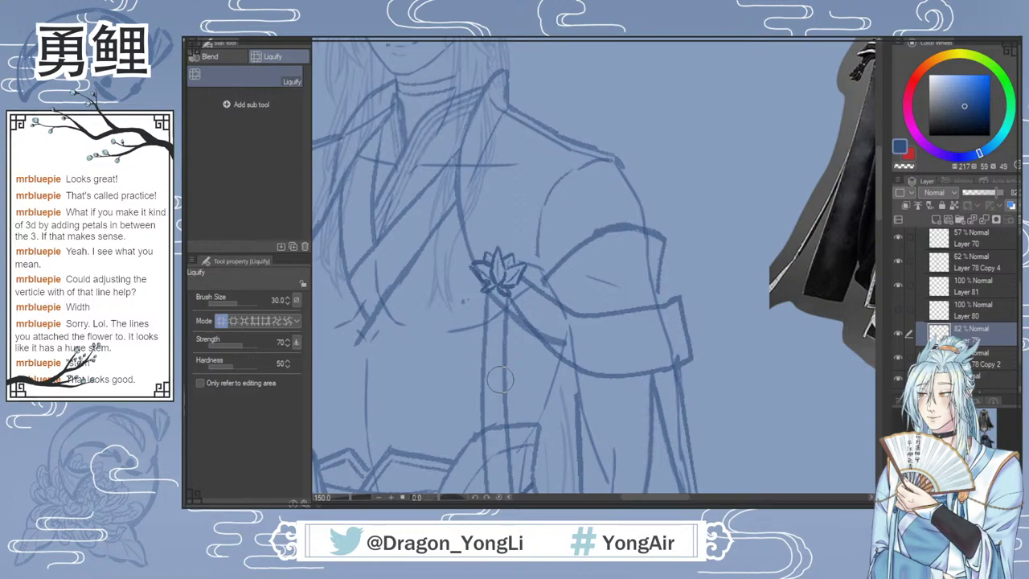
left_click(233, 321)
left_click_drag(499, 270, 499, 272)
scroll(690, 338, "down", 1)
scroll(547, 341, "up", 1)
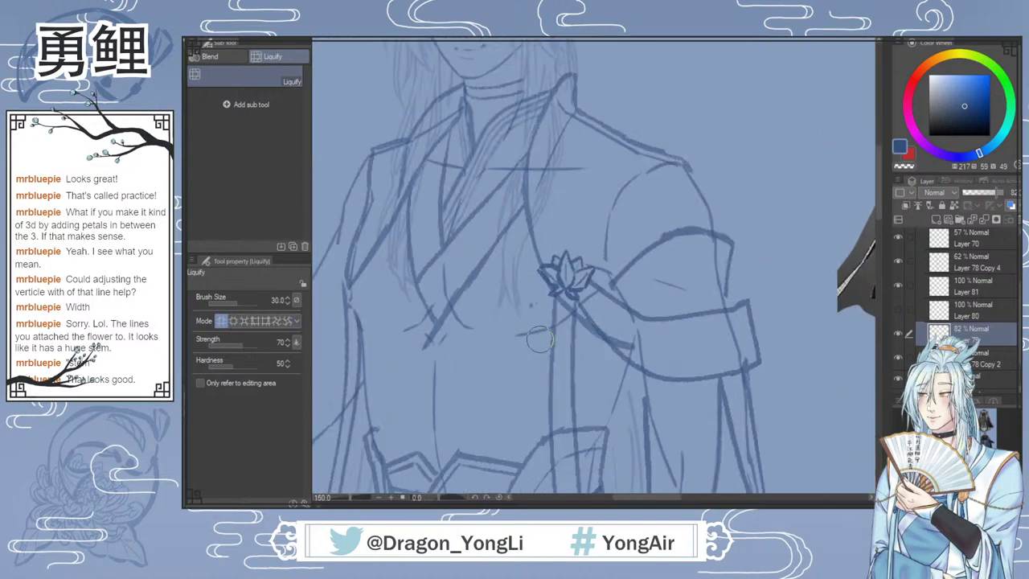
Step: Erase the outer left petal of the chest strap's lotus and redraw its edges
key("e")
scroll(579, 298, "up", 2)
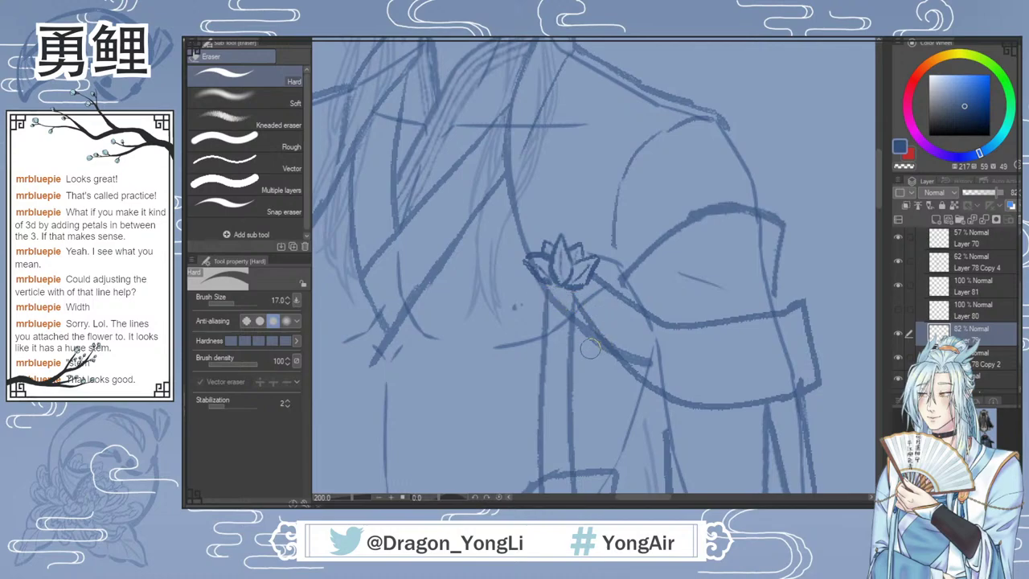
left_click_drag(532, 265, 519, 257)
key("b")
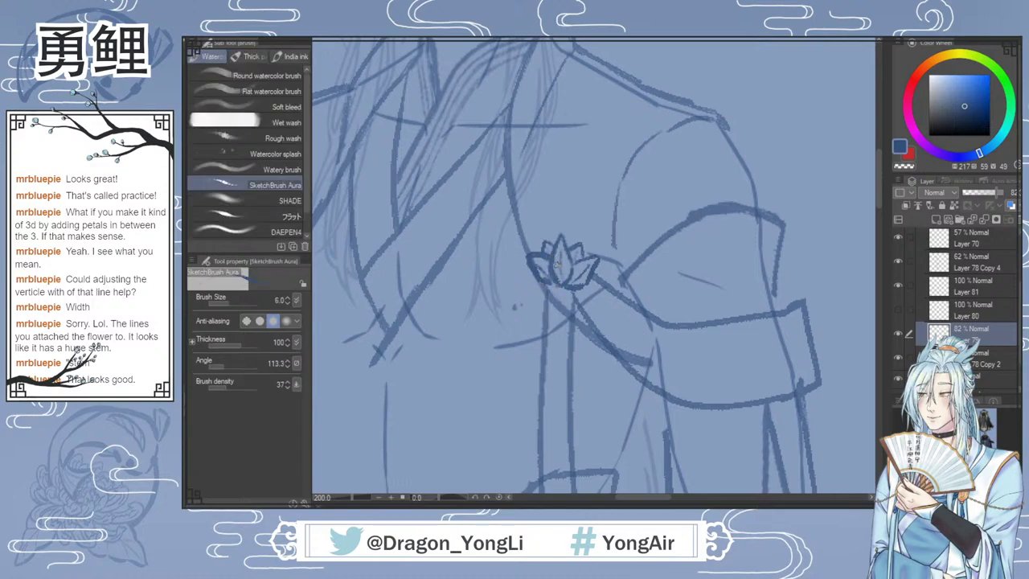
key("ctrl+z")
key("e")
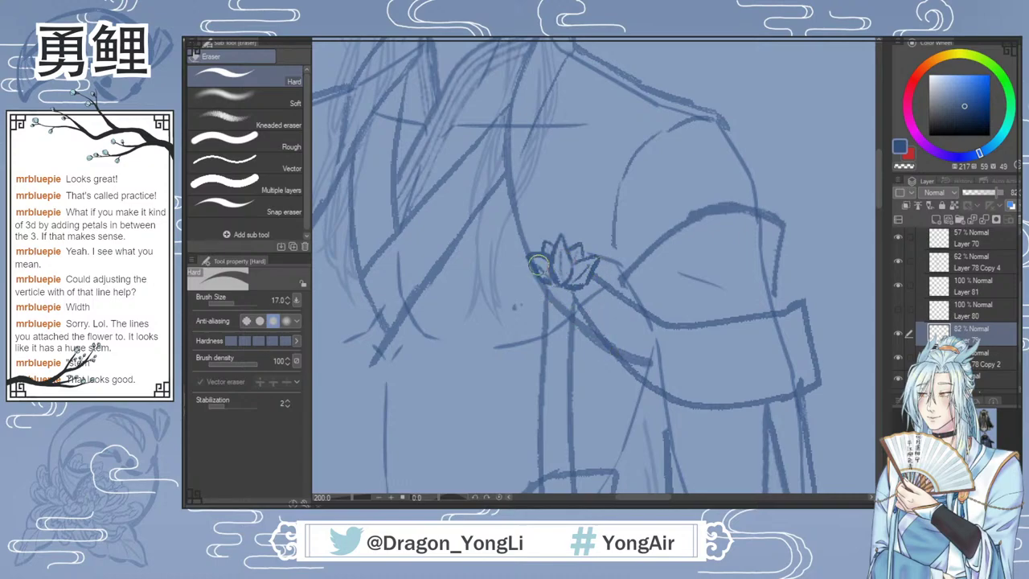
key("b")
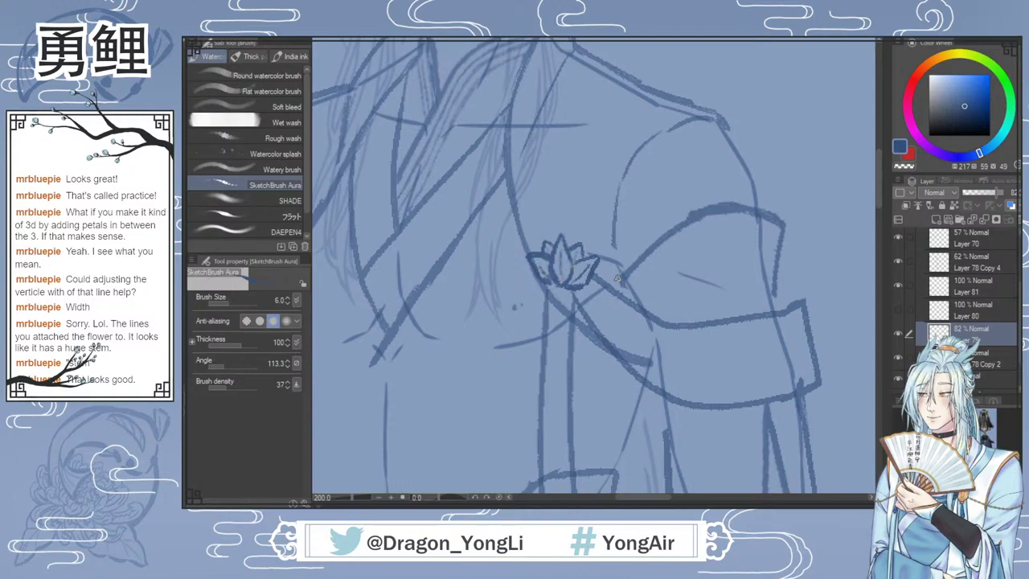
key("e")
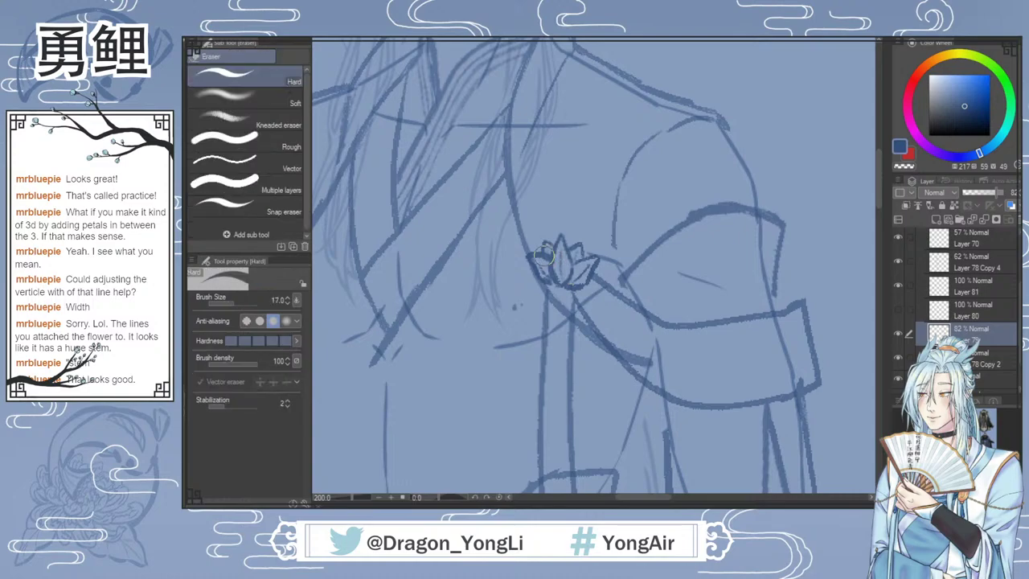
Step: Warp the lotus's left petals with Liquify and clean up their outlines by erasing and redrawing
key("j")
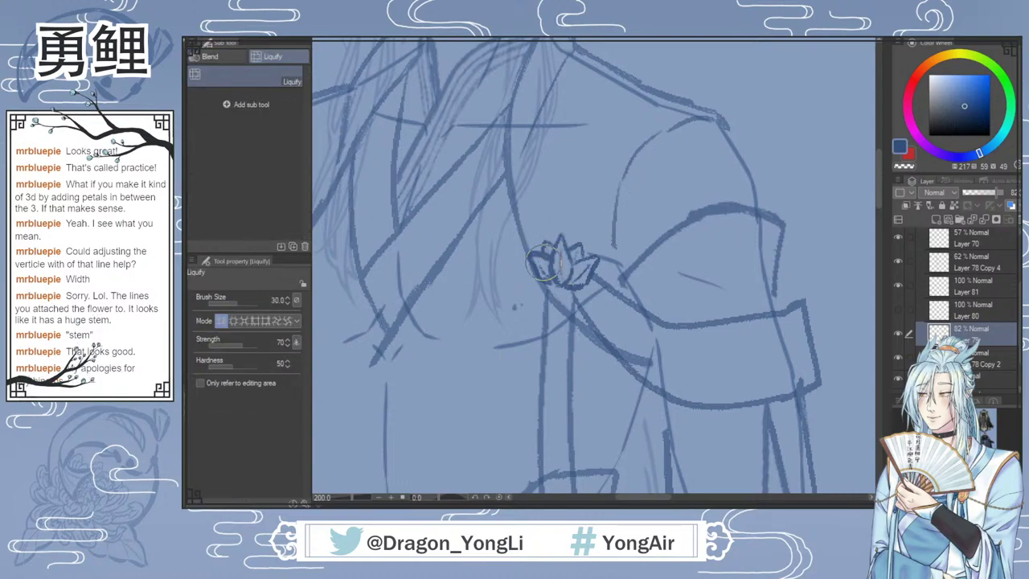
left_click_drag(538, 262, 530, 252)
key("b")
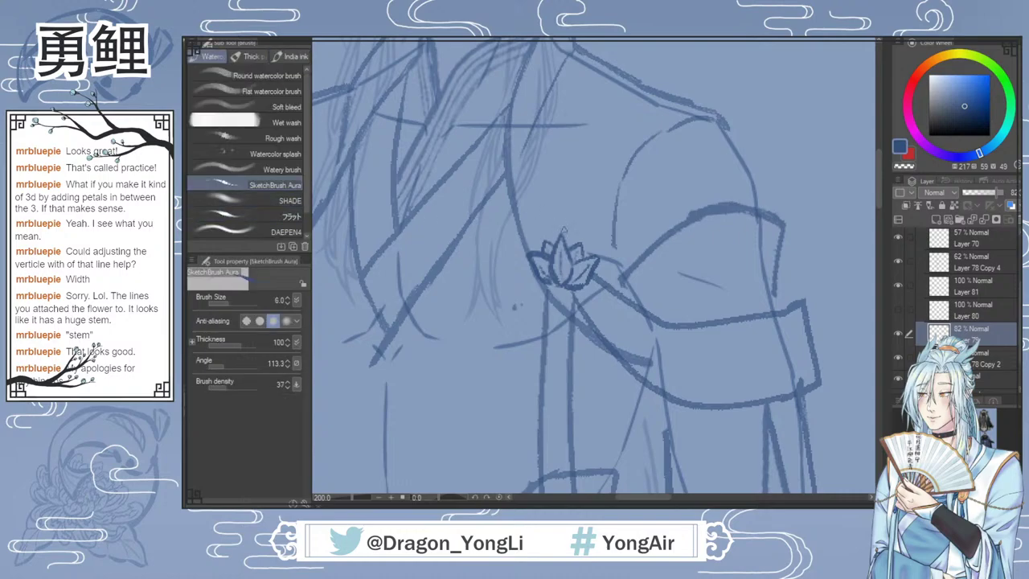
key("e")
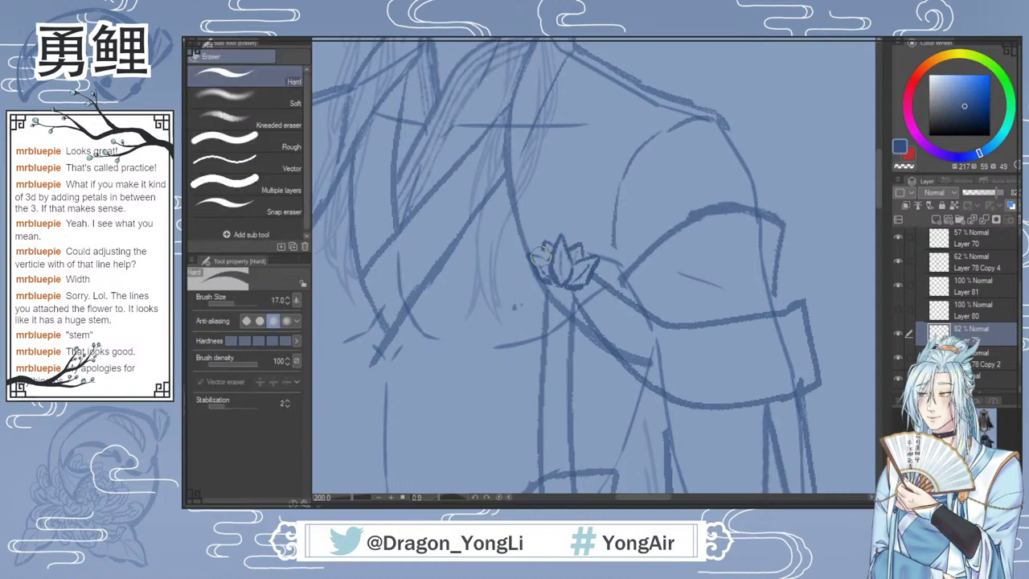
key("b")
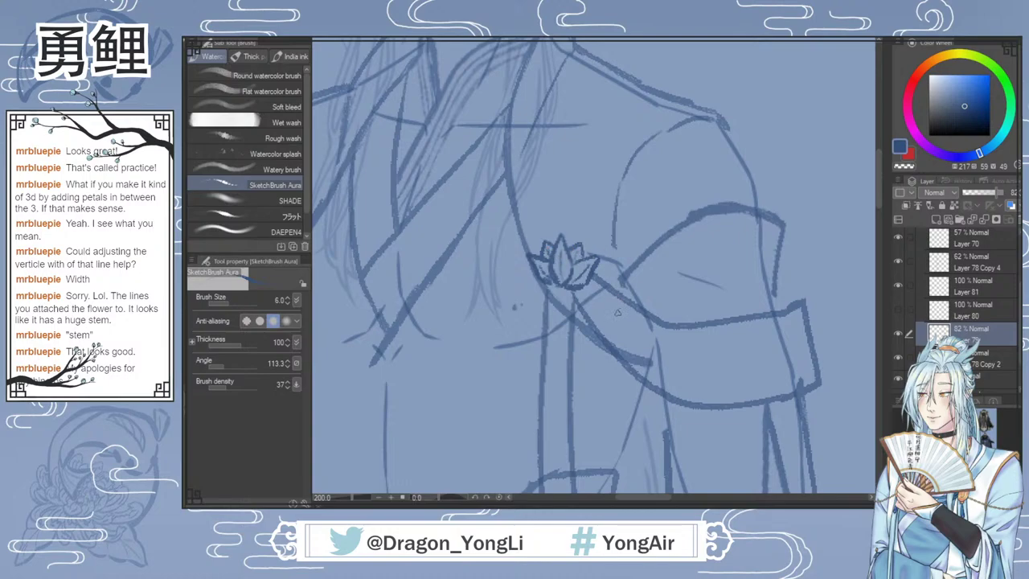
key("e")
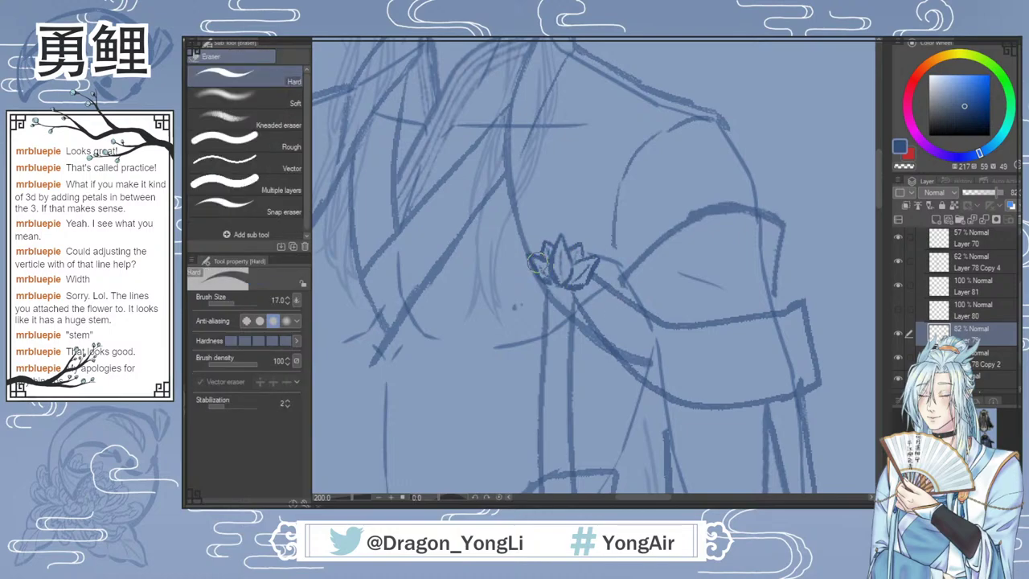
key("b")
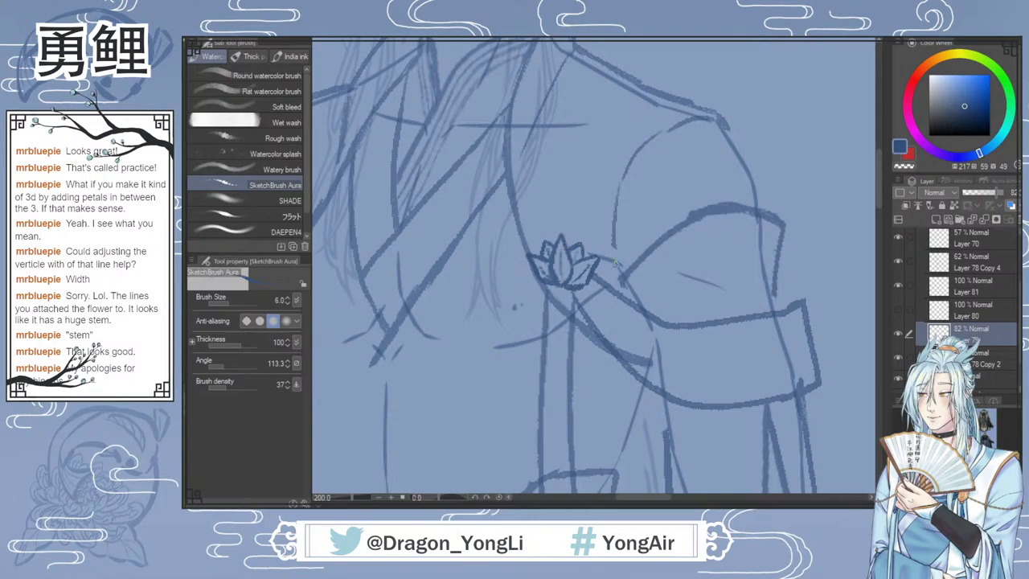
Step: Adjust the lotus clasp's shape with Liquify and touch up the lines where it meets the chest straps
scroll(686, 376, "down", 3)
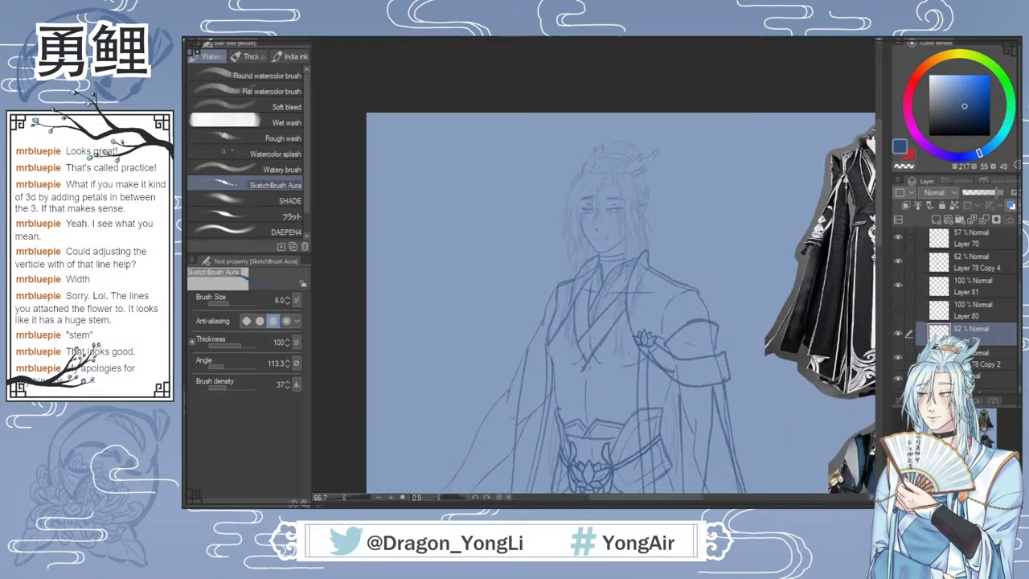
left_click_drag(879, 240, 876, 269)
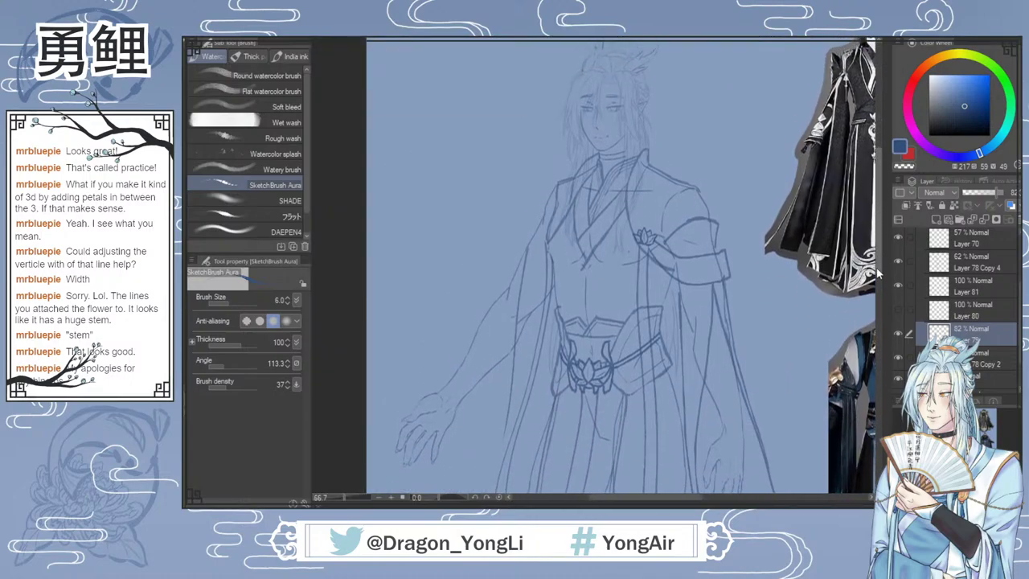
scroll(877, 273, "up", 2)
key("j")
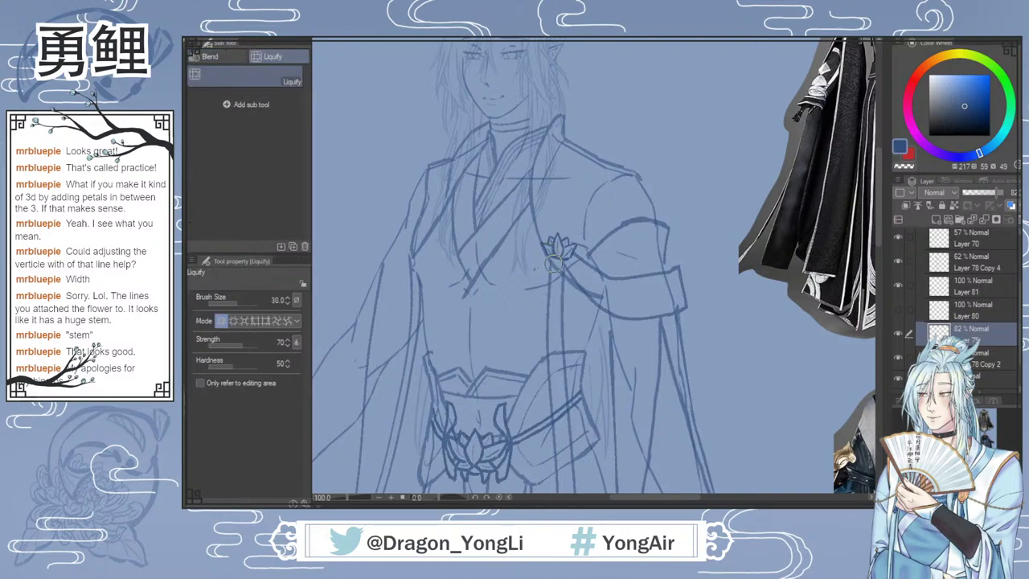
left_click(232, 321)
left_click(222, 321)
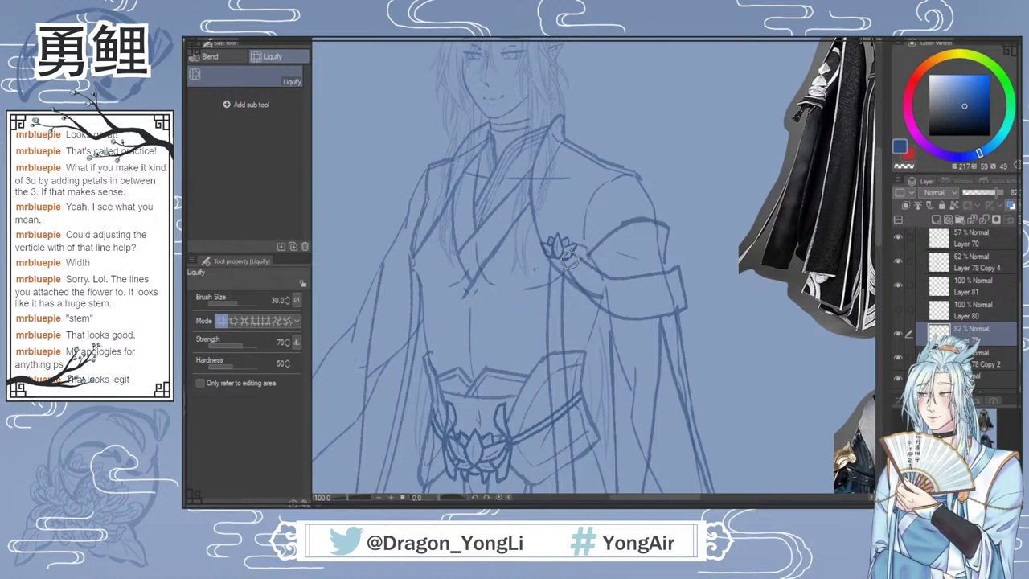
scroll(572, 253, "up", 2)
key("e")
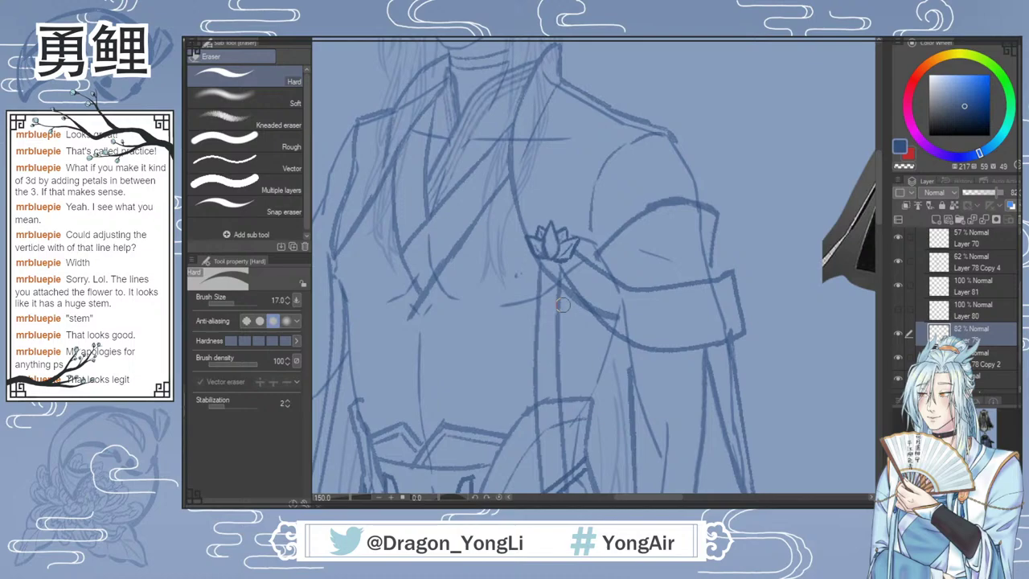
key("b")
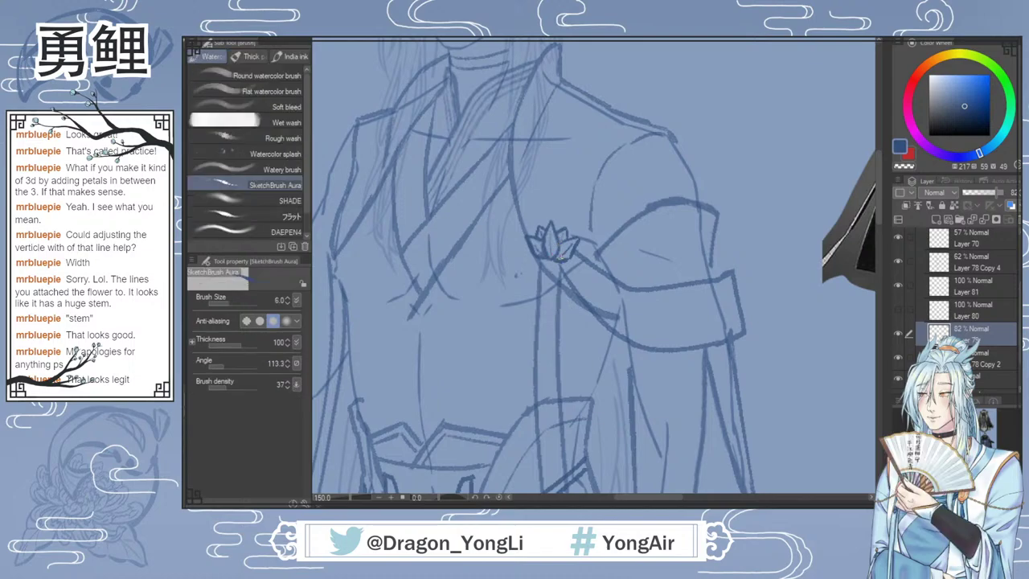
Step: Examine the chest strap's lotus clasp against the whole outfit and the black costume reference
scroll(594, 330, "down", 2)
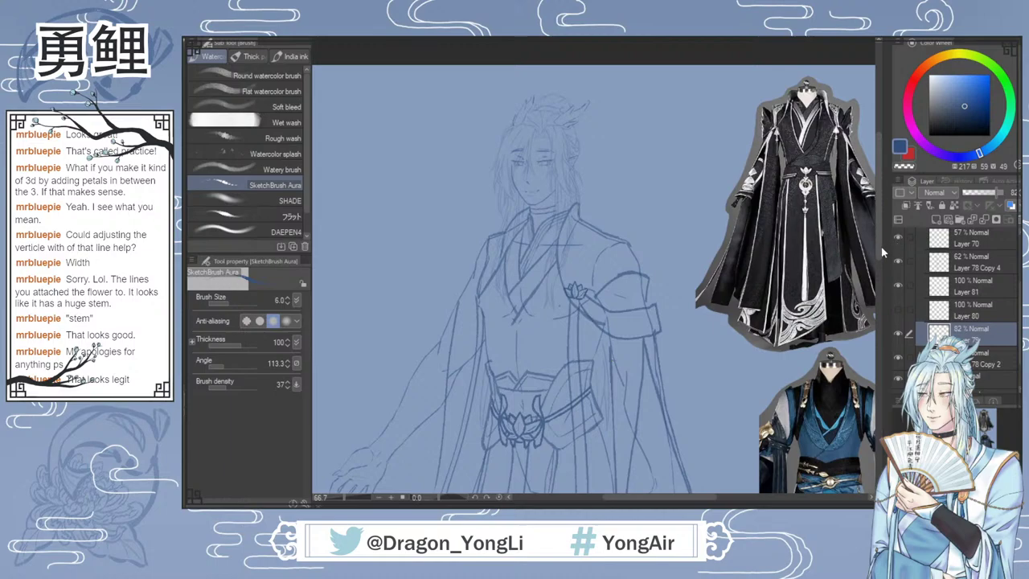
left_click_drag(880, 247, 875, 277)
scroll(876, 281, "up", 2)
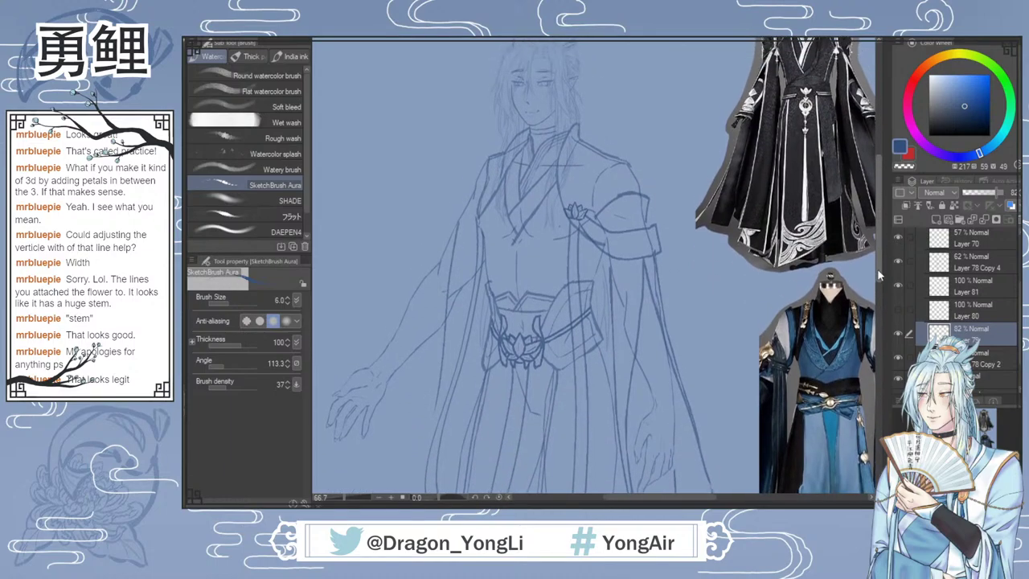
scroll(879, 260, "up", 1)
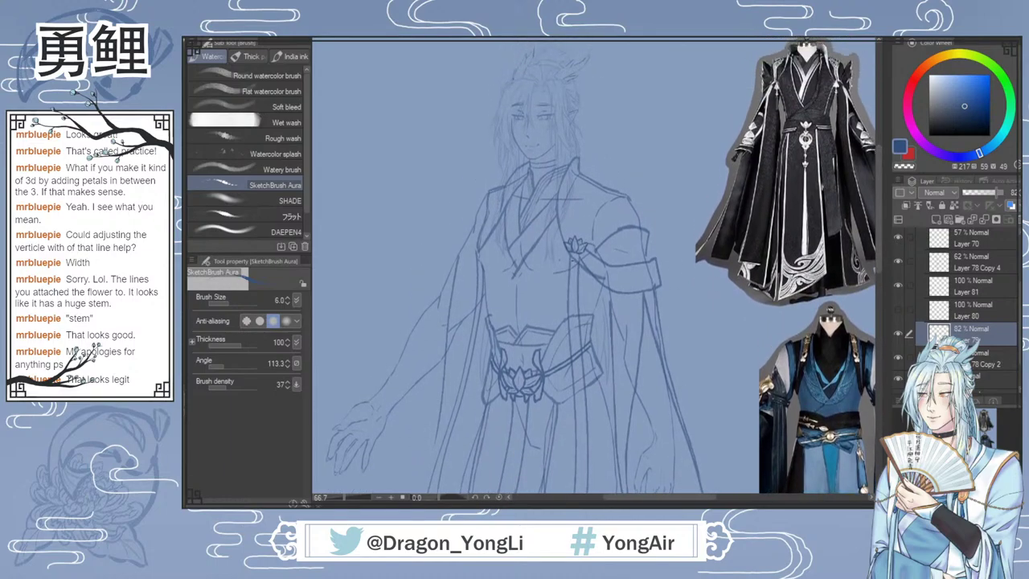
scroll(573, 259, "up", 1)
key("b")
key("i")
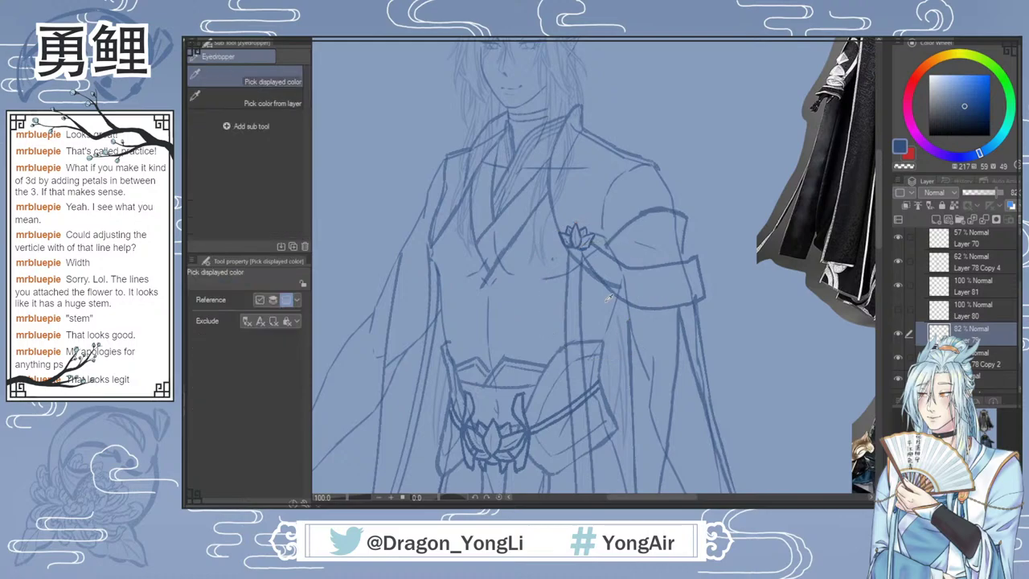
key("b")
scroll(609, 297, "up", 1)
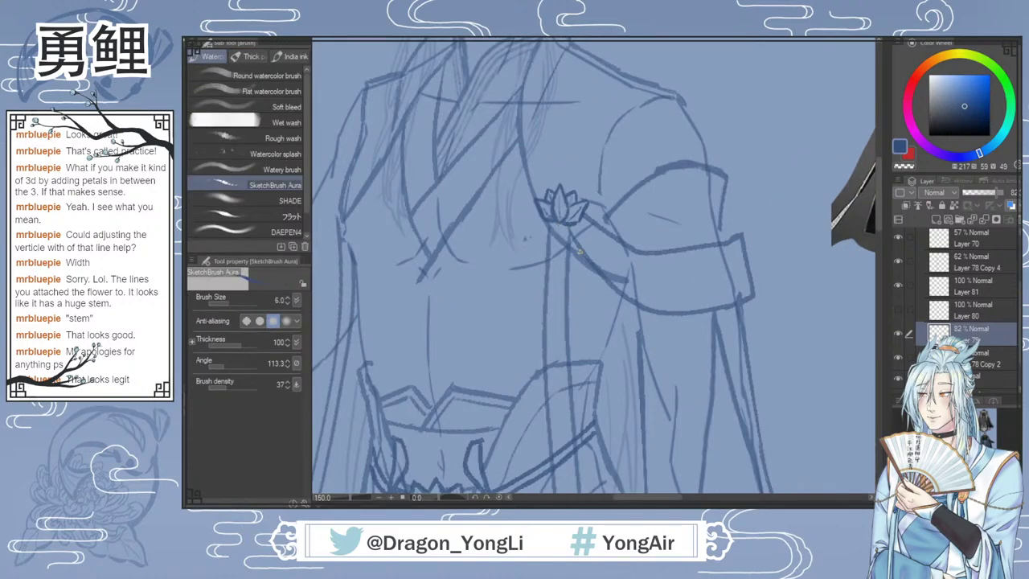
left_click_drag(640, 505, 665, 502)
left_click_drag(876, 240, 877, 186)
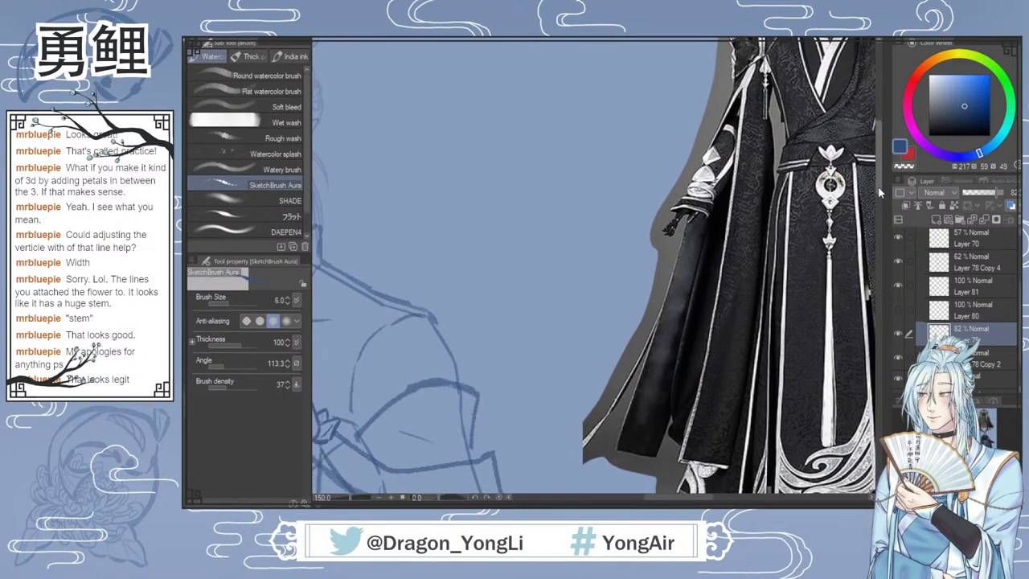
scroll(712, 397, "down", 2)
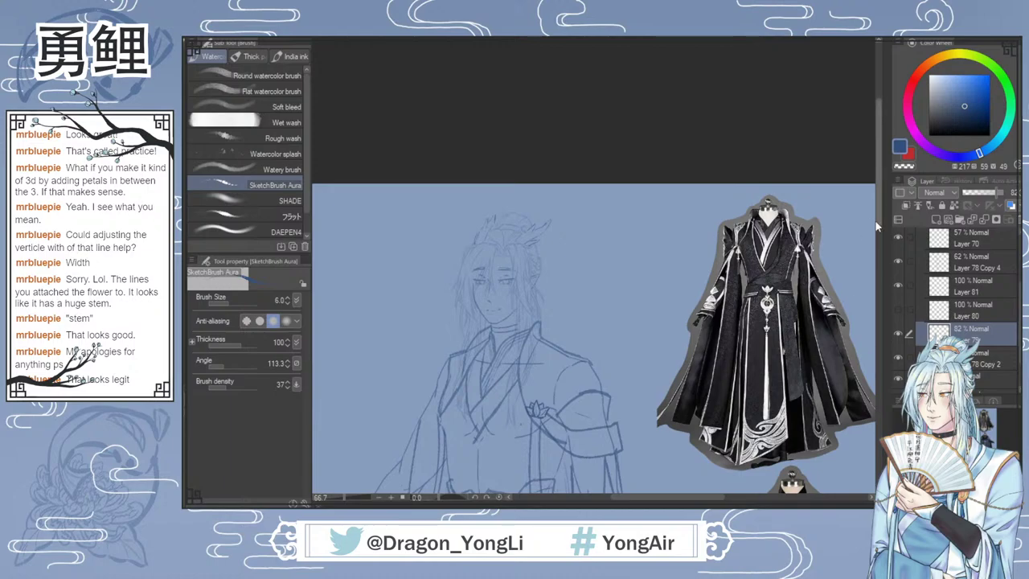
Step: Sketch a small pendant of a diamond above a heart-shaped bead, hanging directly beneath the chest strap's lotus clasp
left_click_drag(877, 215, 877, 326)
mouse_move(679, 497)
left_mouse_down()
mouse_move(747, 499)
mouse_move(674, 499)
left_mouse_up()
left_click_drag(879, 250, 881, 205)
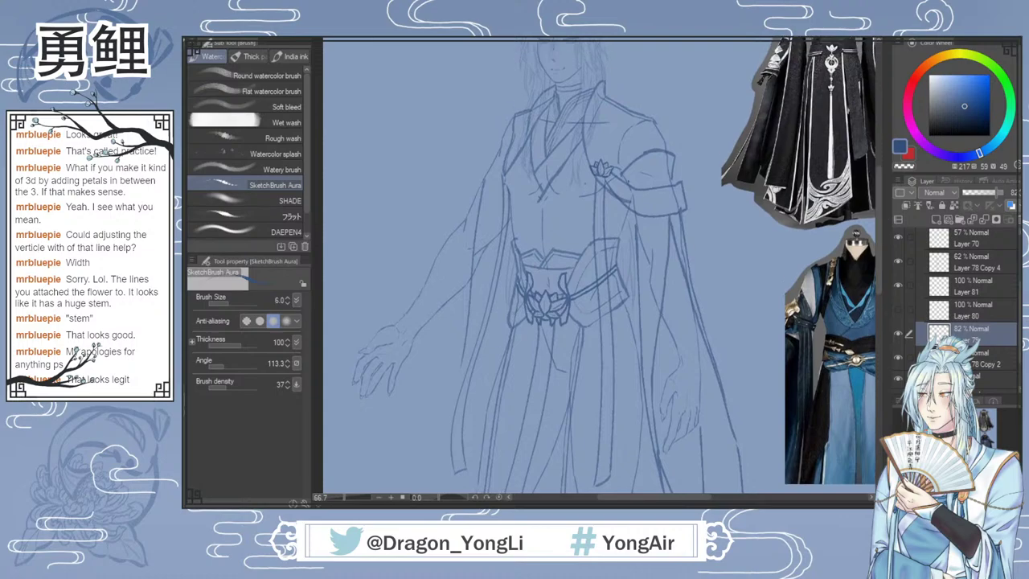
scroll(612, 153, "up", 2)
left_click_drag(573, 167, 584, 174)
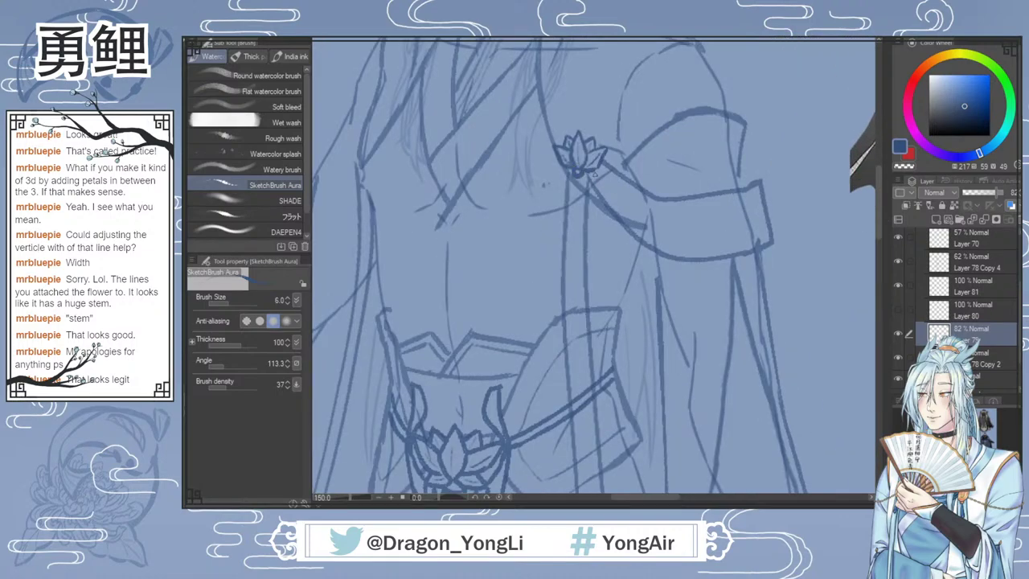
key("ctrl+z")
left_click_drag(574, 171, 584, 170)
key("ctrl+z")
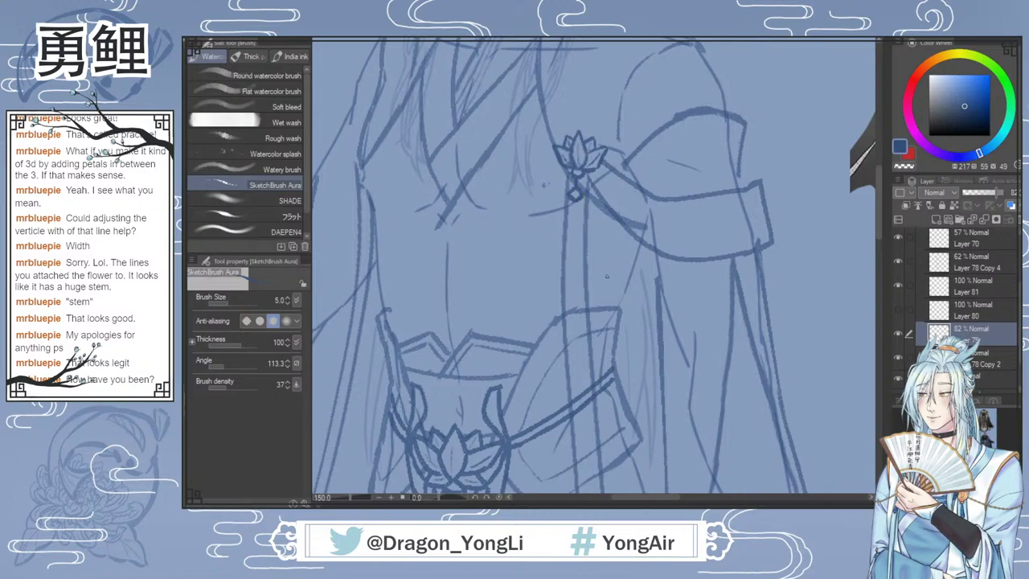
key("ctrl+z")
Step: Identify the layer holding the hanging strap's lines and erase the parts overlapping the new pendant on Layer 70
left_click(898, 285)
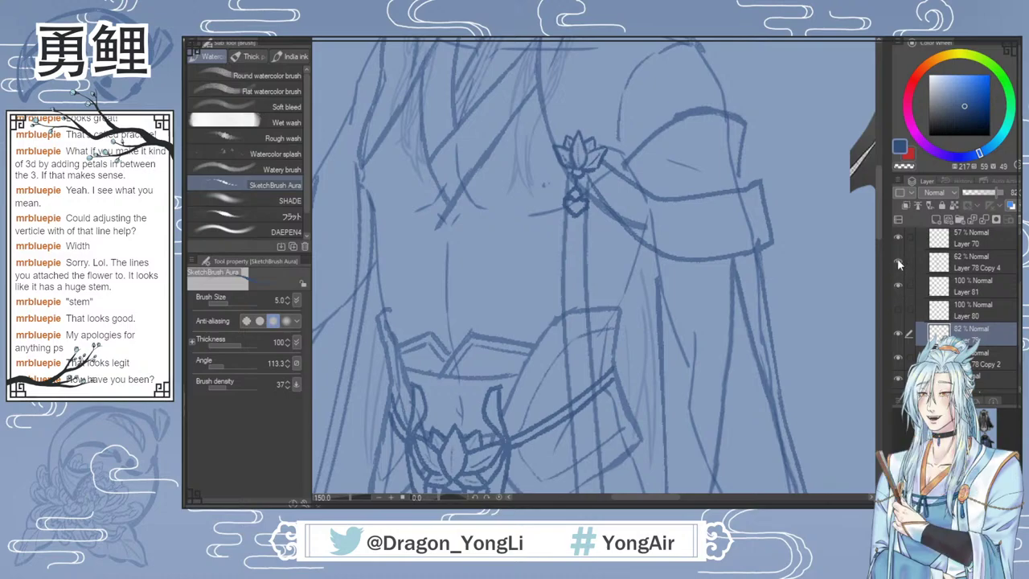
left_click(897, 259)
left_click(897, 260)
left_click(898, 236)
left_click(899, 236)
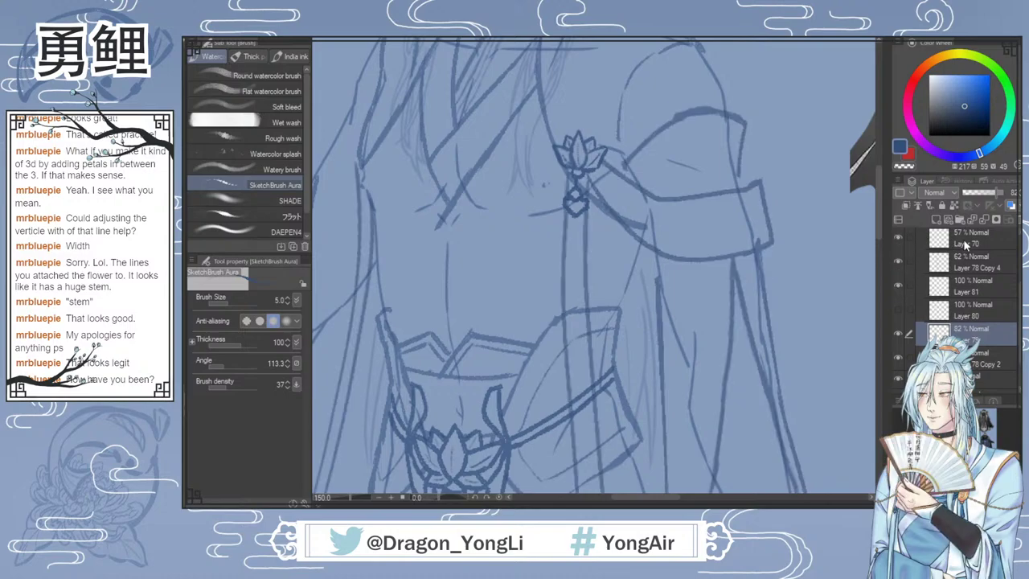
left_click(962, 239)
key("e")
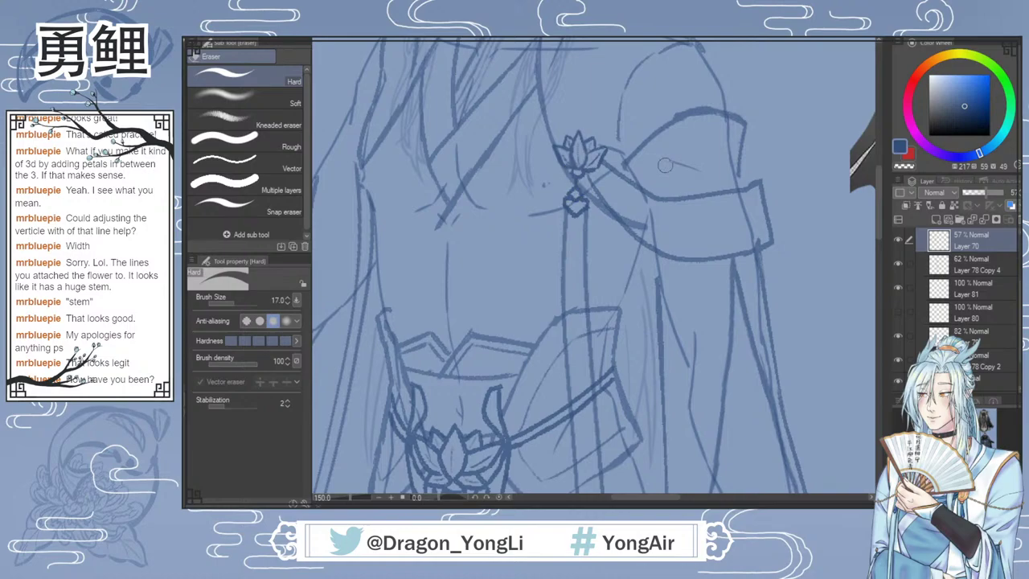
scroll(675, 295, "down", 1)
scroll(684, 298, "down", 1)
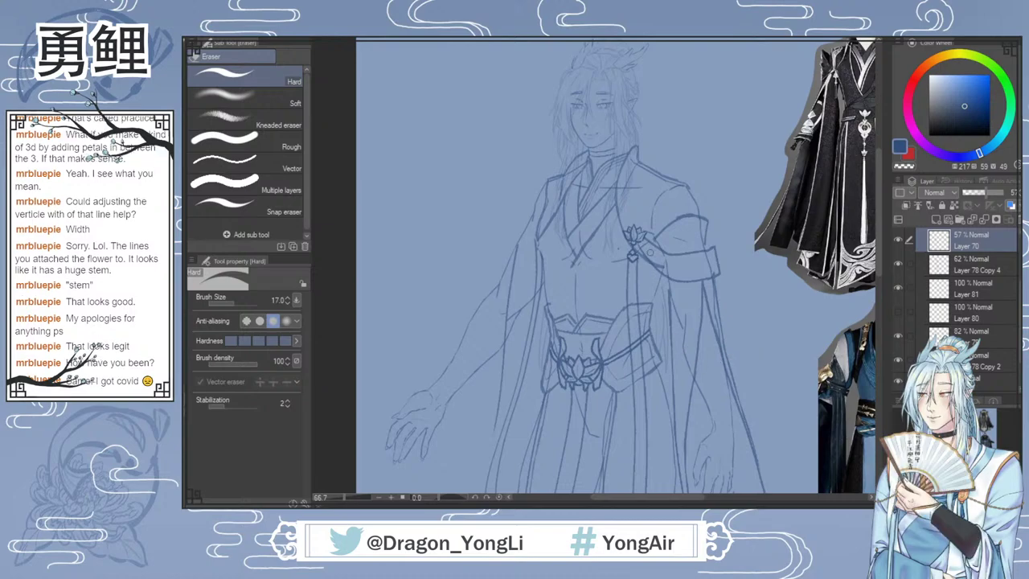
scroll(640, 246, "up", 5)
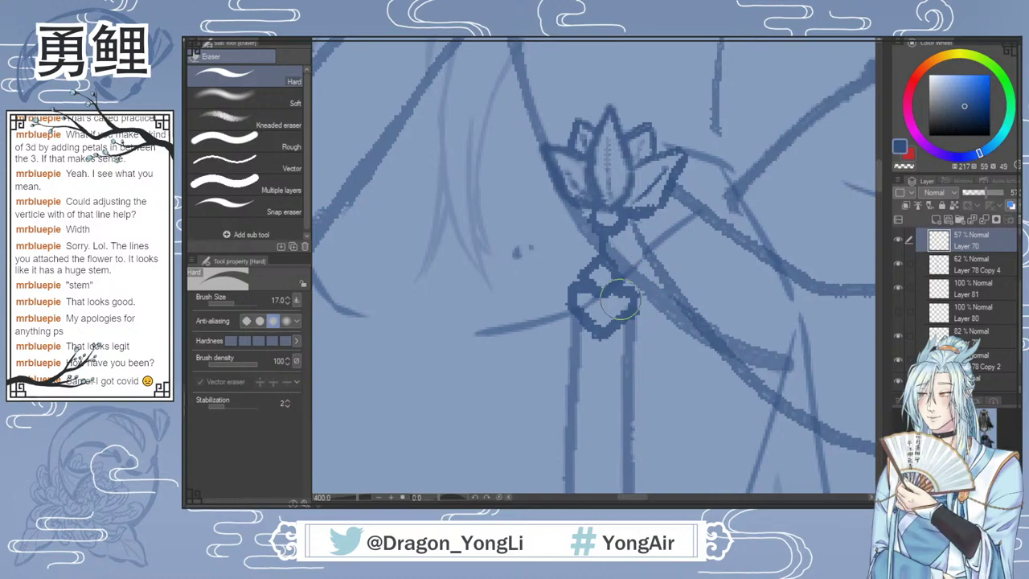
Step: Check which layer holds the lotus clasp and merge Layer 80 down into Layer 79
key("b")
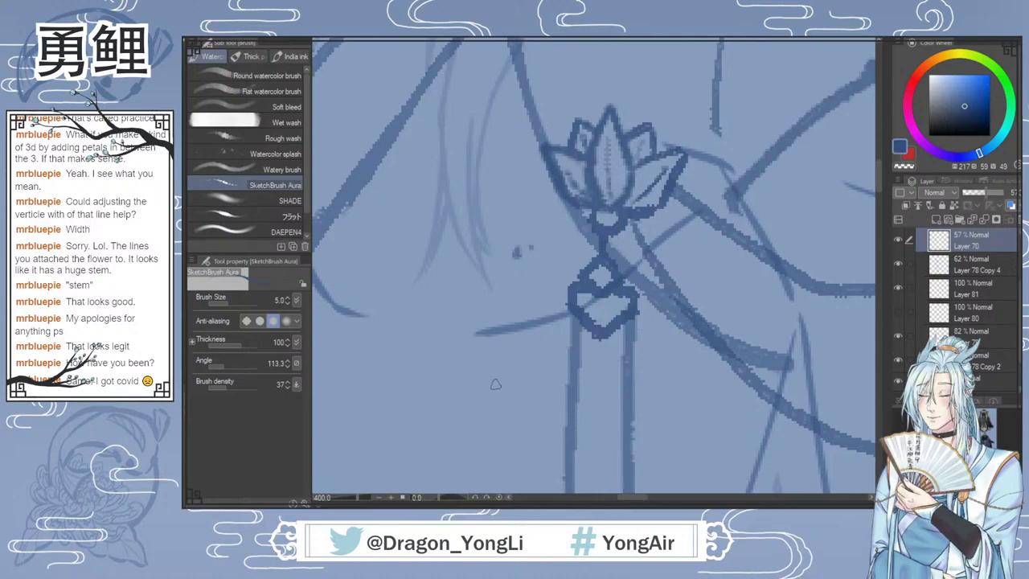
left_click(899, 334)
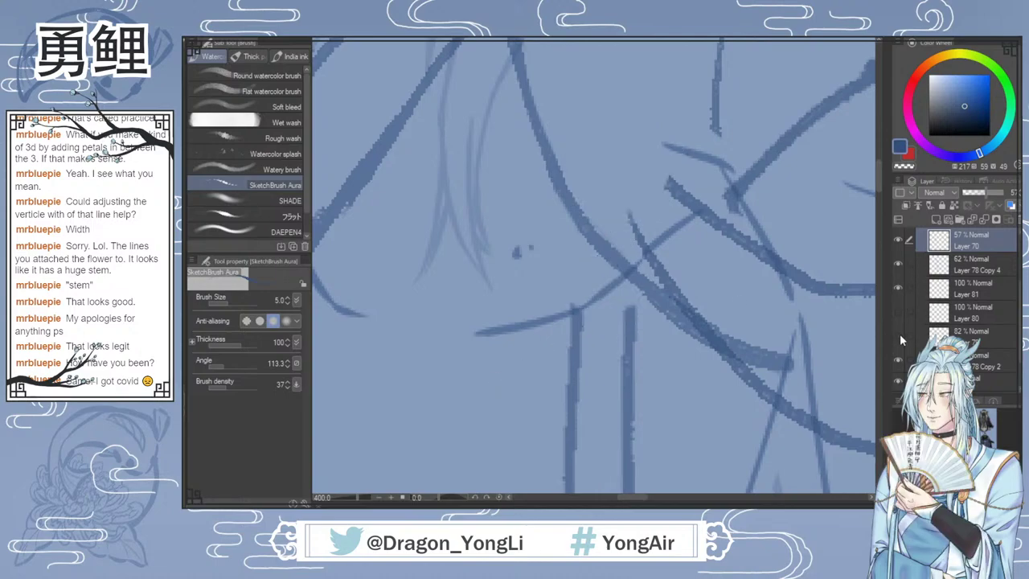
left_click(899, 333)
left_click(973, 313)
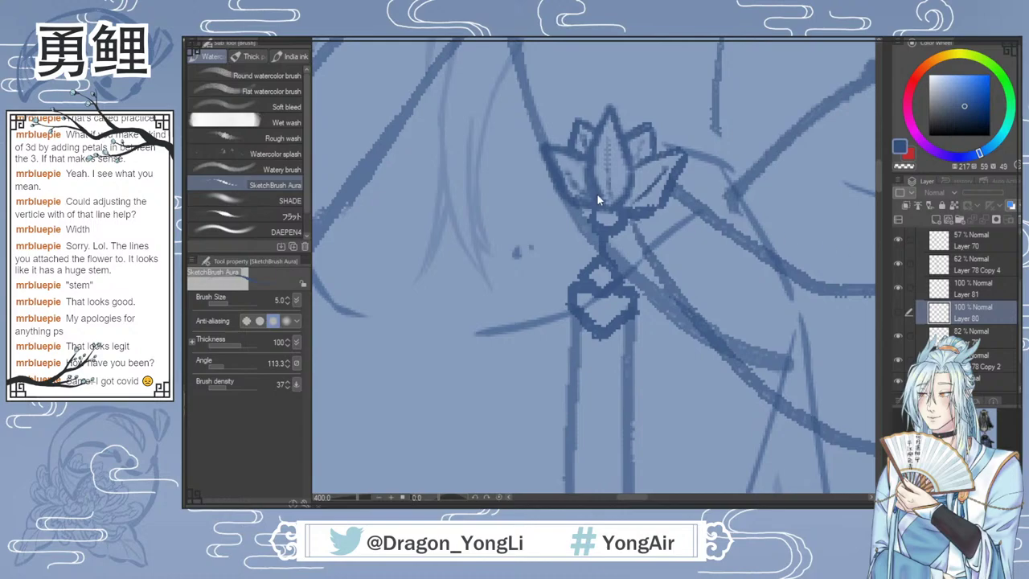
key("ctrl+e")
Step: Clean up the diamond and heart pendant's outlines with a size 6 hard eraser and redraw their edges with SketchBrush Aura
scroll(648, 339, "down", 2)
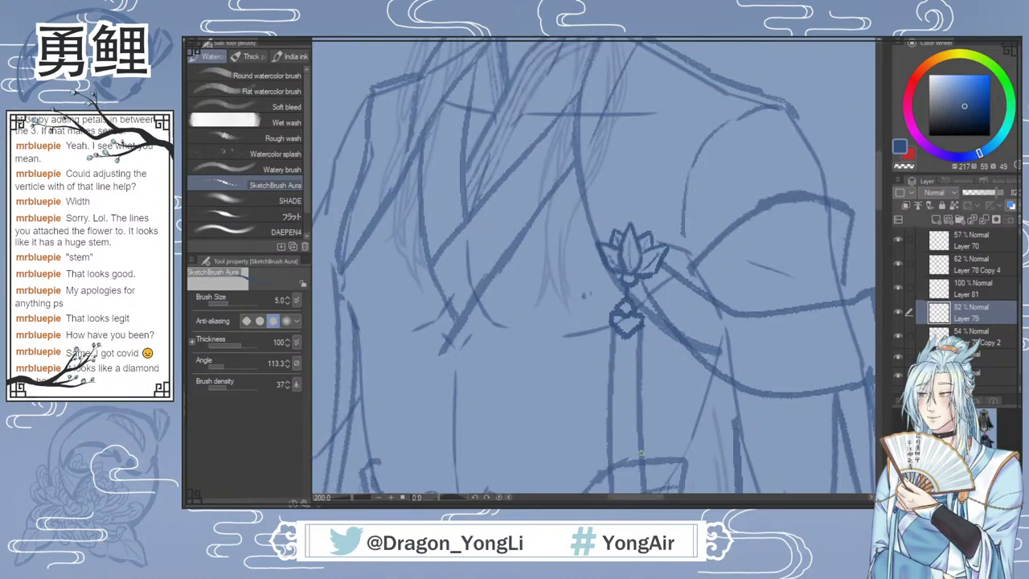
left_click_drag(646, 498, 644, 498)
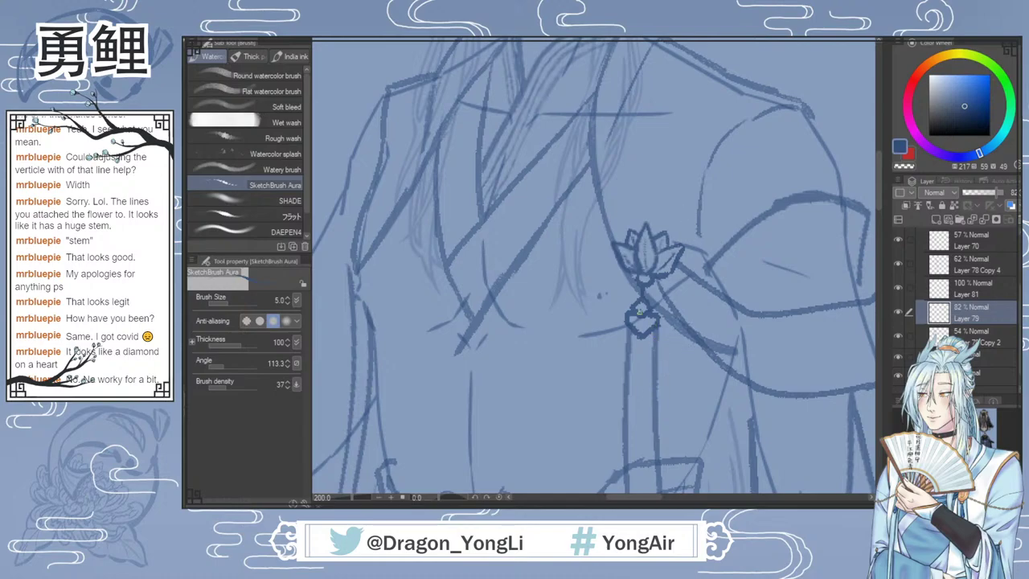
scroll(646, 331, "up", 2)
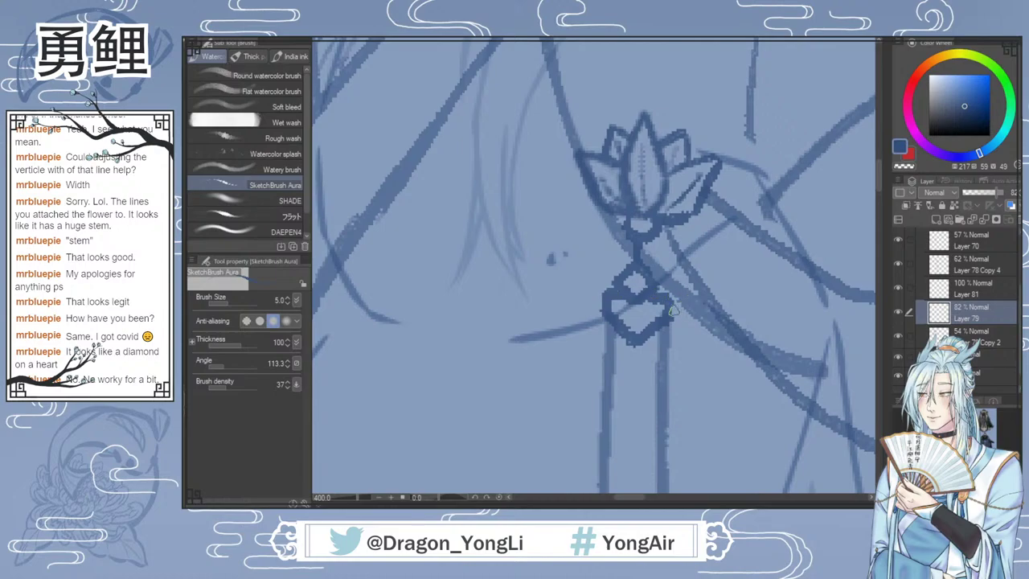
key("e")
key("bracketleft")
key("bracketleft")
key("bracketleft")
key("bracketleft")
key("bracketleft")
key("bracketleft")
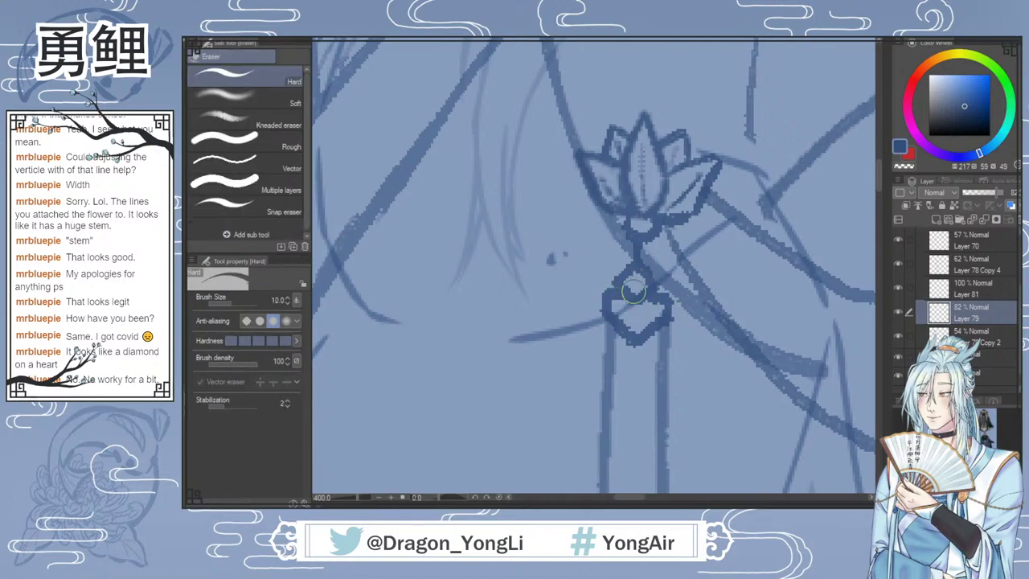
left_click_drag(628, 284, 636, 293)
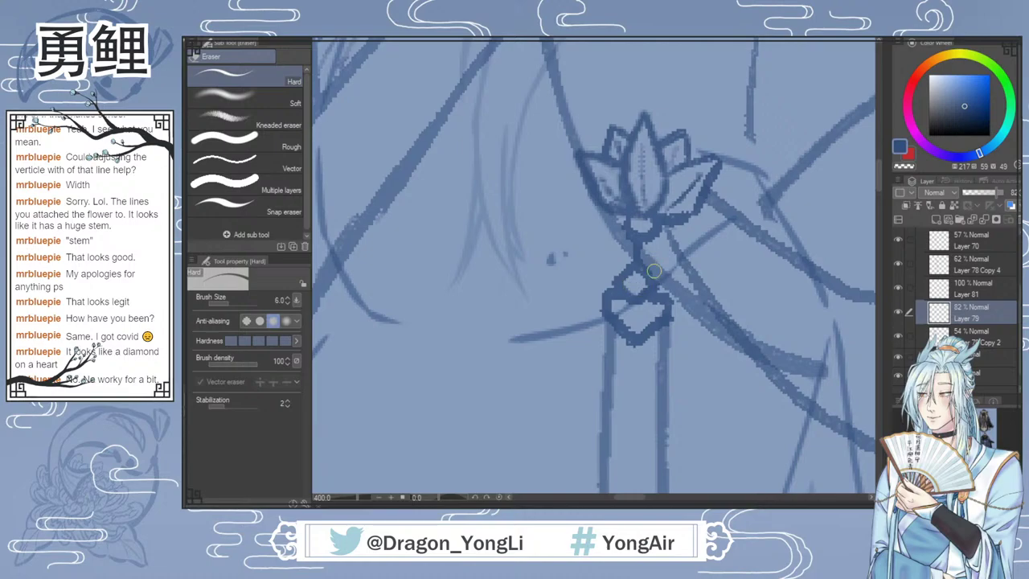
mouse_move(639, 277)
left_mouse_down()
mouse_move(631, 281)
mouse_move(660, 304)
mouse_move(634, 328)
left_mouse_up()
left_click_drag(675, 300, 677, 325)
key("b")
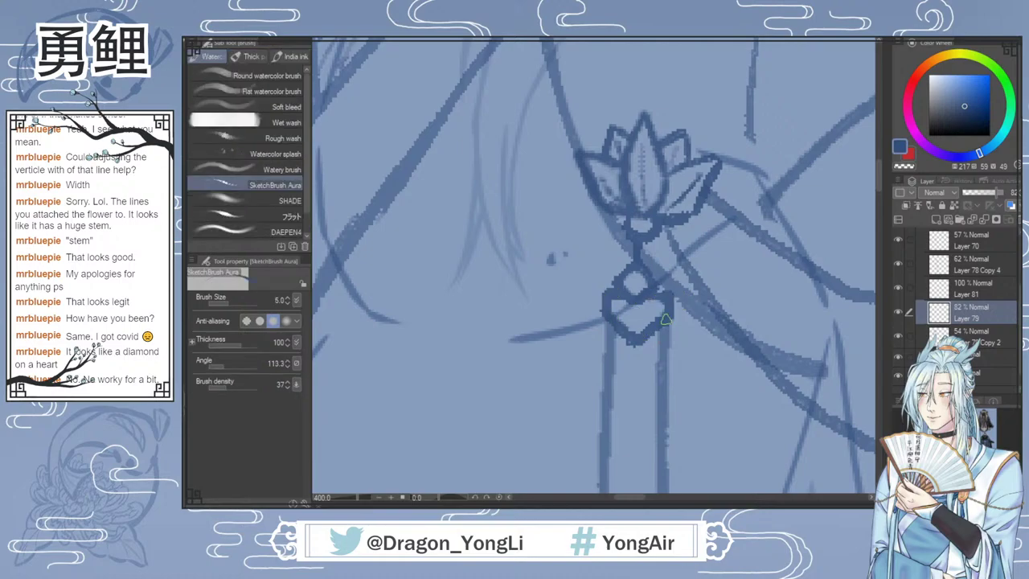
scroll(659, 342, "down", 4)
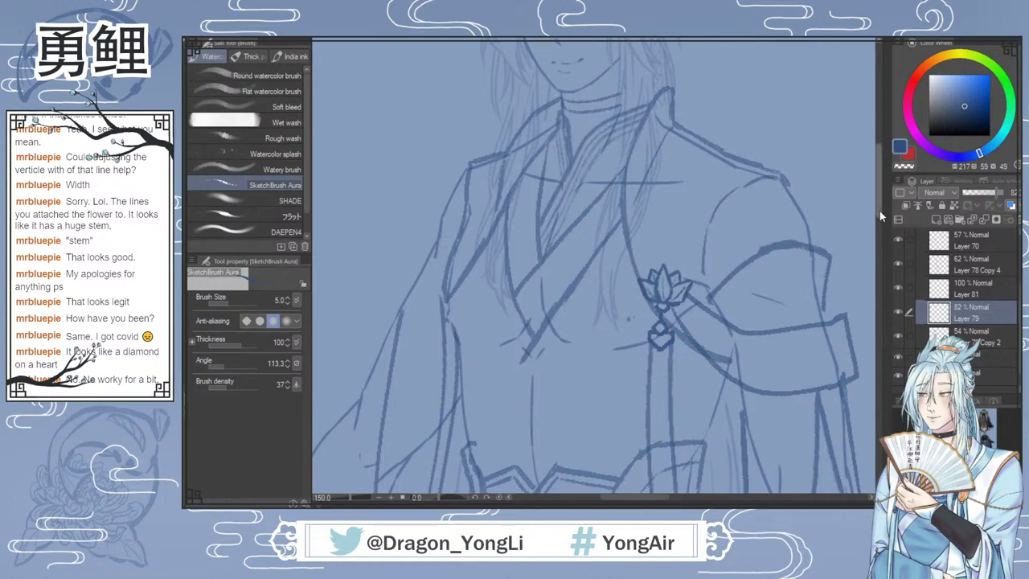
Step: Draw a column of small dots above the lotus brooch on the chest and one dot below its diamond pendant
left_click_drag(879, 210, 879, 222)
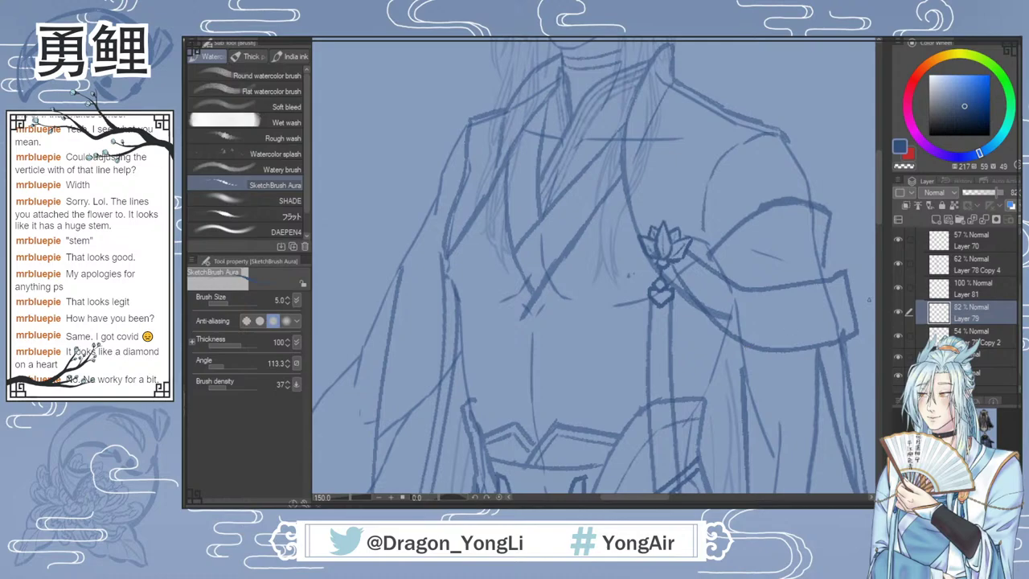
scroll(879, 220, "up", 3)
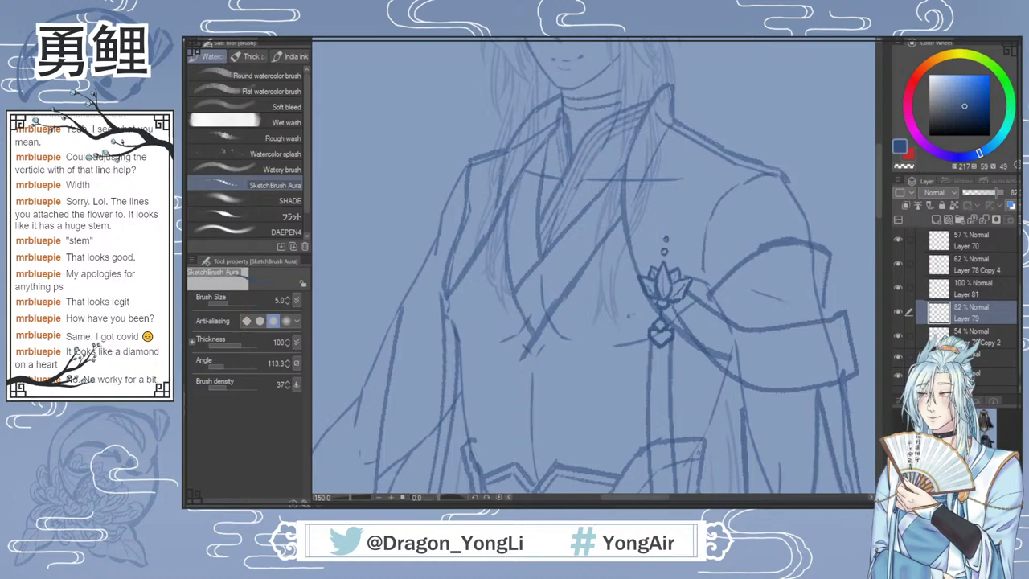
left_click_drag(655, 498, 661, 498)
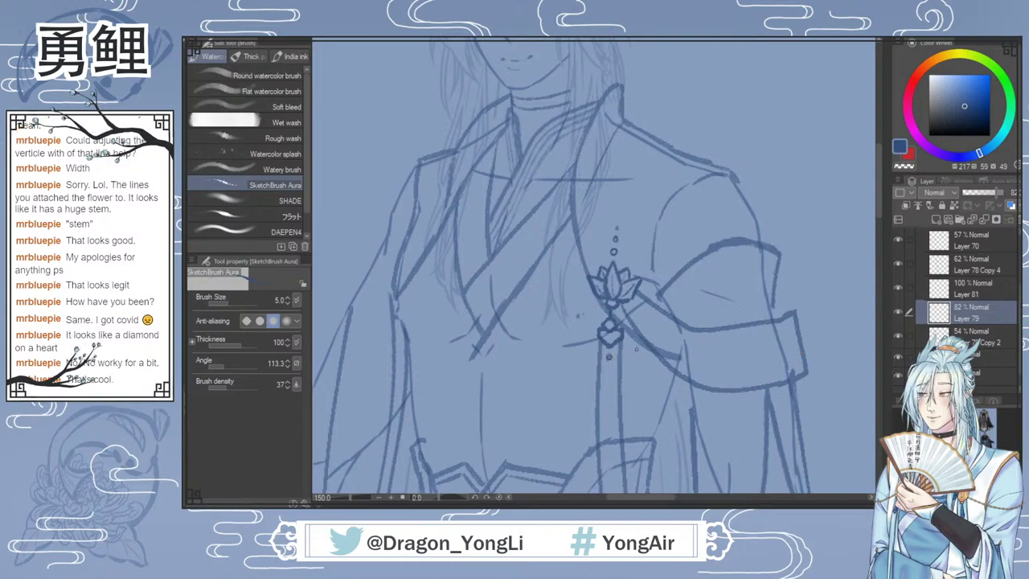
key("ctrl+z")
key("ctrl+0")
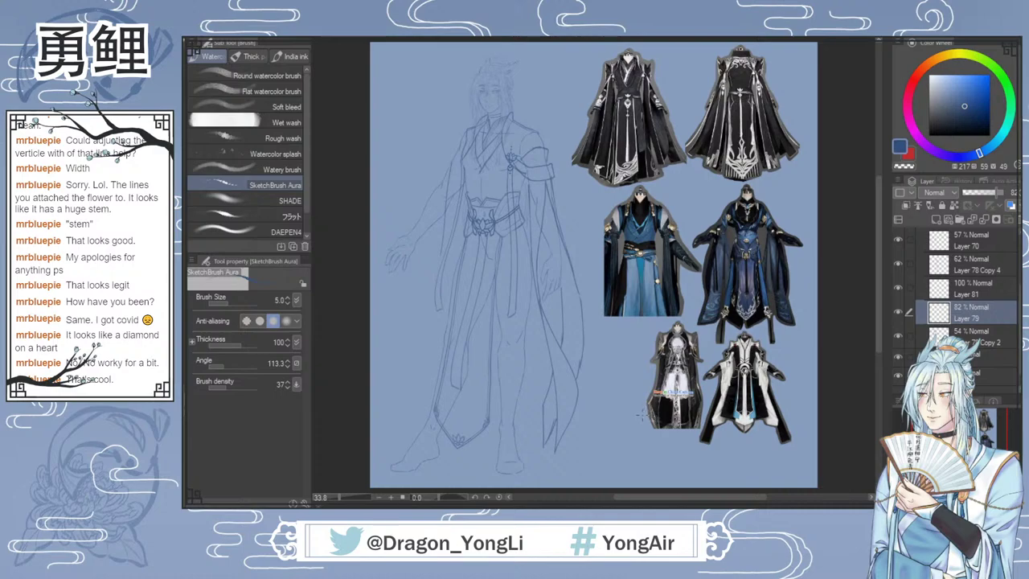
Step: Clean up the join between the chest lotus and its diamond pendant with the Hard eraser and SketchBrush Aura
scroll(510, 151, "up", 4)
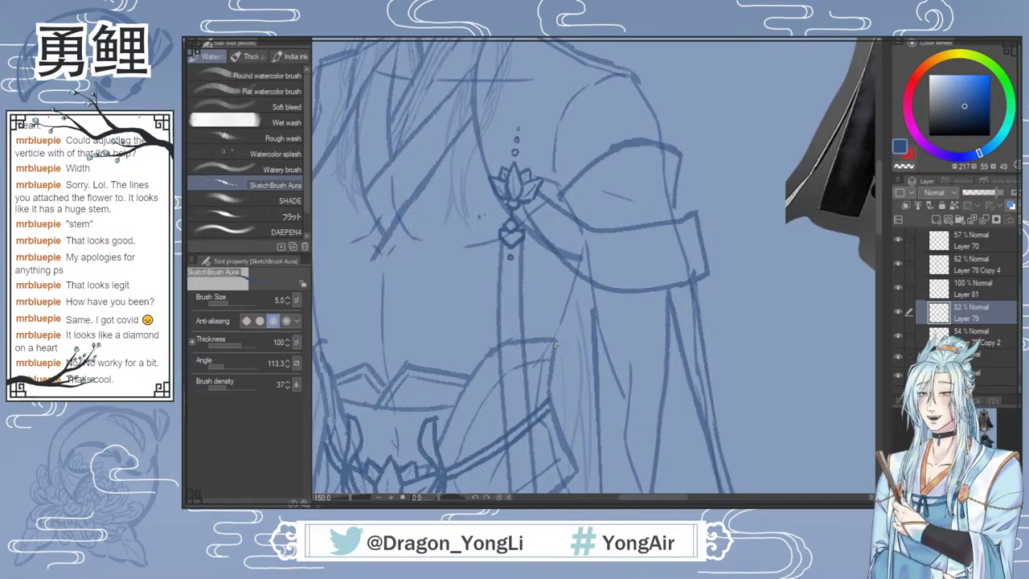
scroll(521, 175, "down", 2)
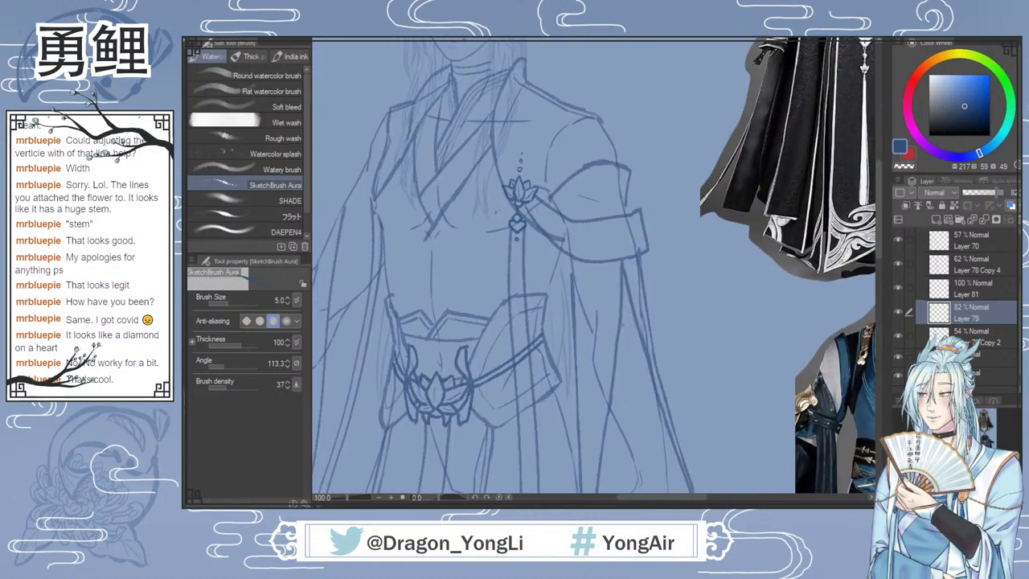
left_click_drag(652, 498, 635, 498)
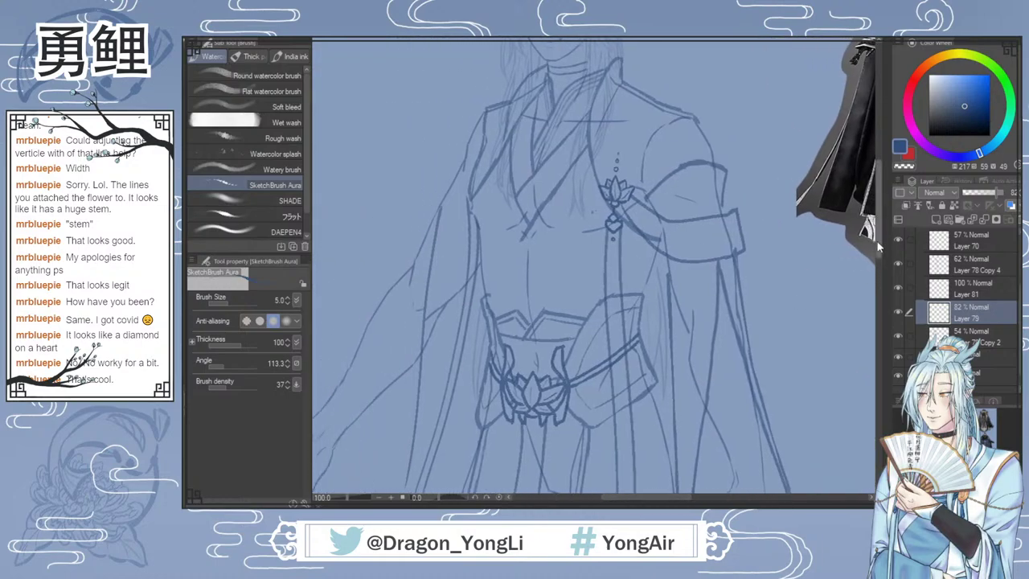
left_click_drag(878, 245, 879, 229)
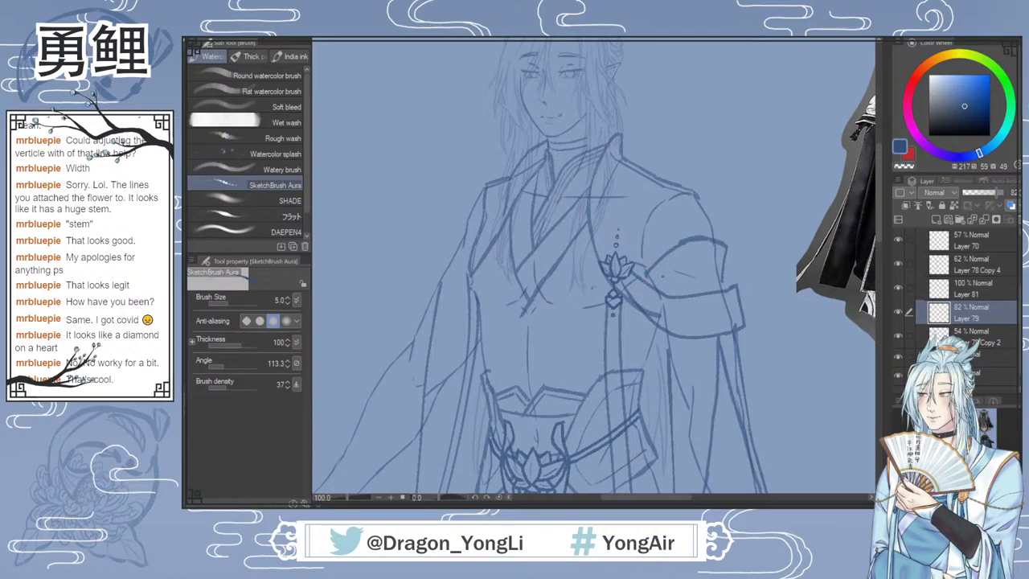
scroll(623, 297, "up", 2)
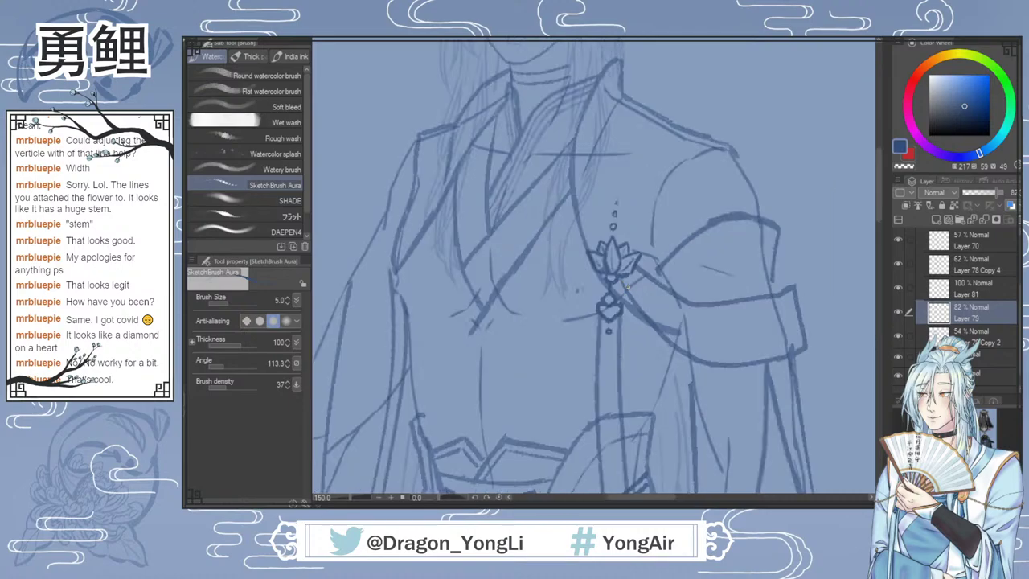
key("e")
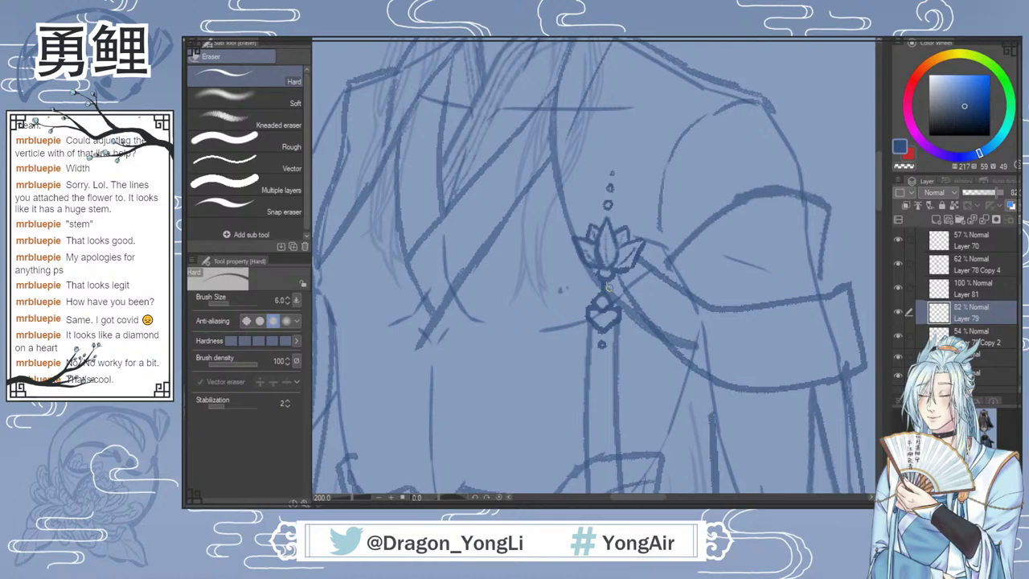
scroll(611, 273, "up", 1)
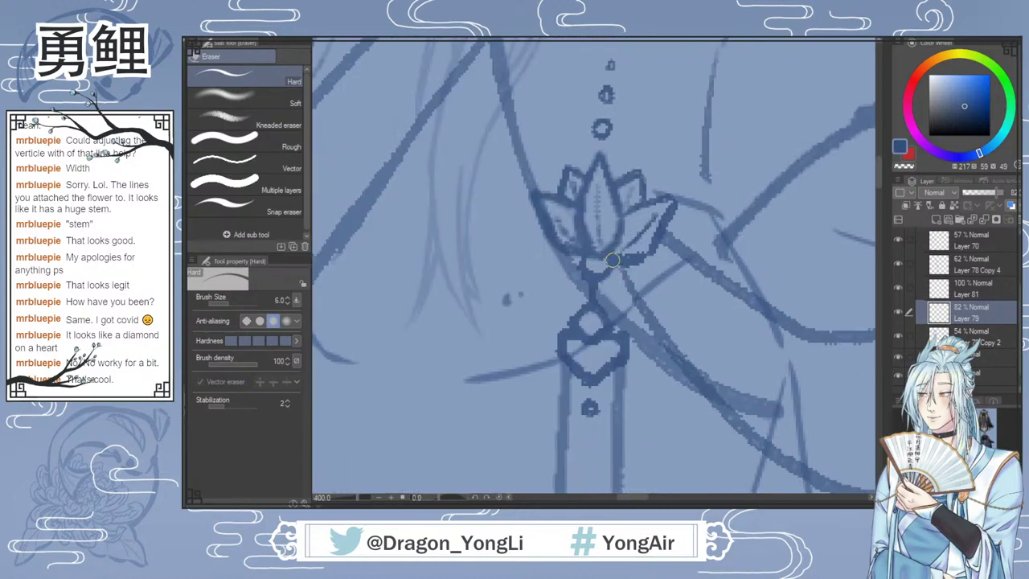
key("b")
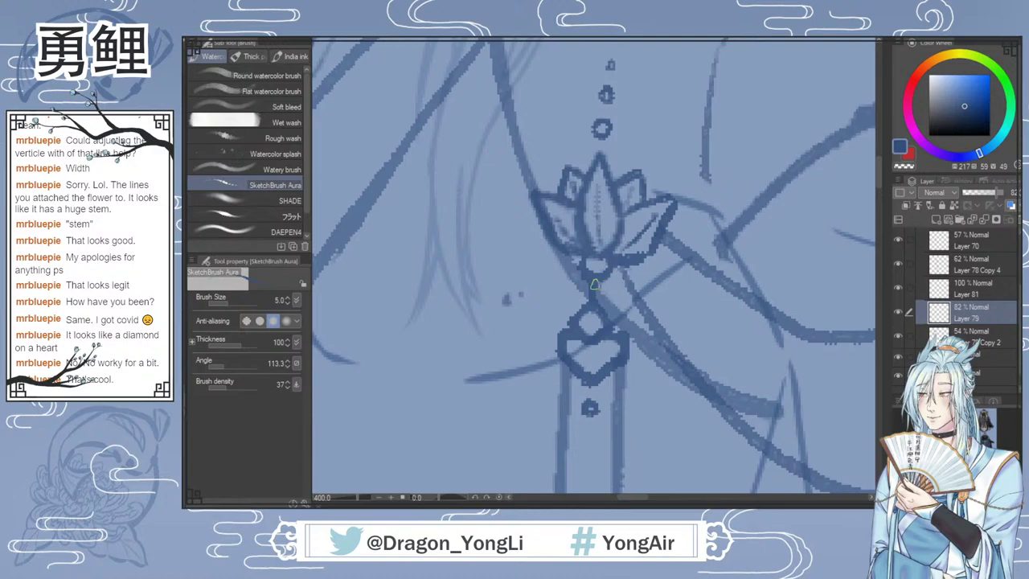
key("e")
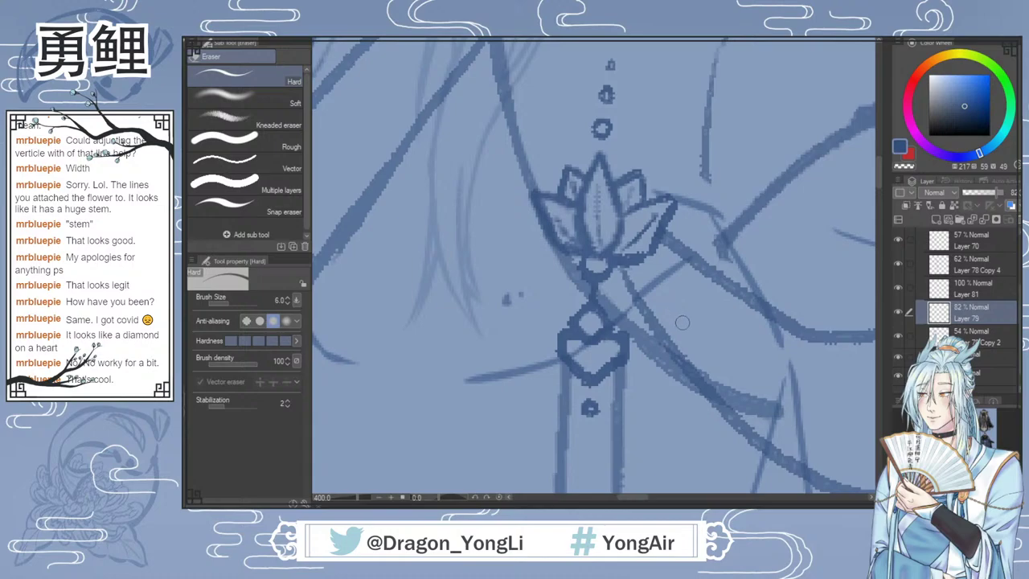
Step: Check the contents of Layer 81 by toggling its visibility and delete the layer
scroll(671, 303, "down", 4)
scroll(736, 357, "down", 2)
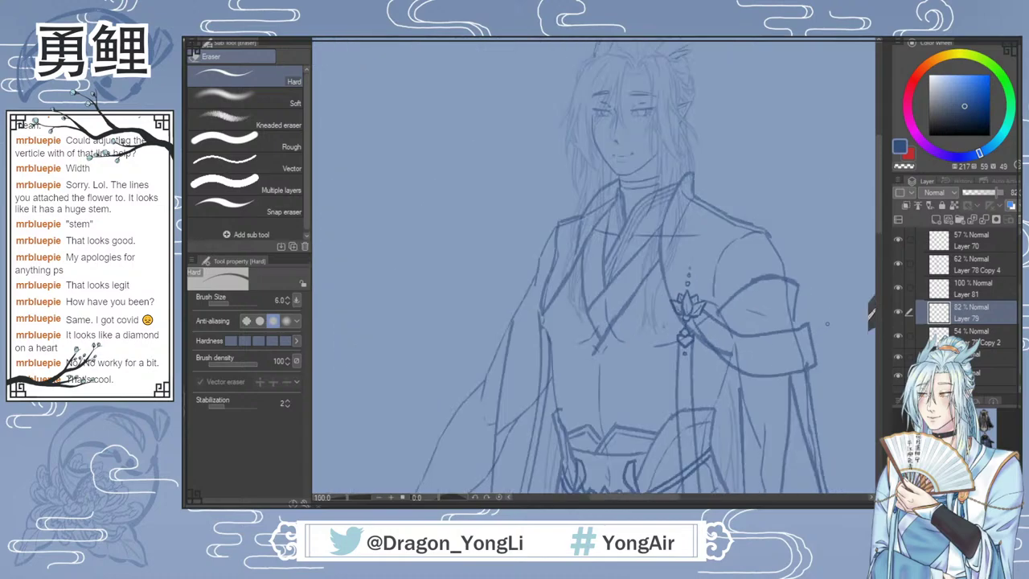
scroll(792, 339, "down", 3)
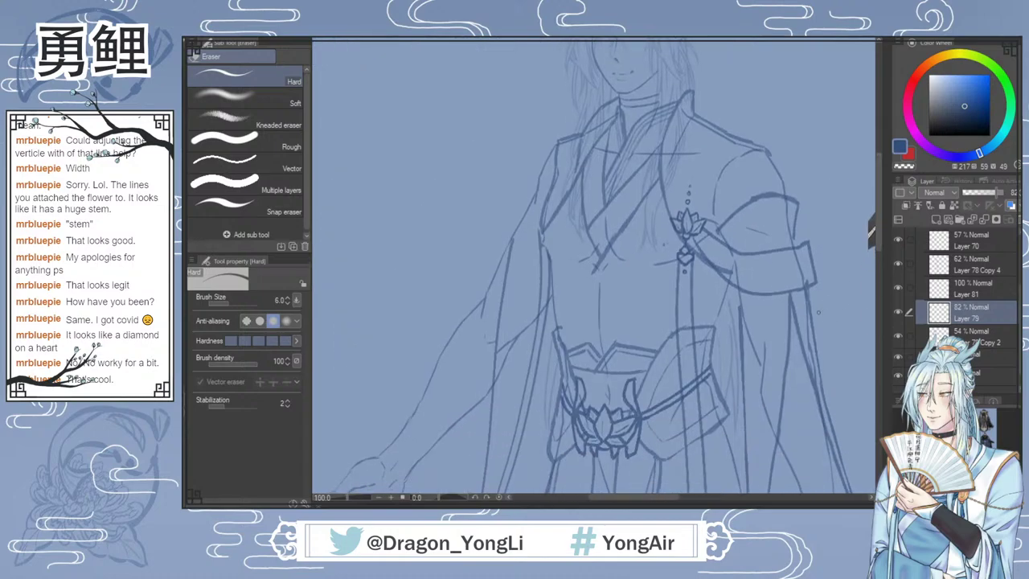
left_click_drag(625, 502, 635, 498)
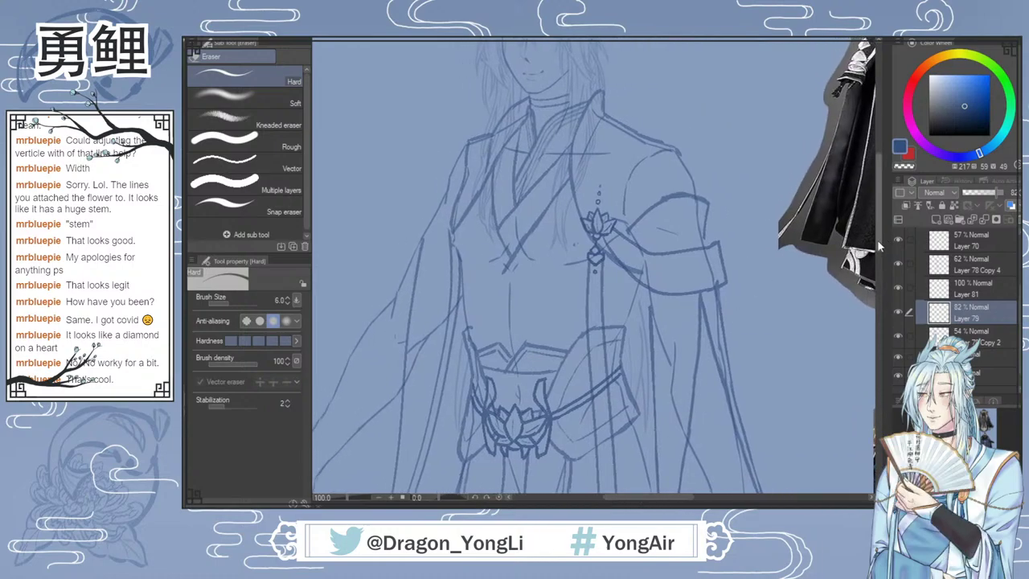
left_click_drag(878, 240, 878, 243)
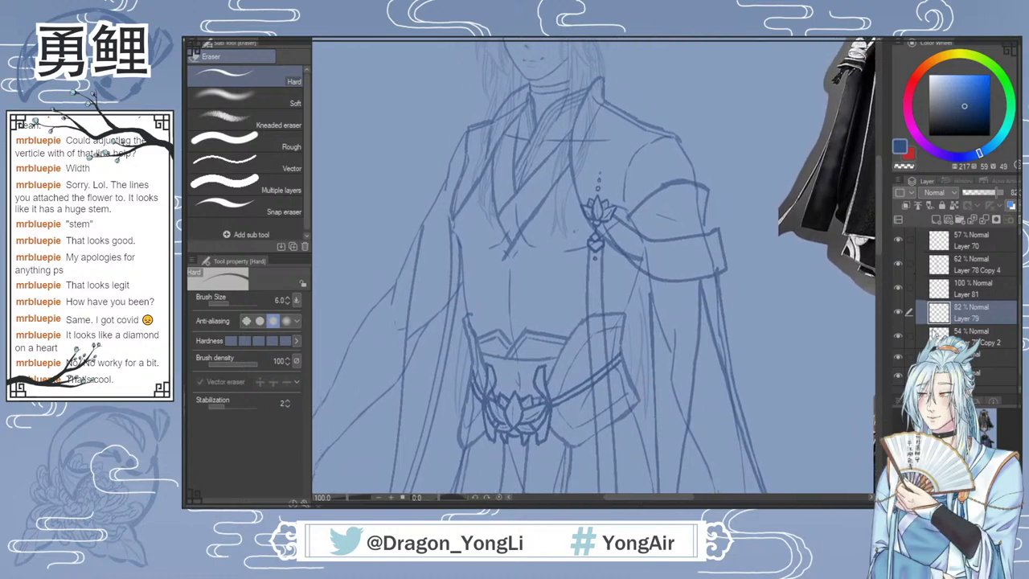
left_click(898, 288)
left_click(970, 294)
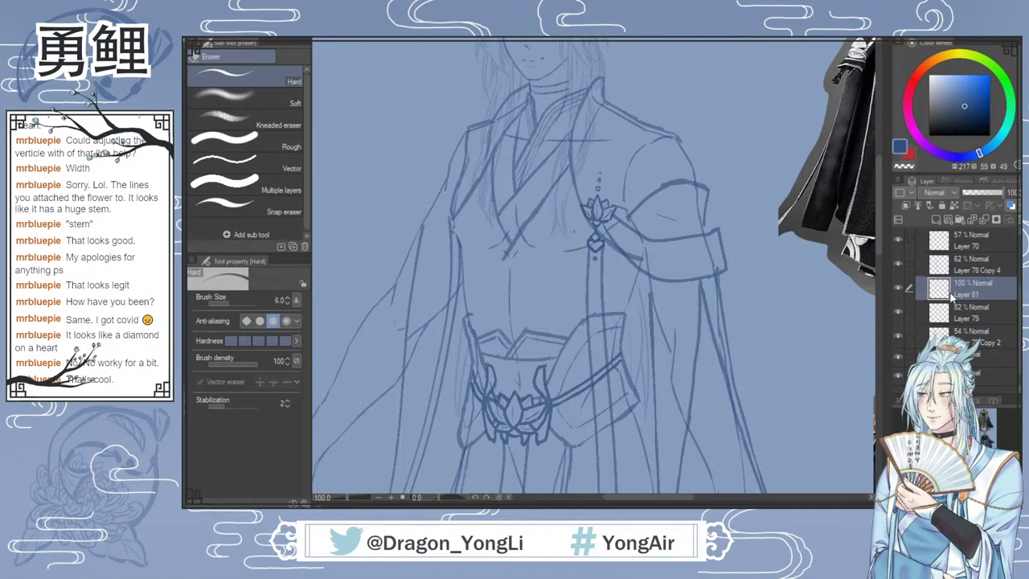
left_click(1018, 219)
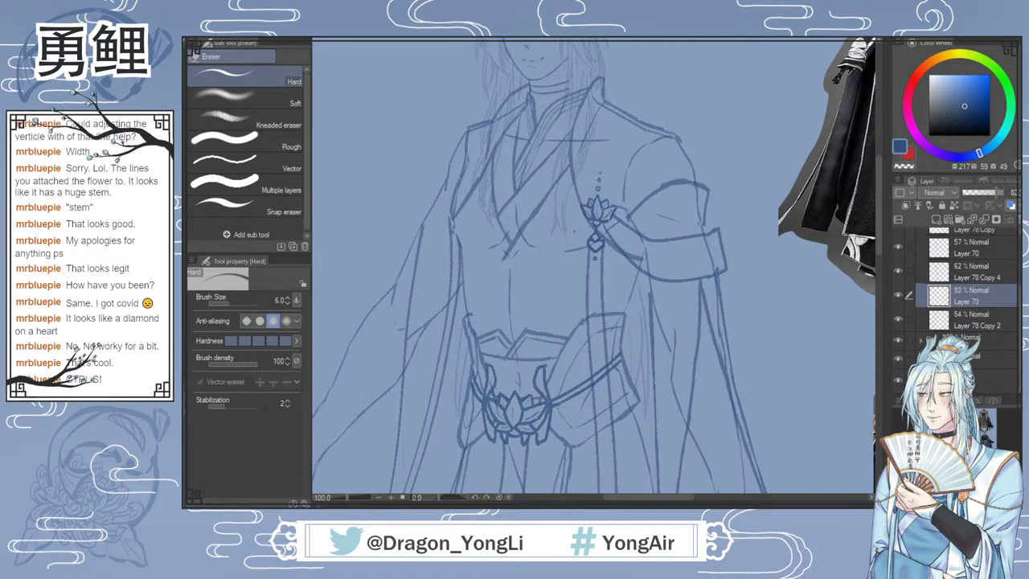
Step: Check what Layer 78 Copy 4 and Layer 70 contain by toggling their visibility
left_click(898, 270)
left_click(899, 271)
left_click(897, 246)
left_click(898, 246)
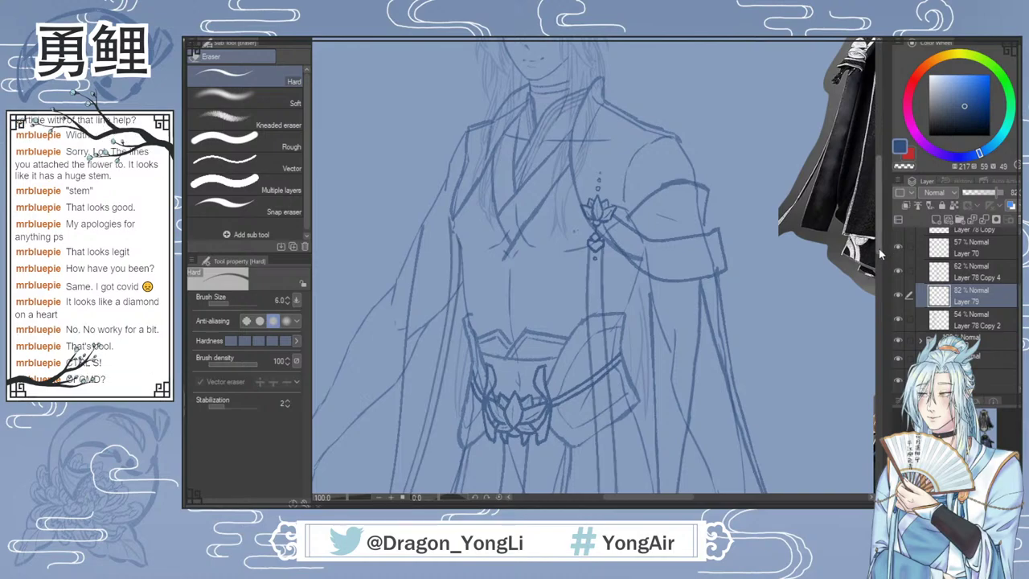
mouse_move(879, 248)
left_mouse_down()
mouse_move(872, 303)
mouse_move(870, 279)
left_mouse_up()
key("ctrl+0")
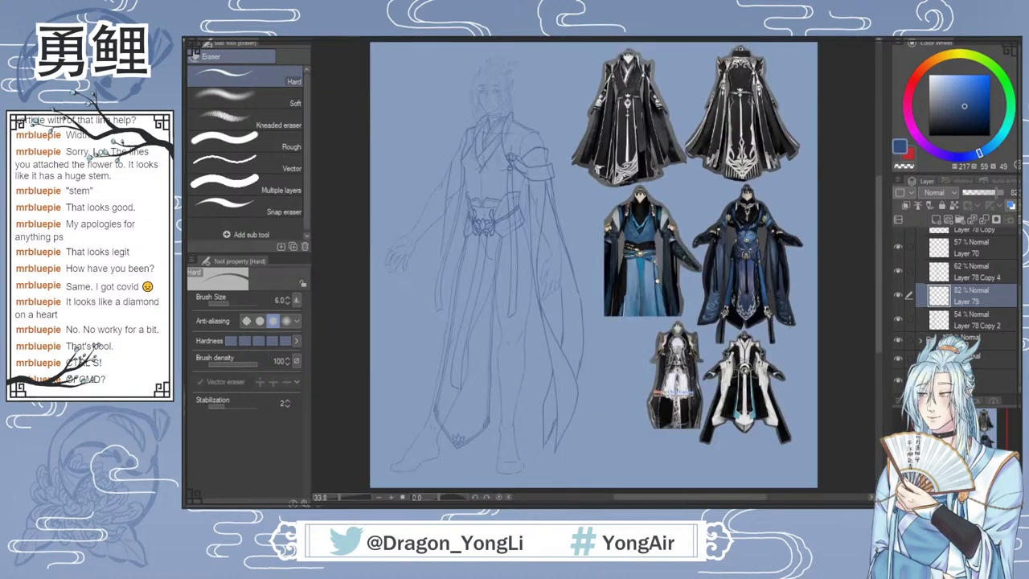
Step: Raise the opacity of Layer 78 Copy 2 to 100%
scroll(457, 441, "up", 5)
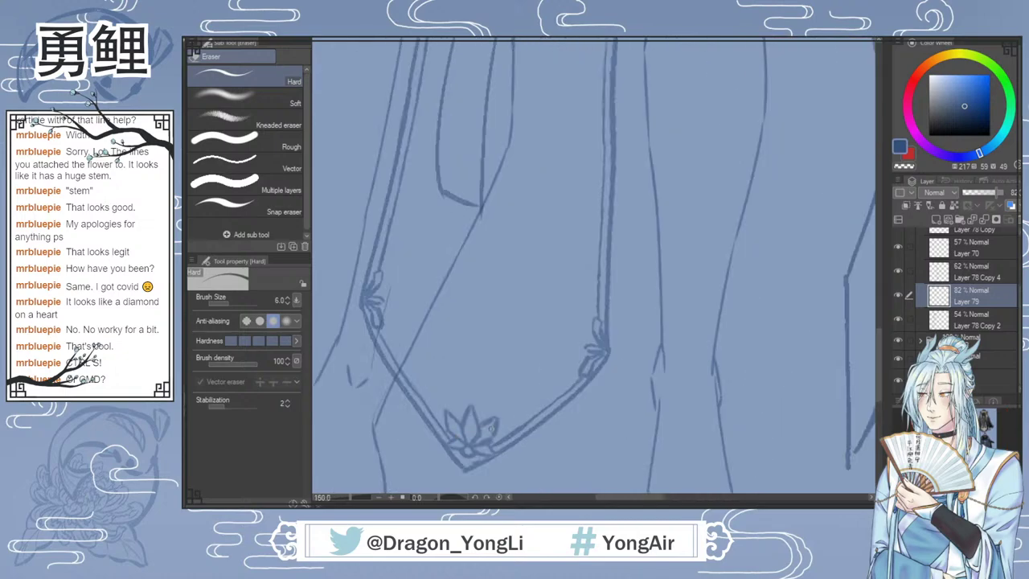
left_click(977, 320)
left_click(1001, 193)
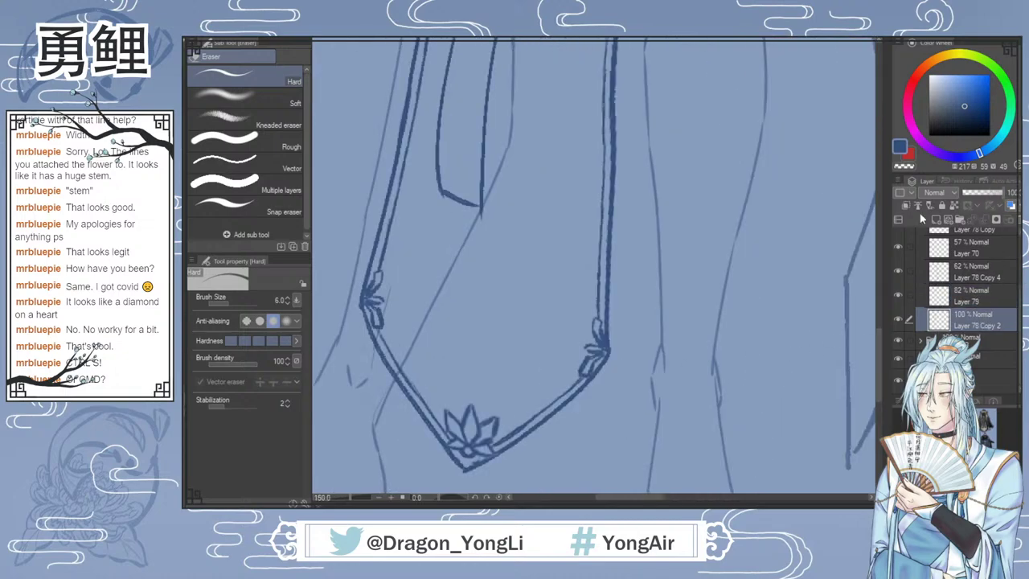
Step: Draw a column of three small dots above the lotus at the front panel's pointed tip with SketchBrush Aura
key("b")
left_click_drag(470, 418, 472, 437)
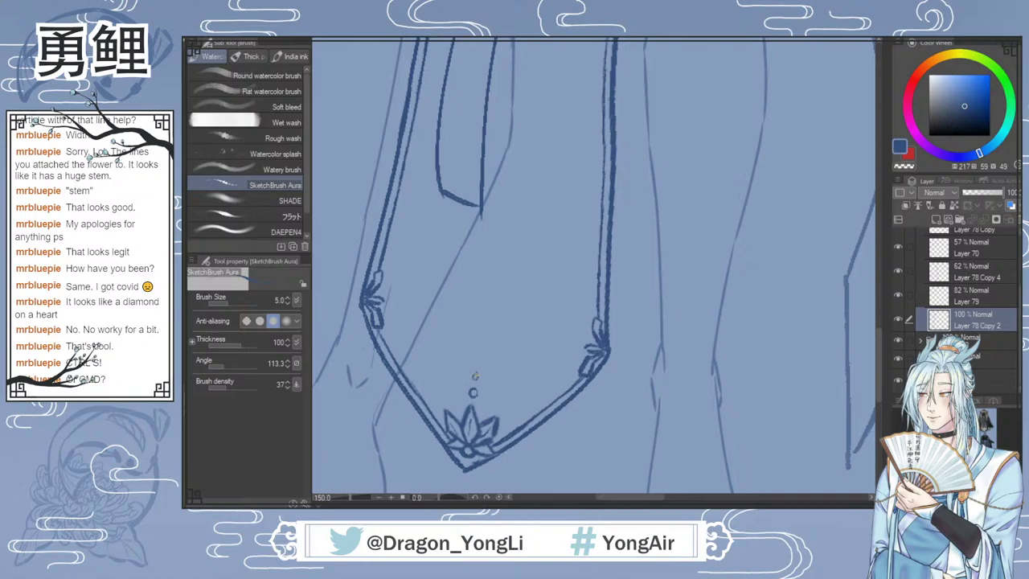
left_click_drag(473, 378, 476, 362)
Step: Add one small dot on the inner side of each corner ornament near the bottom of the front panel
left_click(576, 344)
key("ctrl+z")
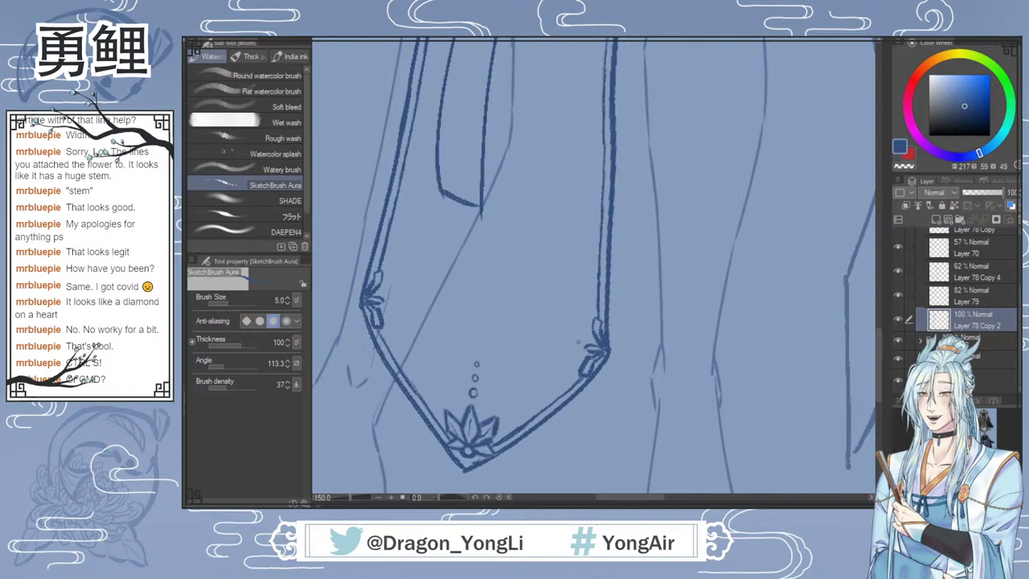
left_click(576, 345)
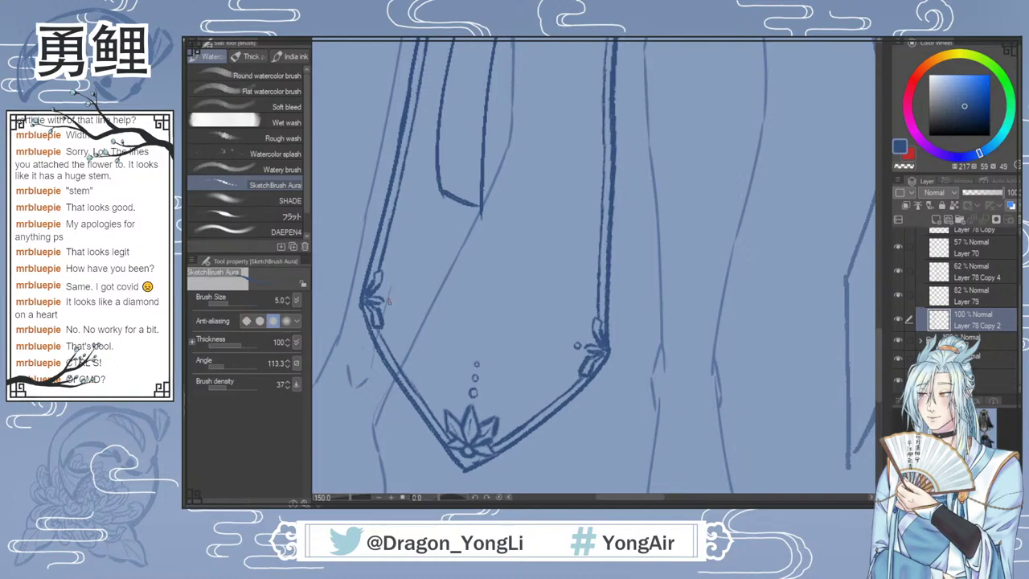
left_click(392, 300)
Step: Examine the front panel from the belt down to its ornamented tip and within the whole figure
scroll(760, 386, "down", 4)
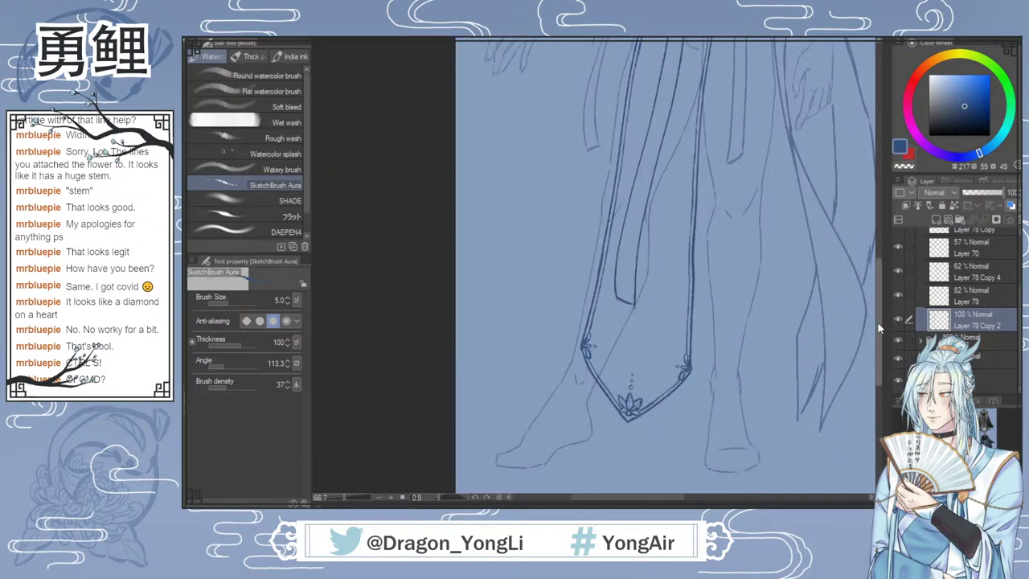
scroll(878, 315, "up", 2)
left_click_drag(878, 308, 875, 305)
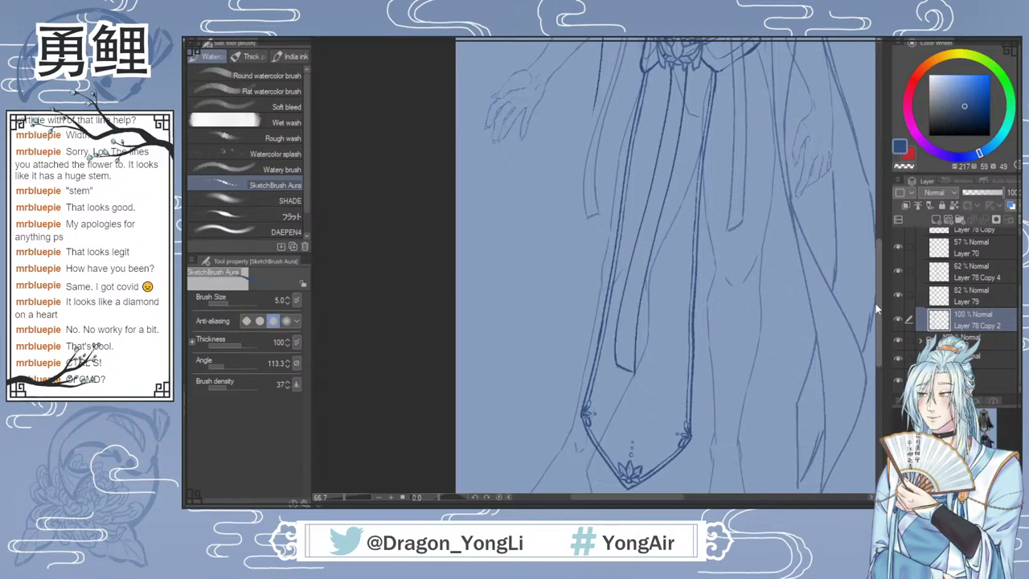
scroll(875, 303, "up", 3)
scroll(873, 292, "up", 8)
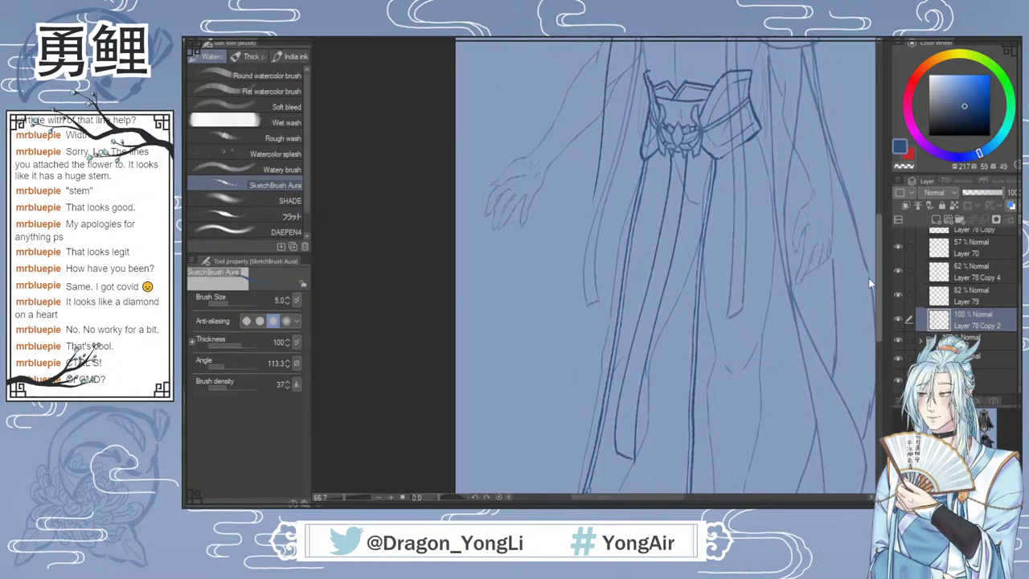
scroll(863, 251, "down", 10)
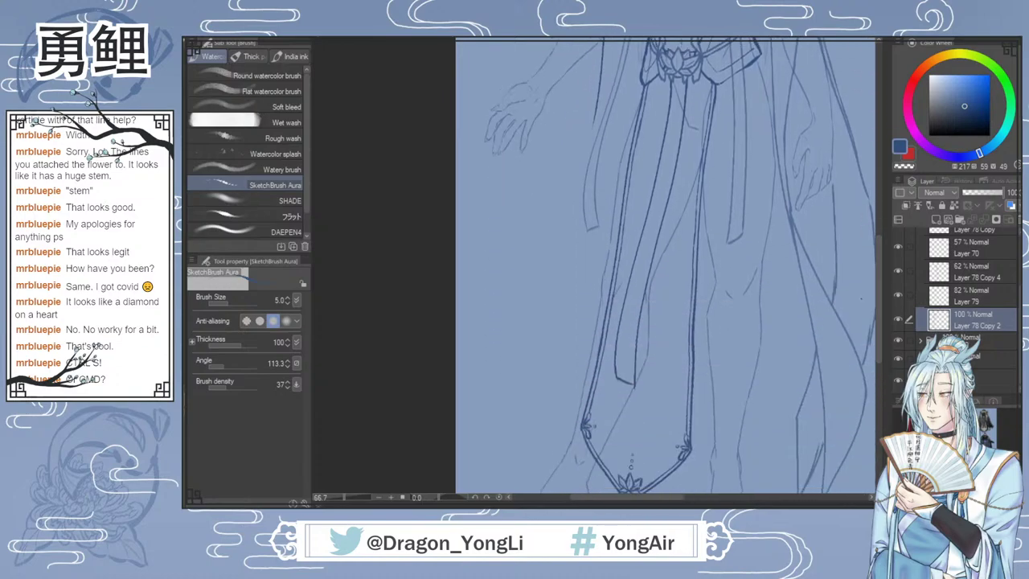
key("ctrl+0")
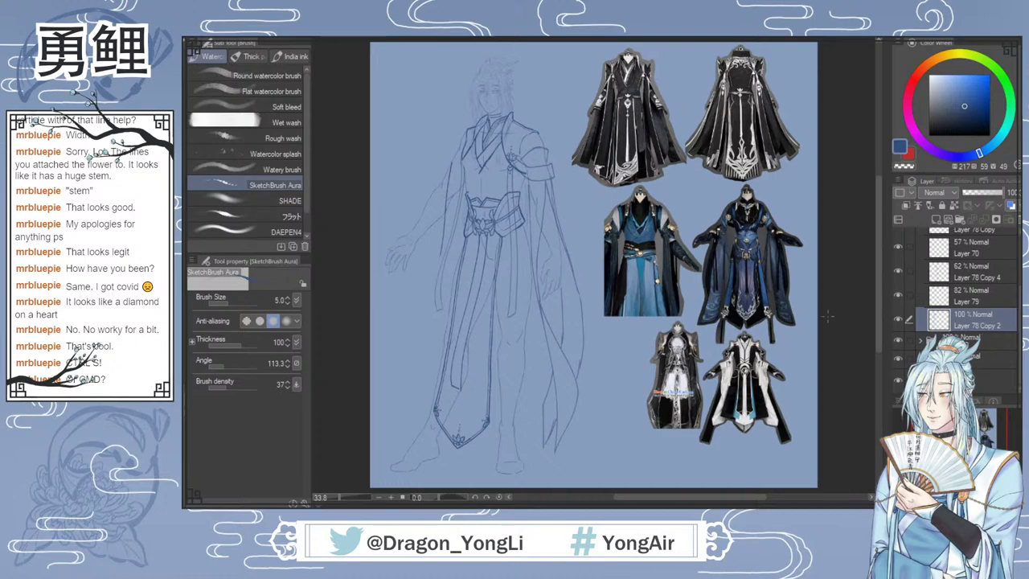
Step: Erase the lowest dot above the panel's tip lotus and move the remaining two dots down closer to the flower
scroll(470, 436, "up", 4)
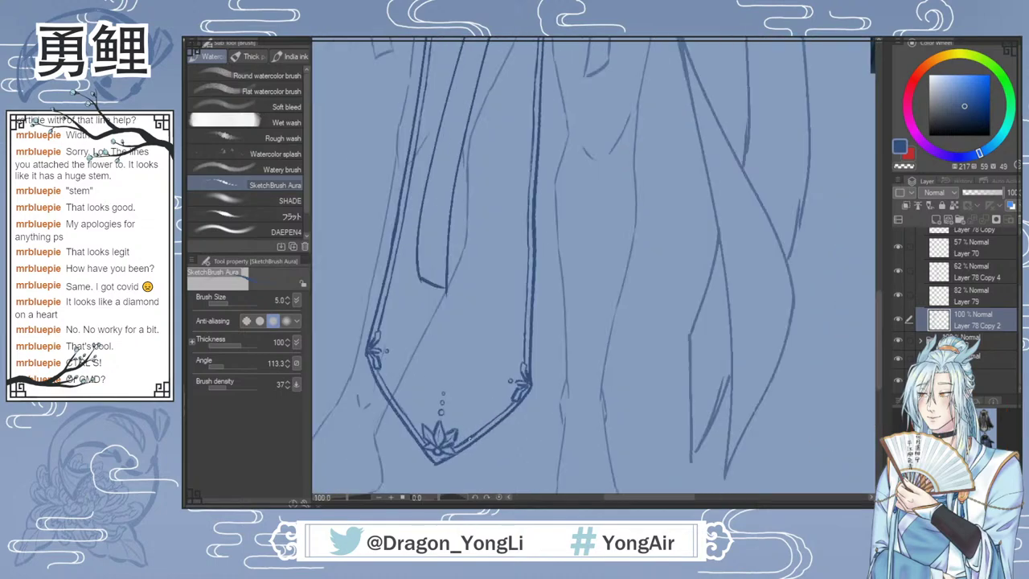
key("e")
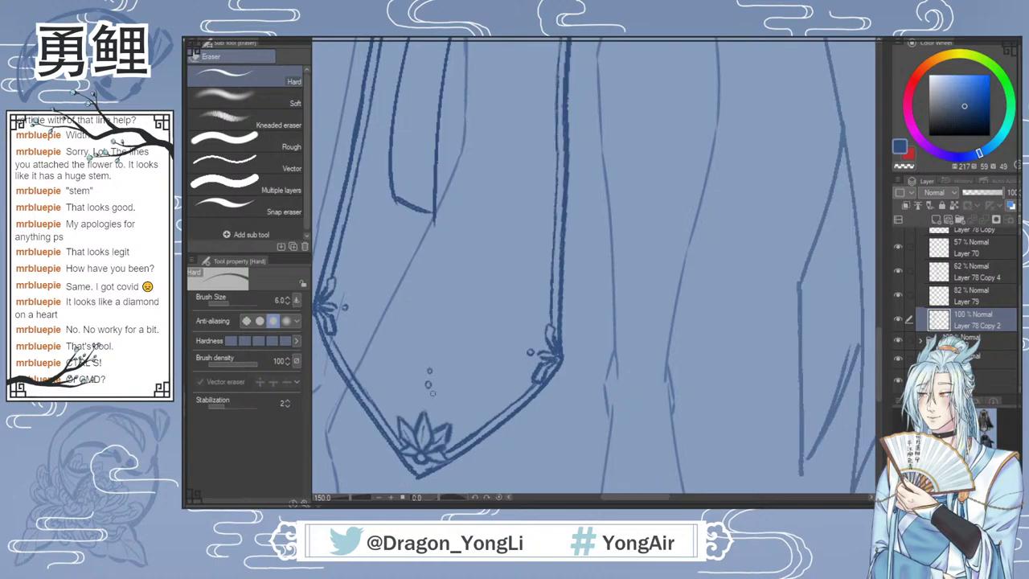
key("m")
left_click_drag(441, 353, 440, 395)
key("ctrl+t")
key("Return")
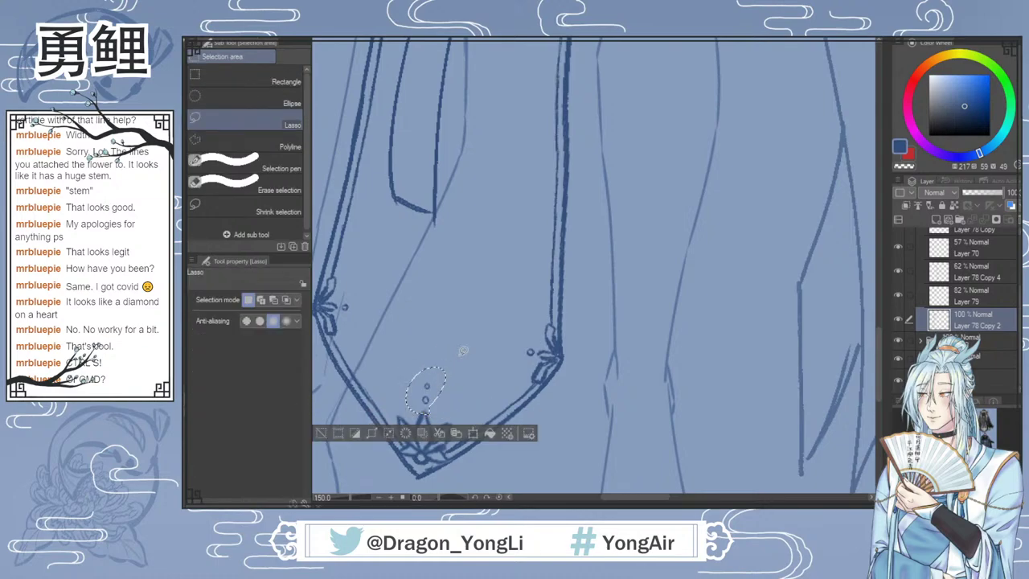
key("ctrl+0")
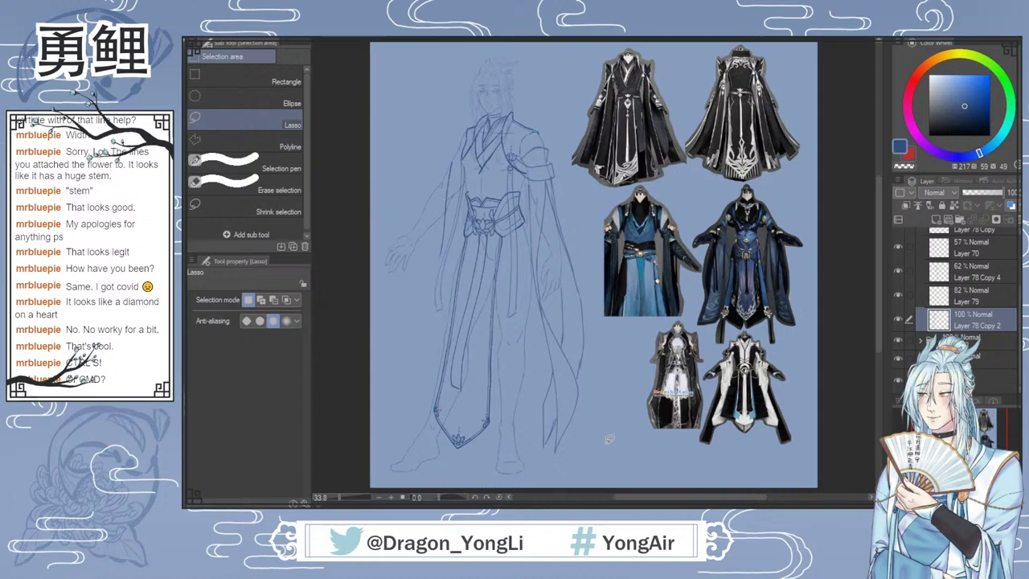
Step: Erase the small dots beside the two corner ornaments near the bottom of the front panel
scroll(482, 429, "up", 1)
scroll(480, 430, "up", 2)
key("e")
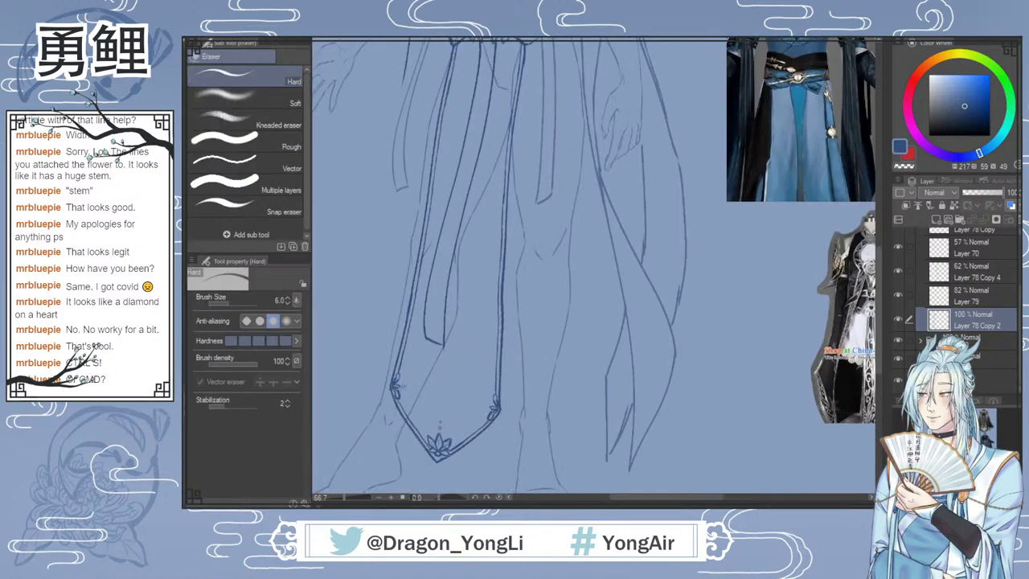
key("ctrl+0")
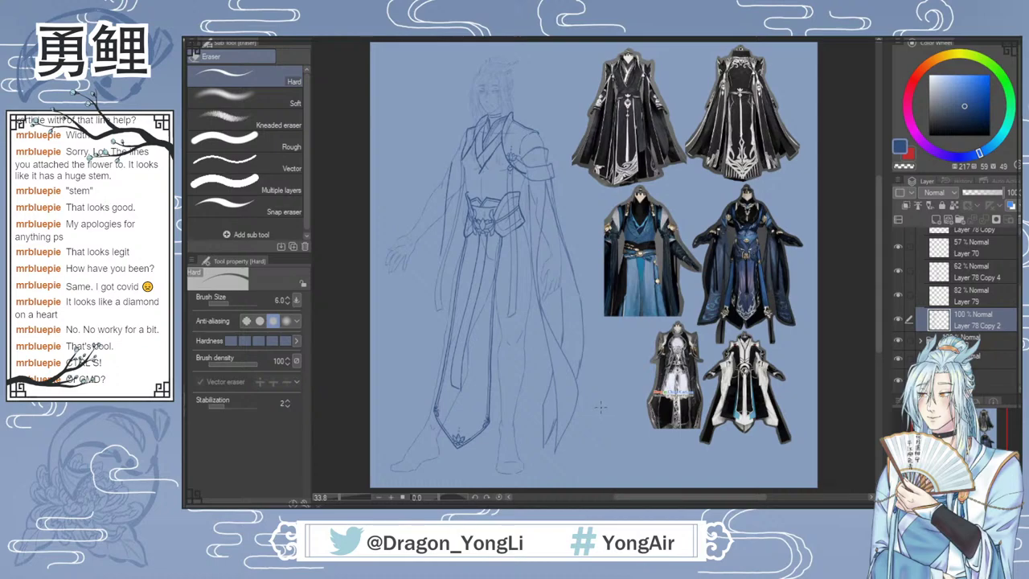
Step: Try adding one small dot on each side above the lotus at the front panel's tip
scroll(458, 438, "up", 2)
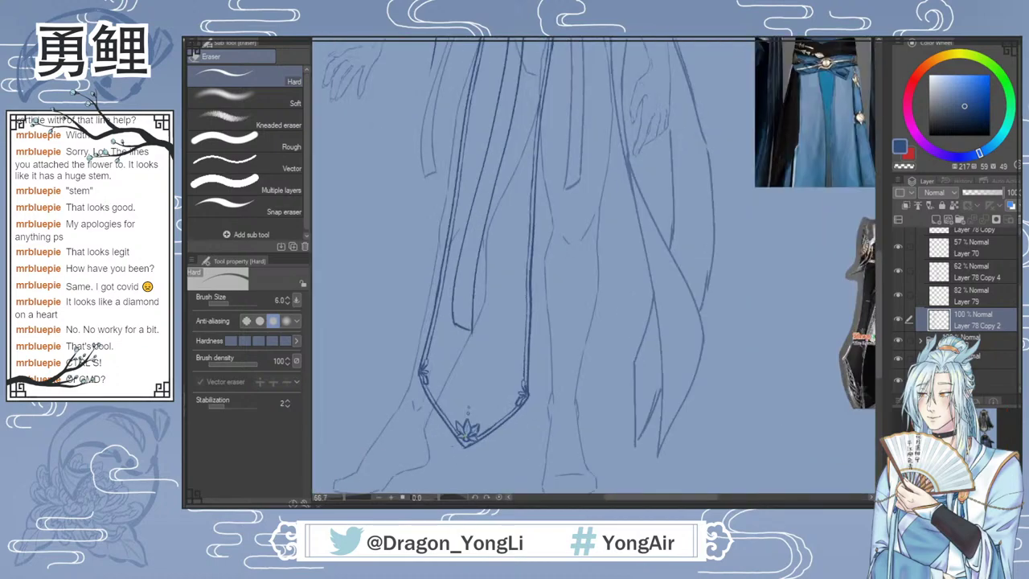
key("b")
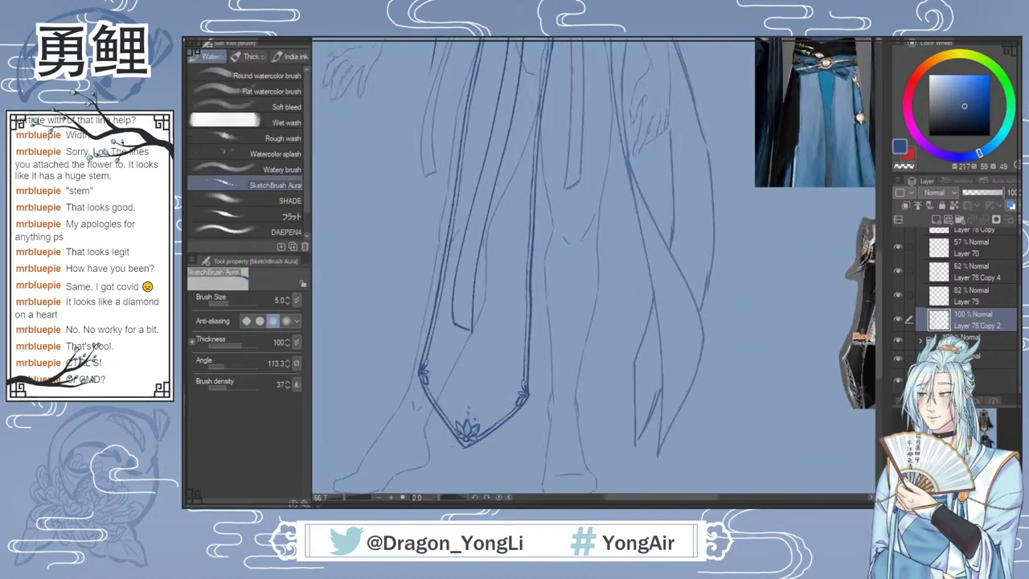
scroll(464, 428, "up", 1)
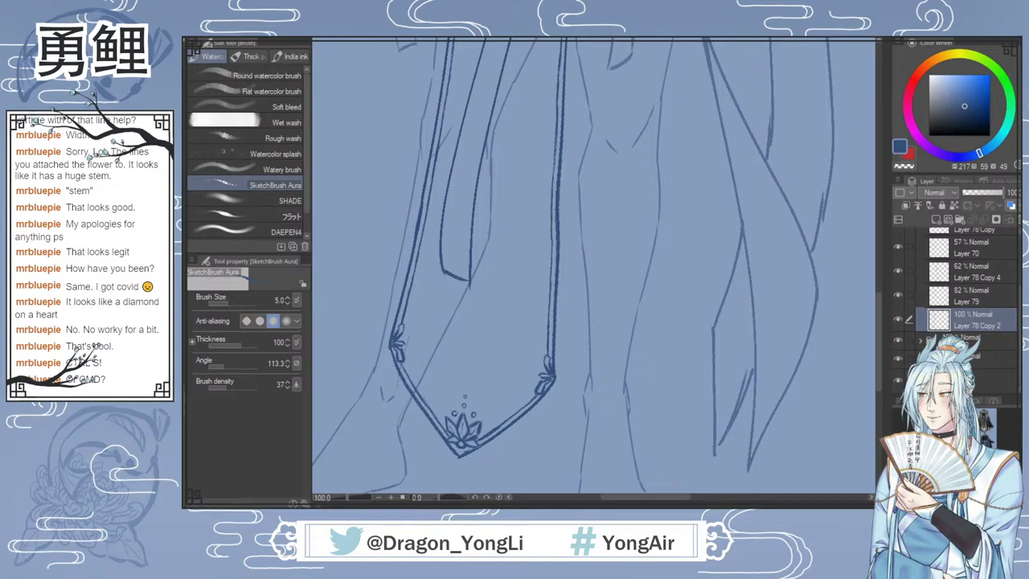
key("ctrl+0")
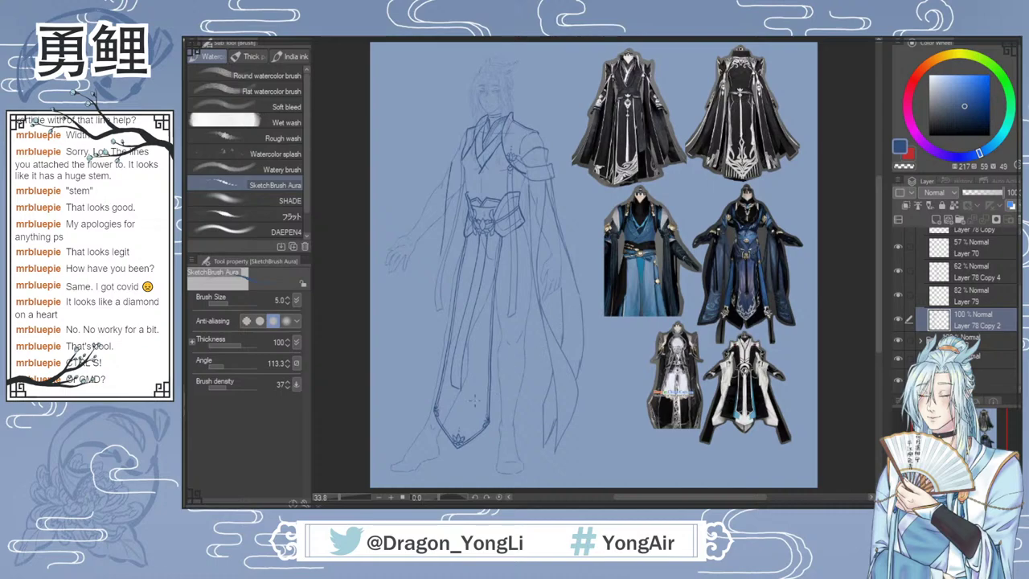
scroll(473, 447, "up", 2)
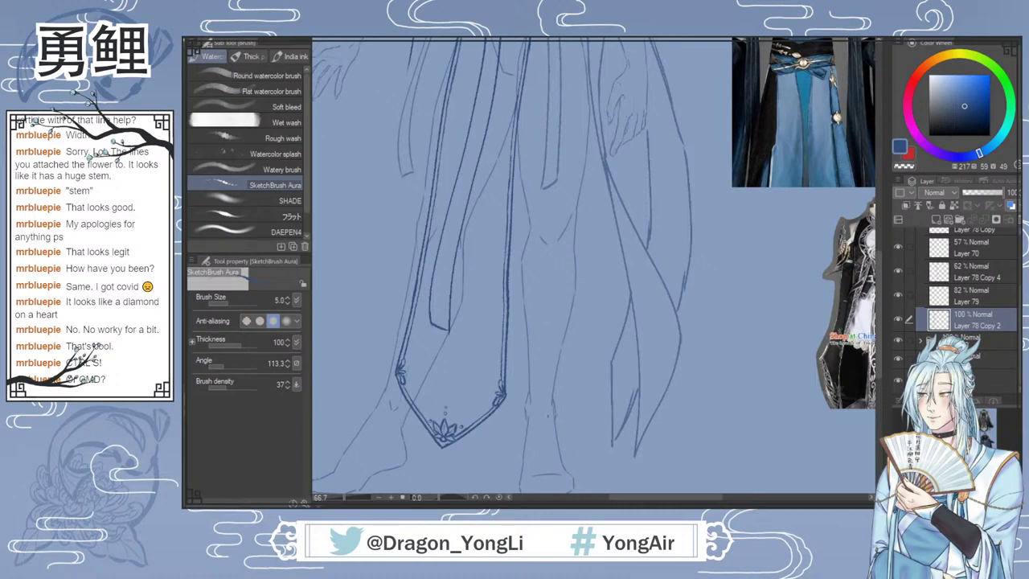
scroll(532, 427, "down", 2)
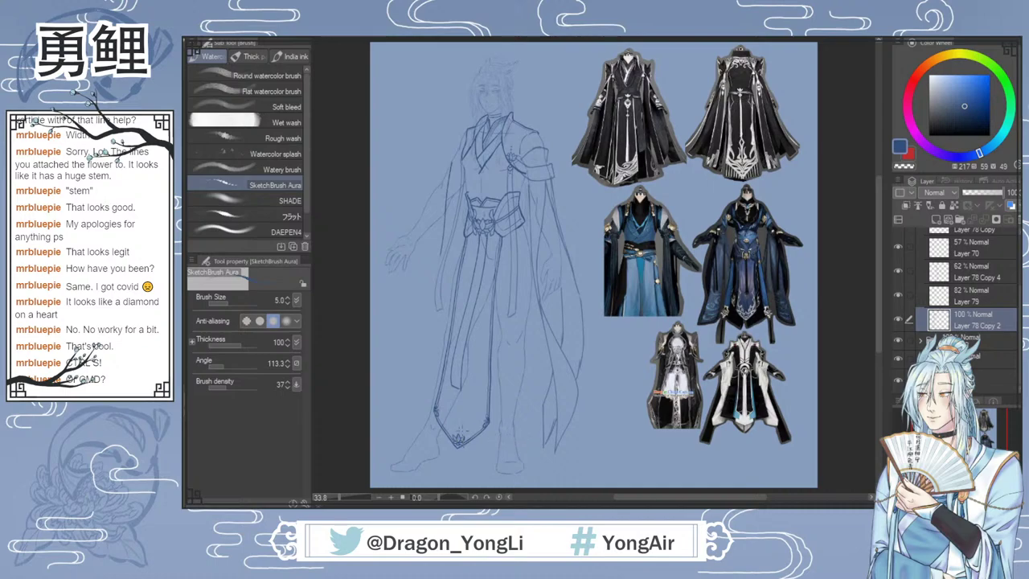
Step: Try erasing the upper of the two dots above the front panel's tip lotus
scroll(464, 427, "up", 4)
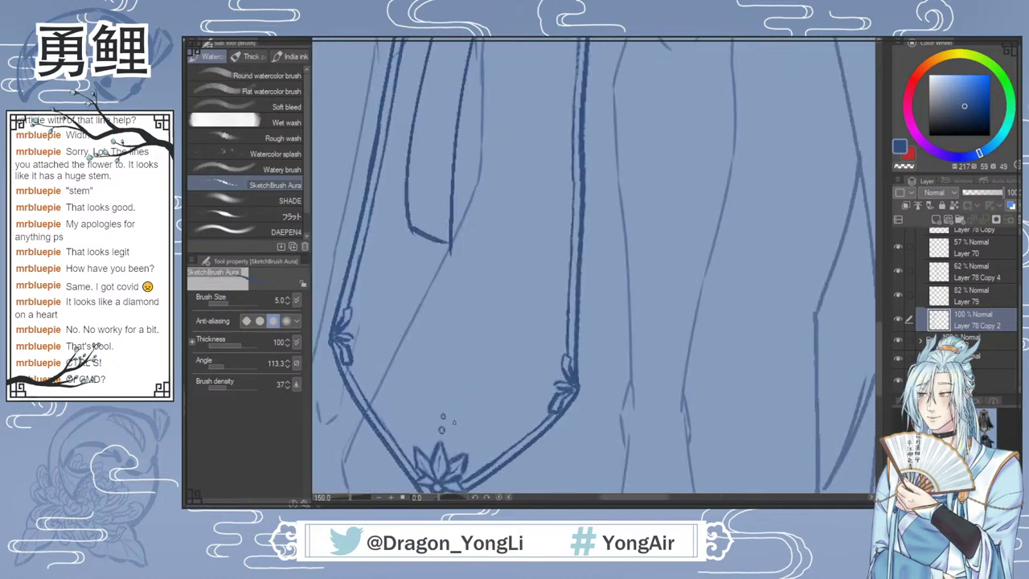
key("e")
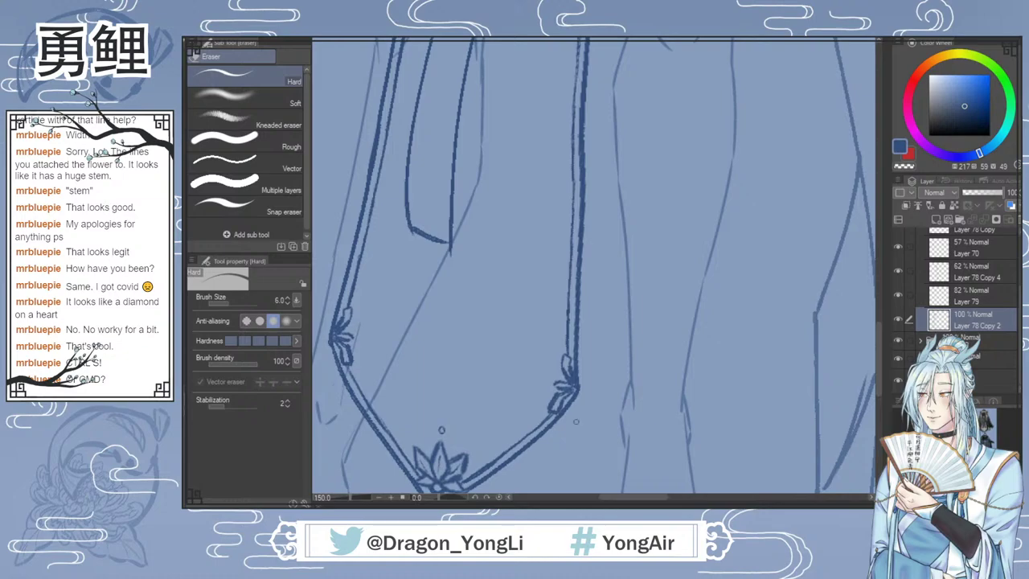
key("ctrl+0")
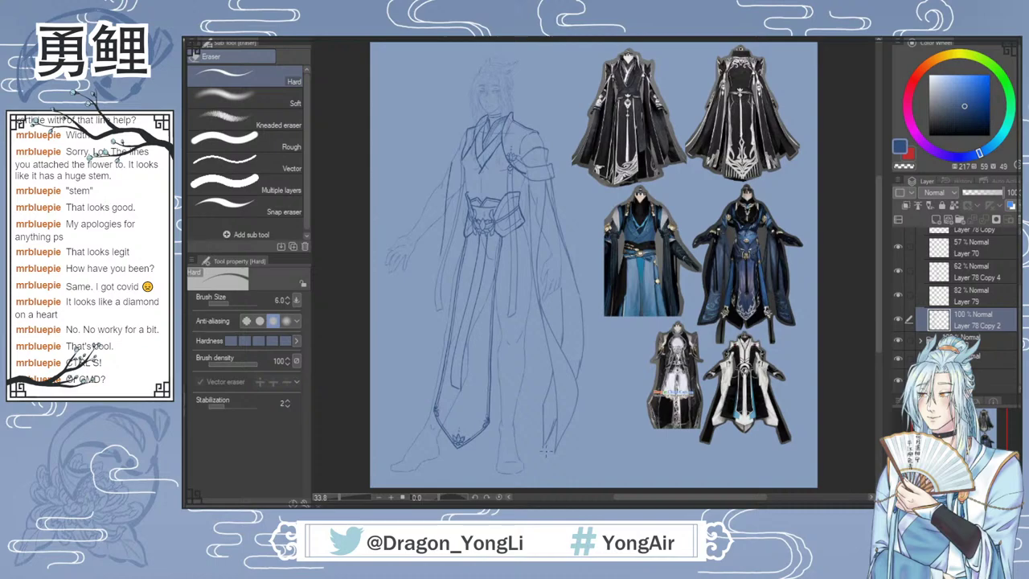
Step: Adjust the two small dots above the panel's tip lotus using Liquify at brush size 20
scroll(459, 437, "up", 5)
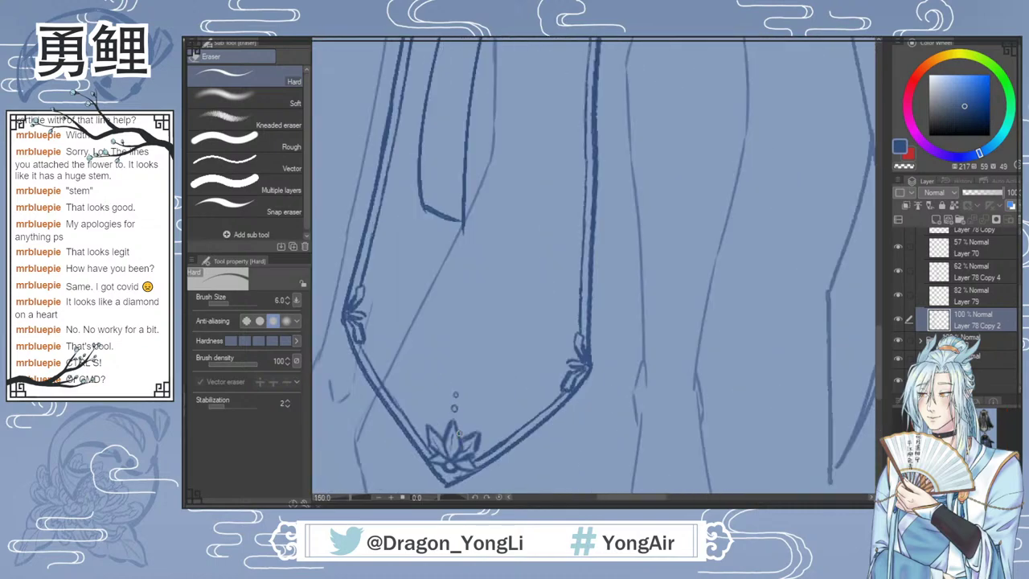
key("j")
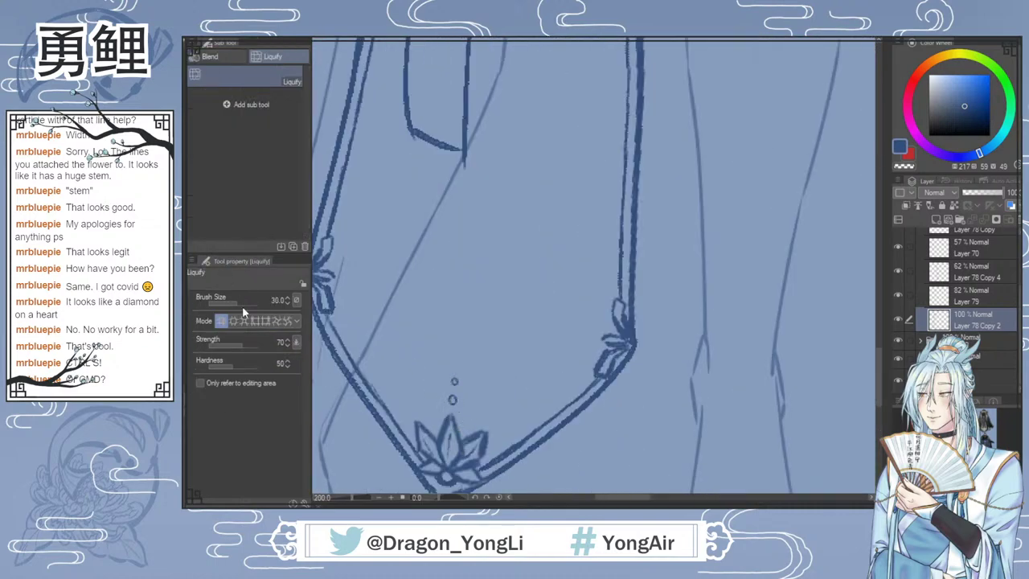
left_click(234, 323)
key("bracketleft")
key("bracketleft")
Step: Redraw the two dots above the panel's tip lotus more heavily with SketchBrush Aura at size 5
key("b")
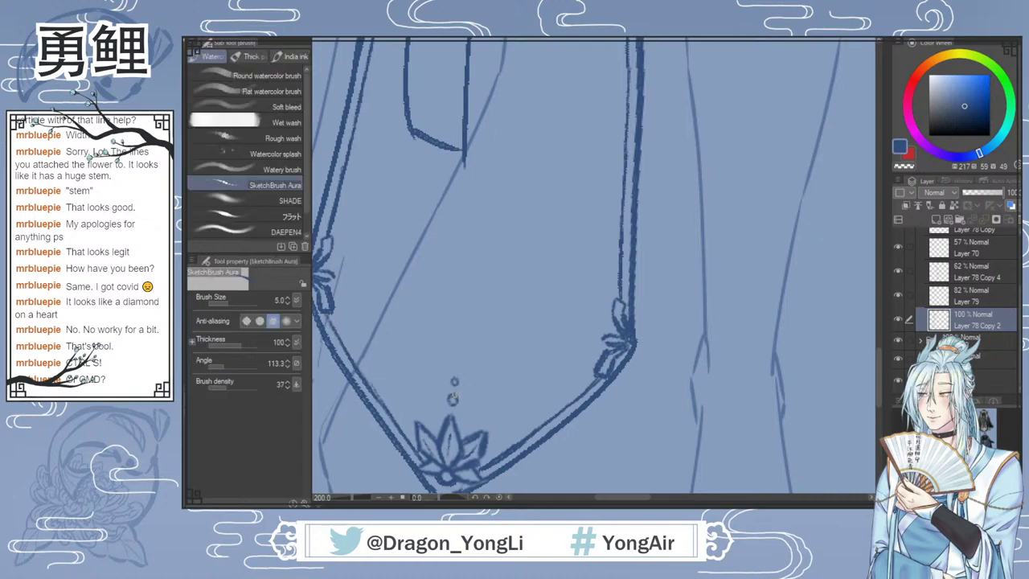
mouse_move(449, 396)
left_mouse_down()
mouse_move(455, 403)
mouse_move(454, 379)
left_mouse_up()
key("ctrl+z")
key("ctrl+z")
key("ctrl+z")
left_click_drag(448, 399, 455, 378)
key("ctrl+0")
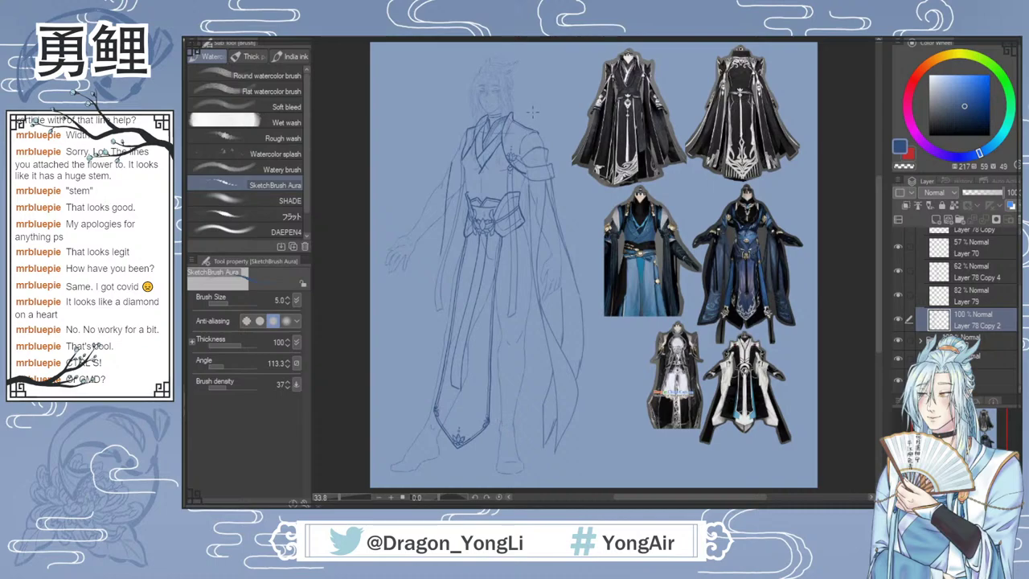
Step: Erase the topmost dot above the chest brooch's lotus on Layer 79
scroll(533, 112, "up", 8)
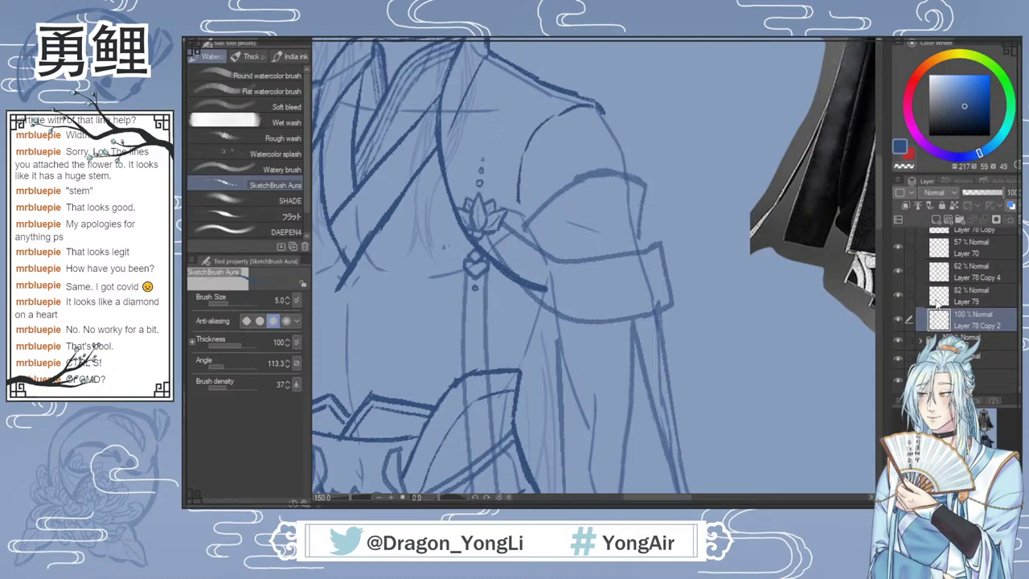
left_click(939, 299)
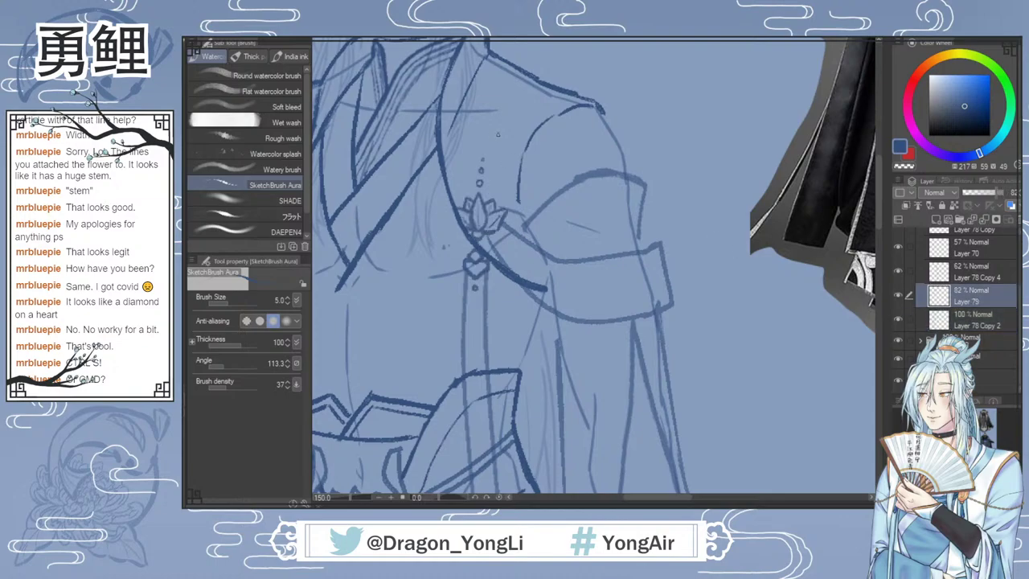
key("e")
key("ctrl+0")
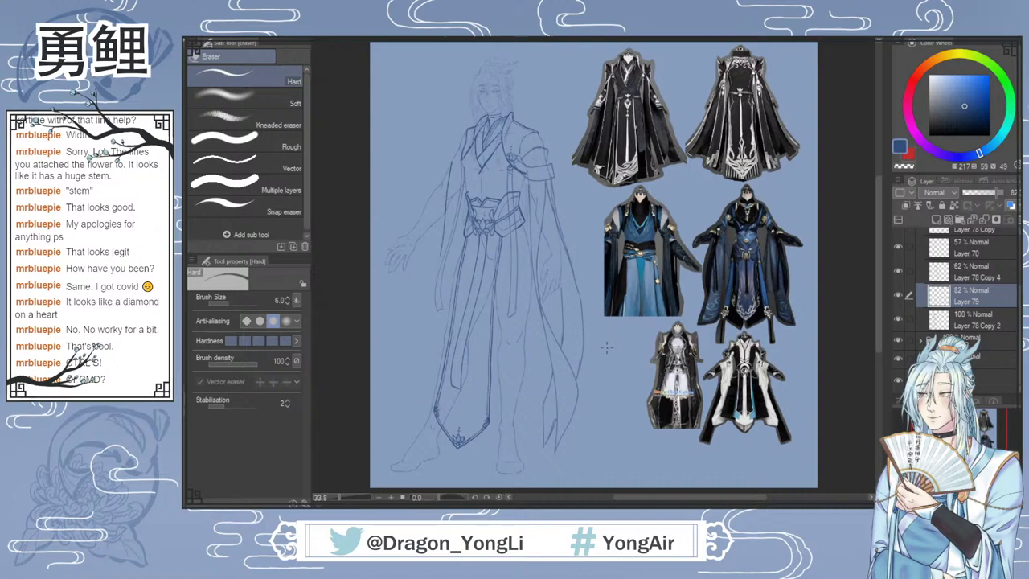
Step: Toggle the visibility of Layer 78 Copy 4 to check its sleeve lines and make it the active layer
scroll(520, 150, "up", 3)
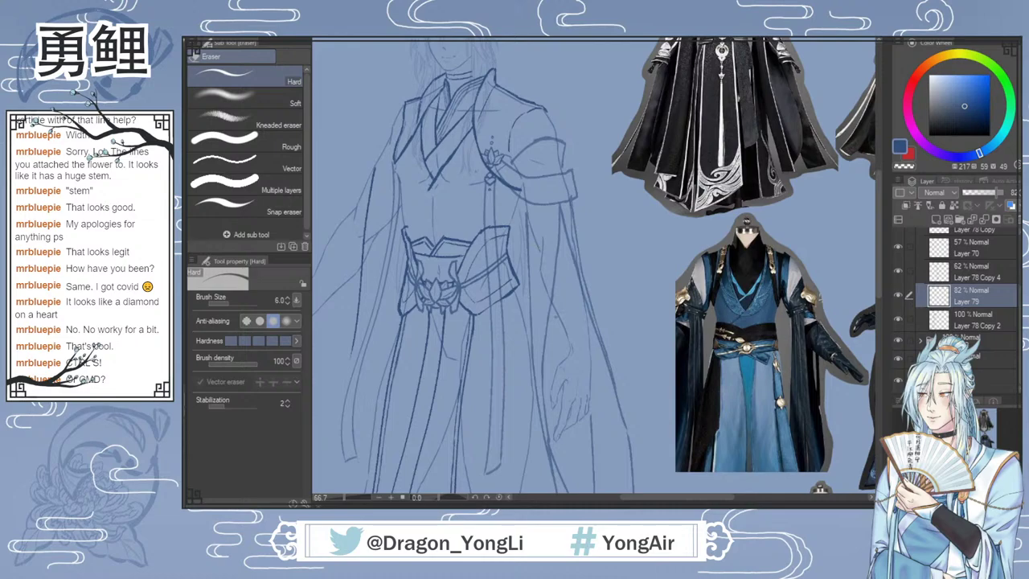
key("b")
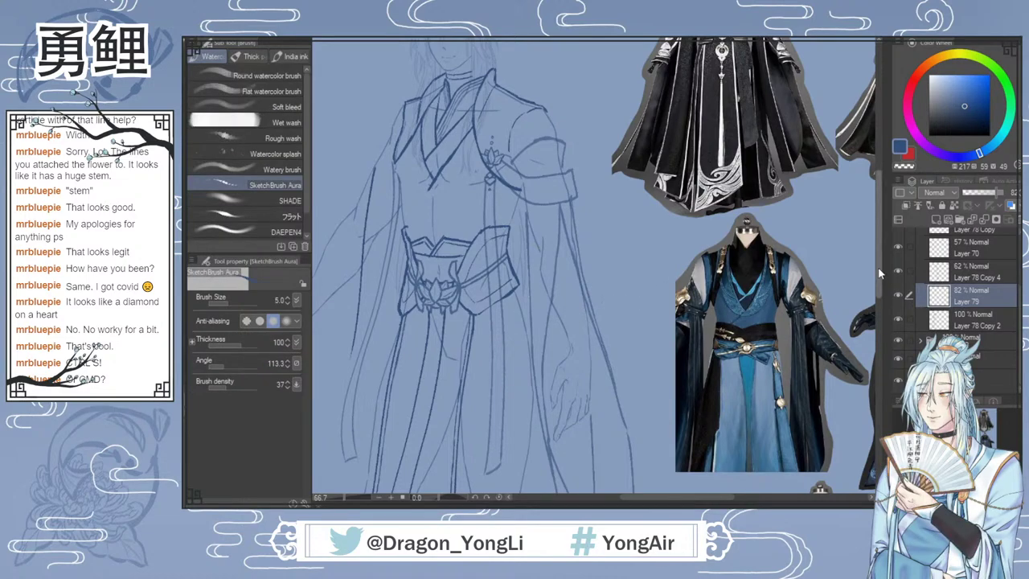
left_click_drag(879, 269, 877, 255)
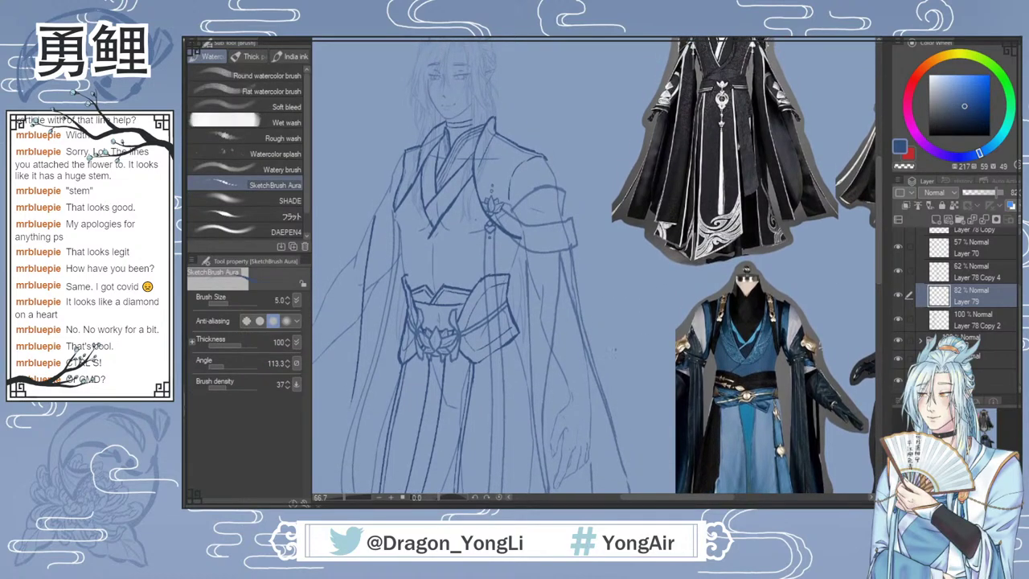
scroll(500, 242, "up", 1)
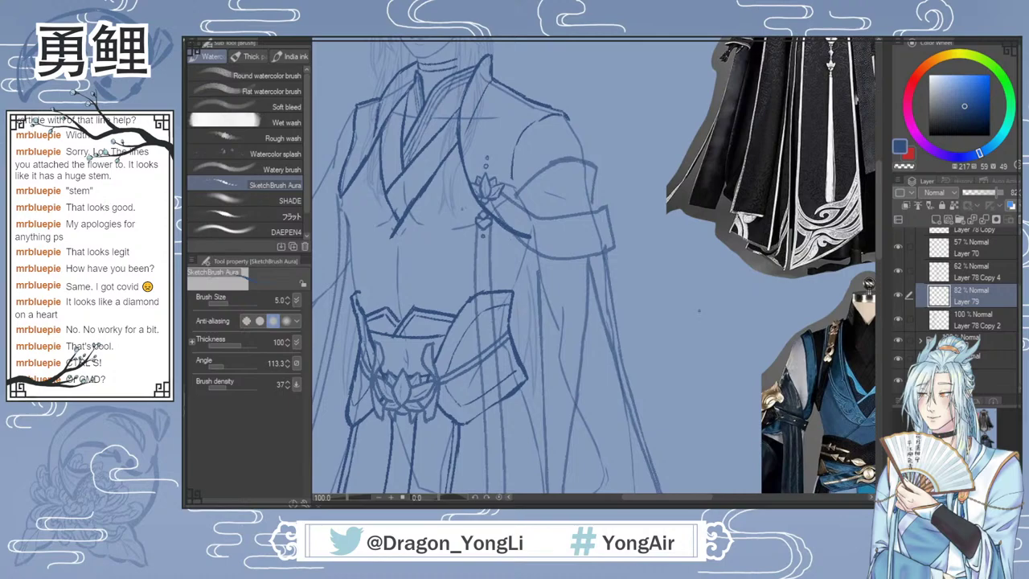
scroll(996, 291, "up", 1)
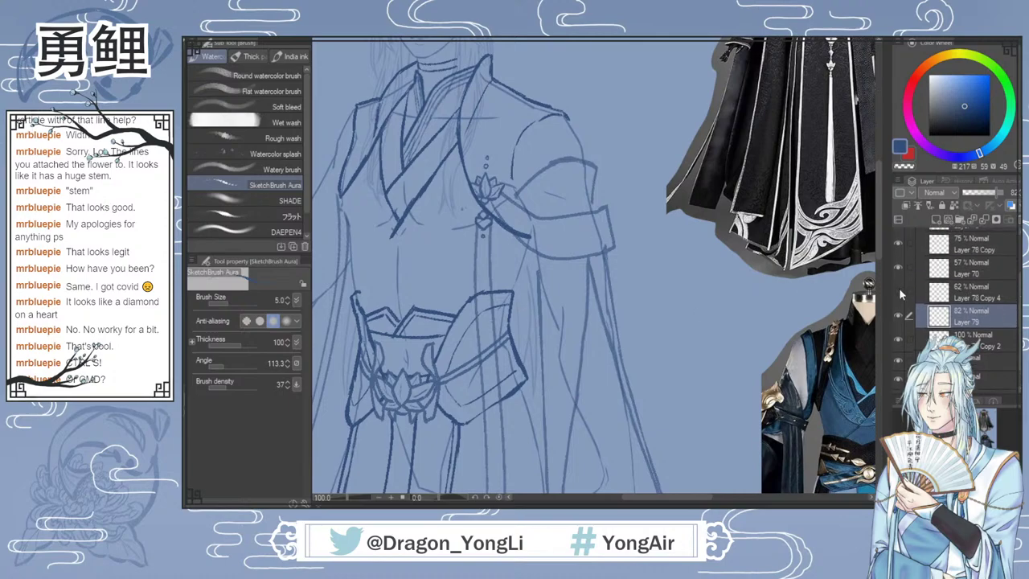
left_click(899, 288)
left_click(899, 289)
left_click(960, 296)
scroll(879, 225, "up", 2)
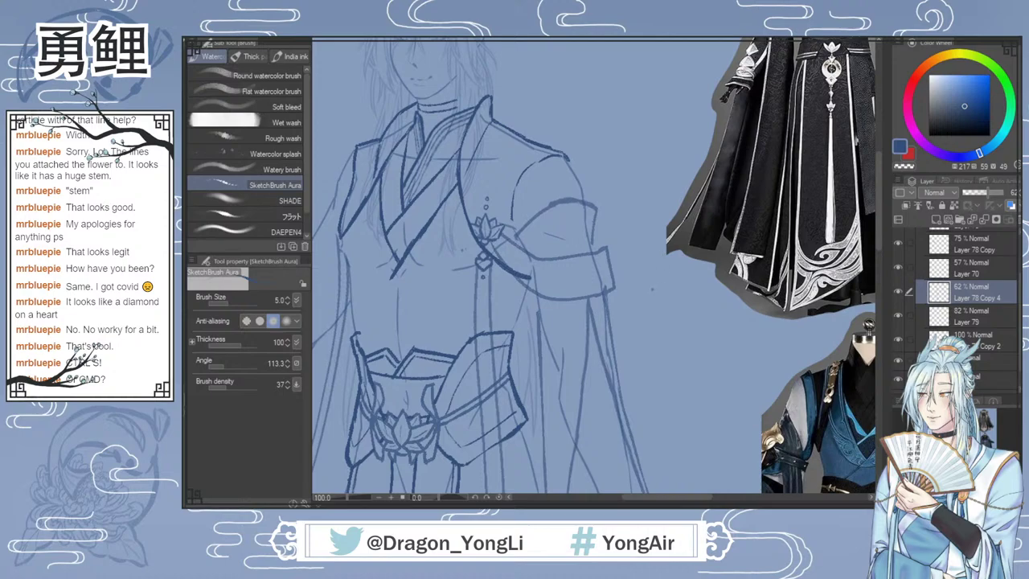
Step: Clean up and redraw the lower edge of the upper-arm cuff on Layer 78 Copy 4 with the eraser and SketchBrush Aura
left_click(185, 263)
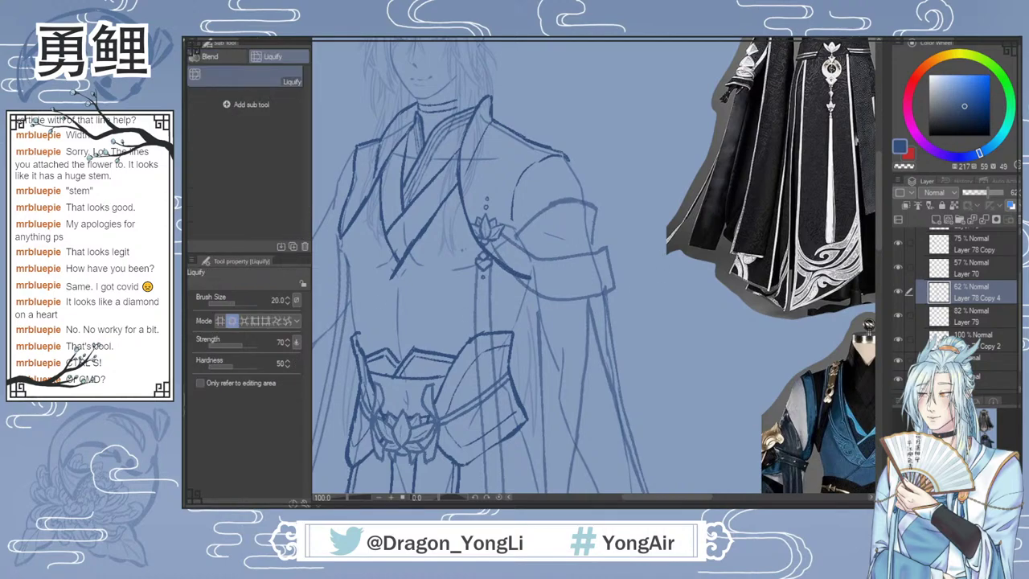
left_click(184, 206)
key("e")
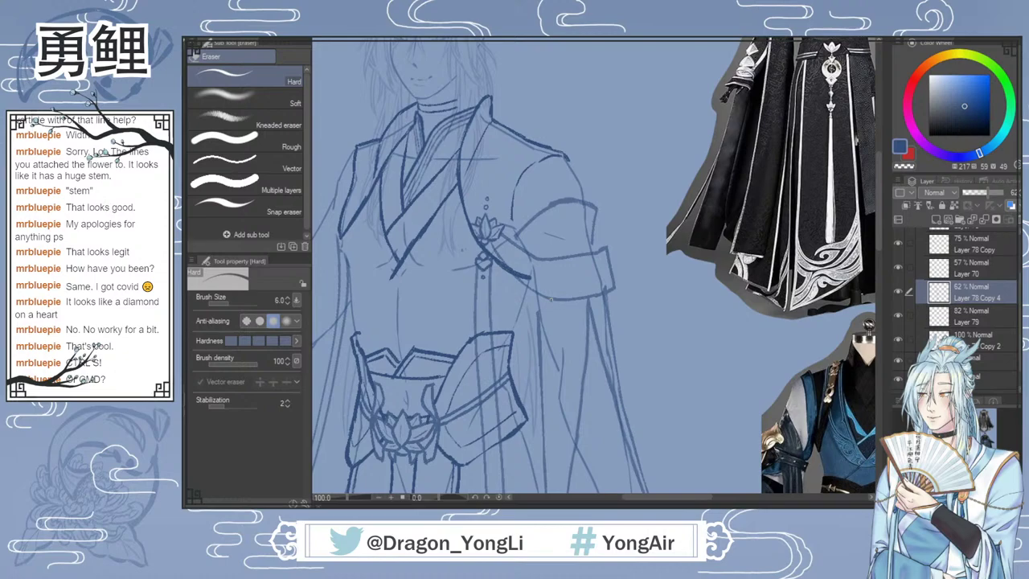
key("b")
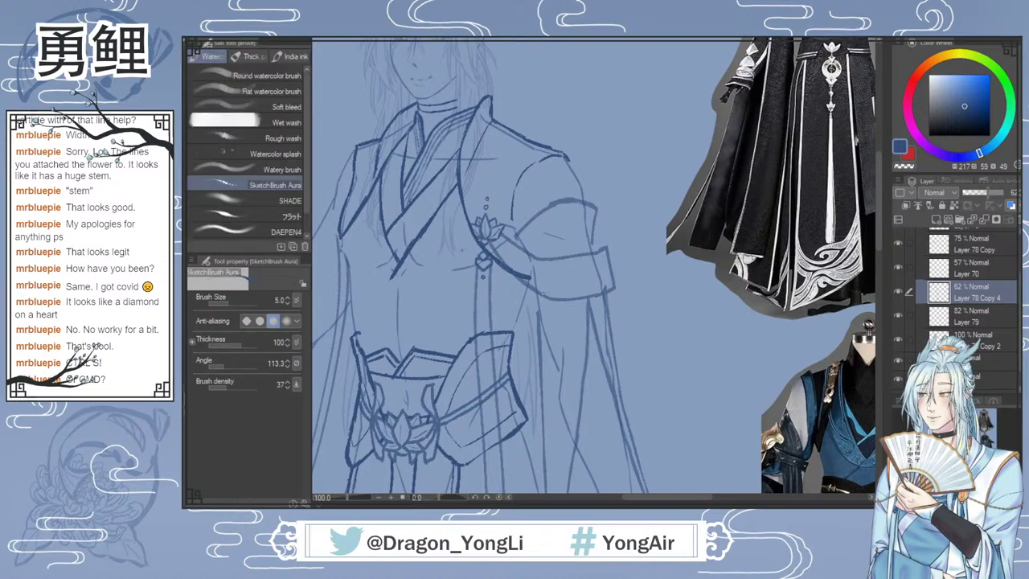
left_click_drag(535, 287, 557, 297)
key("e")
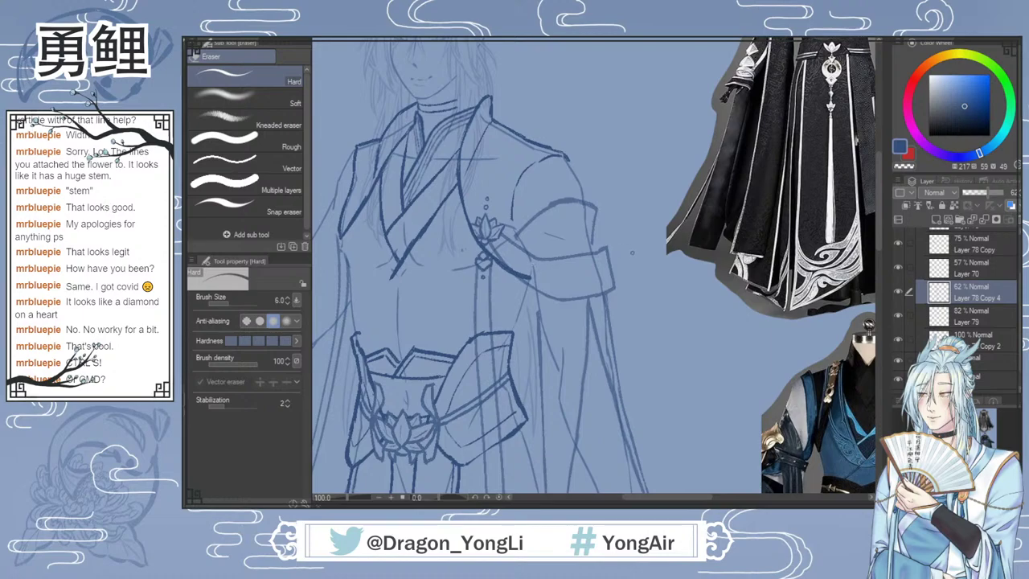
key("b")
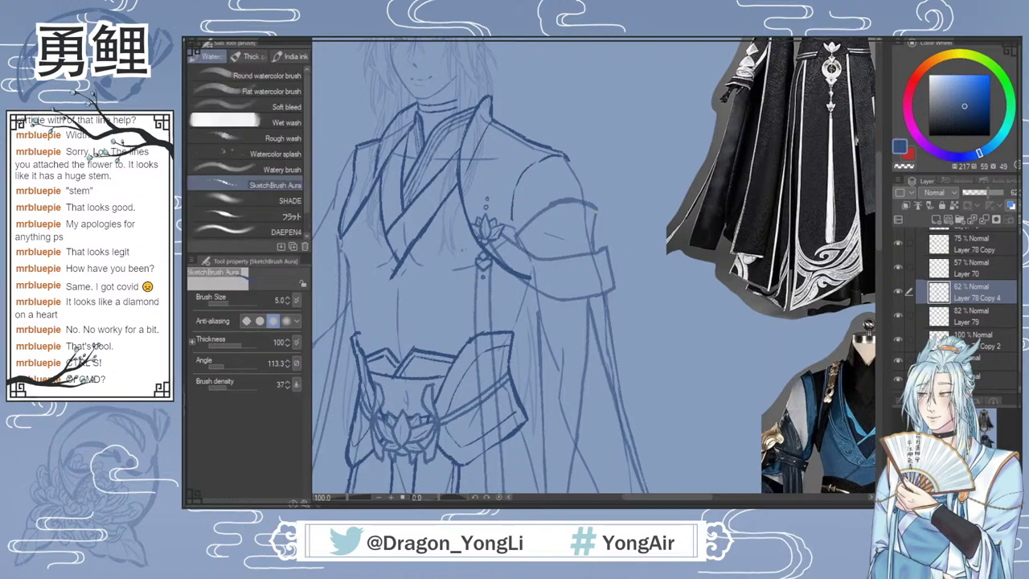
mouse_move(536, 291)
left_mouse_down()
mouse_move(537, 318)
mouse_move(536, 293)
left_mouse_up()
key("ctrl+z")
Step: Set Layer 78 Copy 4 to 100% opacity and erase stray lines near the cuff on Layer 78 Copy 2
left_click_drag(986, 194, 1004, 193)
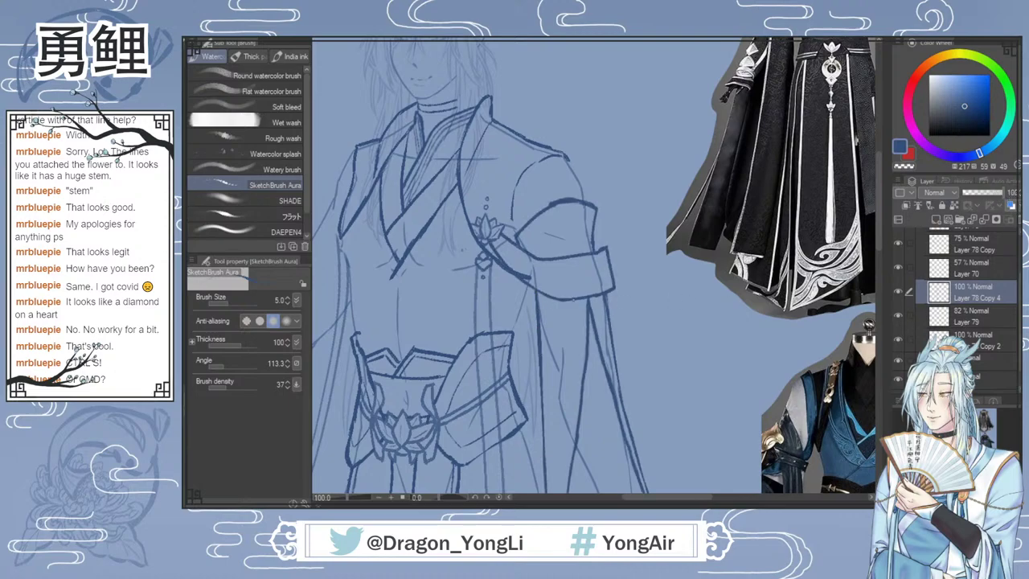
left_click(977, 340)
key("e")
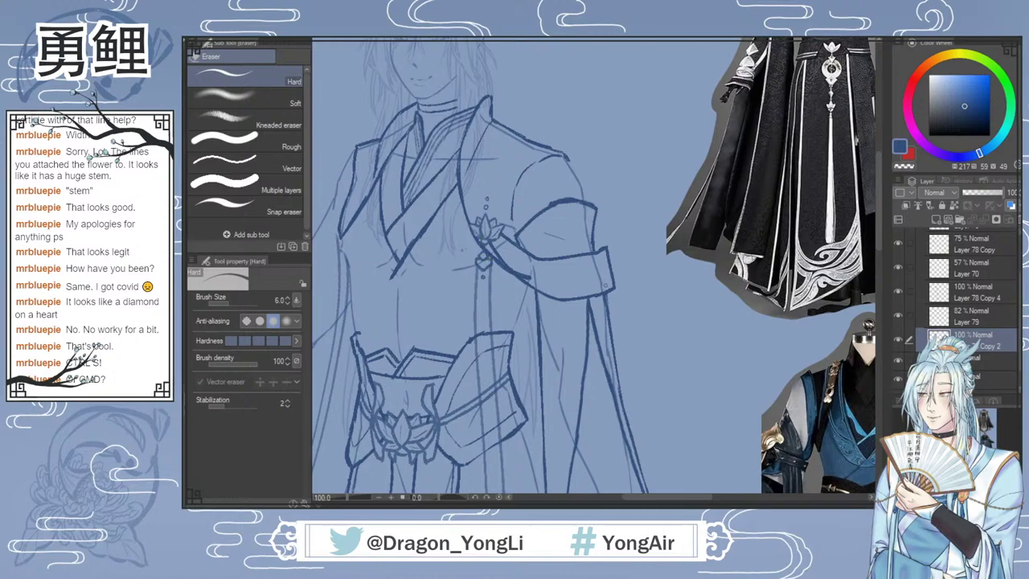
Step: Set the opacity of Layer 70 to 59% and Layer 79 to 81%, and make Layer 78 Copy 2 active again
left_click(974, 318)
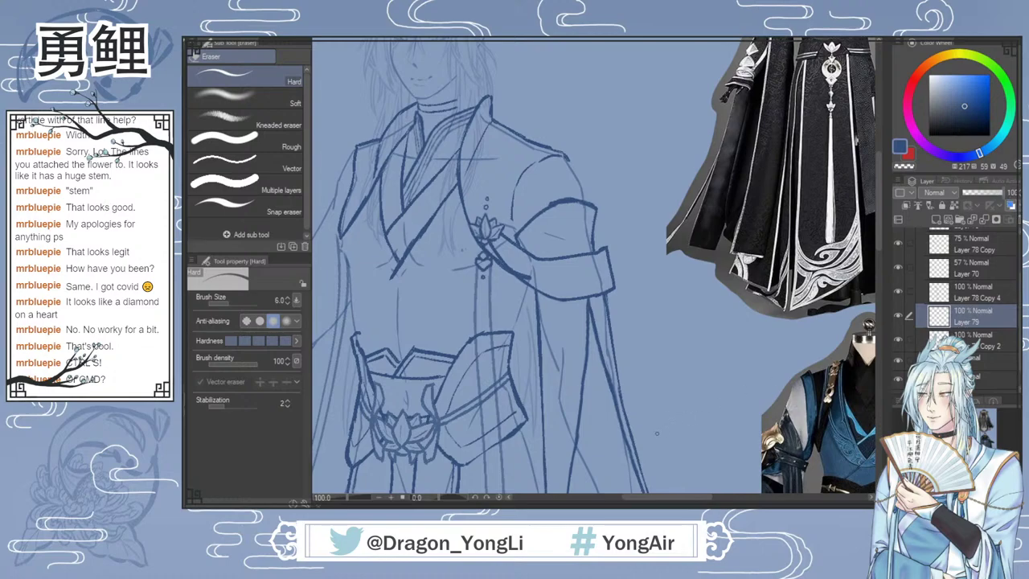
left_click(974, 270)
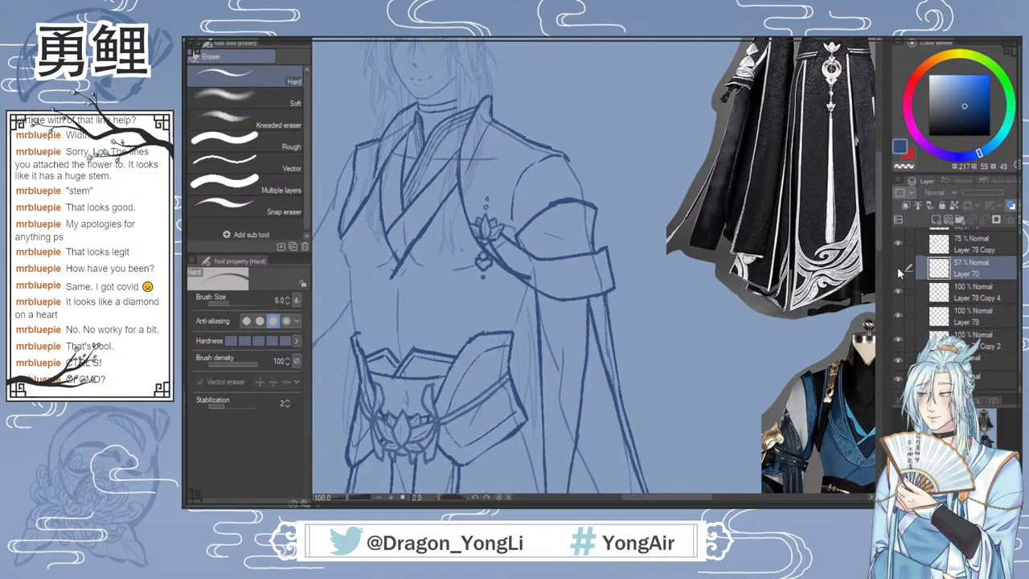
left_click(897, 268)
mouse_move(988, 194)
left_mouse_down()
mouse_move(1014, 196)
mouse_move(989, 210)
mouse_move(1000, 202)
left_mouse_up()
left_click(984, 320)
left_click(973, 339)
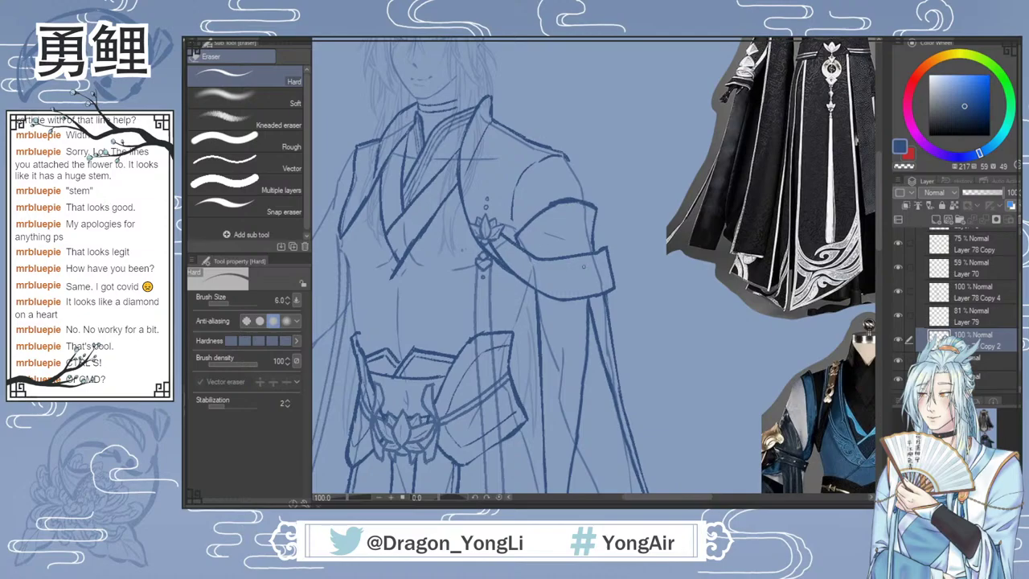
scroll(583, 266, "down", 1)
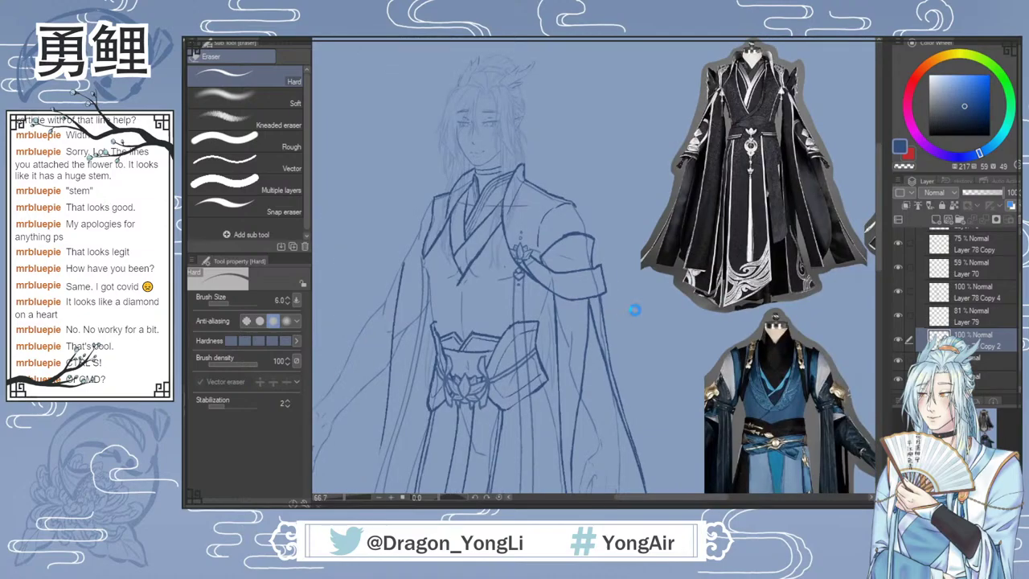
Step: Erase the ribbon lines on Layer 70 overlapping the chest brooch's pendant and the stray strokes above the opposite ribbon with the Hard eraser
mouse_move(877, 238)
left_mouse_down()
mouse_move(875, 257)
mouse_move(879, 241)
left_mouse_up()
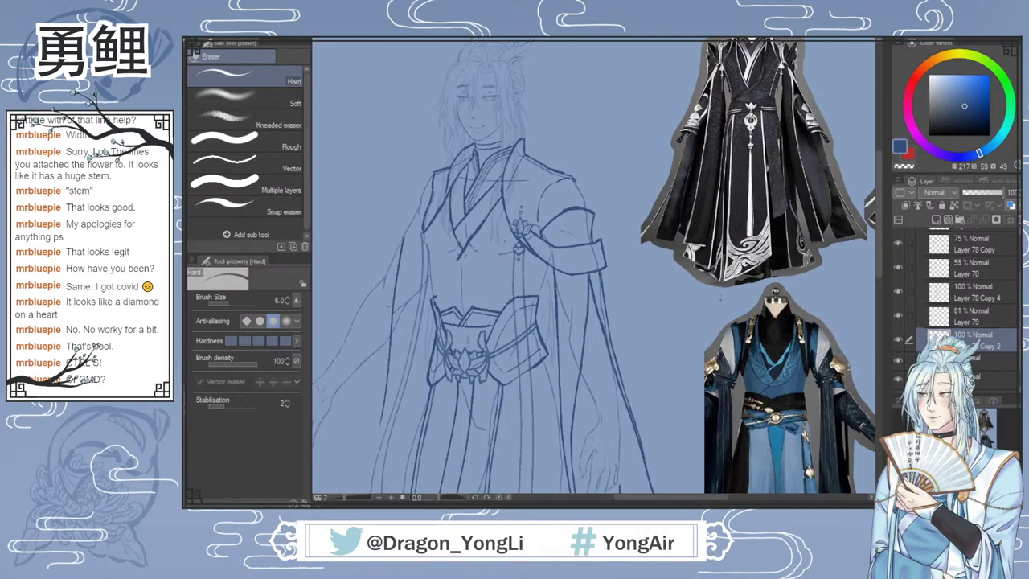
left_click(968, 318)
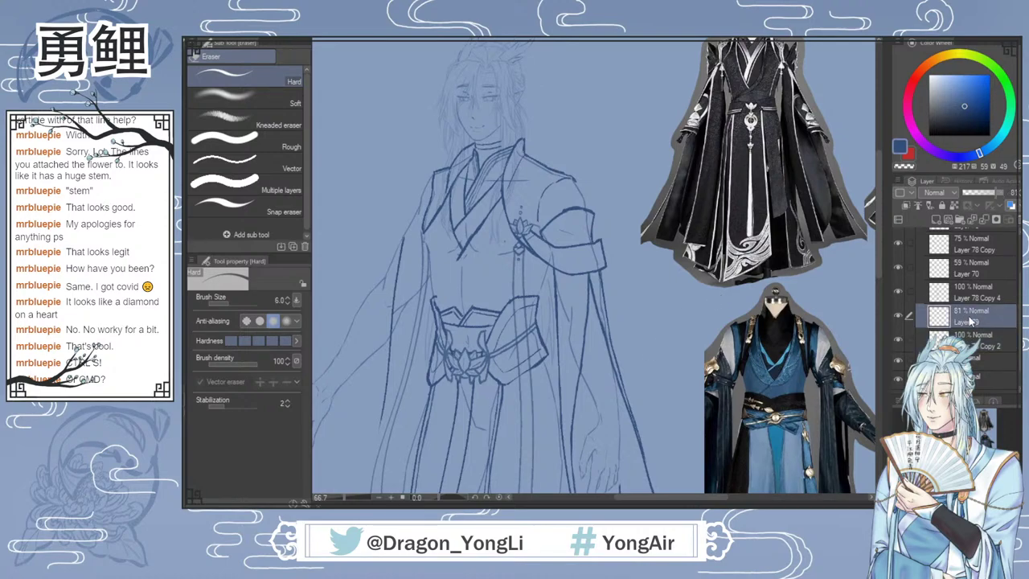
scroll(435, 234, "up", 4)
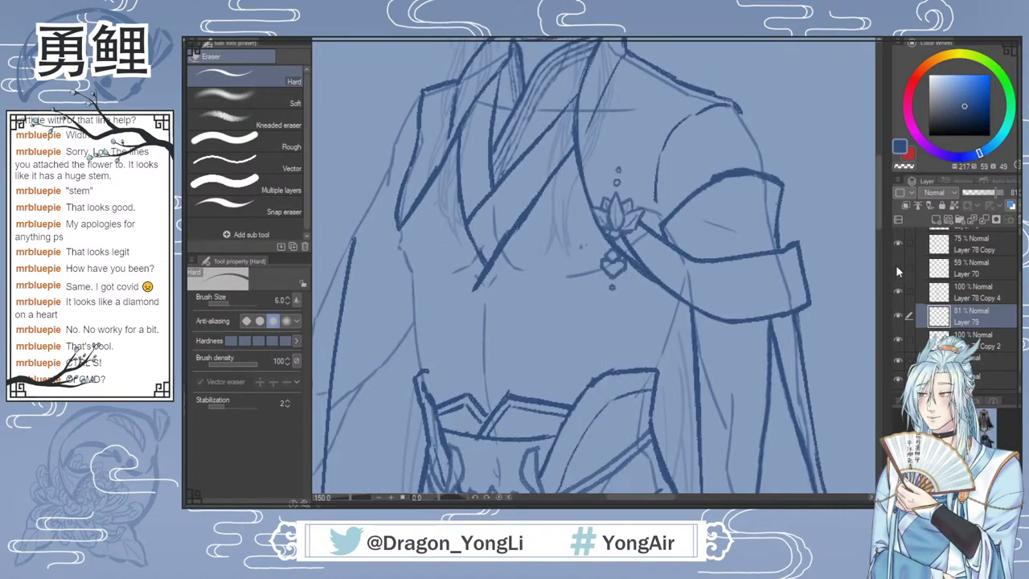
left_click(963, 272)
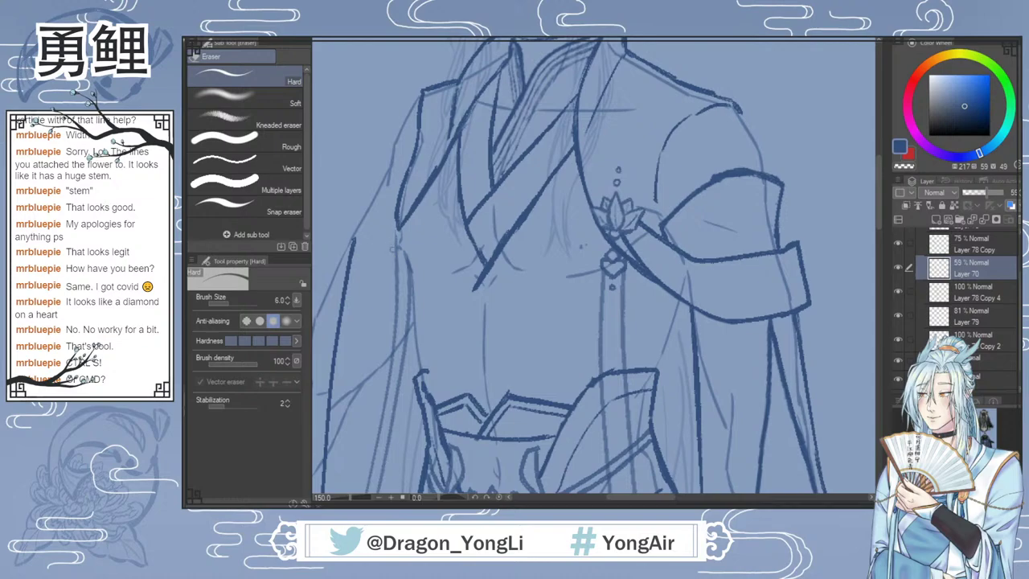
left_click_drag(618, 260, 611, 261)
left_click_drag(400, 253, 397, 231)
Step: Draw a small ornament at the top of the ribbon opposite the lotus brooch on Layer 79 with SketchBrush Aura
key("b")
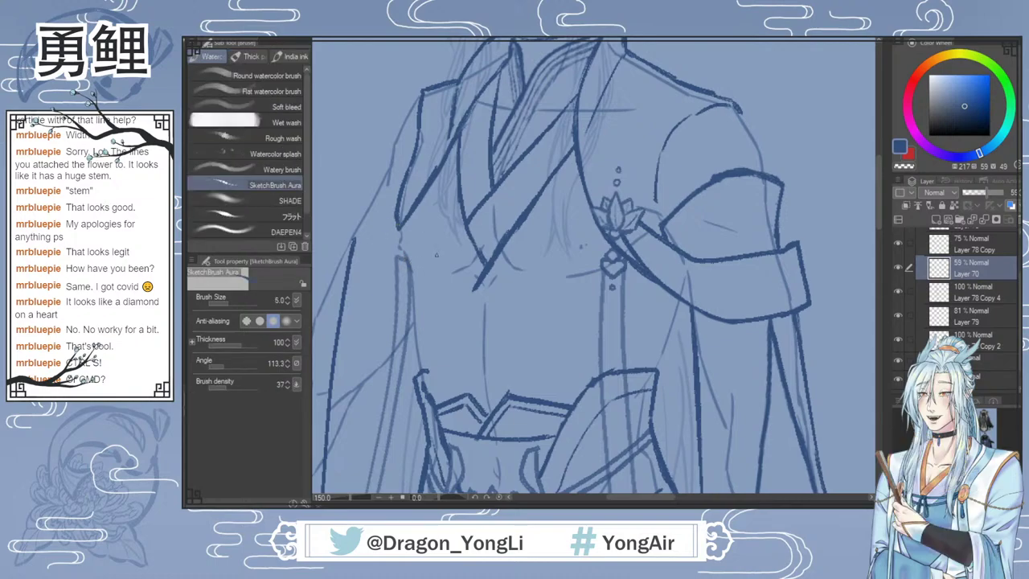
left_click(964, 322)
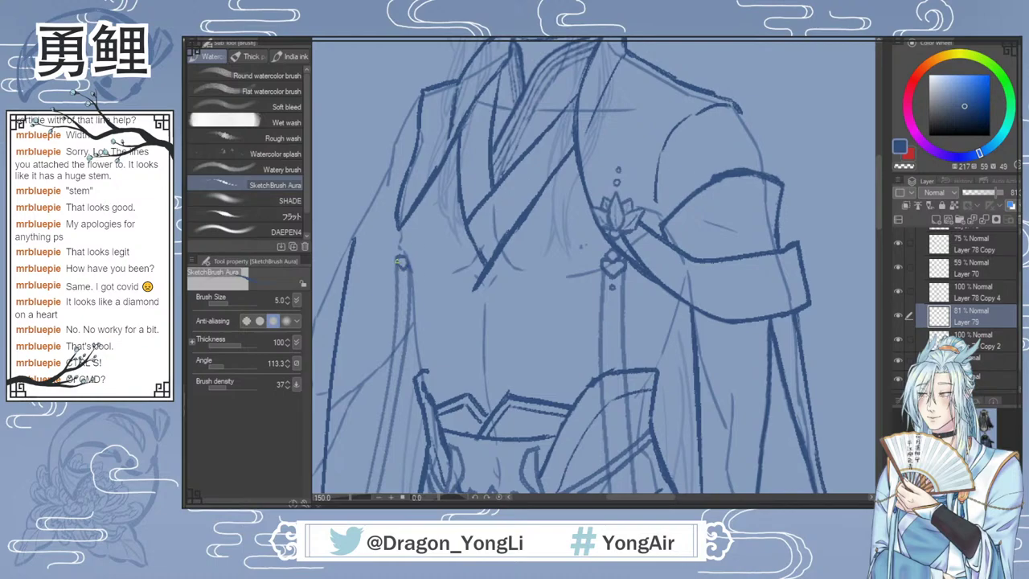
scroll(572, 386, "down", 1)
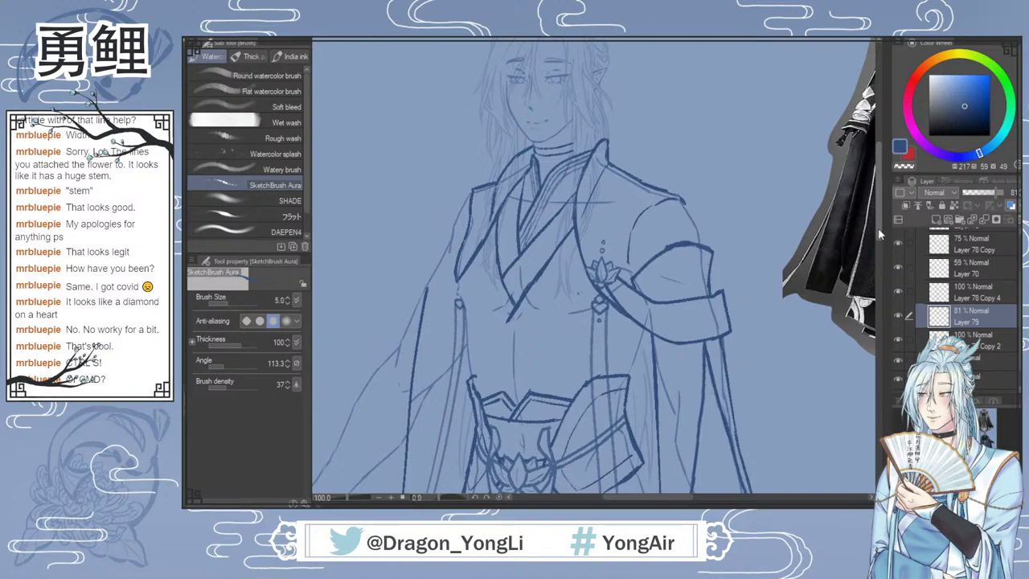
Step: Toggle the visibility of Layer 70 to check the hanging ribbons below the belt, and make it the active layer
left_click_drag(878, 227, 867, 294)
left_click(898, 267)
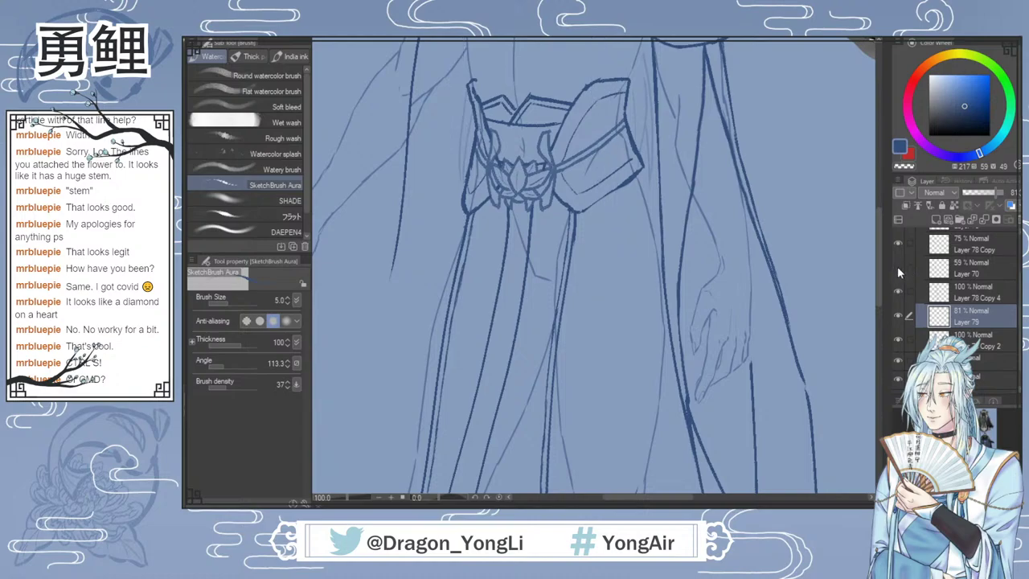
left_click(897, 267)
left_click(960, 271)
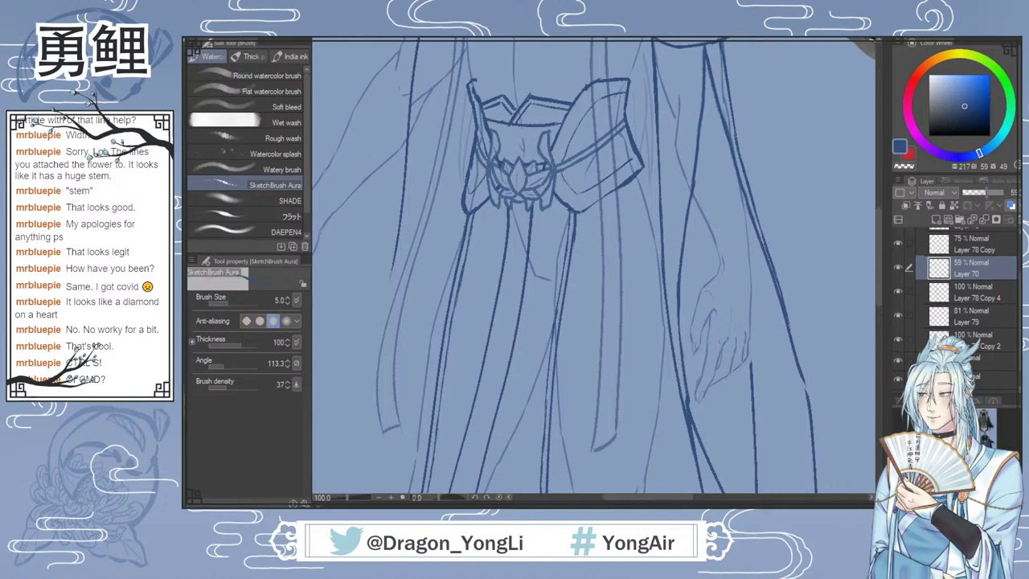
Step: Mirror the canvas and flip it back, and examine the robe's ribbons, belt and front panel across the whole figure
key("h")
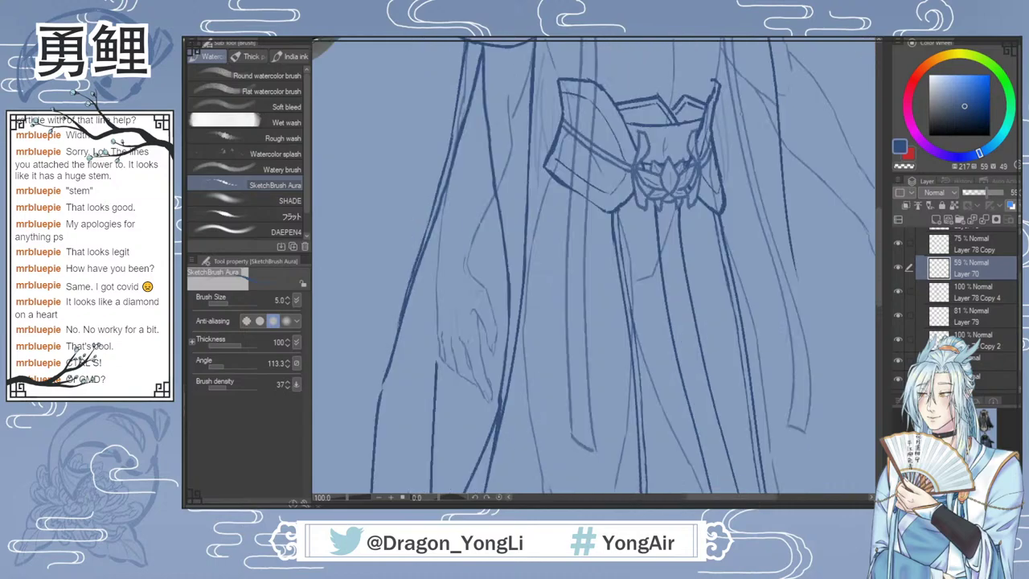
left_click_drag(701, 497, 722, 497)
left_click_drag(878, 259, 881, 251)
scroll(882, 254, "up", 1)
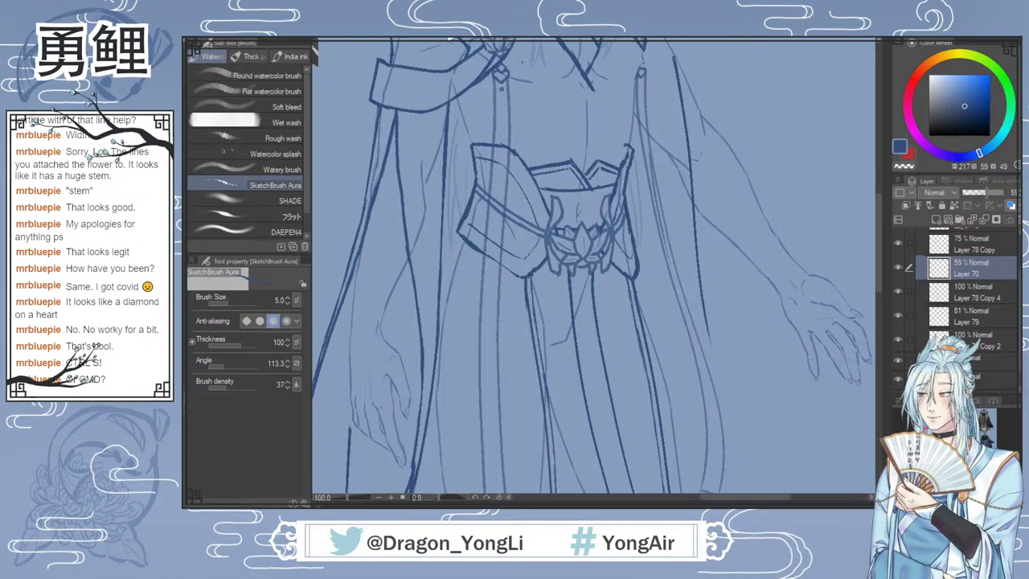
key("h")
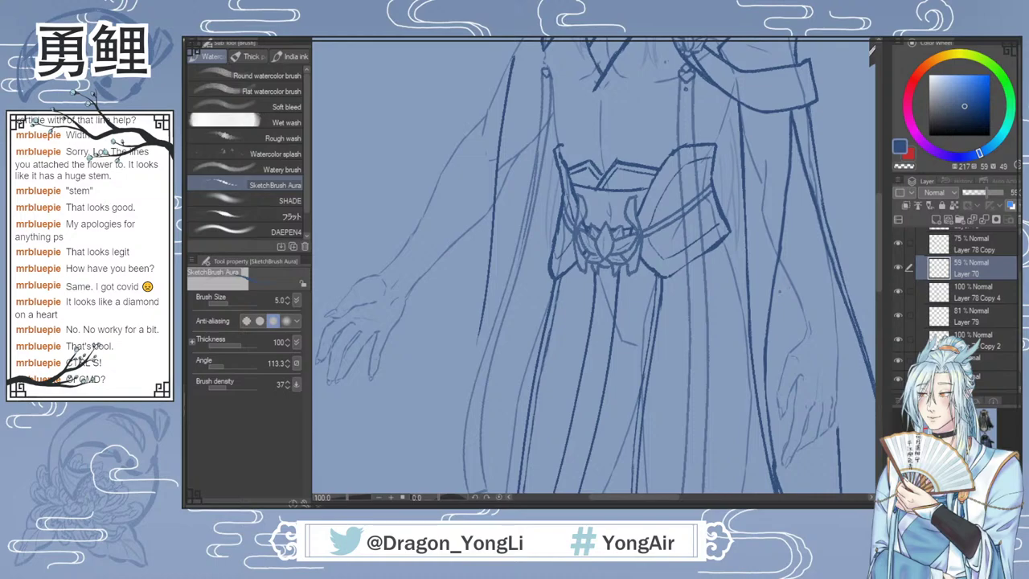
key("ctrl+0")
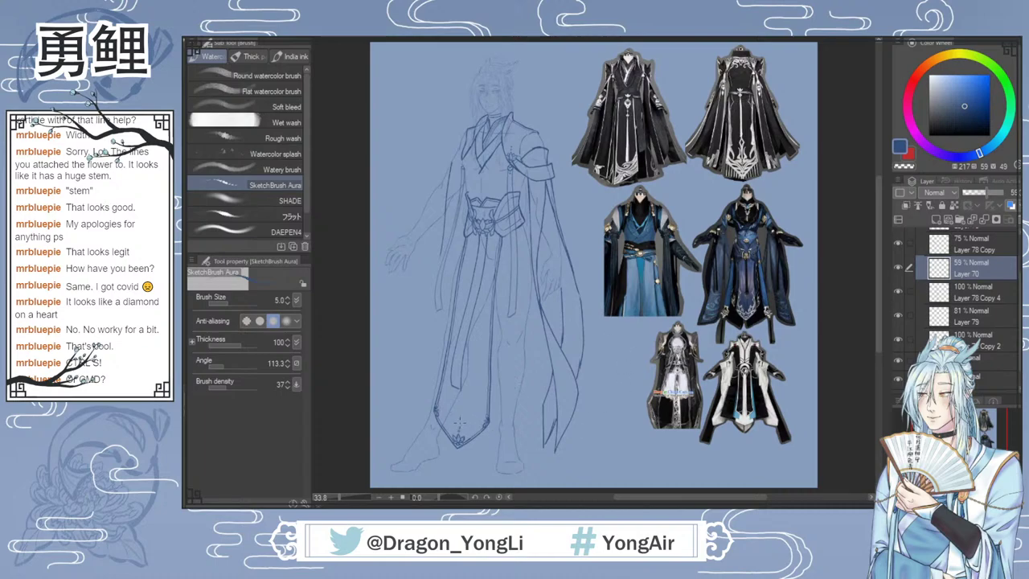
scroll(460, 420, "up", 3)
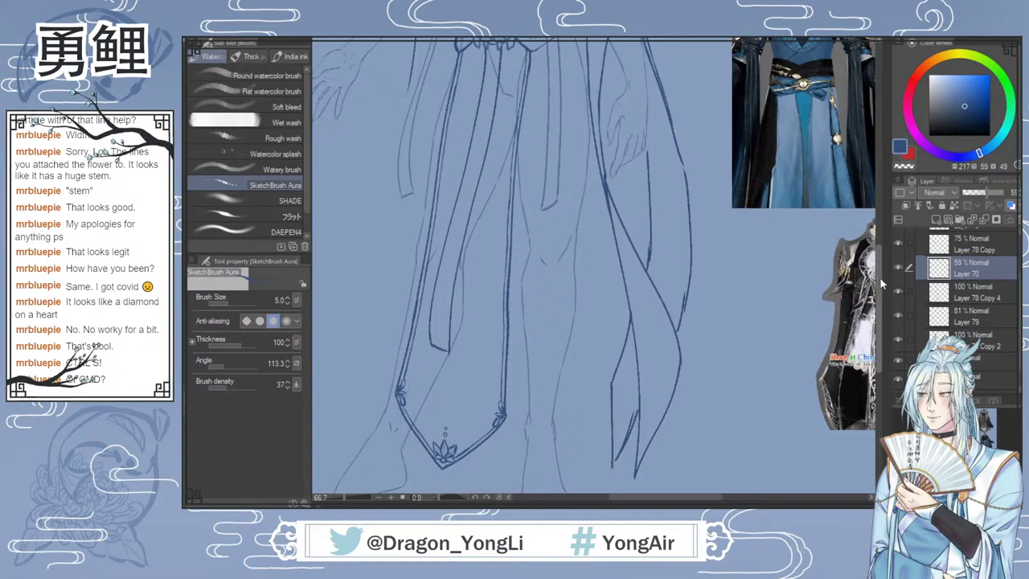
left_click_drag(877, 280, 875, 211)
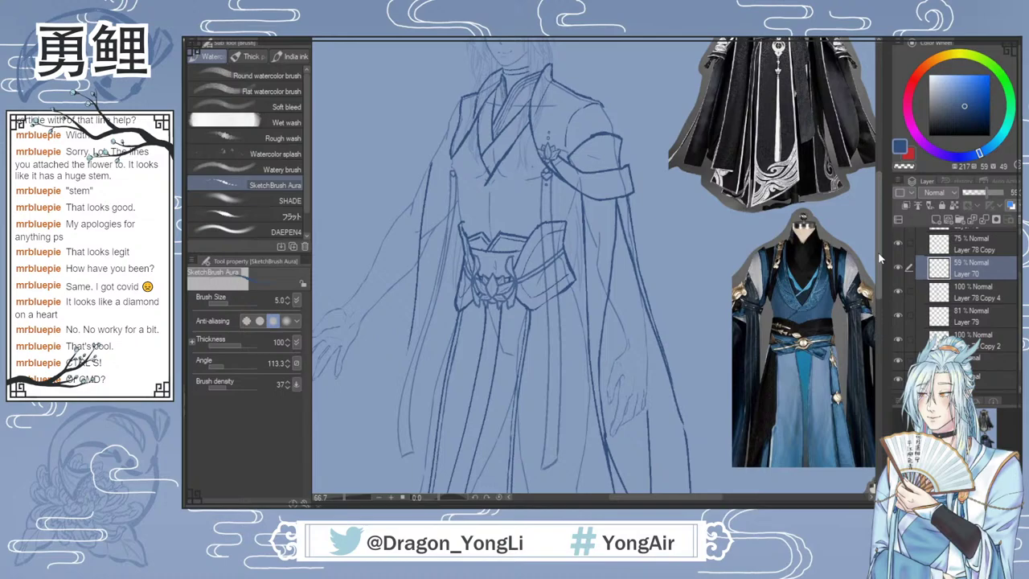
left_click_drag(878, 251, 877, 243)
key("i")
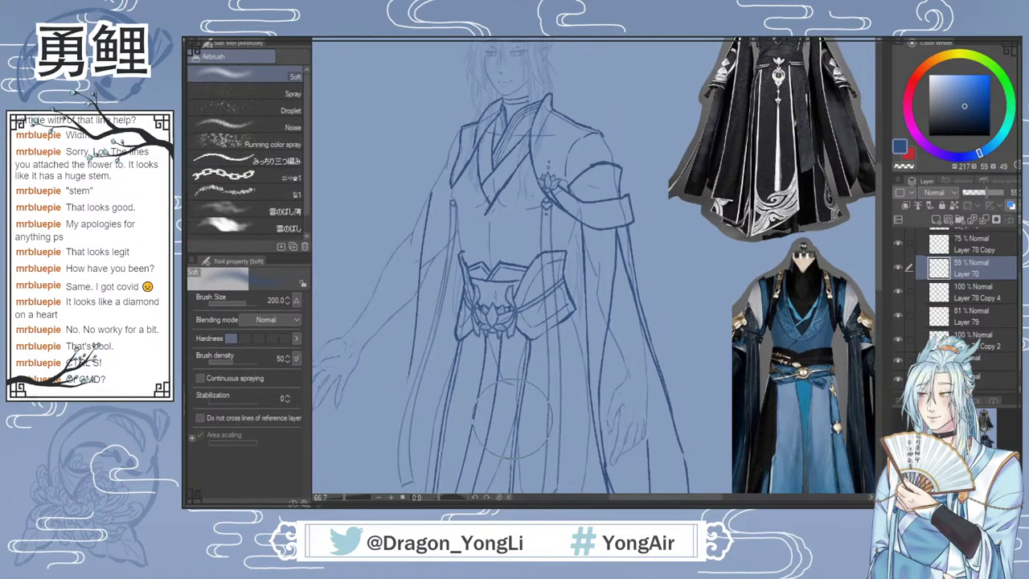
key("b")
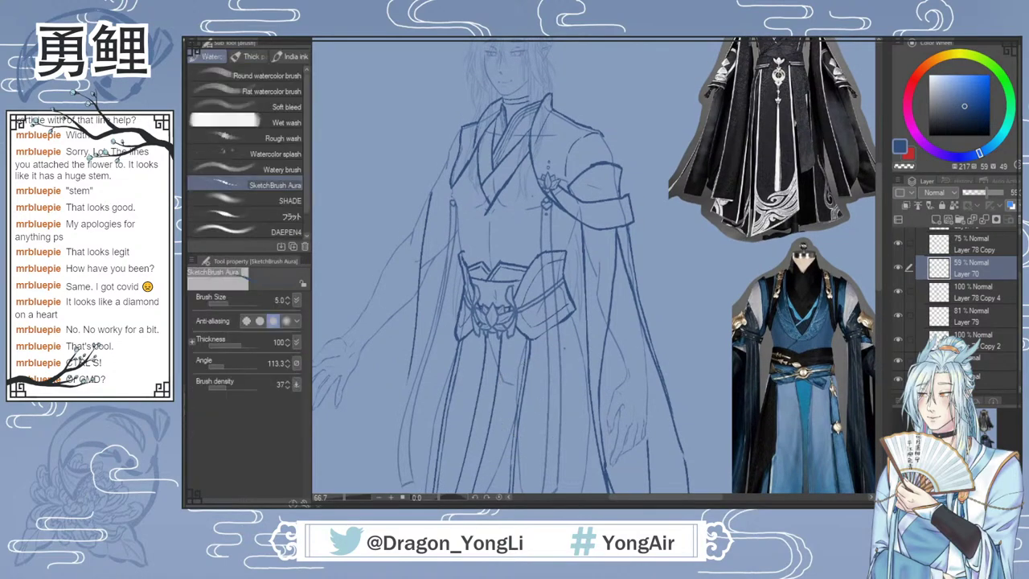
Step: Toggle the visibility of Layer 70, Layer 78 Copy 2 and Layer 79 to identify their lines, and make Layer 78 Copy 2 active
left_click(897, 266)
left_click(897, 266)
left_click(897, 339)
left_click(897, 339)
left_click(897, 316)
left_click(897, 316)
left_click(898, 343)
left_click(898, 343)
left_click(956, 340)
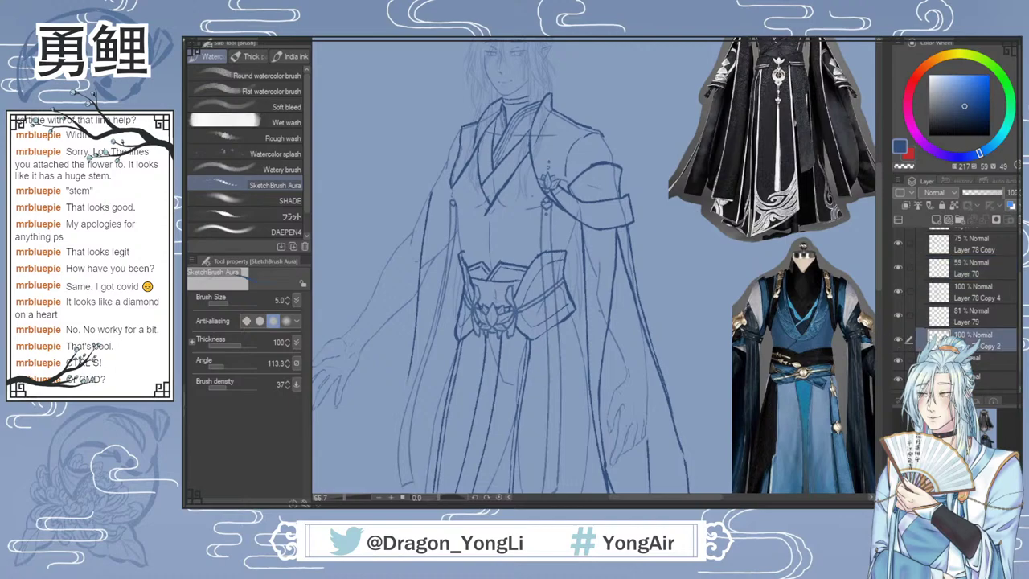
Step: Compare the lines of Layer 78 Copy 2 and Layer 78 Copy 4 by toggling their visibility, and make Layer 78 Copy 4 active
left_click(897, 340)
left_click(897, 339)
left_click(898, 292)
left_click(898, 292)
left_click(952, 294)
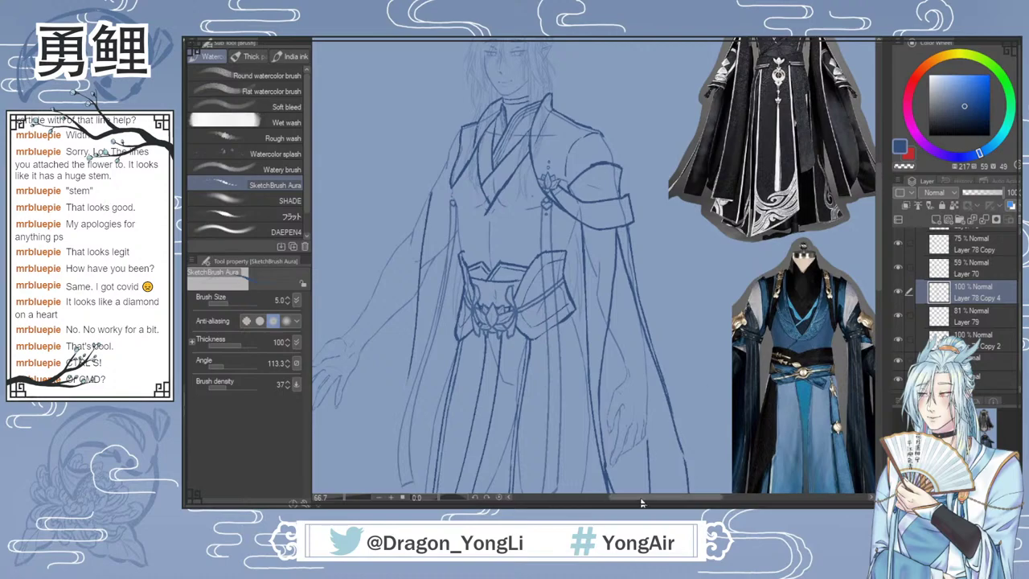
Step: Examine the black and blue reference costumes beside the figure for sleeve and trim details
left_click_drag(642, 498, 698, 498)
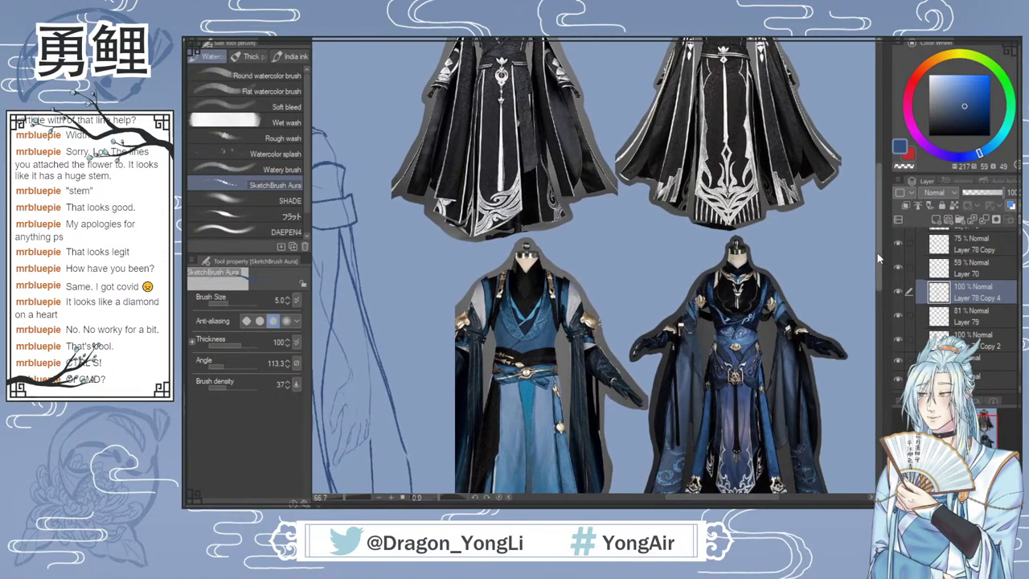
left_click_drag(880, 260, 858, 286)
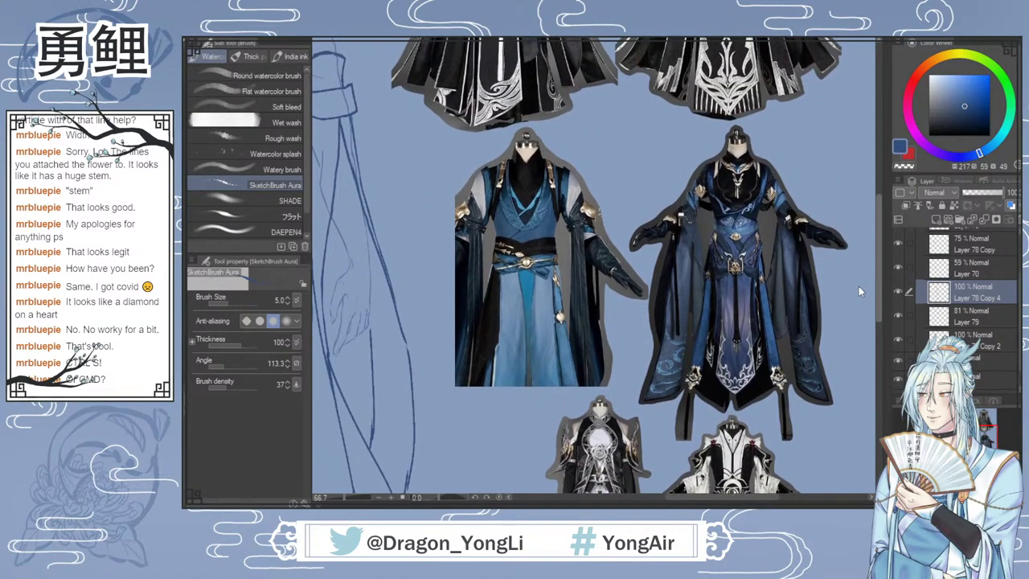
scroll(859, 286, "up", 5)
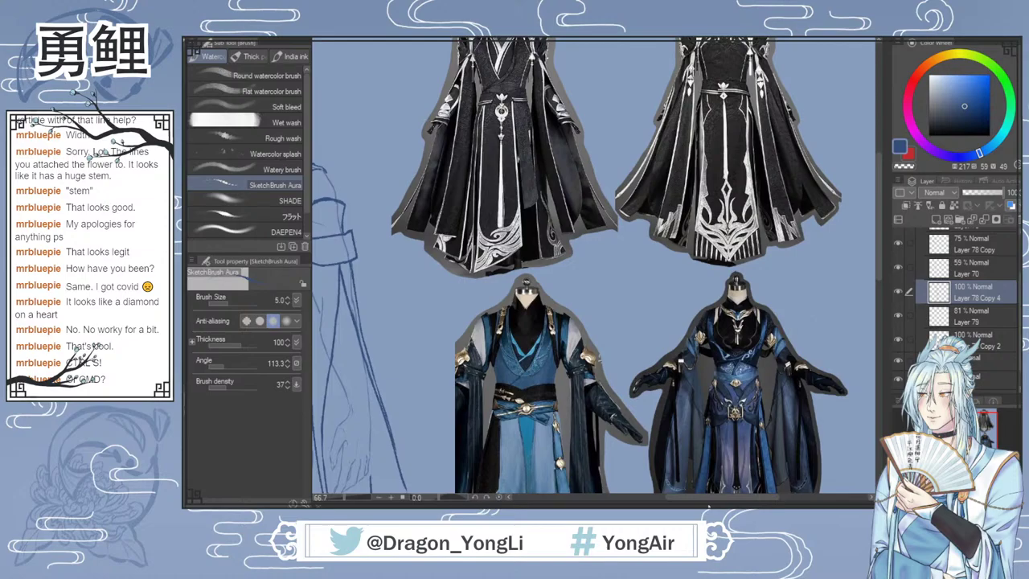
left_click_drag(708, 498, 657, 498)
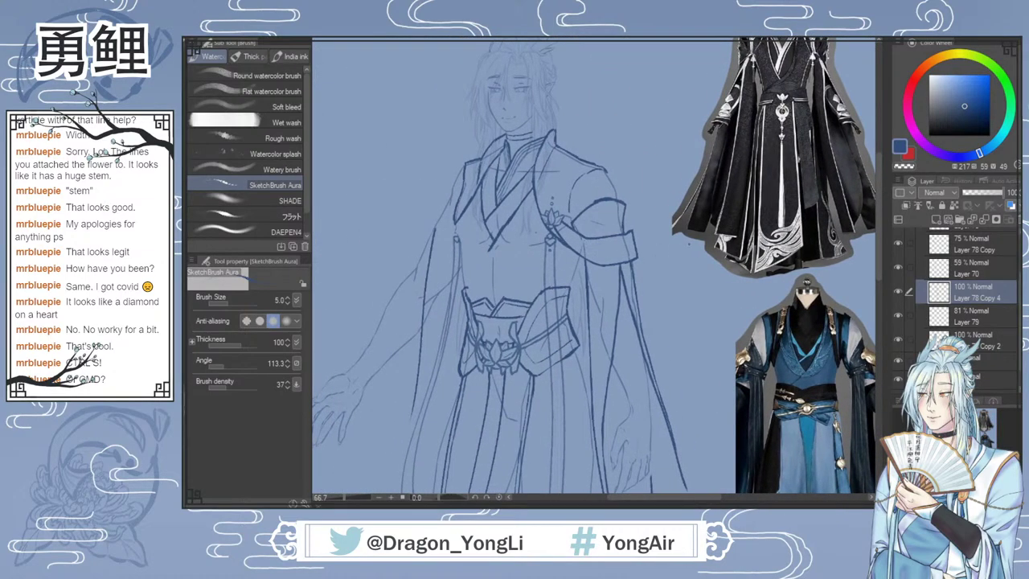
Step: Rotate the canvas and draw an inner trim line along the upper edge of the upper-arm cuff band on Layer 78 Copy 4 with SketchBrush Aura
scroll(631, 252, "up", 1)
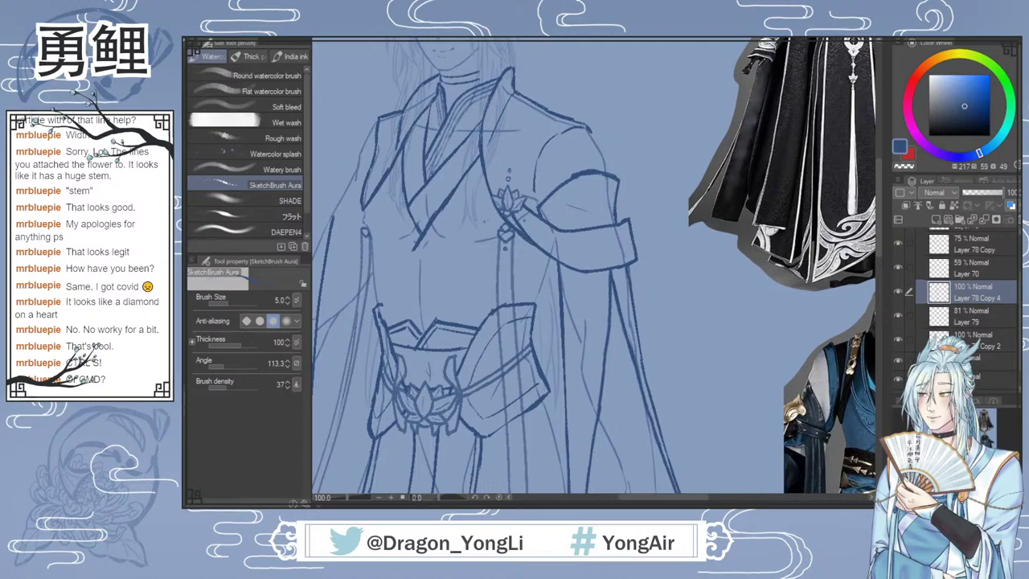
left_click_drag(530, 235, 550, 253)
key("shift+space")
left_click_drag(651, 298, 602, 369)
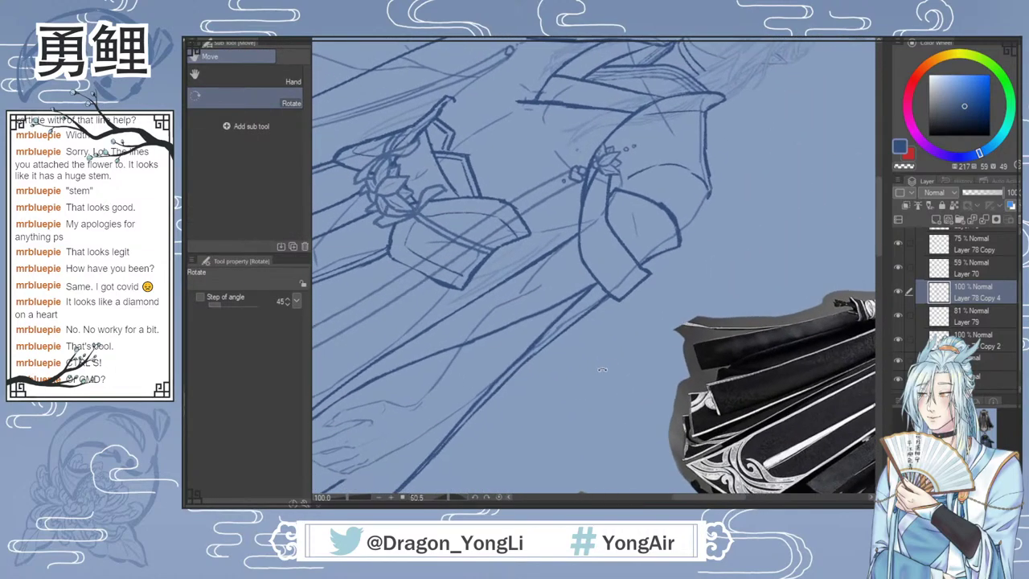
scroll(627, 225, "up", 1)
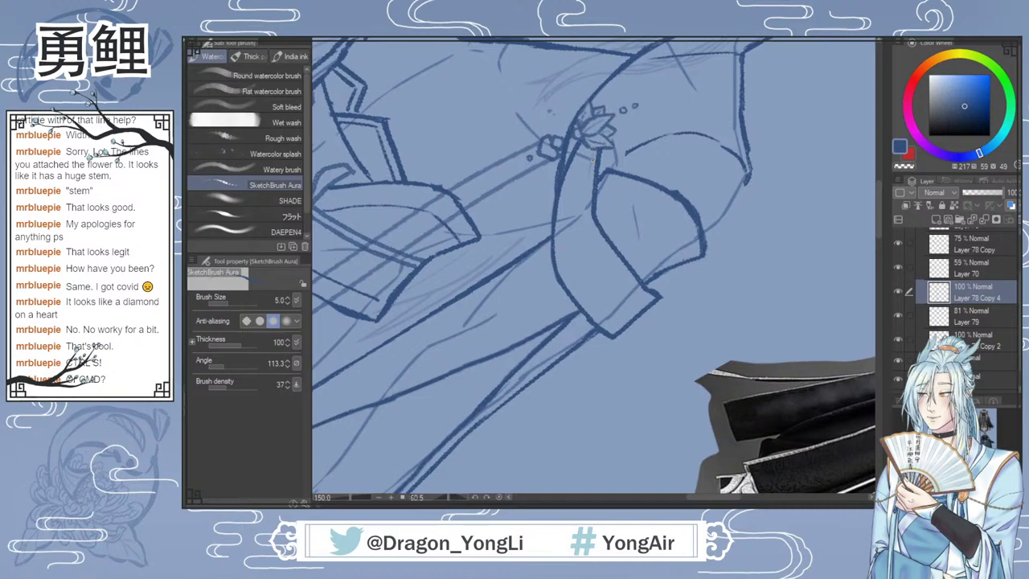
left_click_drag(595, 146, 587, 199)
mouse_move(593, 154)
left_mouse_down()
mouse_move(590, 225)
mouse_move(647, 298)
mouse_move(636, 288)
left_mouse_up()
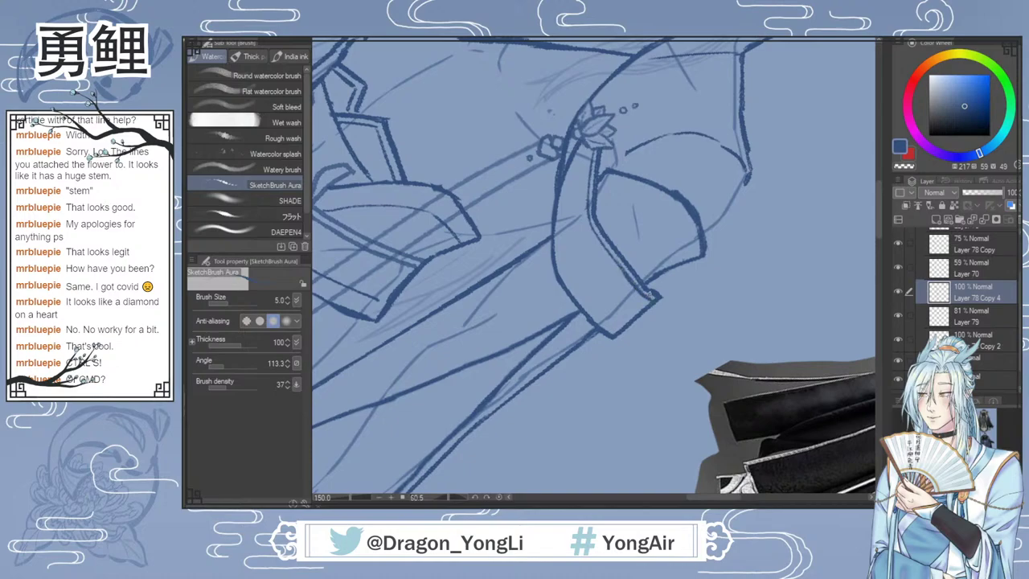
key("e")
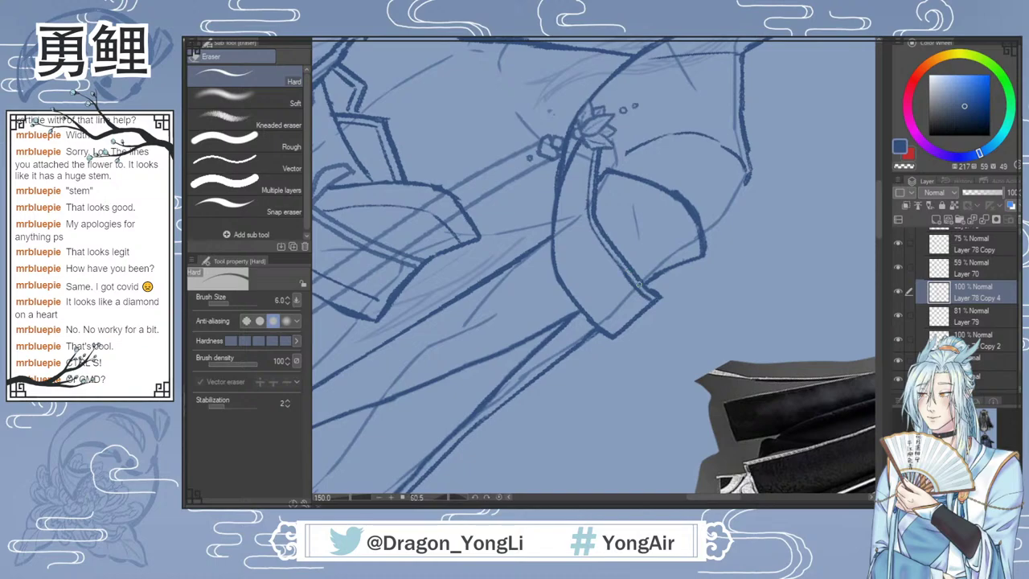
key("b")
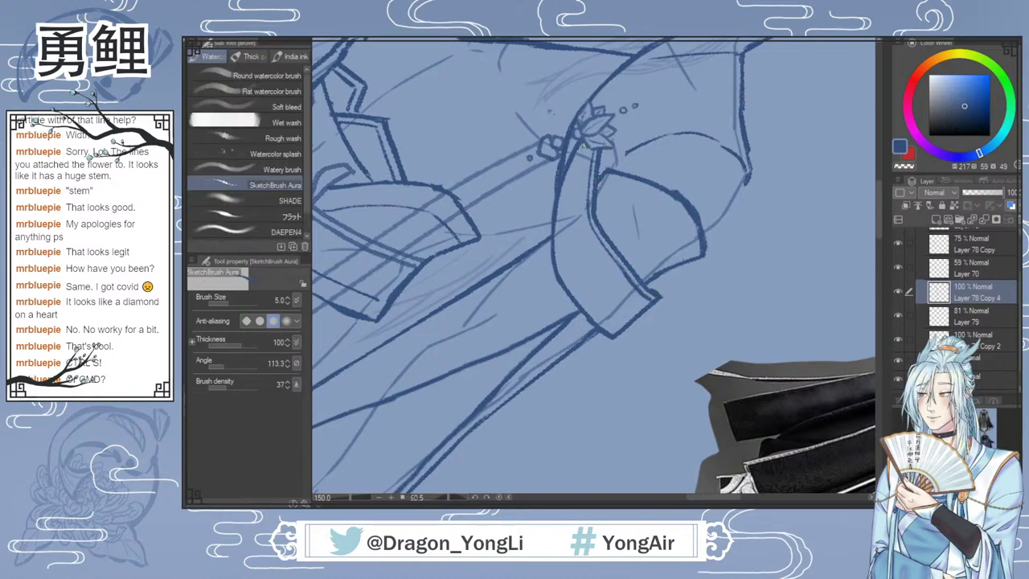
Step: Draw a matching trim line along the lower edge of the upper-arm cuff band and reset the canvas rotation to 0
mouse_move(585, 141)
left_mouse_down()
mouse_move(561, 229)
mouse_move(561, 202)
mouse_move(564, 272)
mouse_move(560, 262)
mouse_move(619, 333)
left_mouse_up()
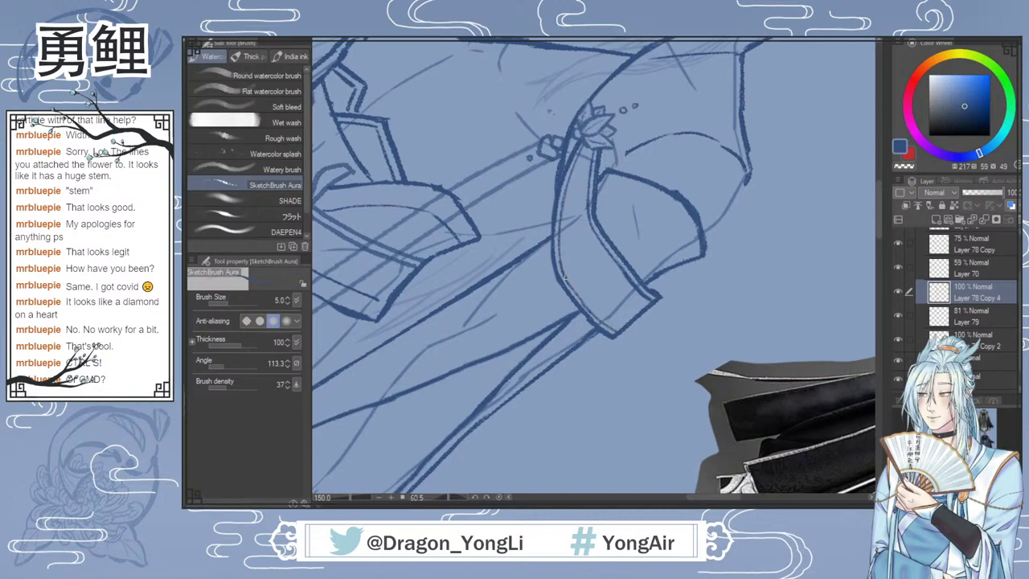
left_click_drag(564, 278, 612, 330)
key("r")
left_click_drag(703, 332, 739, 196)
left_click(495, 496)
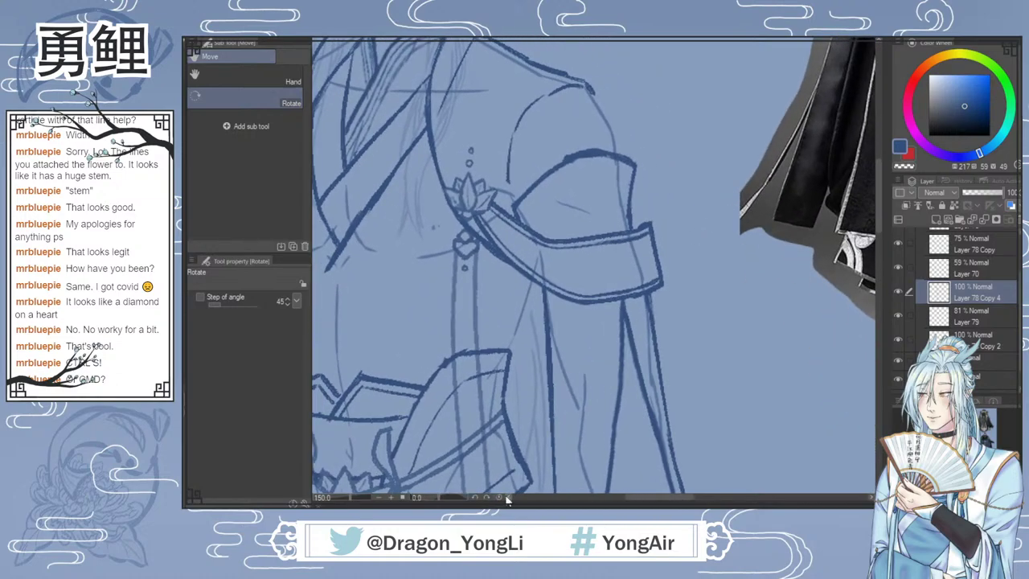
Step: Examine the trimmed cuff on the whole figure and up close with the chest and belt area
key("ctrl+0")
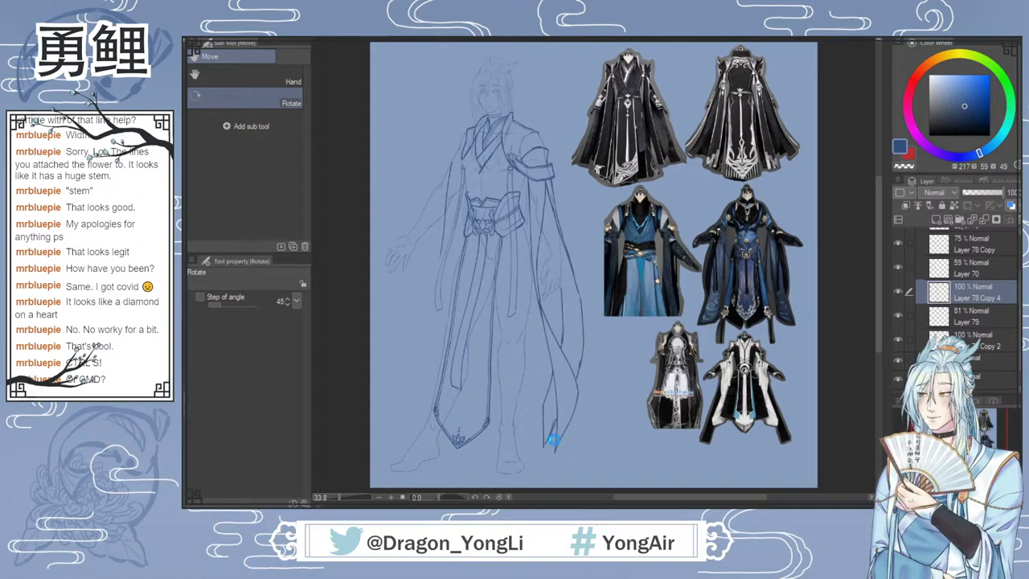
key("b")
scroll(529, 149, "up", 3)
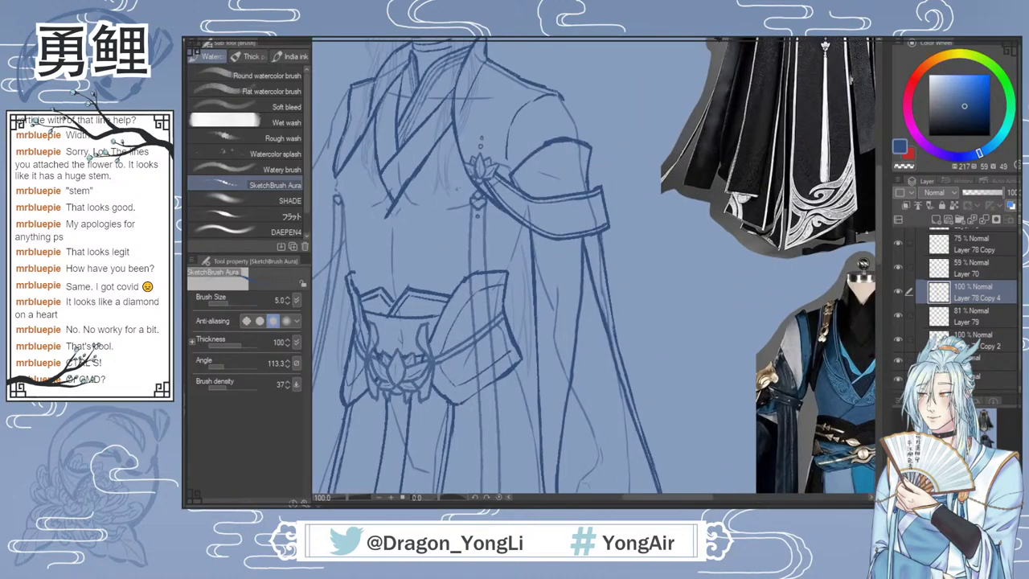
left_click_drag(879, 227, 879, 215)
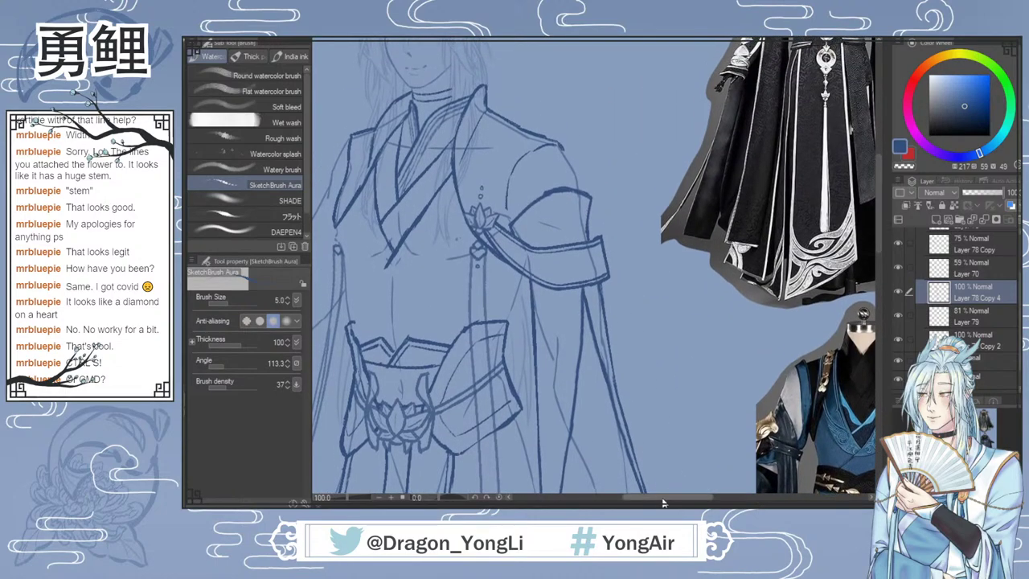
left_click_drag(663, 502, 641, 502)
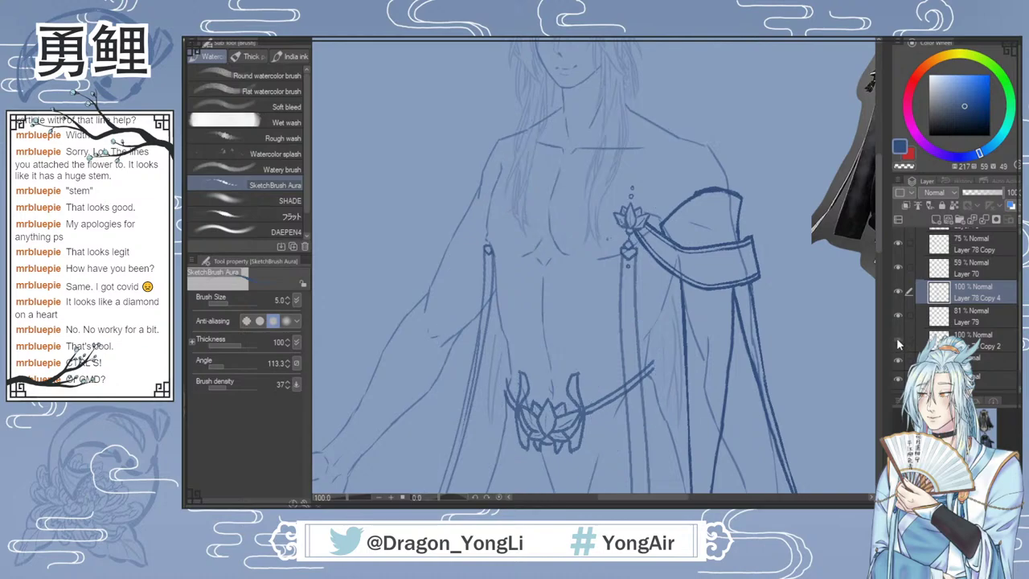
Step: Lasso the long sleeve line beside the bare far arm and paste it on a new layer above Layer 78 Copy 4
left_click(908, 341)
key("ctrl+0")
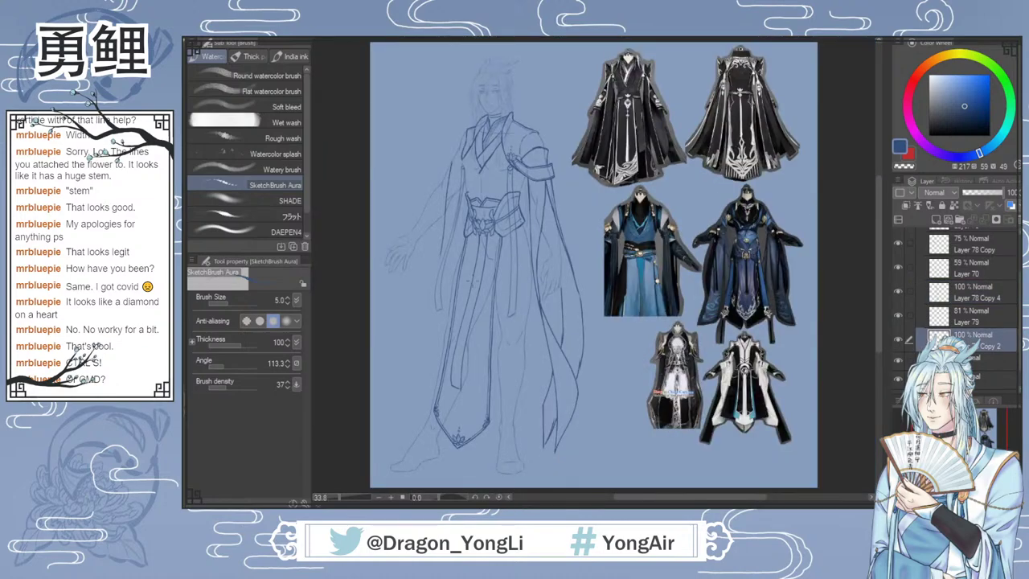
key("m")
scroll(458, 213, "up", 1)
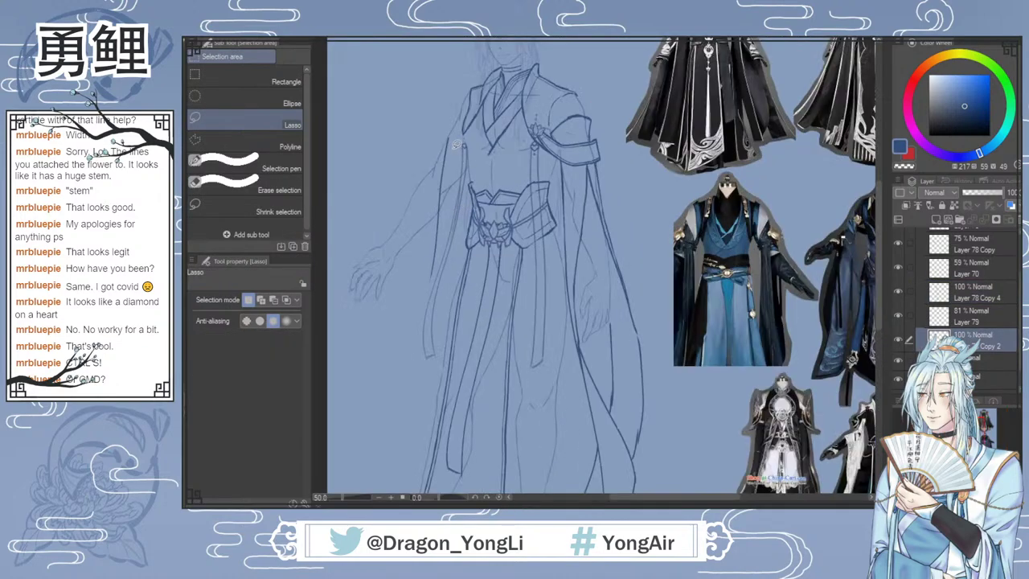
mouse_move(455, 143)
left_mouse_down()
mouse_move(425, 293)
mouse_move(455, 143)
left_mouse_up()
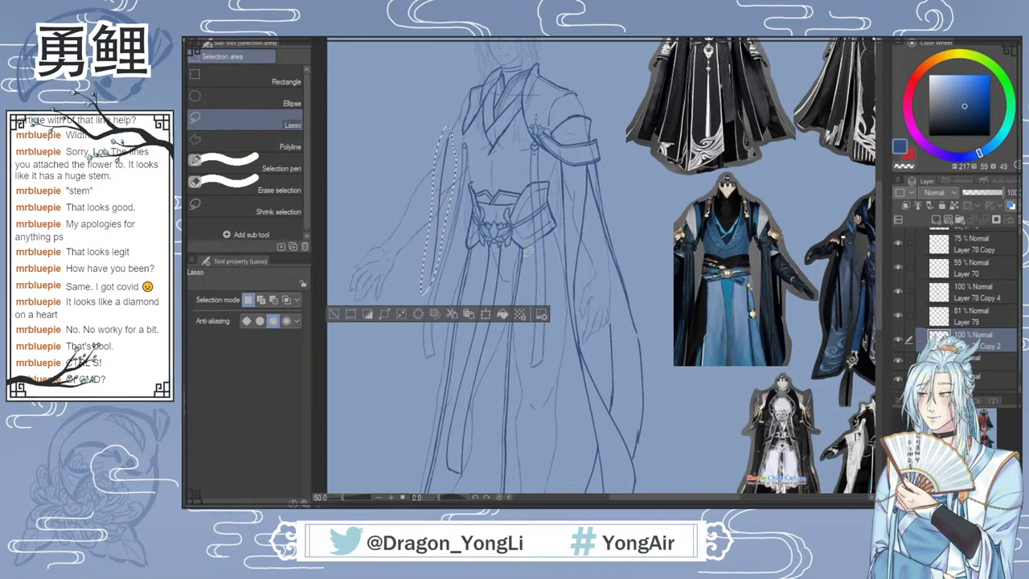
left_click(985, 299)
key("ctrl+c")
key("ctrl+v")
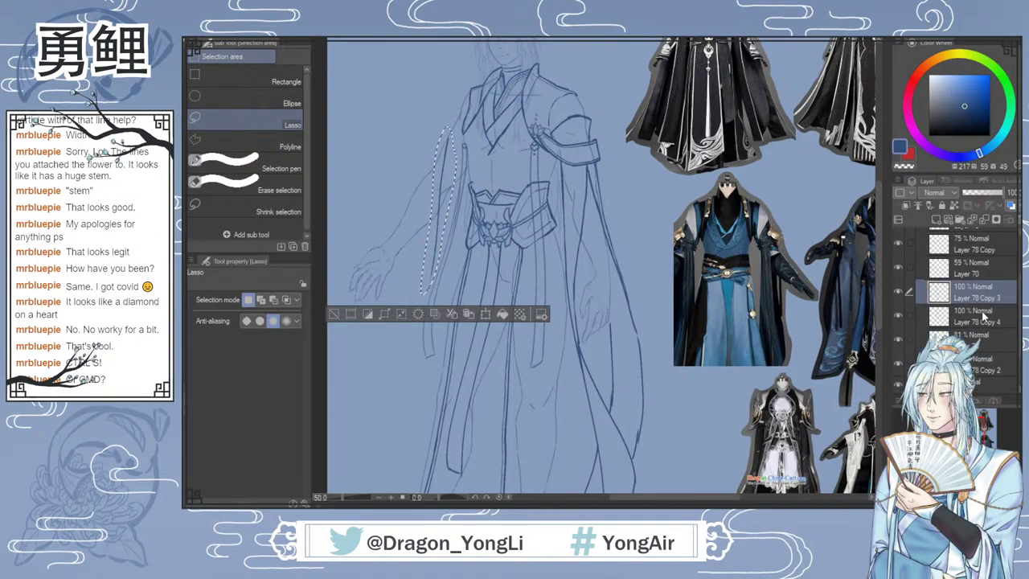
Step: Deselect, check what Layer 78 Copy 4 contains by toggling its visibility, and merge it with the pasted sleeve-line layer
key("ctrl+d")
left_click(982, 316, "ctrl")
left_click(897, 314)
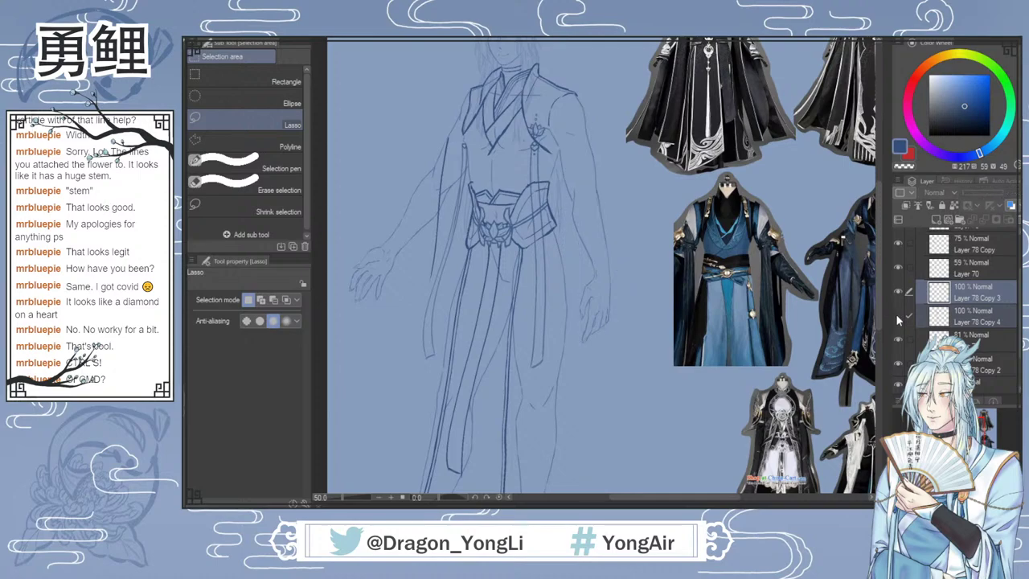
left_click(897, 315)
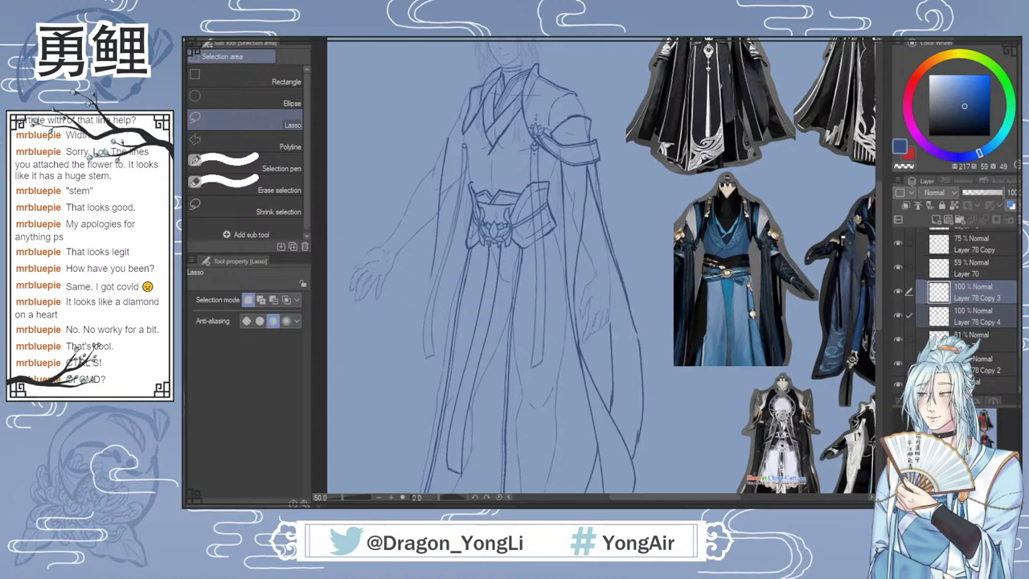
key("shift+alt+e")
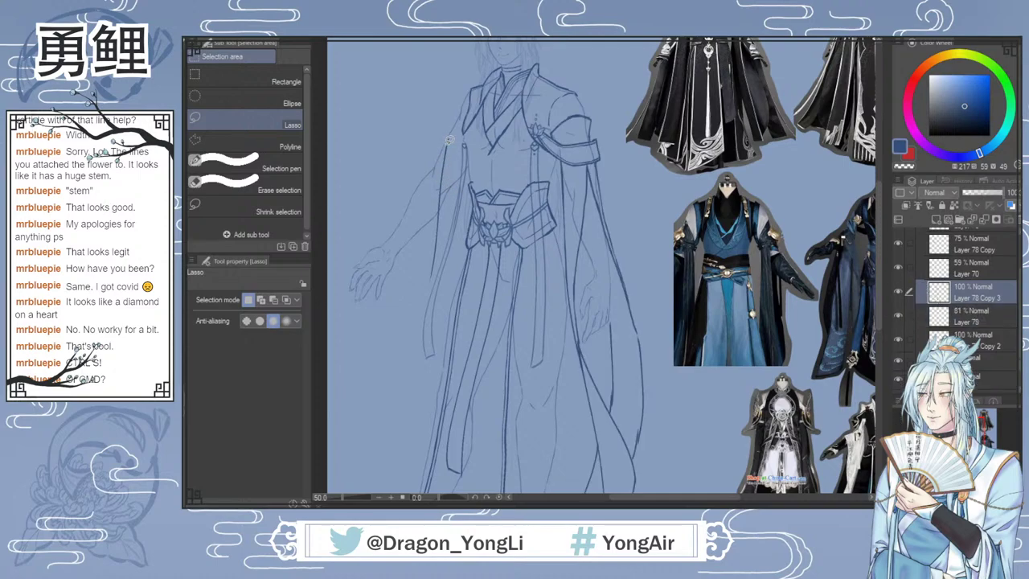
Step: Lasso the far arm's sleeve line on Layer 78 Copy 3 and move it slightly lower and outward from the body
scroll(450, 134, "up", 1)
mouse_move(447, 127)
left_mouse_down()
mouse_move(412, 313)
mouse_move(442, 273)
mouse_move(450, 133)
left_mouse_up()
left_click(479, 381)
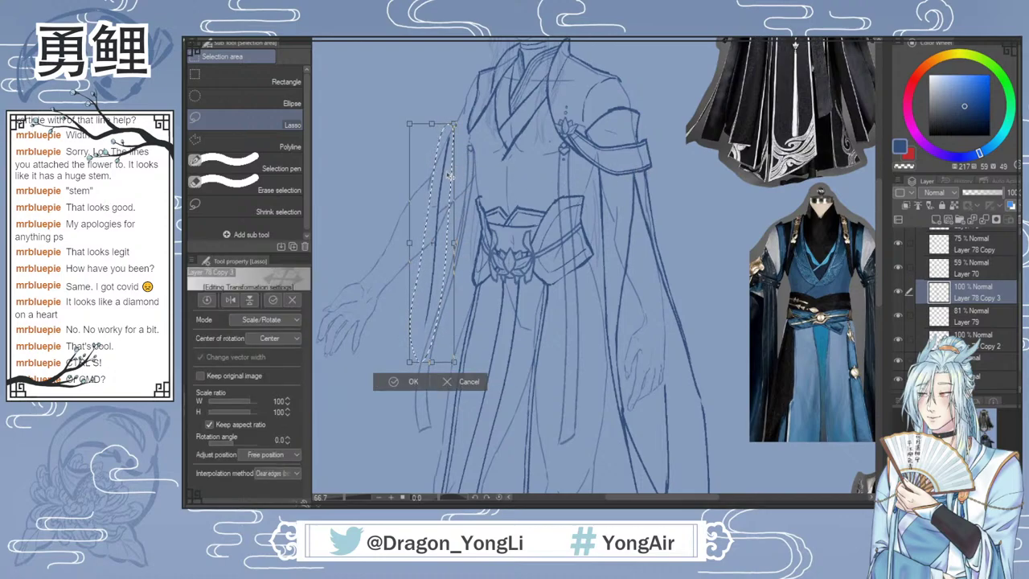
left_click_drag(447, 183, 443, 192)
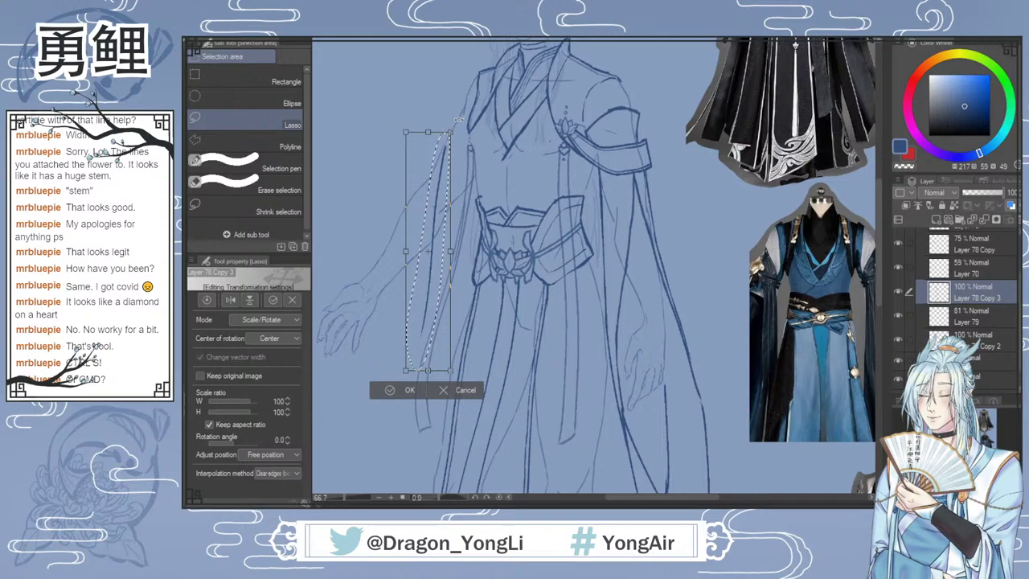
left_click_drag(445, 186, 443, 186)
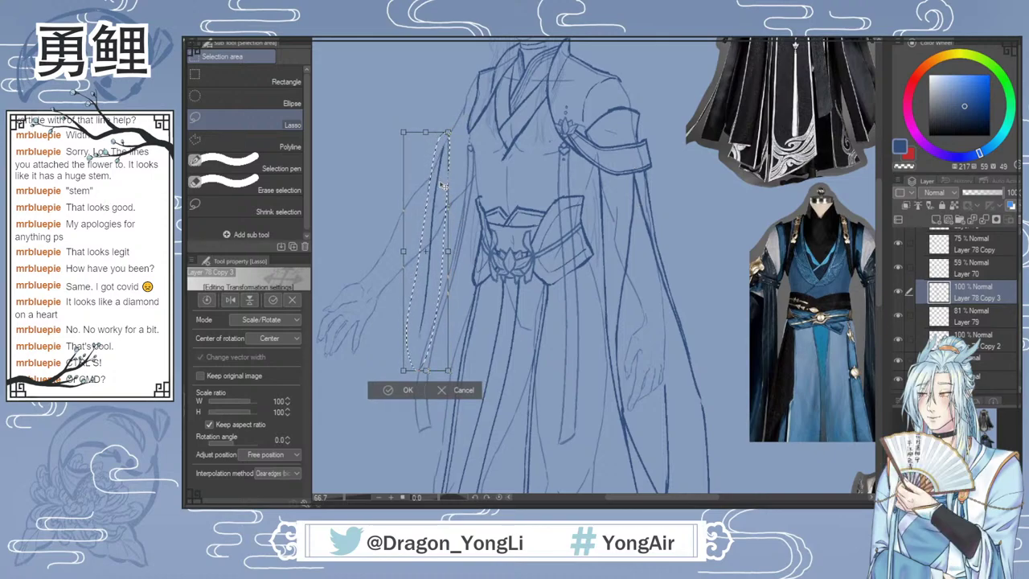
left_click(404, 390)
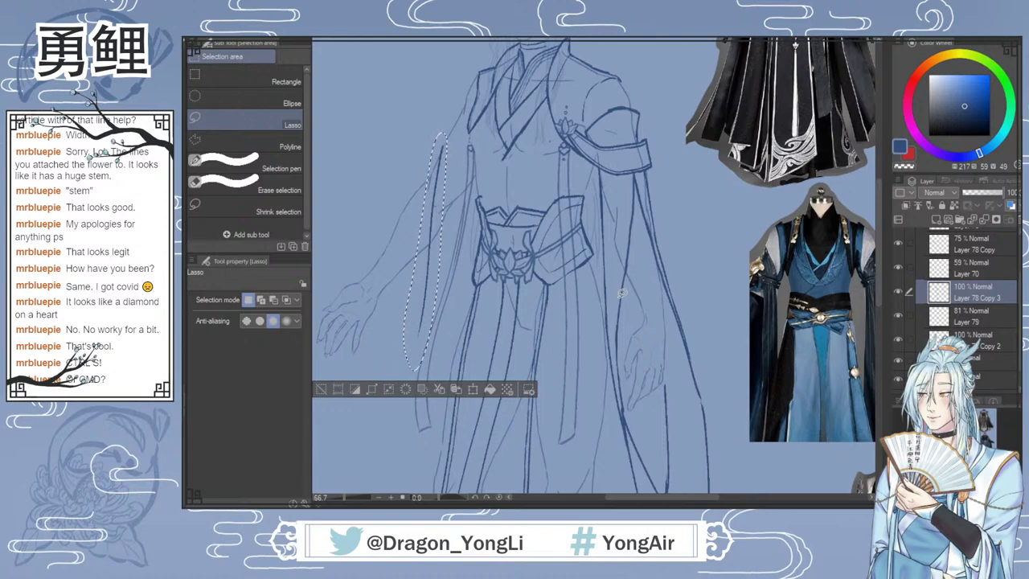
Step: Draw the slanted upper-arm cuff band with an inner trim line at the top of the far sleeve with SketchBrush Aura
key("b")
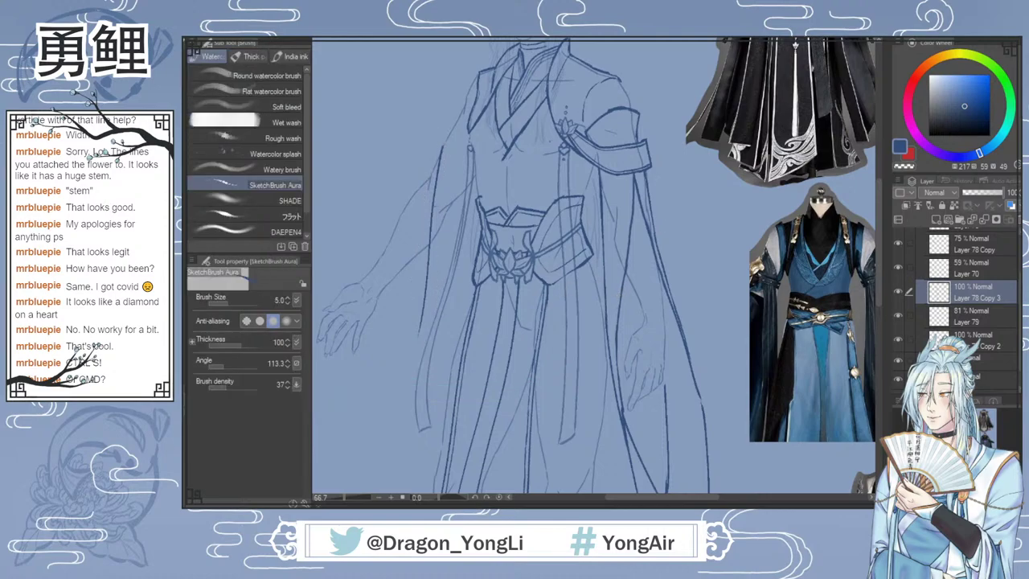
scroll(544, 82, "up", 1)
left_click_drag(879, 255, 881, 245)
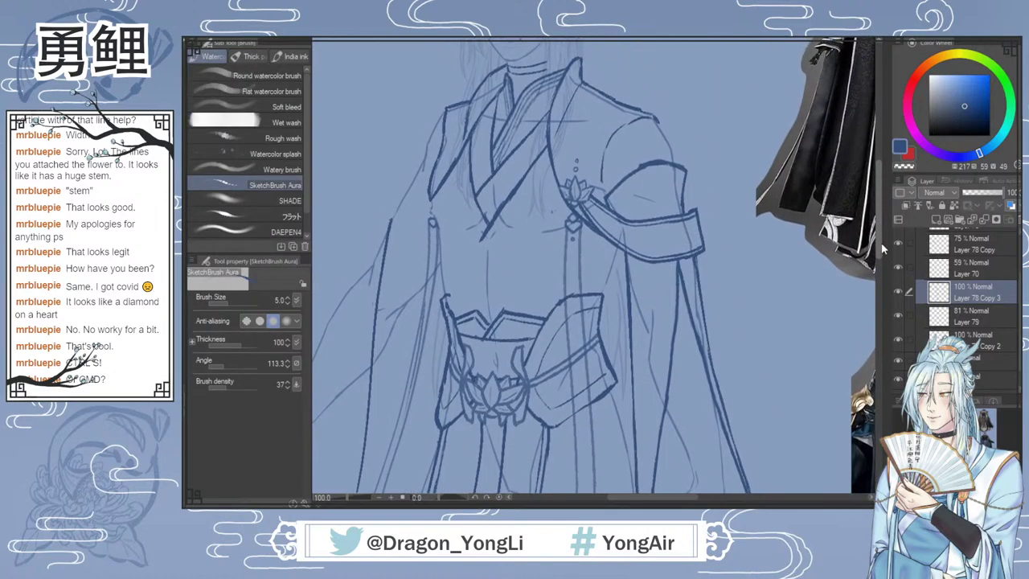
scroll(881, 251, "up", 1)
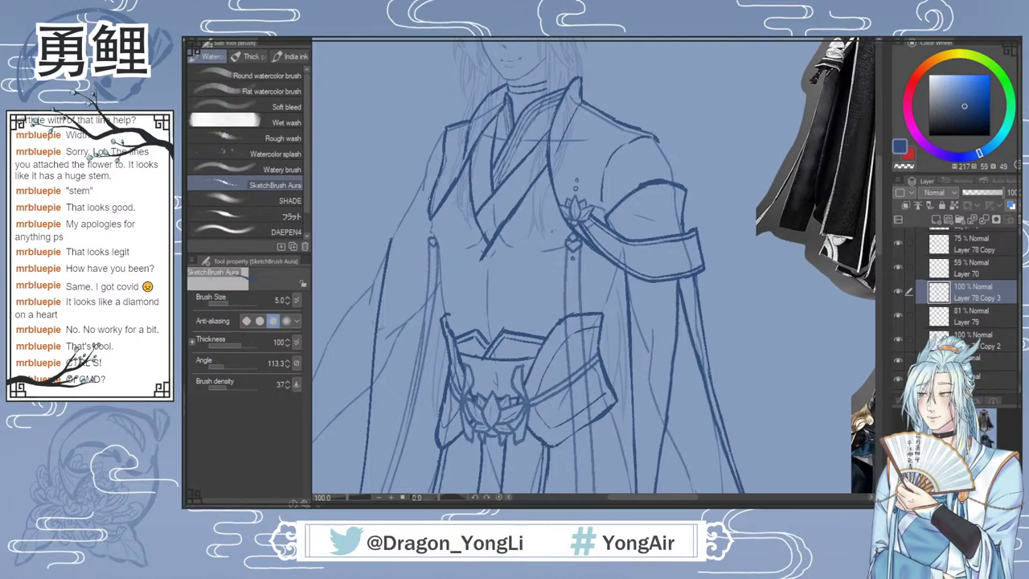
mouse_move(413, 203)
left_mouse_down()
mouse_move(401, 210)
mouse_move(408, 195)
left_mouse_up()
key("ctrl+z")
key("ctrl+z")
left_click_drag(431, 214, 389, 236)
left_click_drag(430, 199, 403, 203)
mouse_move(406, 200)
left_mouse_down()
mouse_move(393, 197)
mouse_move(384, 235)
left_mouse_up()
left_click_drag(403, 205, 422, 208)
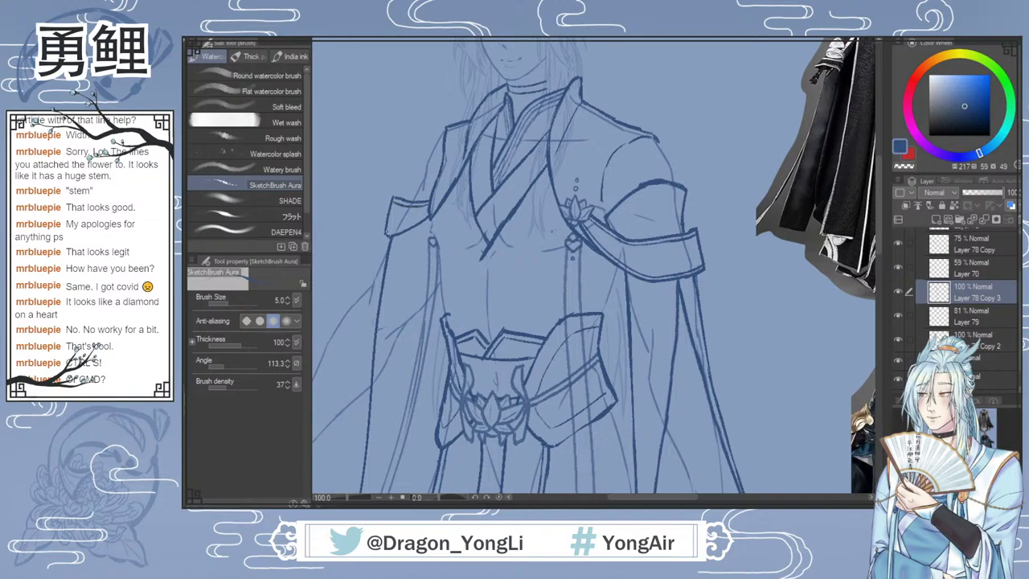
mouse_move(392, 231)
left_mouse_down()
mouse_move(401, 242)
mouse_move(423, 217)
mouse_move(409, 225)
left_mouse_up()
Step: Draw the pointed panel rising above the far sleeve's cuff band and clean its lines with the Hard eraser
mouse_move(438, 174)
left_mouse_down()
mouse_move(425, 158)
mouse_move(407, 198)
left_mouse_up()
key("ctrl+z")
left_click_drag(417, 191, 409, 202)
key("ctrl+z")
mouse_move(425, 157)
left_mouse_down()
mouse_move(438, 175)
mouse_move(413, 189)
left_mouse_up()
key("ctrl+z")
key("e")
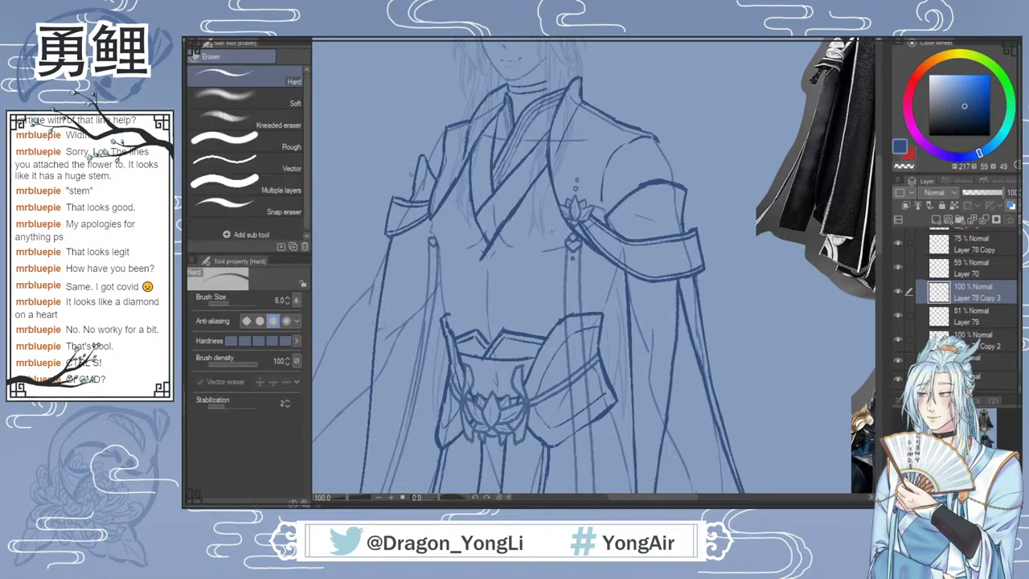
mouse_move(415, 181)
left_mouse_down()
mouse_move(419, 152)
mouse_move(415, 183)
left_mouse_up()
key("b")
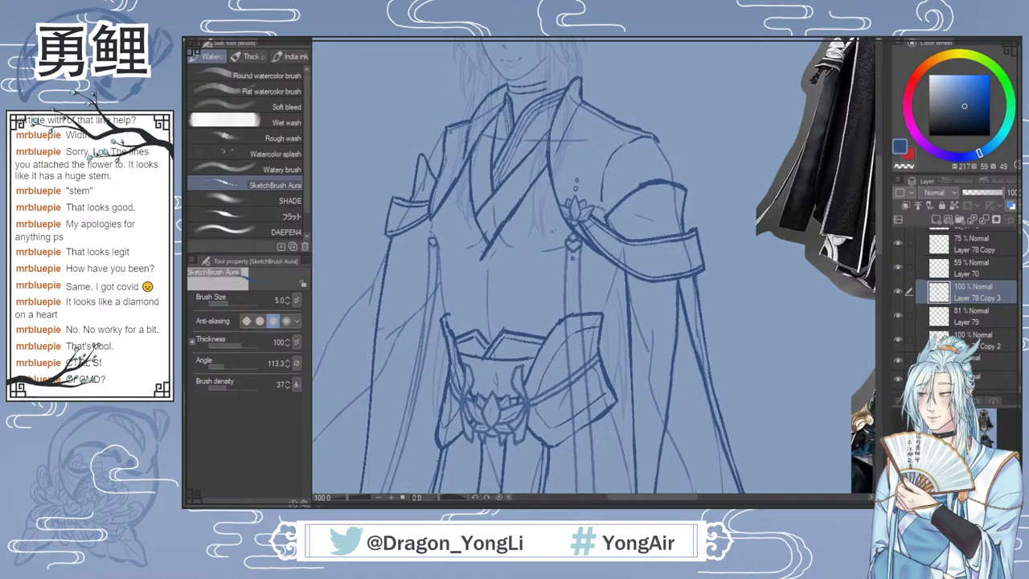
Step: Redraw the curved shoulder seam above the near arm's cuff in darker strokes on Layer 78 Copy 2 with SketchBrush Aura
left_click(978, 341)
key("e")
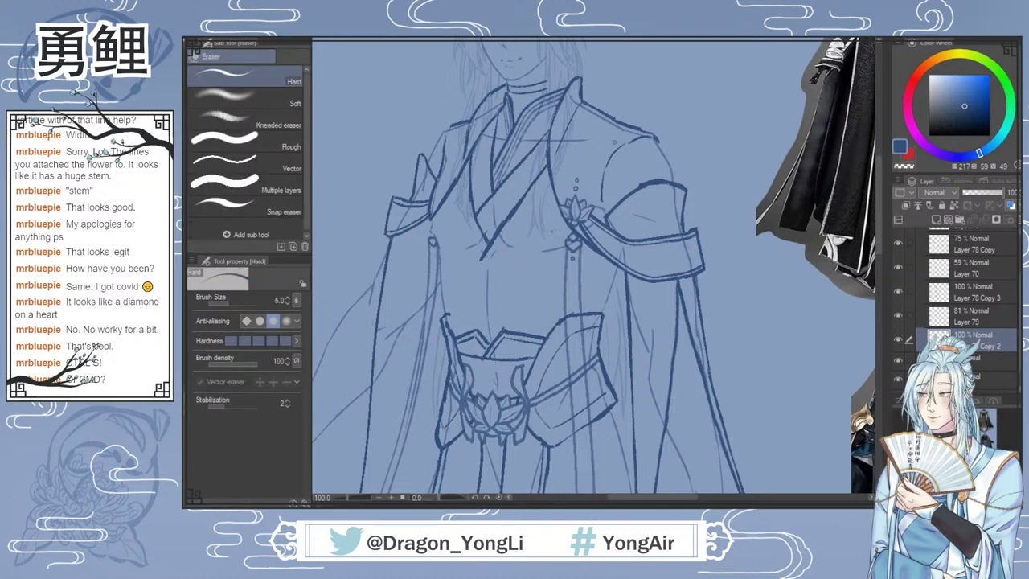
key("b")
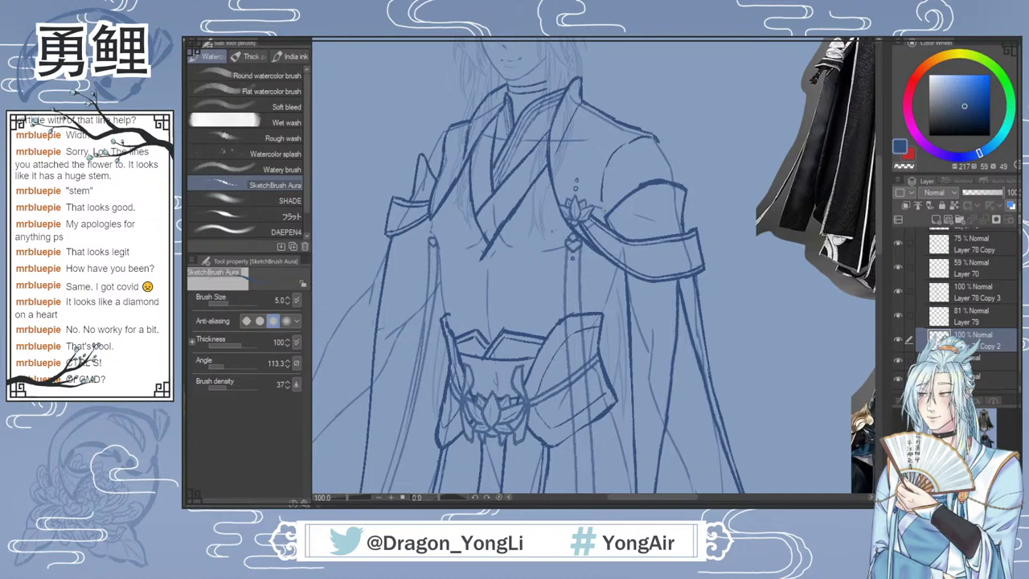
left_click_drag(601, 197, 604, 211)
left_click_drag(602, 175, 602, 189)
left_click_drag(634, 138, 626, 142)
Step: Draw a column of three small circles and a slanted petal on the panel above the near arm's cuff band
key("b")
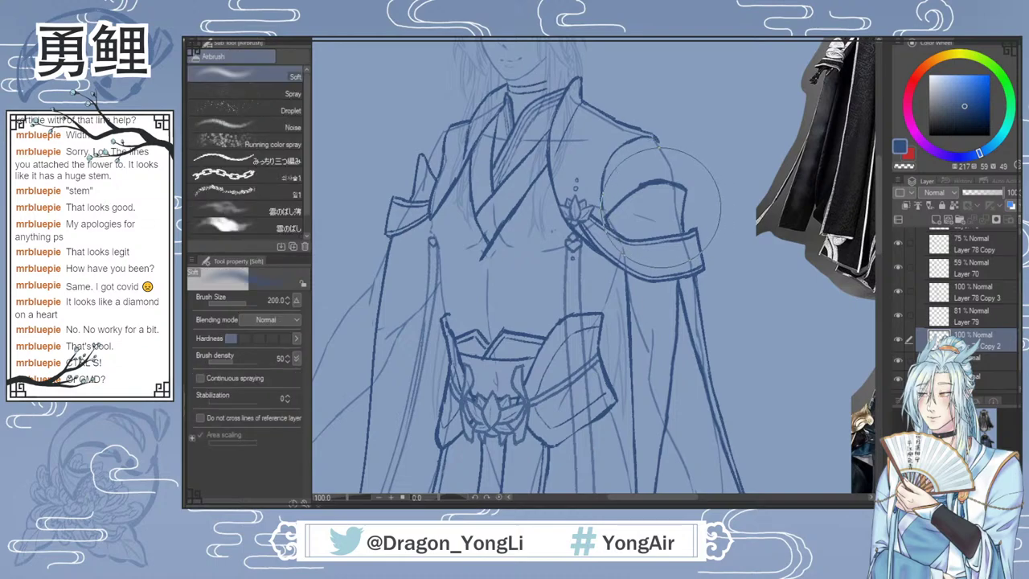
key("i")
key("b")
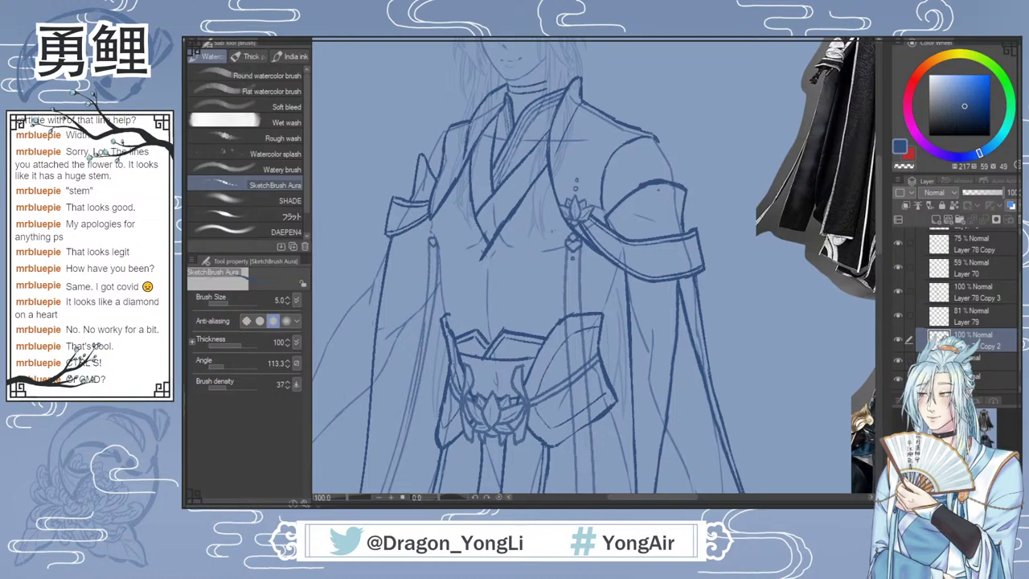
left_click_drag(659, 192, 661, 189)
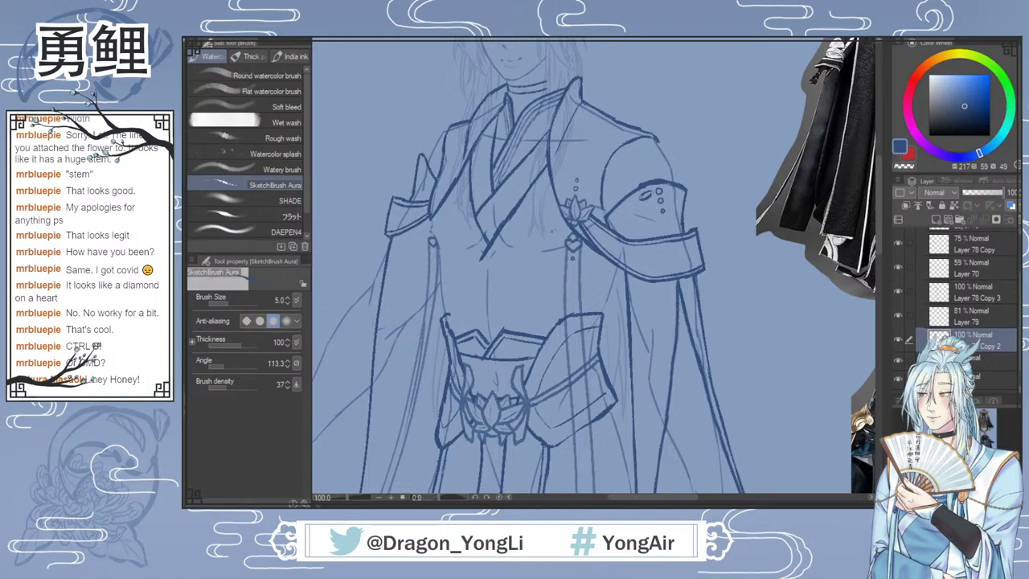
Step: Clean up the slanted petal and add a mirrored petal on the other side of the top circle
scroll(652, 191, "up", 1)
key("e")
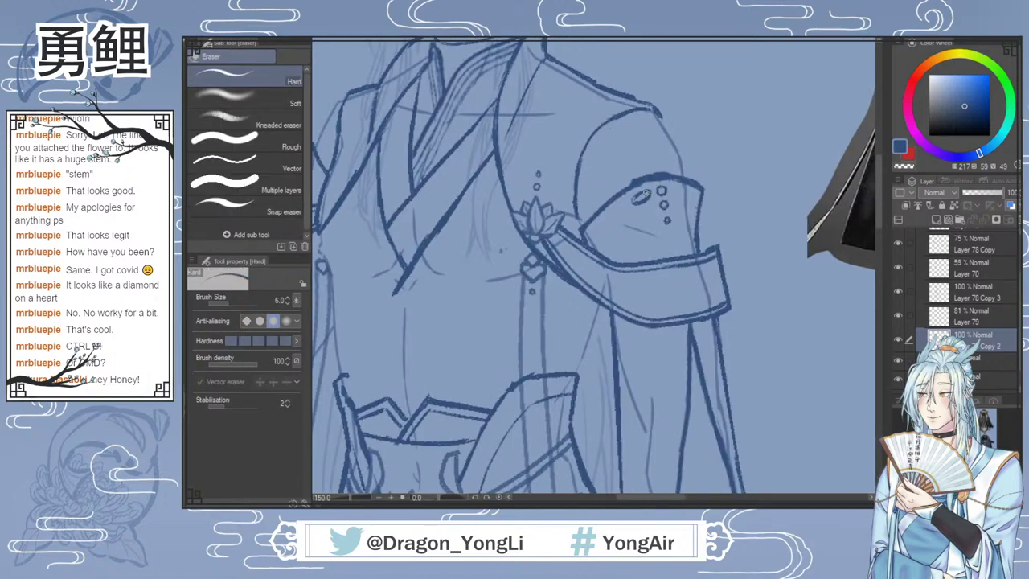
left_click_drag(647, 195, 637, 199)
key("b")
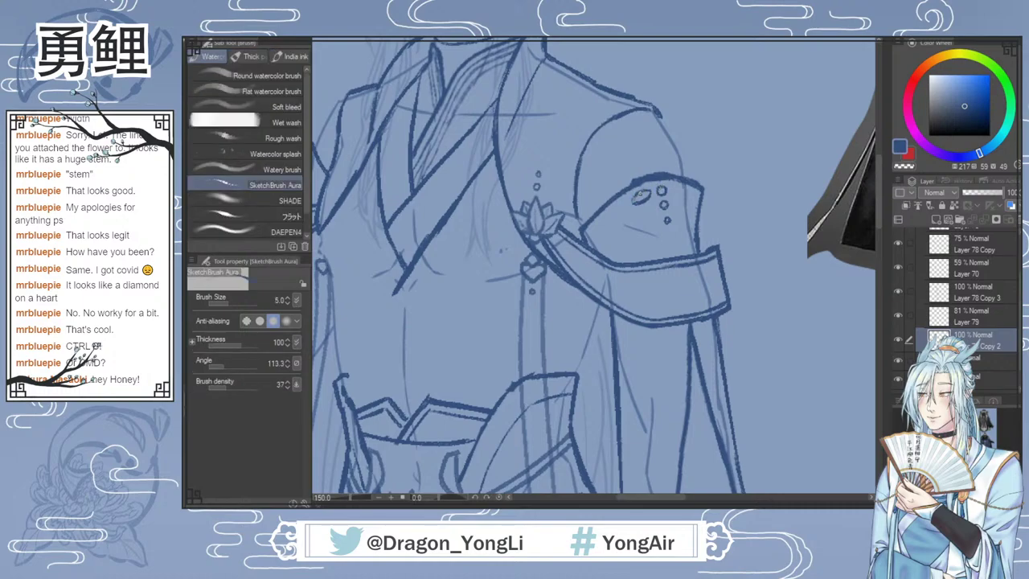
left_click_drag(665, 188, 633, 201)
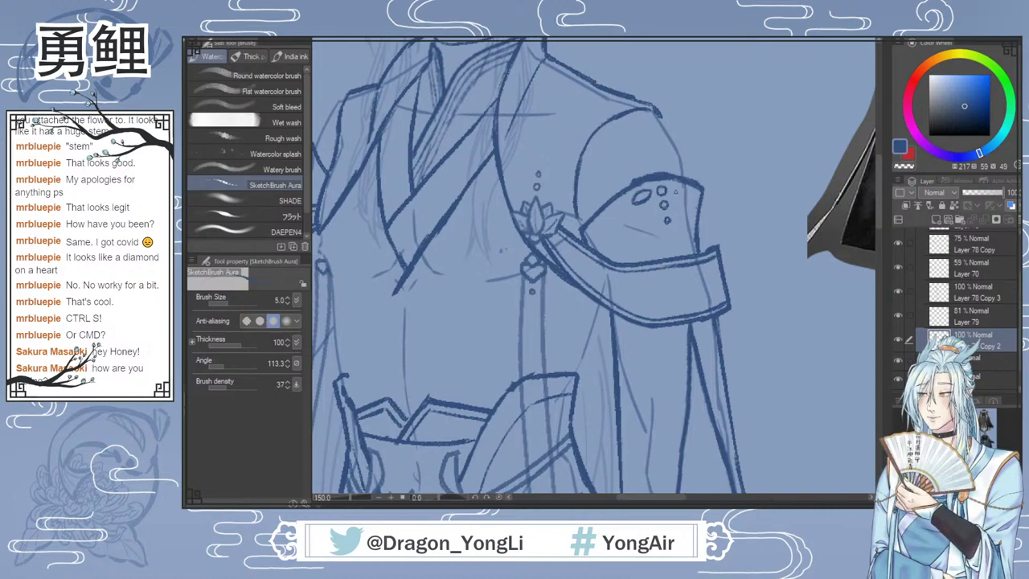
left_click_drag(672, 191, 687, 195)
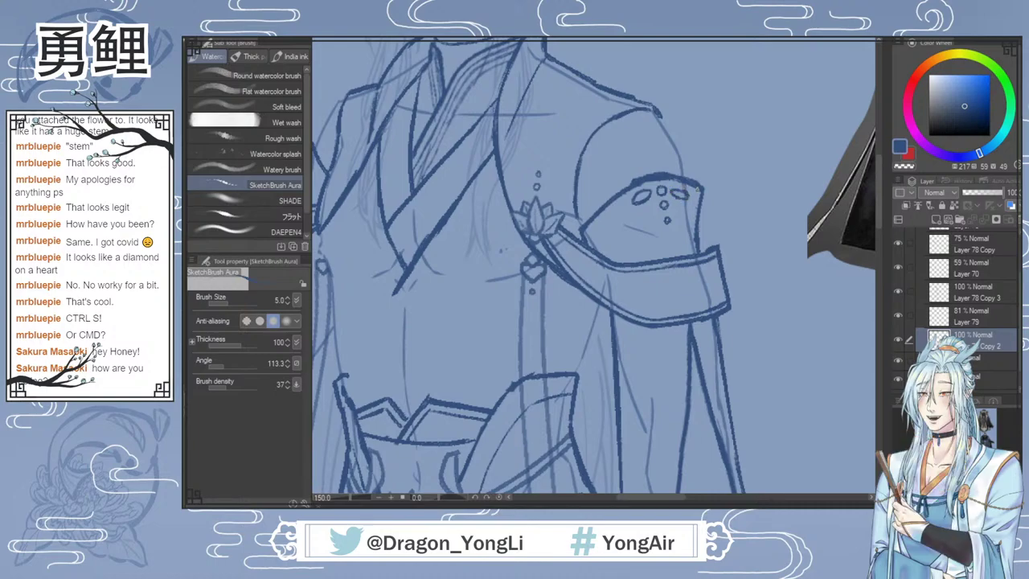
Step: Erase both petals beside the column of circles with the Hard eraser, keeping only the circles
scroll(746, 234, "down", 3)
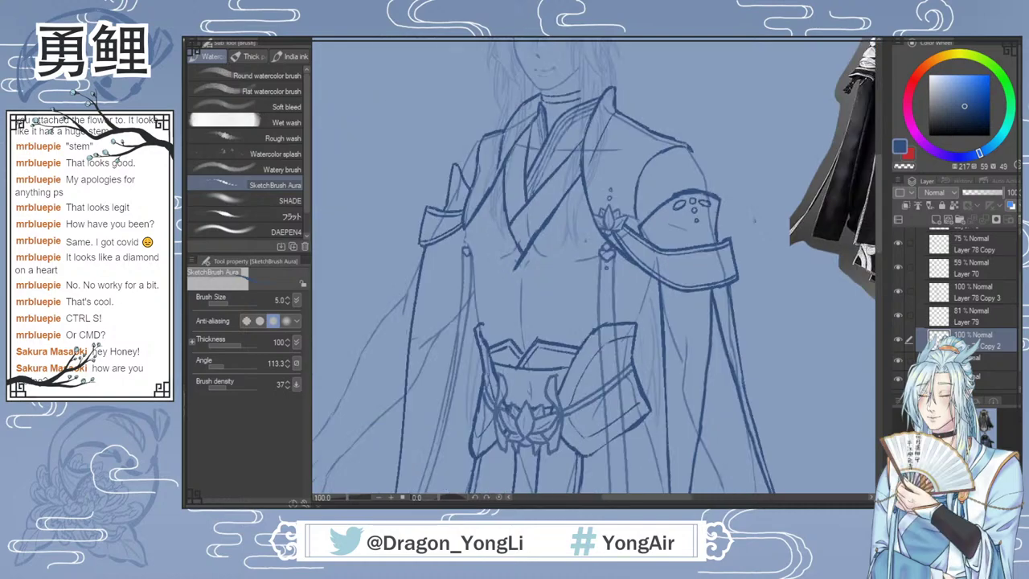
scroll(762, 269, "up", 3)
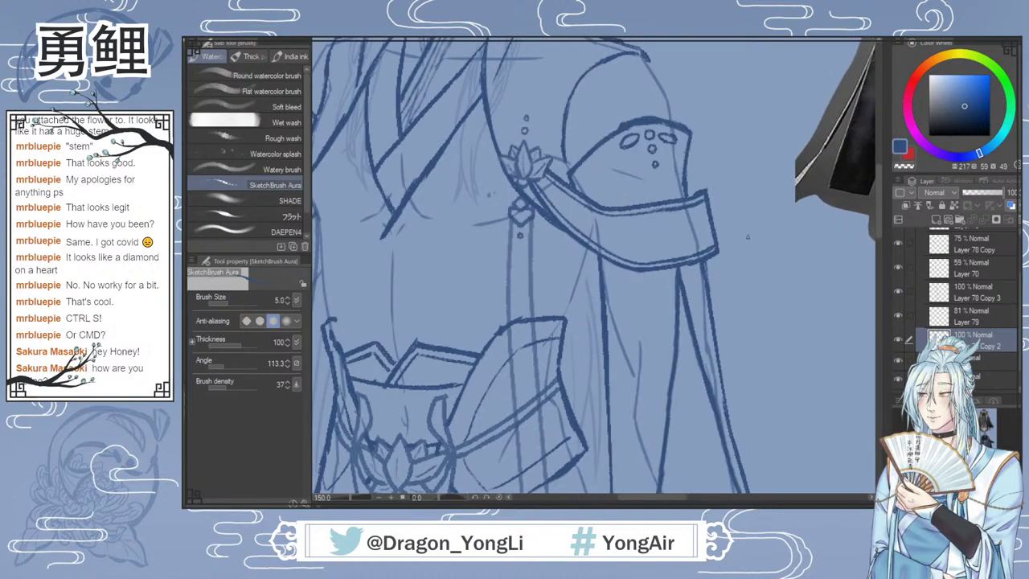
key("e")
left_click_drag(627, 141, 671, 138)
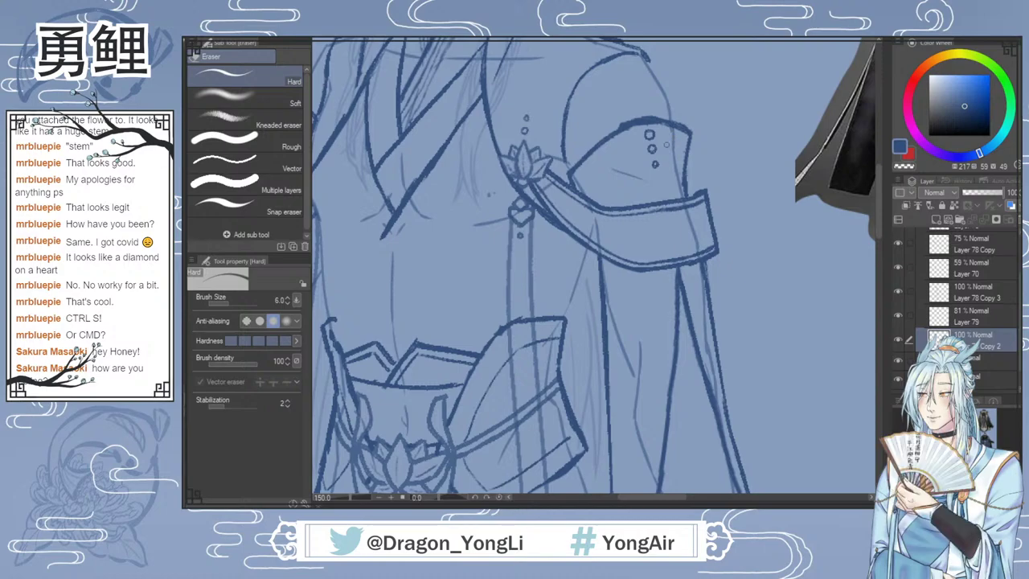
Step: Lasso the three circles on the near arm's cuff panel and transform them to sit slightly farther outward
key("ctrl+0")
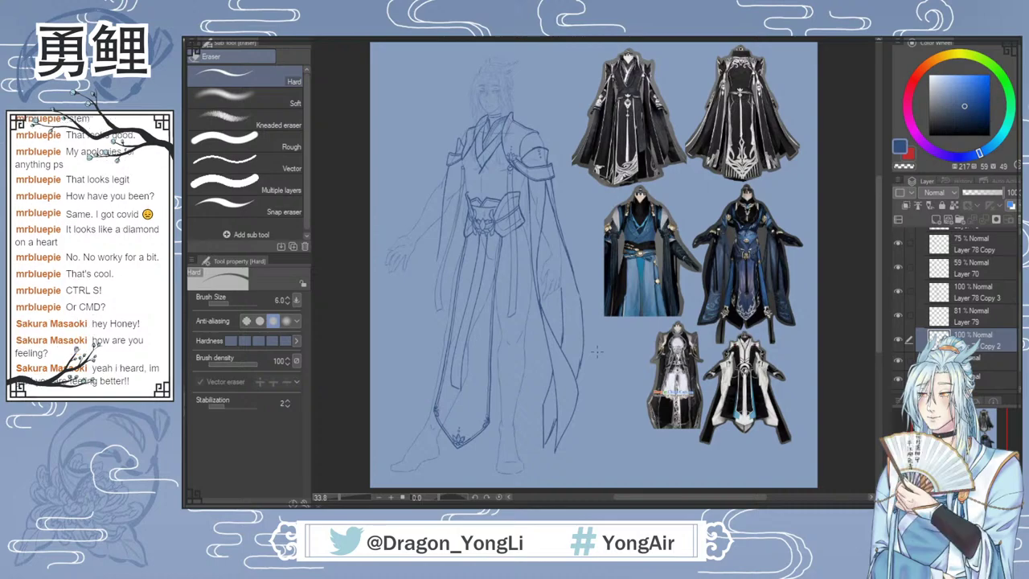
scroll(565, 131, "up", 3)
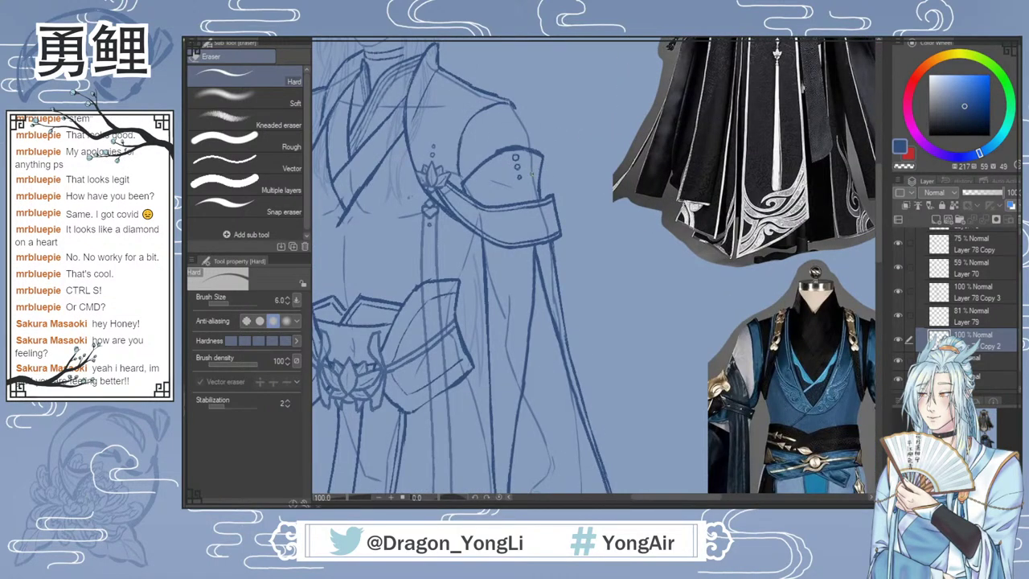
key("m")
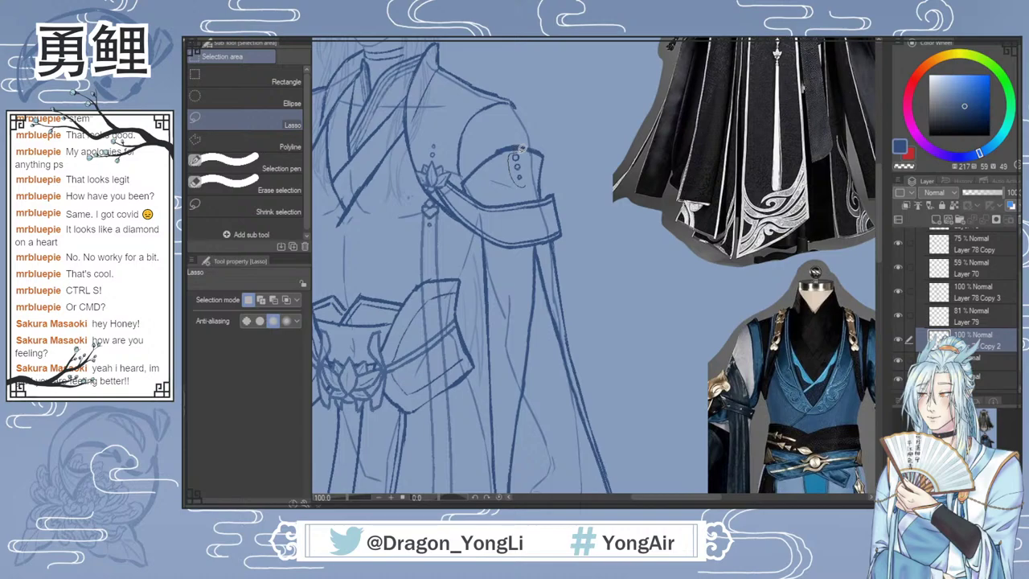
left_click_drag(520, 149, 534, 171)
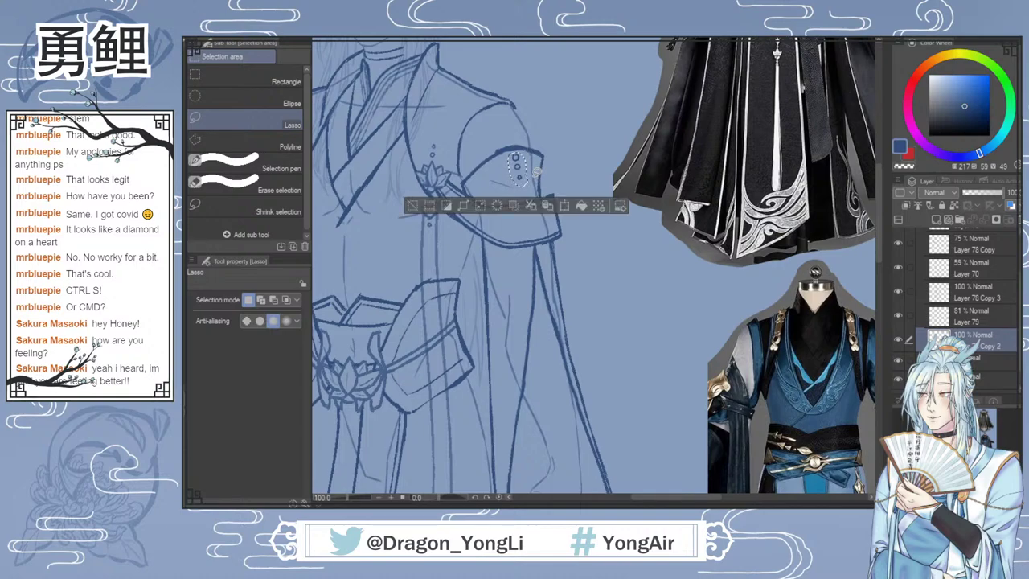
key("ctrl+t")
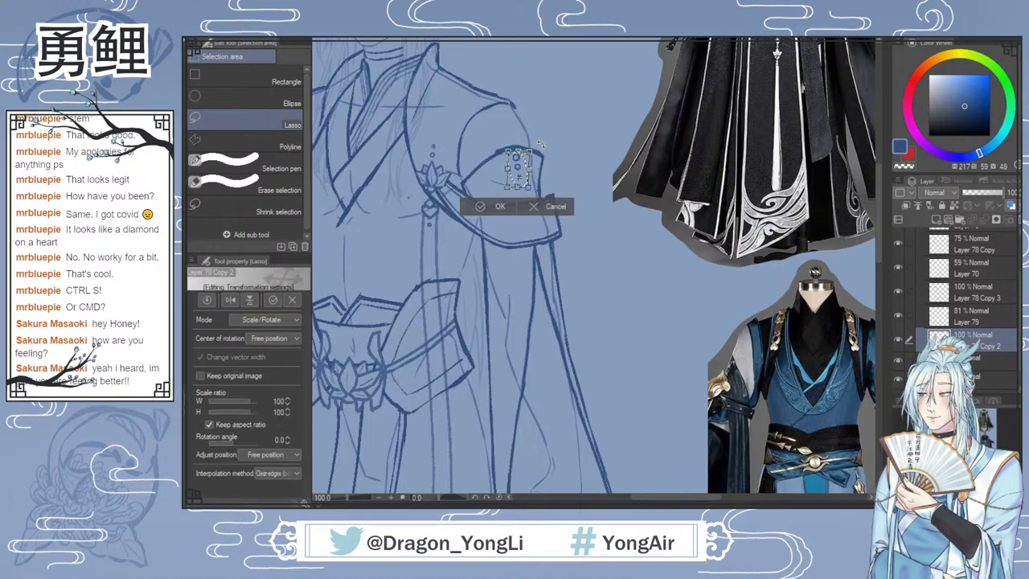
left_click(498, 207)
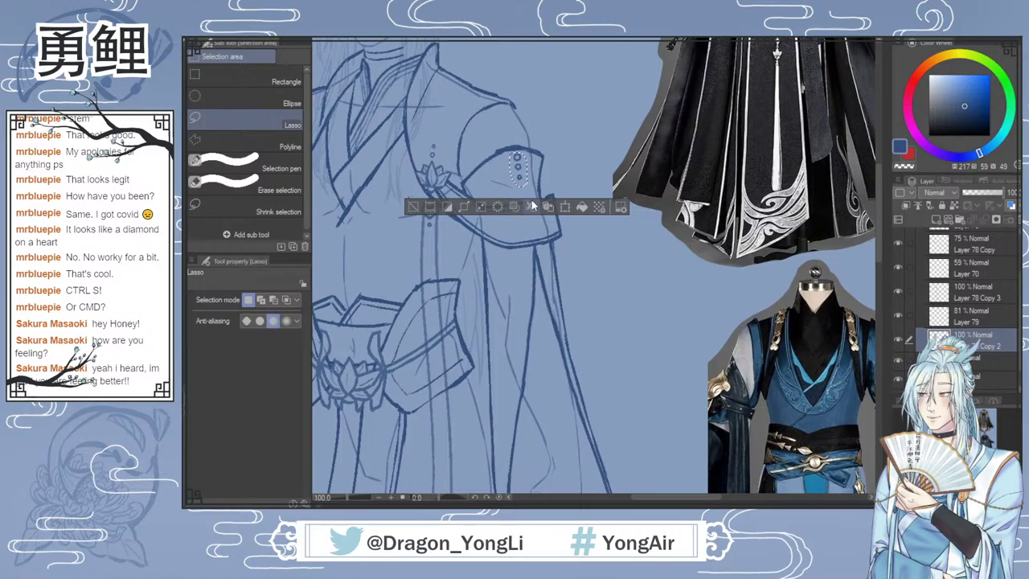
Step: Deselect the three circles on the near arm's cuff panel and check them against the full figure and reference costumes
left_click(557, 235)
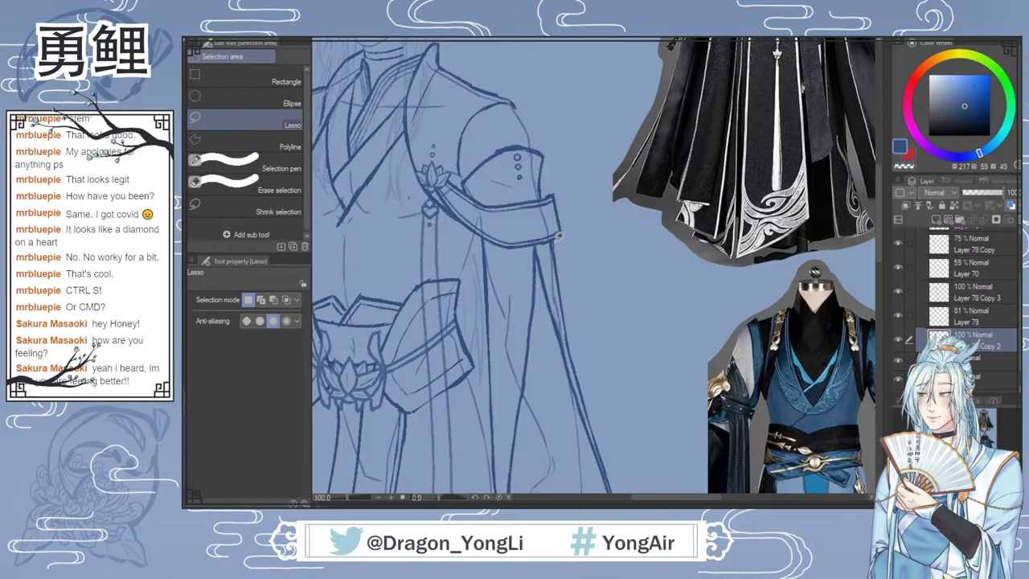
scroll(559, 236, "down", 1)
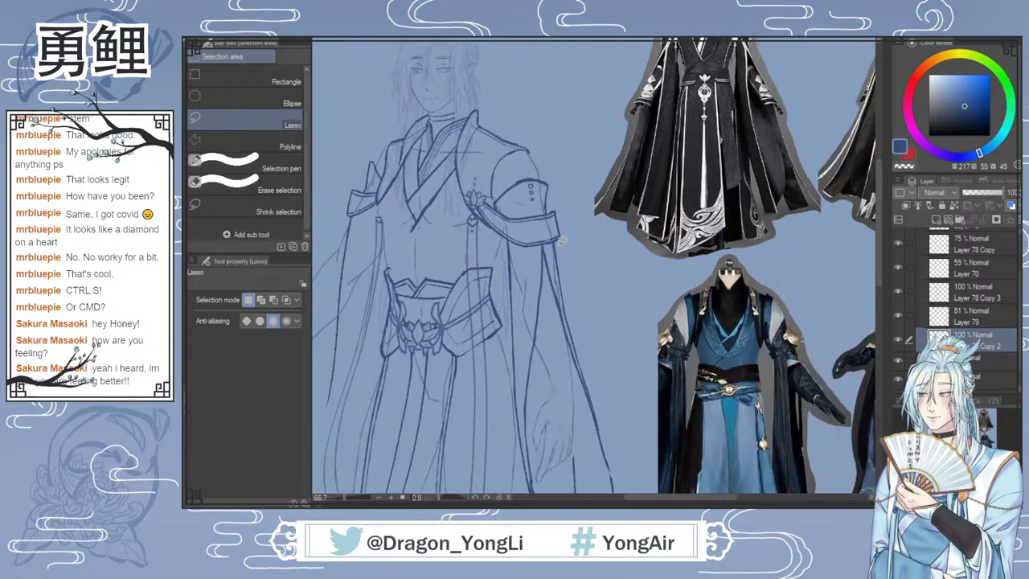
left_click_drag(664, 500, 643, 500)
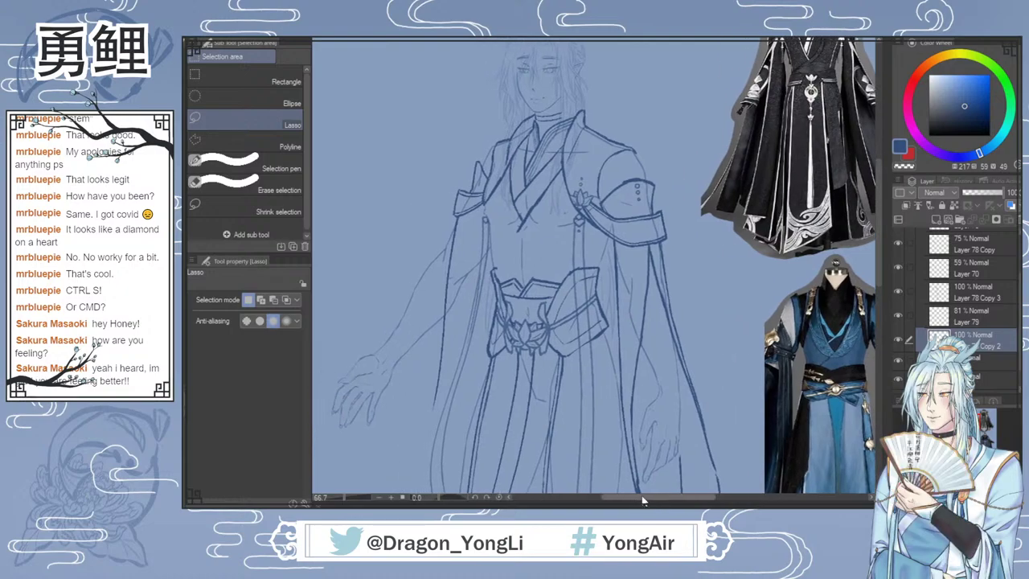
left_click_drag(878, 241, 879, 233)
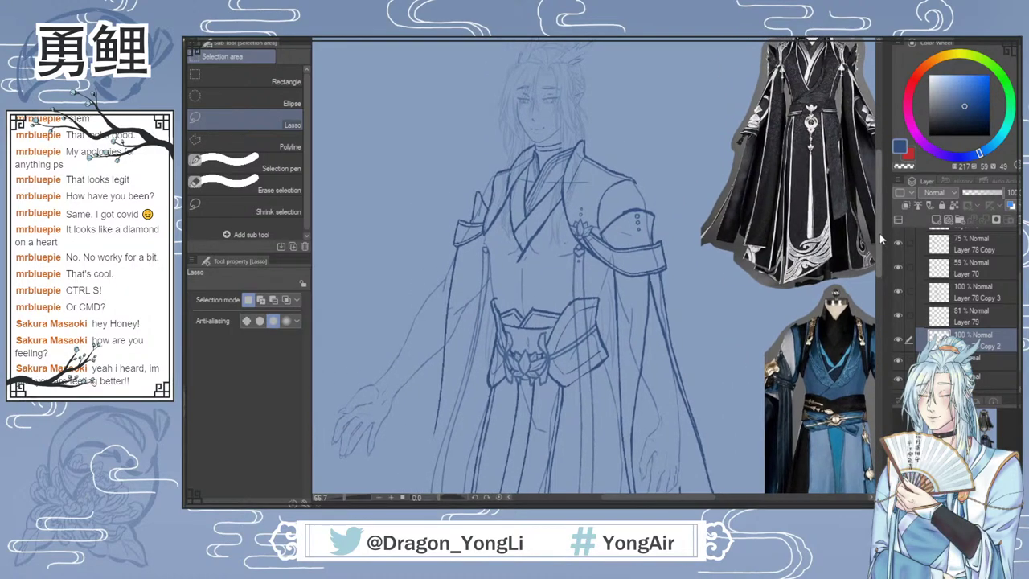
left_click_drag(637, 499, 645, 499)
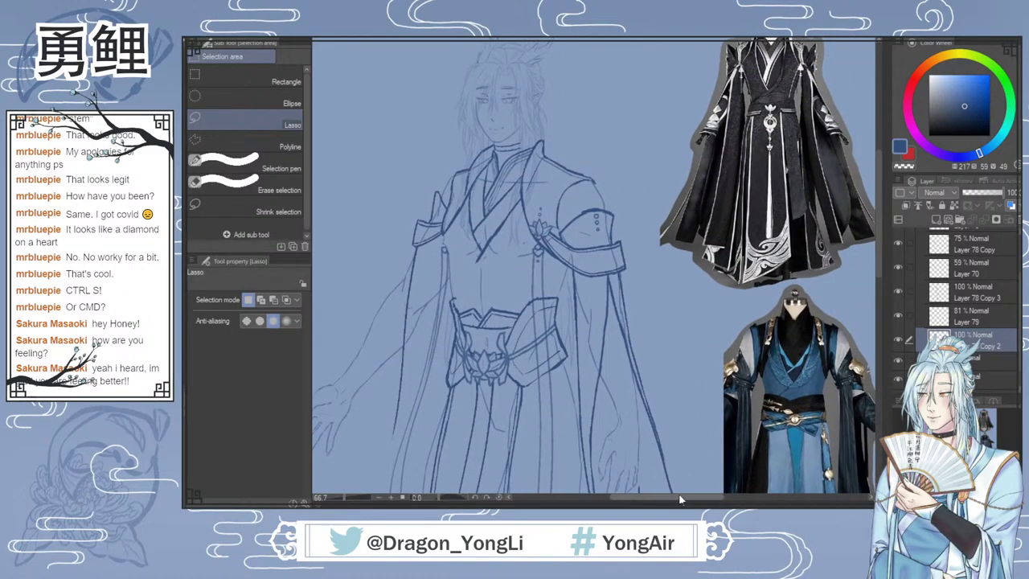
Step: Try a small curled petal beside the top circle on the near arm's cuff panel, then erase it
key("ctrl+plus")
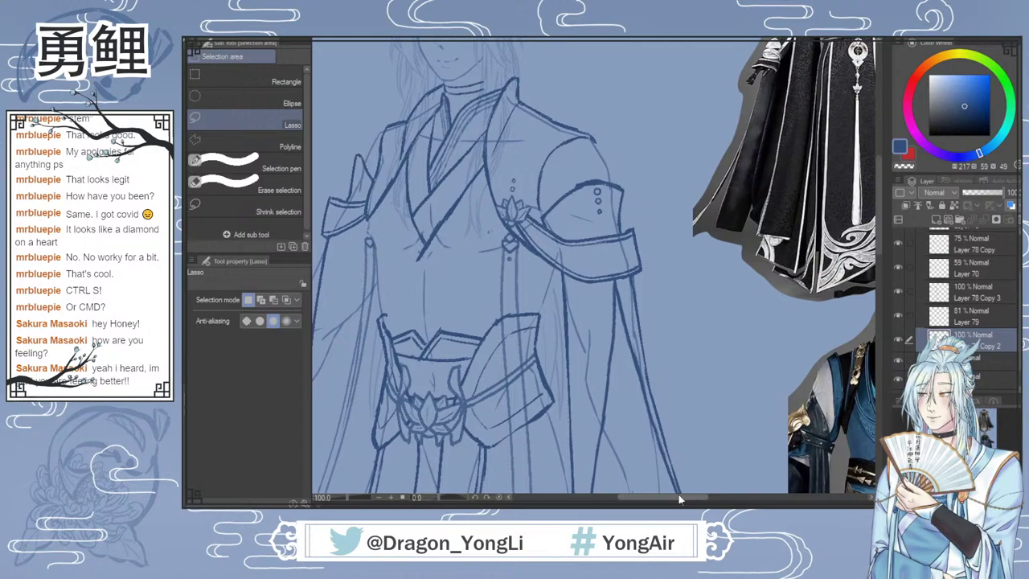
key("b")
key("ctrl+plus")
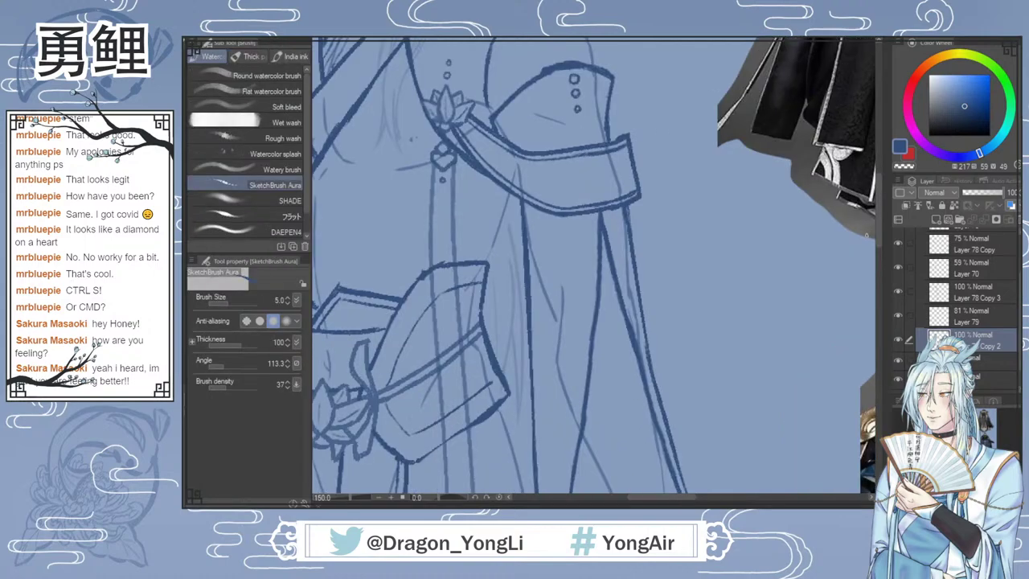
scroll(879, 232, "up", 3)
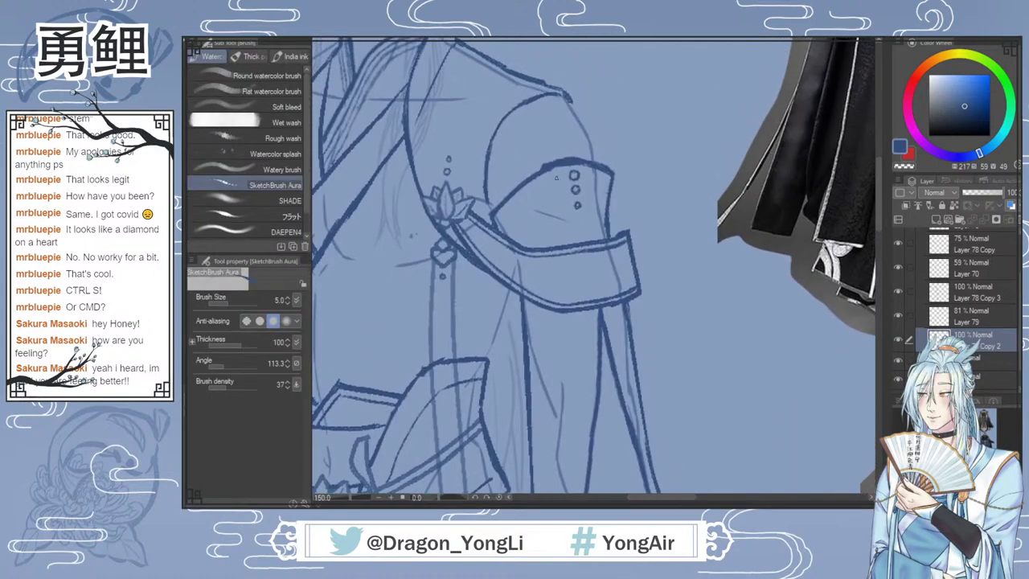
left_click_drag(561, 172, 546, 178)
key("e")
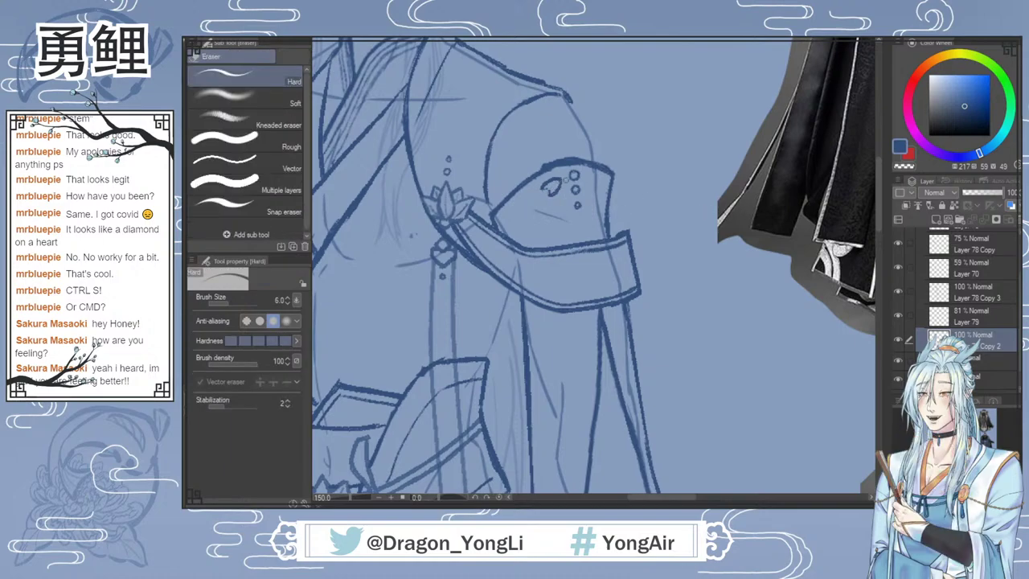
key("b")
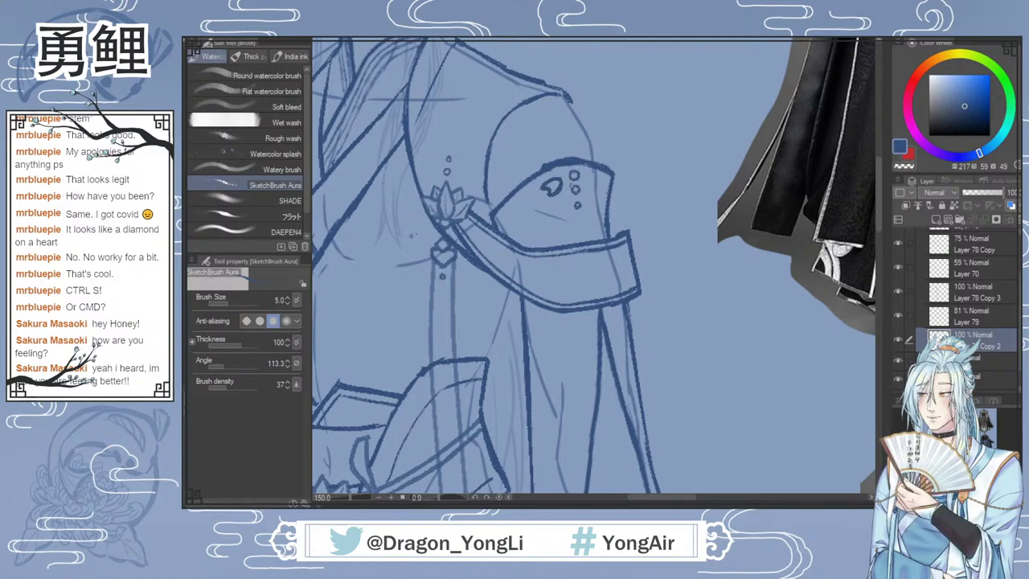
key("e")
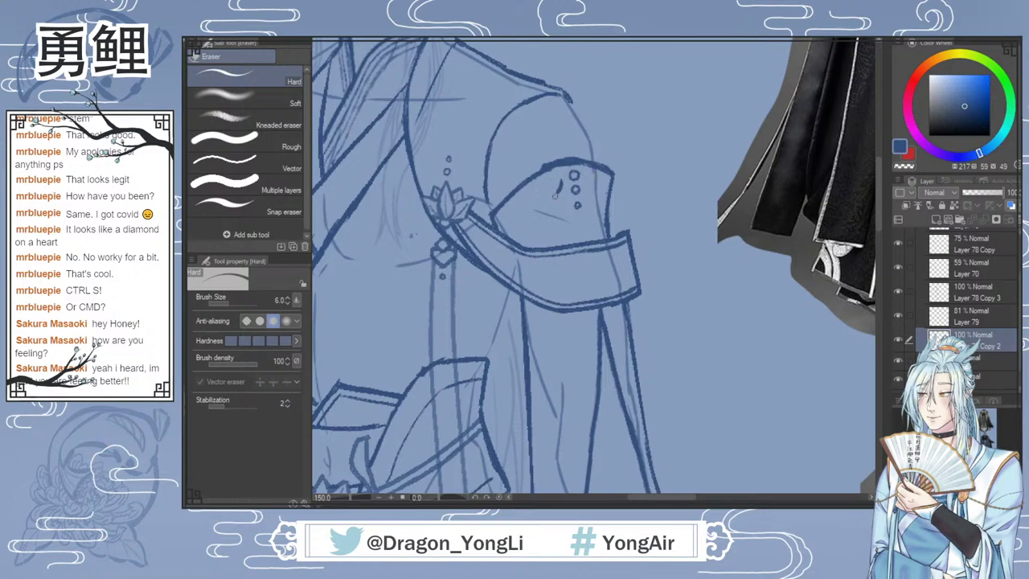
left_click_drag(553, 195, 561, 176)
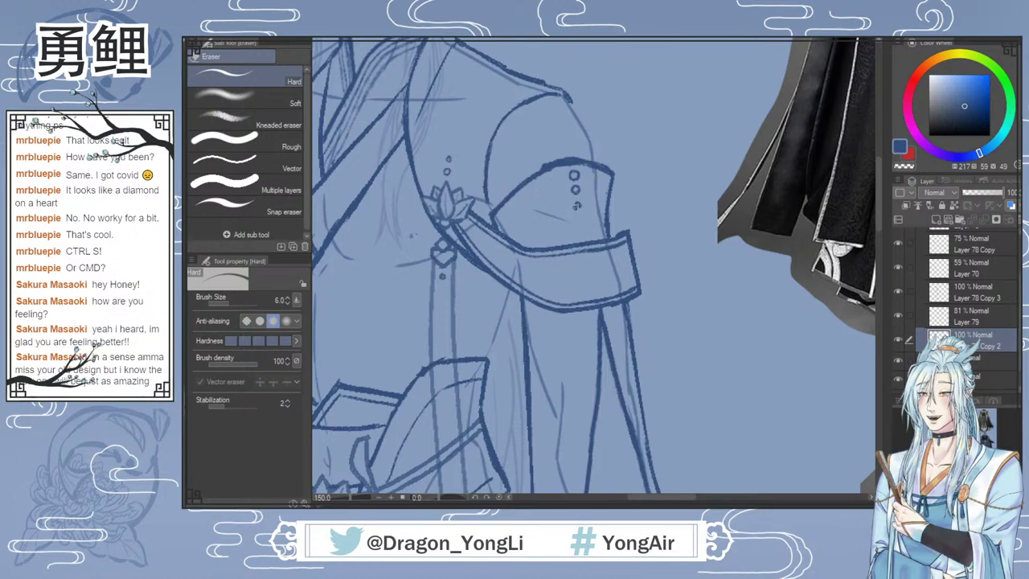
Step: Paste the screenshot of cherry blossom clip art results onto the canvas for reference, then delete it
scroll(579, 210, "down", 2)
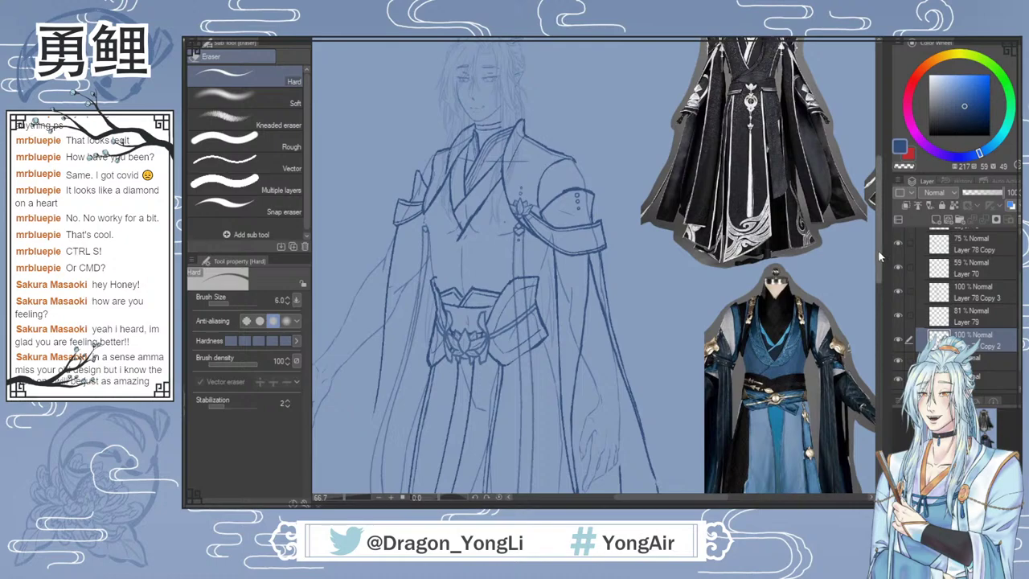
left_click_drag(878, 249, 878, 269)
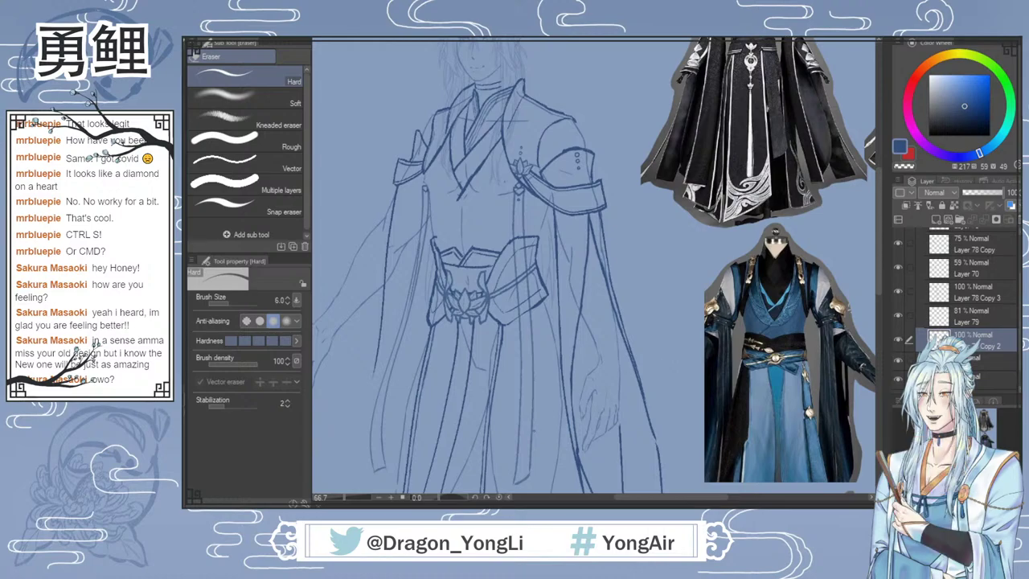
left_click_drag(878, 262, 876, 271)
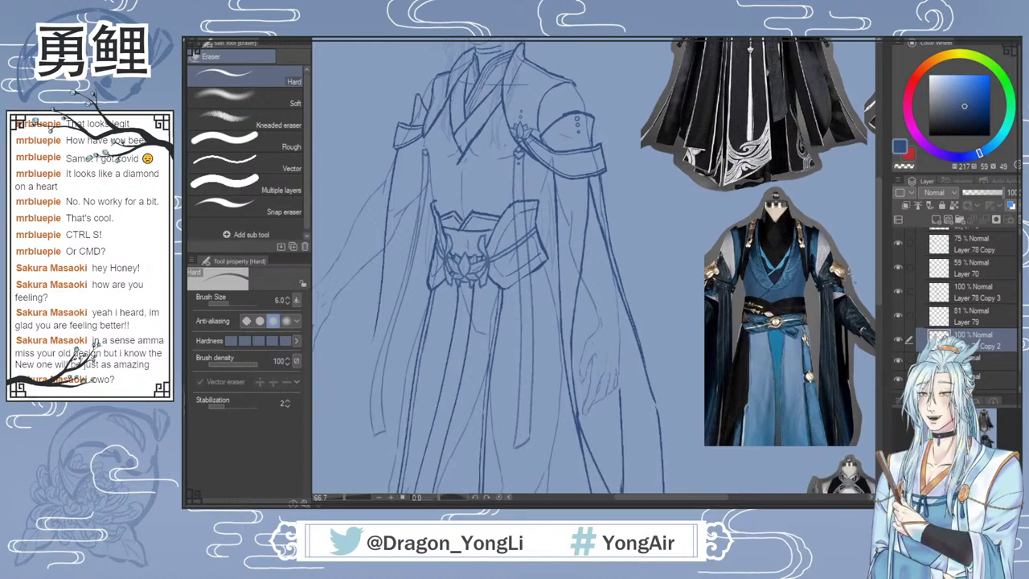
scroll(845, 283, "down", 1)
left_click_drag(623, 499, 636, 500)
scroll(877, 262, "down", 3)
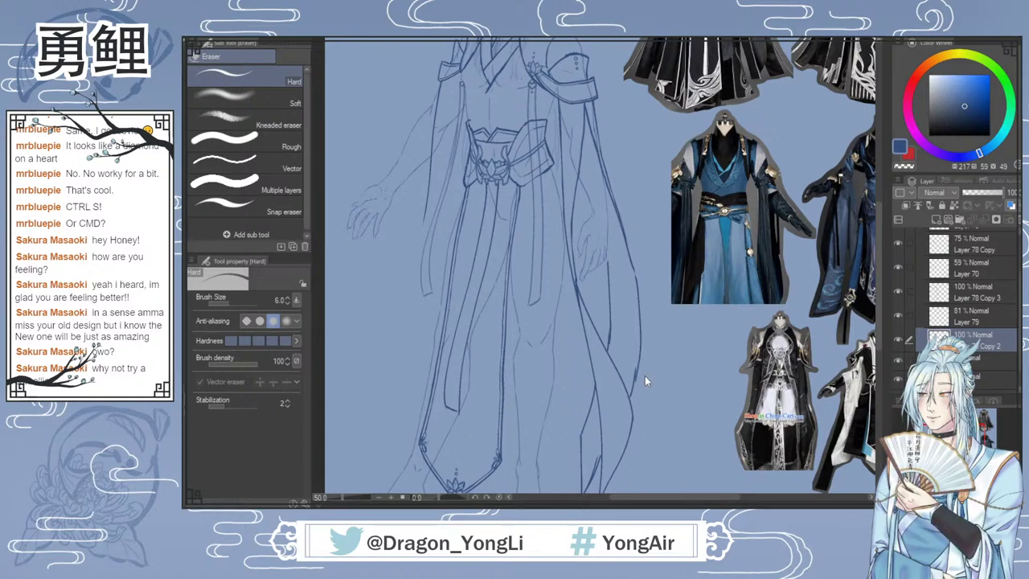
key("ctrl+v")
left_click_drag(879, 235, 878, 178)
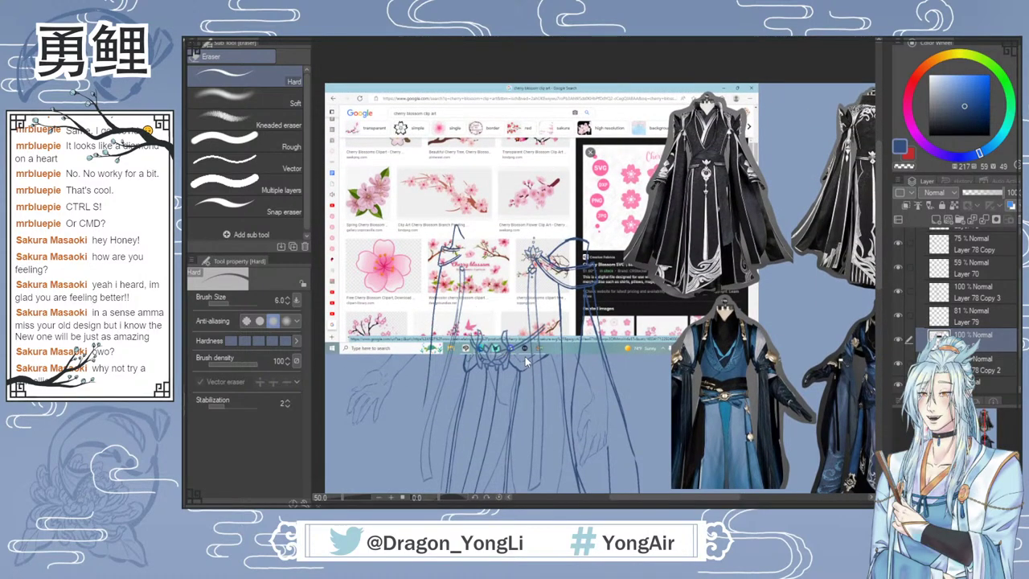
key("Delete")
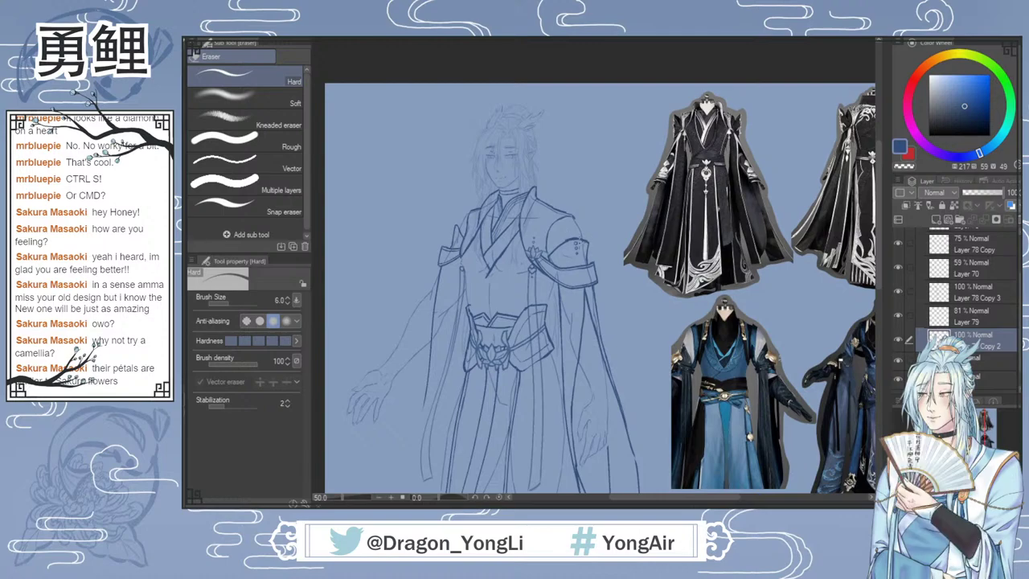
Step: Erase the top circle of the column on the near arm's cuff panel
scroll(588, 248, "up", 2)
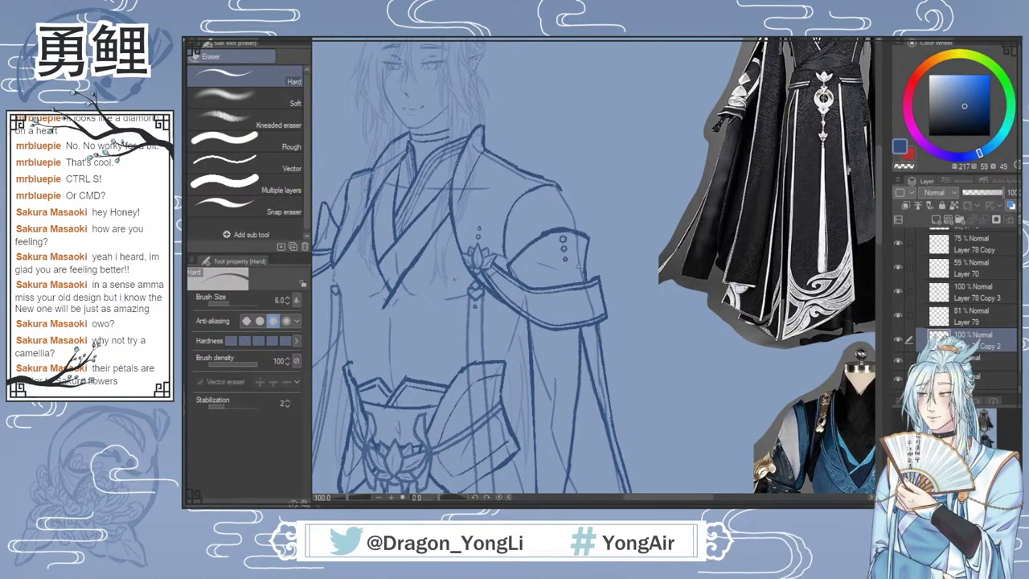
left_click_drag(567, 244, 563, 239)
key("b")
Step: Lasso the remaining two circles on the cuff panel and move them slightly downward
scroll(565, 234, "up", 3)
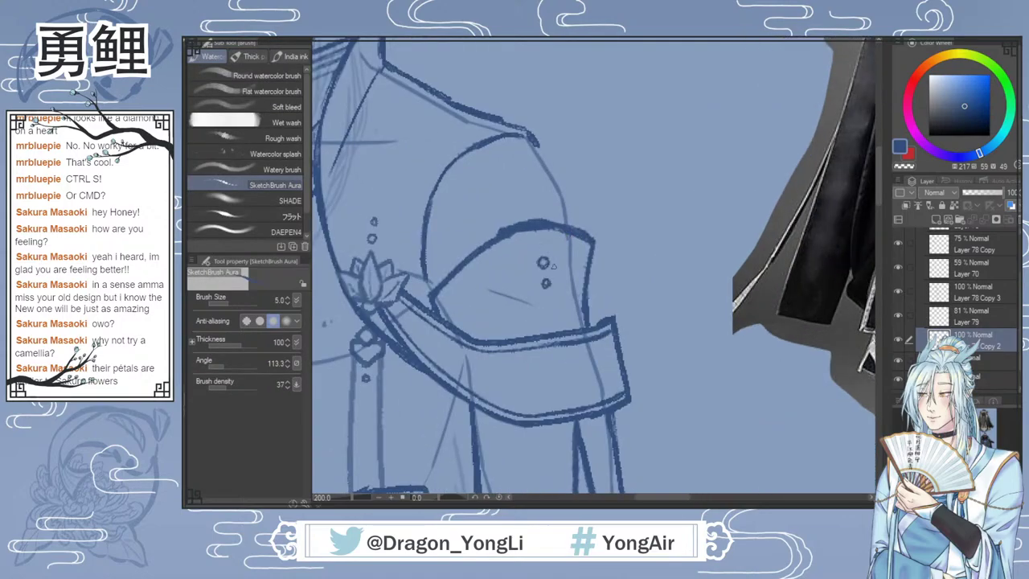
key("m")
left_click_drag(548, 246, 553, 248)
key("ctrl+t")
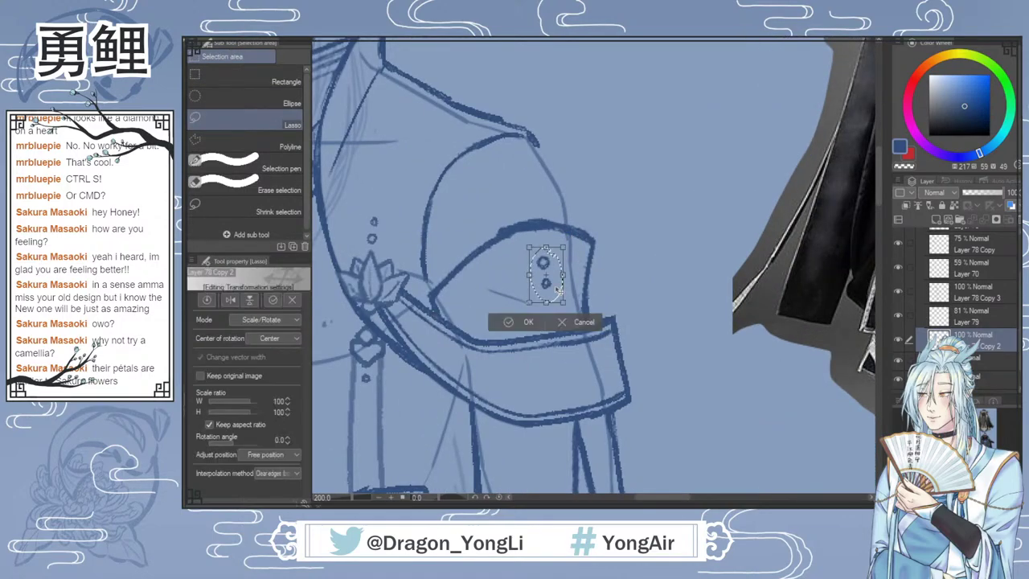
left_click_drag(557, 289, 557, 300)
key("Return")
key("ctrl+d")
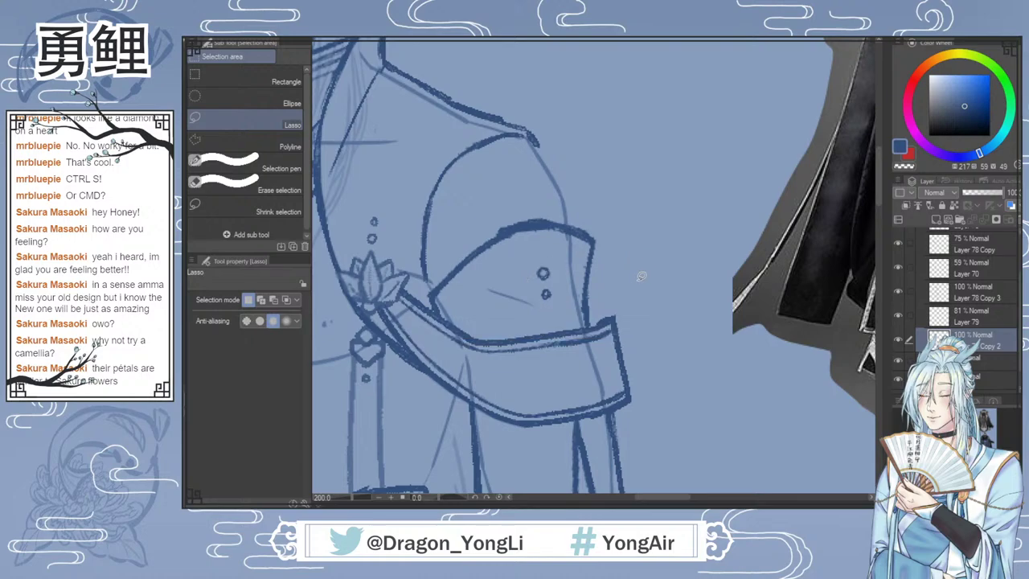
Step: Sketch a small five-petal blossom above the two circles on the near arm's cuff panel and clean up its lines
key("b")
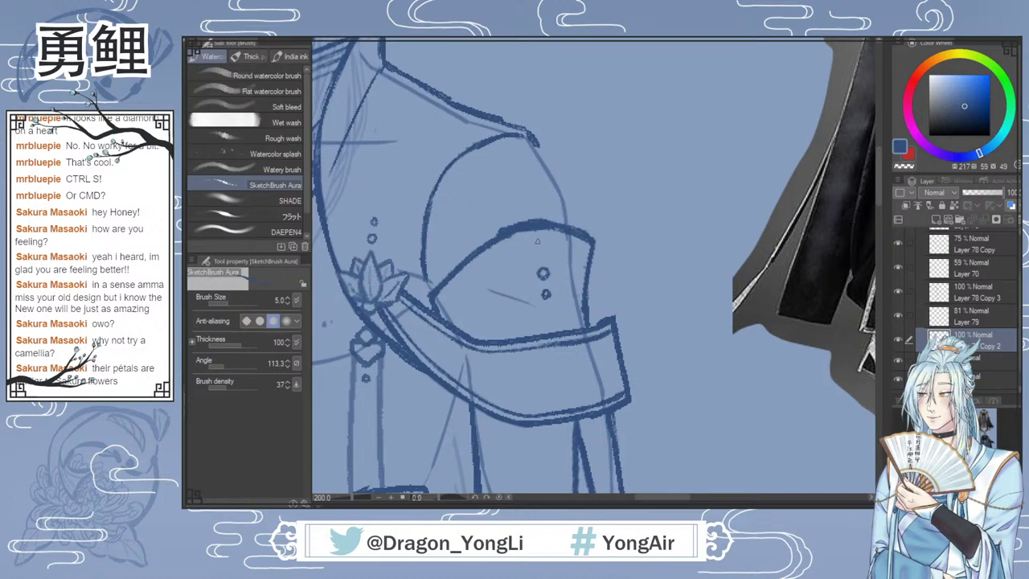
mouse_move(529, 239)
left_mouse_down()
mouse_move(534, 266)
mouse_move(549, 236)
mouse_move(543, 241)
mouse_move(558, 255)
mouse_move(544, 260)
left_mouse_up()
key("ctrl+z")
key("e")
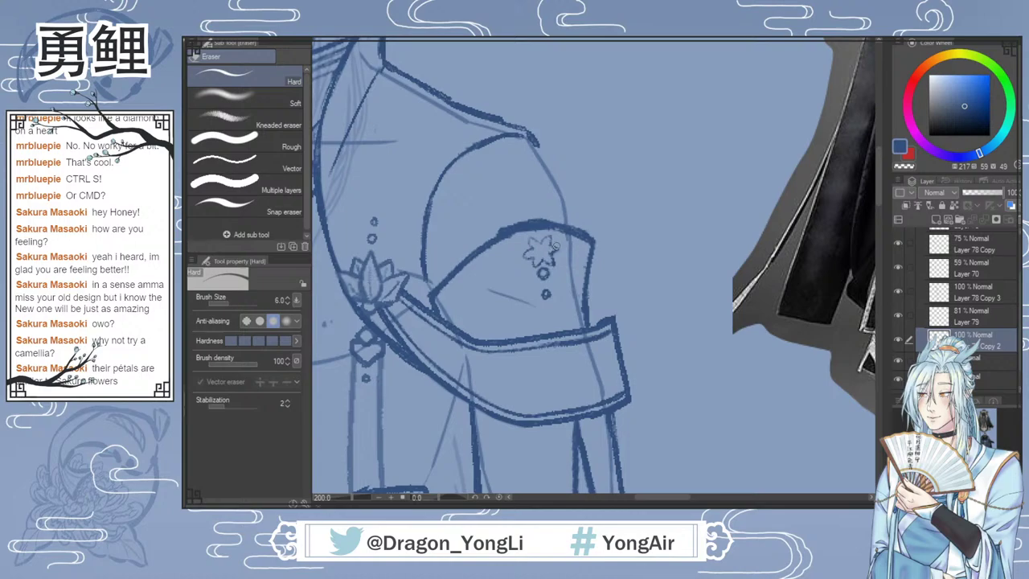
key("b")
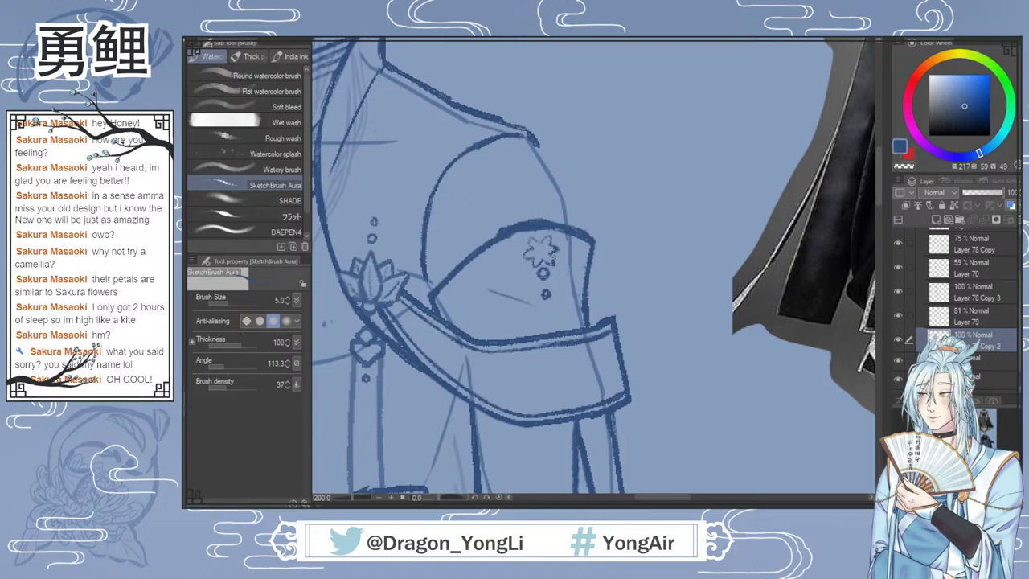
Step: Check the blossom on the full figure and erase it, keeping only the two circles on the cuff panel
key("ctrl+0")
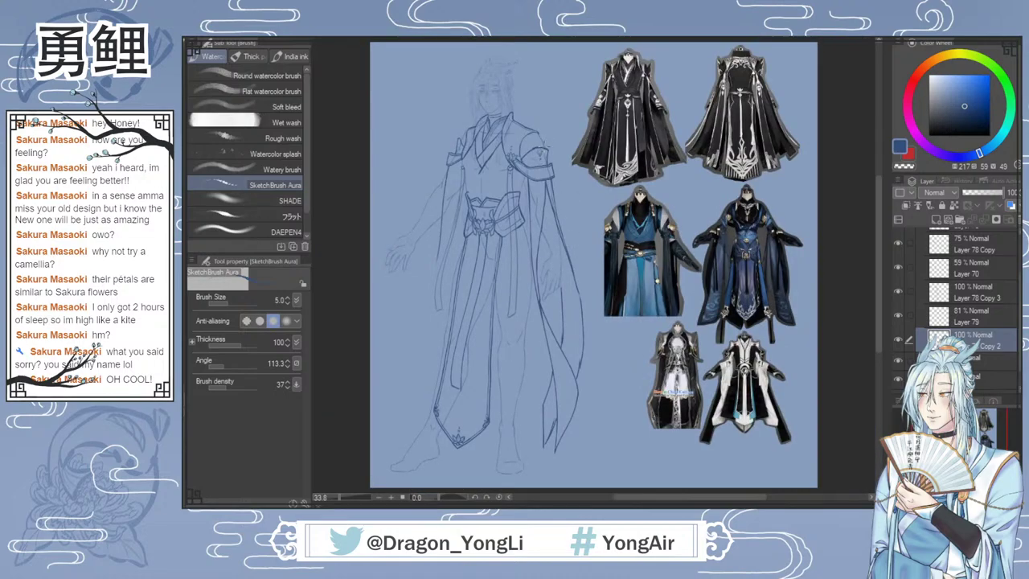
scroll(540, 147, "up", 2)
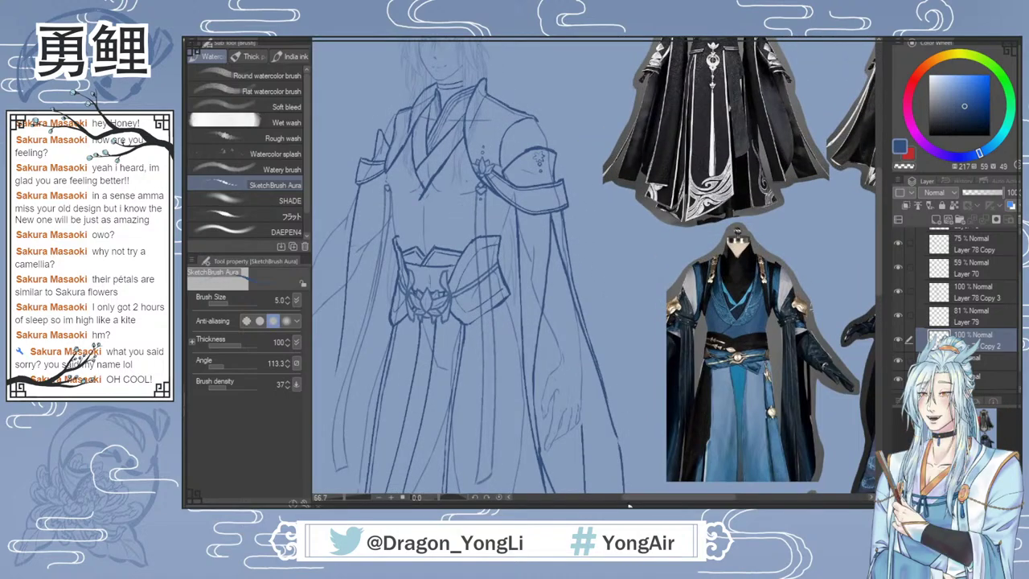
left_click_drag(629, 498, 608, 497)
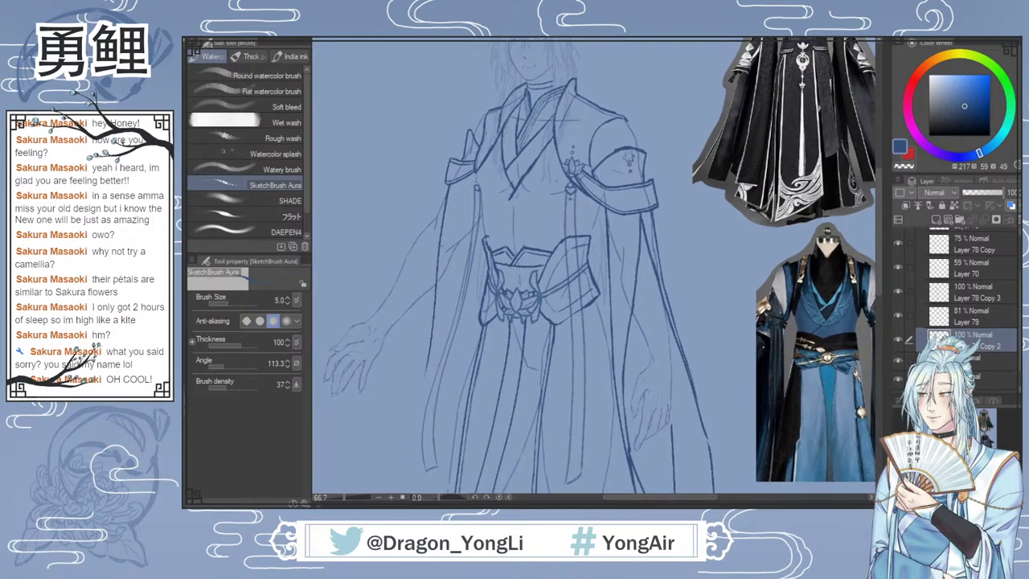
left_click_drag(878, 260, 878, 242)
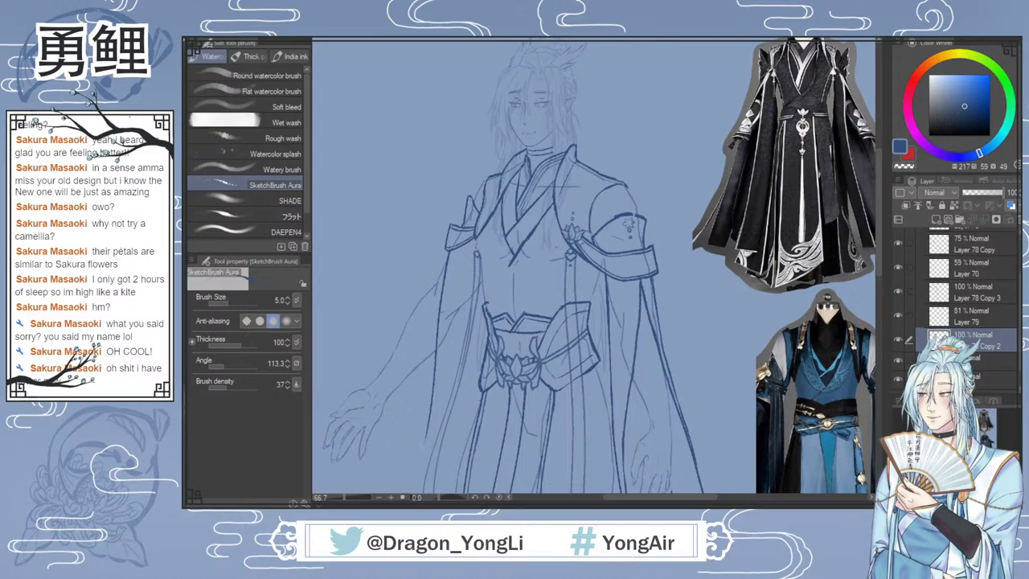
scroll(625, 231, "up", 3)
key("e")
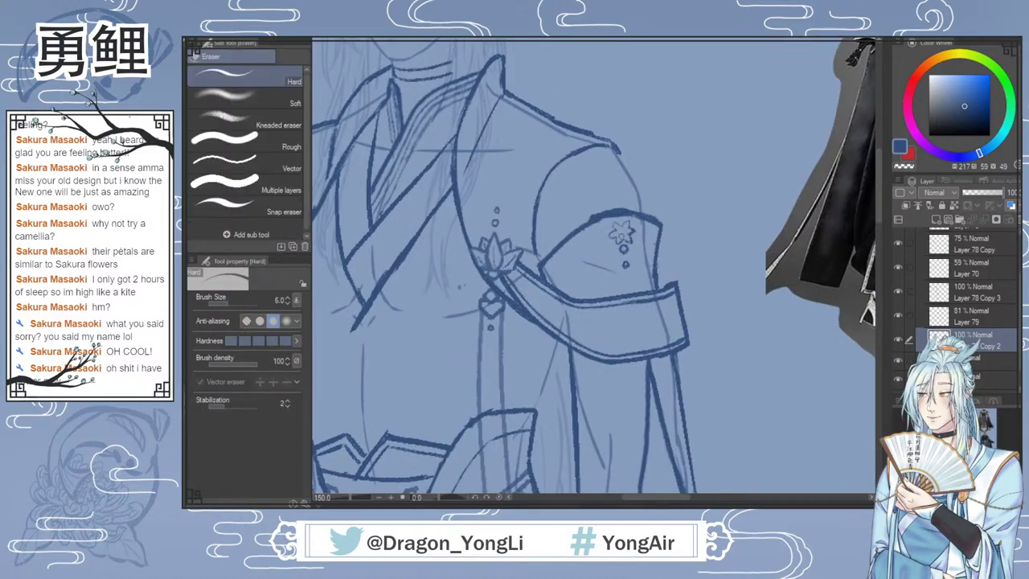
mouse_move(620, 240)
left_mouse_down()
mouse_move(634, 231)
mouse_move(616, 233)
mouse_move(626, 221)
left_mouse_up()
key("b")
Step: Review the cuff panel, waist and lower robe of the sketch alongside the reference costumes
scroll(627, 297, "down", 2)
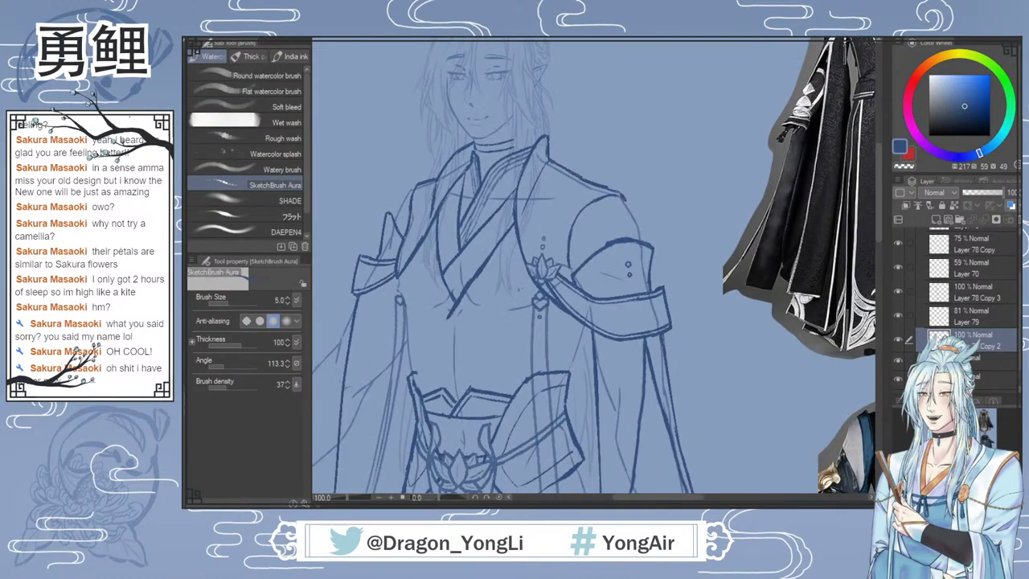
scroll(528, 413, "down", 1)
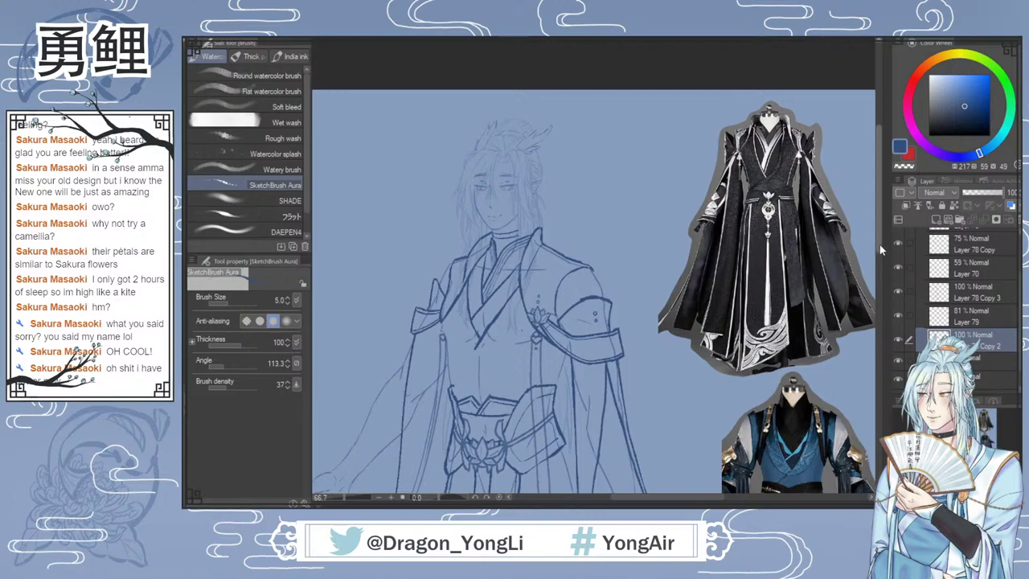
left_click_drag(880, 250, 879, 285)
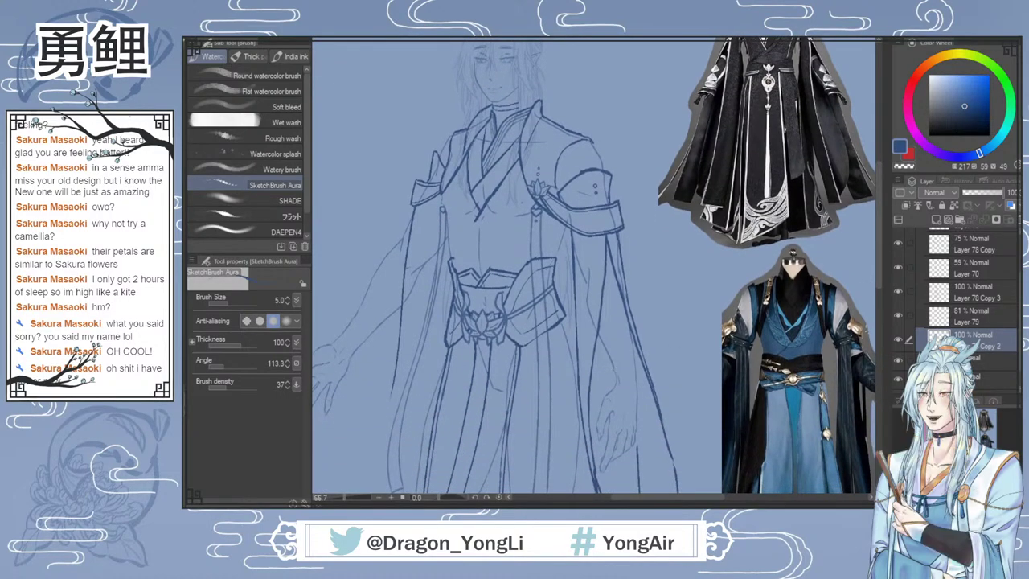
scroll(878, 266, "down", 3)
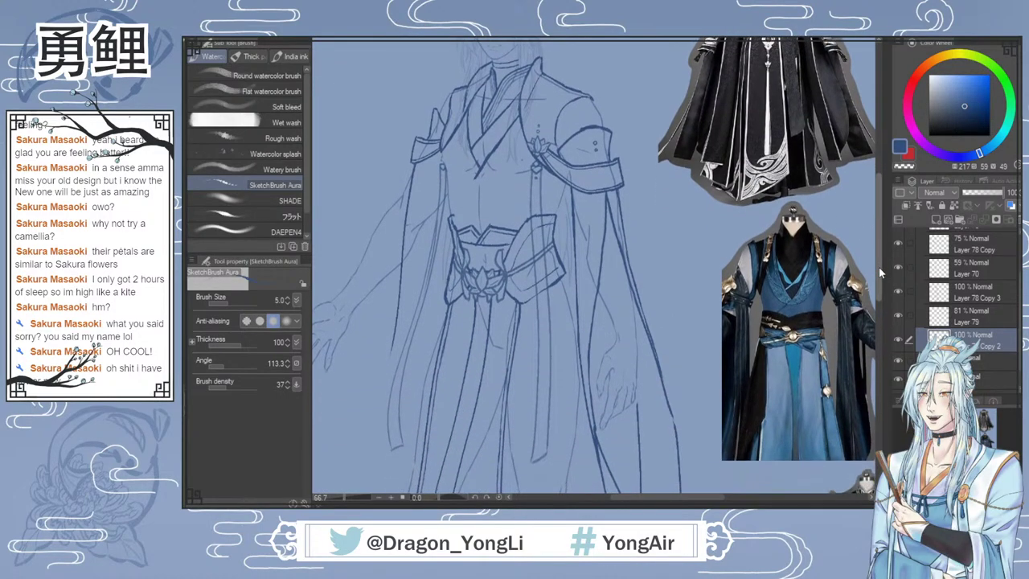
scroll(873, 295, "down", 4)
scroll(868, 274, "up", 8)
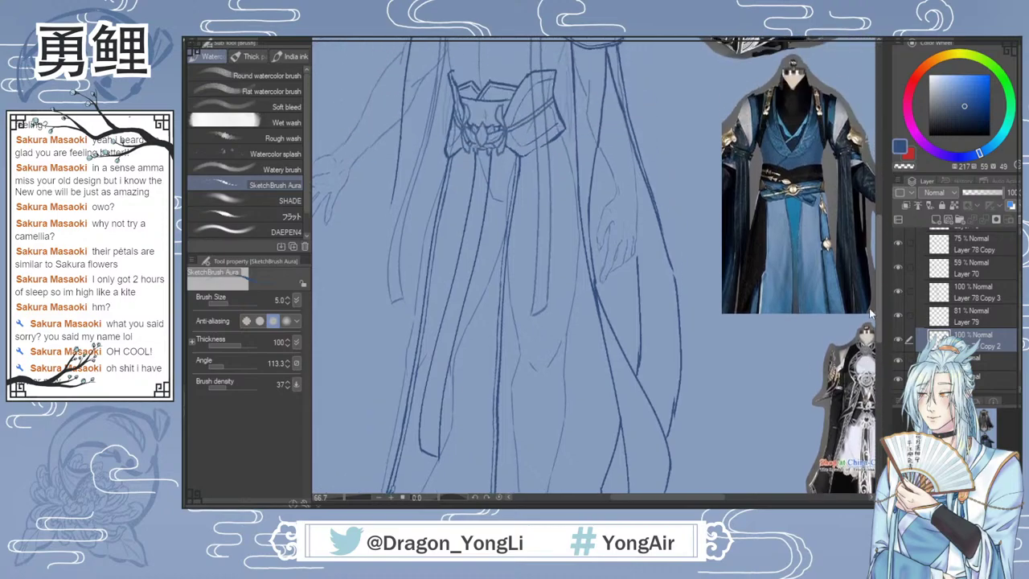
Step: Try out a small petal motif on the empty canvas beside the far arm and clear it
scroll(868, 267, "up", 2)
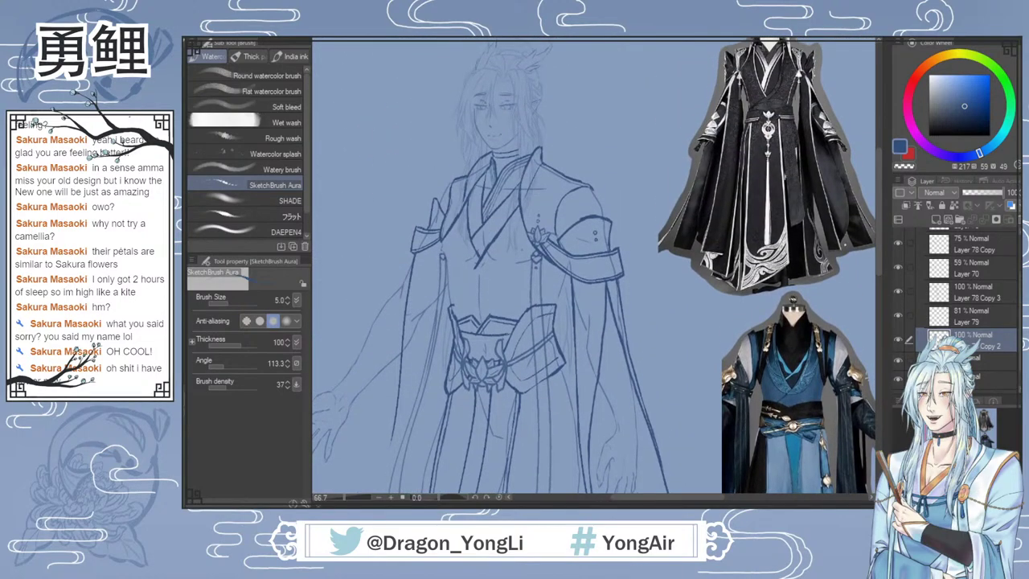
scroll(595, 265, "left", 3)
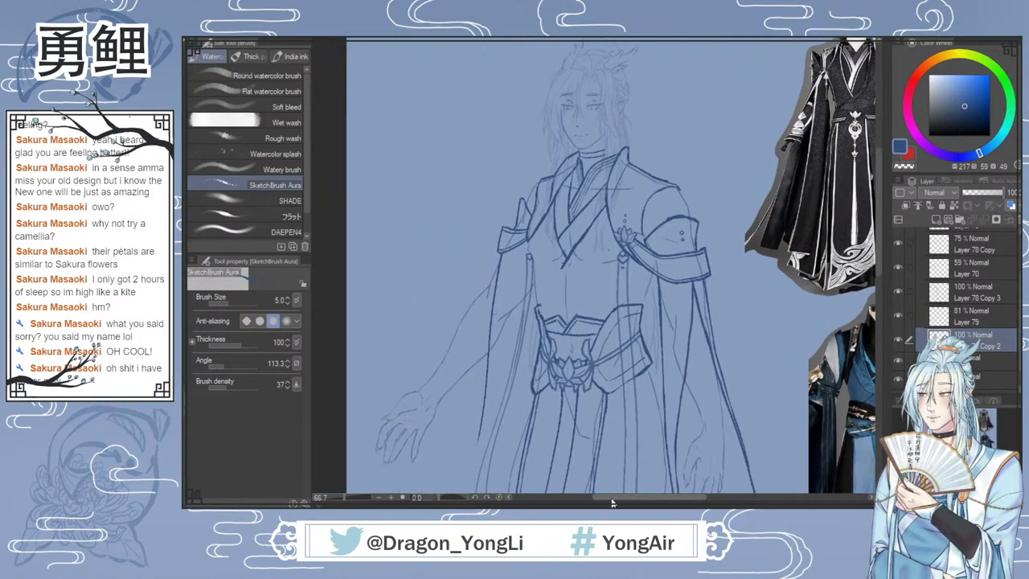
left_click_drag(408, 253, 444, 250)
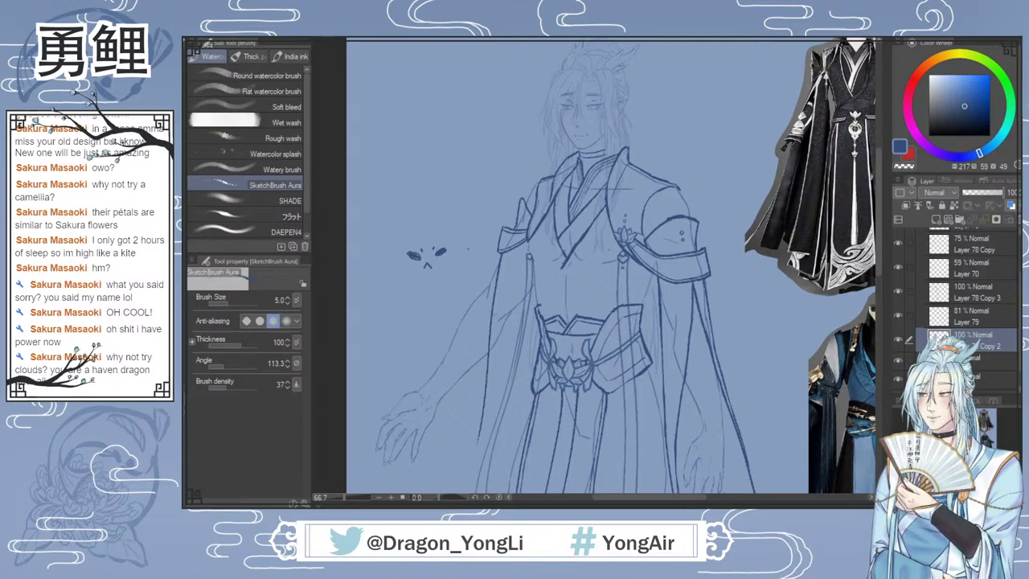
key("e")
key("m")
left_click_drag(425, 241, 433, 228)
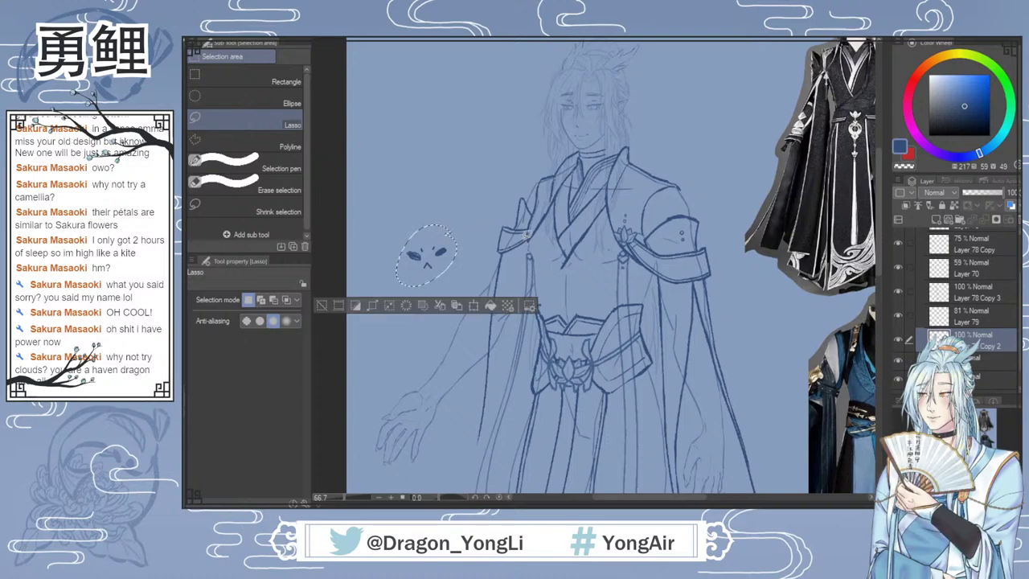
key("ctrl+d")
key("b")
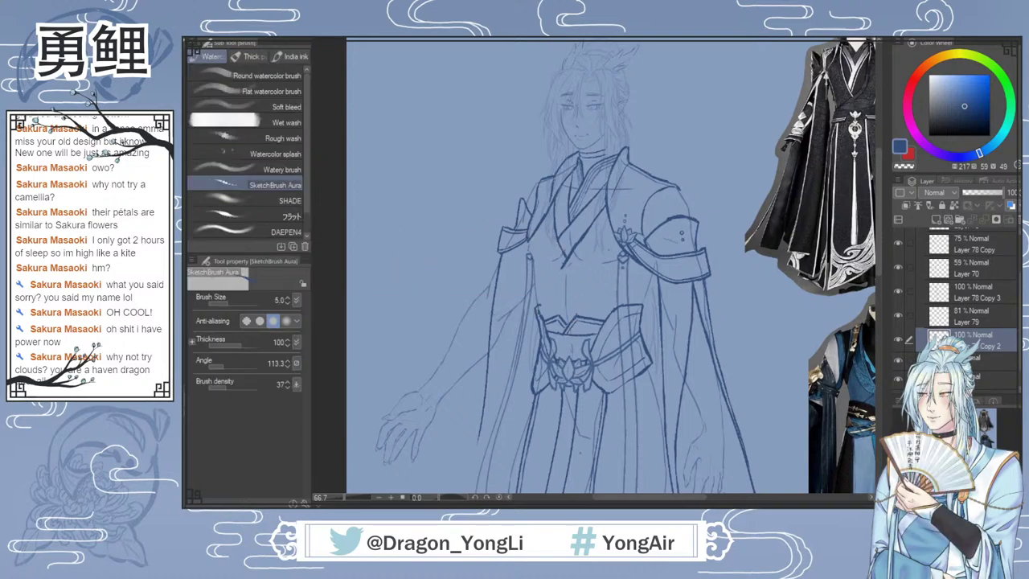
Step: Add a new layer above the folders and mark the draped neckline of the blue reference costume with red curves
left_click_drag(612, 498, 634, 497)
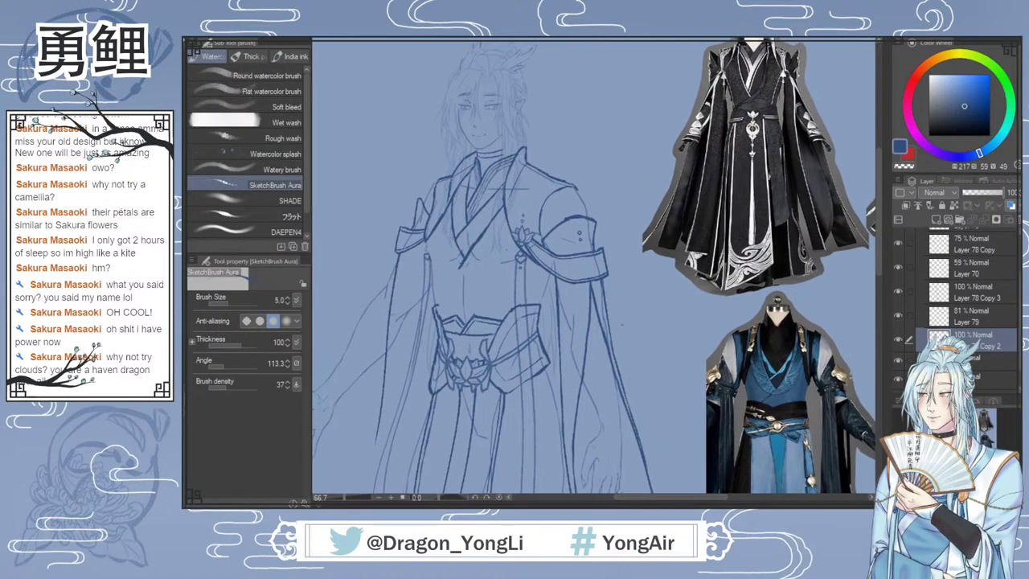
scroll(570, 172, "up", 1)
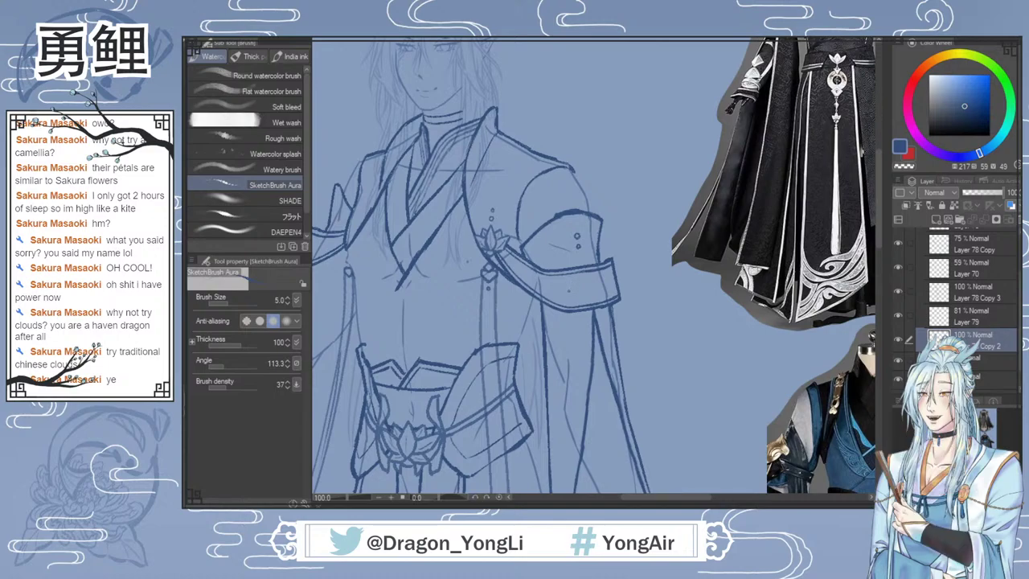
left_click_drag(644, 498, 692, 498)
left_click_drag(878, 241, 878, 252)
scroll(877, 251, "down", 2)
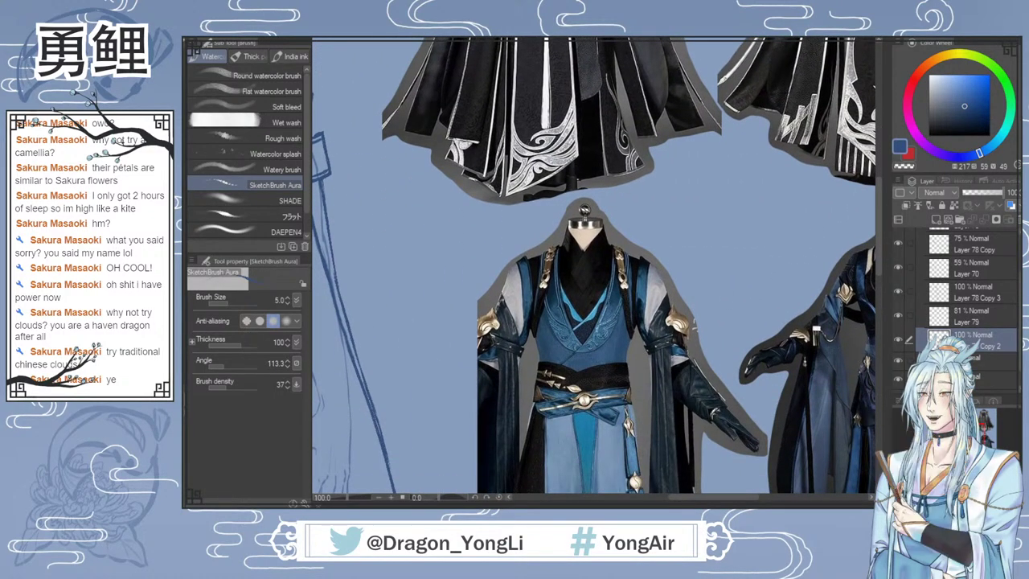
key("x")
left_click_drag(1019, 308, 1019, 282)
left_click(967, 241)
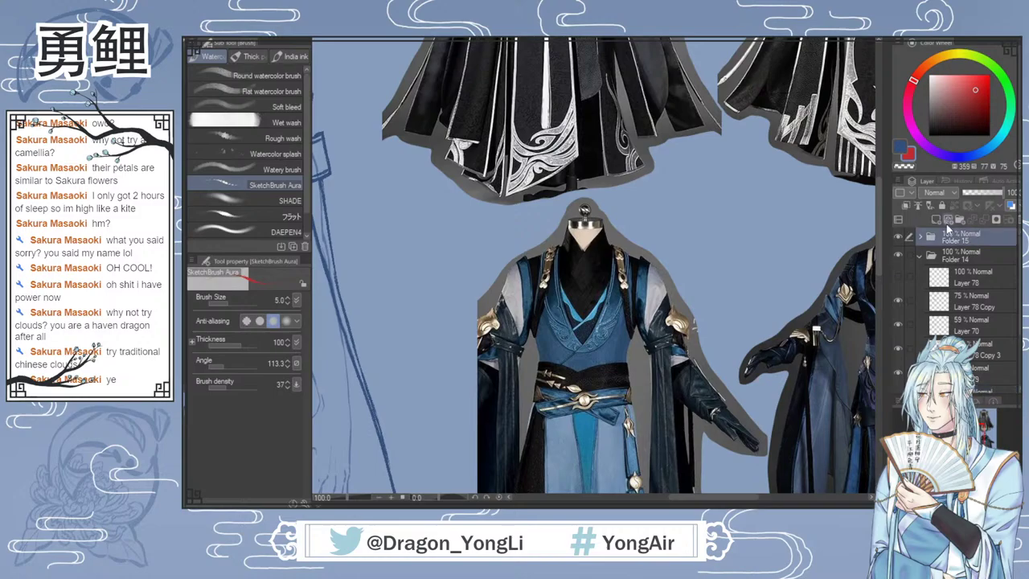
left_click(936, 220)
mouse_move(612, 264)
left_mouse_down()
mouse_move(614, 291)
mouse_move(580, 351)
mouse_move(617, 315)
mouse_move(623, 292)
left_mouse_up()
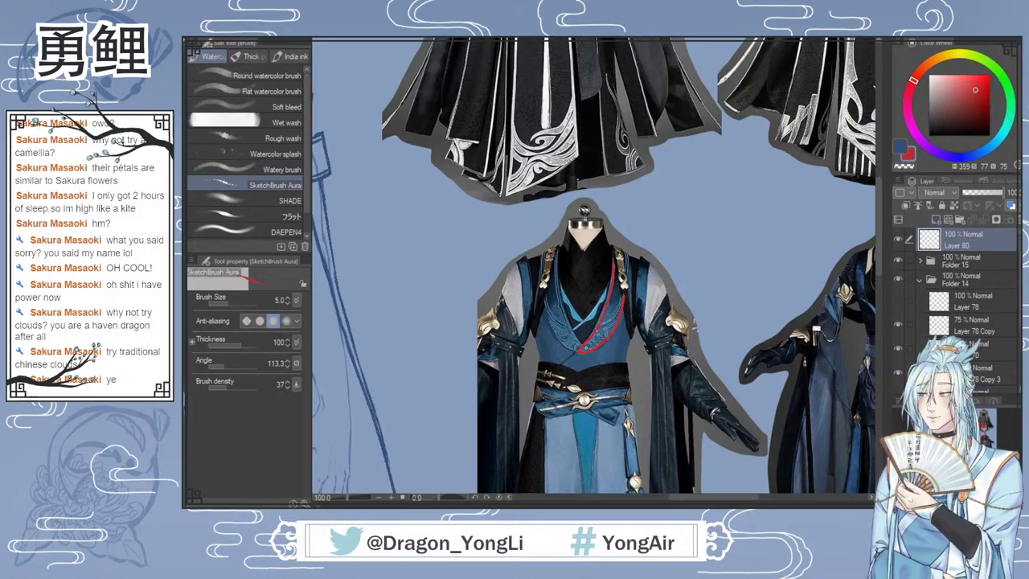
mouse_move(584, 349)
left_mouse_down()
mouse_move(612, 325)
mouse_move(619, 292)
left_mouse_up()
Step: Undo the red neckline markings on the blue reference costume
key("ctrl+z")
key("ctrl+z")
key("ctrl+z")
key("ctrl+z")
key("ctrl+z")
key("ctrl+z")
key("ctrl+z")
key("ctrl+z")
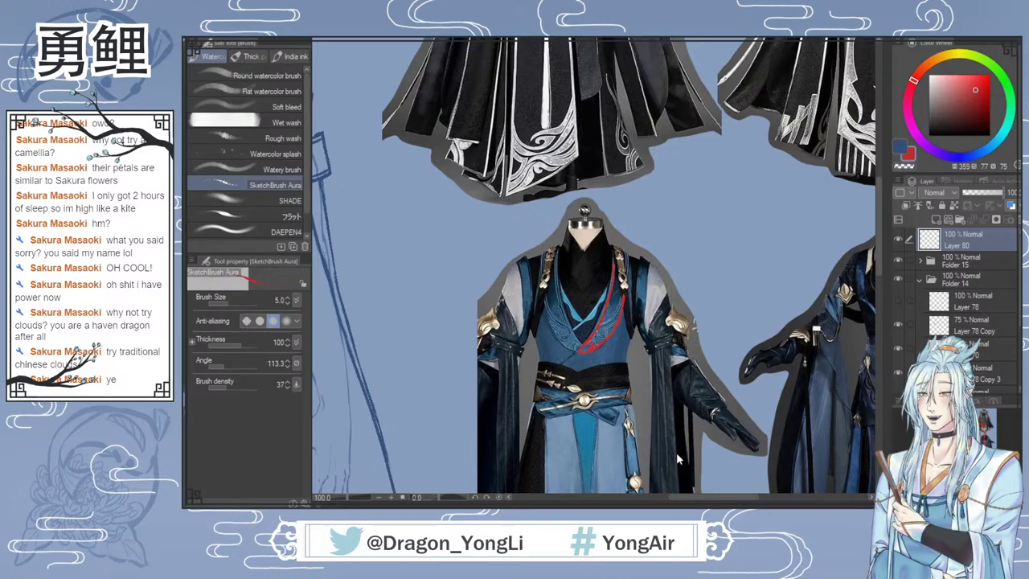
Step: Select Layer 78 Copy 3, return to the figure's torso and switch back to the blue sketch colour
scroll(898, 296, "down", 3)
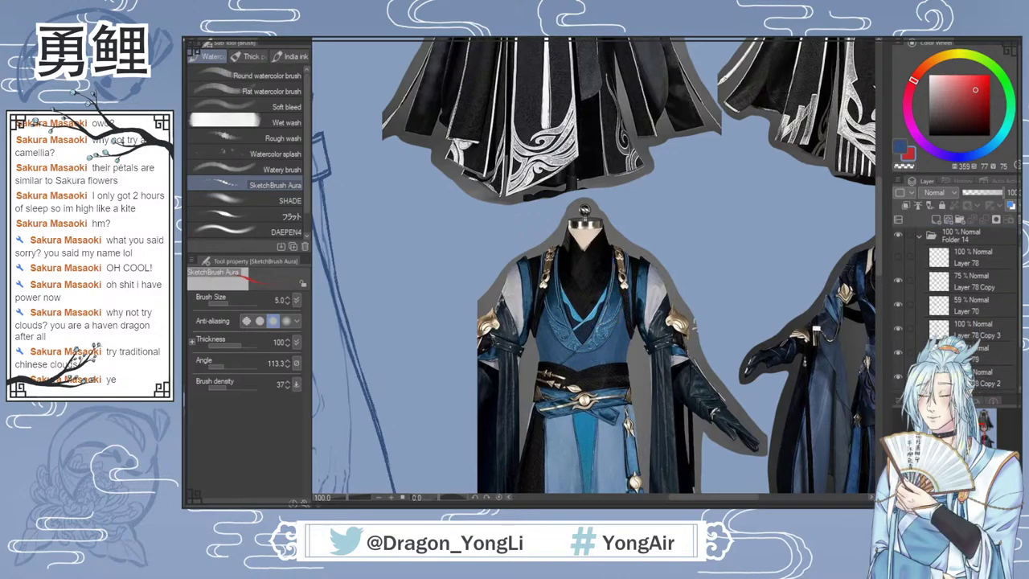
left_click(899, 291)
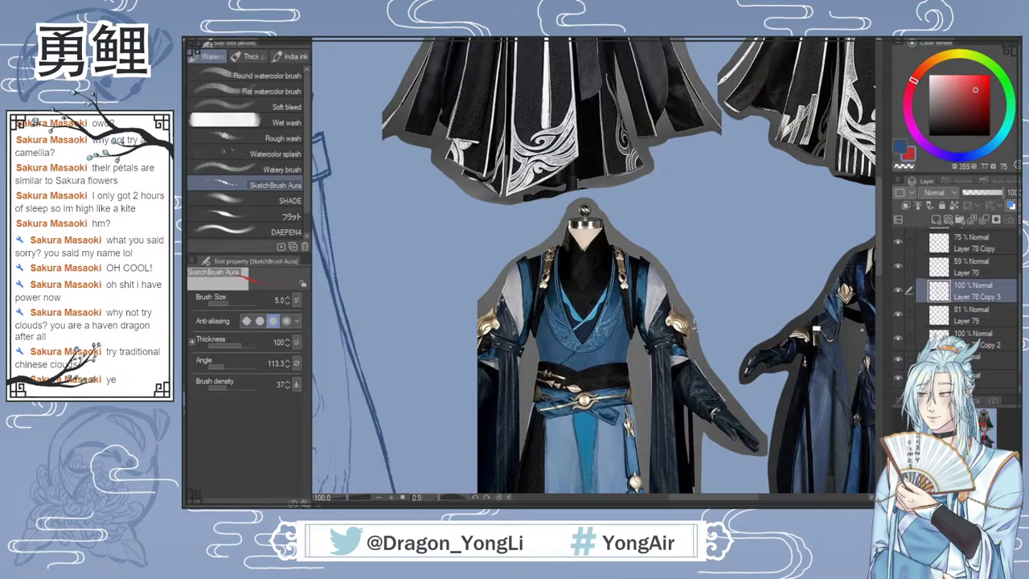
left_click_drag(689, 505, 621, 505)
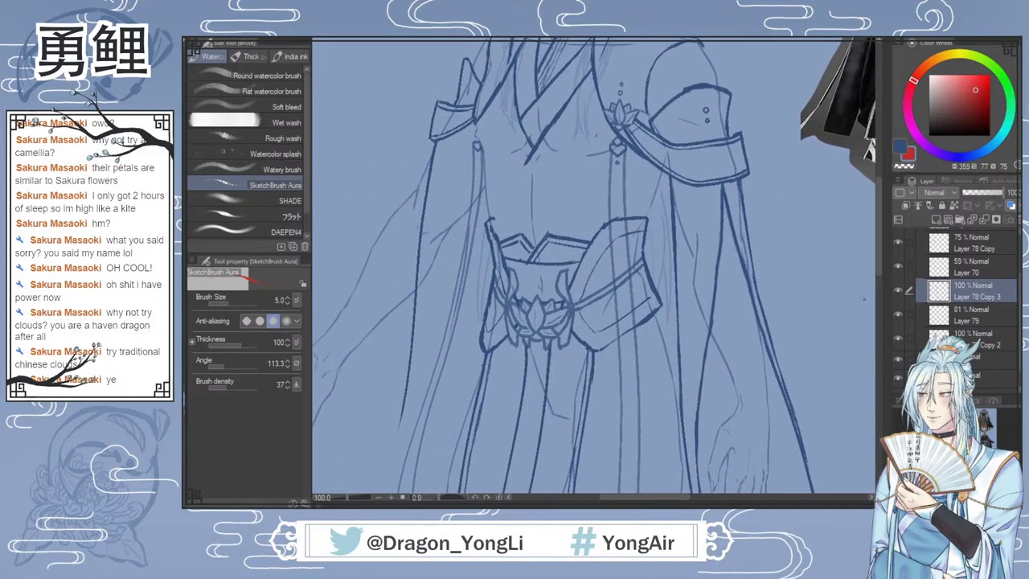
left_click_drag(878, 269, 878, 243)
left_click(900, 146)
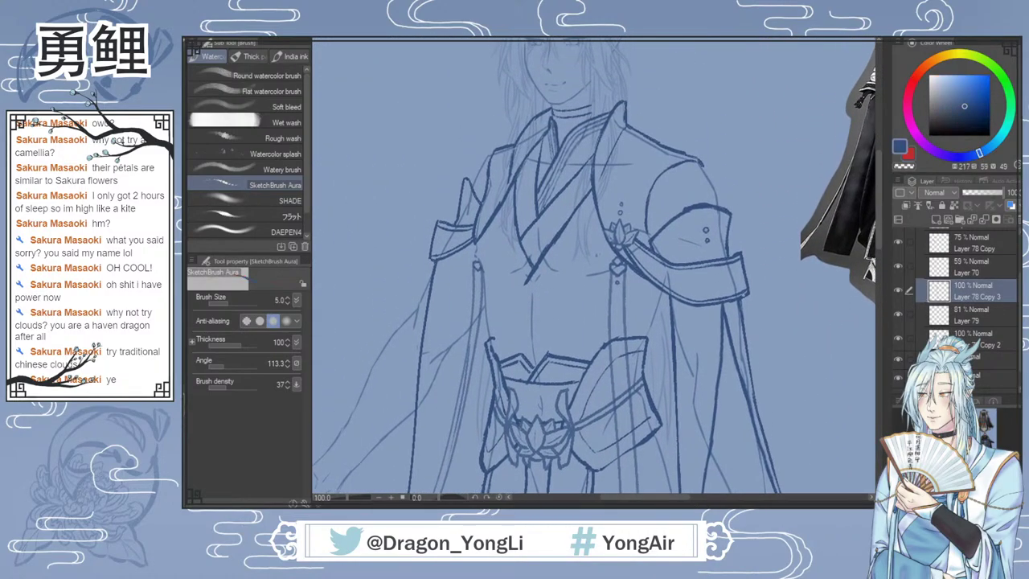
key("b")
key("b")
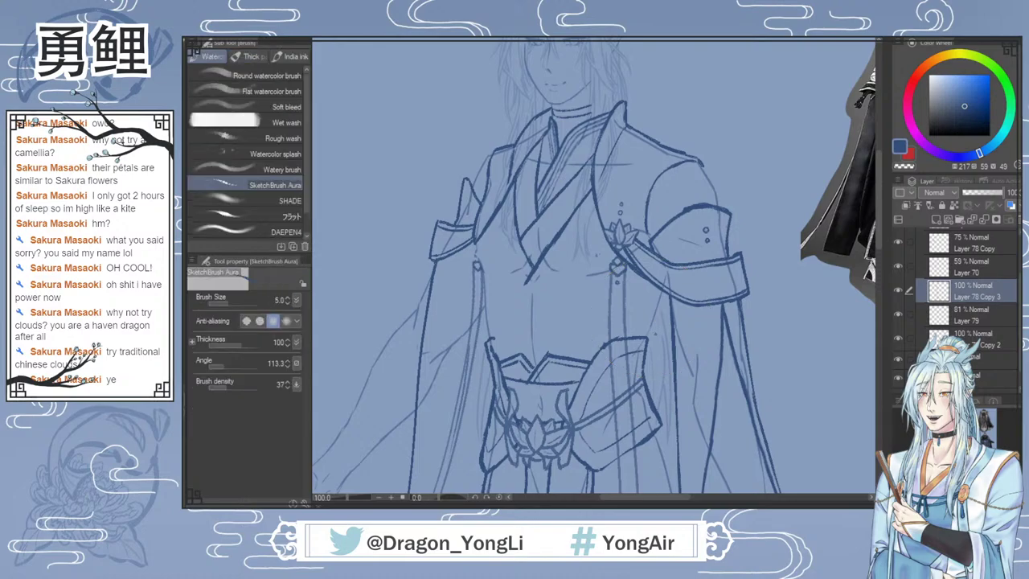
left_click_drag(606, 503, 618, 504)
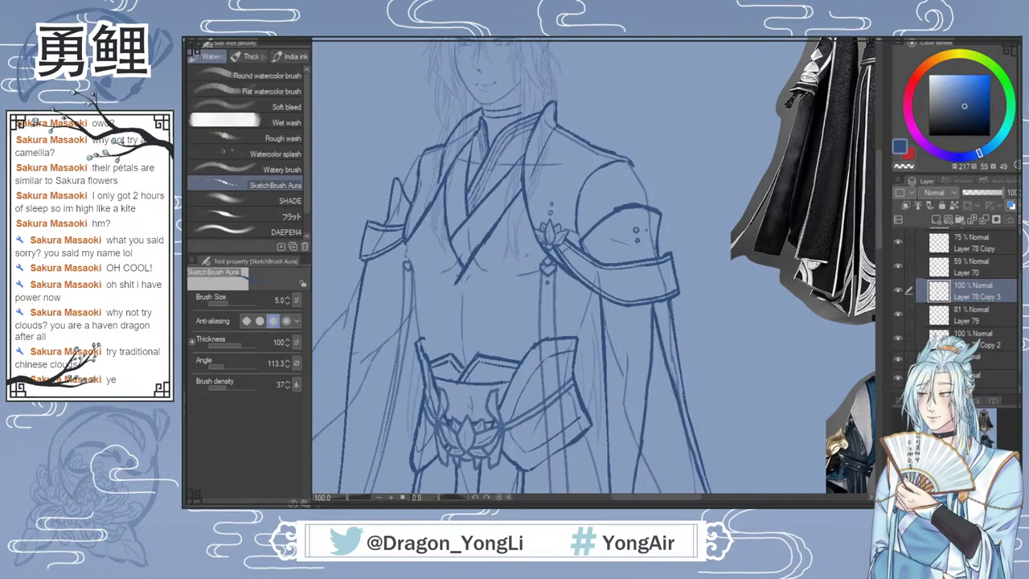
Step: Toggle the sketch layers to find the cuff circles and erase both from the near arm's cuff panel on Layer 78 Copy 2
key("e")
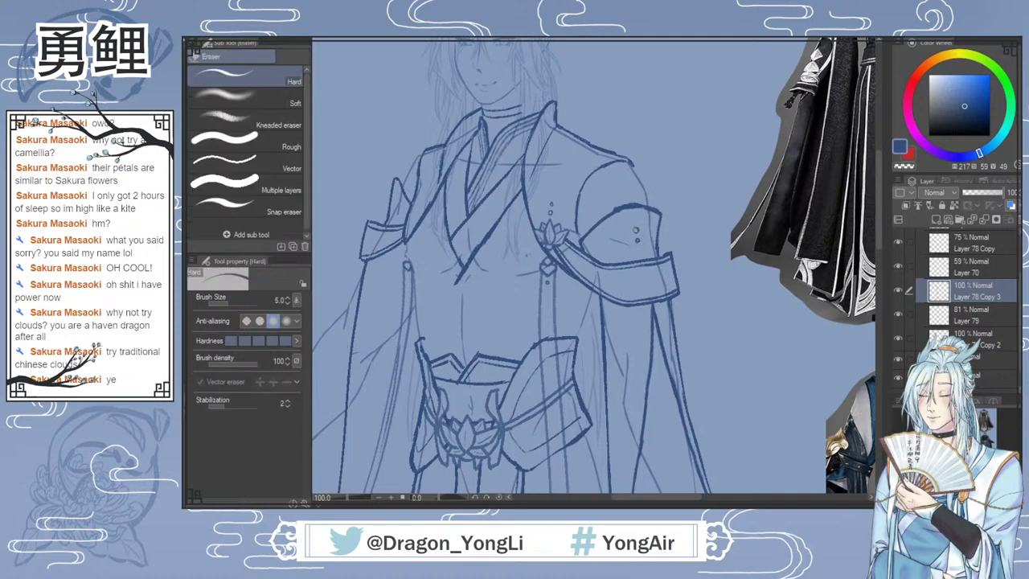
left_click(897, 290)
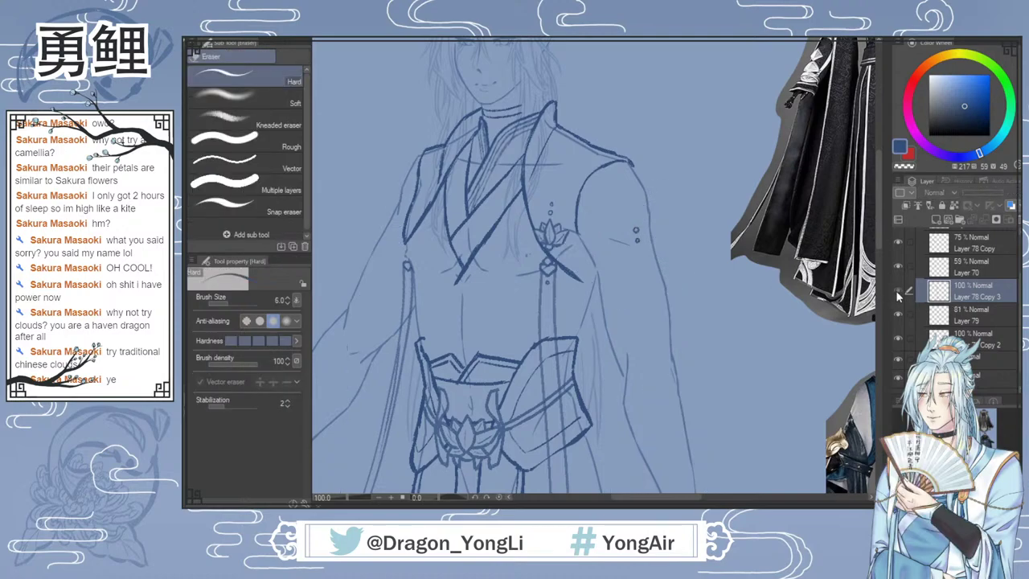
left_click(897, 290)
left_click(898, 314)
left_click(898, 314)
left_click(896, 265)
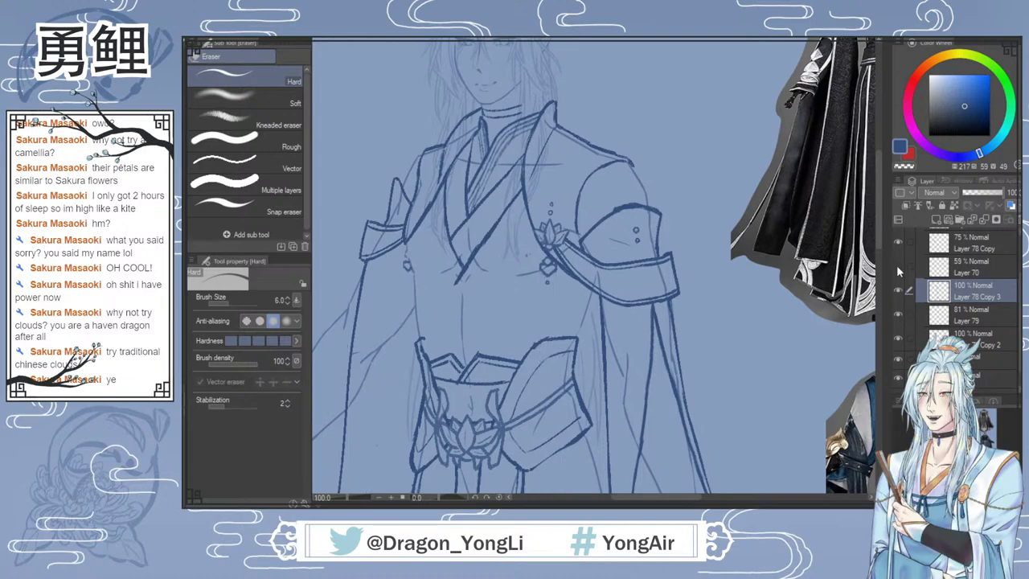
left_click(897, 265)
left_click(897, 338)
left_click(897, 337)
left_click(964, 339)
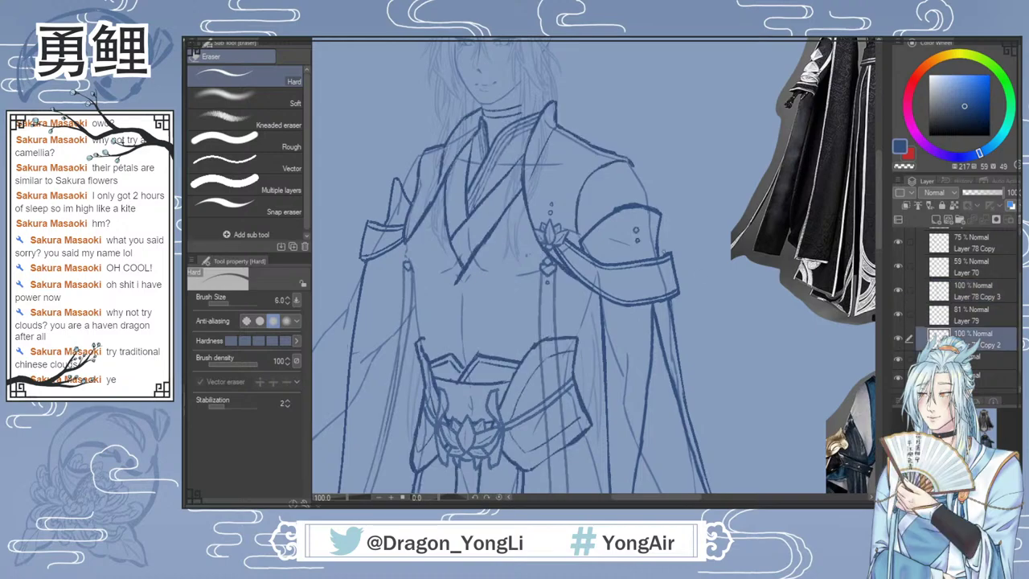
left_click_drag(636, 226, 637, 233)
Step: On Layer 78 Copy 3, sketch two small swirling clouds on the near arm's cuff panel with SketchBrush Aura
left_click(897, 291)
left_click(897, 291)
left_click(953, 291)
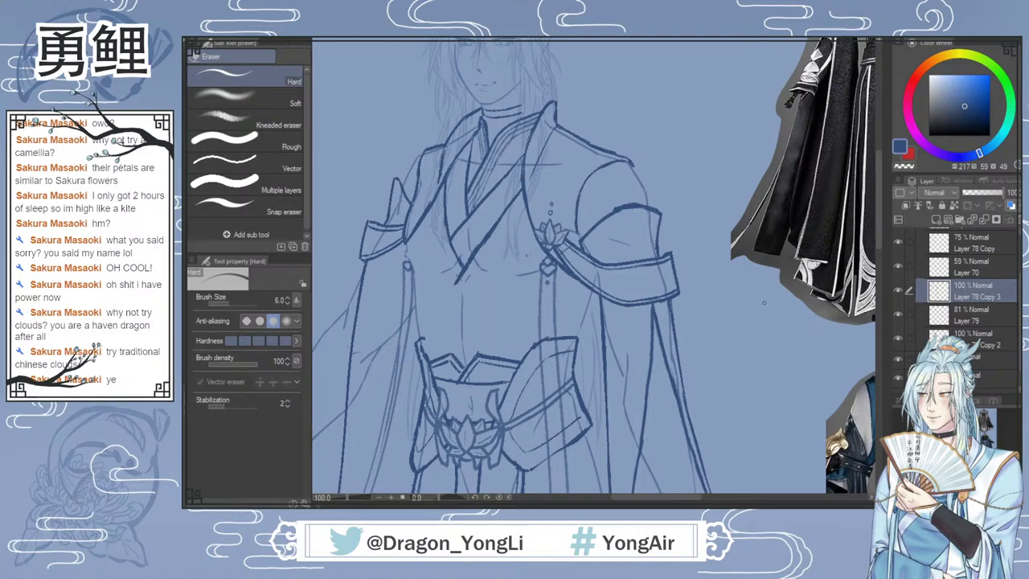
key("b")
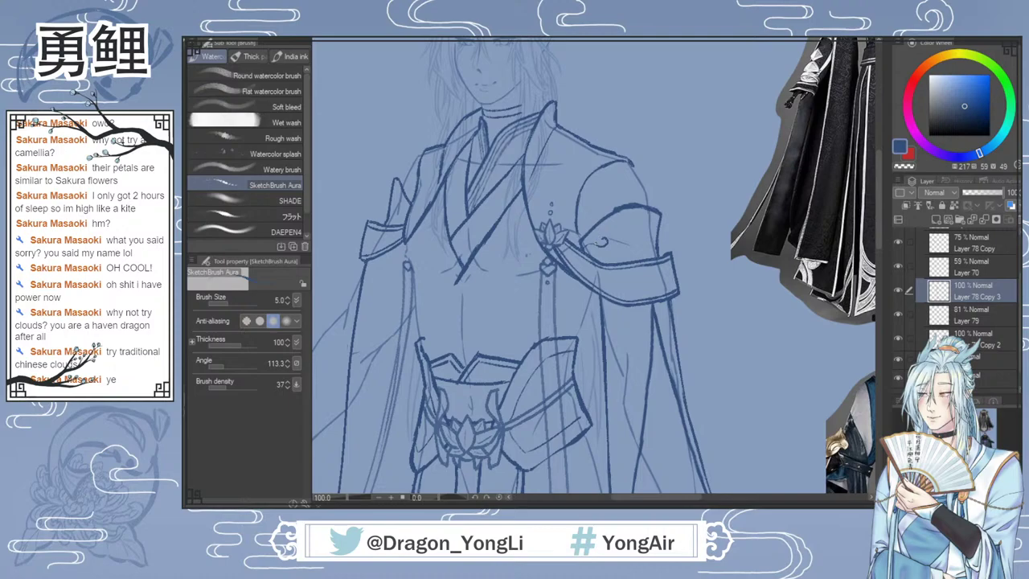
left_click_drag(598, 234, 608, 232)
key("ctrl+z")
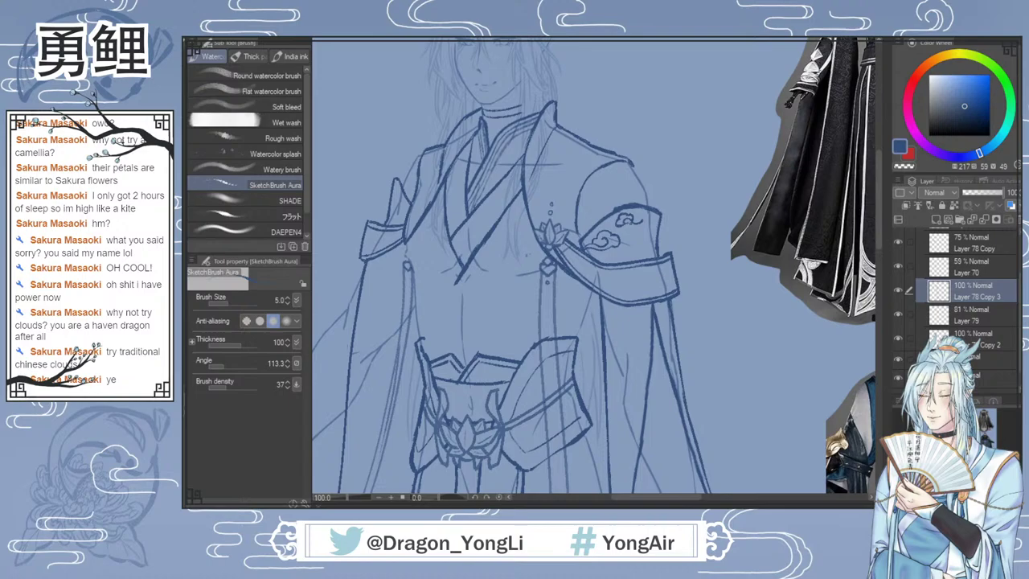
Step: Undo the upper cloud on the cuff panel, keeping only the lower one near the panel's inner corner
key("ctrl+z")
key("ctrl+z")
key("ctrl+z")
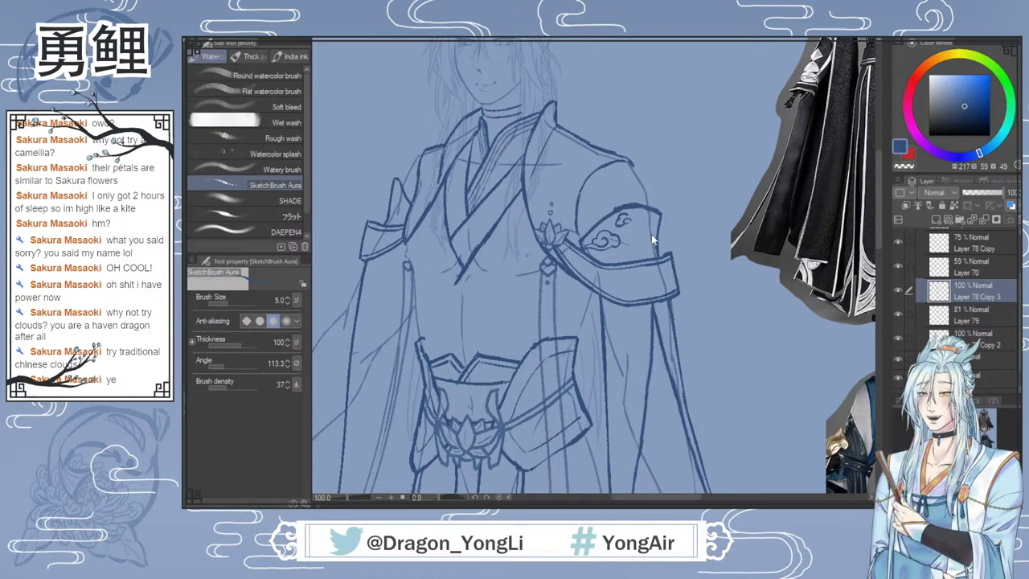
key("ctrl+z")
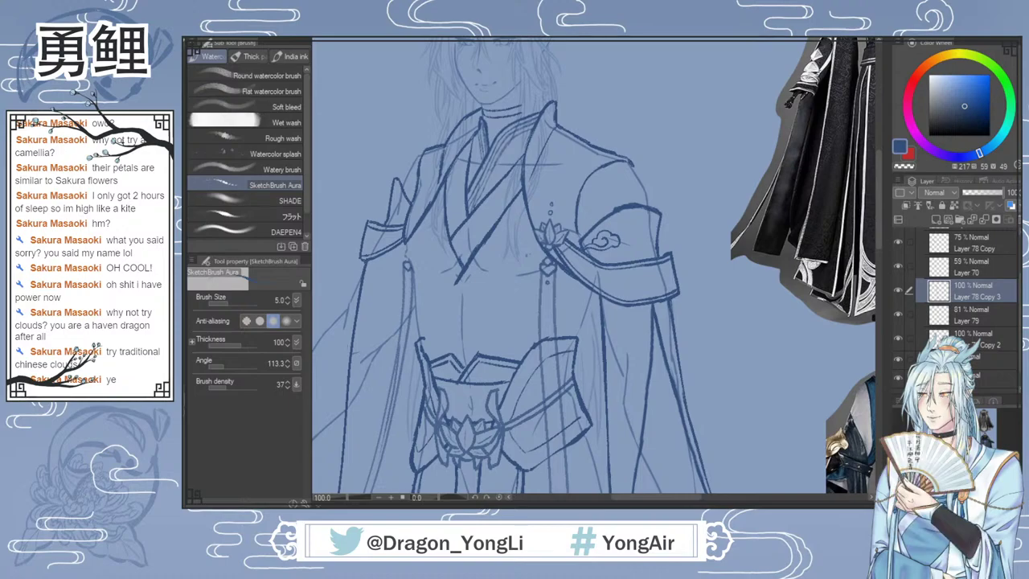
Step: Lasso the cloud on the cuff panel, transfer it to its own layer and lower that layer's opacity to 38%
key("m")
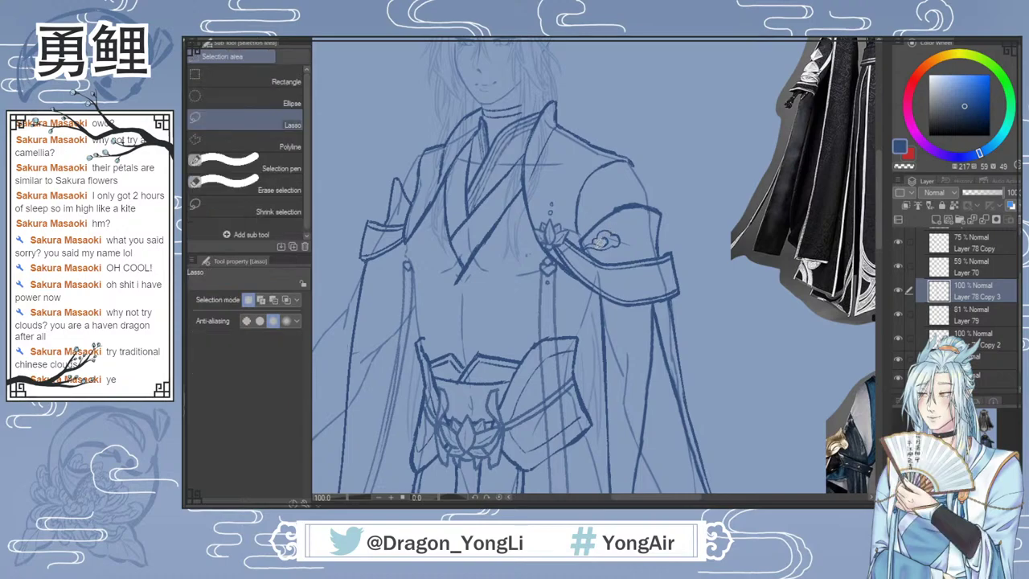
scroll(600, 244, "up", 2)
mouse_move(567, 243)
left_mouse_down()
mouse_move(602, 257)
mouse_move(642, 254)
mouse_move(635, 202)
mouse_move(566, 241)
left_mouse_up()
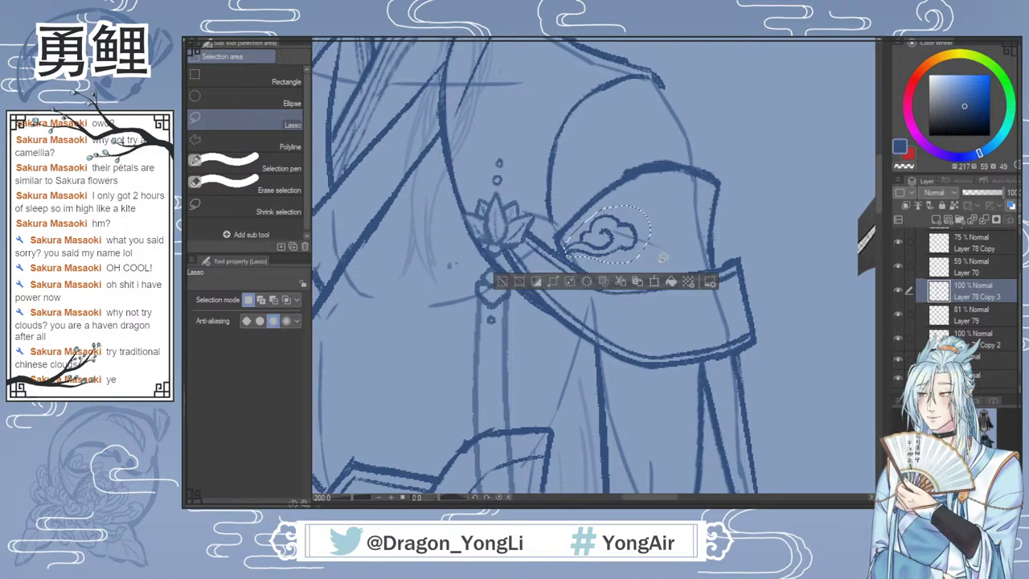
key("Delete")
key("ctrl+v")
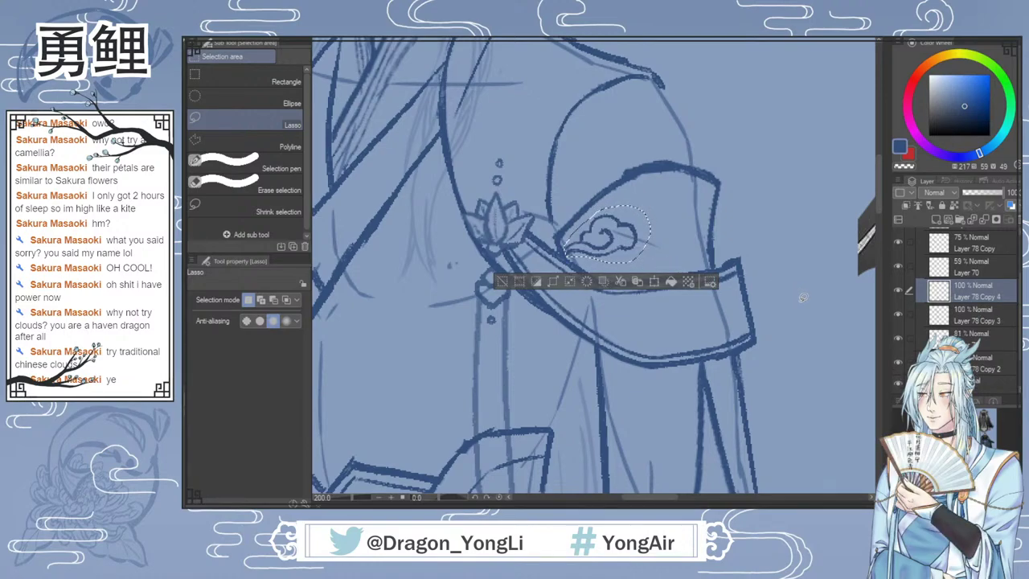
left_click_drag(980, 198, 974, 197)
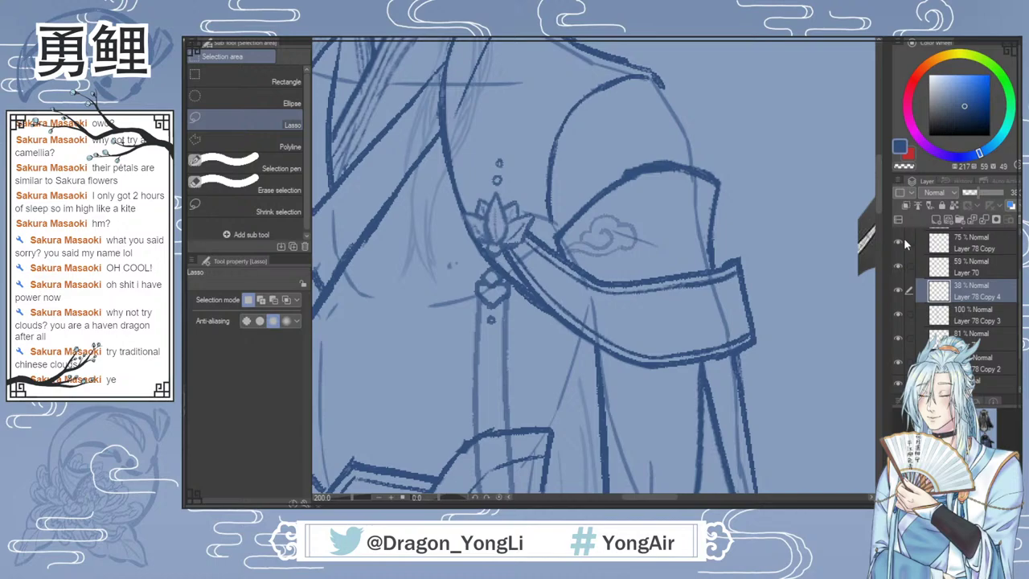
Step: Sketch a second small swirling cloud in the upper middle of the near arm's cuff panel with SketchBrush Aura on Layer 78 Copy 4
key("ctrl+0")
scroll(535, 133, "up", 2)
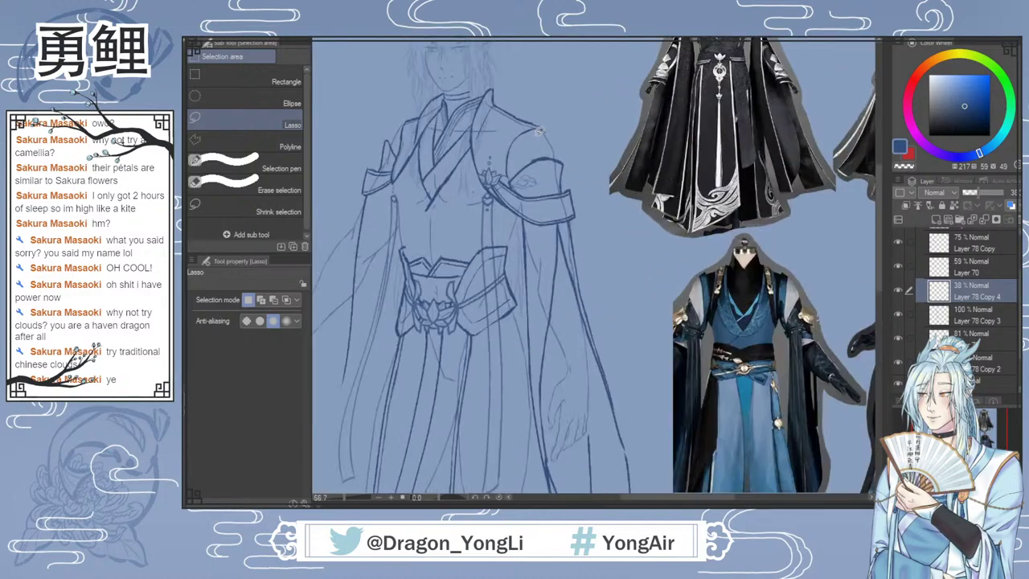
key("b")
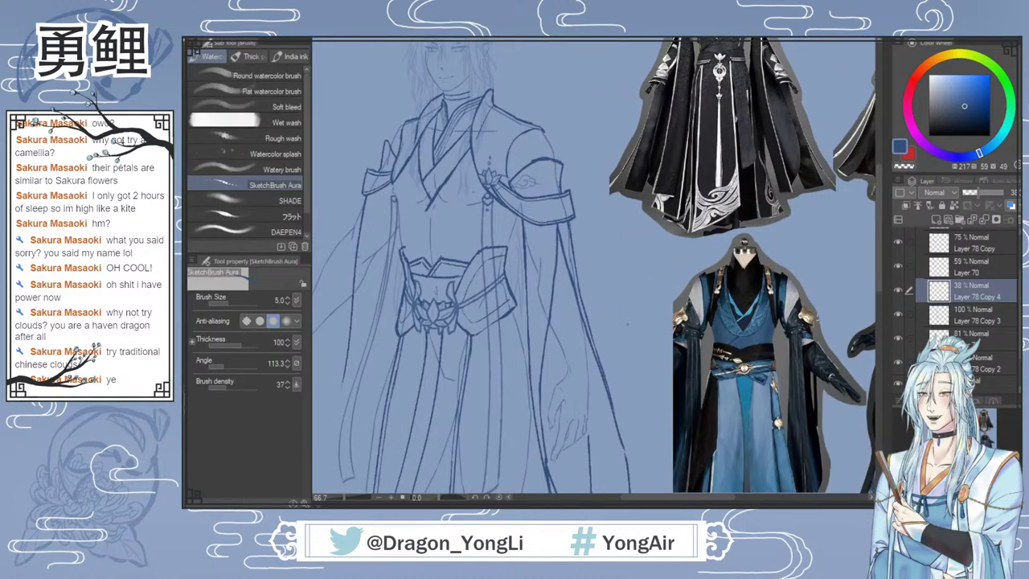
key("b")
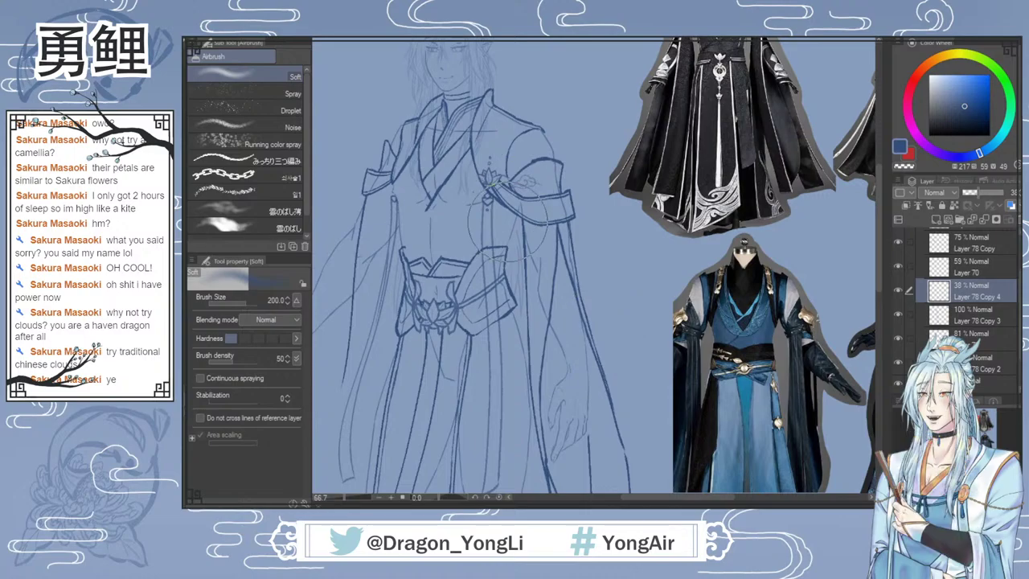
key("i")
key("b")
scroll(507, 238, "up", 1)
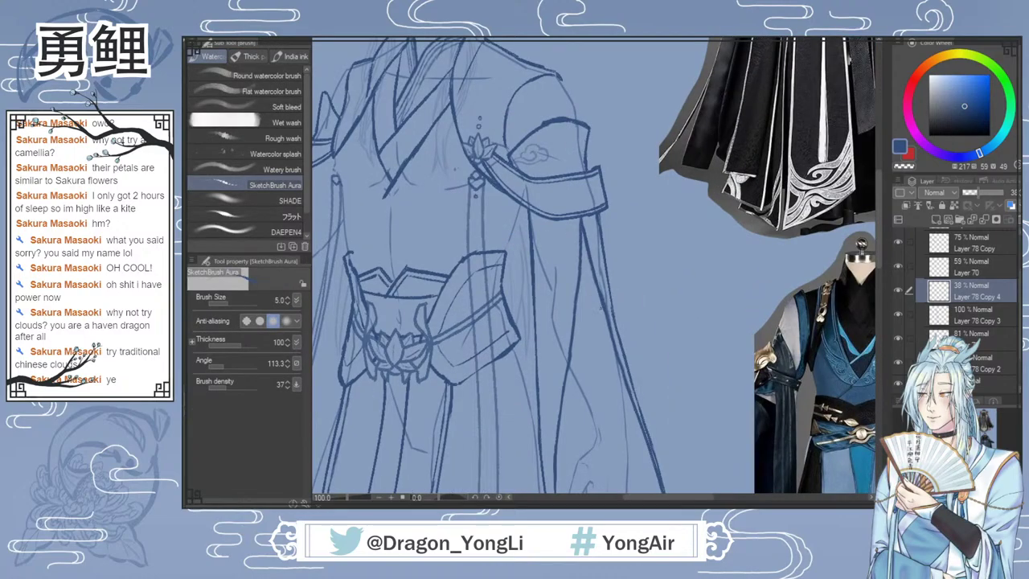
left_click_drag(878, 247, 878, 227)
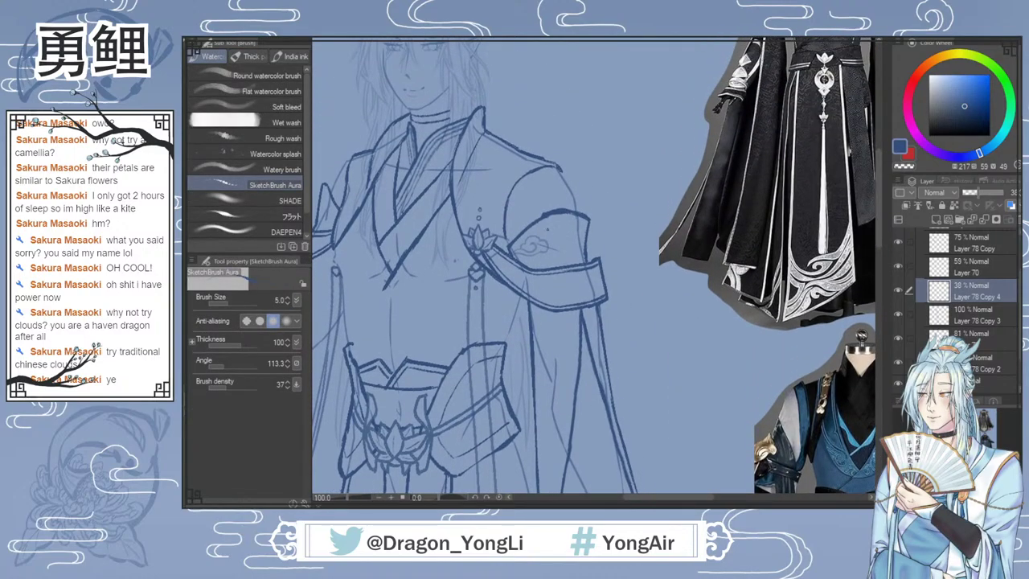
left_click(547, 229, "ctrl")
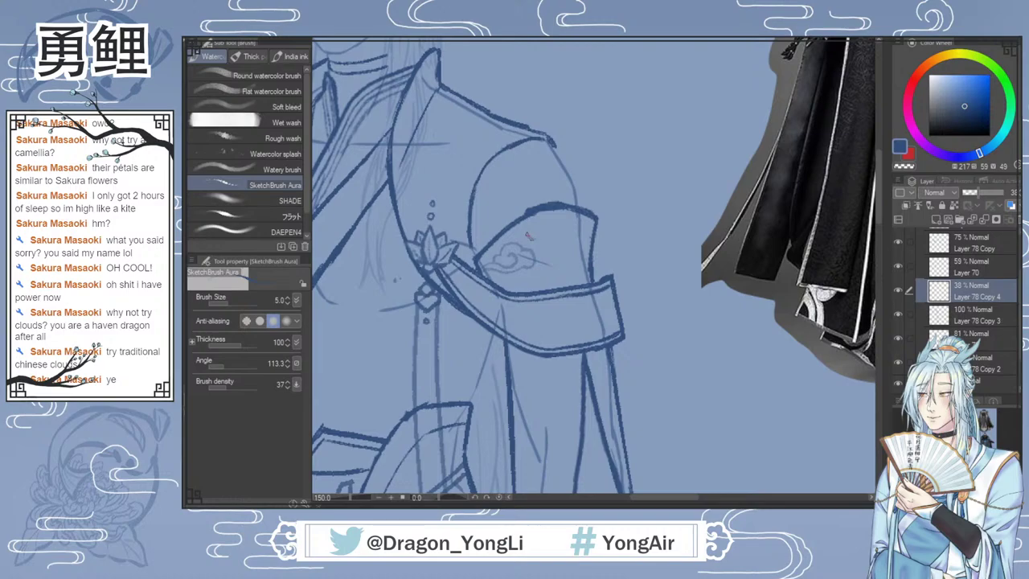
mouse_move(532, 228)
left_mouse_down()
mouse_move(535, 218)
mouse_move(539, 230)
mouse_move(555, 228)
mouse_move(535, 241)
mouse_move(552, 230)
left_mouse_up()
left_click_drag(878, 222, 879, 237)
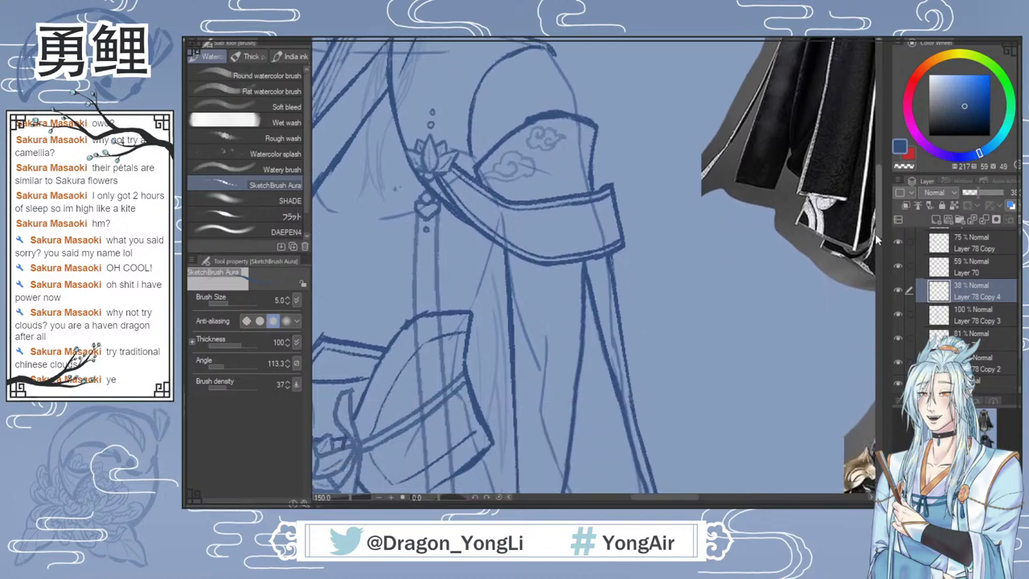
Step: Sketch the first curl of a third cloud near the cuff panel's outer edge, undoing one stroke and redrawing it
key("ctrl+0")
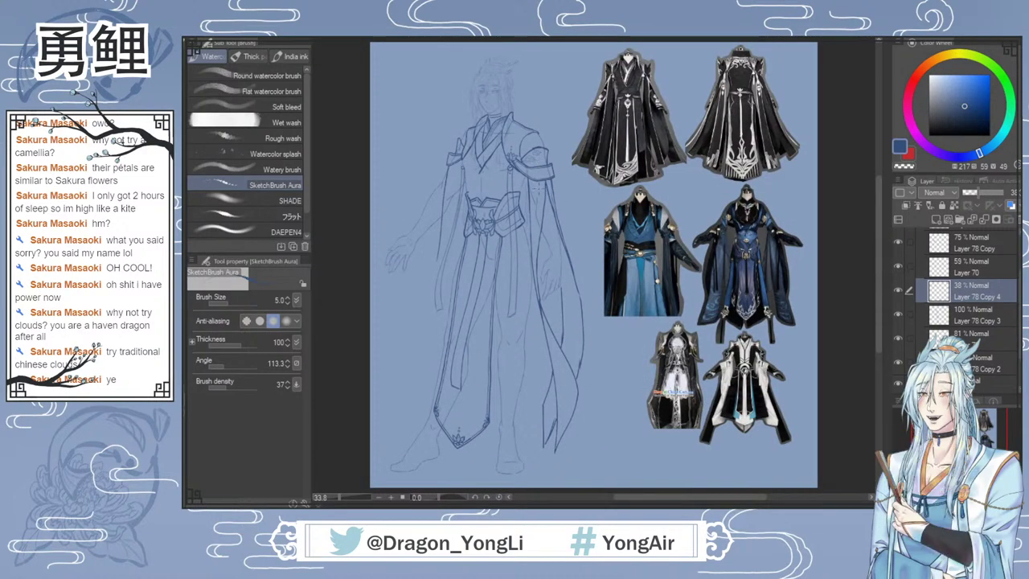
scroll(540, 156, "up", 2)
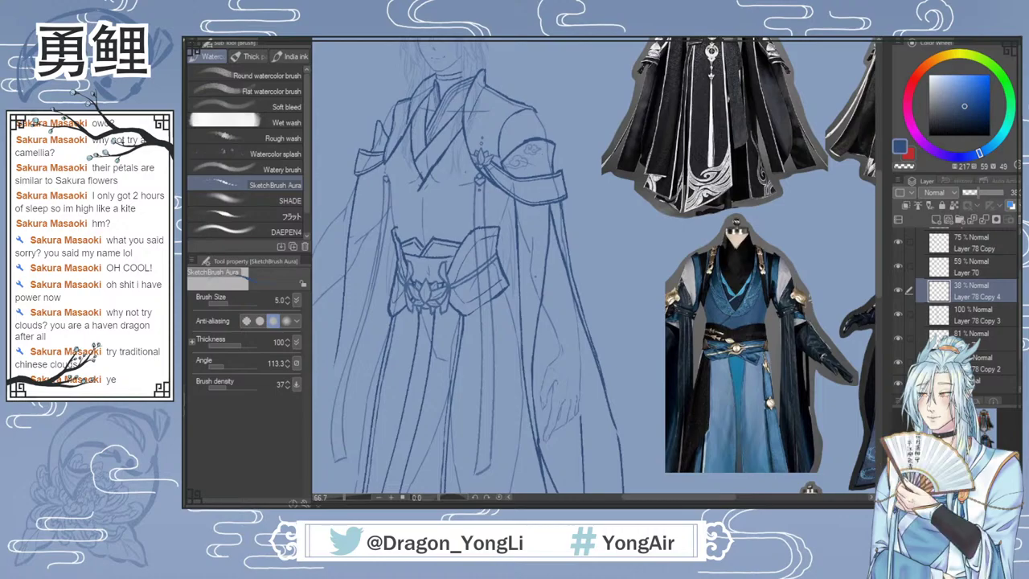
scroll(559, 143, "up", 2)
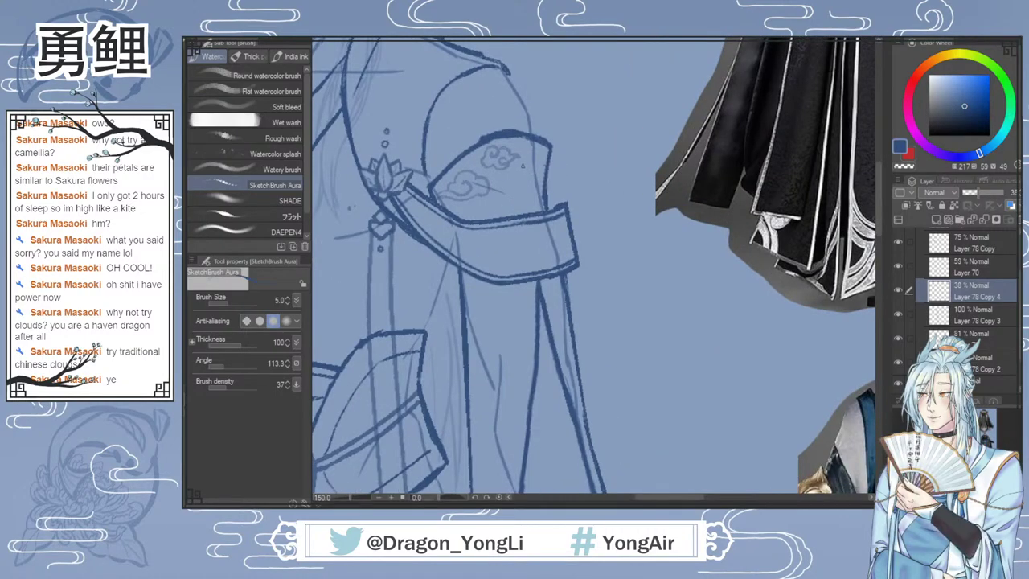
mouse_move(522, 166)
left_mouse_down()
mouse_move(508, 182)
mouse_move(520, 184)
left_mouse_up()
key("ctrl+z")
left_click_drag(516, 176, 512, 181)
key("e")
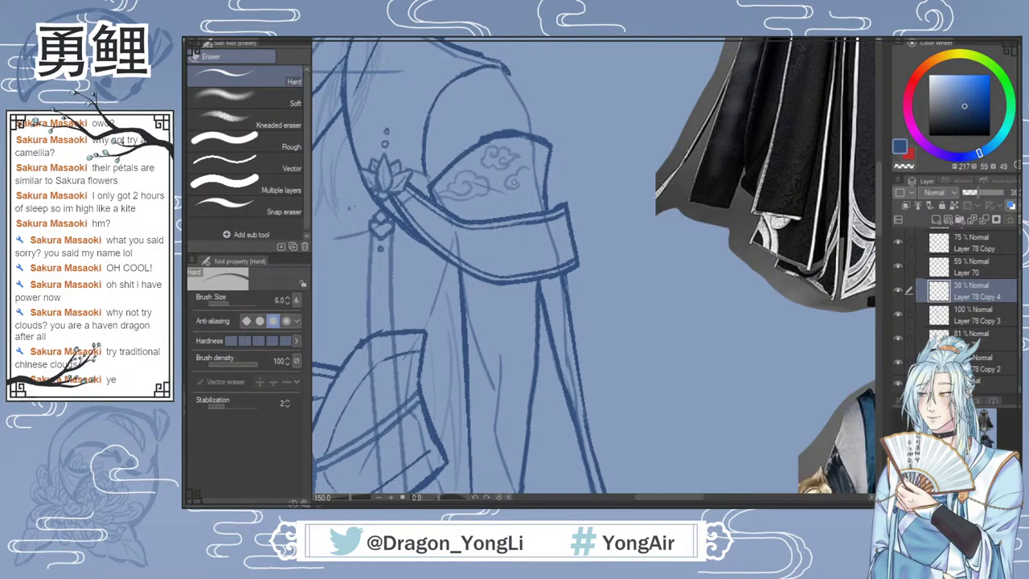
key("b")
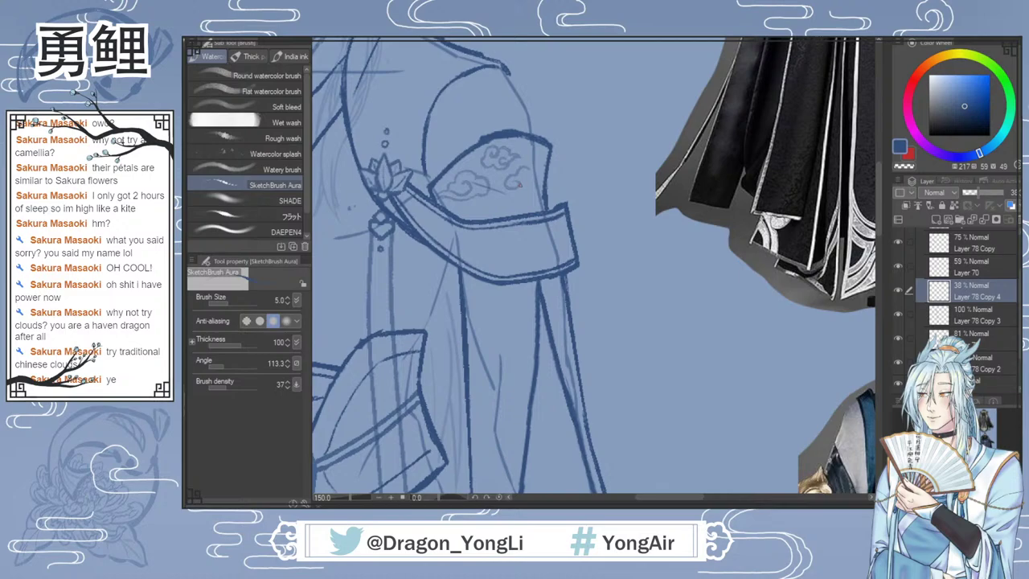
Step: Extend the third cloud to the cuff panel's outer edge with more curls, cleaning its lines with the hard eraser
left_click_drag(520, 186, 541, 172)
left_click_drag(528, 169, 543, 172)
left_click_drag(527, 171, 540, 171)
key("e")
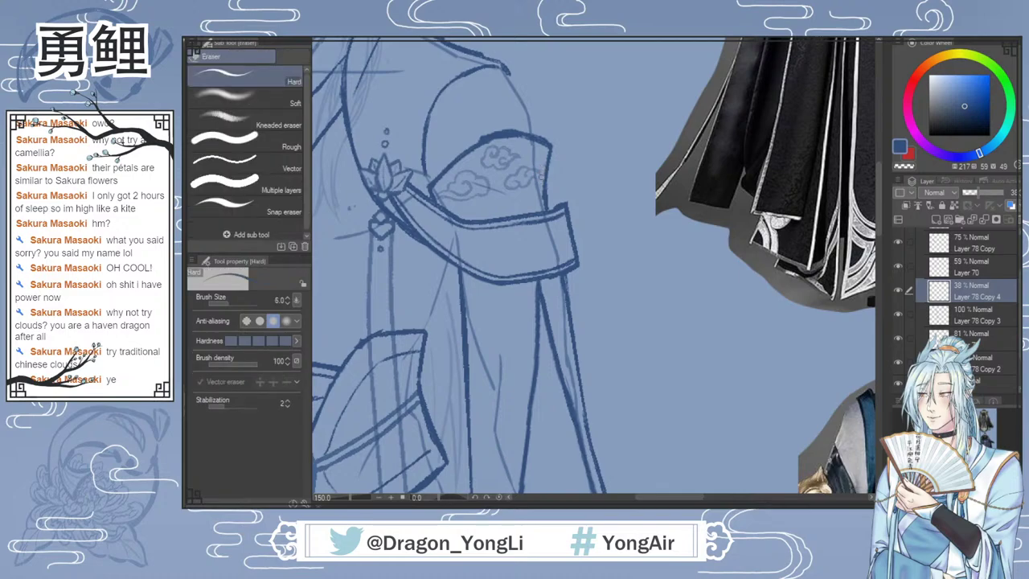
key("b")
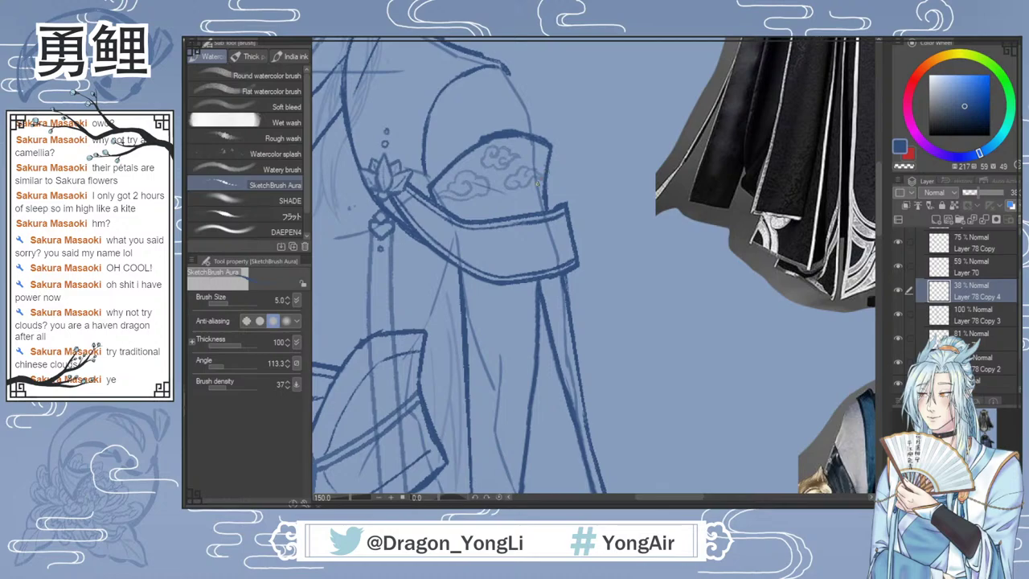
key("e")
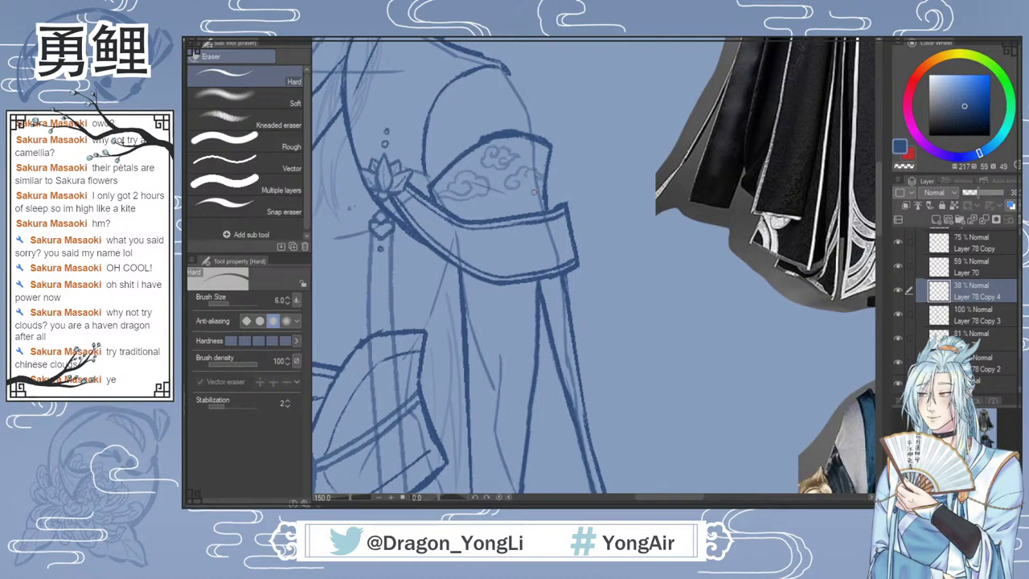
key("b")
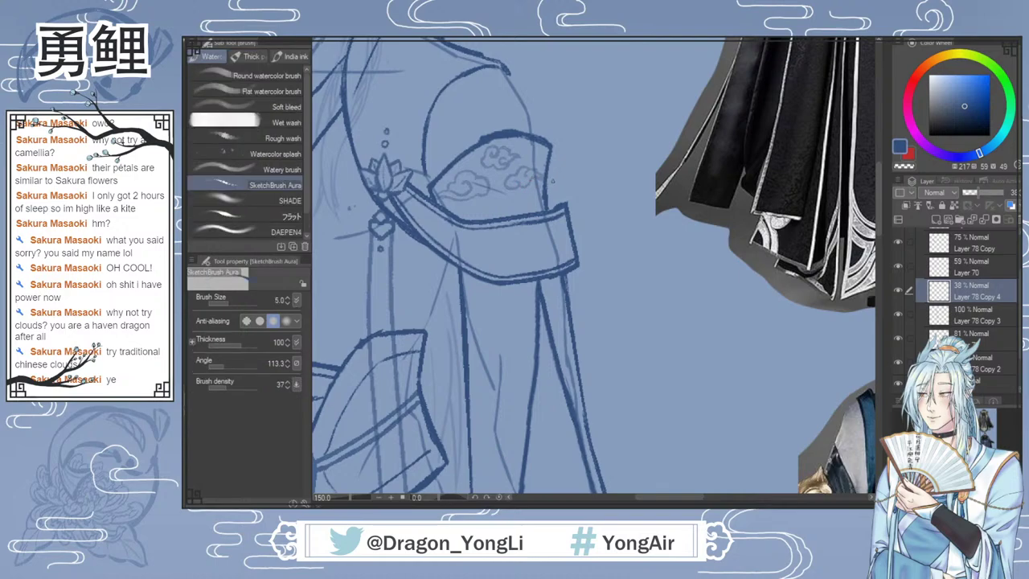
Step: Erase the outer half of the third cloud, redraw its curls and add a partial cloud at the panel's upper outer edge
key("e")
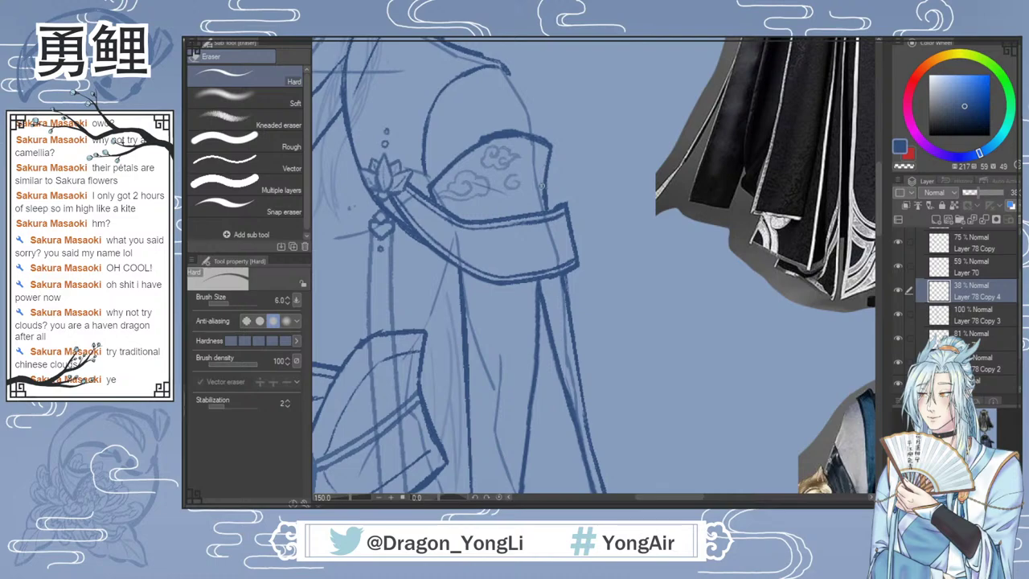
key("b")
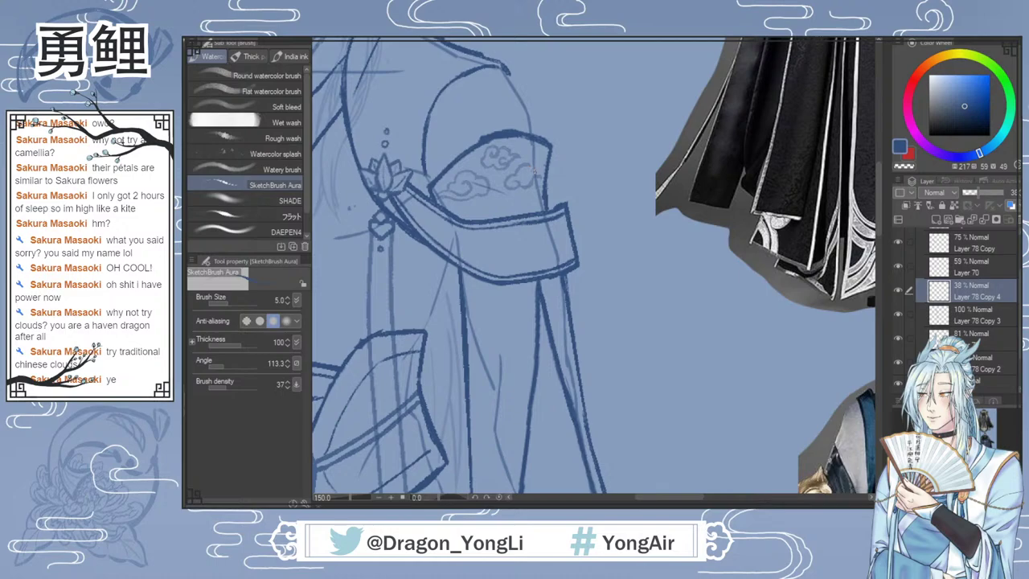
left_click_drag(539, 175, 524, 177)
key("ctrl+0")
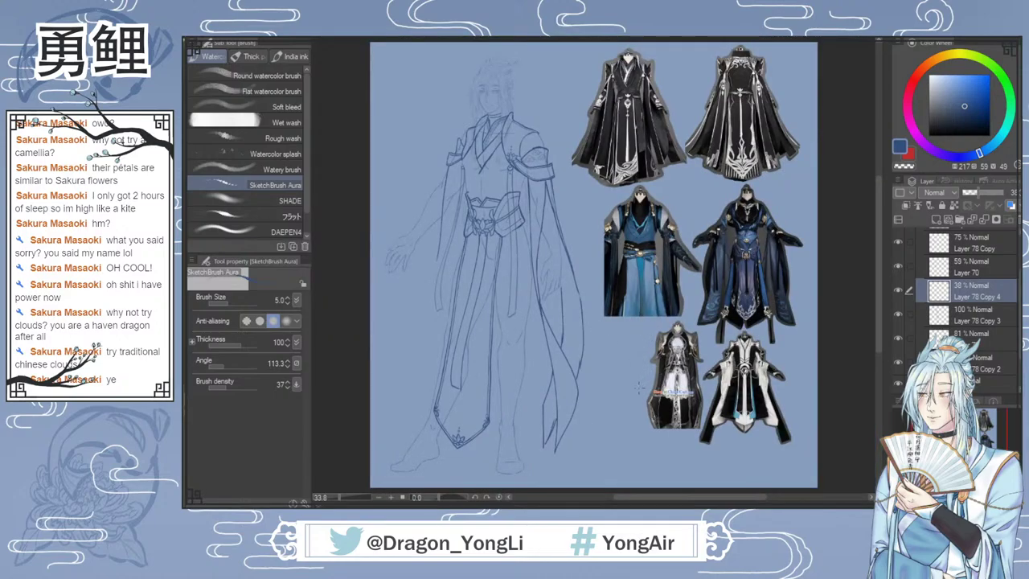
Step: Sketch a fourth cloud along the bottom of the cuff panel, redoing its first curl and erasing stray lines along its lower edge
scroll(541, 153, "up", 4)
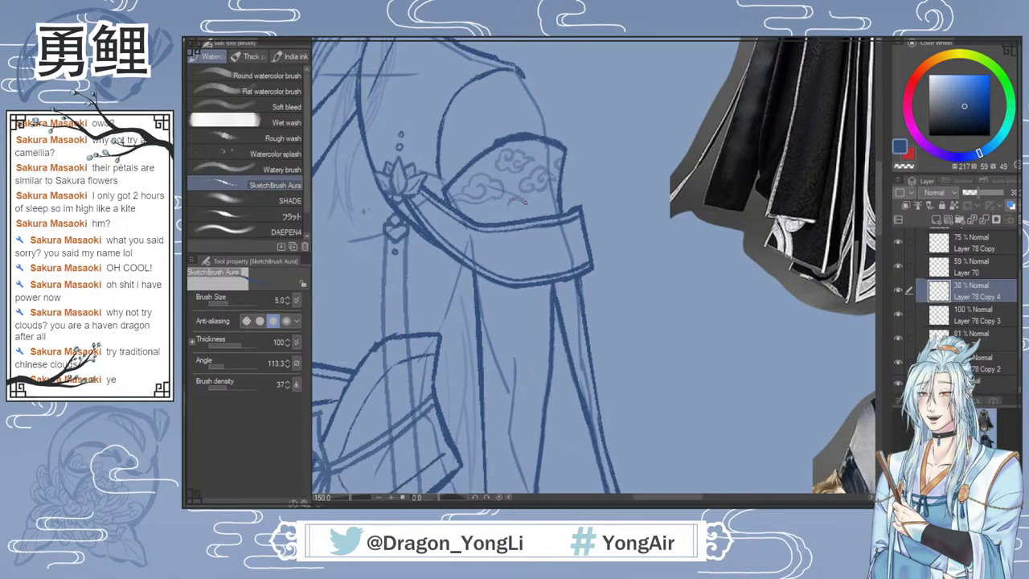
key("ctrl+z")
mouse_move(509, 204)
left_mouse_down()
mouse_move(520, 198)
mouse_move(523, 210)
mouse_move(519, 201)
left_mouse_up()
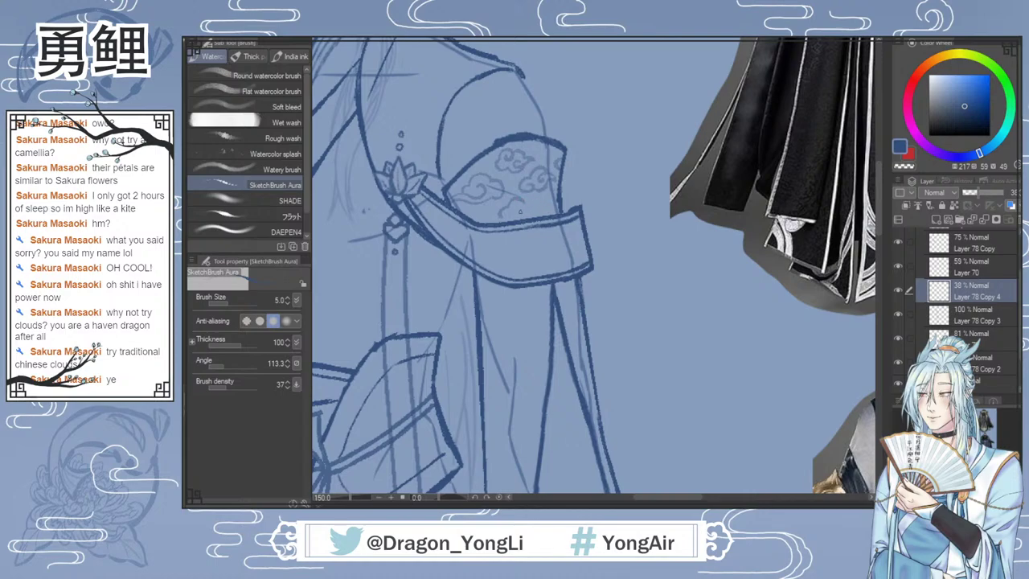
left_click_drag(523, 210, 516, 212)
mouse_move(522, 204)
left_mouse_down()
mouse_move(519, 214)
mouse_move(542, 212)
mouse_move(499, 221)
left_mouse_up()
left_click_drag(541, 206, 553, 215)
key("e")
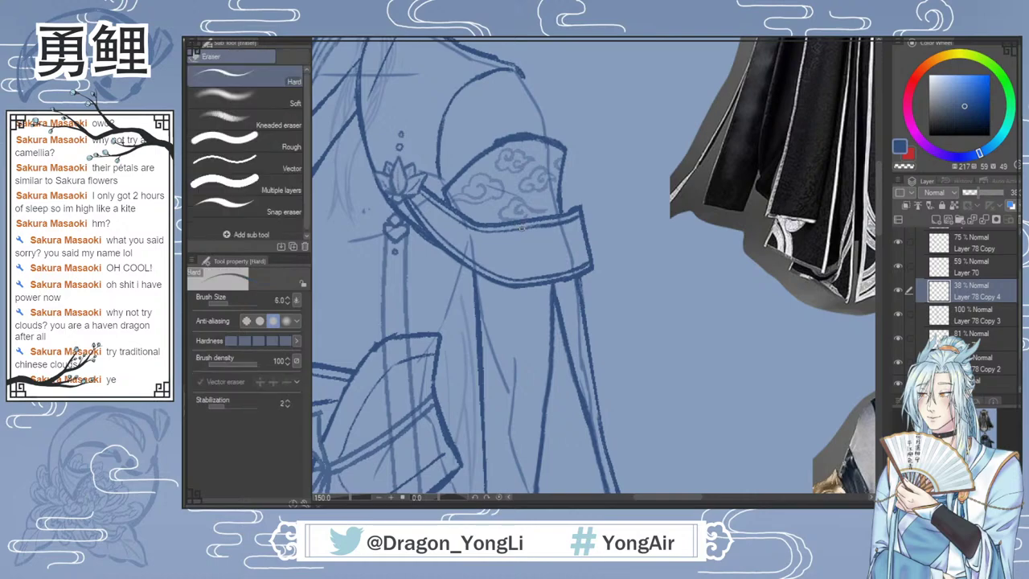
left_click_drag(508, 223, 509, 219)
key("b")
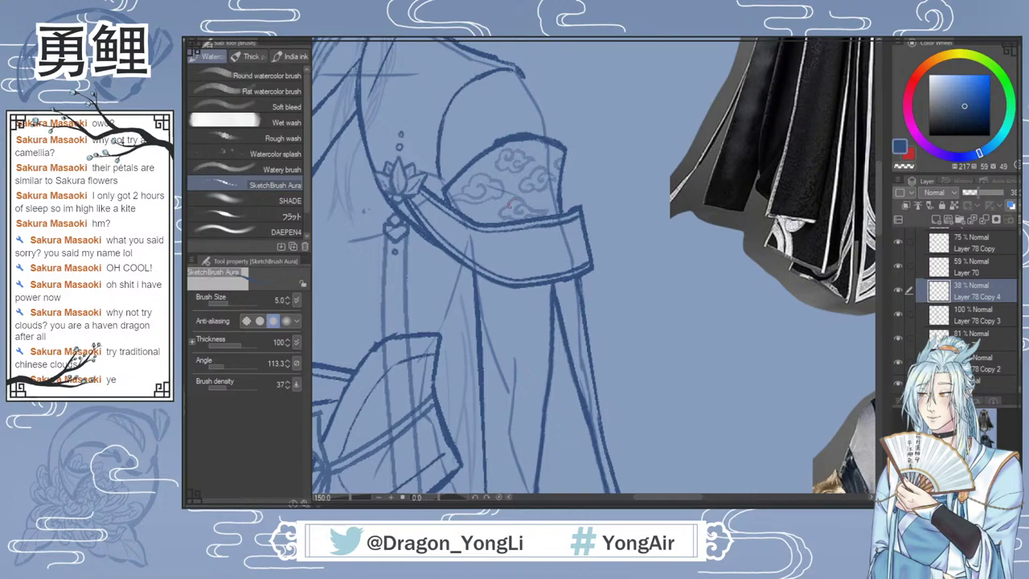
Step: Clean up the bottom cloud's curls with the hard eraser and add a partial swirl at the panel's lower inner corner
key("e")
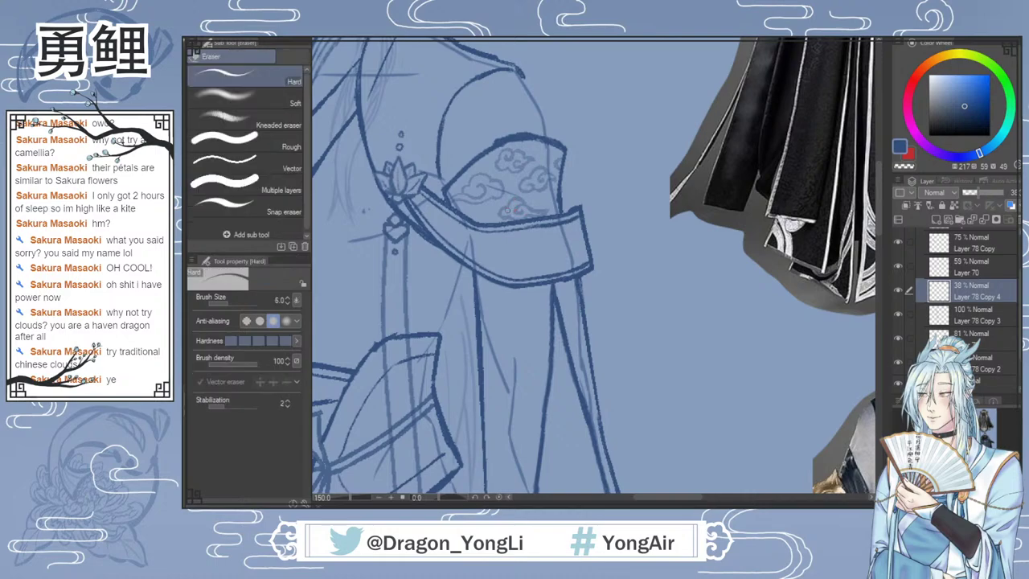
key("b")
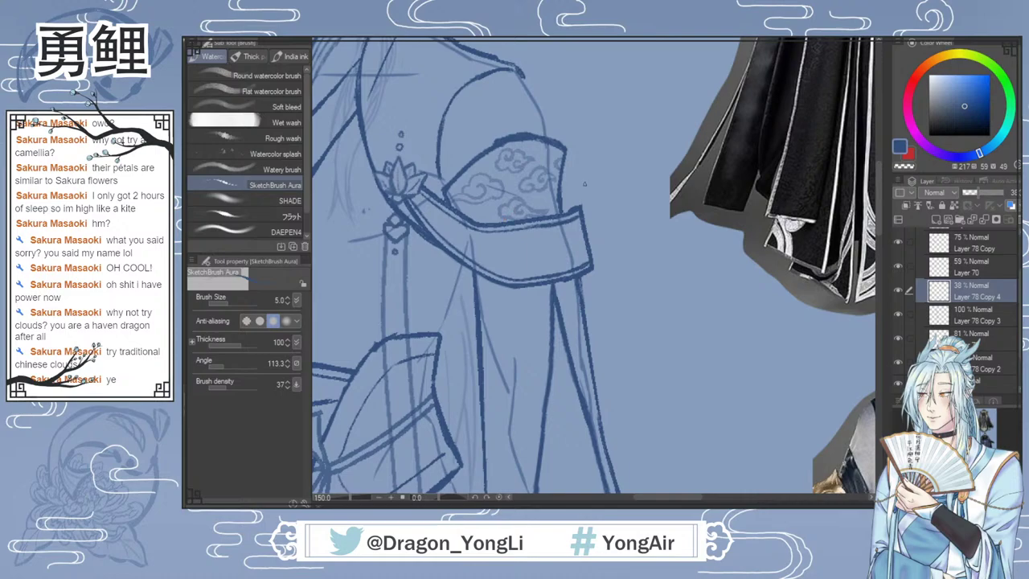
key("e")
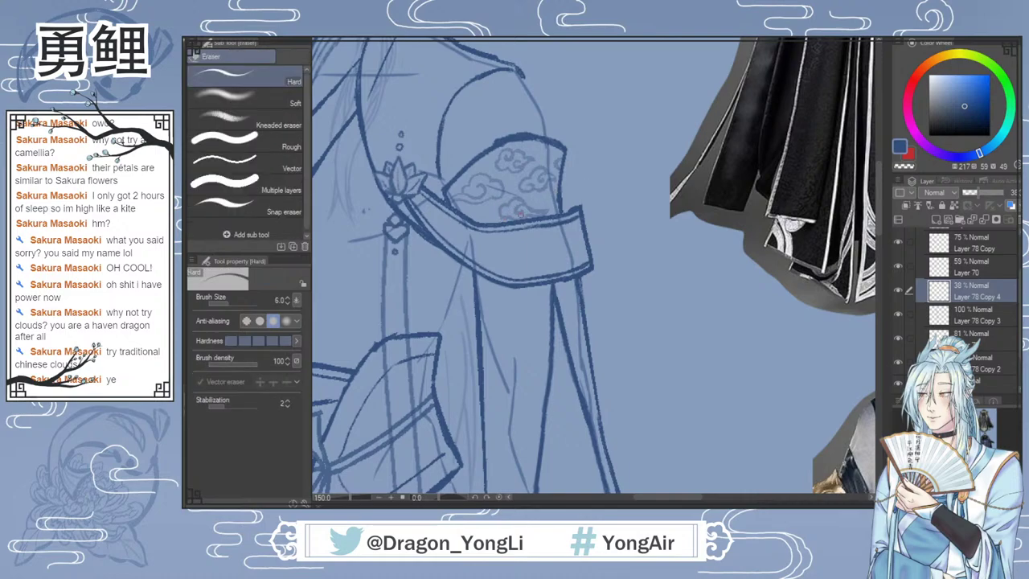
key("b")
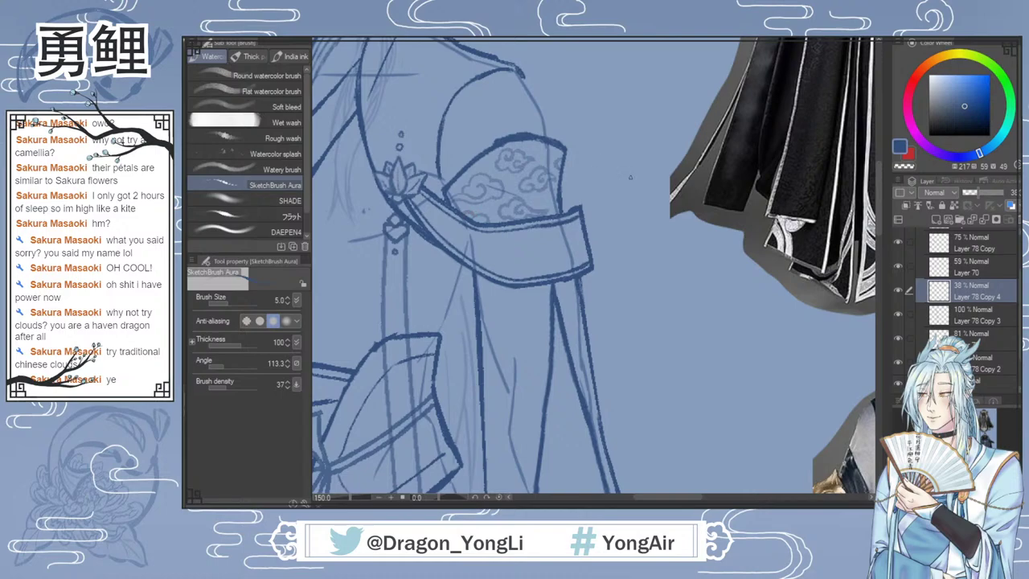
Step: Check the finished cloud pattern against the whole figure and lower the opacity of Layer 78 Copy 4 to 21%
scroll(630, 176, "down", 1)
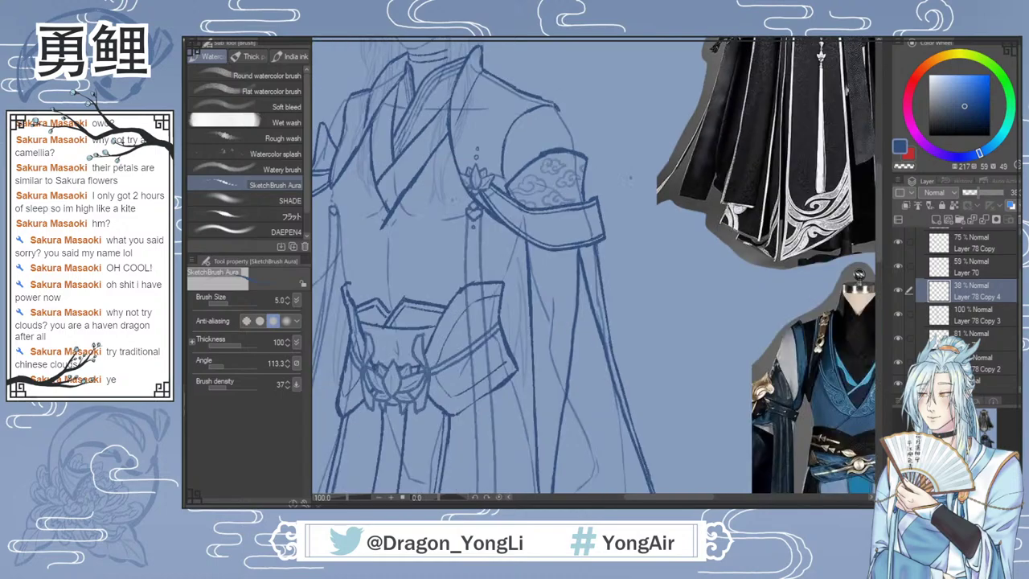
scroll(588, 178, "up", 2)
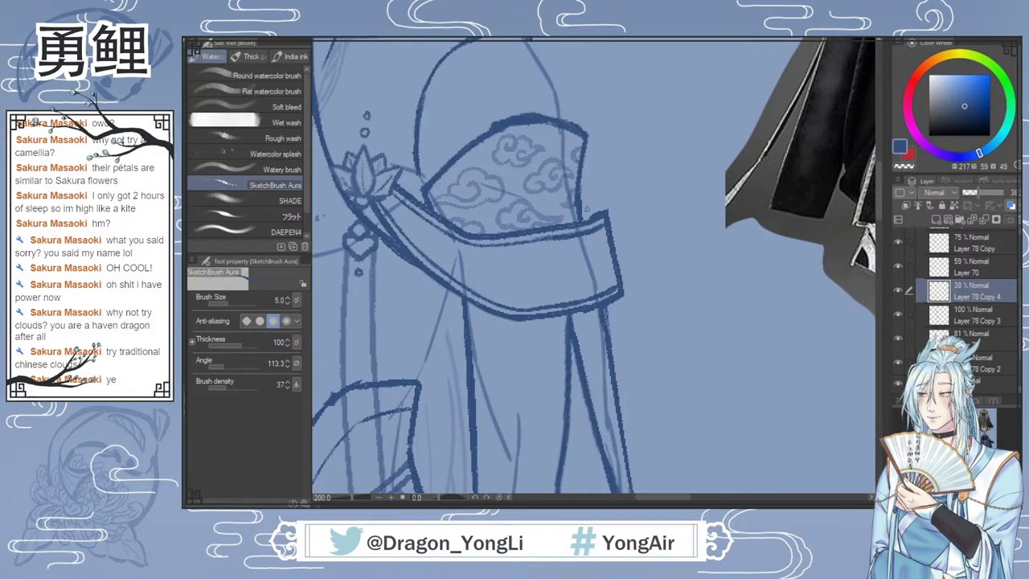
scroll(657, 257, "down", 4)
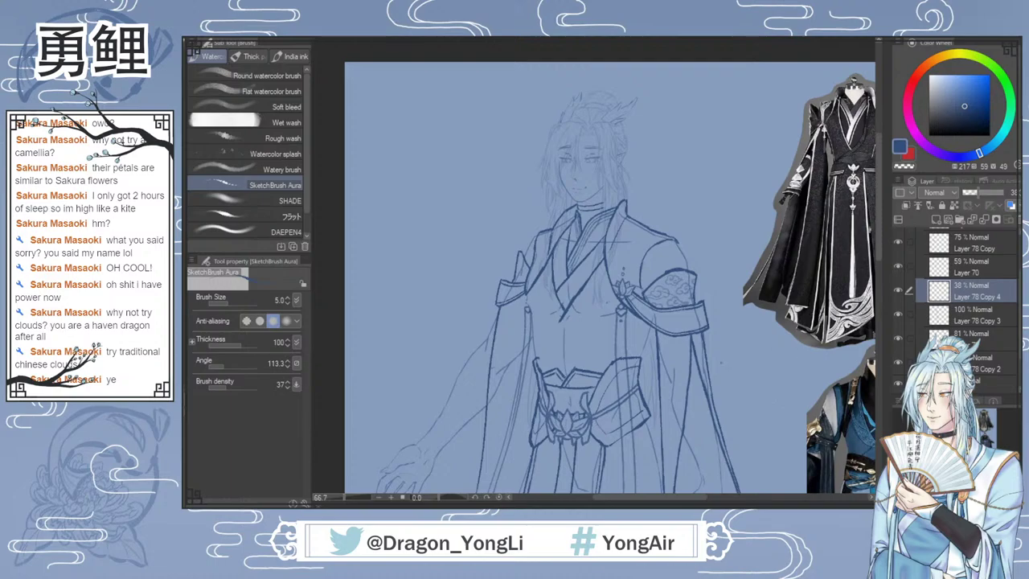
scroll(610, 269, "down", 2)
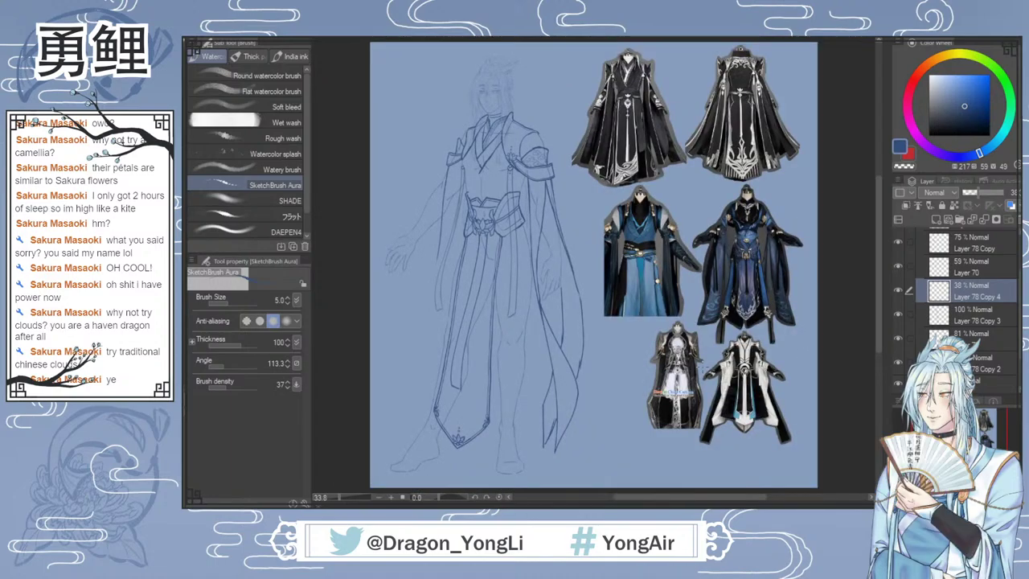
left_click_drag(984, 195, 972, 198)
scroll(538, 174, "up", 4)
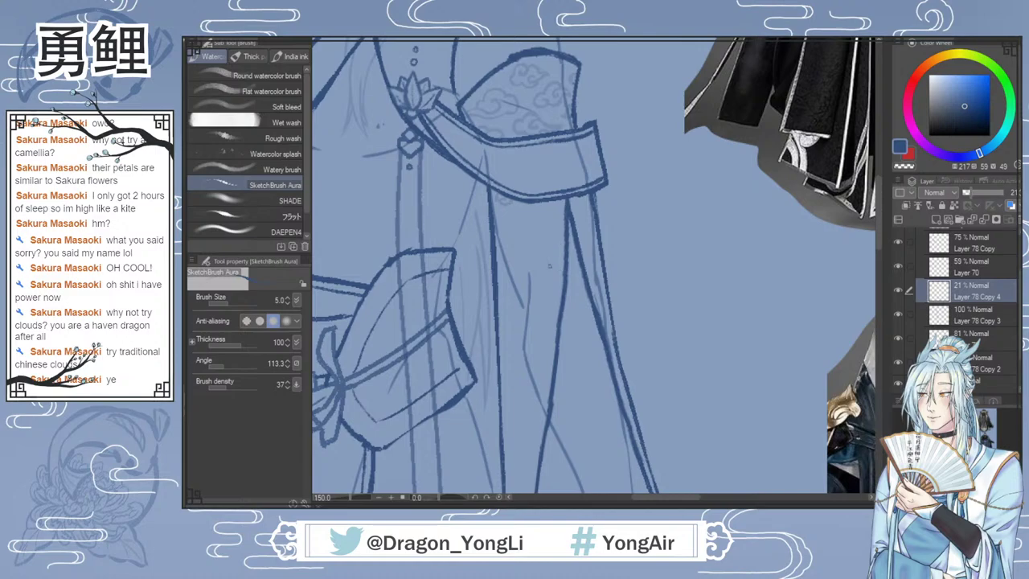
Step: Hide Layer 78 Copy 4 to compare the near arm's cuff without the cloud pattern
key("ctrl+0")
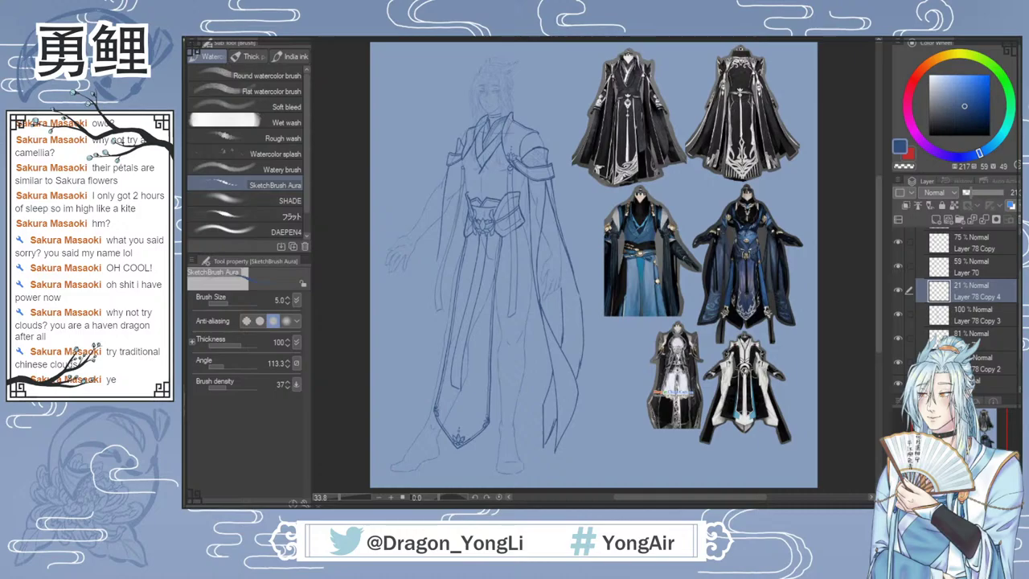
scroll(478, 205, "up", 4)
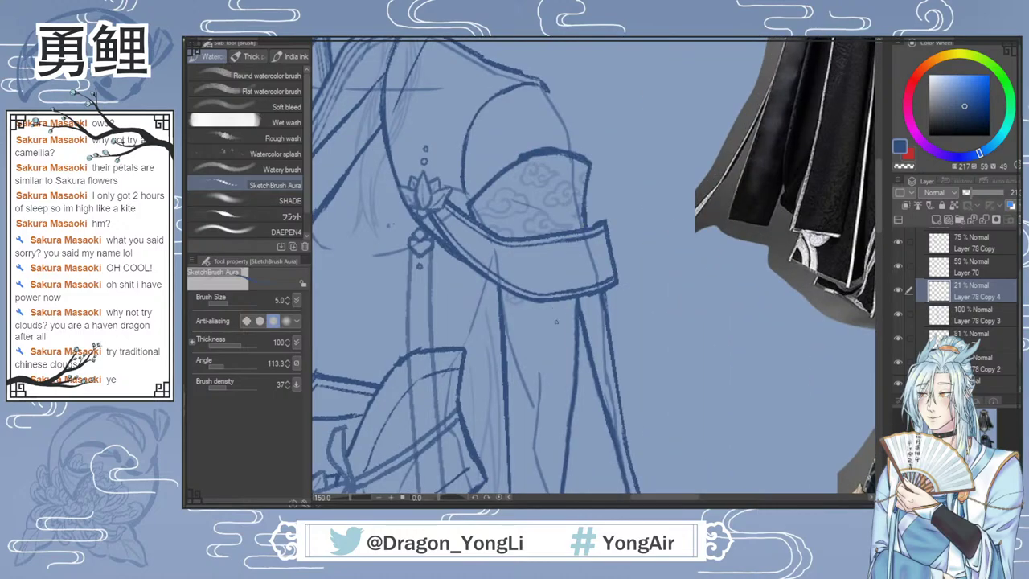
left_click(897, 290)
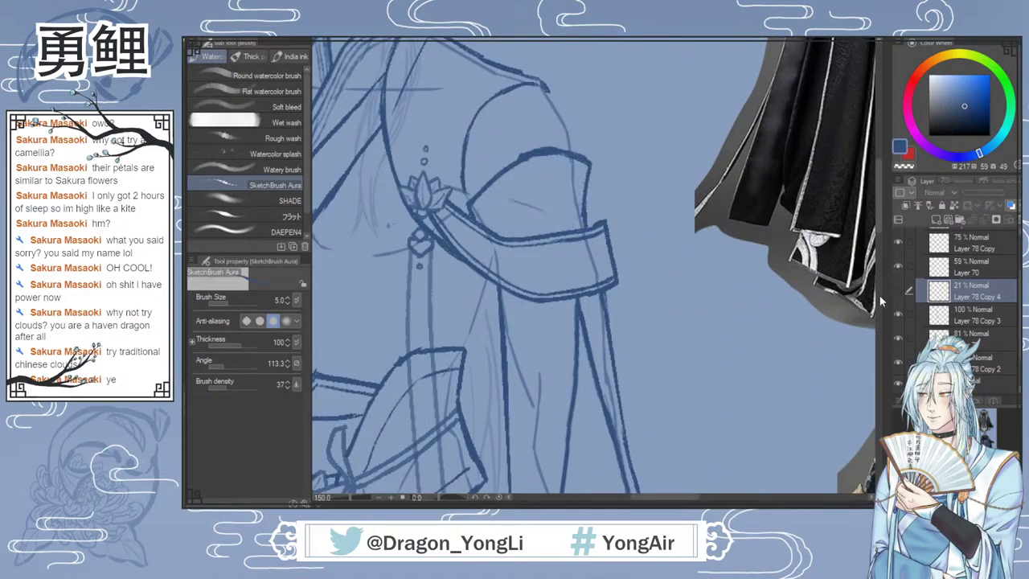
Step: Toggle Layer 78 Copy 3 off and on to check what it holds against the whole figure
scroll(636, 368, "down", 4)
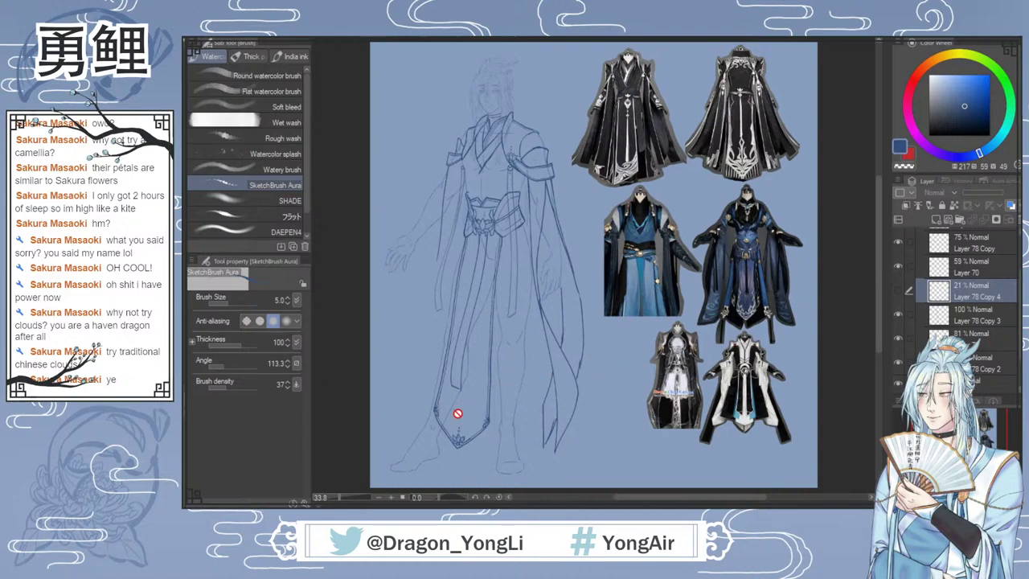
left_click(897, 314)
left_click(898, 314)
left_click(972, 340)
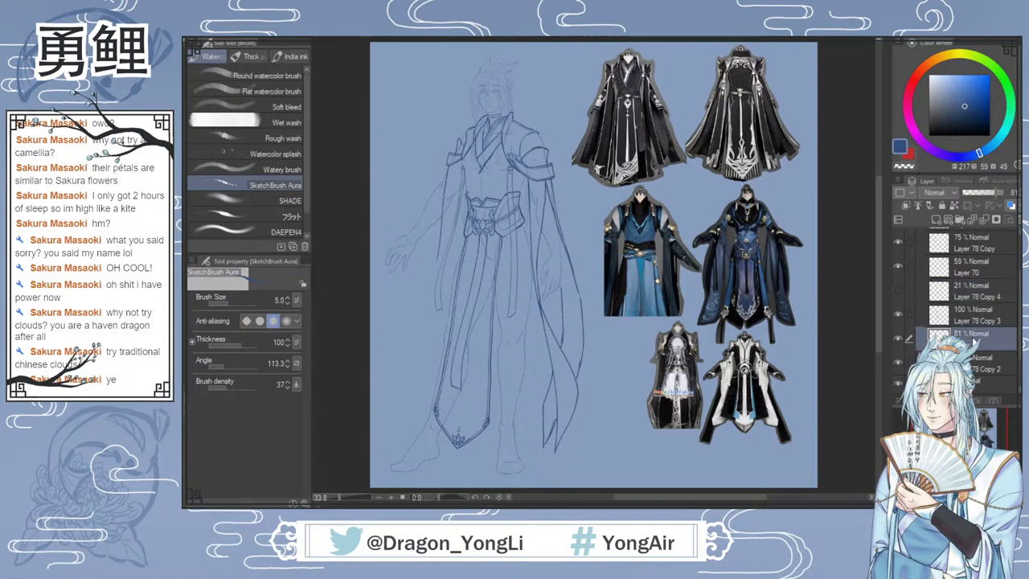
left_click(897, 314)
left_click(896, 314)
left_click(964, 318)
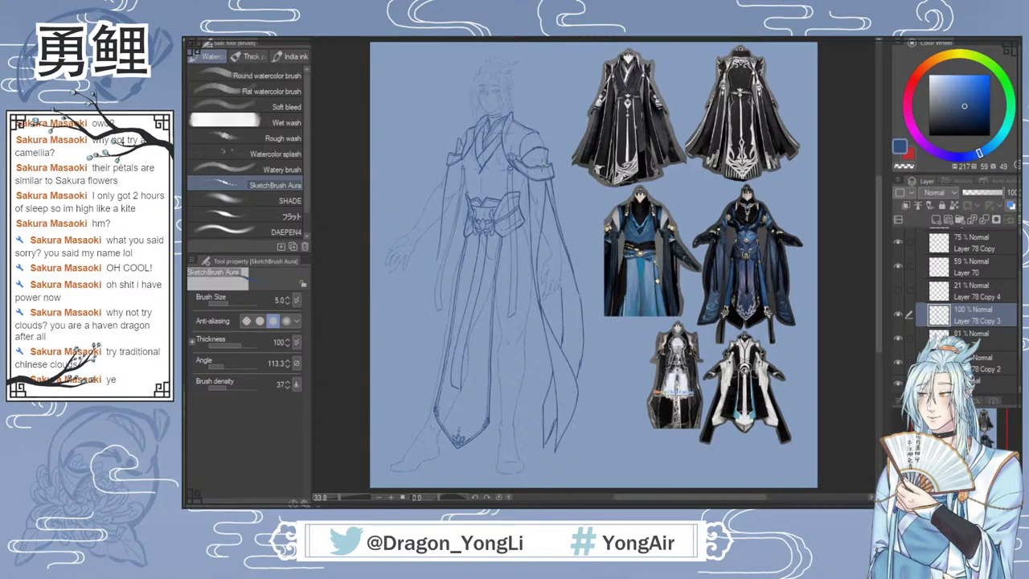
Step: Show Layer 78 Copy 4 again and move its cloud pattern from the sleeve panel down over the cuff band
left_click(898, 291)
left_click(970, 294)
scroll(548, 157, "up", 6)
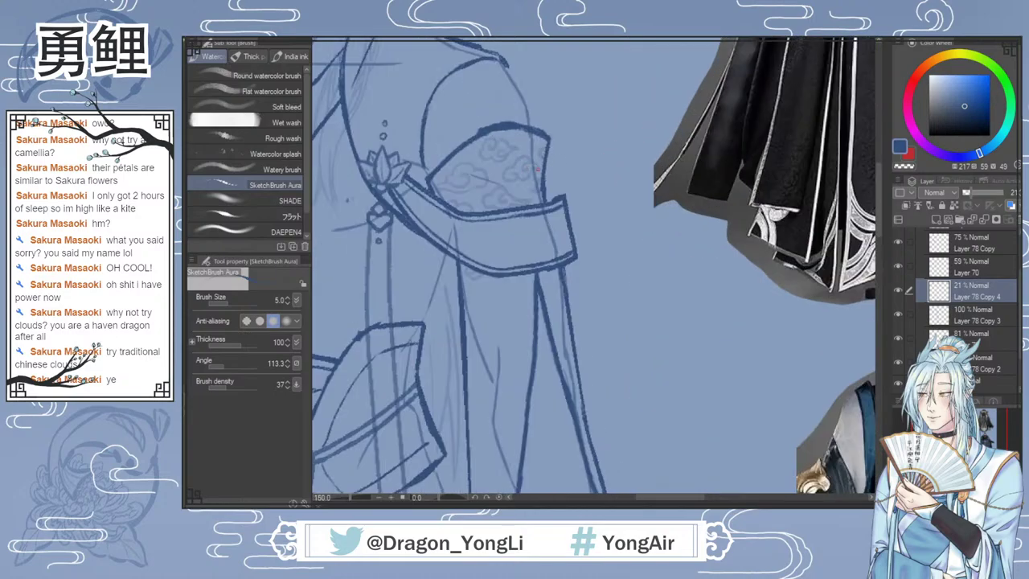
key("k")
left_click_drag(565, 258, 562, 292)
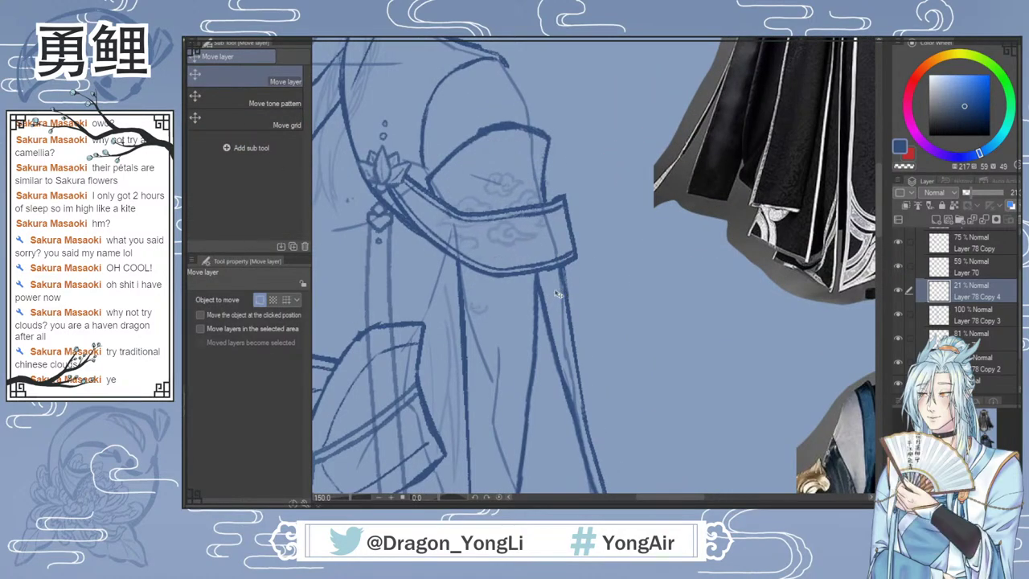
Step: Rotate the cloud pattern by 14.7 degrees and move it onto the empty canvas beside the sleeve
key("e")
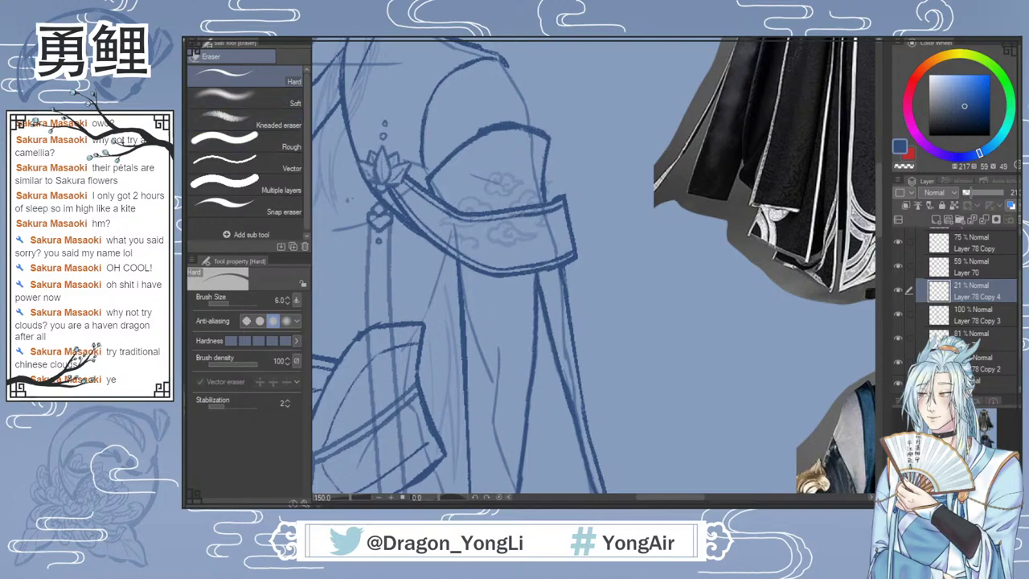
key("ctrl+t")
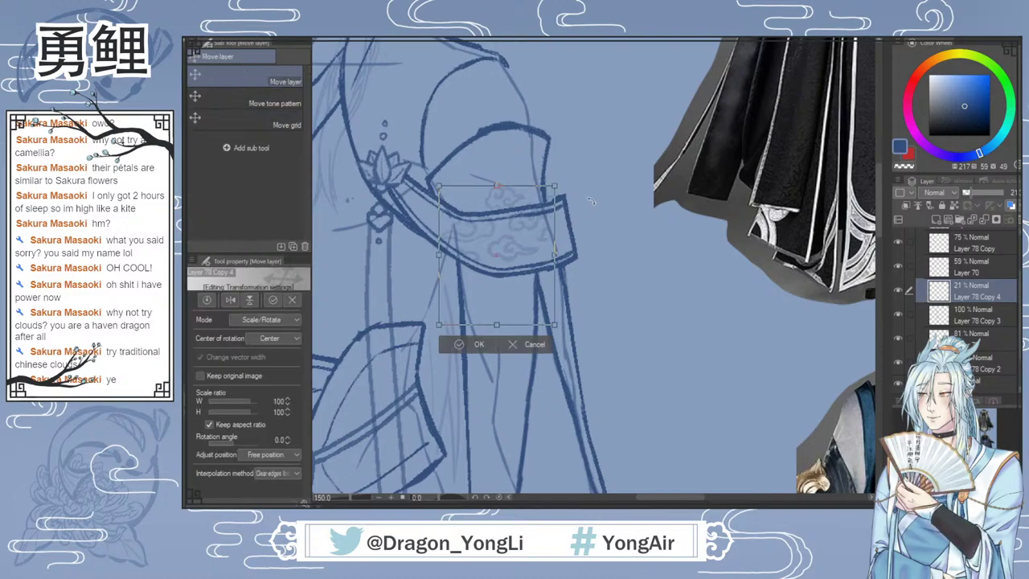
left_click_drag(591, 201, 603, 218)
left_click_drag(532, 254, 692, 325)
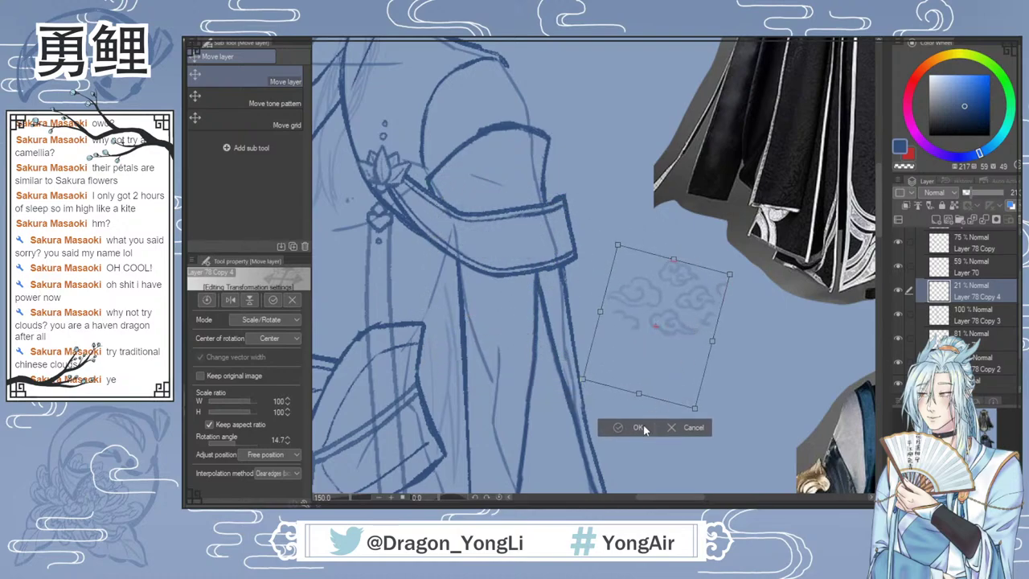
left_click(637, 427)
key("e")
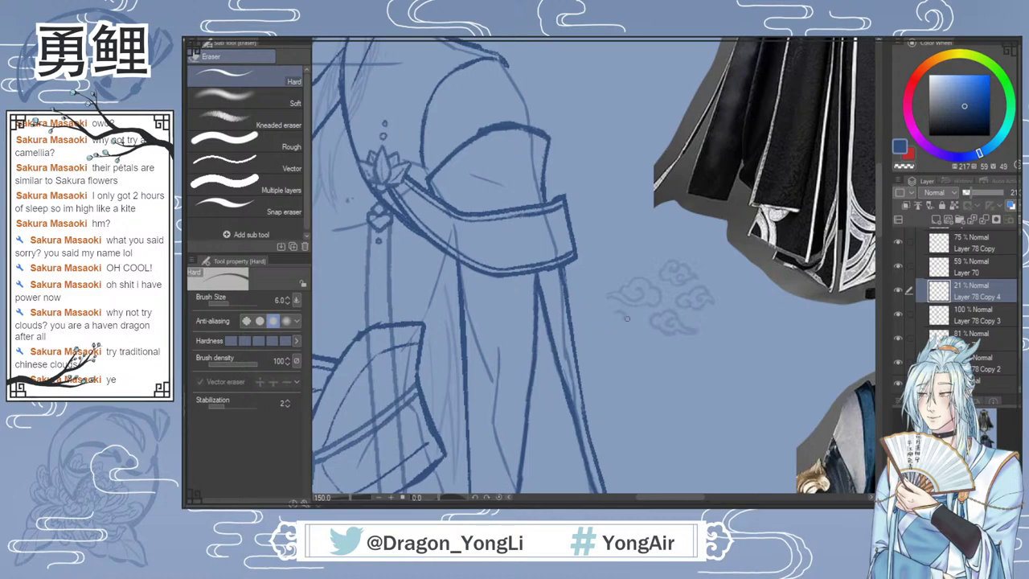
Step: Lasso the largest cloud and move it into the middle of the cuff band
key("m")
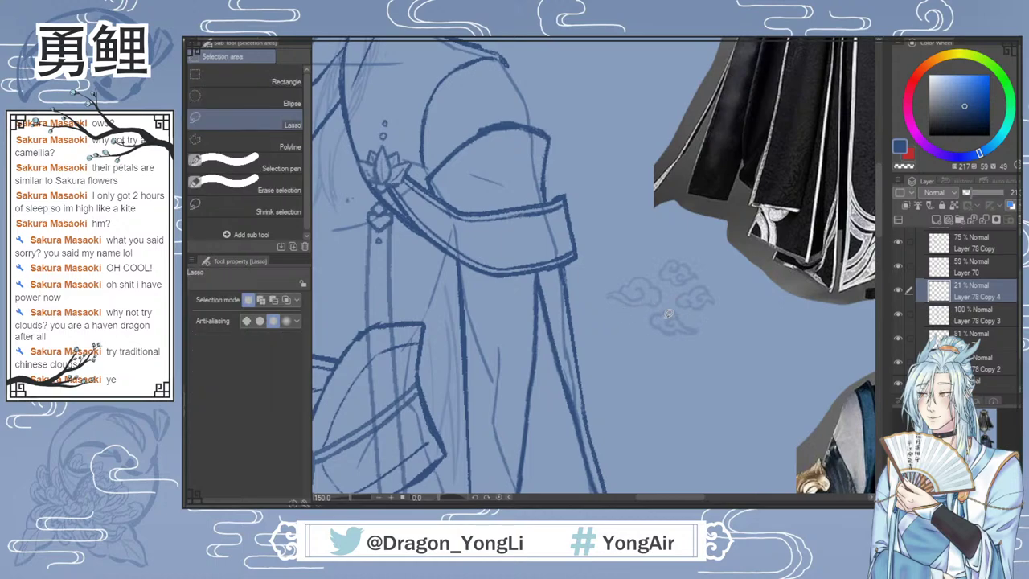
mouse_move(639, 315)
left_mouse_down()
mouse_move(670, 297)
mouse_move(657, 275)
mouse_move(636, 269)
mouse_move(600, 292)
mouse_move(647, 297)
mouse_move(509, 249)
left_mouse_up()
left_click(675, 336)
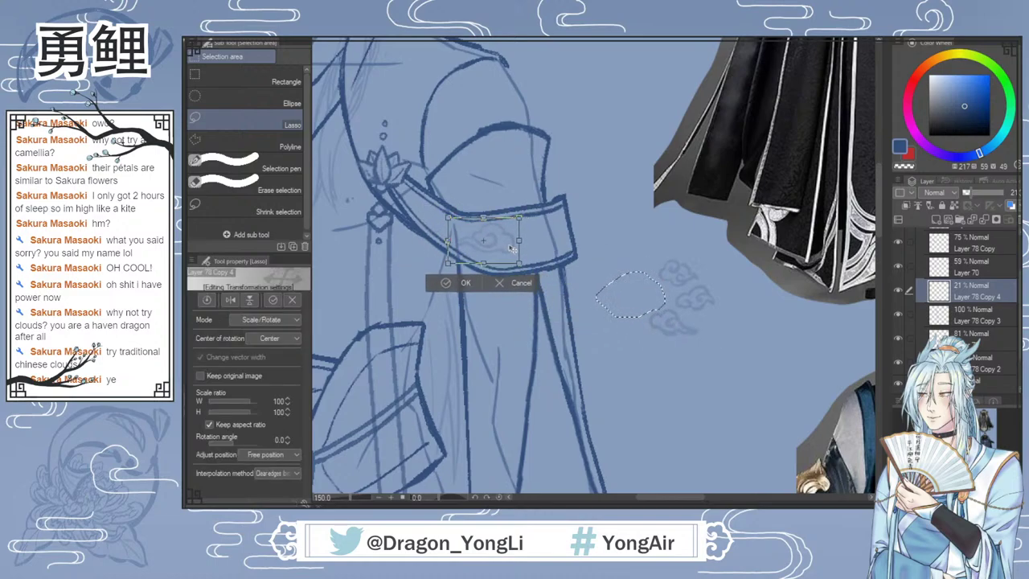
left_click(459, 284)
key("ctrl+d")
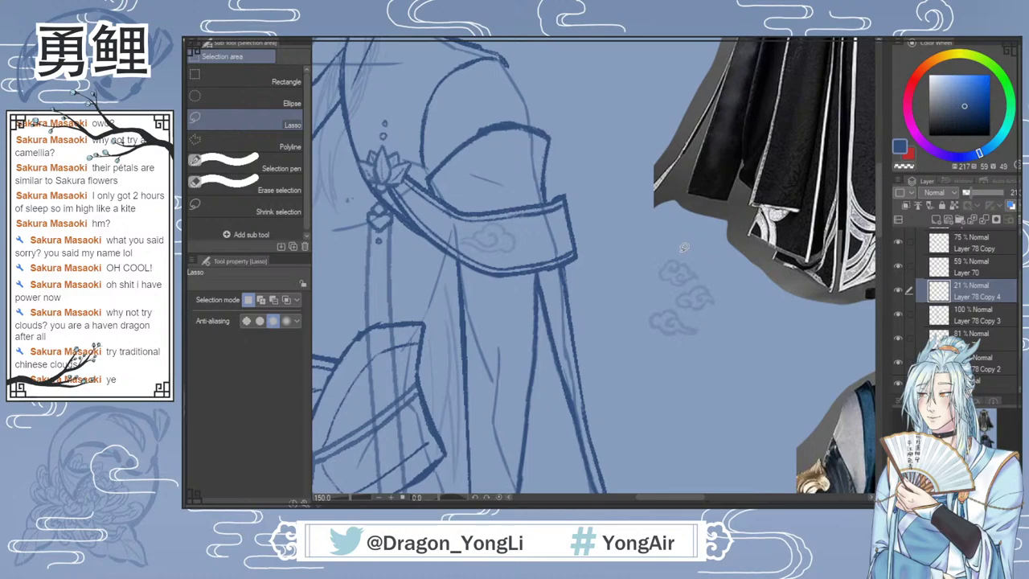
Step: Lasso the topmost small cloud, move it to the lower outer end of the cuff band and rotate it by -24.2 degrees
mouse_move(680, 251)
left_mouse_down()
mouse_move(656, 283)
mouse_move(668, 287)
mouse_move(709, 277)
mouse_move(685, 250)
mouse_move(692, 279)
mouse_move(555, 253)
left_mouse_up()
left_click(723, 312)
left_click_drag(587, 215, 566, 196)
left_click_drag(561, 246, 556, 247)
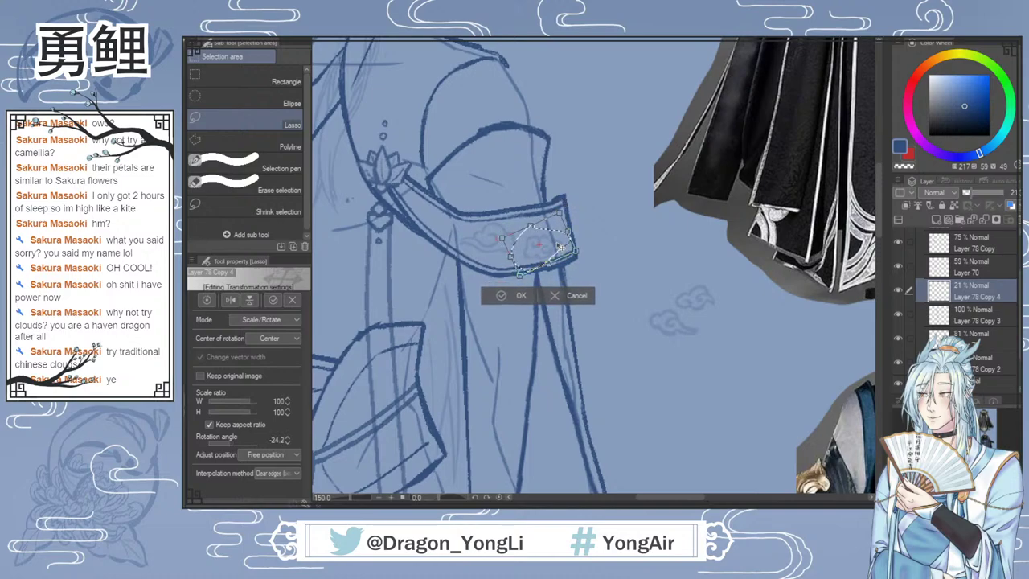
left_click(499, 294)
key("ctrl+d")
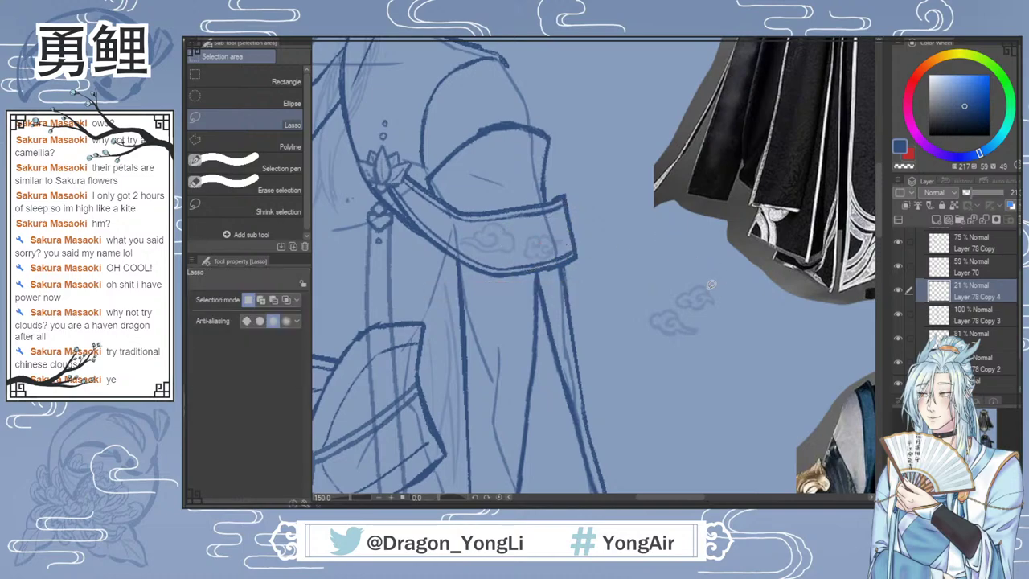
Step: Lasso the next small cloud, move it to the upper outer part of the cuff band and rotate it slightly
mouse_move(673, 294)
left_mouse_down()
mouse_move(691, 315)
mouse_move(725, 291)
mouse_move(675, 289)
mouse_move(554, 230)
left_mouse_up()
key("ctrl+t")
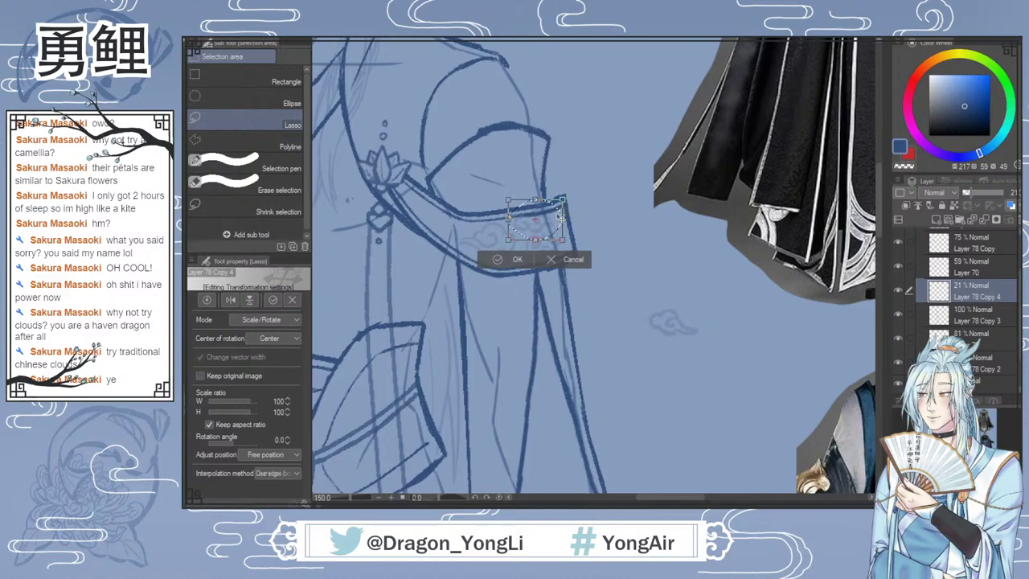
left_click_drag(579, 190, 574, 183)
left_click(517, 263)
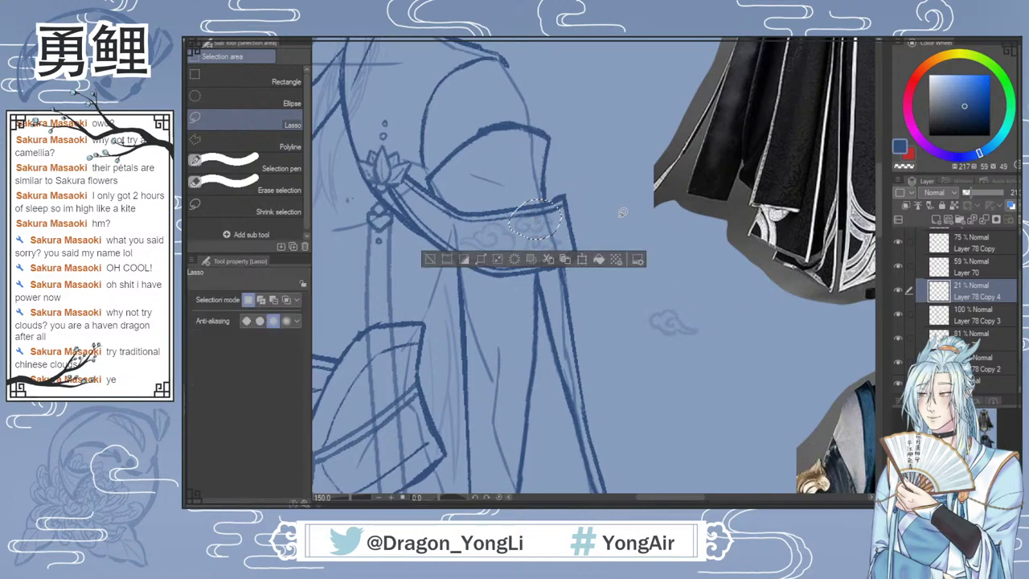
Step: Lasso the last remaining cloud, move it to the inner part of the cuff band and rotate it to follow the band's curve
mouse_move(674, 293)
left_mouse_down()
mouse_move(644, 307)
mouse_move(715, 323)
mouse_move(589, 312)
mouse_move(475, 252)
mouse_move(466, 230)
left_mouse_up()
left_click(707, 368)
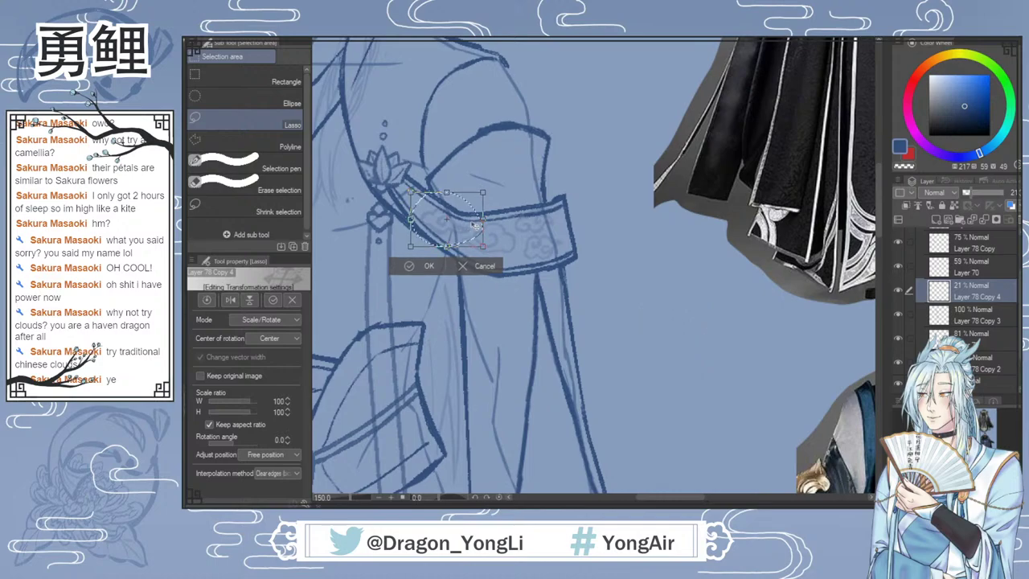
left_click_drag(505, 185, 512, 198)
left_click_drag(473, 227, 473, 225)
left_click(429, 268)
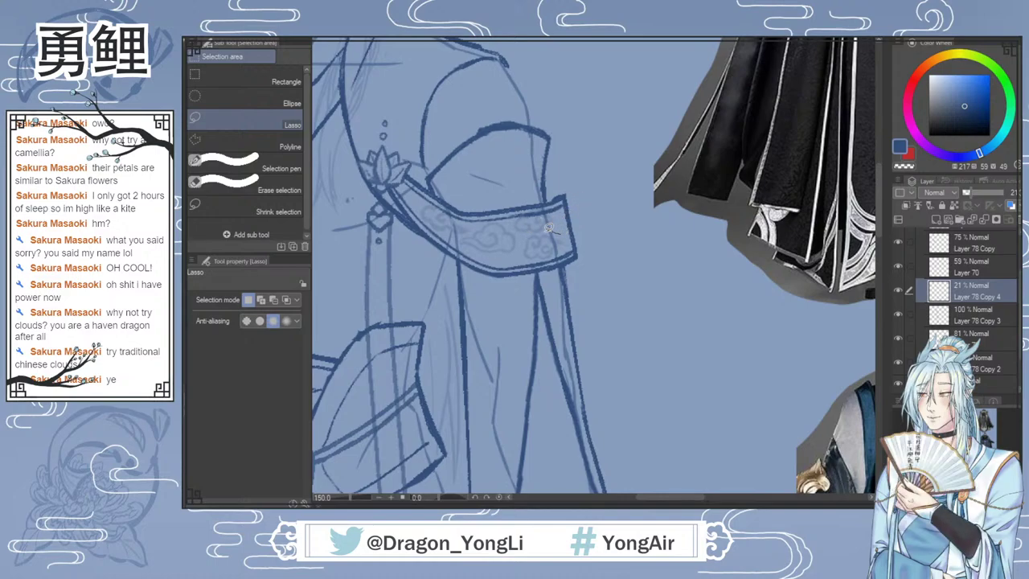
Step: Lasso the lower outer cloud and nudge it into a better position along the cuff band's bottom edge
mouse_move(537, 229)
left_mouse_down()
mouse_move(516, 255)
mouse_move(540, 271)
mouse_move(549, 261)
left_mouse_up()
key("ctrl+t")
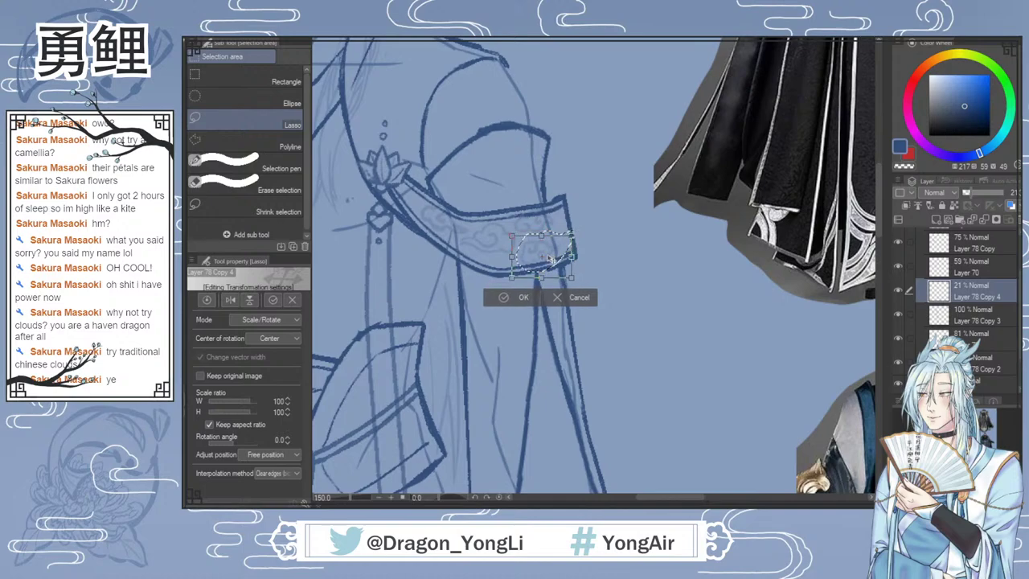
left_click(521, 300)
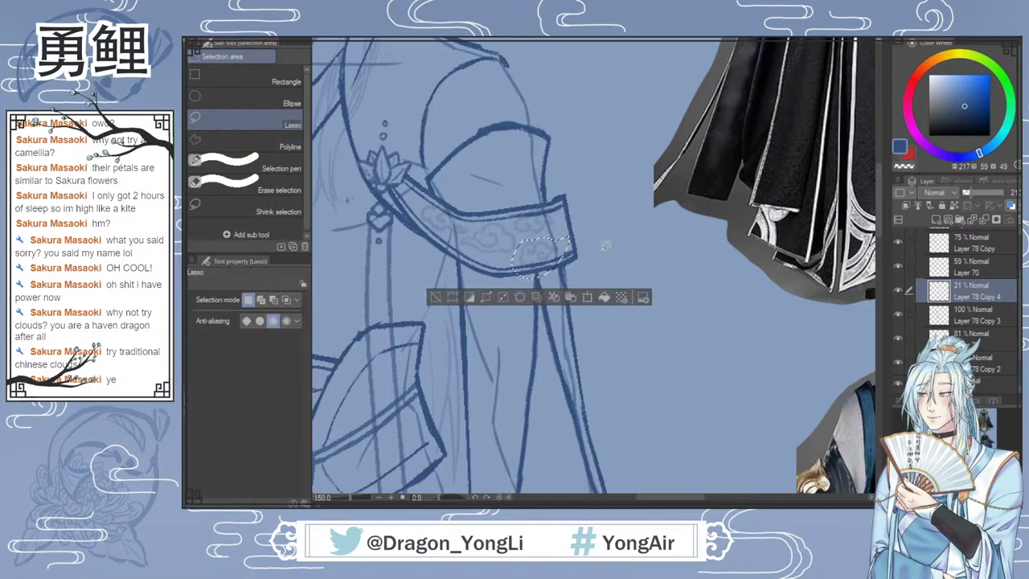
Step: Duplicate the lower outer cloud onto a new layer, place it across the band's outer edge and erase the part outside the band
key("ctrl+c")
key("ctrl+v")
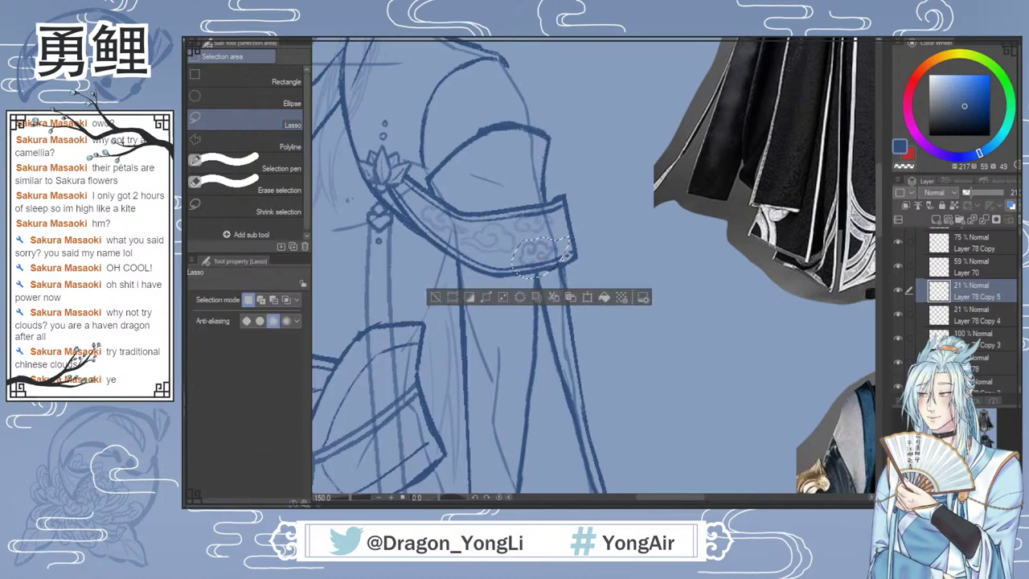
left_click(587, 298)
left_click_drag(590, 239, 591, 239)
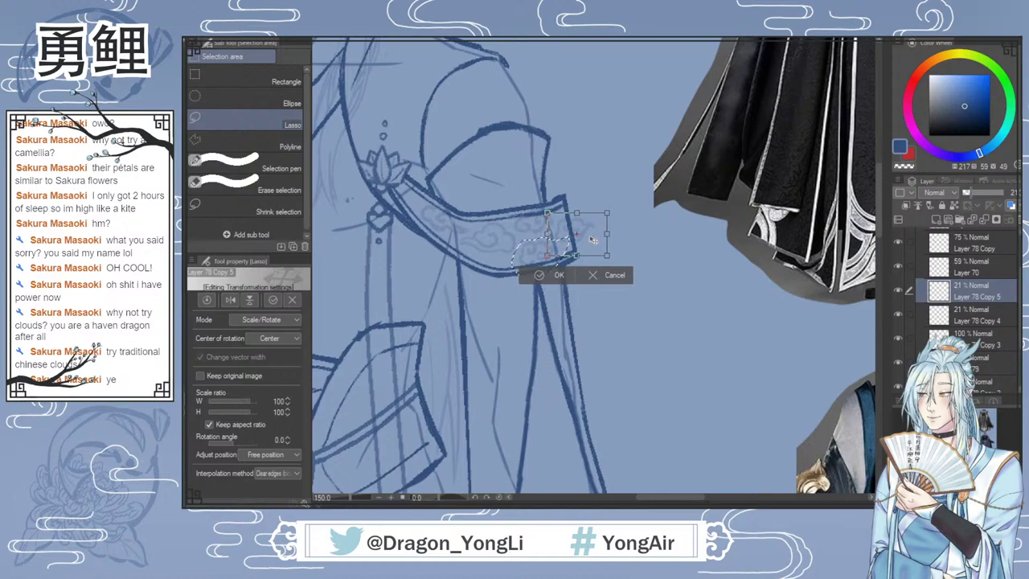
left_click(554, 276)
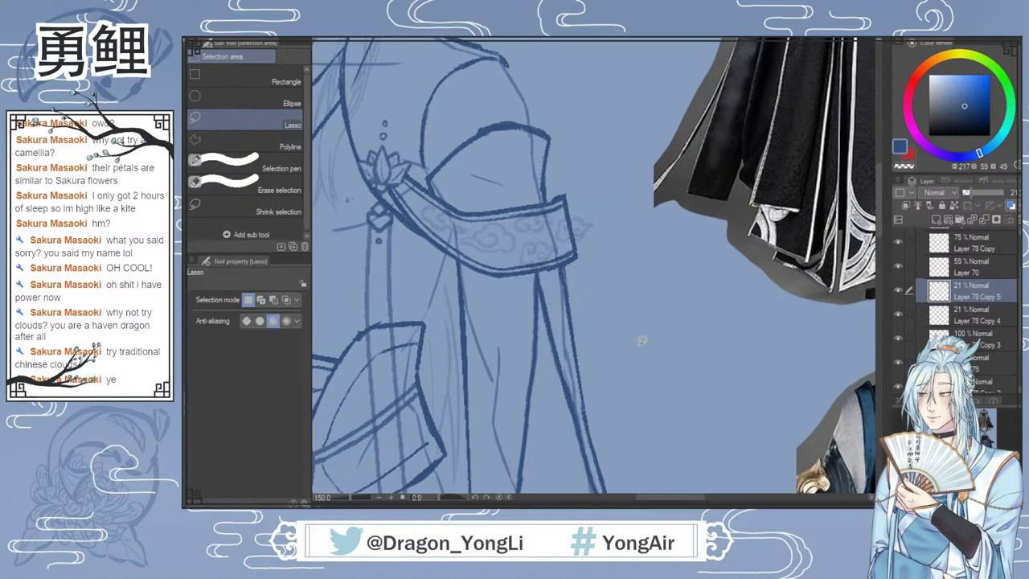
key("e")
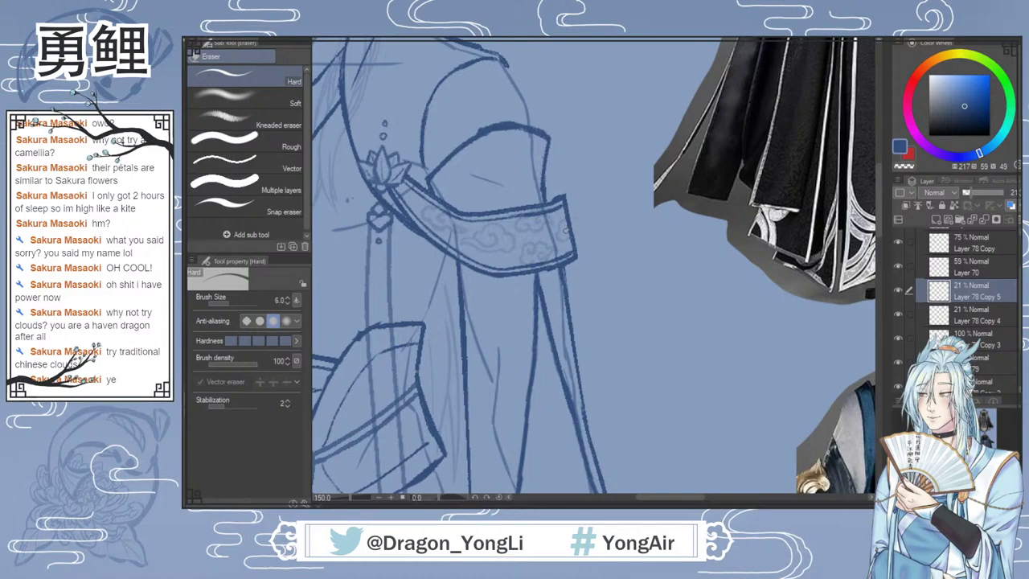
key("b")
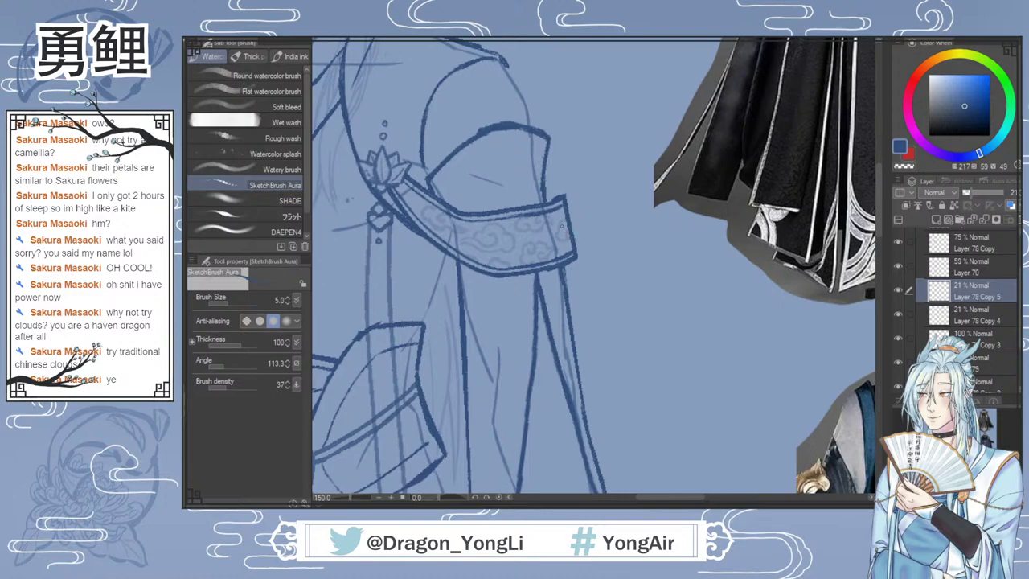
Step: Duplicate the upper outer cloud from Layer 78 Copy 4, place it at the band's inner end beside the lotus and erase its overhang
key("m")
mouse_move(559, 220)
left_mouse_down()
mouse_move(527, 232)
mouse_move(531, 202)
mouse_move(557, 201)
left_mouse_up()
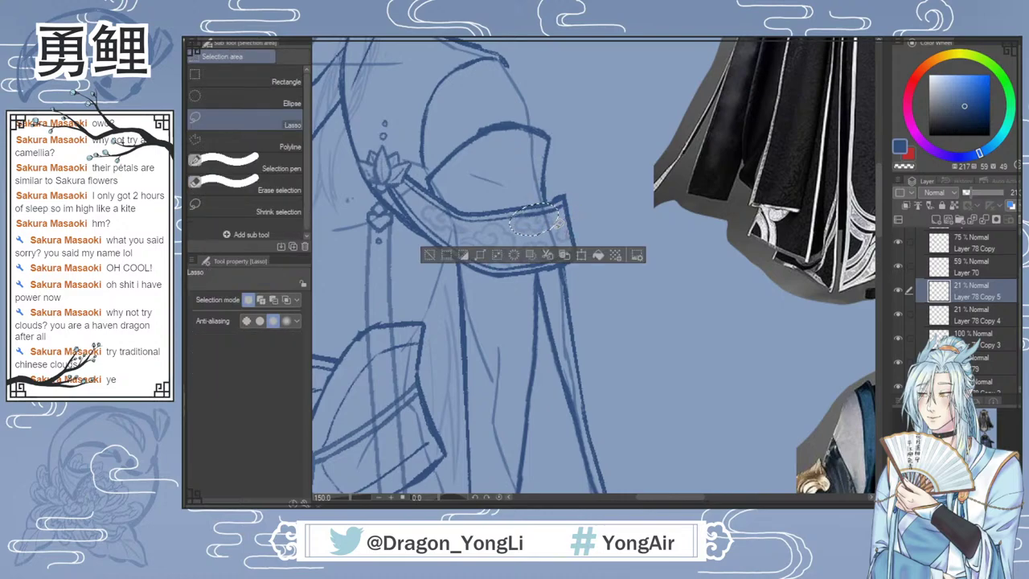
left_click(580, 254)
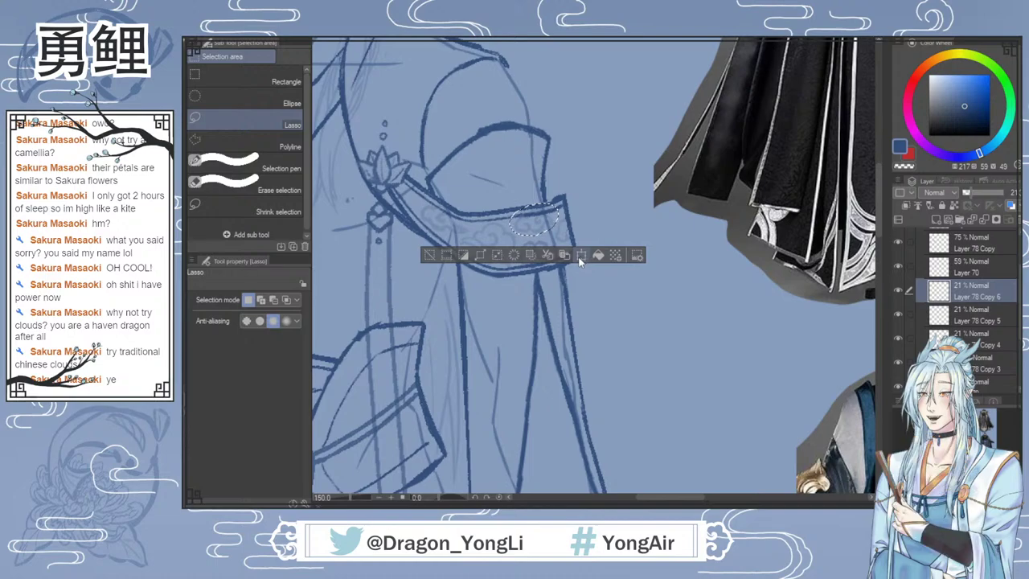
key("ctrl+z")
left_click(973, 327)
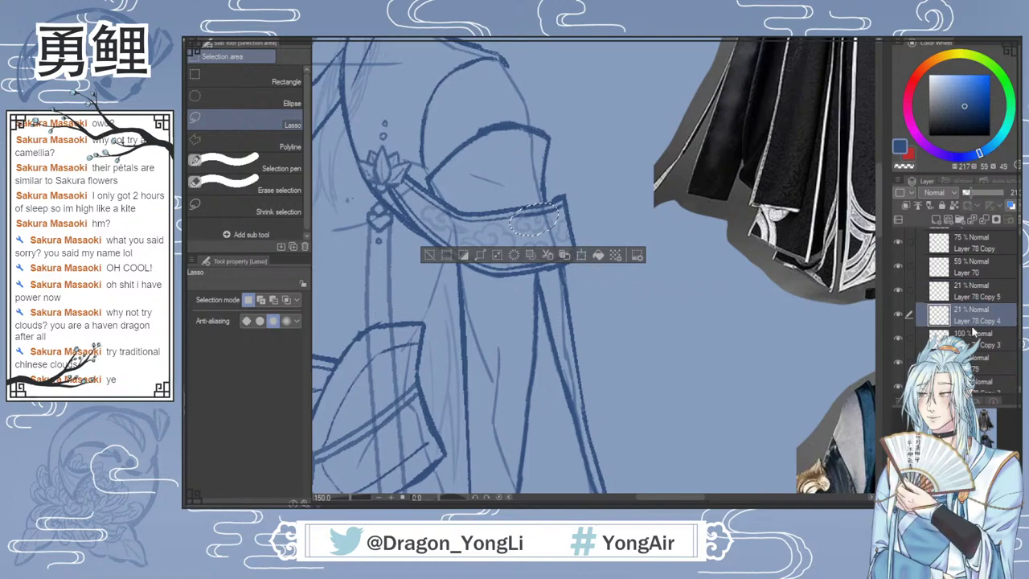
key("ctrl+v")
left_click(614, 255)
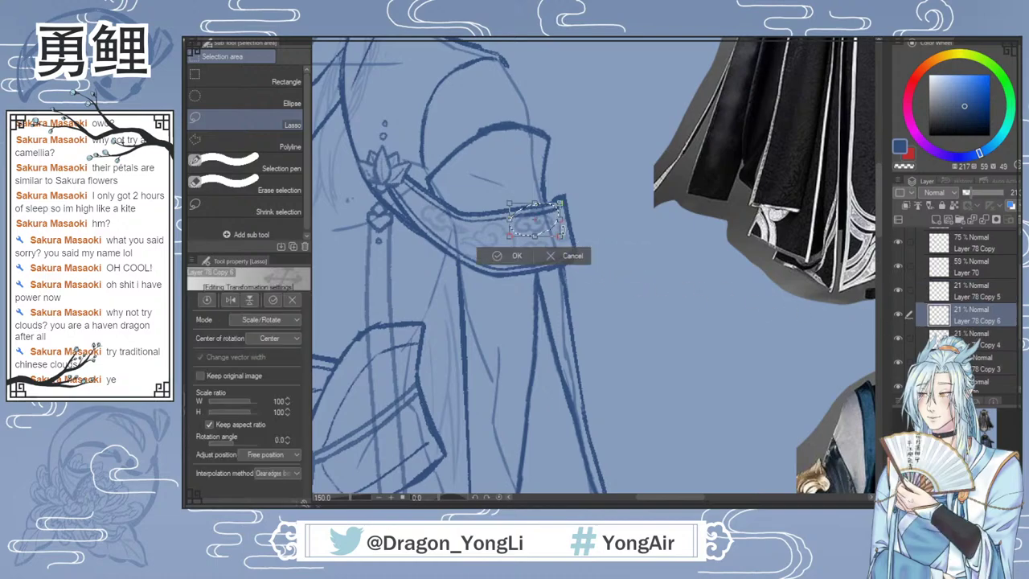
left_click_drag(532, 219, 429, 202)
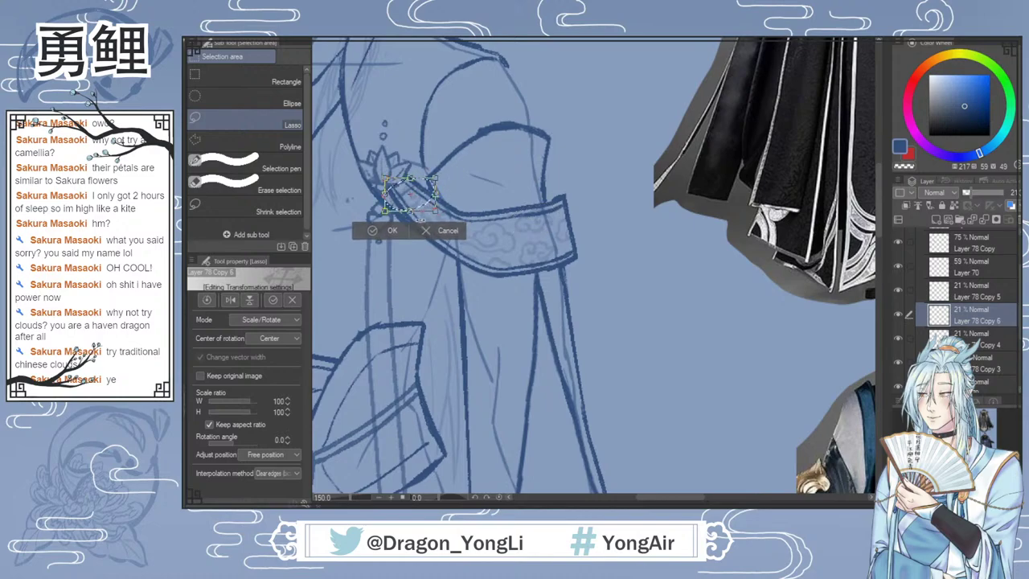
left_click(395, 233)
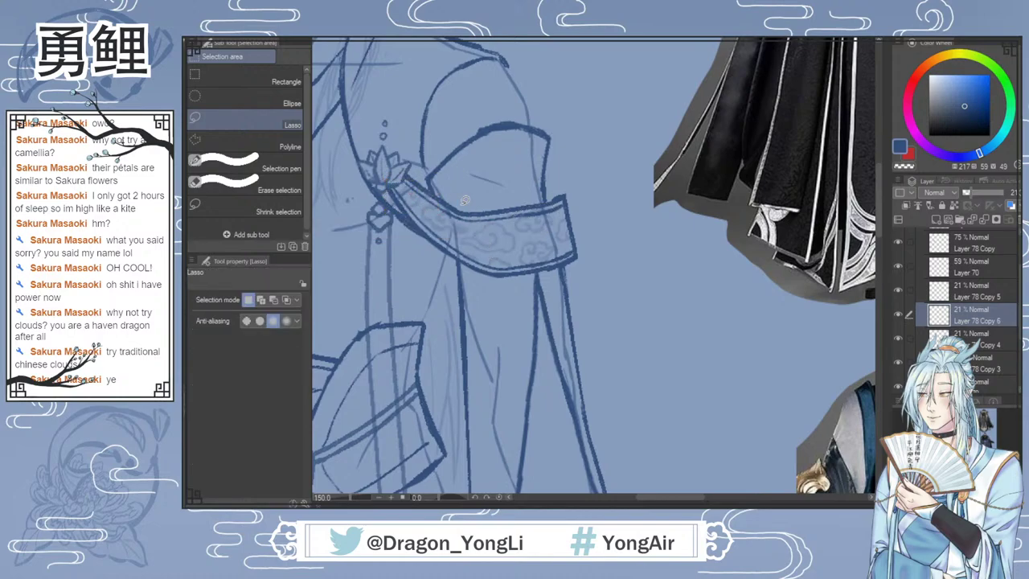
key("e")
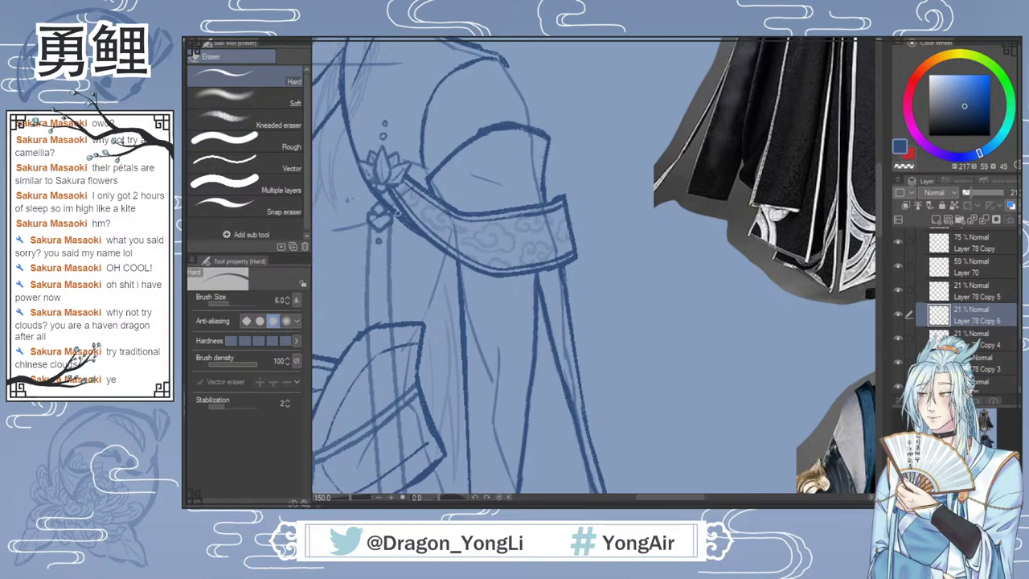
Step: Merge Layer 78 Copy 6 with Layer 78 Copy 4 and Layer 78 Copy 5 into one cloud layer
left_click(971, 342, "ctrl")
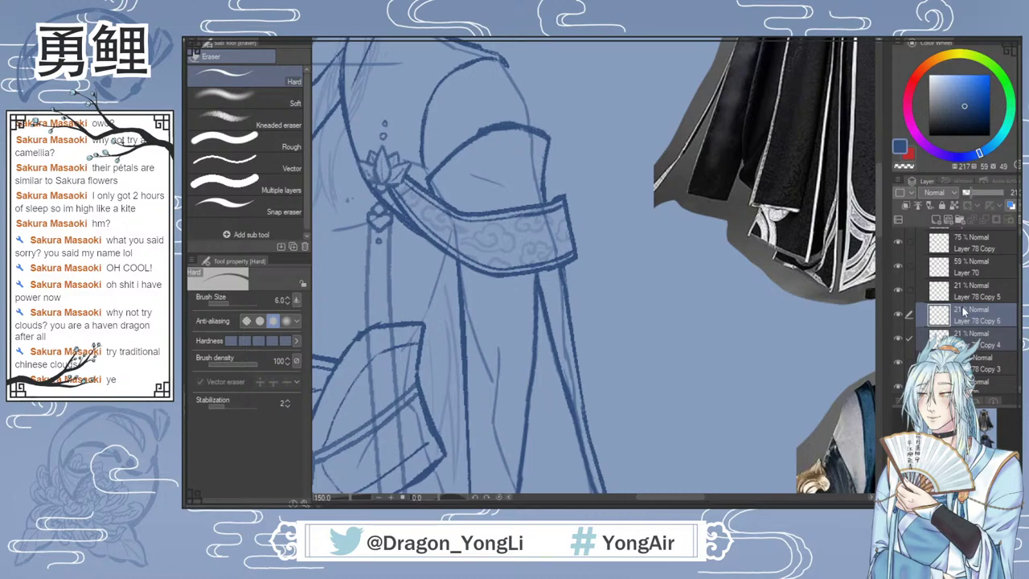
key("shift+alt+e")
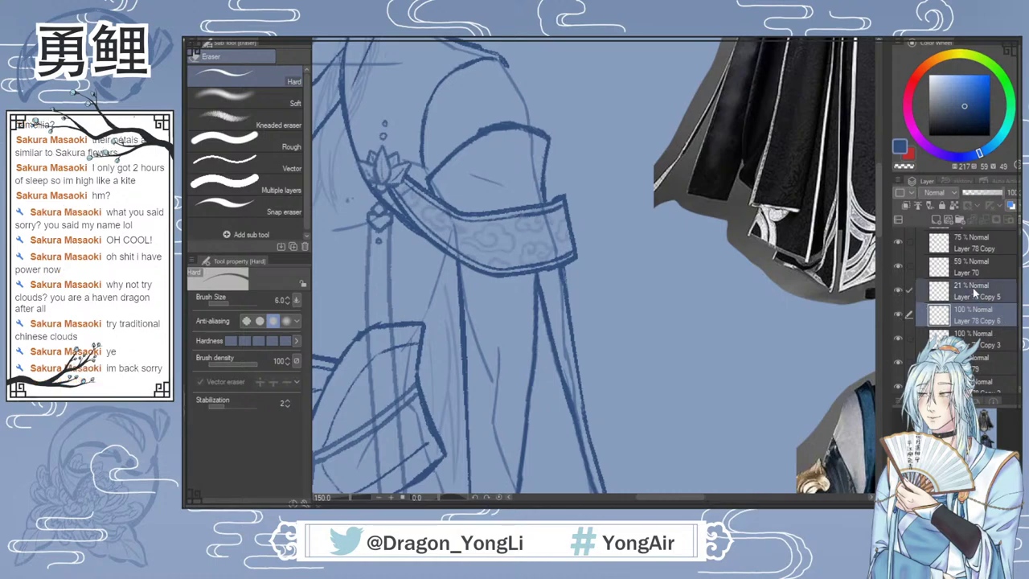
key("shift+alt+e")
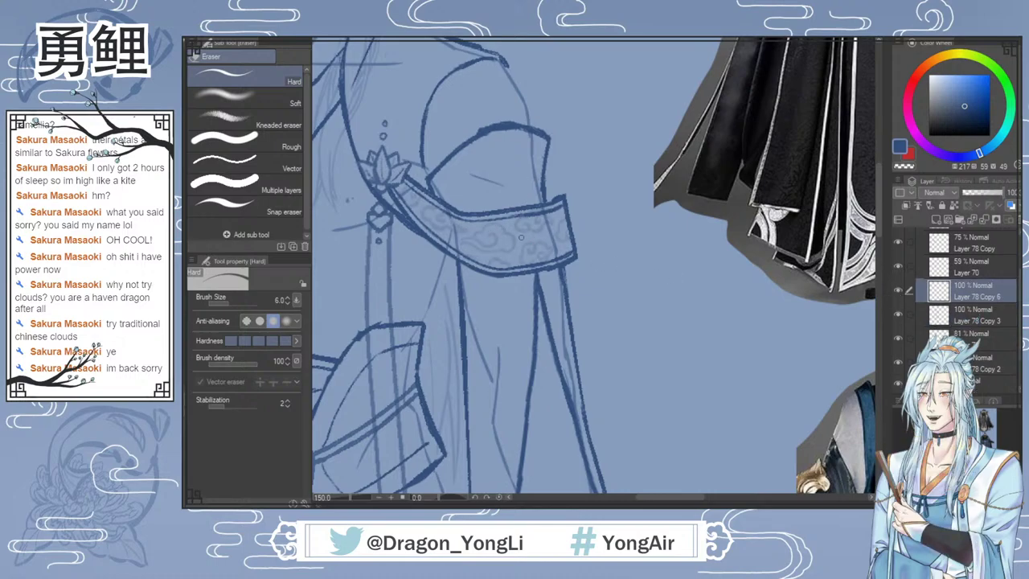
Step: Undo the merge of the three cloud layers so they are separate layers again
scroll(550, 230, "down", 2)
scroll(562, 232, "down", 1)
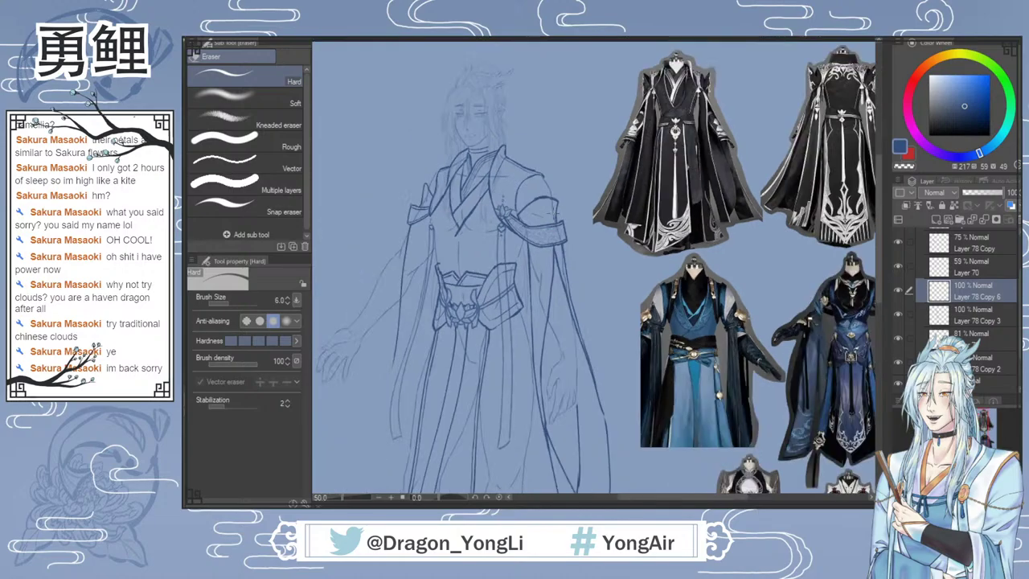
key("ctrl+minus")
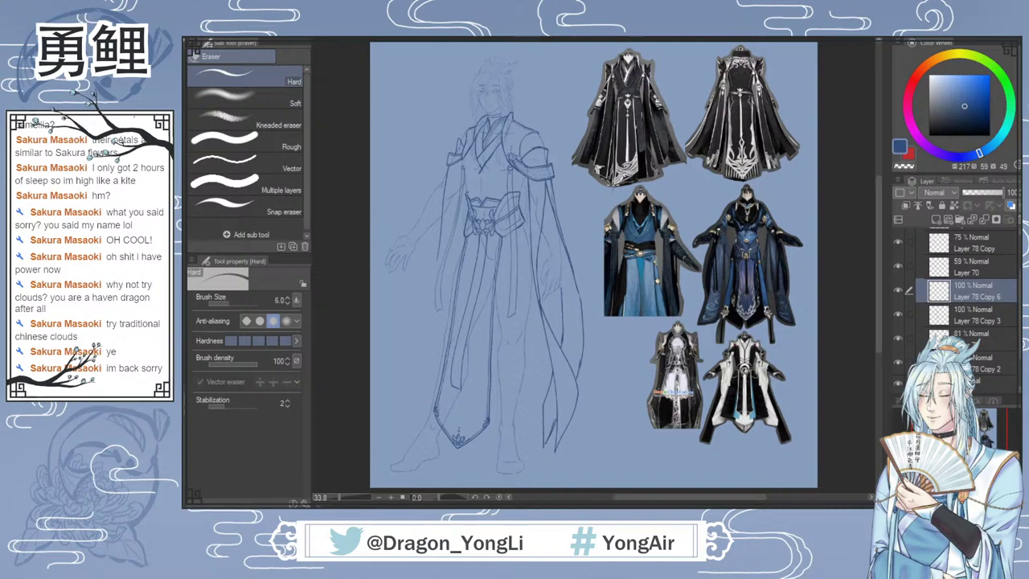
scroll(535, 158, "up", 2)
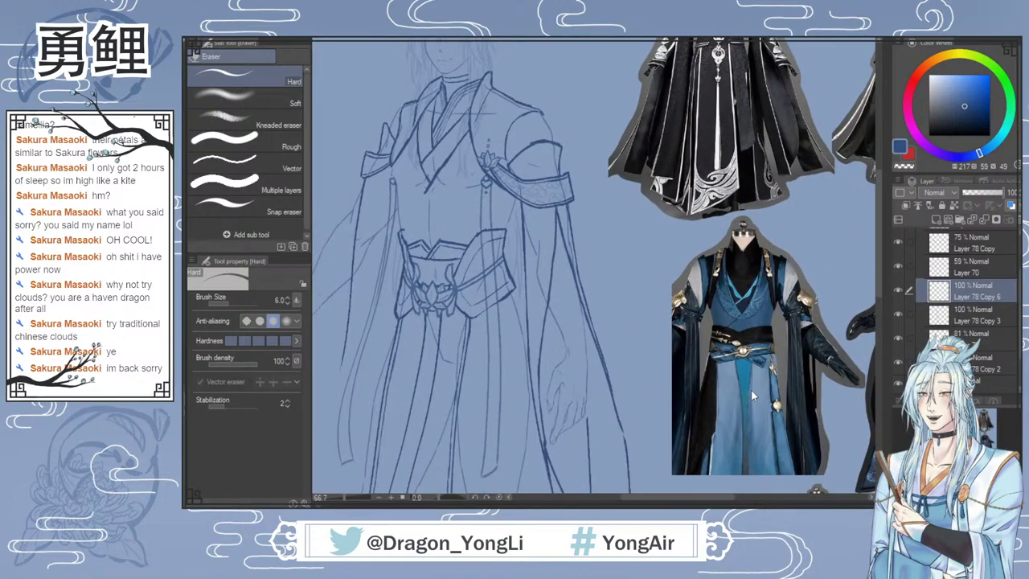
key("ctrl+z")
key("ctrl+z")
Step: Raise Layer 78 Copy 4, Copy 5 and Copy 6 to 100% opacity and merge them into one cloud layer
left_click(975, 338)
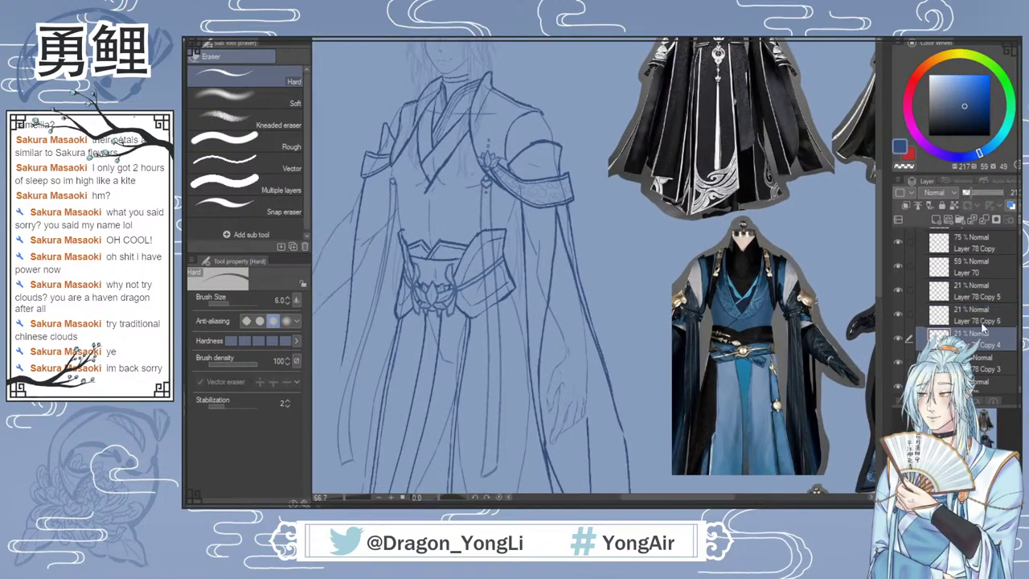
left_click(974, 290, "shift")
left_click_drag(969, 193, 1014, 193)
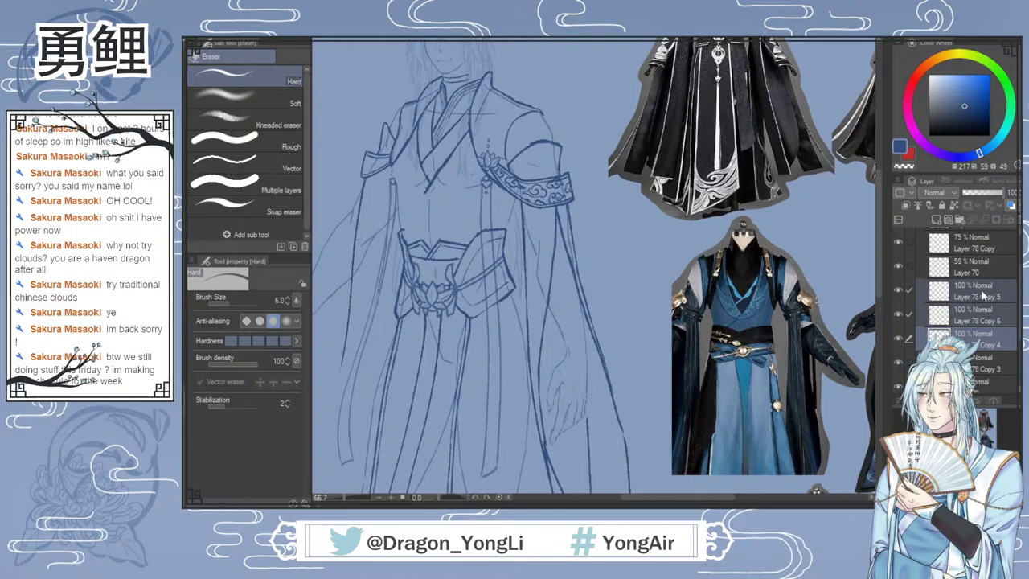
key("shift+alt+e")
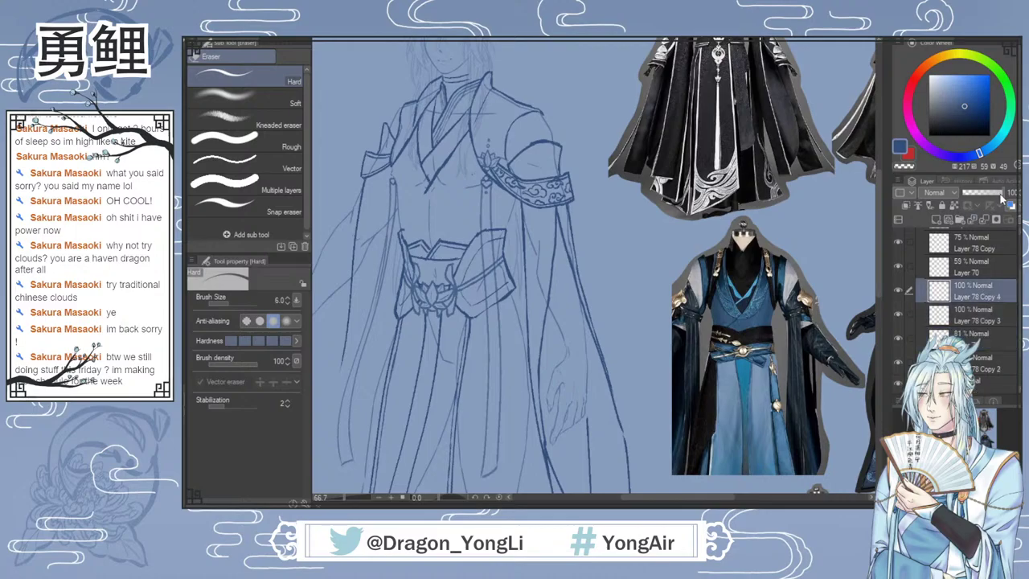
Step: Lower the merged cloud layer's opacity to 16%
left_click_drag(999, 193, 968, 194)
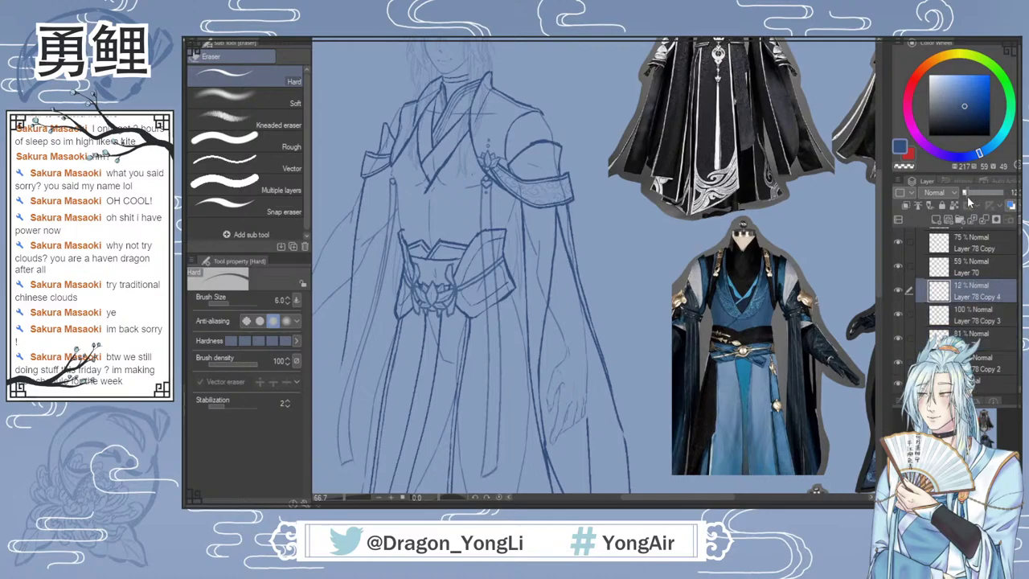
key("ctrl+0")
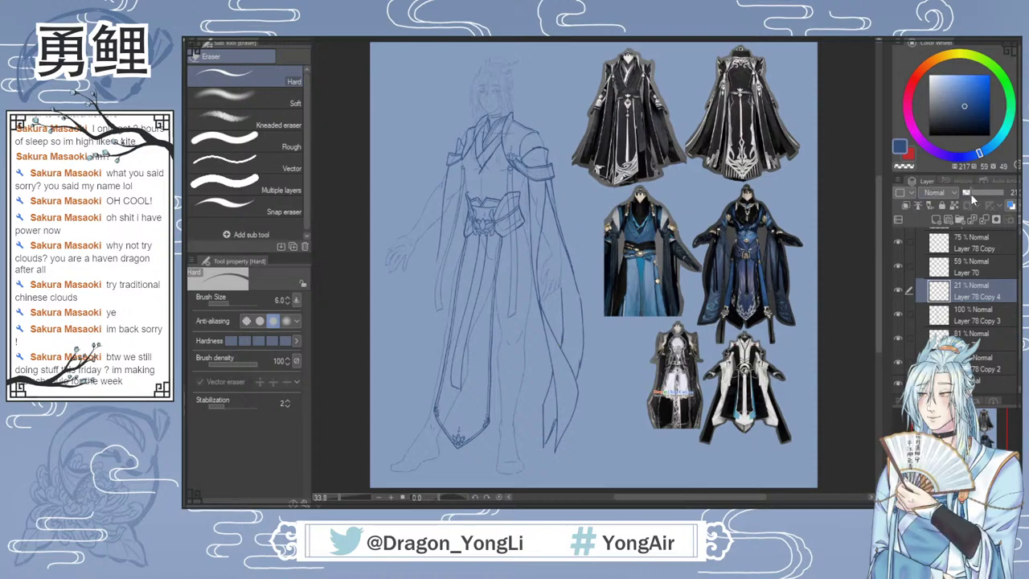
left_click_drag(971, 195, 968, 193)
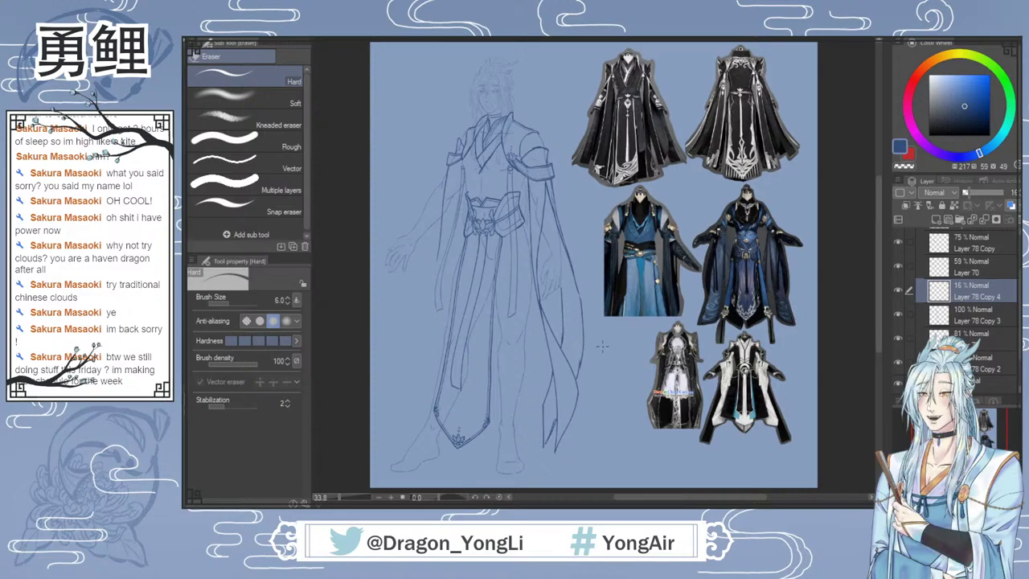
scroll(518, 125, "up", 3)
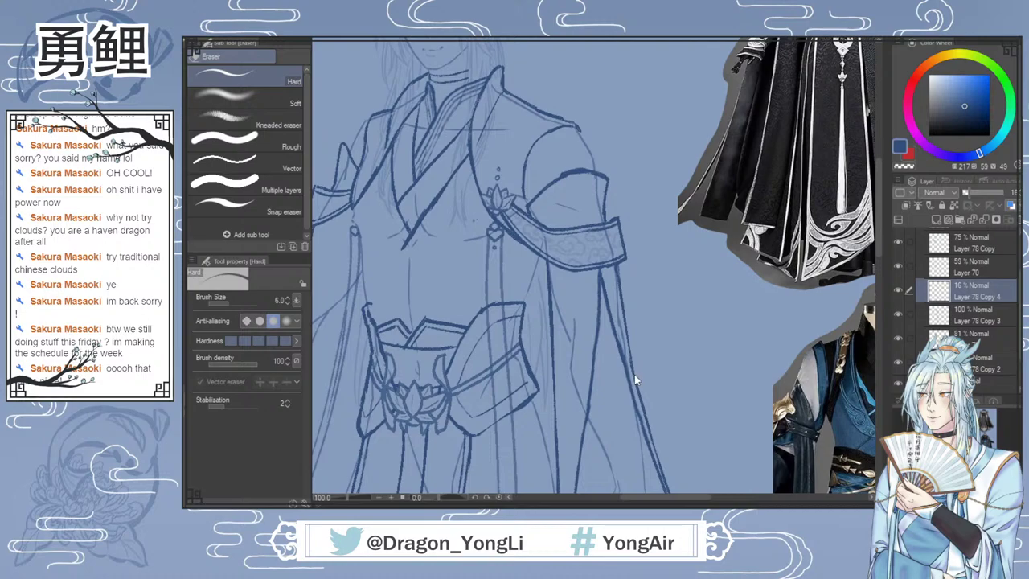
key("ctrl+v")
key("ctrl+t")
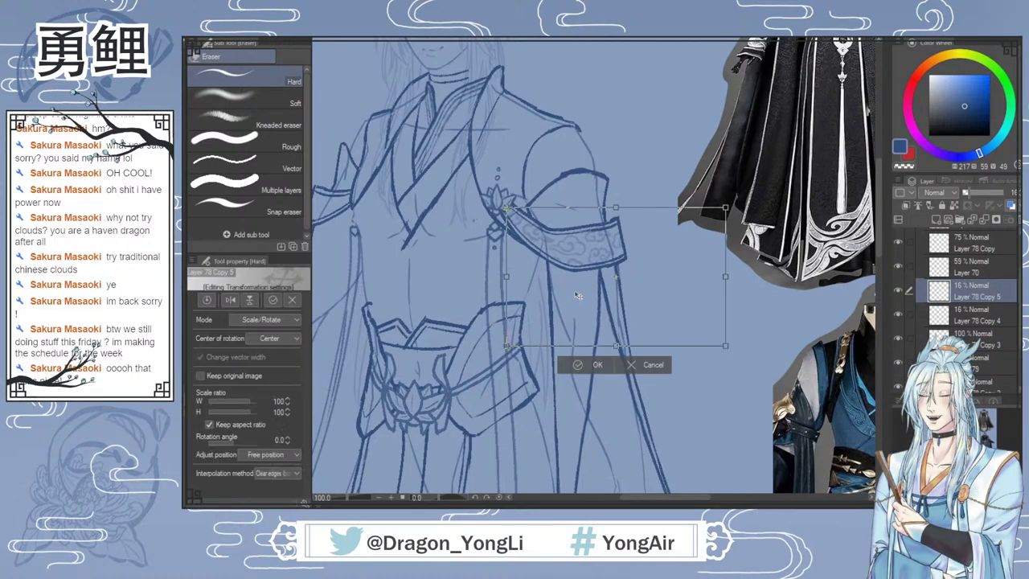
left_click(650, 364)
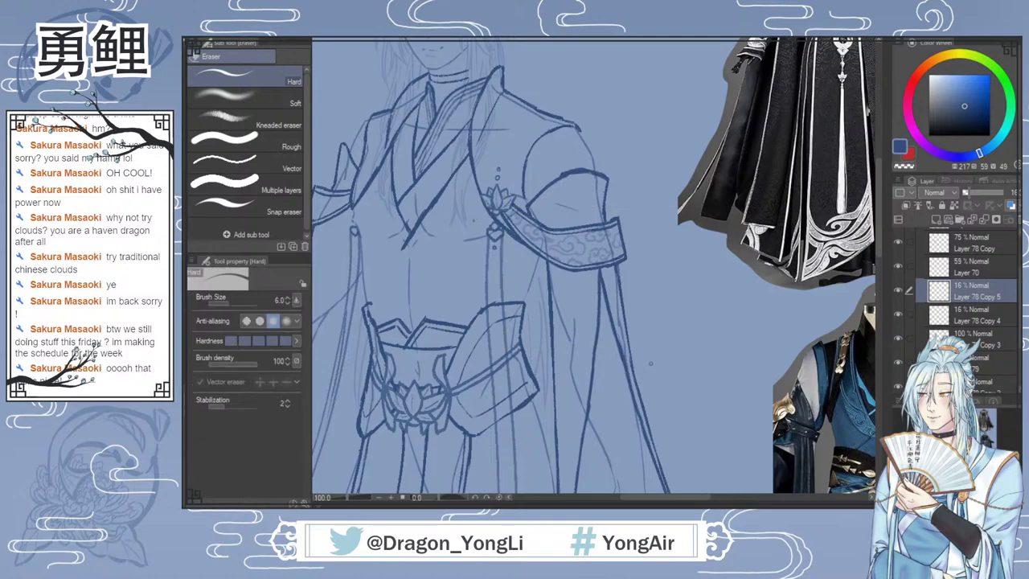
left_click(953, 302, "ctrl")
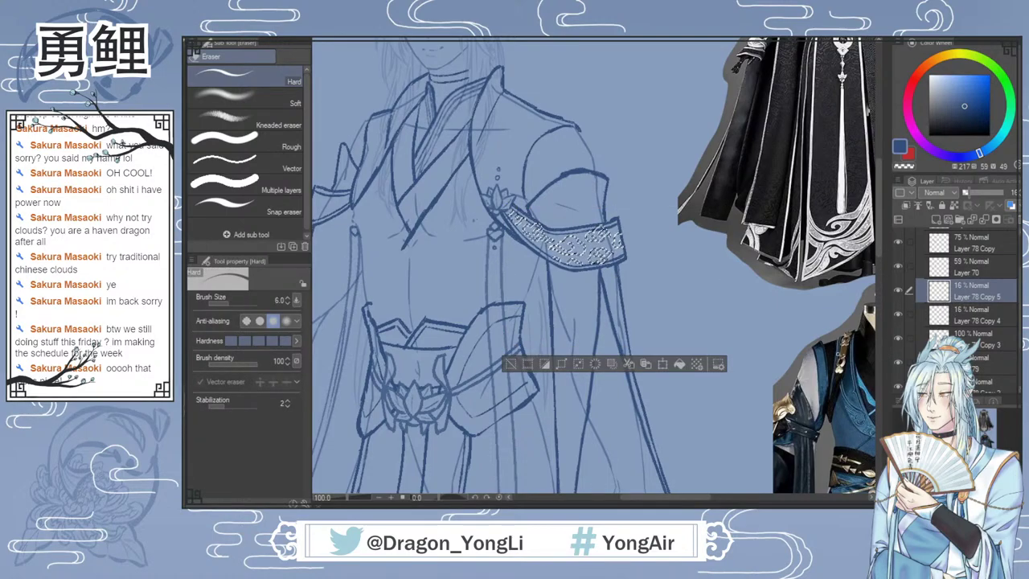
scroll(800, 363, "up", 2)
key("ctrl+d")
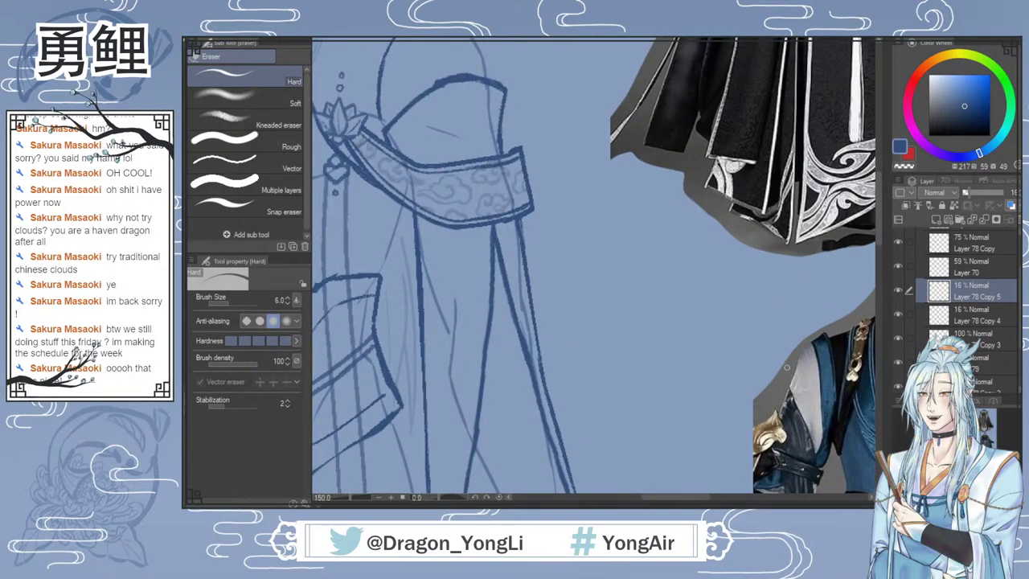
key("ctrl+0")
key("ctrl+z")
key("ctrl+z")
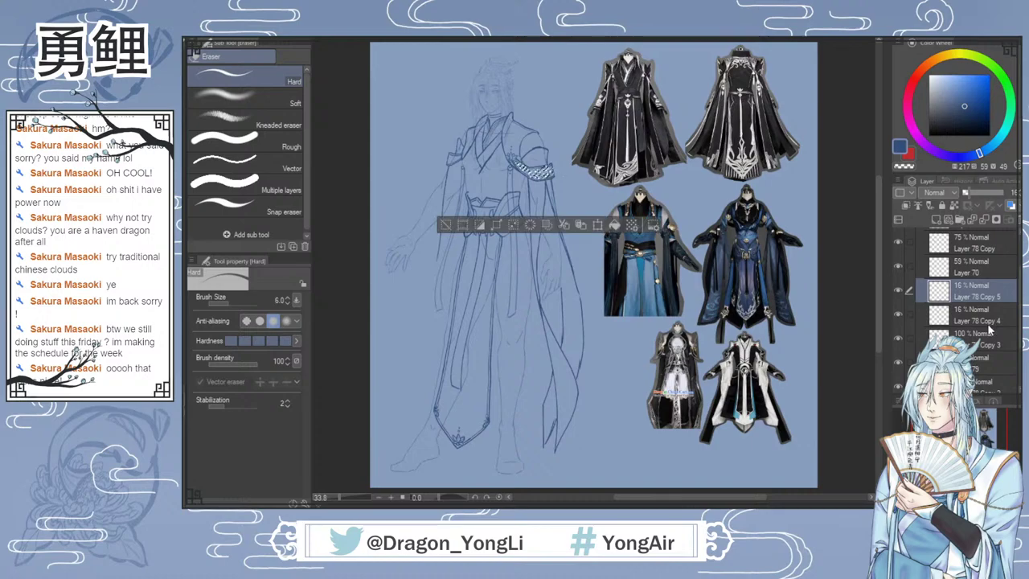
key("ctrl+z")
Step: Lasso the cloud pattern on the upper-arm cuff band and duplicate it onto a new layer ready to transform
key("m")
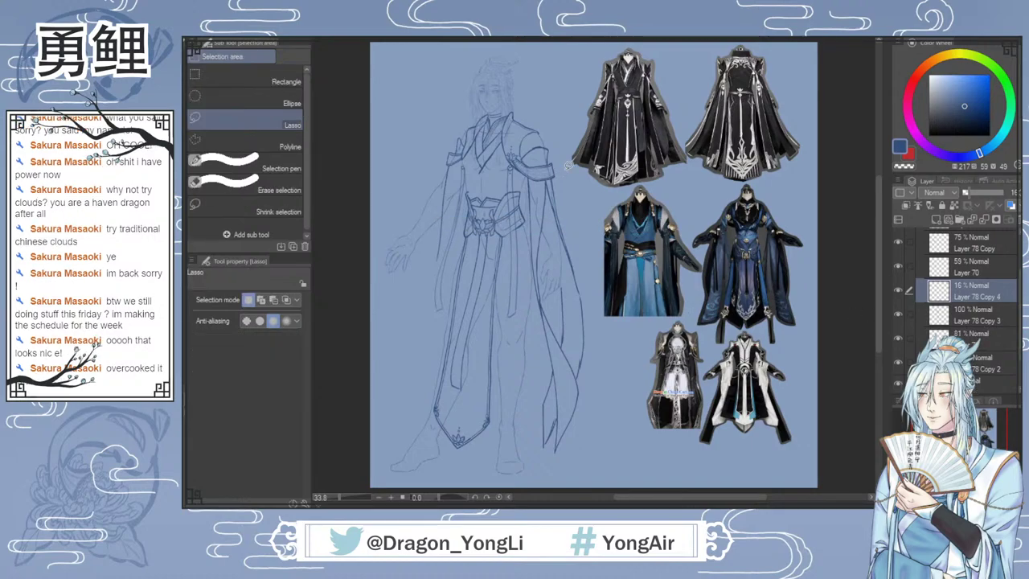
scroll(552, 140, "up", 1)
scroll(549, 145, "up", 2)
mouse_move(558, 191)
left_mouse_down()
mouse_move(563, 233)
mouse_move(461, 236)
mouse_move(444, 167)
mouse_move(438, 184)
left_mouse_up()
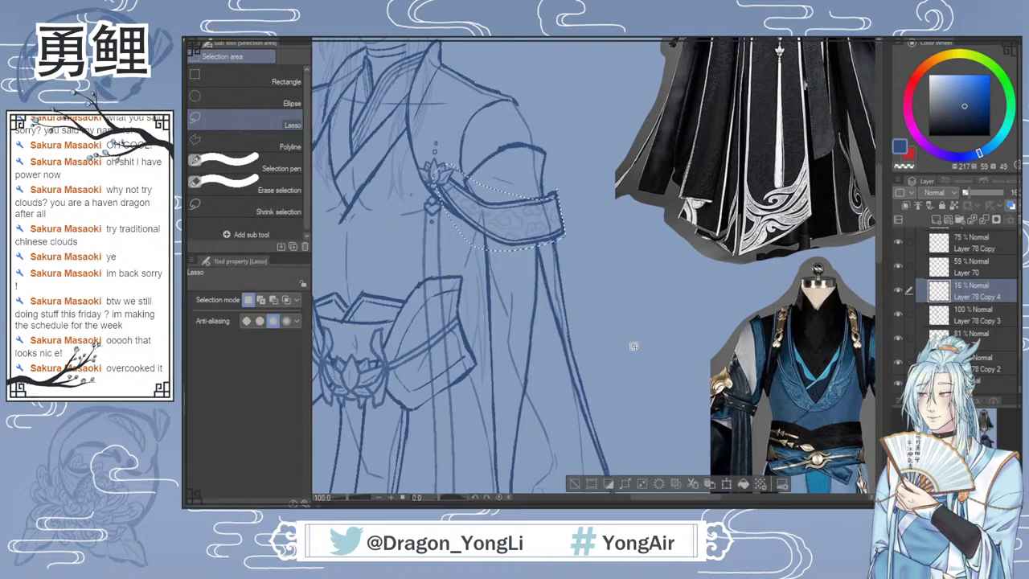
key("ctrl+d")
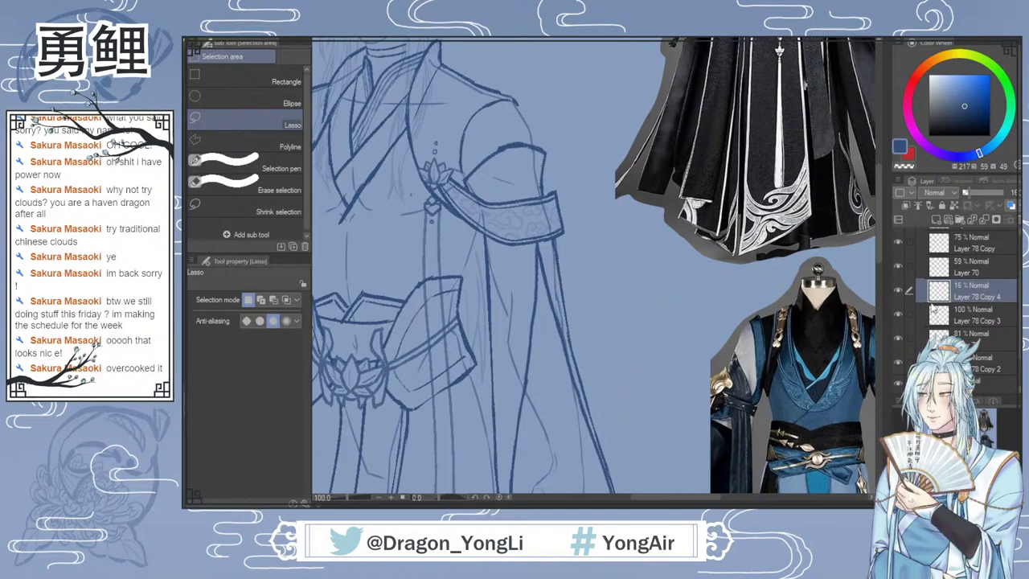
key("ctrl+c")
key("ctrl+v")
key("ctrl+t")
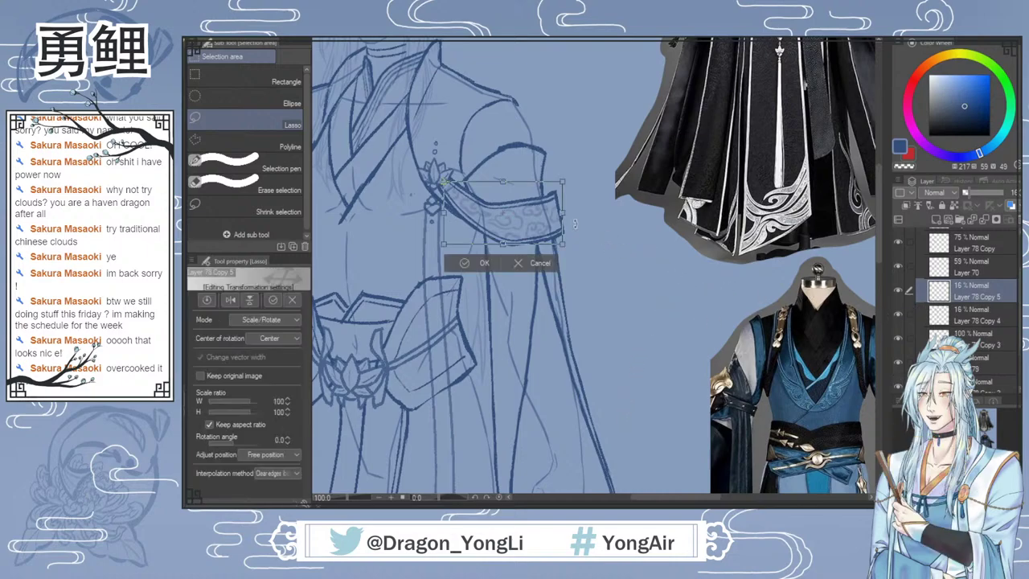
Step: Flip the duplicated cloud pattern horizontally, scale it to 94% and place it over the opposite arm's cuff band
left_click_drag(536, 212, 338, 212)
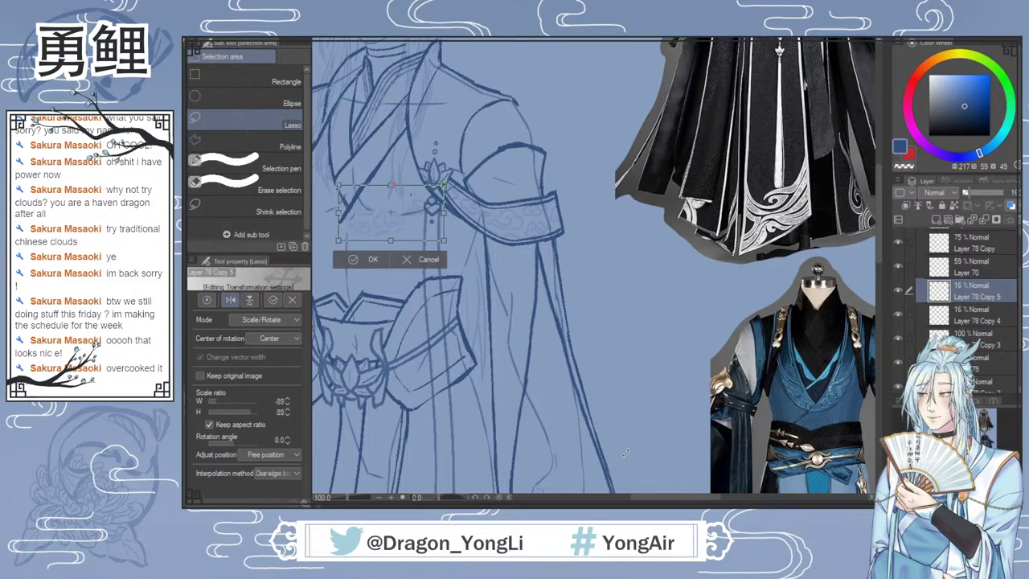
left_click_drag(667, 499, 632, 499)
left_click_drag(610, 225, 467, 192)
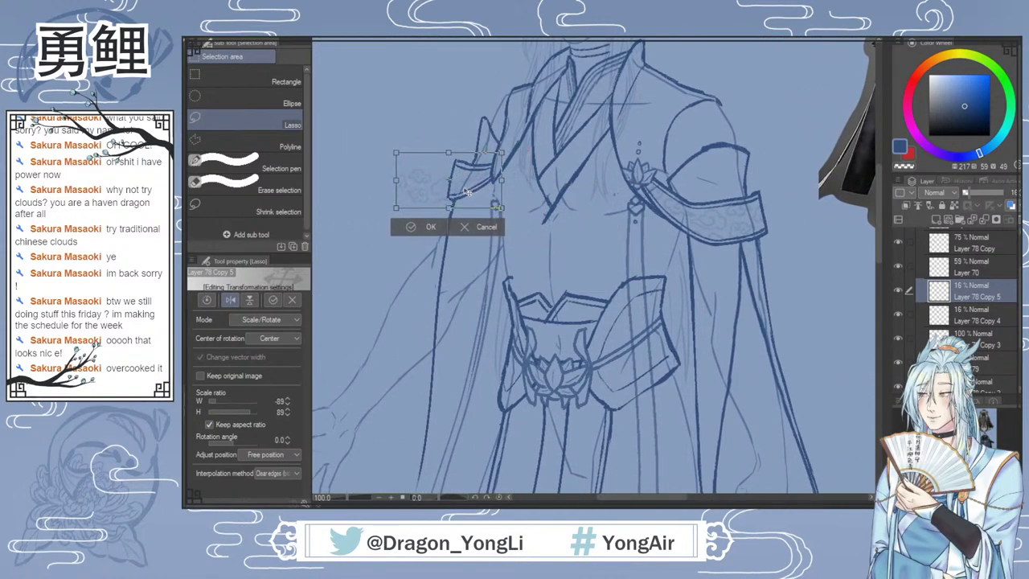
left_click_drag(396, 180, 390, 180)
left_click_drag(478, 184, 523, 178)
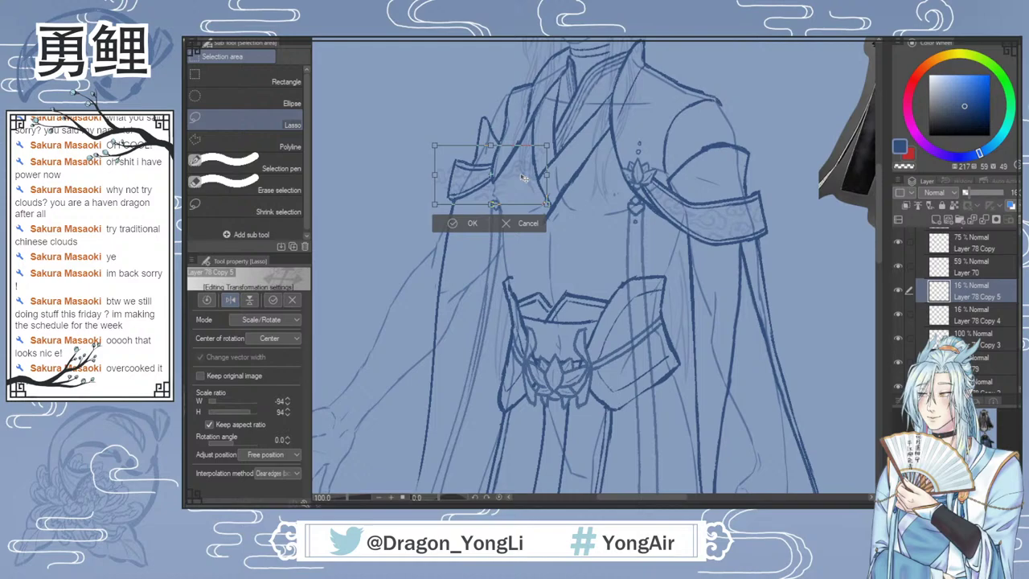
left_click(463, 224)
Step: Set the Hard eraser's brush size to 17 for trimming the mirrored cloud pattern around the cuff band
key("e")
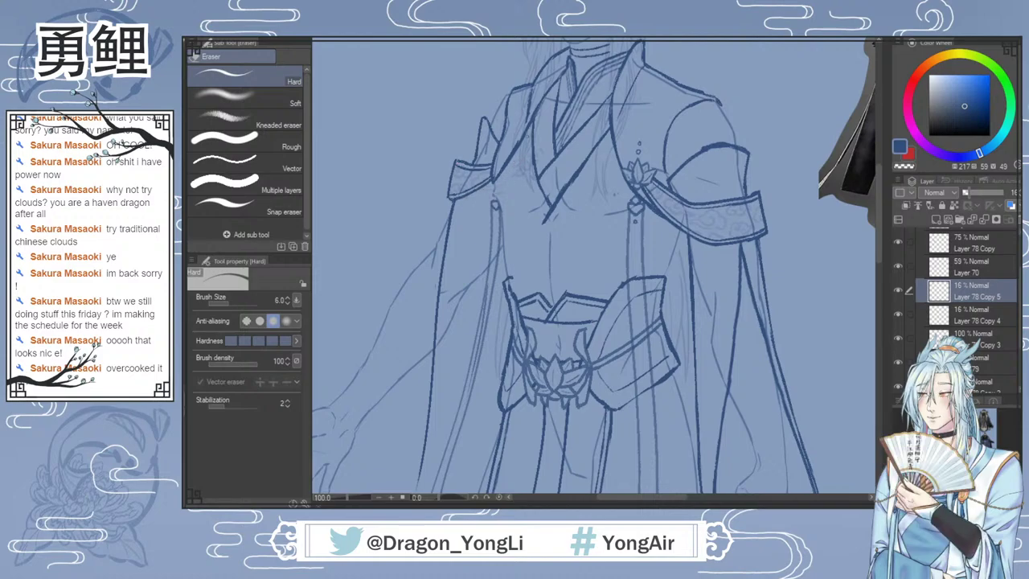
key("bracketright")
key("bracketright")
key("bracketright")
key("bracketright")
key("bracketright")
key("bracketright")
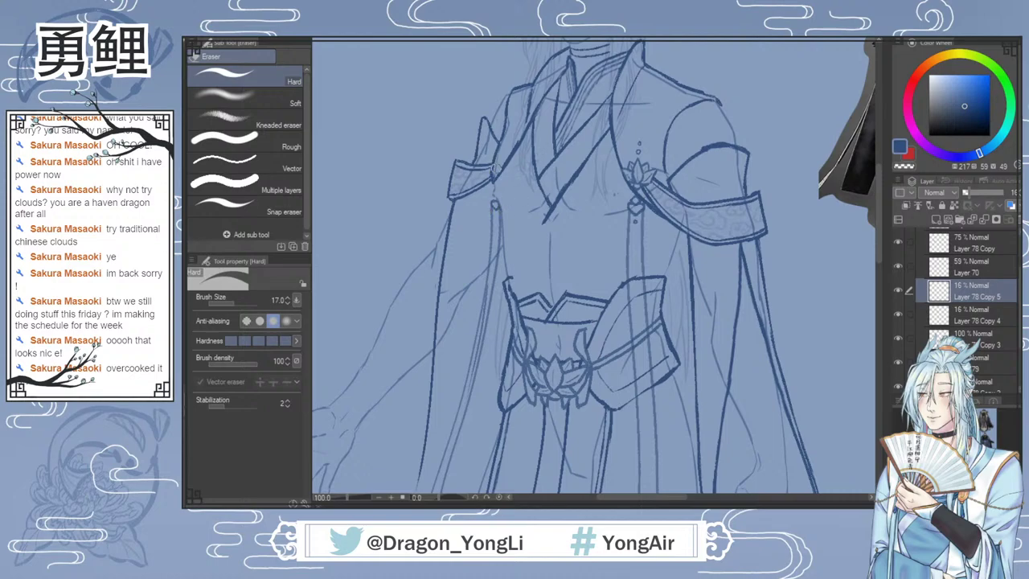
Step: Select Layer 78 Copy 4 and Layer 78 Copy 5 together and lower their opacity to 13%
left_click(972, 315)
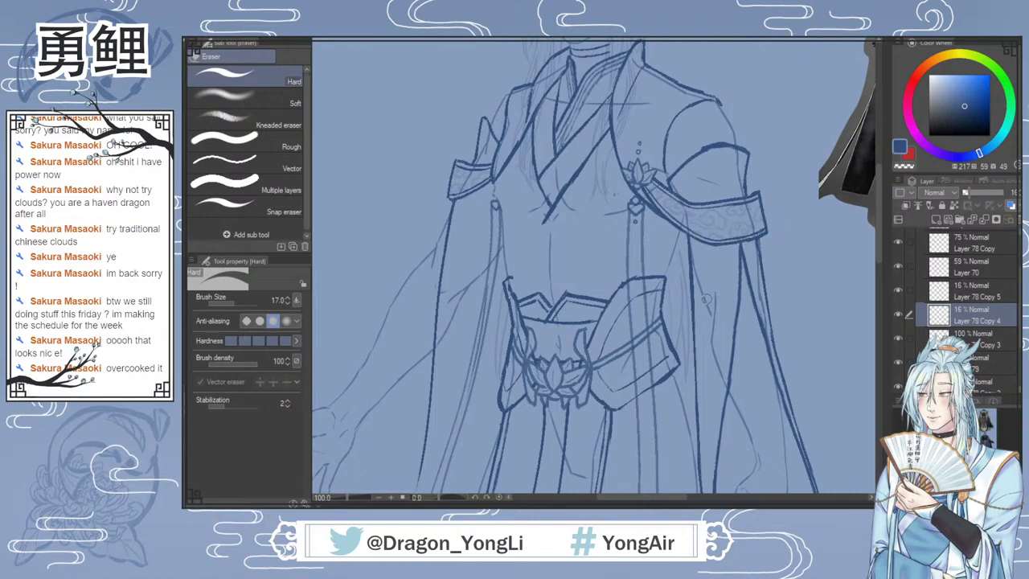
key("ctrl+0")
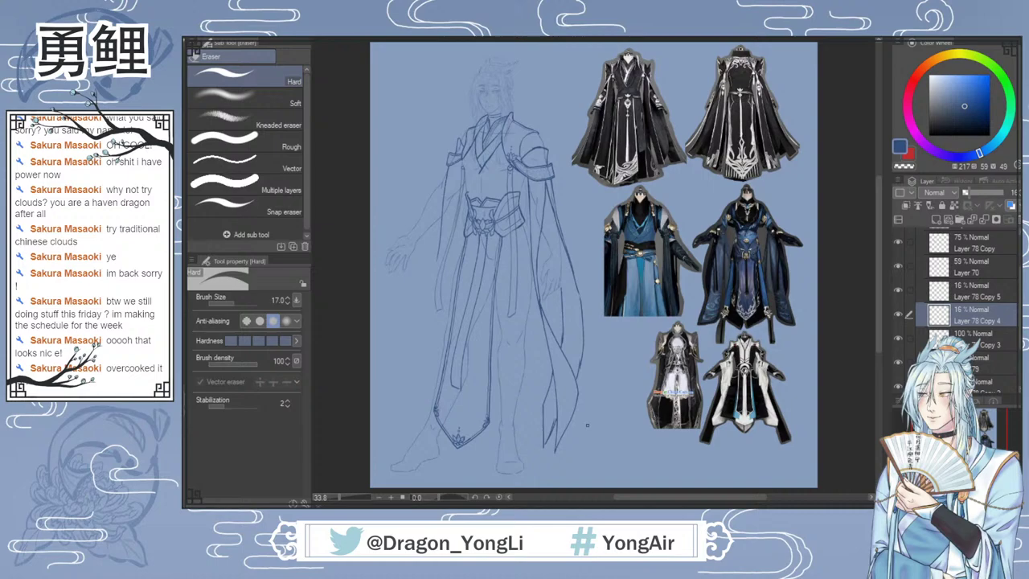
left_click(985, 295, "ctrl")
left_click_drag(971, 193, 967, 192)
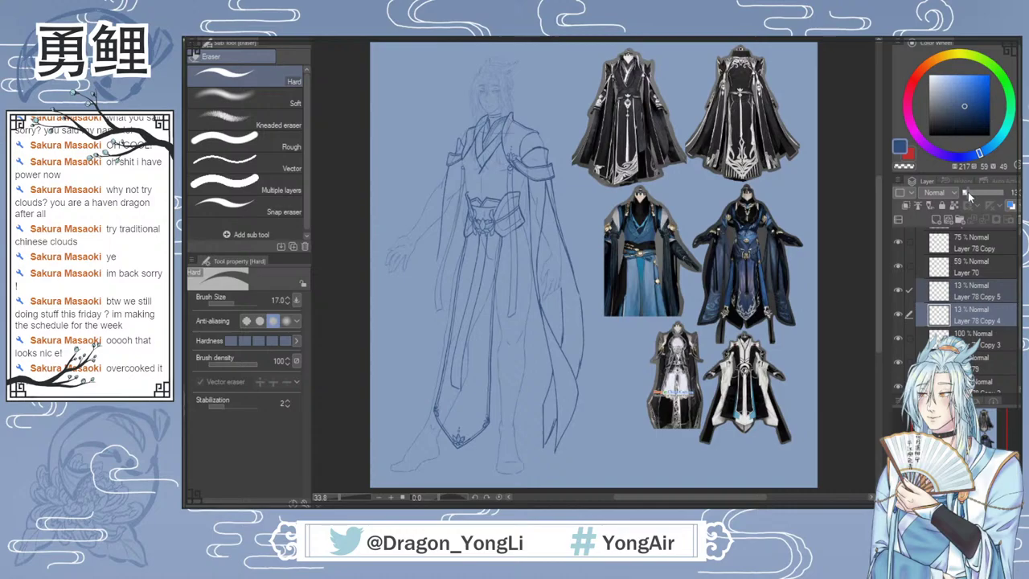
Step: Choose the SketchBrush Aura brush, make Layer 78 Copy 3 active and toggle its visibility to check its content
scroll(537, 132, "up", 2)
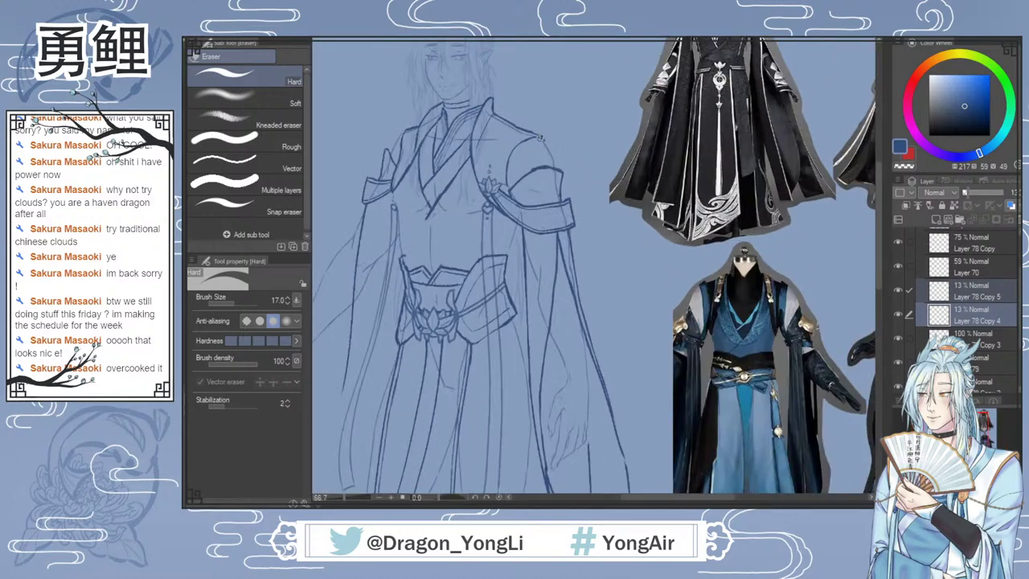
scroll(540, 138, "up", 2)
scroll(571, 237, "down", 2)
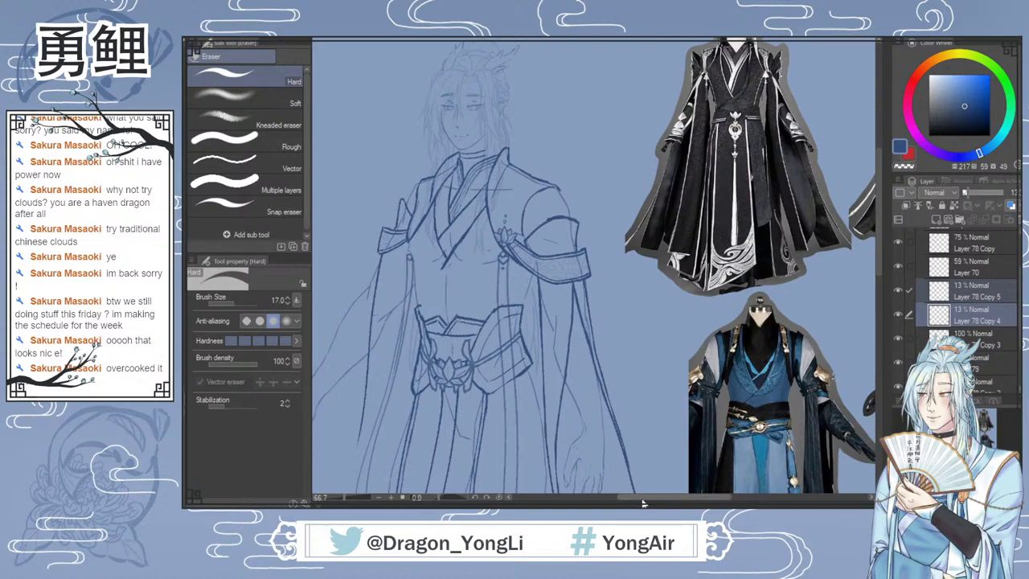
left_click_drag(643, 500, 631, 500)
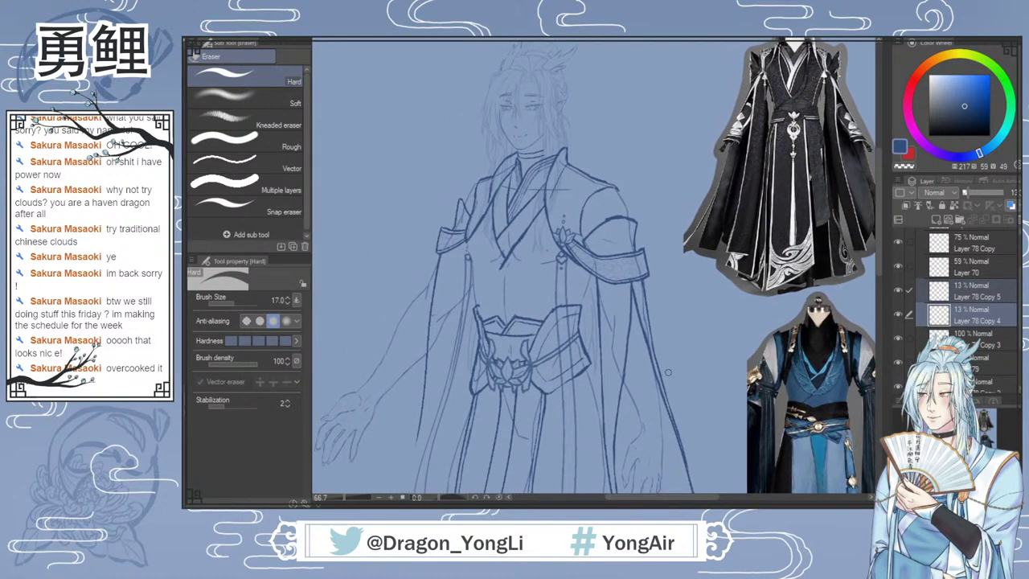
key("b")
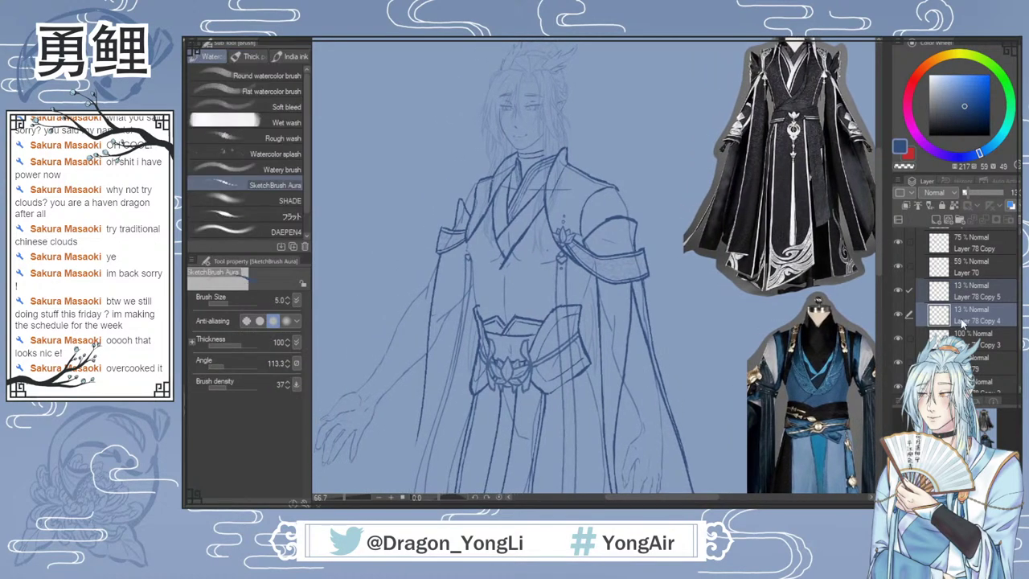
left_click(967, 338)
left_click(896, 336)
left_click(896, 337)
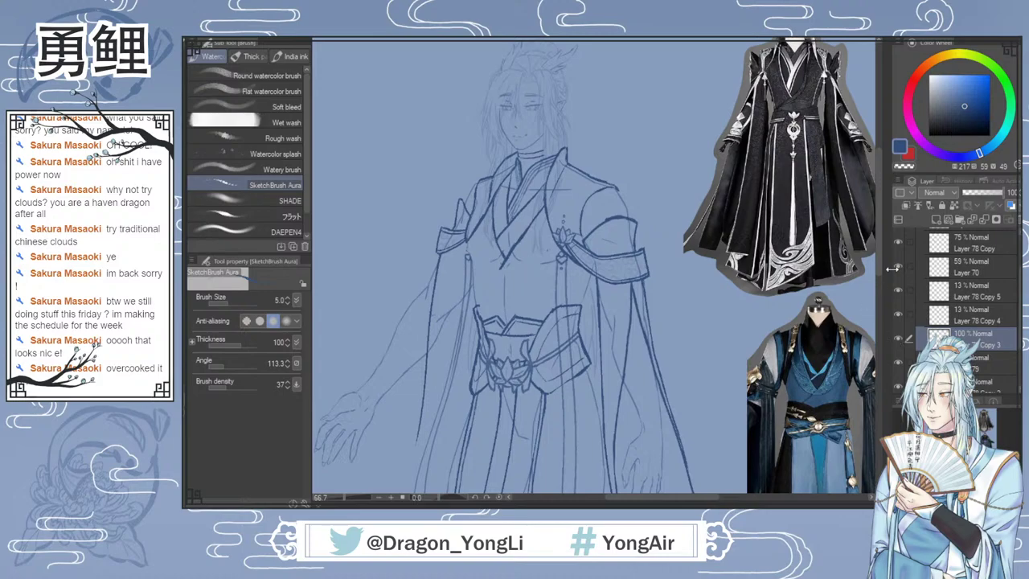
Step: Toggle the body sketch folder off and on to examine the robe lines without the figure
left_click_drag(879, 251, 877, 259)
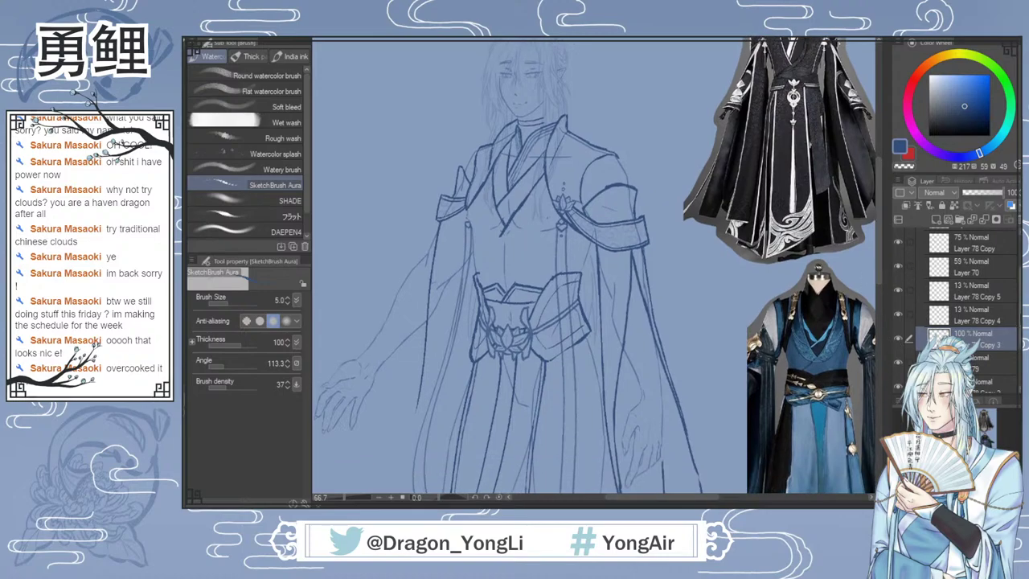
scroll(926, 320, "down", 3)
left_click(897, 341)
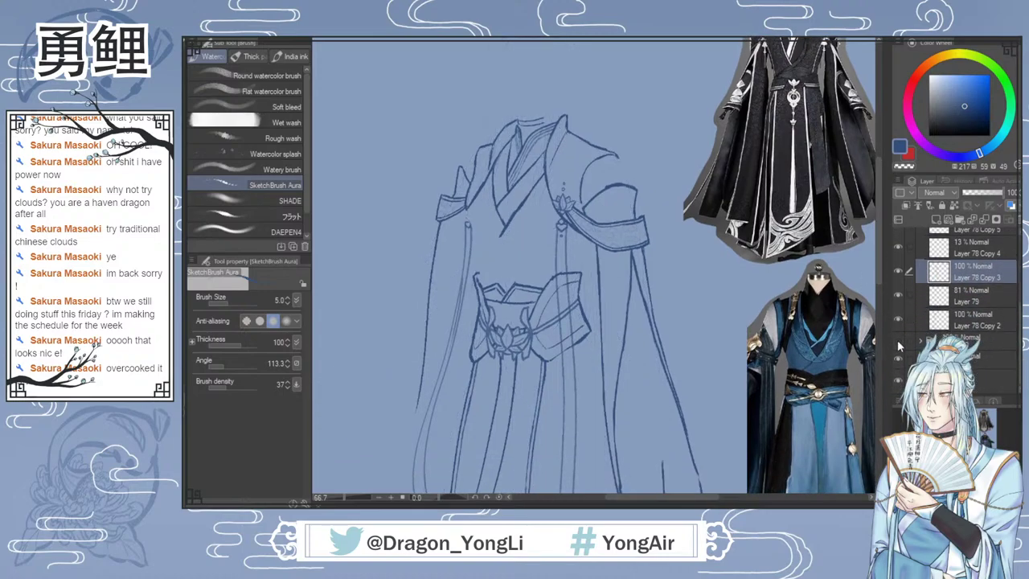
left_click(896, 341)
left_click(896, 340)
left_click(896, 341)
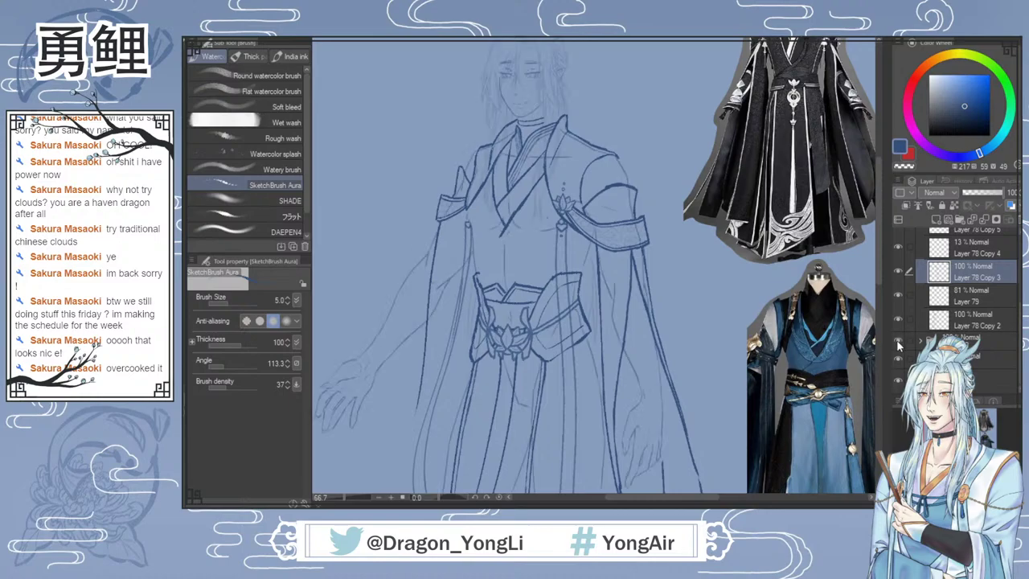
Step: Toggle the figure folder, Layer 79 and Layer 78 Copy 2 off and on to check what each contains
left_click(897, 341)
left_click(897, 341)
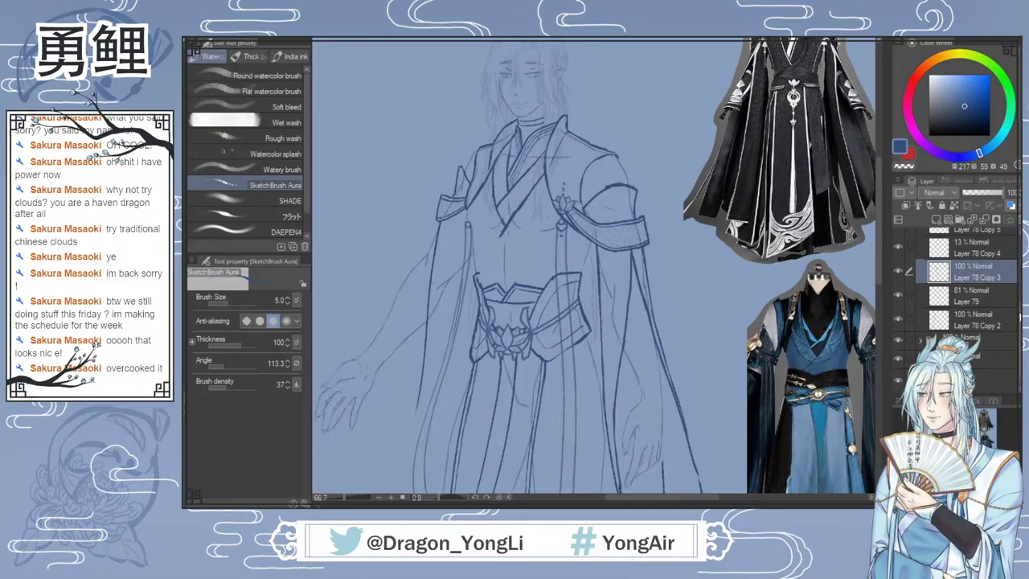
scroll(899, 325, "up", 1)
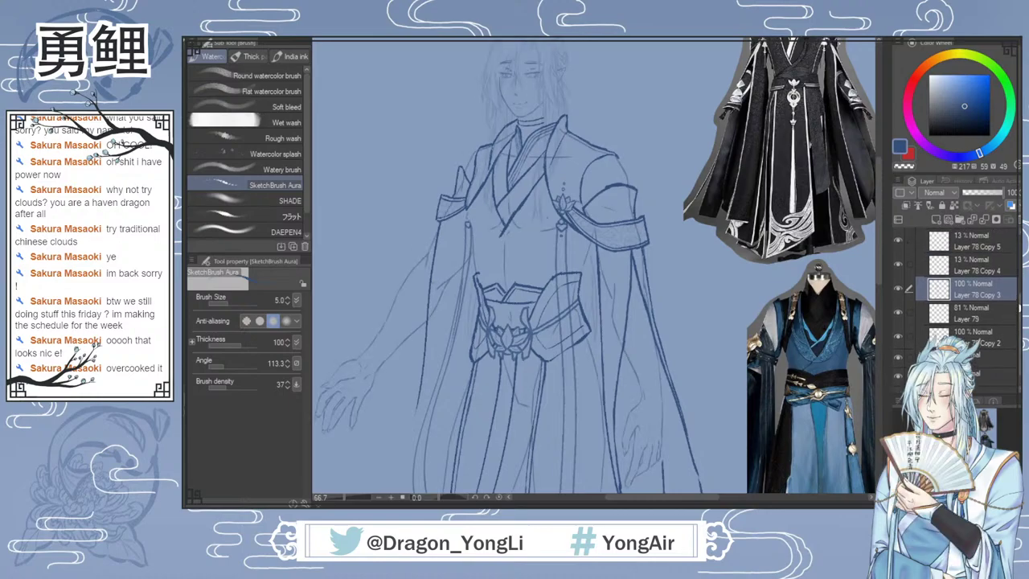
left_click(898, 322)
left_click(898, 322)
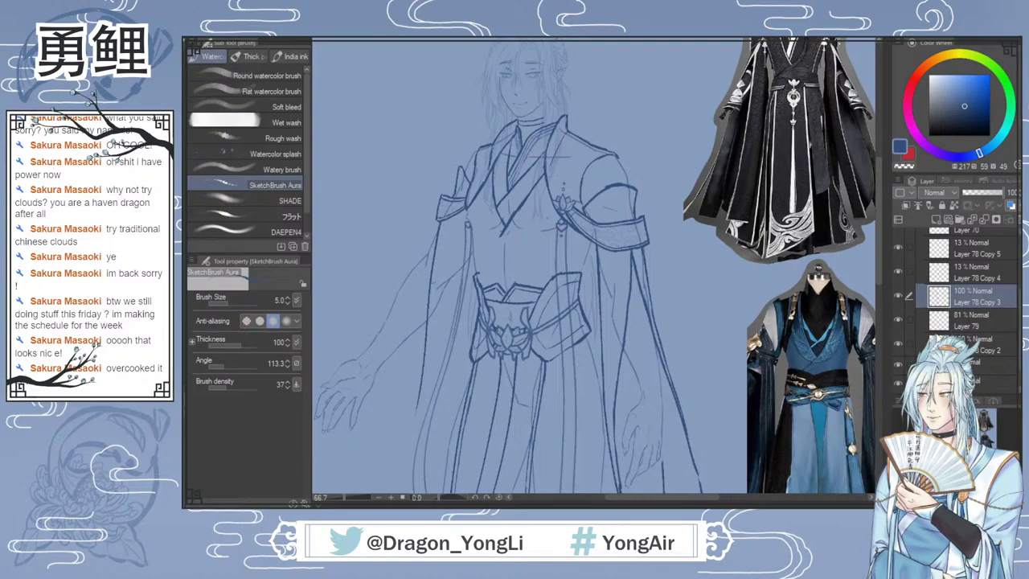
left_click(895, 317)
left_click(895, 316)
left_click(898, 348)
Step: Examine the upper robe, the patterned cuff band and the full figure beside the reference outfits
scroll(880, 221, "up", 2)
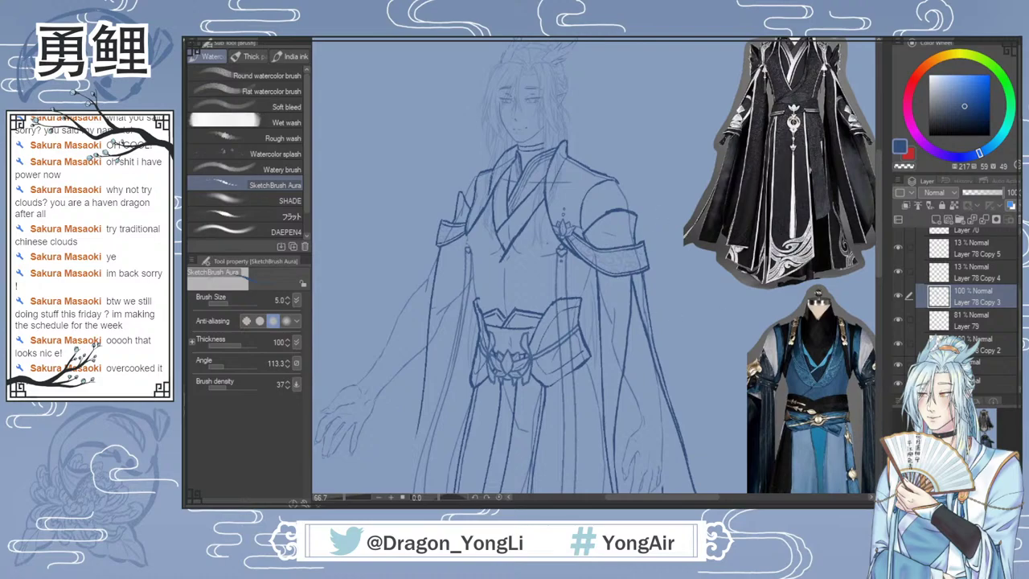
left_click_drag(881, 262, 880, 261)
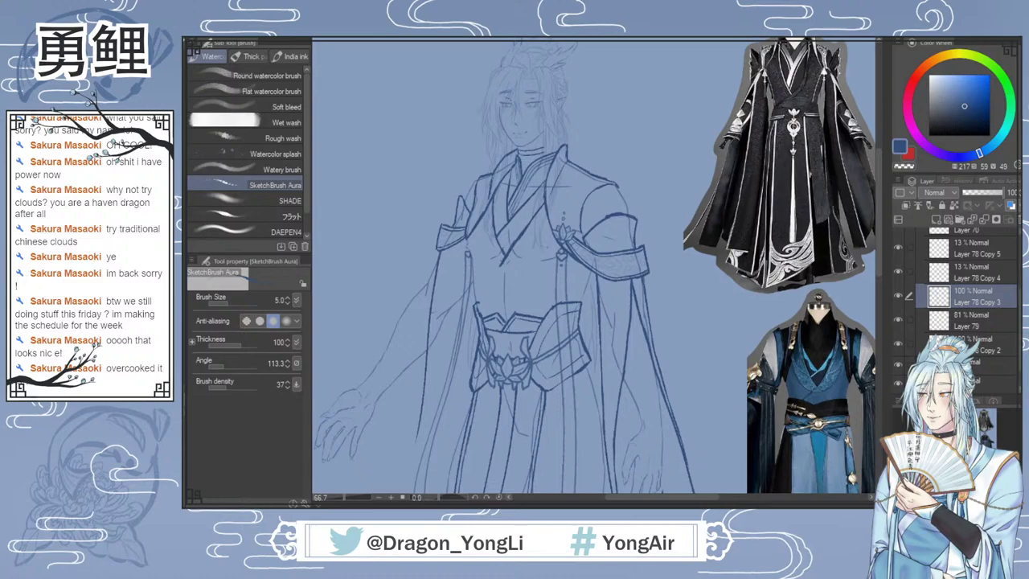
left_click_drag(879, 268, 880, 279)
scroll(653, 201, "up", 1)
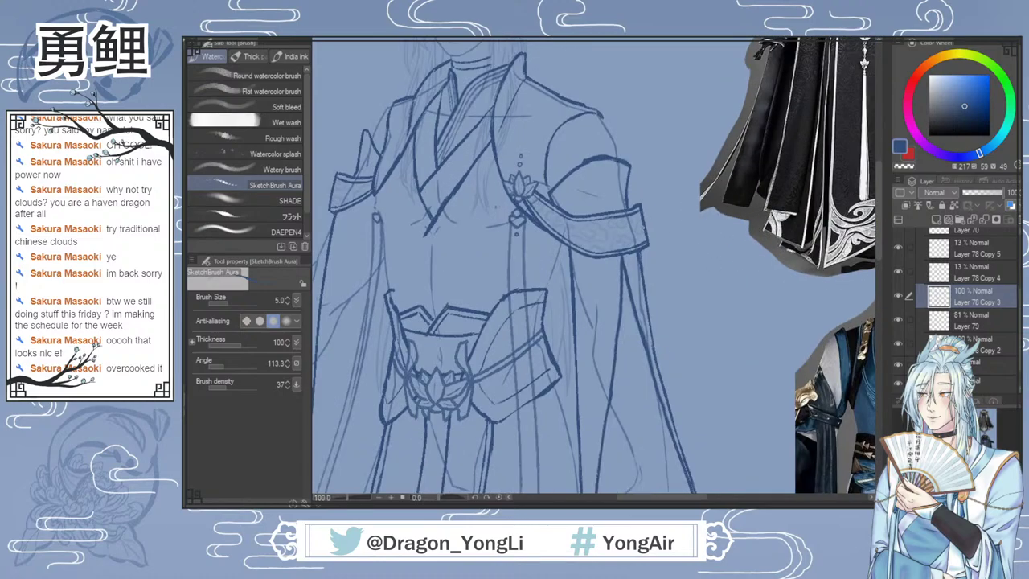
scroll(593, 265, "up", 1)
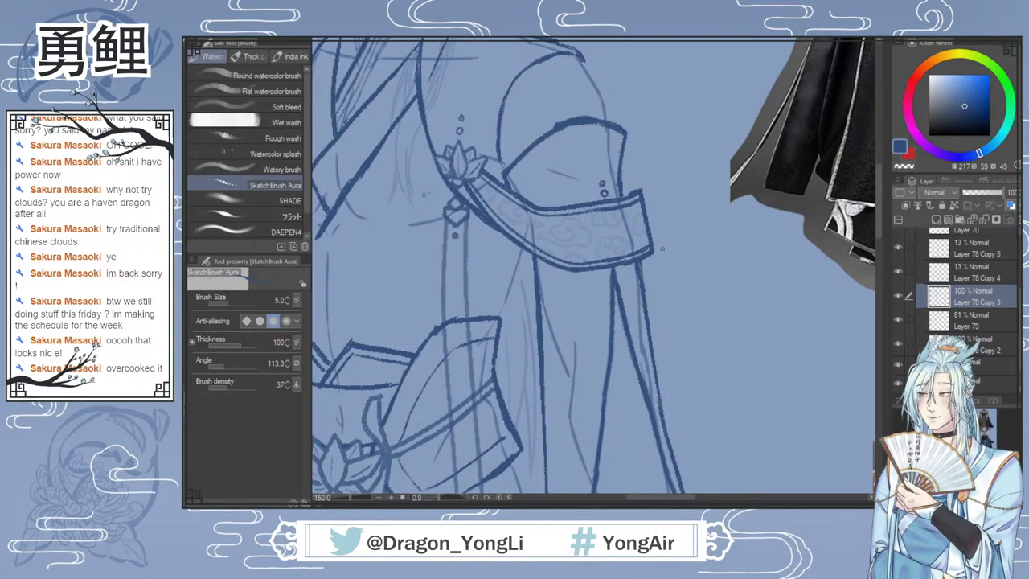
key("ctrl+0")
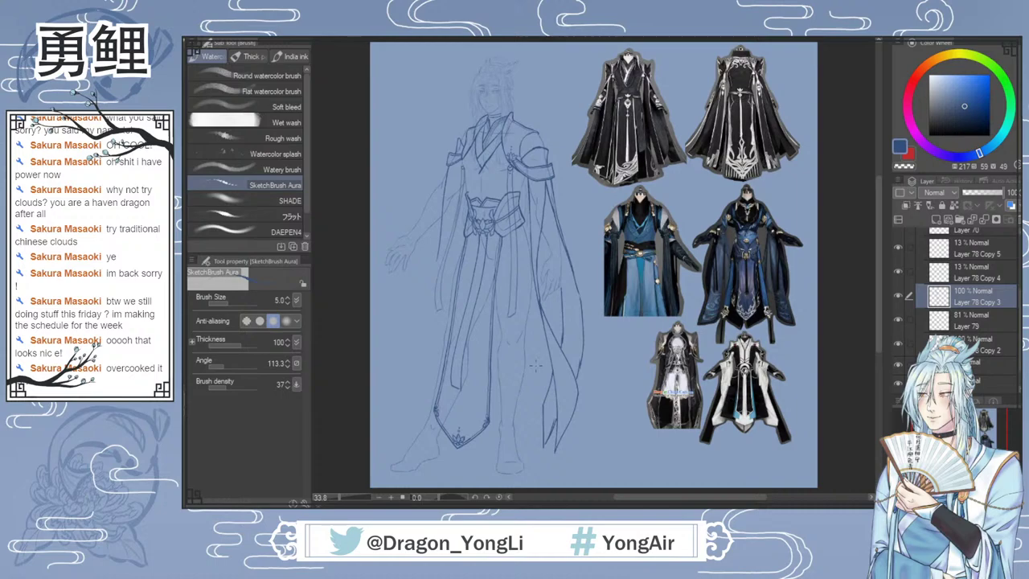
scroll(534, 365, "up", 2)
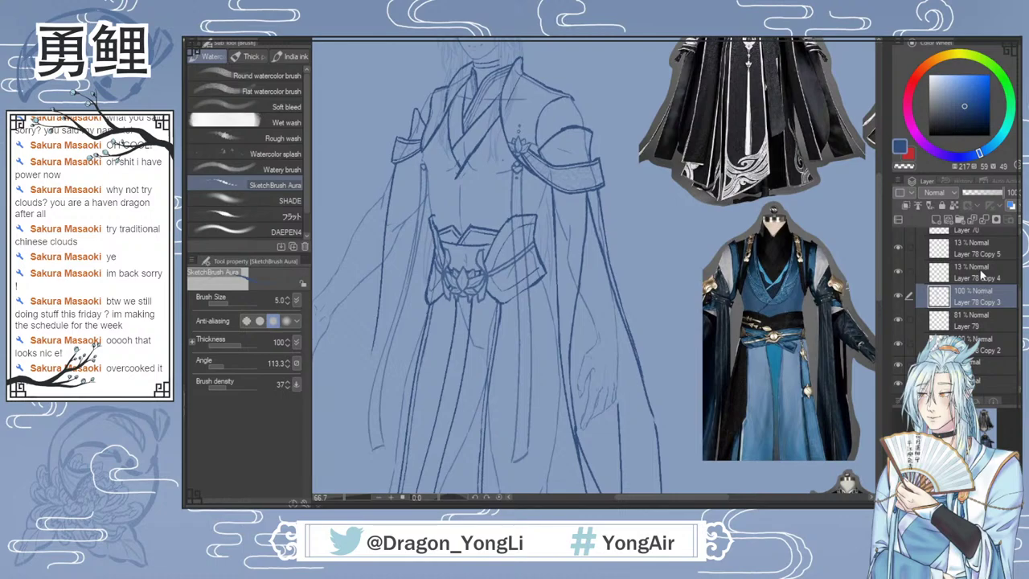
Step: Duplicate the cloud pattern on Layer 78 Copy 4 and move the copy onto the waist belt's upper trim
left_click(971, 277)
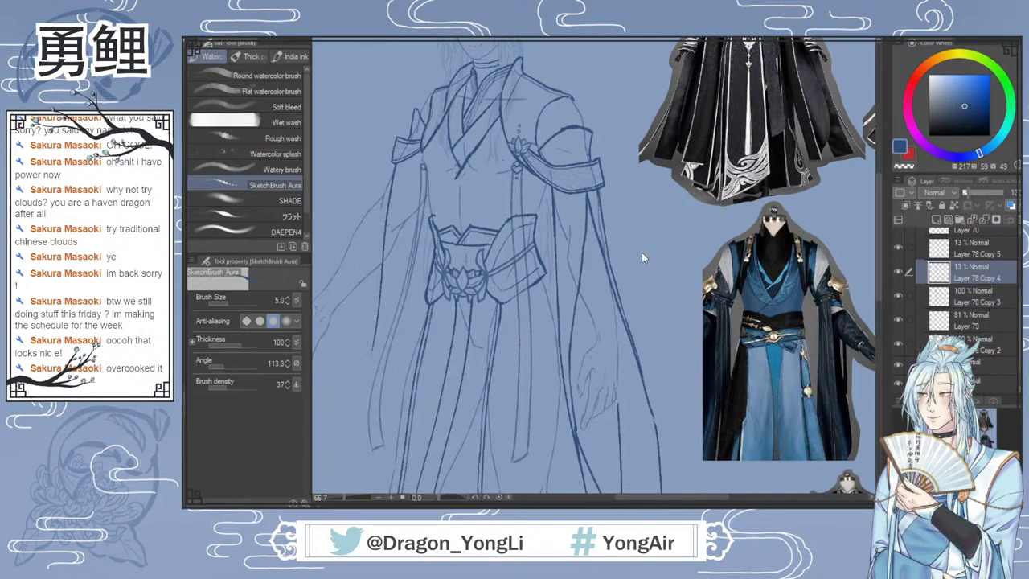
key("ctrl+c")
key("ctrl+v")
left_click(181, 106)
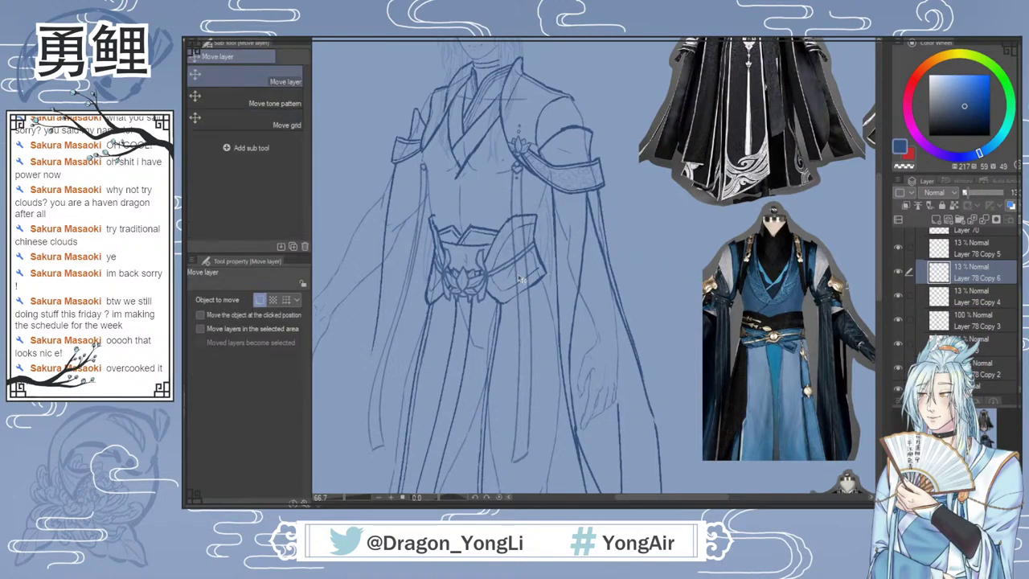
scroll(501, 255, "up", 3)
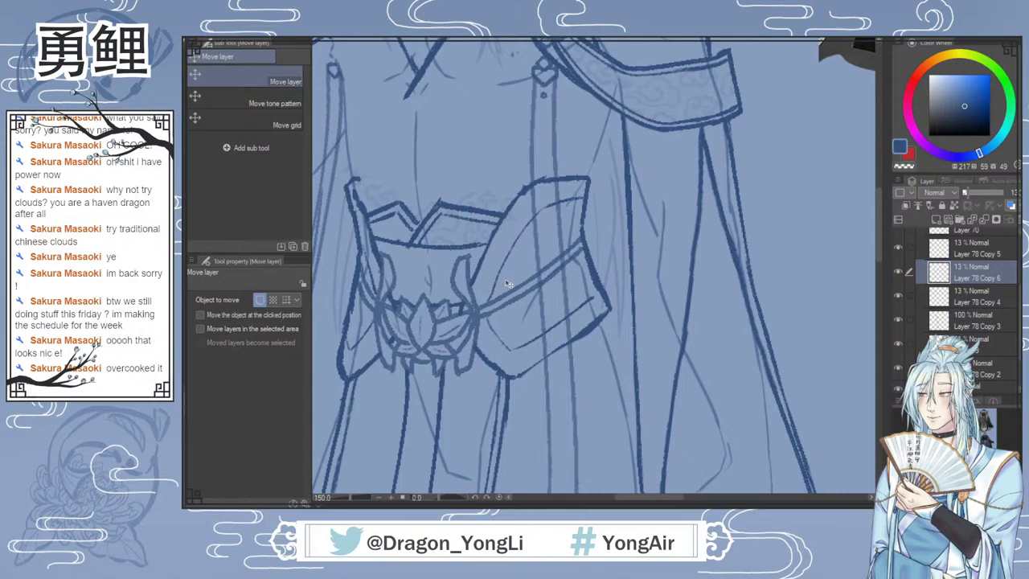
Step: Lasso the cloud lines spilling above the belt's upper trim and remove them, leaving the right trim piece filled
key("m")
mouse_move(501, 219)
left_mouse_down()
mouse_move(445, 212)
mouse_move(412, 244)
mouse_move(379, 240)
mouse_move(322, 195)
mouse_move(422, 107)
mouse_move(552, 177)
mouse_move(533, 220)
mouse_move(500, 227)
left_mouse_up()
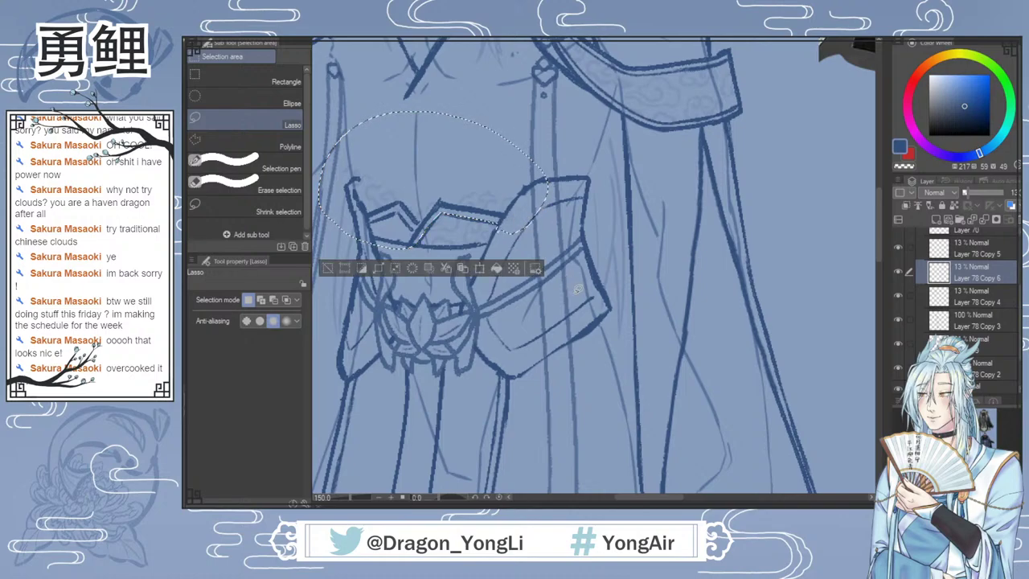
key("ctrl+d")
Step: Paste another cloud pattern copy and transform it to fit the left piece of the belt's upper trim
key("ctrl+v")
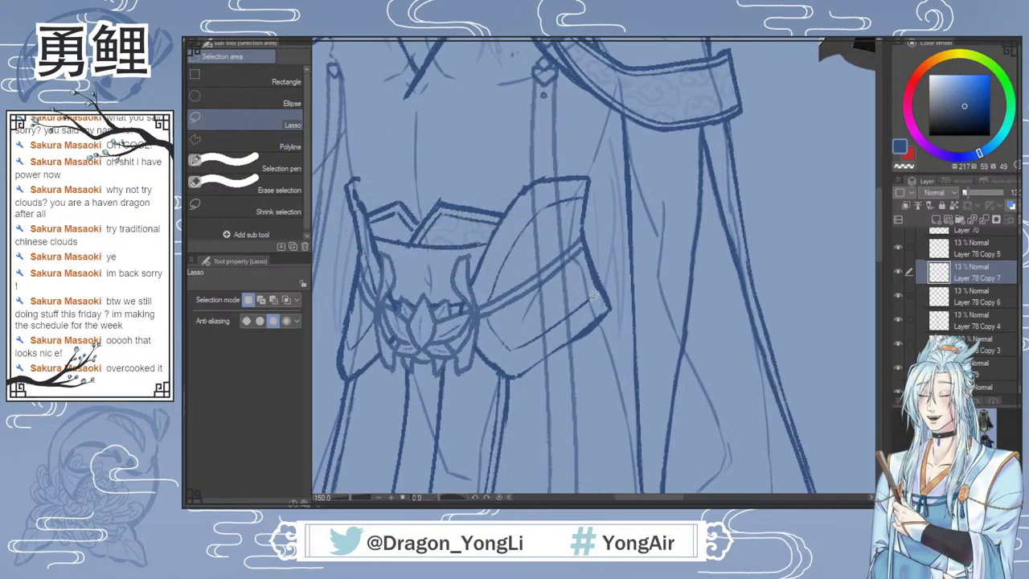
key("k")
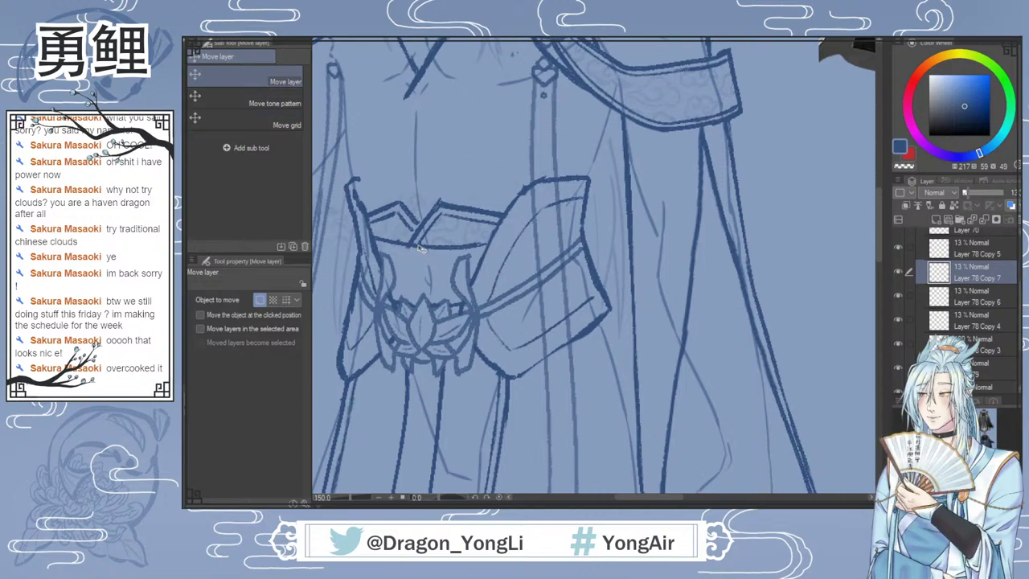
left_click_drag(421, 249, 506, 212)
key("ctrl+t")
left_click_drag(353, 149, 426, 227)
left_click(366, 279)
Step: Lasso and delete the excess cloud lines around the left piece of the belt's upper trim
key("m")
mouse_move(356, 211)
left_mouse_down()
mouse_move(338, 239)
mouse_move(323, 219)
mouse_move(345, 211)
mouse_move(426, 249)
mouse_move(413, 255)
mouse_move(417, 213)
left_mouse_up()
left_click(473, 265)
left_click_drag(384, 265, 411, 249)
left_click(374, 289)
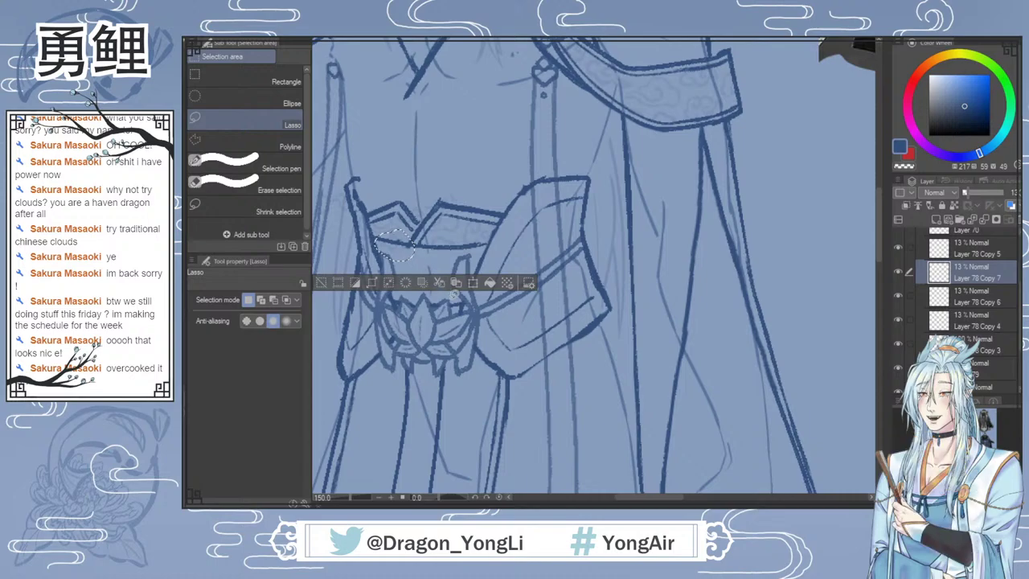
key("o")
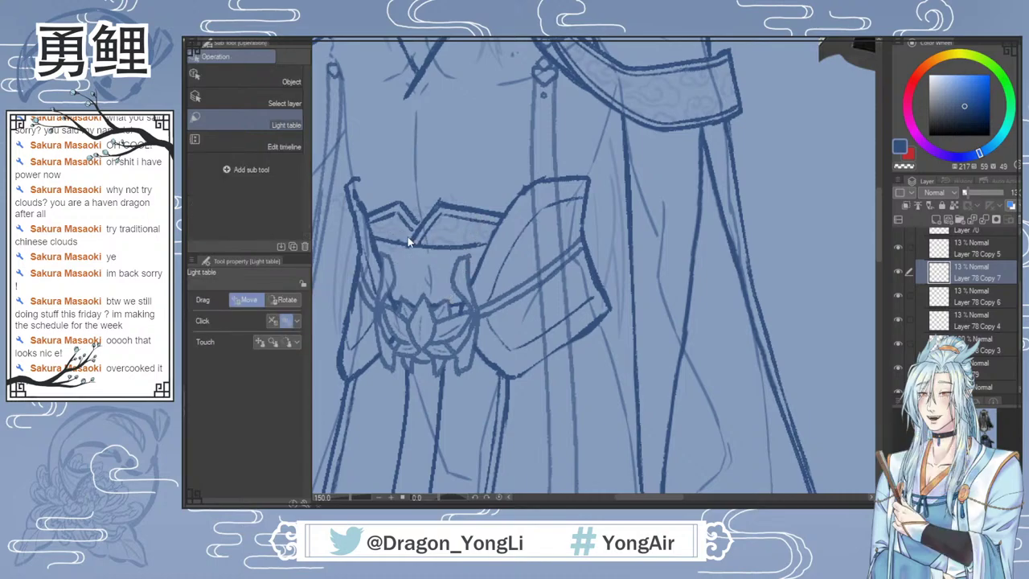
key("m")
mouse_move(400, 209)
left_mouse_down()
mouse_move(410, 241)
mouse_move(374, 229)
mouse_move(376, 214)
left_mouse_up()
left_click(321, 262)
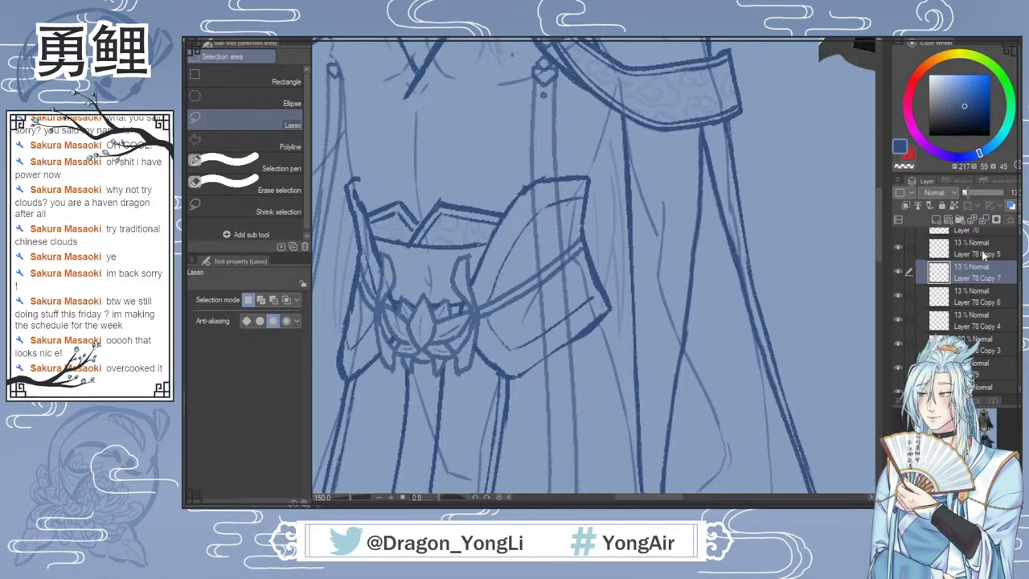
Step: Merge Layer 78 Copy 6 and Layer 78 Copy 7 at 100% opacity and set the merged layer to 13%
left_click(908, 295)
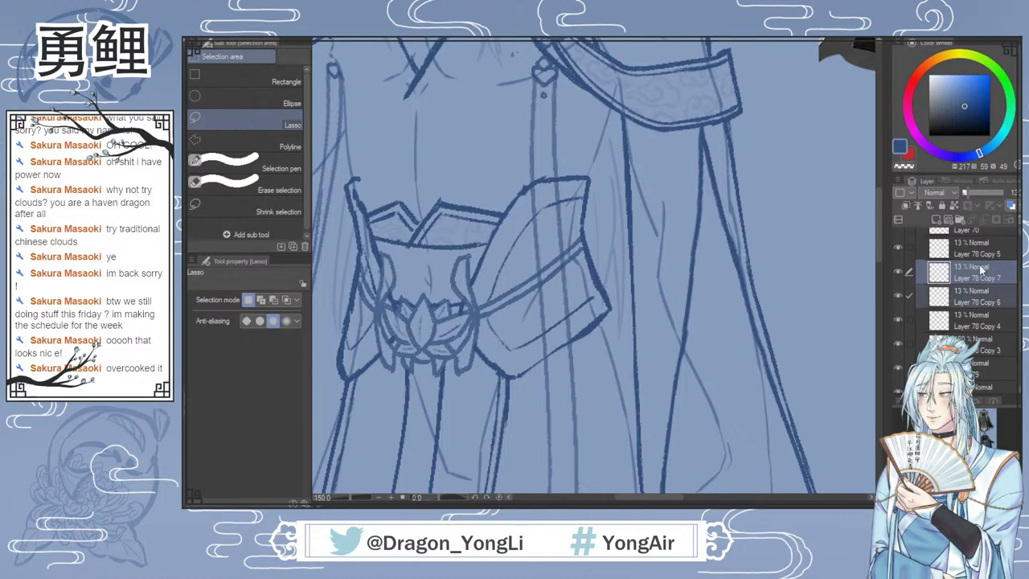
left_click_drag(968, 195, 1005, 196)
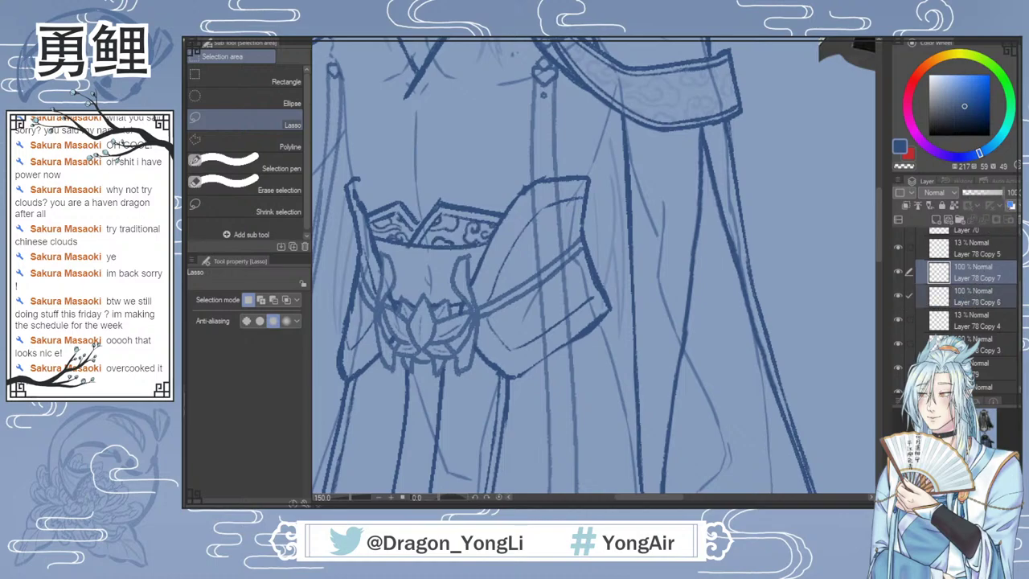
key("shift+alt+e")
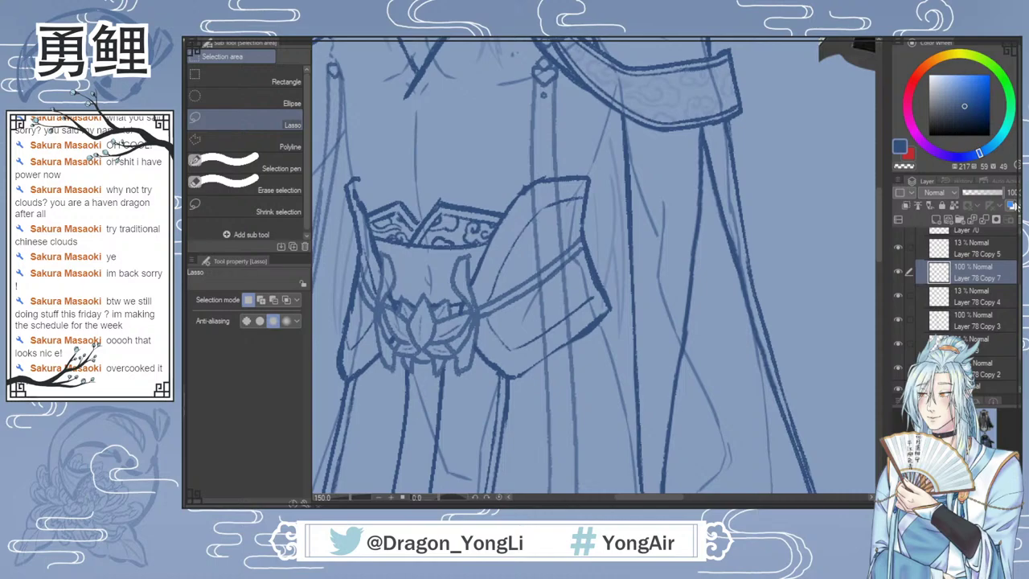
key("ctrl+z")
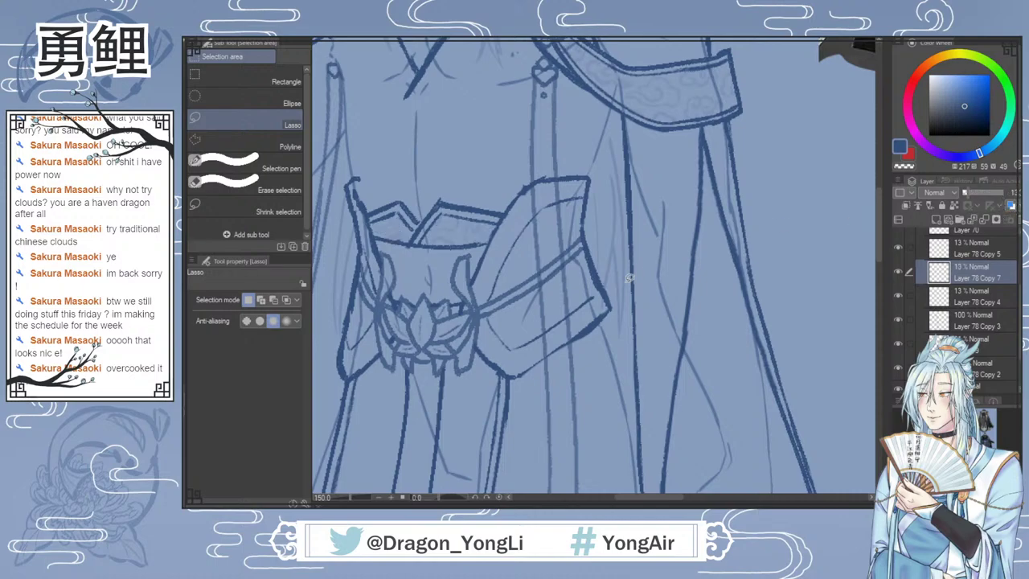
Step: Return to the SketchBrush Aura brush and examine the robe's torso, sleeves, belt and skirt against the reference outfits
key("ctrl+0")
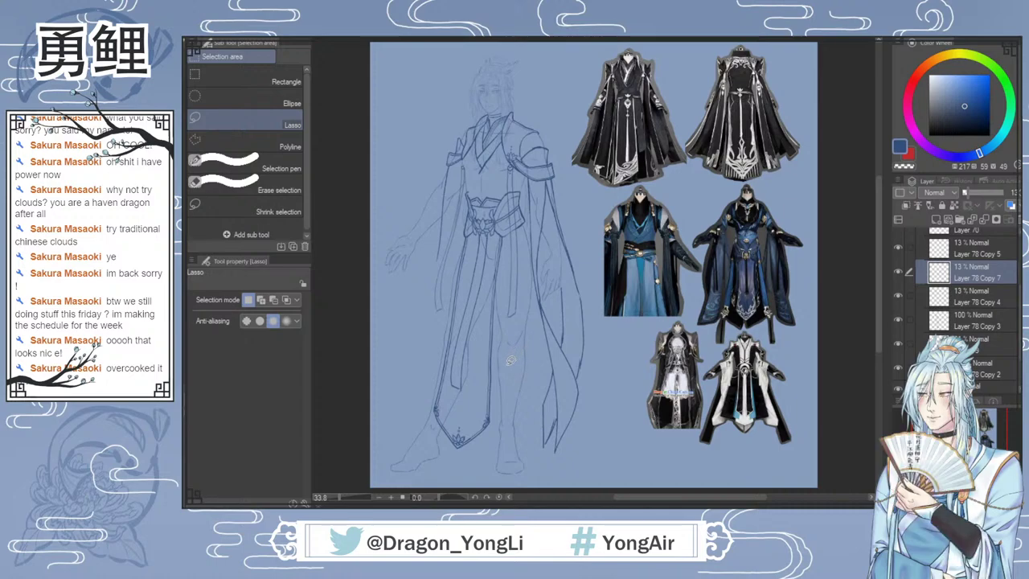
scroll(513, 183, "up", 2)
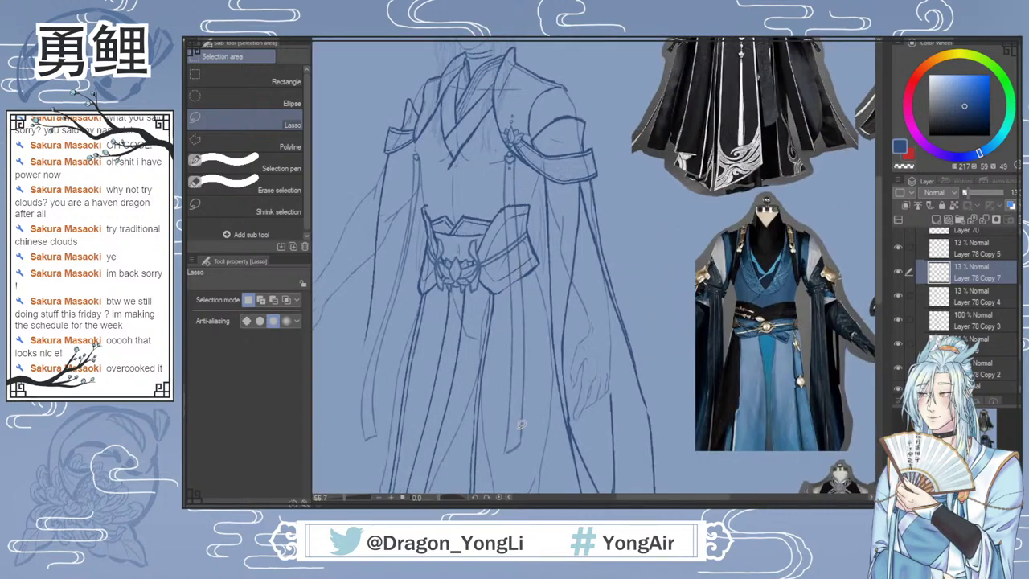
left_click_drag(879, 281, 879, 256)
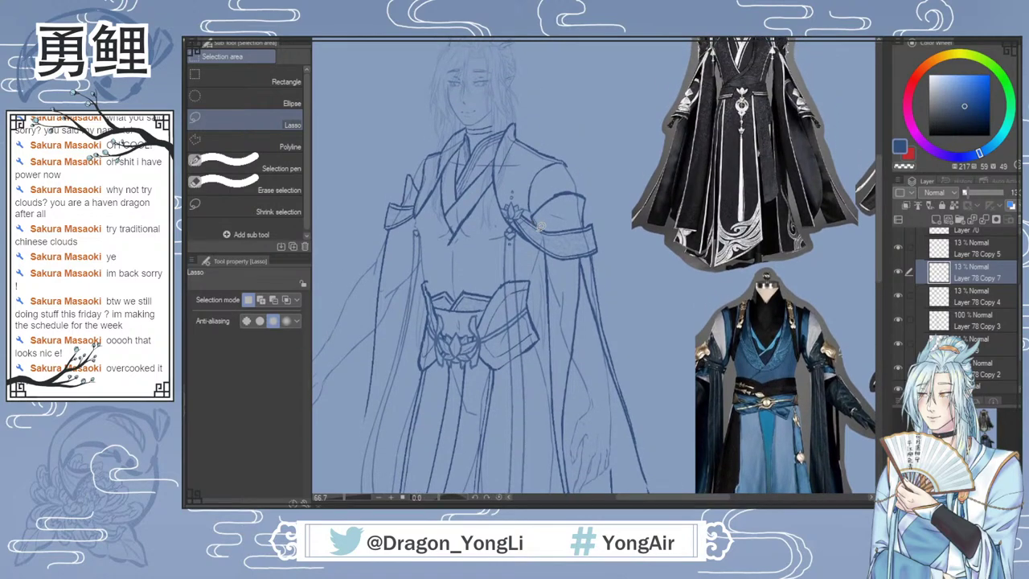
scroll(554, 207, "up", 1)
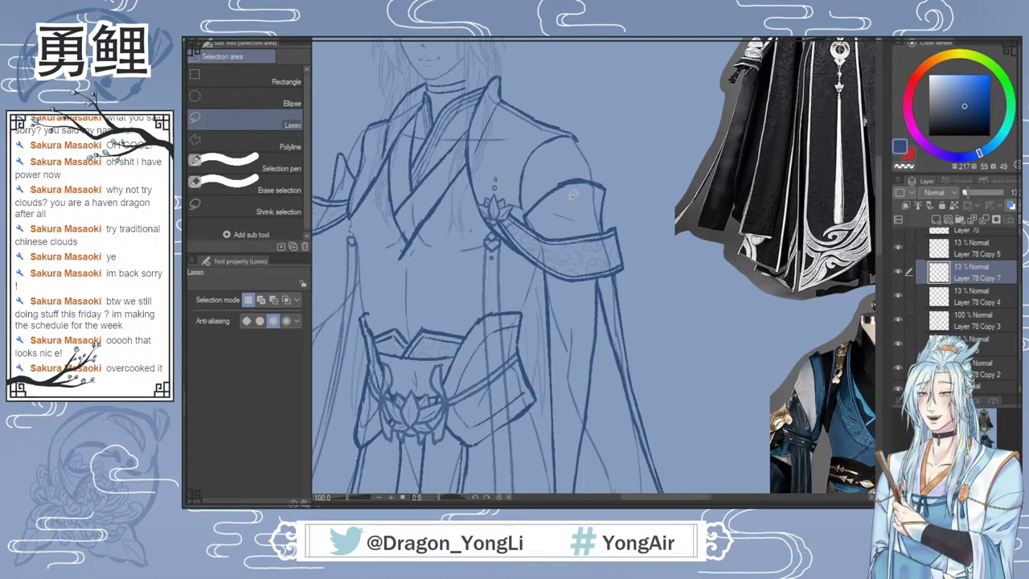
key("b")
scroll(521, 183, "up", 1)
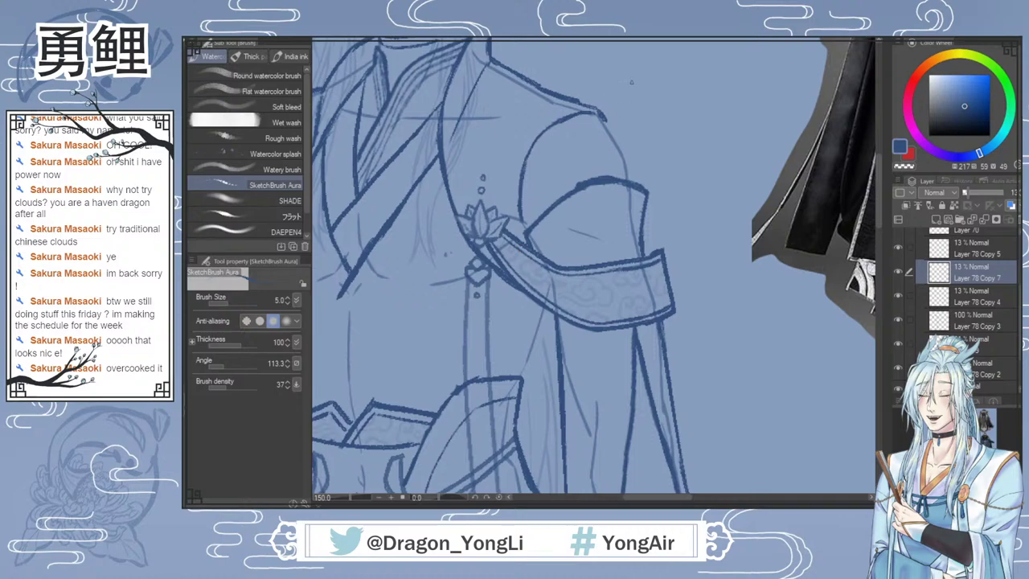
scroll(464, 367, "down", 1)
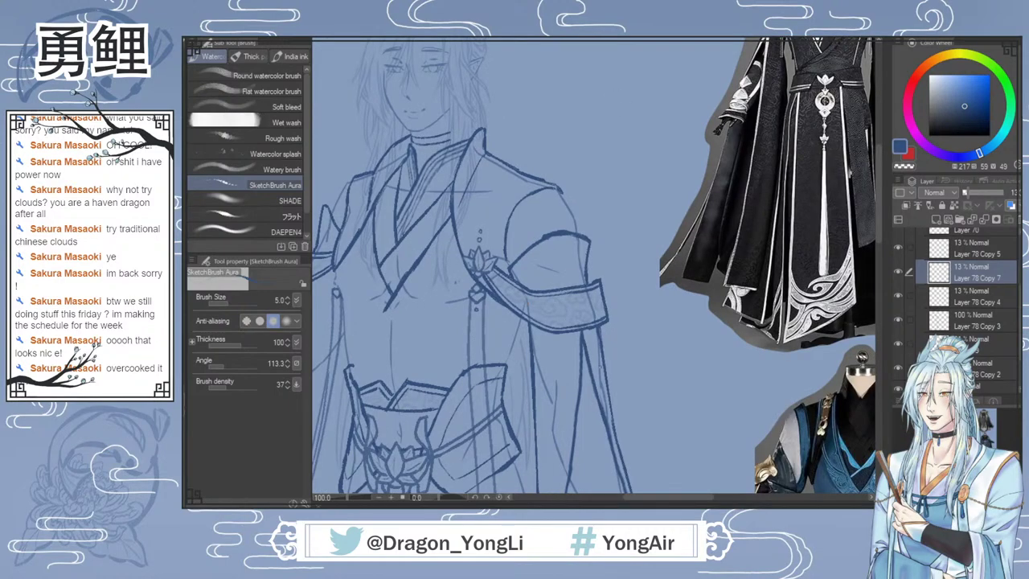
left_click_drag(649, 501, 633, 500)
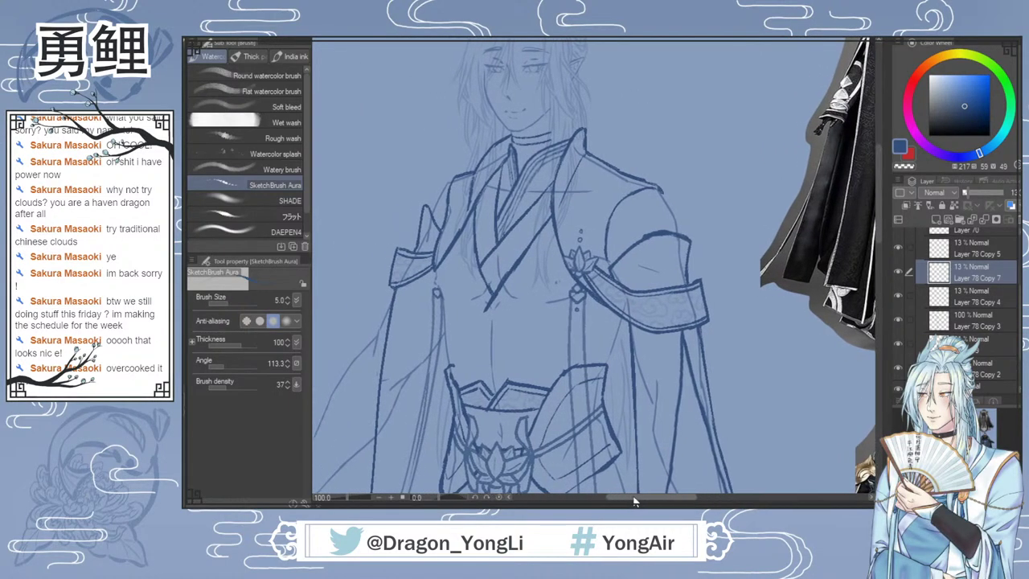
scroll(876, 231, "down", 1)
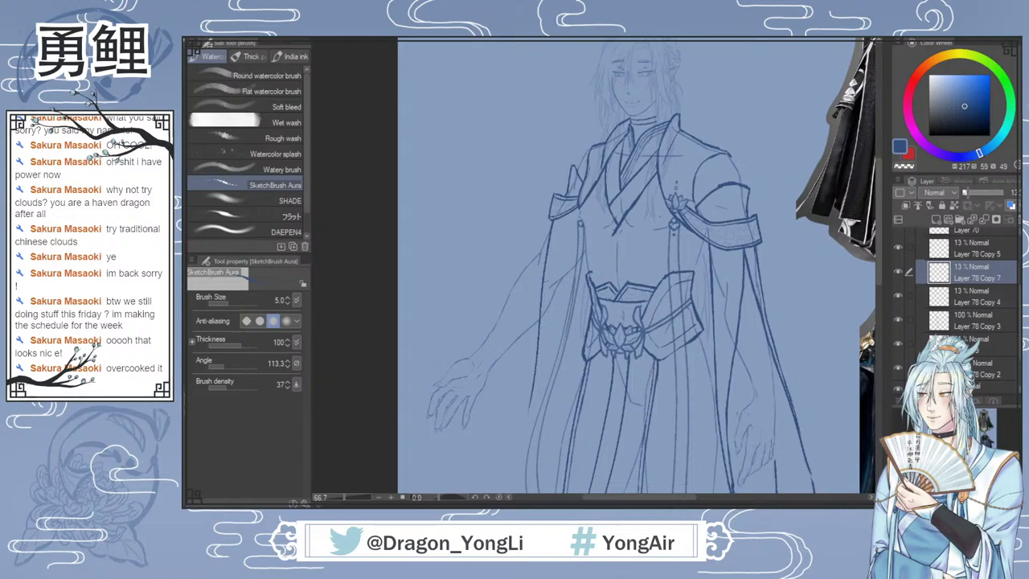
left_click_drag(877, 231, 877, 255)
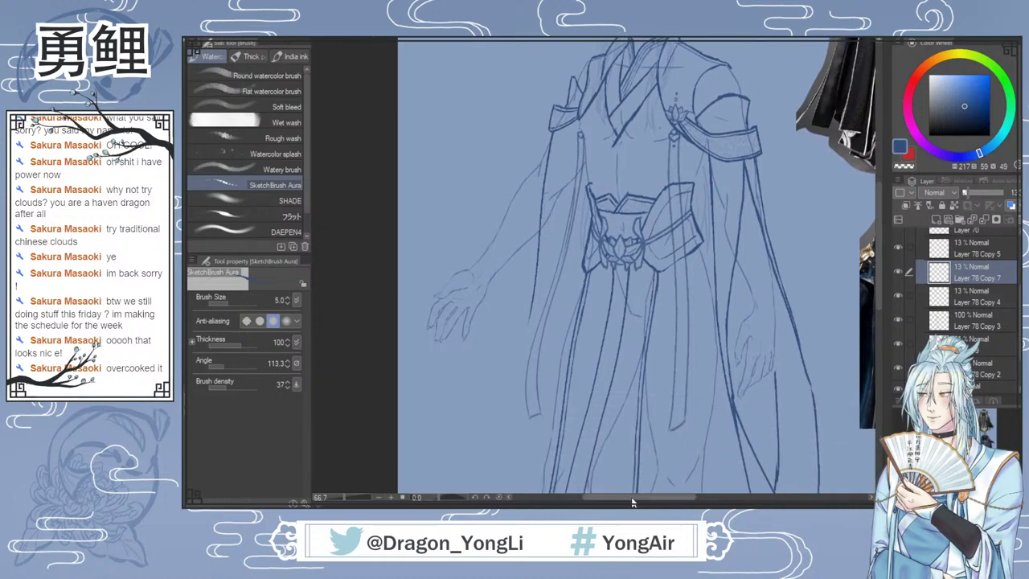
left_click_drag(633, 502, 653, 503)
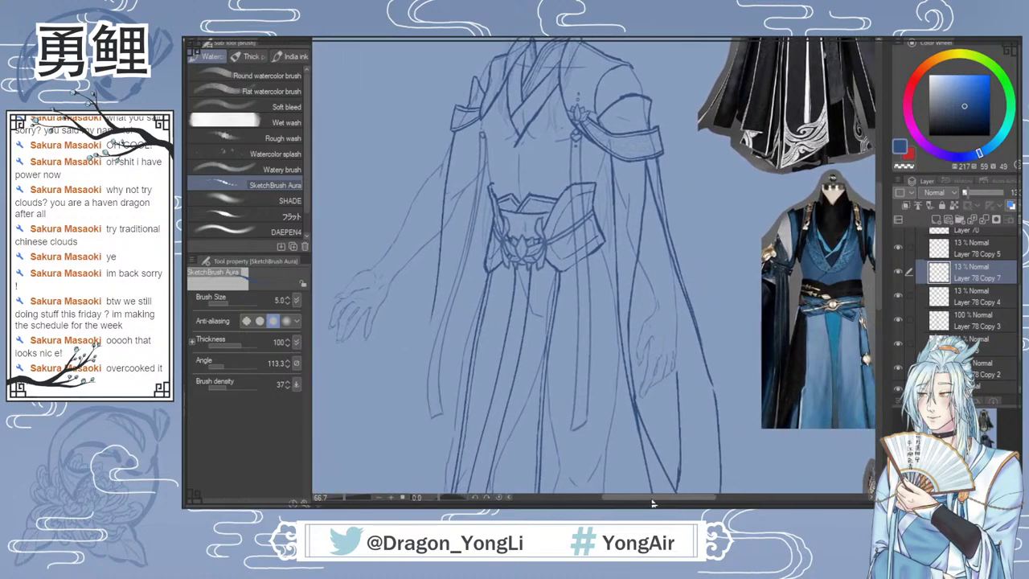
mouse_move(878, 289)
left_mouse_down()
mouse_move(878, 308)
mouse_move(877, 248)
left_mouse_up()
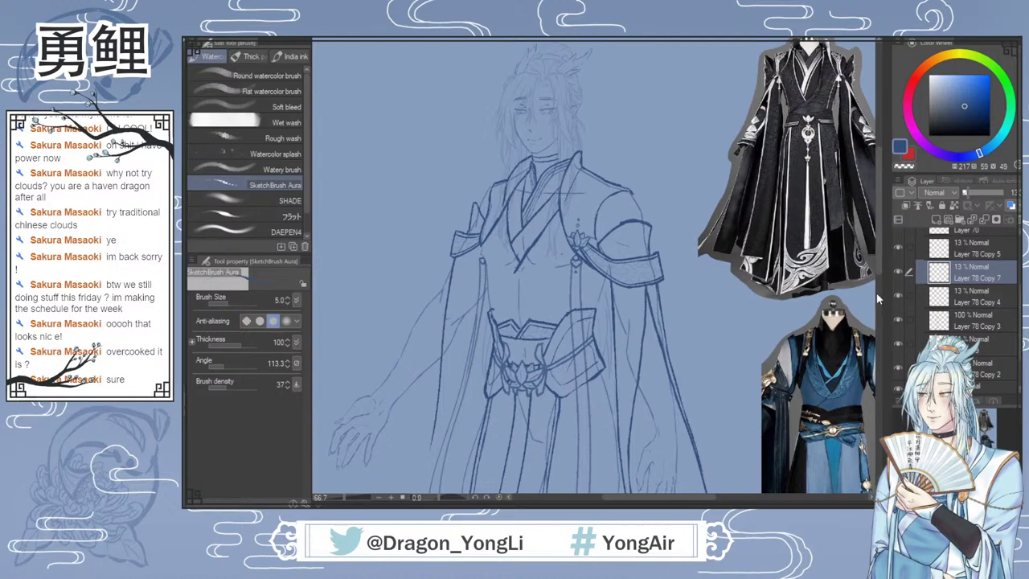
scroll(878, 298, "down", 5)
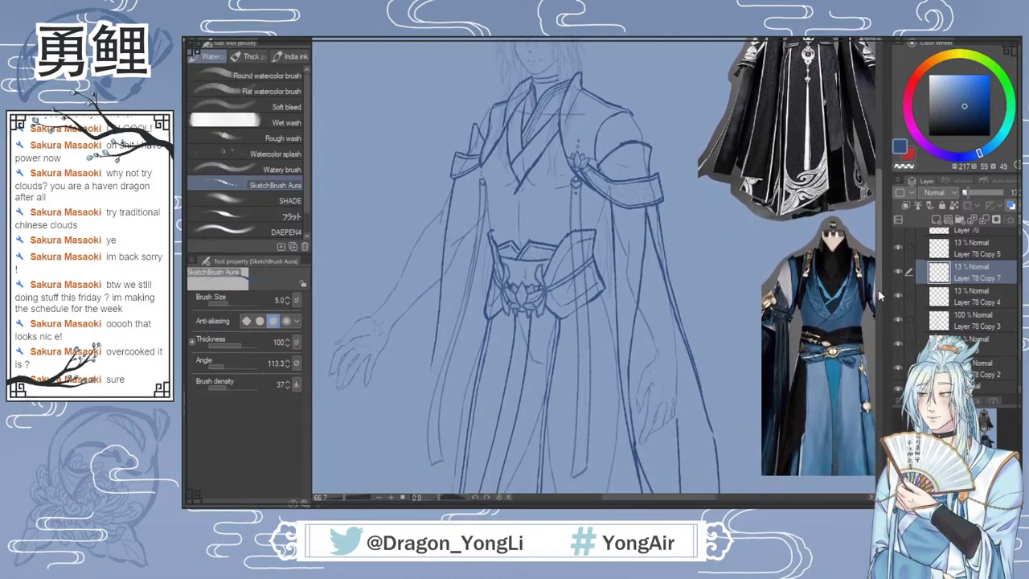
left_click_drag(879, 291, 878, 293)
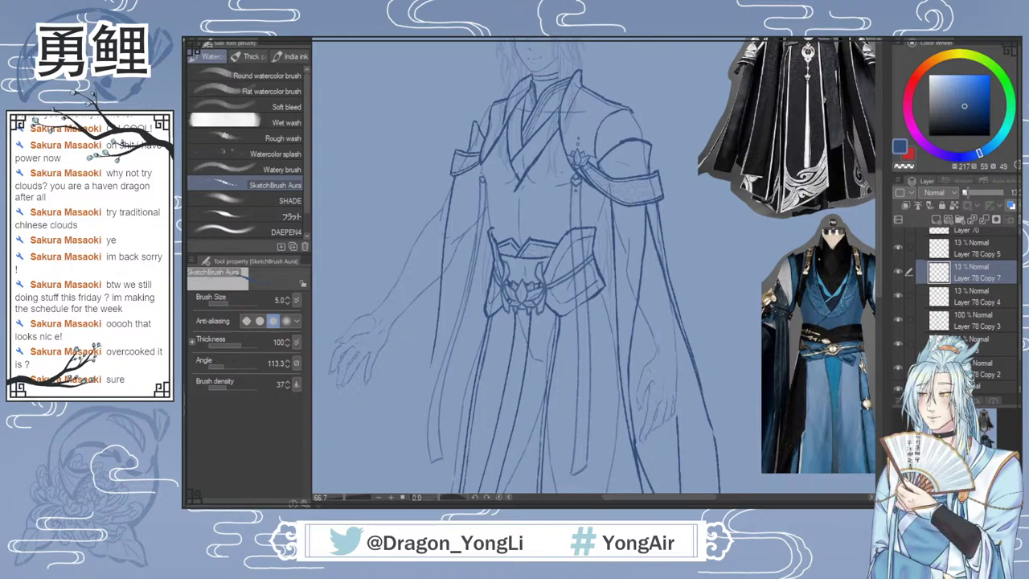
left_click_drag(878, 260, 879, 254)
scroll(877, 252, "up", 2)
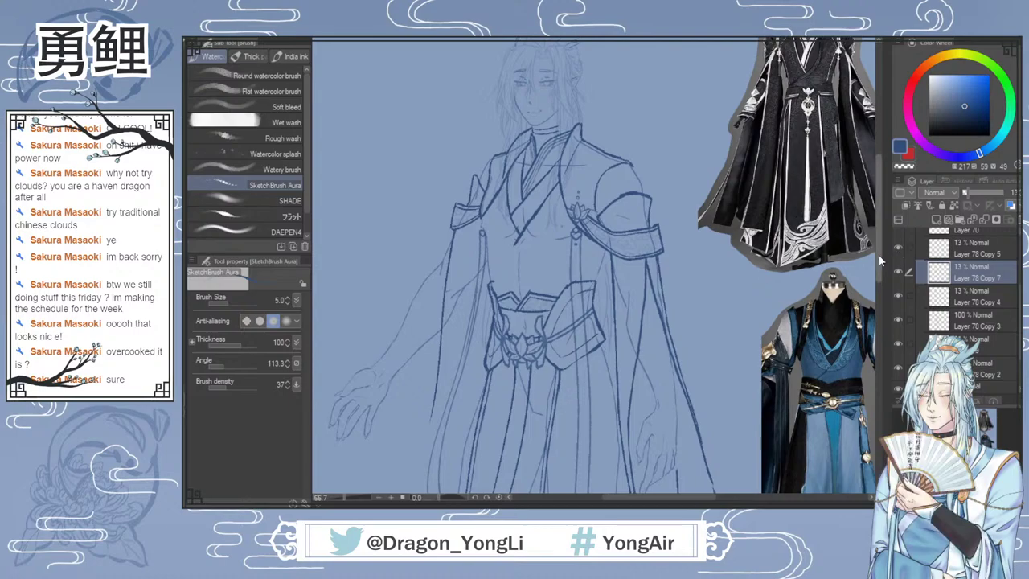
scroll(879, 254, "down", 3)
scroll(875, 252, "up", 3)
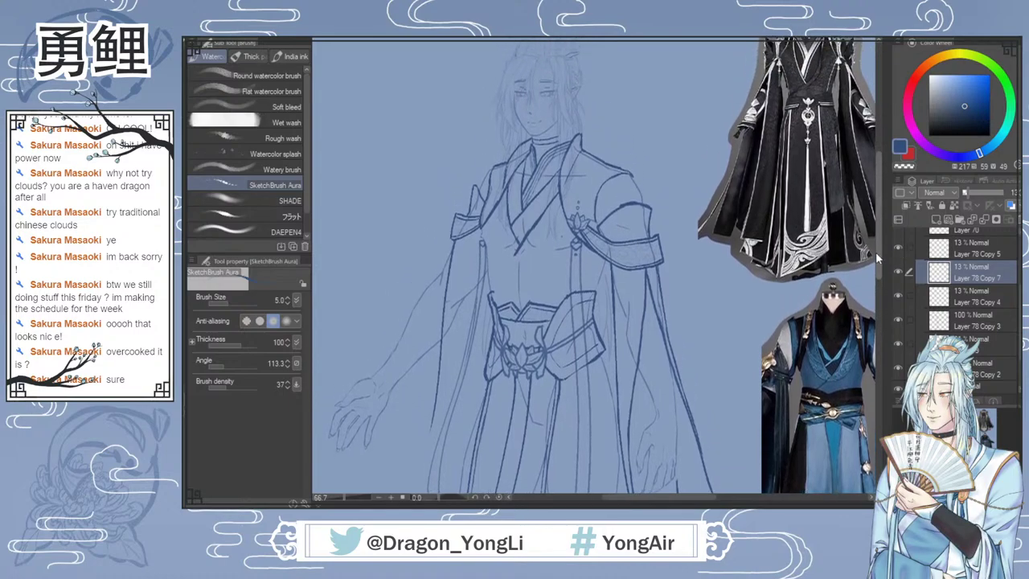
scroll(875, 252, "up", 2)
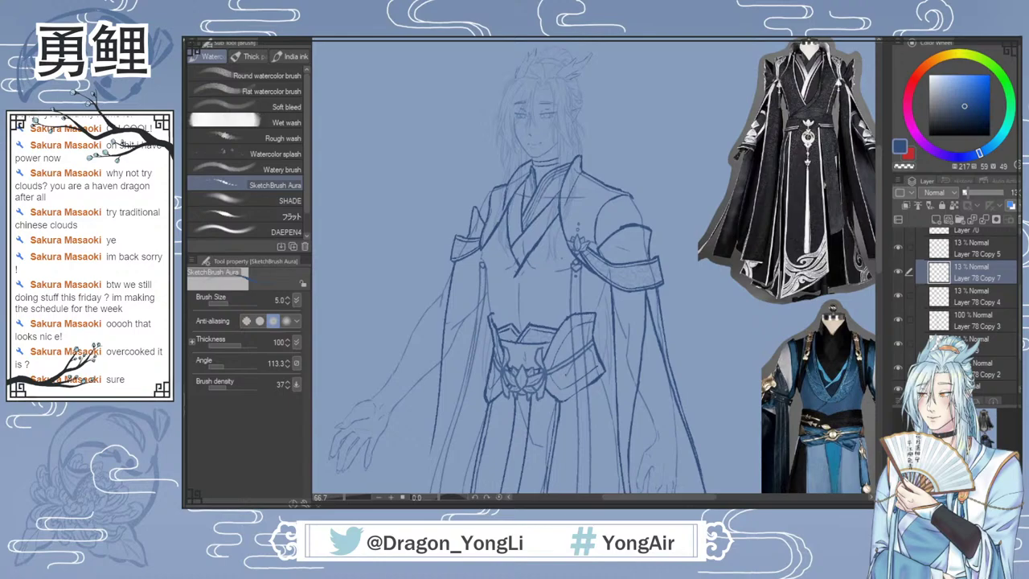
left_click_drag(878, 180, 878, 188)
Step: Group the three 13% cloud pattern layers, Layer 78 Copy 4, Copy 7 and Copy 5, into one collapsed folder
key("e")
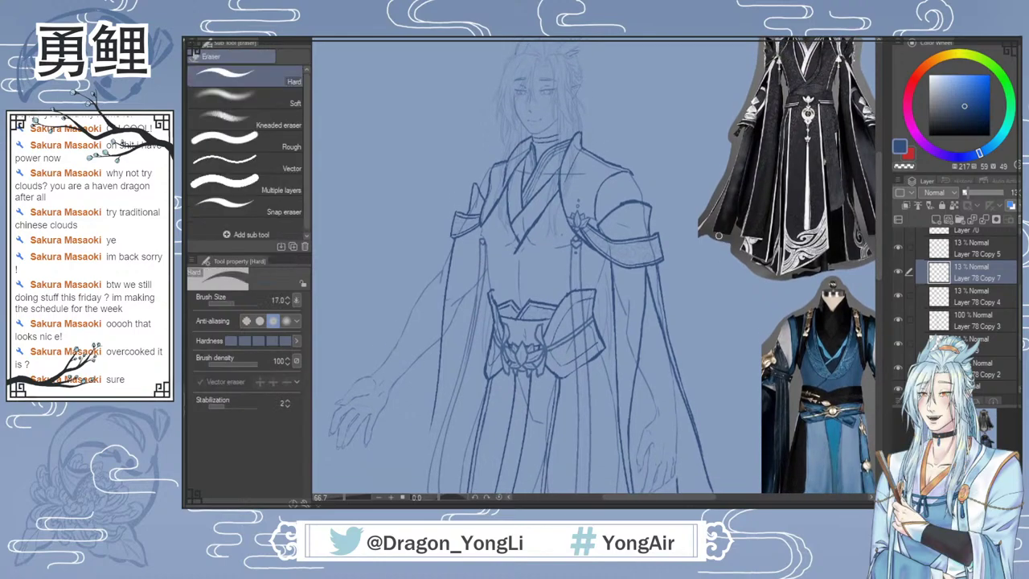
scroll(696, 222, "up", 2)
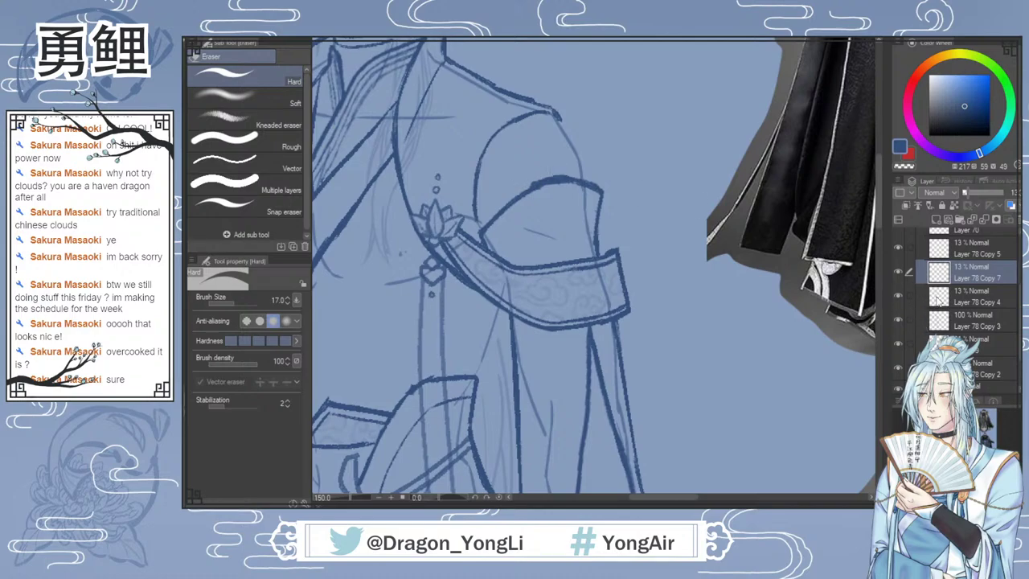
scroll(990, 318, "up", 1)
left_click(990, 321)
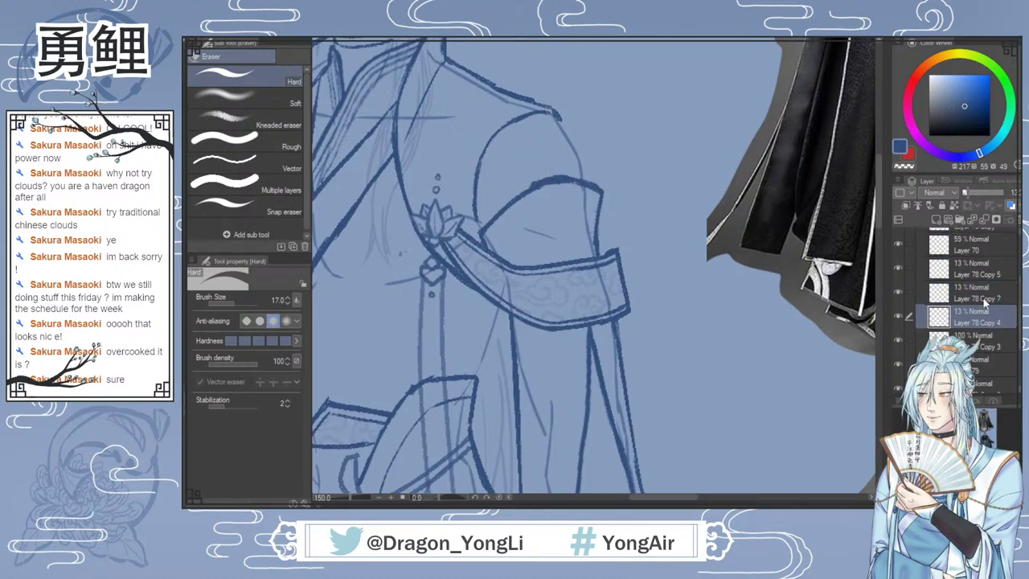
left_click(980, 270, "shift")
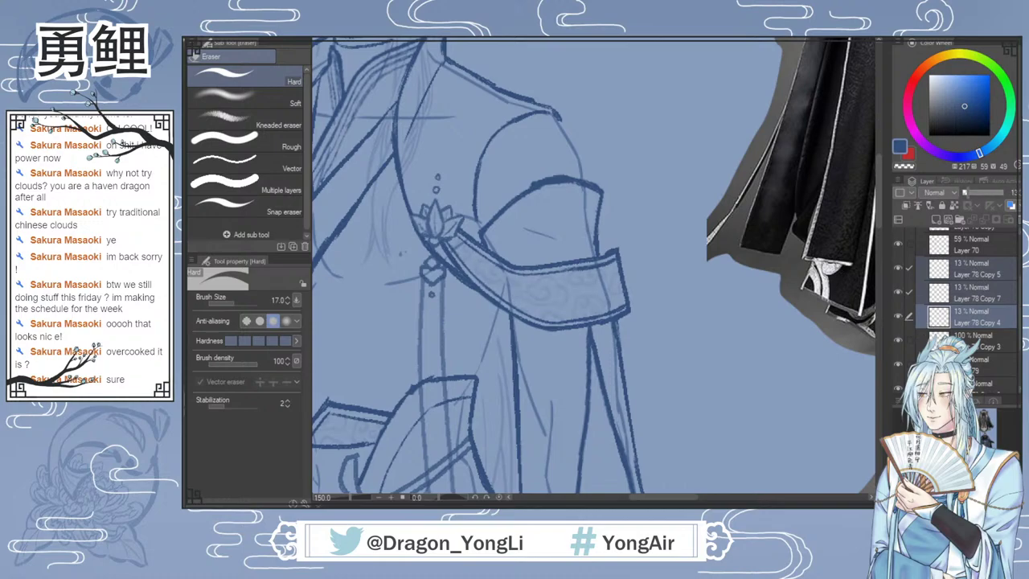
key("ctrl+g")
left_click(928, 265)
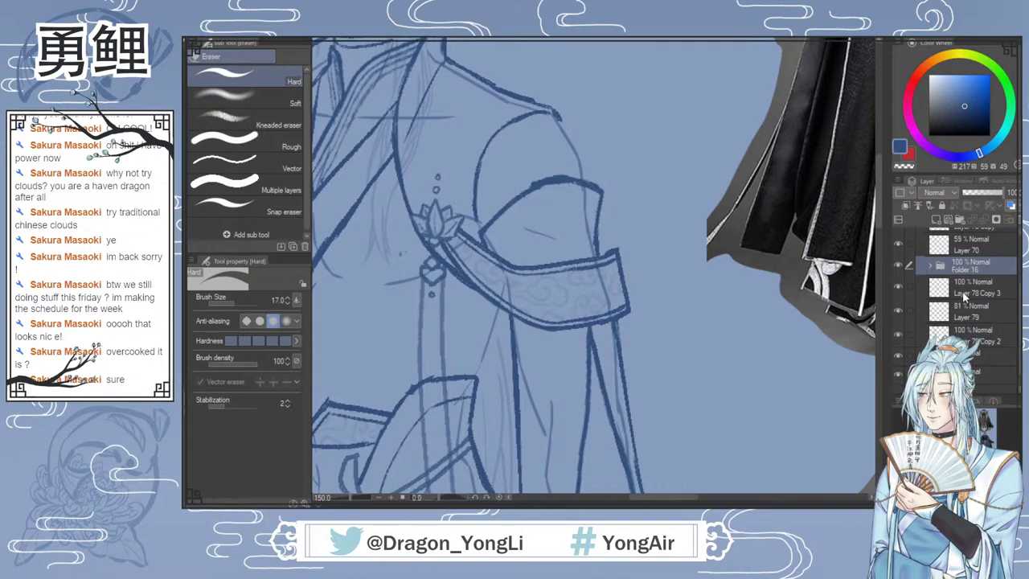
Step: Briefly hide and reshow Layer 78 Copy 3 to identify its lines, keeping it active with the SketchBrush Aura brush
scroll(683, 337, "down", 2)
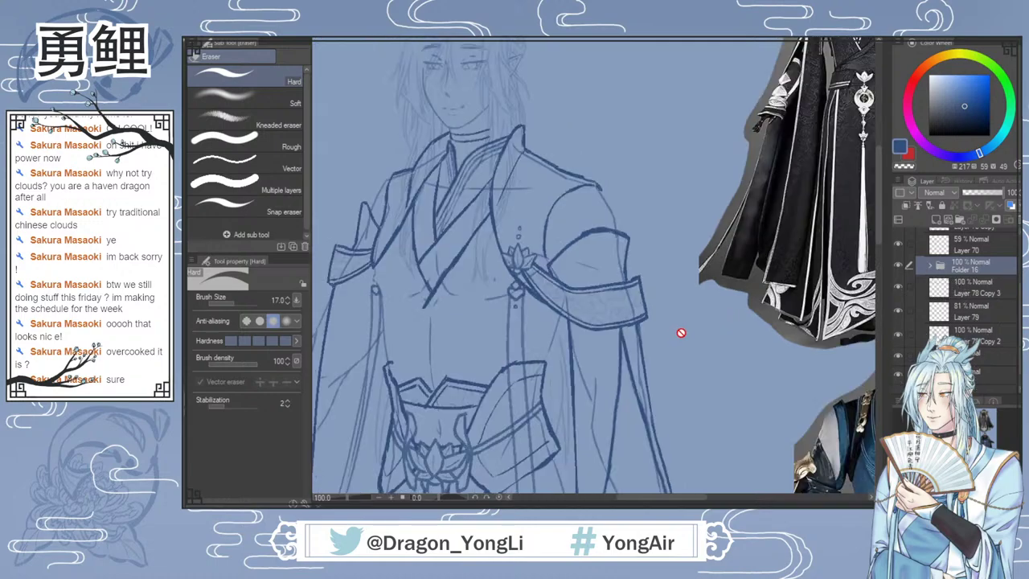
left_click(899, 286)
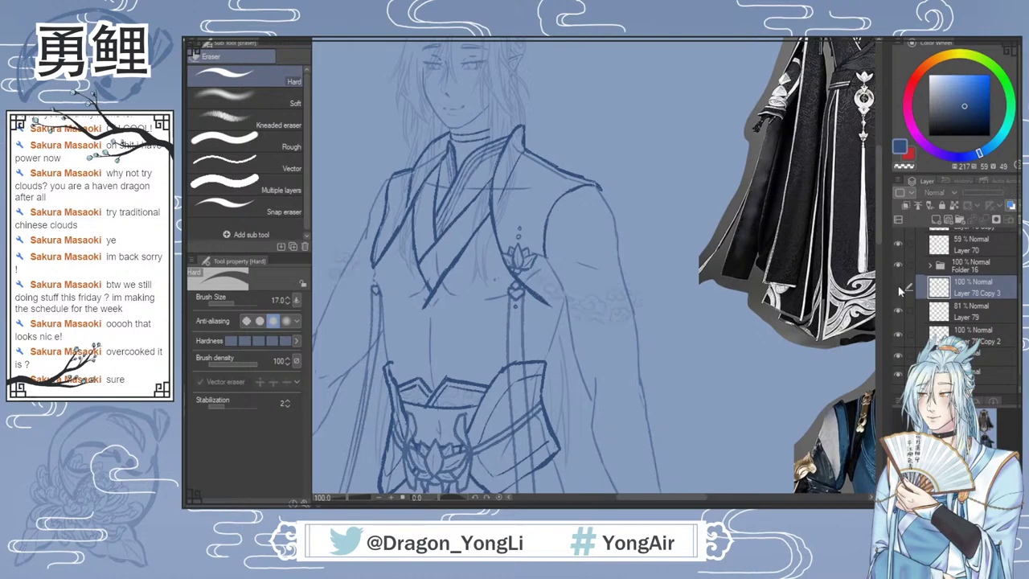
left_click(898, 287)
key("b")
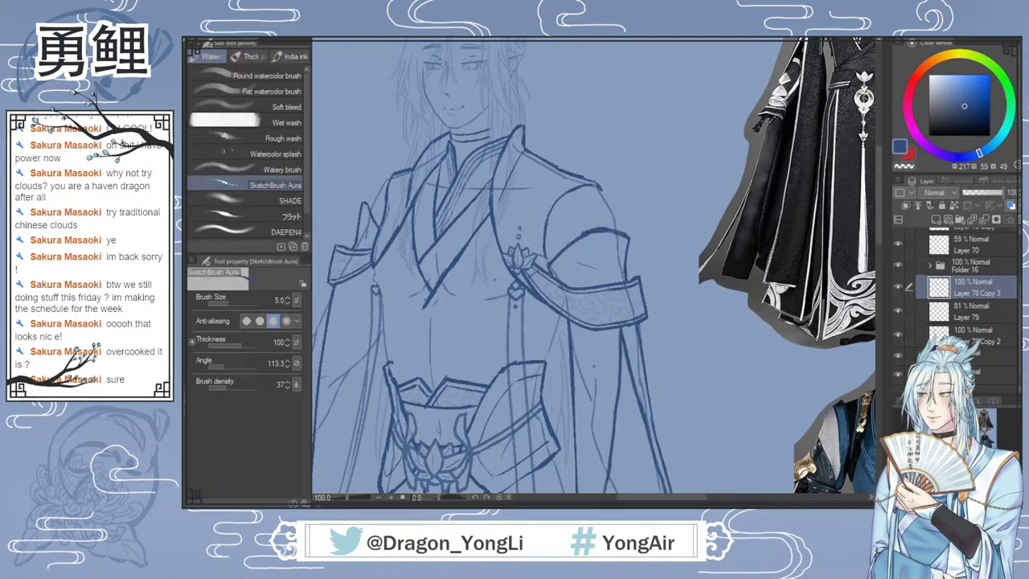
left_click_drag(649, 499, 635, 499)
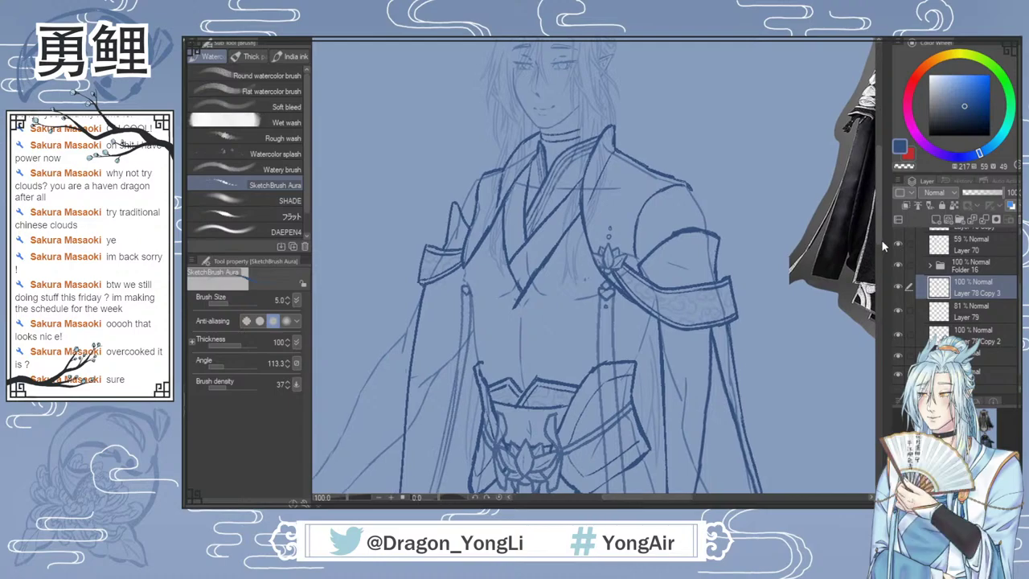
left_click_drag(879, 240, 879, 275)
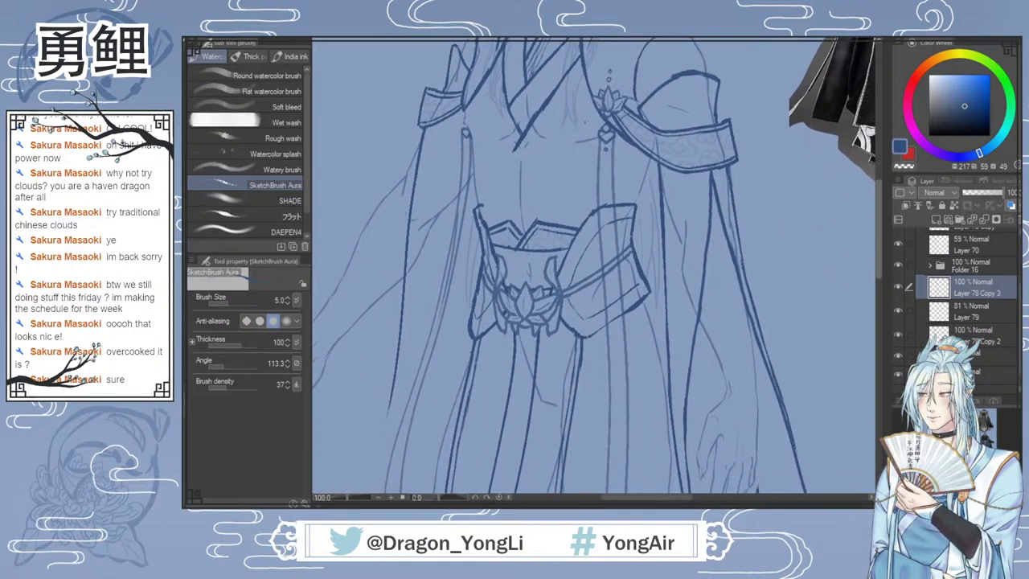
Step: Sketch the long curved outer edge of the coat tail beneath the outstretched arm, flaring down from the hanging ribbon
scroll(863, 283, "down", 1)
key("ctrl+minus")
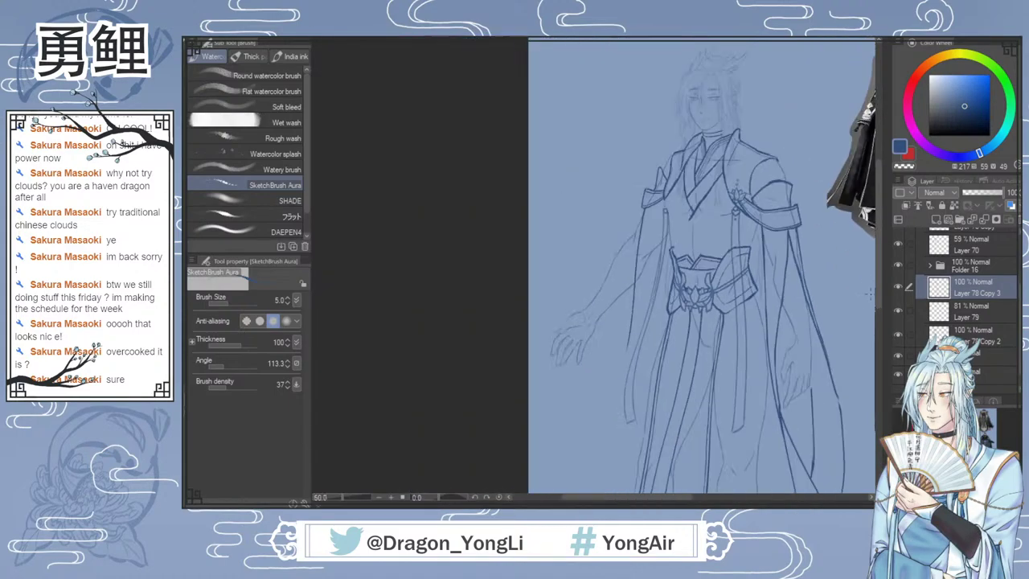
left_click_drag(693, 503, 744, 503)
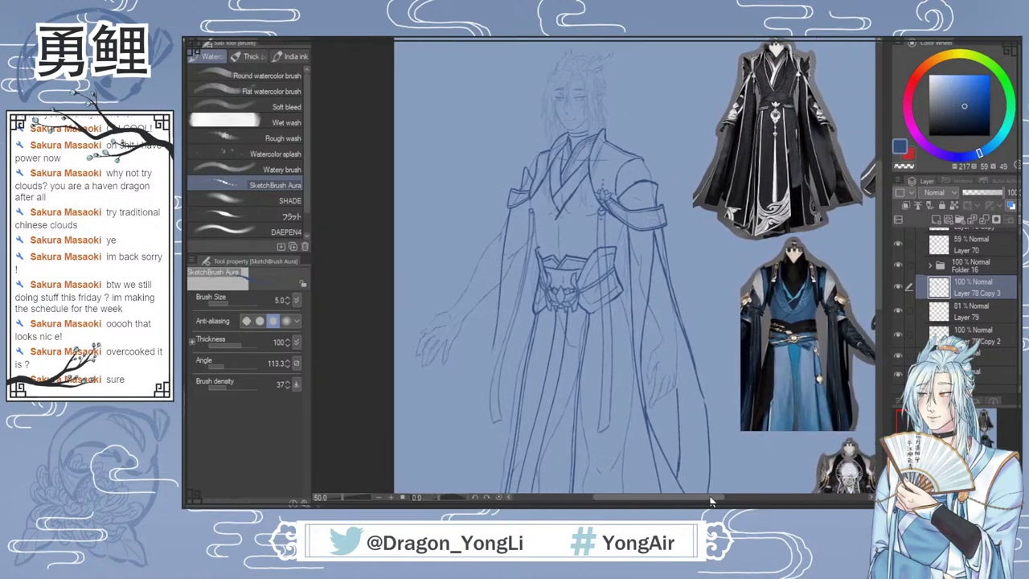
mouse_move(879, 287)
left_mouse_down()
mouse_move(874, 345)
mouse_move(876, 298)
left_mouse_up()
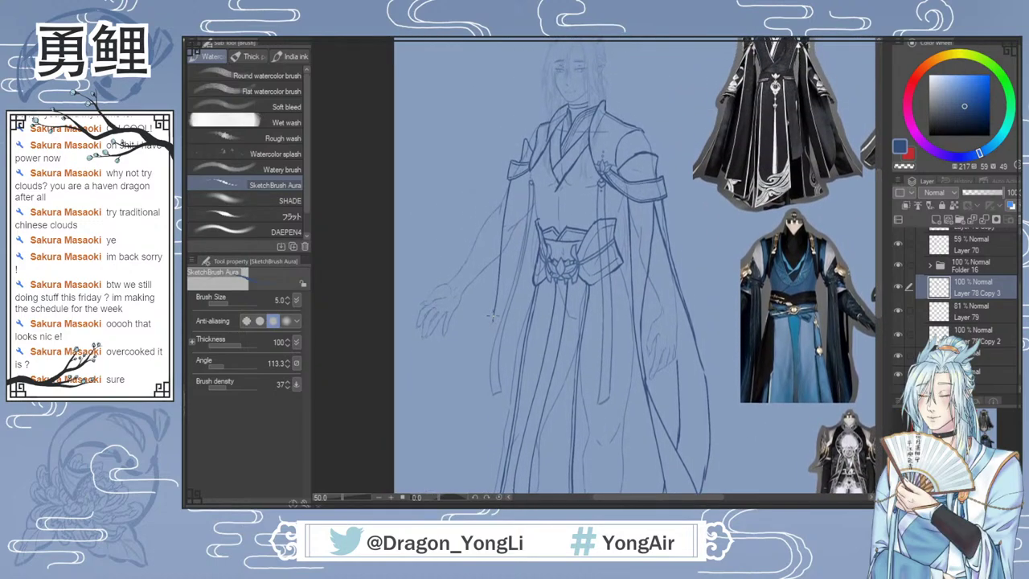
left_click_drag(494, 308, 465, 418)
key("ctrl+z")
left_click_drag(877, 281, 875, 318)
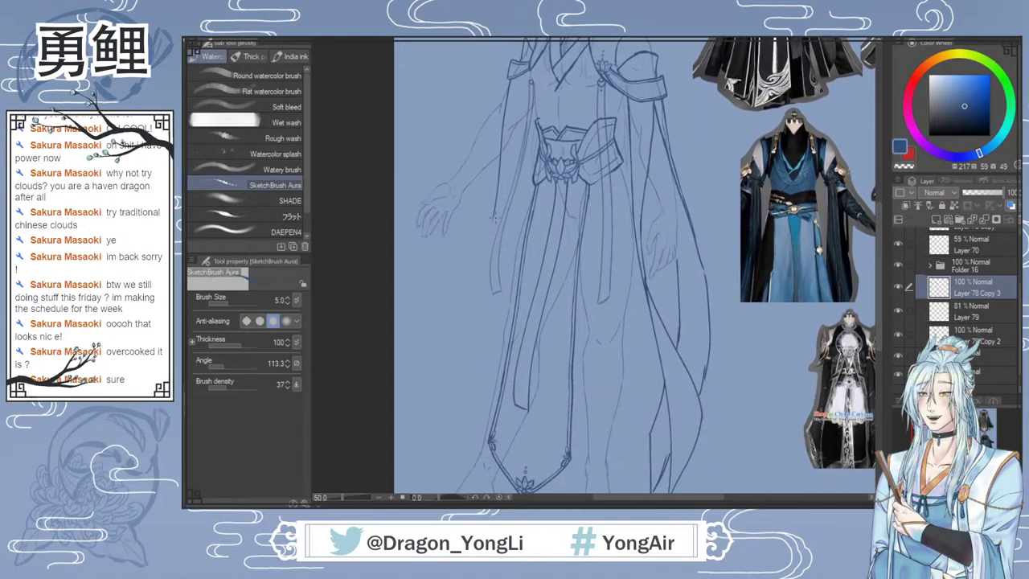
left_click_drag(492, 215, 437, 354)
key("ctrl+z")
left_click_drag(494, 215, 454, 412)
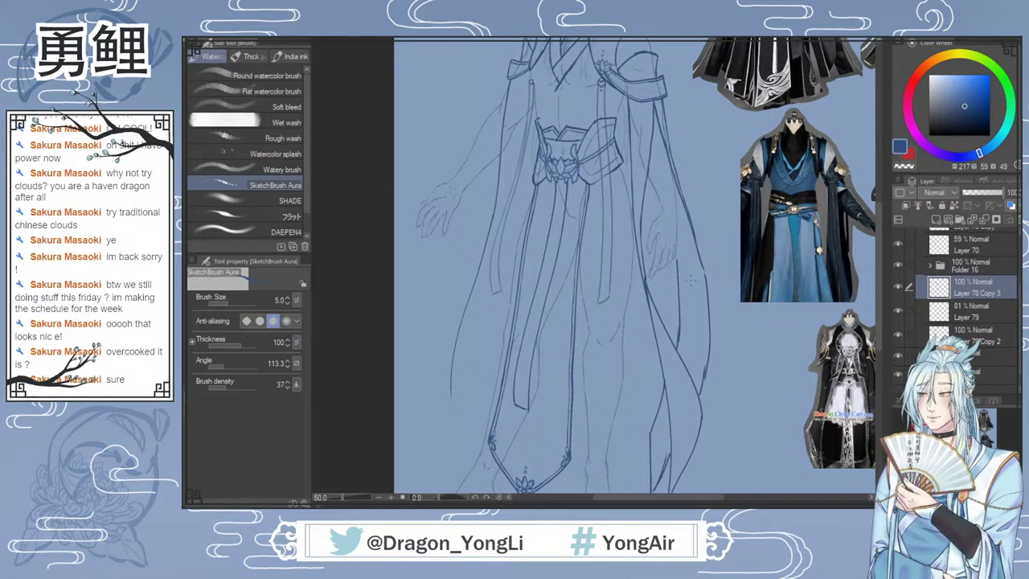
key("ctrl+z")
left_click_drag(486, 234, 434, 392)
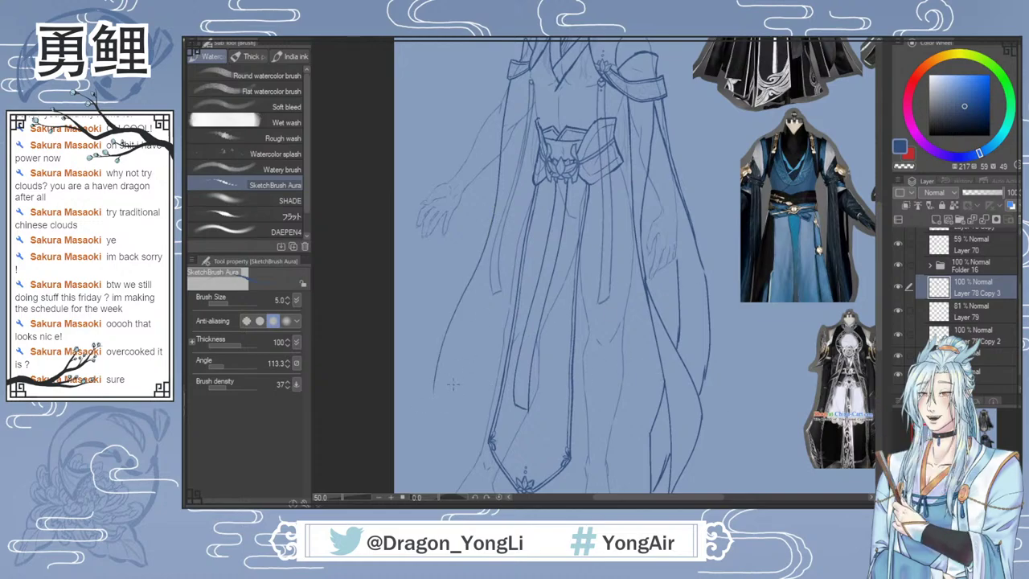
Step: Extend the outer edge of the coat tail beneath the outstretched arm down to shin height
scroll(770, 320, "down", 3)
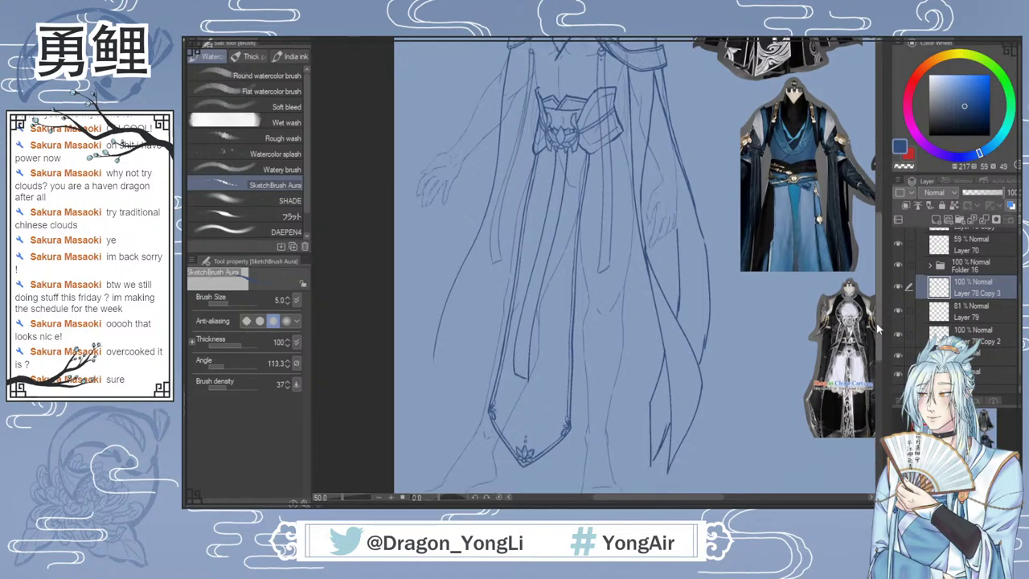
mouse_move(434, 338)
left_mouse_down()
mouse_move(441, 381)
mouse_move(474, 350)
left_mouse_up()
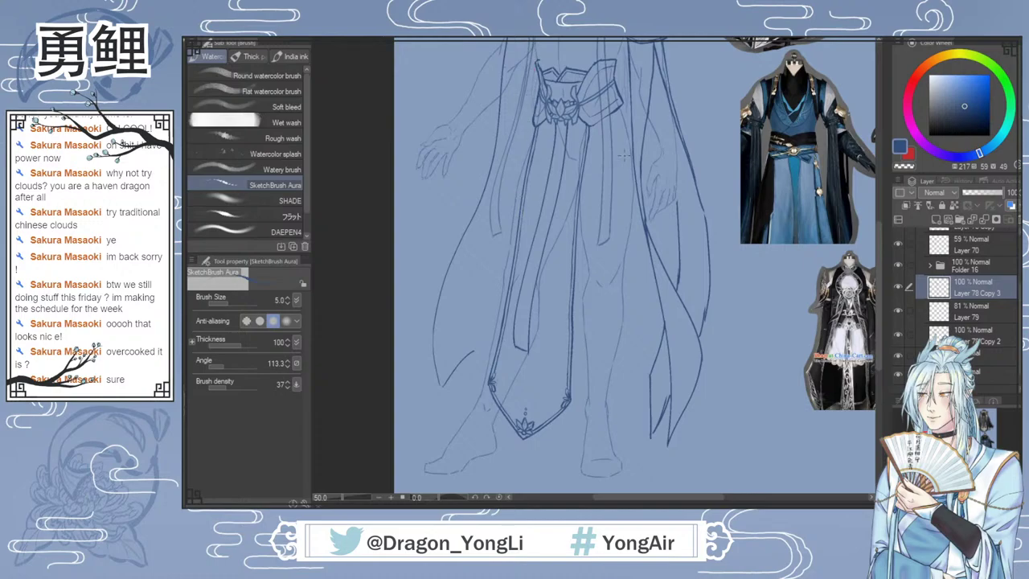
mouse_move(879, 285)
left_mouse_down()
mouse_move(879, 266)
mouse_move(878, 287)
left_mouse_up()
key("ctrl+z")
left_click_drag(445, 381, 475, 341)
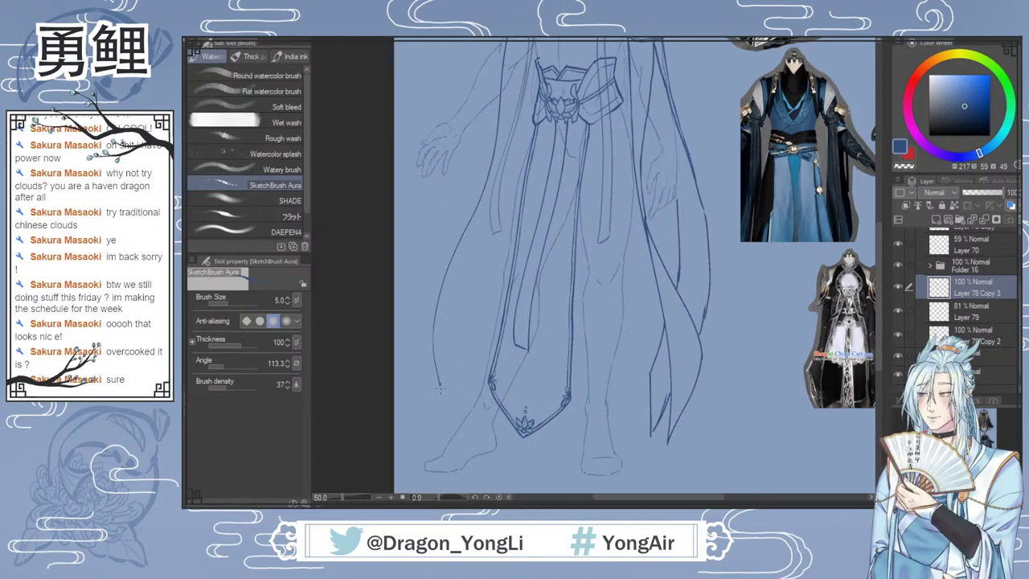
Step: Sketch the pointed lower tip of the same coat tail with a short slanted hem line
left_click_drag(447, 404, 461, 380)
key("ctrl+z")
key("ctrl+z")
left_click_drag(449, 403, 474, 360)
key("ctrl+z")
key("ctrl+z")
left_click_drag(447, 403, 503, 233)
key("ctrl+z")
key("ctrl+z")
left_click_drag(878, 264, 879, 257)
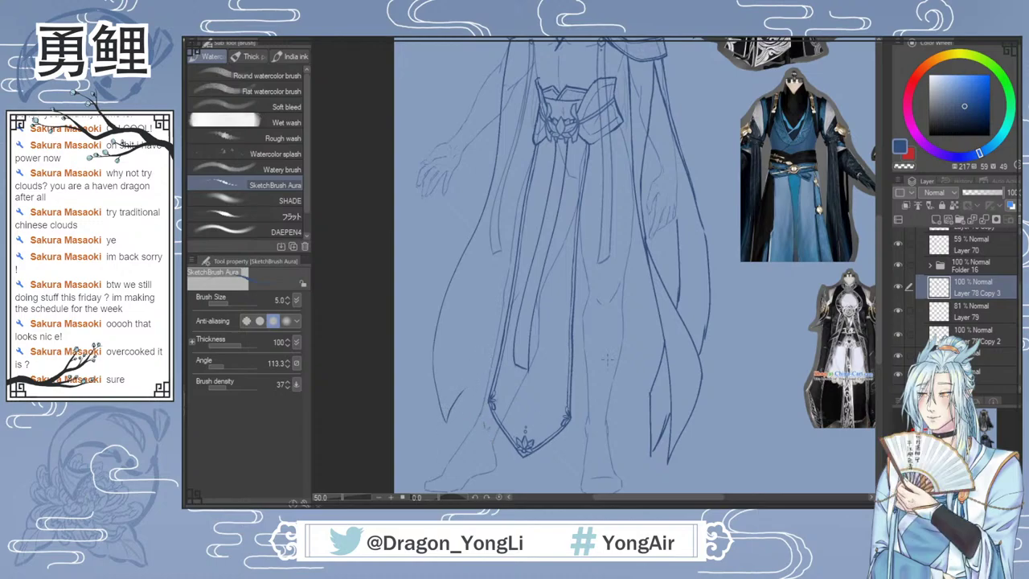
Step: Sketch the inner edge of the coat tail as one long curve from the waist down to the lower leg
scroll(878, 257, "down", 2)
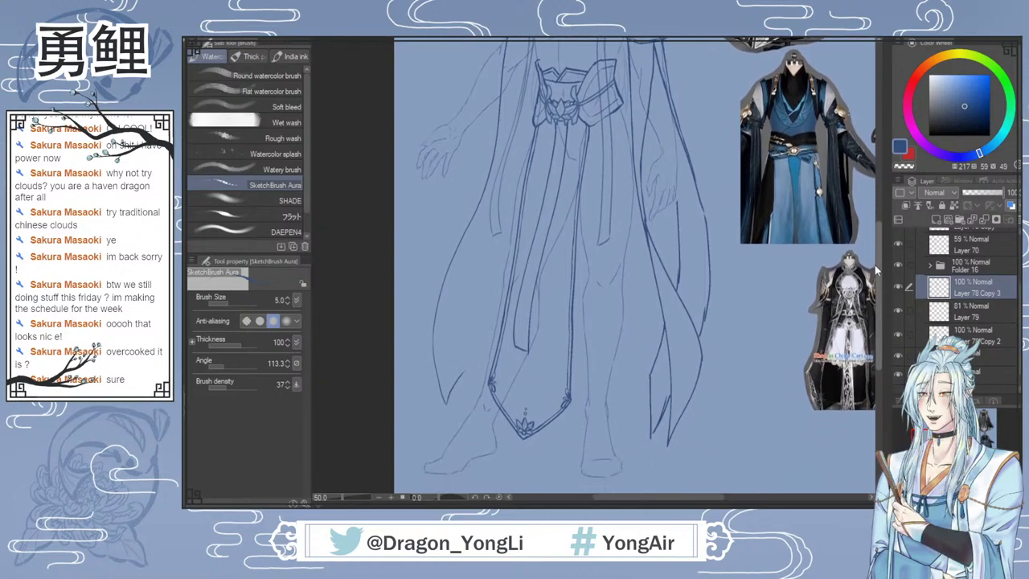
scroll(874, 264, "up", 2)
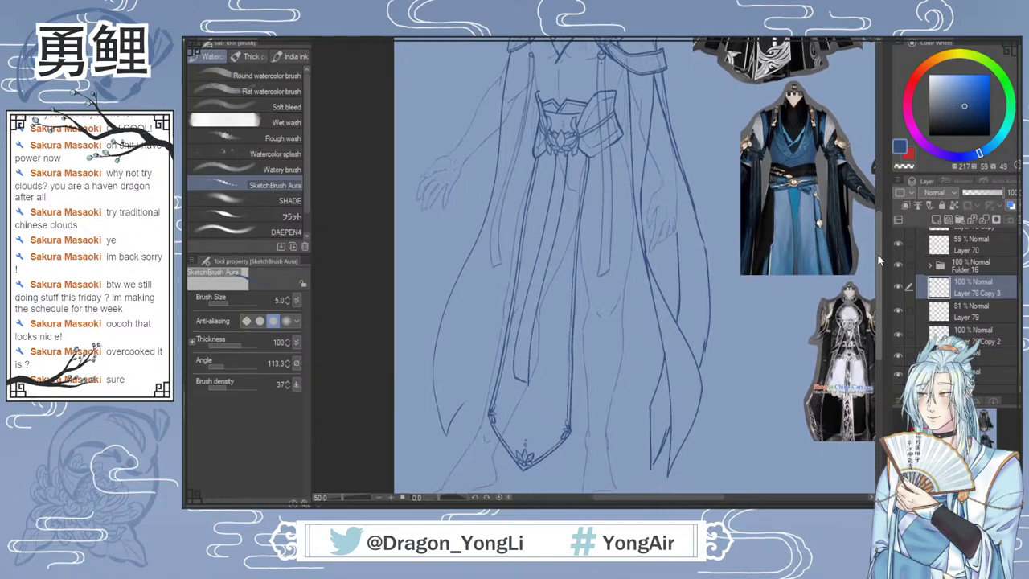
left_click_drag(877, 256, 877, 257)
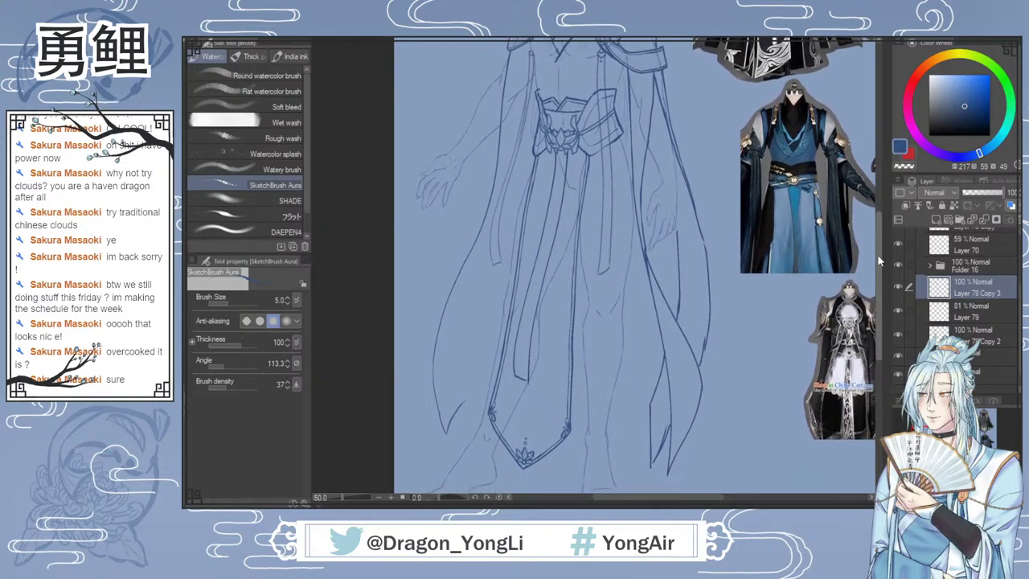
scroll(872, 258, "up", 1)
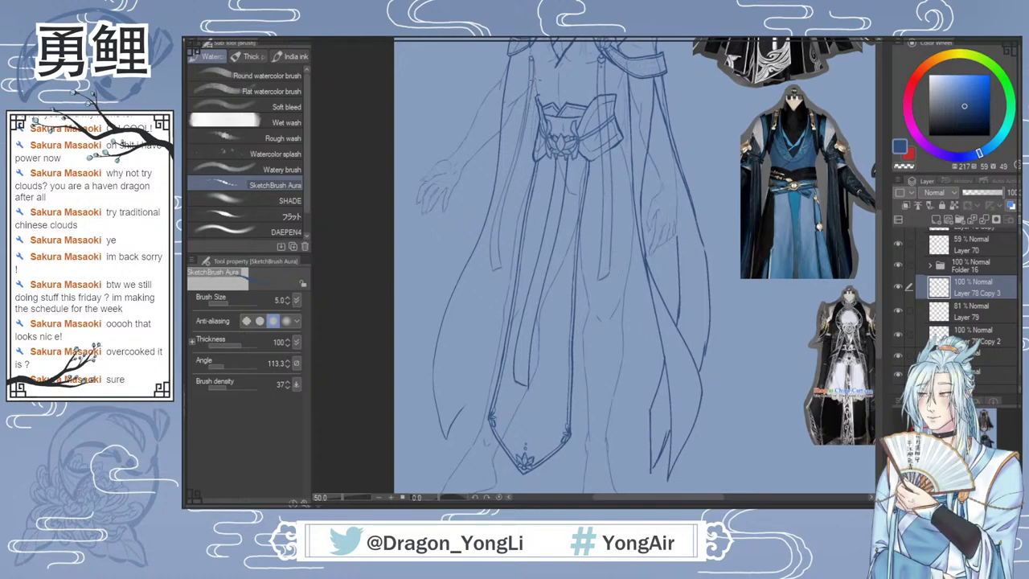
left_click_drag(531, 103, 512, 224)
key("ctrl+z")
left_click_drag(530, 104, 466, 410)
key("ctrl+z")
mouse_move(527, 103)
left_mouse_down()
mouse_move(477, 304)
mouse_move(473, 395)
left_mouse_up()
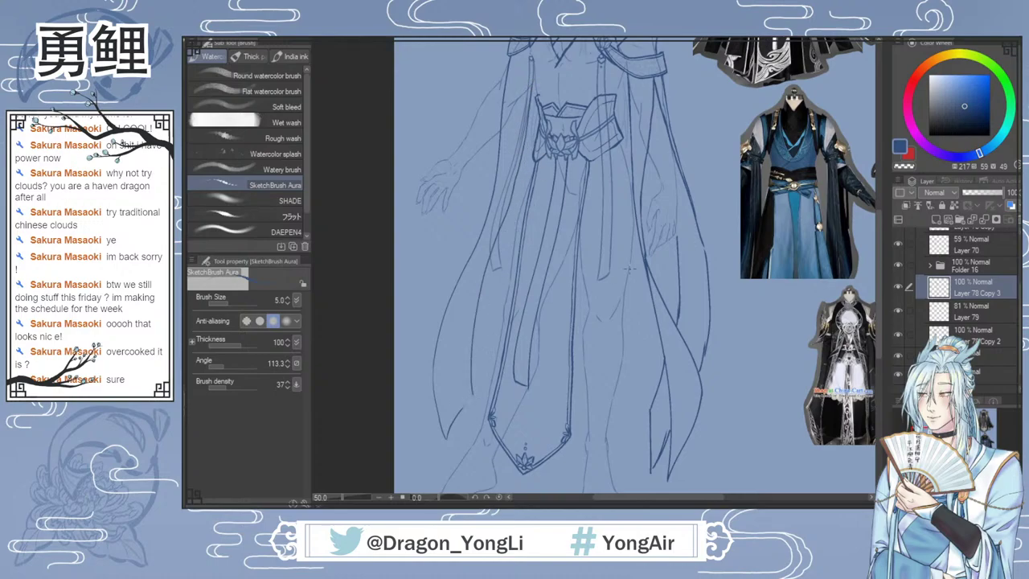
Step: Erase the upper part of the new inner edge where it overlaps the hanging ribbon, and redraw a line down from the waist
key("e")
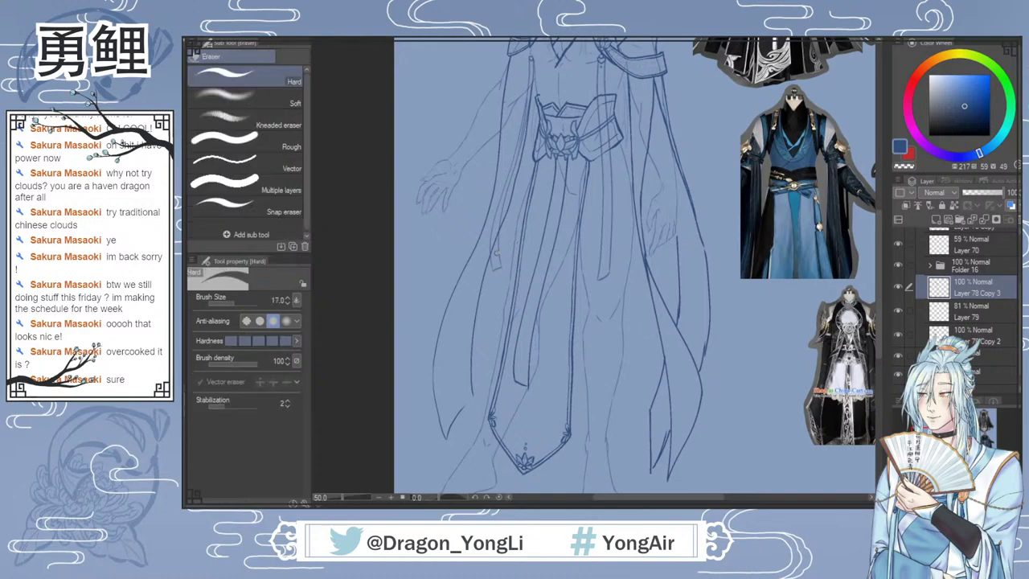
left_click_drag(494, 256, 527, 106)
key("b")
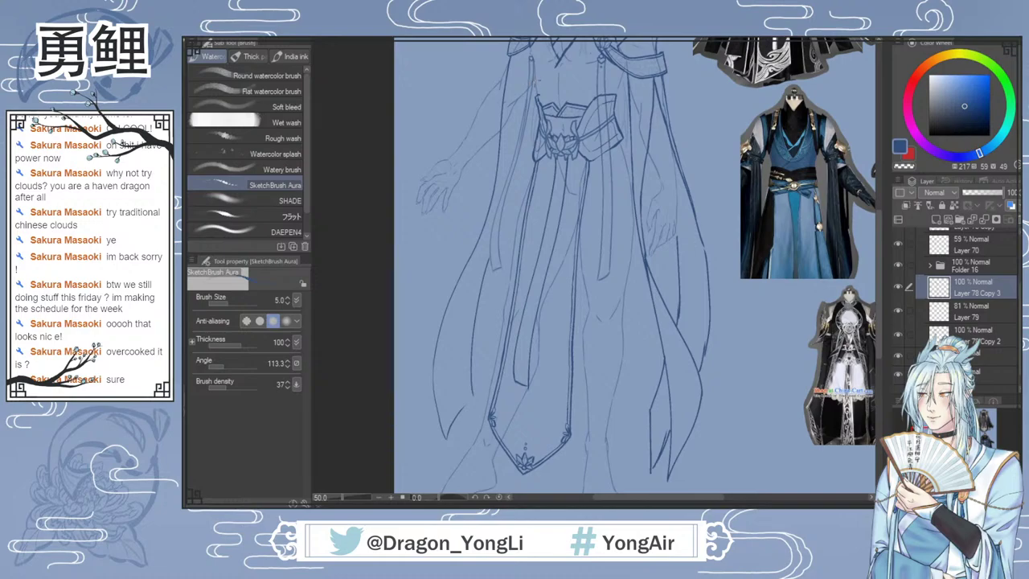
left_click_drag(528, 133, 499, 236)
key("ctrl+z")
left_click_drag(533, 90, 500, 222)
Step: Lasso the redrawn line beside the waist, adjust it with a scale/rotate transform, and clear the selection
key("m")
mouse_move(533, 74)
left_mouse_down()
mouse_move(502, 204)
mouse_move(521, 203)
mouse_move(531, 80)
left_mouse_up()
left_click(566, 257)
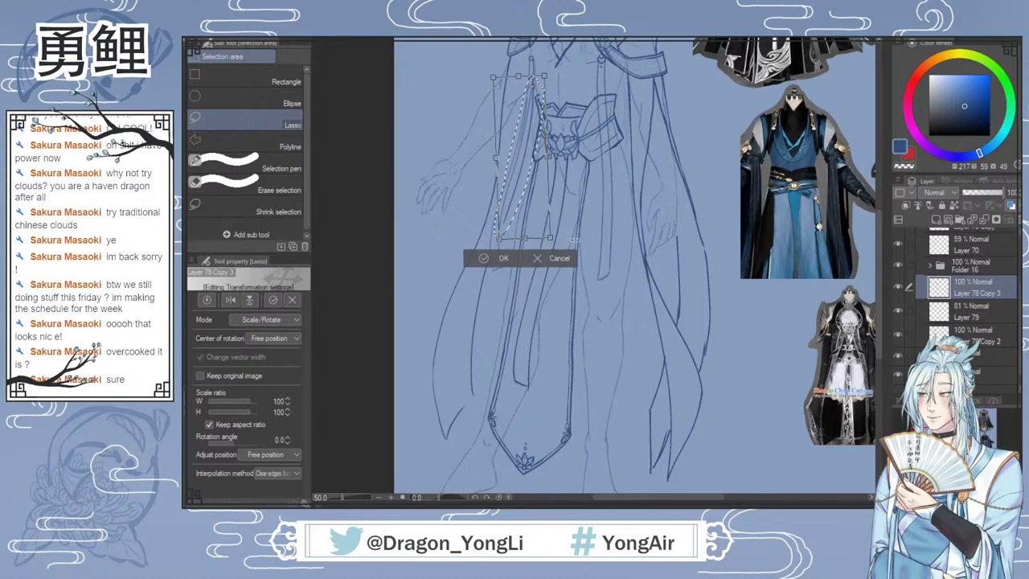
key("Return")
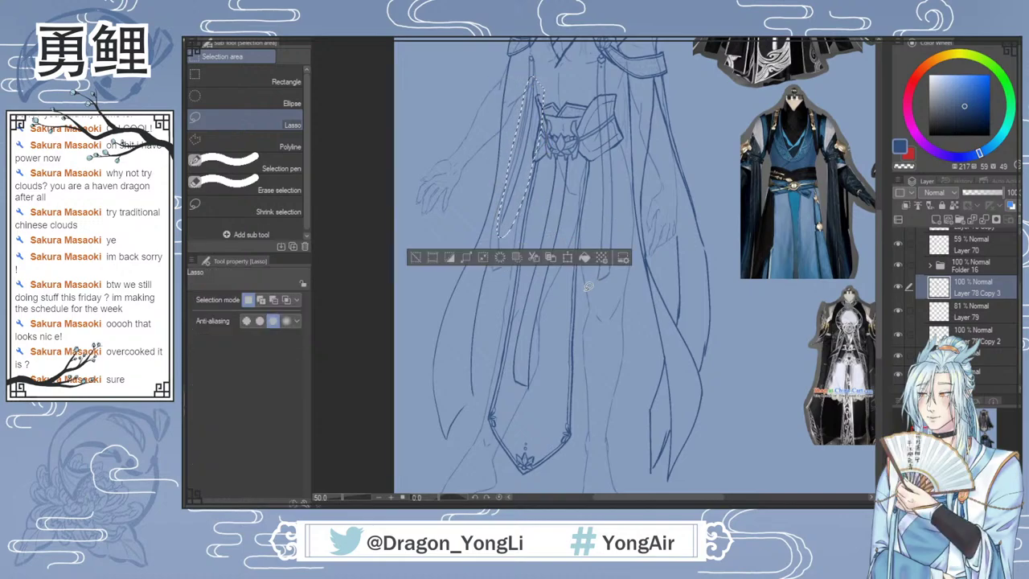
key("ctrl+d")
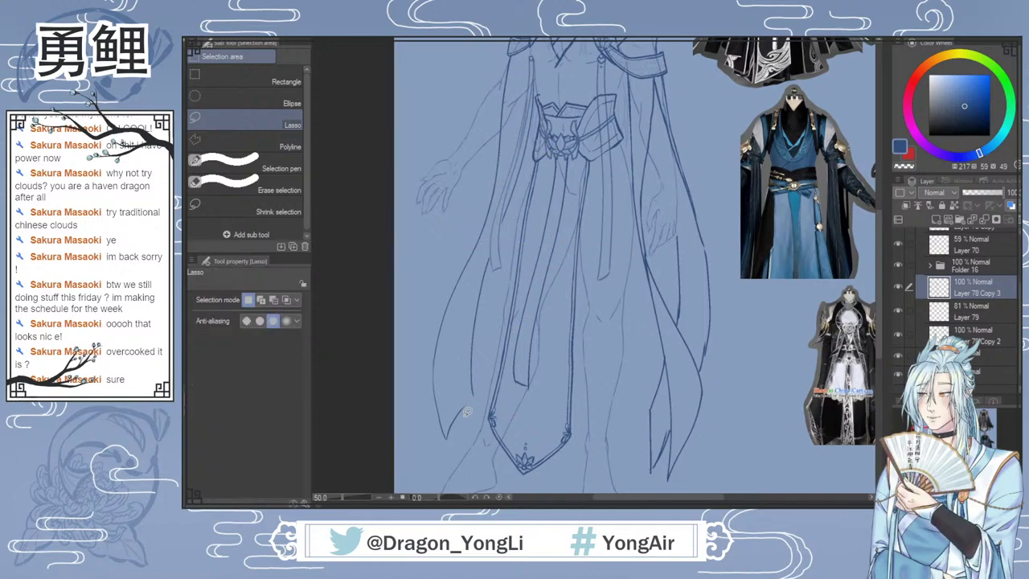
Step: Join the coat tail's pointed tip to its inner edge with a hem line and add a short fold line
key("b")
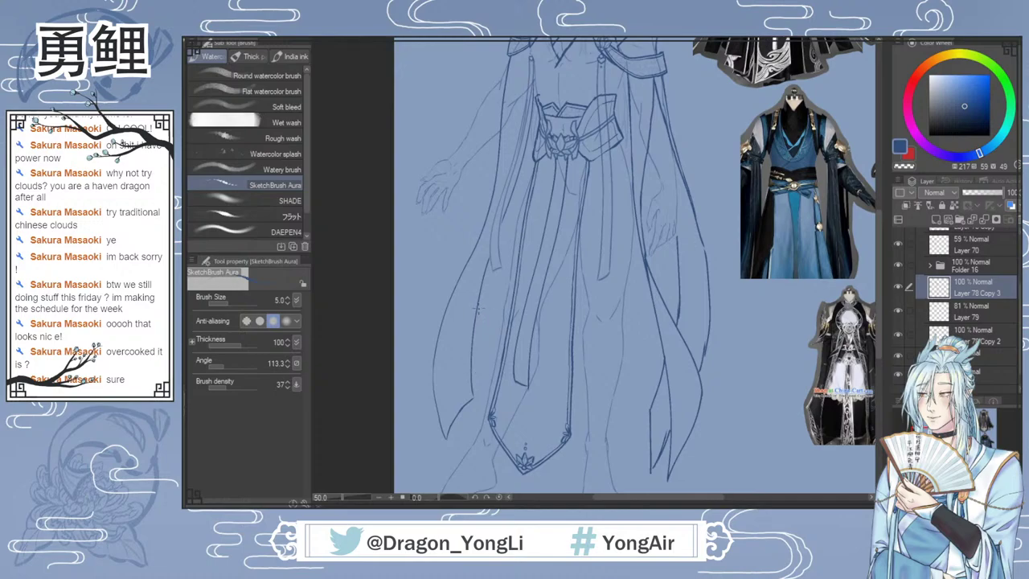
left_click_drag(478, 307, 472, 381)
left_click_drag(497, 132, 451, 294)
key("ctrl+z")
left_click_drag(493, 138, 453, 293)
key("ctrl+z")
mouse_move(495, 138)
left_mouse_down()
mouse_move(467, 200)
mouse_move(452, 287)
left_mouse_up()
key("ctrl+z")
left_click_drag(490, 138, 450, 289)
key("ctrl+z")
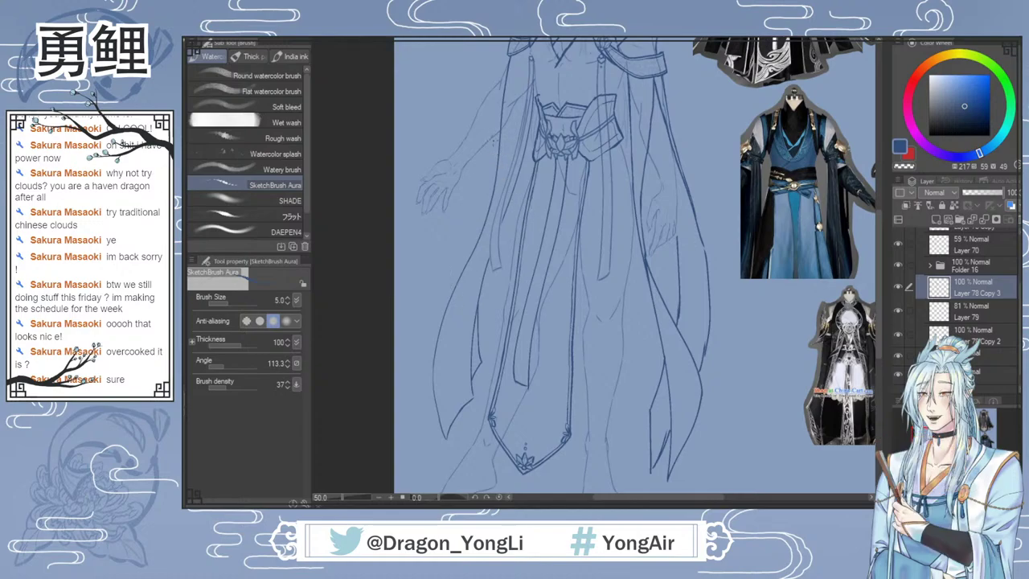
left_click_drag(494, 138, 454, 281)
key("ctrl+z")
key("ctrl+z")
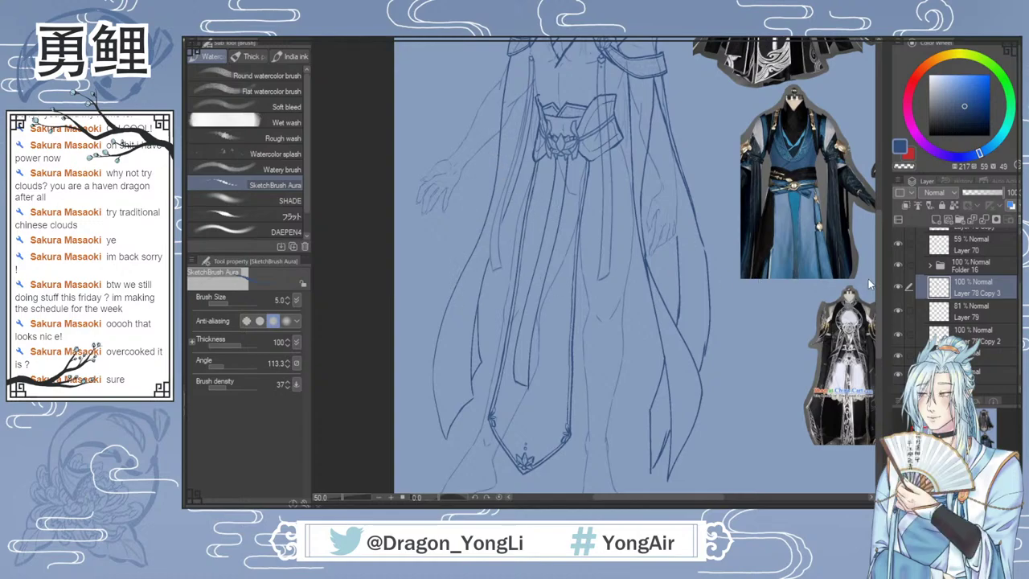
Step: Erase stray parts of the coat tail's outline beneath the lowered hand and redraw its outer edge cleanly
scroll(879, 305, "down", 2)
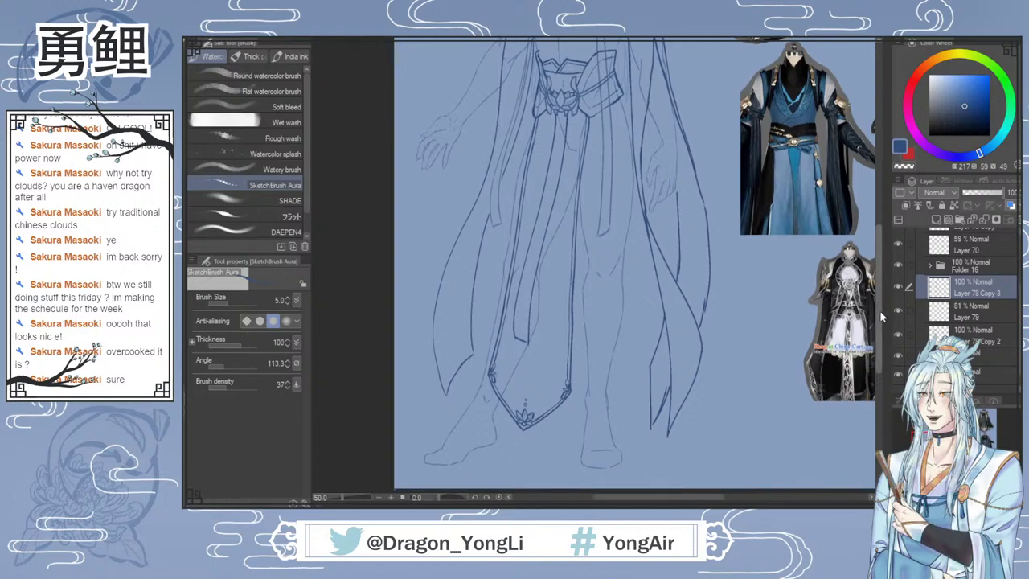
key("e")
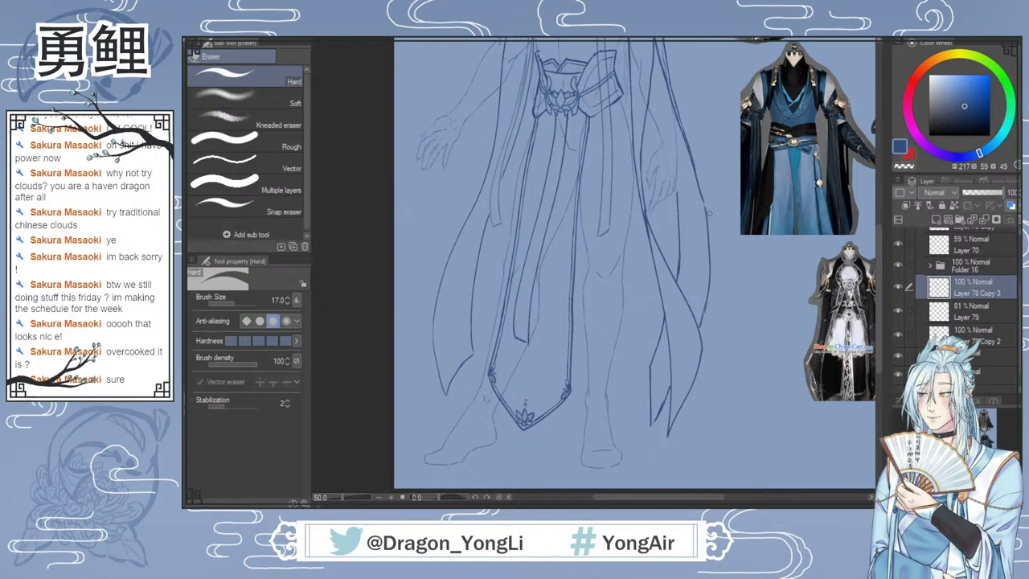
key("b")
scroll(719, 261, "up", 1)
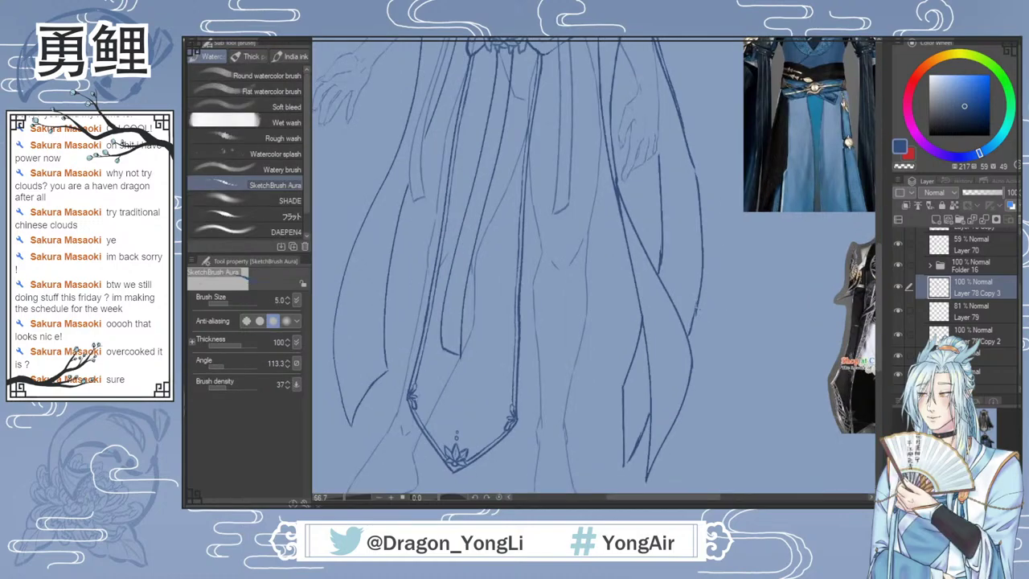
key("e")
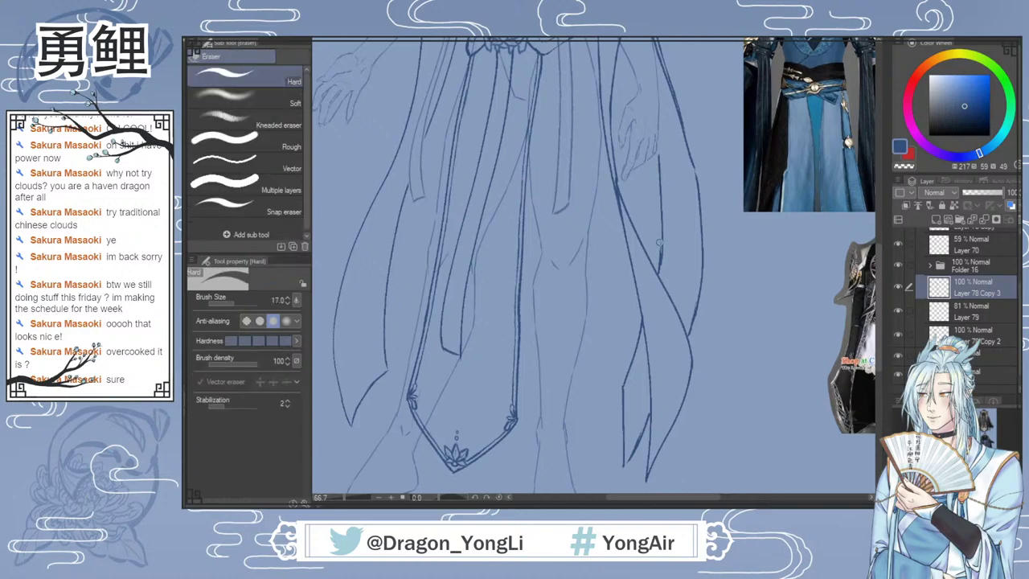
key("b")
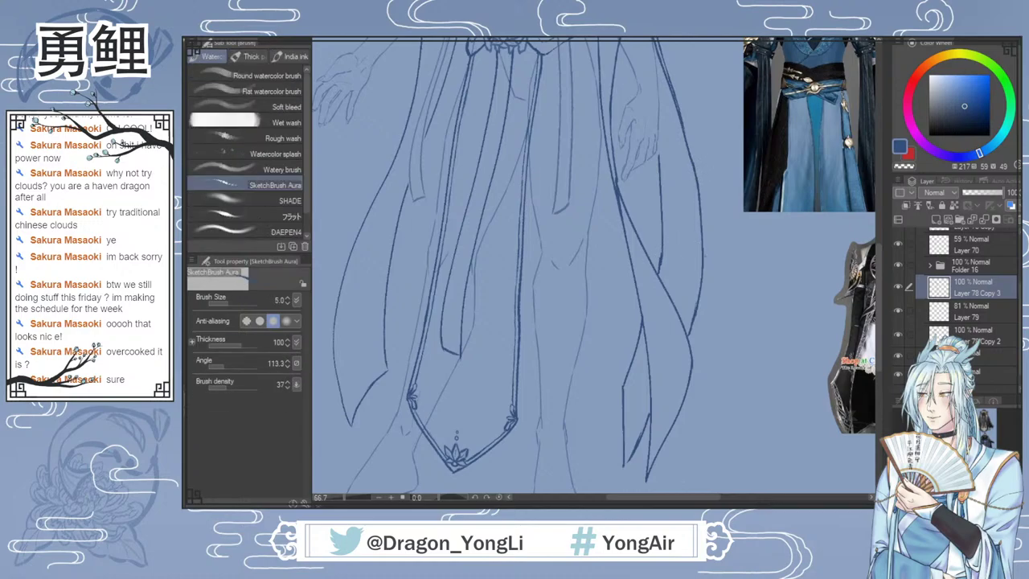
Step: Clean up and redraw the overlapping lines at the pointed lower ends of the coat tail beneath the lowered hand
scroll(679, 336, "down", 3)
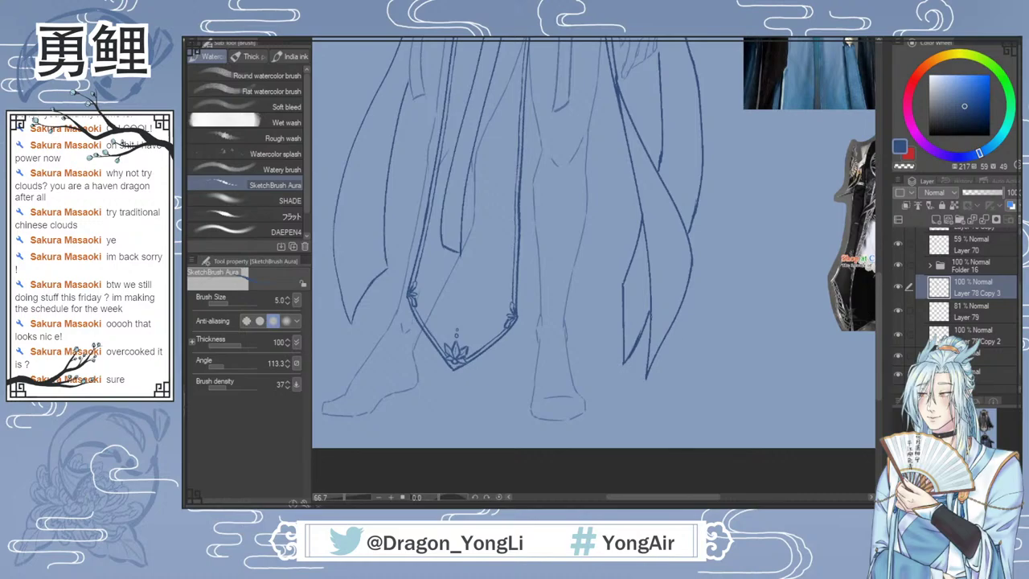
key("e")
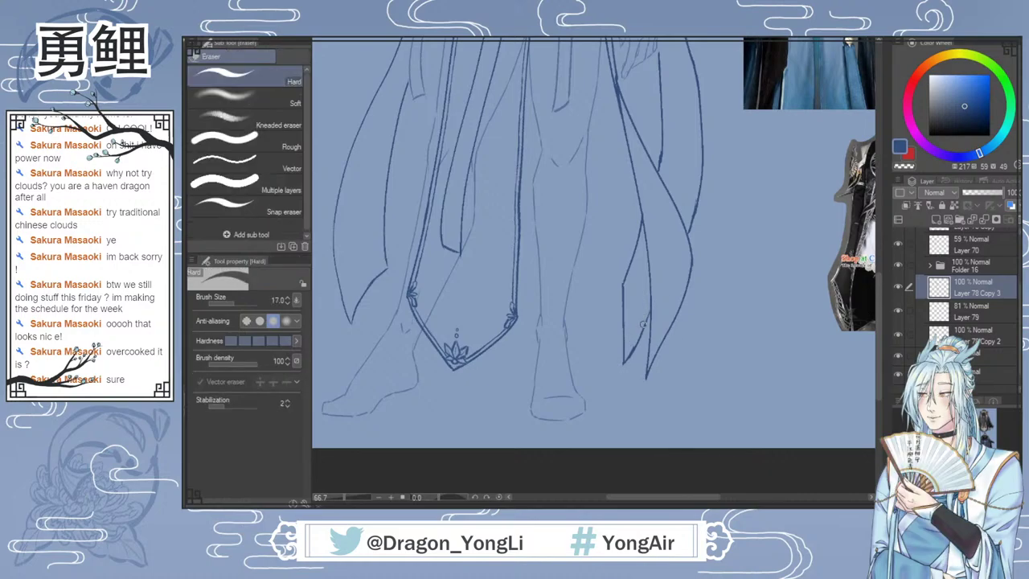
key("b")
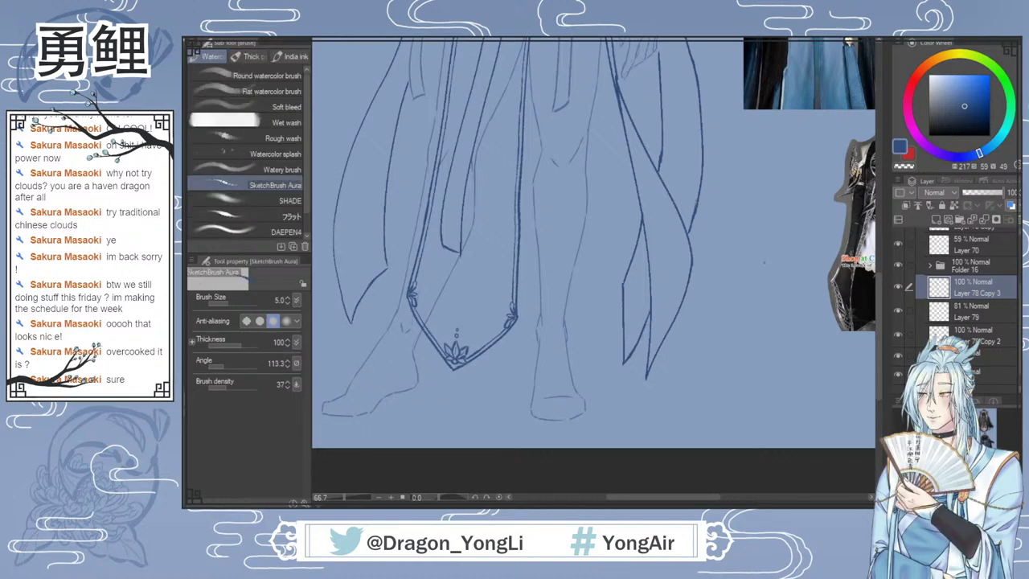
left_click_drag(881, 291, 885, 221)
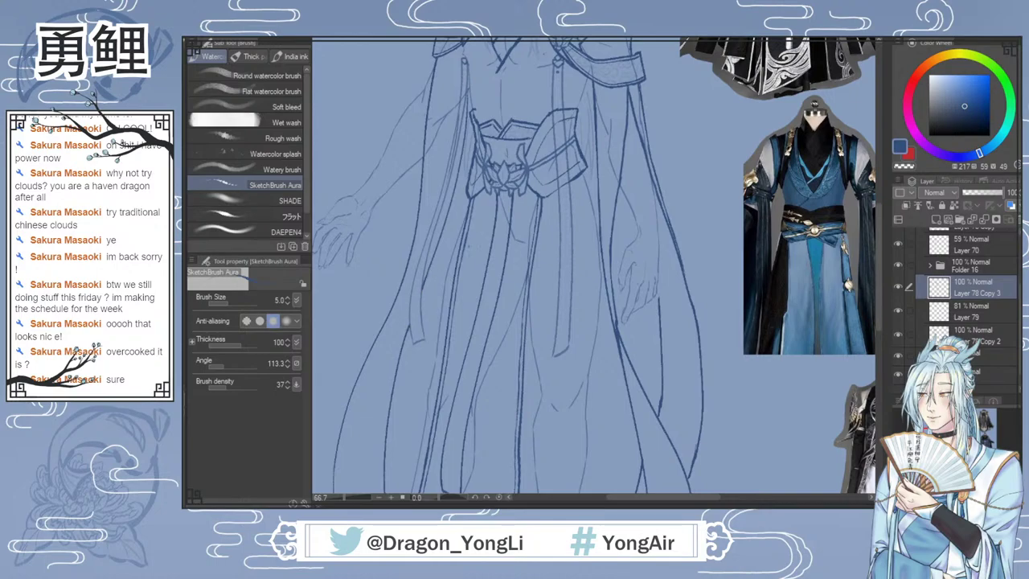
scroll(882, 257, "up", 3)
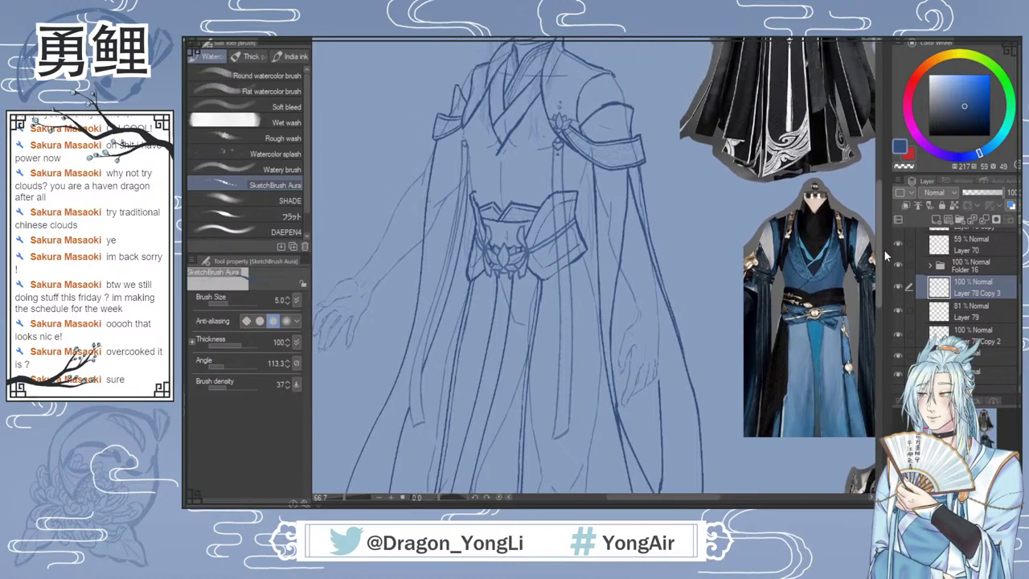
scroll(883, 256, "up", 2)
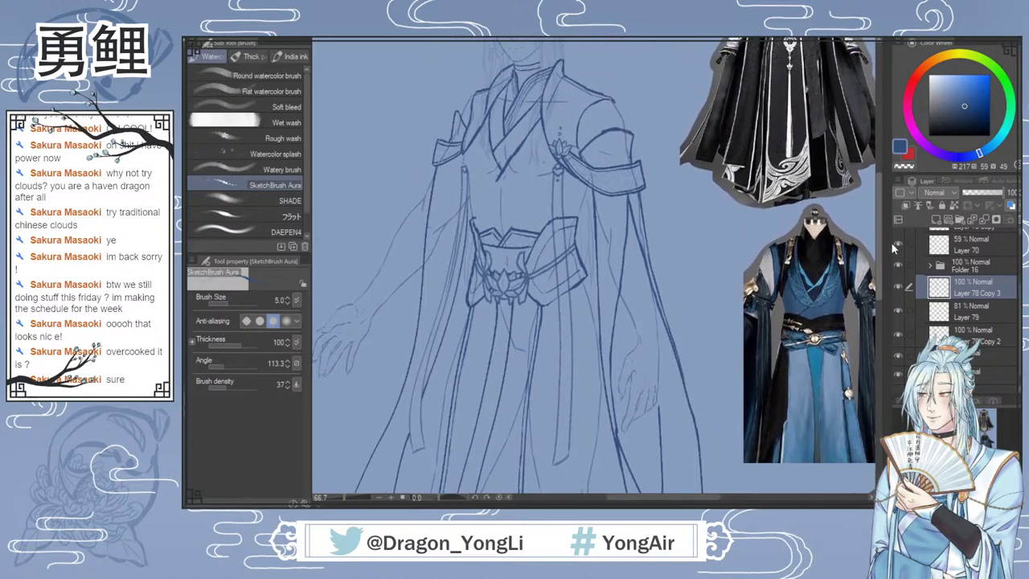
left_click_drag(888, 251, 887, 259)
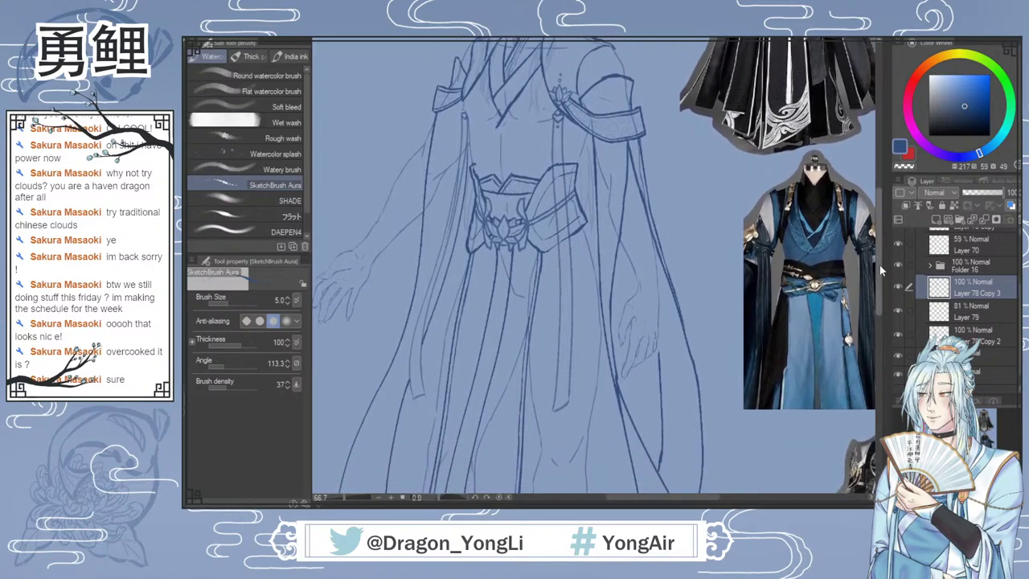
Step: Nudge the lines of the flowing coat tails into shape with Liquify at brush size 80
key("ctrl+minus")
scroll(876, 271, "down", 5)
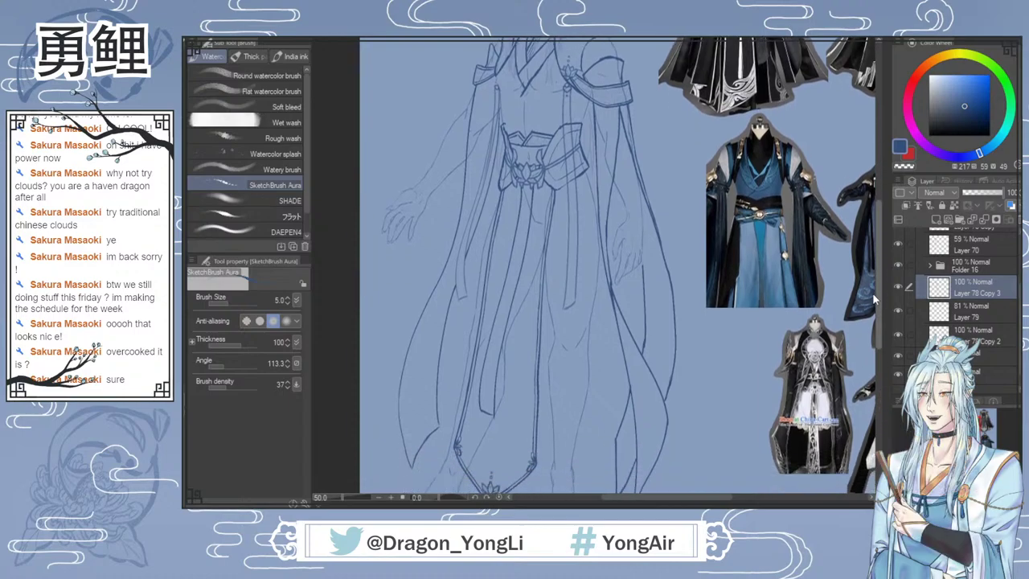
scroll(871, 306, "down", 2)
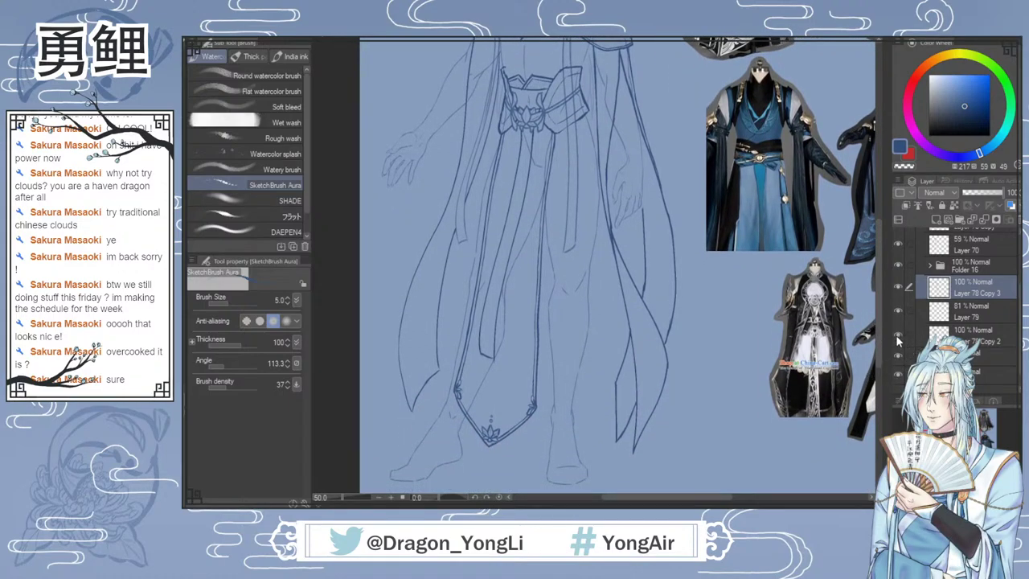
scroll(879, 356, "down", 2)
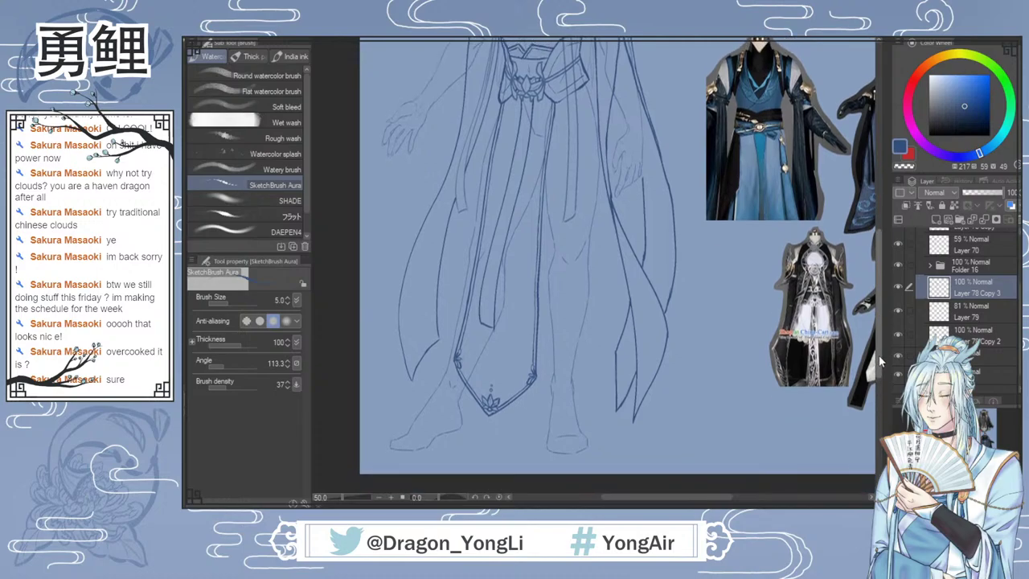
scroll(878, 355, "down", 1)
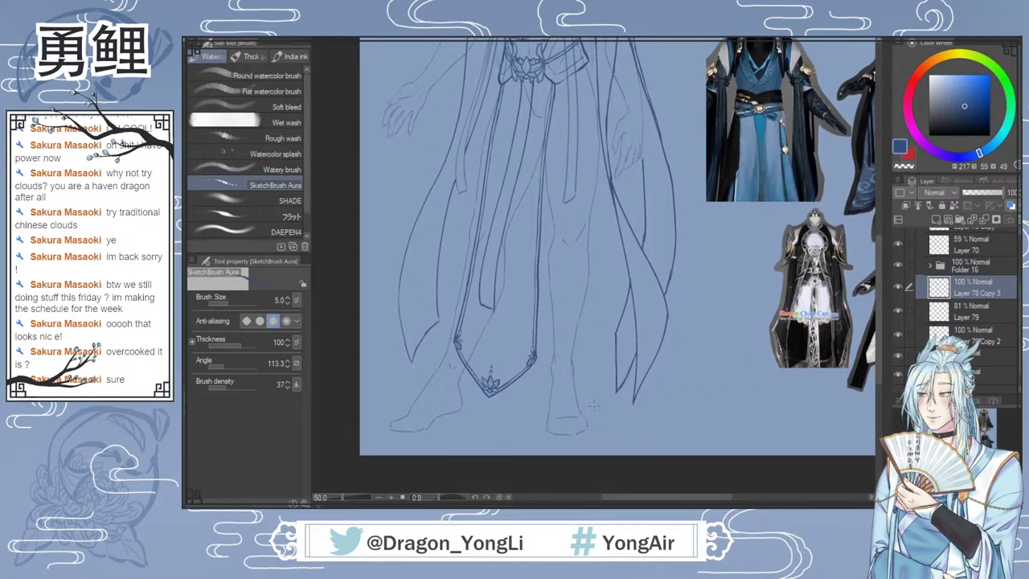
key("j")
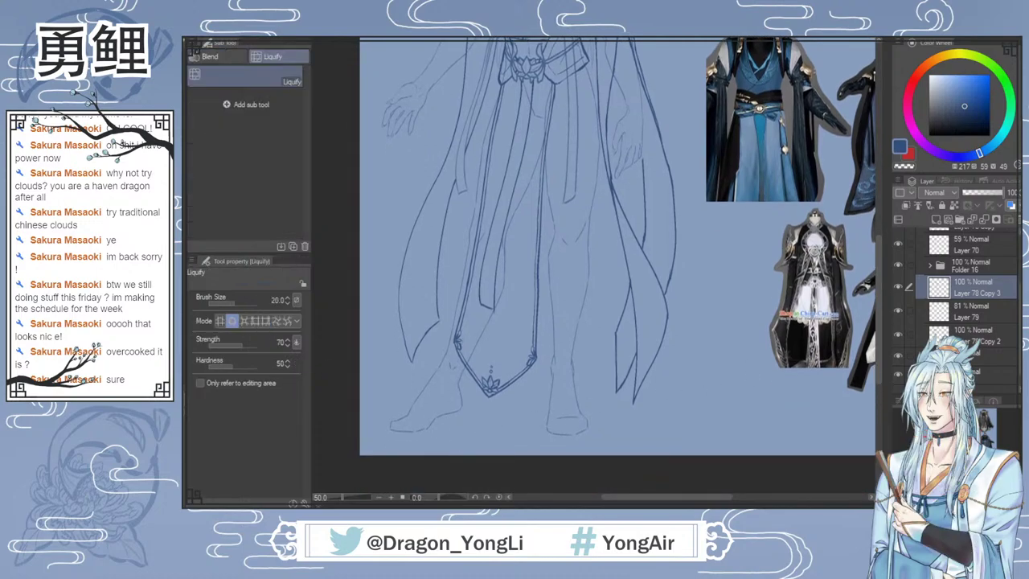
key("]")
key("]")
key("]")
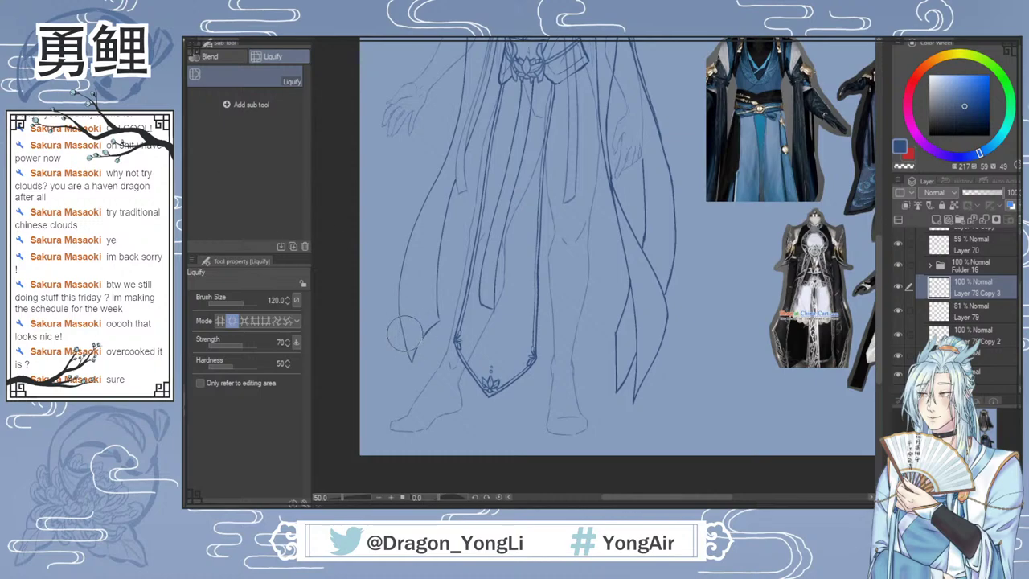
key("bracketleft")
key("bracketleft")
left_click(221, 321)
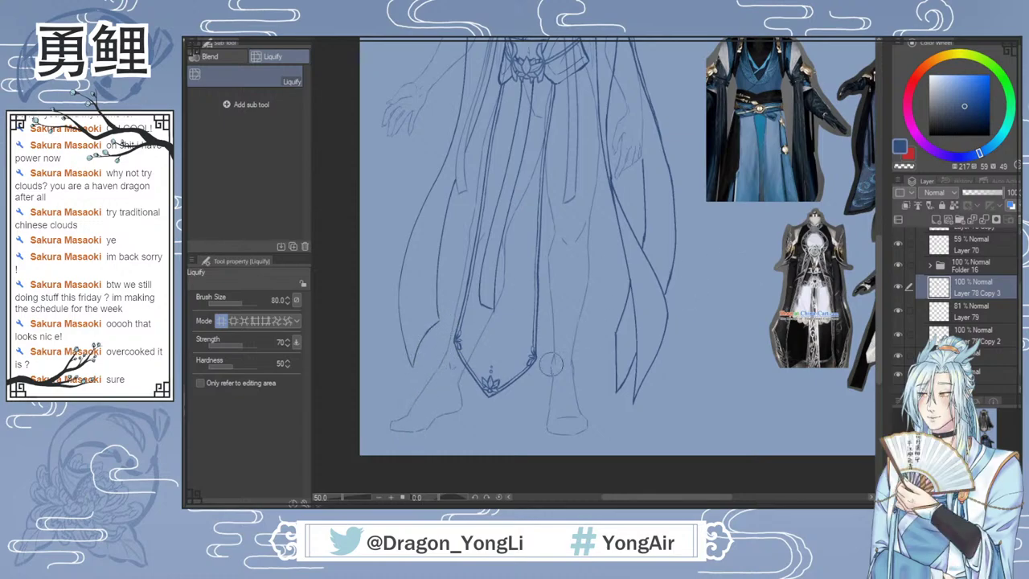
scroll(878, 306, "up", 2)
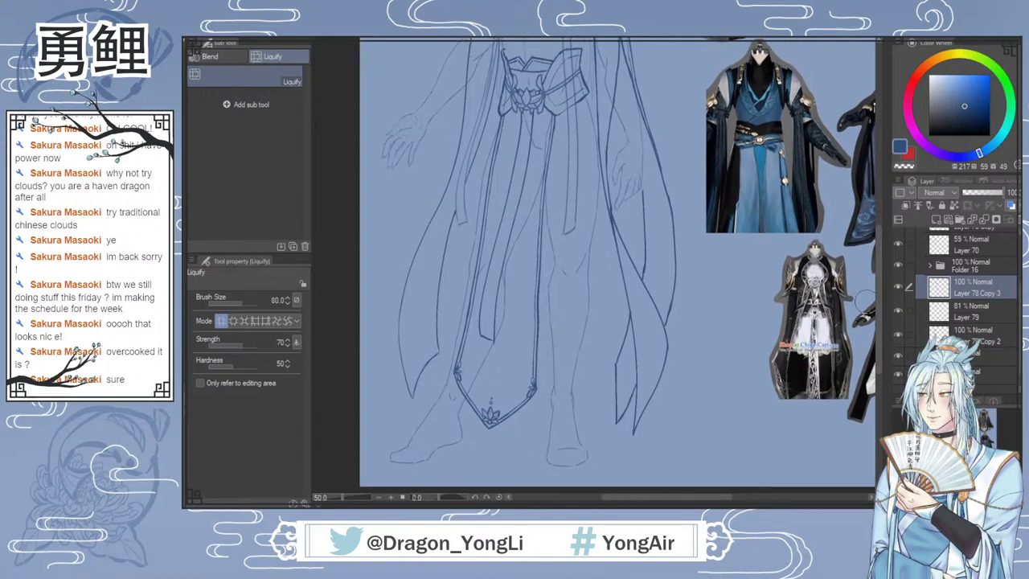
Step: Tidy the lower end of the inner fold line beneath the lowered hand with the hard eraser and sketch brush
key("e")
scroll(674, 253, "up", 4)
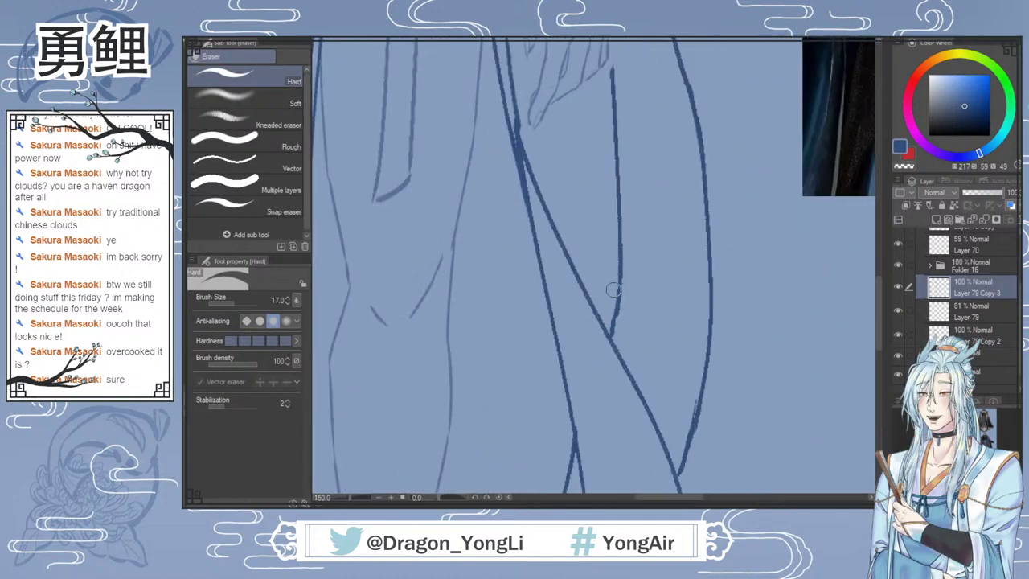
key("b")
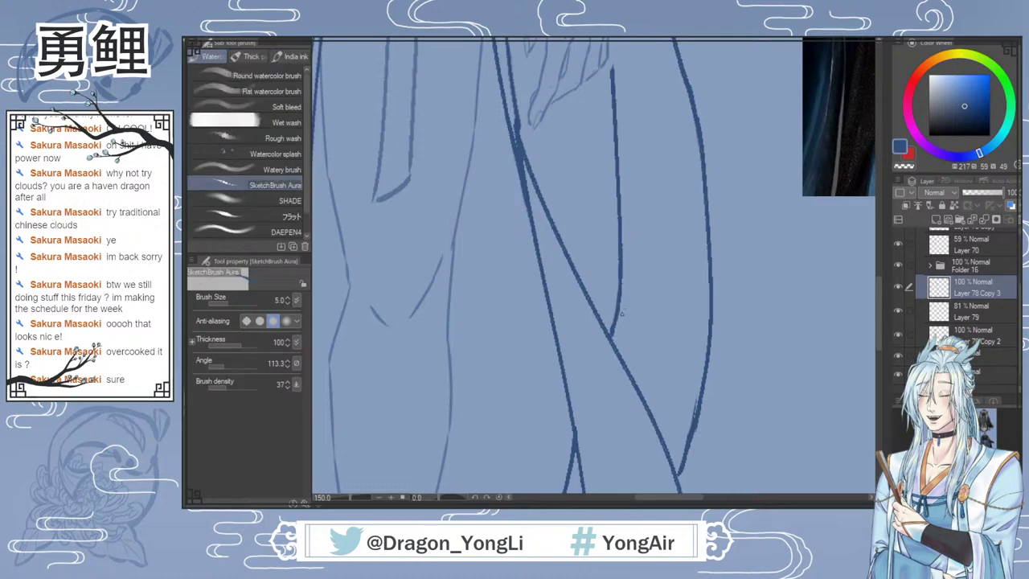
scroll(647, 308, "down", 3)
left_click_drag(878, 290, 876, 307)
scroll(875, 312, "down", 1)
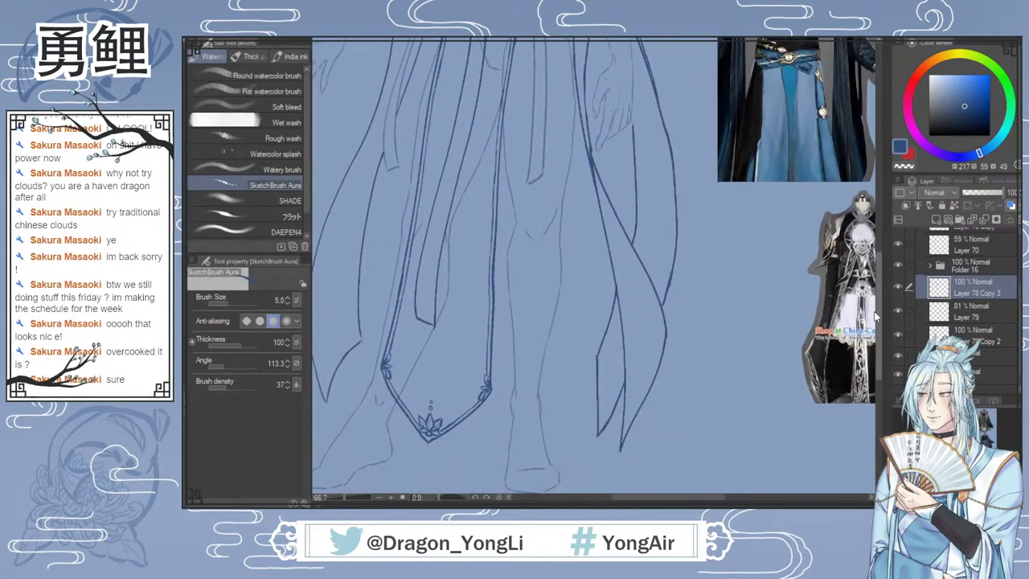
Step: Erase the slanted edge of the coat tail's inner lower point and redraw it in a mirrored view of the canvas
key("e")
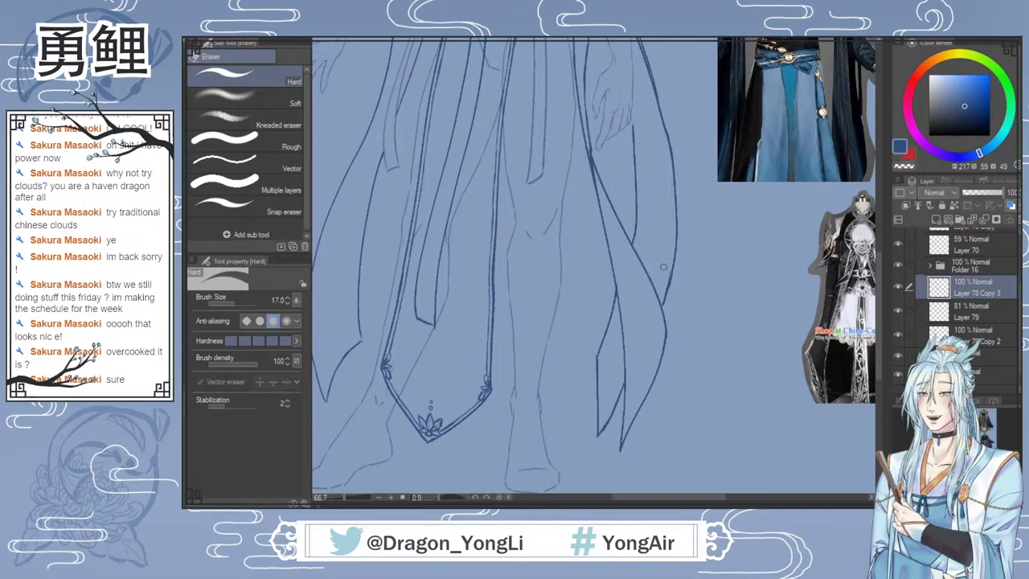
scroll(615, 306, "up", 2)
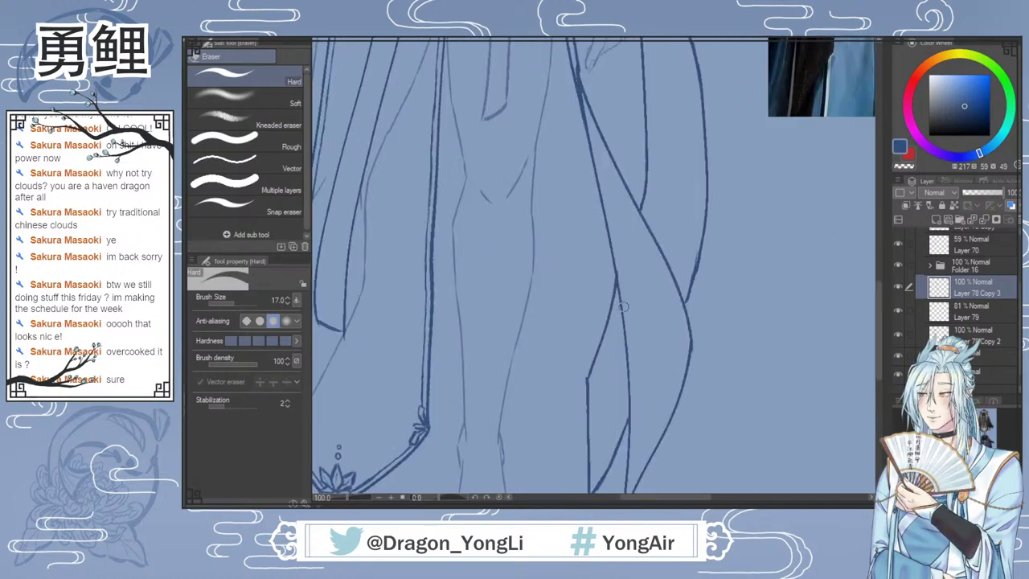
mouse_move(622, 306)
left_mouse_down()
mouse_move(611, 272)
mouse_move(615, 315)
left_mouse_up()
left_click_drag(621, 265, 591, 351)
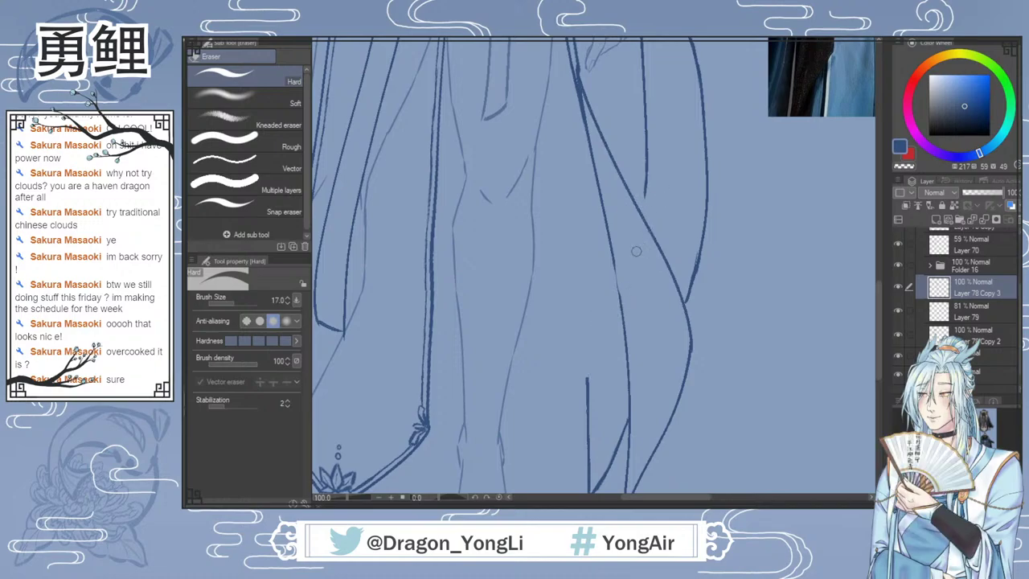
key("b")
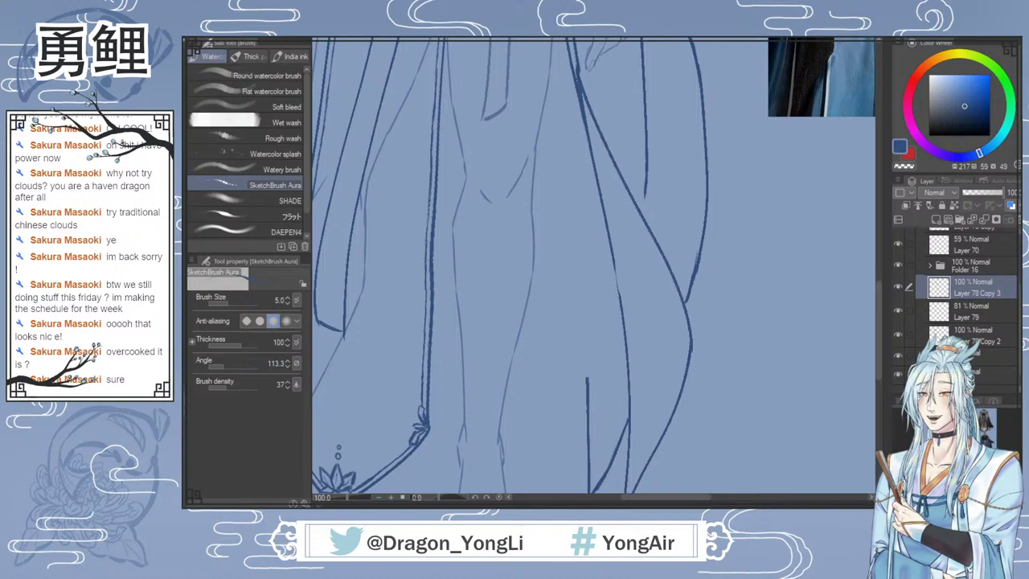
key("h")
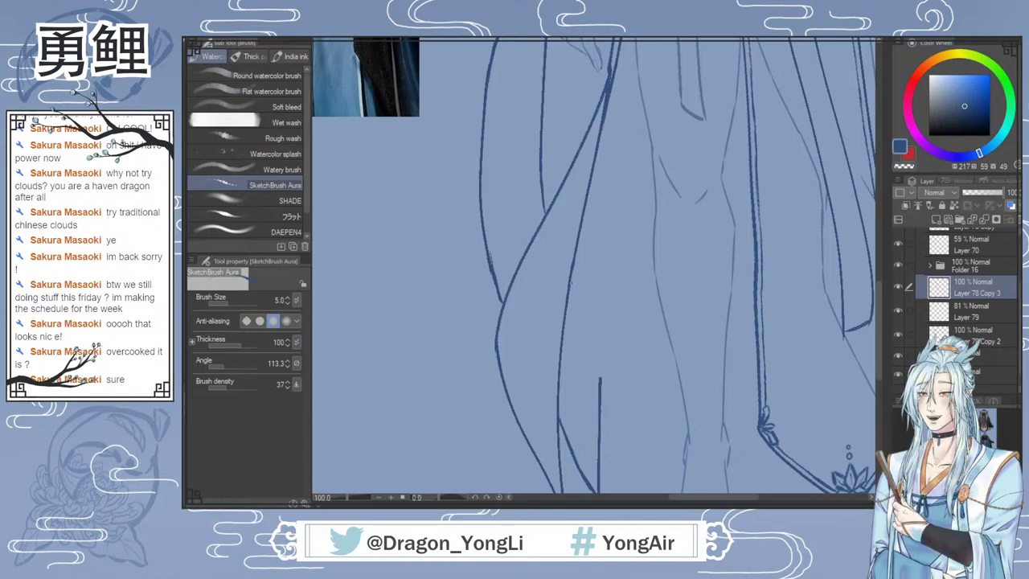
left_click_drag(569, 290, 603, 366)
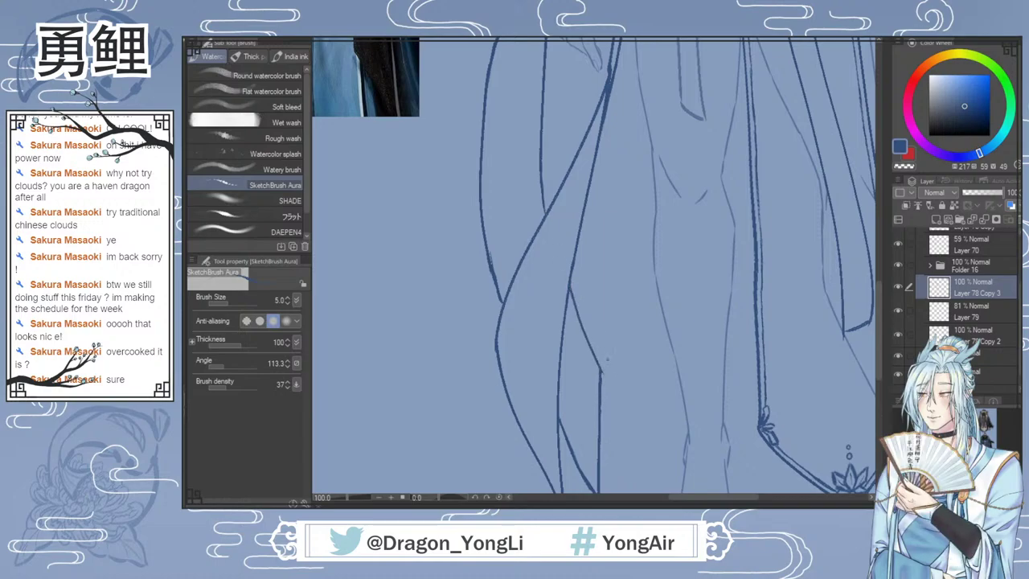
Step: Clean up the coat tail's outer edge where it meets the crossing fold and retouch the short hem line between its lower points
key("e")
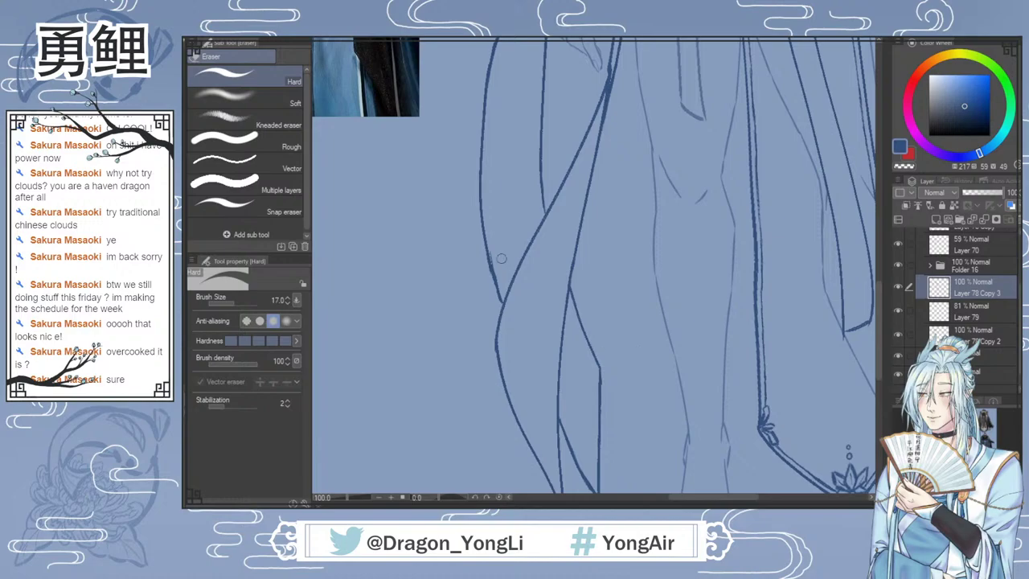
left_click_drag(493, 249, 502, 286)
key("b")
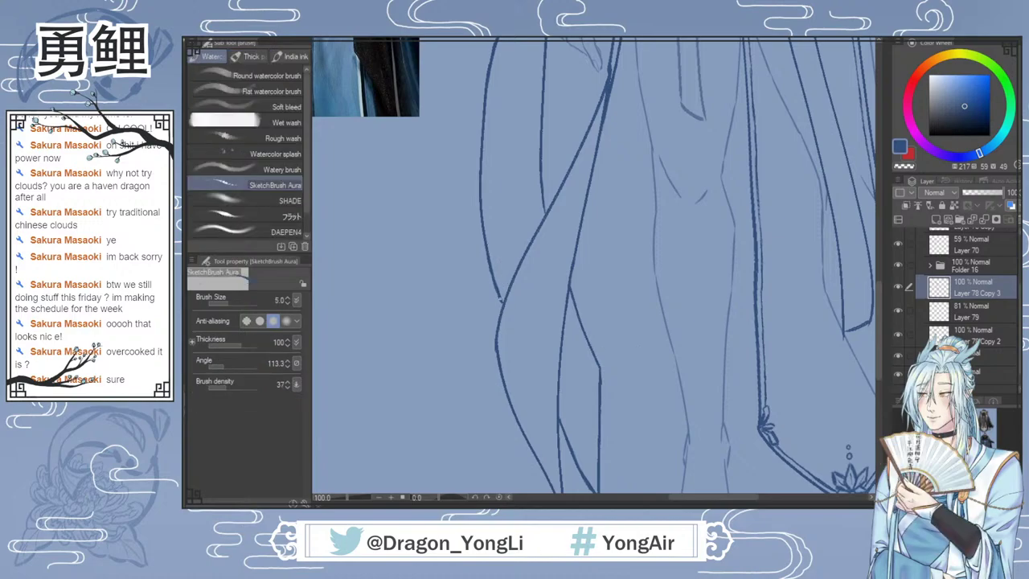
key("ctrl+minus")
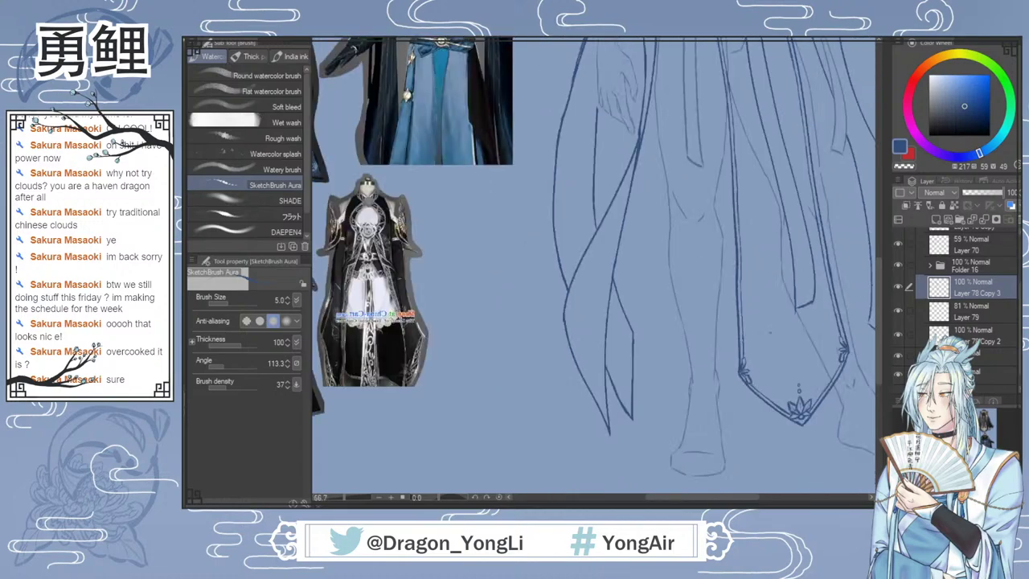
key("ctrl+plus")
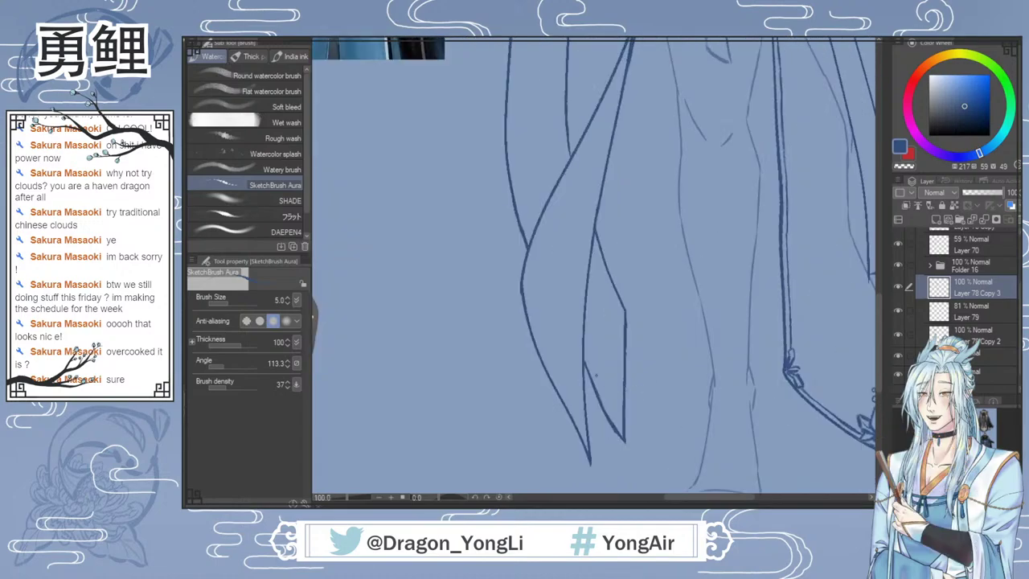
key("e")
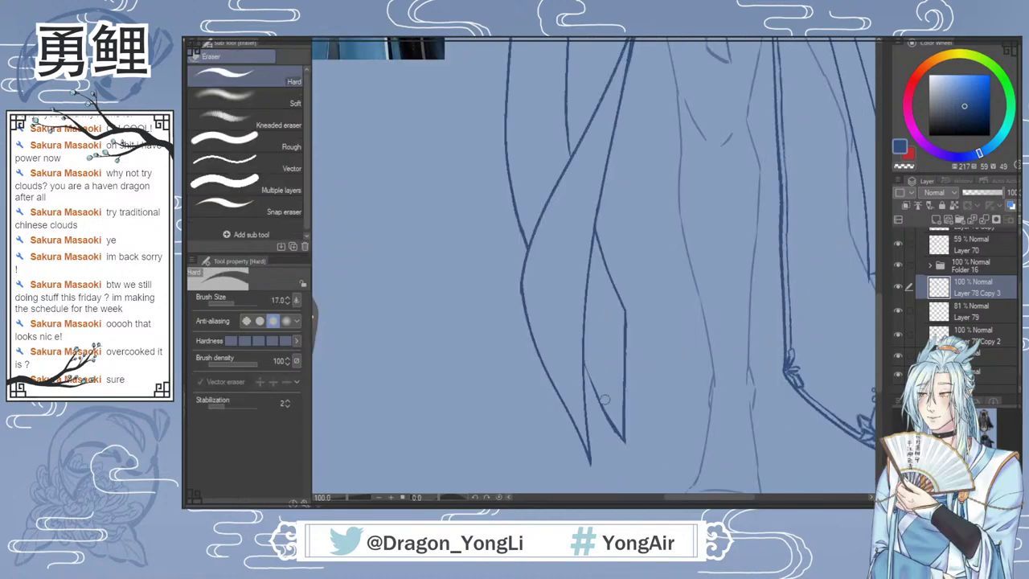
key("b")
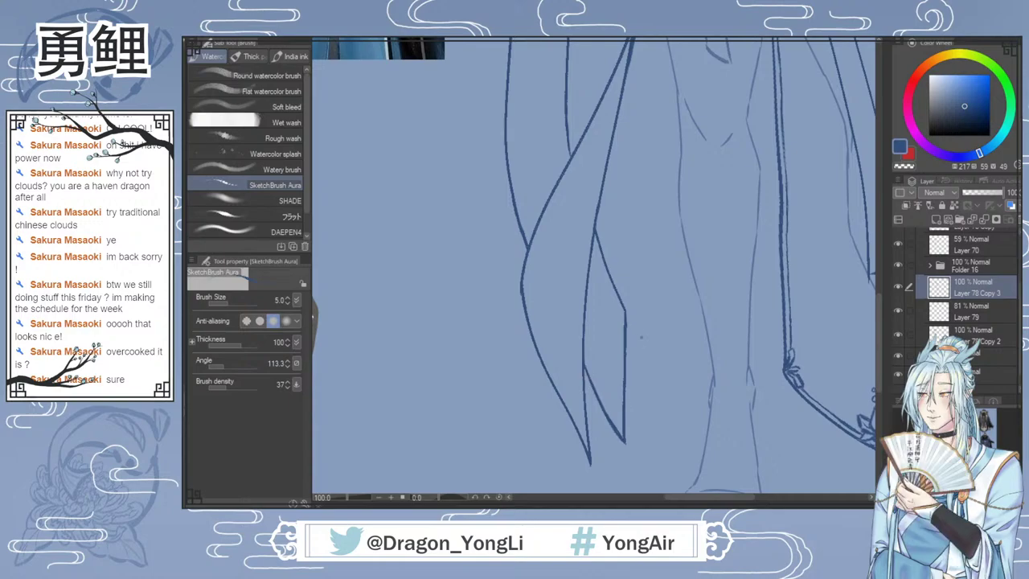
Step: Erase and redraw the coat tail's outer edge beside and below the lowered hand as a smoother curve
key("ctrl+0")
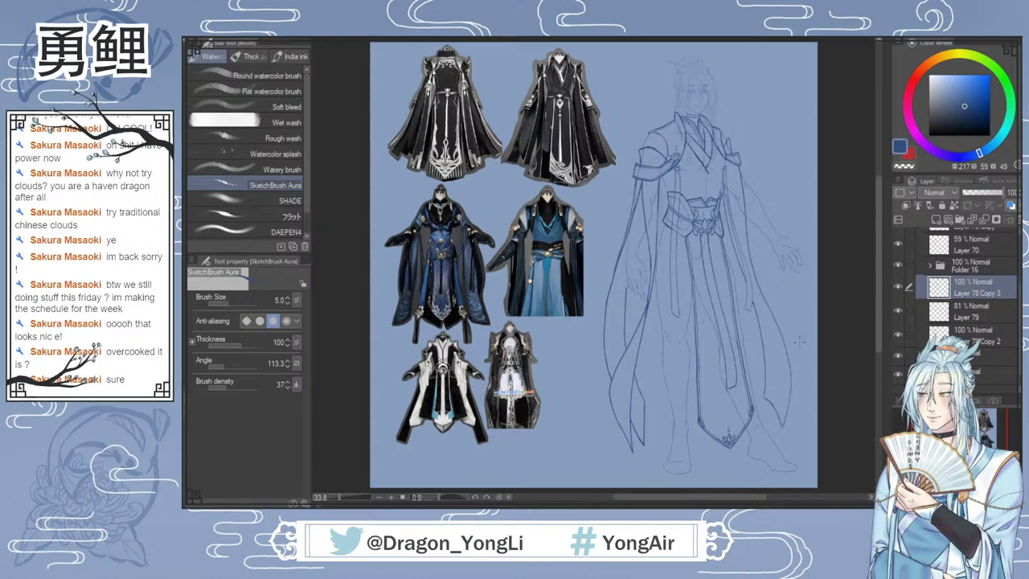
scroll(632, 272, "up", 2)
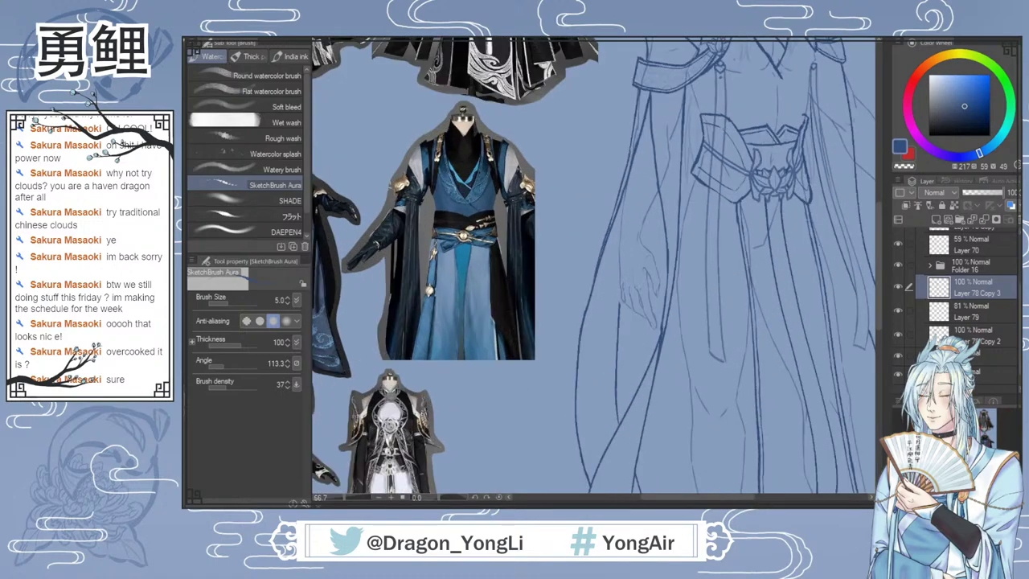
left_click_drag(877, 268, 875, 292)
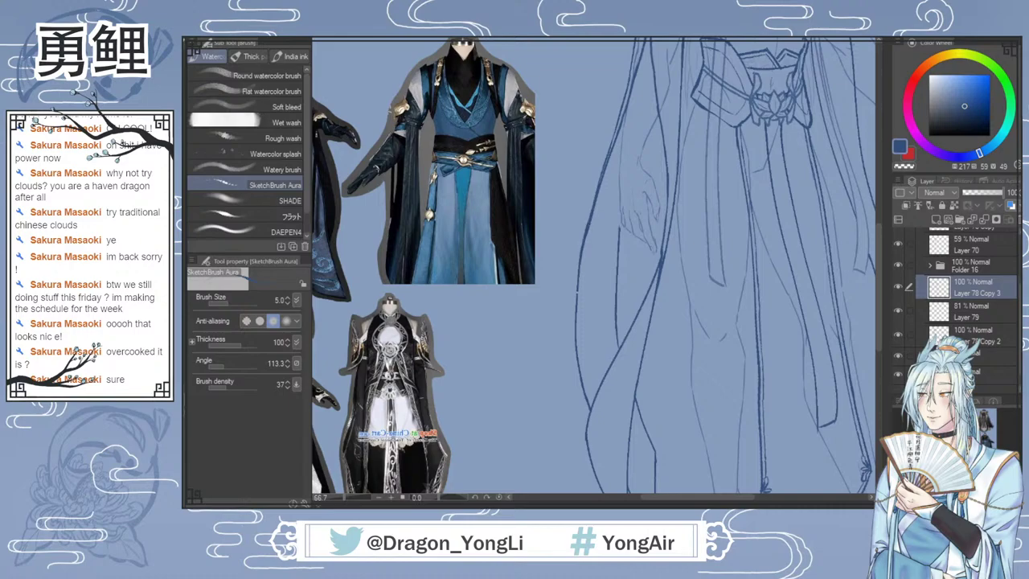
key("e")
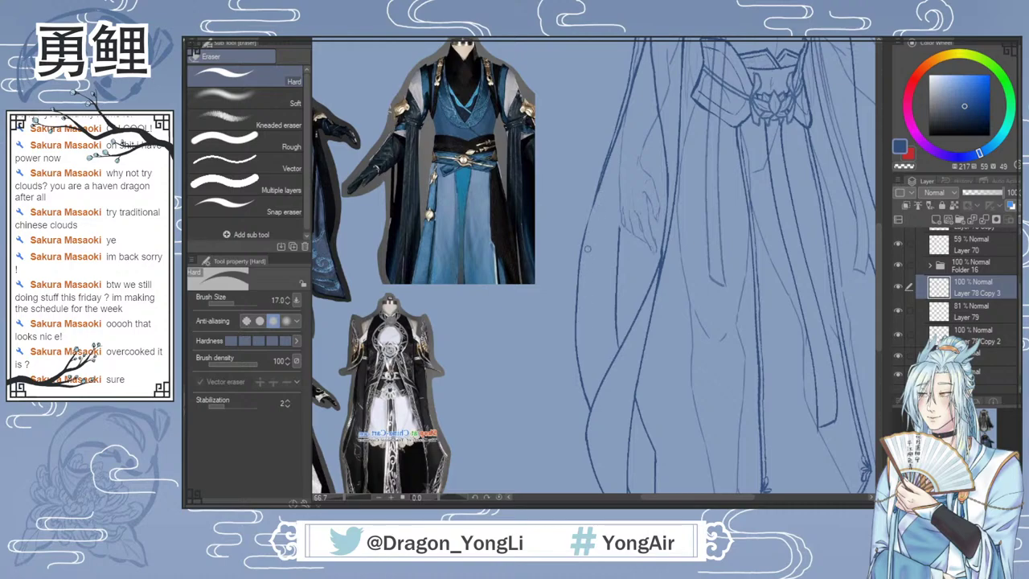
key("b")
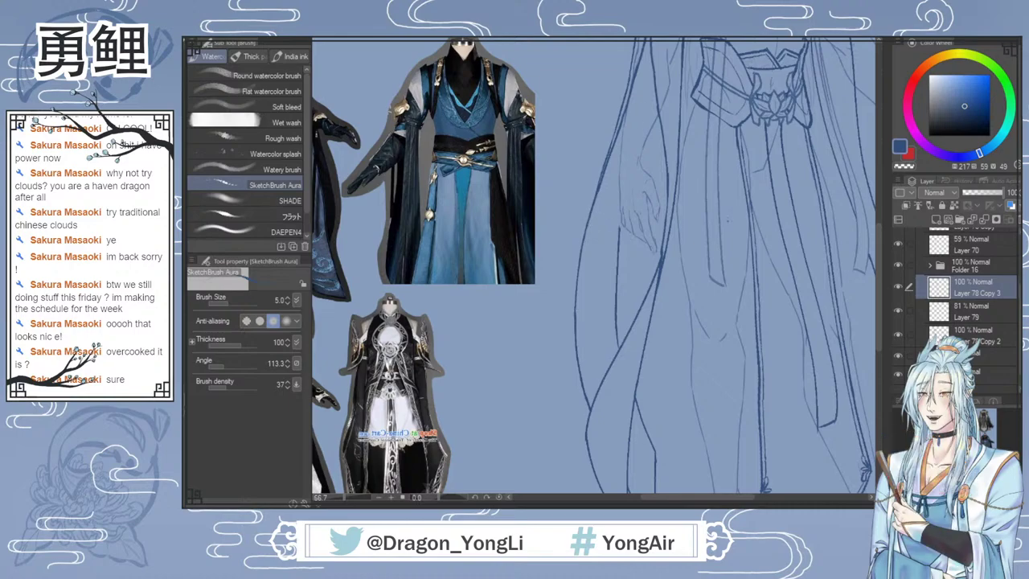
Step: Clean up the drape's outer line between the armband and the lowered forearm
left_click_drag(881, 257, 884, 217)
scroll(655, 217, "up", 1)
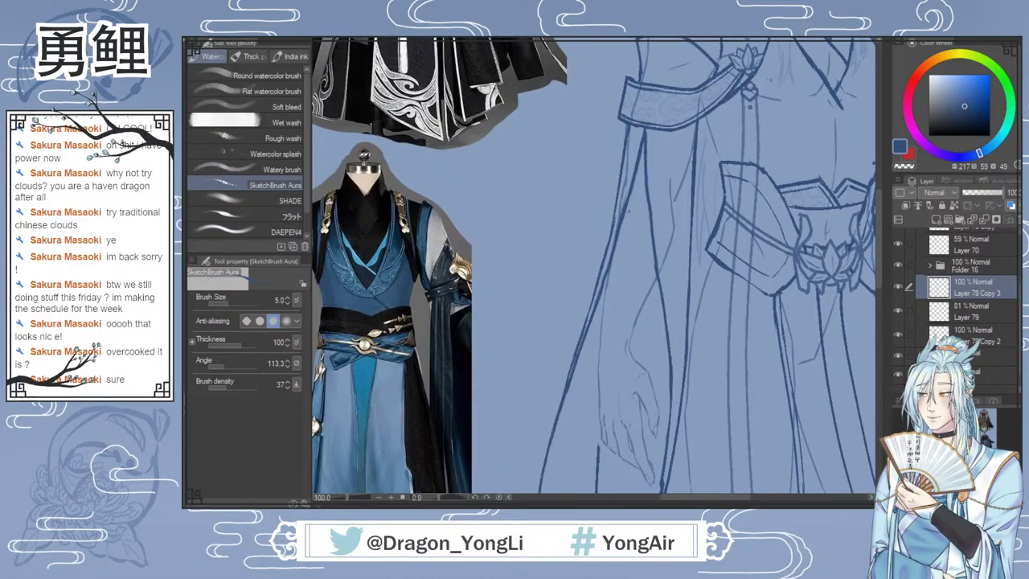
key("e")
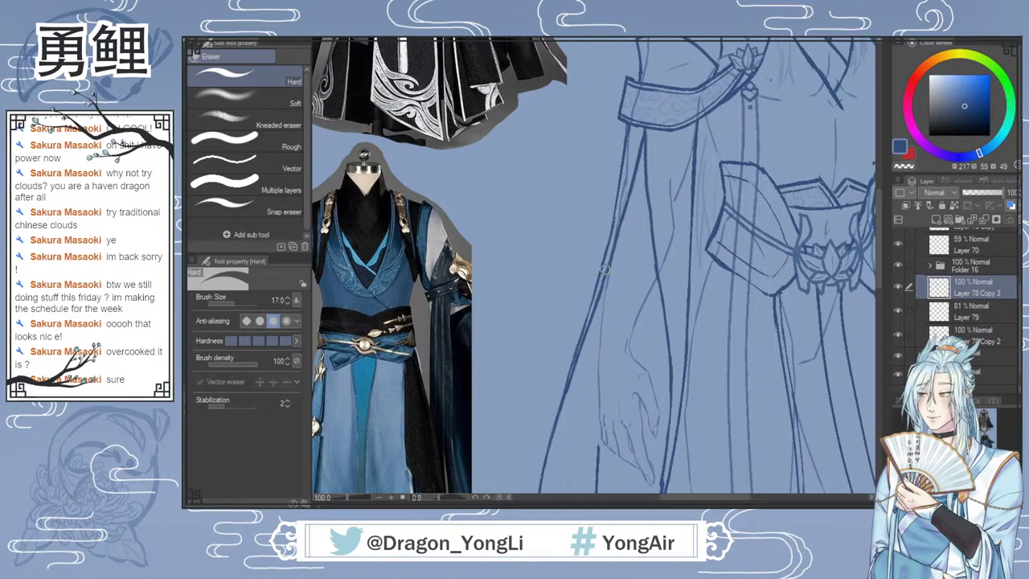
key("b")
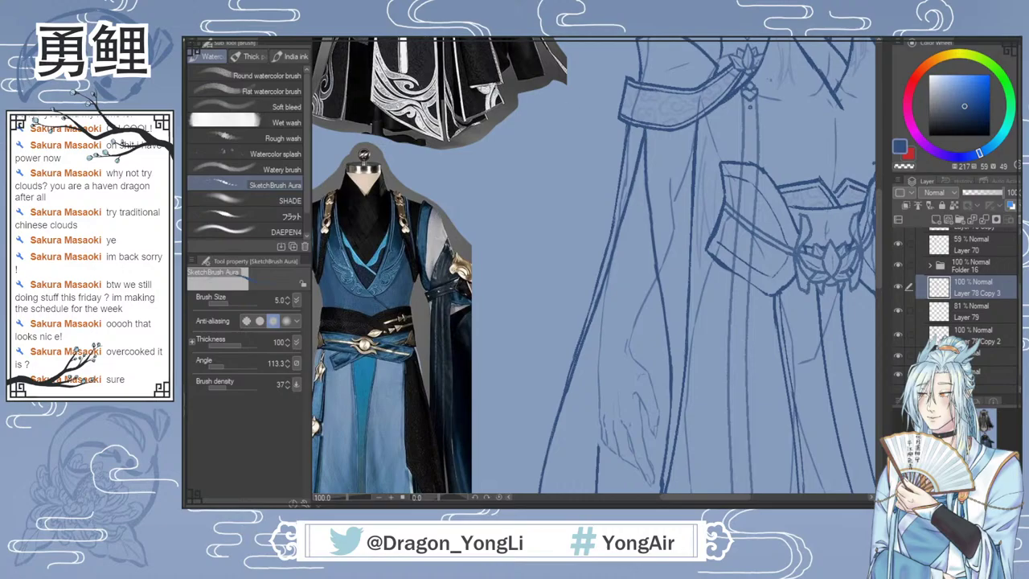
Step: Flip the canvas view back and examine the full figure's coat tails against the costume references
key("h")
key("ctrl+0")
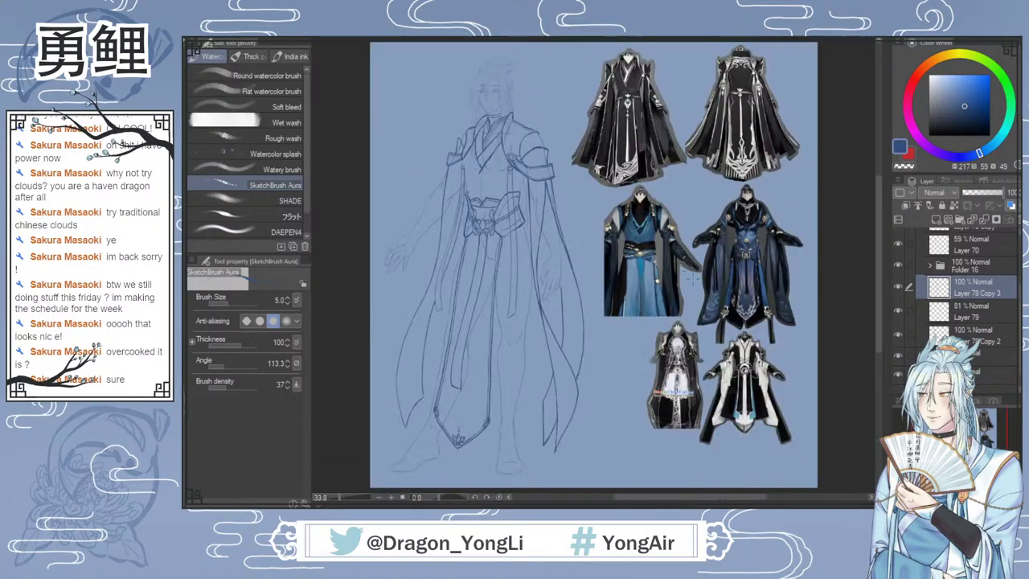
scroll(592, 359, "up", 1)
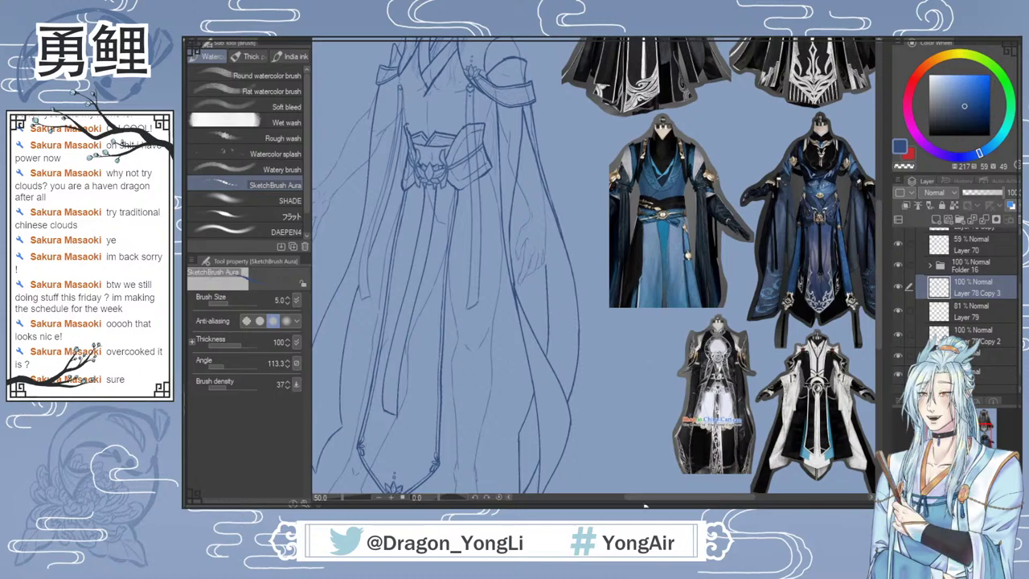
left_click_drag(645, 497, 622, 497)
key("b")
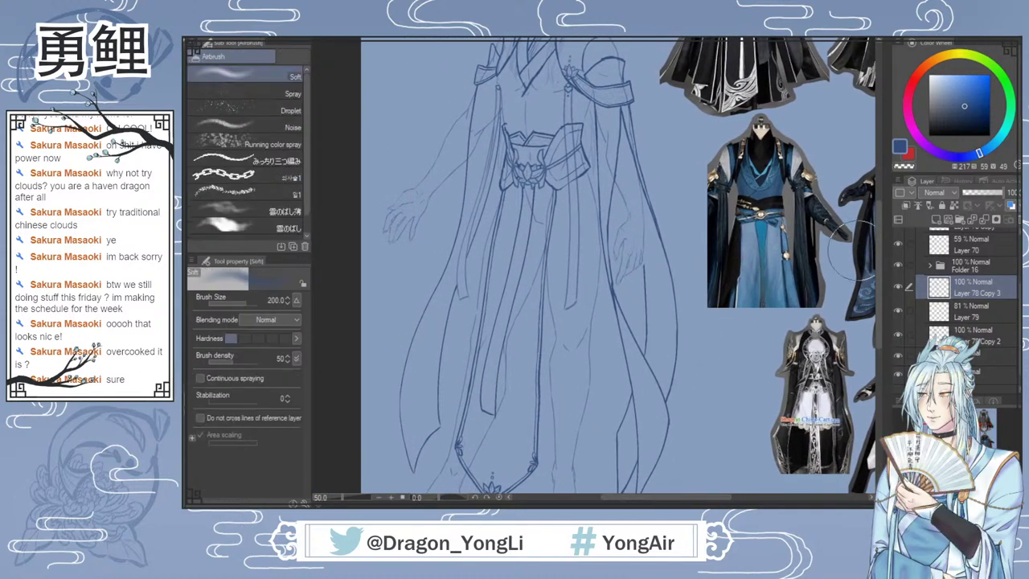
key("b")
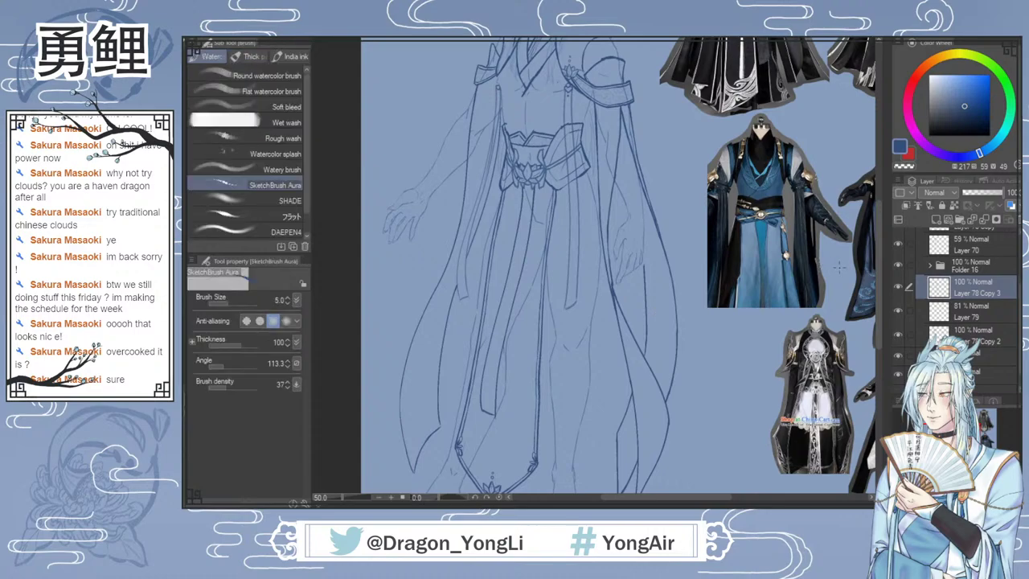
Step: Examine the coat tails against the costume references and compare them with Layer 70 and Layer 78 Copy 3 hidden and shown
mouse_move(878, 268)
left_mouse_down()
mouse_move(878, 254)
mouse_move(878, 271)
left_mouse_up()
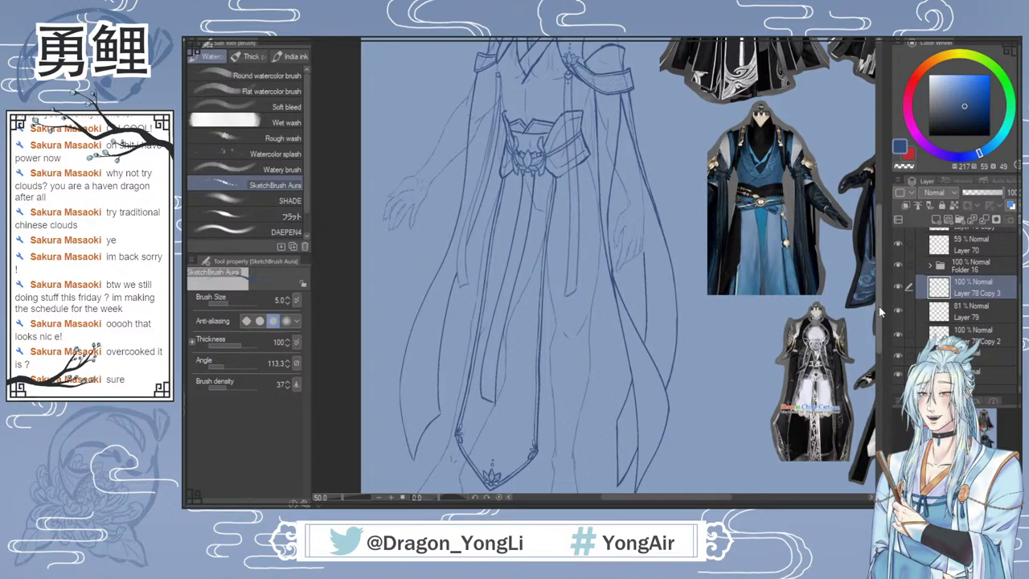
scroll(881, 302, "up", 1)
left_click(898, 244)
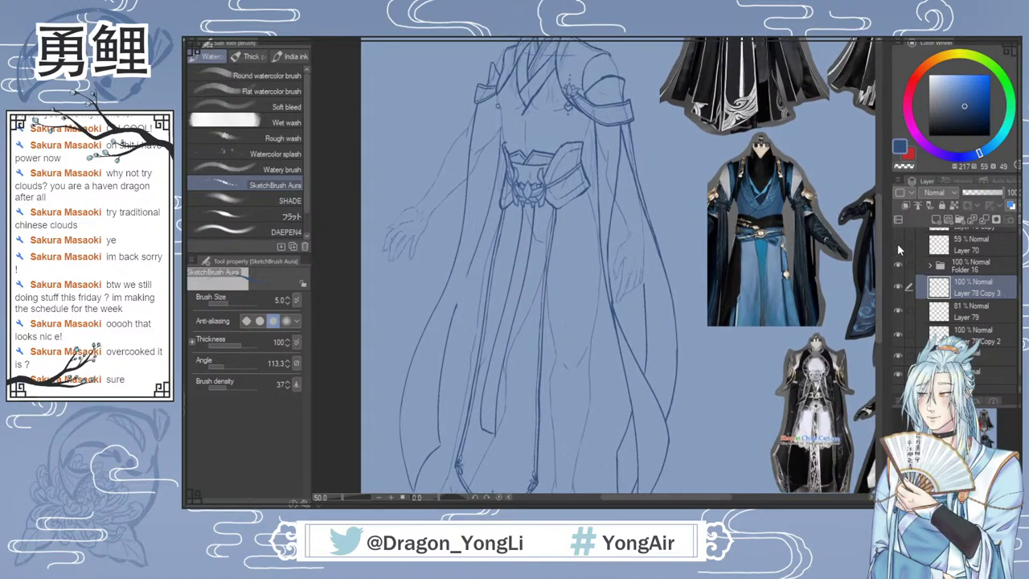
left_click(897, 244)
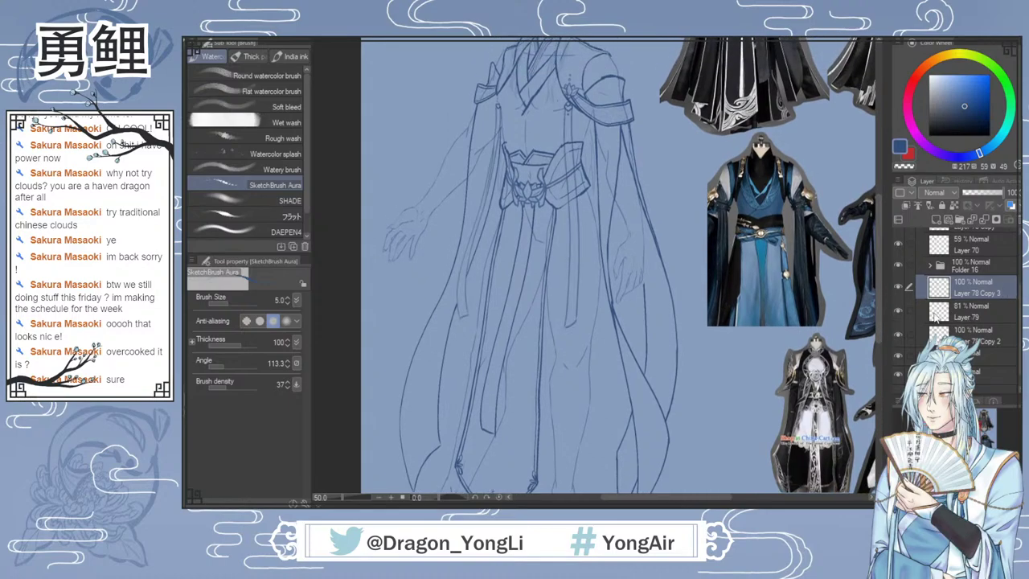
left_click(897, 286)
left_click(898, 286)
scroll(877, 283, "down", 3)
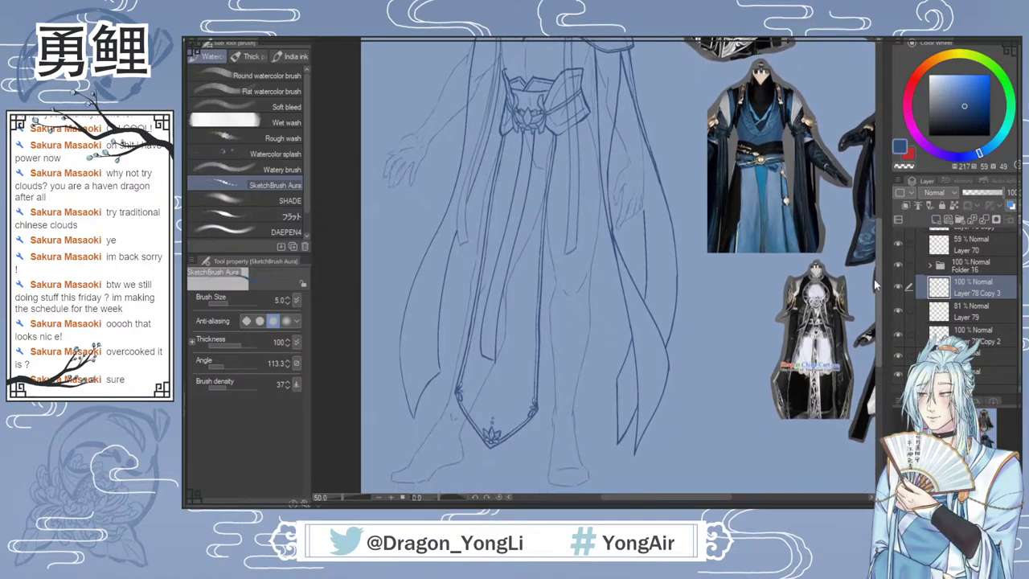
scroll(876, 273, "up", 3)
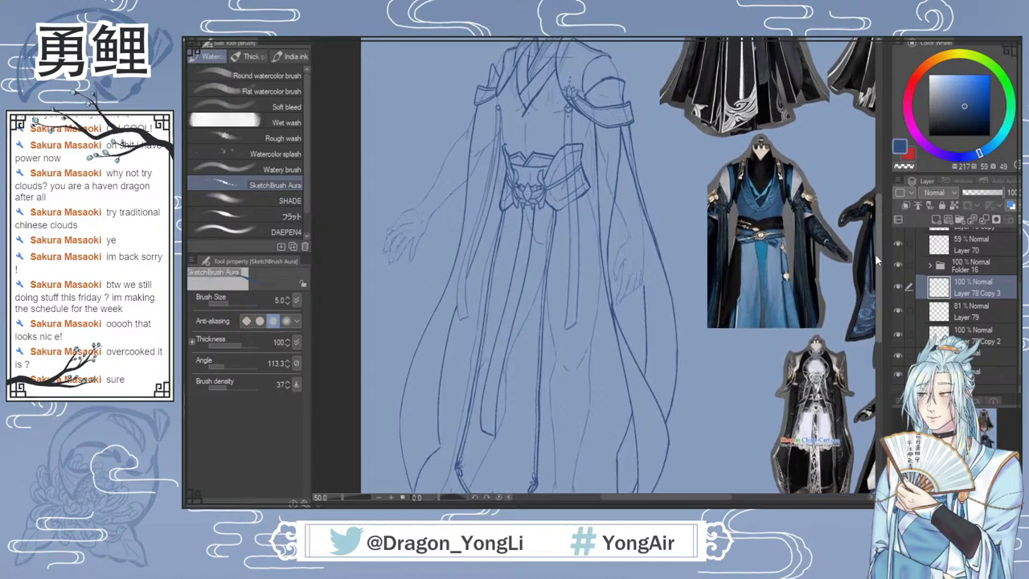
scroll(875, 258, "down", 1)
scroll(872, 267, "down", 1)
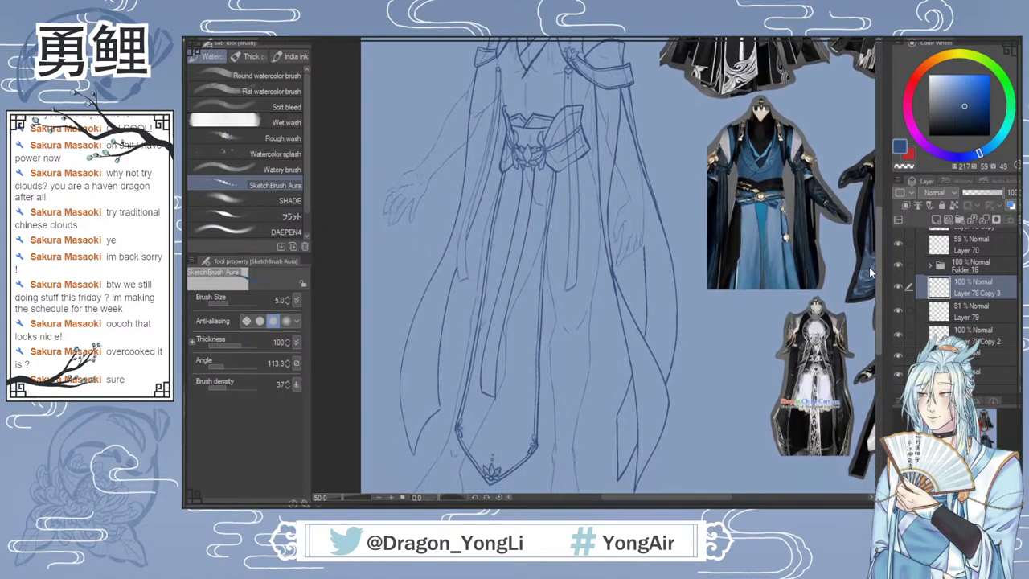
scroll(879, 299, "down", 1)
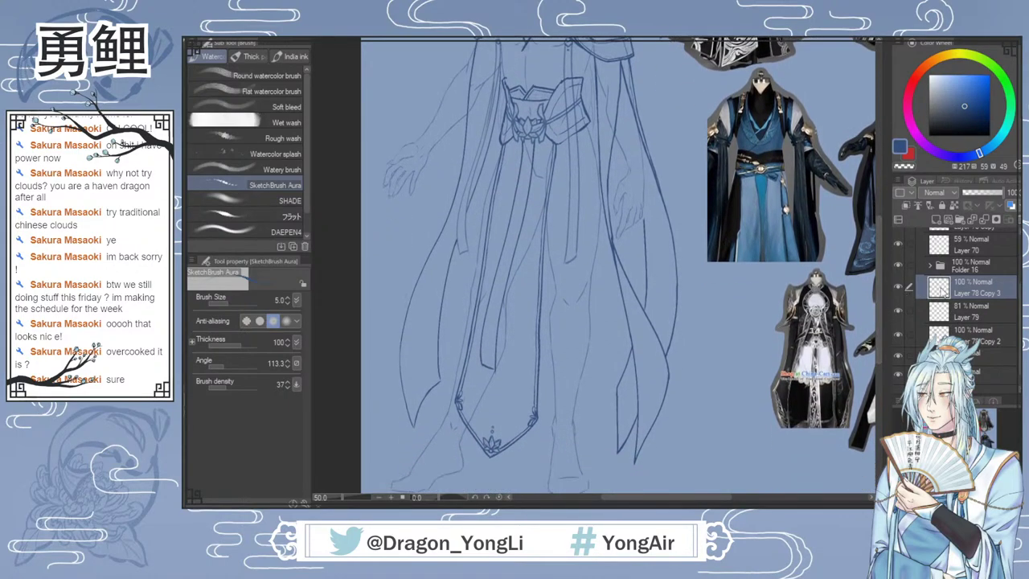
Step: Add a new layer and sketch a long curved coat tail edge from beside the outstretched forearm down to the hem
left_click(935, 219)
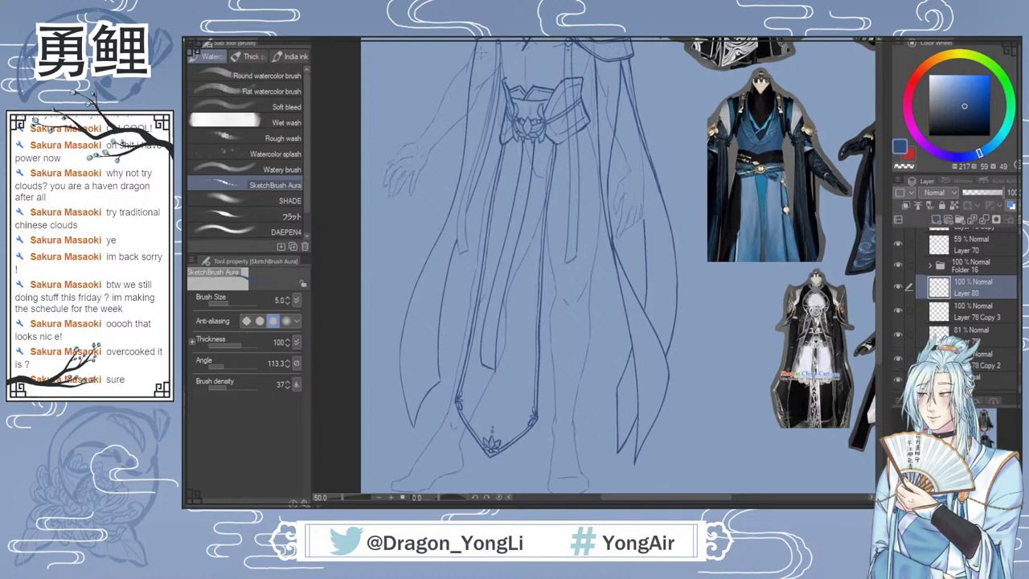
mouse_move(457, 117)
left_mouse_down()
mouse_move(418, 277)
mouse_move(436, 394)
left_mouse_up()
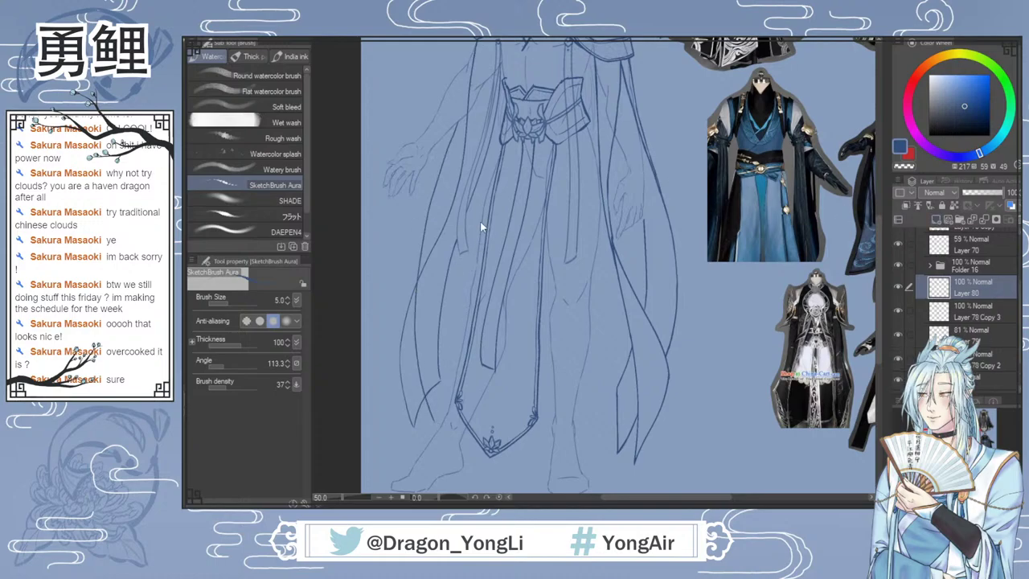
key("ctrl+z")
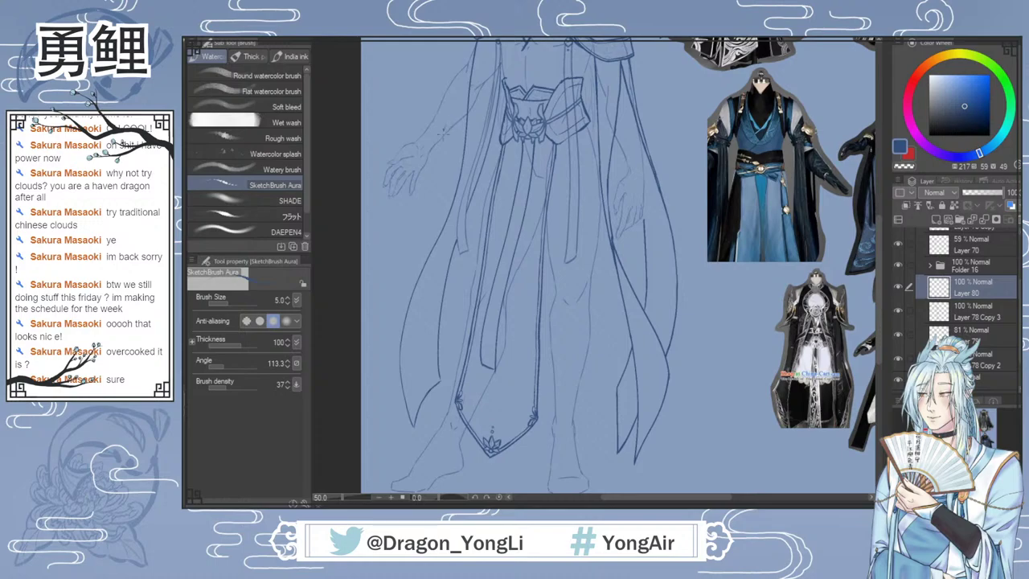
mouse_move(436, 132)
left_mouse_down()
mouse_move(427, 199)
mouse_move(429, 405)
left_mouse_up()
key("ctrl+z")
mouse_move(442, 127)
left_mouse_down()
mouse_move(433, 169)
mouse_move(434, 418)
left_mouse_up()
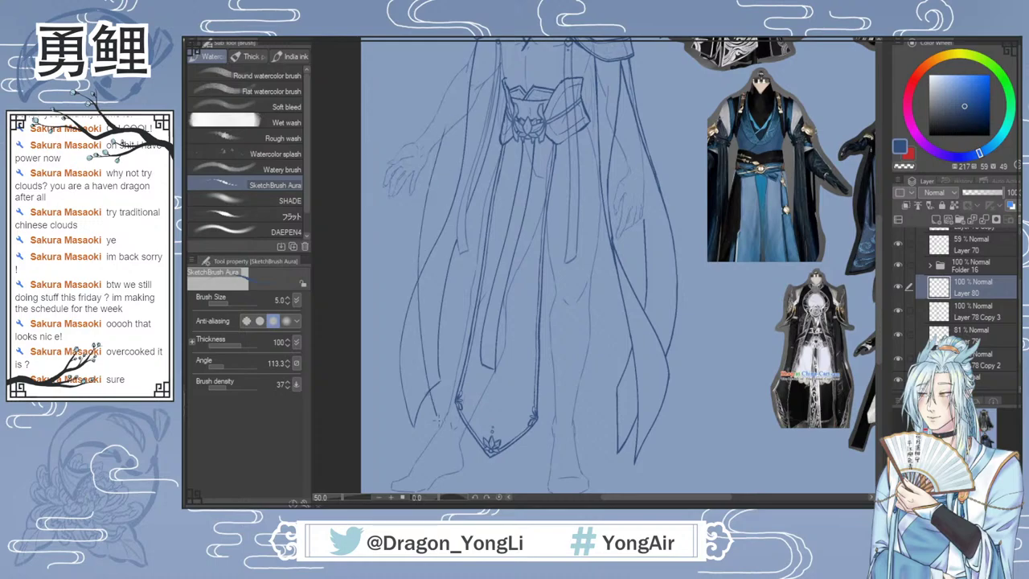
left_click_drag(450, 318, 441, 419)
key("ctrl+z")
left_click_drag(442, 305, 441, 411)
key("ctrl+z")
Step: Transform the new coat tail curve, adjusting its position and tilt beside the existing tail below the outstretched hand
key("ctrl+t")
left_click_drag(435, 347, 428, 366)
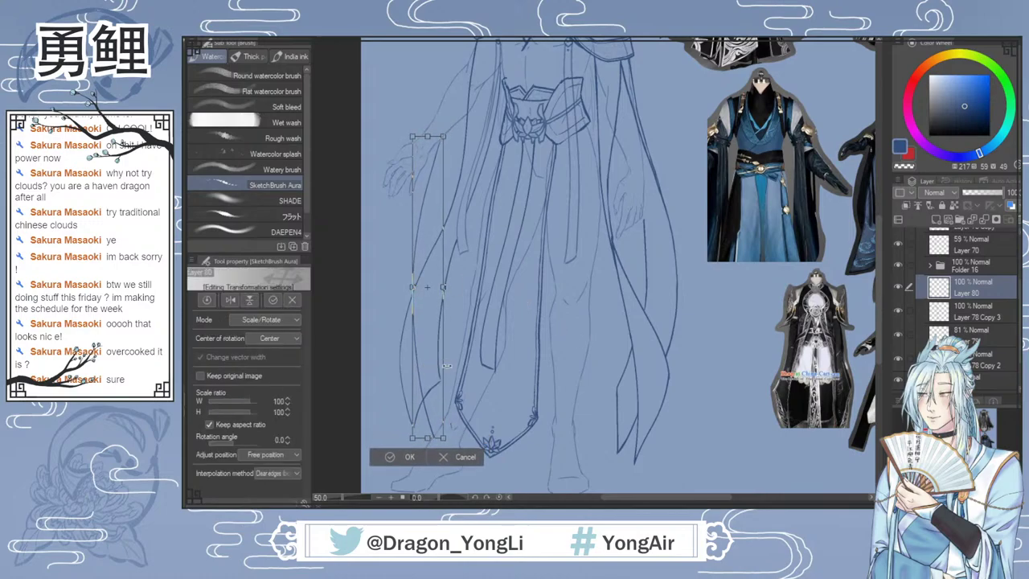
left_click_drag(439, 151, 441, 138)
left_click_drag(482, 426, 478, 431)
left_click(413, 456)
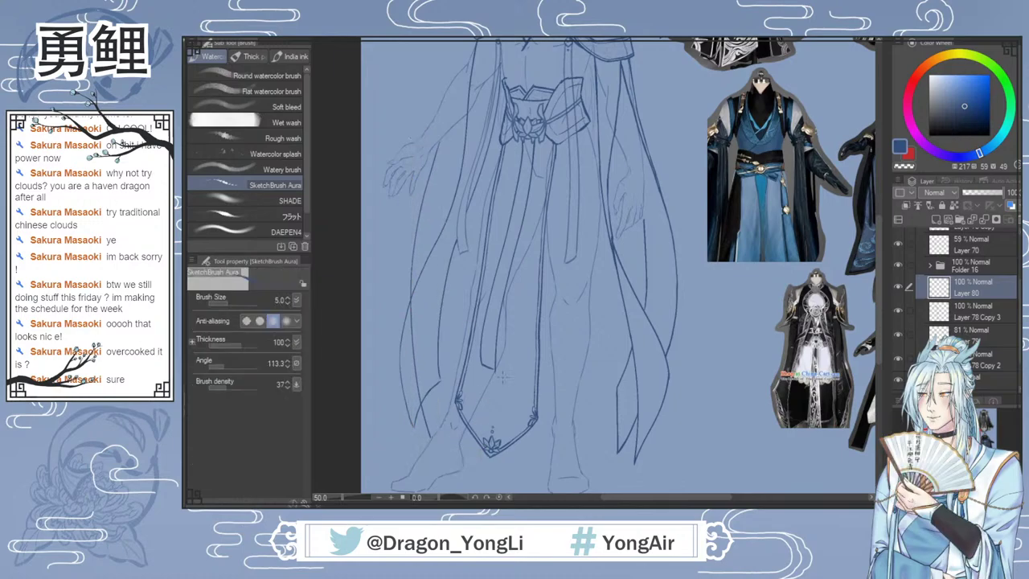
Step: Examine the full length of the coat tails with the added curve against the costume references
key("b")
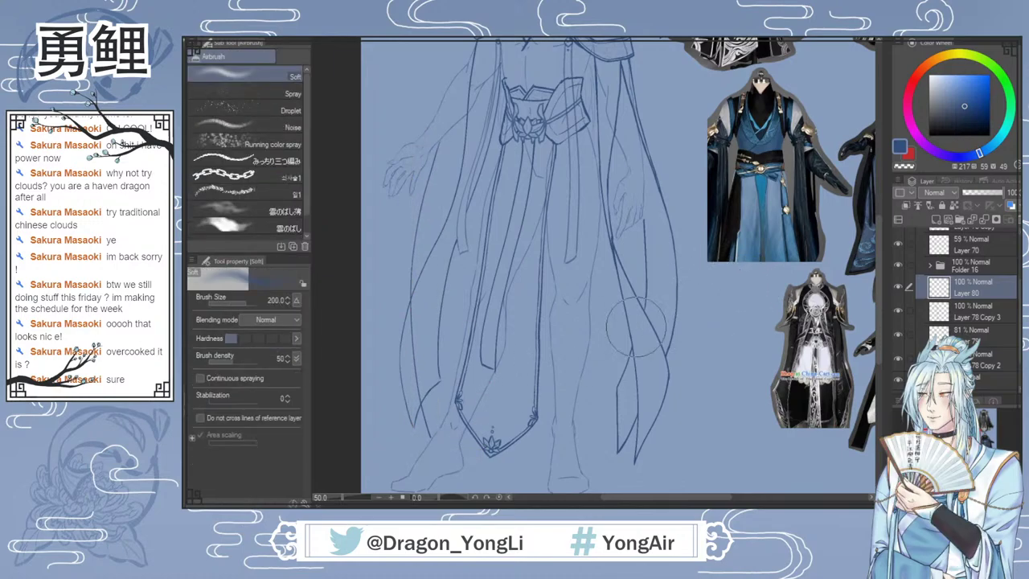
key("i")
key("b")
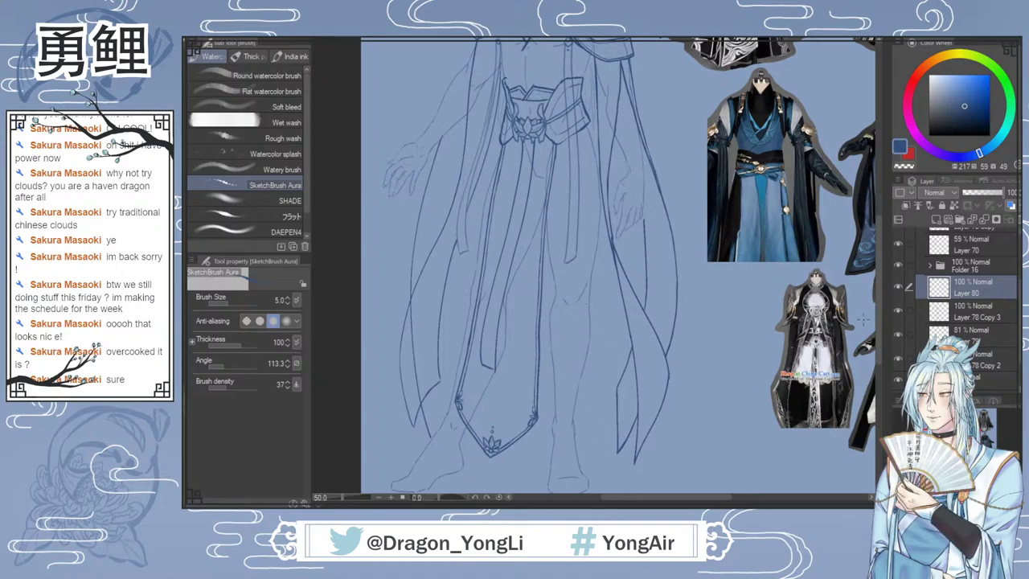
left_click_drag(879, 308, 881, 300)
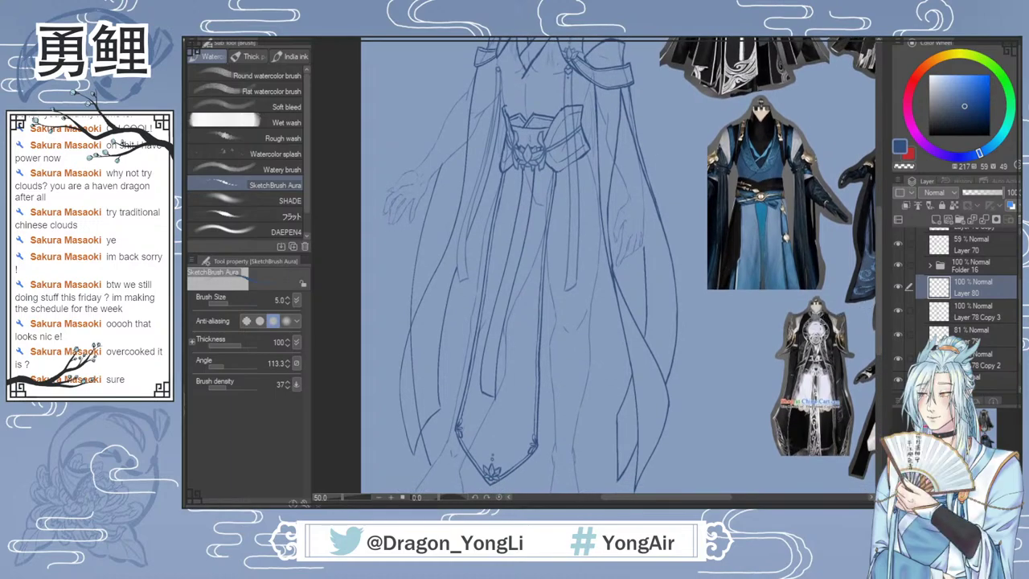
left_click_drag(878, 305, 879, 319)
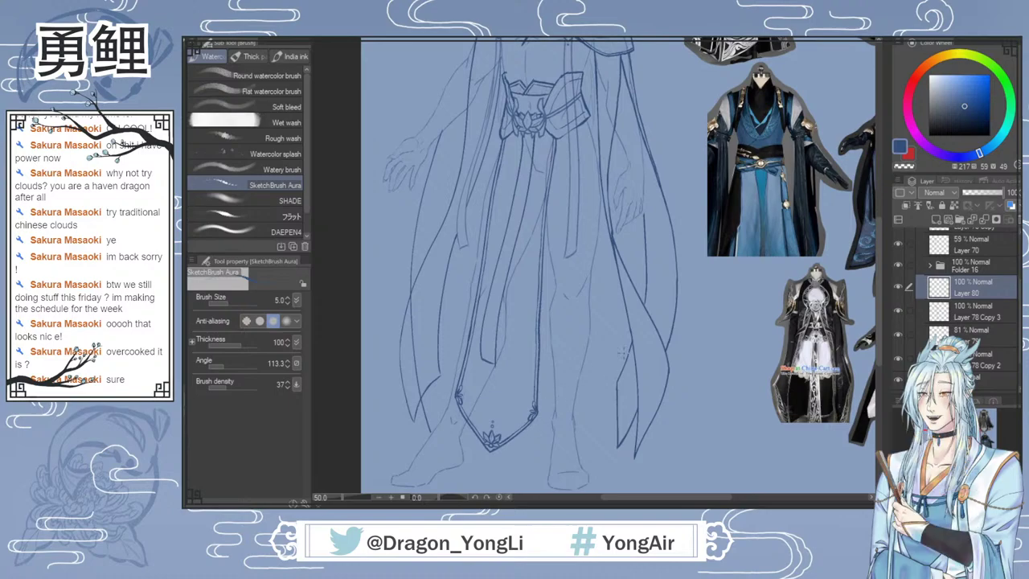
scroll(860, 287, "up", 4)
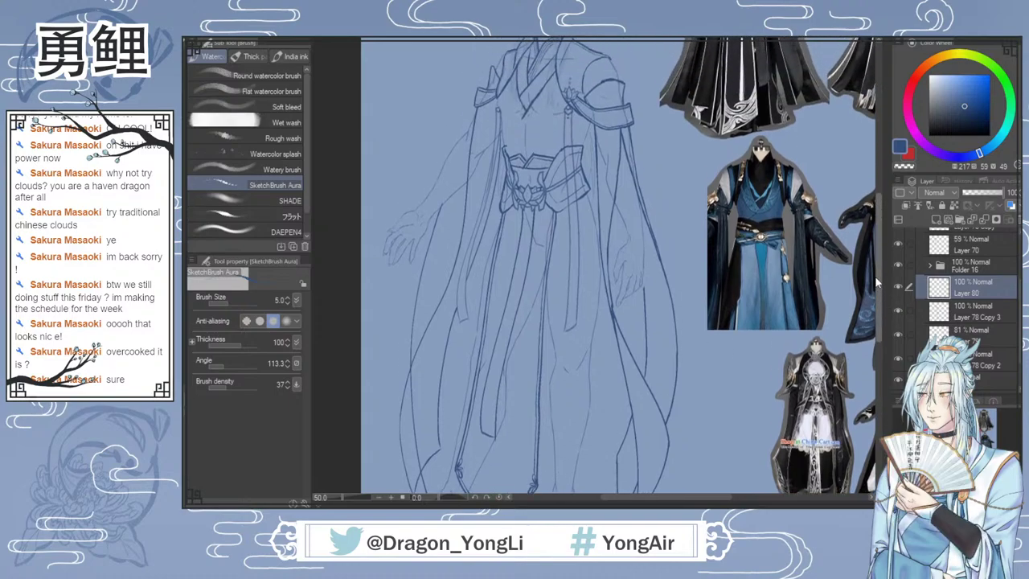
scroll(872, 280, "down", 5)
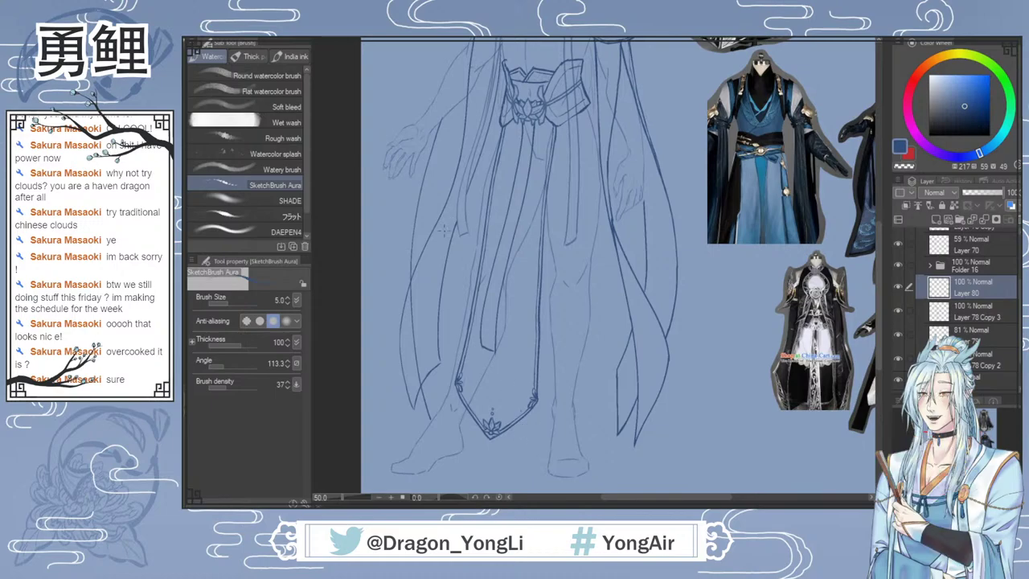
key("e")
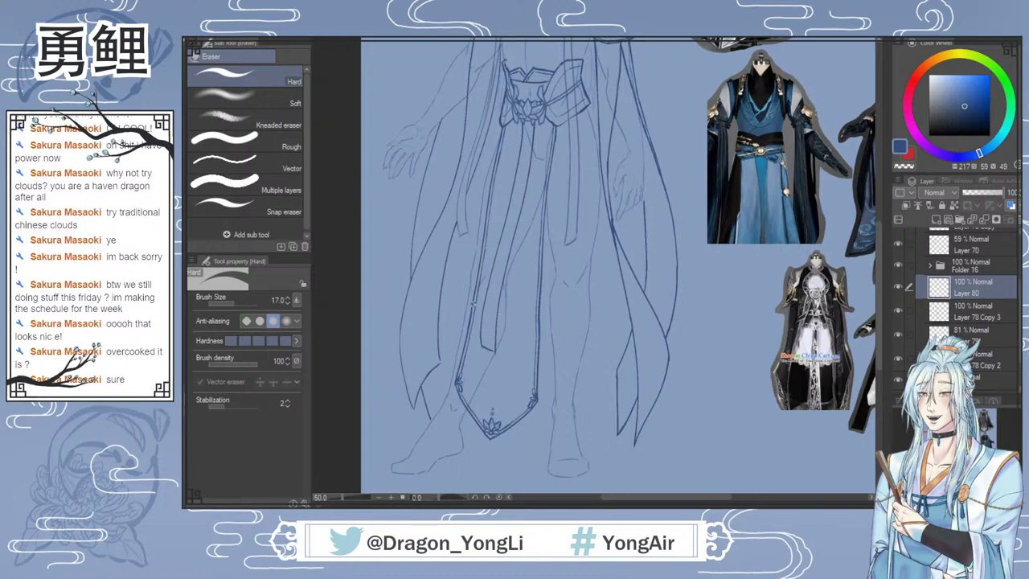
key("b")
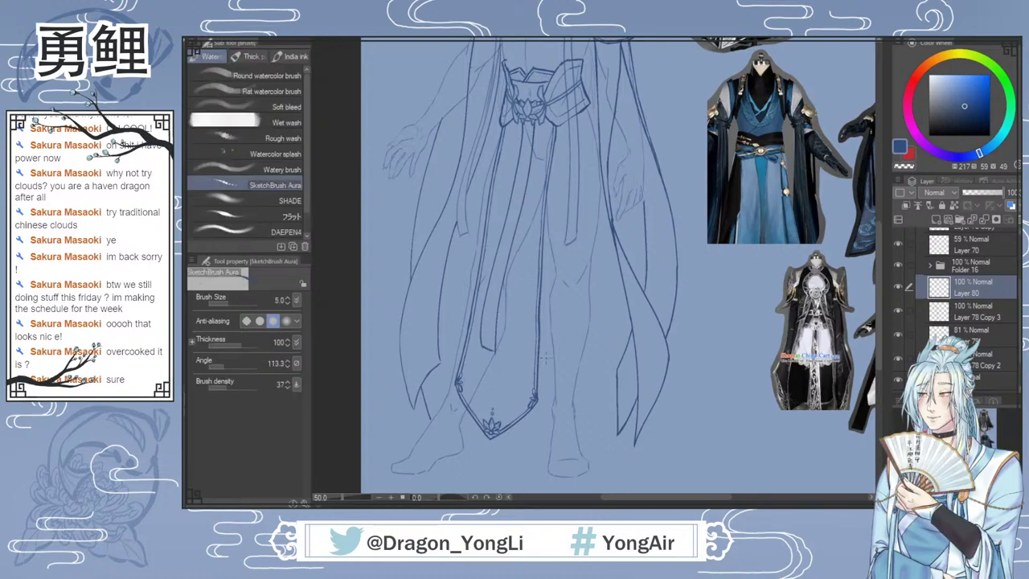
left_click_drag(878, 287, 878, 285)
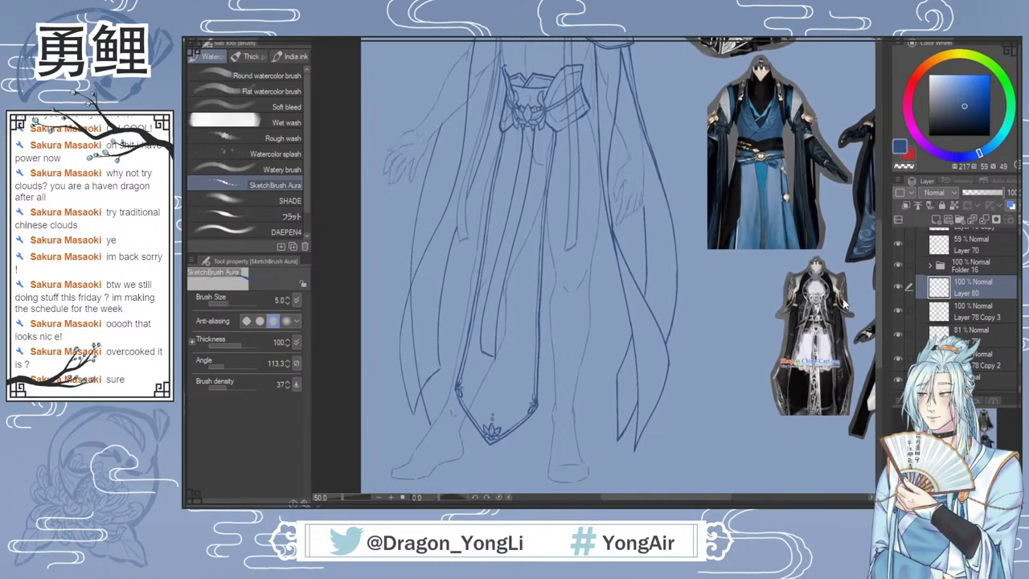
key("b")
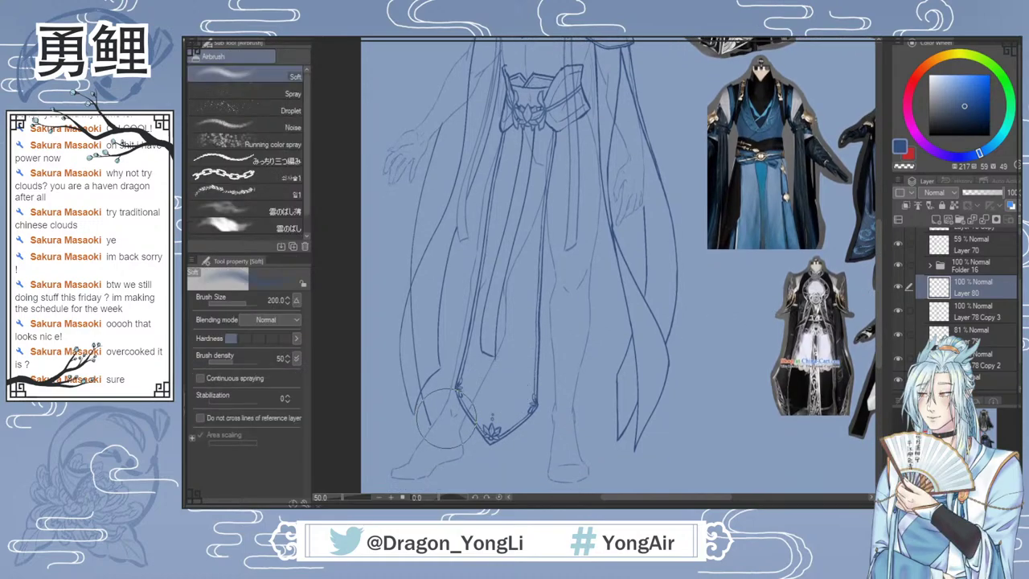
key("i")
key("b")
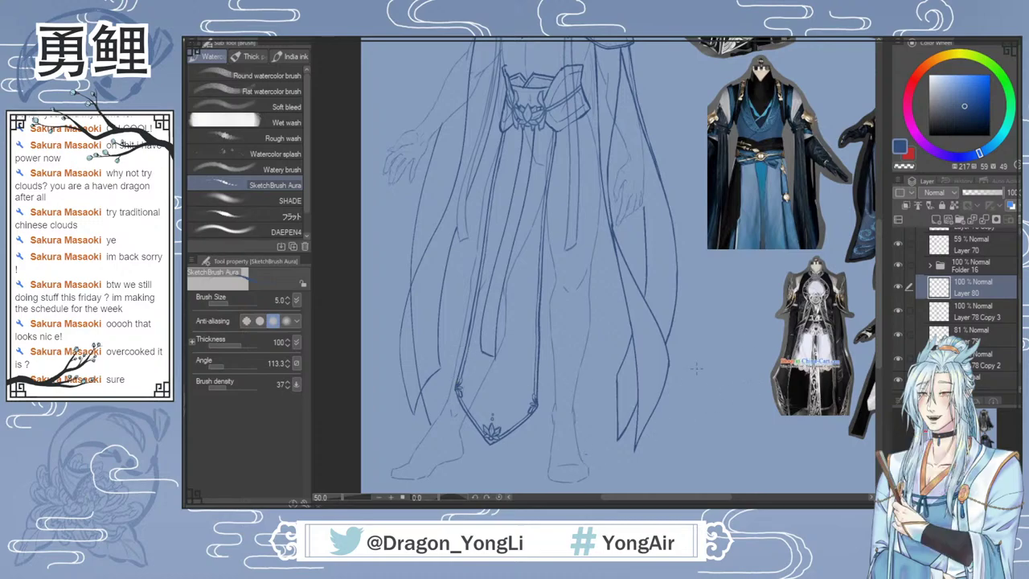
Step: Draw the second coat tail's inner edge down from the waist and its slanted hem line to the lower point
mouse_move(880, 286)
left_mouse_down()
mouse_move(885, 227)
mouse_move(881, 293)
left_mouse_up()
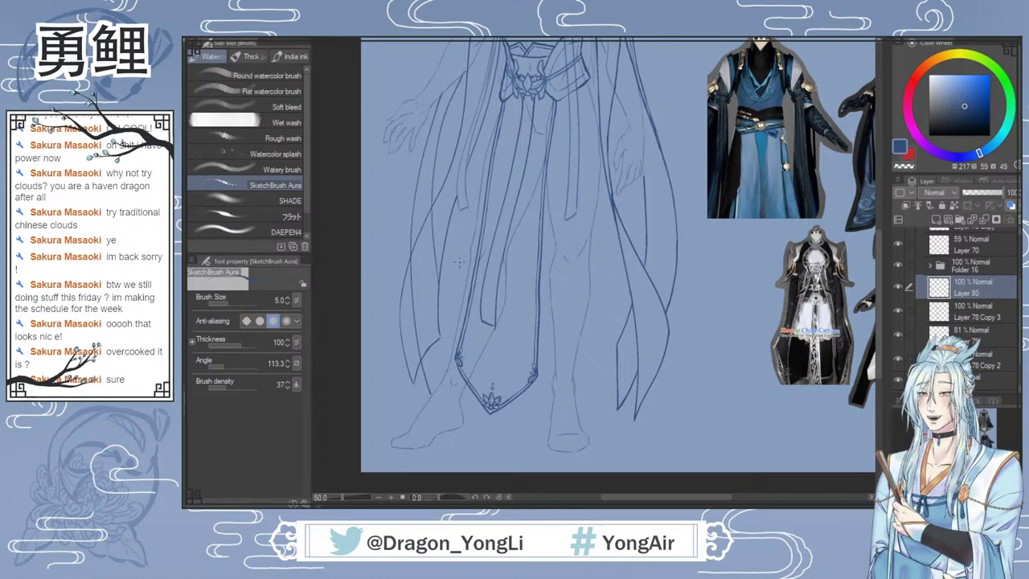
left_click_drag(463, 74, 454, 307)
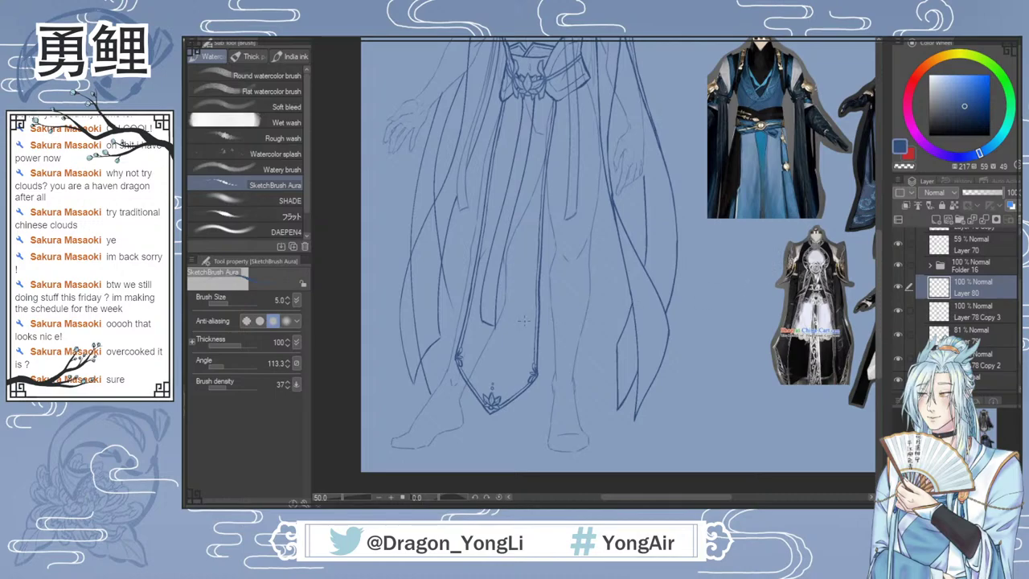
left_click_drag(453, 317, 431, 401)
key("ctrl+z")
left_click_drag(454, 321, 434, 390)
Step: Retouch the upper part of the second coat tail's outer edge just below the outstretched hand
scroll(459, 387, "up", 3)
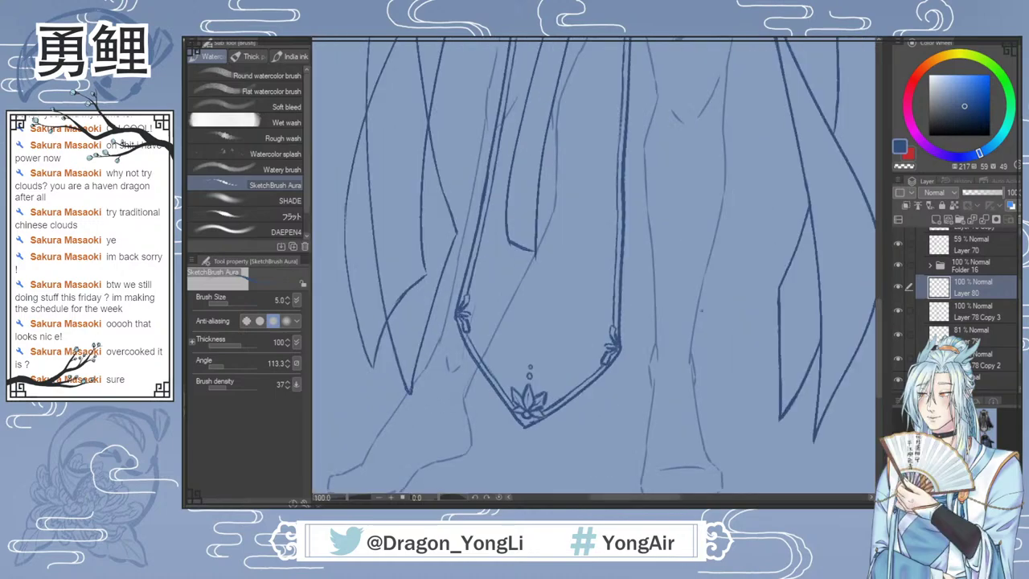
scroll(884, 285, "down", 3)
left_click_drag(880, 291, 879, 263)
left_click_drag(672, 499, 688, 500)
key("b")
scroll(566, 161, "up", 1)
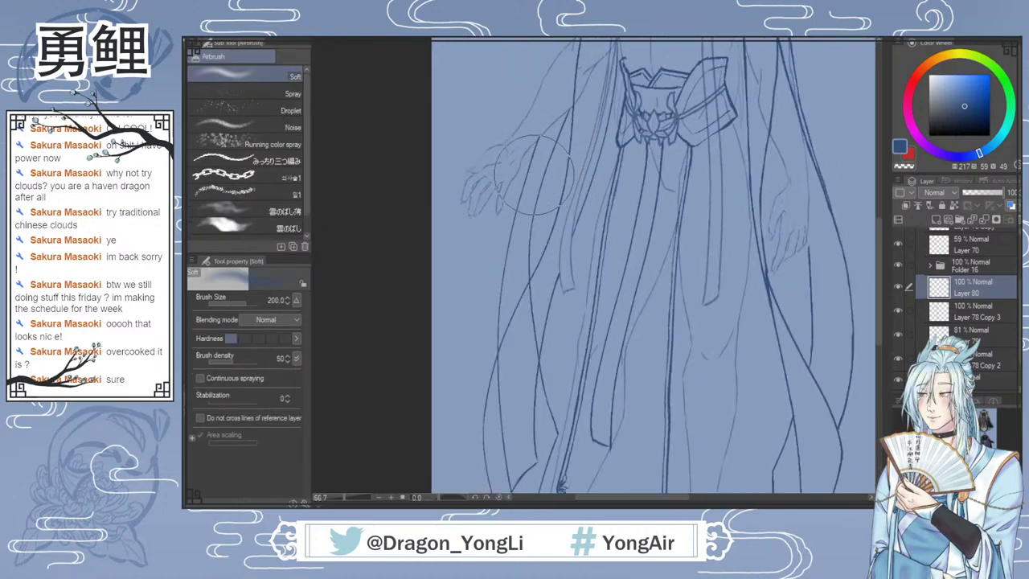
key("b")
key("b")
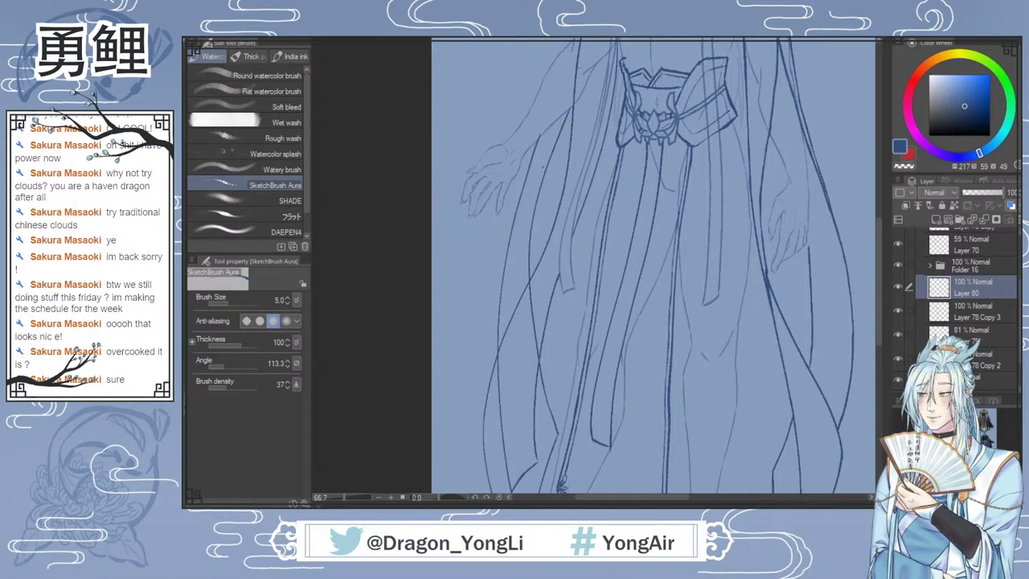
key("ctrl+z")
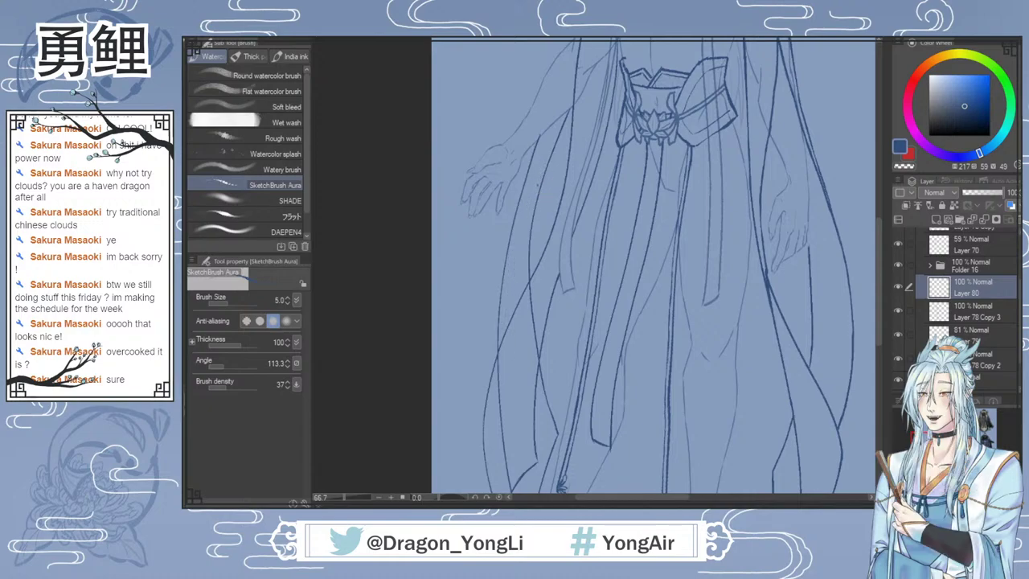
left_click_drag(536, 186, 506, 302)
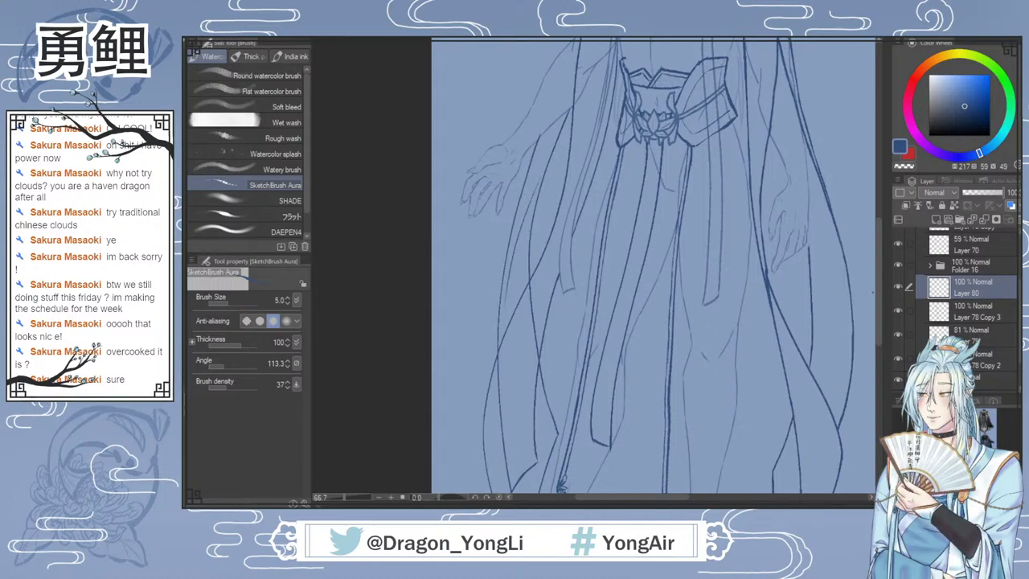
Step: Erase the overlapping line where the second coat tail crosses the first tail's edge below the outstretched hand
mouse_move(879, 294)
left_mouse_down()
mouse_move(879, 316)
mouse_move(878, 262)
mouse_move(865, 326)
left_mouse_up()
scroll(770, 387, "down", 1)
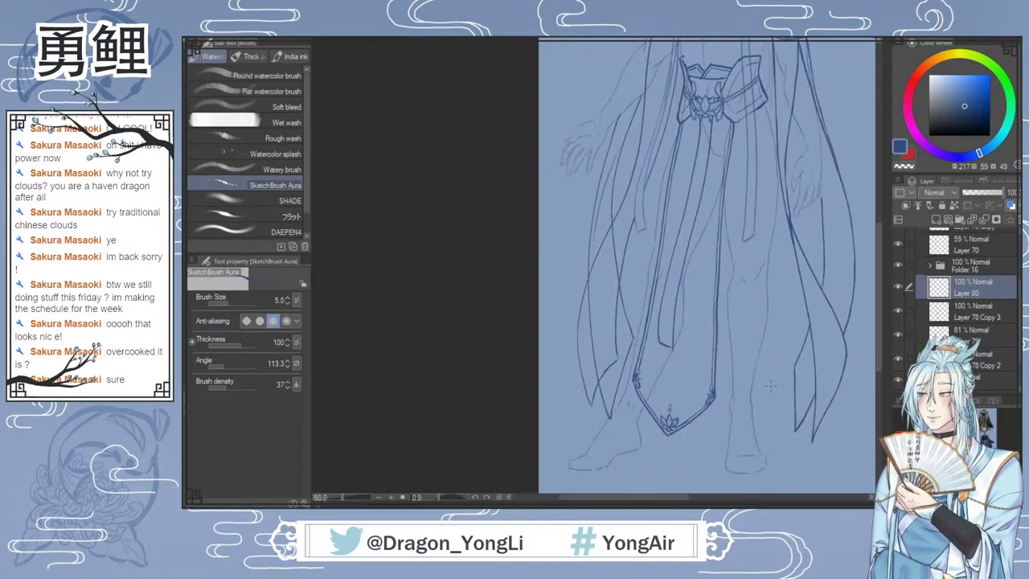
left_click_drag(668, 499, 696, 499)
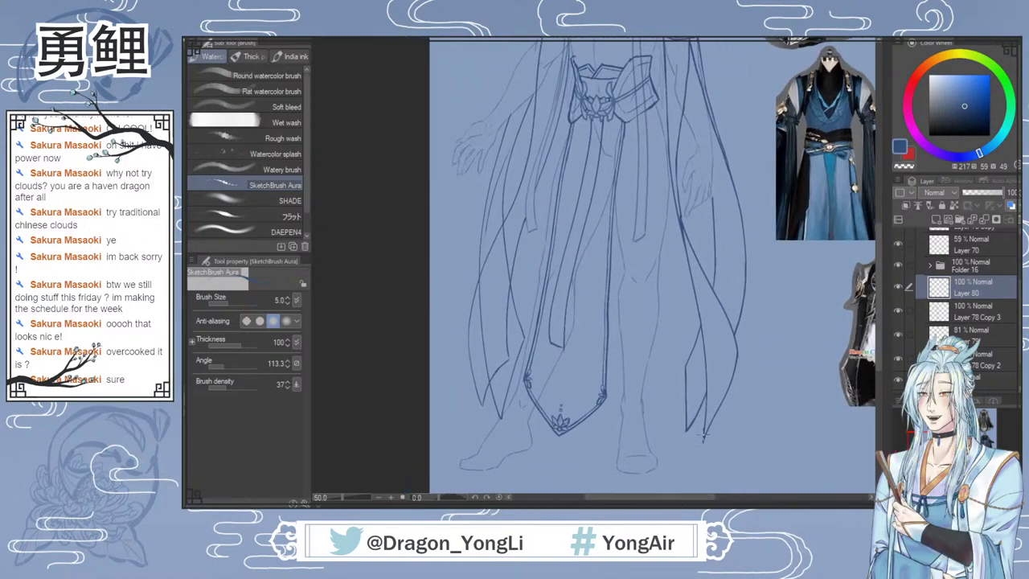
key("e")
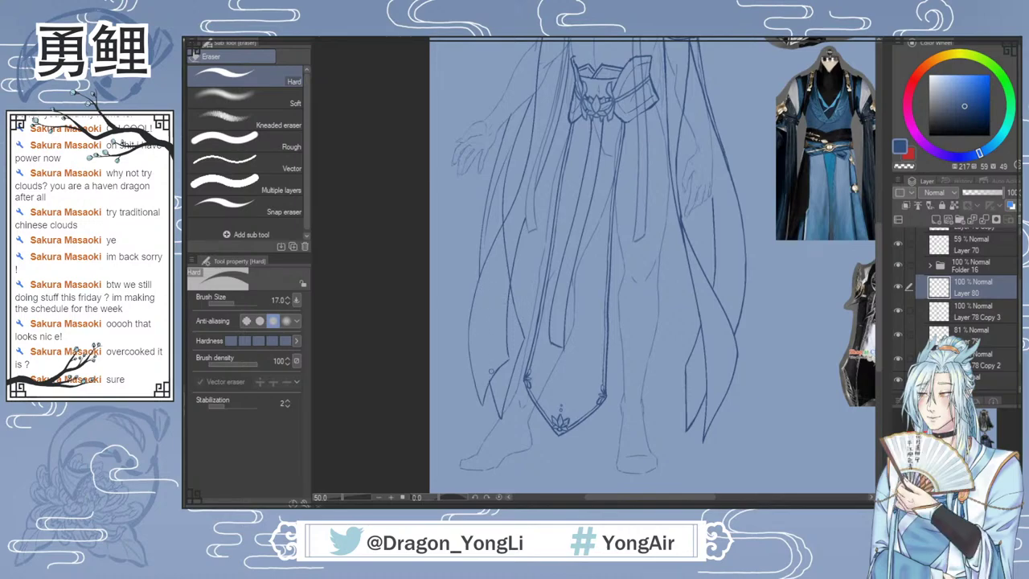
left_click_drag(505, 259, 506, 282)
left_click_drag(512, 229, 499, 237)
scroll(882, 279, "up", 3)
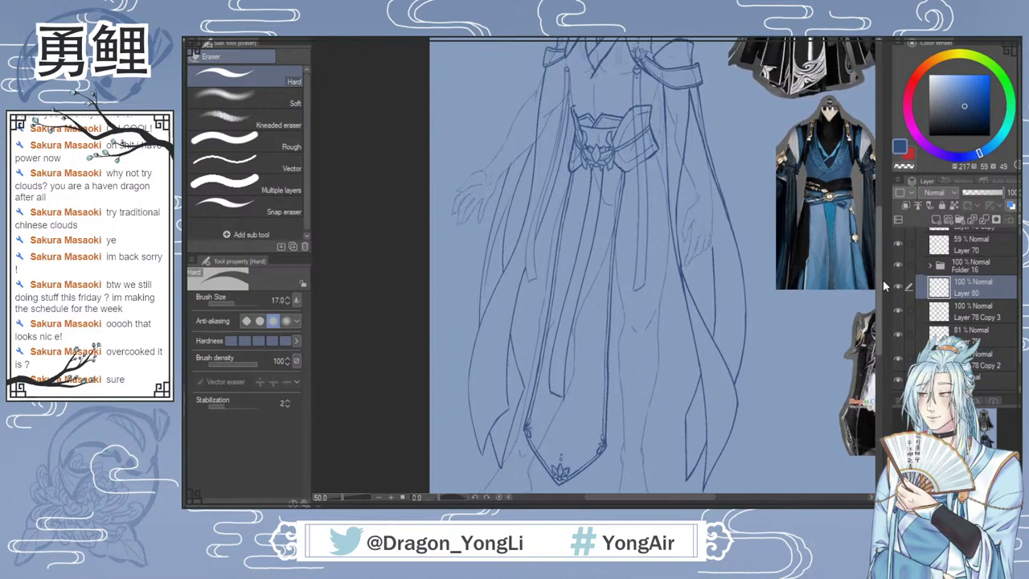
Step: Compare the two coat-tail sketch layers by toggling their visibility, and merge Layer 80 with Layer 78 Copy 3
scroll(883, 278, "down", 1)
key("b")
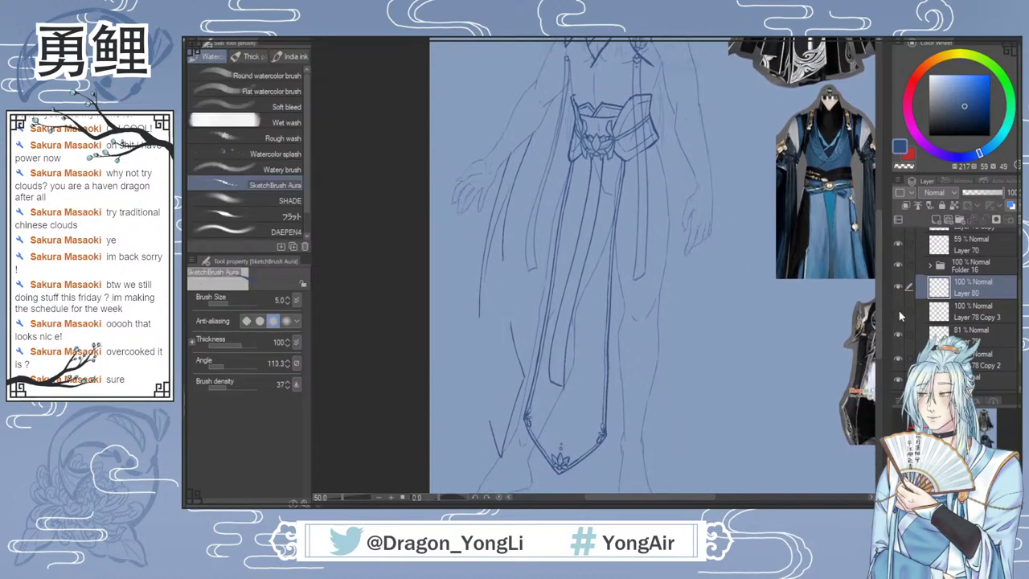
left_click(968, 315)
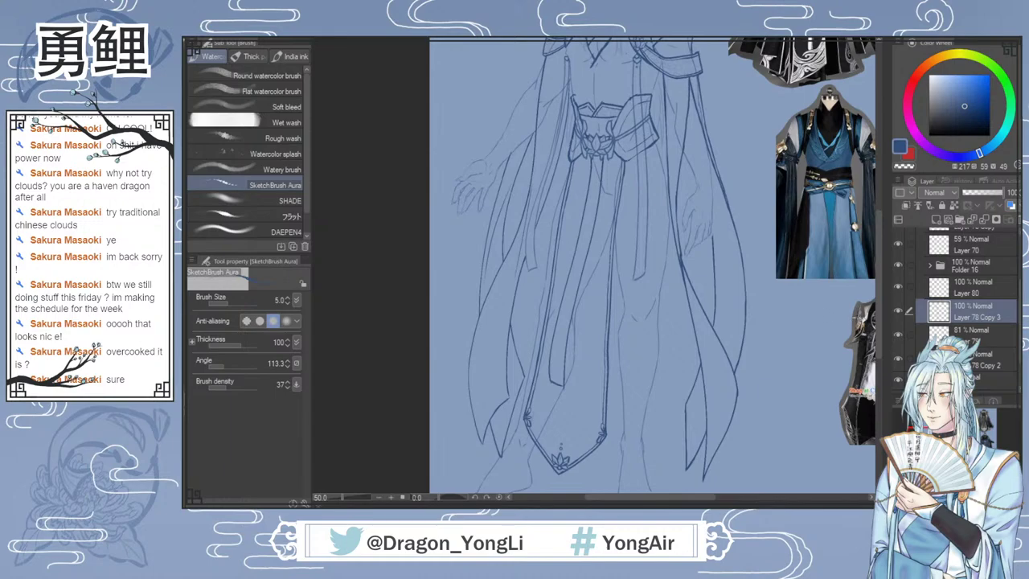
mouse_move(880, 305)
left_mouse_down()
mouse_move(882, 285)
mouse_move(880, 316)
left_mouse_up()
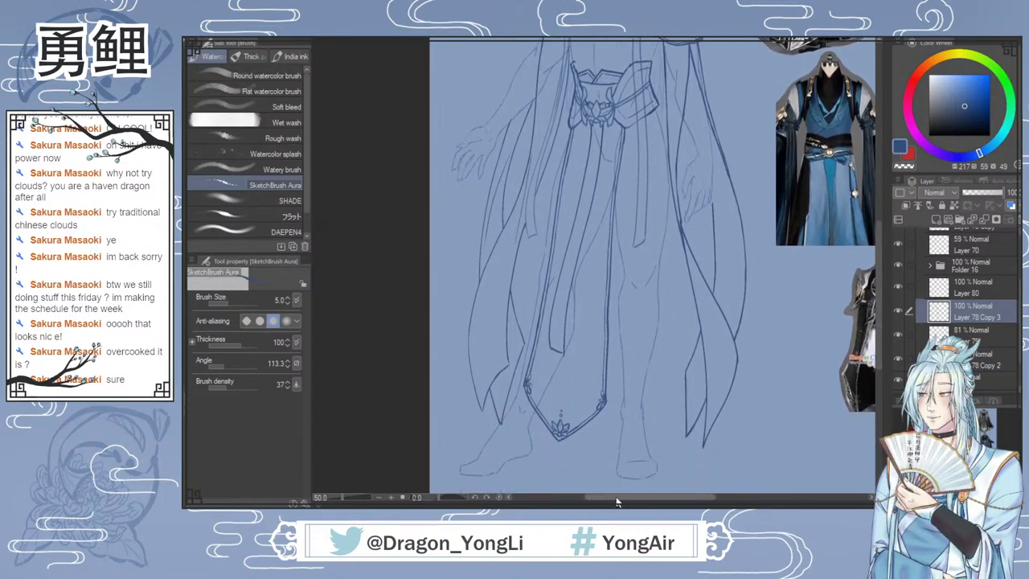
left_click_drag(617, 500, 638, 502)
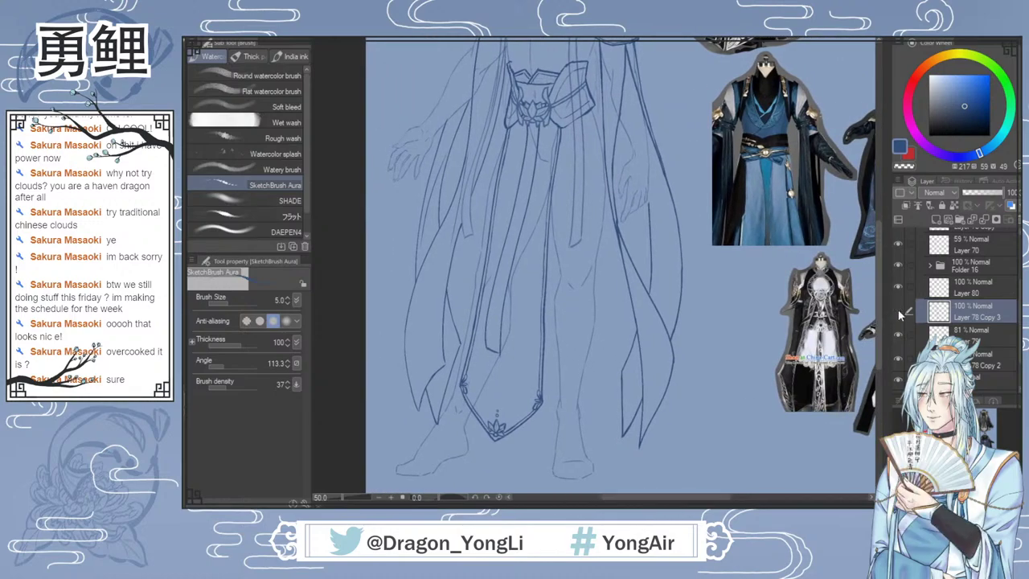
left_click_drag(875, 299, 878, 289)
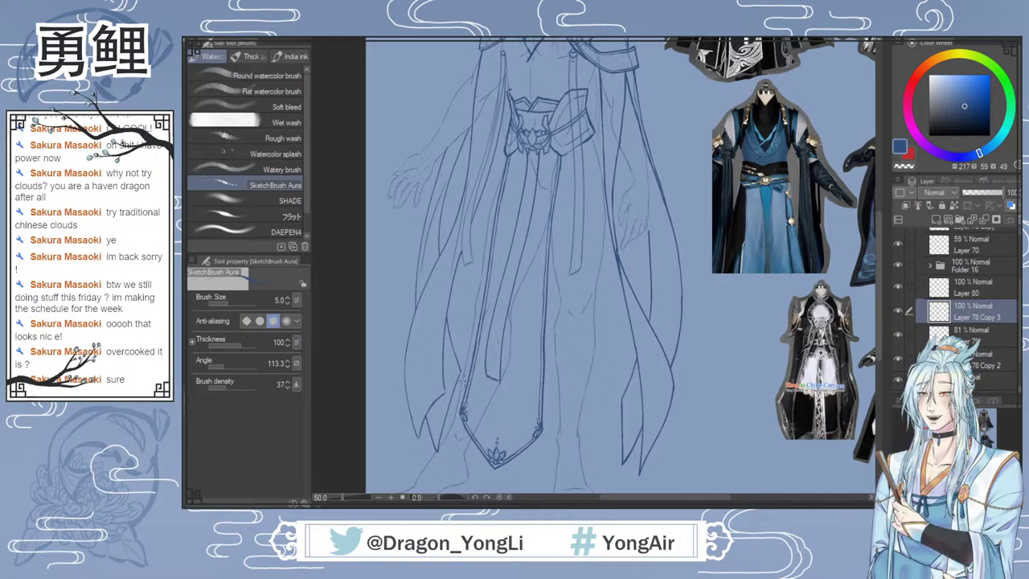
left_click(899, 311)
left_click(898, 310)
left_click(898, 285)
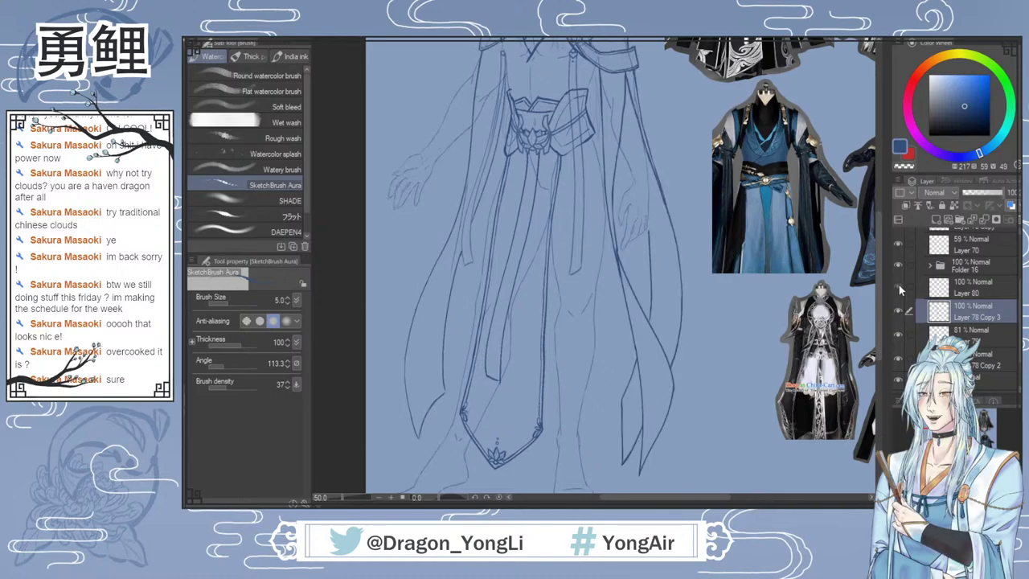
left_click(898, 285)
left_click(970, 290, "ctrl")
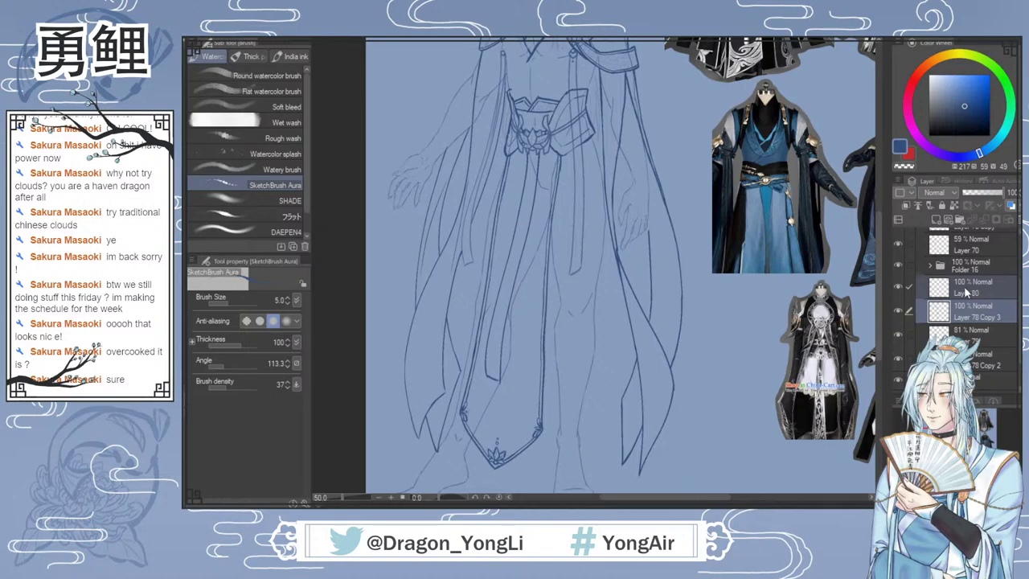
key("shift+alt+e")
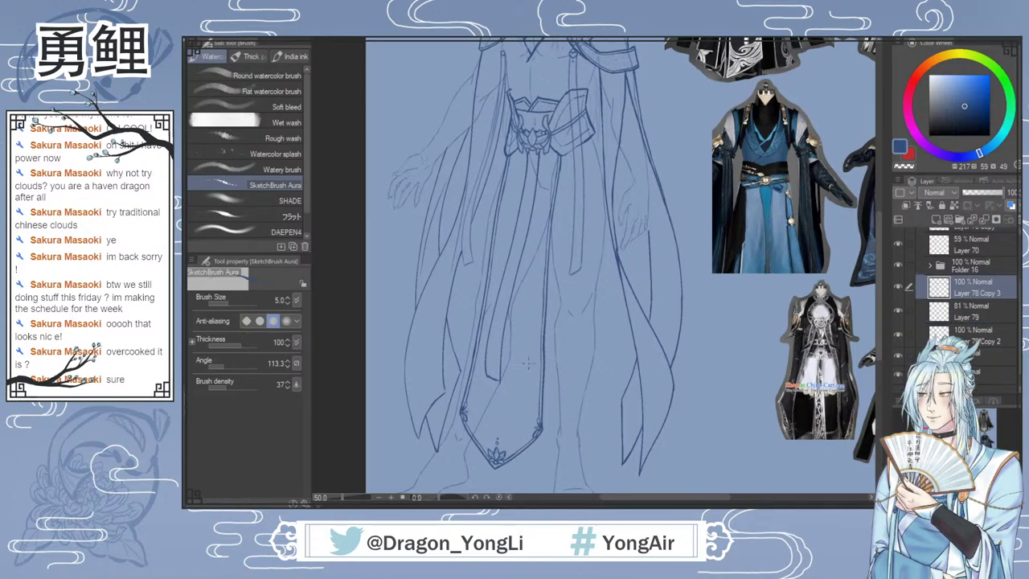
Step: Lasso-select the upper part of the coat tails under the outstretched arm, from the armband down past the waist
key("m")
left_click_drag(878, 276, 879, 254)
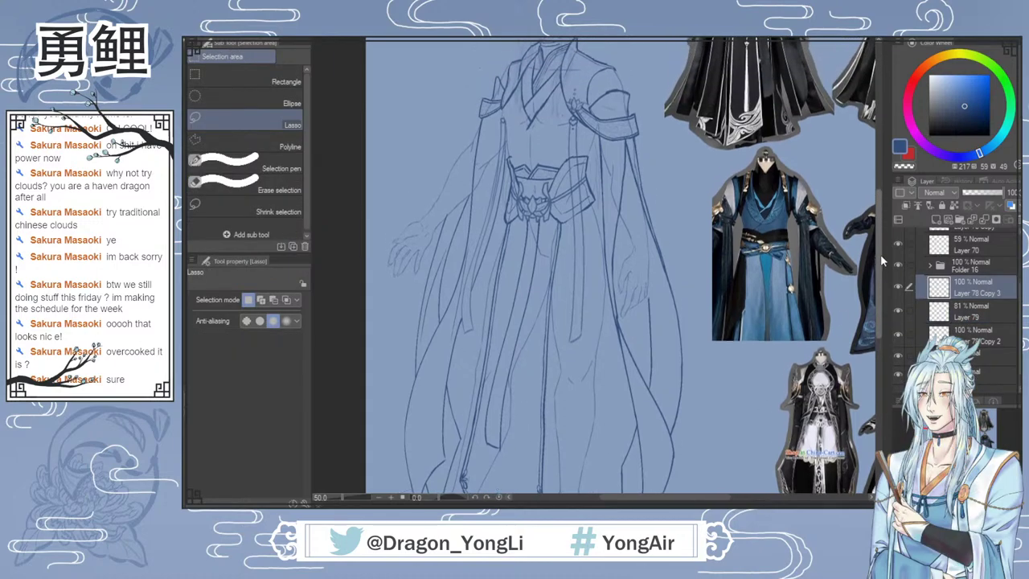
scroll(482, 118, "up", 2)
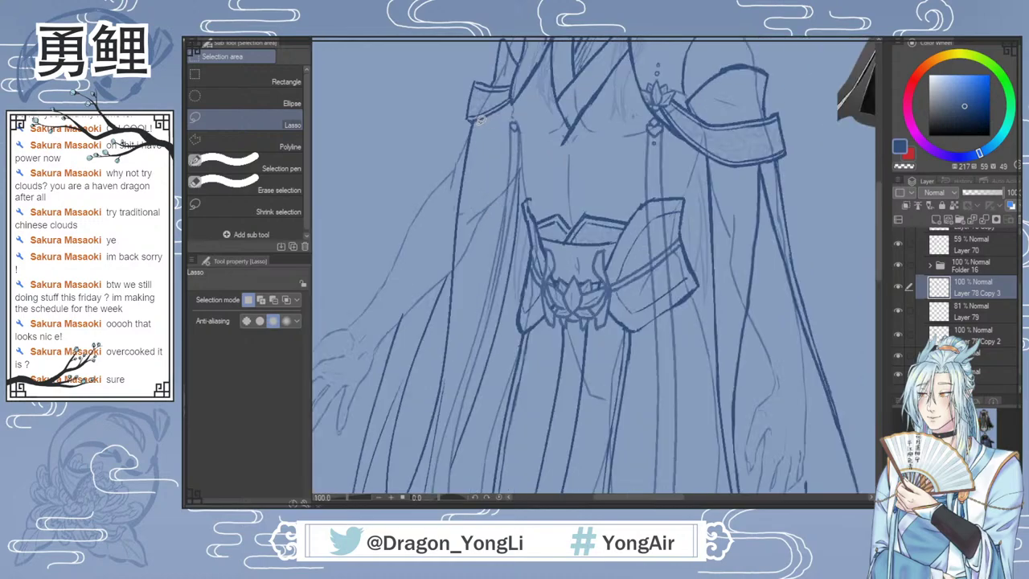
mouse_move(480, 119)
left_mouse_down()
mouse_move(391, 276)
mouse_move(380, 358)
mouse_move(433, 387)
mouse_move(457, 386)
mouse_move(533, 322)
mouse_move(510, 132)
left_mouse_up()
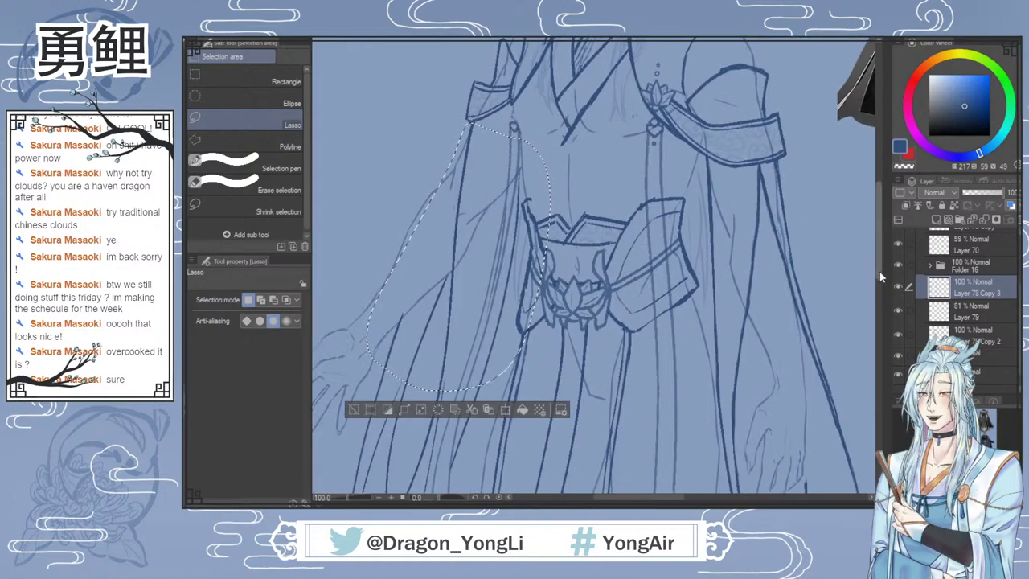
Step: Extend the lasso selection down the full length of the coat tails on the outstretched hand's side, including the pointed hems
left_click_drag(878, 270, 877, 306)
scroll(876, 305, "down", 1)
scroll(877, 299, "down", 1)
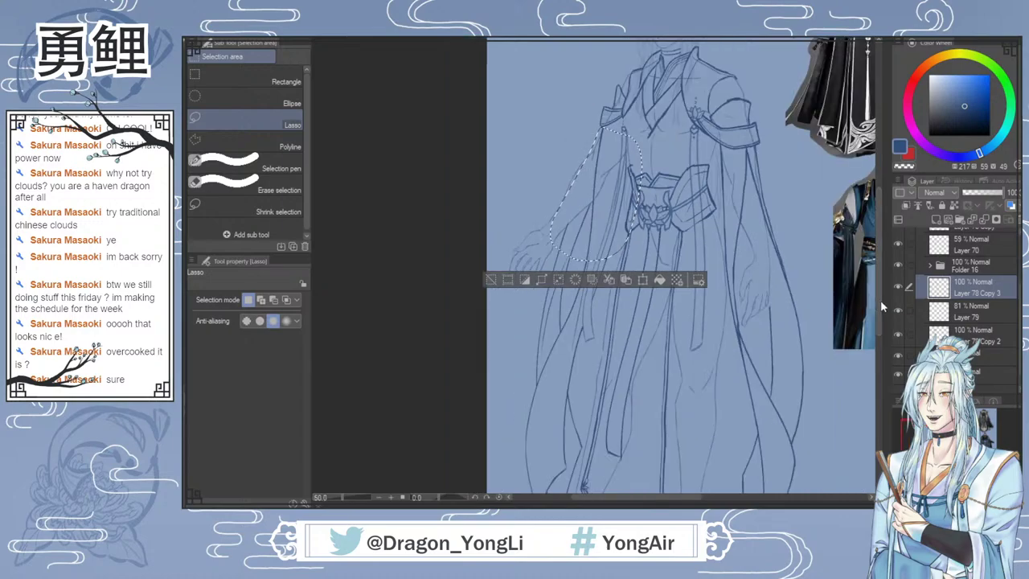
scroll(880, 300, "down", 2)
mouse_move(553, 173)
left_mouse_down()
mouse_move(527, 295)
mouse_move(550, 454)
left_mouse_up()
left_click_drag(879, 308, 879, 322)
key("ctrl+z")
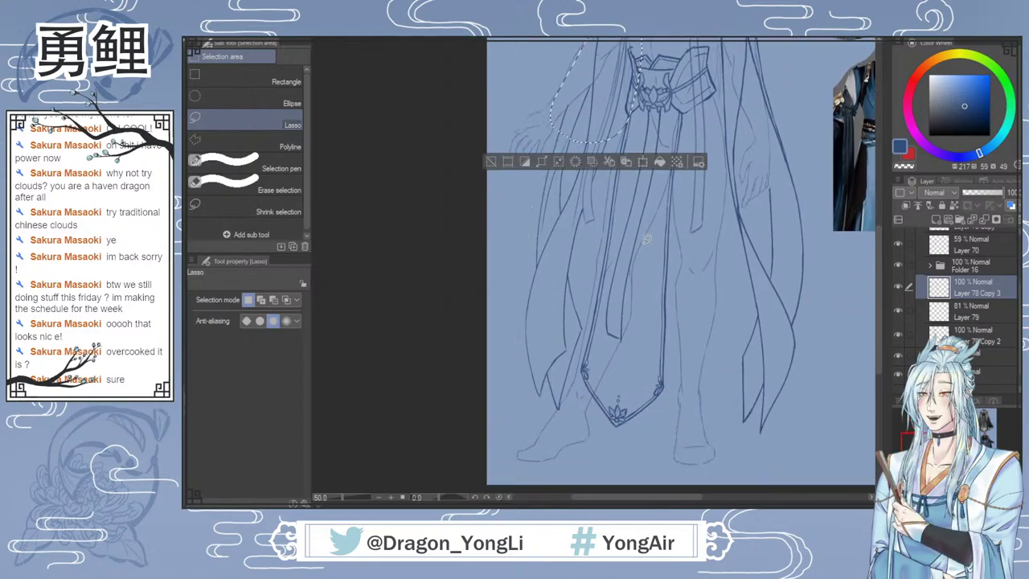
mouse_move(555, 116)
left_mouse_down()
mouse_move(540, 178)
mouse_move(522, 351)
mouse_move(542, 412)
mouse_move(560, 421)
mouse_move(598, 327)
mouse_move(592, 270)
mouse_move(630, 108)
mouse_move(583, 98)
mouse_move(634, 142)
left_mouse_up()
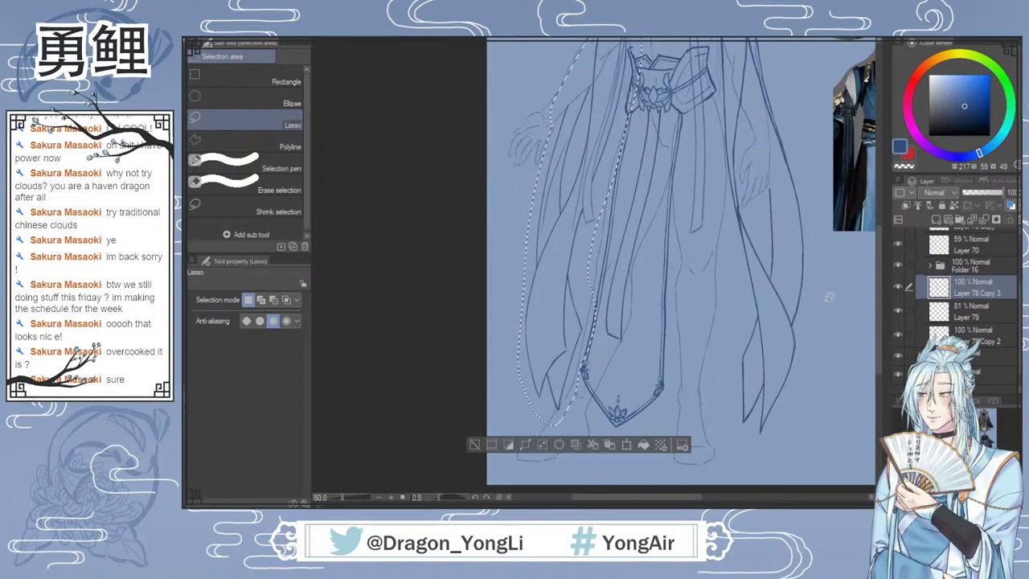
Step: Stretch the selected coat tails downward to 105% height with a free transform, and clear the selection
key("ctrl+0")
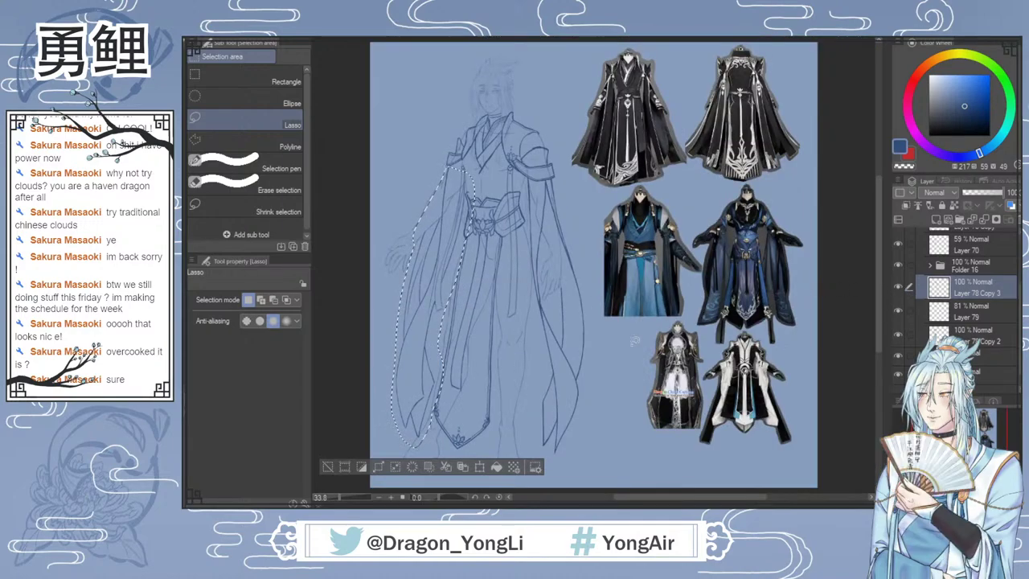
scroll(875, 303, "down", 1)
scroll(874, 304, "down", 1)
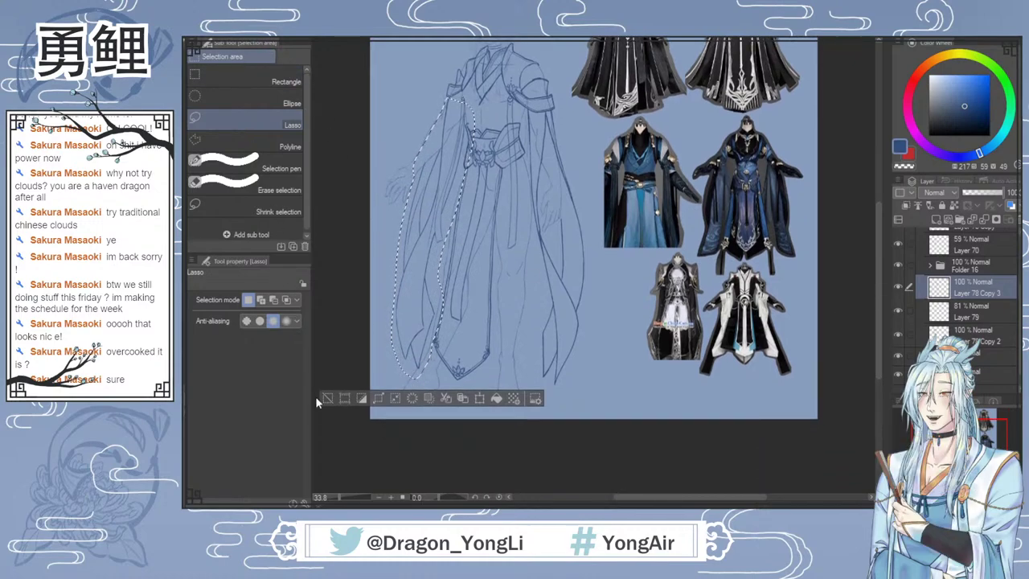
key("ctrl+t")
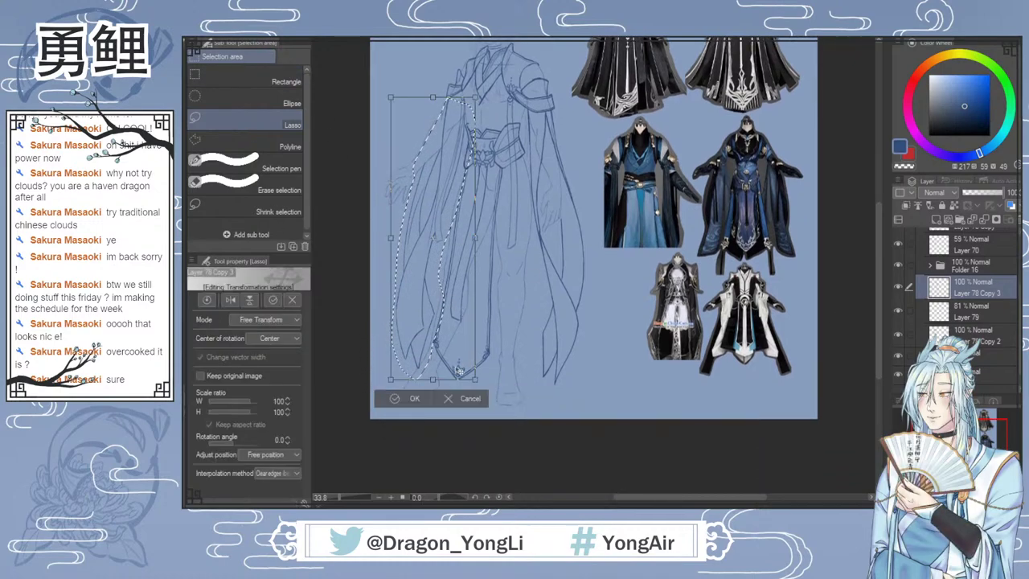
left_click_drag(433, 380, 429, 395)
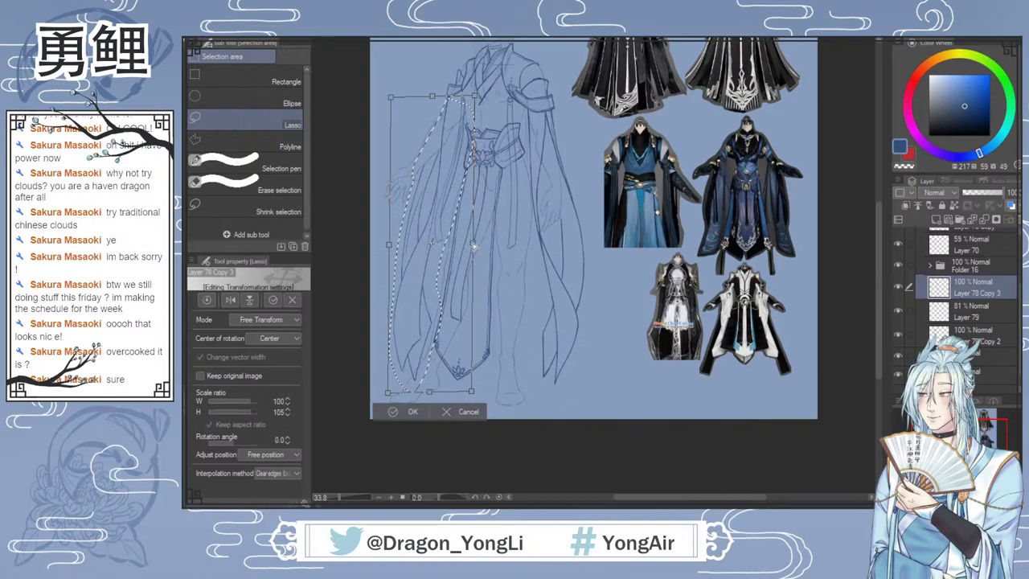
left_click(412, 412)
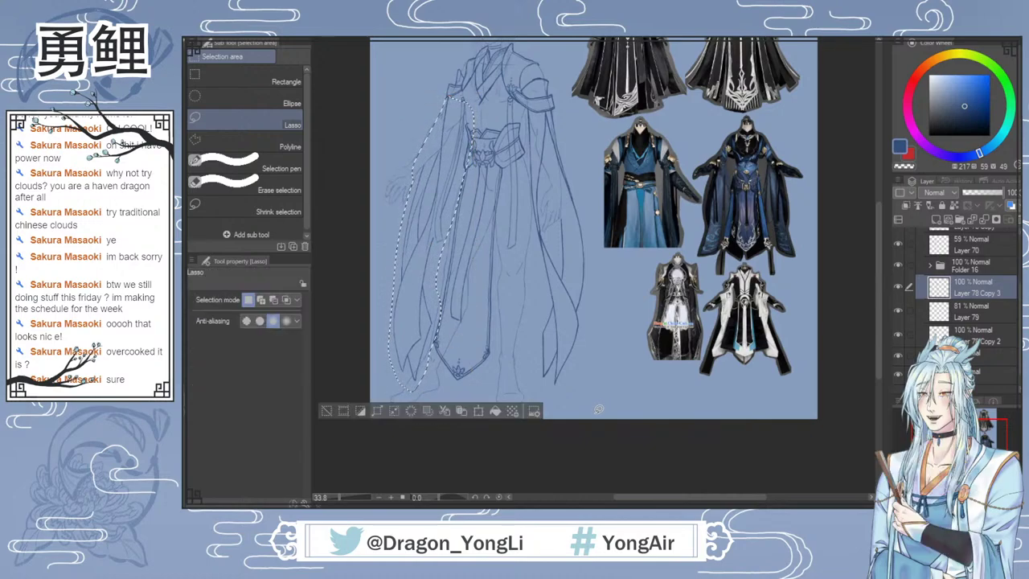
key("ctrl+d")
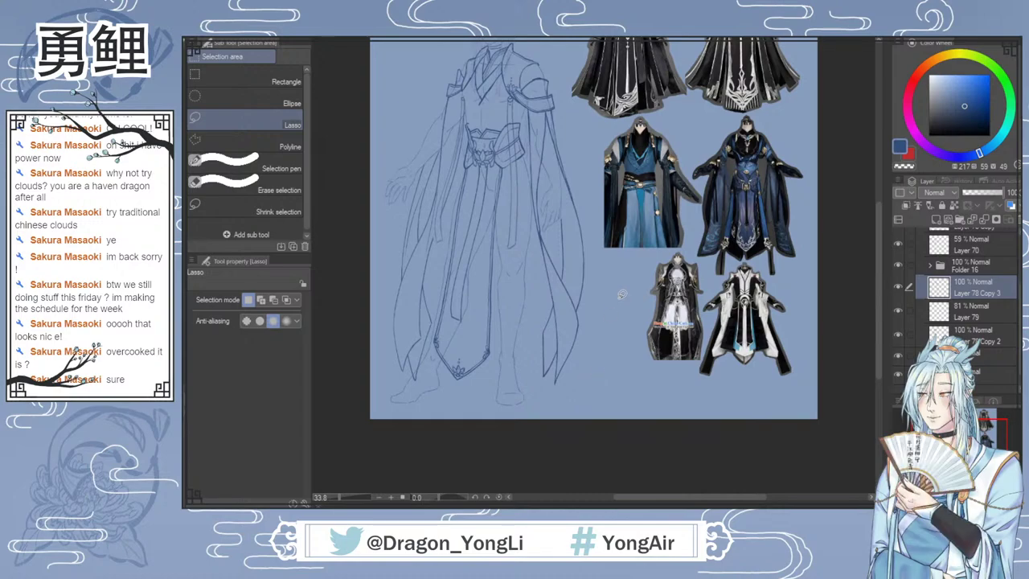
Step: Examine the lengthened coat tails at the waist and hems, and compare the whole figure with the costume references
key("b")
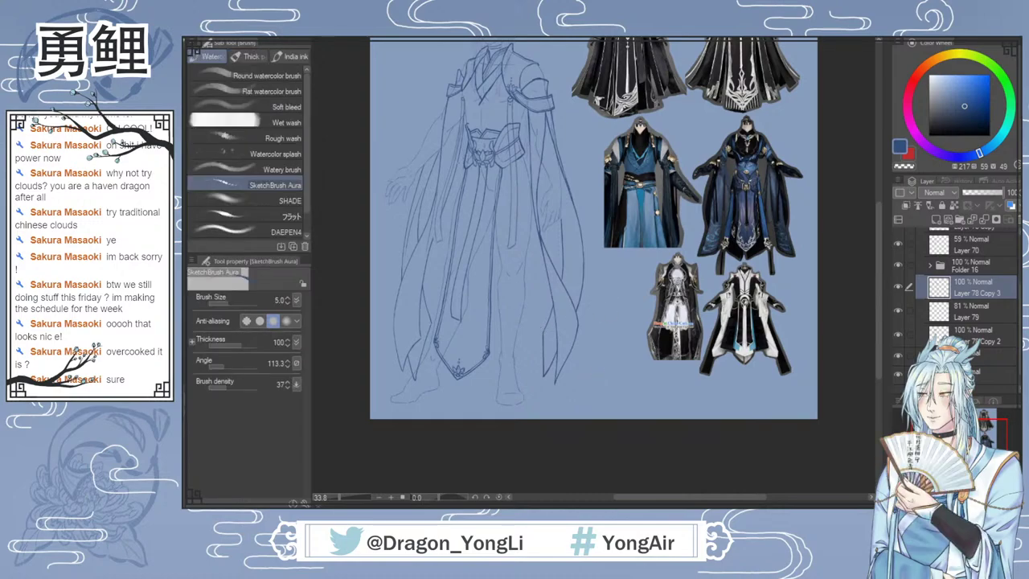
scroll(442, 129, "up", 2)
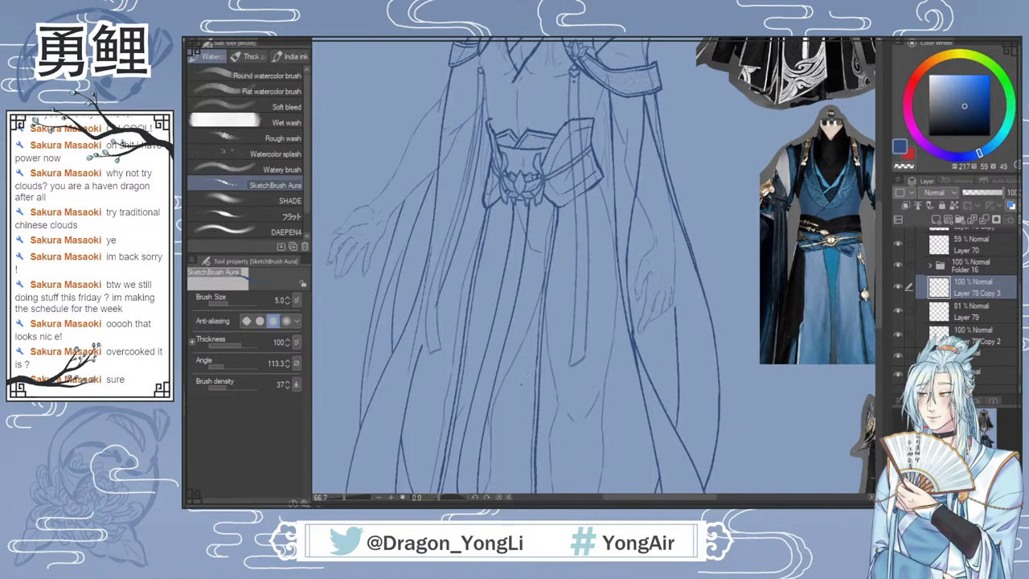
key("e")
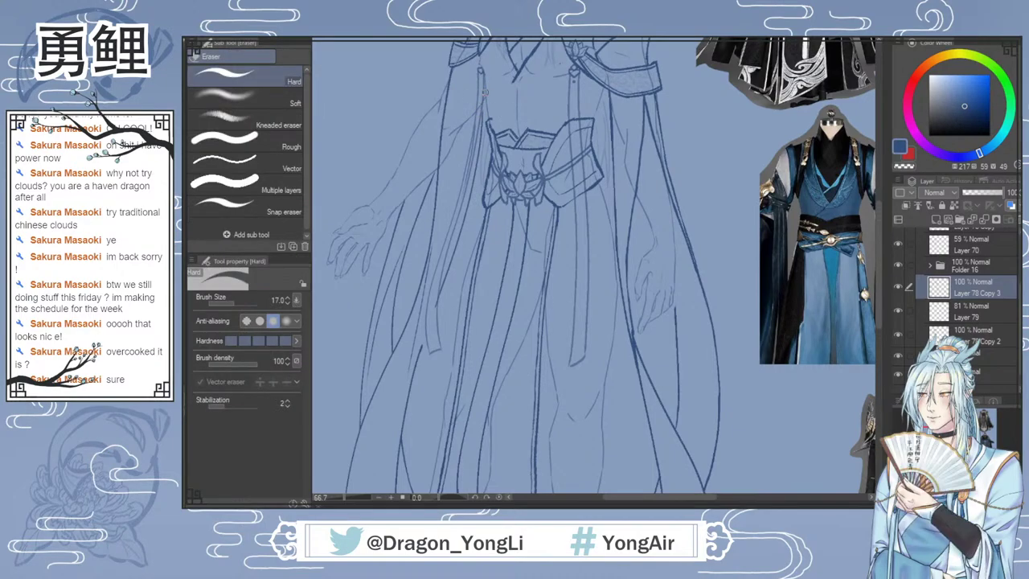
key("b")
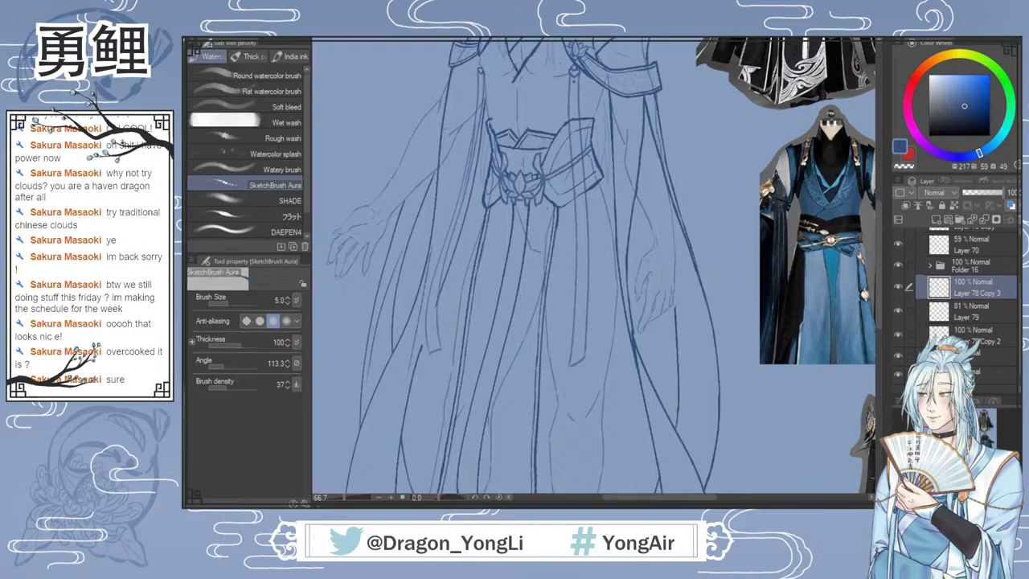
key("ctrl+0")
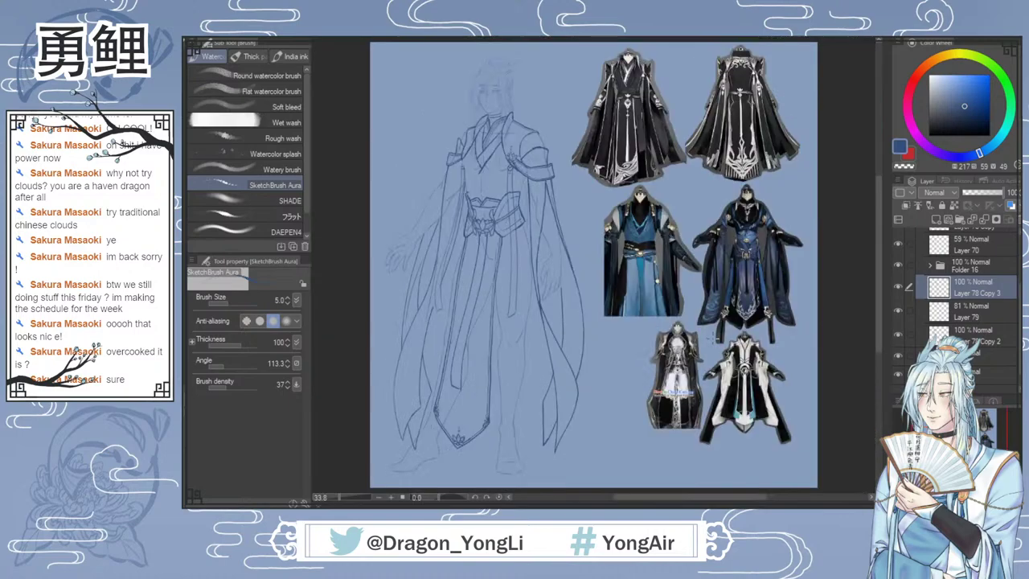
scroll(415, 377, "up", 5)
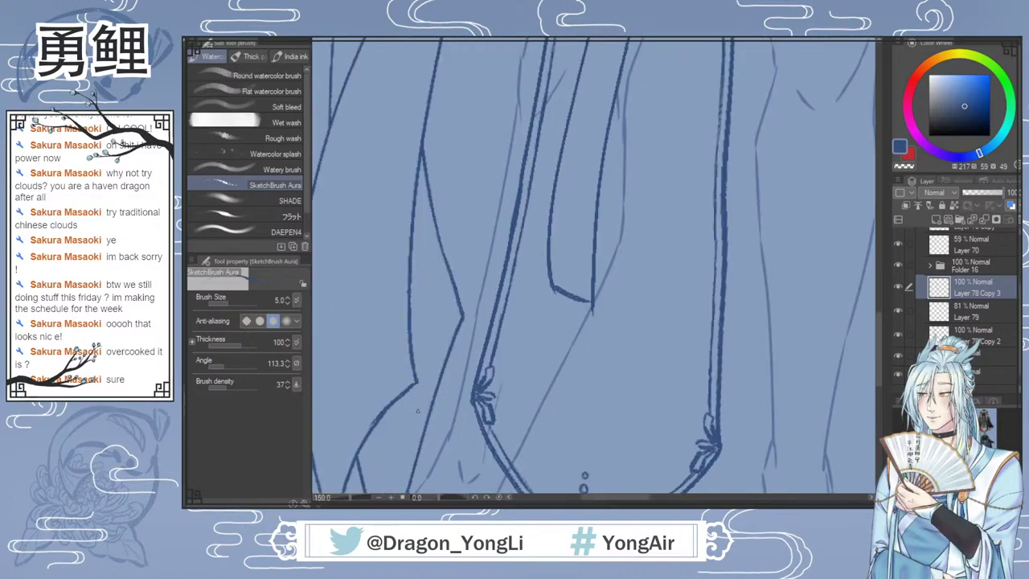
scroll(417, 410, "down", 3)
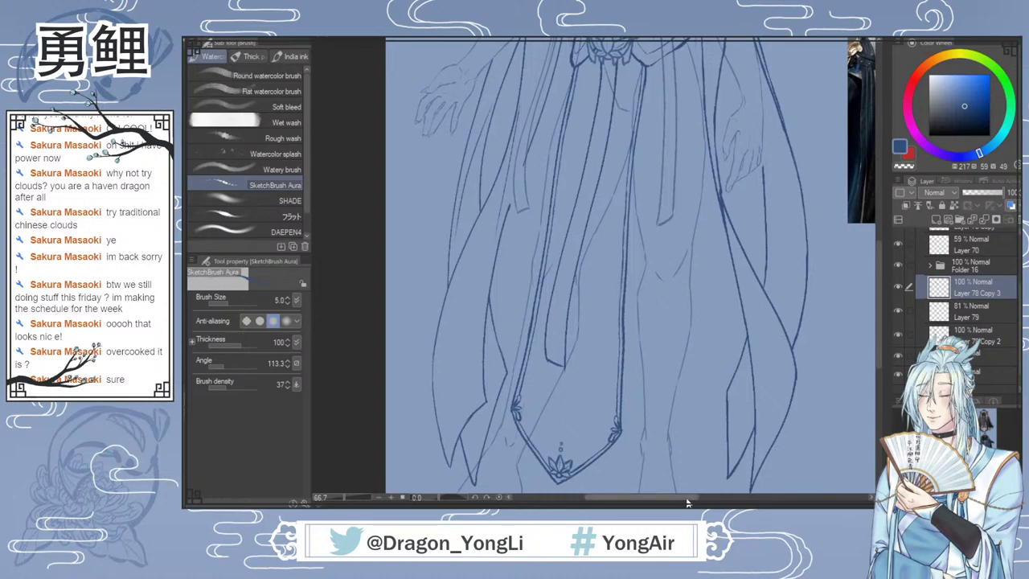
Step: Erase the thick junction of the coat-tail edges beside the lowered hand's fingertips and redraw it with a cleaner line
left_click_drag(687, 502, 699, 503)
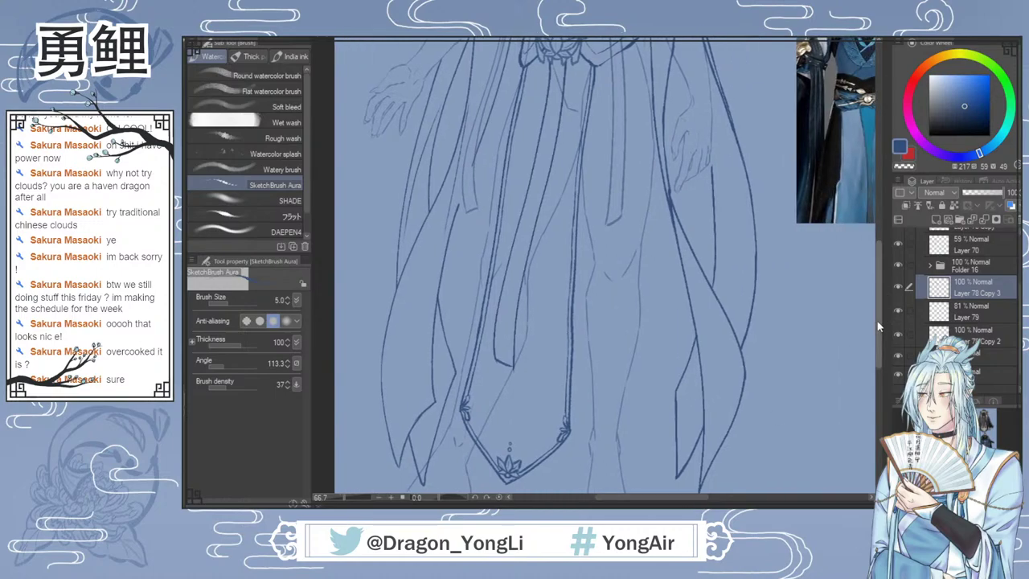
left_click_drag(877, 326, 878, 299)
scroll(747, 269, "up", 1)
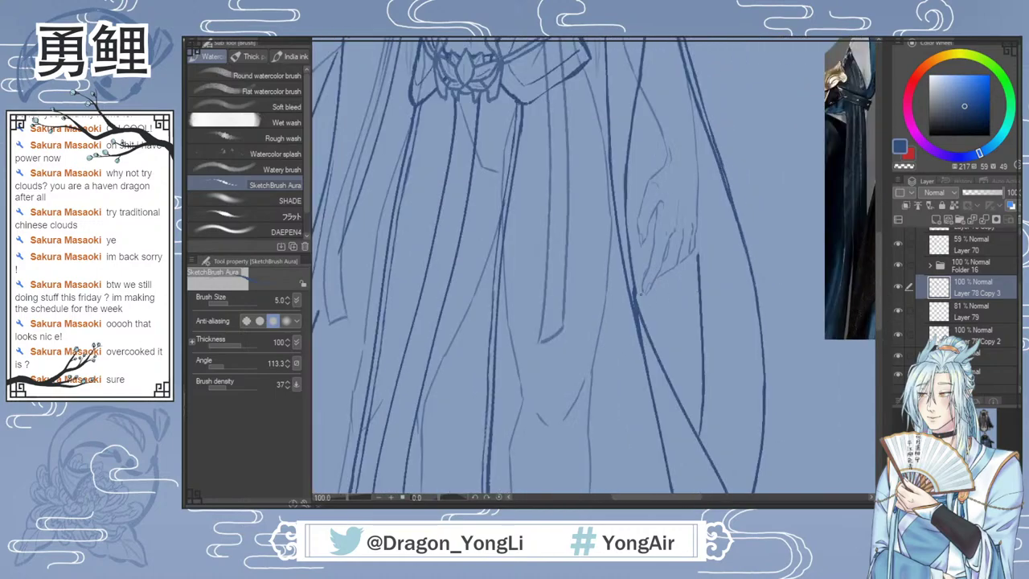
key("e")
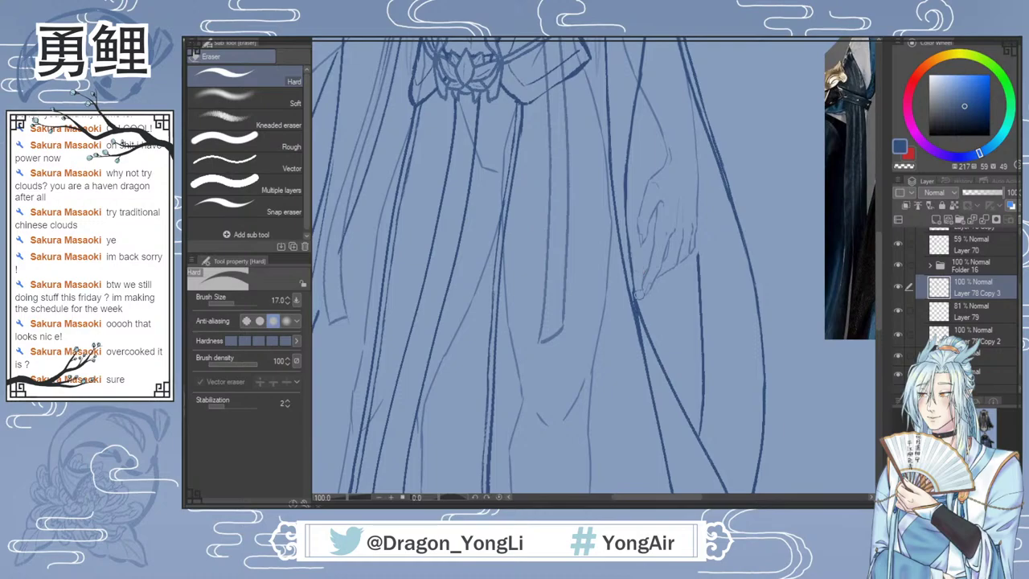
left_click_drag(634, 286, 642, 328)
key("b")
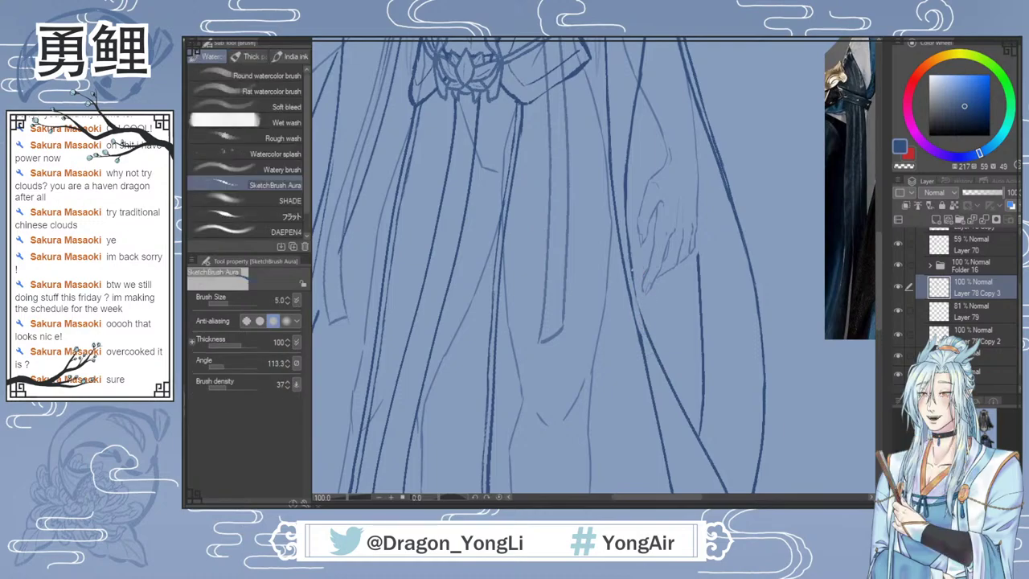
left_click_drag(633, 277, 642, 325)
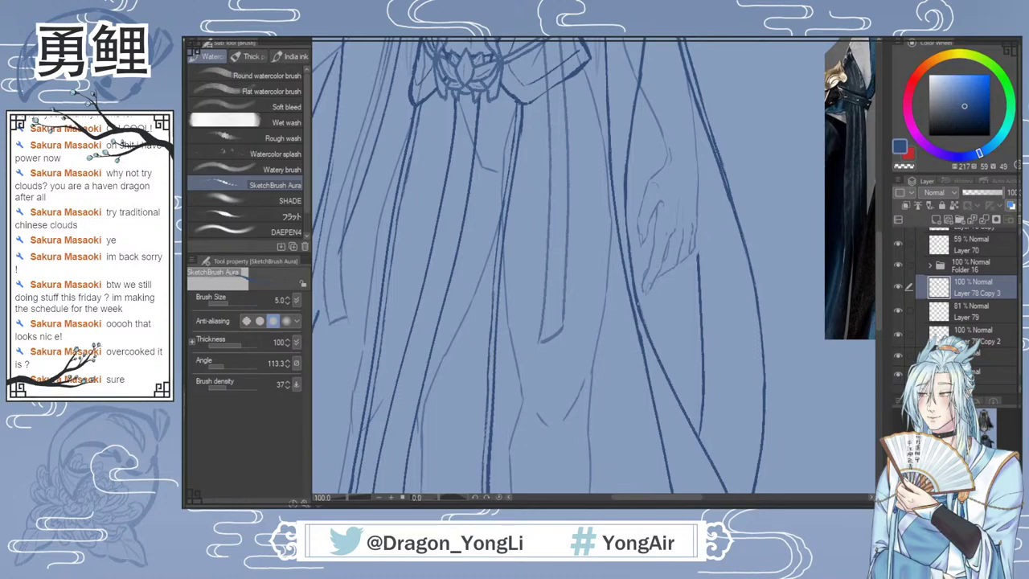
left_click_drag(640, 277, 633, 334)
key("ctrl+z")
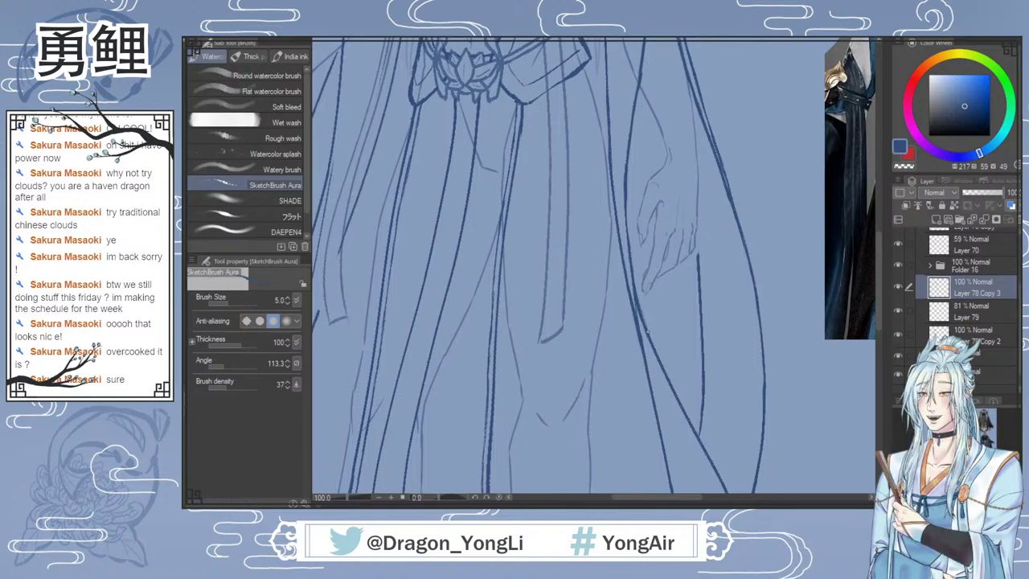
key("ctrl+0")
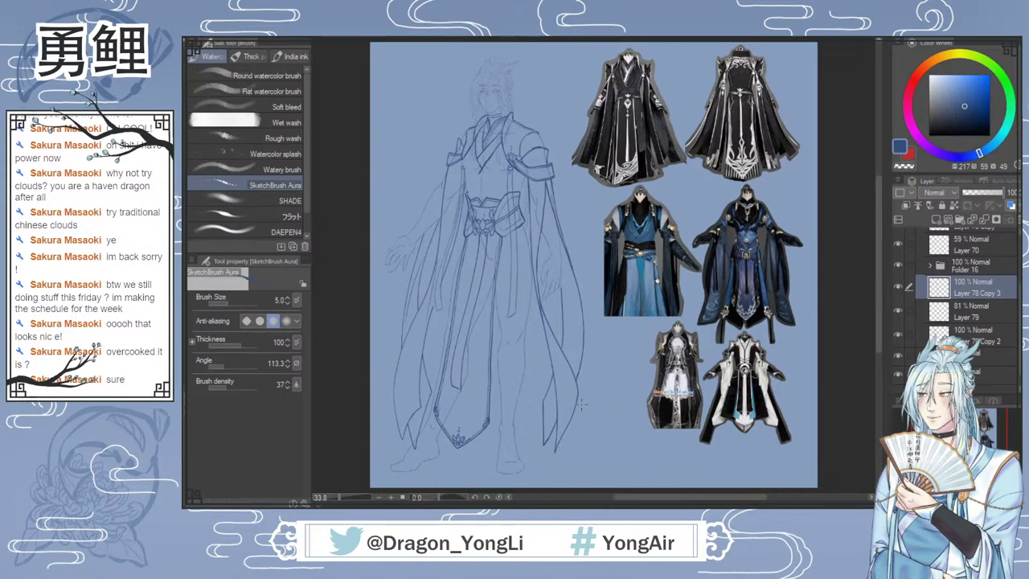
scroll(546, 273, "up", 2)
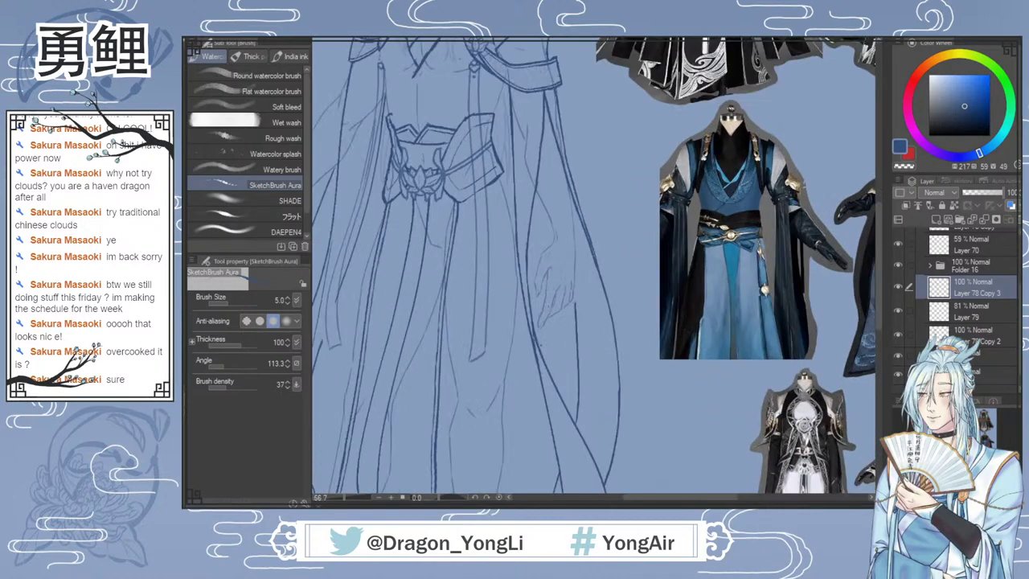
Step: Erase the touching coat-tail edges beside the lowered hand's fingertips and redraw the inner edge as a clean curve
scroll(875, 297, "down", 3)
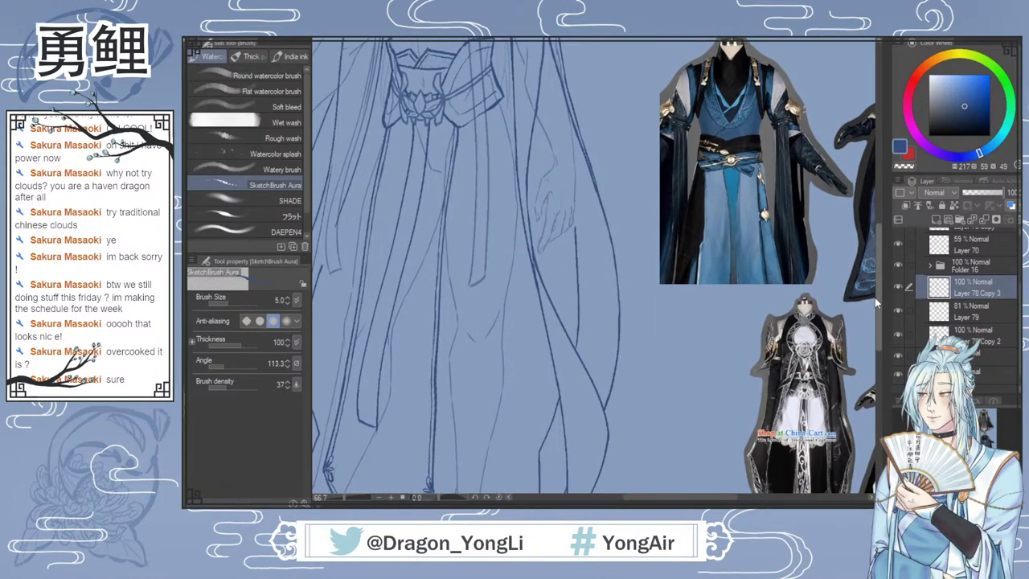
scroll(874, 293, "up", 2)
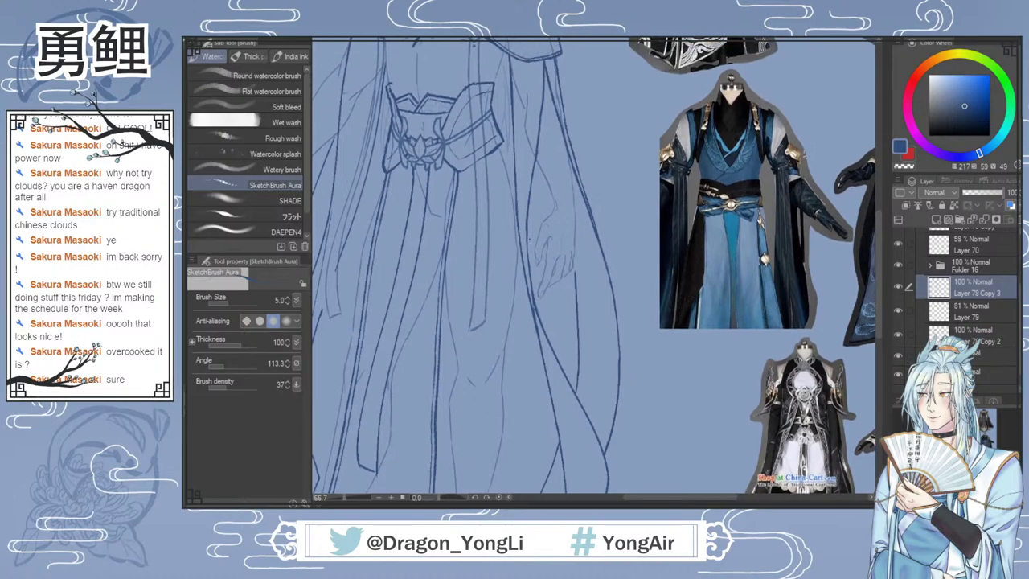
scroll(527, 229, "up", 1)
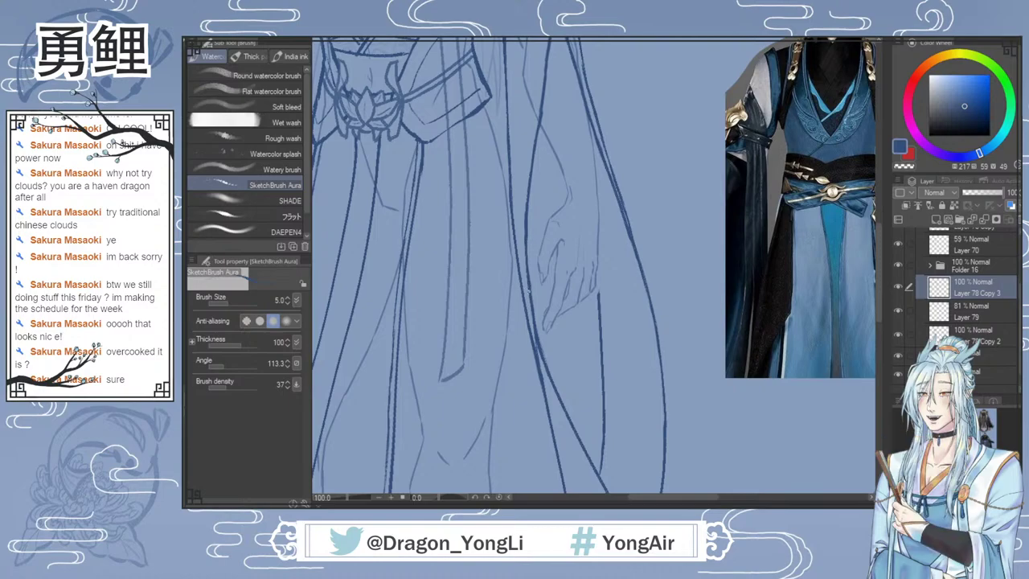
scroll(878, 294, "down", 3)
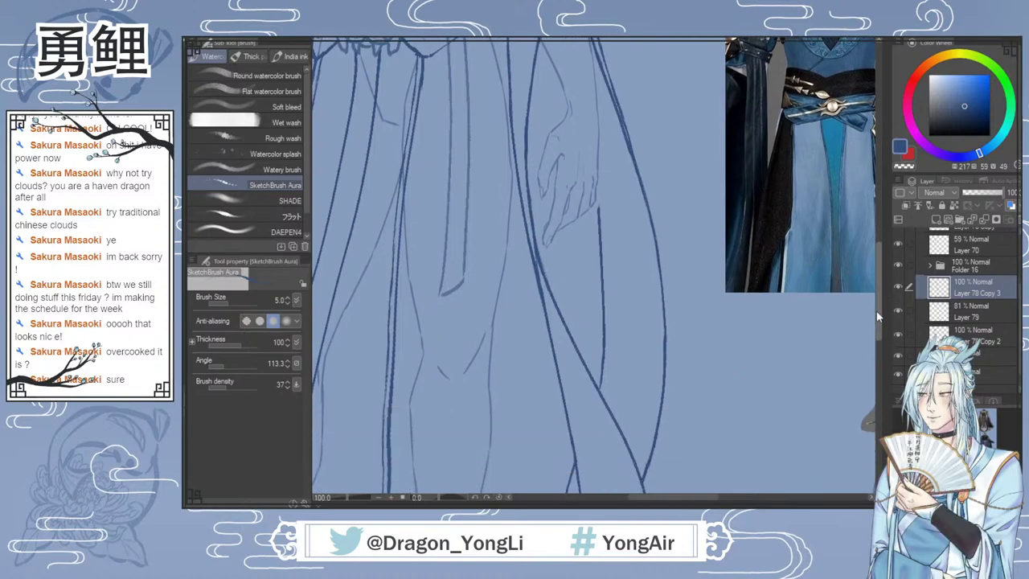
key("e")
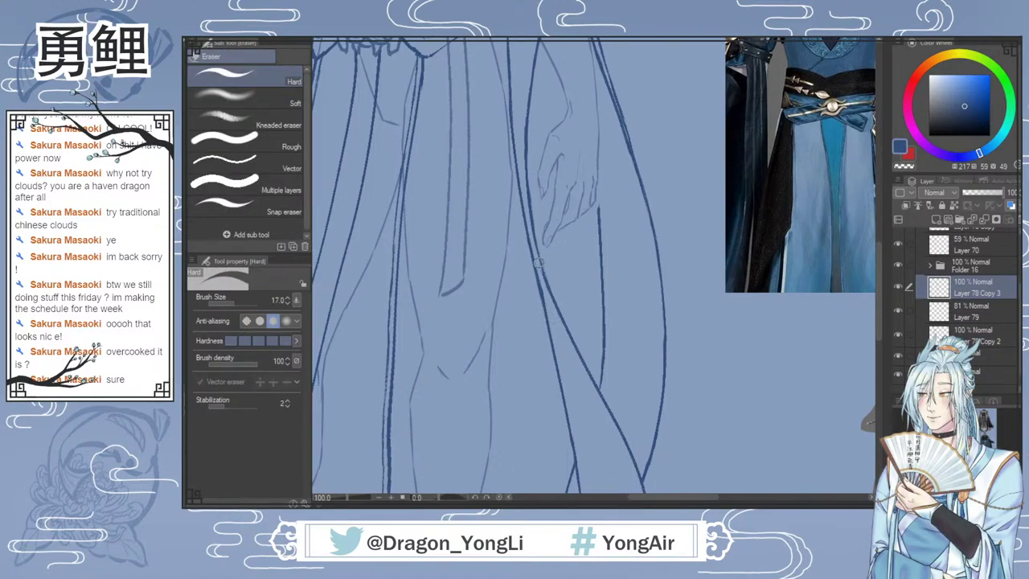
key("b")
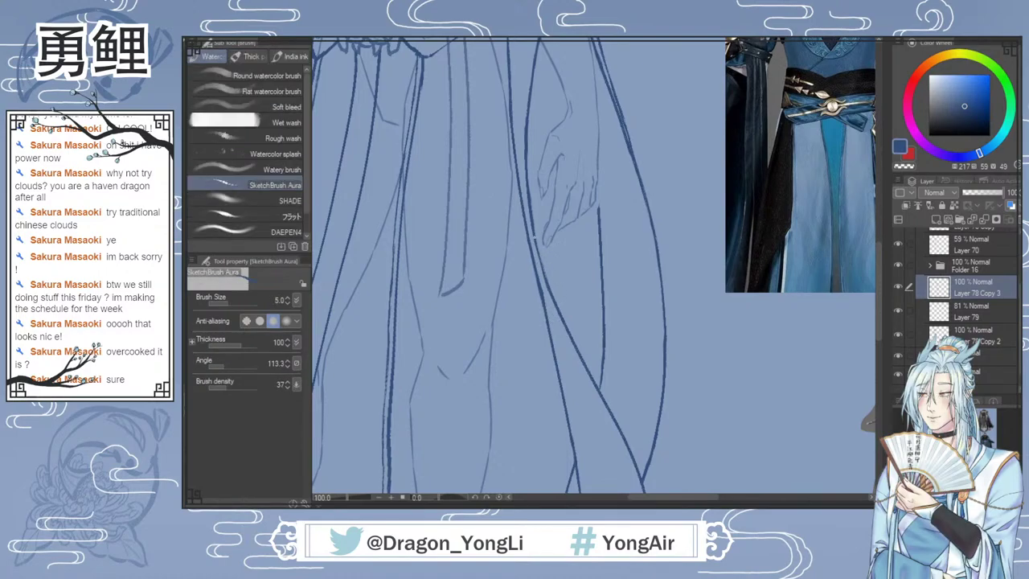
left_click_drag(532, 223, 542, 285)
key("ctrl+z")
left_click_drag(531, 218, 545, 312)
key("ctrl+0")
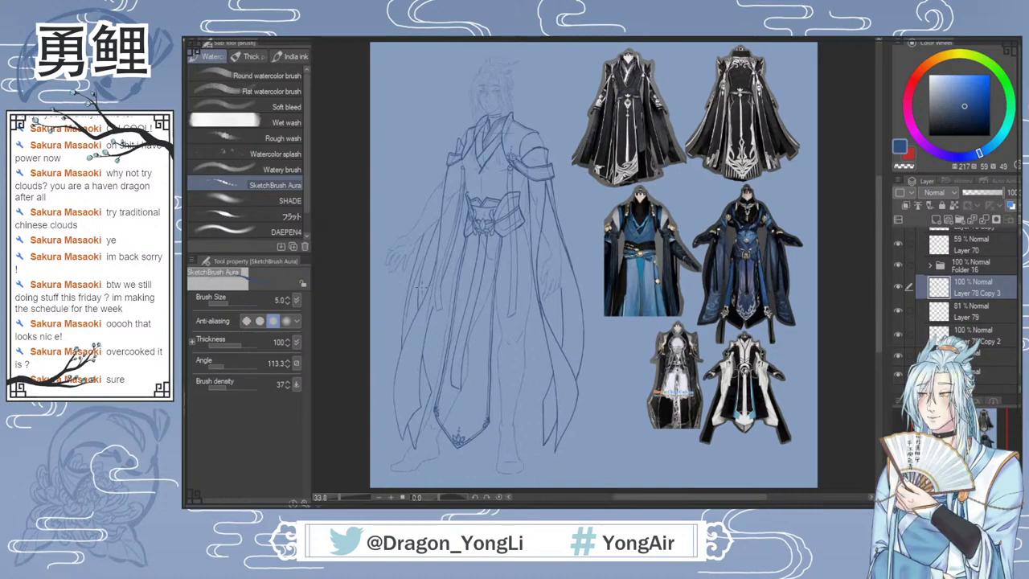
Step: Erase the inner fold line below the lowered hand and redraw it as a smoother curve with the canvas flipped horizontally
scroll(577, 244, "up", 1)
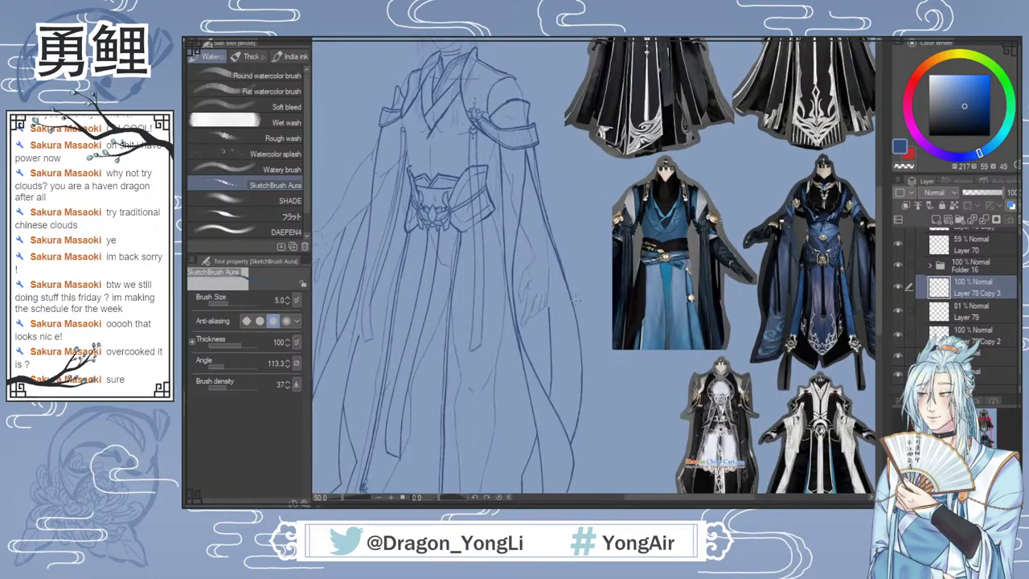
left_click_drag(581, 318, 568, 254)
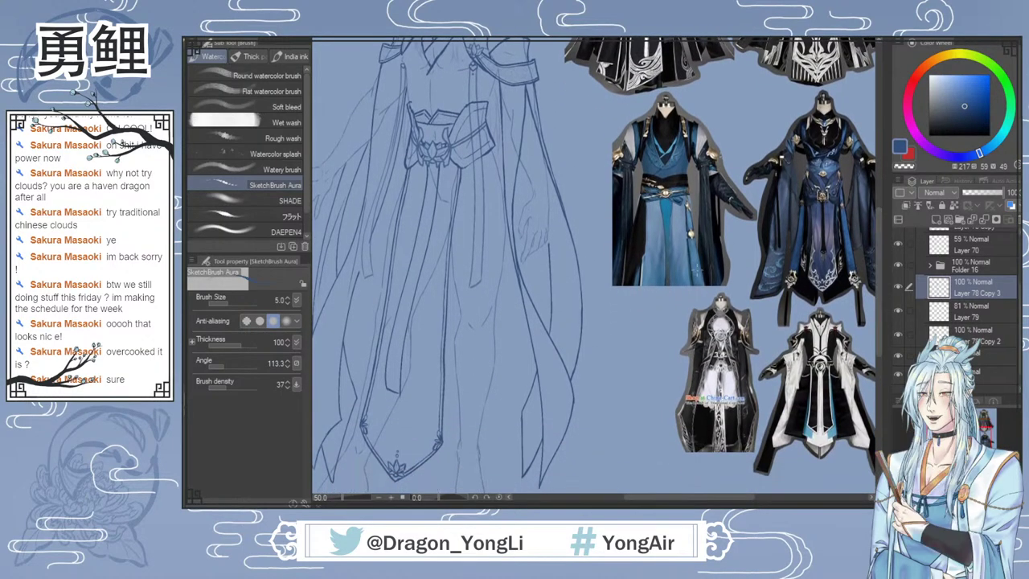
scroll(567, 254, "up", 1)
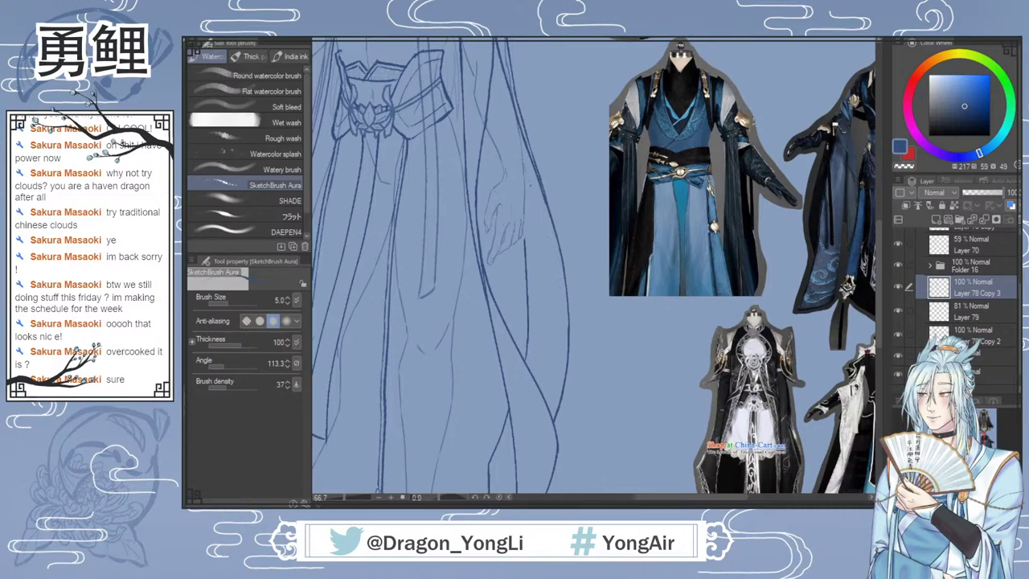
key("e")
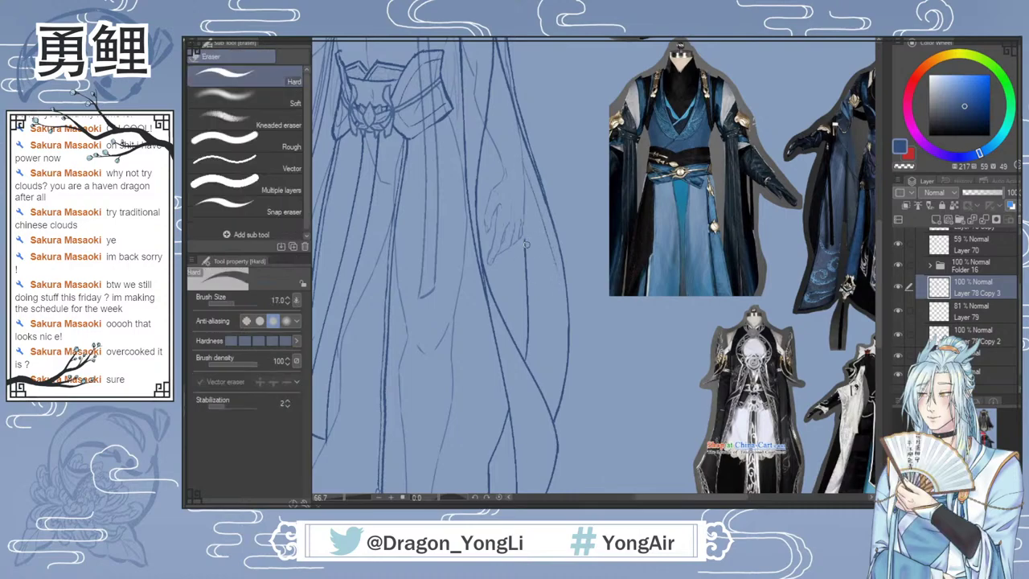
key("b")
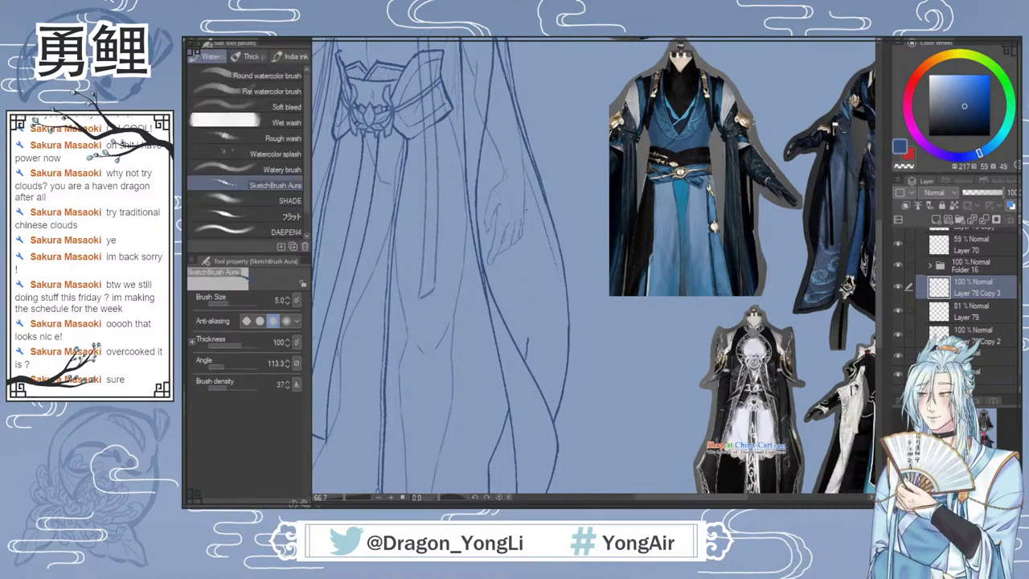
key("ctrl+z")
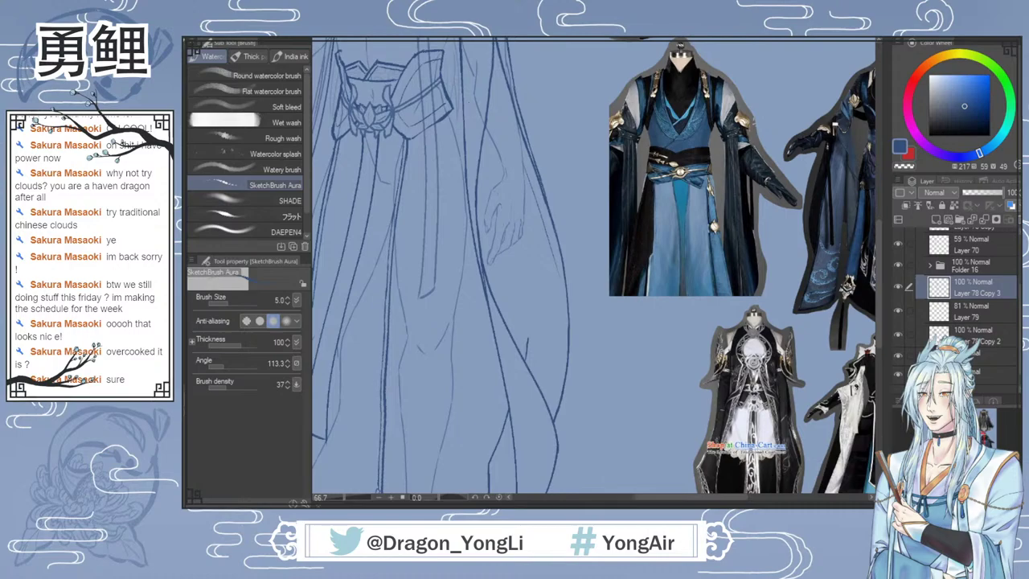
key("h")
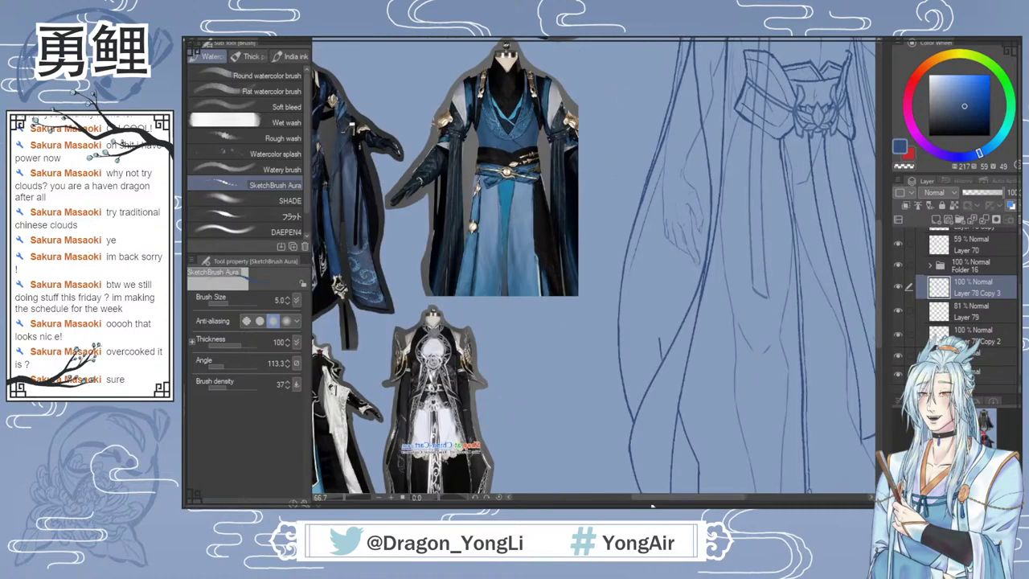
left_click_drag(653, 504, 678, 504)
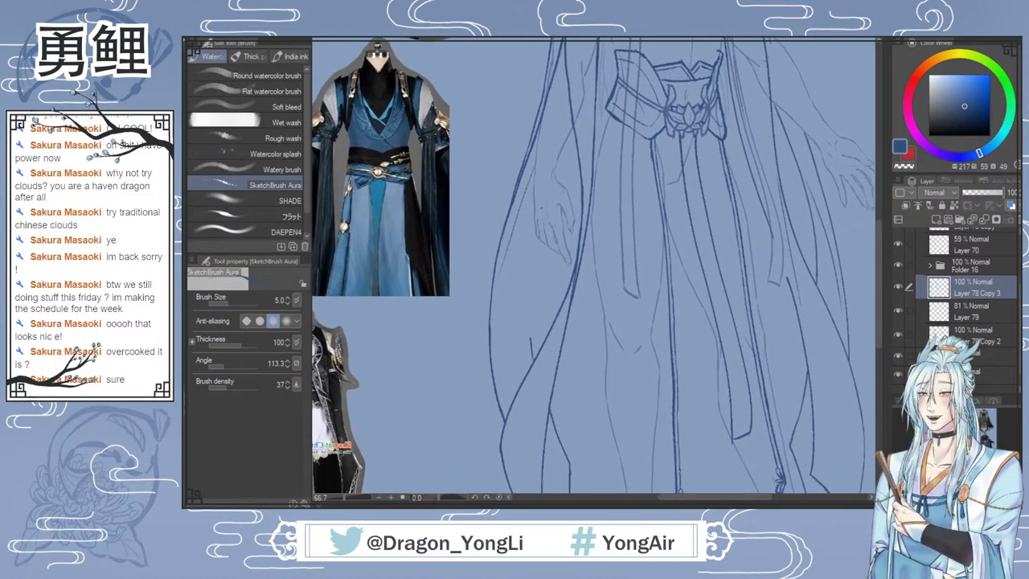
left_click_drag(530, 223, 528, 322)
Step: Clean up the split where the lower coat-tail folds meet on the lowered hand's side, and restore the canvas orientation
scroll(875, 320, "down", 3)
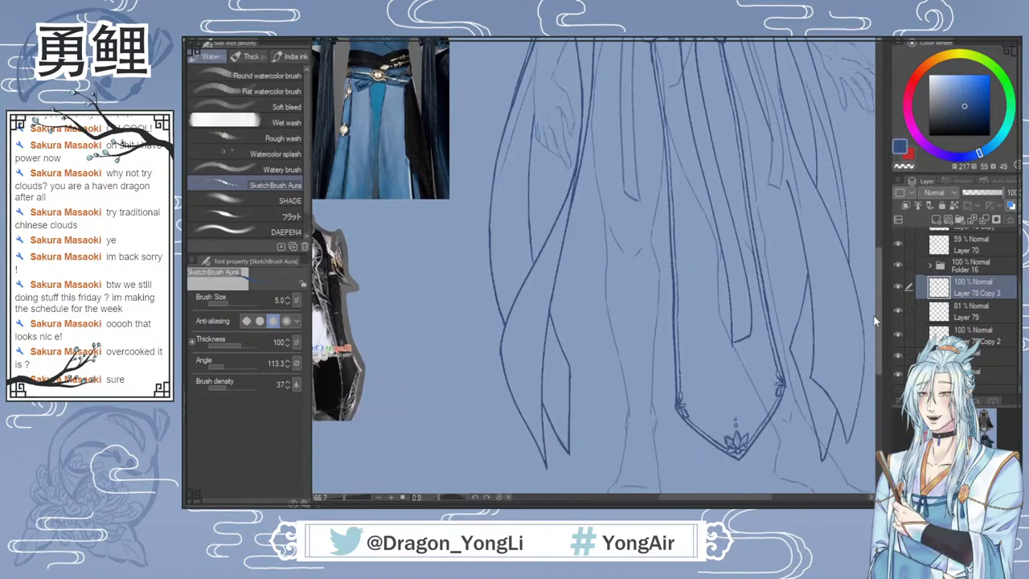
scroll(556, 319, "up", 1)
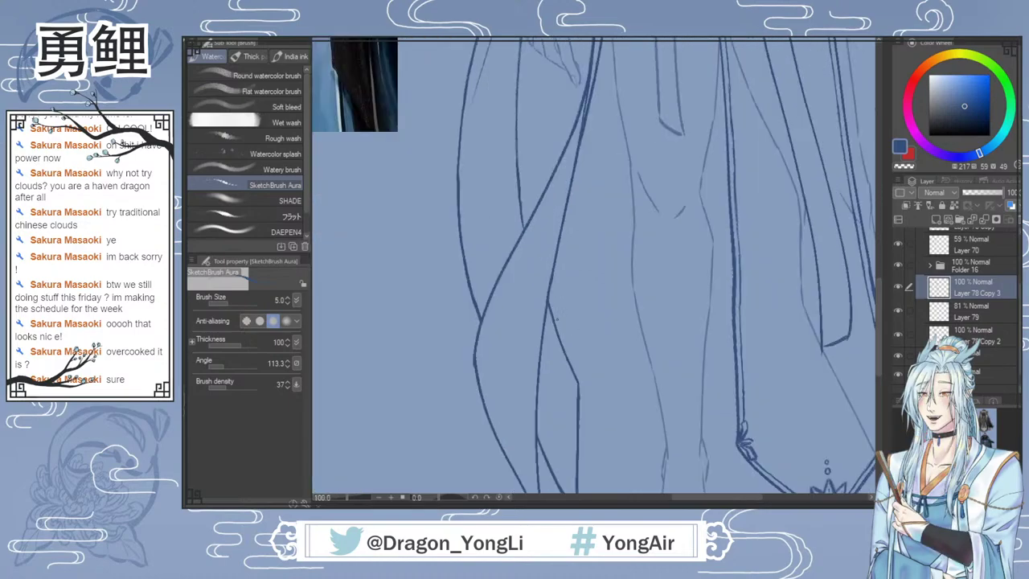
key("e")
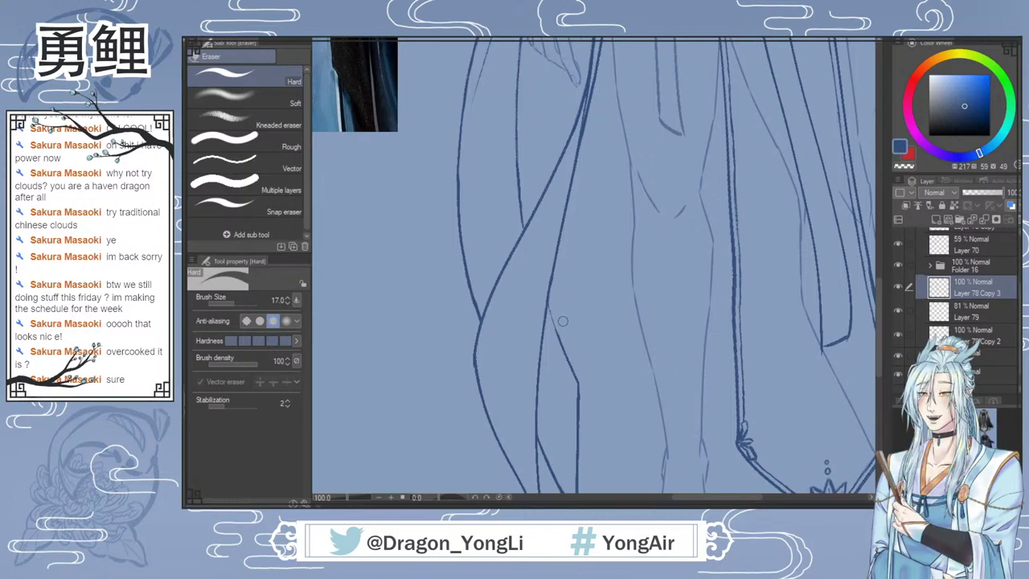
key("b")
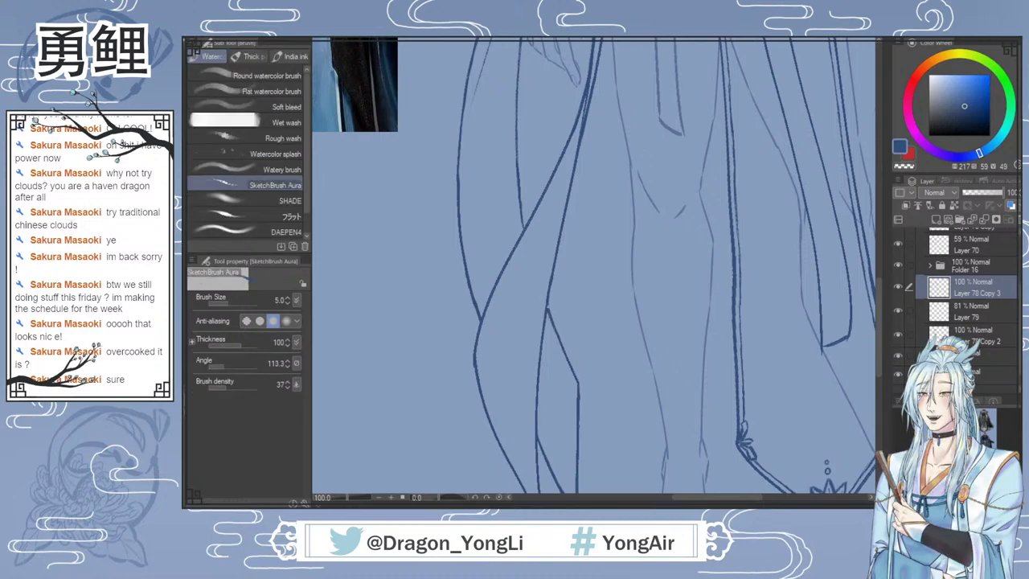
key("ctrl+0")
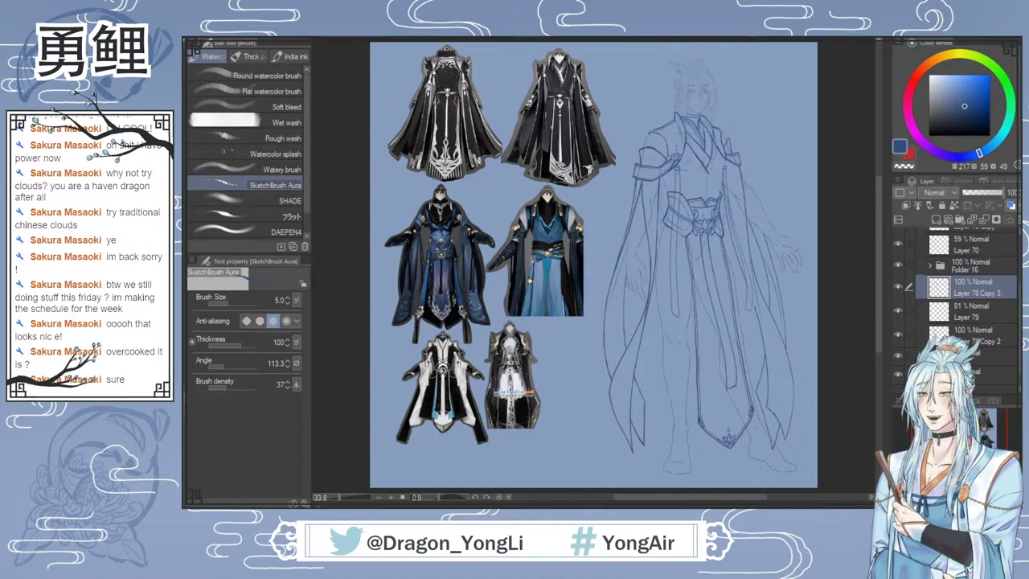
key("h")
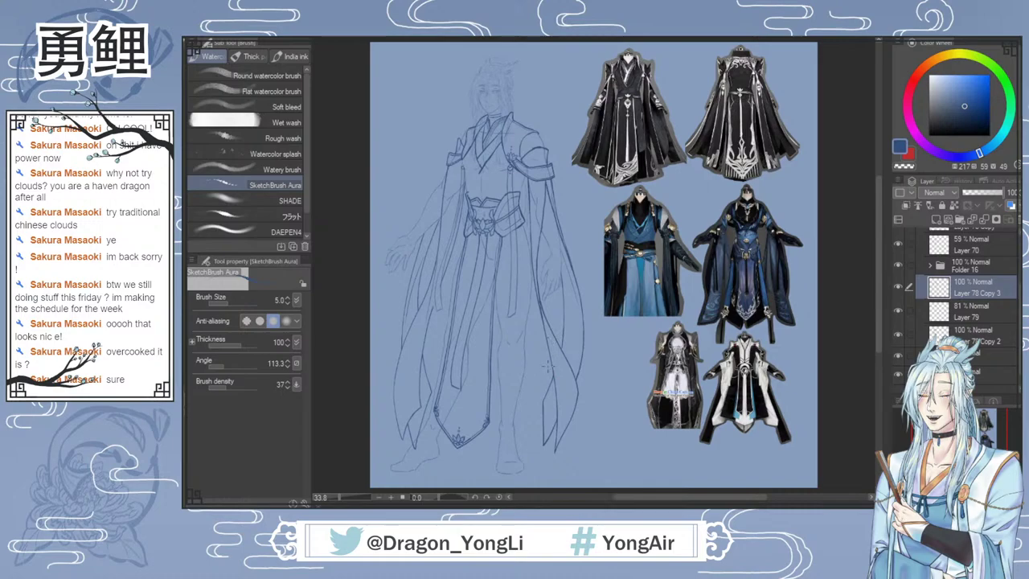
Step: Examine the coat tails on both sides from waist to pointed hems and compare them with the costume references
scroll(554, 363, "up", 1)
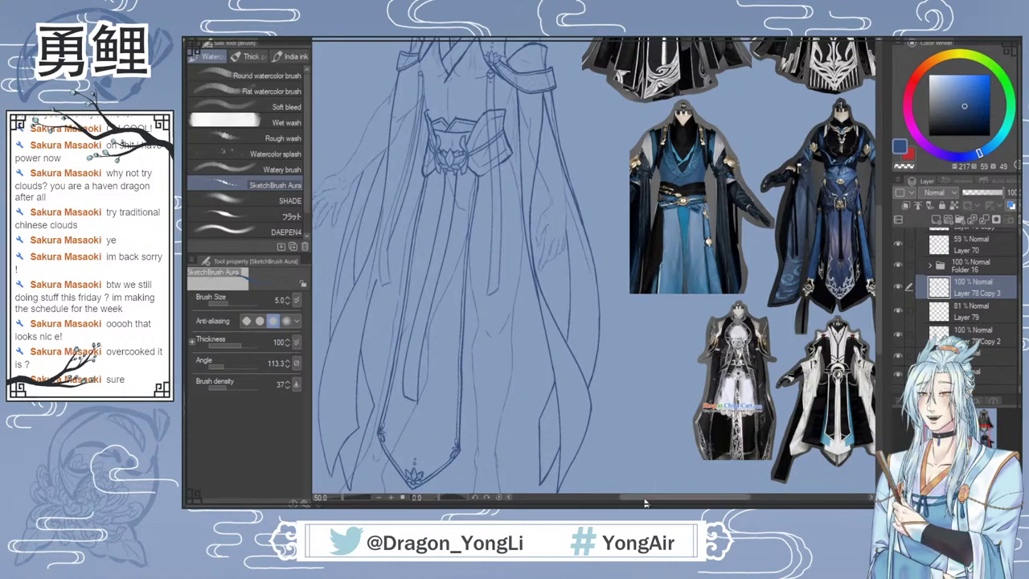
mouse_move(647, 502)
left_mouse_down()
mouse_move(622, 502)
mouse_move(653, 500)
left_mouse_up()
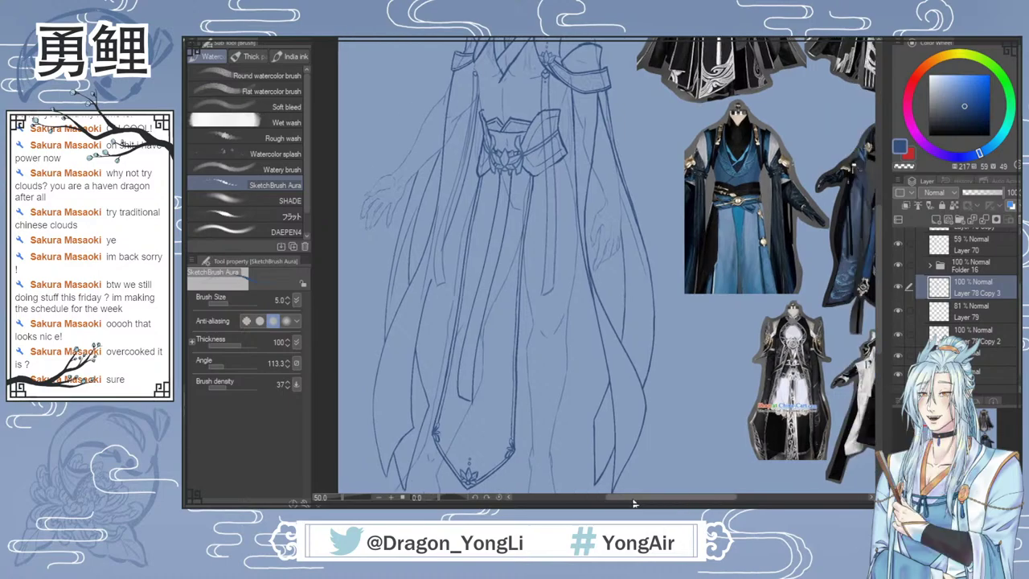
left_click_drag(626, 503, 631, 502)
scroll(743, 351, "down", 3)
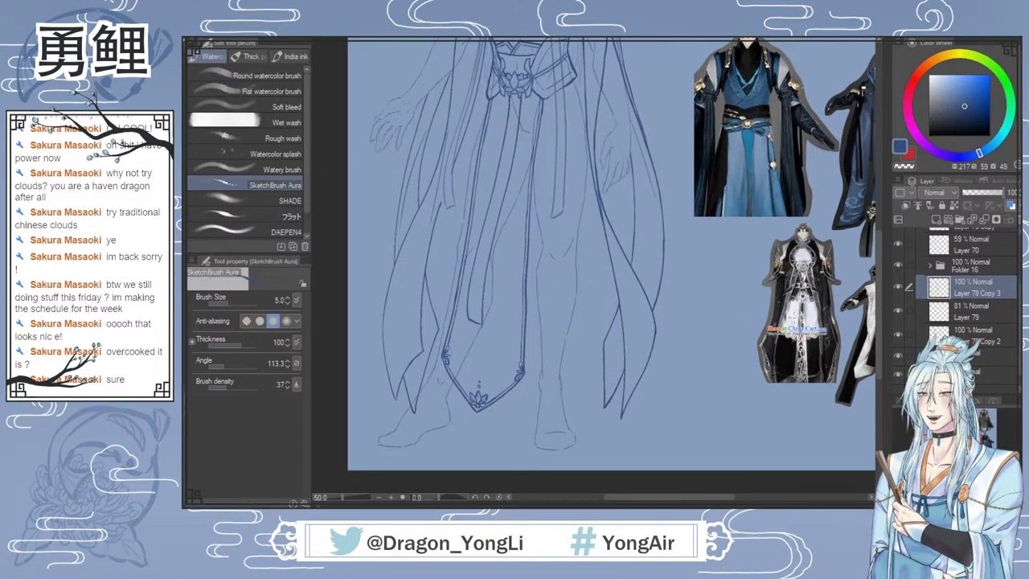
scroll(611, 266, "up", 3)
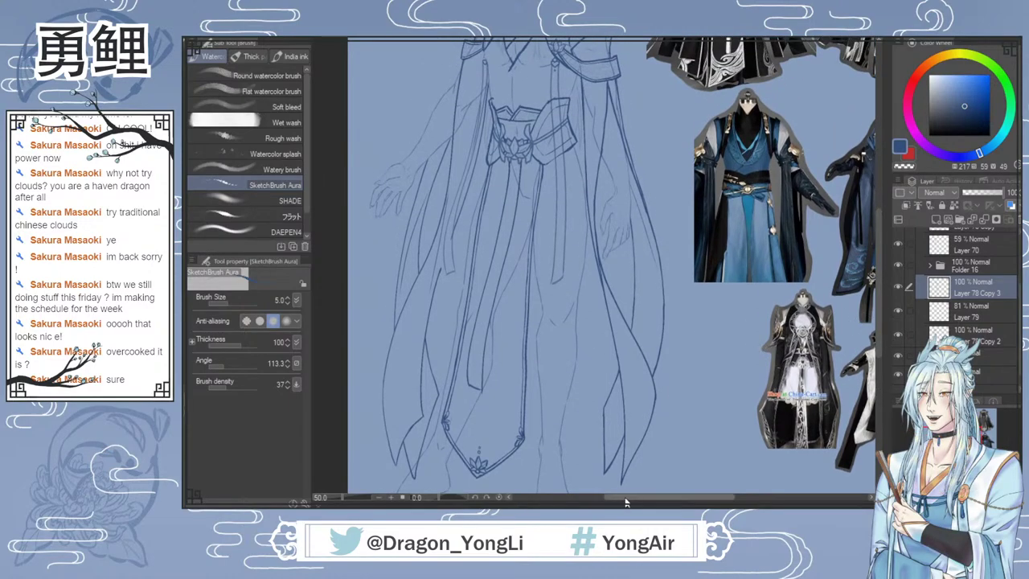
left_click_drag(623, 499, 624, 499)
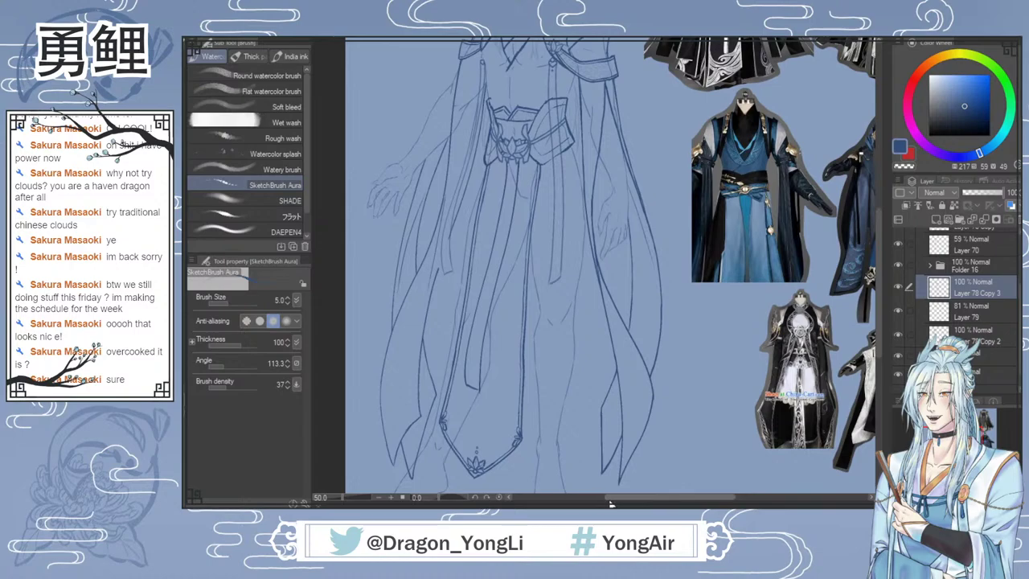
scroll(878, 307, "down", 3)
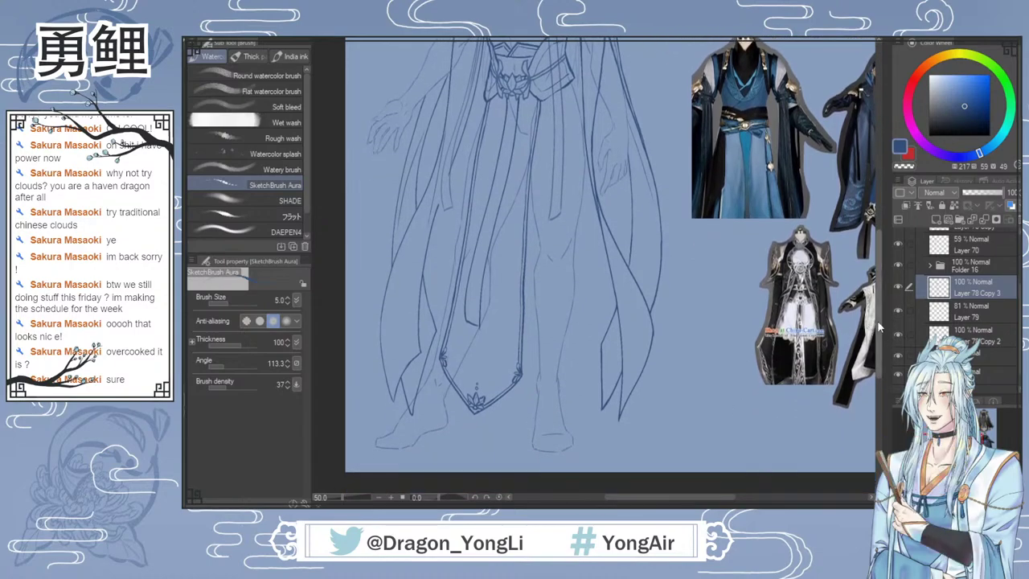
left_click_drag(879, 315, 879, 288)
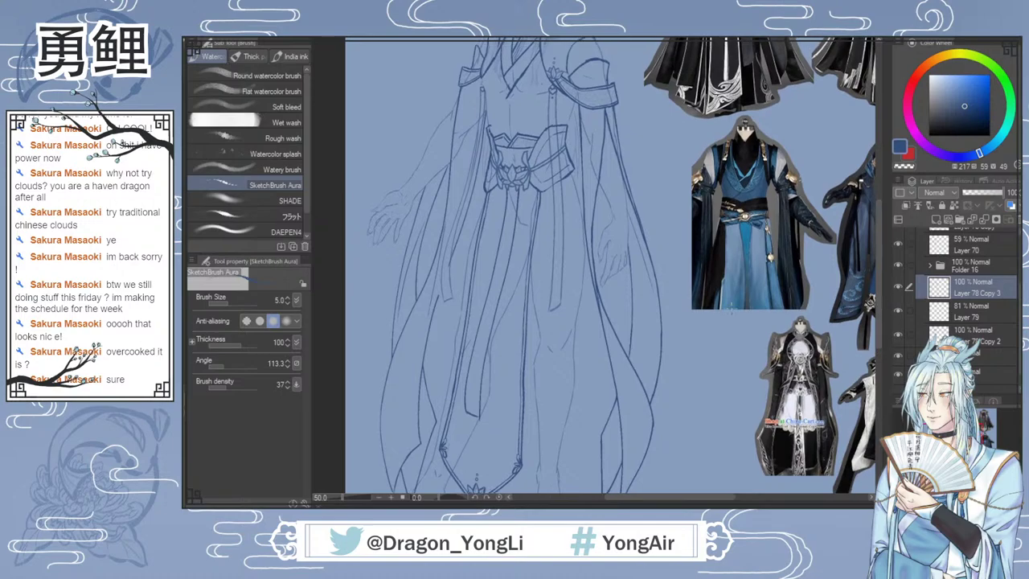
Step: Examine the hanging strips, lowered sleeve and upper-arm band up close, and review the whole figure
scroll(458, 306, "up", 1)
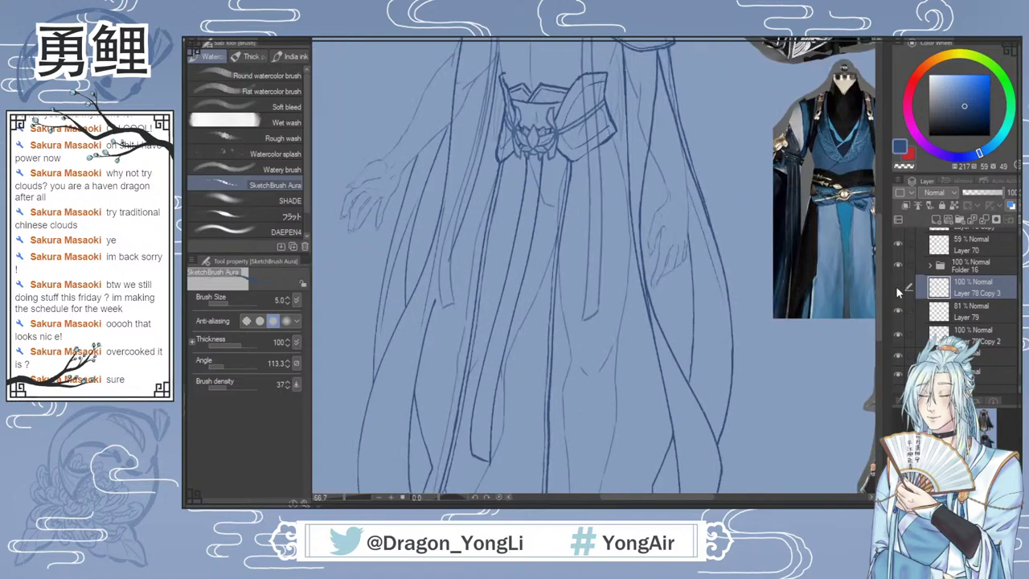
scroll(421, 293, "up", 1)
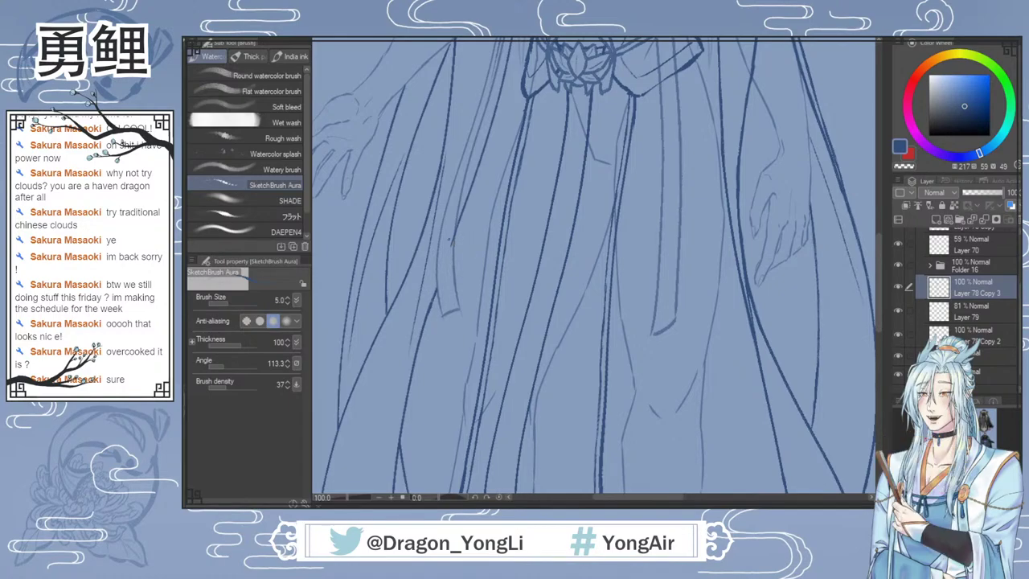
key("e")
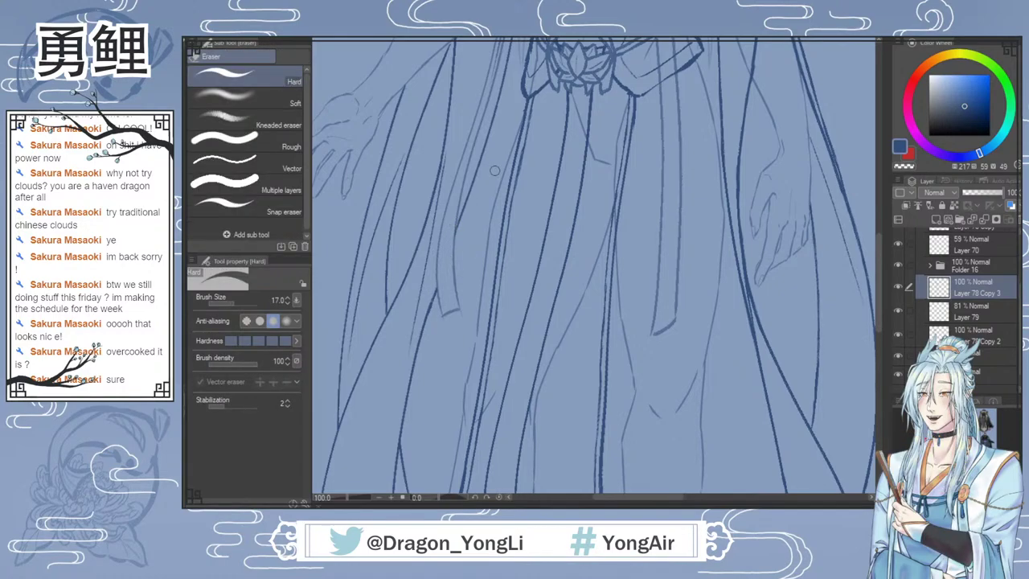
scroll(530, 266, "down", 2)
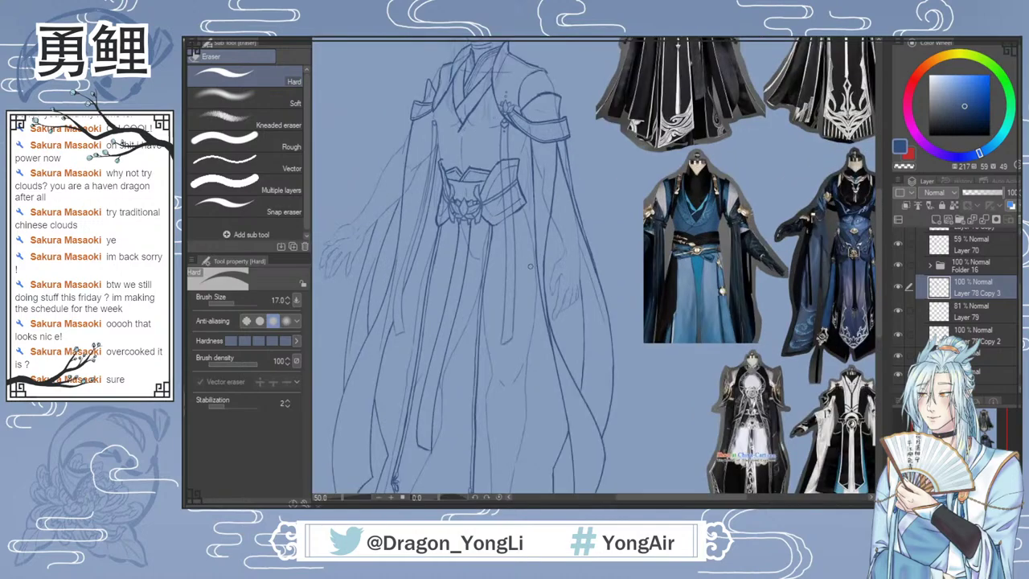
scroll(534, 271, "up", 1)
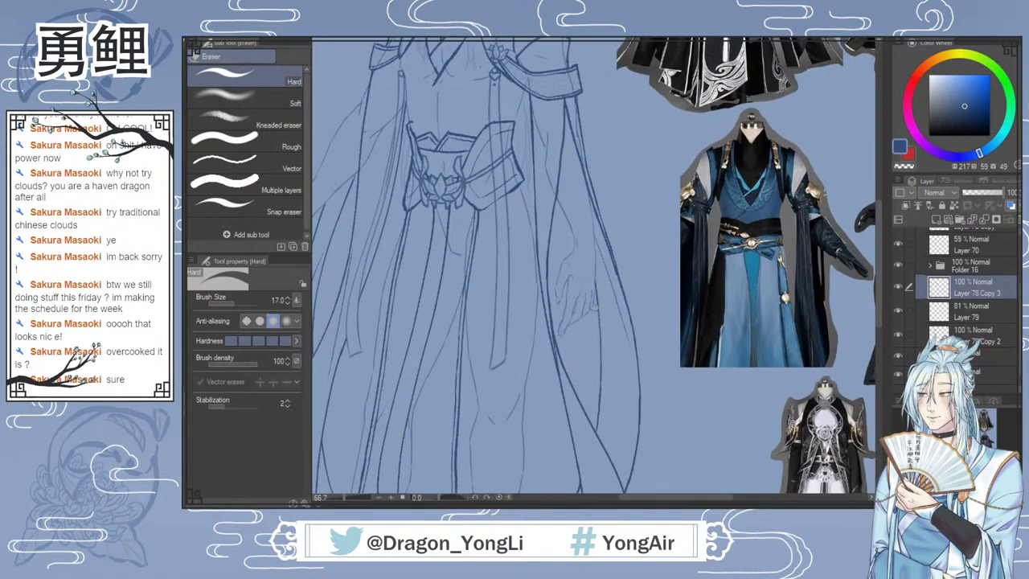
left_click_drag(876, 270, 879, 243)
scroll(570, 176, "up", 2)
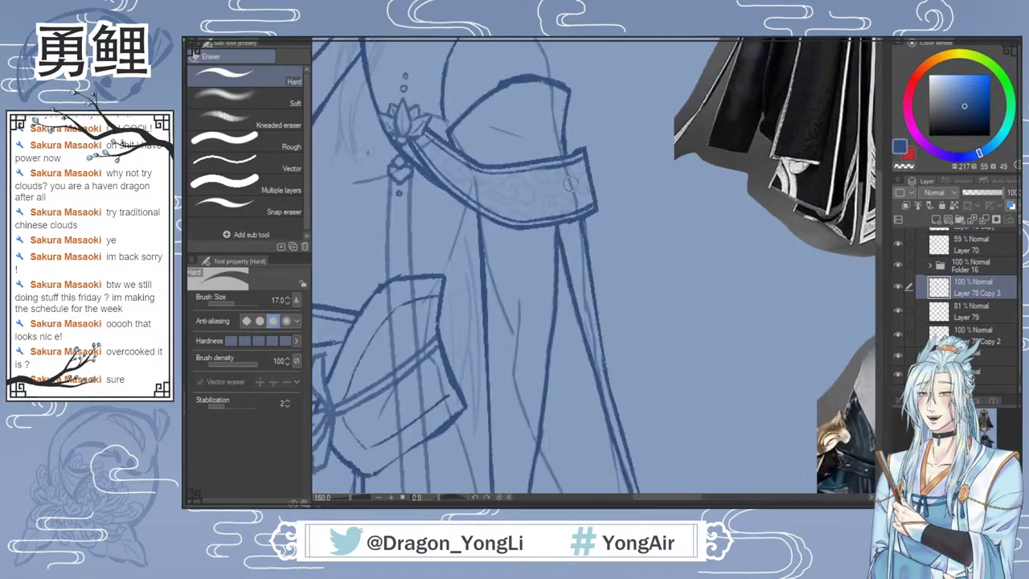
key("ctrl+0")
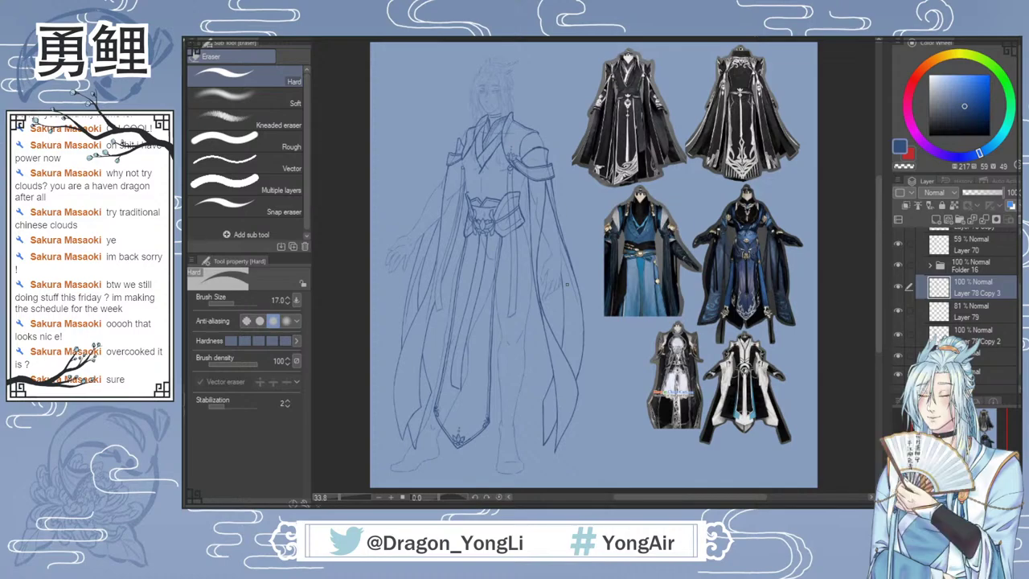
Step: Raise the opacity of Layer 70 to 85%
left_click(974, 255)
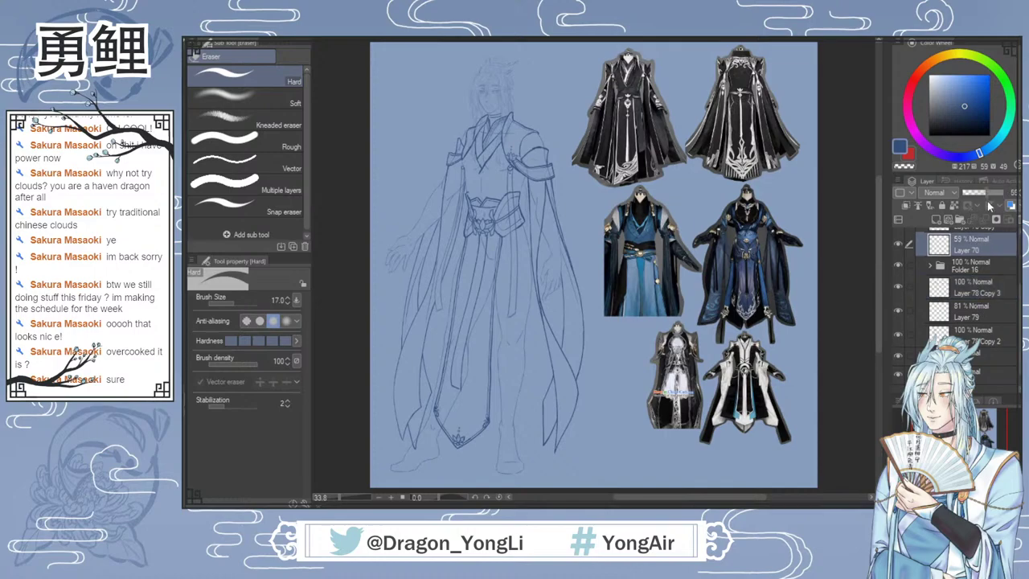
left_click_drag(988, 201, 1003, 200)
left_click(965, 336)
scroll(596, 217, "up", 1)
scroll(594, 211, "up", 1)
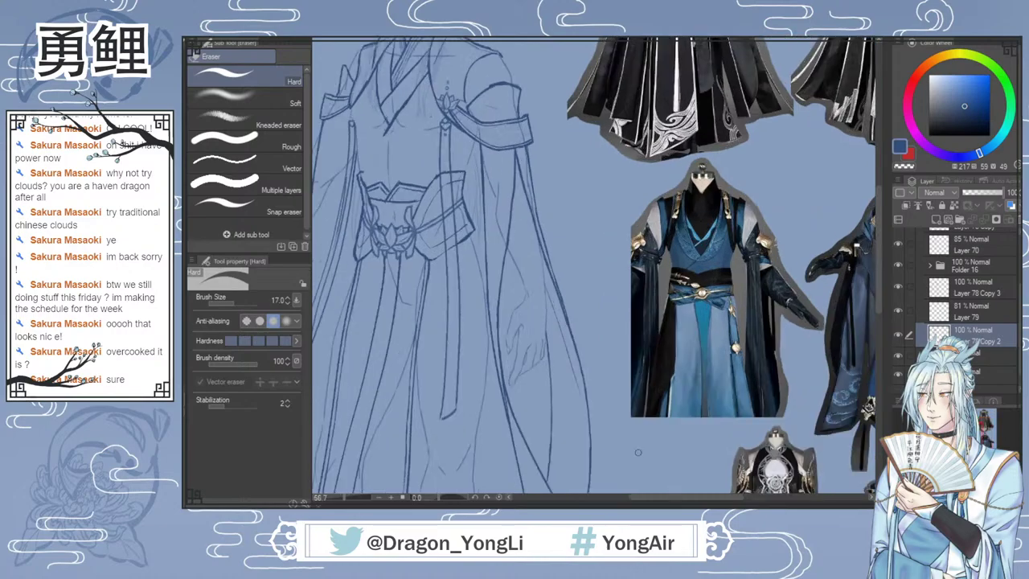
left_click_drag(643, 501, 630, 502)
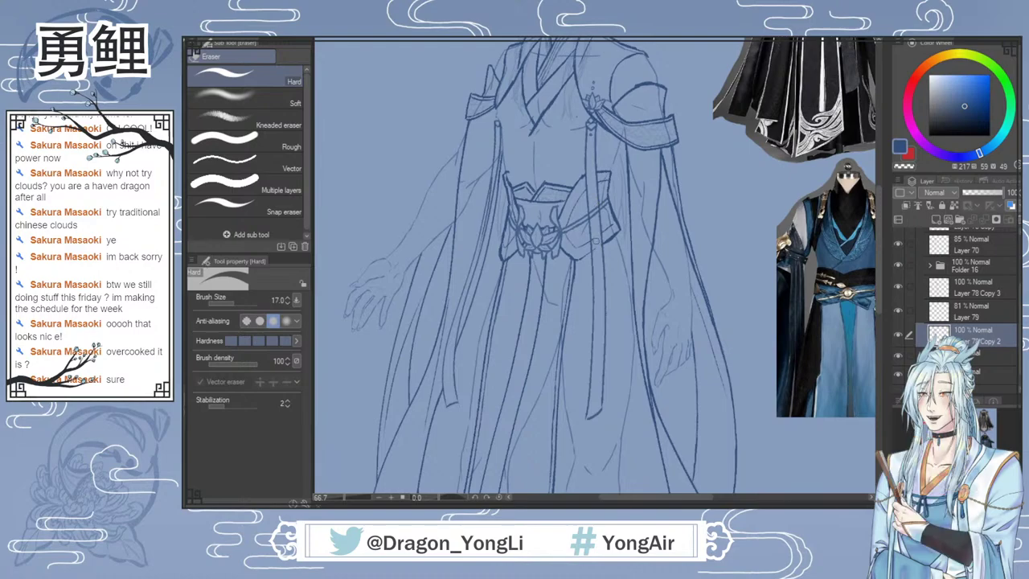
Step: Find which lines belong to Layer 78 Copy and raise that layer's opacity to 100%
left_click(974, 312)
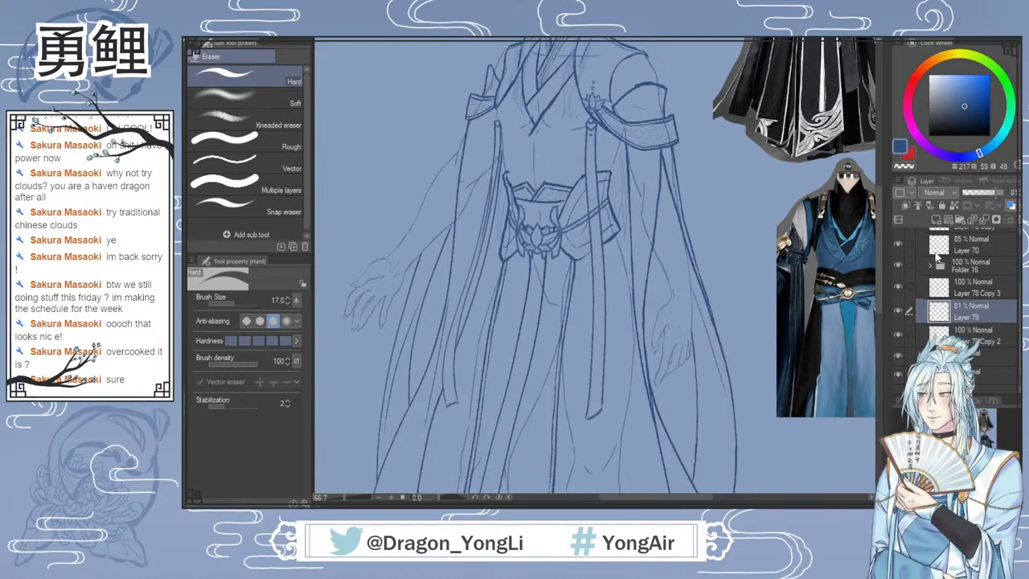
left_click(970, 245)
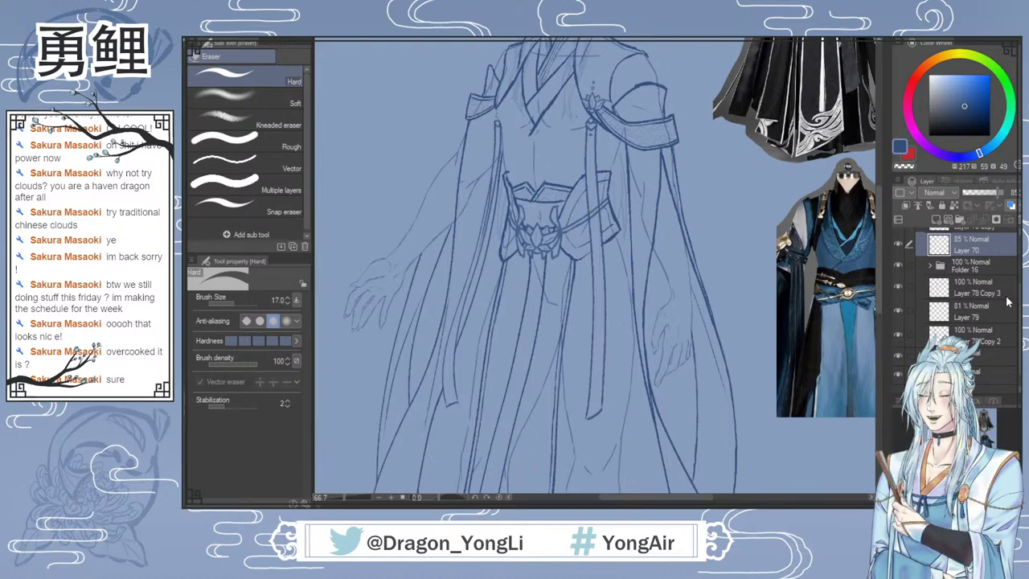
scroll(956, 290, "up", 2)
scroll(956, 290, "up", 1)
left_click(973, 283)
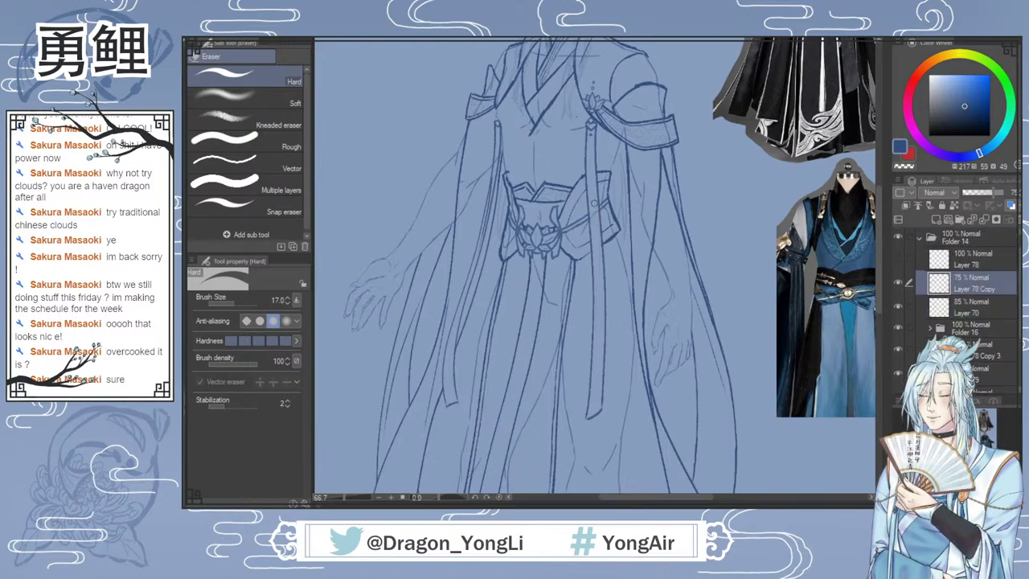
key("ctrl+0")
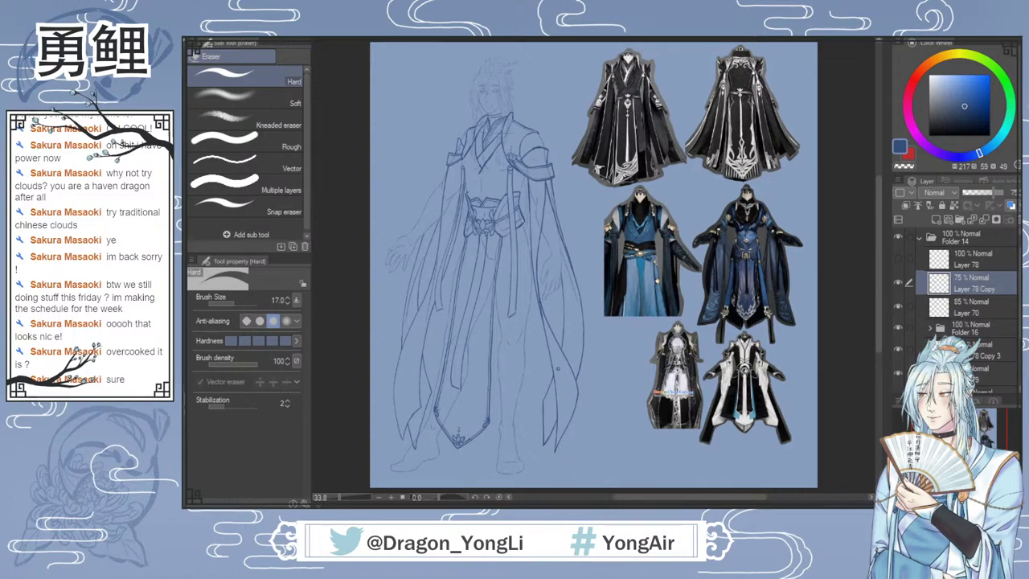
left_click(898, 282)
left_click(898, 282)
left_click_drag(995, 193, 1005, 193)
Step: Raise the opacity of Layer 70 and Layer 79 to 100%
left_click(966, 305)
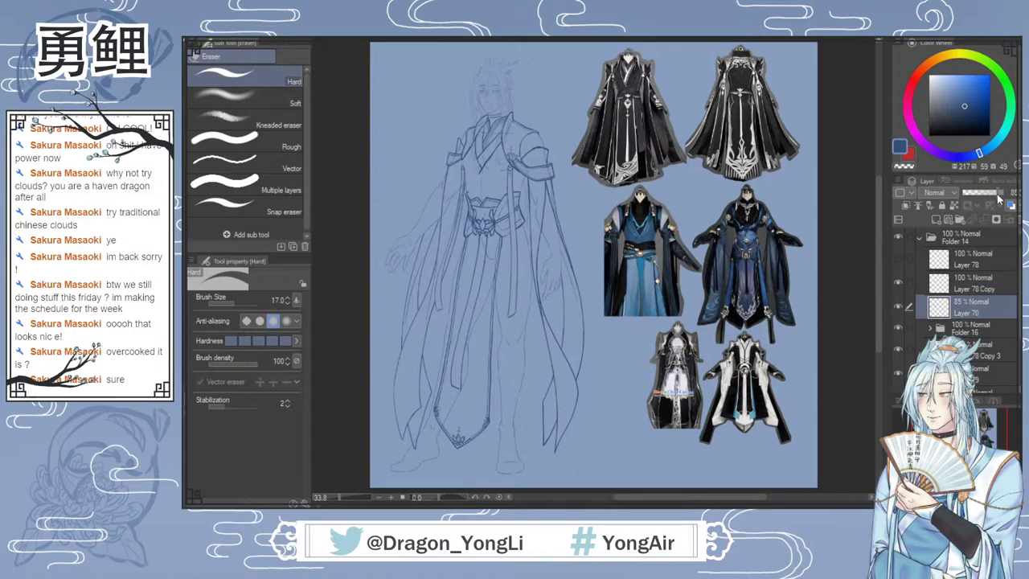
left_click_drag(995, 196, 1017, 196)
scroll(956, 331, "down", 2)
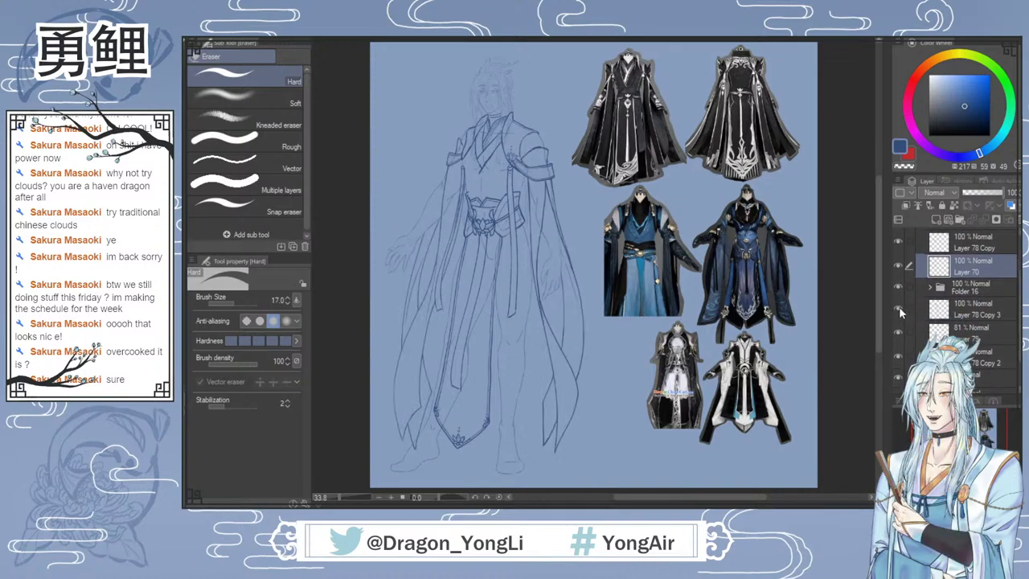
left_click(904, 330)
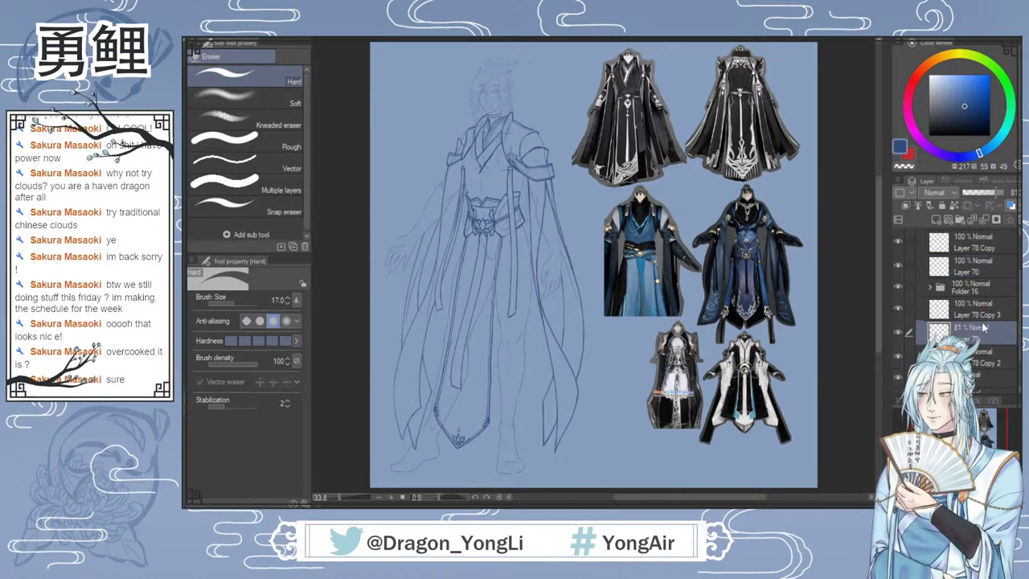
left_click_drag(995, 196, 1004, 196)
Step: Add a new layer above Layer 78 Copy 2 and switch to the SketchBrush Aura brush
left_click(948, 358)
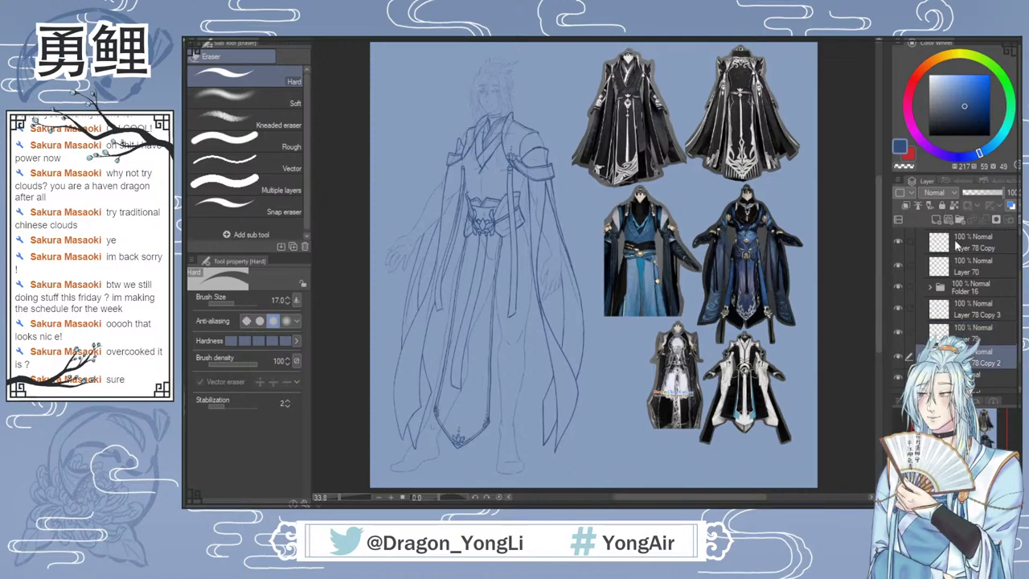
left_click(934, 219)
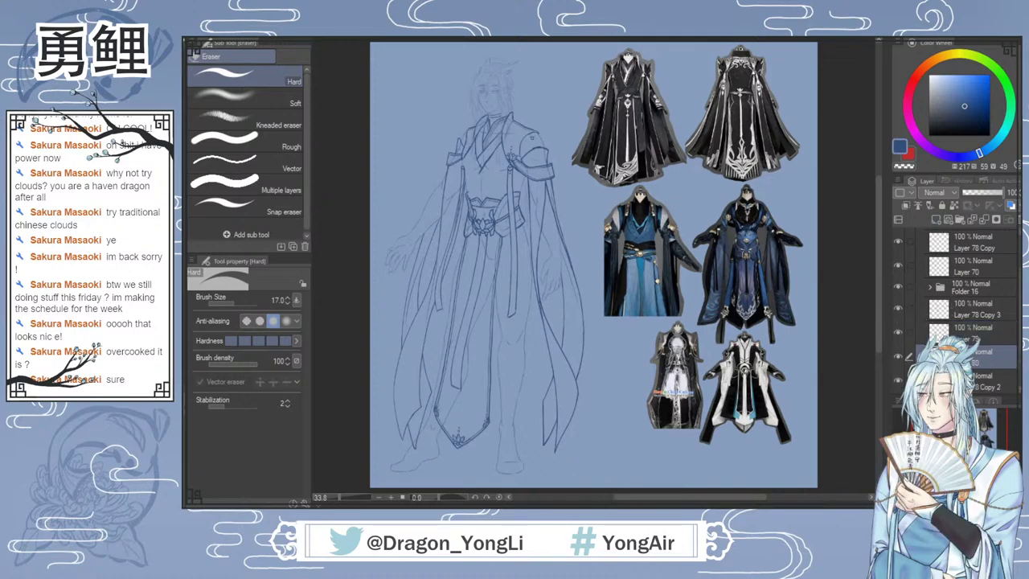
scroll(524, 126, "up", 2)
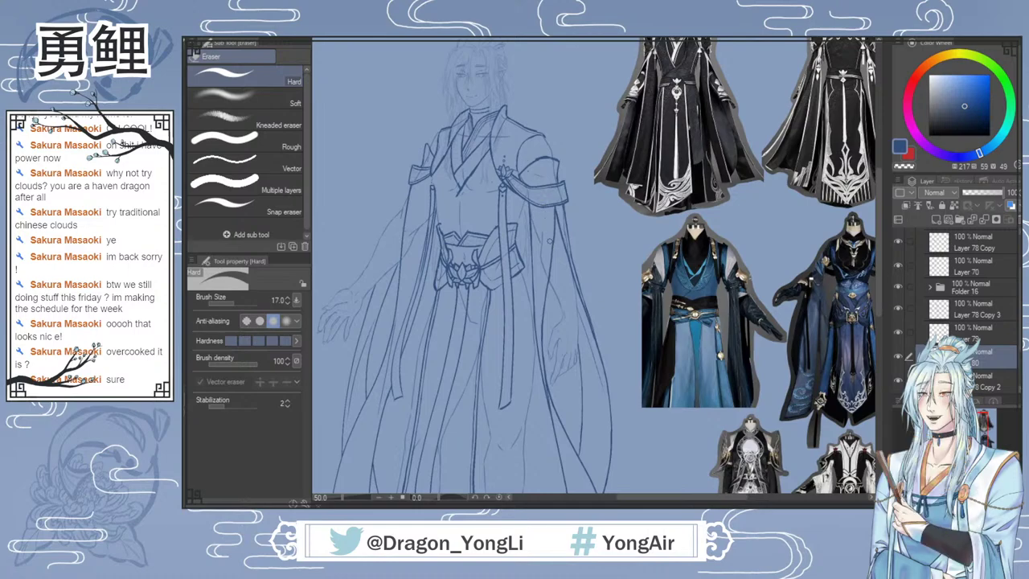
key("b")
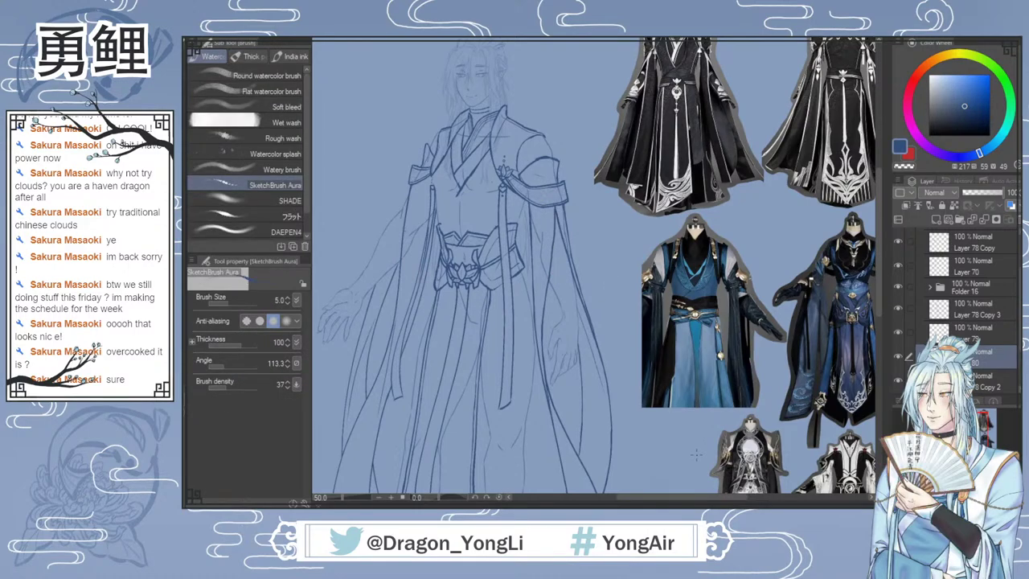
Step: Try a small scribbled loop on the abdomen above the belt, and undo it
left_click_drag(696, 454, 756, 458)
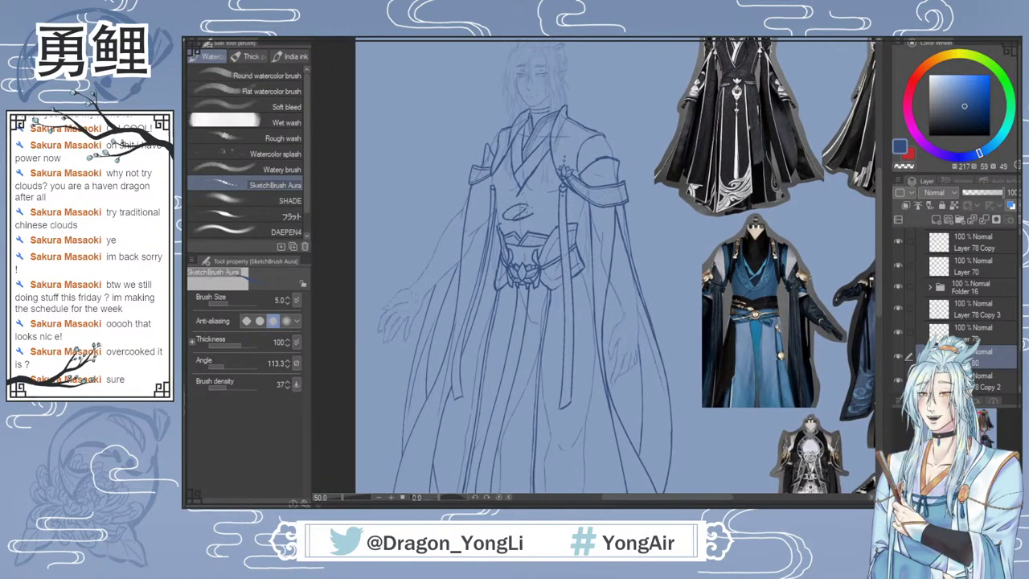
left_click_drag(508, 211, 535, 216)
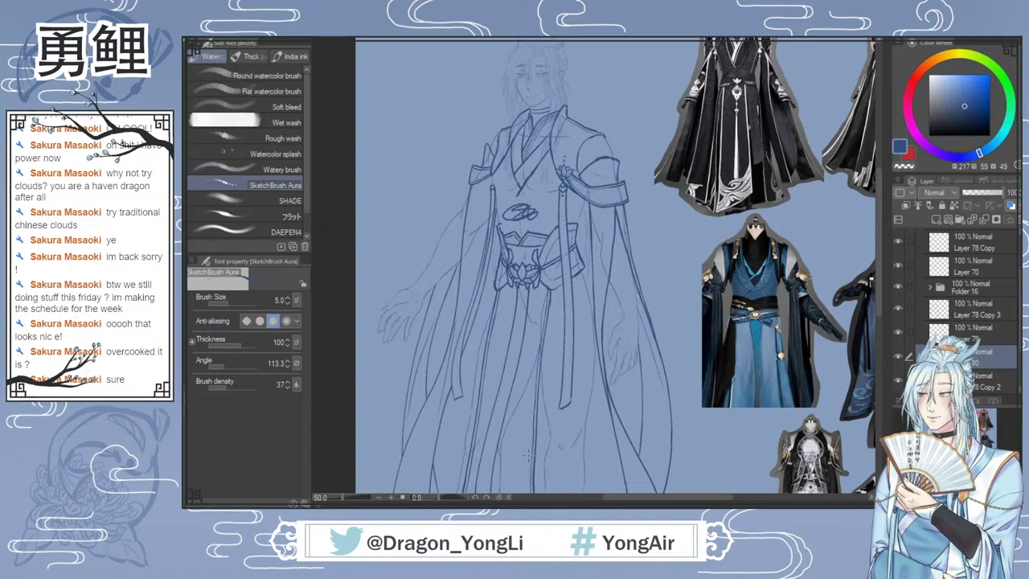
key("ctrl+z")
Step: Try red guide ellipses and curves around the waist above the belt, undoing each attempt
key("x")
mouse_move(572, 192)
left_mouse_down()
mouse_move(550, 226)
mouse_move(581, 195)
left_mouse_up()
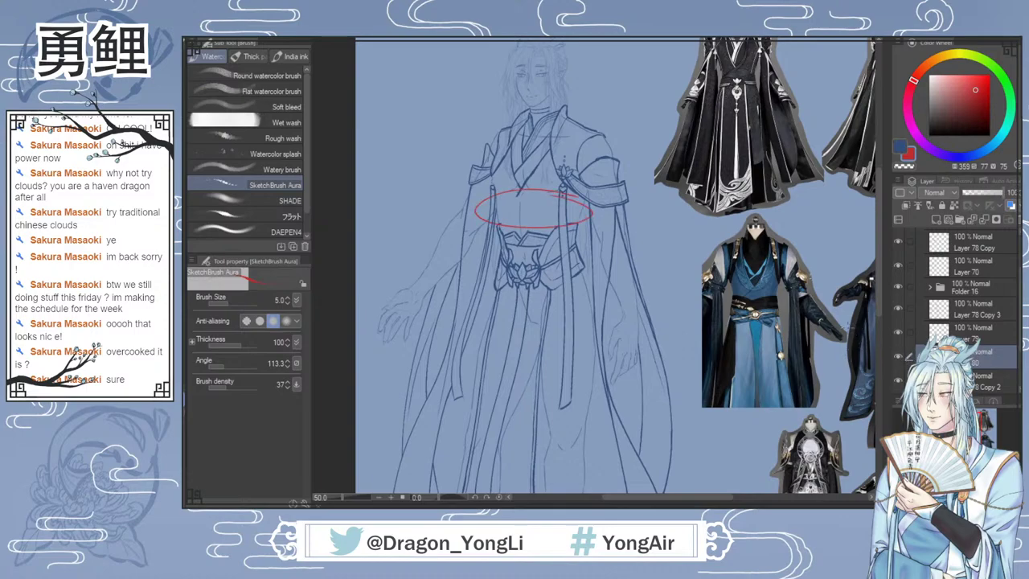
key("ctrl+z")
left_click_drag(514, 191, 504, 230)
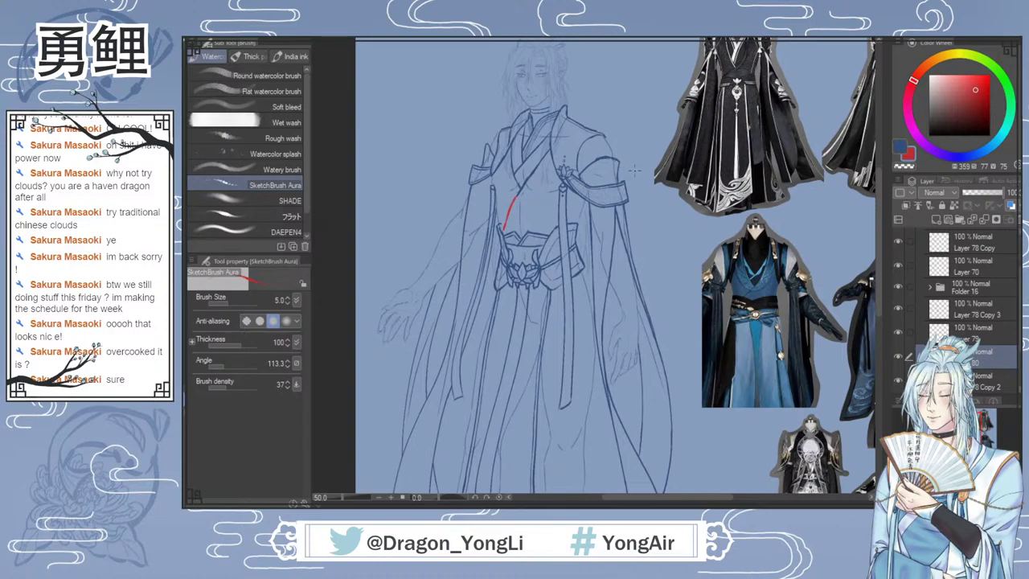
left_click_drag(584, 204, 578, 222)
key("ctrl+z")
key("ctrl+z")
key("ctrl+z")
mouse_move(484, 196)
left_mouse_down()
mouse_move(554, 229)
mouse_move(470, 235)
left_mouse_up()
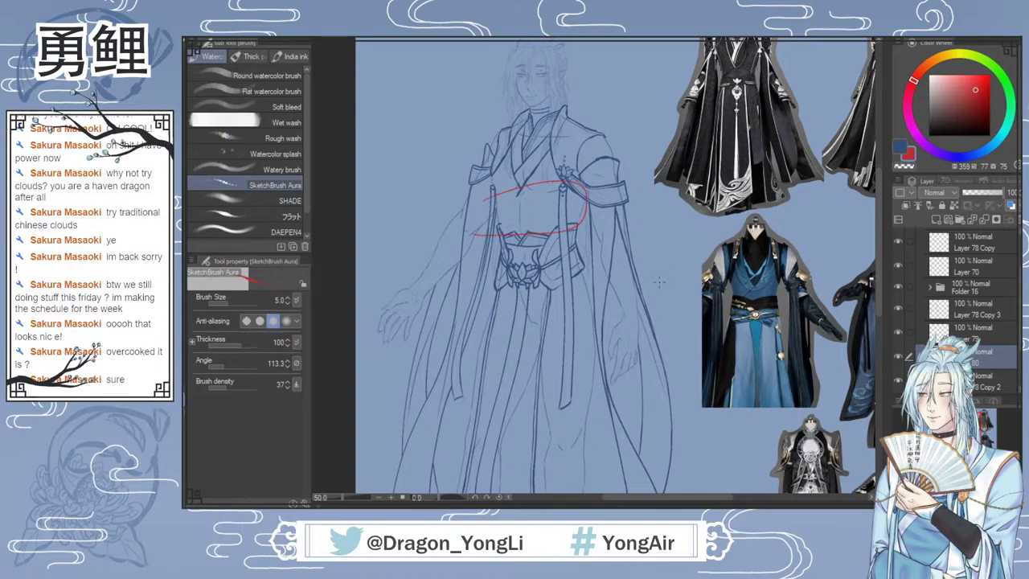
key("ctrl+z")
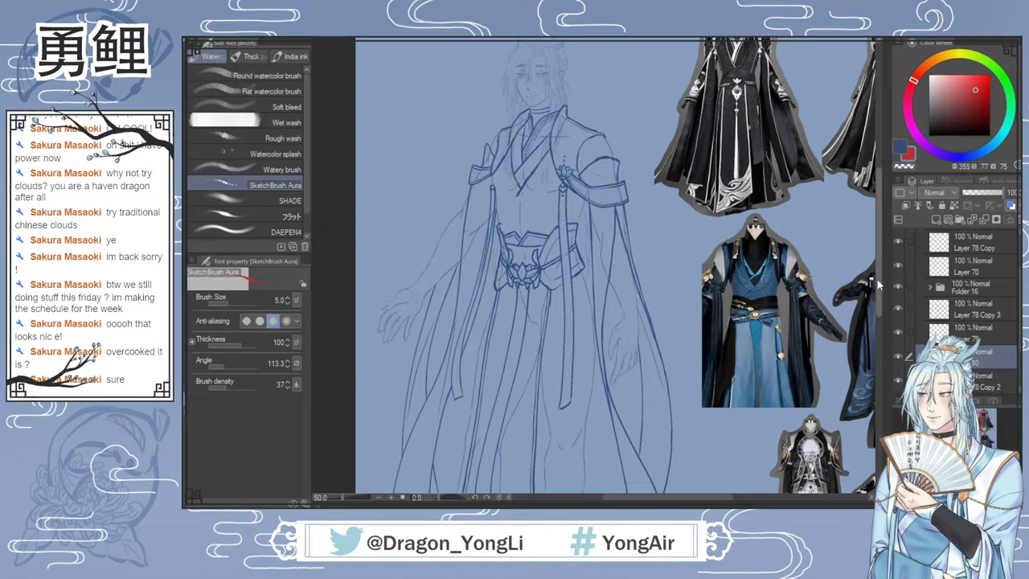
Step: Draw an arched line across the abdomen above the belt in the blue sketch colour
scroll(879, 277, "up", 1)
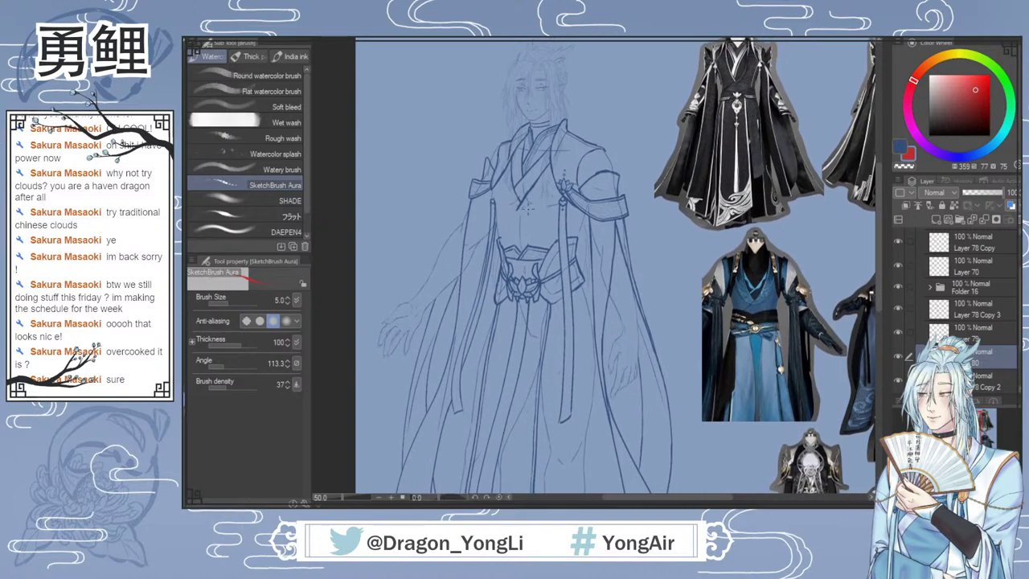
key("x")
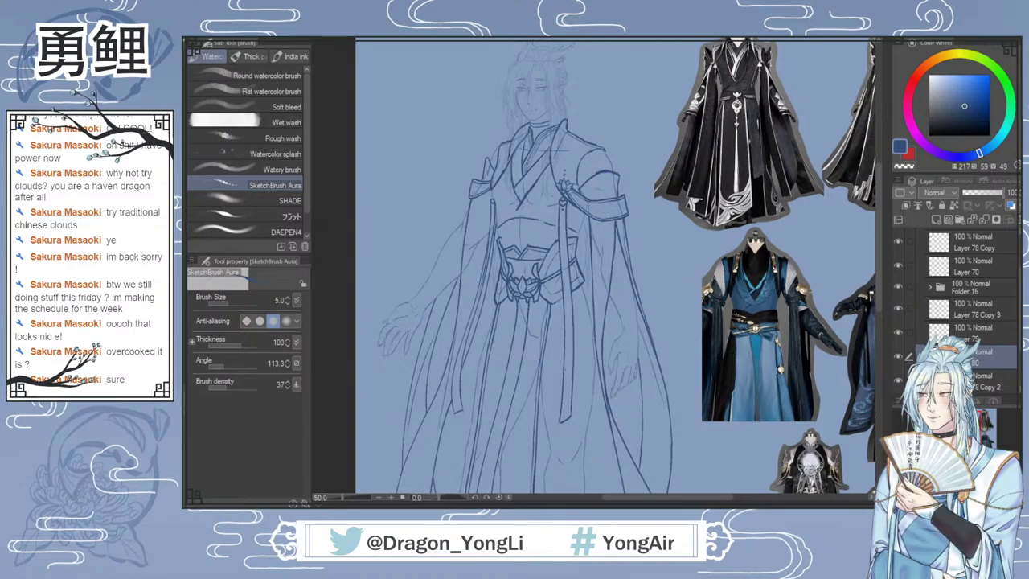
Step: Examine which lines sit on Layer 78 Copy 2 by toggling its visibility, and review the torso against the robe's full length
scroll(964, 305, "down", 2)
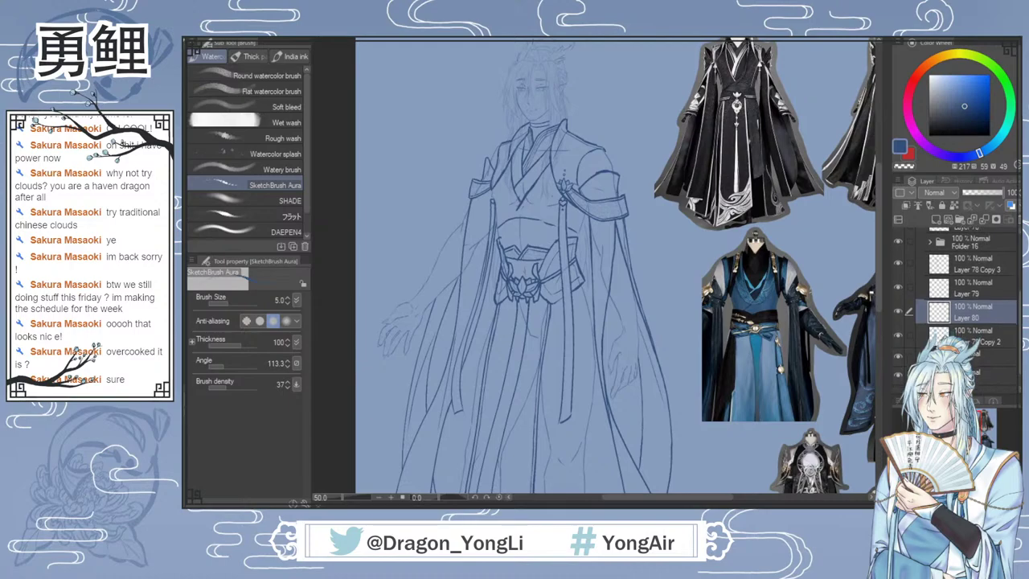
left_click(897, 334)
left_click(898, 335)
left_click(932, 337)
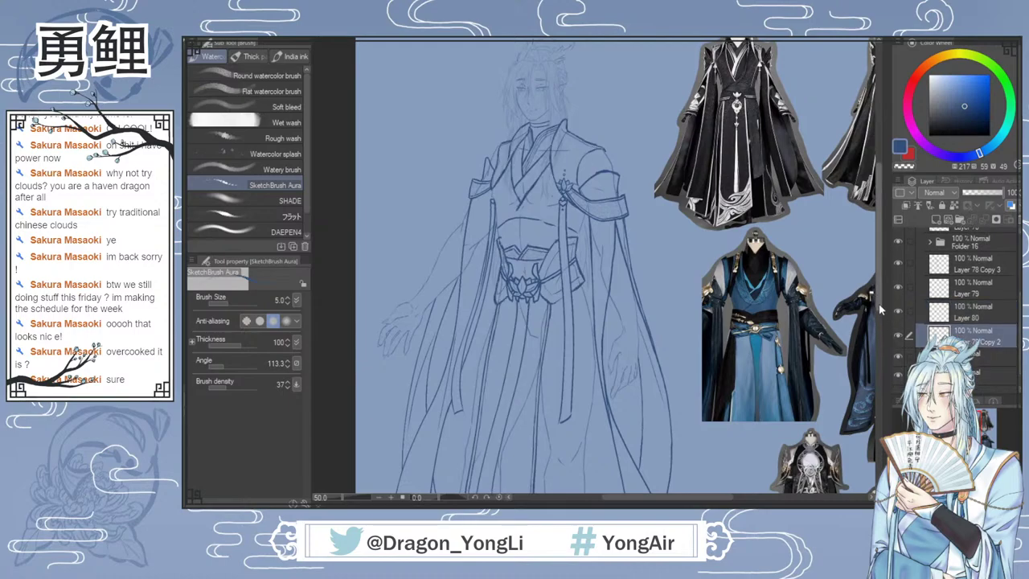
scroll(878, 303, "down", 1)
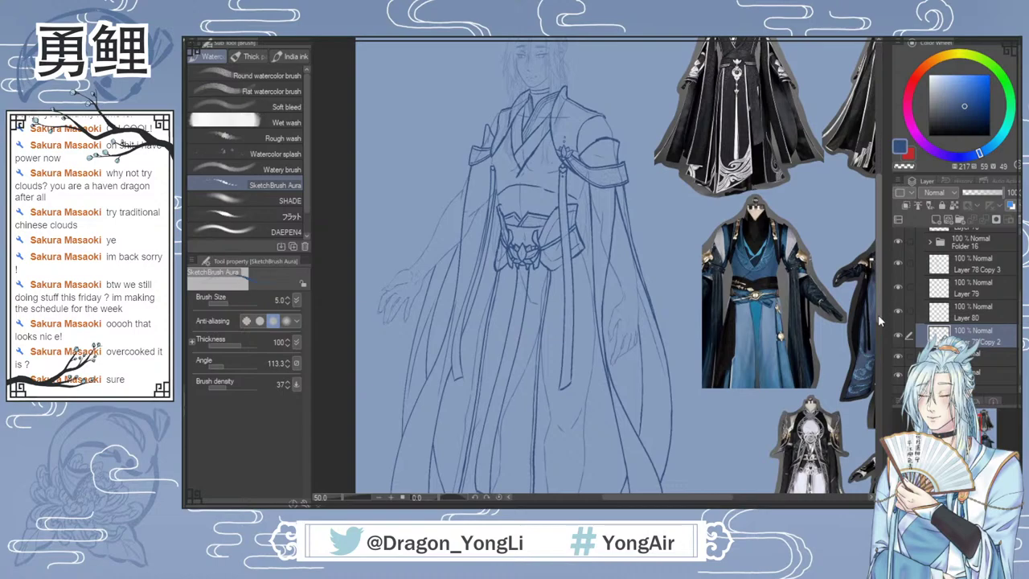
scroll(878, 314, "down", 2)
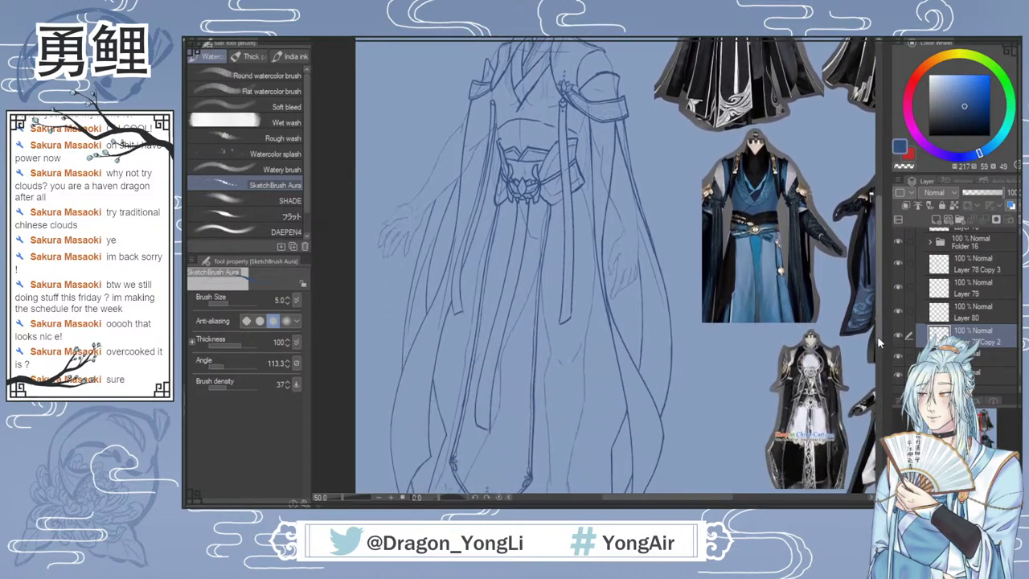
scroll(877, 336, "up", 4)
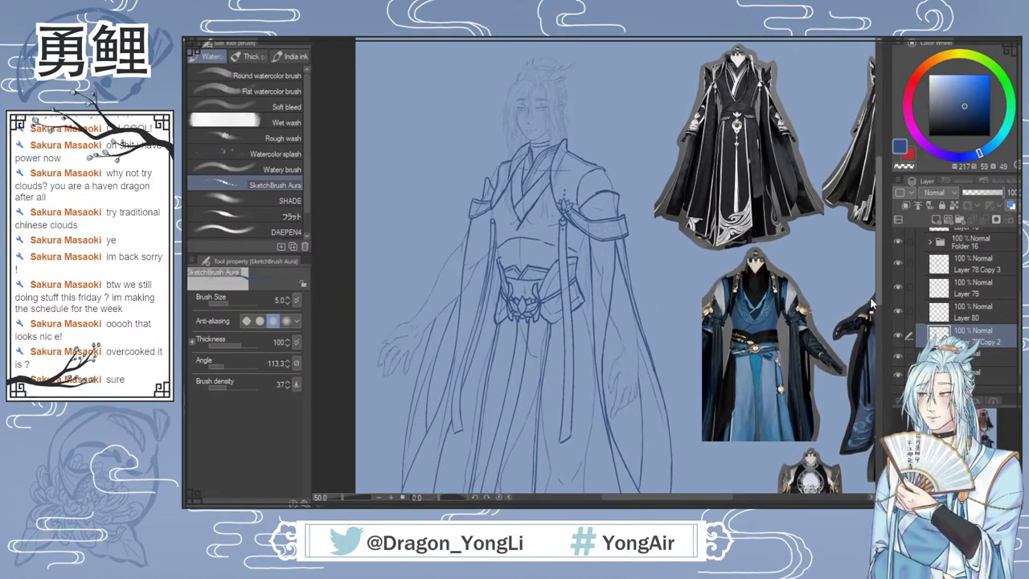
scroll(870, 296, "down", 1)
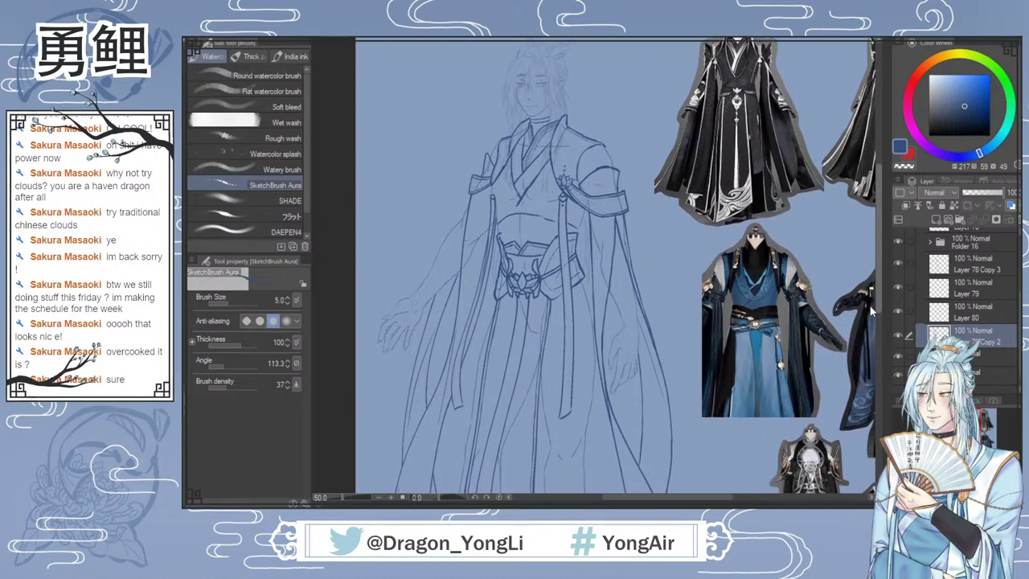
scroll(867, 298, "up", 1)
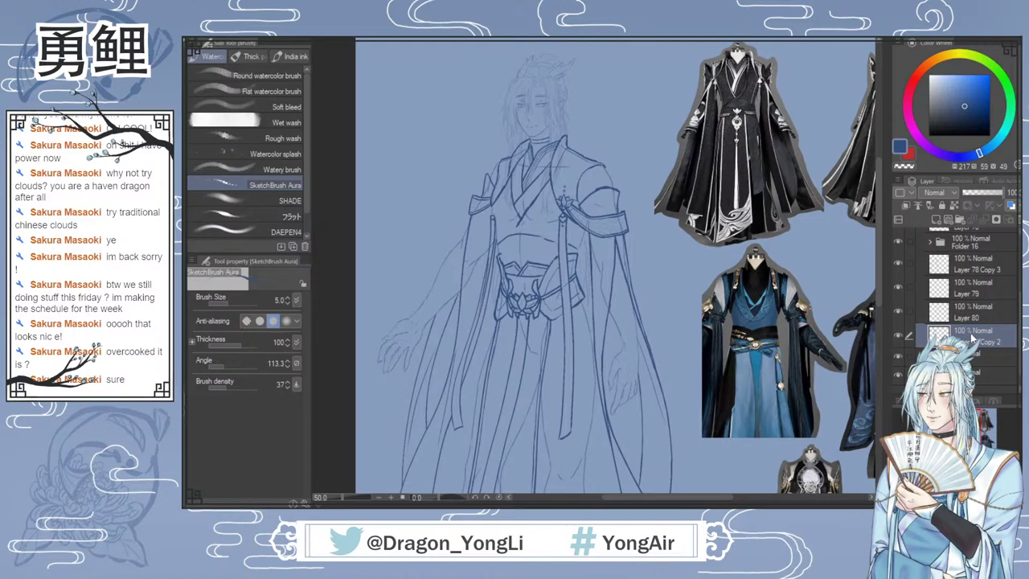
left_click(899, 336)
left_click(898, 336)
left_click(898, 338)
left_click(898, 338)
Step: Try stretching the lassoed crossed collar on Layer 78 Copy 2 to 105% height, and clear the selection
scroll(566, 129, "up", 1)
key("m")
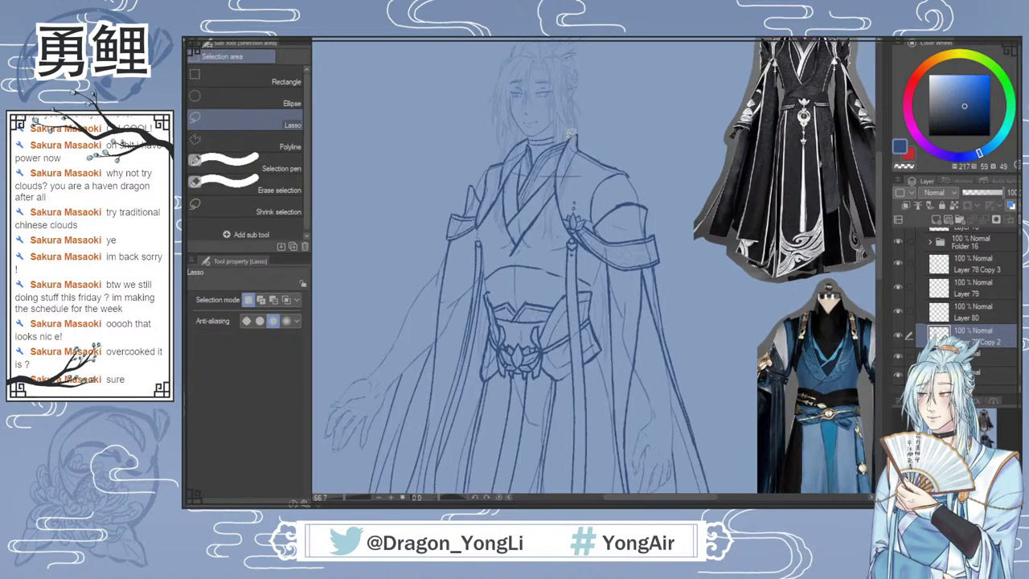
mouse_move(570, 133)
left_mouse_down()
mouse_move(550, 216)
mouse_move(515, 257)
mouse_move(503, 249)
mouse_move(500, 214)
mouse_move(520, 162)
left_mouse_up()
left_click_drag(553, 140, 555, 139)
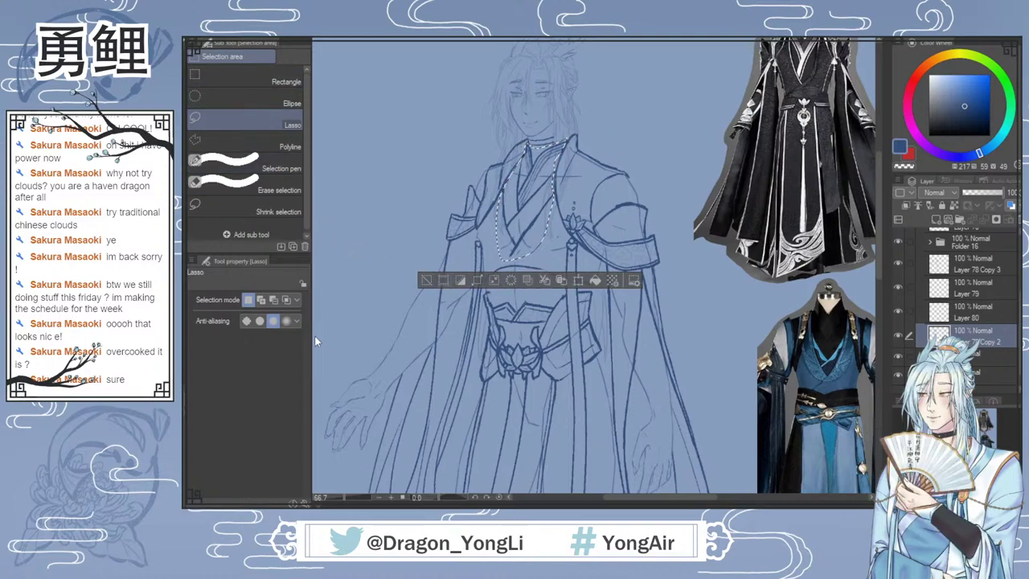
key("ctrl+t")
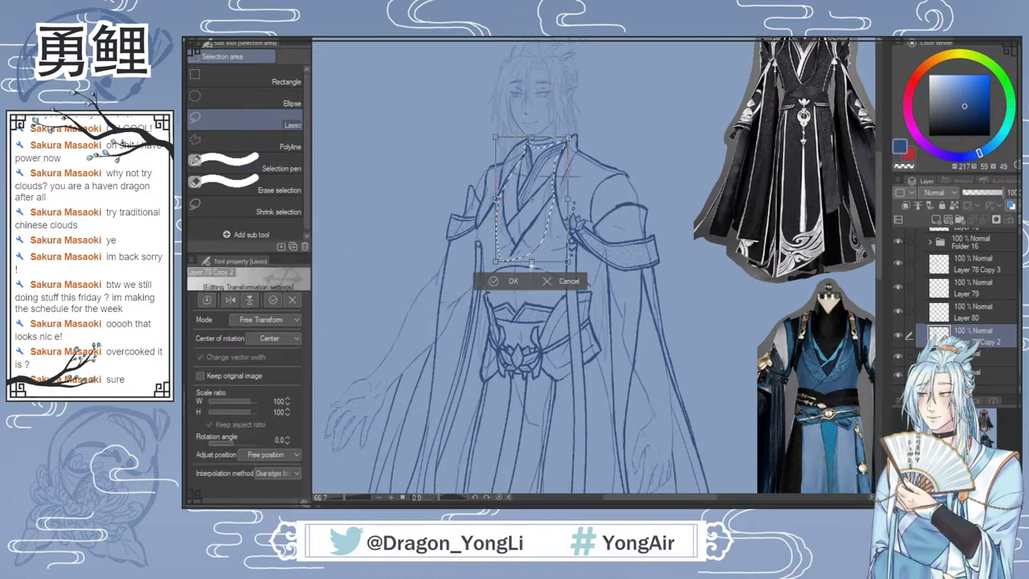
left_click_drag(530, 268, 533, 283)
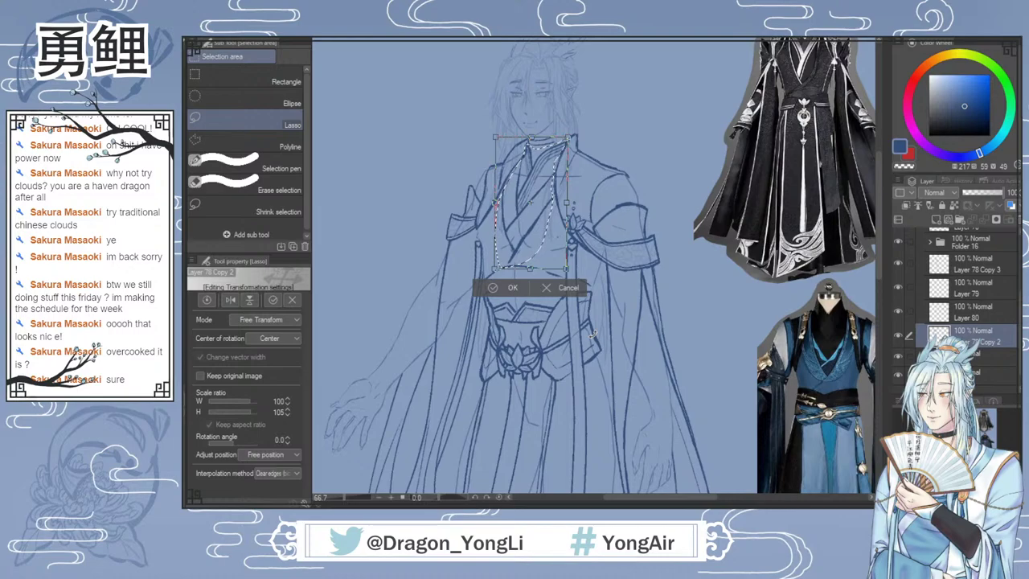
left_click(558, 288)
scroll(733, 337, "down", 1)
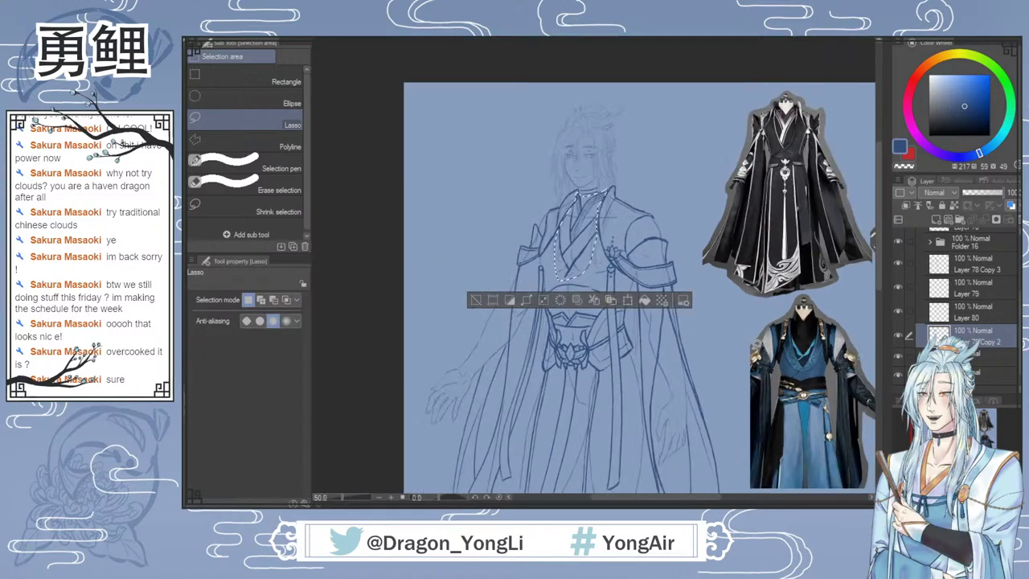
key("ctrl+d")
Step: Hide Layer 80 with the arched abdomen line and make it the active layer
left_click(897, 312)
left_click(965, 312)
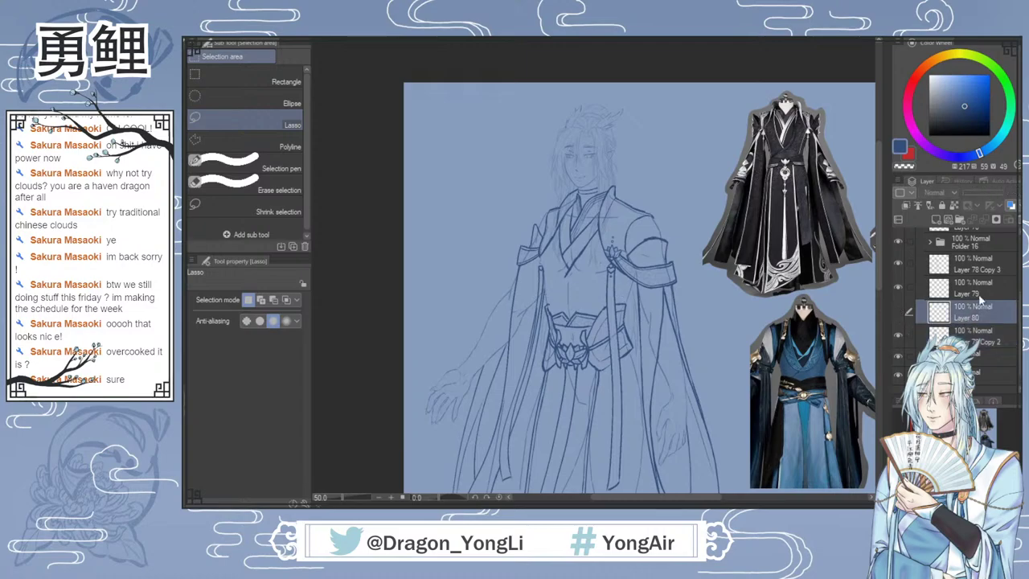
Step: Try circling the torso between chest and belt with a red oval on a new layer above Layer 80, and clear it
left_click(935, 218)
key("x")
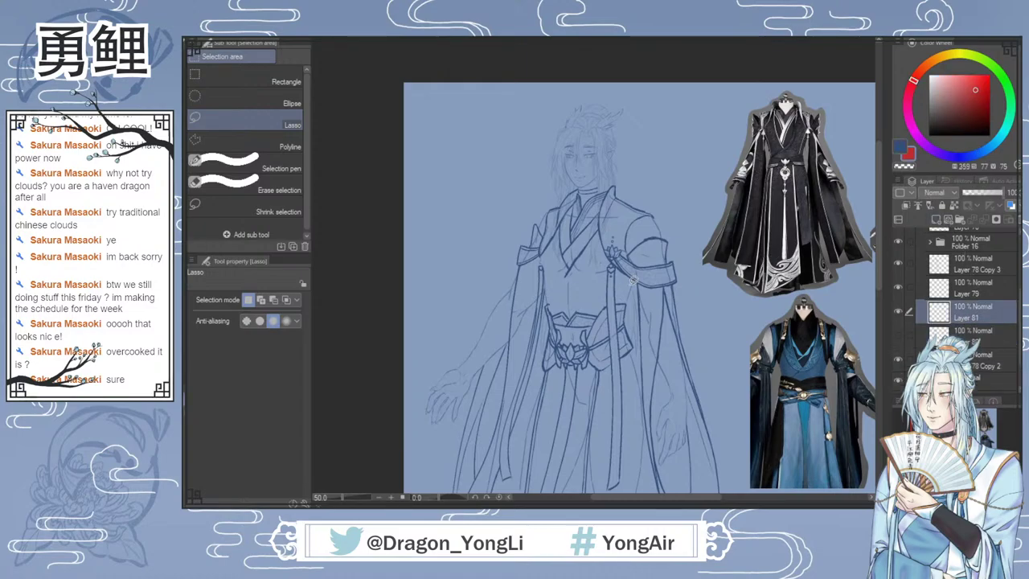
key("b")
left_click_drag(599, 252, 647, 271)
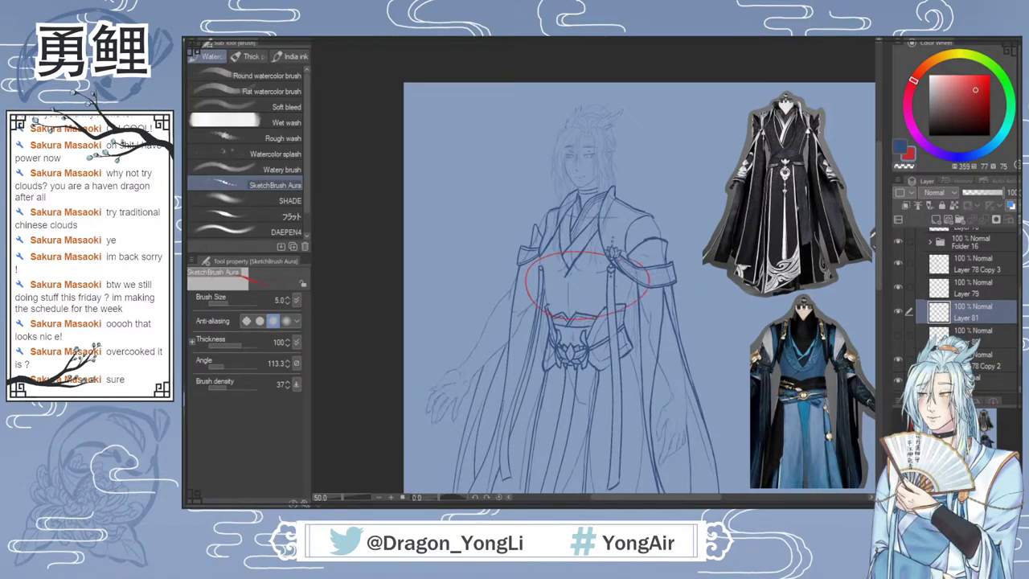
left_click_drag(877, 283, 879, 293)
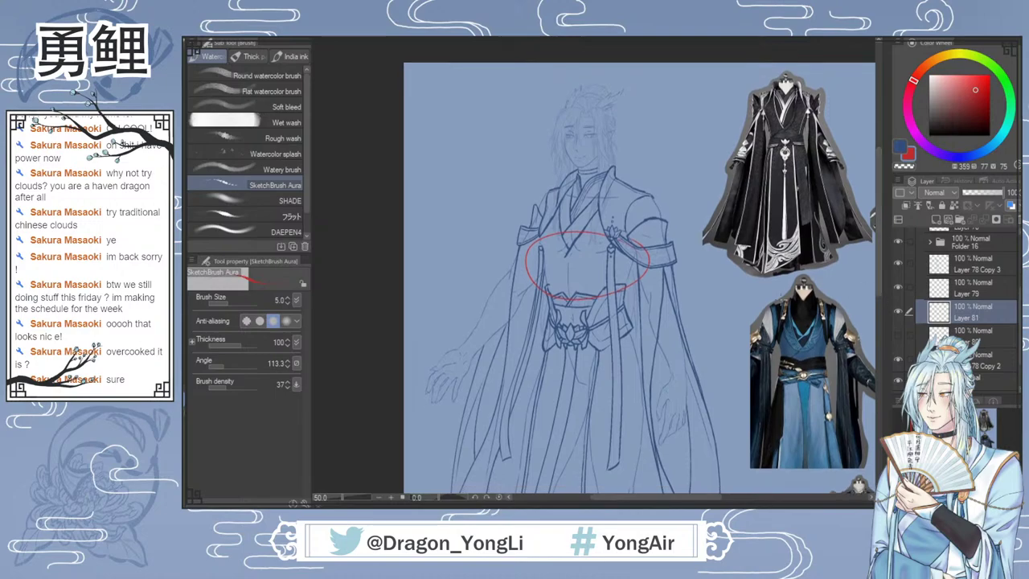
scroll(692, 304, "up", 1)
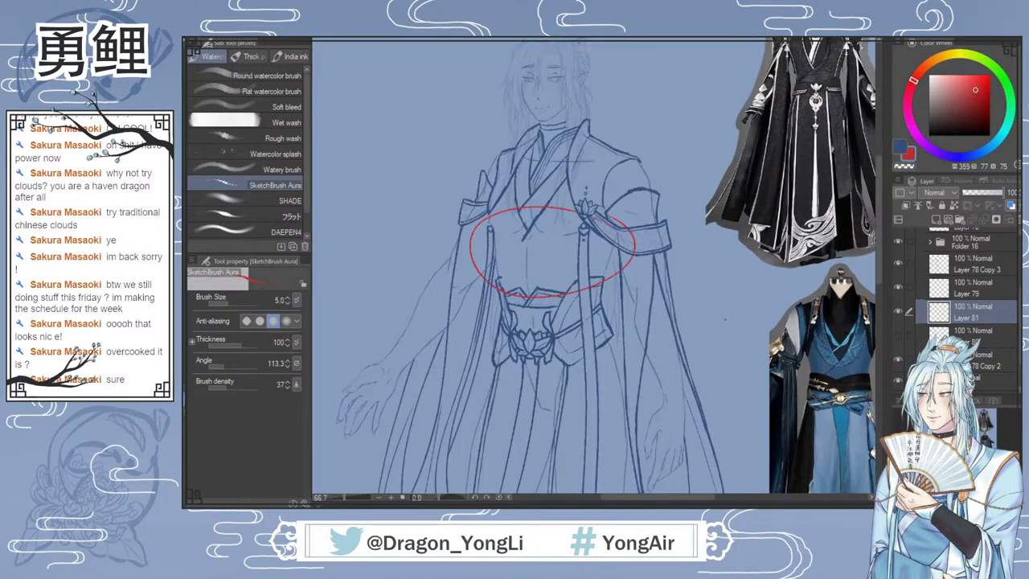
left_click(898, 322)
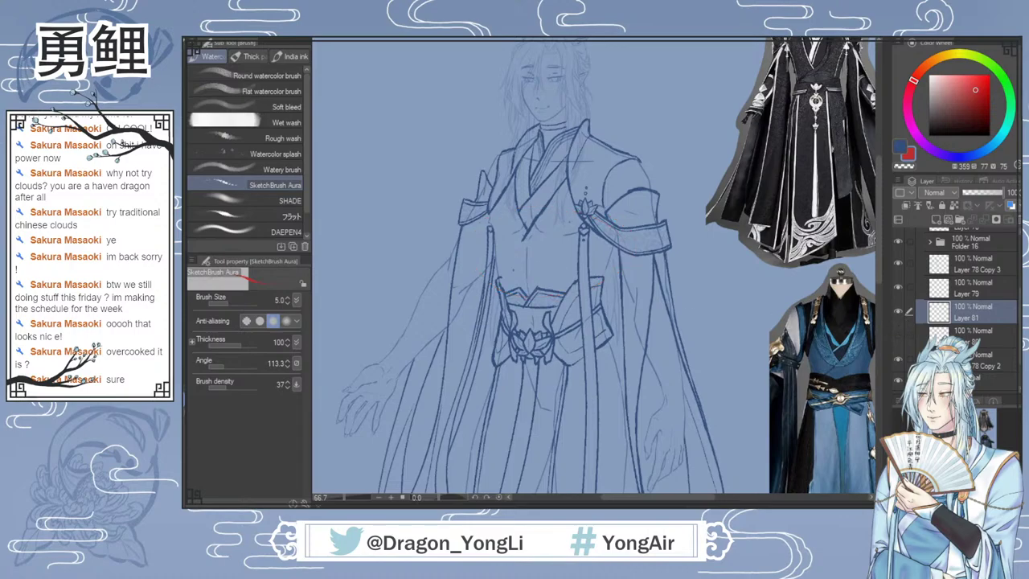
Step: Try extending the crossed collar line down to the belt and sketching the waist's side contours in blue on Layer 81
key("x")
left_click_drag(522, 244, 500, 287)
left_click_drag(614, 248, 603, 274)
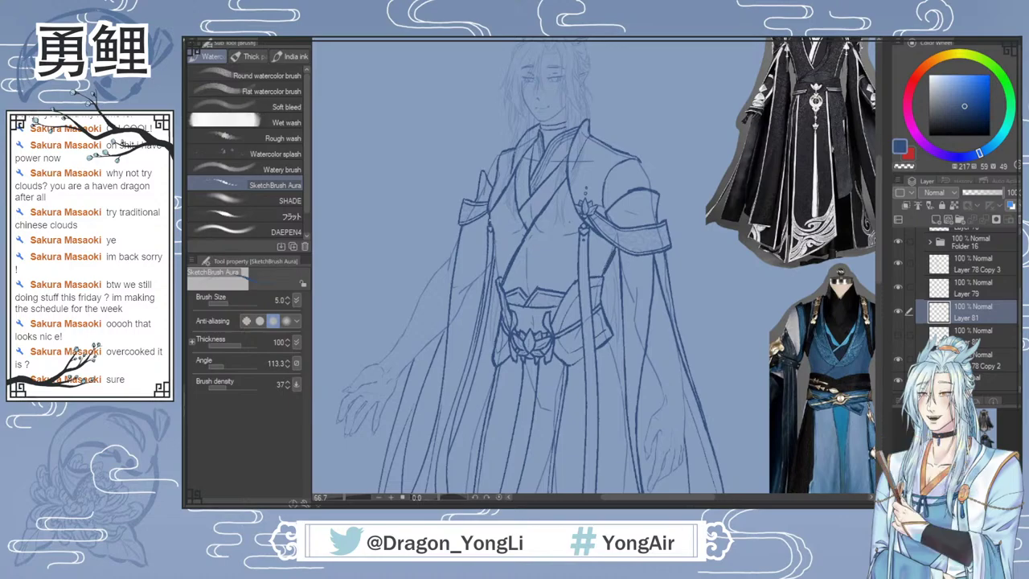
left_click_drag(494, 246, 496, 261)
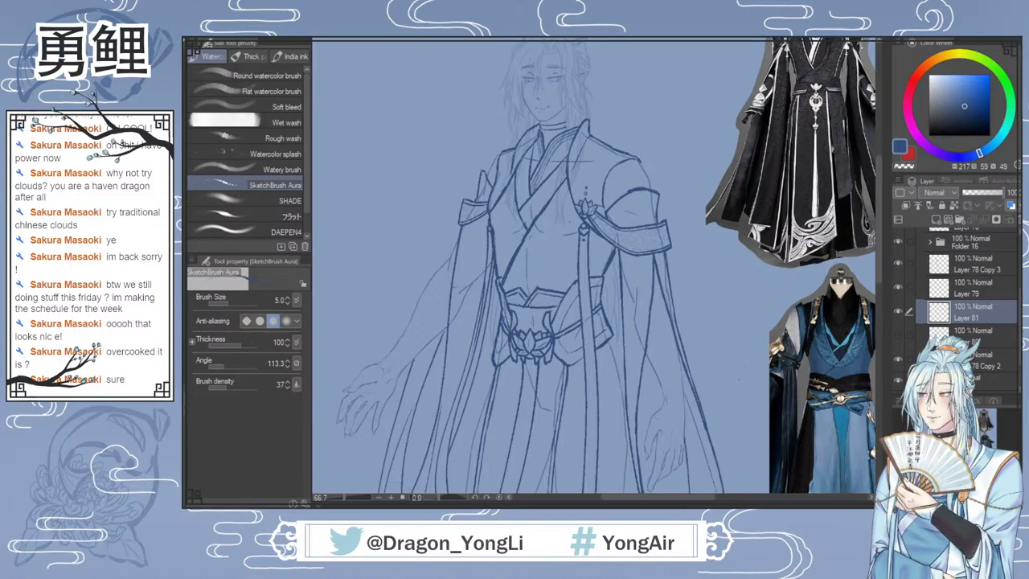
scroll(722, 388, "down", 2)
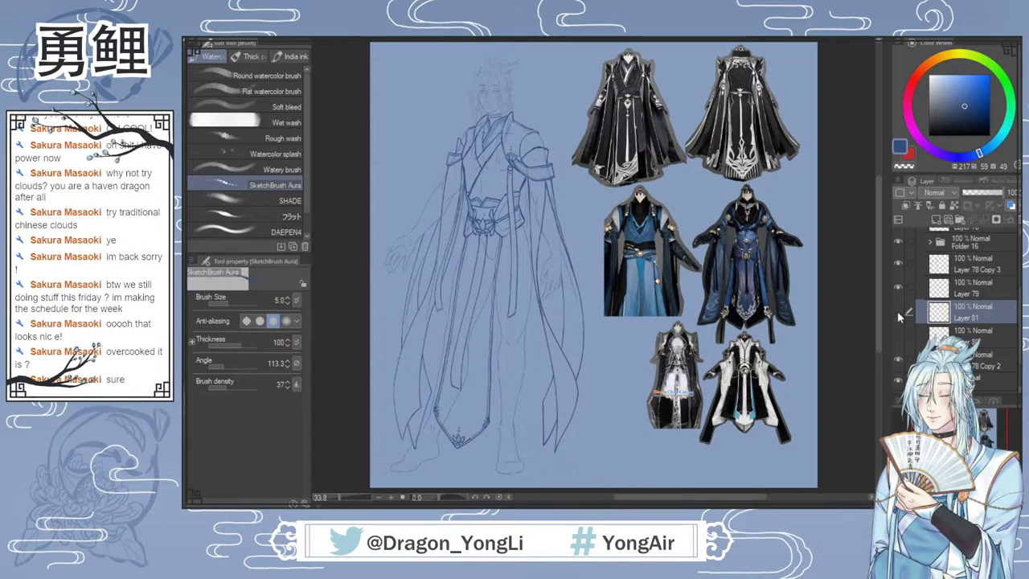
Step: Remove the trial Layer 81, and lasso and delete the arched abdomen line on Layer 80
left_click(939, 331)
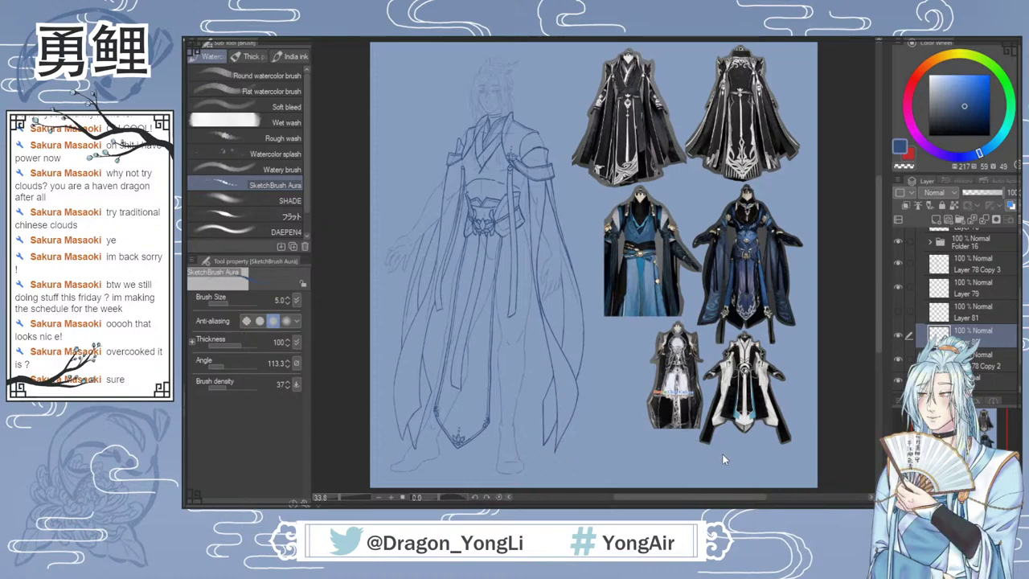
key("ctrl+z")
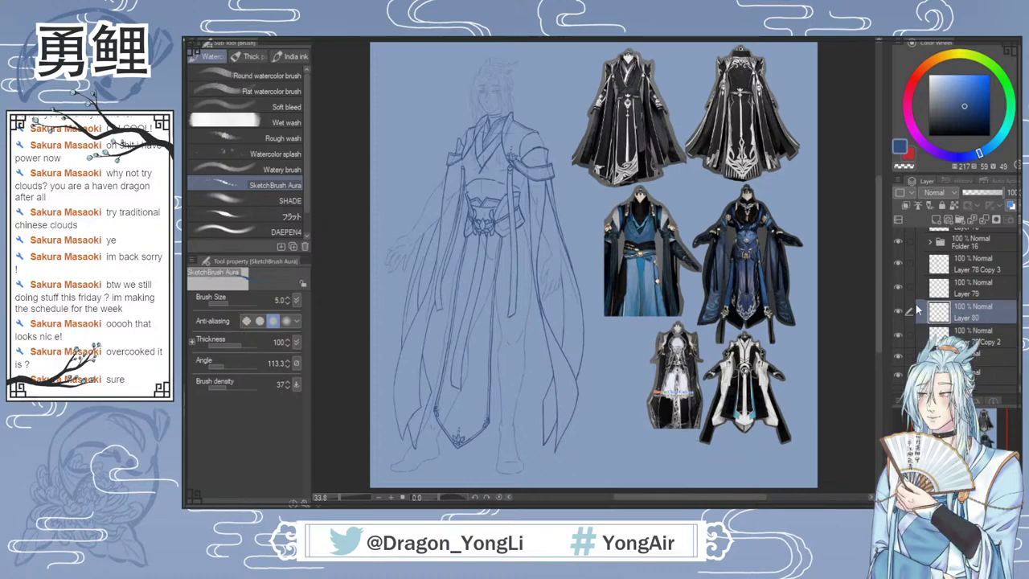
scroll(517, 146, "up", 2)
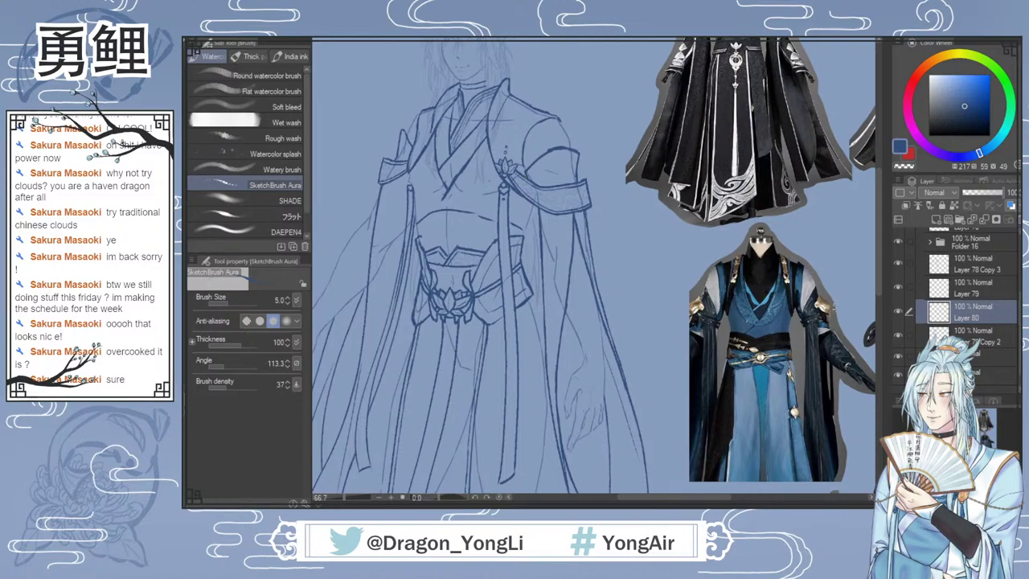
key("m")
mouse_move(522, 237)
left_mouse_down()
mouse_move(486, 191)
mouse_move(406, 229)
left_mouse_up()
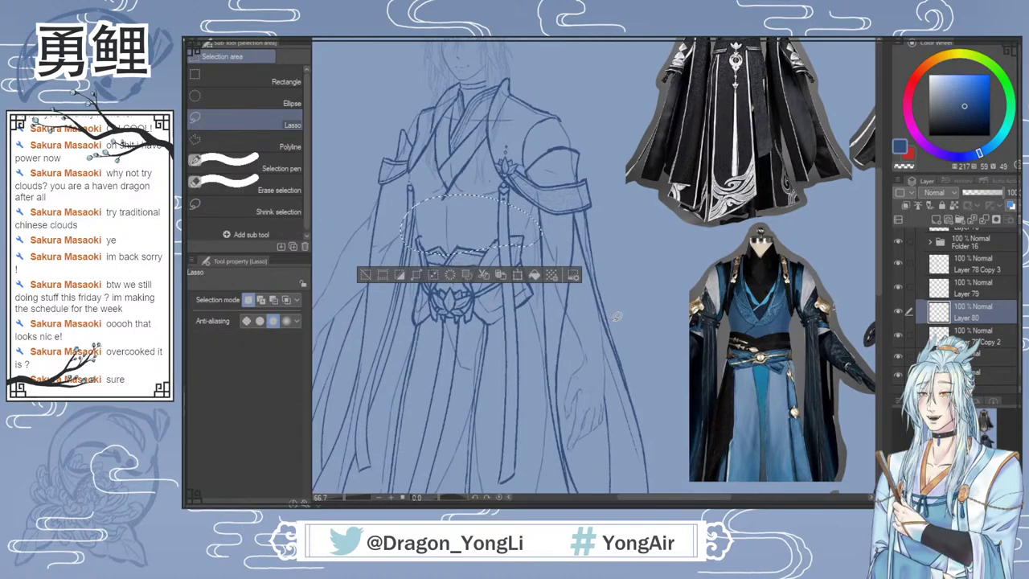
key("ctrl+d")
key("b")
Step: Lasso the crossed collar on Layer 78 Copy 2, scale it to 103% width and 111% height with a -0.2° rotation, and clear the selection
left_click_drag(638, 497, 621, 498)
mouse_move(879, 251)
left_mouse_down()
mouse_move(879, 296)
mouse_move(878, 264)
left_mouse_up()
left_click(984, 341)
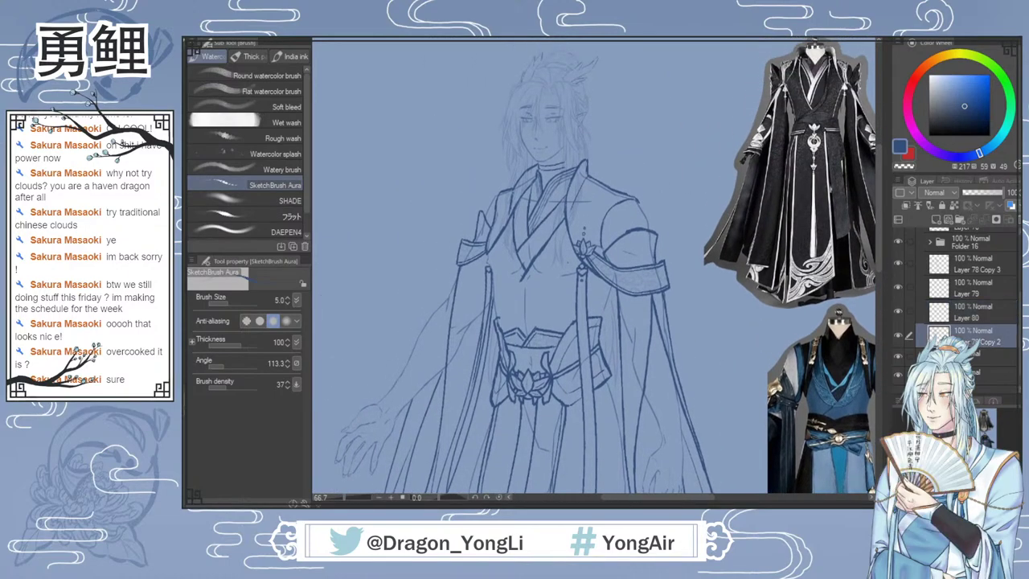
scroll(506, 185, "up", 1)
key("m")
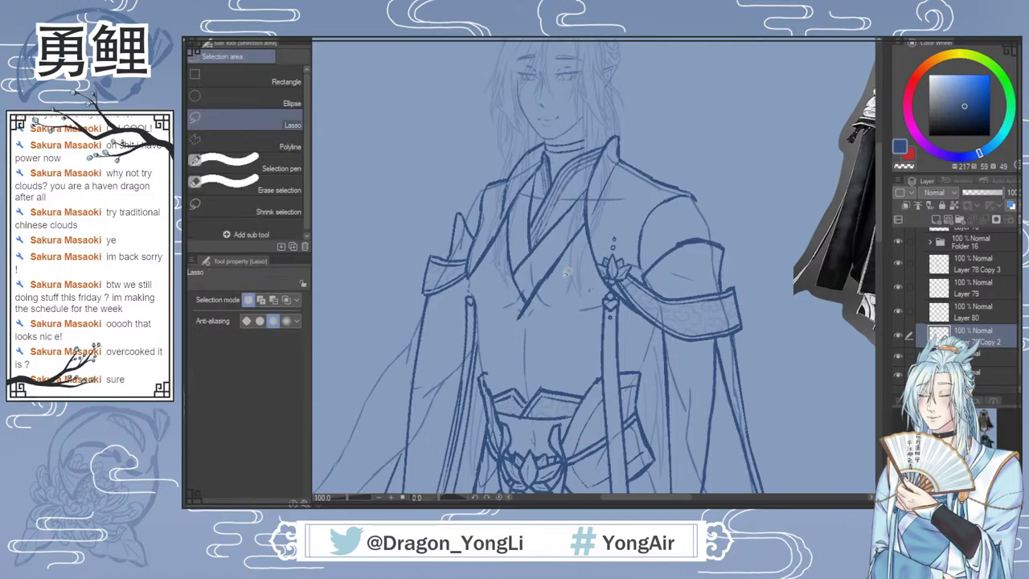
scroll(599, 140, "up", 1)
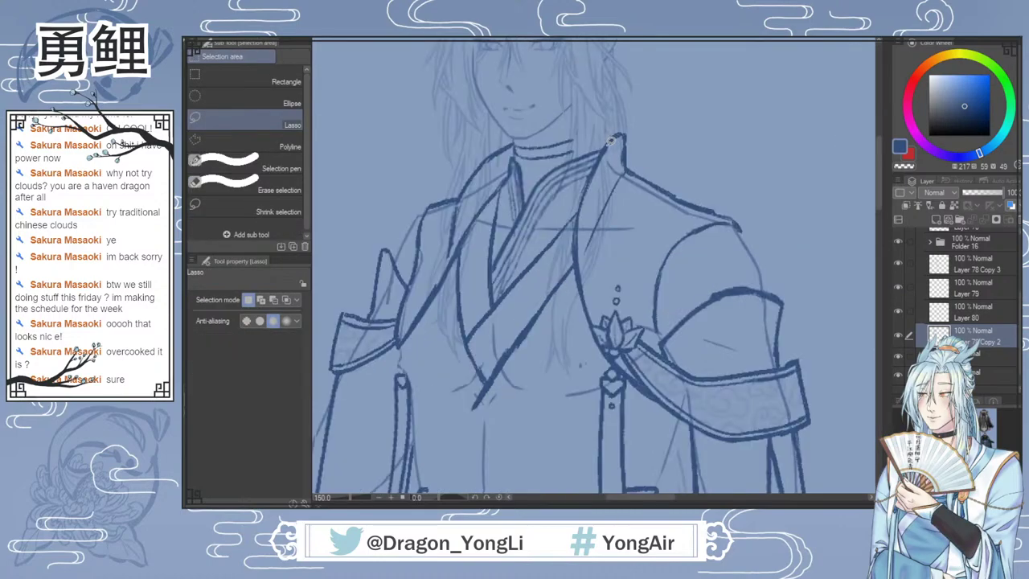
mouse_move(599, 150)
left_mouse_down()
mouse_move(571, 233)
mouse_move(576, 279)
mouse_move(547, 361)
mouse_move(492, 428)
mouse_move(452, 401)
mouse_move(448, 327)
mouse_move(462, 245)
mouse_move(506, 183)
mouse_move(511, 152)
mouse_move(543, 164)
mouse_move(599, 149)
left_mouse_up()
scroll(665, 307, "down", 1)
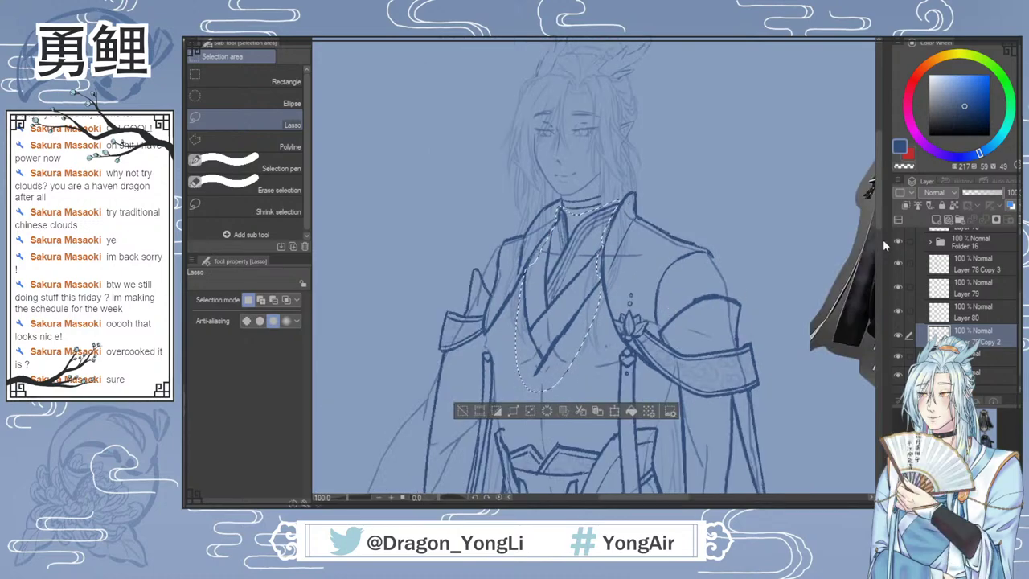
left_click_drag(879, 222, 878, 243)
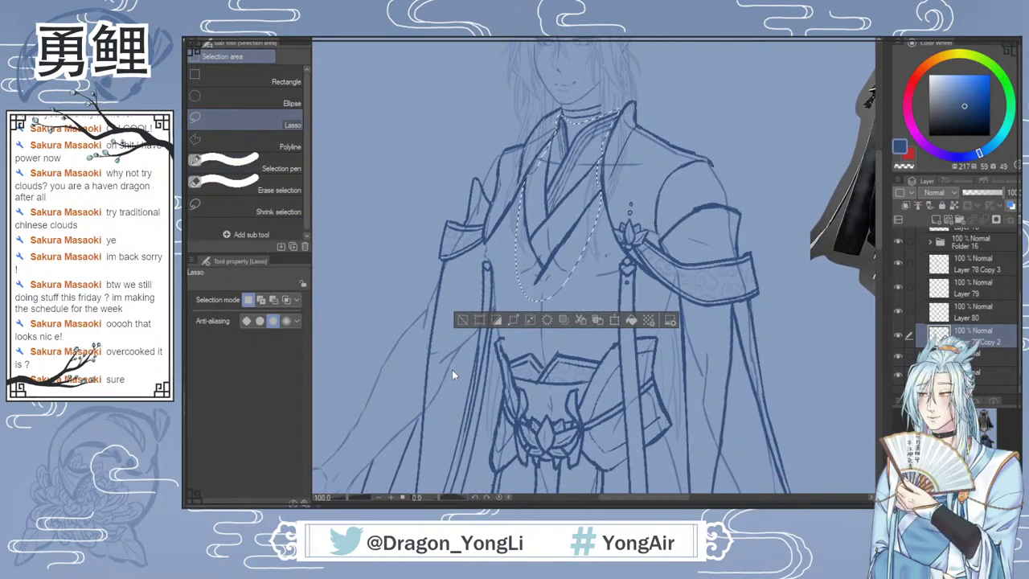
left_click(563, 320)
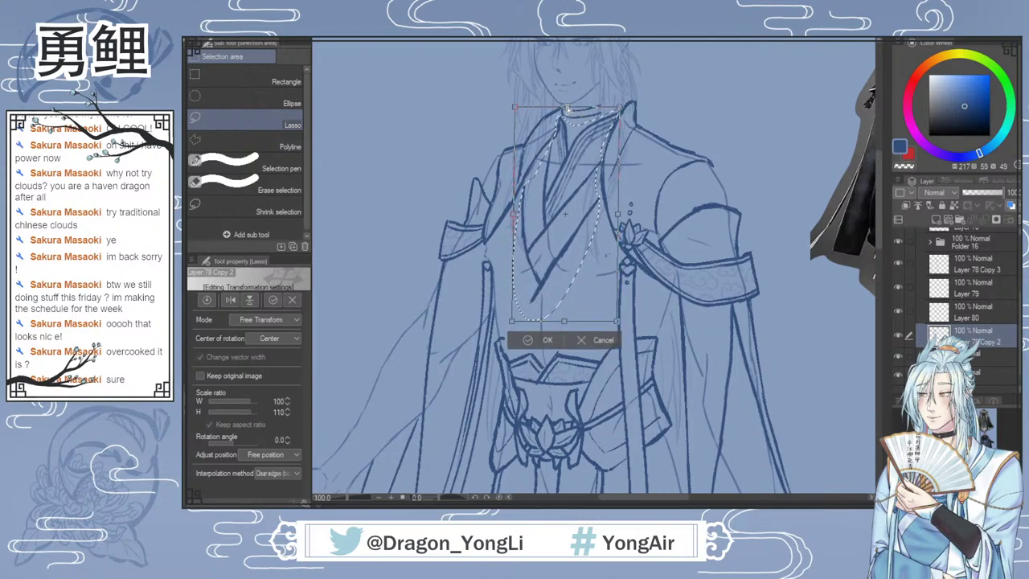
left_click_drag(567, 108, 567, 105)
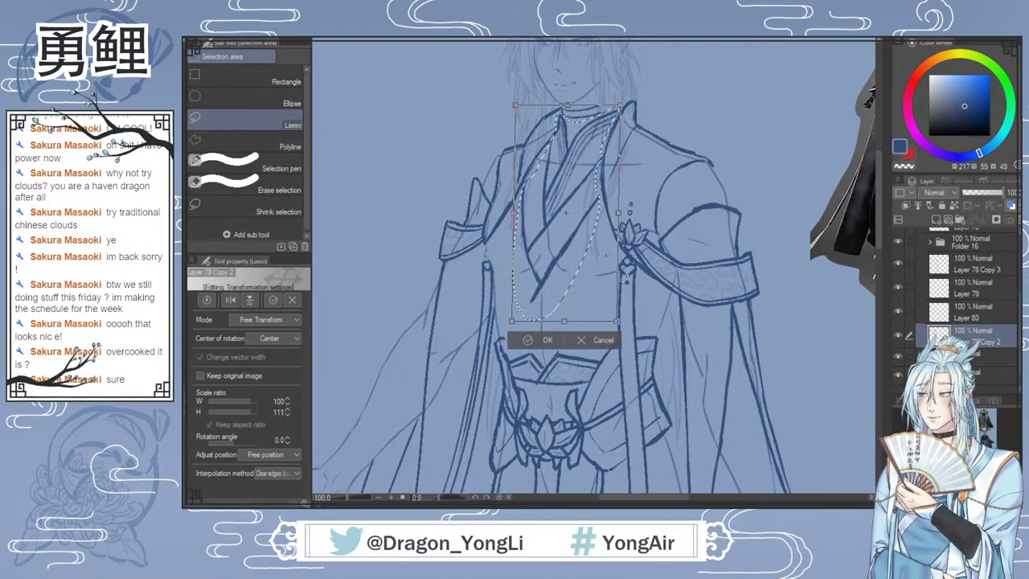
left_click_drag(619, 215, 607, 219)
left_click_drag(514, 215, 512, 212)
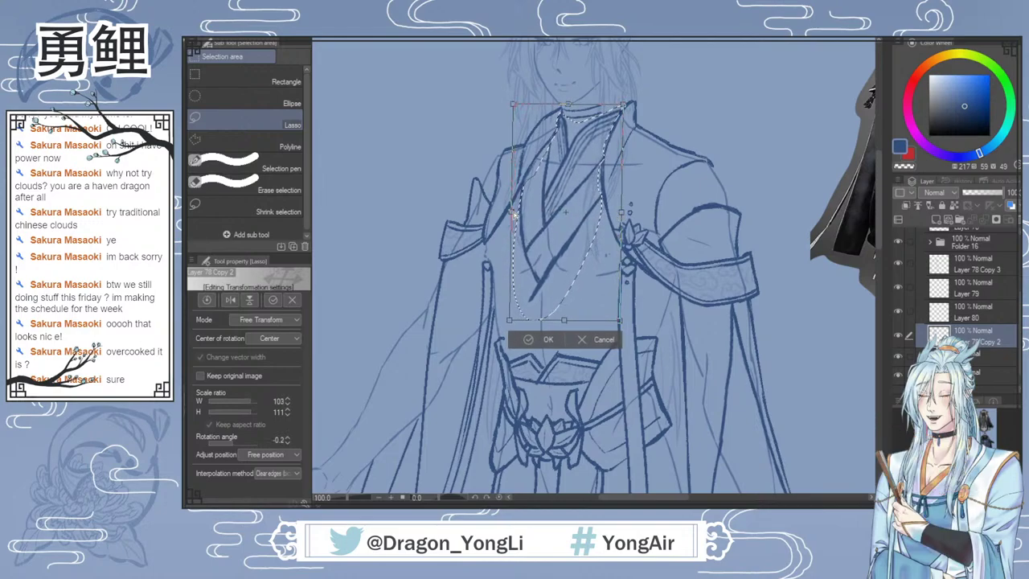
left_click(547, 339)
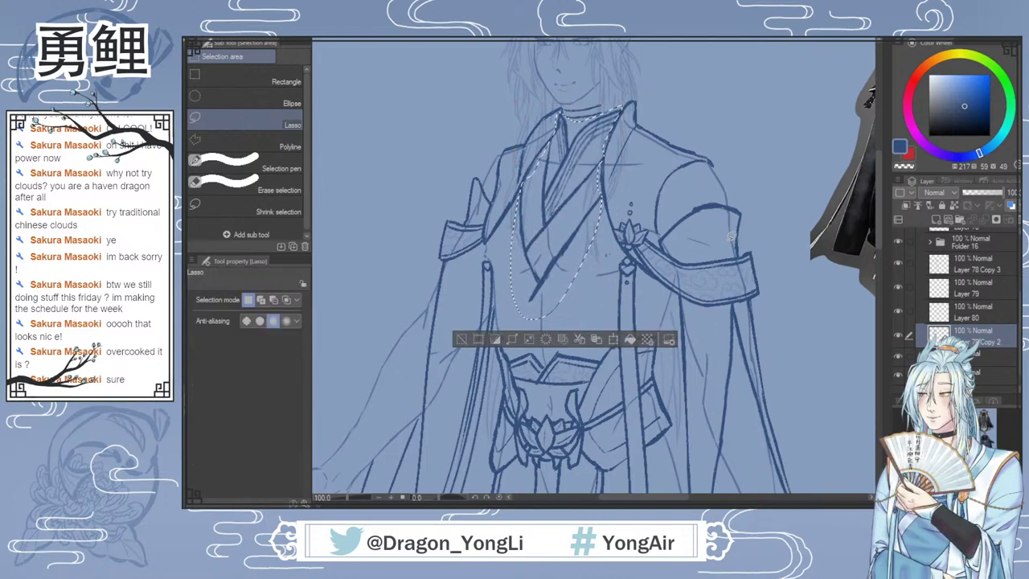
key("ctrl+d")
Step: Extend the crossed collar line diagonally down to the belt and draw the torso's side contours in blue on Layer 78 Copy 2
key("b")
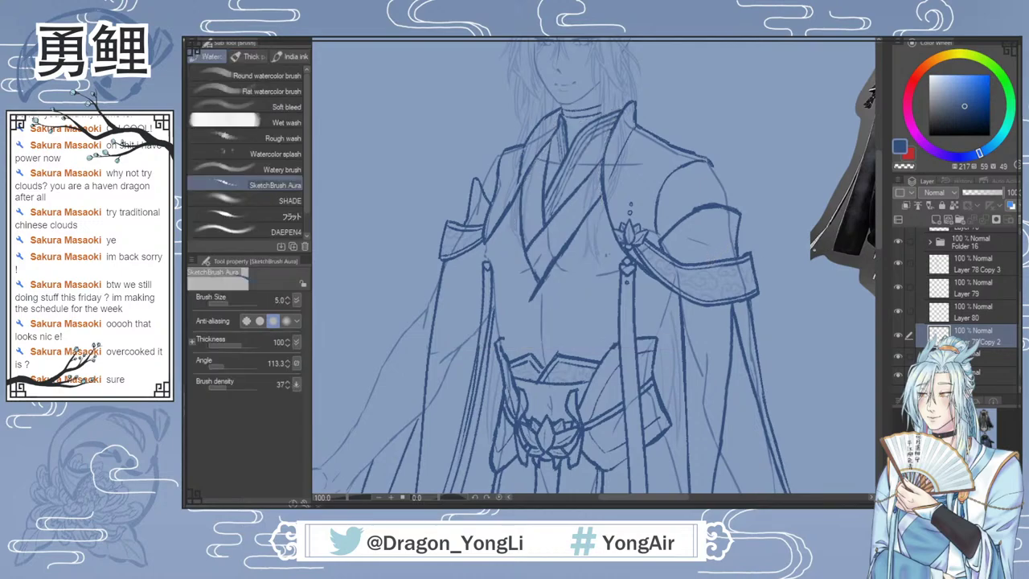
left_click_drag(880, 226, 880, 215)
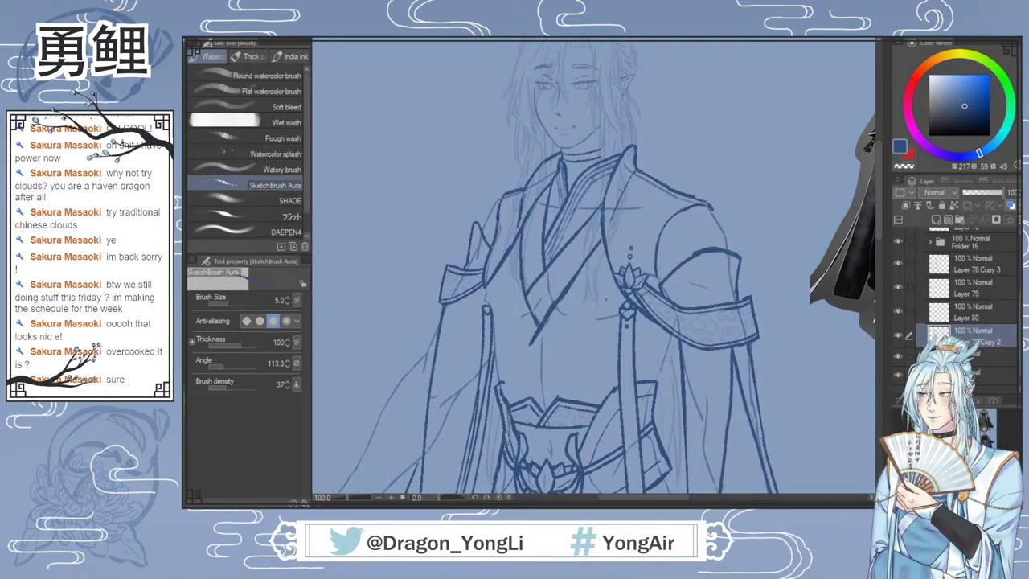
scroll(602, 268, "down", 4)
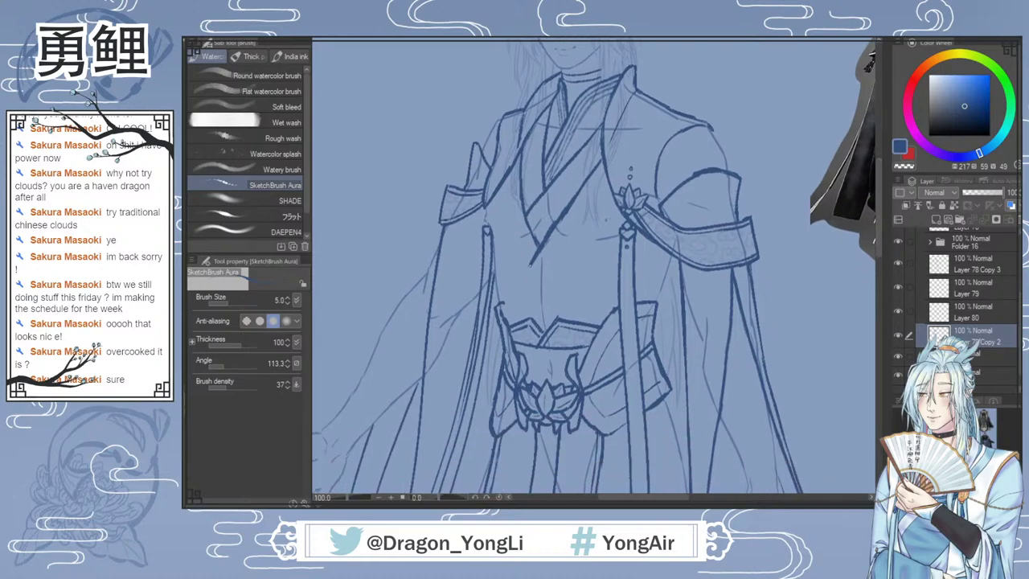
left_click_drag(522, 276, 502, 316)
left_click_drag(502, 317, 528, 268)
left_click_drag(672, 255, 659, 297)
left_click_drag(676, 254, 666, 280)
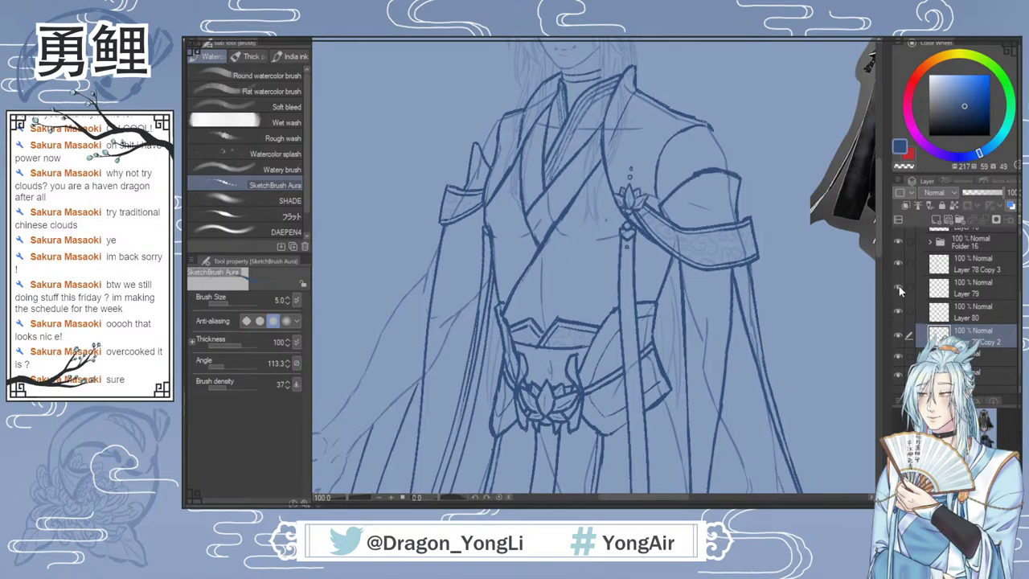
Step: Check which lines sit on Layer 78 Copy 3 and Layer 70 by toggling their visibility, and make Layer 70 active
left_click(958, 293)
key("e")
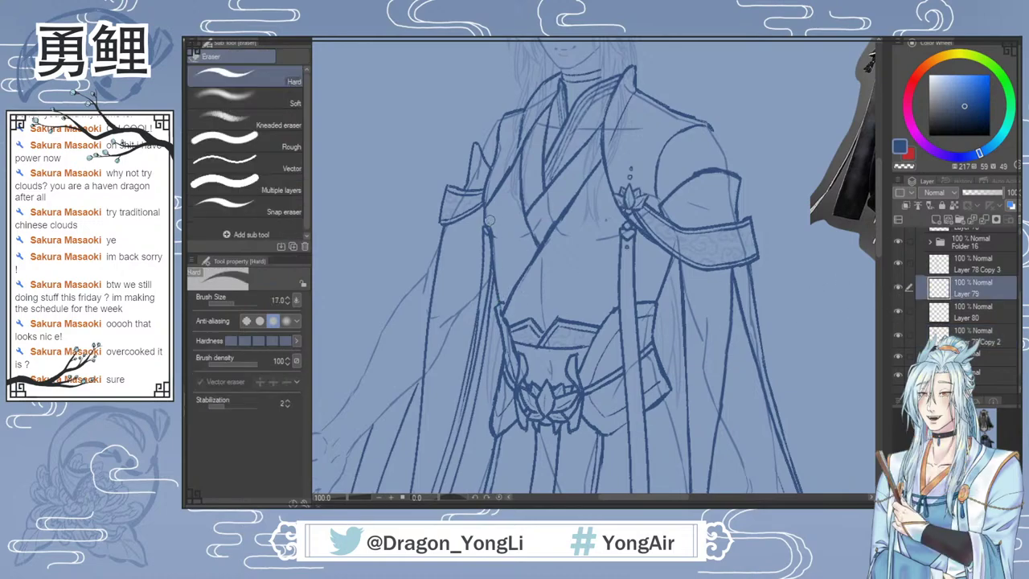
left_click(898, 262)
left_click(897, 262)
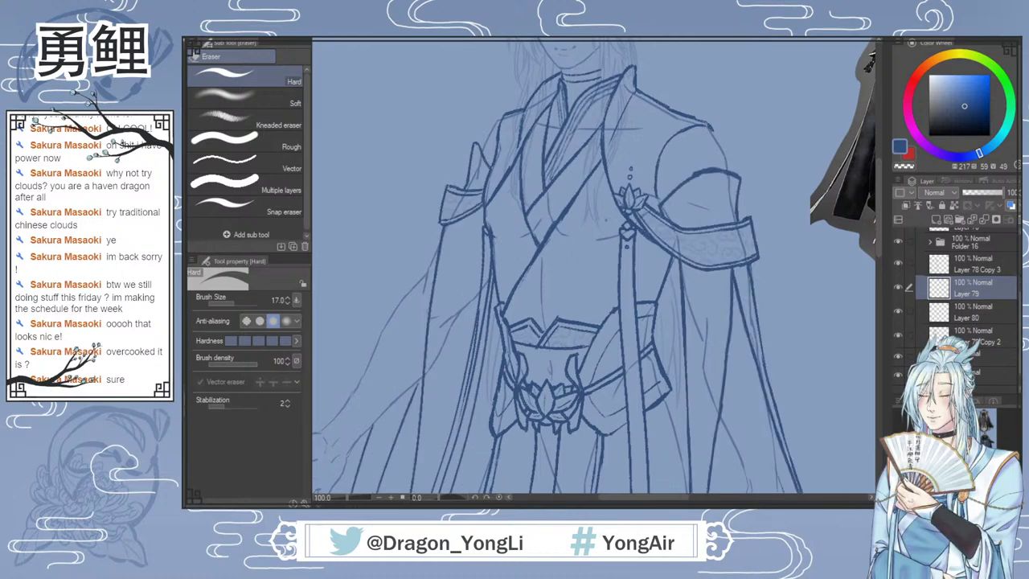
scroll(898, 284, "up", 3)
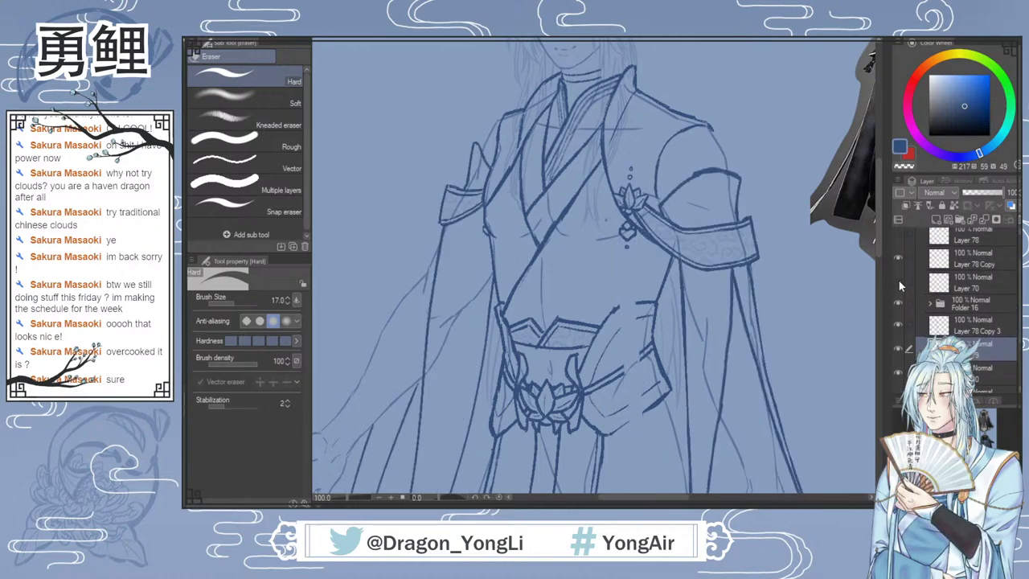
left_click(963, 283)
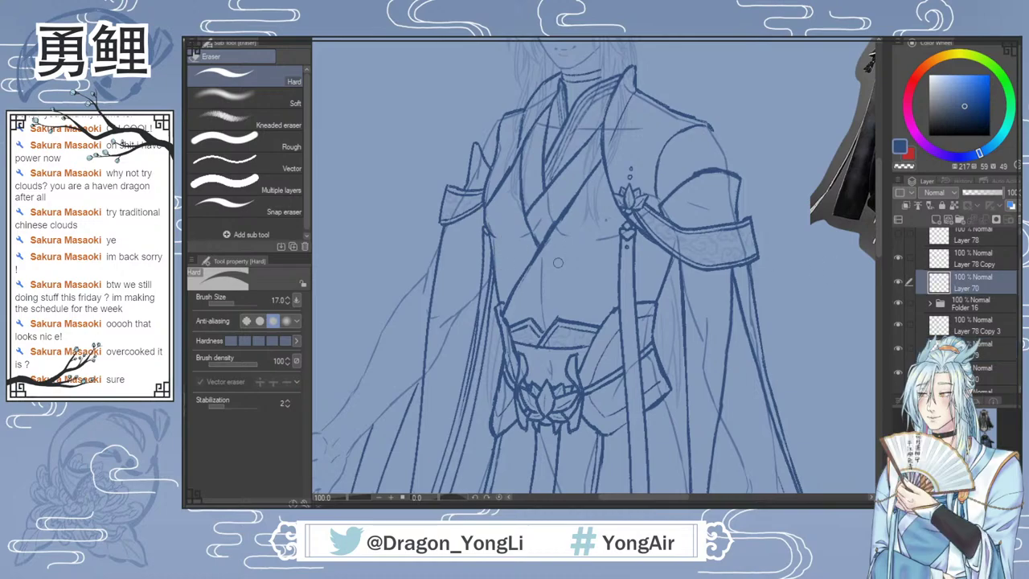
scroll(1017, 319, "down", 1)
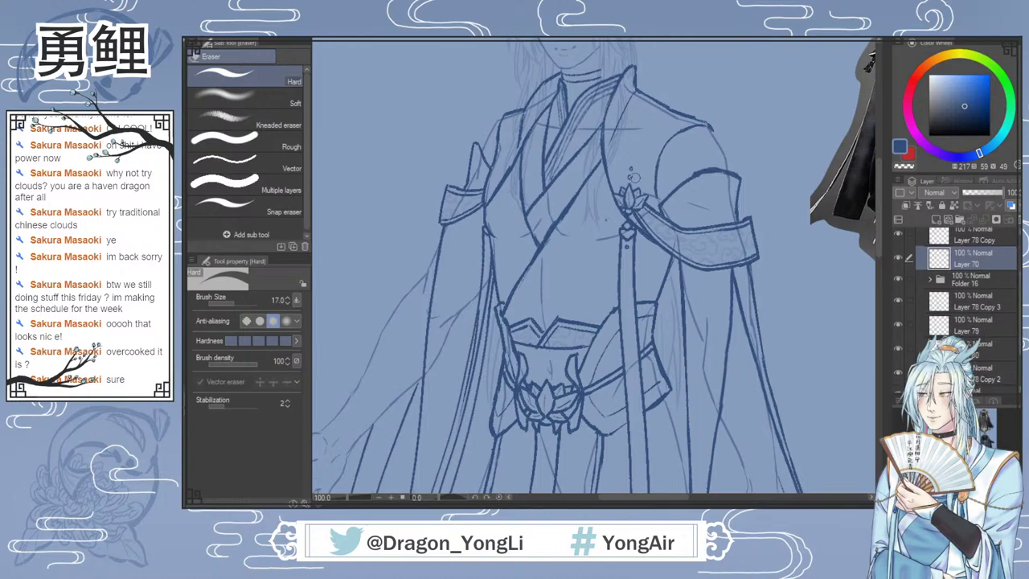
Step: Try small red marks at the beads above the lotus ornament and near the top of the hanging sash, and undo them
key("x")
key("b")
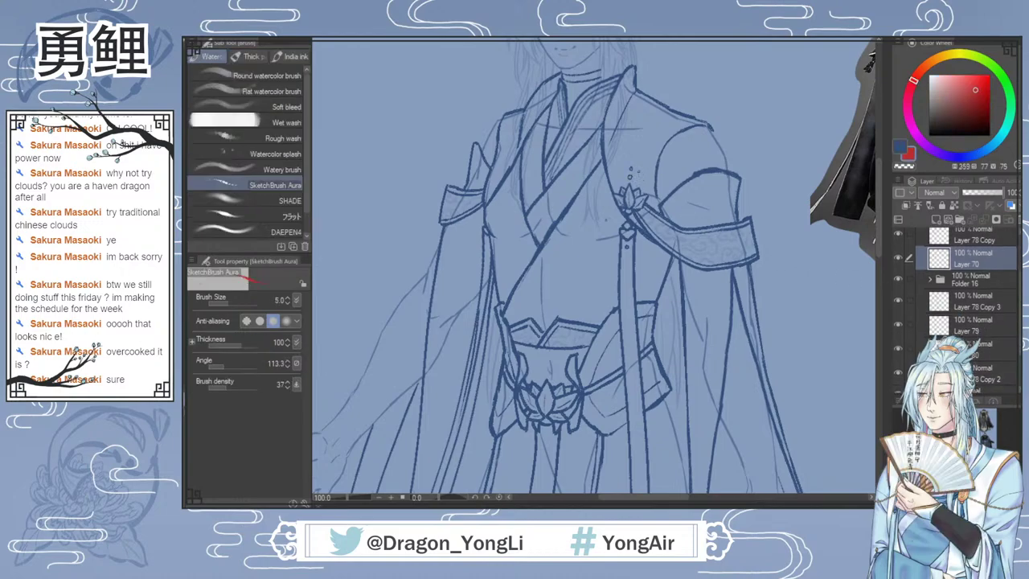
mouse_move(636, 154)
left_mouse_down()
mouse_move(629, 158)
mouse_move(638, 159)
left_mouse_up()
mouse_move(631, 239)
left_mouse_down()
mouse_move(627, 262)
mouse_move(633, 239)
left_mouse_up()
key("ctrl+z")
key("ctrl+z")
Step: Toggle Layer 78 Copy 3, Layer 79 and Layer 78 Copy 2 to identify their lines, and activate Layer 78 Copy 2 with the blue sketch brush
left_click(898, 301)
left_click(899, 301)
left_click(898, 323)
left_click(899, 323)
scroll(1008, 352, "down", 2)
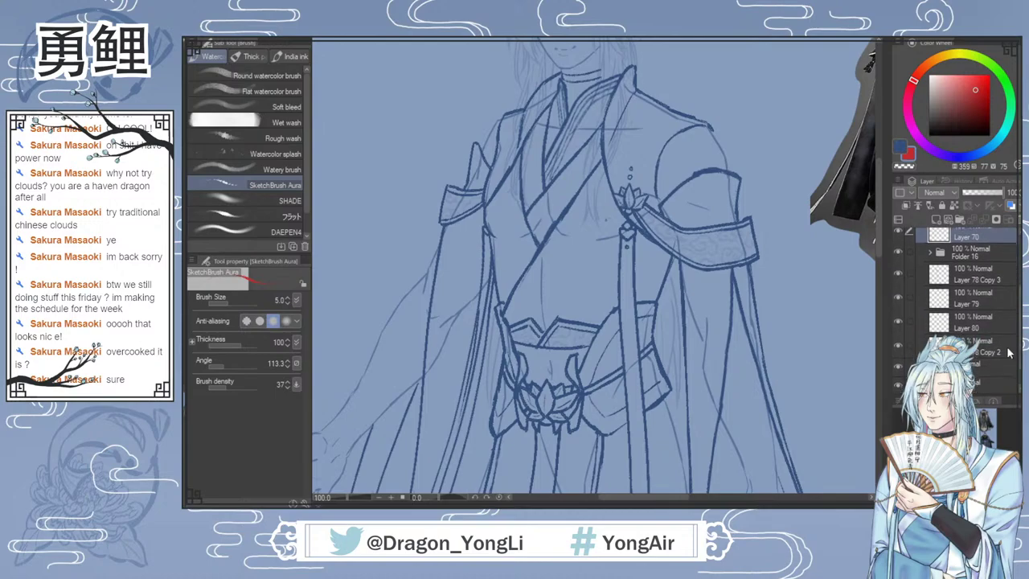
left_click(898, 346)
left_click(899, 347)
left_click(916, 346)
key("e")
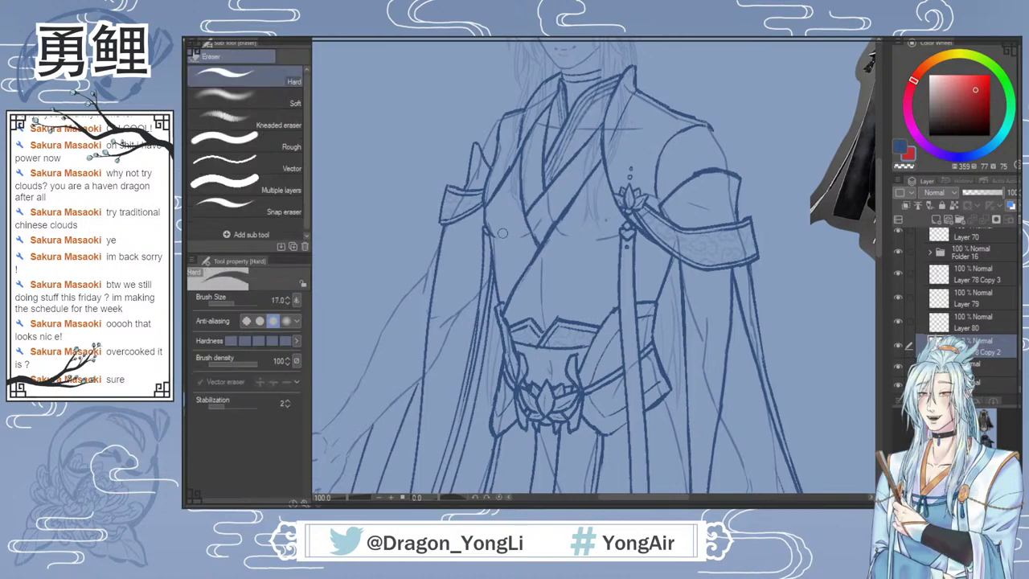
key("b")
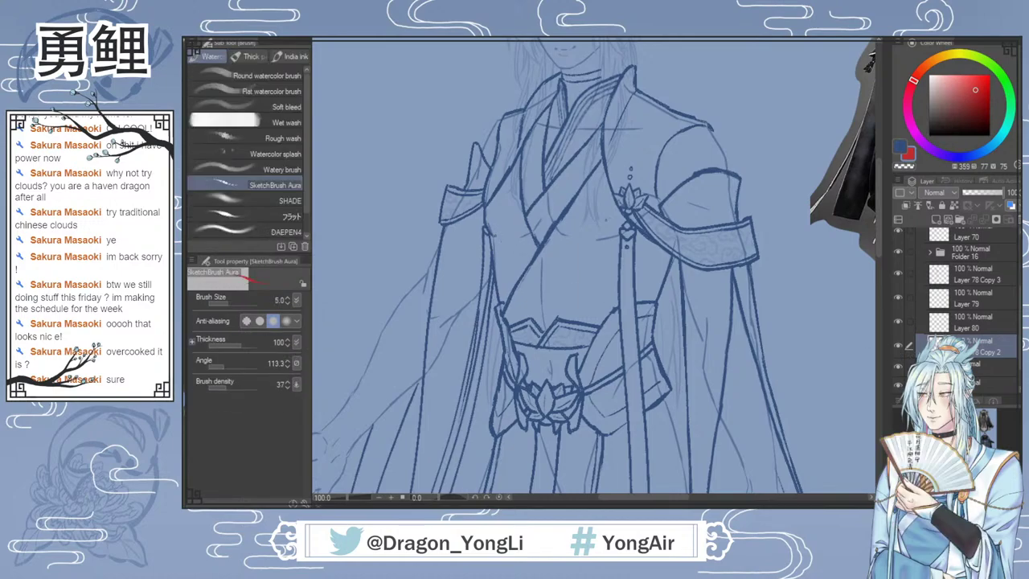
key("x")
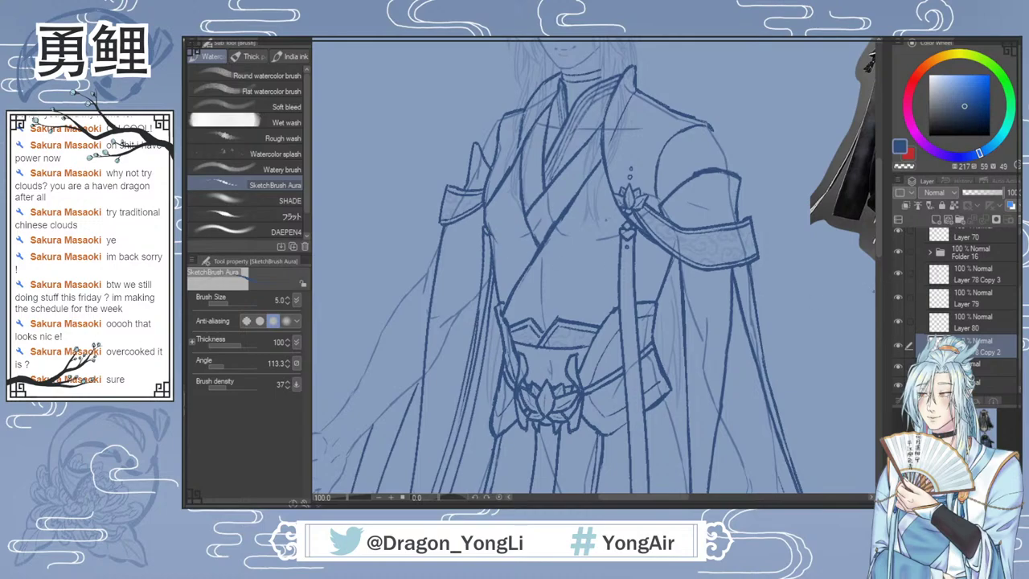
Step: Circle the lotus ornament and the sash clasp below it in red, and undo the mark
left_click_drag(877, 247, 876, 246)
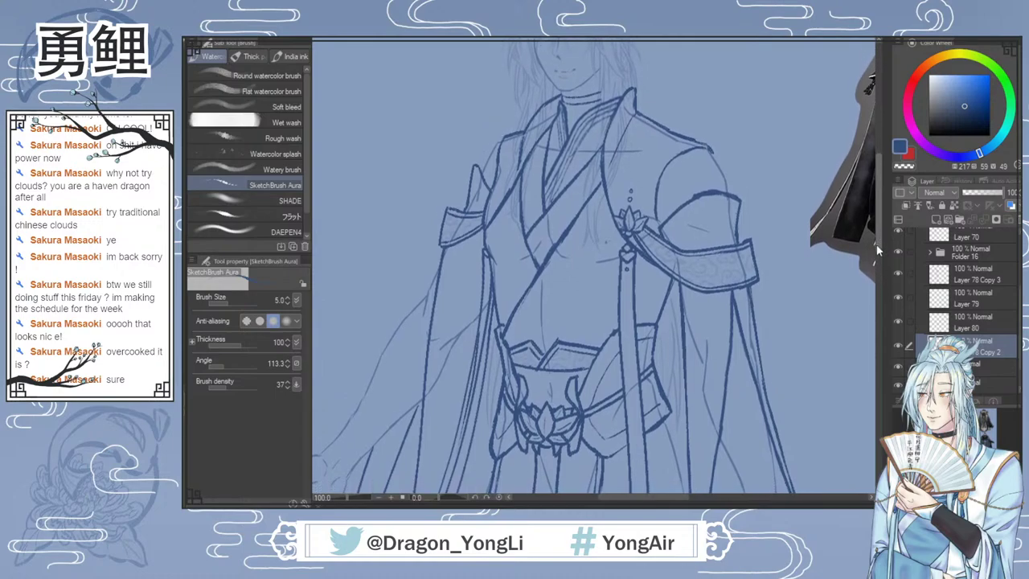
scroll(545, 244, "up", 1)
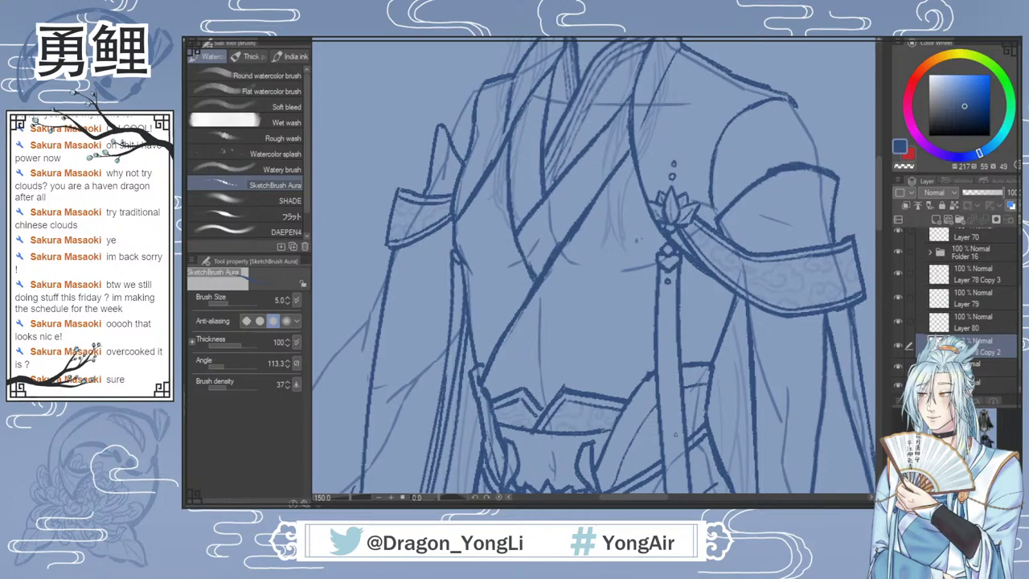
key("x")
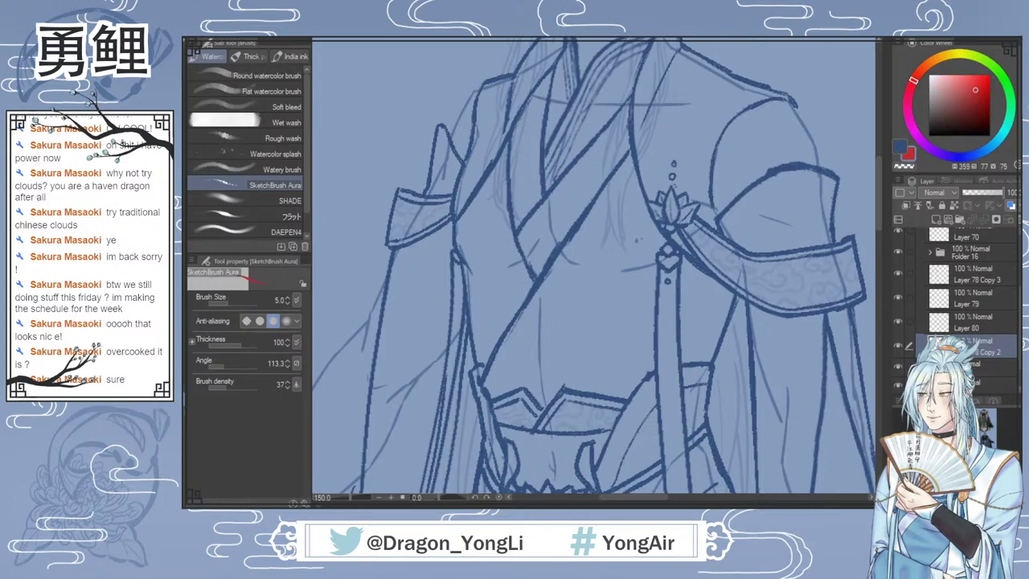
mouse_move(672, 175)
left_mouse_down()
mouse_move(650, 202)
mouse_move(677, 179)
left_mouse_up()
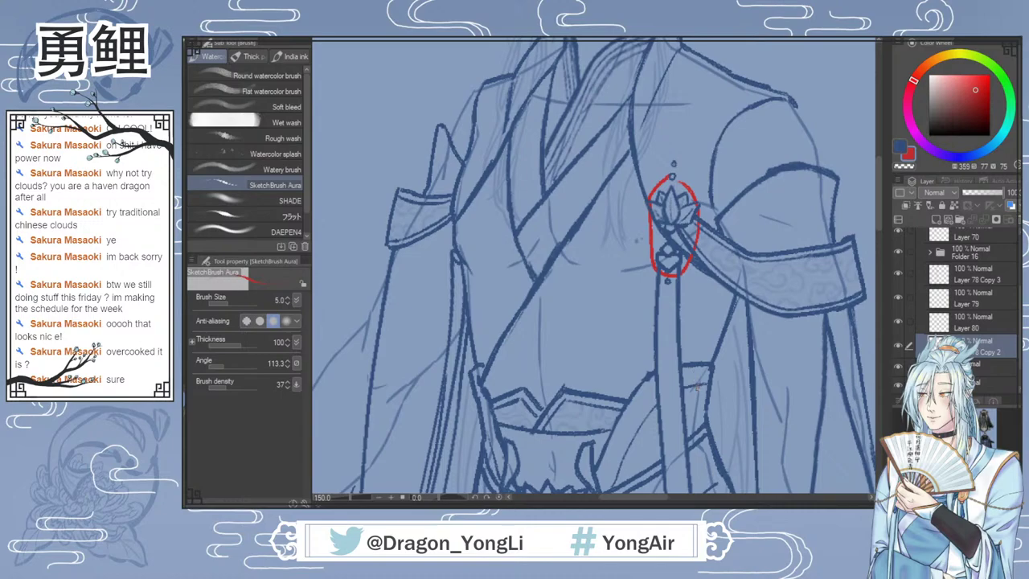
key("ctrl+z")
key("ctrl+0")
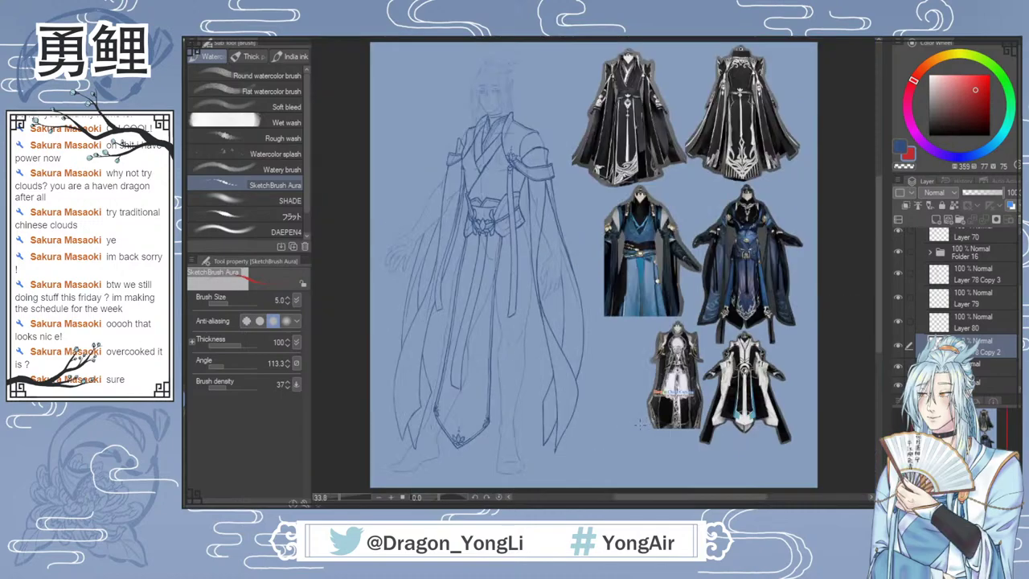
Step: Try small red drop earrings on both sides of the face, and erase them with the Hard eraser
scroll(532, 179, "up", 2)
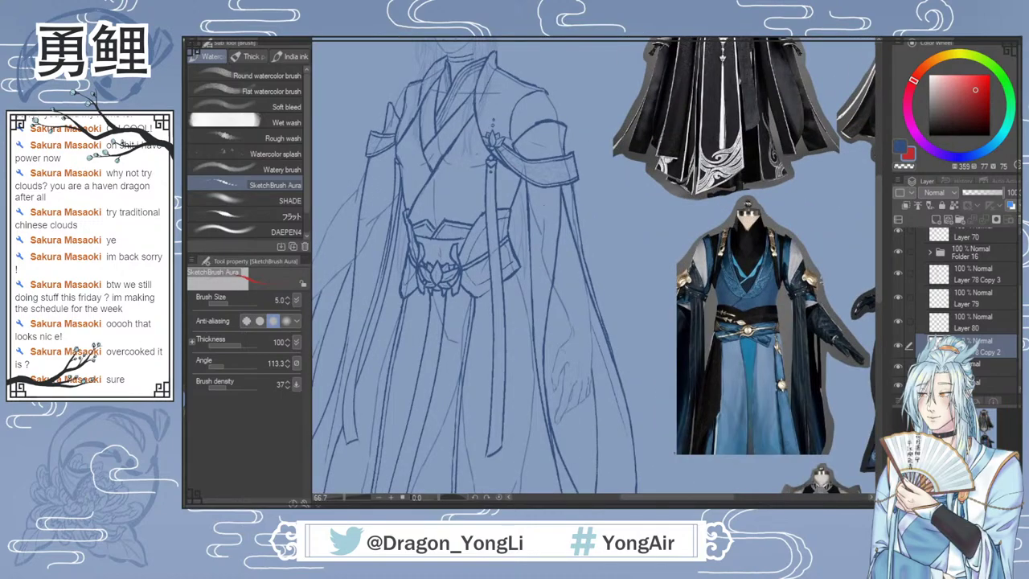
left_click_drag(670, 499, 648, 499)
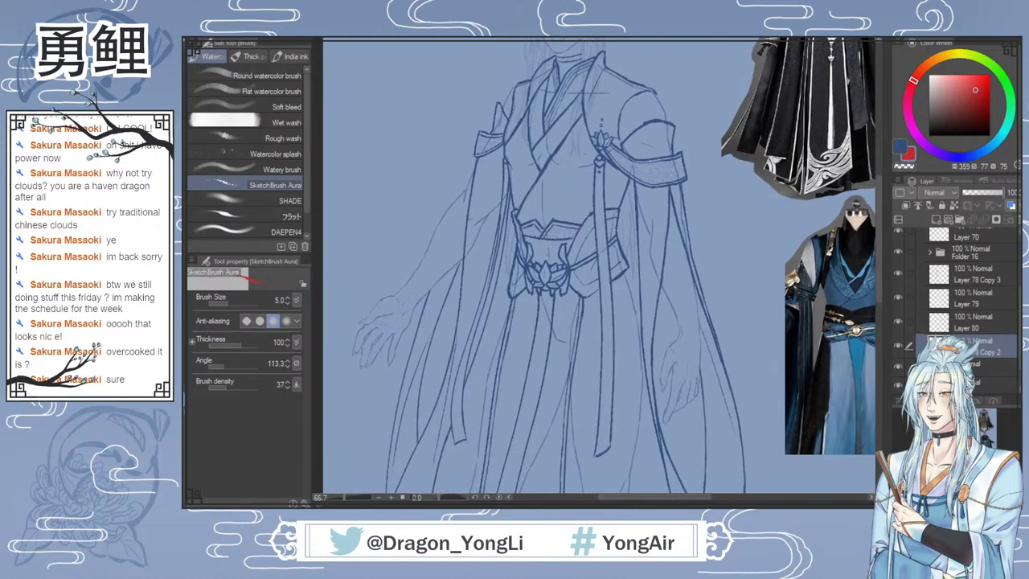
left_click_drag(879, 289, 876, 266)
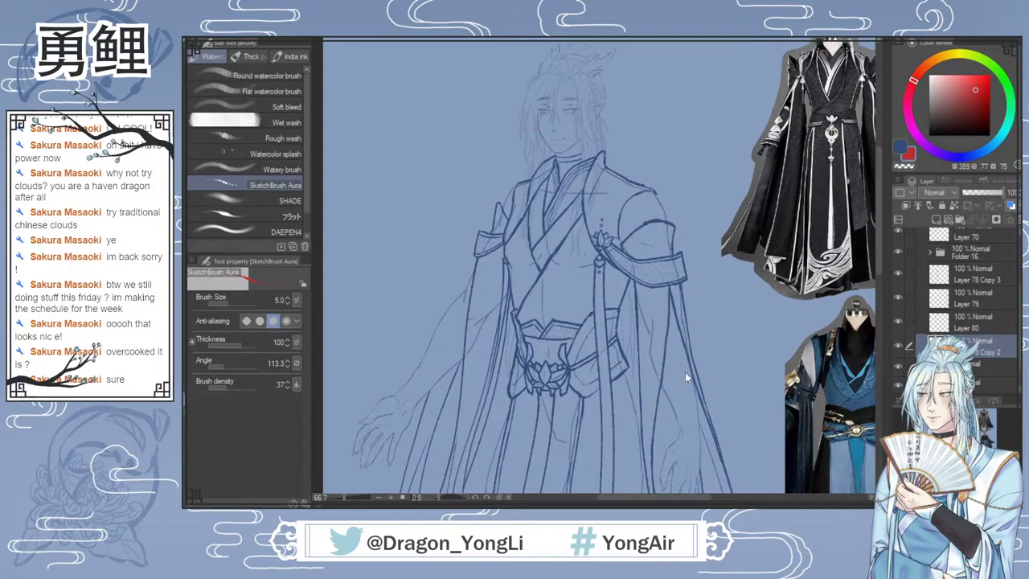
scroll(612, 118, "up", 5)
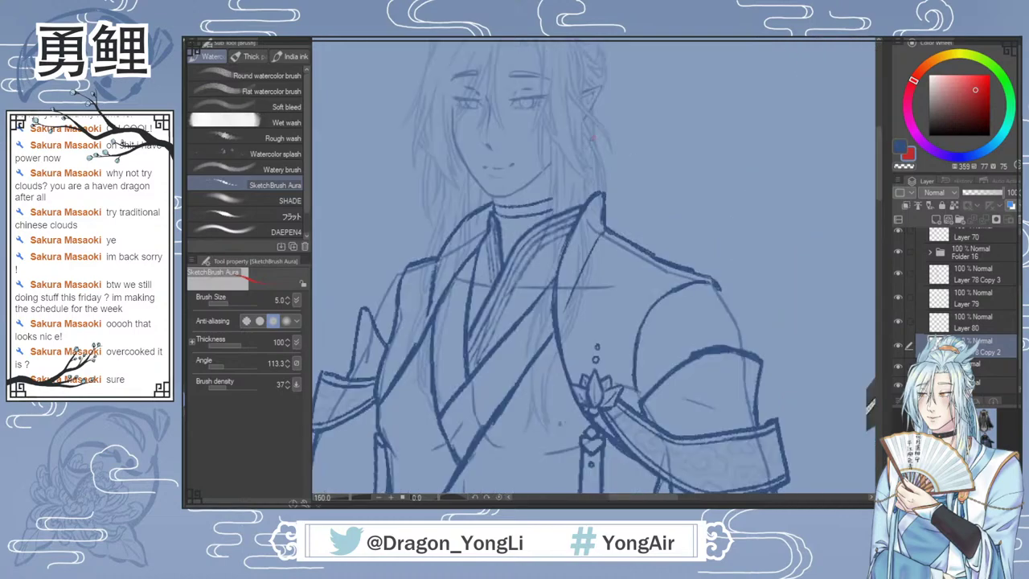
mouse_move(573, 124)
left_mouse_down()
mouse_move(567, 157)
mouse_move(573, 141)
left_mouse_up()
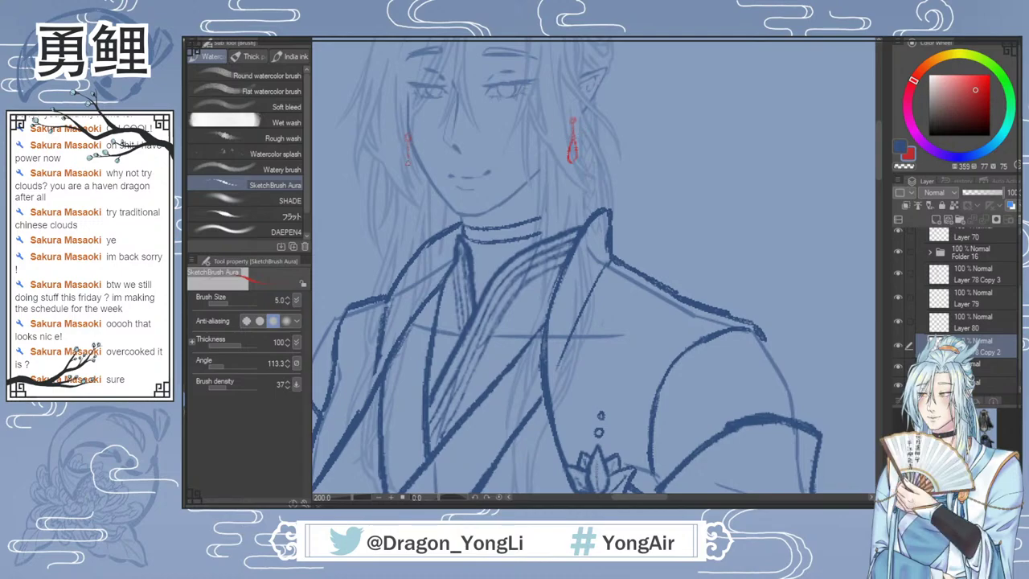
left_click_drag(407, 161, 408, 178)
key("e")
left_click_drag(572, 117, 572, 162)
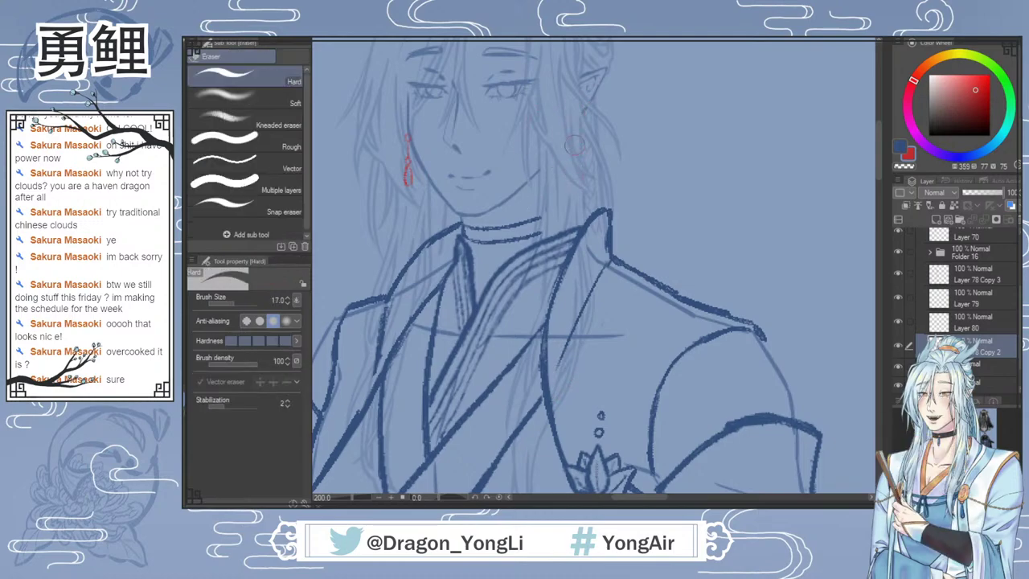
left_click_drag(408, 135, 406, 190)
scroll(677, 290, "down", 3)
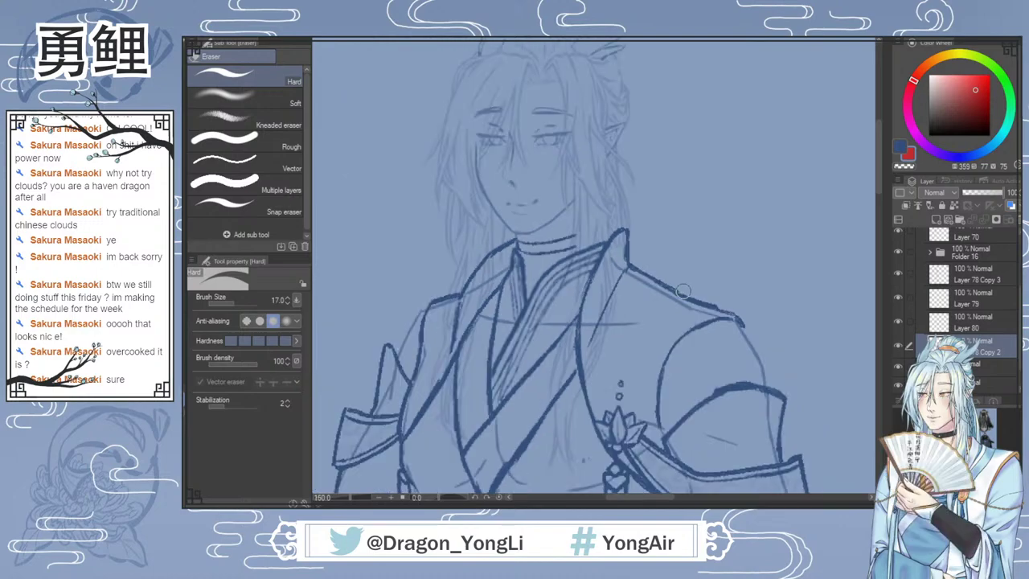
Step: Toggle the visibility of Layer 78 Copy 2 to check its lines on the torso and waist
left_click_drag(882, 207, 876, 252)
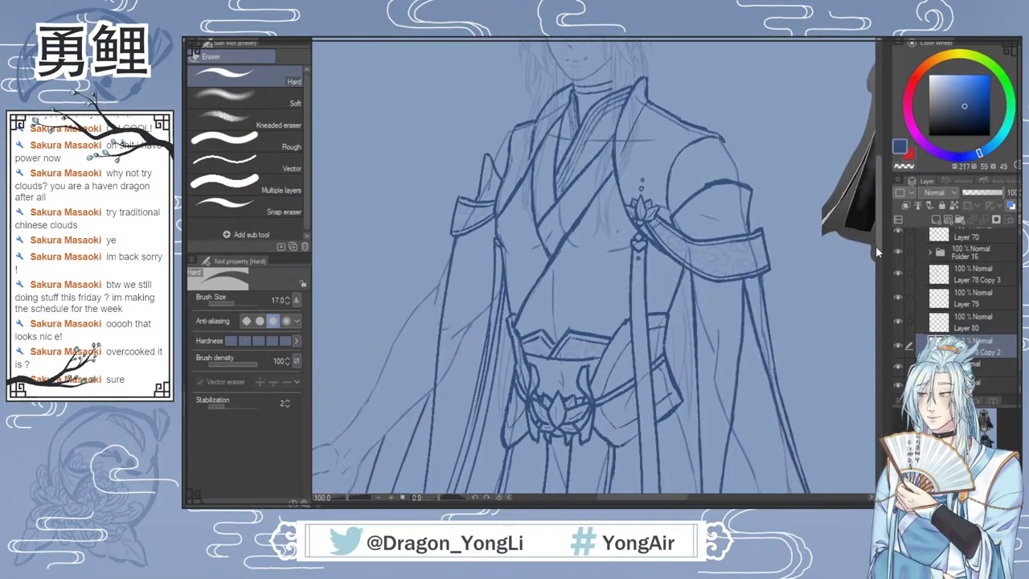
left_click(898, 343)
left_click(898, 343)
left_click_drag(878, 246, 877, 253)
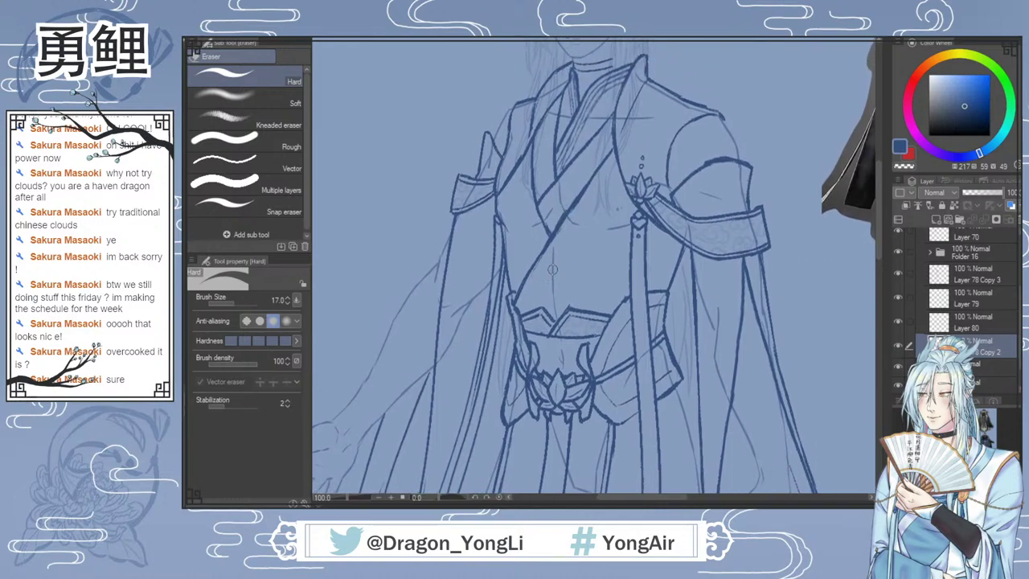
mouse_move(880, 249)
left_mouse_down()
mouse_move(883, 218)
mouse_move(870, 261)
left_mouse_up()
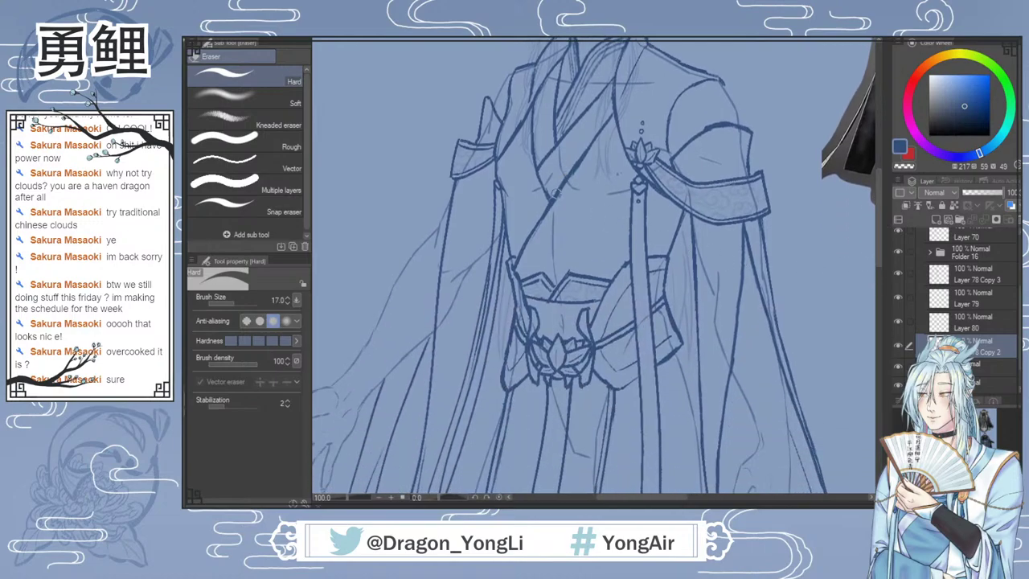
left_click_drag(881, 247, 883, 211)
Step: Draw a short blue stroke along the inner band of the crossed collar with the SketchBrush Aura brush
key("b")
scroll(566, 229, "up", 3)
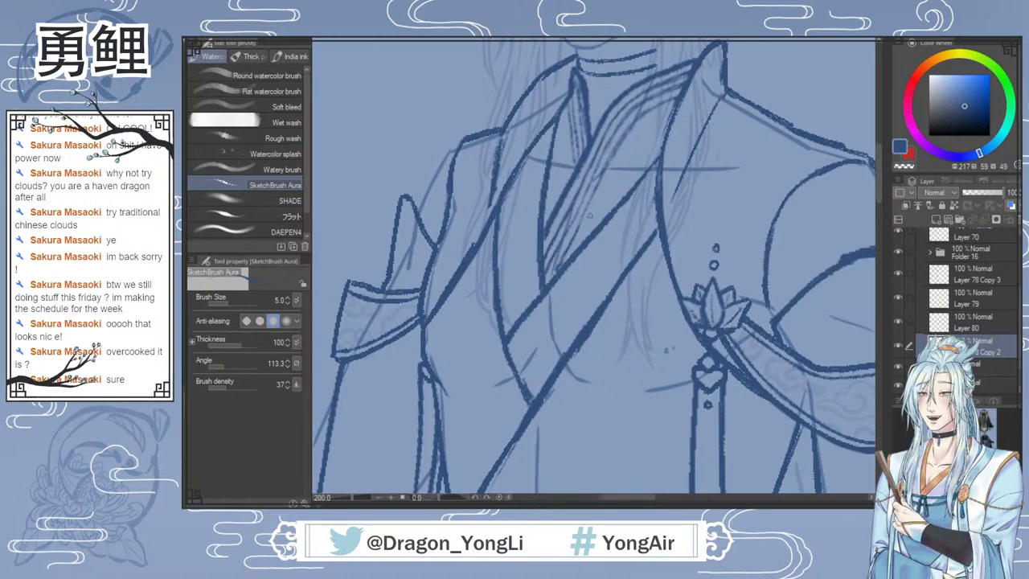
left_click_drag(593, 198, 565, 252)
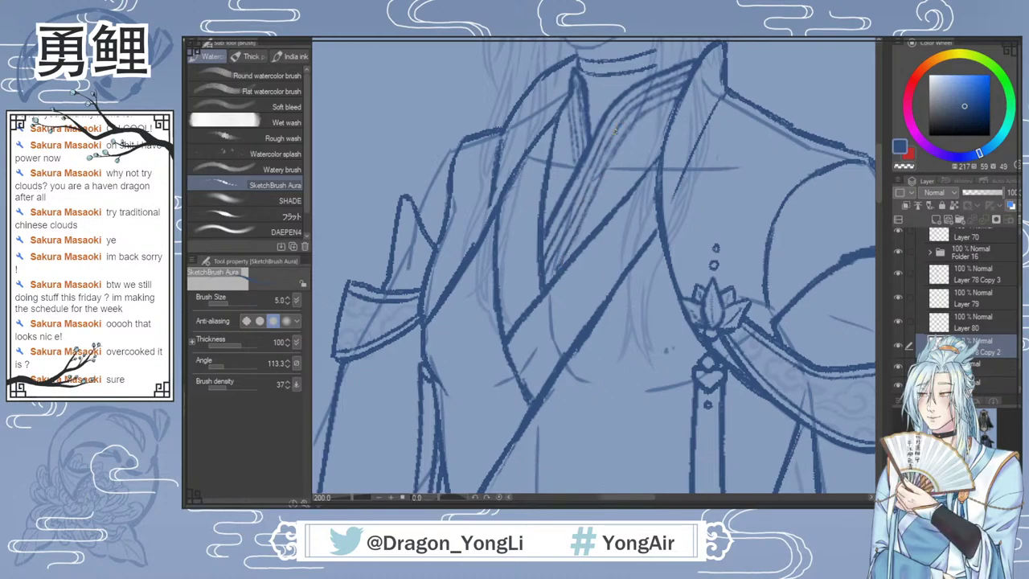
scroll(857, 202, "up", 3)
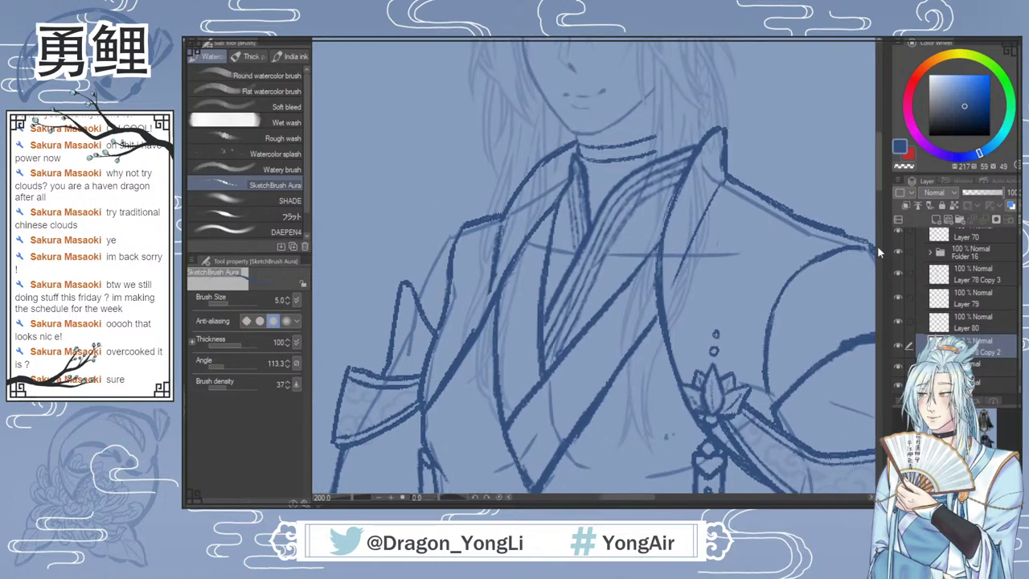
scroll(856, 250, "down", 4)
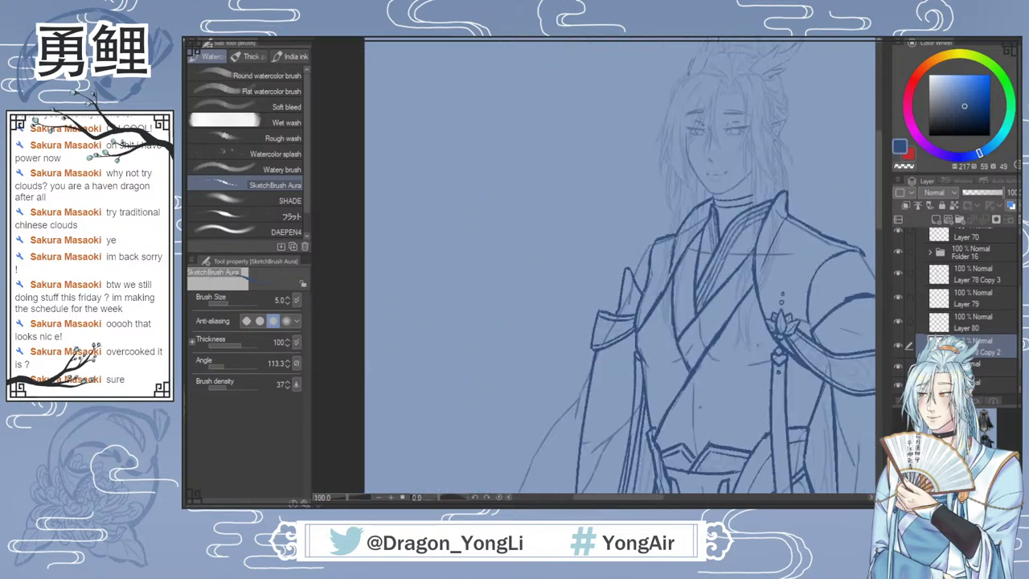
left_click_drag(648, 500, 659, 501)
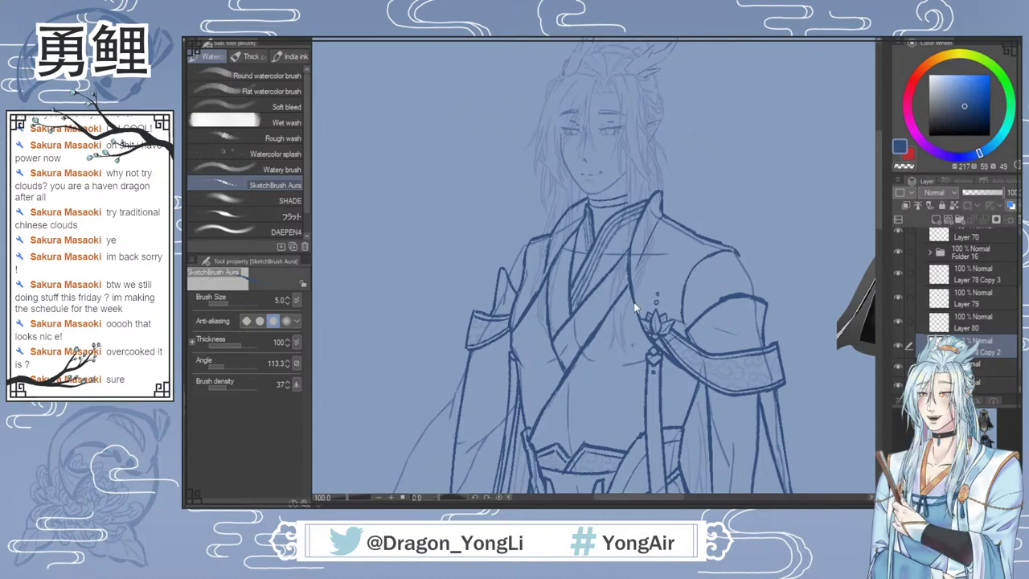
Step: Consult the chibi reference drawing, try red side hair strands running from the temple to the raised collar, and undo them
key("ctrl+Tab")
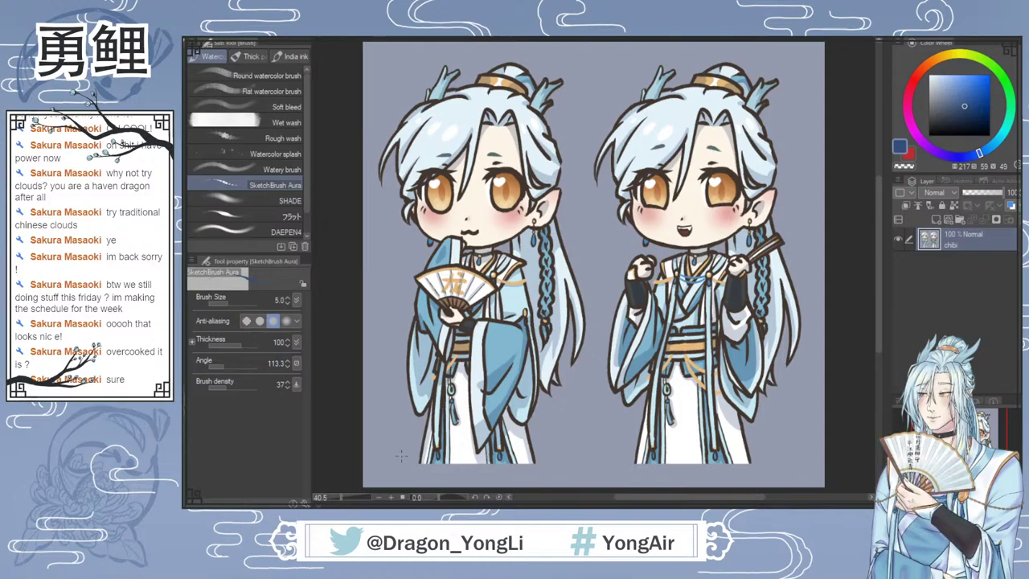
left_click(338, 38)
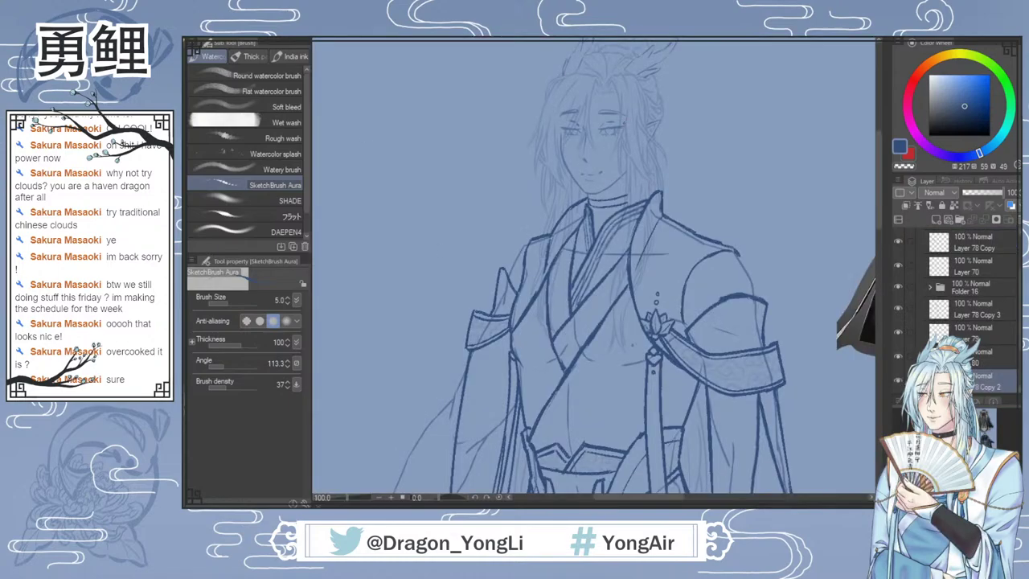
key("x")
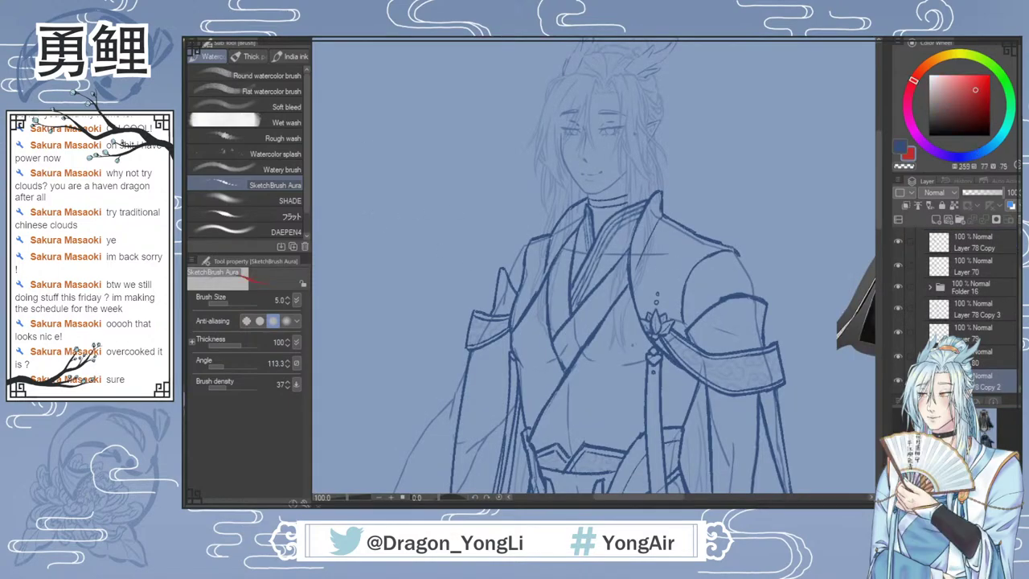
mouse_move(624, 95)
left_mouse_down()
mouse_move(635, 157)
mouse_move(632, 107)
mouse_move(651, 185)
left_mouse_up()
left_click_drag(643, 128, 657, 198)
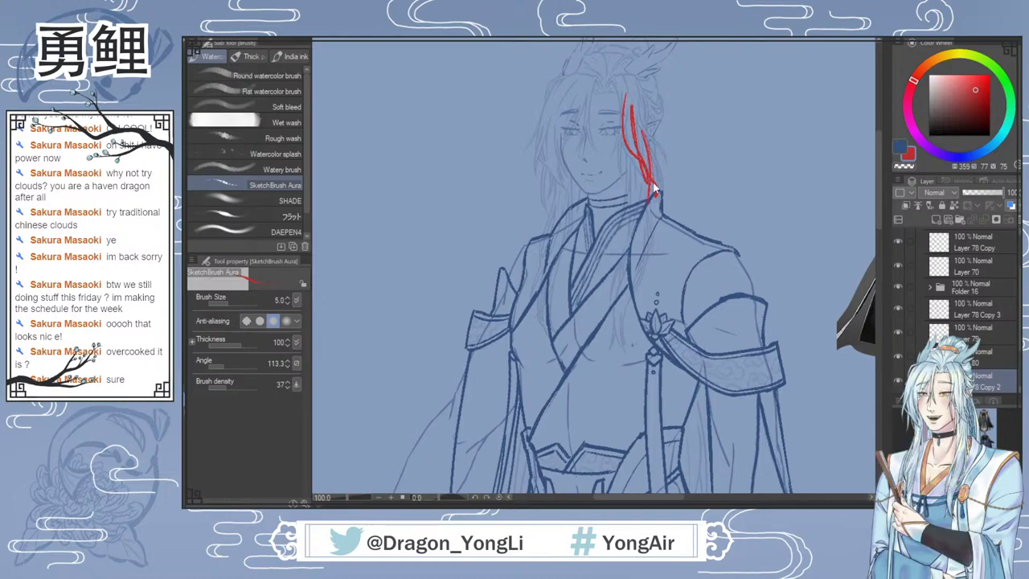
key("ctrl+z")
key("ctrl+z")
key("ctrl+z")
Step: Recheck the chibi reference, try a red curve for the fringe sweeping towards the pointed ear, and undo it
key("ctrl+Tab")
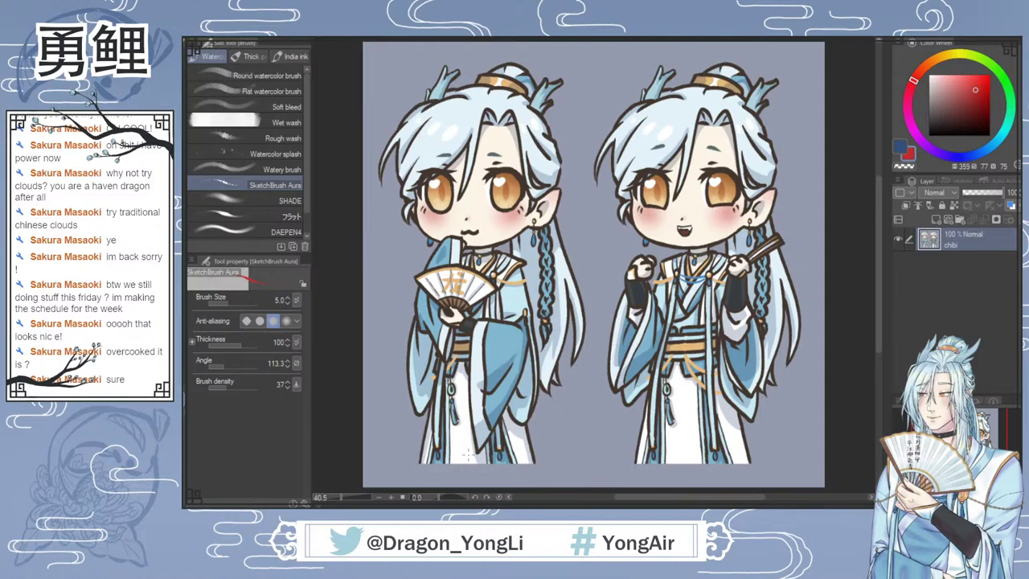
left_click(343, 40)
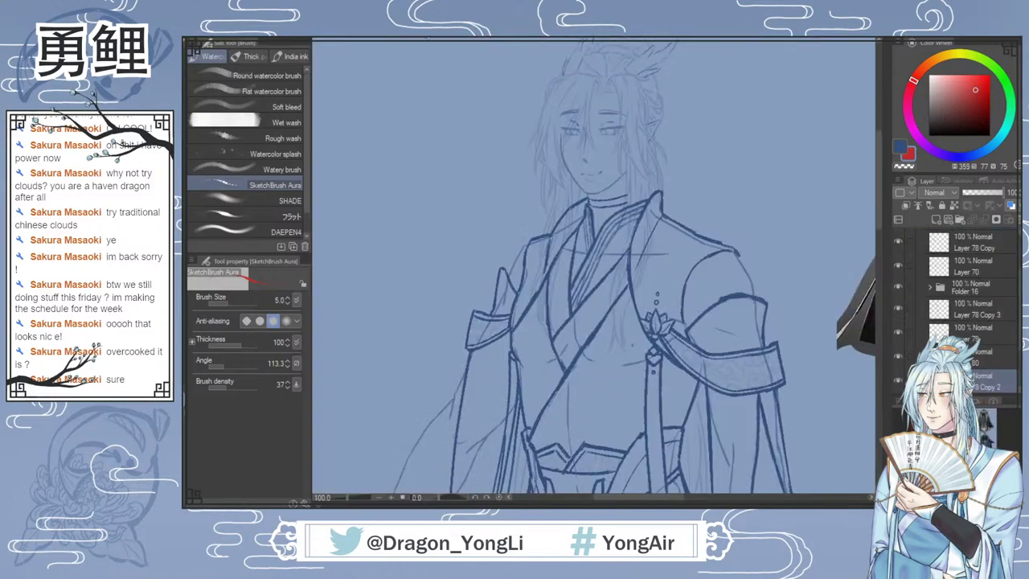
scroll(716, 199, "up", 3)
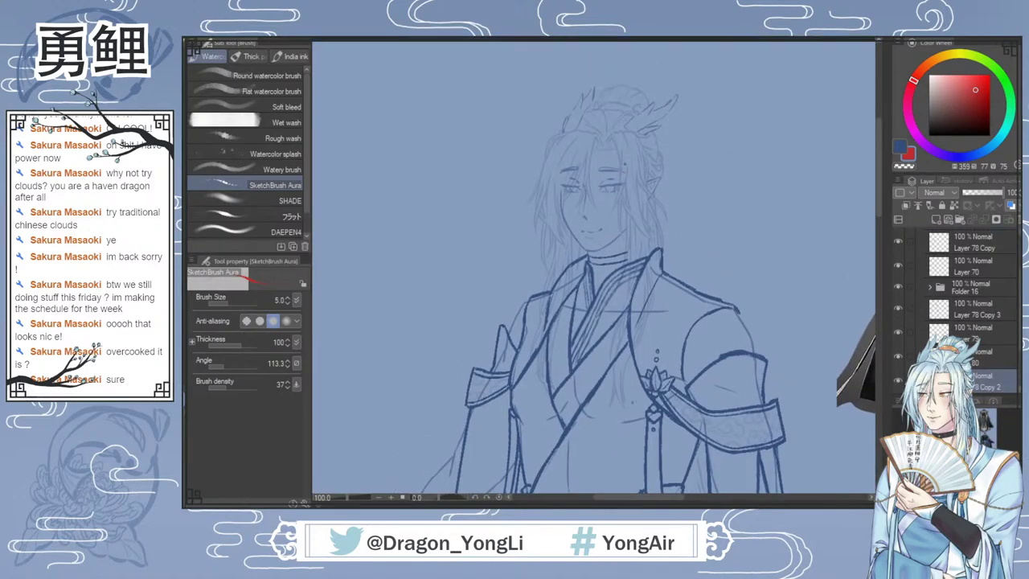
left_click_drag(608, 145, 643, 189)
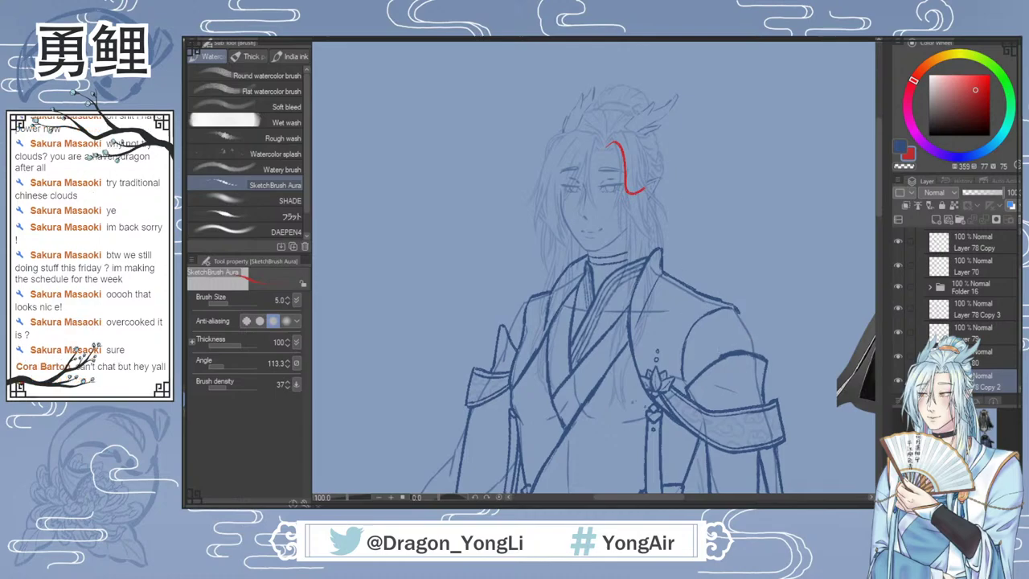
left_click_drag(628, 503, 633, 502)
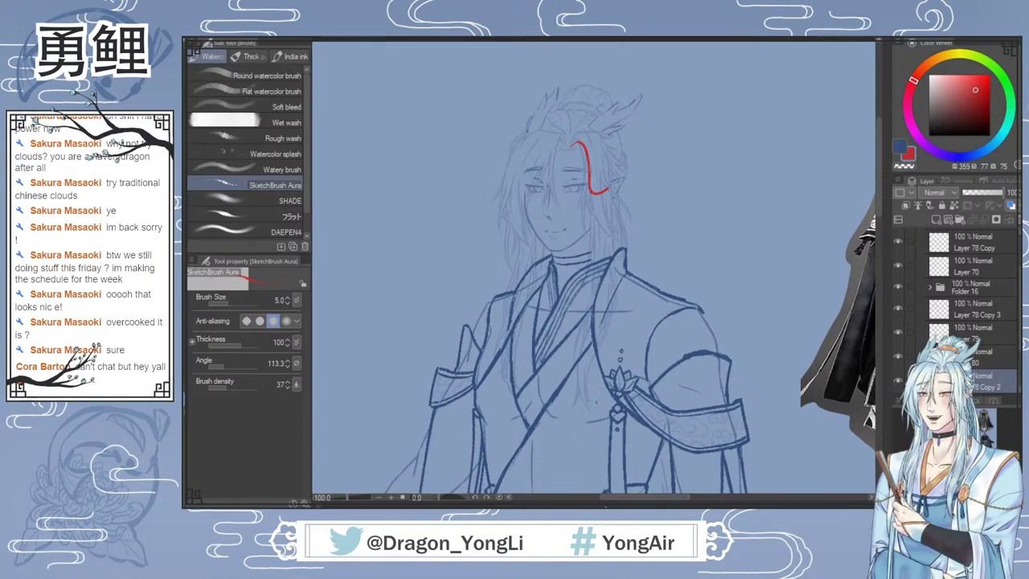
key("ctrl+z")
Step: Try red fringe and side-lock strokes on the far side of the face, undo them, and return to the blue sketch colour
left_click_drag(551, 147, 514, 199)
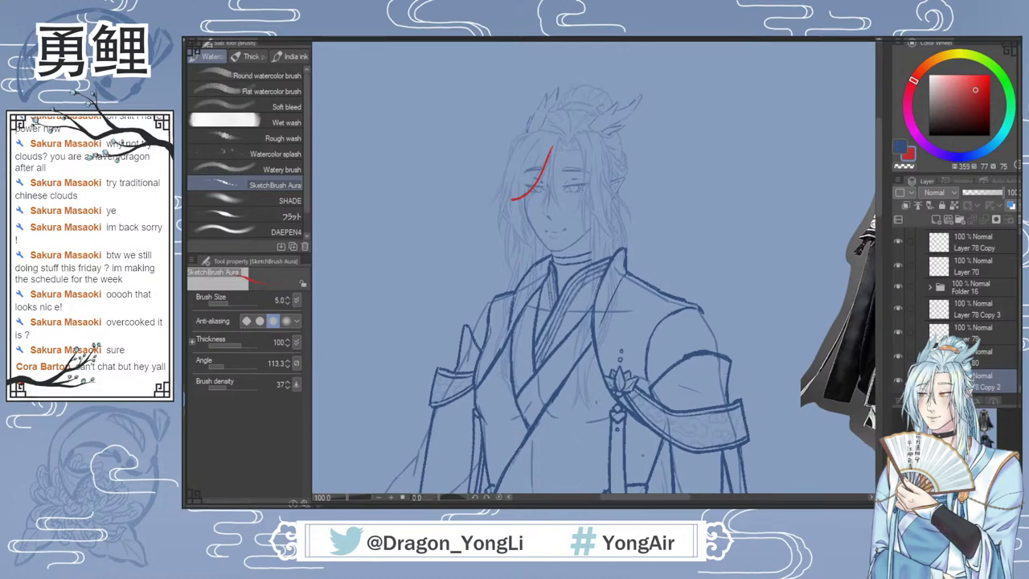
key("ctrl+z")
mouse_move(525, 190)
left_mouse_down()
mouse_move(505, 193)
mouse_move(520, 143)
left_mouse_up()
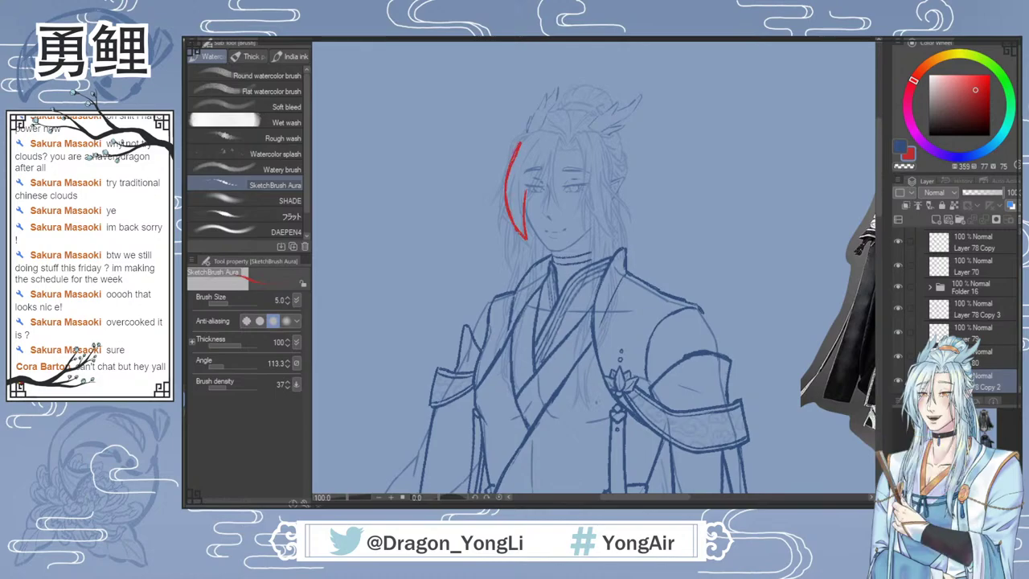
left_click_drag(521, 198, 518, 222)
left_click_drag(525, 182, 522, 231)
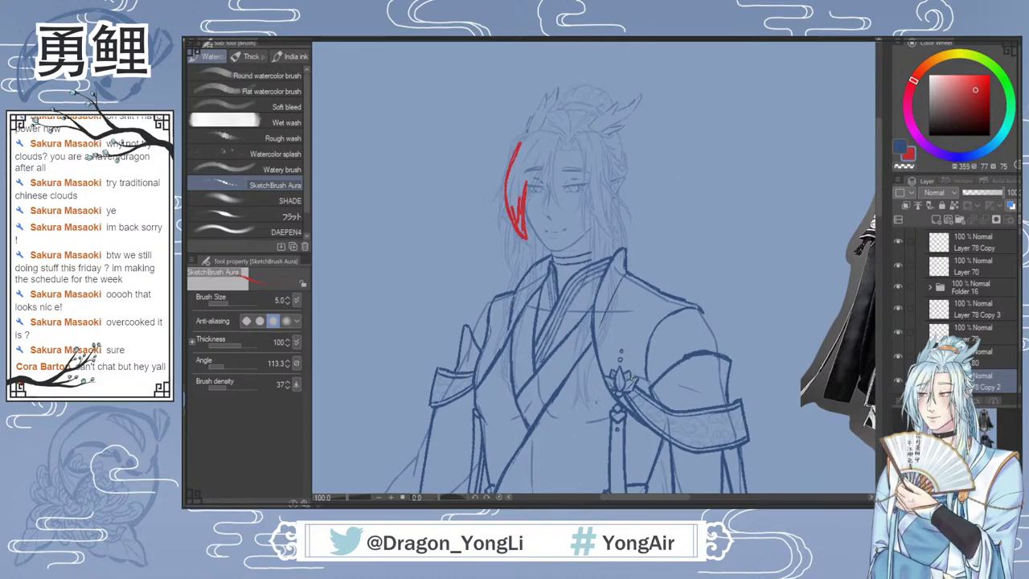
key("ctrl+z")
key("ctrl+z")
key("ctrl+z")
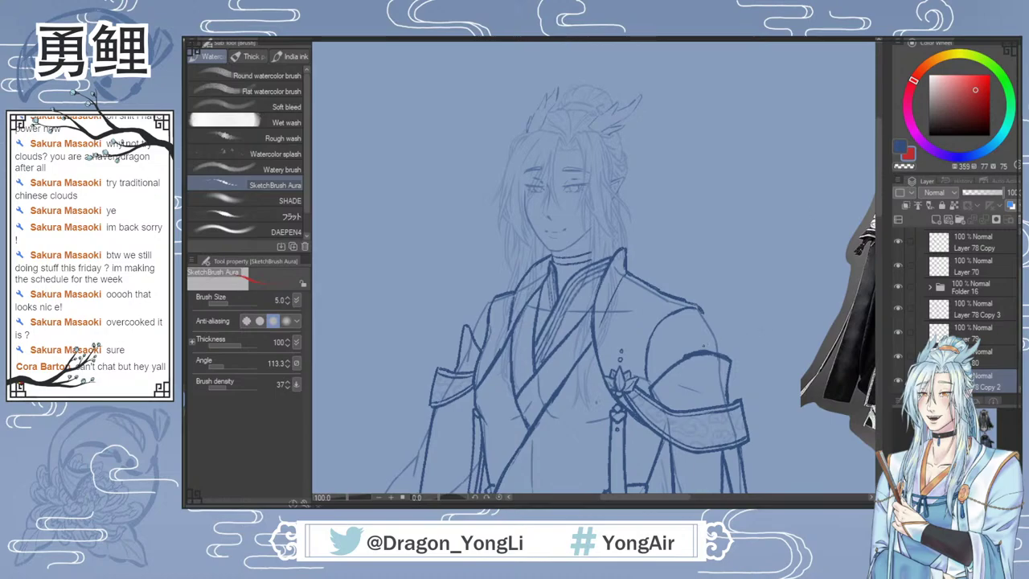
scroll(704, 375, "down", 1)
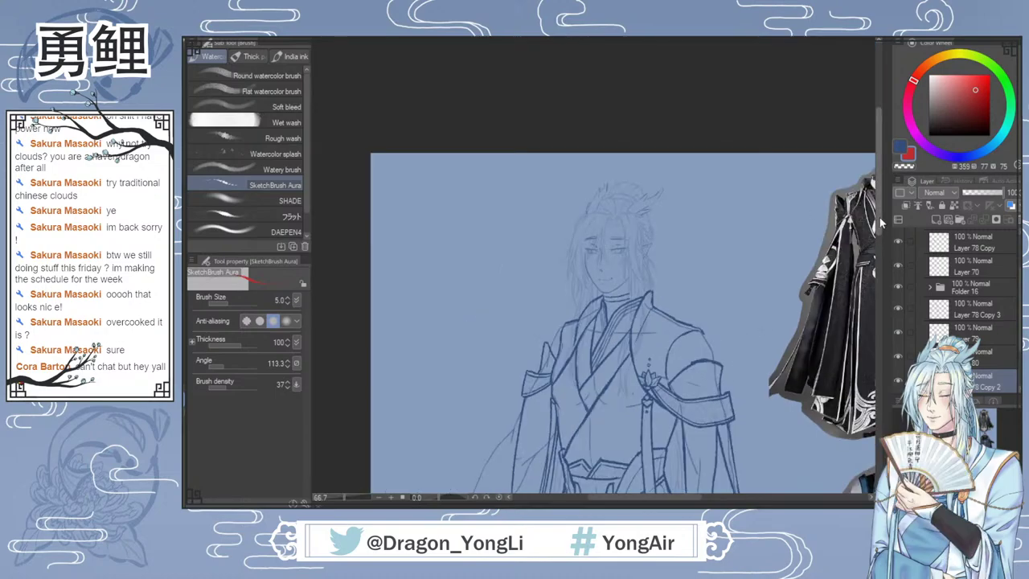
scroll(623, 321, "down", 5)
key("x")
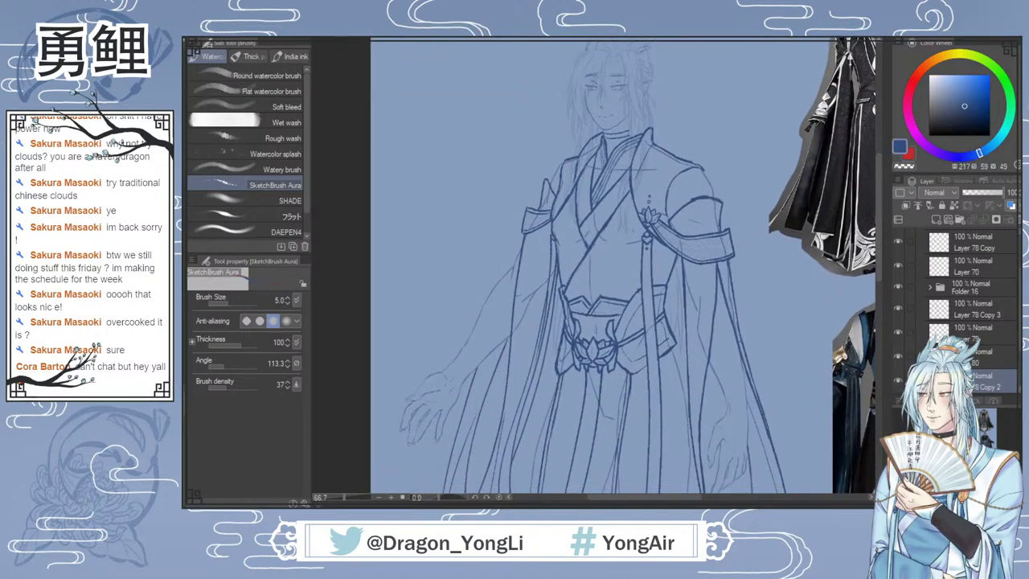
Step: Examine the robe sketch beside the costume references, hiding the blue background layer briefly and showing it again
key("ctrl+minus")
left_click_drag(633, 504, 659, 503)
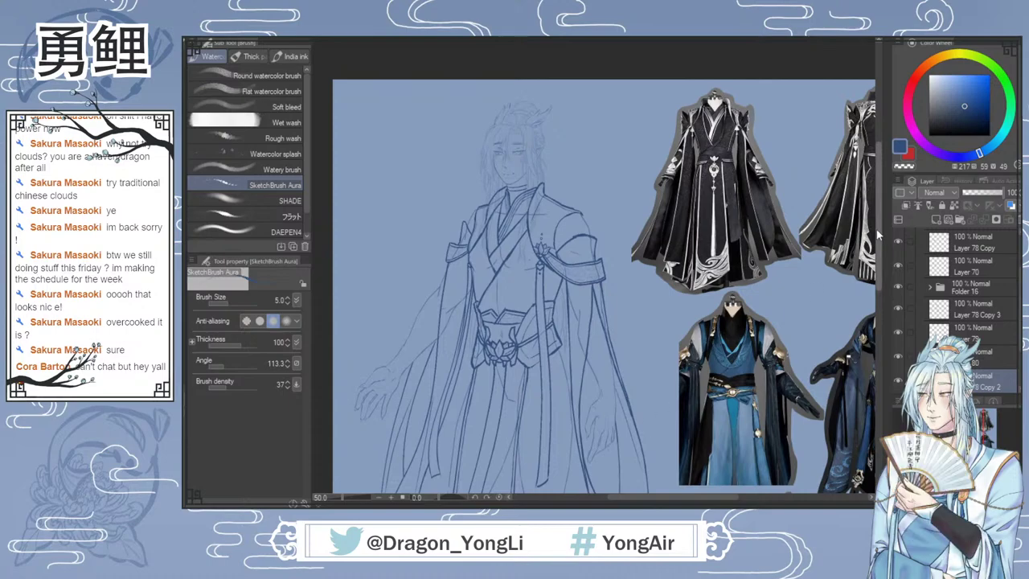
mouse_move(875, 235)
left_mouse_down()
mouse_move(875, 271)
mouse_move(875, 244)
left_mouse_up()
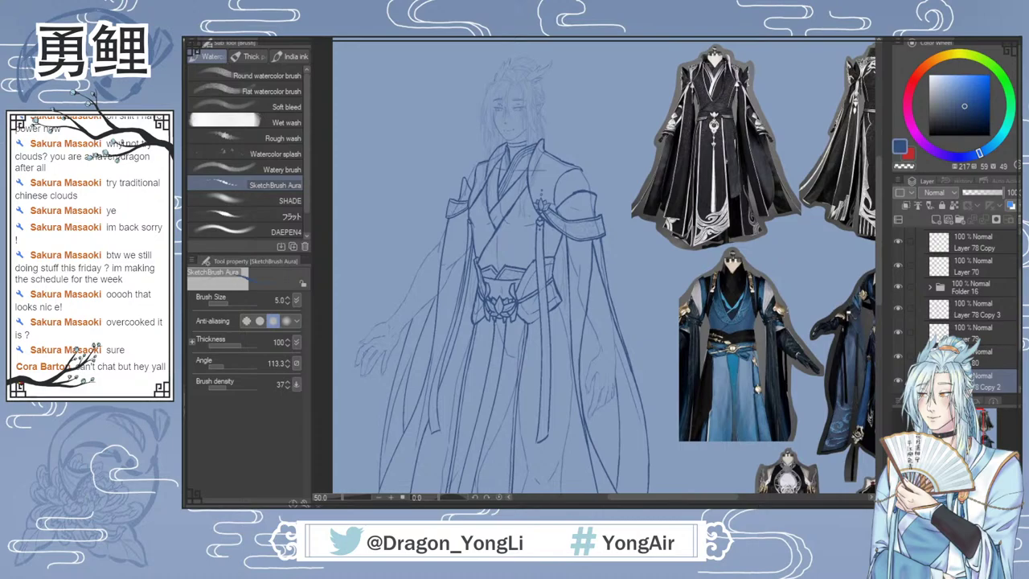
scroll(1016, 338, "down", 3)
scroll(965, 305, "down", 2)
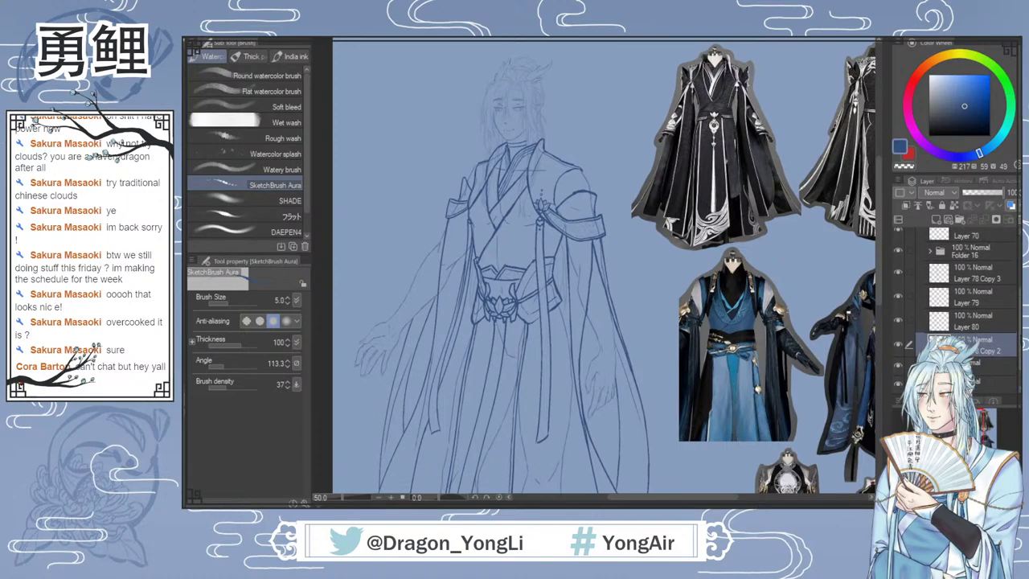
left_click(898, 358)
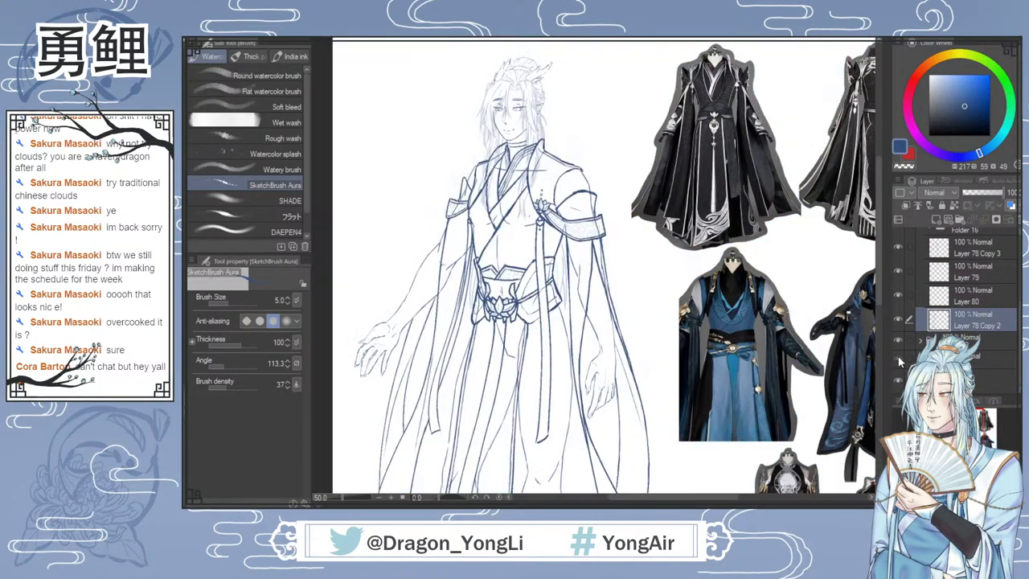
left_click(898, 357)
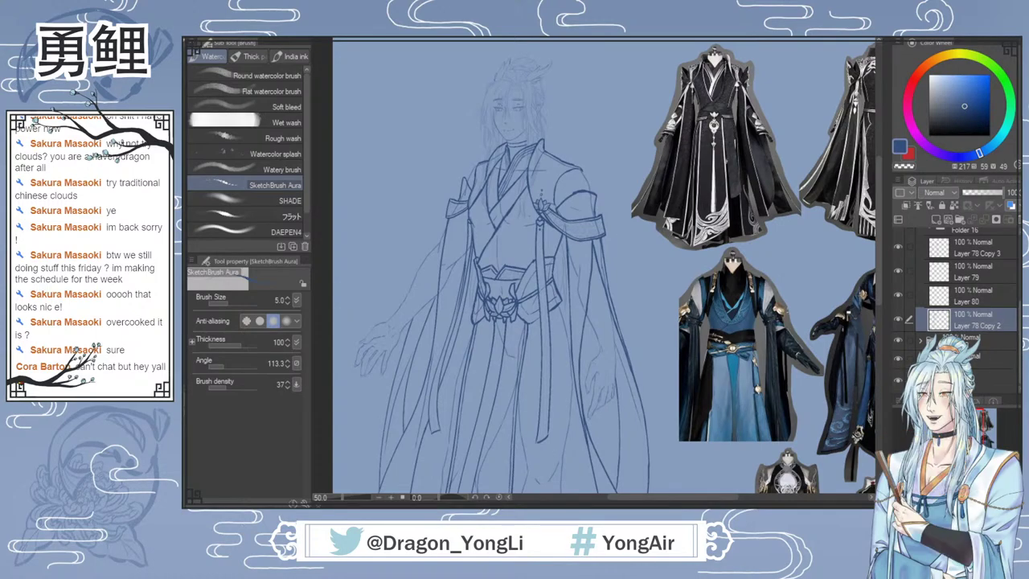
scroll(1015, 341, "up", 2)
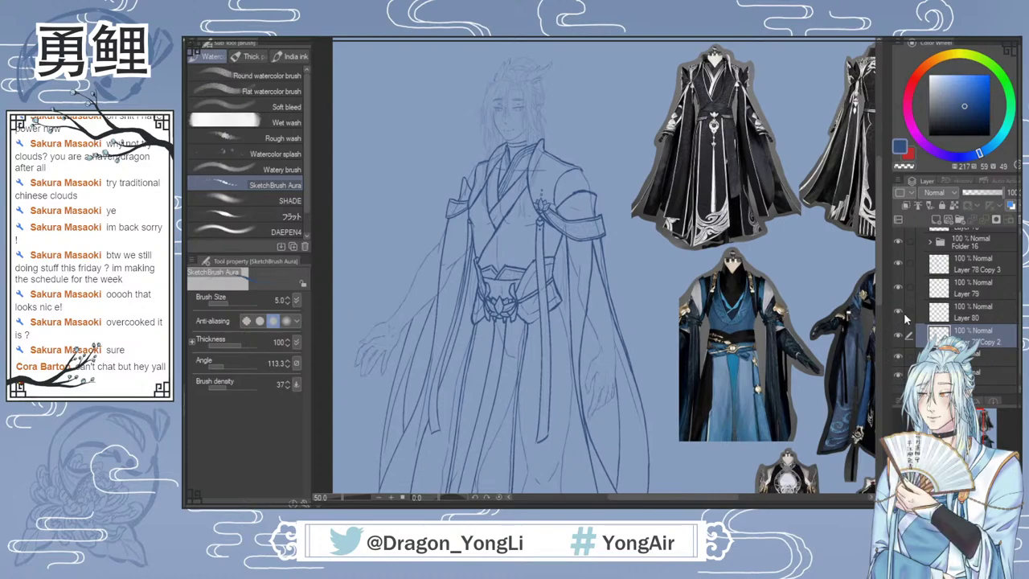
Step: Select Layer 80 and examine the robe from head to hem against the costume references
left_click(977, 320)
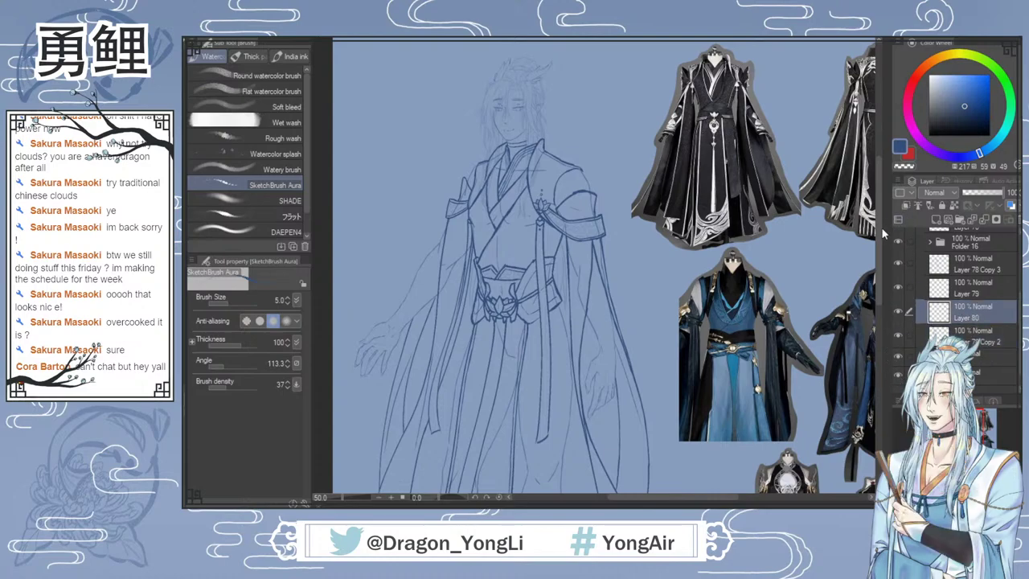
scroll(875, 245, "down", 5)
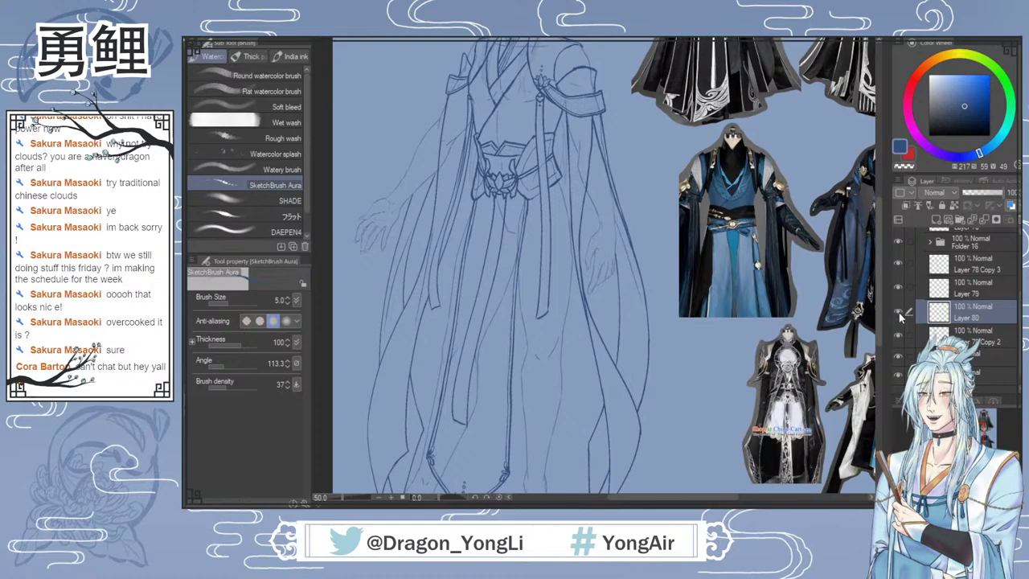
scroll(878, 265, "up", 2)
scroll(878, 265, "down", 4)
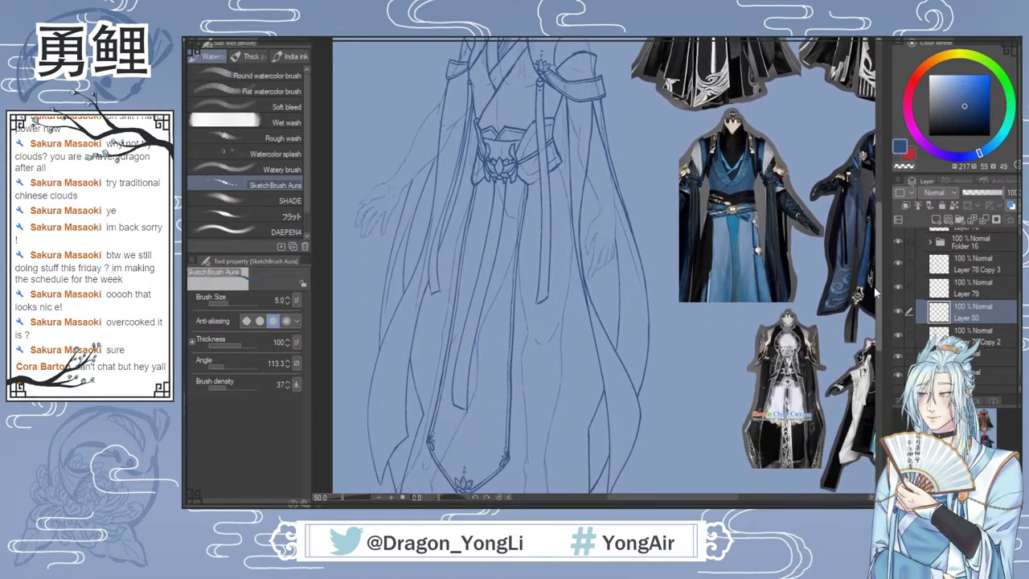
scroll(870, 312, "up", 2)
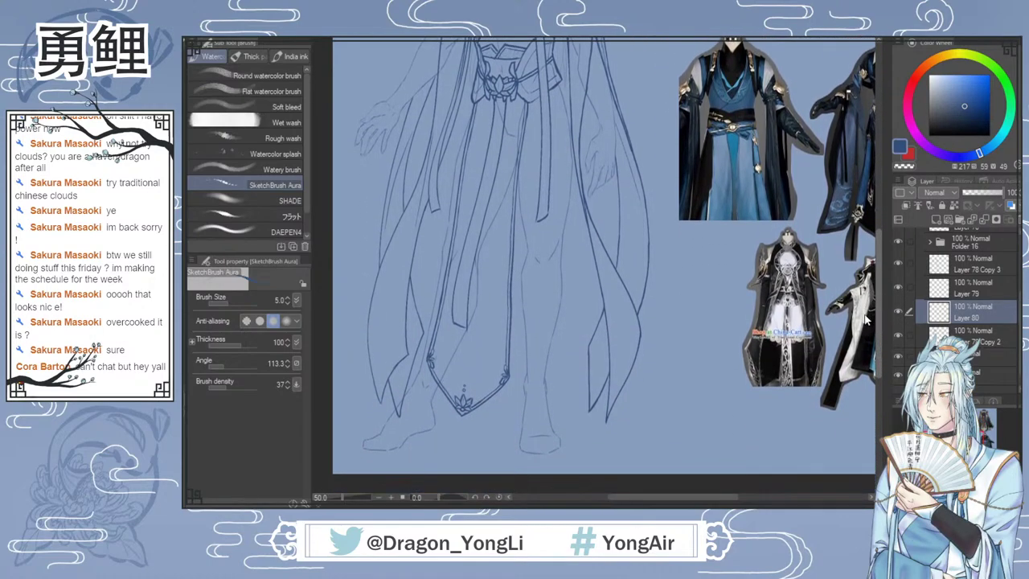
scroll(866, 297, "up", 5)
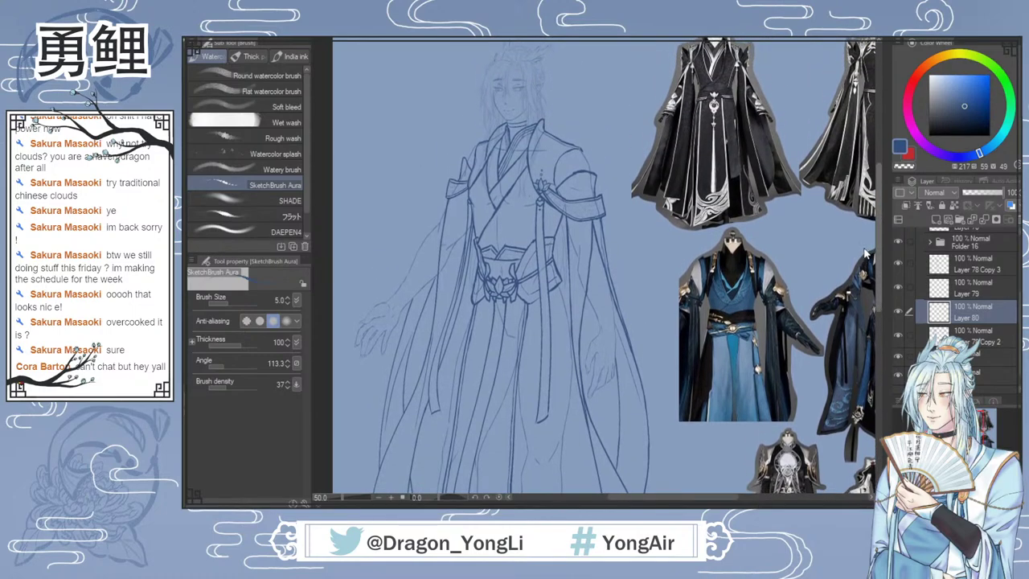
left_click_drag(864, 250, 864, 251)
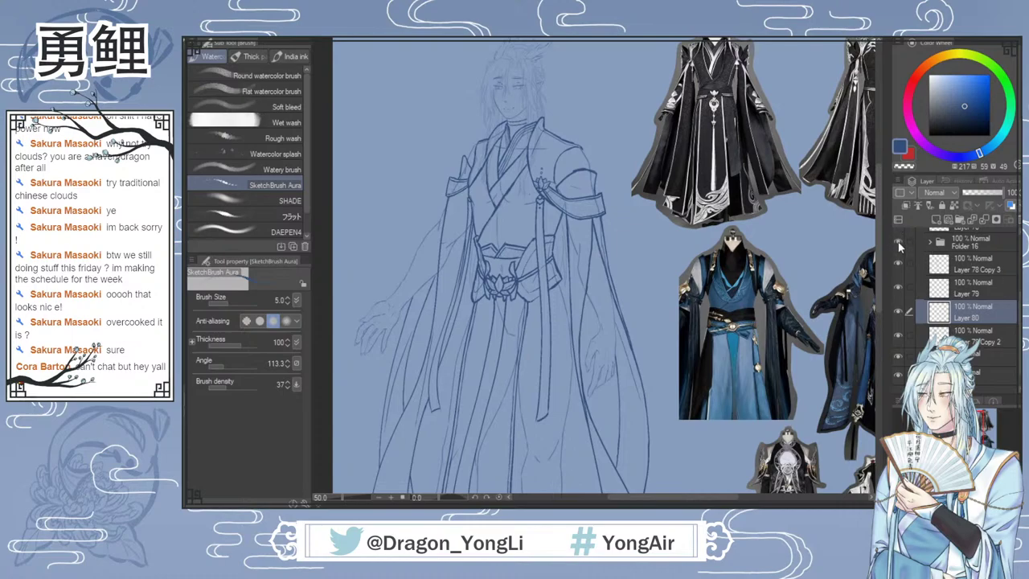
left_click_drag(878, 273, 878, 290)
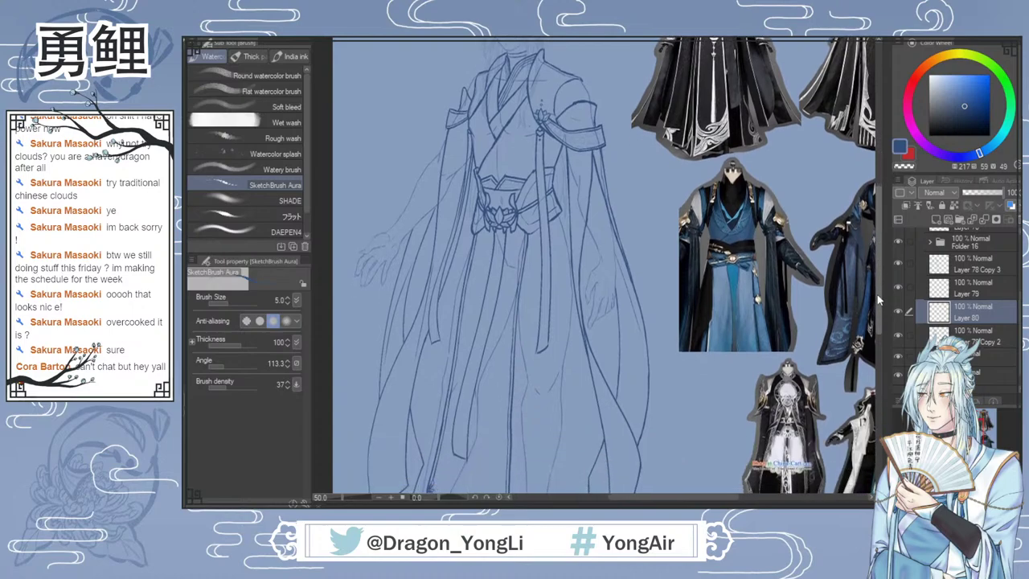
scroll(877, 288, "up", 2)
scroll(878, 273, "up", 1)
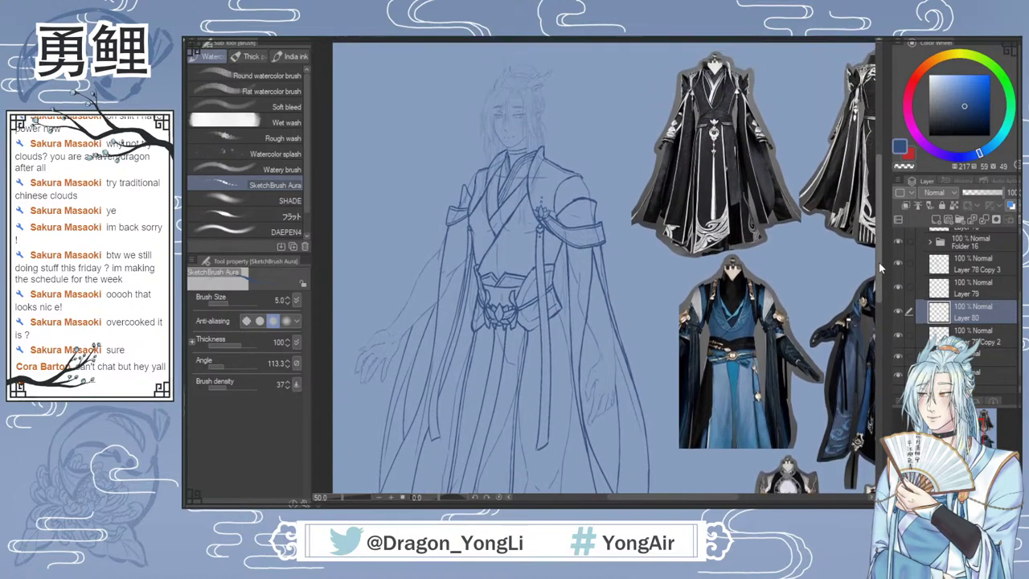
scroll(880, 267, "down", 1)
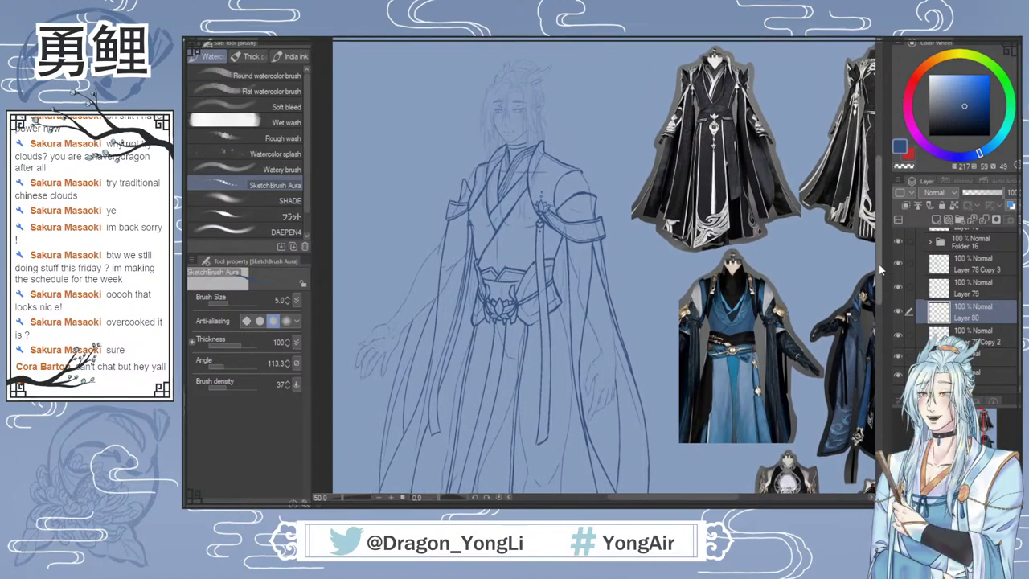
Step: Try red marking strokes across the crossed collar bands and the belt's upper edge, and erase them with a lasso selection
key("x")
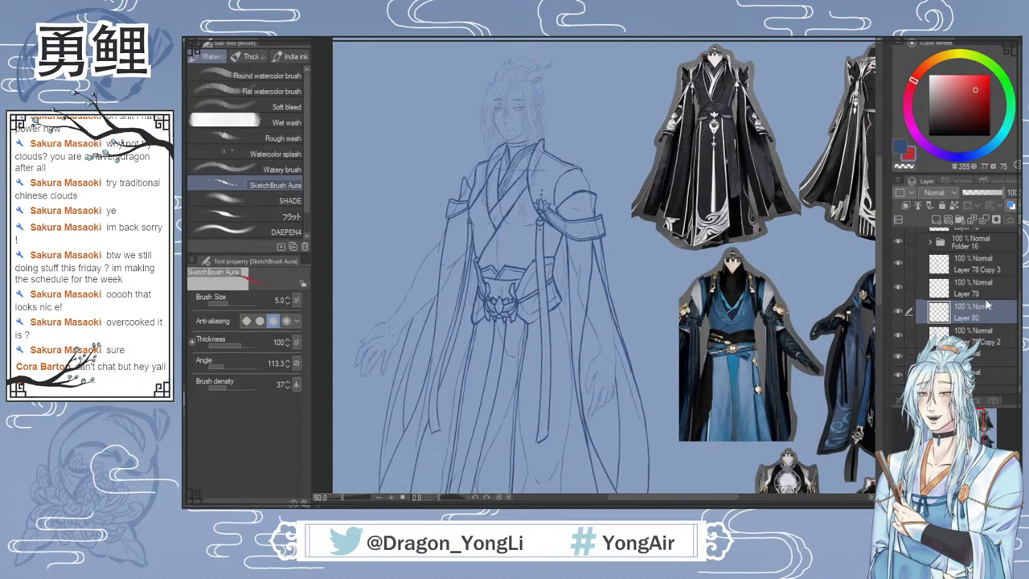
mouse_move(526, 183)
left_mouse_down()
mouse_move(480, 253)
mouse_move(498, 221)
left_mouse_up()
left_click_drag(511, 168, 497, 190)
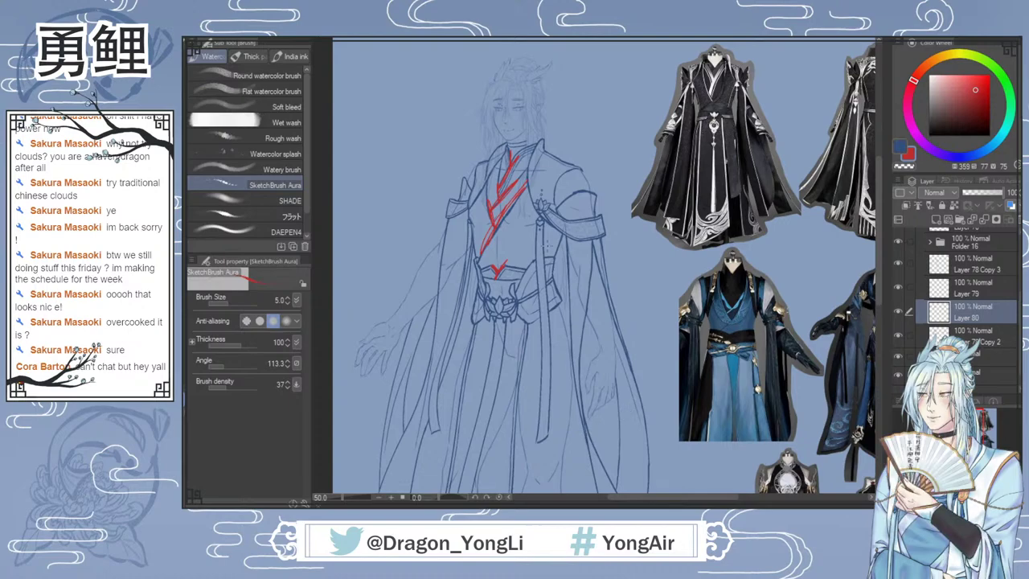
key("m")
mouse_move(506, 316)
left_mouse_down()
mouse_move(455, 215)
mouse_move(511, 315)
left_mouse_up()
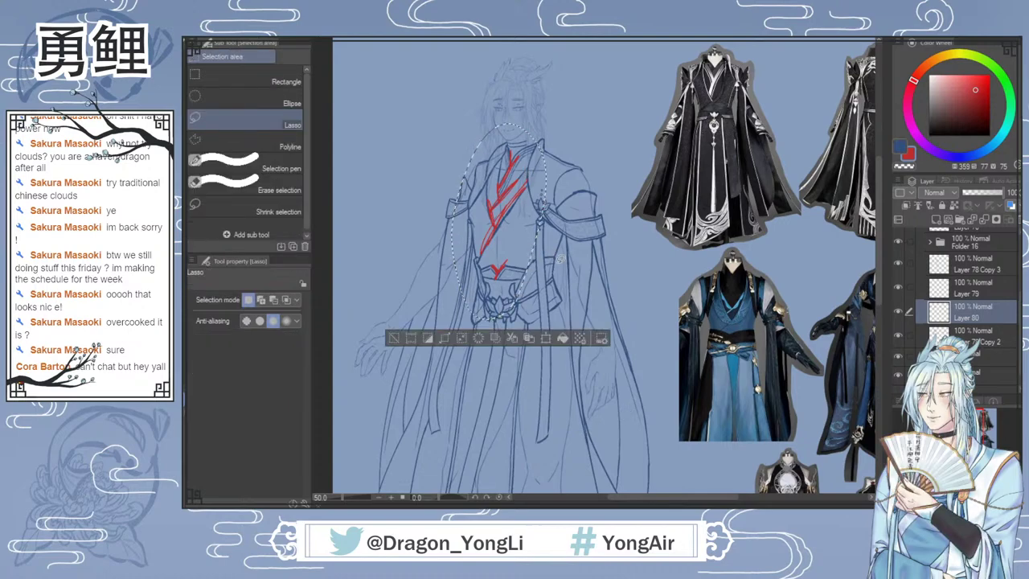
key("Delete")
key("ctrl+d")
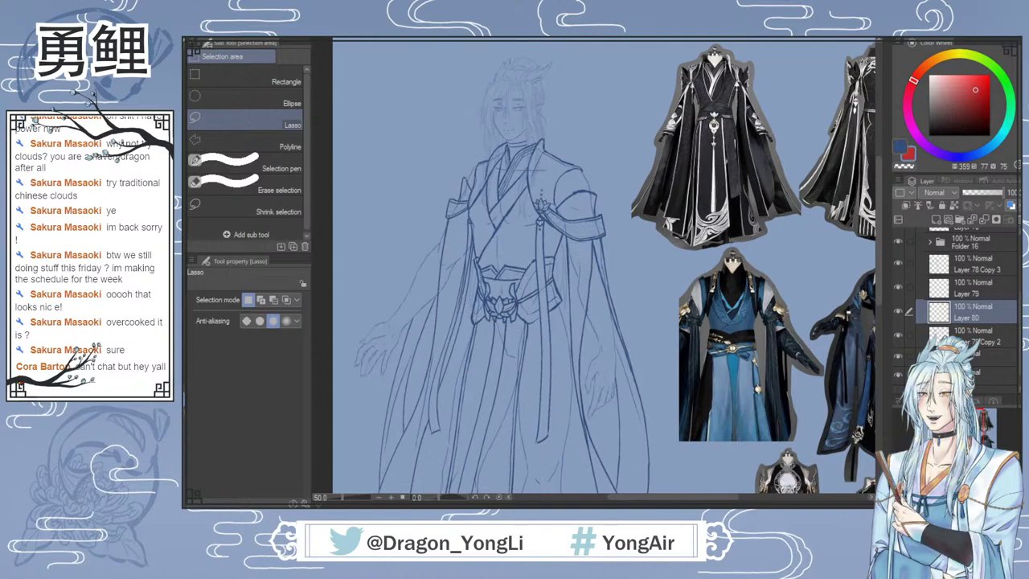
Step: Try a long narrow red loop hanging from the pointed ear to the raised collar, and undo it
key("b")
scroll(534, 119, "up", 5)
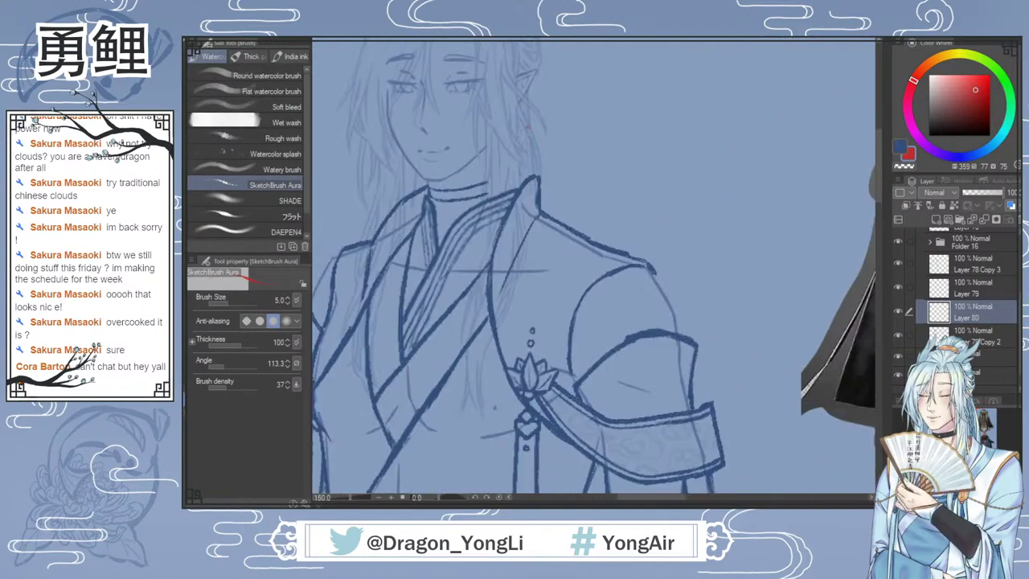
mouse_move(525, 101)
left_mouse_down()
mouse_move(527, 182)
mouse_move(519, 96)
left_mouse_up()
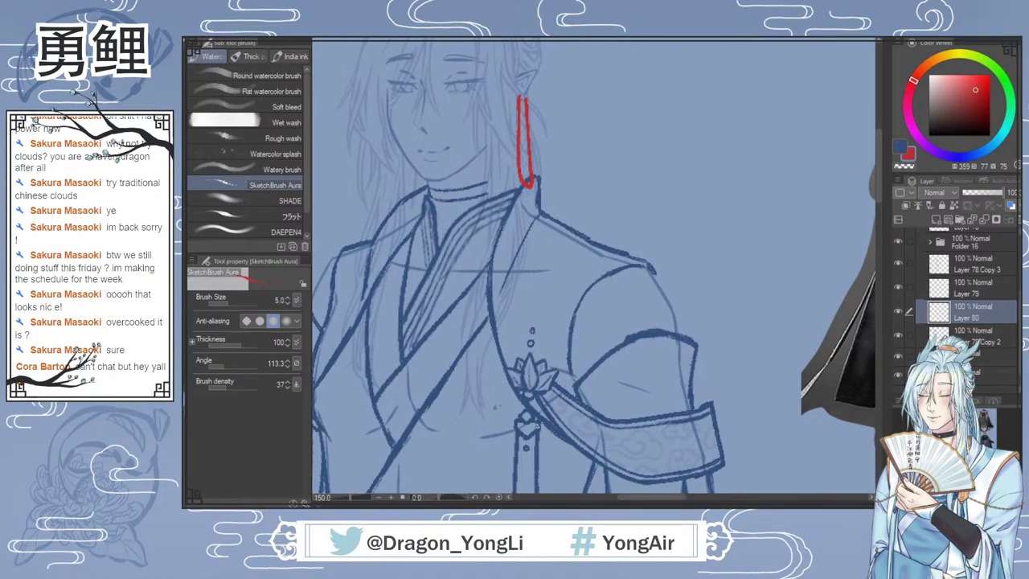
key("ctrl+z")
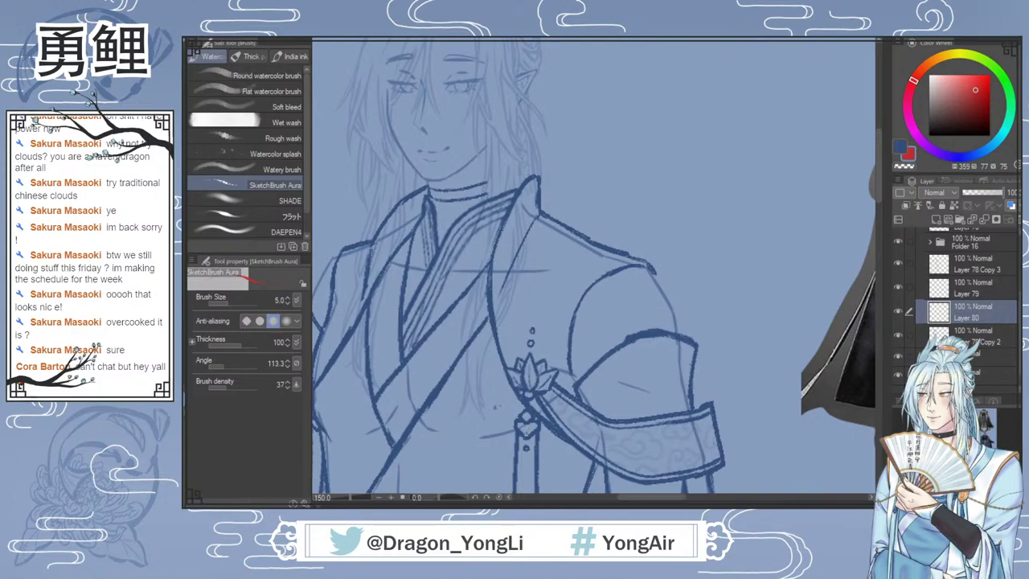
Step: Toggle the visibility of Layer 3 Copy 6 and Layer 3 Copy 7 in Folder 12 to check what each contains
scroll(526, 438, "down", 1)
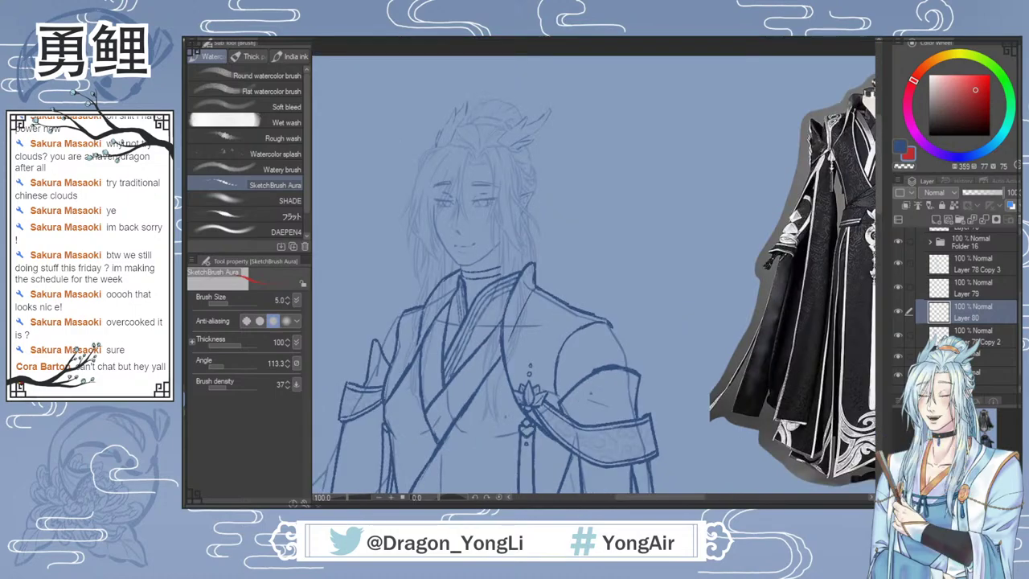
scroll(921, 341, "down", 1)
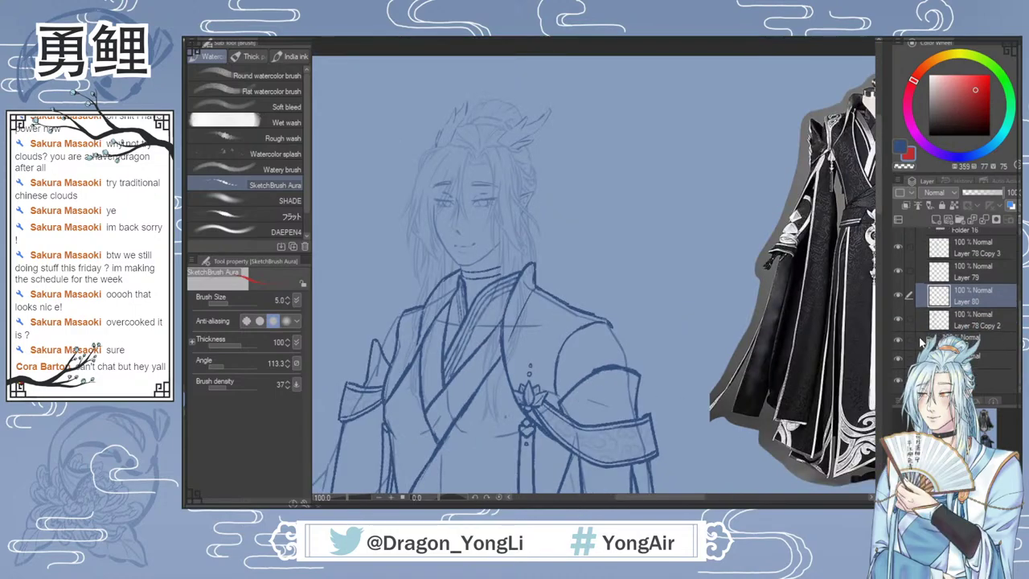
scroll(912, 305, "down", 5)
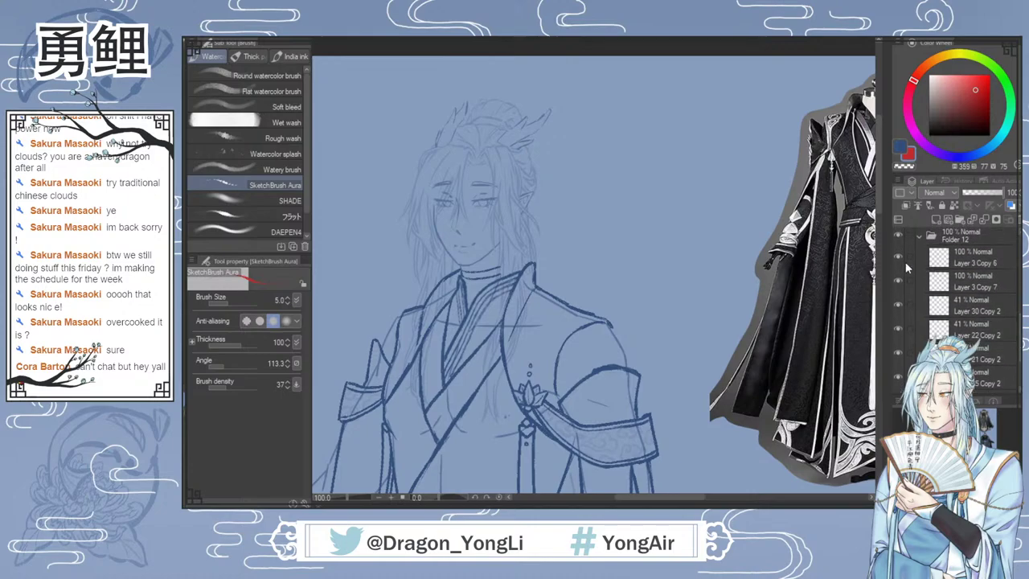
left_click(899, 257)
left_click(898, 257)
left_click(899, 279)
left_click(899, 279)
Step: Lasso the loose hair strand above the raised collar on Layer 22 Copy 2, adjust it slightly with Scale/Rotate, and deselect
left_click(950, 331)
key("m")
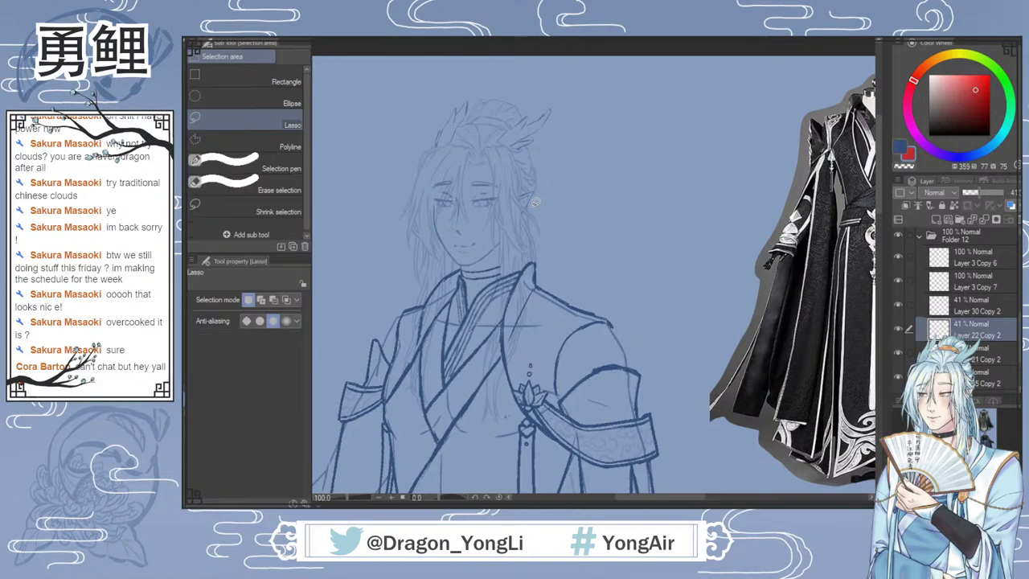
mouse_move(551, 210)
left_mouse_down()
mouse_move(537, 201)
mouse_move(513, 210)
mouse_move(532, 289)
mouse_move(549, 269)
mouse_move(553, 280)
left_mouse_up()
left_click(574, 311)
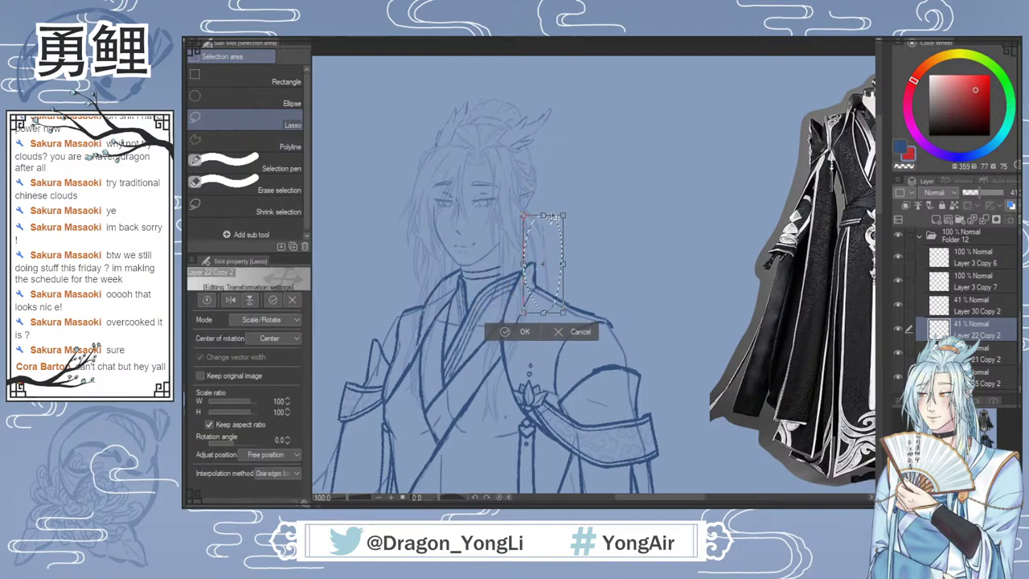
left_click_drag(571, 212, 569, 212)
left_click(523, 331)
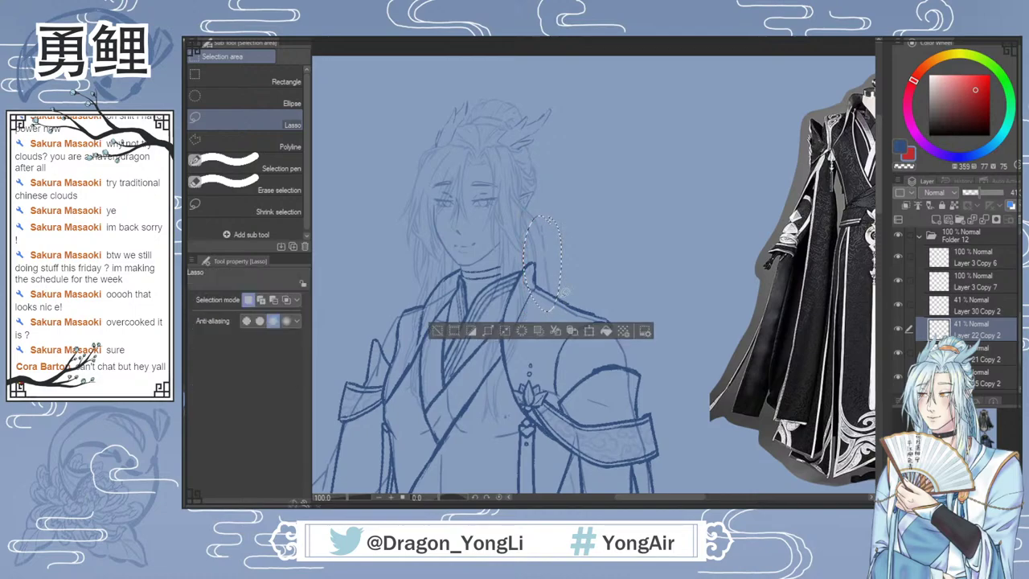
key("ctrl+d")
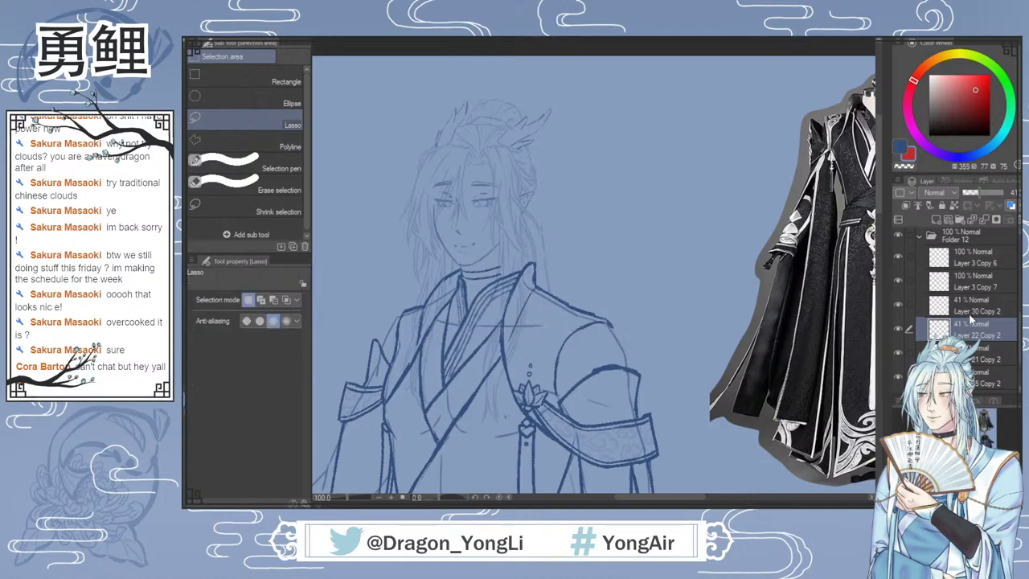
Step: Scale the hair strand beside the pointed ear on Layer 30 Copy 2 to 119% and reselect Layer 22 Copy 2
left_click(971, 309)
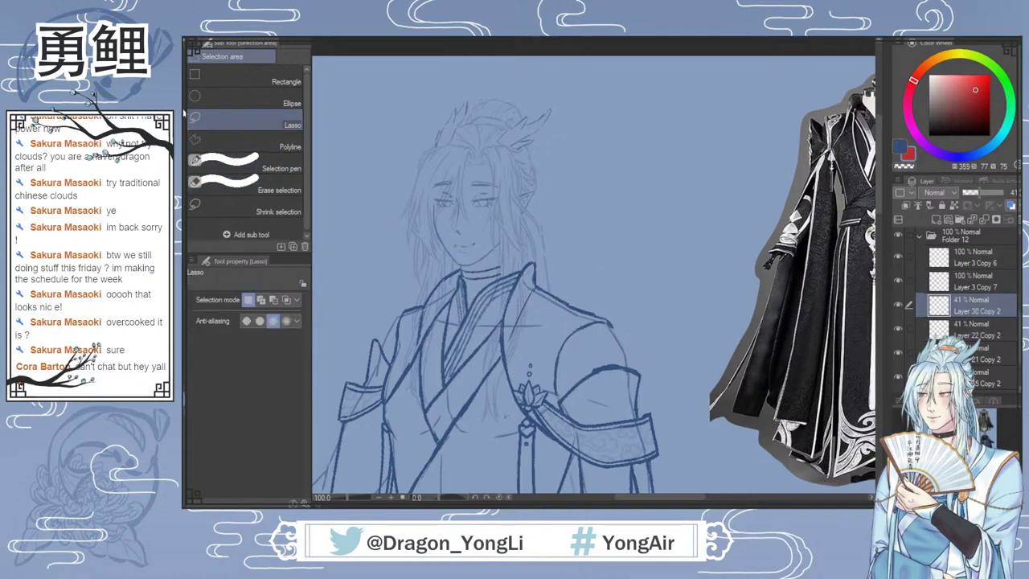
key("k")
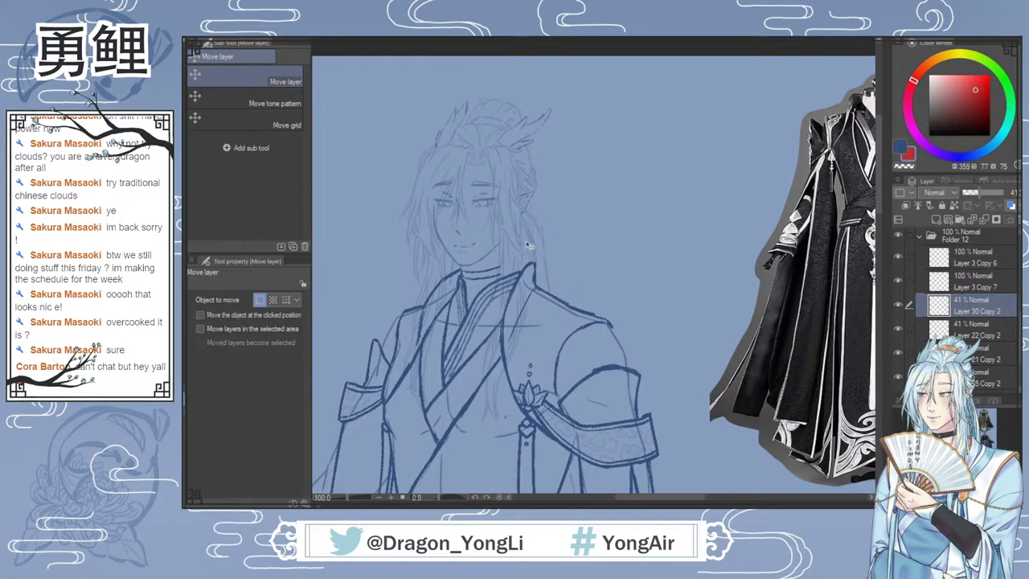
scroll(530, 246, "up", 2)
scroll(567, 240, "up", 1)
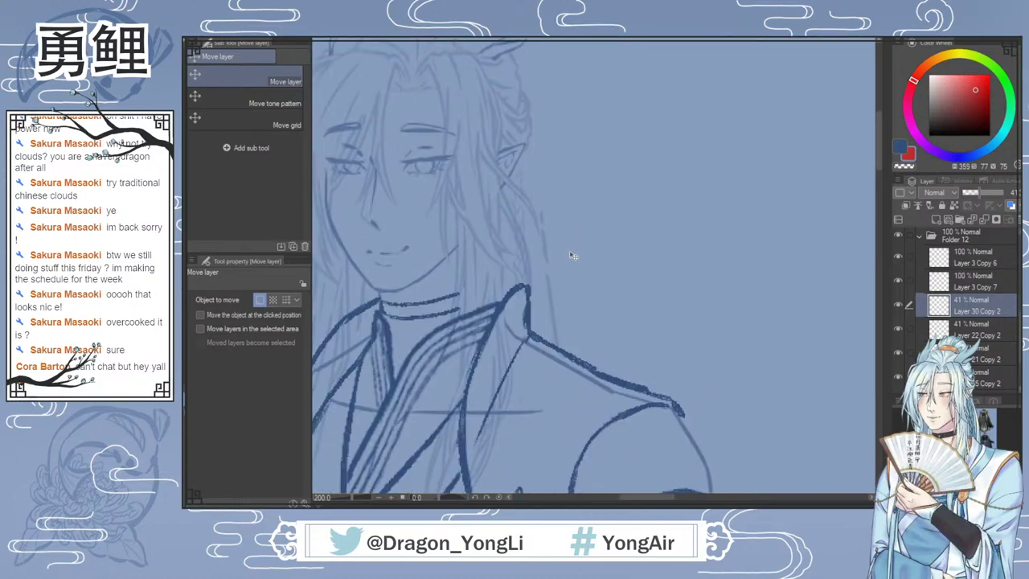
key("ctrl+t")
left_click_drag(533, 303, 528, 265)
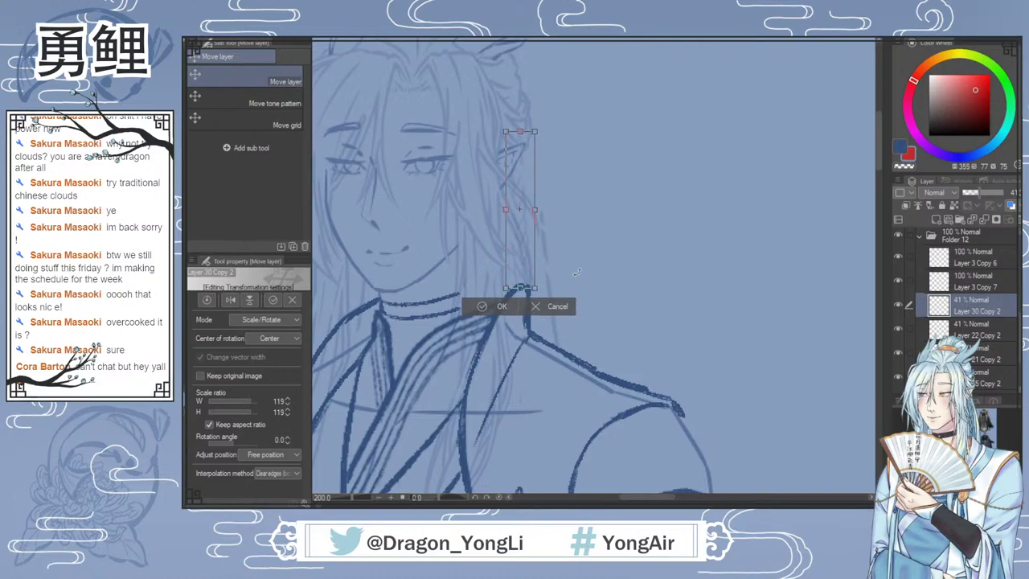
left_click(500, 307)
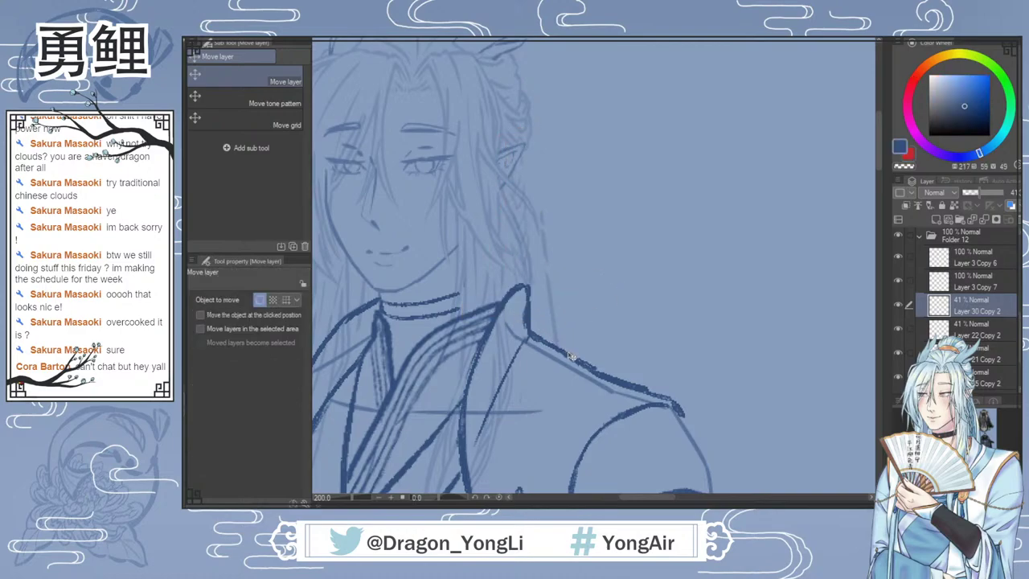
left_click(977, 329)
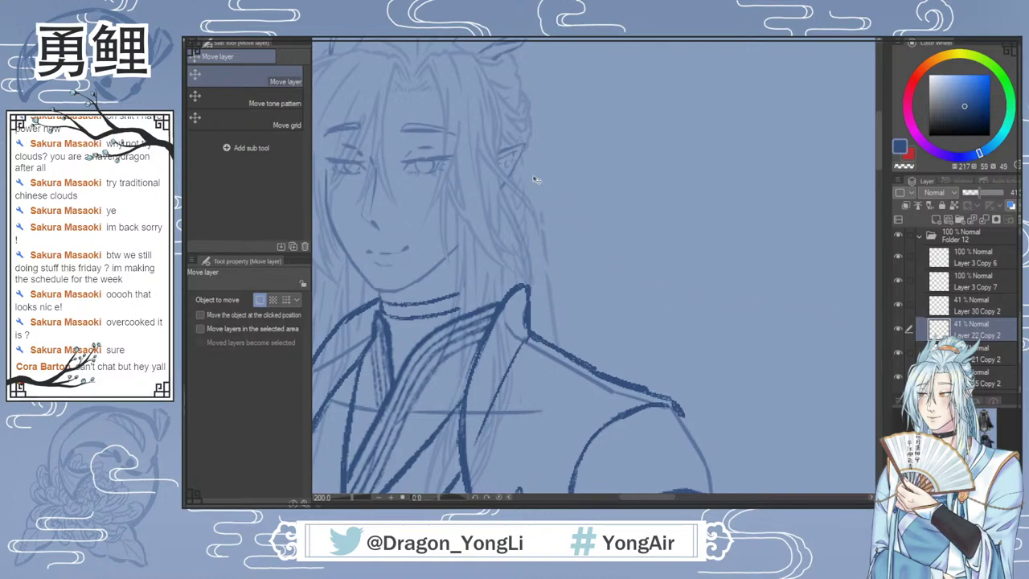
Step: Extend the loose hair strands from the ear toward the raised collar on Layer 22 Copy 2 and Layer 30 Copy 2 with SketchBrush Aura
key("b")
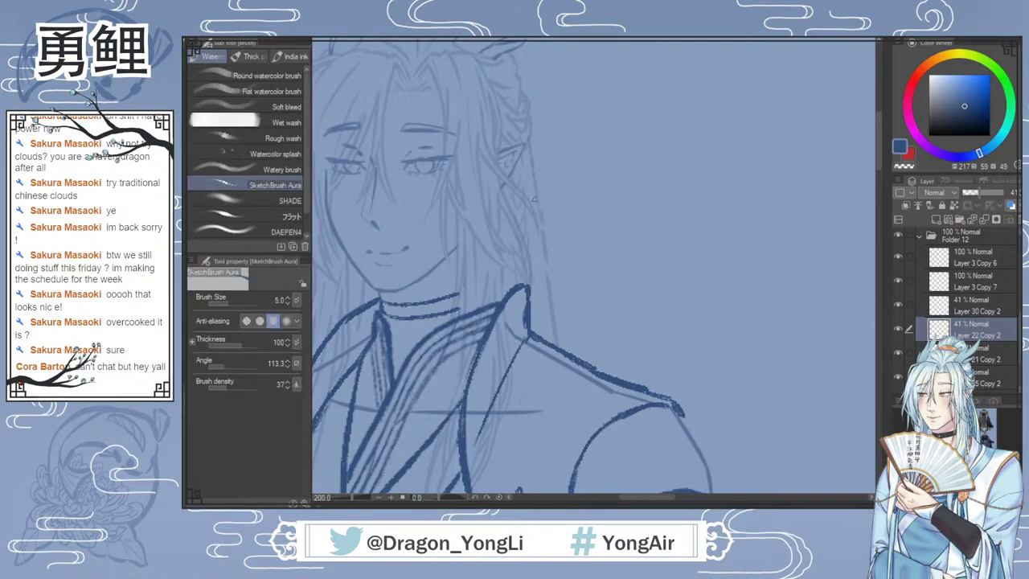
left_click_drag(544, 253, 550, 297)
left_click(969, 305)
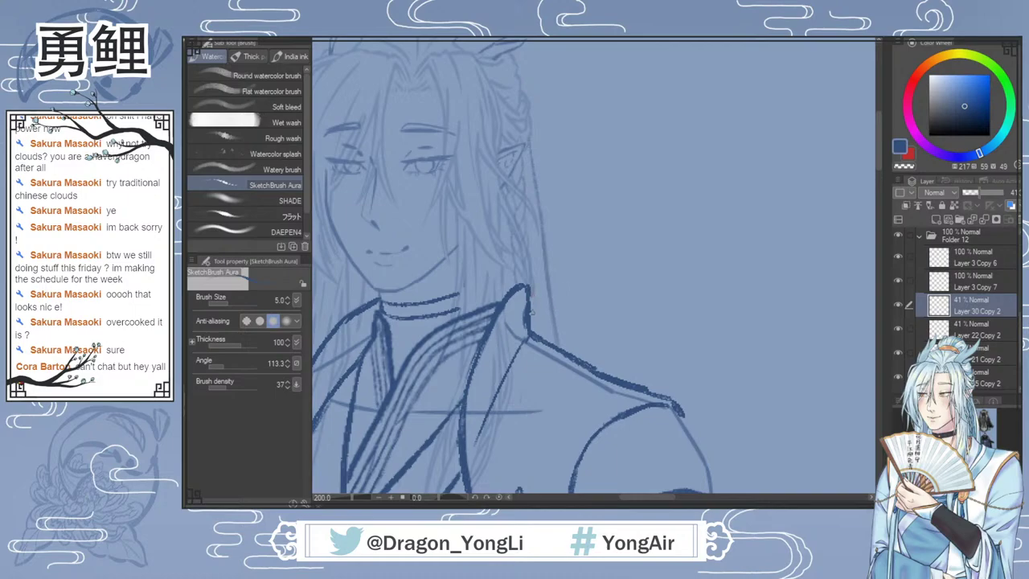
left_click_drag(533, 316, 534, 329)
Step: Set the hard eraser to size 4 and tidy the hair strand beside the ear on Layer 30 Copy 2
key("e")
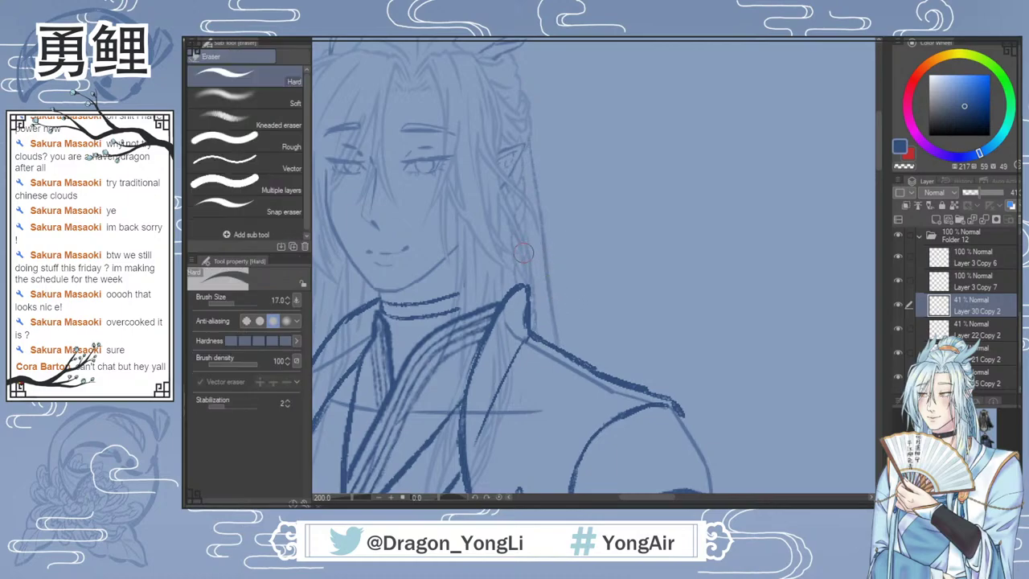
key("[")
key("[")
key("[")
key("[")
key("[")
key("[")
key("[")
key("[")
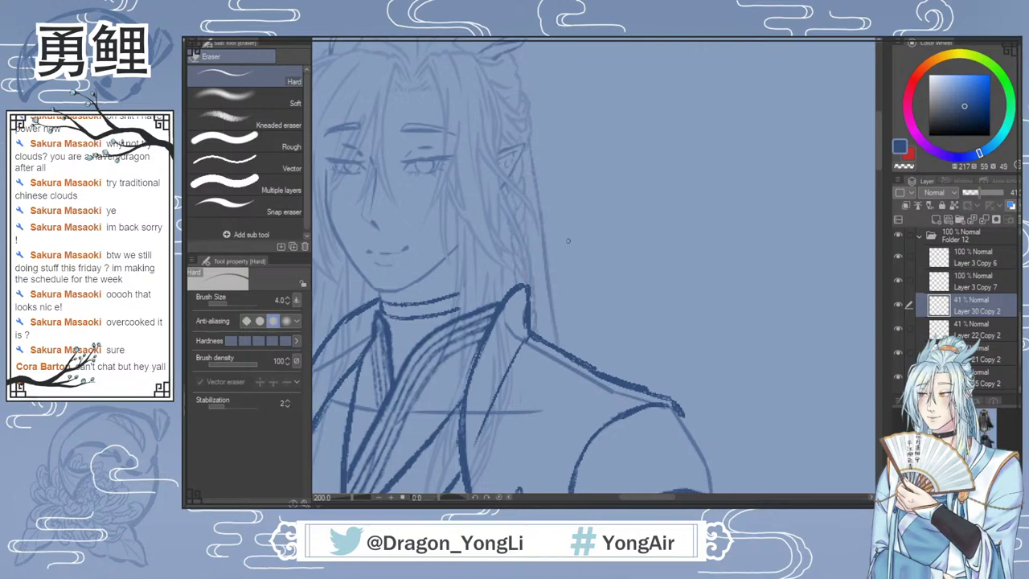
scroll(567, 240, "down", 2)
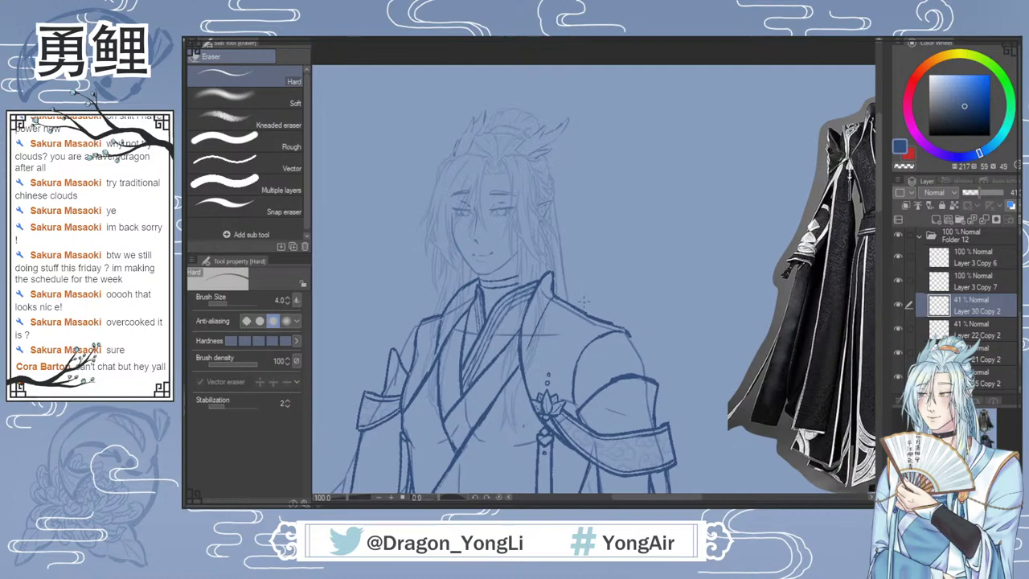
Step: Reselect Layer 22 Copy 2 with SketchBrush Aura and check the hair strands against the whole figure
left_click(971, 326)
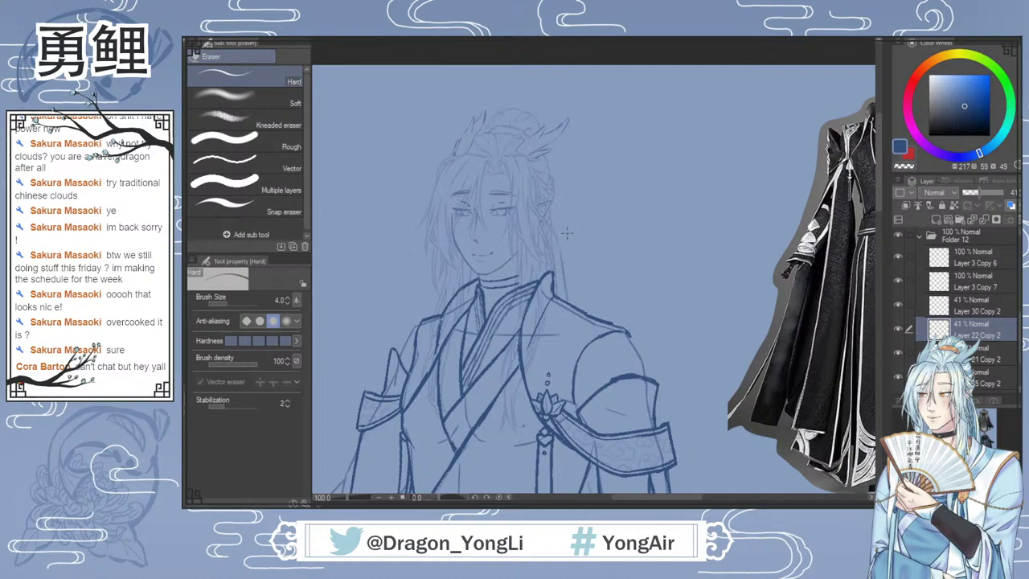
key("b")
scroll(567, 233, "up", 4)
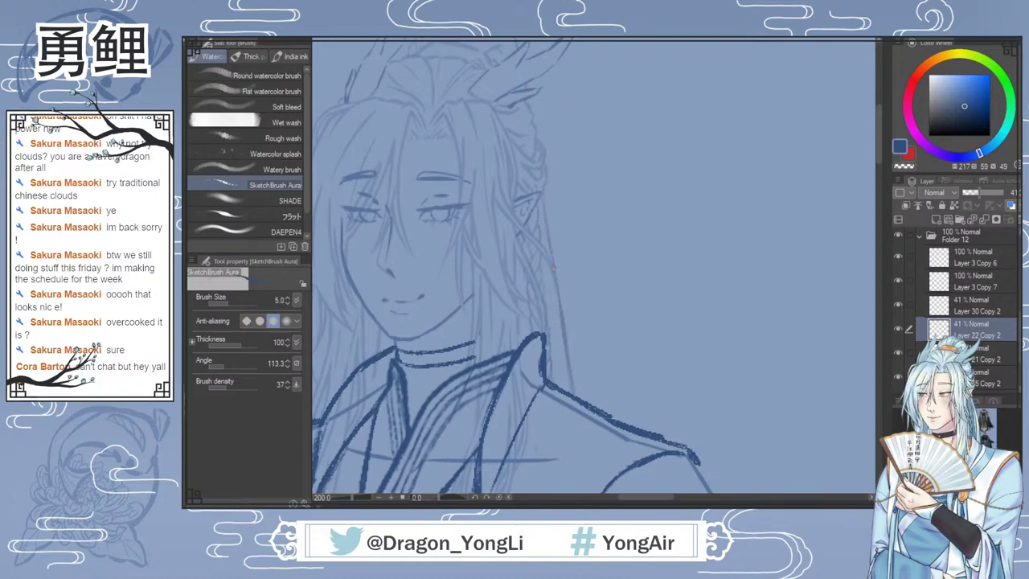
scroll(571, 348, "down", 3)
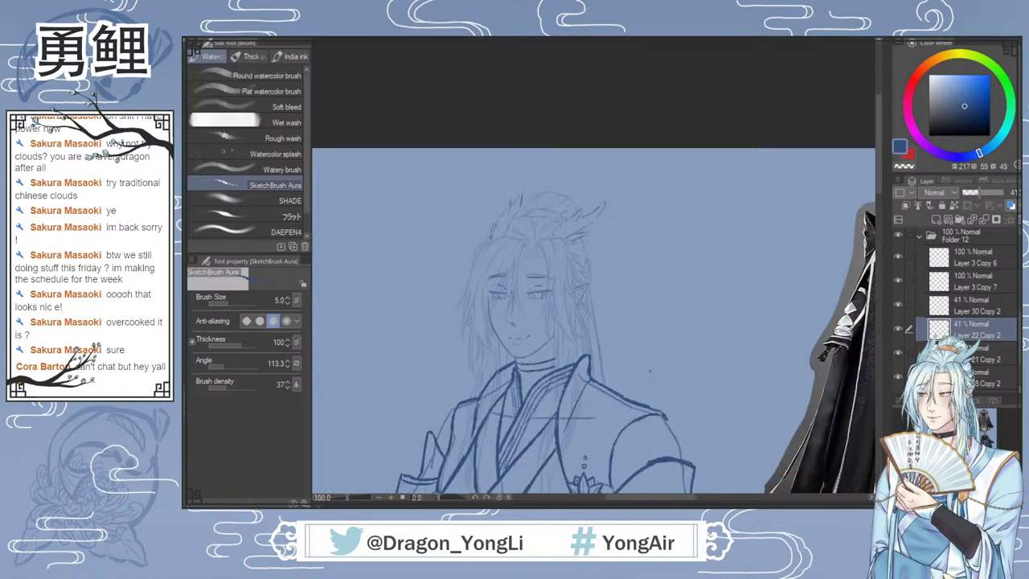
scroll(682, 407, "down", 4)
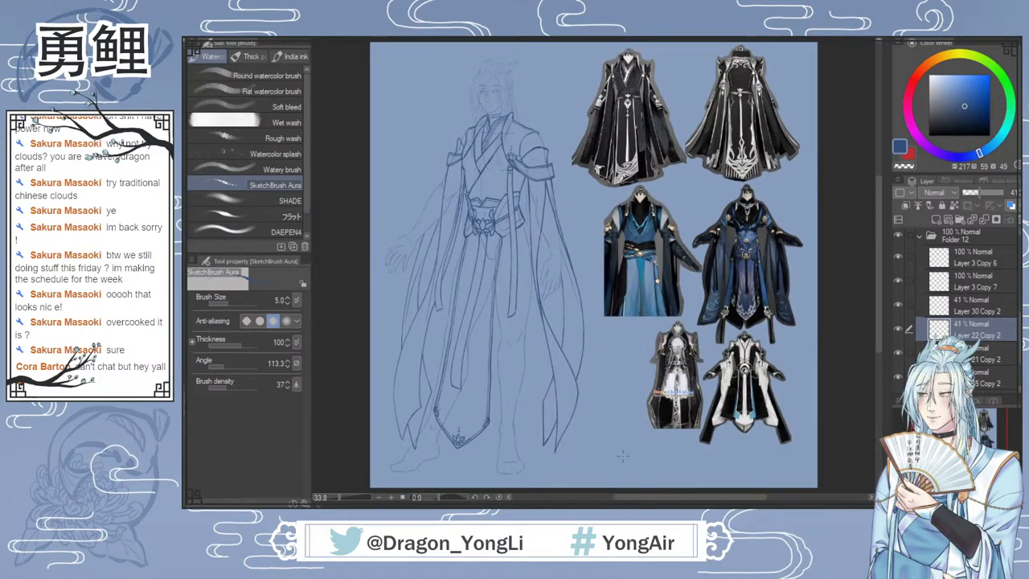
Step: Lasso the trim lines inside the short inner collar band, remove them from Layer 78 Copy 2, and deselect
scroll(523, 142, "up", 2)
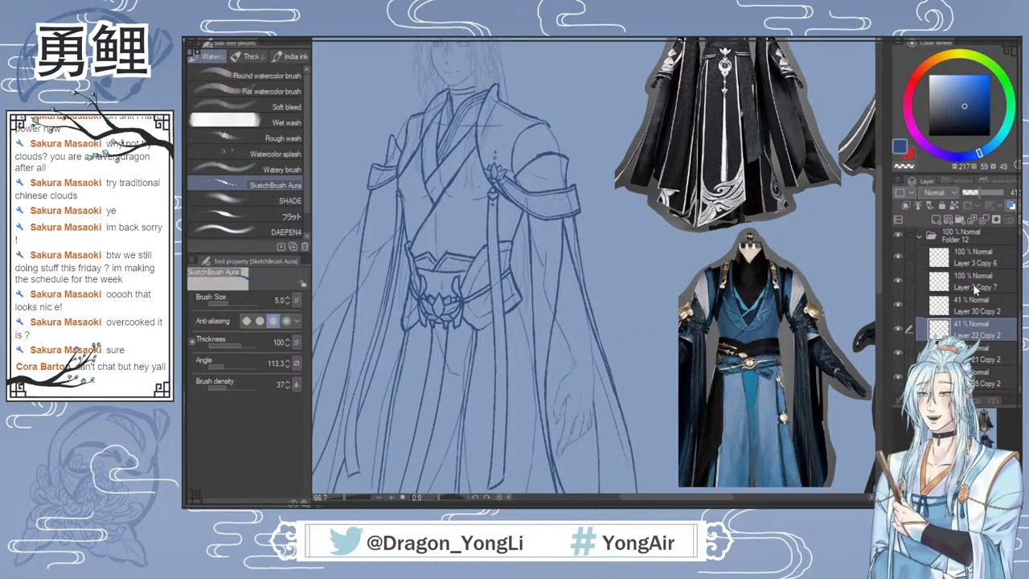
scroll(1011, 320, "up", 3)
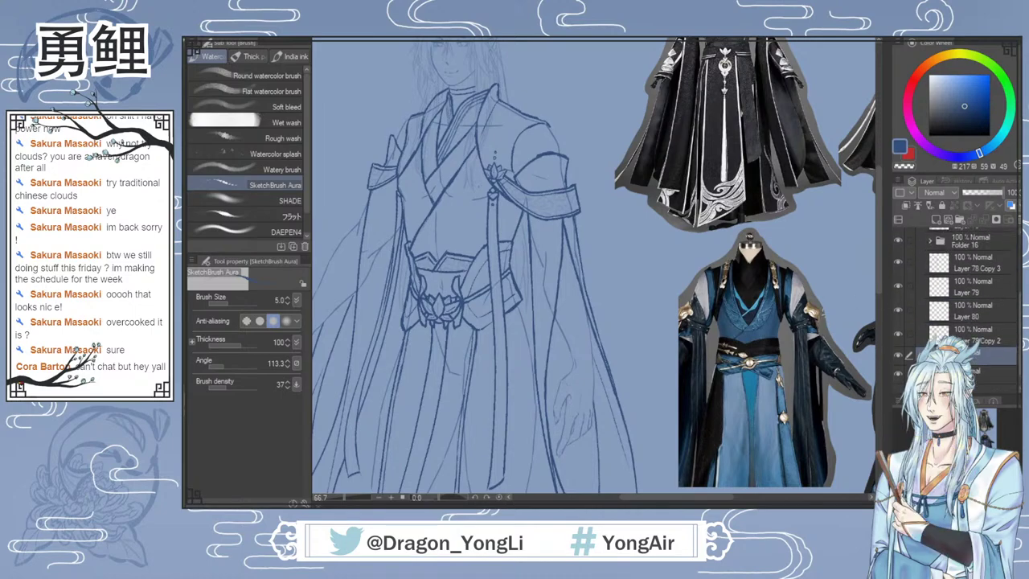
left_click(1011, 321)
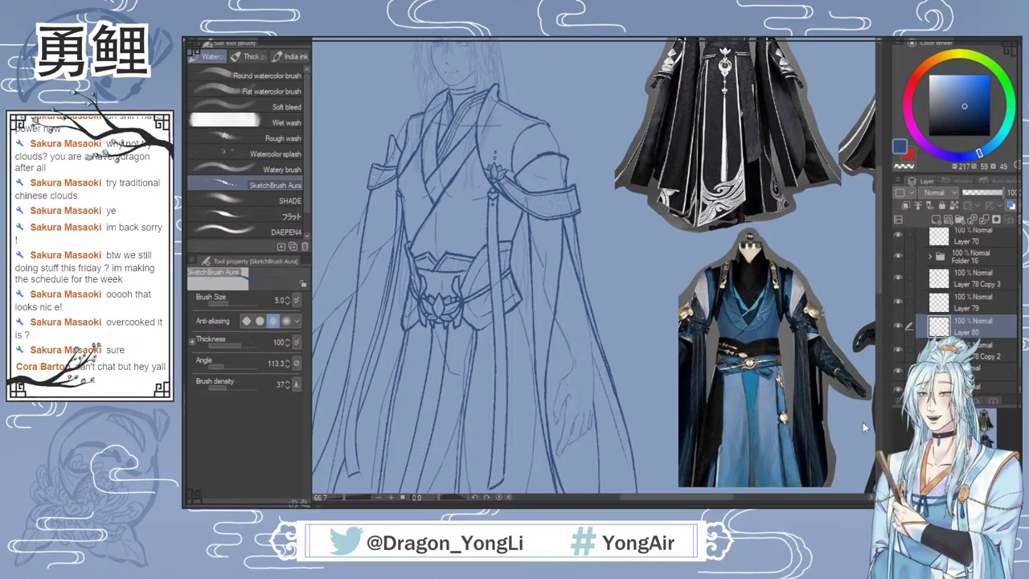
key("b")
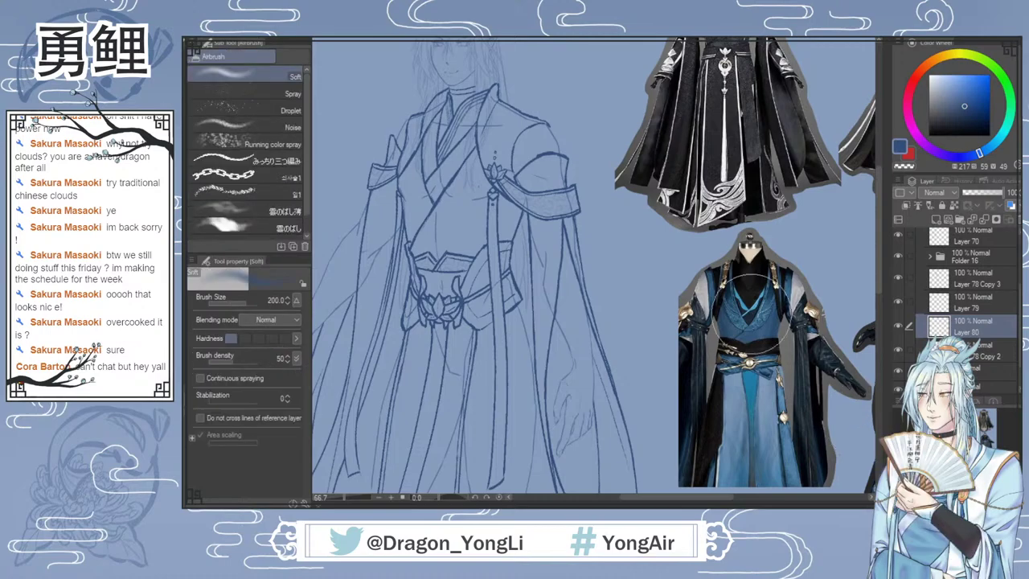
key("b")
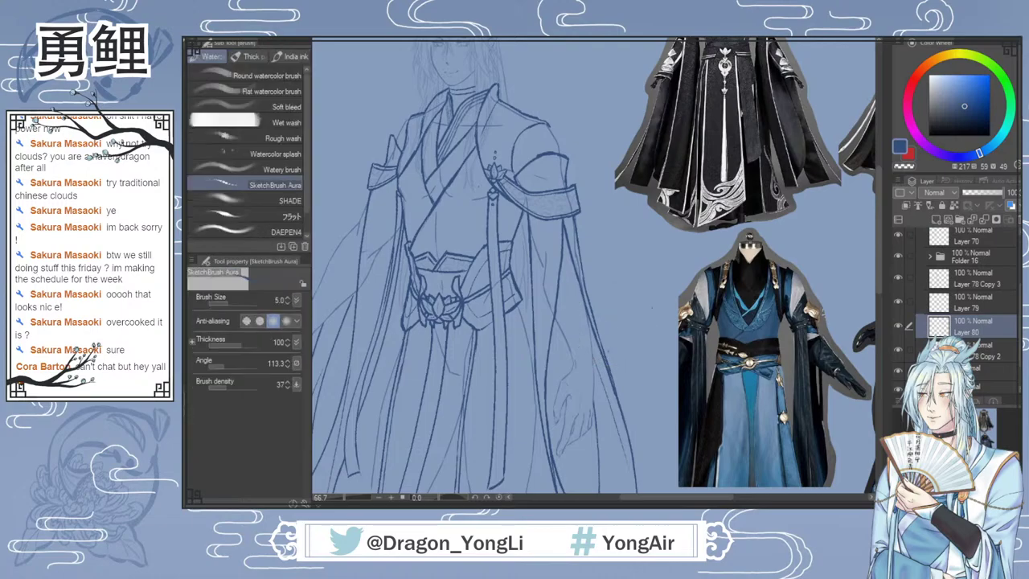
left_click_drag(641, 500, 626, 501)
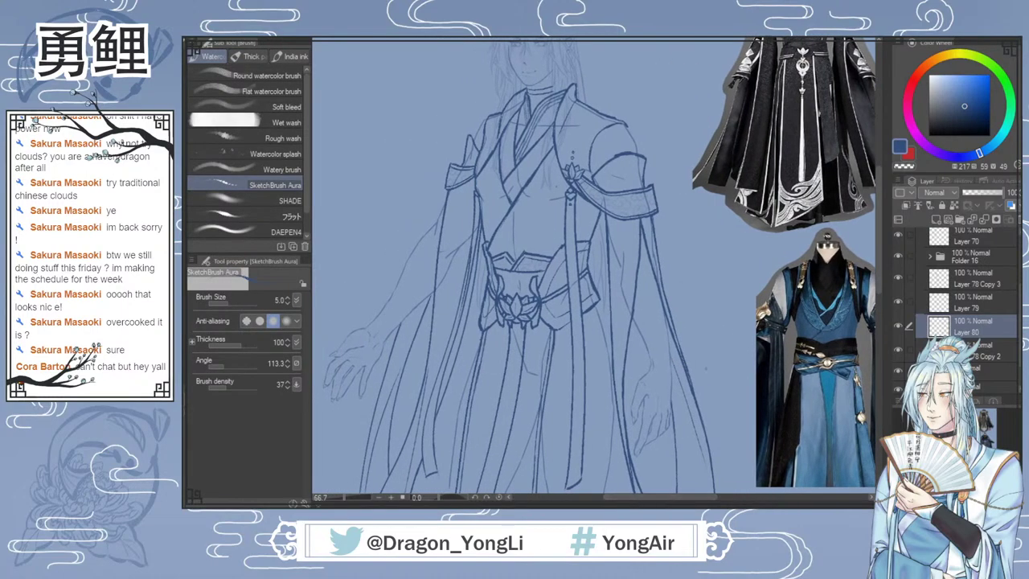
left_click_drag(880, 257, 884, 234)
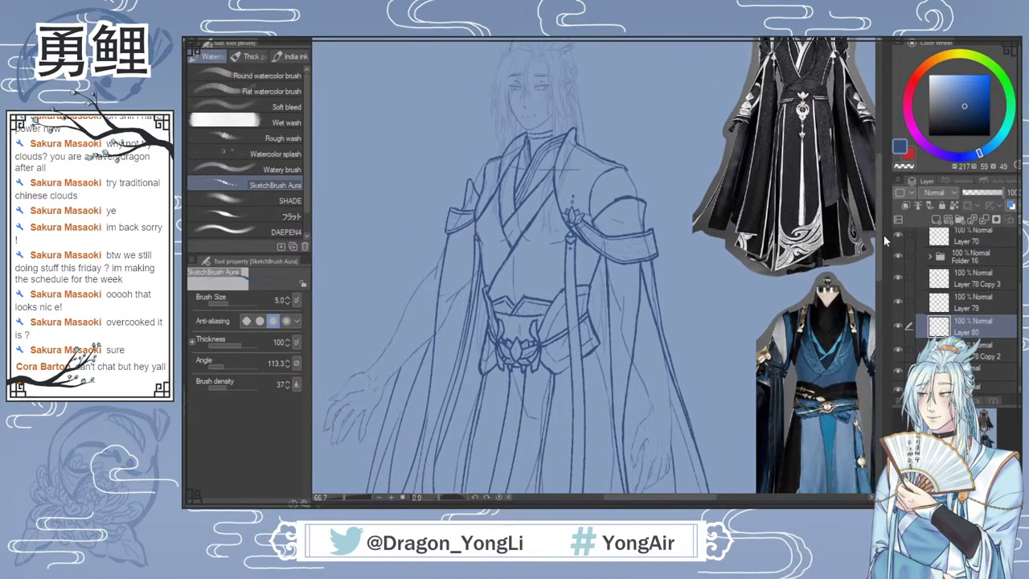
scroll(555, 192, "up", 3)
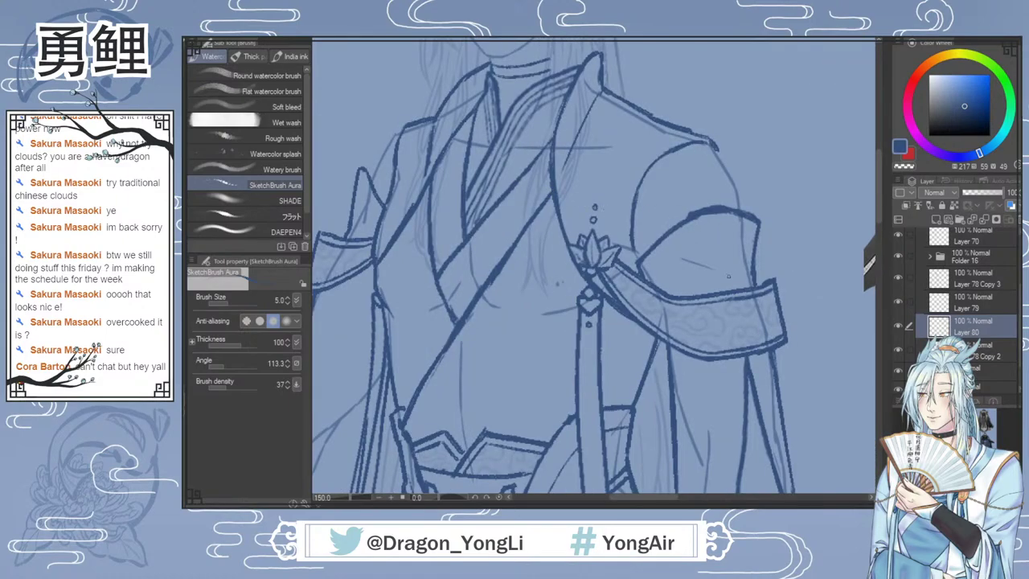
left_click_drag(877, 218, 879, 205)
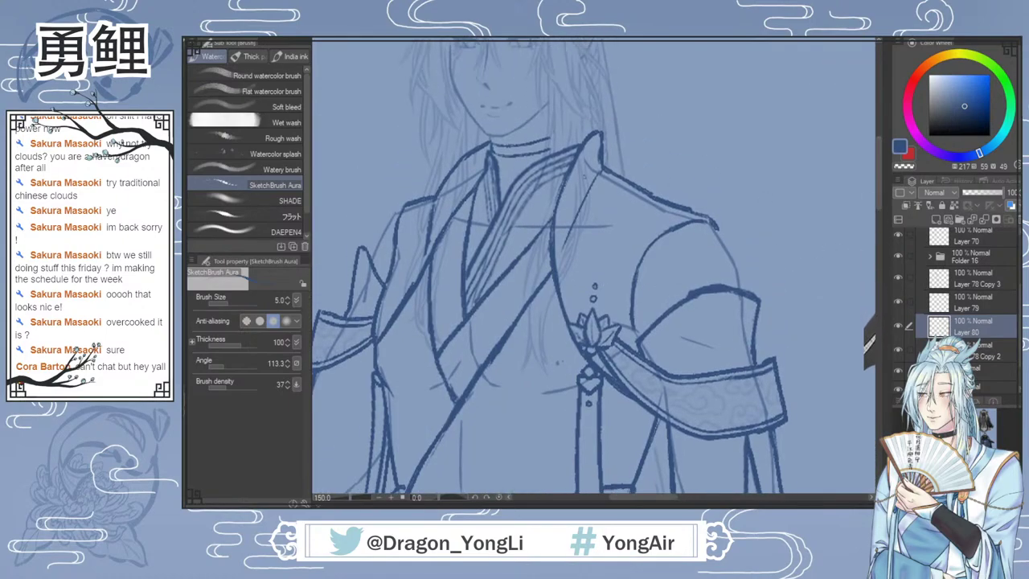
key("m")
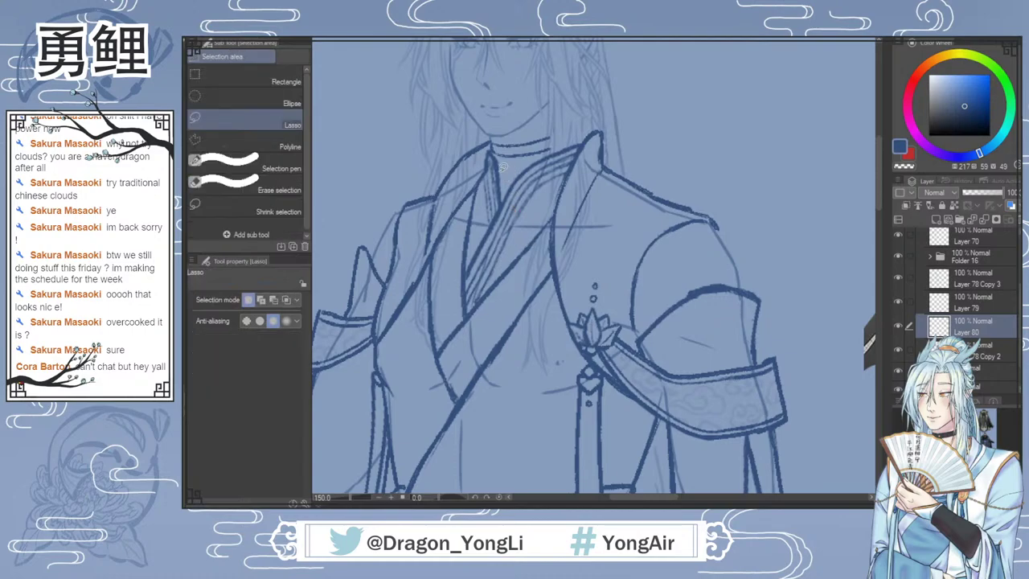
mouse_move(496, 168)
left_mouse_down()
mouse_move(500, 204)
mouse_move(489, 220)
mouse_move(493, 154)
left_mouse_up()
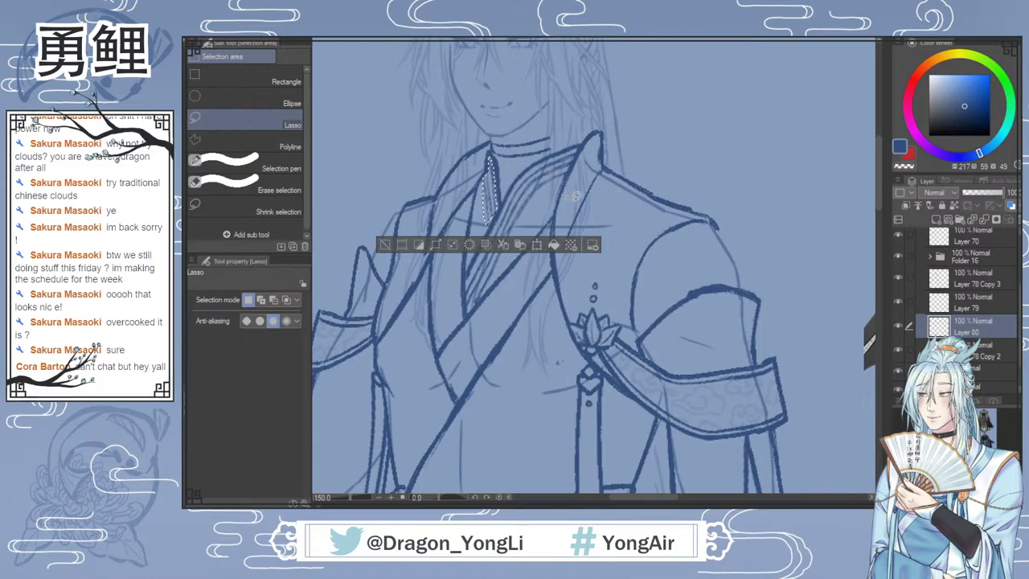
key("alt+bracketleft")
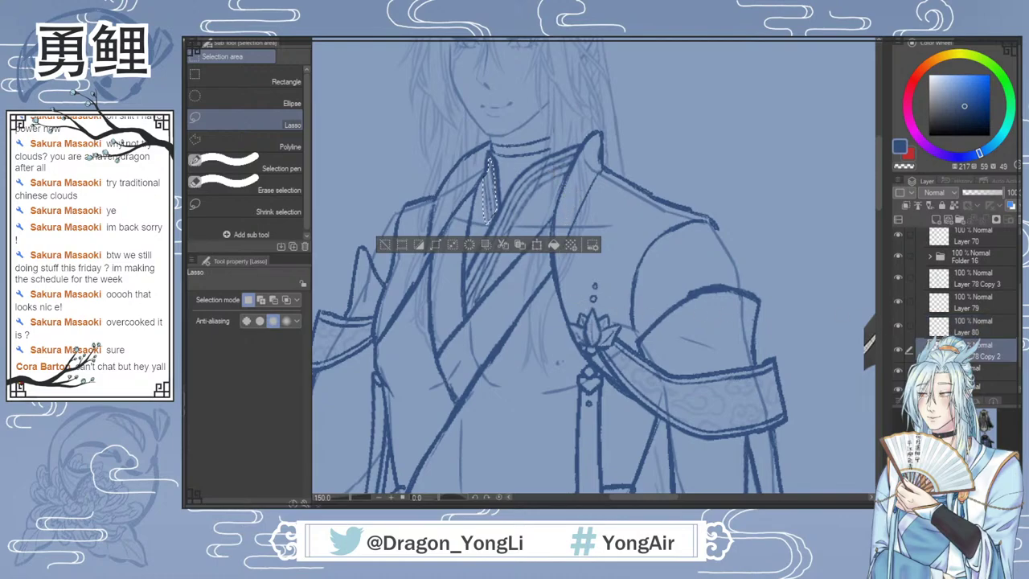
key("ctrl+d")
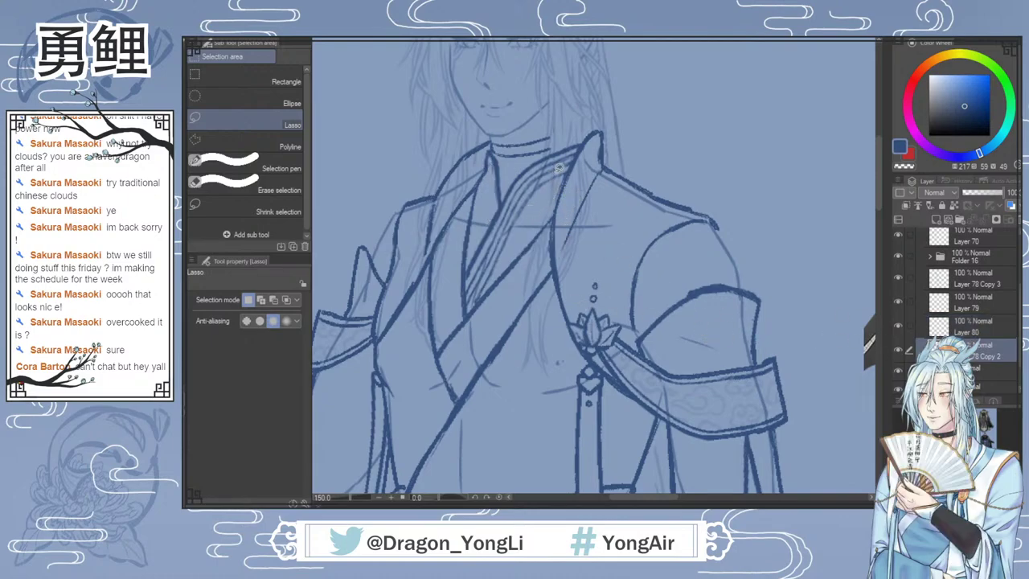
Step: Lasso the inside of the wide crossing lapel, delete its trim lines, and deselect
mouse_move(577, 145)
left_mouse_down()
mouse_move(552, 211)
mouse_move(469, 303)
mouse_move(469, 281)
mouse_move(524, 177)
mouse_move(573, 148)
left_mouse_up()
key("Delete")
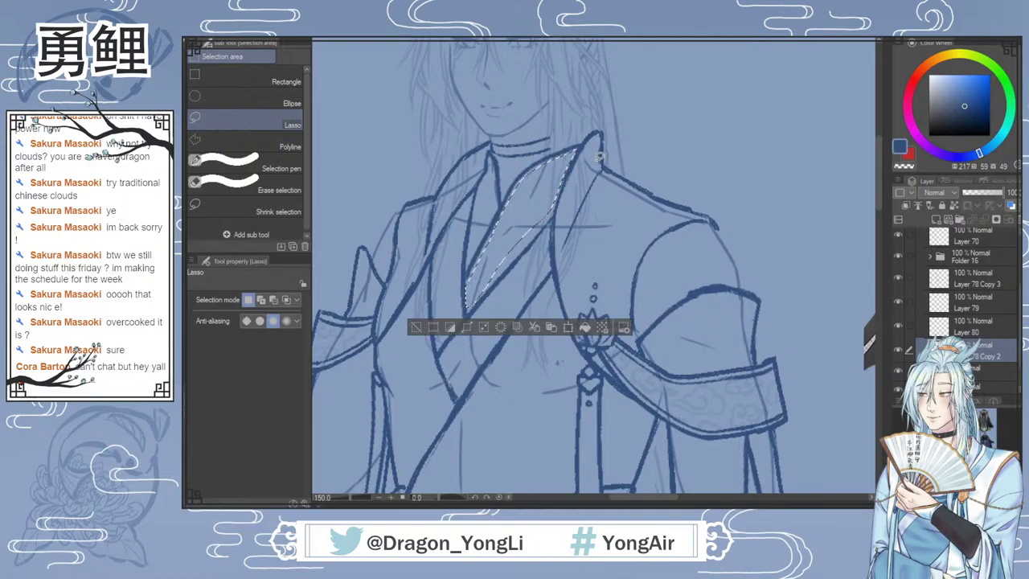
key("ctrl+d")
Step: Redraw parallel trim lines along the wide crossing lapel from the raised collar down to its tip with SketchBrush Aura at size 5
key("b")
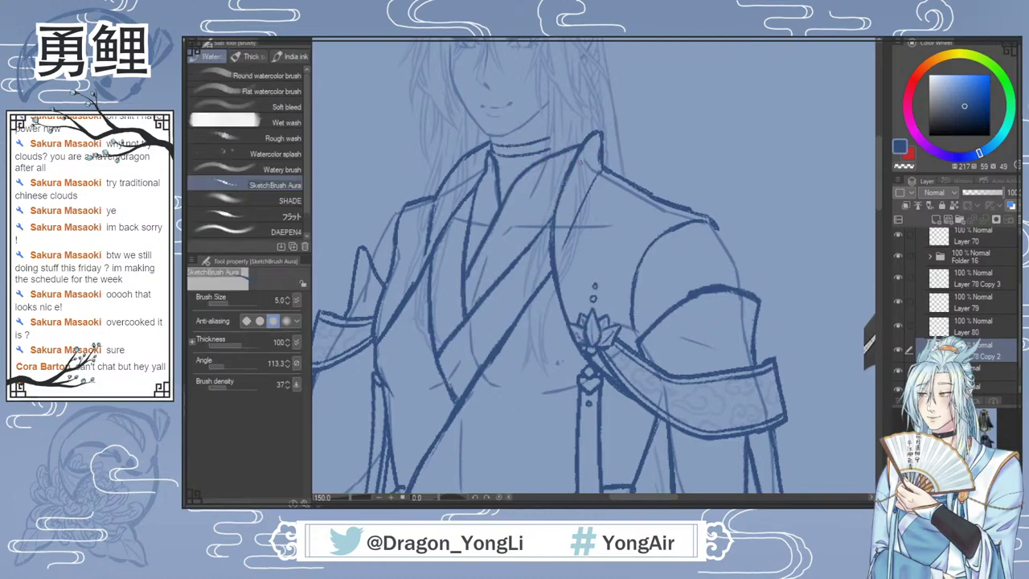
scroll(579, 161, "up", 1)
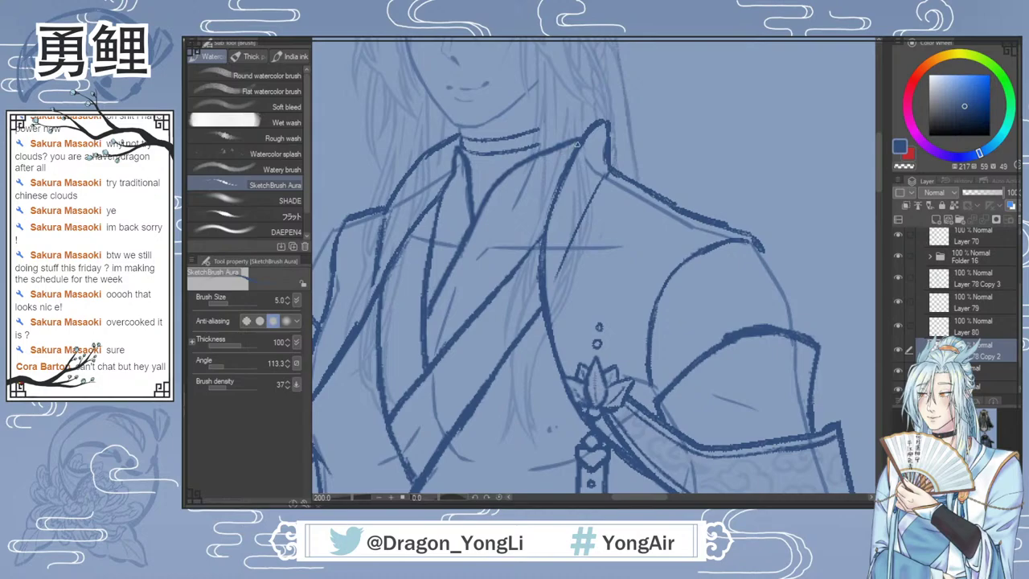
mouse_move(577, 144)
left_mouse_down()
mouse_move(507, 187)
mouse_move(429, 328)
left_mouse_up()
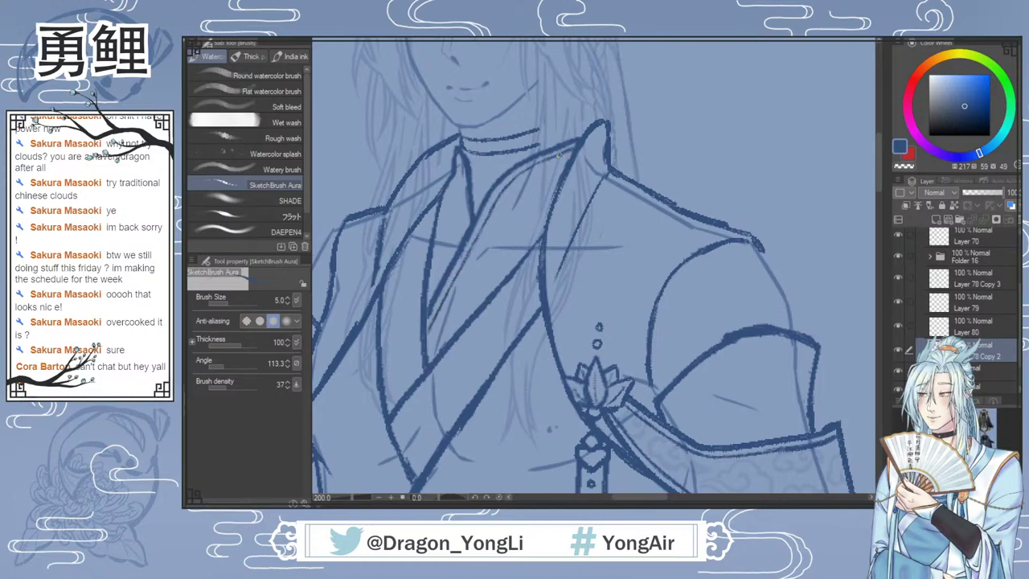
mouse_move(572, 155)
left_mouse_down()
mouse_move(511, 189)
mouse_move(530, 174)
mouse_move(495, 215)
mouse_move(505, 199)
mouse_move(454, 297)
left_mouse_up()
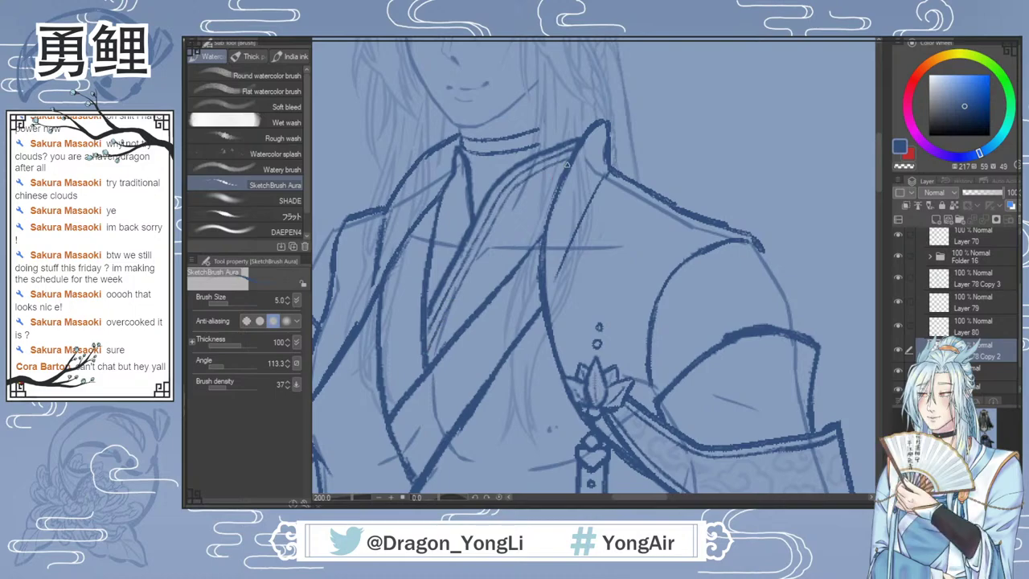
mouse_move(567, 163)
left_mouse_down()
mouse_move(503, 215)
mouse_move(433, 356)
left_mouse_up()
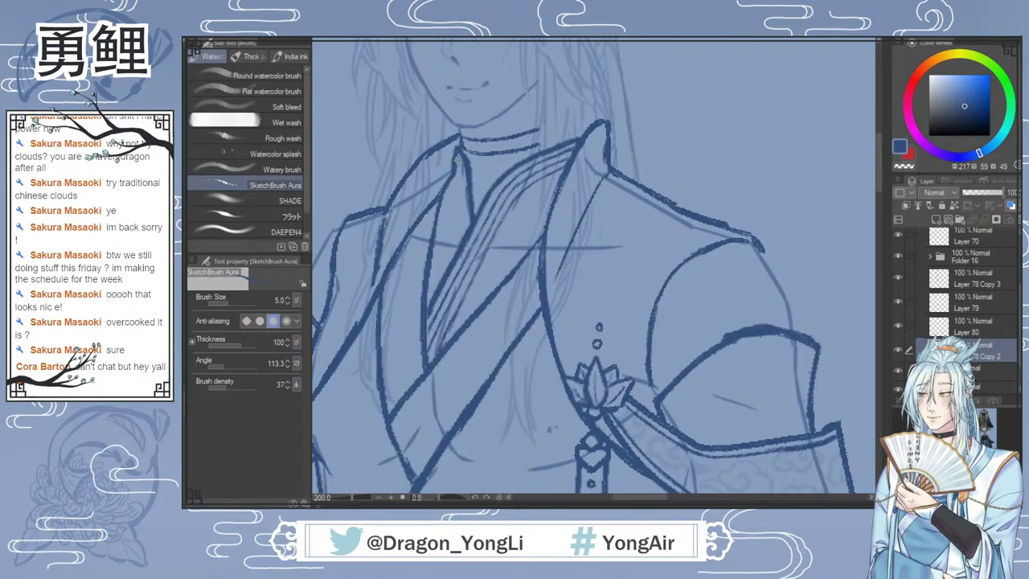
Step: Draw three thin trim lines running down the short inner collar band below the neck
mouse_move(458, 159)
left_mouse_down()
mouse_move(466, 220)
mouse_move(463, 186)
mouse_move(466, 231)
left_mouse_up()
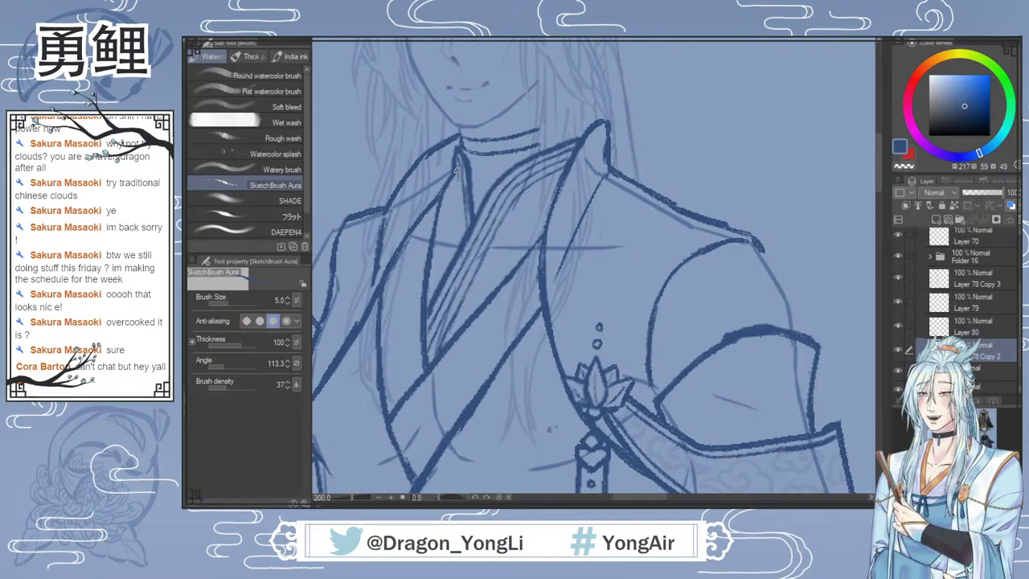
left_click_drag(457, 185, 463, 238)
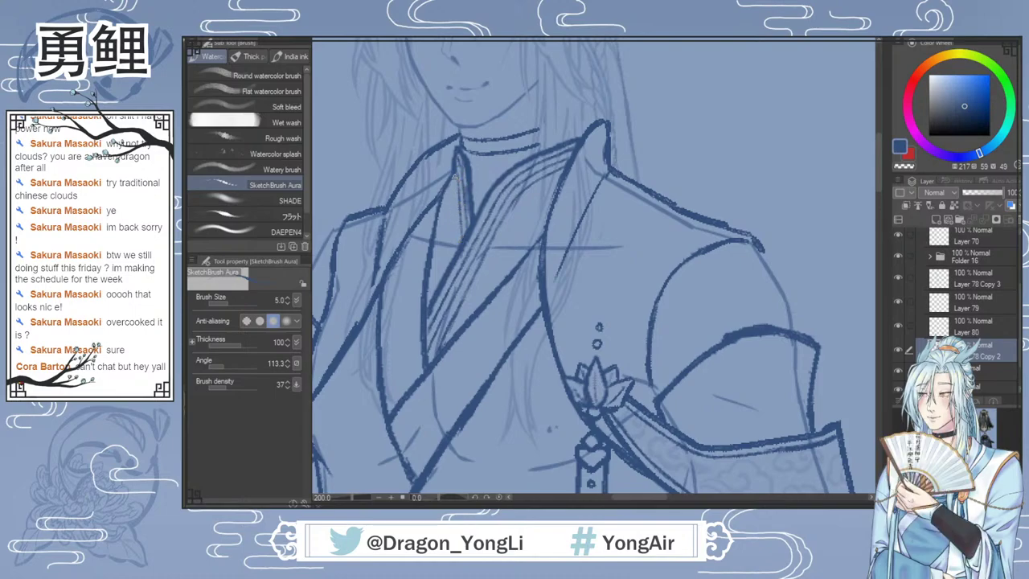
left_click_drag(454, 176, 454, 239)
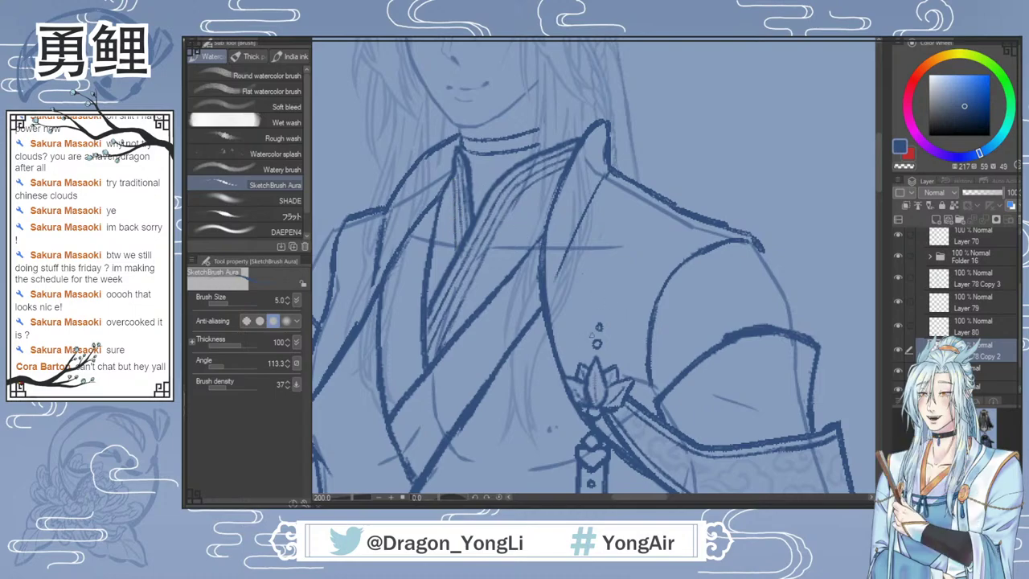
Step: Clean up the redrawn trim lines on the inner collar band and wide lapel, alternating the size 4 hard eraser and SketchBrush Aura
key("e")
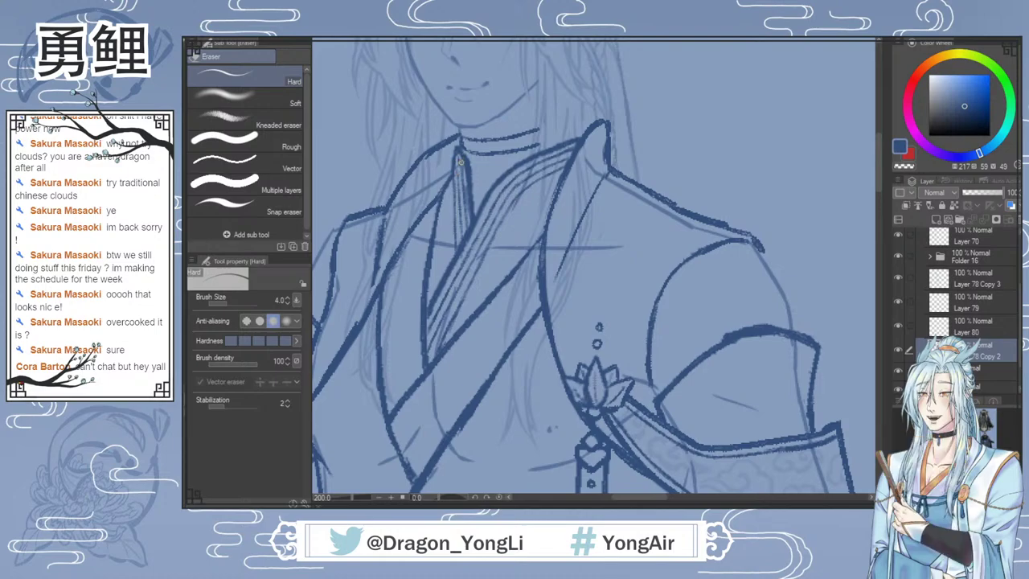
key("b")
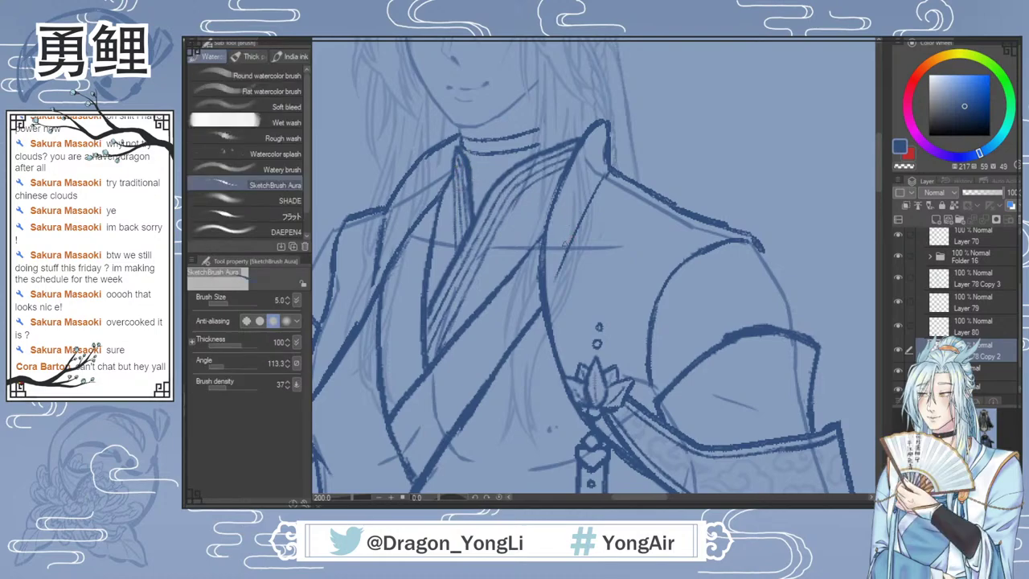
key("e")
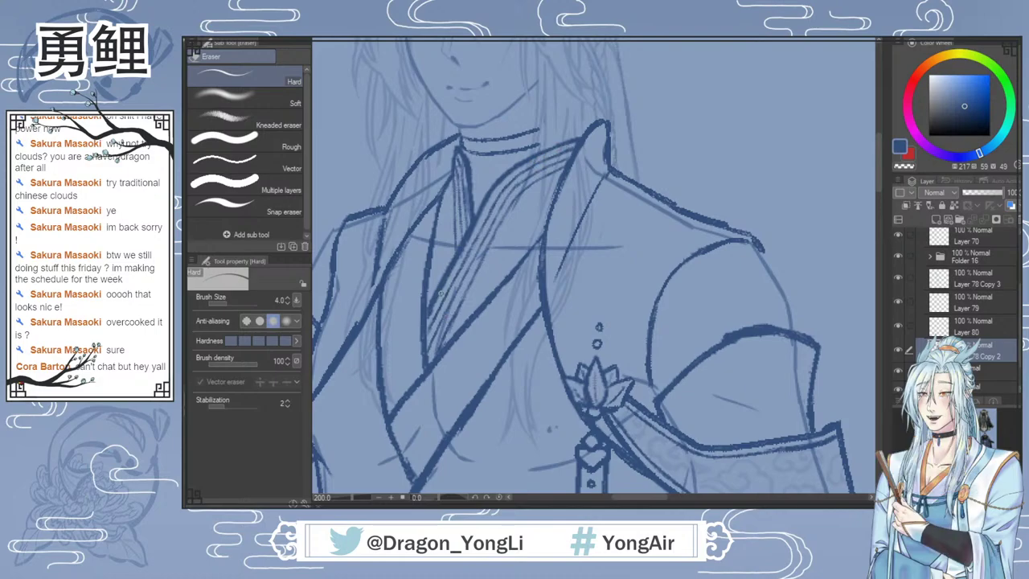
key("b")
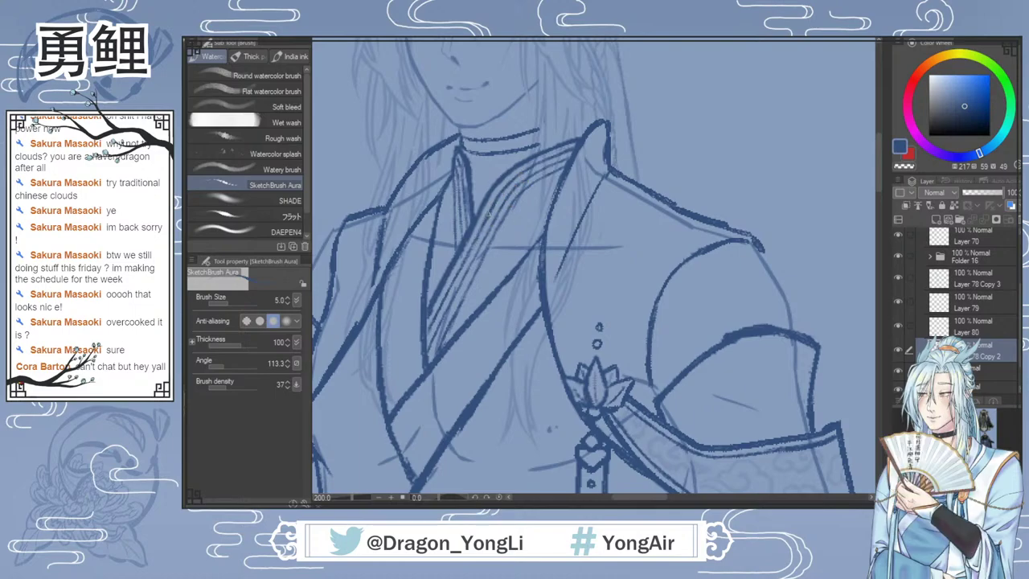
Step: Touch up the wide lapel's trim lines between the collar and its tip with the size 4 hard eraser and SketchBrush Aura at size 5
key("e")
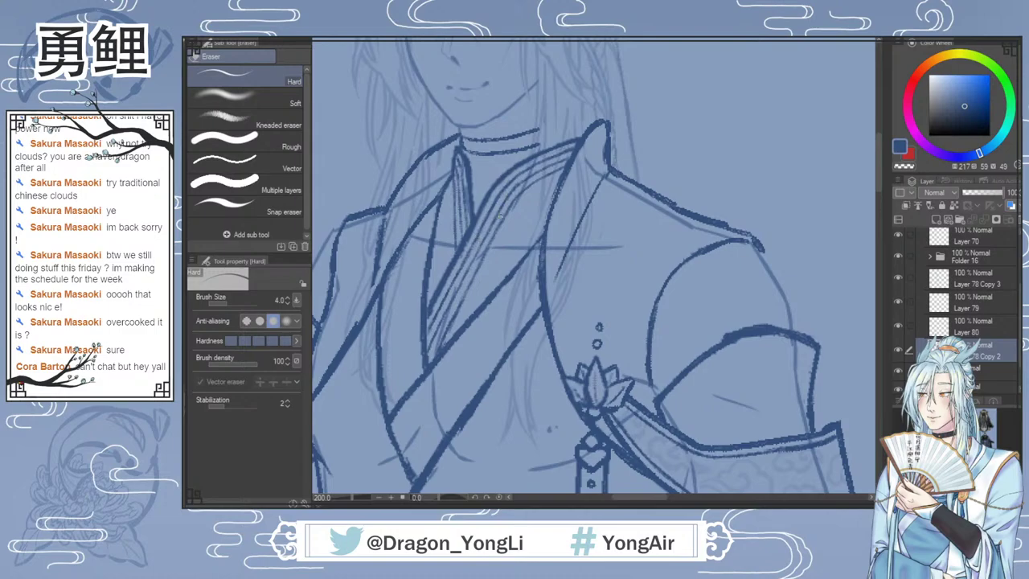
key("b")
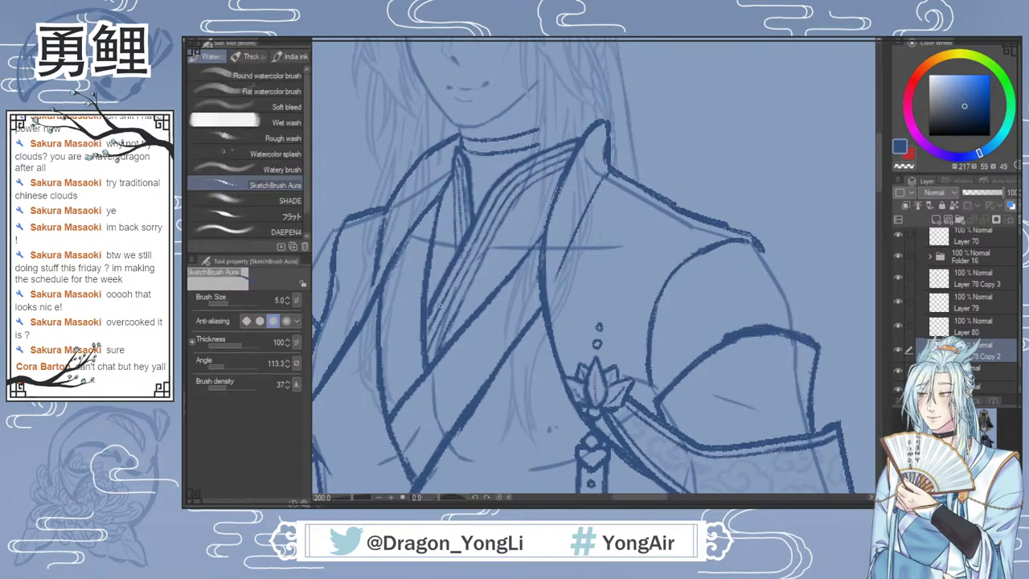
key("e")
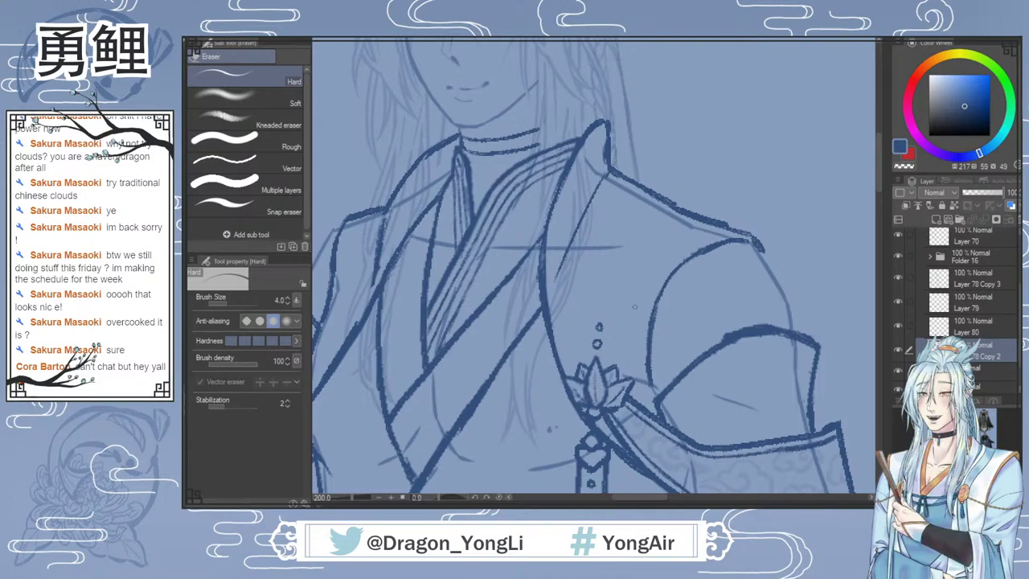
Step: Review the full-body robe sketch beside the costume references and look through the layers below Layer 78 Copy 2
scroll(705, 307, "down", 1)
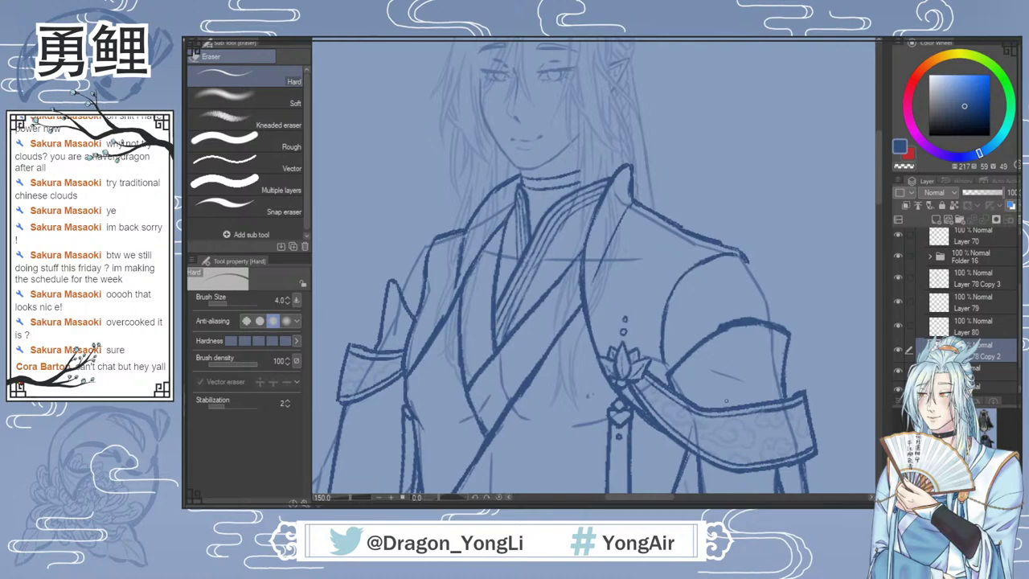
scroll(726, 399, "down", 6)
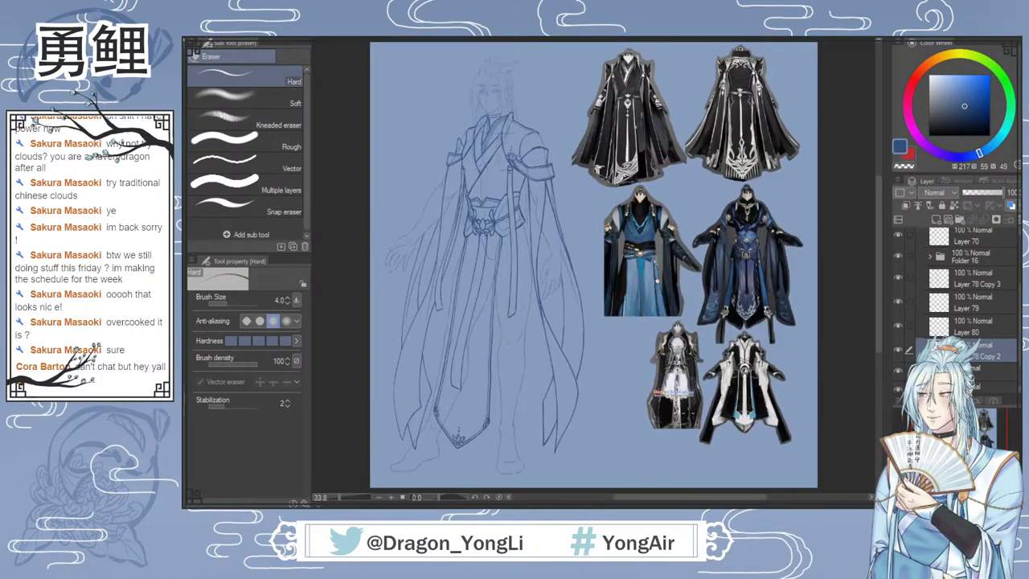
left_click_drag(879, 256, 879, 262)
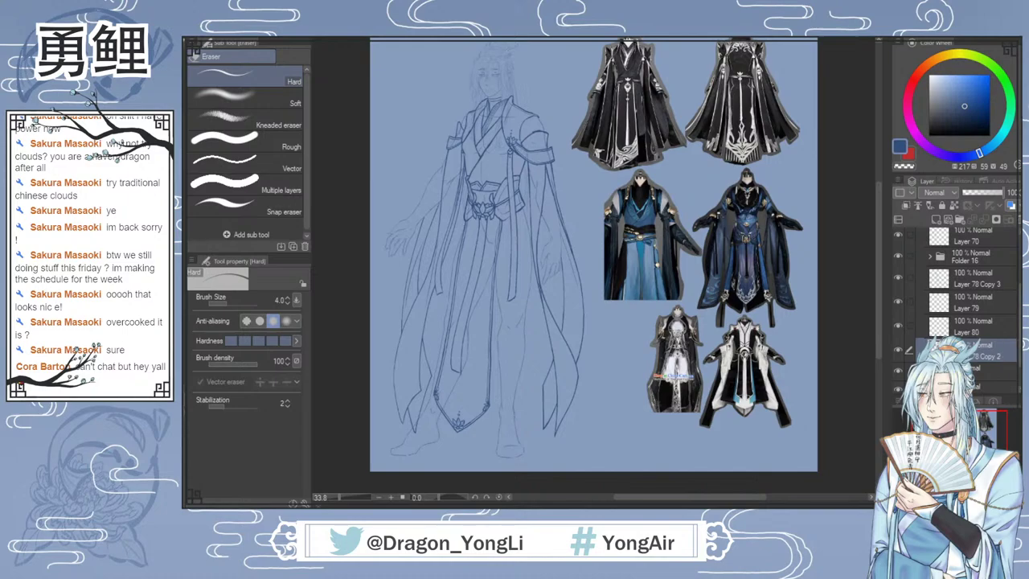
scroll(956, 306, "down", 1)
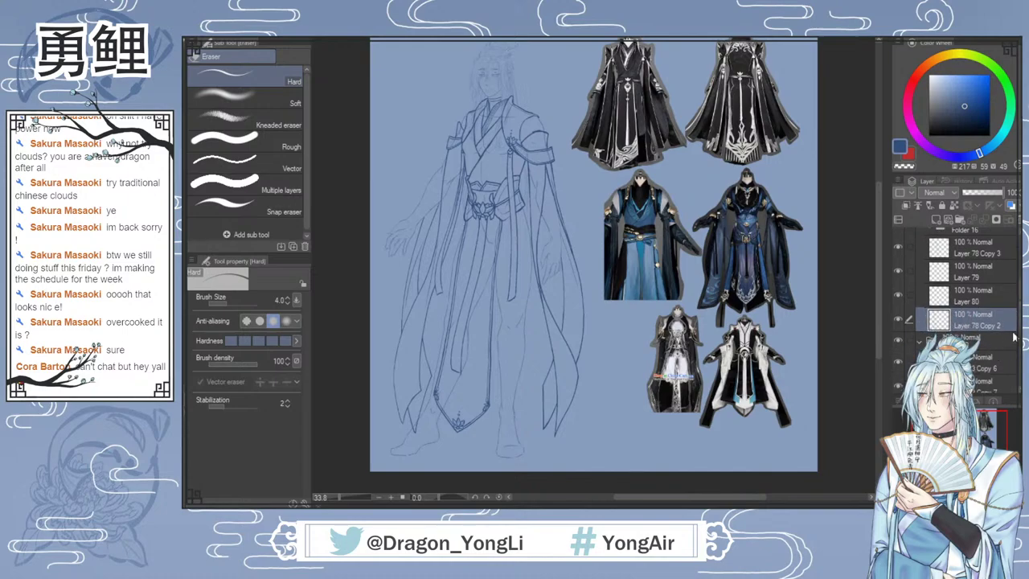
scroll(975, 320, "down", 2)
scroll(975, 321, "up", 1)
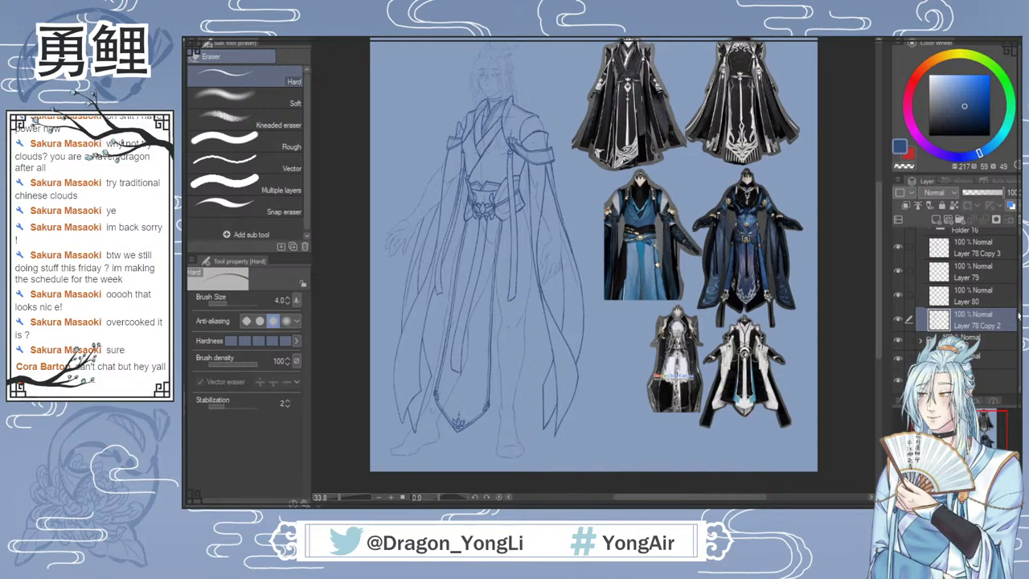
left_click(921, 340)
left_click(899, 361)
left_click(899, 362)
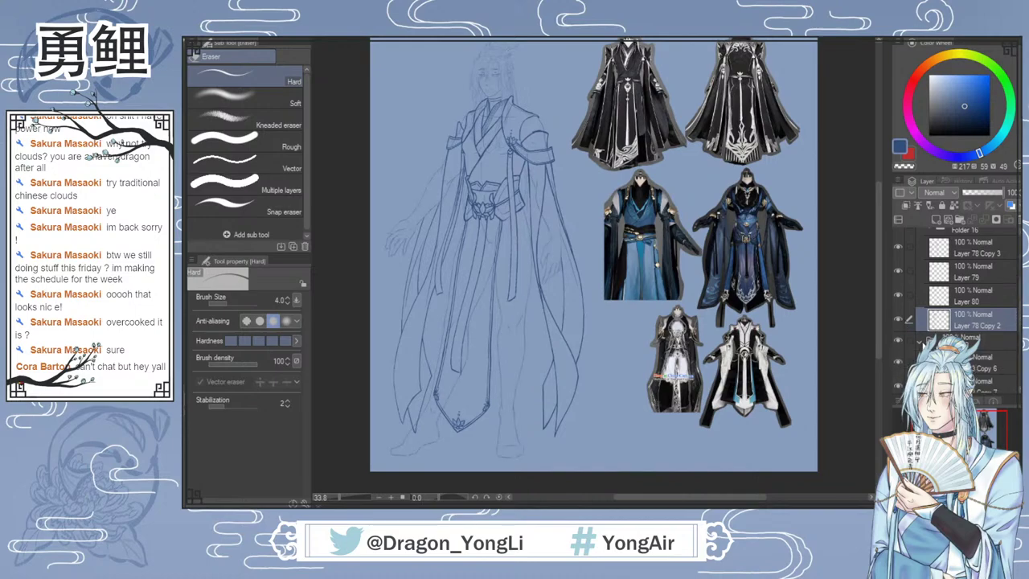
left_click(920, 341)
Step: Delete the hidden Layer 78 at the top of Folder 14
scroll(994, 347, "up", 5)
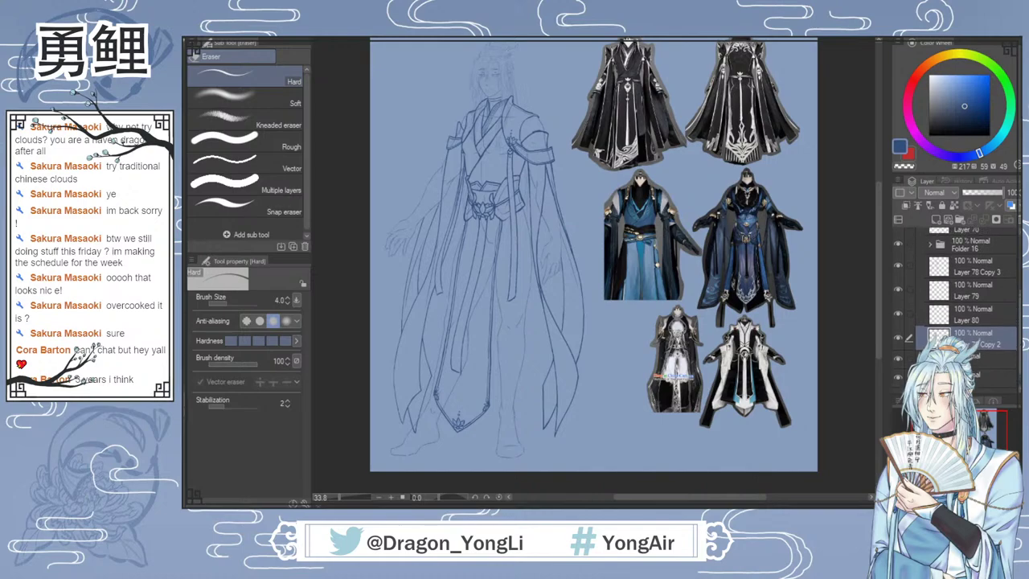
scroll(965, 309, "up", 1)
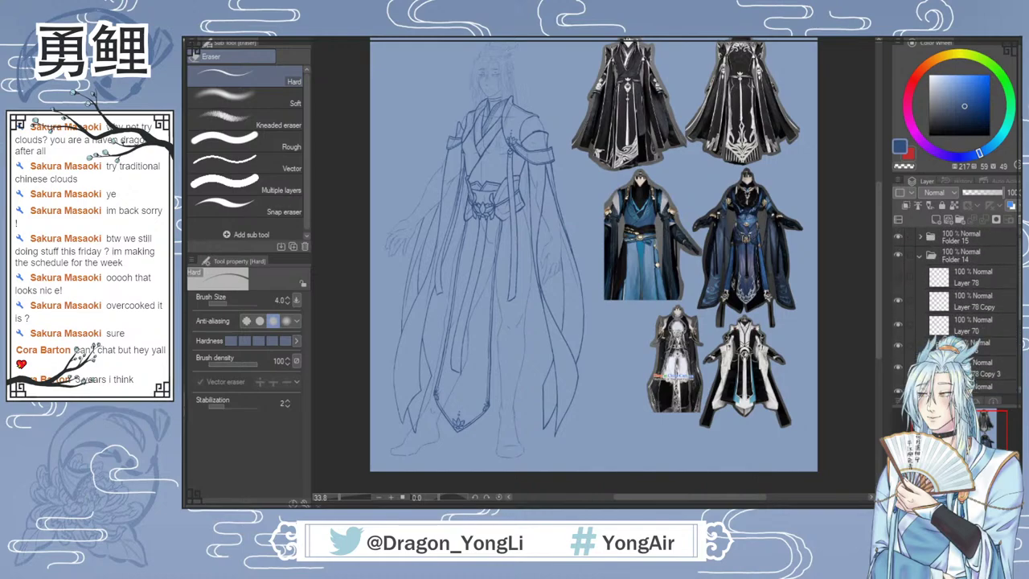
mouse_move(1017, 268)
left_mouse_down()
mouse_move(1016, 302)
mouse_move(1017, 275)
left_mouse_up()
scroll(1017, 275, "up", 1)
left_click(960, 281)
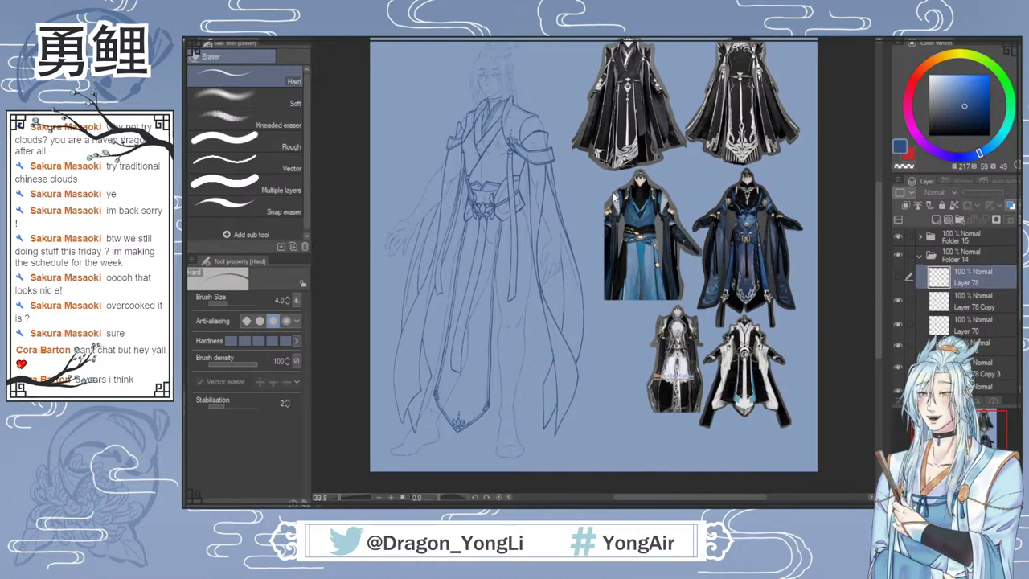
key("Delete")
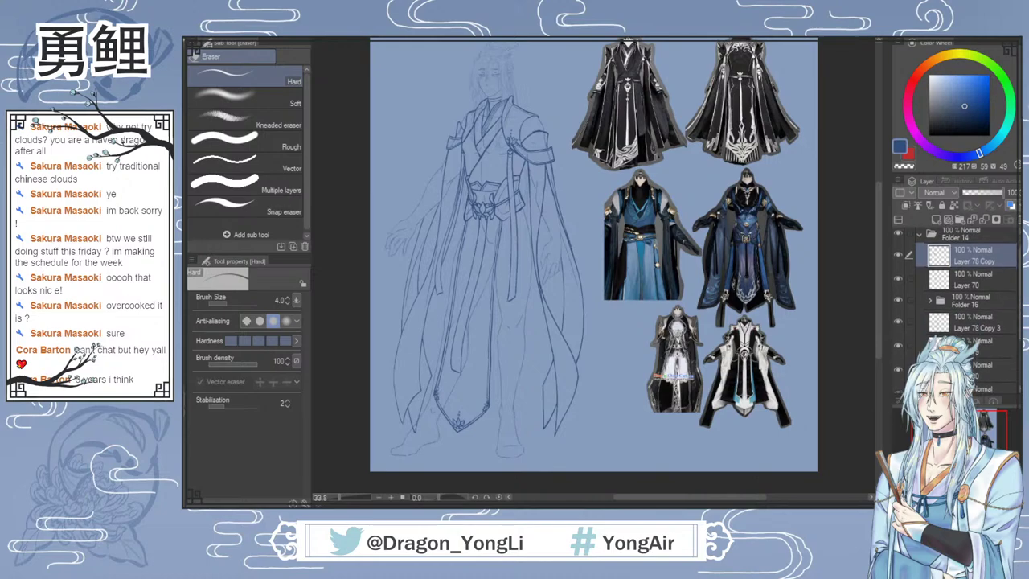
scroll(988, 315, "down", 2)
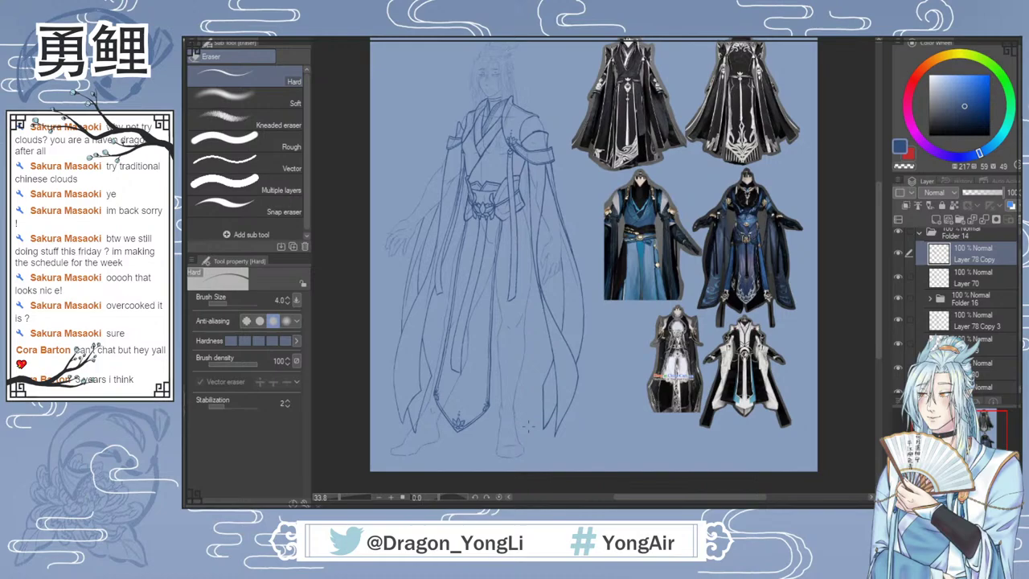
Step: Choose the SketchBrush Aura brush and add a new layer above Layer 78 Copy in Folder 14
key("b")
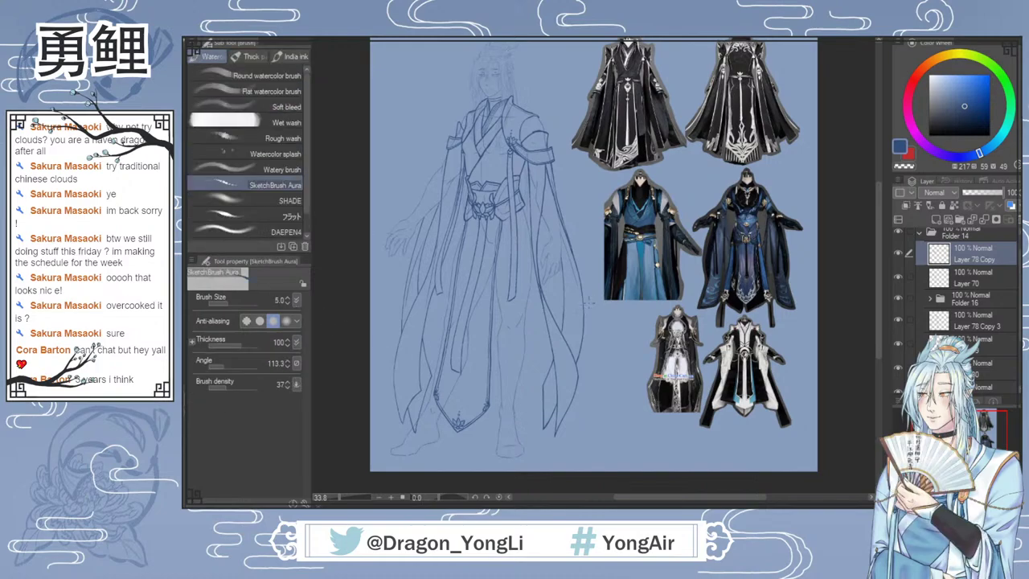
scroll(618, 355, "up", 3)
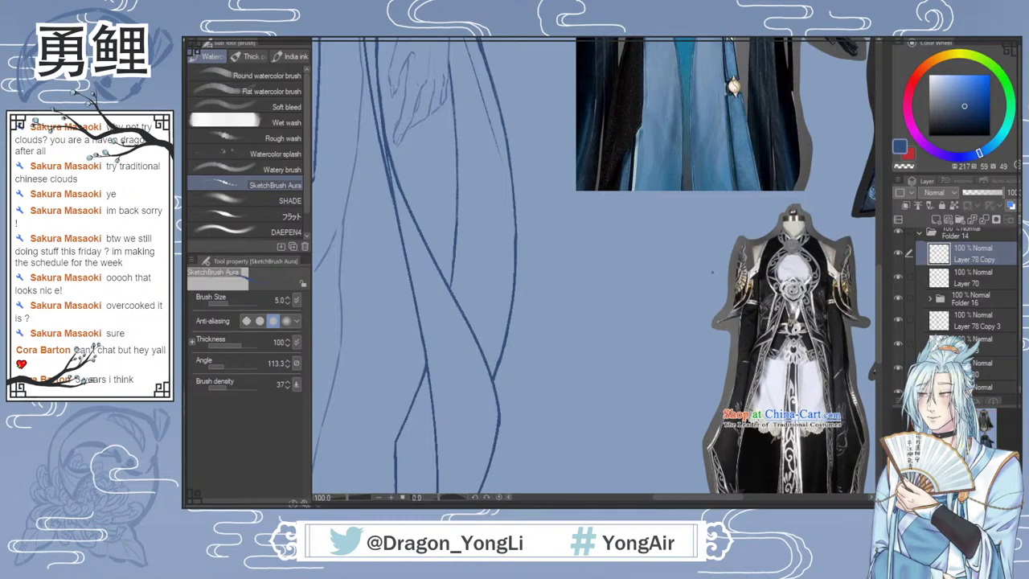
left_click(937, 220)
Step: Handwrite the years 2019, 2020, 2021 and 2022 in the empty area between figure and references, with small tick marks beside them
mouse_move(565, 269)
left_mouse_down()
mouse_move(577, 285)
mouse_move(585, 266)
mouse_move(596, 283)
mouse_move(608, 276)
left_mouse_up()
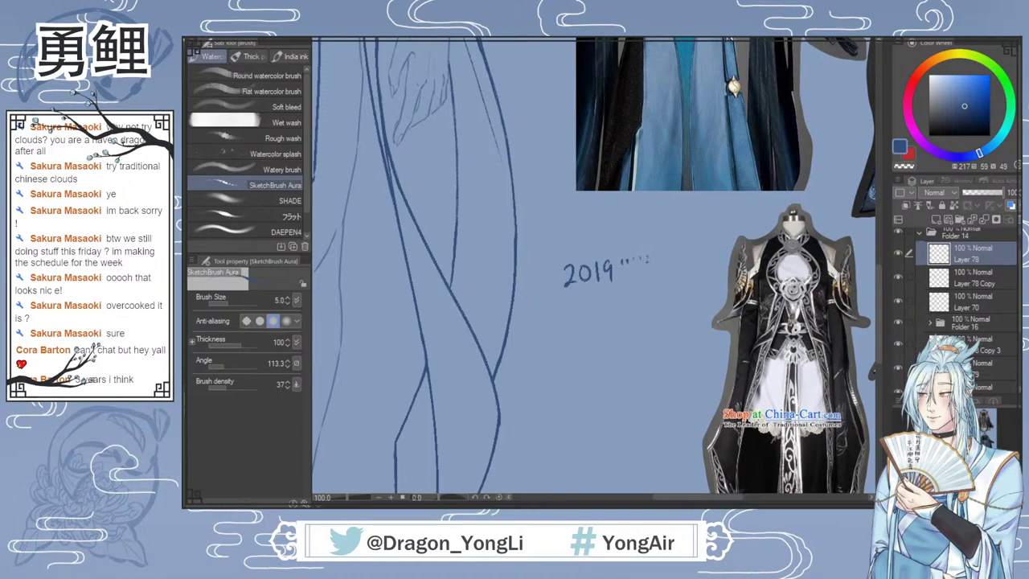
left_click_drag(622, 261, 624, 273)
left_click(624, 281)
mouse_move(566, 302)
left_mouse_down()
mouse_move(576, 319)
mouse_move(586, 300)
mouse_move(607, 311)
mouse_move(614, 295)
left_mouse_up()
mouse_move(567, 325)
left_mouse_down()
mouse_move(580, 337)
mouse_move(590, 323)
mouse_move(607, 336)
left_mouse_up()
mouse_move(615, 319)
left_mouse_down()
mouse_move(582, 354)
mouse_move(591, 363)
left_mouse_up()
mouse_move(600, 342)
left_mouse_down()
mouse_move(594, 359)
mouse_move(601, 344)
mouse_move(617, 355)
left_mouse_up()
left_click_drag(620, 337, 634, 352)
left_click(638, 332)
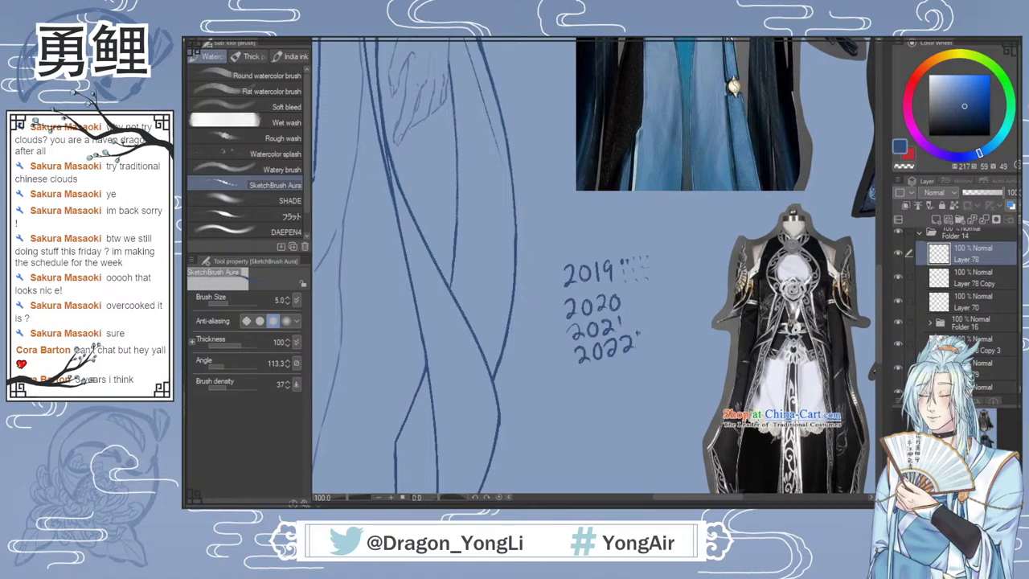
left_click(642, 331)
left_click(646, 329)
left_click_drag(628, 314, 642, 320)
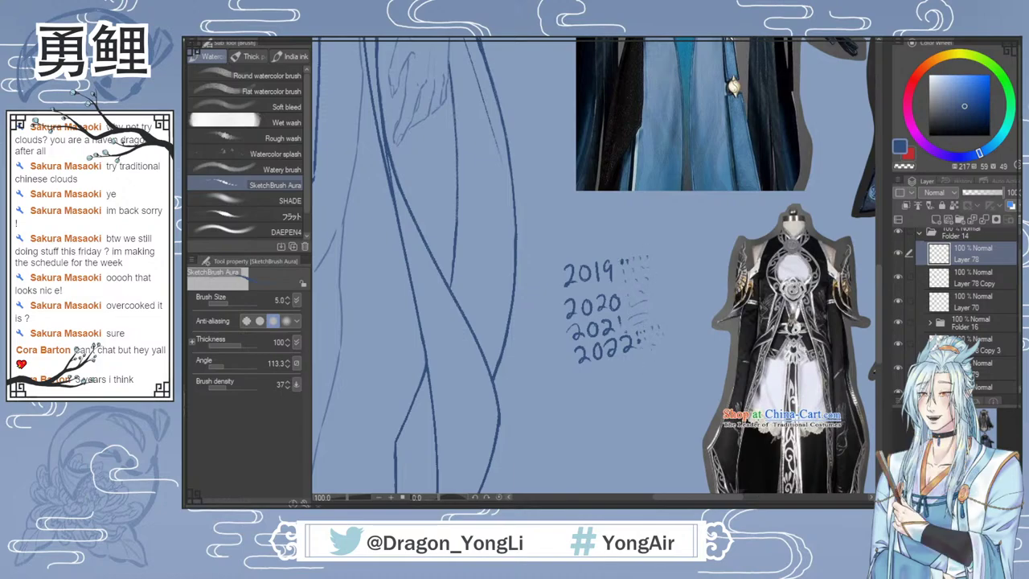
Step: Lasso the handwritten years, erase them, clear the selection and return to the full canvas view
key("m")
mouse_move(598, 376)
left_mouse_down()
mouse_move(672, 354)
mouse_move(679, 303)
mouse_move(666, 239)
mouse_move(562, 247)
mouse_move(571, 366)
left_mouse_up()
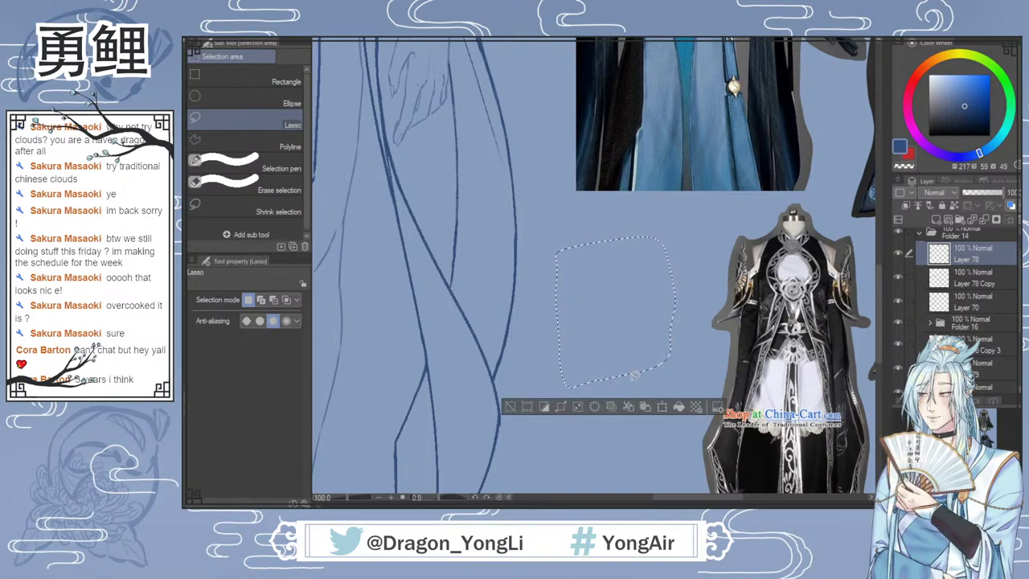
key("Delete")
key("ctrl+d")
key("ctrl+0")
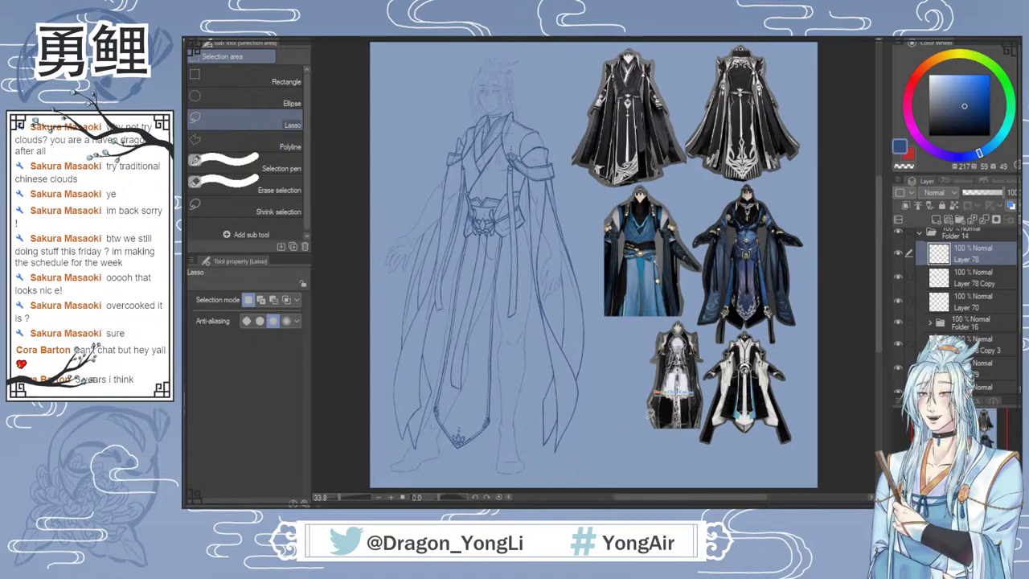
Step: Toggle the visibility of Layer 78 Copy 2 to check its lines, and make it the active layer
key("b")
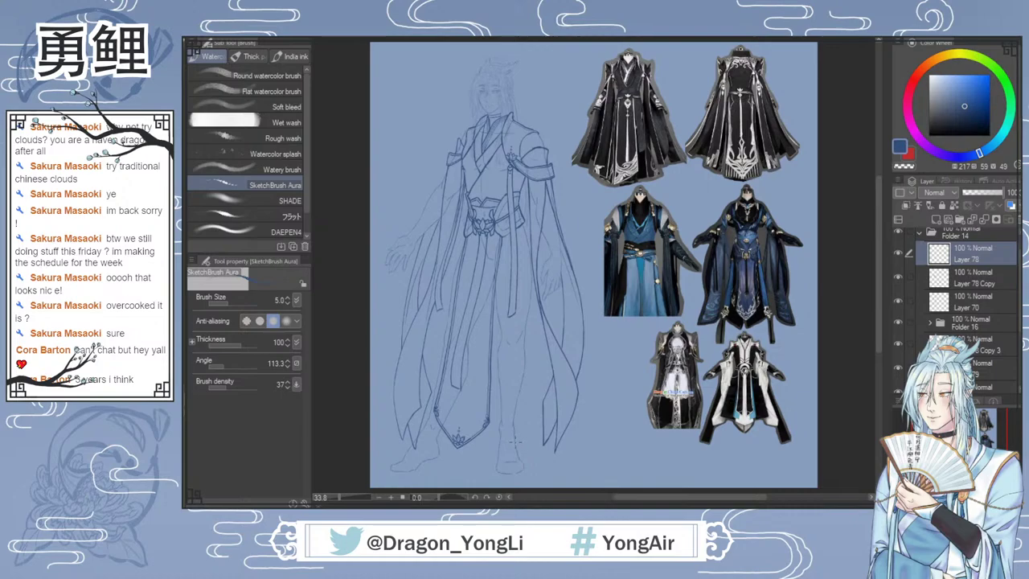
scroll(479, 225, "up", 1)
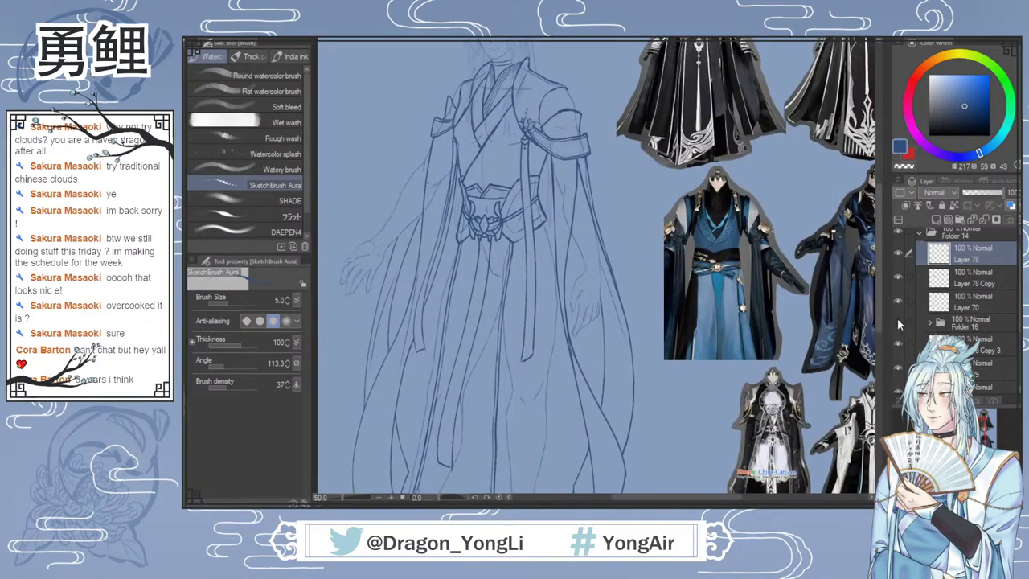
scroll(875, 281, "up", 2)
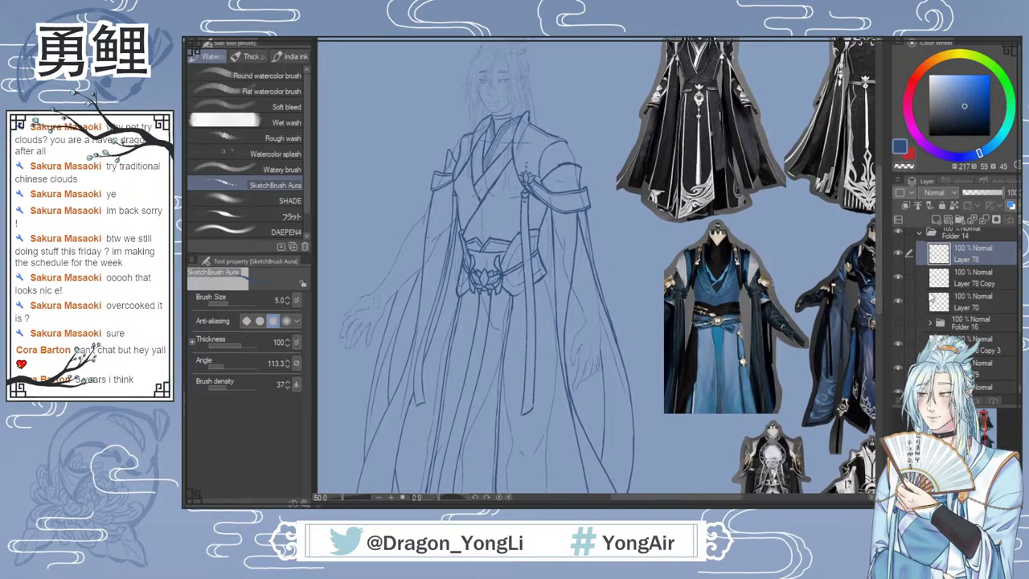
scroll(956, 289, "down", 3)
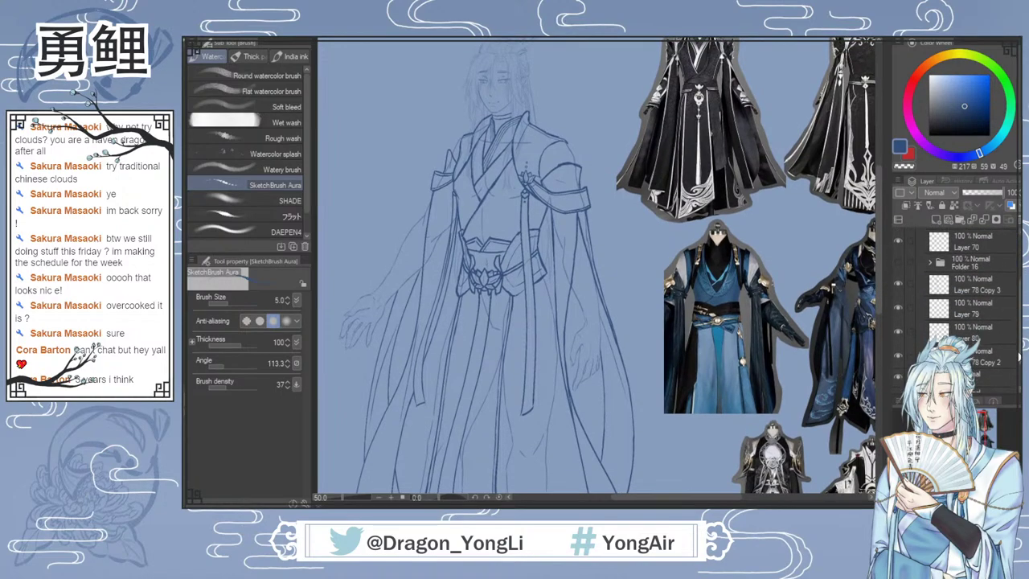
left_click(898, 348)
left_click(898, 348)
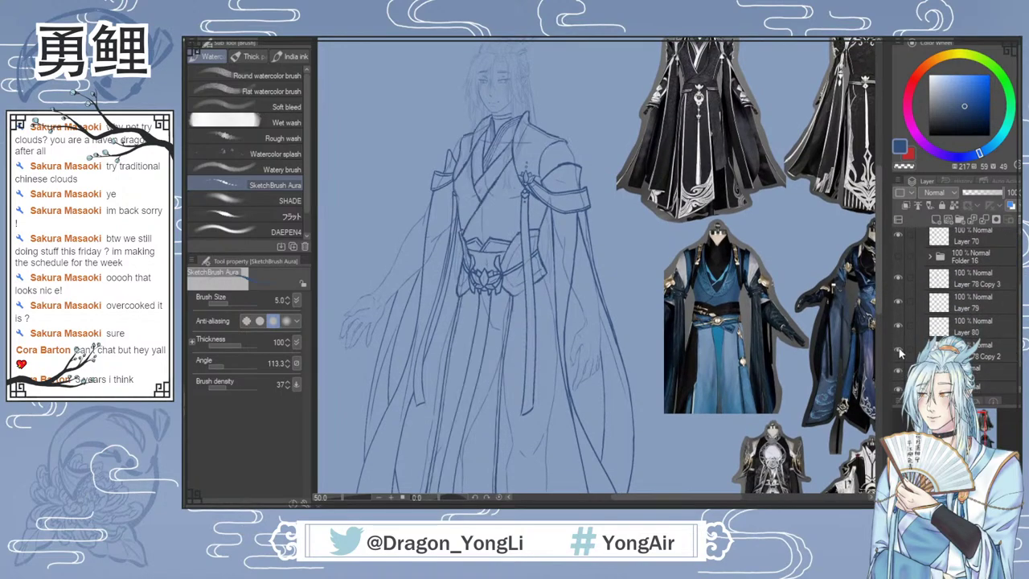
left_click(899, 348)
left_click(898, 347)
left_click(982, 351)
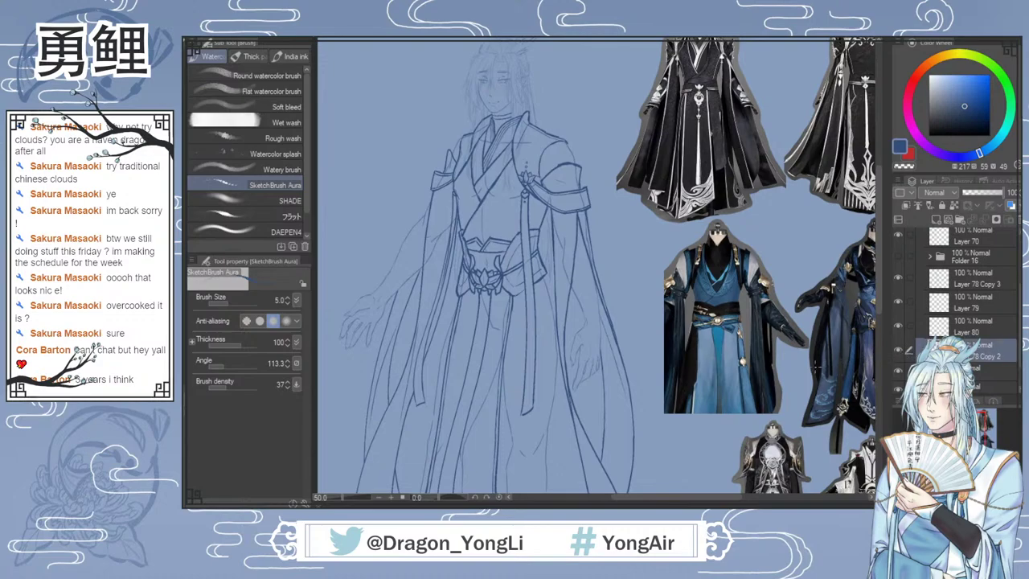
Step: Sketch a cloud pattern inside the wide armband below the lotus ornament with the SketchBrush Aura brush, undoing unwanted strokes
key("b")
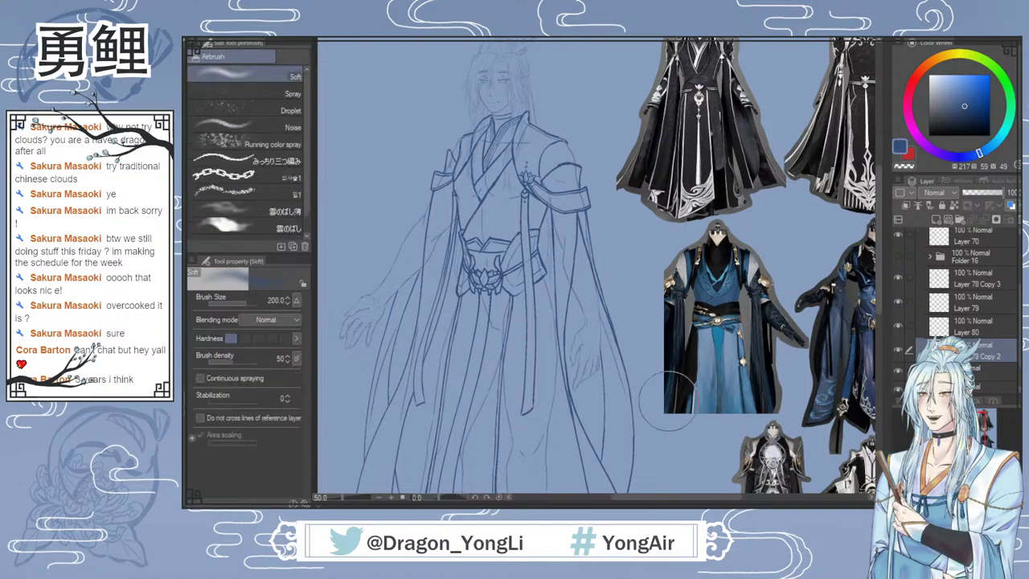
key("i")
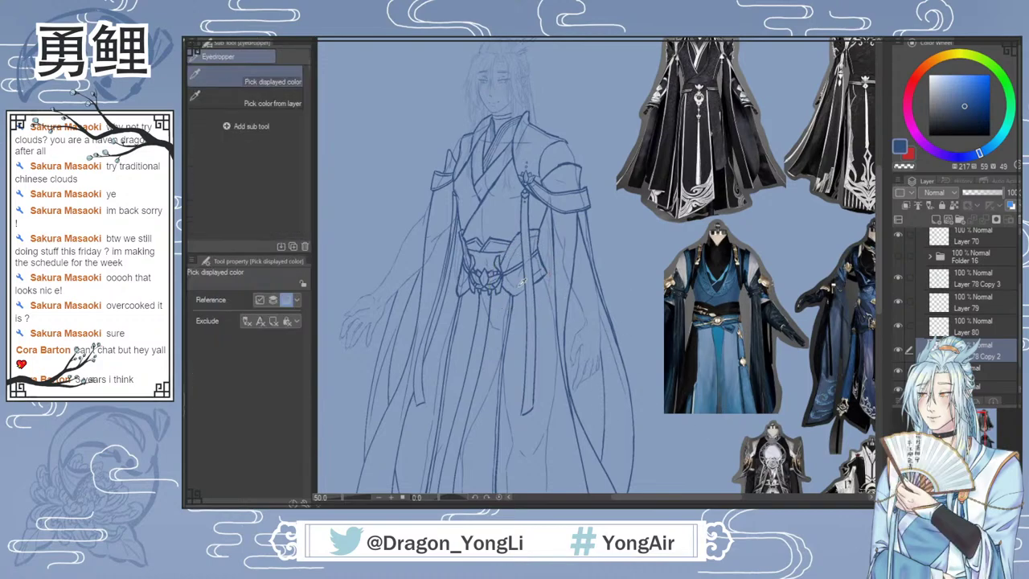
key("b")
scroll(540, 176, "up", 1)
scroll(503, 261, "up", 1)
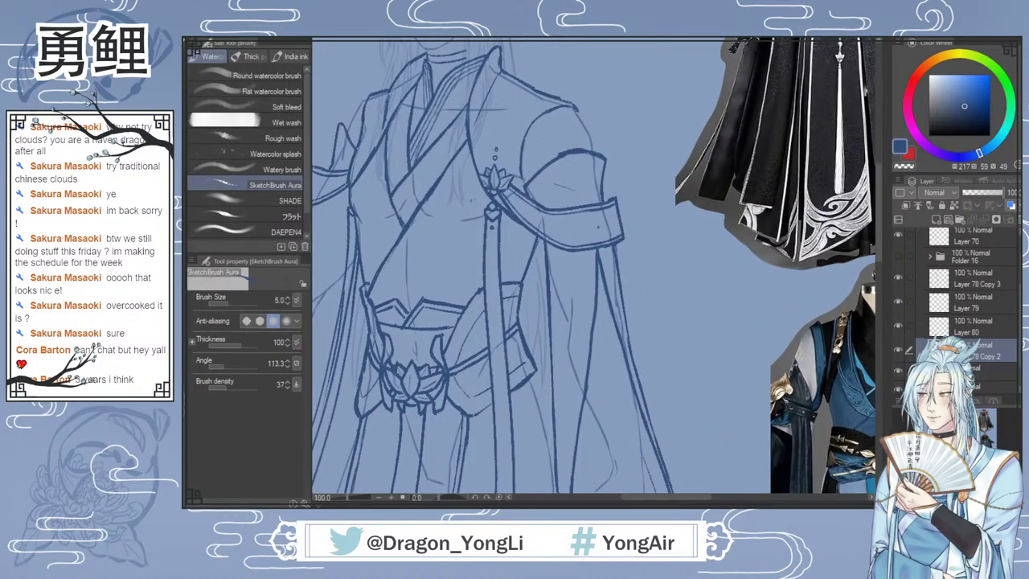
left_click_drag(592, 215, 596, 238)
left_click_drag(585, 225, 581, 236)
key("ctrl+z")
key("ctrl+z")
key("ctrl+z")
left_click_drag(659, 498, 644, 501)
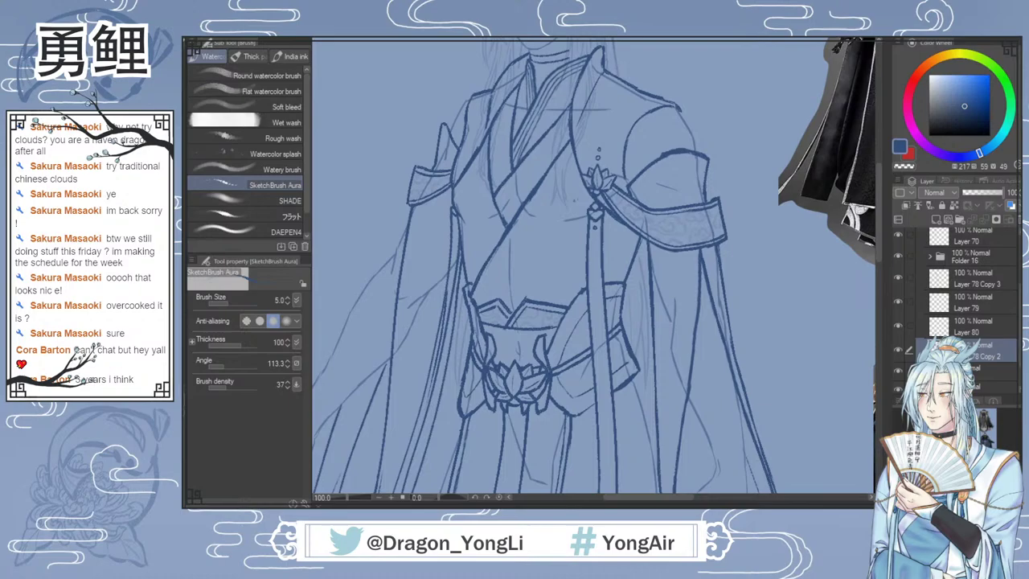
Step: Sketch matching cloud patterns on the other armband and the upper waist sash, alternating SketchBrush Aura with the Hard eraser for cleanup
key("ctrl+minus")
mouse_move(877, 258)
left_mouse_down()
mouse_move(877, 277)
mouse_move(879, 260)
left_mouse_up()
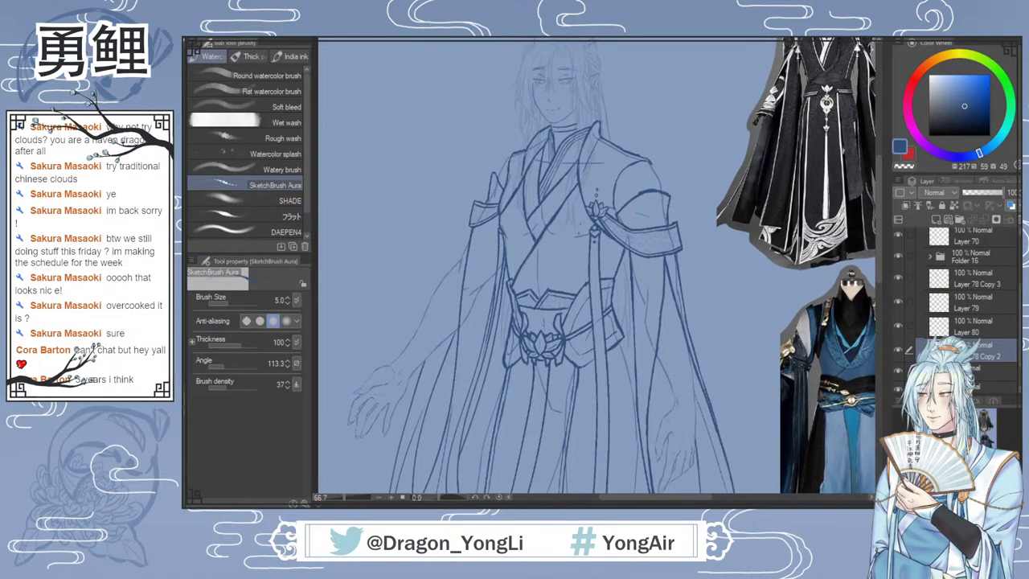
key("ctrl+plus")
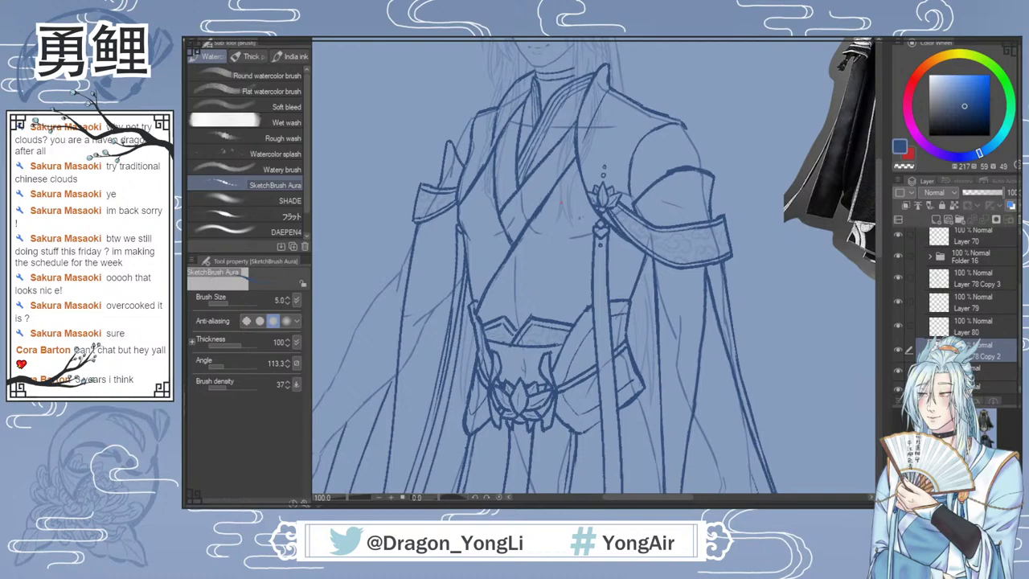
key("e")
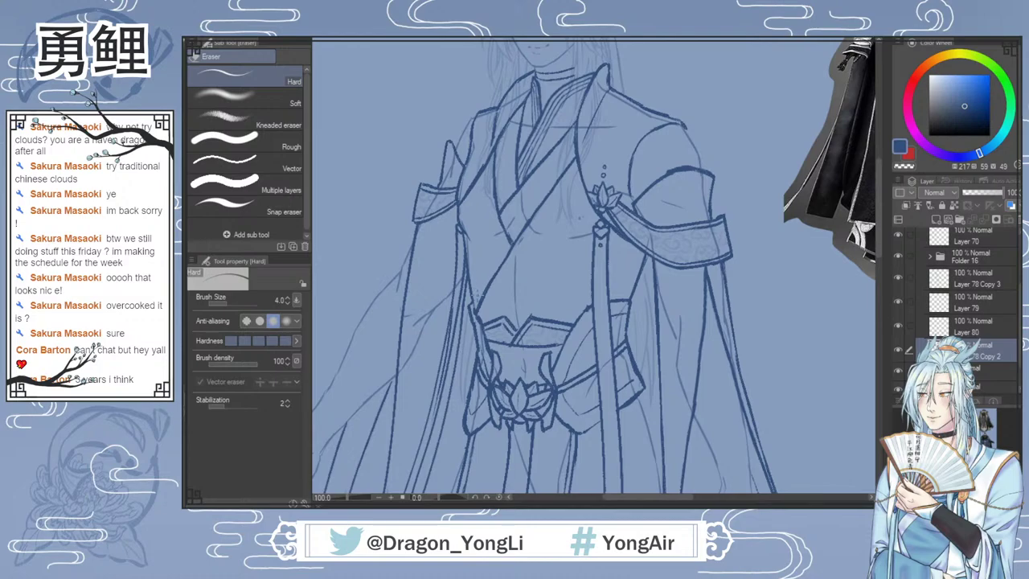
scroll(490, 268, "up", 1)
key("b")
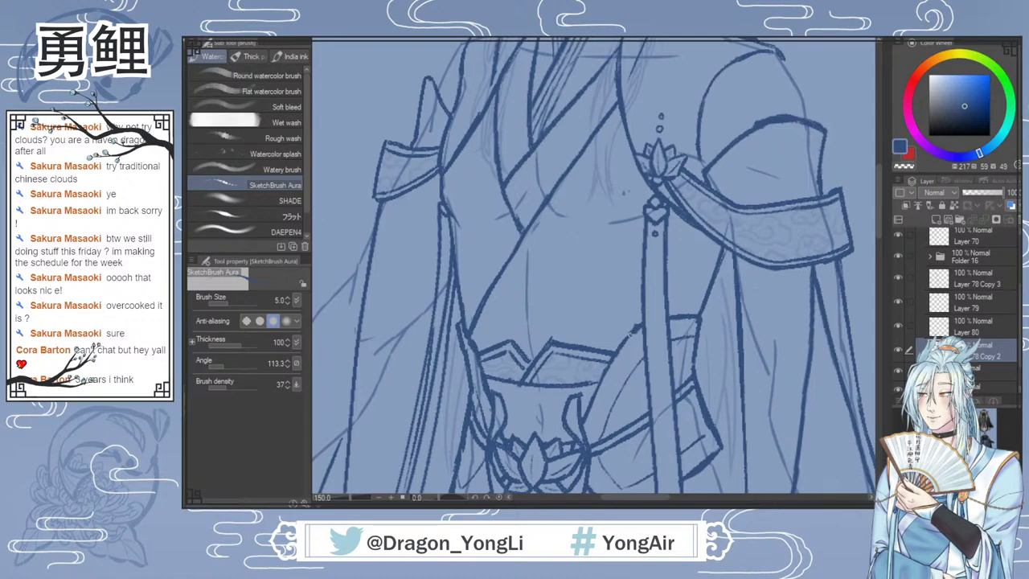
key("e")
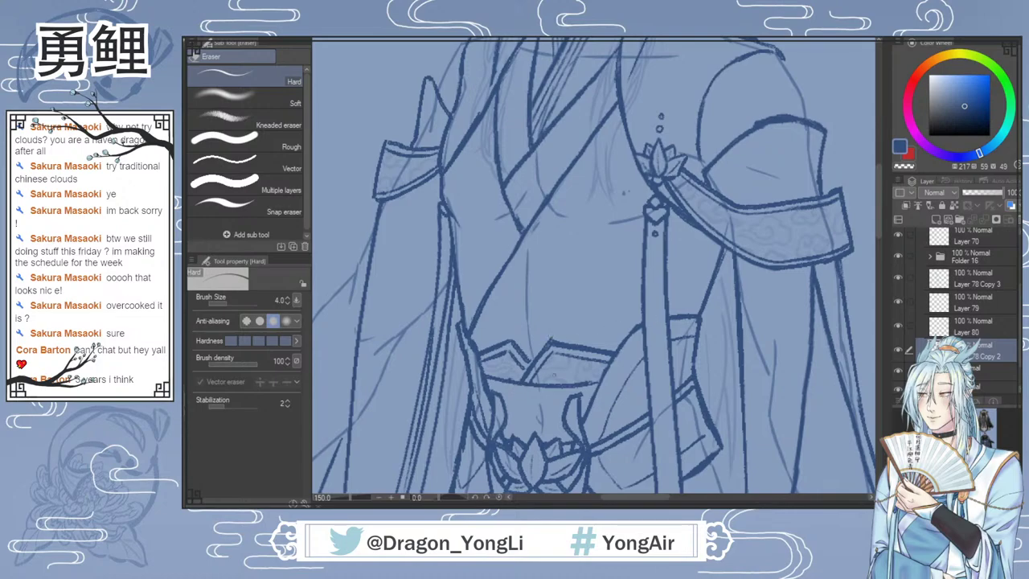
key("b")
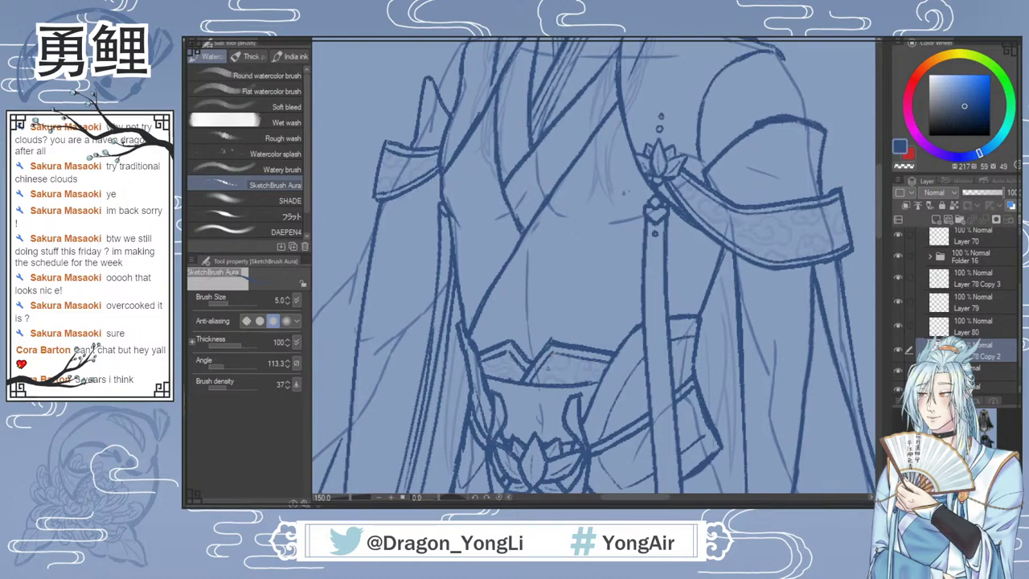
scroll(547, 368, "down", 2)
key("e")
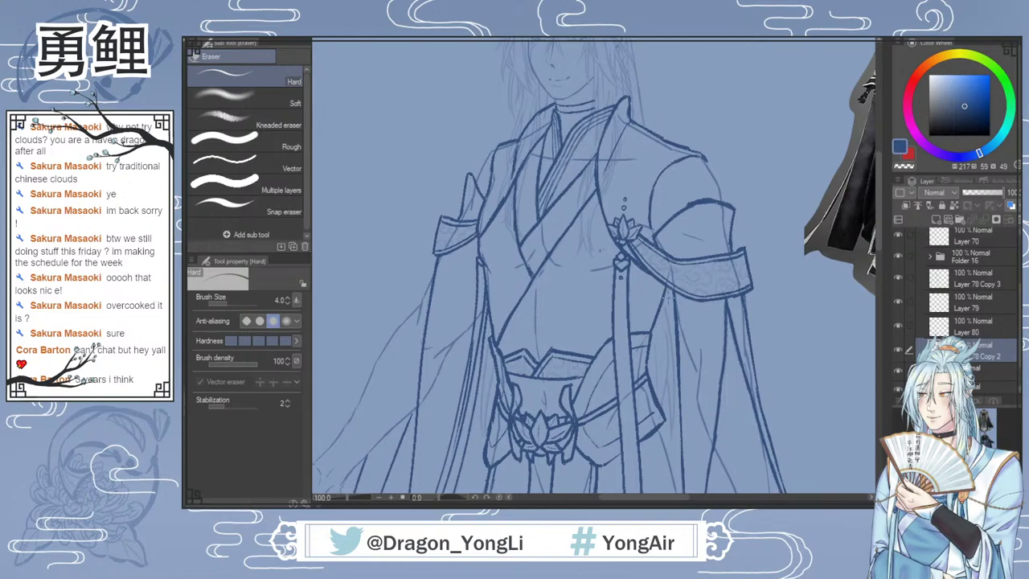
key("b")
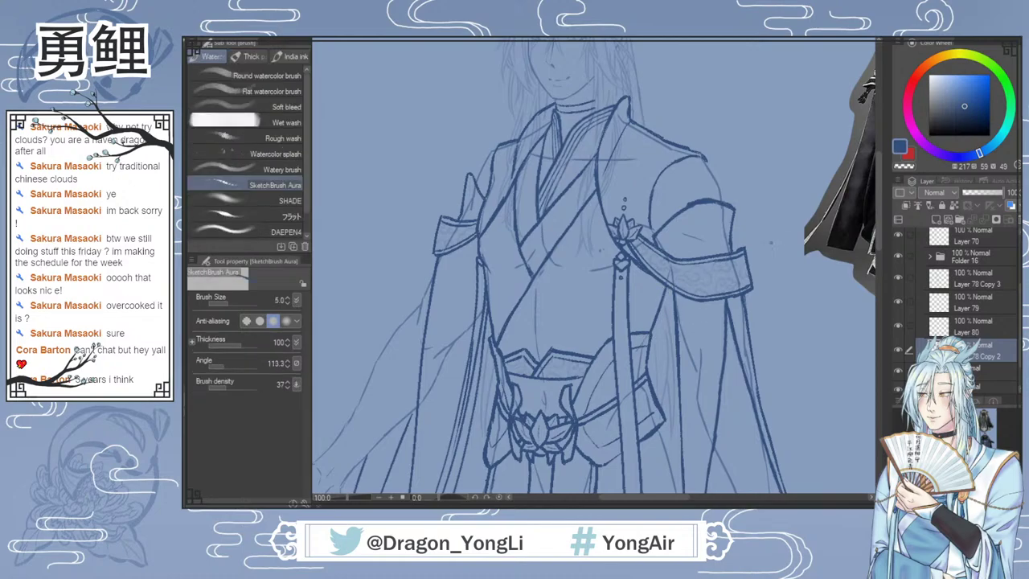
left_click_drag(879, 239, 879, 238)
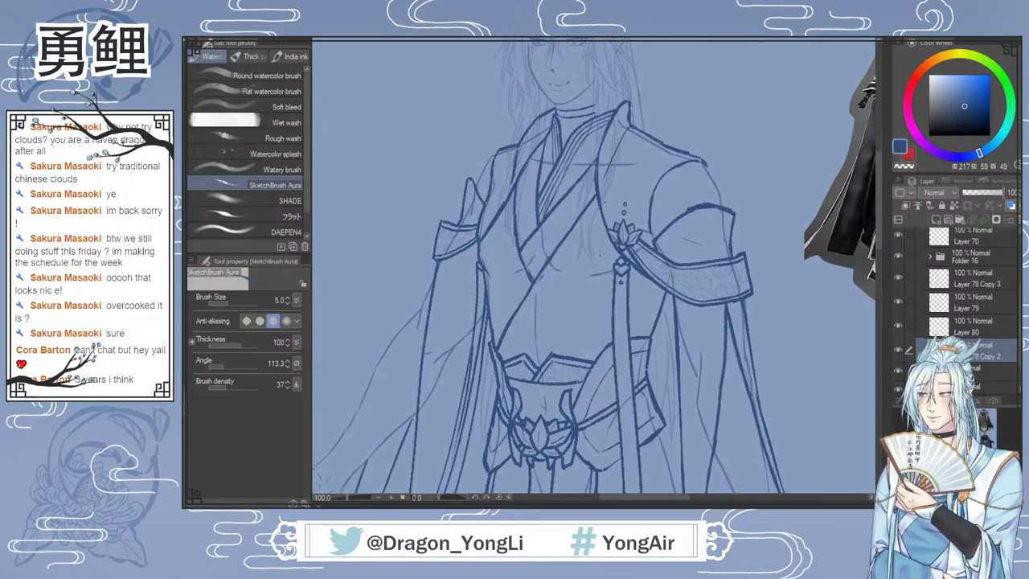
key("ctrl+plus")
key("e")
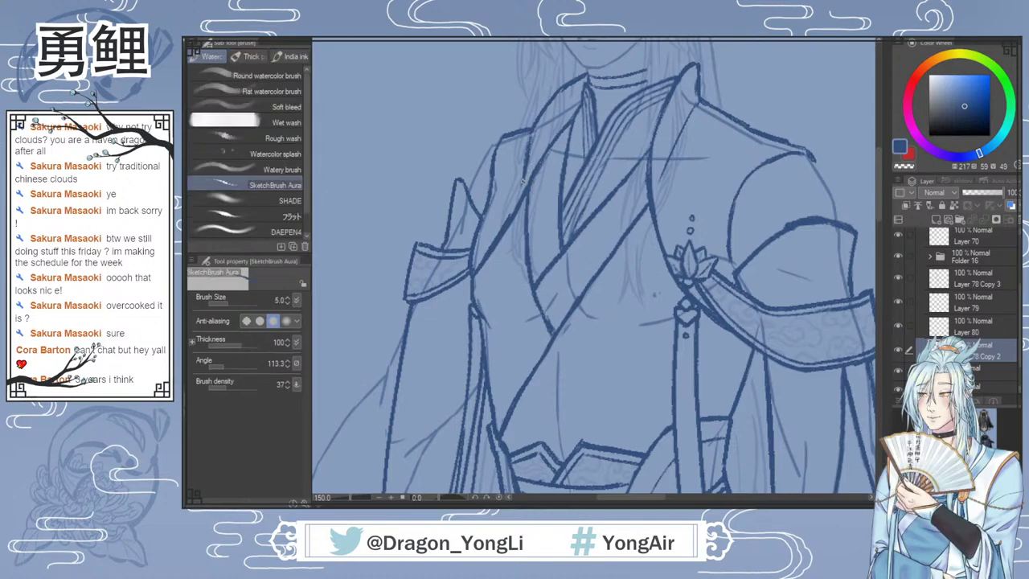
scroll(740, 309, "down", 1)
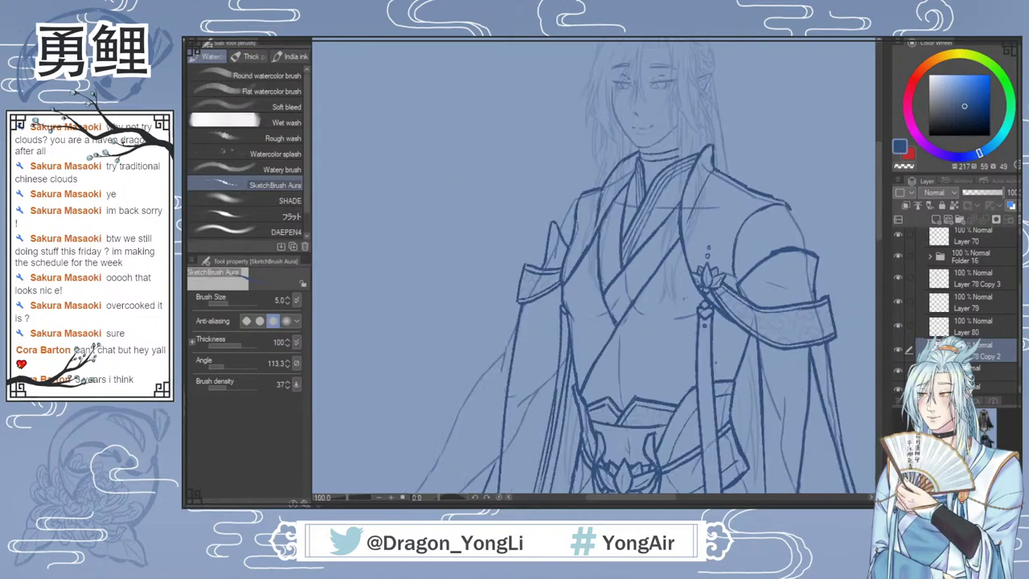
Step: Examine the collar, lapels, lotus ornament and armbands of the robe sketch close up for lines to refine
scroll(599, 128, "up", 1)
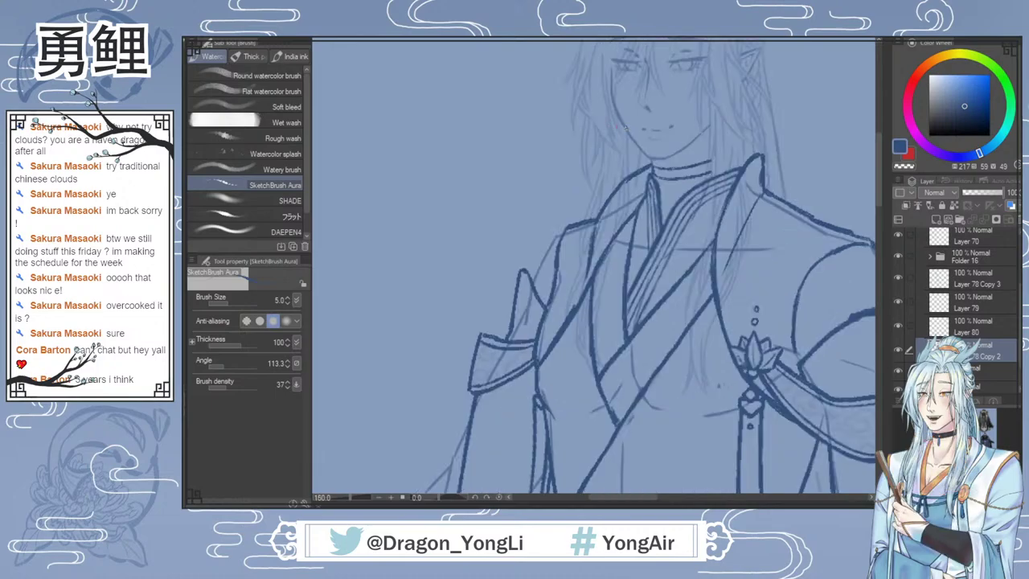
key("e")
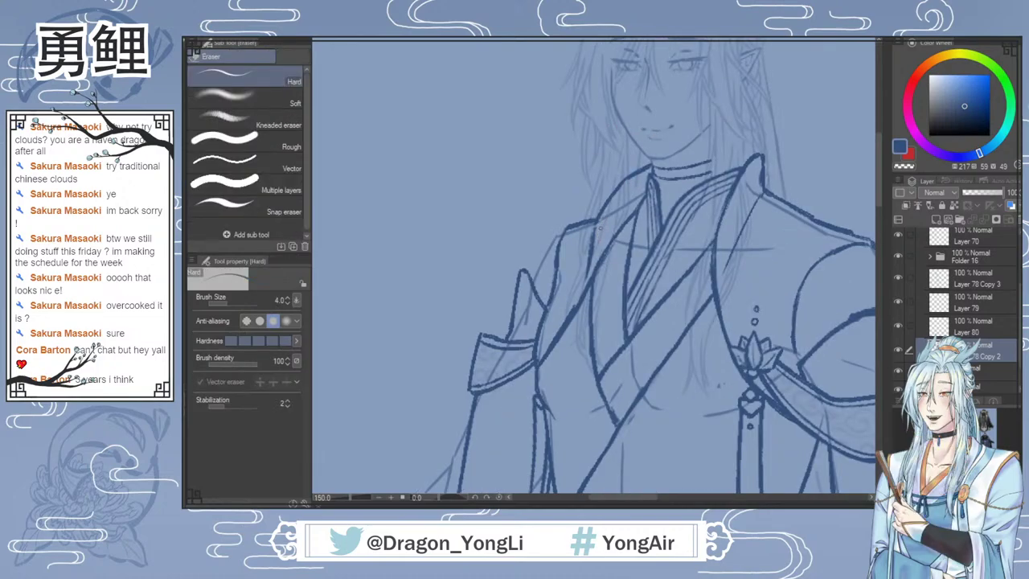
key("b")
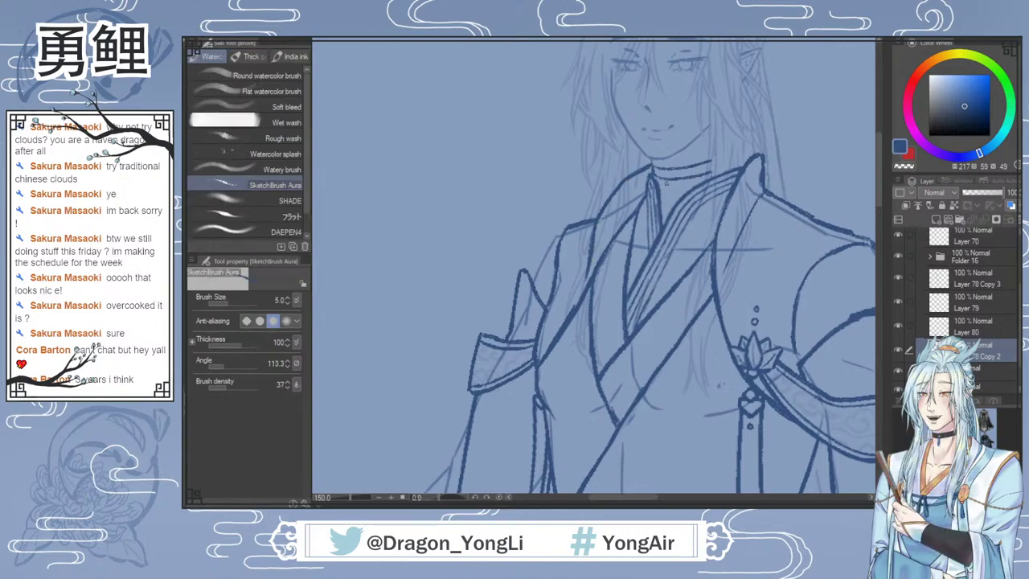
scroll(742, 320, "down", 1)
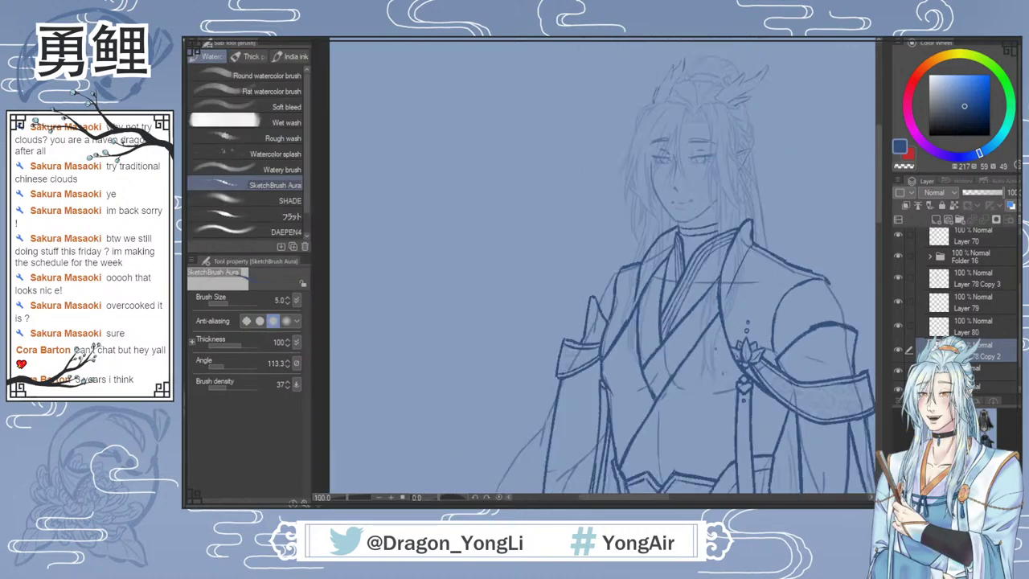
left_click_drag(649, 498, 662, 503)
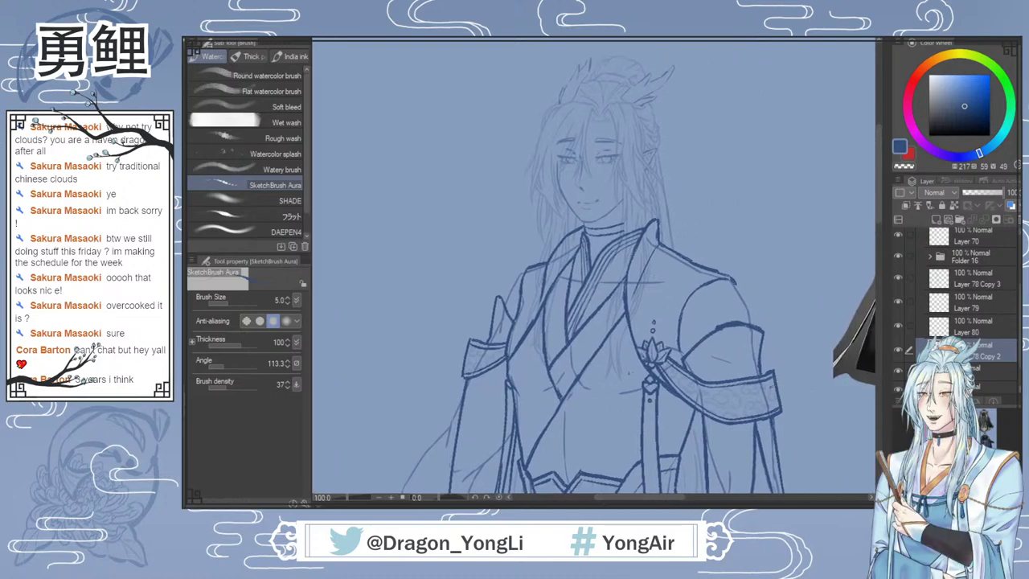
left_click_drag(881, 224, 881, 234)
key("b")
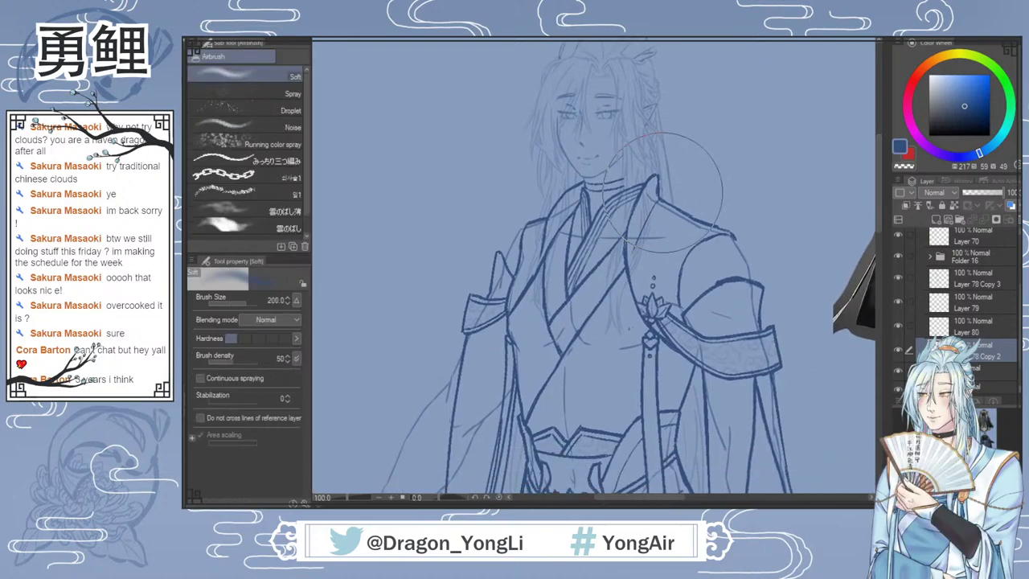
key("e")
scroll(660, 192, "up", 2)
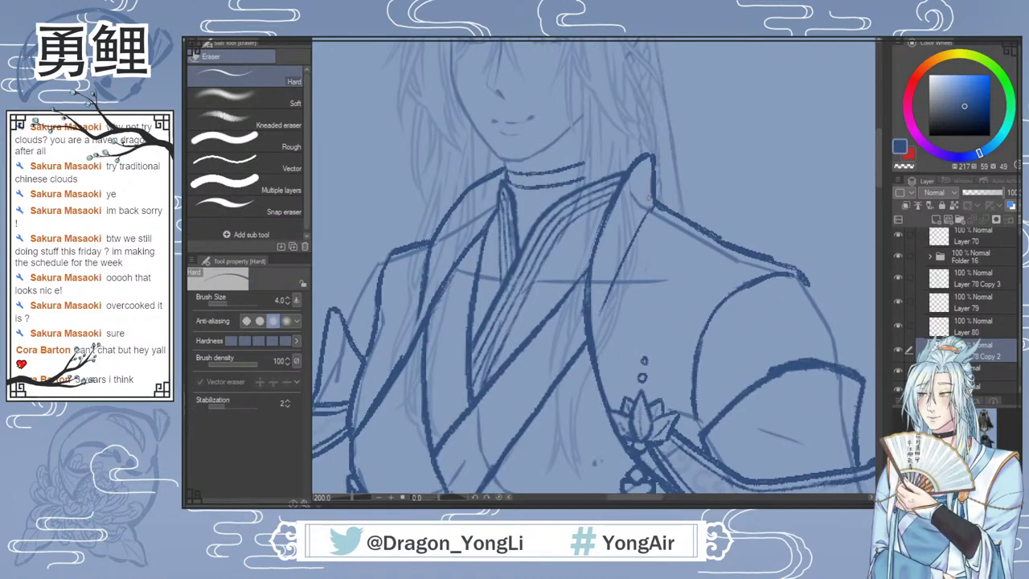
key("b")
scroll(662, 196, "down", 2)
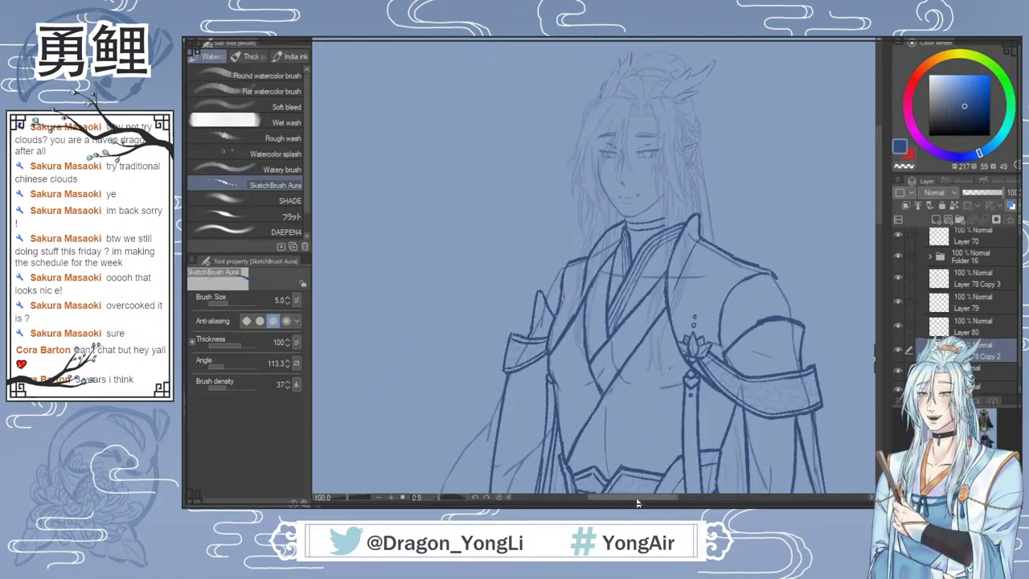
left_click_drag(638, 497, 649, 497)
scroll(880, 223, "down", 3)
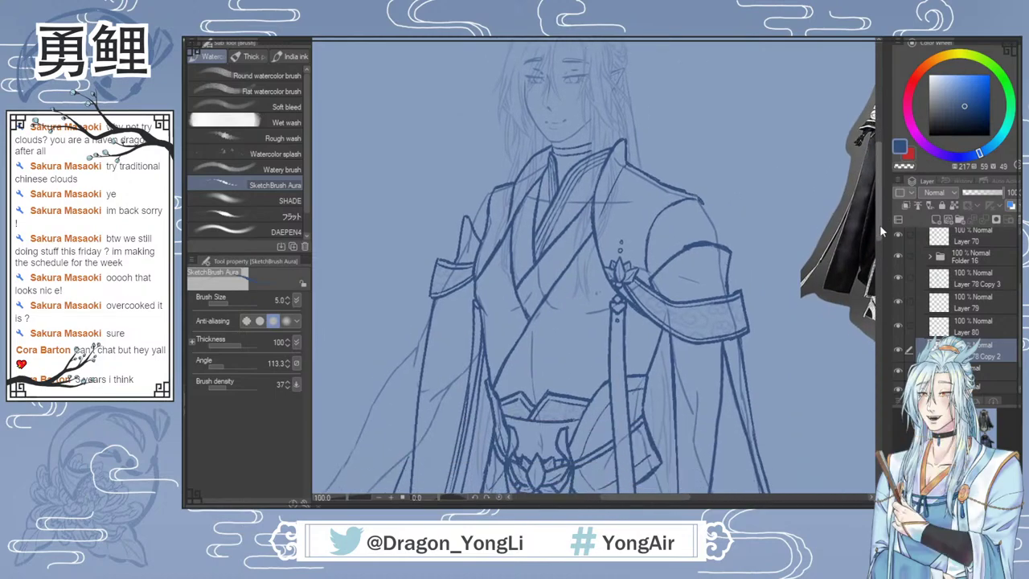
scroll(602, 166, "up", 2)
key("i")
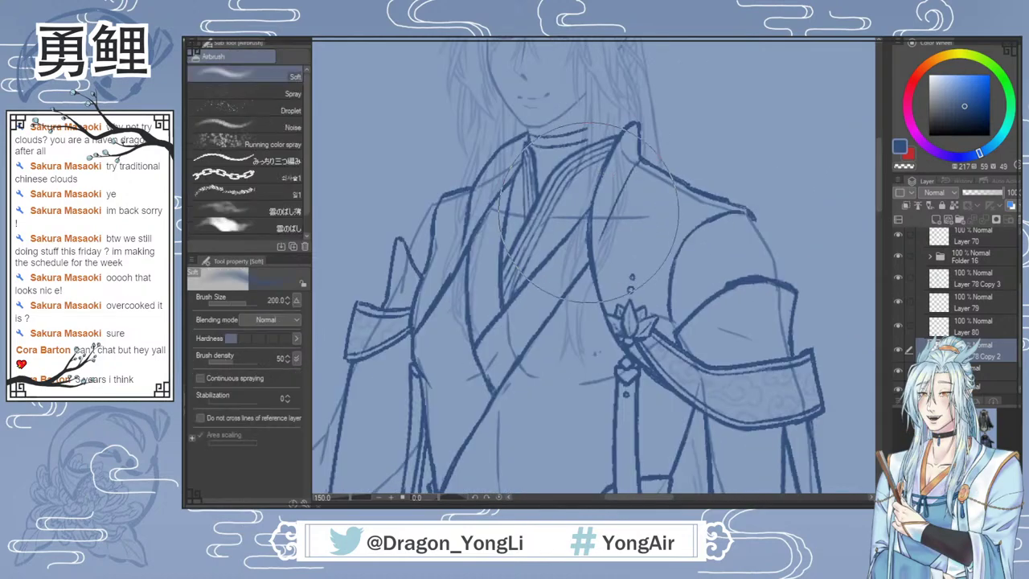
key("b")
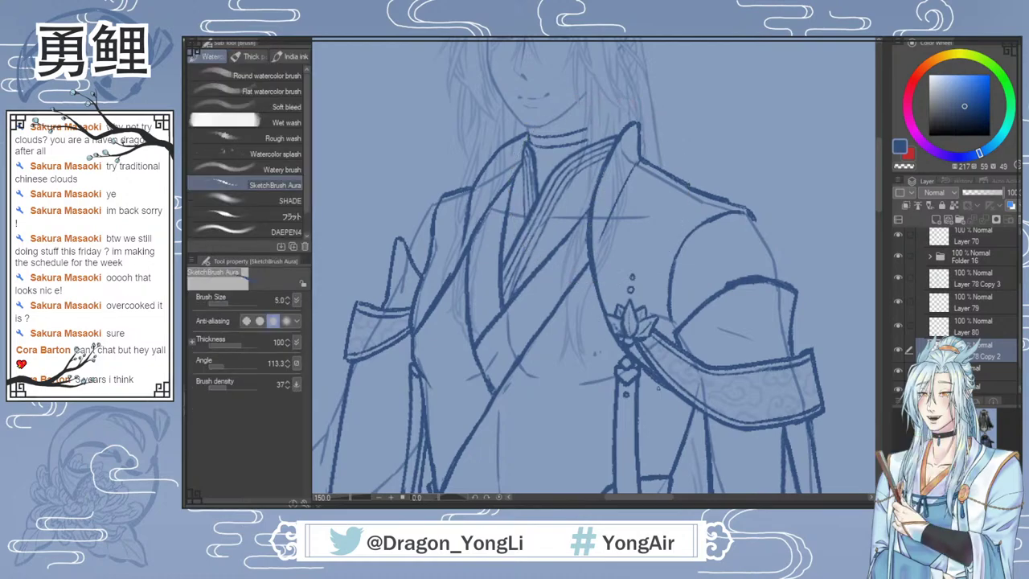
scroll(700, 362, "down", 1)
left_click_drag(877, 217, 877, 229)
left_click_drag(636, 507, 651, 505)
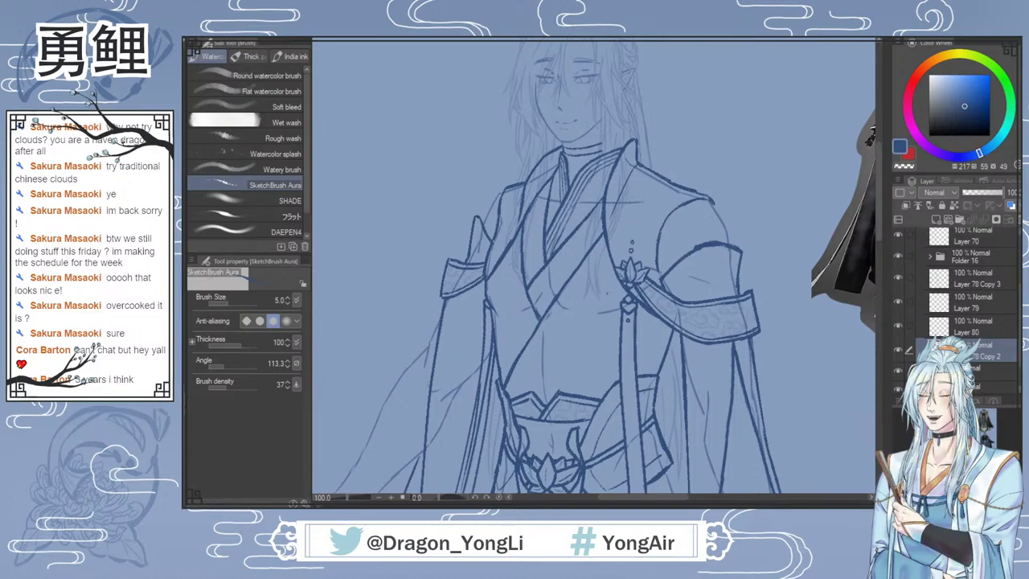
Step: Examine how the torso, waist sash and long sleeves of the robe sketch work together as a whole
key("ctrl+minus")
key("ctrl+plus")
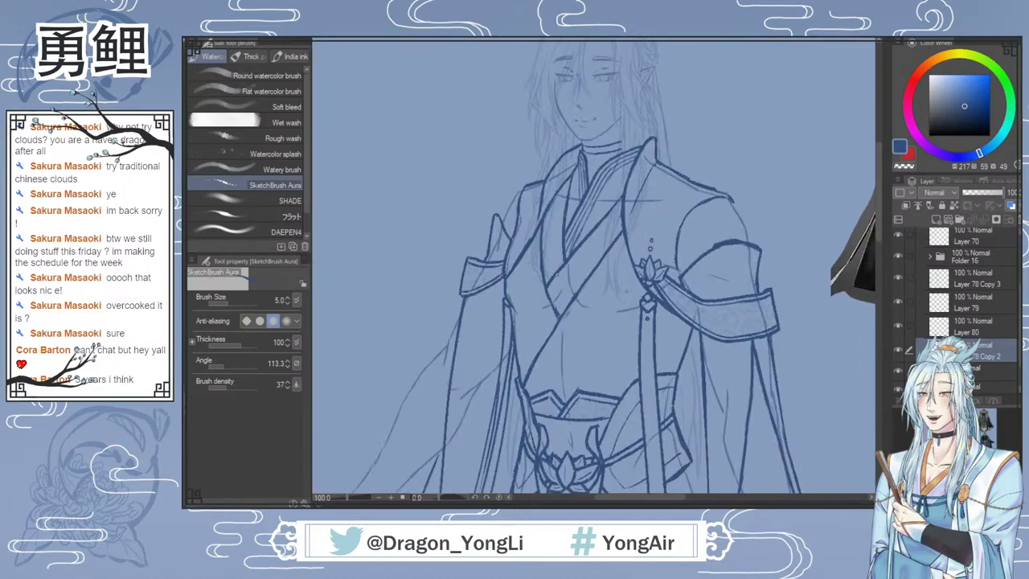
key("ctrl+plus")
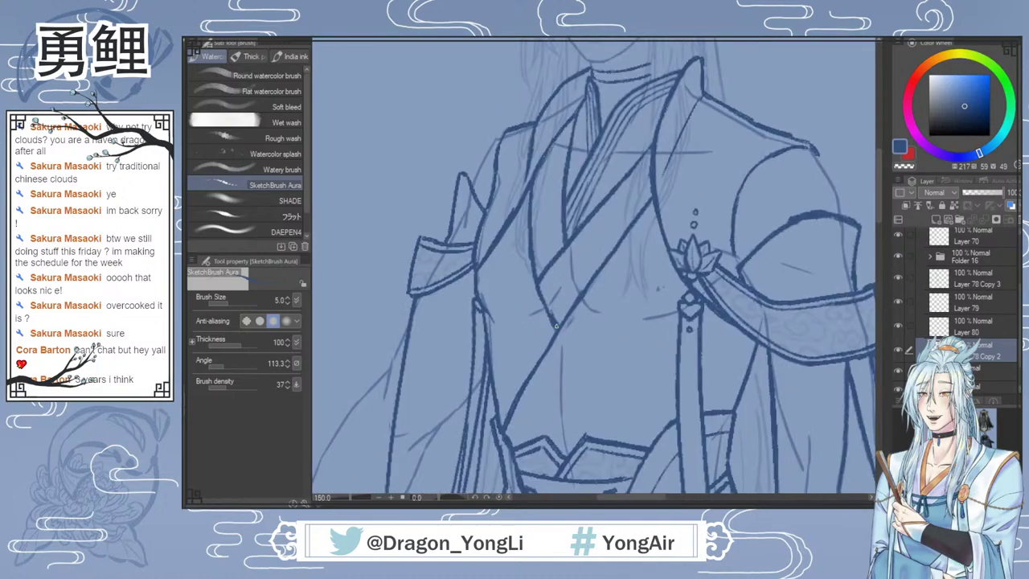
key("e")
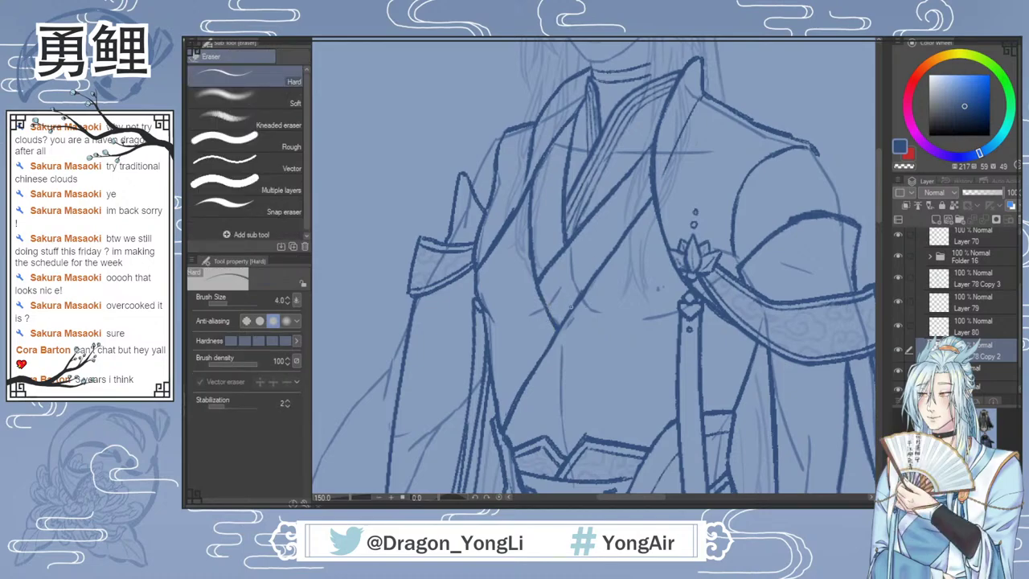
key("ctrl+minus")
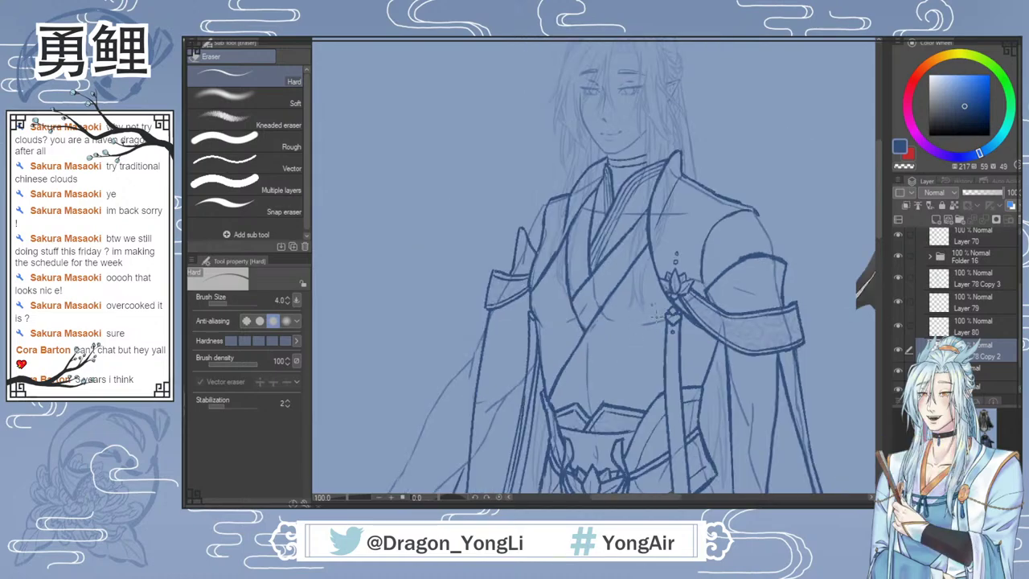
key("b")
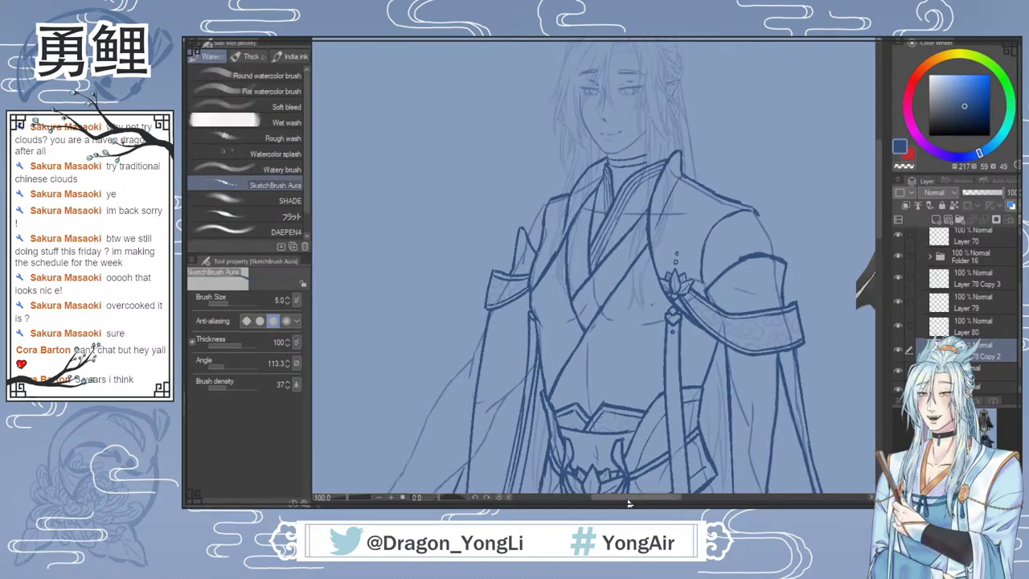
left_click_drag(629, 498, 634, 497)
key("ctrl+minus")
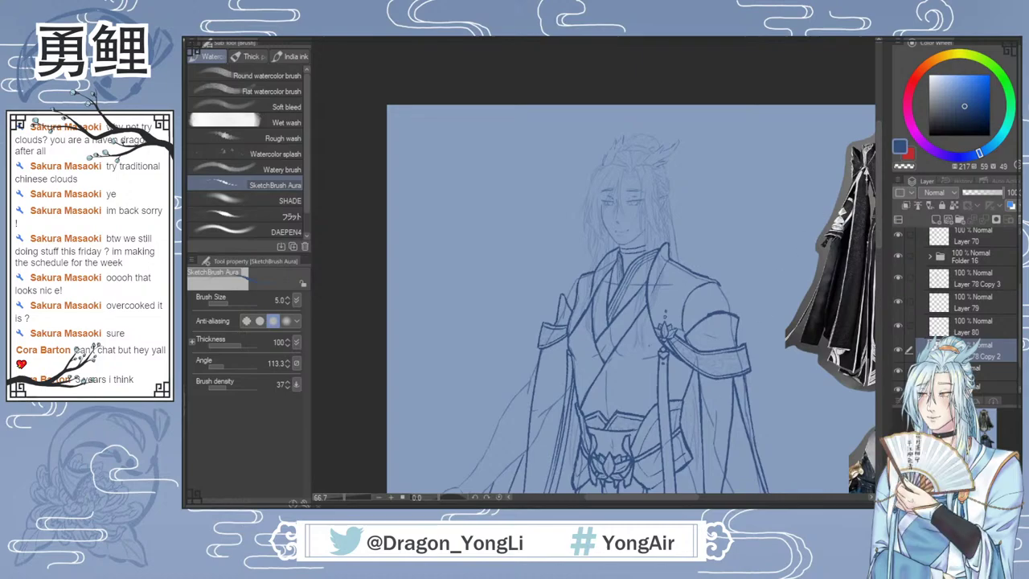
scroll(878, 239, "down", 2)
scroll(877, 239, "down", 1)
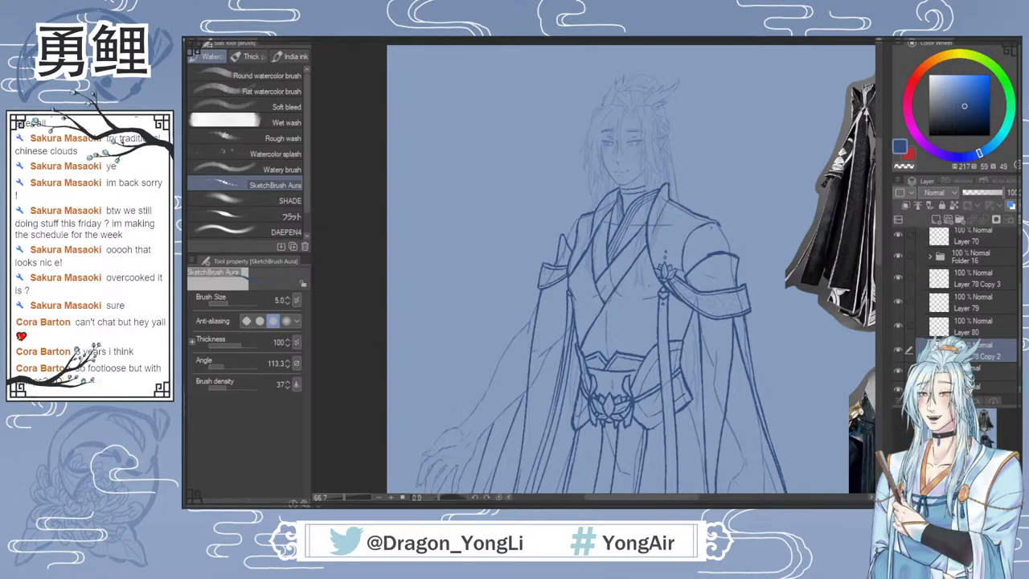
scroll(716, 229, "up", 1)
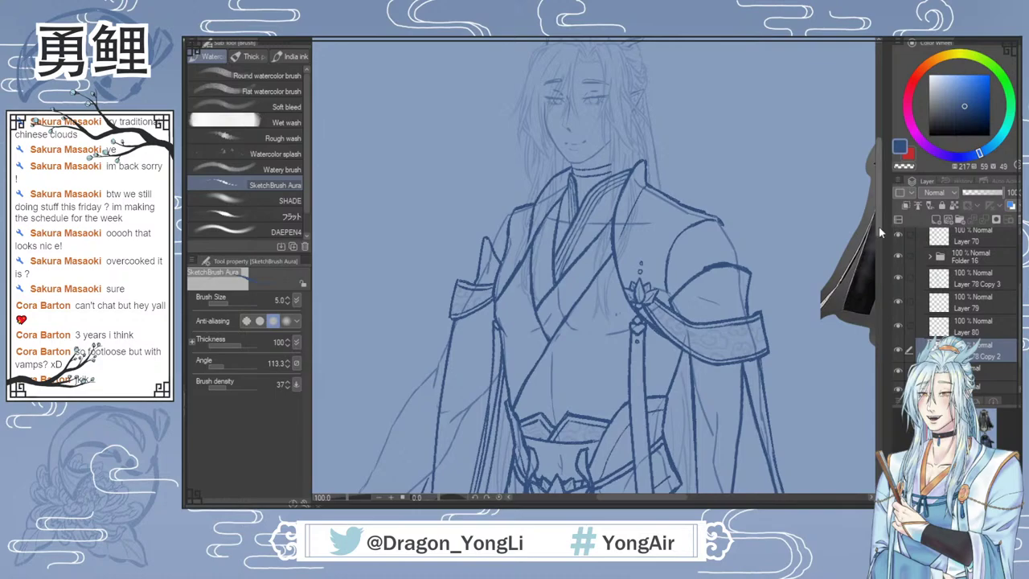
scroll(880, 231, "down", 1)
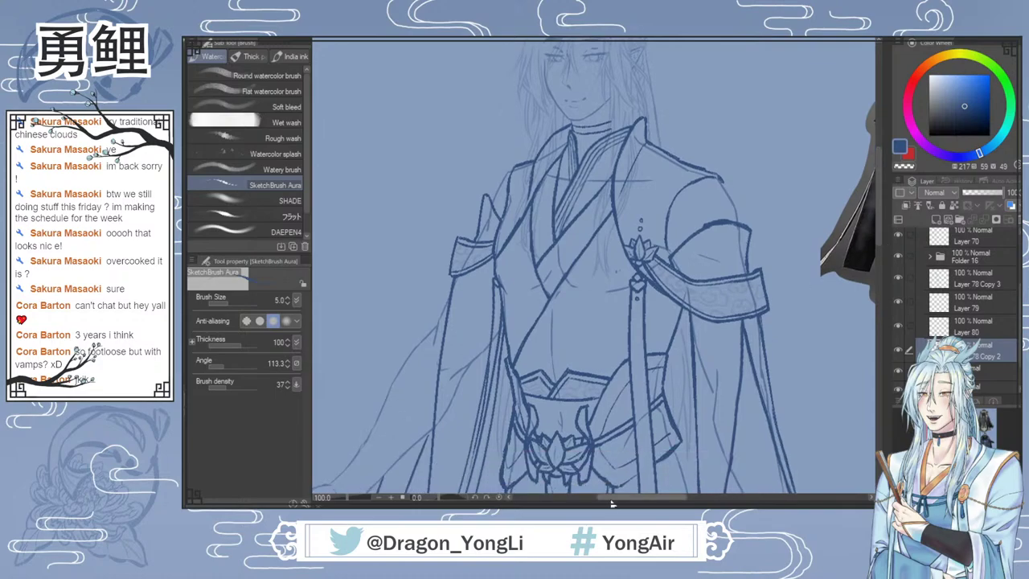
left_click_drag(611, 497, 622, 498)
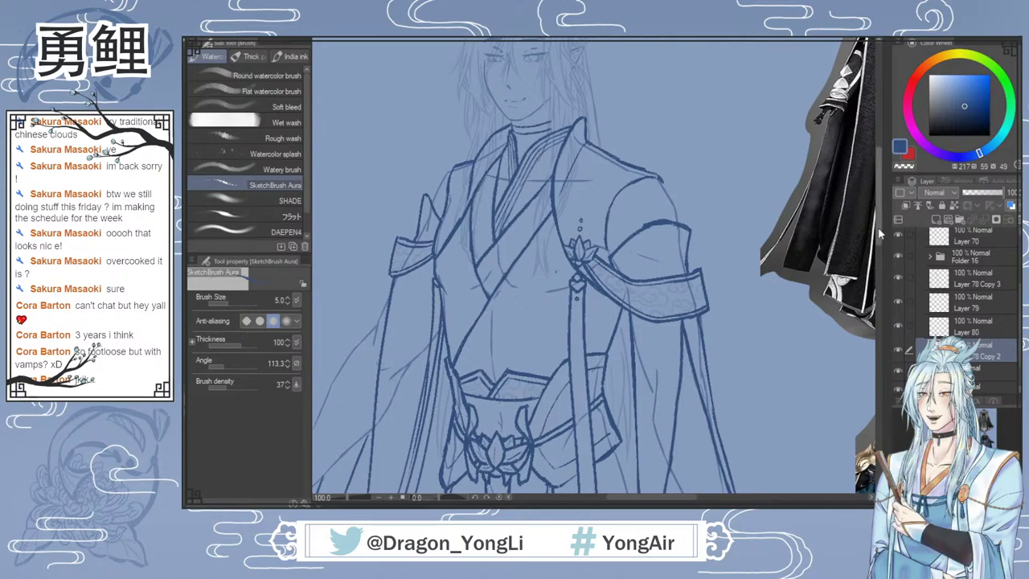
left_click_drag(879, 195, 879, 192)
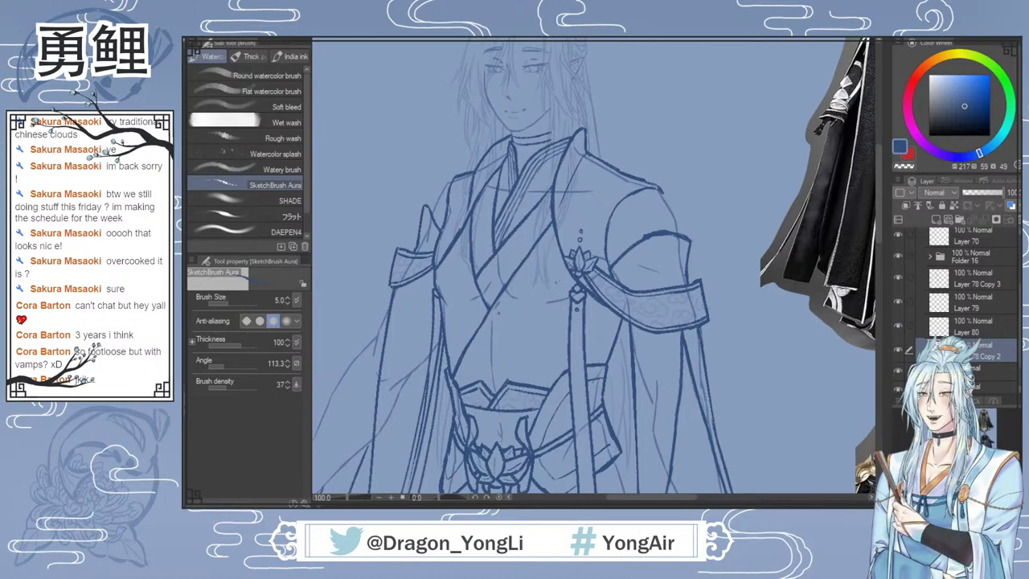
Step: Sketch a border line parallel to the overlapping lapel's edge, running from the chest down to the waist sash, with SketchBrush Aura
scroll(505, 305, "up", 1)
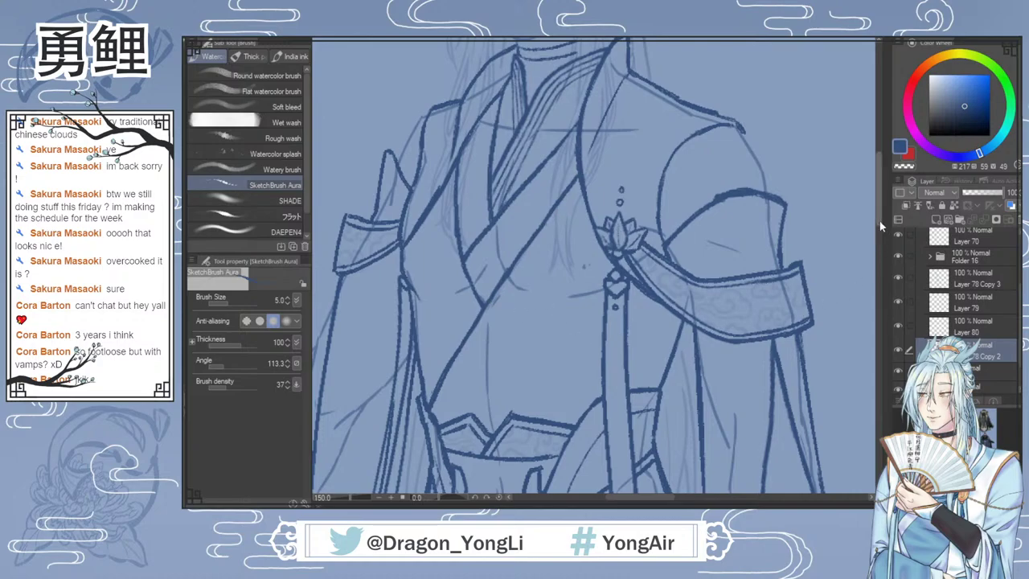
left_click_drag(879, 224, 879, 232)
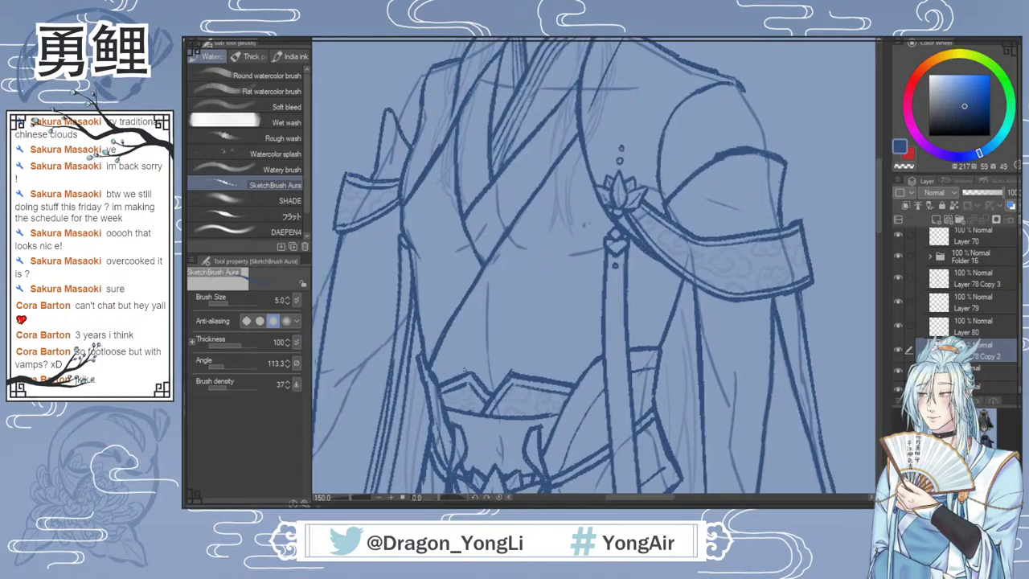
left_click_drag(480, 338, 539, 247)
left_click_drag(593, 179, 498, 310)
left_click_drag(471, 352, 464, 366)
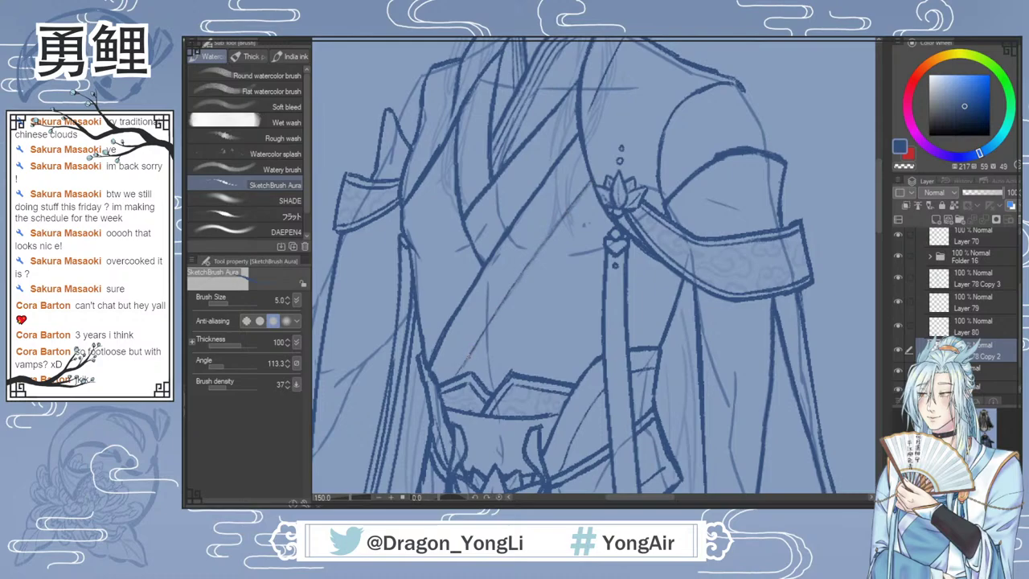
Step: Sketch a matching border line along the opposite lapel, undo the unwanted strokes and return to the full canvas view
mouse_move(429, 169)
left_mouse_down()
mouse_move(428, 219)
mouse_move(447, 265)
left_mouse_up()
left_click_drag(431, 231, 462, 297)
left_click_drag(602, 249, 556, 263)
key("ctrl+z")
key("ctrl+z")
key("ctrl+z")
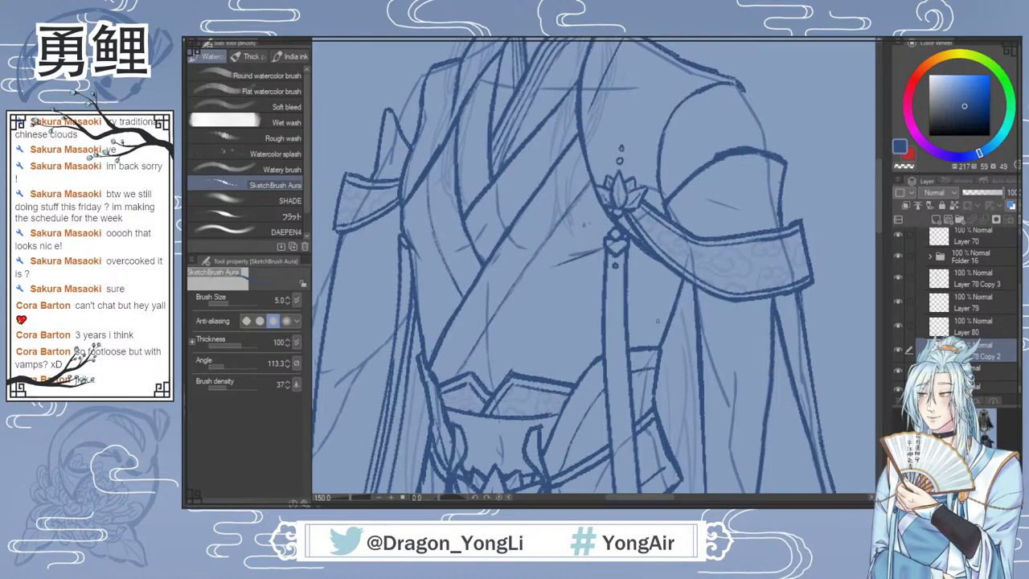
key("ctrl+0")
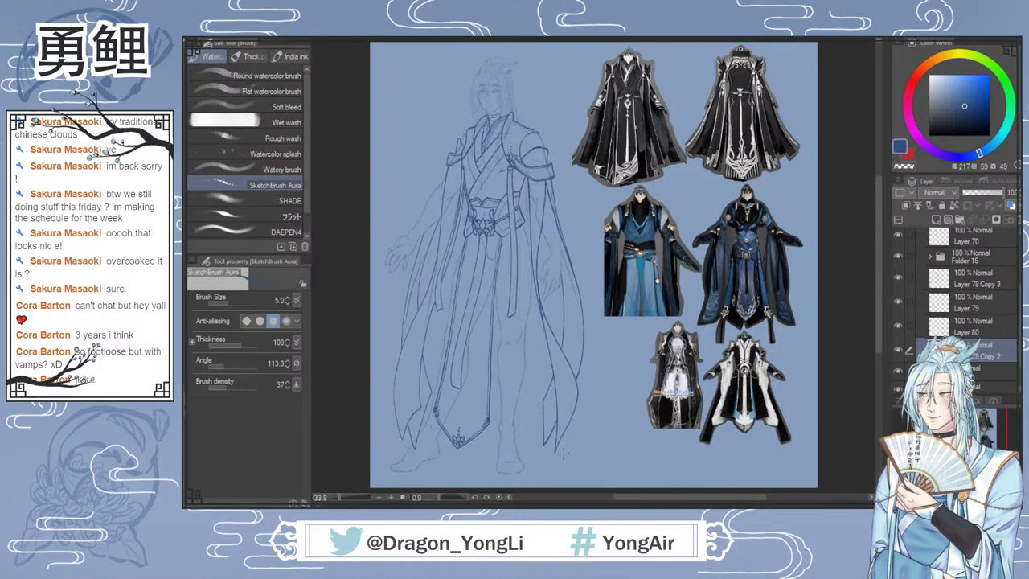
Step: Make Layer 80 active, hide Folder 16 and merge Layer 80 down into Layer 78 Copy 2
scroll(502, 173, "up", 5)
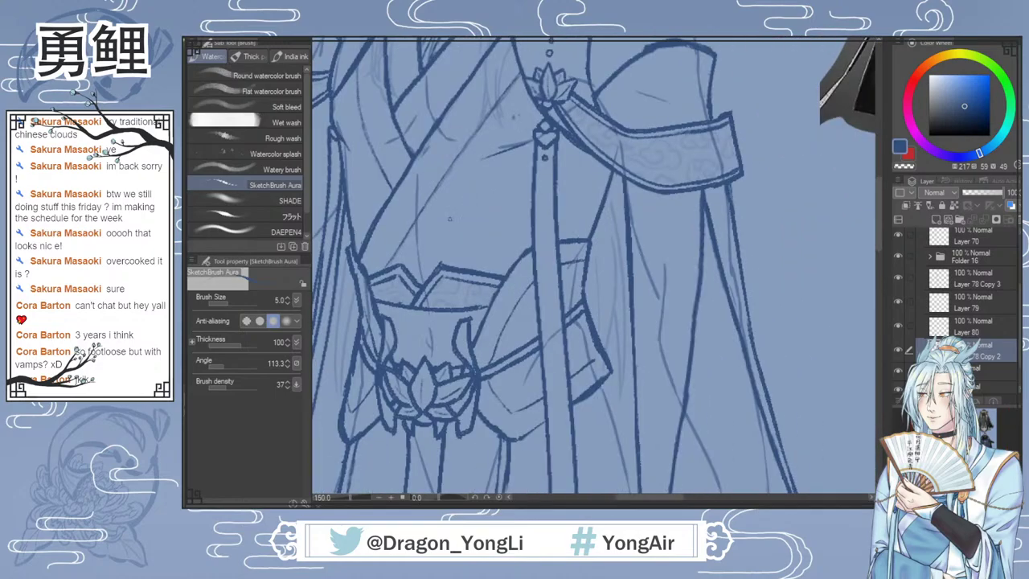
key("ctrl+0")
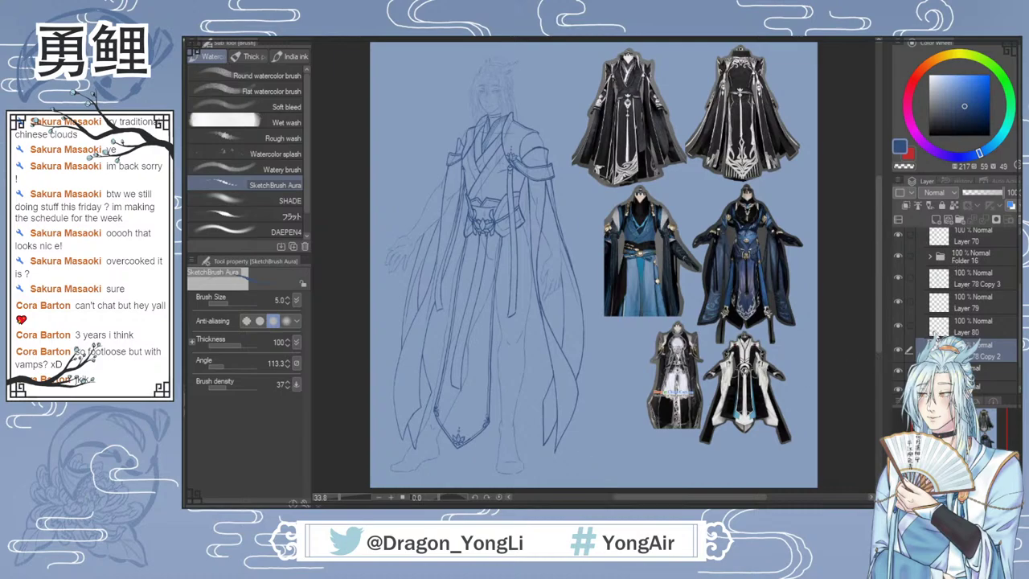
left_click(970, 336)
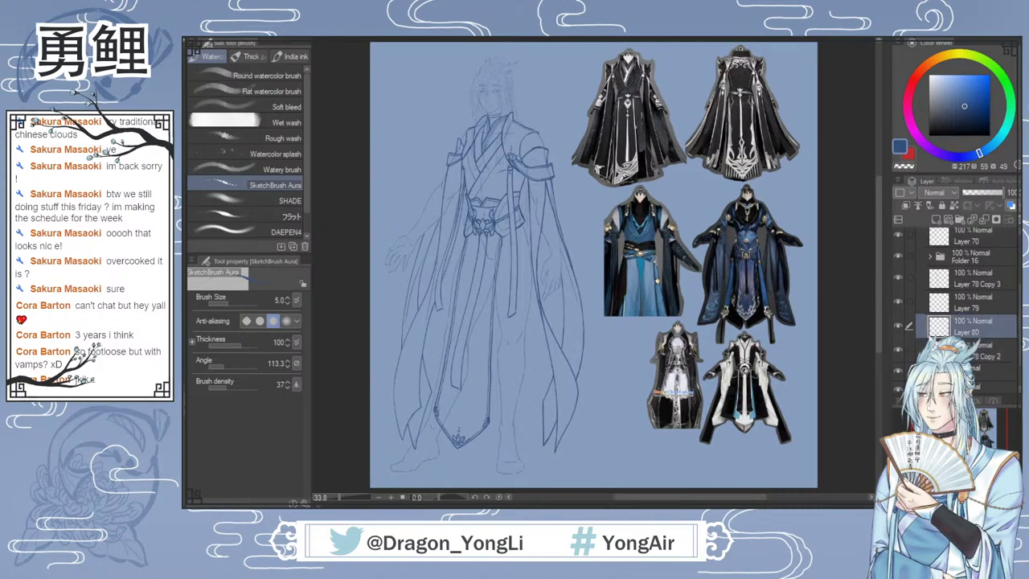
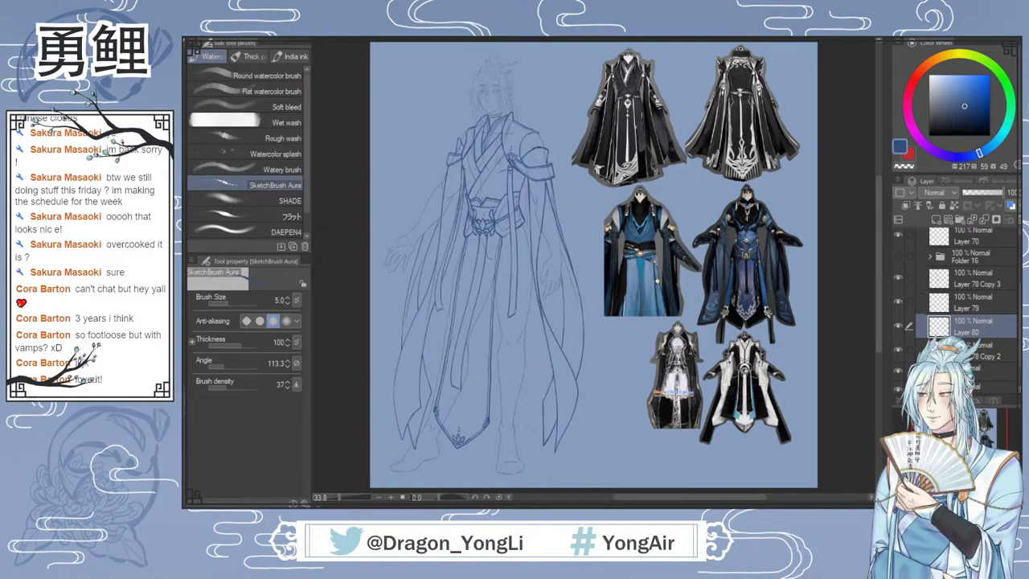
scroll(525, 237, "up", 2)
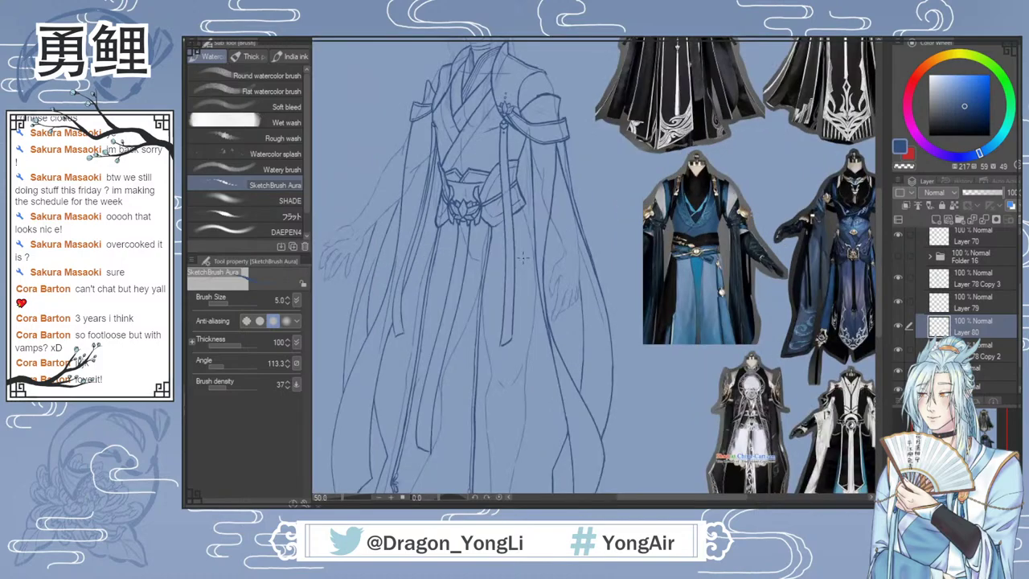
key("ctrl+plus")
key("ctrl+plus")
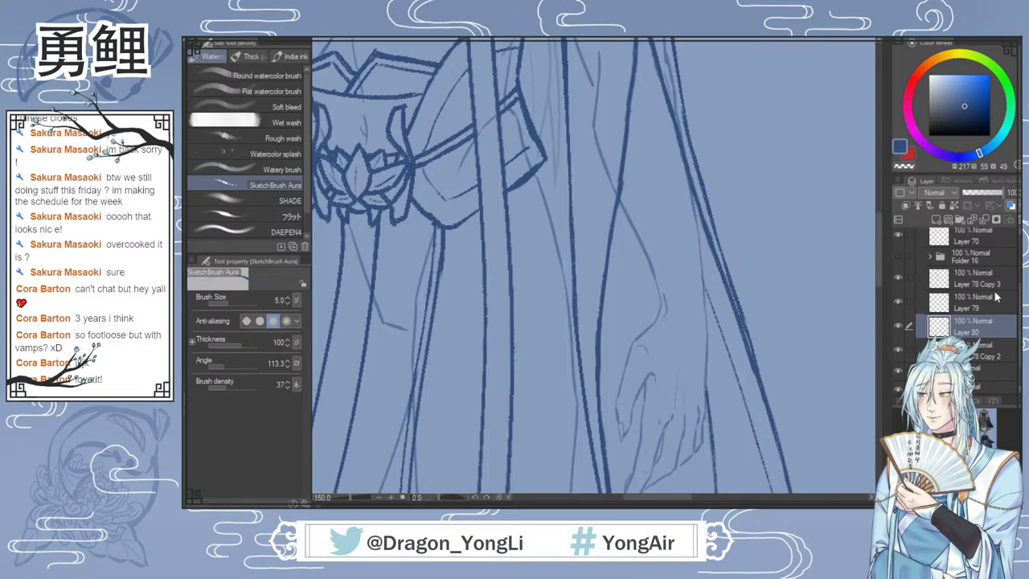
key("ctrl+z")
key("ctrl+z")
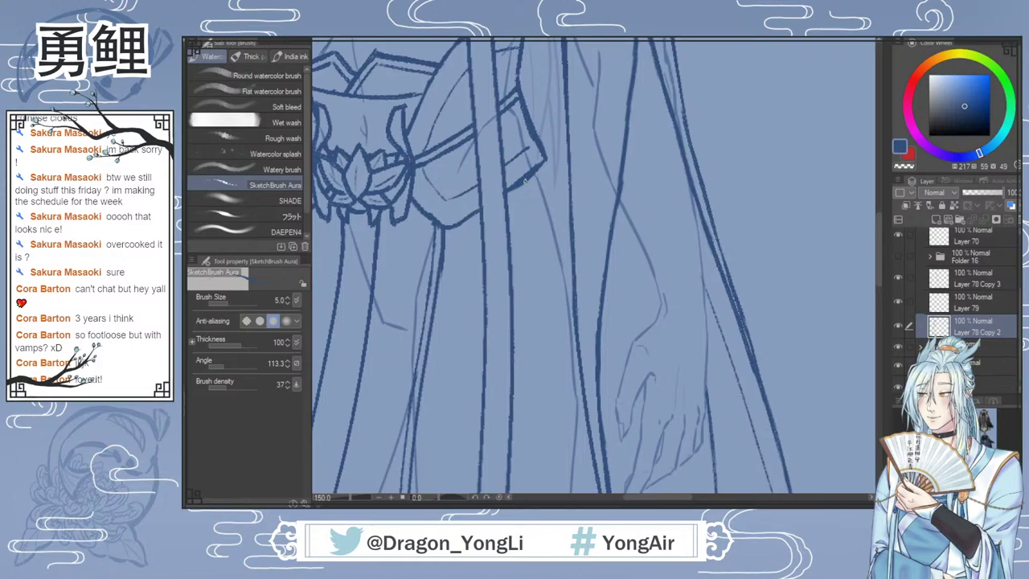
Step: Touch up the sash end's lower edge and the nearby robe lines with SketchBrush Aura and the Hard eraser
key("e")
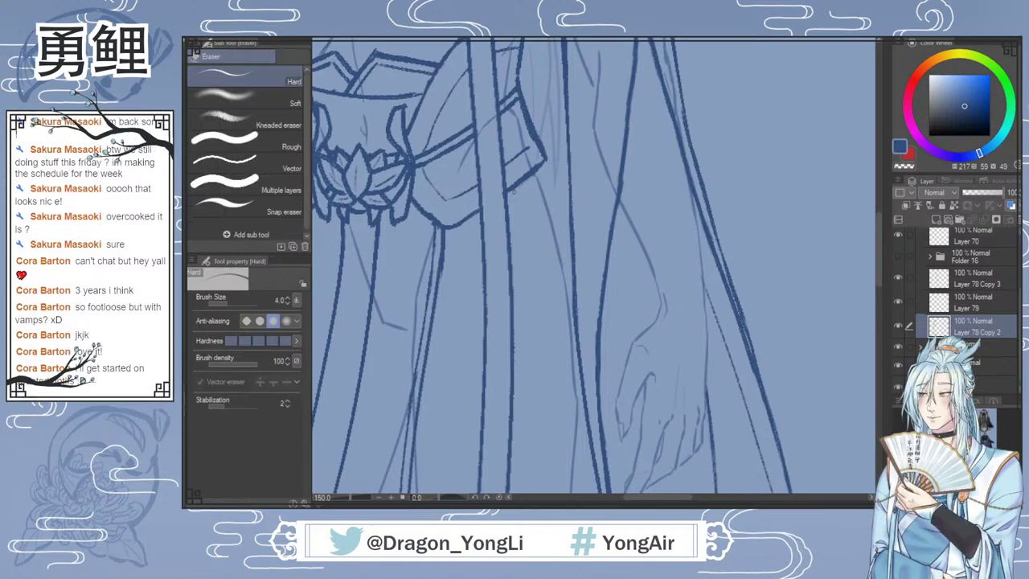
key("b")
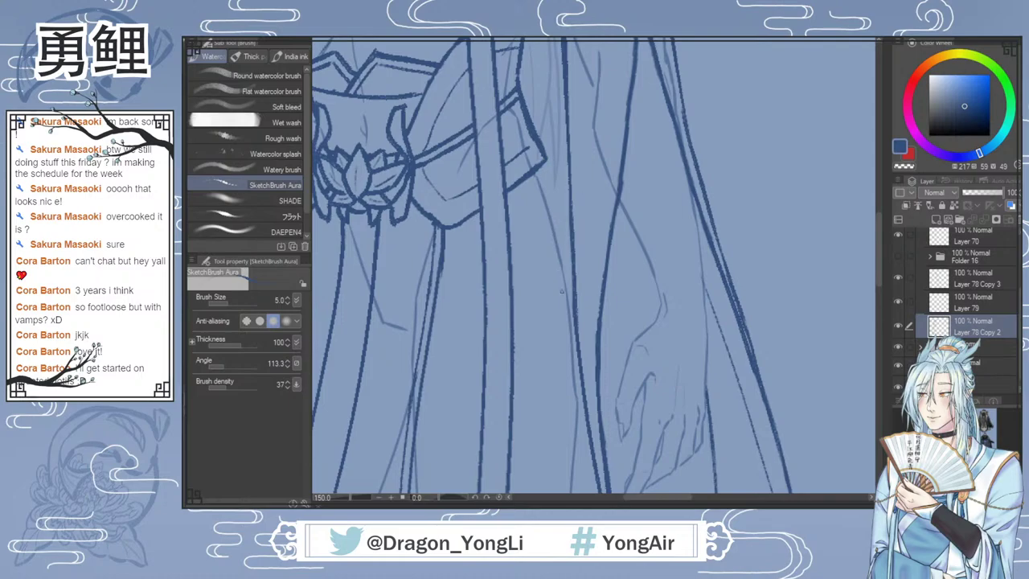
key("e")
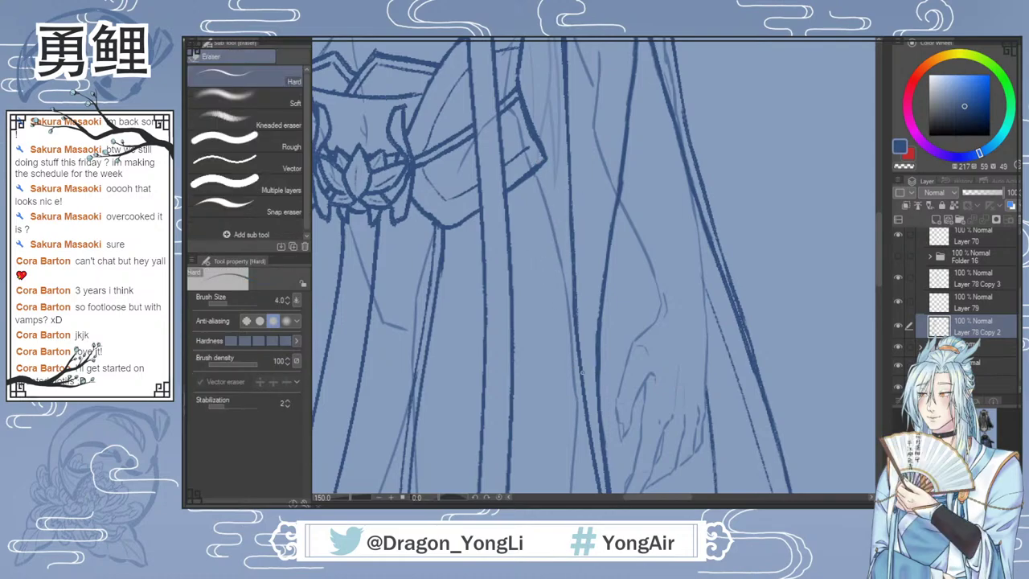
key("ctrl+0")
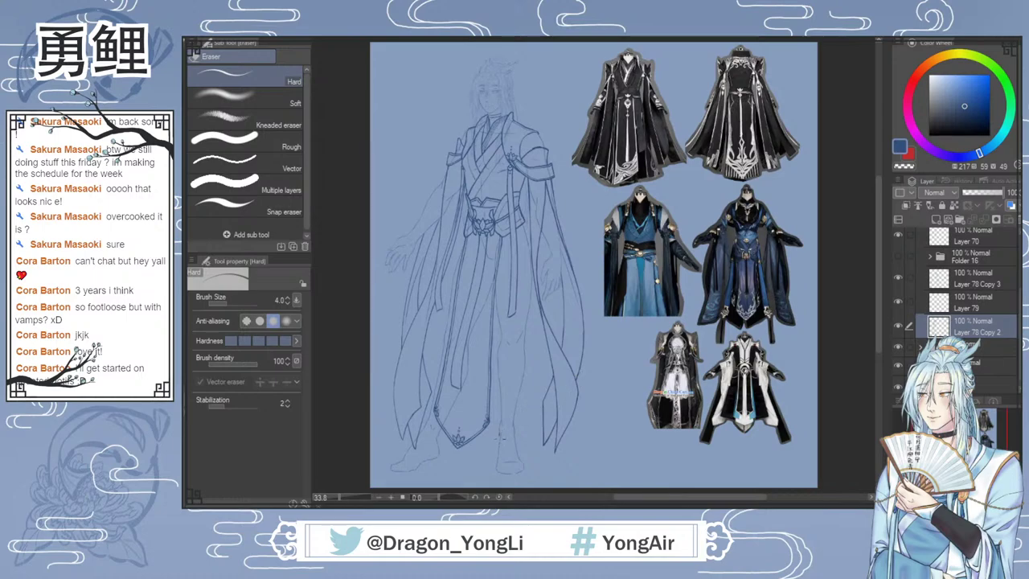
Step: Examine the torso, waist sash with lotus ornament and upper skirt lines of the robe sketch
scroll(483, 338, "up", 2)
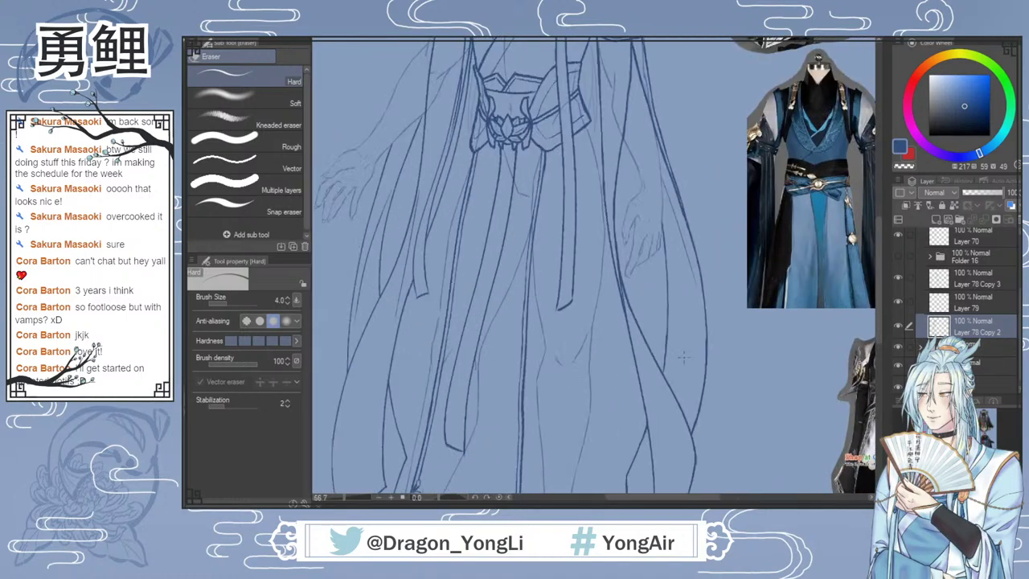
left_click_drag(877, 281, 878, 241)
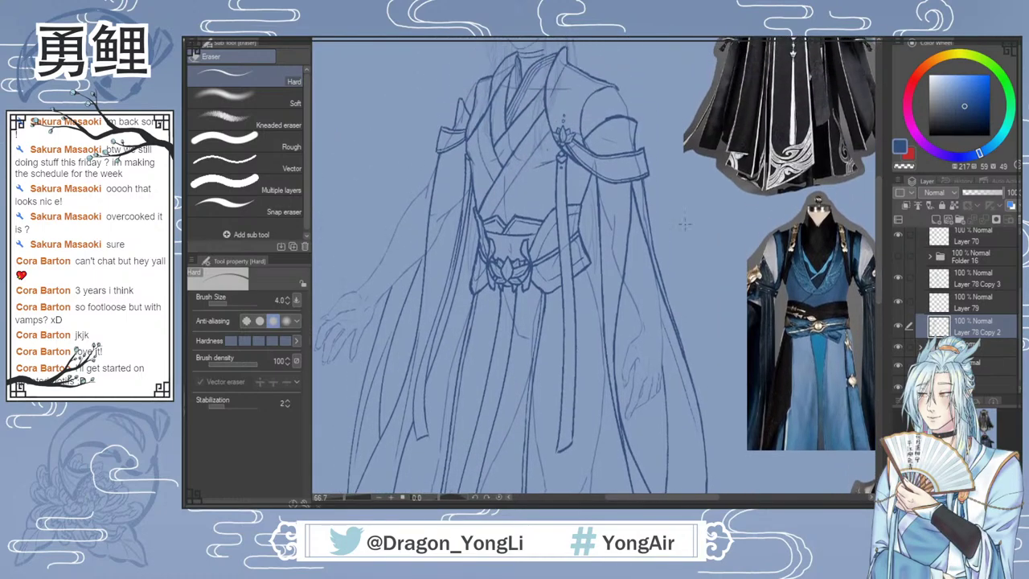
scroll(502, 257, "up", 1)
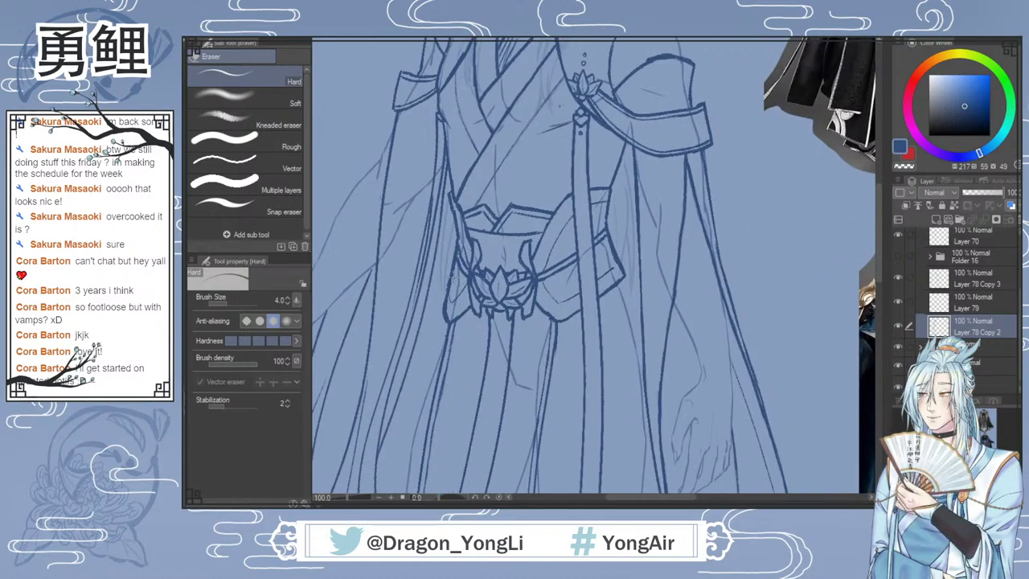
scroll(450, 249, "up", 1)
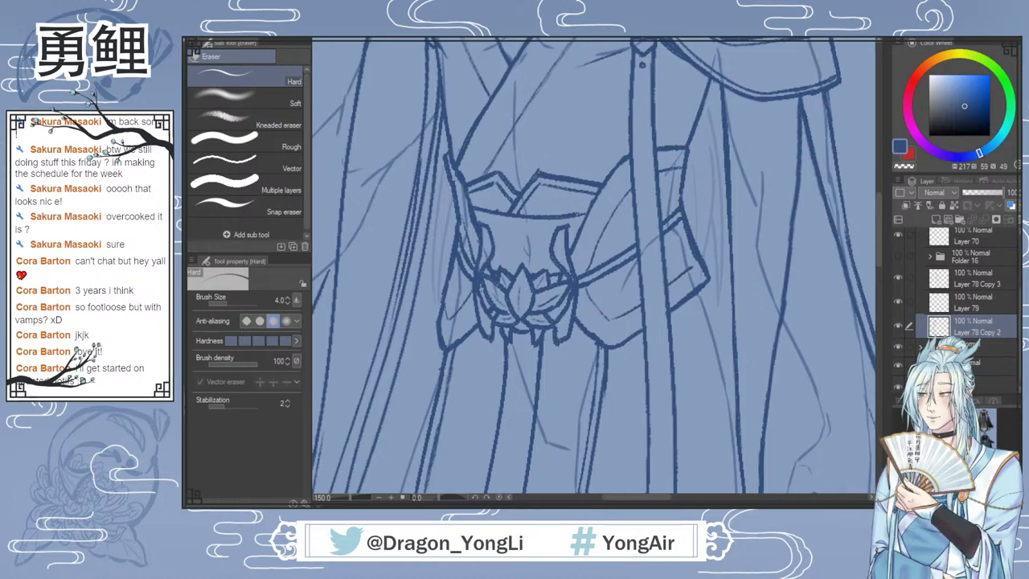
key("b")
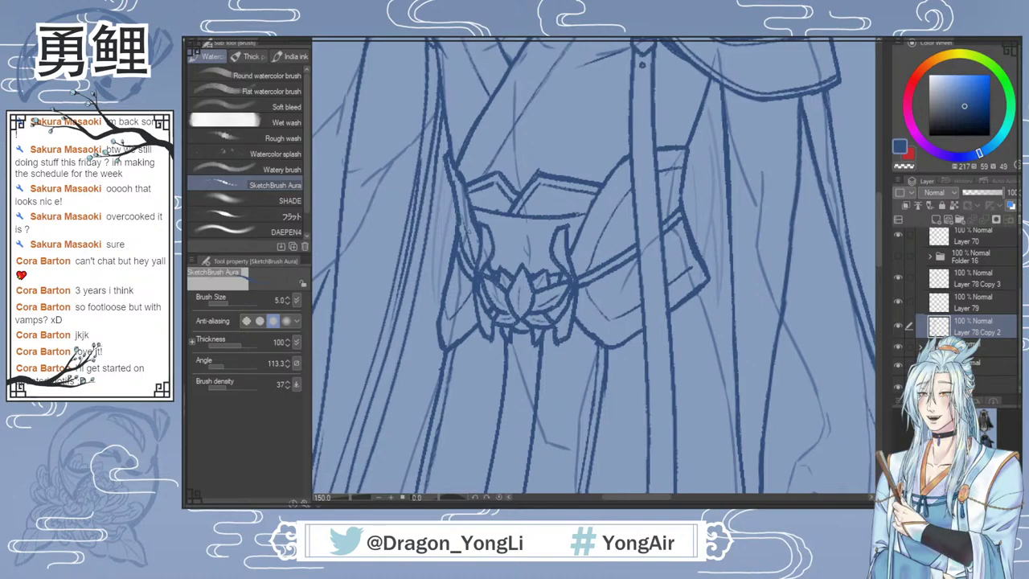
scroll(590, 399, "down", 1)
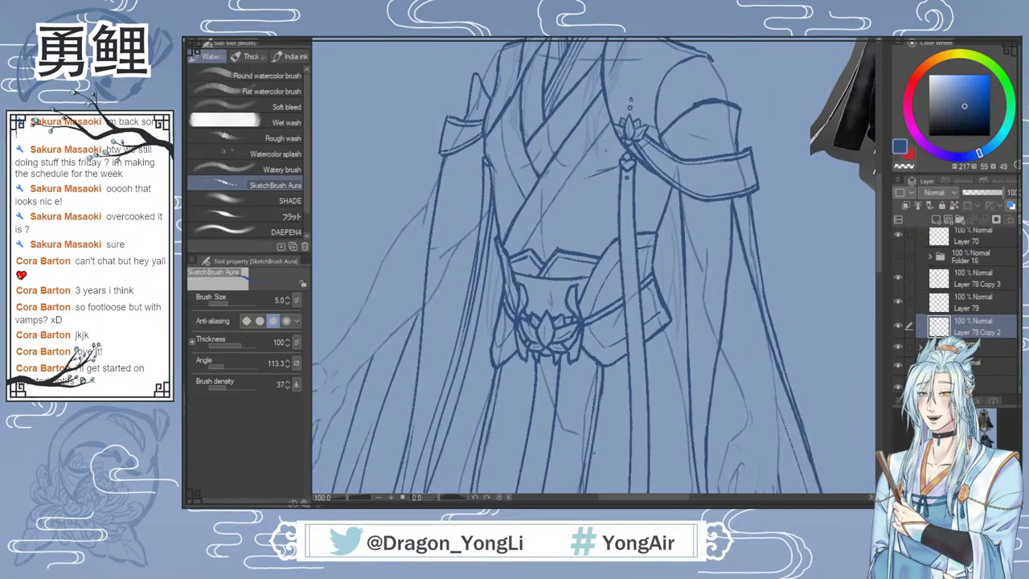
left_click_drag(614, 497, 633, 497)
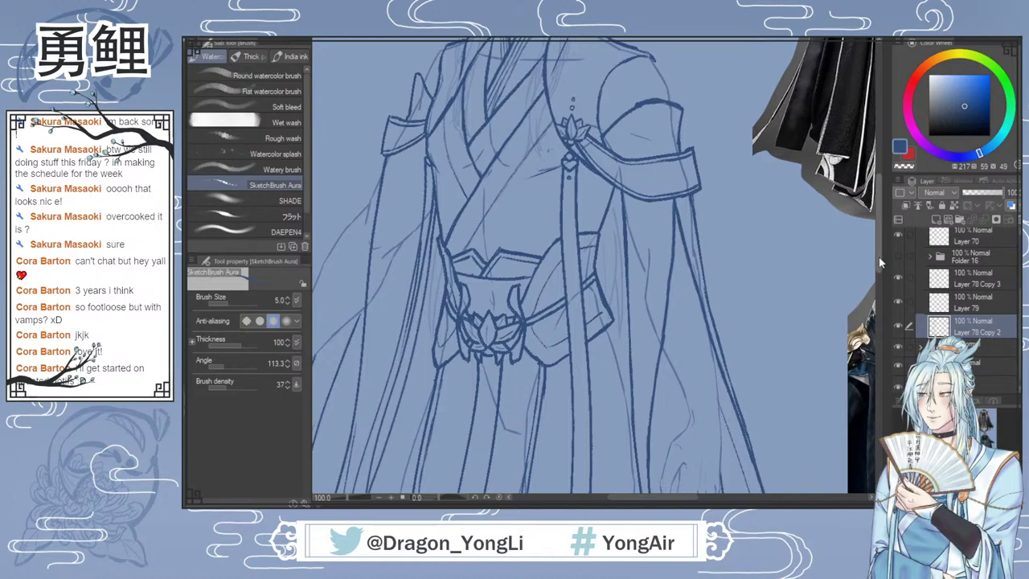
scroll(786, 289, "down", 2)
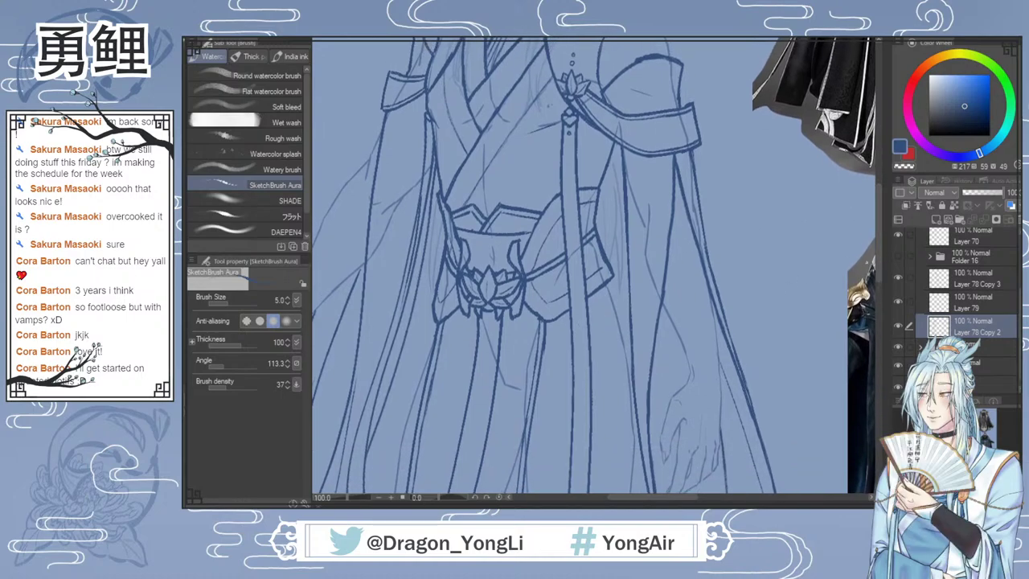
Step: Examine the character's head, collar and shoulders, and compare the full figure with the costume reference images
scroll(879, 200, "up", 5)
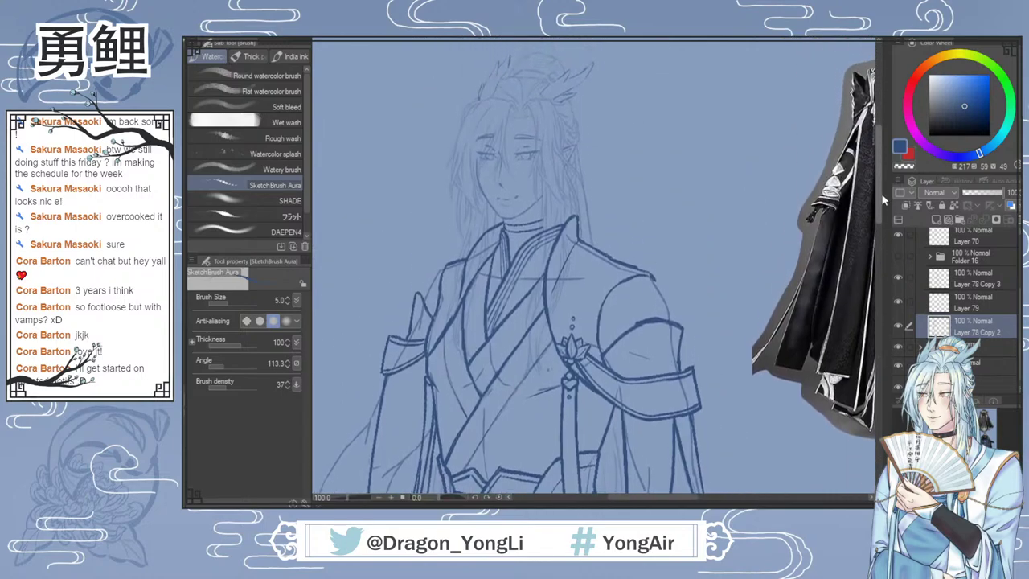
scroll(882, 199, "up", 1)
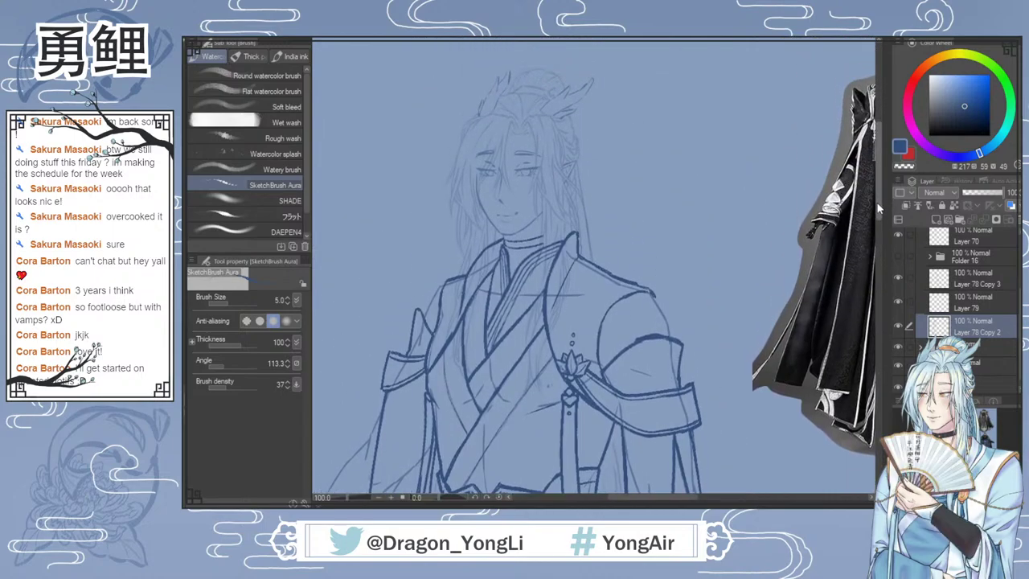
scroll(879, 197, "up", 2)
left_click_drag(879, 197, 878, 200)
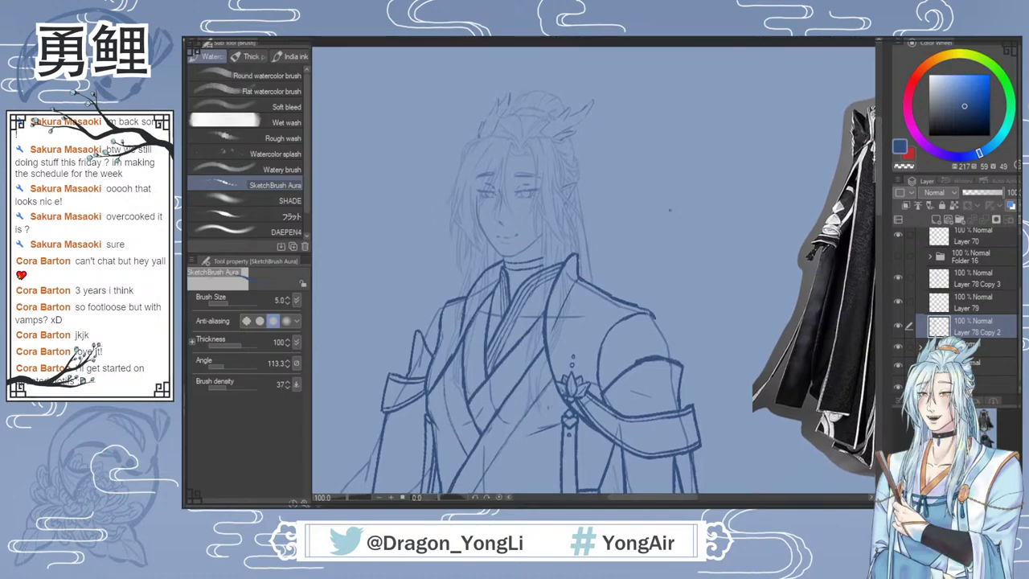
scroll(549, 191, "up", 2)
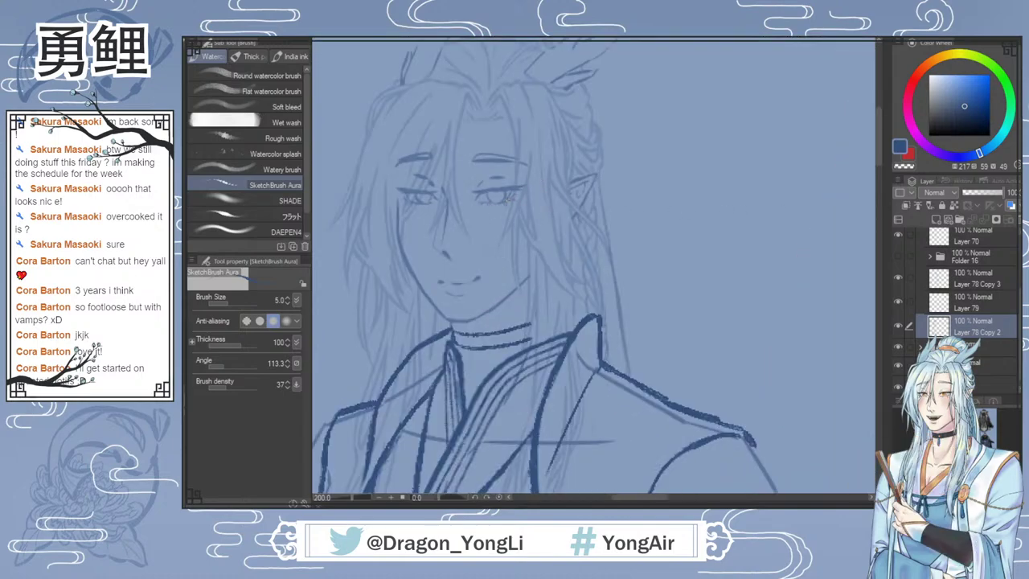
scroll(733, 272, "down", 6)
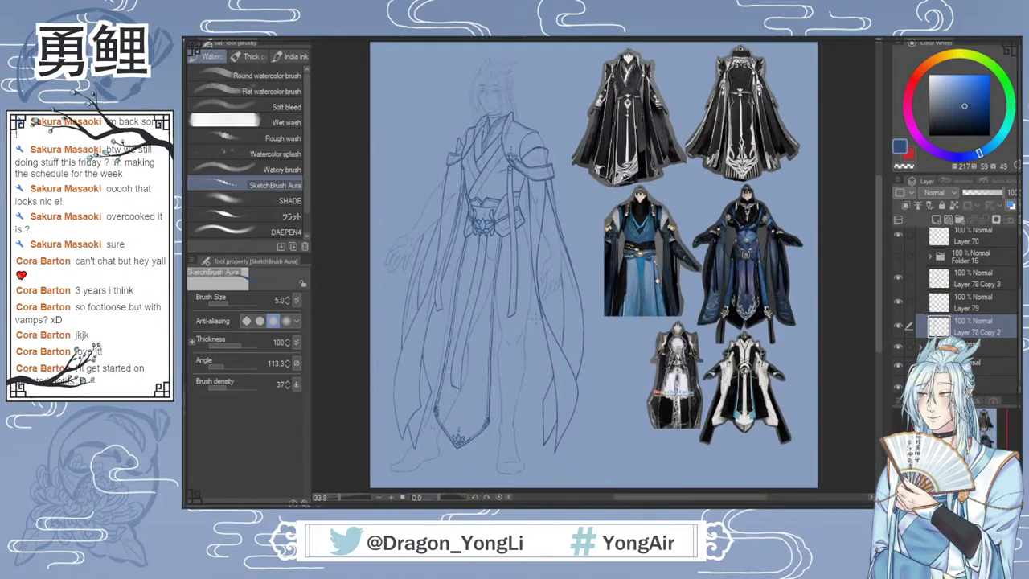
scroll(514, 321, "up", 1)
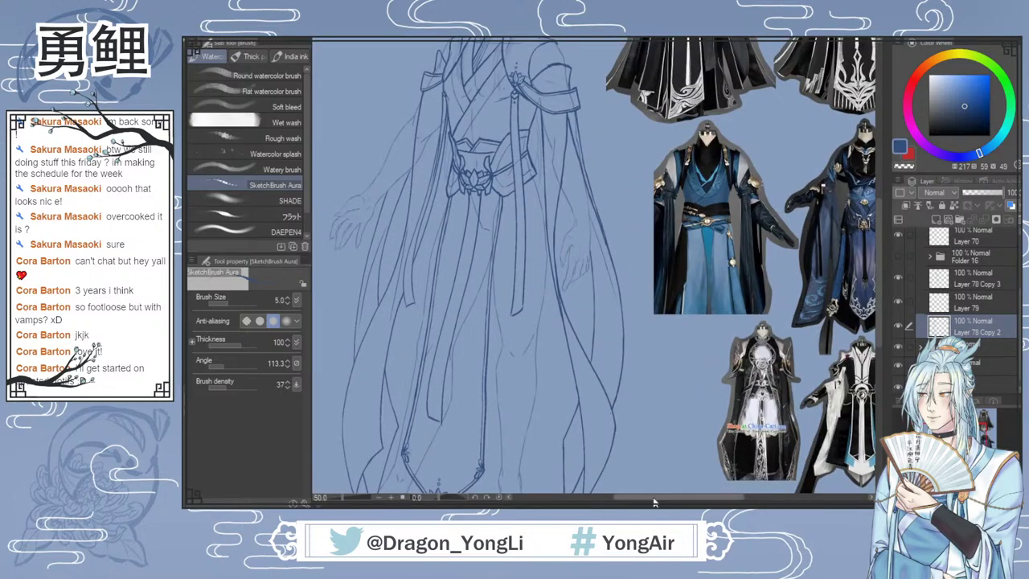
mouse_move(878, 278)
left_mouse_down()
mouse_move(879, 235)
mouse_move(864, 289)
left_mouse_up()
scroll(865, 287, "down", 1)
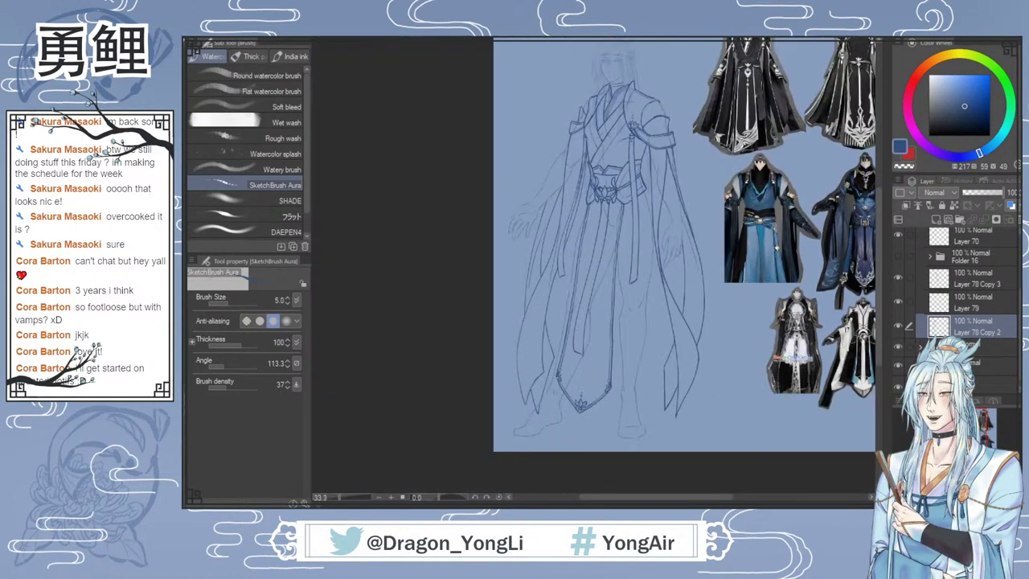
left_click_drag(649, 499, 682, 501)
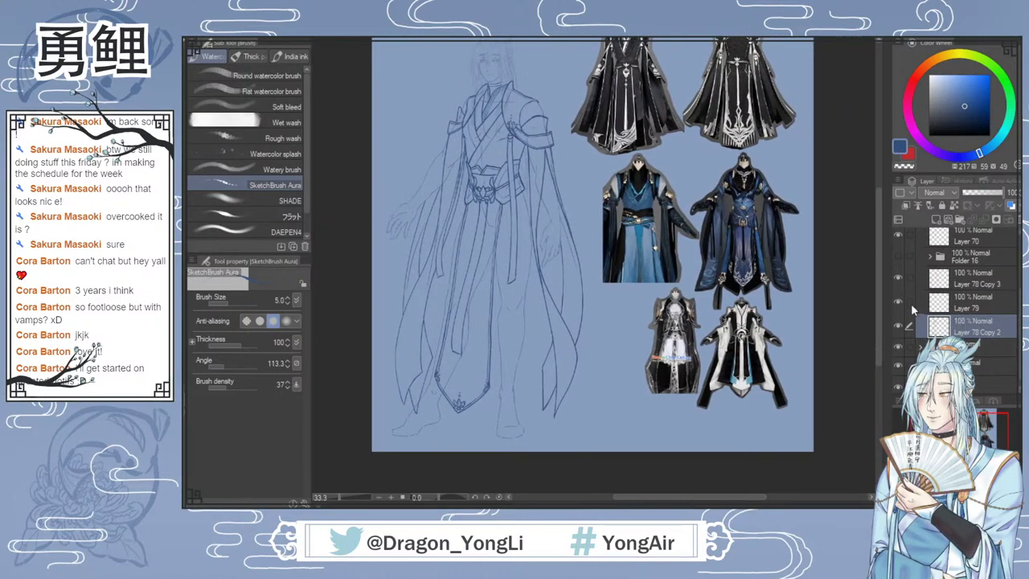
Step: Add a new layer above Layer 78 Copy 2 and sketch a long robe edge from the waist sash to below the foot, redoing unsatisfactory strokes
left_click(935, 223)
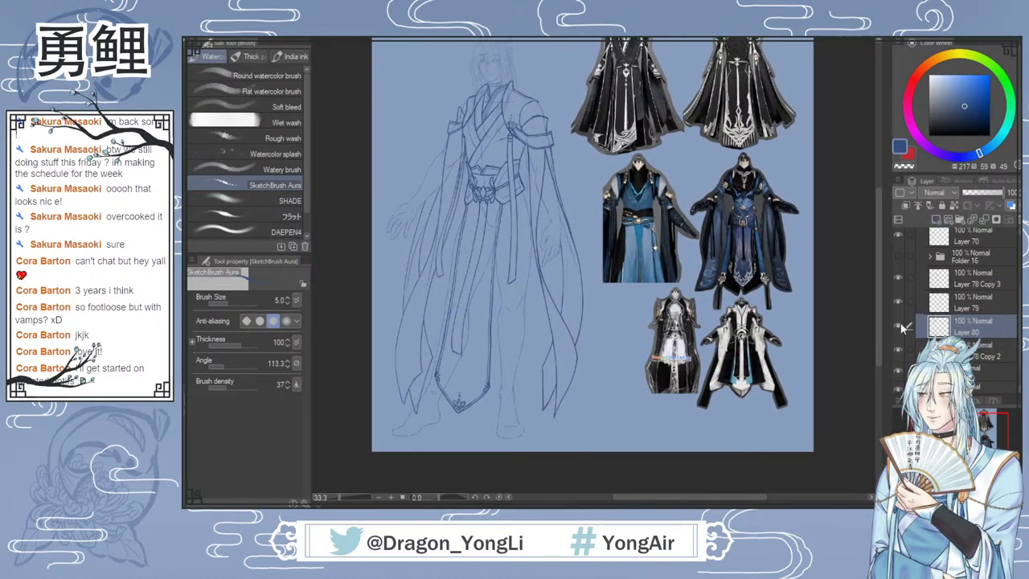
scroll(474, 306, "up", 1)
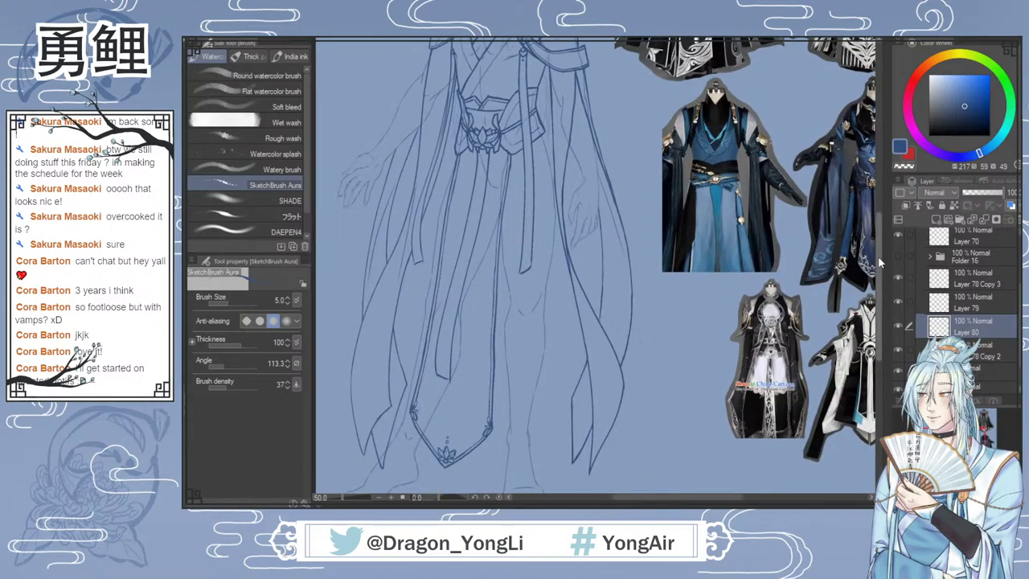
left_click_drag(878, 256, 879, 278)
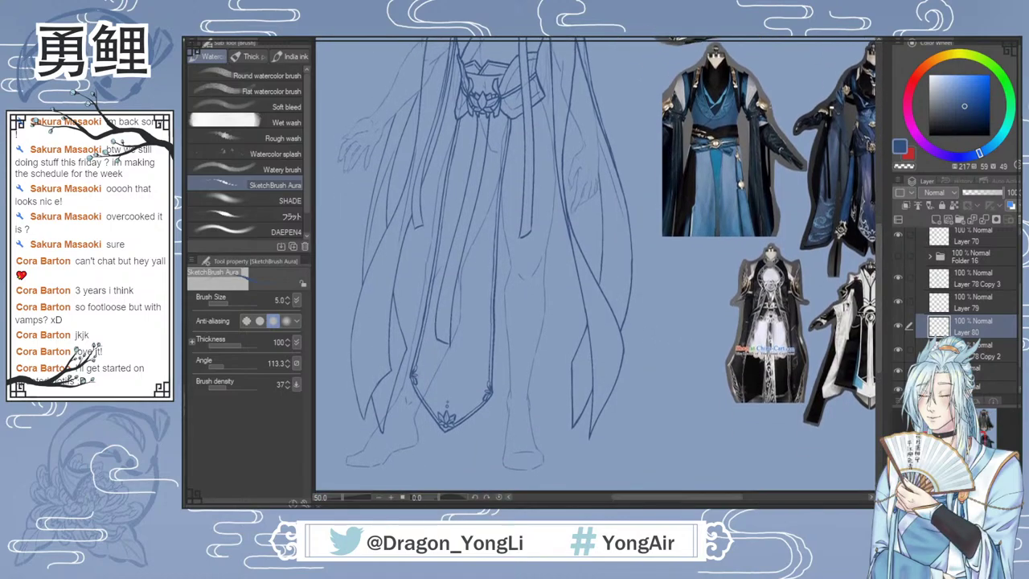
mouse_move(547, 103)
left_mouse_down()
mouse_move(563, 186)
mouse_move(572, 394)
left_mouse_up()
key("ctrl+z")
mouse_move(544, 93)
left_mouse_down()
mouse_move(560, 190)
mouse_move(565, 447)
left_mouse_up()
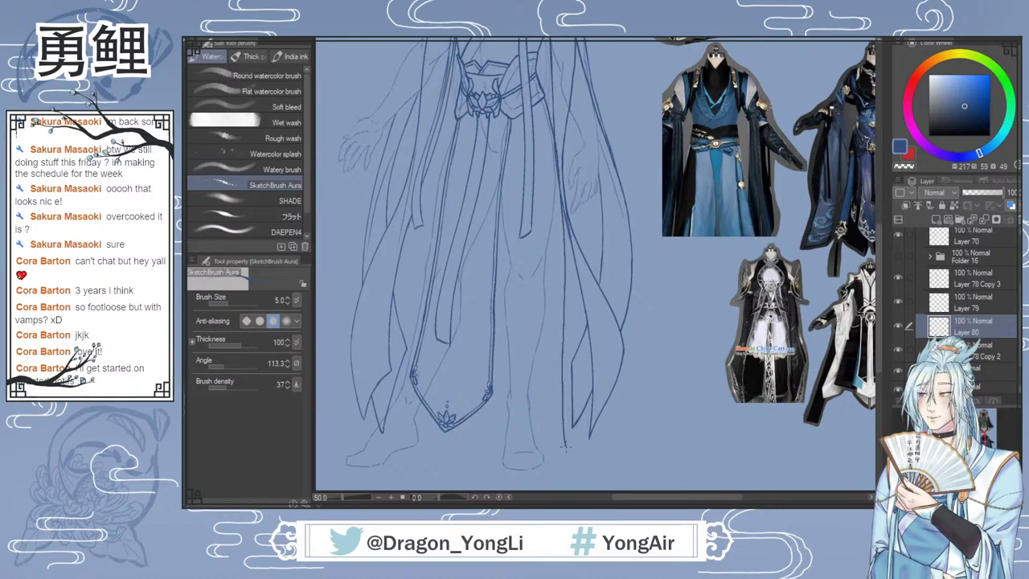
scroll(882, 291, "down", 1)
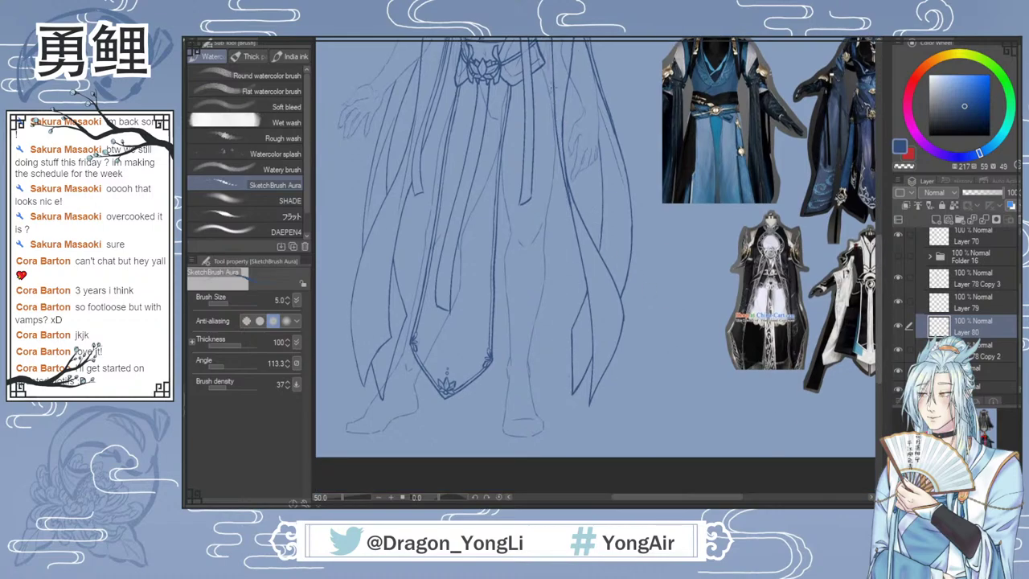
mouse_move(543, 64)
left_mouse_down()
mouse_move(564, 174)
mouse_move(562, 415)
left_mouse_up()
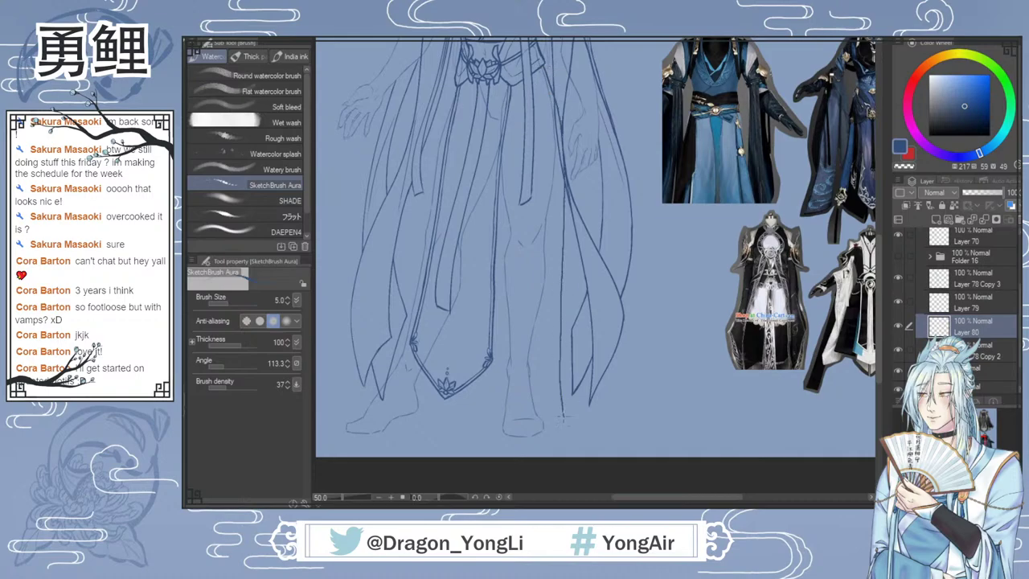
key("ctrl+z")
mouse_move(544, 64)
left_mouse_down()
mouse_move(556, 143)
mouse_move(555, 427)
left_mouse_up()
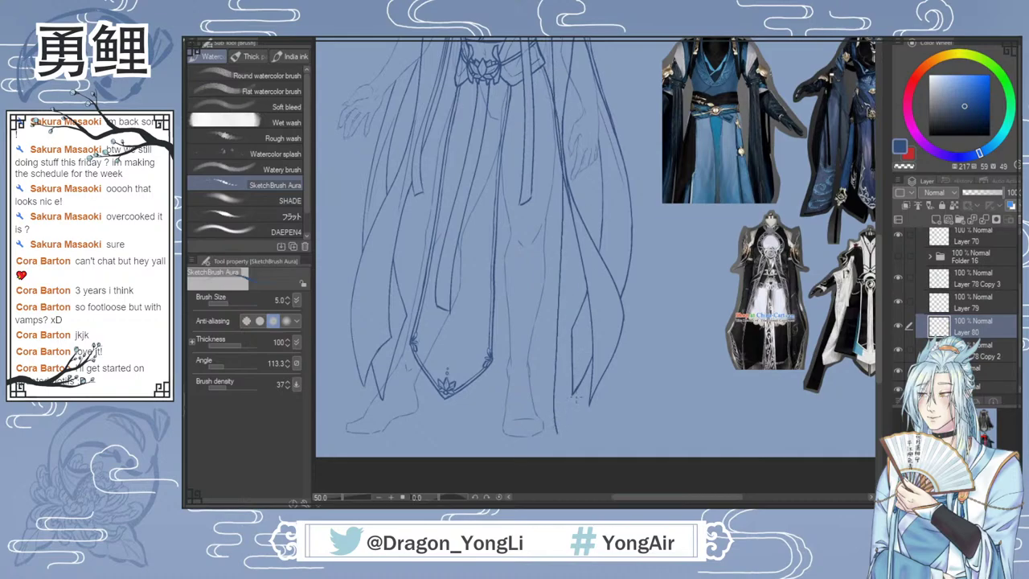
Step: Lower Layer 78 Copy 2's opacity to 59% and move Layer 80 beneath it in the layer stack
scroll(880, 284, "up", 2)
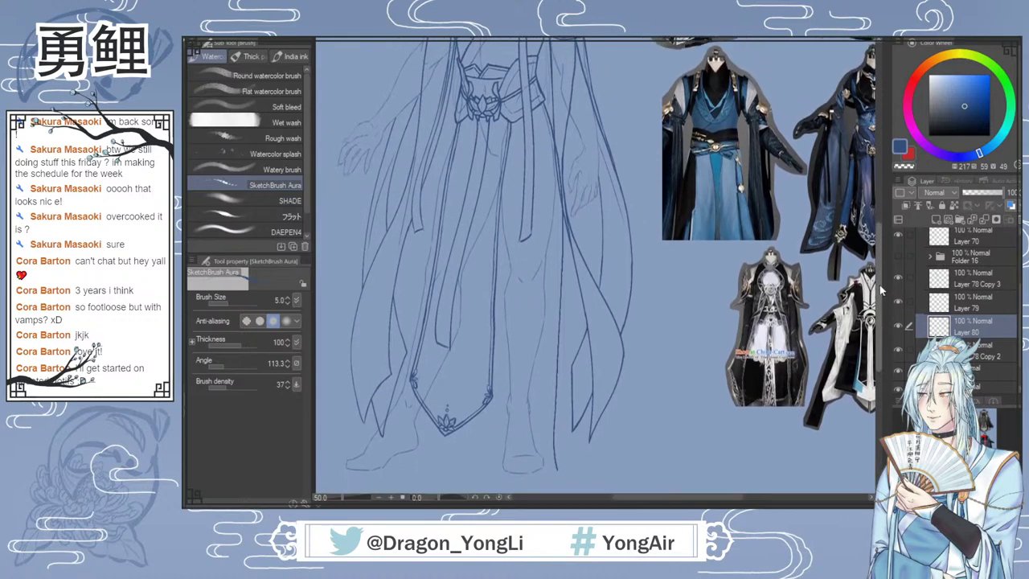
scroll(879, 284, "up", 2)
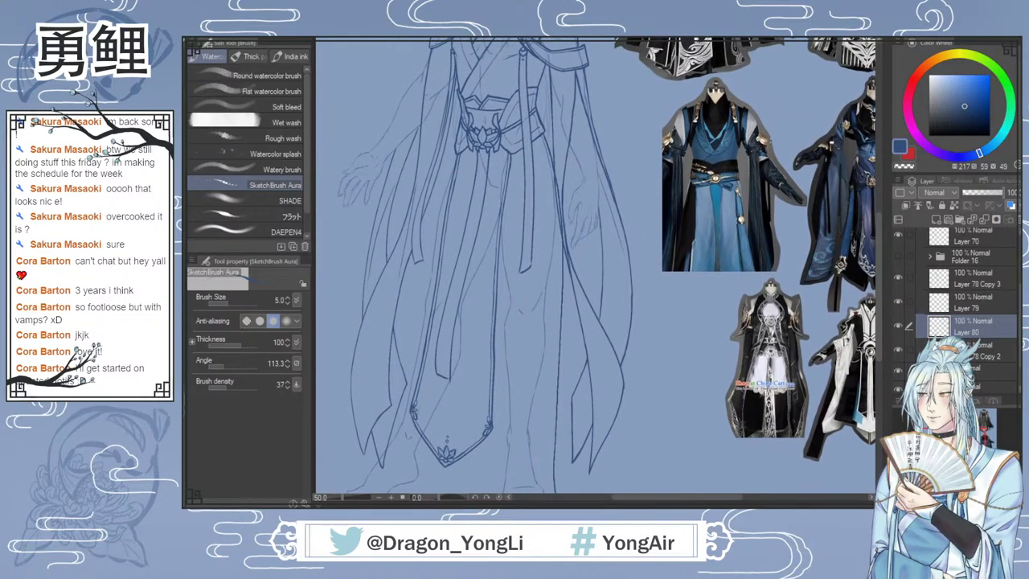
left_click(968, 344)
left_click(986, 193)
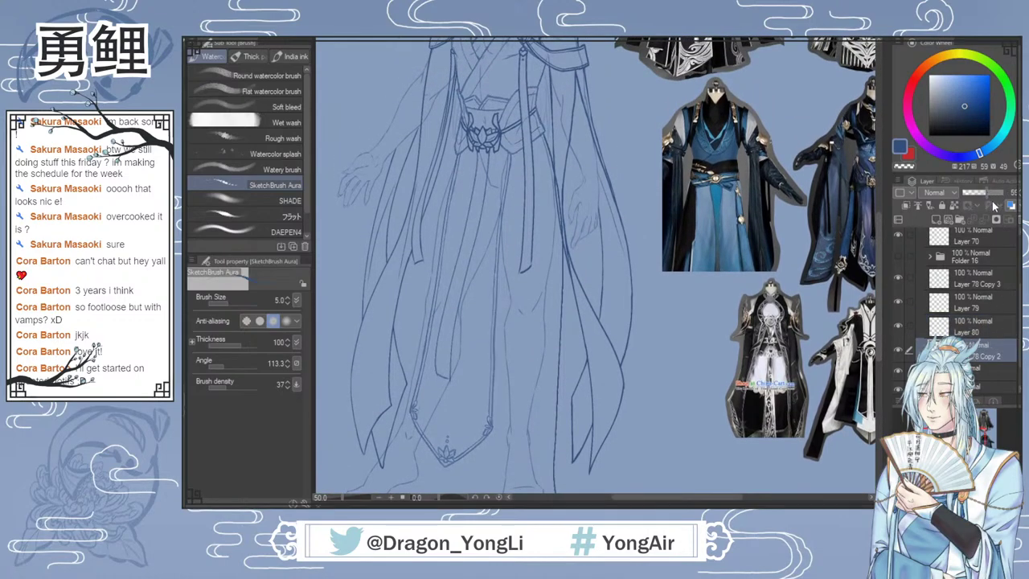
left_click(974, 307)
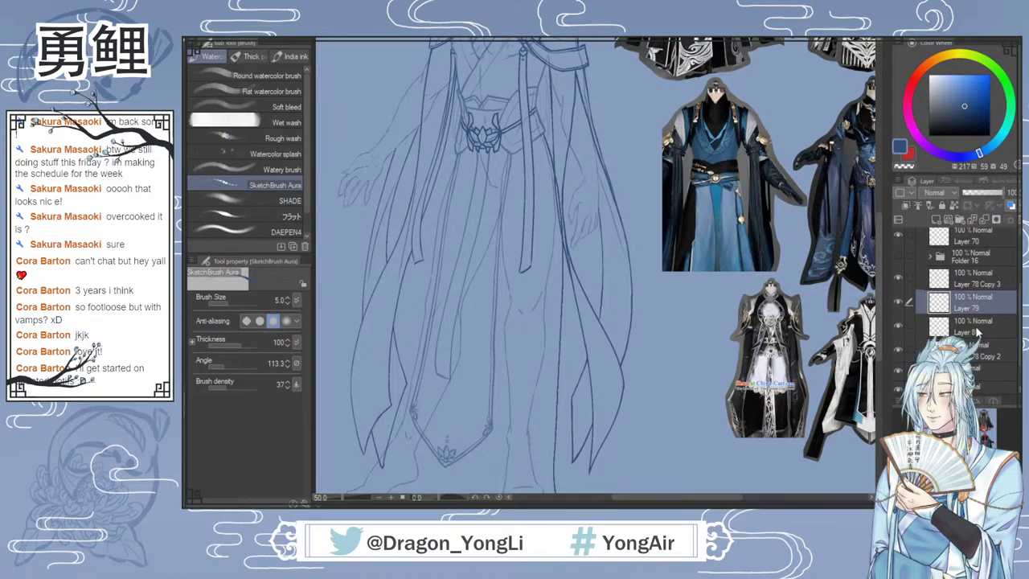
left_click_drag(977, 333, 975, 362)
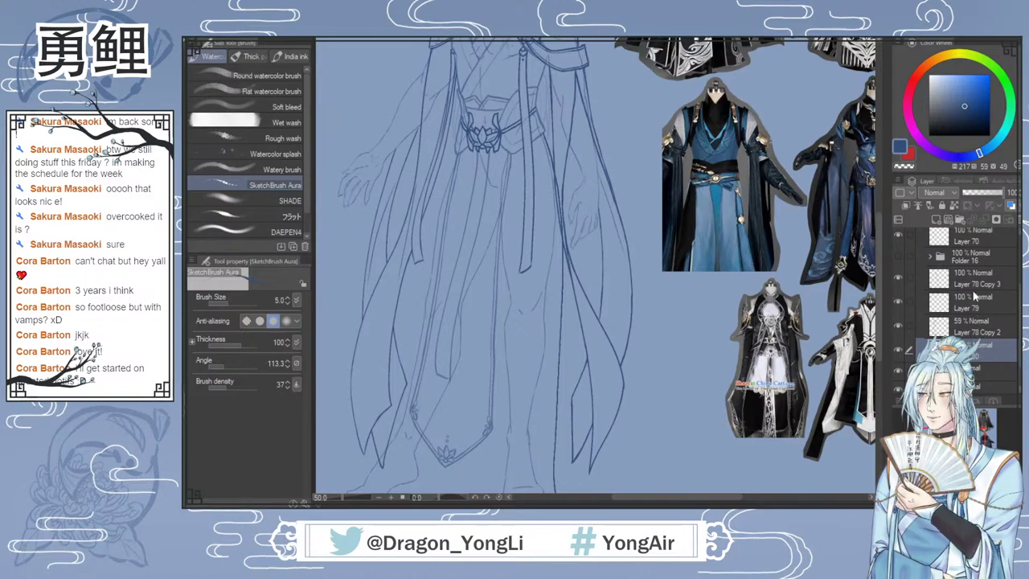
Step: Set the opacity of Layer 78 Copy 3, Layer 79 and Layer 78 Copy 2 together to 62%
left_click(970, 305)
left_click(970, 277, "ctrl")
left_click(993, 193)
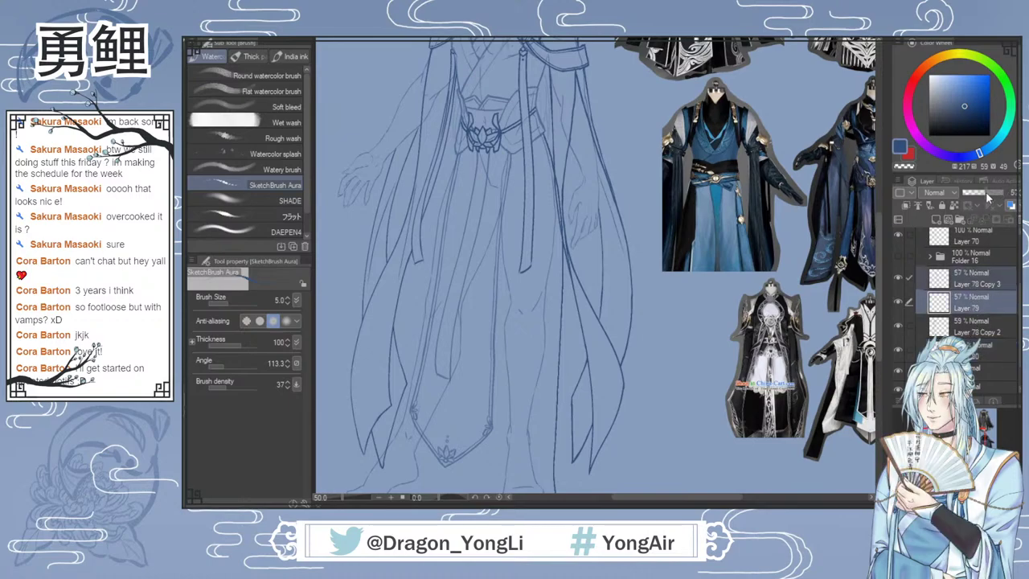
left_click(996, 328)
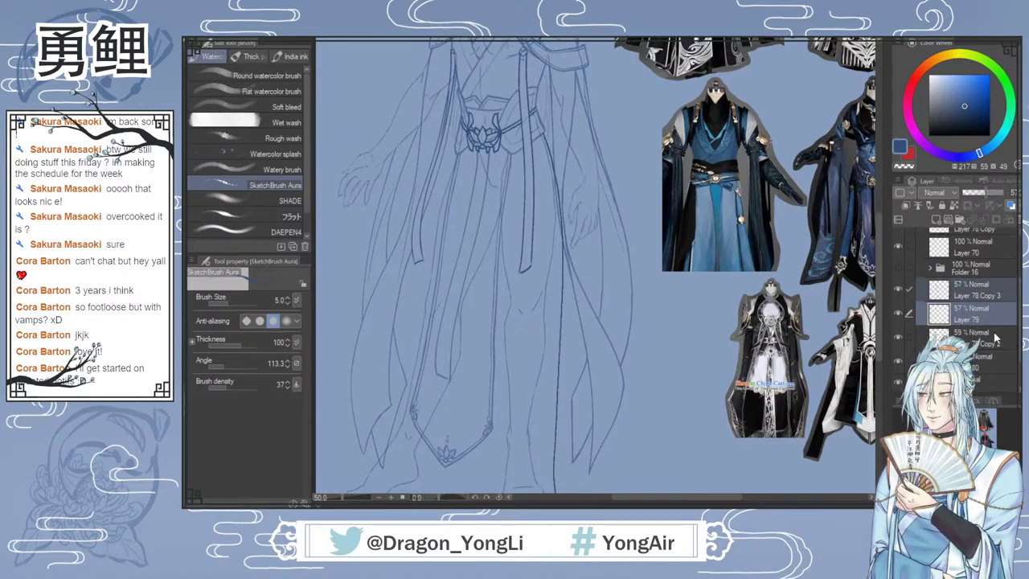
left_click(987, 283, "shift")
left_click(987, 193)
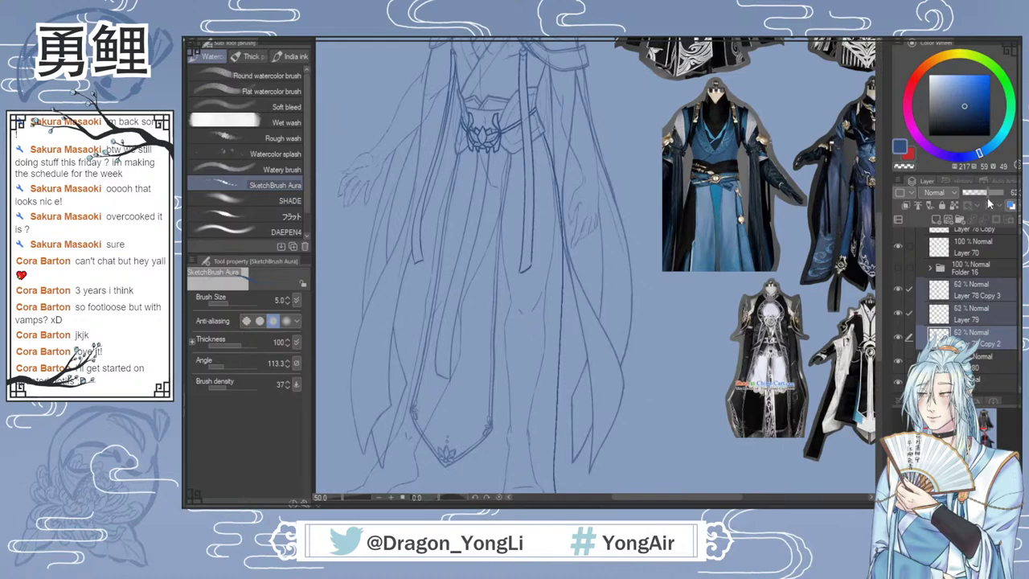
Step: Set the opacity of Layer 78, Layer 78 Copy and Layer 70 together to 51%
scroll(1005, 265, "up", 2)
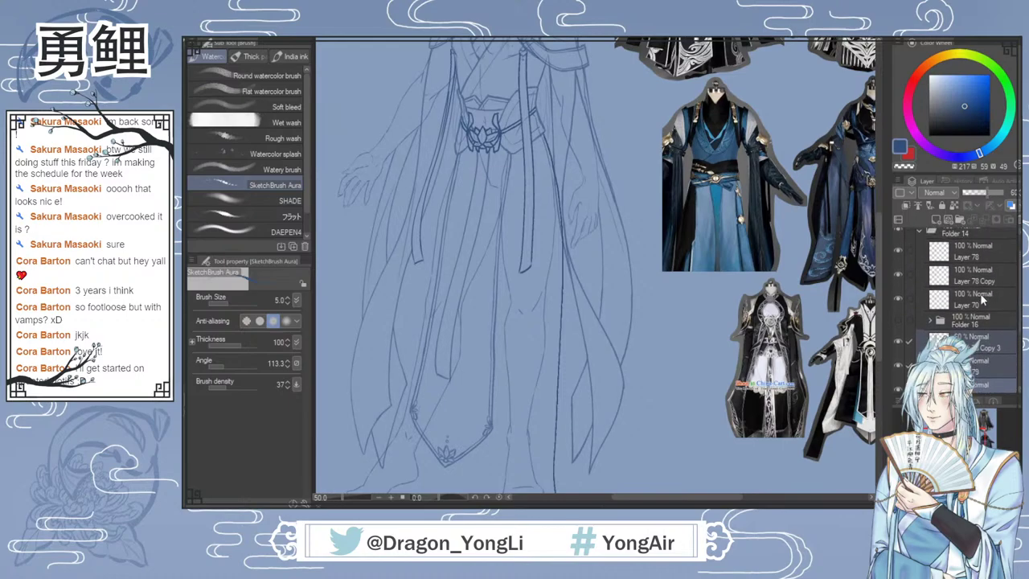
left_click_drag(1003, 194, 983, 194)
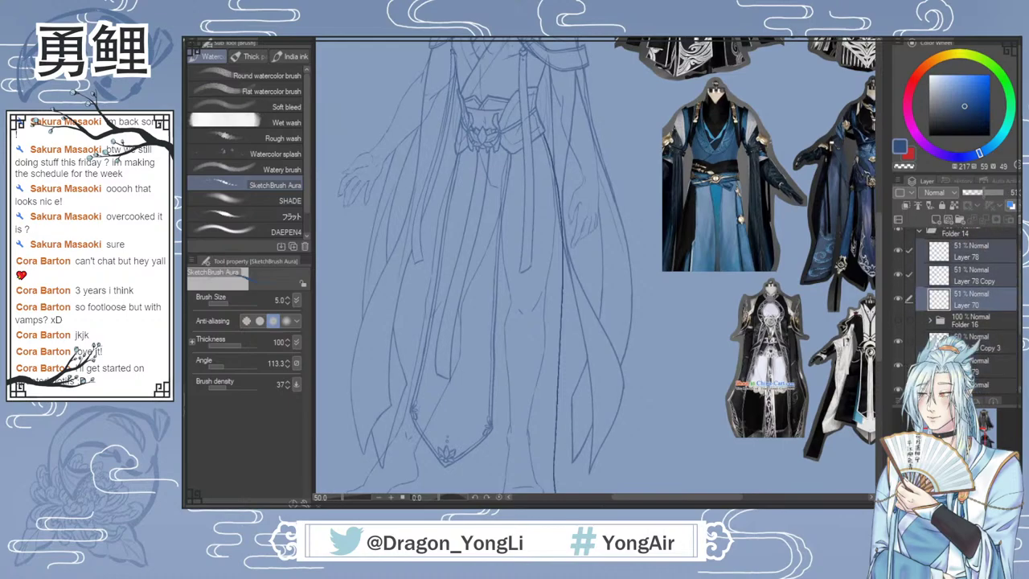
scroll(988, 378, "down", 2)
Step: Try to sketch a hem line on Layer 80 from the long robe edge's lower end across both feet, redoing it once
left_click(980, 360)
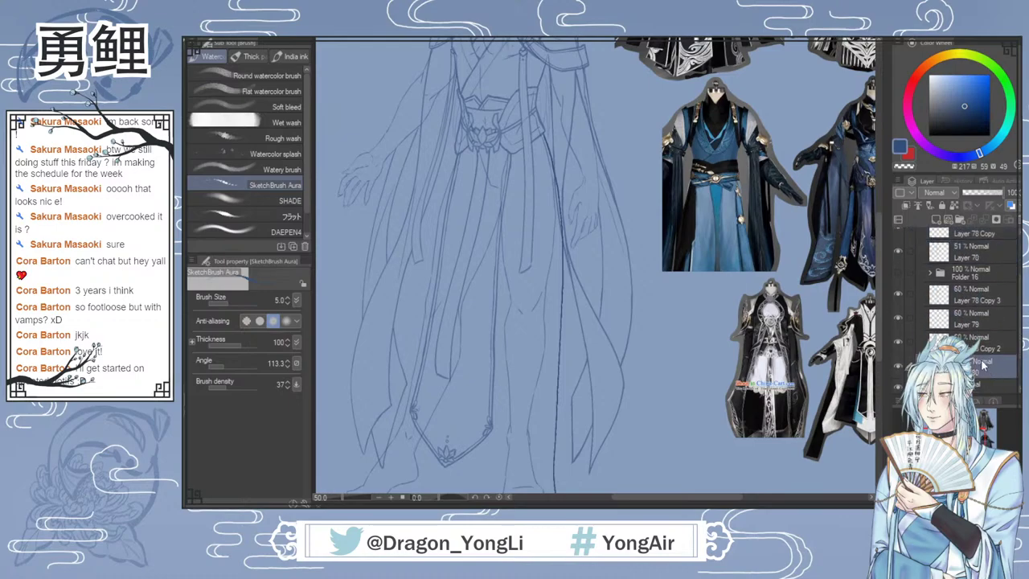
mouse_move(877, 320)
left_mouse_down()
mouse_move(879, 269)
mouse_move(876, 316)
left_mouse_up()
scroll(878, 321, "down", 3)
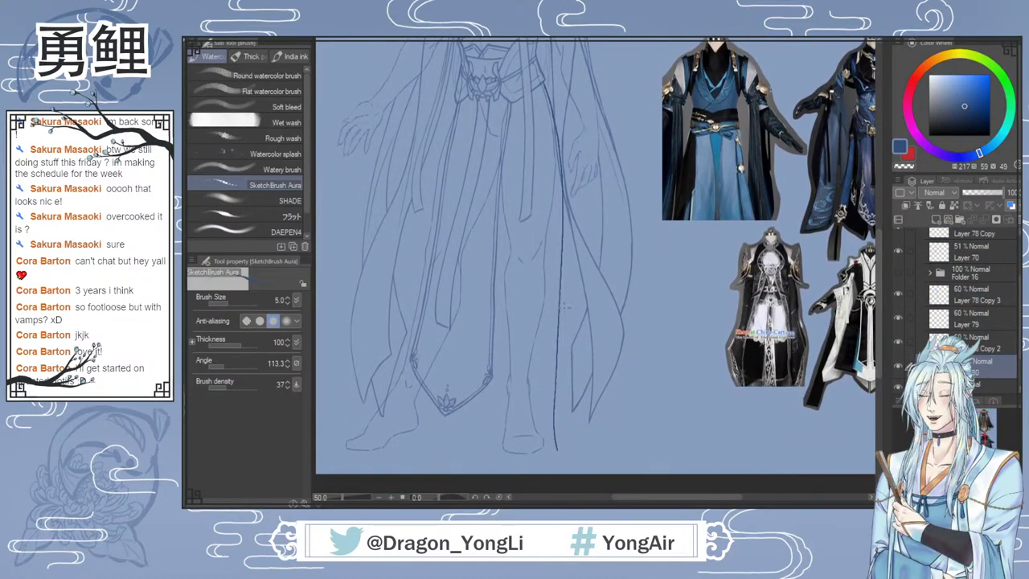
mouse_move(556, 450)
left_mouse_down()
mouse_move(379, 451)
mouse_move(361, 436)
left_mouse_up()
key("ctrl+z")
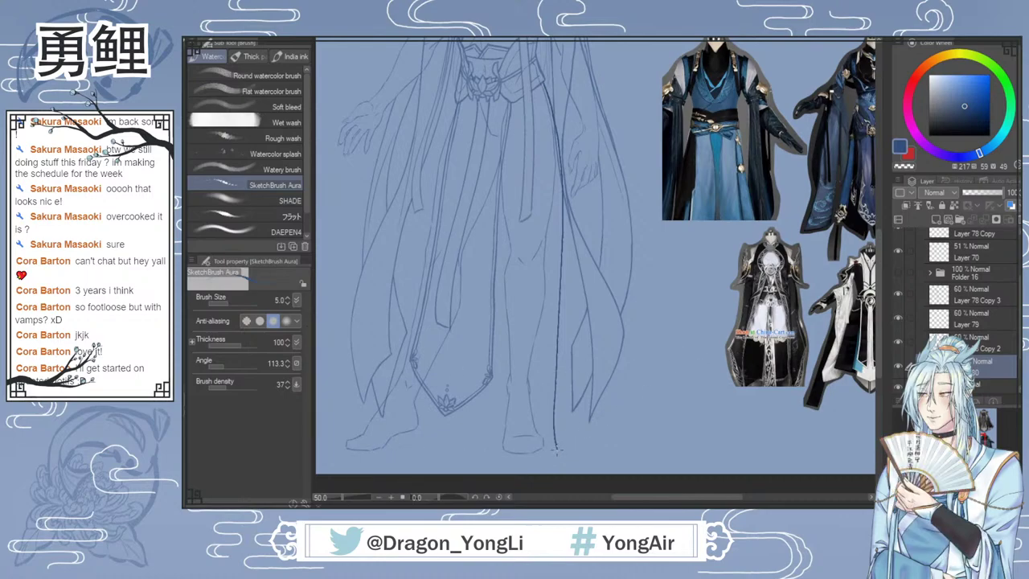
mouse_move(554, 451)
left_mouse_down()
mouse_move(383, 451)
mouse_move(360, 436)
left_mouse_up()
Step: Undo the hem line across the feet while keeping the reduced opacities of the other sketch layers
mouse_move(879, 329)
left_mouse_down()
mouse_move(879, 307)
mouse_move(879, 326)
left_mouse_up()
key("ctrl+z")
key("ctrl+z")
key("ctrl+z")
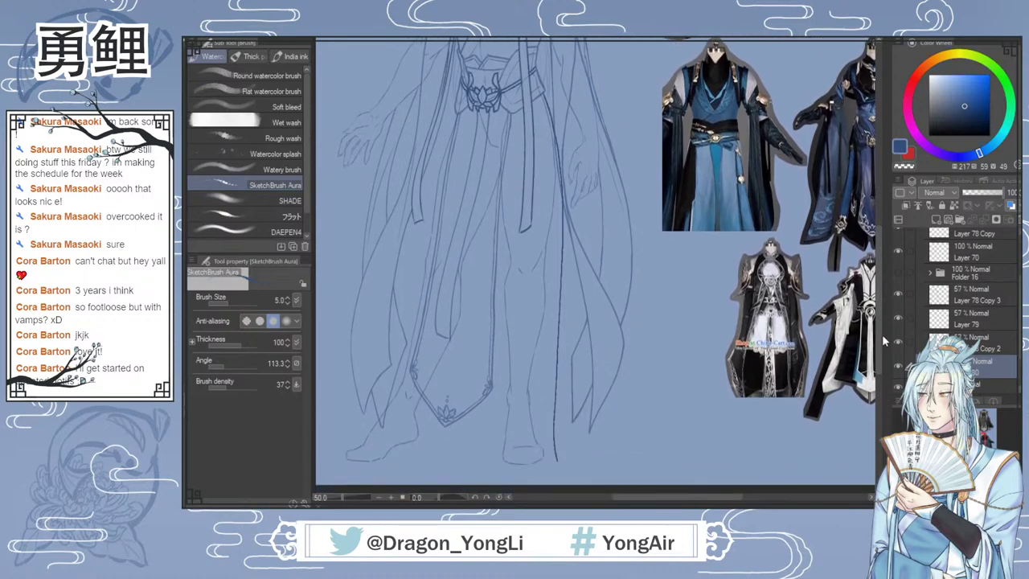
key("ctrl+y")
key("ctrl+y")
key("ctrl+y")
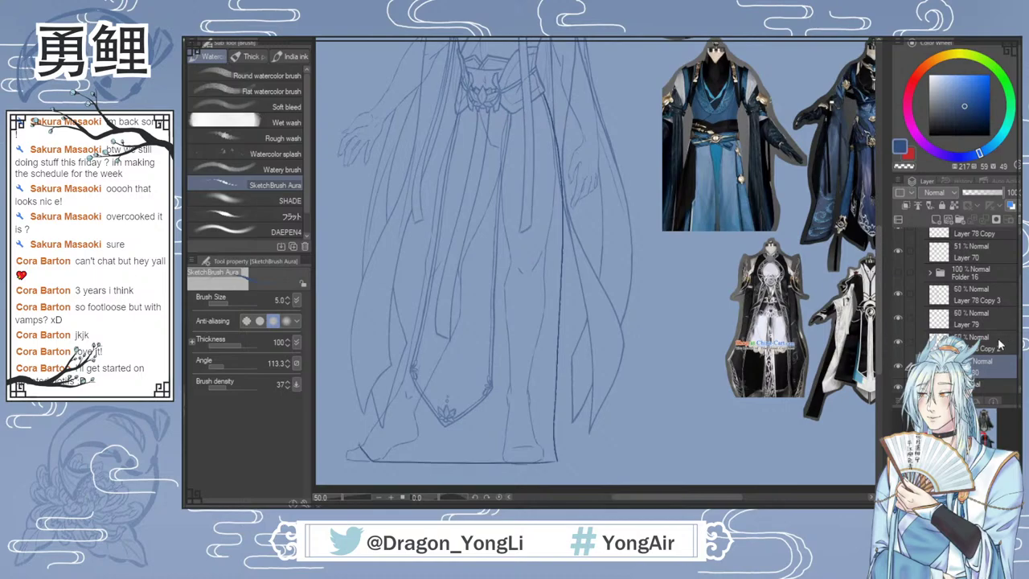
key("ctrl+z")
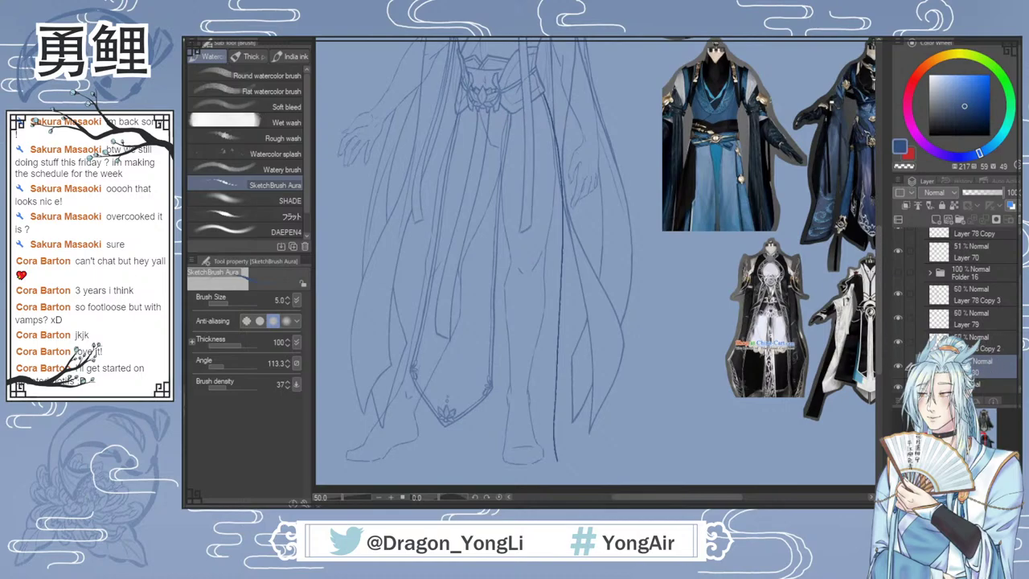
Step: Add a new layer above Layer 80 and delete Layer 80 with its long robe edge
scroll(1008, 351, "down", 2)
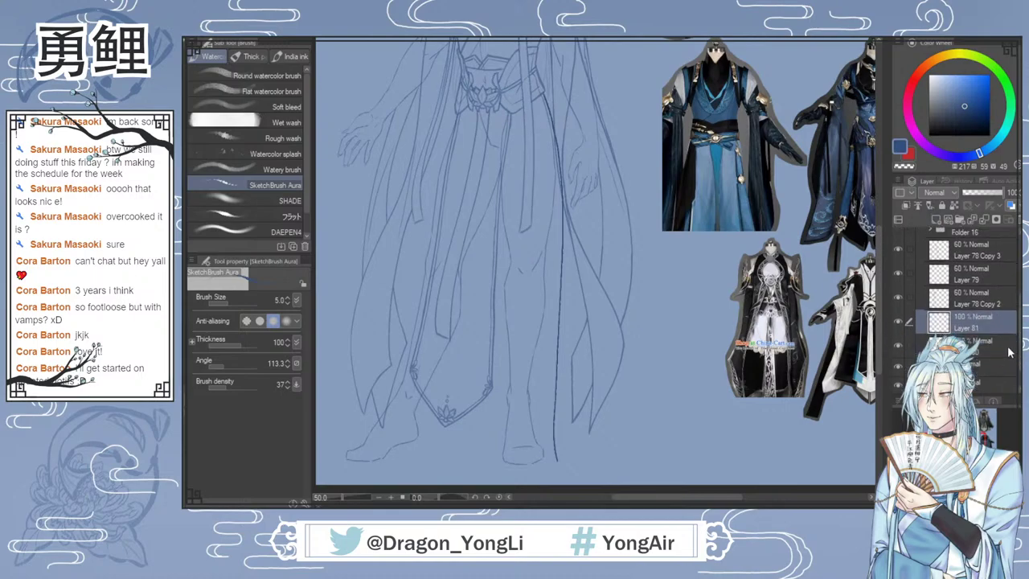
left_click(1008, 351)
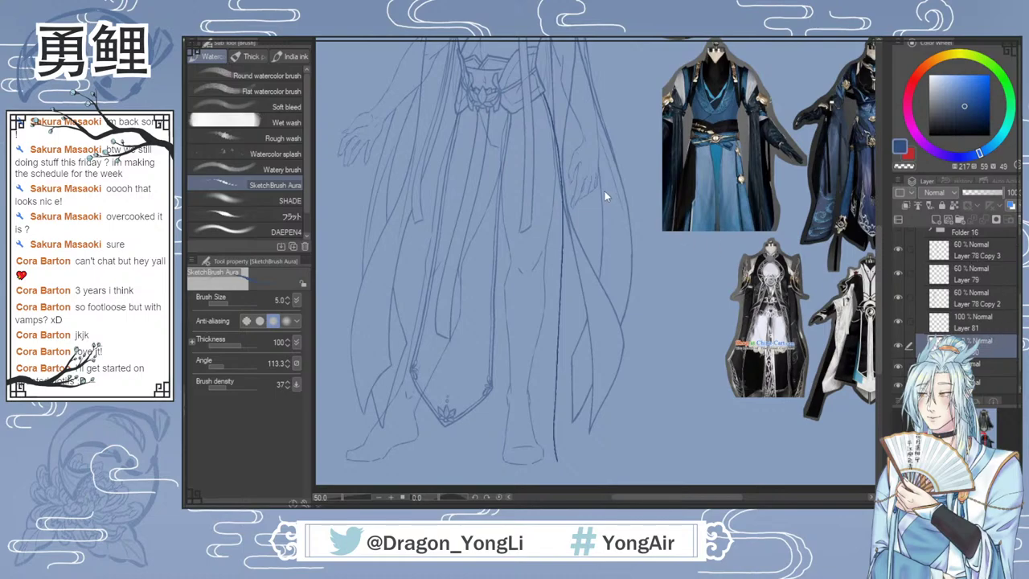
key("Delete")
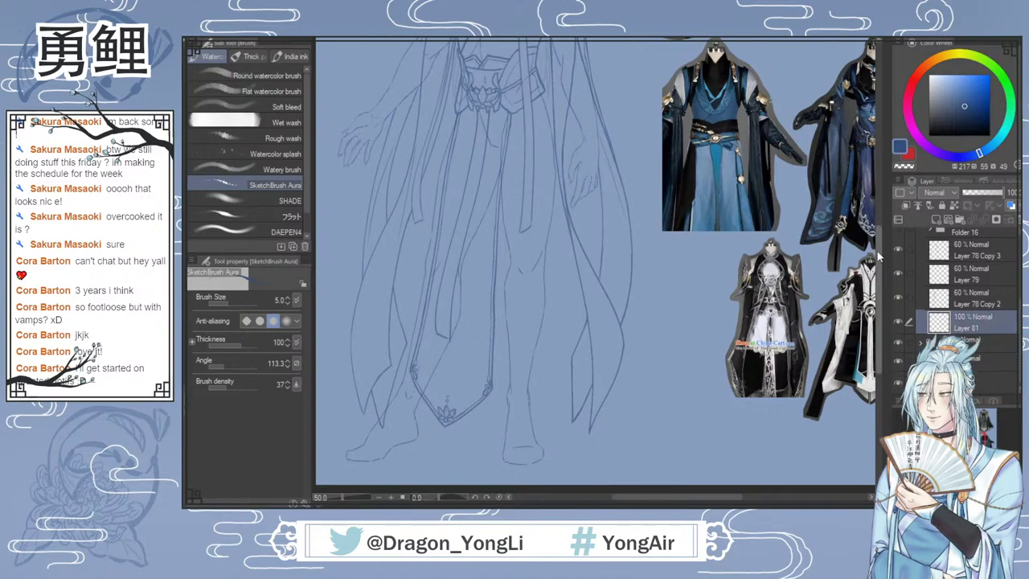
Step: Sketch the inner edge of a skirt panel on Layer 81 from the waist sash down to the shin, redoing unsatisfactory strokes
scroll(879, 245, "up", 3)
scroll(879, 247, "up", 2)
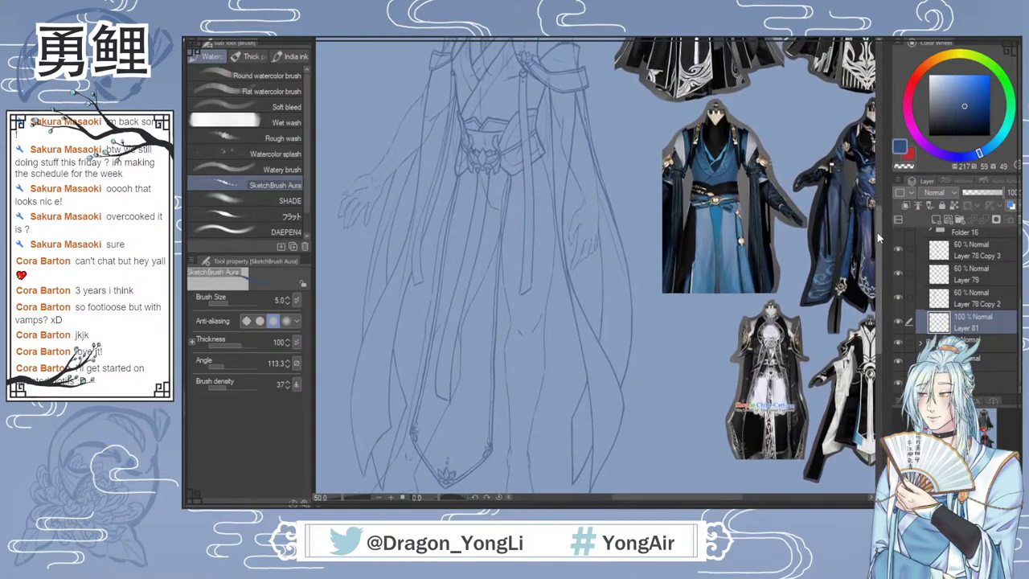
scroll(878, 251, "down", 4)
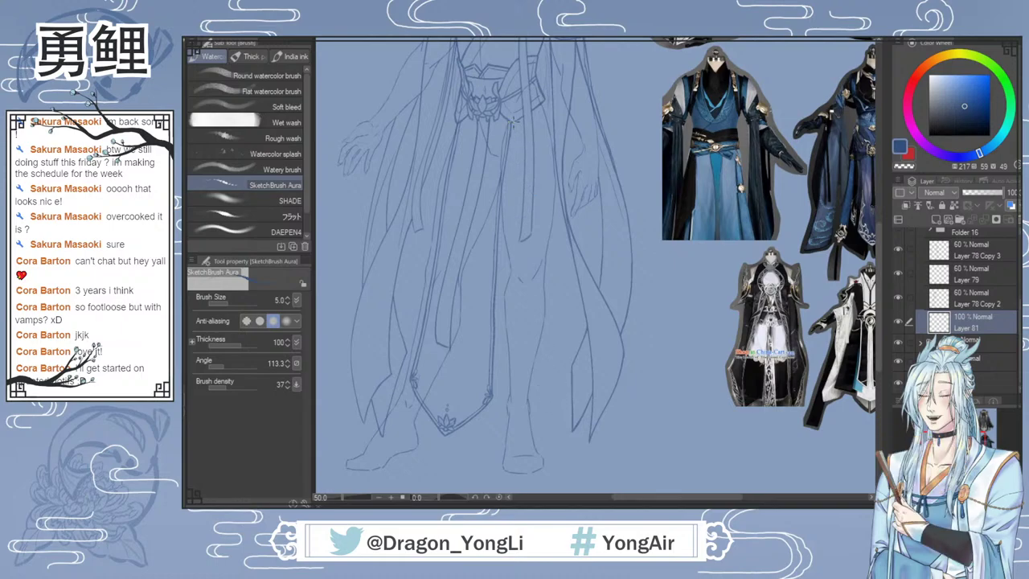
left_click_drag(515, 124, 520, 370)
key("ctrl+z")
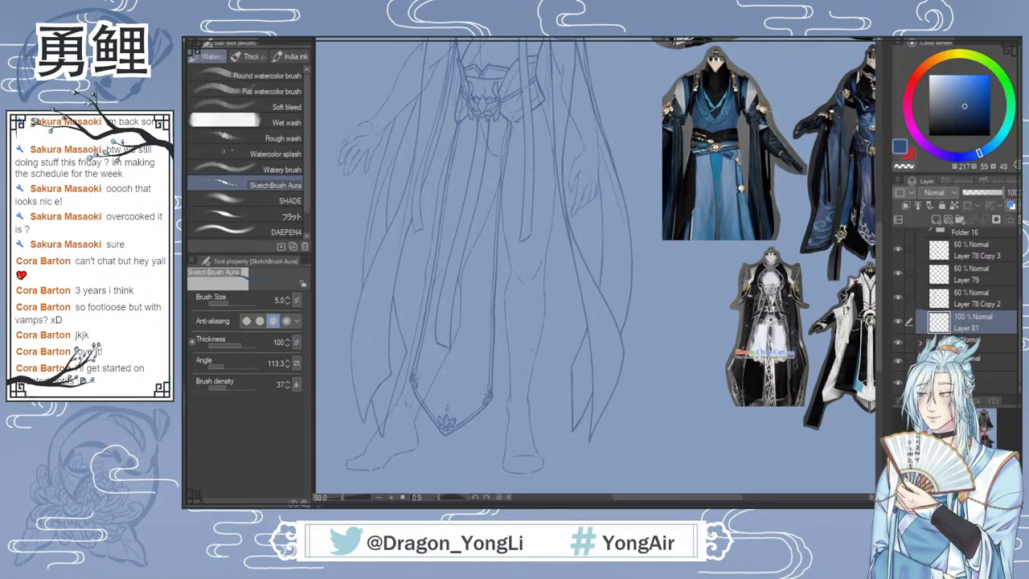
left_click_drag(514, 122, 527, 414)
key("ctrl+z")
left_click_drag(513, 126, 535, 365)
key("ctrl+z")
mouse_move(514, 124)
left_mouse_down()
mouse_move(541, 396)
mouse_move(524, 141)
mouse_move(533, 392)
left_mouse_up()
key("ctrl+z")
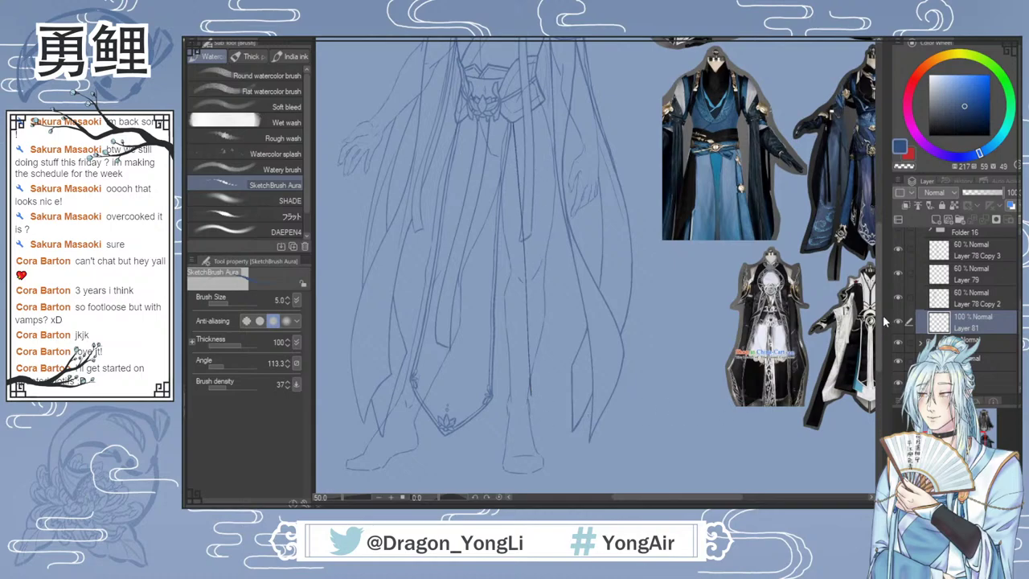
Step: Check the full figure and extend the panel's inner edge down to the ankle
scroll(876, 305, "up", 5)
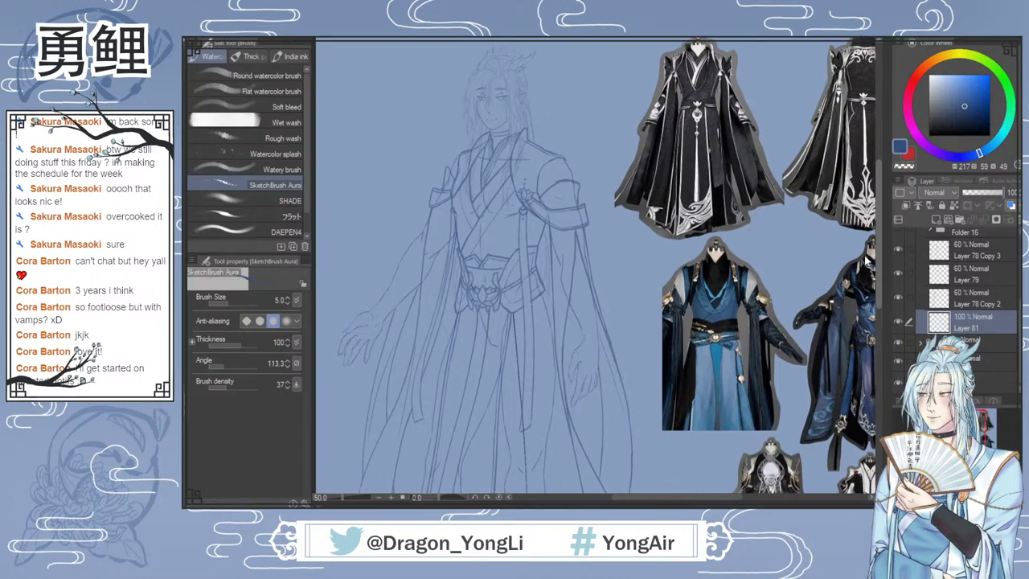
scroll(867, 269, "down", 1)
scroll(867, 277, "down", 5)
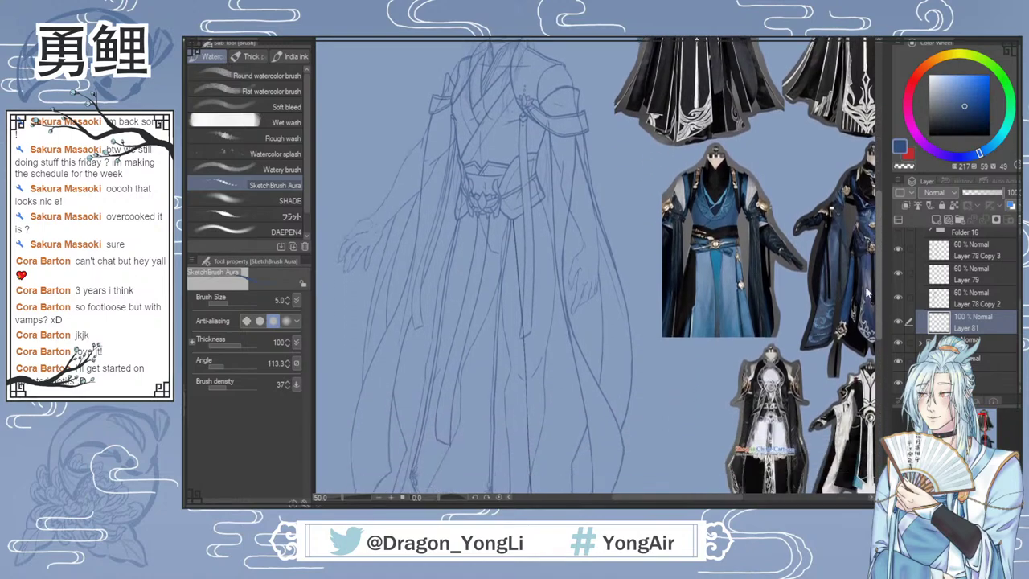
scroll(868, 337, "down", 1)
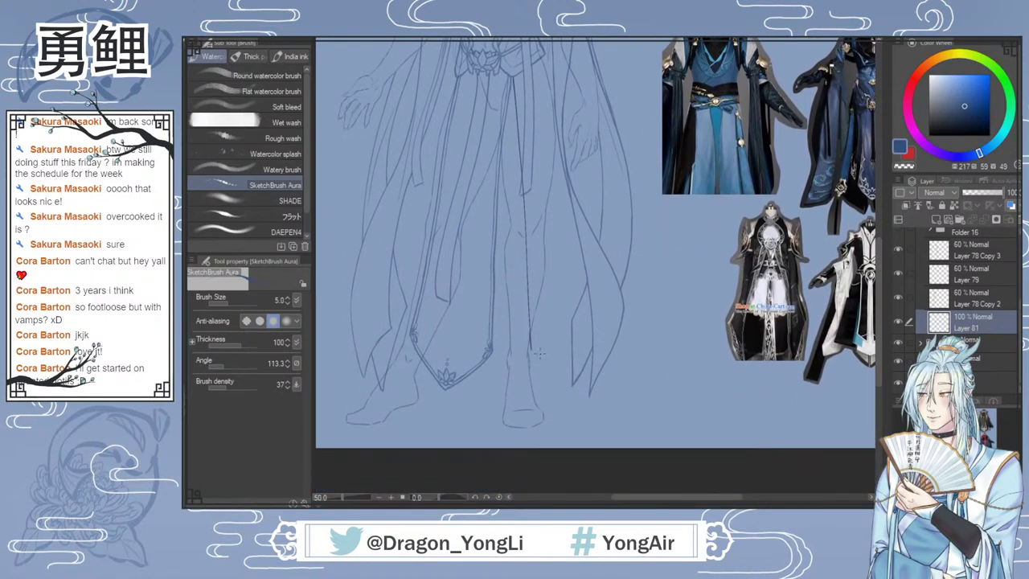
left_click_drag(532, 348, 537, 391)
Step: Sketch the panel's outer edge from the side of the waist sash down to ankle height, redoing unsatisfactory strokes
mouse_move(542, 56)
left_mouse_down()
mouse_move(558, 129)
mouse_move(566, 395)
left_mouse_up()
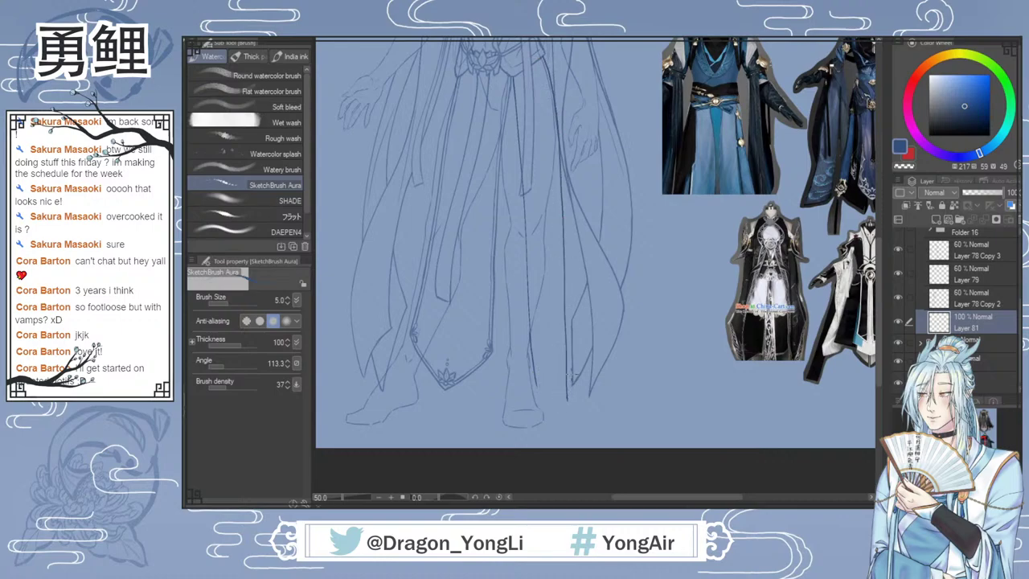
key("ctrl+z")
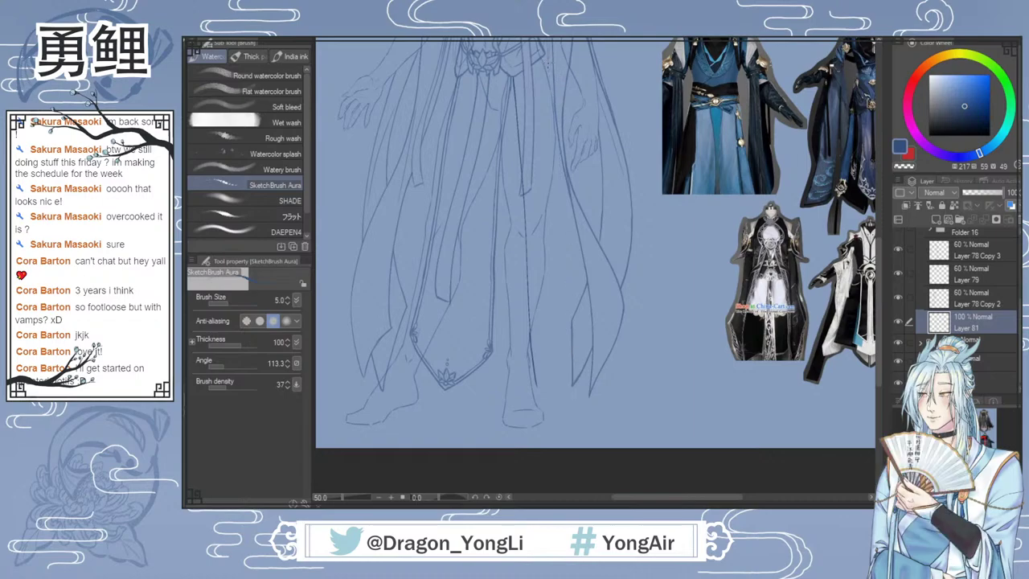
left_click_drag(544, 57, 556, 105)
key("ctrl+z")
left_click_drag(544, 60, 555, 106)
key("ctrl+z")
left_click_drag(544, 53, 555, 102)
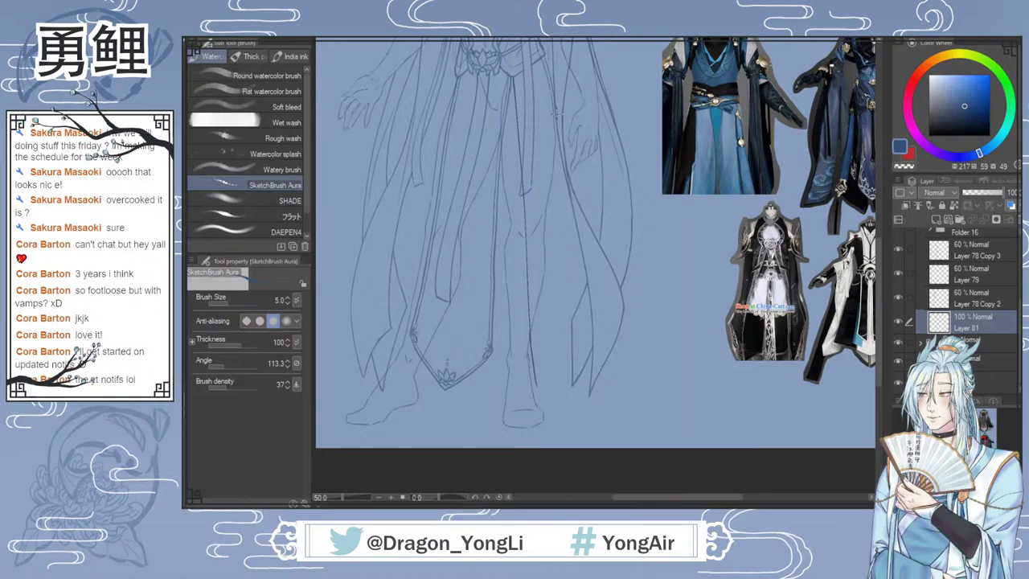
key("ctrl+z")
left_click_drag(544, 60, 568, 409)
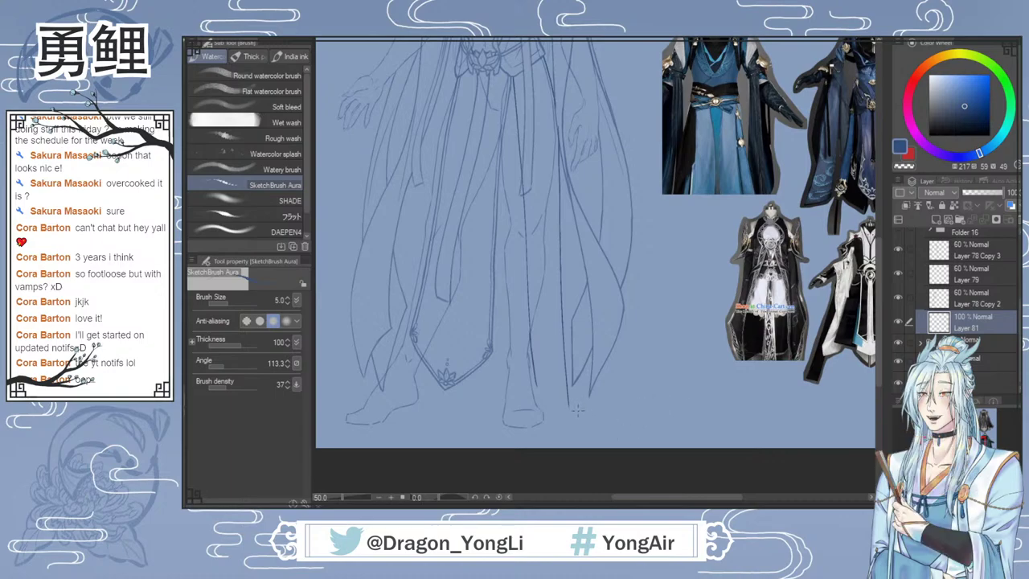
Step: Lasso the lower part of the panel's outer edge, rotate it slightly outward about its upper end, and deselect
key("e")
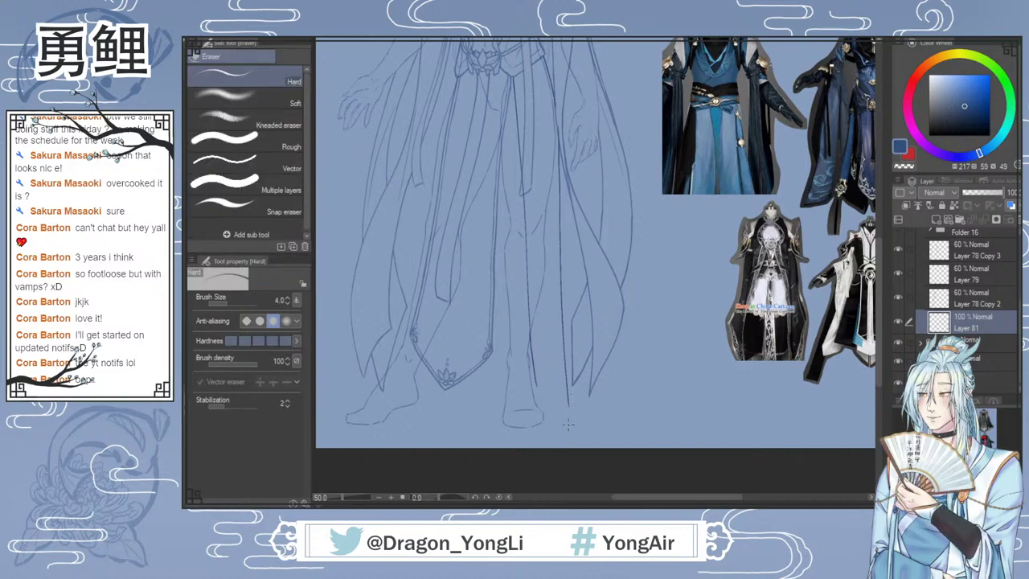
scroll(607, 370, "up", 3)
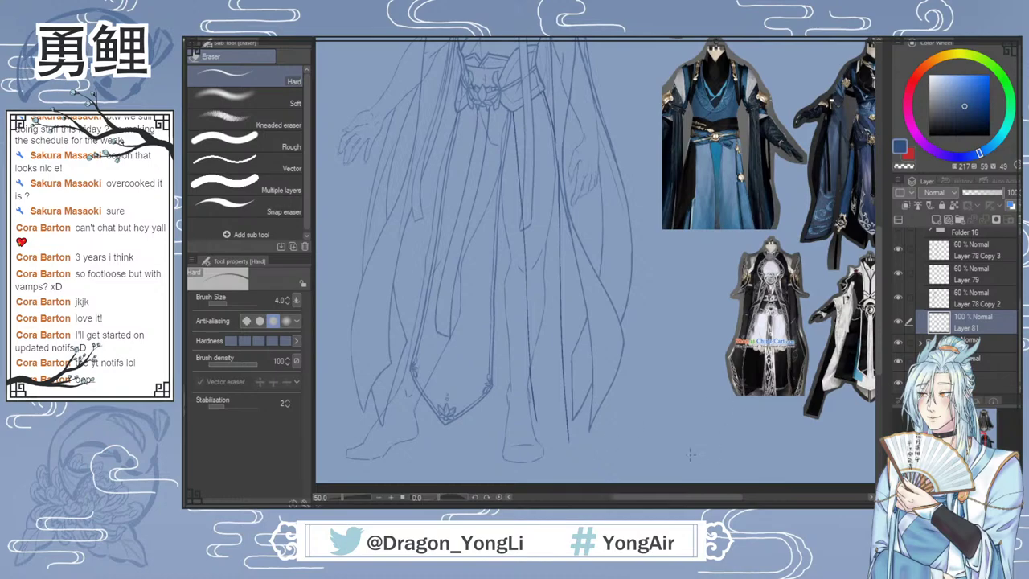
left_click_drag(657, 499, 625, 502)
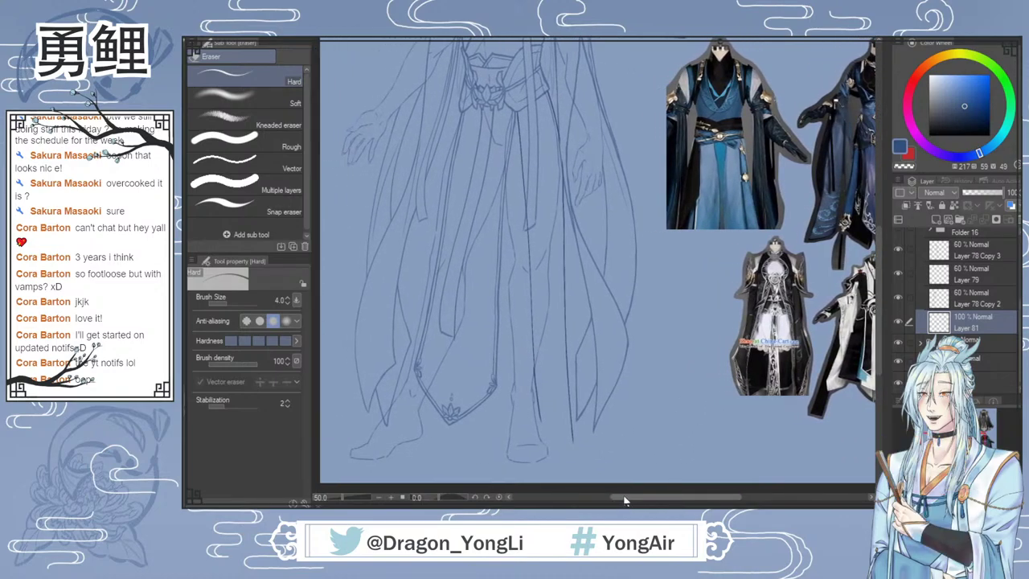
key("m")
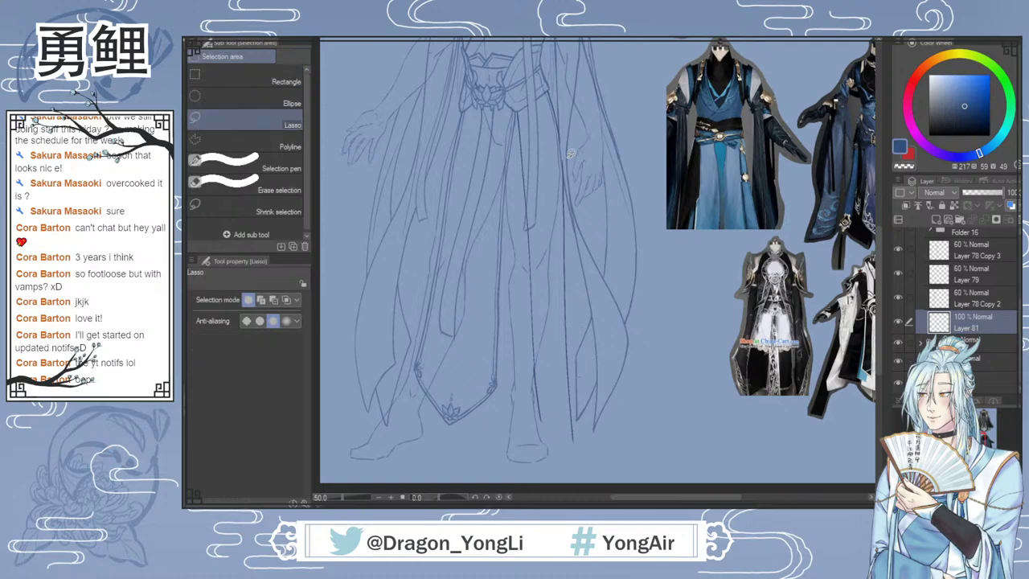
mouse_move(554, 187)
left_mouse_down()
mouse_move(554, 293)
mouse_move(576, 446)
mouse_move(582, 340)
left_mouse_up()
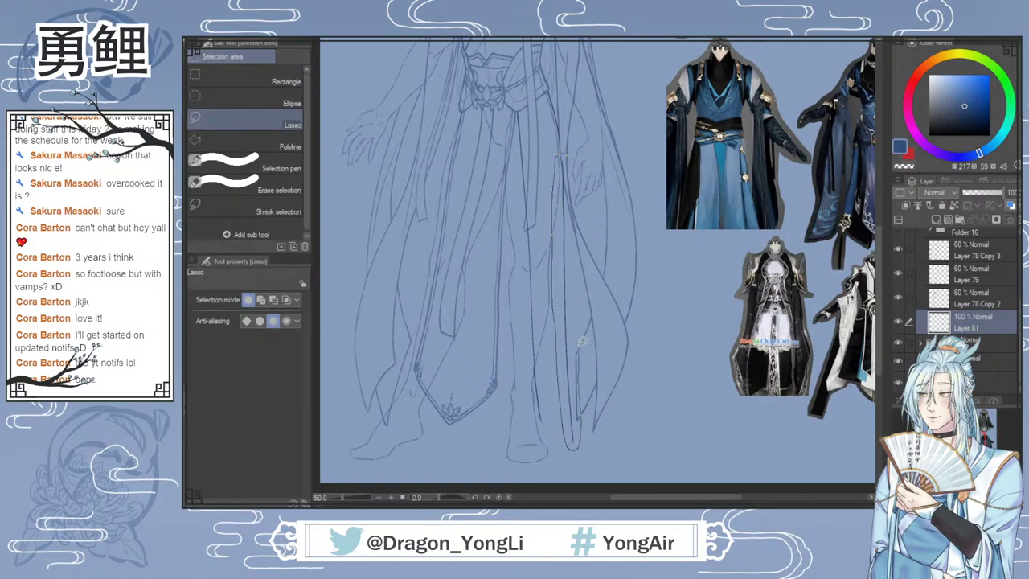
left_click_drag(575, 183, 563, 179)
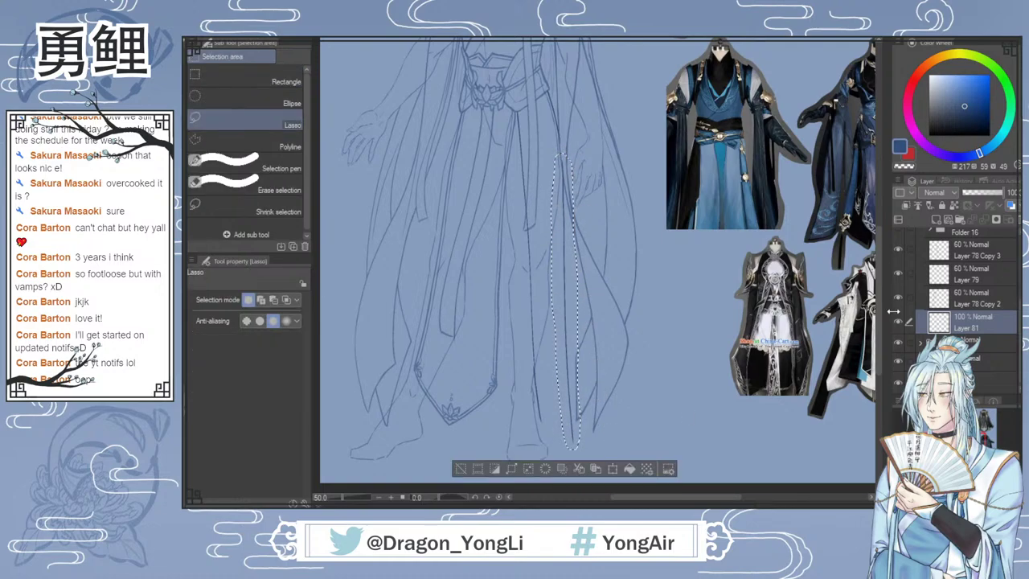
scroll(880, 321, "down", 2)
key("ctrl+t")
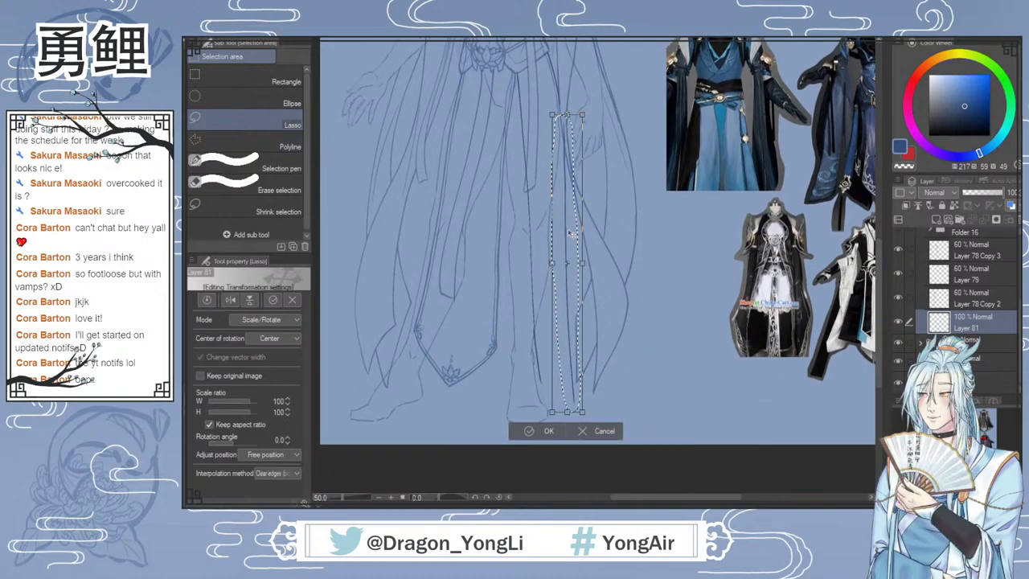
left_click_drag(563, 141, 566, 115)
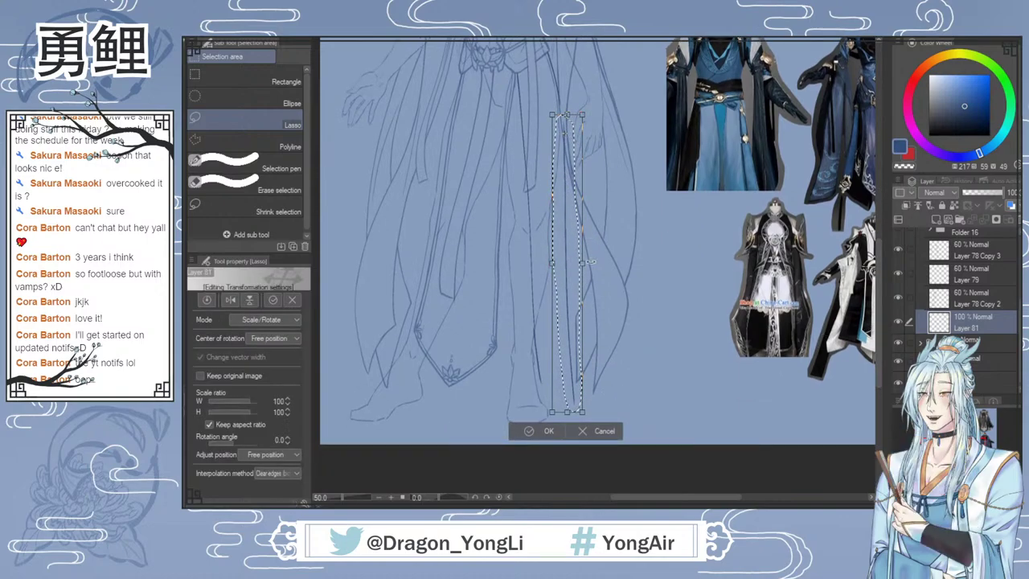
left_click_drag(595, 417, 597, 417)
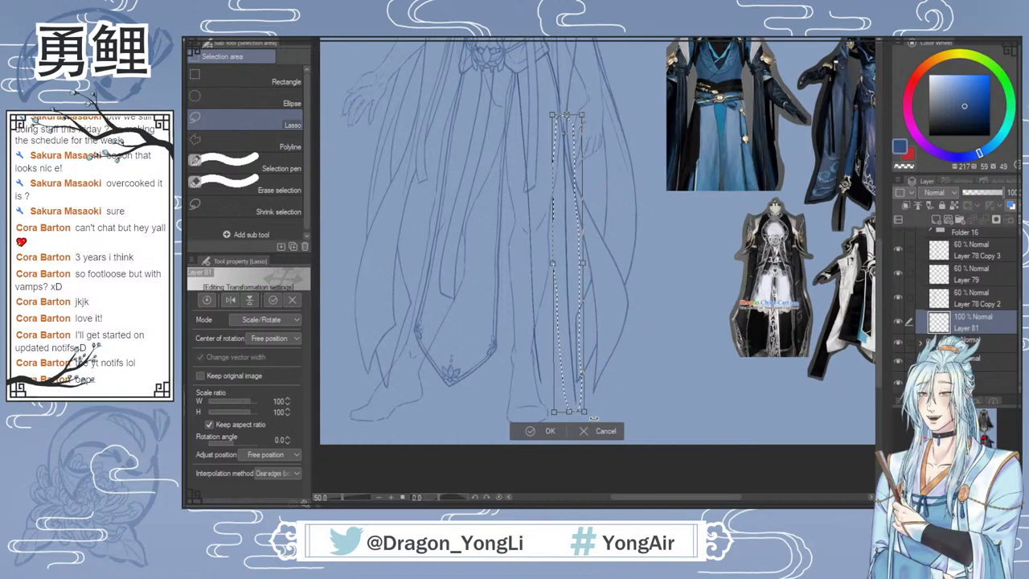
left_click(533, 431)
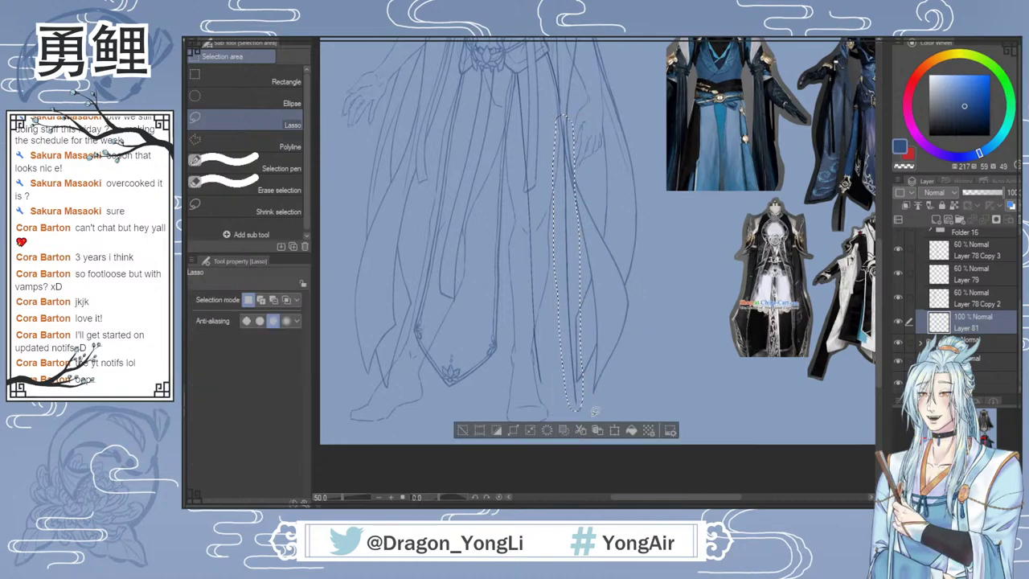
key("ctrl+d")
Step: Try a short hem line joining the lower ends of the skirt panel's inner and outer edges
key("b")
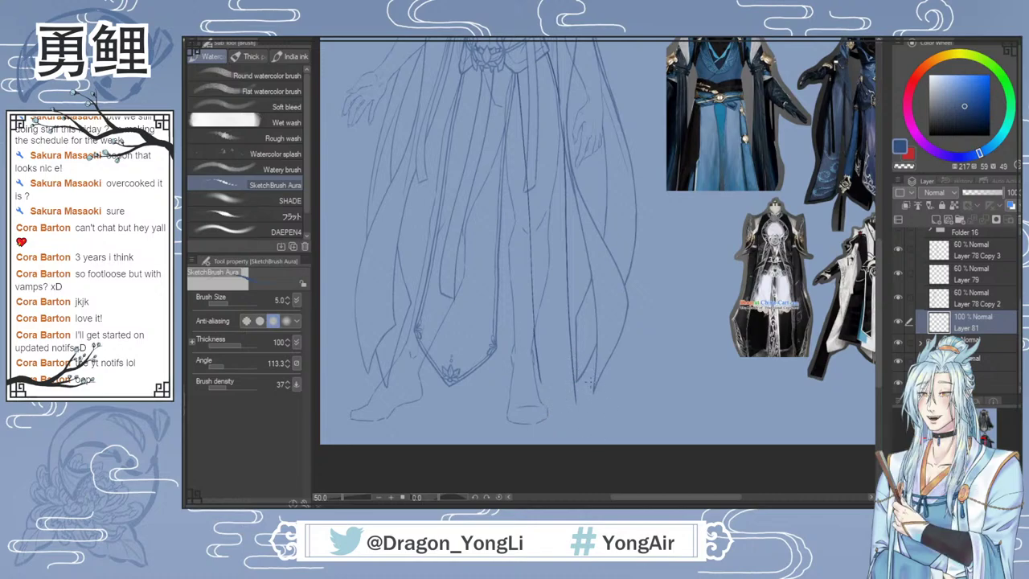
left_click_drag(539, 385, 558, 379)
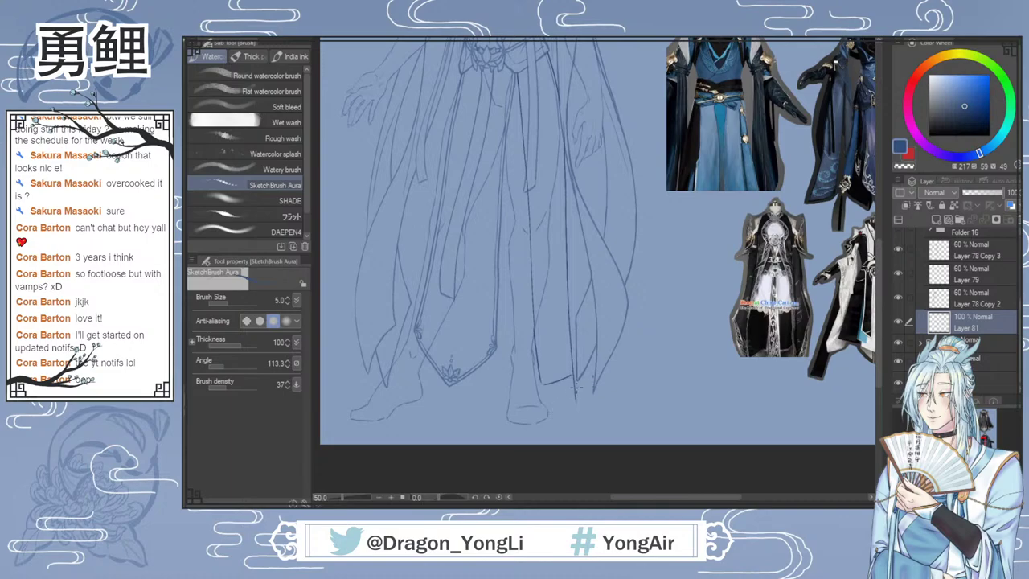
key("e")
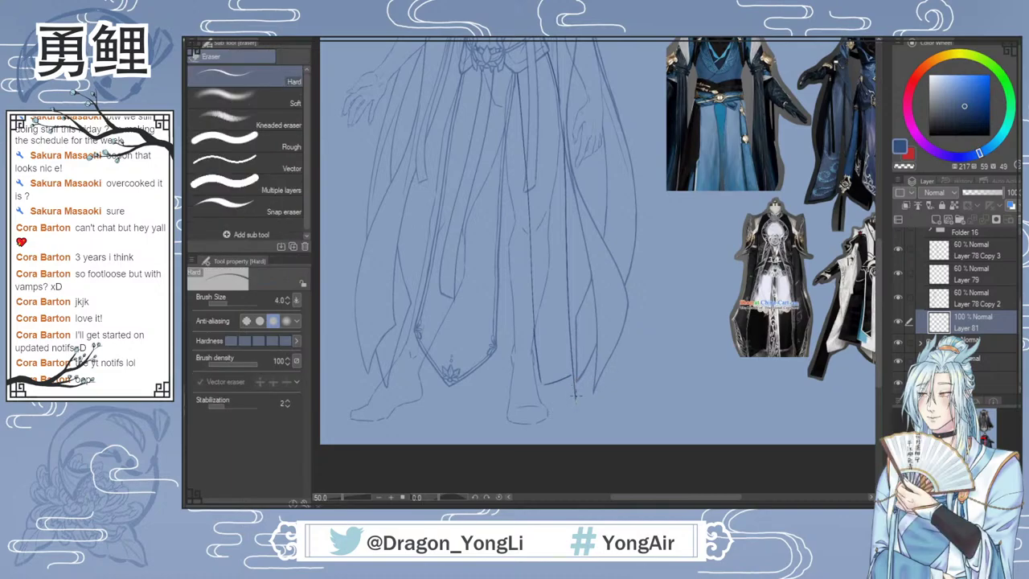
key("m")
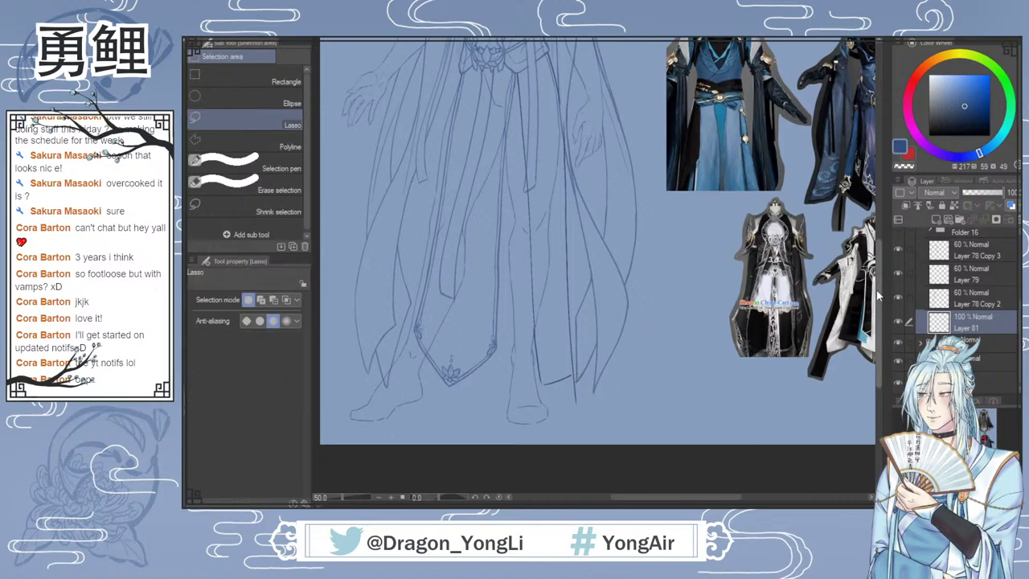
scroll(880, 288, "up", 1)
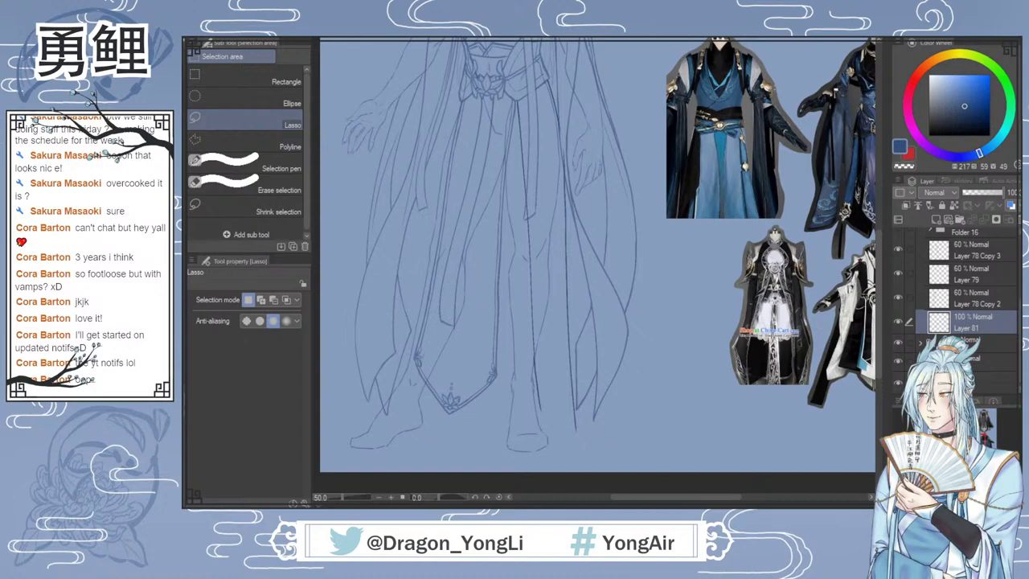
Step: Paste the screenshot of the portrait sketch as a new layer and raise that layer above Folder 15
key("ctrl+z")
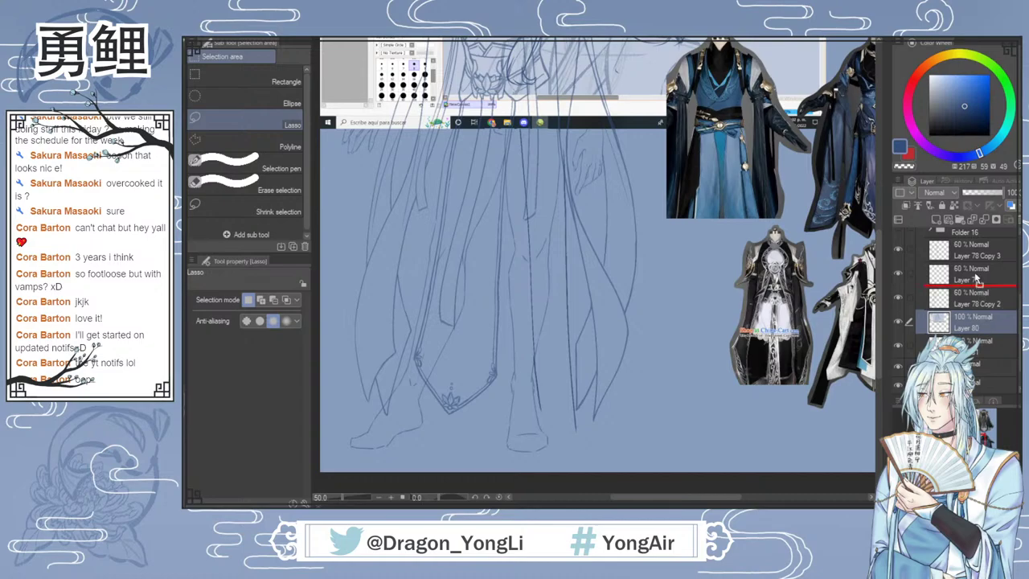
scroll(968, 228, "up", 1)
left_click_drag(965, 224, 956, 234)
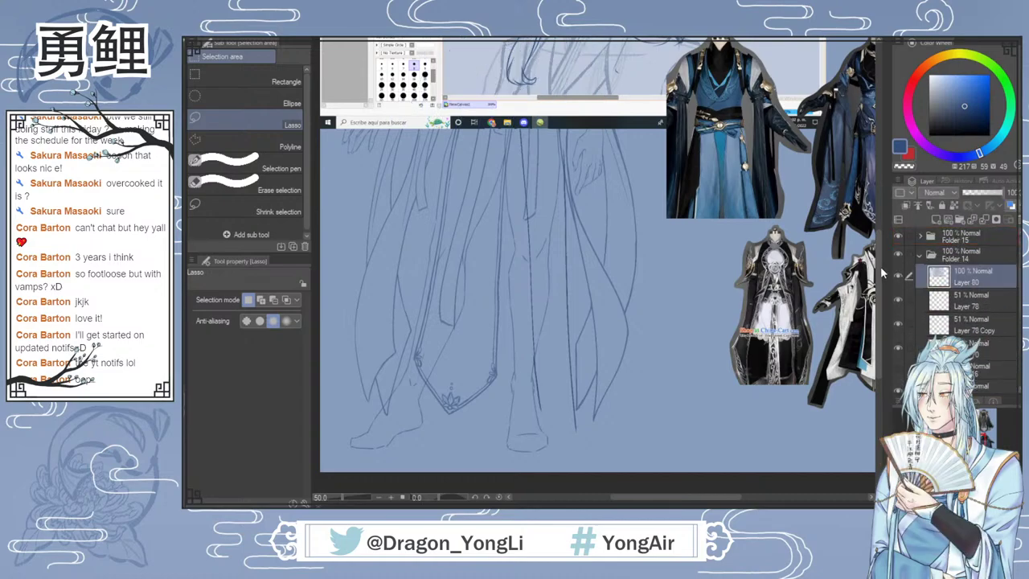
scroll(770, 134, "up", 7)
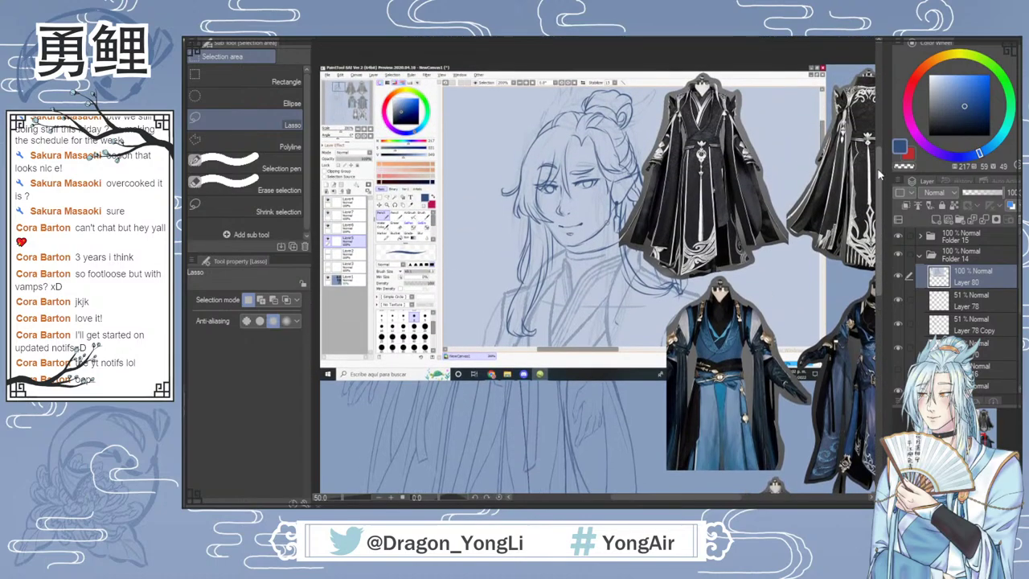
key("k")
left_click_drag(543, 294, 465, 302)
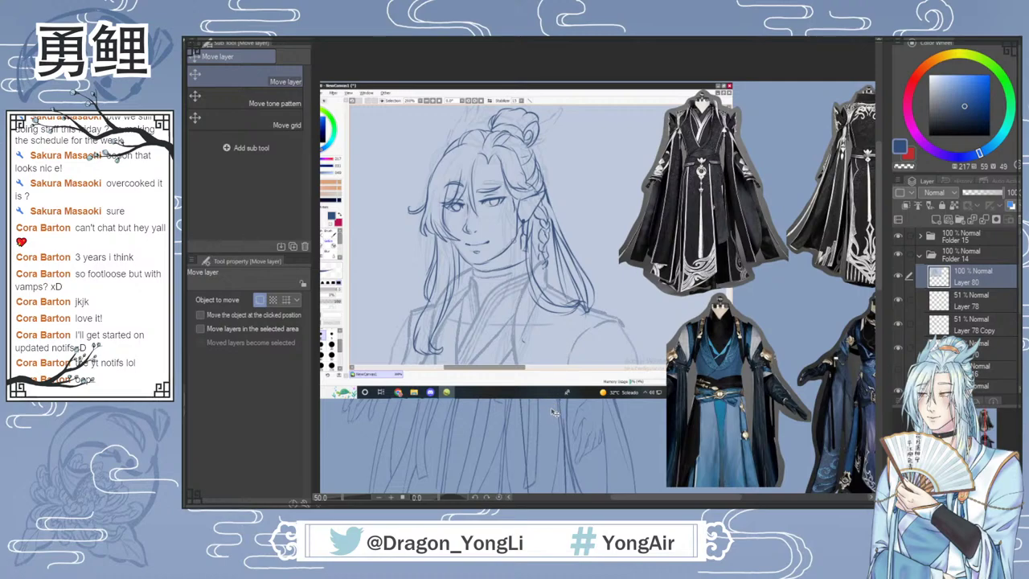
left_click_drag(978, 281, 981, 237)
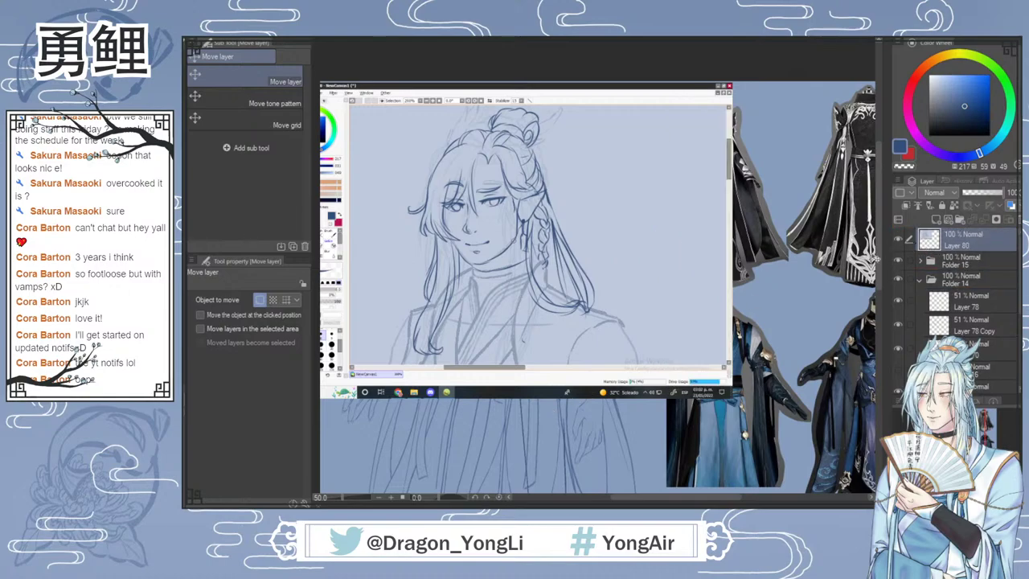
Step: Move the pasted screenshot toward the middle of the canvas, lasso the portrait, delete everything outside it, and deselect
key("ctrl+0")
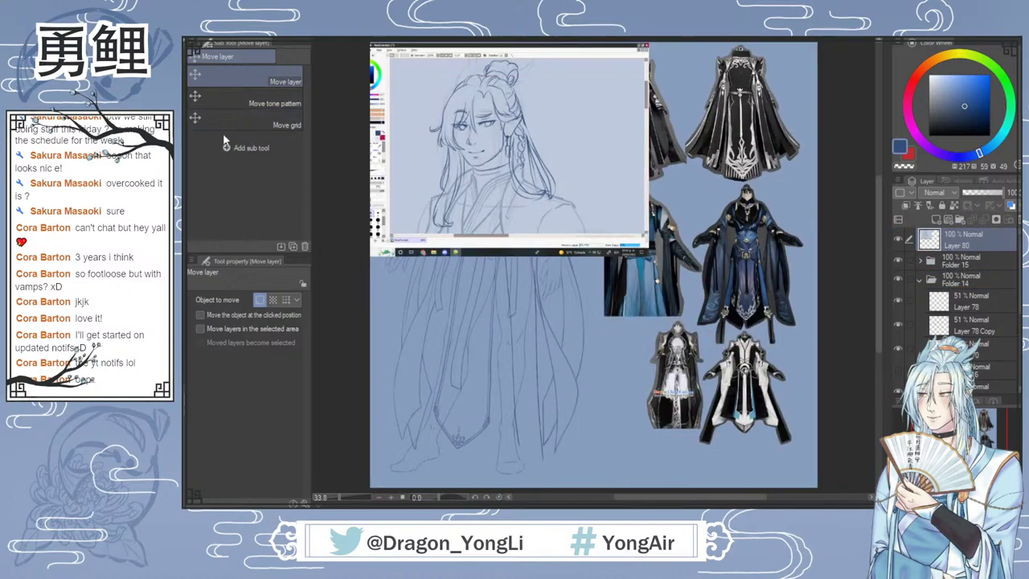
left_click_drag(542, 214, 641, 292)
key("m")
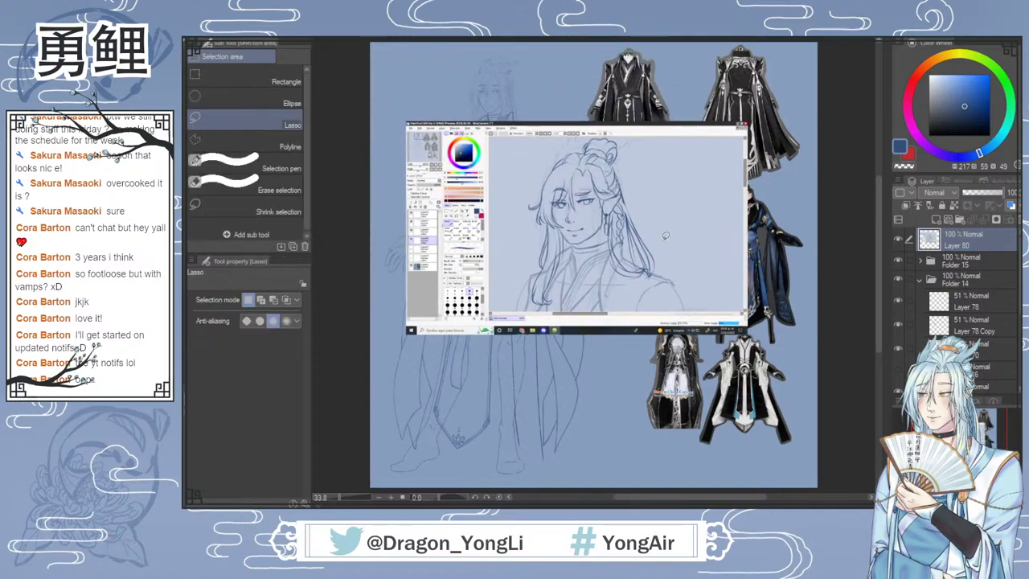
scroll(665, 236, "up", 1)
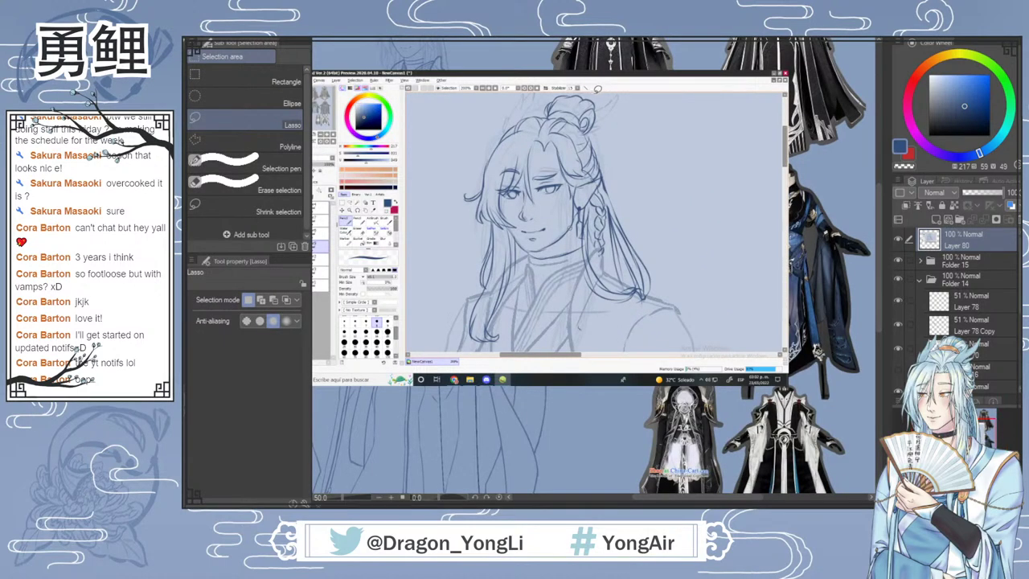
mouse_move(584, 87)
left_mouse_down()
mouse_move(626, 83)
mouse_move(629, 99)
mouse_move(609, 138)
mouse_move(624, 207)
mouse_move(672, 294)
mouse_move(700, 319)
mouse_move(707, 357)
mouse_move(444, 354)
mouse_move(441, 333)
mouse_move(480, 254)
mouse_move(462, 197)
mouse_move(468, 167)
mouse_move(518, 92)
mouse_move(559, 85)
left_mouse_up()
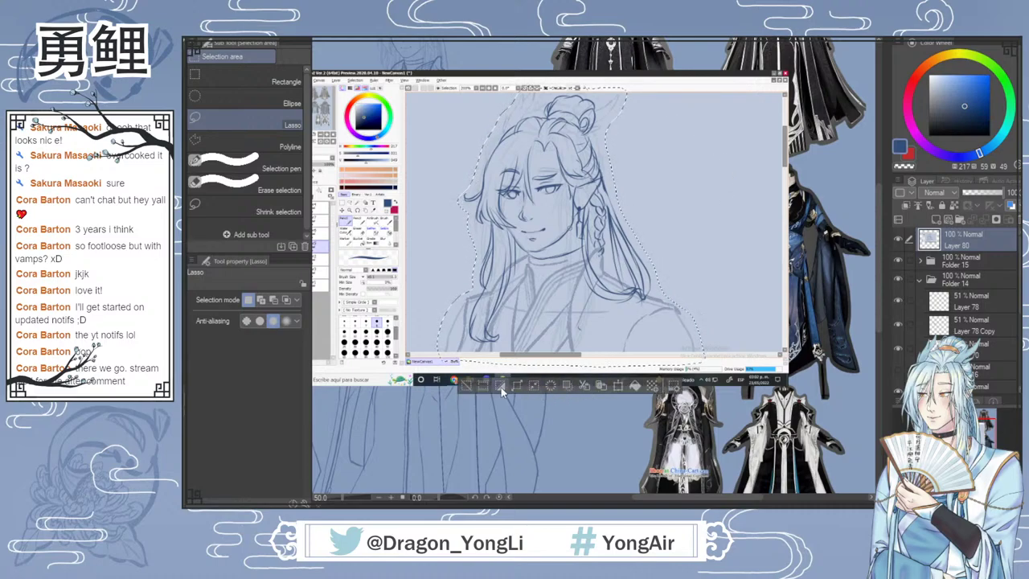
left_click(500, 386)
key("Delete")
key("ctrl+d")
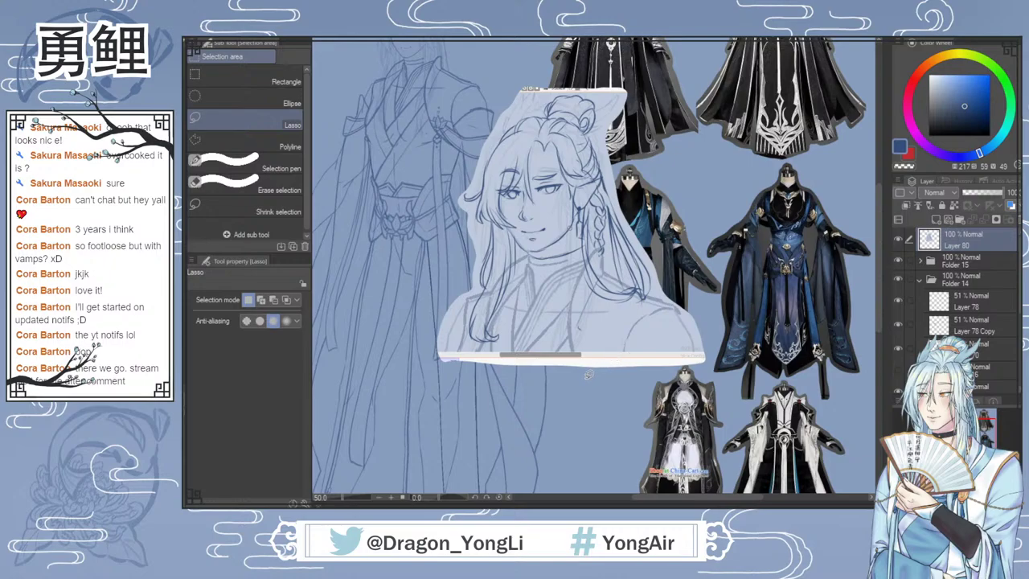
Step: Move the cropped portrait up over the costume references, beside the full figure's head and shoulders
scroll(583, 375, "down", 2)
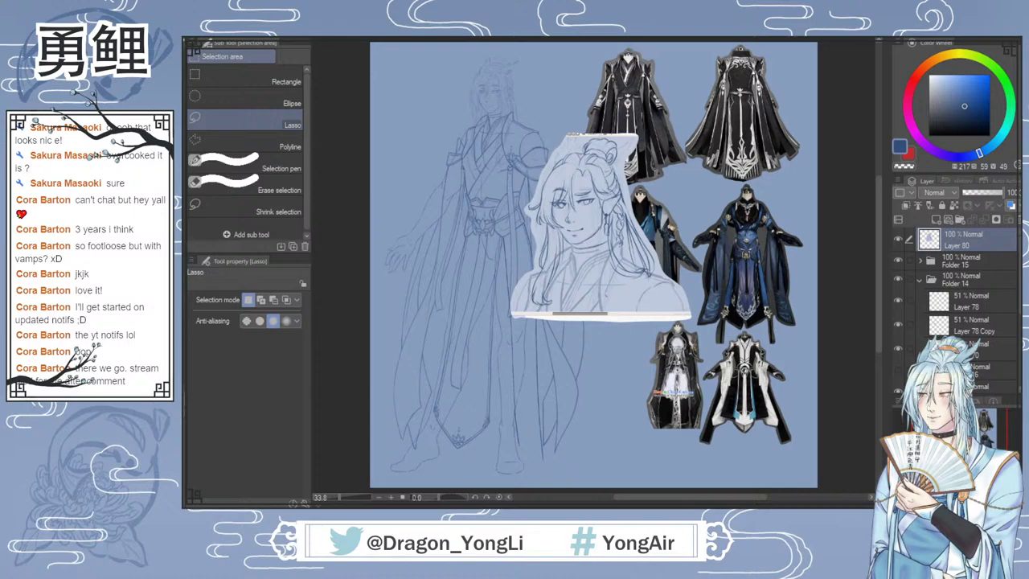
key("k")
mouse_move(608, 282)
left_mouse_down()
mouse_move(687, 263)
mouse_move(691, 241)
mouse_move(674, 216)
left_mouse_up()
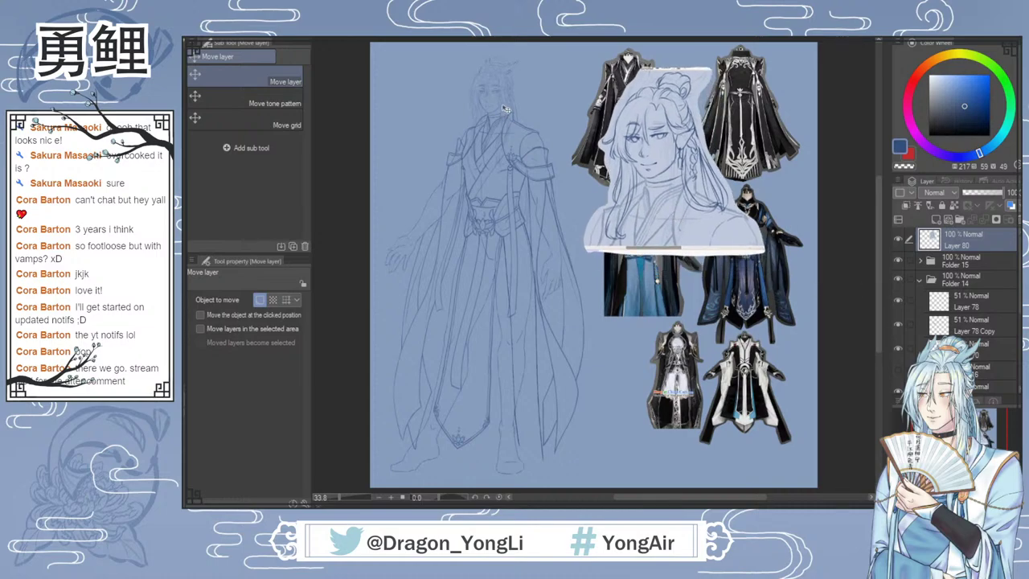
scroll(503, 108, "up", 2)
scroll(852, 290, "up", 3)
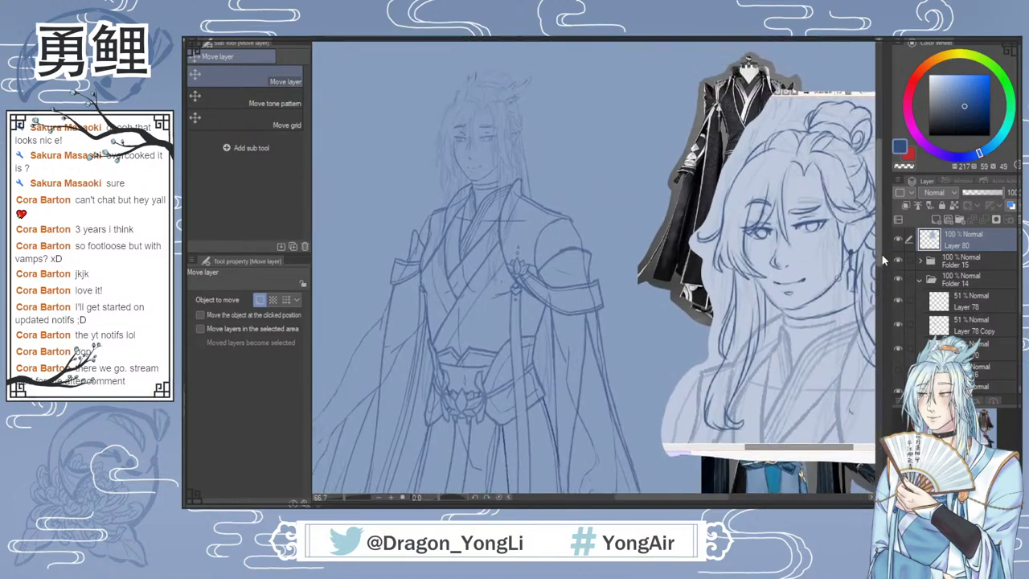
left_click_drag(823, 300, 785, 278)
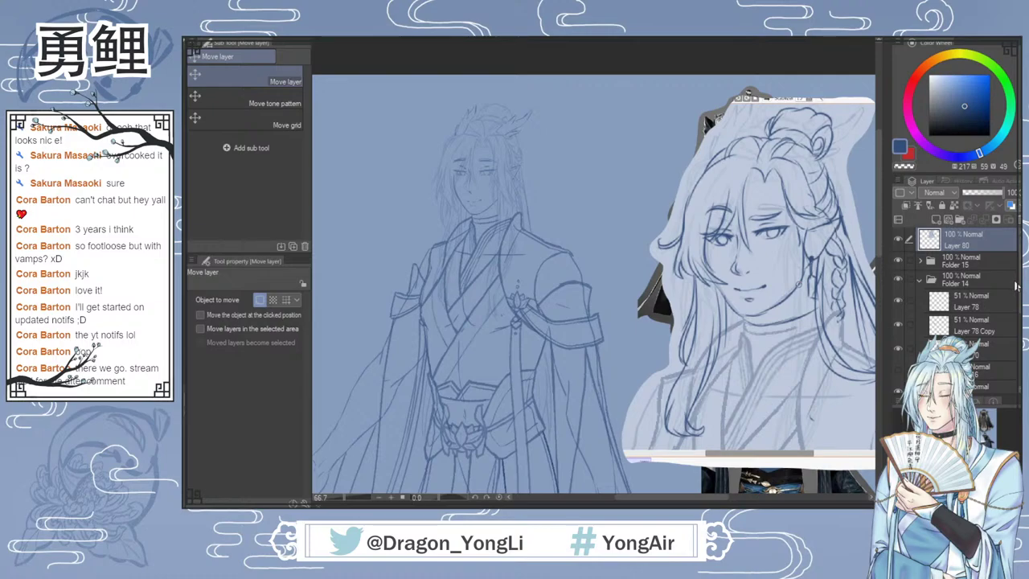
Step: Add a new layer directly beneath Folder 14 and choose the SketchBrush Aura brush
left_click_drag(1018, 288, 1018, 306)
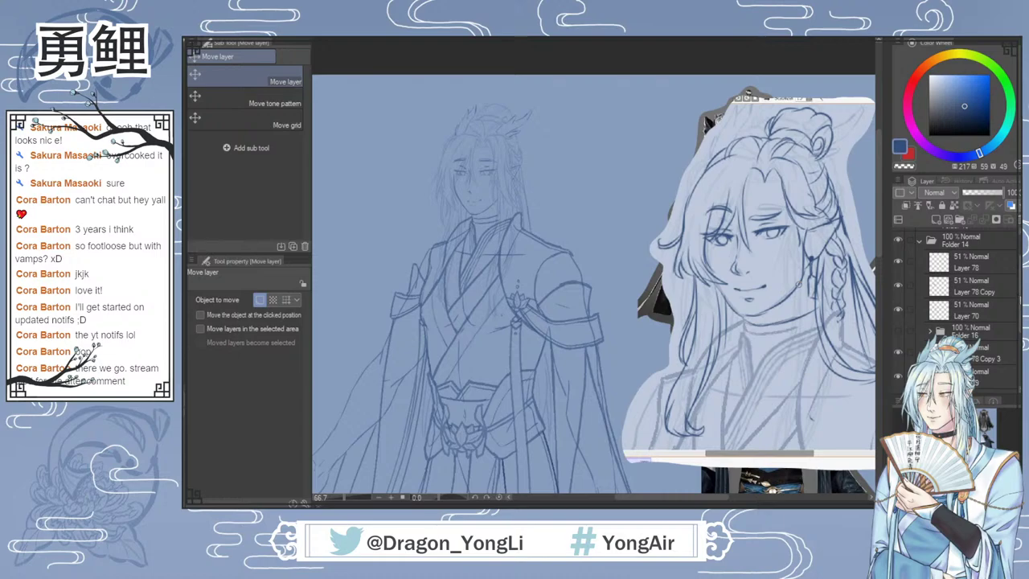
left_click_drag(1018, 307, 1018, 360)
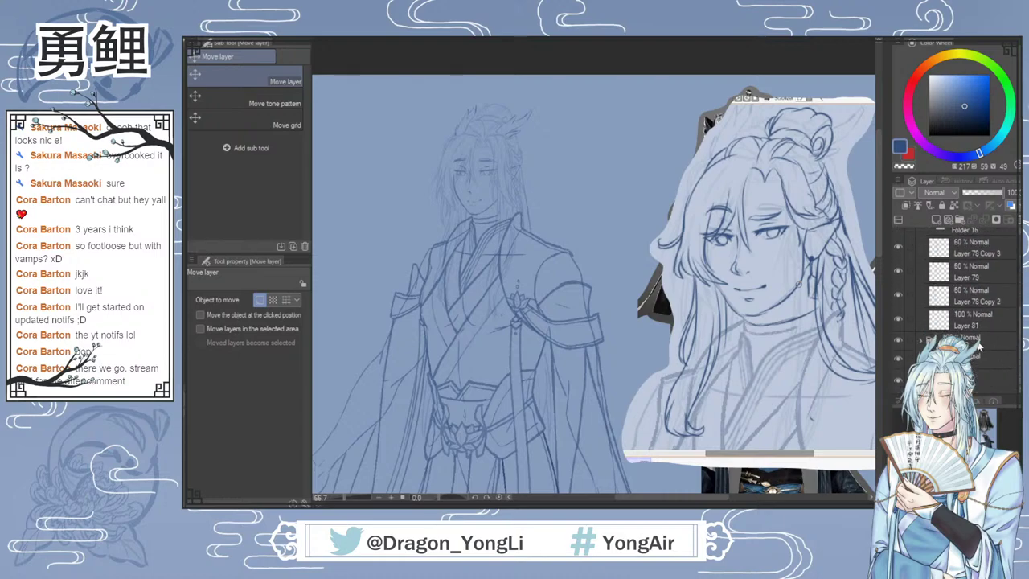
left_click(966, 336)
left_click(935, 222)
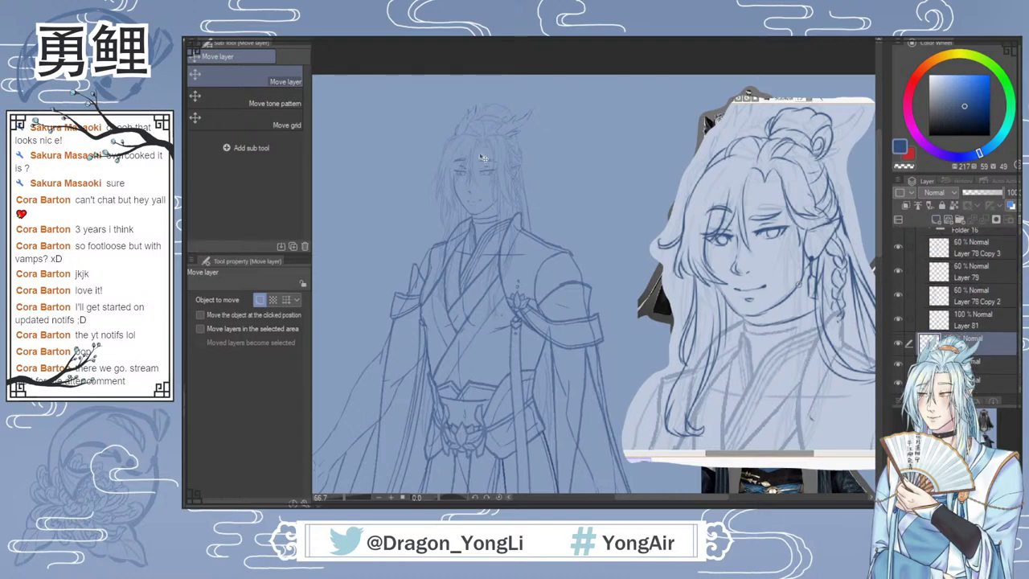
scroll(482, 159, "up", 1)
key("b")
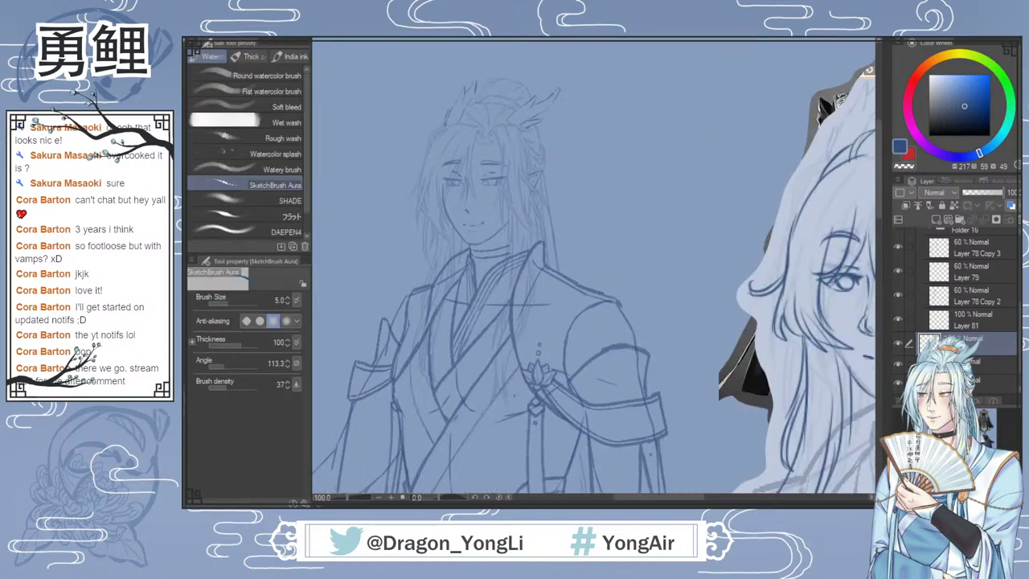
Step: Scale the portrait on Layer 80 down to about half size, keeping it between the figure's head and the black robe reference
scroll(721, 343, "down", 1)
left_click_drag(1018, 337, 1018, 262)
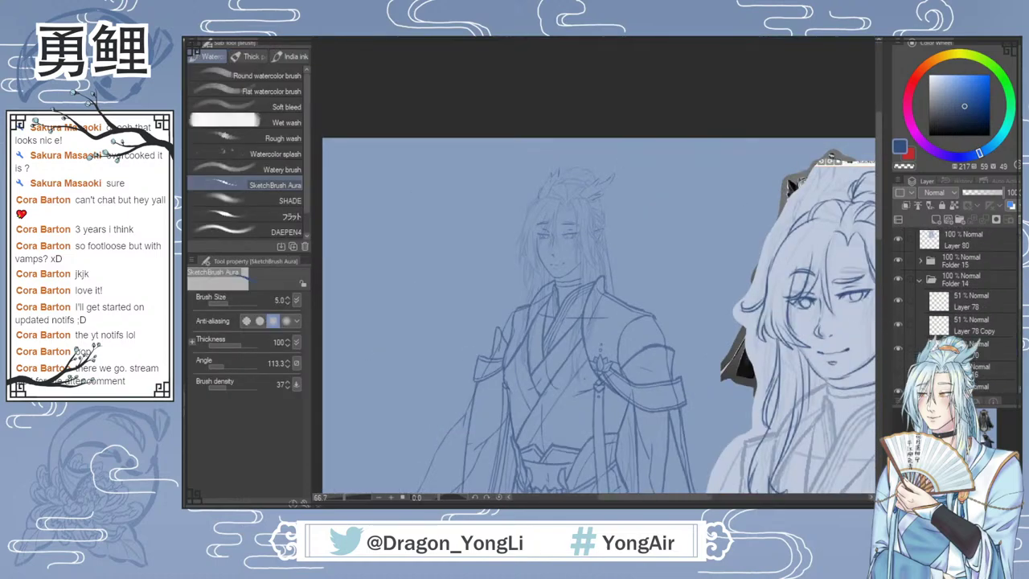
left_click(968, 246)
key("ctrl+0")
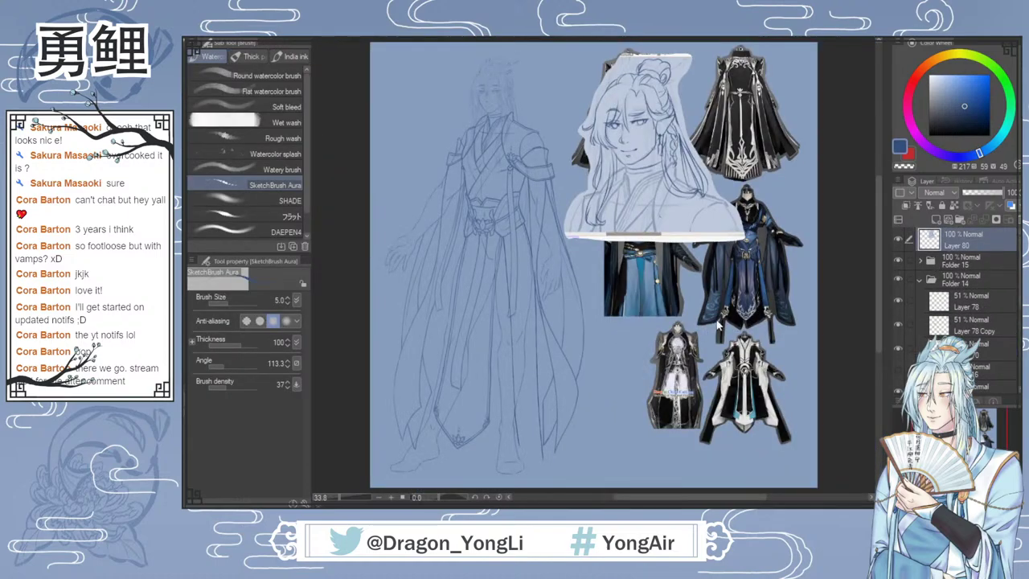
key("ctrl+t")
left_click_drag(745, 240, 613, 134)
left_click(565, 165)
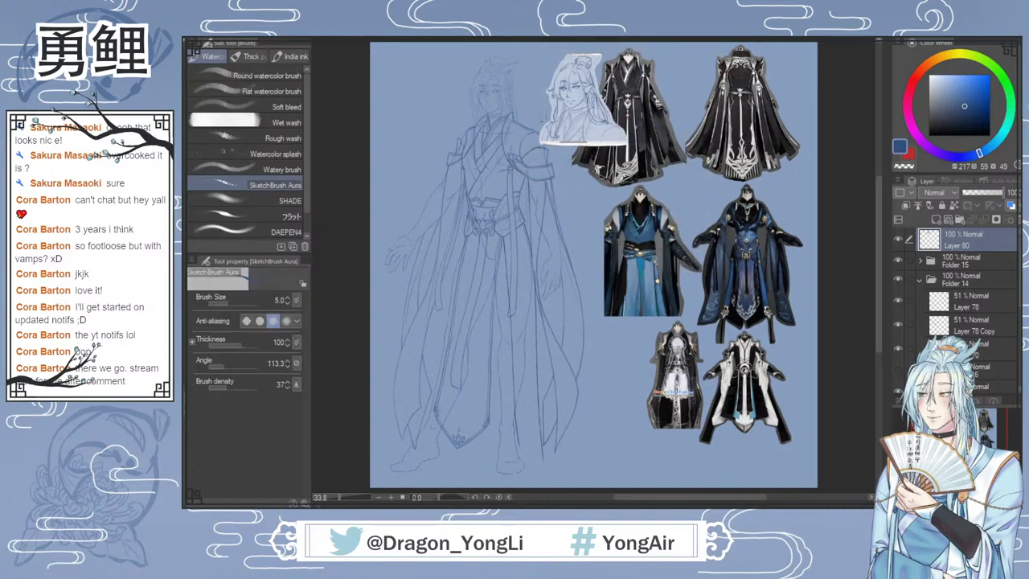
Step: Select the empty layer beneath Folder 14 again and compare the figure's head with the portrait reference
scroll(512, 74, "up", 3)
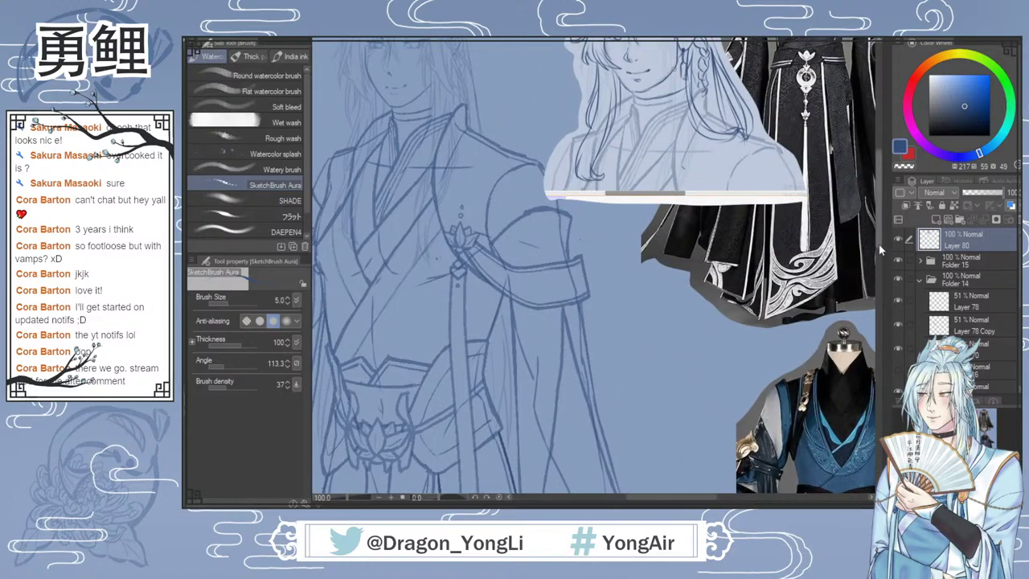
left_click_drag(879, 244, 875, 210)
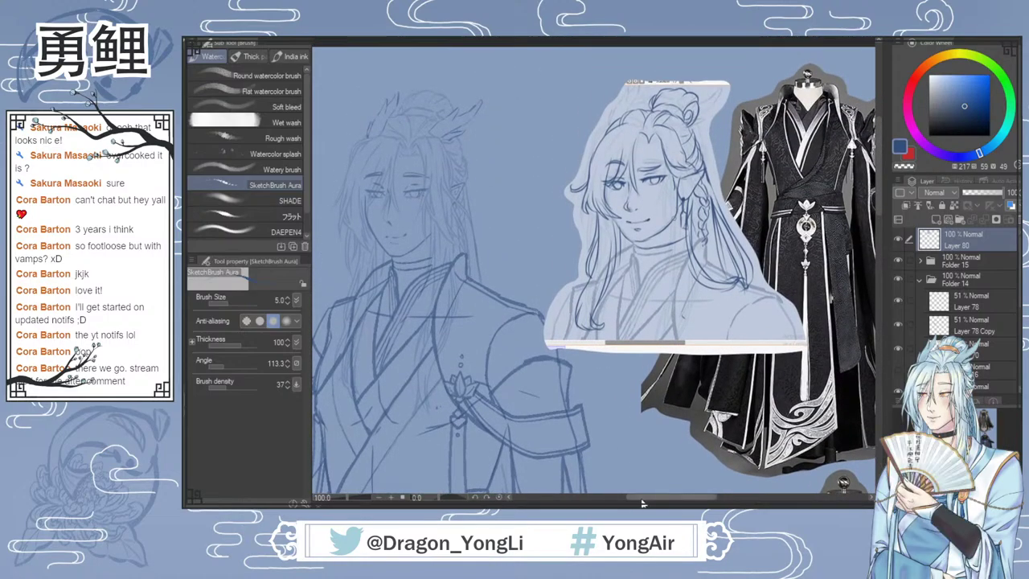
left_click_drag(642, 498, 632, 499)
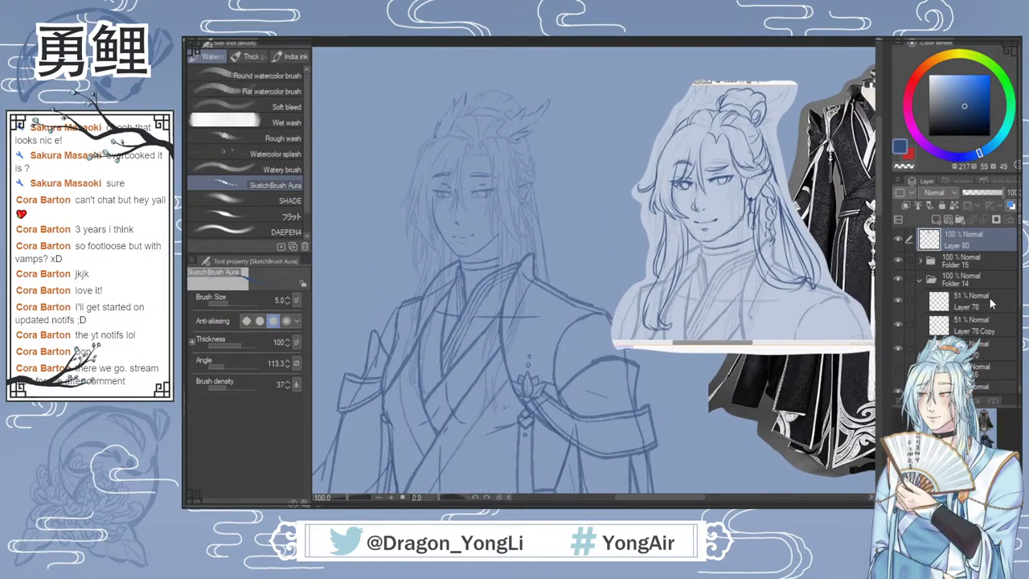
scroll(1006, 359, "down", 5)
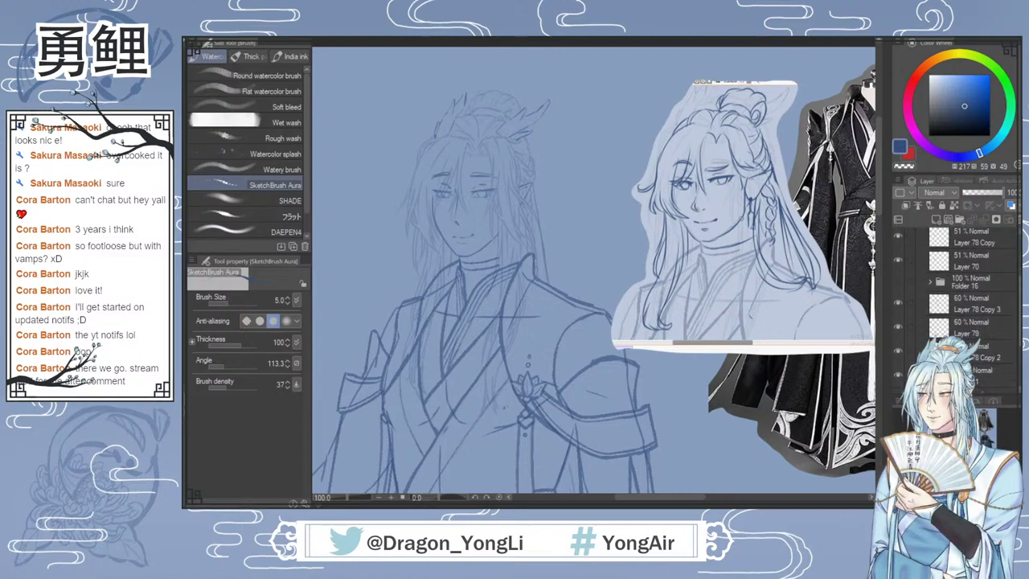
left_click(977, 337)
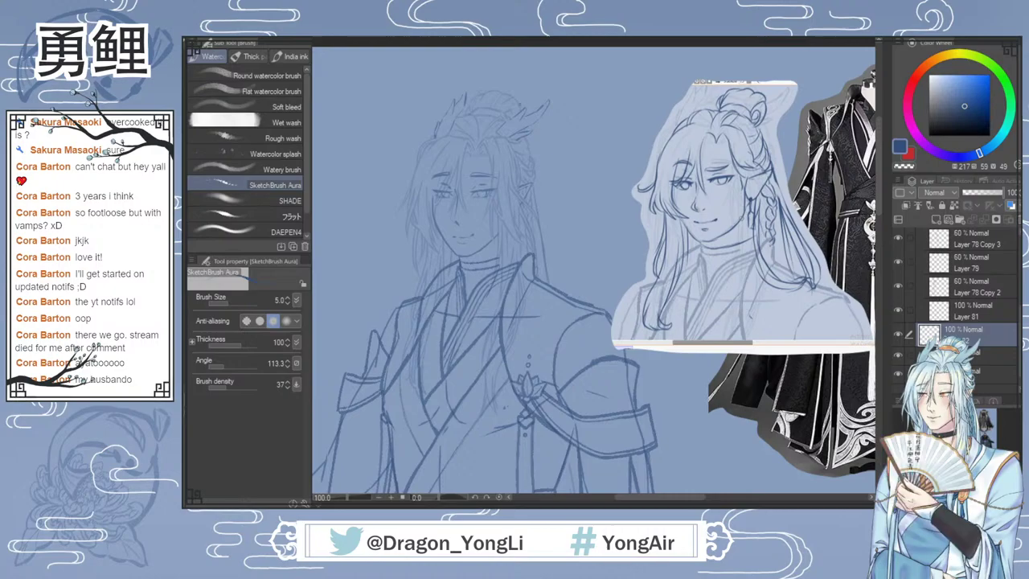
scroll(528, 177, "up", 1)
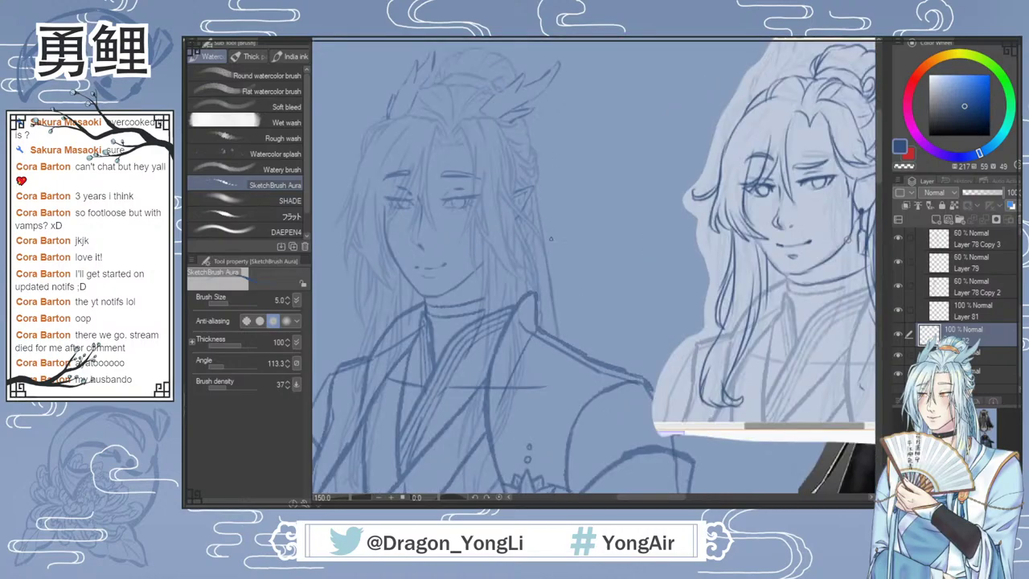
scroll(554, 265, "down", 1)
left_click_drag(619, 498, 629, 498)
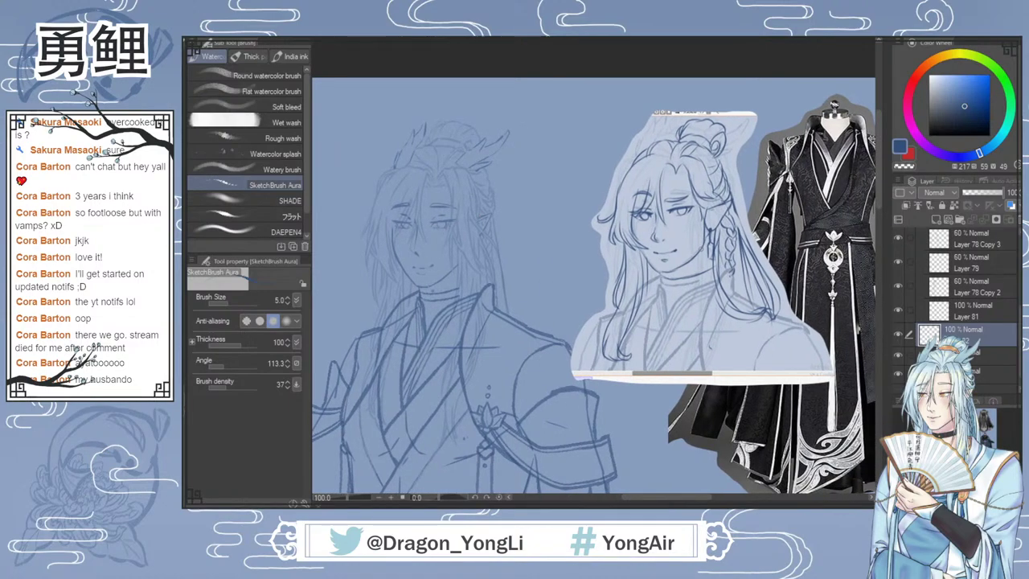
scroll(544, 309, "up", 1)
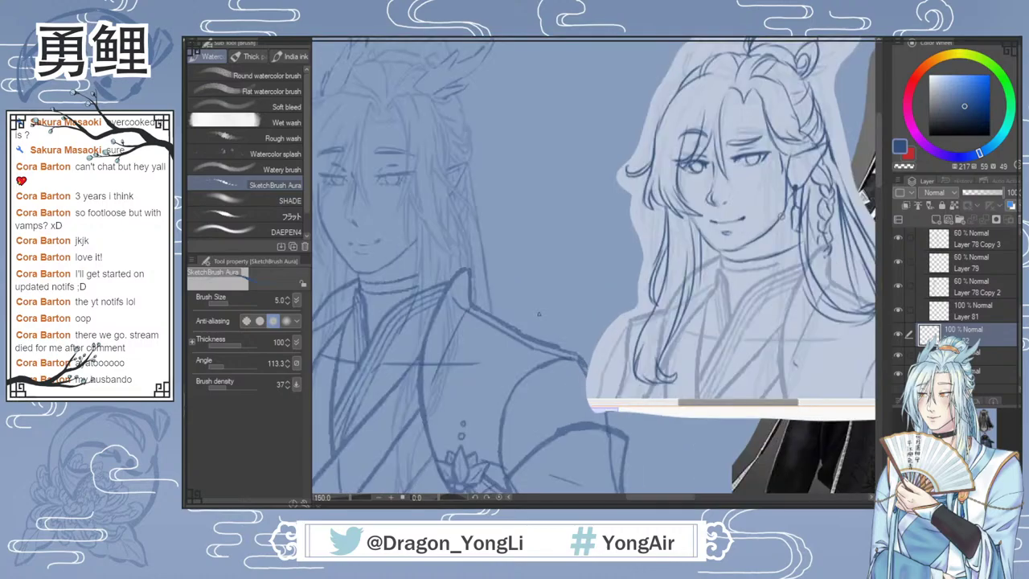
scroll(527, 328, "down", 1)
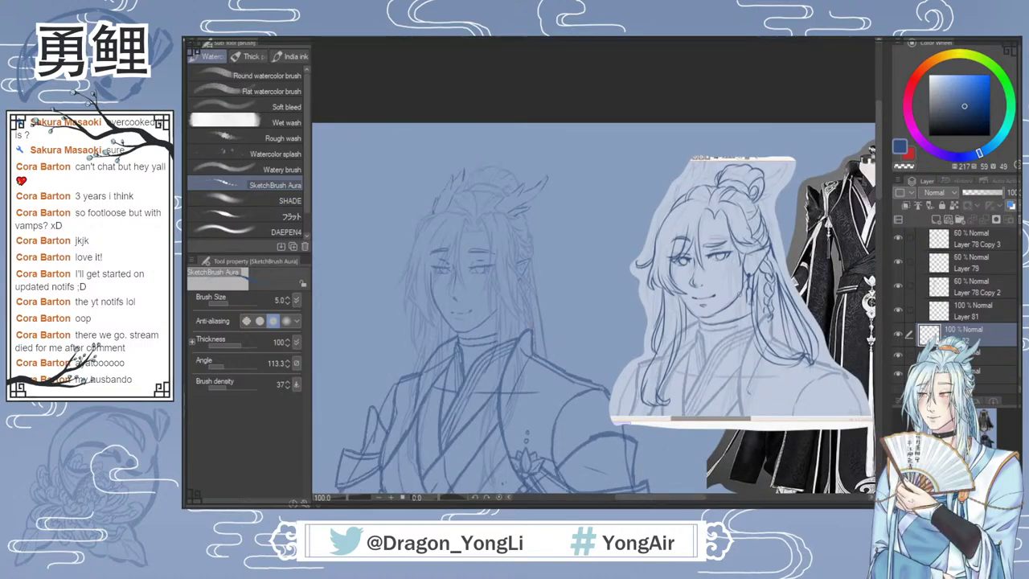
Step: Draw the swept lock of bangs from the centre parting past the brow towards the ear on the figure's head
scroll(531, 366, "up", 1)
scroll(526, 378, "down", 1)
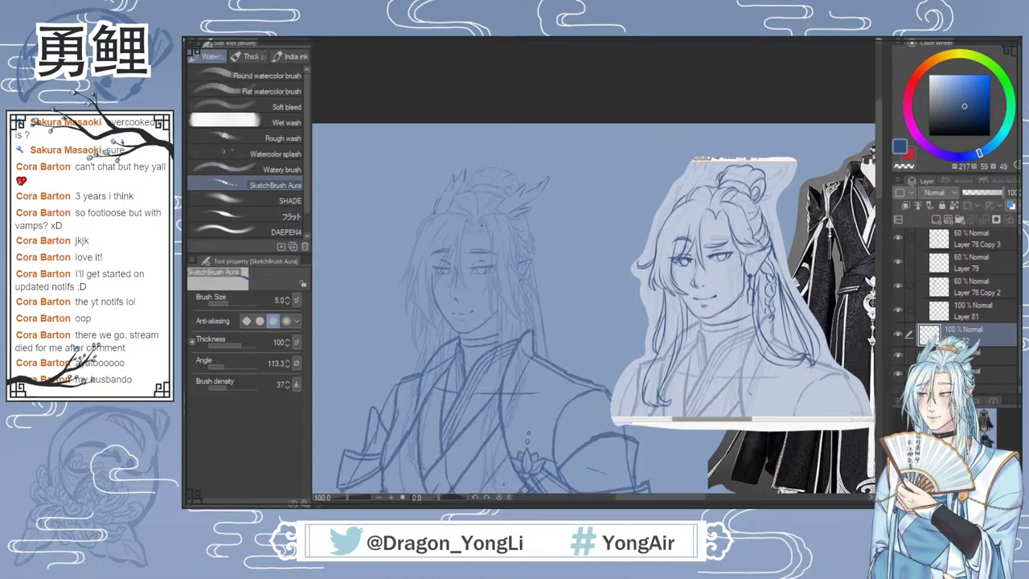
mouse_move(484, 218)
left_mouse_down()
mouse_move(488, 249)
mouse_move(514, 275)
left_mouse_up()
scroll(515, 241, "up", 1)
left_click_drag(479, 223, 514, 273)
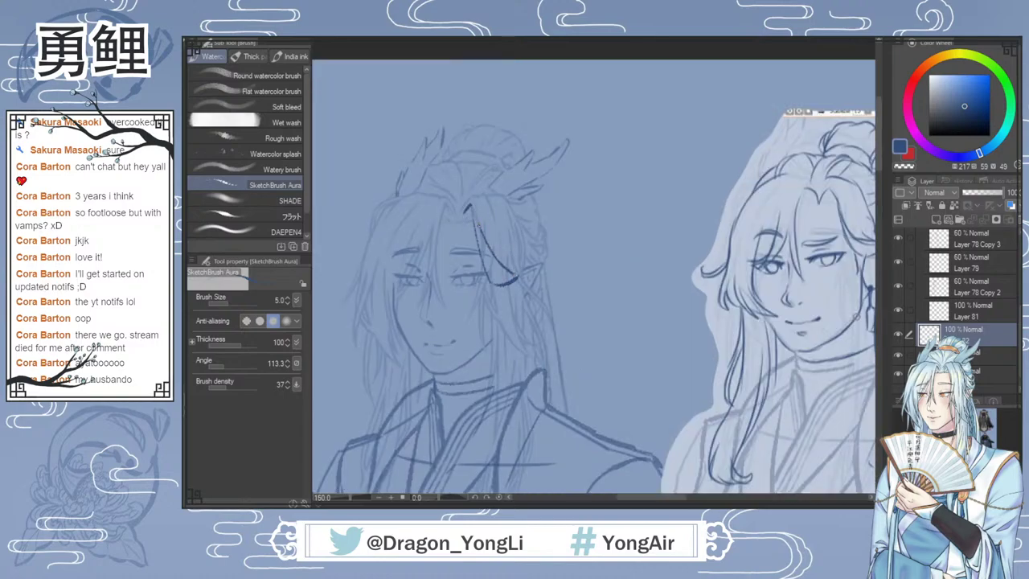
left_click_drag(477, 225, 505, 279)
left_click_drag(479, 224, 508, 276)
left_click_drag(484, 194, 497, 234)
mouse_move(484, 198)
left_mouse_down()
mouse_move(505, 195)
mouse_move(529, 265)
left_mouse_up()
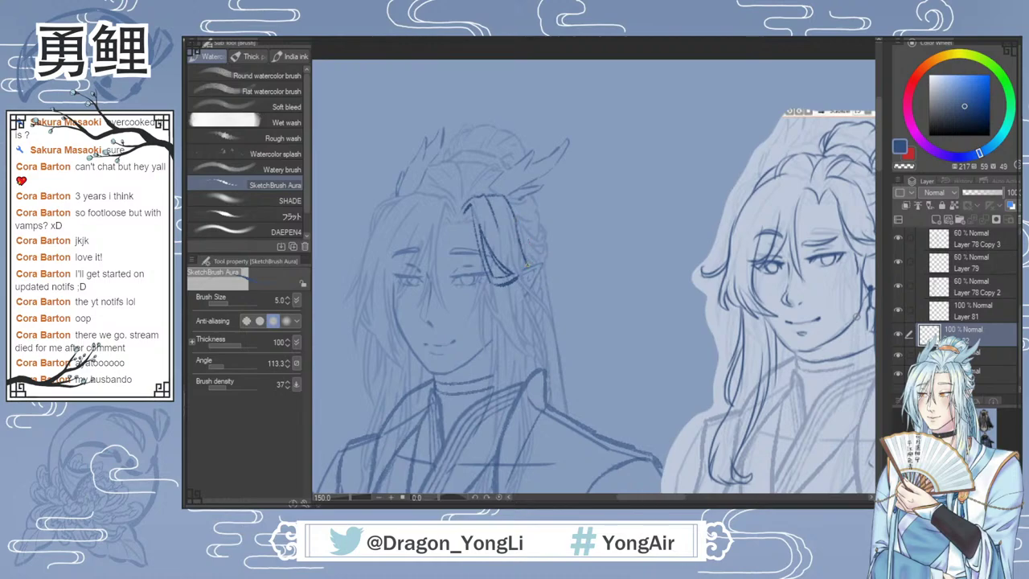
Step: Add short inner hair lines near the root of the swept lock beside the parting
mouse_move(487, 229)
left_mouse_down()
mouse_move(527, 267)
mouse_move(506, 215)
mouse_move(522, 259)
left_mouse_up()
key("ctrl+z")
left_click_drag(476, 200, 483, 213)
scroll(620, 422, "down", 1)
left_click_drag(629, 498, 635, 497)
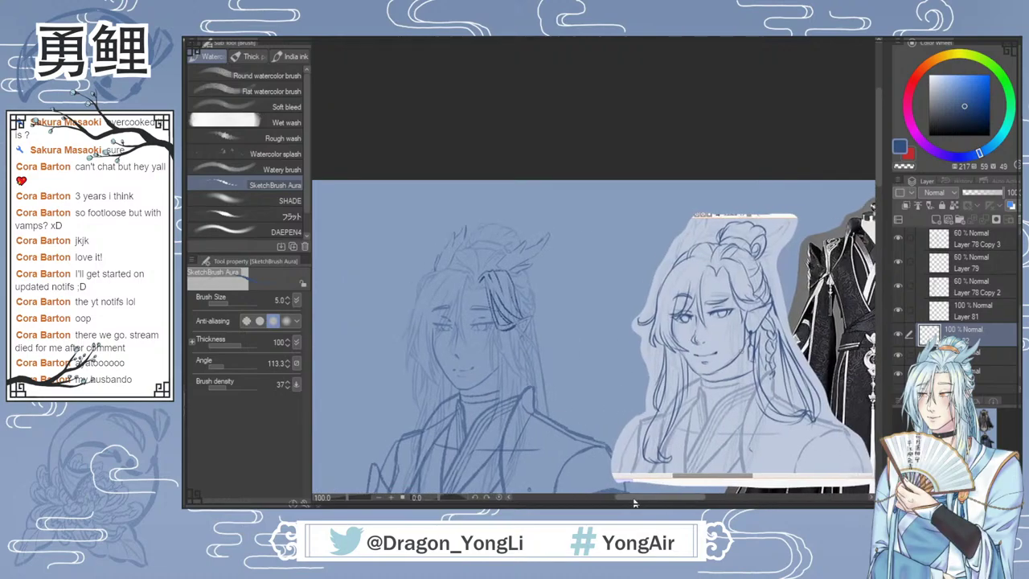
scroll(878, 209, "down", 3)
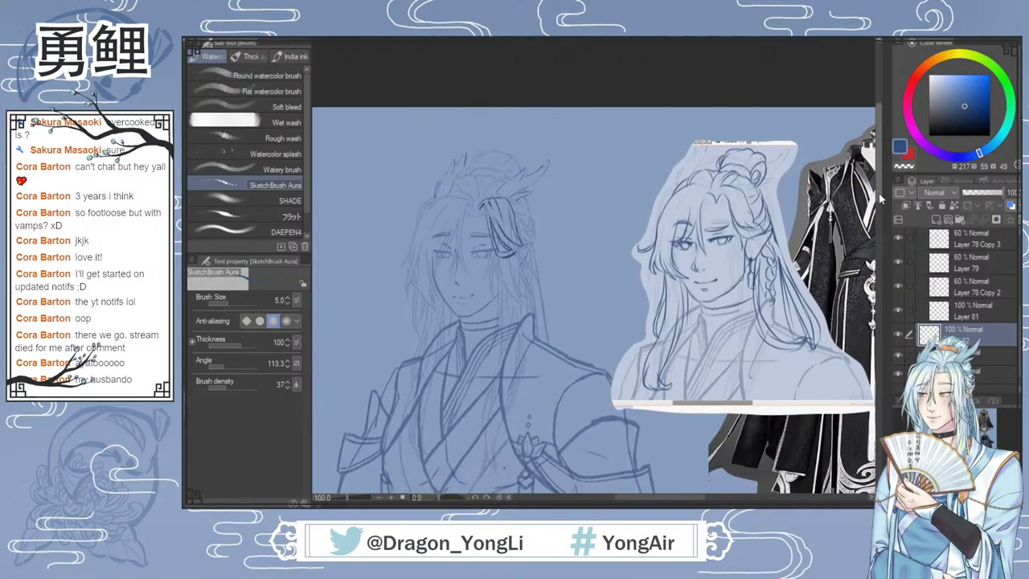
scroll(553, 251, "up", 1)
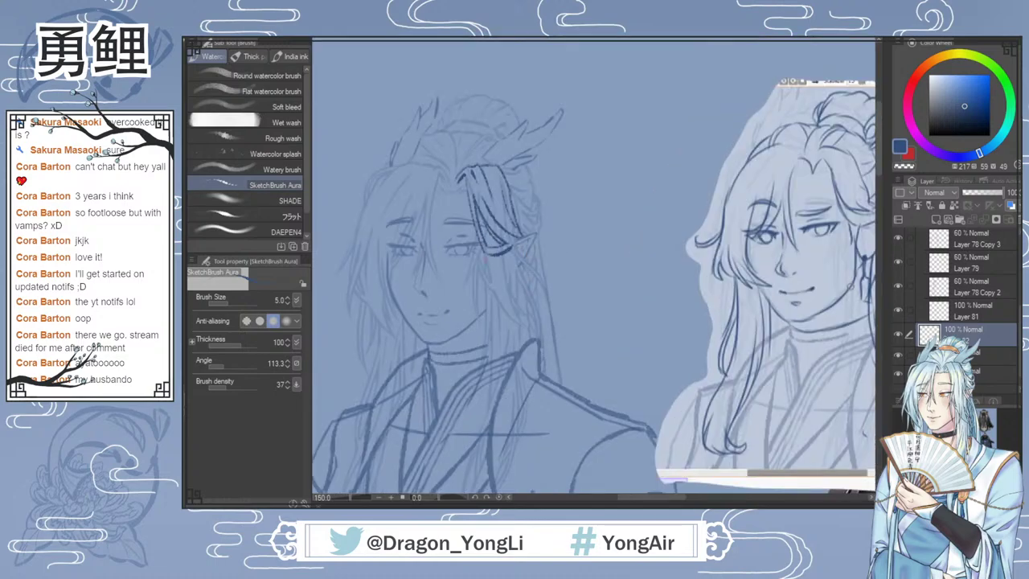
Step: Draw a long strand from the swept lock down over the cheek, erase overlapping lines and extend the lock towards the ear tip
mouse_move(475, 290)
left_mouse_down()
mouse_move(480, 212)
mouse_move(473, 281)
left_mouse_up()
key("ctrl+z")
left_click_drag(480, 216, 481, 256)
left_click_drag(482, 215, 474, 281)
key("e")
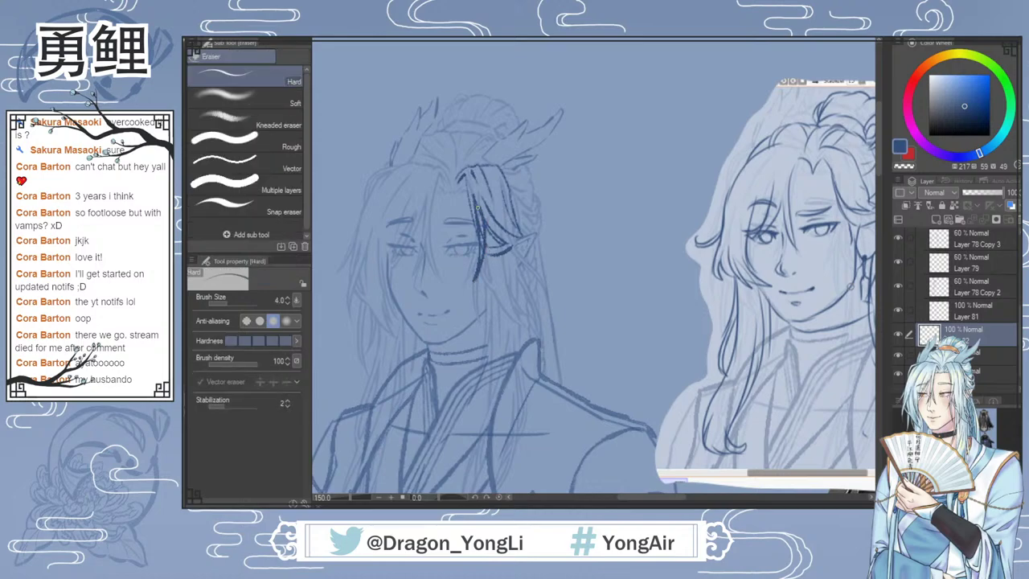
left_click_drag(480, 237, 479, 218)
key("b")
left_click_drag(507, 248, 526, 235)
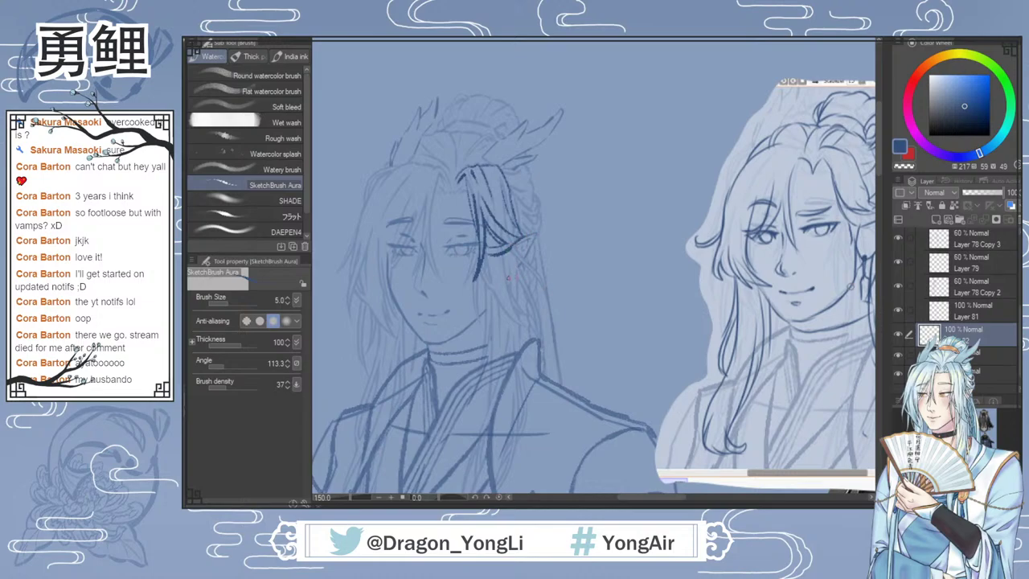
Step: Draw the jawline from the ear down the cheek and clean up the lines around the earlobe
left_click_drag(520, 262, 487, 312)
left_click_drag(511, 253, 510, 271)
key("e")
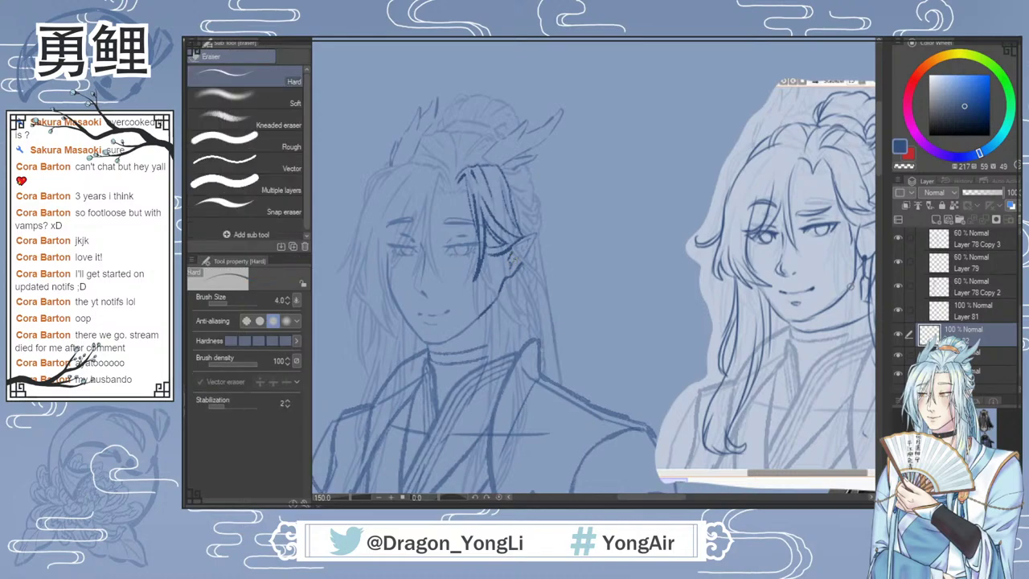
key("b")
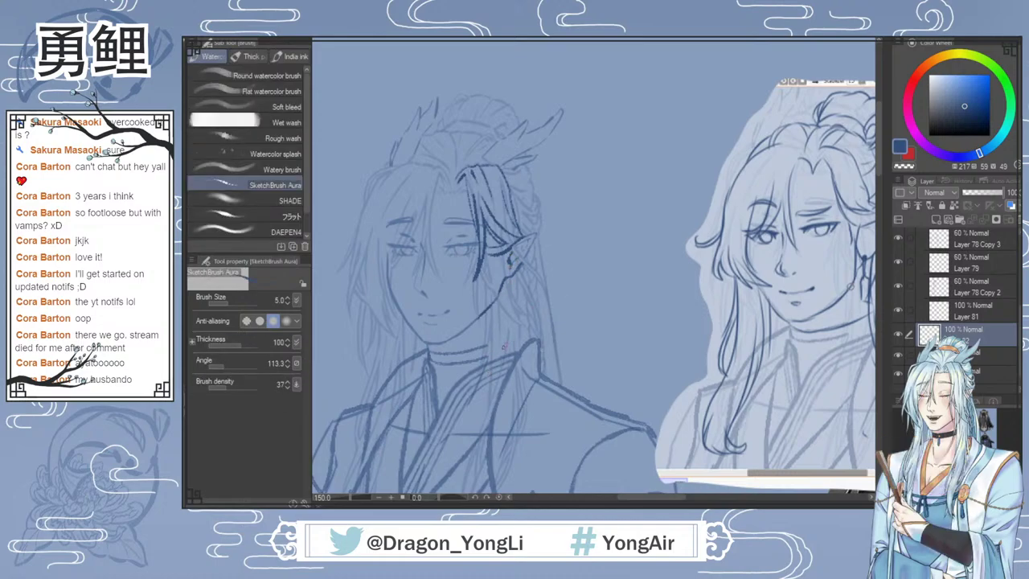
key("b")
key("b")
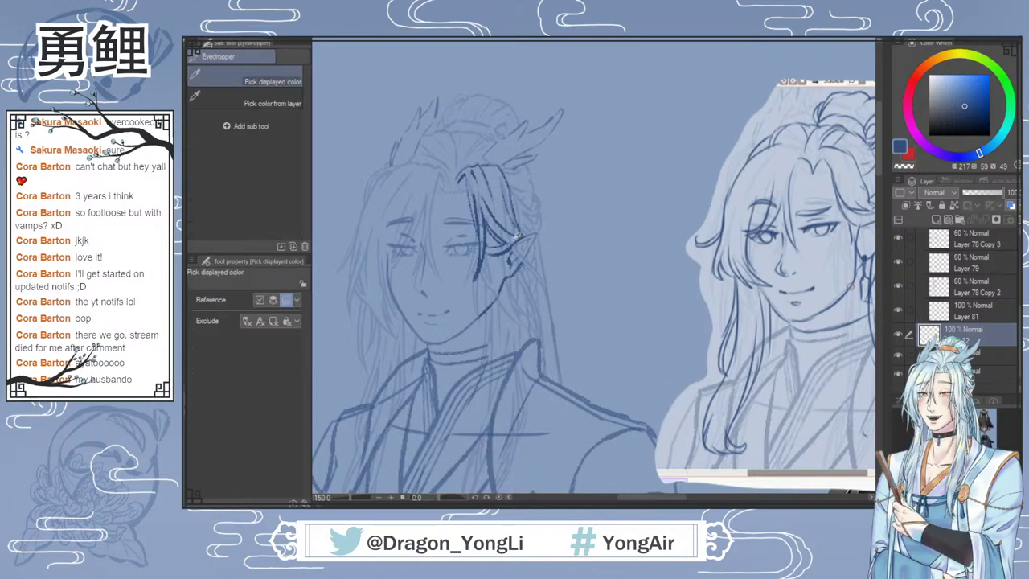
key("b")
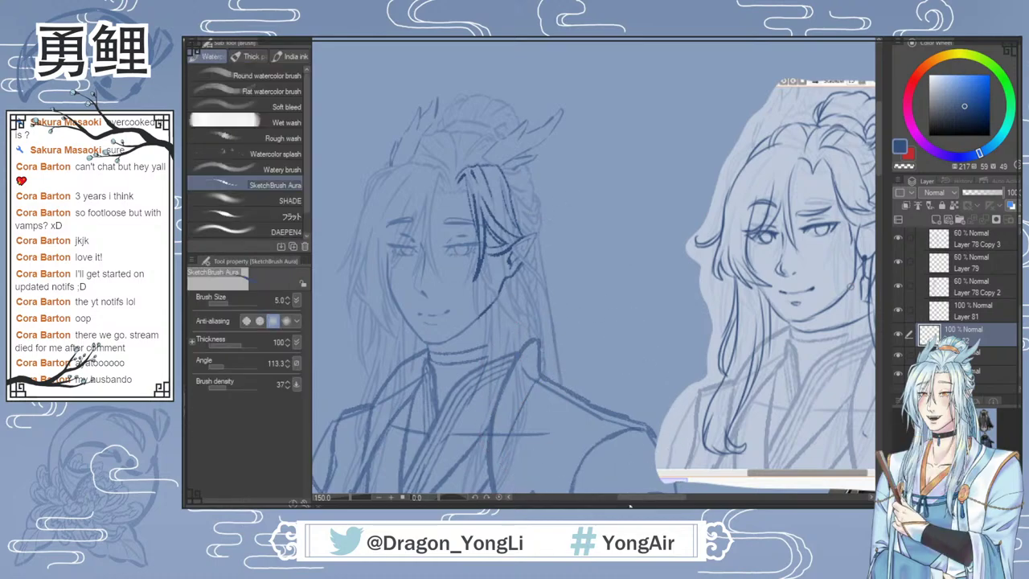
Step: Sketch the curved strands of the topknot above the crown of the head
mouse_move(631, 498)
left_mouse_down()
mouse_move(649, 501)
mouse_move(638, 499)
left_mouse_up()
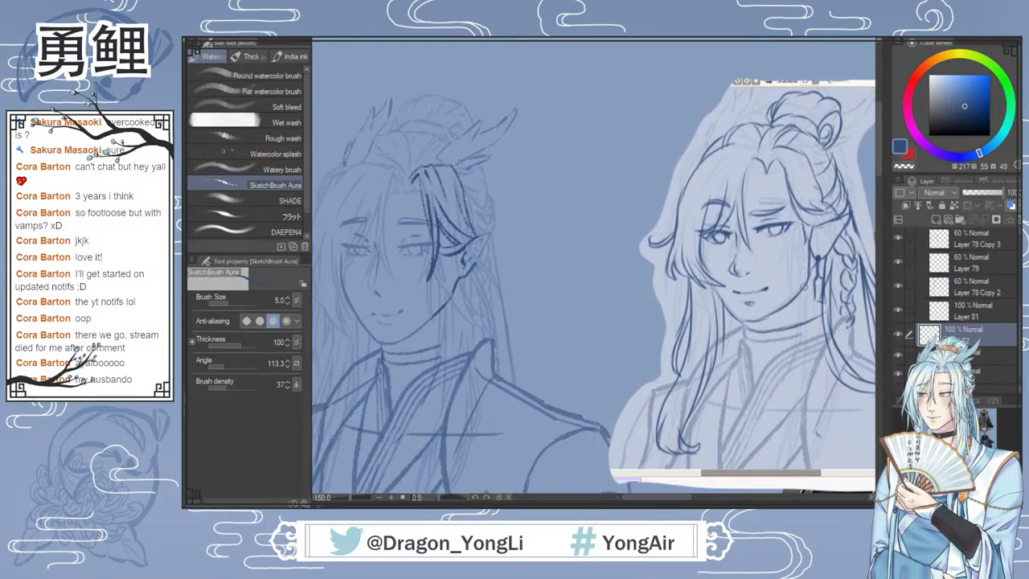
left_click_drag(399, 128, 454, 136)
mouse_move(410, 127)
left_mouse_down()
mouse_move(461, 108)
mouse_move(444, 107)
mouse_move(472, 119)
mouse_move(448, 120)
mouse_move(480, 112)
mouse_move(399, 125)
left_mouse_up()
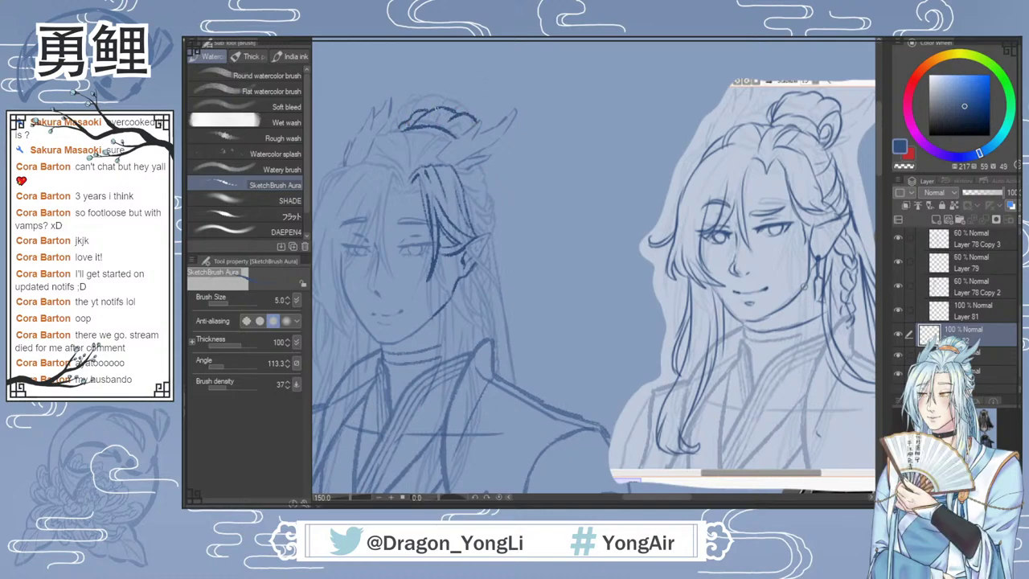
mouse_move(422, 107)
left_mouse_down()
mouse_move(409, 124)
mouse_move(435, 122)
left_mouse_up()
Step: Outline the hair behind the ear with a long strand falling to the shoulder, and add the side neckline and hanging earring
mouse_move(464, 192)
left_mouse_down()
mouse_move(482, 198)
mouse_move(472, 166)
mouse_move(485, 174)
mouse_move(515, 376)
left_mouse_up()
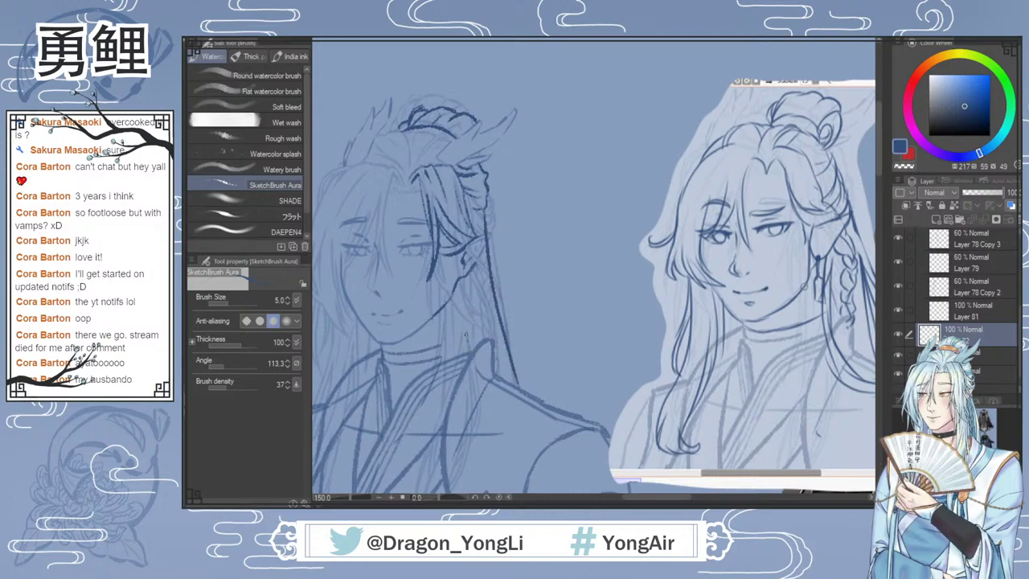
left_click_drag(463, 279, 462, 347)
left_click_drag(460, 273, 460, 299)
left_click_drag(460, 290, 462, 301)
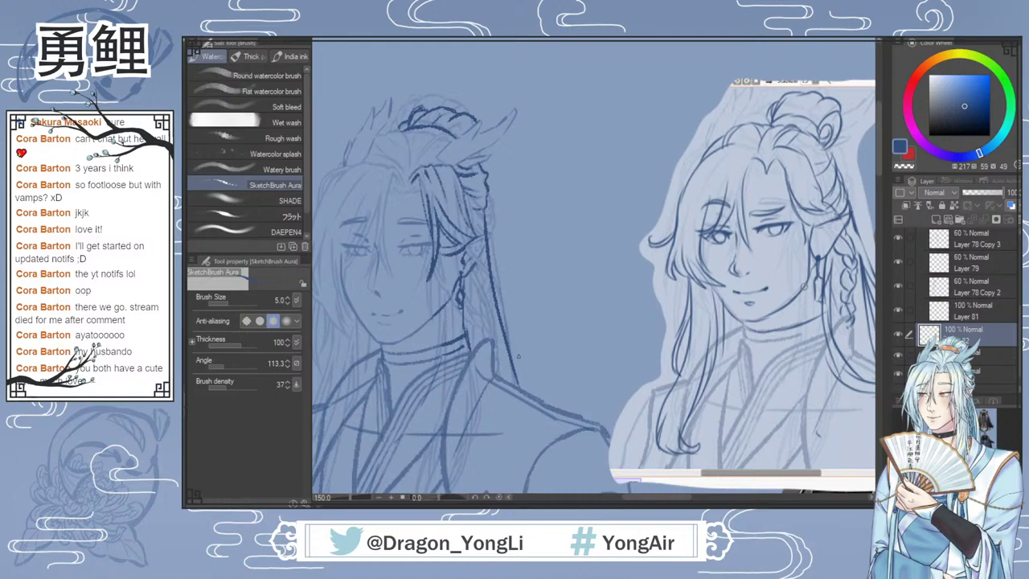
Step: Compare the hair and ear area of the sketched head with the portrait reference
key("e")
scroll(464, 295, "up", 1)
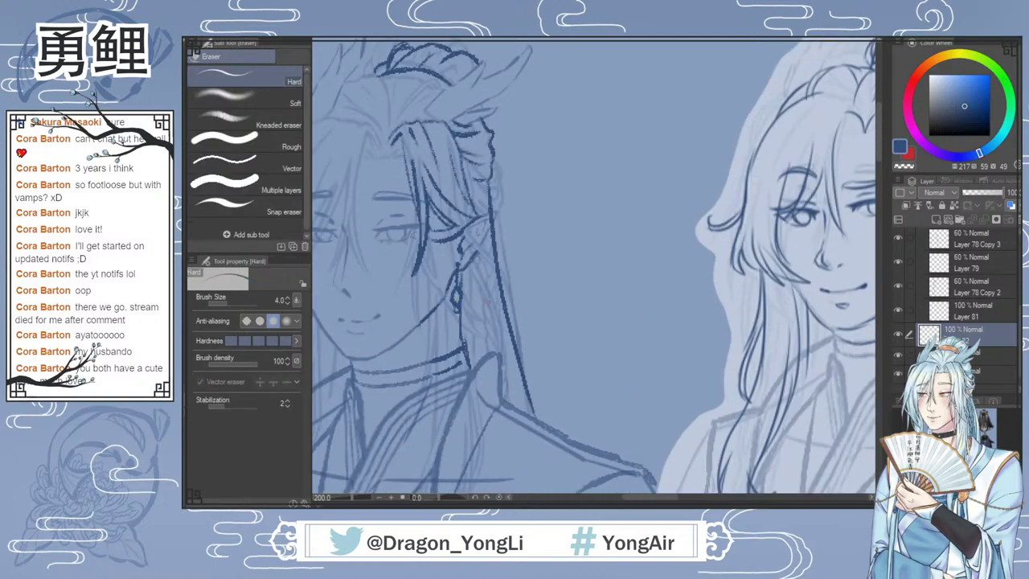
scroll(541, 364, "down", 2)
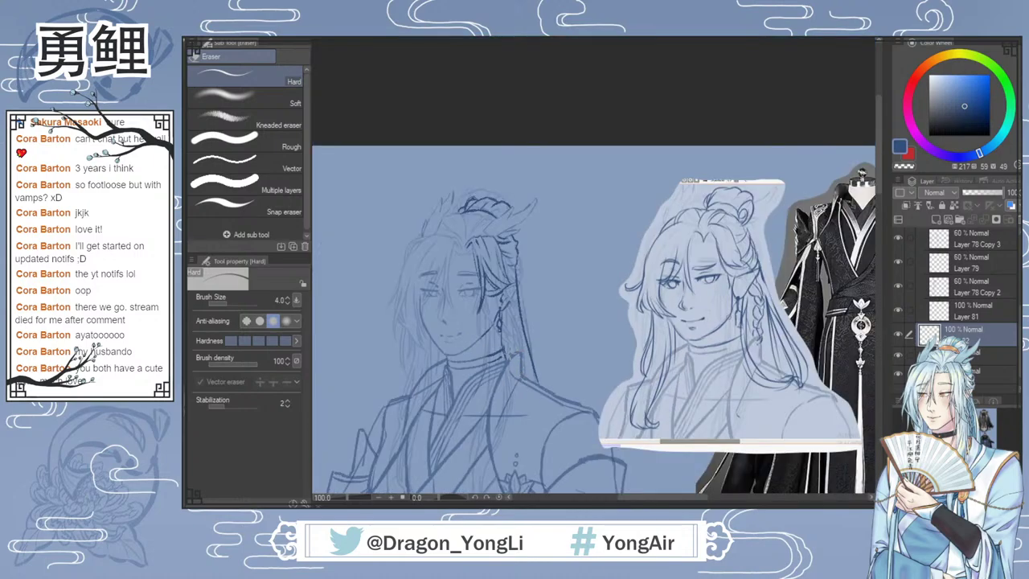
scroll(515, 363, "up", 1)
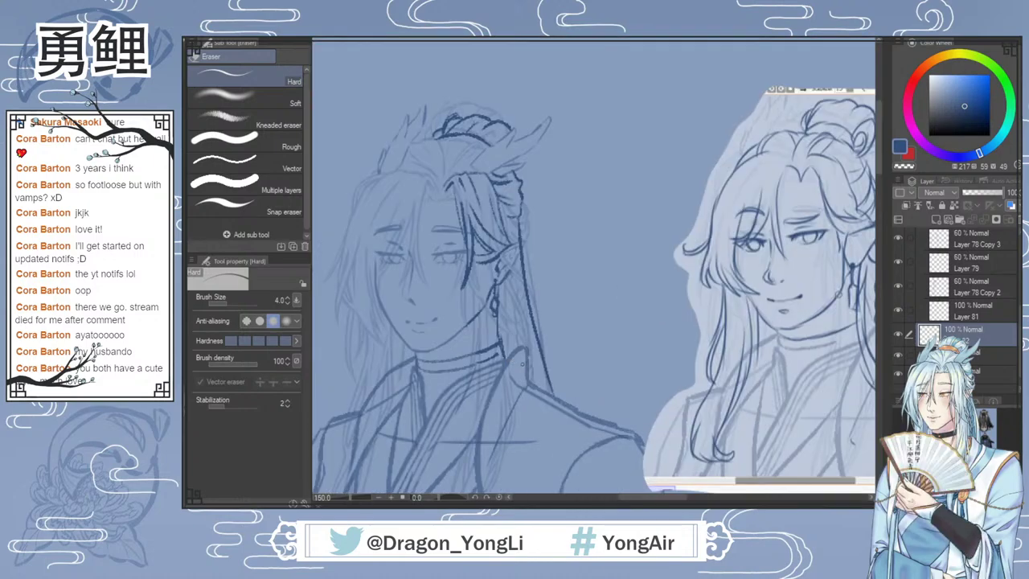
scroll(521, 365, "down", 1)
key("b")
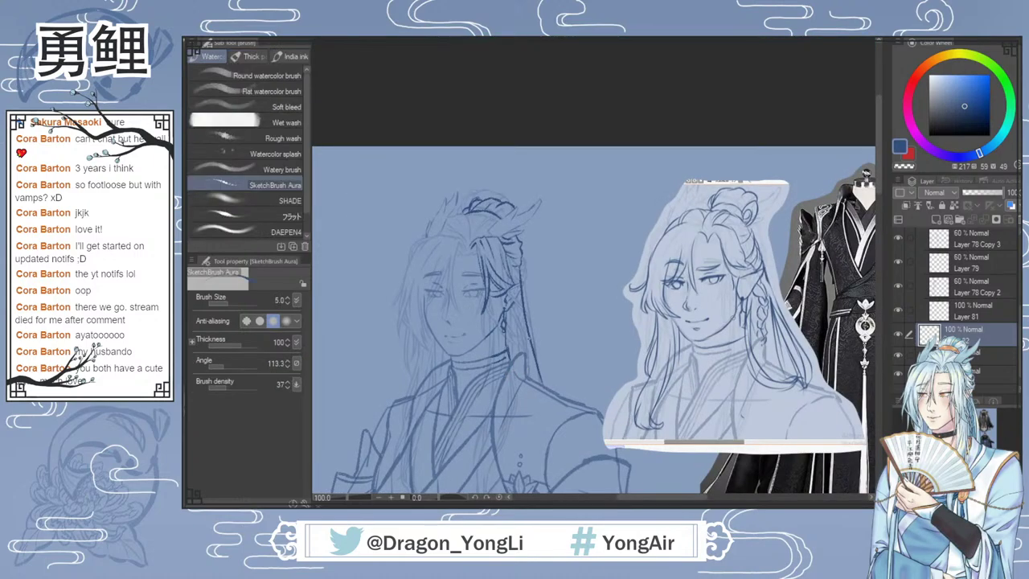
left_click_drag(629, 504, 636, 504)
left_click_drag(880, 188, 877, 197)
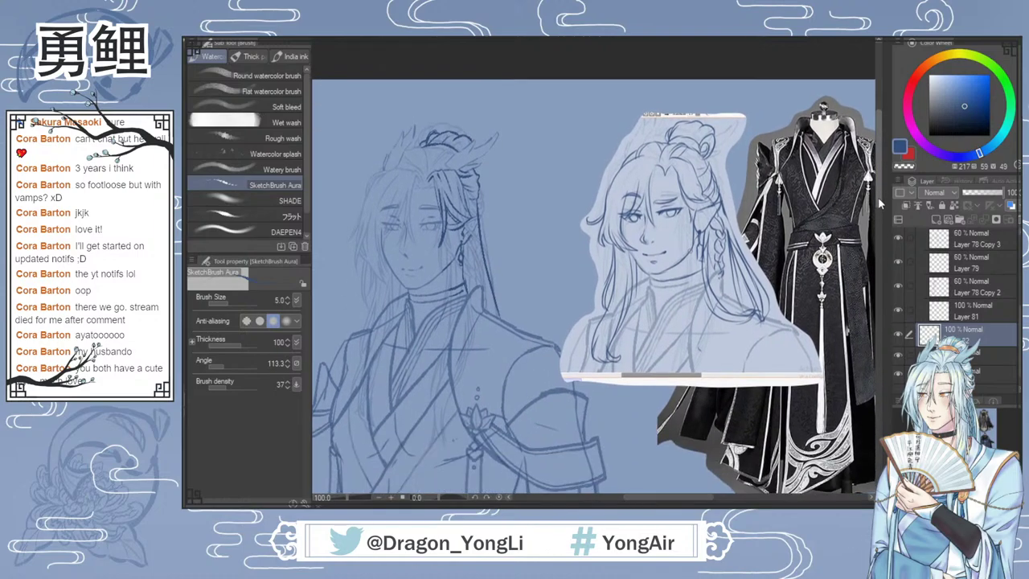
key("b")
scroll(474, 249, "up", 1)
key("b")
key("b")
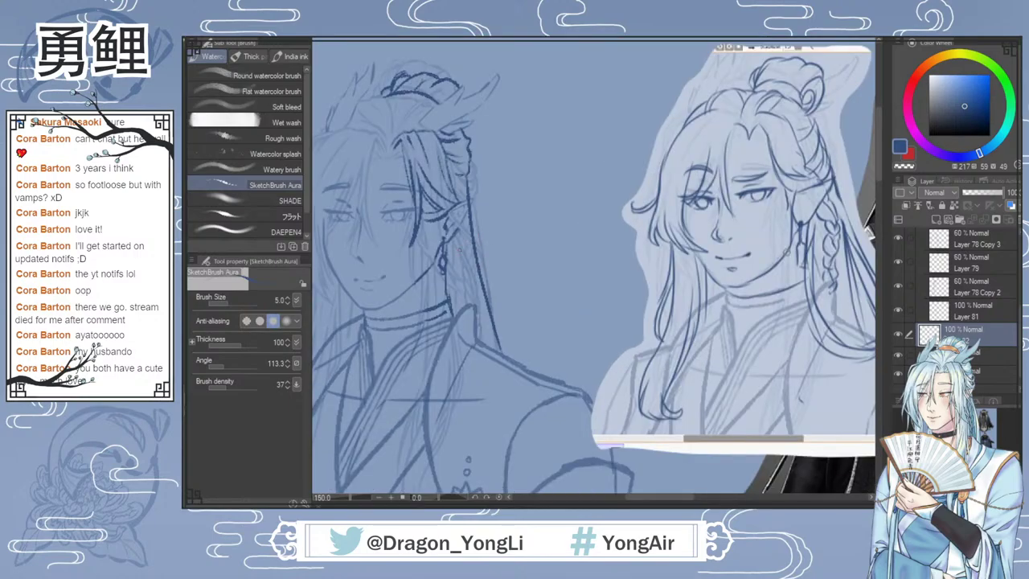
left_click_drag(451, 238, 440, 291)
key("ctrl+z")
mouse_move(450, 242)
left_mouse_down()
mouse_move(436, 295)
mouse_move(459, 312)
left_mouse_up()
left_click_drag(471, 223, 462, 270)
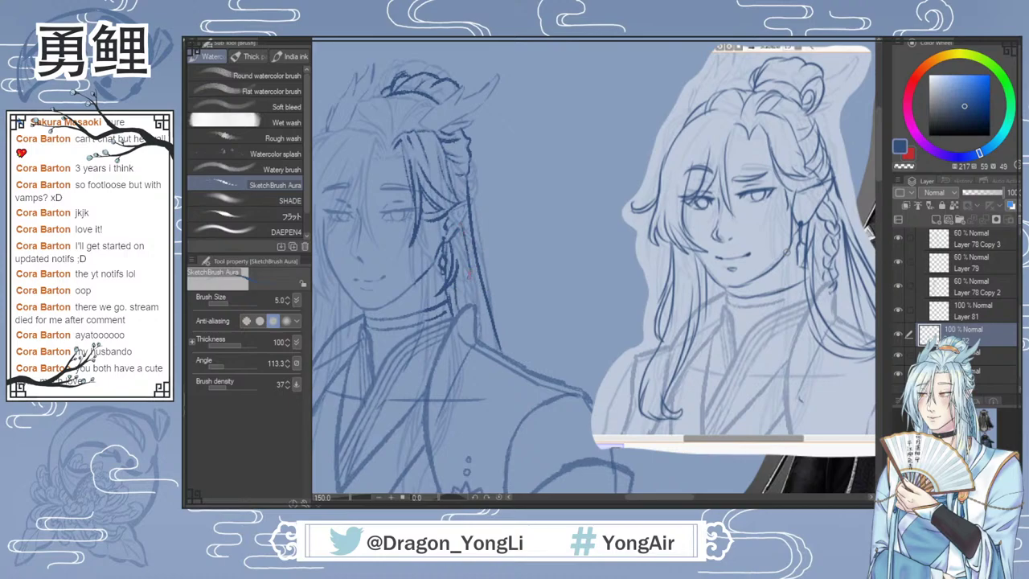
key("ctrl+z")
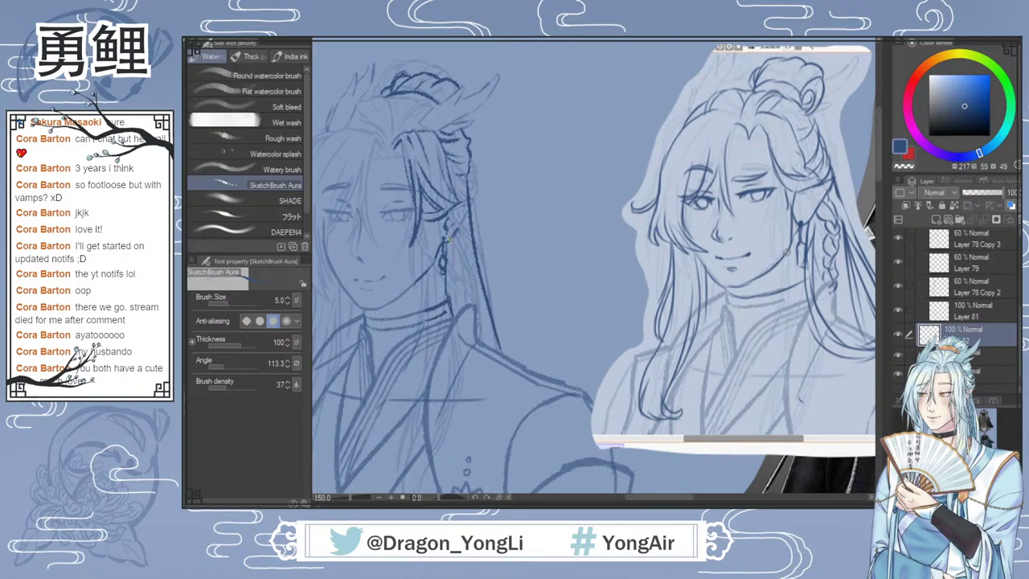
left_click_drag(449, 238, 446, 284)
key("ctrl+z")
Step: Draw the strand beside the earring and the outline of the pointed ear
left_click_drag(451, 242, 445, 300)
left_click_drag(455, 246, 447, 293)
key("ctrl+z")
left_click_drag(454, 257, 448, 288)
left_click_drag(462, 217, 472, 262)
key("e")
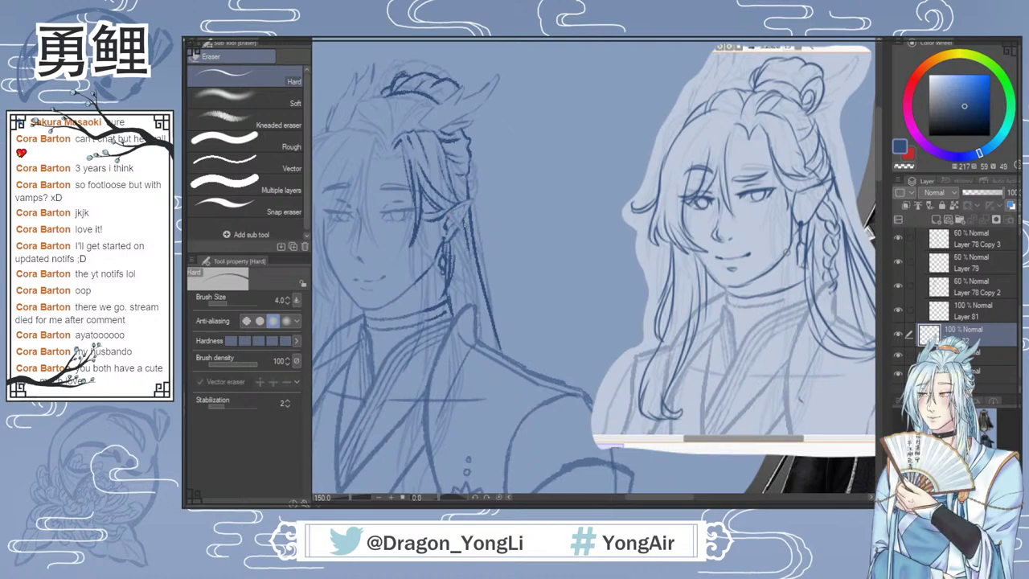
Step: Draw a thin braid hanging behind the earring and add the inner lines of the ear
key("b")
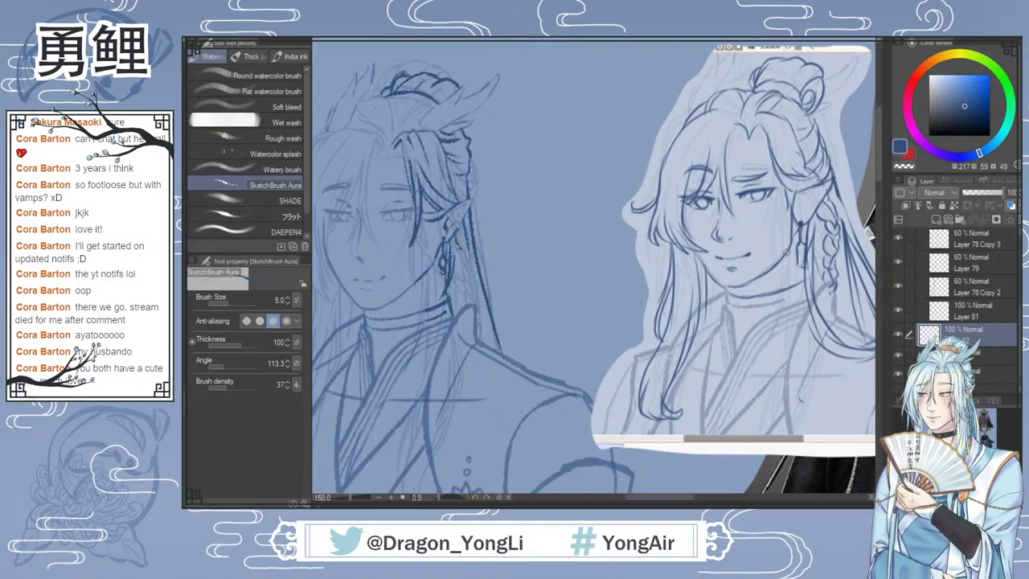
left_click_drag(458, 249, 463, 296)
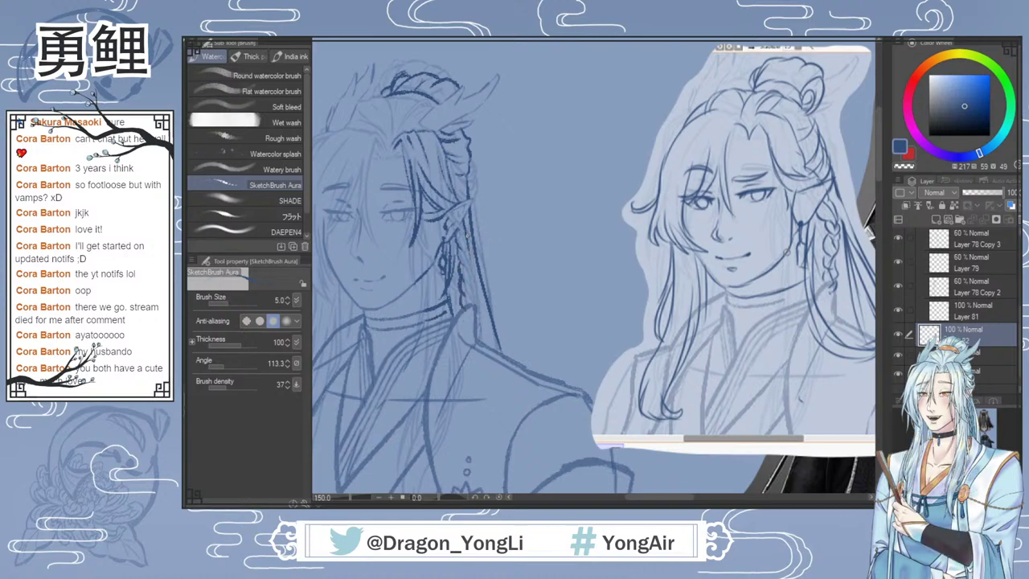
key("e")
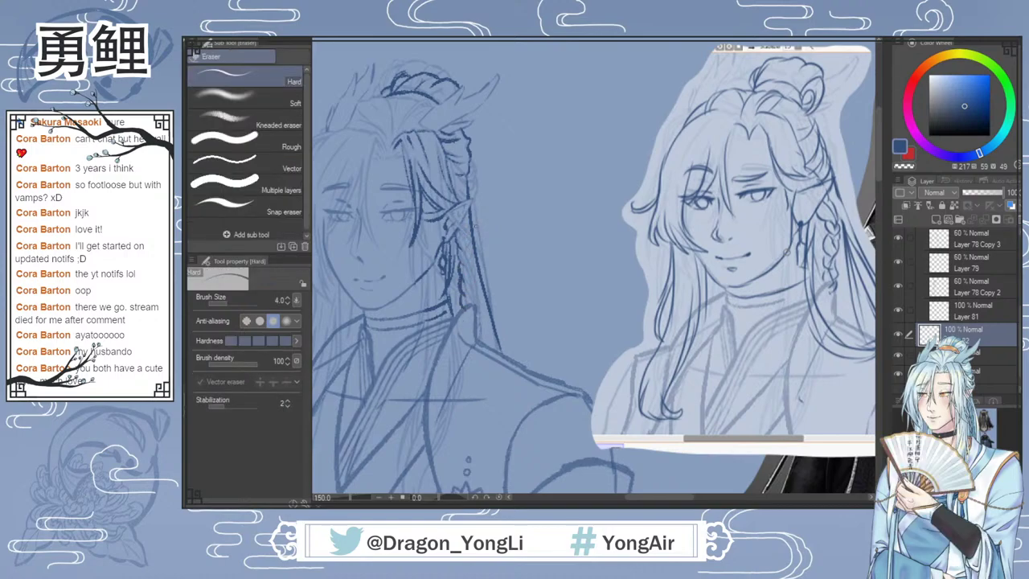
key("b")
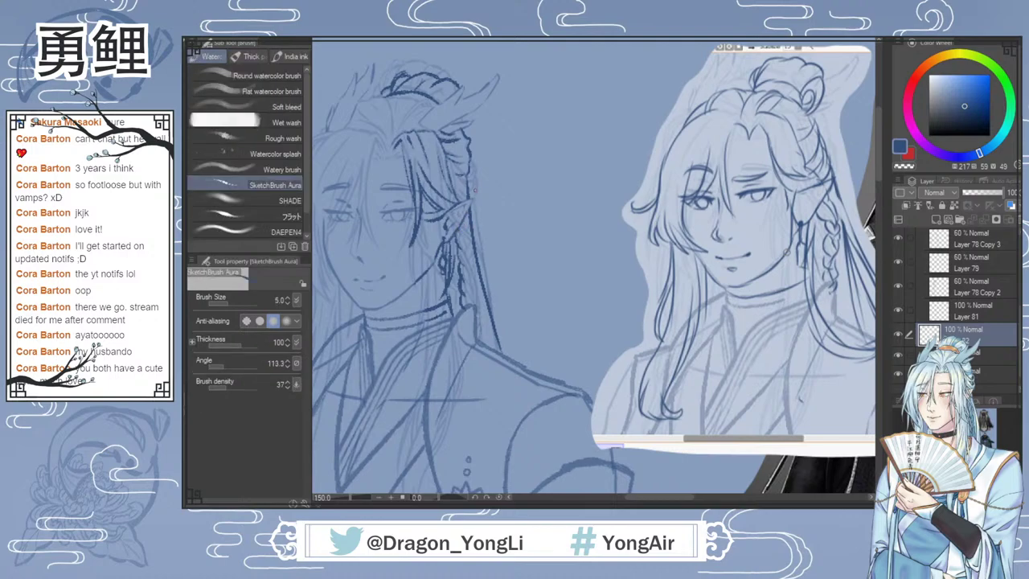
mouse_move(469, 211)
left_mouse_down()
mouse_move(461, 221)
mouse_move(466, 201)
mouse_move(450, 223)
left_mouse_up()
mouse_move(464, 221)
left_mouse_down()
mouse_move(474, 304)
mouse_move(461, 242)
left_mouse_up()
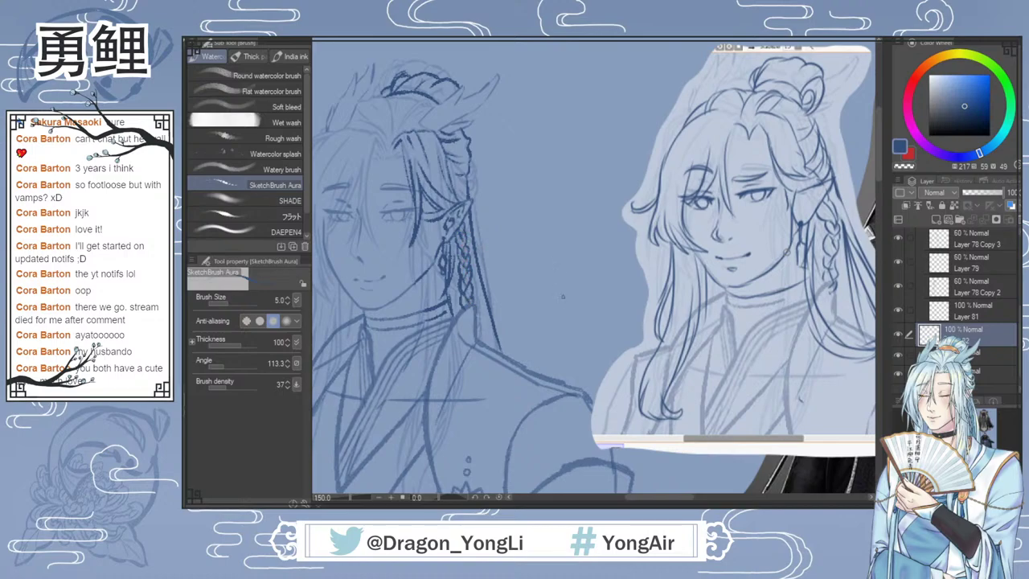
Step: Refine the hair at the base of the topknot with another stroke beside the headpiece
scroll(523, 323, "down", 2)
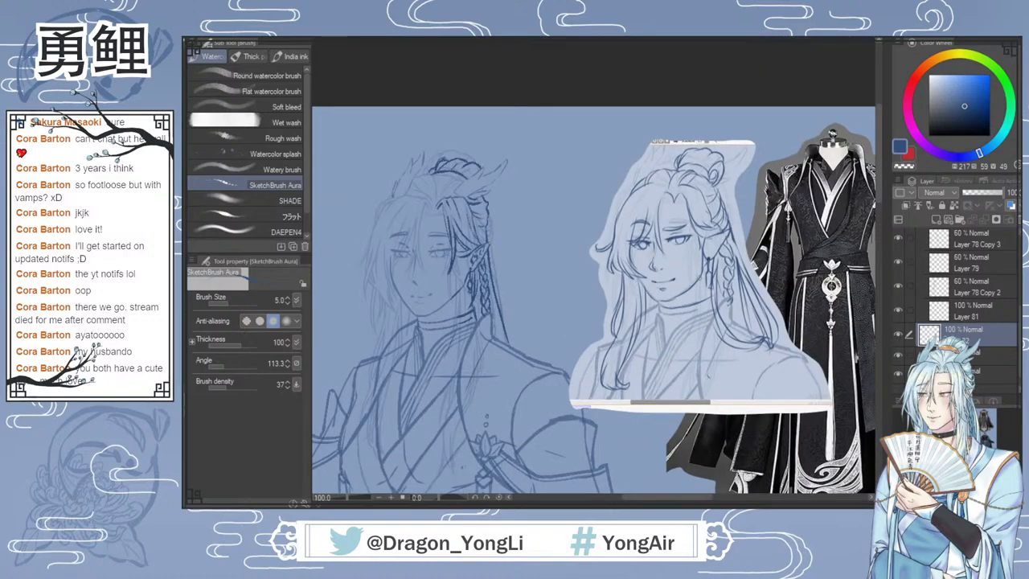
scroll(488, 223, "up", 1)
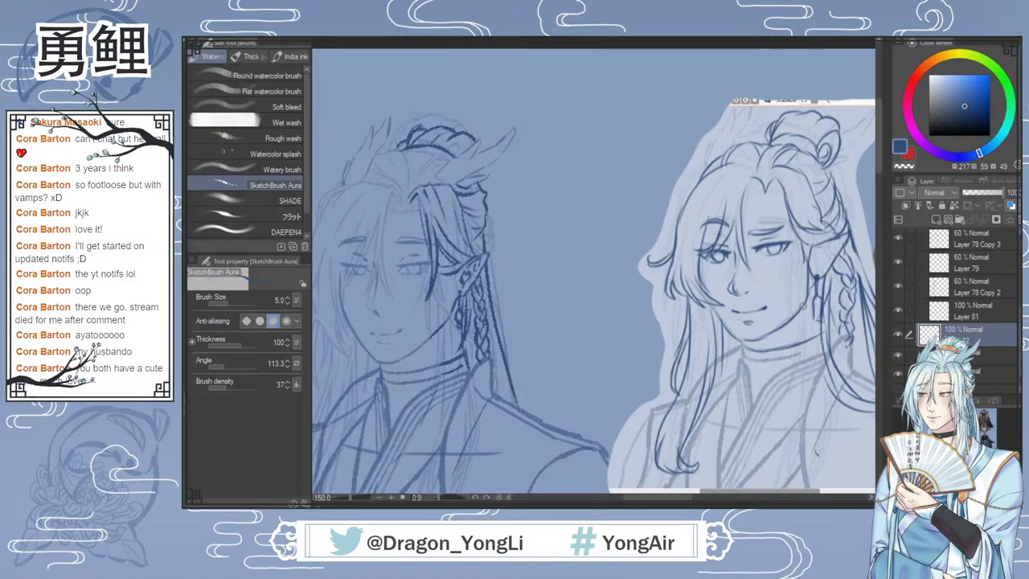
left_click_drag(453, 145, 470, 155)
Step: Set the opacity of the head line layer to 66% and check the head against the full figure
scroll(617, 411, "down", 1)
left_click_drag(879, 181, 875, 202)
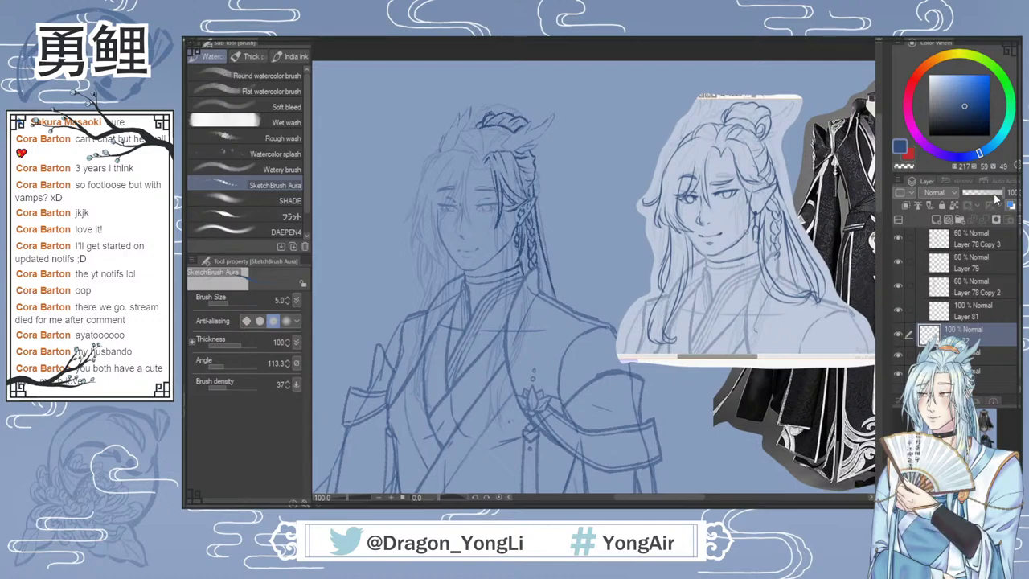
left_click_drag(997, 199, 992, 200)
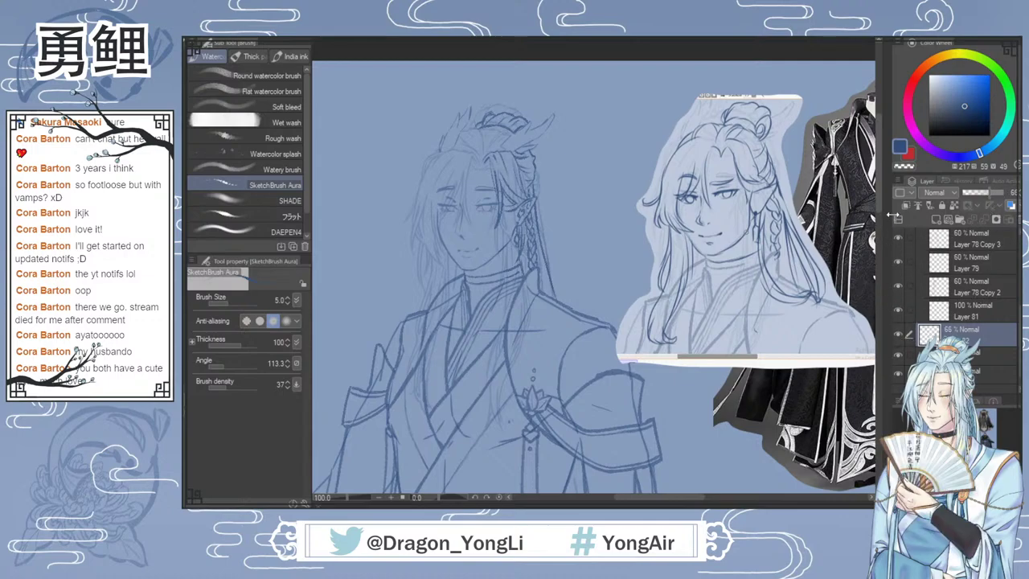
left_click_drag(880, 209, 880, 259)
scroll(708, 415, "down", 1)
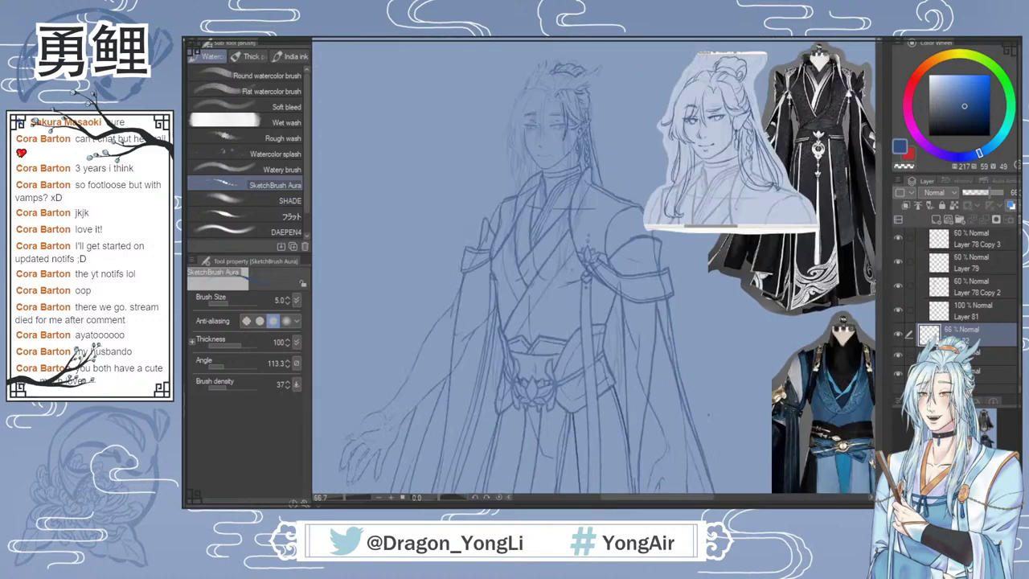
Step: Examine the sketched head's hair and braid up close and against the full figure and the portrait and robe references
key("ctrl+minus")
scroll(869, 256, "down", 3)
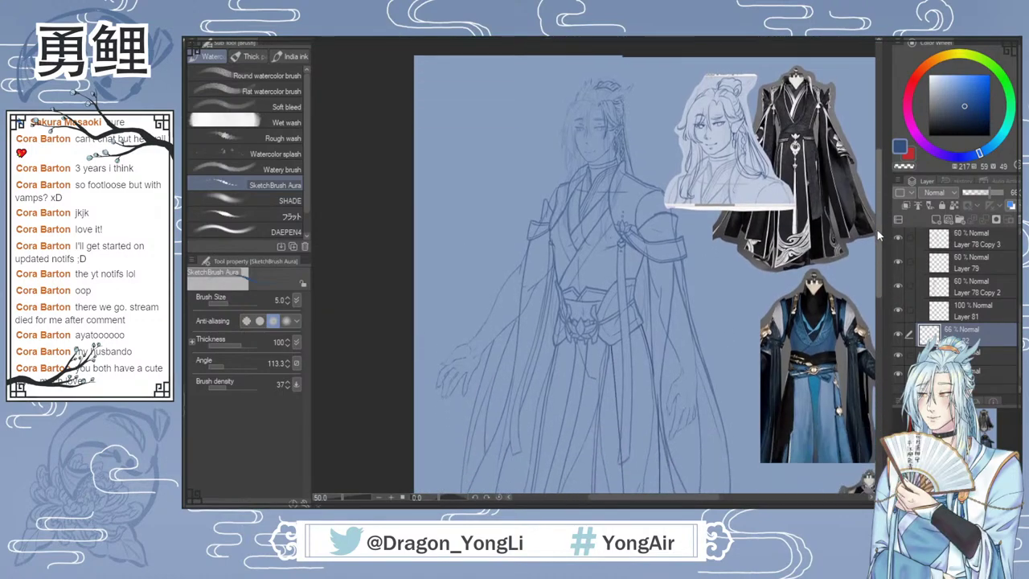
scroll(869, 257, "down", 4)
scroll(860, 242, "up", 5)
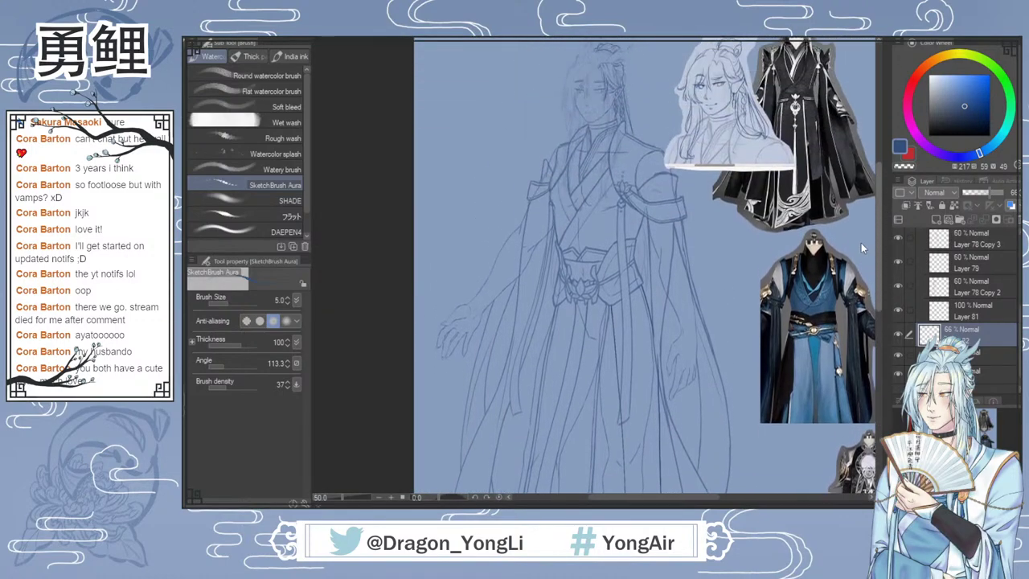
scroll(863, 217, "up", 1)
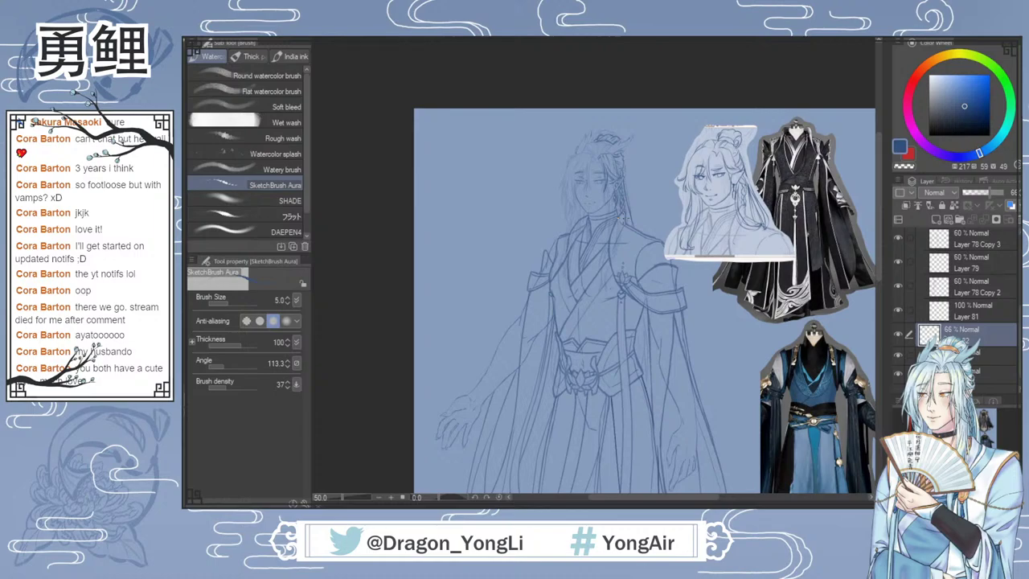
scroll(617, 164, "up", 3)
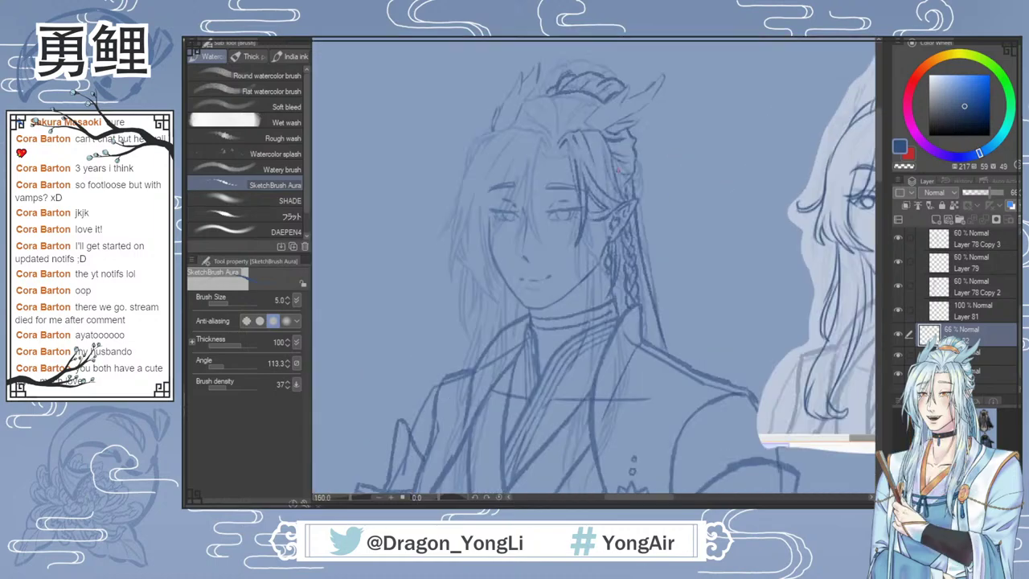
scroll(688, 366, "down", 1)
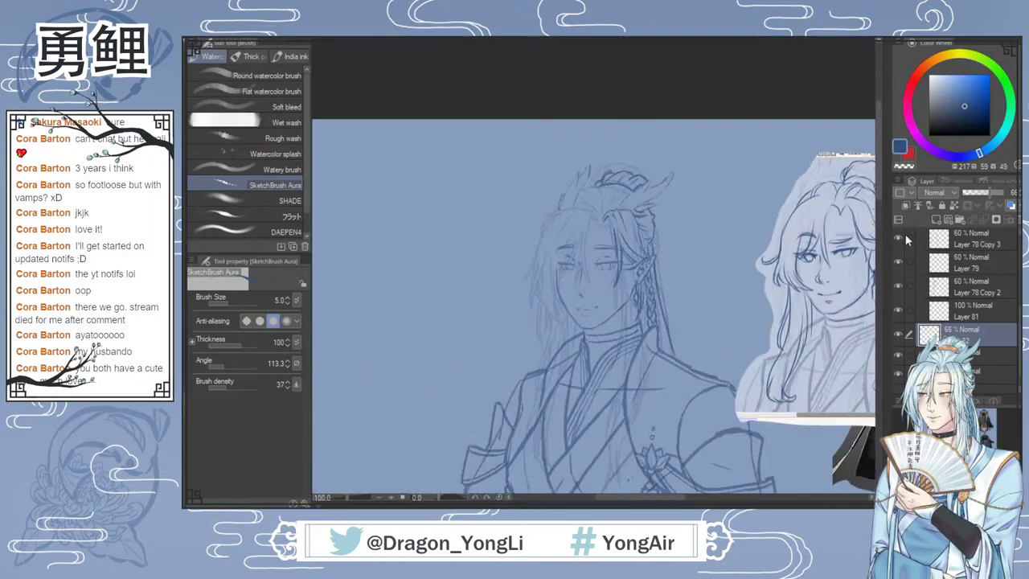
scroll(956, 310, "down", 1)
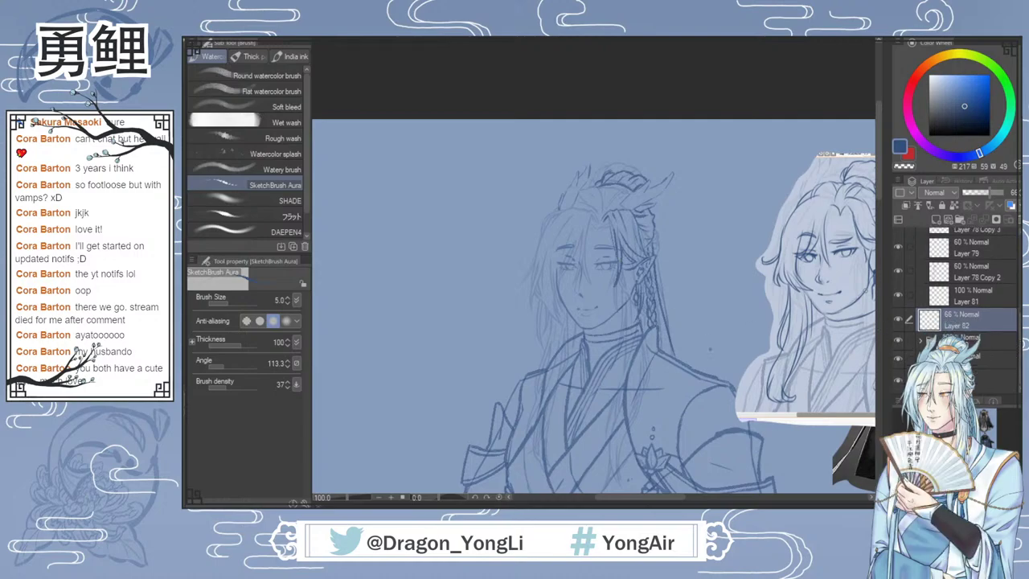
scroll(723, 346, "up", 2)
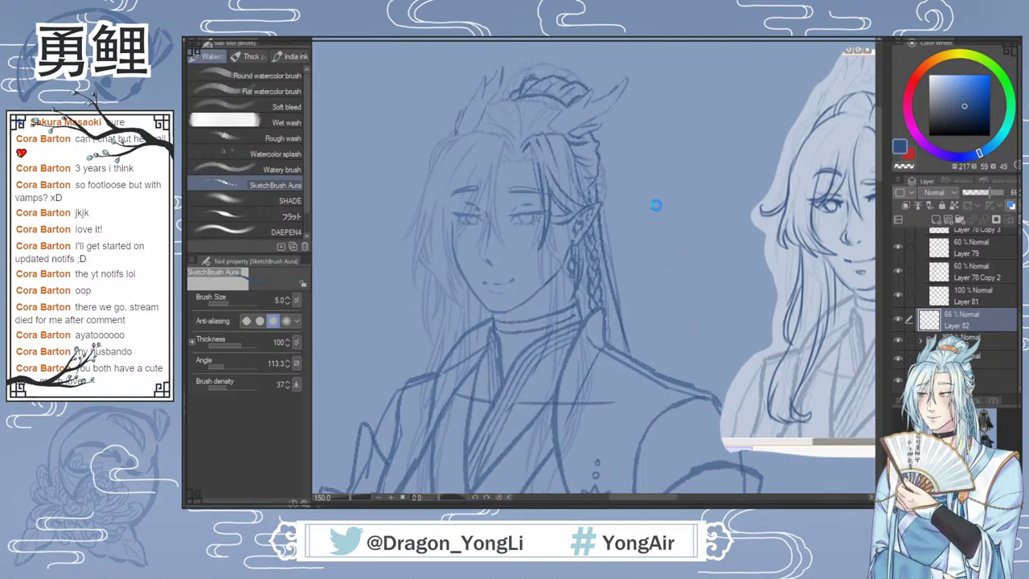
scroll(656, 206, "up", 5)
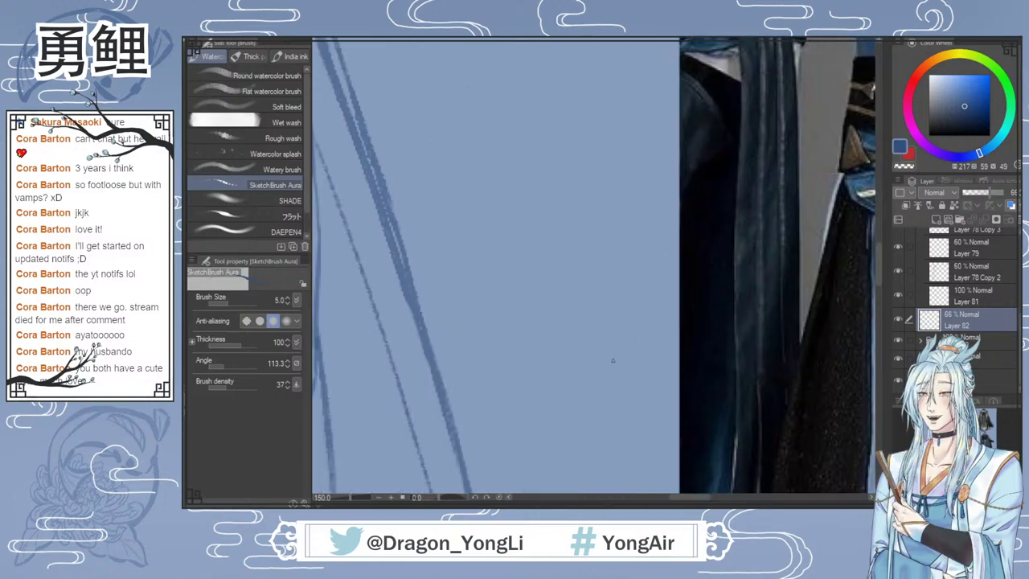
scroll(612, 360, "down", 3)
left_click_drag(879, 249, 879, 171)
left_click_drag(689, 498, 656, 499)
scroll(659, 296, "up", 1)
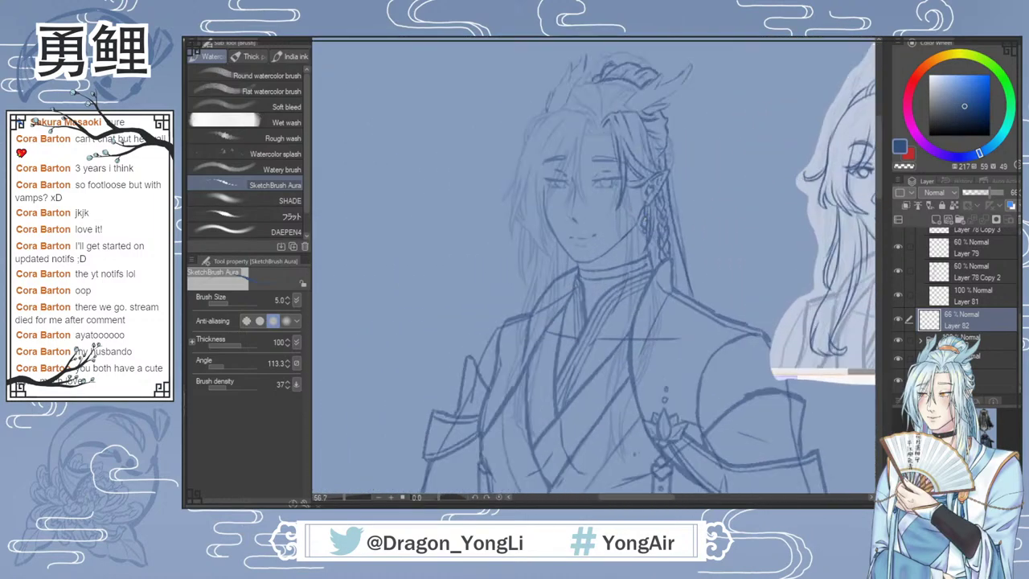
scroll(650, 221, "up", 2)
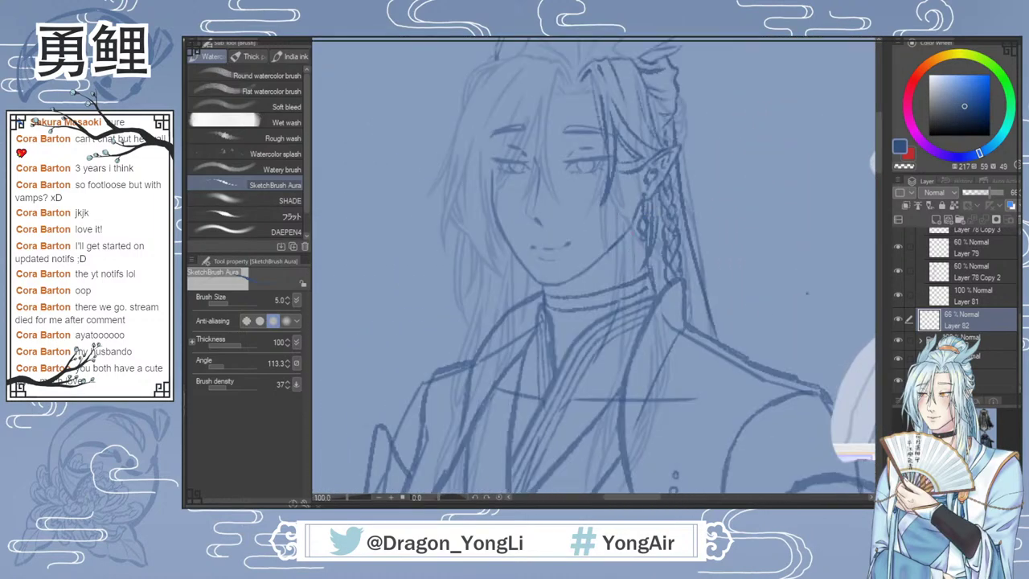
left_click_drag(879, 168, 879, 160)
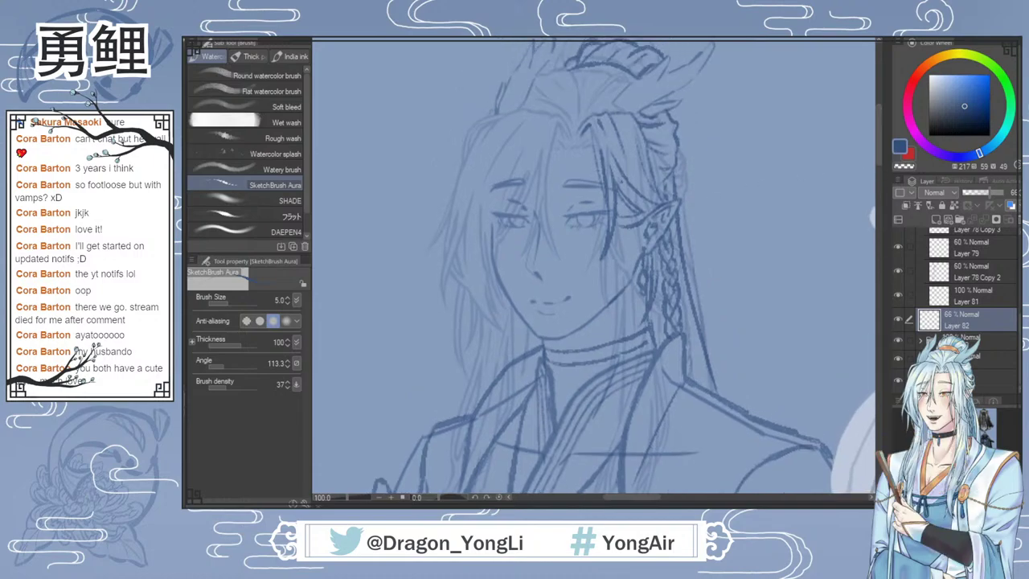
Step: Try to draw a long loose hair strand falling from behind the ear past the braid to the shoulder
left_click_drag(622, 199, 616, 263)
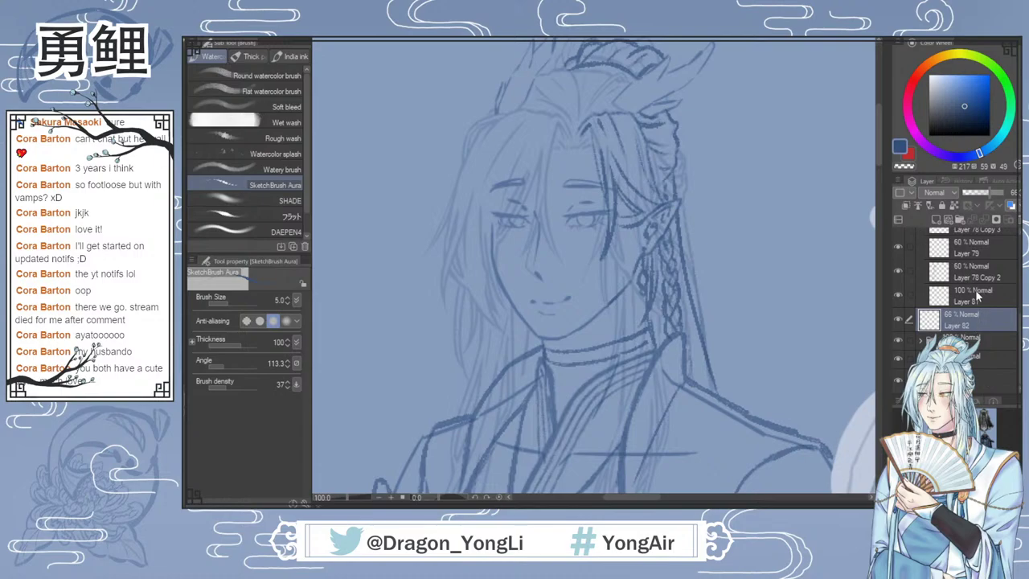
mouse_move(757, 190)
left_mouse_down()
mouse_move(737, 271)
mouse_move(686, 365)
left_mouse_up()
key("ctrl+z")
left_click_drag(691, 205, 726, 381)
key("ctrl+z")
left_click_drag(690, 202, 733, 378)
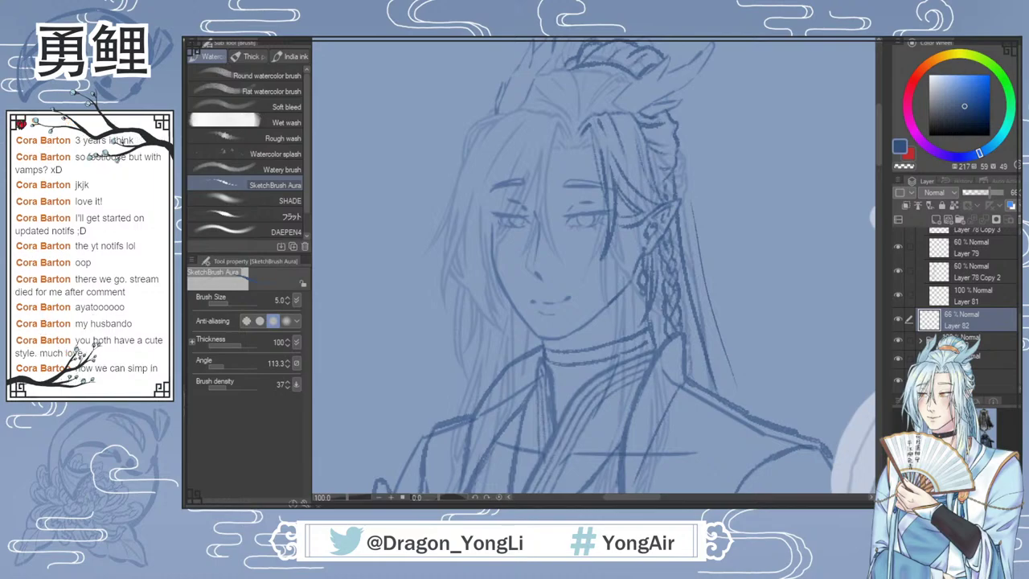
key("ctrl+z")
left_click_drag(700, 241, 729, 374)
key("ctrl+z")
left_click_drag(696, 205, 732, 376)
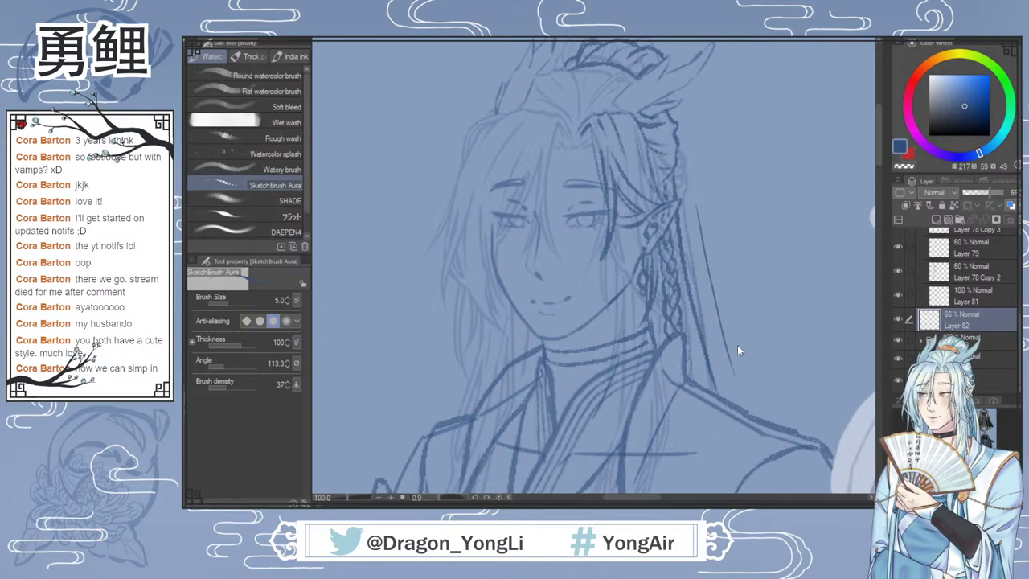
key("ctrl+z")
left_click_drag(698, 227, 732, 379)
key("ctrl+z")
key("ctrl+z")
mouse_move(698, 227)
left_mouse_down()
mouse_move(736, 382)
mouse_move(736, 372)
left_mouse_up()
key("ctrl+z")
key("ctrl+z")
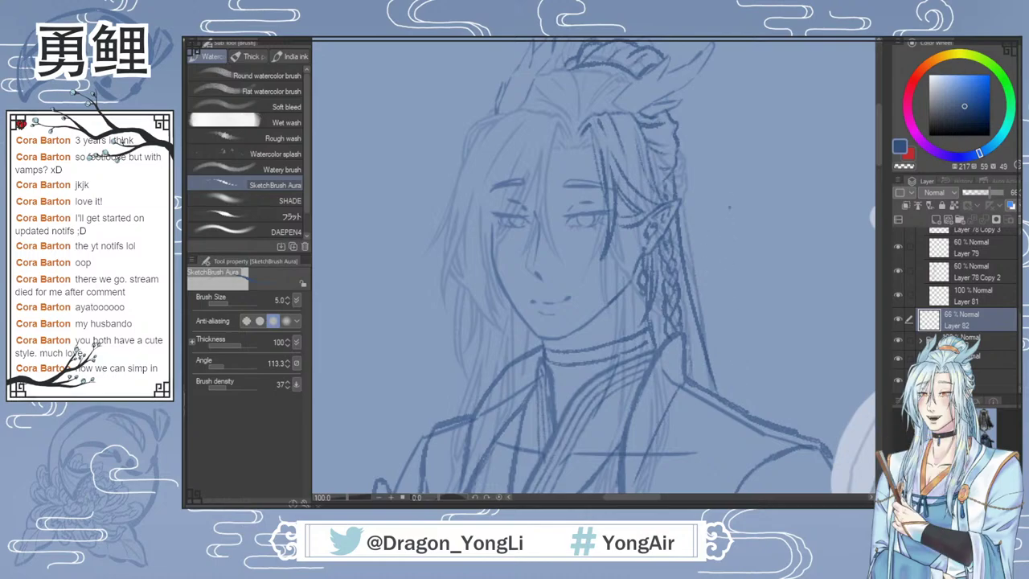
mouse_move(744, 182)
left_mouse_down()
mouse_move(737, 239)
mouse_move(746, 295)
left_mouse_up()
key("ctrl+z")
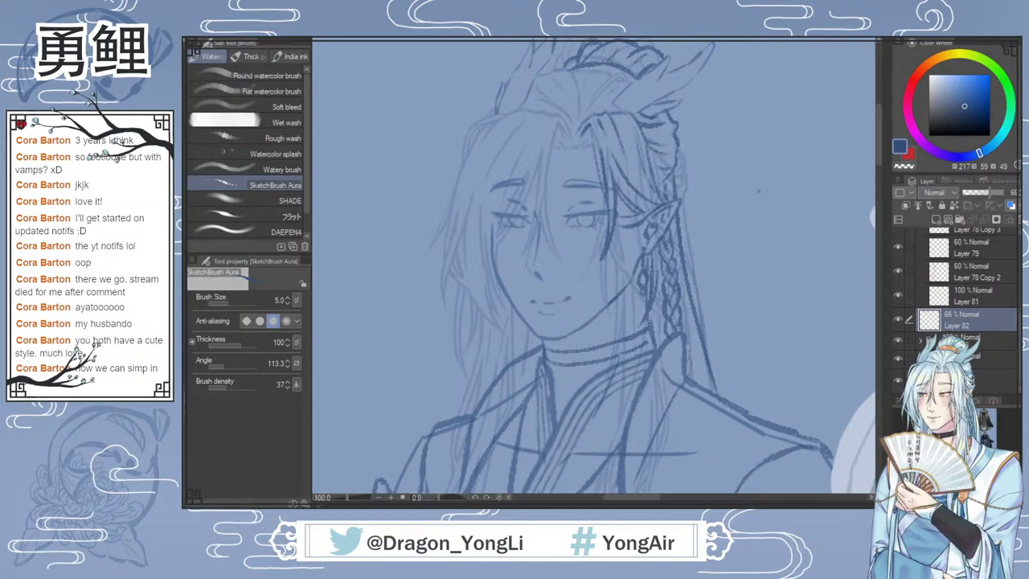
mouse_move(754, 164)
left_mouse_down()
mouse_move(726, 225)
mouse_move(754, 296)
mouse_move(730, 291)
mouse_move(719, 249)
mouse_move(774, 283)
mouse_move(773, 251)
left_mouse_up()
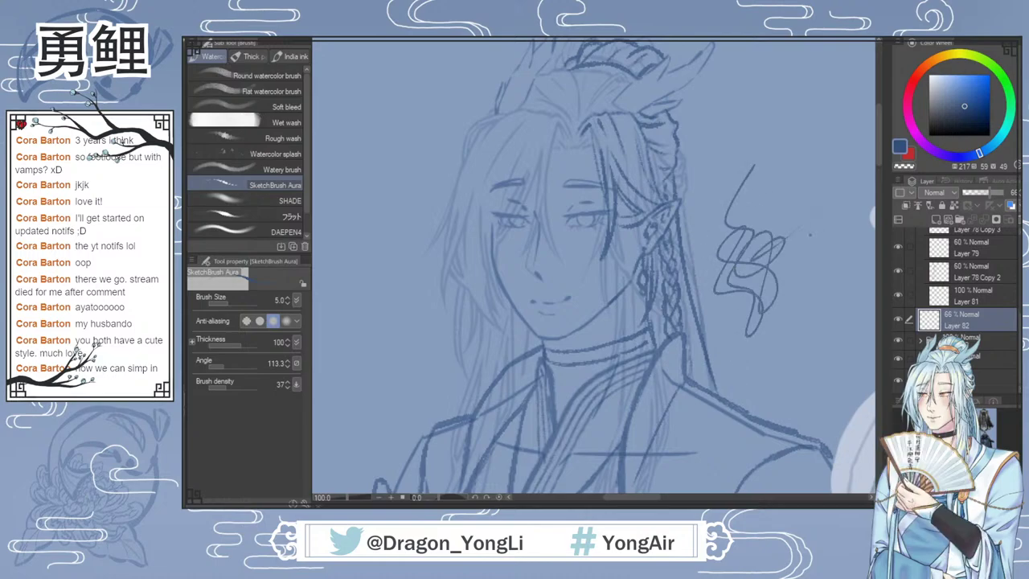
key("ctrl+z")
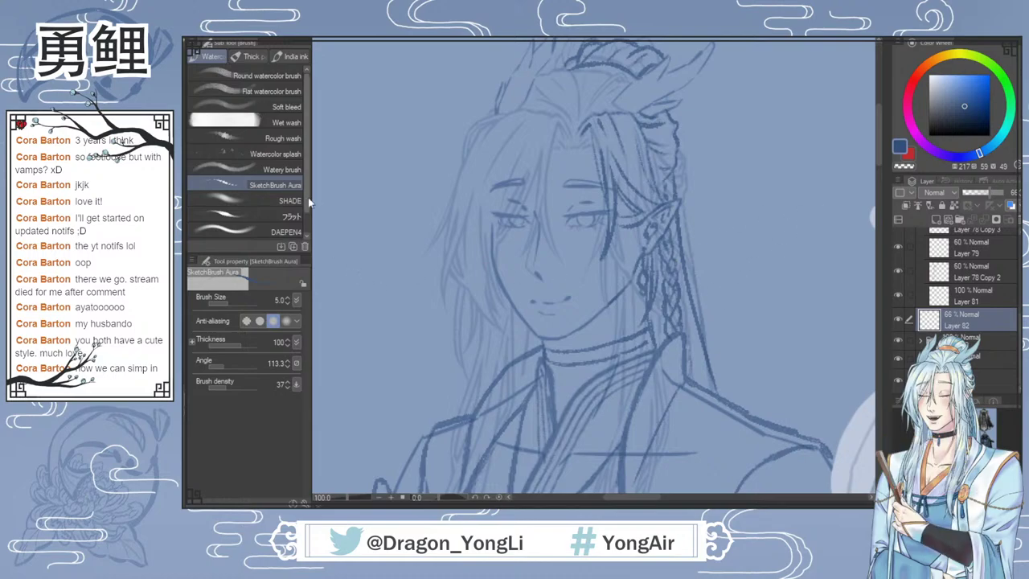
Step: Try a broad curved stroke in the empty area beside the face with the brush size raised to 25
key("]")
key("]")
key("]")
key("]")
key("]")
key("]")
key("]")
key("]")
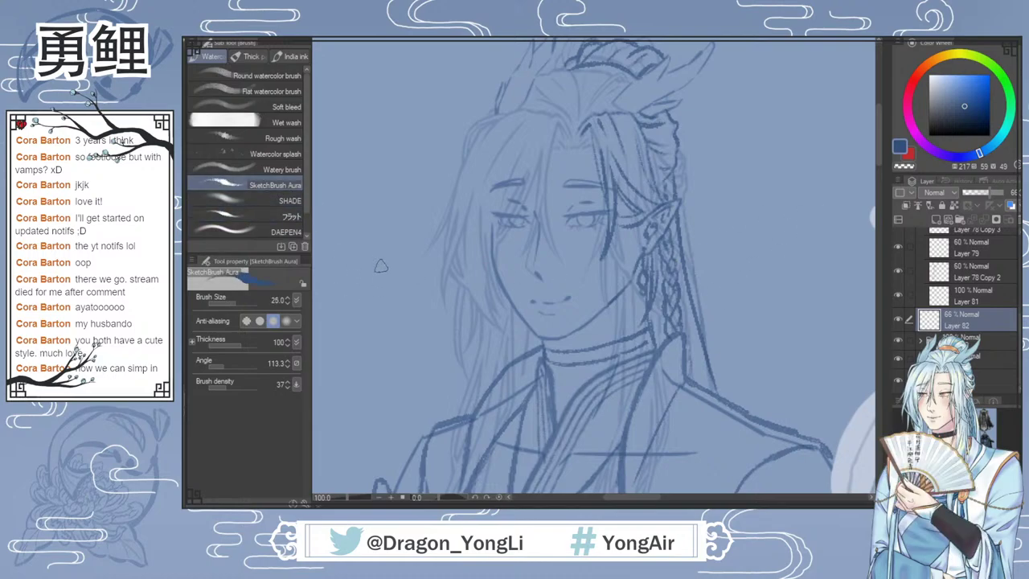
left_click_drag(380, 224, 421, 357)
key("ctrl+z")
left_click_drag(391, 242, 441, 360)
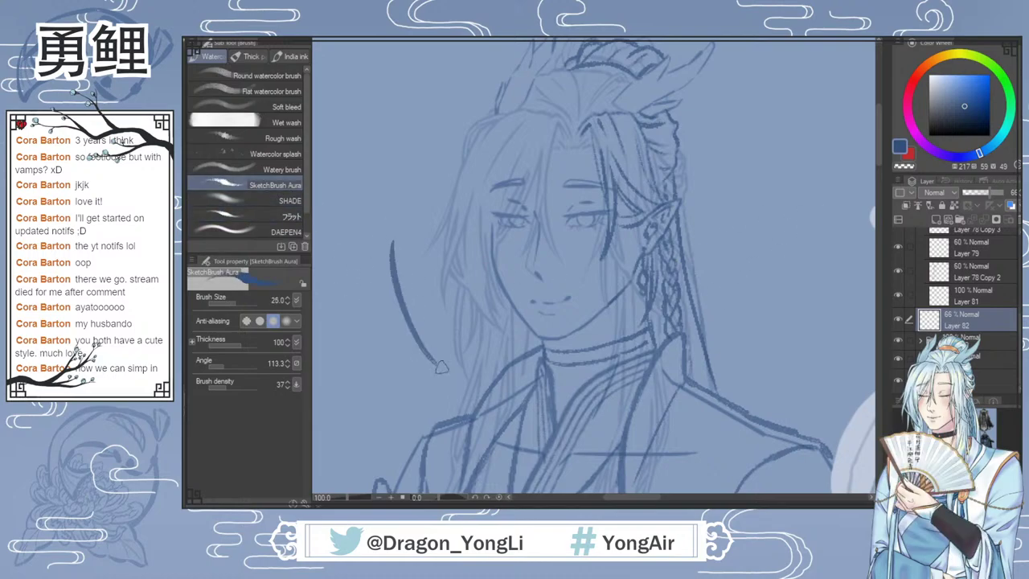
key("ctrl+z")
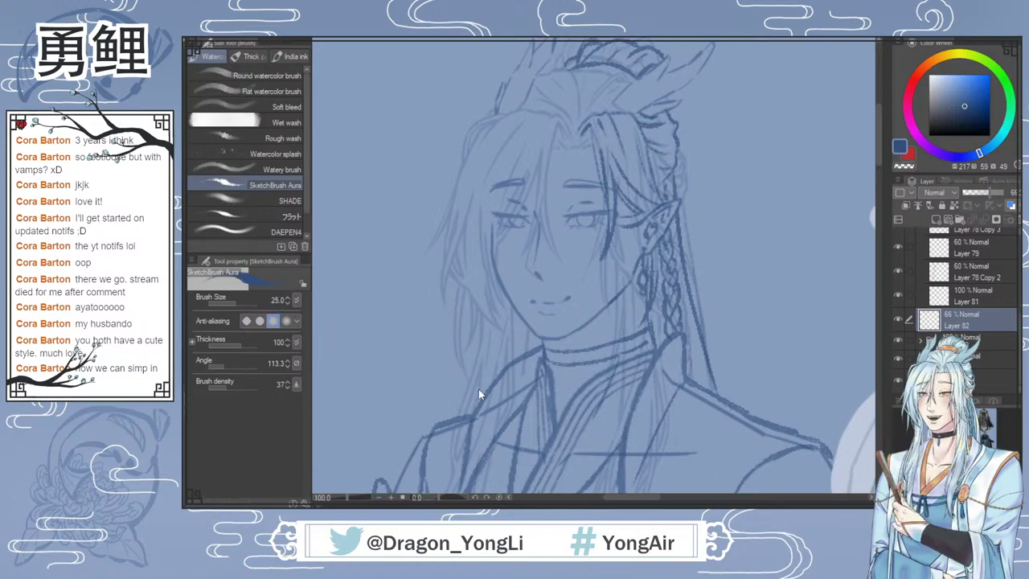
Step: Reduce the brush size to 6 and try a thin hair stroke beyond the braid
key("[")
key("[")
key("[")
key("[")
key("[")
key("[")
key("[")
key("[")
left_click_drag(720, 207, 741, 332)
key("ctrl+z")
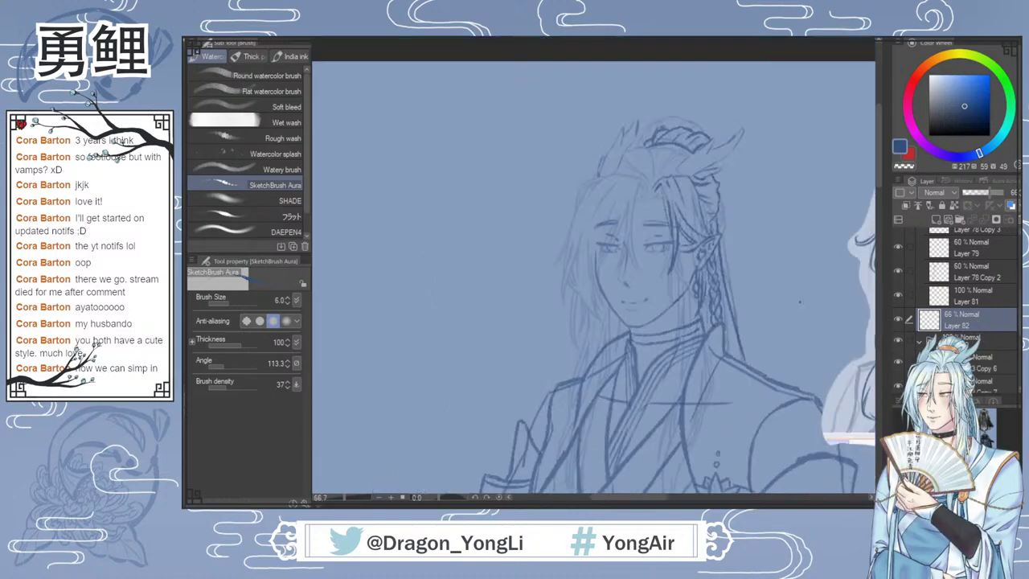
Step: Hide Layer 30 Copy 2, Layer 22 Copy 2 and Layer 21 Copy 2 in Folder 12
key("ctrl+minus")
scroll(1015, 316, "down", 4)
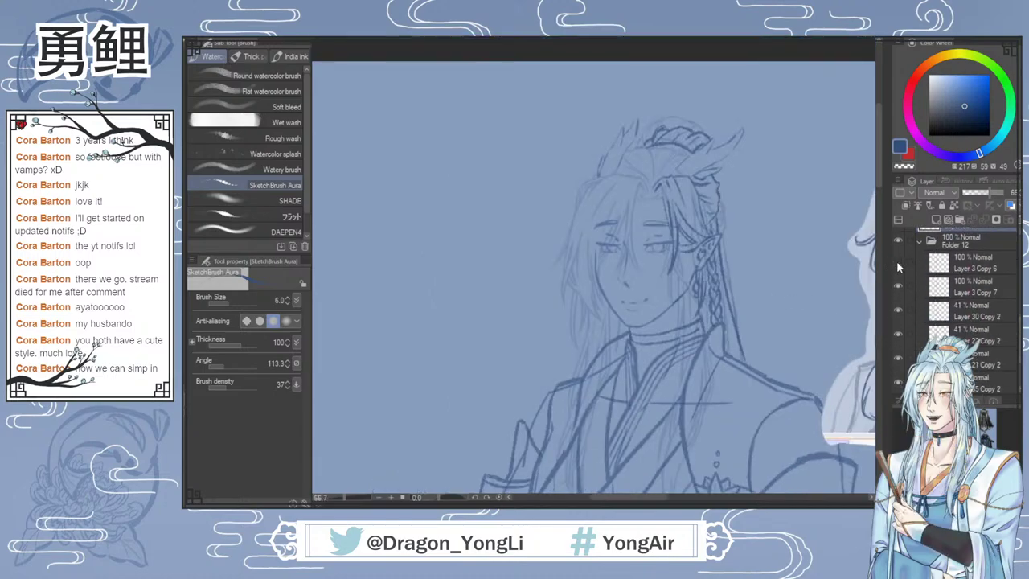
left_click(899, 261)
left_click(900, 287)
left_click(900, 287)
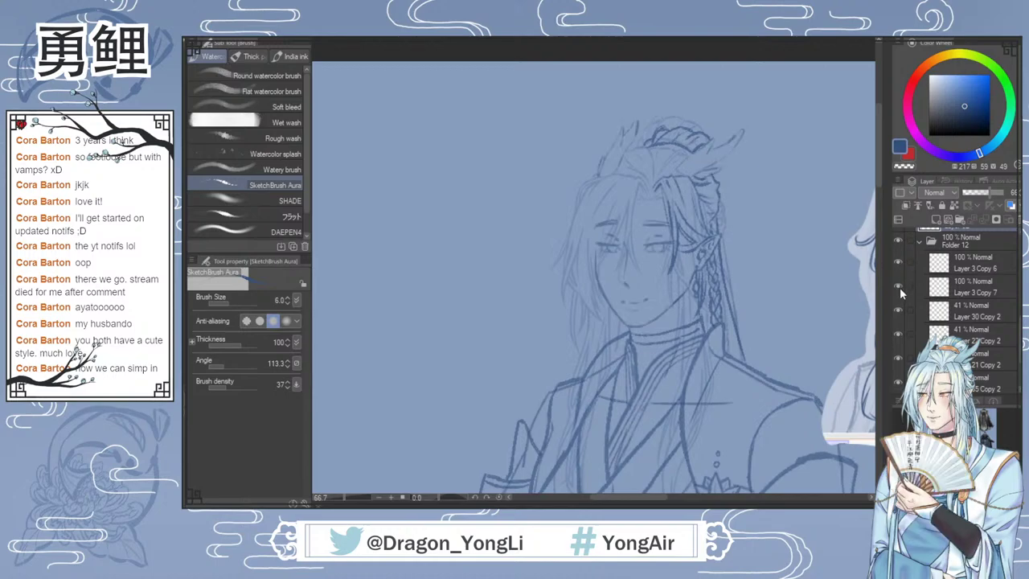
left_click(897, 310)
left_click(898, 309)
left_click(898, 310)
left_click(898, 336)
Step: Toggle Layer 65 Copy 2 and the layer beneath it to identify which parts of the sketch each one holds
scroll(1017, 358, "down", 3)
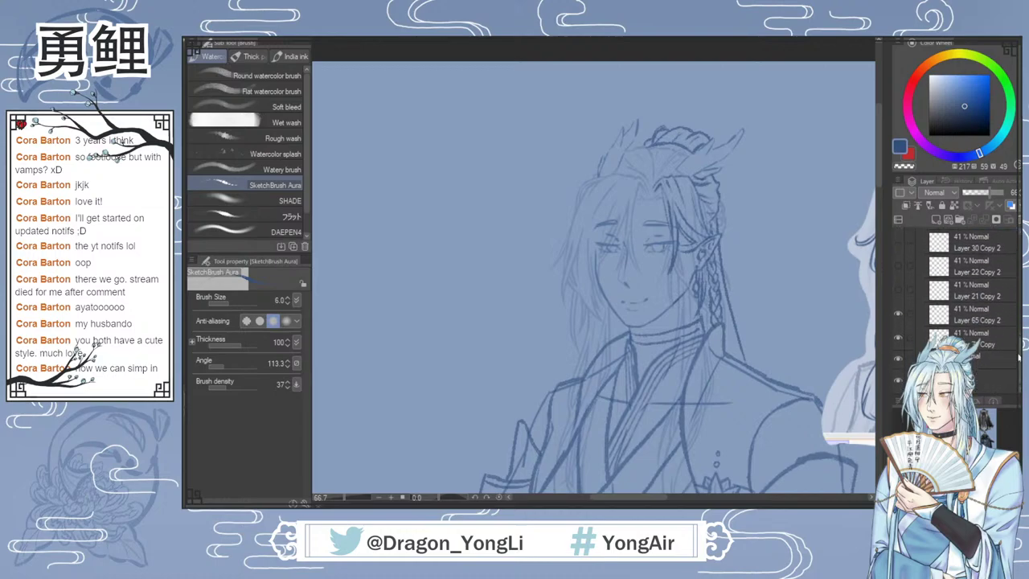
left_click(898, 315)
left_click(898, 315)
left_click(897, 338)
left_click(897, 338)
left_click(898, 313)
left_click(898, 314)
left_click(958, 319)
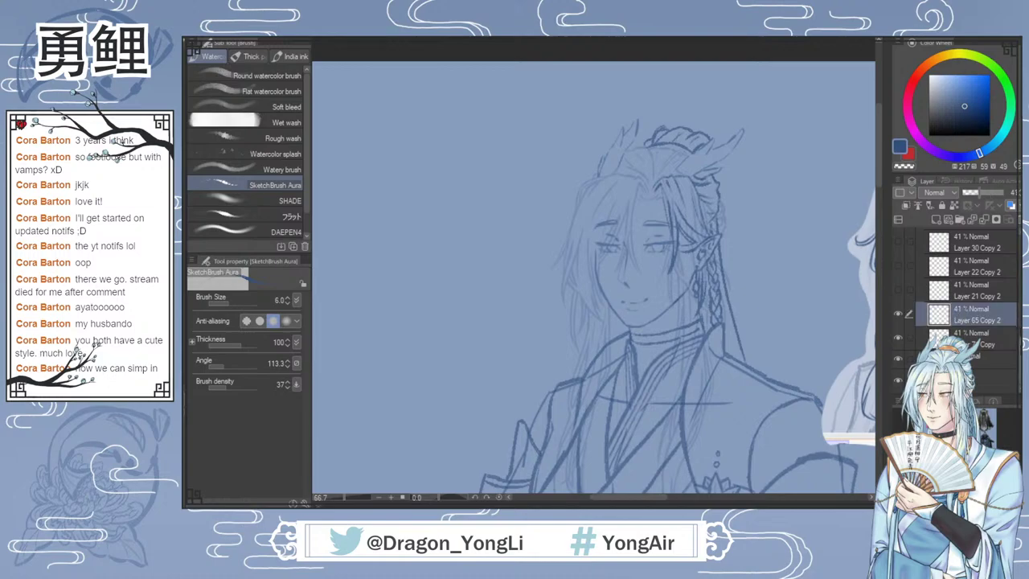
Step: Move Layer 82 into Folder 12 directly above Layer 65 Copy 2 and set its opacity to 65%
scroll(964, 293, "up", 3)
left_click(965, 291)
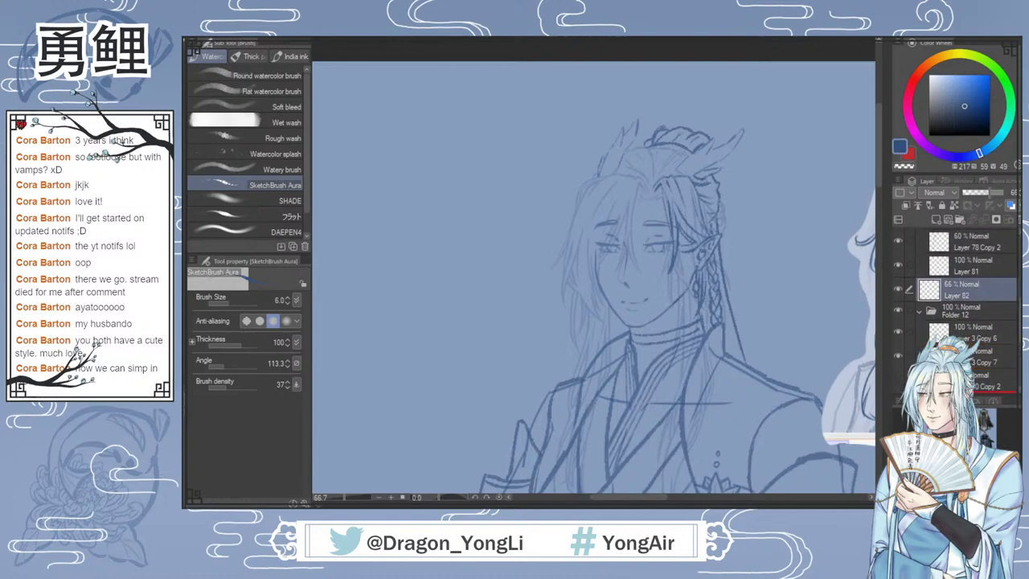
left_click_drag(969, 389, 969, 349)
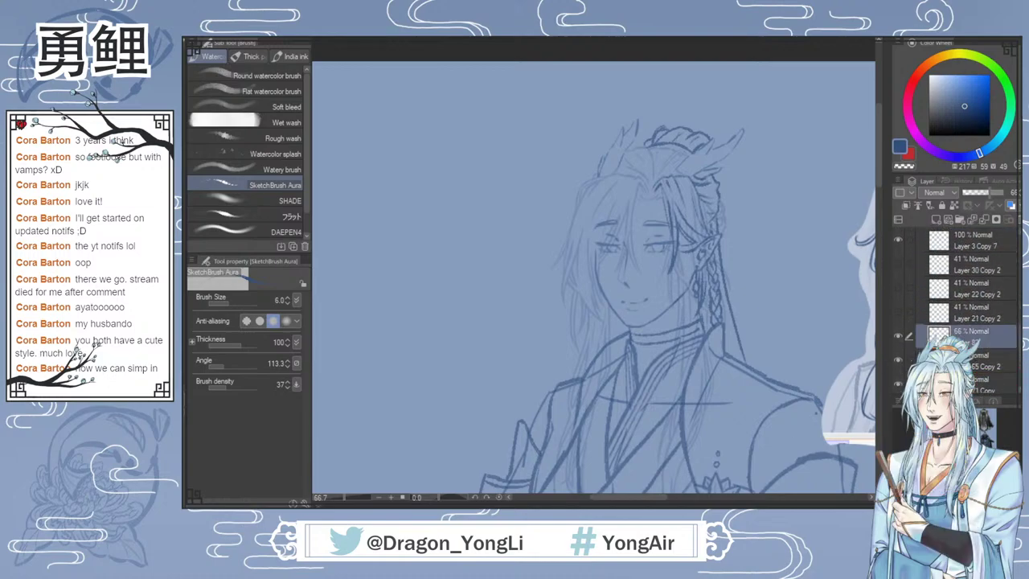
left_click_drag(656, 498, 670, 498)
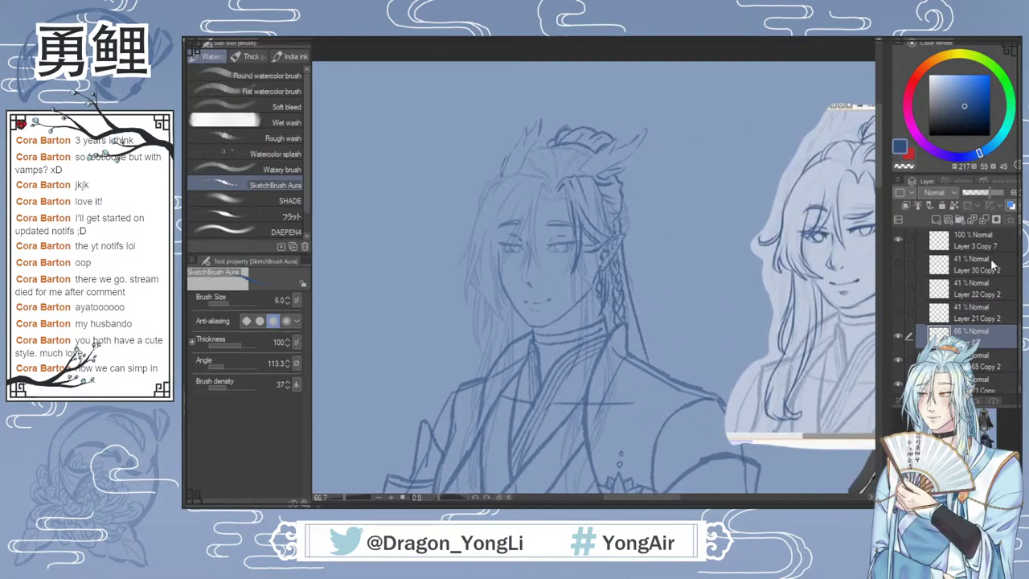
mouse_move(990, 196)
left_mouse_down()
mouse_move(999, 195)
mouse_move(989, 197)
left_mouse_up()
Step: Check what Layer 65 Copy 2 contributes to the head and raise its opacity to 72%
left_click_drag(1018, 337, 1018, 358)
left_click(898, 315)
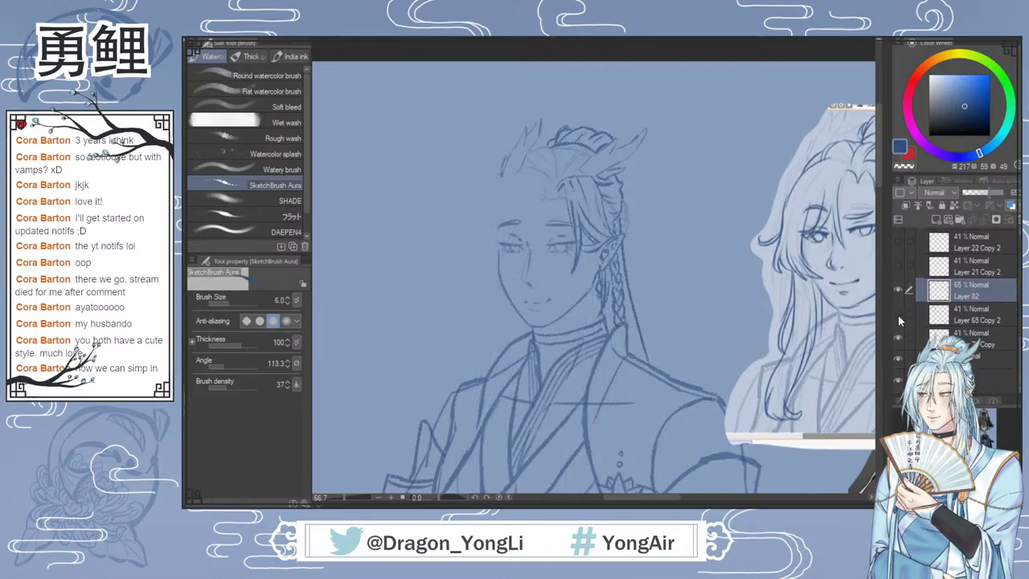
left_click(897, 315)
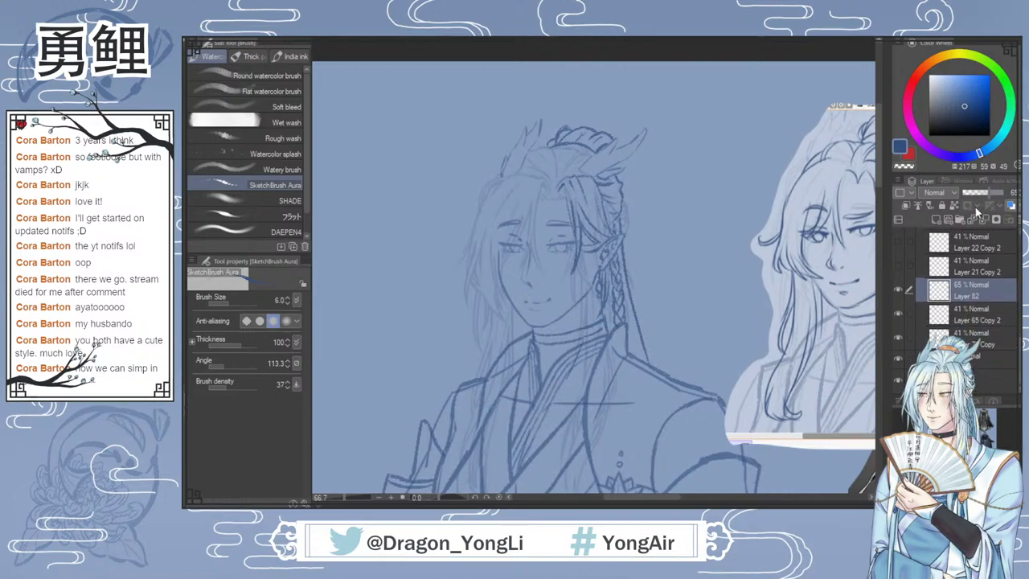
left_click(960, 315)
left_click_drag(994, 198, 998, 197)
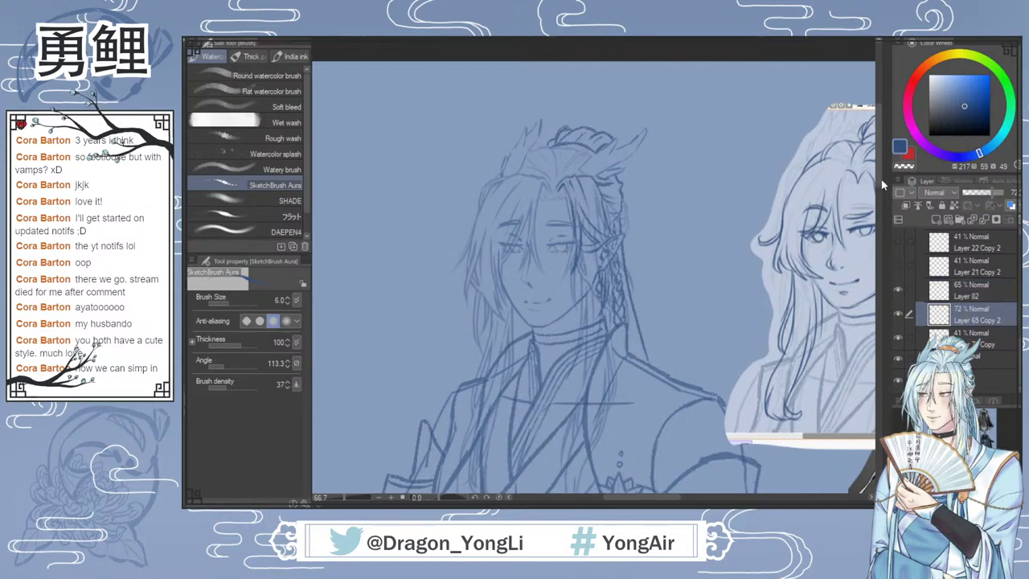
Step: Select Layer 82 and hide it to view the underlying hair sketch on its own
scroll(879, 189, "down", 5)
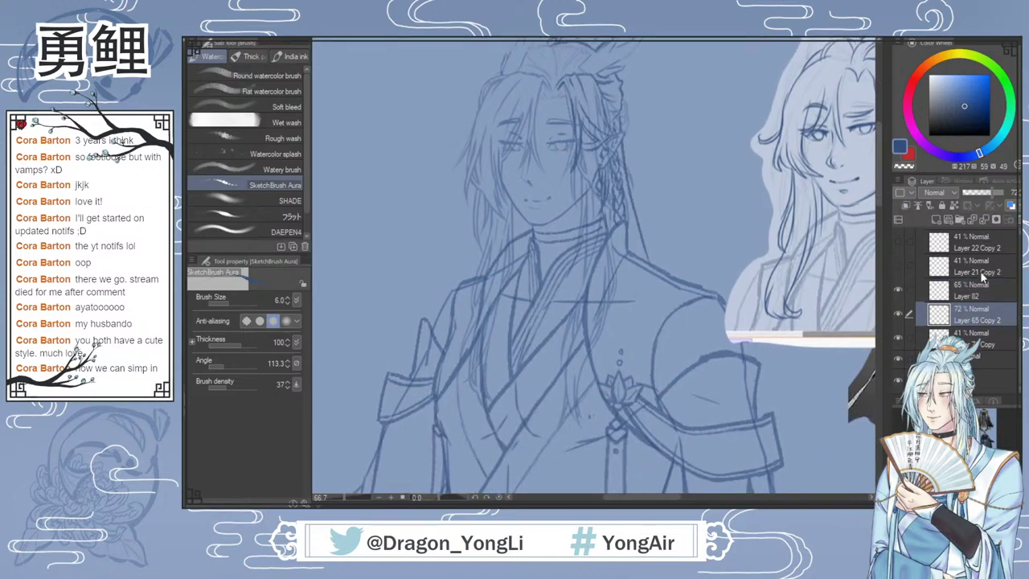
left_click(970, 294)
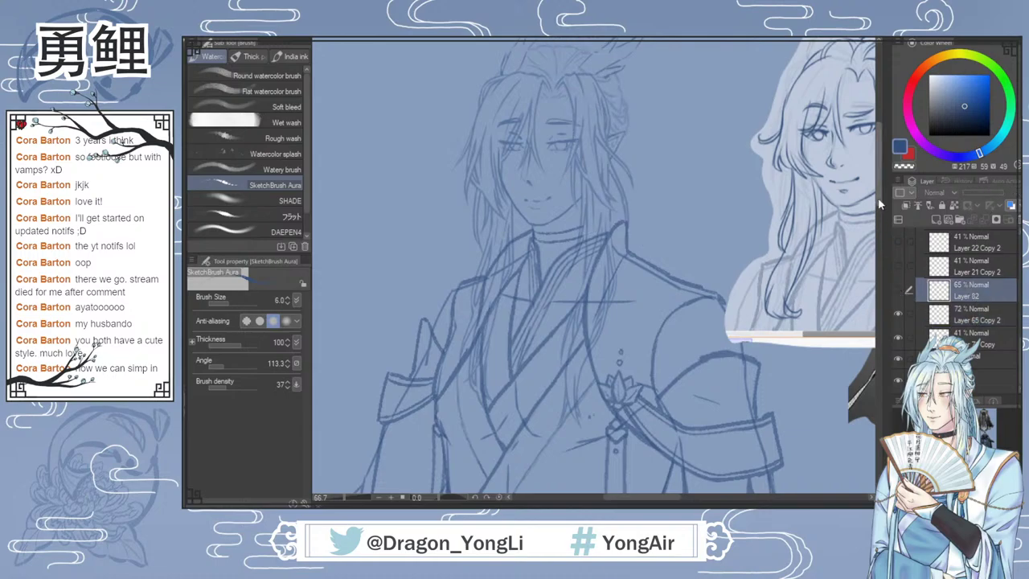
scroll(878, 193, "up", 2)
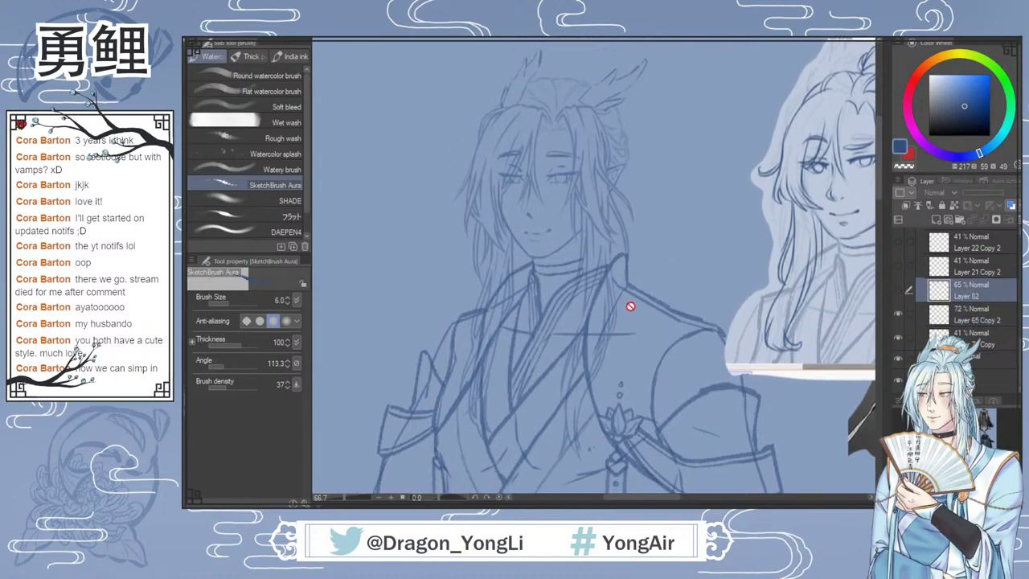
Step: Raise the opacity of Layer 65 Copy 2 to 96%
key("m")
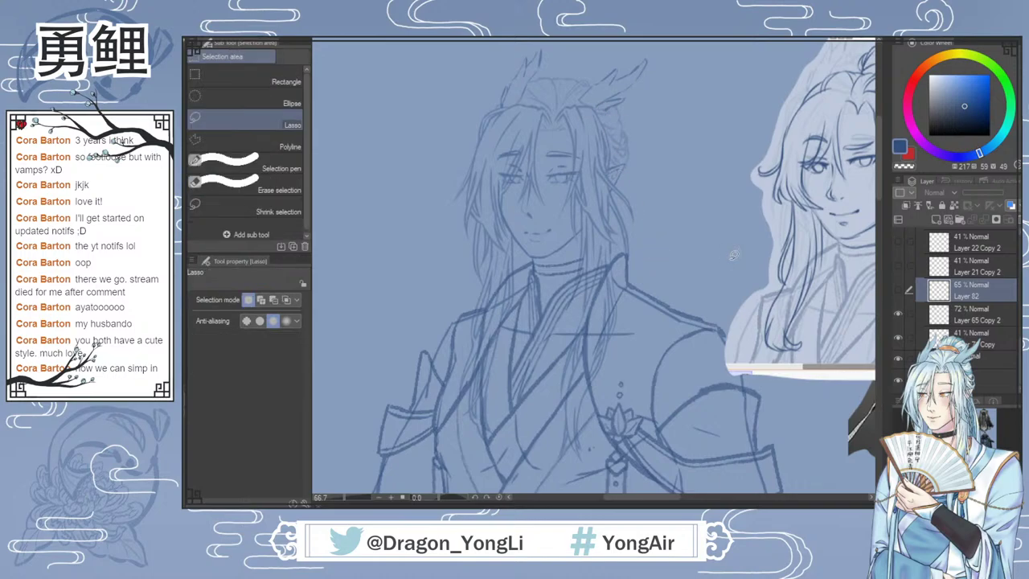
left_click(961, 316)
left_click_drag(994, 194, 1006, 194)
Step: Lasso the hair on the ear side of the face on Layer 65 Copy 2, cut it out and paste it as a separate layer
left_click_drag(563, 108, 560, 223)
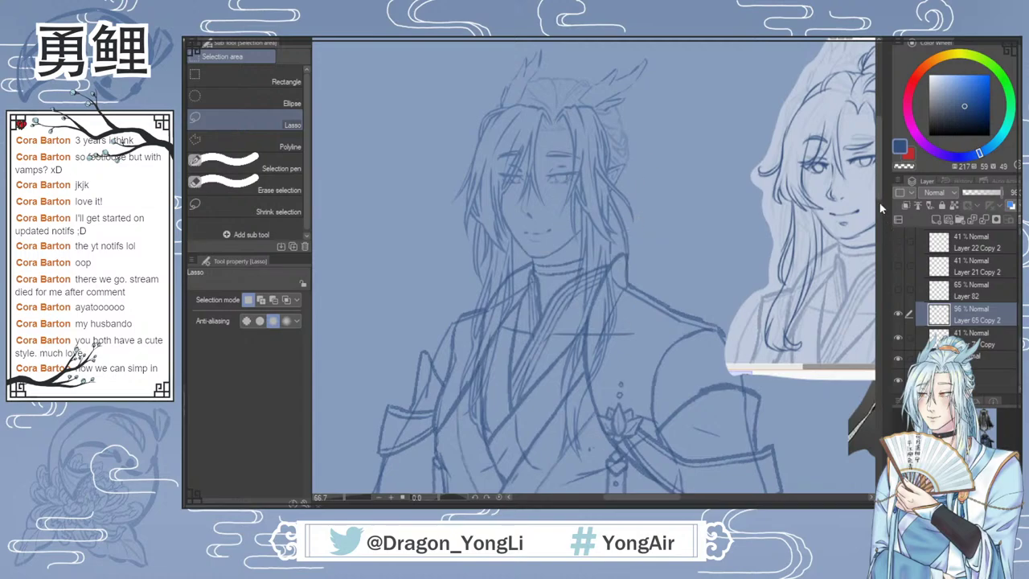
scroll(878, 201, "down", 3)
mouse_move(592, 382)
left_mouse_down()
mouse_move(557, 405)
mouse_move(547, 325)
mouse_move(561, 241)
mouse_move(556, 48)
mouse_move(622, 42)
mouse_move(645, 146)
mouse_move(650, 258)
mouse_move(634, 347)
mouse_move(599, 418)
mouse_move(620, 402)
left_mouse_up()
scroll(562, 48, "up", 2)
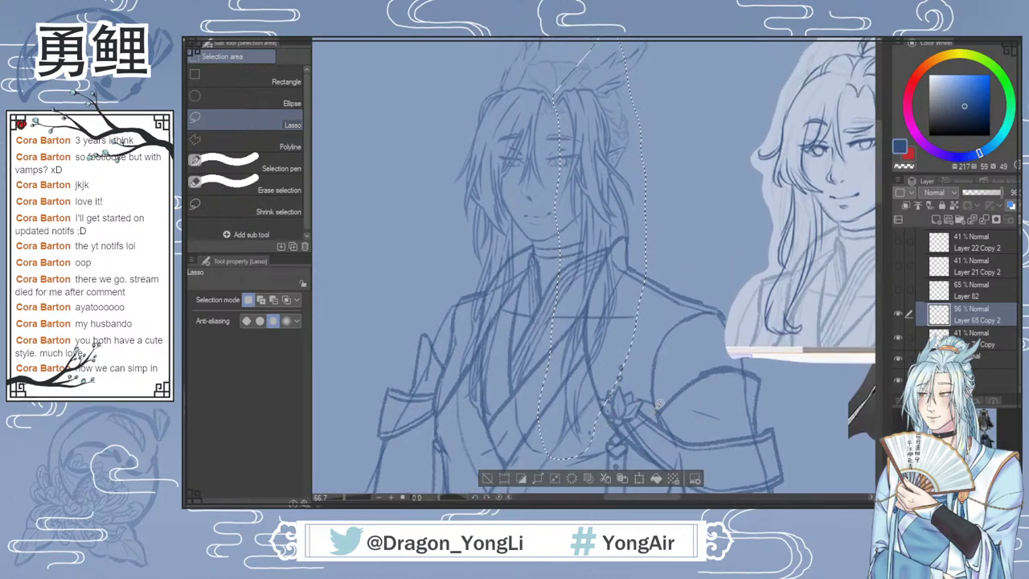
key("Delete")
key("ctrl+d")
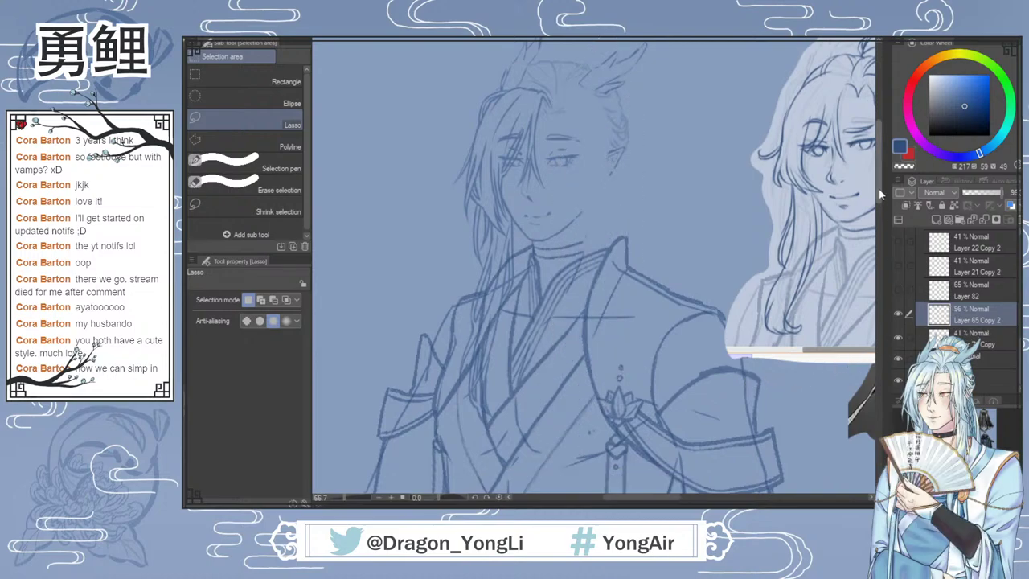
left_click_drag(879, 193, 878, 191)
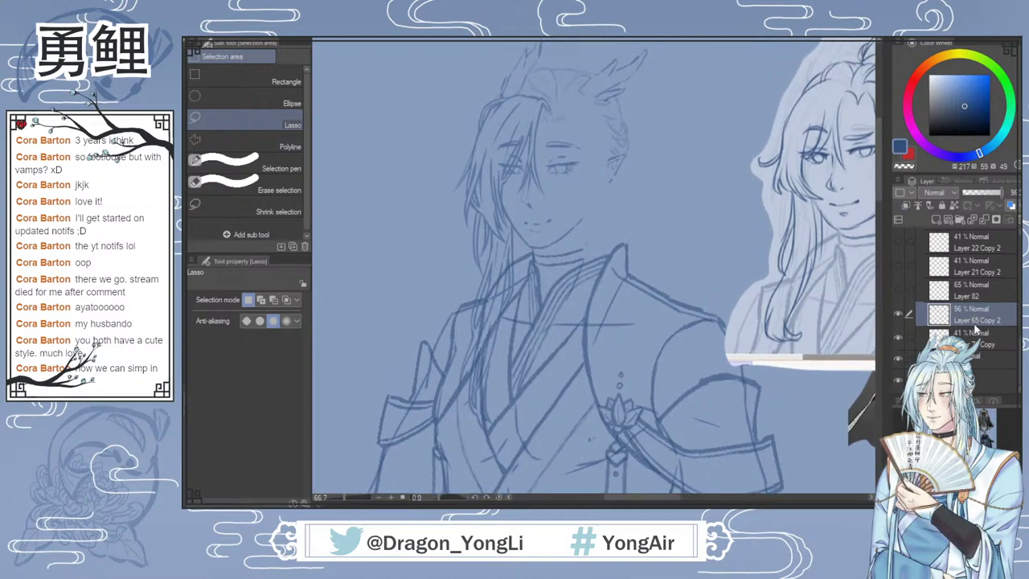
key("ctrl+v")
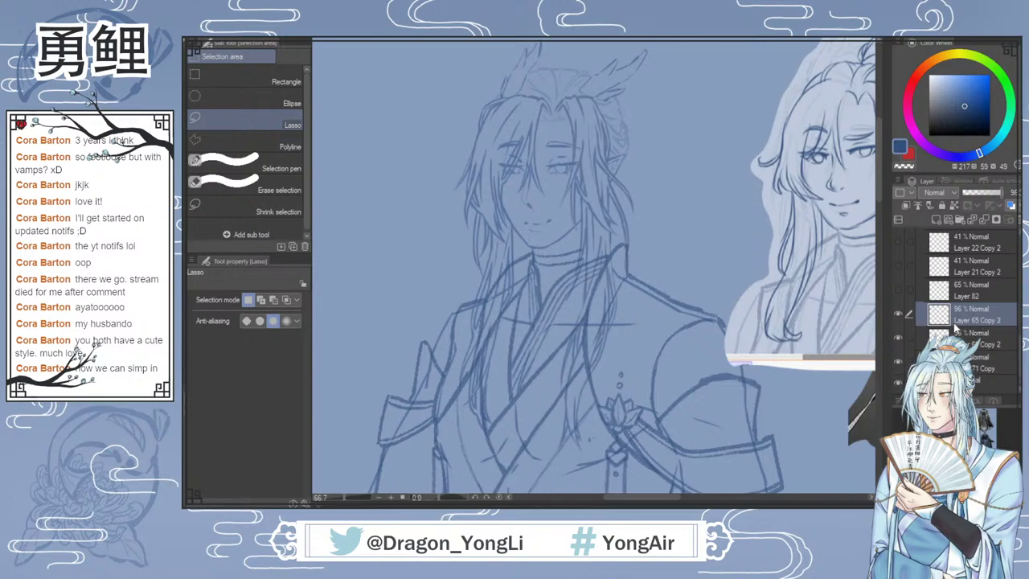
Step: Hide the pasted hair layer and show Layer 82 with the topknot and braid sketch
left_click(899, 313)
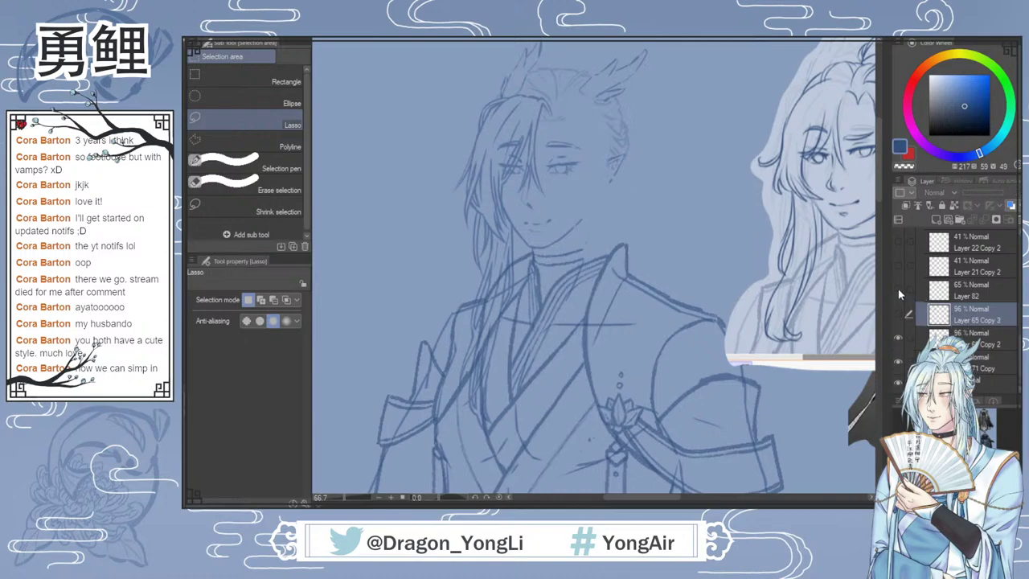
left_click(898, 291)
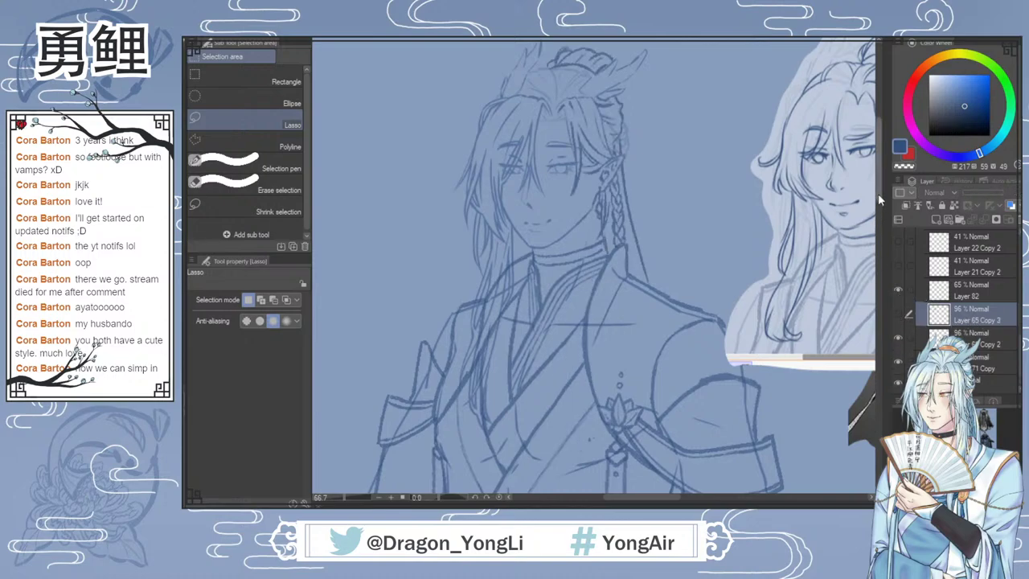
left_click_drag(879, 199, 884, 189)
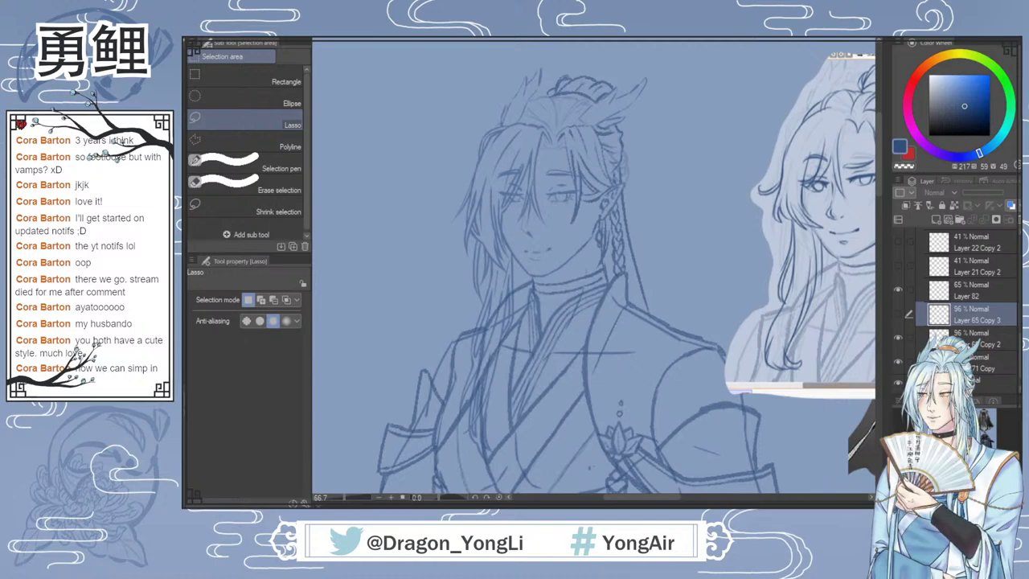
Step: Lower the opacity of Layer 82 to 19% and select Layer 65 Copy 2 with the SketchBrush Aura brush ready
left_click(982, 296)
left_click(982, 193)
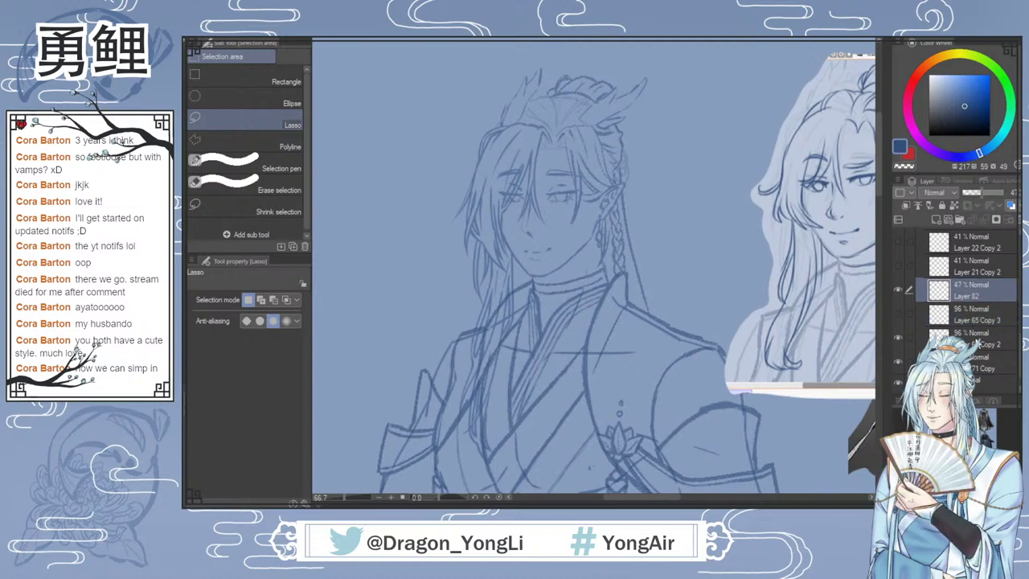
left_click(980, 343)
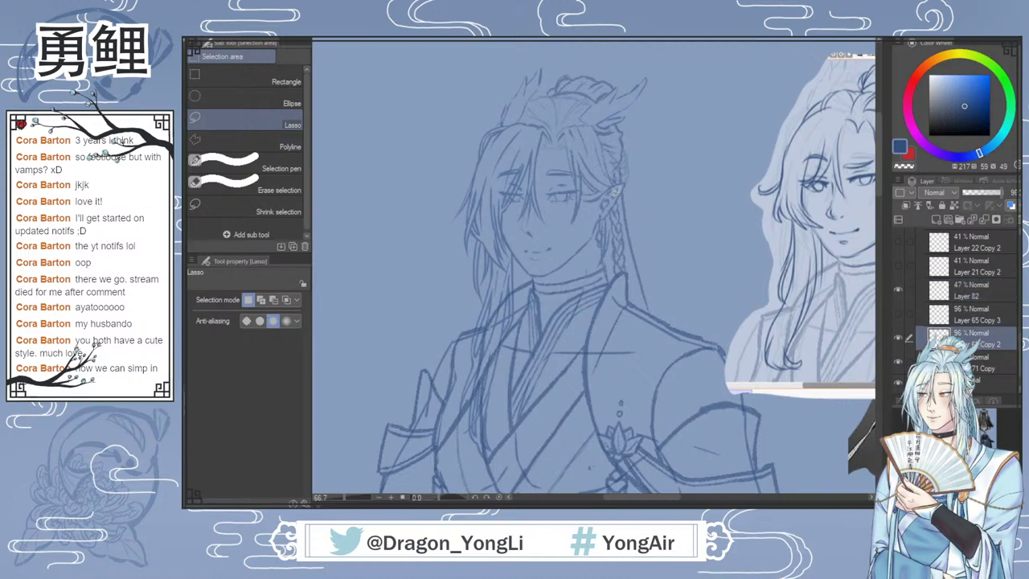
scroll(594, 163, "up", 1)
left_click(980, 320)
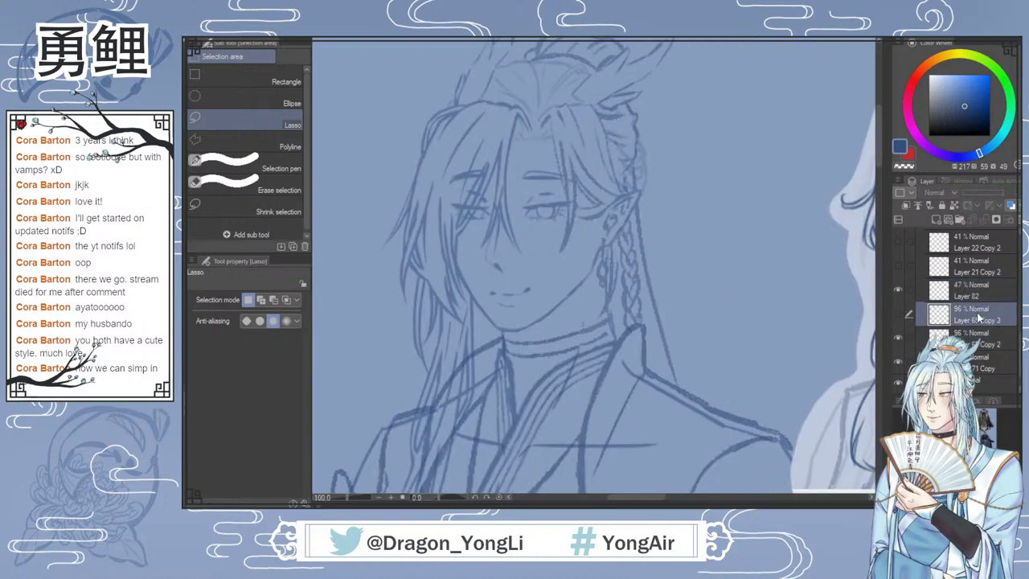
left_click(980, 291)
left_click_drag(974, 197, 970, 196)
left_click(977, 338)
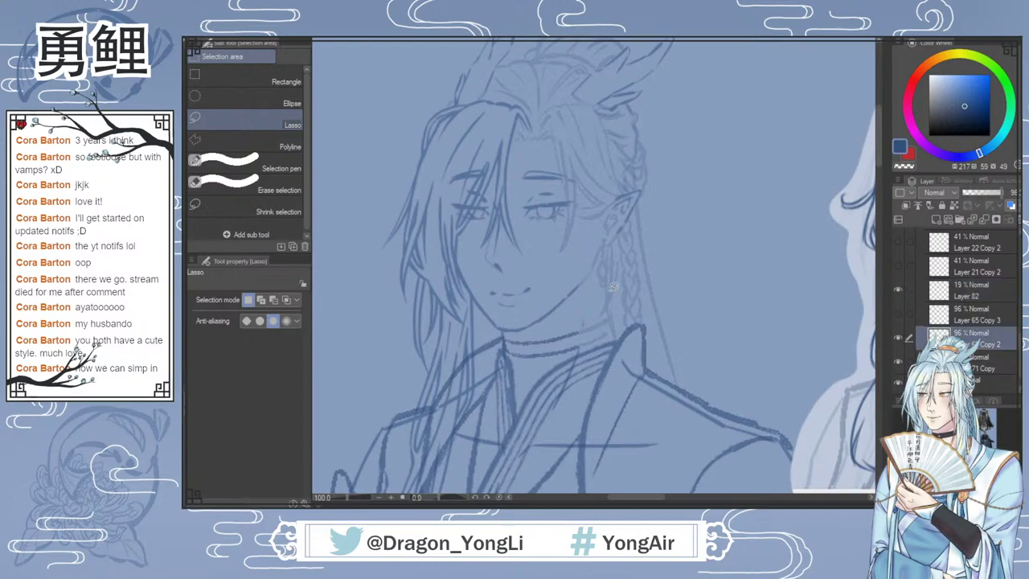
key("b")
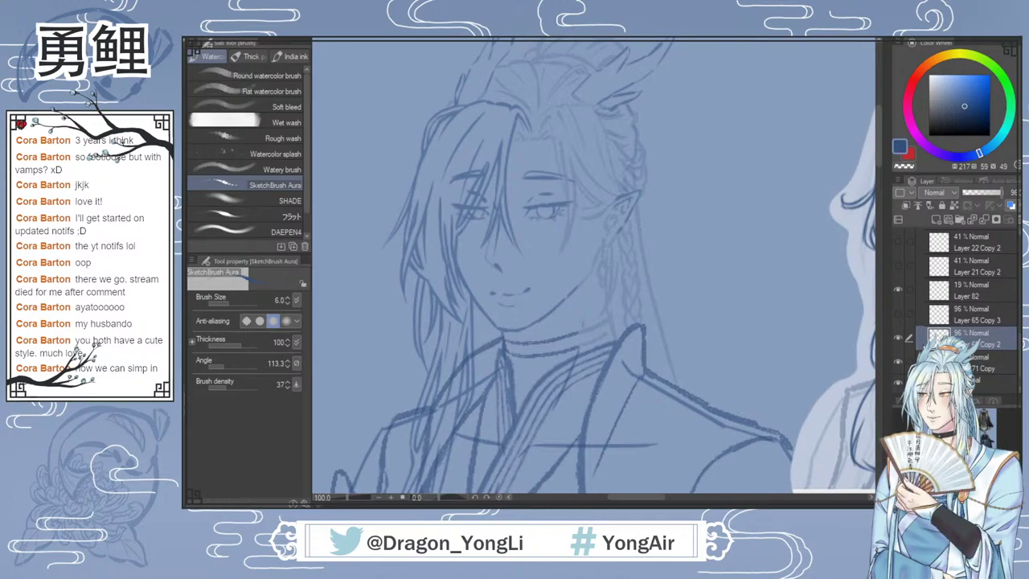
left_click(897, 338)
left_click(898, 338)
left_click_drag(563, 156, 560, 243)
key("ctrl+z")
left_click_drag(507, 128, 514, 233)
key("ctrl+z")
mouse_move(514, 121)
left_mouse_down()
mouse_move(508, 217)
mouse_move(521, 254)
left_mouse_up()
key("ctrl+z")
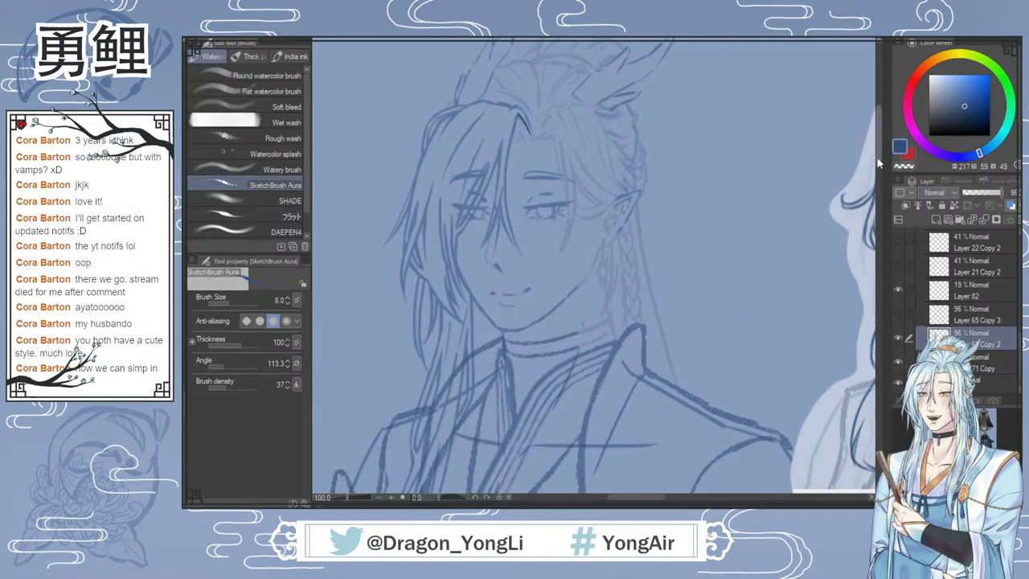
Step: Add a new layer above Layer 65 Copy 2 and draw the long fringe strand between the eyes, splitting into two pointed tips
left_click_drag(879, 159, 880, 144)
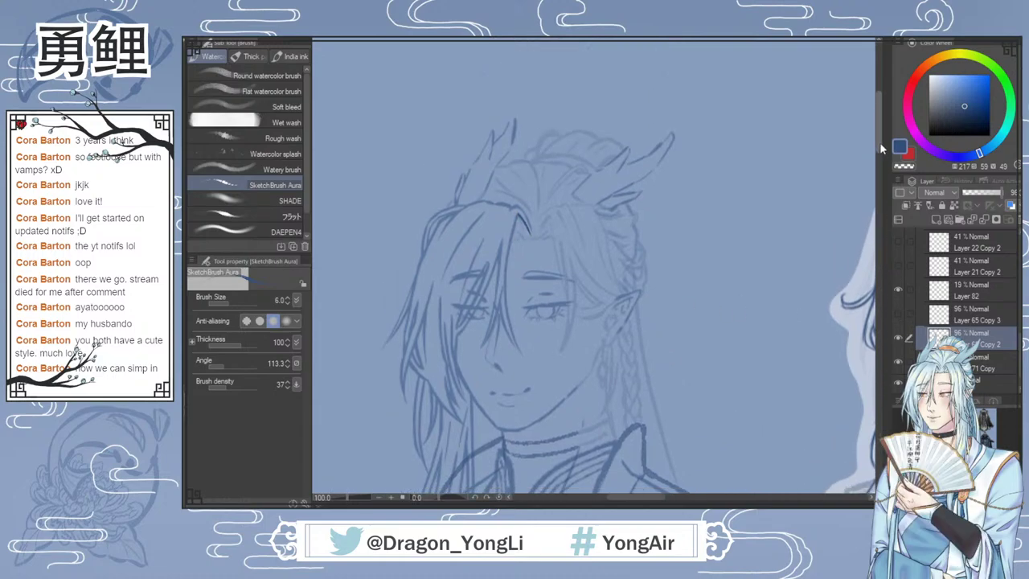
scroll(879, 157, "down", 4)
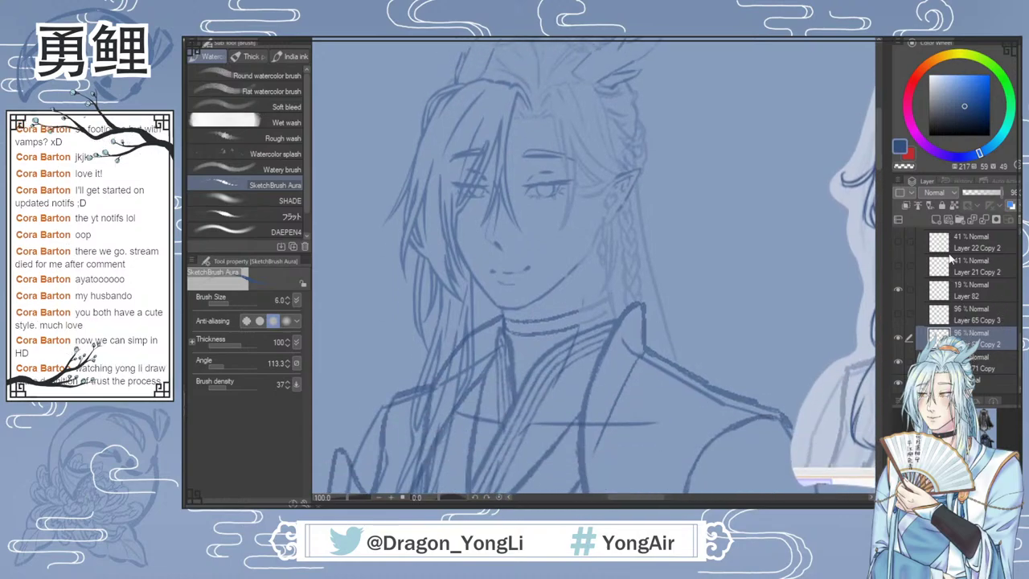
left_click(935, 219)
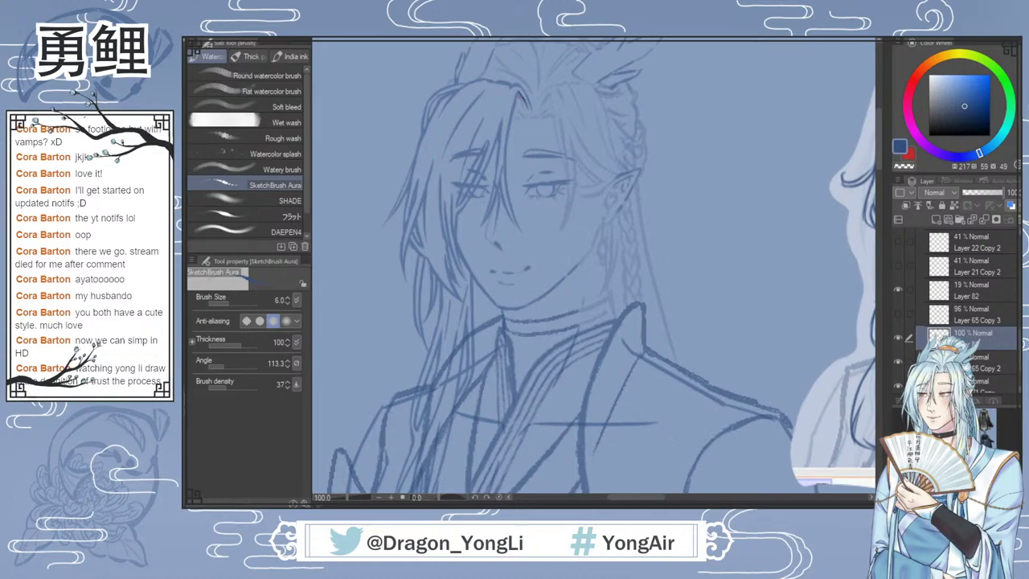
mouse_move(518, 91)
left_mouse_down()
mouse_move(507, 171)
mouse_move(524, 232)
left_mouse_up()
key("ctrl+z")
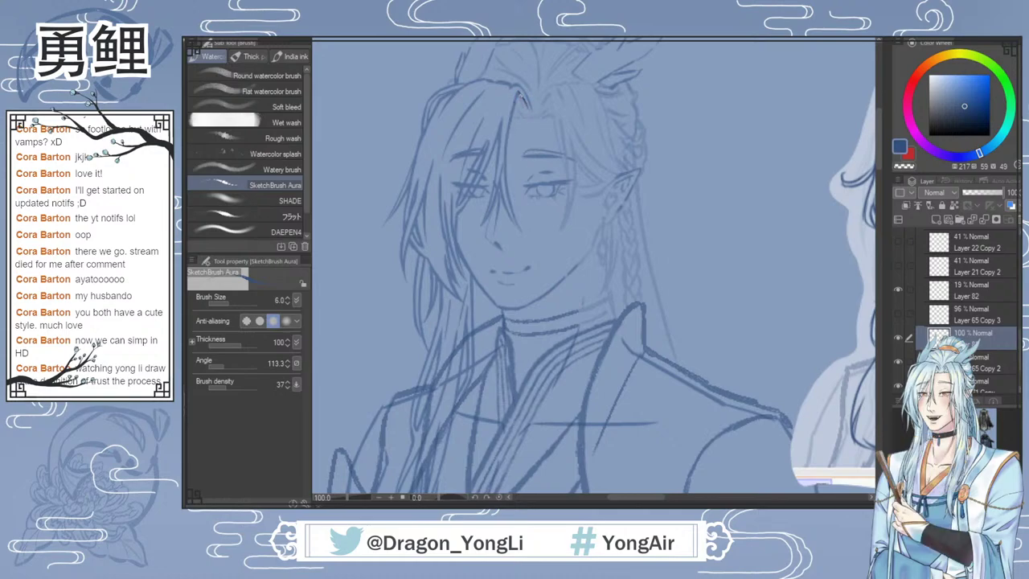
mouse_move(517, 90)
left_mouse_down()
mouse_move(514, 219)
mouse_move(482, 229)
left_mouse_up()
key("ctrl+z")
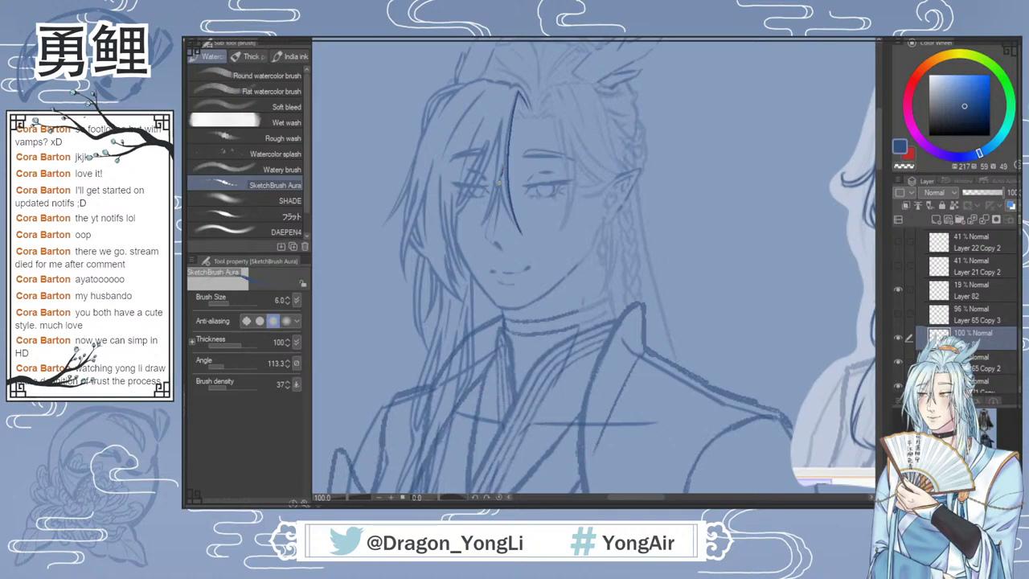
left_click_drag(500, 171, 483, 228)
left_click_drag(499, 176, 519, 231)
key("ctrl+z")
left_click(537, 251)
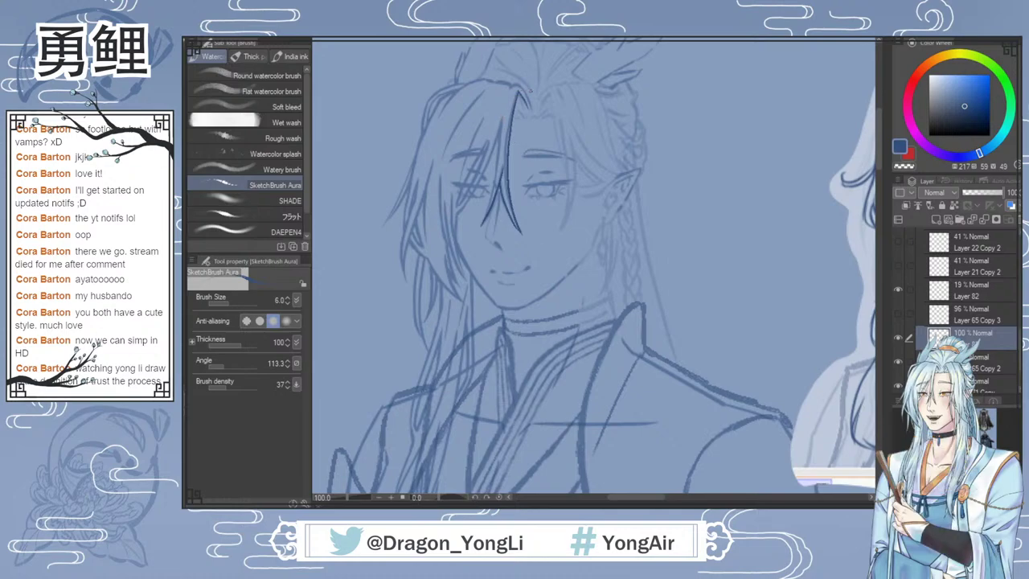
Step: Draw the root of the central fringe strand and a short jagged hairline across the forehead
scroll(535, 84, "up", 1)
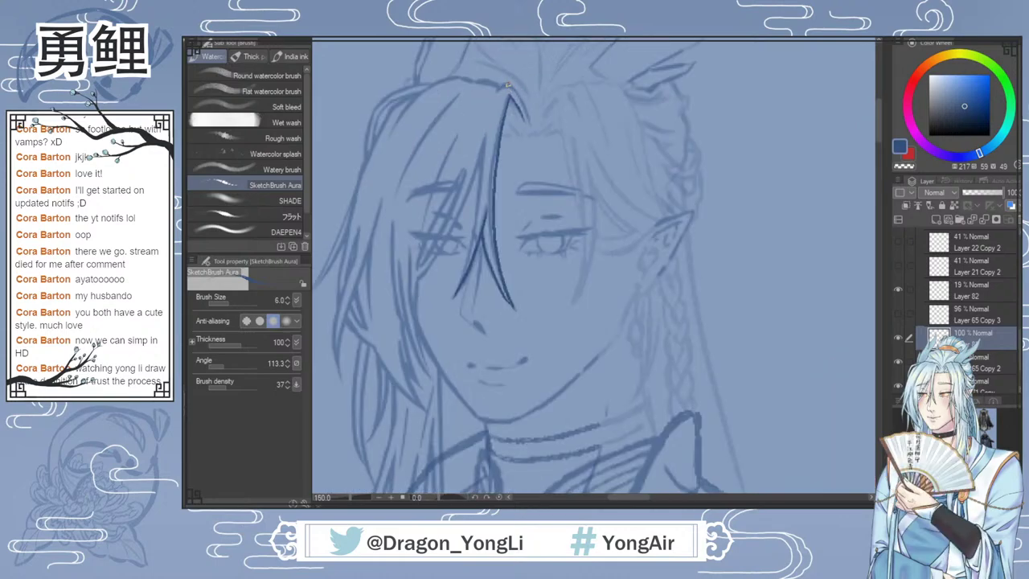
mouse_move(496, 94)
left_mouse_down()
mouse_move(512, 85)
mouse_move(527, 121)
left_mouse_up()
key("ctrl+z")
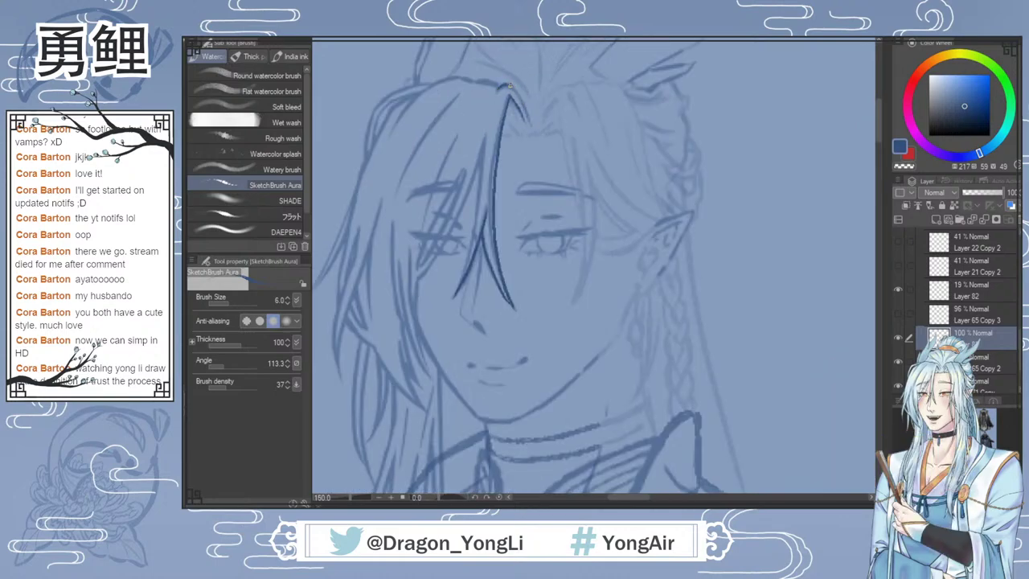
mouse_move(509, 86)
left_mouse_down()
mouse_move(527, 117)
mouse_move(518, 138)
left_mouse_up()
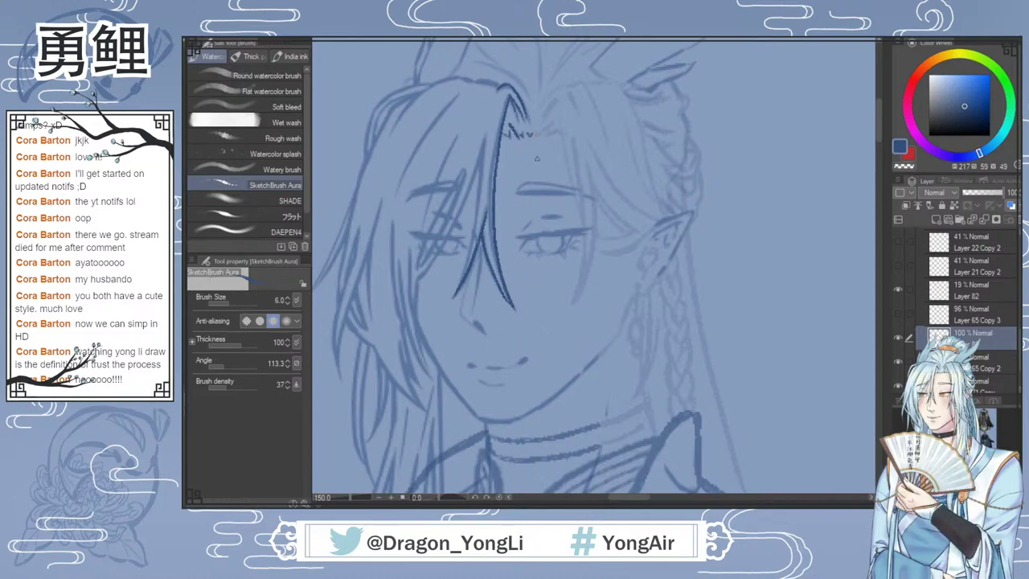
left_click_drag(534, 135, 555, 121)
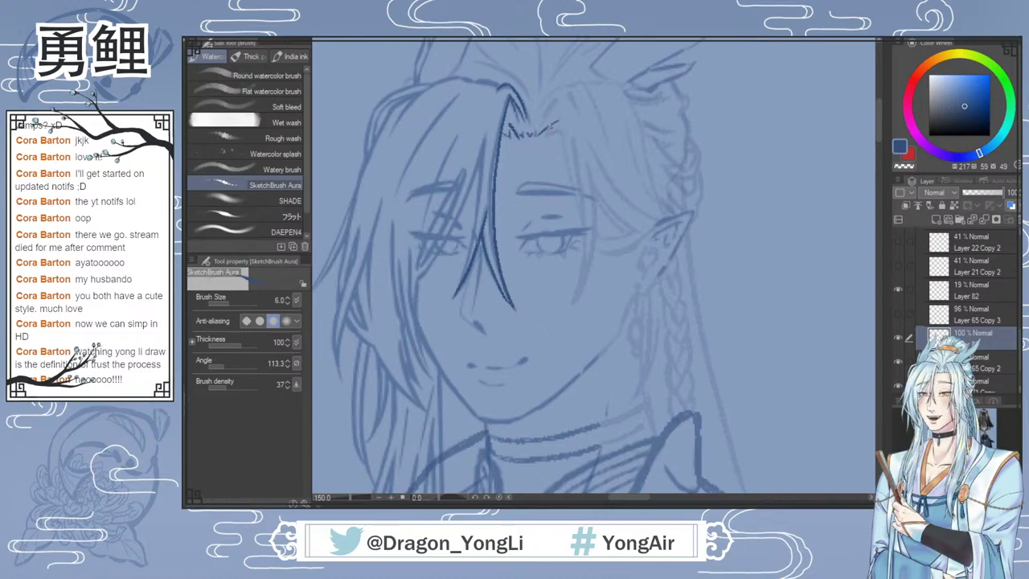
left_click_drag(537, 135, 555, 130)
Step: Draw the curved hair root on the ear side of the parting, doubled with a second line down to the hairline
scroll(880, 127, "up", 3)
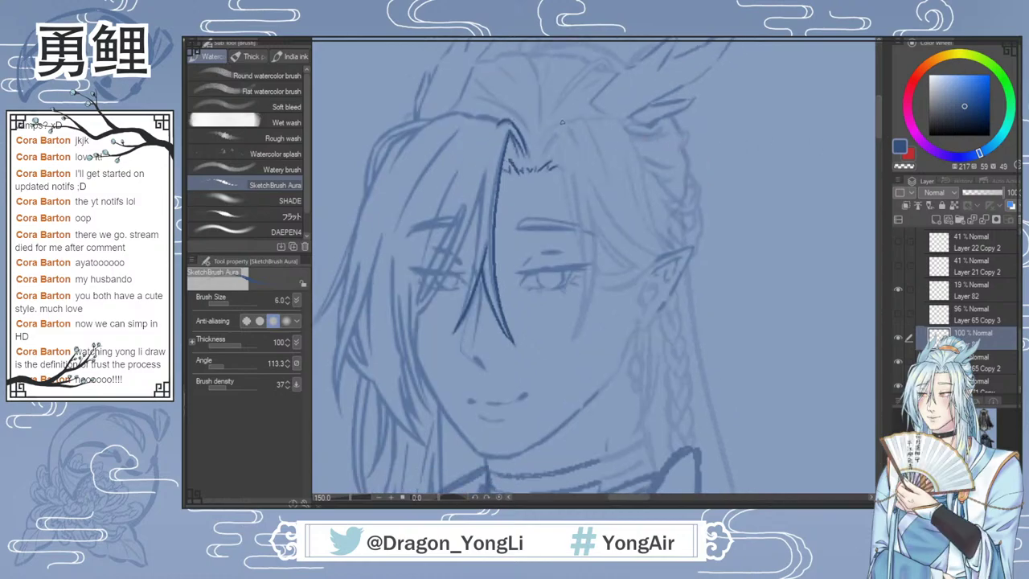
left_click_drag(562, 123, 535, 152)
key("ctrl+z")
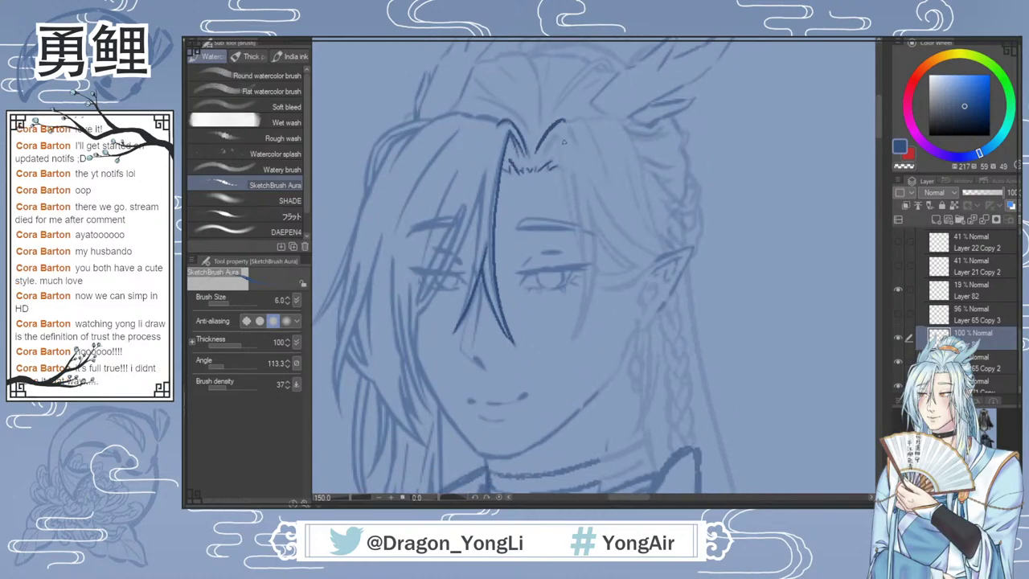
key("ctrl+z")
left_click_drag(567, 120, 535, 152)
left_click_drag(563, 119, 540, 161)
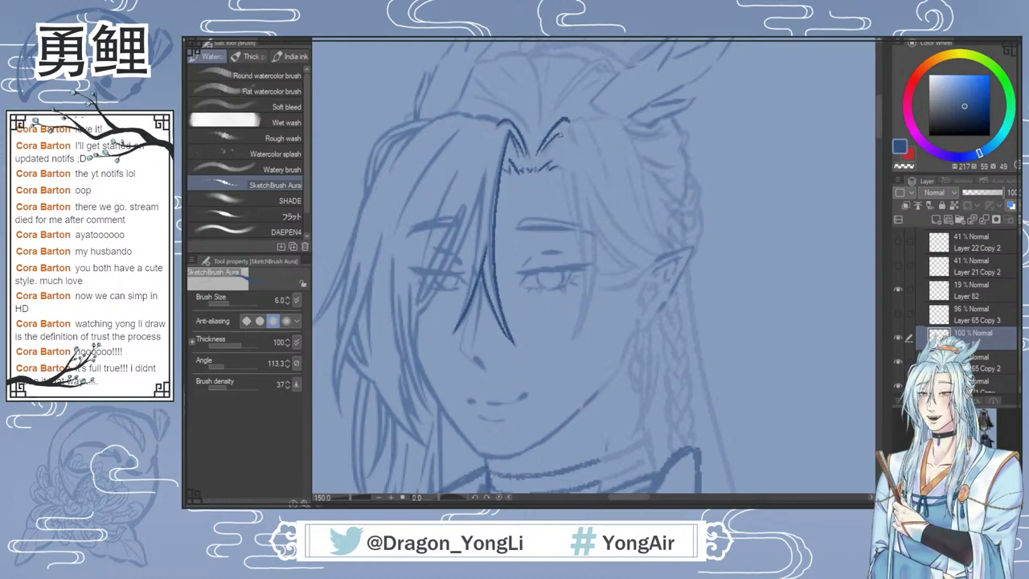
Step: Draw the long fringe strand falling from the parting past the outer corner of the eye on the ear side
left_click_drag(565, 121, 583, 252)
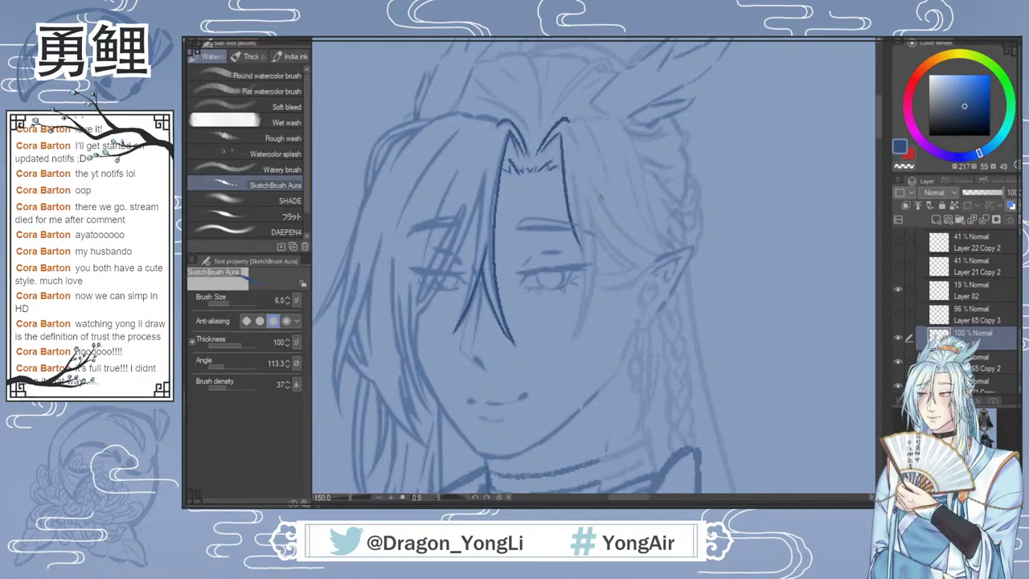
left_click_drag(574, 175, 581, 326)
key("ctrl+z")
left_click_drag(575, 179, 583, 354)
key("ctrl+z")
left_click_drag(575, 182, 575, 338)
mouse_move(591, 197)
left_mouse_down()
mouse_move(588, 317)
mouse_move(587, 199)
mouse_move(572, 346)
left_mouse_up()
key("ctrl+z")
Step: Draw the upper hair strands sweeping from the side fringe back toward the pointed ear
mouse_move(569, 127)
left_mouse_down()
mouse_move(628, 238)
mouse_move(652, 259)
left_mouse_up()
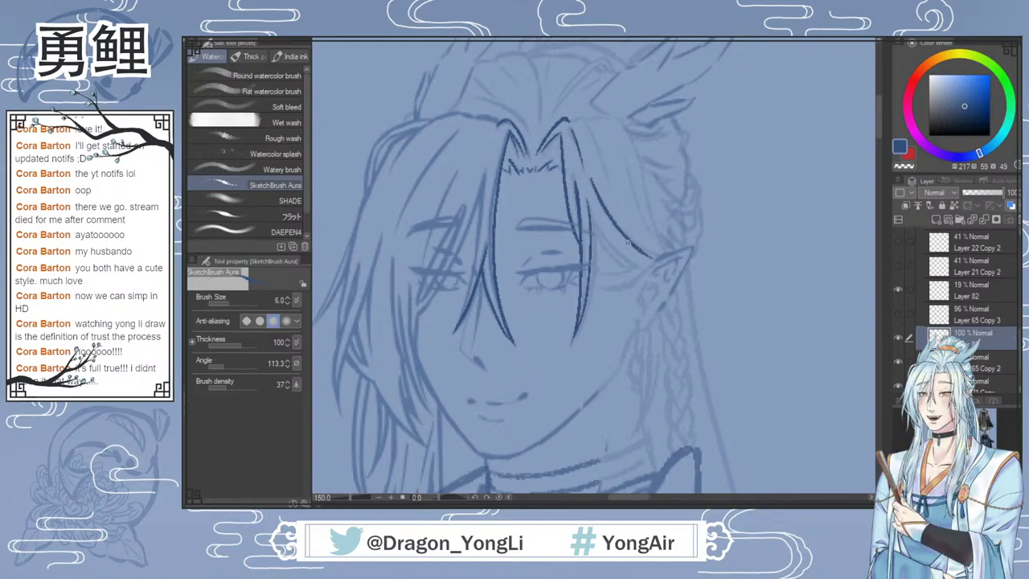
mouse_move(590, 211)
left_mouse_down()
mouse_move(614, 254)
mouse_move(640, 268)
left_mouse_up()
key("ctrl+z")
left_click_drag(589, 210, 638, 264)
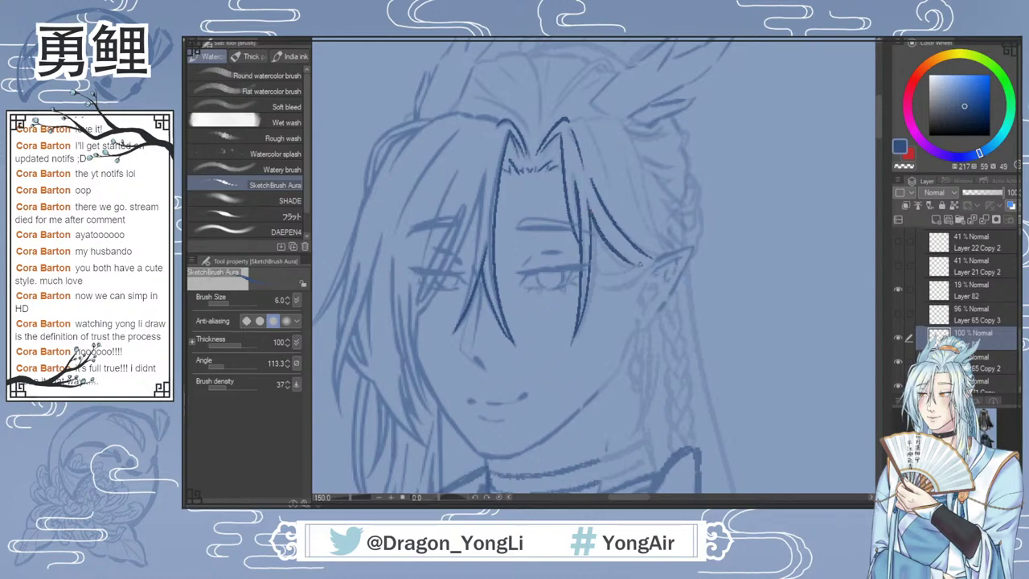
left_click_drag(593, 220, 632, 262)
Step: Draw the lower strands curving from beside the eye to the ear, with short wisps just beneath them
mouse_move(589, 260)
left_mouse_down()
mouse_move(616, 284)
mouse_move(647, 273)
left_mouse_up()
mouse_move(590, 247)
left_mouse_down()
mouse_move(612, 271)
mouse_move(646, 263)
left_mouse_up()
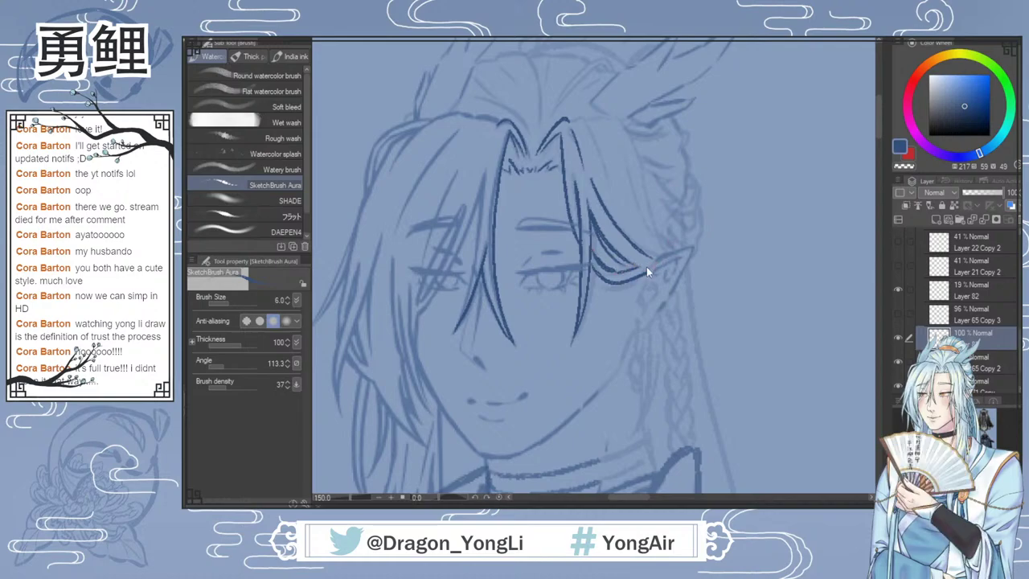
key("ctrl+z")
mouse_move(590, 248)
left_mouse_down()
mouse_move(611, 273)
mouse_move(635, 267)
mouse_move(593, 255)
mouse_move(610, 273)
mouse_move(660, 260)
mouse_move(646, 271)
mouse_move(655, 259)
mouse_move(619, 263)
mouse_move(646, 262)
left_mouse_up()
key("ctrl+z")
key("ctrl+z")
mouse_move(629, 284)
left_mouse_down()
mouse_move(649, 269)
mouse_move(633, 294)
left_mouse_up()
key("ctrl+z")
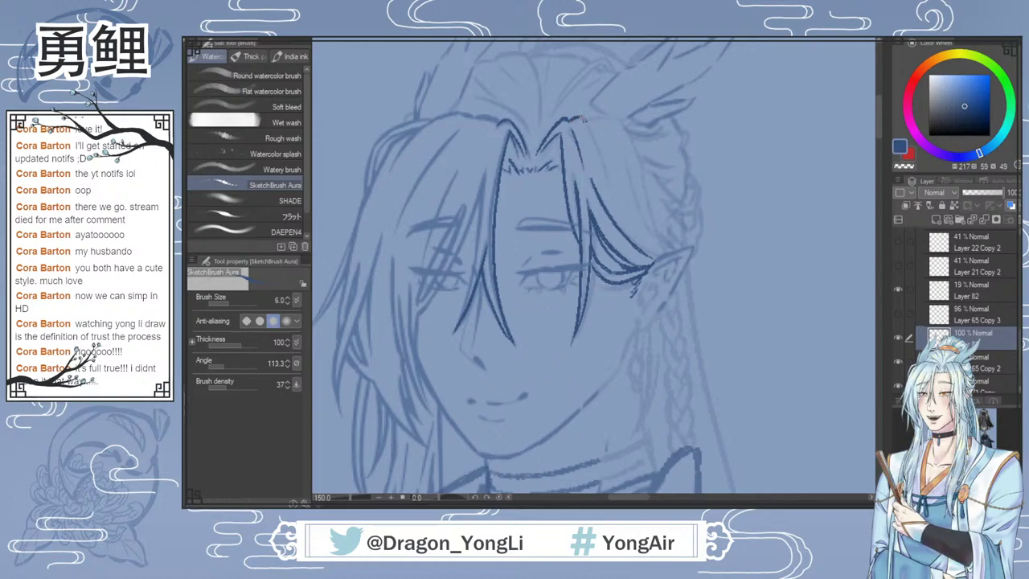
Step: Draw a short curved strand from the top of the parting down the ear side of the head
left_click_drag(582, 119, 603, 177)
key("ctrl+z")
left_click_drag(582, 119, 607, 182)
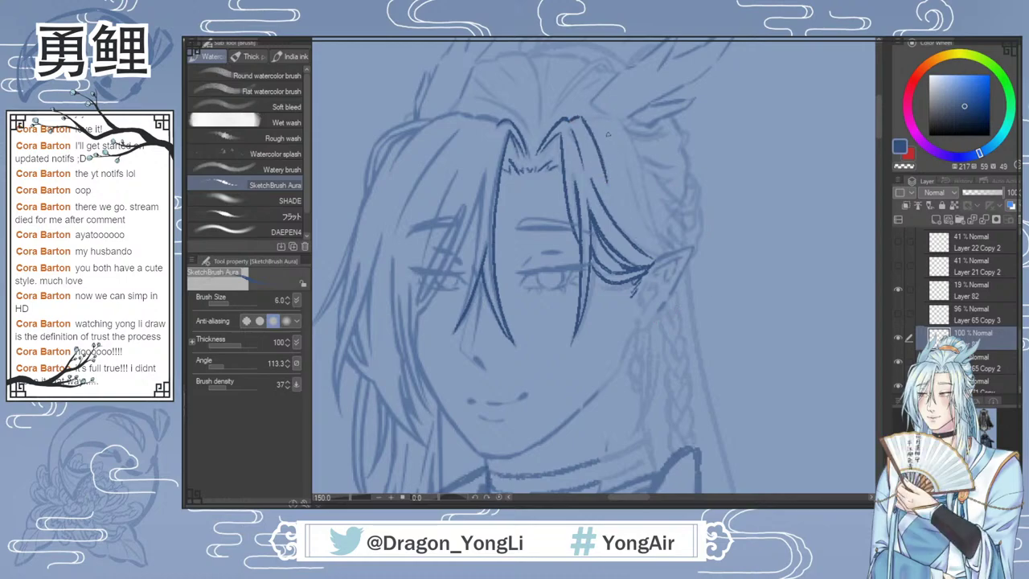
key("ctrl+z")
left_click_drag(581, 119, 608, 178)
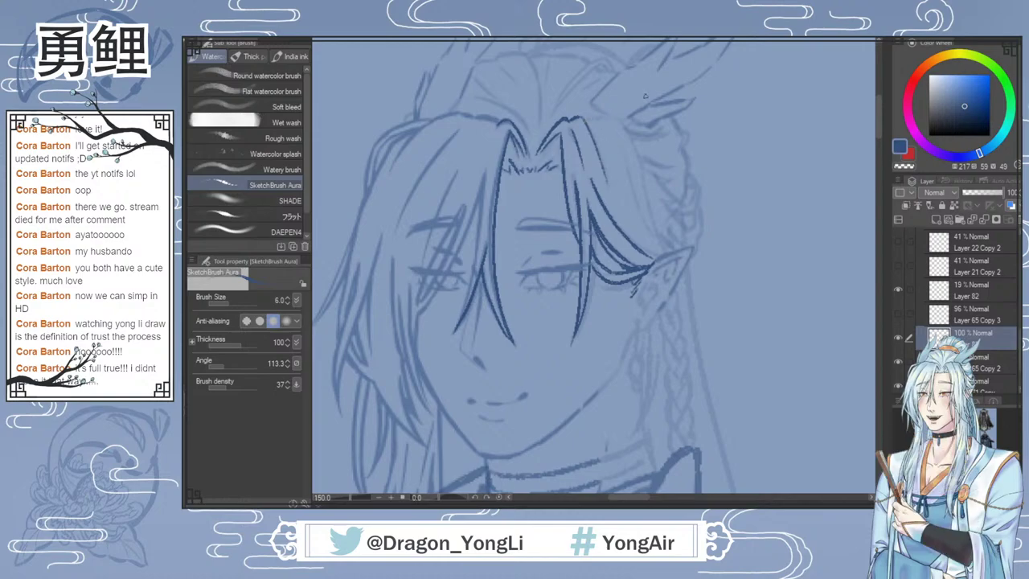
Step: Draw the outer hair strand curving from the top of the fringe down to the tip of the pointed ear
mouse_move(584, 119)
left_mouse_down()
mouse_move(619, 118)
mouse_move(634, 138)
mouse_move(650, 221)
left_mouse_up()
mouse_move(625, 158)
left_mouse_down()
mouse_move(642, 213)
mouse_move(658, 237)
mouse_move(653, 205)
mouse_move(654, 224)
mouse_move(664, 252)
left_mouse_up()
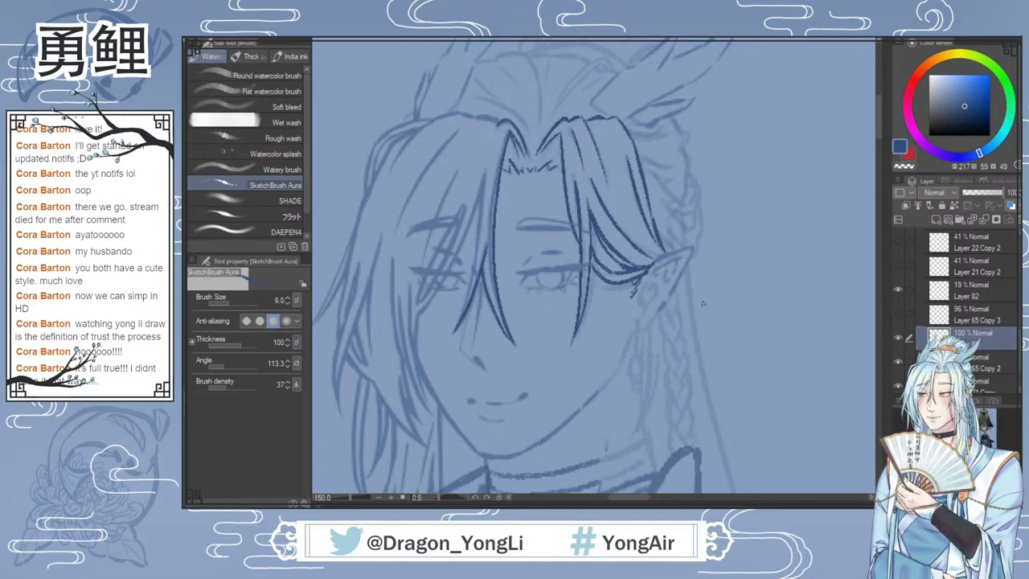
key("ctrl+z")
left_click_drag(637, 497, 628, 496)
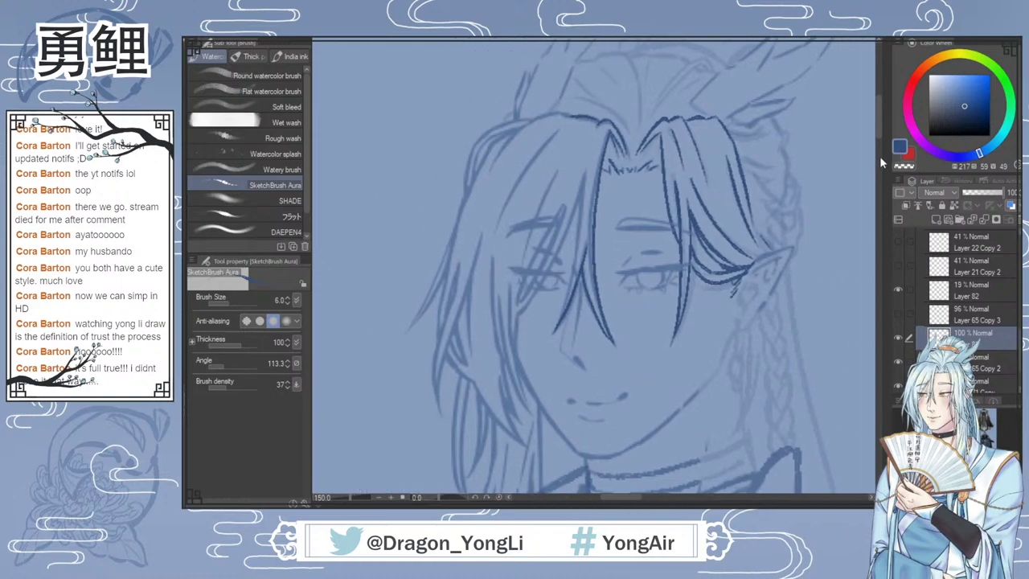
left_click_drag(878, 131, 877, 137)
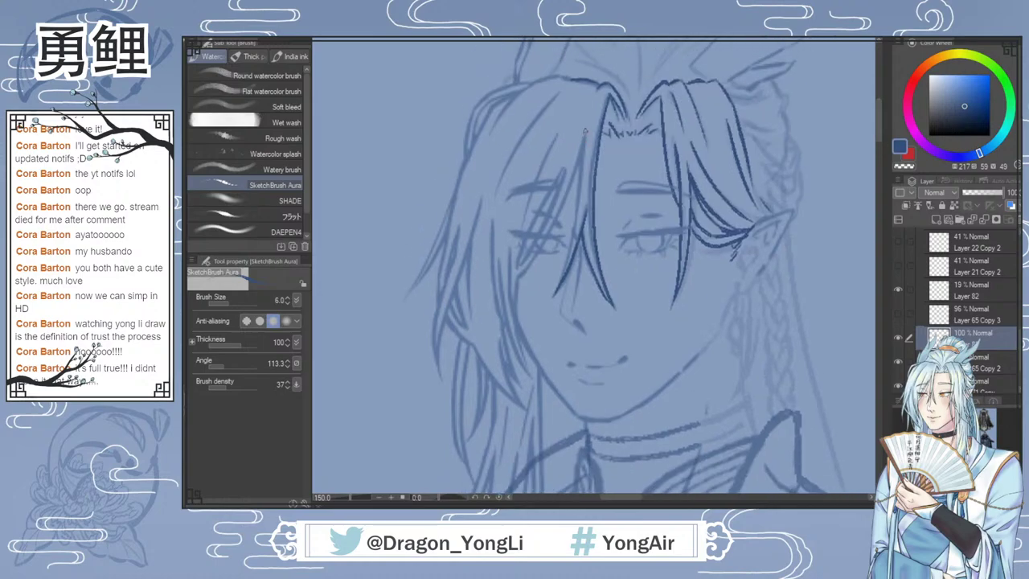
left_click_drag(585, 131, 557, 276)
key("ctrl+z")
left_click_drag(585, 132, 568, 272)
key("ctrl+z")
left_click_drag(586, 135, 571, 215)
key("ctrl+z")
left_click_drag(586, 131, 565, 271)
key("ctrl+z")
key("ctrl+z")
mouse_move(573, 233)
left_mouse_down()
mouse_move(559, 286)
mouse_move(534, 252)
left_mouse_up()
key("ctrl+z")
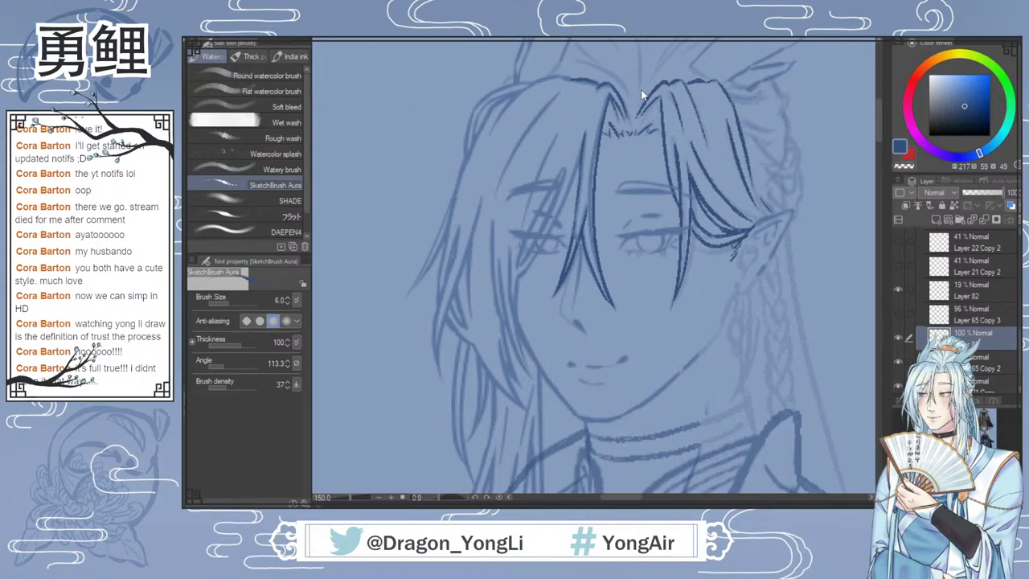
Step: With the canvas mirrored, draw the fringe strands crossing the brow and eye on the side away from the ear
key("h")
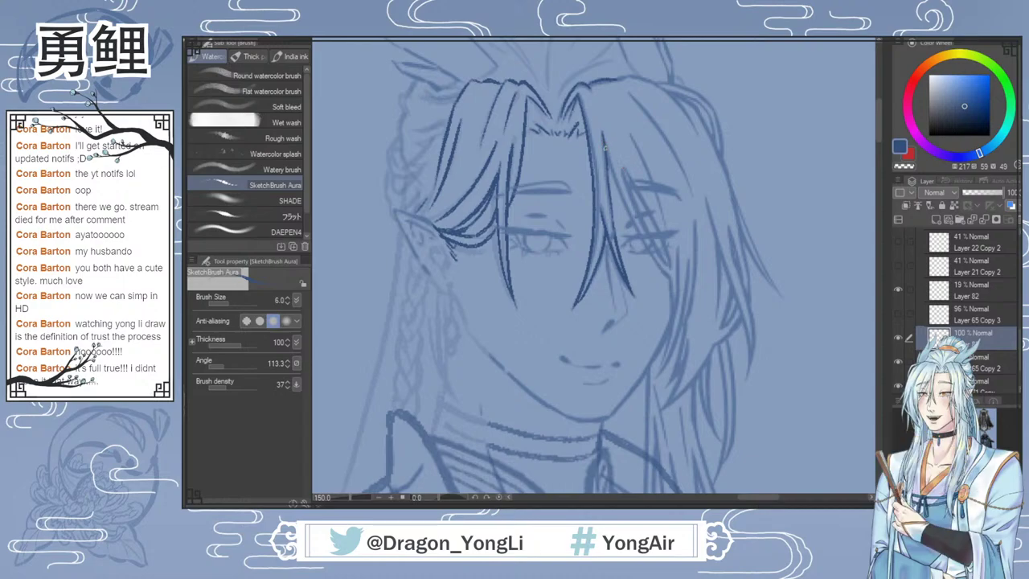
left_click_drag(605, 147, 670, 280)
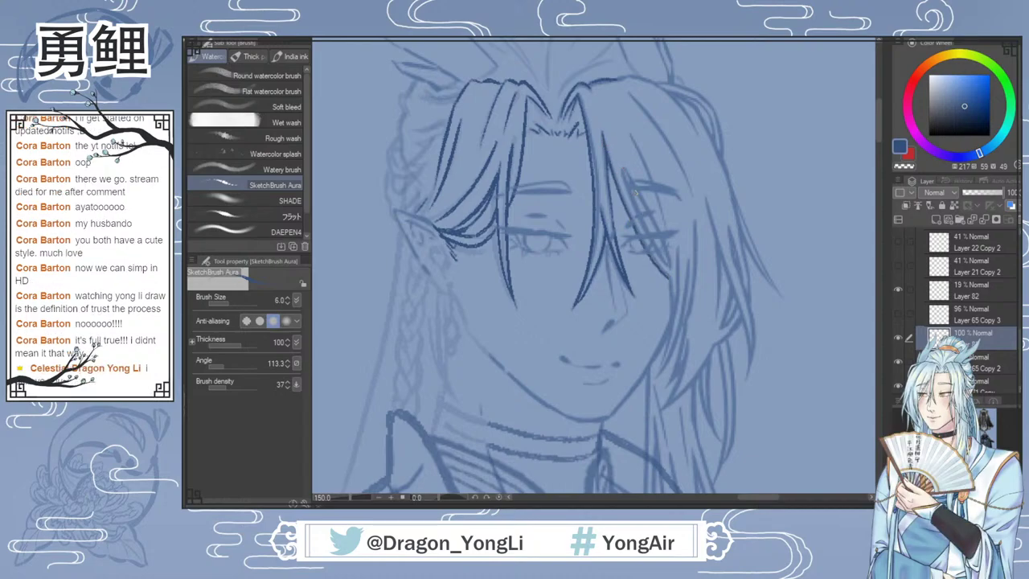
left_click_drag(623, 170, 666, 261)
left_click_drag(625, 170, 668, 263)
key("ctrl+z")
left_click_drag(623, 169, 666, 257)
left_click_drag(628, 132, 662, 217)
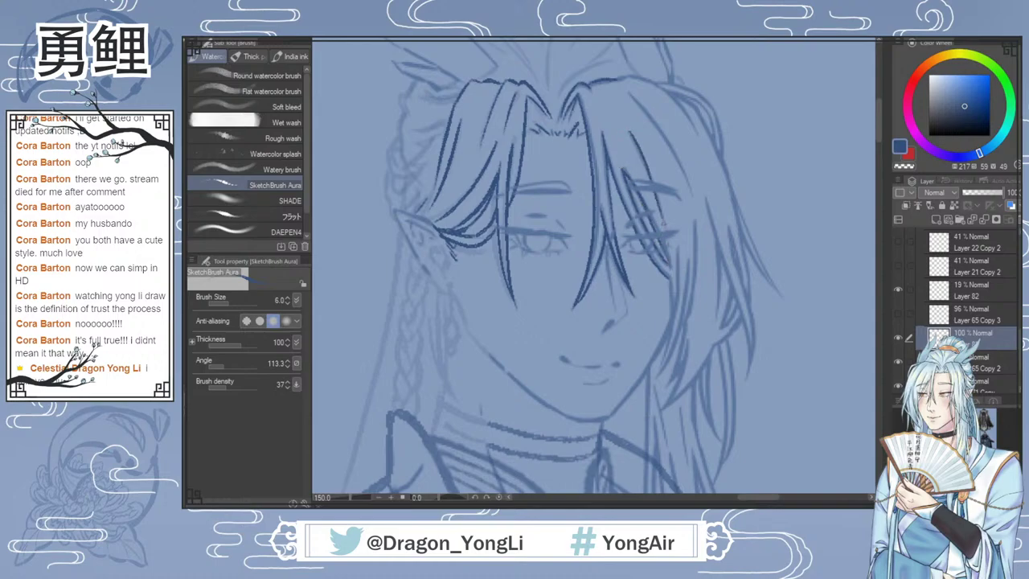
Step: Draw the strand running from beside the far eye down the edge of the cheek, and restore the unmirrored view
left_click_drag(671, 281, 666, 366)
key("ctrl+z")
left_click_drag(669, 276, 662, 373)
key("ctrl+z")
left_click_drag(670, 278, 662, 367)
key("h")
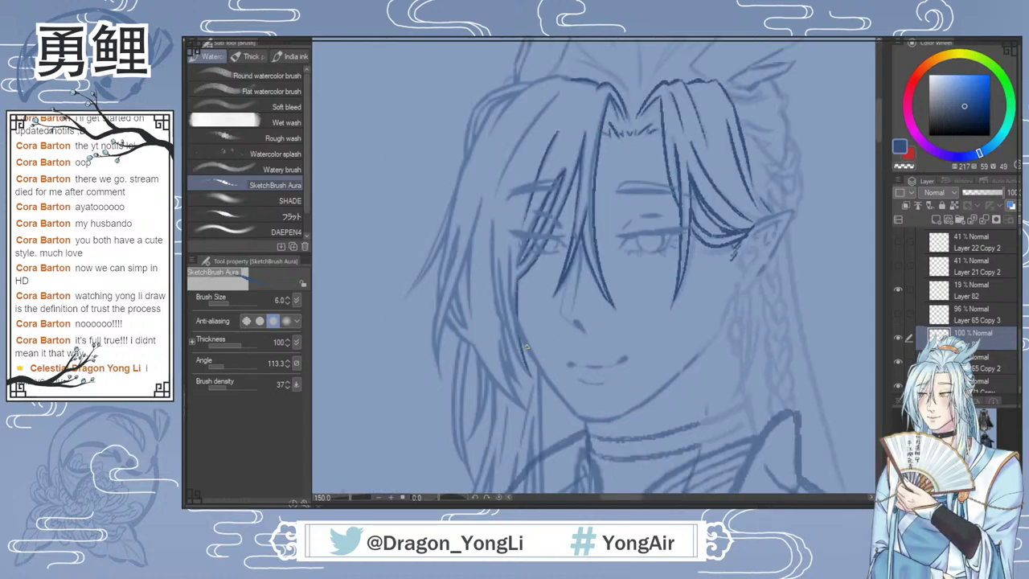
Step: Draw a second, parallel strand beside the cheek, curving from eye level down toward the jaw on the far side
left_click_drag(498, 261, 524, 373)
key("ctrl+z")
mouse_move(499, 262)
left_mouse_down()
mouse_move(531, 382)
mouse_move(526, 370)
left_mouse_up()
key("ctrl+z")
key("ctrl+z")
left_click_drag(498, 265, 522, 366)
key("ctrl+z")
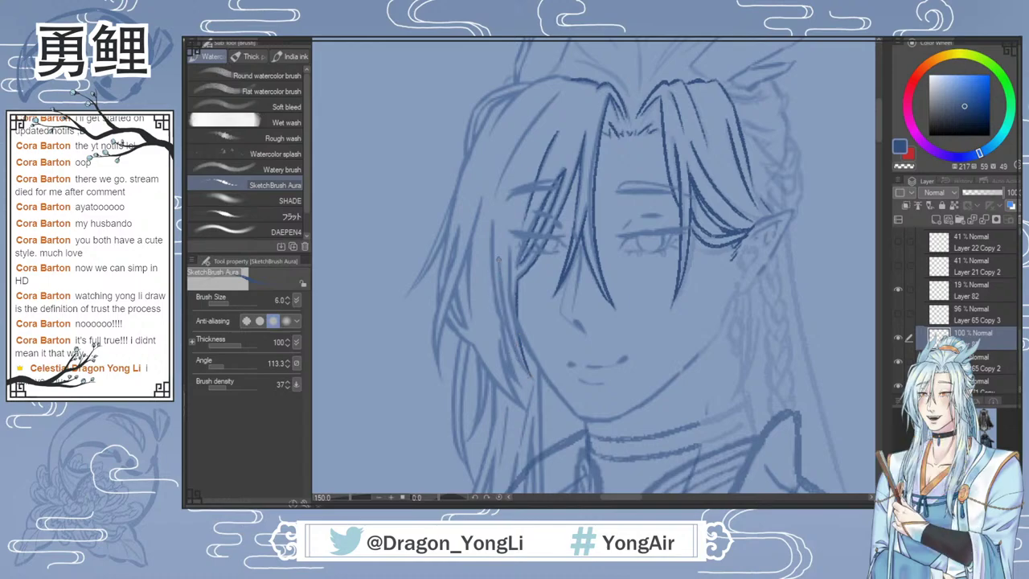
left_click_drag(499, 265, 526, 370)
key("ctrl+z")
left_click_drag(499, 260, 526, 368)
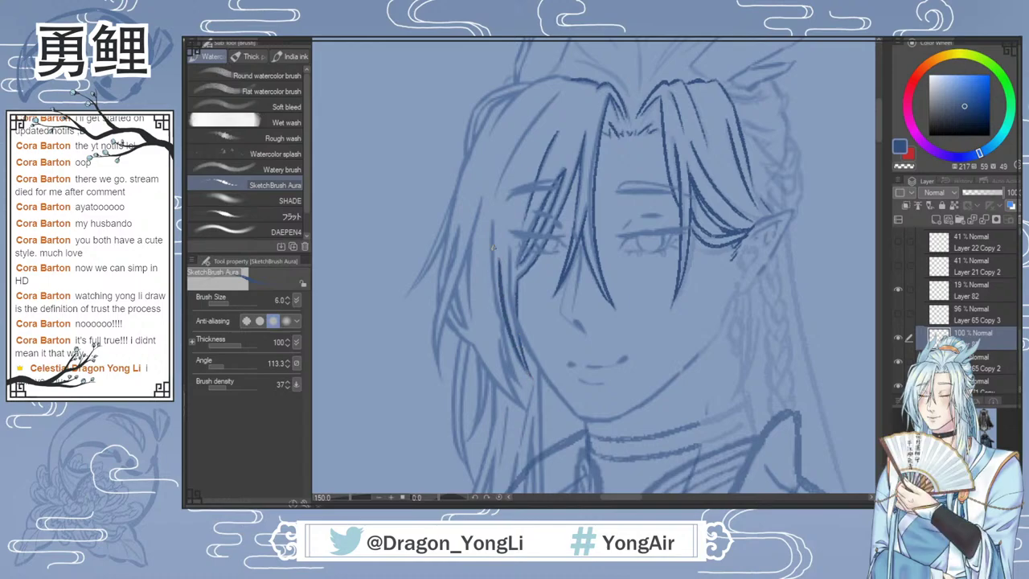
Step: Draw a long strand sweeping from the top of the far-side fringe down to beside the eyebrow
left_click_drag(492, 217, 507, 330)
key("ctrl+z")
left_click_drag(556, 96, 500, 201)
key("ctrl+z")
left_click_drag(556, 95, 498, 190)
key("ctrl+z")
left_click_drag(558, 93, 497, 202)
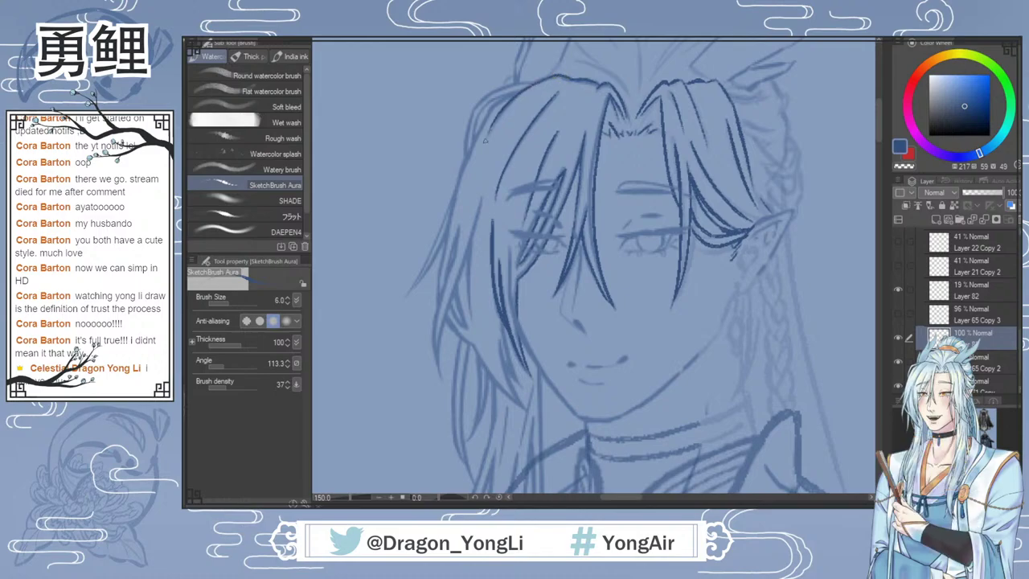
Step: Draw the crown line curving from the top of the fringe over the far side of the head
mouse_move(524, 89)
left_mouse_down()
mouse_move(498, 113)
mouse_move(470, 173)
left_mouse_up()
key("ctrl+z")
mouse_move(520, 93)
left_mouse_down()
mouse_move(458, 176)
mouse_move(489, 113)
mouse_move(466, 160)
left_mouse_up()
key("ctrl+z")
mouse_move(540, 78)
left_mouse_down()
mouse_move(478, 110)
mouse_move(458, 171)
left_mouse_up()
key("ctrl+z")
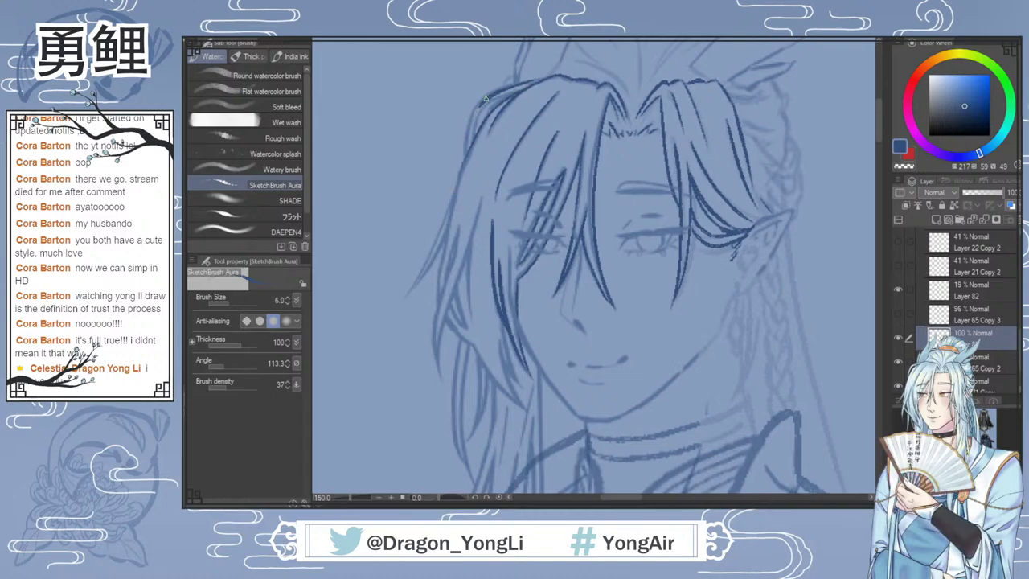
Step: Continue the outer hair contour from the crown down the far side of the head to below eye level
left_click_drag(483, 105, 459, 166)
key("ctrl+z")
left_click_drag(483, 103, 461, 170)
mouse_move(513, 93)
left_mouse_down()
mouse_move(480, 116)
mouse_move(466, 159)
left_mouse_up()
key("ctrl+z")
key("ctrl+z")
left_click_drag(486, 107, 469, 148)
left_click_drag(447, 245, 440, 298)
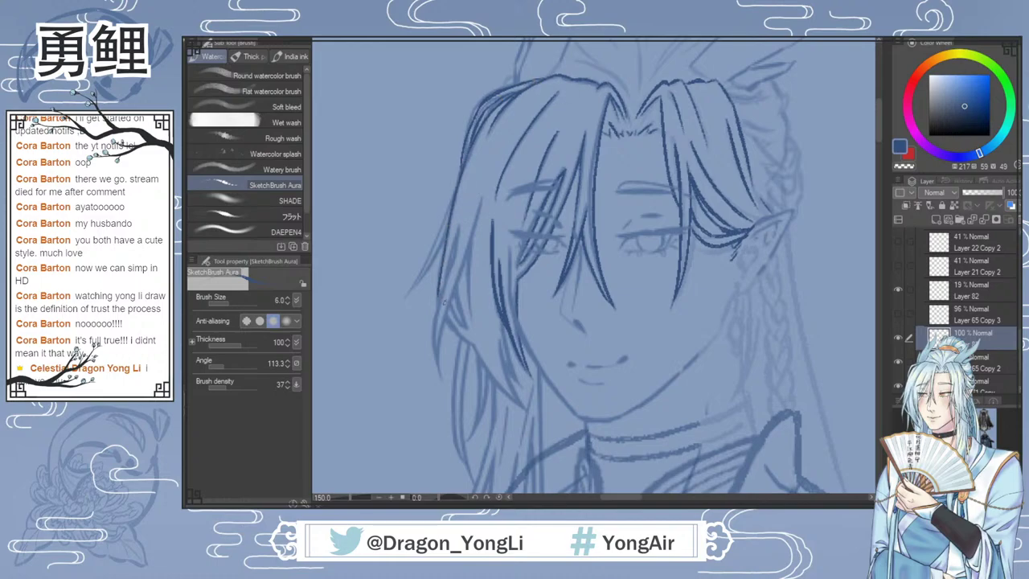
Step: Draw the outer edge of the far side lock, curving from eye level down to a pointed tip beside the cheek
mouse_move(457, 237)
left_mouse_down()
mouse_move(437, 340)
mouse_move(442, 372)
left_mouse_up()
key("ctrl+z")
left_click_drag(457, 229, 436, 371)
mouse_move(459, 226)
left_mouse_down()
mouse_move(440, 371)
mouse_move(430, 335)
mouse_move(438, 374)
left_mouse_up()
key("ctrl+z")
key("ctrl+z")
mouse_move(461, 223)
left_mouse_down()
mouse_move(435, 335)
mouse_move(444, 327)
mouse_move(457, 228)
mouse_move(431, 326)
mouse_move(433, 364)
left_mouse_up()
key("ctrl+z")
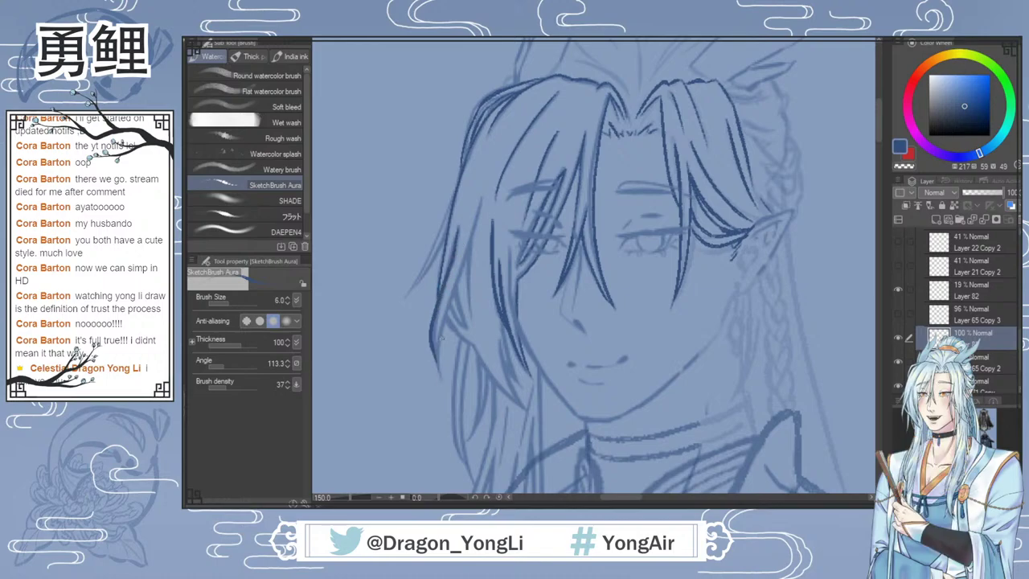
key("ctrl+z")
mouse_move(460, 225)
left_mouse_down()
mouse_move(440, 294)
mouse_move(434, 381)
left_mouse_up()
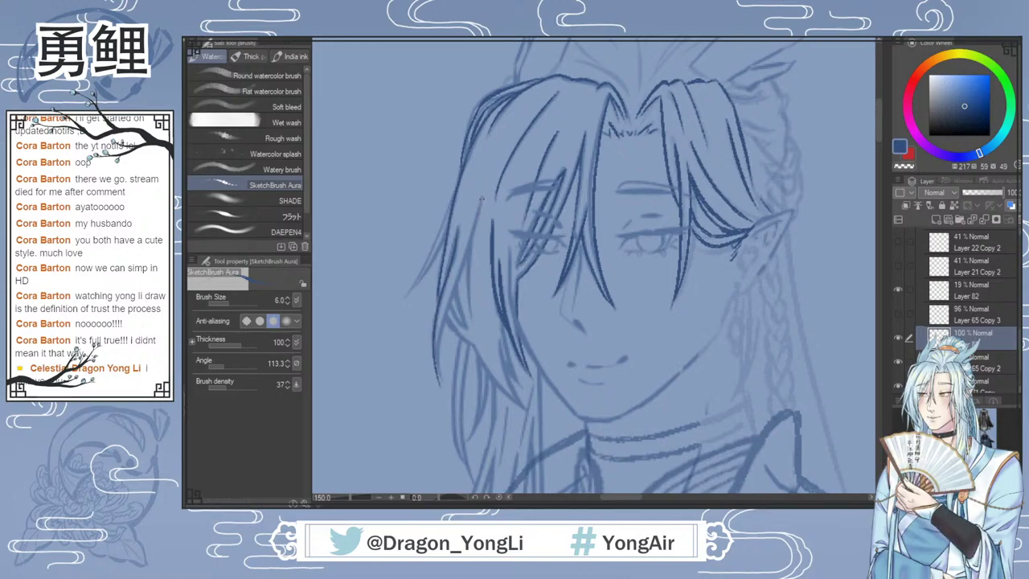
Step: Draw the inner edge of the outer side lock and the lower contour sweeping to the lock's tip near the jaw
left_click_drag(481, 200, 440, 390)
key("ctrl+z")
left_click_drag(478, 200, 442, 389)
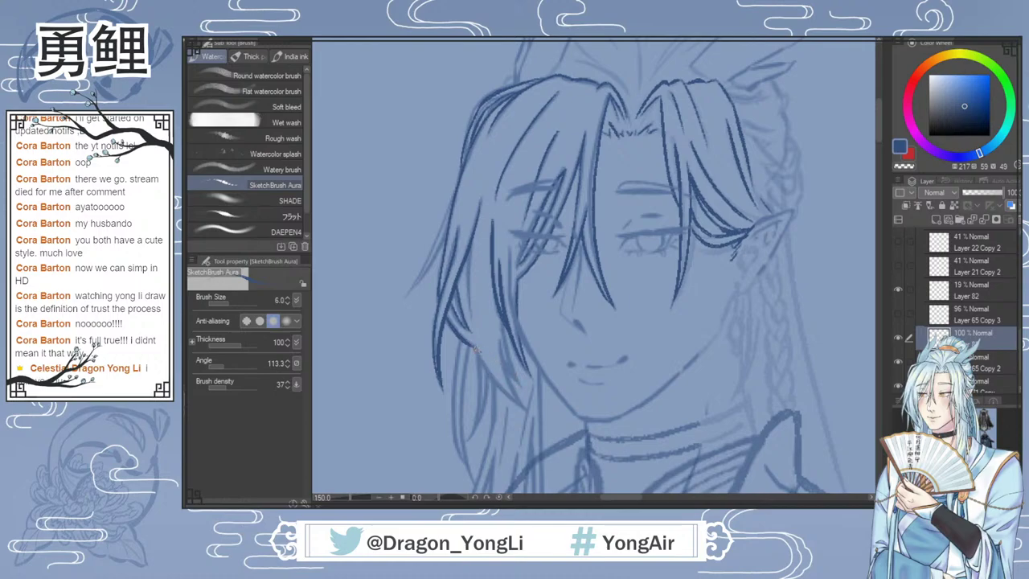
left_click_drag(476, 349, 526, 404)
Step: Add flyaway wisps flaring outward from the far side hair and short strands at the lock's tip near the jaw
left_click_drag(456, 184, 417, 277)
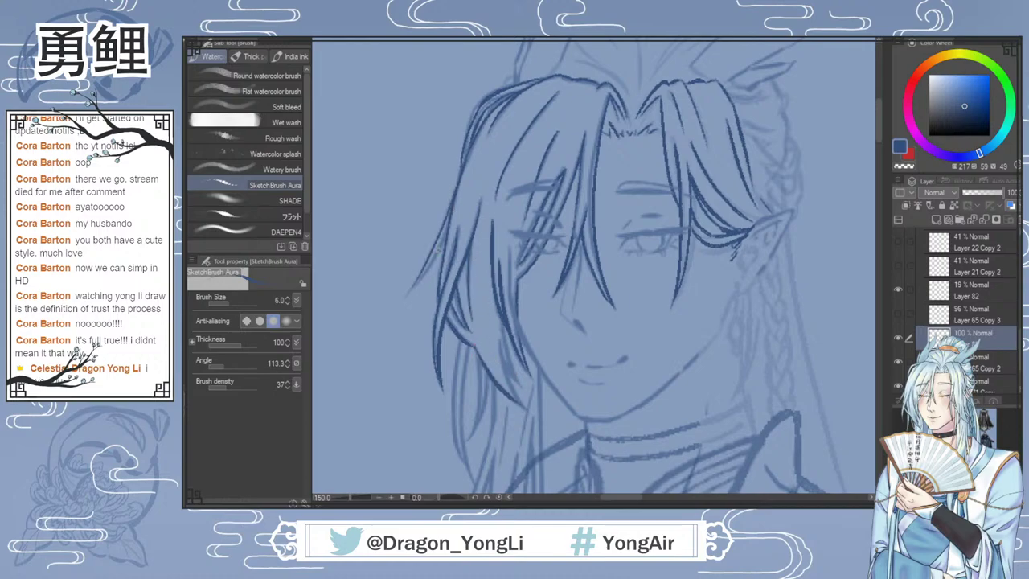
left_click_drag(451, 222, 417, 282)
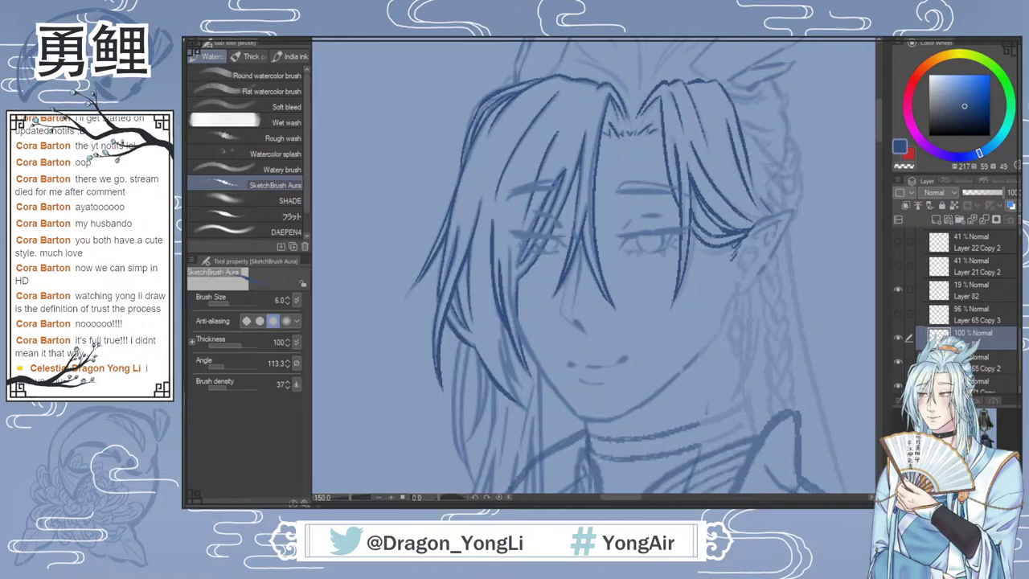
left_click_drag(500, 320, 524, 387)
left_click_drag(499, 342, 531, 410)
key("ctrl+z")
left_click_drag(499, 341, 526, 407)
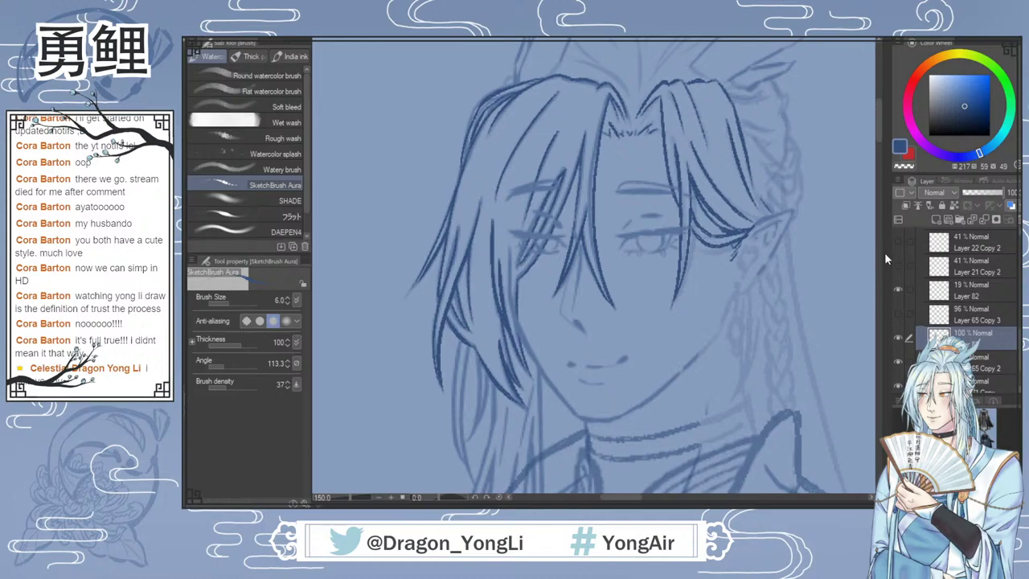
Step: Draw the hanging hair strands below the far side lock, tapering down toward the shoulder
mouse_move(878, 157)
left_mouse_down()
mouse_move(878, 128)
mouse_move(879, 159)
left_mouse_up()
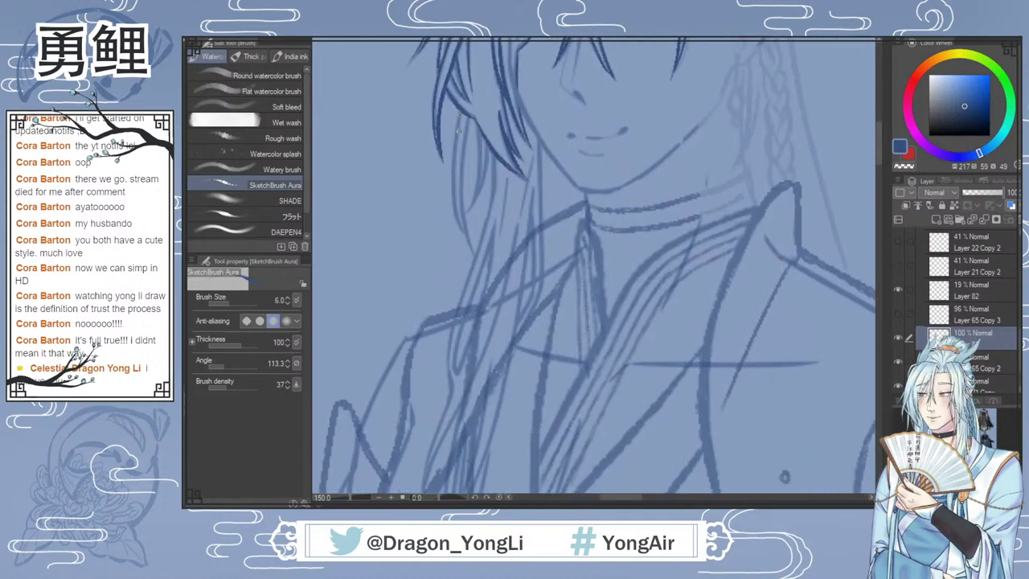
mouse_move(463, 111)
left_mouse_down()
mouse_move(454, 149)
mouse_move(472, 246)
left_mouse_up()
key("ctrl+z")
left_click_drag(463, 112, 463, 221)
key("ctrl+z")
left_click_drag(464, 110, 468, 238)
left_click_drag(469, 112, 474, 232)
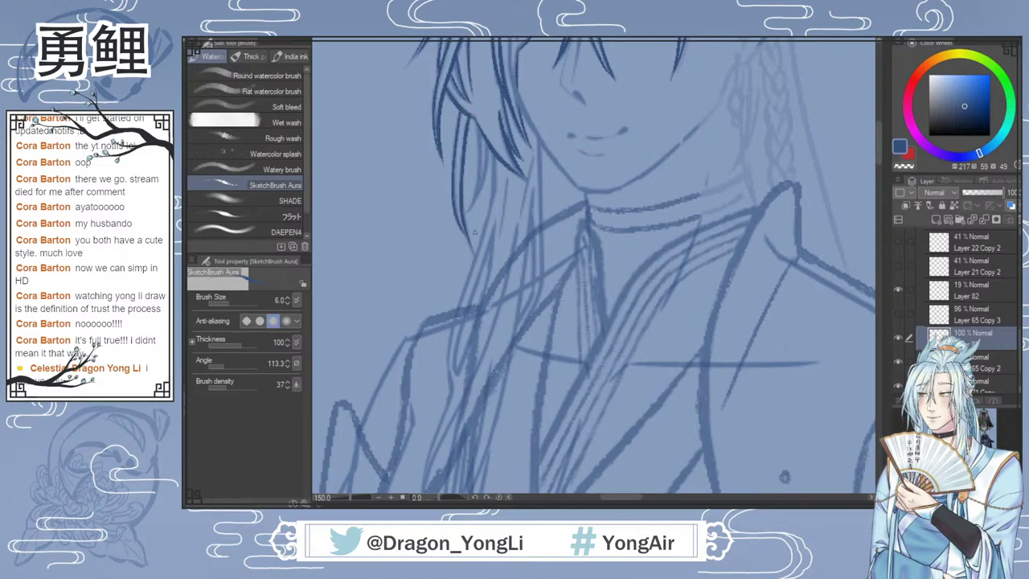
mouse_move(481, 122)
left_mouse_down()
mouse_move(482, 188)
mouse_move(491, 150)
mouse_move(487, 140)
mouse_move(474, 202)
left_mouse_up()
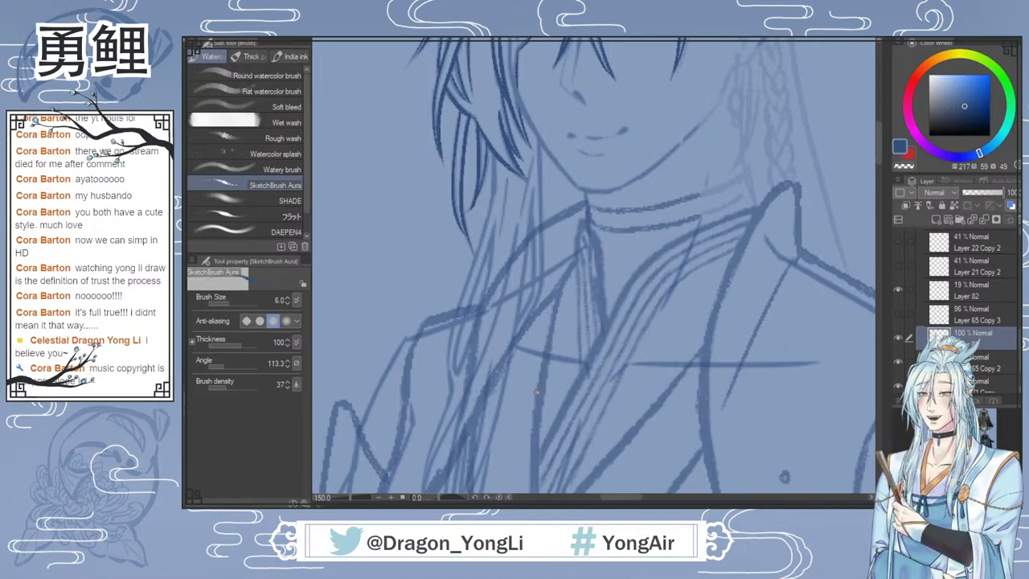
Step: On Layer 65 Copy 2, lasso the long hair section over the chest and free-transform it to widen and slant outward over the shoulder
scroll(512, 309, "down", 1)
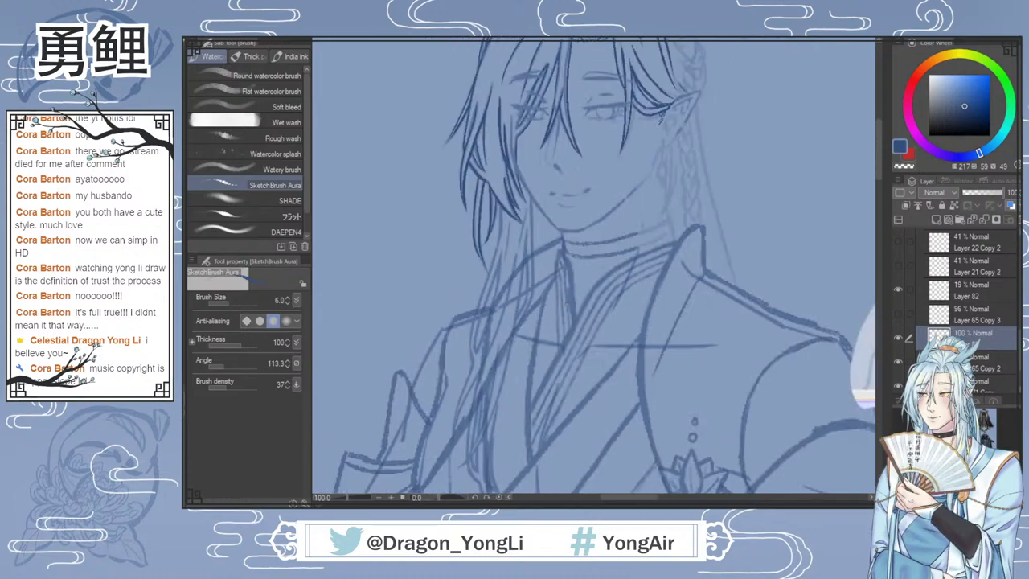
scroll(509, 245, "up", 1)
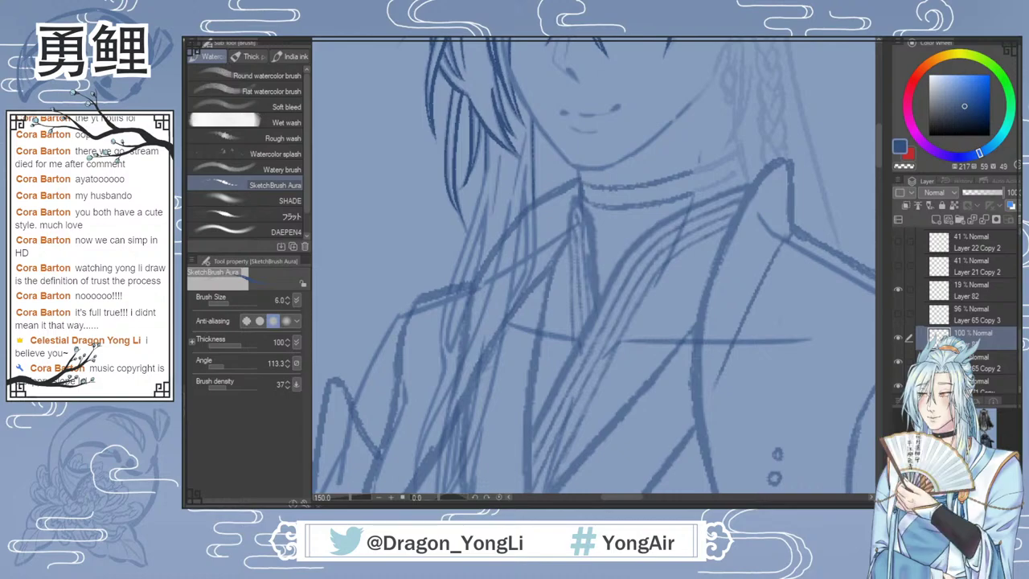
key("ctrl+minus")
mouse_move(877, 181)
left_mouse_down()
mouse_move(879, 169)
mouse_move(875, 186)
left_mouse_up()
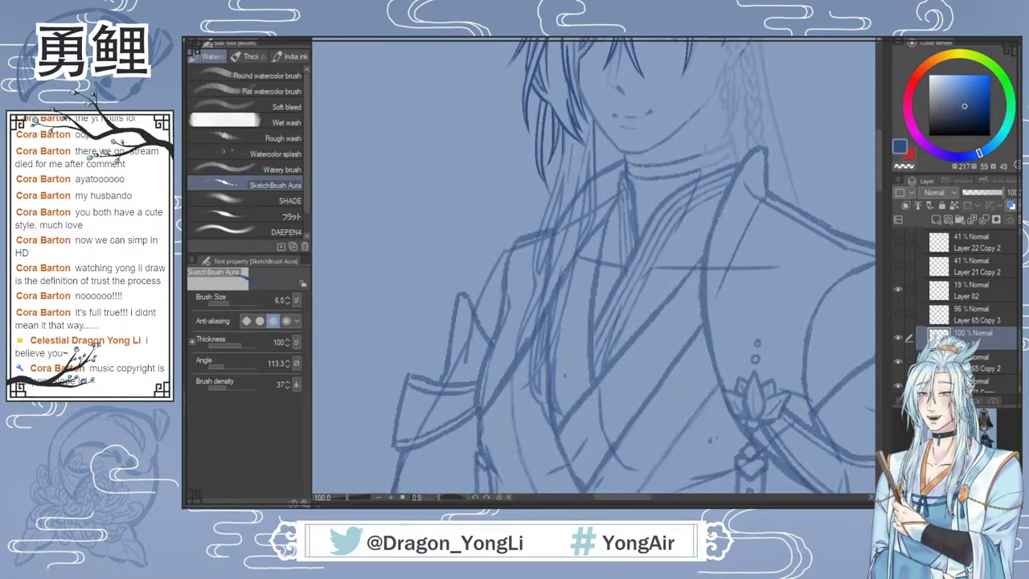
left_click(908, 363)
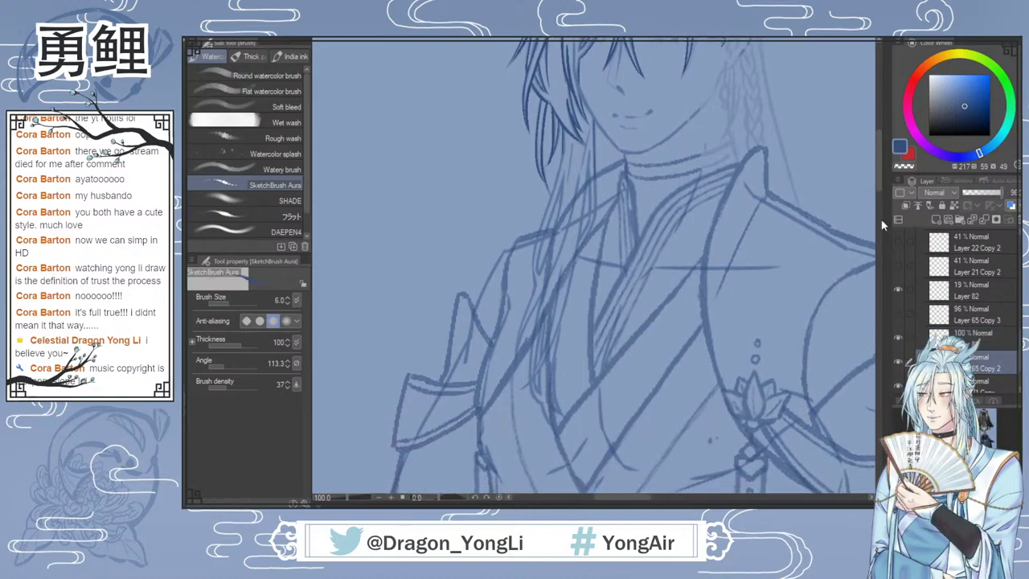
left_click_drag(877, 179, 877, 188)
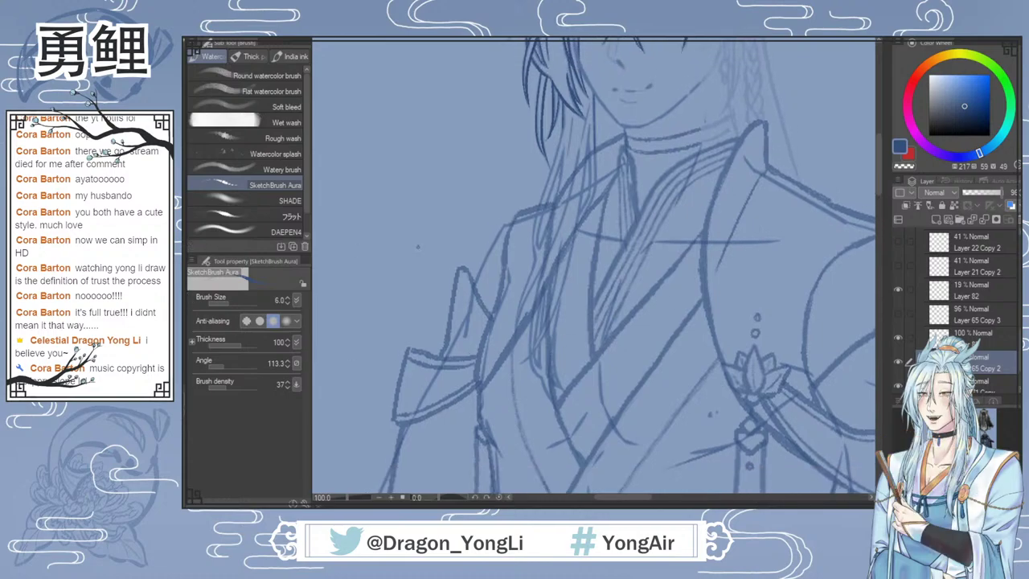
key("m")
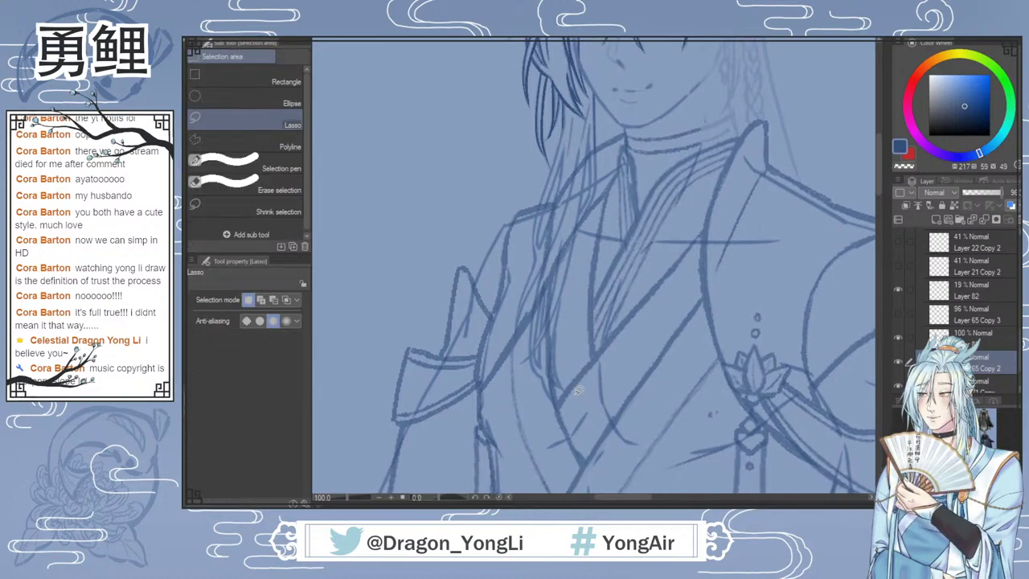
mouse_move(576, 396)
left_mouse_down()
mouse_move(517, 400)
mouse_move(501, 296)
mouse_move(512, 236)
mouse_move(569, 103)
left_mouse_up()
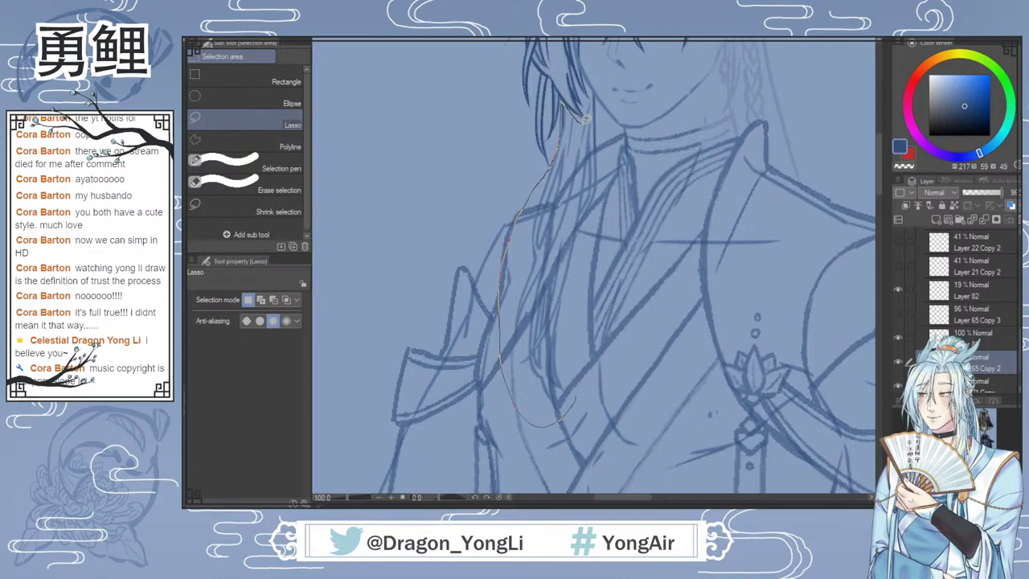
mouse_move(587, 106)
left_mouse_down()
mouse_move(591, 92)
mouse_move(598, 236)
mouse_move(573, 398)
left_mouse_up()
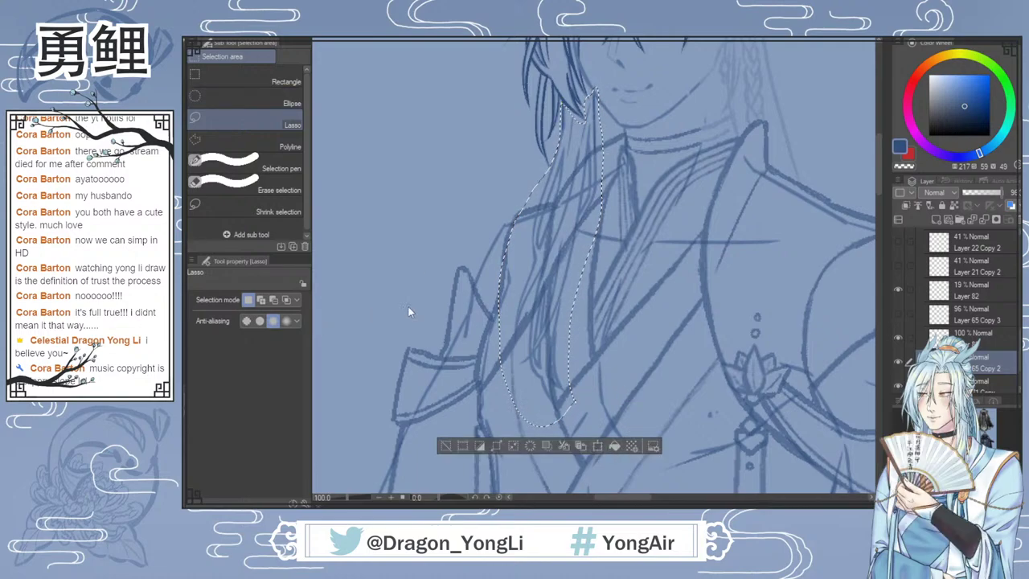
key("ctrl+t")
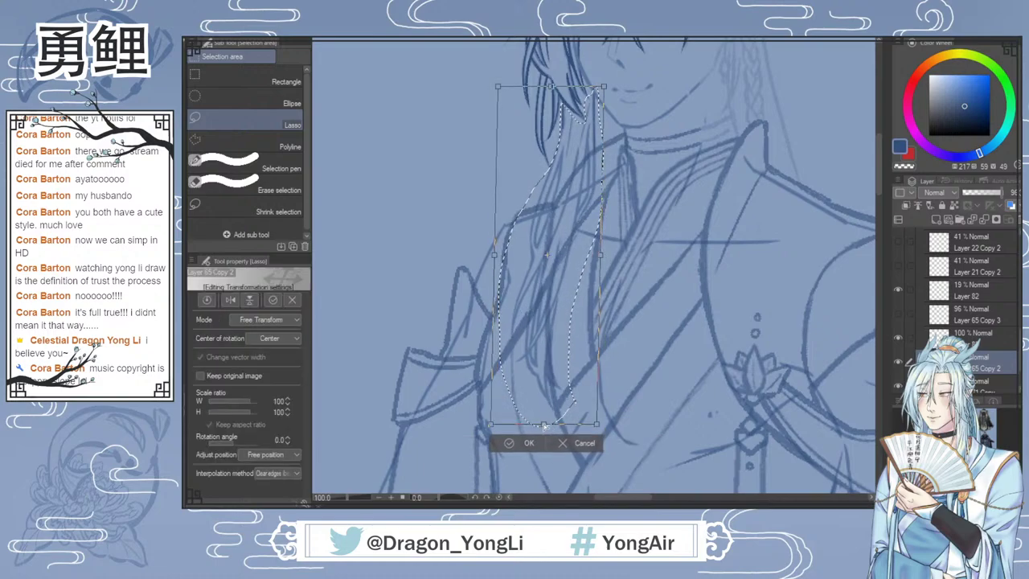
left_click_drag(533, 424, 521, 425)
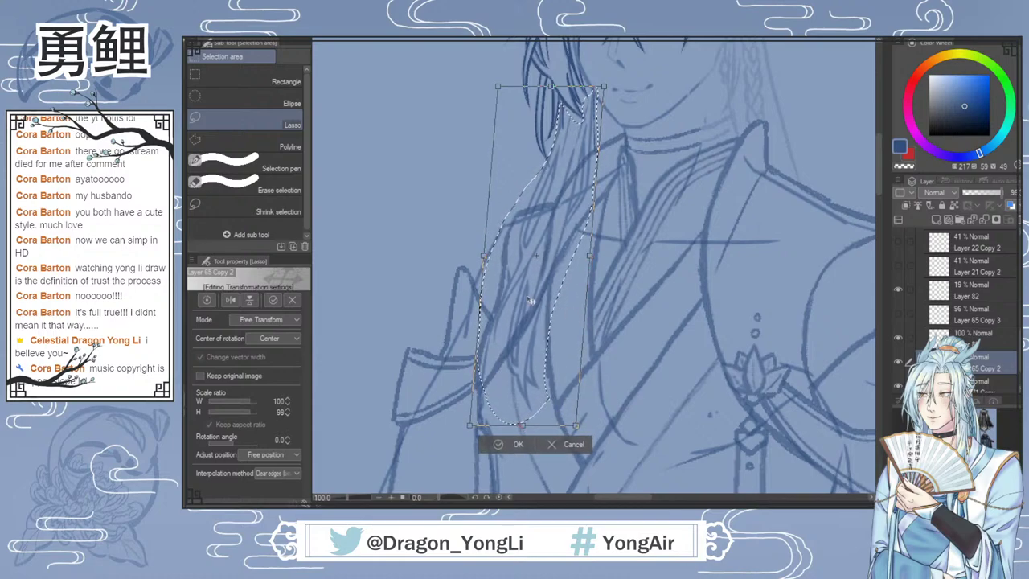
left_click_drag(483, 257, 468, 241)
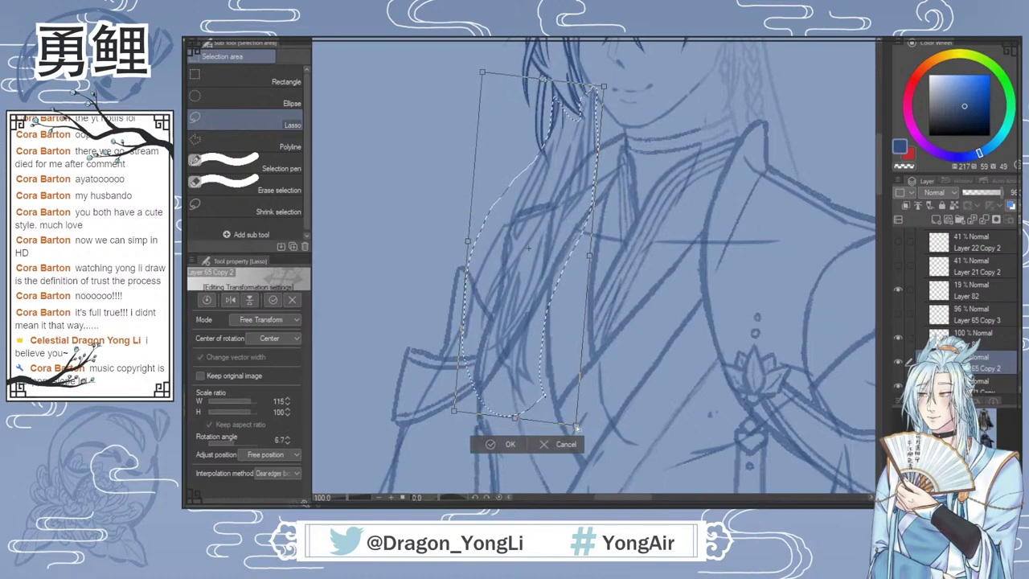
left_click_drag(576, 426, 577, 445)
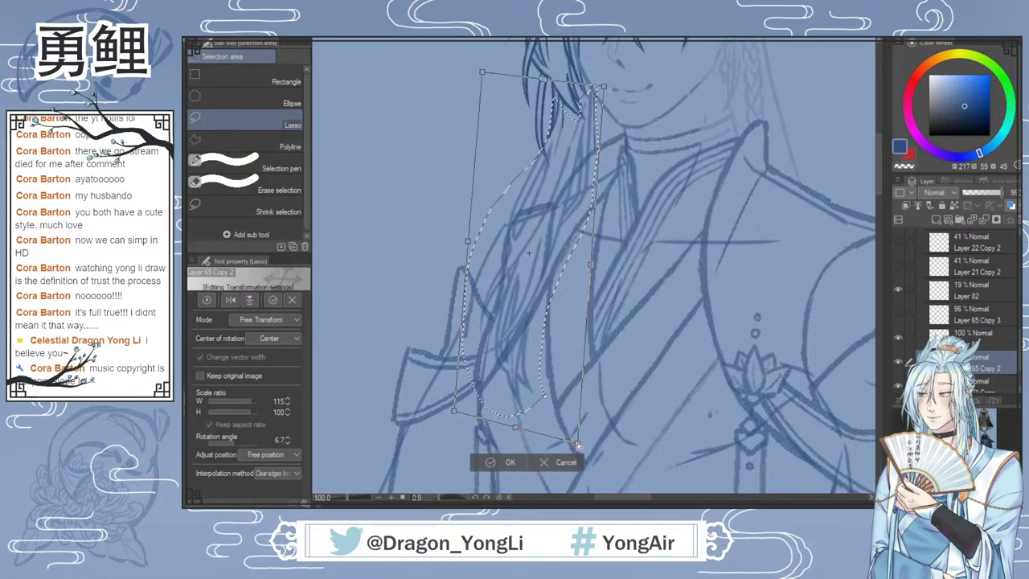
left_click(510, 461)
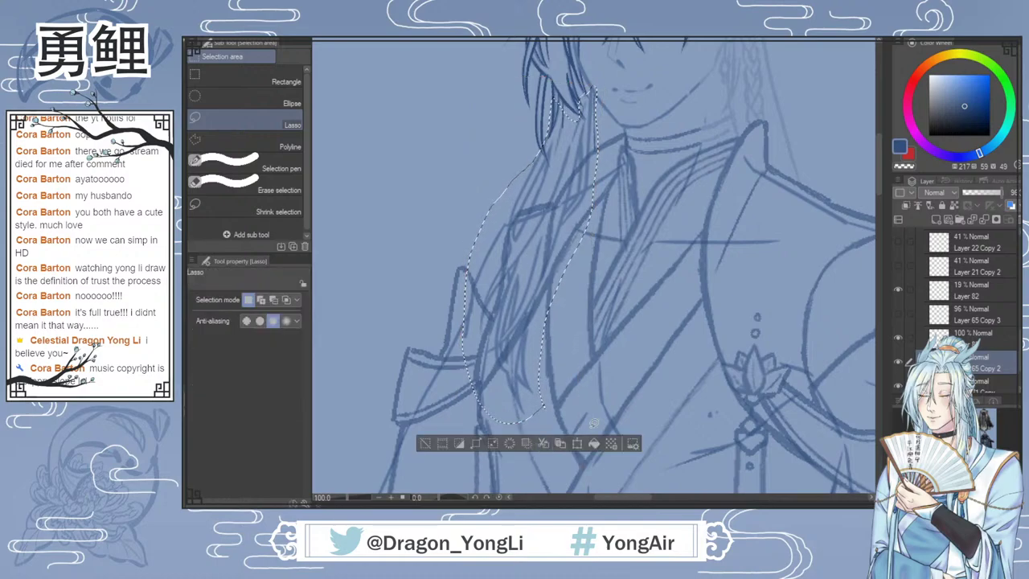
Step: Clear the selection, hide Folder 14 with the robe sketch, and make Layer 83 the active layer
key("ctrl+d")
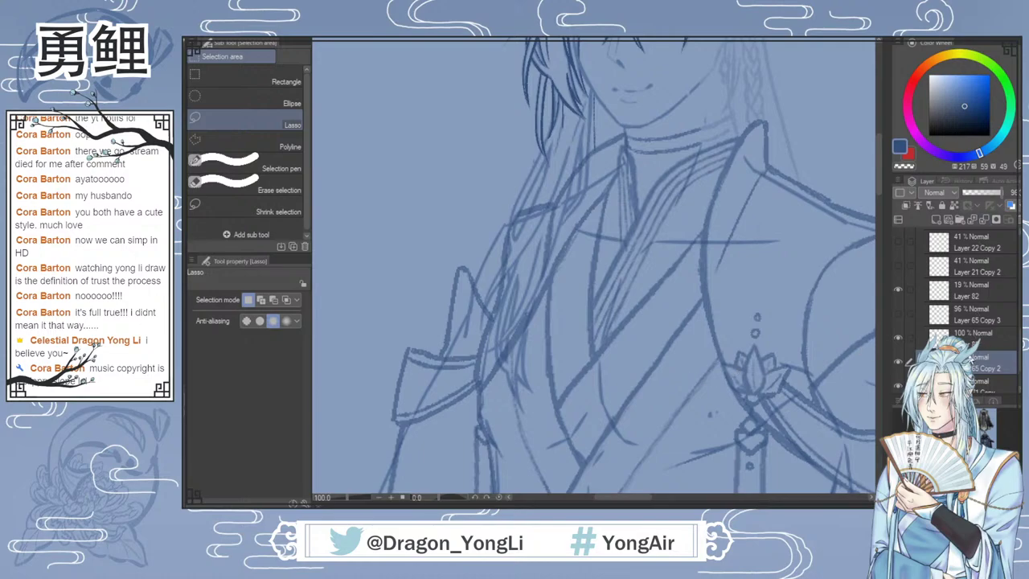
left_click_drag(1017, 338, 1018, 318)
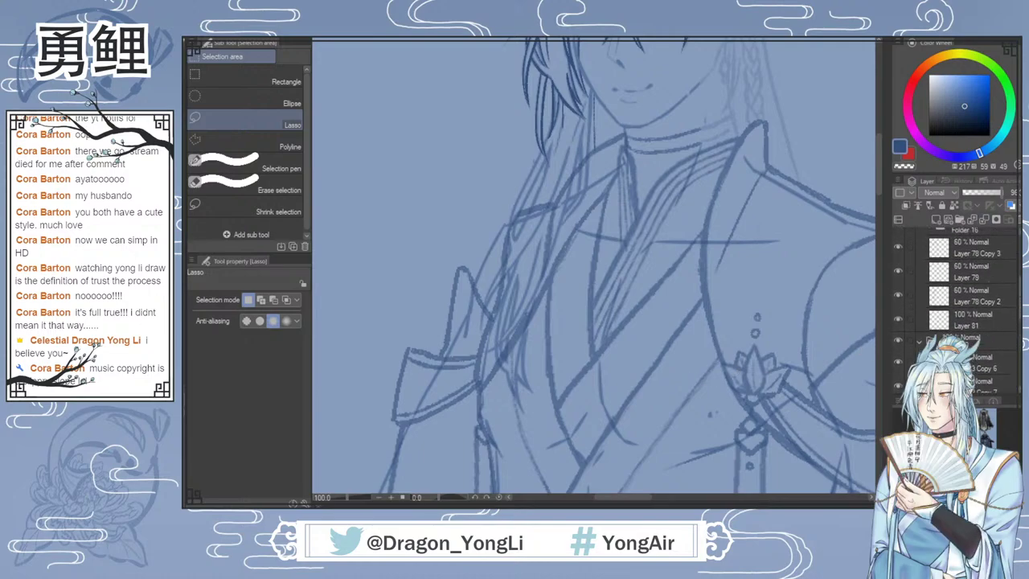
scroll(956, 289, "up", 3)
left_click(898, 278)
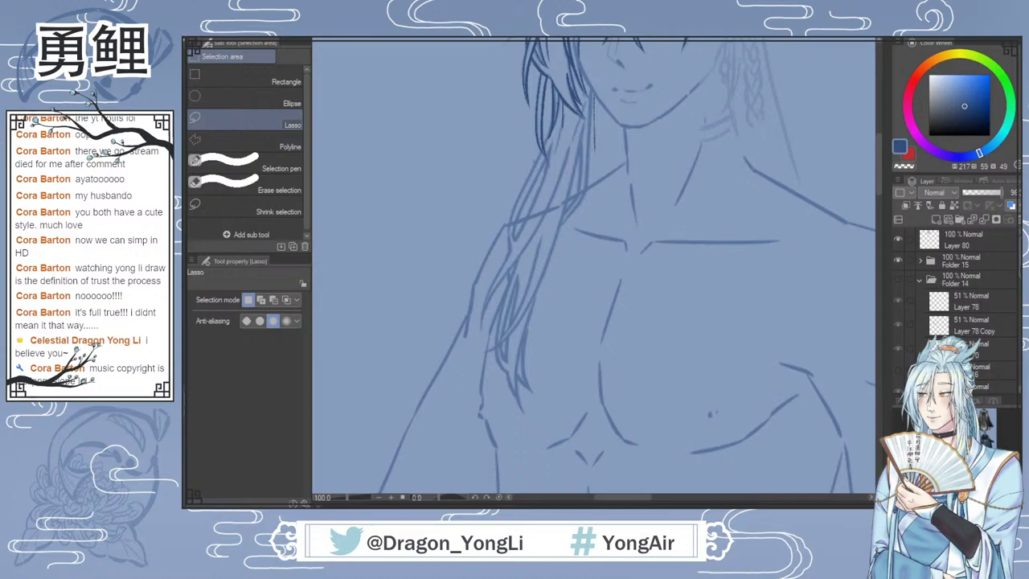
scroll(972, 321, "down", 8)
left_click(980, 341)
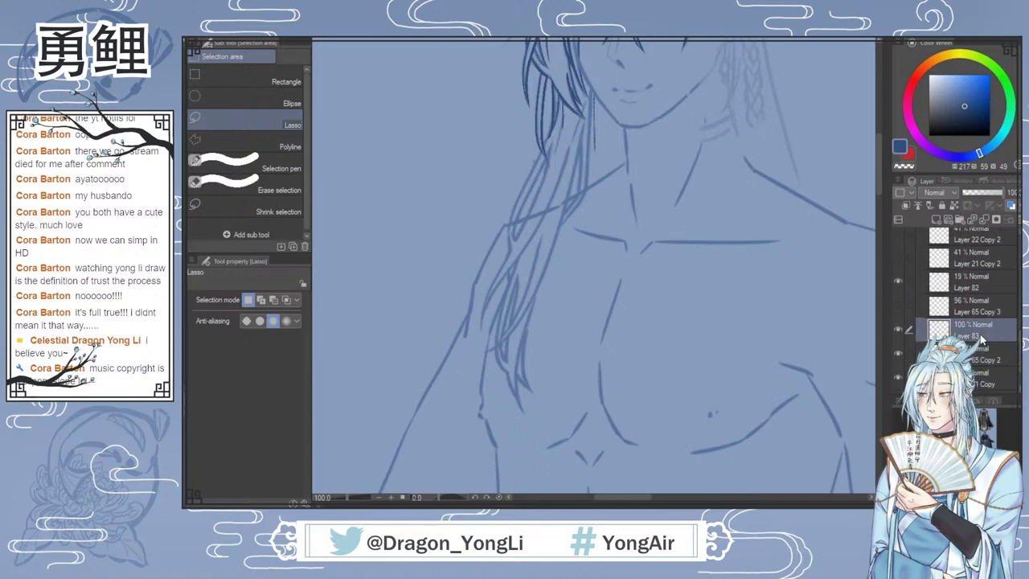
Step: Erase the stray vertical line beside the jaw and redraw the long hair's inner edge with SketchBrush Aura at size 6
scroll(583, 95, "up", 2)
key("e")
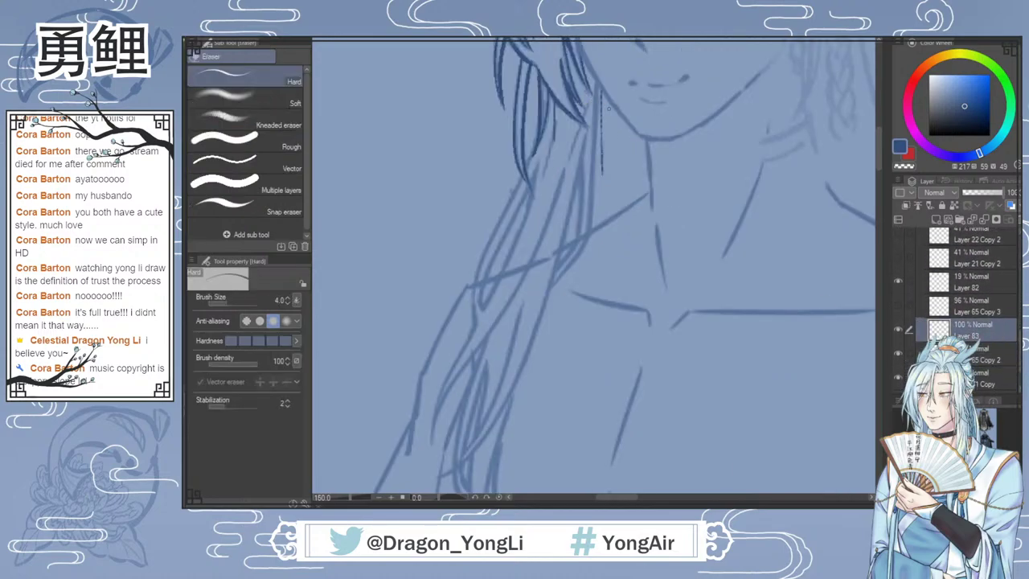
left_click_drag(608, 107, 602, 175)
key("b")
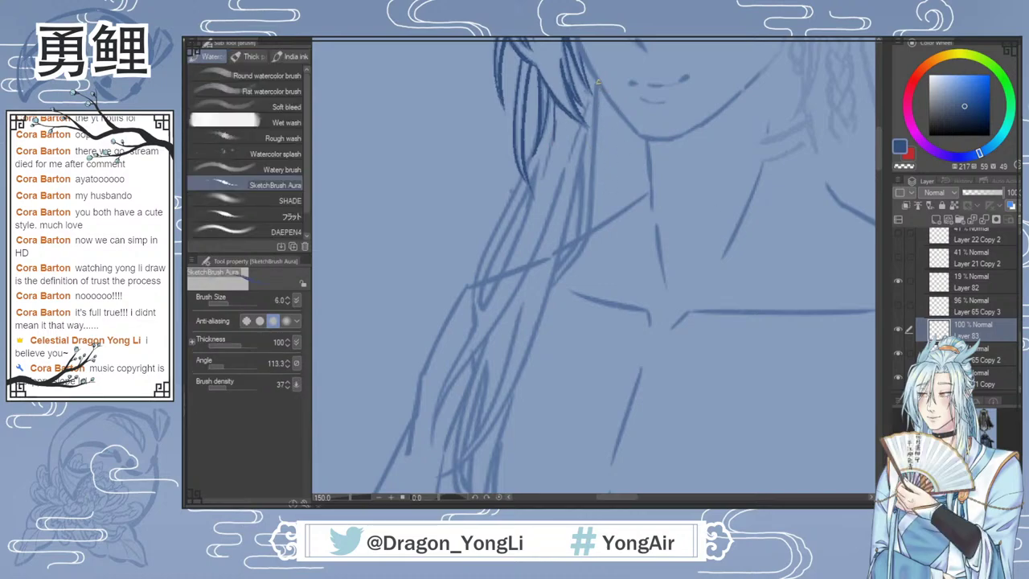
mouse_move(598, 83)
left_mouse_down()
mouse_move(595, 179)
mouse_move(602, 150)
mouse_move(581, 255)
left_mouse_up()
key("ctrl+z")
left_click_drag(587, 99, 567, 161)
left_click_drag(555, 135, 546, 171)
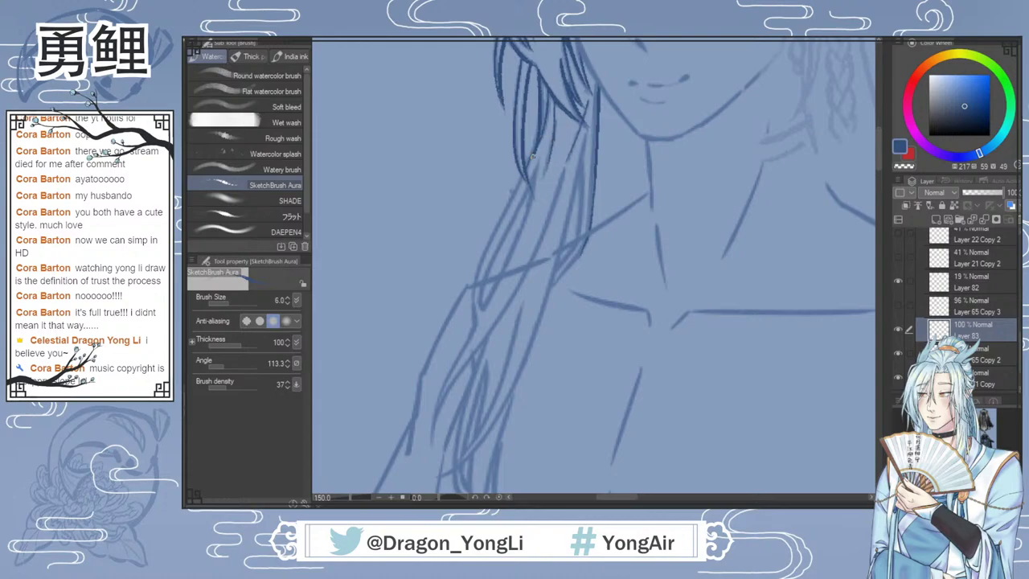
Step: Draw the outer hair lock running from below the side lock to the shoulder, with an inner strand parallel to it
mouse_move(520, 184)
left_mouse_down()
mouse_move(482, 257)
mouse_move(473, 308)
left_mouse_up()
key("ctrl+z")
left_click_drag(488, 244, 474, 308)
left_click_drag(529, 184, 502, 236)
key("ctrl+z")
mouse_move(526, 191)
left_mouse_down()
mouse_move(492, 258)
mouse_move(483, 305)
left_mouse_up()
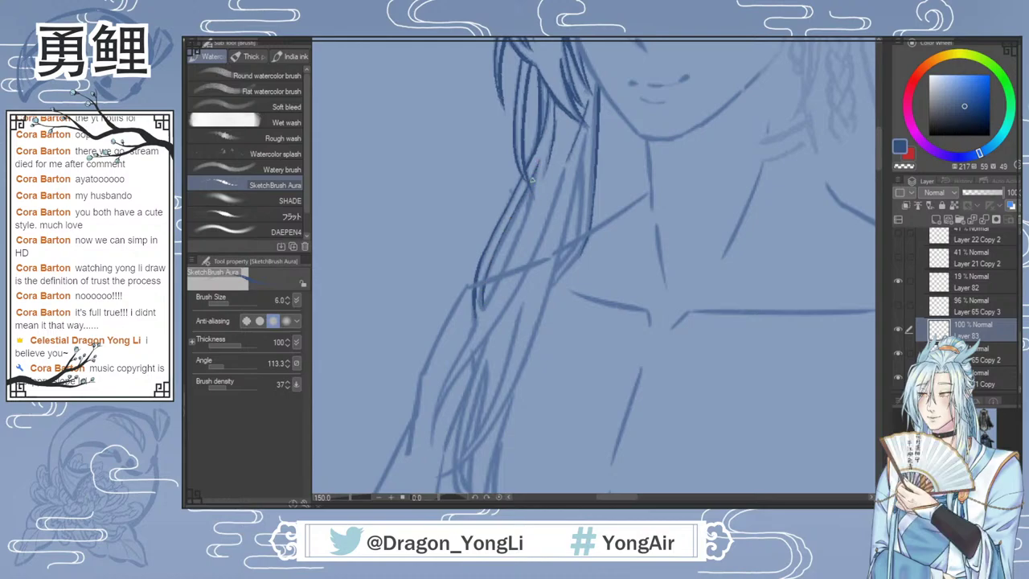
left_click_drag(540, 164, 500, 272)
Step: Draw the inner strands beside the neck, tapering together to a point just below the collarbone line
left_click_drag(879, 161, 879, 166)
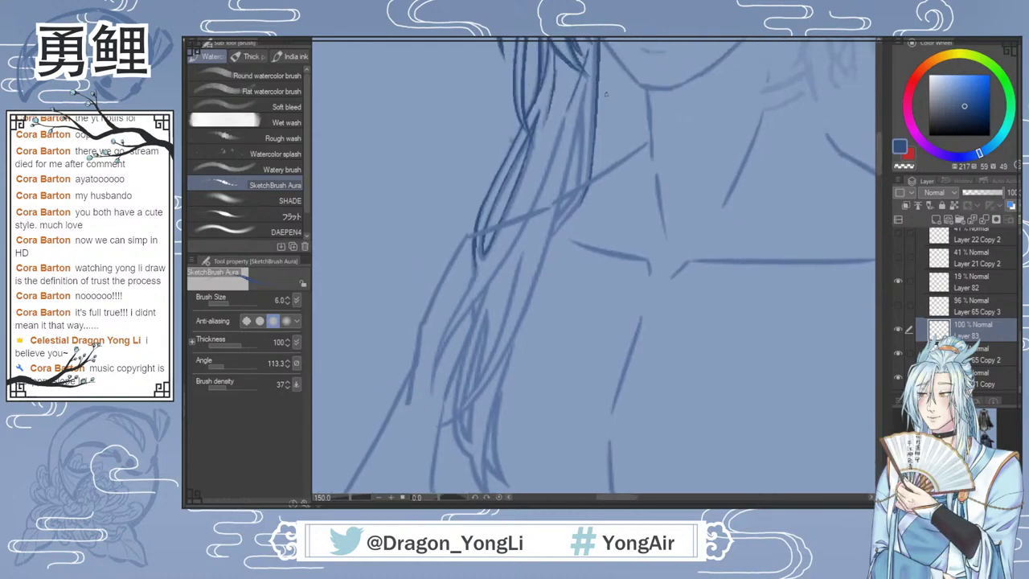
left_click_drag(586, 80, 541, 266)
mouse_move(582, 112)
left_mouse_down()
mouse_move(575, 186)
mouse_move(552, 236)
left_mouse_up()
left_click_drag(552, 236, 580, 201)
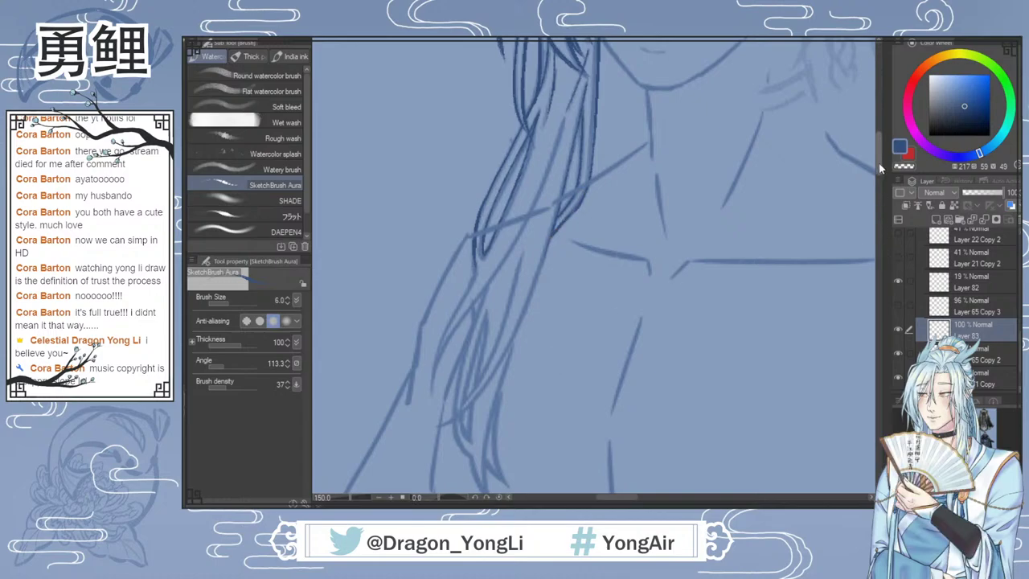
Step: Extend the outer lock below the shoulder into a curved, pointed tip and add a long strand sweeping into it
scroll(879, 169, "down", 3)
left_click_drag(473, 159, 449, 209)
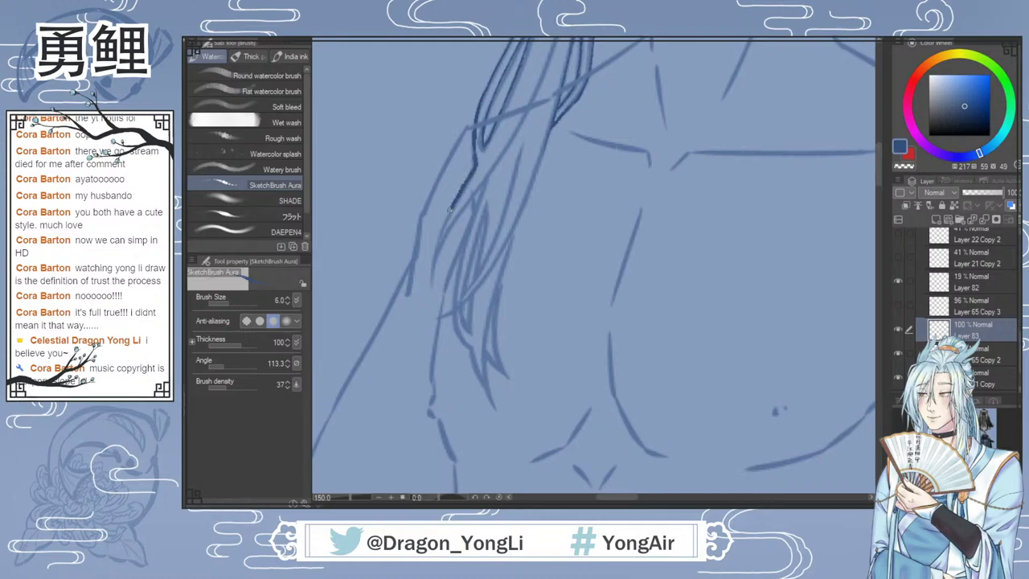
key("ctrl+z")
left_click_drag(475, 168, 434, 265)
left_click_drag(881, 180, 880, 171)
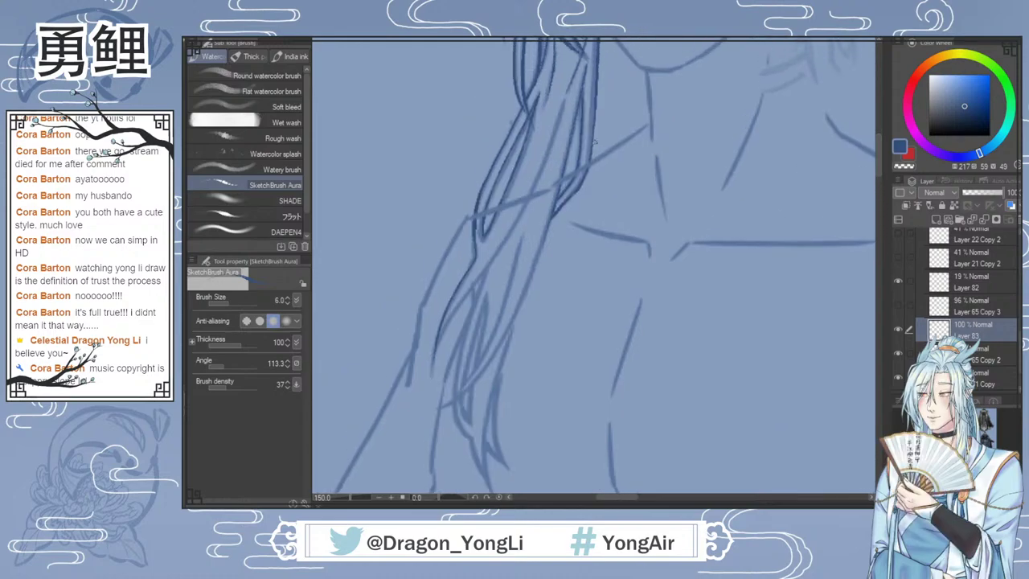
mouse_move(563, 103)
left_mouse_down()
mouse_move(521, 214)
mouse_move(439, 338)
mouse_move(434, 363)
left_mouse_up()
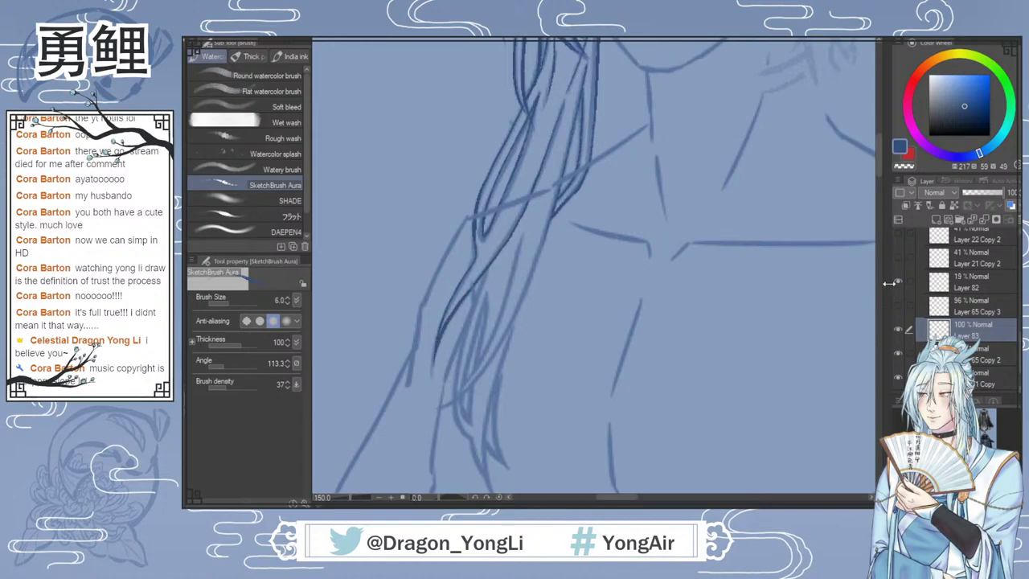
Step: Draw the curved outer and inner contours of the lower lock, tapering downward over the side of the chest
left_click_drag(878, 165, 878, 174)
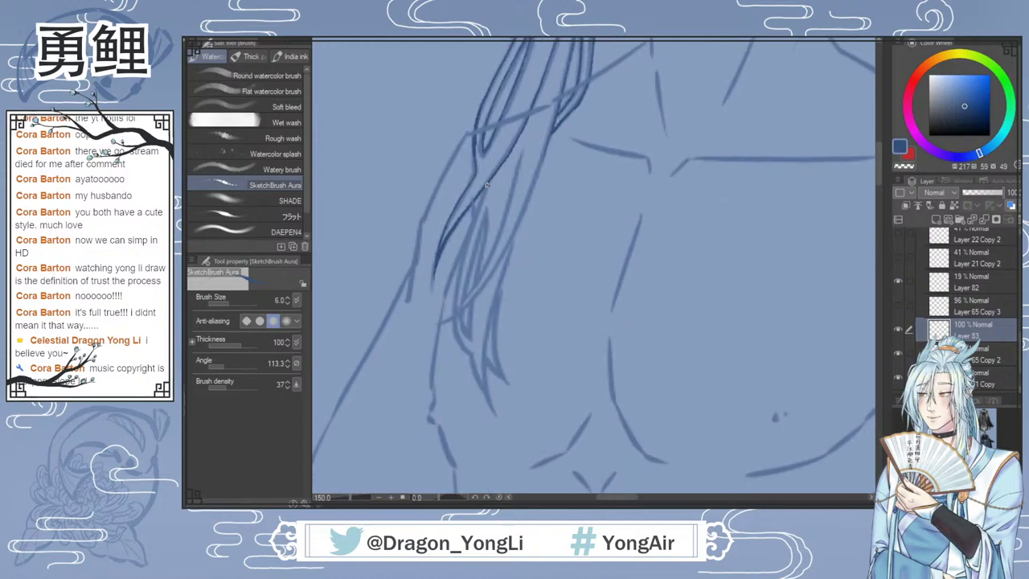
mouse_move(485, 185)
left_mouse_down()
mouse_move(458, 265)
mouse_move(452, 314)
mouse_move(453, 350)
left_mouse_up()
key("ctrl+z")
mouse_move(477, 209)
left_mouse_down()
mouse_move(456, 340)
mouse_move(454, 313)
mouse_move(471, 354)
left_mouse_up()
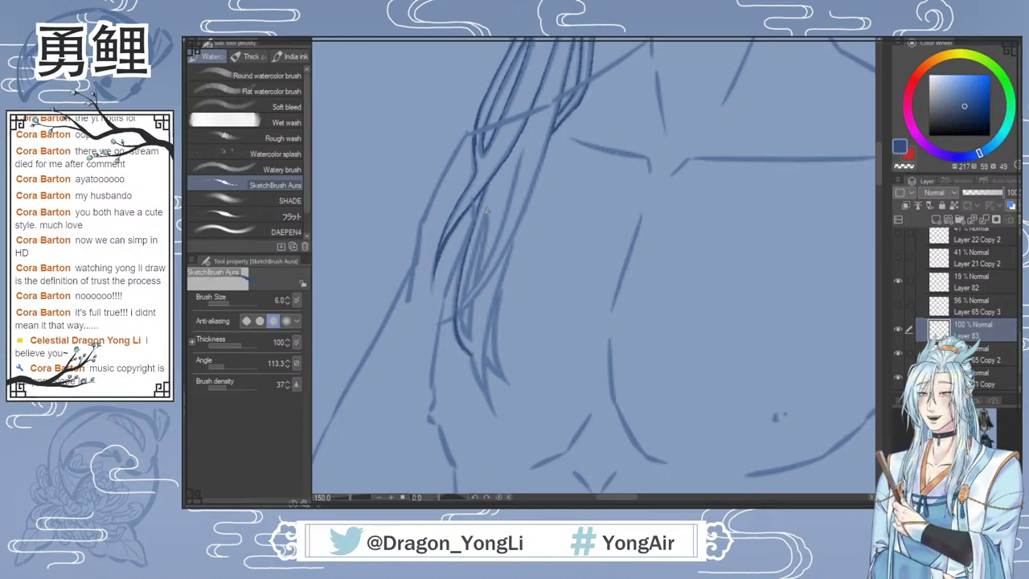
left_click_drag(478, 248, 461, 314)
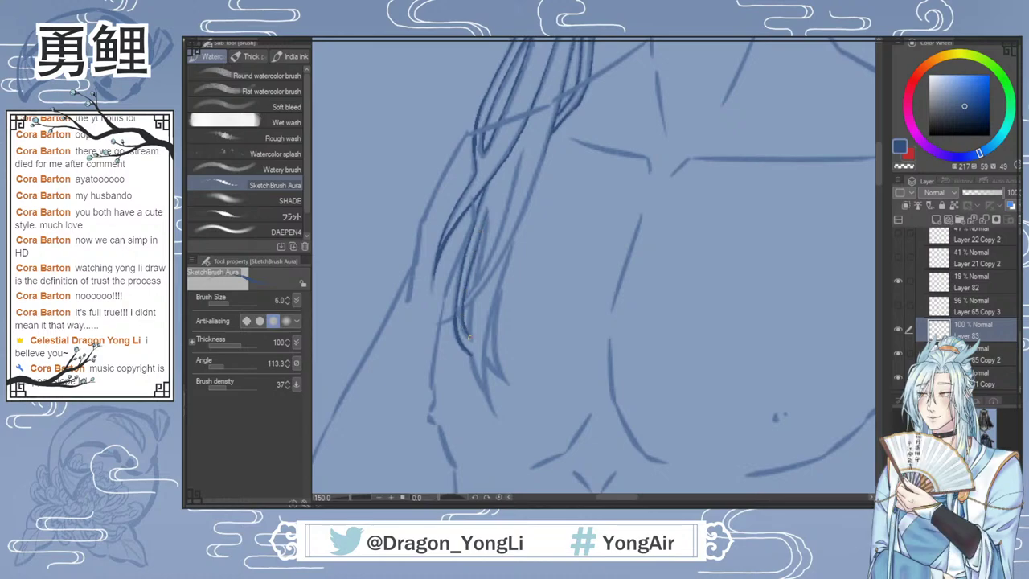
mouse_move(482, 238)
left_mouse_down()
mouse_move(471, 340)
mouse_move(467, 331)
mouse_move(486, 388)
left_mouse_up()
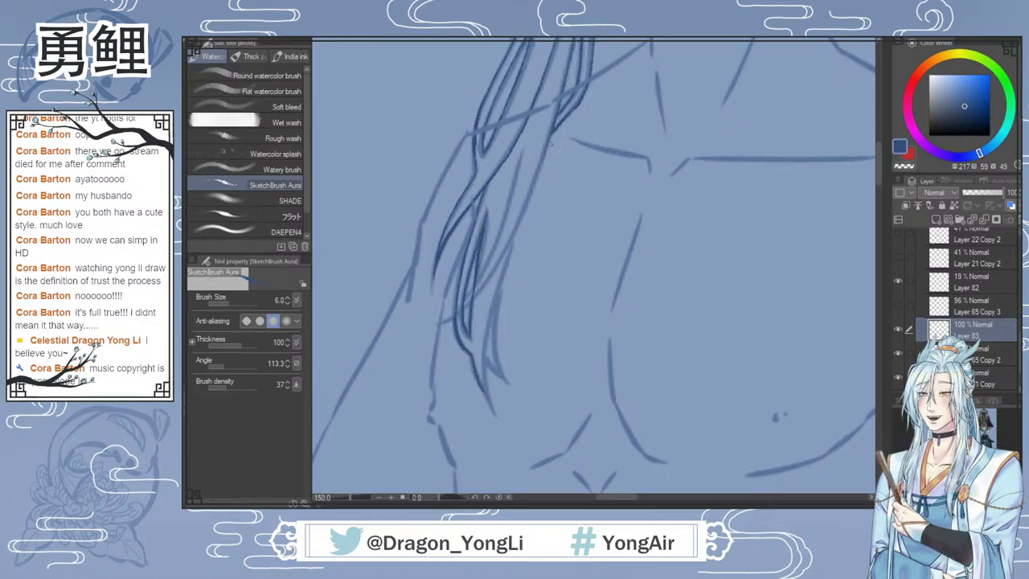
Step: Draw the long strands from the collarbone that cross diagonally over the lower lock to its outer side
mouse_move(547, 147)
left_mouse_down()
mouse_move(504, 254)
mouse_move(439, 320)
left_mouse_up()
left_click_drag(547, 149, 504, 265)
key("ctrl+z")
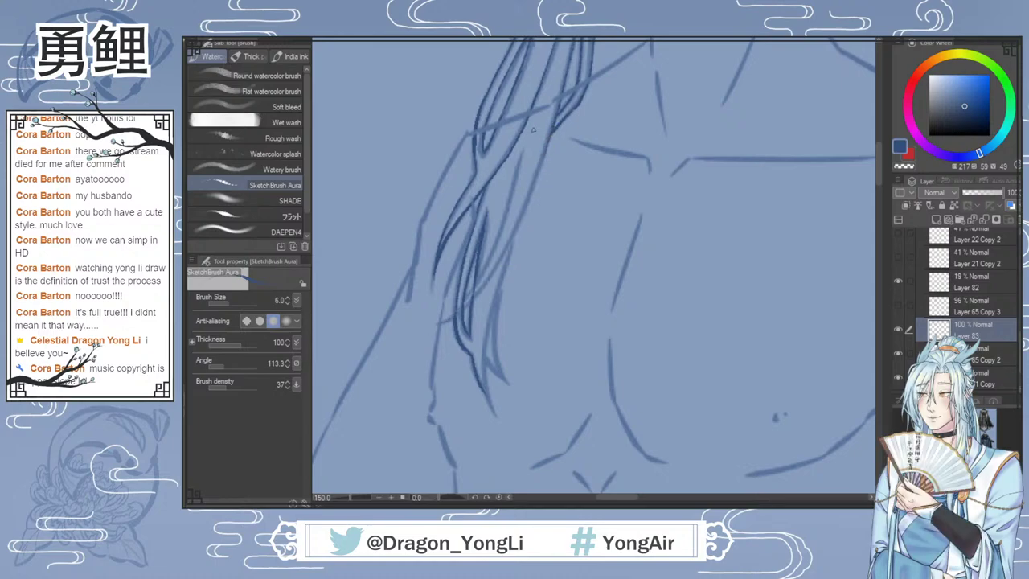
key("h")
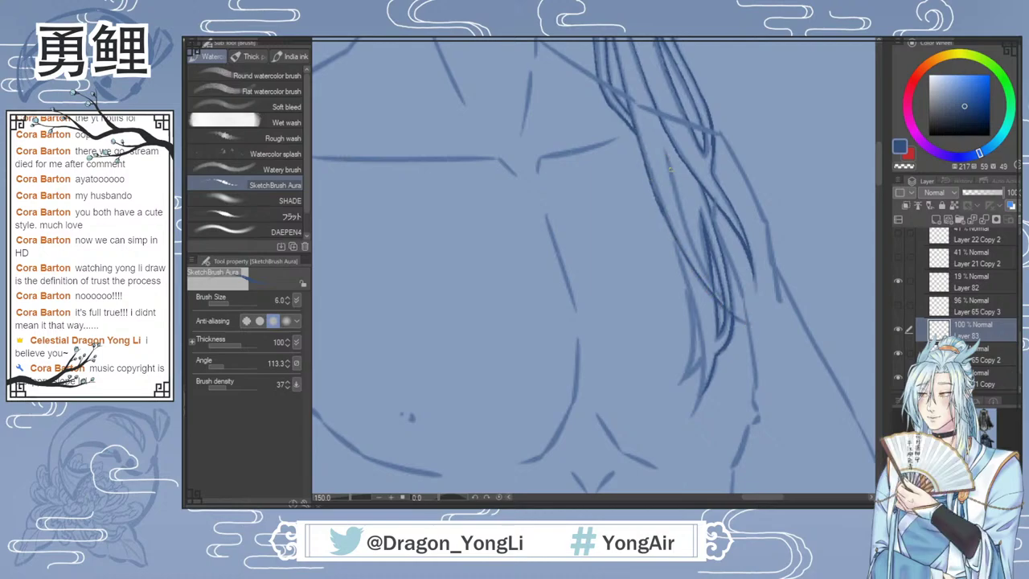
left_click_drag(670, 170, 708, 283)
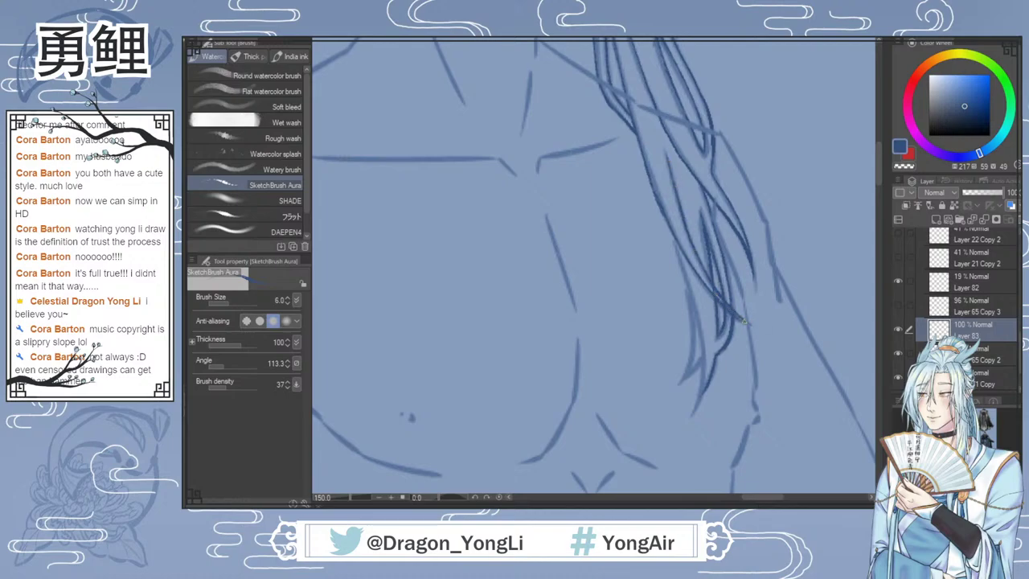
key("e")
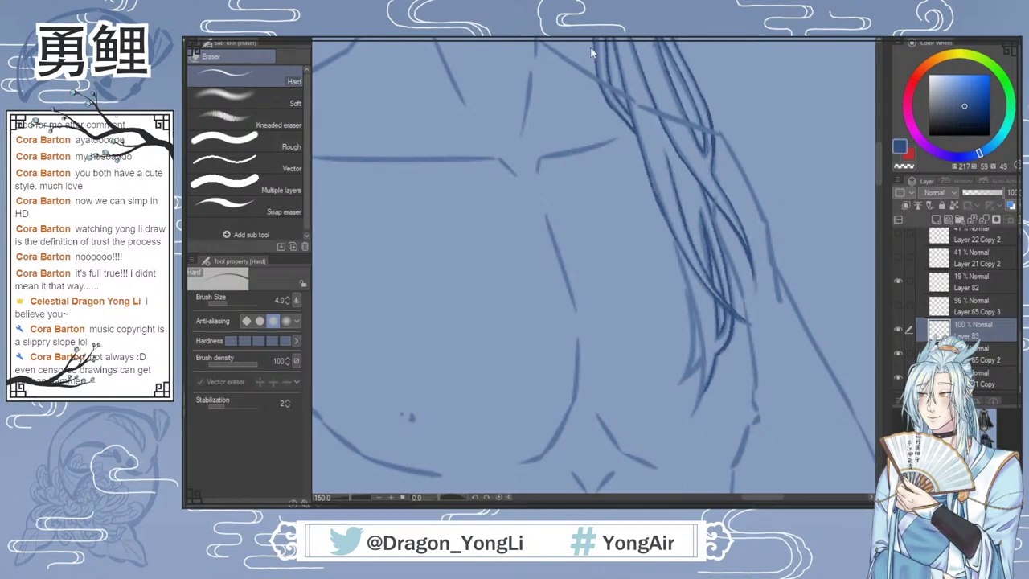
key("h")
key("b")
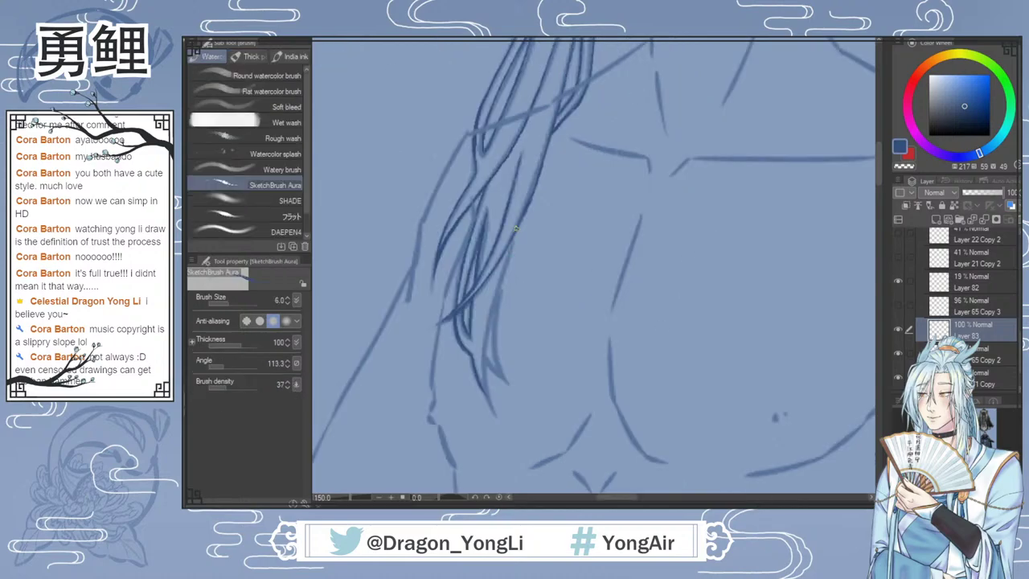
Step: Draw the inner edge of the lower hair and finish its end as a split, pointed tip over the chest
mouse_move(516, 228)
left_mouse_down()
mouse_move(485, 335)
mouse_move(499, 282)
mouse_move(484, 358)
mouse_move(486, 345)
mouse_move(493, 407)
left_mouse_up()
left_click_drag(486, 356, 507, 382)
left_click_drag(495, 323, 507, 388)
left_click_drag(487, 354, 505, 387)
key("ctrl+z")
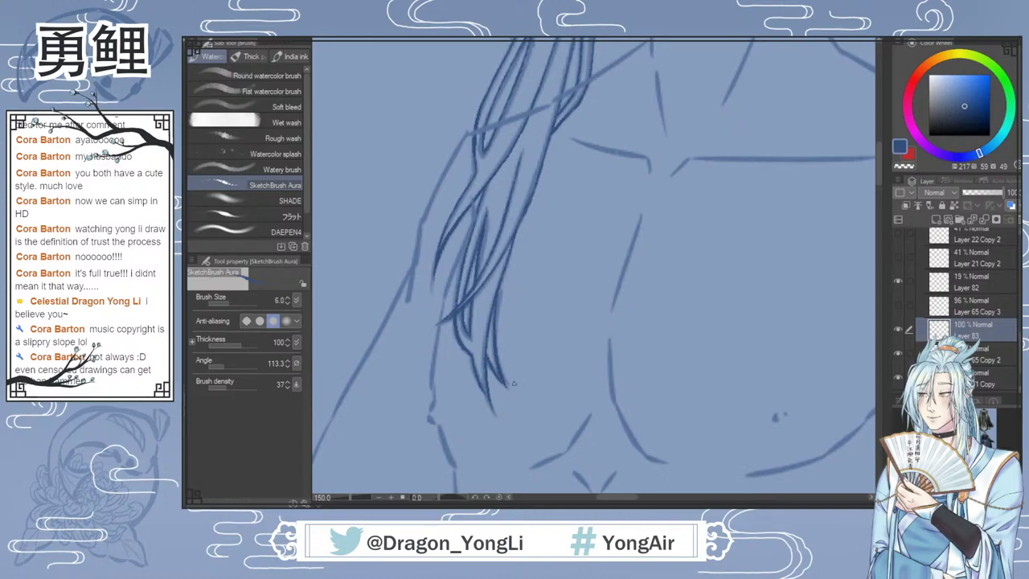
Step: Add a new empty layer directly above Layer 83
scroll(711, 333, "down", 2)
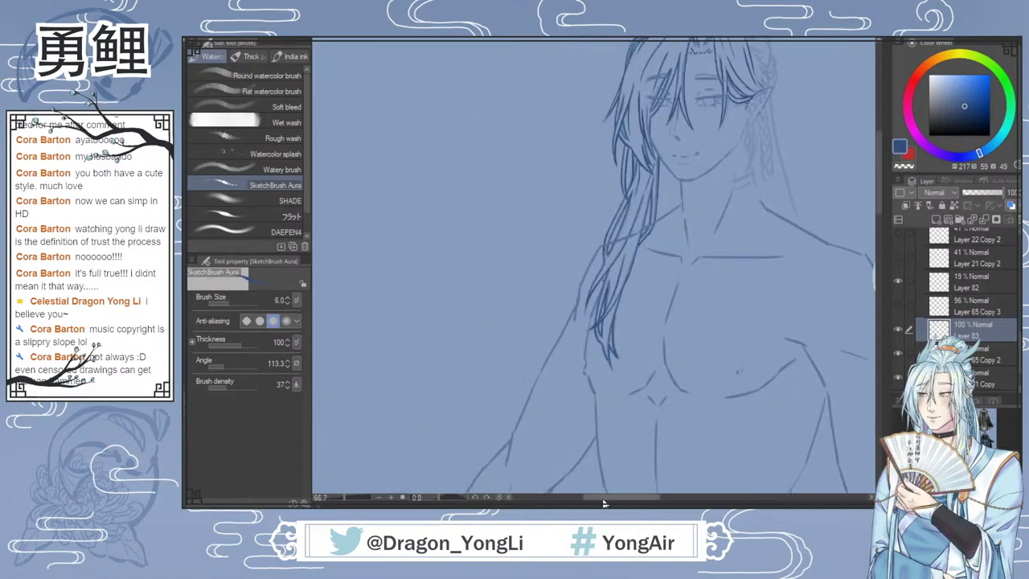
left_click_drag(603, 499, 620, 499)
left_click_drag(879, 208, 878, 216)
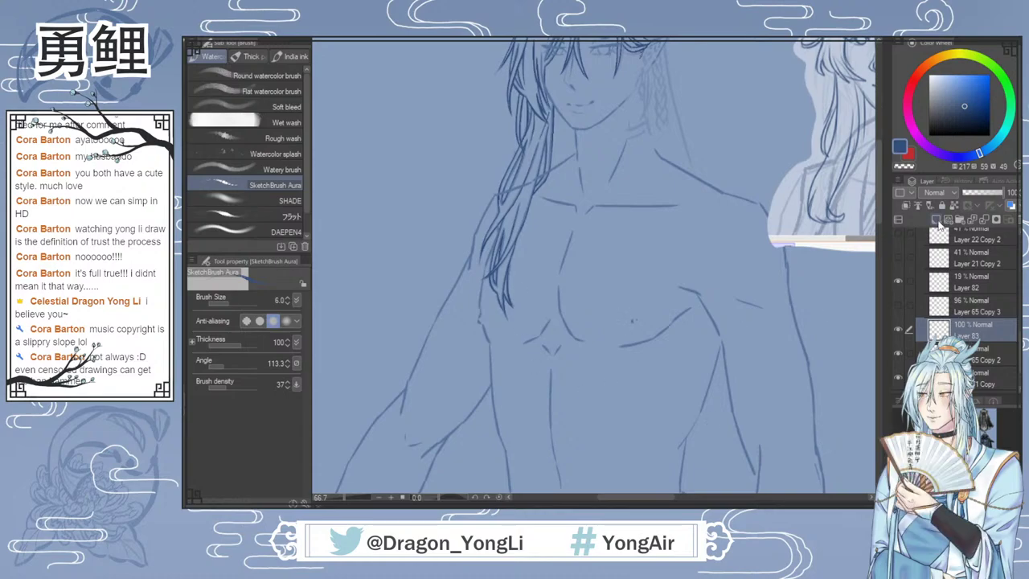
key("ctrl+shift+n")
scroll(878, 200, "up", 2)
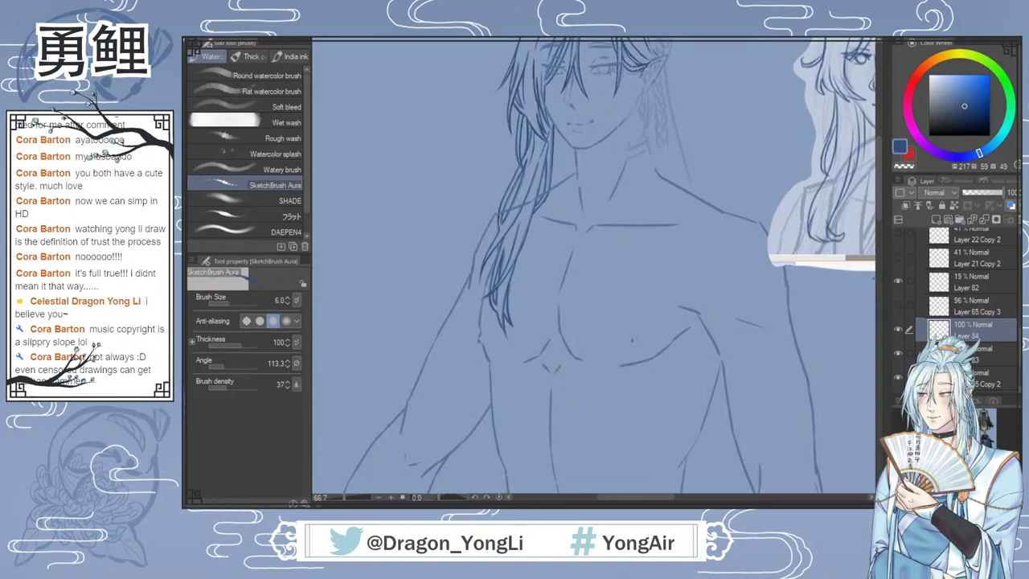
key("ctrl+0")
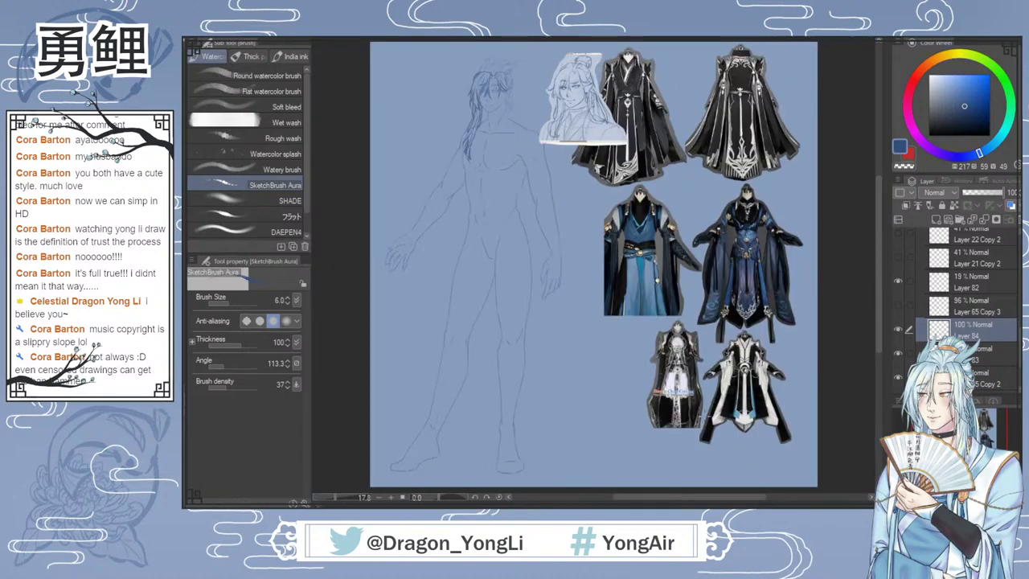
left_click_drag(430, 281, 451, 248)
mouse_move(438, 256)
left_mouse_down()
mouse_move(450, 247)
mouse_move(452, 262)
left_mouse_up()
key("ctrl+z")
key("ctrl+z")
Step: Toggle Layer 83 to compare the redrawn hair around the head, and hide the rough hair on Layer 65 Copy 2
scroll(522, 70, "up", 1)
scroll(523, 70, "up", 3)
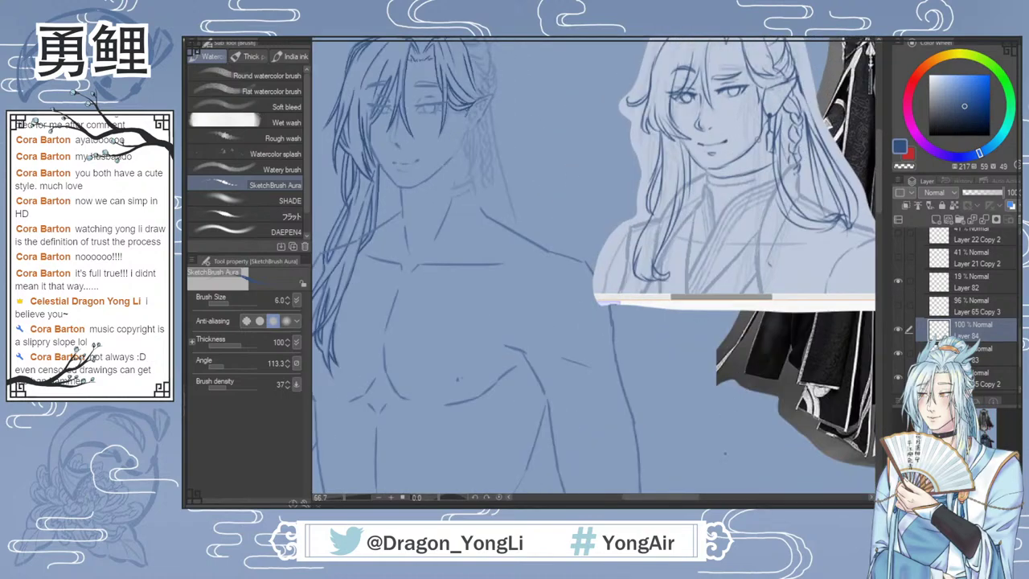
left_click_drag(686, 496, 673, 497)
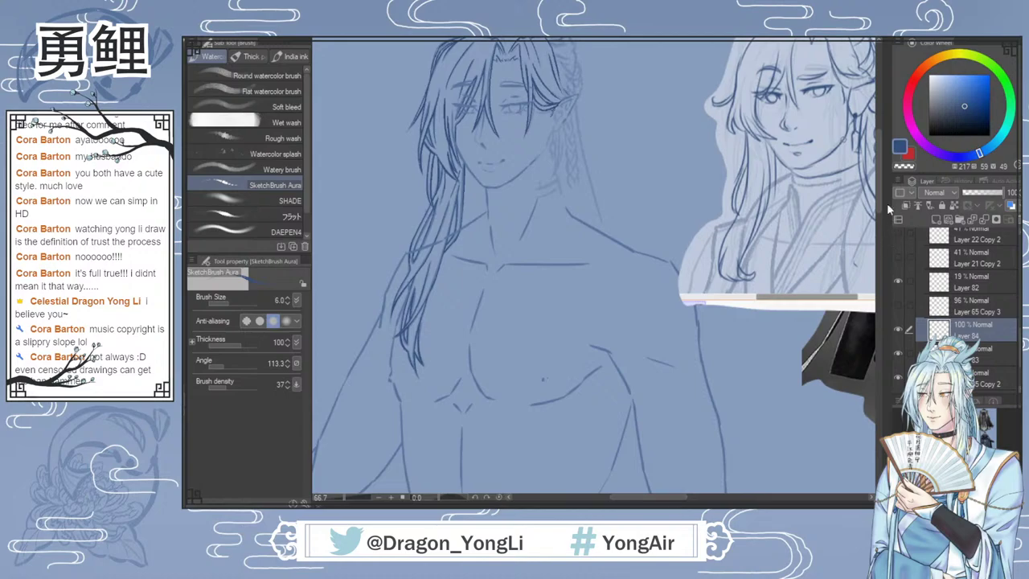
left_click_drag(878, 203, 881, 184)
scroll(559, 128, "up", 1)
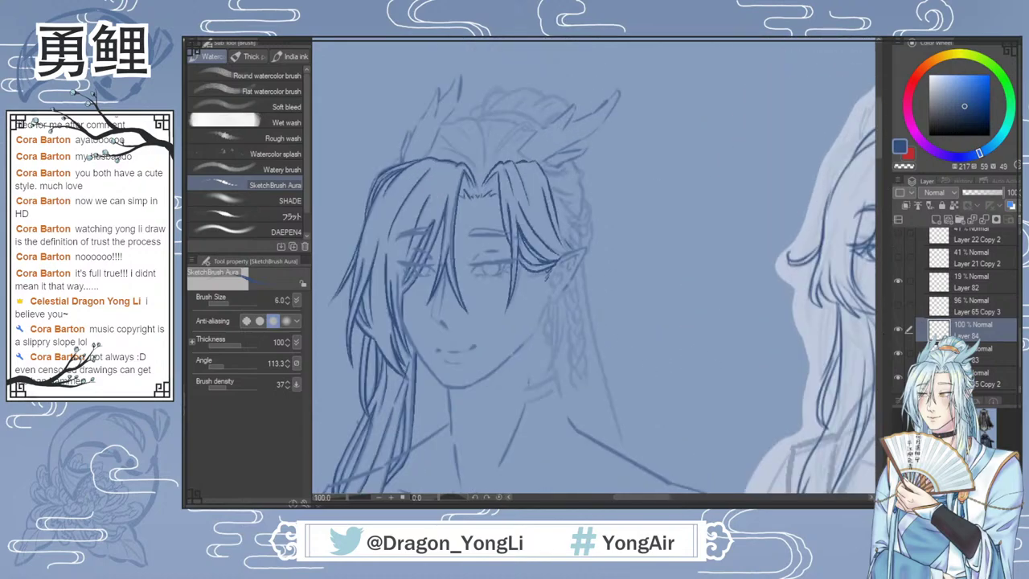
left_click(898, 352)
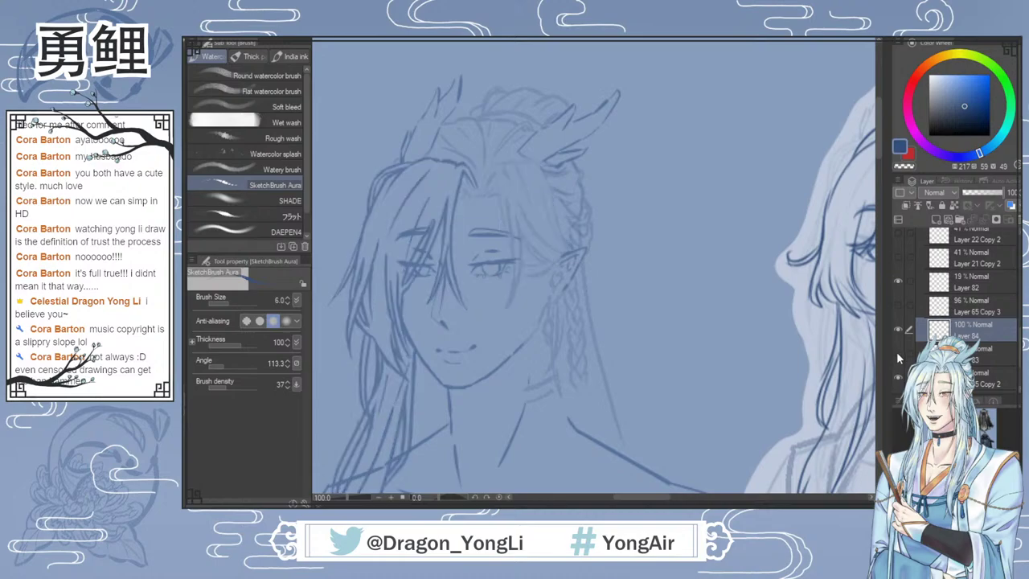
left_click(898, 351)
left_click(897, 354)
left_click(897, 353)
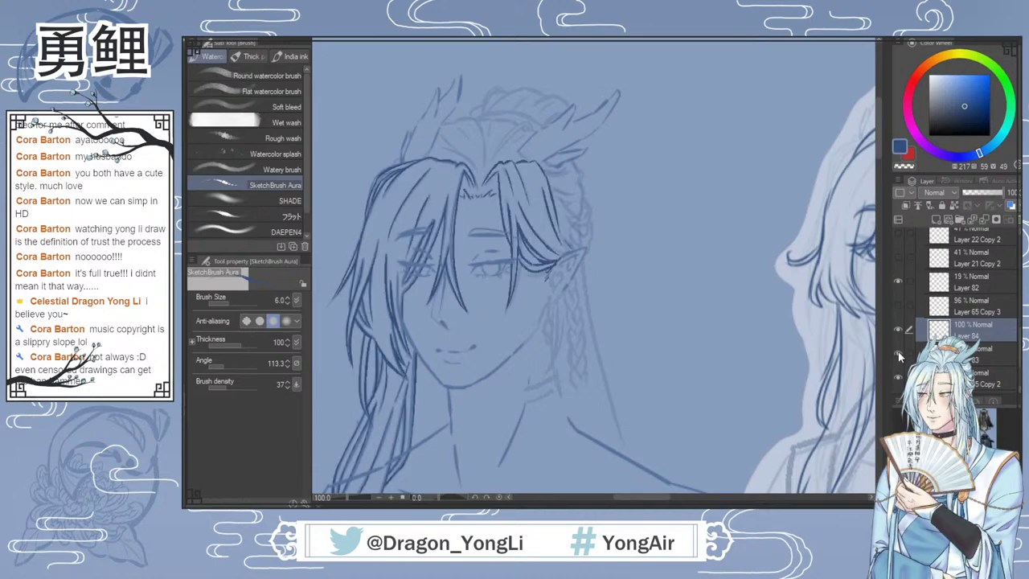
scroll(902, 330, "down", 2)
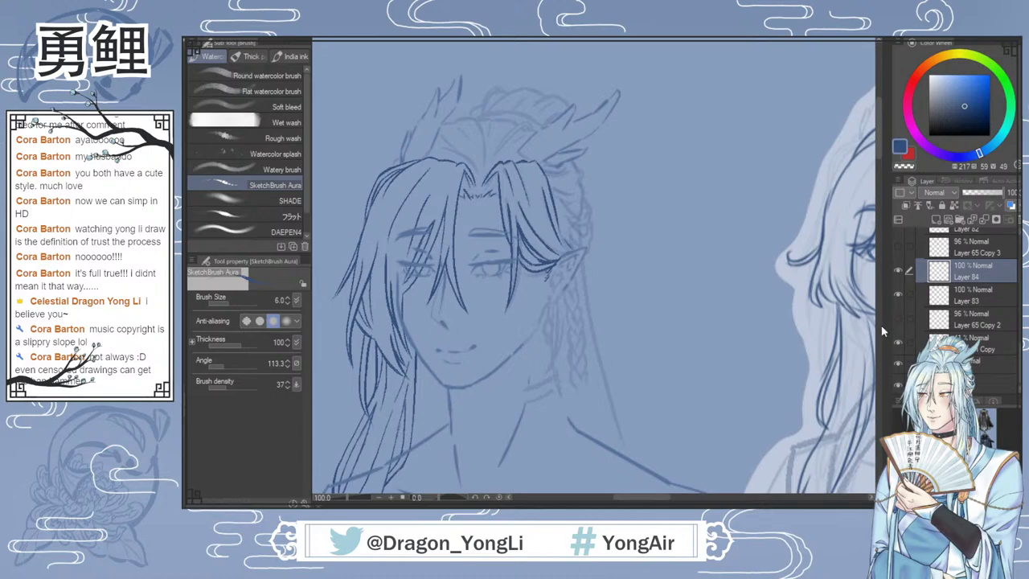
key("ctrl+0")
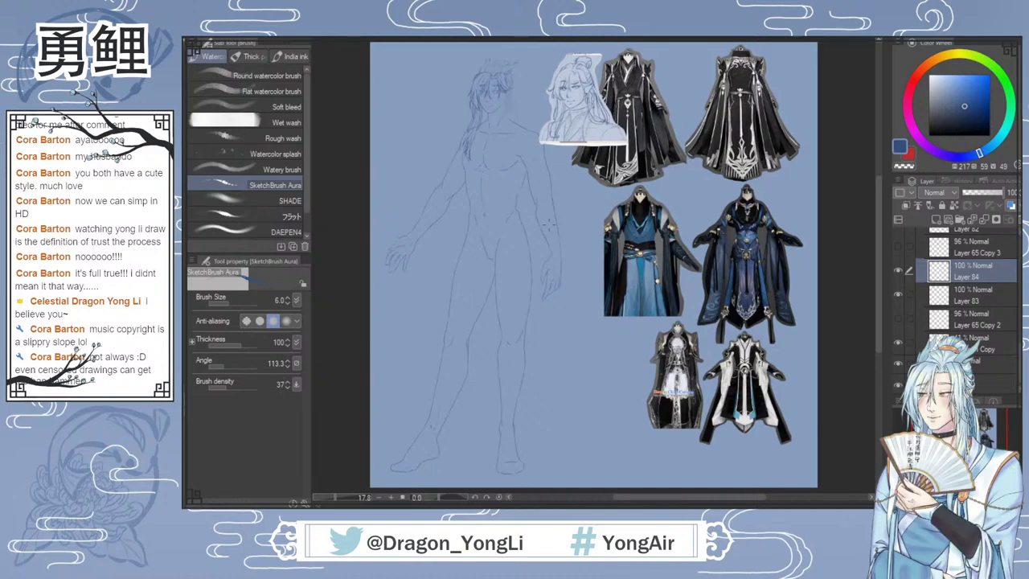
scroll(482, 120, "up", 3)
left_click_drag(881, 219, 881, 206)
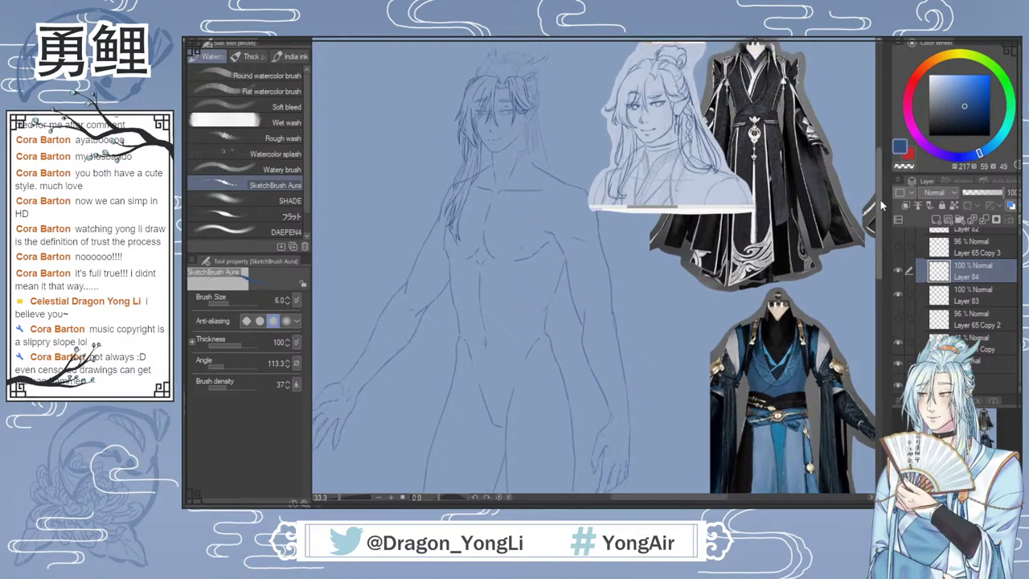
Step: Draw clean outlines of both prongs of the horn on the left side of the head on Layer 84, down to the hairline
scroll(615, 233, "up", 2)
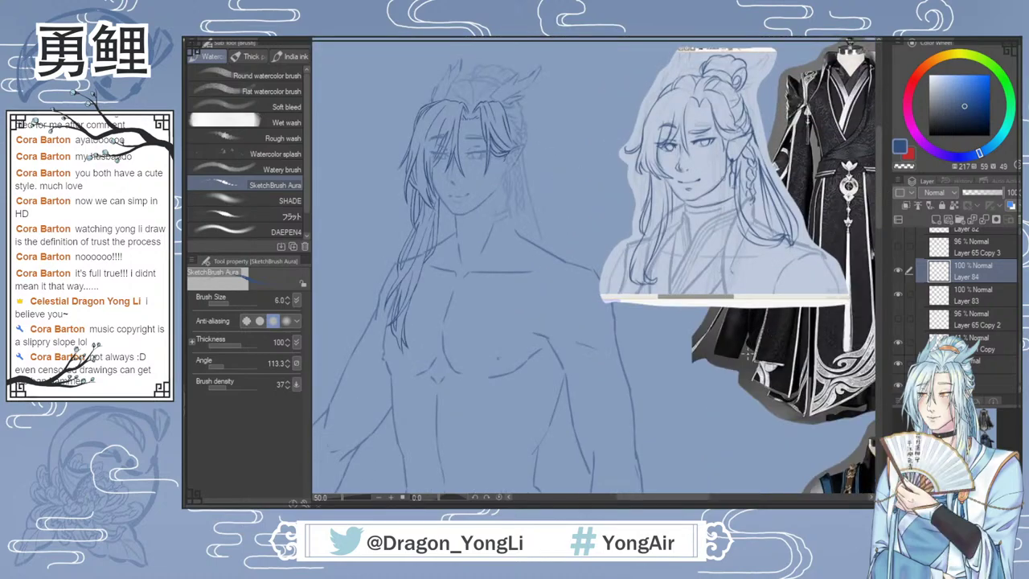
left_click_drag(881, 217, 881, 206)
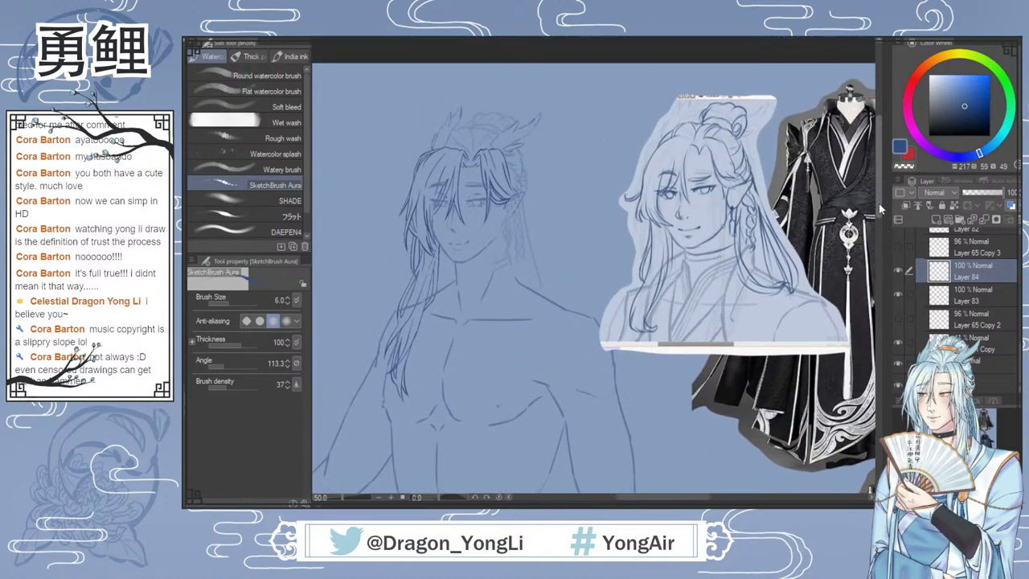
left_click_drag(668, 499, 653, 499)
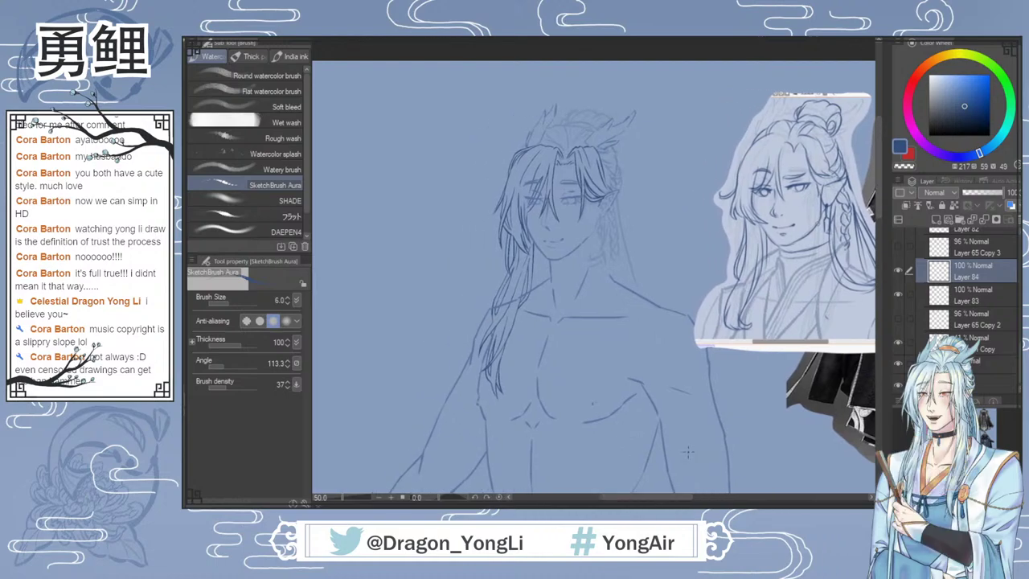
key("ctrl+0")
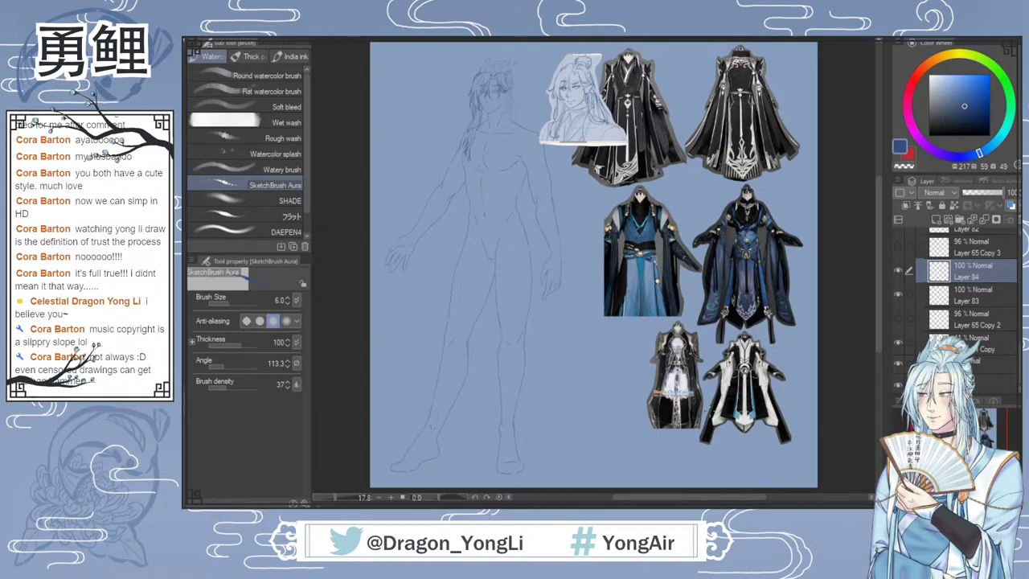
scroll(495, 73, "up", 6)
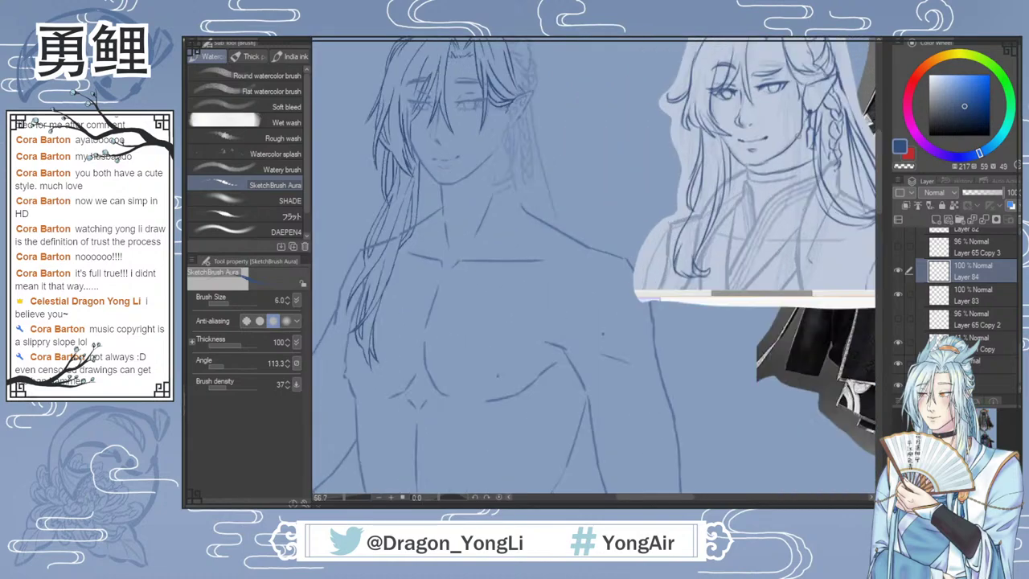
left_click_drag(644, 499, 624, 499)
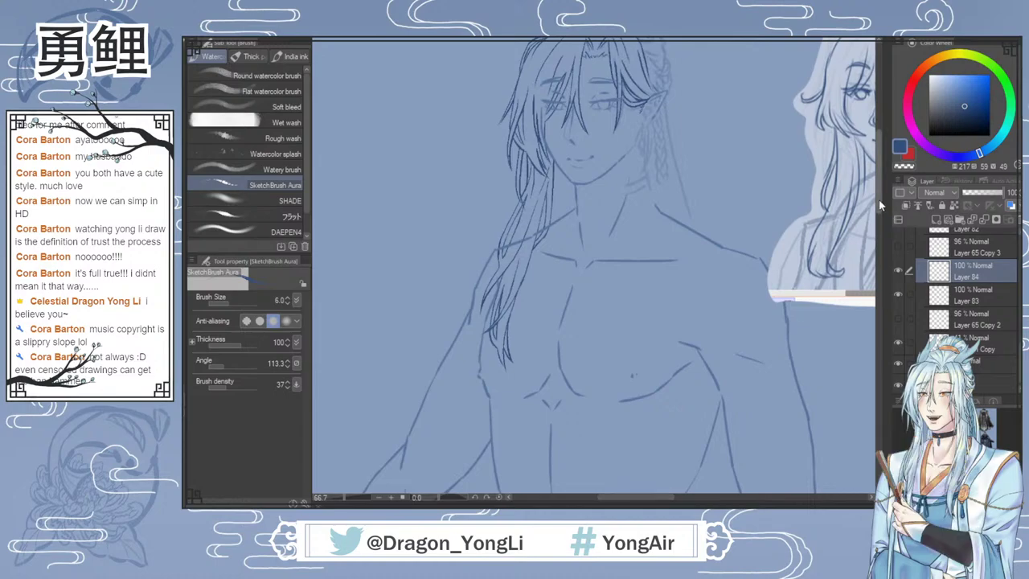
left_click_drag(880, 200, 881, 184)
scroll(868, 139, "up", 3)
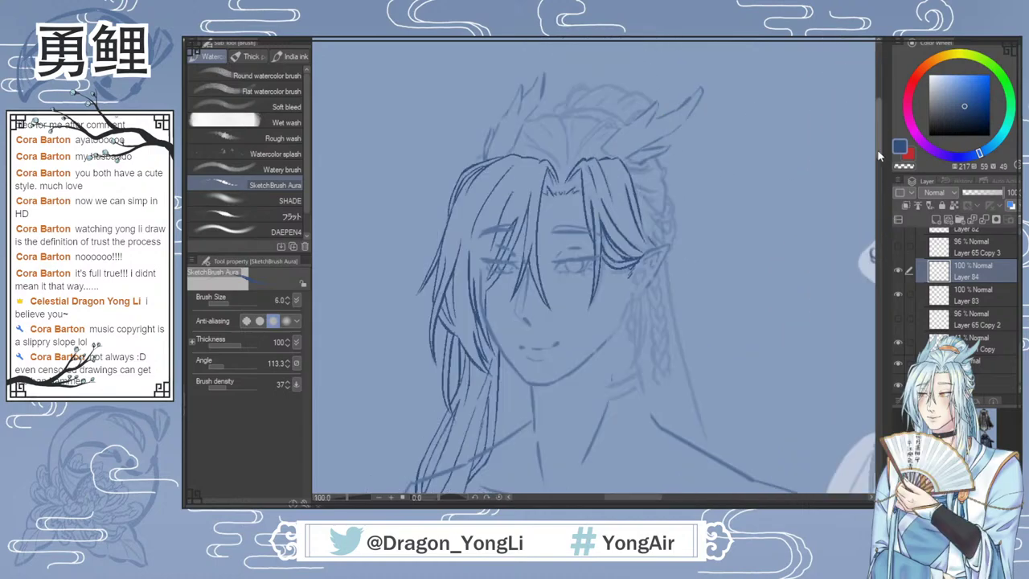
scroll(699, 153, "up", 1)
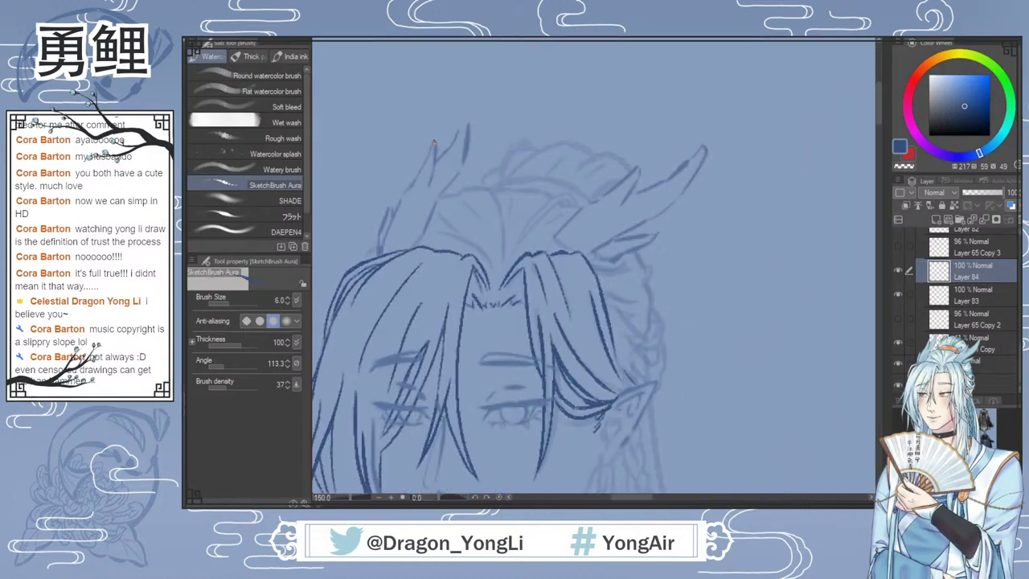
mouse_move(433, 143)
left_mouse_down()
mouse_move(390, 212)
mouse_move(379, 252)
mouse_move(398, 205)
mouse_move(380, 256)
mouse_move(394, 209)
mouse_move(376, 255)
left_mouse_up()
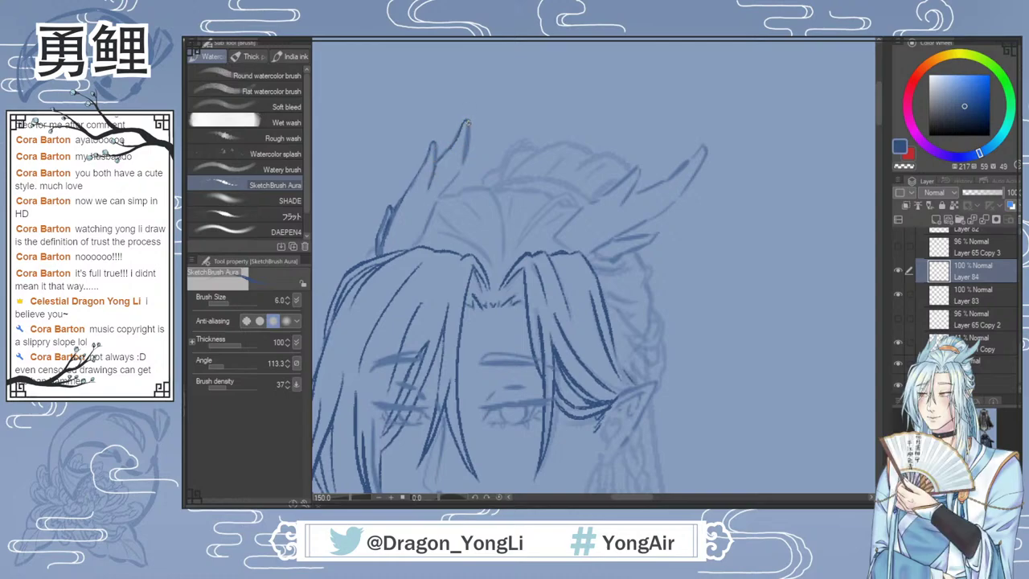
mouse_move(467, 122)
left_mouse_down()
mouse_move(459, 175)
mouse_move(408, 247)
left_mouse_up()
Step: Outline the horn on the right side of the head, including its long pointed tip and the small lower prong above the hair
mouse_move(604, 195)
left_mouse_down()
mouse_move(556, 235)
mouse_move(577, 253)
left_mouse_up()
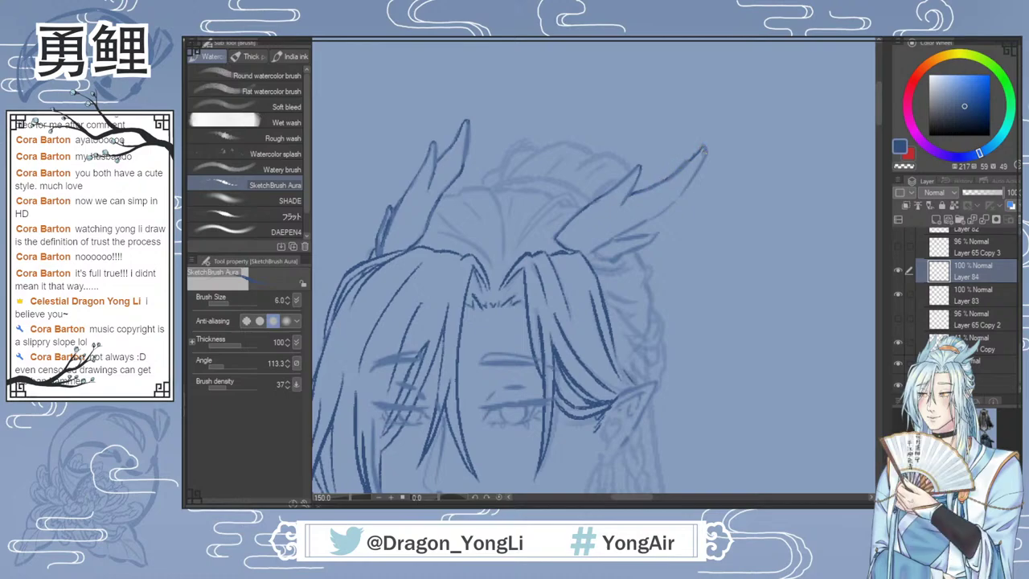
left_click_drag(701, 160, 706, 148)
left_click_drag(594, 251, 625, 268)
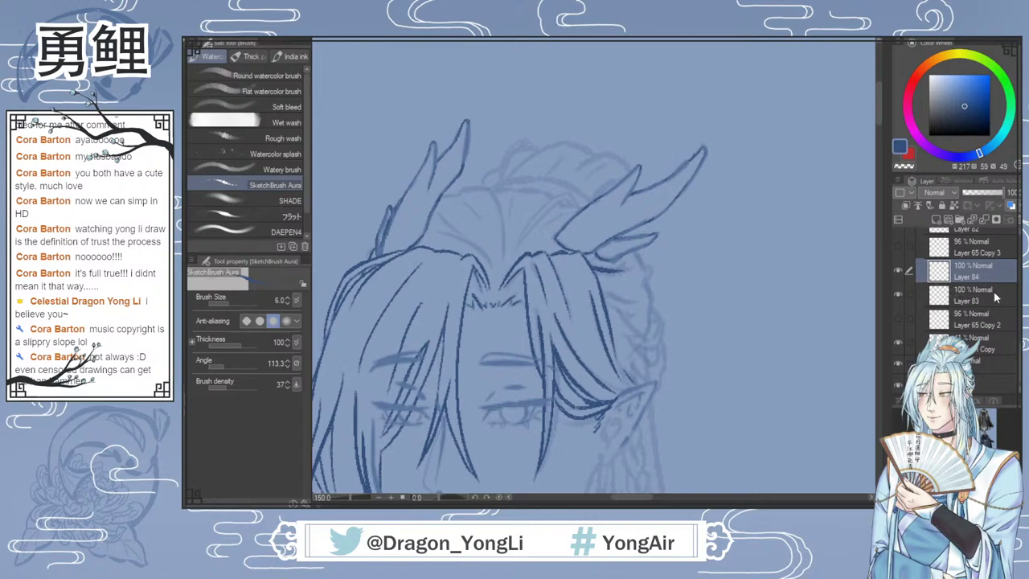
Step: Draw the swept-back hair behind the bangs, beneath the horn on the viewer's right, on Layer 84 with SketchBrush Aura
scroll(1019, 366, "up", 2)
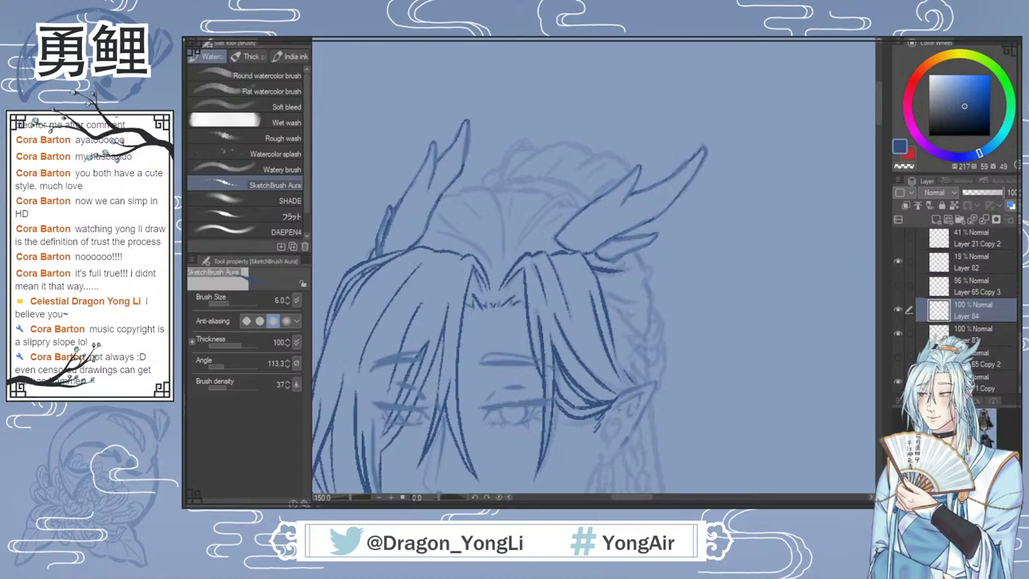
left_click(899, 262)
left_click(899, 262)
left_click_drag(640, 264, 651, 294)
left_click_drag(877, 116, 878, 124)
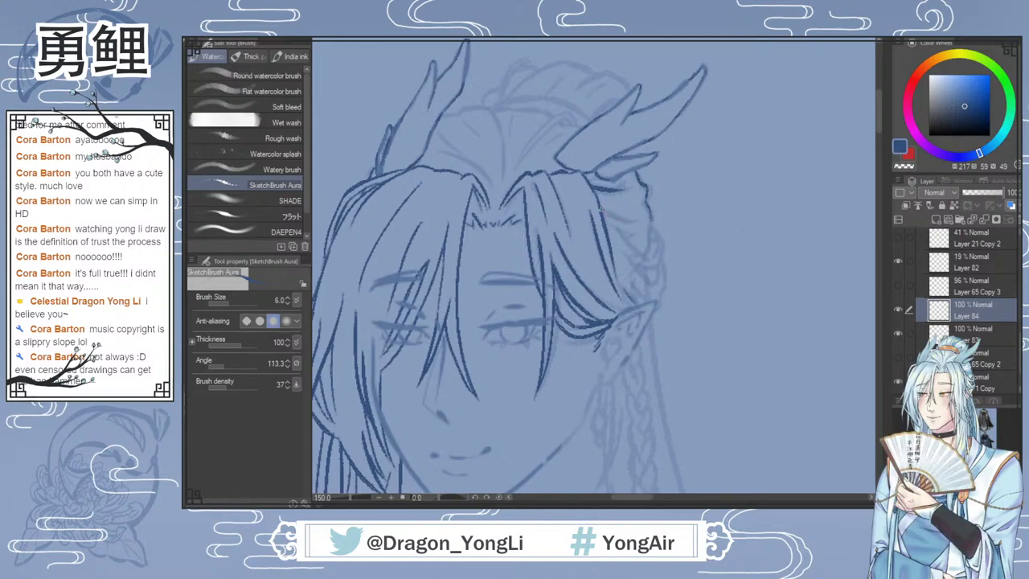
left_click_drag(603, 210, 635, 221)
mouse_move(651, 220)
left_mouse_down()
mouse_move(654, 254)
mouse_move(632, 271)
left_mouse_up()
key("ctrl+z")
scroll(880, 114, "up", 3)
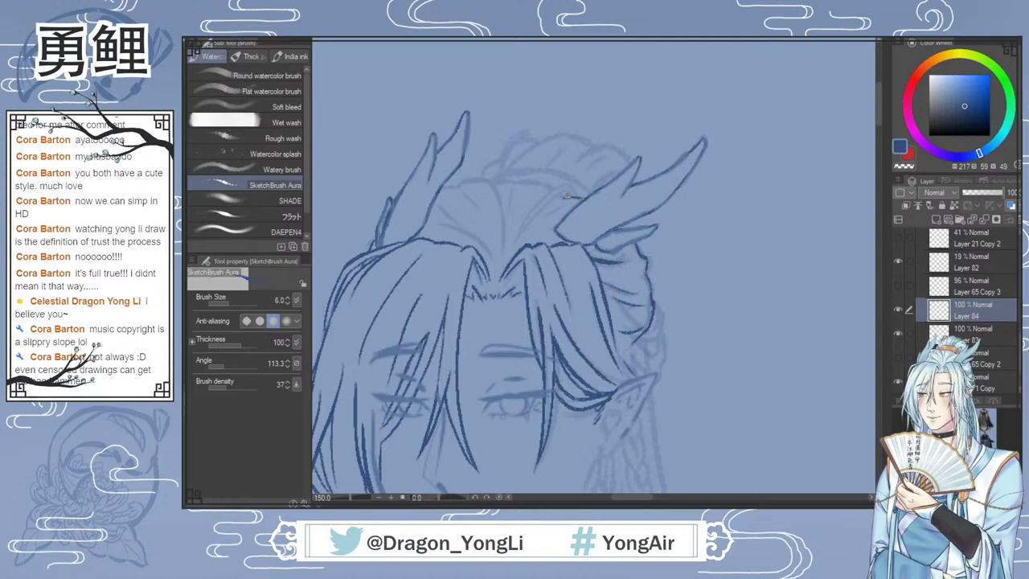
Step: Draw the pulled-back hair strands on the crown between the two horns, following the faint sketch
left_click_drag(555, 189, 519, 233)
key("ctrl+z")
mouse_move(578, 198)
left_mouse_down()
mouse_move(530, 207)
mouse_move(520, 228)
left_mouse_up()
left_click_drag(569, 192, 525, 231)
key("ctrl+z")
left_click_drag(570, 191, 526, 231)
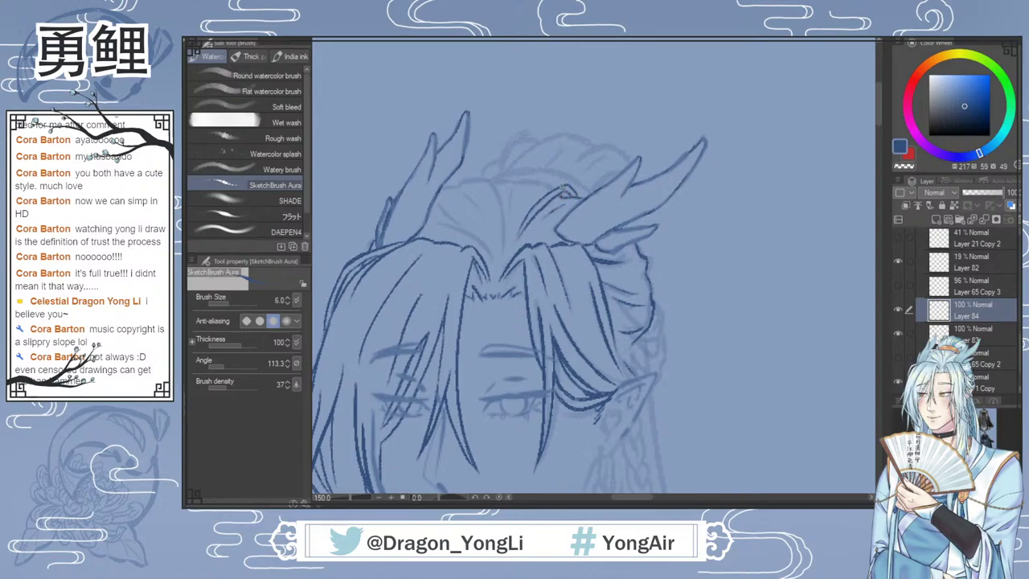
mouse_move(549, 183)
left_mouse_down()
mouse_move(512, 187)
mouse_move(507, 215)
left_mouse_up()
mouse_move(514, 180)
left_mouse_down()
mouse_move(491, 184)
mouse_move(503, 247)
left_mouse_up()
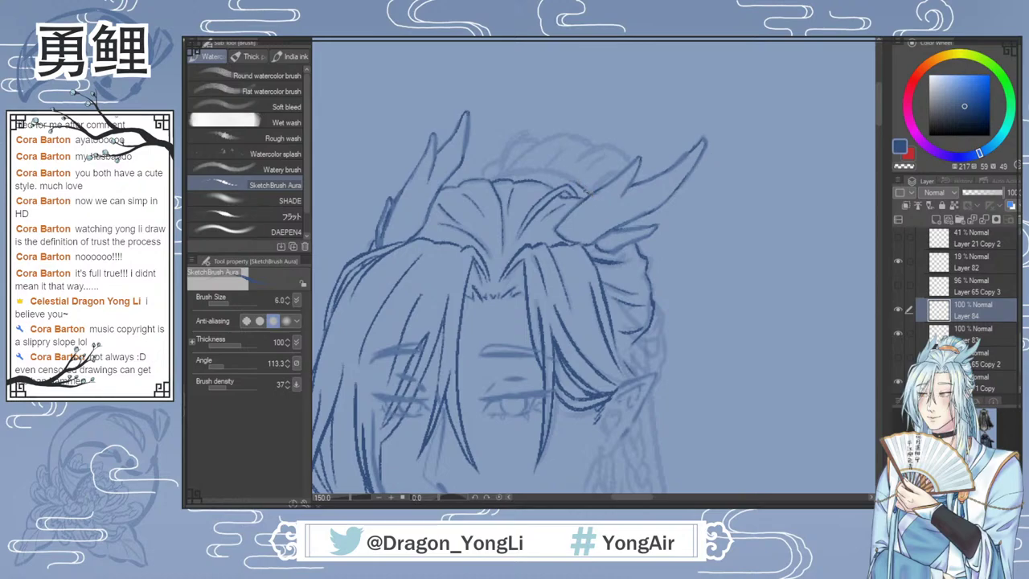
Step: Draw the curved base line of the hair bun arching over the crown
left_click_drag(493, 179, 526, 171)
mouse_move(543, 171)
left_mouse_down()
mouse_move(502, 173)
mouse_move(531, 170)
left_mouse_up()
key("e")
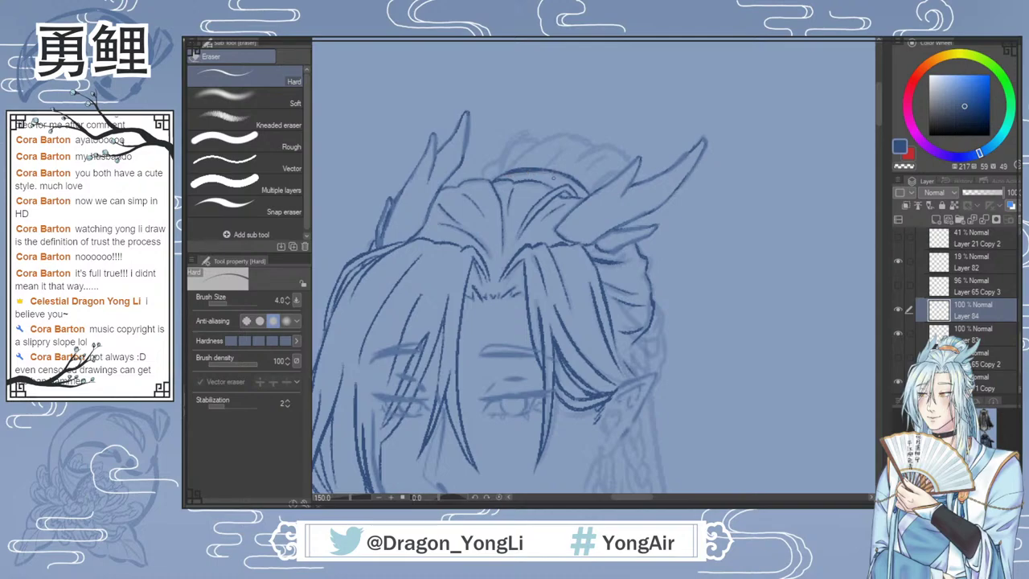
key("b")
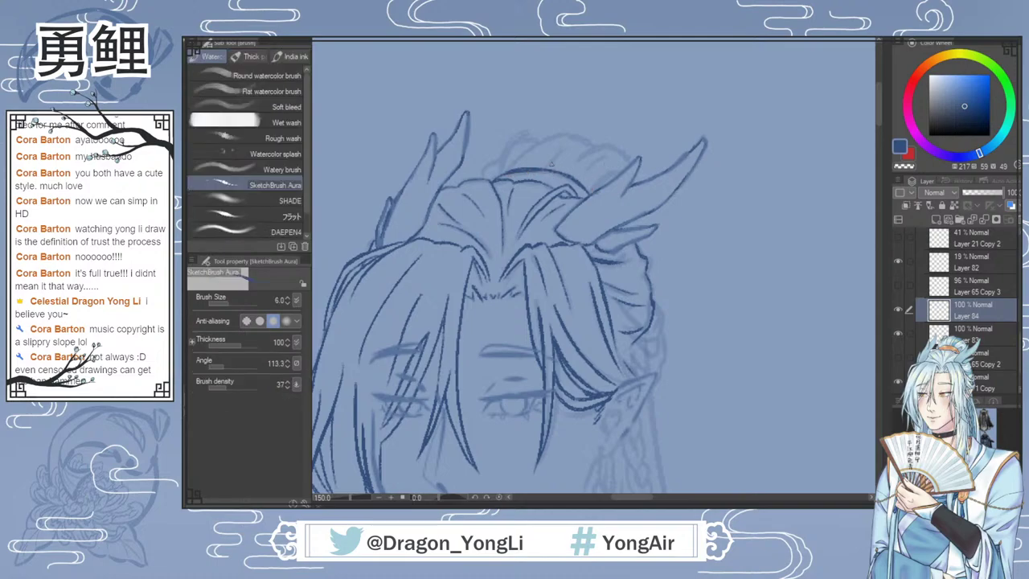
left_click_drag(543, 170, 563, 176)
left_click_drag(879, 119, 879, 123)
key("b")
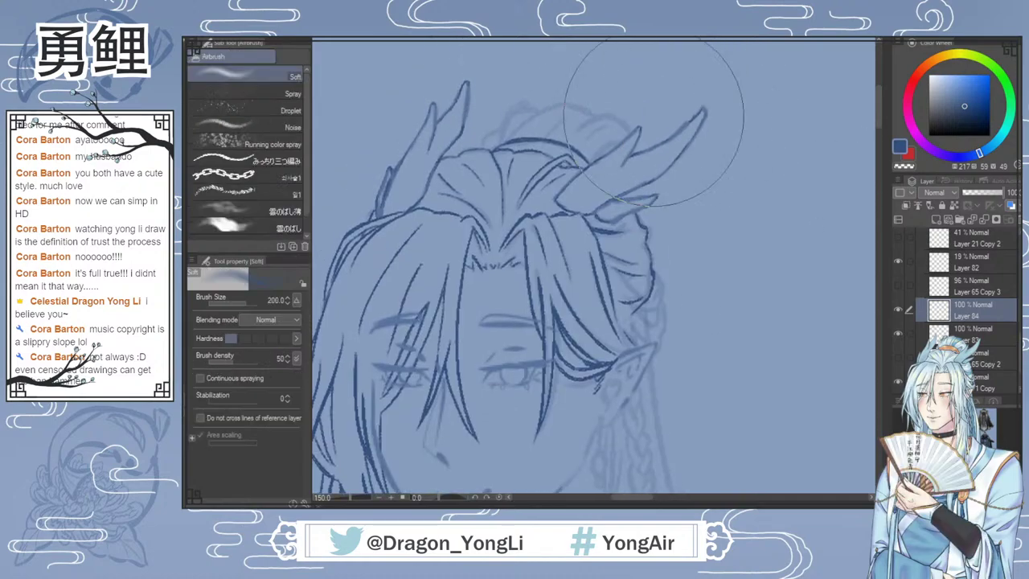
key("i")
key("b")
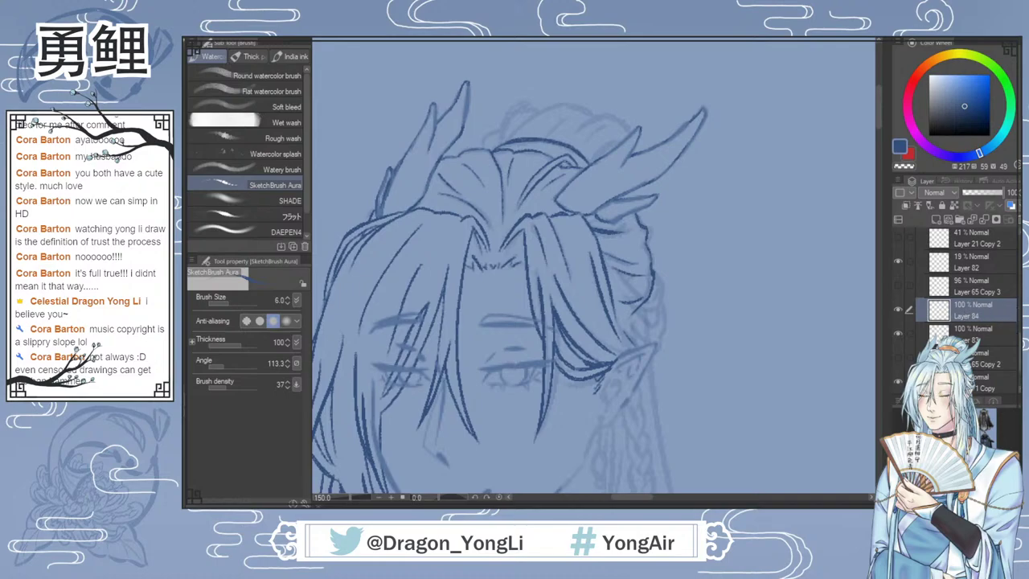
Step: Show the Layer 22 Copy 2 sketch and draw the hair bun's outline and inner strands over it on Layer 84
scroll(957, 313, "down", 1)
scroll(896, 289, "up", 3)
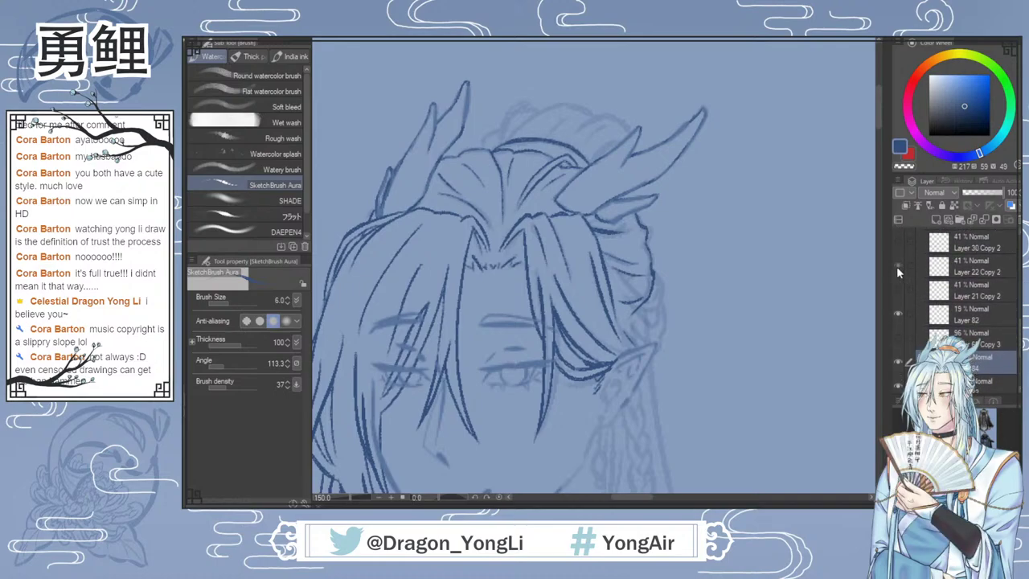
left_click(897, 266)
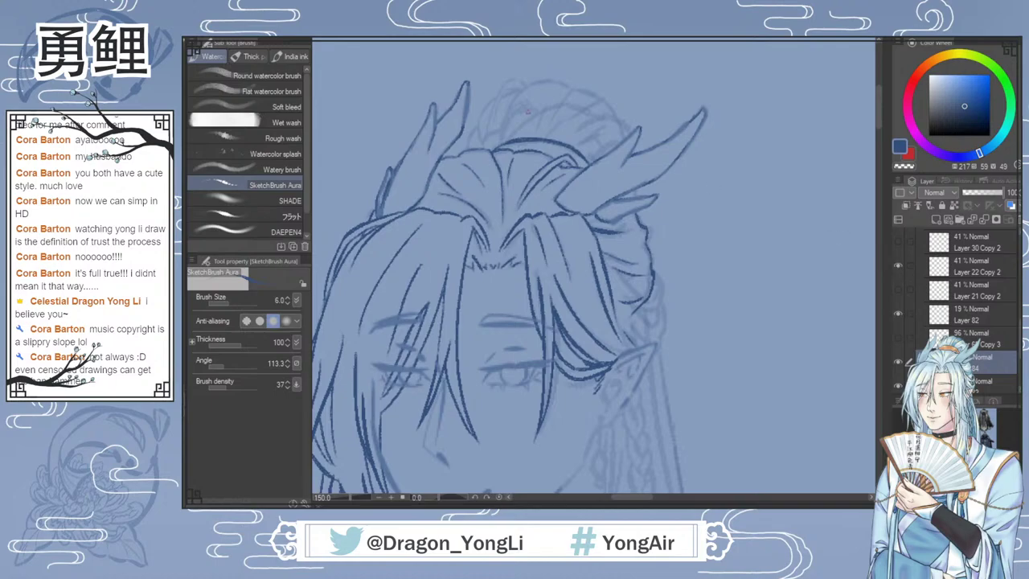
mouse_move(503, 128)
left_mouse_down()
mouse_move(518, 91)
mouse_move(556, 83)
mouse_move(536, 82)
mouse_move(567, 83)
mouse_move(554, 82)
mouse_move(569, 97)
mouse_move(537, 127)
mouse_move(553, 99)
mouse_move(575, 94)
mouse_move(548, 128)
left_mouse_up()
key("ctrl+z")
left_click_drag(570, 90, 599, 95)
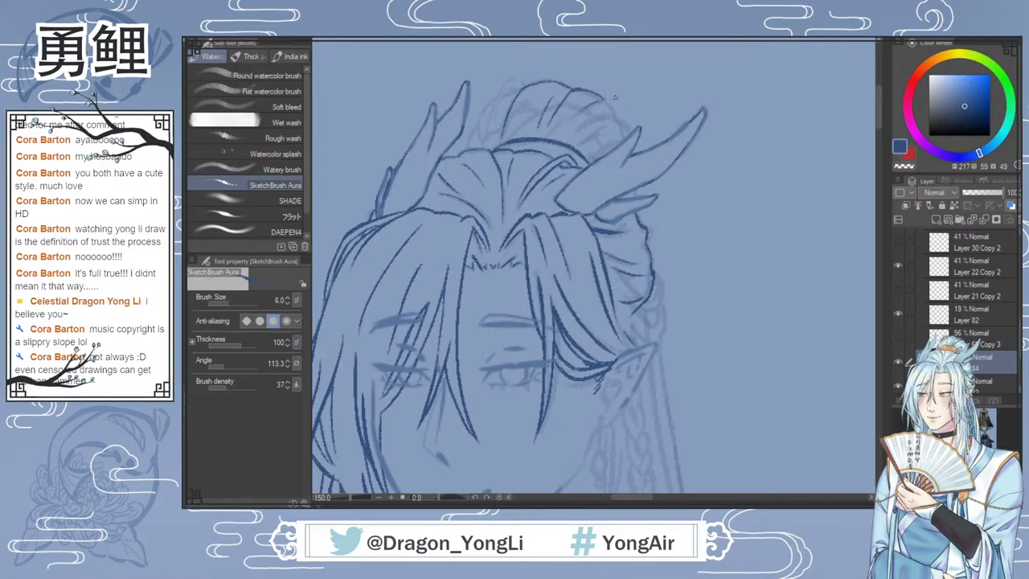
left_click_drag(605, 100, 617, 114)
left_click_drag(589, 118, 605, 127)
left_click_drag(506, 92, 494, 130)
mouse_move(511, 80)
left_mouse_down()
mouse_move(491, 136)
mouse_move(504, 97)
mouse_move(480, 120)
mouse_move(469, 143)
left_mouse_up()
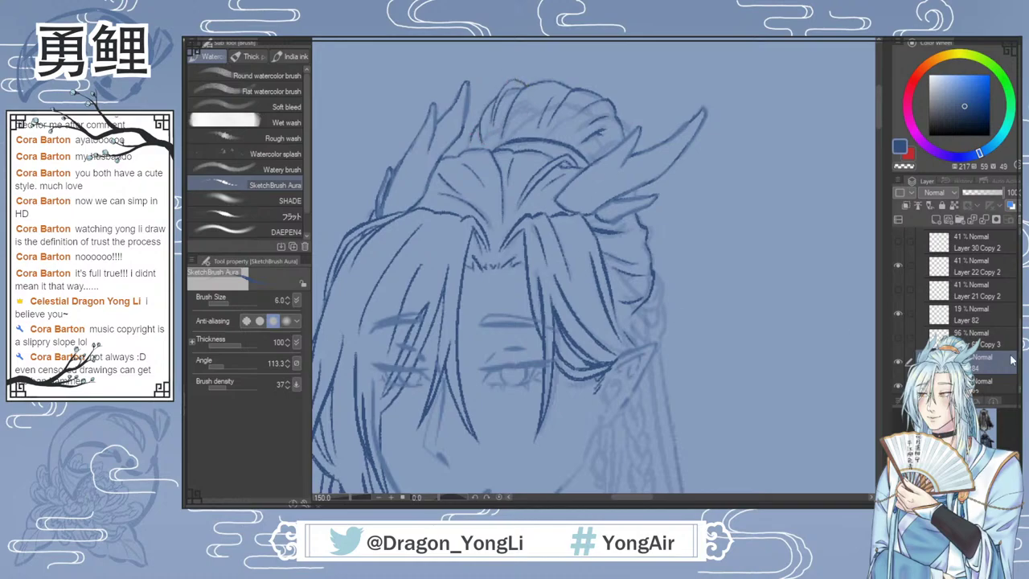
Step: Lasso the hair bun, cut it from Layer 84 and paste it onto its own layer
key("m")
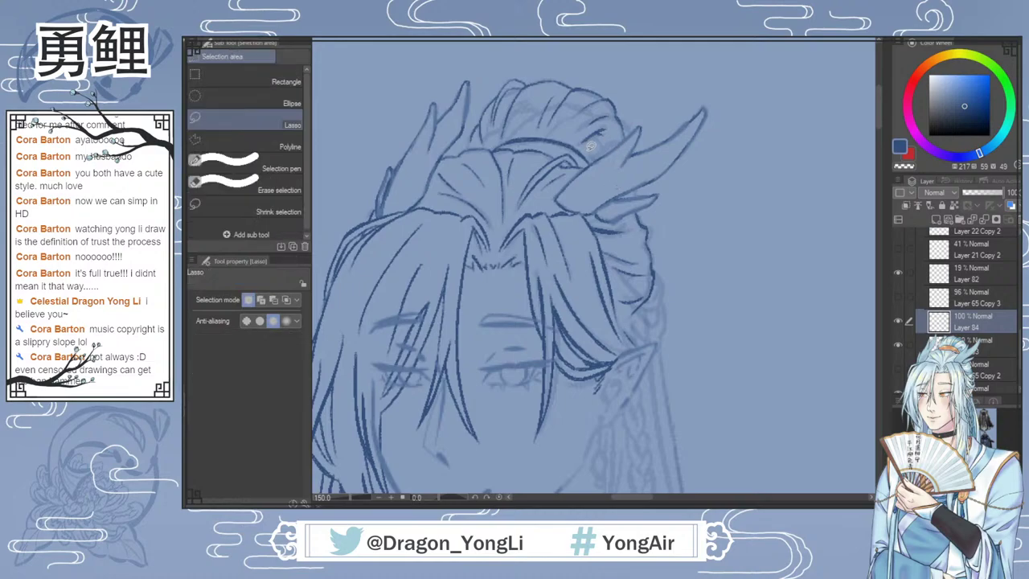
mouse_move(589, 146)
left_mouse_down()
mouse_move(537, 129)
mouse_move(487, 141)
mouse_move(469, 131)
mouse_move(489, 83)
mouse_move(570, 58)
mouse_move(632, 85)
mouse_move(626, 136)
left_mouse_up()
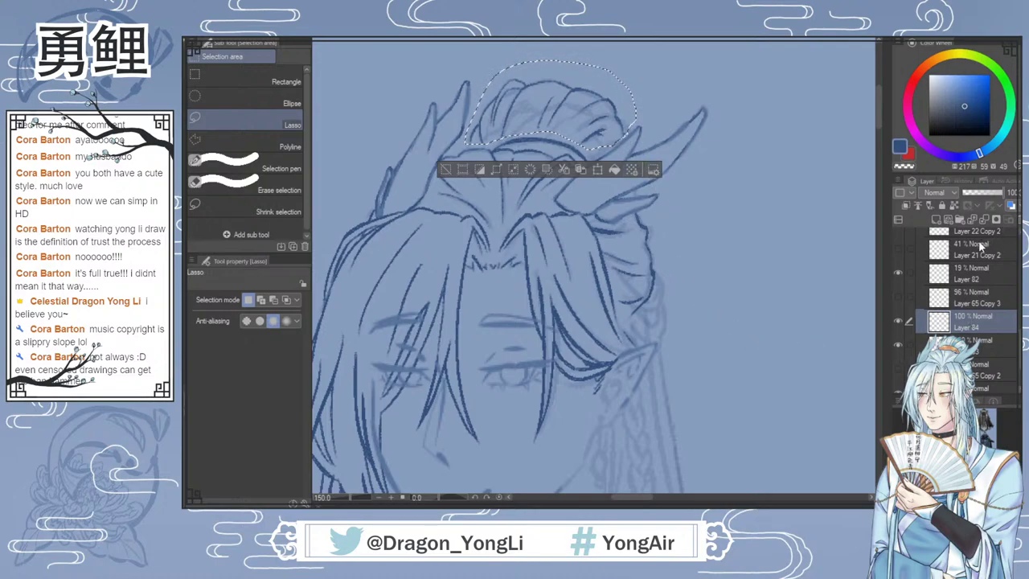
key("Delete")
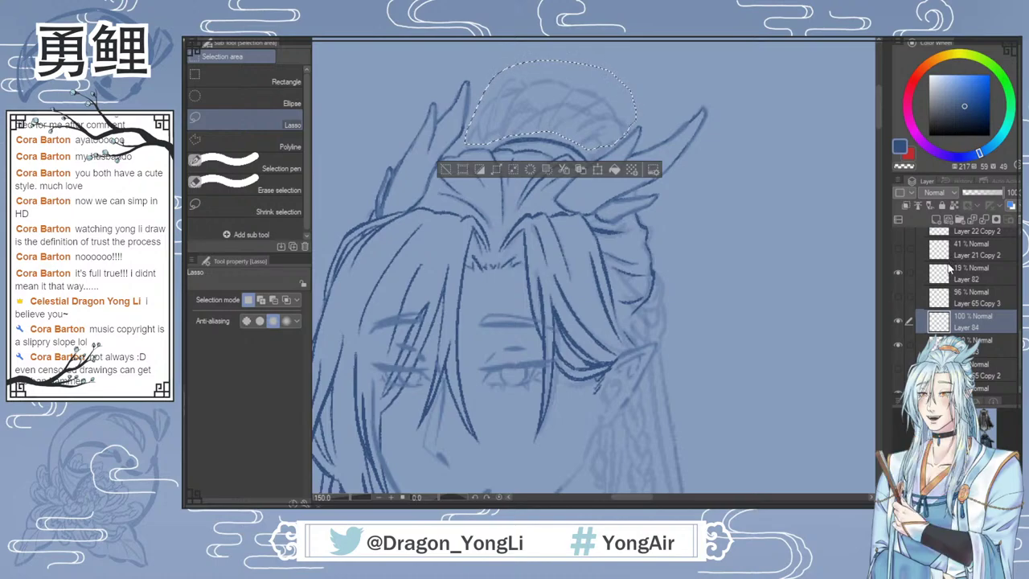
key("ctrl+v")
key("ctrl+d")
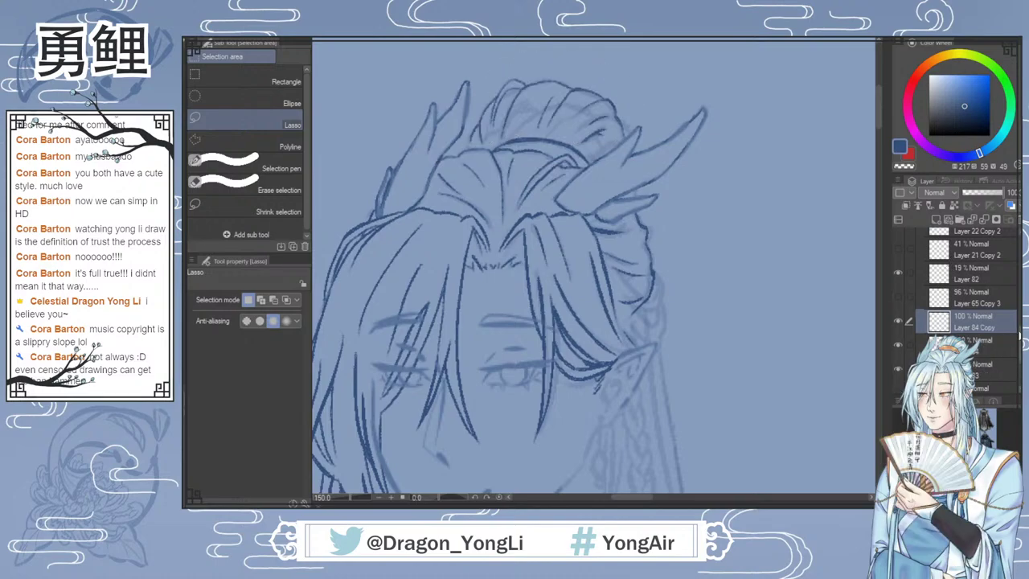
scroll(1018, 348, "down", 3)
scroll(898, 235, "up", 3)
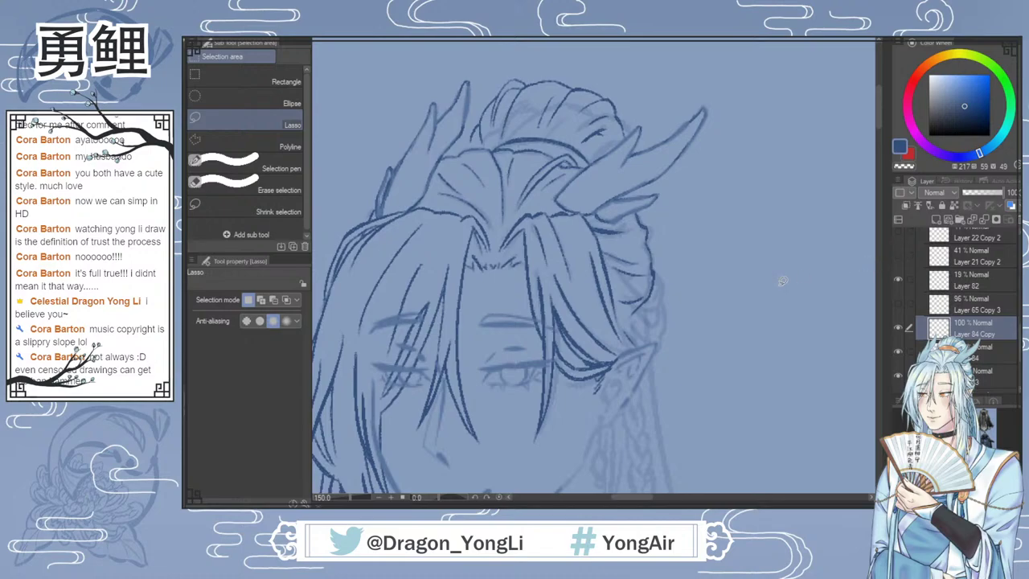
Step: Move the bun slightly down toward the crown and rotate it 3.3 degrees
key("k")
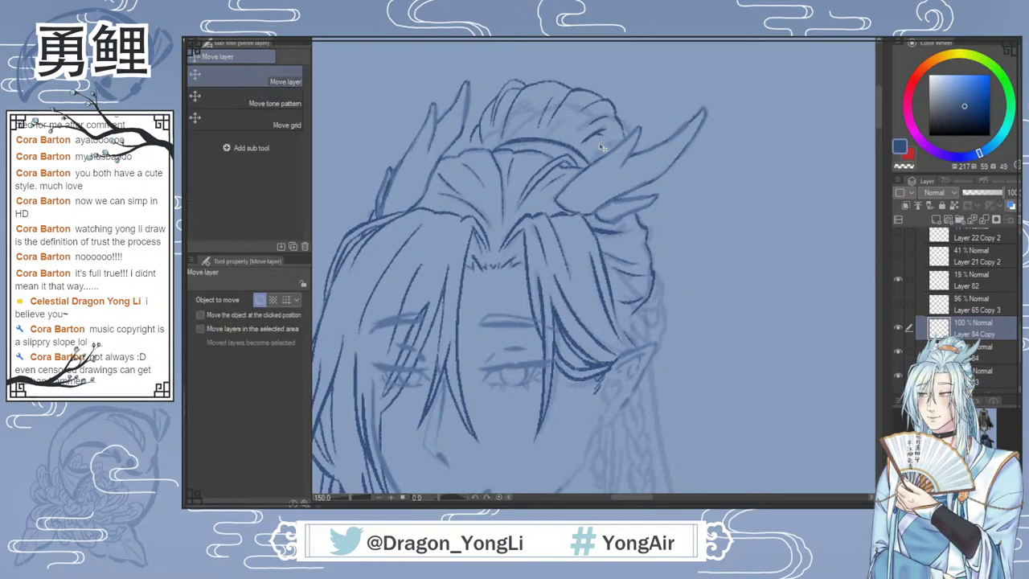
left_click_drag(603, 147, 610, 161)
key("ctrl+t")
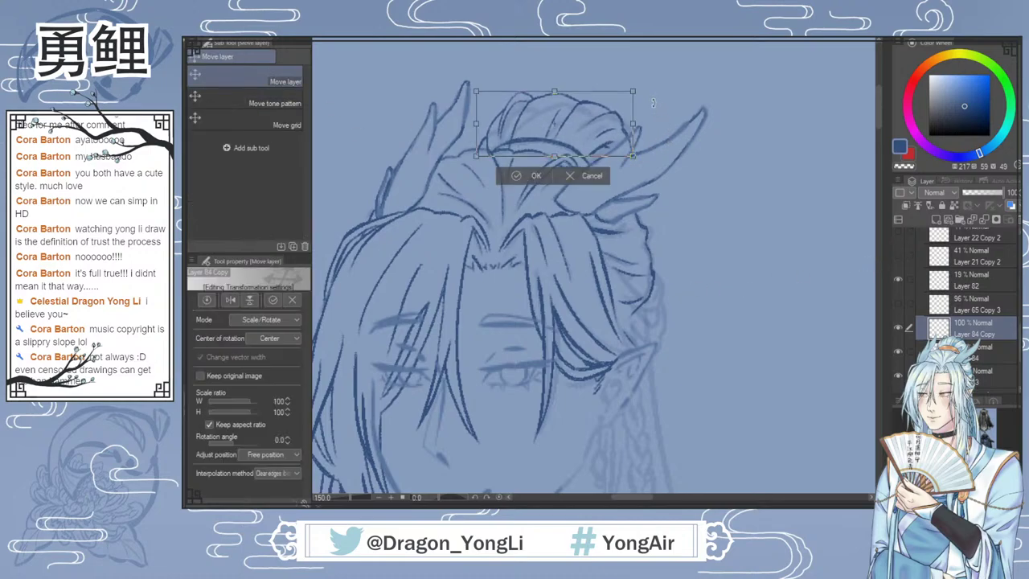
mouse_move(664, 121)
left_mouse_down()
mouse_move(661, 136)
mouse_move(663, 128)
left_mouse_up()
left_click_drag(600, 149, 605, 153)
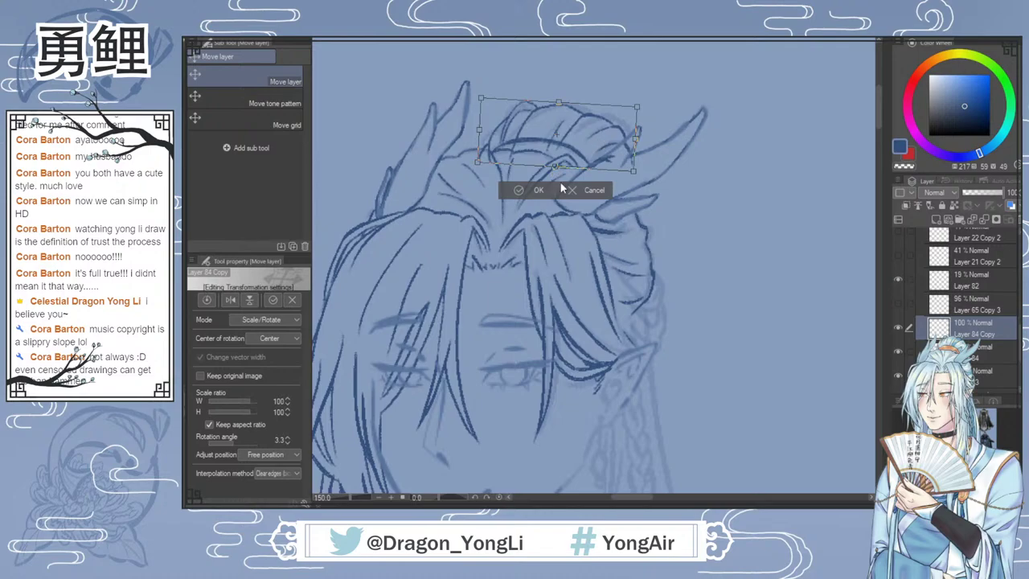
left_click(521, 190)
Step: Erase the bun lines overlapping the horn and crown hair with the Hard eraser at size 10
key("e")
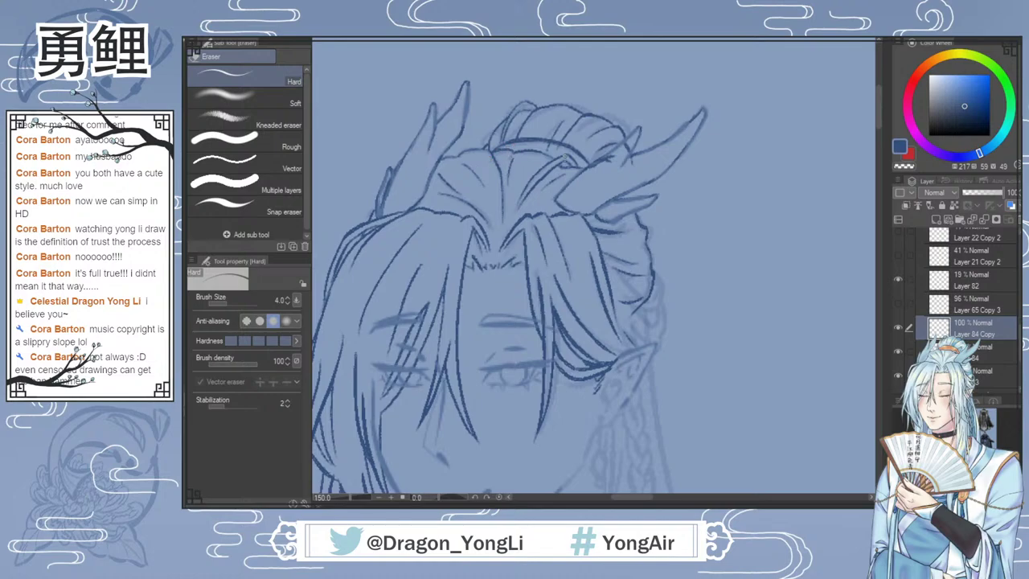
key("]")
key("]")
key("]")
key("]")
key("]")
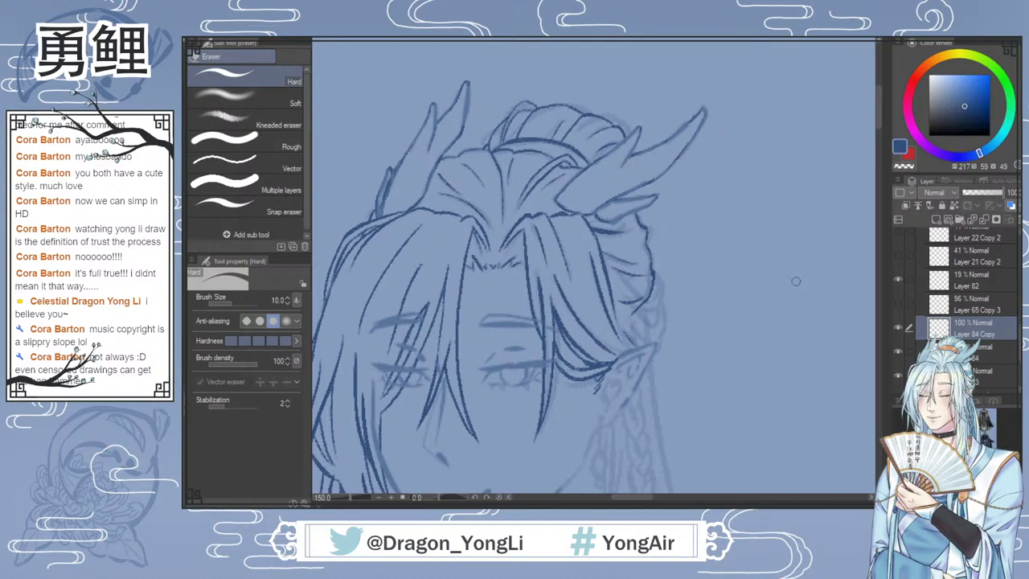
key("b")
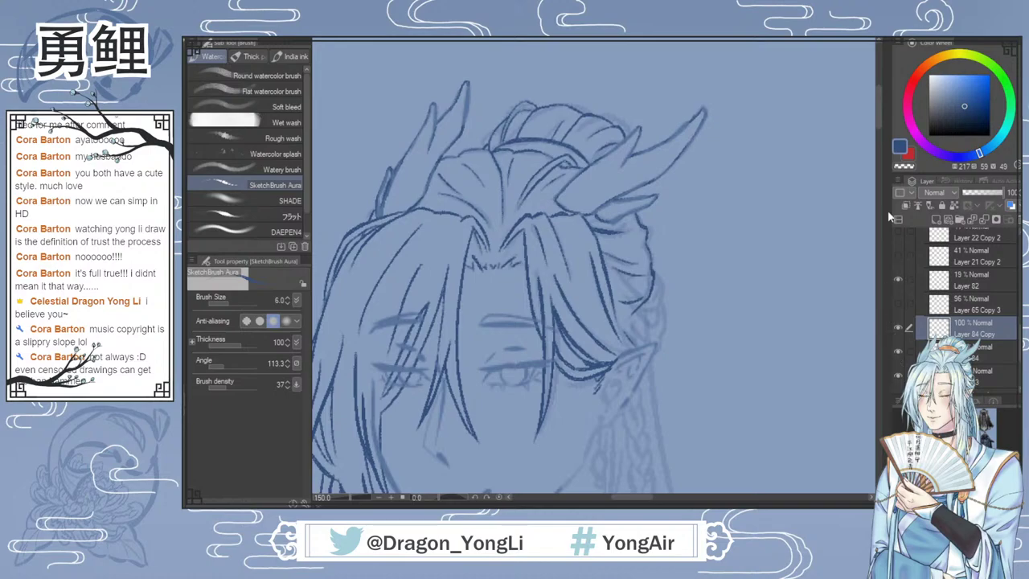
Step: Toggle the visibility of the Layer 84 and Layer 83 line art to check what each contains
left_click_drag(876, 109, 877, 116)
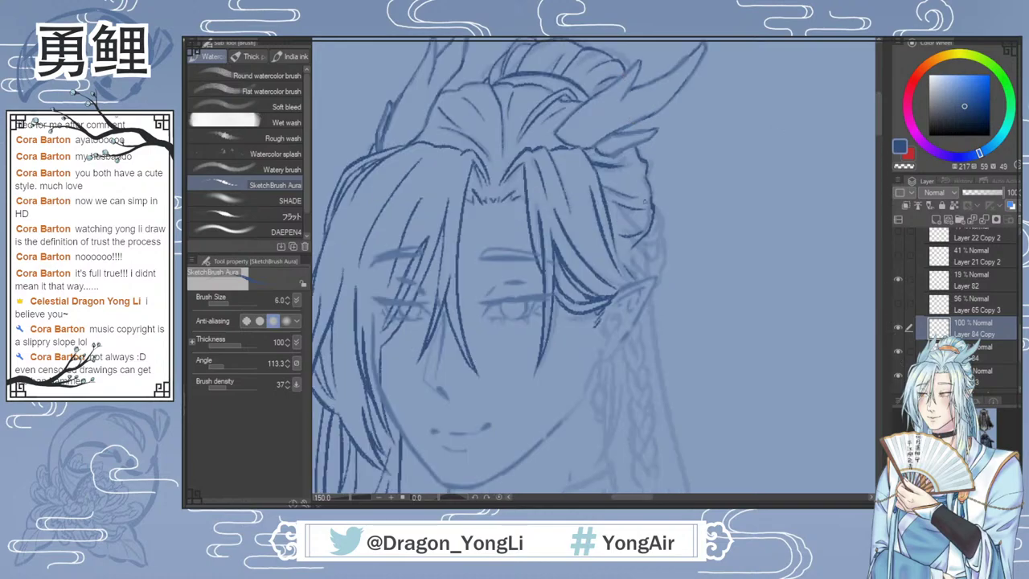
scroll(659, 215, "down", 1)
left_click_drag(876, 146, 877, 164)
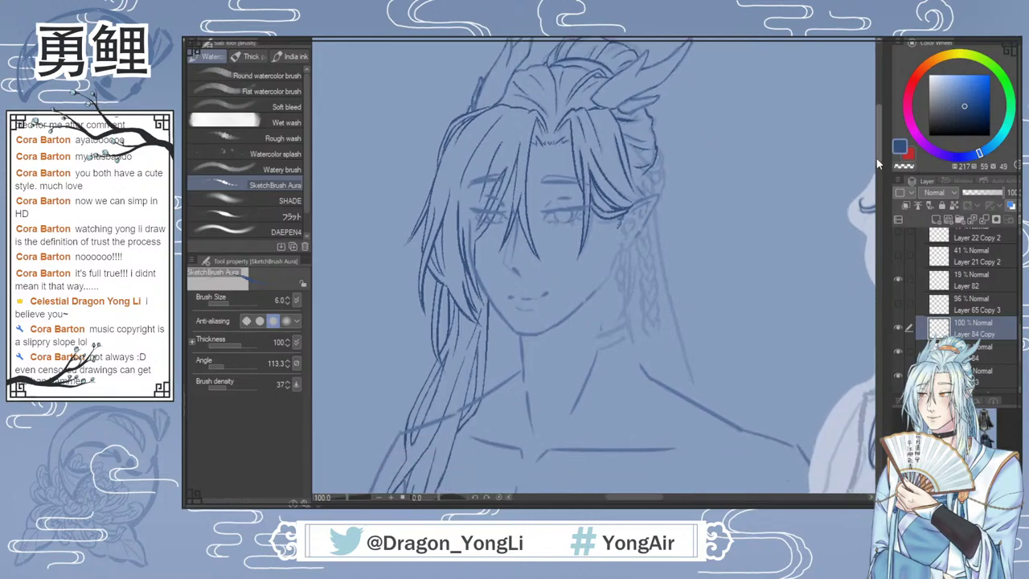
mouse_move(624, 497)
left_mouse_down()
mouse_move(640, 502)
mouse_move(625, 499)
left_mouse_up()
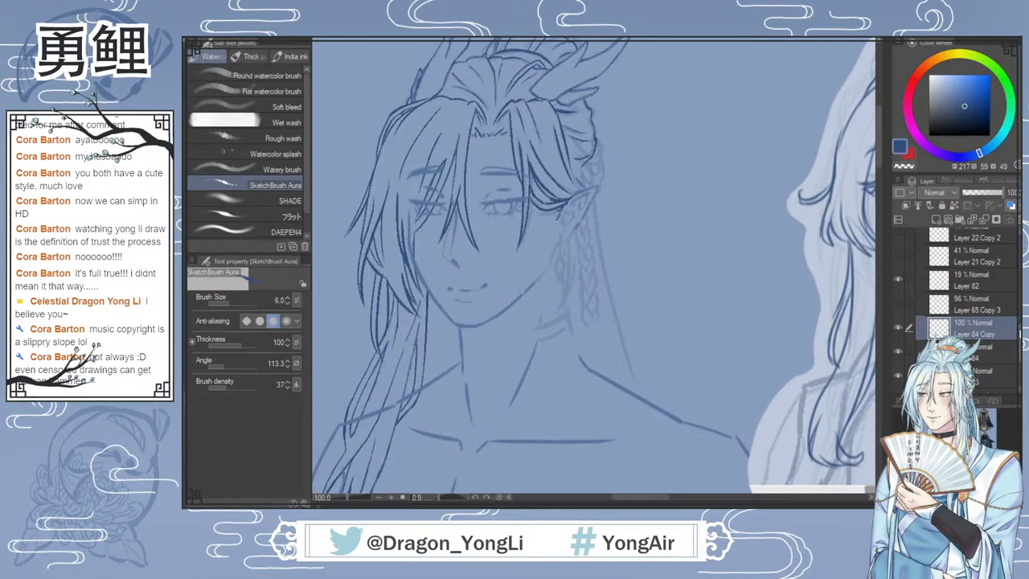
scroll(899, 370, "down", 3)
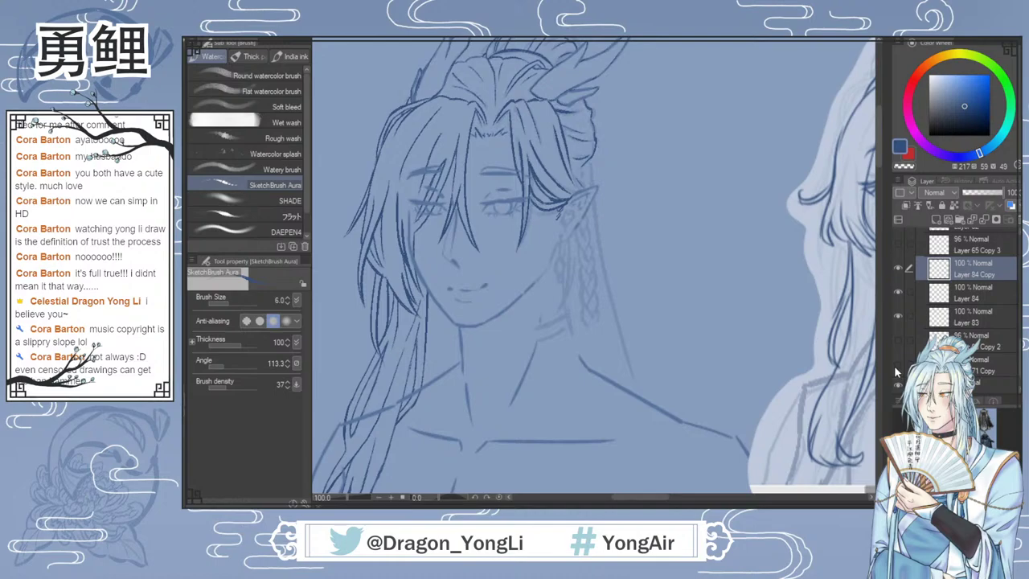
left_click(897, 316)
left_click(898, 291)
left_click(898, 292)
left_click(898, 291)
left_click(898, 291)
left_click_drag(879, 161, 879, 151)
scroll(964, 297, "up", 1)
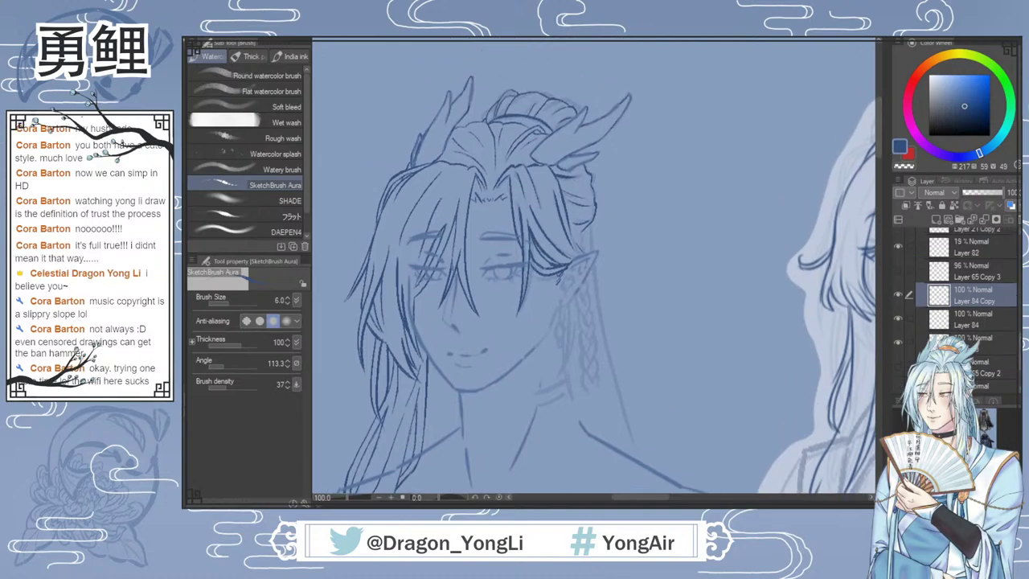
Step: Identify the face line-art layers and move Layer 3 Copy 6 and Layer 3 Copy 7 directly beneath Layer 71 Copy
scroll(957, 289, "down", 3)
left_click(897, 316)
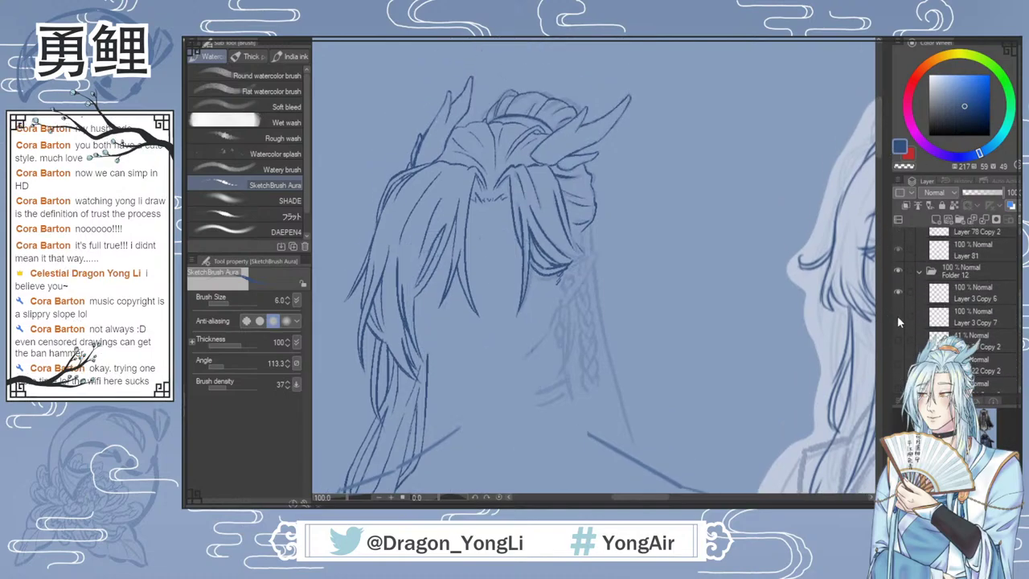
left_click(897, 317)
left_click(897, 316)
left_click(898, 316)
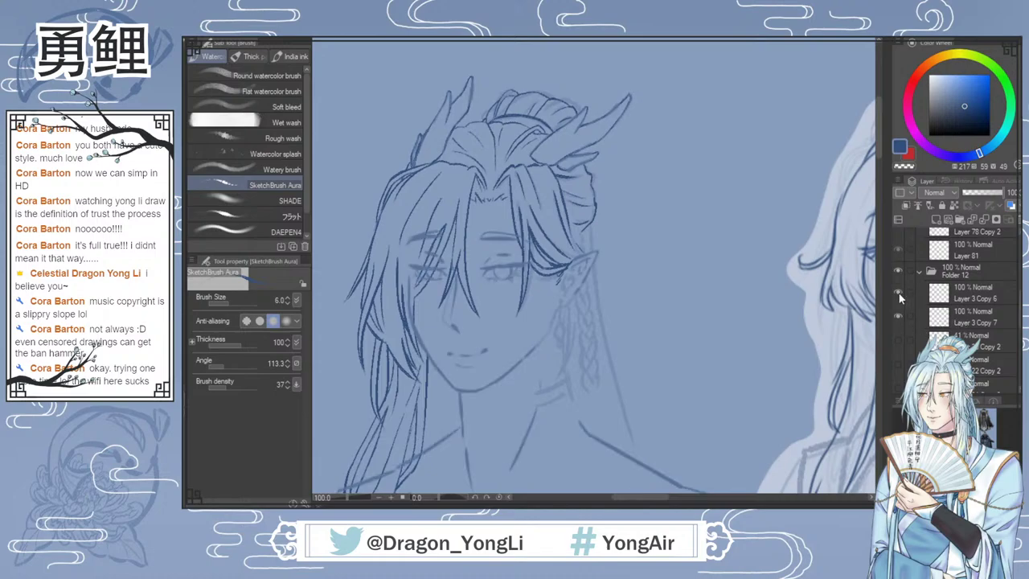
left_click(964, 319)
left_click(989, 305, "shift")
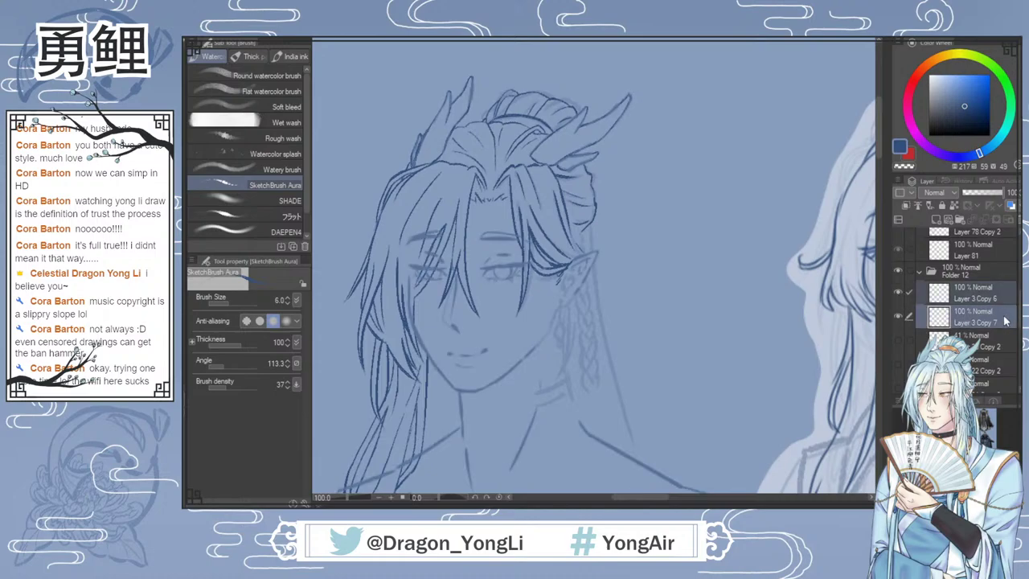
left_click_drag(1000, 324, 975, 354)
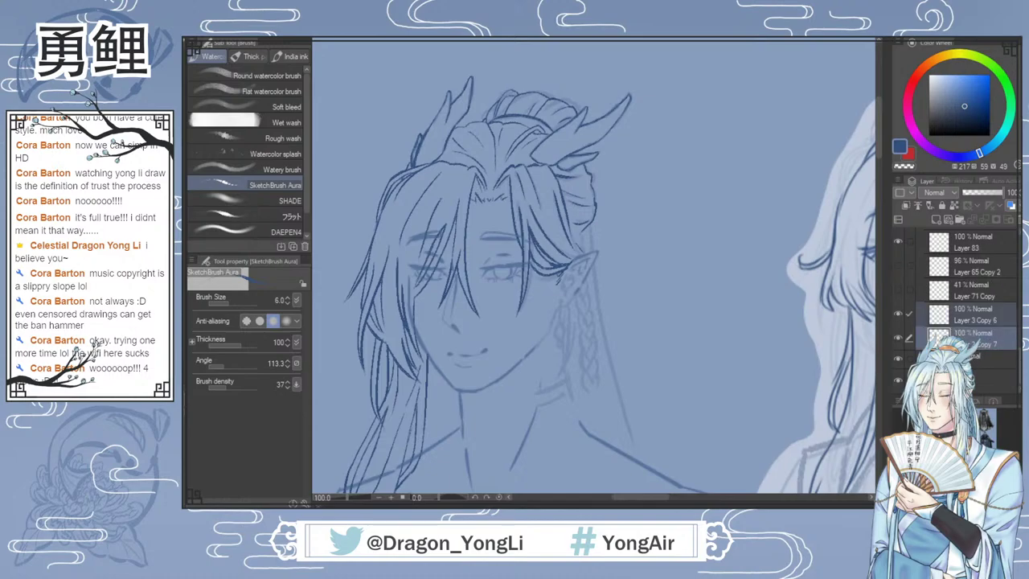
Step: Make the bun's layer, Layer 84 Copy, the active layer
scroll(964, 310, "up", 5)
scroll(965, 293, "down", 1)
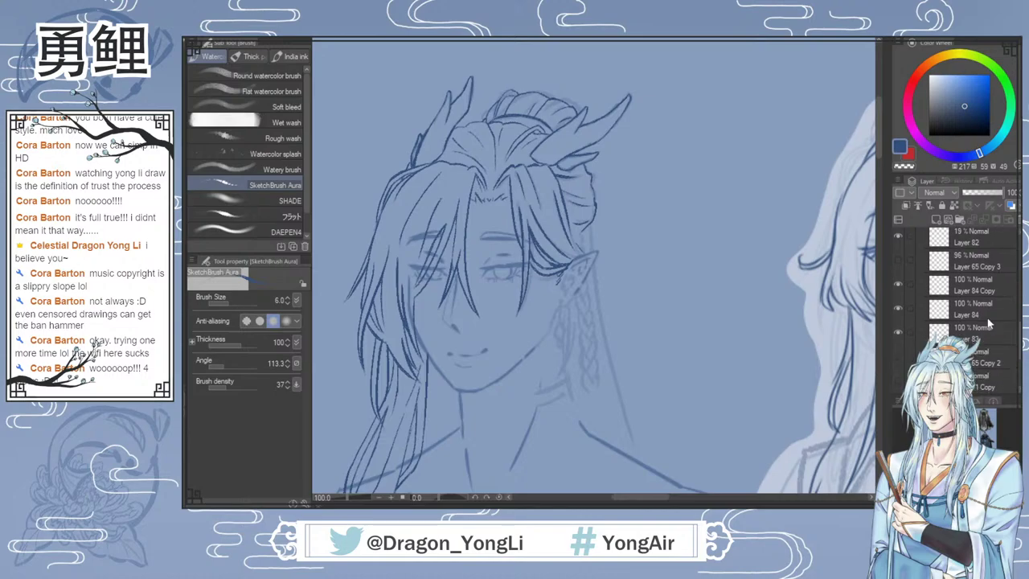
left_click(965, 292)
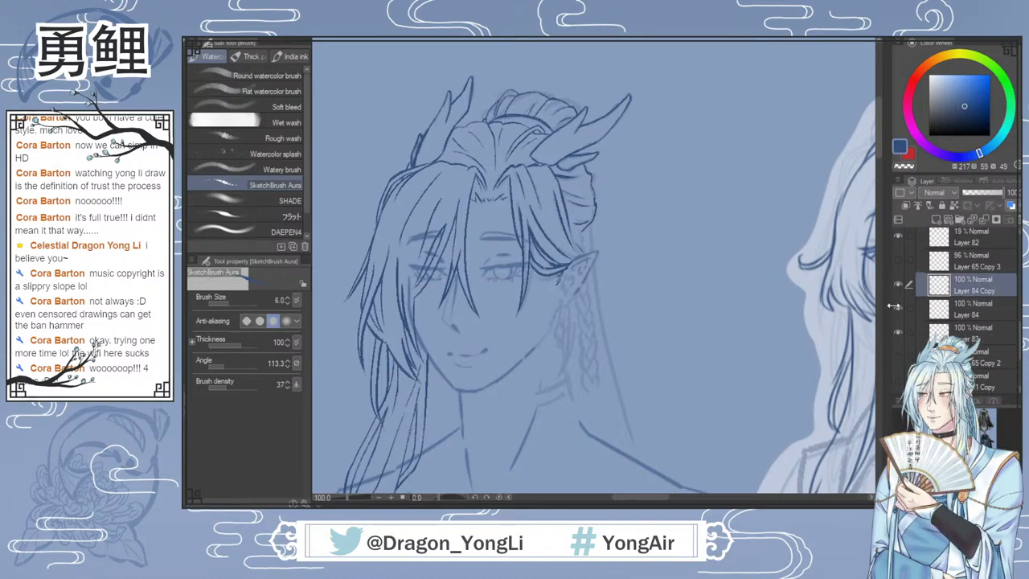
key("e")
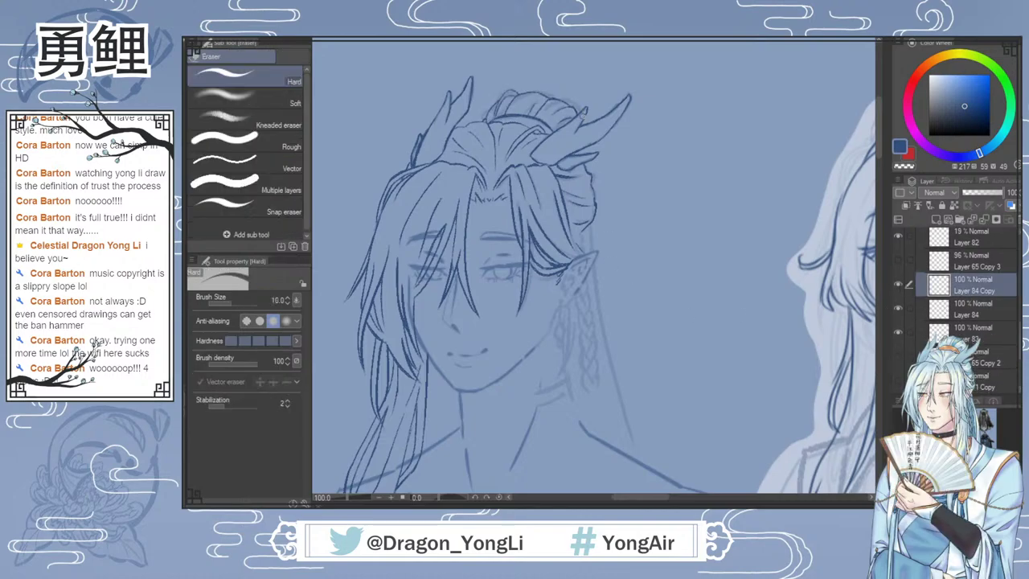
key("b")
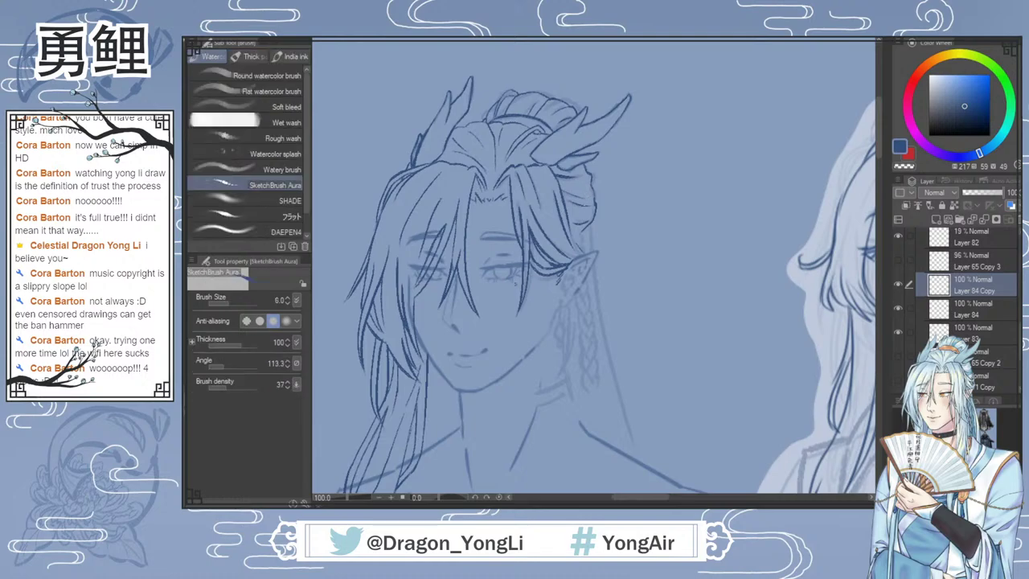
key("x")
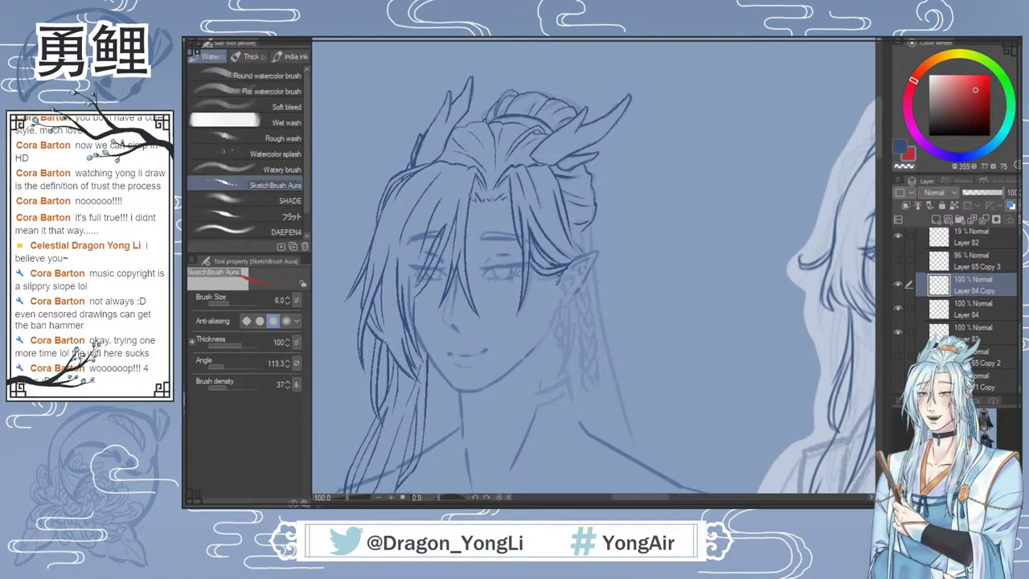
left_click_drag(465, 196, 477, 314)
left_click_drag(463, 201, 443, 302)
mouse_move(460, 237)
left_mouse_down()
mouse_move(458, 253)
mouse_move(459, 238)
left_mouse_up()
mouse_move(461, 261)
left_mouse_down()
mouse_move(468, 298)
mouse_move(462, 279)
left_mouse_up()
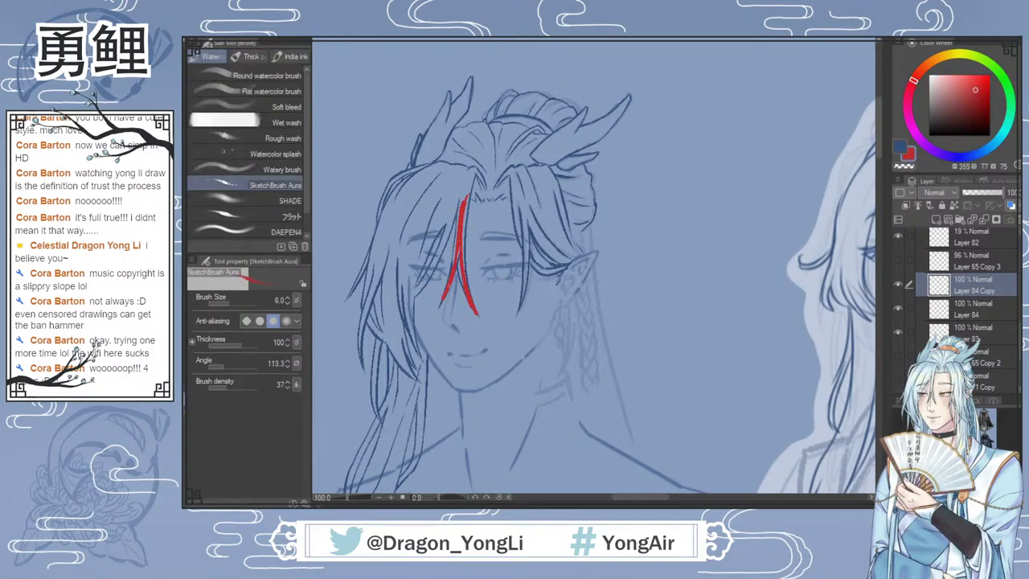
left_click_drag(465, 215, 462, 244)
key("Delete")
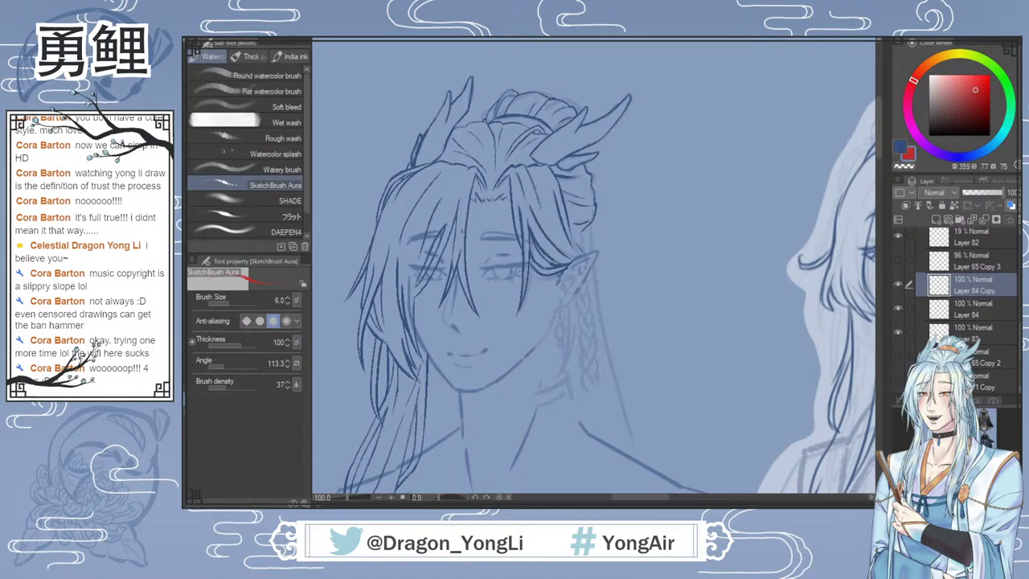
left_click_drag(466, 202, 475, 305)
left_click_drag(460, 238, 444, 290)
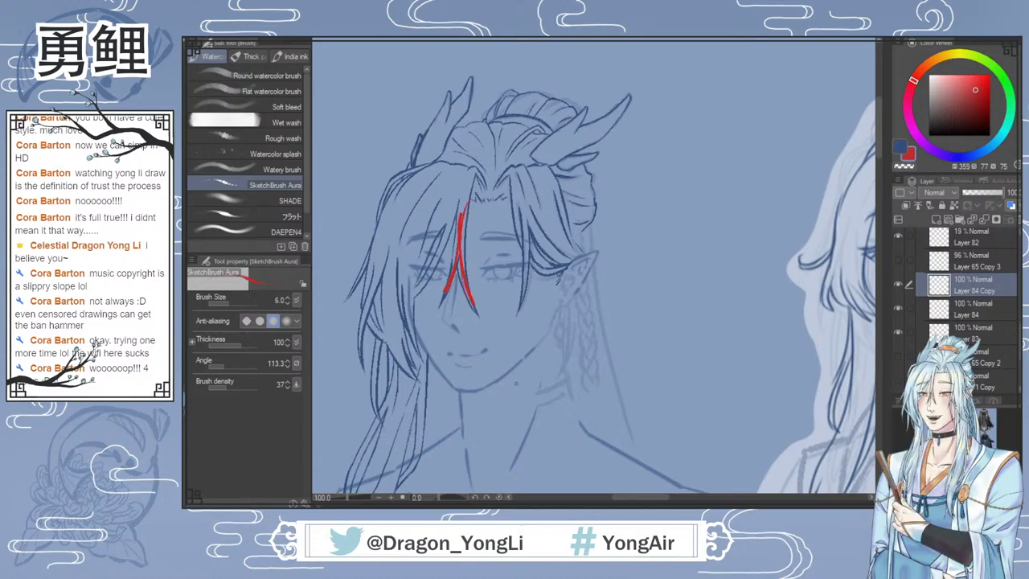
key("ctrl+z")
key("ctrl+z")
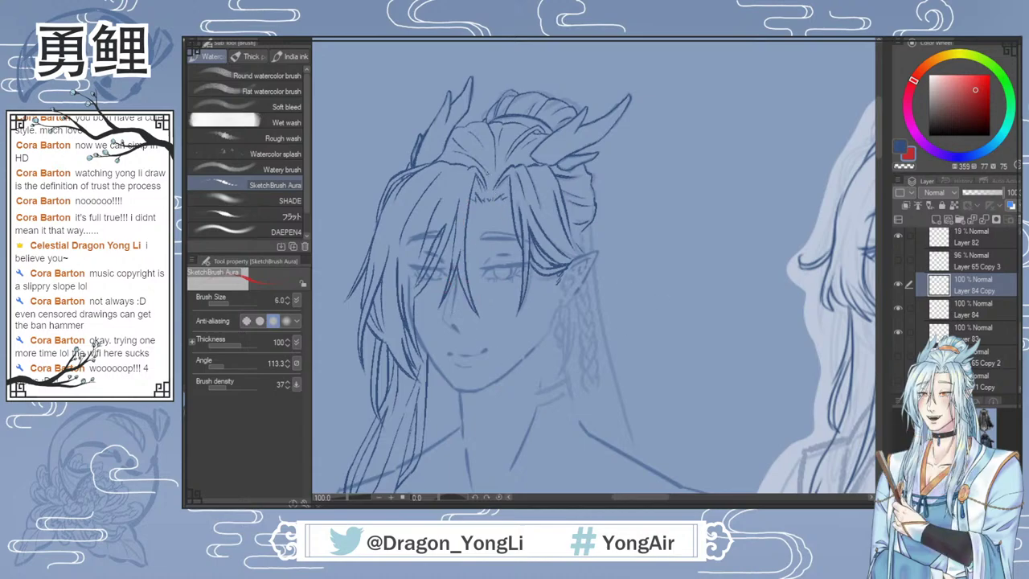
mouse_move(489, 182)
left_mouse_down()
mouse_move(490, 122)
mouse_move(491, 180)
left_mouse_up()
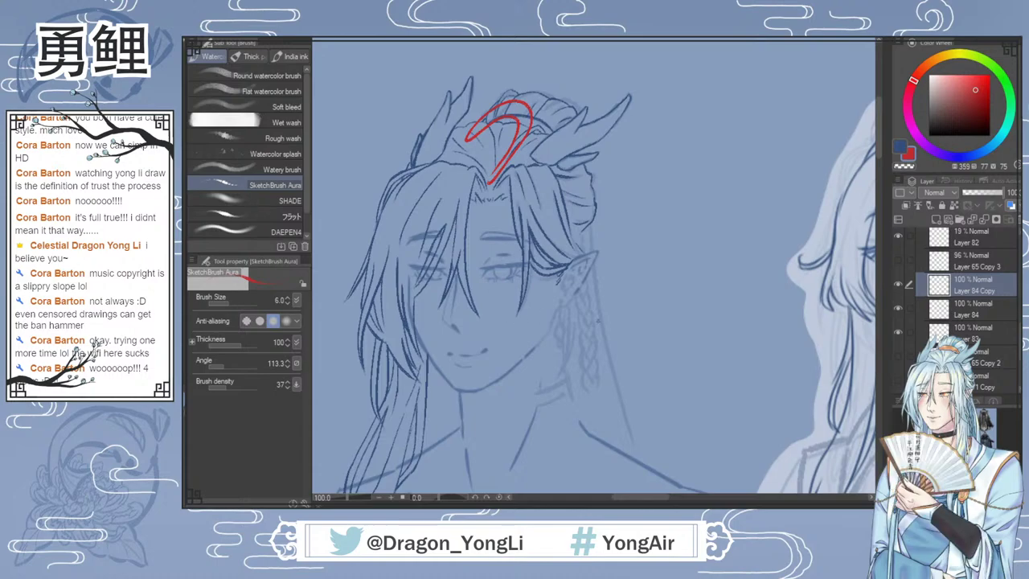
key("ctrl+z")
key("ctrl+z")
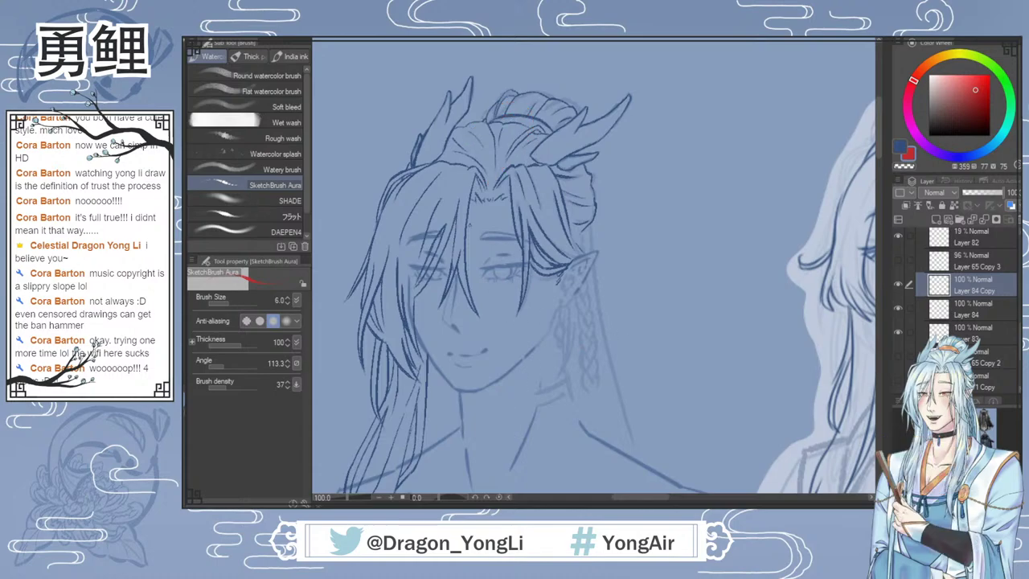
left_click_drag(469, 183, 474, 307)
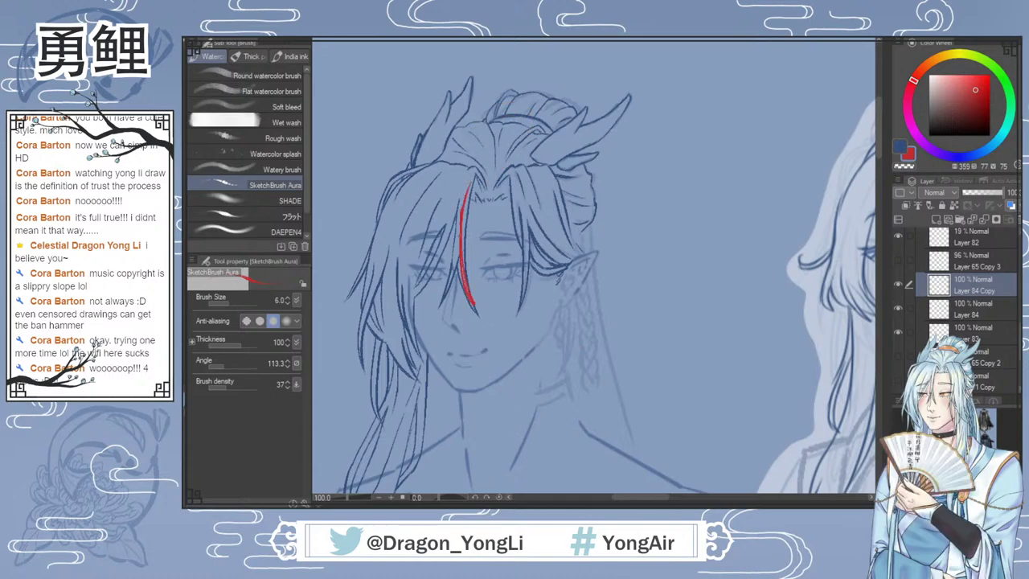
left_click_drag(461, 227, 443, 297)
key("ctrl+z")
key("ctrl+z")
left_click_drag(877, 141, 880, 145)
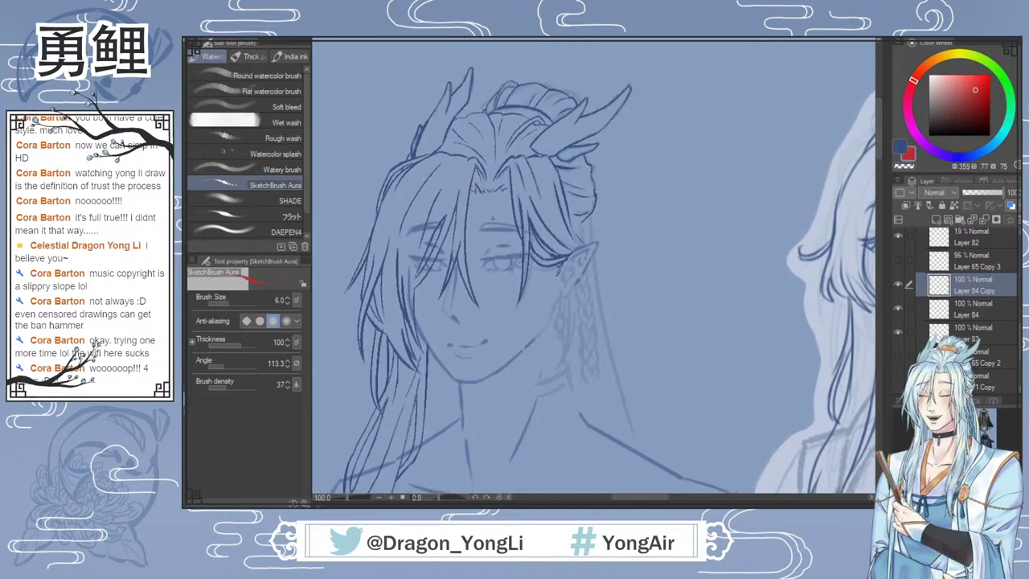
left_click_drag(489, 175, 462, 119)
mouse_move(512, 87)
left_mouse_down()
mouse_move(468, 278)
mouse_move(475, 304)
left_mouse_up()
key("ctrl+z")
key("ctrl+z")
left_click_drag(460, 223, 441, 287)
left_click_drag(462, 219, 460, 229)
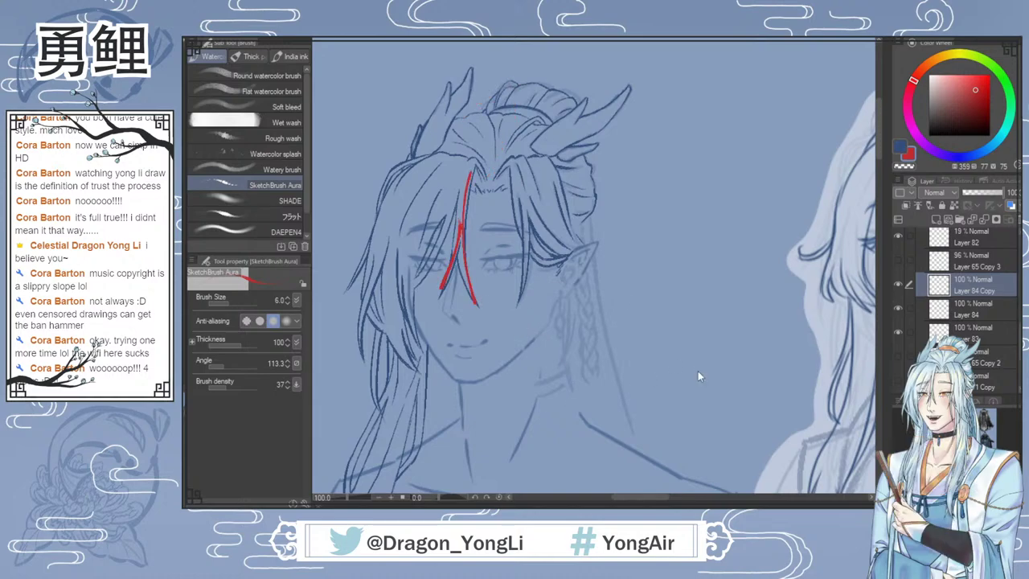
key("ctrl+z")
key("ctrl+z")
key("ctrl+z")
key("x")
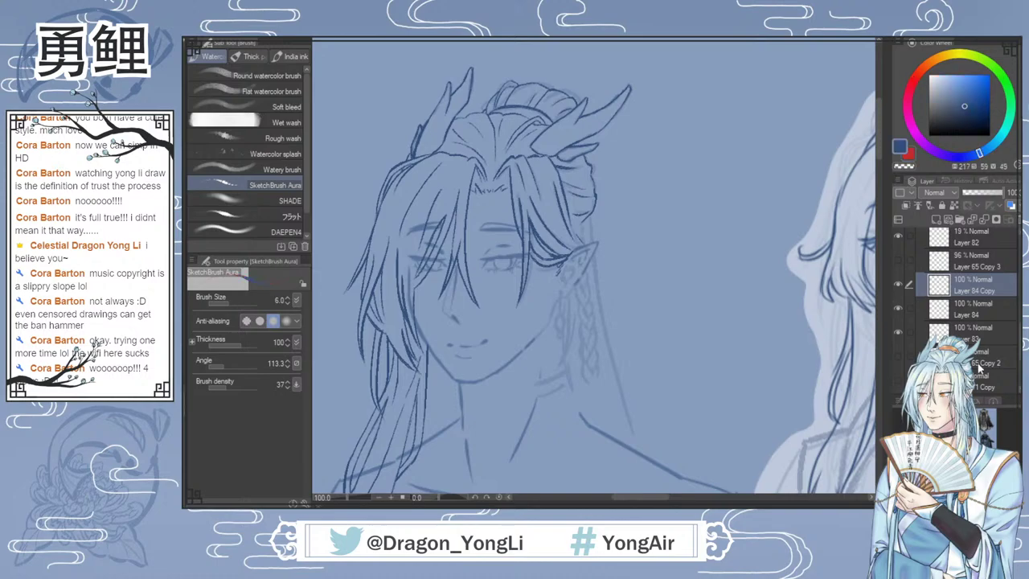
Step: Toggle the visibility of Layer 84 Copy to check which lines it holds
left_click(897, 285)
left_click(897, 284)
scroll(877, 165, "down", 3)
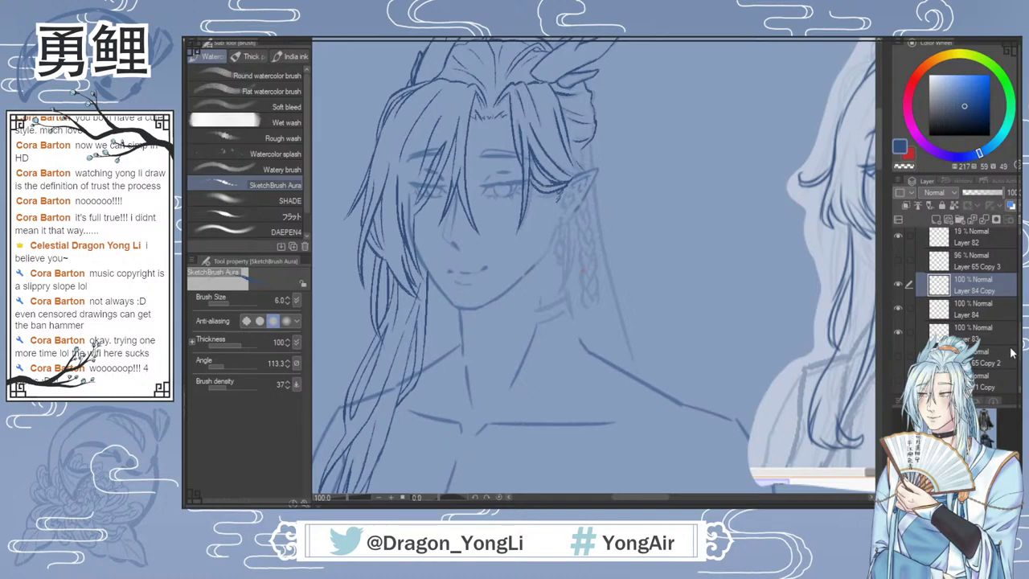
scroll(956, 305, "down", 3)
scroll(957, 306, "up", 2)
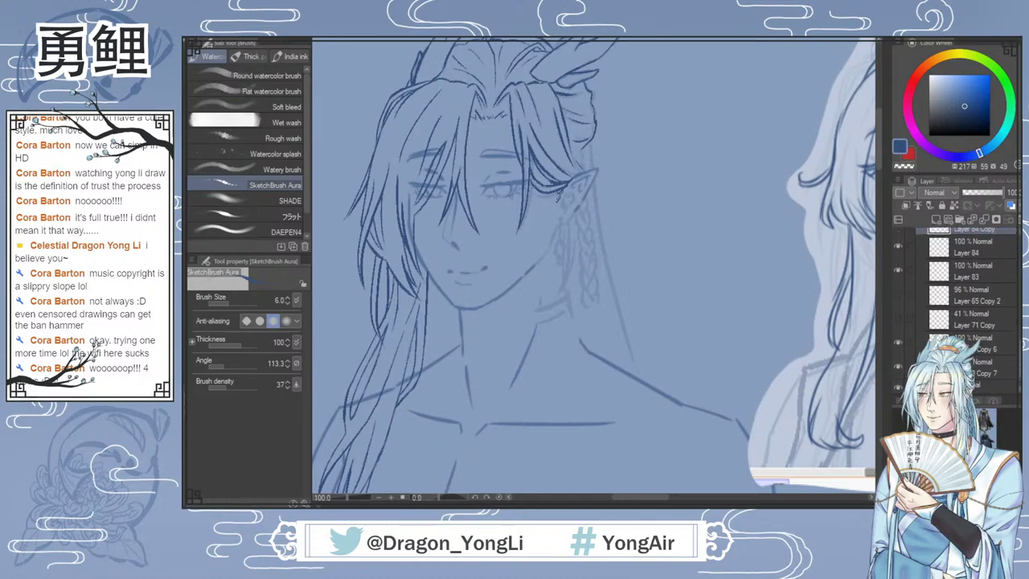
scroll(957, 281, "down", 1)
left_click_drag(593, 138, 592, 159)
key("ctrl+z")
mouse_move(586, 145)
left_mouse_down()
mouse_move(580, 166)
mouse_move(570, 152)
left_mouse_up()
key("ctrl+z")
key("ctrl+z")
key("ctrl+z")
key("ctrl+z")
Step: Draw the thin braid hanging from behind the ear to neck level, tracing the sketch with SketchBrush Aura at size 6
left_click_drag(592, 170, 583, 222)
key("ctrl+z")
left_click_drag(587, 212, 580, 230)
left_click_drag(579, 228, 580, 244)
left_click_drag(579, 245, 585, 269)
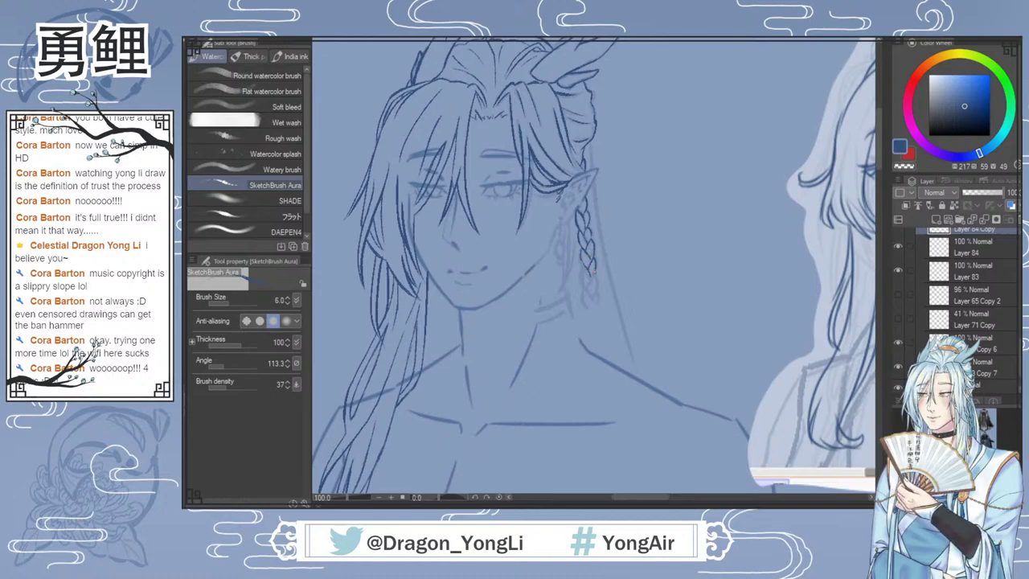
mouse_move(583, 278)
left_mouse_down()
mouse_move(593, 297)
mouse_move(595, 287)
left_mouse_up()
key("ctrl+z")
key("ctrl+z")
left_click_drag(584, 286, 587, 299)
Step: Draw the long outer lines of the loose hair falling from below the bun past the braid to the shoulder
left_click_drag(592, 135, 601, 229)
key("ctrl+z")
left_click_drag(590, 141, 639, 364)
scroll(675, 259, "down", 1)
left_click_drag(620, 181, 650, 365)
key("ctrl+z")
left_click_drag(618, 180, 657, 357)
Step: Add another long strand line along the outer edge of the loose hair, tapering towards the shoulder
left_click_drag(624, 172, 641, 314)
key("ctrl+z")
left_click_drag(622, 177, 648, 312)
key("ctrl+z")
left_click_drag(622, 177, 643, 288)
key("ctrl+z")
left_click_drag(624, 169, 652, 331)
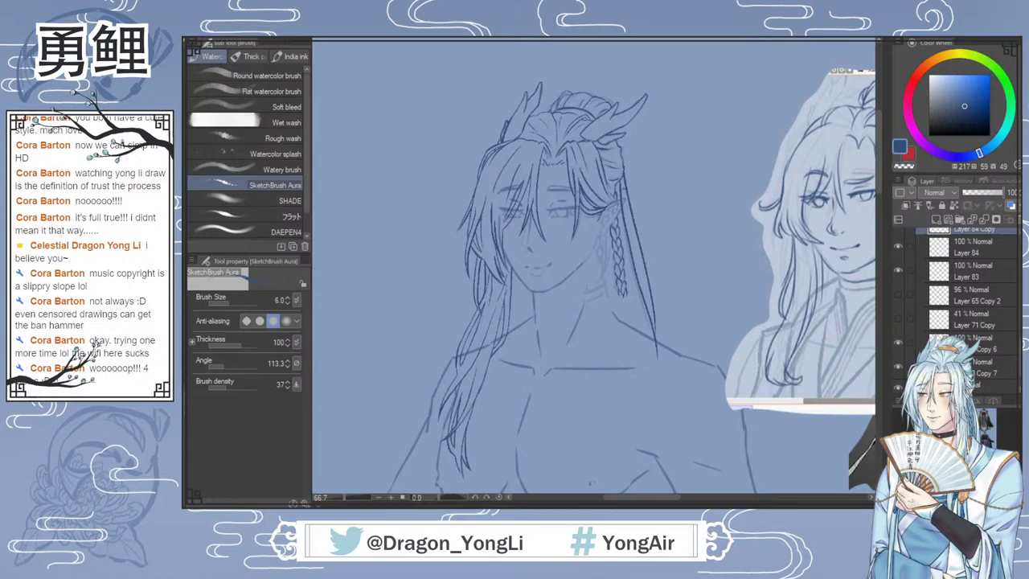
mouse_move(622, 178)
left_mouse_down()
mouse_move(634, 237)
mouse_move(632, 200)
left_mouse_up()
key("ctrl+z")
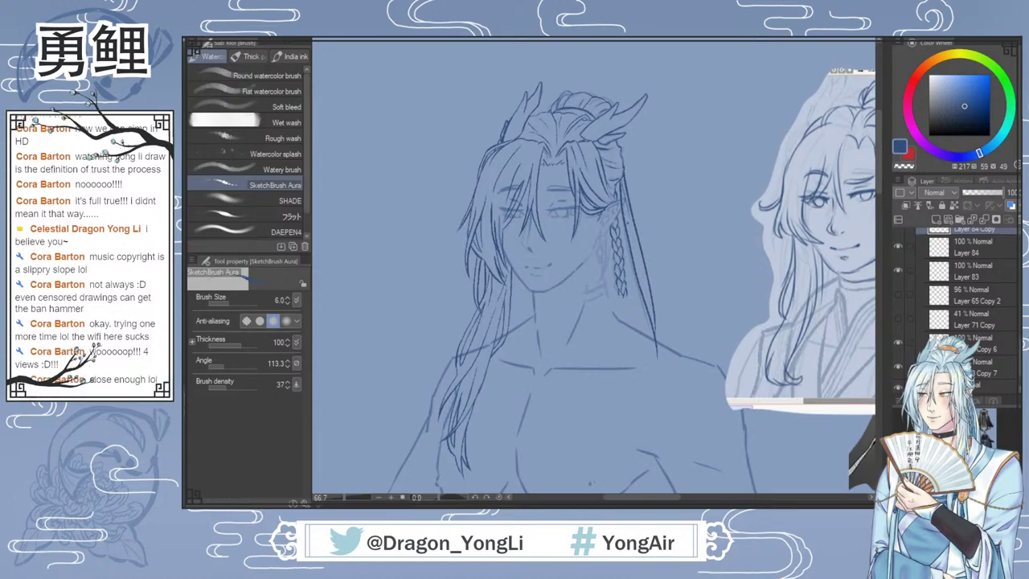
Step: Add one more long stroke within the loose hair lock beside the braid, ending near the shoulder line
scroll(627, 181, "up", 1)
left_click_drag(612, 167, 664, 389)
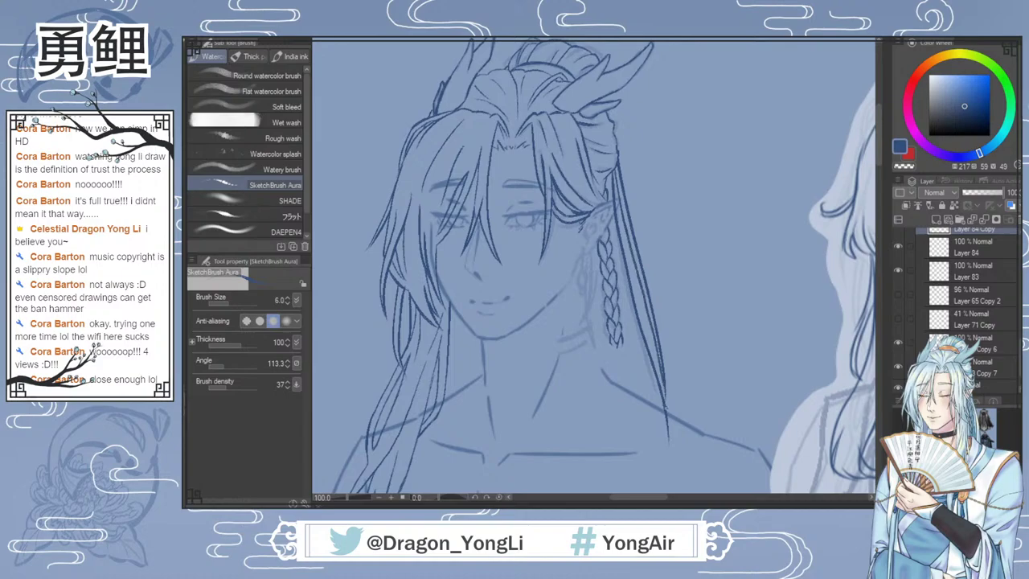
key("ctrl+z")
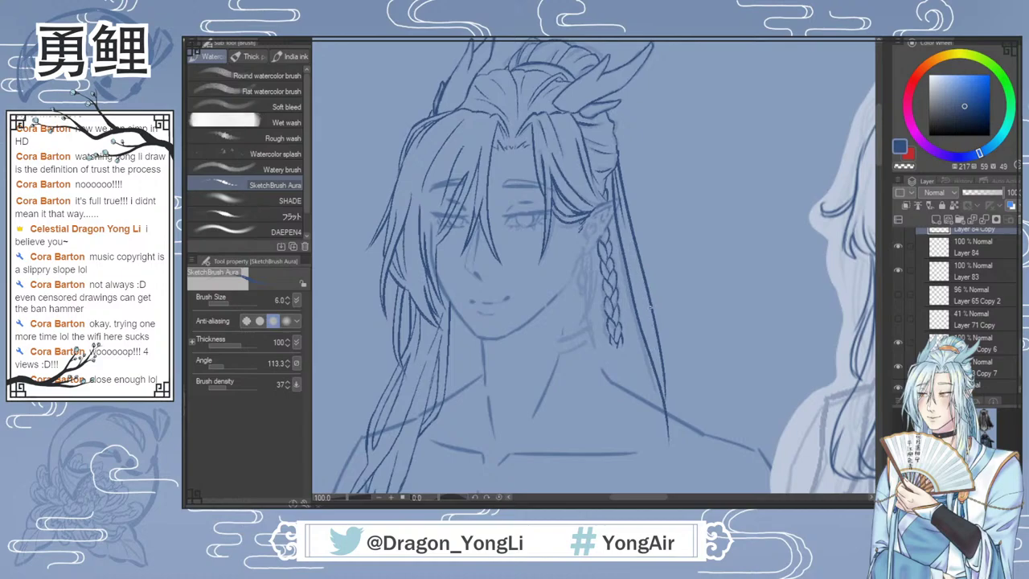
key("ctrl+t")
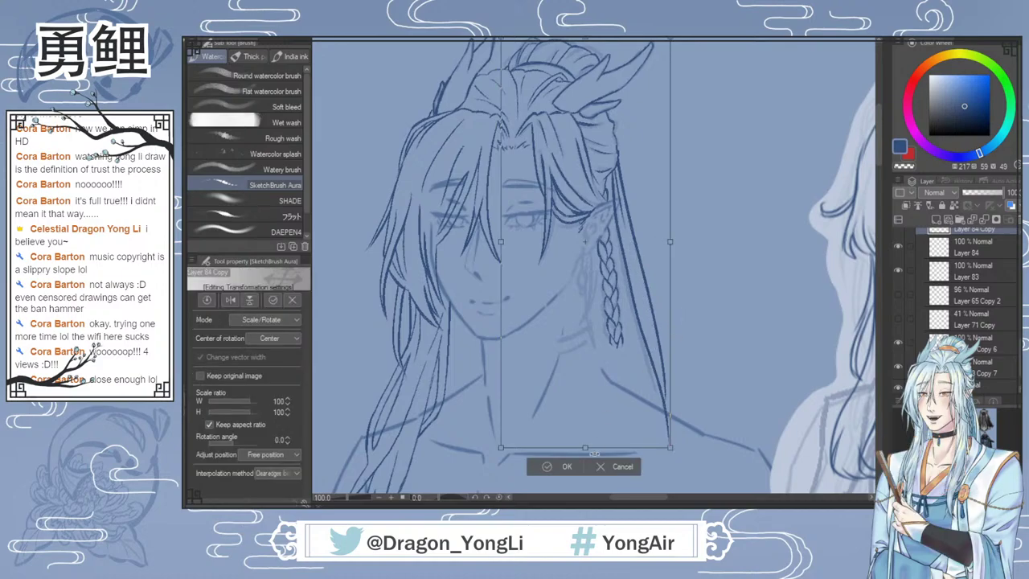
key("Return")
key("ctrl+y")
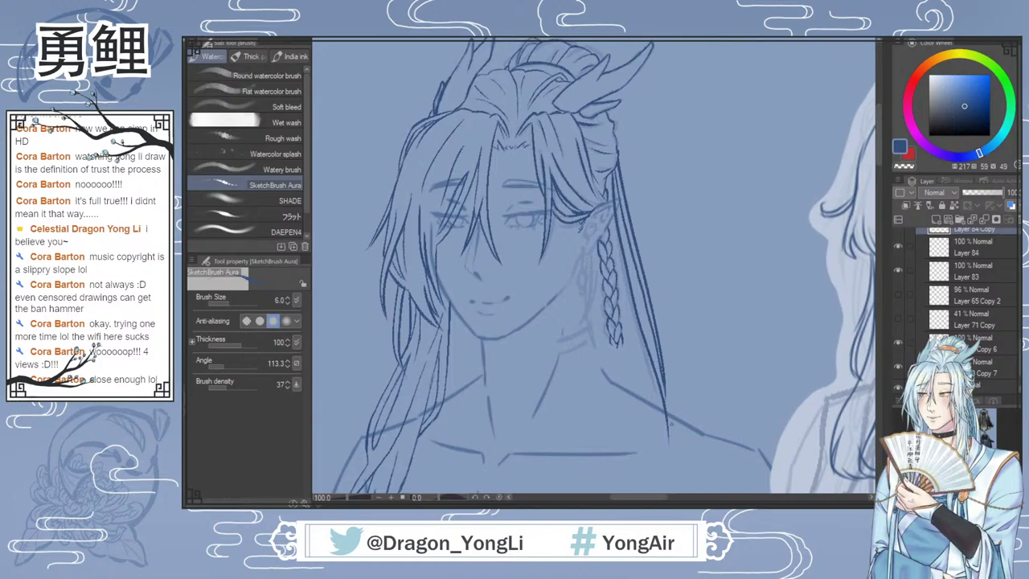
Step: Draw the short inner strand lines between the braid and the long loose lock, down to the shoulder
scroll(772, 315, "down", 1)
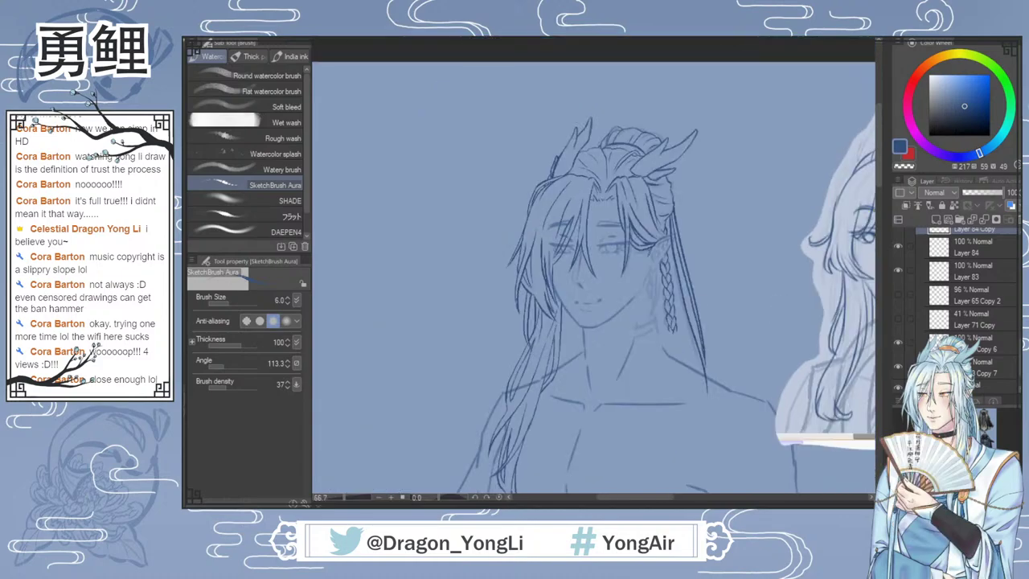
left_click_drag(878, 179, 877, 194)
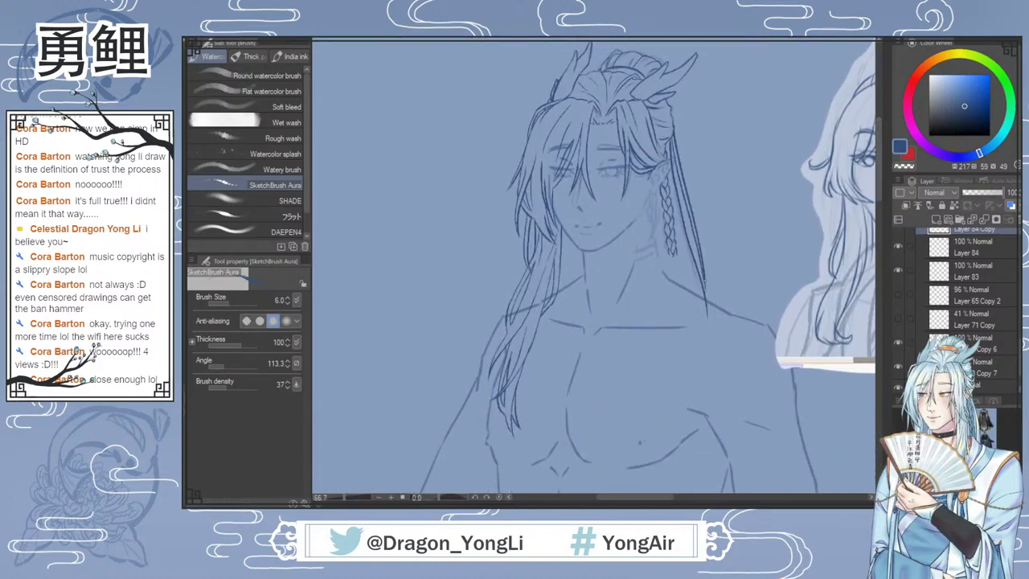
left_click_drag(682, 234, 690, 319)
key("ctrl+z")
left_click_drag(683, 242, 690, 326)
left_click_drag(695, 276, 697, 313)
Step: Check the contents of Layer 84 and merge it with Layer 84 Copy into a single line-art layer
scroll(675, 129, "up", 4)
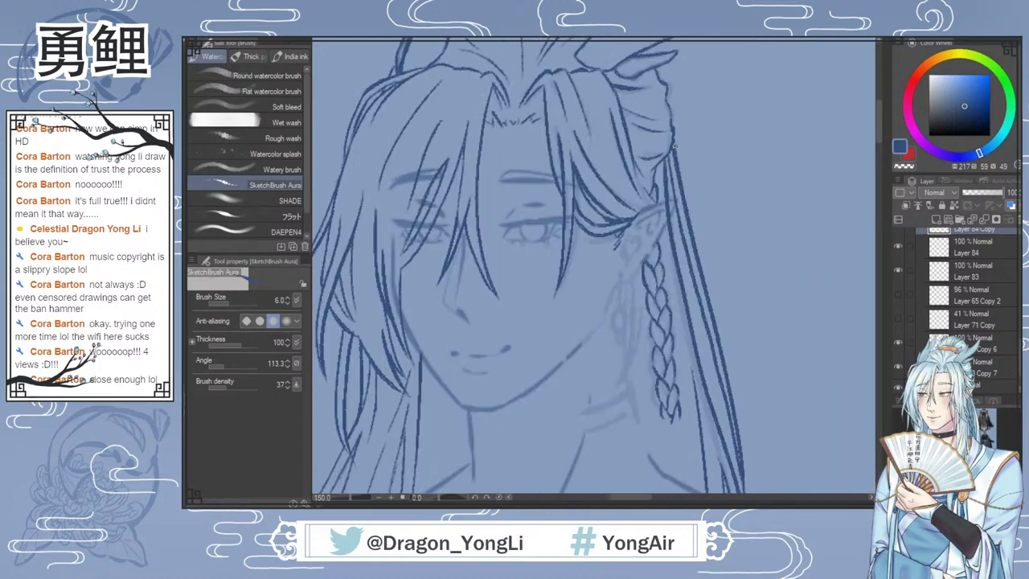
key("e")
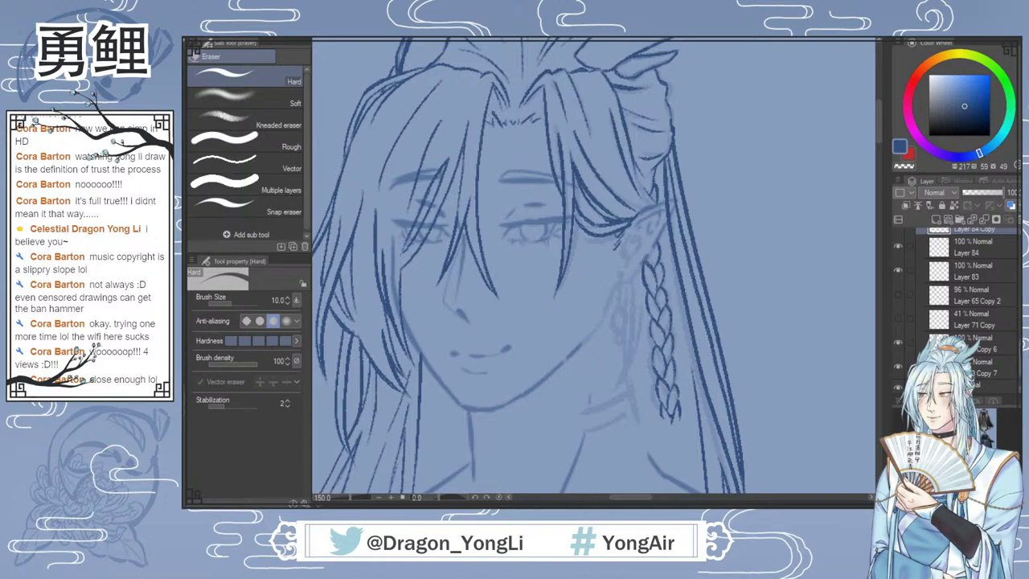
scroll(964, 305, "up", 2)
left_click(971, 329, "shift")
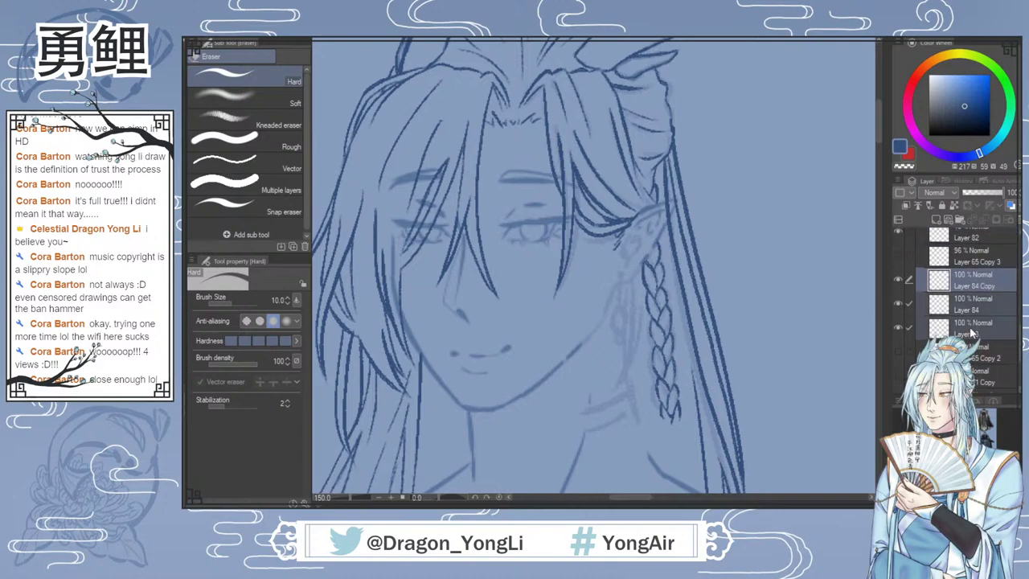
left_click(956, 283)
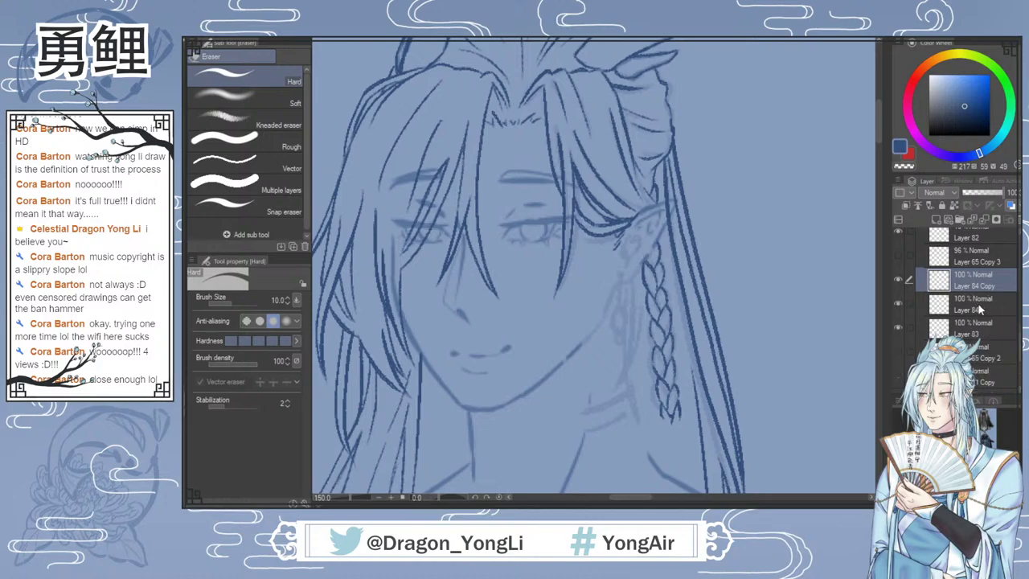
left_click(898, 304)
left_click(897, 304)
left_click(969, 305, "shift")
key("shift+alt+e")
Step: Touch up the line art where the loose strands leave the head behind the ear, using the sketch brush and hard eraser
key("b")
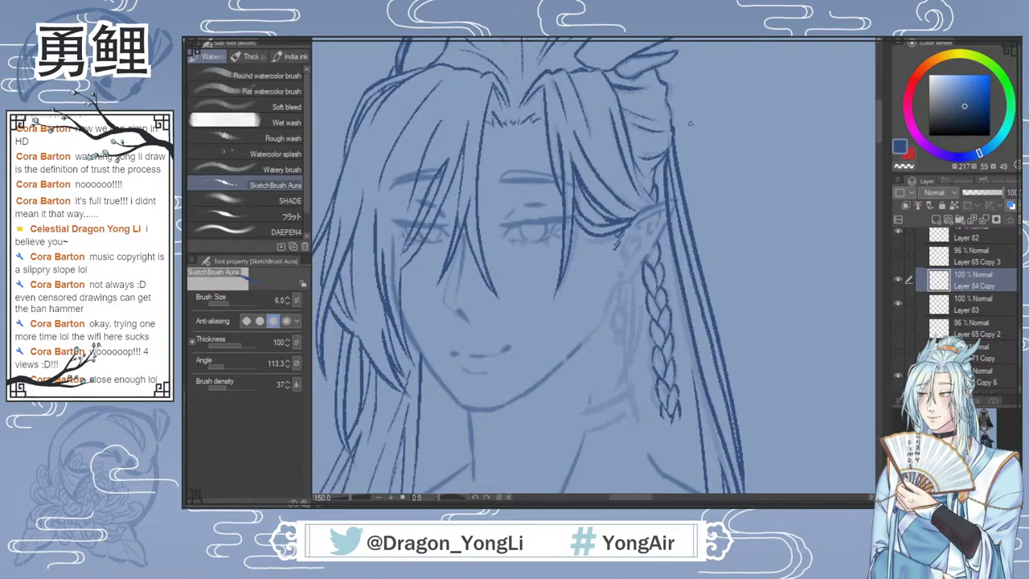
scroll(749, 270, "down", 2)
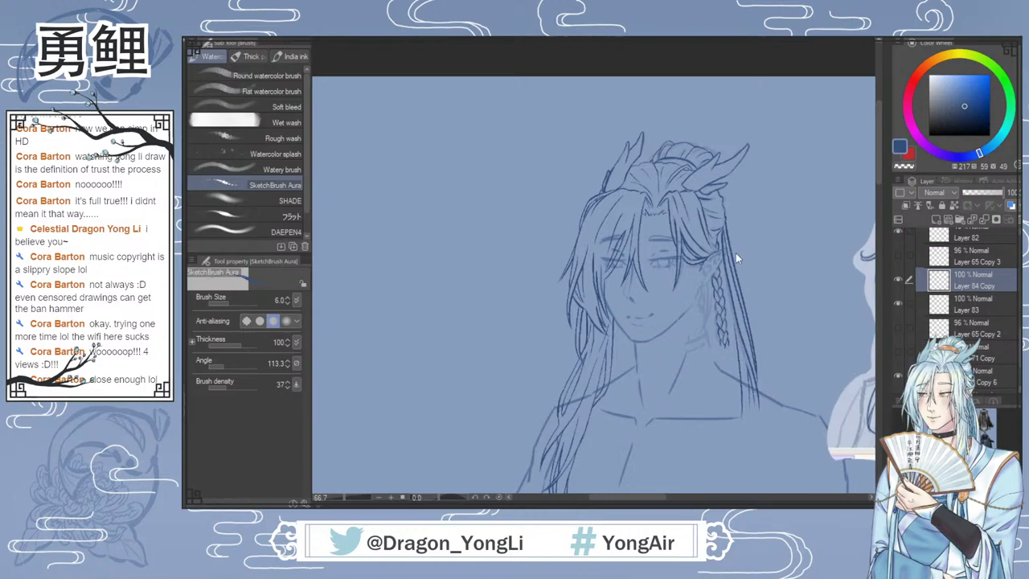
key("ctrl+plus")
key("ctrl+plus")
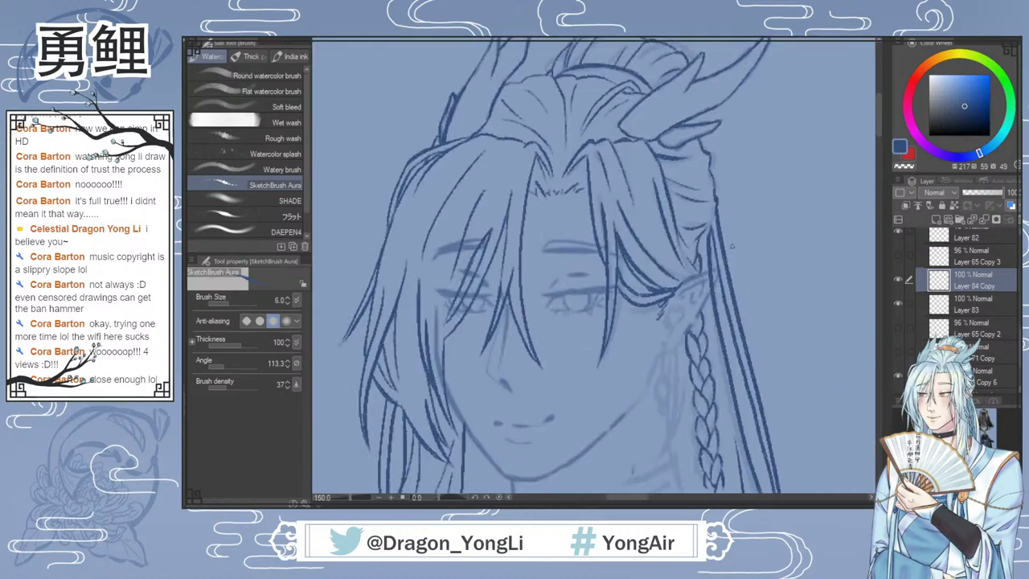
key("e")
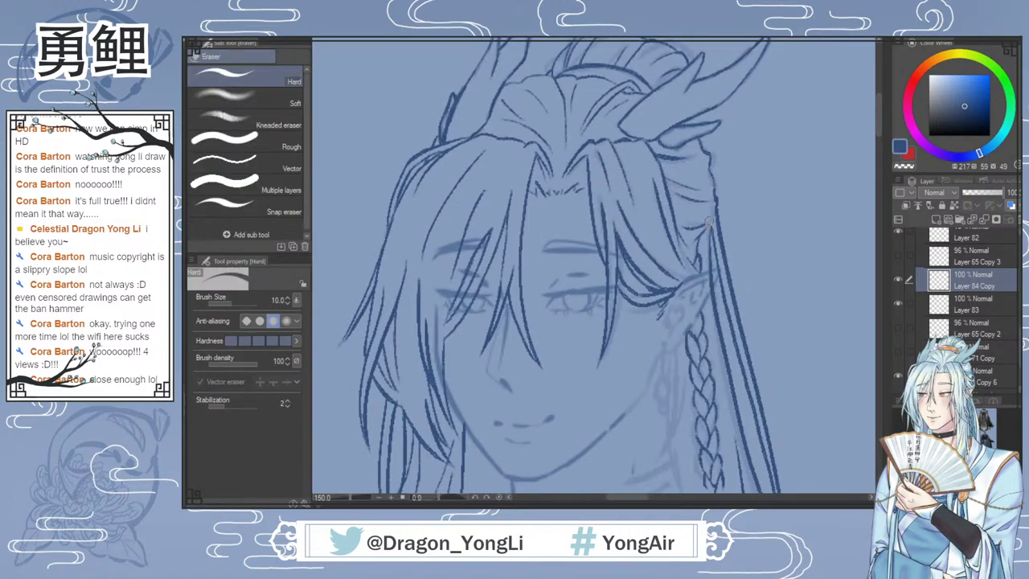
key("b")
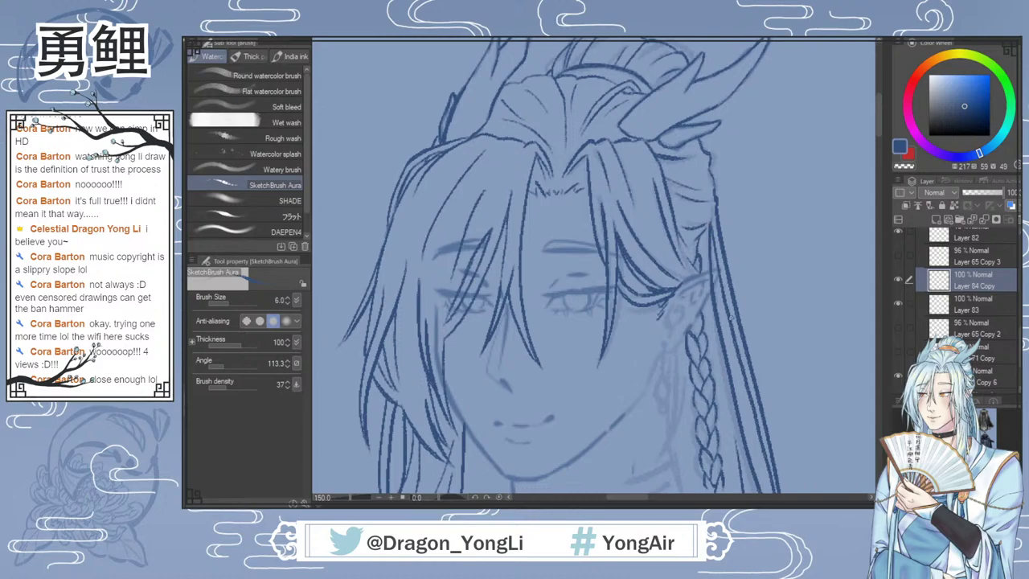
Step: Collapse the layer folders and show Folder 14 so the outfit sketch can be compared with the figure's hair
key("ctrl+0")
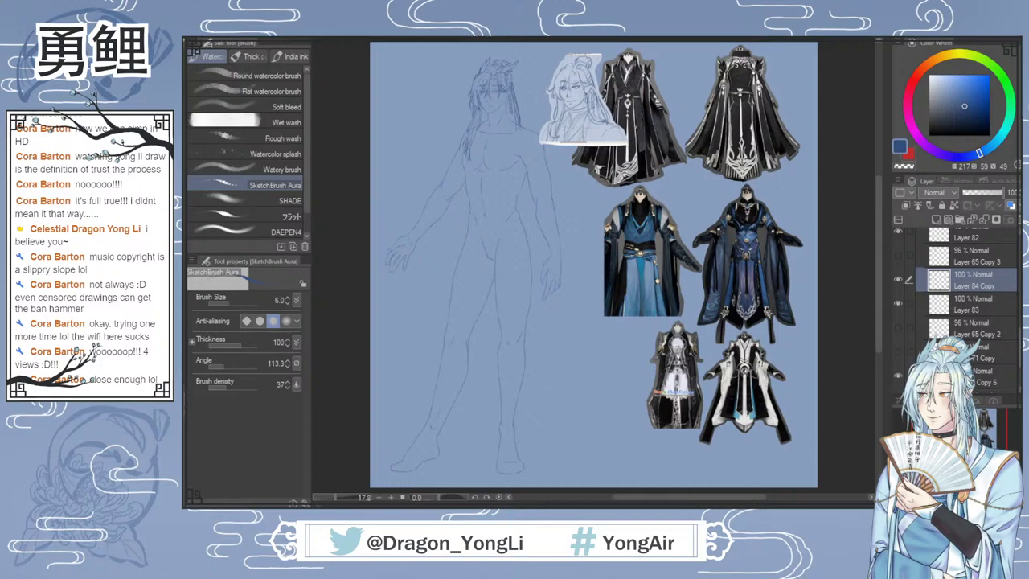
scroll(1009, 348, "down", 5)
scroll(956, 305, "down", 3)
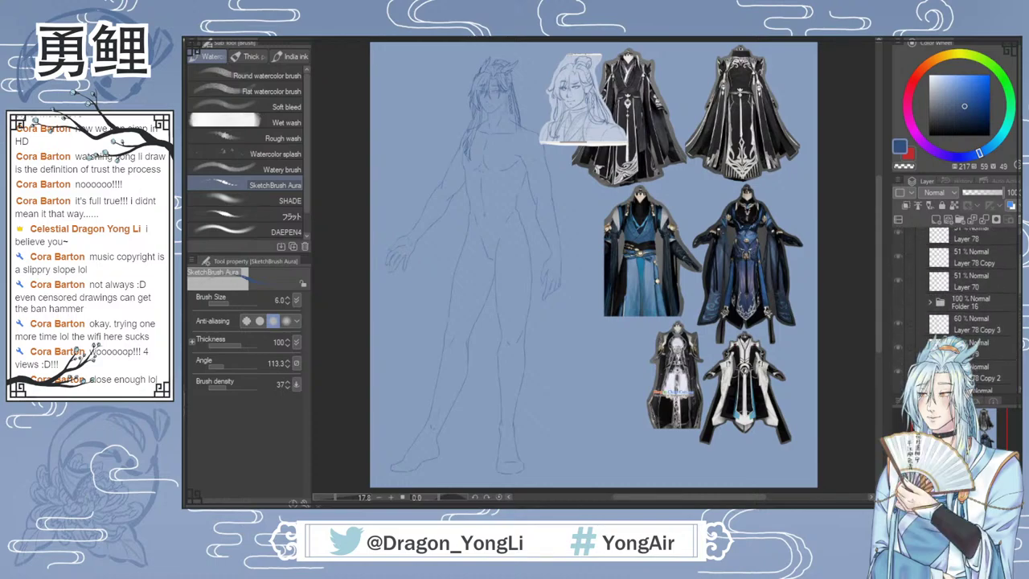
scroll(956, 305, "down", 4)
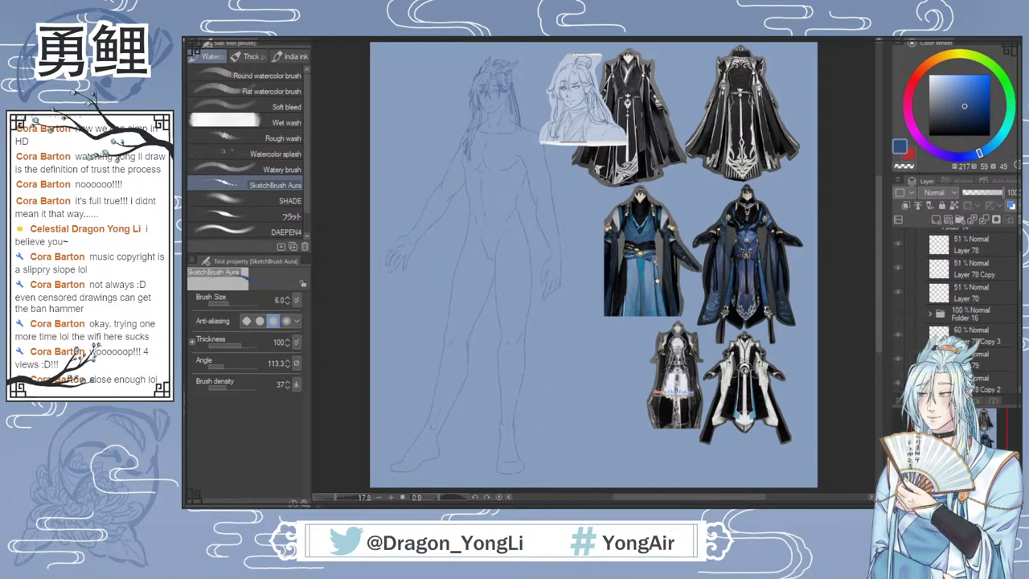
left_click(920, 279)
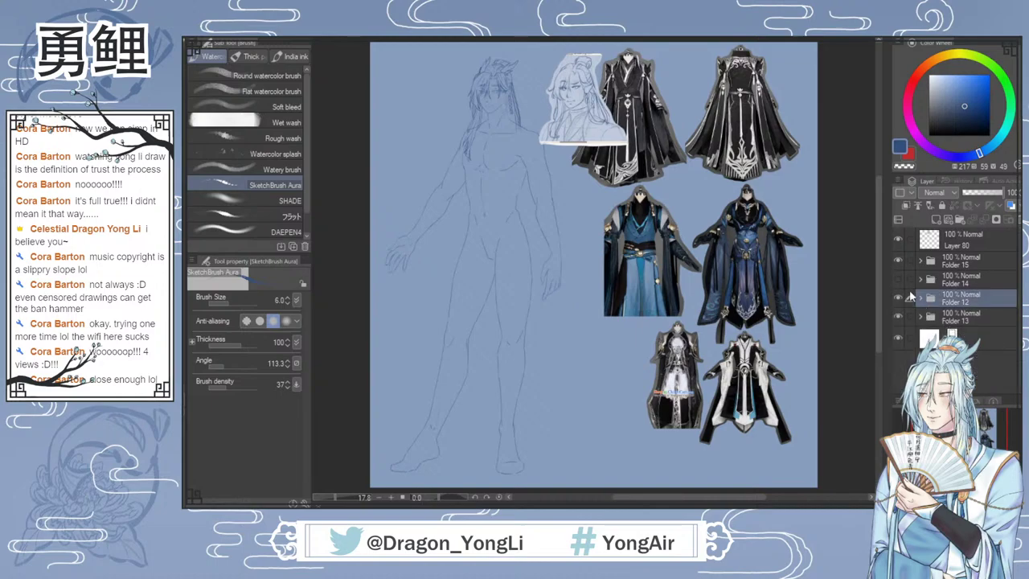
left_click(897, 280)
left_click(920, 279)
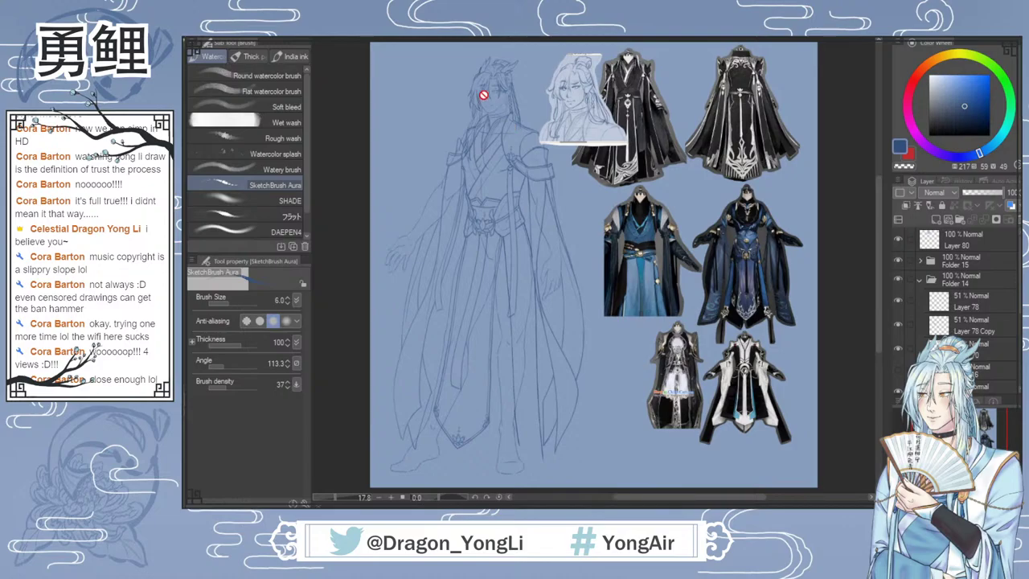
scroll(496, 85, "up", 1)
scroll(496, 85, "up", 2)
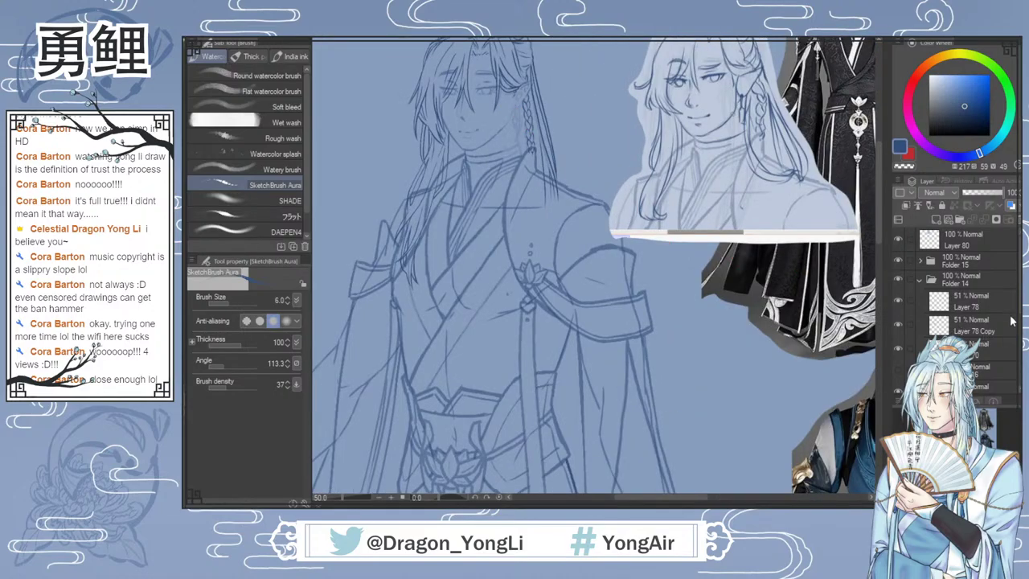
left_click(921, 279)
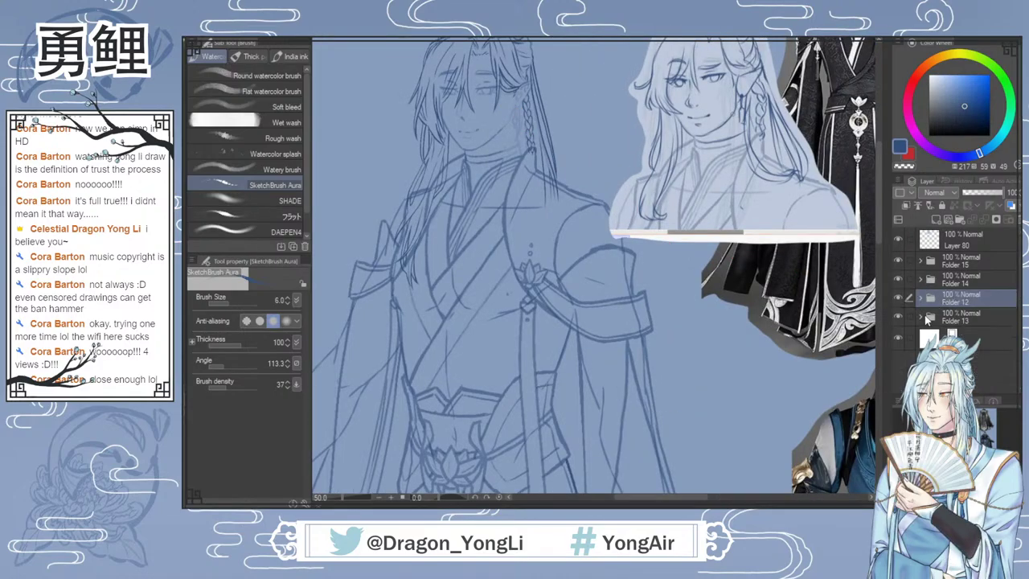
Step: Expand Folder 12, identify Layer 84 Copy by toggling its visibility, and make it the active layer
left_click(899, 297)
left_click(899, 297)
left_click(920, 298)
scroll(1015, 304, "down", 5)
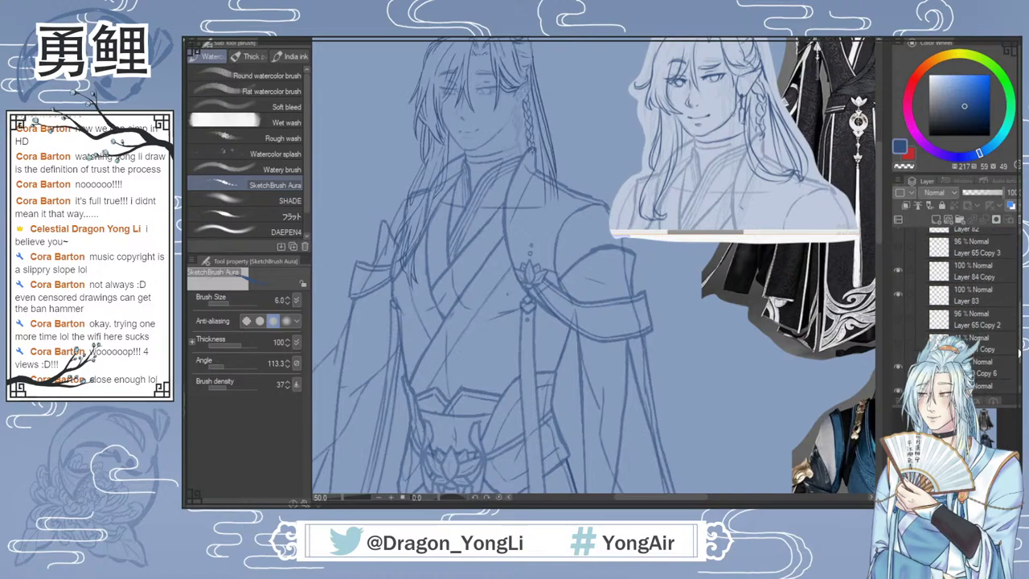
left_click(897, 268)
left_click(897, 268)
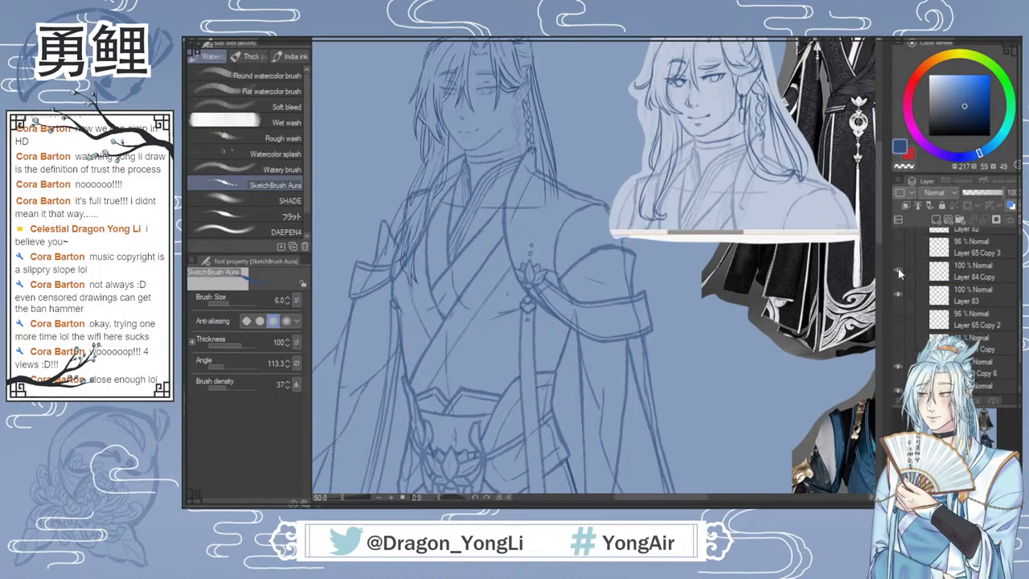
left_click(973, 271)
left_click_drag(881, 183, 881, 169)
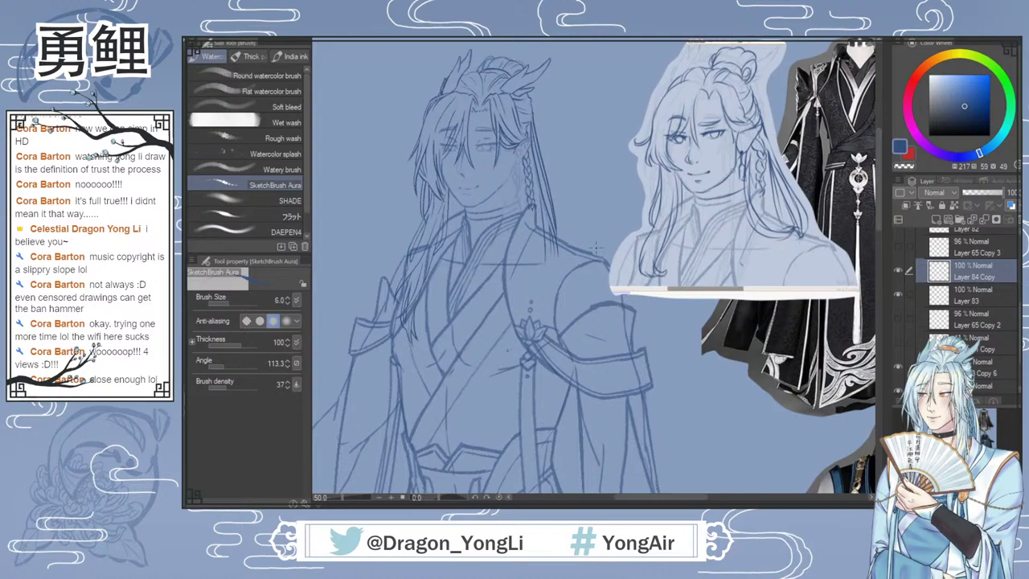
Step: Lasso and delete the braid tip and loose strand ends on Layer 84 Copy that overlap the collar and shoulder
key("e")
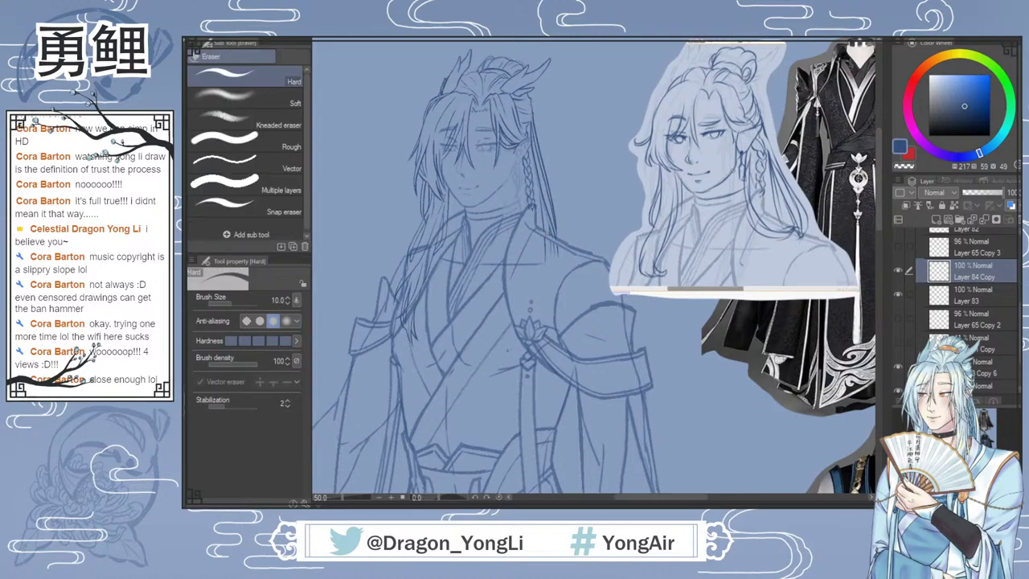
key("ctrl+plus")
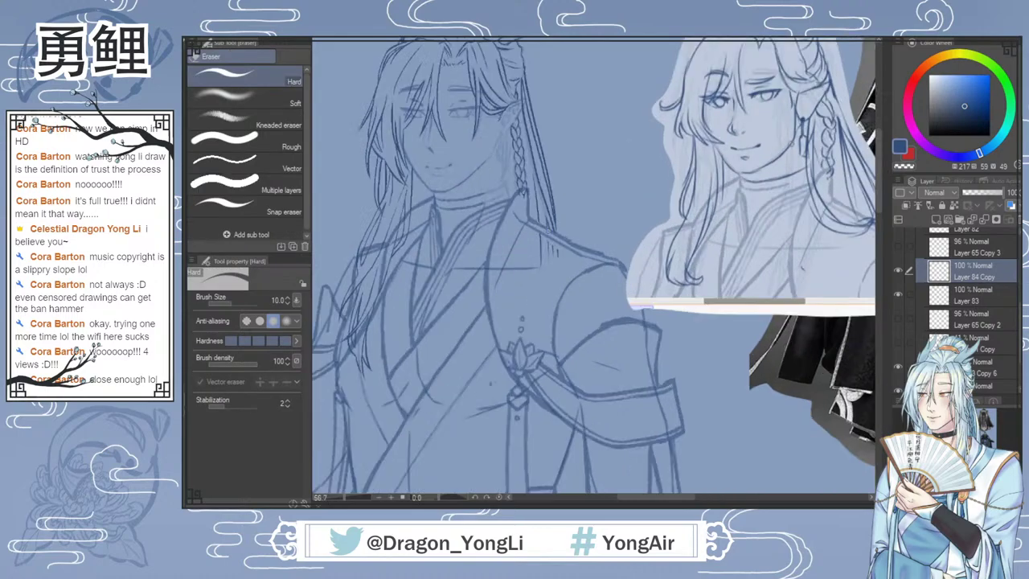
key("m")
mouse_move(532, 186)
left_mouse_down()
mouse_move(518, 194)
mouse_move(527, 207)
left_mouse_up()
key("Delete")
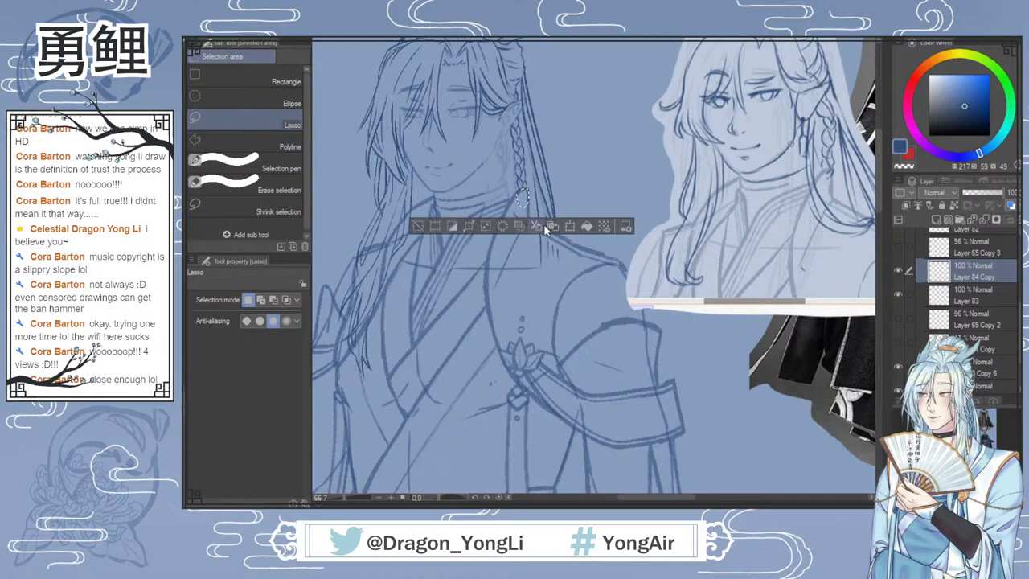
key("ctrl+d")
mouse_move(536, 215)
left_mouse_down()
mouse_move(571, 244)
mouse_move(522, 259)
left_mouse_up()
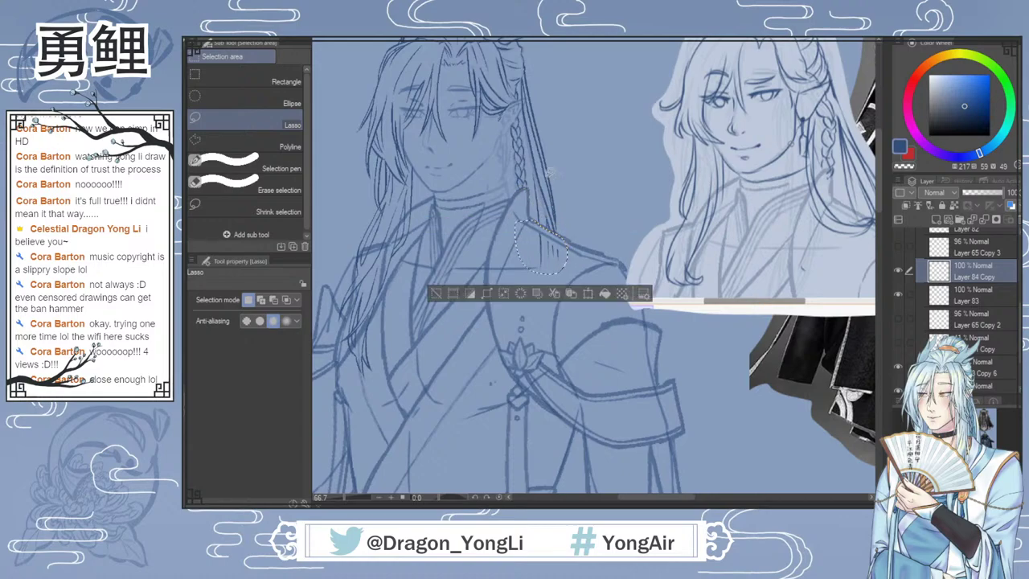
left_click(552, 292)
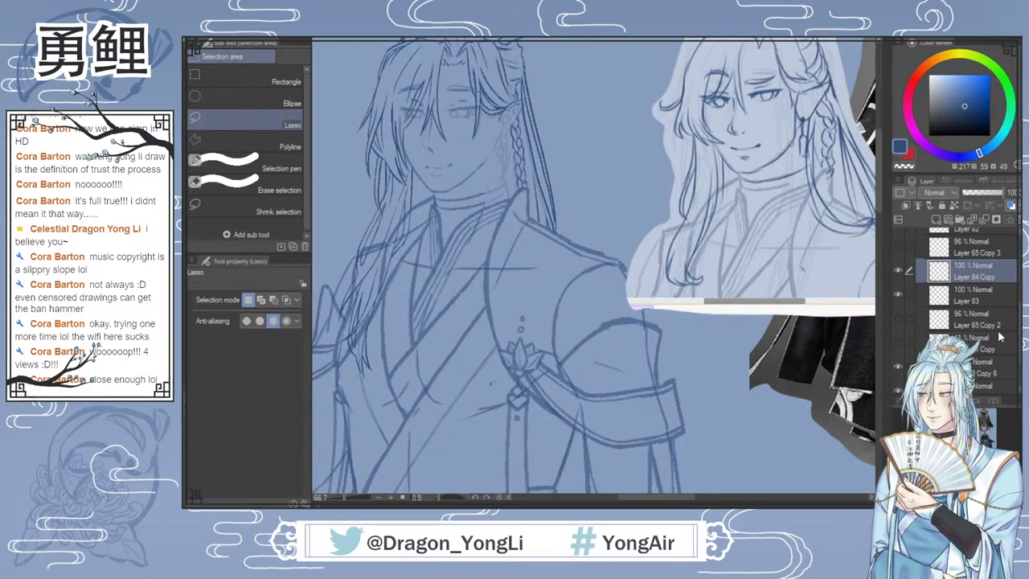
Step: Check Layer 83 and remove small stray parts of its long front hair lock beside the neck and over the robe
left_click(896, 294)
left_click(896, 293)
left_click(971, 298)
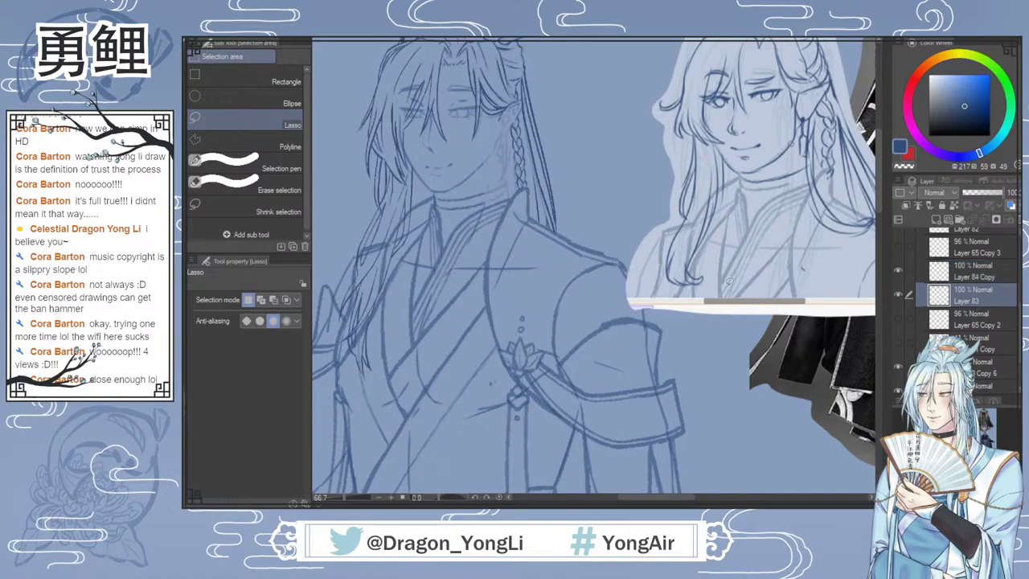
mouse_move(418, 204)
left_mouse_down()
mouse_move(390, 241)
mouse_move(383, 288)
mouse_move(421, 227)
mouse_move(417, 207)
left_mouse_up()
key("Delete")
key("ctrl+d")
left_click_drag(386, 281, 379, 297)
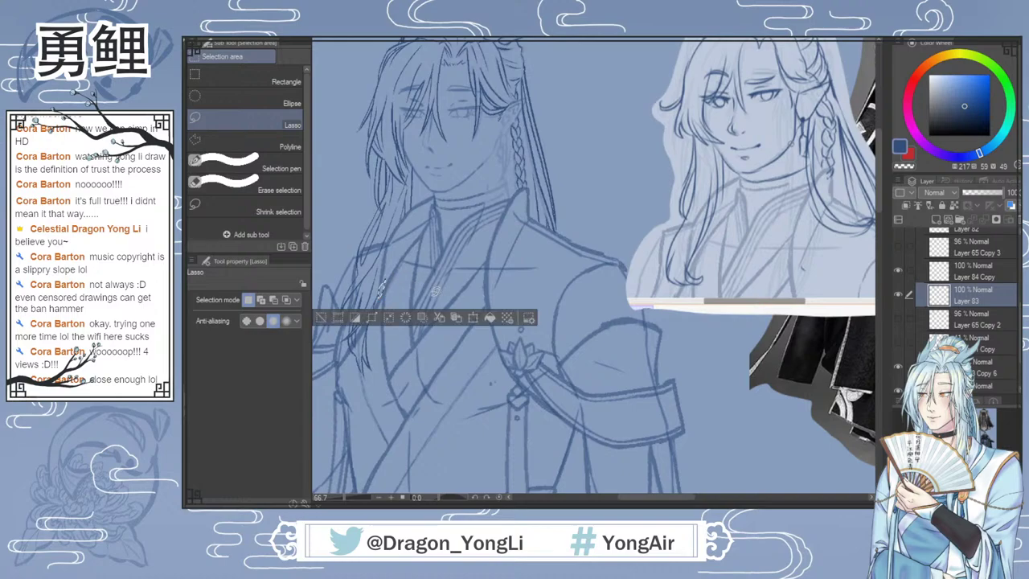
key("ctrl+d")
Step: Toggle Layer 82's visibility and add a new layer directly above Layer 3 Copy 7
scroll(628, 334, "down", 1)
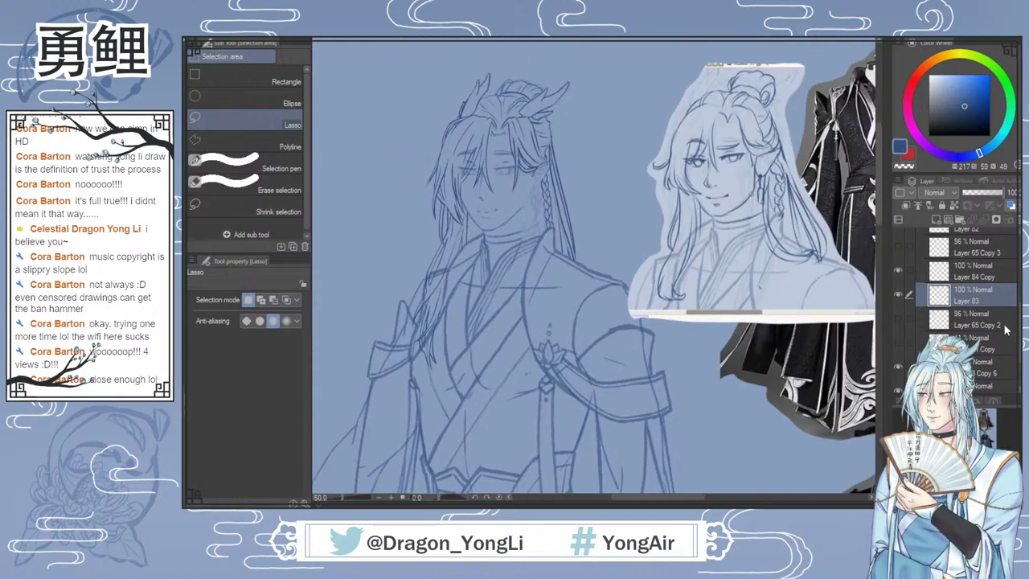
scroll(901, 339, "down", 2)
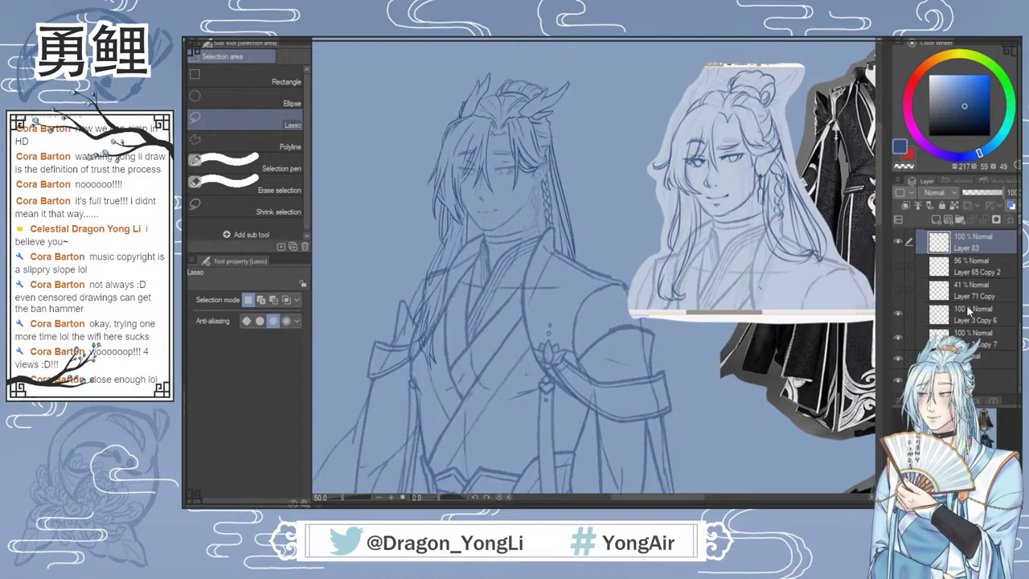
scroll(898, 315, "up", 1)
scroll(898, 279, "up", 3)
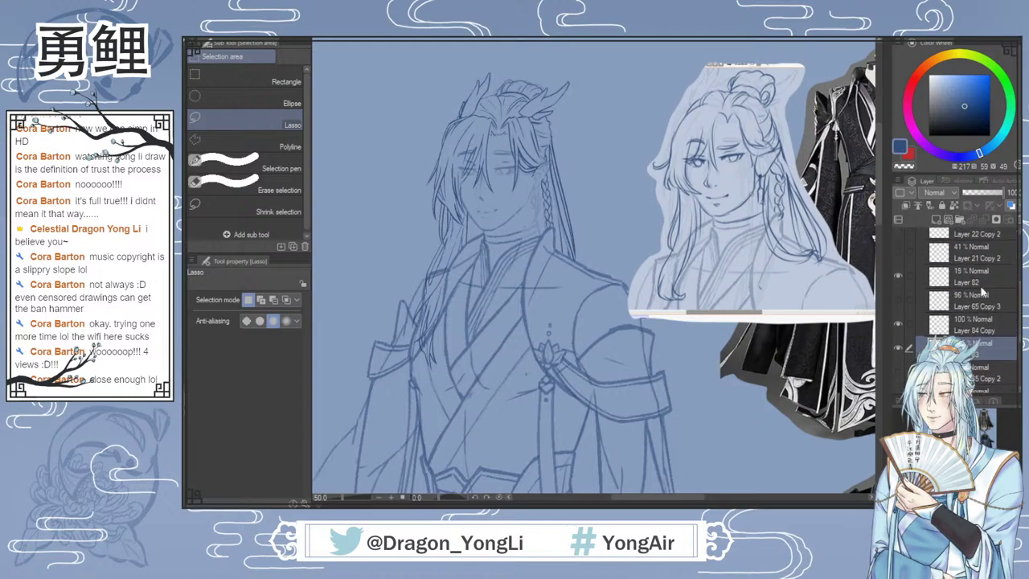
left_click(897, 274)
scroll(956, 306, "down", 5)
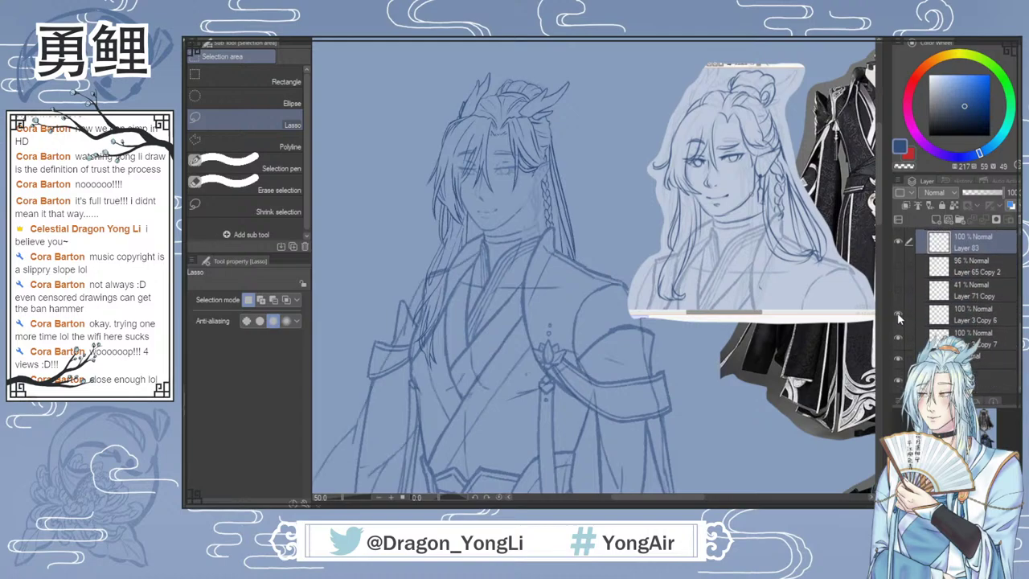
left_click(969, 343)
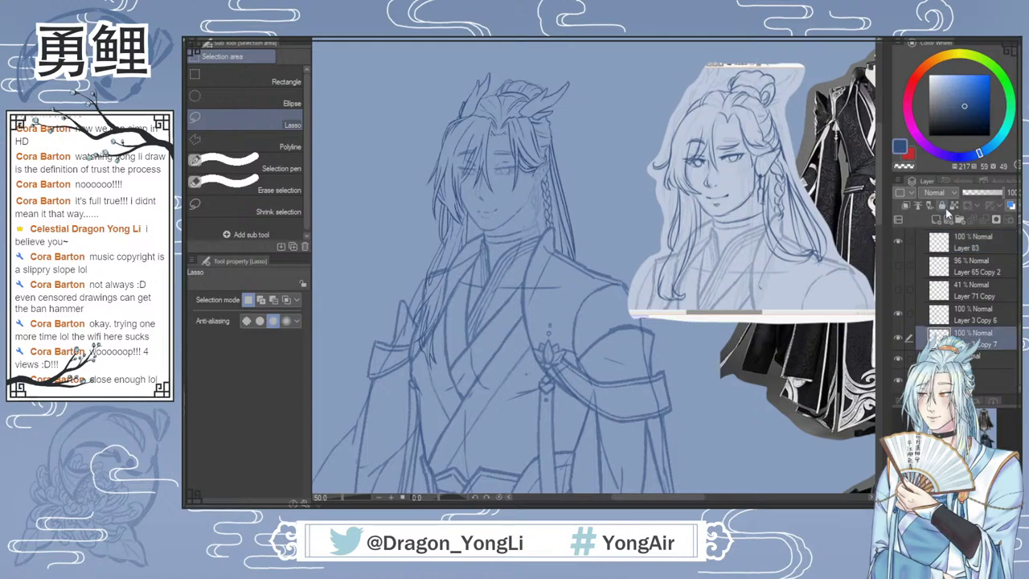
Step: Draw the pointed ear's outline and inner folds with the sketch brush, adding a small round stud on the earlobe
scroll(496, 175, "up", 3)
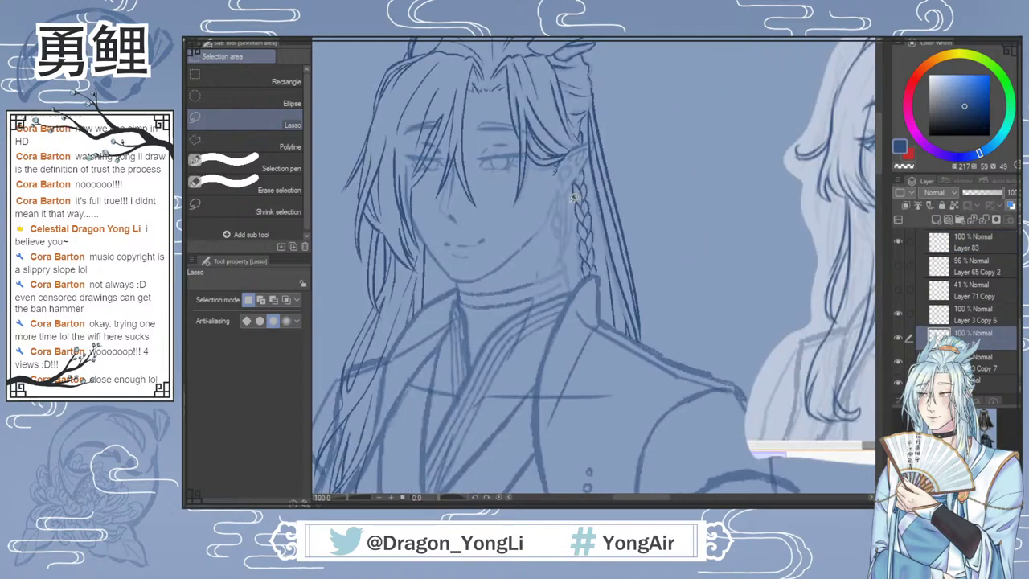
key("b")
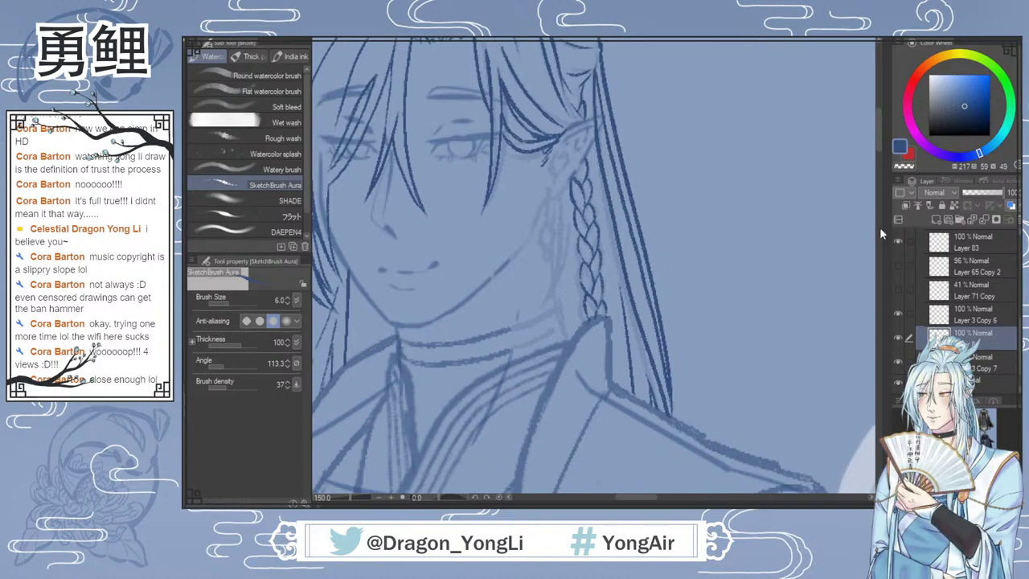
left_click_drag(878, 142, 877, 137)
scroll(631, 159, "up", 1)
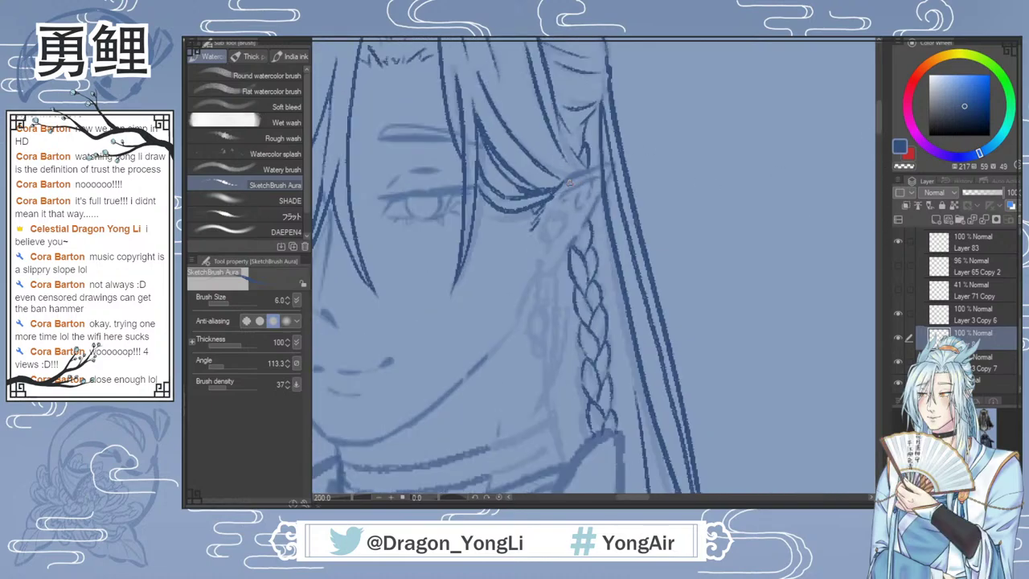
mouse_move(570, 178)
left_mouse_down()
mouse_move(612, 163)
mouse_move(598, 205)
mouse_move(548, 276)
mouse_move(562, 260)
left_mouse_up()
mouse_move(603, 175)
left_mouse_down()
mouse_move(561, 201)
mouse_move(568, 190)
mouse_move(545, 224)
mouse_move(546, 244)
mouse_move(590, 185)
mouse_move(580, 208)
left_mouse_up()
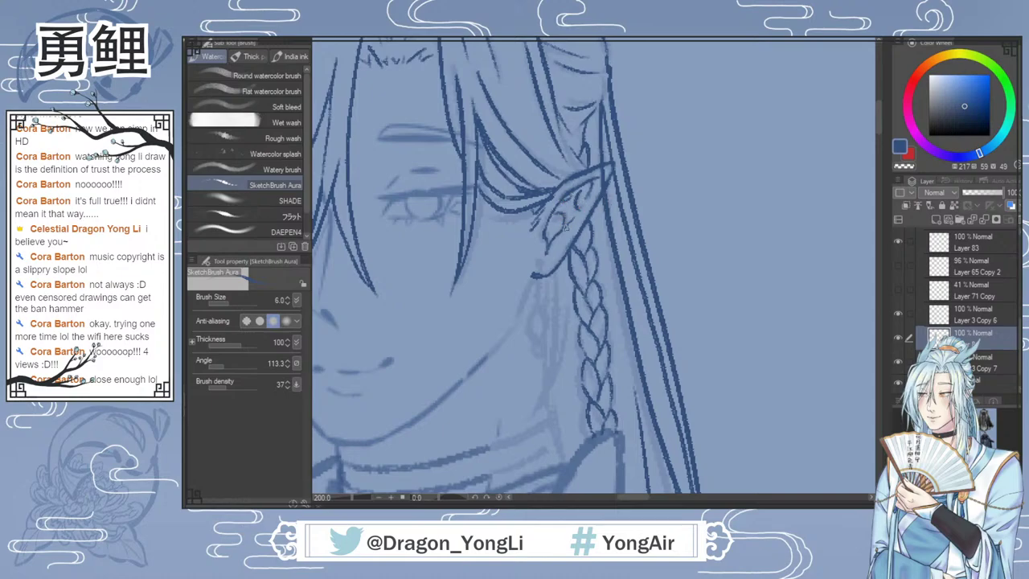
left_click_drag(538, 262, 536, 264)
Step: Line the jaw from the earlobe towards the chin and draw a diamond-shaped drop earring hanging below the stud
scroll(580, 201, "down", 3)
mouse_move(537, 151)
left_mouse_down()
mouse_move(509, 213)
mouse_move(456, 265)
left_mouse_up()
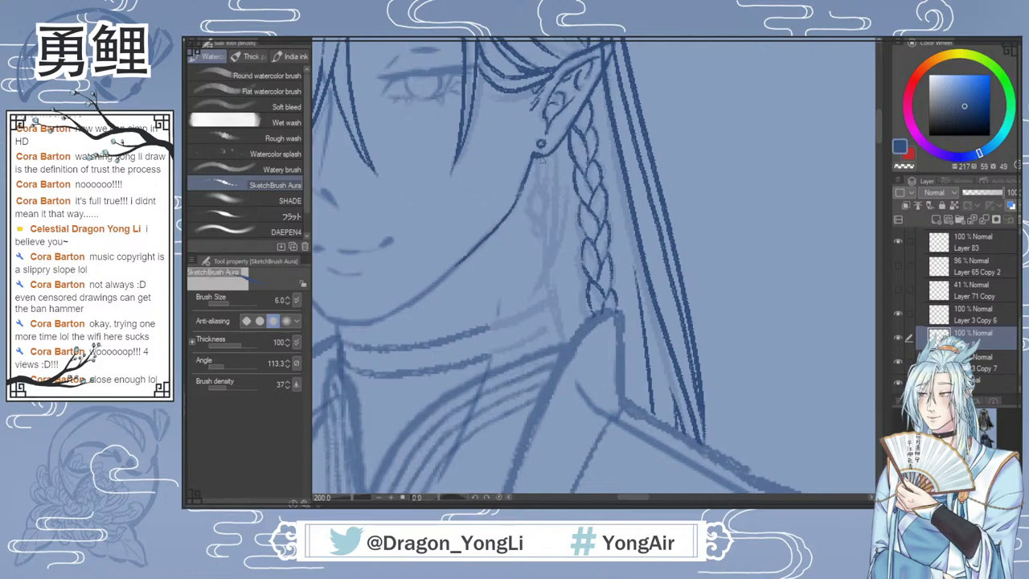
mouse_move(540, 149)
left_mouse_down()
mouse_move(531, 211)
mouse_move(541, 223)
left_mouse_up()
mouse_move(538, 184)
left_mouse_down()
mouse_move(548, 206)
mouse_move(540, 223)
left_mouse_up()
key("e")
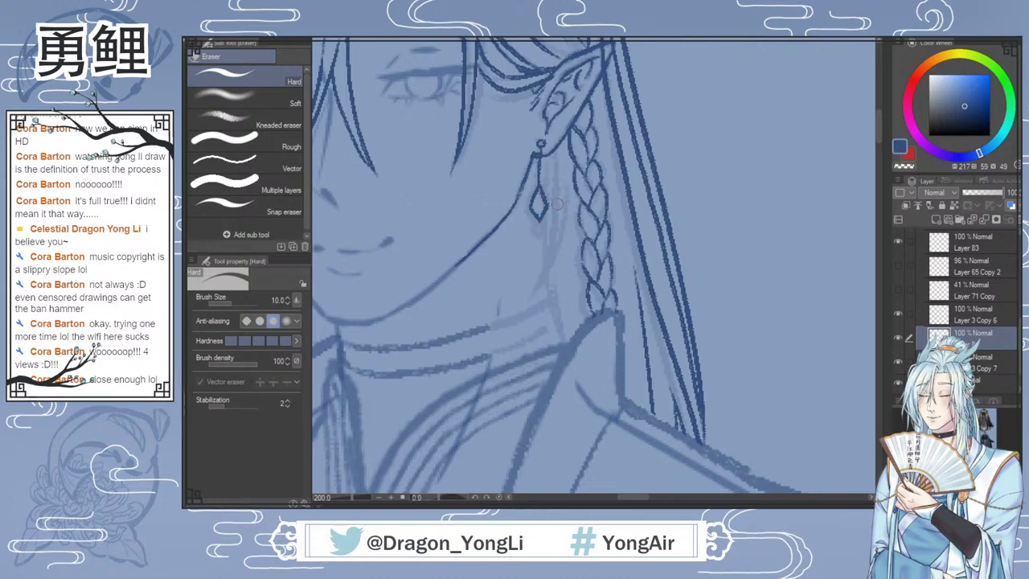
key("b")
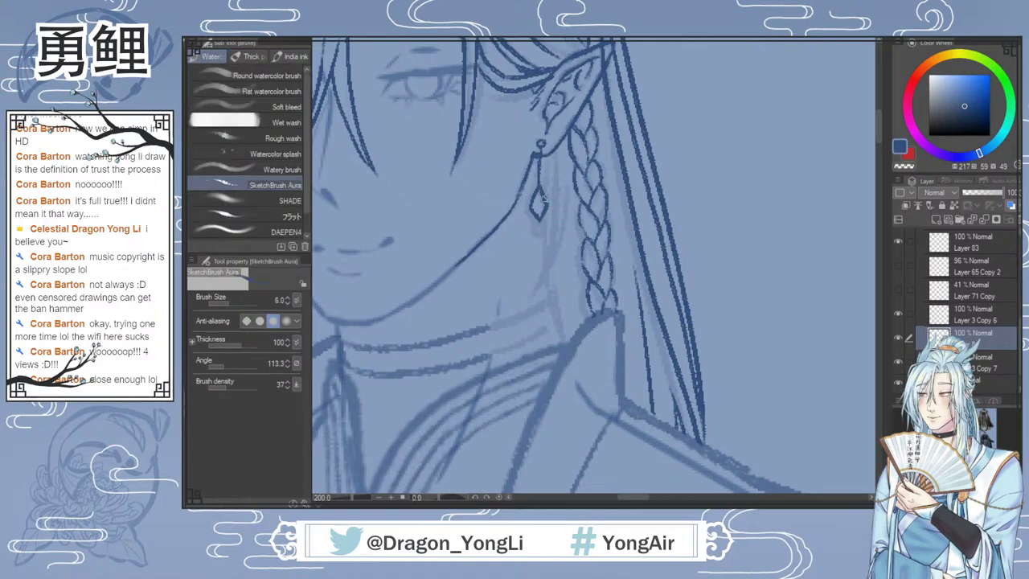
Step: Finish the earring with a small bead below the diamond and try a neck line from the ear towards the collar
left_click_drag(538, 224, 541, 225)
left_click_drag(535, 222, 539, 220)
left_click_drag(552, 148, 532, 291)
key("ctrl+z")
Step: Draw loose hair strands on Layer 83 falling from behind the ear past the earring towards the collar
left_click(971, 243)
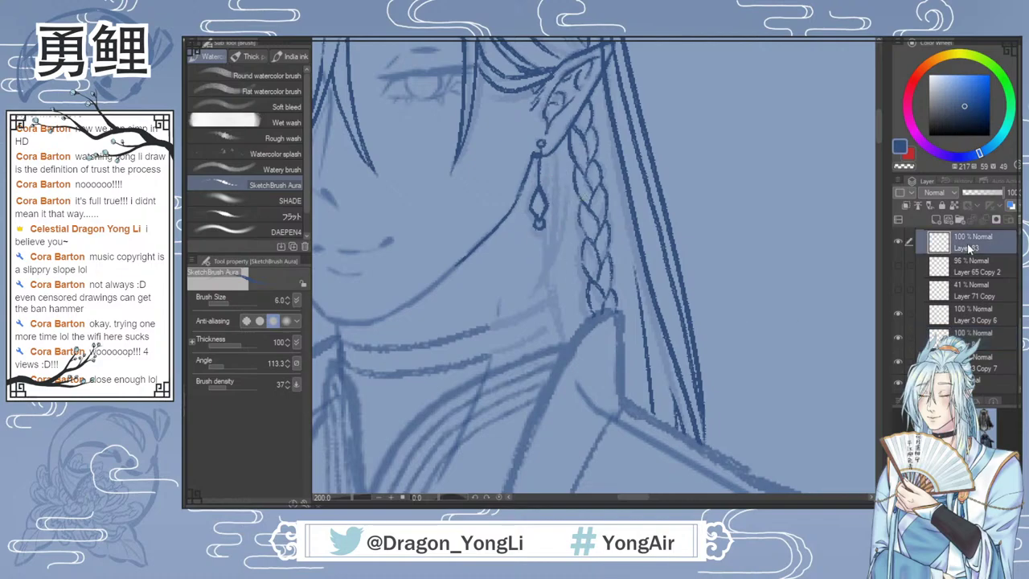
mouse_move(556, 147)
left_mouse_down()
mouse_move(534, 306)
mouse_move(554, 220)
mouse_move(541, 281)
left_mouse_up()
key("ctrl+z")
left_click_drag(566, 188, 532, 292)
left_click_drag(564, 214, 570, 310)
scroll(631, 353, "down", 1)
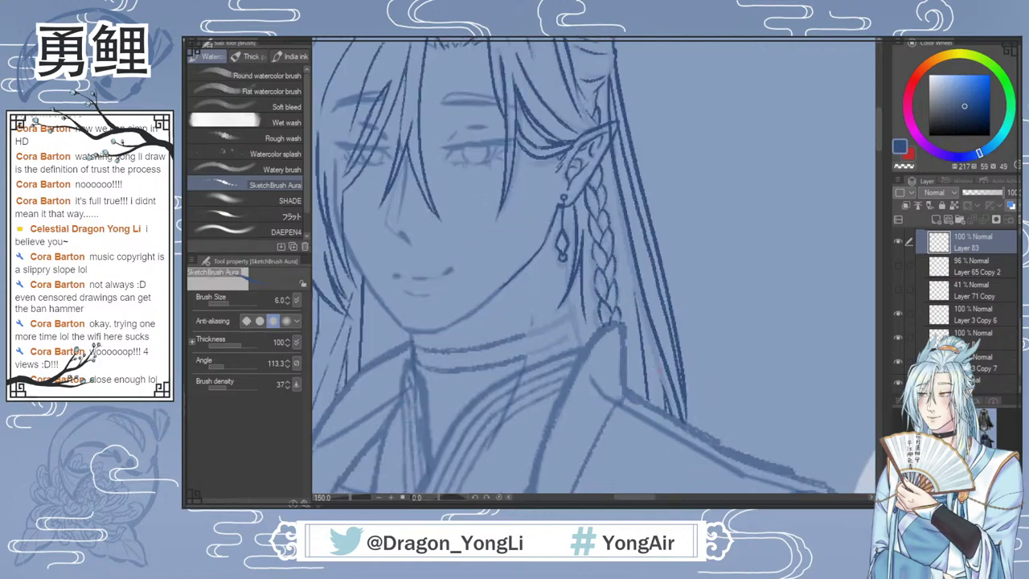
scroll(659, 372, "down", 1)
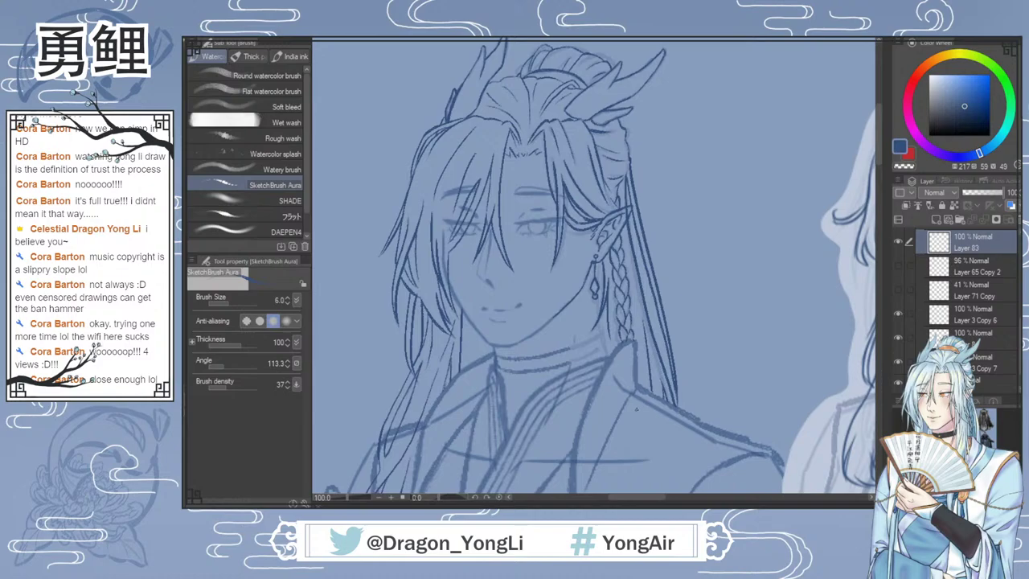
left_click_drag(879, 153, 879, 176)
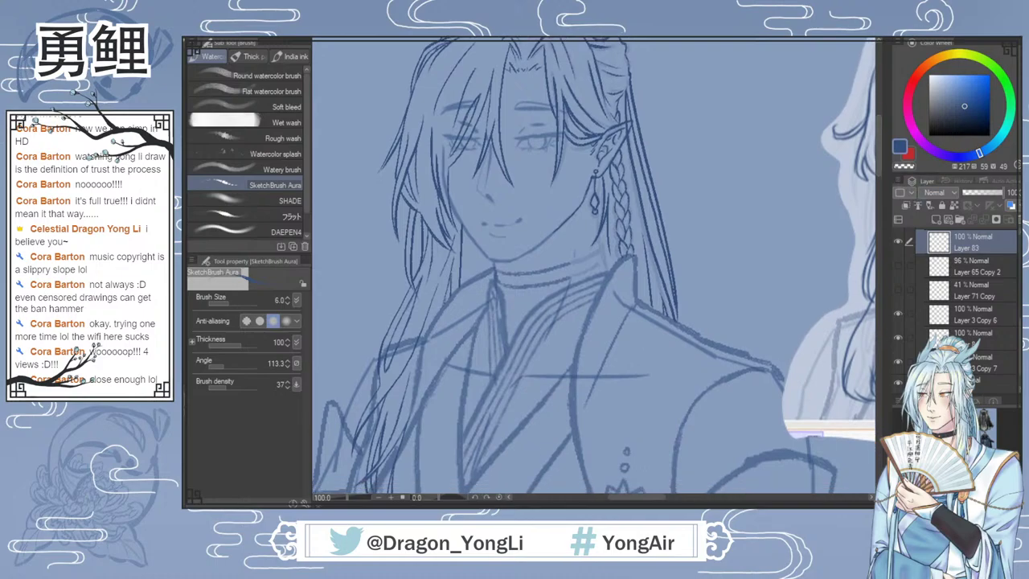
scroll(695, 343, "down", 1)
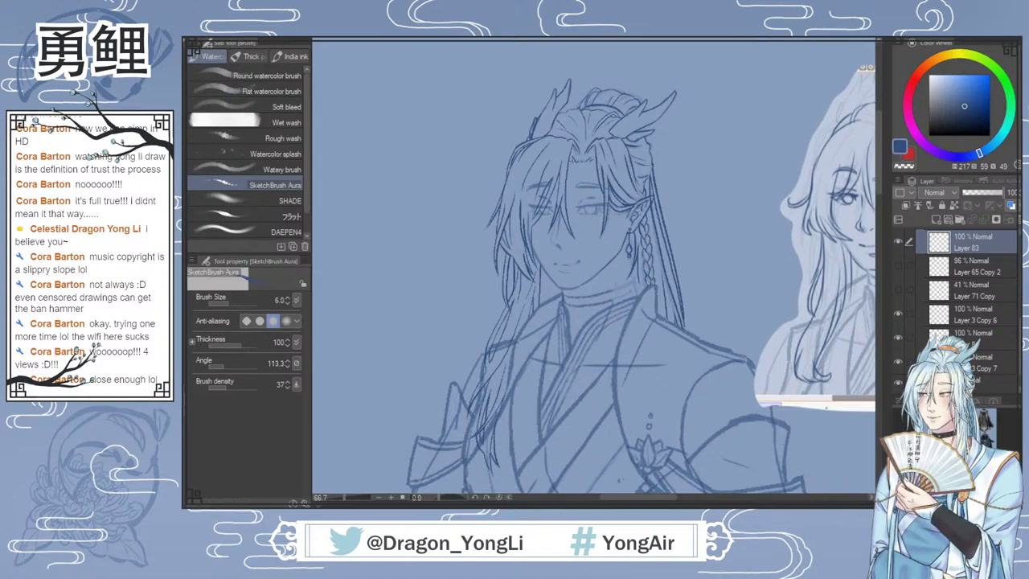
scroll(964, 290, "down", 1)
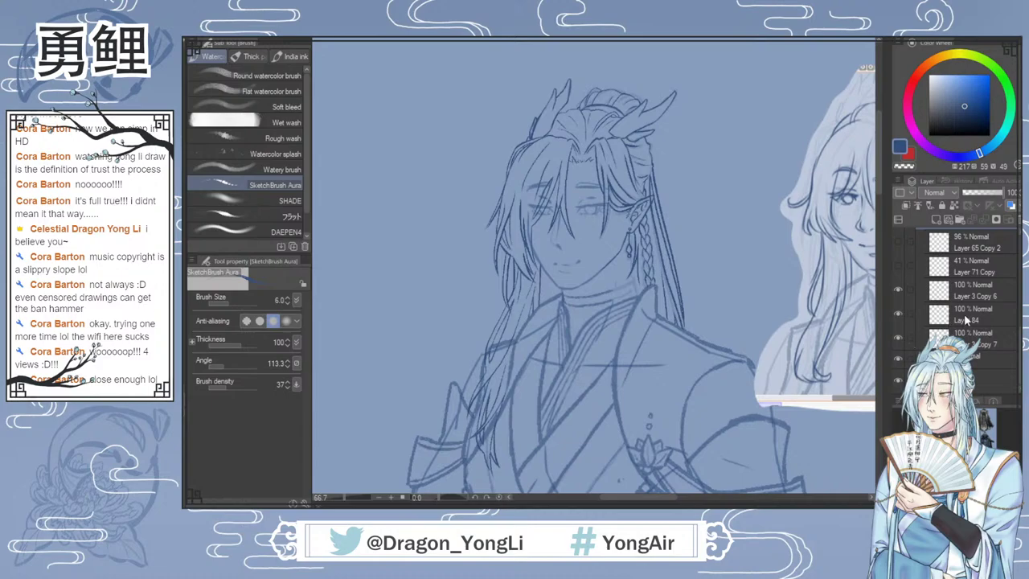
left_click(913, 313)
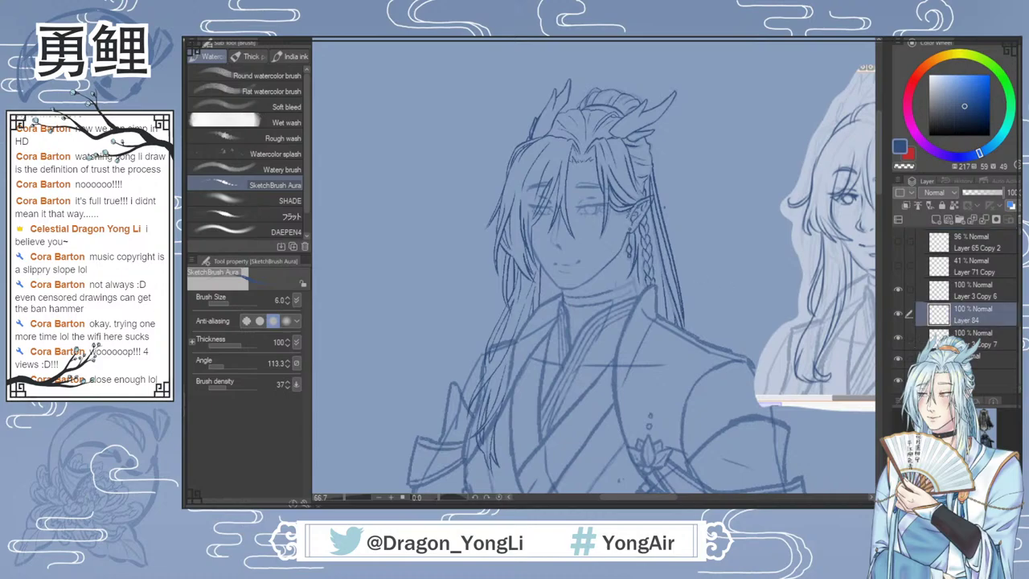
scroll(964, 290, "up", 4)
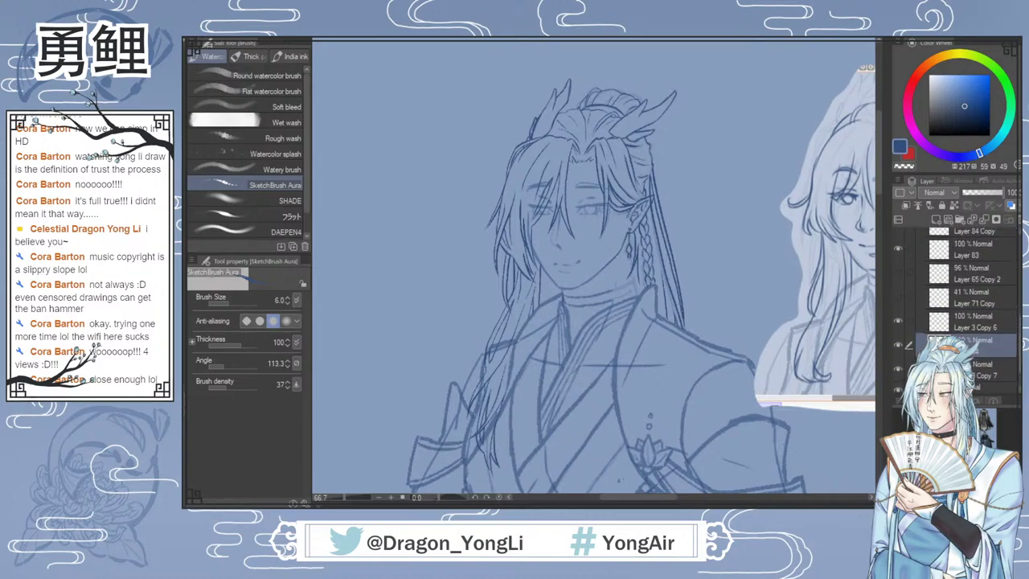
left_click(951, 278)
key("e")
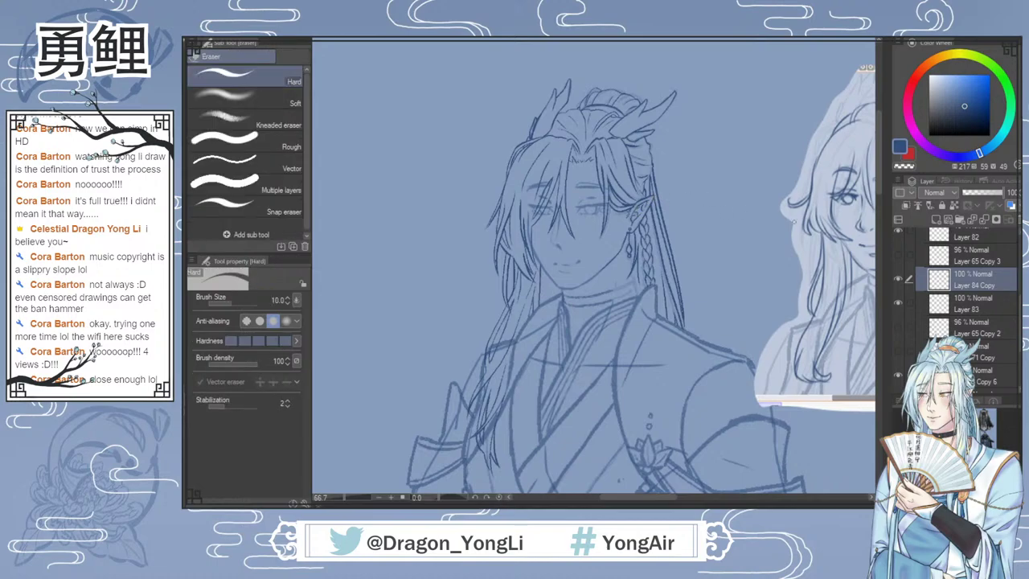
left_click(968, 302)
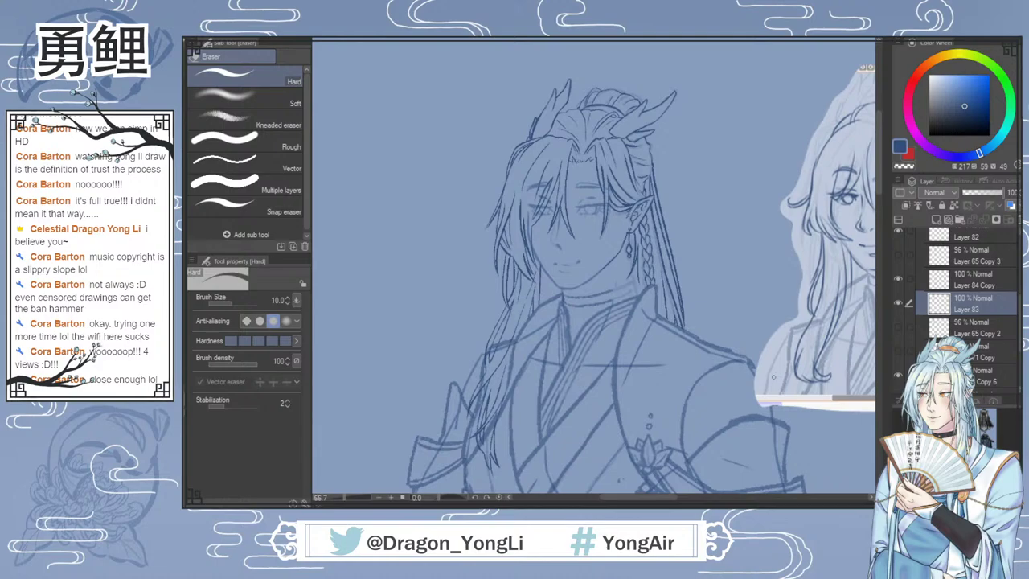
key("b")
scroll(980, 334, "down", 3)
Step: Add a long thin line on Layer 84 from behind the earring down to the collar, switching to the eraser for tidying
left_click(975, 325)
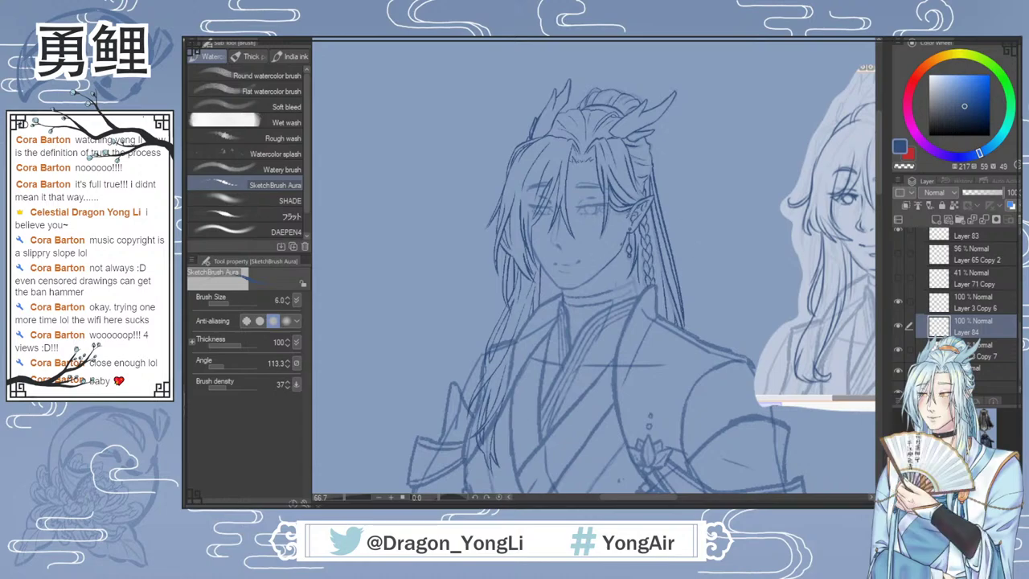
scroll(651, 288, "up", 2)
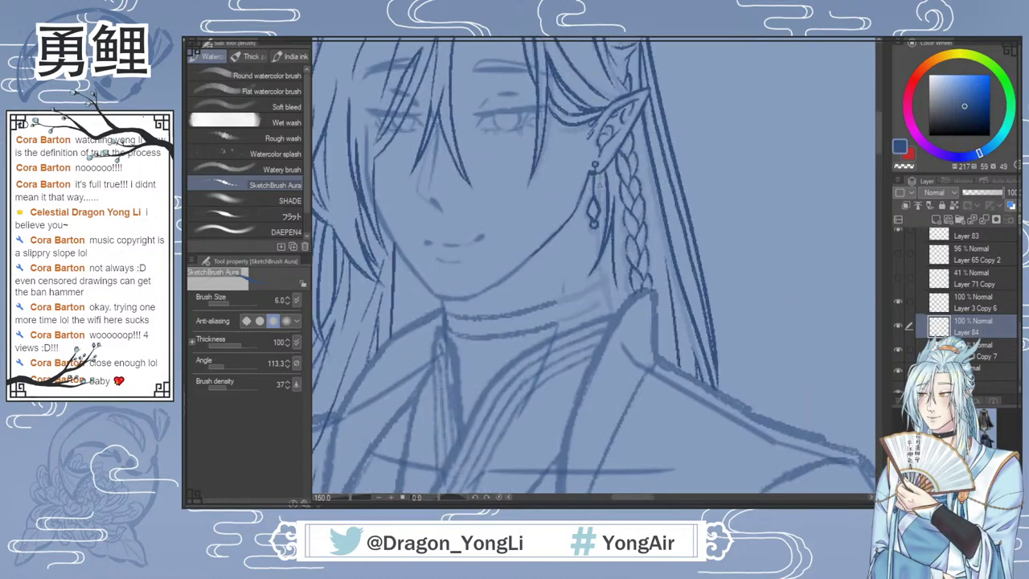
left_click_drag(600, 213, 611, 313)
key("e")
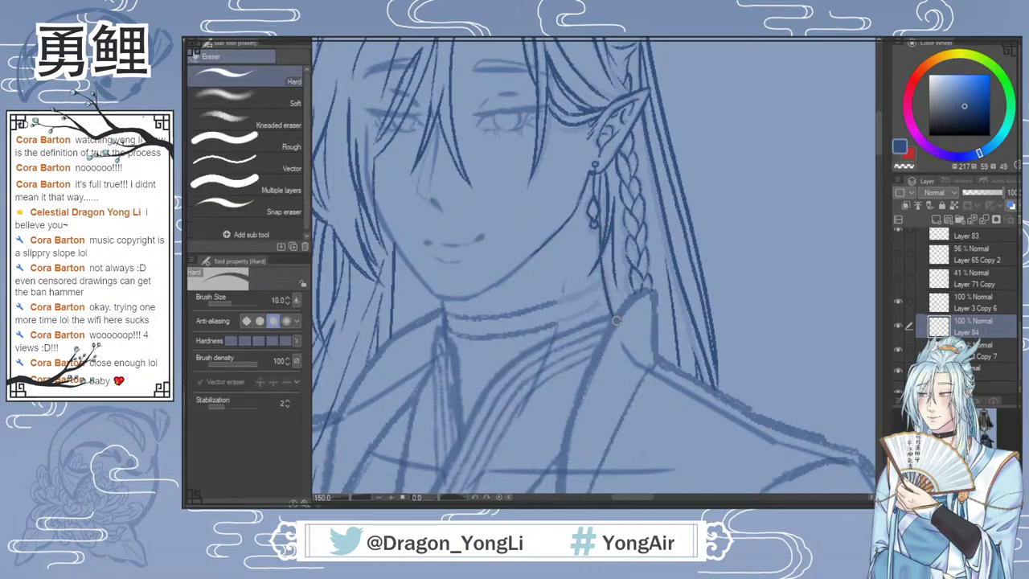
key("b")
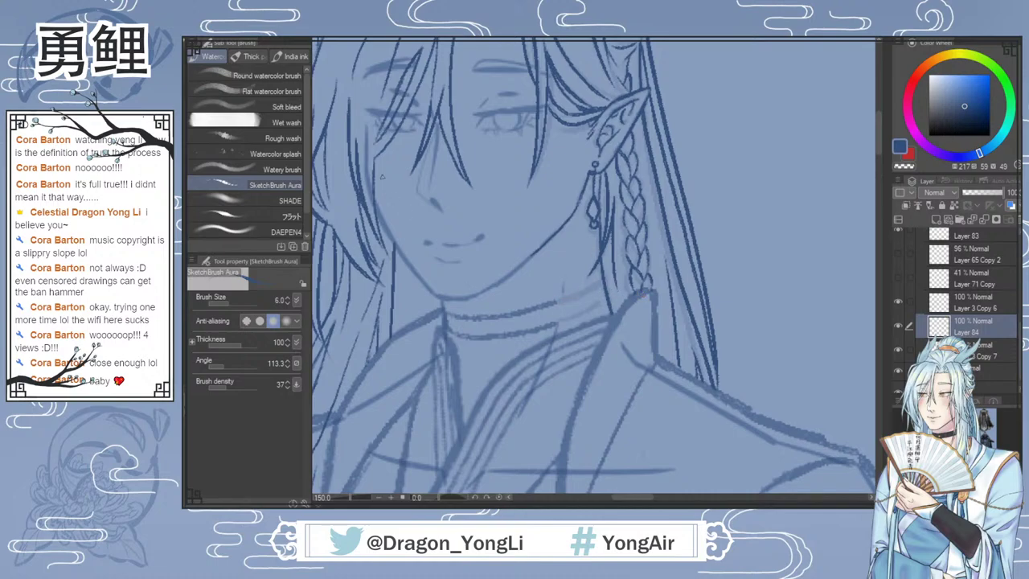
Step: Line the far side of the face from the temple down to the chin, plus the smiling mouth and lower-lip mark
left_click_drag(367, 125, 366, 158)
key("ctrl+z")
mouse_move(366, 122)
left_mouse_down()
mouse_move(369, 191)
mouse_move(366, 161)
mouse_move(386, 229)
mouse_move(369, 189)
mouse_move(404, 257)
mouse_move(390, 235)
mouse_move(440, 296)
mouse_move(464, 299)
mouse_move(498, 279)
mouse_move(477, 295)
mouse_move(531, 256)
left_mouse_up()
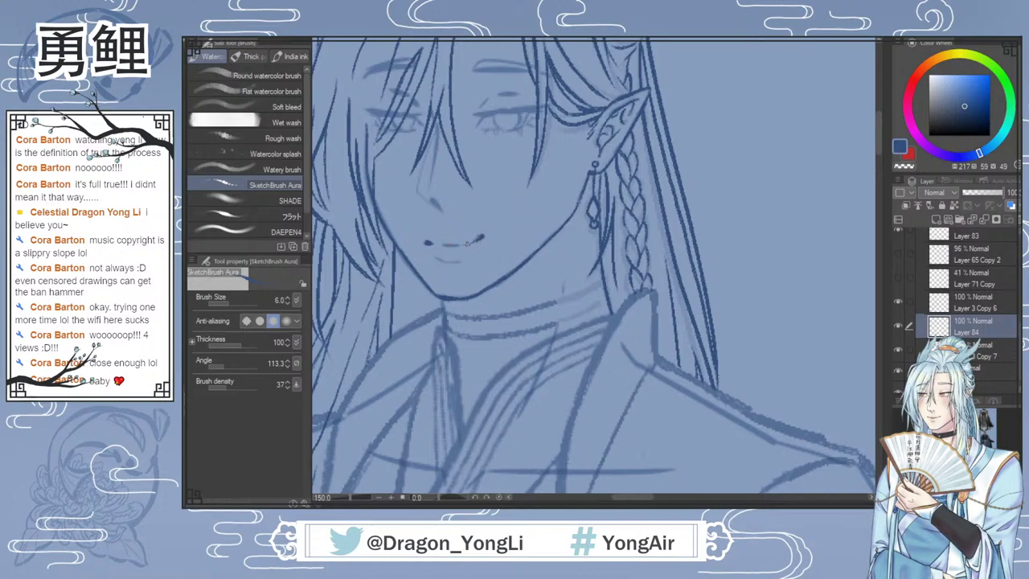
mouse_move(442, 245)
left_mouse_down()
mouse_move(464, 242)
mouse_move(459, 264)
left_mouse_up()
Step: Draw the nose with a bridge line starting under the bangs and a small dark nostril mark at the tip
scroll(879, 139, "up", 3)
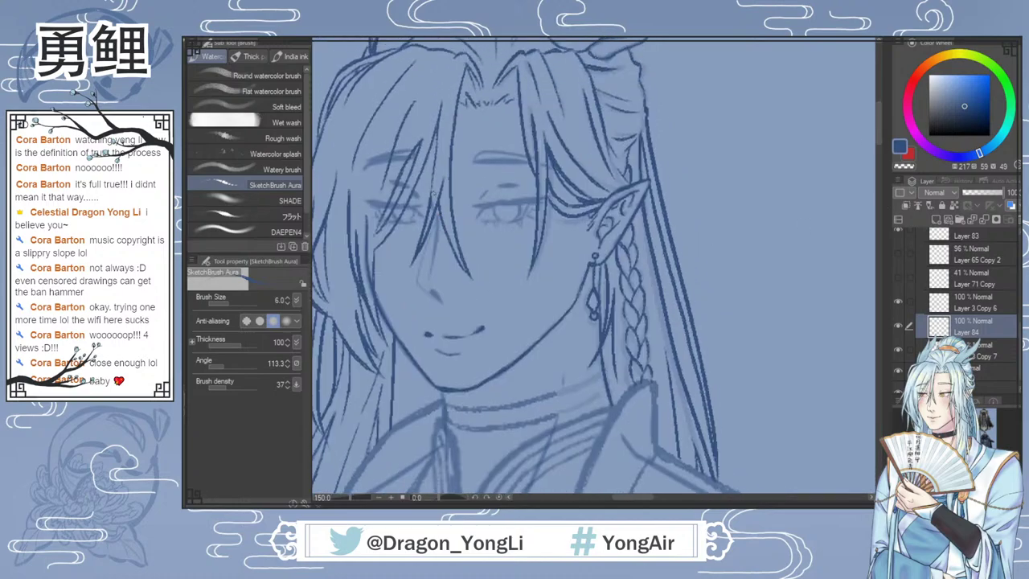
left_click_drag(439, 214, 435, 237)
left_click_drag(432, 292, 442, 299)
left_click_drag(438, 216, 421, 265)
key("ctrl+z")
mouse_move(438, 216)
left_mouse_down()
mouse_move(419, 270)
mouse_move(424, 291)
left_mouse_up()
Step: Line the eye nearest the ear with its upper lash line, iris sides, lower lid and small lower lashes
mouse_move(487, 190)
left_mouse_down()
mouse_move(470, 206)
mouse_move(536, 200)
left_mouse_up()
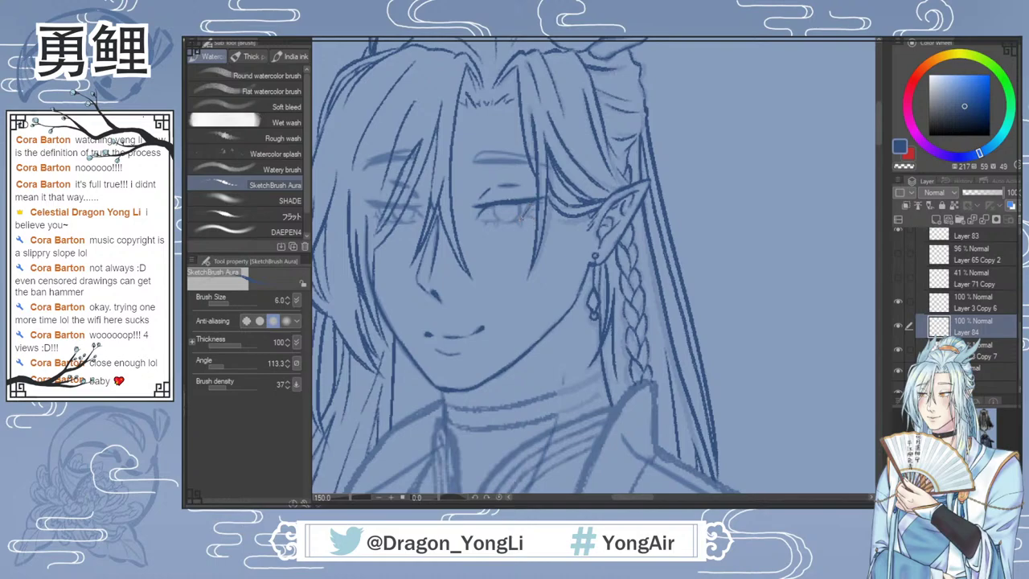
scroll(519, 223, "up", 4)
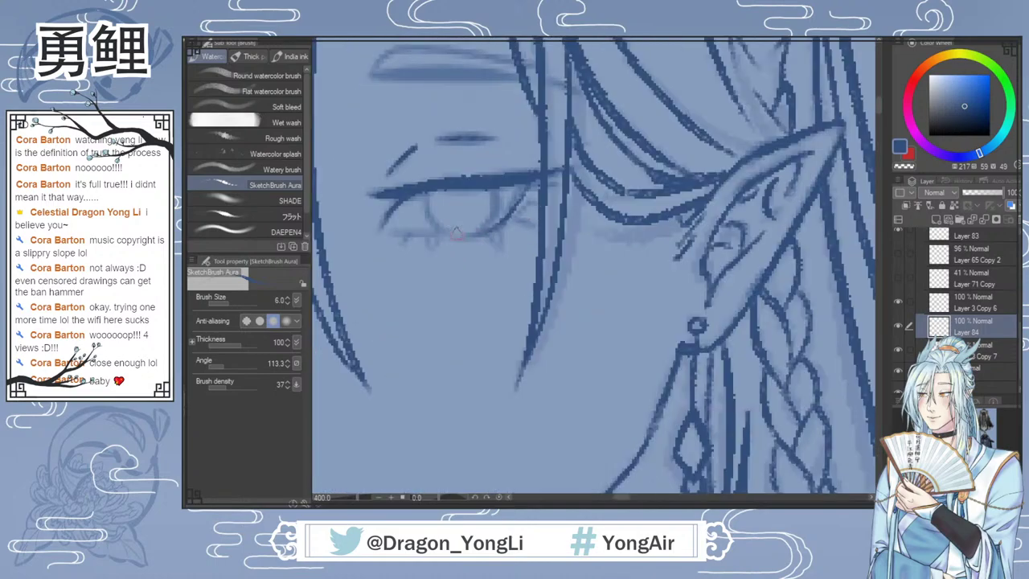
key("ctrl+z")
mouse_move(398, 234)
left_mouse_down()
mouse_move(497, 227)
mouse_move(389, 235)
left_mouse_up()
key("ctrl+z")
key("ctrl+z")
left_click_drag(427, 195, 445, 230)
left_click_drag(495, 190, 482, 228)
mouse_move(409, 236)
left_mouse_down()
mouse_move(404, 245)
mouse_move(500, 247)
mouse_move(532, 224)
mouse_move(522, 213)
mouse_move(535, 200)
left_mouse_up()
key("ctrl+z")
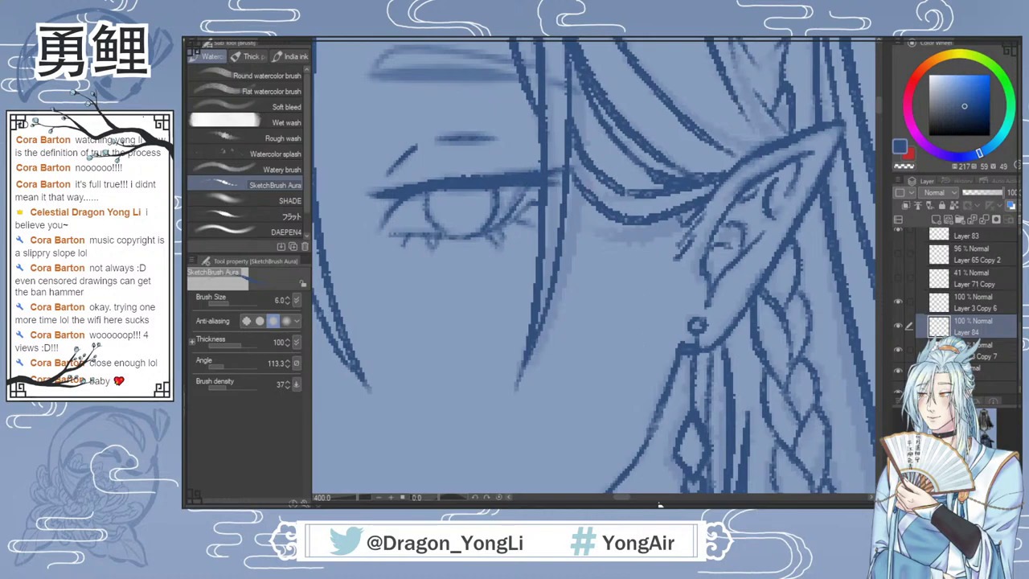
Step: Draw the thick upper lash line and outer corner of the eye partly covered by the bangs
left_click_drag(628, 503, 617, 503)
left_click_drag(450, 195, 505, 190)
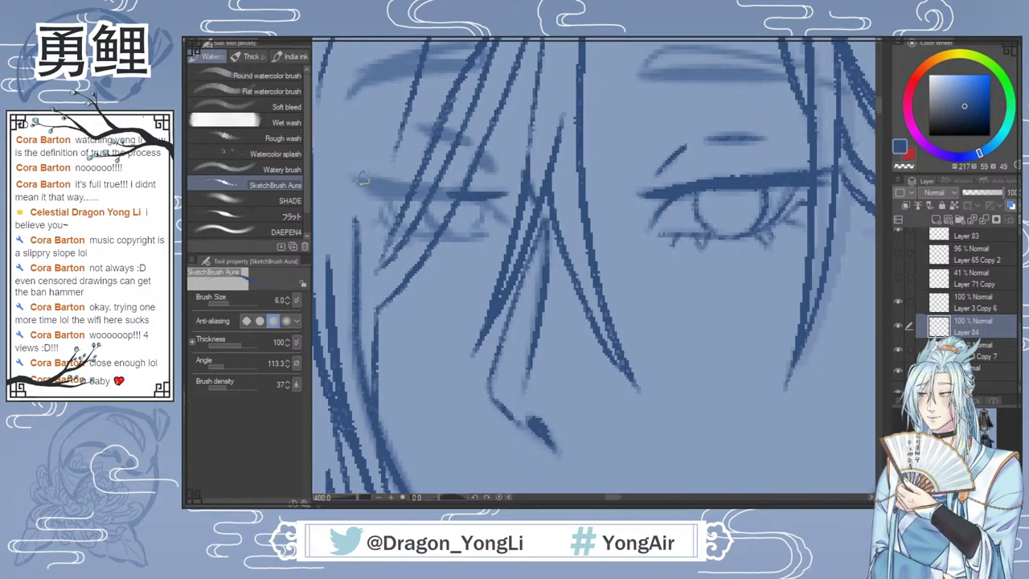
mouse_move(462, 192)
left_mouse_down()
mouse_move(363, 182)
mouse_move(438, 192)
left_mouse_up()
mouse_move(358, 178)
left_mouse_down()
mouse_move(453, 190)
mouse_move(363, 190)
left_mouse_up()
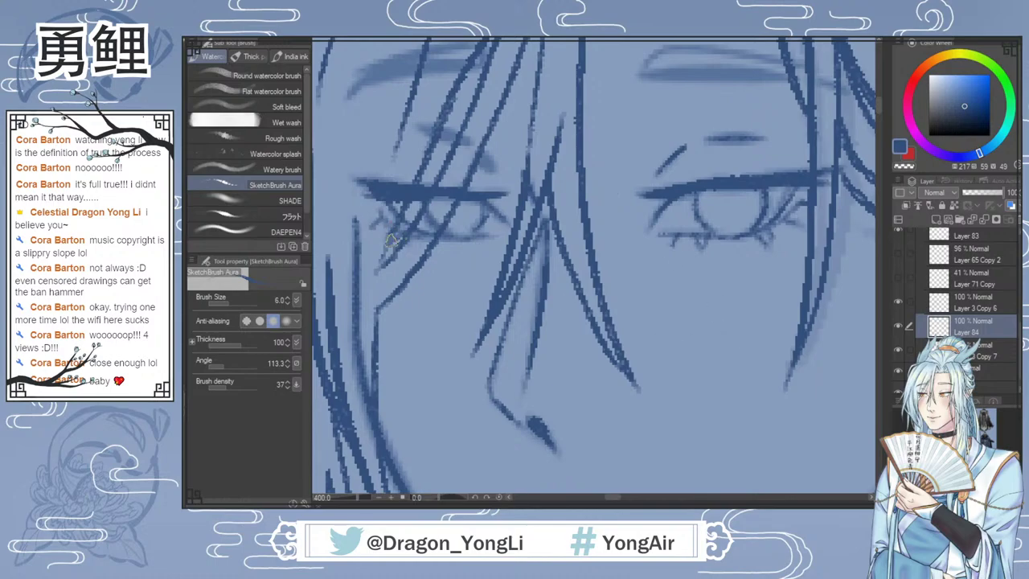
Step: Toggle Layer 84's visibility to check the face lines and touch up the hair-covered eye with the hard eraser
scroll(657, 351, "down", 3)
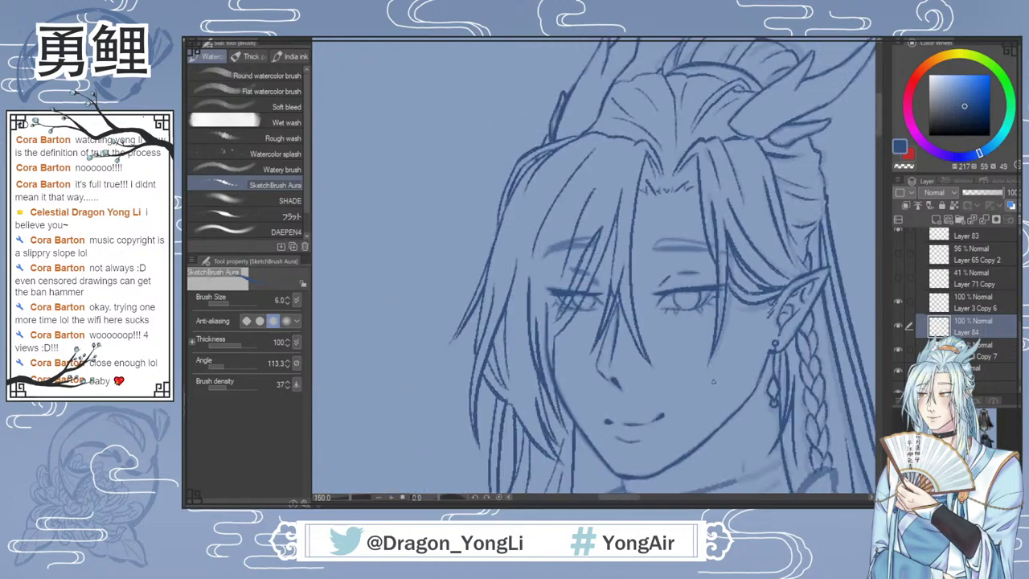
scroll(716, 384, "up", 1)
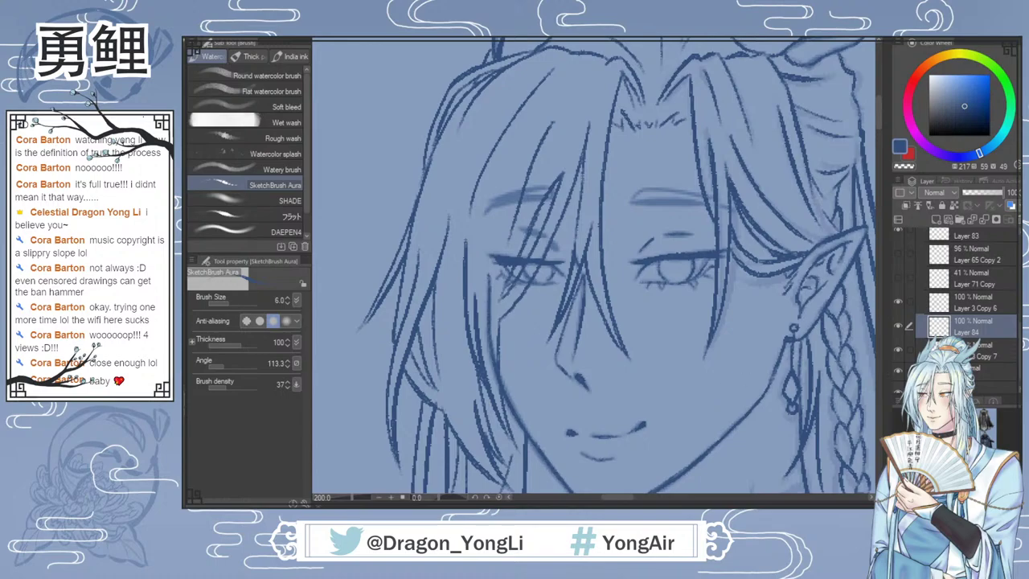
left_click(897, 326)
left_click(898, 325)
left_click(898, 326)
left_click(897, 326)
key("e")
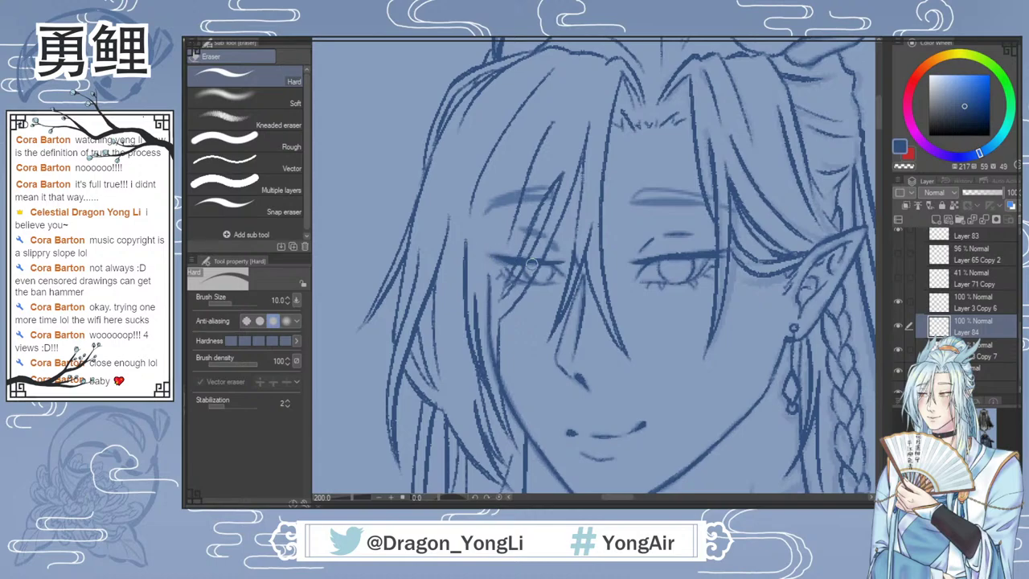
key("b")
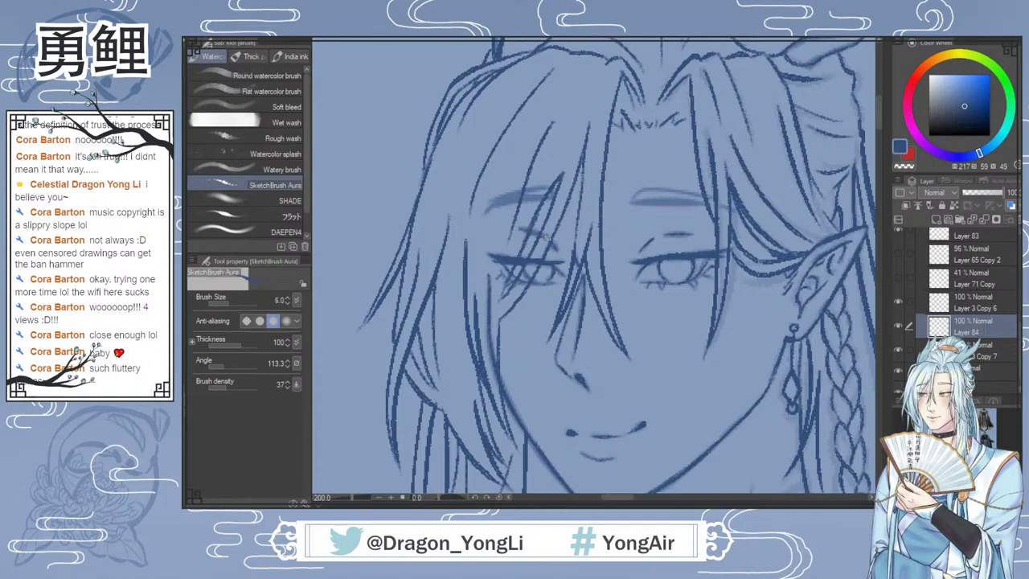
Step: Draw the eyelid crease above the hair-covered eye and outline both eyebrows
left_click_drag(519, 227, 545, 235)
left_click_drag(545, 198, 489, 210)
mouse_move(644, 189)
left_mouse_down()
mouse_move(633, 201)
mouse_move(700, 204)
left_mouse_up()
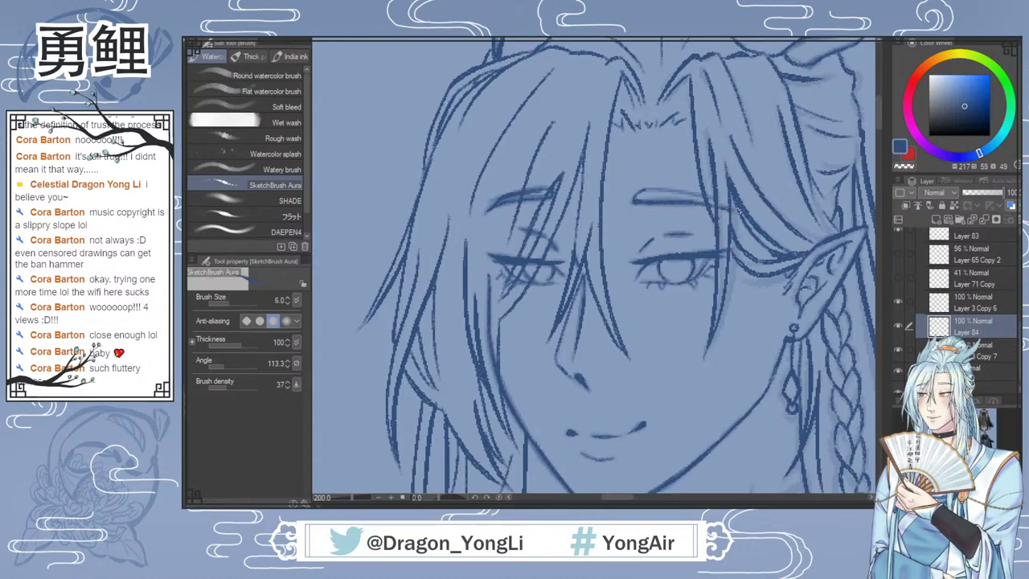
left_click_drag(645, 190, 753, 213)
scroll(765, 243, "down", 2)
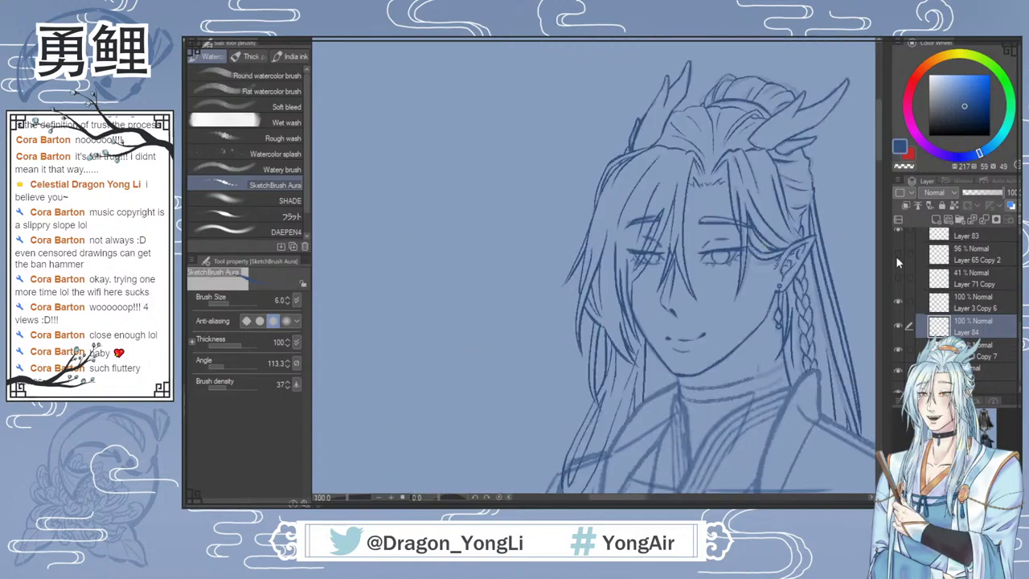
Step: Draw a short neck line below the chin and try a longer line for the neck's other side
left_click_drag(880, 151, 881, 172)
scroll(778, 265, "up", 1)
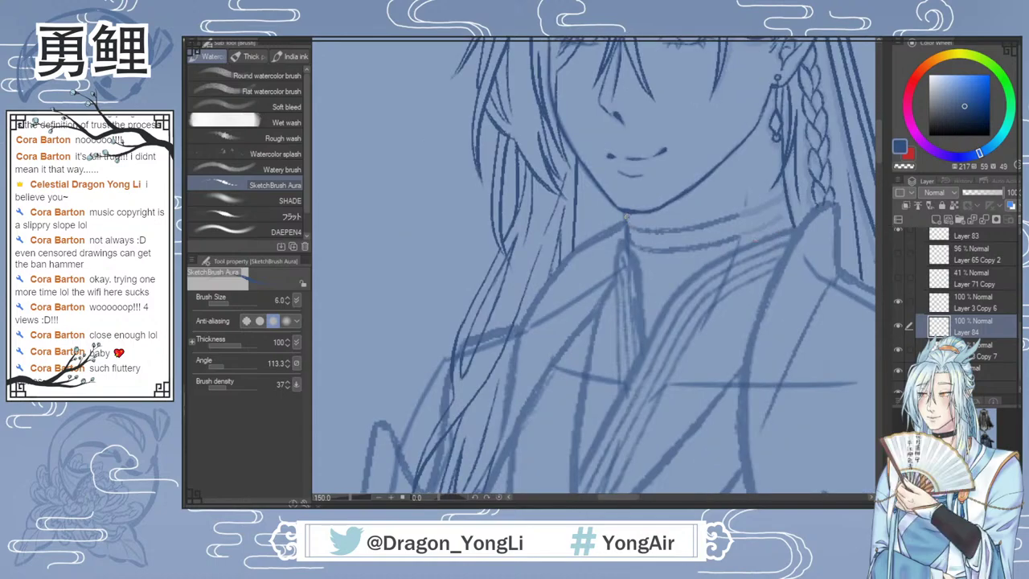
key("ctrl+z")
left_click_drag(624, 212, 628, 237)
left_click_drag(748, 198, 737, 246)
key("ctrl+z")
left_click_drag(749, 190, 738, 247)
key("ctrl+z")
Step: Draw the neck's long side line and a small throat mark with the canvas mirrored, and return the canvas to normal
key("h")
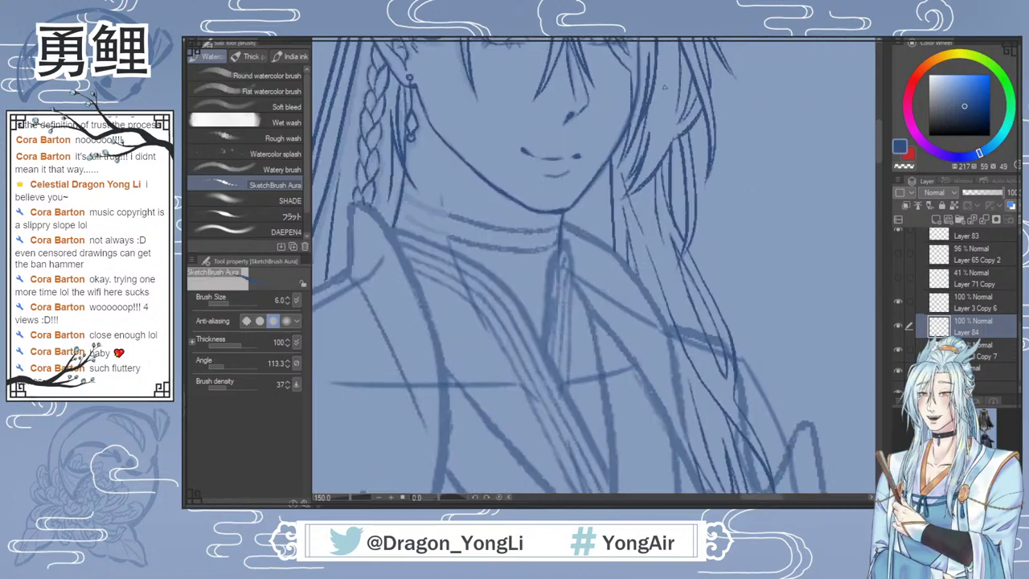
left_click_drag(453, 248, 441, 190)
key("ctrl+z")
mouse_move(455, 259)
left_mouse_down()
mouse_move(439, 184)
mouse_move(455, 254)
left_mouse_up()
key("ctrl+z")
key("ctrl+z")
key("ctrl+z")
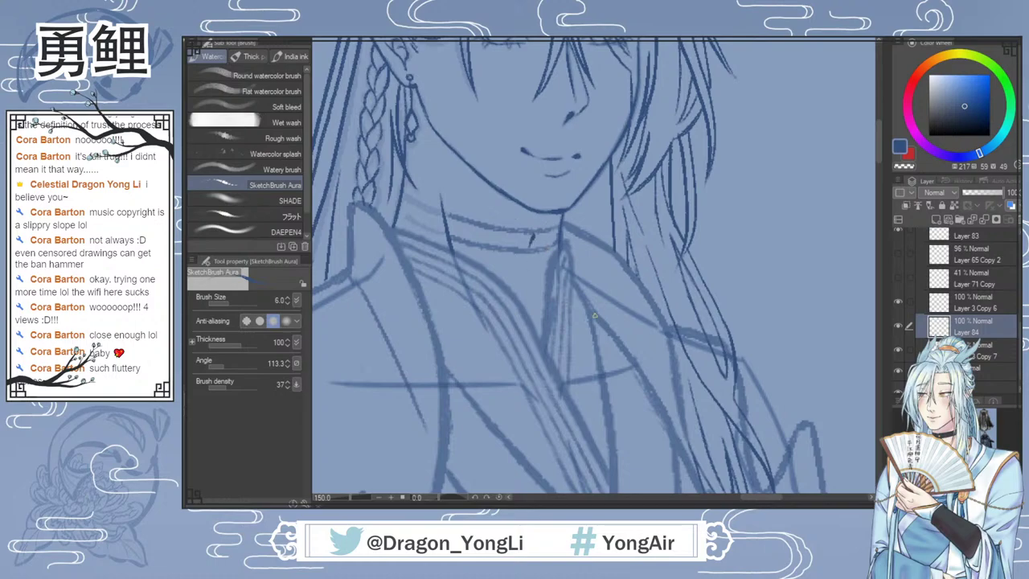
scroll(750, 346, "down", 2)
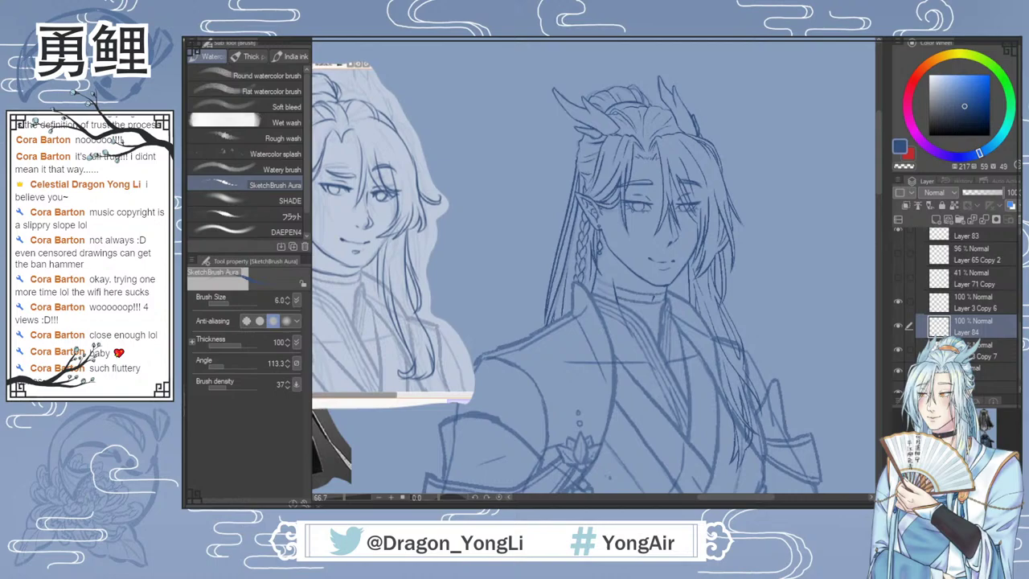
left_click(596, 43)
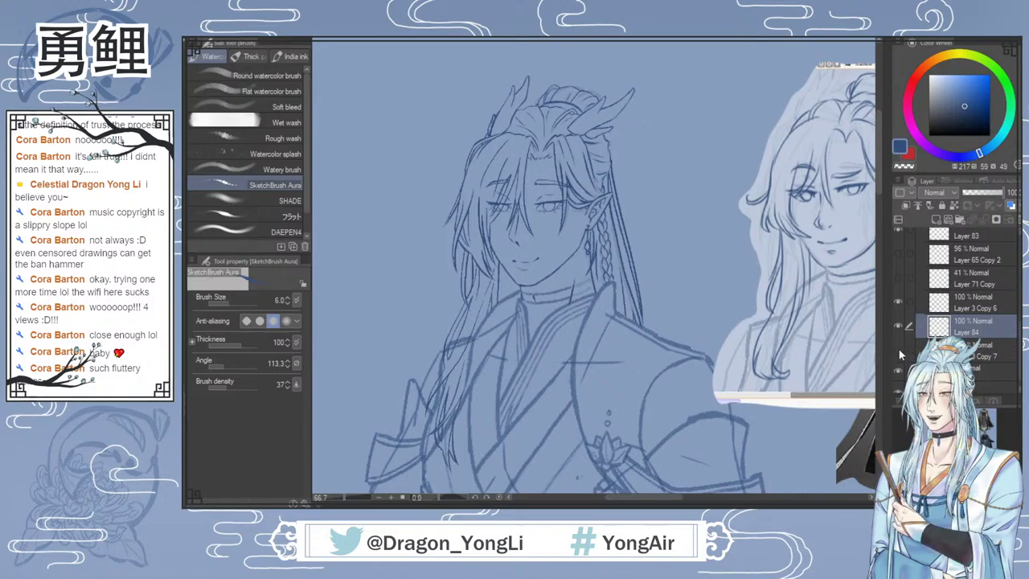
Step: Redraw and clean up the jawline from the chin to the earring on Layer 84 with the SketchBrush Aura brush and hard eraser
scroll(556, 279, "up", 4)
key("e")
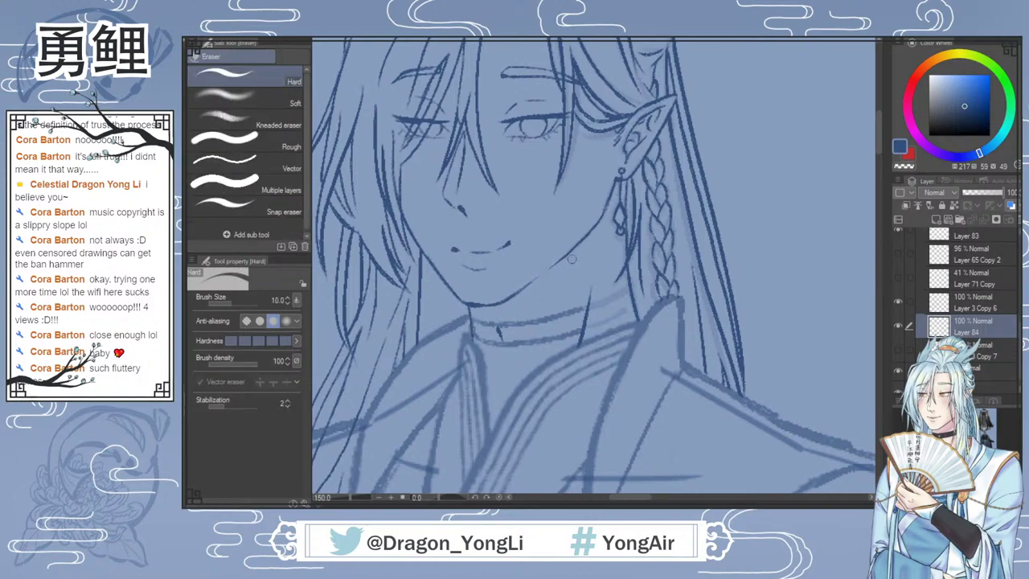
key("b")
left_click_drag(507, 298, 582, 237)
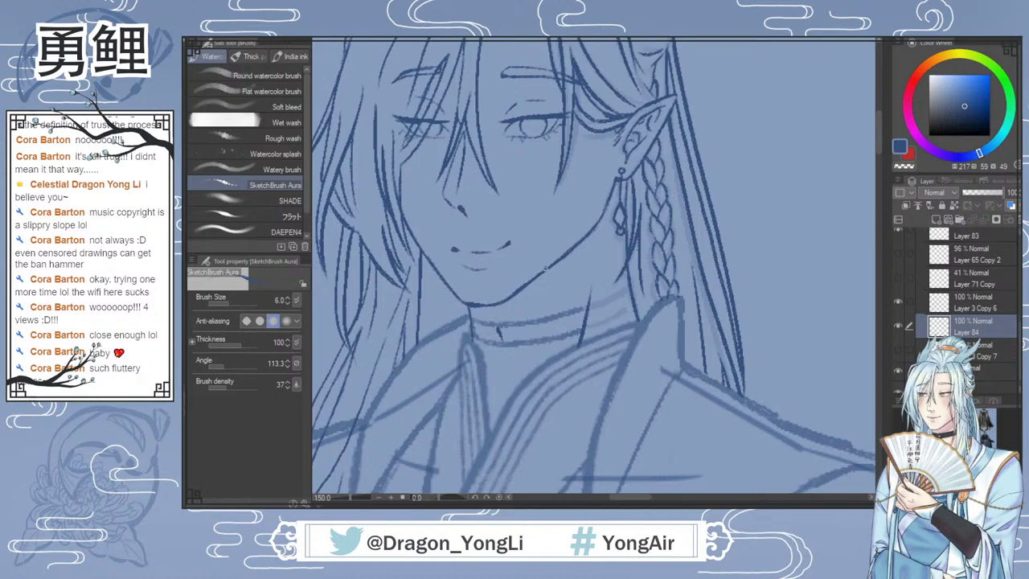
key("e")
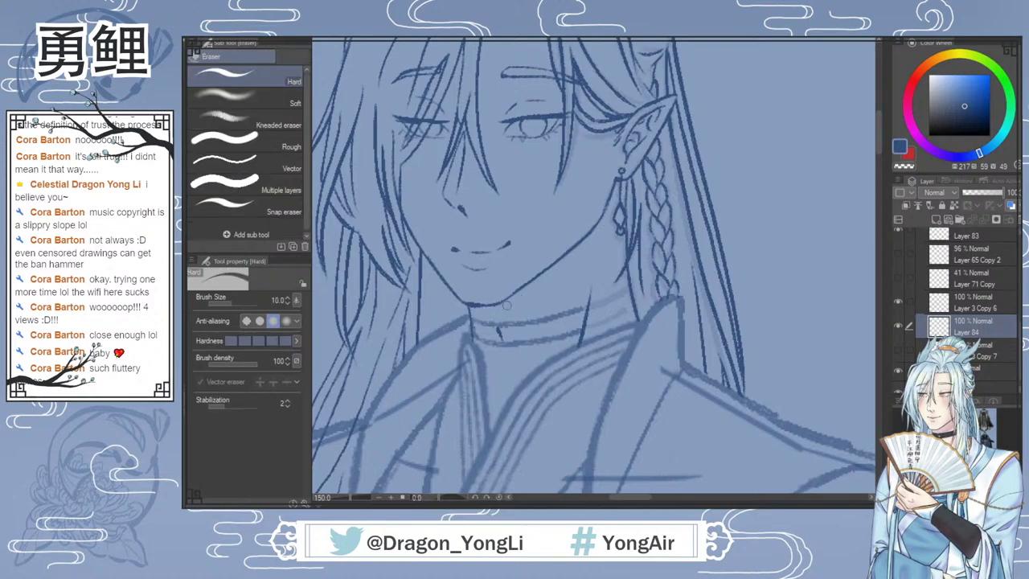
key("b")
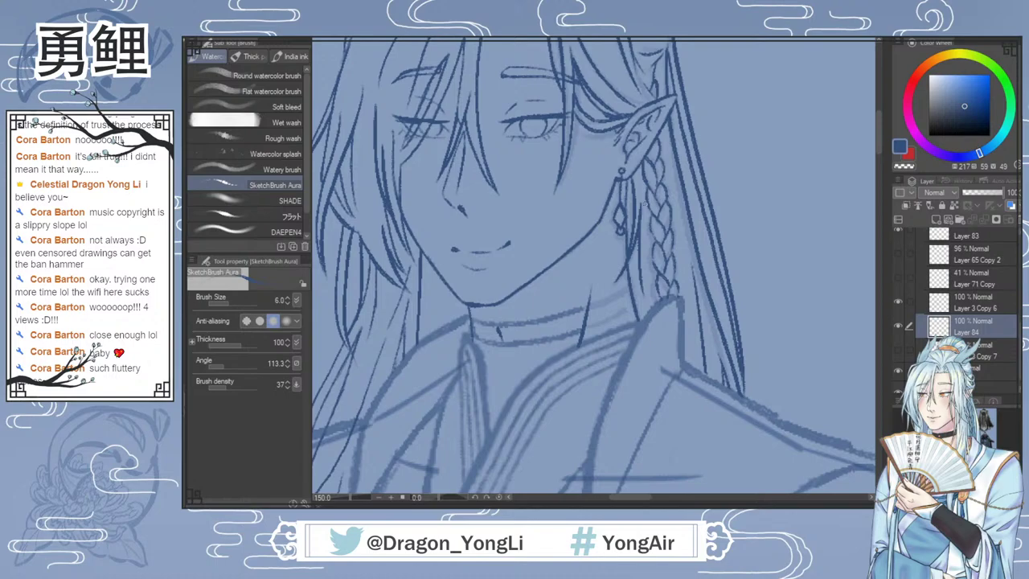
key("e")
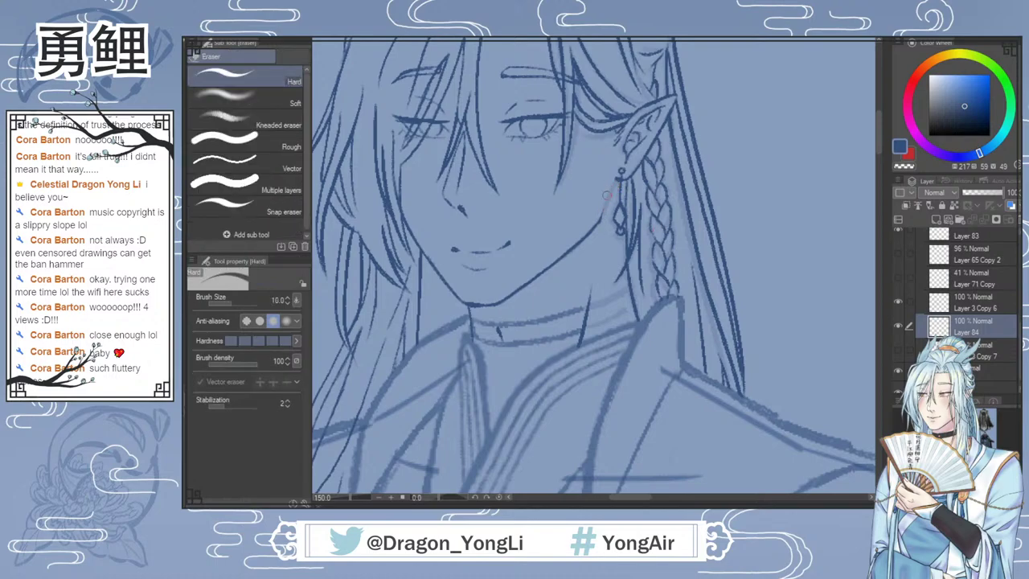
key("b")
left_click_drag(613, 185, 604, 208)
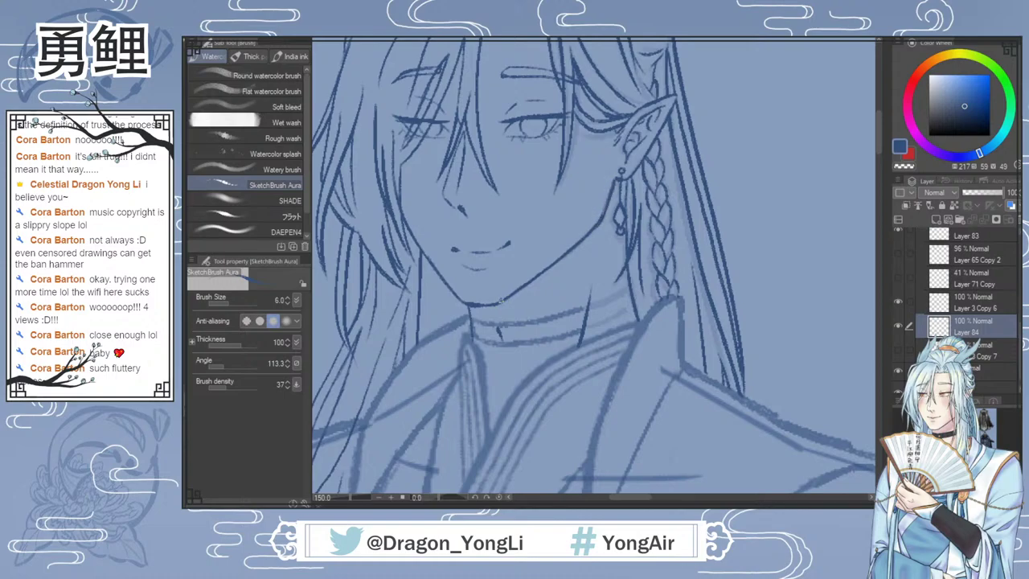
key("e")
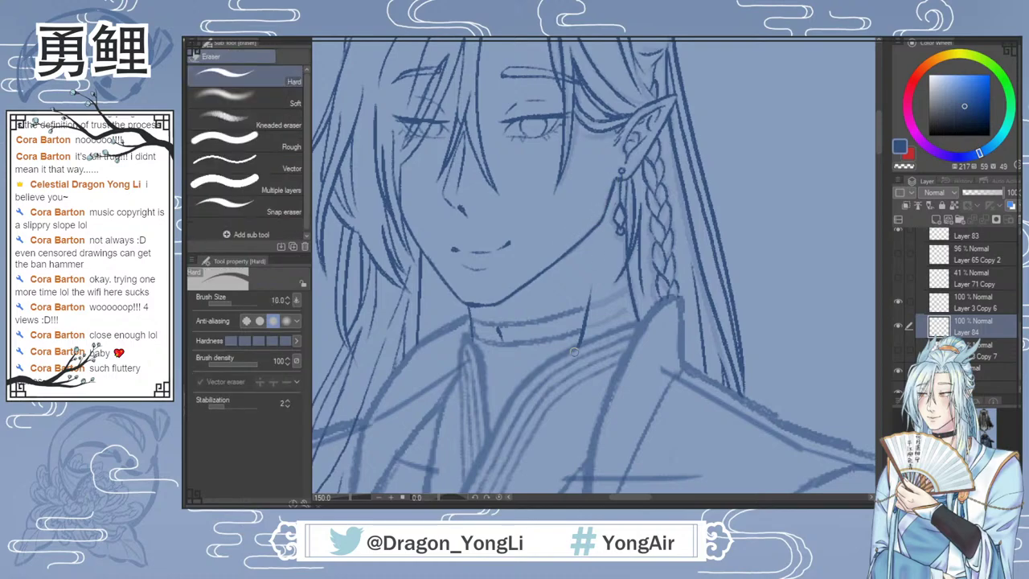
scroll(624, 382, "down", 1)
scroll(632, 384, "down", 1)
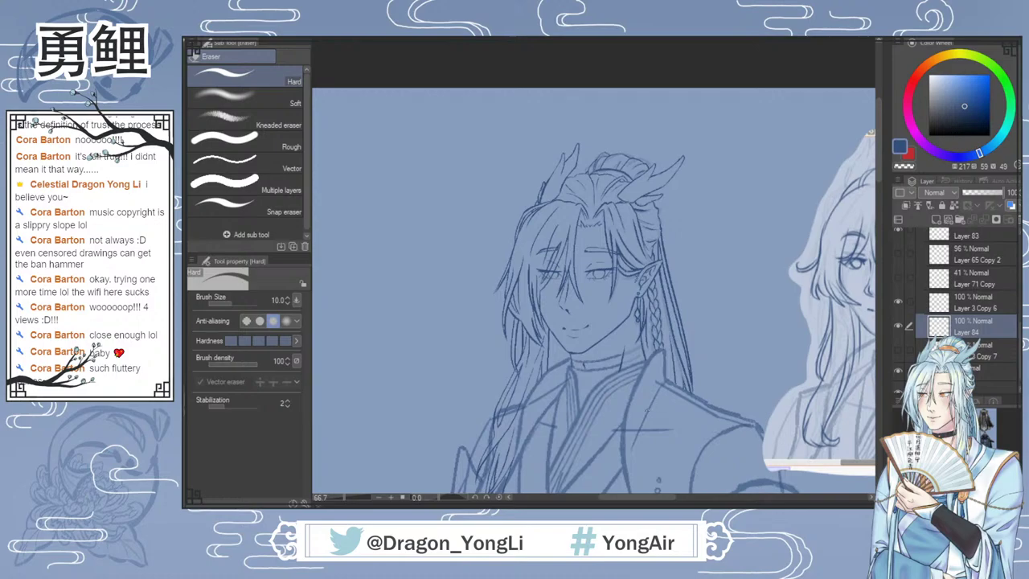
scroll(631, 402, "up", 2)
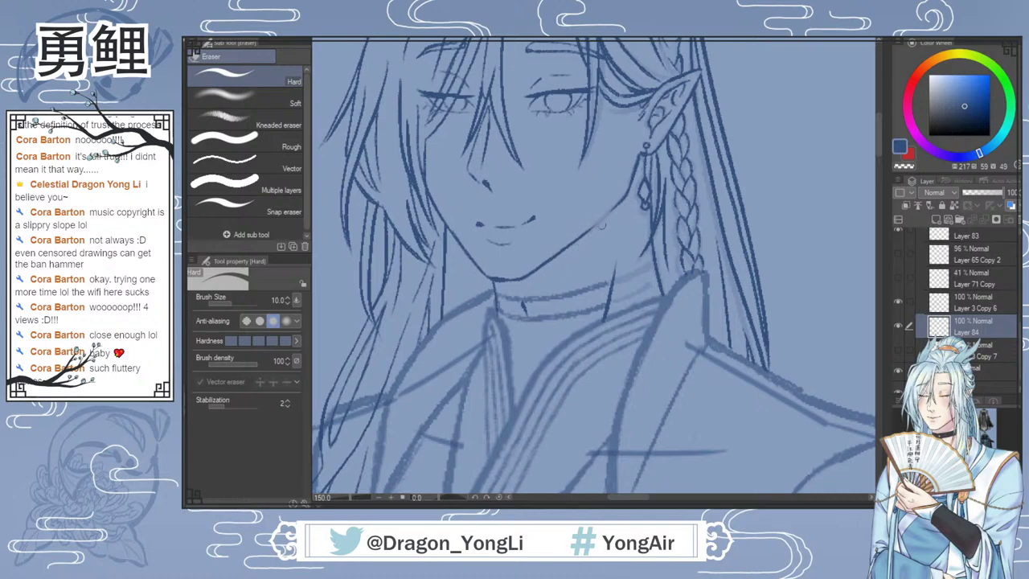
key("ctrl+minus")
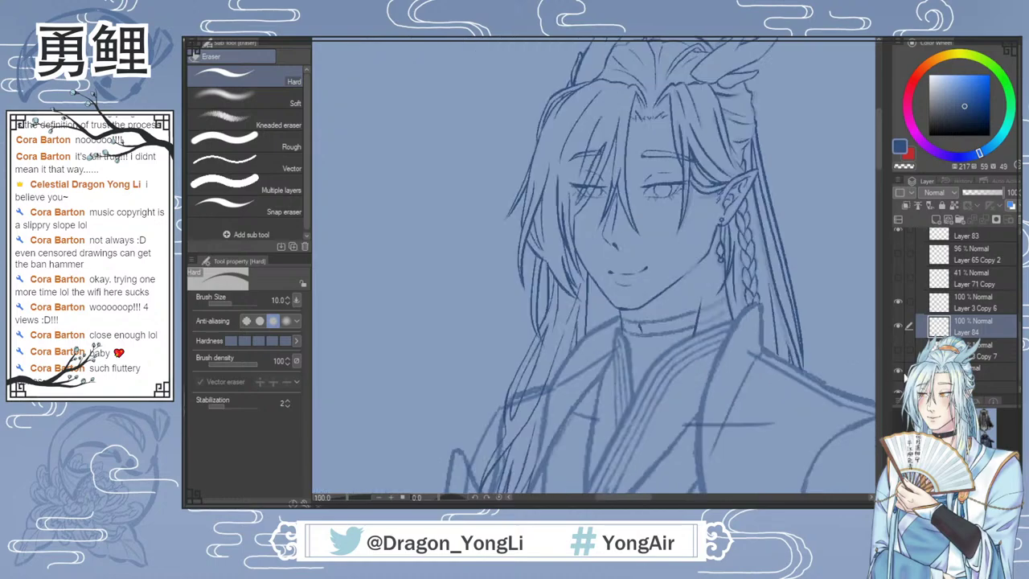
Step: Hide Layer 84, show the face sketch on Layer 3 Copy 7 instead, and make that layer active
scroll(965, 290, "up", 2)
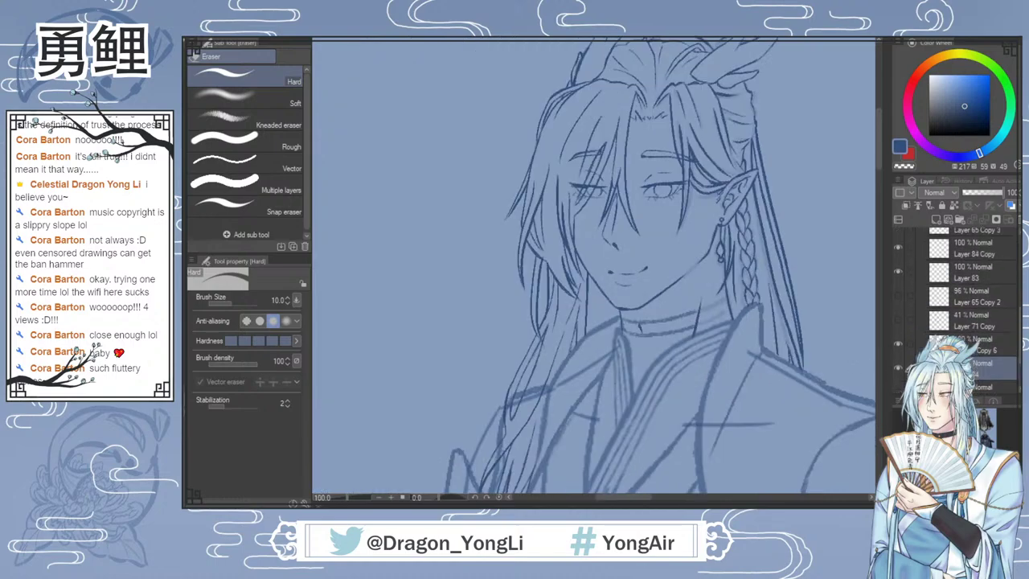
scroll(899, 281, "up", 1)
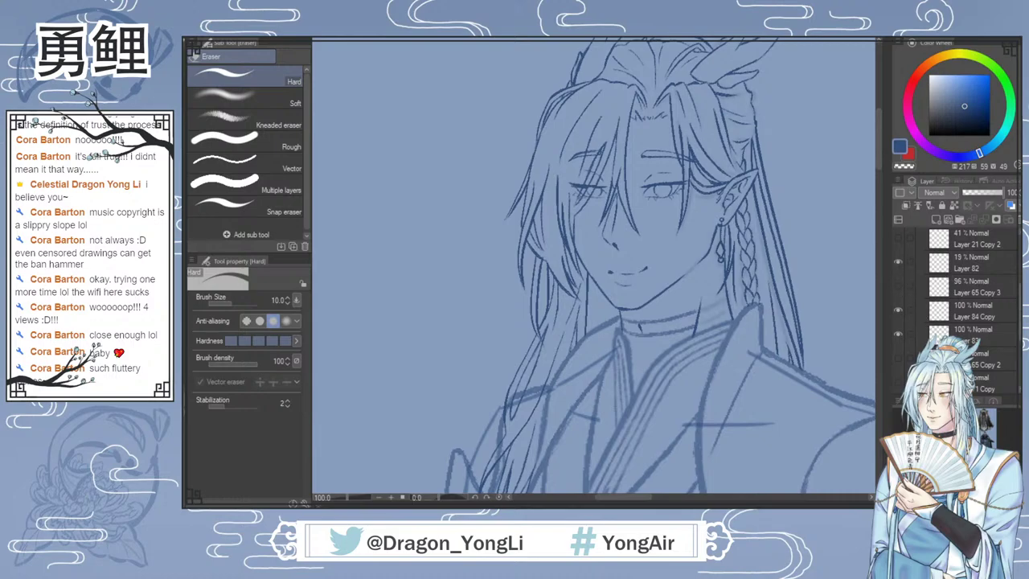
scroll(898, 321, "down", 3)
left_click(898, 359)
left_click(898, 337)
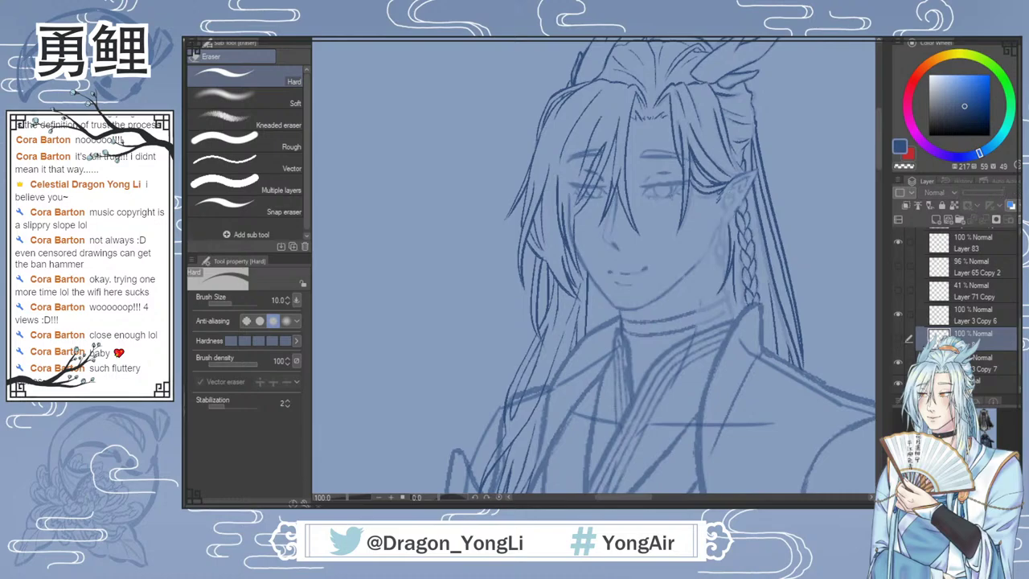
scroll(755, 315, "up", 1)
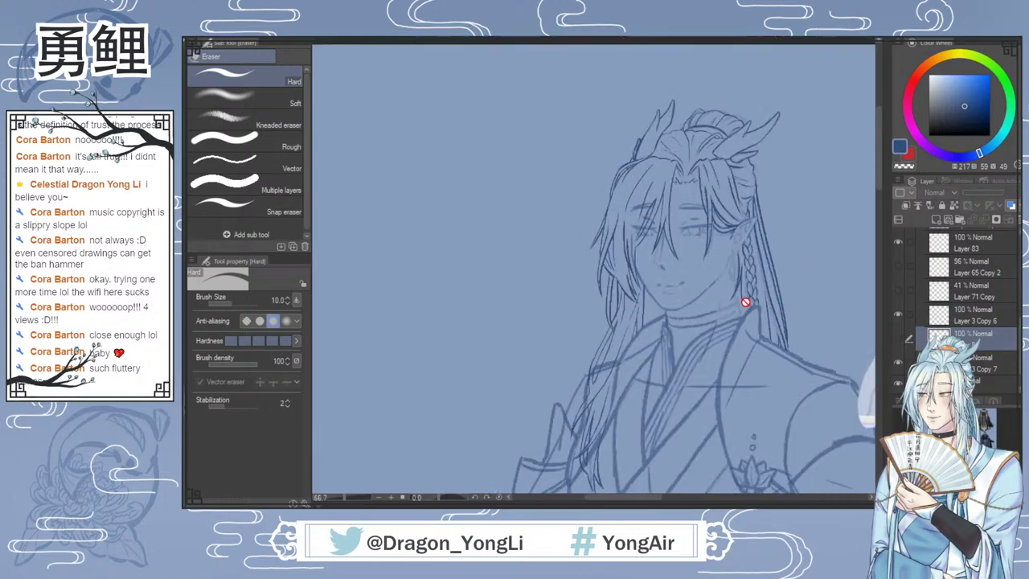
scroll(734, 292, "up", 1)
left_click(982, 368)
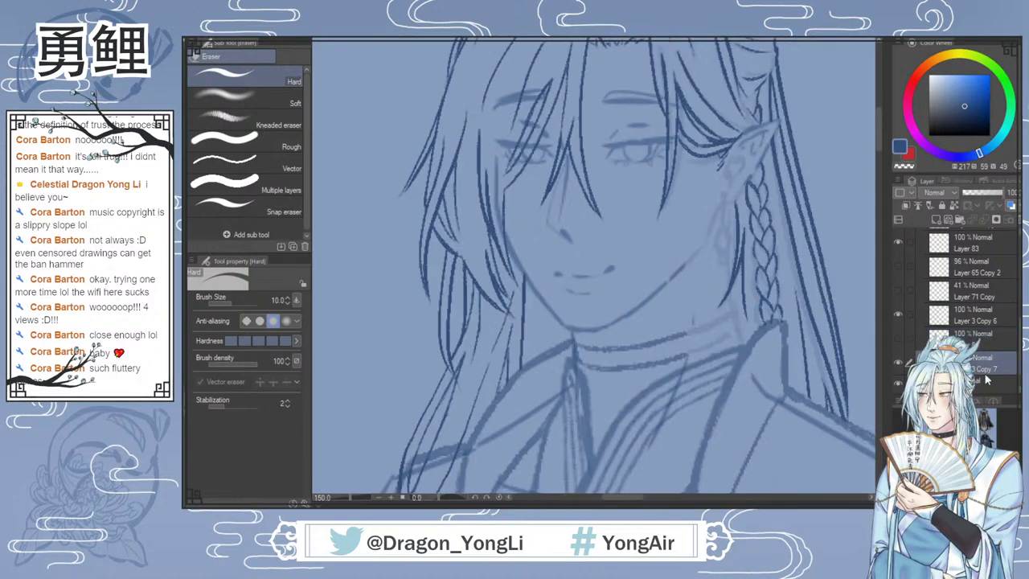
Step: Switch to the DAEPEN4 brush and reduce its size to 5
key("b")
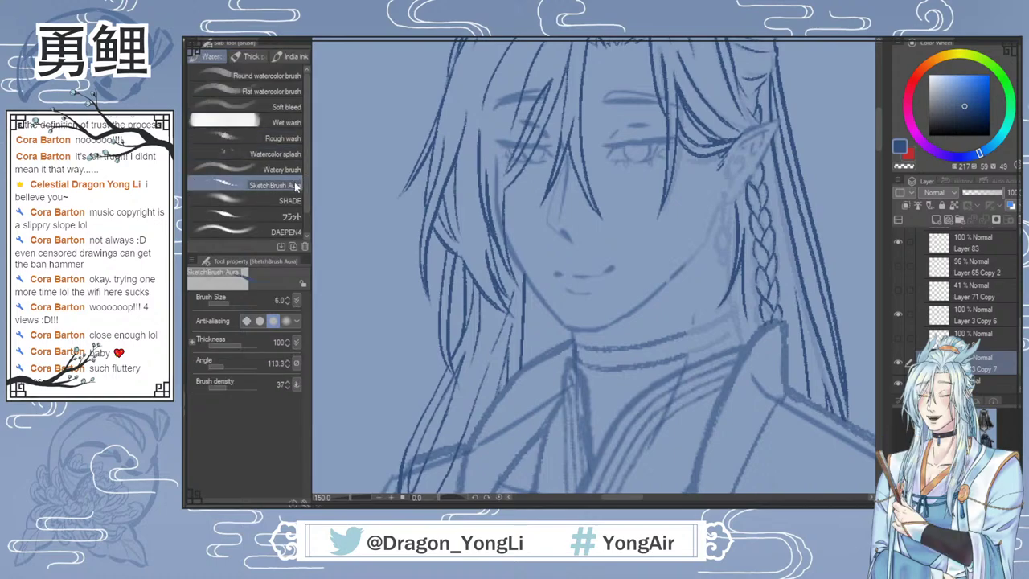
left_click(233, 230)
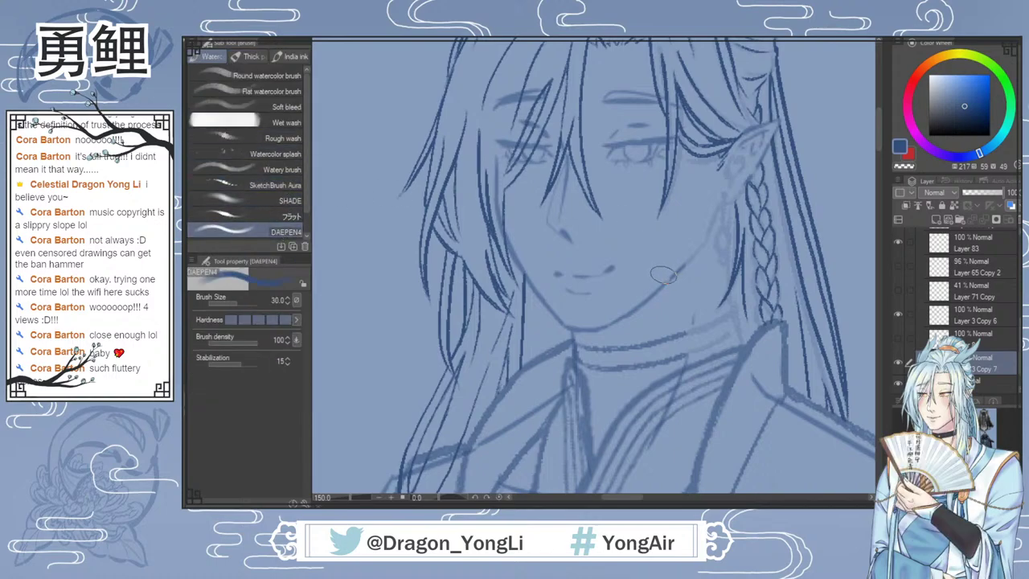
key("bracketleft")
key("bracketleft")
key("bracketleft")
key("bracketleft")
key("bracketleft")
key("bracketleft")
key("bracketleft")
key("bracketleft")
key("bracketleft")
key("bracketleft")
Step: Darken the lines of Layer 3 Copy 7 with the current dark blue and lower the layer's opacity
left_click_drag(675, 273, 662, 287)
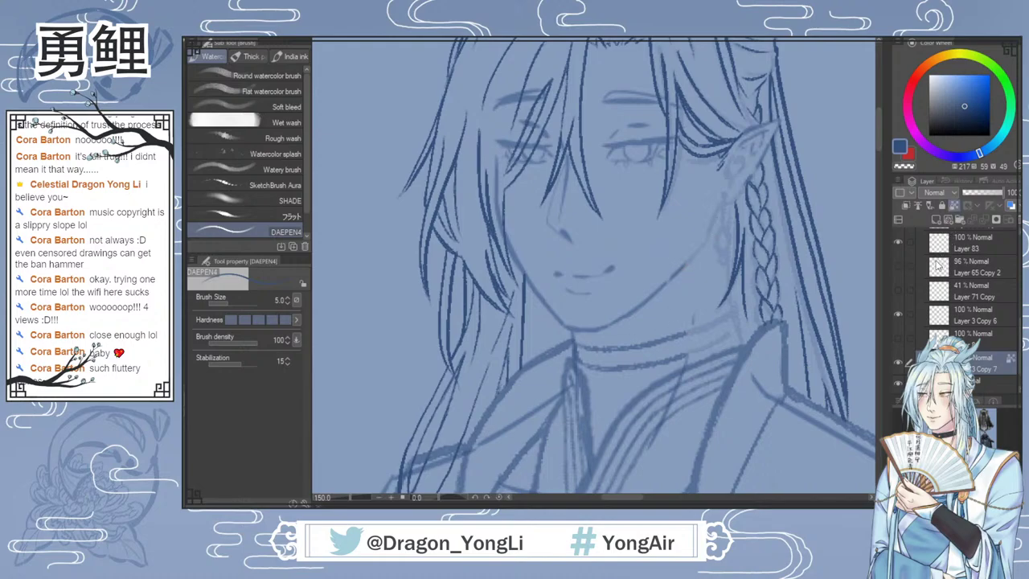
key("alt+Delete")
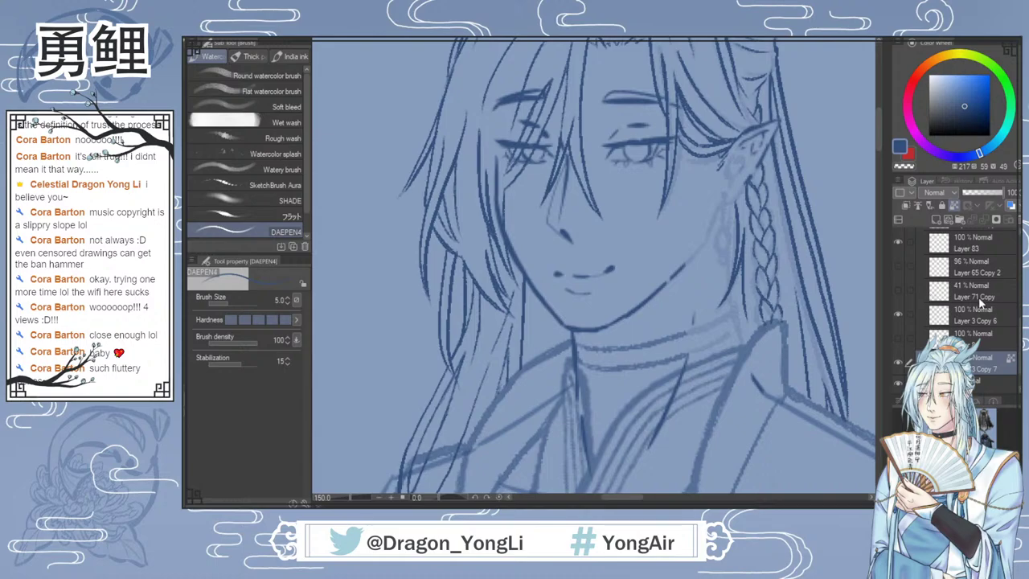
left_click(986, 198)
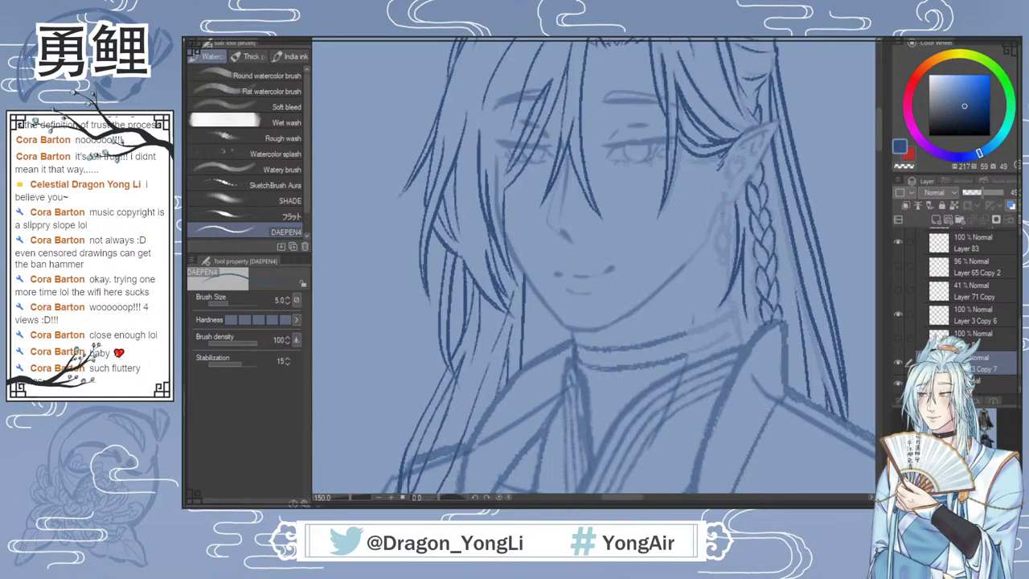
Step: Draw the upper jawline on Layer 3 Copy 7 up toward the ear
left_click_drag(719, 207, 690, 259)
key("ctrl+z")
scroll(878, 148, "up", 3)
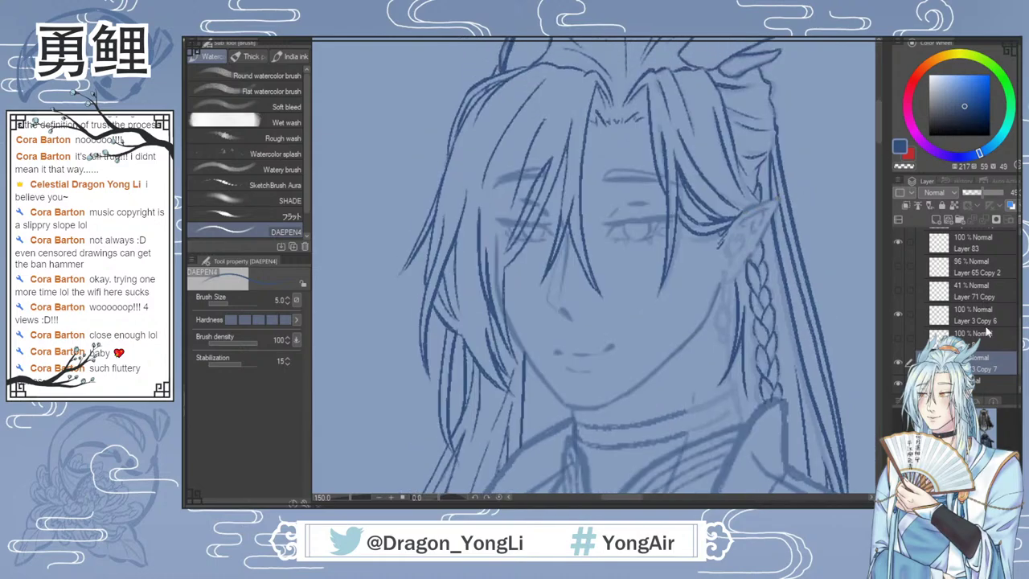
Step: Toggle Layer 82's visibility to compare the underlying sketch, and lower that layer's opacity to 12%
scroll(1018, 357, "up", 2)
scroll(897, 286, "up", 3)
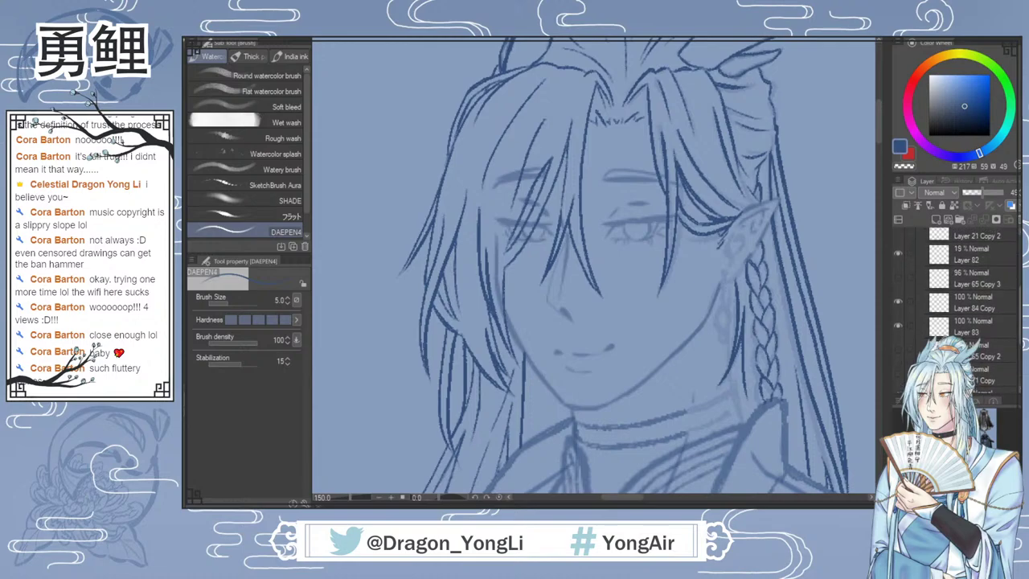
left_click(898, 284)
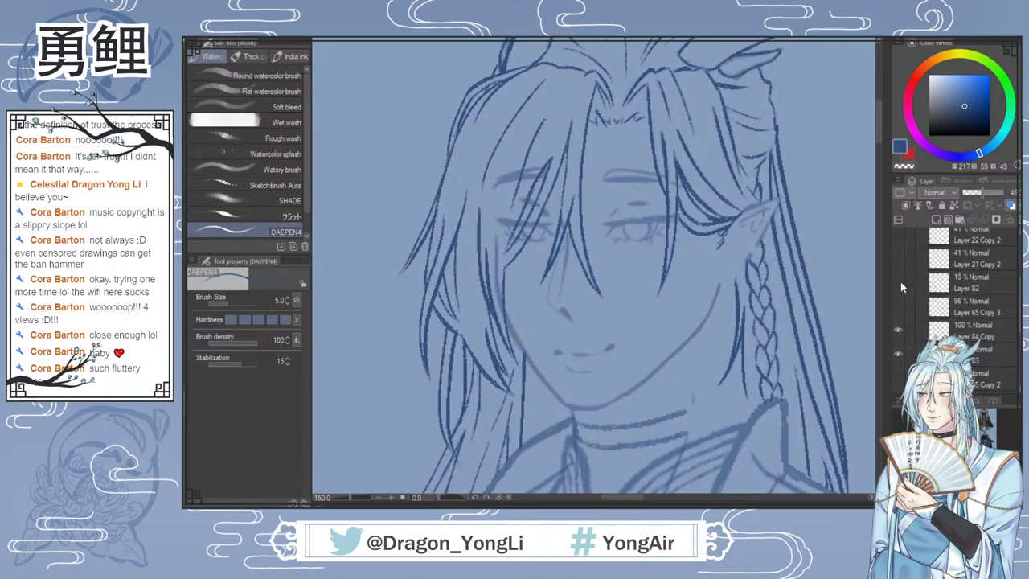
left_click(899, 285)
scroll(877, 139, "down", 3)
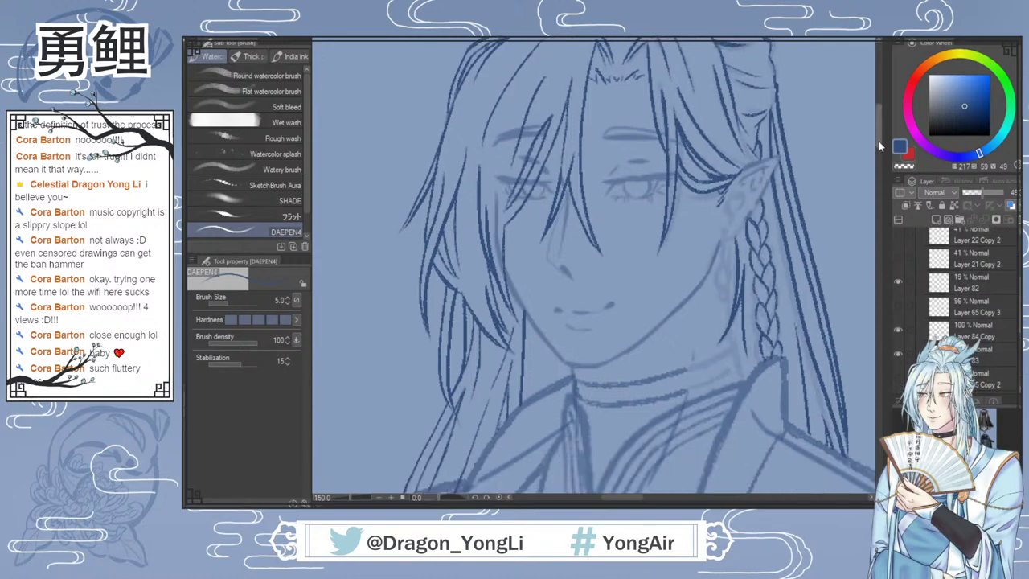
left_click(896, 280)
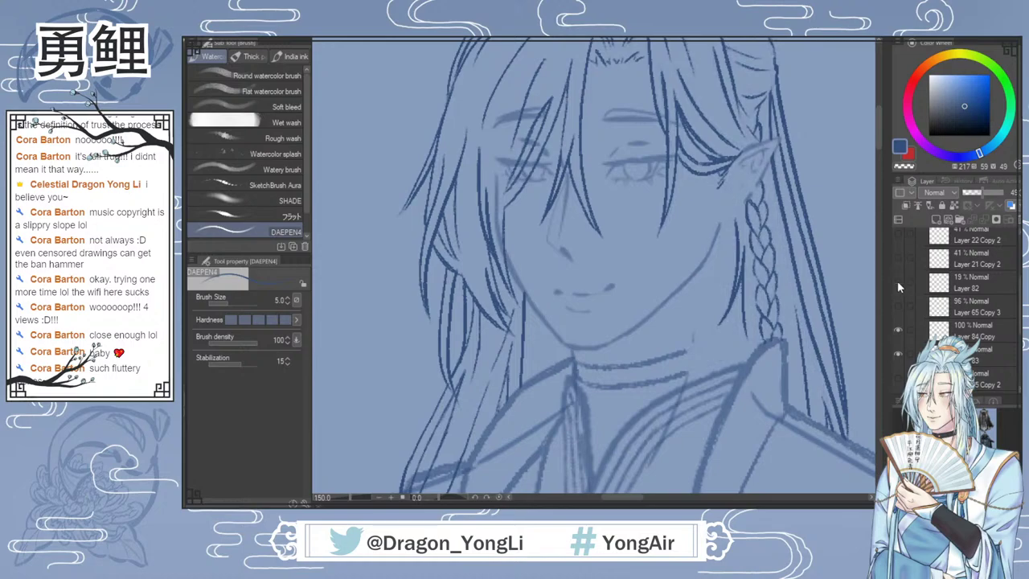
left_click(896, 281)
left_click(956, 282)
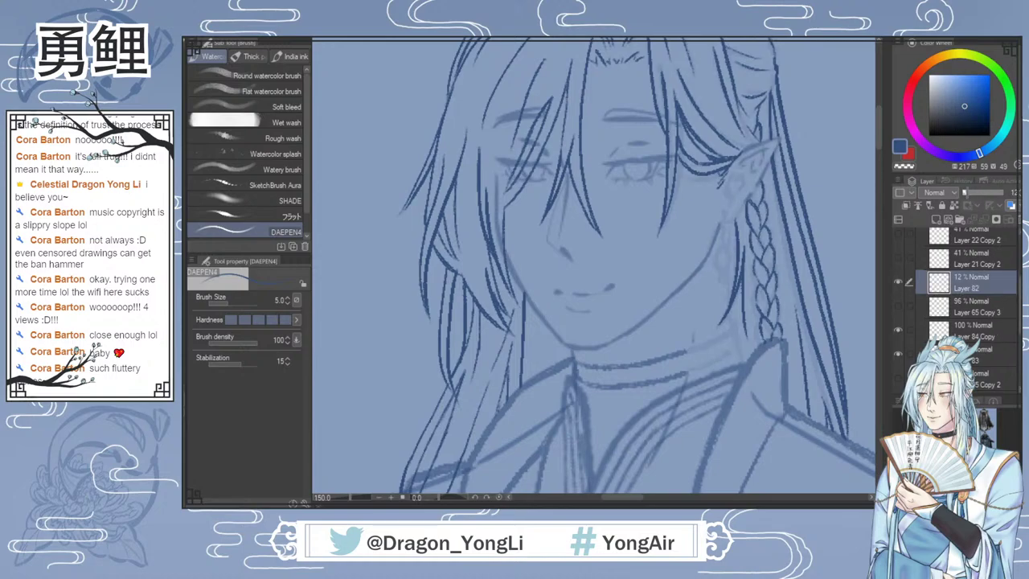
Step: Outline the ear and the dangling earring on Layer 3 Copy 7, undoing the stray strokes
scroll(990, 338, "down", 4)
left_click(986, 365)
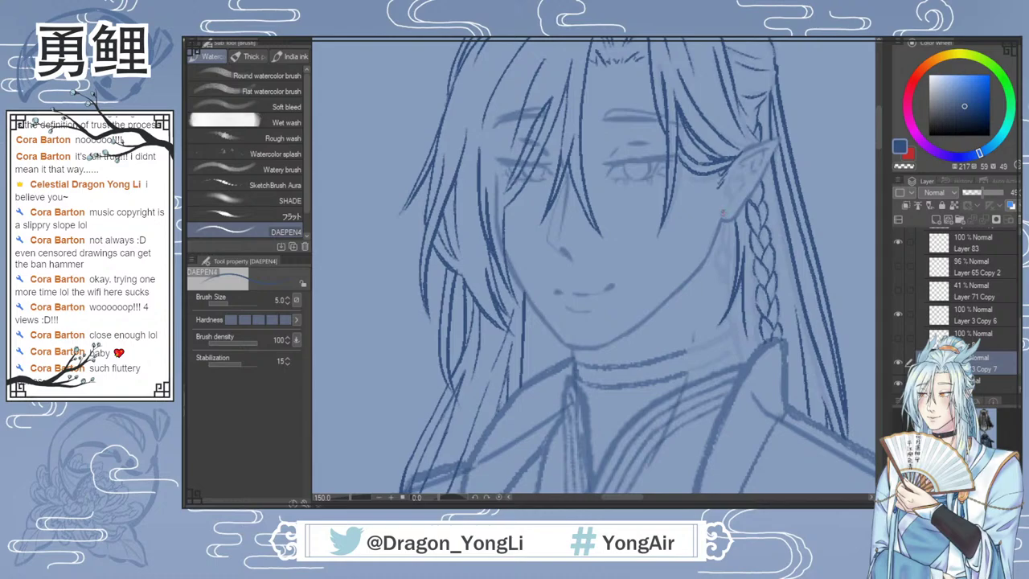
mouse_move(723, 223)
left_mouse_down()
mouse_move(716, 260)
mouse_move(725, 257)
left_mouse_up()
key("ctrl+z")
key("ctrl+z")
left_click_drag(723, 269, 721, 275)
key("ctrl+z")
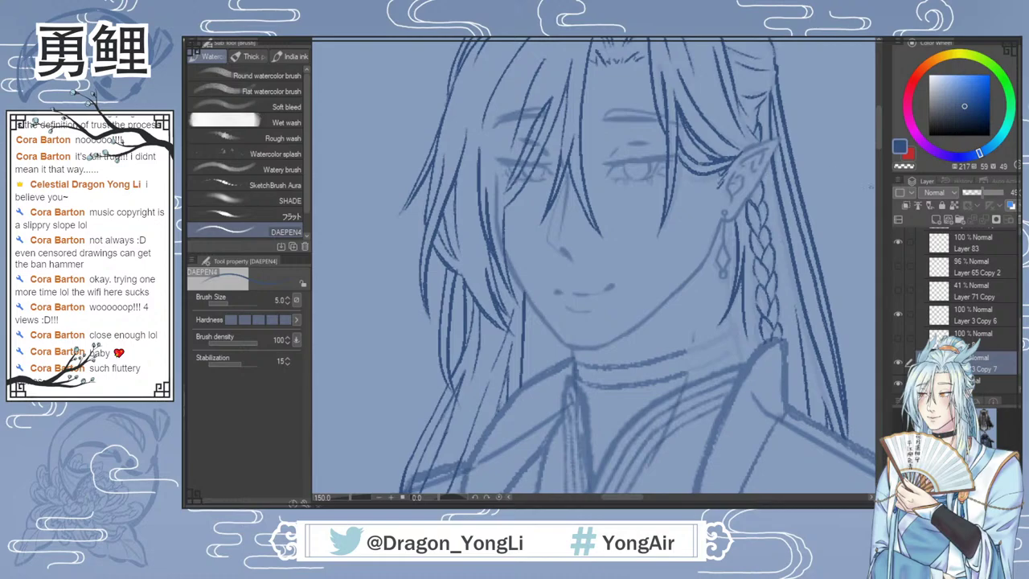
Step: Draw the neck lines below the jaw and ear down to the collar
left_click_drag(879, 143, 877, 153)
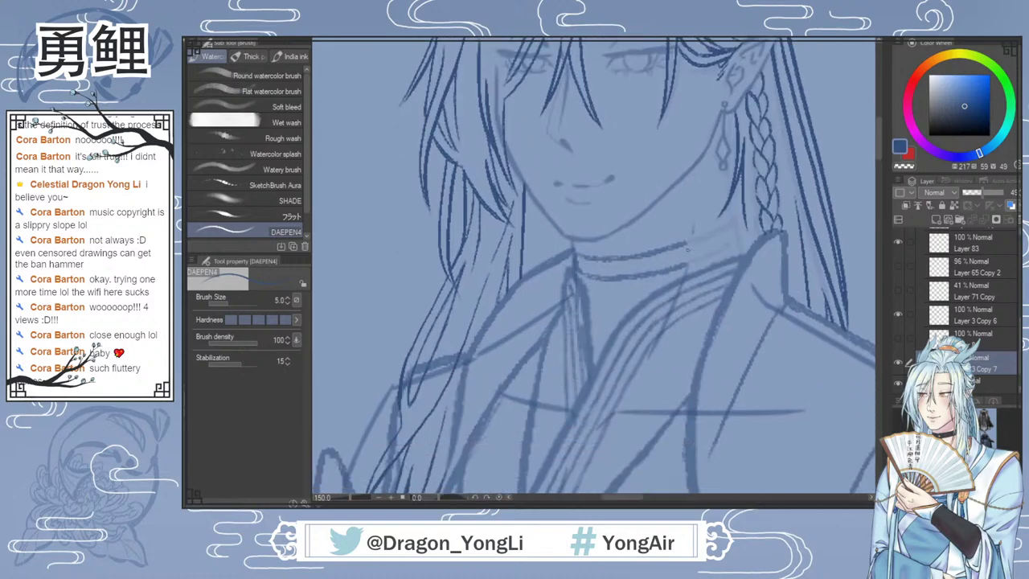
left_click_drag(693, 229, 694, 258)
key("ctrl+z")
left_click_drag(727, 153, 741, 253)
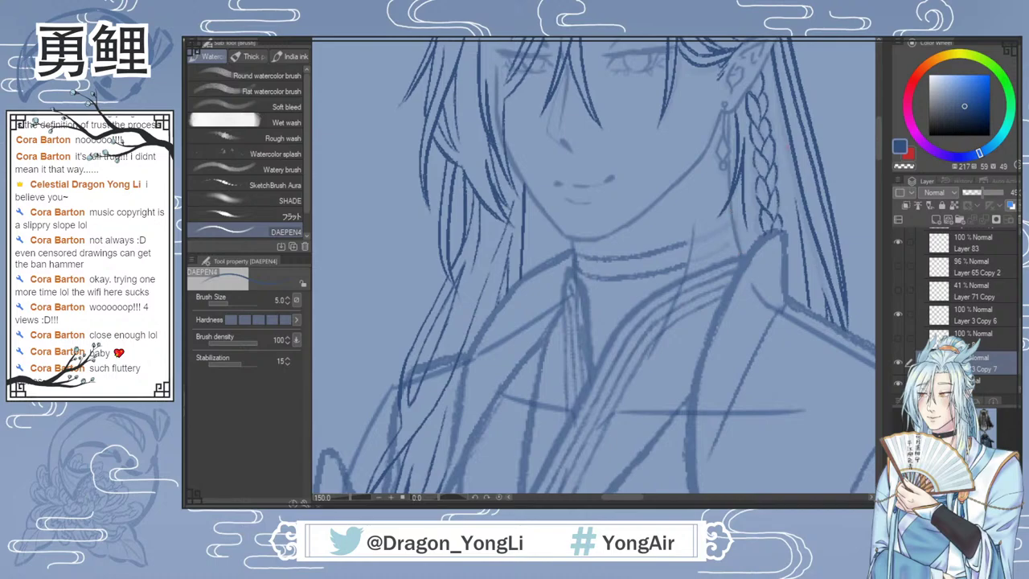
scroll(844, 279, "down", 2)
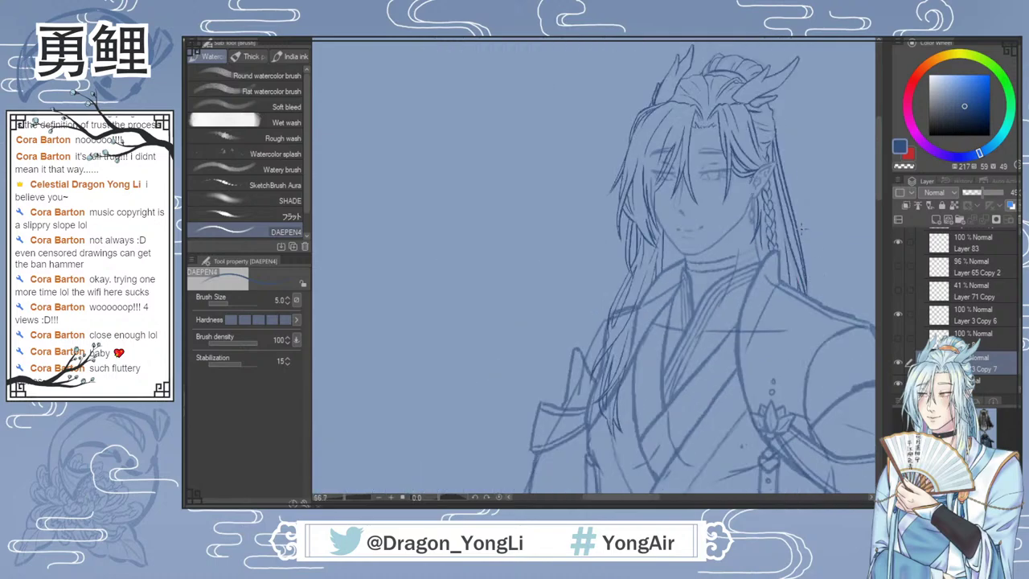
left_click_drag(643, 500, 670, 501)
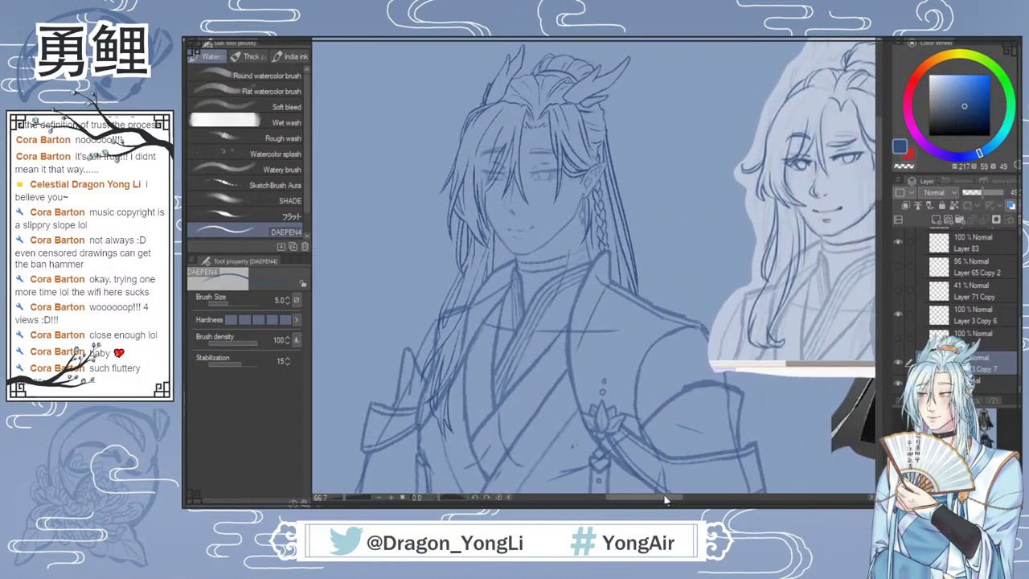
scroll(565, 287, "up", 1)
key("e")
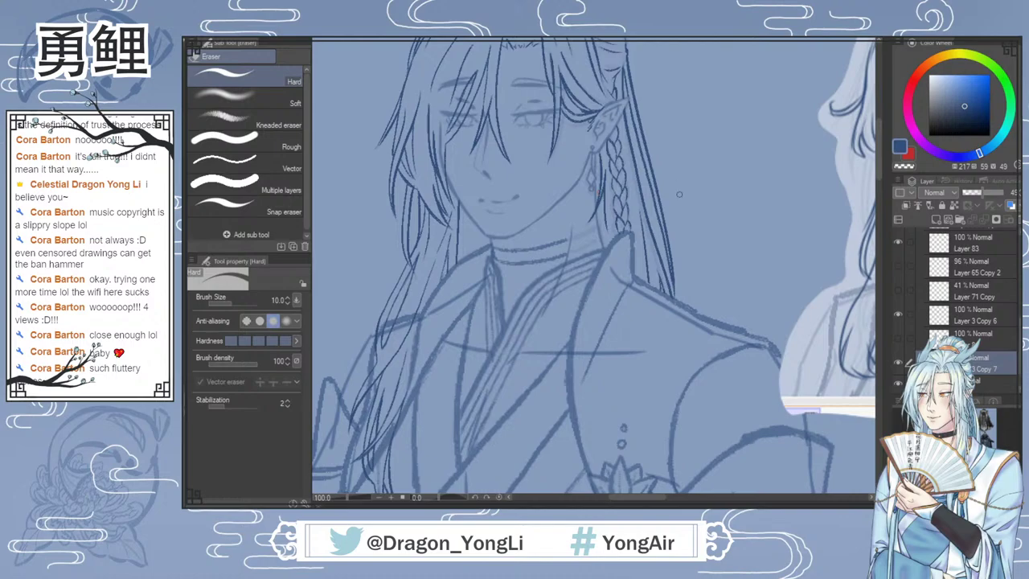
scroll(657, 225, "down", 1)
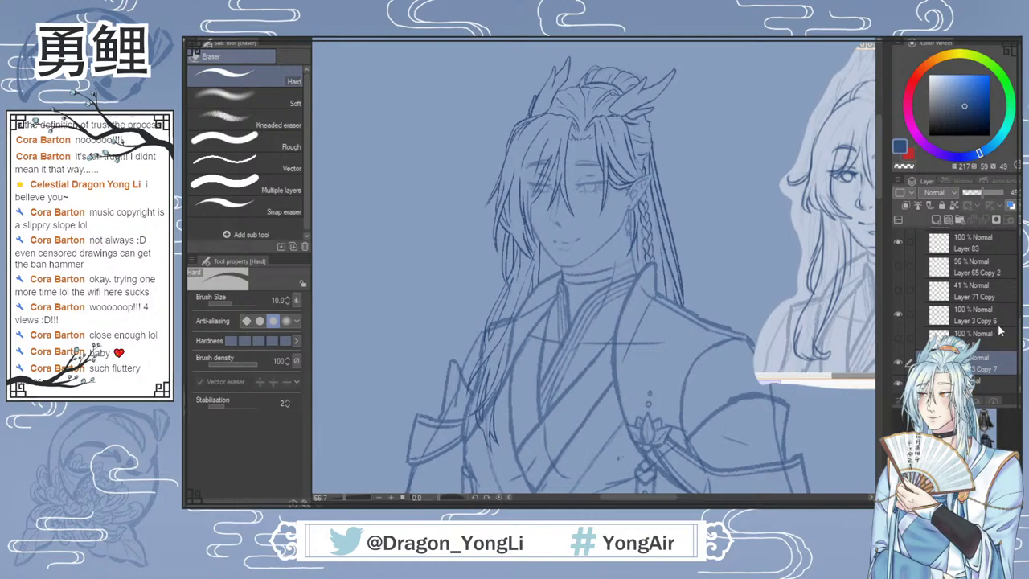
Step: Hide Layer 80 and move it into Folder 15, leaving that folder collapsed
scroll(1000, 330, "up", 2)
scroll(898, 279, "up", 1)
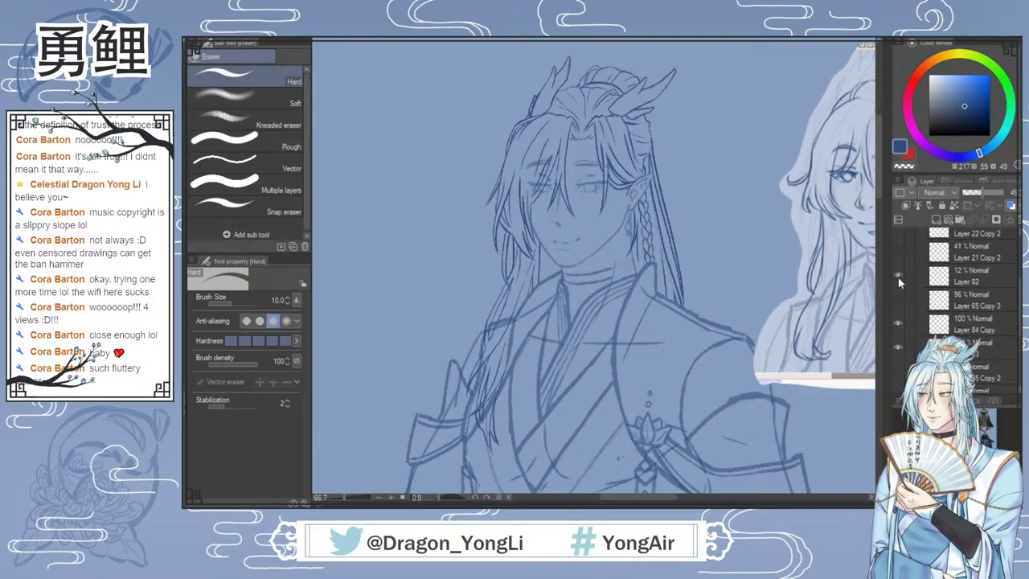
scroll(932, 297, "up", 3)
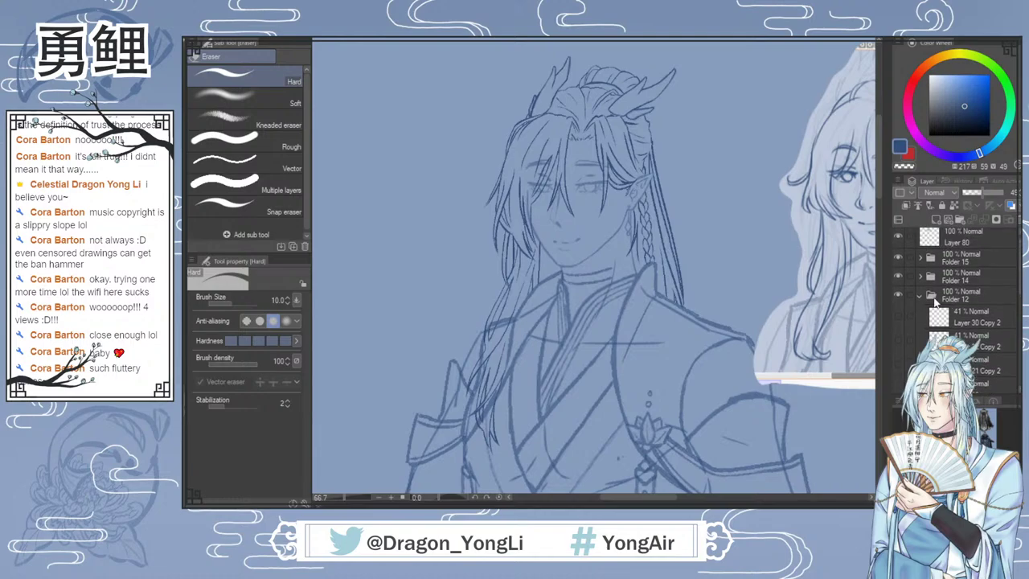
left_click(920, 296)
left_click(920, 277)
left_click(898, 279)
left_click(897, 279)
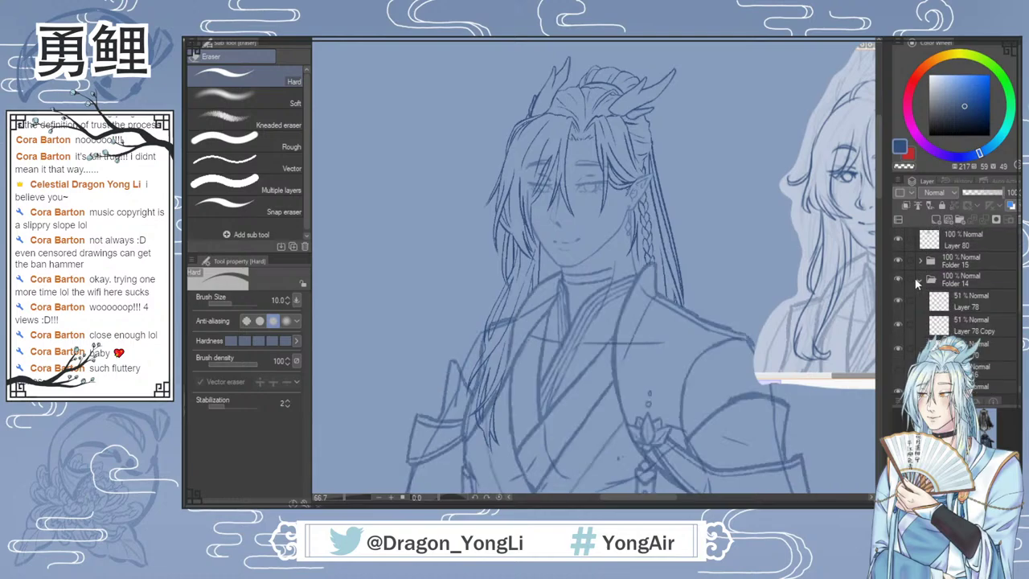
left_click(898, 239)
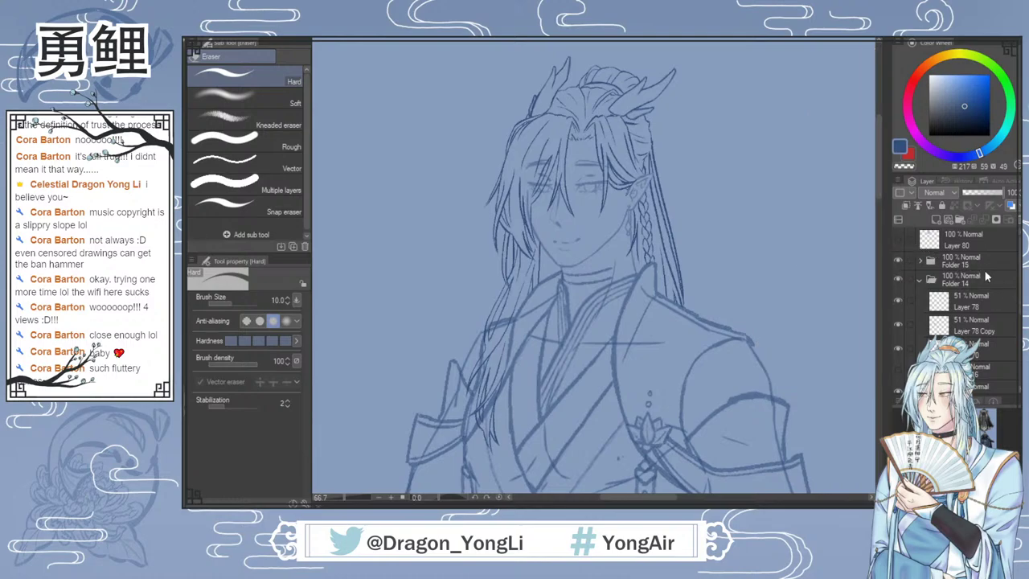
left_click(919, 259)
left_click_drag(958, 245, 958, 273)
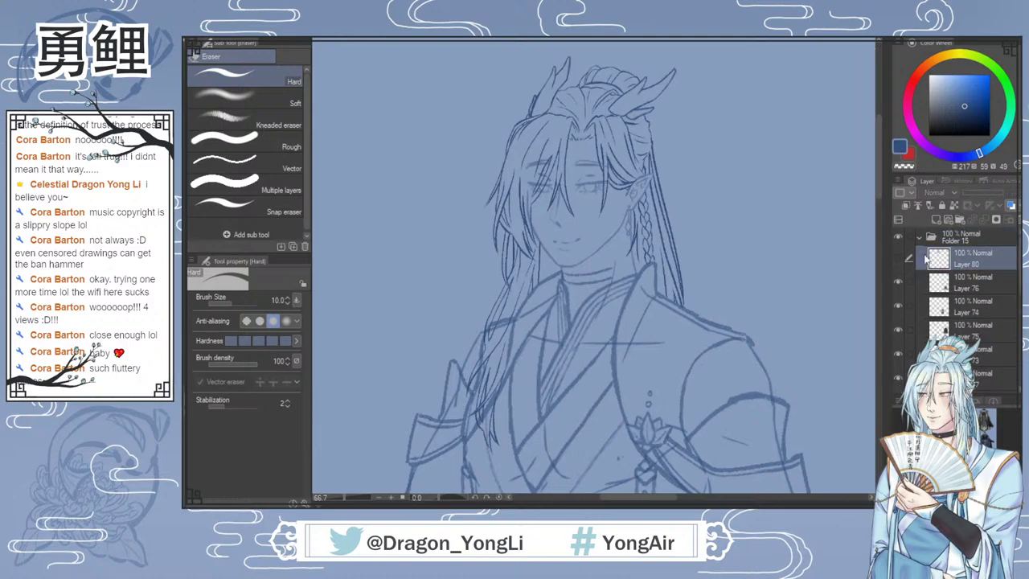
left_click(920, 240)
Step: Toggle Layer 78 Copy 2's visibility to check its contents, and make it the active layer
left_click_drag(1018, 296, 1018, 308)
scroll(898, 336, "down", 3)
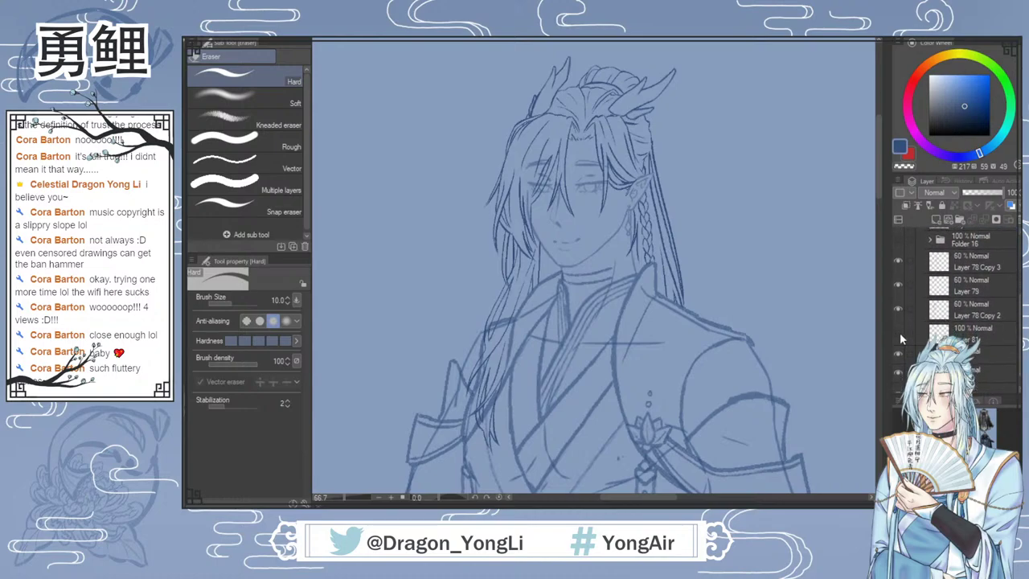
left_click(897, 308)
left_click(898, 309)
left_click(972, 309)
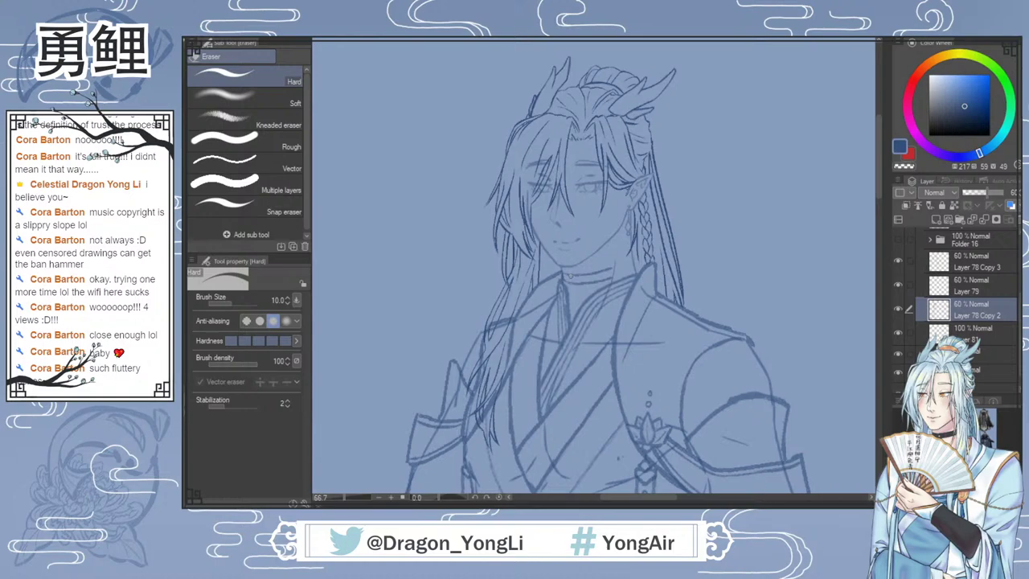
Step: Try erasing the neckband lines below the chin on Layer 78 Copy 2
scroll(576, 269, "up", 4)
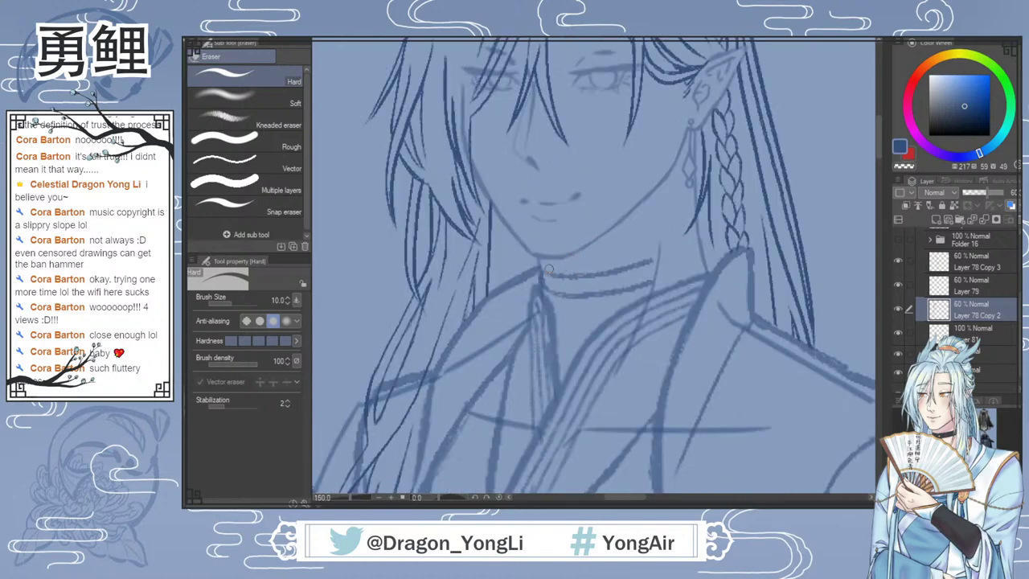
mouse_move(547, 268)
left_mouse_down()
mouse_move(560, 293)
mouse_move(569, 262)
mouse_move(574, 307)
mouse_move(616, 245)
mouse_move(612, 263)
mouse_move(561, 286)
mouse_move(627, 248)
mouse_move(639, 251)
mouse_move(631, 268)
mouse_move(599, 296)
mouse_move(663, 279)
left_mouse_up()
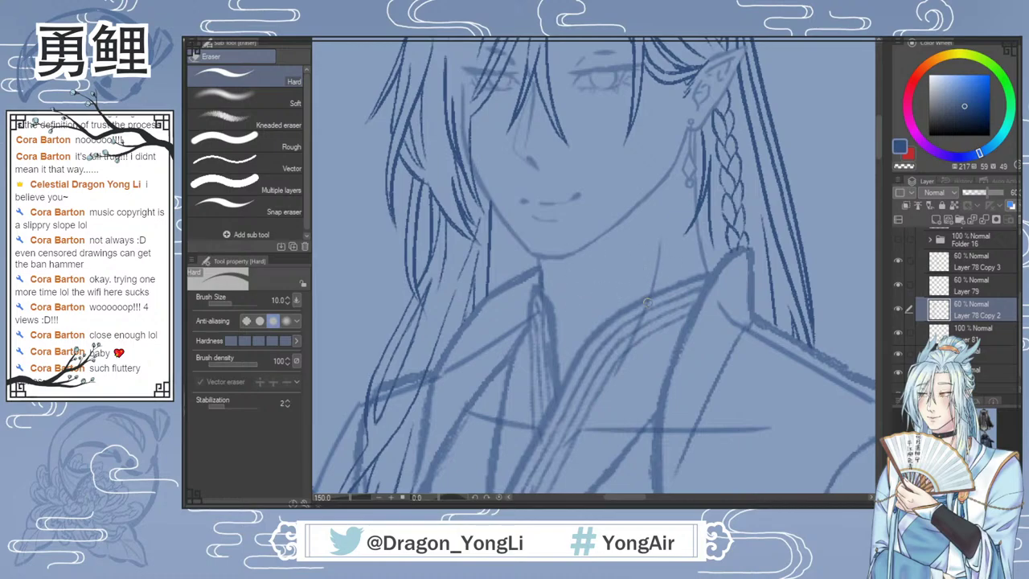
scroll(701, 316, "down", 2)
scroll(710, 331, "down", 4)
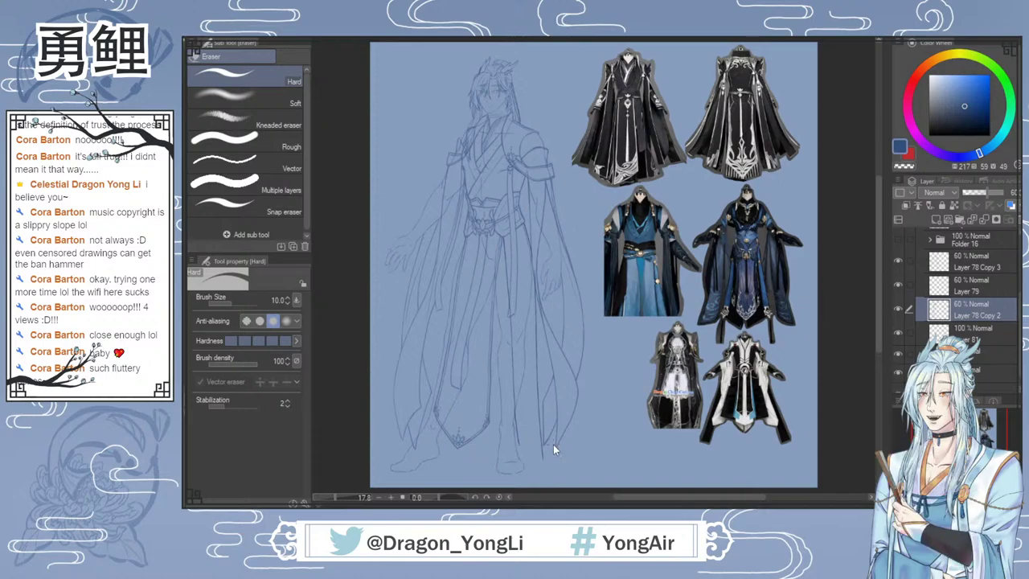
scroll(486, 88, "up", 2)
scroll(486, 92, "up", 2)
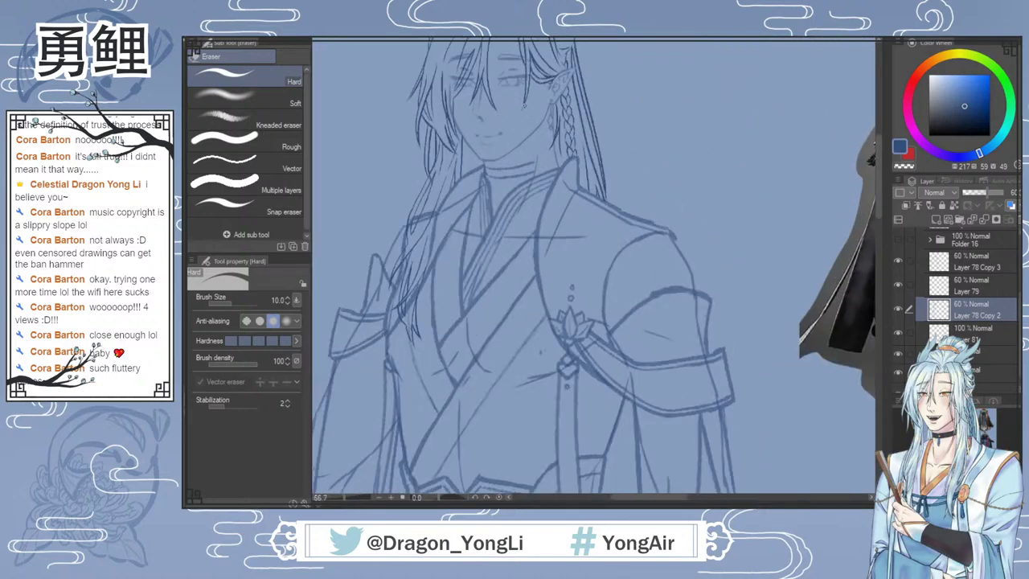
Step: Extend the neckband's upper line toward the back of the neck with the SketchBrush Aura brush at size 6
scroll(526, 129, "up", 1)
key("b")
left_click(289, 182)
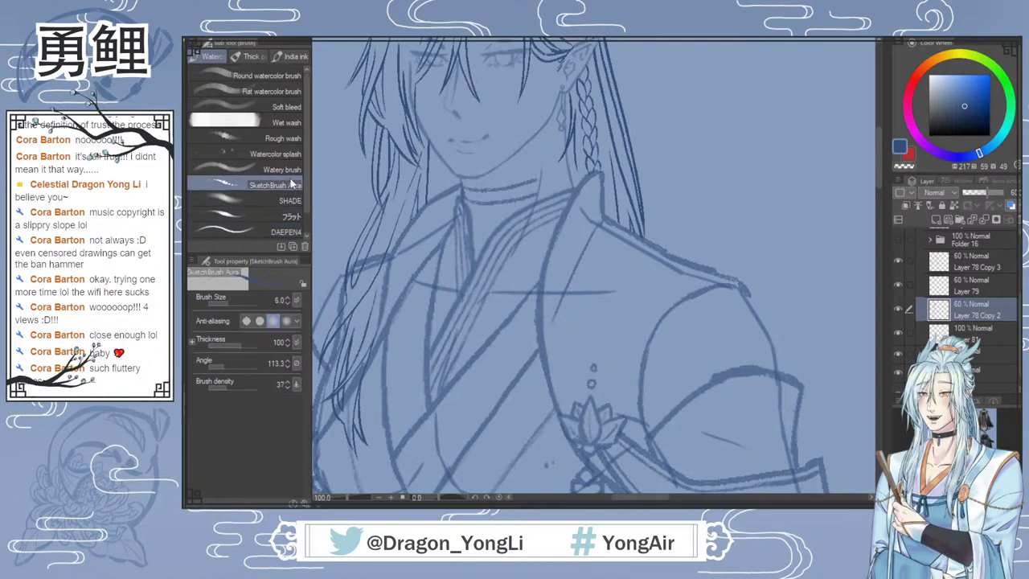
scroll(597, 105, "up", 1)
left_click_drag(504, 220, 554, 203)
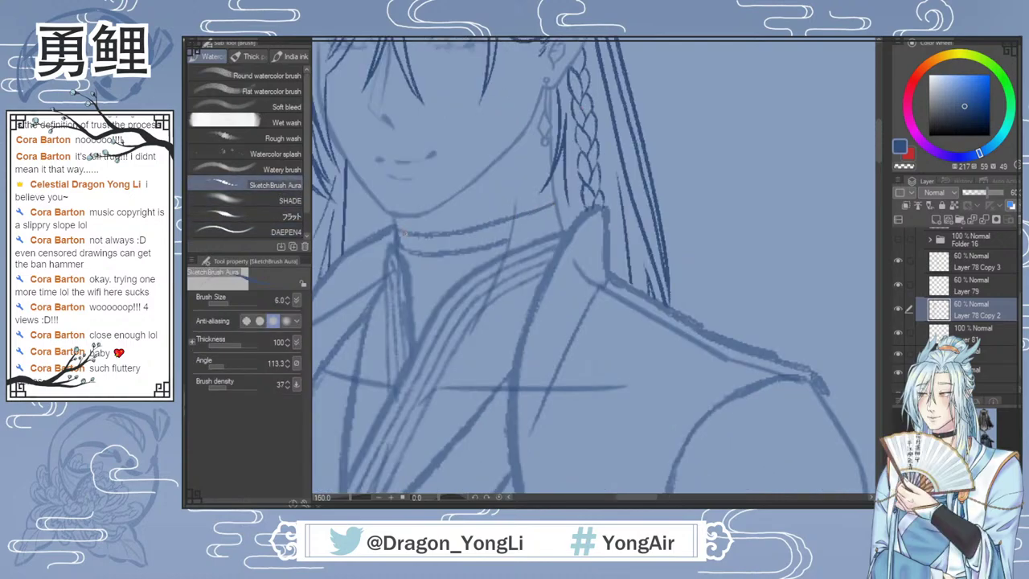
left_click_drag(399, 231, 498, 227)
Step: Clean up the neckband's front end and extend its lower line to the back of the neck
key("e")
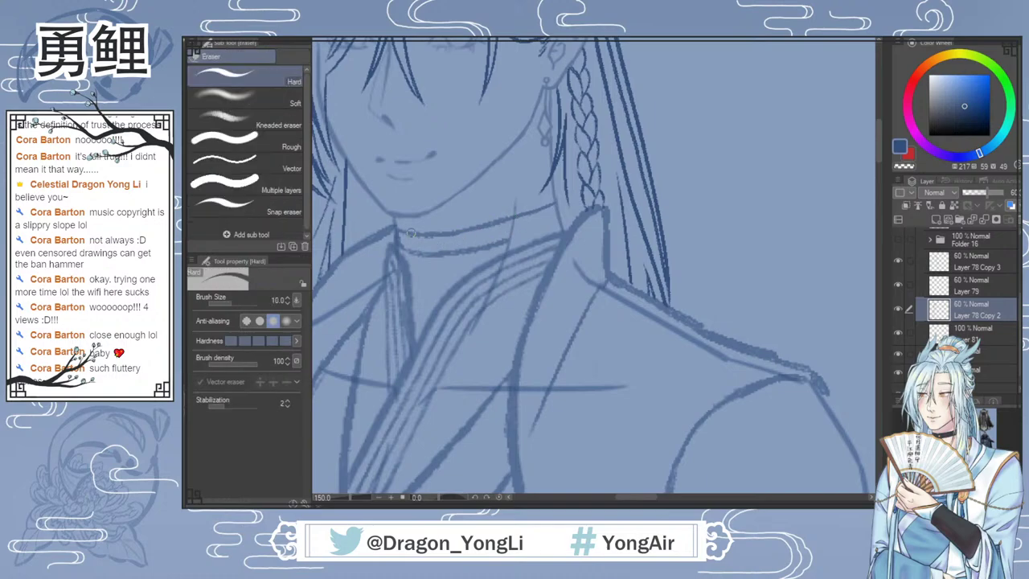
left_click_drag(396, 232, 400, 244)
key("b")
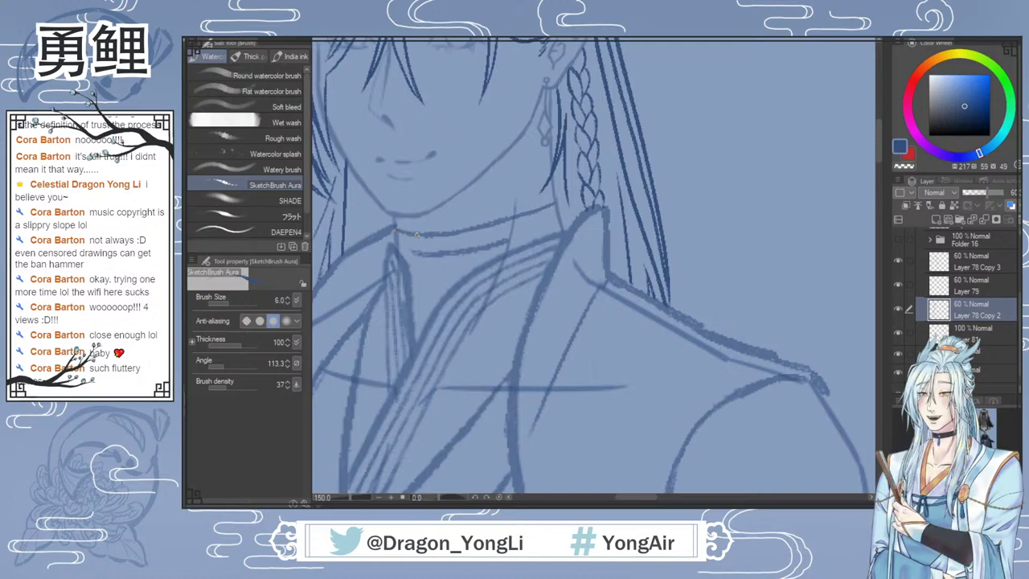
left_click_drag(395, 242, 417, 253)
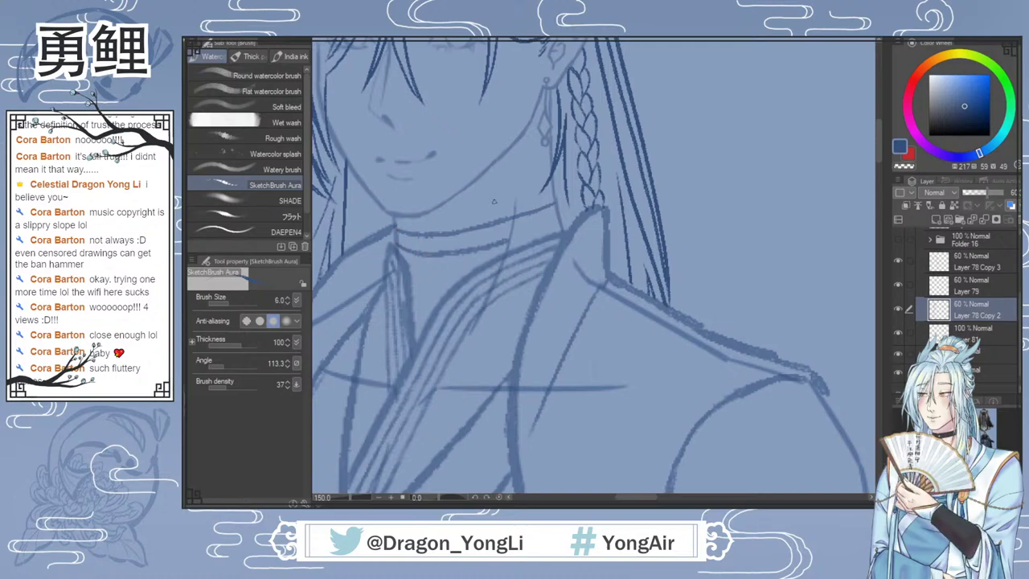
left_click_drag(504, 243, 534, 233)
Step: Refine the neckband's end edges where they meet the neck and collar, alternating the Hard eraser and SketchBrush Aura
key("e")
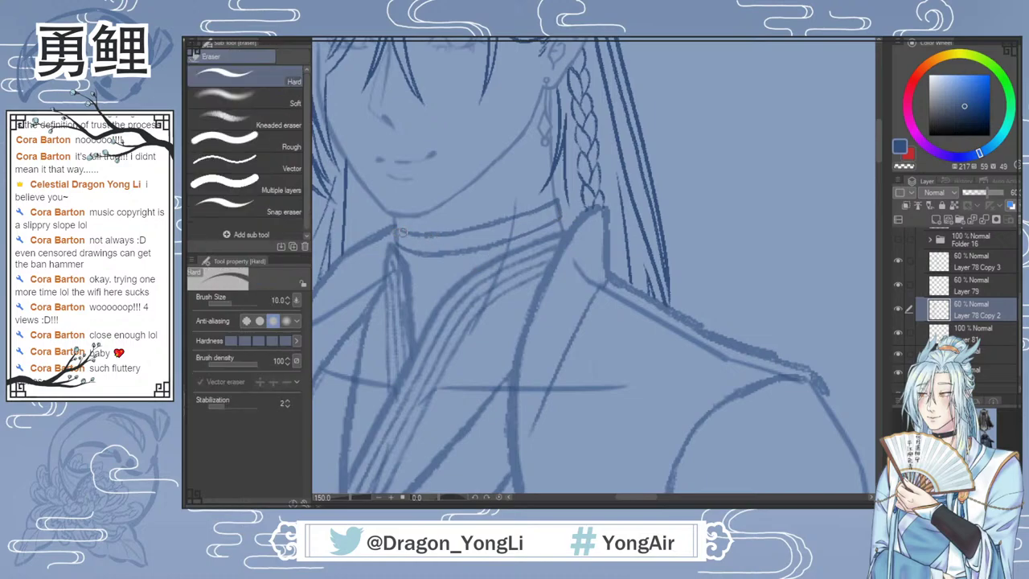
key("b")
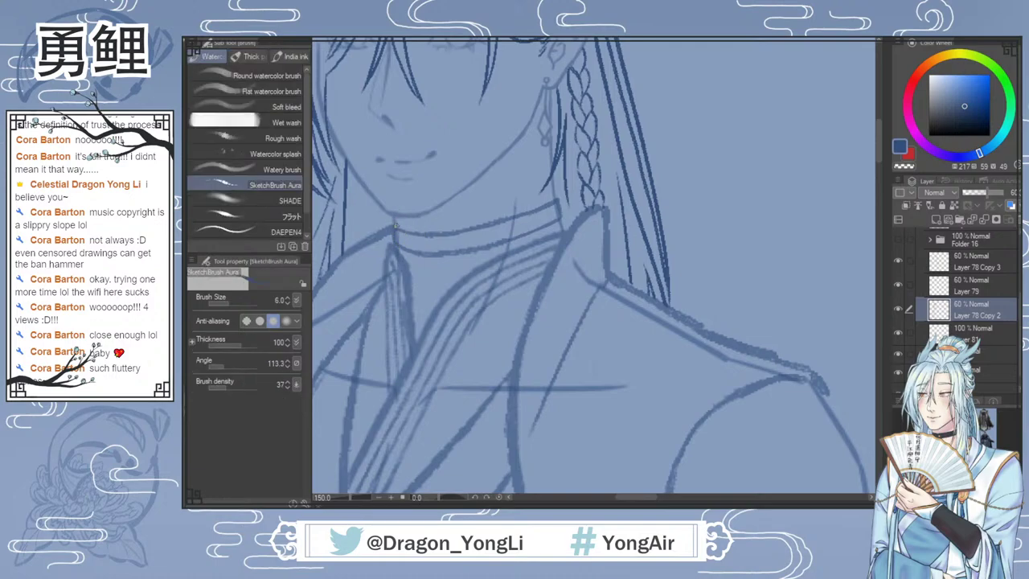
scroll(579, 314, "down", 1)
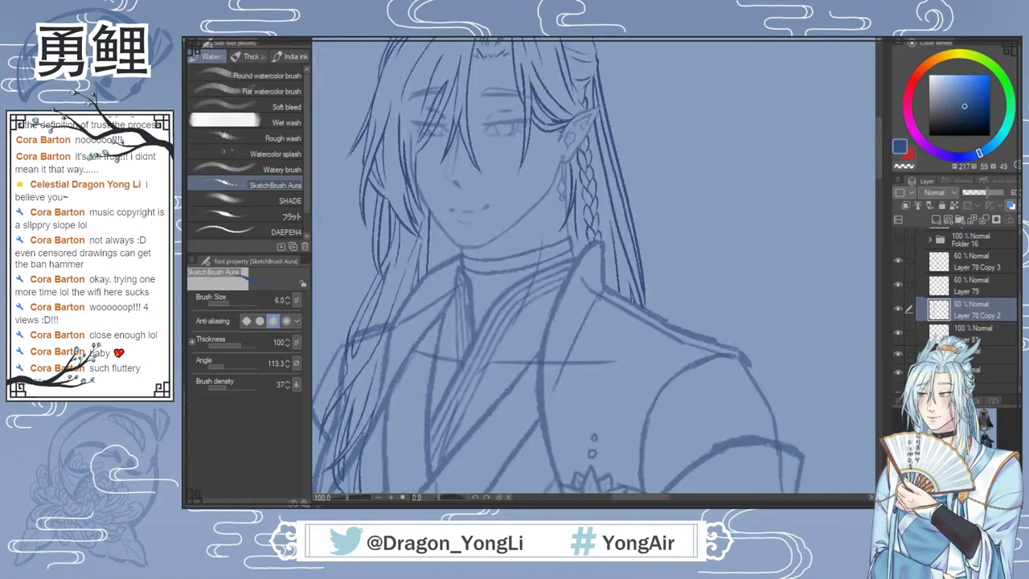
scroll(561, 246, "up", 1)
key("e")
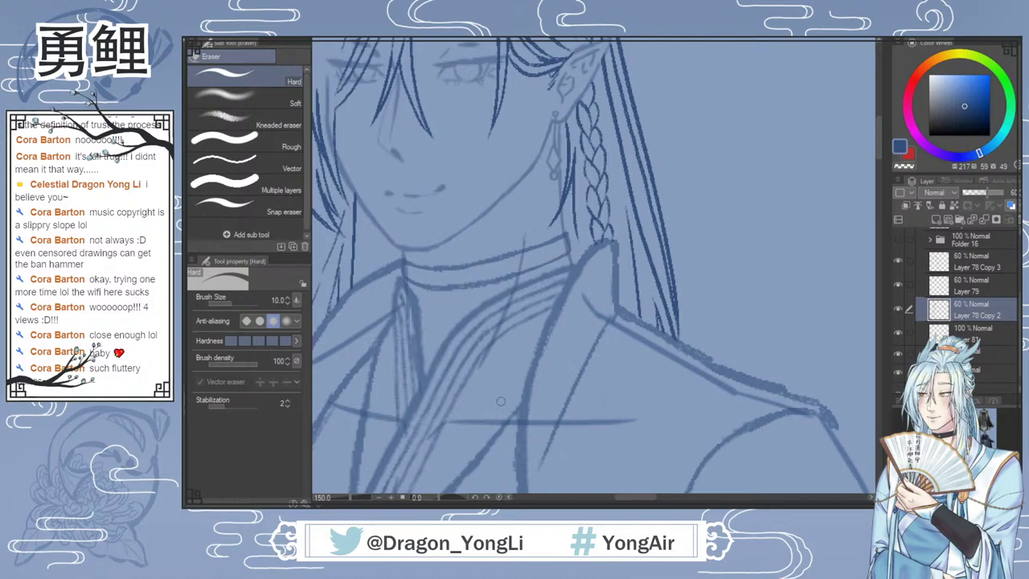
key("b")
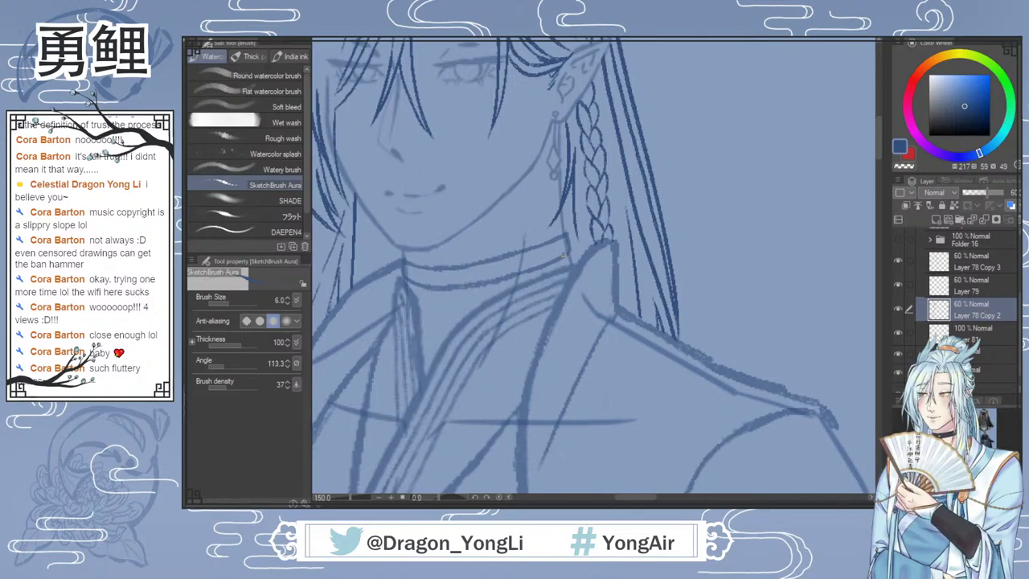
Step: Check the whole figure, toggle layer visibility to find the neck line art, and make Layer 3 Copy 7 active
scroll(568, 252, "down", 10)
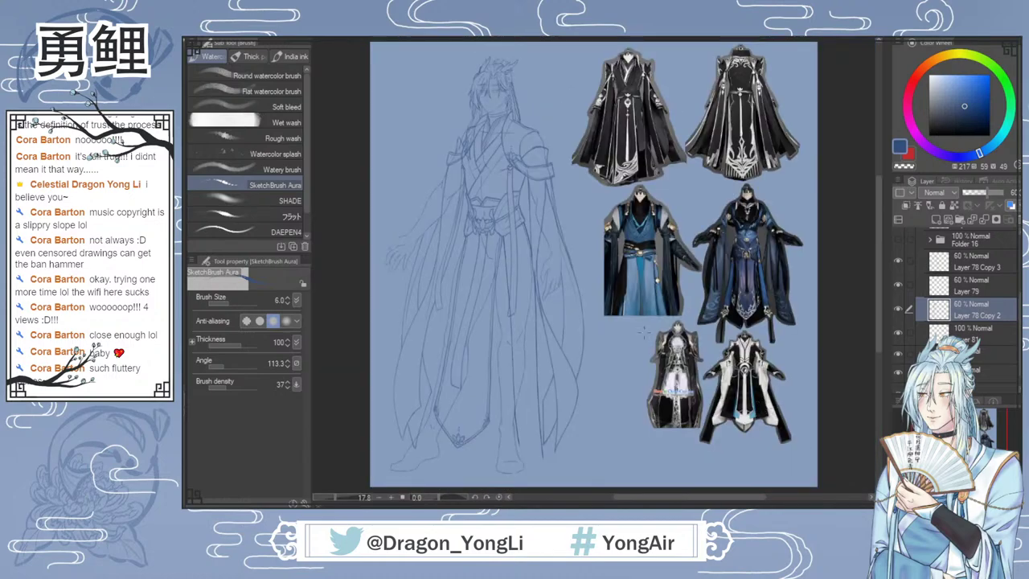
scroll(534, 116, "up", 3)
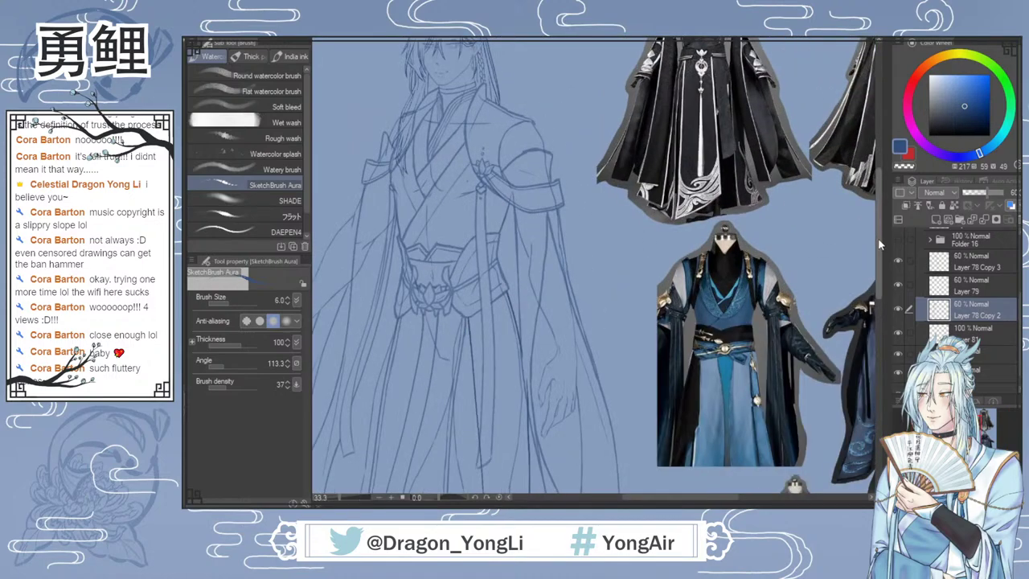
left_click_drag(881, 235, 892, 217)
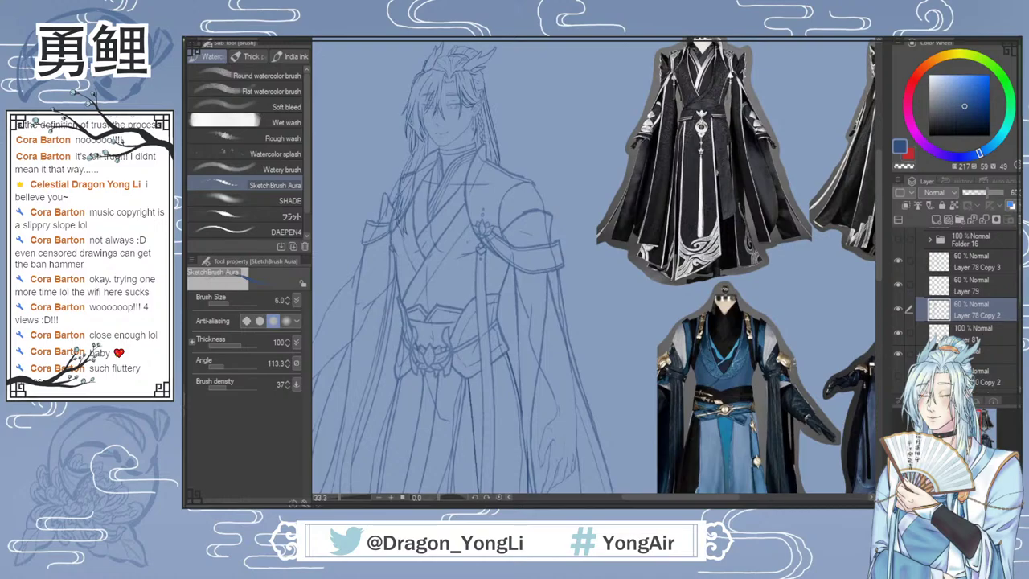
left_click(899, 356)
left_click(898, 356)
left_click_drag(1018, 290, 1016, 376)
left_click(899, 339)
left_click(964, 338)
Step: Erase the neck line just above the neckband on Layer 3 Copy 7 and redraw it with the DAEPEN4 brush at size 3
scroll(459, 126, "up", 2)
key("e")
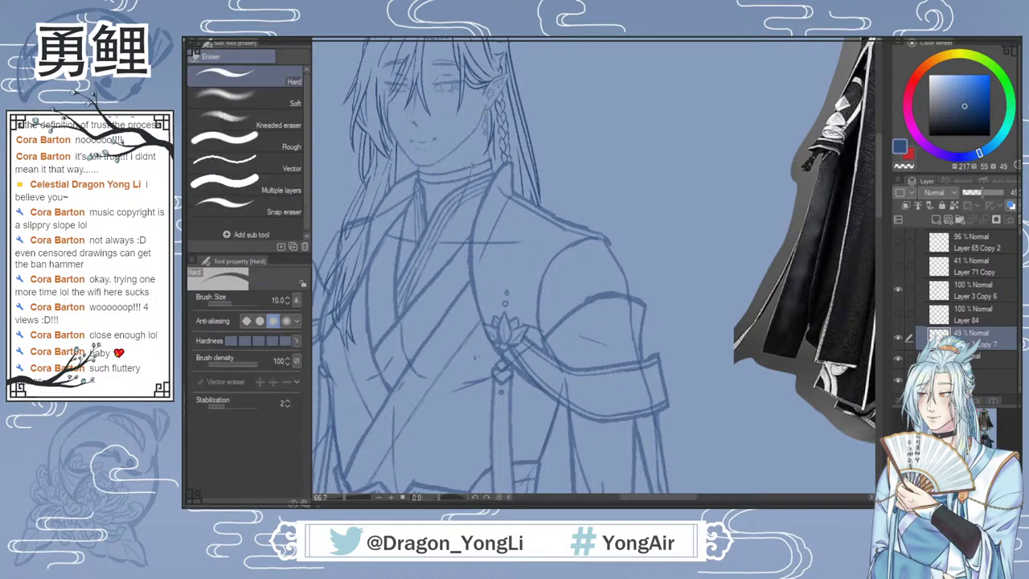
scroll(458, 173, "up", 3)
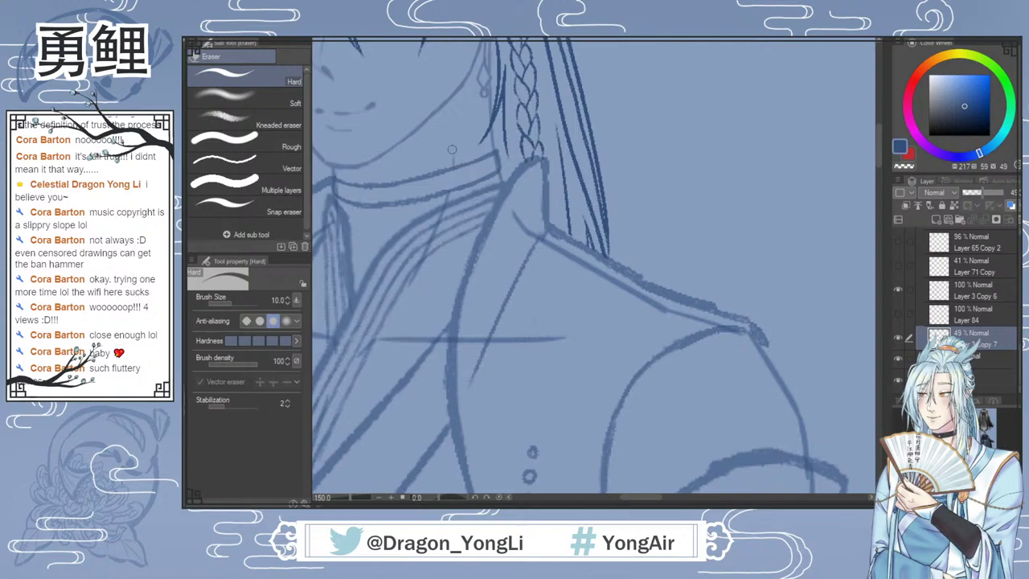
key("b")
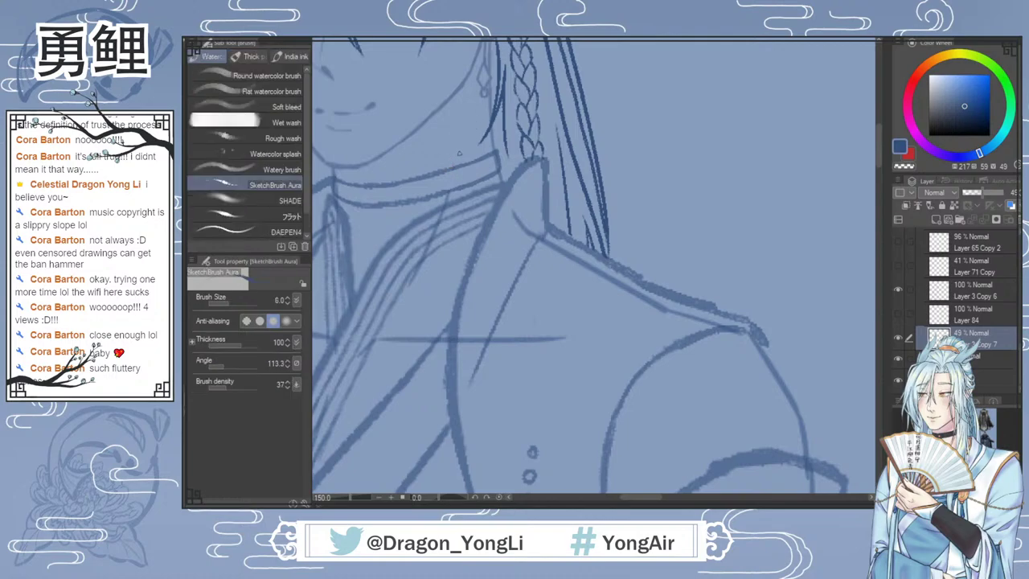
left_click(262, 231)
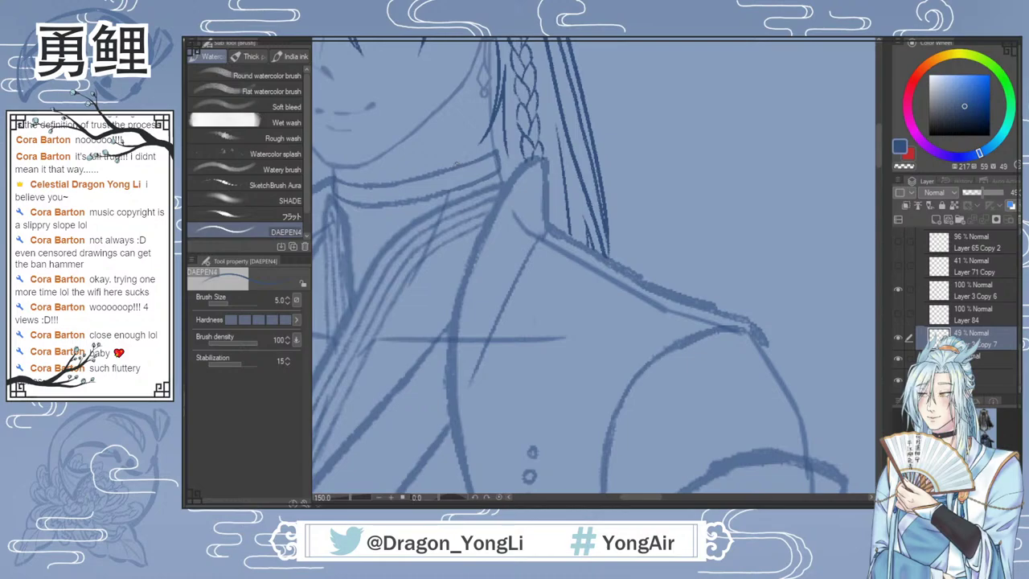
left_click(274, 215)
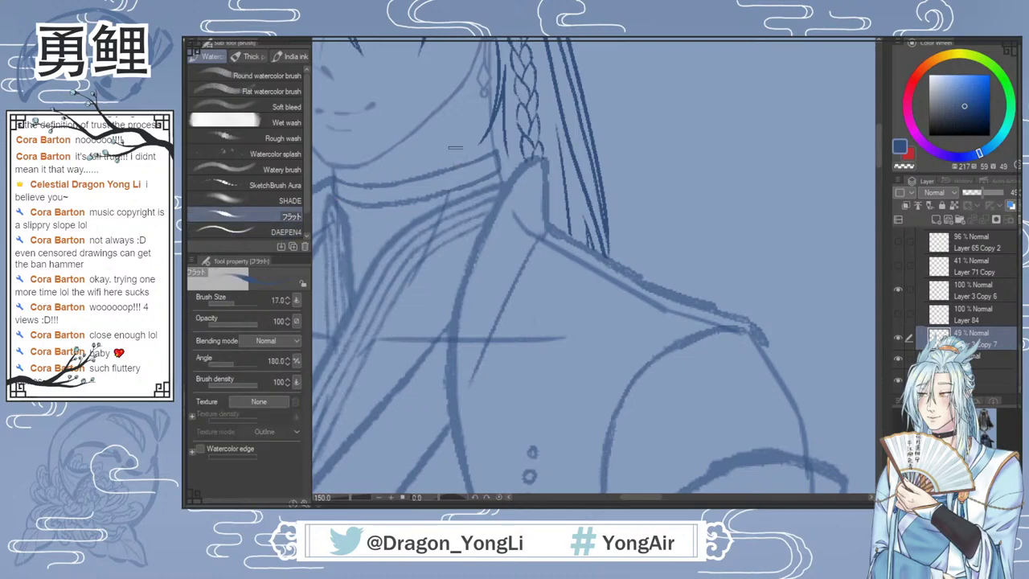
left_click(281, 230)
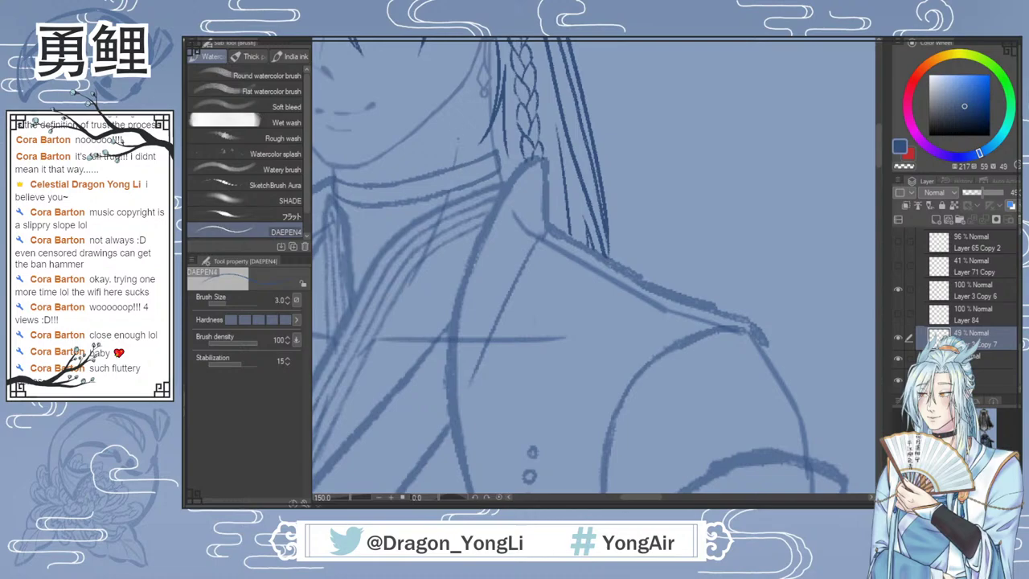
scroll(548, 256, "down", 4)
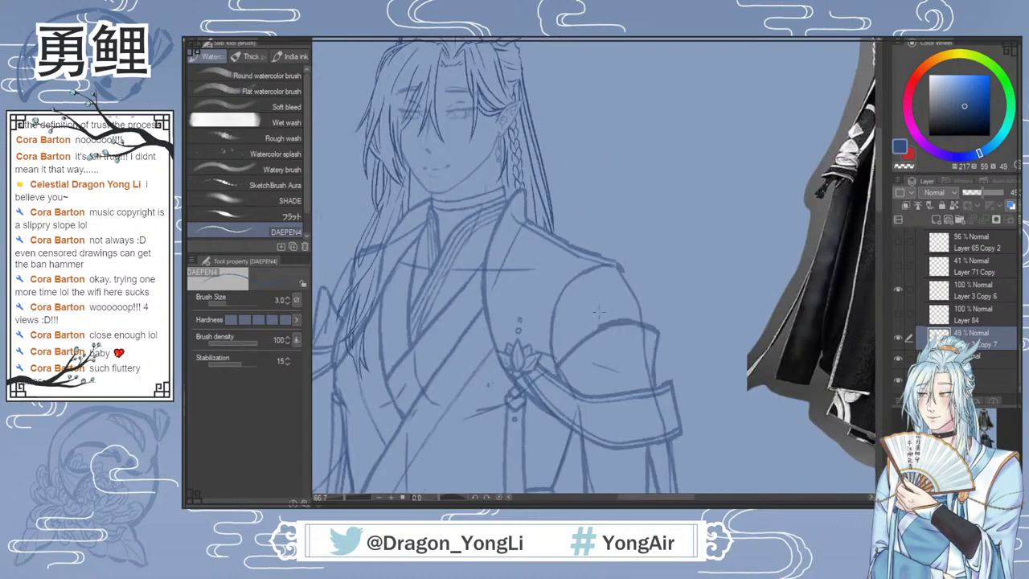
Step: Switch to the SketchBrush Aura brush and toggle Layer 3 Copy 7's visibility to check the head and upper body
left_click_drag(645, 496, 624, 496)
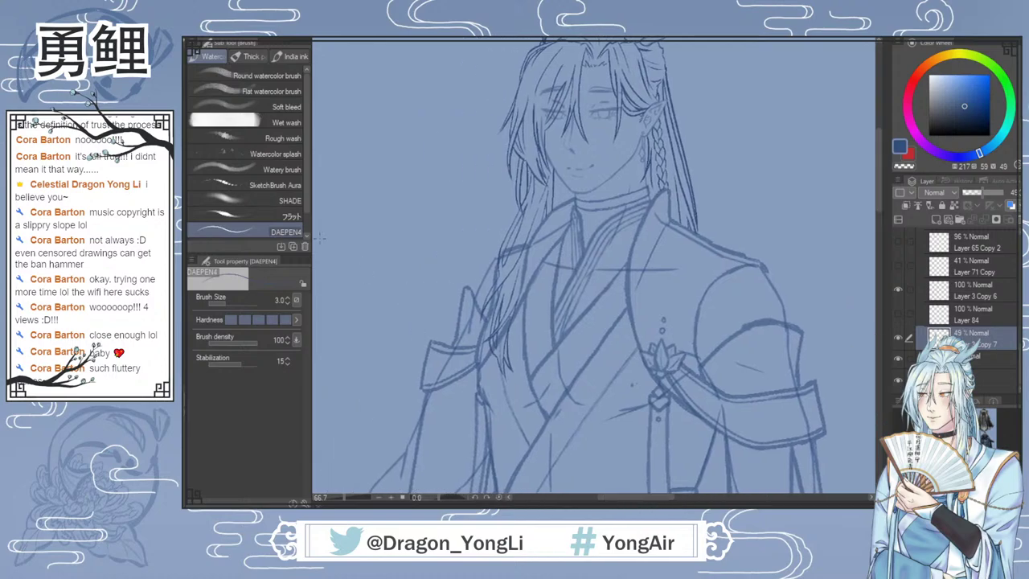
left_click(266, 184)
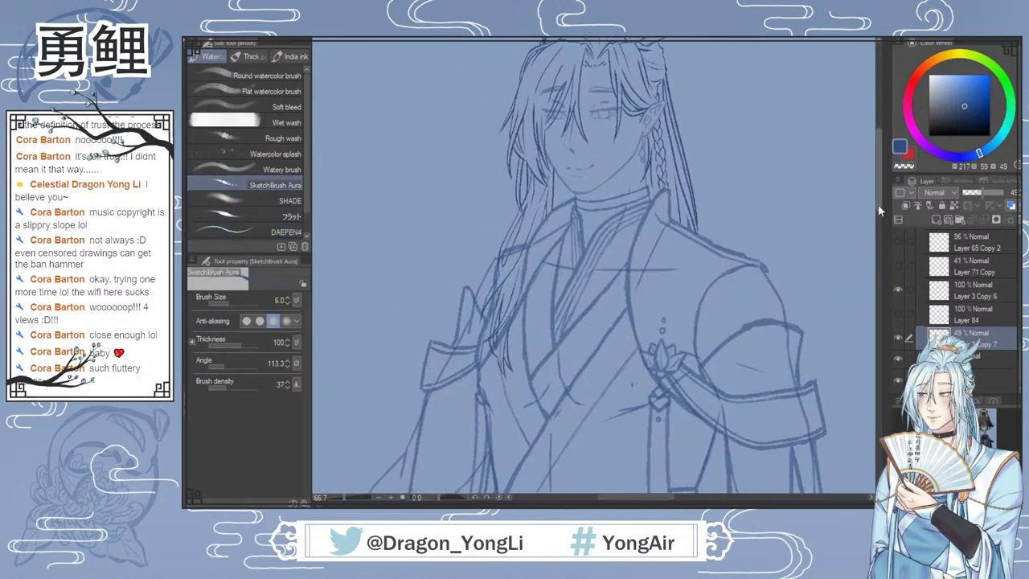
left_click_drag(878, 204, 880, 193)
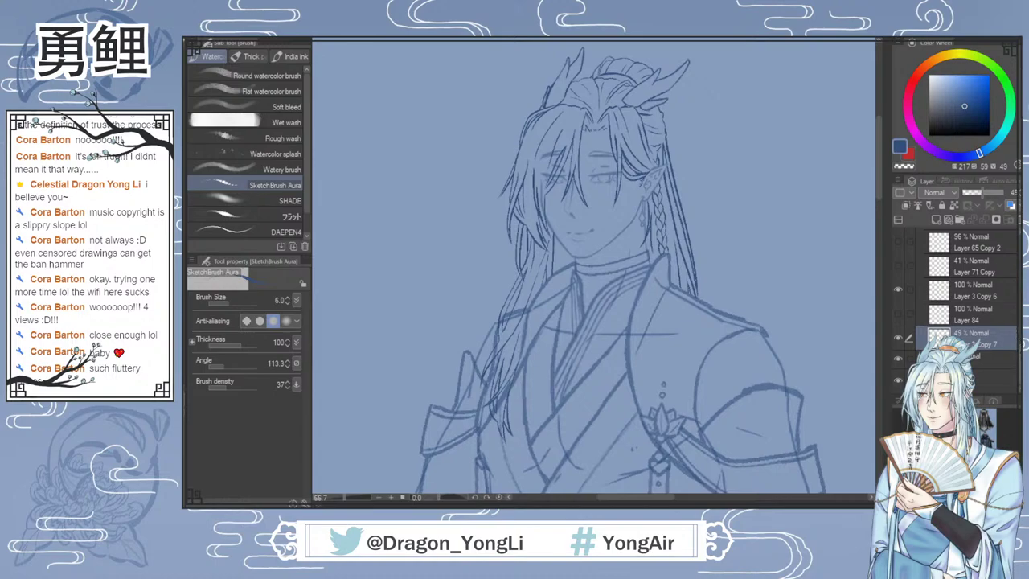
scroll(905, 337, "up", 3)
left_click(898, 341)
left_click(897, 341)
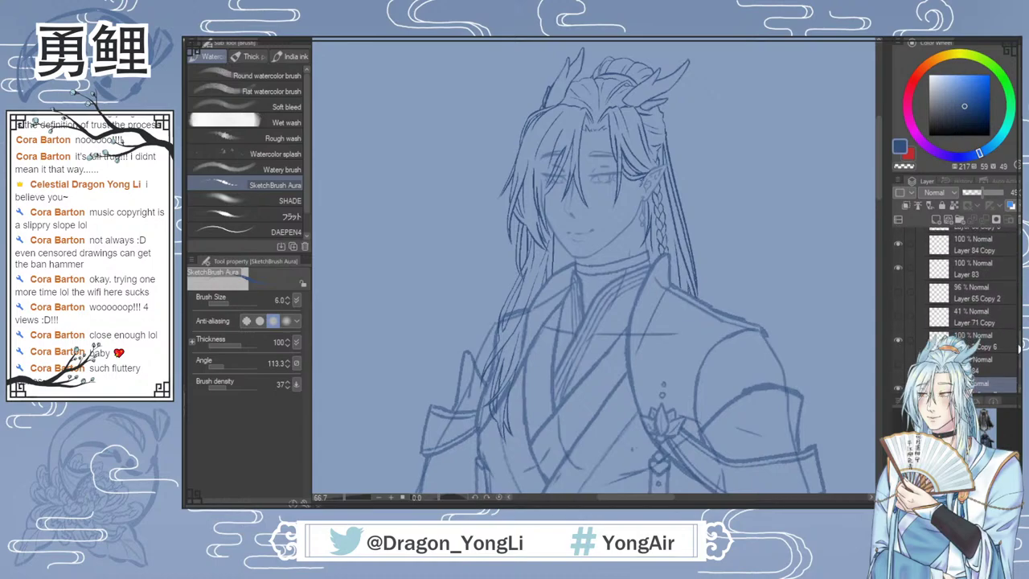
Step: Toggle Layer 3 Copy 6 in Folder 12 off and on to compare the body sketch with the outfit across the whole figure
scroll(924, 318, "up", 8)
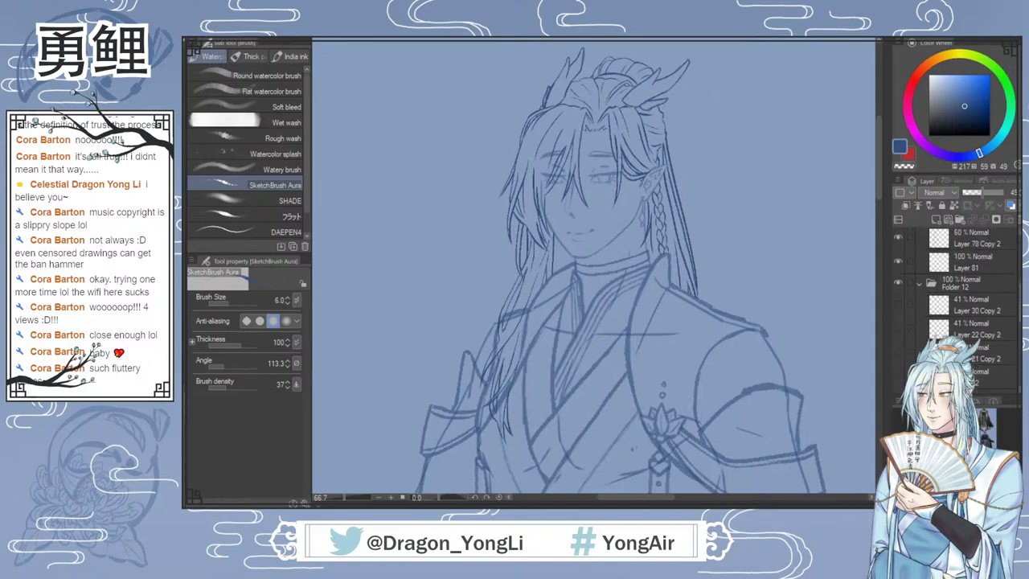
left_click(921, 319)
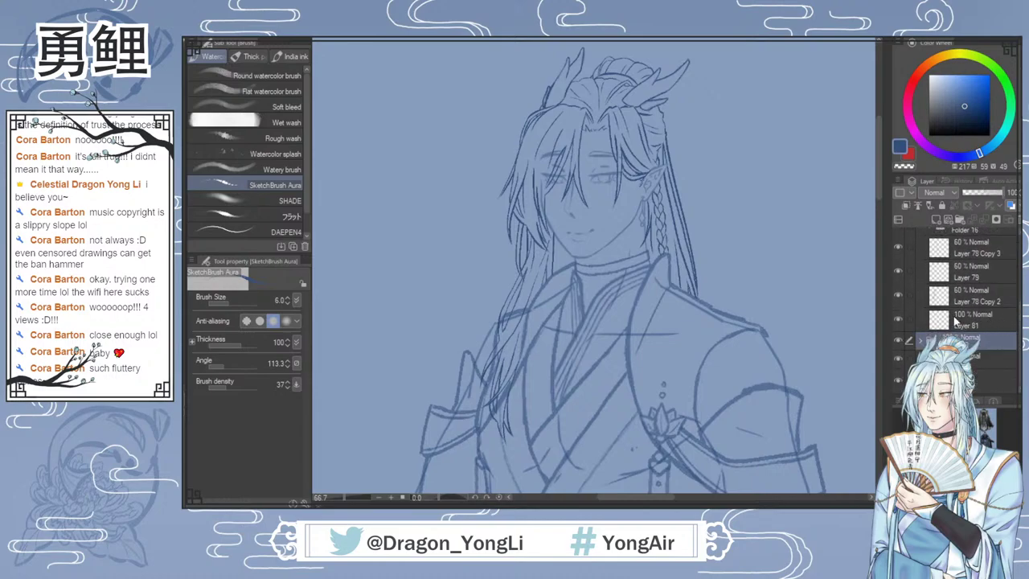
key("ctrl+0")
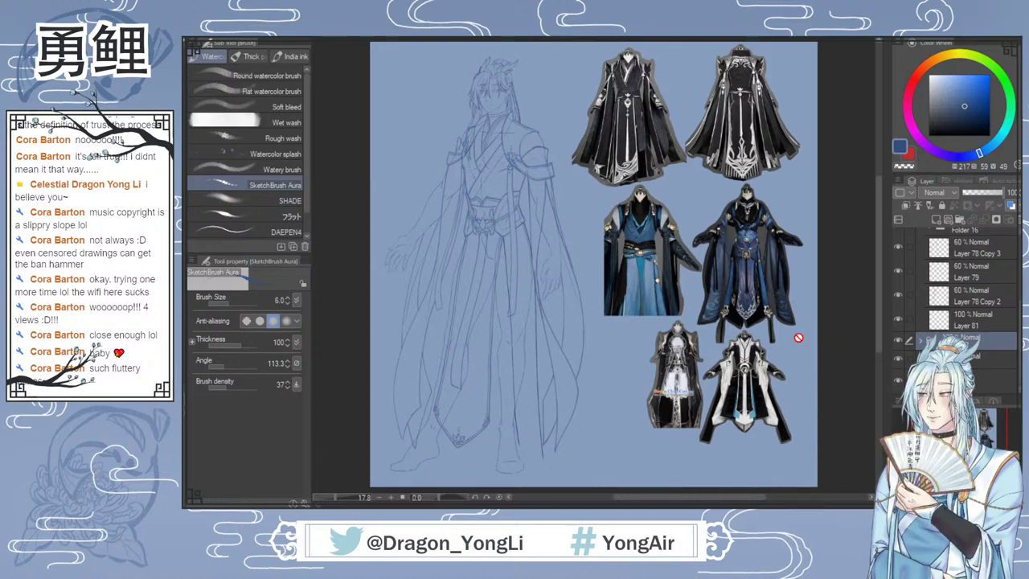
left_click(920, 358)
left_click(920, 358)
left_click(920, 340)
scroll(1015, 372, "down", 5)
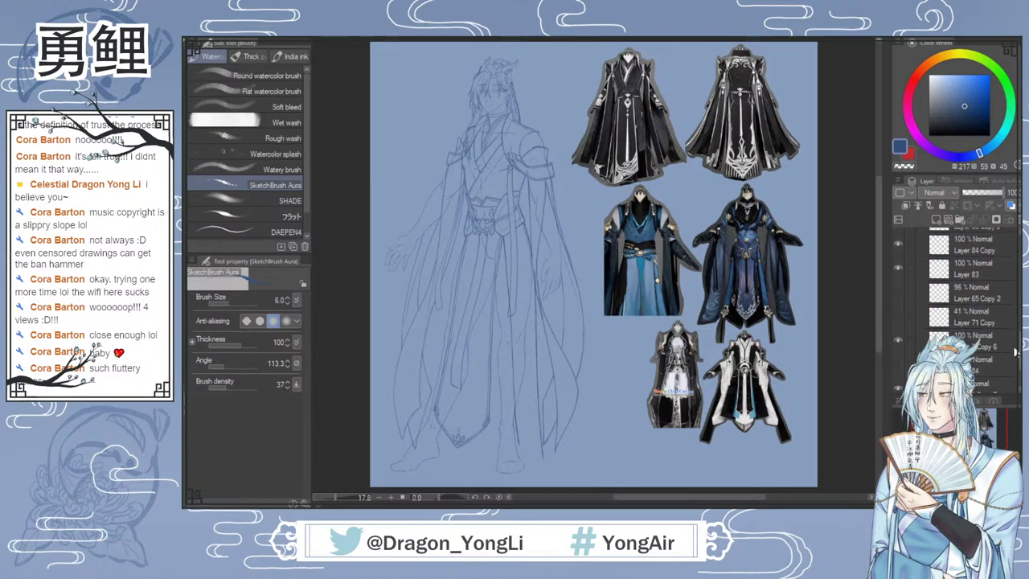
left_click(900, 289)
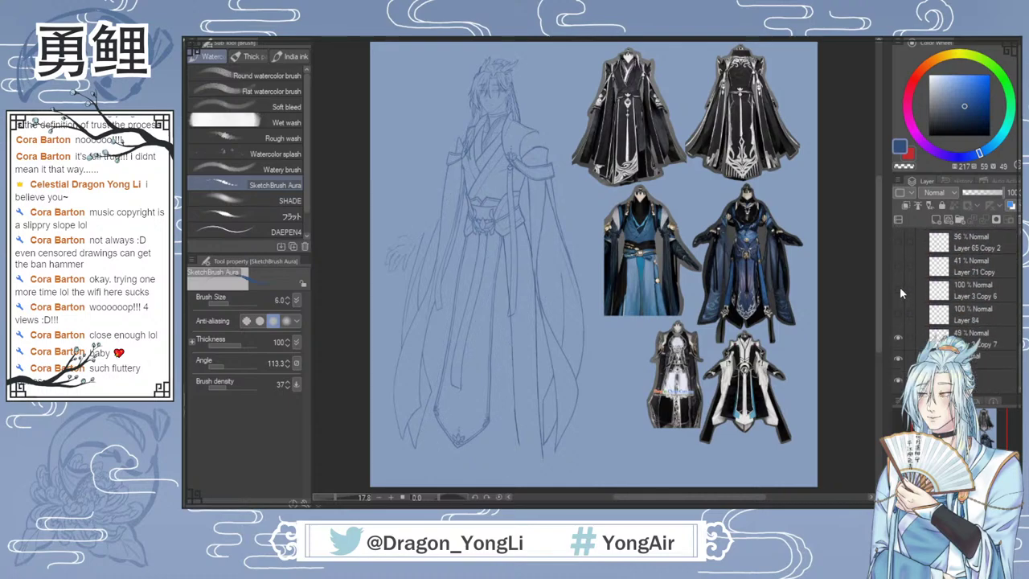
left_click(899, 290)
left_click(899, 290)
left_click(899, 290)
left_click(898, 290)
left_click(898, 291)
left_click_drag(876, 276, 879, 265)
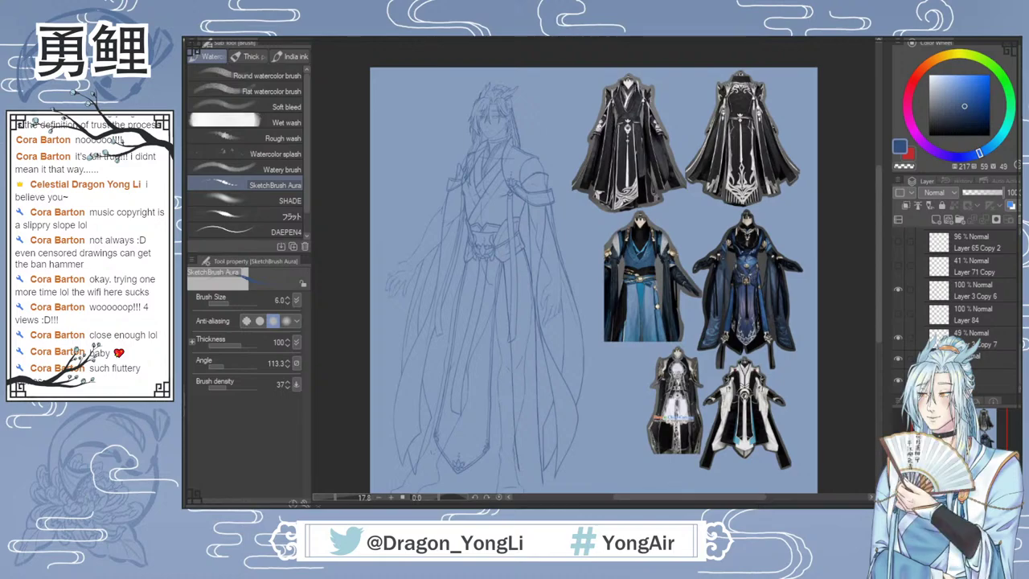
Step: Make Layer 3 Copy 6 active and lower its opacity to about 21%
scroll(495, 123, "up", 2)
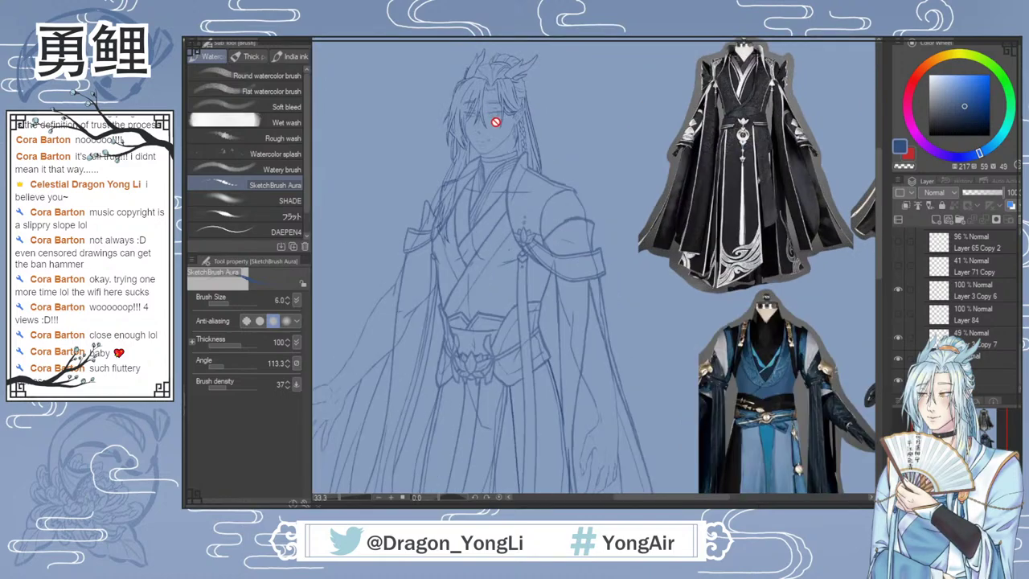
scroll(496, 121, "up", 1)
left_click_drag(881, 201, 880, 192)
left_click_drag(679, 497, 667, 498)
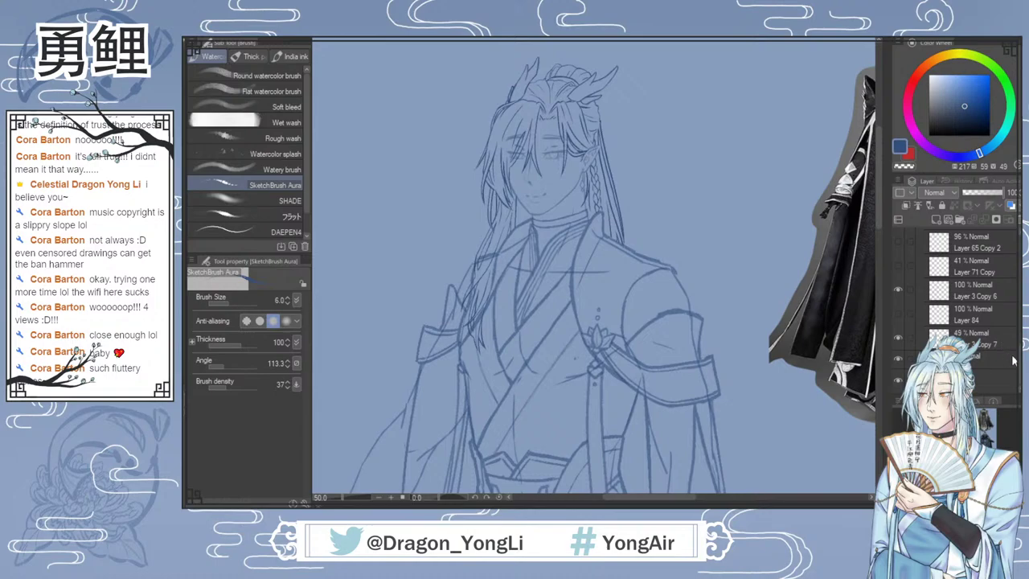
scroll(956, 306, "up", 3)
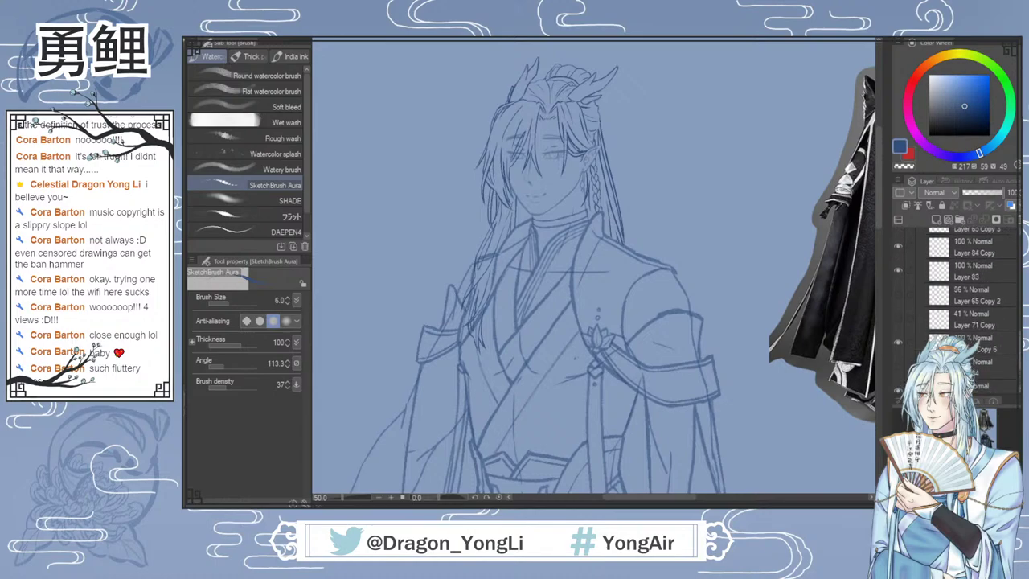
scroll(957, 306, "down", 1)
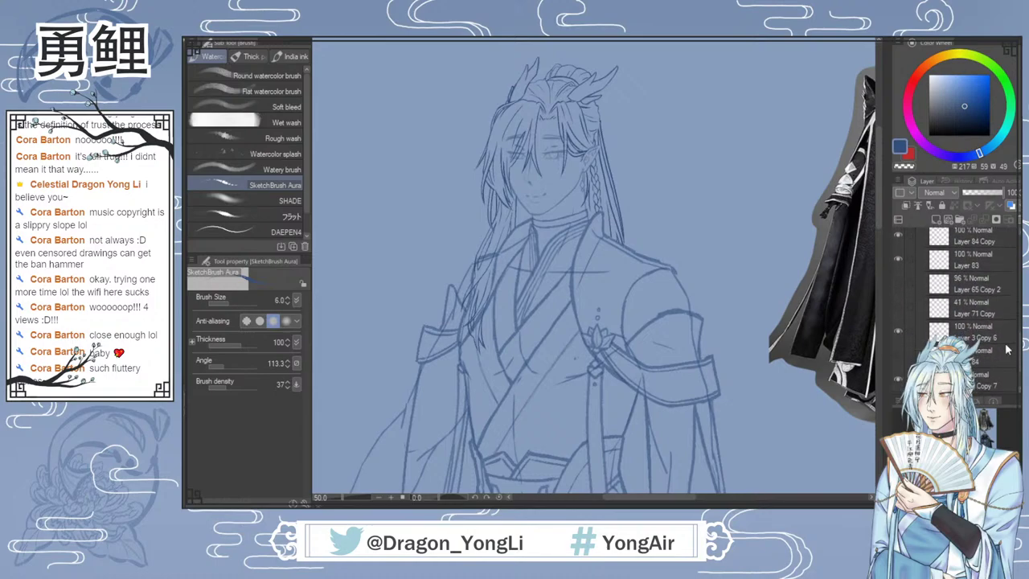
left_click(973, 330)
left_click_drag(1001, 196, 988, 203)
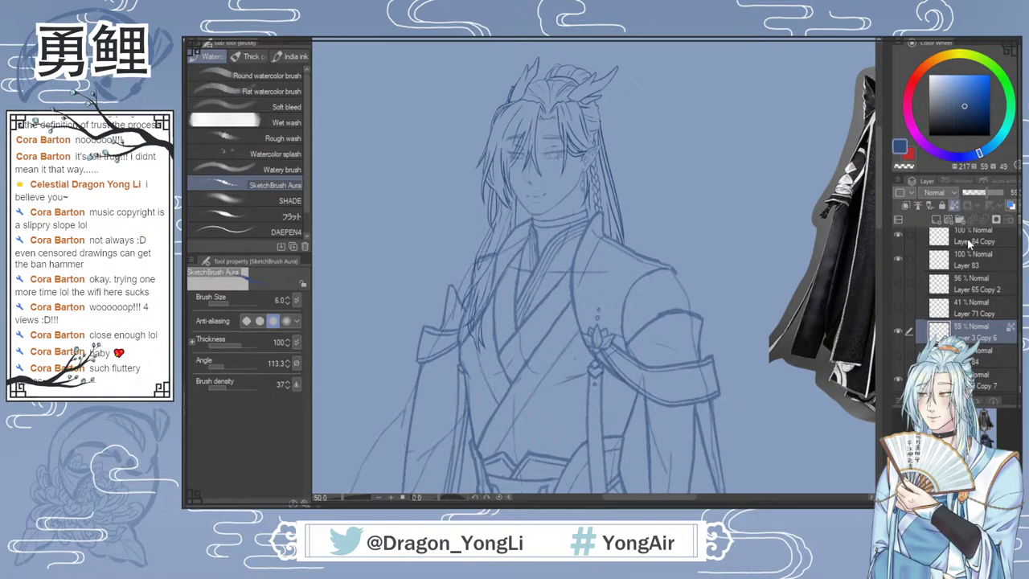
left_click_drag(987, 201, 974, 206)
Step: Load Layer 81's contents as a selection to locate its lines on the whole figure, and clear the selection
scroll(1005, 326, "up", 5)
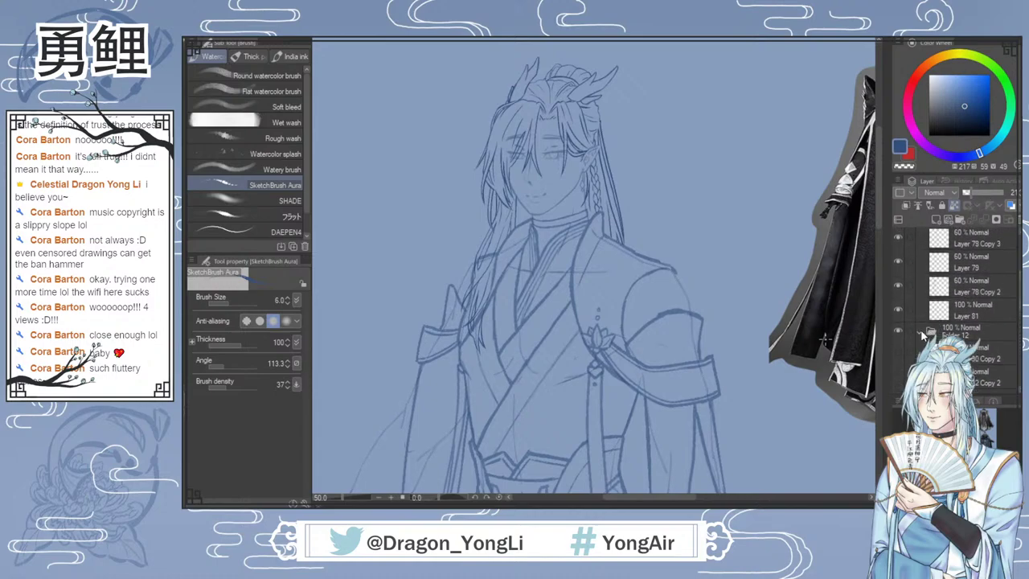
left_click(996, 323)
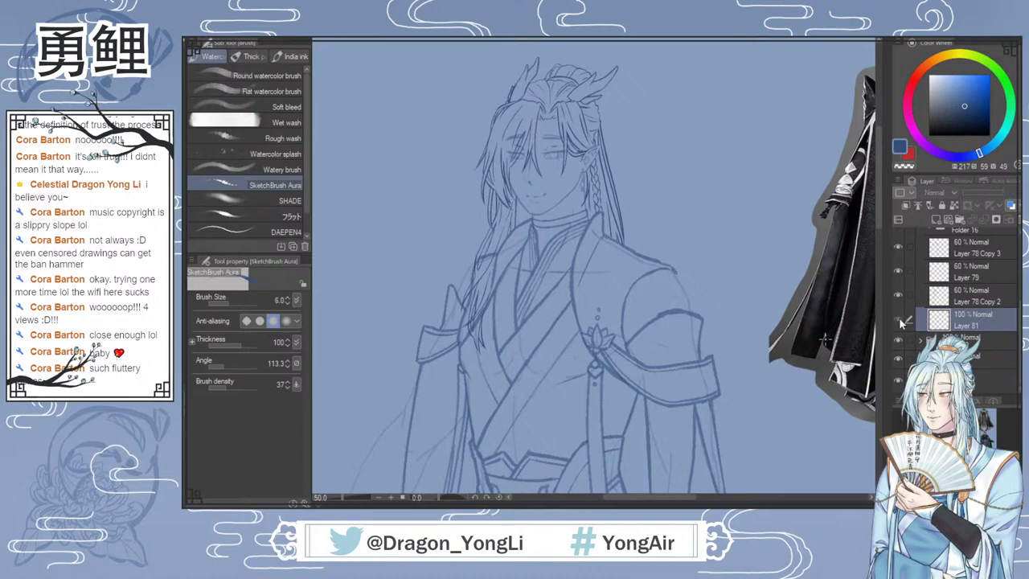
left_click(941, 323, "ctrl")
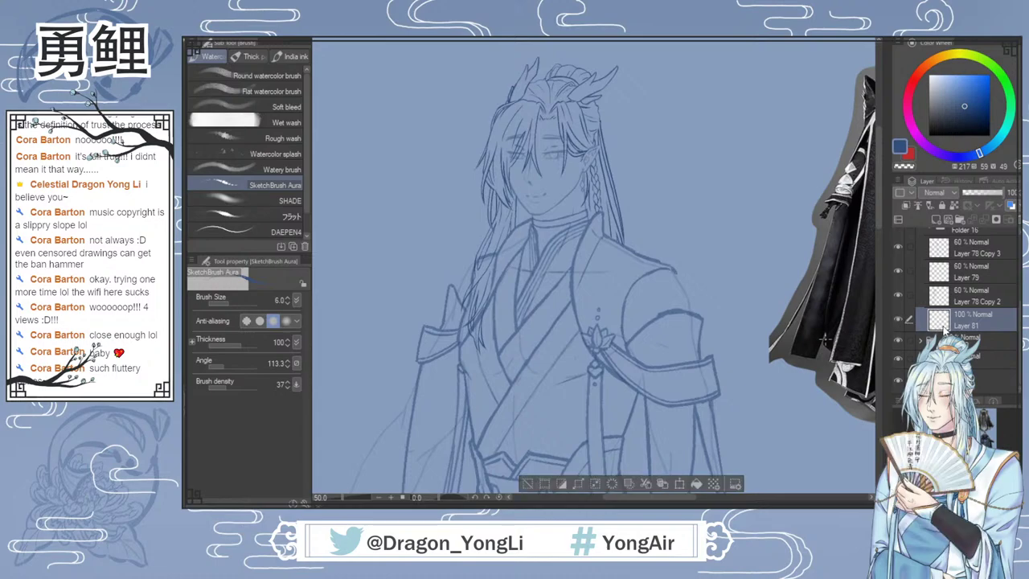
key("ctrl+0")
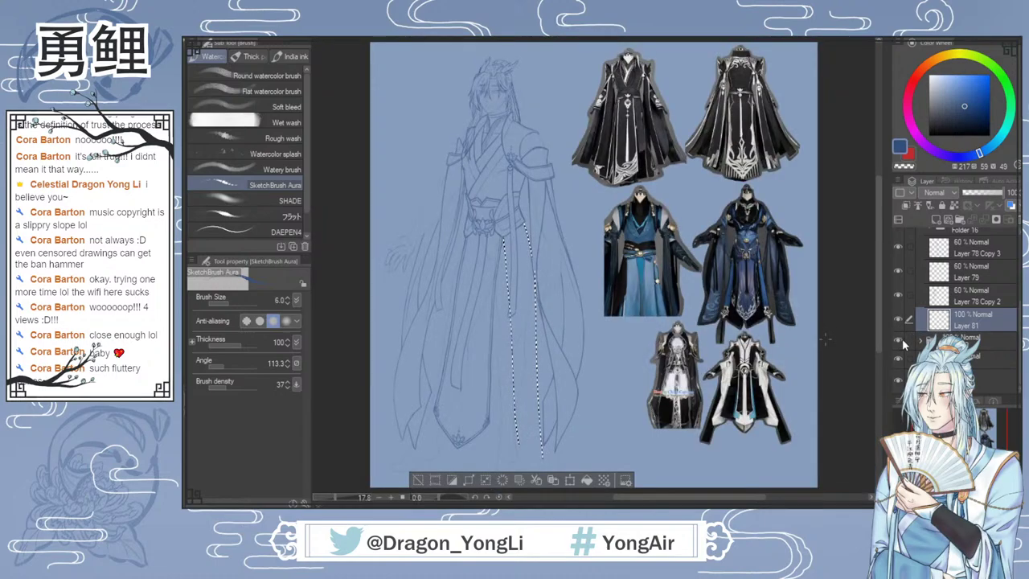
key("ctrl+d")
Step: Lower the opacity of the head line art, setting Layer 84 Copy to 53% and Layer 83 to 50%
scroll(525, 360, "up", 1)
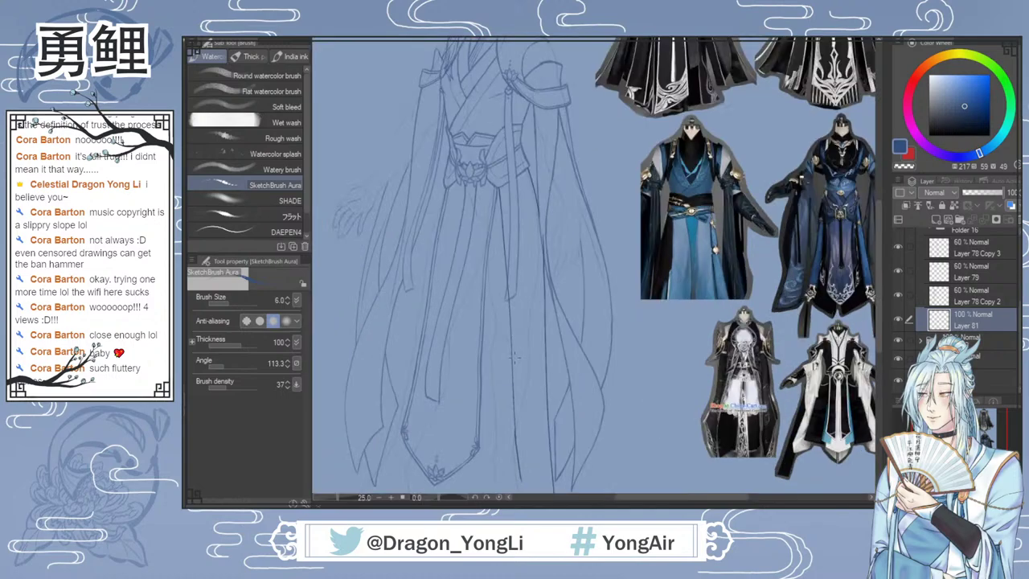
left_click_drag(693, 497, 677, 499)
left_click_drag(878, 254, 880, 218)
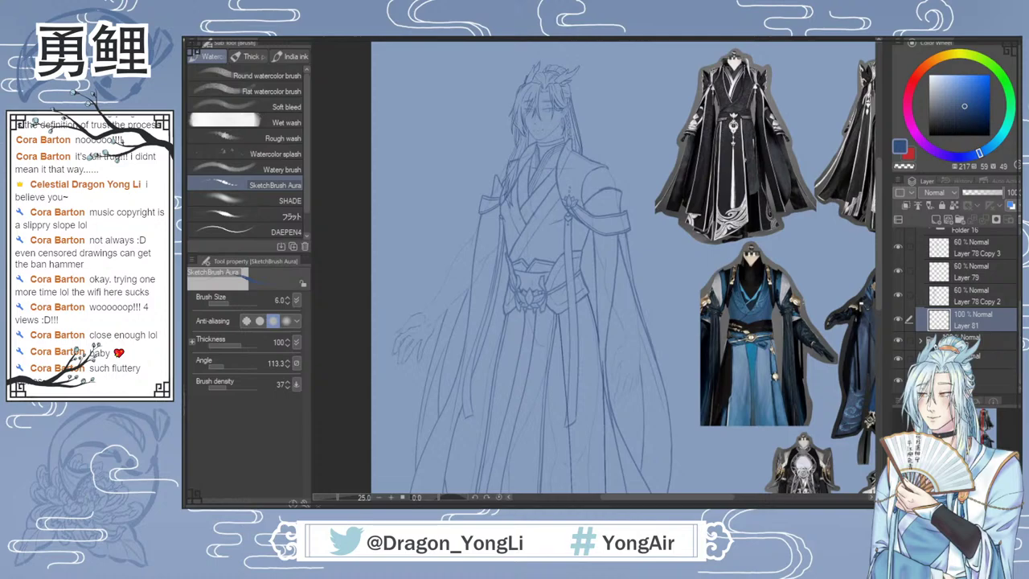
scroll(964, 297, "down", 5)
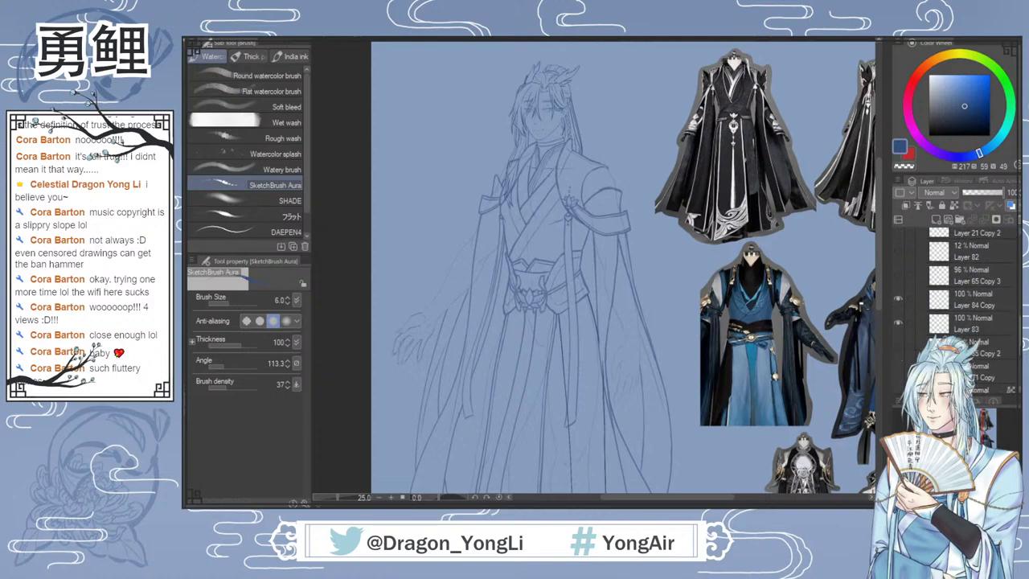
left_click(974, 267)
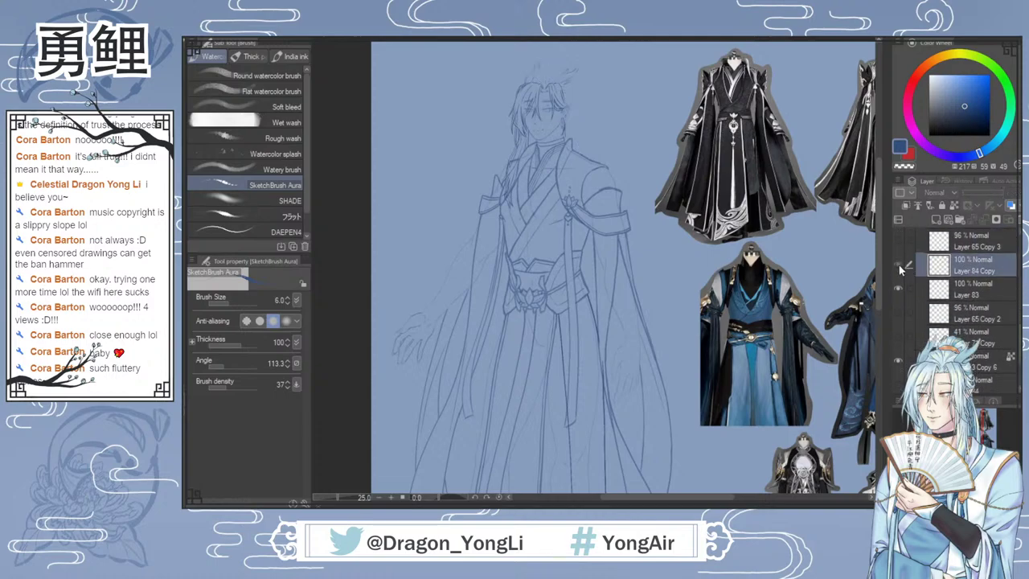
left_click(984, 193)
left_click(965, 291)
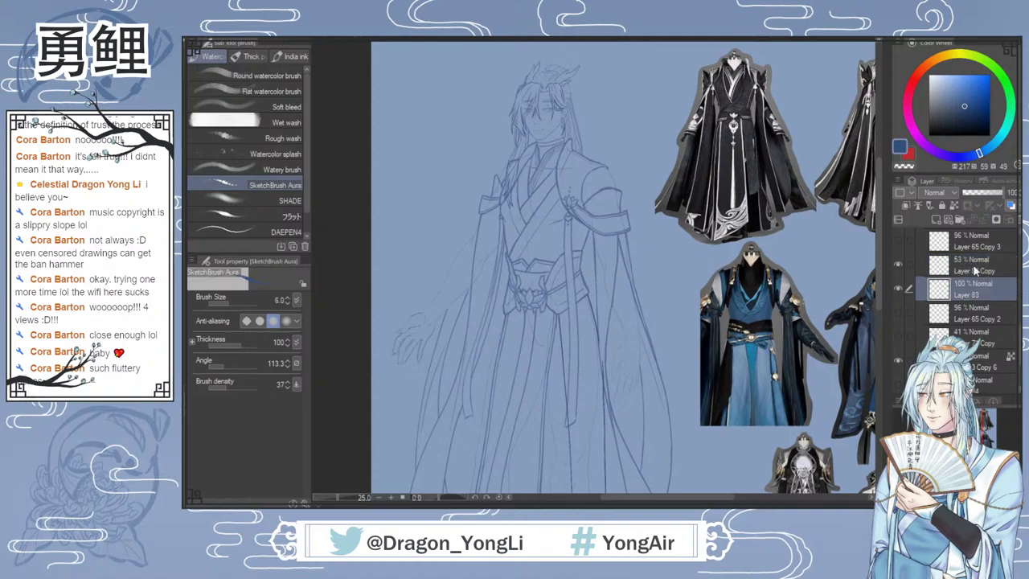
left_click(985, 193)
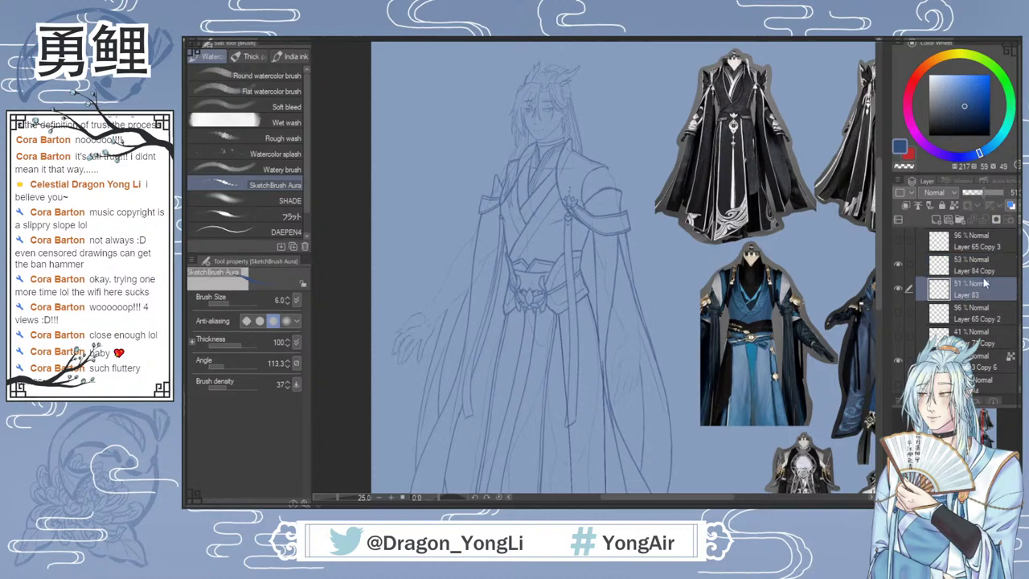
left_click(1013, 198)
Step: Collapse Folder 12 and make Layer 81 the active layer
left_click(971, 360)
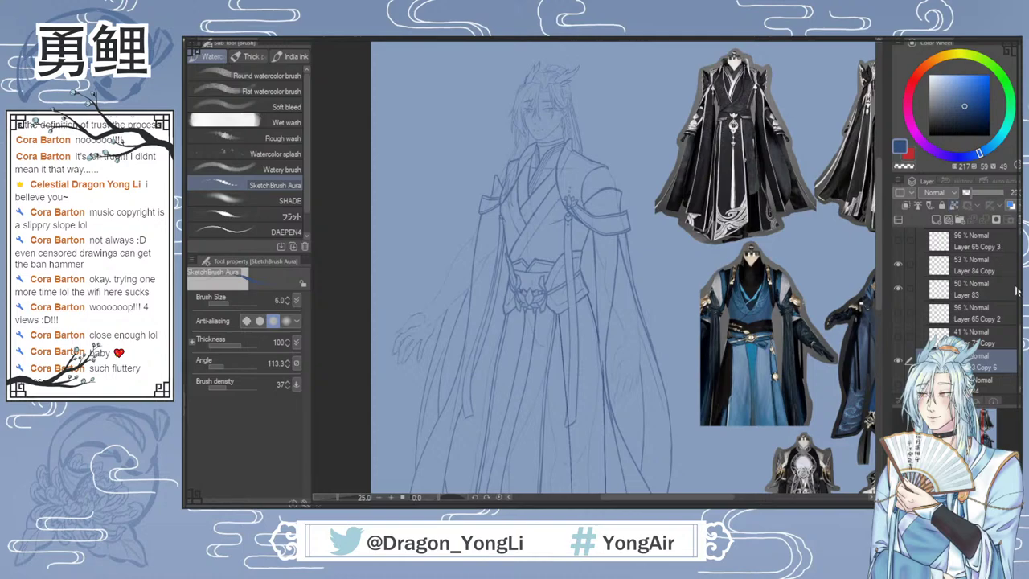
scroll(945, 316, "down", 5)
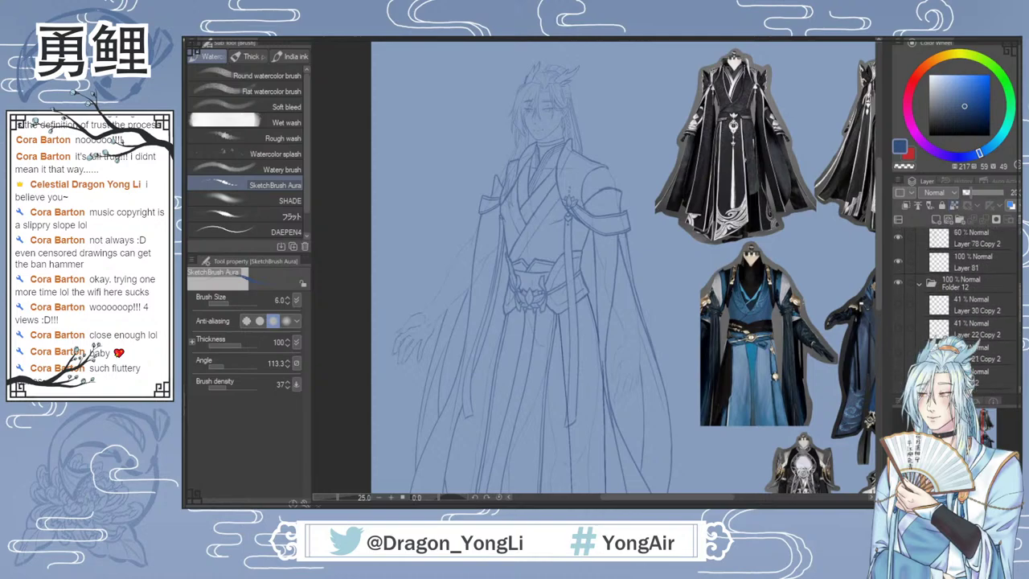
left_click(920, 298)
scroll(964, 309, "up", 2)
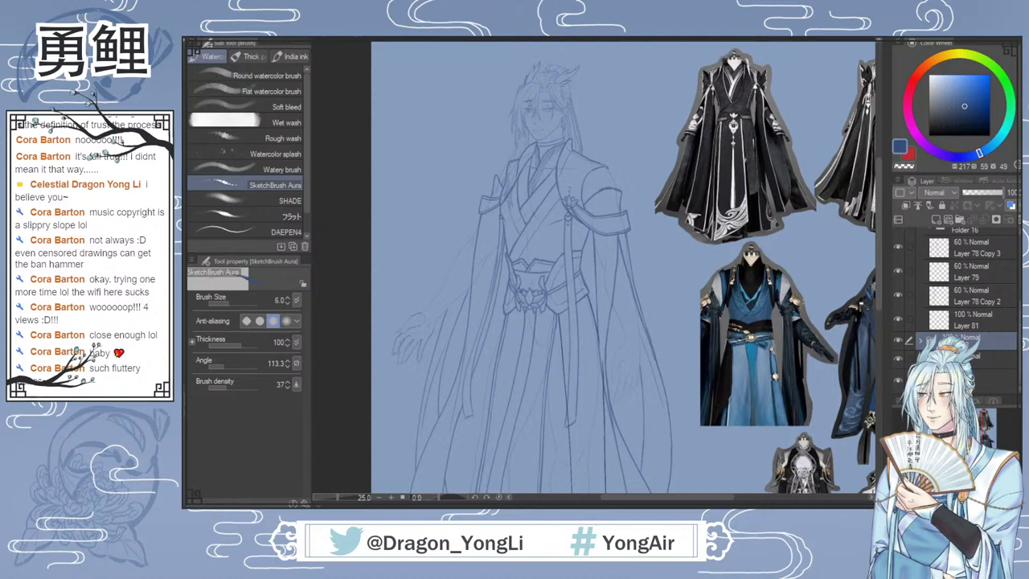
scroll(964, 305, "up", 1)
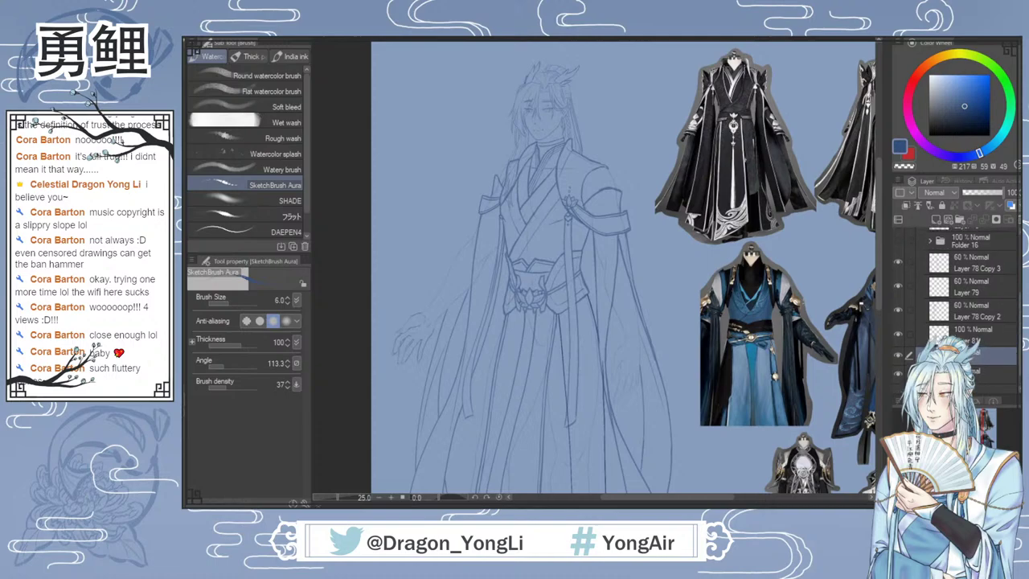
scroll(964, 305, "up", 1)
left_click(974, 332)
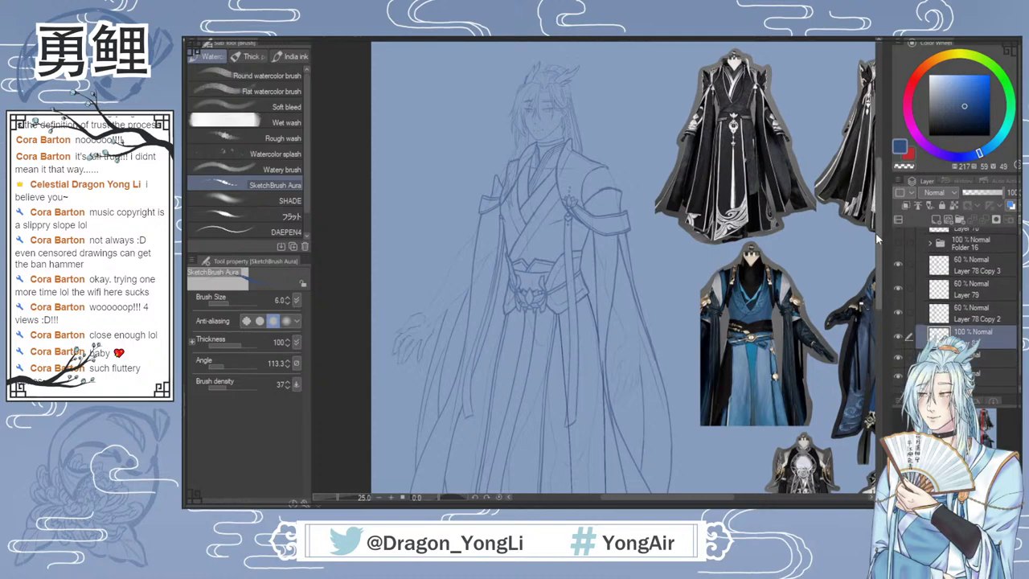
Step: Examine the robe sketch from the head down to the lower hem alongside the outfit references
scroll(875, 241, "down", 3)
scroll(879, 258, "down", 2)
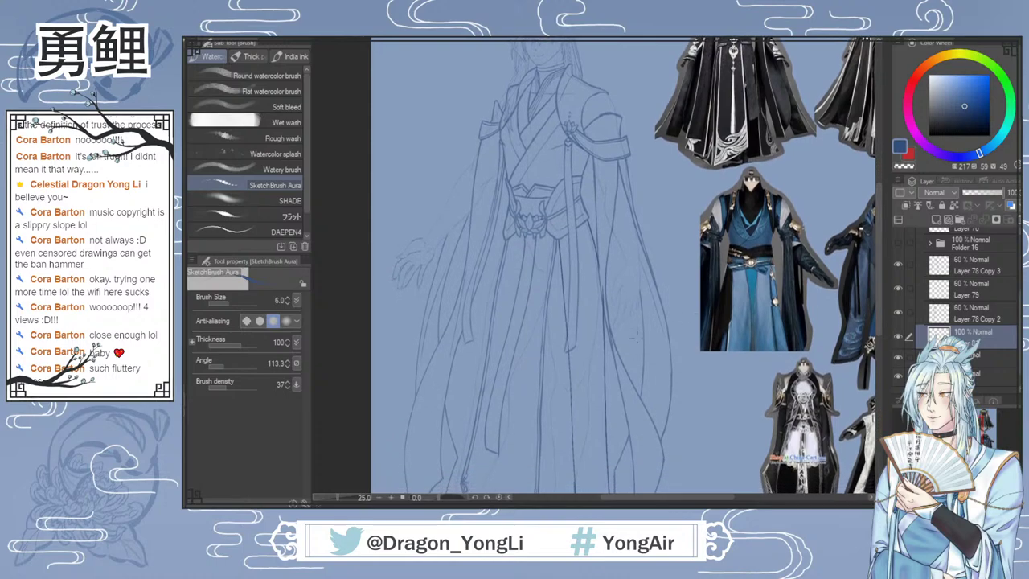
key("b")
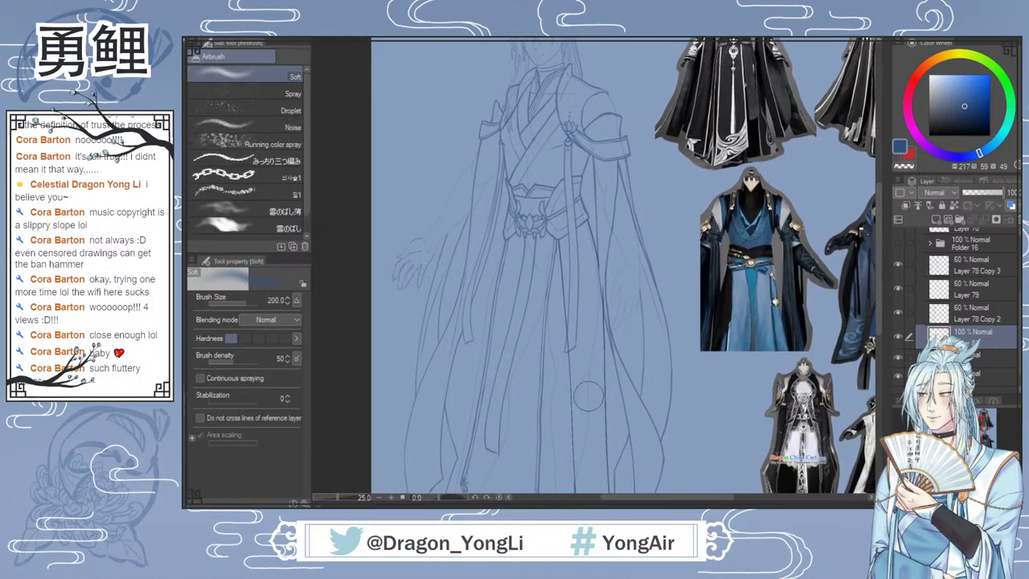
key("b")
key("b")
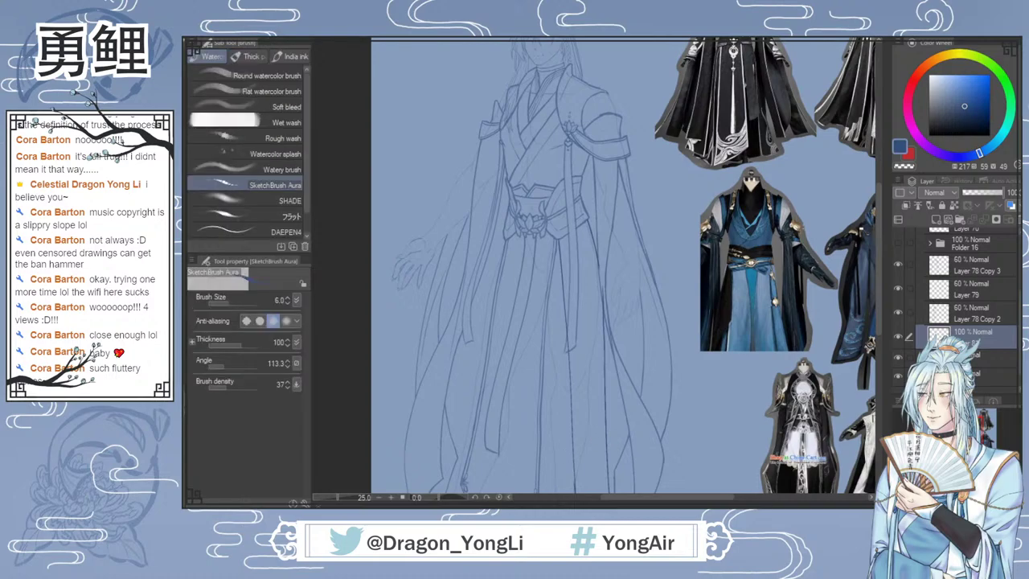
mouse_move(877, 234)
left_mouse_down()
mouse_move(877, 259)
mouse_move(884, 202)
left_mouse_up()
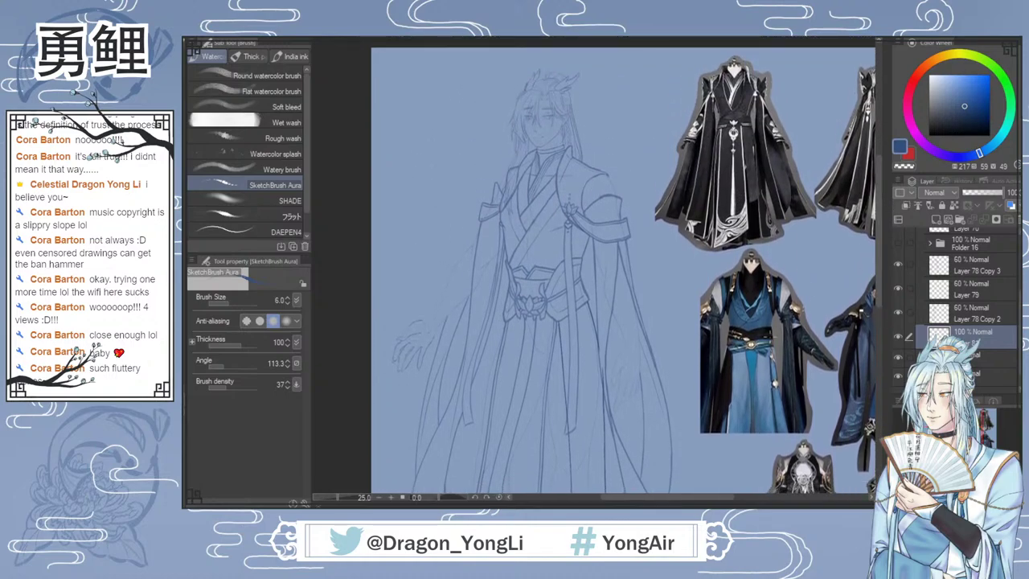
mouse_move(667, 498)
left_mouse_down()
mouse_move(704, 501)
mouse_move(682, 501)
left_mouse_up()
left_click_drag(880, 191, 876, 256)
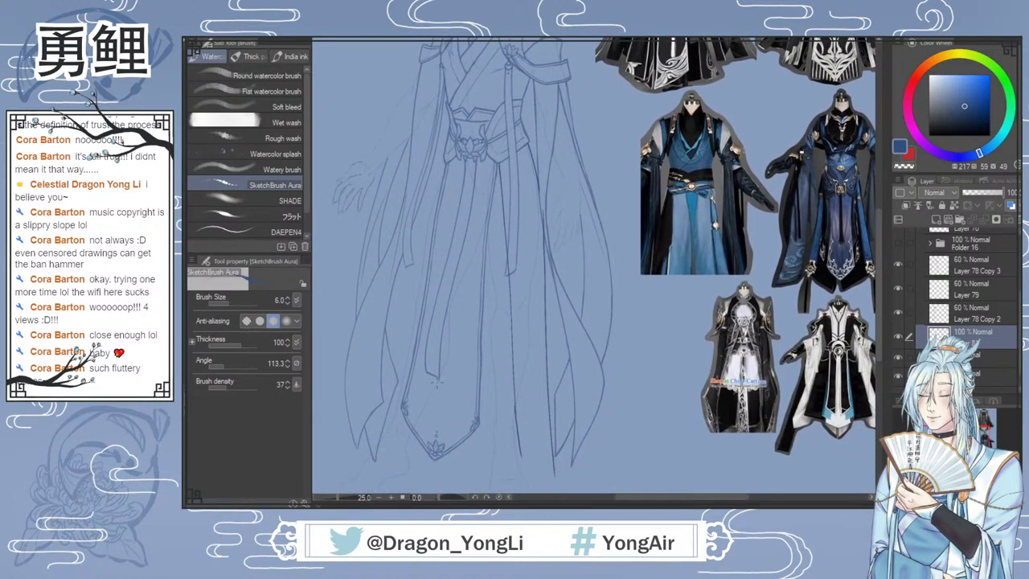
Step: Toggle the visibility of Layer 78 Copy 2, Layer 79 and Layer 78 Copy 3 to identify the lines each one holds
left_click(897, 311)
left_click(898, 311)
left_click(897, 286)
left_click_drag(879, 259, 880, 228)
left_click(897, 264)
left_click(899, 263)
left_click(898, 265)
left_click(899, 265)
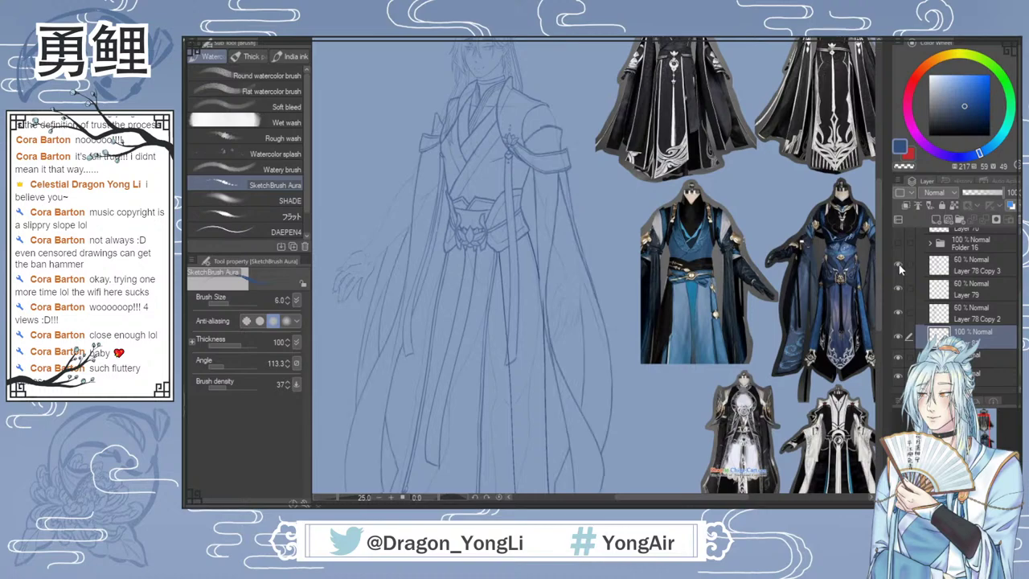
Step: Add a new layer directly above Layer 79 for the sleeve sketch
mouse_move(879, 233)
left_mouse_down()
mouse_move(879, 255)
mouse_move(881, 244)
left_mouse_up()
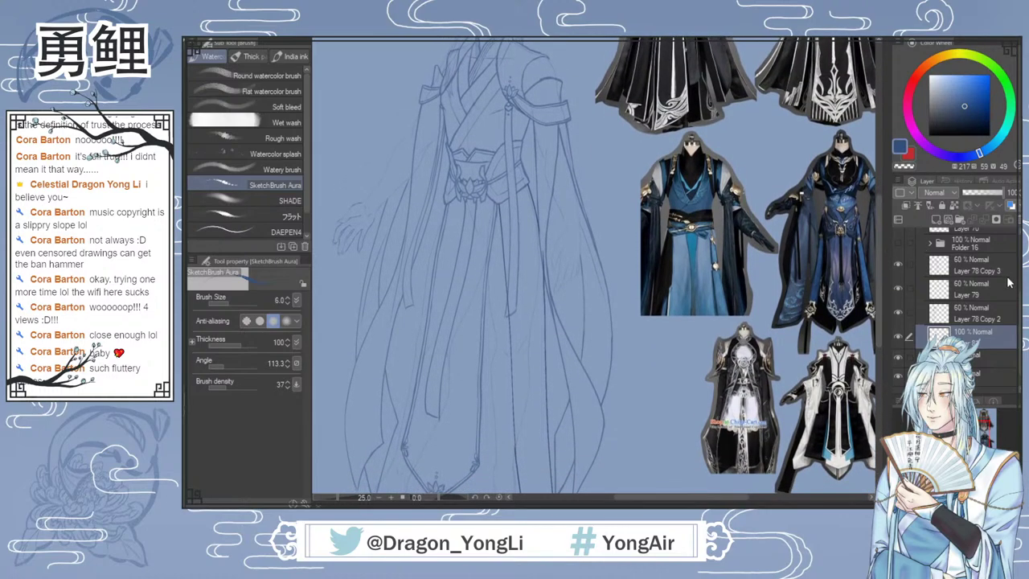
left_click(968, 293)
left_click(935, 219)
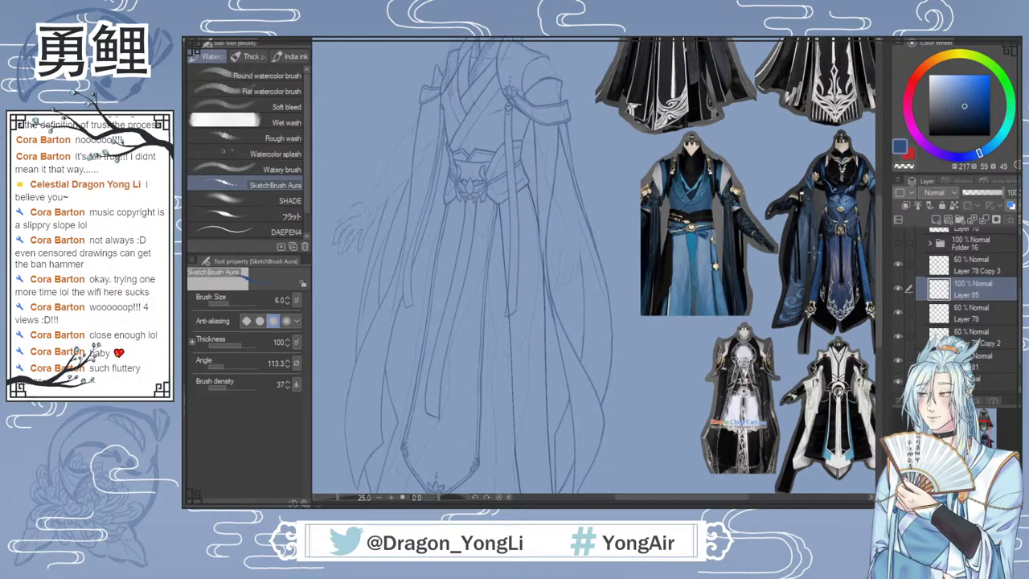
left_click_drag(878, 241, 878, 261)
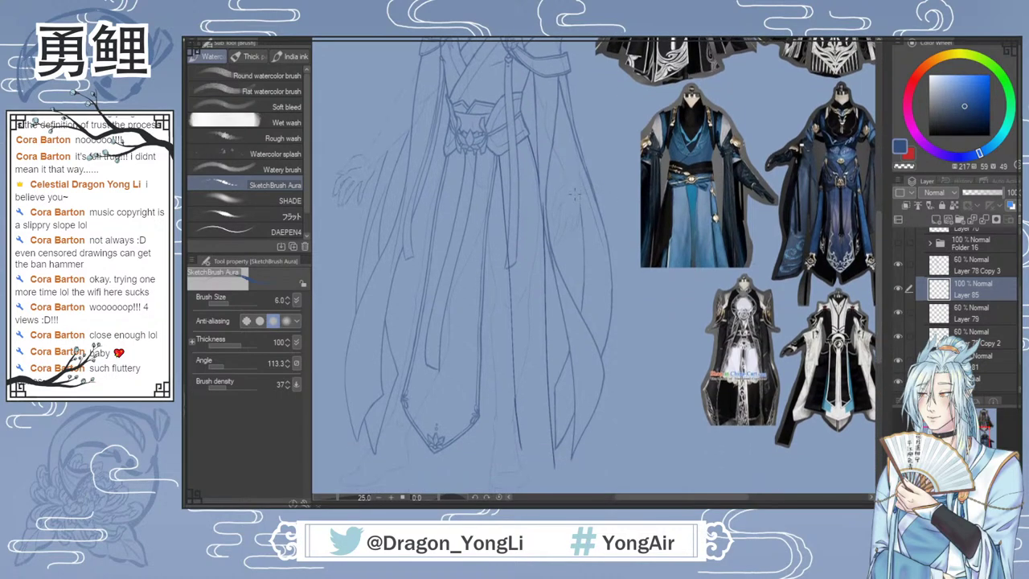
Step: Set the brush size to 10 while trying inner contour lines on the sleeve nearest the reference pictures
key("bracketright")
key("bracketright")
key("bracketright")
left_click_drag(551, 197, 552, 265)
key("bracketright")
left_click_drag(558, 204, 552, 311)
key("ctrl+z")
mouse_move(573, 177)
left_mouse_down()
mouse_move(549, 233)
mouse_move(558, 263)
left_mouse_up()
key("ctrl+z")
mouse_move(576, 177)
left_mouse_down()
mouse_move(554, 191)
mouse_move(553, 299)
left_mouse_up()
key("ctrl+z")
key("bracketleft")
Step: Try long curved opening lines from both wrists down the hanging sleeves, and undo the trial strokes
mouse_move(879, 232)
left_mouse_down()
mouse_move(882, 200)
mouse_move(888, 219)
left_mouse_up()
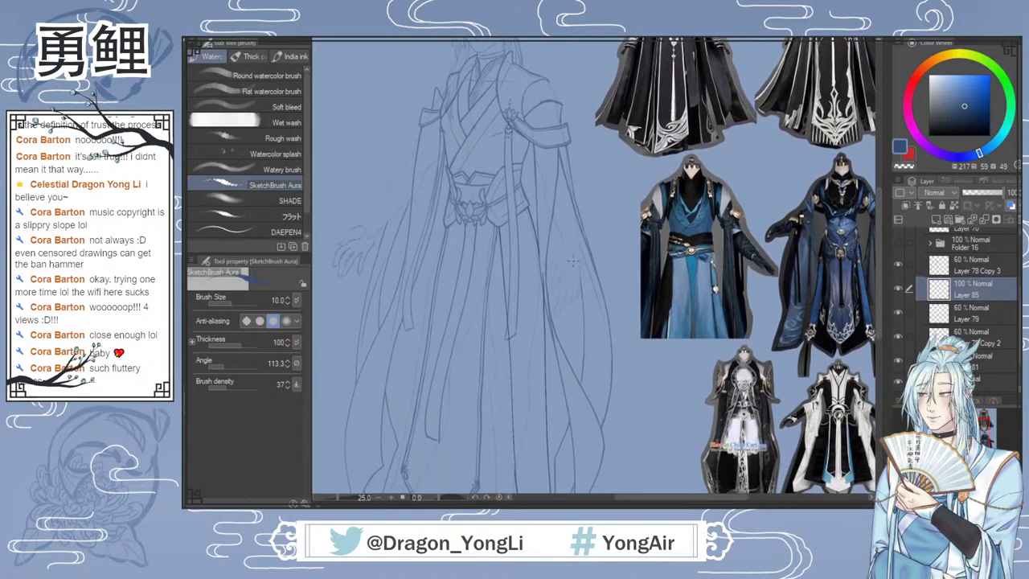
left_click_drag(363, 226, 374, 313)
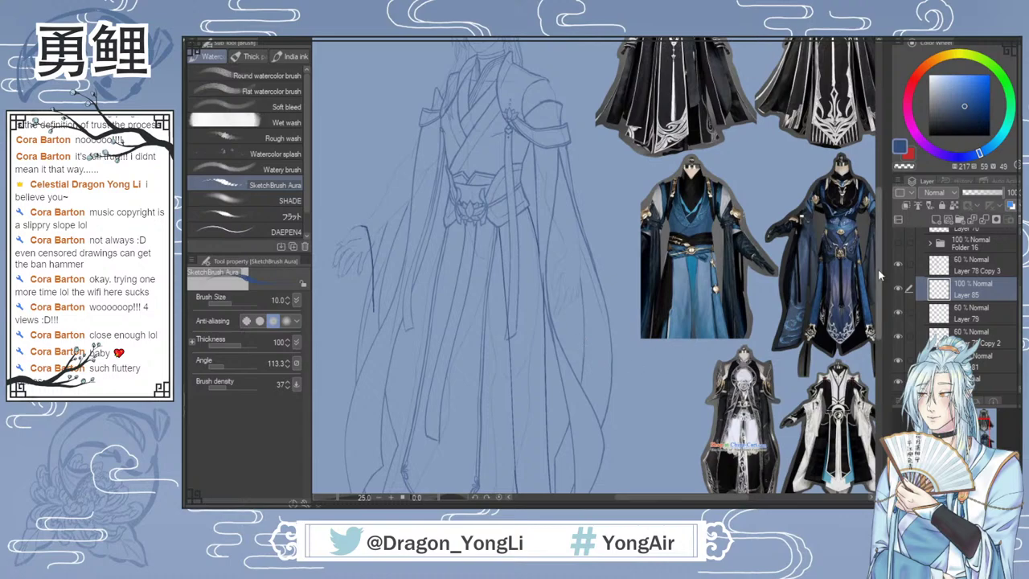
left_click_drag(877, 255, 874, 275)
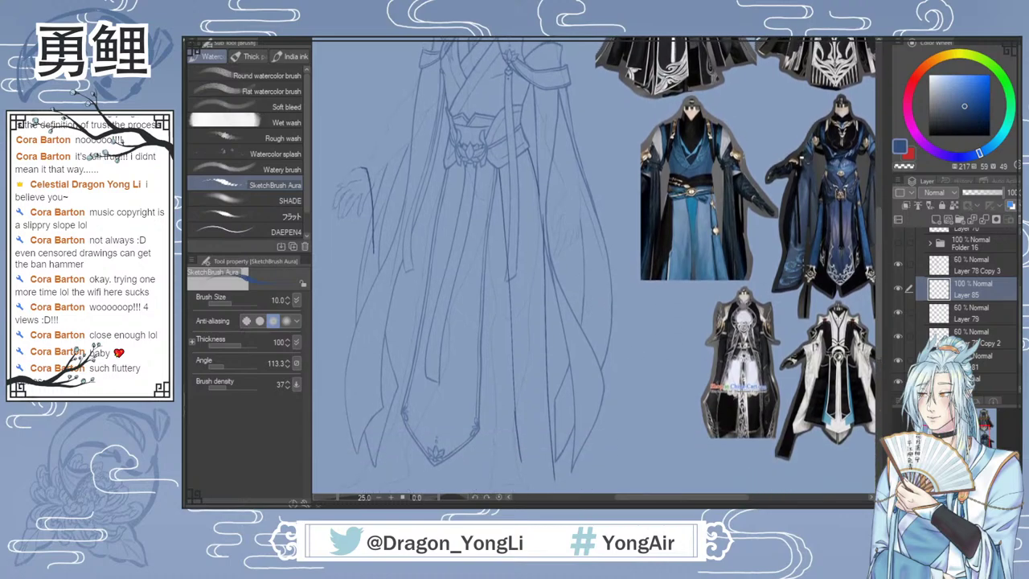
left_click_drag(566, 196, 586, 262)
key("ctrl+z")
mouse_move(564, 196)
left_mouse_down()
mouse_move(597, 324)
mouse_move(590, 260)
mouse_move(566, 408)
left_mouse_up()
key("ctrl+z")
left_click_drag(587, 254, 580, 417)
key("ctrl+z")
key("ctrl+z")
key("ctrl+z")
key("ctrl+z")
key("ctrl+z")
Step: Try a sleeve opening line curving down from the outstretched hand's wrist, and undo it
left_click_drag(366, 169, 378, 328)
key("ctrl+z")
left_click_drag(363, 165, 380, 349)
key("ctrl+z")
Step: Sketch the sleeve opening from the wrist to the lower hem on the side nearest the references, with a looped fold at its end
mouse_move(566, 196)
left_mouse_down()
mouse_move(579, 212)
mouse_move(570, 407)
mouse_move(566, 383)
left_mouse_up()
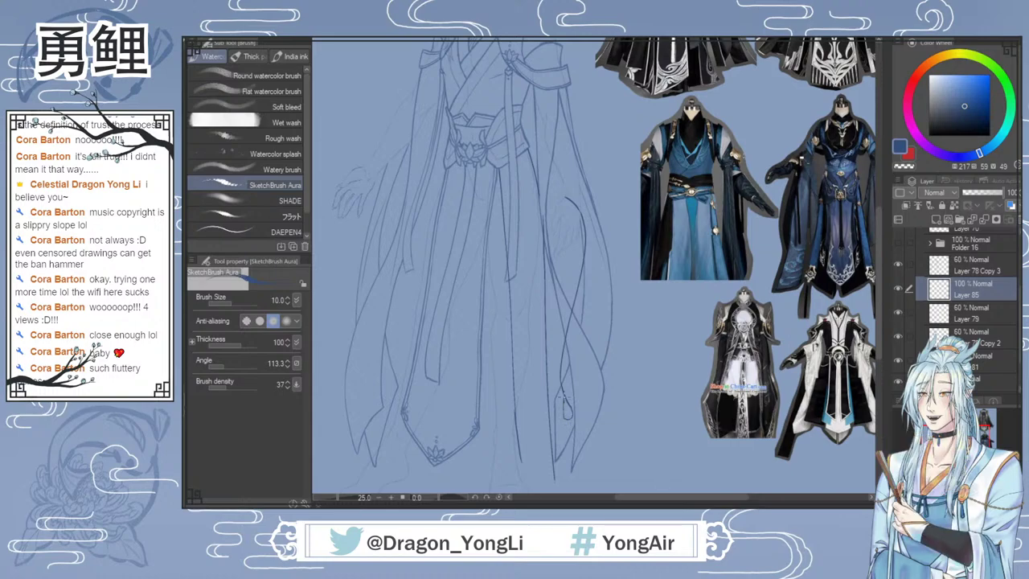
left_click_drag(565, 250, 565, 335)
key("ctrl+z")
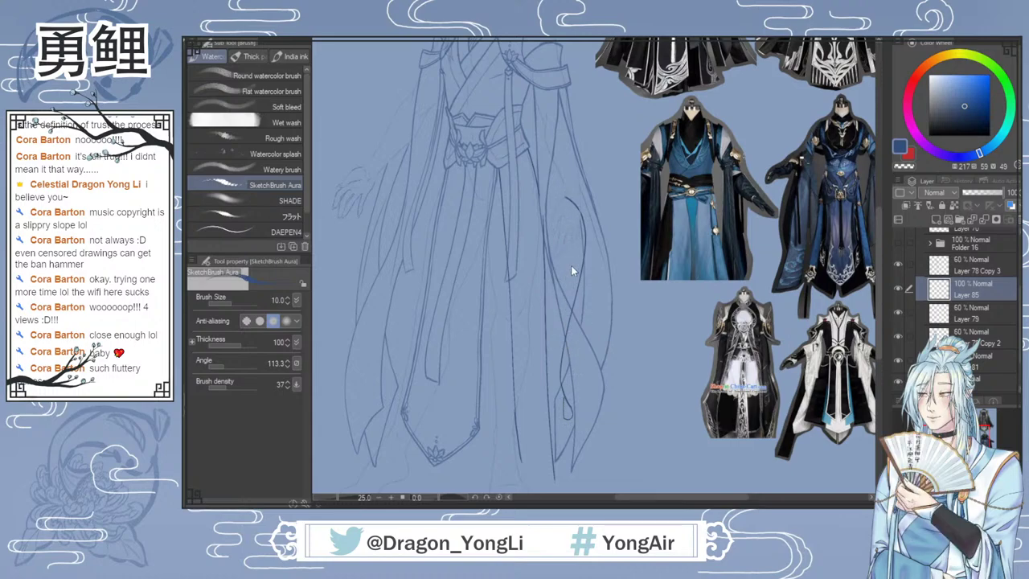
left_click_drag(565, 254, 569, 386)
Step: Sketch a small curling fabric fold in the empty space beside the figure, and delete it with a selection
mouse_move(649, 311)
left_mouse_down()
mouse_move(652, 368)
mouse_move(659, 299)
left_mouse_up()
mouse_move(654, 366)
left_mouse_down()
mouse_move(677, 331)
mouse_move(668, 339)
mouse_move(668, 328)
mouse_move(657, 352)
left_mouse_up()
key("e")
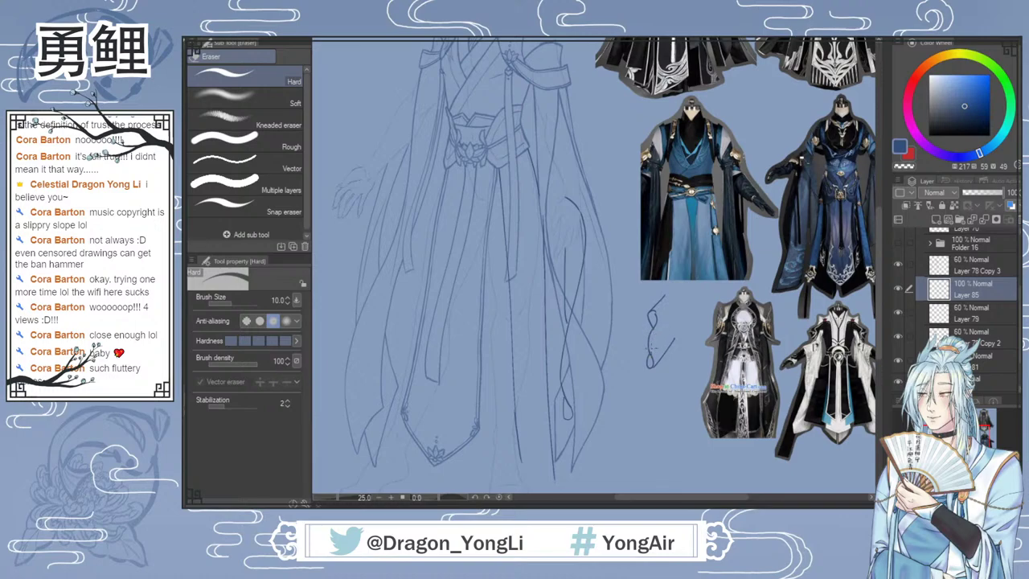
key("b")
left_click_drag(673, 315, 652, 339)
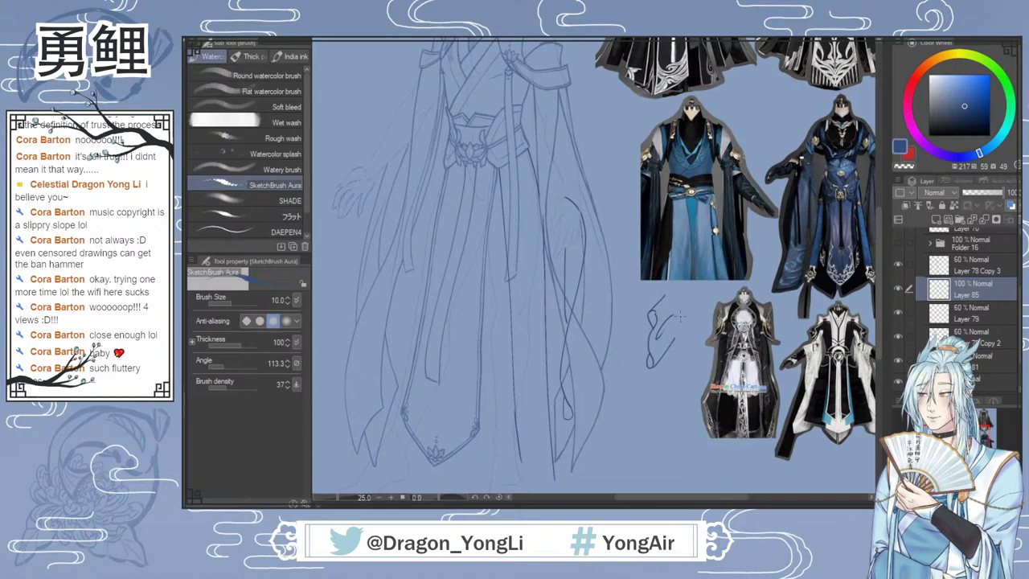
key("m")
left_click_drag(648, 294, 681, 331)
key("Delete")
key("ctrl+d")
Step: Sketch inner fold lines around the wrist and hanging hand inside the sleeve nearest the references
key("b")
key("e")
key("bracketright")
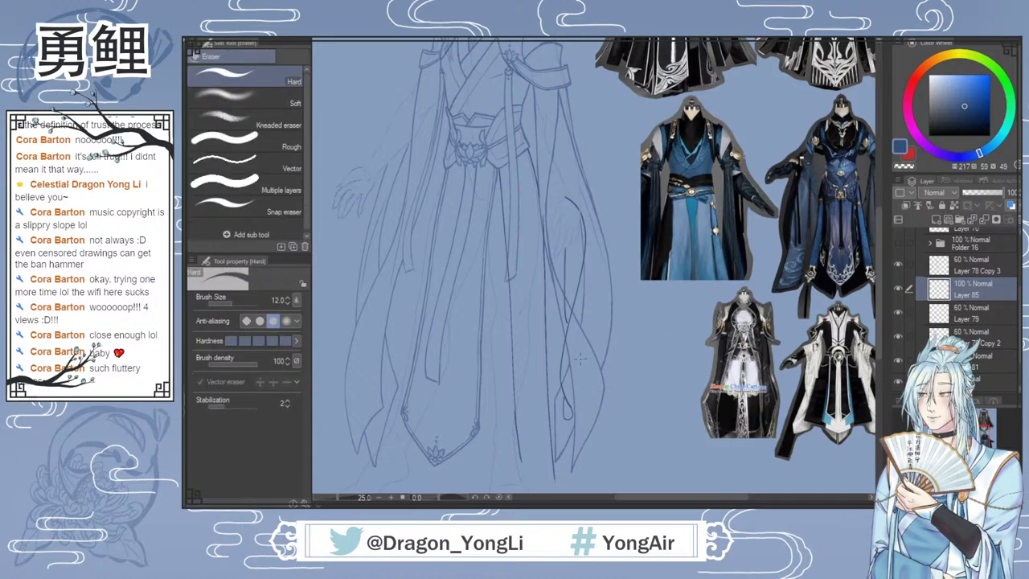
key("b")
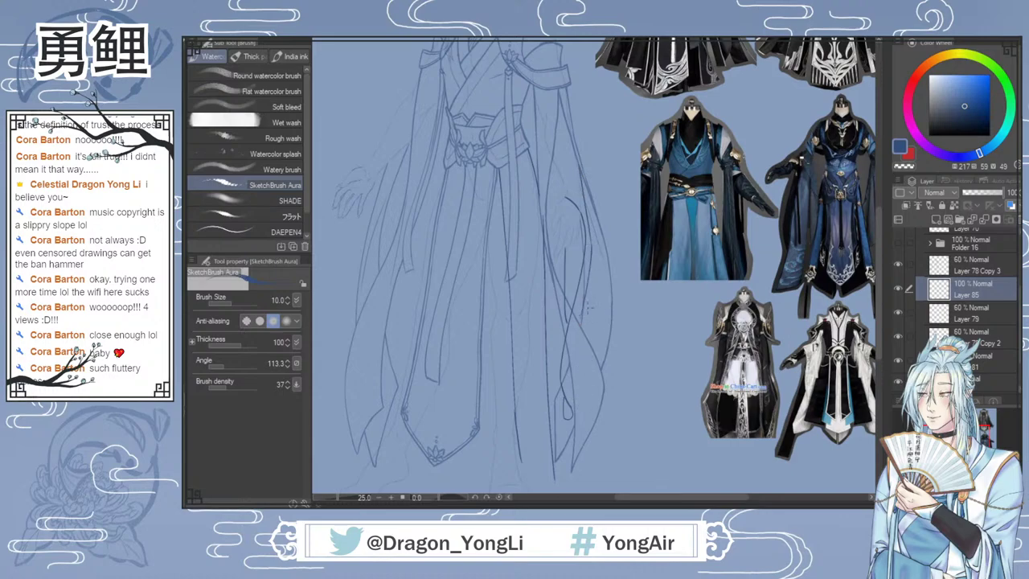
key("ctrl+z")
left_click_drag(590, 245, 582, 316)
left_click_drag(587, 262, 585, 347)
left_click_drag(564, 191, 578, 201)
left_click_drag(882, 243, 882, 211)
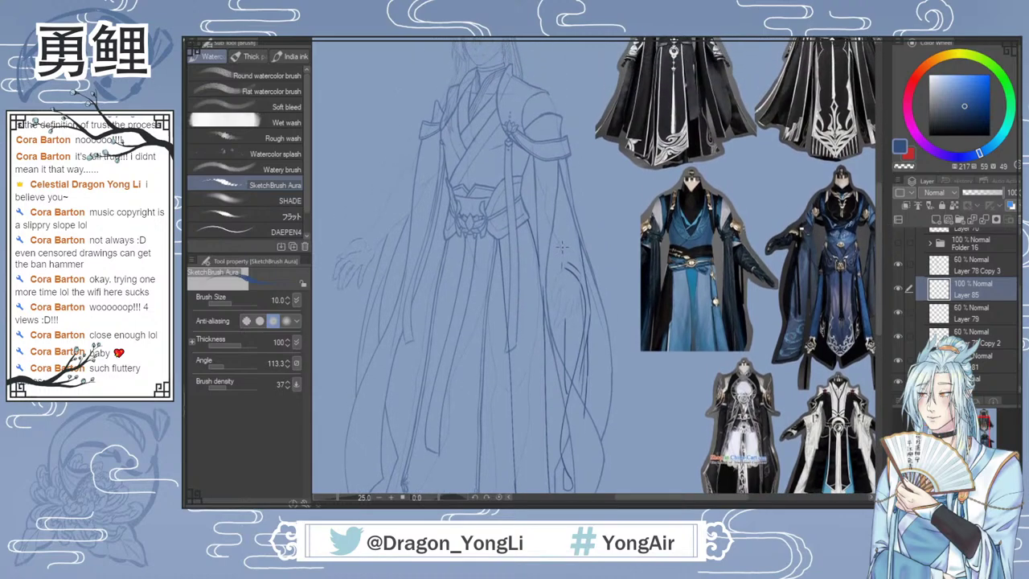
scroll(563, 245, "up", 1)
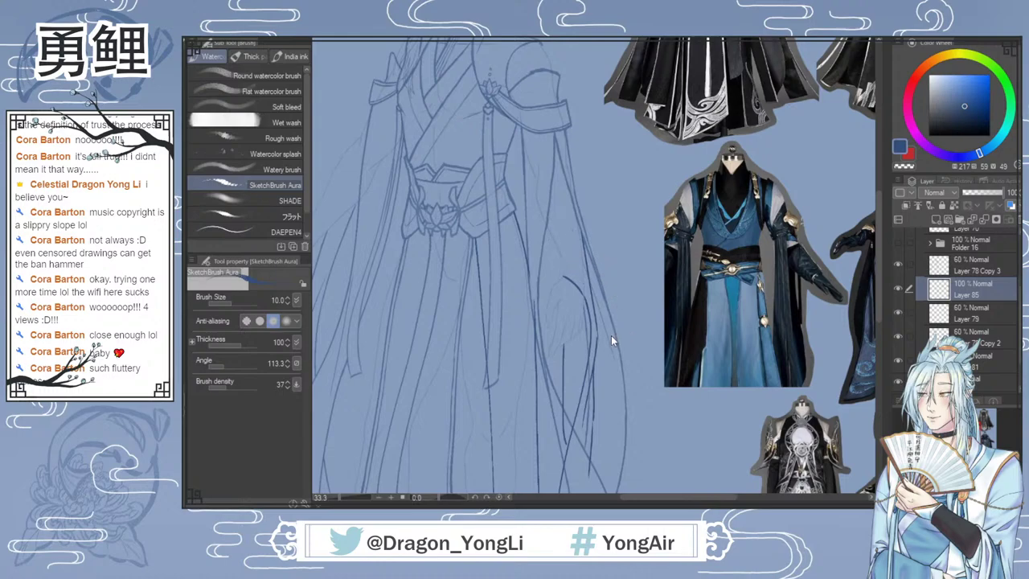
left_click_drag(556, 275, 545, 236)
left_click_drag(561, 274, 567, 224)
key("ctrl+z")
Step: Sketch the opposite sleeve's opening, curving from the outstretched hand's wrist down toward the hem
left_click_drag(660, 504, 639, 501)
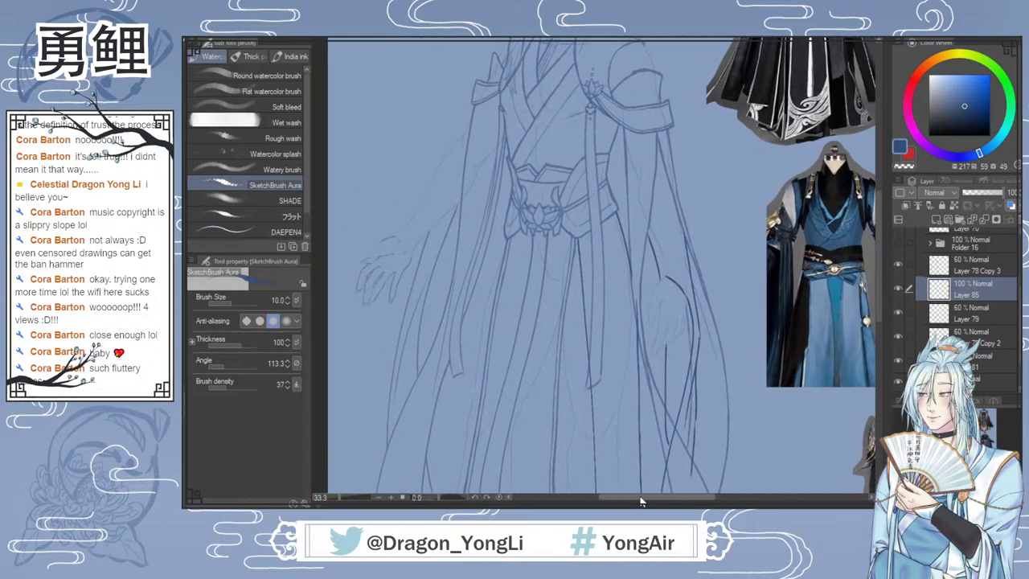
mouse_move(879, 265)
left_mouse_down()
mouse_move(879, 286)
mouse_move(879, 263)
left_mouse_up()
mouse_move(392, 217)
left_mouse_down()
mouse_move(404, 212)
mouse_move(414, 274)
left_mouse_up()
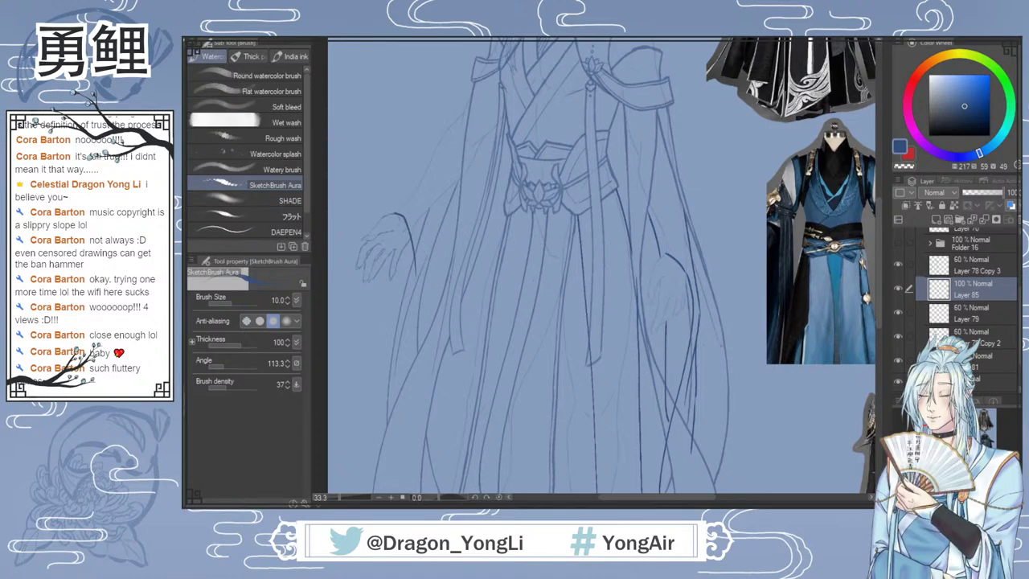
key("ctrl+minus")
left_click_drag(879, 239, 875, 260)
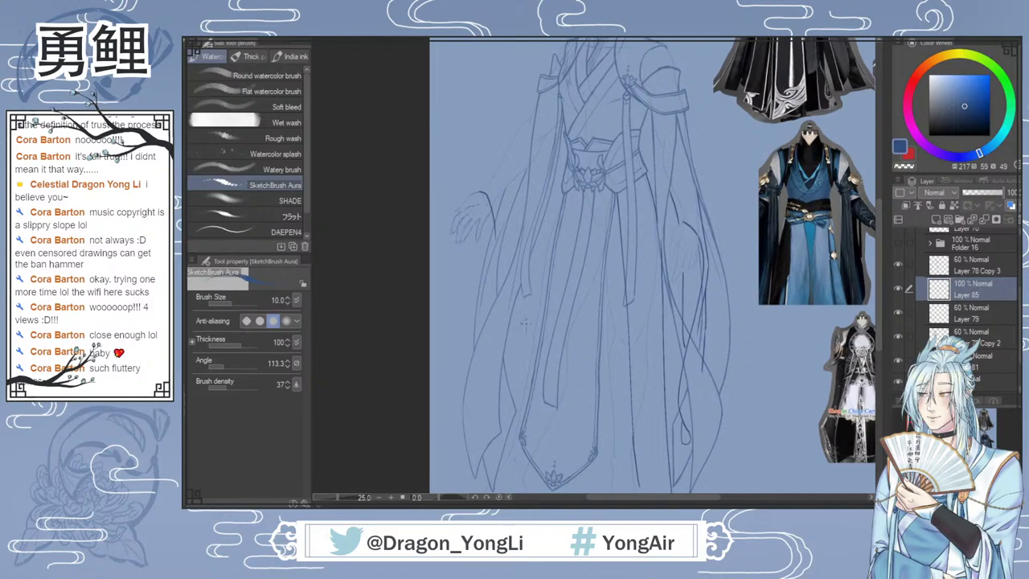
left_click_drag(494, 238, 489, 389)
scroll(647, 283, "down", 1)
left_click_drag(496, 208, 484, 359)
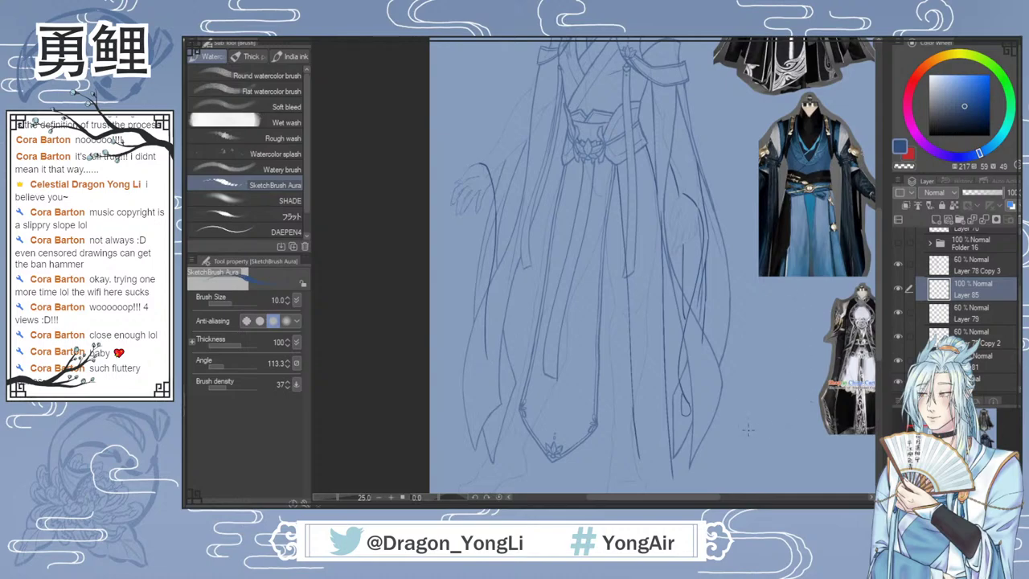
Step: Erase the overlapping lines where the folds cross in the sleeve nearest the references, and retouch the lower fold
key("e")
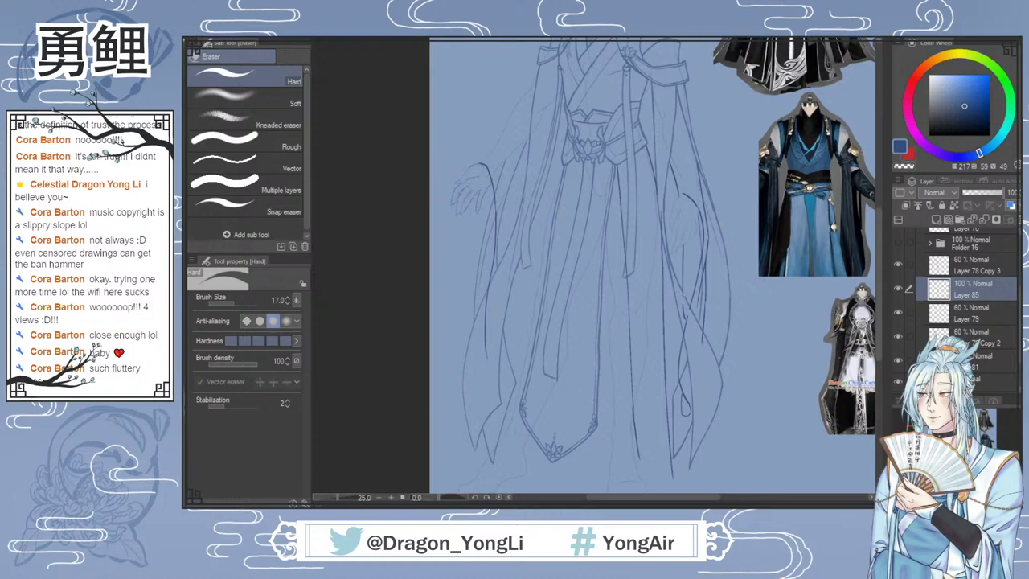
scroll(698, 322, "up", 2)
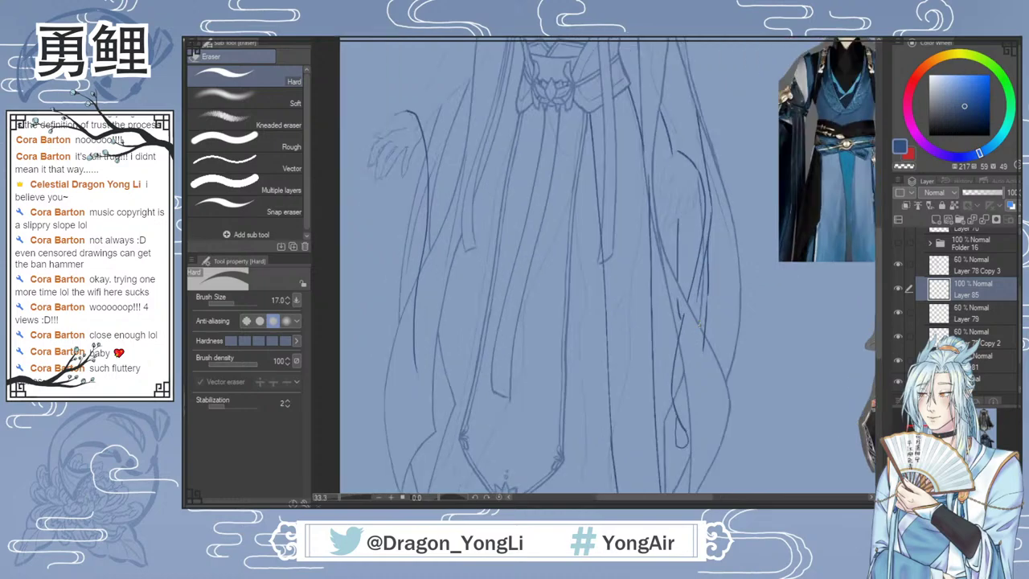
key("ctrl+z")
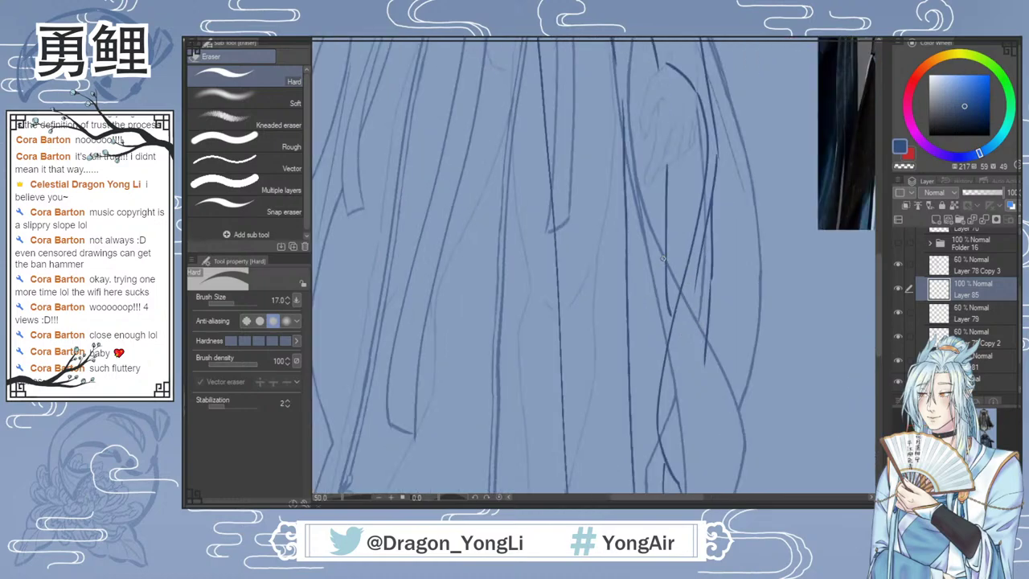
mouse_move(672, 281)
left_mouse_down()
mouse_move(669, 351)
mouse_move(701, 335)
left_mouse_up()
scroll(750, 416, "down", 1)
left_click_drag(878, 289, 876, 317)
key("b")
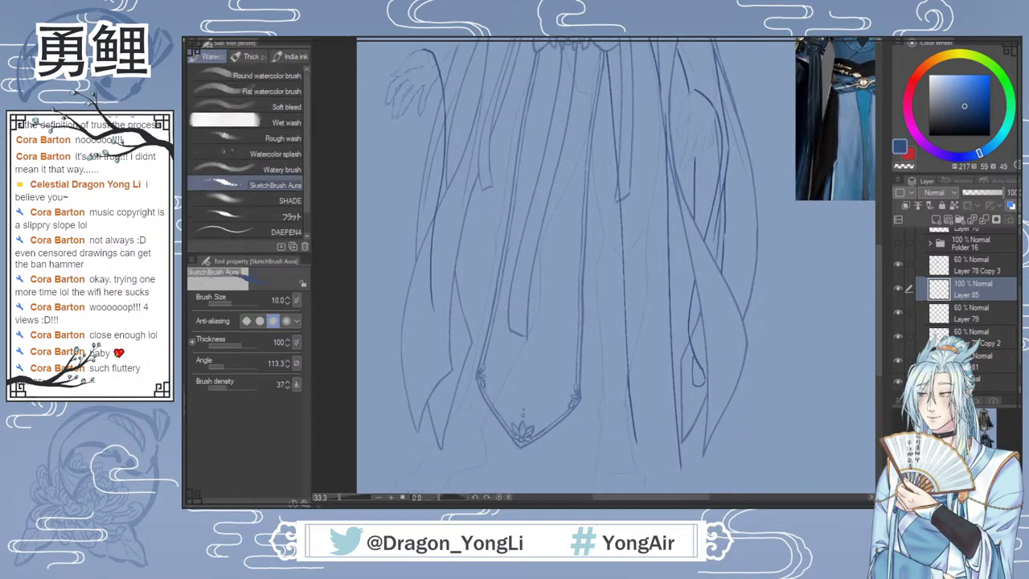
left_click_drag(705, 383, 711, 338)
Step: Clean up the sleeve folds with the Hard eraser and set the SketchBrush Aura size to 12
key("e")
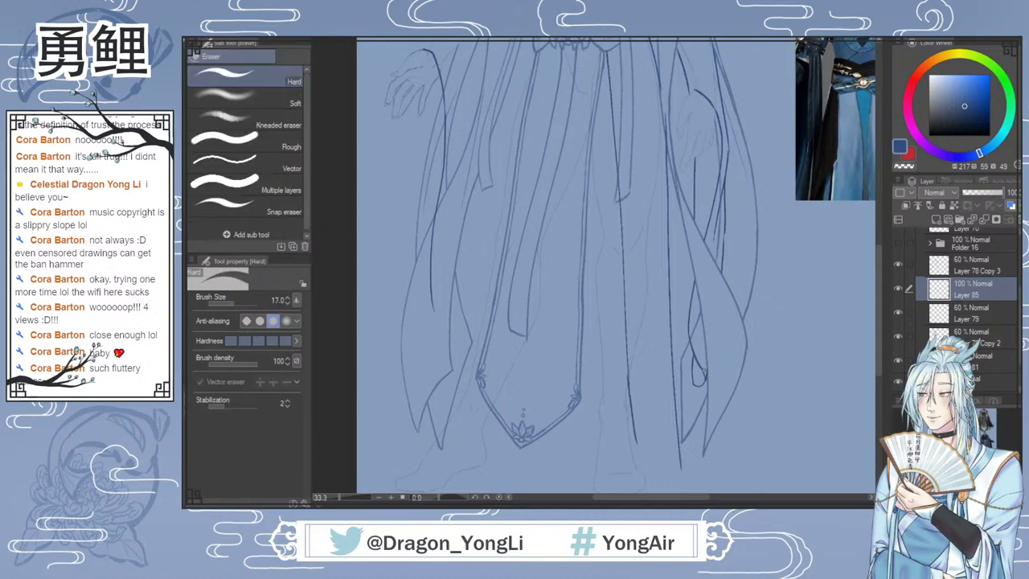
scroll(715, 366, "down", 1)
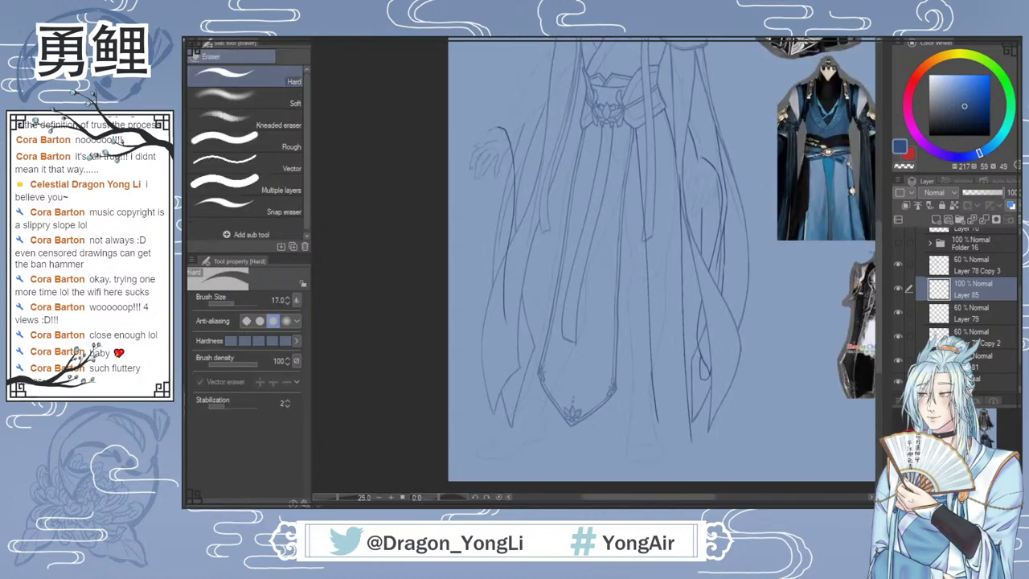
left_click_drag(879, 252, 879, 238)
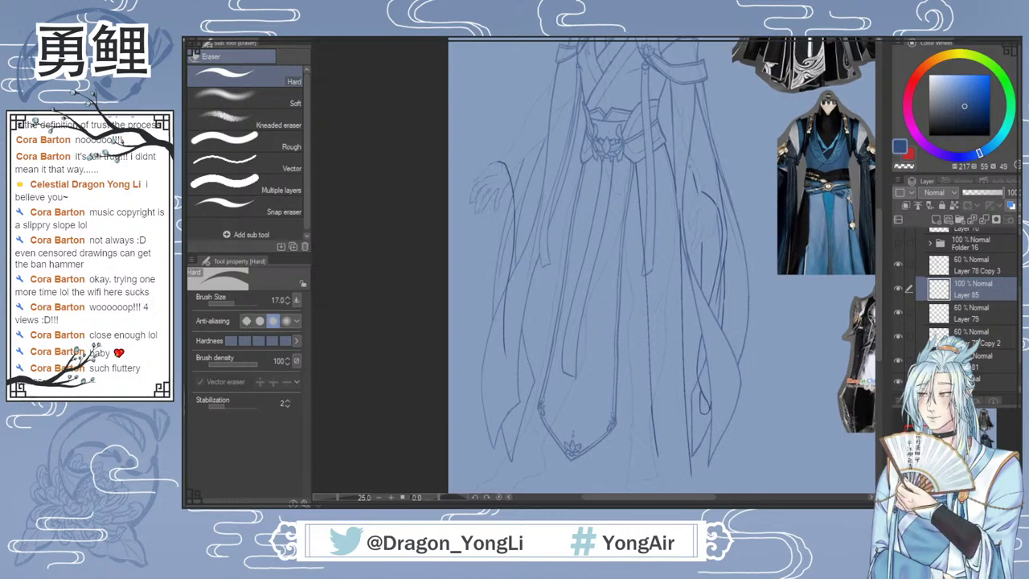
key("b")
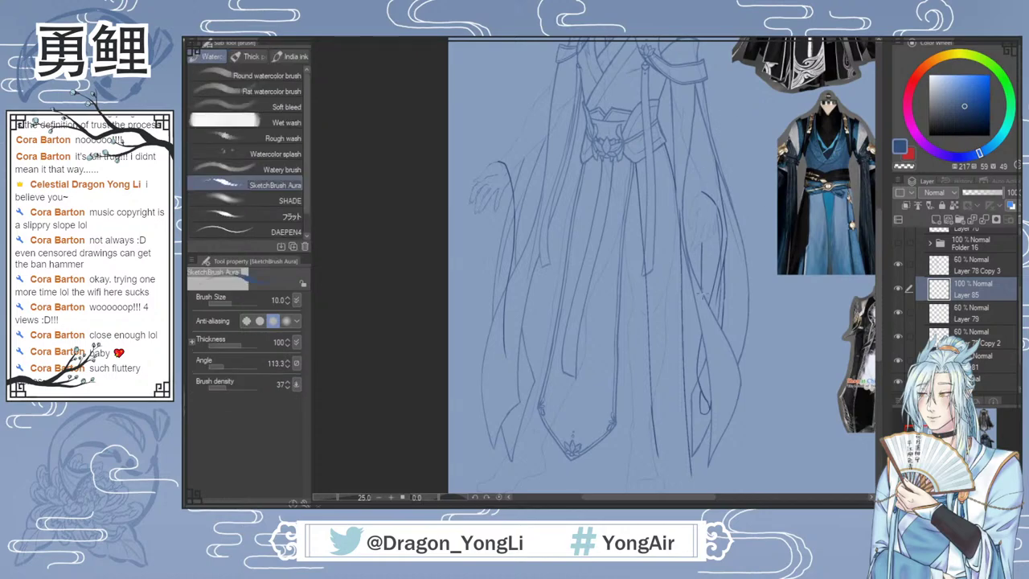
scroll(732, 301, "up", 2)
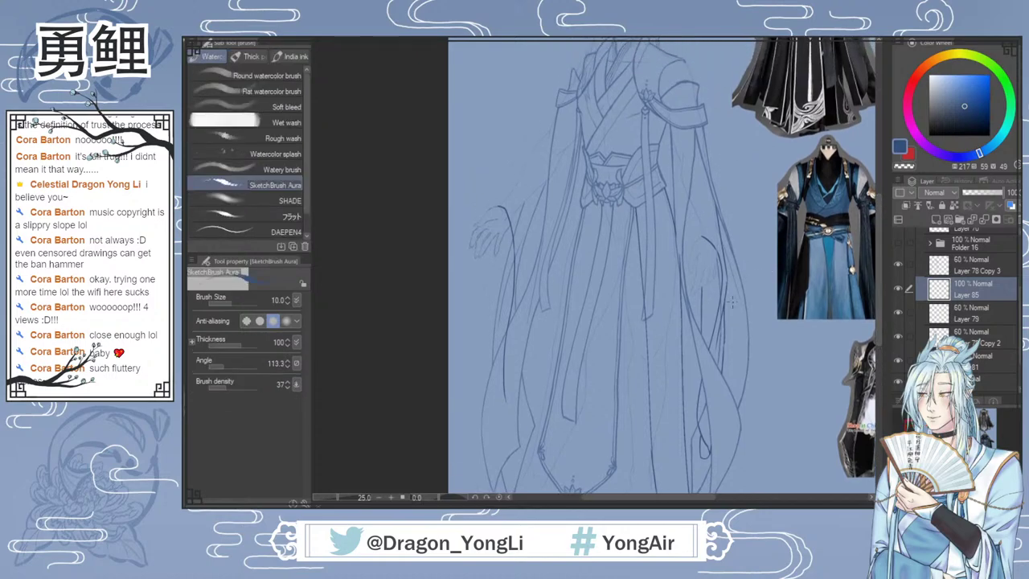
scroll(732, 301, "up", 1)
scroll(754, 336, "down", 1)
key("bracketright")
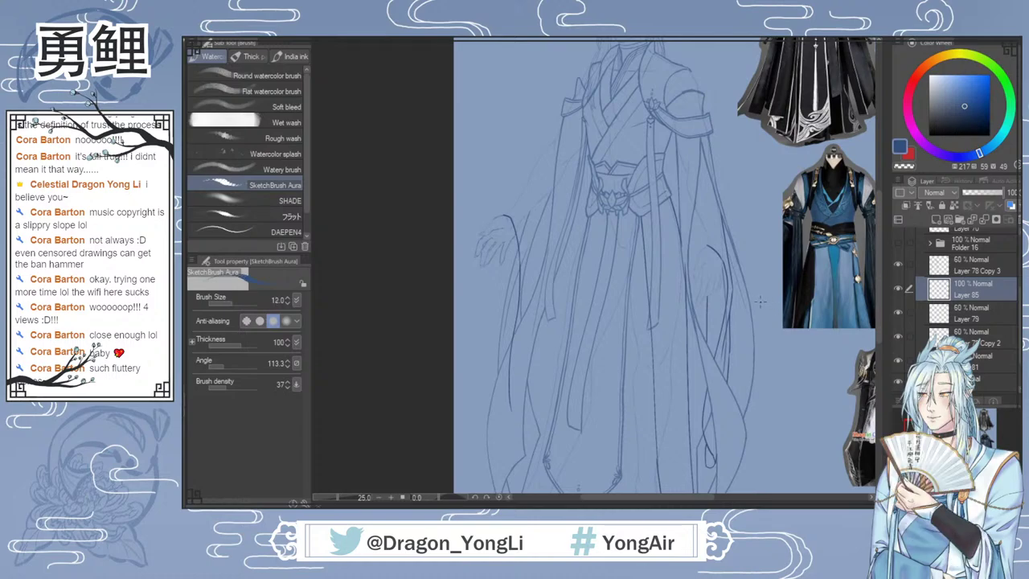
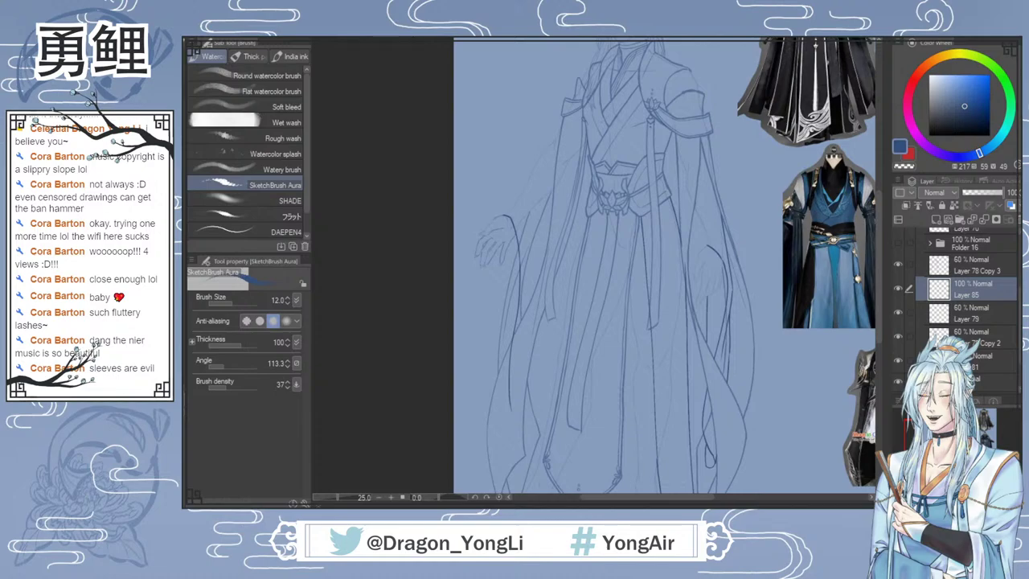
Step: Add a new layer above Folder 15 and prepare a red size 15 brush for drawing over the outfit references
left_click_drag(667, 497, 734, 502)
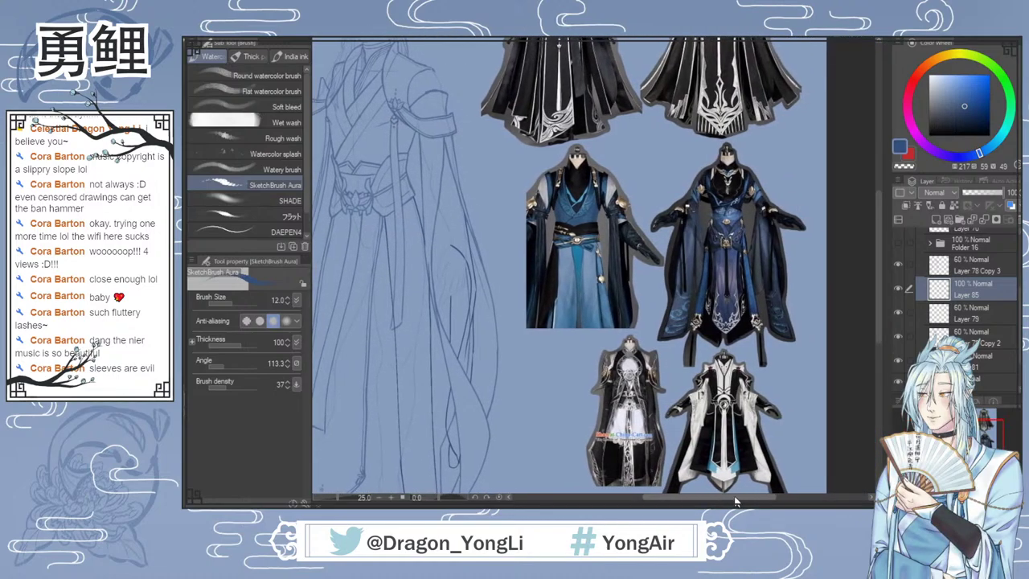
mouse_move(878, 253)
left_mouse_down()
mouse_move(878, 224)
mouse_move(878, 248)
left_mouse_up()
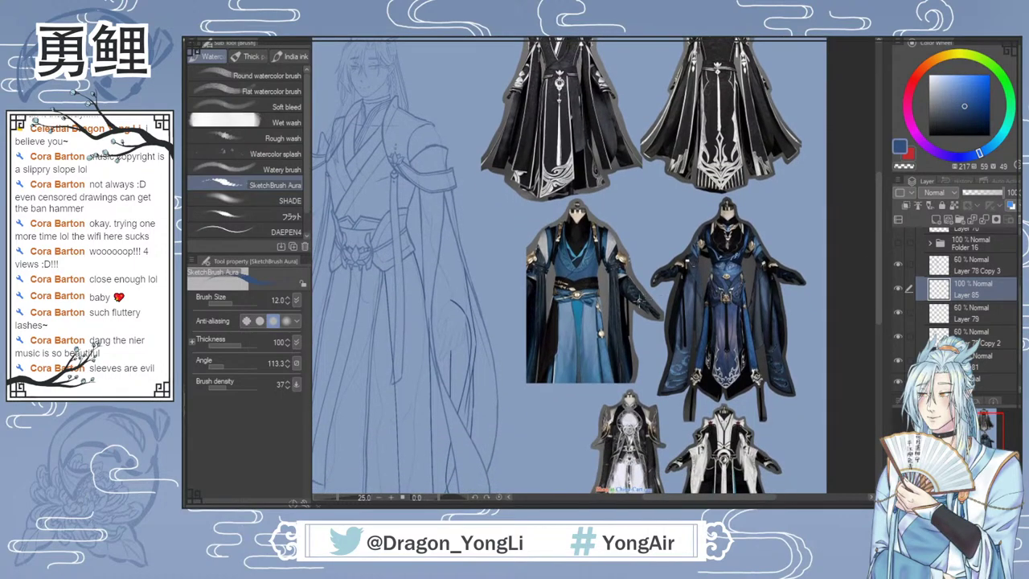
scroll(968, 281, "up", 3)
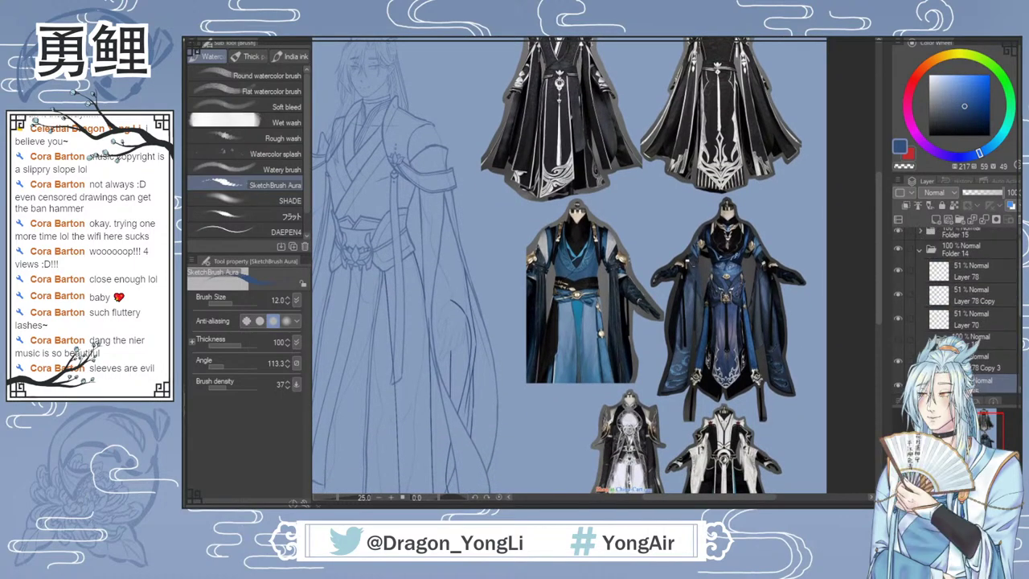
left_click(966, 239)
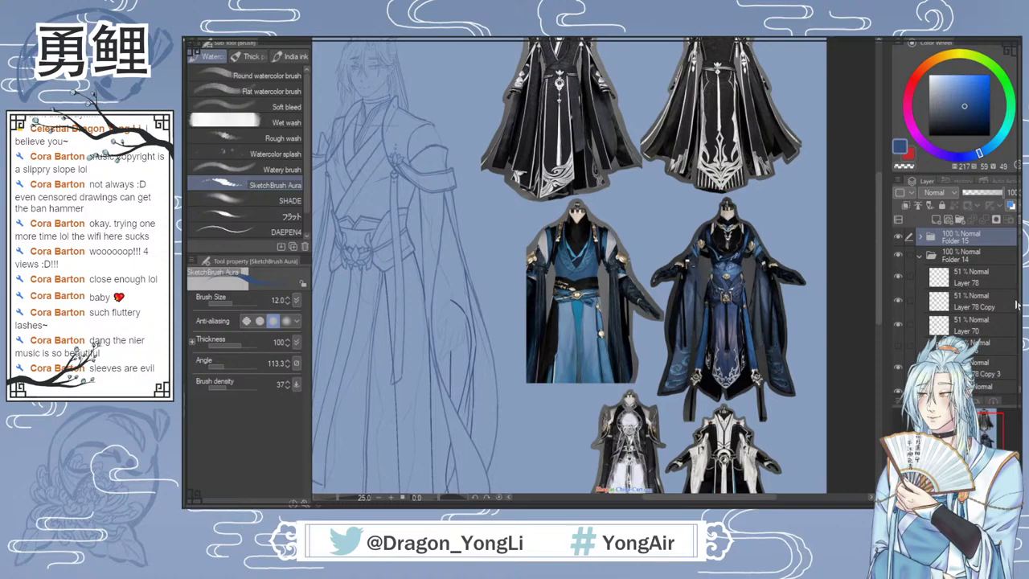
left_click(935, 219)
key("x")
scroll(675, 304, "up", 3)
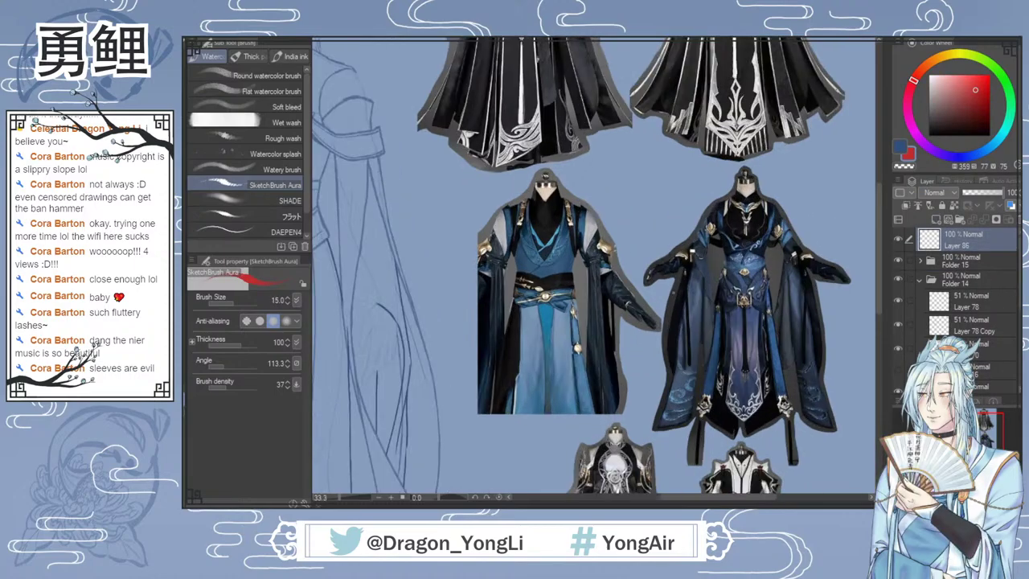
Step: Outline the forearm of the blue outfit reference and the forearm of the front-view black robe in red
mouse_move(531, 276)
left_mouse_down()
mouse_move(554, 302)
mouse_move(601, 310)
left_mouse_up()
mouse_move(560, 246)
left_mouse_down()
mouse_move(602, 308)
mouse_move(533, 276)
left_mouse_up()
scroll(688, 311, "down", 2)
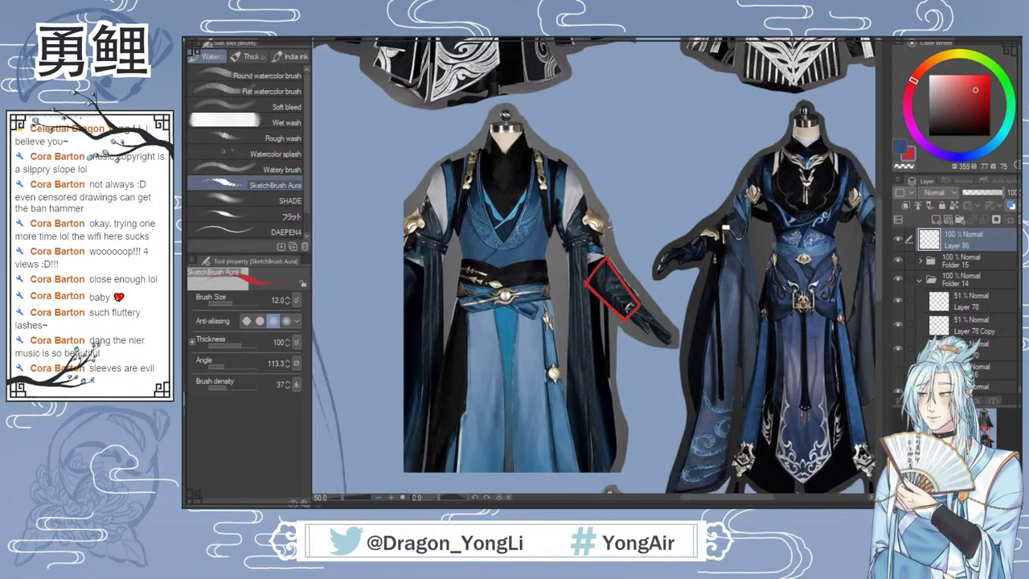
left_click_drag(464, 200, 487, 342)
left_click_drag(632, 175, 645, 210)
mouse_move(645, 210)
left_mouse_down()
mouse_move(640, 171)
mouse_move(653, 203)
left_mouse_up()
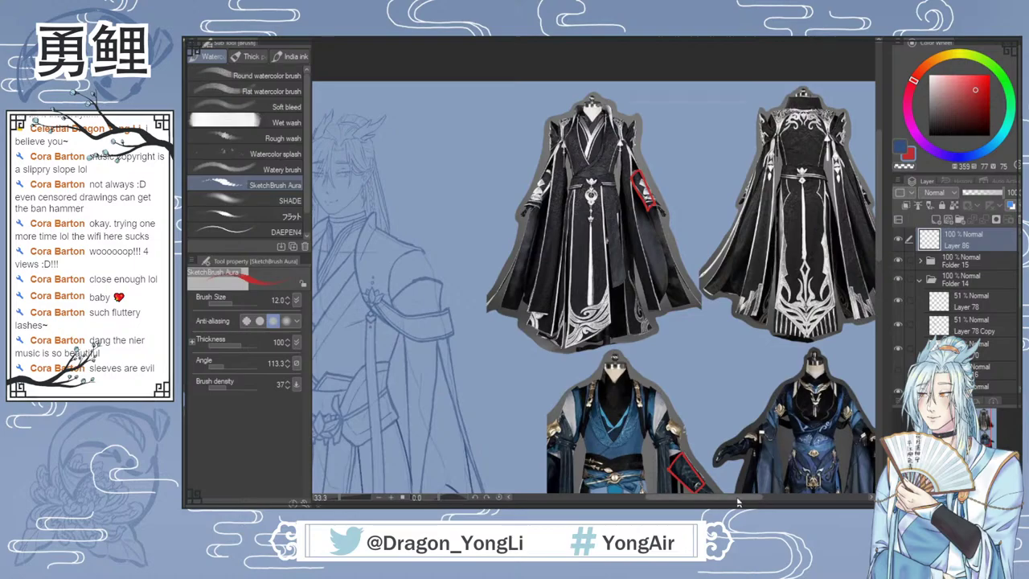
Step: Mark the forearms of the dark blue outfit and the white-and-black outfit references in red
left_click_drag(737, 497, 758, 497)
left_click_drag(879, 233, 879, 291)
scroll(760, 250, "up", 1)
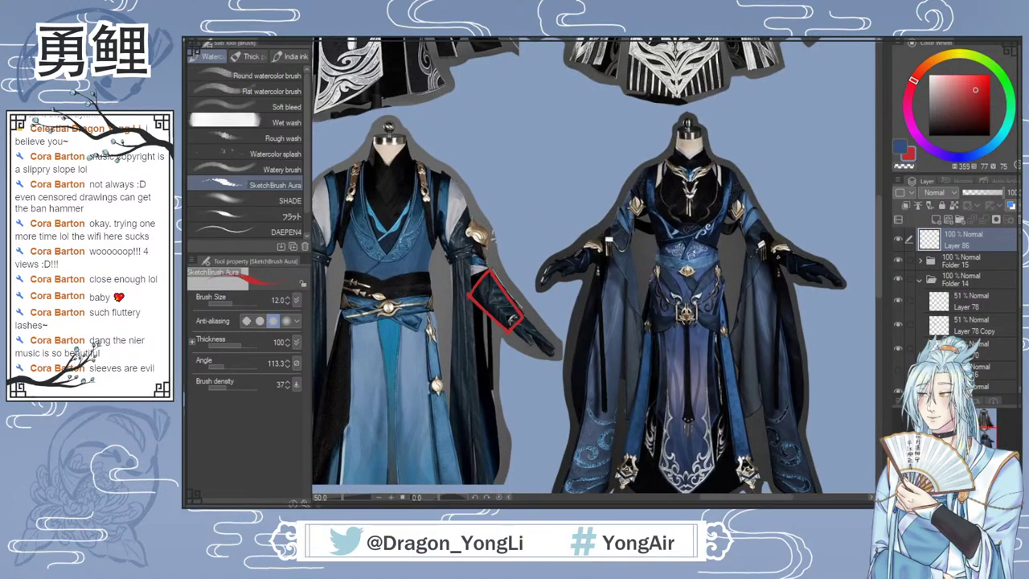
mouse_move(747, 238)
left_mouse_down()
mouse_move(796, 261)
mouse_move(753, 230)
mouse_move(800, 266)
left_mouse_up()
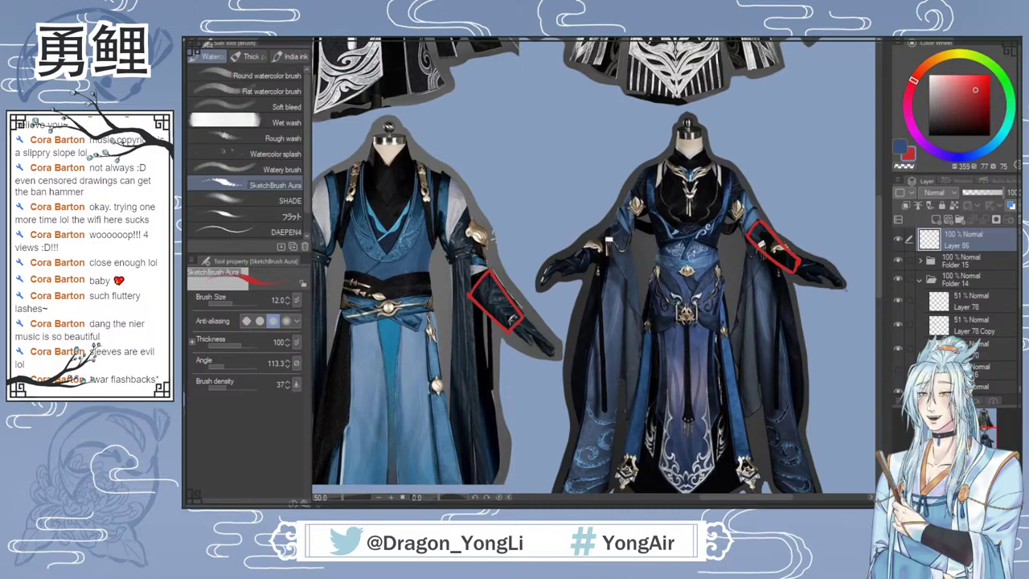
scroll(862, 247, "down", 1)
left_click_drag(879, 280, 875, 346)
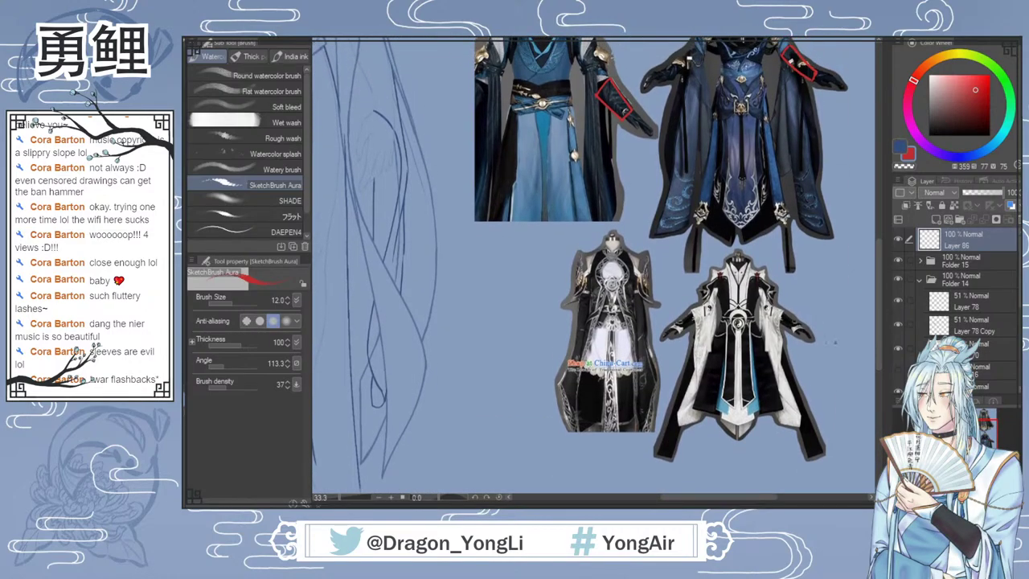
left_click_drag(783, 312, 793, 331)
Step: Trace the hanging sleeve's edges and lower fold in red over the character sketch, and remove these strokes
left_click_drag(721, 499, 679, 500)
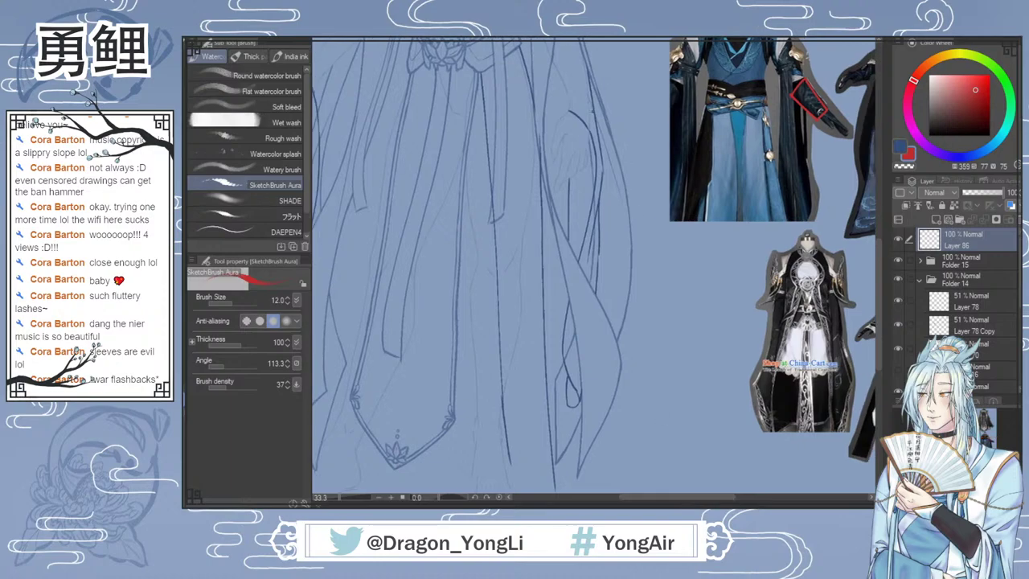
mouse_move(541, 69)
left_mouse_down()
mouse_move(595, 335)
mouse_move(613, 360)
mouse_move(617, 186)
mouse_move(601, 133)
mouse_move(593, 371)
mouse_move(601, 414)
left_mouse_up()
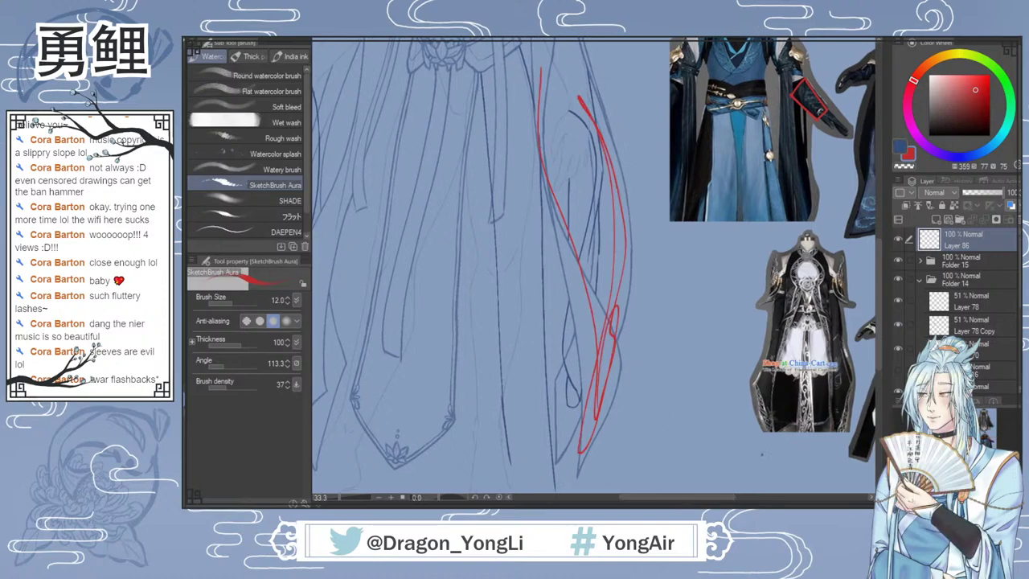
key("Delete")
Step: Delete the layer of red reference markings above Folder 15
left_click_drag(727, 502, 764, 503)
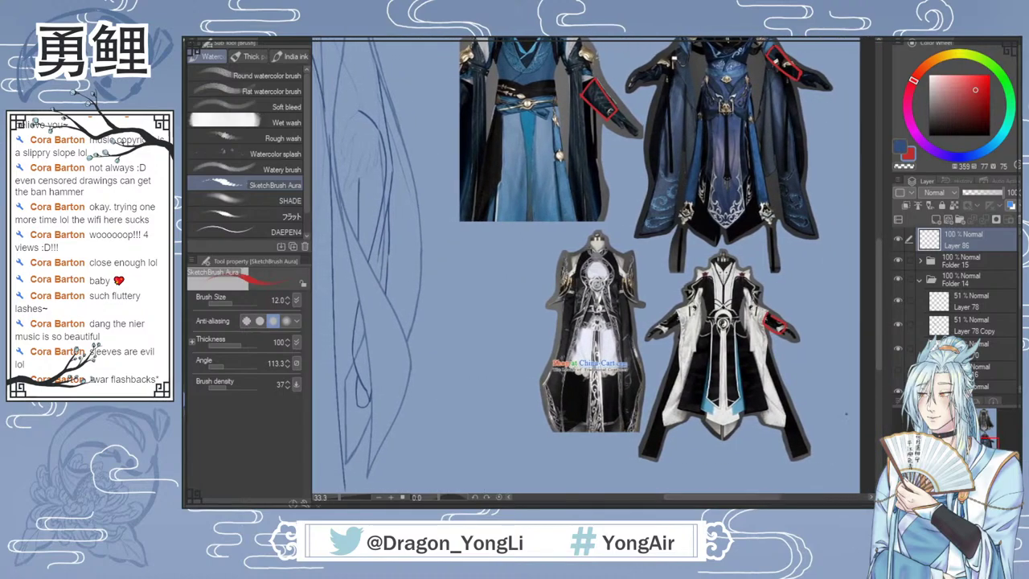
key("Delete")
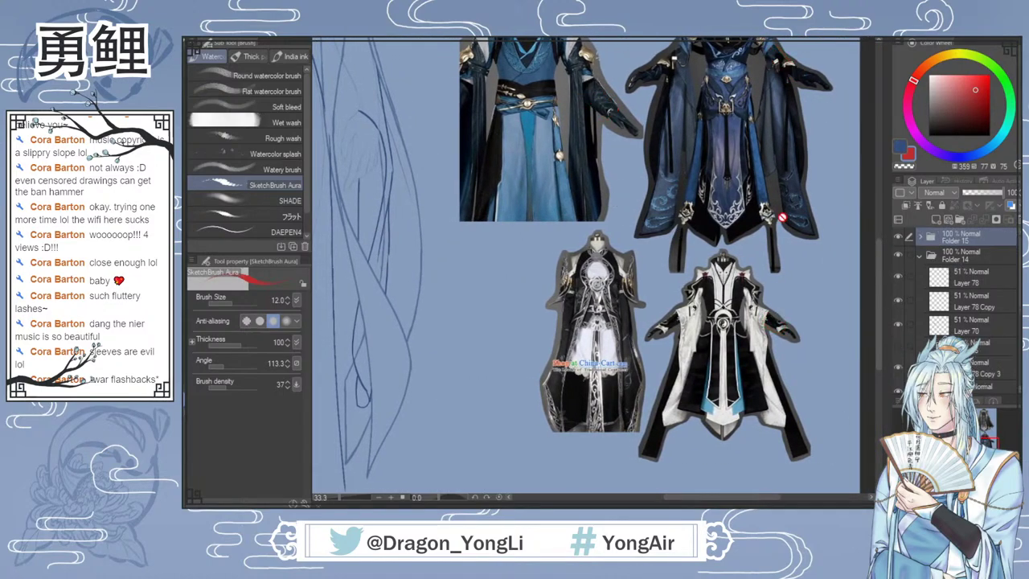
left_click_drag(877, 254, 876, 236)
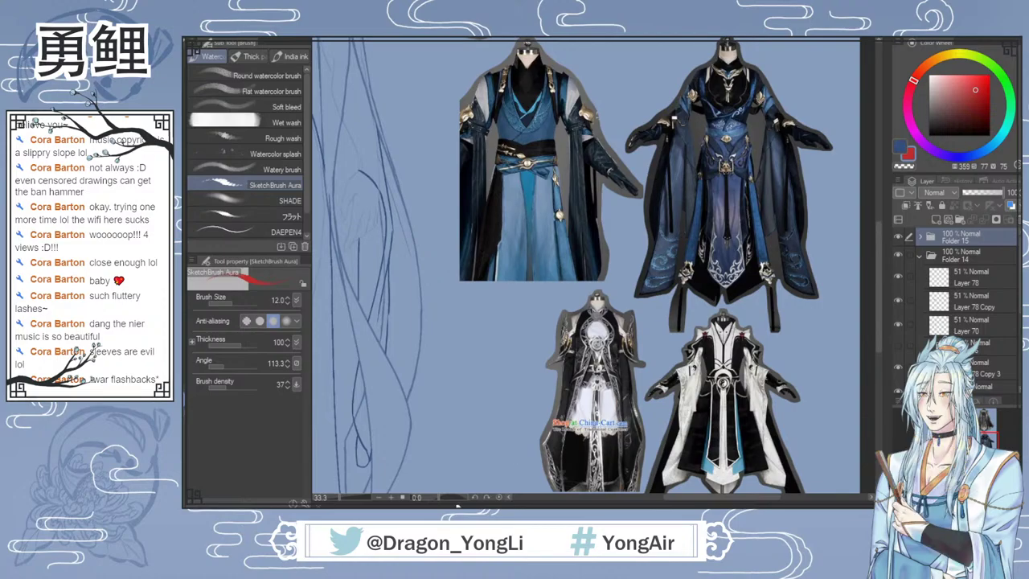
scroll(698, 356, "down", 3)
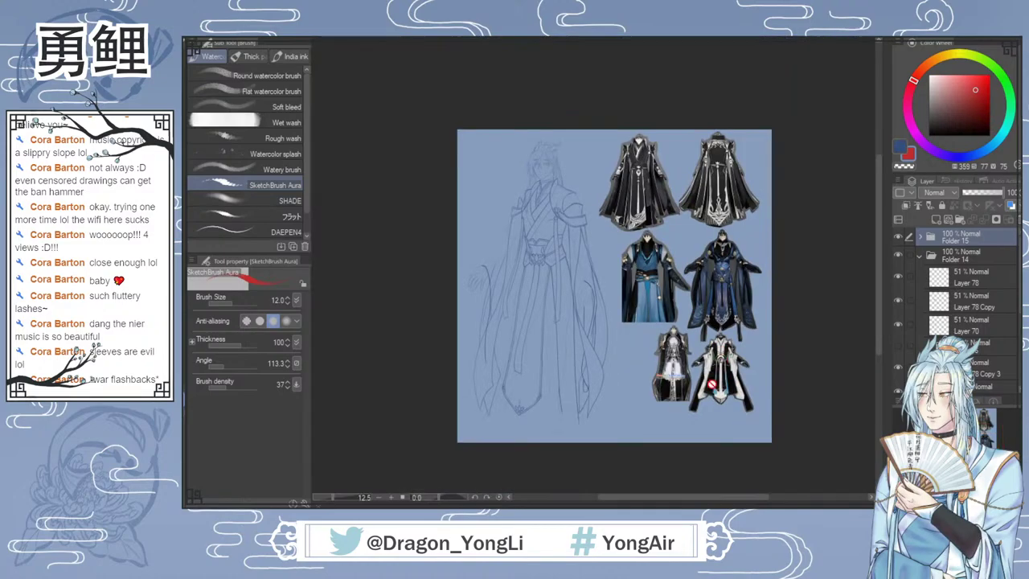
scroll(672, 455, "up", 1)
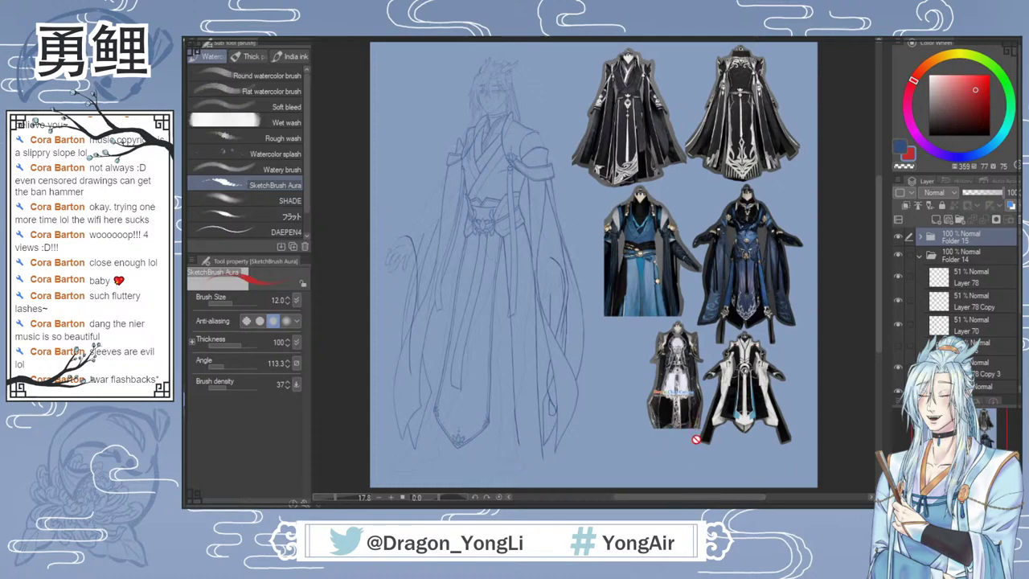
Step: Check which lines Layer 85 and Layer 78 Copy 3 hold, and set Layer 78 Copy 3's opacity to 37%
mouse_move(1019, 290)
left_mouse_down()
mouse_move(1015, 356)
mouse_move(1014, 342)
left_mouse_up()
left_click(898, 289)
left_click(899, 289)
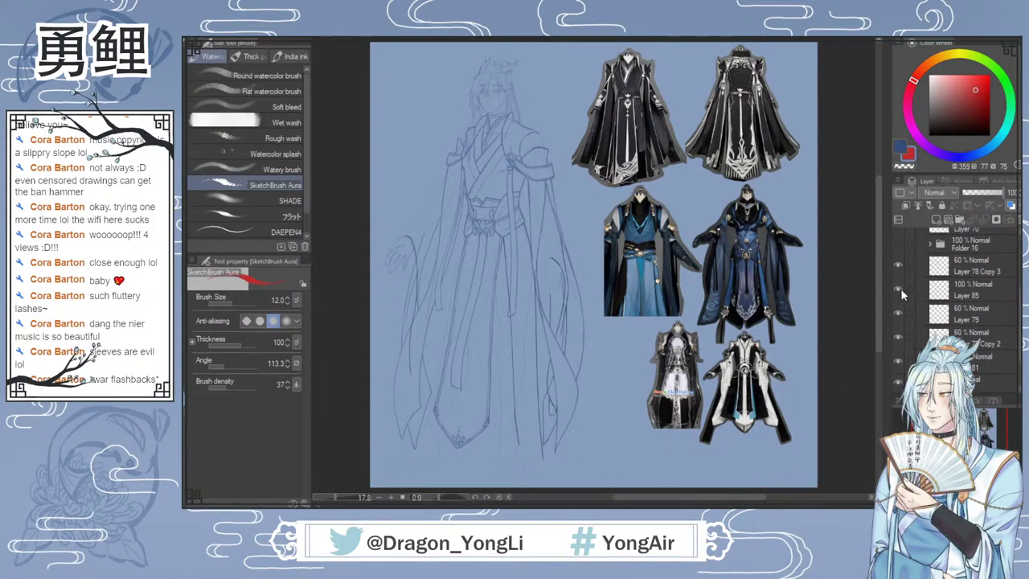
left_click(968, 291)
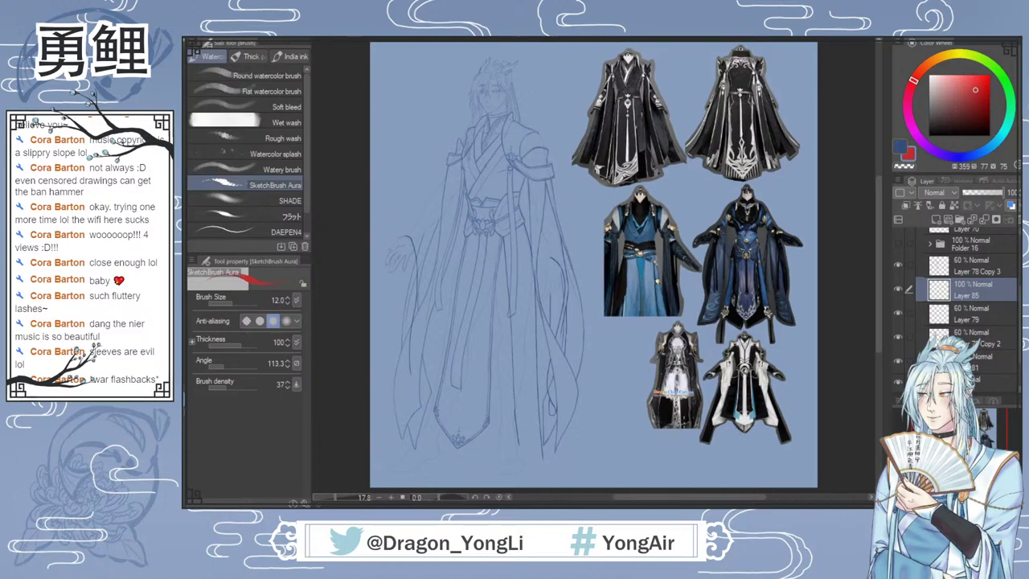
left_click(896, 265)
left_click(896, 265)
left_click(970, 268)
left_click(978, 193)
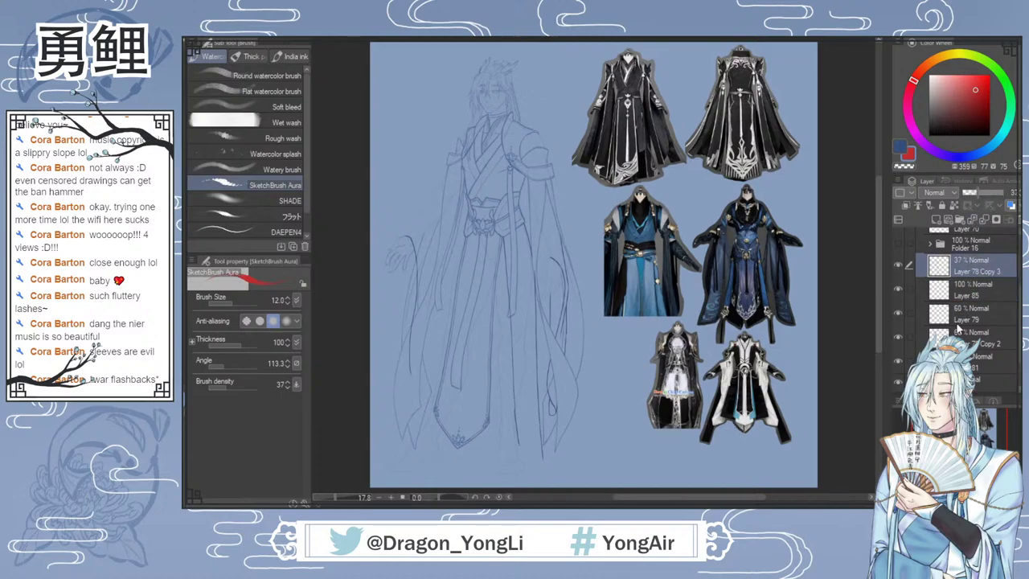
Step: On Layer 85, sample the dark blue line colour and draw the sleeve's outer edge hanging below the outstretched hand
left_click(970, 296)
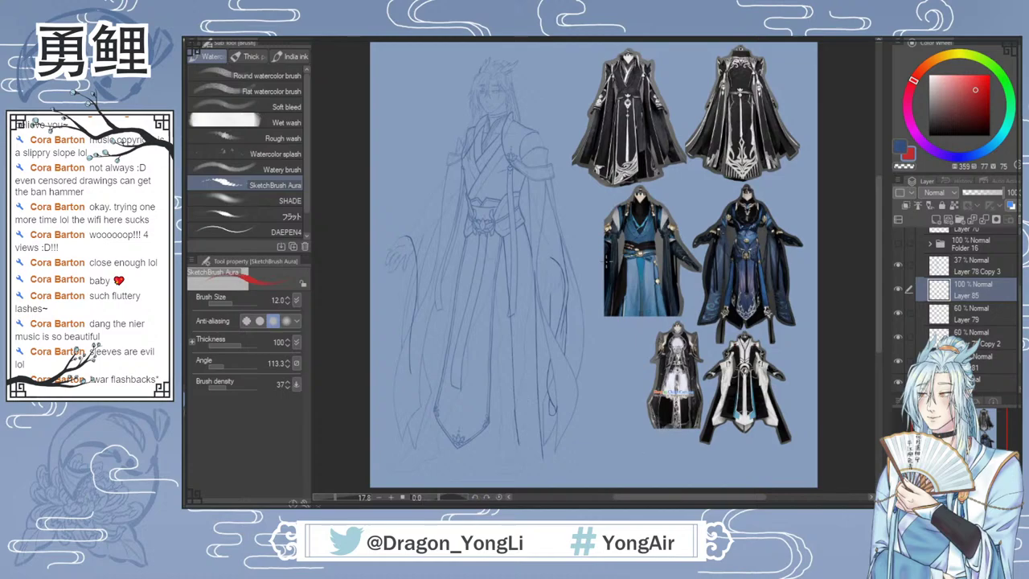
left_click(532, 345, "alt")
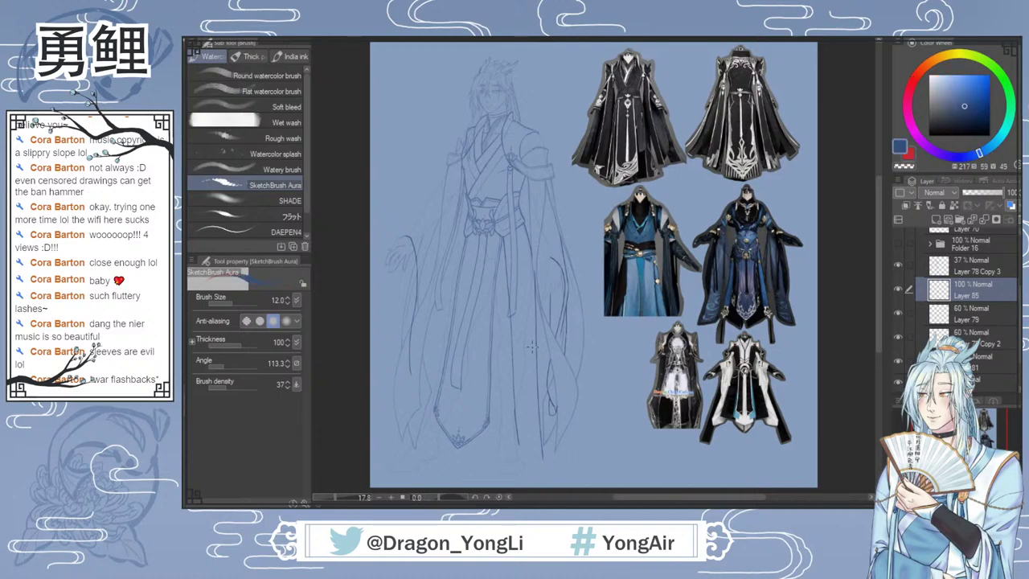
scroll(532, 345, "up", 2)
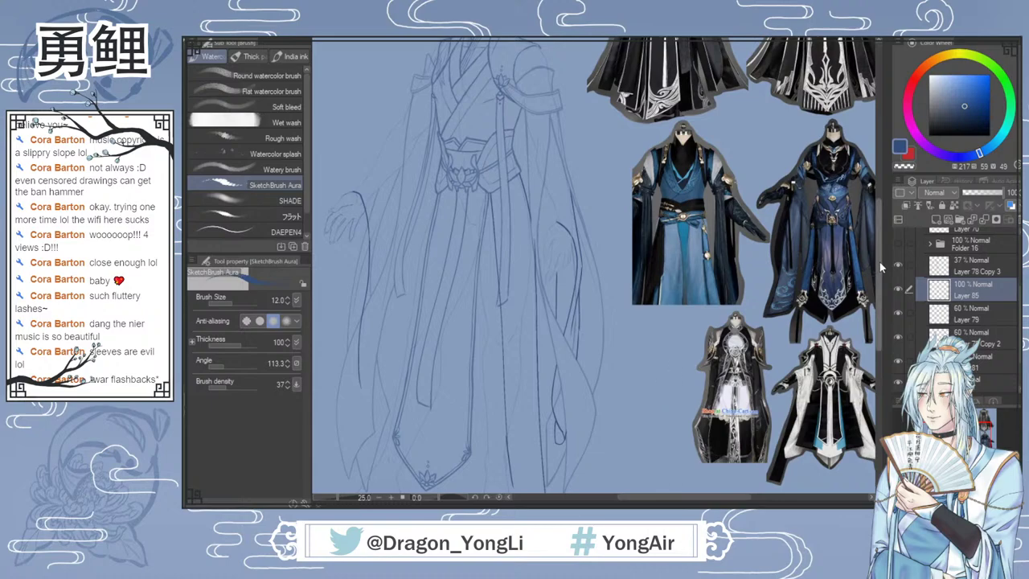
left_click_drag(716, 431, 759, 432)
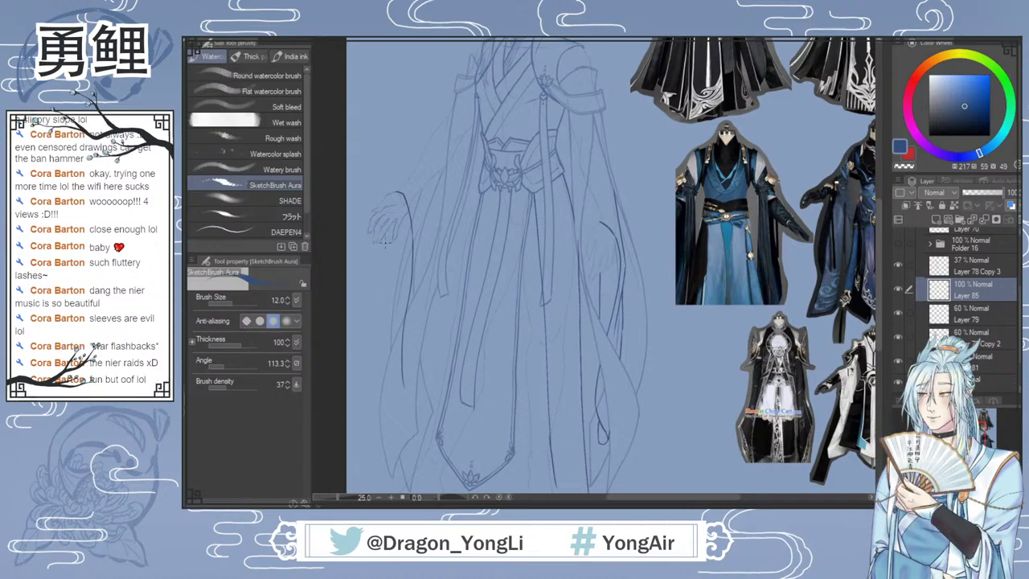
scroll(394, 235, "up", 1)
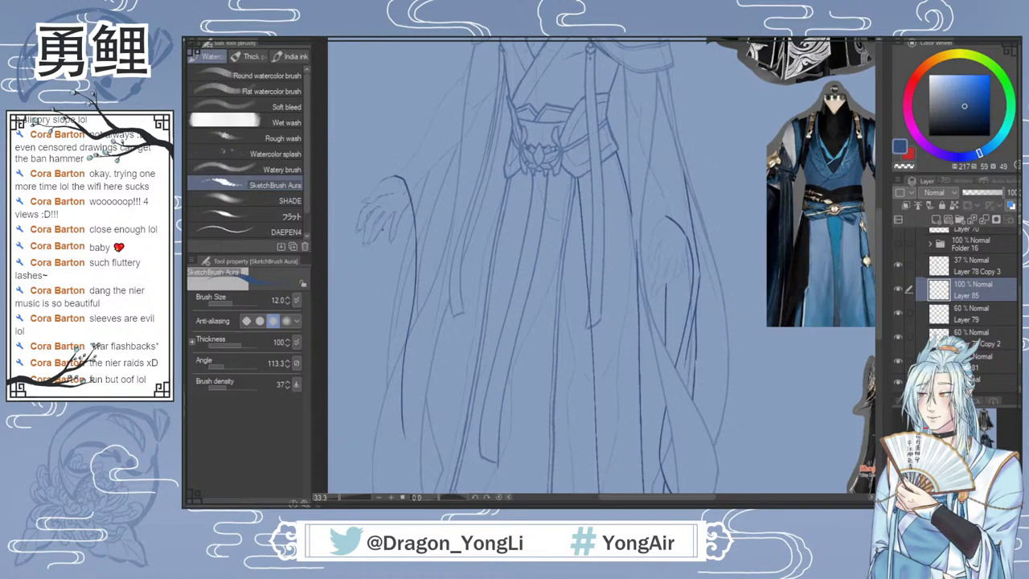
left_click_drag(382, 230, 394, 384)
Step: Erase the excess lower end of the sleeve opening's inner line with the Hard eraser, below the outstretched hand
key("e")
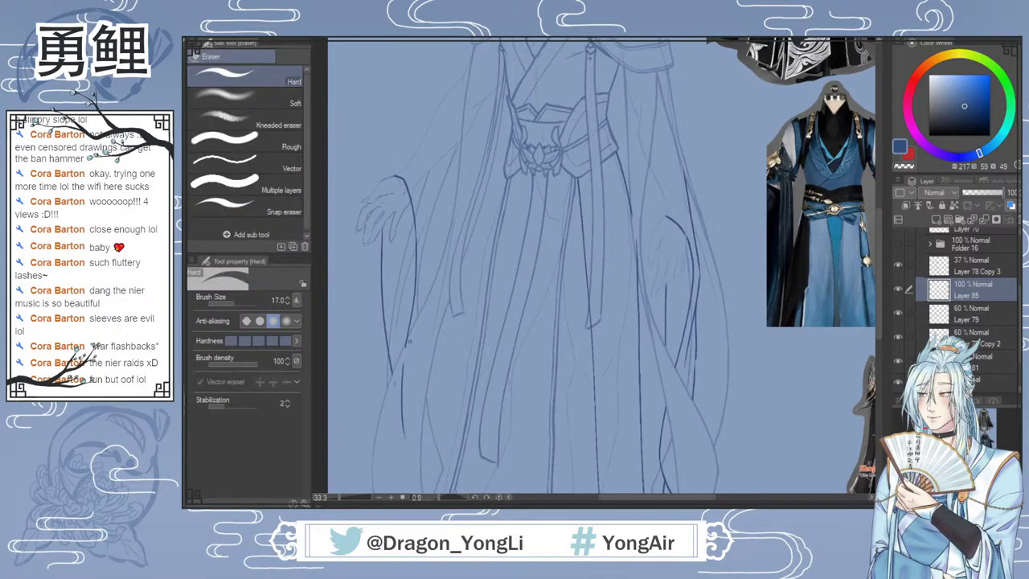
left_click_drag(401, 382, 403, 439)
scroll(410, 350, "up", 2)
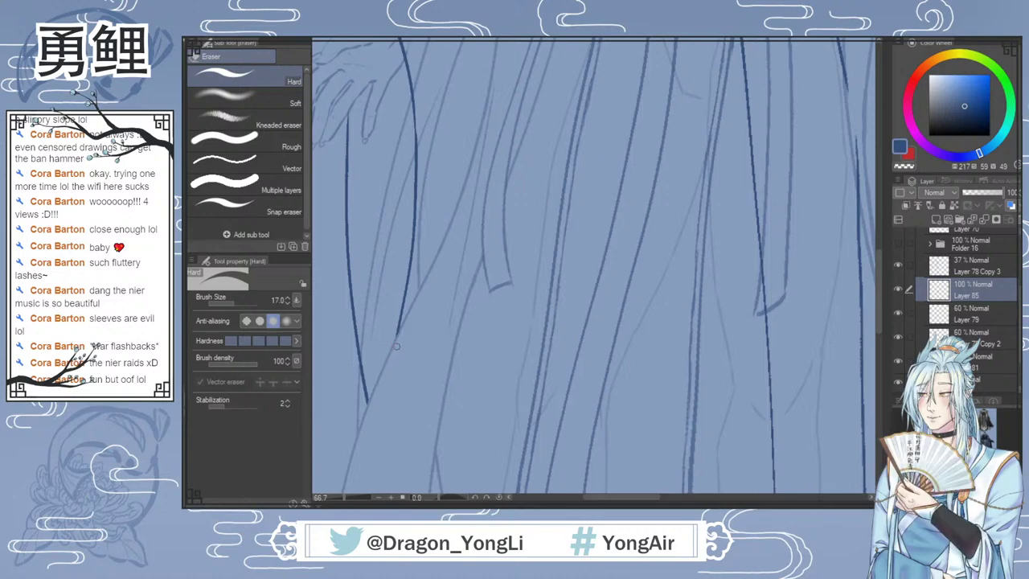
scroll(435, 385, "down", 2)
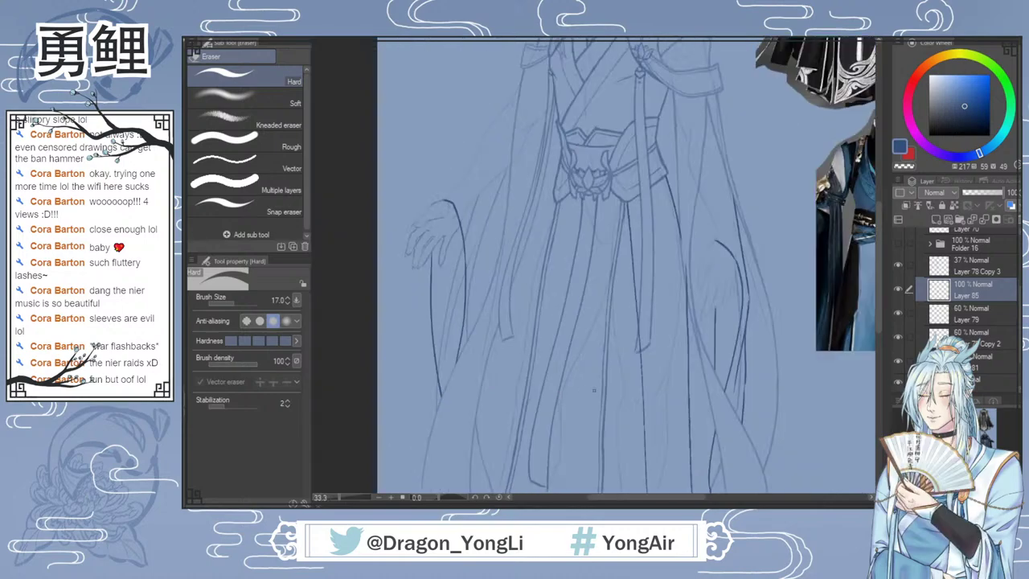
left_click_drag(671, 502, 677, 502)
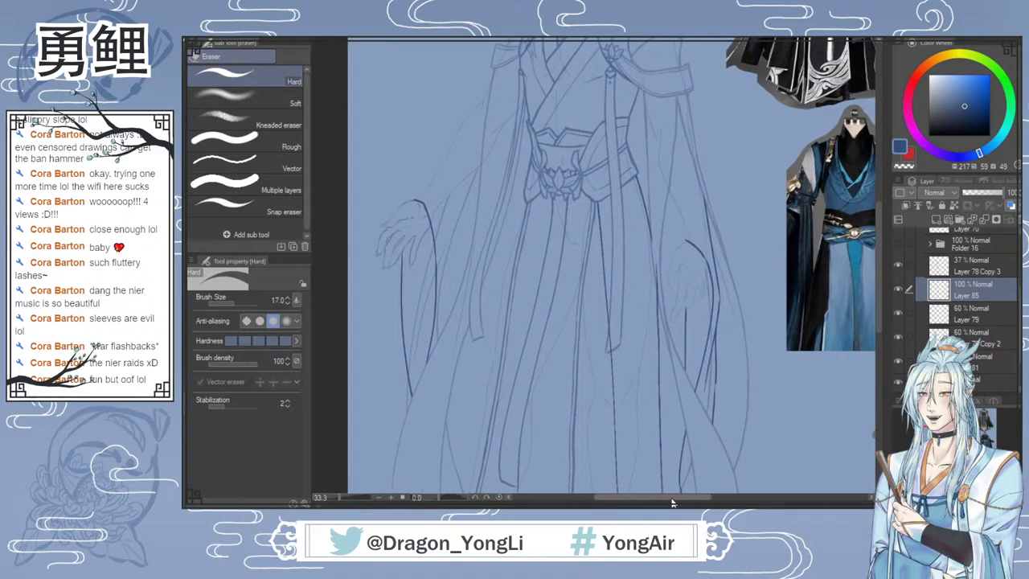
scroll(763, 324, "down", 1)
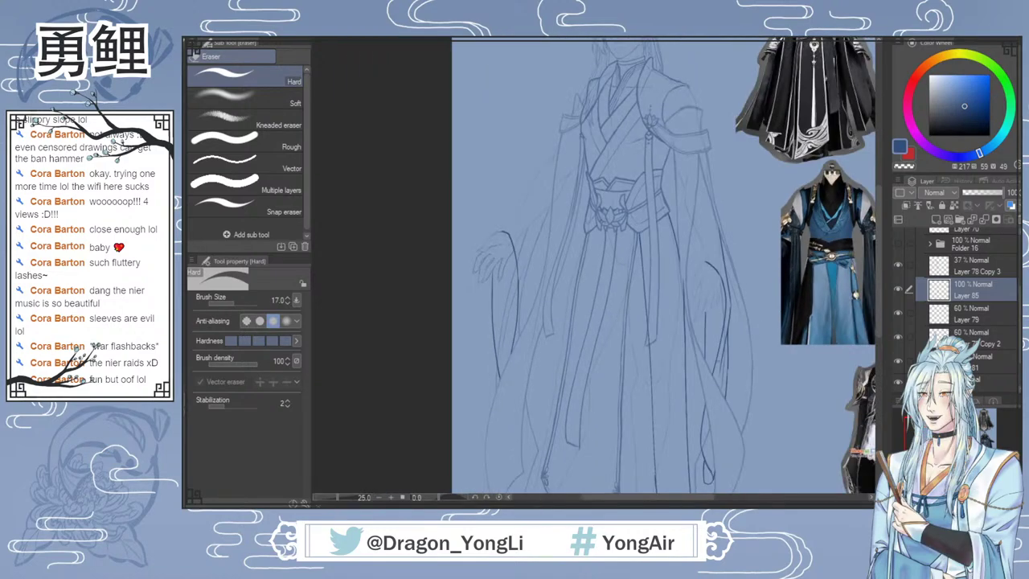
left_click_drag(698, 502, 707, 503)
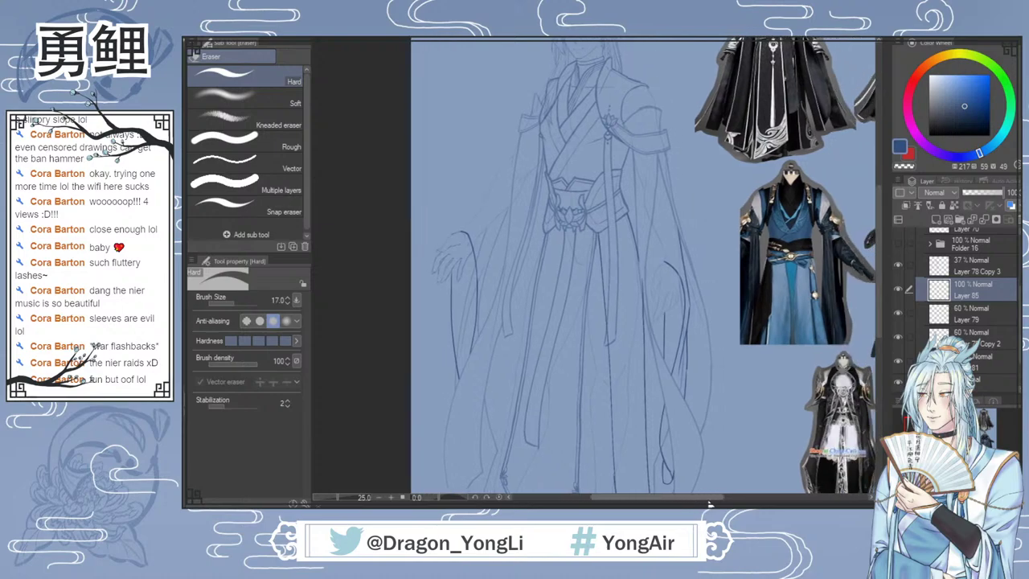
left_click_drag(878, 301, 876, 333)
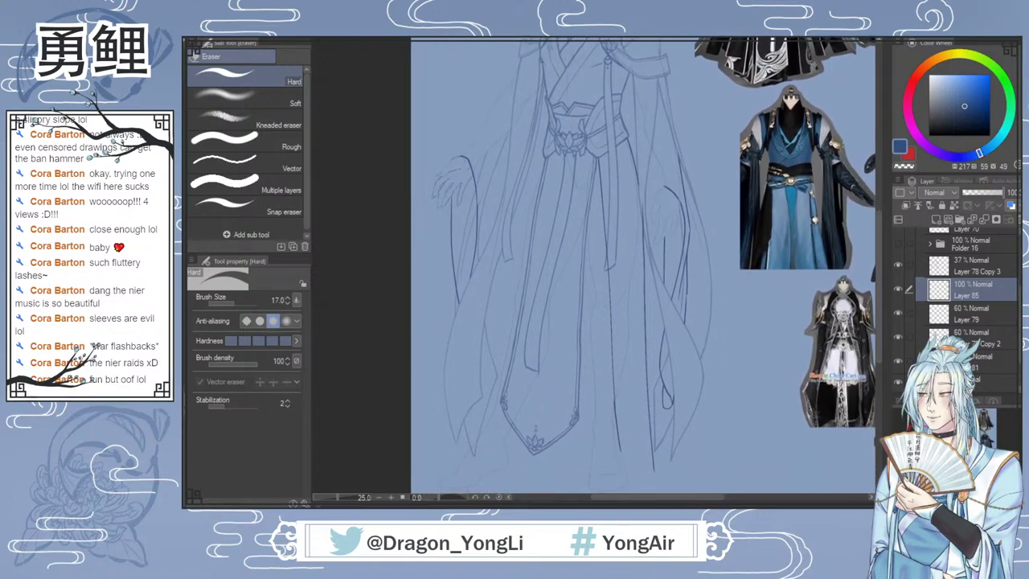
Step: Draw the sleeve's upper outline with SketchBrush Aura from the shoulder piece past the elbow to the outstretched wrist, redoing uneven strokes
key("b")
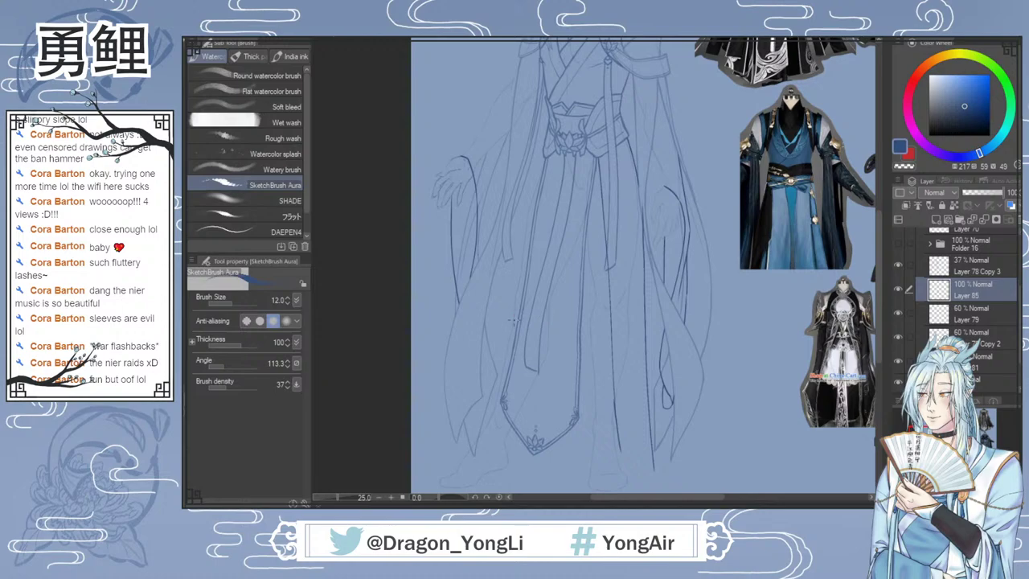
scroll(511, 320, "up", 1)
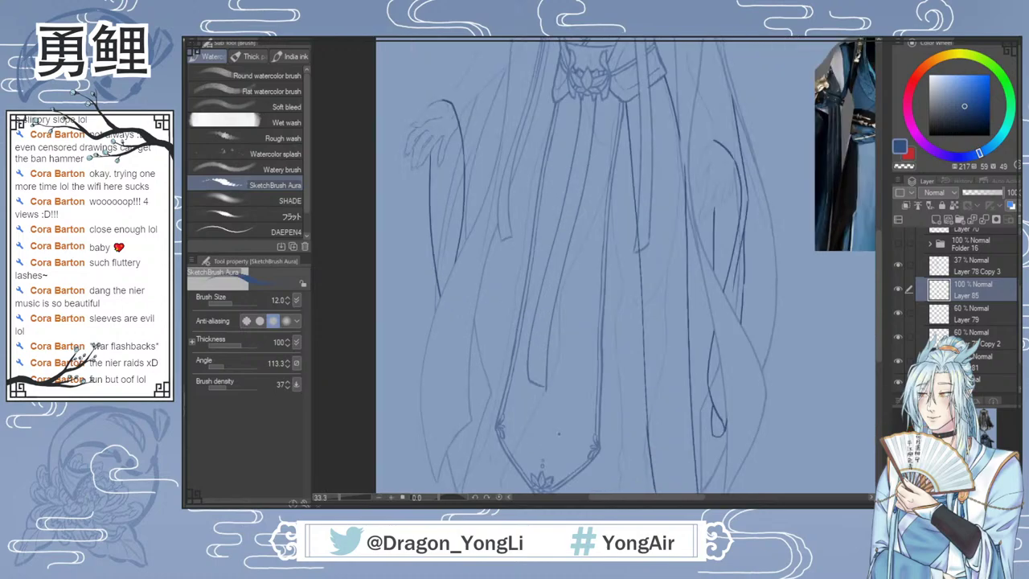
left_click_drag(882, 296, 888, 251)
scroll(466, 194, "up", 1)
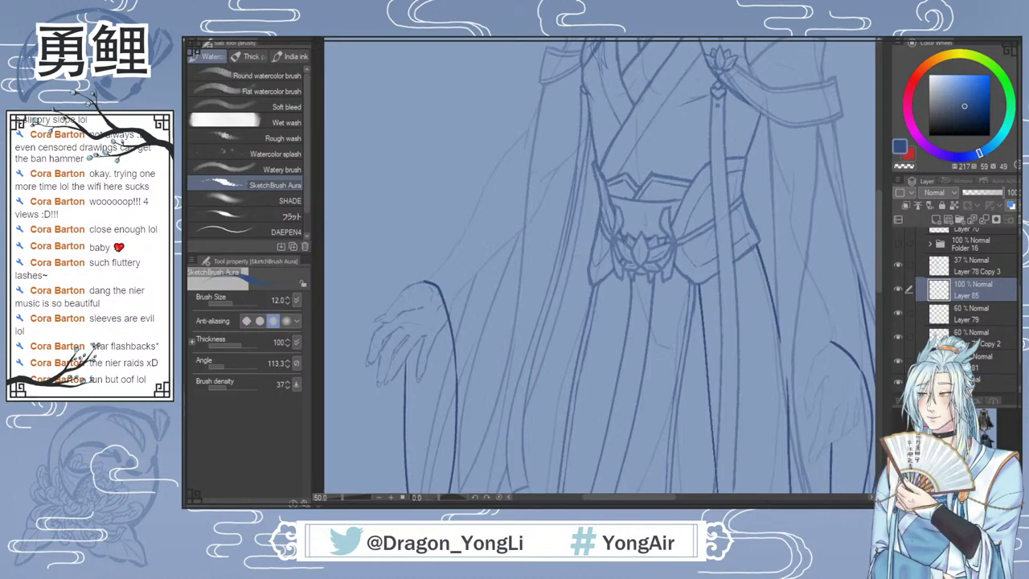
left_click_drag(879, 268, 880, 260)
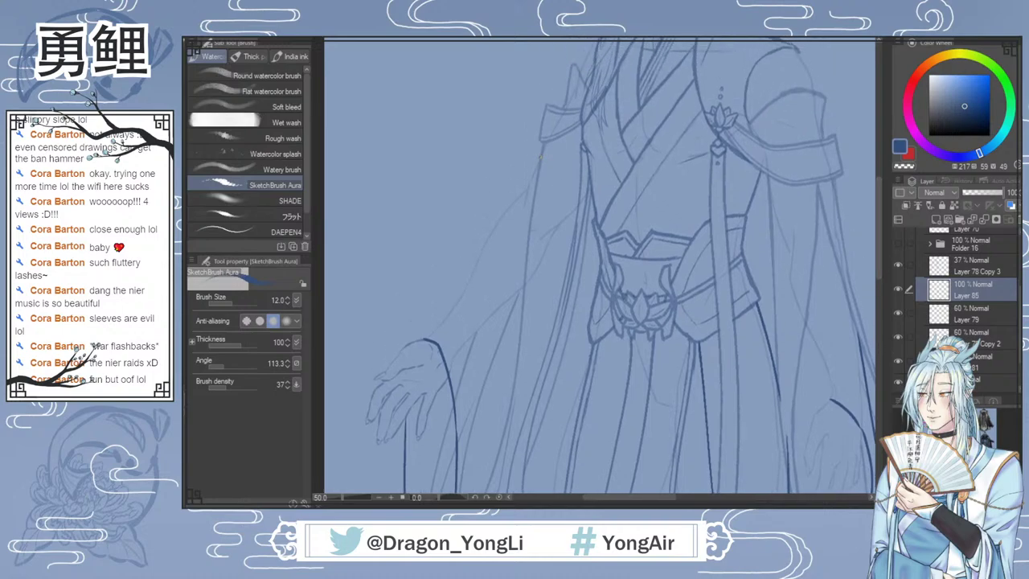
left_click_drag(540, 157, 521, 198)
key("ctrl+z")
left_click_drag(535, 161, 523, 188)
key("ctrl+z")
left_click_drag(540, 151, 423, 336)
key("ctrl+z")
key("ctrl+z")
left_click_drag(522, 190, 421, 338)
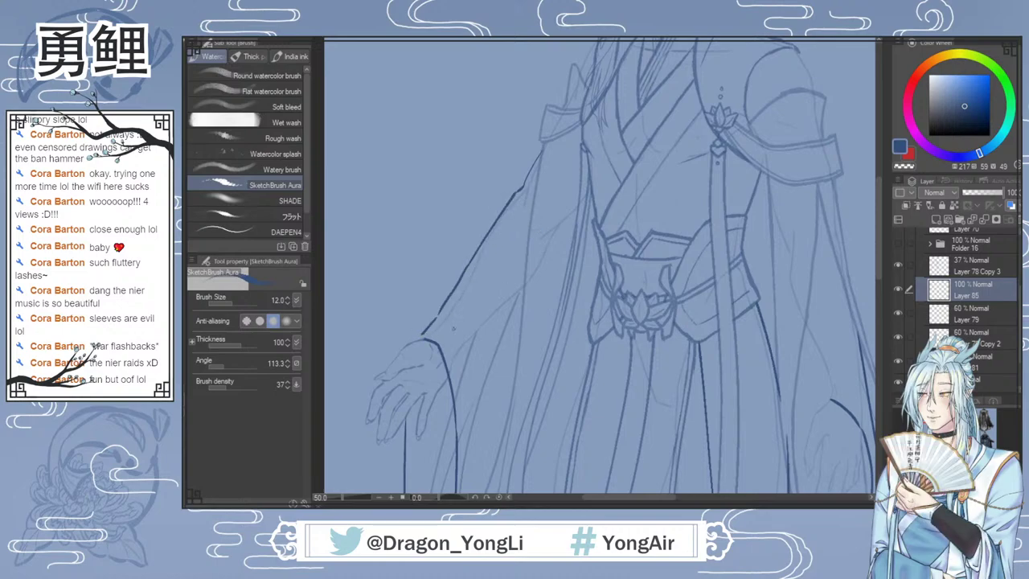
key("ctrl+z")
left_click_drag(465, 271, 423, 334)
Step: Sketch a short fold line falling from the elbow of the outstretched arm's sleeve, redrawing it until it fits
left_click_drag(520, 200, 529, 278)
key("ctrl+z")
left_click_drag(523, 196, 528, 273)
key("ctrl+z")
left_click_drag(879, 237, 880, 249)
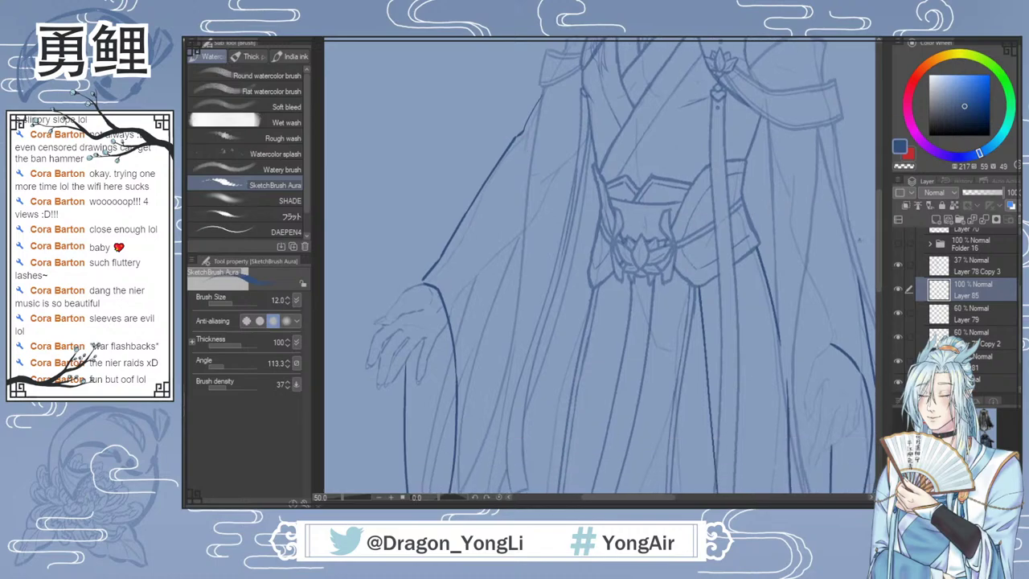
left_click_drag(519, 142, 525, 211)
key("ctrl+z")
left_click_drag(523, 138, 526, 180)
scroll(873, 272, "down", 3)
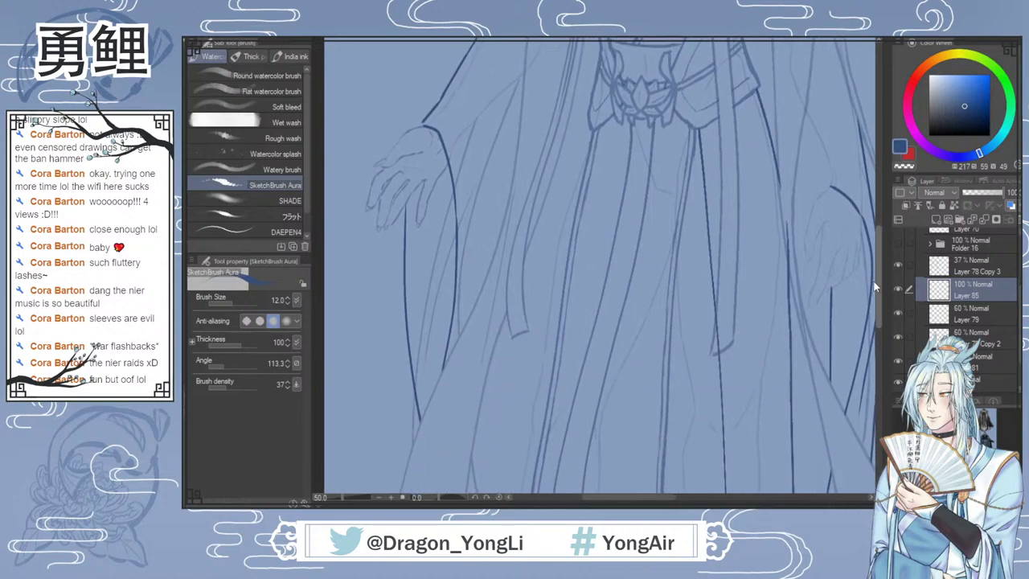
scroll(874, 280, "down", 2)
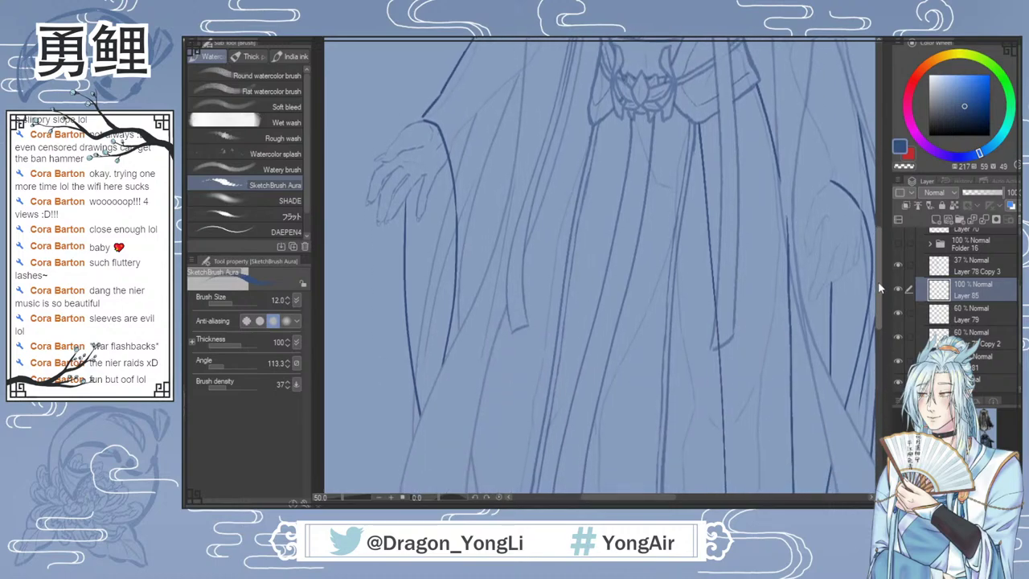
Step: Examine the hanging sleeves' line art against the outfit reference photos beside the character
key("ctrl+minus")
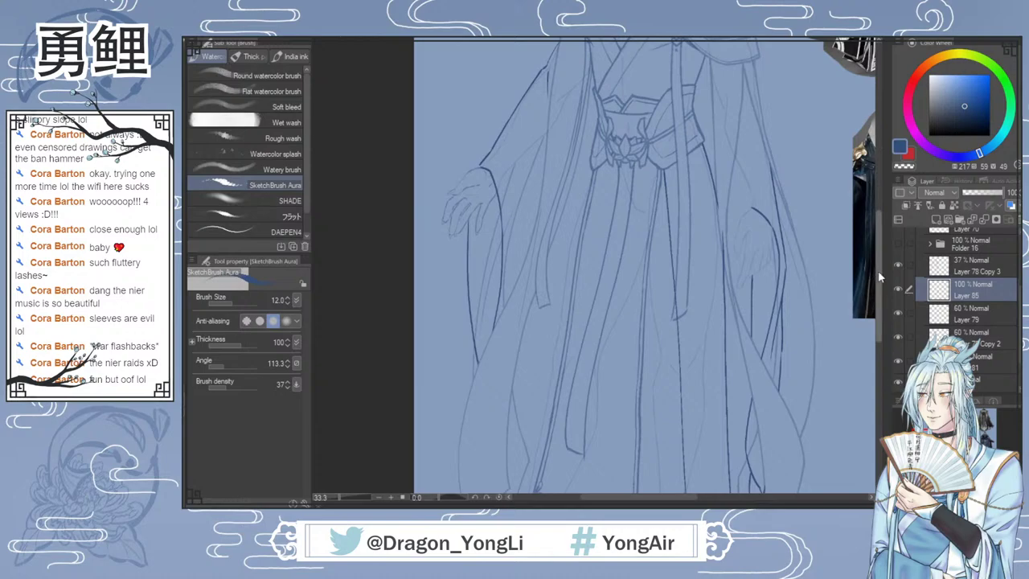
scroll(881, 252, "up", 3)
mouse_move(882, 251)
left_mouse_down()
mouse_move(882, 237)
mouse_move(878, 254)
left_mouse_up()
scroll(876, 257, "down", 1)
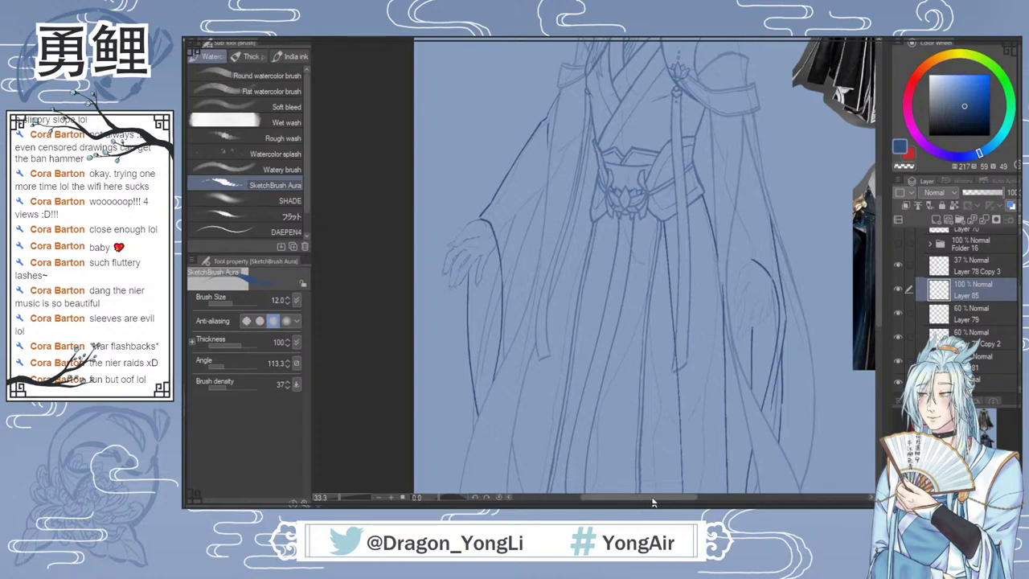
scroll(881, 277, "right", 5)
scroll(880, 277, "down", 5)
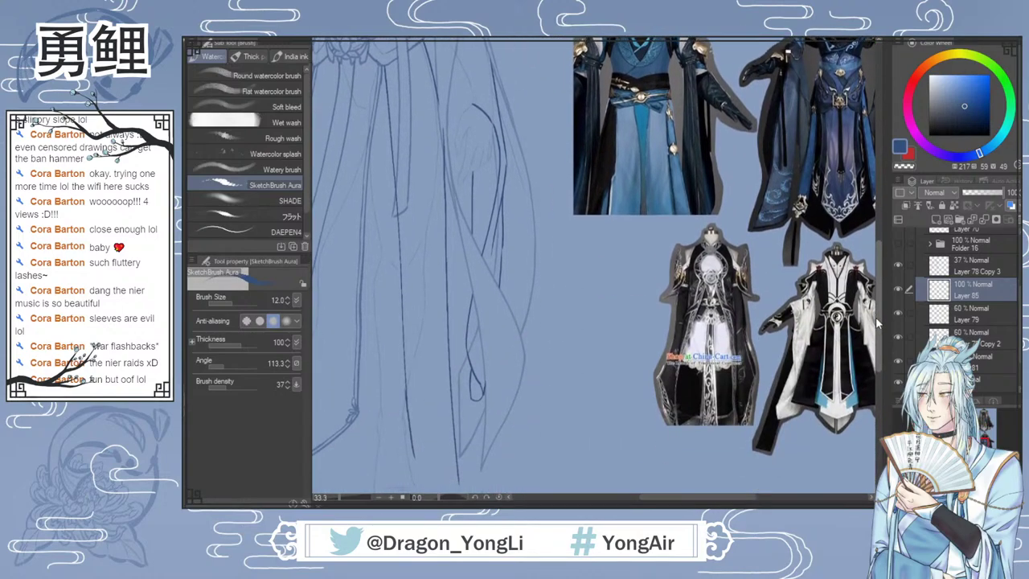
scroll(878, 322, "up", 4)
left_click_drag(659, 503, 614, 503)
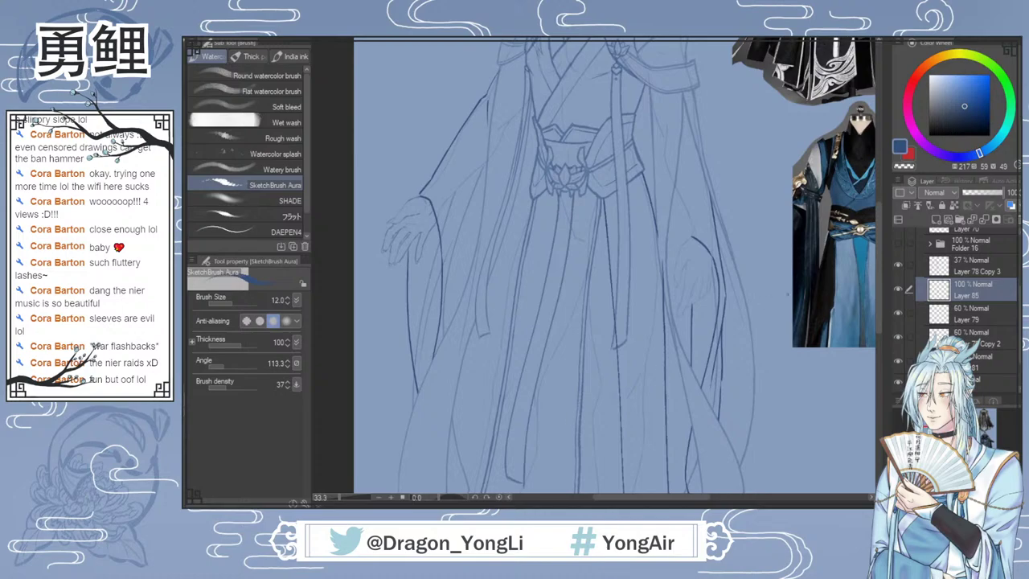
scroll(868, 265, "down", 1)
scroll(882, 272, "right", 5)
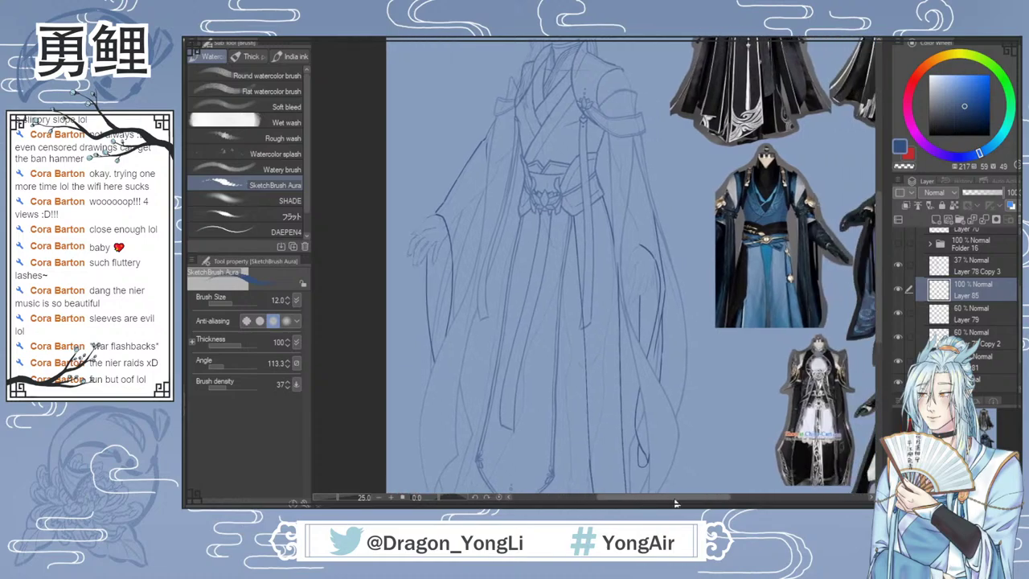
scroll(881, 272, "down", 3)
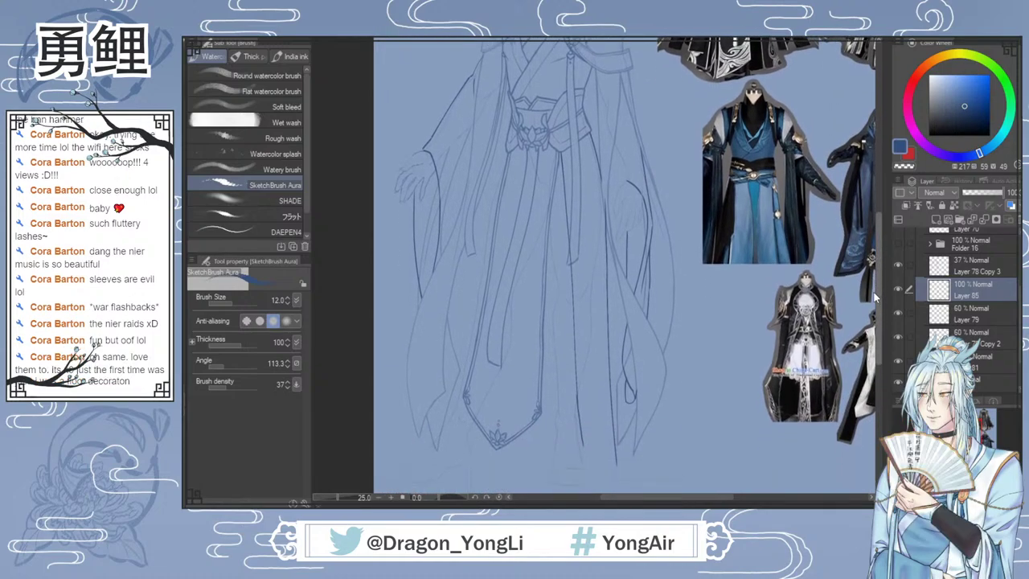
scroll(882, 291, "up", 3)
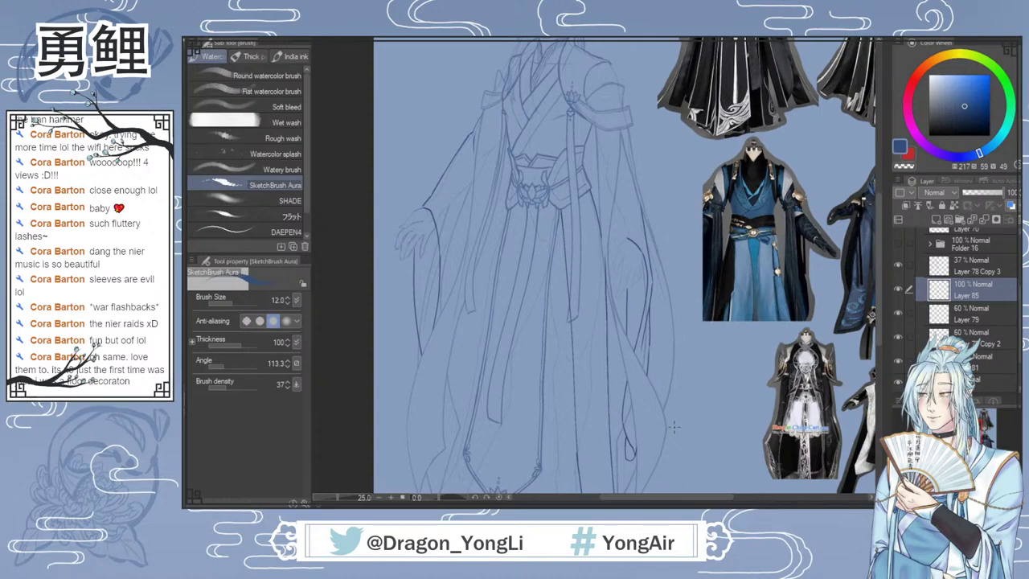
Step: Hide Layer 85 and add a new layer directly above Layer 79
left_click(898, 289)
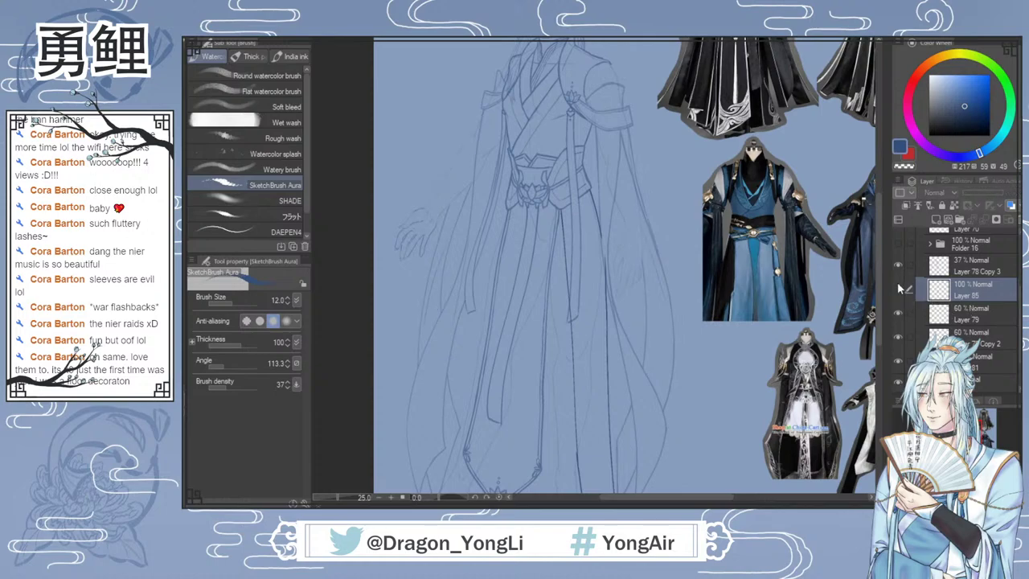
left_click(898, 289)
left_click(898, 289)
left_click(966, 321)
left_click(937, 220)
Step: Draw the bracer's curved wrist edge and elbow edge across the lowered arm with SketchBrush Aura, redoing uneven strokes
scroll(627, 194, "up", 2)
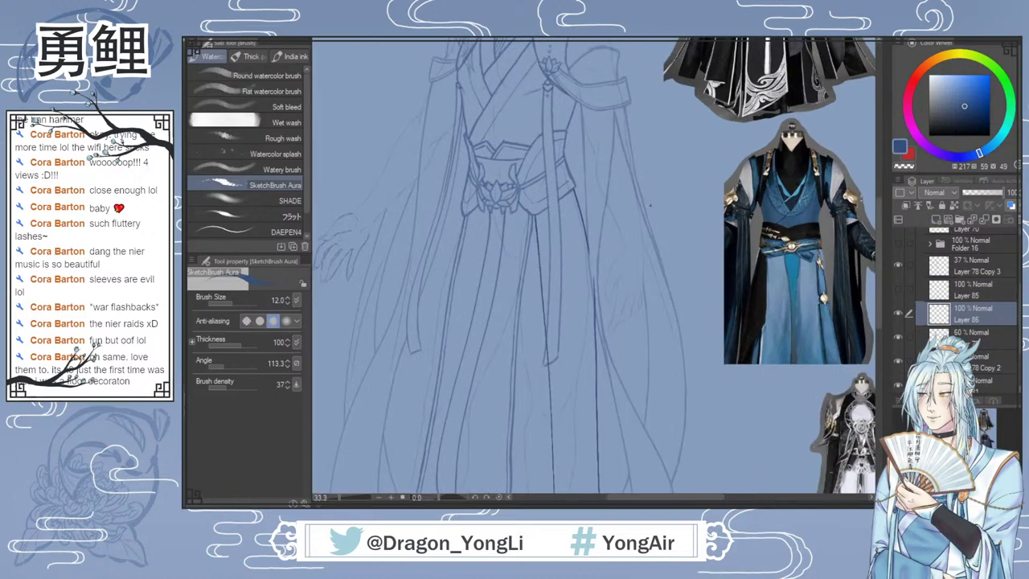
left_click_drag(616, 245, 642, 245)
key("ctrl+z")
key("ctrl+z")
scroll(879, 228, "up", 3)
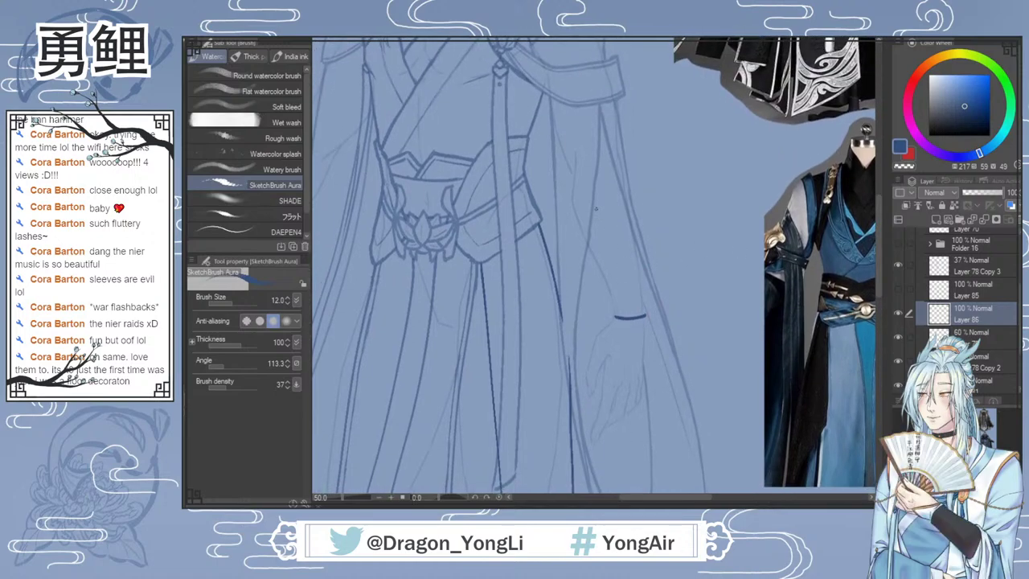
left_click_drag(592, 213, 624, 203)
key("ctrl+z")
key("ctrl+z")
Step: Draw the two side outlines of the lowered arm's bracer down to its wrist edge, redoing the inner side until it fits
left_click_drag(586, 246, 613, 310)
key("ctrl+z")
left_click_drag(586, 249, 609, 305)
key("ctrl+z")
left_click_drag(586, 249, 609, 309)
key("ctrl+z")
left_click_drag(586, 248, 614, 312)
key("ctrl+z")
left_click_drag(589, 251, 608, 295)
key("ctrl+z")
left_click_drag(587, 250, 607, 295)
key("ctrl+z")
left_click_drag(587, 249, 619, 316)
left_click_drag(639, 259, 647, 310)
left_click_drag(641, 268, 646, 303)
Step: Add a second short curved line just above the elbow edge of the lowered arm's bracer
scroll(676, 400, "down", 1)
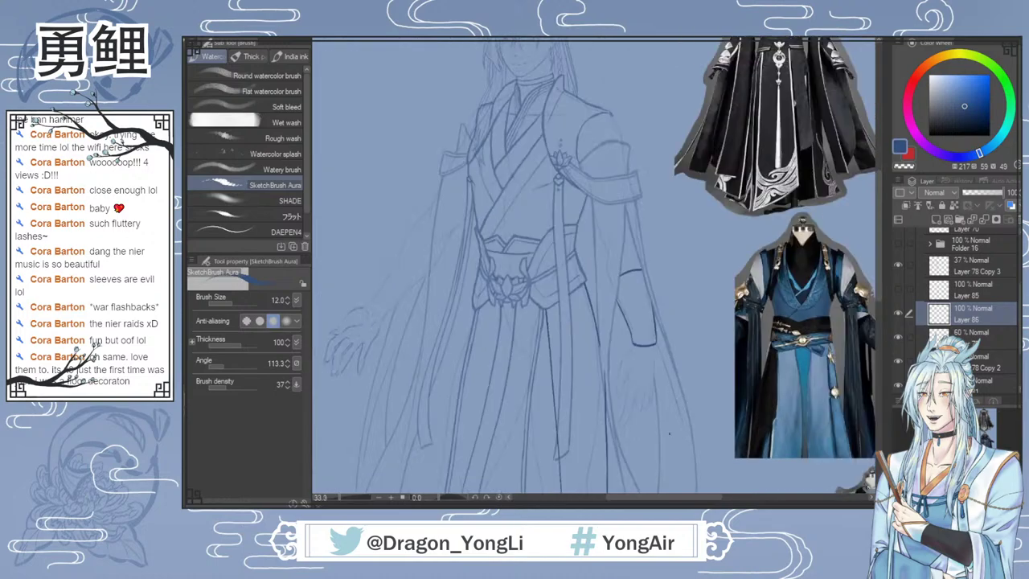
left_click_drag(880, 279, 880, 281)
scroll(880, 281, "down", 1)
key("ctrl+plus")
left_click_drag(603, 261, 624, 249)
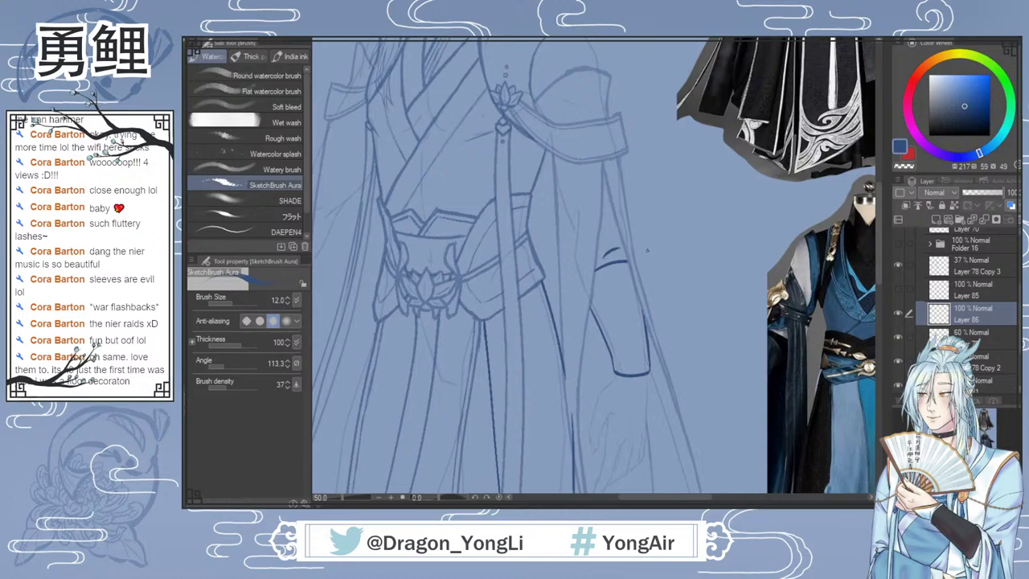
key("ctrl+minus")
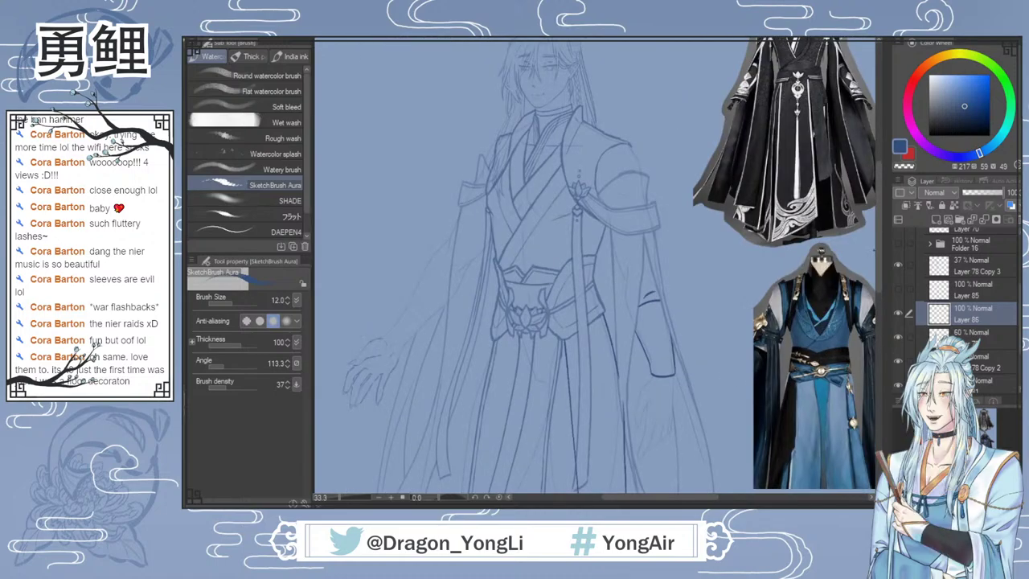
Step: Draw a tapering hand guard from the lowered arm's bracer to the finger, with two curved sides and a small rounded tip
scroll(874, 277, "down", 3)
key("ctrl+plus")
key("ctrl+plus")
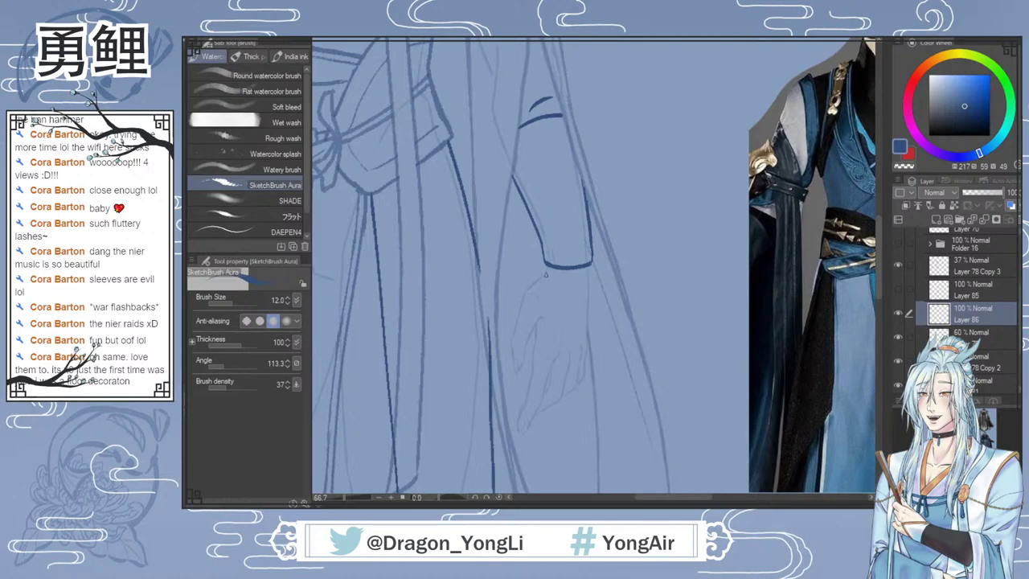
left_click_drag(544, 269, 574, 326)
key("ctrl+z")
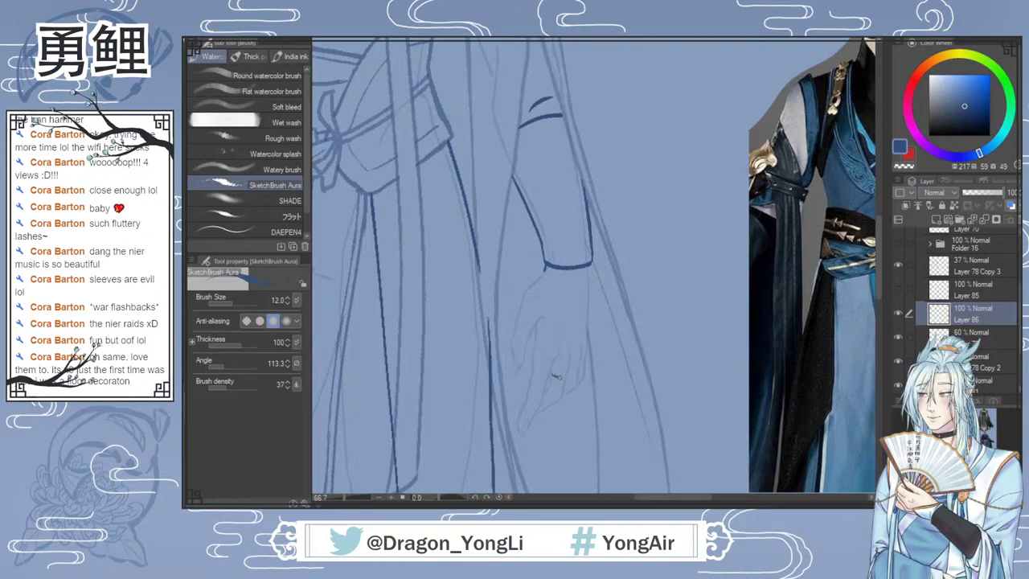
left_click_drag(544, 272, 560, 338)
key("ctrl+z")
left_click_drag(545, 274, 561, 348)
left_click_drag(589, 309, 566, 374)
left_click_drag(588, 264, 589, 315)
key("ctrl+z")
left_click_drag(589, 265, 588, 315)
key("ctrl+z")
left_click_drag(589, 266, 587, 313)
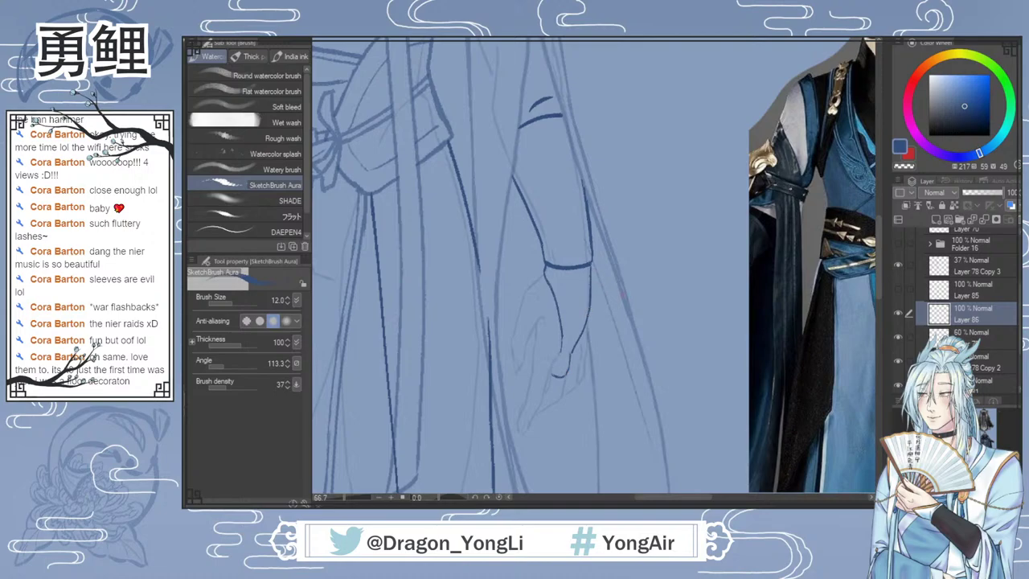
scroll(588, 358, "down", 2)
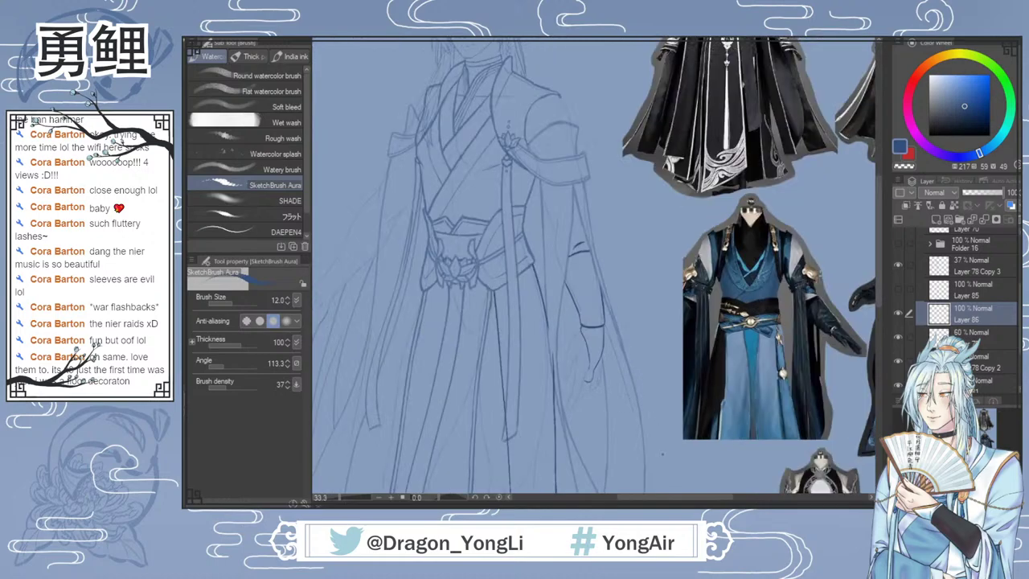
scroll(649, 422, "up", 2)
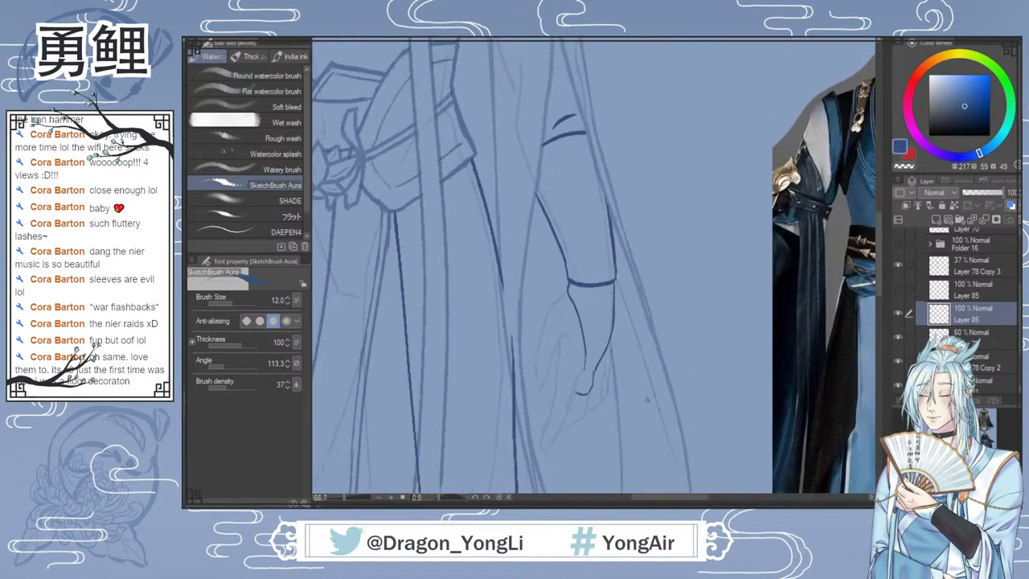
Step: Try reshaping the hand guard by erasing its inner side and drawing a wider edge around the thumb and down to the finger
key("e")
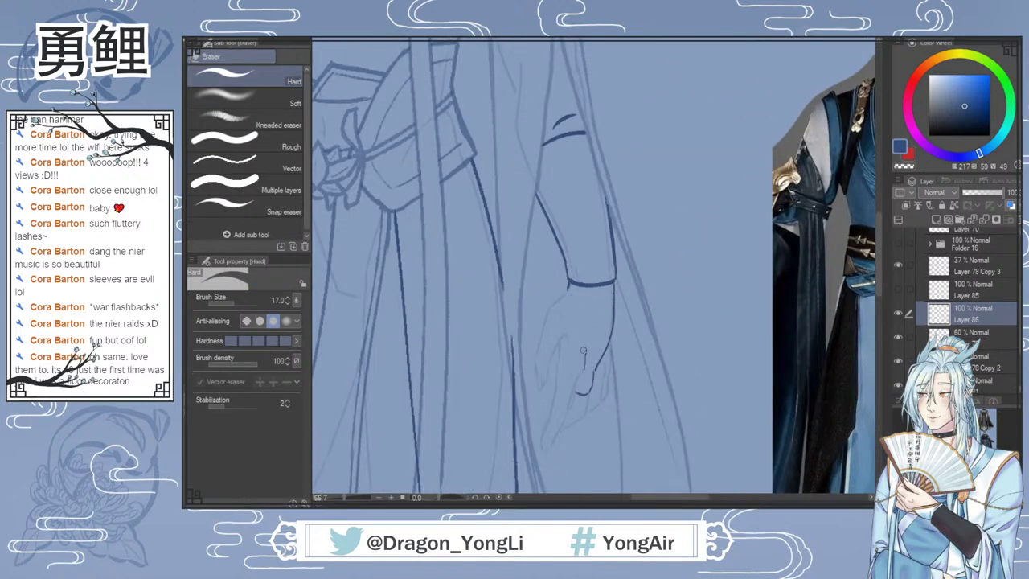
key("b")
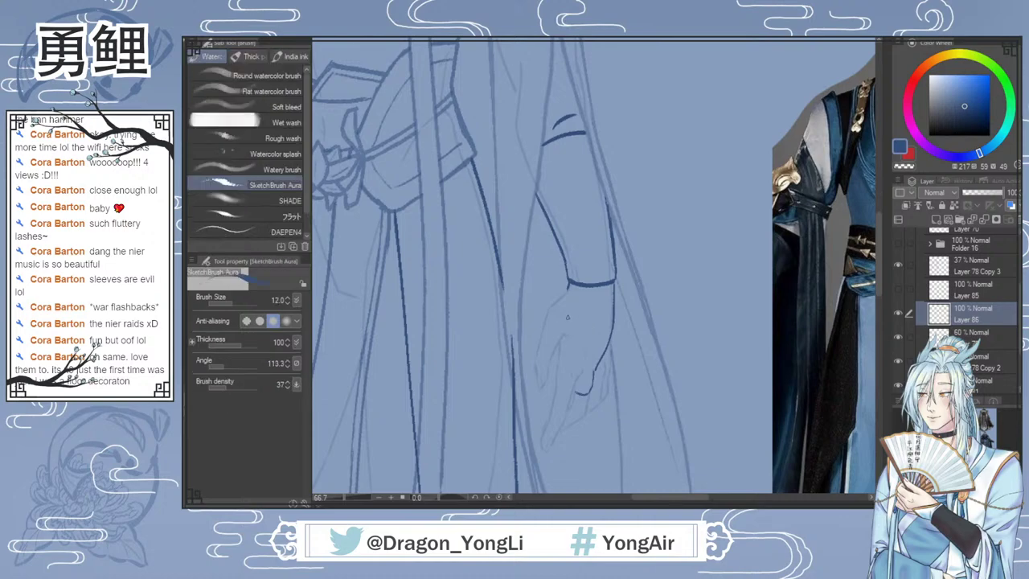
left_click_drag(551, 324, 559, 338)
mouse_move(568, 287)
left_mouse_down()
mouse_move(546, 324)
mouse_move(564, 317)
mouse_move(563, 335)
mouse_move(584, 347)
mouse_move(565, 338)
mouse_move(580, 365)
left_mouse_up()
key("e")
mouse_move(563, 323)
left_mouse_down()
mouse_move(578, 362)
mouse_move(572, 389)
left_mouse_up()
key("b")
left_click_drag(558, 337, 558, 384)
left_click_drag(576, 386, 584, 372)
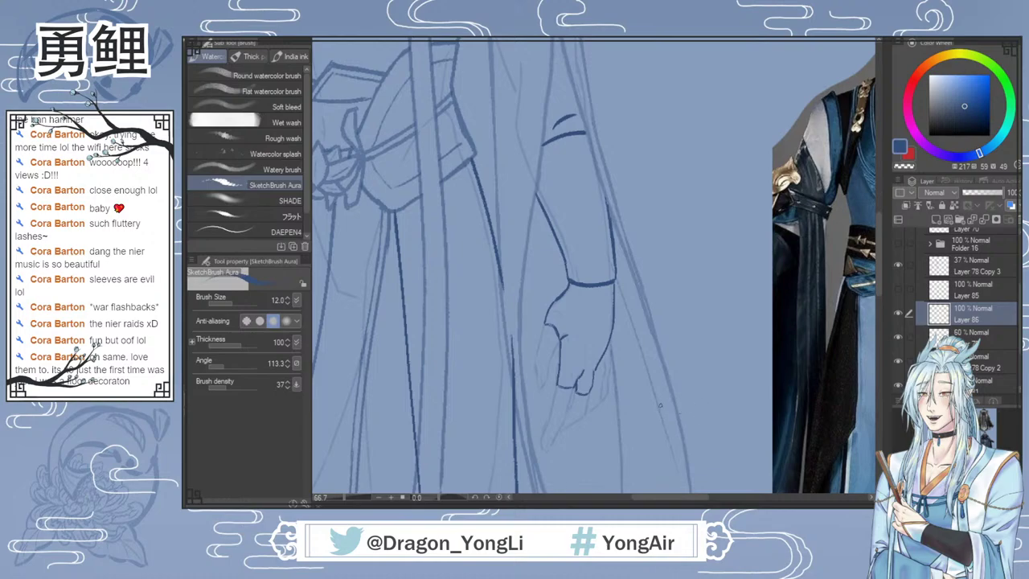
key("ctrl+z")
key("ctrl+z")
key("ctrl+z")
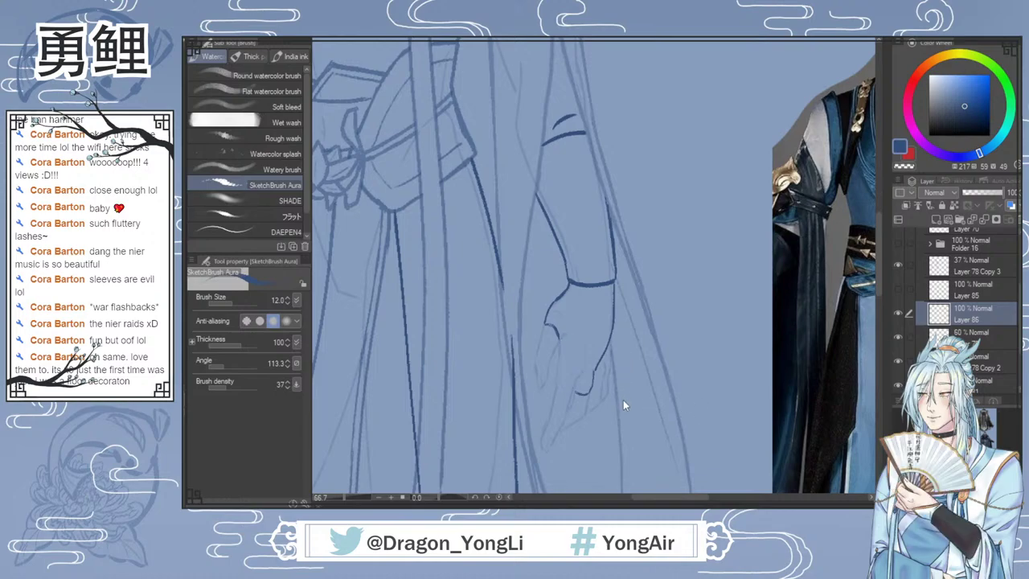
mouse_move(561, 336)
left_mouse_down()
mouse_move(575, 343)
mouse_move(575, 386)
left_mouse_up()
scroll(603, 392, "down", 2)
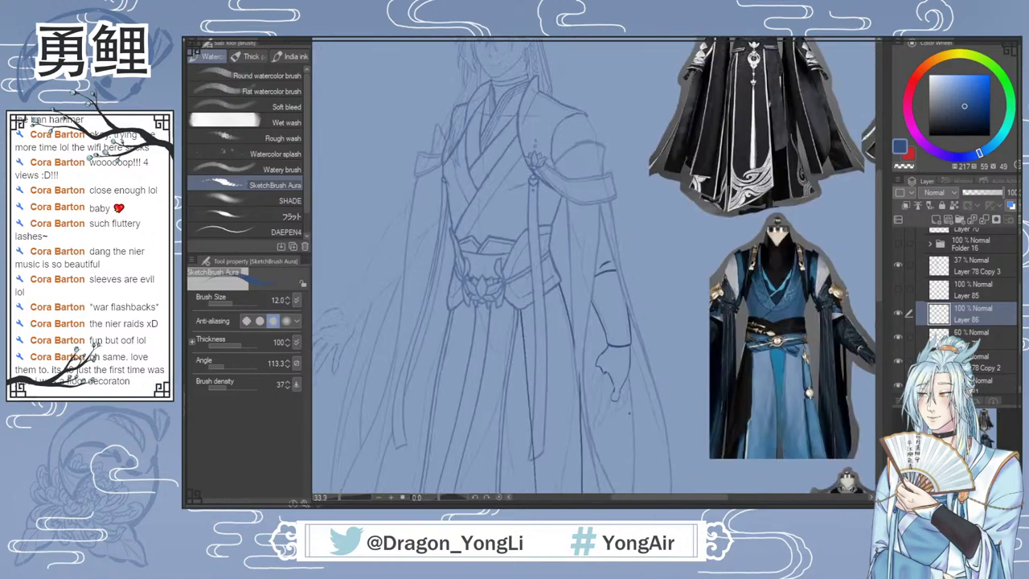
scroll(610, 378, "up", 2)
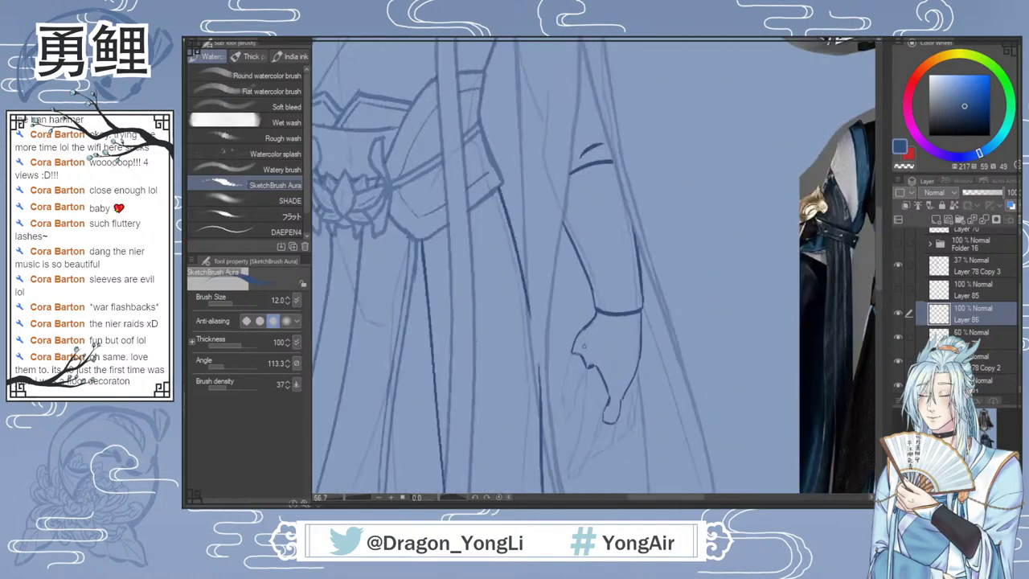
Step: Try erasing and redrawing the widened hand guard's inner edge between the thumb and the fingertip
key("e")
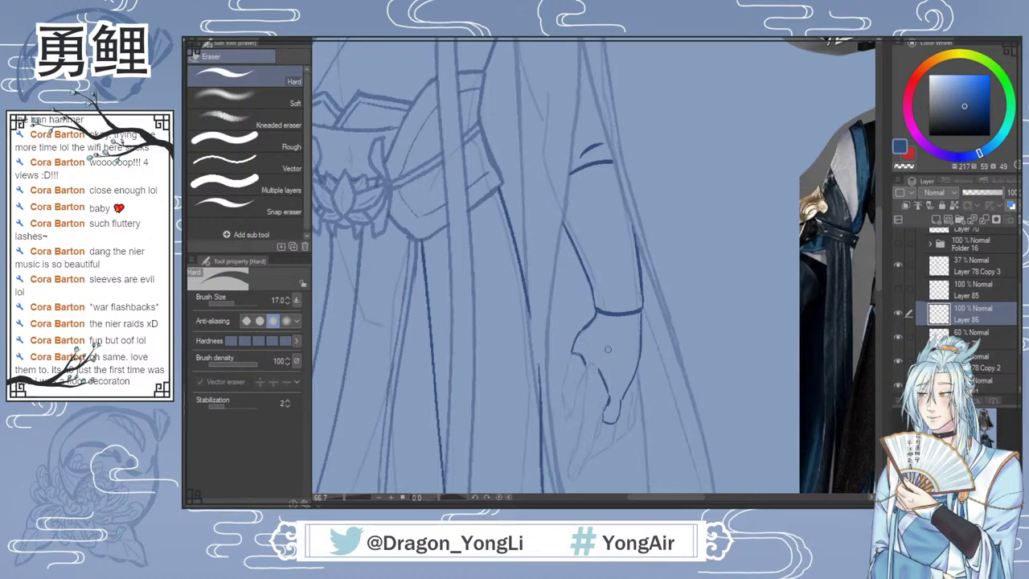
left_click_drag(601, 369, 608, 404)
key("b")
left_click_drag(590, 367, 606, 408)
key("ctrl+z")
left_click_drag(593, 365, 605, 397)
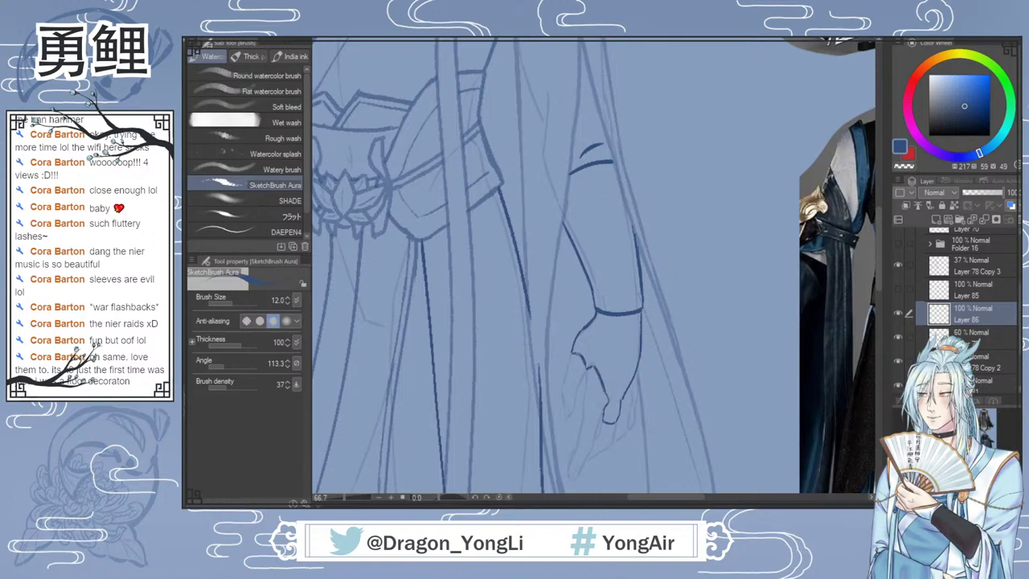
left_click_drag(606, 392, 604, 417)
Step: Undo the widened hand guard strokes back to the simple tapering shape
key("ctrl+z")
key("ctrl+z")
key("ctrl+z")
key("ctrl+z")
key("ctrl+z")
key("ctrl+z")
key("ctrl+z")
key("ctrl+z")
key("ctrl+z")
key("ctrl+z")
key("ctrl+z")
key("ctrl+z")
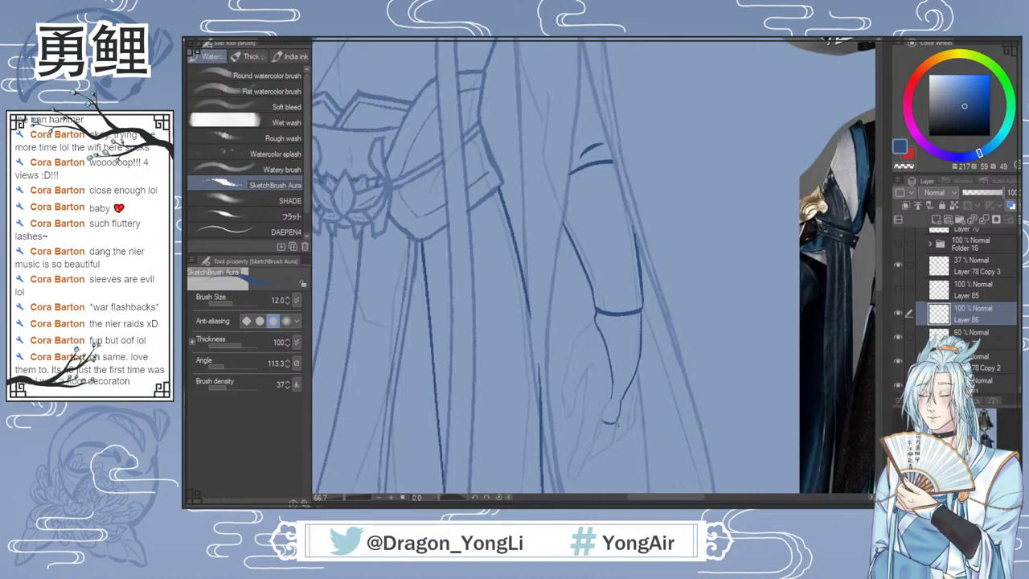
Step: Erase the rounded tip of the lowered hand's guard and draw a narrow finger ring in its place
key("e")
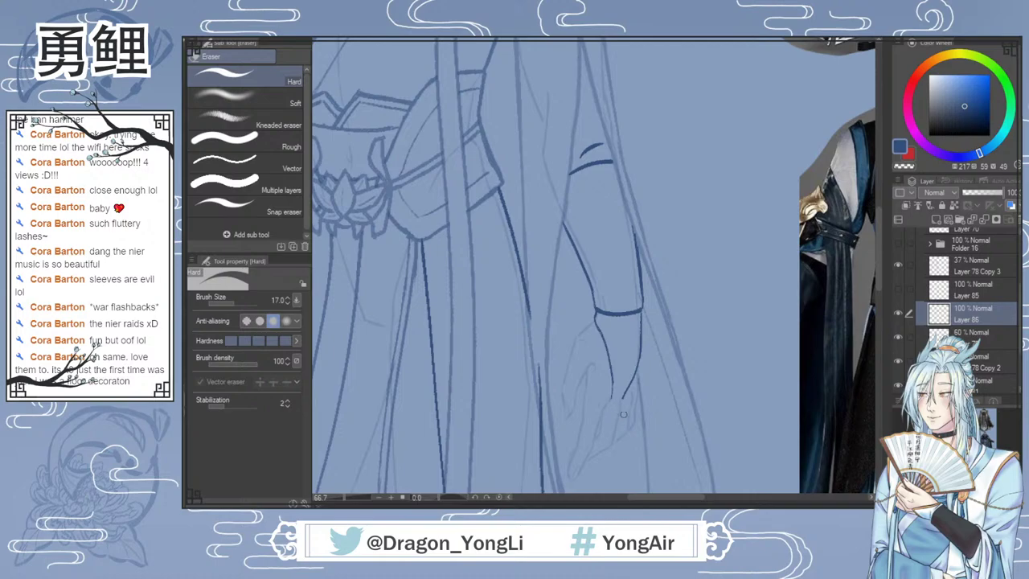
key("b")
left_click_drag(604, 410, 614, 417)
key("ctrl+z")
mouse_move(606, 412)
left_mouse_down()
mouse_move(619, 423)
mouse_move(619, 404)
left_mouse_up()
key("ctrl+z")
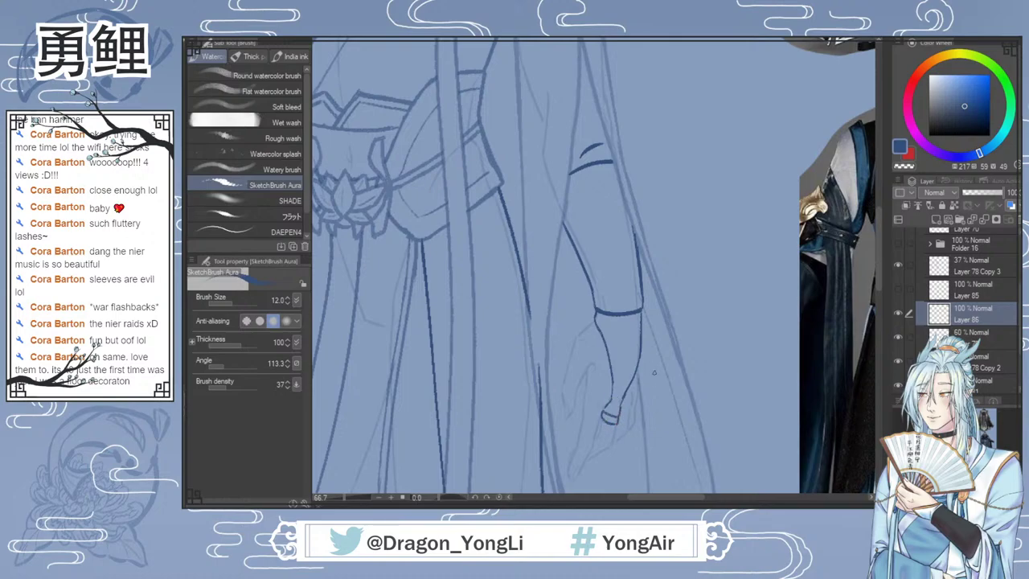
Step: Draw the bracer's wrist edge and elbow edge across the outstretched forearm with SketchBrush Aura
scroll(647, 429, "down", 2)
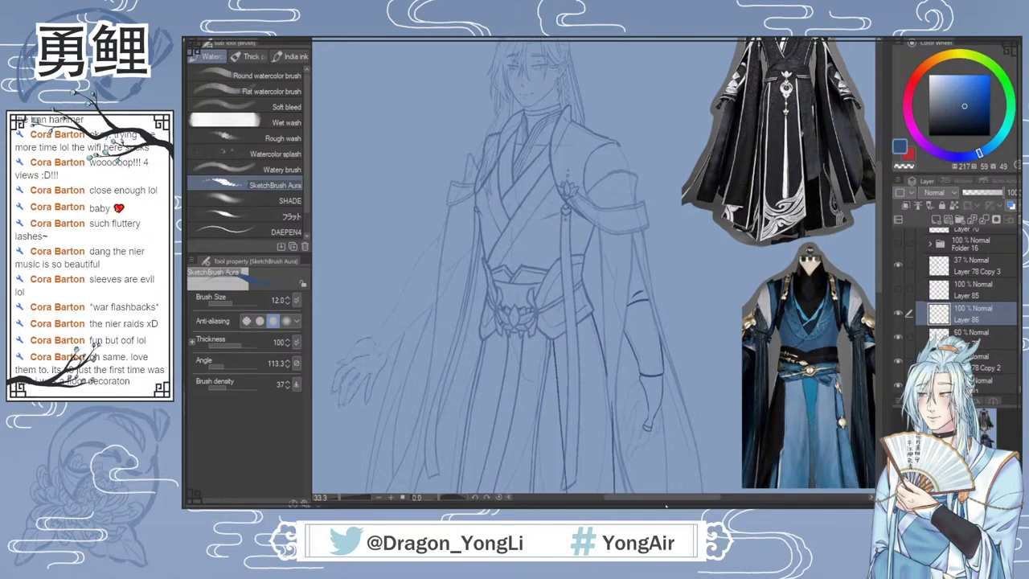
left_click_drag(666, 500, 632, 503)
left_click_drag(879, 251, 879, 270)
scroll(723, 225, "up", 1)
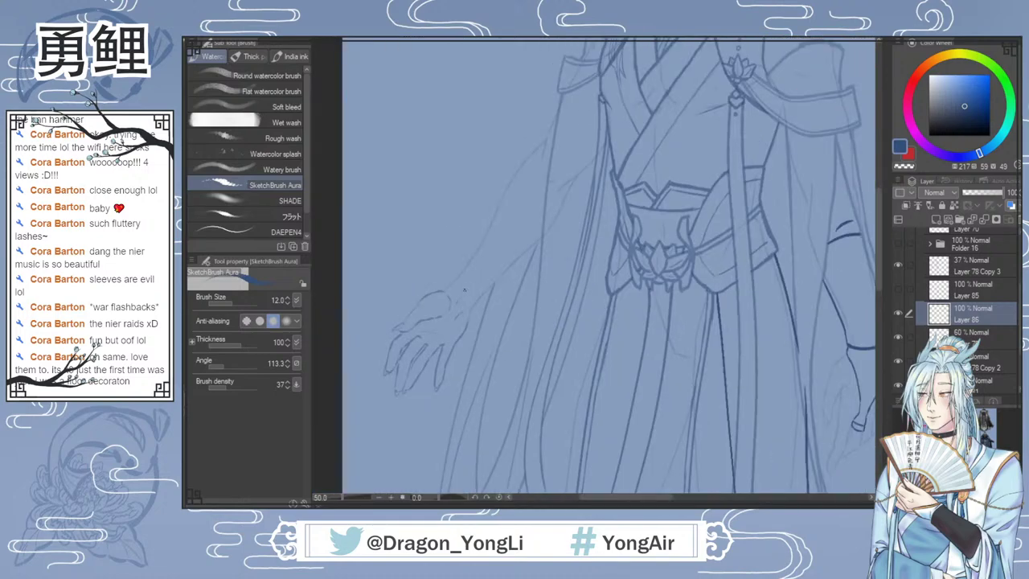
left_click_drag(447, 289, 471, 313)
key("ctrl+z")
scroll(527, 181, "up", 1)
left_click_drag(503, 176, 544, 232)
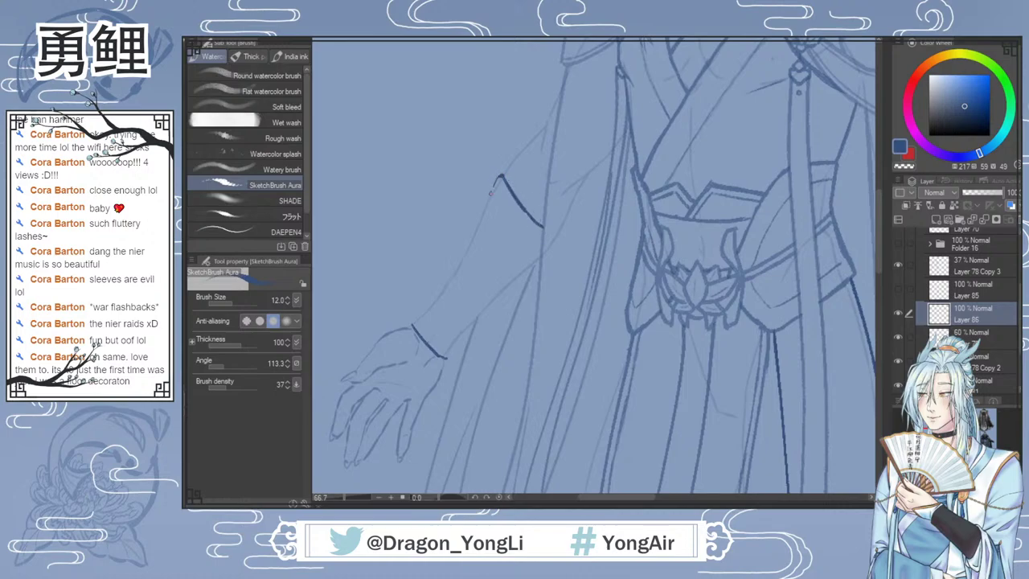
left_click_drag(413, 324, 410, 321)
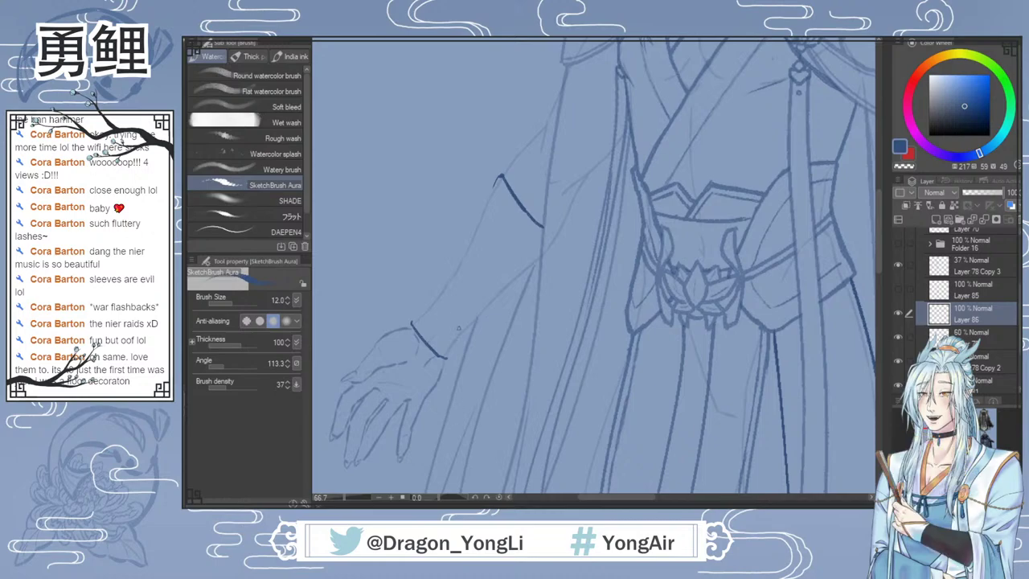
Step: Draw the two long side edges of the bracer along the outstretched forearm, joining its wrist edge to its elbow edge
left_click_drag(412, 319, 439, 291)
mouse_move(498, 175)
left_mouse_down()
mouse_move(412, 320)
mouse_move(425, 306)
left_mouse_up()
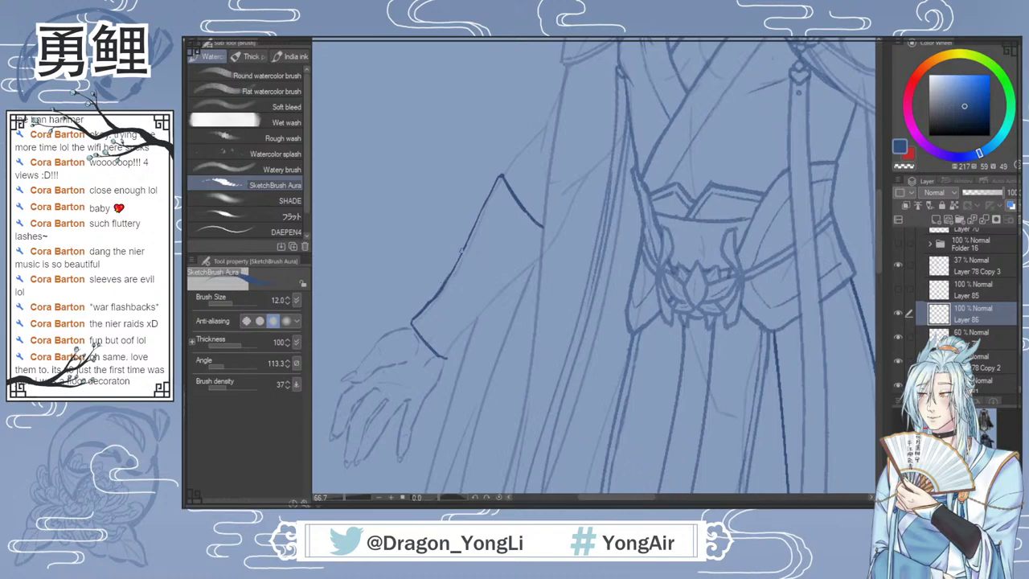
key("e")
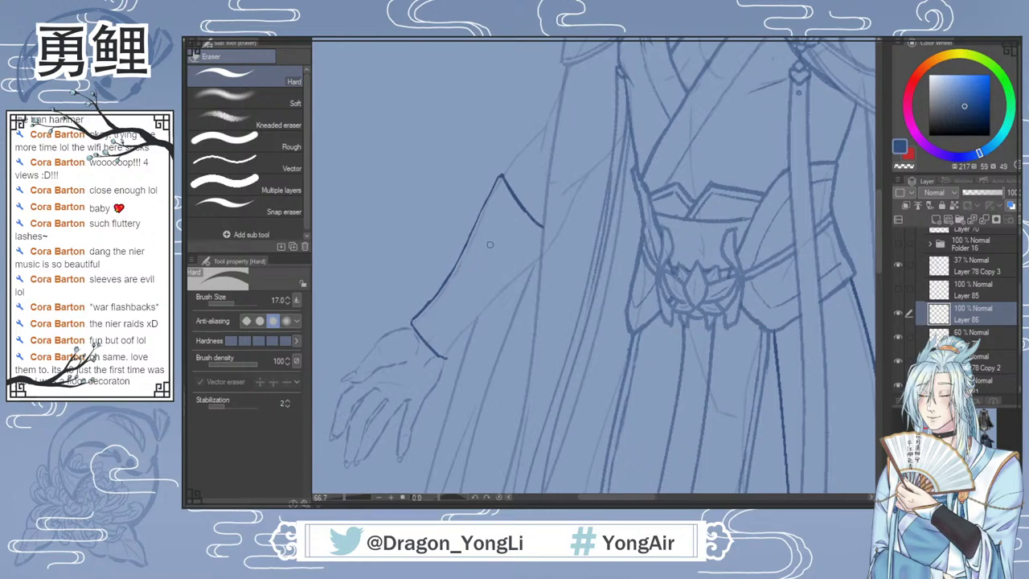
key("b")
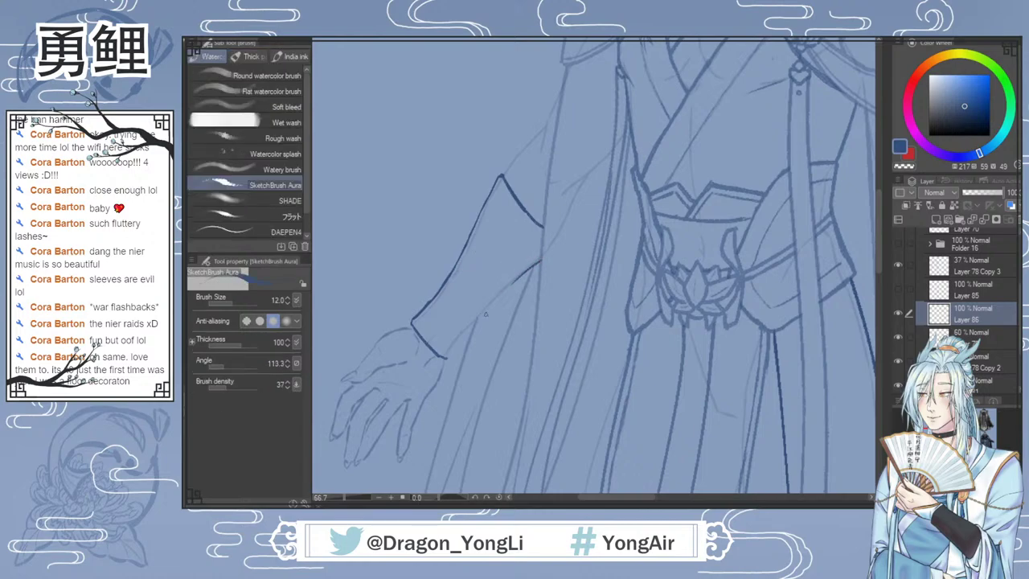
mouse_move(445, 357)
left_mouse_down()
mouse_move(528, 274)
mouse_move(513, 286)
mouse_move(537, 267)
left_mouse_up()
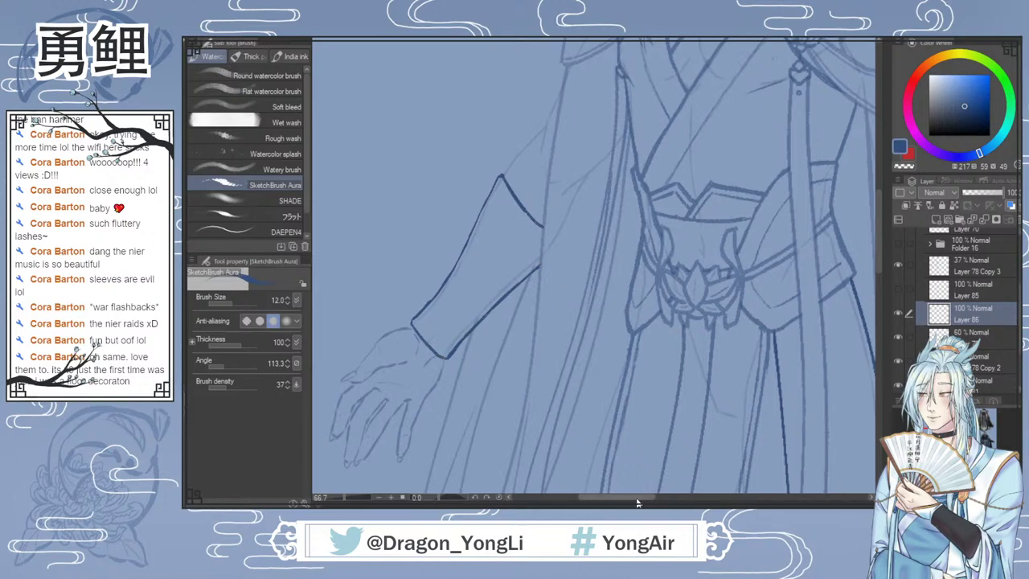
Step: Draw a narrow ring around a finger of the outstretched hand to match the lowered hand's ring
left_click_drag(638, 497, 624, 497)
left_click_drag(877, 250, 878, 269)
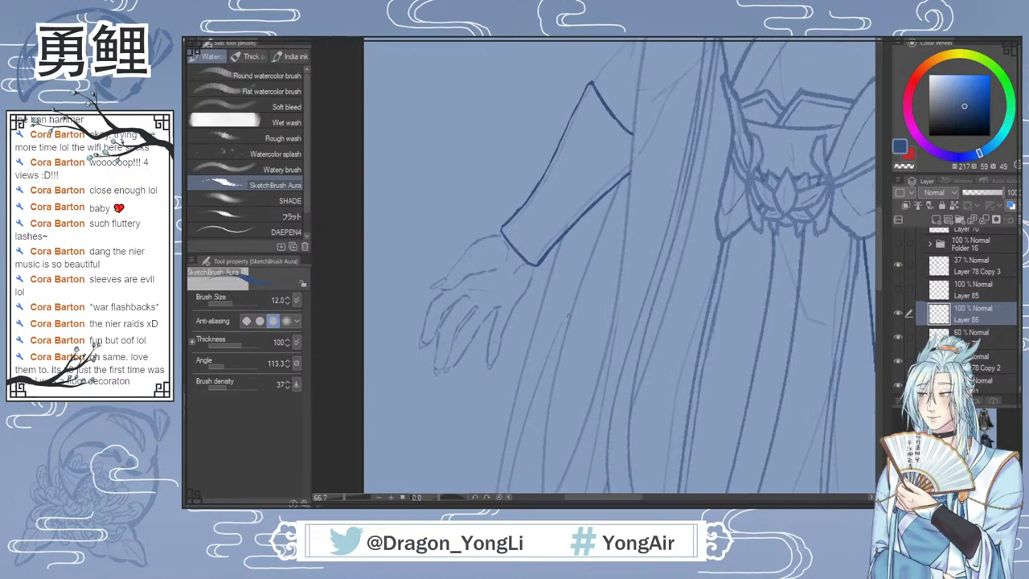
left_click_drag(466, 296, 468, 310)
left_click_drag(502, 235, 508, 246)
key("ctrl+z")
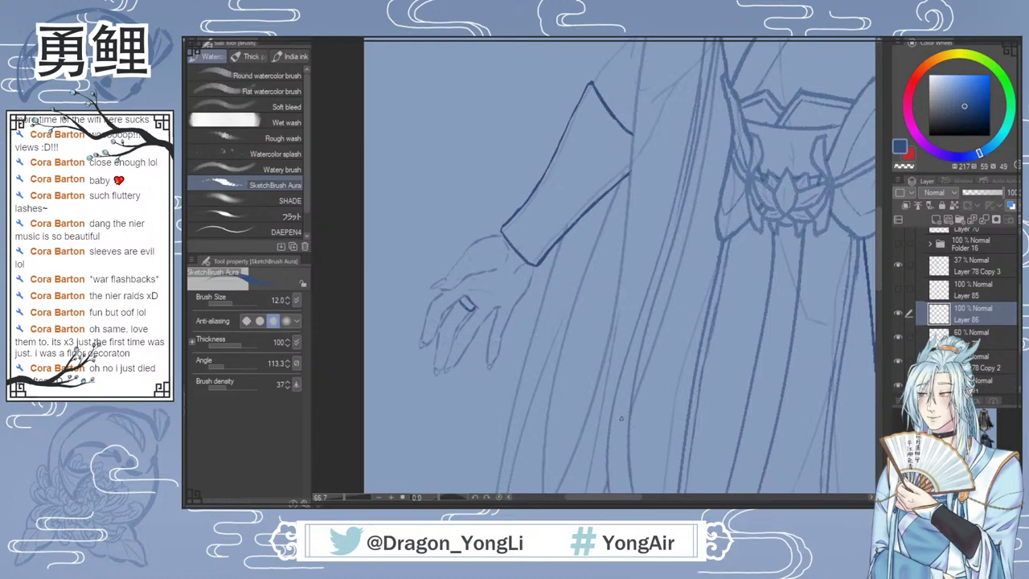
Step: Draw the sleeve's outer contour and a small fold just above the bracer at the outstretched arm's elbow with SketchBrush Aura
scroll(757, 337, "down", 1)
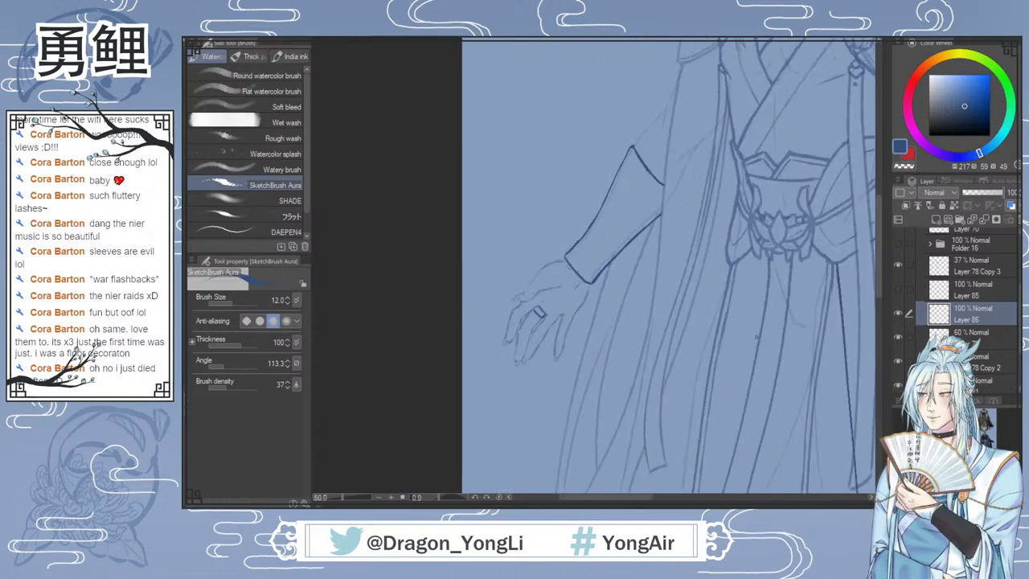
left_click_drag(643, 502, 674, 503)
key("ctrl+minus")
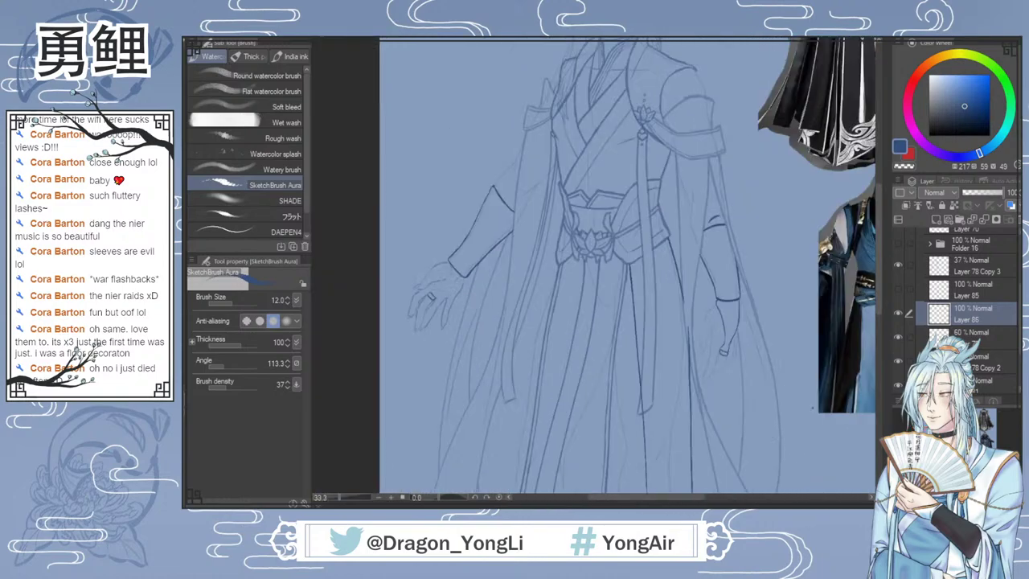
left_click_drag(879, 253, 879, 238)
scroll(519, 189, "up", 1)
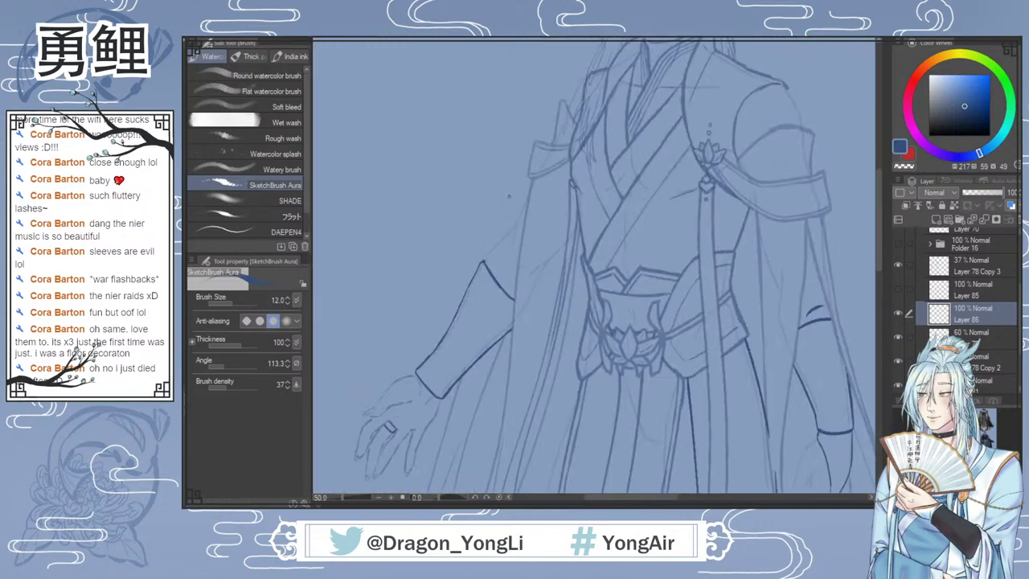
key("b")
scroll(518, 188, "up", 1)
key("b")
key("b")
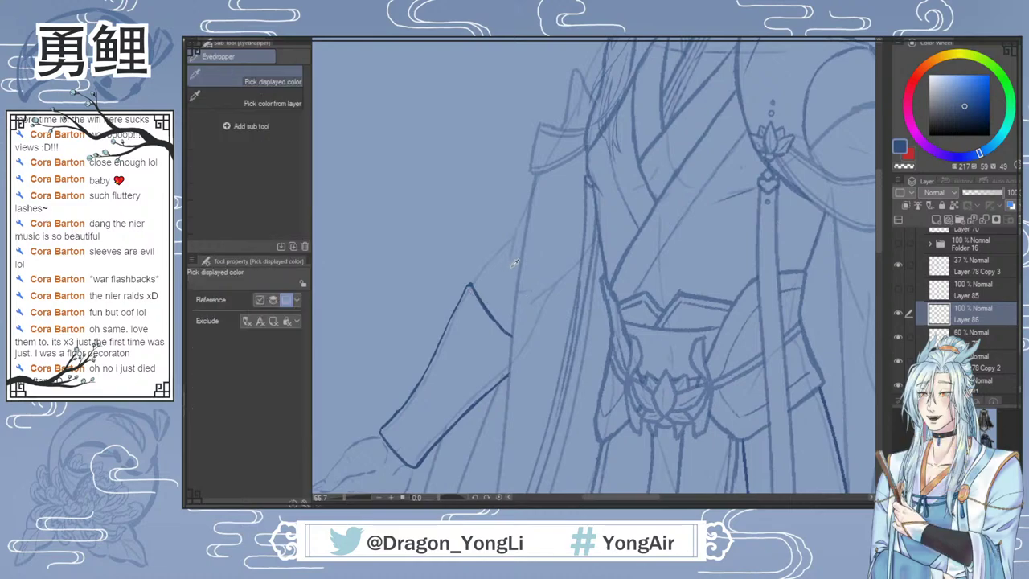
mouse_move(472, 286)
left_mouse_down()
mouse_move(474, 265)
mouse_move(524, 212)
left_mouse_up()
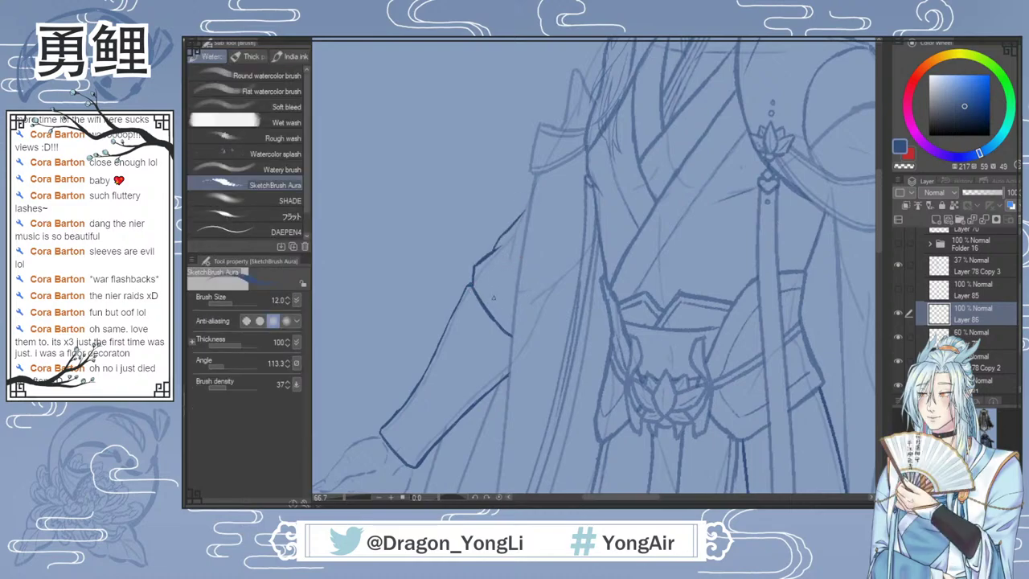
left_click_drag(486, 302, 510, 274)
key("ctrl+z")
left_click_drag(487, 280, 499, 300)
Step: Erase the outer edge of the outstretched forearm's bracer and redraw it as a cleaner line with the canvas mirrored
scroll(585, 377, "down", 2)
key("ctrl+0")
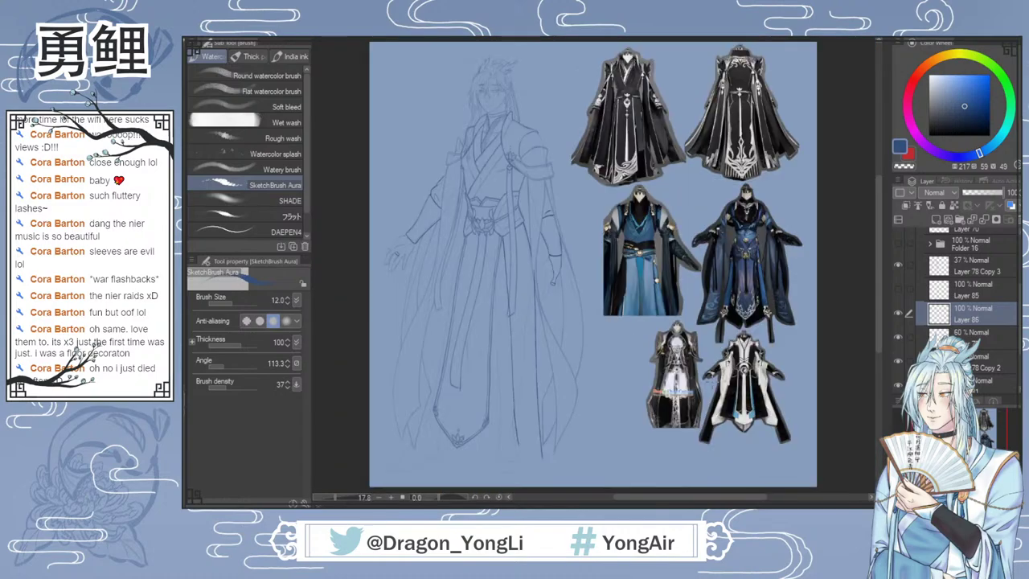
scroll(432, 210, "up", 5)
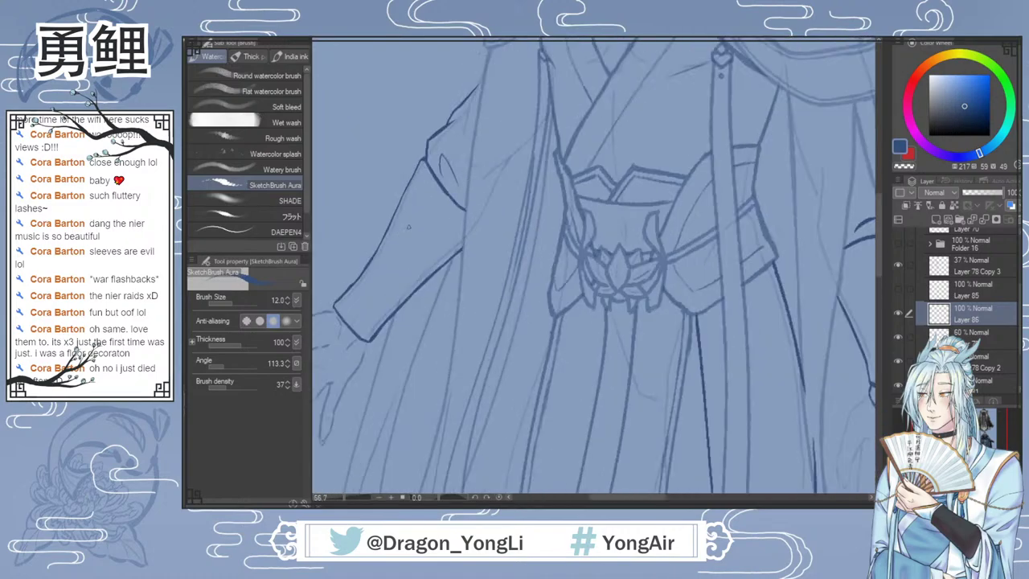
left_click_drag(634, 500, 612, 500)
key("e")
left_click_drag(577, 172, 510, 295)
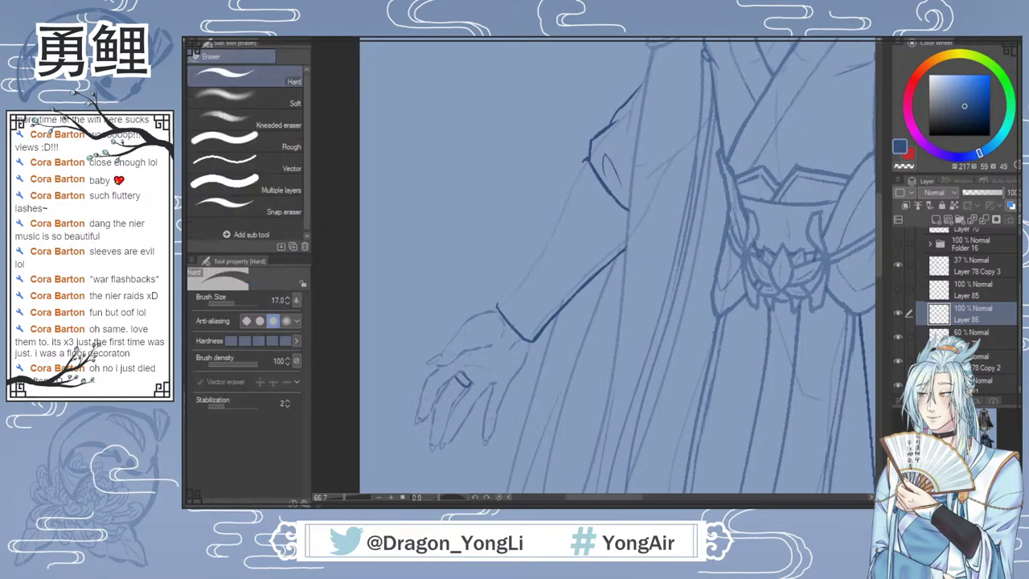
key("h")
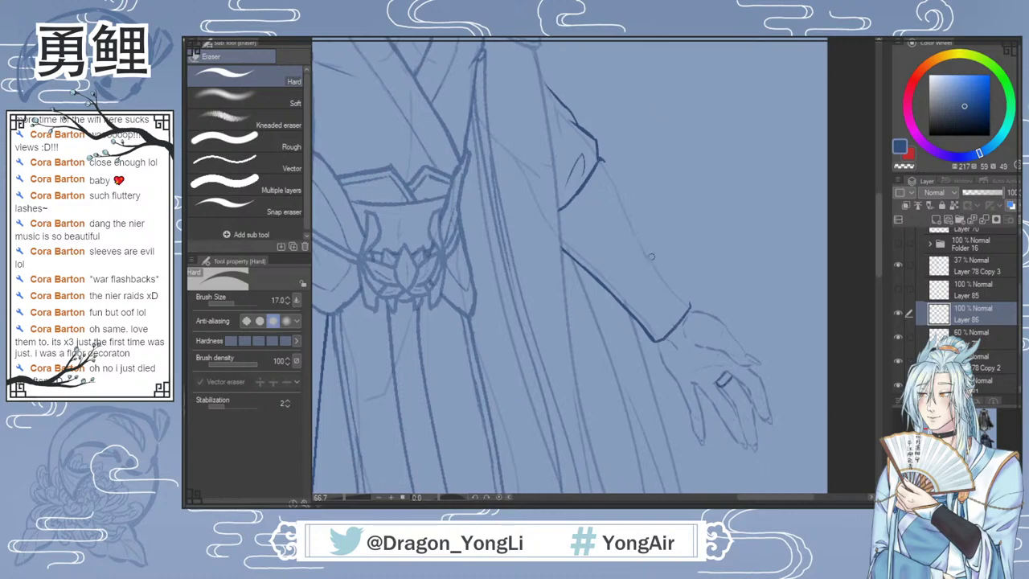
key("b")
left_click_drag(598, 157, 688, 305)
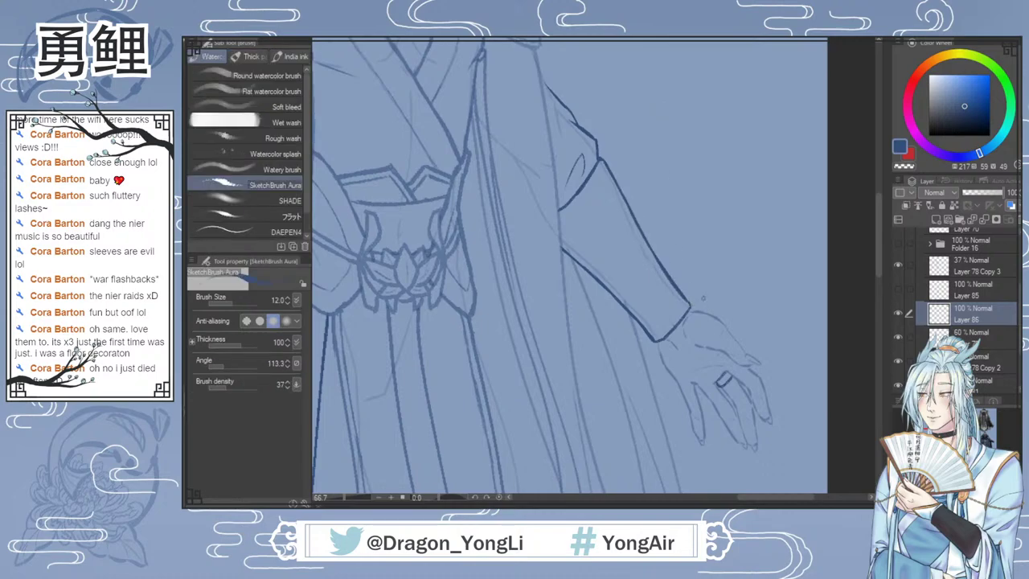
key("ctrl+0")
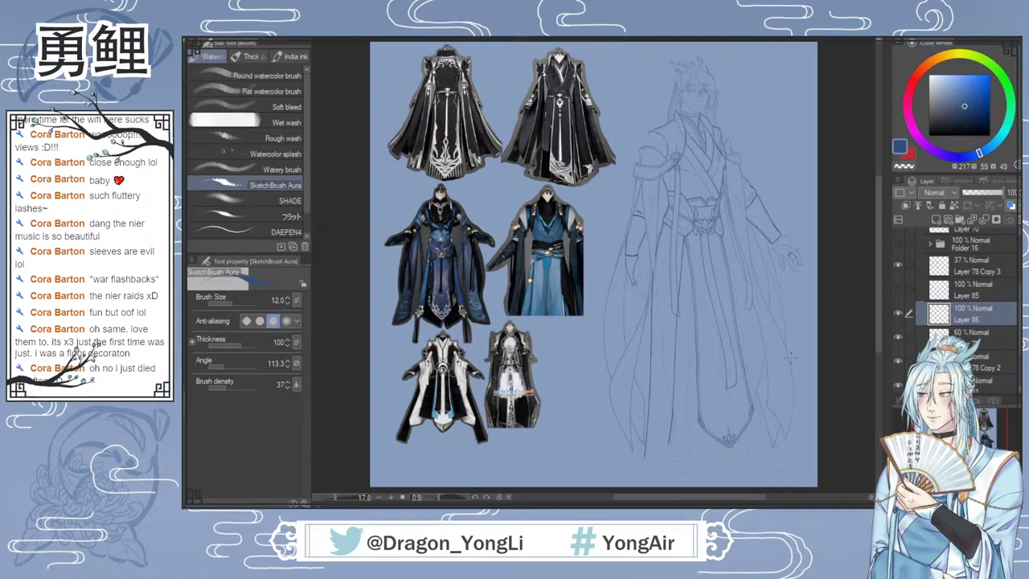
Step: Lasso the elbow edge lines of the lowered arm's bracer and transform them to adjust their placement
scroll(774, 211, "up", 3)
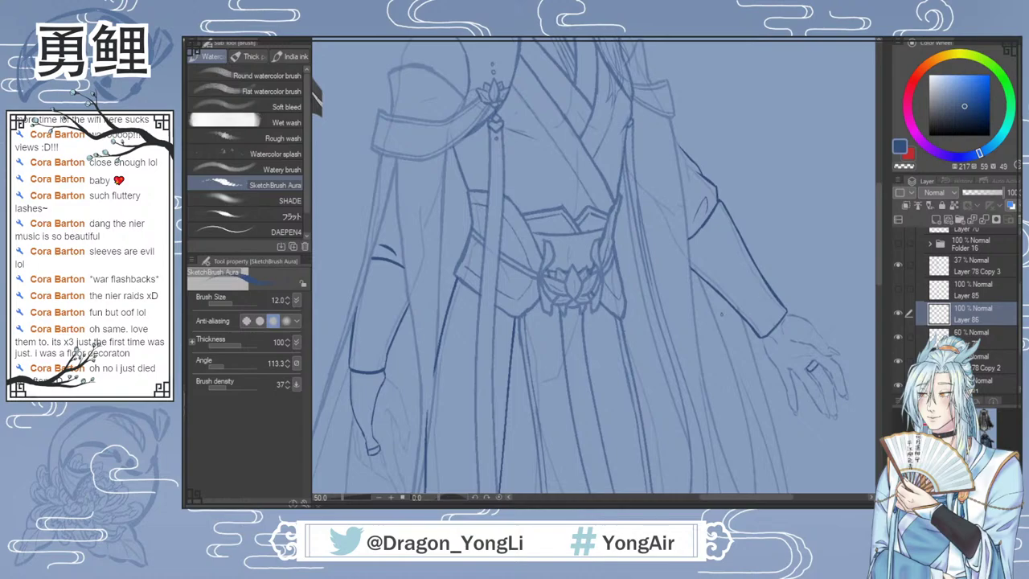
key("m")
mouse_move(411, 267)
left_mouse_down()
mouse_move(366, 233)
mouse_move(406, 267)
mouse_move(408, 257)
left_mouse_up()
key("ctrl+t")
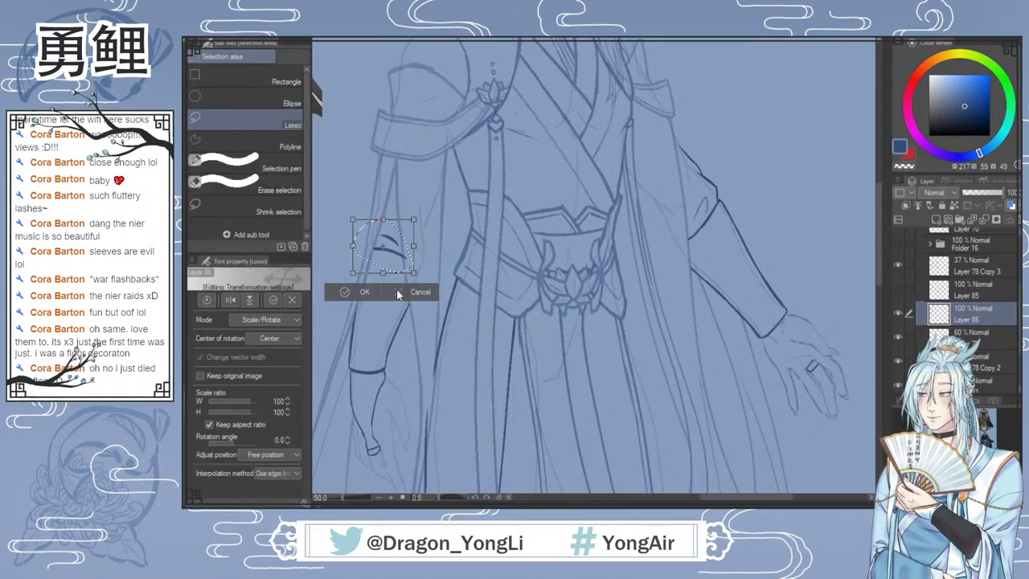
left_click(372, 294)
key("ctrl+d")
key("e")
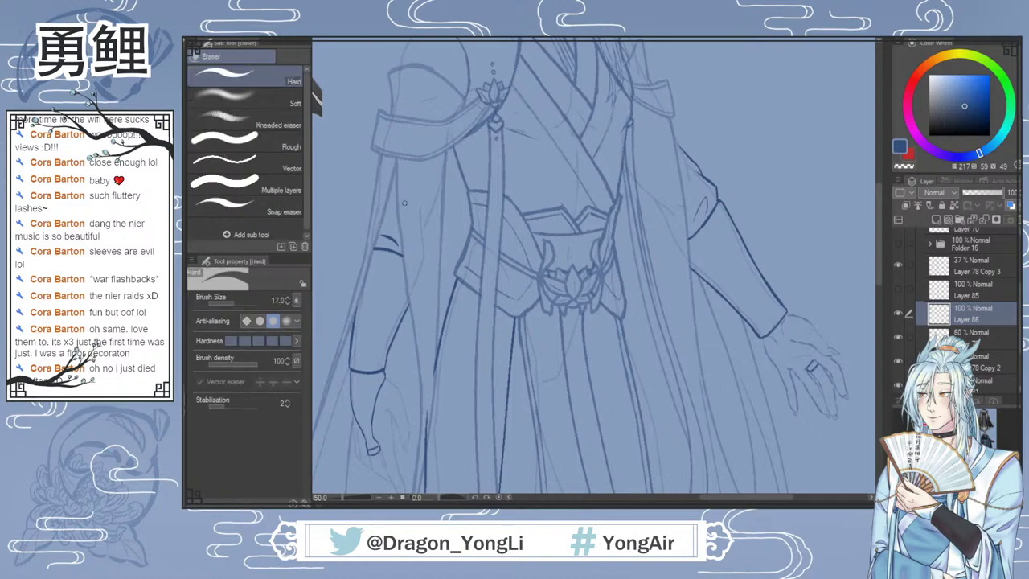
scroll(389, 213, "up", 1)
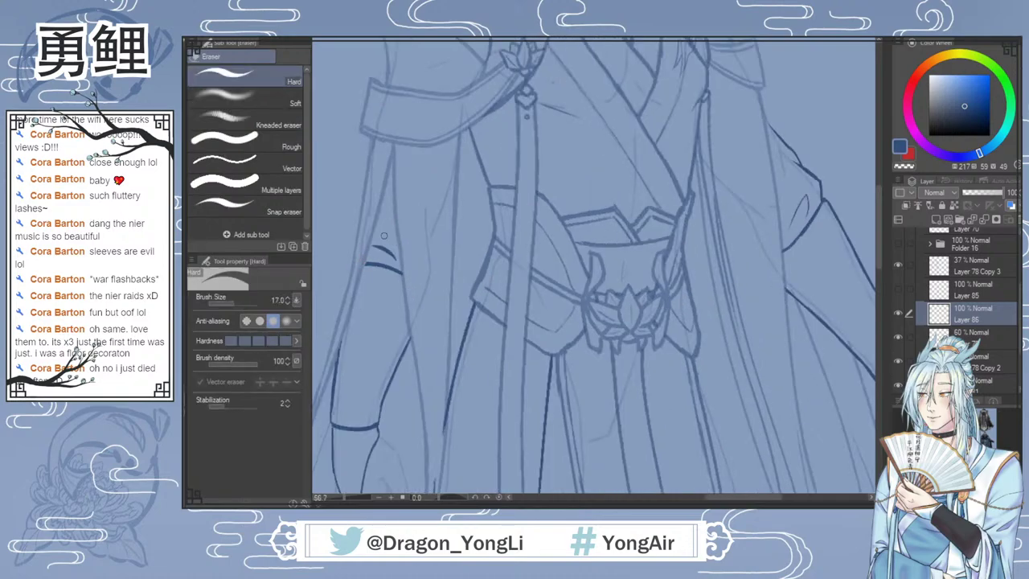
Step: Check the whole figure with the canvas unmirrored and examine the black robe reference's forearm and sleeve details
key("ctrl+0")
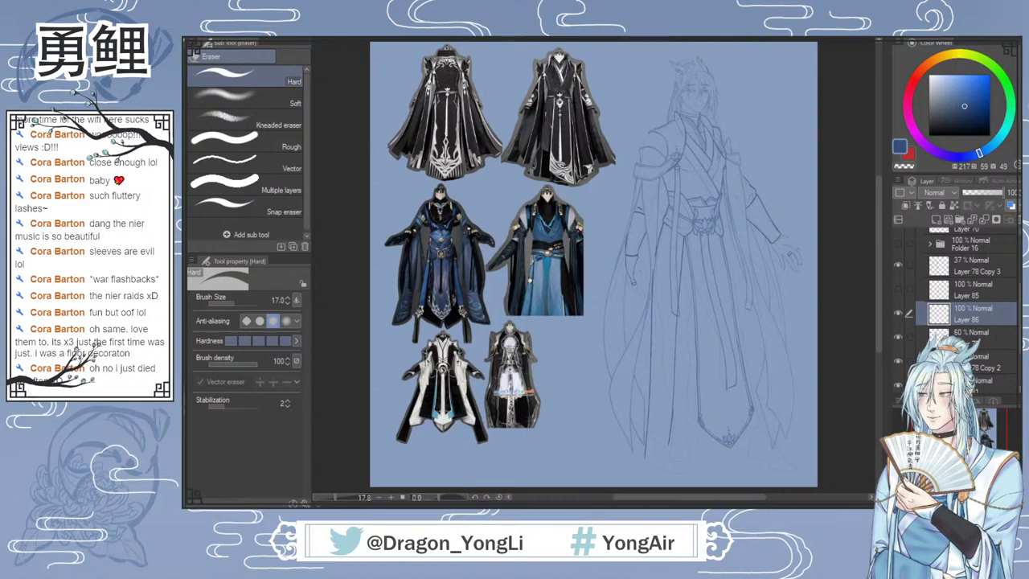
key("h")
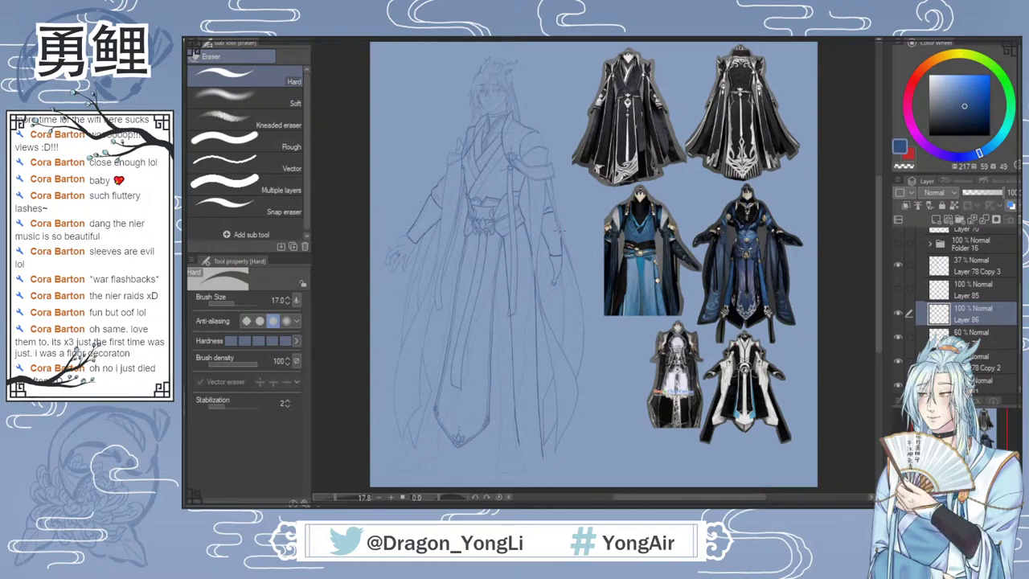
scroll(561, 230, "up", 2)
left_click_drag(659, 497, 645, 497)
left_click_drag(876, 265, 885, 209)
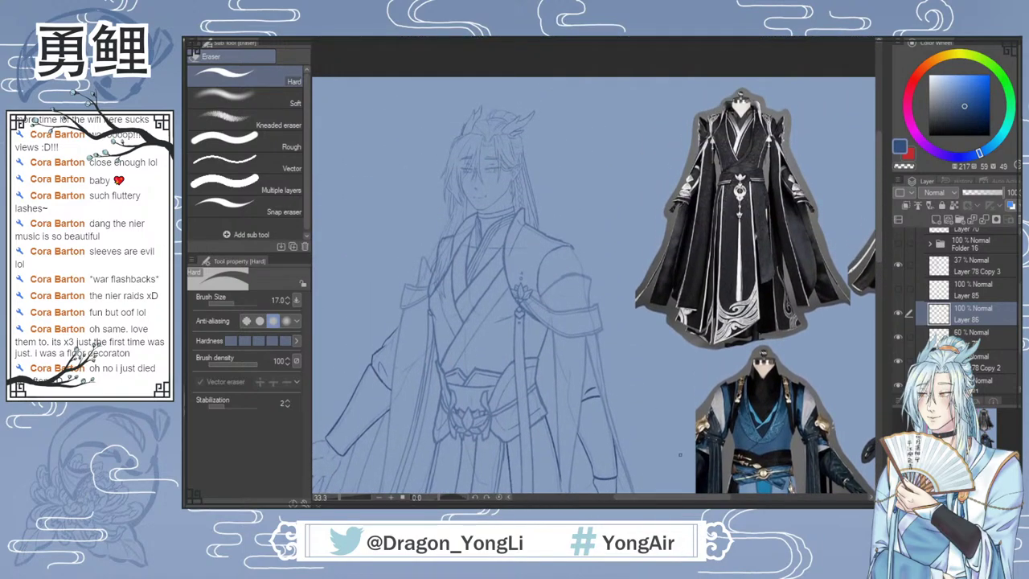
left_click_drag(660, 500, 704, 504)
scroll(659, 237, "up", 1)
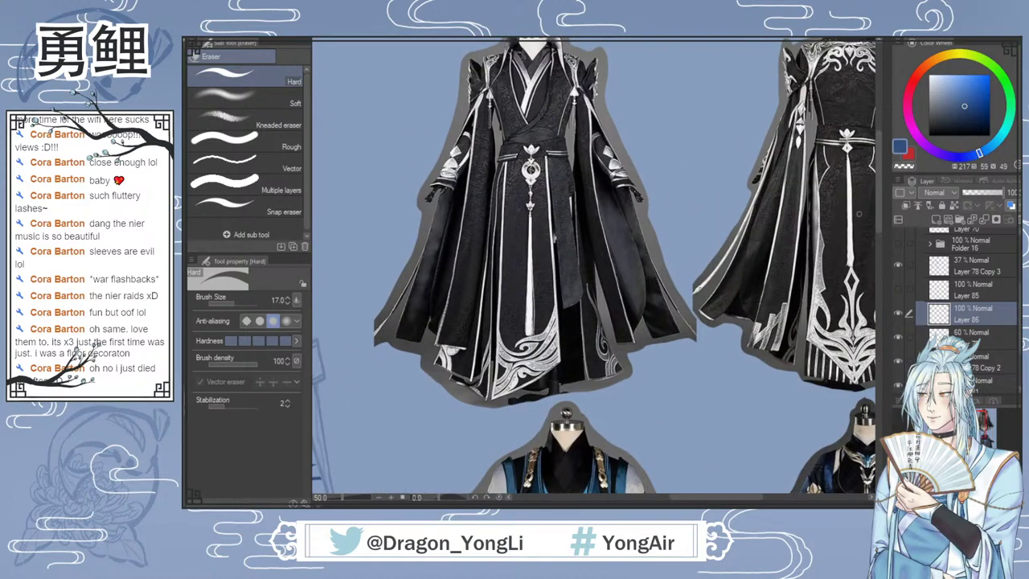
Step: Examine the black and blue costume reference photos and compare them with the robe sketch
left_click_drag(878, 207, 879, 192)
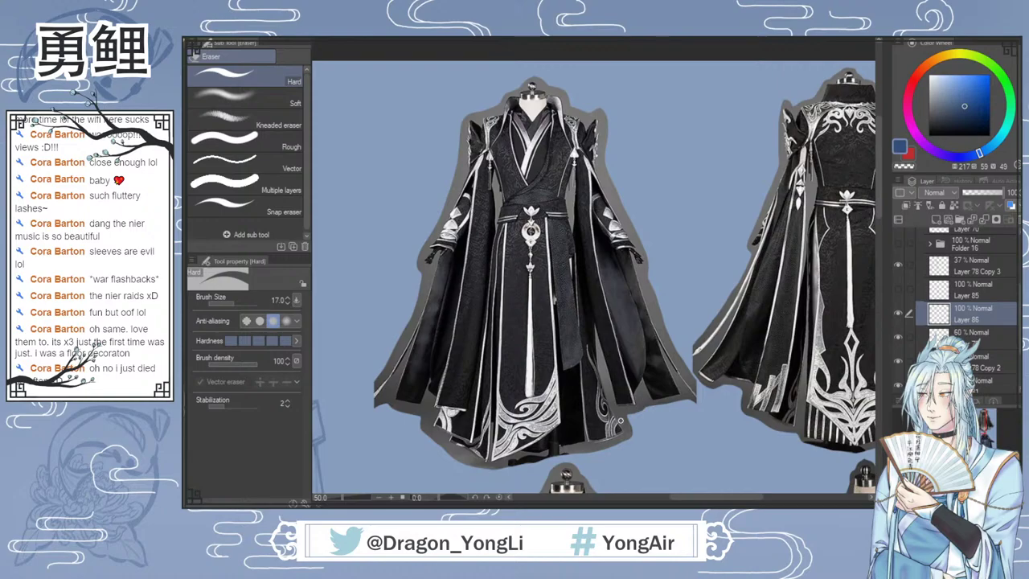
left_click_drag(877, 206, 876, 348)
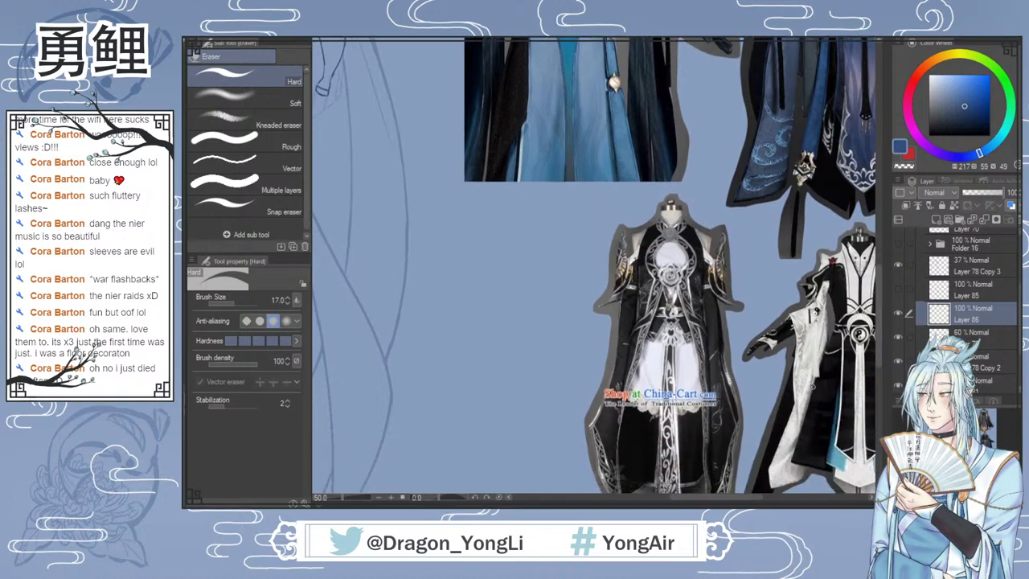
mouse_move(692, 504)
left_mouse_down()
mouse_move(738, 504)
mouse_move(639, 500)
left_mouse_up()
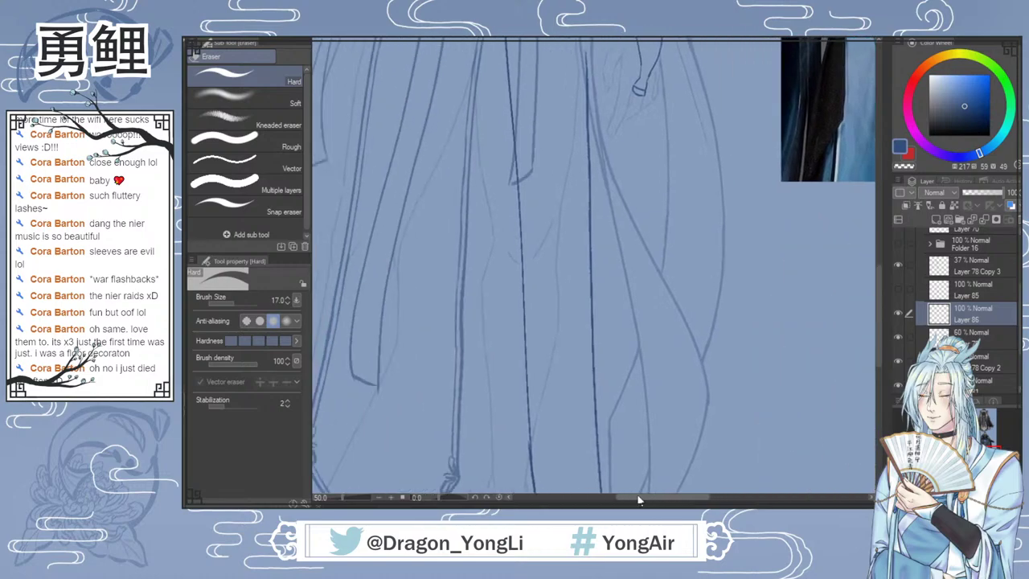
left_click_drag(879, 275, 876, 216)
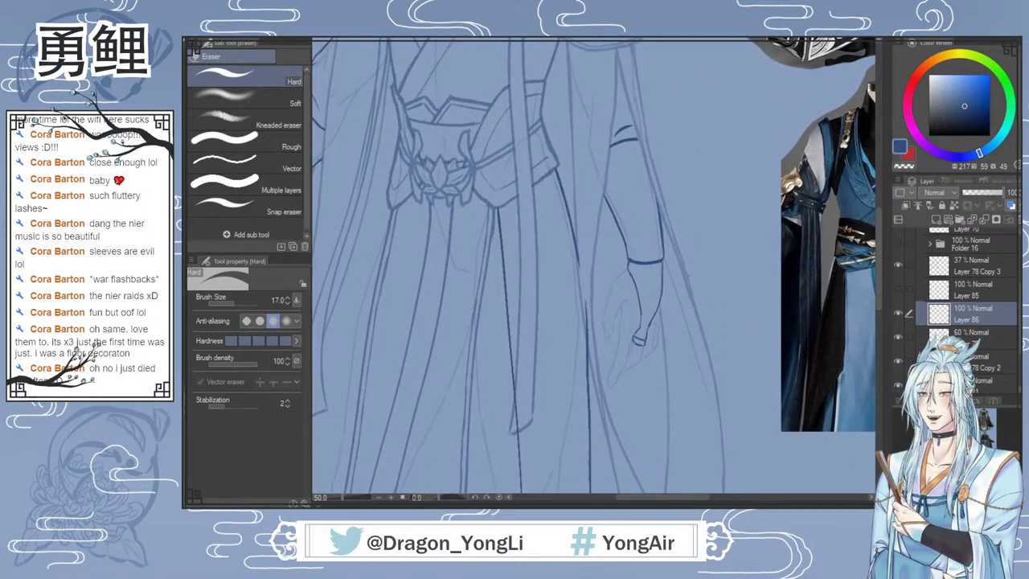
scroll(727, 314, "down", 1)
left_click_drag(879, 251, 876, 224)
mouse_move(676, 502)
left_mouse_down()
mouse_move(750, 502)
mouse_move(656, 502)
mouse_move(771, 502)
left_mouse_up()
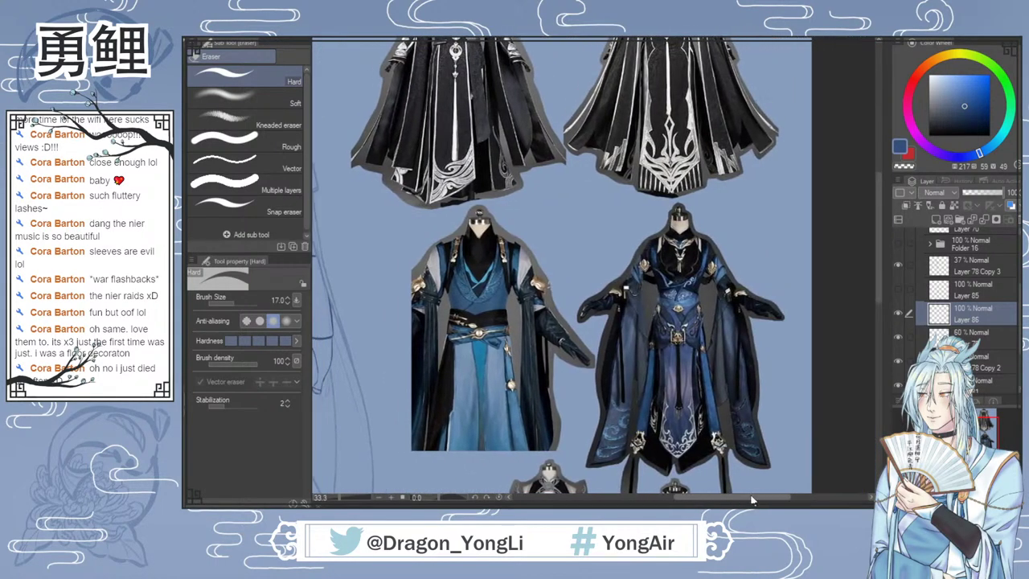
left_click_drag(882, 283, 866, 265)
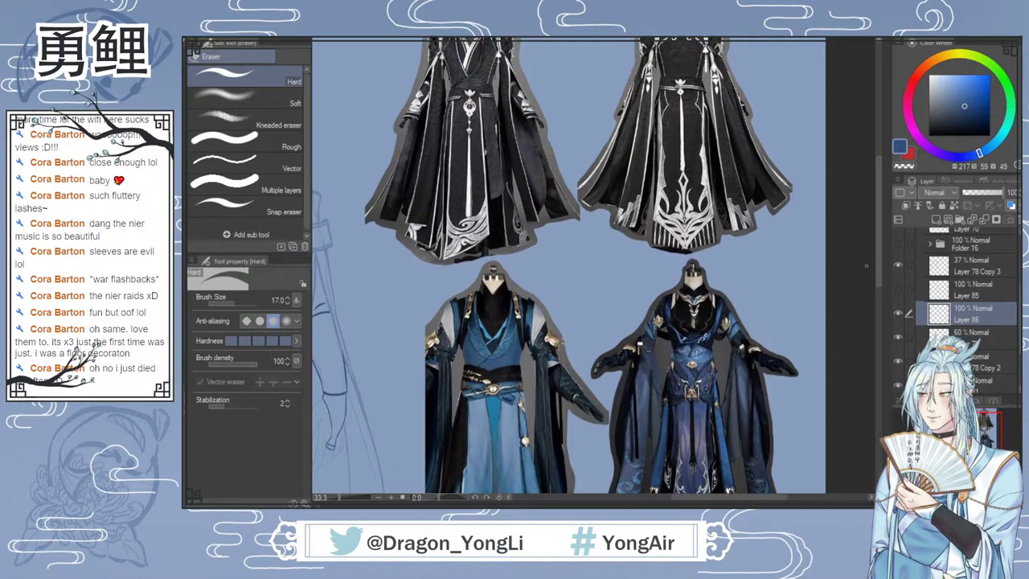
left_click_drag(720, 506, 652, 506)
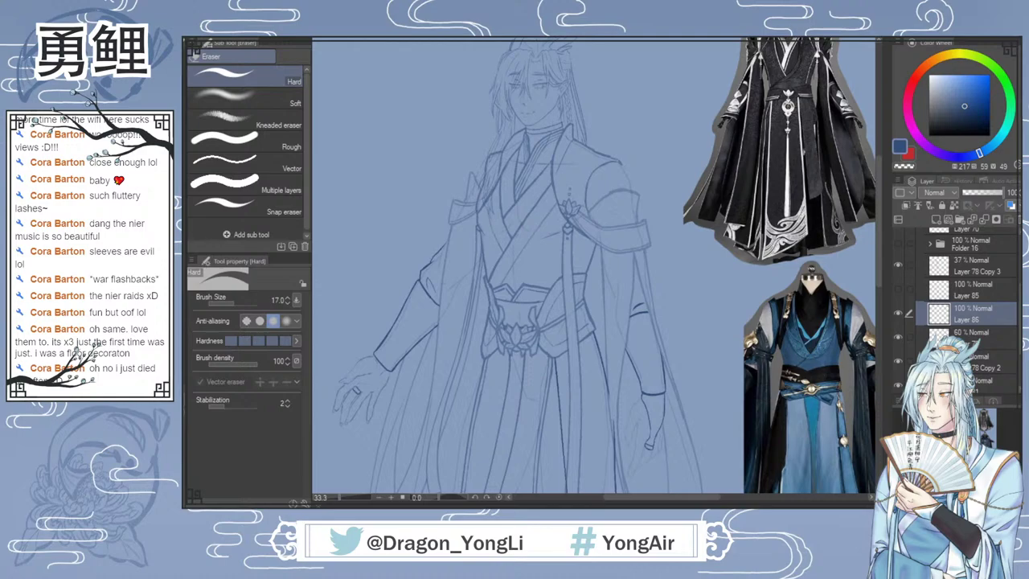
Step: Draw an additional curved band line across the upper forearm with the SketchBrush Aura brush
scroll(652, 346, "up", 1)
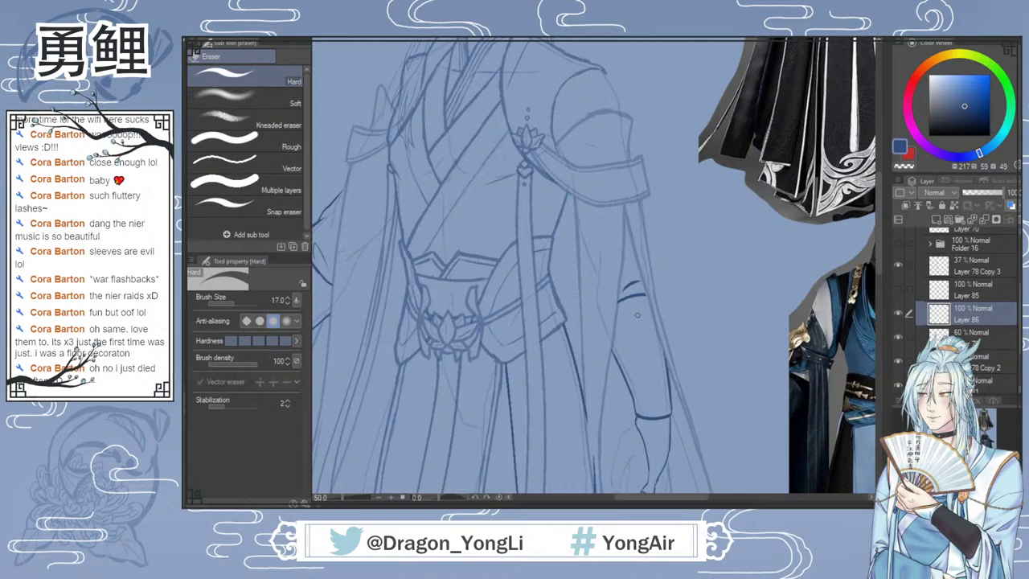
key("b")
scroll(682, 233, "down", 3)
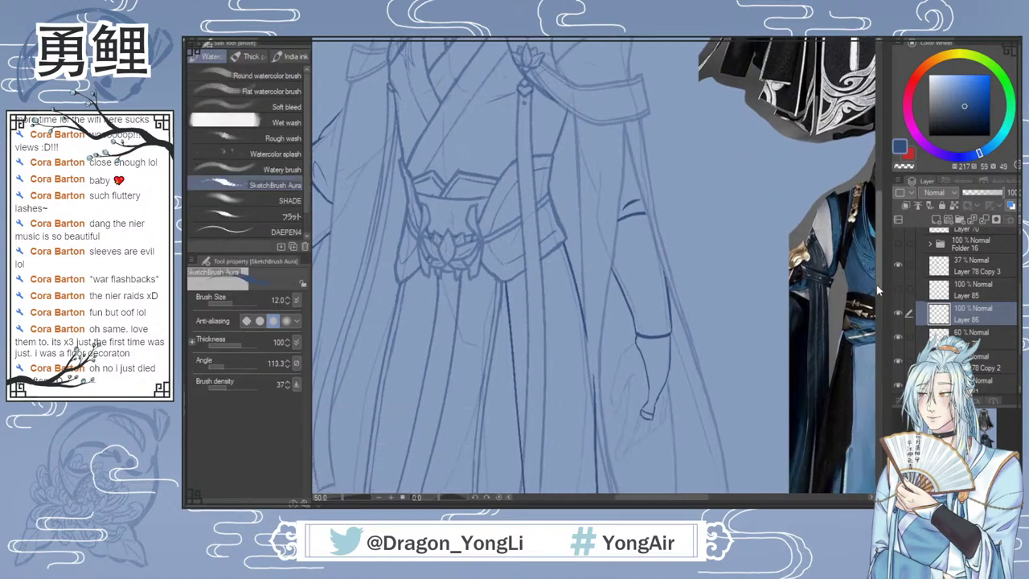
scroll(631, 205, "up", 1)
left_click_drag(605, 211, 646, 201)
key("ctrl+z")
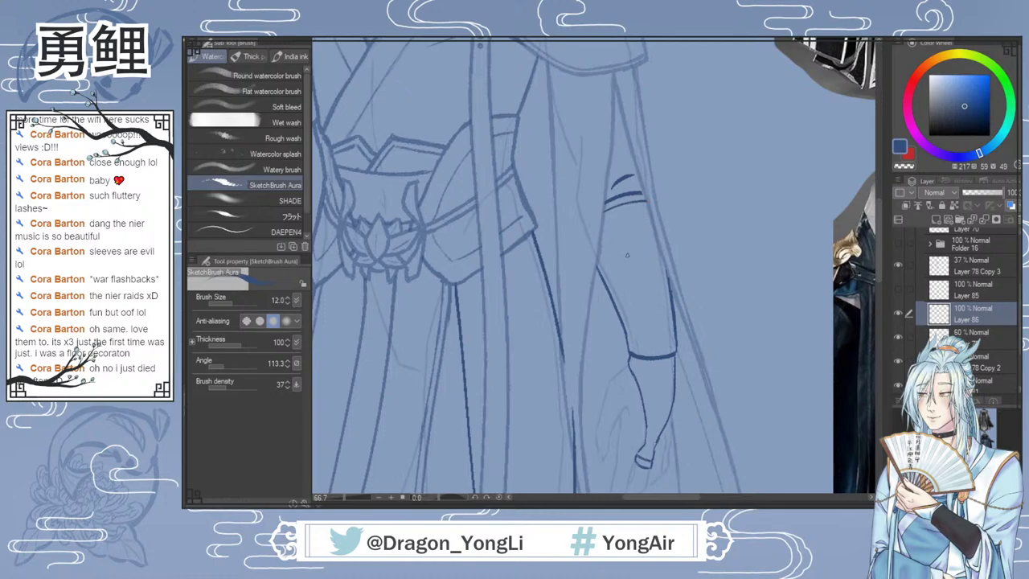
Step: Try an inner contour line along the forearm with a curved trim edge dipping just above the wrist band
left_click_drag(601, 247, 631, 323)
left_click_drag(610, 268, 628, 308)
left_click_drag(634, 314, 663, 345)
left_click_drag(634, 311, 664, 346)
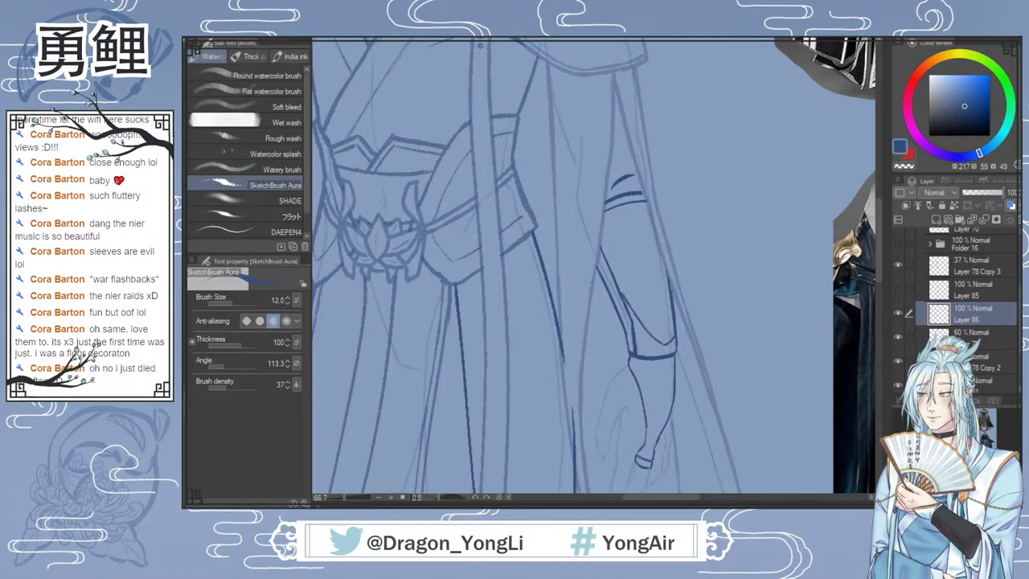
left_click_drag(634, 321, 663, 348)
key("ctrl+z")
key("ctrl+z")
left_click_drag(637, 328, 669, 356)
Step: Try a triangular inset inside the wrist trim and clean up its lines near the outer corner
scroll(660, 356, "up", 1)
left_click_drag(656, 497, 672, 497)
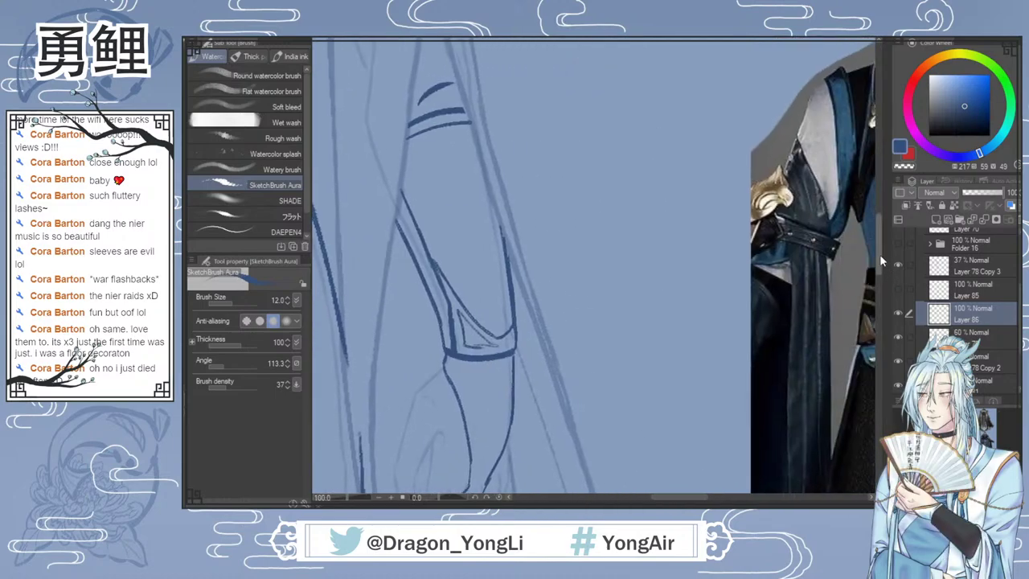
scroll(876, 265, "down", 3)
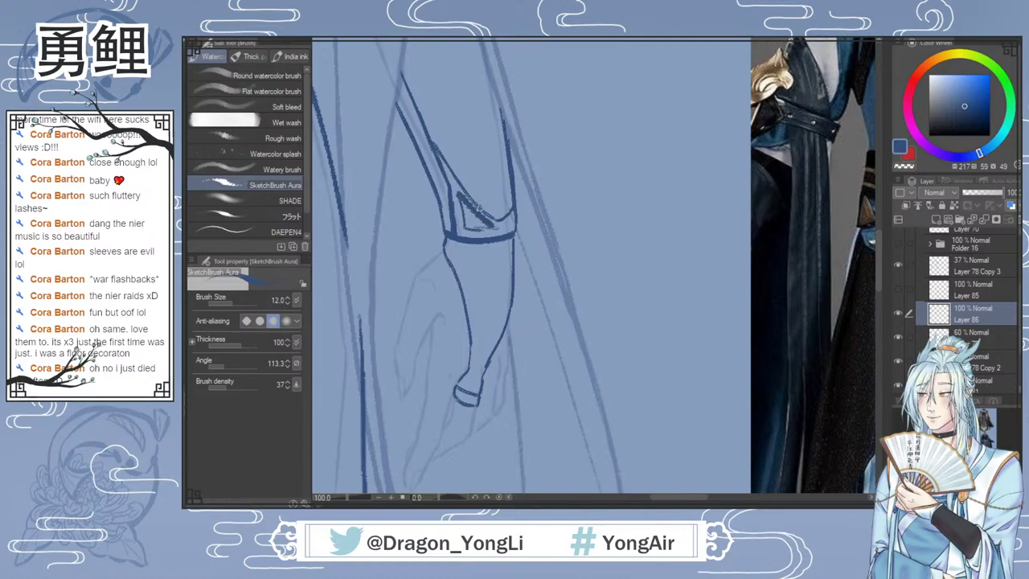
mouse_move(458, 194)
left_mouse_down()
mouse_move(496, 227)
mouse_move(466, 227)
mouse_move(506, 230)
left_mouse_up()
key("e")
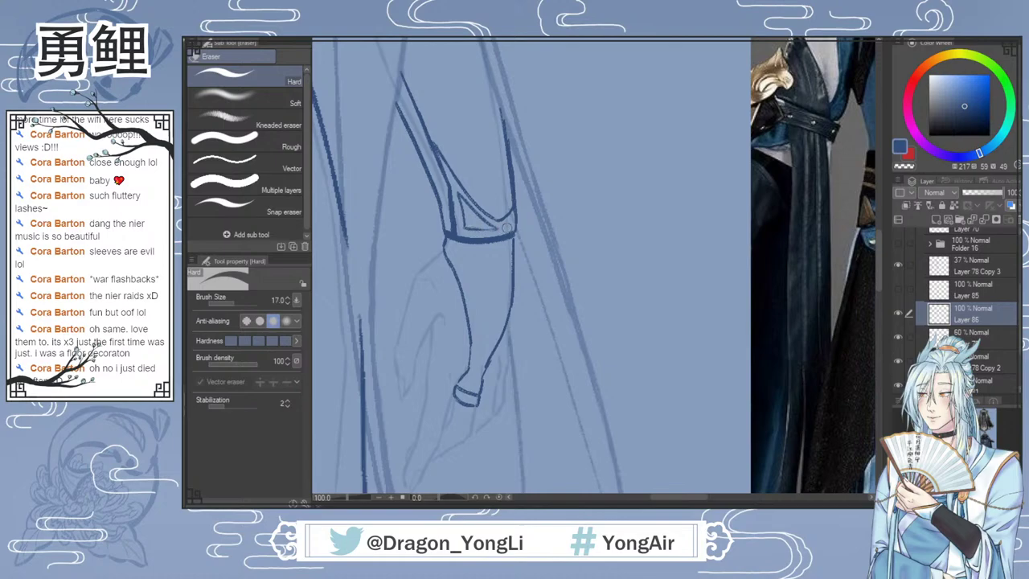
key("b")
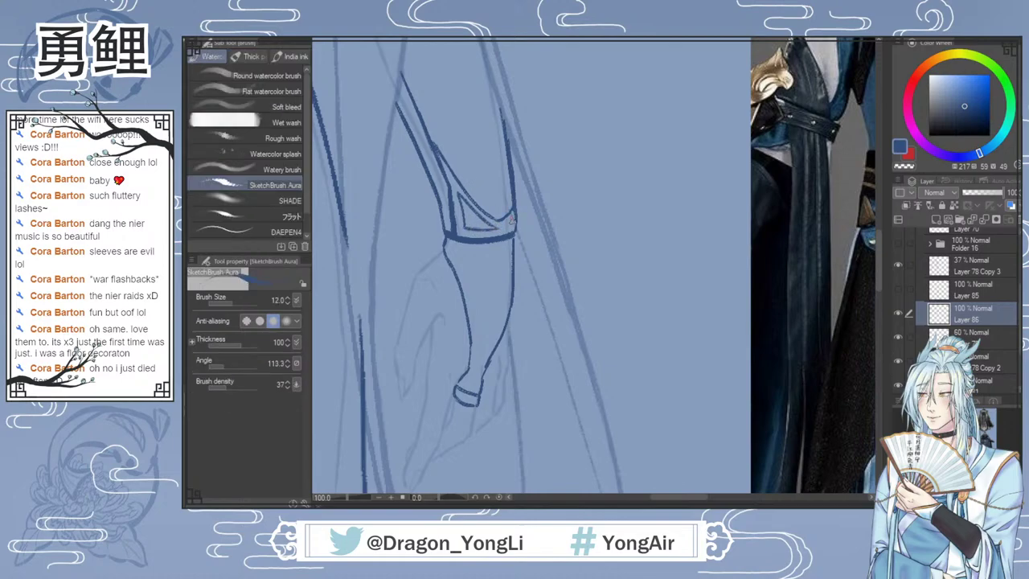
key("e")
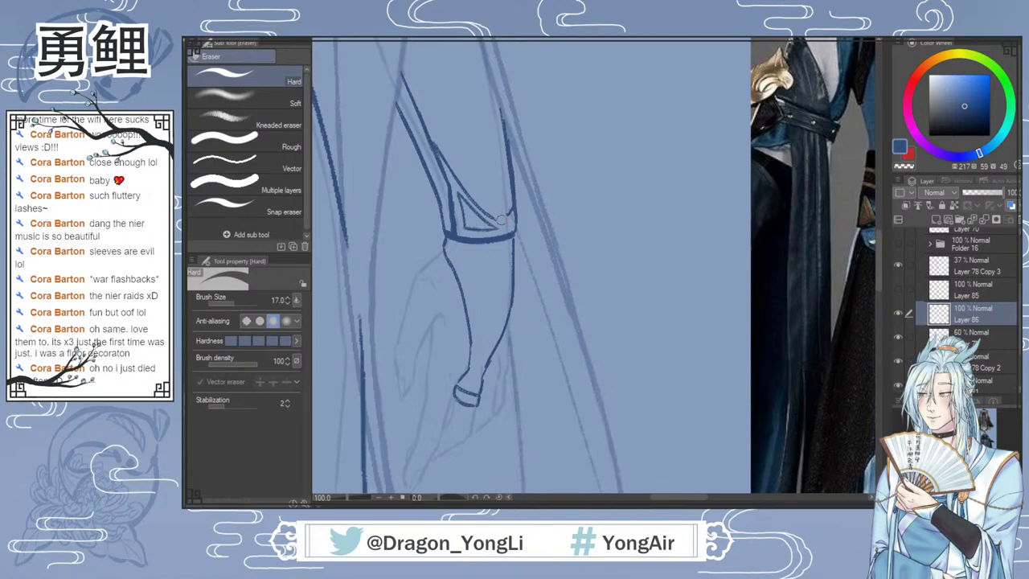
key("b")
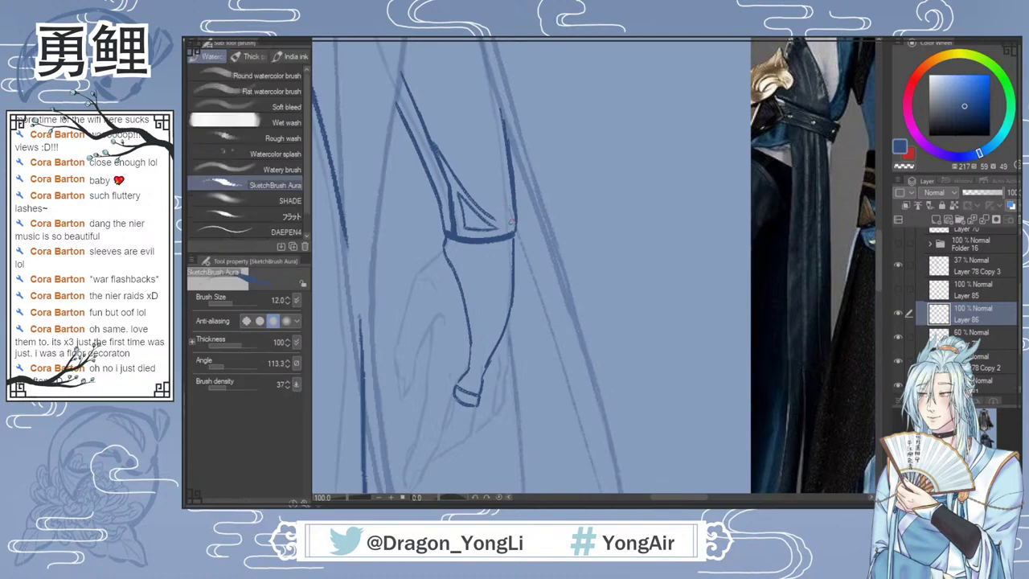
left_click_drag(487, 215, 514, 226)
Step: Try redrawing the trim's diagonal edge as one smooth curve from the forearm's inner side to the wrist band's outer corner
scroll(879, 235, "up", 5)
key("e")
left_click_drag(439, 239, 495, 311)
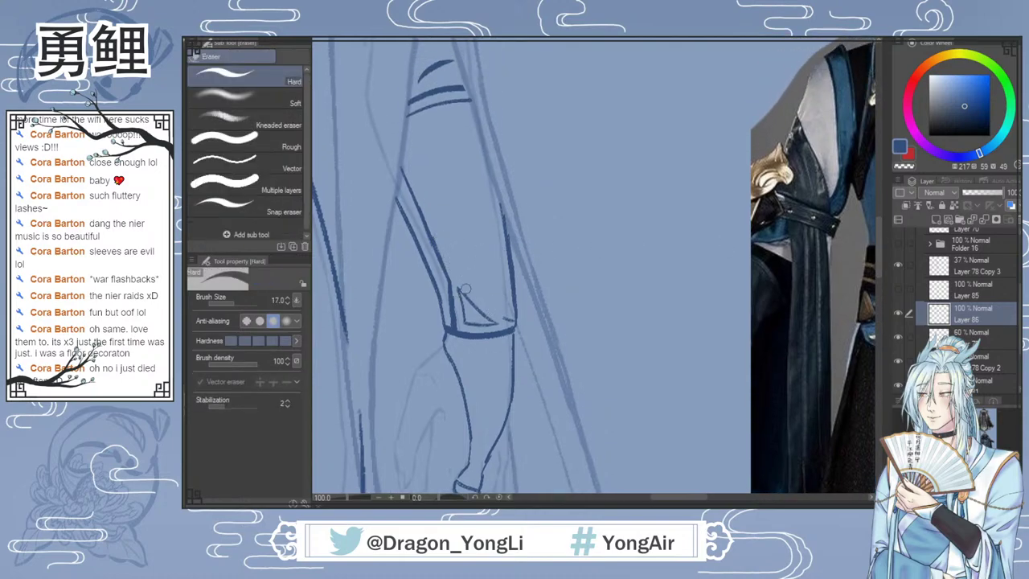
key("b")
mouse_move(428, 225)
left_mouse_down()
mouse_move(468, 287)
mouse_move(490, 309)
left_mouse_up()
left_click_drag(468, 284, 509, 320)
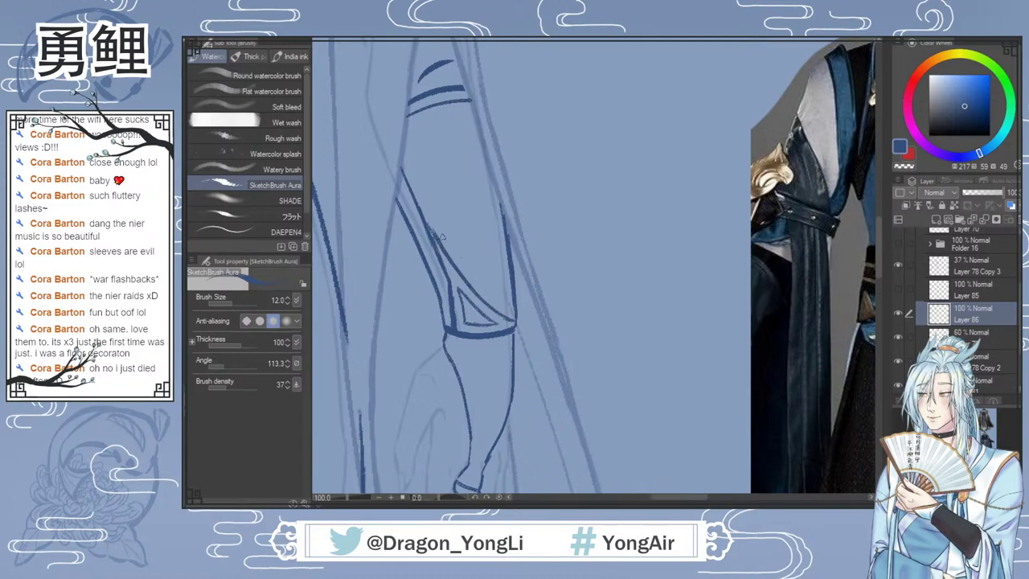
left_click_drag(417, 203, 442, 245)
Step: Erase the triangular trim and the inner contour line from the forearm
key("e")
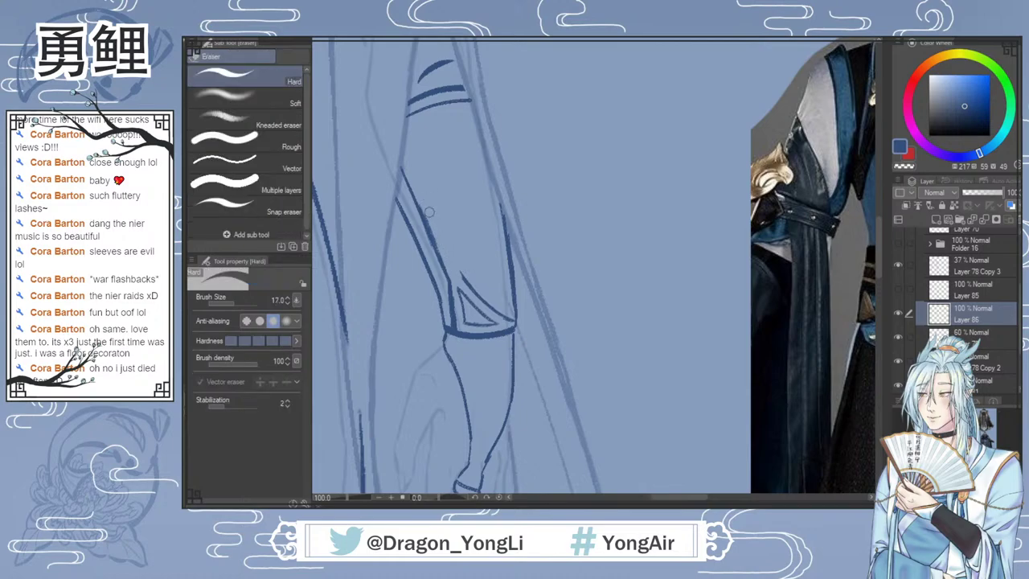
mouse_move(454, 269)
left_mouse_down()
mouse_move(510, 319)
mouse_move(507, 310)
mouse_move(470, 323)
mouse_move(459, 276)
mouse_move(479, 307)
mouse_move(452, 321)
mouse_move(434, 233)
mouse_move(405, 164)
left_mouse_up()
Step: Trace the petals of the chest's lotus ornament on Layer 86 with the SketchBrush Aura brush
key("b")
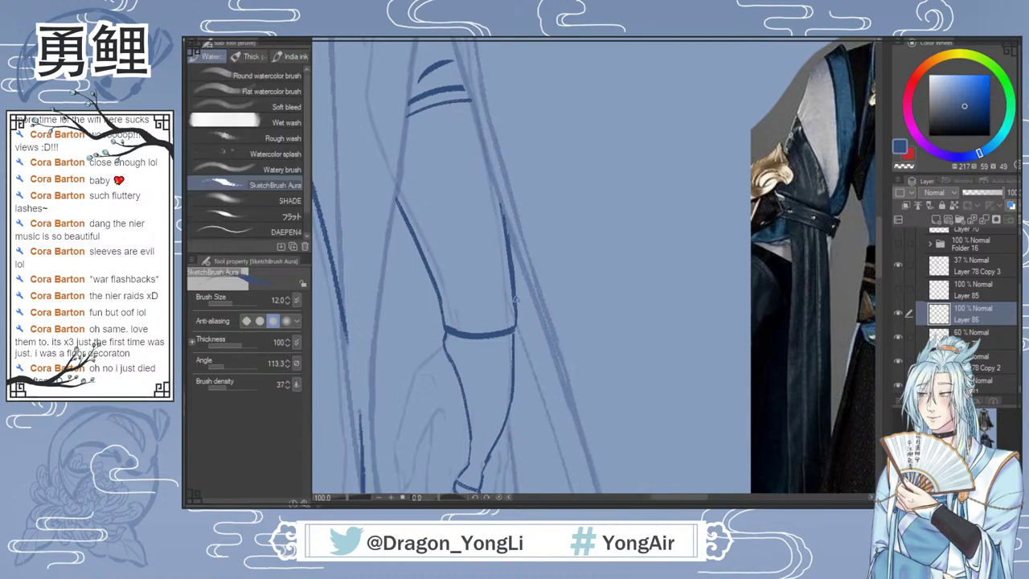
left_click_drag(677, 505, 640, 504)
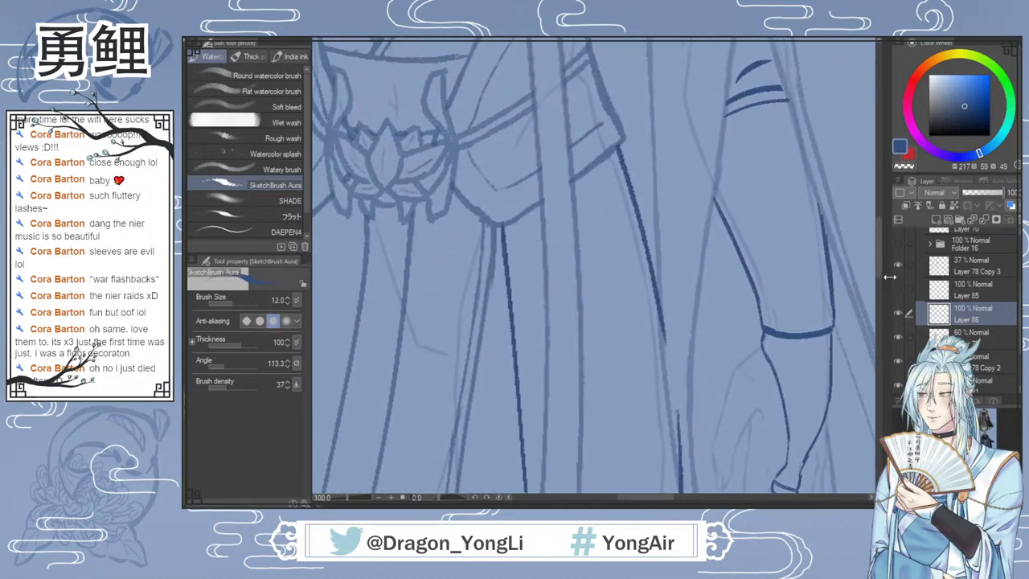
scroll(878, 273, "down", 1)
left_click_drag(879, 274, 879, 201)
scroll(717, 225, "up", 3)
mouse_move(574, 233)
left_mouse_down()
mouse_move(563, 272)
mouse_move(575, 296)
left_mouse_up()
mouse_move(575, 230)
left_mouse_down()
mouse_move(560, 272)
mouse_move(565, 288)
mouse_move(579, 281)
mouse_move(578, 240)
mouse_move(588, 276)
mouse_move(576, 301)
left_mouse_up()
key("ctrl+z")
mouse_move(578, 232)
left_mouse_down()
mouse_move(590, 277)
mouse_move(577, 299)
mouse_move(594, 270)
mouse_move(627, 261)
mouse_move(614, 286)
mouse_move(583, 300)
mouse_move(609, 293)
mouse_move(624, 272)
left_mouse_up()
mouse_move(530, 256)
left_mouse_down()
mouse_move(561, 266)
mouse_move(530, 257)
mouse_move(570, 298)
left_mouse_up()
mouse_move(548, 256)
left_mouse_down()
mouse_move(556, 239)
mouse_move(603, 243)
mouse_move(606, 261)
mouse_move(604, 243)
mouse_move(606, 262)
left_mouse_up()
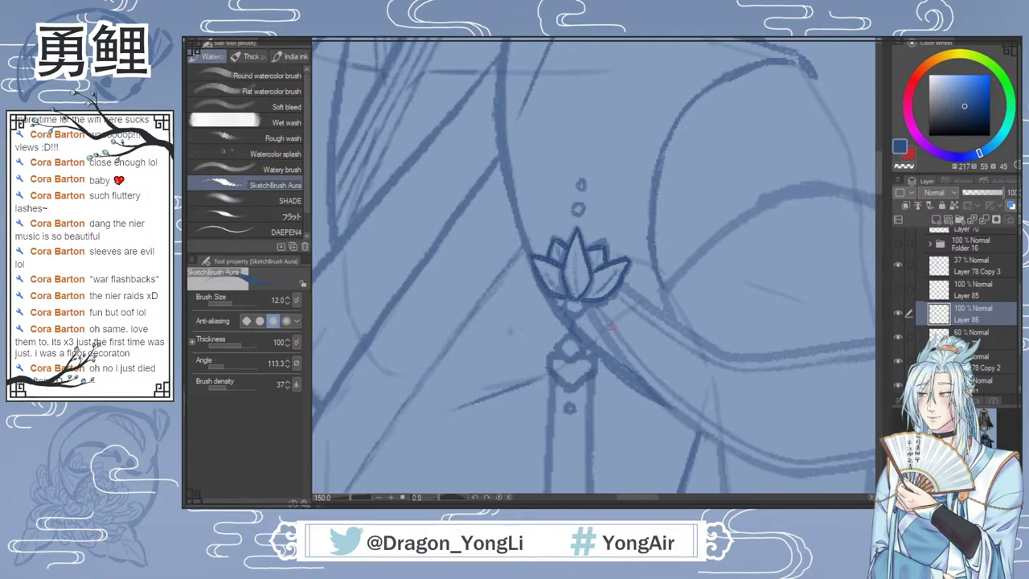
Step: Lasso the traced lotus and transform it onto the forearm just above the wrist band
key("m")
mouse_move(632, 310)
left_mouse_down()
mouse_move(628, 297)
mouse_move(695, 462)
left_mouse_up()
left_click(620, 363)
left_click_drag(879, 193, 879, 232)
left_click_drag(709, 53, 797, 344)
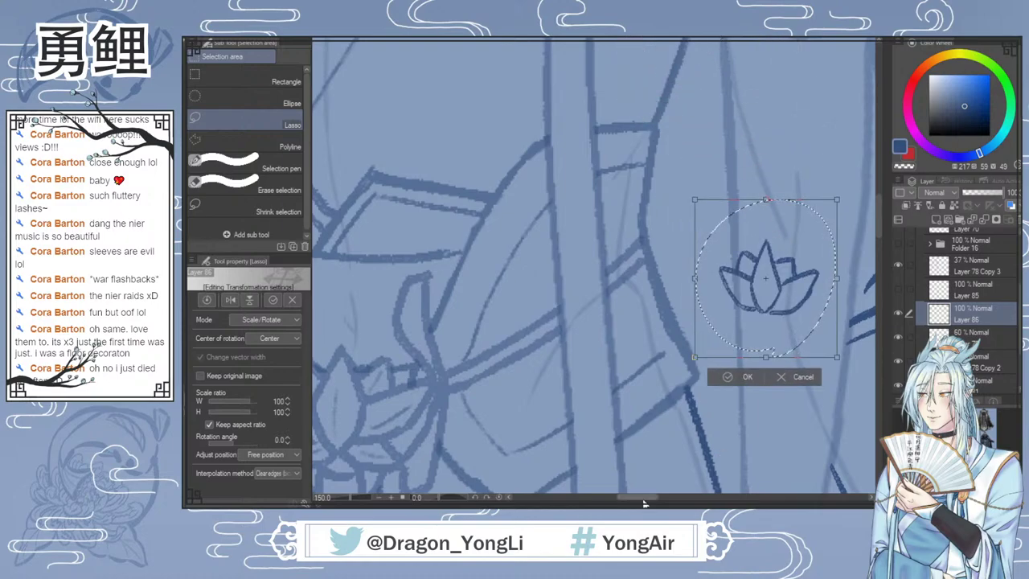
left_click_drag(638, 498, 661, 499)
left_click_drag(879, 234, 879, 257)
left_click_drag(481, 80, 685, 370)
scroll(731, 369, "down", 1)
left_click_drag(879, 252, 879, 269)
scroll(787, 289, "down", 1)
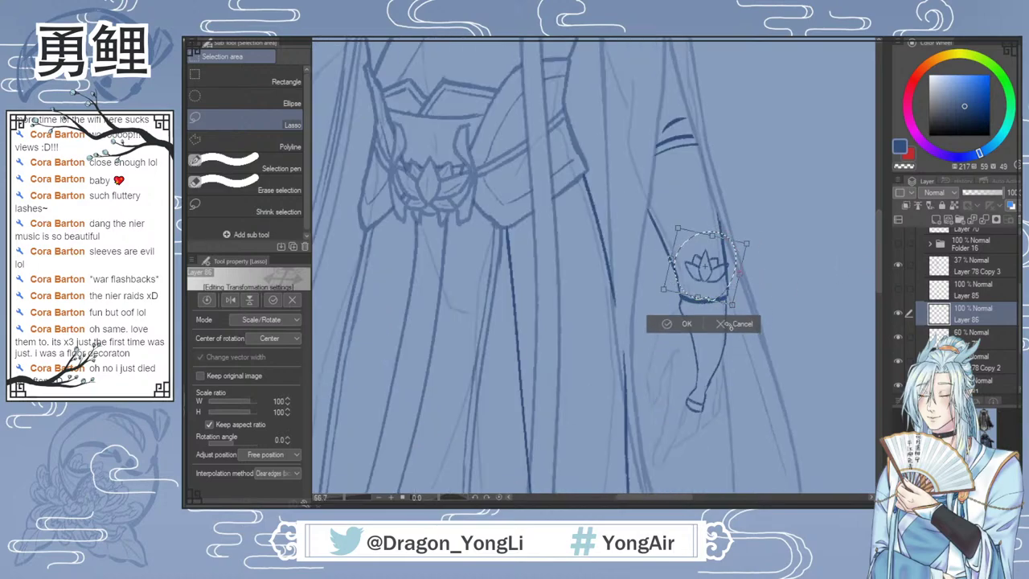
Step: Rotate the lotus by 170.5 degrees and scale it to 88% so it points toward the hand above the wrist band
left_click_drag(641, 331, 645, 334)
left_click_drag(730, 227, 722, 284)
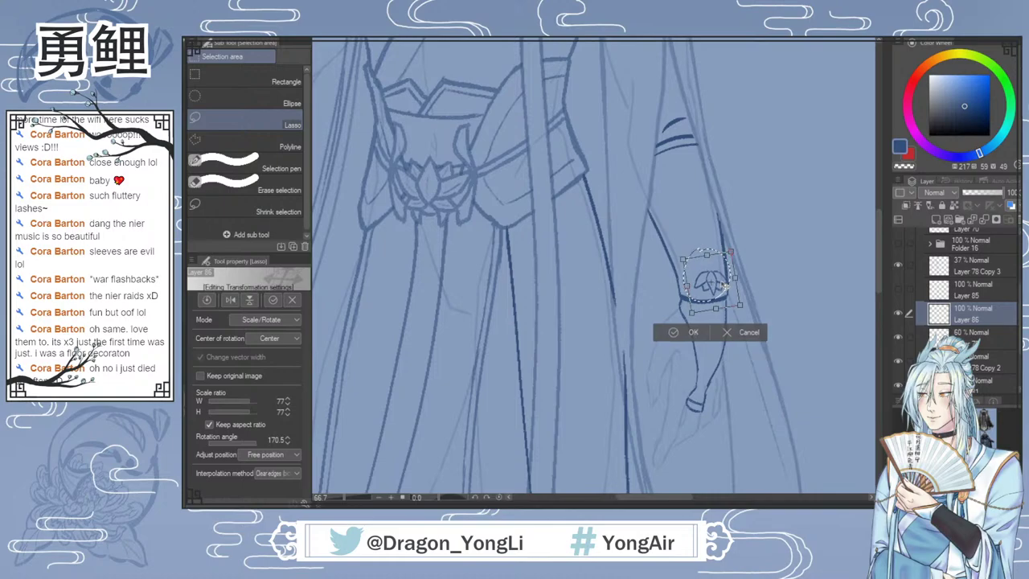
scroll(719, 286, "up", 1)
mouse_move(715, 285)
left_mouse_down()
mouse_move(706, 283)
mouse_move(717, 287)
left_mouse_up()
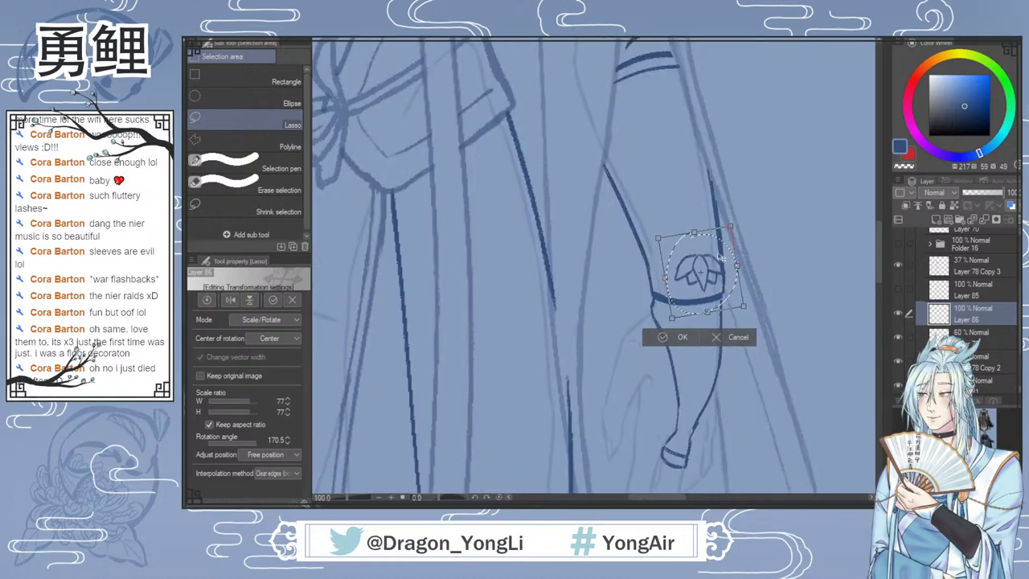
left_click_drag(713, 238, 711, 223)
Step: Distort the lotus with Free Transform to follow the forearm's shape, apply the transformation and deselect it
left_click(274, 319)
left_click(266, 362)
left_click_drag(741, 259, 739, 260)
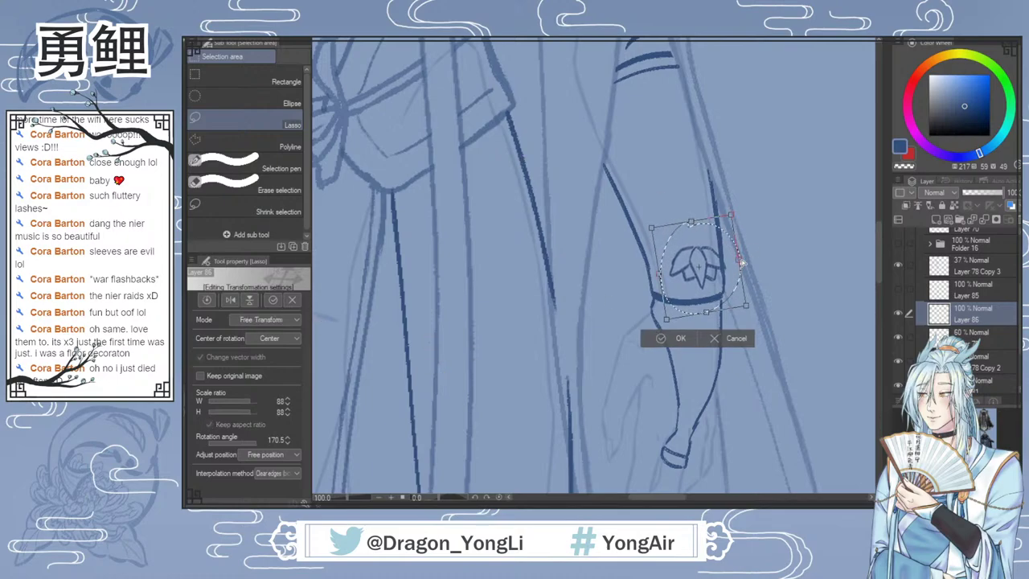
left_click_drag(692, 224, 696, 225)
left_click_drag(747, 304, 743, 311)
left_click_drag(736, 214, 738, 213)
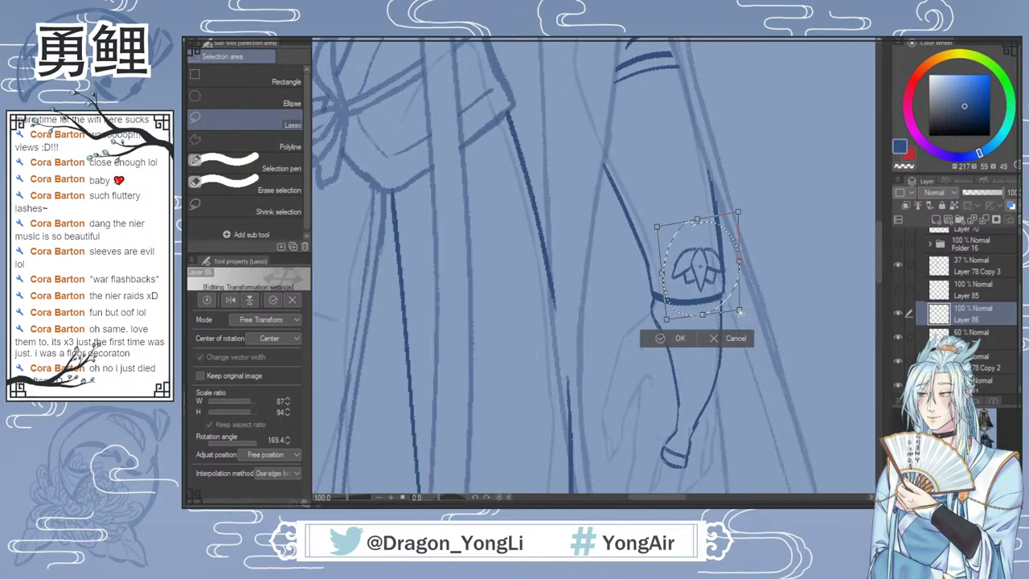
left_click_drag(666, 318, 667, 327)
left_click_drag(656, 227, 649, 223)
left_click_drag(739, 216, 742, 257)
left_click(671, 351)
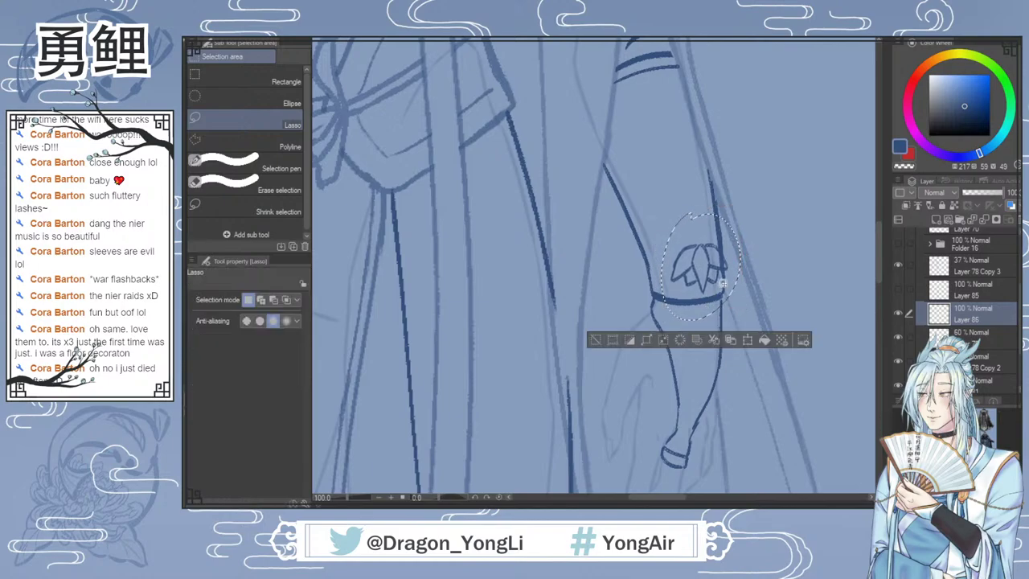
key("ctrl+d")
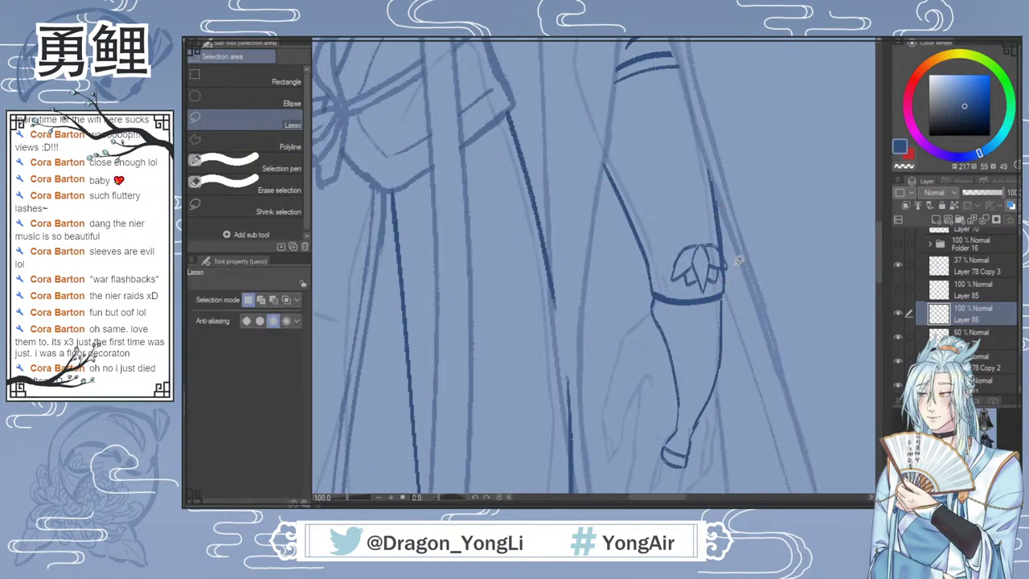
Step: Trim the lotus petal where it extends past the forearm's outer outline
key("e")
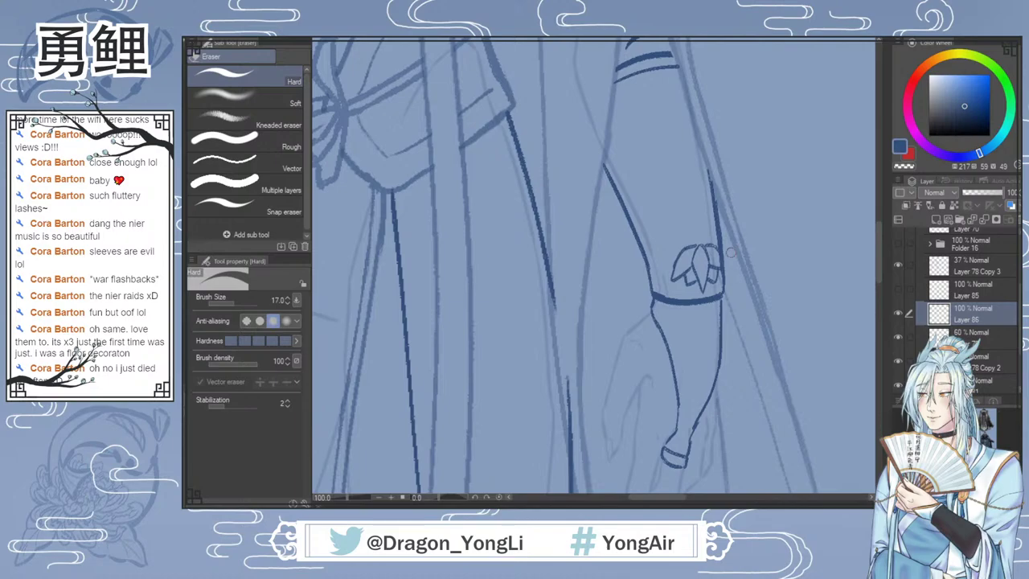
key("b")
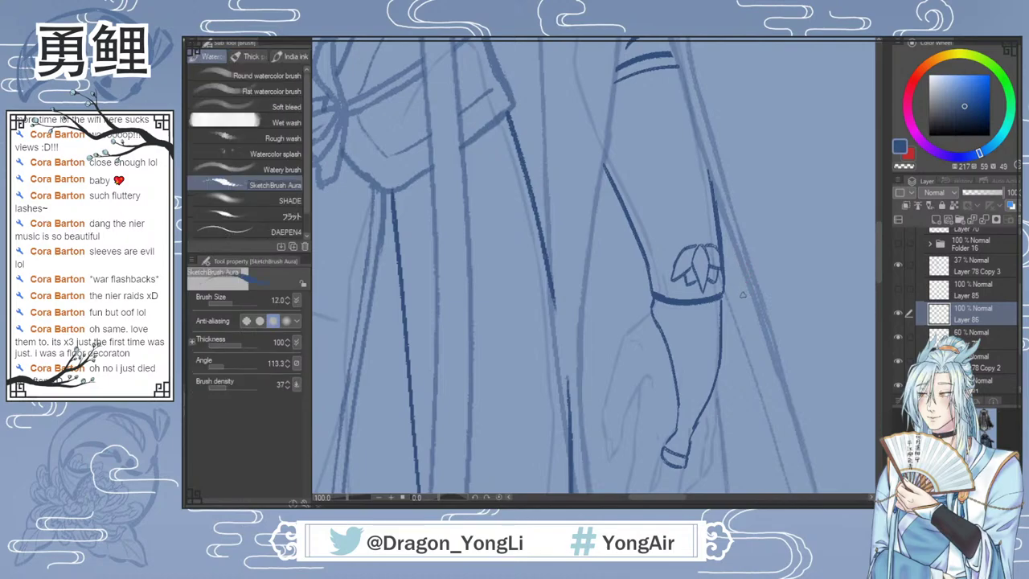
scroll(733, 302, "down", 4)
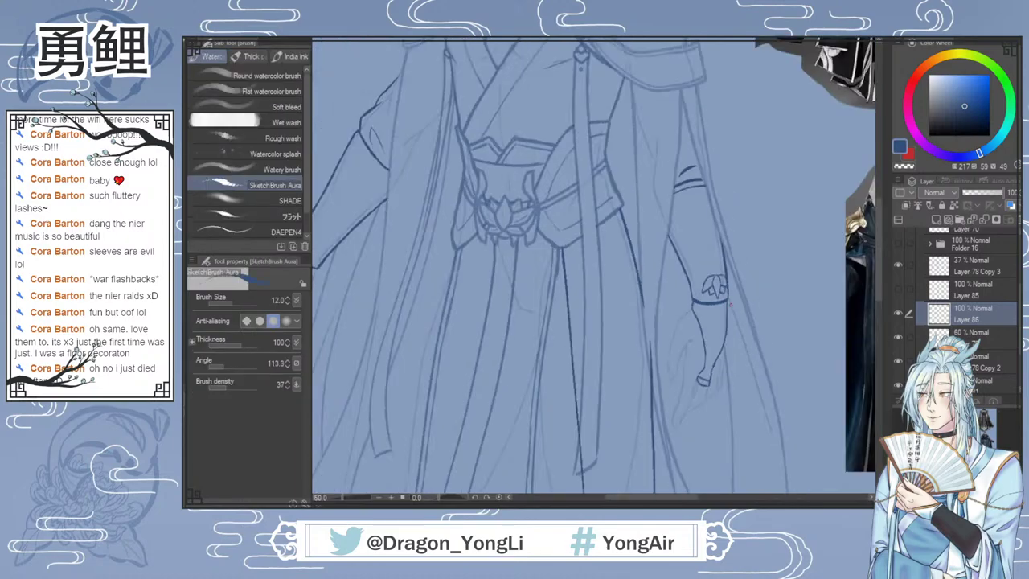
left_click_drag(878, 252, 879, 244)
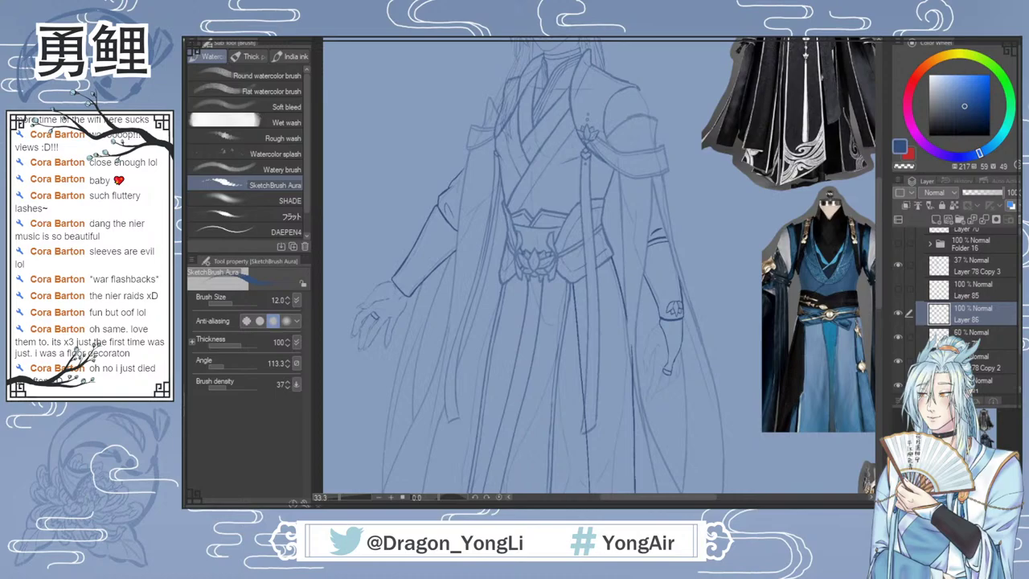
Step: Try adding sketch strokes along the robe's crossed collar on the chest, undoing each attempt
left_click_drag(880, 279, 879, 248)
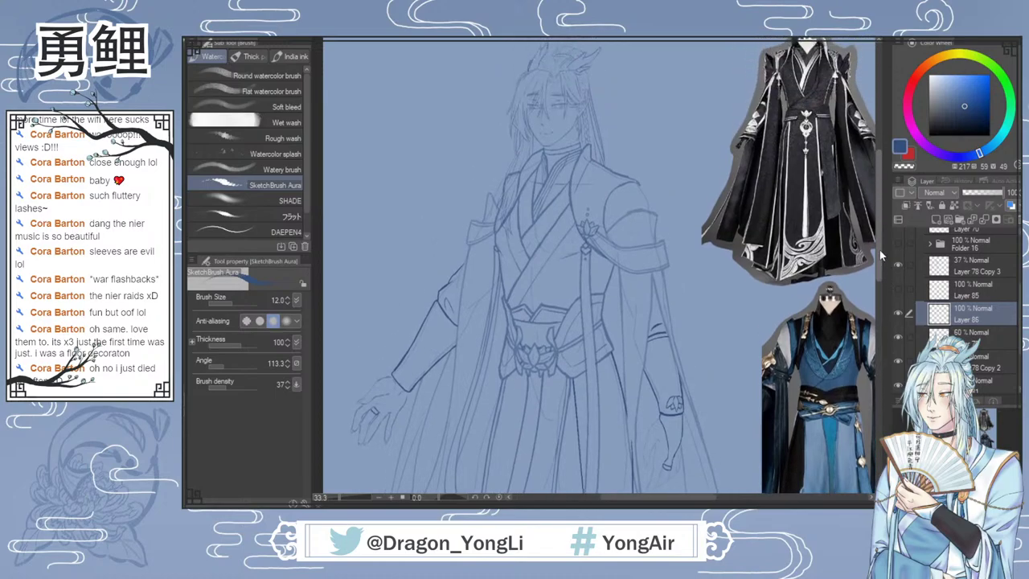
scroll(554, 210, "up", 2)
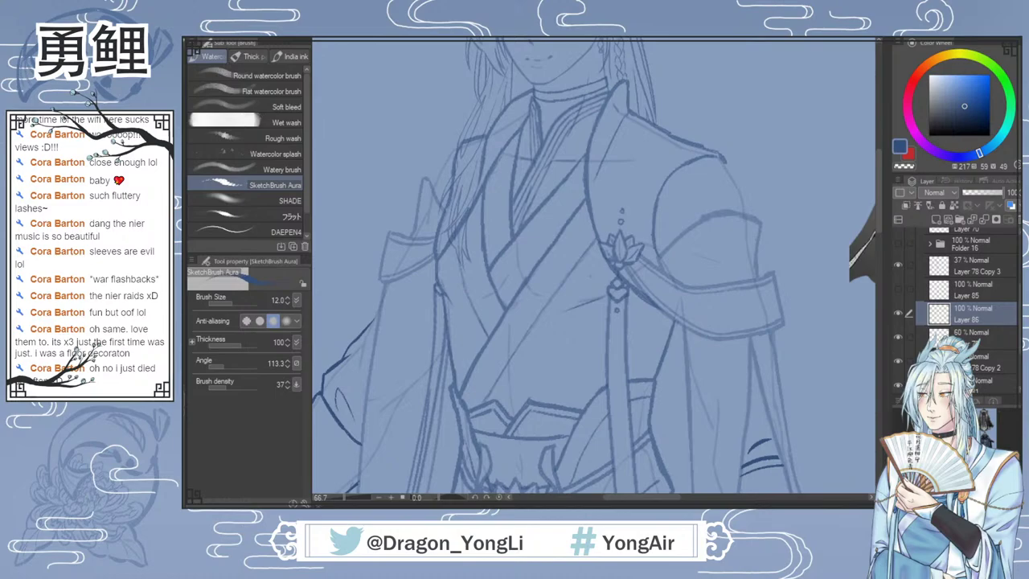
mouse_move(567, 121)
left_mouse_down()
mouse_move(530, 192)
mouse_move(556, 141)
mouse_move(534, 186)
mouse_move(539, 178)
left_mouse_up()
key("ctrl+z")
left_click_drag(556, 211, 522, 260)
key("ctrl+z")
Step: Try marking the robe's V-shaped neckline with two red strokes that cross on the chest, and undo both
key("x")
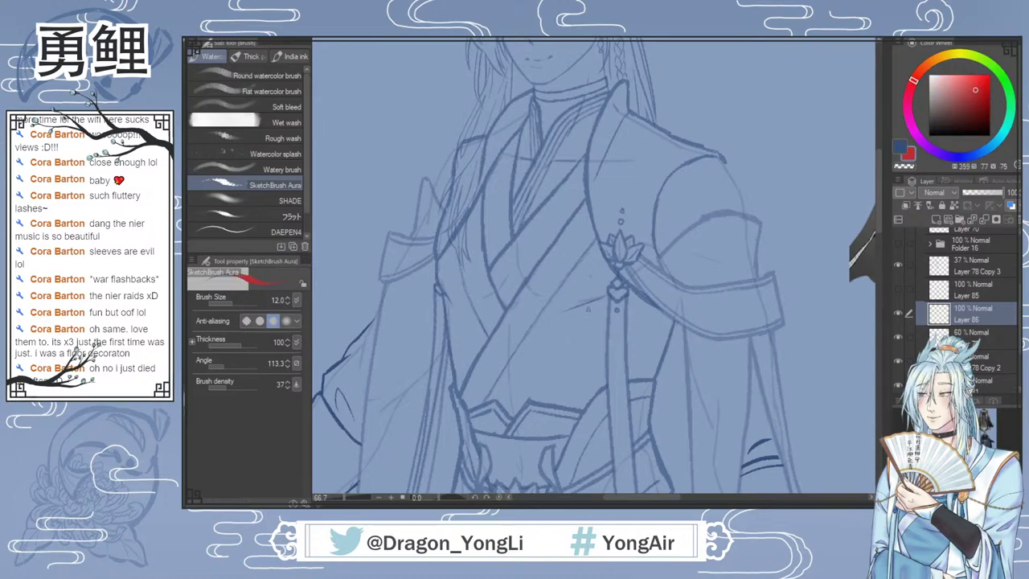
left_click_drag(586, 200, 491, 341)
left_click_drag(485, 181, 505, 304)
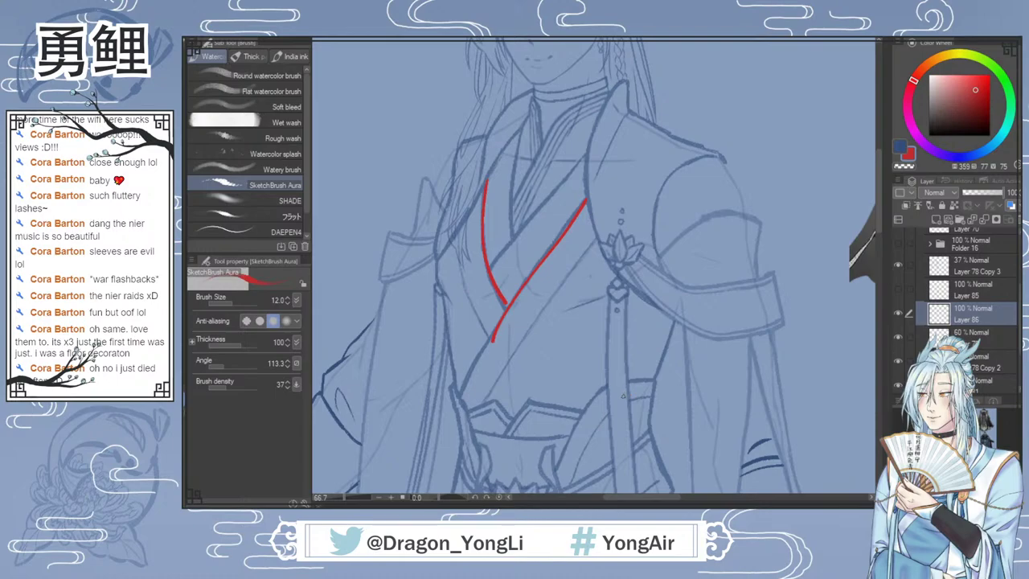
scroll(591, 384, "down", 1)
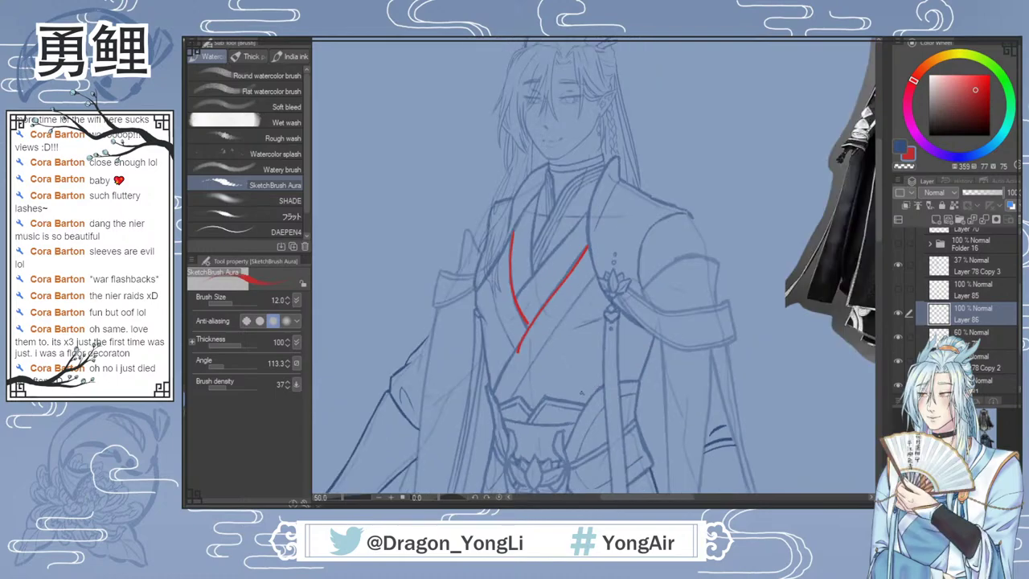
left_click_drag(649, 498, 655, 498)
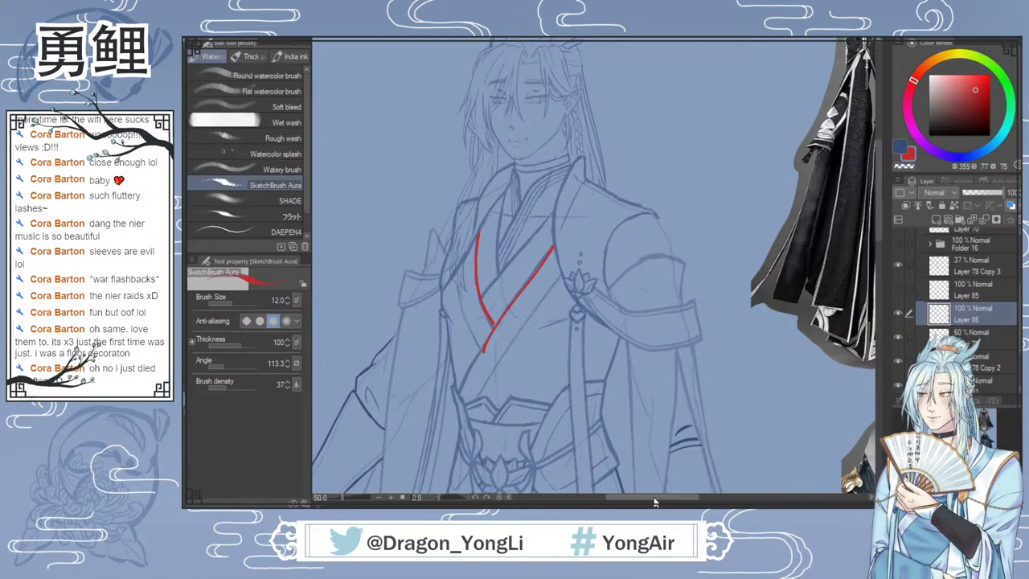
key("ctrl+z")
key("ctrl+z")
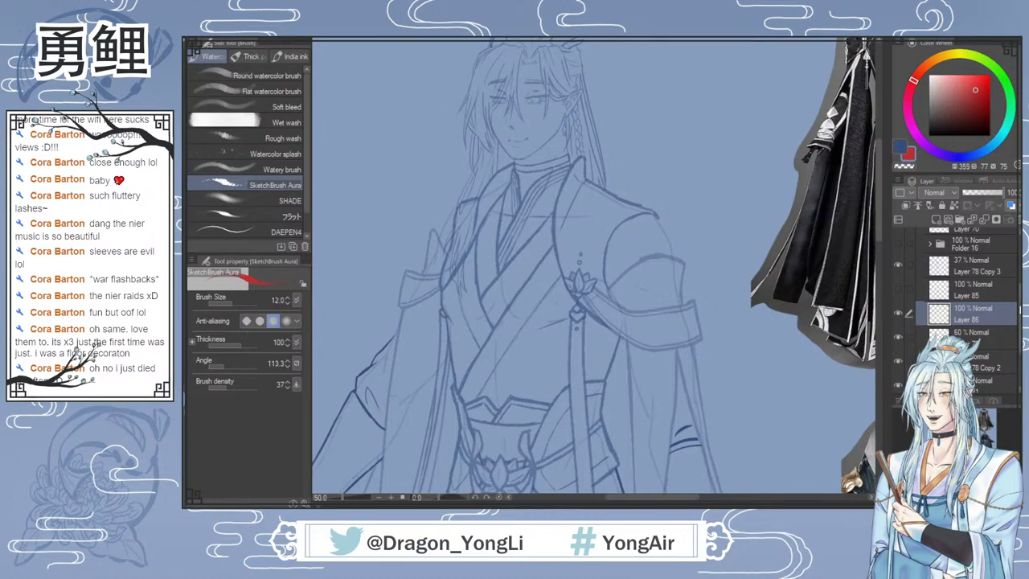
Step: Check the contents of Layer 78 Copy 2 by toggling its visibility and make it the active layer
scroll(1018, 311, "down", 3)
left_click(898, 294)
left_click(898, 294)
left_click(916, 295)
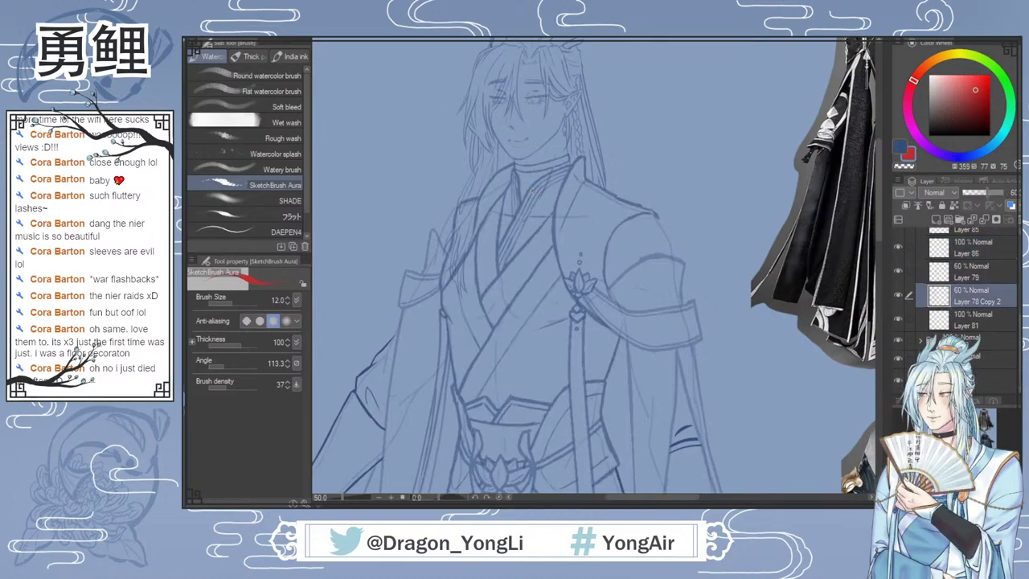
Step: Lasso the chest area inside the outer crossed collar and clear the inner collar lines from the selection
scroll(543, 188, "up", 1)
key("m")
scroll(556, 180, "up", 1)
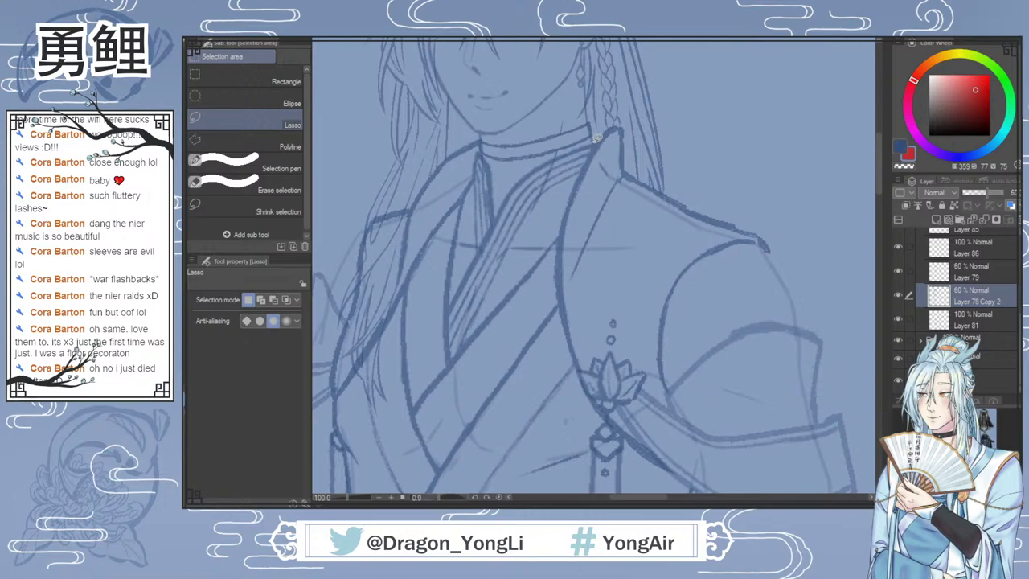
mouse_move(596, 138)
left_mouse_down()
mouse_move(563, 212)
mouse_move(559, 320)
mouse_move(538, 373)
mouse_move(483, 426)
mouse_move(441, 445)
mouse_move(405, 415)
mouse_move(396, 352)
mouse_move(408, 291)
mouse_move(475, 187)
mouse_move(480, 146)
mouse_move(513, 166)
mouse_move(595, 135)
left_mouse_up()
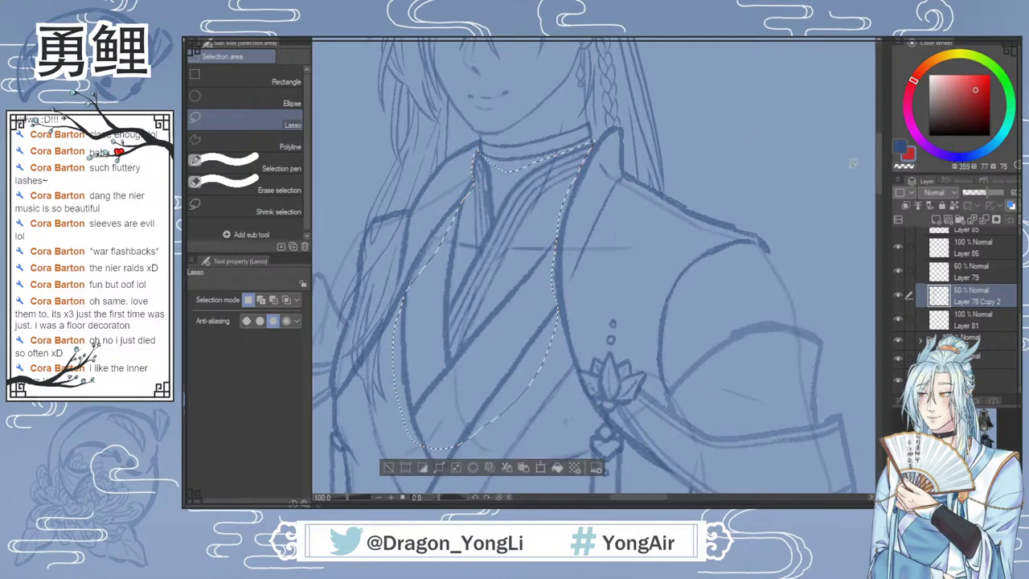
scroll(806, 143, "down", 5)
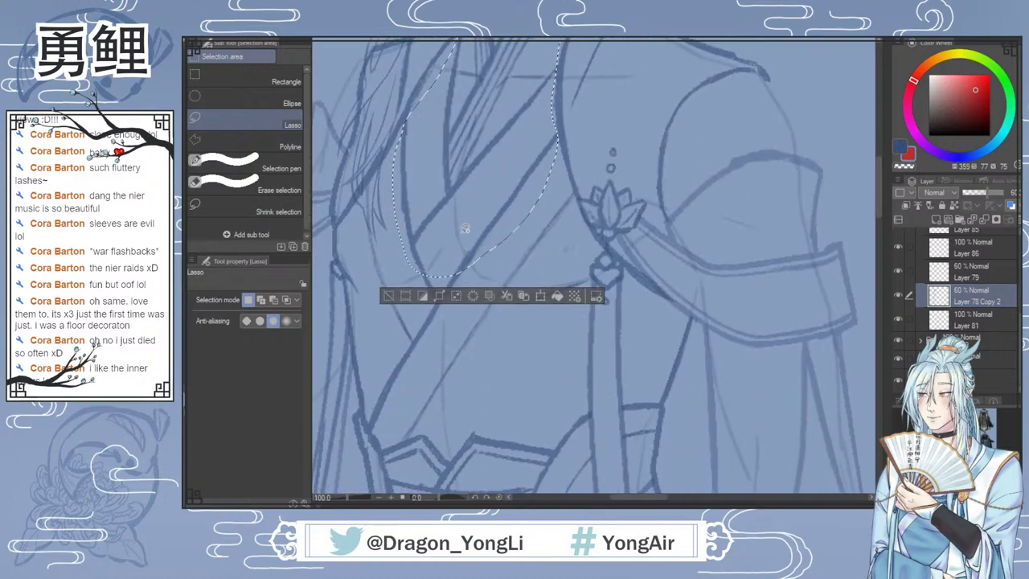
mouse_move(552, 124)
left_mouse_down()
mouse_move(438, 279)
mouse_move(546, 144)
left_mouse_up()
mouse_move(410, 107)
left_mouse_down()
mouse_move(426, 295)
mouse_move(408, 76)
left_mouse_up()
scroll(654, 312, "down", 2)
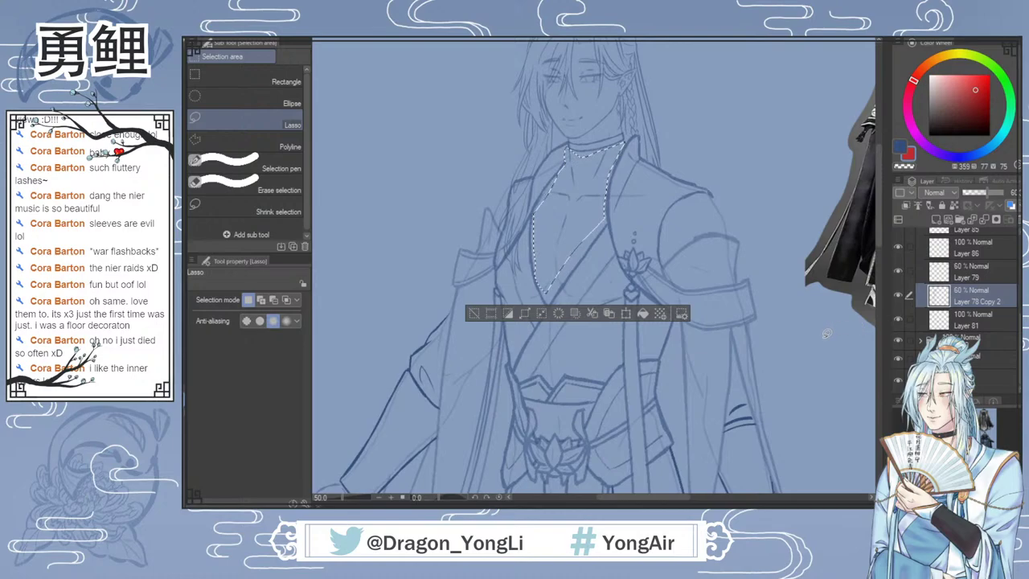
Step: Deselect the chest area, compare the opened neckline with the costume references, and undo the clearing of the inner collars
key("ctrl+d")
left_click_drag(879, 239, 879, 233)
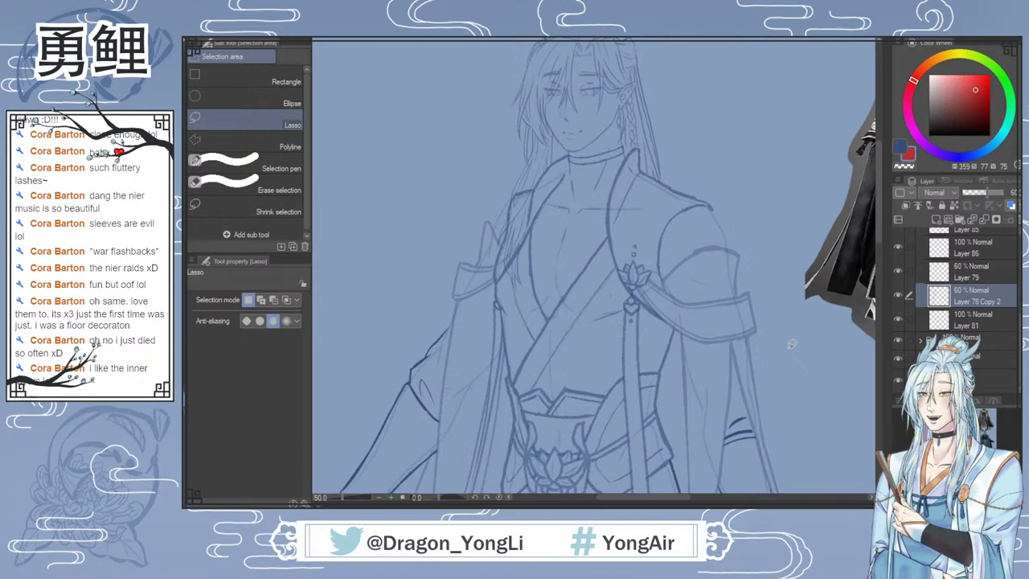
scroll(792, 344, "down", 1)
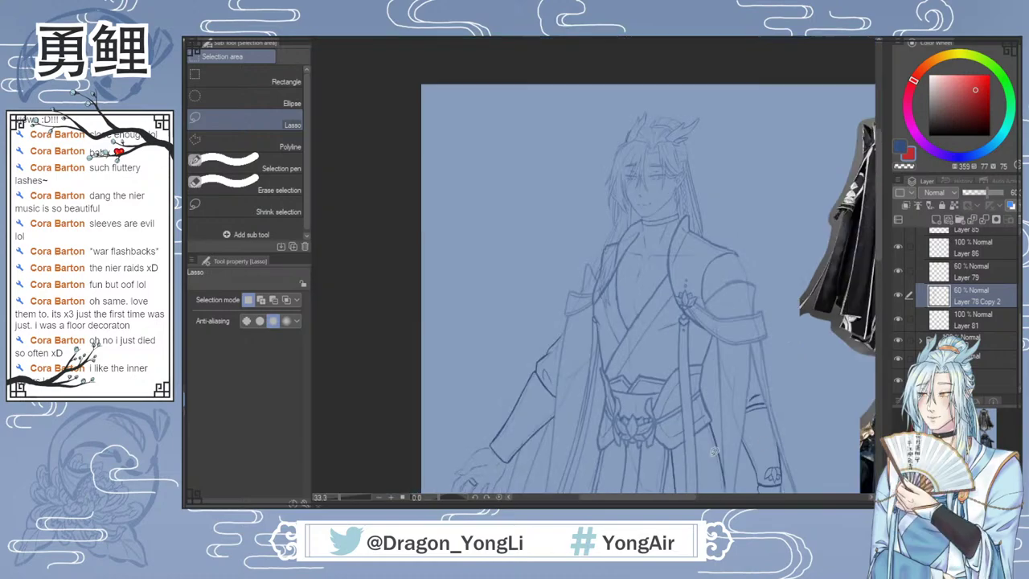
left_click_drag(653, 500, 670, 500)
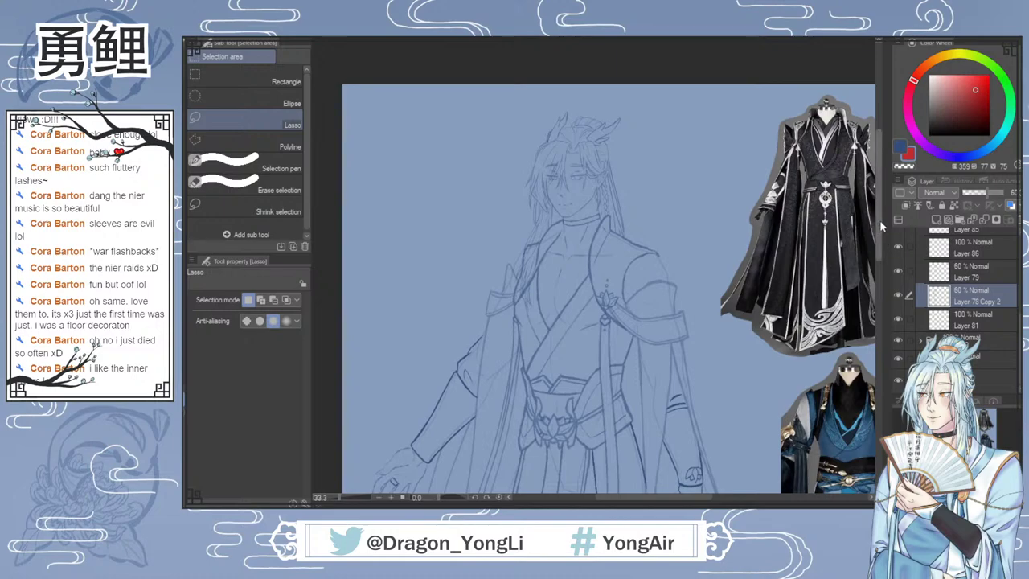
left_click_drag(879, 219, 879, 236)
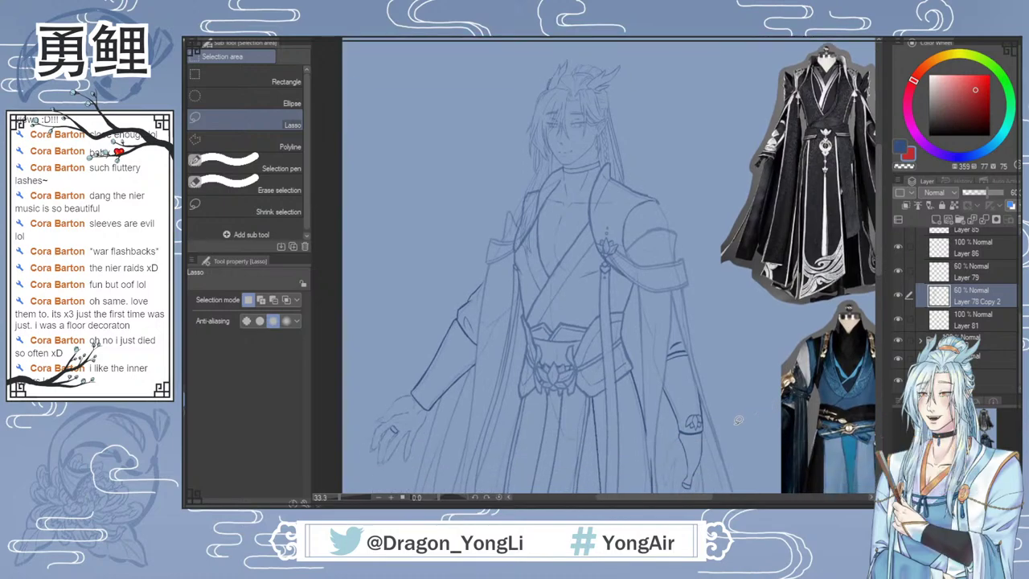
key("ctrl+z")
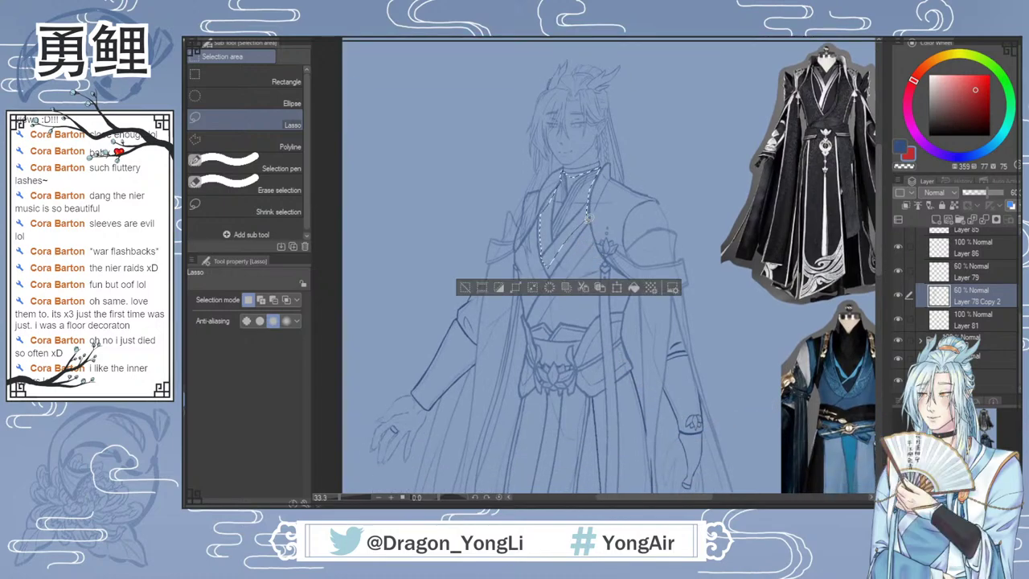
Step: Lasso the narrow V between the innermost collar edges, clear the lines inside it and deselect
scroll(583, 193, "up", 1)
scroll(582, 195, "up", 1)
scroll(583, 201, "up", 1)
key("ctrl+d")
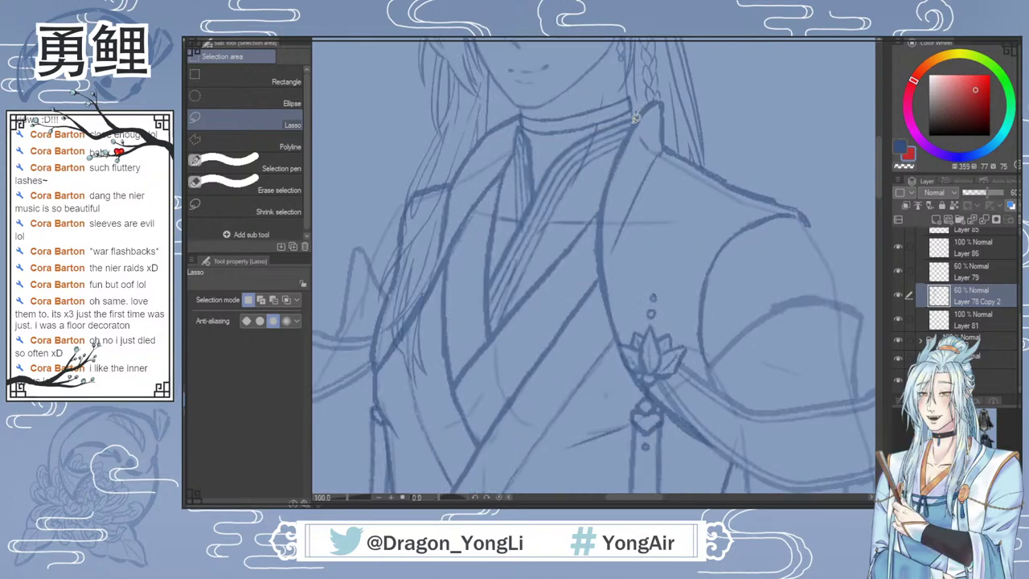
mouse_move(623, 140)
left_mouse_down()
mouse_move(497, 323)
mouse_move(492, 282)
mouse_move(518, 122)
mouse_move(569, 137)
mouse_move(633, 115)
left_mouse_up()
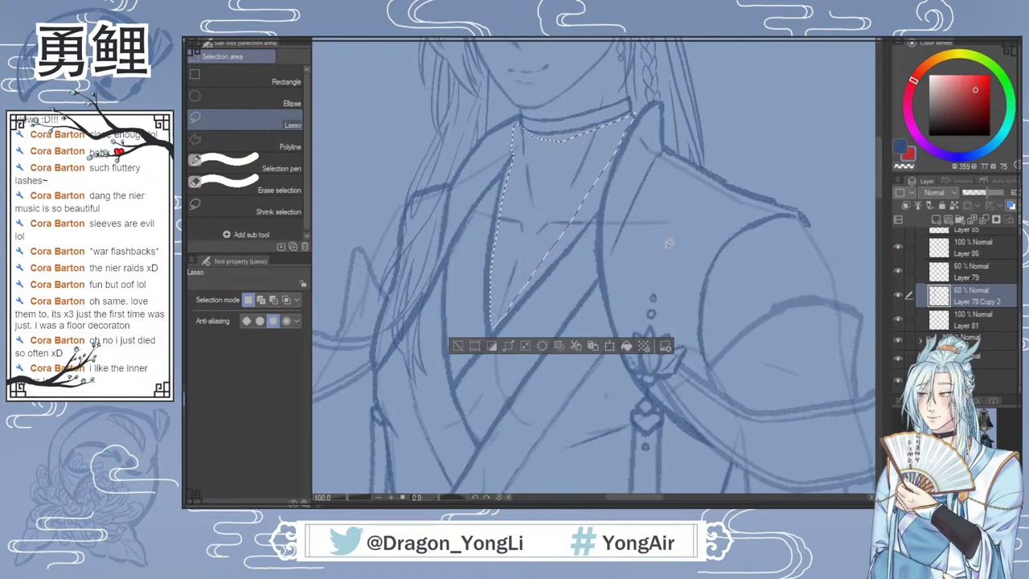
scroll(683, 257, "down", 3)
key("ctrl+d")
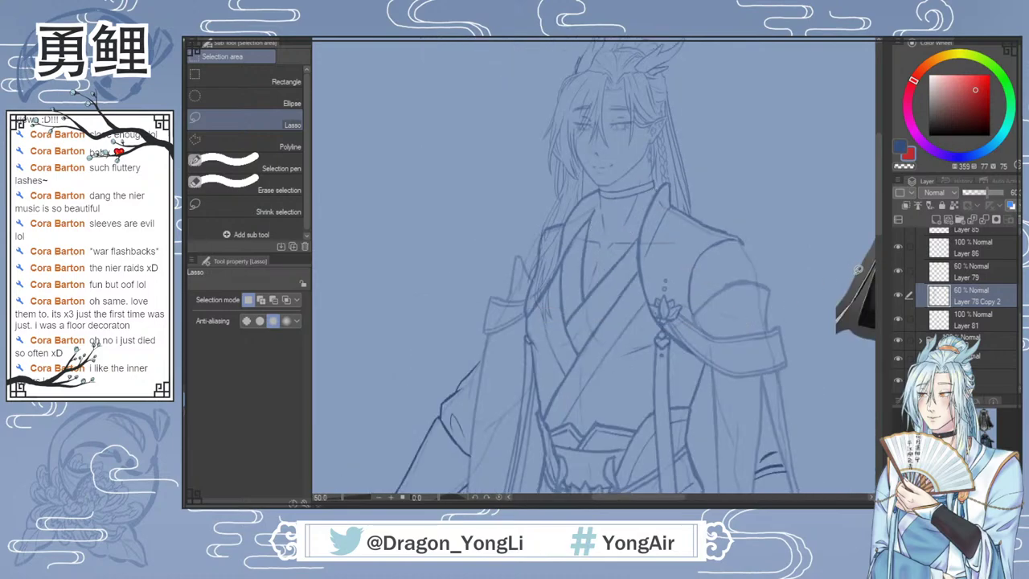
Step: Undo the clearing of the innermost collar lines and remove the selection
left_click_drag(879, 234, 879, 244)
key("ctrl+z")
key("ctrl+d")
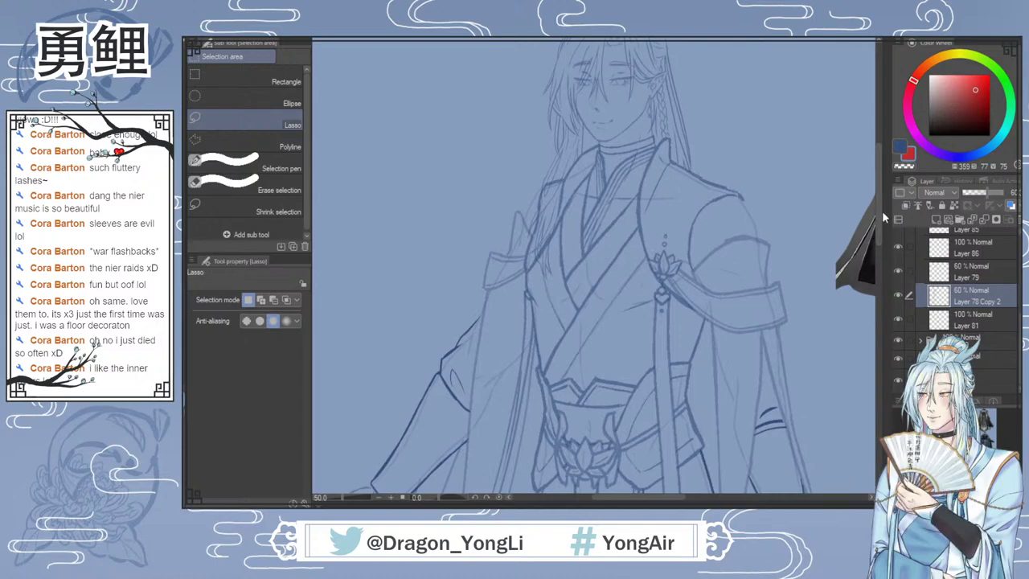
Step: Lasso the high collar band around the neck, clear its lines, deselect and review the whole figure
scroll(878, 214, "down", 2)
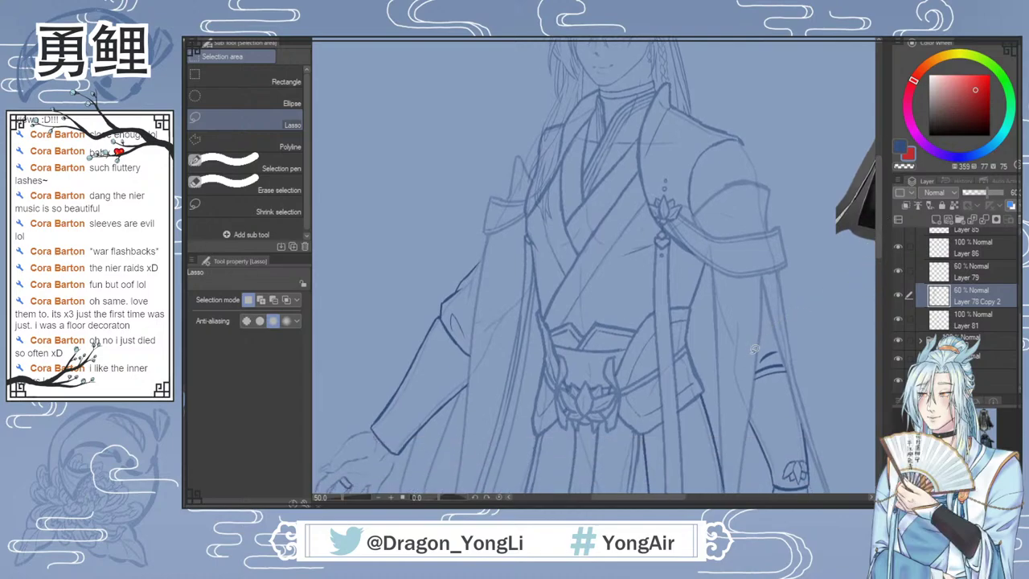
scroll(756, 344, "down", 1)
left_click_drag(640, 501, 666, 502)
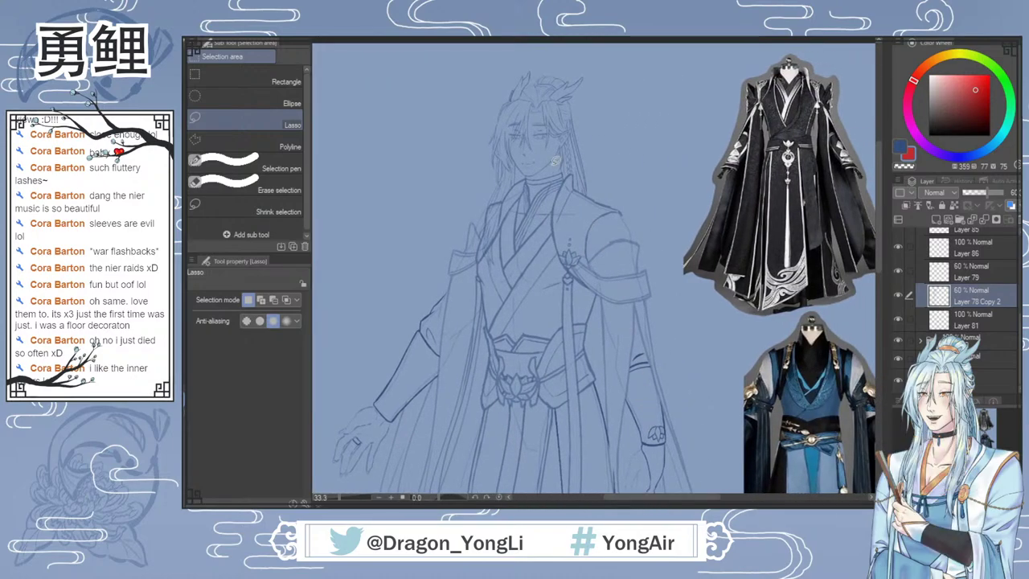
scroll(572, 159, "up", 2)
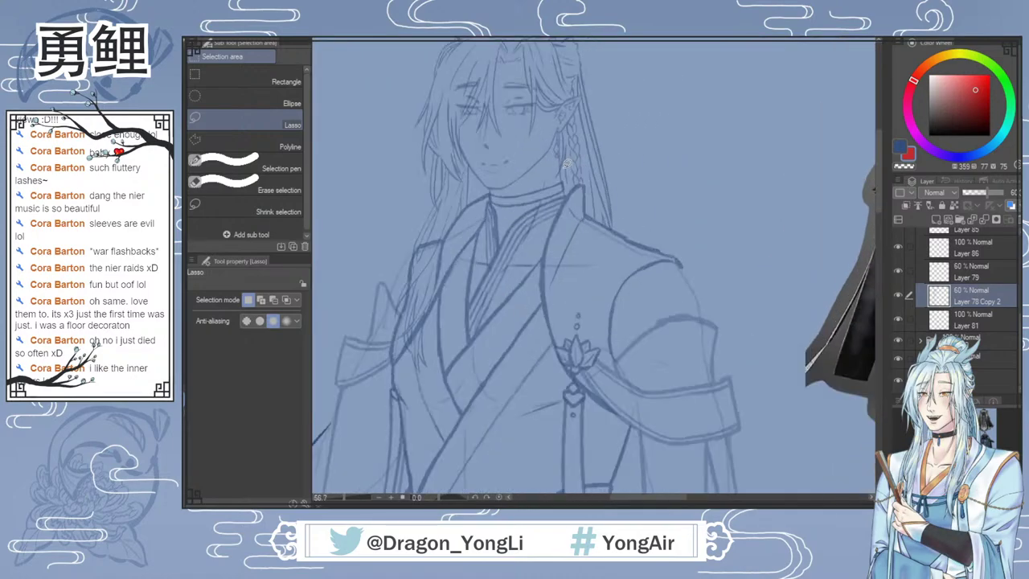
mouse_move(568, 188)
left_mouse_down()
mouse_move(507, 207)
mouse_move(492, 197)
mouse_move(525, 183)
left_mouse_up()
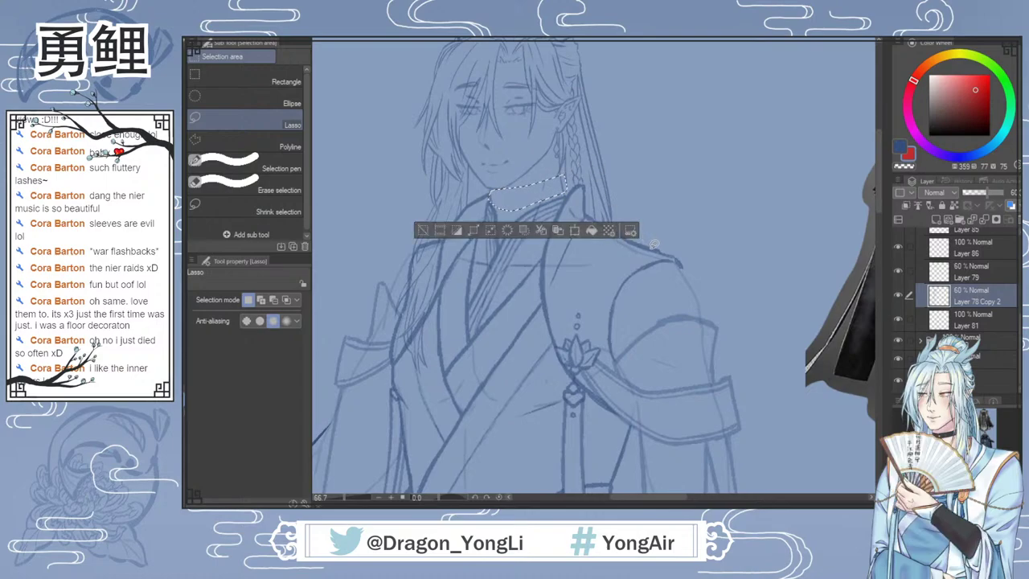
key("ctrl+d")
scroll(693, 280, "down", 2)
left_click_drag(878, 210, 878, 246)
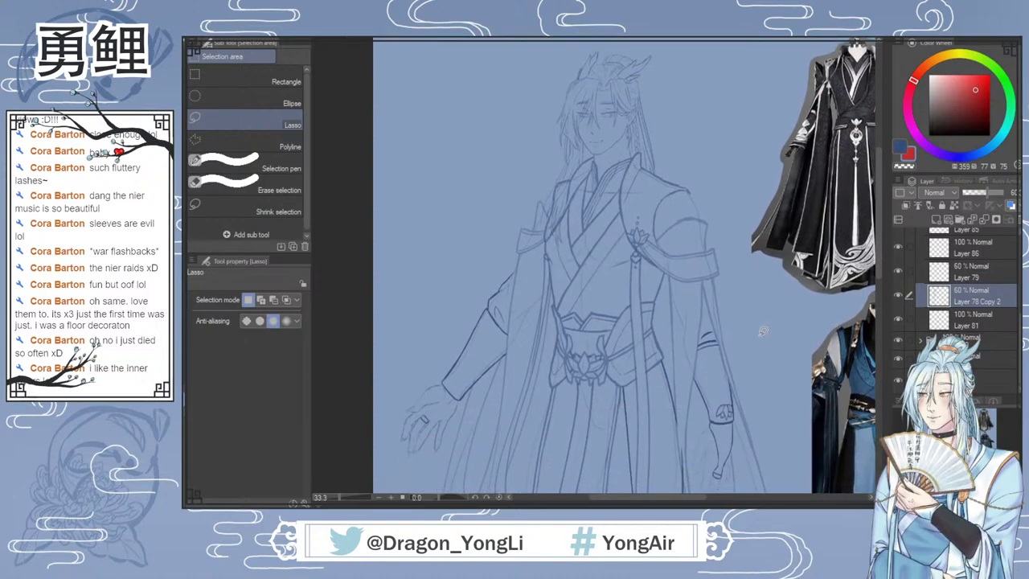
Step: Undo the clearing of the neck's high collar band
key("ctrl+z")
key("ctrl+z")
key("ctrl+z")
key("ctrl+z")
Step: Mark the jawline, both sides of the neck and the start of the shoulder slopes with red brush strokes
scroll(719, 314, "up", 4)
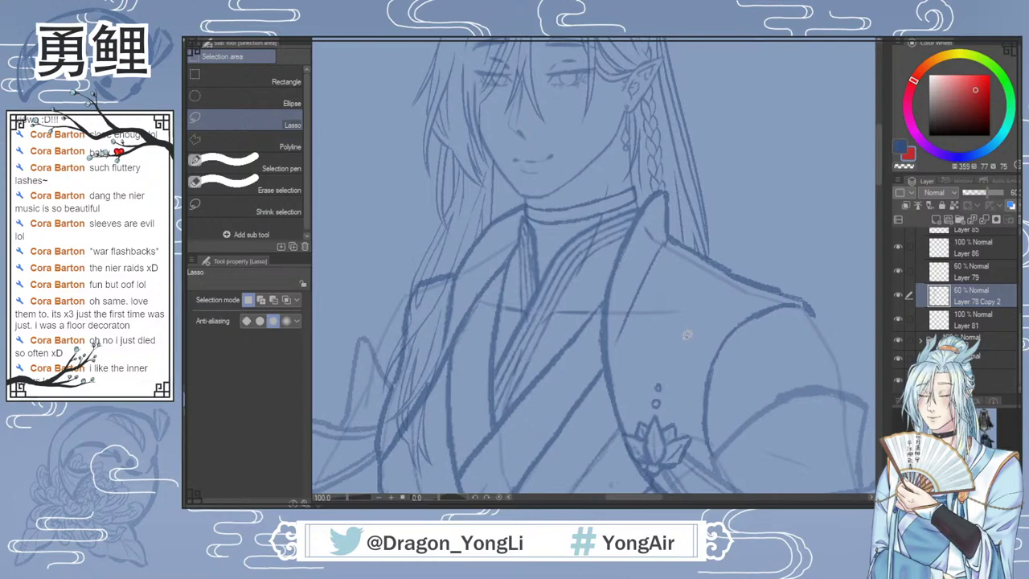
key("b")
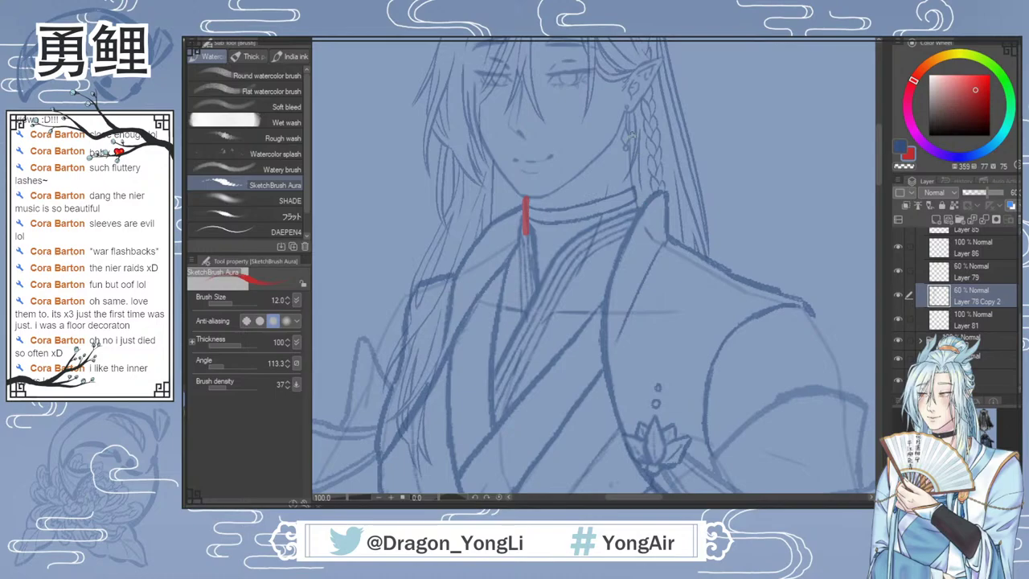
mouse_move(481, 140)
left_mouse_down()
mouse_move(518, 195)
mouse_move(571, 192)
mouse_move(547, 194)
mouse_move(601, 151)
left_mouse_up()
mouse_move(625, 116)
left_mouse_down()
mouse_move(634, 211)
mouse_move(655, 233)
left_mouse_up()
left_click_drag(525, 233, 498, 250)
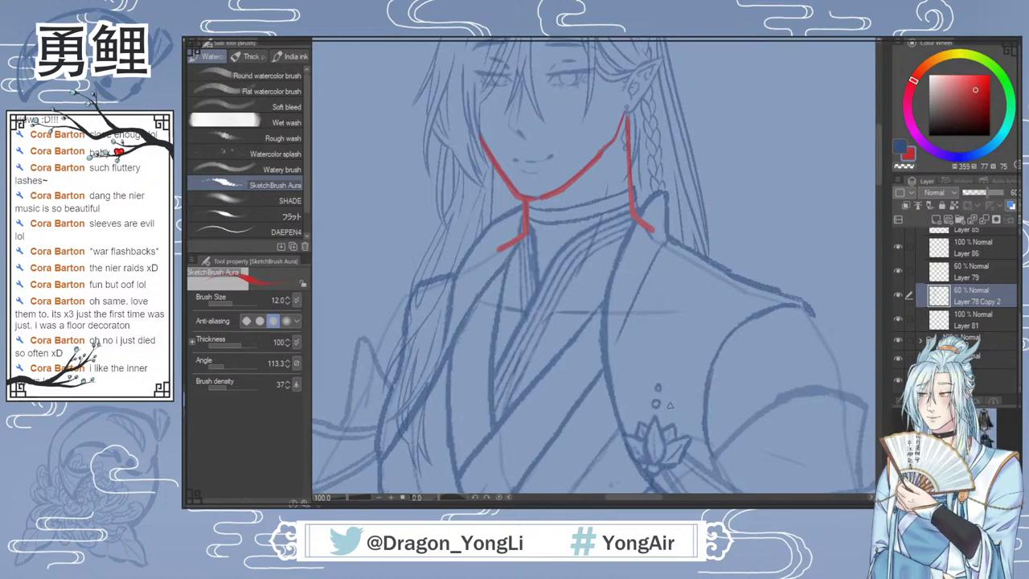
Step: Undo the red guide strokes on the jaw, neck and shoulders
key("ctrl+z")
key("ctrl+z")
key("ctrl+z")
key("ctrl+z")
key("ctrl+z")
key("ctrl+z")
key("ctrl+z")
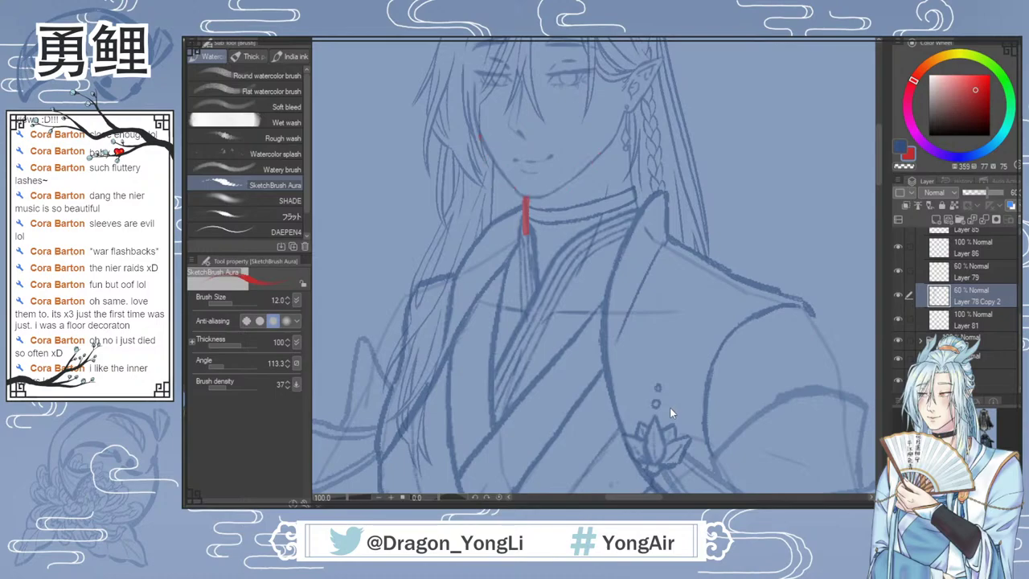
Step: Compare the costume sketch with the black and blue robe reference photos beside it
scroll(669, 407, "down", 2)
left_click_drag(877, 199, 879, 227)
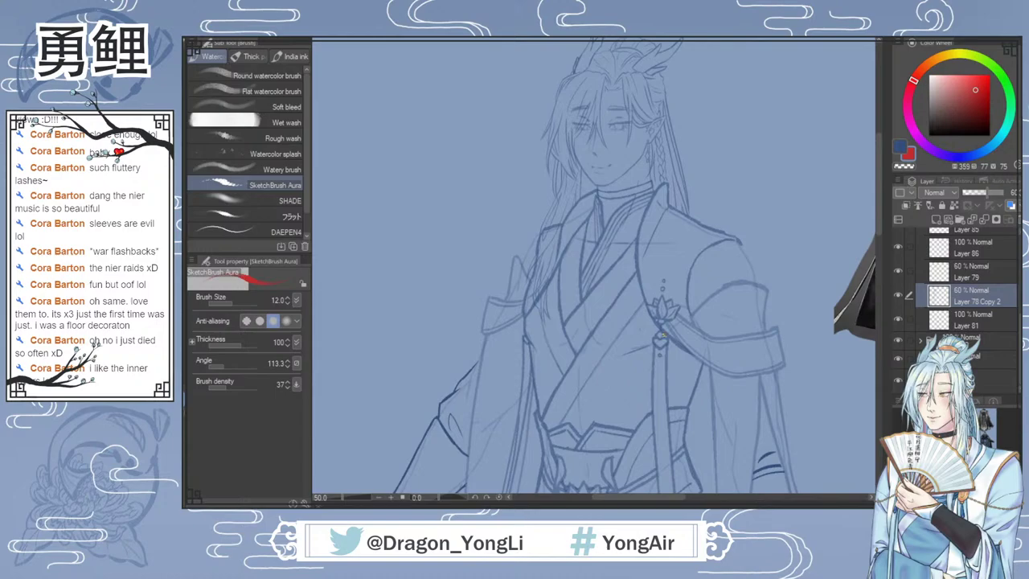
key("ctrl+minus")
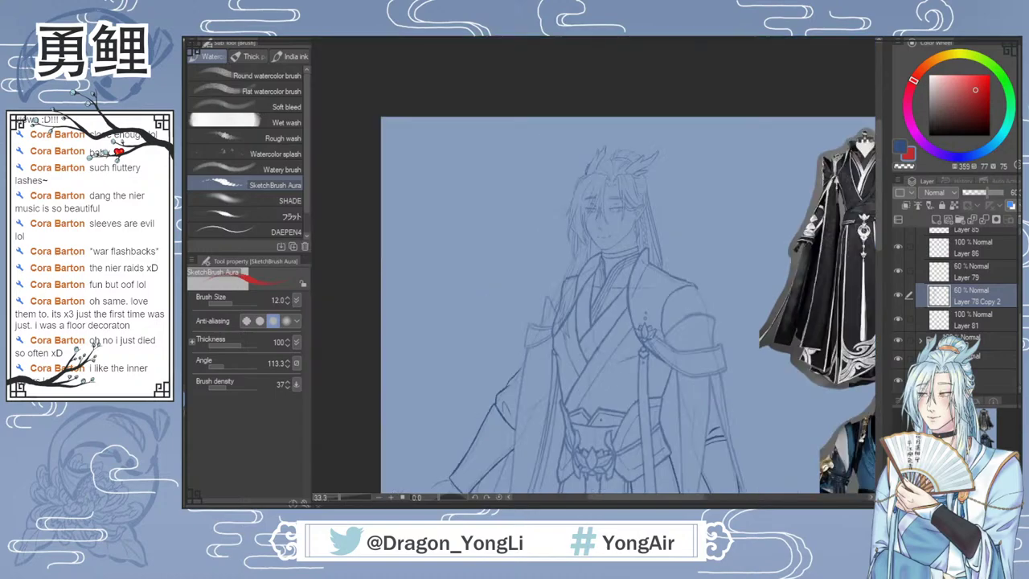
scroll(607, 373, "down", 2)
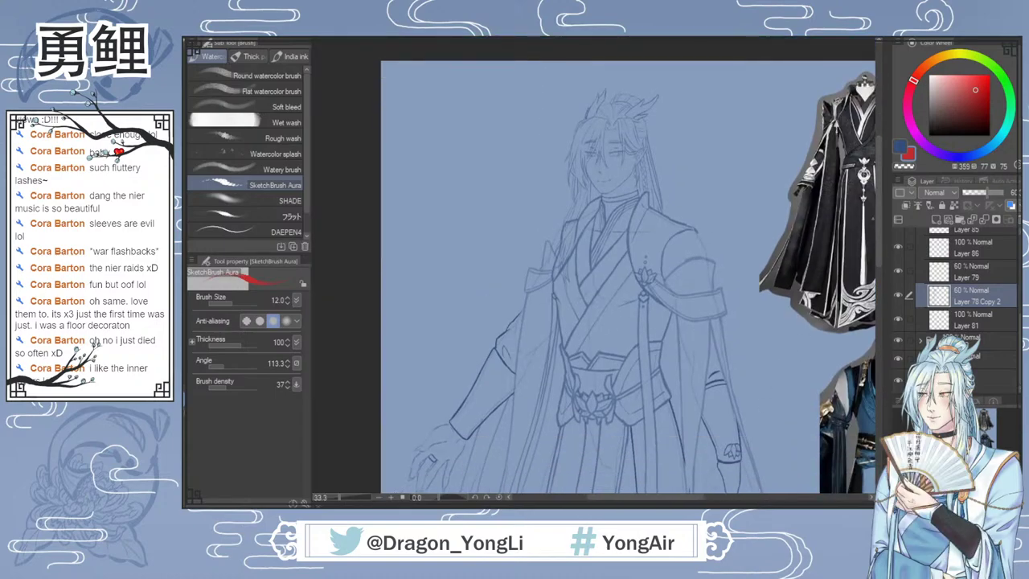
scroll(874, 241, "down", 3)
left_click_drag(638, 504, 661, 503)
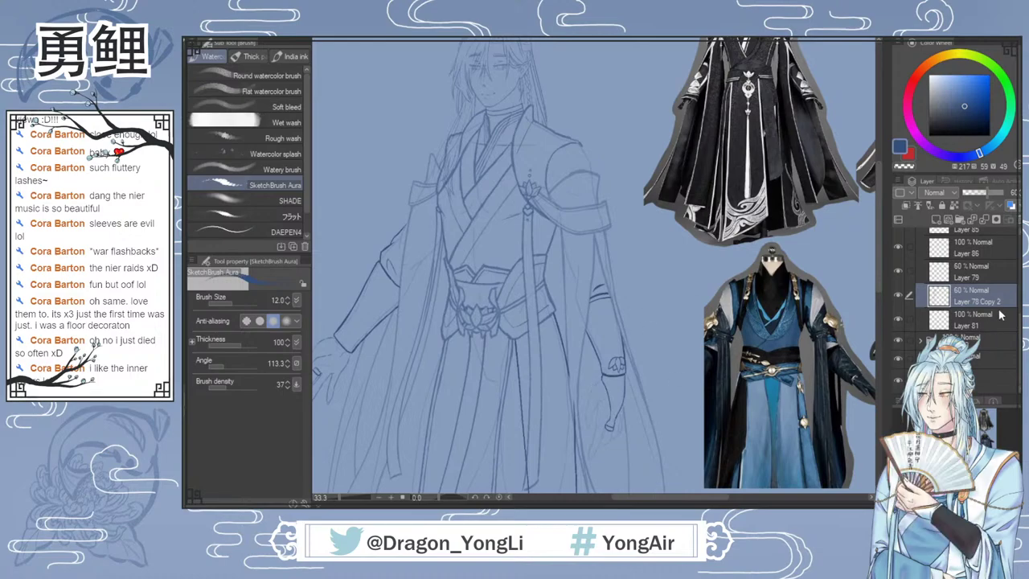
Step: Toggle layer visibility to find the forearm linework and make Layer 86 the active layer
left_click(898, 296)
left_click(898, 296)
scroll(977, 301, "up", 2)
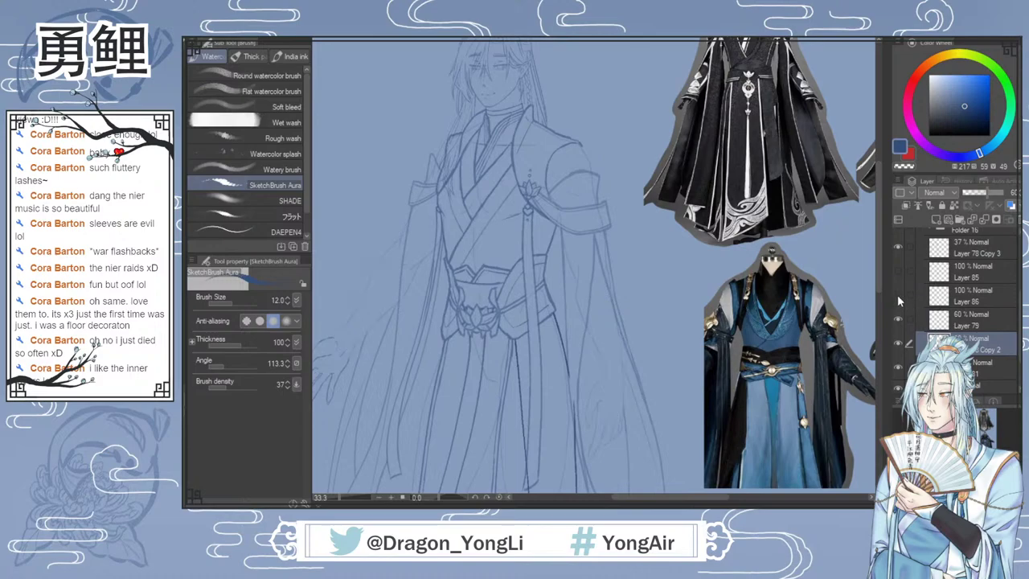
left_click(977, 300)
scroll(620, 301, "up", 1)
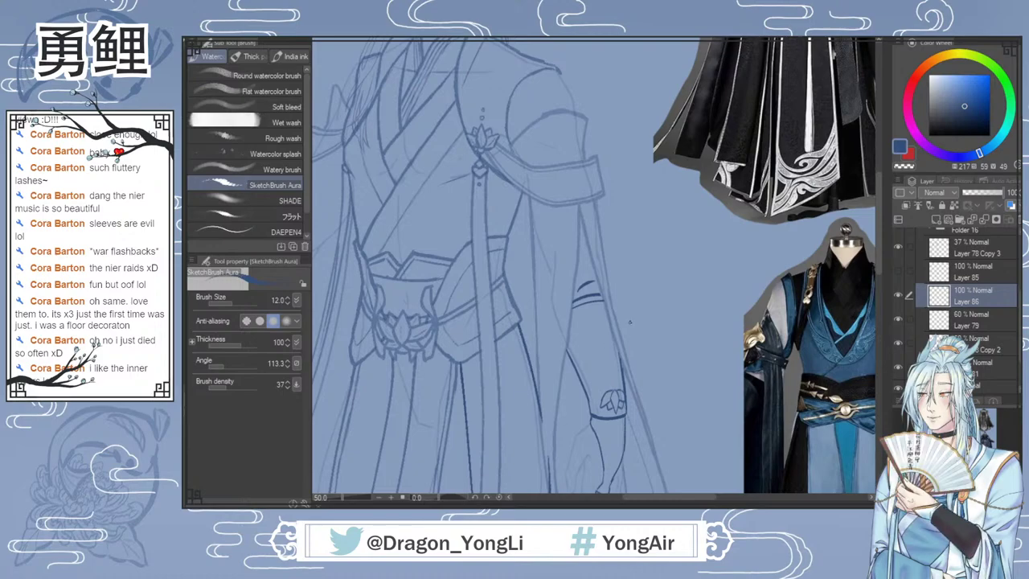
Step: Finish the outer petals of the lotus on the lowered arm's wrist cuff and add two small drops off its tip
scroll(617, 369, "up", 1)
left_click_drag(749, 383, 749, 298)
scroll(749, 297, "up", 1)
left_click_drag(556, 310, 531, 314)
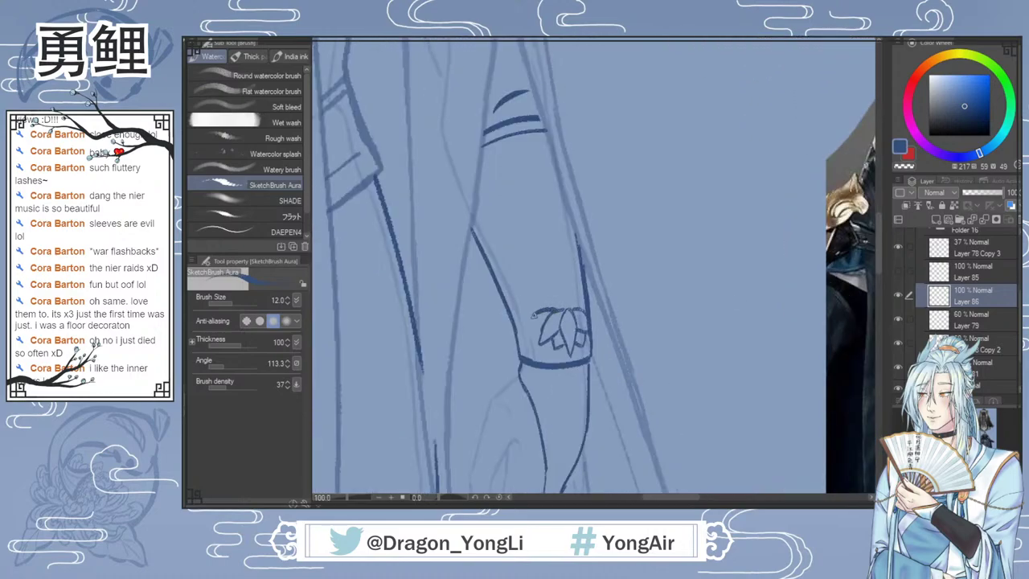
key("ctrl+z")
key("r")
mouse_move(643, 354)
left_mouse_down()
mouse_move(575, 366)
mouse_move(490, 262)
mouse_move(615, 137)
left_mouse_up()
key("b")
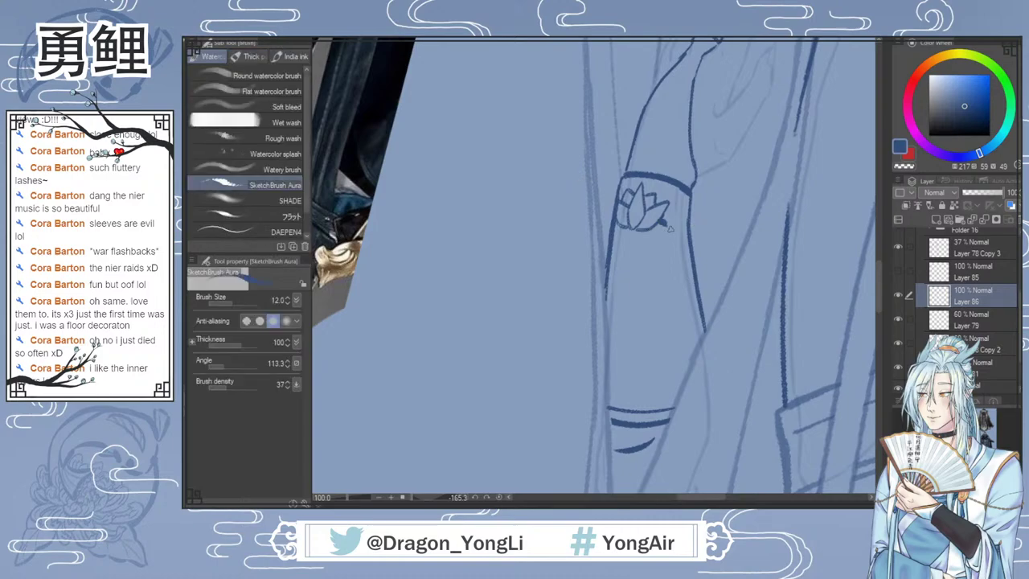
left_click_drag(647, 232, 670, 226)
left_click_drag(693, 504, 699, 504)
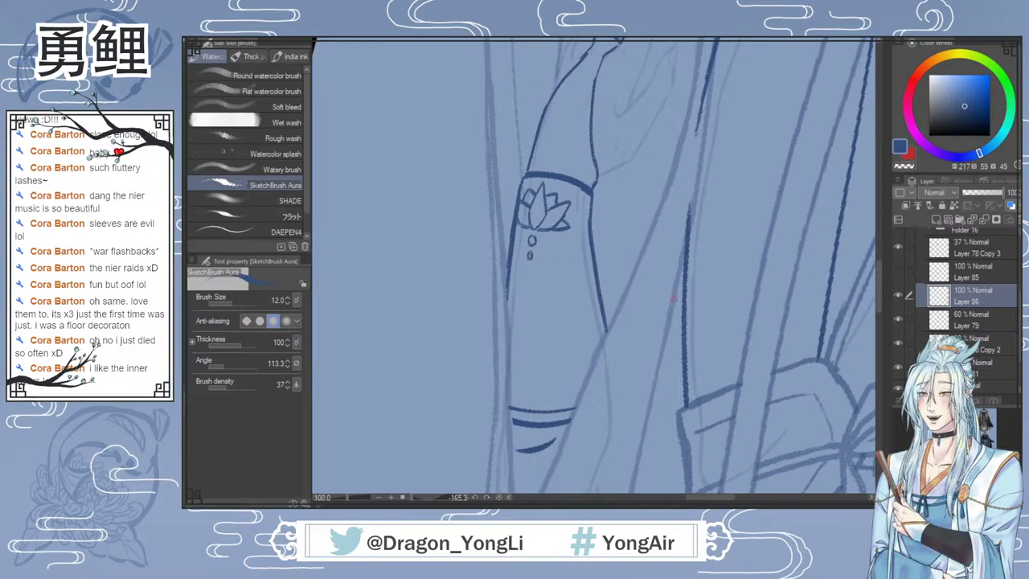
Step: Sketch a small half lotus with a hanging drop beneath the upper band of the lowered forearm
key("r")
left_click_drag(725, 367, 438, 200)
key("b")
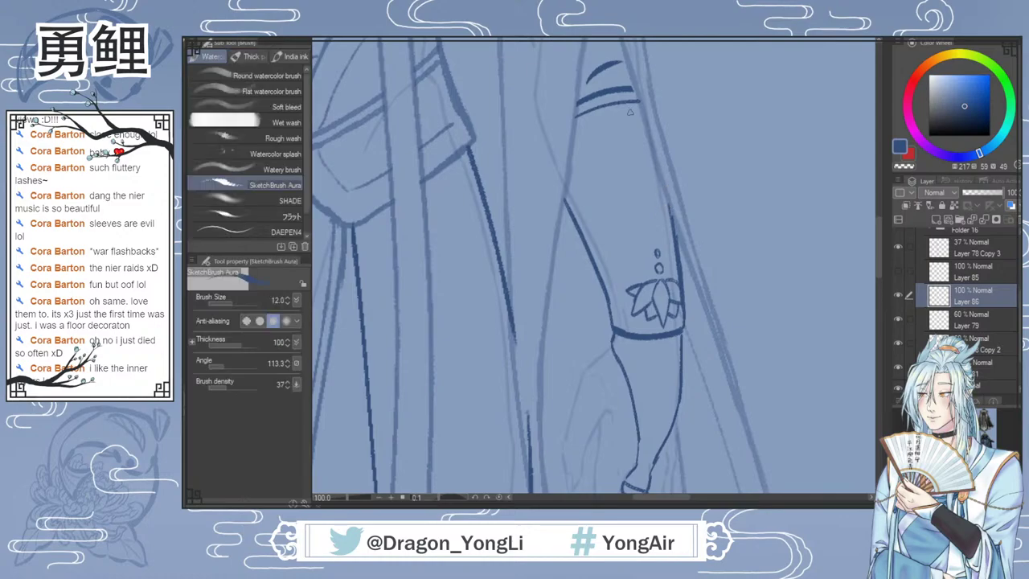
mouse_move(624, 111)
left_mouse_down()
mouse_move(634, 138)
mouse_move(605, 128)
mouse_move(624, 114)
left_mouse_up()
key("ctrl+z")
key("ctrl+z")
key("ctrl+z")
left_click_drag(635, 144, 636, 147)
scroll(667, 241, "down", 2)
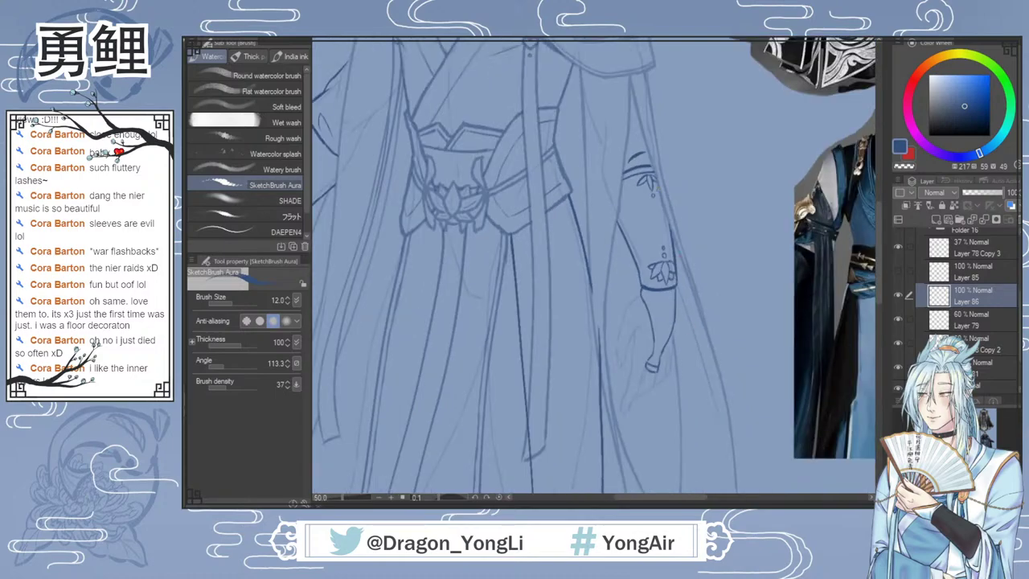
Step: Erase the small half lotus and its drop beneath the upper forearm band
scroll(656, 183, "up", 2)
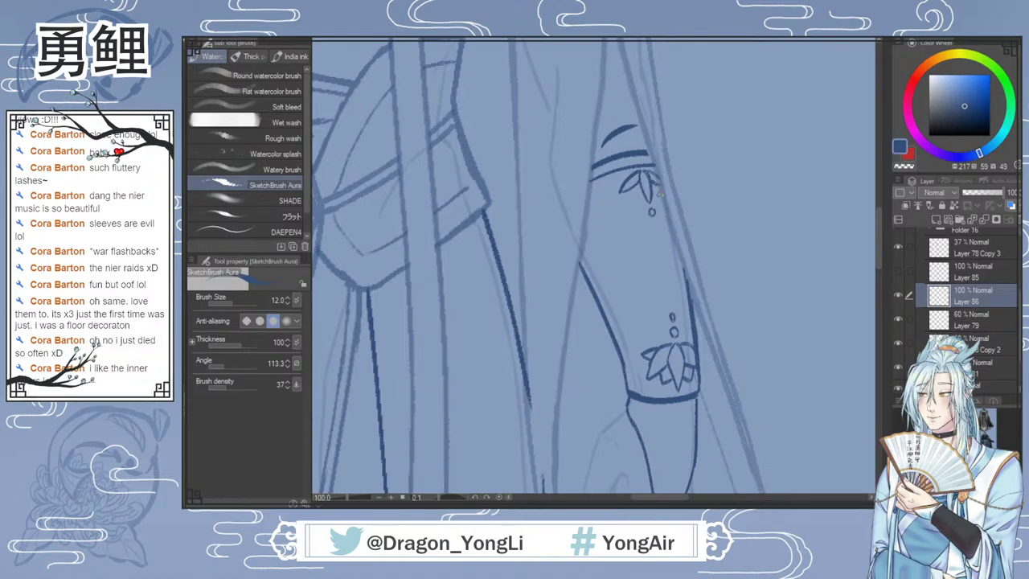
key("m")
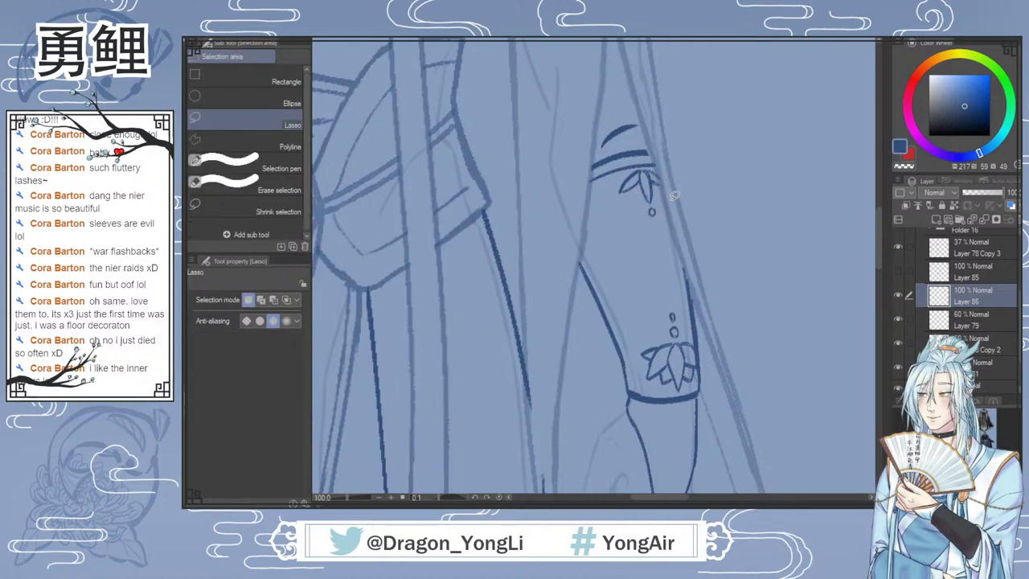
key("e")
mouse_move(652, 193)
left_mouse_down()
mouse_move(669, 206)
mouse_move(641, 194)
mouse_move(660, 175)
mouse_move(634, 174)
mouse_move(647, 185)
left_mouse_up()
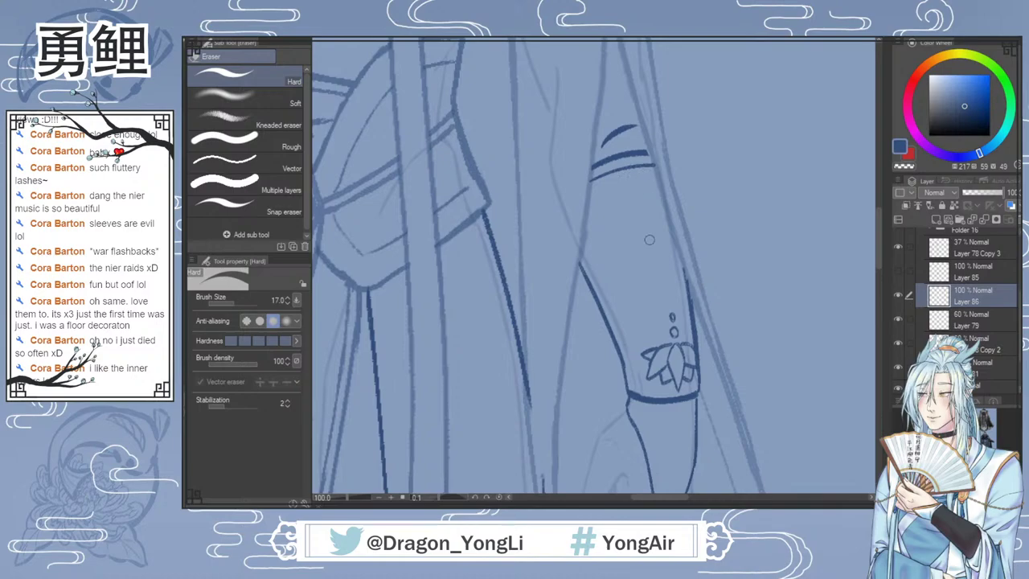
Step: Trace the three-petal ornament at the corner of the front skirt panel's border with the sketch brush
scroll(727, 289, "down", 1)
left_click_drag(878, 243, 874, 362)
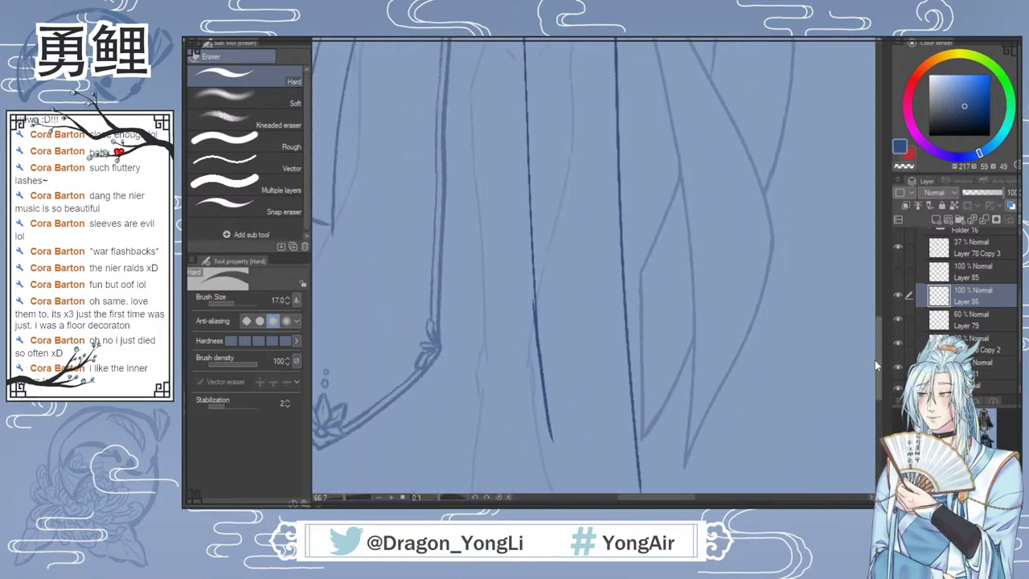
key("b")
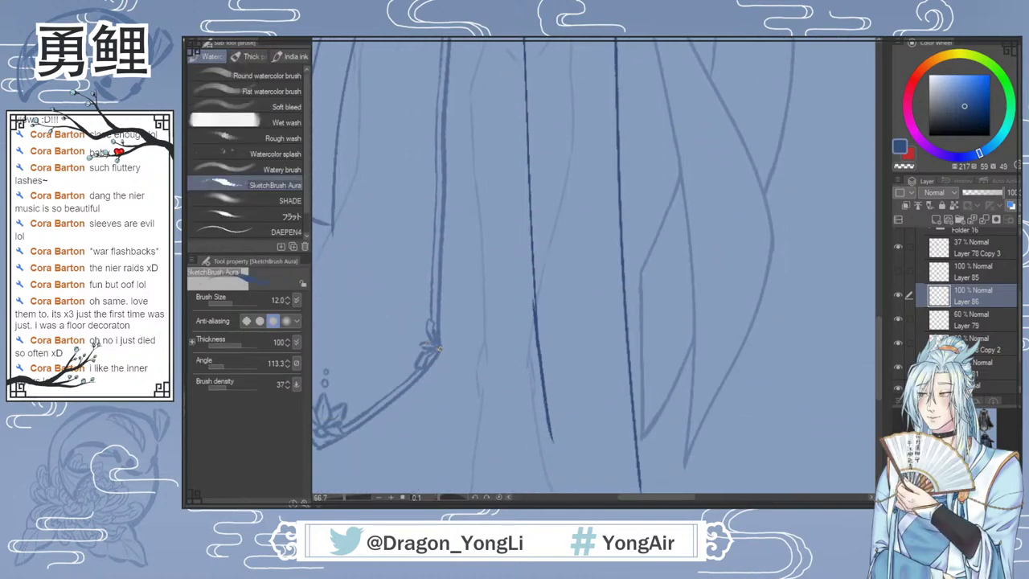
scroll(410, 337, "up", 3)
mouse_move(398, 336)
left_mouse_down()
mouse_move(426, 347)
mouse_move(397, 333)
mouse_move(429, 341)
mouse_move(415, 330)
mouse_move(426, 333)
mouse_move(396, 330)
mouse_move(432, 347)
mouse_move(422, 286)
mouse_move(436, 339)
mouse_move(436, 320)
mouse_move(396, 393)
left_mouse_up()
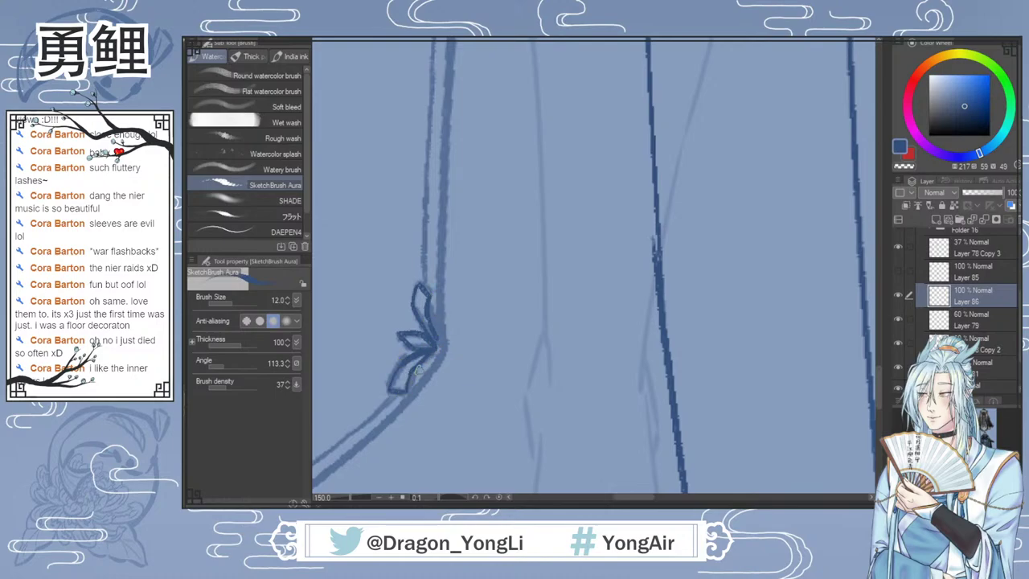
Step: Lasso the traced petal ornament and move it from the skirt panel up to the lowered forearm with Scale/Rotate
key("m")
mouse_move(456, 362)
left_mouse_down()
mouse_move(418, 418)
mouse_move(455, 354)
left_mouse_up()
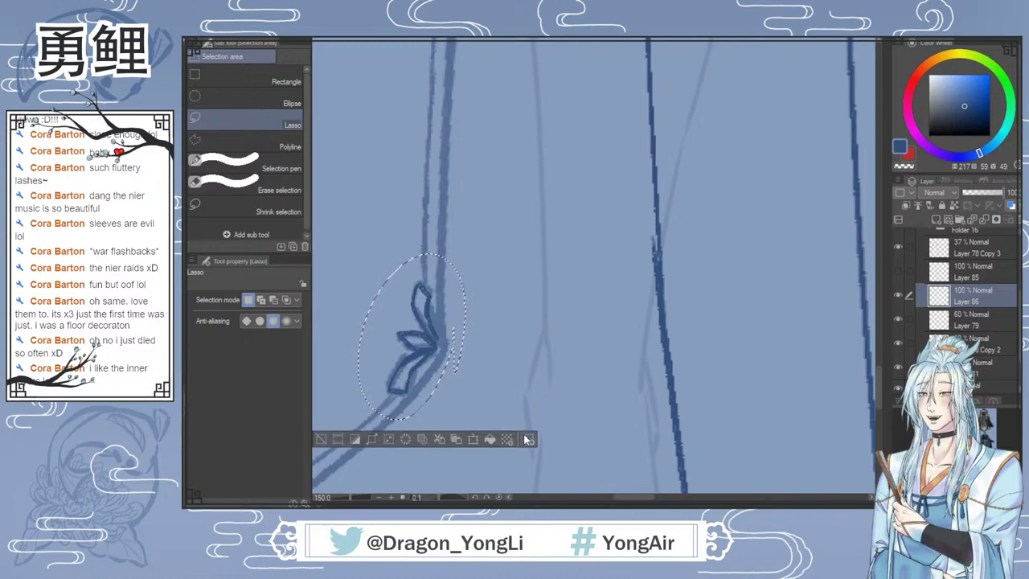
left_click(474, 439)
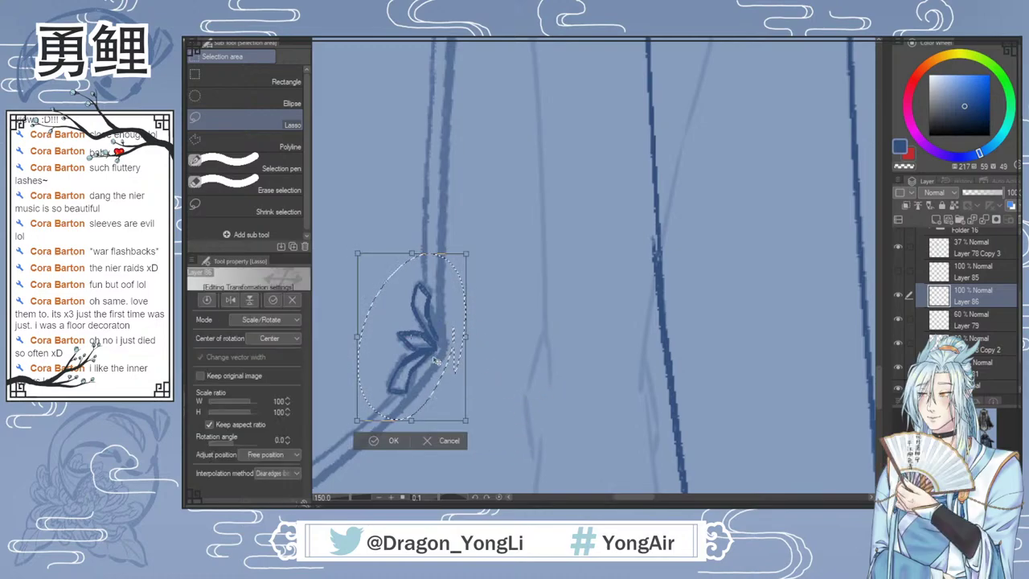
left_click_drag(442, 362, 696, 126)
scroll(751, 292, "down", 2)
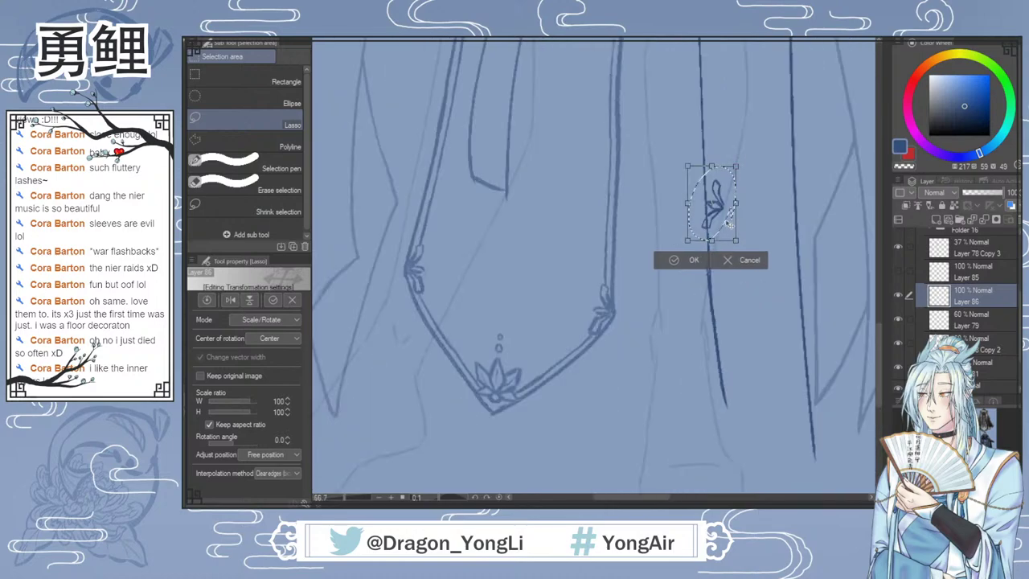
left_click_drag(713, 205, 784, 85)
left_click_drag(879, 366, 879, 304)
left_click_drag(796, 409, 833, 161)
left_click_drag(879, 305, 879, 265)
left_click_drag(824, 358, 836, 137)
left_click_drag(659, 498, 690, 498)
left_click_drag(878, 269, 879, 229)
Step: Rotate the petal ornament to about -126° and place it beneath the upper forearm band
left_click_drag(637, 314, 665, 269)
left_click_drag(675, 232, 609, 254)
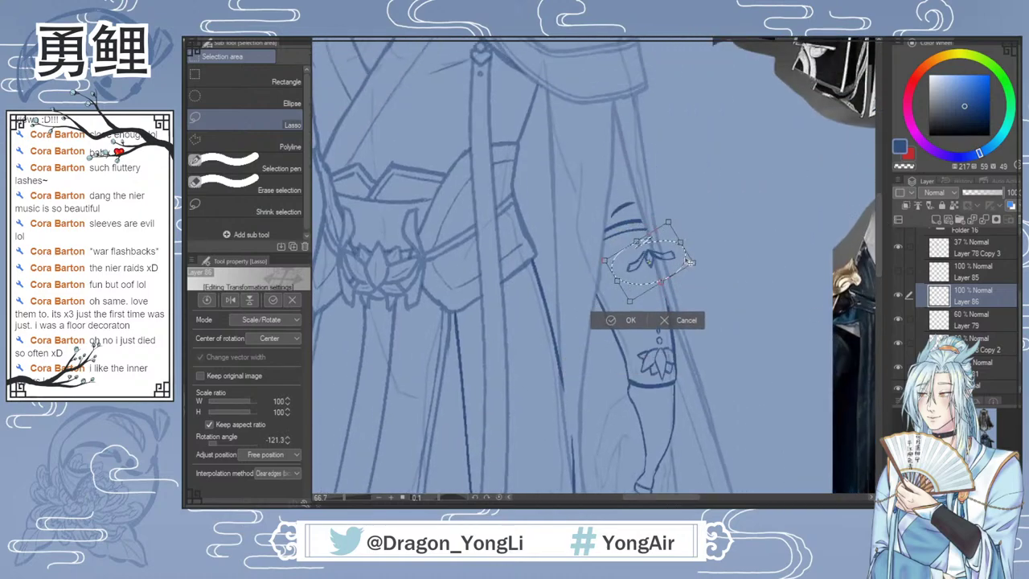
scroll(673, 272, "up", 2)
left_click_drag(666, 272, 644, 233)
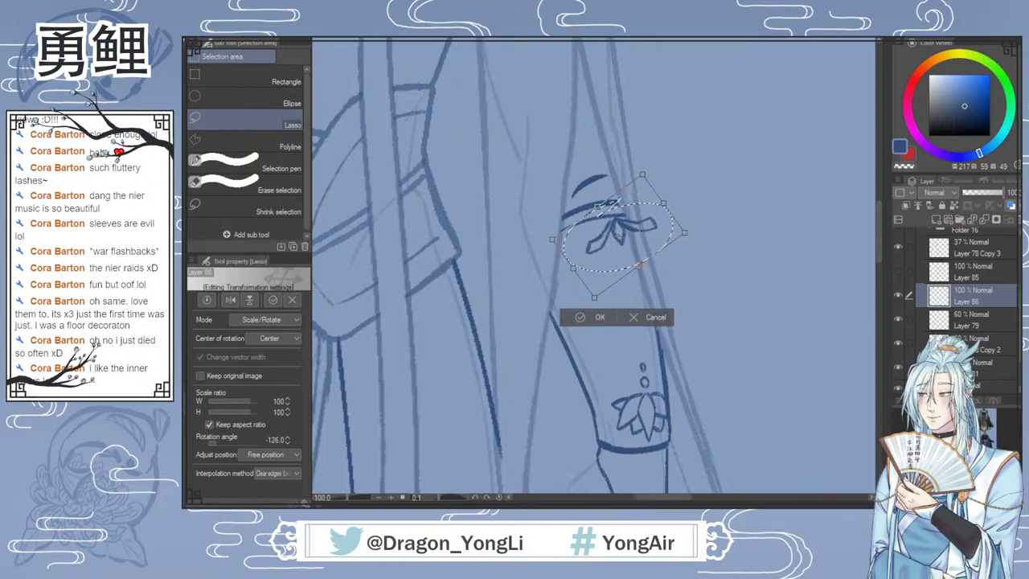
Step: Distort the petal ornament with Free Transform to follow the forearm band's curve, apply it and clear the selection
key("ctrl+shift+t")
left_click_drag(577, 274, 572, 269)
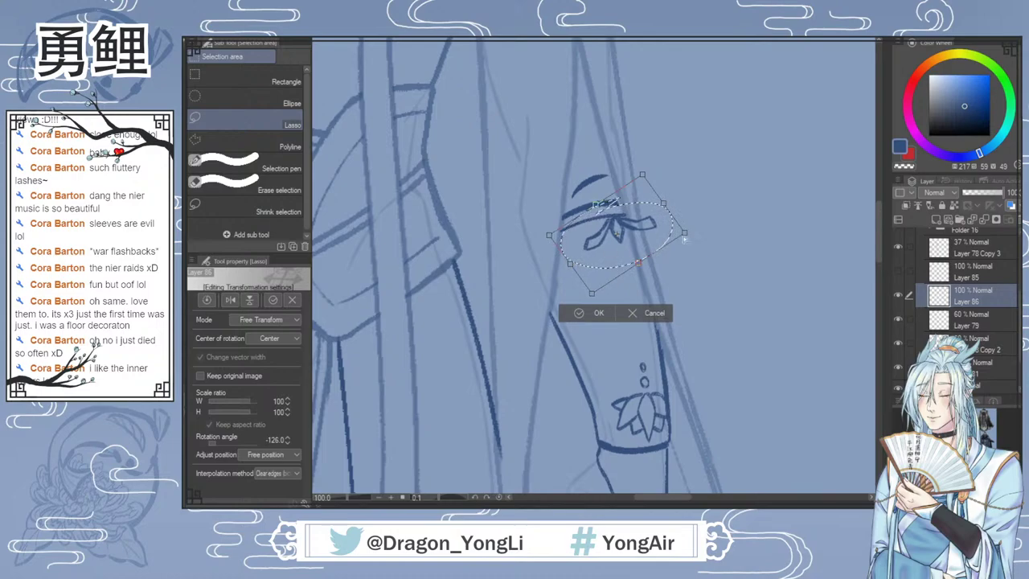
left_click_drag(685, 234, 681, 243)
left_click_drag(662, 209, 665, 215)
left_click_drag(617, 253, 616, 246)
left_click_drag(592, 288, 593, 289)
left_click_drag(549, 229, 530, 226)
left_click_drag(643, 173, 643, 179)
left_click_drag(685, 242, 656, 211)
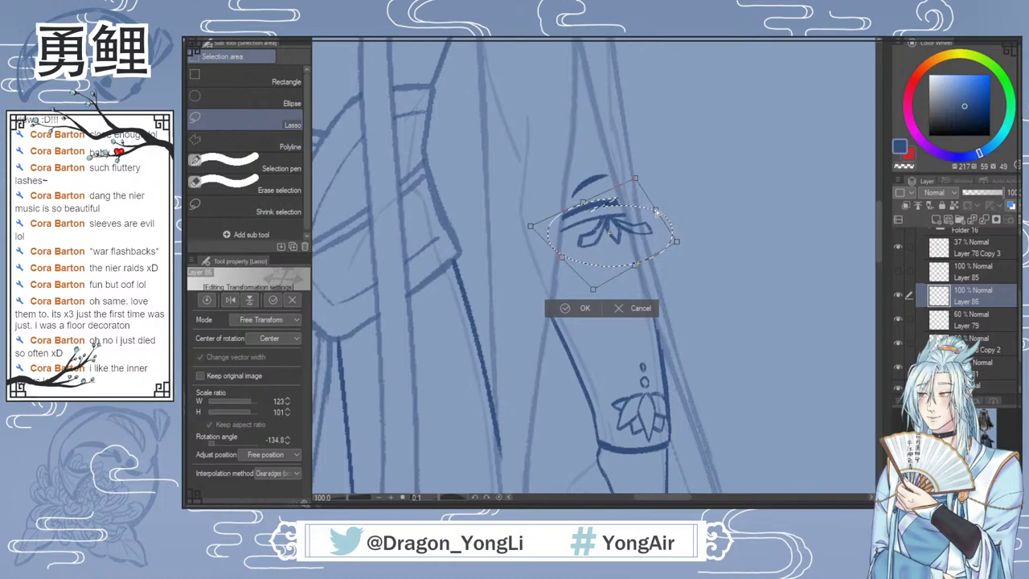
left_click_drag(561, 257, 563, 256)
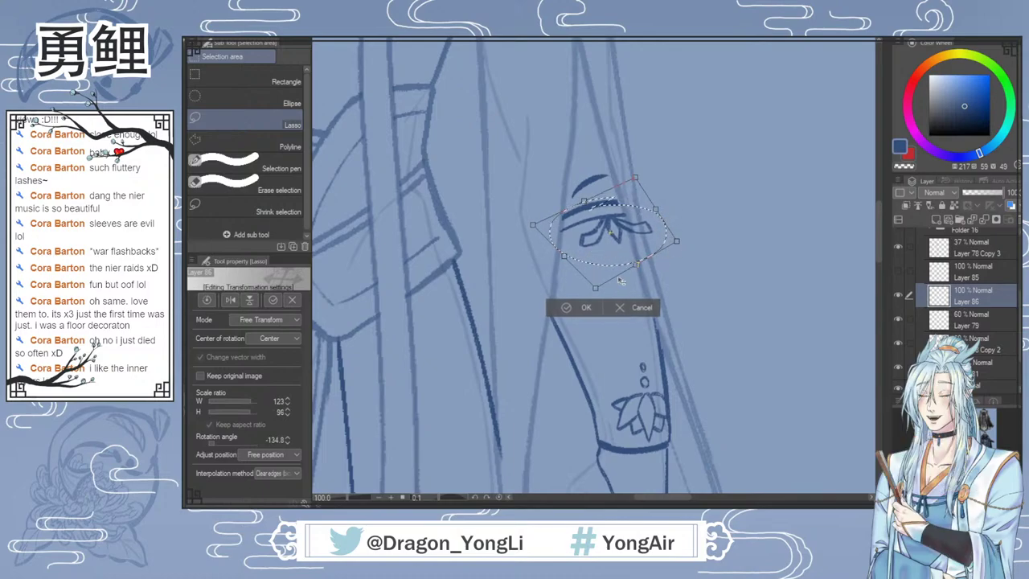
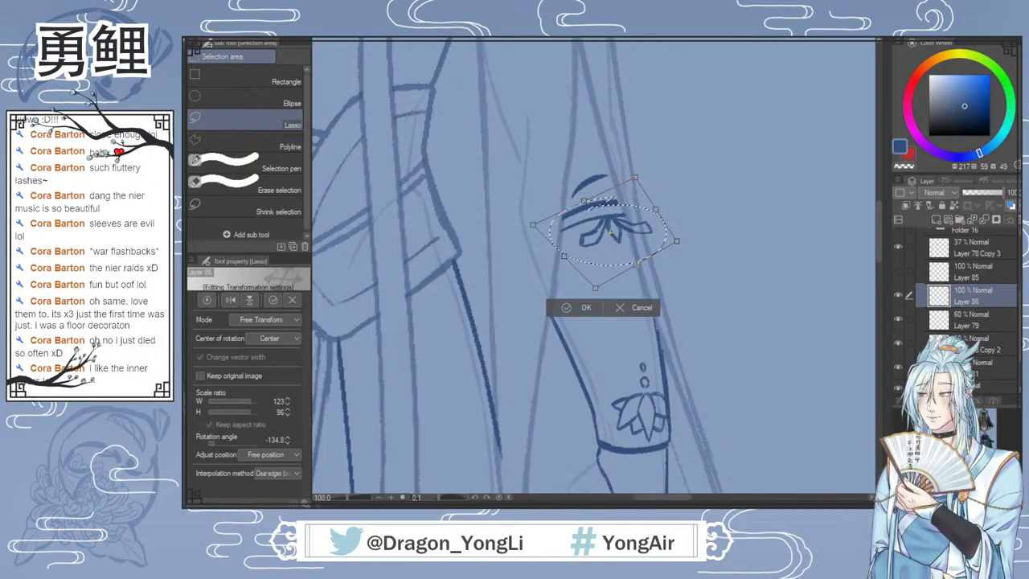
left_click(583, 310)
key("ctrl+d")
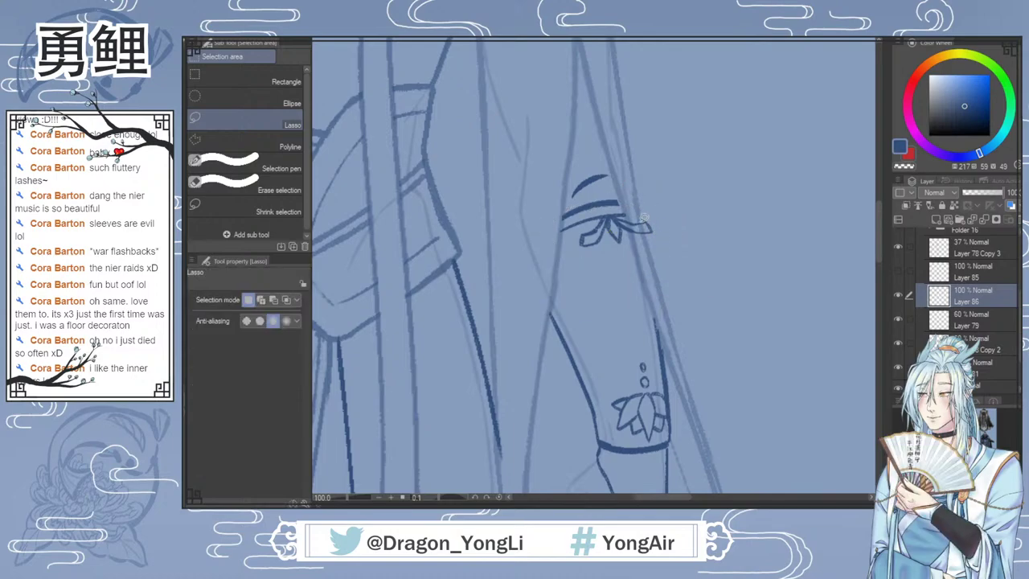
Step: Erase the petal overhanging the forearm's edge and draw small drops hanging beneath the ornament
key("e")
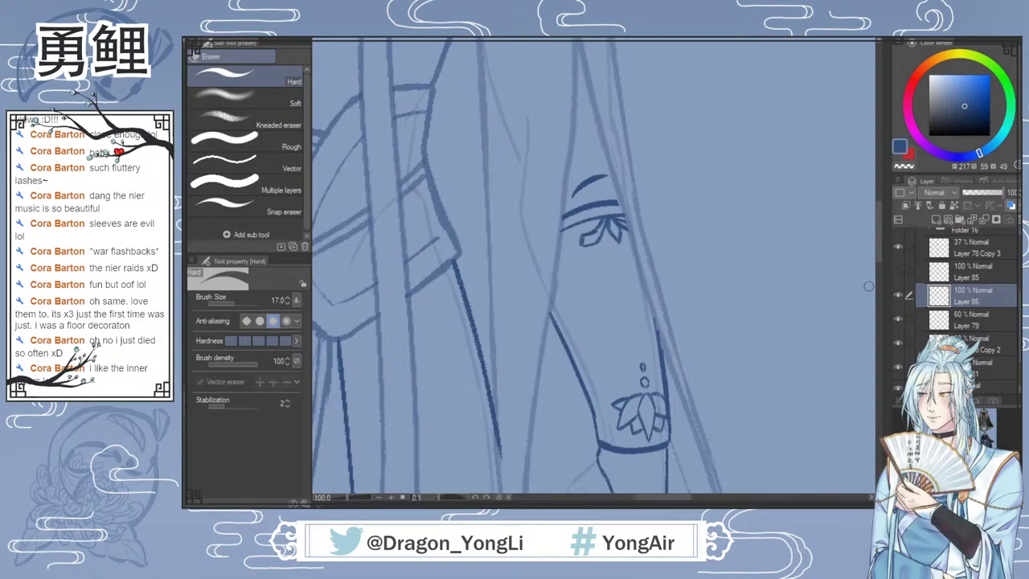
left_click_drag(877, 250, 877, 254)
key("b")
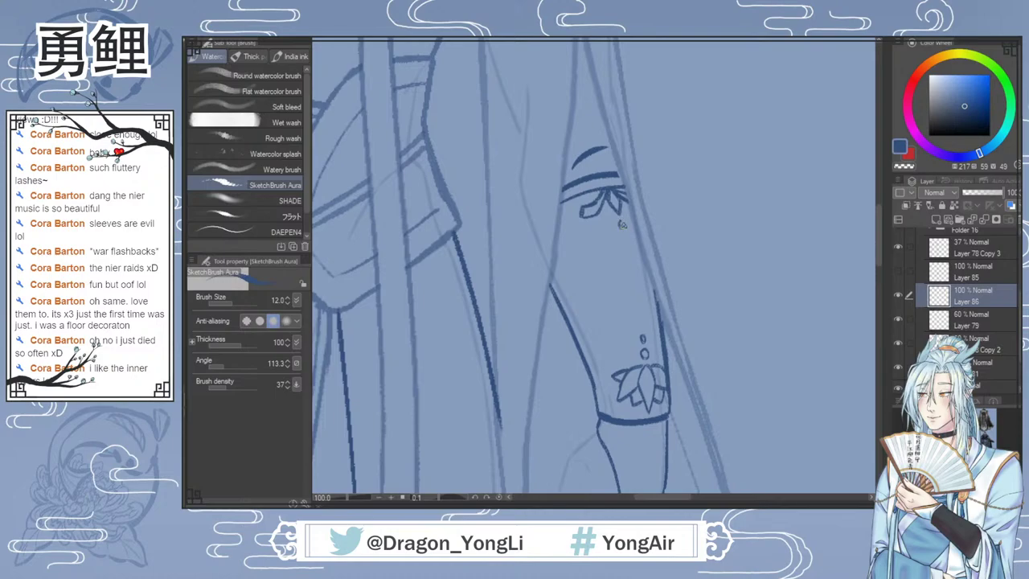
scroll(755, 294, "down", 3)
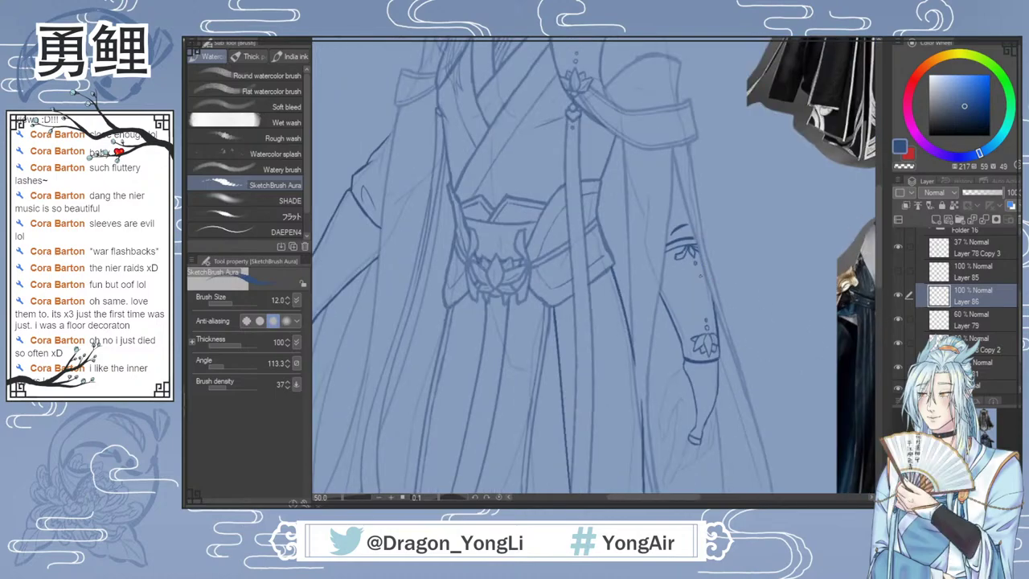
key("ctrl+z")
left_click_drag(697, 270, 703, 303)
scroll(873, 266, "up", 3)
scroll(872, 256, "down", 3)
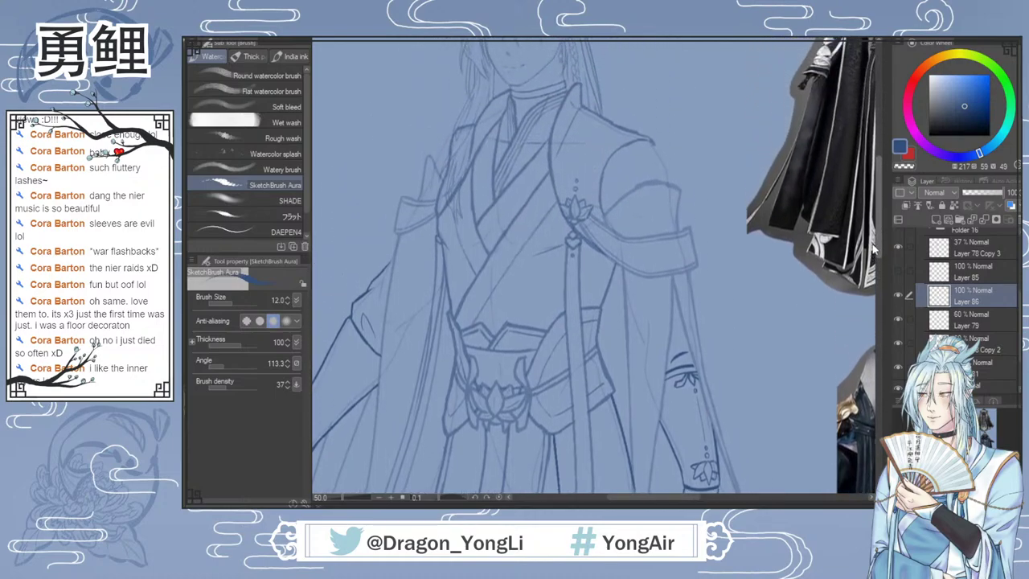
Step: Draw a second curved line along the upper edge of the outstretched arm's bracer to form a band
scroll(869, 270, "down", 2)
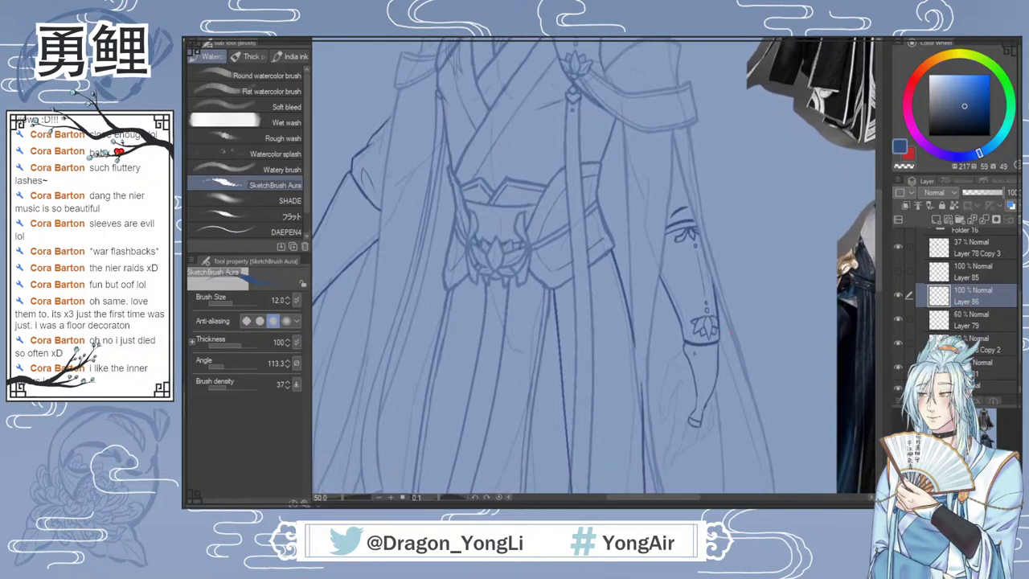
left_click_drag(667, 504, 655, 498)
left_click_drag(879, 284, 866, 377)
mouse_move(865, 383)
left_mouse_down()
mouse_move(866, 371)
mouse_move(863, 383)
left_mouse_up()
scroll(863, 382, "up", 10)
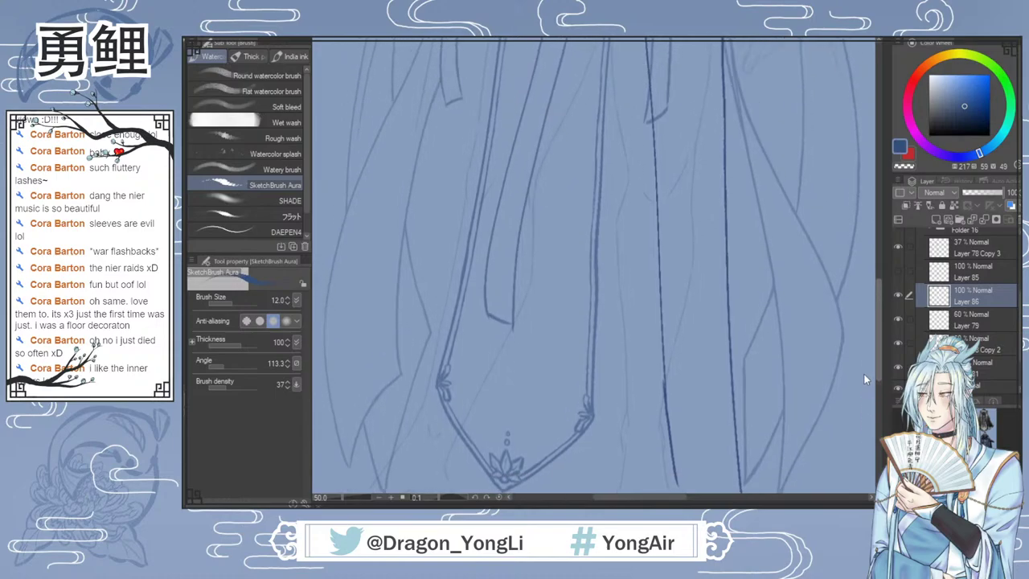
scroll(863, 273, "up", 5)
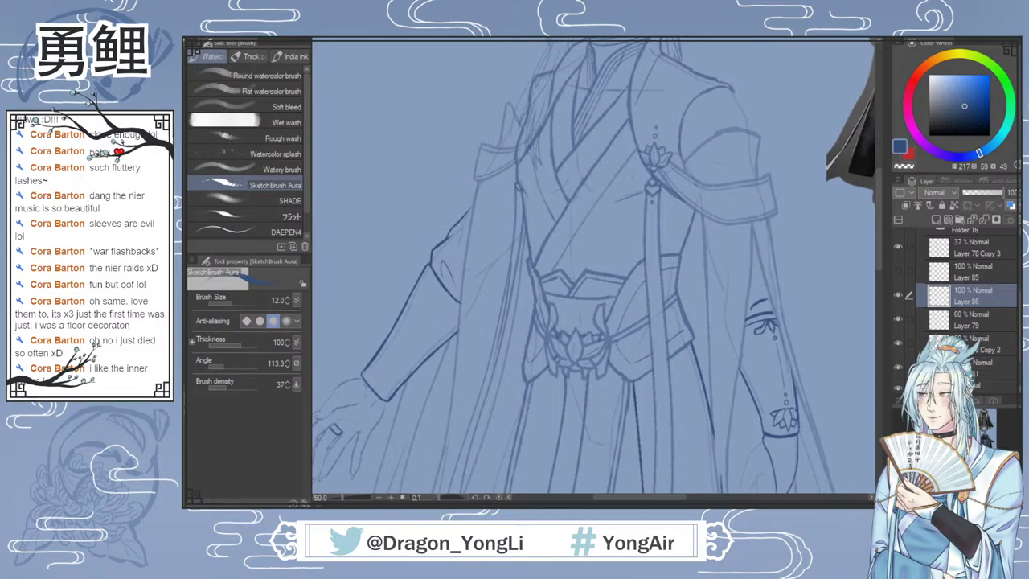
left_click_drag(879, 264, 879, 270)
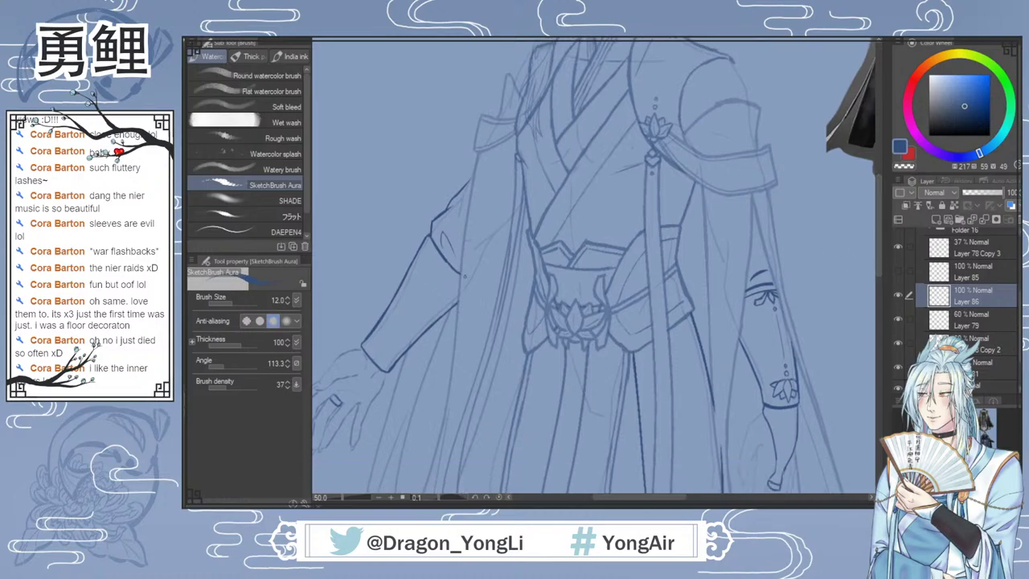
scroll(460, 256, "up", 1)
left_click_drag(414, 234, 460, 292)
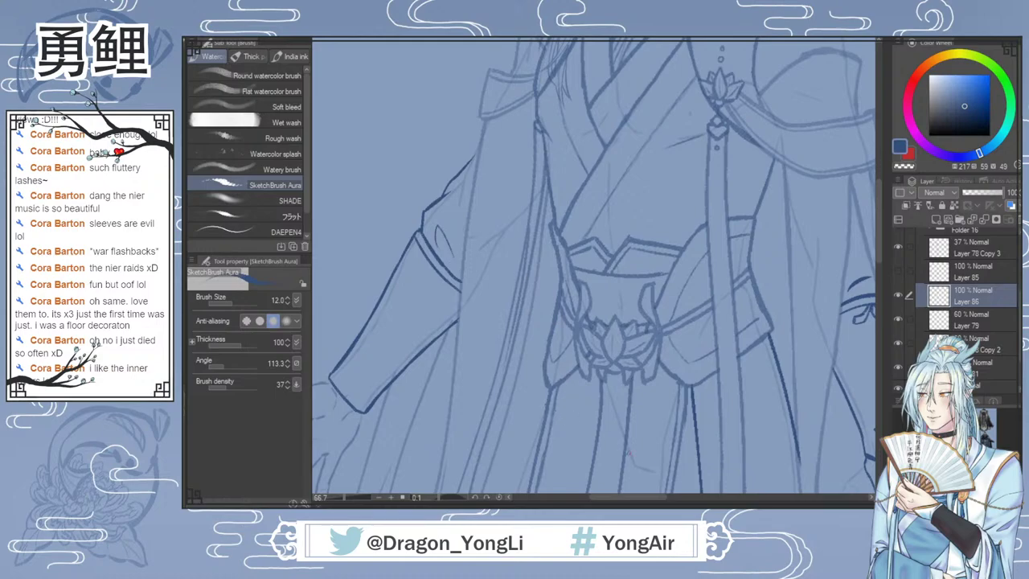
scroll(783, 391, "down", 1)
left_click_drag(656, 499, 679, 500)
scroll(674, 502, "down", 1)
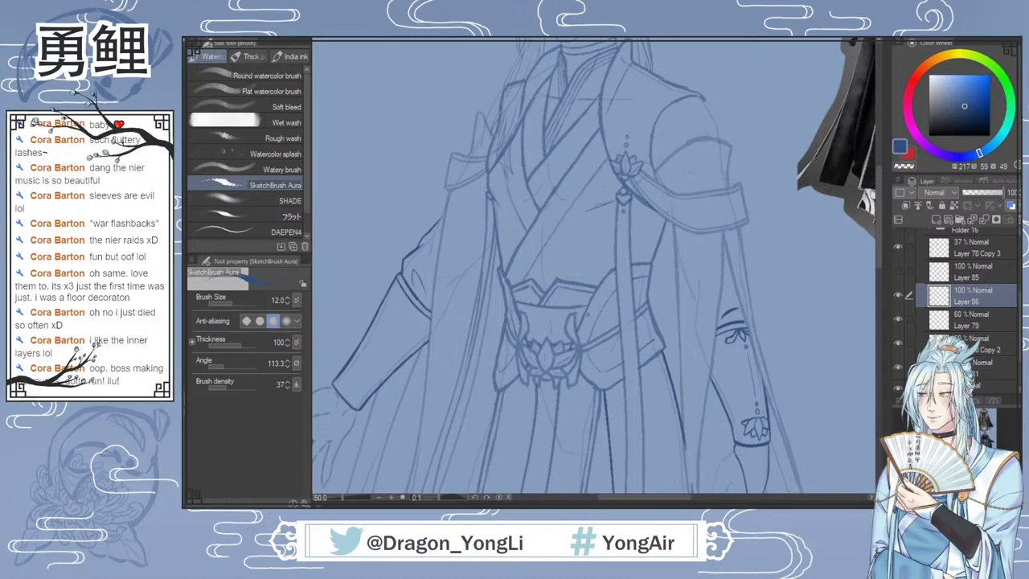
scroll(878, 263, "down", 2)
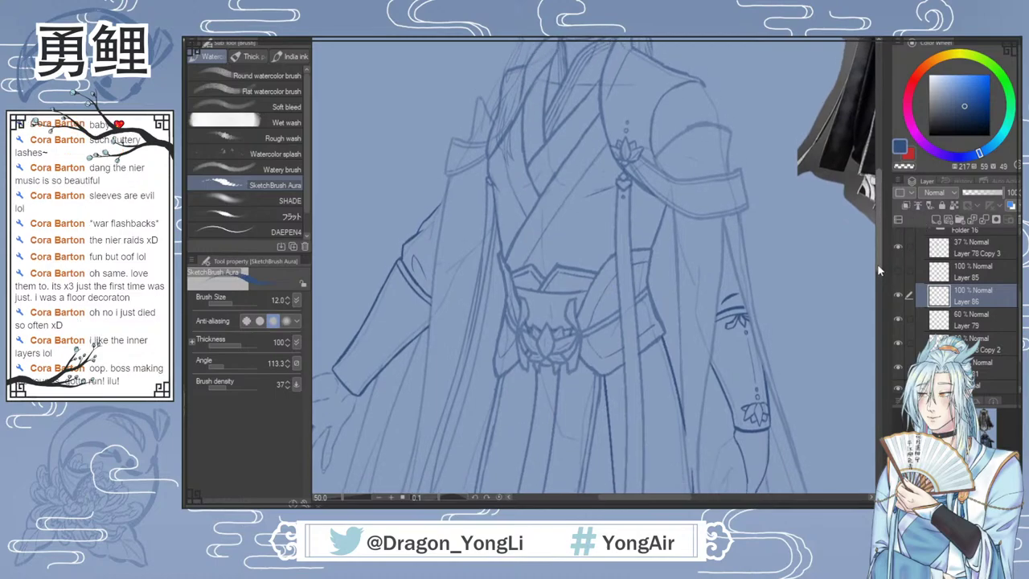
key("super+Down")
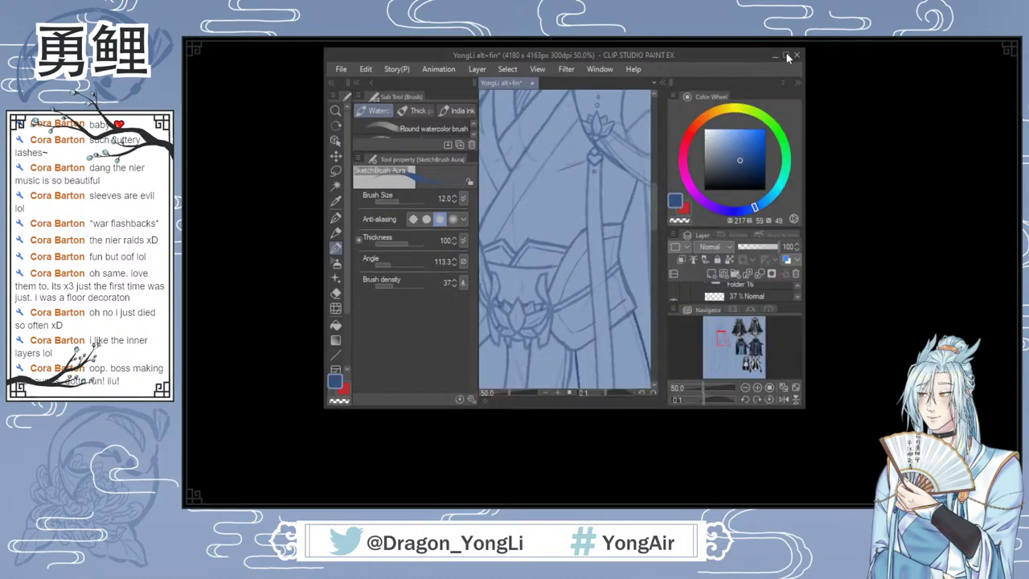
Step: Bring the canvas window to full size and look over the whole figure beside the costume references
left_click(771, 56)
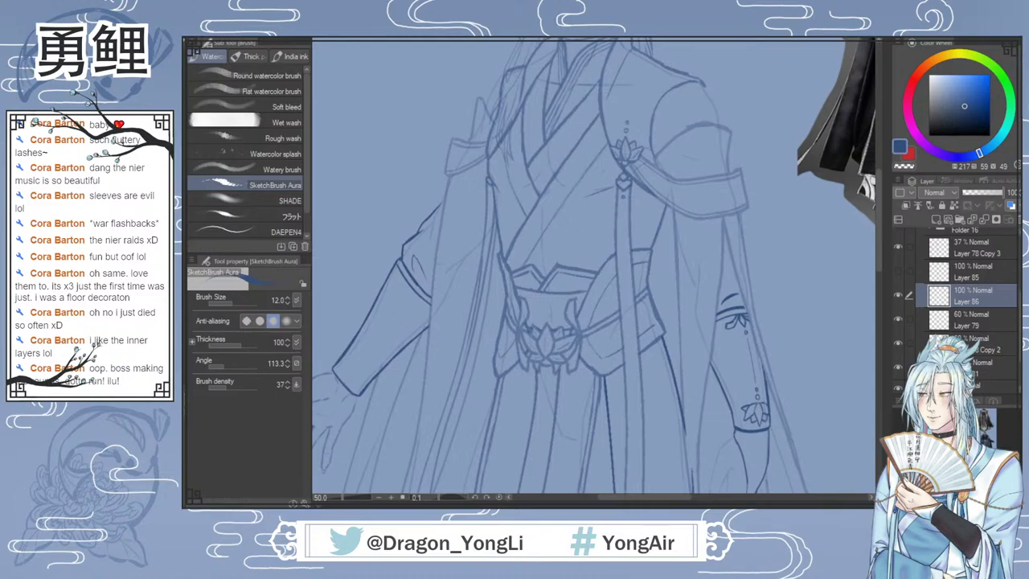
left_click_drag(878, 246, 879, 261)
left_click_drag(667, 502, 656, 503)
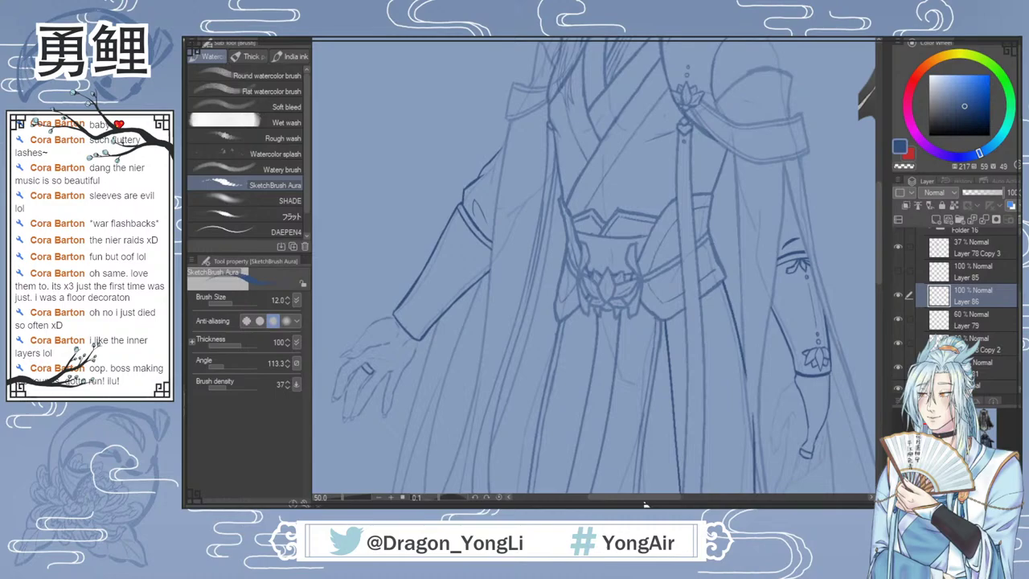
key("ctrl+0")
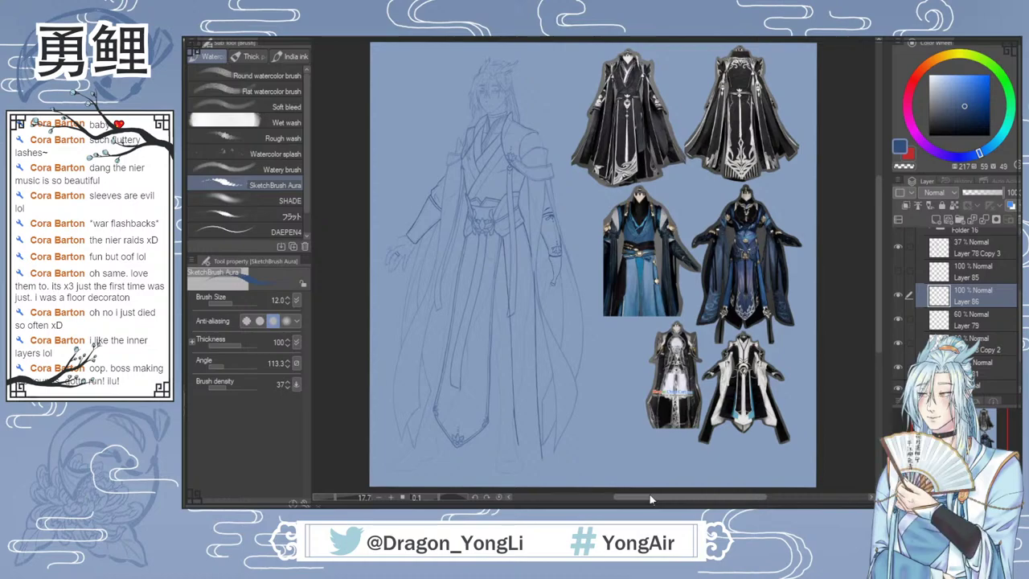
left_click_drag(421, 221, 416, 234)
key("x")
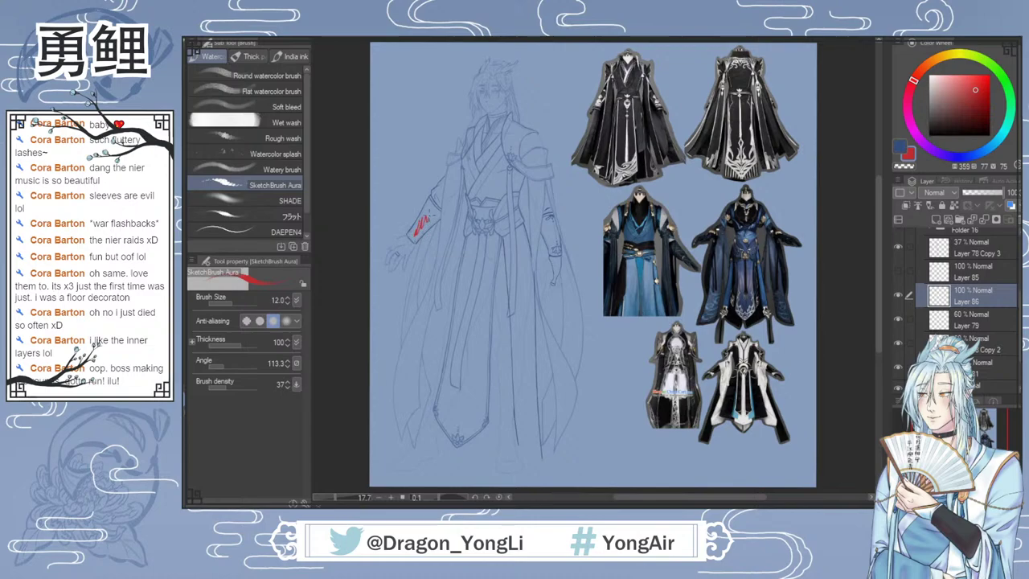
left_click_drag(524, 148, 537, 133)
mouse_move(527, 153)
left_mouse_down()
mouse_move(547, 138)
mouse_move(538, 141)
left_mouse_up()
left_click_drag(541, 163, 552, 148)
left_click_drag(452, 145, 458, 130)
left_click_drag(457, 152, 466, 137)
key("ctrl+z")
key("ctrl+z")
key("ctrl+z")
key("ctrl+z")
key("ctrl+z")
key("ctrl+z")
key("x")
Step: Lower the opacity of the bracer ornament layer, Layer 86, to 59%
scroll(565, 149, "up", 2)
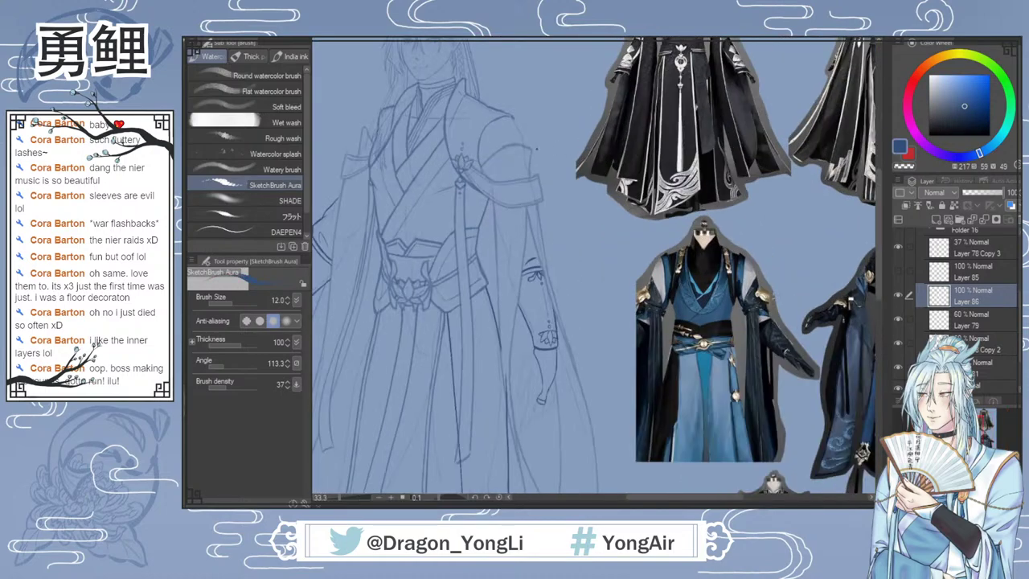
left_click_drag(878, 252, 879, 246)
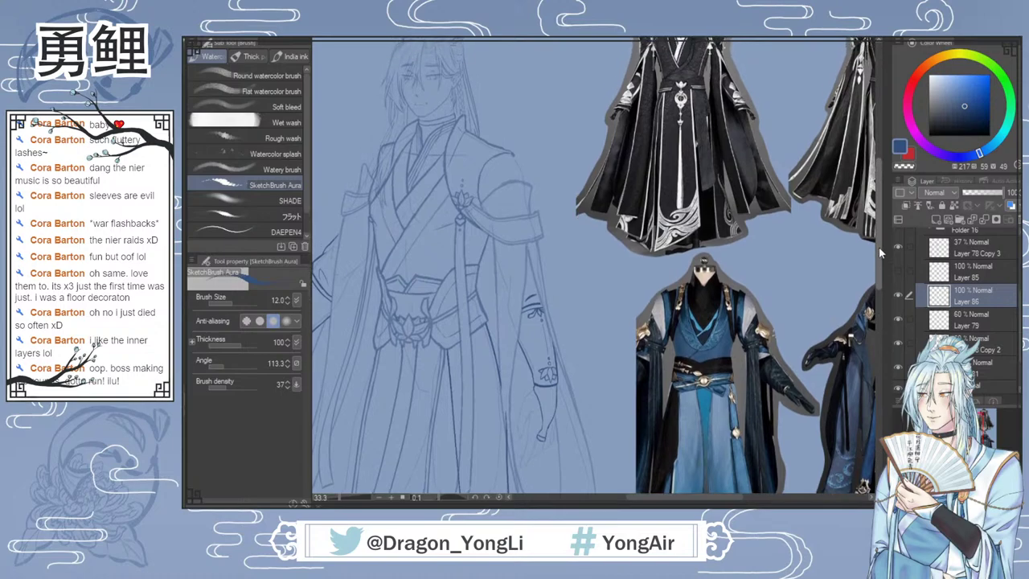
left_click_drag(667, 499, 650, 500)
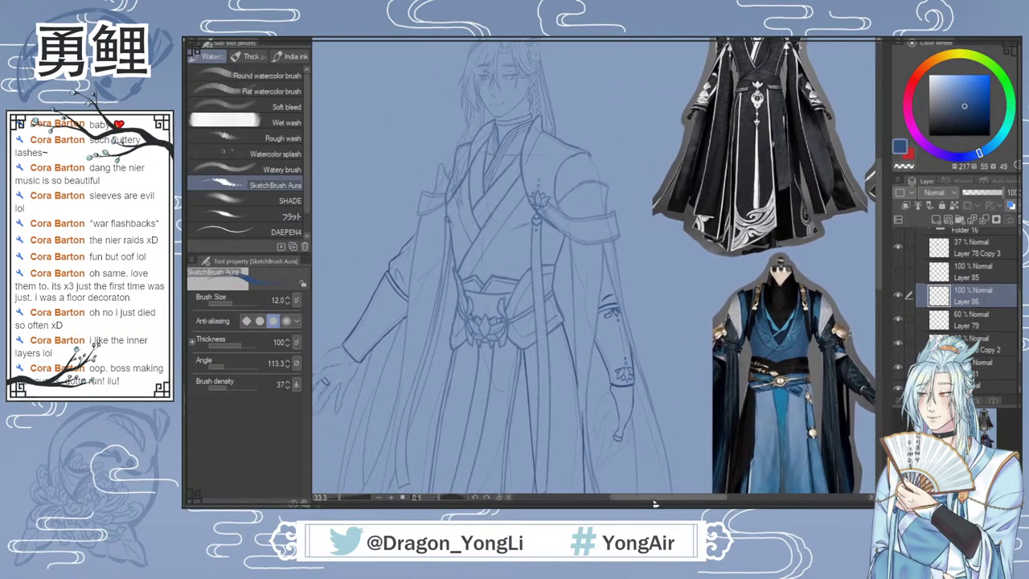
mouse_move(653, 500)
left_mouse_down()
mouse_move(673, 504)
mouse_move(657, 504)
left_mouse_up()
mouse_move(882, 264)
left_mouse_down()
mouse_move(882, 245)
mouse_move(881, 257)
left_mouse_up()
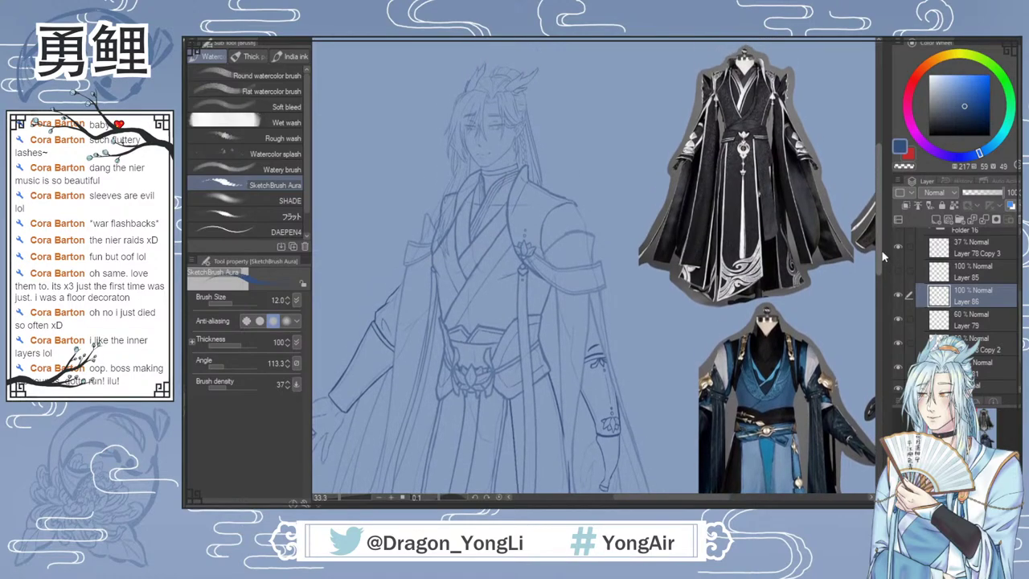
left_click_drag(881, 257, 882, 267)
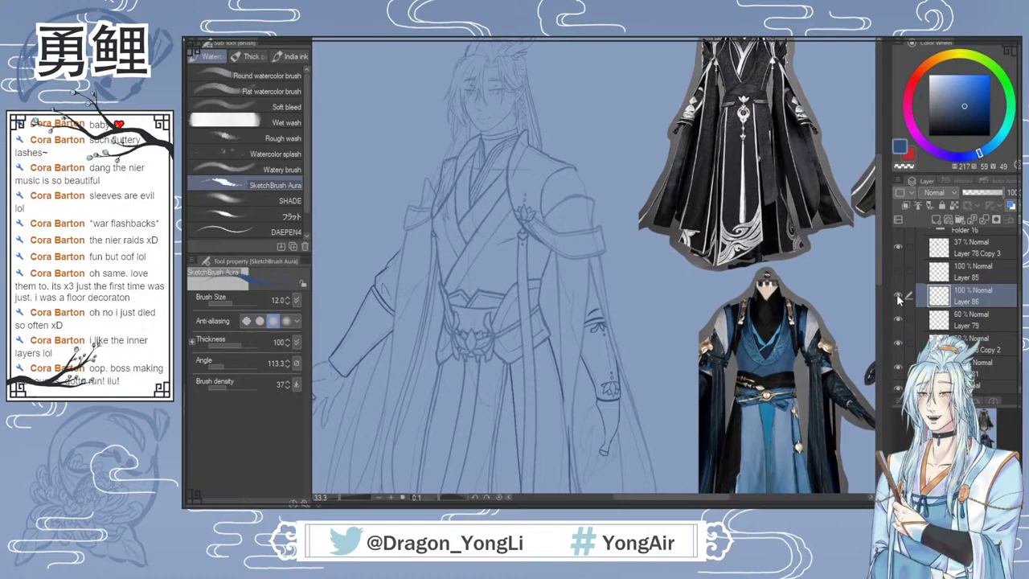
left_click(987, 194)
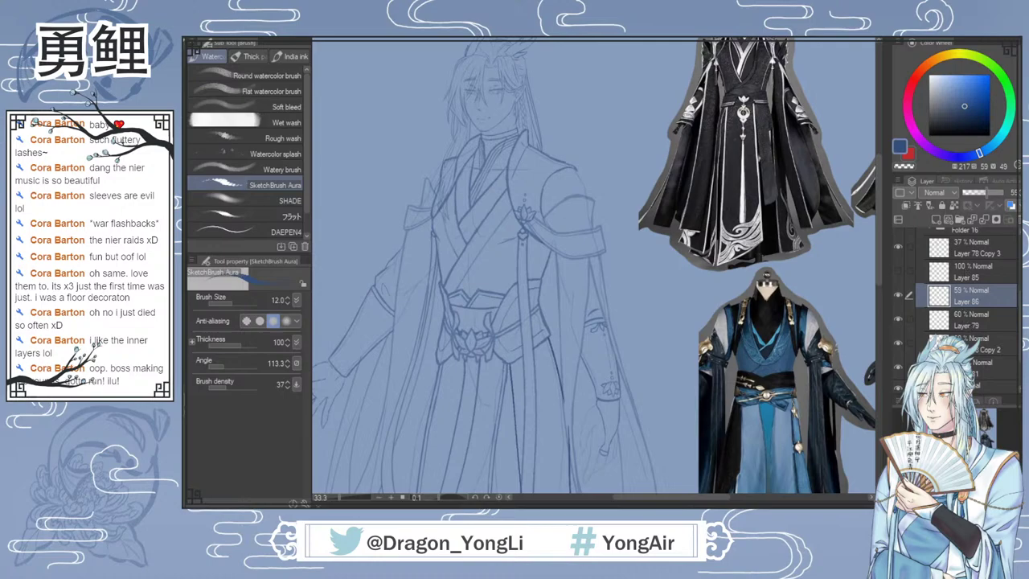
Step: Add a new layer beneath Layer 78 Copy 2 and draw the outer sleeve contours at both shoulders
left_click(973, 363)
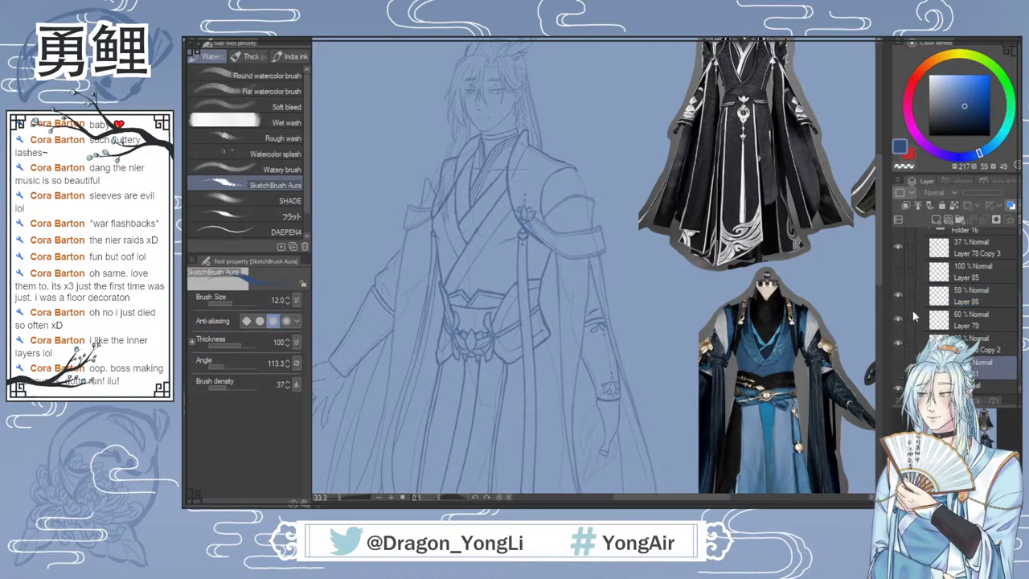
left_click(935, 219)
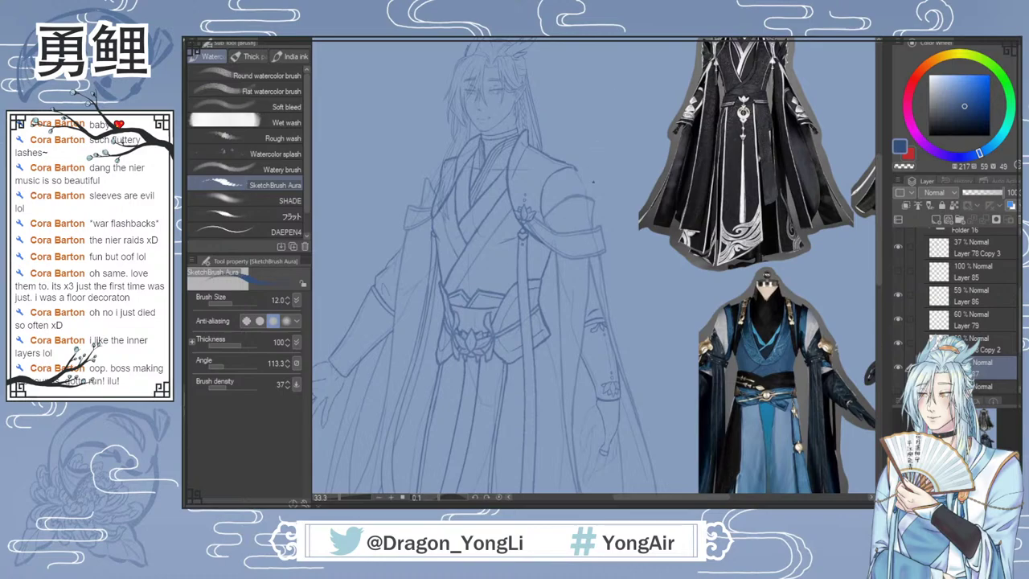
left_click_drag(576, 169, 588, 190)
scroll(434, 165, "up", 2)
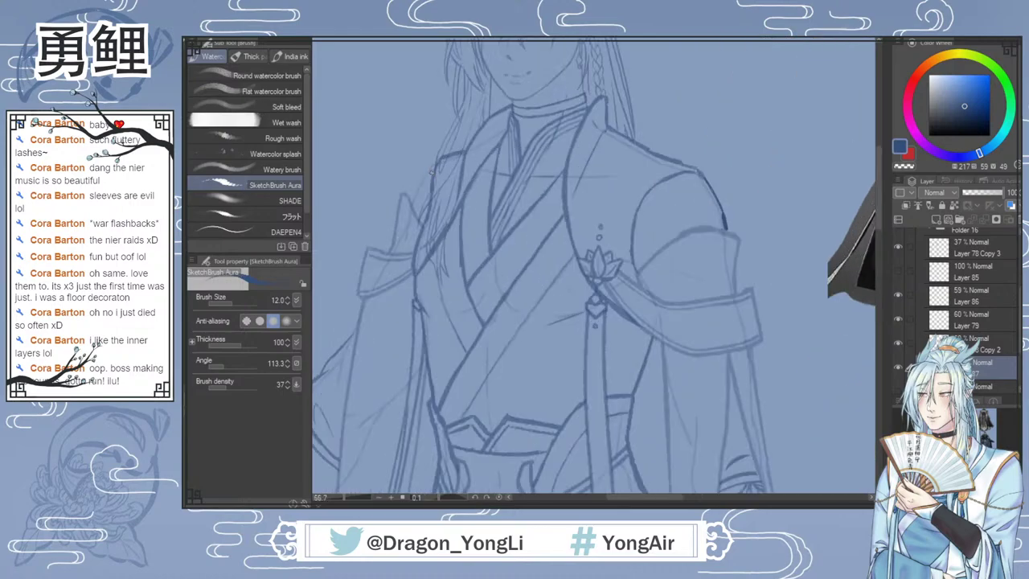
left_click_drag(431, 167, 412, 200)
Step: Examine the robe from the shoulders down to the hem and compare it with the reference costumes
scroll(594, 267, "down", 2)
left_click_drag(682, 497, 703, 497)
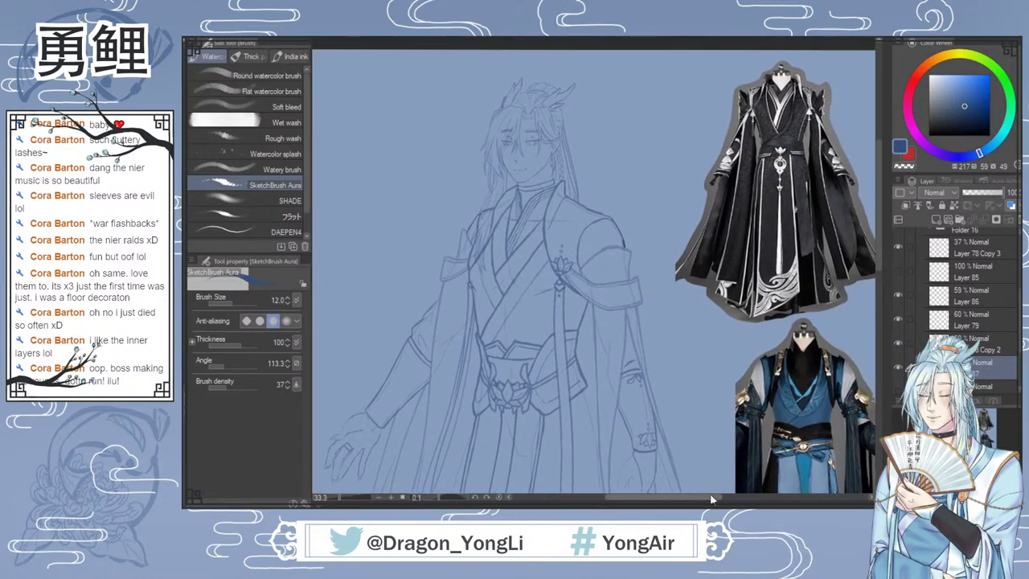
key("ctrl+minus")
mouse_move(879, 233)
left_mouse_down()
mouse_move(879, 256)
mouse_move(878, 246)
left_mouse_up()
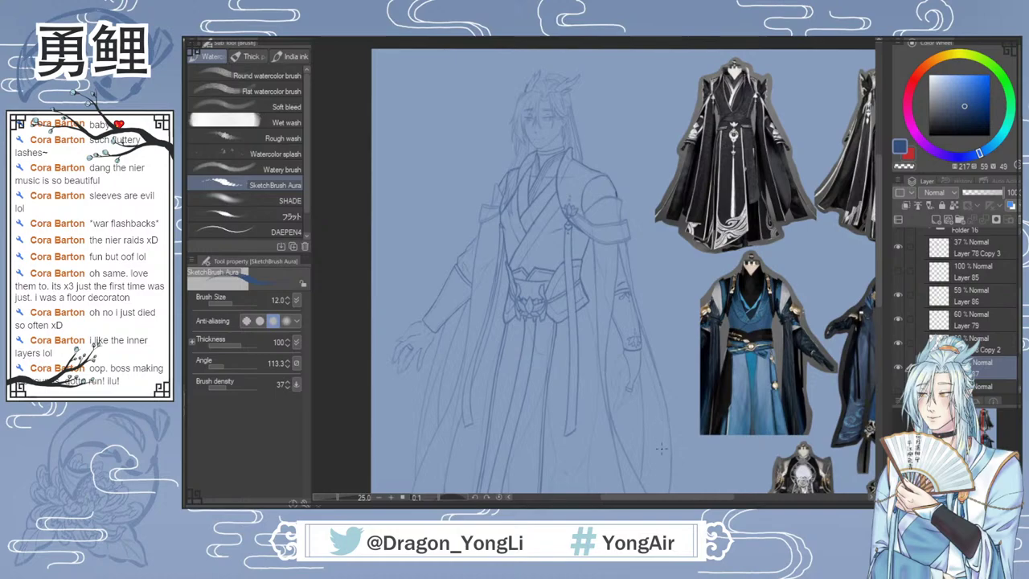
mouse_move(879, 288)
left_mouse_down()
mouse_move(868, 344)
mouse_move(863, 313)
mouse_move(865, 363)
mouse_move(863, 351)
left_mouse_up()
scroll(864, 346, "up", 2)
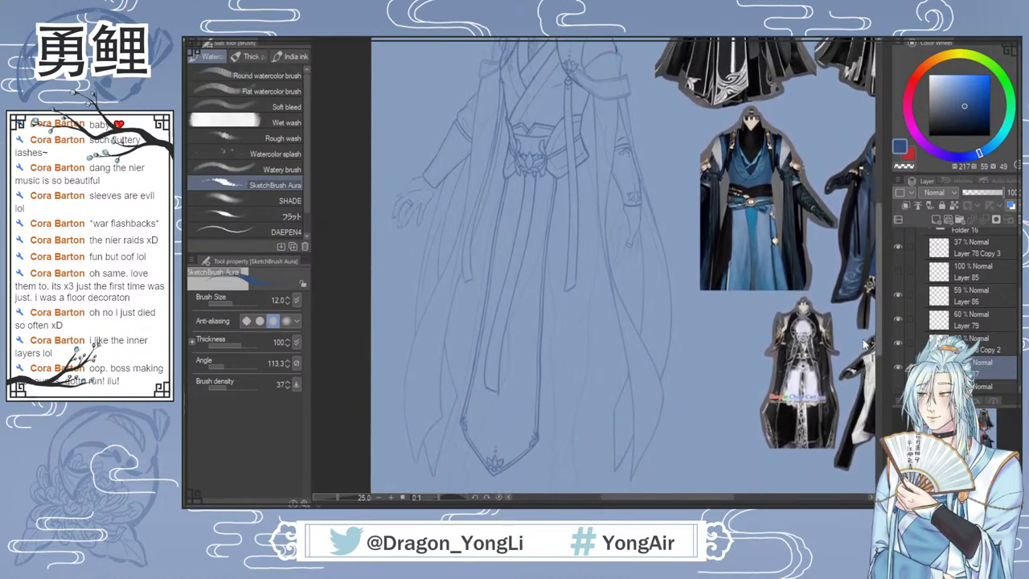
scroll(864, 338, "down", 2)
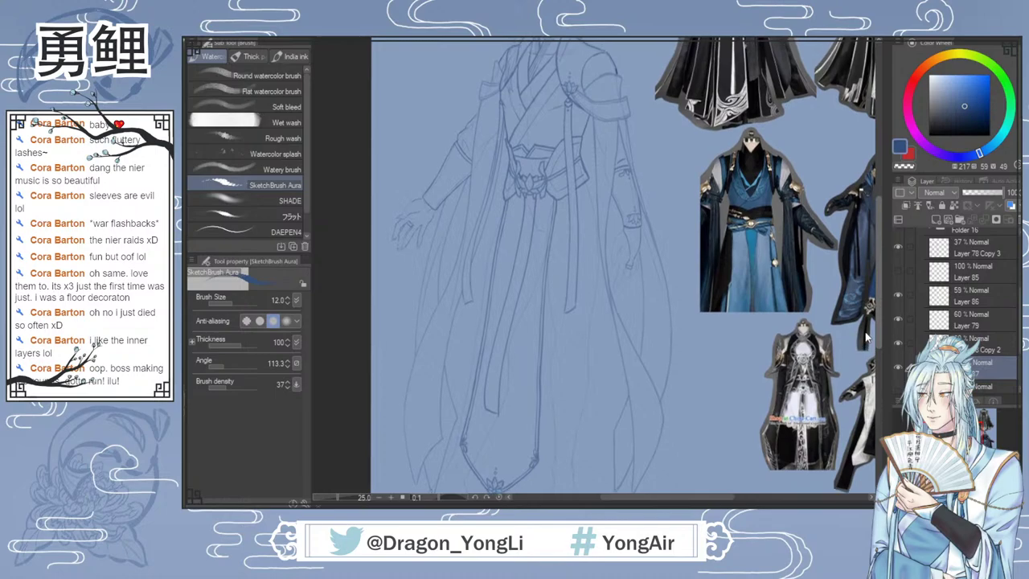
left_click_drag(863, 343, 863, 340)
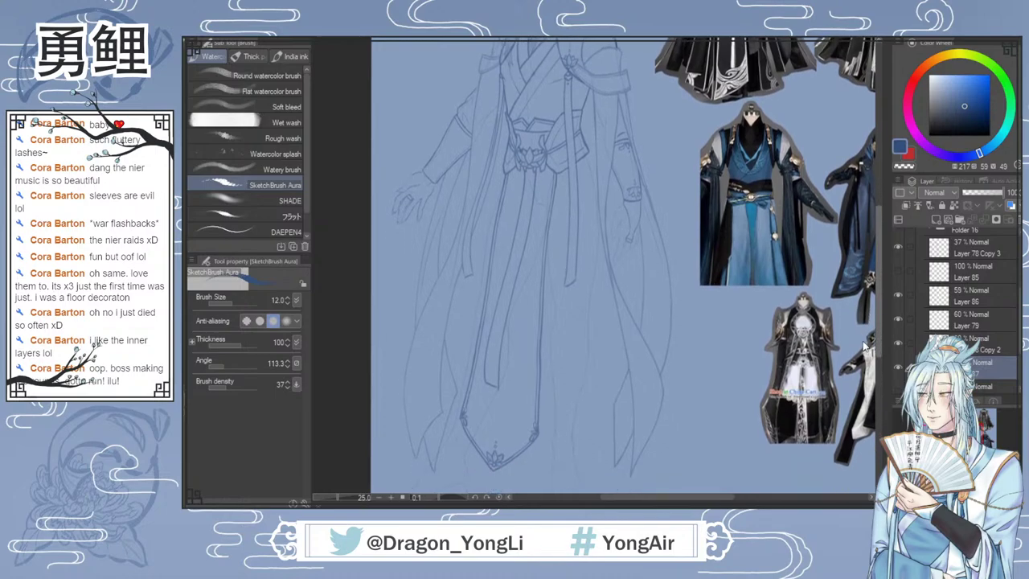
scroll(864, 346, "up", 4)
scroll(874, 321, "up", 2)
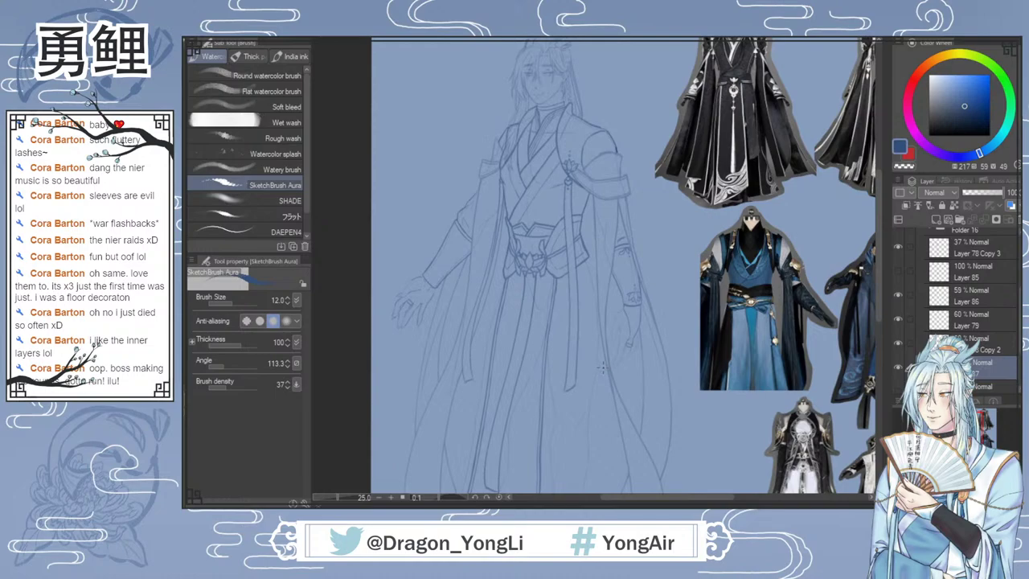
scroll(568, 349, "up", 1)
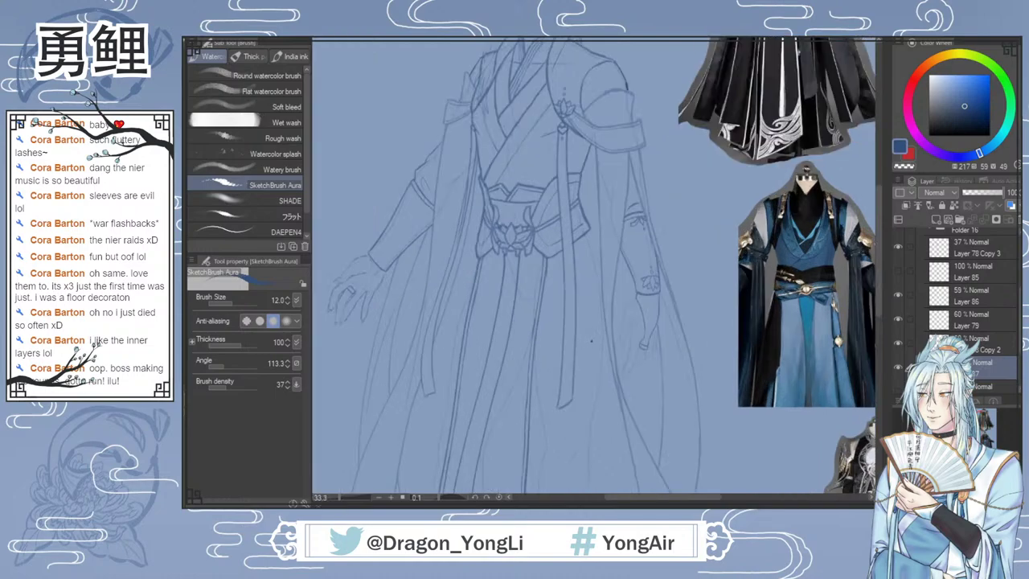
left_click_drag(878, 287, 876, 261)
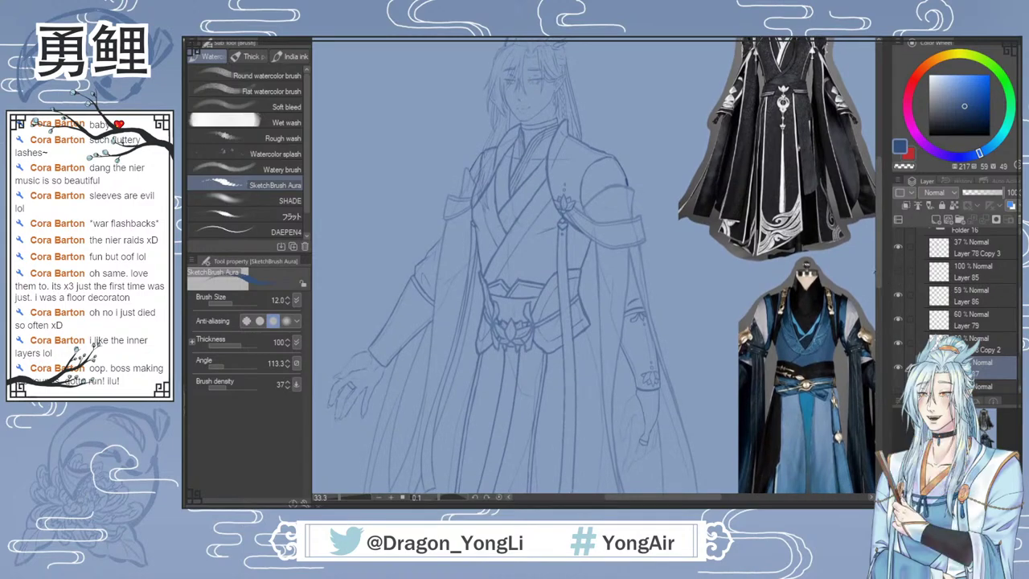
left_click_drag(876, 272, 878, 357)
scroll(874, 292, "down", 1)
Step: Undo the stray stroke beside the lowered arm, then show and select the skirt-line layer directly beneath Layer 87
mouse_move(658, 327)
left_mouse_down()
mouse_move(620, 384)
mouse_move(679, 401)
left_mouse_up()
key("ctrl+z")
scroll(834, 264, "down", 2)
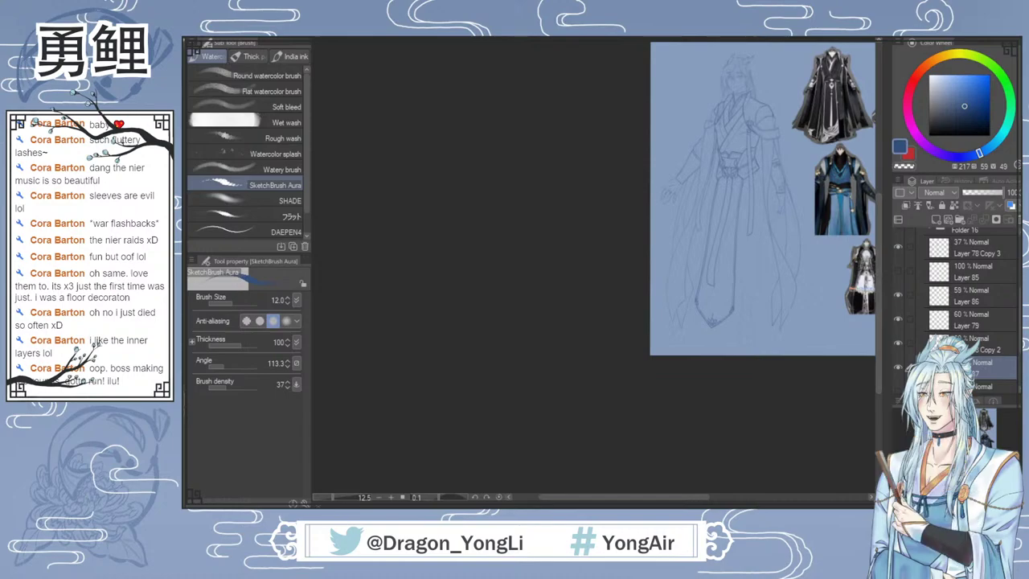
key("ctrl+0")
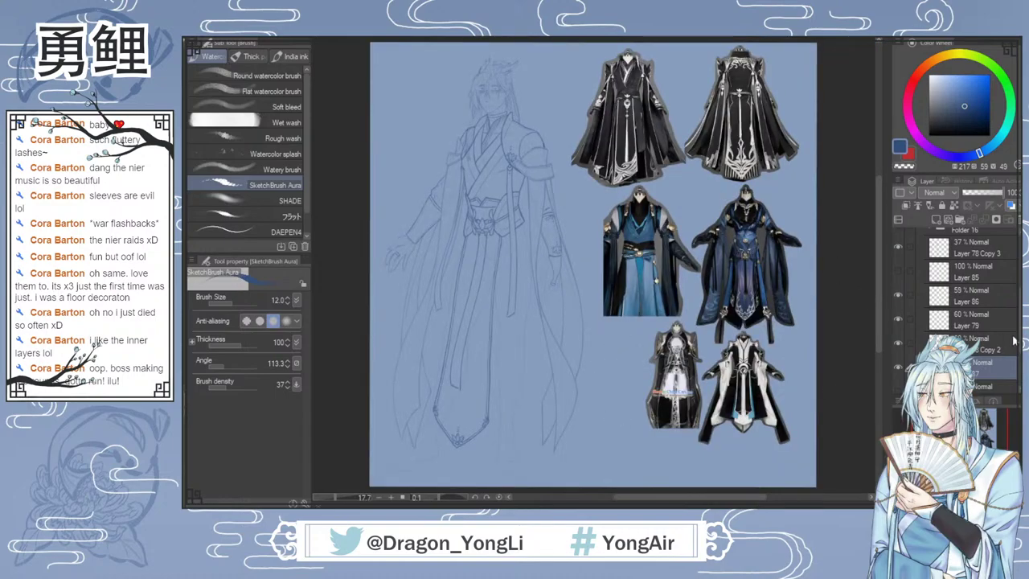
scroll(1015, 341, "down", 3)
left_click(898, 336)
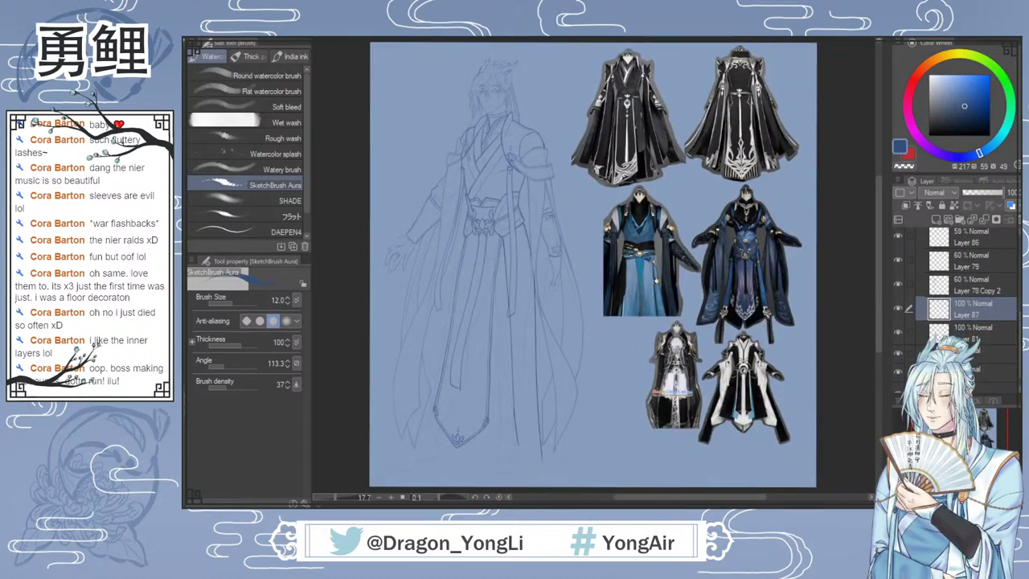
left_click(977, 338)
Step: Draw the skirt's long outer edge on the outstretched arm's side, from the belt down to the foot
scroll(436, 421, "up", 2)
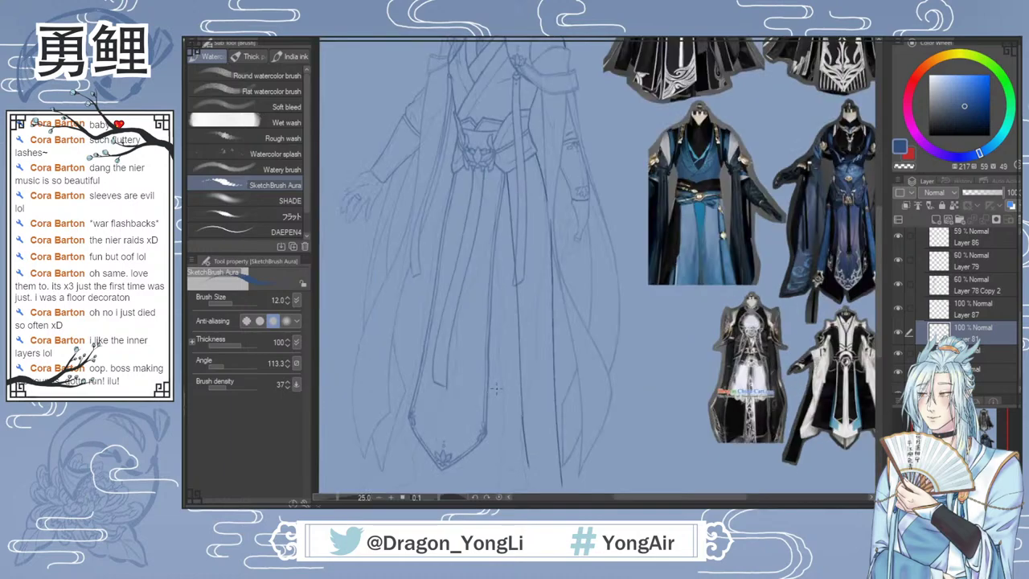
scroll(437, 421, "down", 1)
scroll(879, 253, "down", 1)
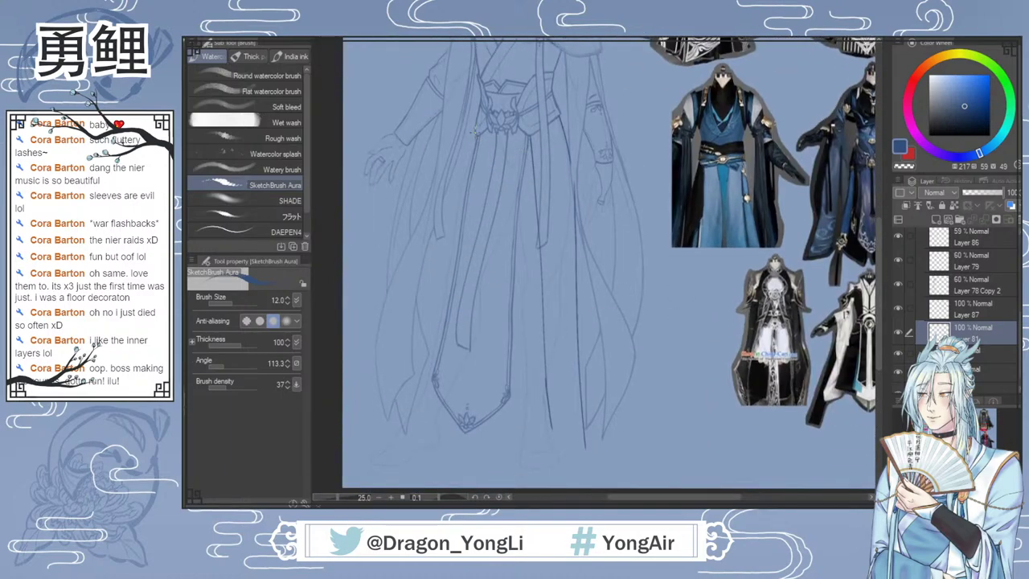
left_click_drag(474, 130, 442, 277)
key("ctrl+z")
left_click_drag(474, 129, 403, 413)
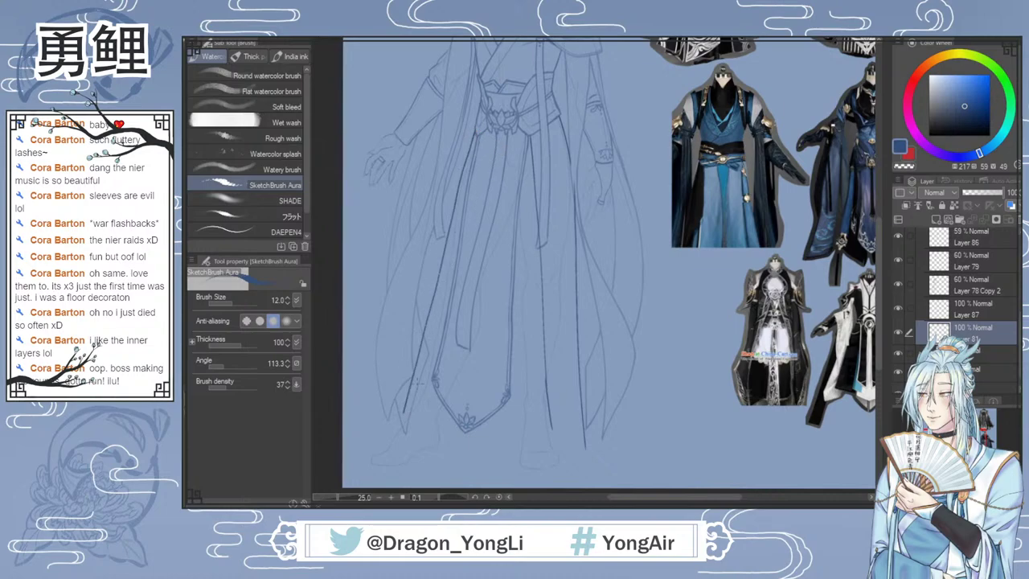
key("ctrl+z")
left_click_drag(475, 131, 402, 420)
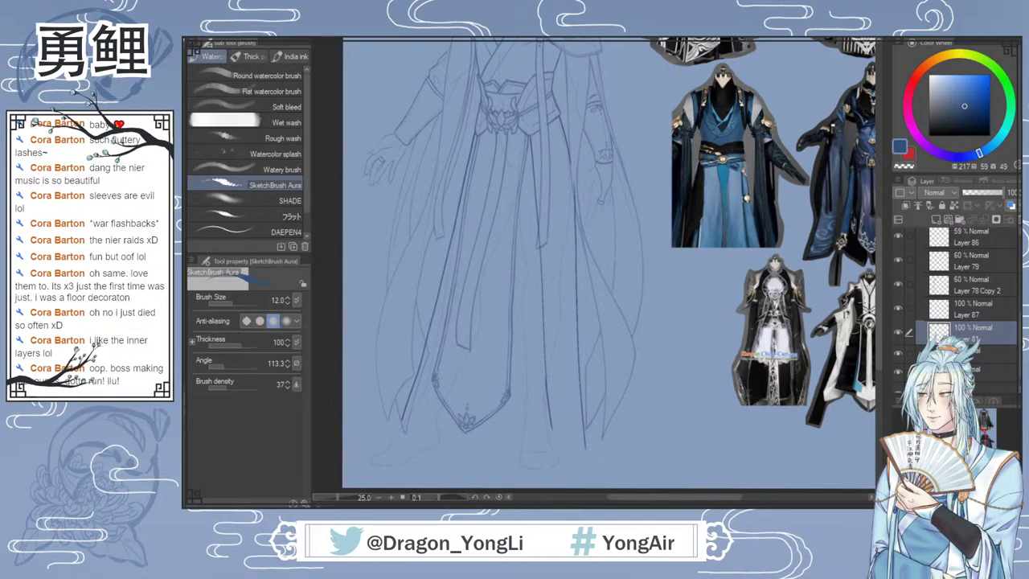
Step: Draw the curved hem across the base of the skirt, from one outer edge to the other
scroll(608, 262, "down", 2)
mouse_move(384, 408)
left_mouse_down()
mouse_move(407, 427)
mouse_move(527, 439)
mouse_move(589, 428)
mouse_move(490, 417)
left_mouse_up()
key("ctrl+z")
left_click_drag(575, 416, 524, 431)
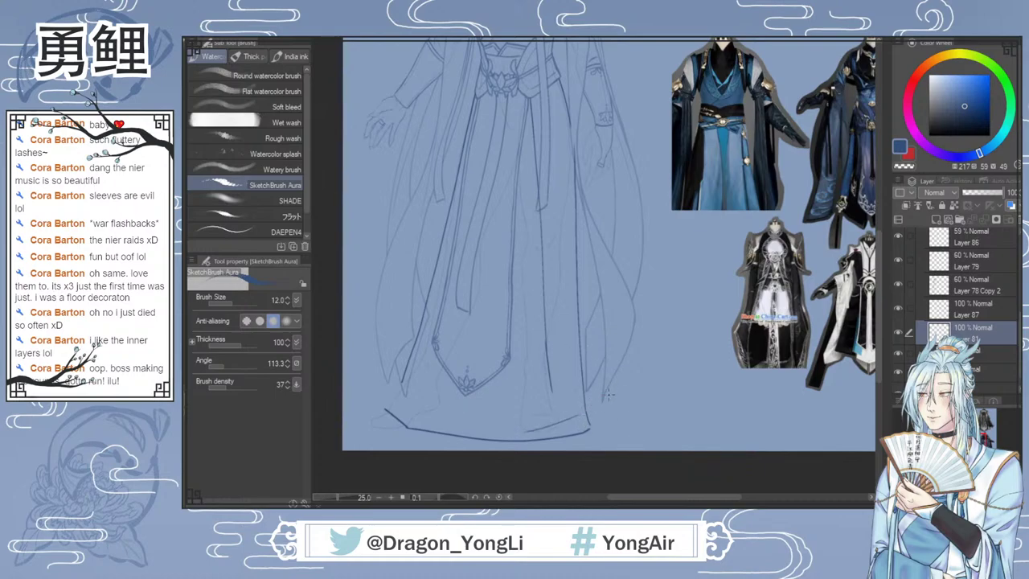
mouse_move(387, 406)
left_mouse_down()
mouse_move(431, 417)
mouse_move(450, 404)
left_mouse_up()
key("ctrl+z")
Step: Draw the flared corner joining the skirt's outer edge to the hem and add a short fold beside it
scroll(407, 410, "up", 2)
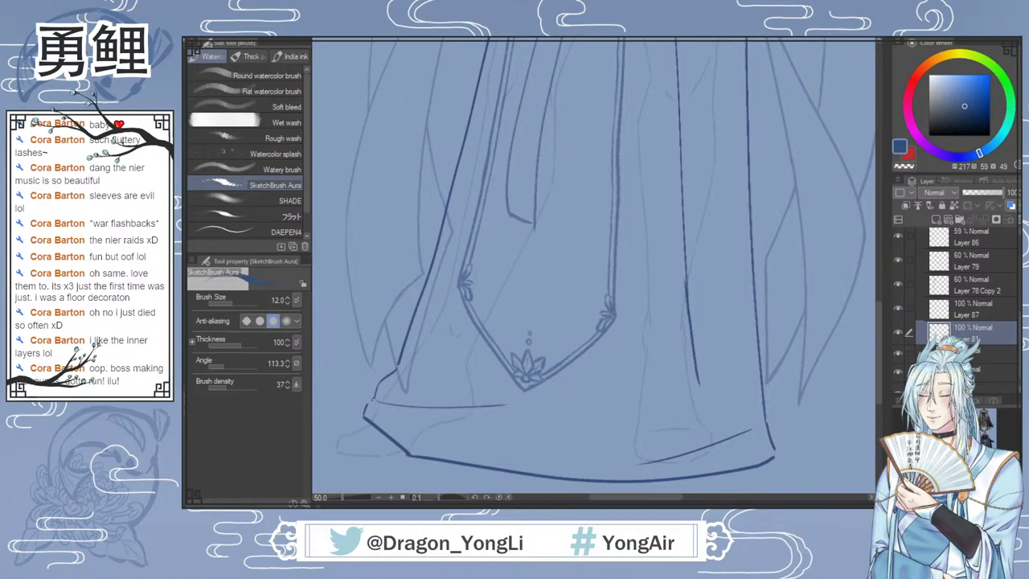
left_click_drag(363, 415, 396, 368)
mouse_move(412, 367)
left_mouse_down()
mouse_move(404, 373)
mouse_move(426, 384)
left_mouse_up()
Step: Erase the skirt line between the front panel and the lowered arm's side edge, using a size 60 hard eraser
scroll(663, 335, "down", 1)
left_click_drag(876, 323, 874, 288)
key("ctrl+minus")
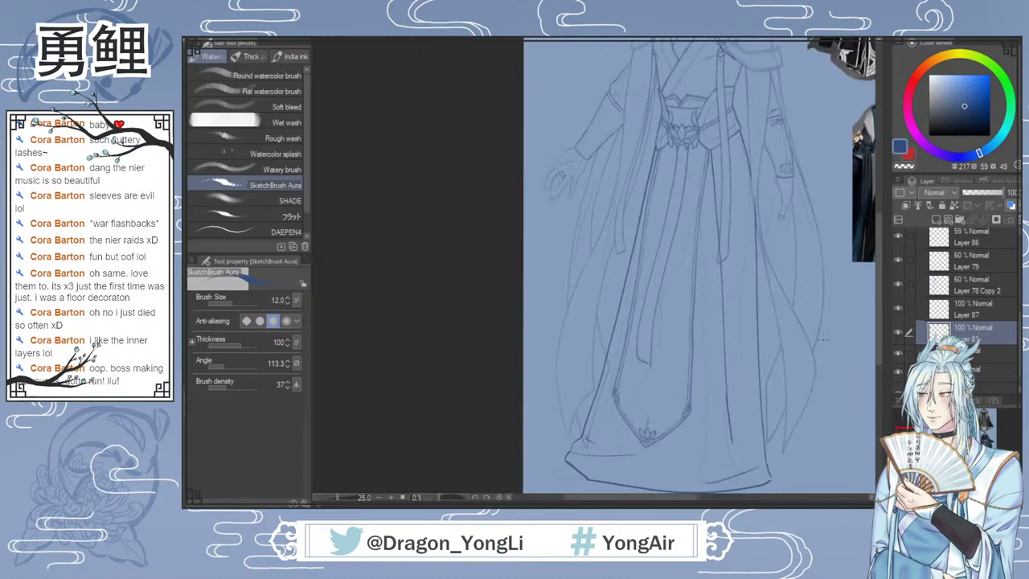
left_click_drag(690, 502, 739, 502)
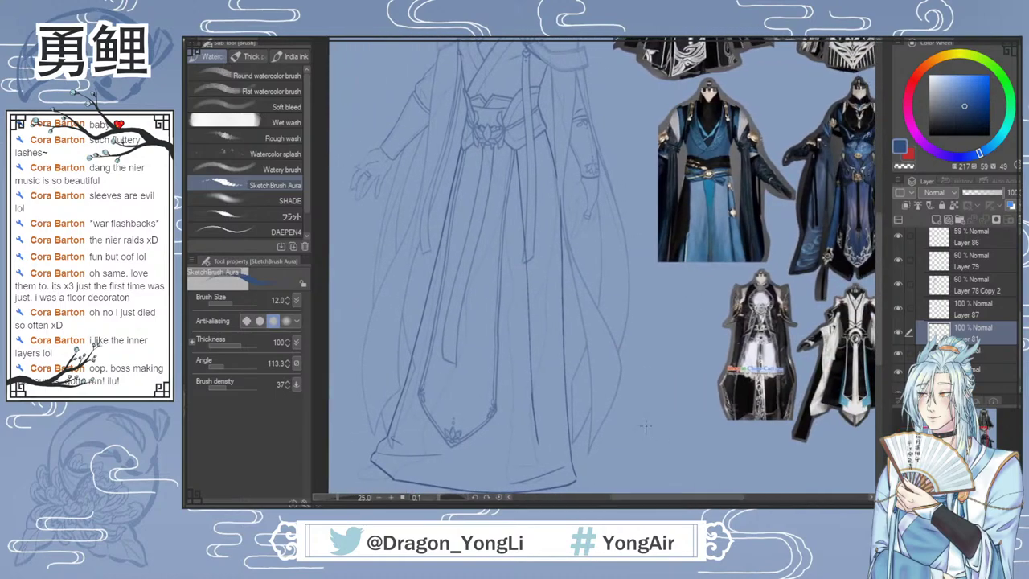
key("e")
left_click_drag(516, 150, 526, 262)
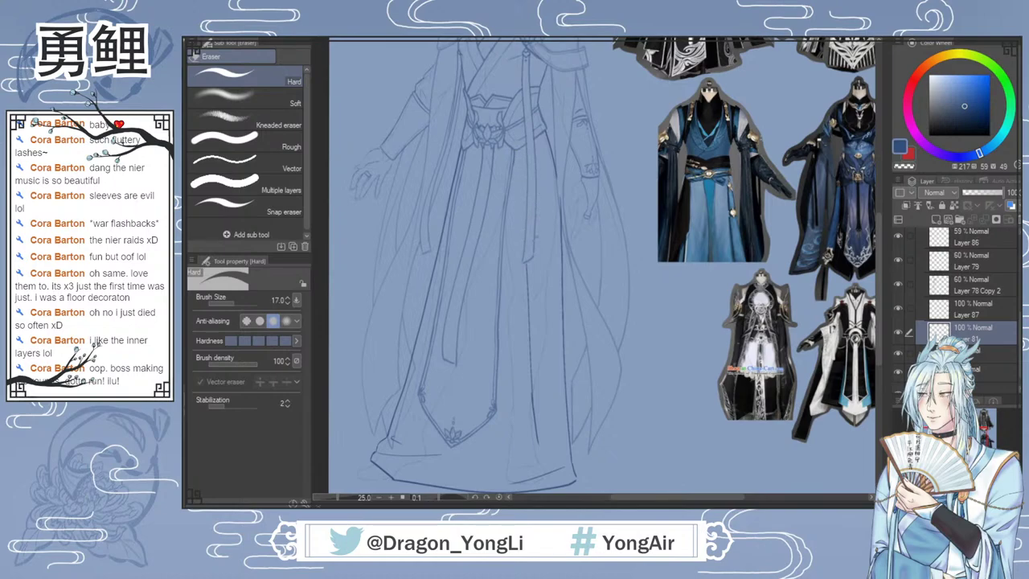
key("bracketright")
key("bracketright")
key("bracketright")
key("bracketright")
key("bracketright")
key("bracketright")
left_click_drag(526, 262, 535, 439)
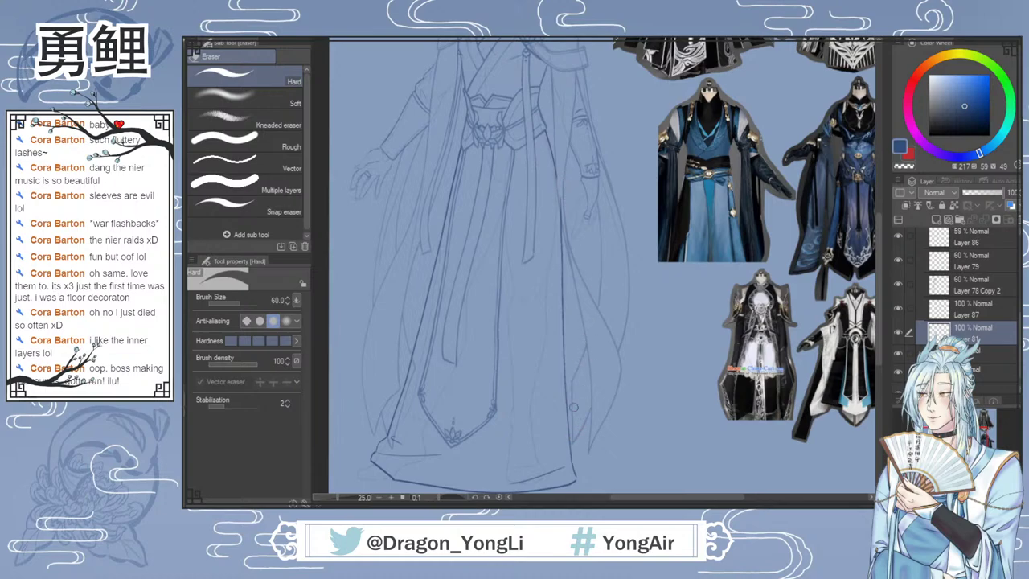
key("b")
left_click_drag(520, 151, 531, 429)
key("ctrl+z")
left_click_drag(519, 150, 534, 443)
key("ctrl+z")
left_click_drag(518, 150, 522, 440)
key("ctrl+z")
left_click_drag(519, 150, 525, 427)
left_click_drag(880, 258, 879, 268)
key("ctrl+z")
left_click_drag(518, 123, 527, 379)
key("ctrl+z")
left_click_drag(517, 124, 526, 384)
key("ctrl+z")
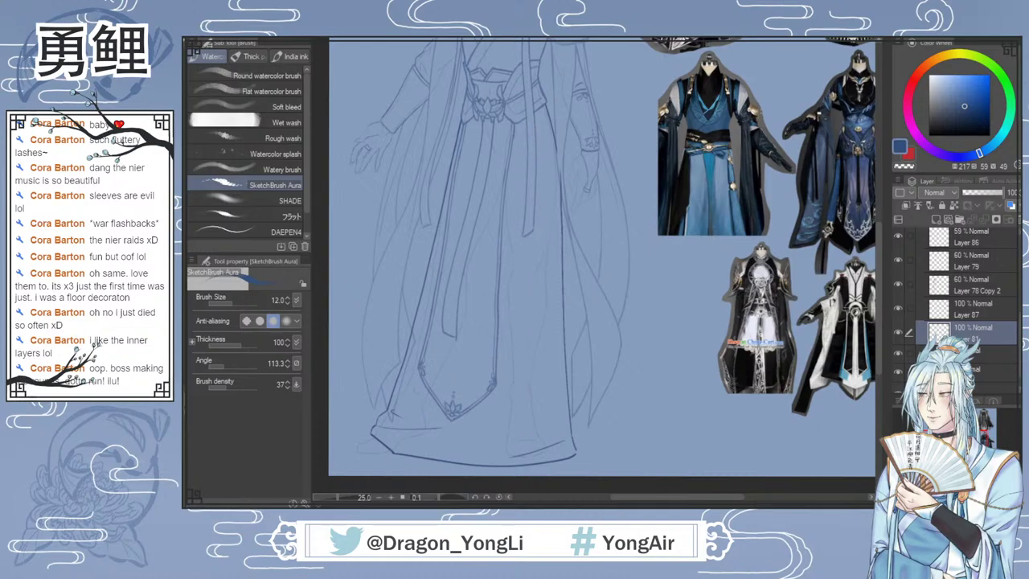
Step: Flip the canvas view horizontally and draw the side panel's long inner edge from the belt to just above the skirt hem
key("h")
left_click_drag(670, 120, 692, 382)
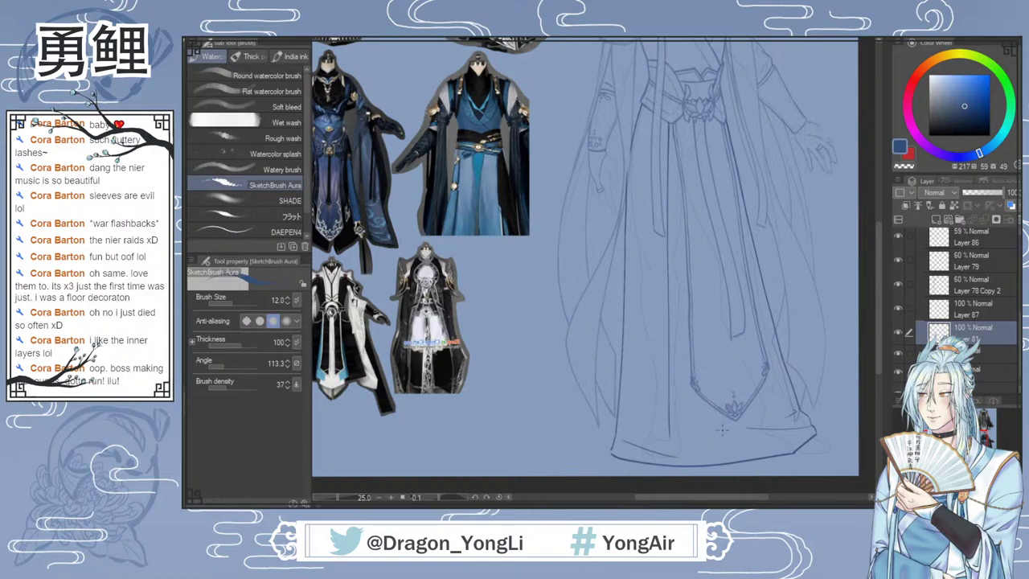
left_click_drag(692, 501, 714, 500)
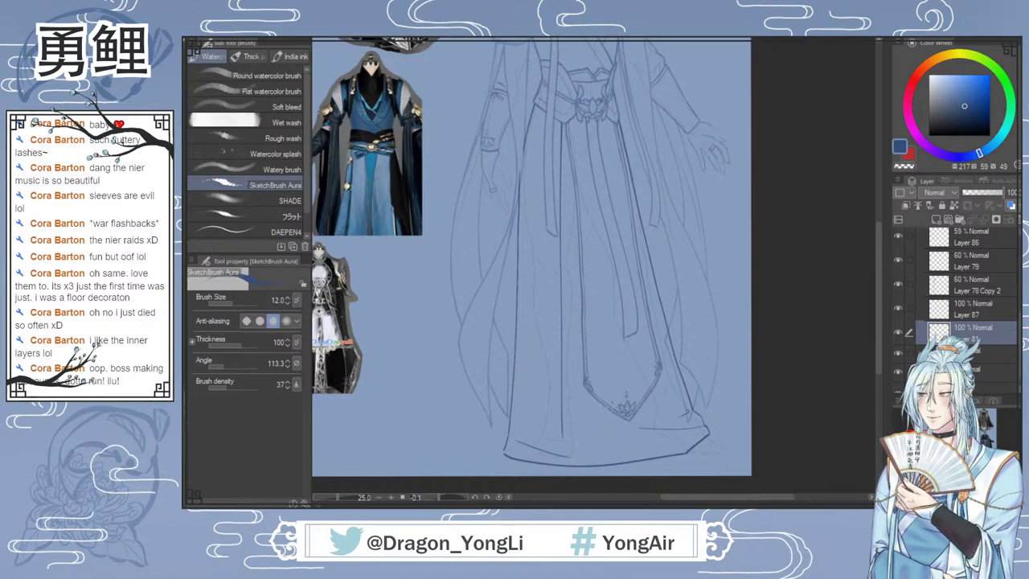
key("e")
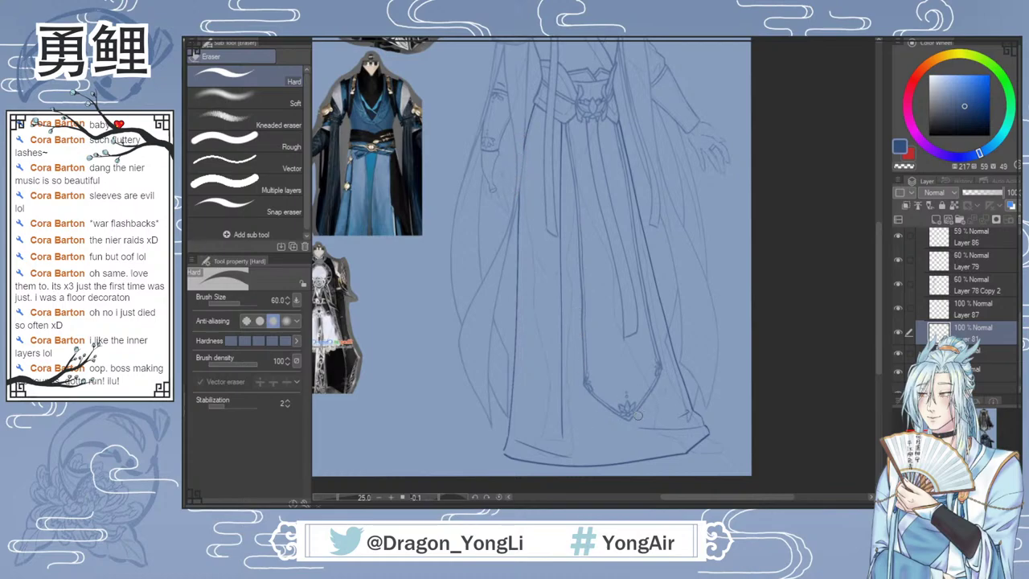
key("b")
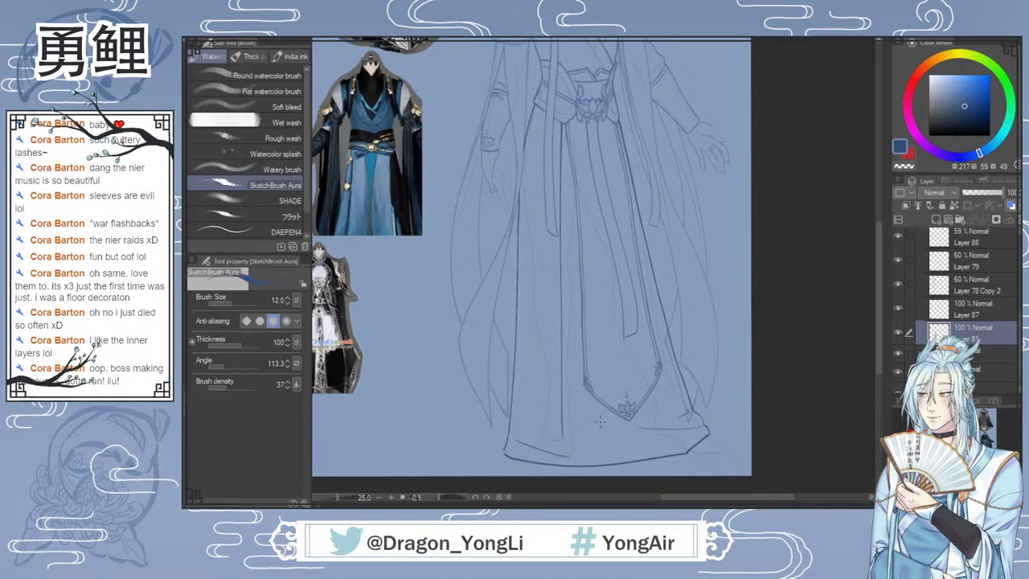
Step: Draw the side panel's lower edge from its inner edge across to the skirt's outer edge on the lowered arm's side
left_click_drag(561, 423, 502, 416)
key("ctrl+z")
scroll(532, 417, "up", 1)
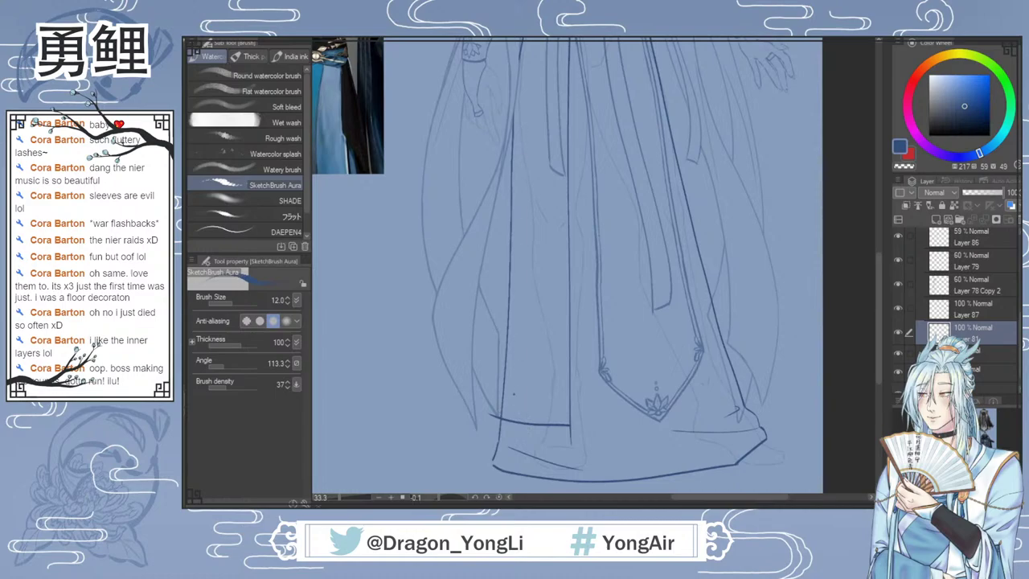
Step: Lasso the lower part of the side panel's outer edge and shift its bottom end slightly outward with a transform
key("m")
mouse_move(507, 413)
left_mouse_down()
mouse_move(497, 403)
mouse_move(491, 224)
mouse_move(526, 112)
mouse_move(528, 395)
mouse_move(514, 413)
left_mouse_up()
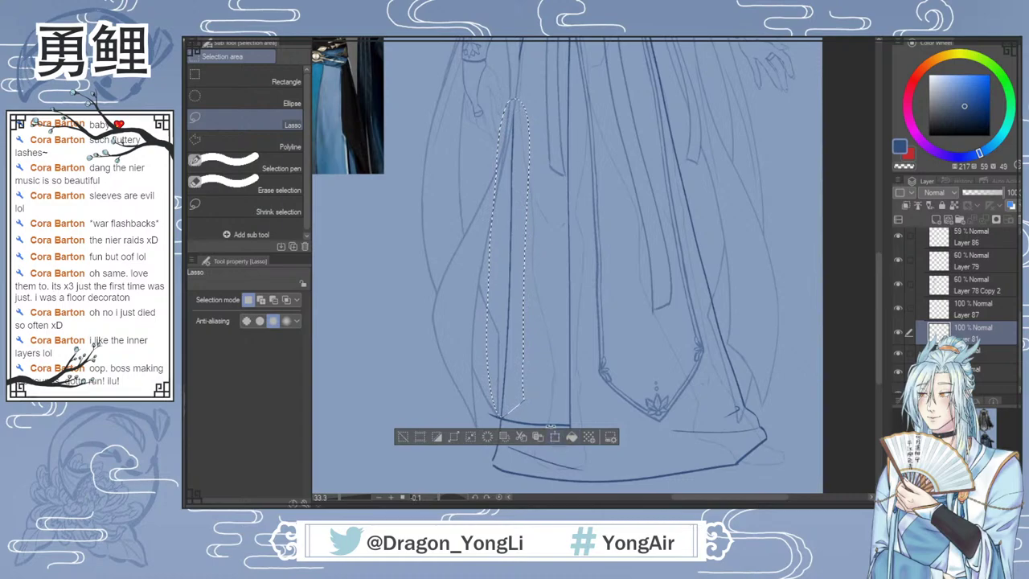
left_click(552, 438)
left_click_drag(515, 212, 511, 101)
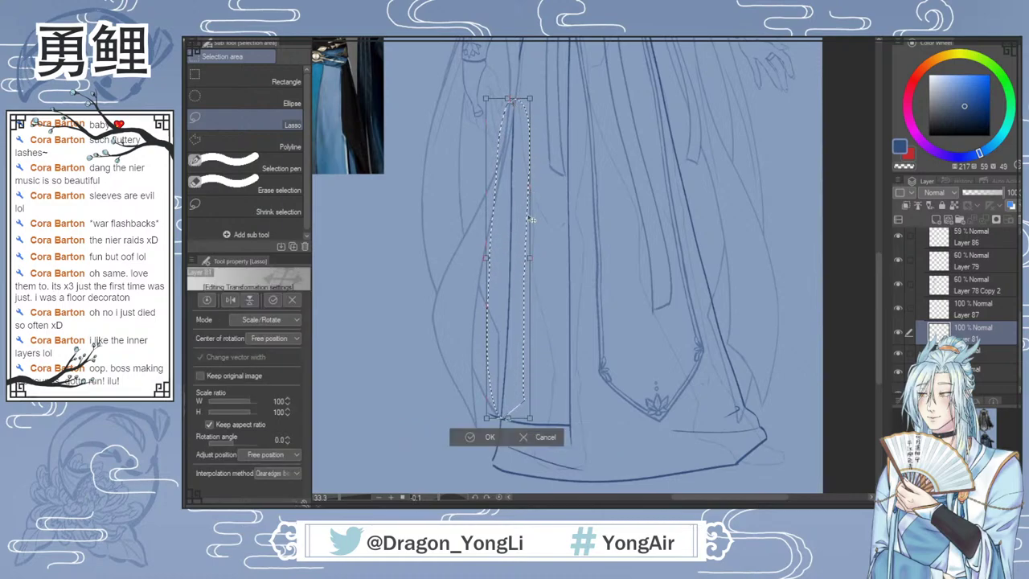
left_click_drag(548, 422, 544, 424)
left_click(482, 439)
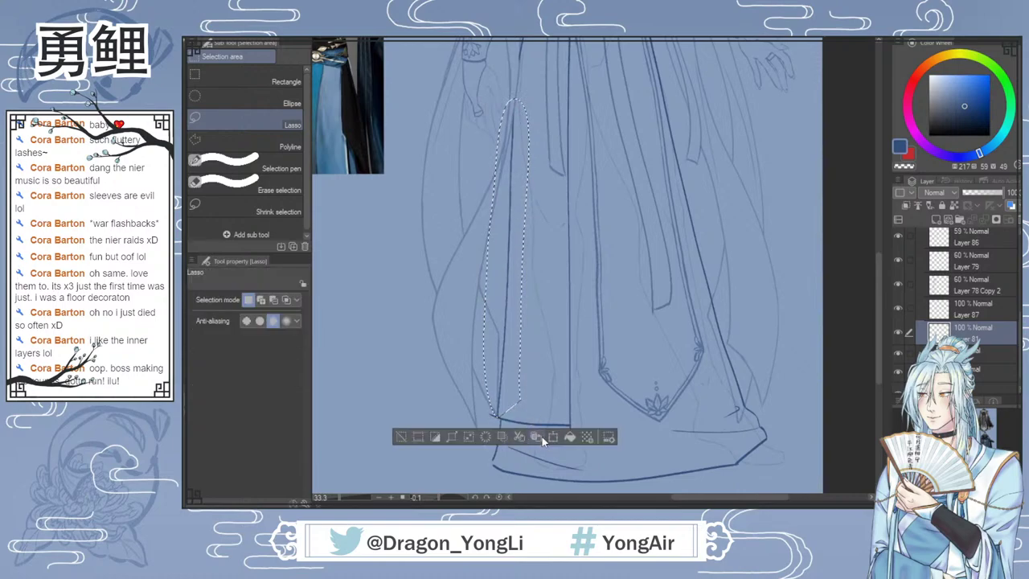
key("ctrl+d")
Step: Reduce the hard eraser to size 20, clean up the side panel's outer lower corner, and flip the canvas view back
key("e")
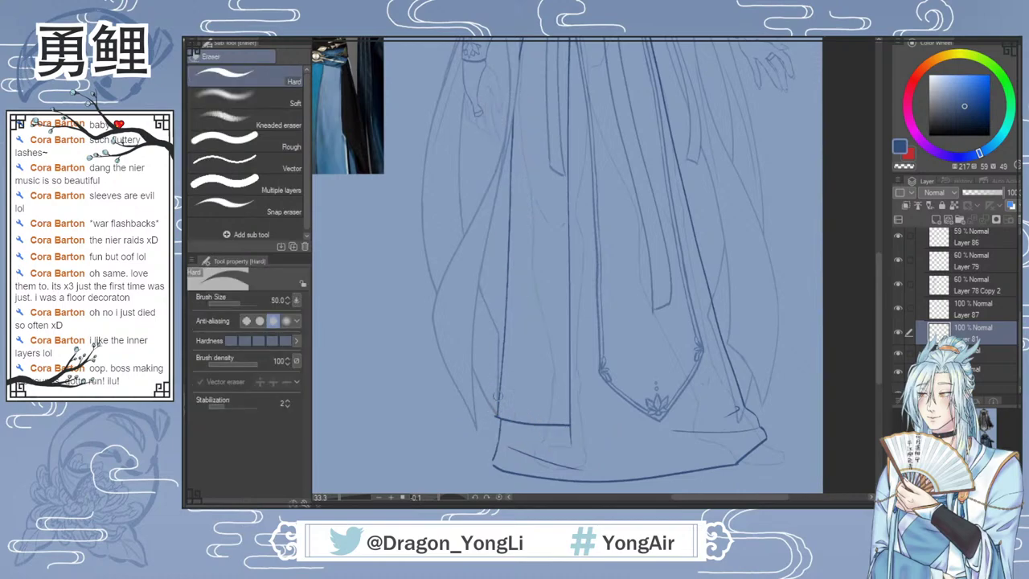
key("bracketleft")
key("bracketleft")
key("bracketleft")
key("bracketleft")
key("bracketleft")
key("h")
key("b")
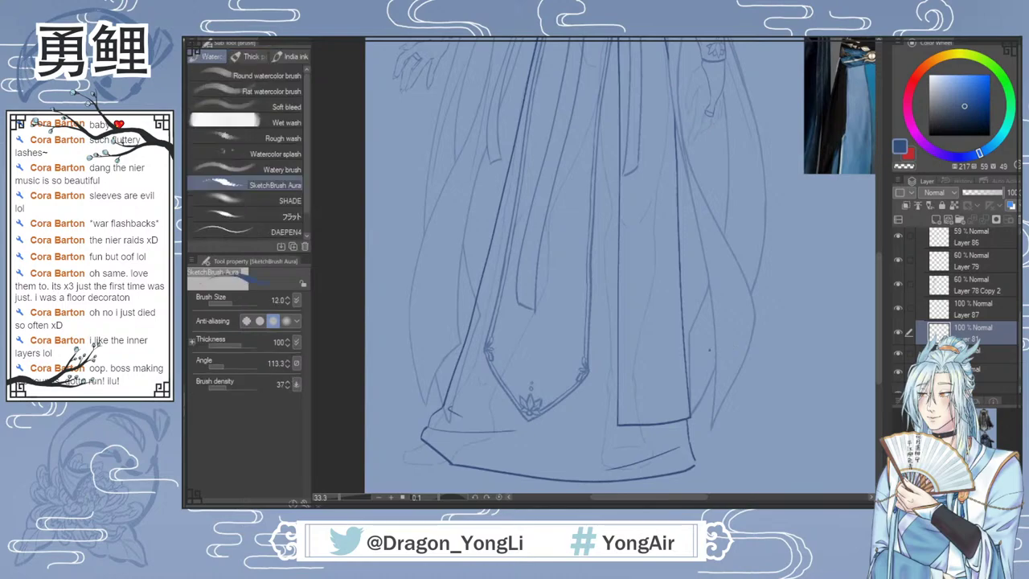
scroll(696, 323, "up", 1)
scroll(828, 291, "down", 1)
scroll(866, 282, "down", 1)
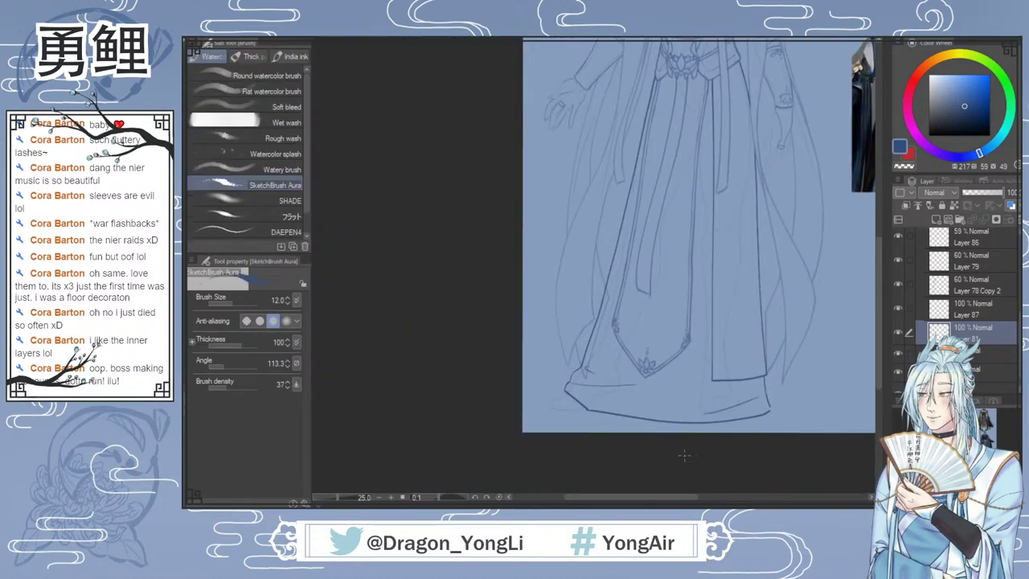
left_click_drag(654, 500, 694, 500)
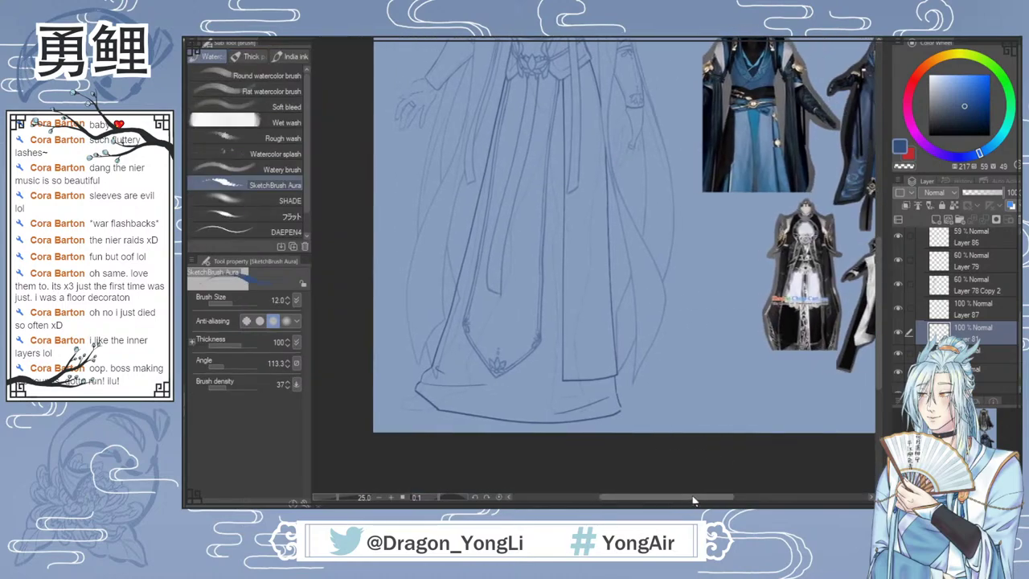
mouse_move(879, 293)
left_mouse_down()
mouse_move(897, 215)
mouse_move(877, 287)
left_mouse_up()
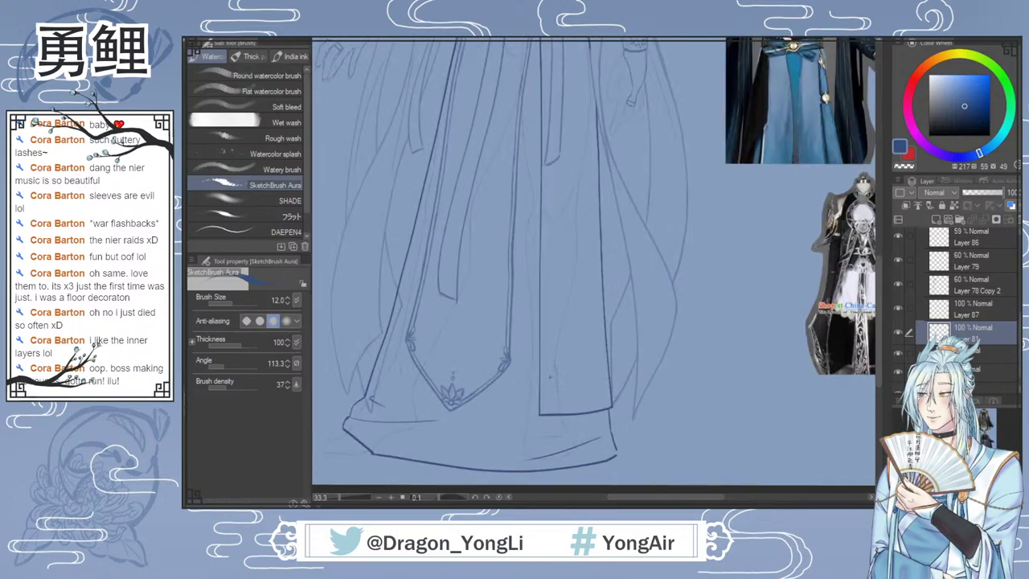
scroll(603, 392, "up", 1)
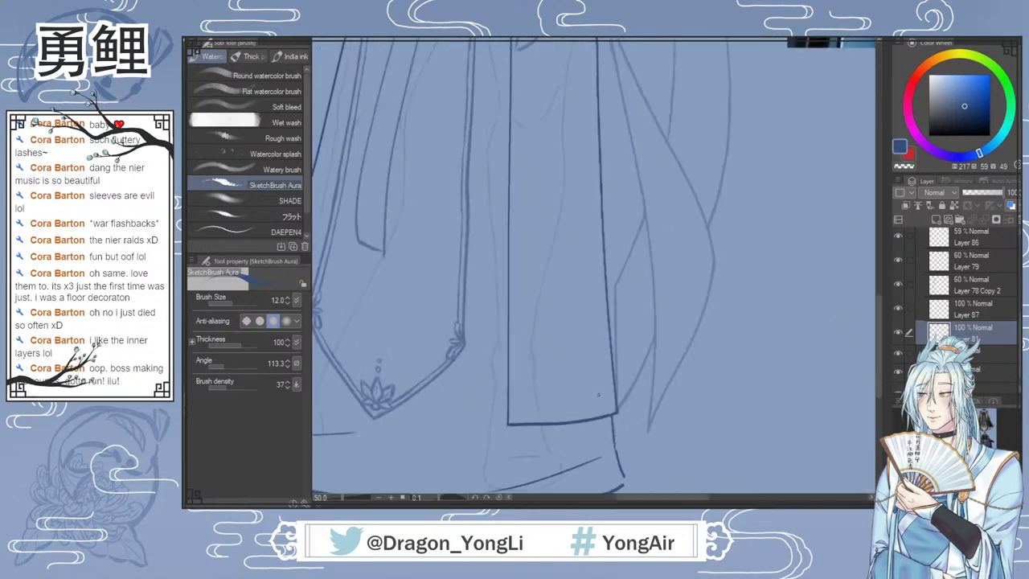
key("b")
key("i")
key("b")
left_click_drag(509, 349, 585, 418)
key("ctrl+z")
left_click_drag(509, 350, 584, 423)
key("ctrl+z")
left_click_drag(510, 349, 583, 418)
key("ctrl+z")
left_click_drag(509, 348, 582, 421)
key("ctrl+z")
left_click_drag(509, 349, 584, 421)
key("ctrl+z")
key("ctrl+z")
left_click_drag(510, 348, 585, 421)
key("ctrl+z")
left_click_drag(511, 350, 584, 422)
key("ctrl+z")
left_click_drag(498, 331, 602, 433)
key("ctrl+z")
left_click_drag(502, 332, 596, 427)
key("ctrl+z")
Step: Sketch a small trial panel end with bevelled lower corners beside the skirt and add ornaments along its tip
mouse_move(728, 289)
left_mouse_down()
mouse_move(732, 368)
mouse_move(755, 400)
mouse_move(777, 399)
mouse_move(798, 379)
mouse_move(802, 329)
mouse_move(763, 397)
mouse_move(801, 353)
left_mouse_up()
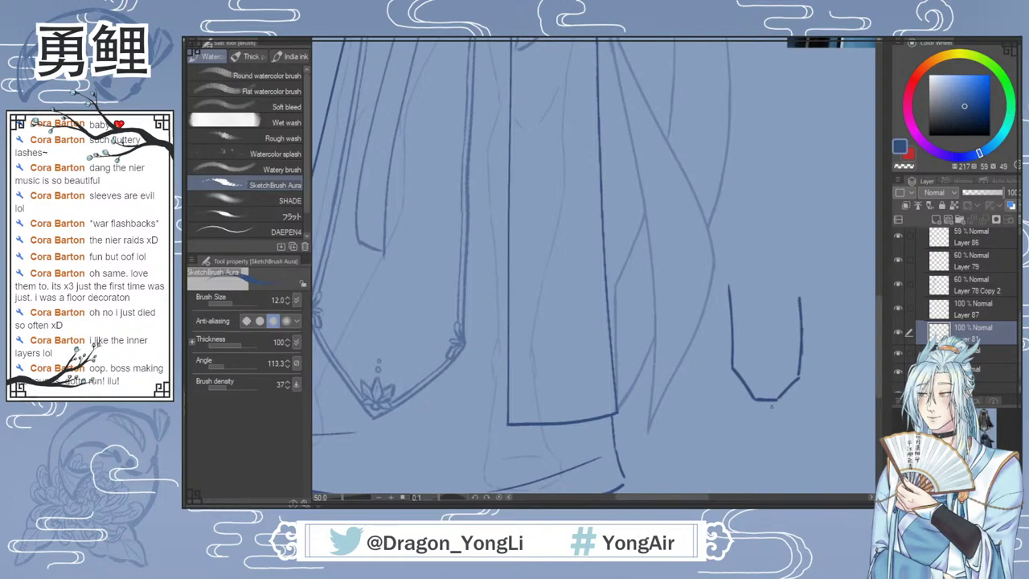
scroll(772, 406, "up", 1)
left_click_drag(696, 498, 710, 497)
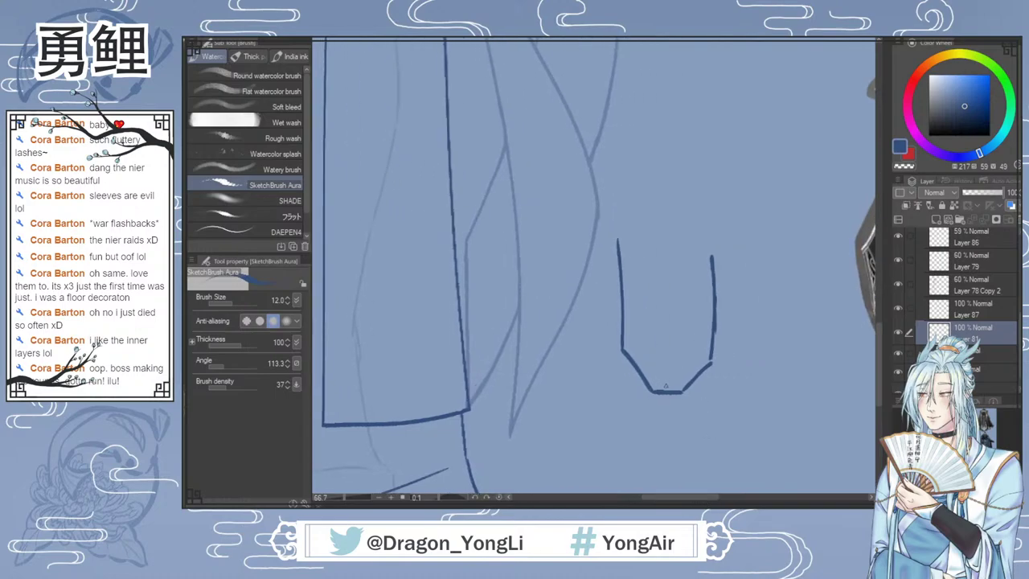
left_click_drag(672, 379, 670, 385)
mouse_move(690, 500)
left_mouse_down()
mouse_move(648, 500)
mouse_move(696, 500)
left_mouse_up()
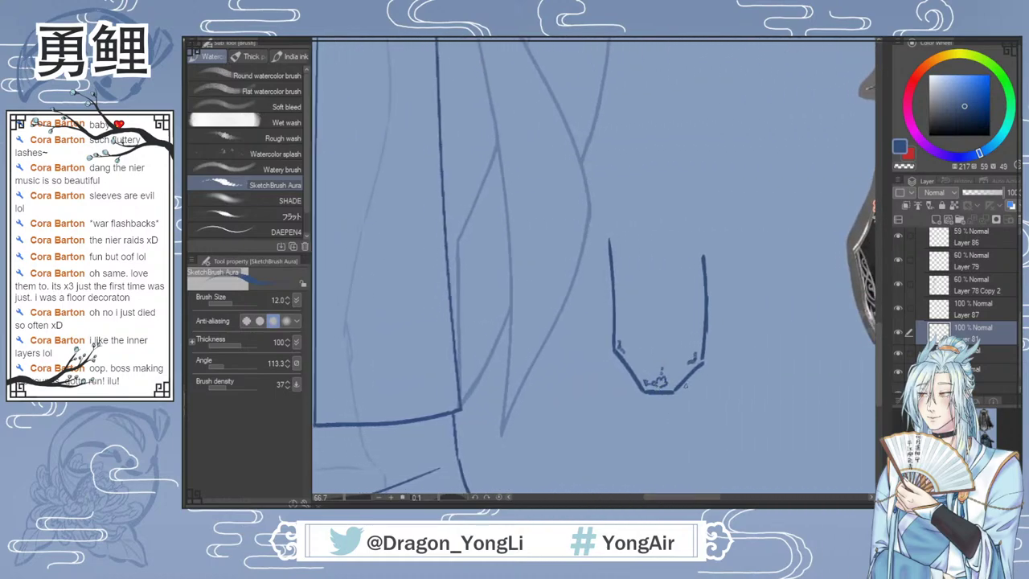
Step: Try a bevelled end on the side panel by drawing a diagonal across its inner lower corner and erasing the old corner lines
left_click_drag(690, 499, 663, 499)
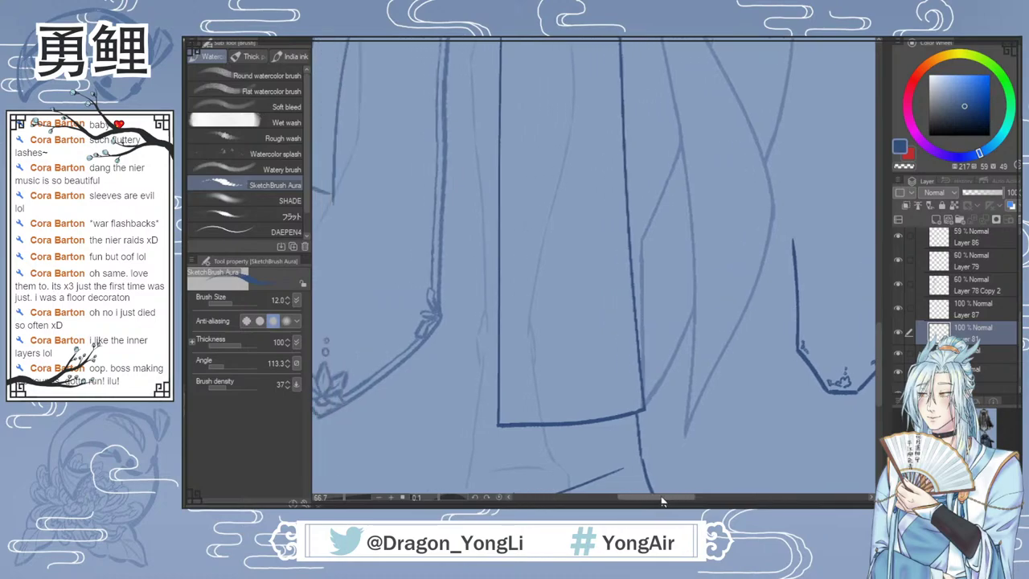
left_click_drag(498, 320, 619, 438)
key("e")
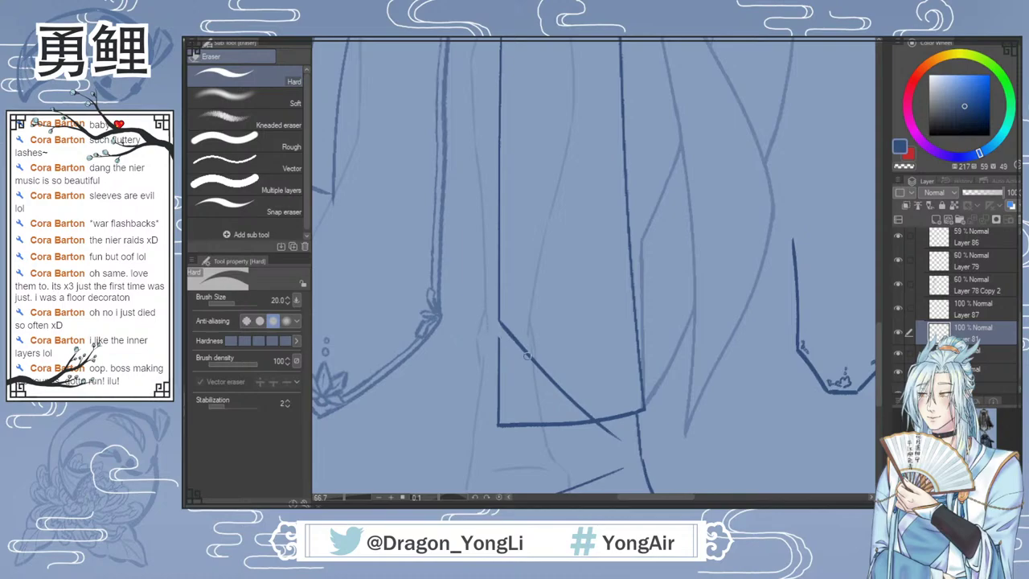
mouse_move(598, 427)
left_mouse_down()
mouse_move(610, 436)
mouse_move(601, 428)
left_mouse_up()
key("b")
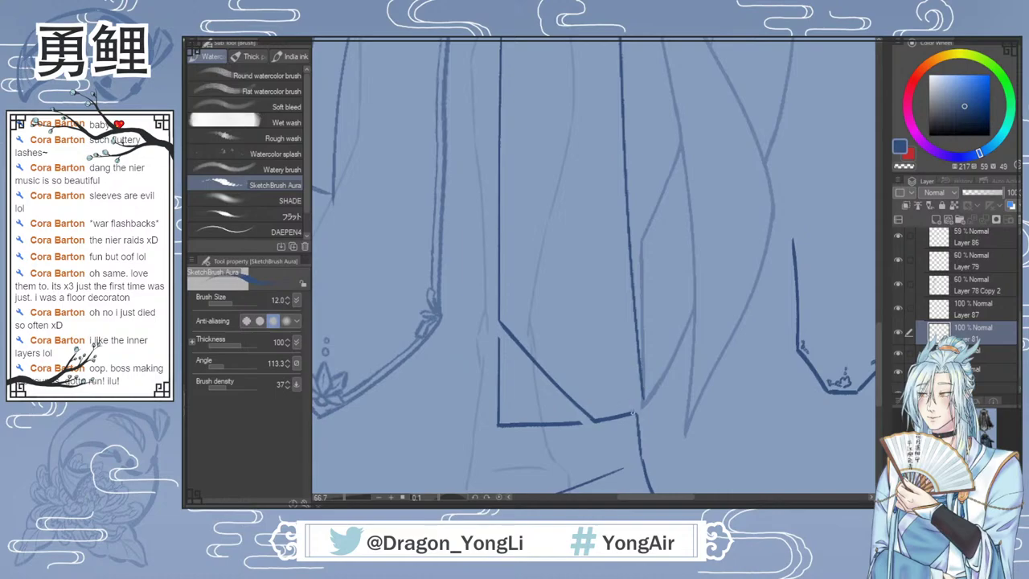
left_click_drag(632, 413, 641, 393)
key("e")
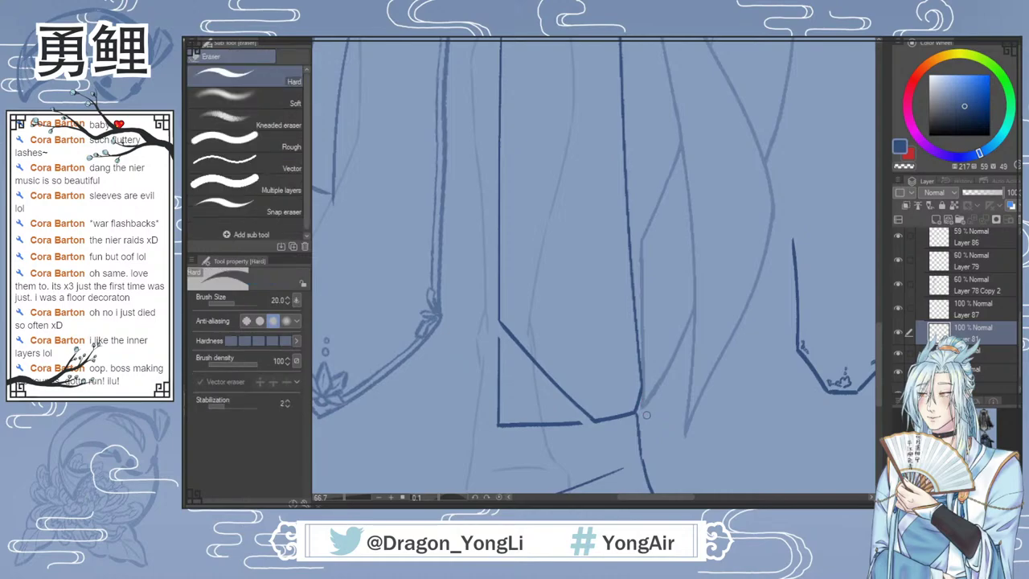
key("b")
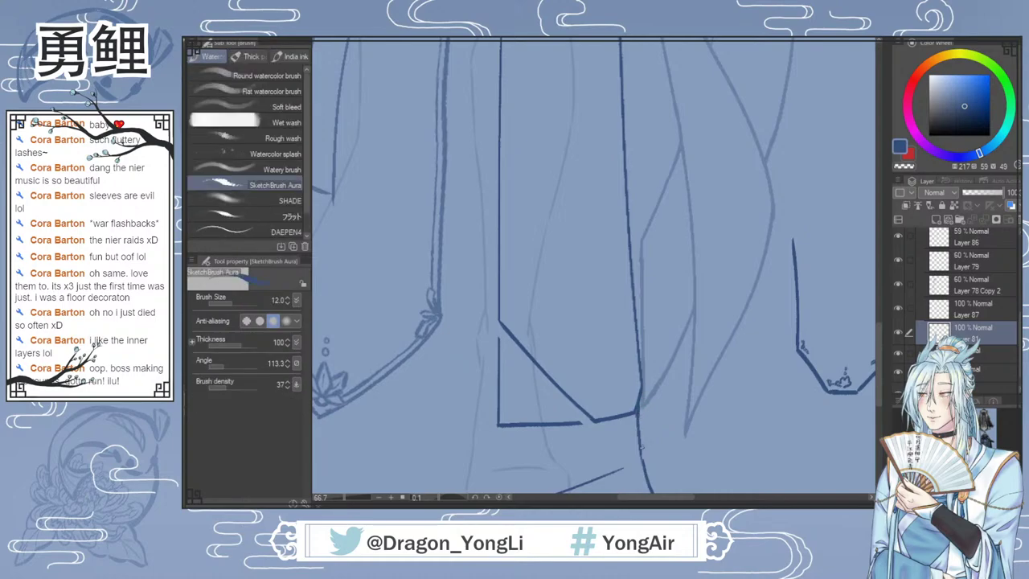
key("e")
mouse_move(498, 337)
left_mouse_down()
mouse_move(501, 429)
mouse_move(580, 422)
left_mouse_up()
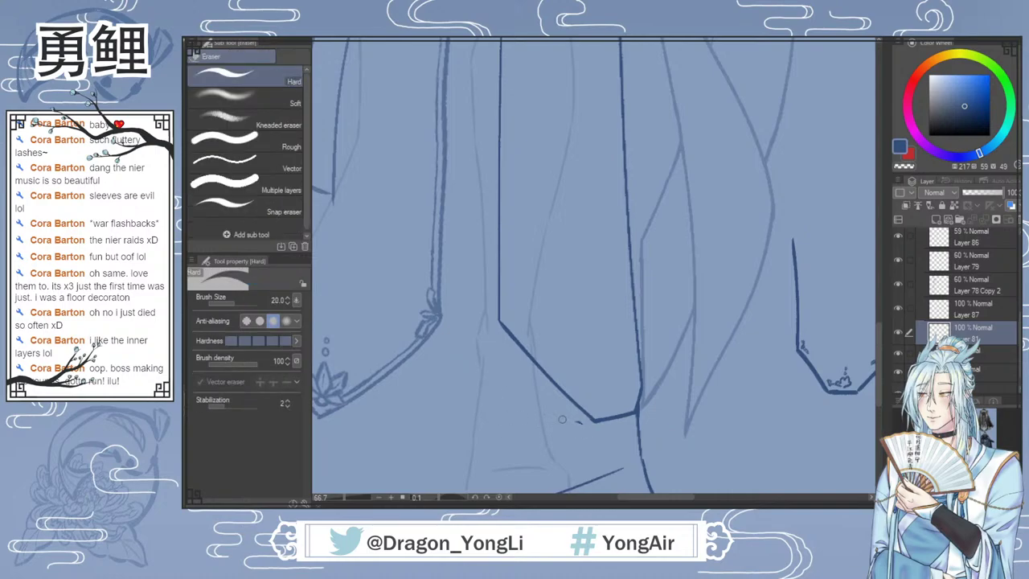
Step: Lasso the small trial panel sketch beside the skirt, delete it, and clear the selection
scroll(583, 385, "down", 3)
scroll(754, 367, "down", 2)
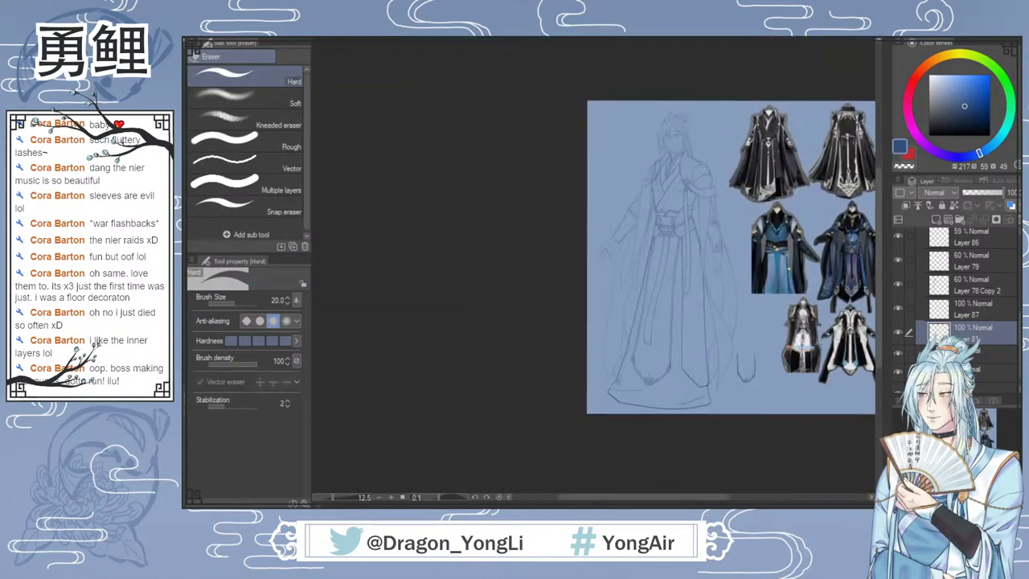
left_click_drag(879, 336, 880, 325)
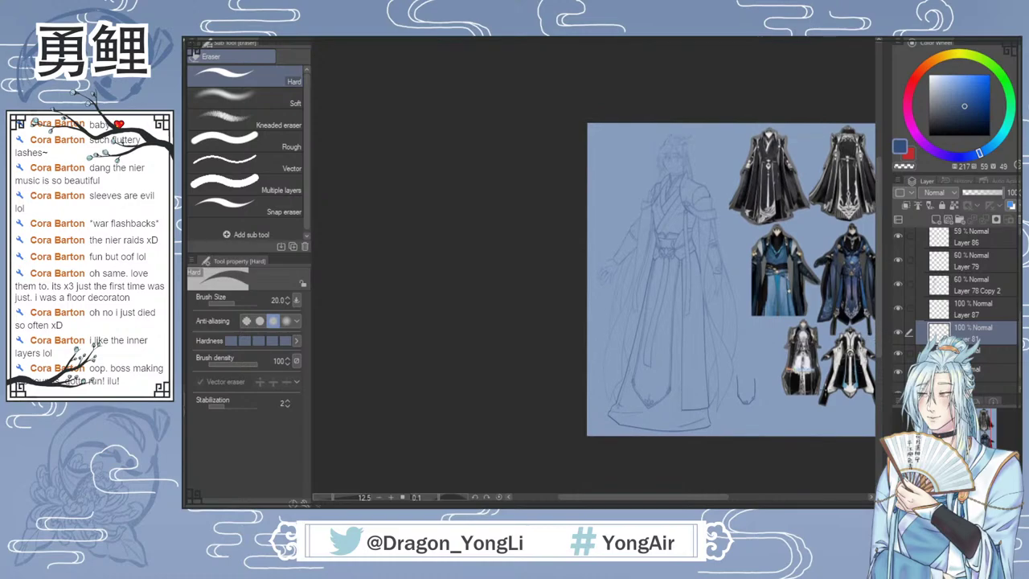
key("m")
mouse_move(754, 414)
left_mouse_down()
mouse_move(728, 402)
mouse_move(751, 417)
left_mouse_up()
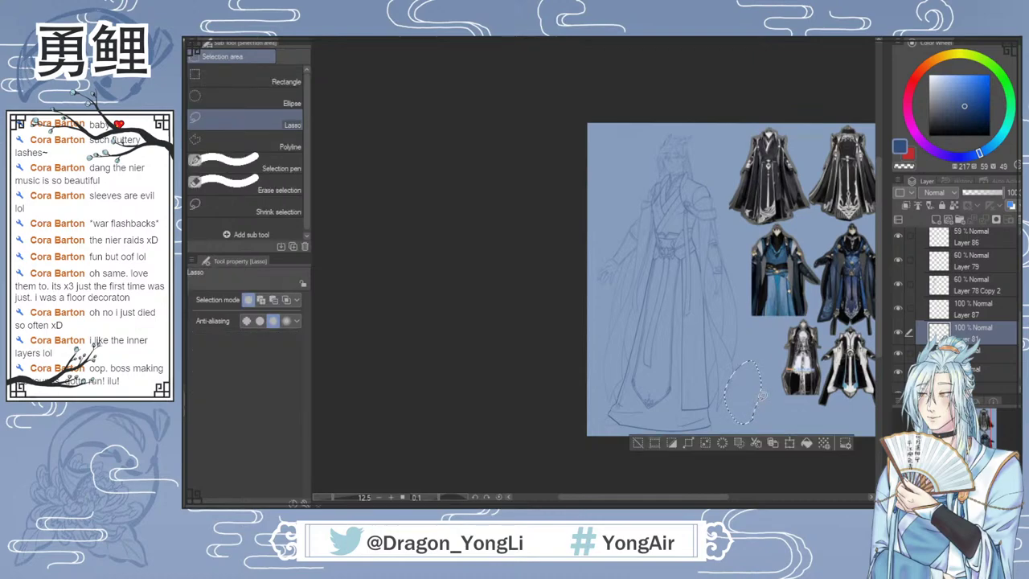
key("Delete")
key("ctrl+d")
Step: Draw a curved diagonal edge rising from the side panel's inner lower corner to its outer edge
scroll(712, 397, "up", 2)
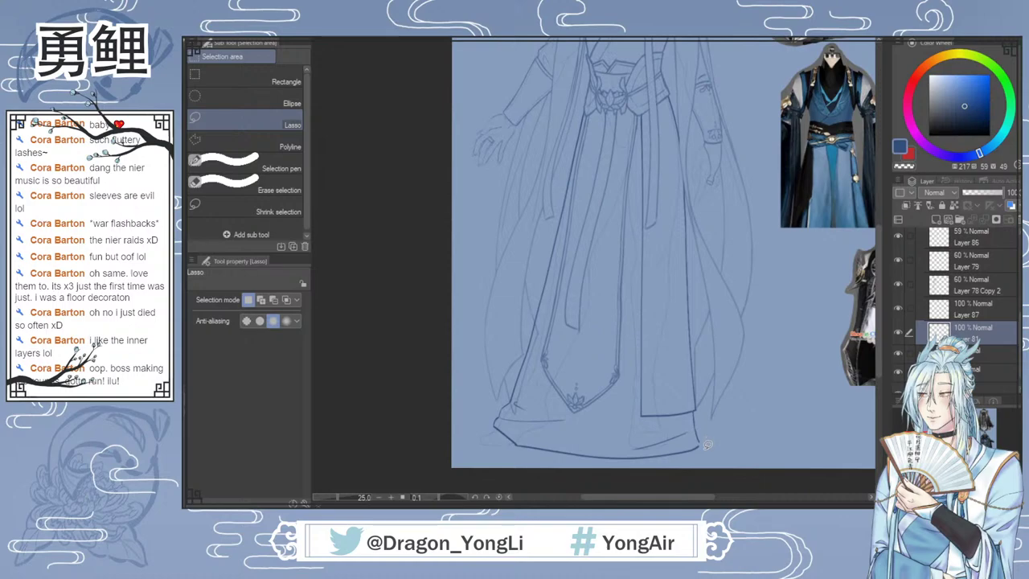
left_click_drag(689, 496, 758, 505)
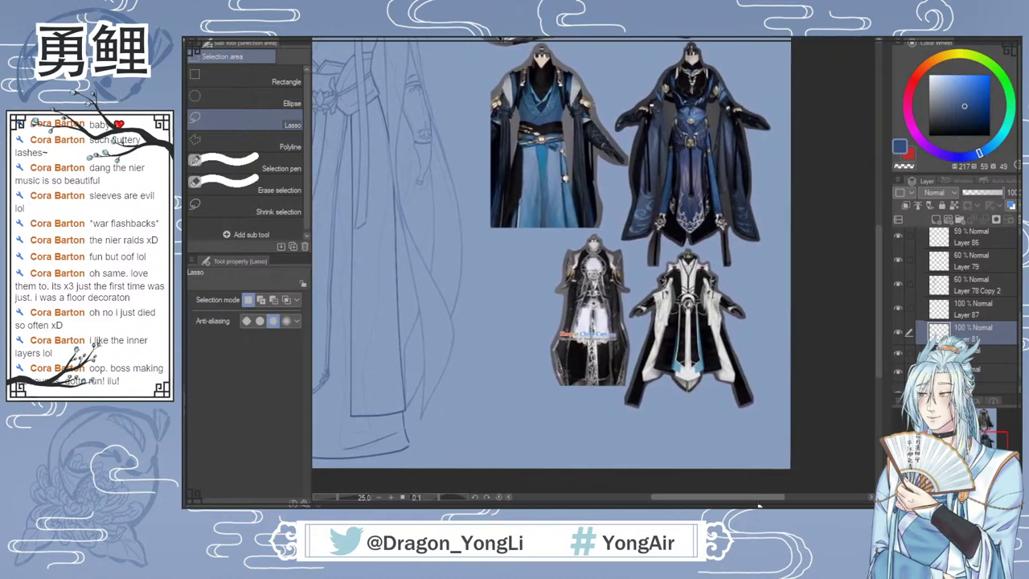
left_click_drag(881, 346, 882, 328)
scroll(881, 332, "down", 4)
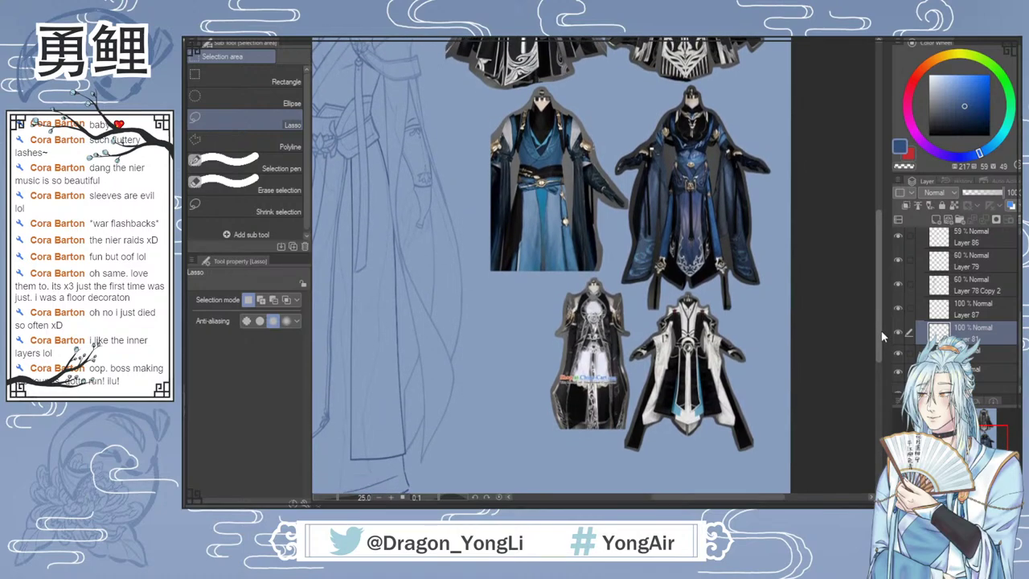
left_click_drag(716, 499, 678, 499)
key("b")
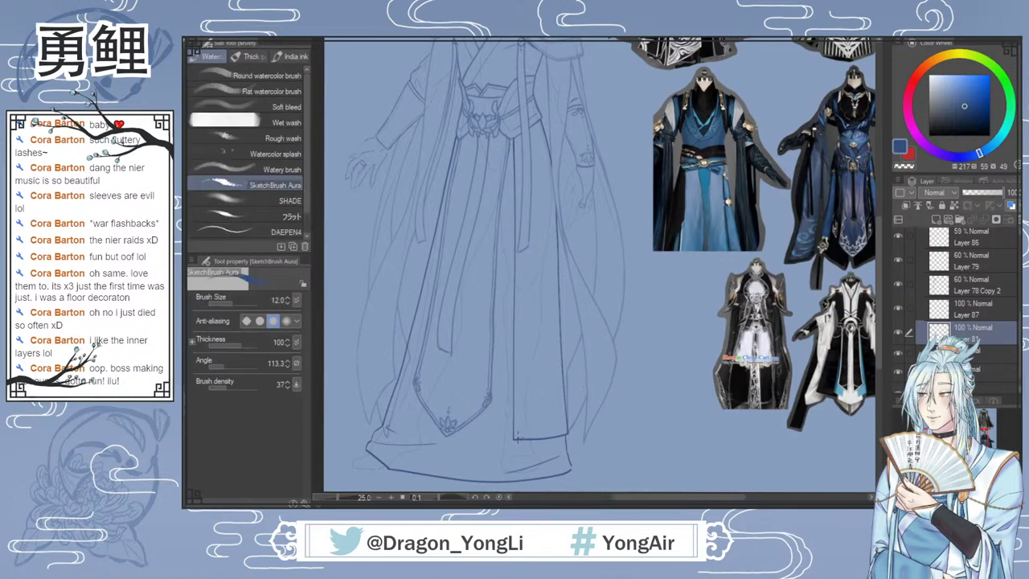
key("ctrl+z")
left_click_drag(516, 439, 560, 377)
key("ctrl+z")
left_click_drag(516, 439, 561, 379)
scroll(556, 396, "up", 1)
key("ctrl+z")
left_click_drag(501, 444, 567, 356)
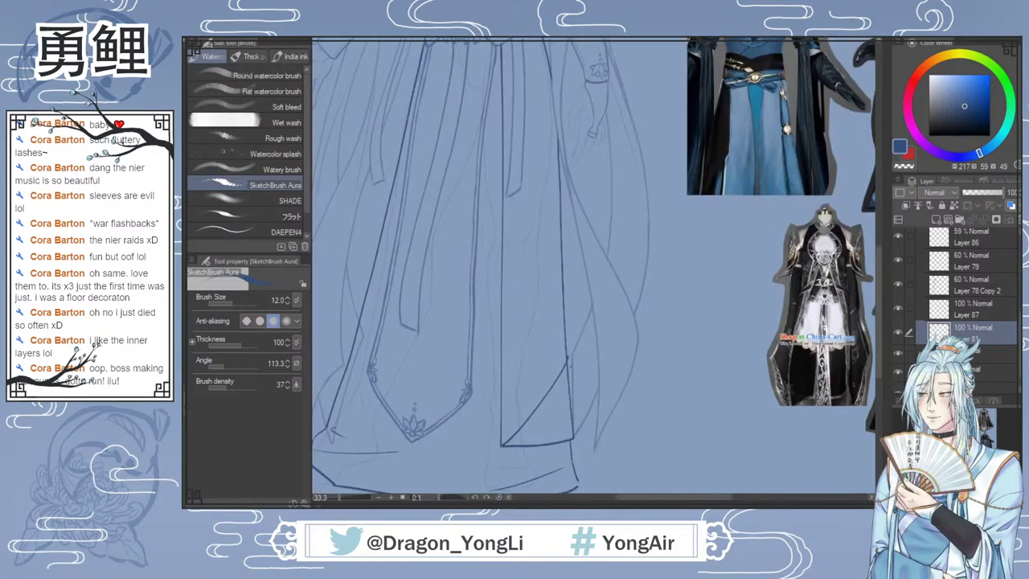
Step: Erase the diagonal's overshoot at the side panel's outer edge and the panel's old lower edge, using the size 20 hard eraser
key("e")
scroll(576, 358, "up", 1)
left_click(566, 356)
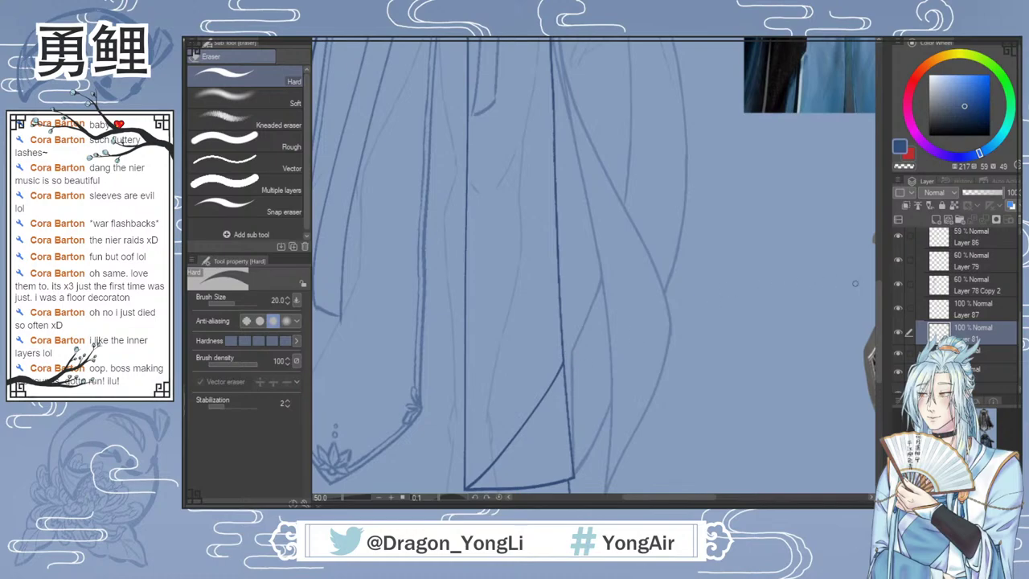
scroll(852, 306, "down", 4)
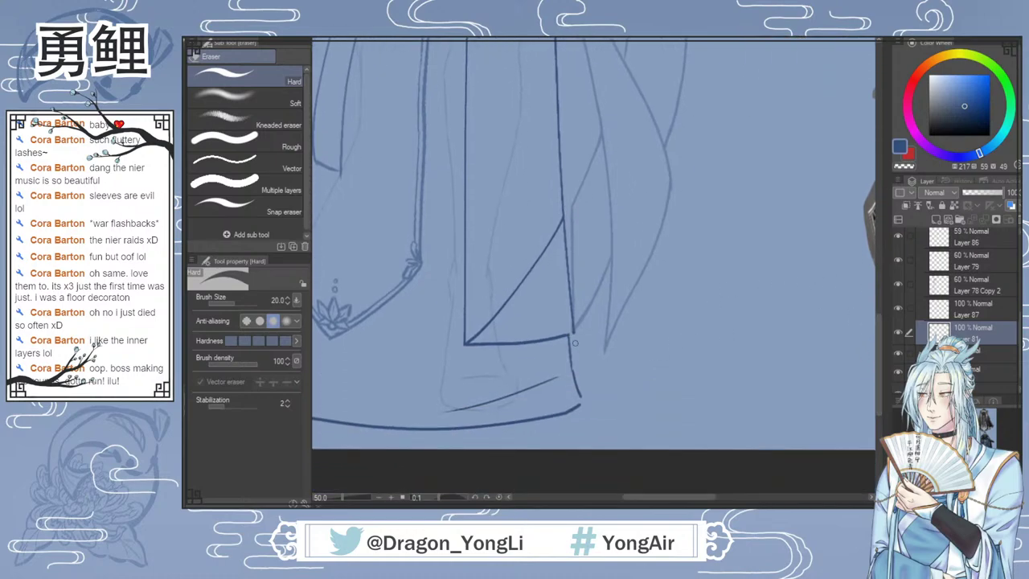
mouse_move(568, 332)
left_mouse_down()
mouse_move(497, 356)
mouse_move(493, 347)
mouse_move(463, 351)
left_mouse_up()
key("m")
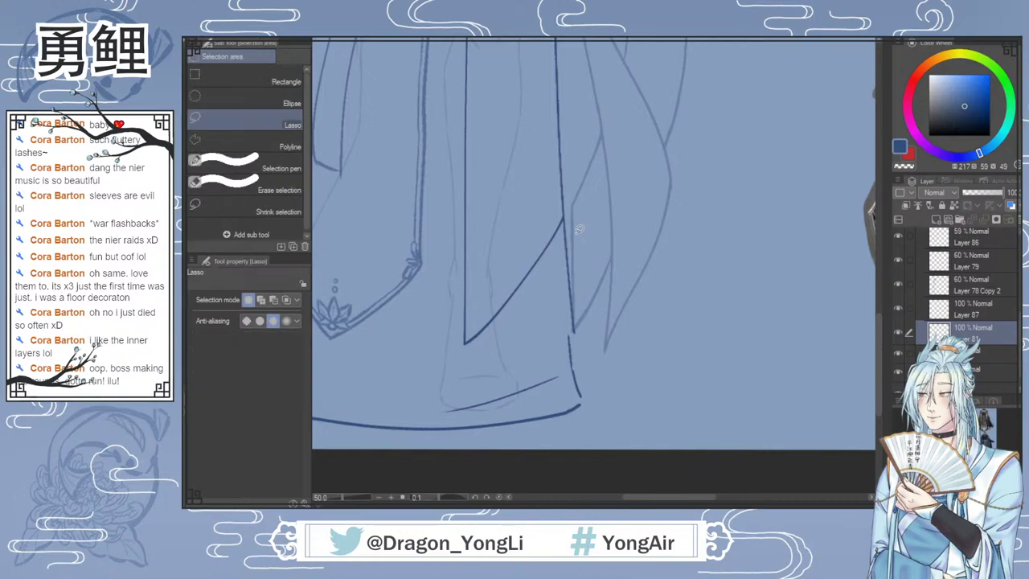
Step: Lasso the skirt's outer side line just below the side panel's diagonal edge and rotate it about 1.2 degrees
mouse_move(565, 219)
left_mouse_down()
mouse_move(570, 321)
mouse_move(583, 283)
mouse_move(582, 233)
left_mouse_up()
left_click(623, 364)
left_click_drag(578, 303, 569, 341)
left_click_drag(596, 221, 585, 260)
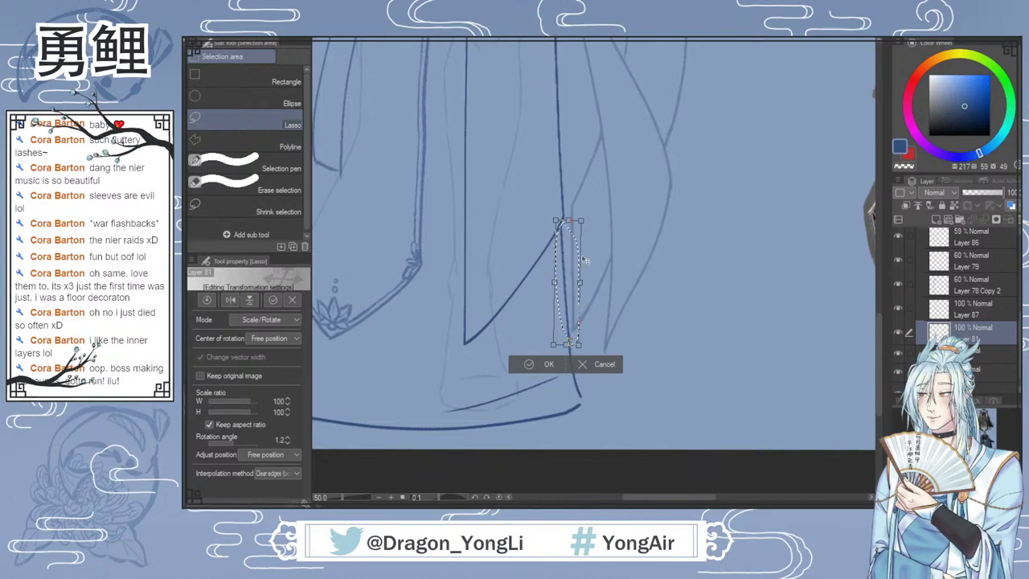
left_click(538, 364)
Step: Examine the skirt and side panel up close and from farther out beside the costume references
scroll(621, 328, "down", 2)
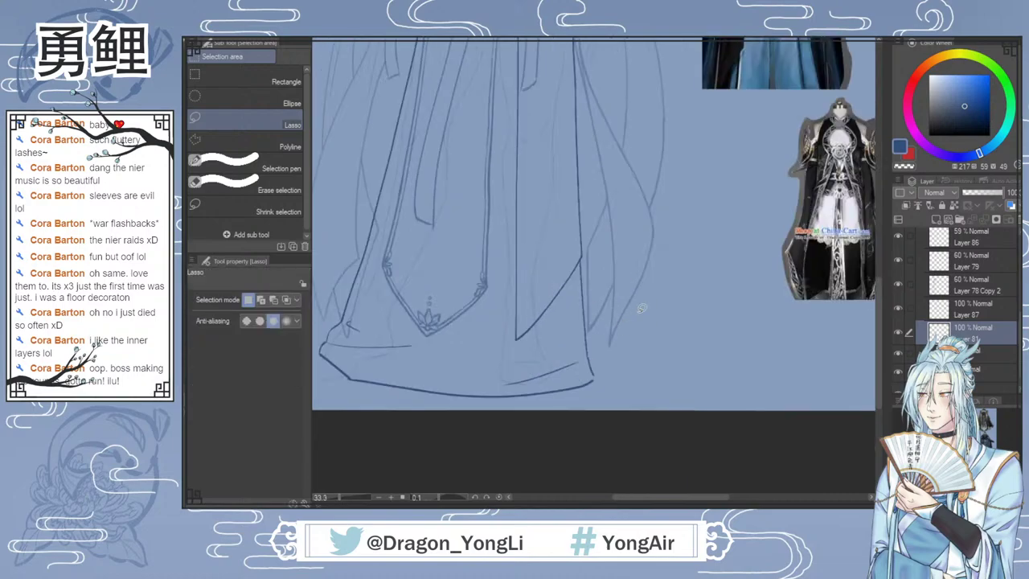
left_click_drag(878, 276, 879, 256)
key("b")
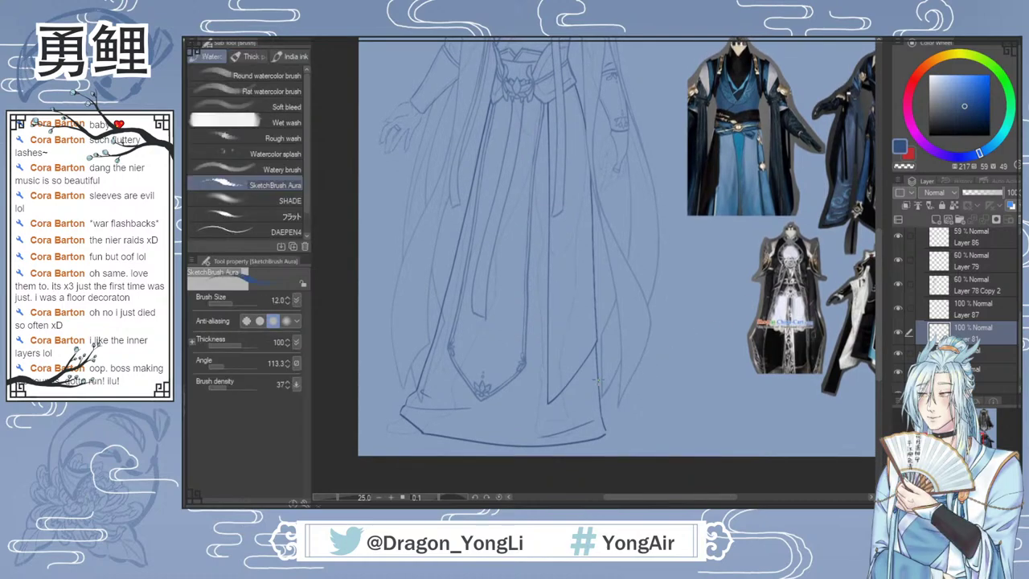
scroll(573, 377, "up", 2)
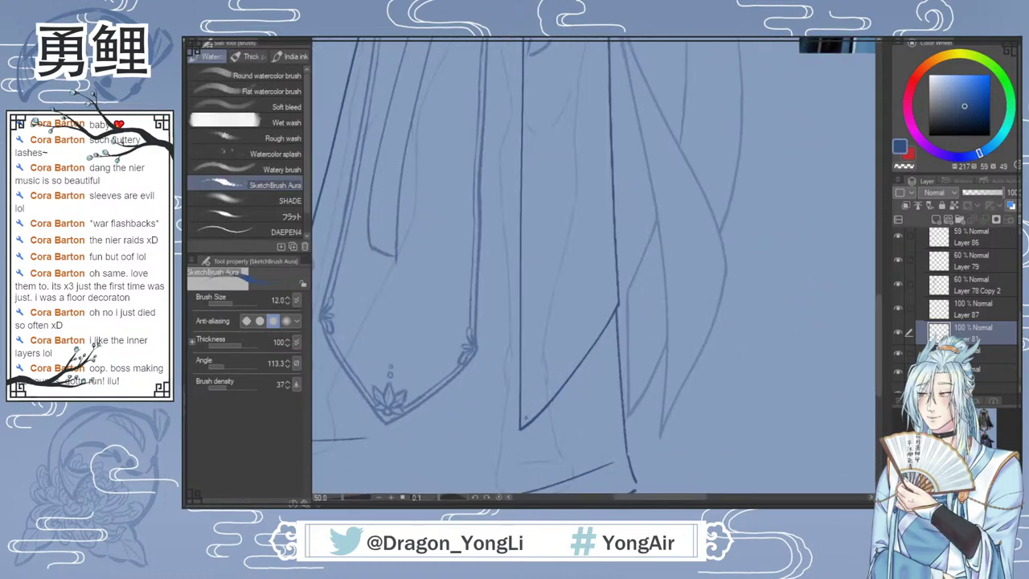
mouse_move(880, 310)
left_mouse_down()
mouse_move(880, 283)
mouse_move(878, 295)
left_mouse_up()
key("ctrl+minus")
key("ctrl+minus")
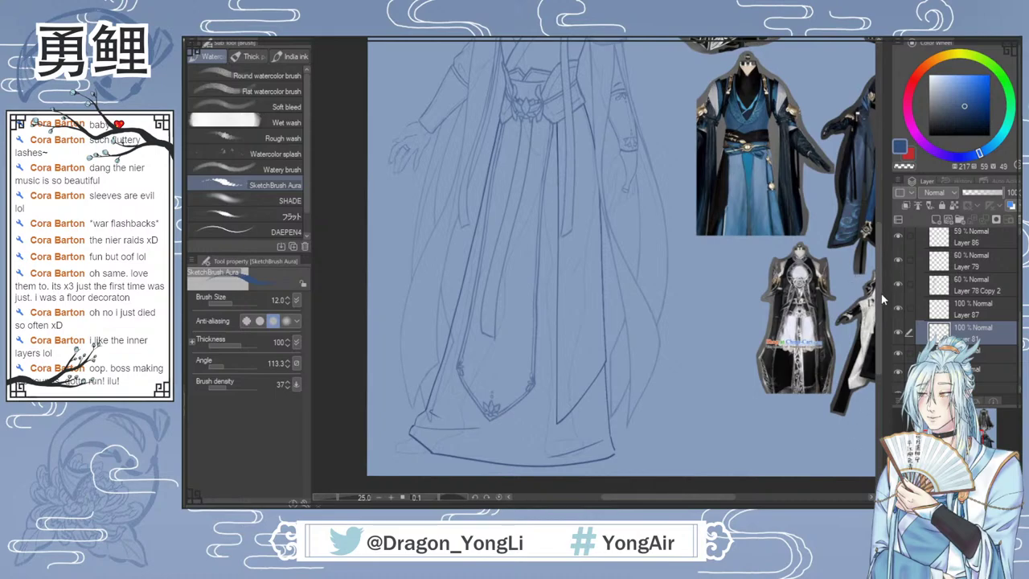
scroll(879, 304, "up", 3)
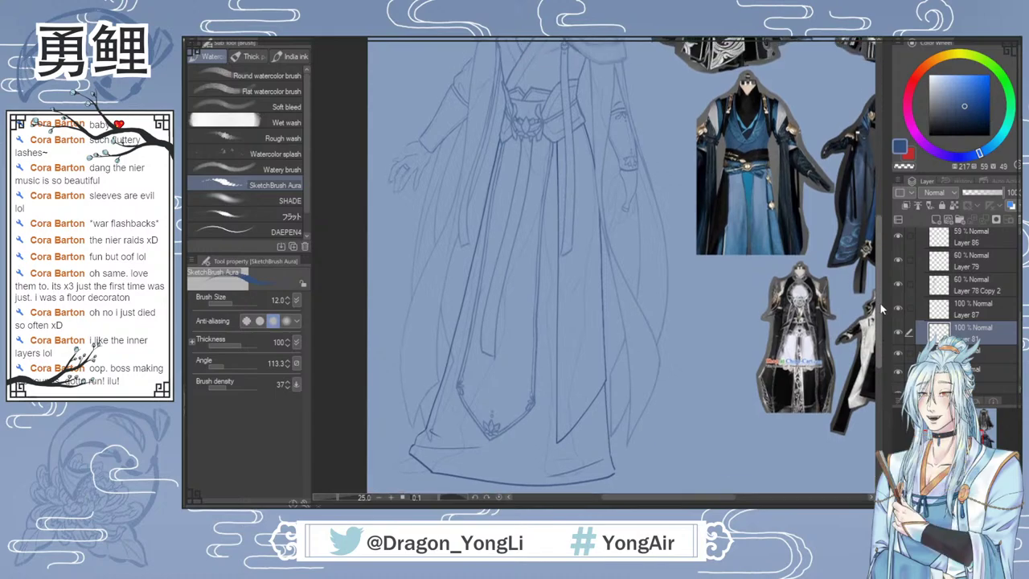
scroll(882, 307, "down", 3)
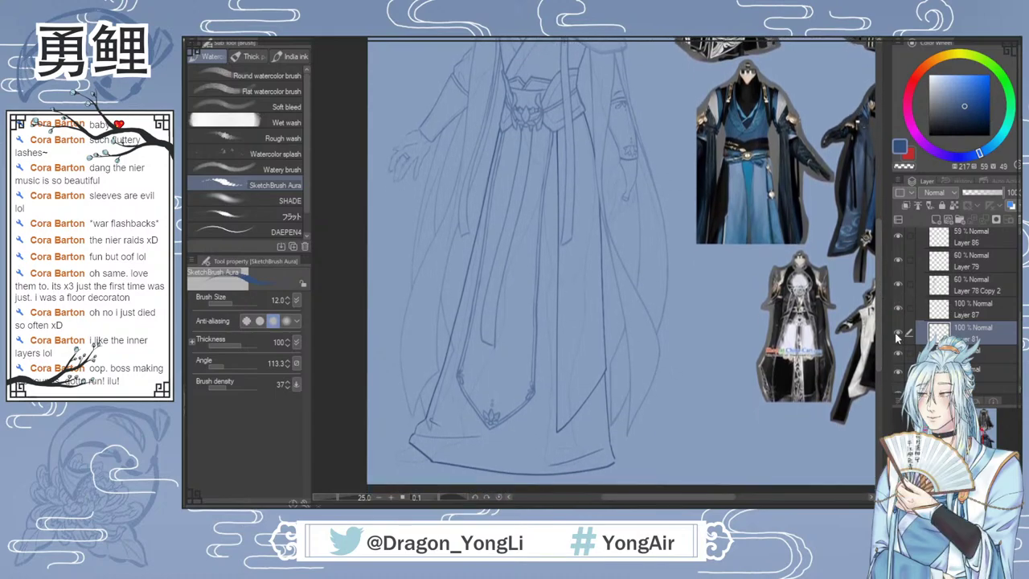
Step: Hide the skirt layer and rough in trial leg and knee band lines on a new layer with the SketchBrush Aura
left_click(898, 332)
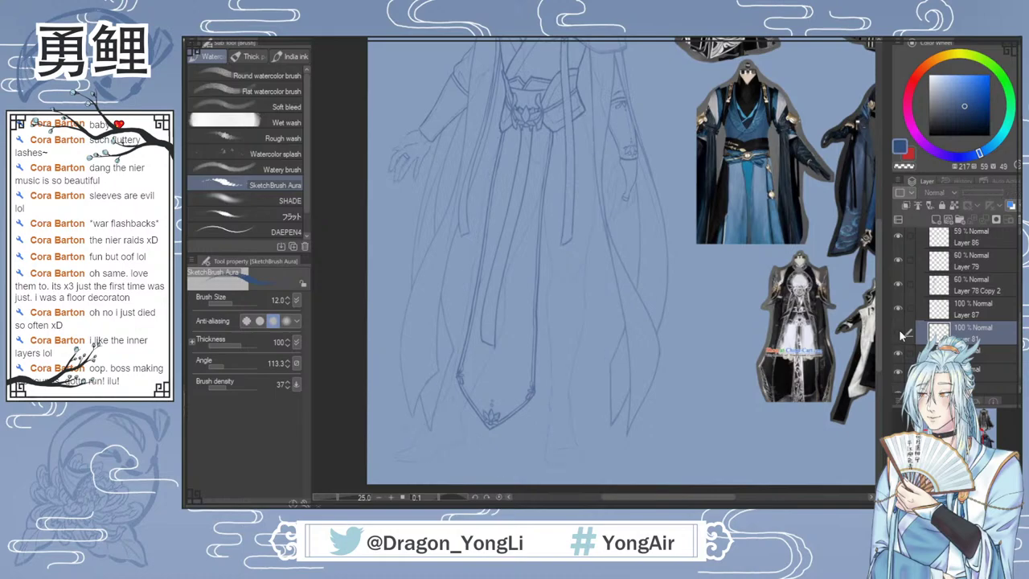
left_click(935, 220)
key("e")
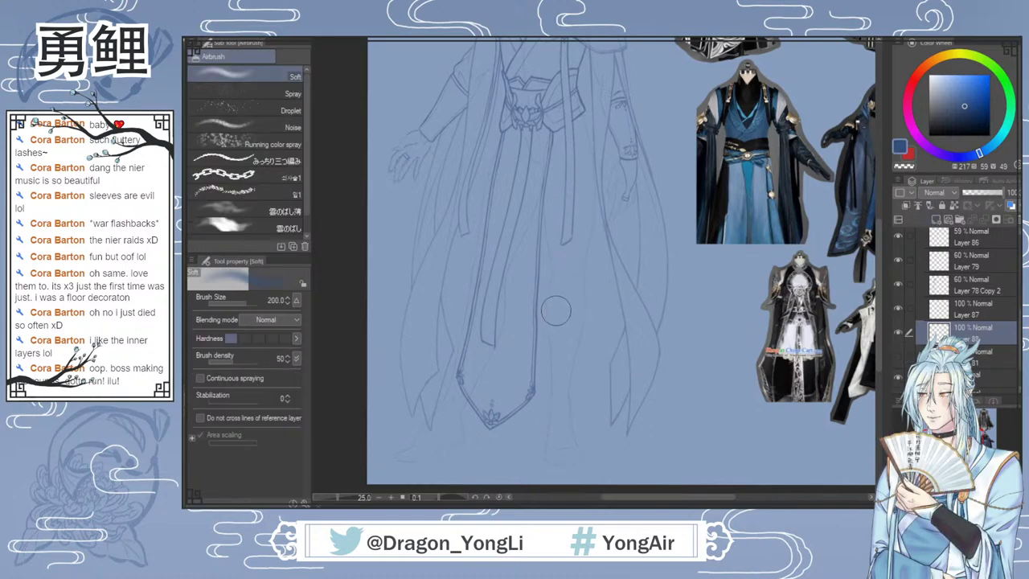
key("i")
key("b")
mouse_move(548, 281)
left_mouse_down()
mouse_move(595, 278)
mouse_move(572, 423)
mouse_move(546, 403)
mouse_move(546, 429)
left_mouse_up()
left_click_drag(472, 276, 460, 338)
left_click_drag(591, 277, 599, 200)
left_click_drag(544, 249, 546, 280)
mouse_move(878, 333)
left_mouse_down()
mouse_move(877, 322)
mouse_move(877, 333)
left_mouse_up()
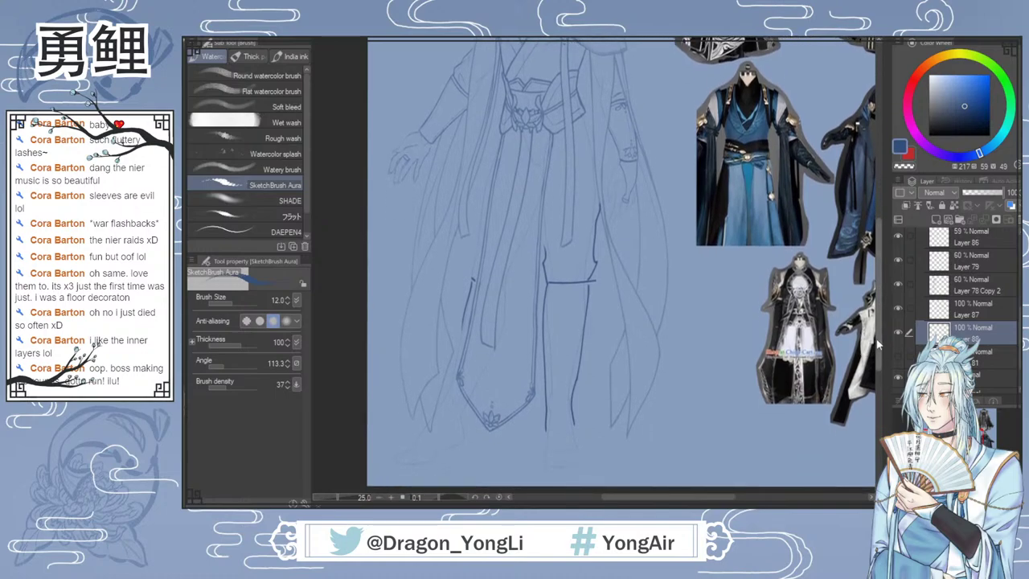
Step: Compare the skirt and trial leg layers by toggling their visibility, leaving the skirt layer shown and active
left_click(900, 353)
left_click(899, 337)
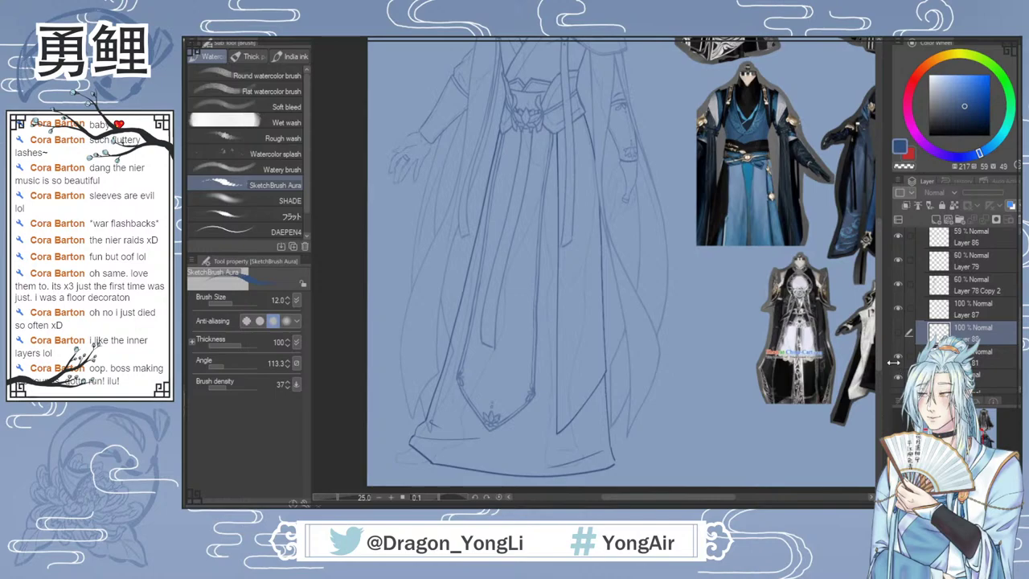
key("ctrl+0")
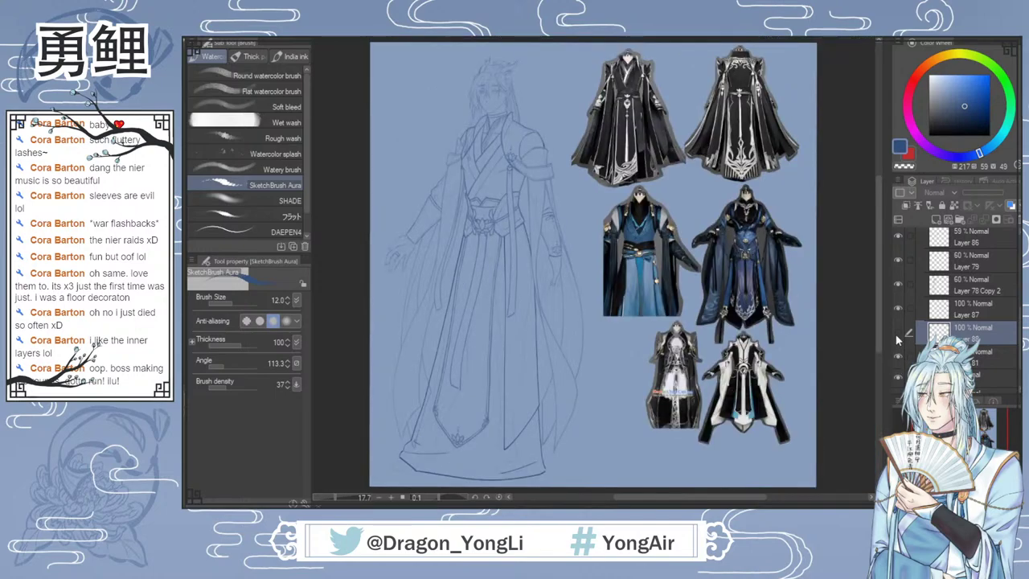
left_click(897, 354)
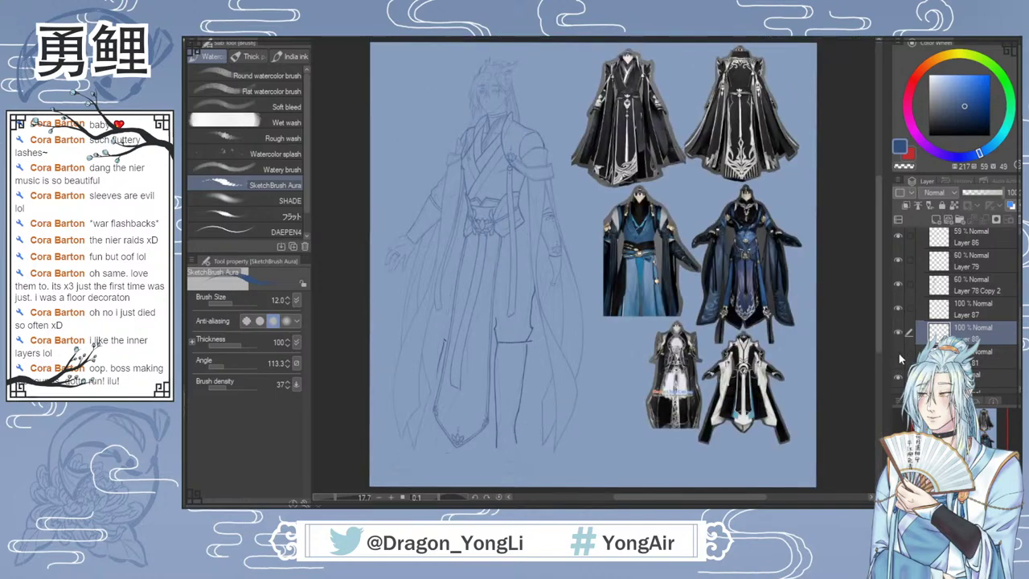
left_click(898, 354)
left_click(898, 331)
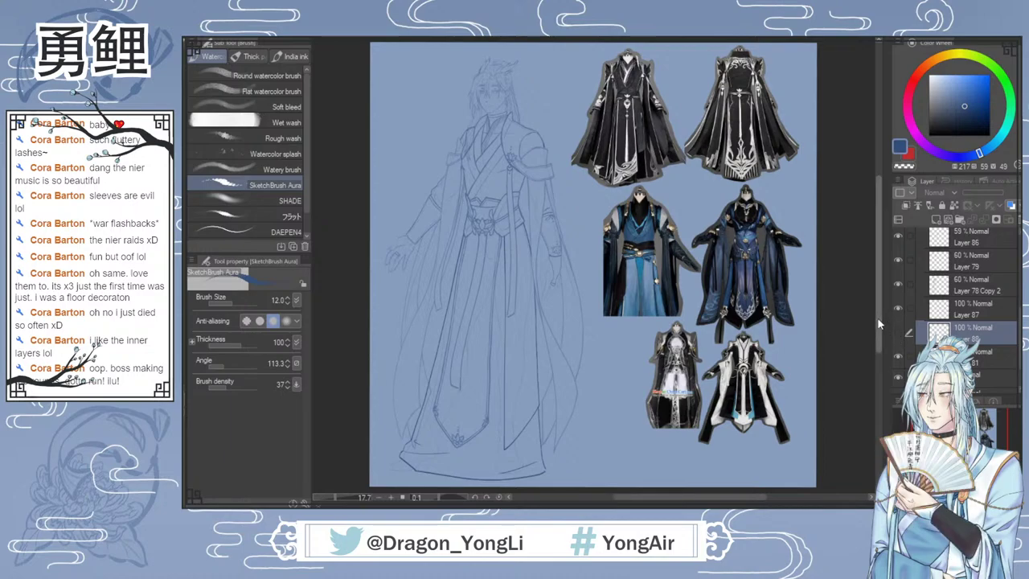
scroll(878, 326, "down", 1)
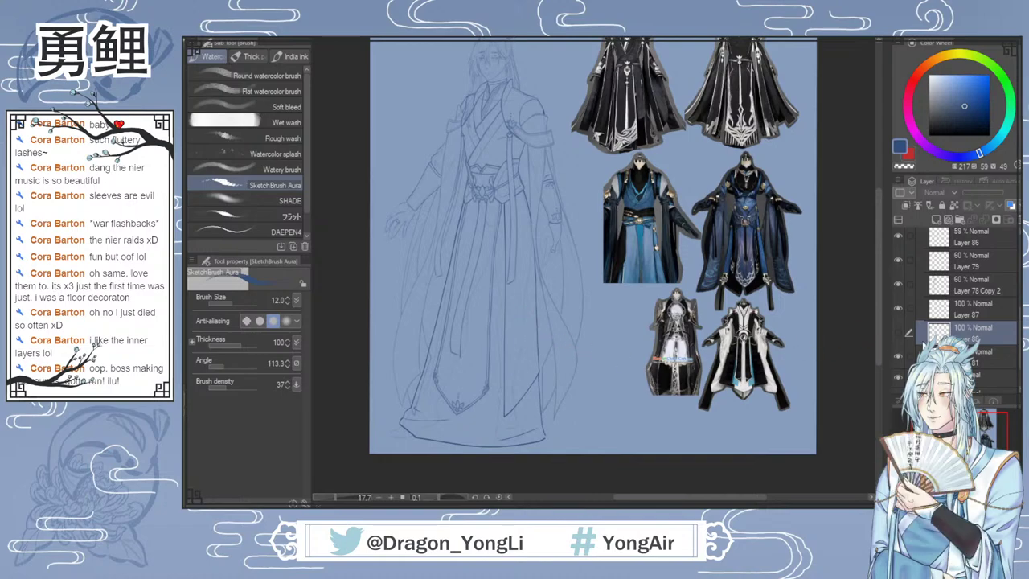
left_click(964, 357)
key("x")
mouse_move(513, 314)
left_mouse_down()
mouse_move(517, 366)
mouse_move(522, 299)
mouse_move(519, 360)
left_mouse_up()
key("ctrl+z")
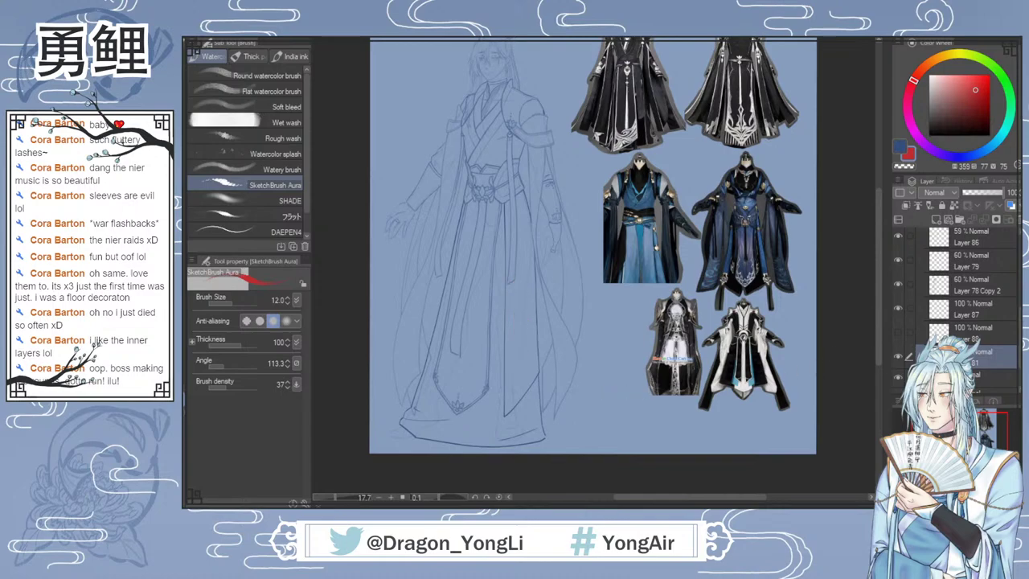
Step: Lasso the long inner skirt's outer lines and hem around the side panel, delete them, and clear the selection
scroll(461, 306, "up", 1)
key("m")
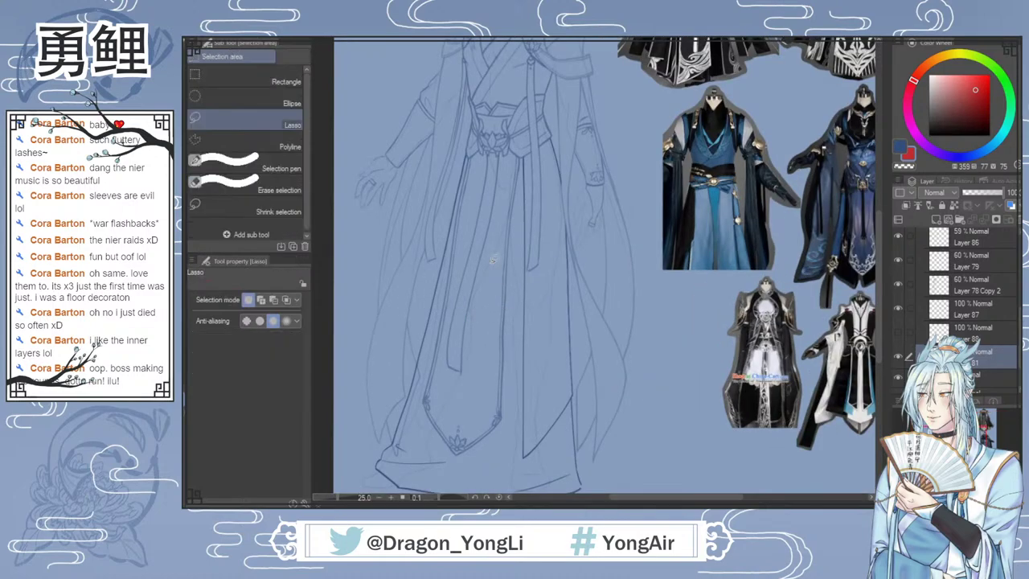
mouse_move(463, 148)
left_mouse_down()
mouse_move(478, 384)
mouse_move(511, 447)
mouse_move(533, 454)
mouse_move(566, 434)
left_mouse_up()
left_click_drag(878, 309, 875, 319)
key("ctrl+d")
mouse_move(466, 109)
left_mouse_down()
mouse_move(496, 121)
mouse_move(515, 427)
mouse_move(563, 401)
mouse_move(573, 360)
mouse_move(602, 447)
mouse_move(421, 424)
mouse_move(468, 106)
left_mouse_up()
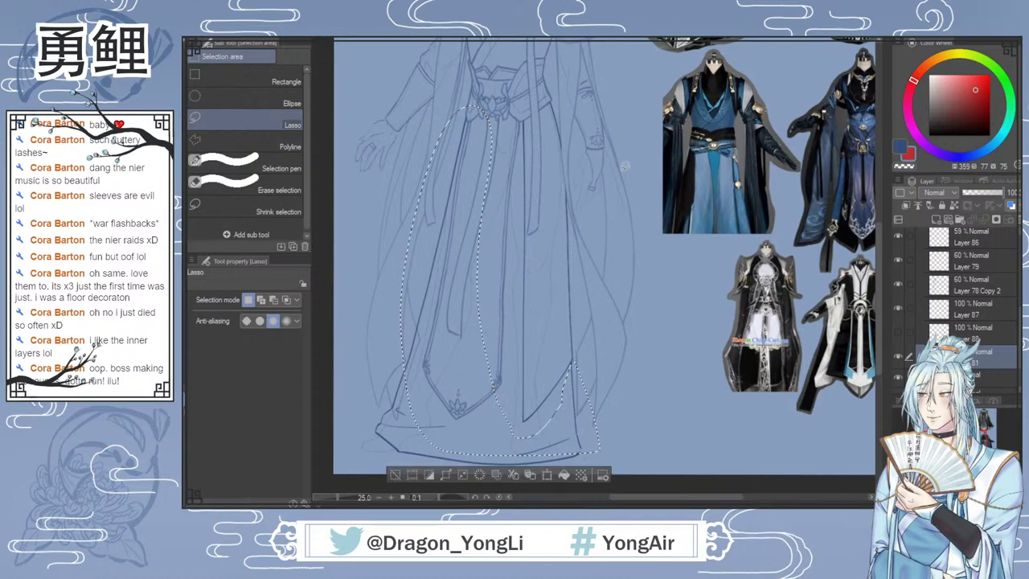
left_click_drag(879, 301, 877, 320)
mouse_move(581, 381)
left_mouse_down()
mouse_move(419, 443)
mouse_move(415, 254)
left_mouse_up()
key("Delete")
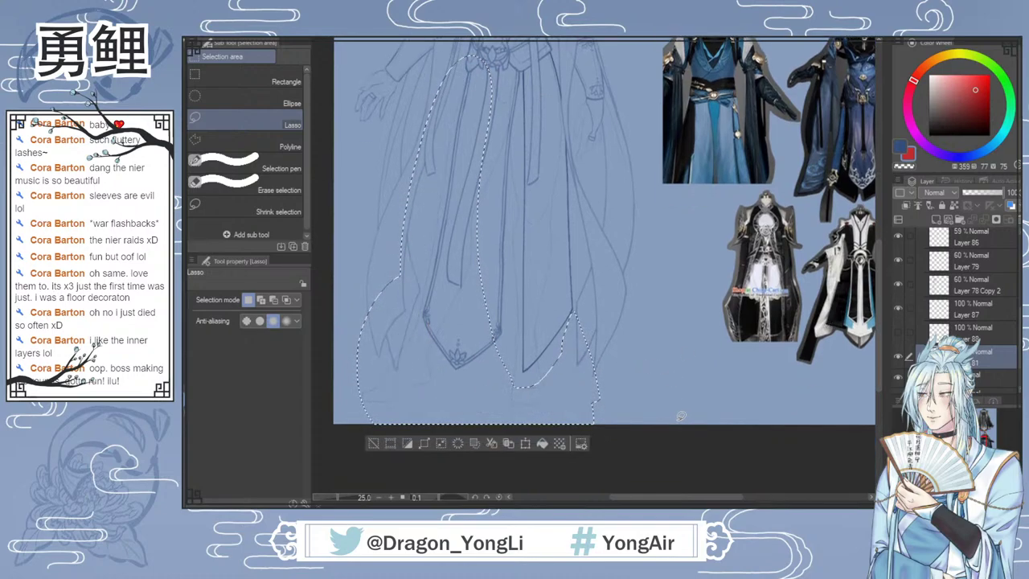
key("ctrl+d")
Step: Show the trial leg layer and erase its knee band and outer leg line across the side panel with the hard eraser
left_click(897, 330)
left_click(957, 330)
key("e")
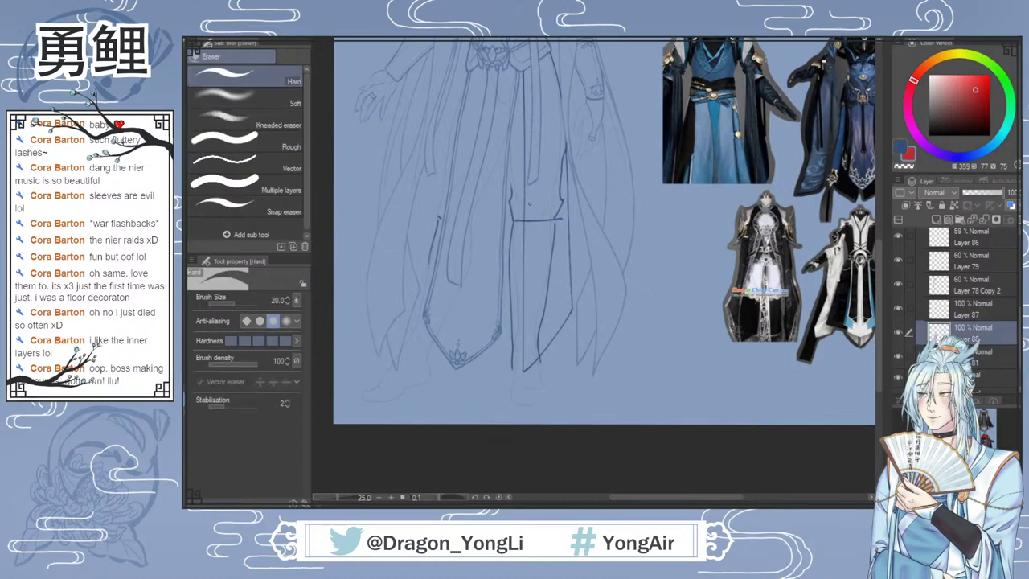
left_click_drag(544, 311, 533, 356)
left_click_drag(543, 320, 565, 143)
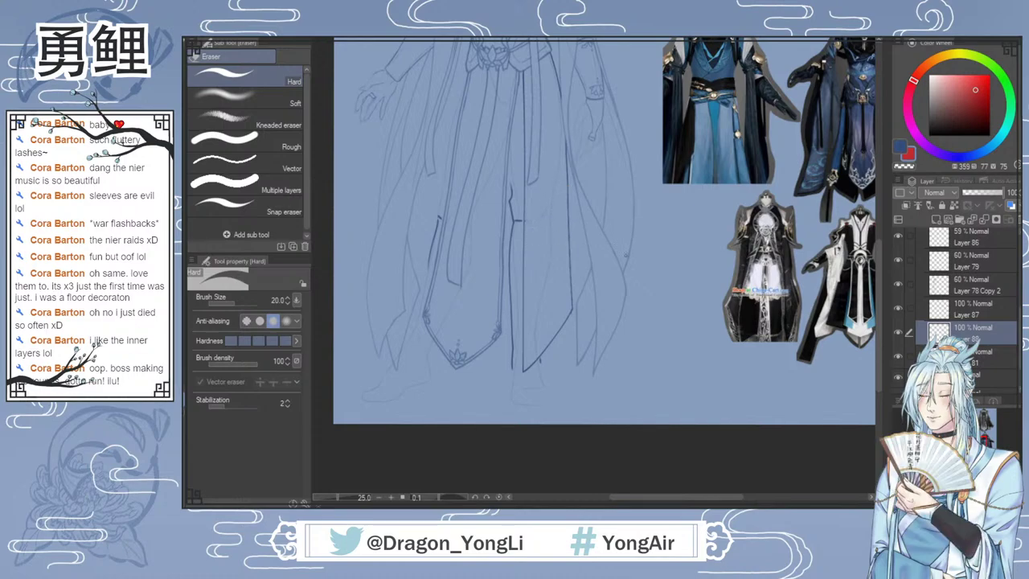
Step: Delete the trial leg layer and add a new layer beneath the side panel's layer
key("ctrl+minus")
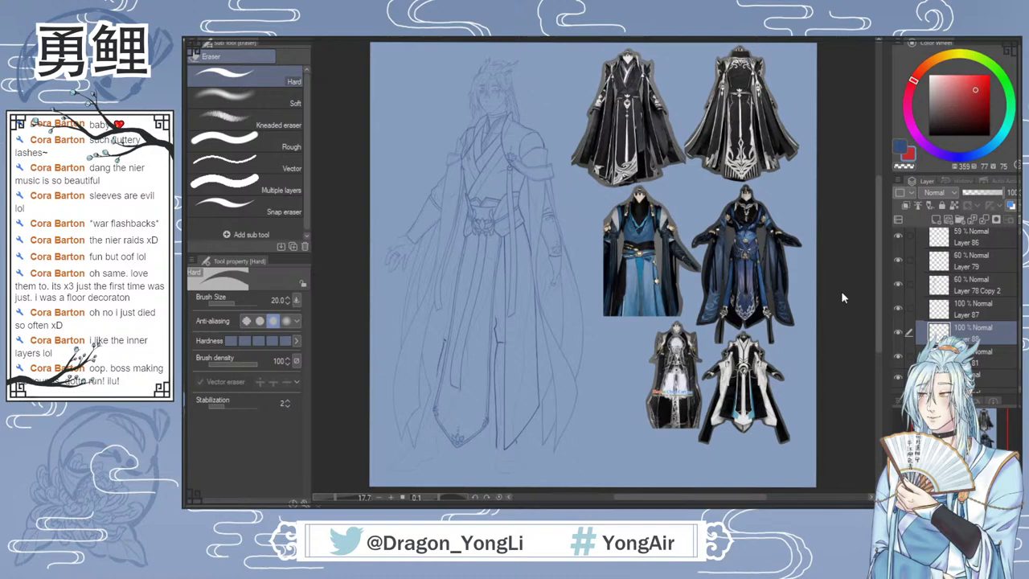
left_click(1016, 218)
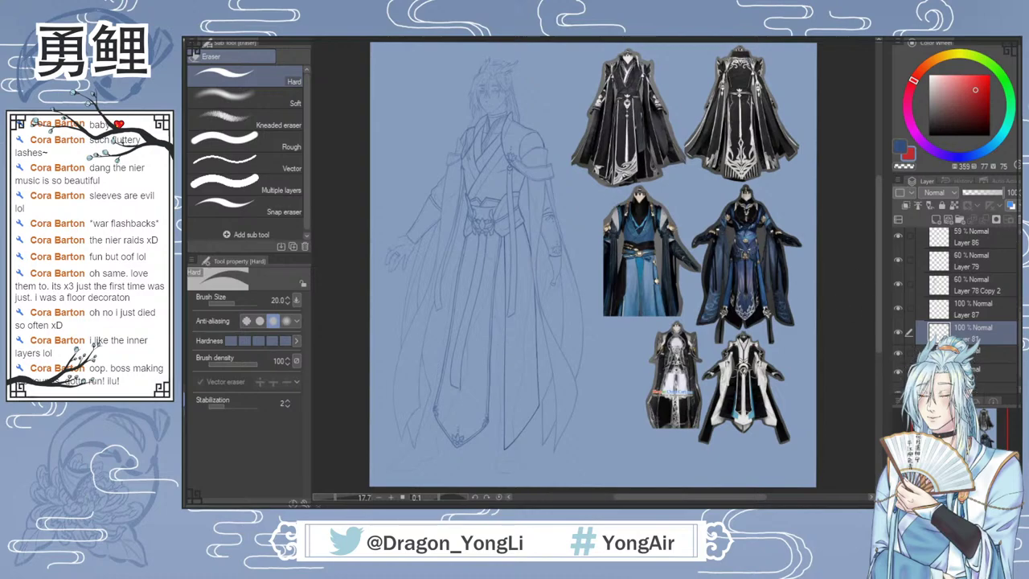
left_click(935, 218)
left_click_drag(992, 338, 987, 369)
Step: Draw the boot's short top edge beside the side panel and its outer ankle line below the diagonal, using the blue size 12 SketchBrush Aura
scroll(502, 311, "up", 2)
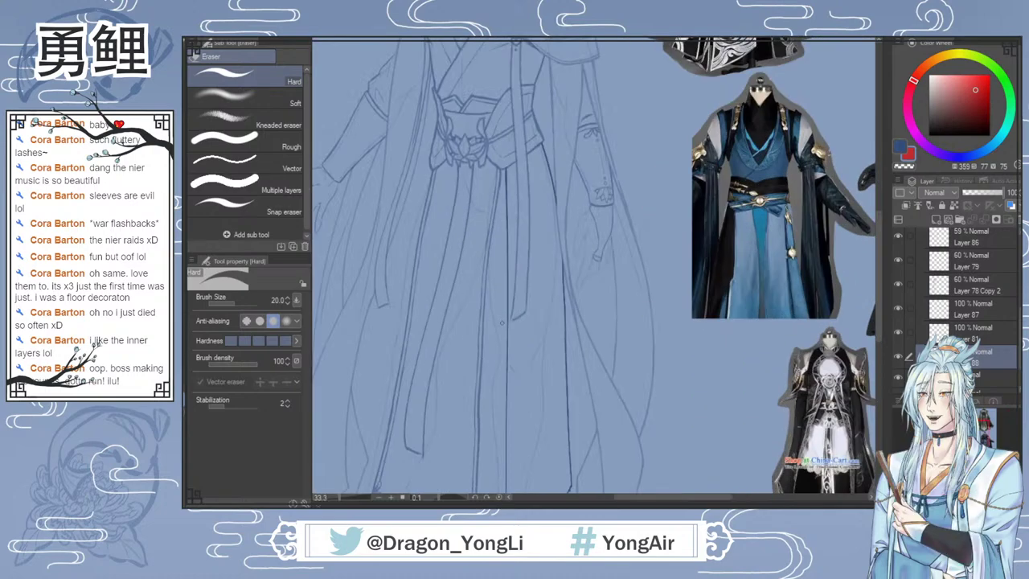
key("x")
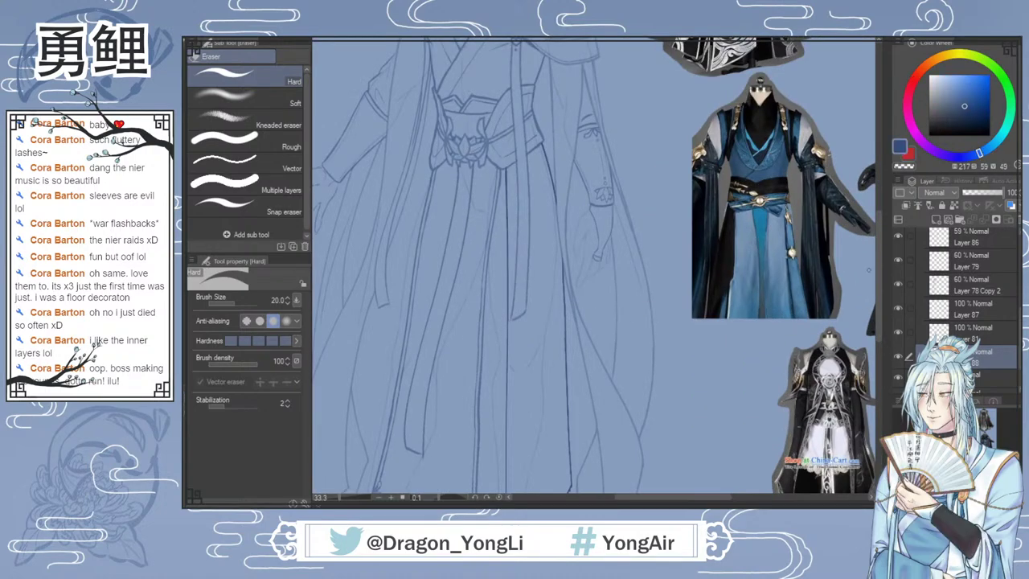
left_click_drag(879, 273, 879, 312)
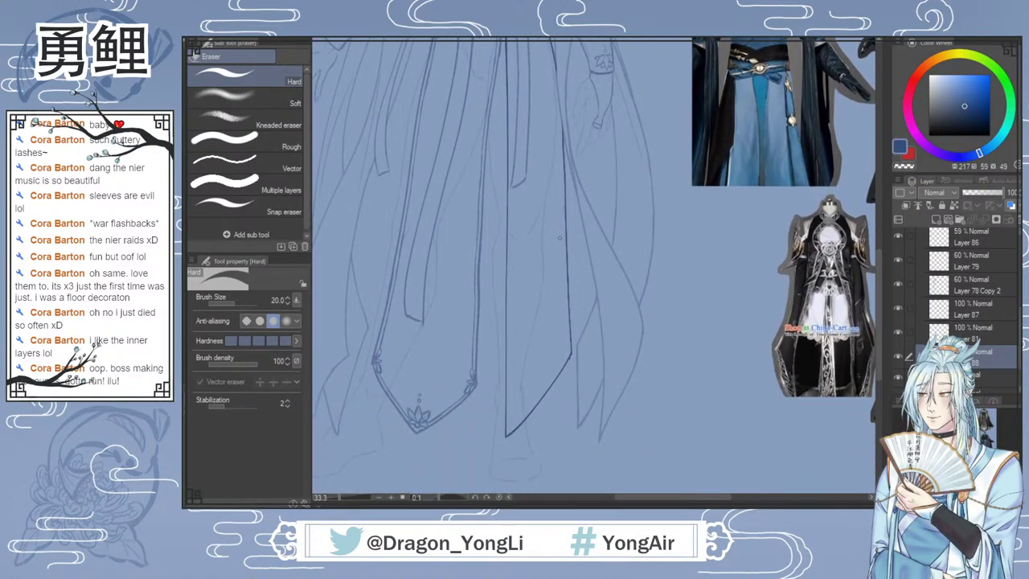
scroll(559, 237, "up", 1)
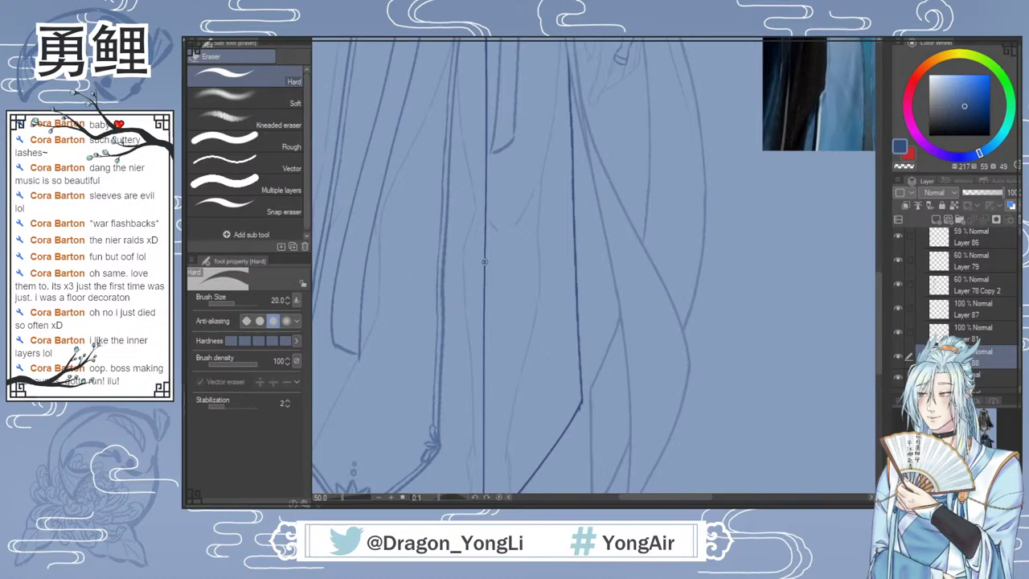
key("b")
left_click_drag(461, 255, 479, 259)
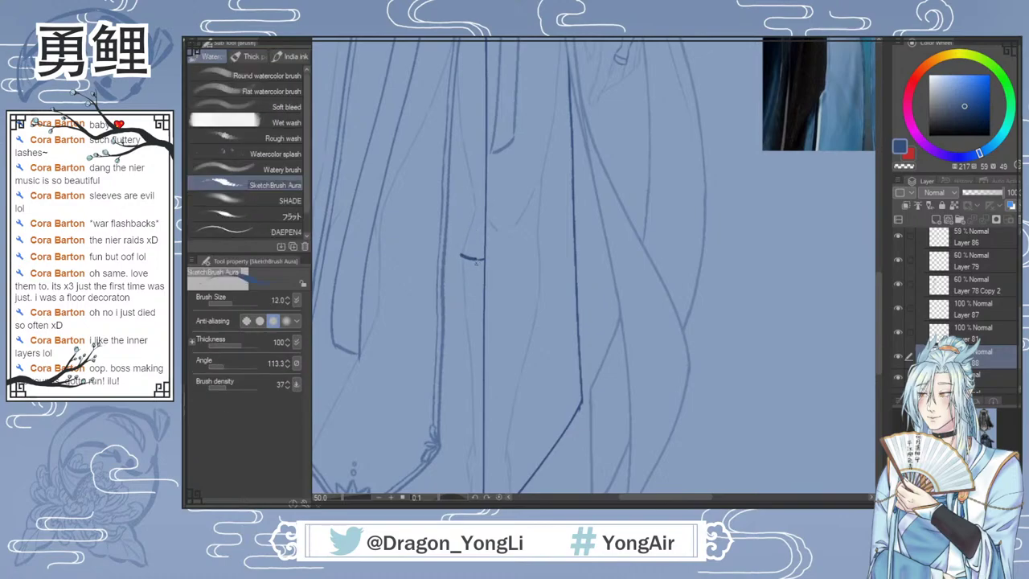
scroll(628, 338, "down", 1)
left_click_drag(879, 299, 878, 329)
scroll(603, 397, "up", 1)
left_click_drag(528, 341, 549, 404)
key("ctrl+z")
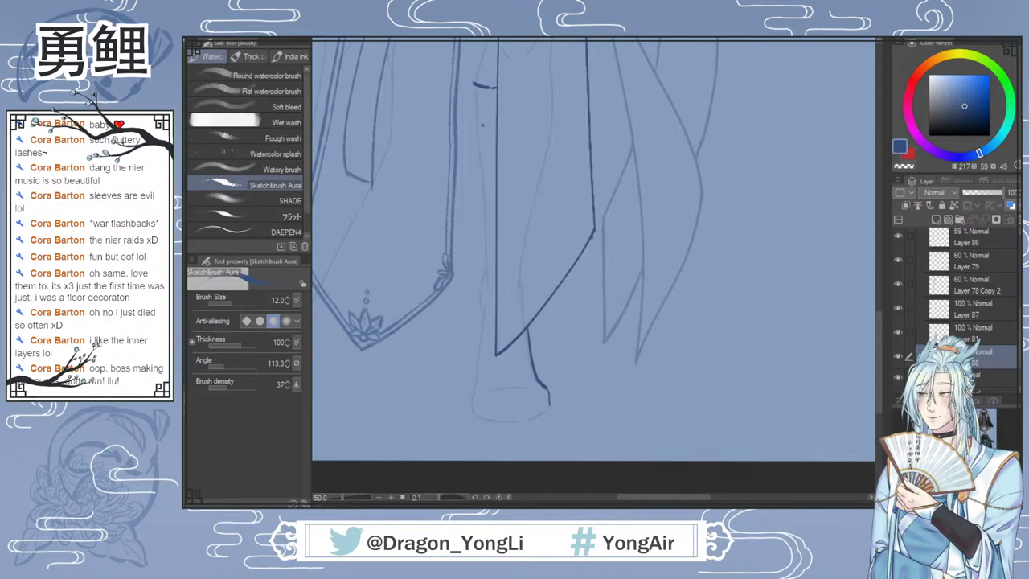
Step: Draw the boot's inner edge from its top down to the foot and close the foot with a curved sole line
mouse_move(473, 85)
left_mouse_down()
mouse_move(483, 265)
mouse_move(470, 415)
left_mouse_up()
key("r")
mouse_move(565, 429)
left_mouse_down()
mouse_move(549, 428)
mouse_move(427, 254)
left_mouse_up()
mouse_move(428, 163)
left_mouse_down()
mouse_move(425, 211)
mouse_move(451, 238)
left_mouse_up()
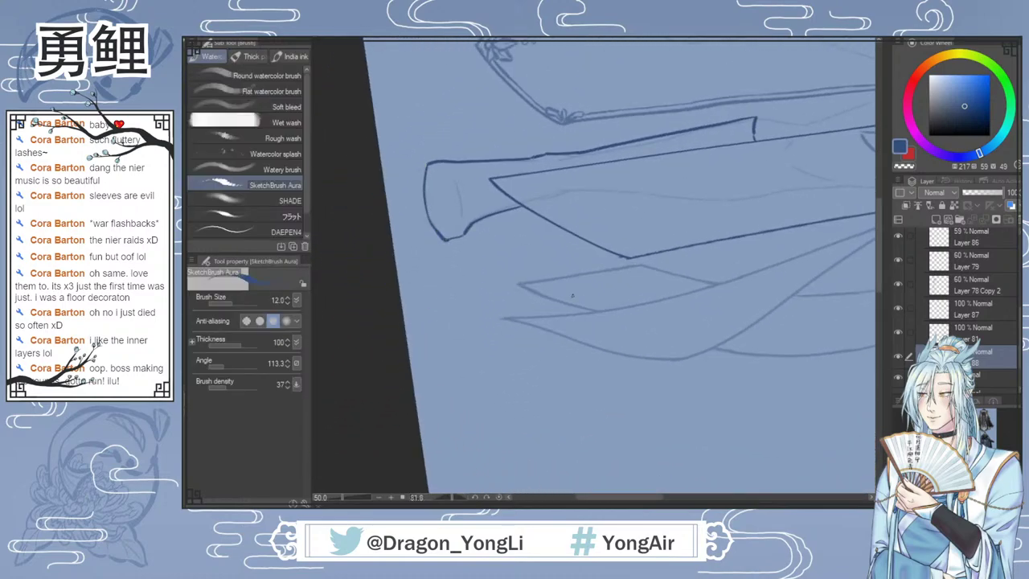
key("r")
mouse_move(661, 333)
left_mouse_down()
mouse_move(632, 221)
mouse_move(627, 230)
left_mouse_up()
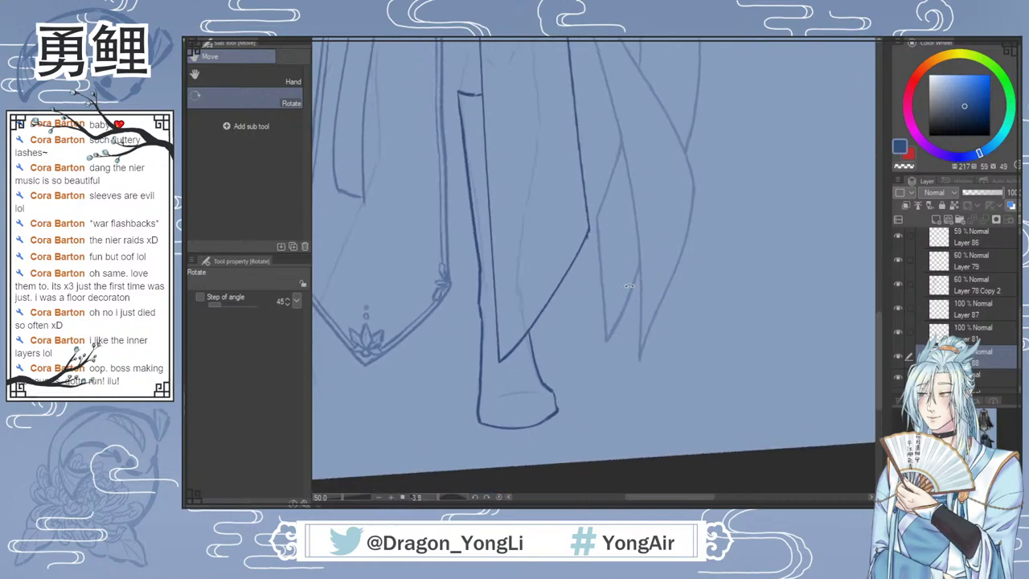
Step: Redraw and clean up the outer corner of the boot's foot
key("b")
left_click_drag(551, 392, 556, 410)
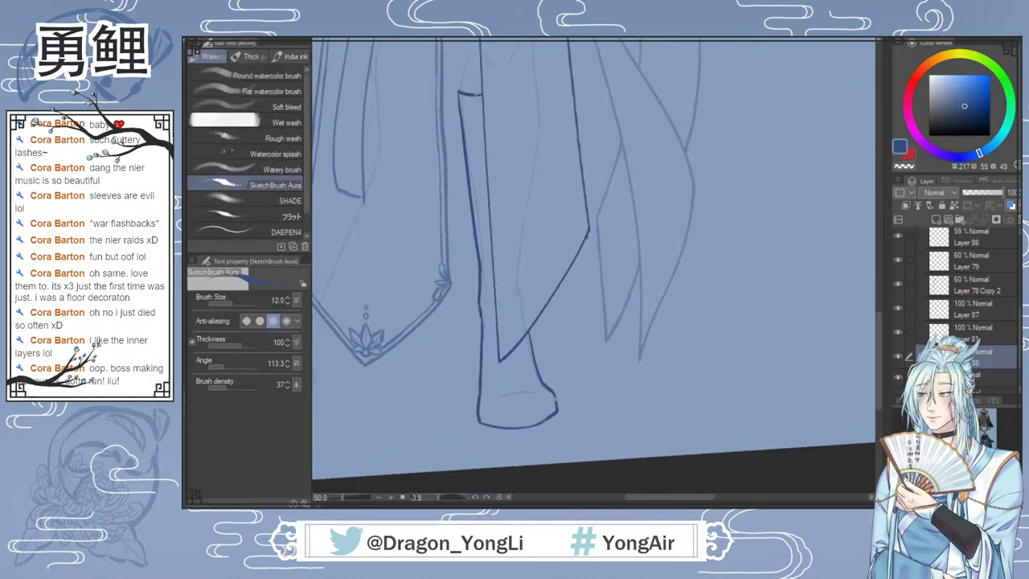
scroll(879, 321, "down", 3)
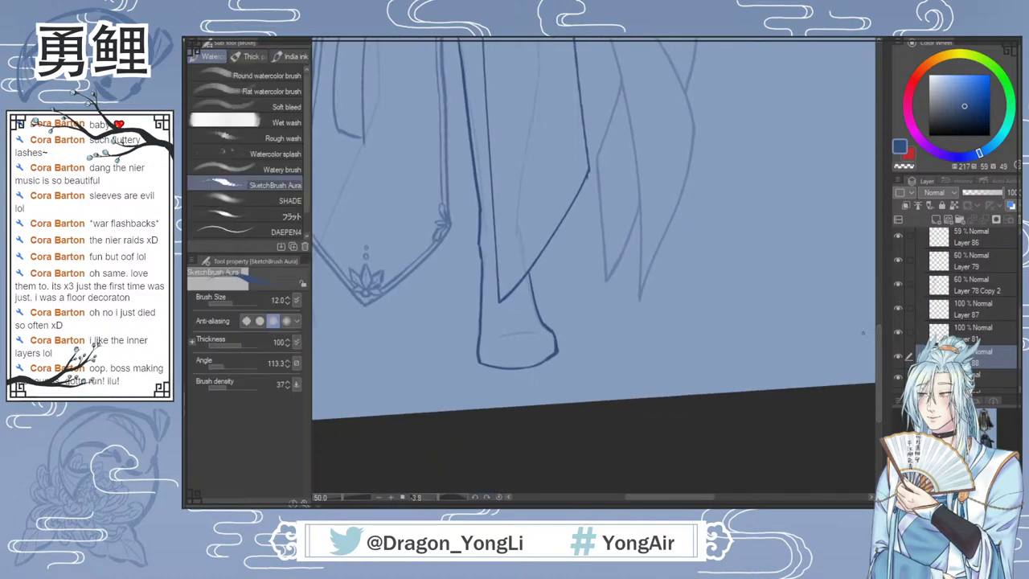
key("e")
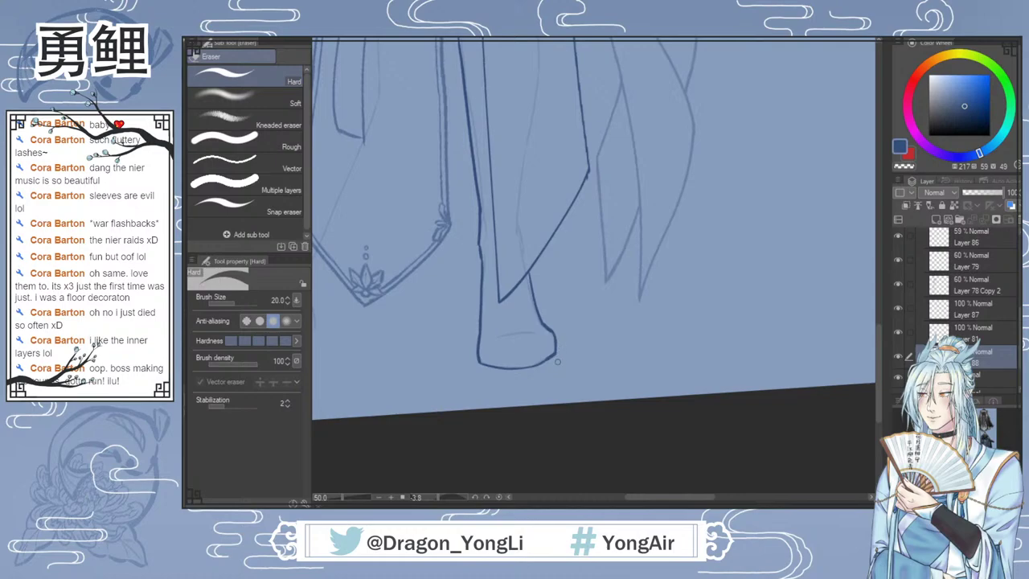
key("b")
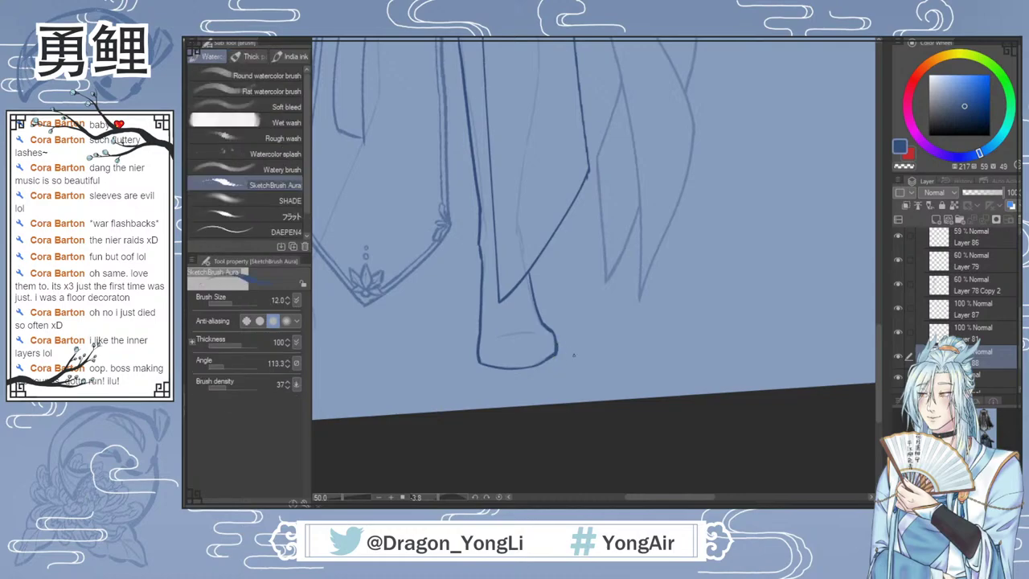
Step: Draw the second boot's short top edge beside the ornamented front panel and its back ankle line below the panel
left_click_drag(671, 500, 626, 499)
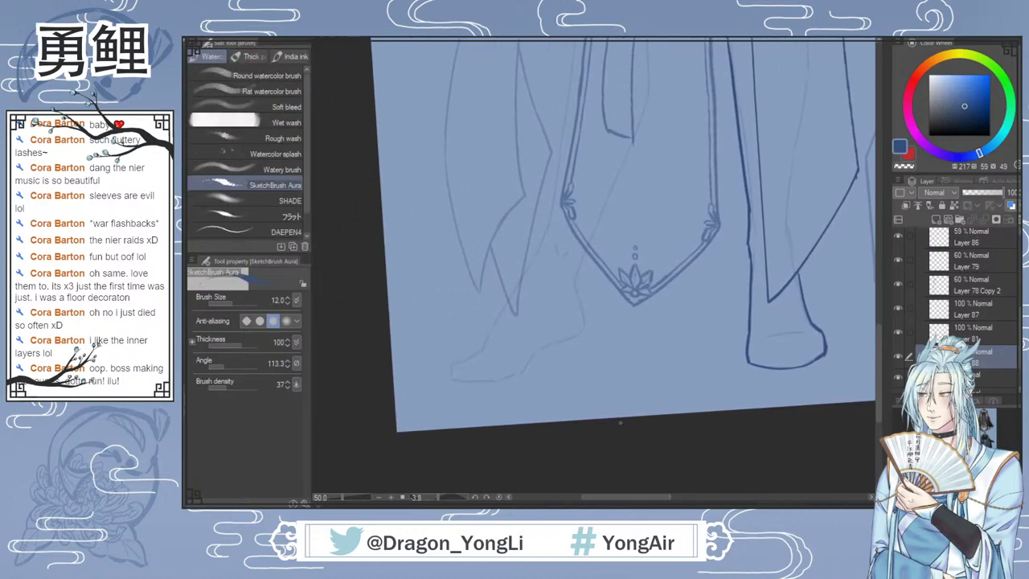
left_click_drag(878, 332, 881, 294)
left_click_drag(573, 251, 586, 253)
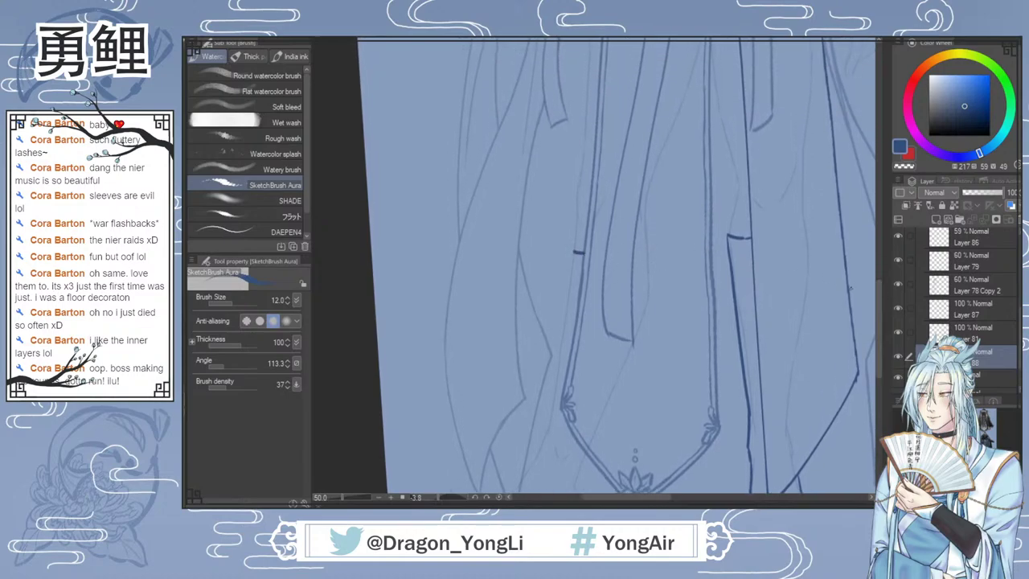
left_click_drag(879, 309, 878, 340)
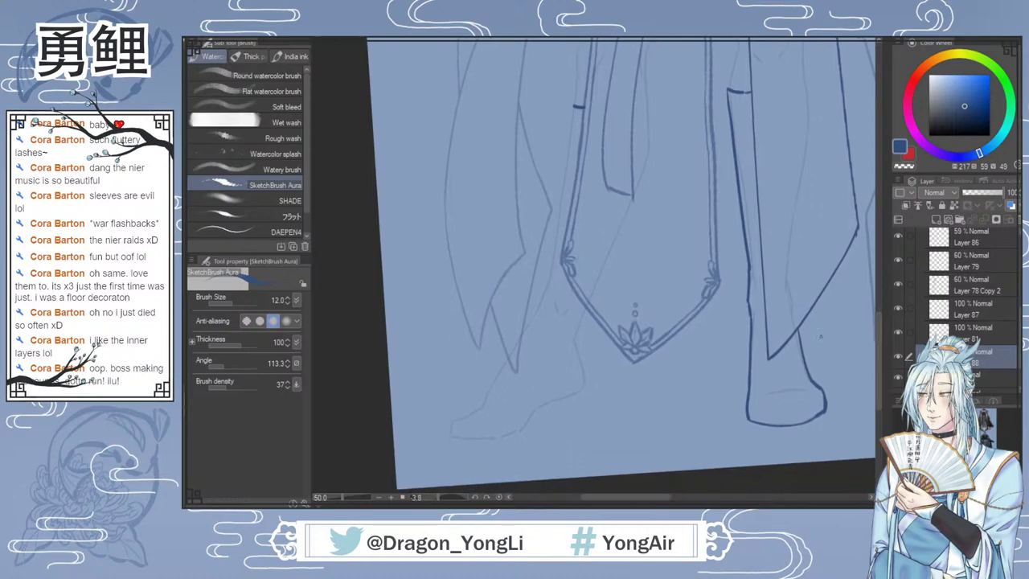
left_click_drag(585, 313, 585, 367)
Step: Draw the second boot's outer shaft line from the short top edge down towards the ankle, alongside the front panel
left_click_drag(572, 107, 557, 208)
key("ctrl+z")
left_click_drag(572, 106, 553, 247)
left_click_drag(561, 164, 561, 175)
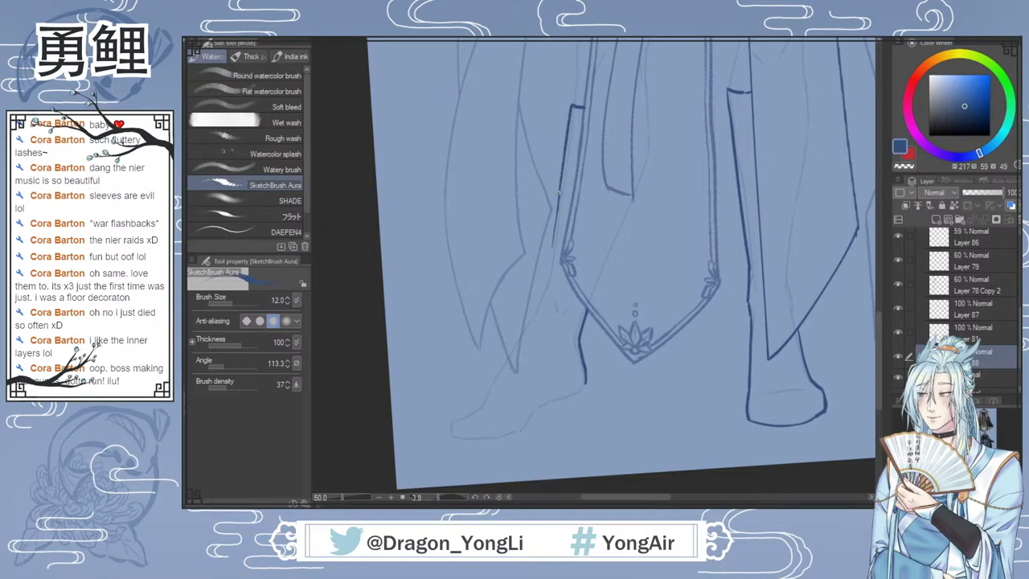
left_click_drag(554, 232, 542, 291)
key("e")
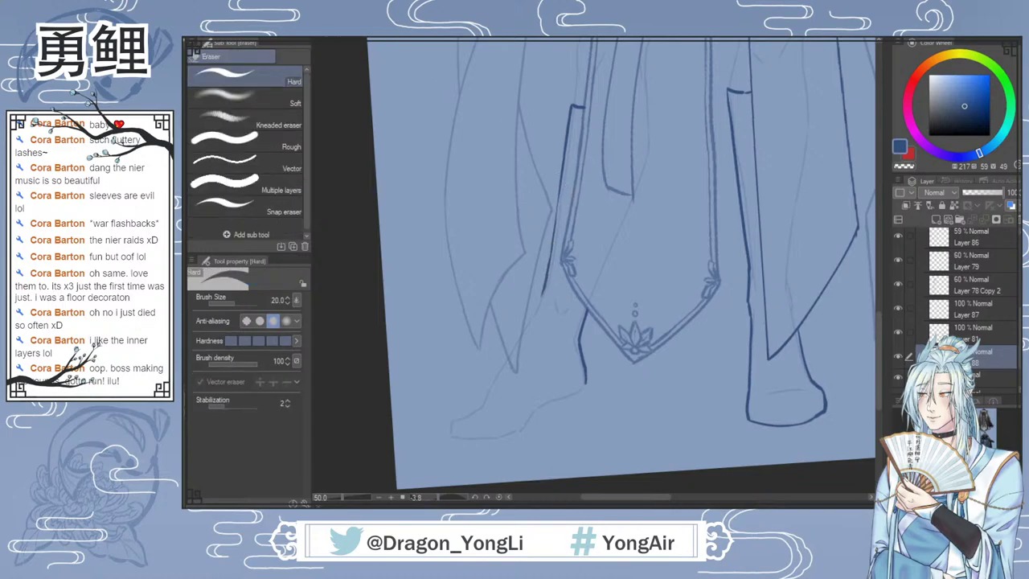
Step: Continue the second boot's outer line down over the instep to a rounded toe and close the foot with an underside line from the heel
key("h")
left_click_drag(728, 497, 738, 500)
key("r")
left_click_drag(676, 384, 645, 399)
key("b")
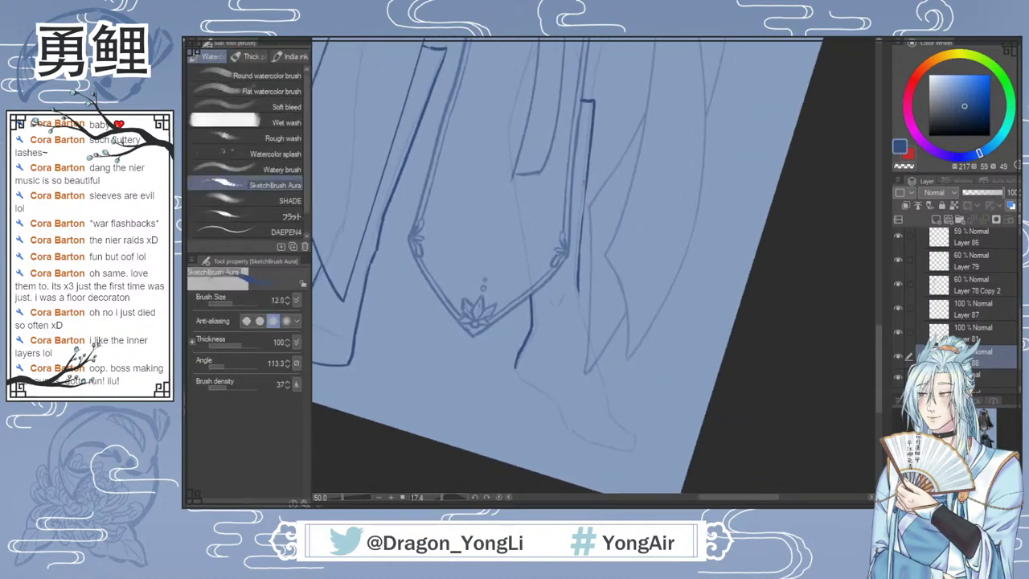
mouse_move(585, 198)
left_mouse_down()
mouse_move(579, 284)
mouse_move(592, 347)
mouse_move(584, 323)
mouse_move(629, 431)
left_mouse_up()
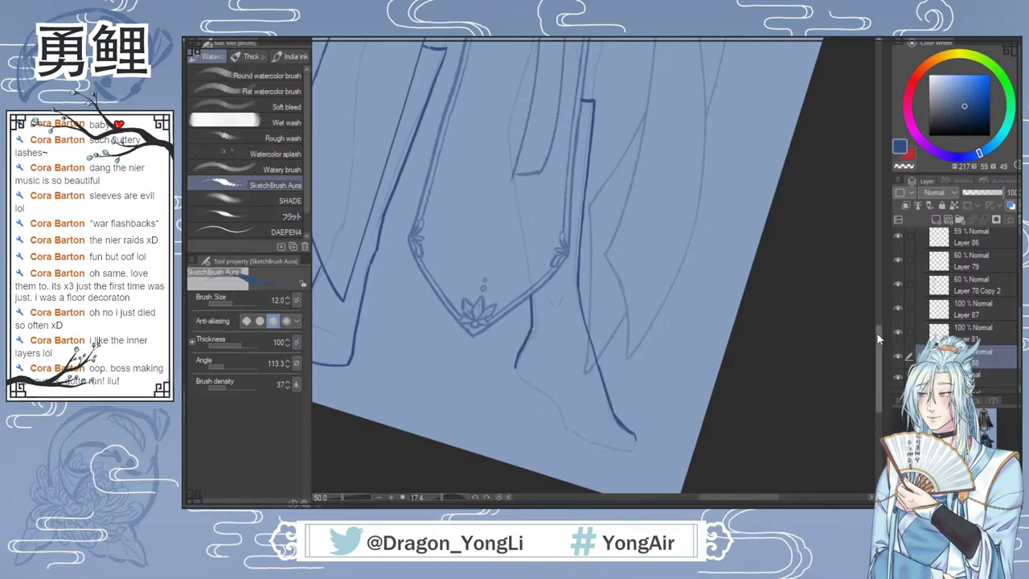
scroll(721, 376, "down", 3)
key("e")
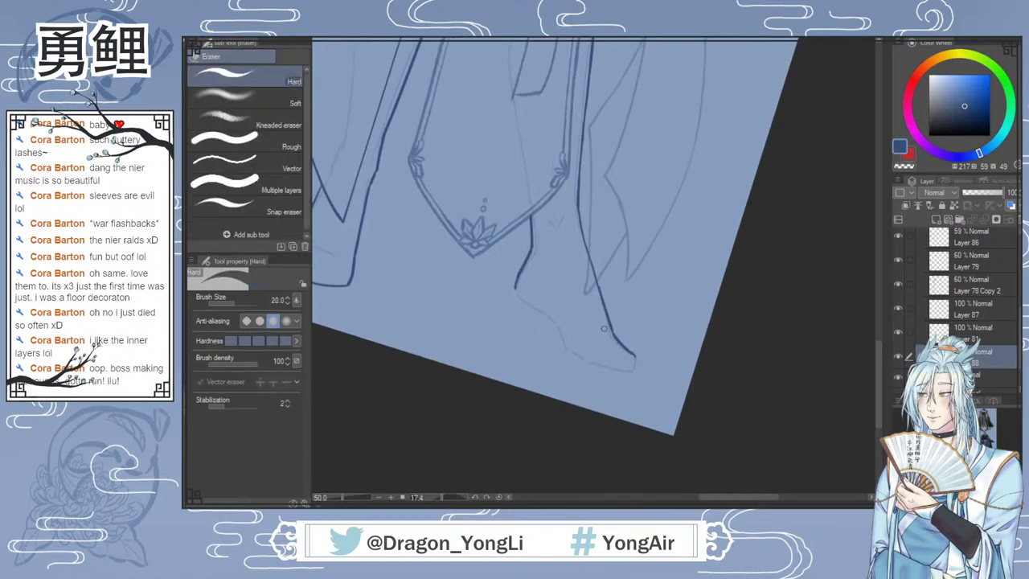
key("b")
left_click_drag(609, 324, 634, 358)
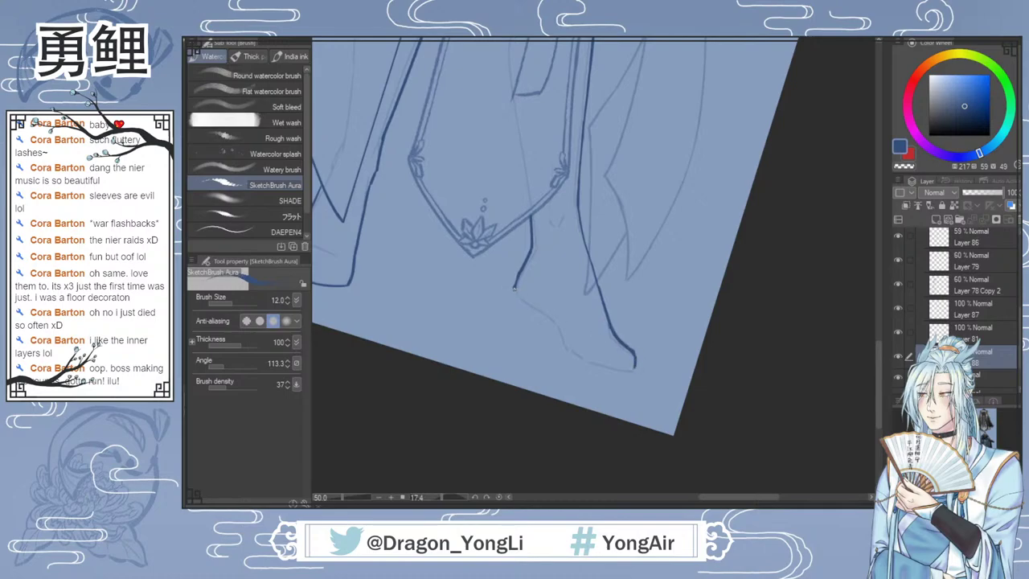
mouse_move(520, 299)
left_mouse_down()
mouse_move(555, 321)
mouse_move(569, 352)
mouse_move(630, 369)
left_mouse_up()
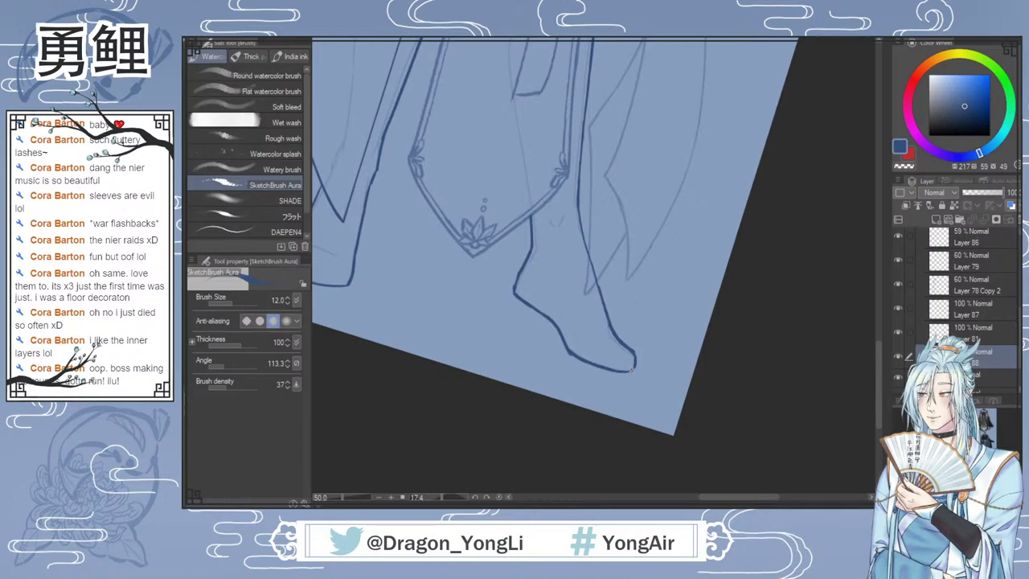
Step: Add a low block heel under the second boot and start a sole line beneath its forefoot
key("r")
left_click_drag(565, 296, 508, 490)
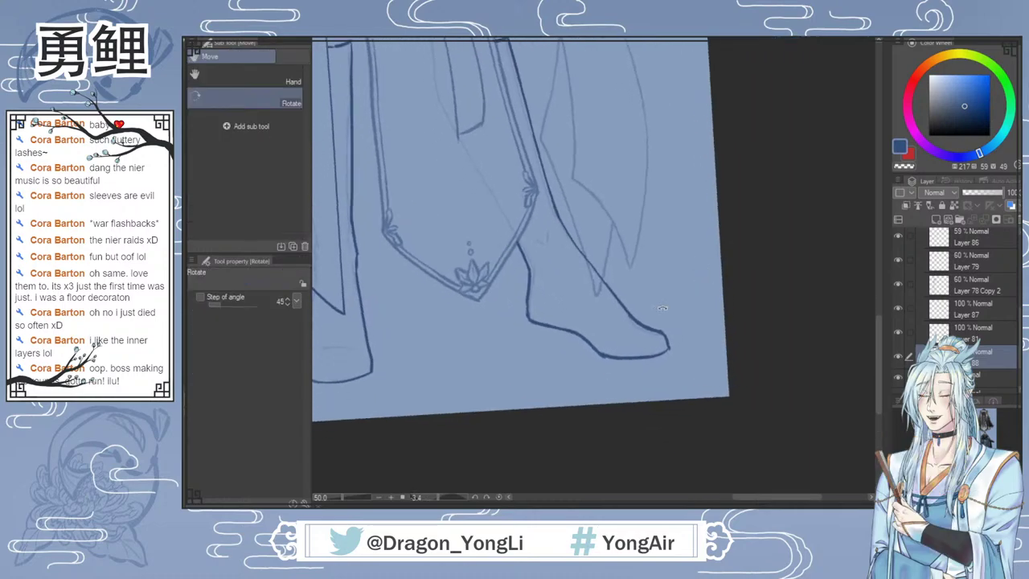
left_click(507, 498)
key("b")
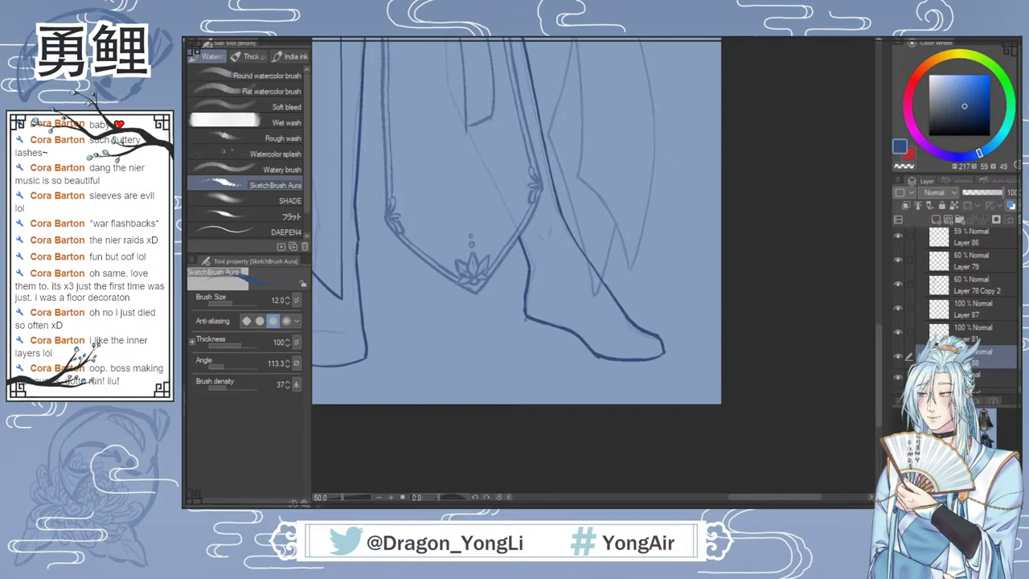
left_click_drag(524, 313, 525, 333)
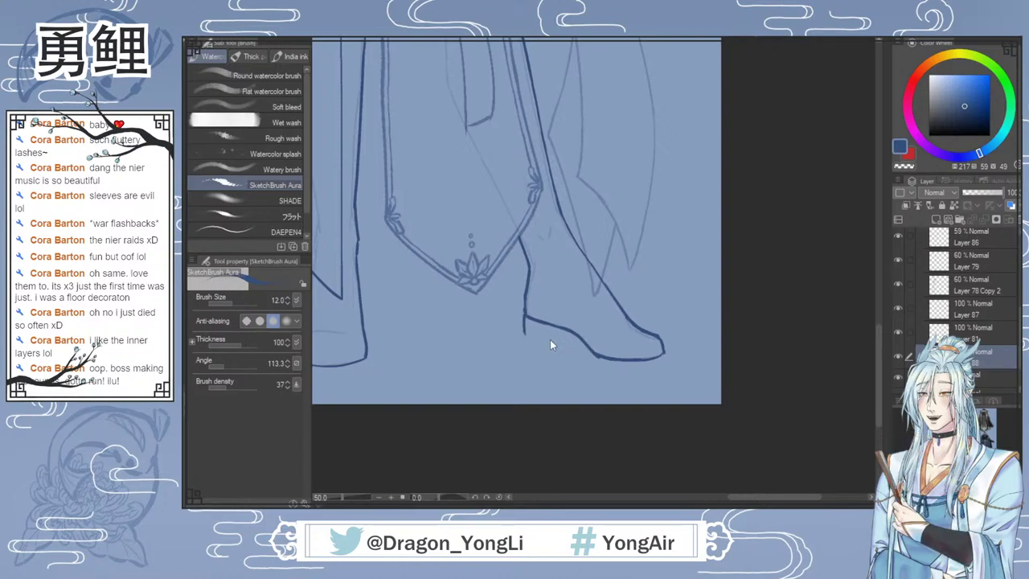
left_click_drag(526, 334, 560, 340)
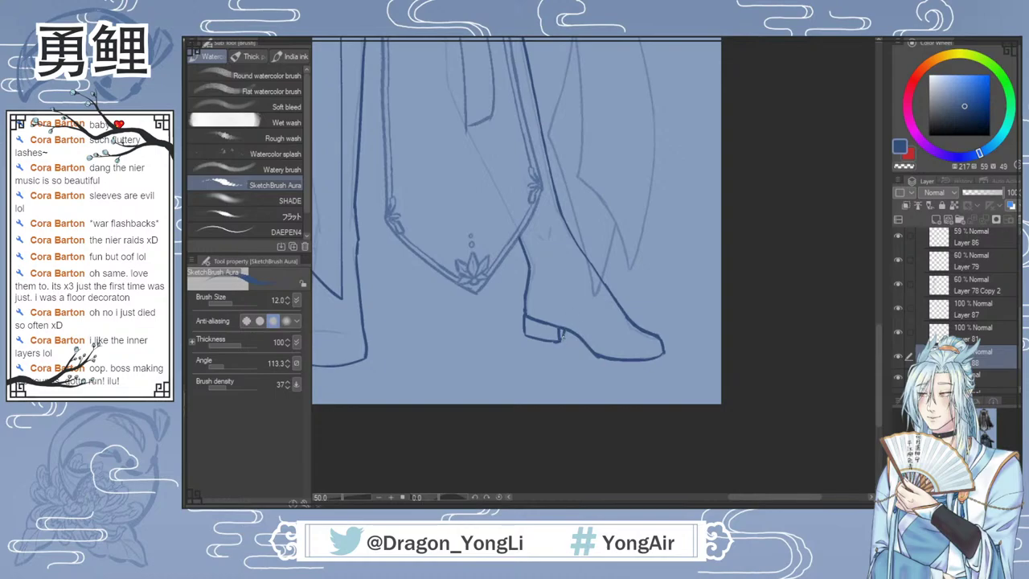
mouse_move(584, 344)
left_mouse_down()
mouse_move(593, 360)
mouse_move(619, 363)
left_mouse_up()
Step: Draw the lower sole edge along the second boot's forefoot up to the toe and clean it up with the Hard eraser
key("shift+space")
mouse_move(691, 402)
left_mouse_down()
mouse_move(654, 432)
mouse_move(487, 395)
mouse_move(473, 377)
left_mouse_up()
left_click_drag(498, 297, 511, 347)
key("ctrl+z")
mouse_move(502, 279)
left_mouse_down()
mouse_move(512, 347)
mouse_move(528, 325)
mouse_move(504, 314)
mouse_move(501, 266)
mouse_move(507, 338)
left_mouse_up()
key("e")
key("b")
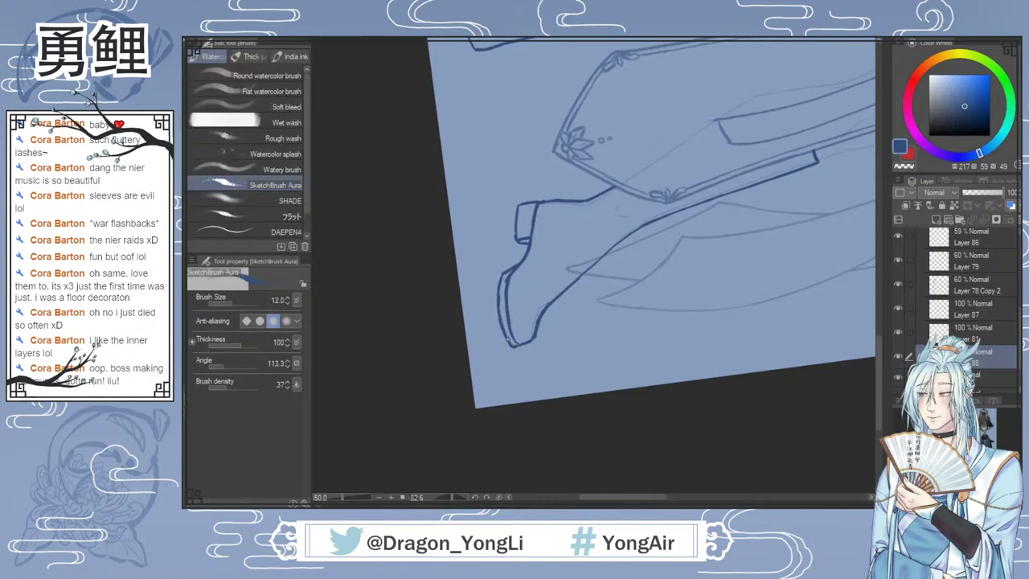
key("e")
left_click_drag(508, 333, 512, 342)
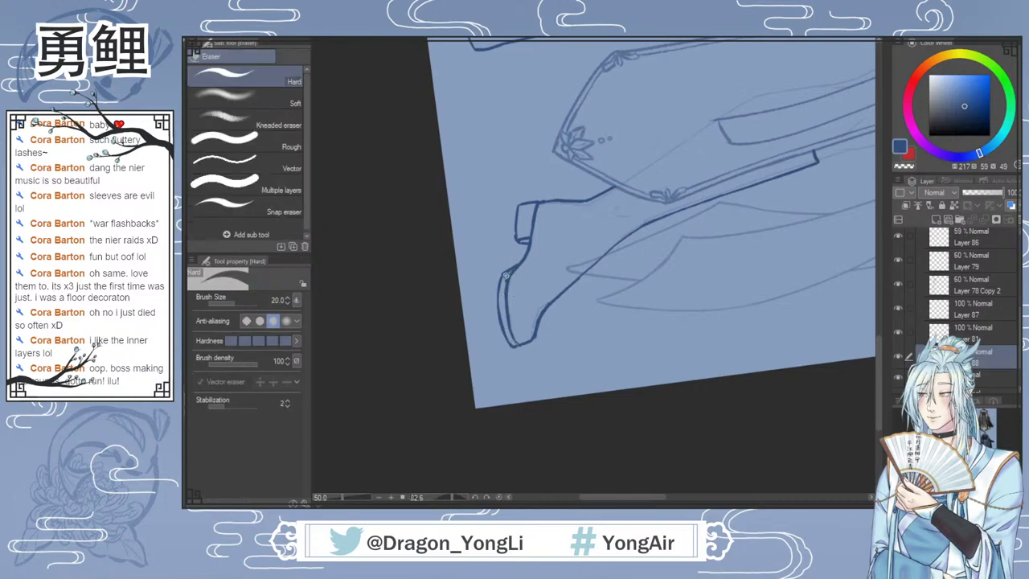
key("b")
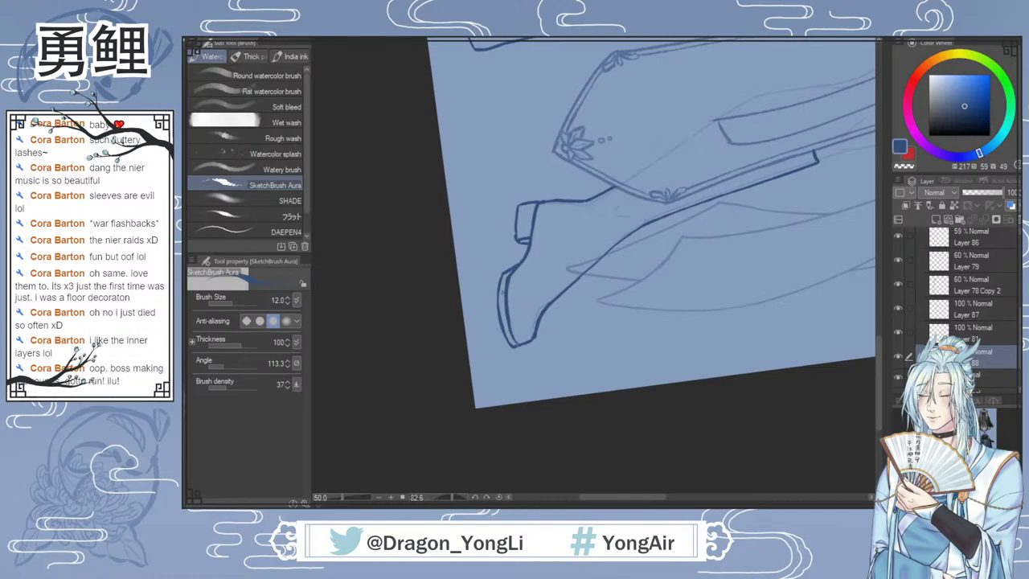
key("e")
left_click_drag(499, 310, 499, 328)
key("b")
Step: Add a thin curved sole beneath the front-facing boot's foot and tidy the sole's ends with the Hard eraser
key("r")
mouse_move(642, 327)
left_mouse_down()
mouse_move(671, 269)
mouse_move(667, 245)
left_mouse_up()
left_click_drag(744, 497, 696, 499)
mouse_move(666, 316)
left_mouse_down()
mouse_move(592, 360)
mouse_move(545, 344)
left_mouse_up()
key("b")
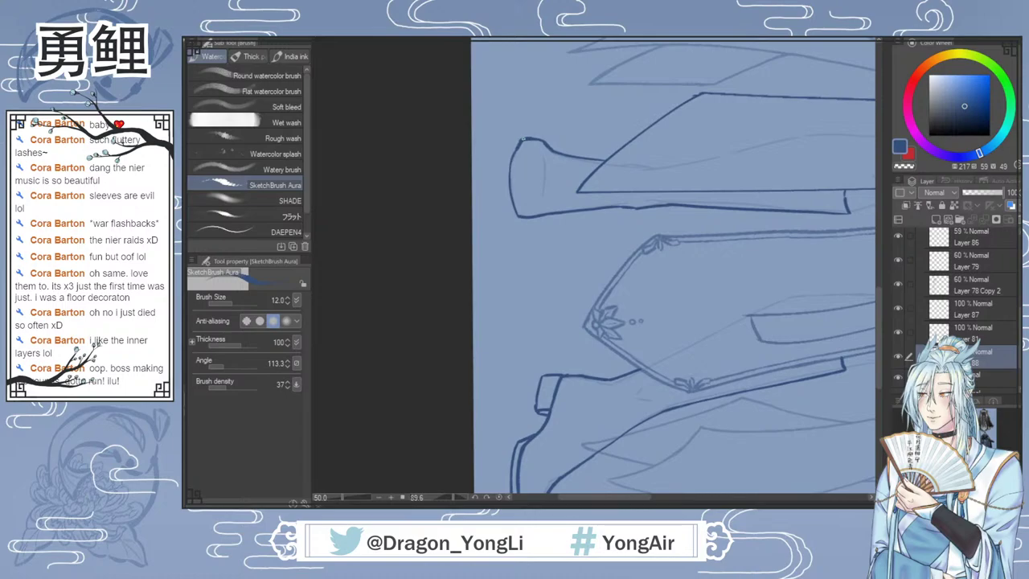
mouse_move(507, 160)
left_mouse_down()
mouse_move(515, 140)
mouse_move(514, 222)
left_mouse_up()
key("r")
mouse_move(659, 261)
left_mouse_down()
mouse_move(628, 210)
mouse_move(596, 203)
left_mouse_up()
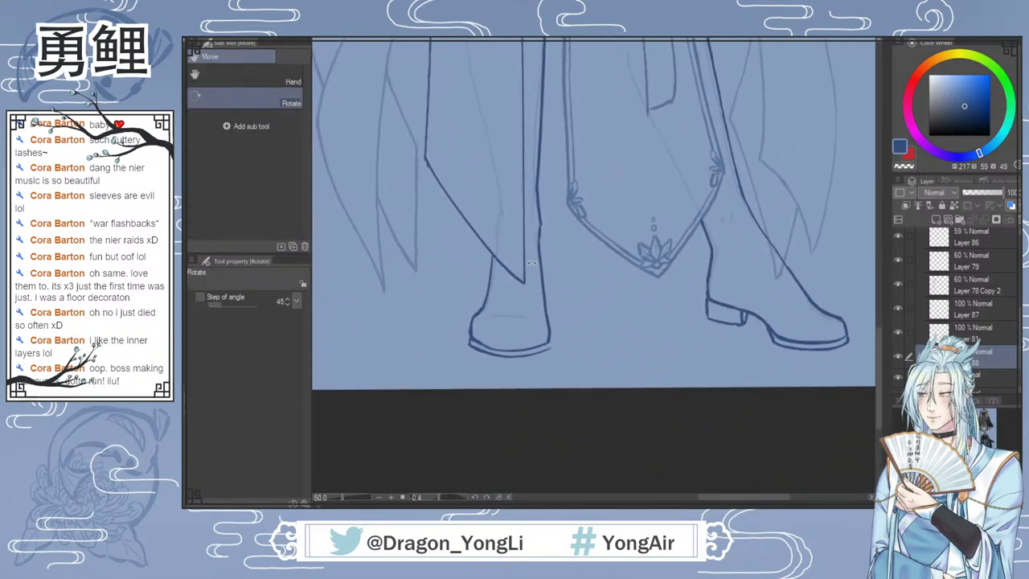
key("e")
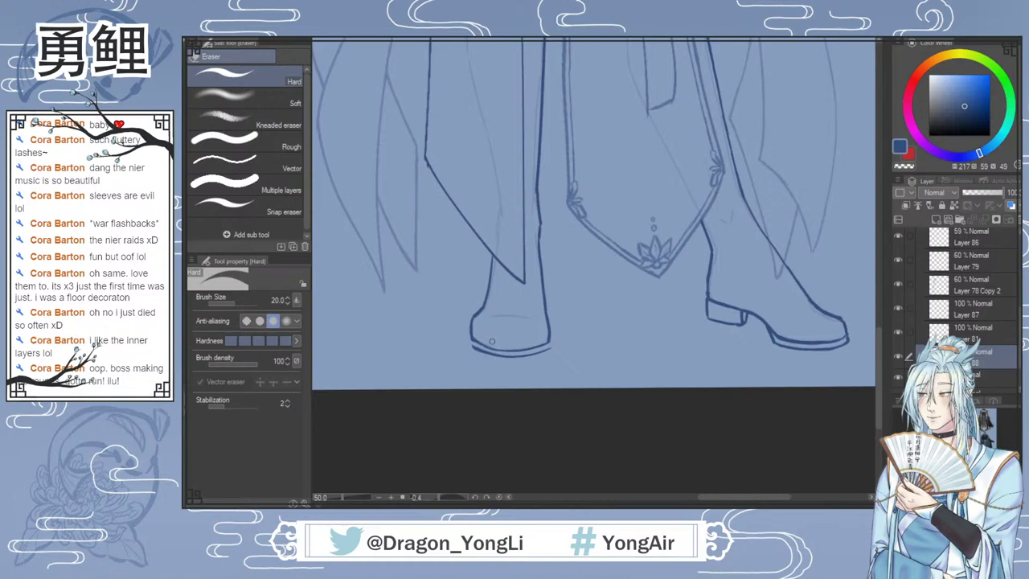
key("b")
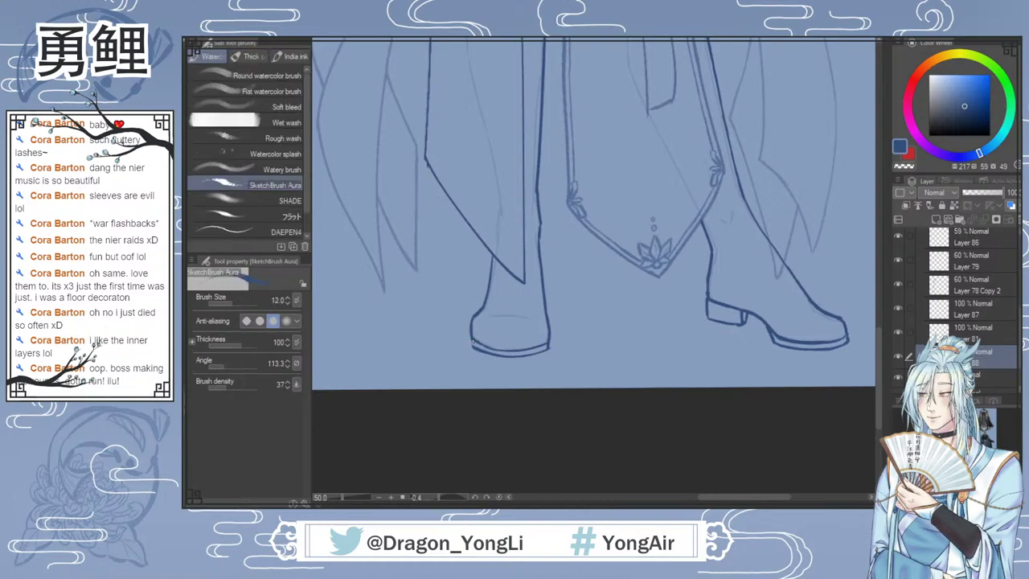
key("e")
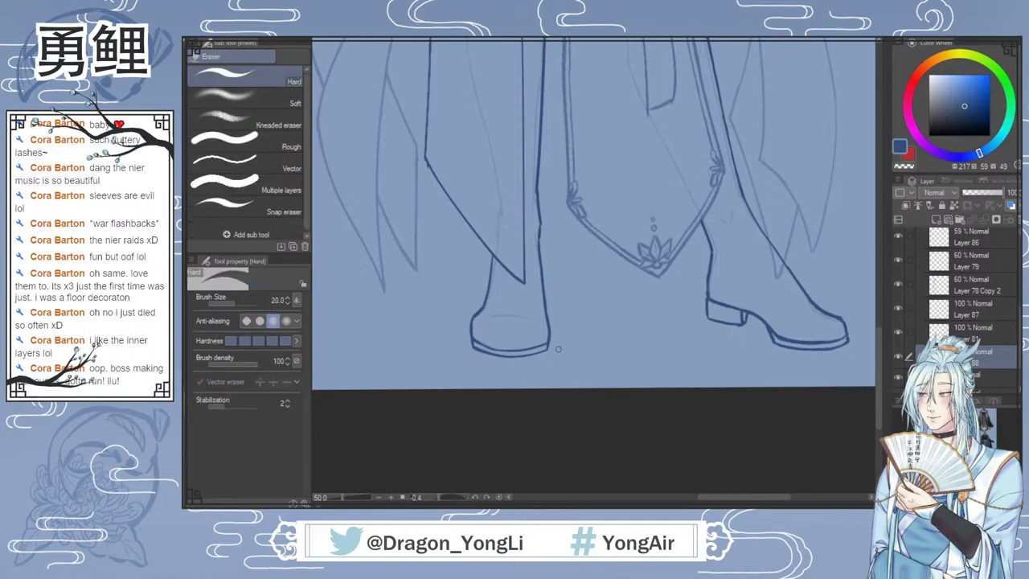
scroll(688, 366, "down", 1)
left_click_drag(711, 497, 723, 497)
key("b")
left_click_drag(495, 329, 523, 332)
key("ctrl+z")
key("ctrl+z")
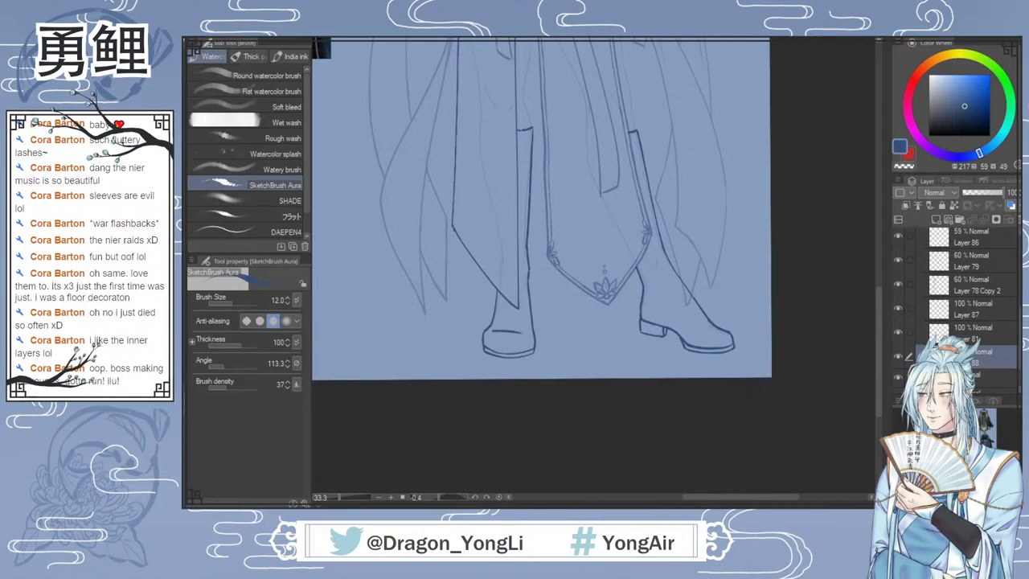
left_click(580, 38)
key("ctrl+z")
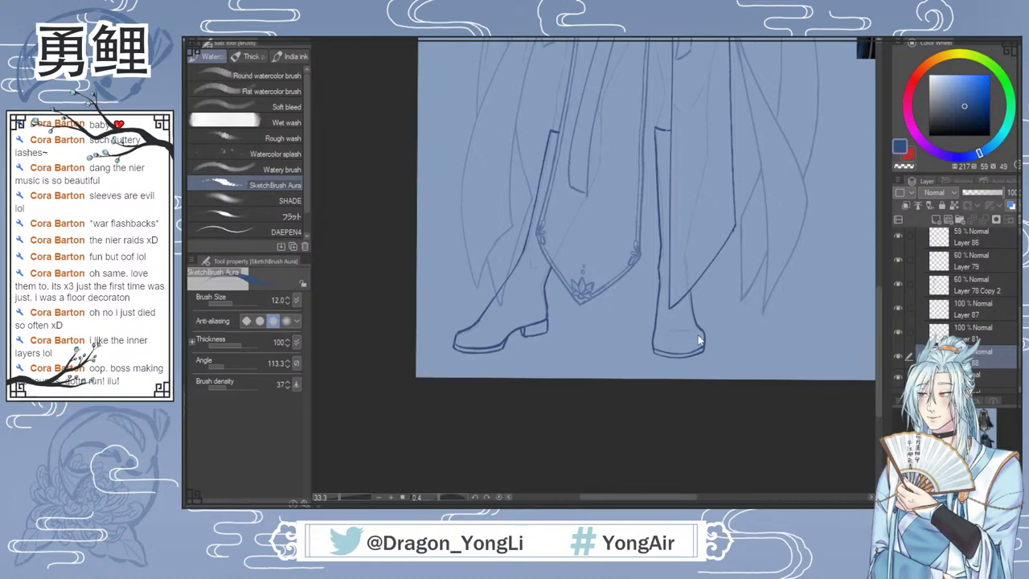
key("ctrl+z")
Step: Draw a short horizontal crease across the front-facing boot's foot and clean up the foot's outer edge
left_click_drag(664, 332, 695, 330)
key("ctrl+z")
scroll(719, 330, "up", 1)
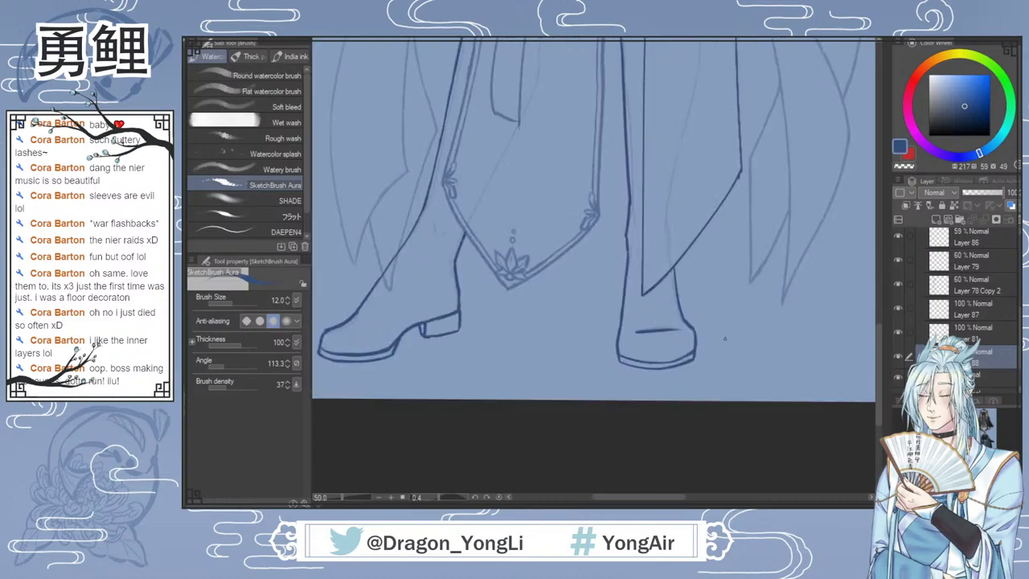
key("e")
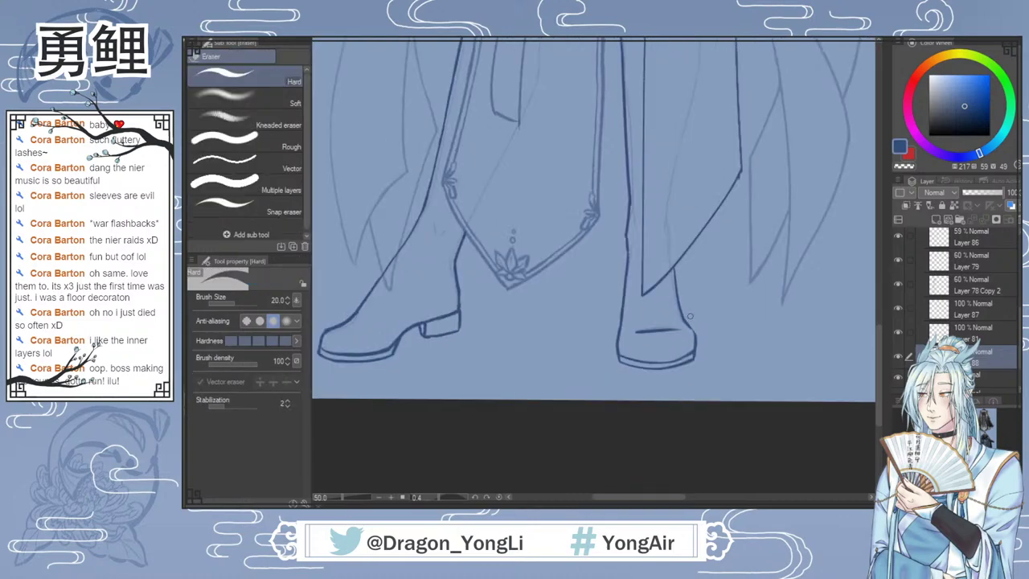
key("b")
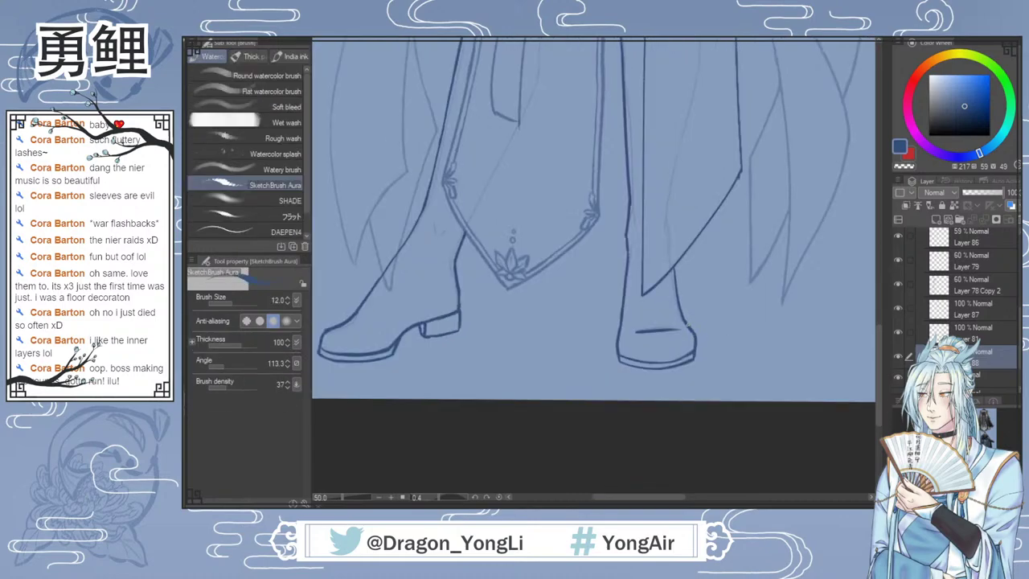
Step: Add short fold strokes at the ankles of both boots
scroll(694, 321, "down", 1)
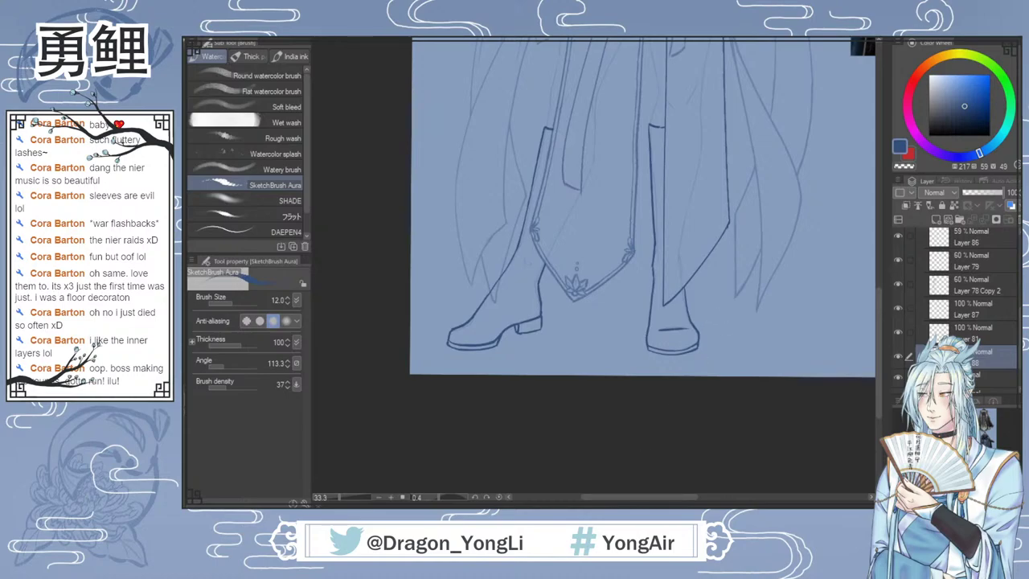
left_click_drag(881, 309, 884, 290)
left_click_drag(530, 320, 528, 330)
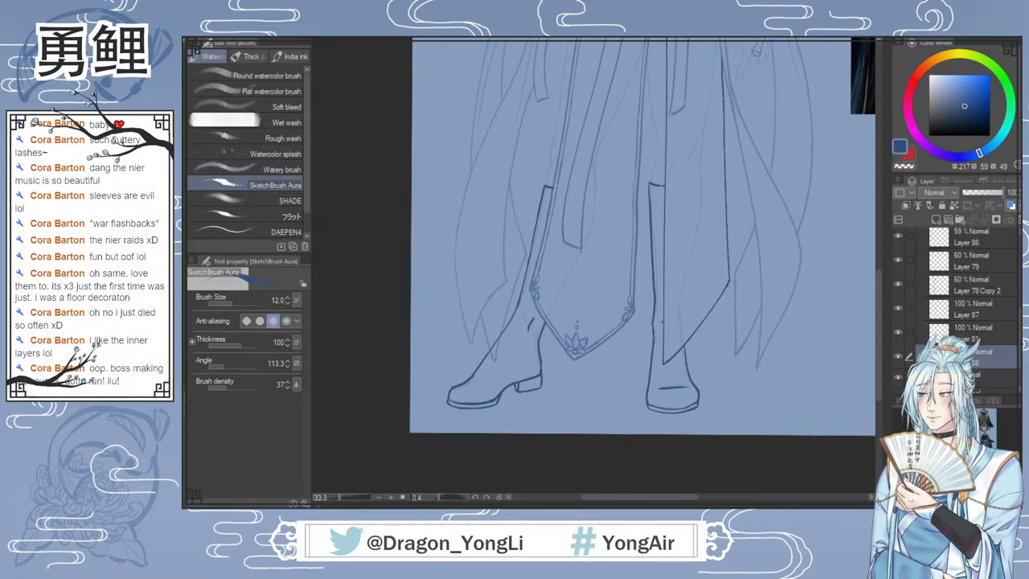
left_click_drag(656, 303, 653, 321)
Step: Toggle the boot layer's visibility to check its lines and select the side panel's Layer 81 with the Hard eraser active
left_click_drag(890, 302, 883, 241)
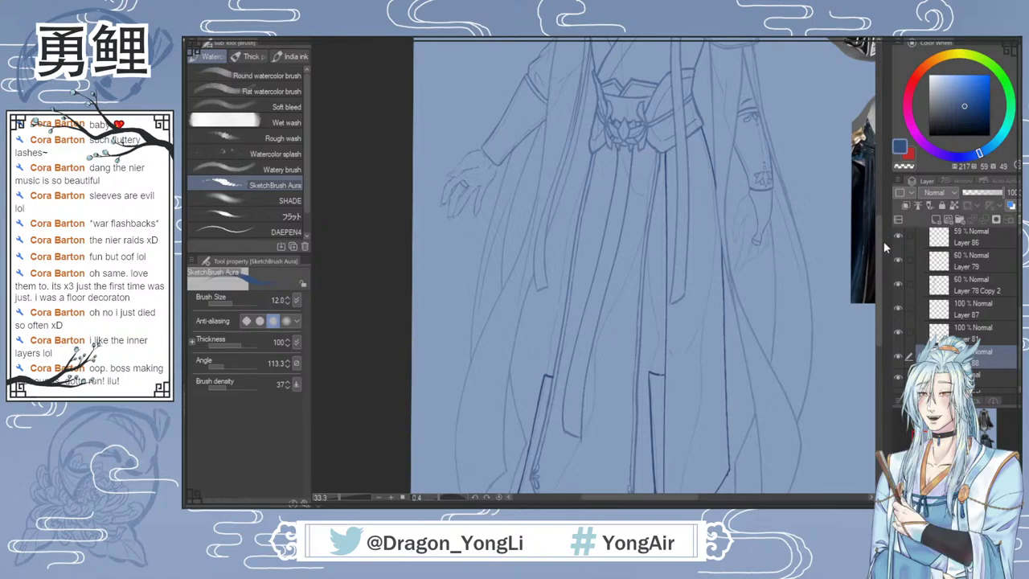
left_click_drag(879, 256, 874, 295)
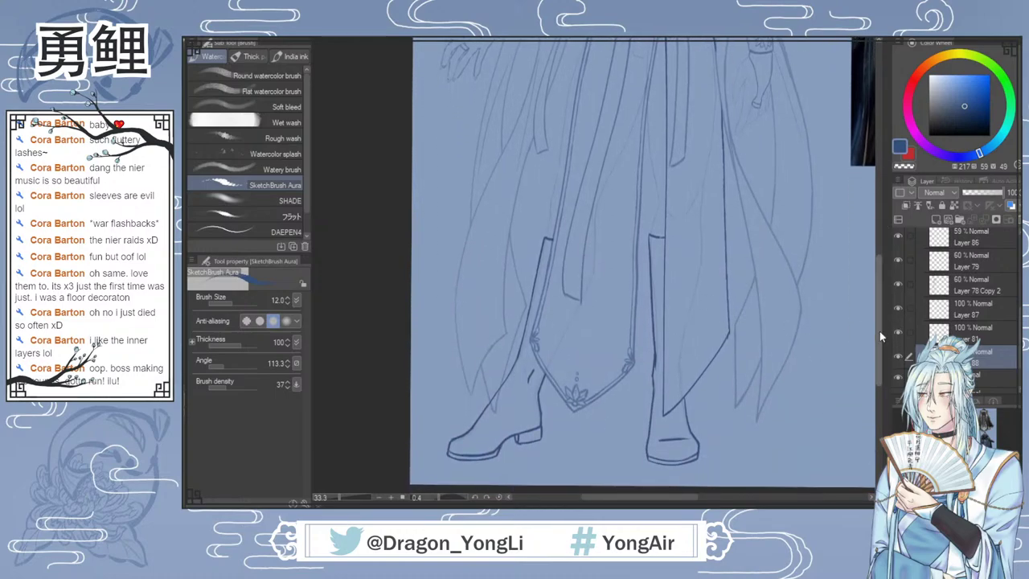
left_click_drag(879, 332, 879, 340)
key("e")
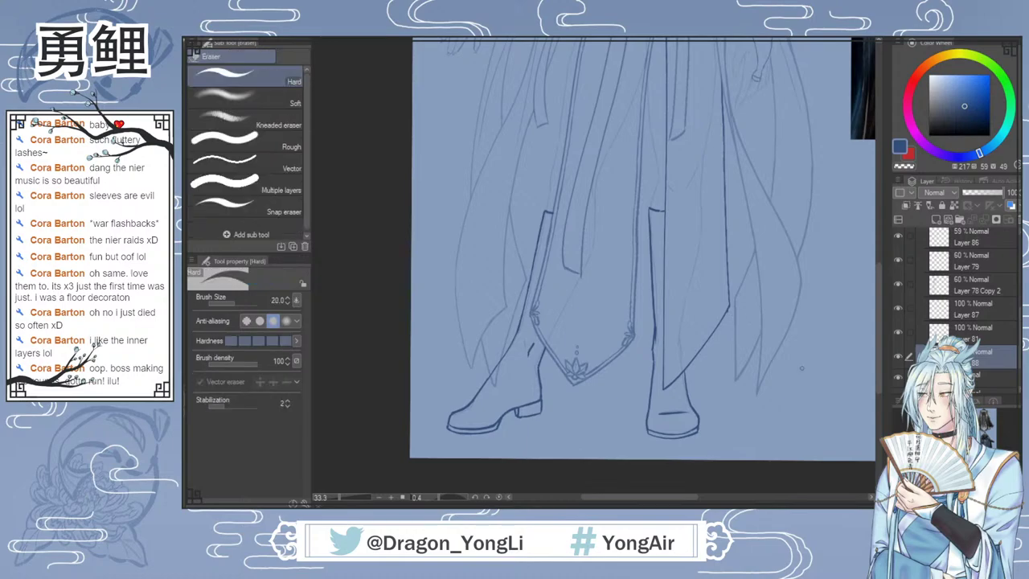
left_click(898, 356)
left_click(898, 356)
left_click(964, 333)
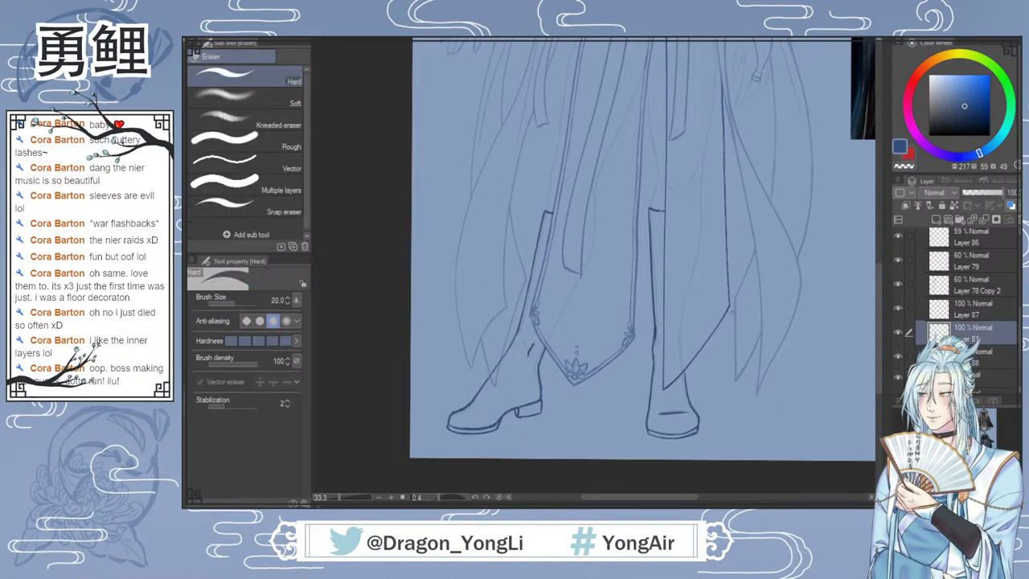
scroll(731, 313, "up", 2)
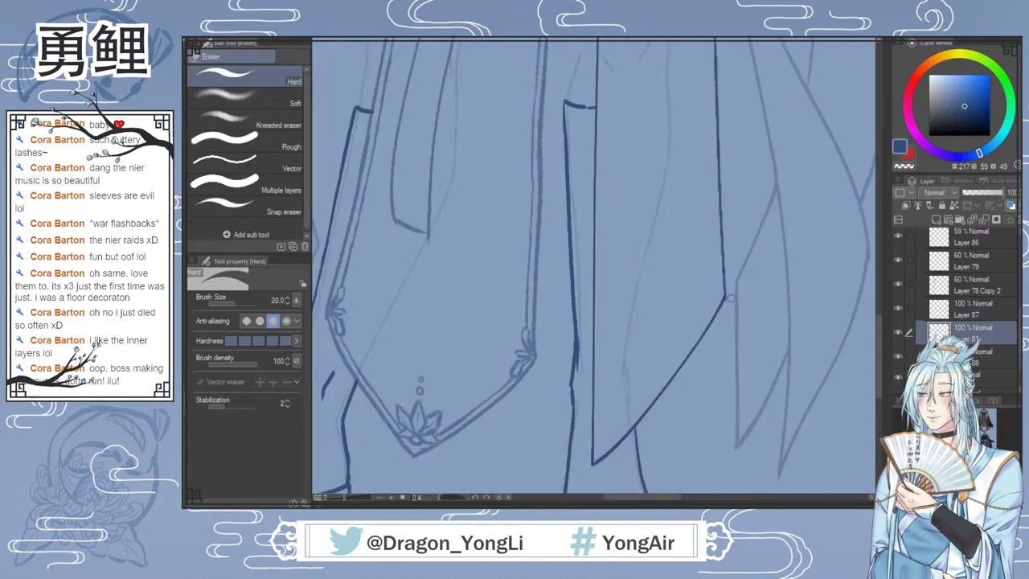
scroll(744, 311, "down", 3)
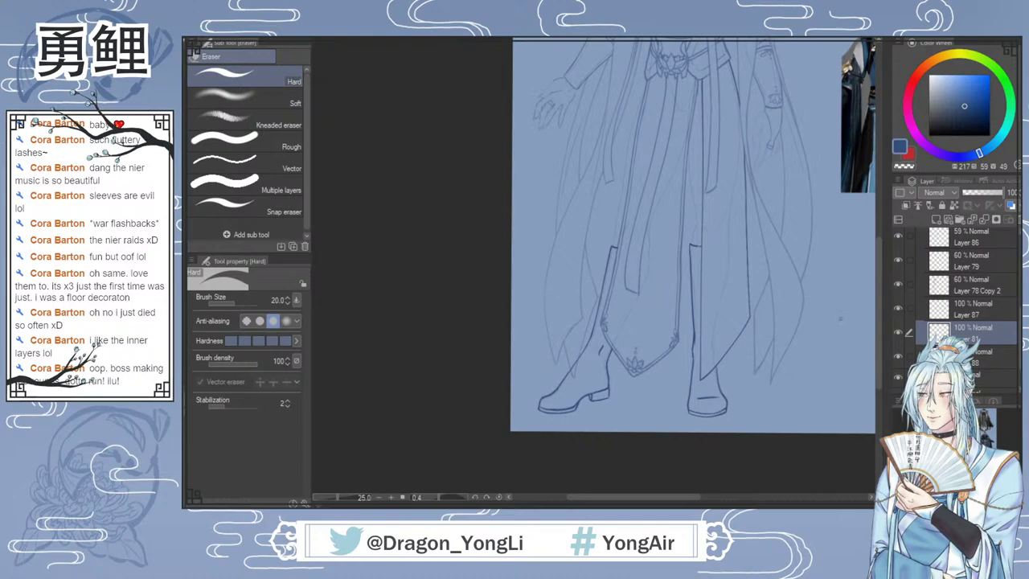
Step: Lower the boot layer's opacity to 49 % and add a new layer directly above it for the trouser lines
key("b")
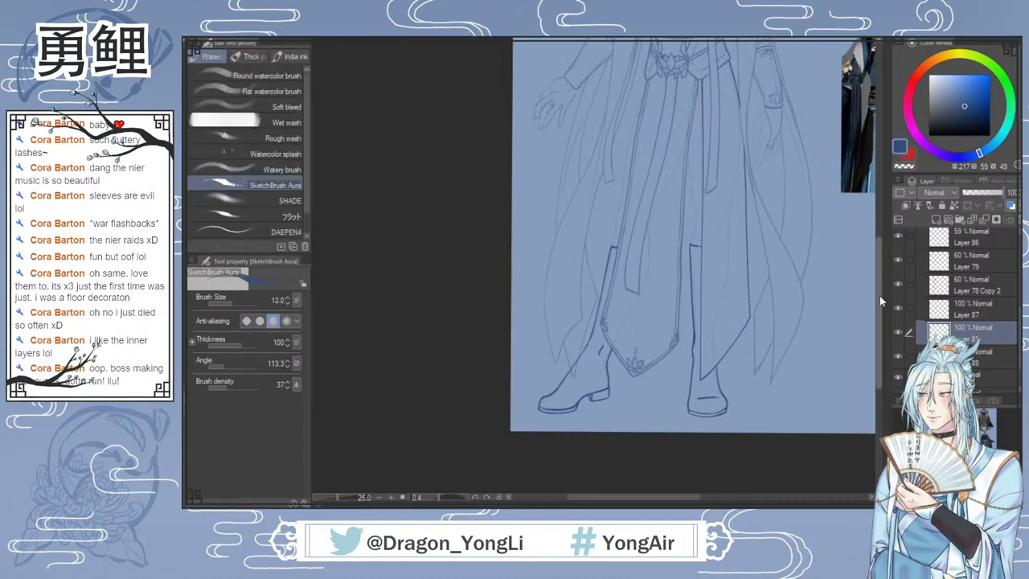
left_click(974, 356)
left_click_drag(879, 285, 879, 264)
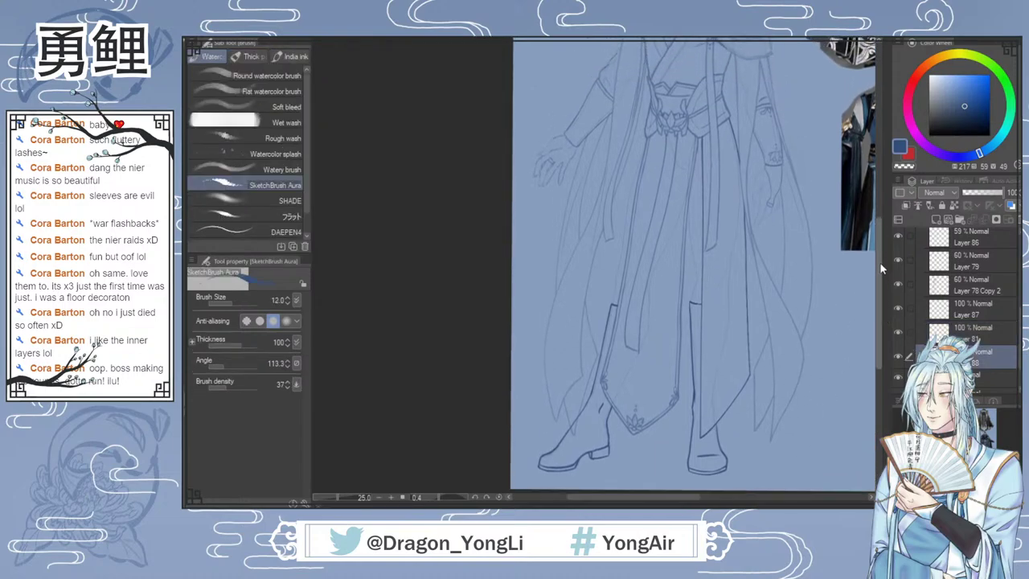
left_click_drag(667, 496, 687, 496)
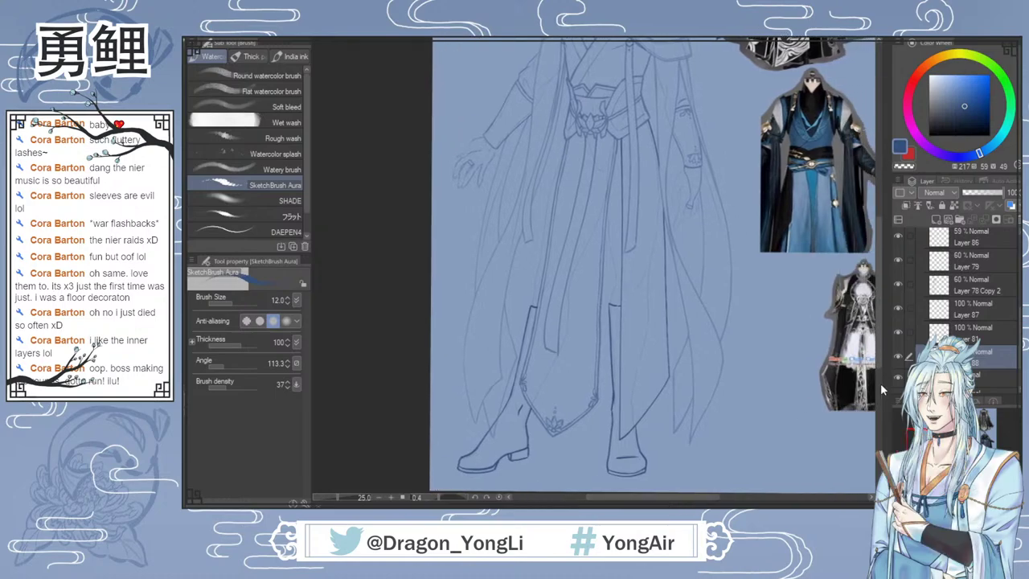
left_click(982, 192)
left_click(934, 219)
Step: Sketch the inner trouser leg edge from beside the front panel down to the top of the front-facing boot
key("ctrl+plus")
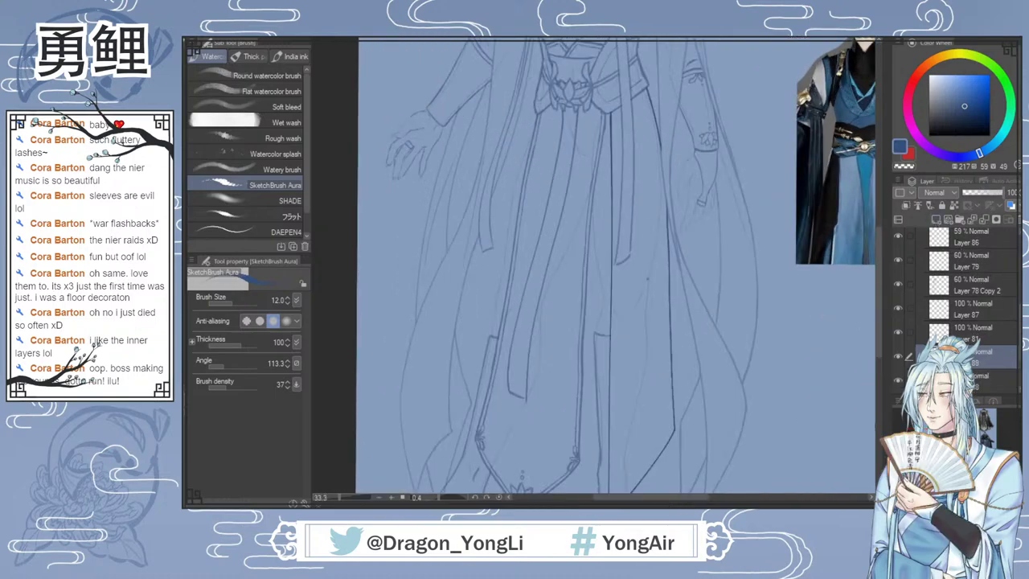
scroll(879, 278, "up", 2)
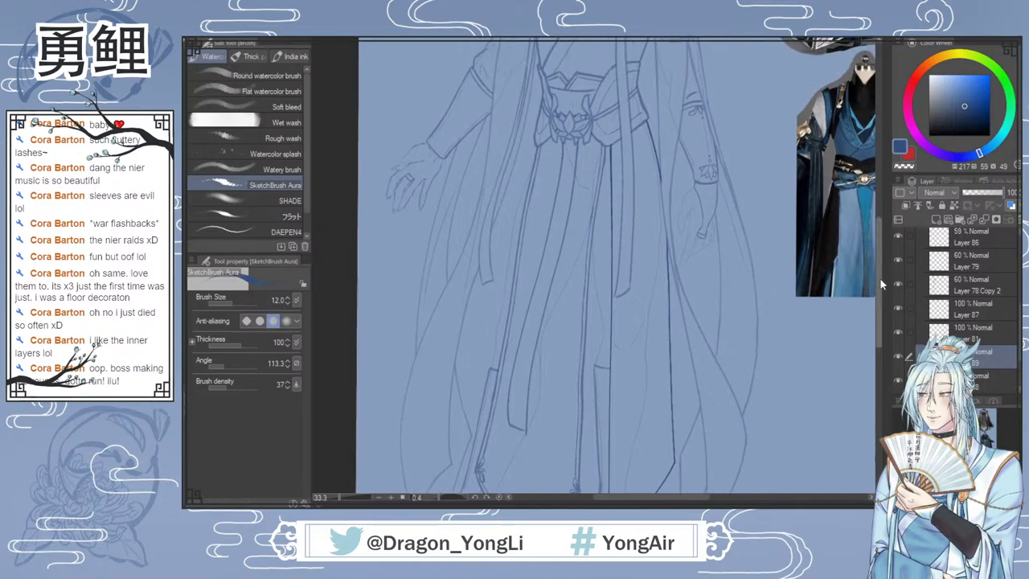
left_click_drag(589, 248, 598, 314)
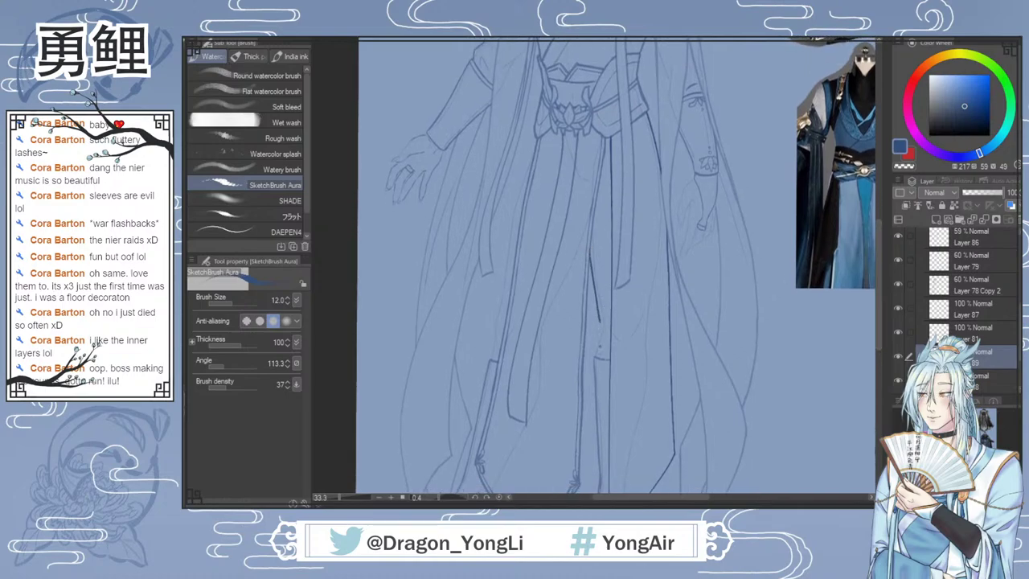
left_click_drag(596, 336, 593, 349)
key("ctrl+z")
left_click_drag(599, 322, 596, 331)
left_click_drag(595, 312, 598, 337)
key("ctrl+z")
key("ctrl+z")
key("ctrl+z")
key("ctrl+z")
Step: Draw the other trouser leg's outer edge from the waist to the side-facing boot's top, gathered with a short fold stroke
left_click_drag(490, 360, 498, 301)
key("ctrl+z")
left_click_drag(535, 135, 522, 181)
key("ctrl+z")
left_click_drag(536, 135, 498, 286)
key("ctrl+z")
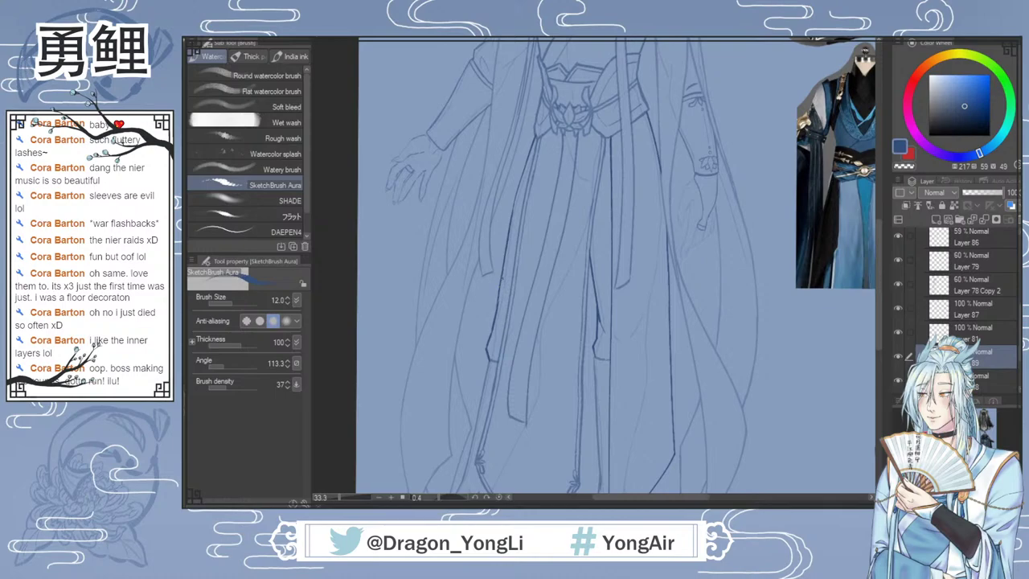
left_click_drag(503, 270, 498, 301)
key("e")
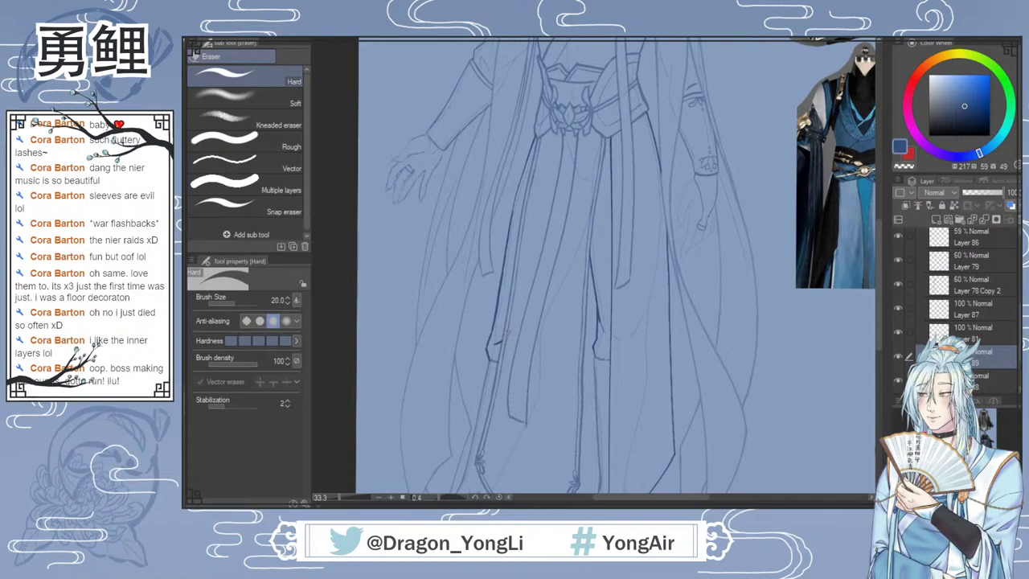
key("b")
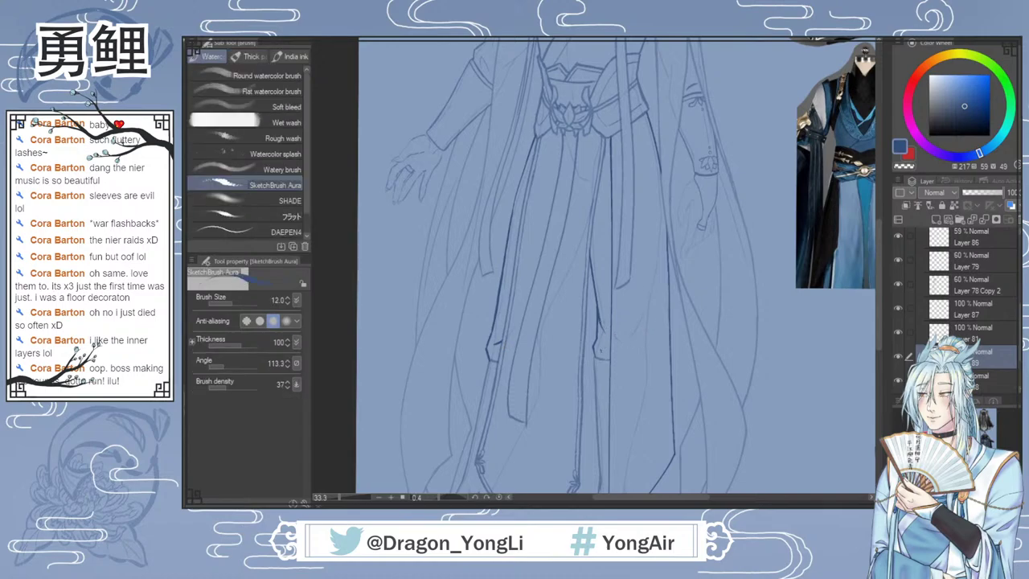
Step: Redraw the short fold above the front-facing boot's top, then lasso it and adjust its placement with a Scale/Rotate transform
key("ctrl+z")
left_click_drag(603, 348, 609, 358)
scroll(613, 364, "up", 1)
key("m")
mouse_move(601, 333)
left_mouse_down()
mouse_move(607, 366)
mouse_move(618, 327)
left_mouse_up()
left_click(647, 389)
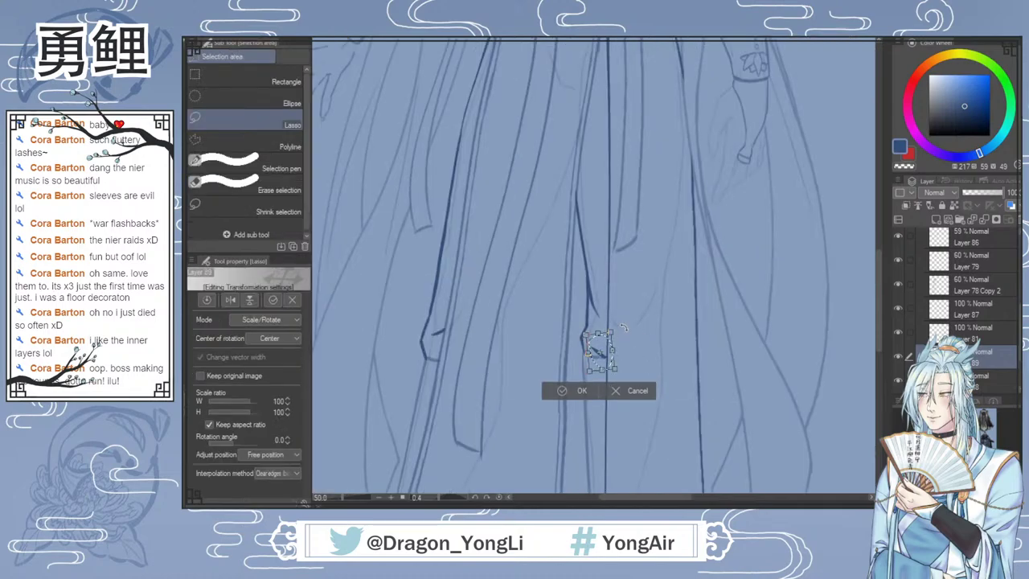
left_click_drag(608, 364, 611, 362)
key("Return")
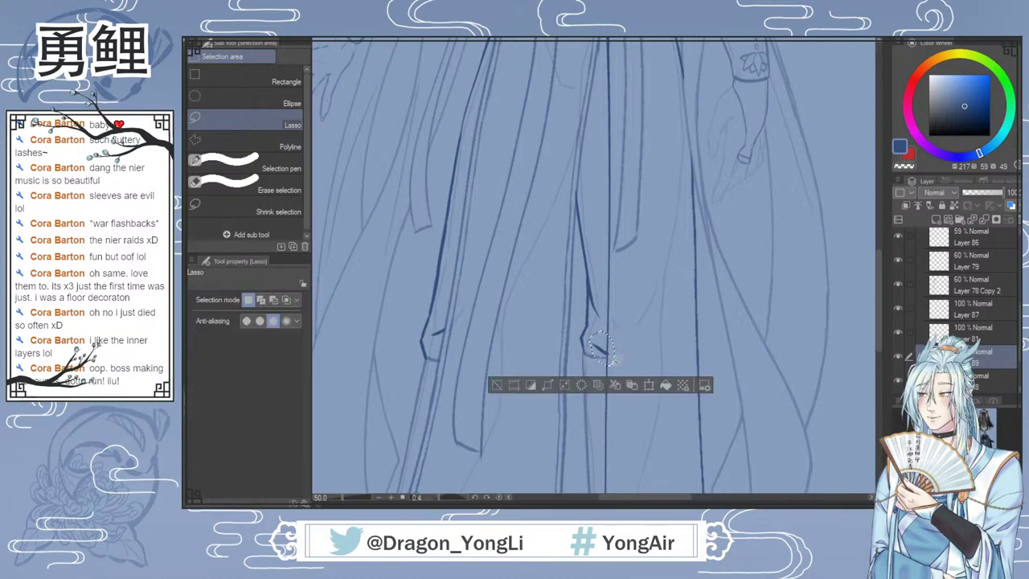
key("ctrl+d")
key("e")
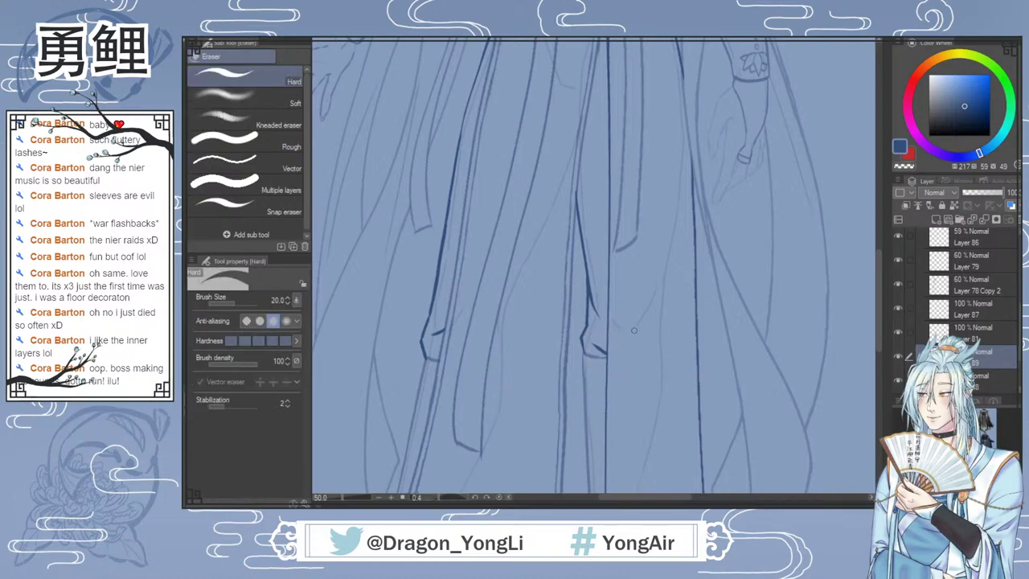
Step: Set the trouser layer's opacity to 60 %, check the whole figure, and select the side panel's Layer 81
scroll(704, 299, "down", 2)
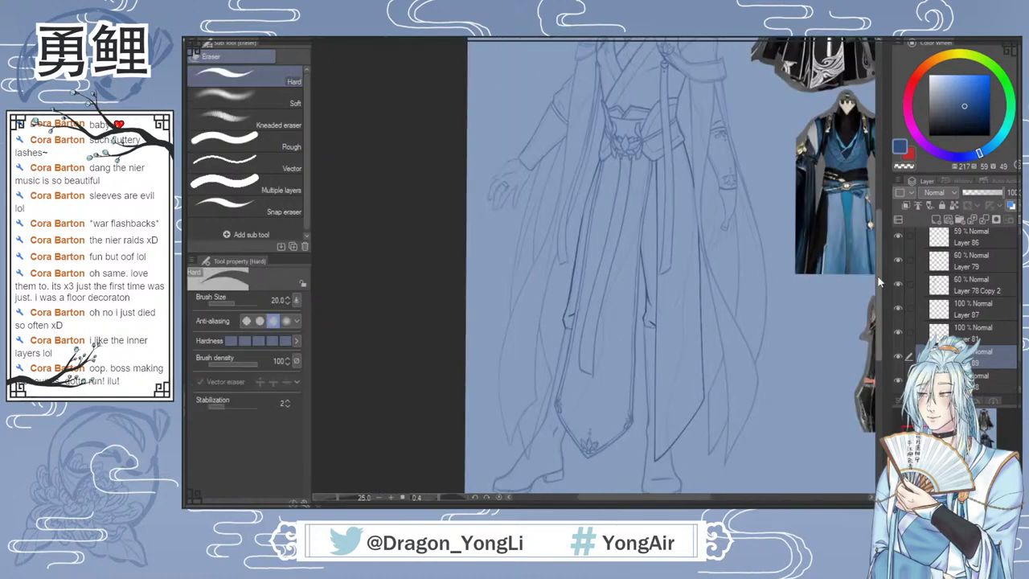
scroll(880, 271, "up", 3)
mouse_move(879, 265)
left_mouse_down()
mouse_move(877, 302)
mouse_move(879, 285)
left_mouse_up()
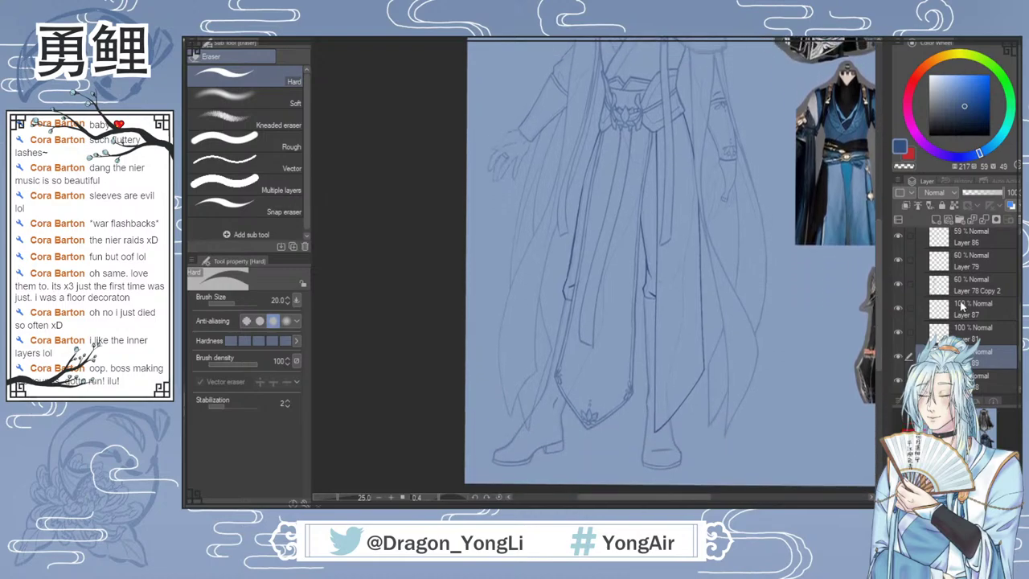
scroll(814, 316, "down", 2)
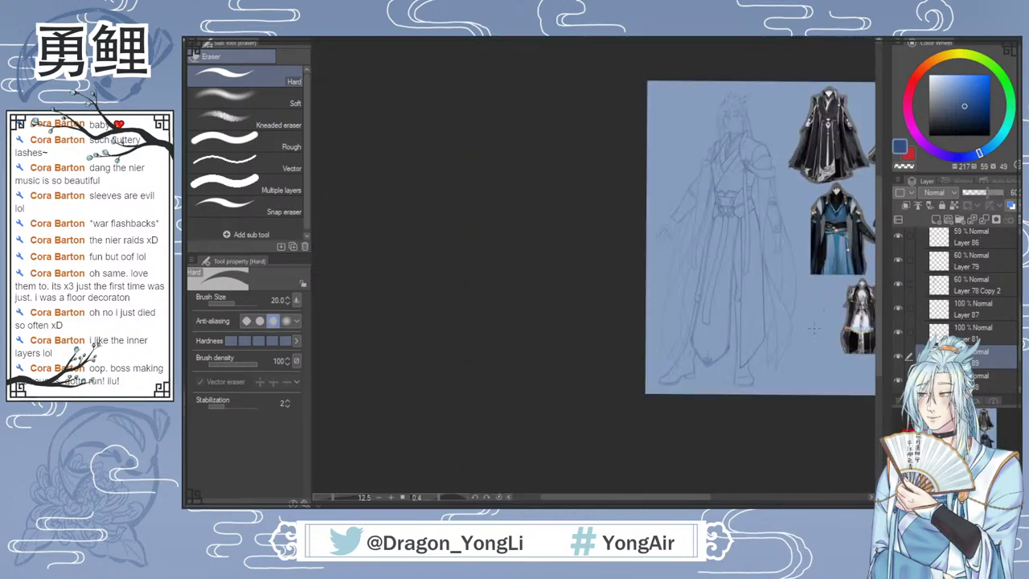
left_click_drag(680, 498, 691, 498)
key("ctrl+0")
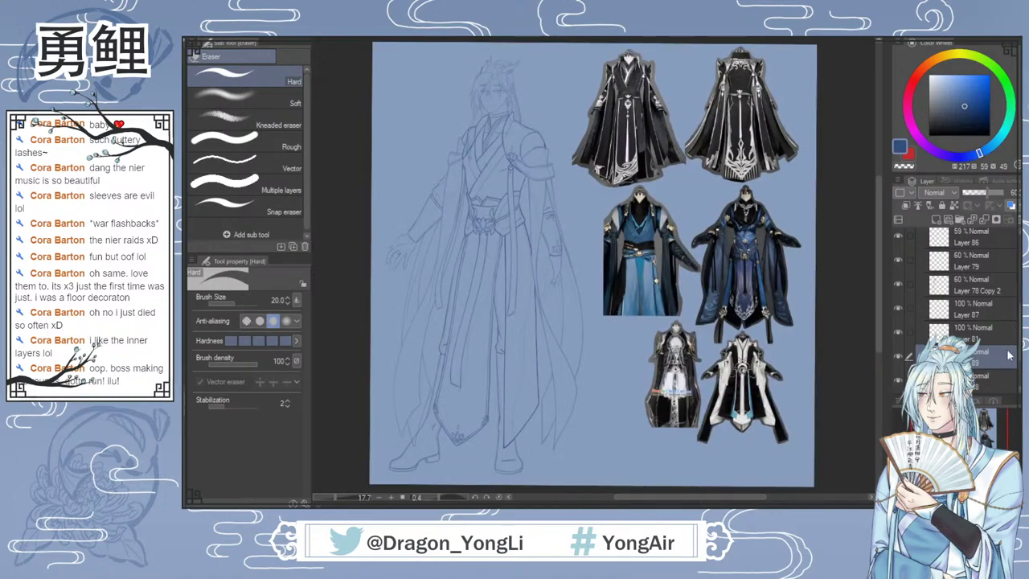
scroll(920, 323, "down", 1)
left_click(898, 307)
left_click(898, 307)
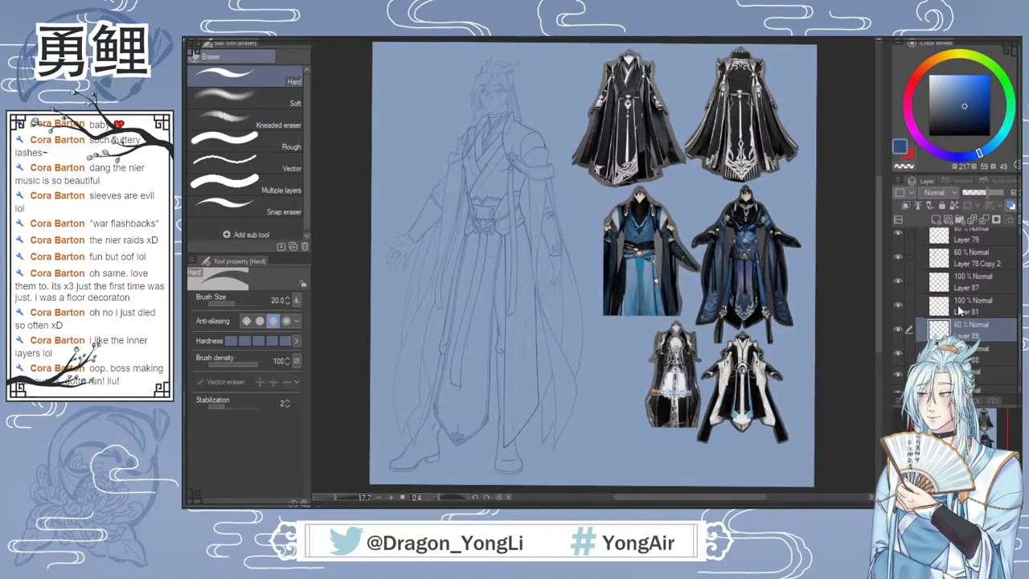
left_click(964, 312)
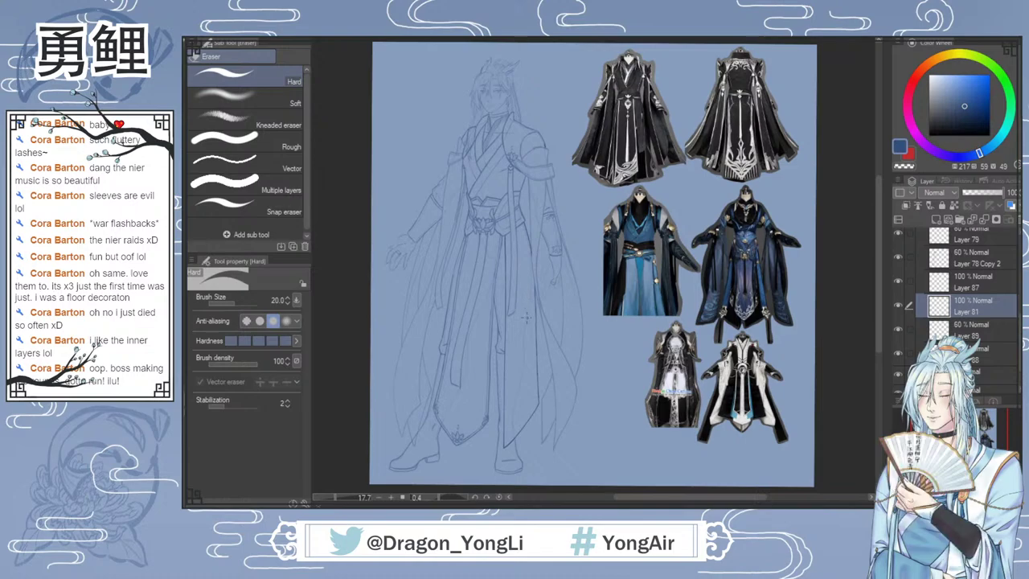
Step: Toggle the robe layers' visibility to identify their lines, and inspect Layer 78 Copy 3 around the side-facing boot with the Hard eraser active
scroll(528, 424, "up", 1)
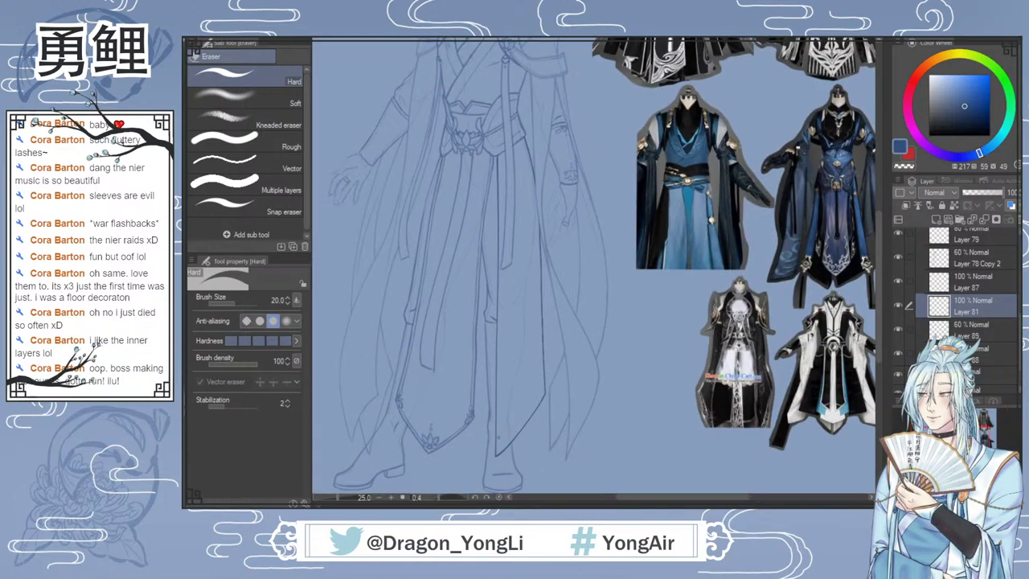
key("b")
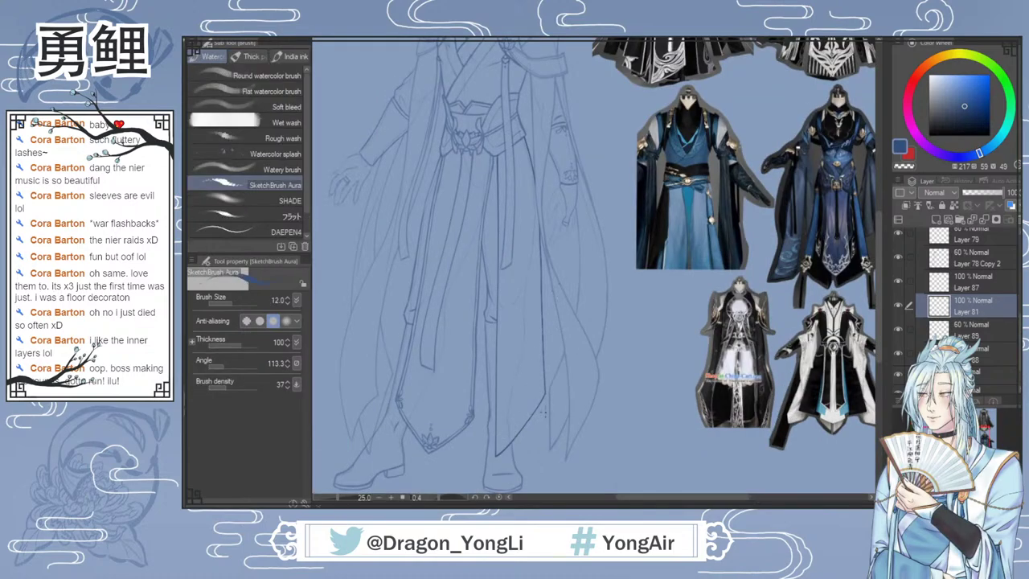
left_click_drag(673, 498, 654, 498)
left_click_drag(878, 300, 878, 312)
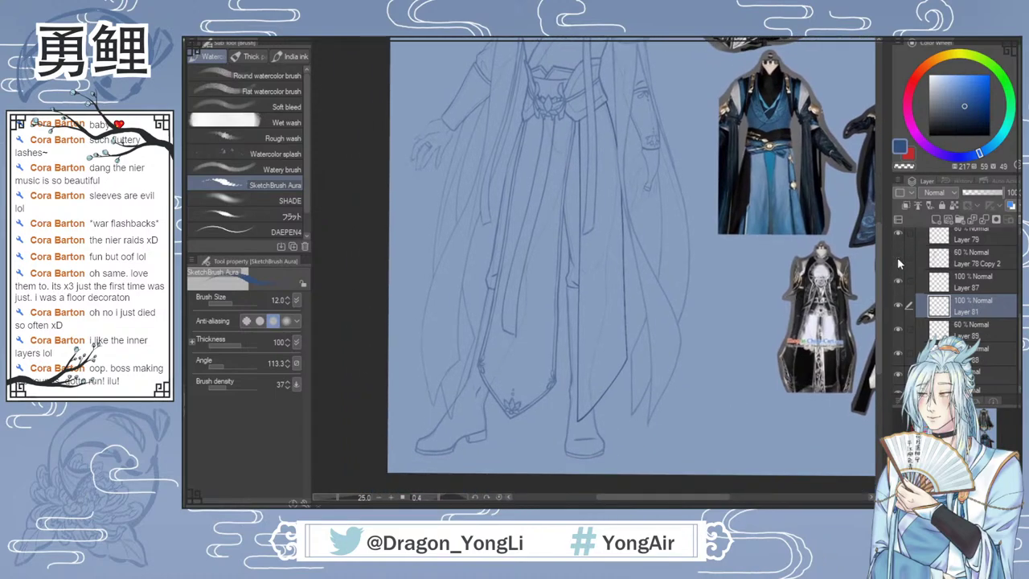
scroll(898, 263, "up", 3)
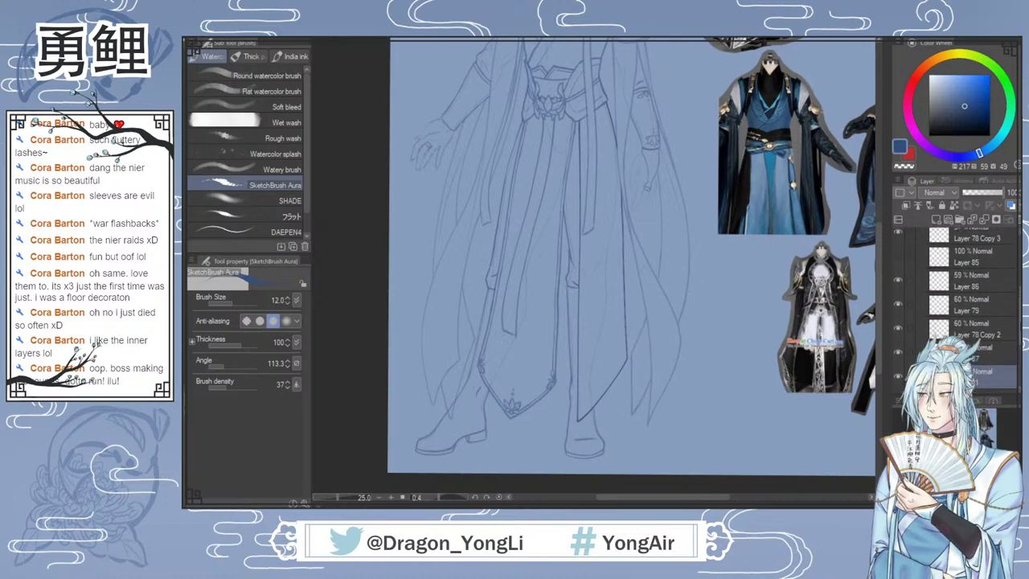
left_click(897, 285)
left_click(897, 285)
left_click(897, 306)
left_click(897, 306)
left_click(897, 306)
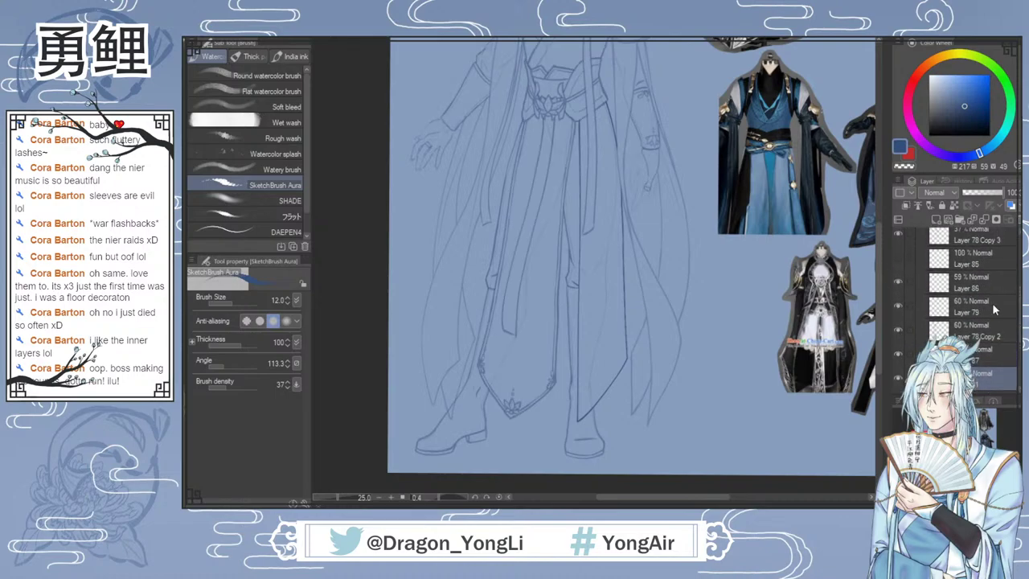
left_click(953, 248)
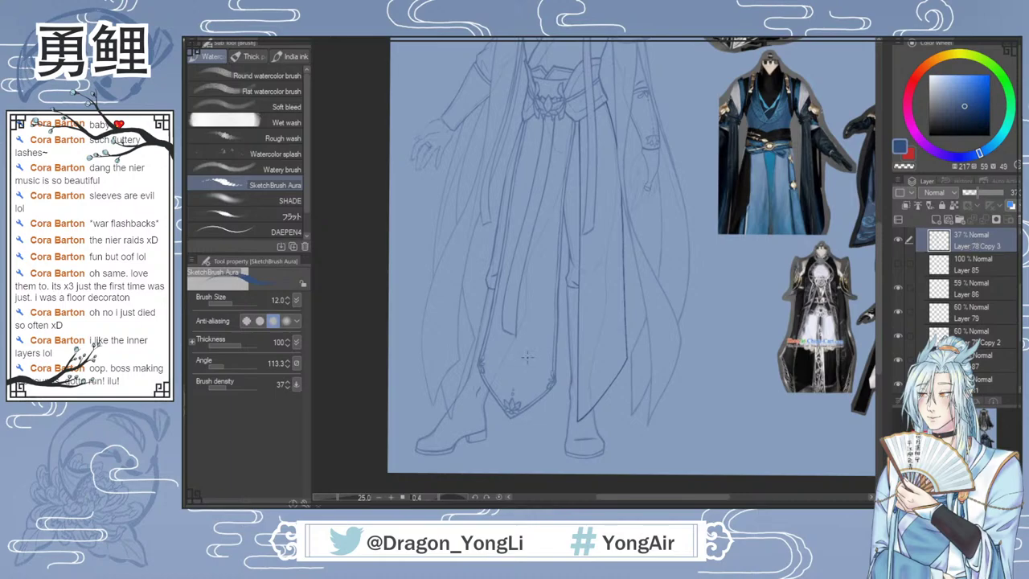
key("e")
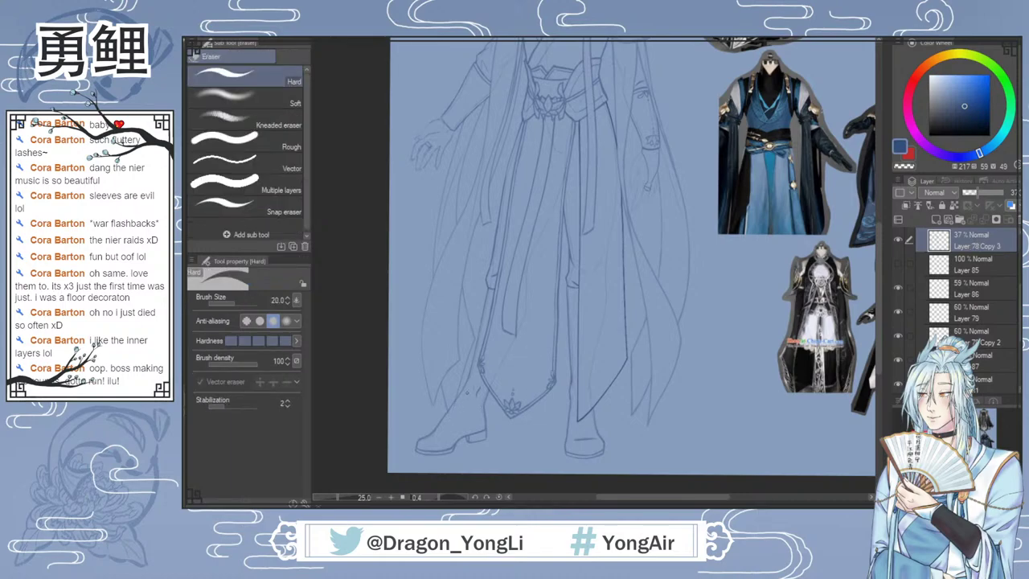
scroll(456, 416, "up", 3)
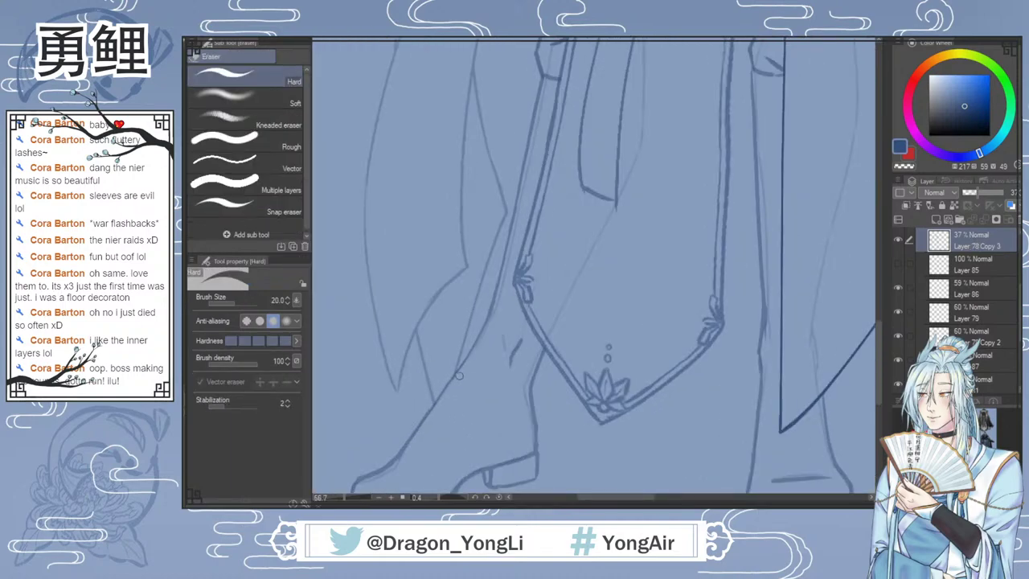
scroll(575, 366, "down", 1)
scroll(740, 345, "down", 2)
left_click_drag(659, 498, 694, 500)
left_click_drag(879, 294, 879, 278)
Step: On Layer 81, start a second line just inside the side panel's straight vertical edge, running down from the waist
scroll(965, 289, "down", 4)
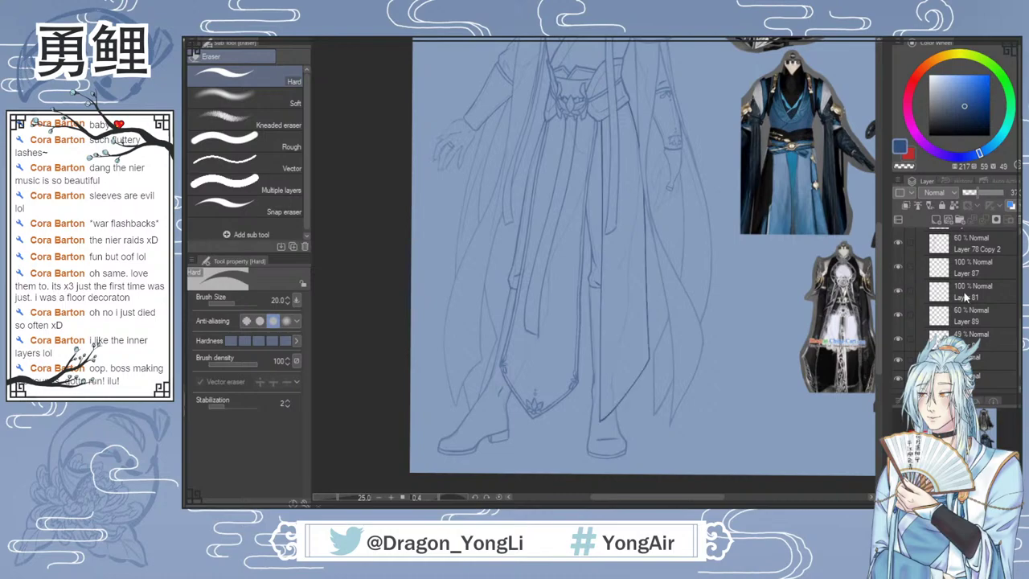
left_click(900, 295)
scroll(599, 408, "up", 2)
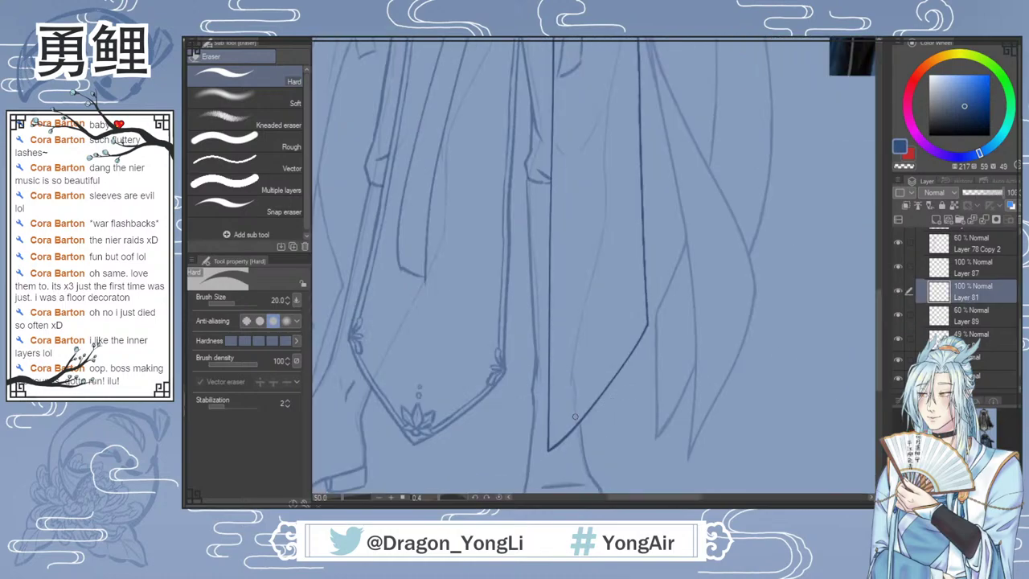
key("b")
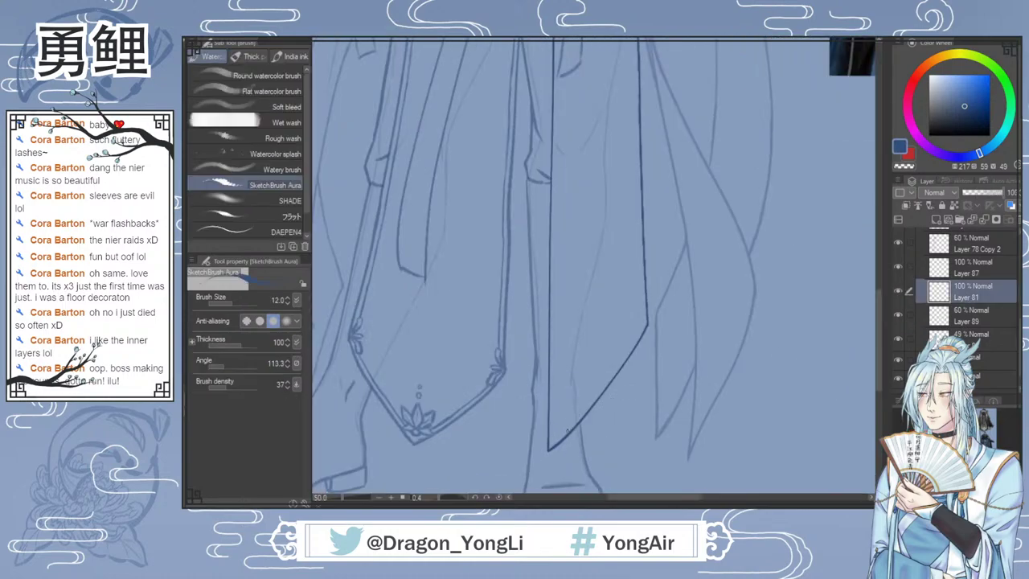
scroll(566, 428, "up", 1)
left_click_drag(879, 326, 879, 241)
scroll(876, 262, "down", 1)
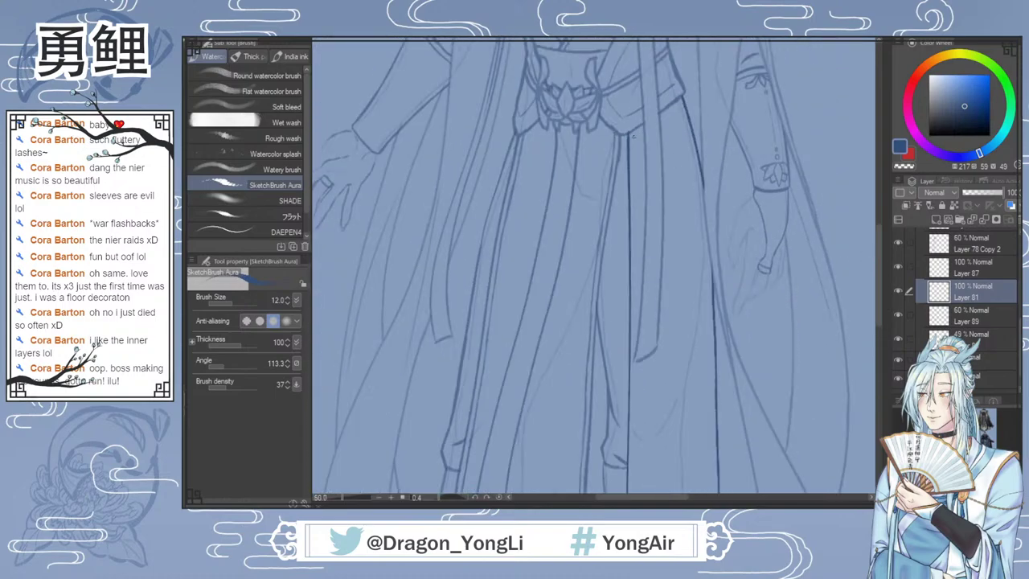
scroll(593, 266, "up", 1)
key("e")
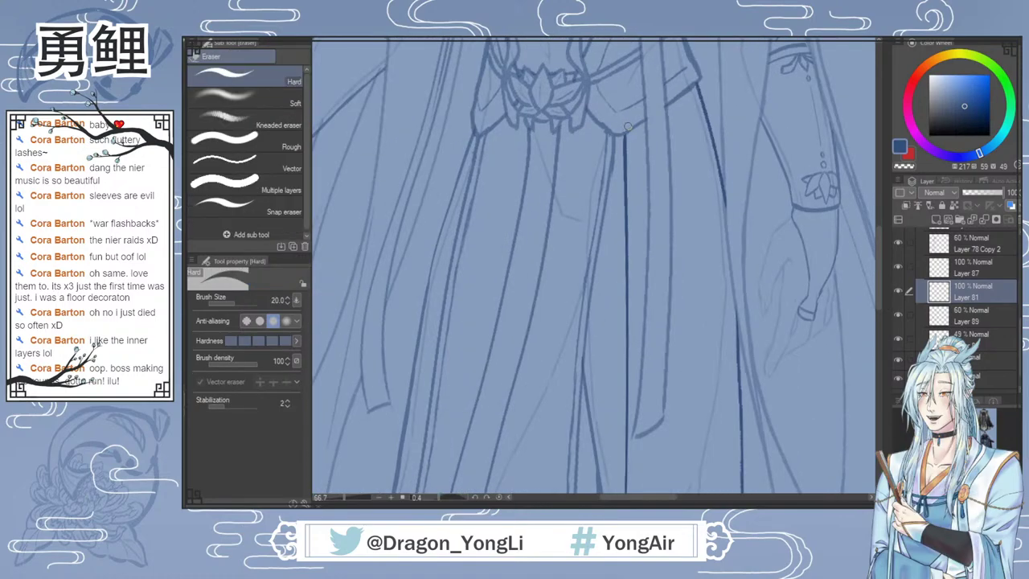
key("b")
left_click_drag(629, 134, 632, 237)
left_click_drag(630, 196, 630, 244)
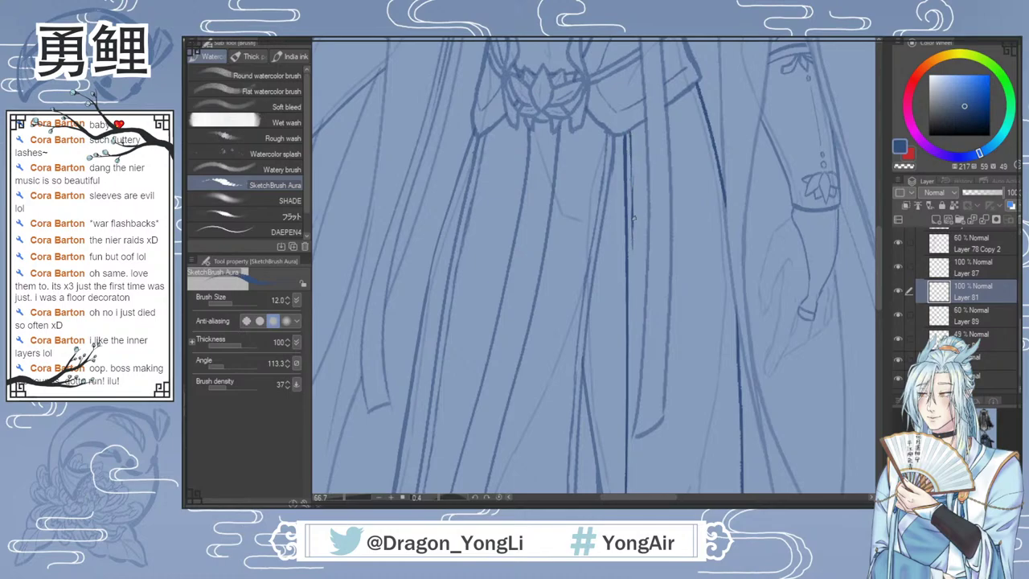
key("e")
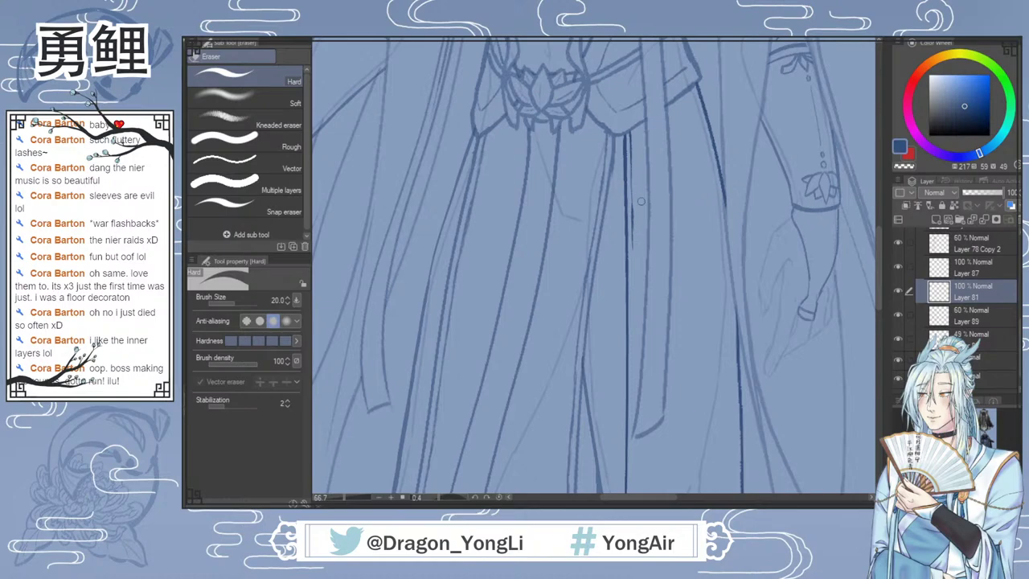
key("b")
Step: Extend the inner border line down Layer 81, parallel to the side panel's straight vertical edge, from the waist toward the tip
left_click_drag(630, 154, 632, 209)
mouse_move(632, 267)
left_mouse_down()
mouse_move(634, 326)
mouse_move(633, 296)
mouse_move(633, 332)
left_mouse_up()
scroll(874, 296, "down", 5)
left_click_drag(631, 168, 633, 312)
left_click_drag(633, 282, 632, 317)
scroll(882, 296, "down", 4)
left_click_drag(633, 167, 629, 340)
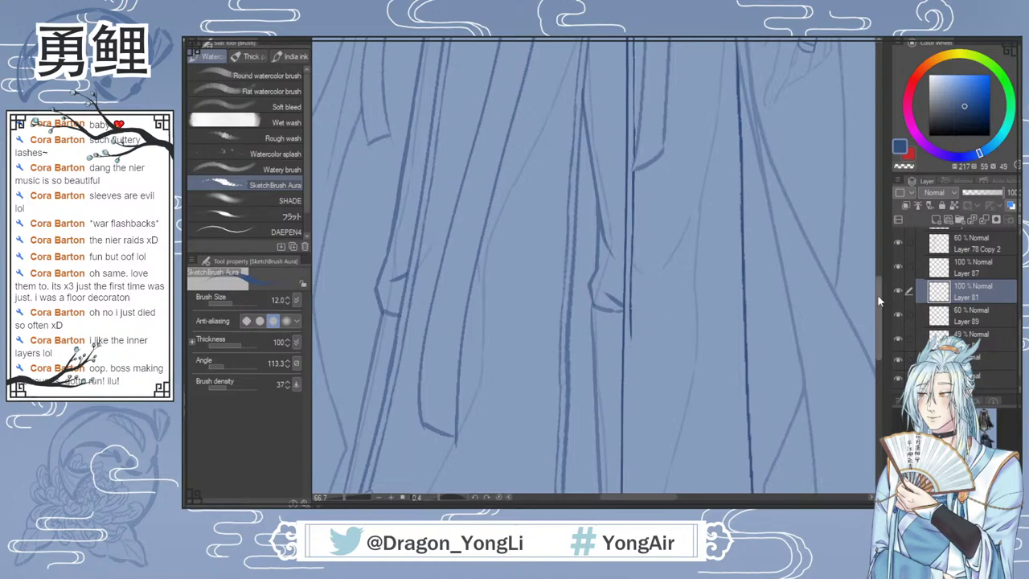
scroll(880, 319, "down", 5)
left_click_drag(627, 174, 628, 328)
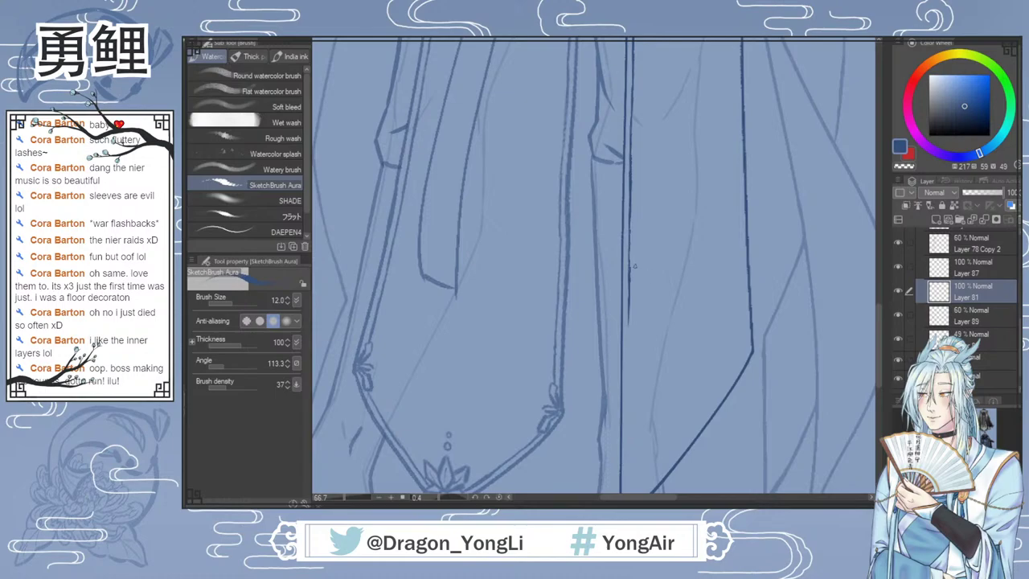
key("e")
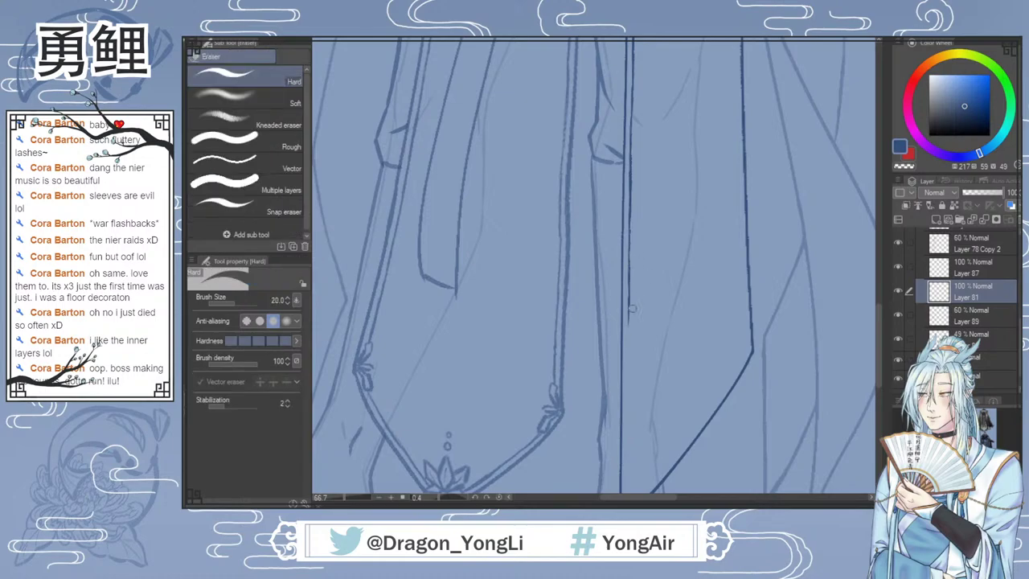
key("b")
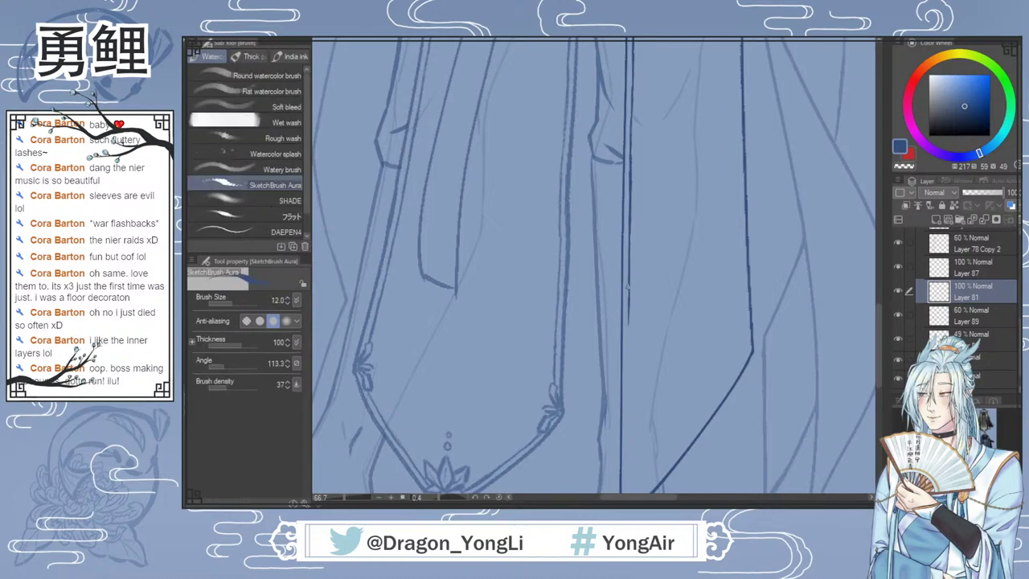
scroll(691, 338, "down", 3)
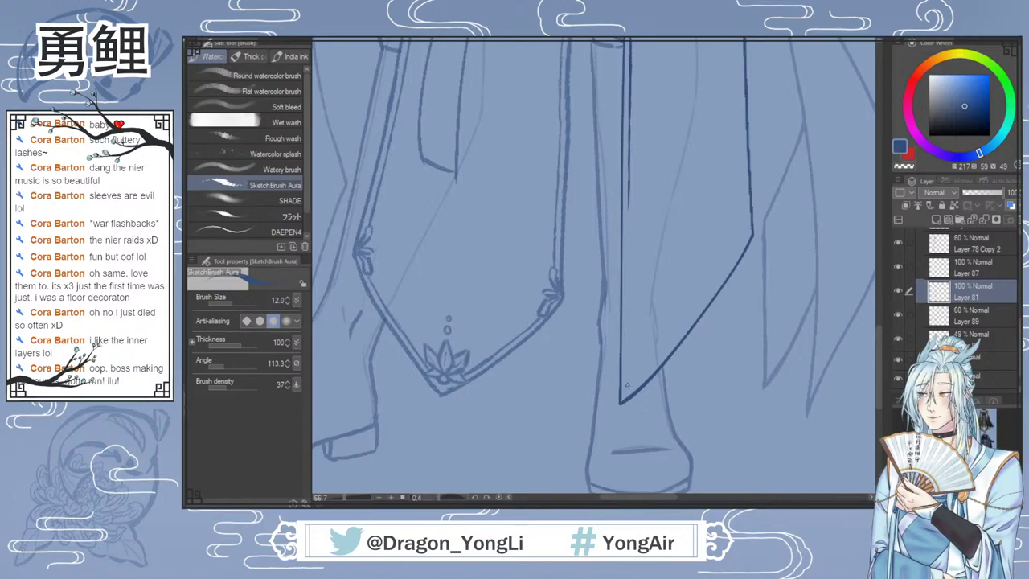
Step: Sketch a small leaf motif inside the side panel's pointed lower tip, undoing and redrawing the strokes that miss
mouse_move(625, 390)
left_mouse_down()
mouse_move(638, 367)
mouse_move(639, 379)
mouse_move(623, 391)
mouse_move(634, 383)
mouse_move(627, 393)
mouse_move(629, 372)
mouse_move(646, 372)
mouse_move(636, 381)
mouse_move(647, 368)
left_mouse_up()
key("ctrl+z")
key("ctrl+z")
key("ctrl+z")
key("ctrl+z")
mouse_move(627, 388)
left_mouse_down()
mouse_move(638, 369)
mouse_move(626, 391)
left_mouse_up()
key("ctrl+z")
left_click_drag(627, 349, 632, 371)
key("ctrl+z")
key("ctrl+z")
mouse_move(626, 359)
left_mouse_down()
mouse_move(628, 381)
mouse_move(633, 351)
mouse_move(629, 376)
left_mouse_up()
key("ctrl+z")
Step: Lasso and copy the leaf motif, flip it horizontally, rotate it, and distort it with Free Transform to fit the tip's slanted edge
key("m")
mouse_move(631, 375)
left_mouse_down()
mouse_move(626, 353)
mouse_move(638, 335)
mouse_move(644, 352)
left_mouse_up()
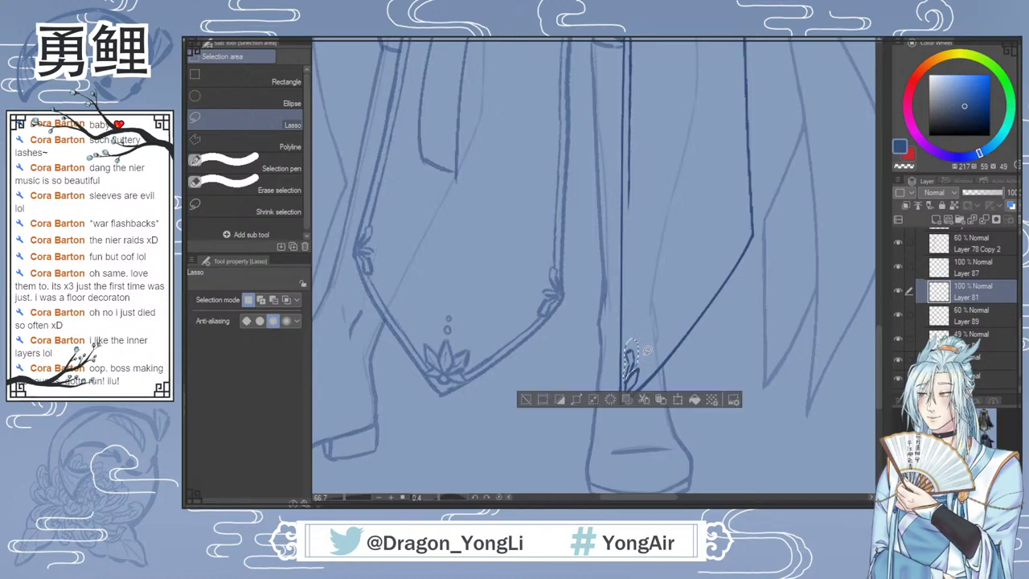
left_click(677, 400)
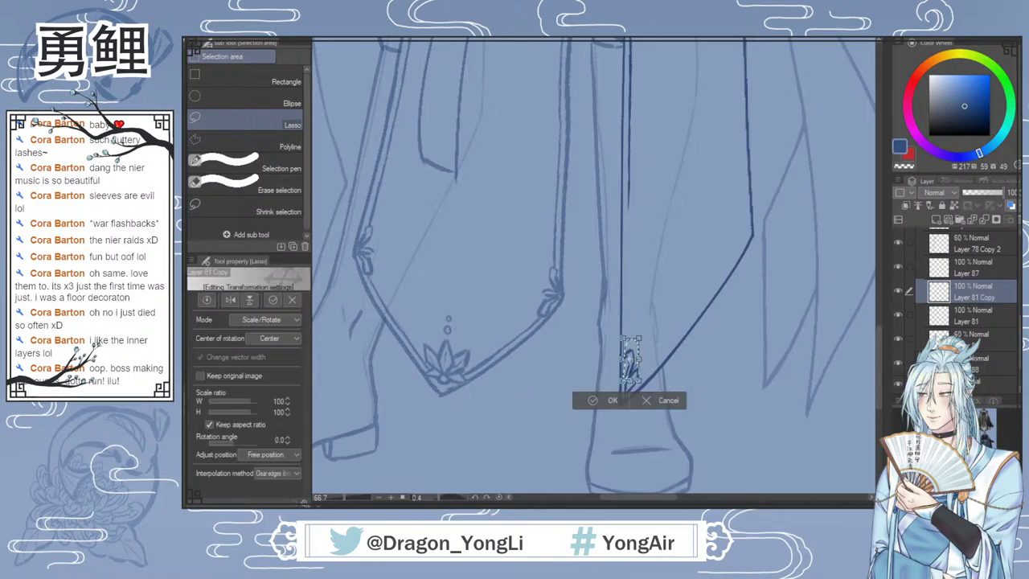
mouse_move(622, 338)
left_mouse_down()
mouse_move(641, 356)
mouse_move(688, 354)
mouse_move(675, 337)
mouse_move(681, 364)
mouse_move(652, 365)
mouse_move(684, 352)
mouse_move(669, 362)
mouse_move(701, 387)
mouse_move(661, 362)
left_mouse_up()
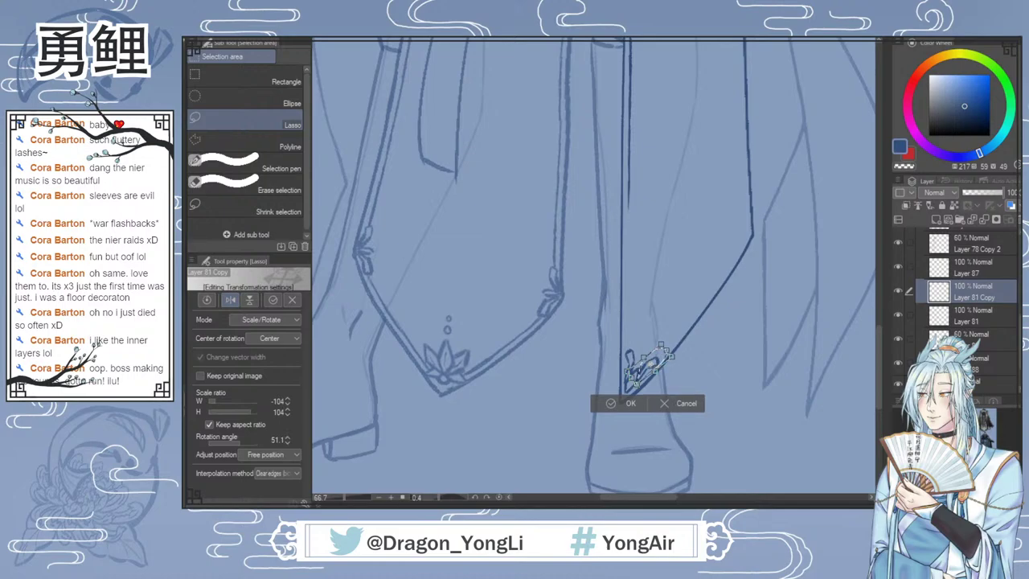
left_click_drag(650, 363, 658, 342)
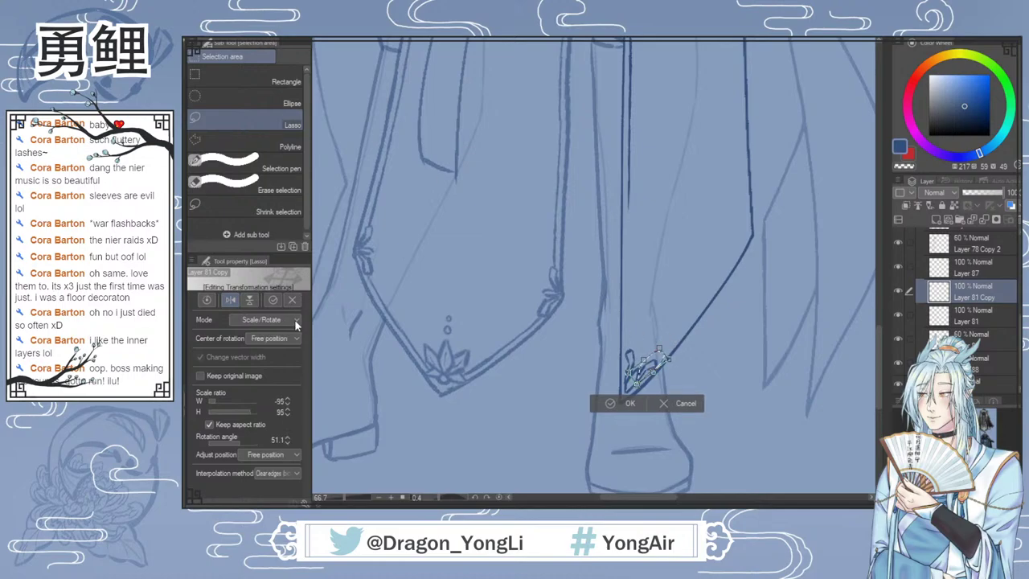
key("ctrl")
mouse_move(669, 359)
left_mouse_down()
mouse_move(663, 342)
mouse_move(668, 364)
left_mouse_up()
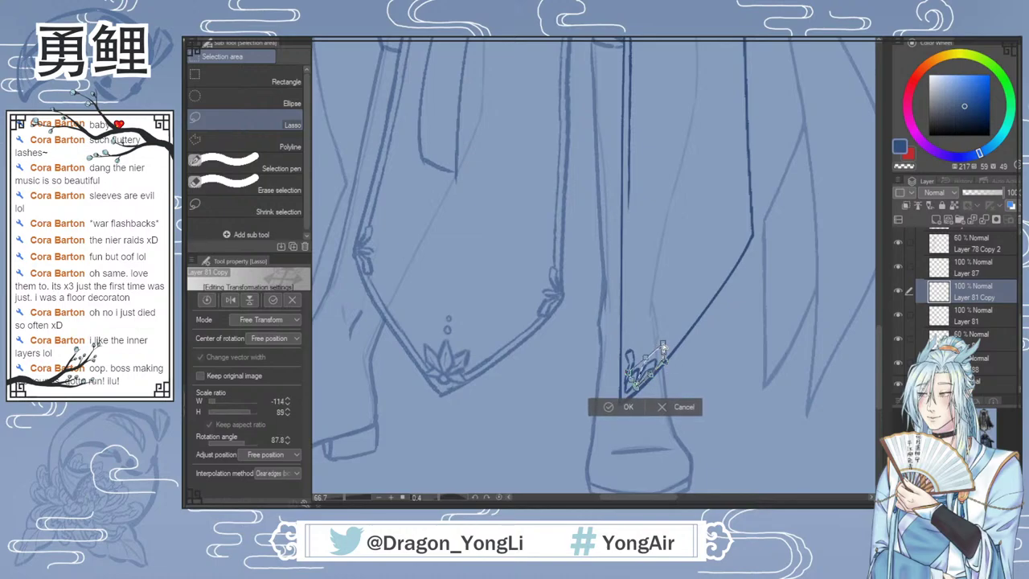
left_click(627, 406)
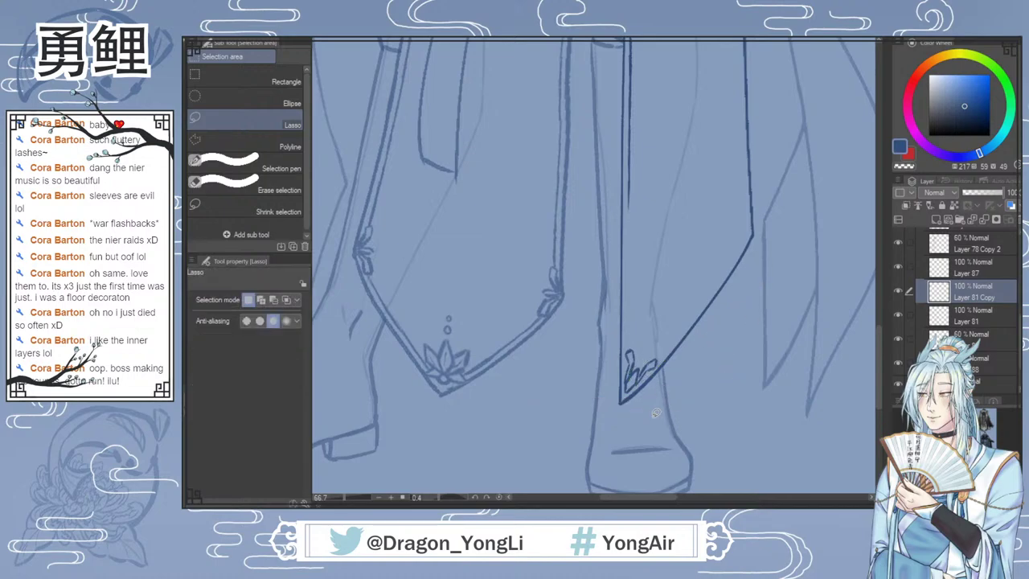
Step: Continue the inner border line down to the leaf motif and along the slanted lower edge, rotating the canvas and resetting it
key("b")
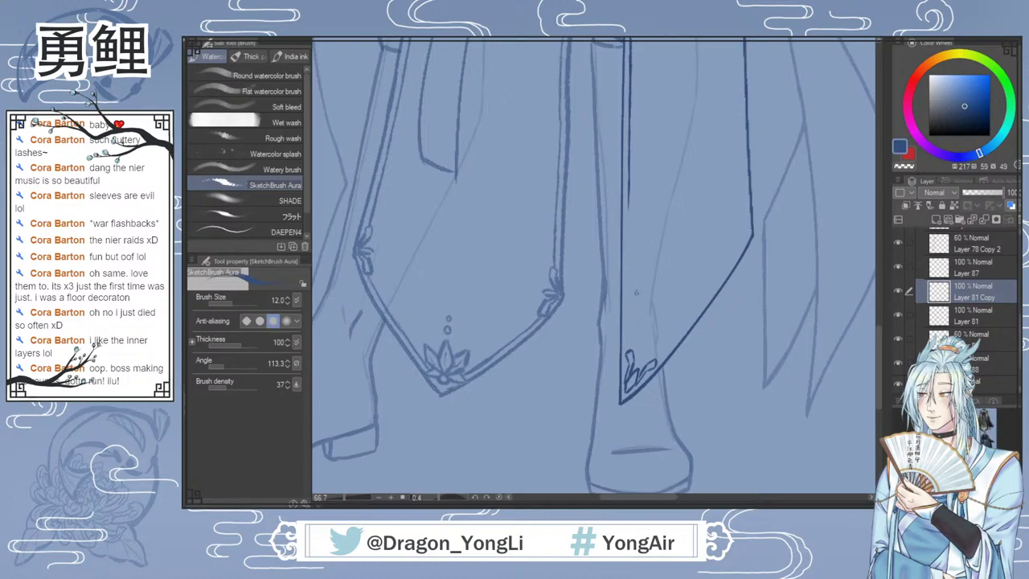
left_click_drag(627, 206, 628, 352)
left_click_drag(751, 227, 742, 243)
mouse_move(751, 227)
left_mouse_down()
mouse_move(618, 426)
mouse_move(497, 363)
mouse_move(471, 294)
mouse_move(506, 229)
left_mouse_up()
key("r")
key("e")
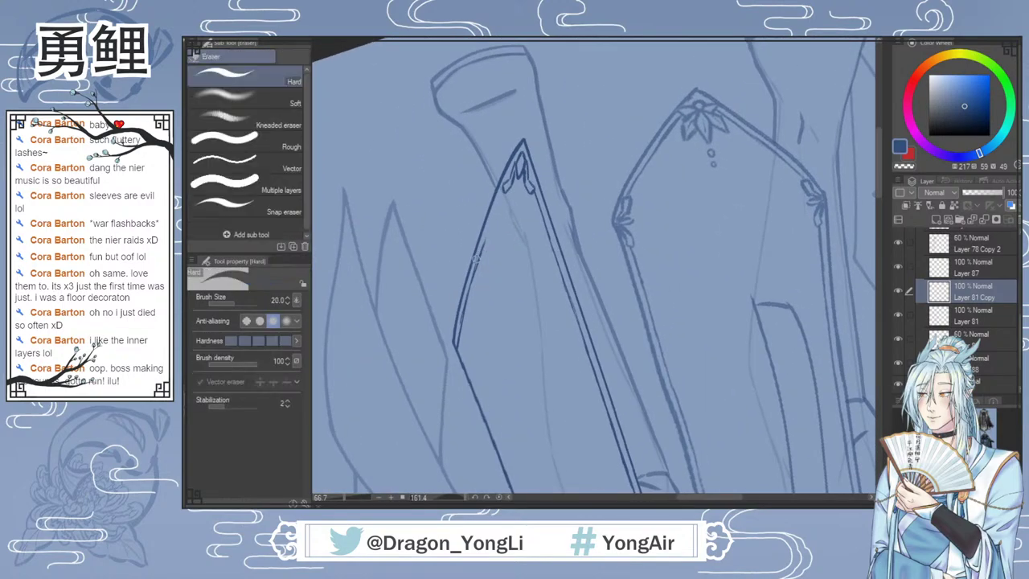
key("b")
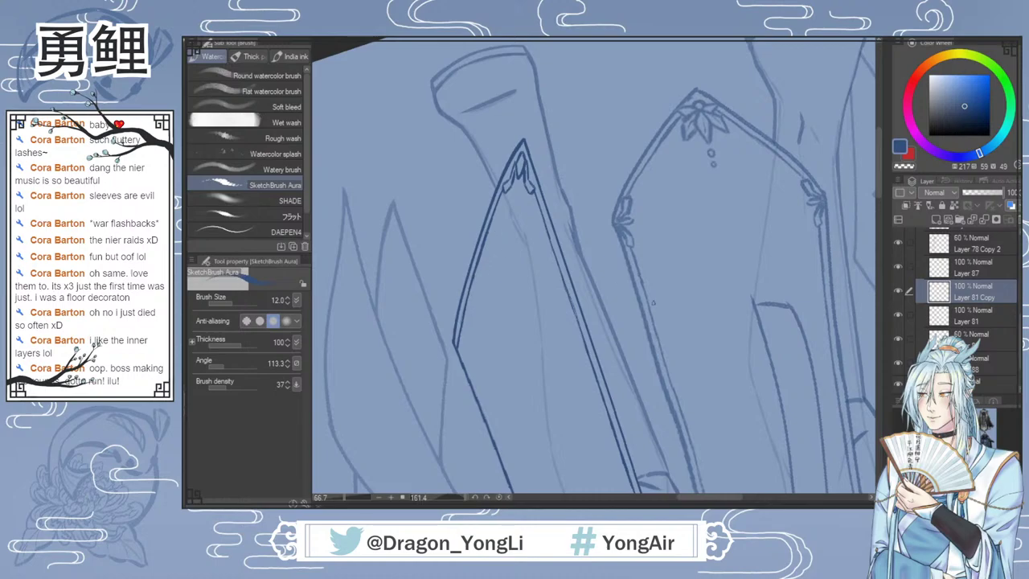
left_click(508, 497)
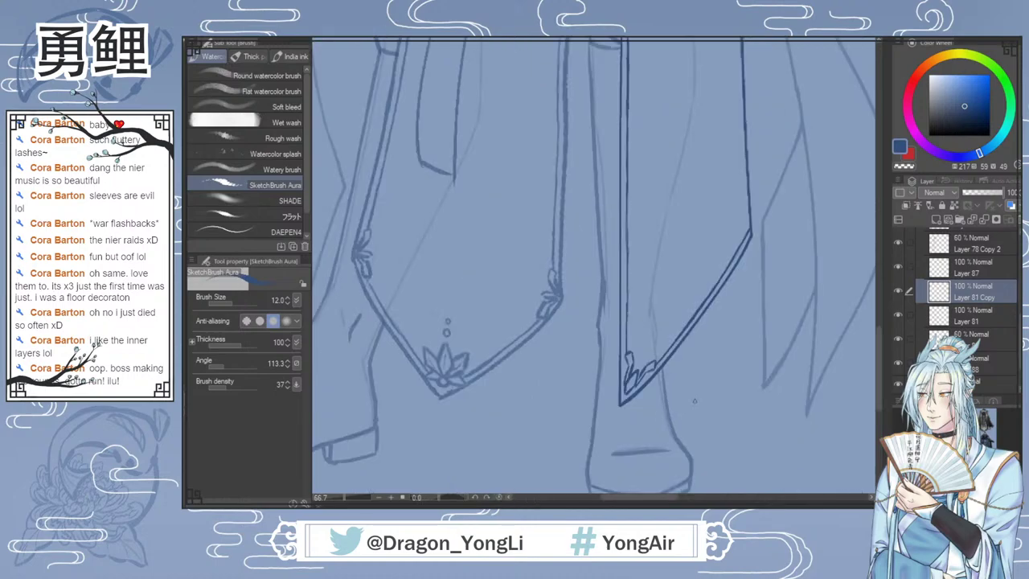
Step: Review the side panel on the full lower robe and compare it with the costume reference images
scroll(701, 340, "down", 2)
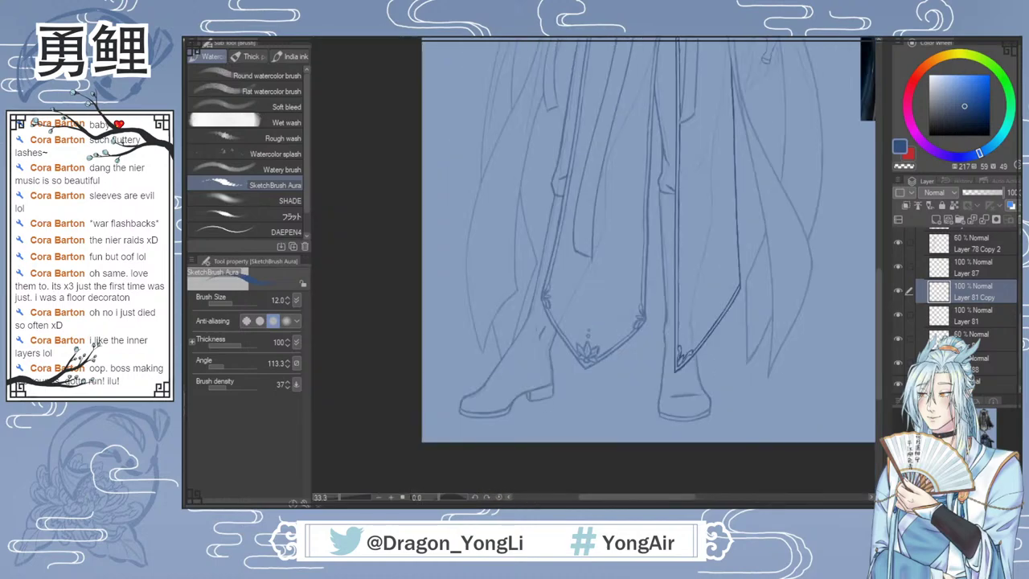
left_click_drag(880, 307, 874, 290)
scroll(871, 281, "down", 3)
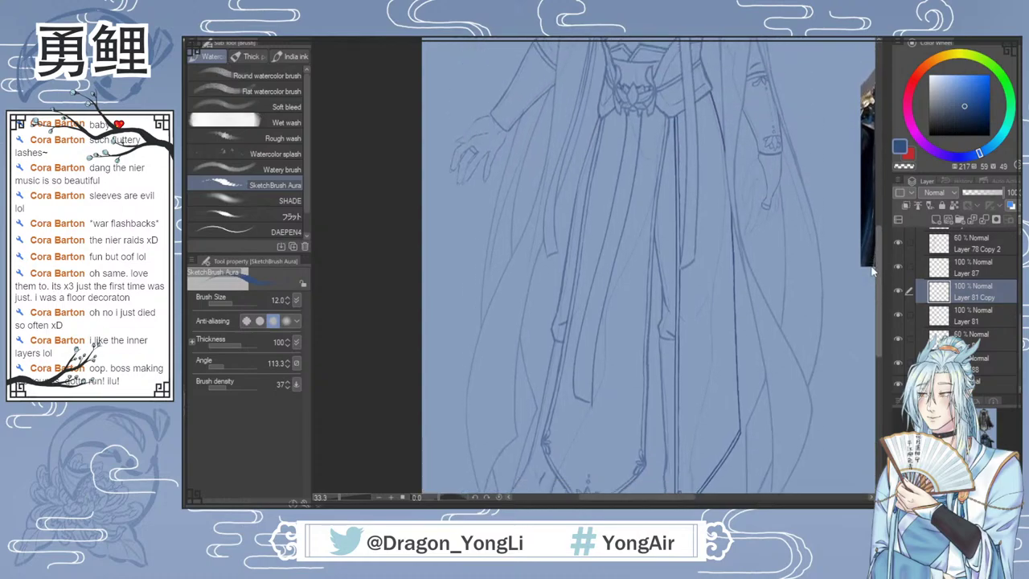
left_click_drag(866, 293, 866, 295)
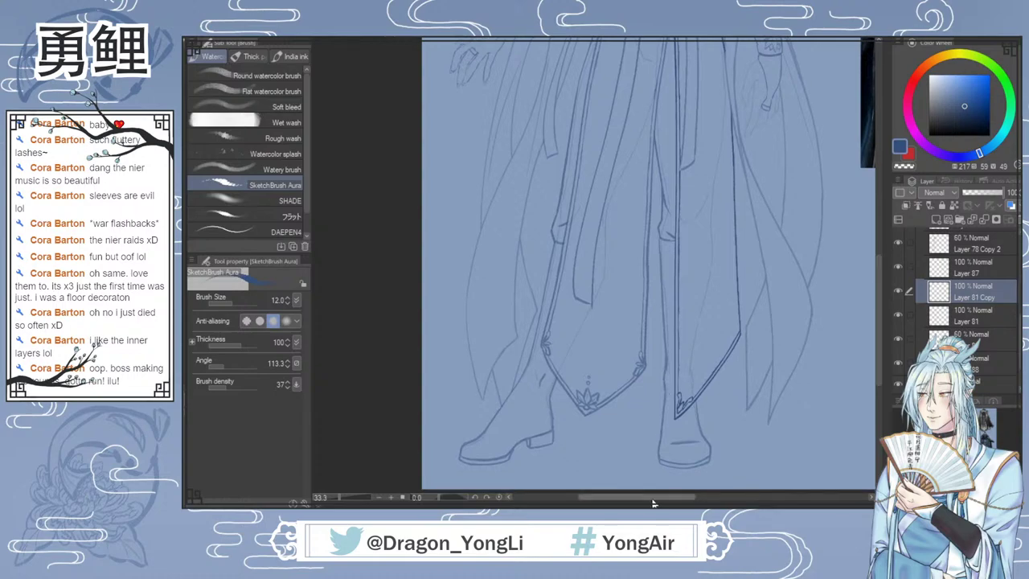
scroll(667, 446, "right", 2)
key("e")
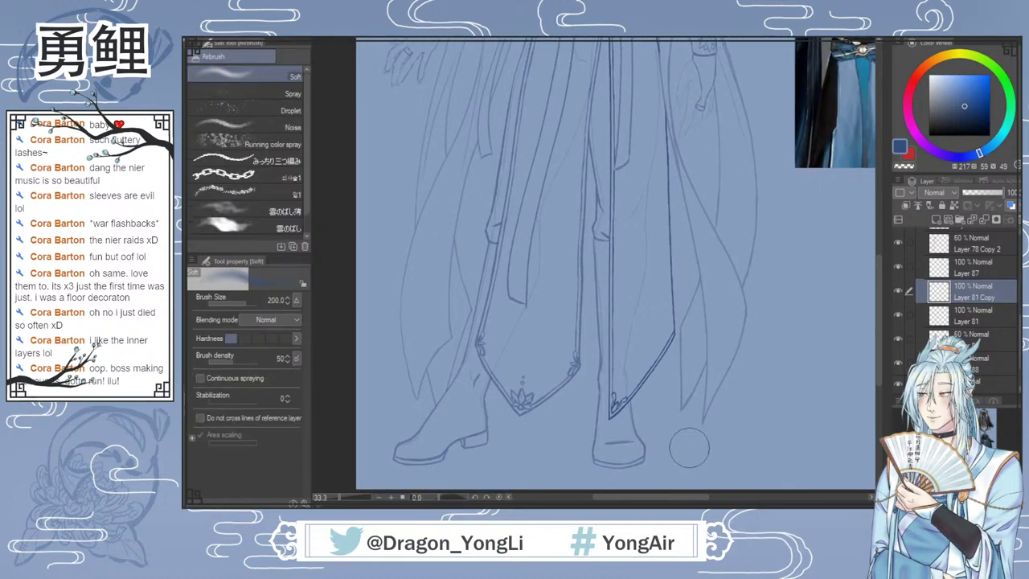
key("i")
key("b")
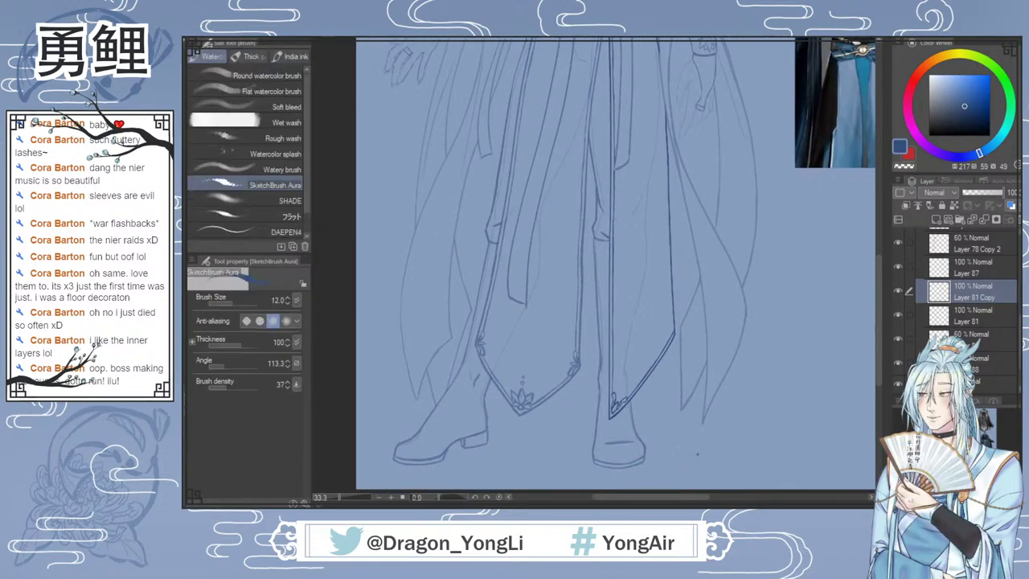
left_click_drag(682, 497, 730, 497)
left_click_drag(880, 309, 878, 203)
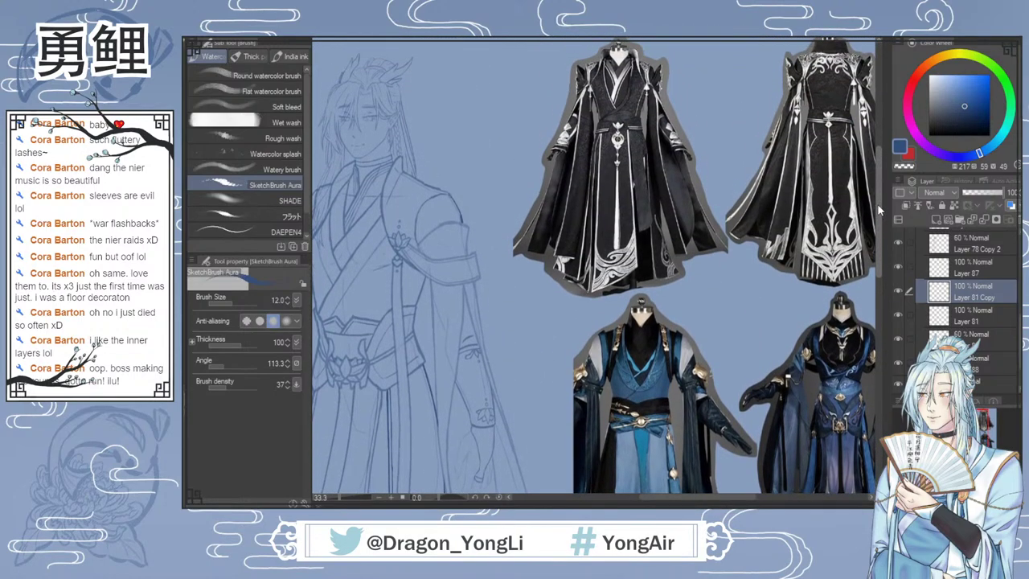
left_click_drag(876, 205, 867, 322)
left_click_drag(715, 499, 668, 502)
Step: Draw a small pointed, double-lined hem between the front panel and the side panel, cleaning up its end beside the leg
left_click_drag(553, 372, 580, 387)
key("ctrl+z")
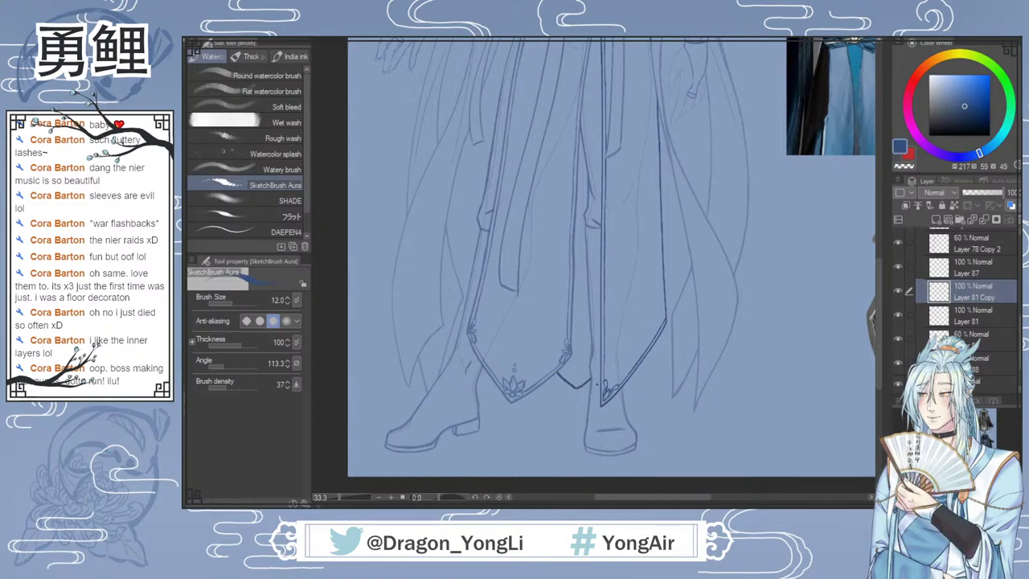
mouse_move(883, 324)
left_mouse_down()
mouse_move(879, 313)
mouse_move(879, 322)
left_mouse_up()
scroll(654, 379, "up", 1)
scroll(643, 383, "up", 1)
mouse_move(471, 389)
left_mouse_down()
mouse_move(507, 412)
mouse_move(467, 384)
mouse_move(495, 413)
mouse_move(469, 388)
mouse_move(498, 414)
mouse_move(530, 396)
mouse_move(499, 412)
mouse_move(522, 401)
left_mouse_up()
key("ctrl+z")
key("ctrl+z")
key("ctrl+z")
key("ctrl+z")
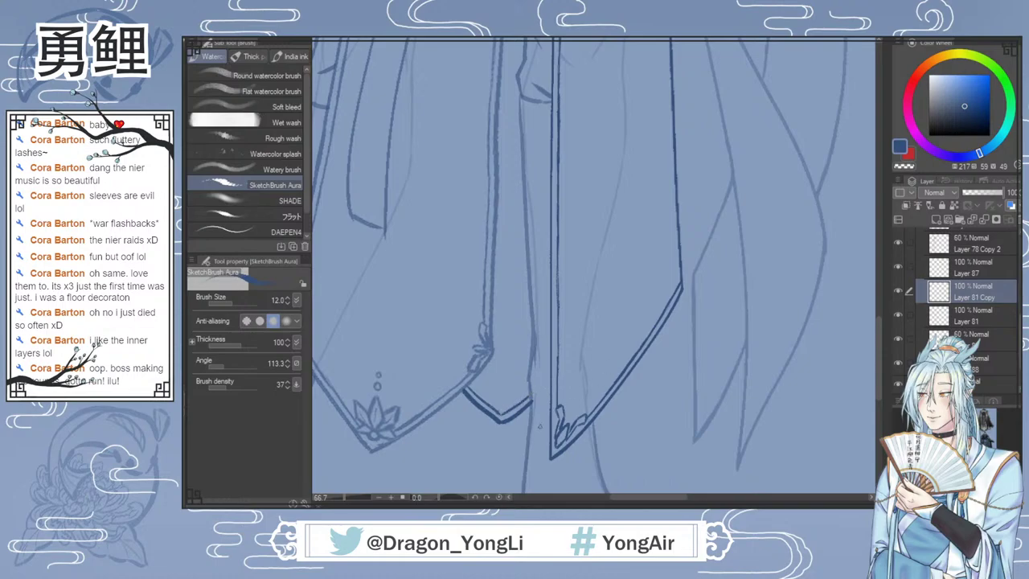
key("e")
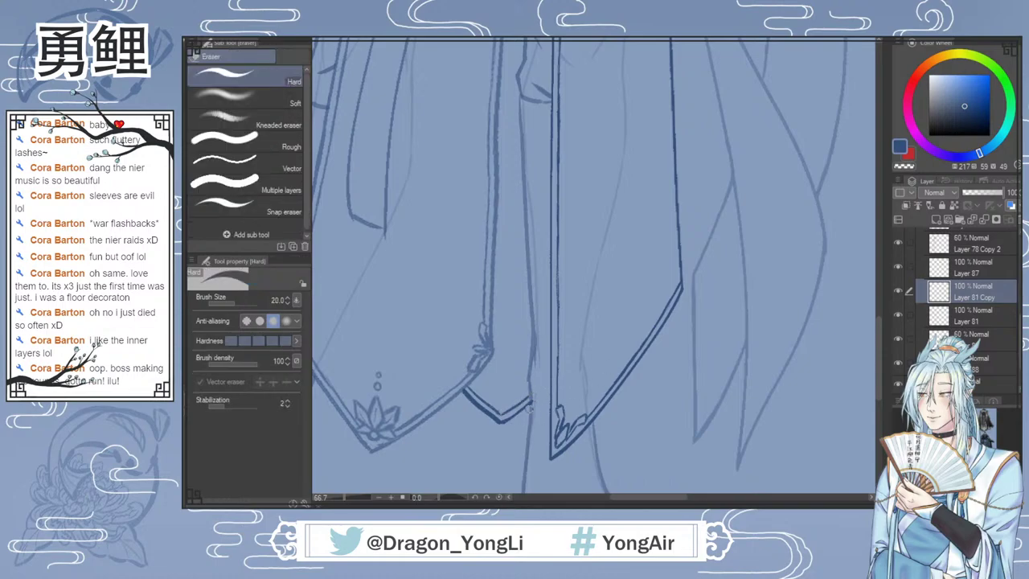
key("b")
scroll(740, 350, "down", 3)
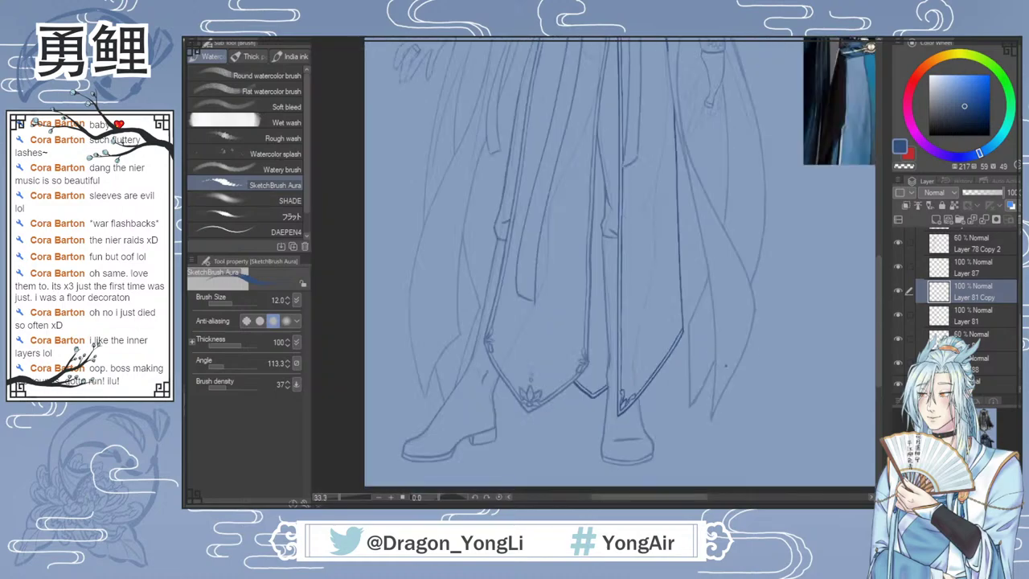
Step: Examine the whole figure beside the costume references to check how the new panel and hem read
left_click_drag(879, 307, 880, 281)
key("ctrl+minus")
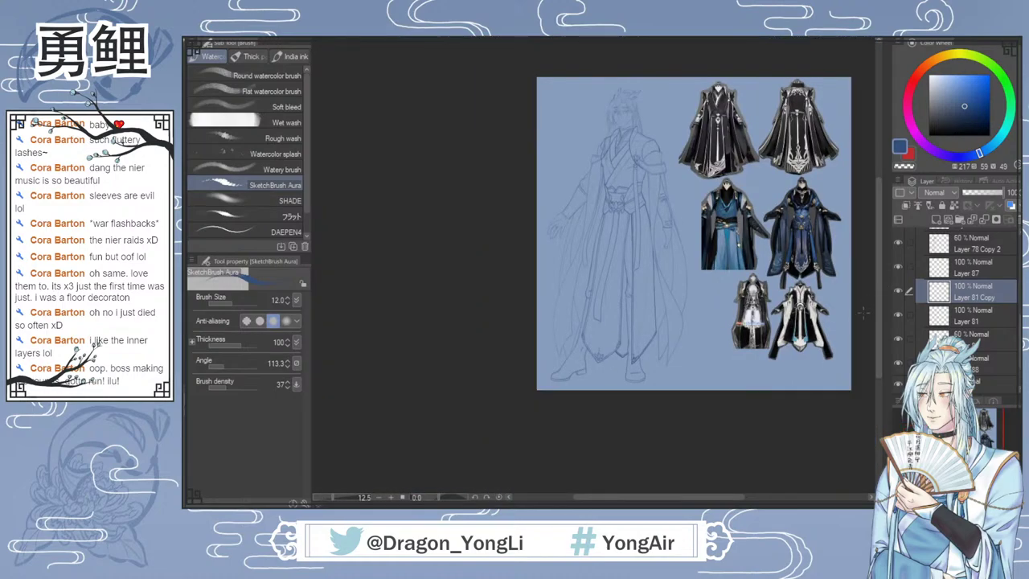
scroll(879, 300, "up", 2)
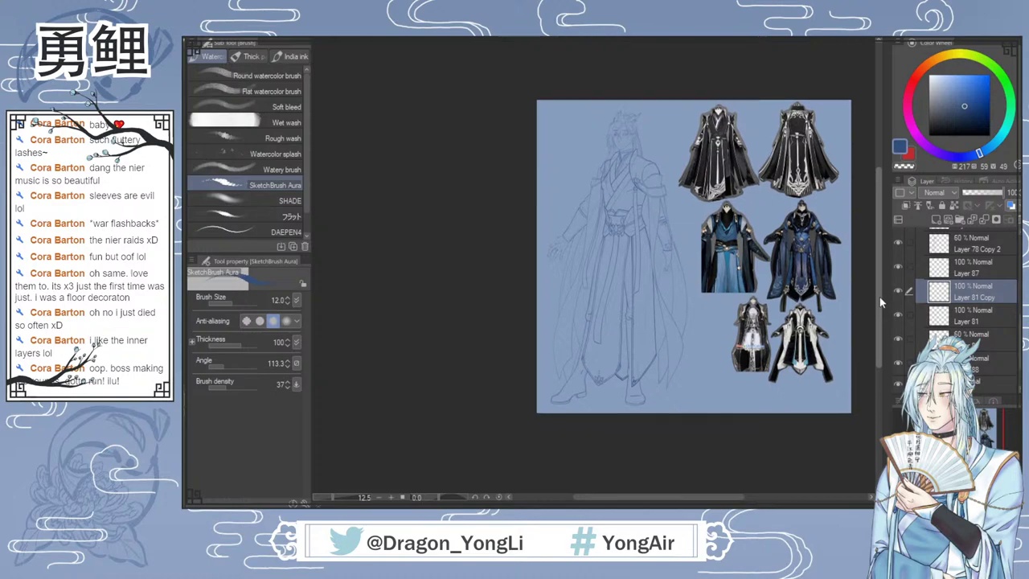
scroll(669, 499, "right", 4)
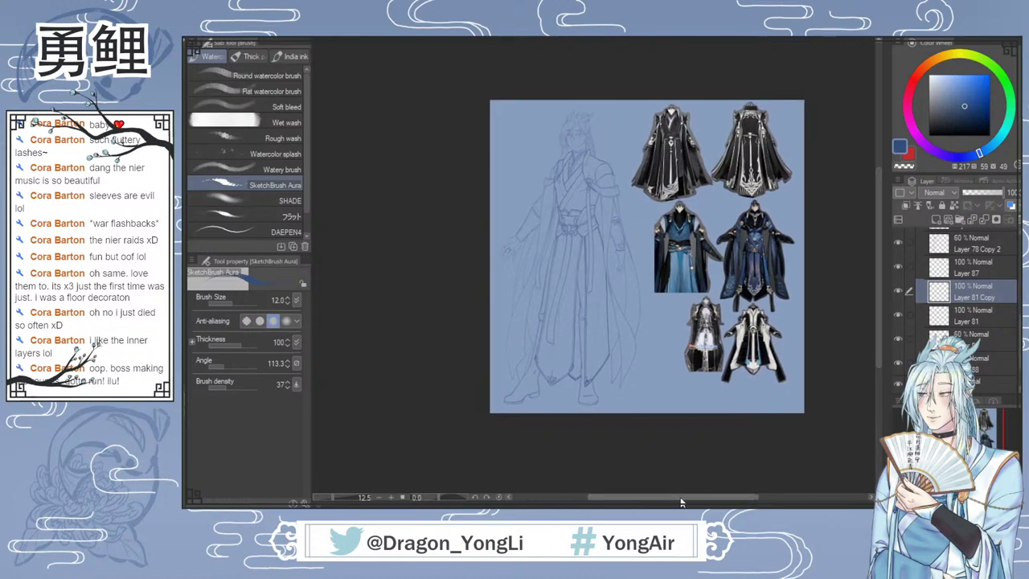
scroll(545, 262, "up", 2)
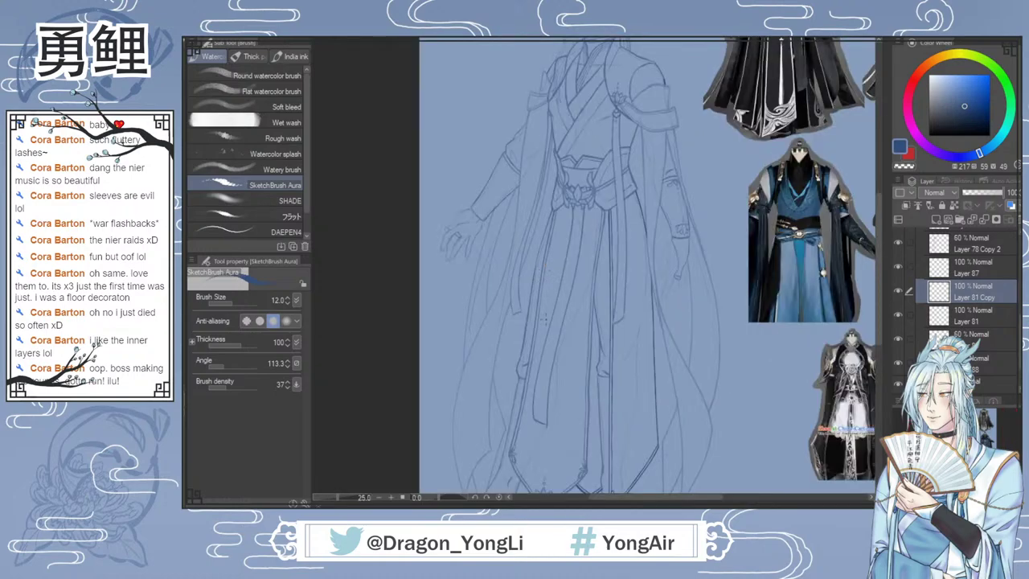
key("b")
left_click_drag(876, 300, 875, 319)
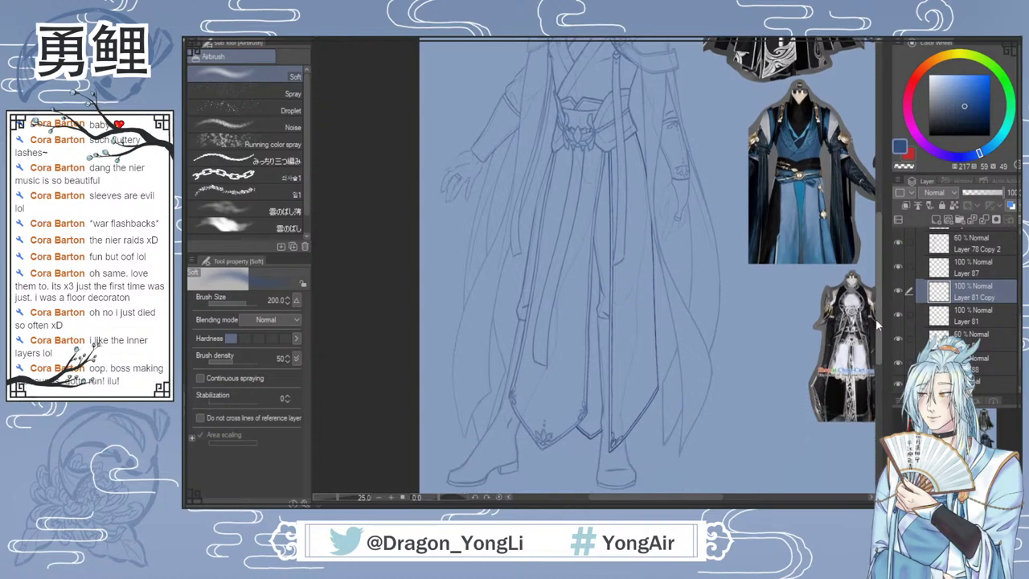
key("i")
key("b")
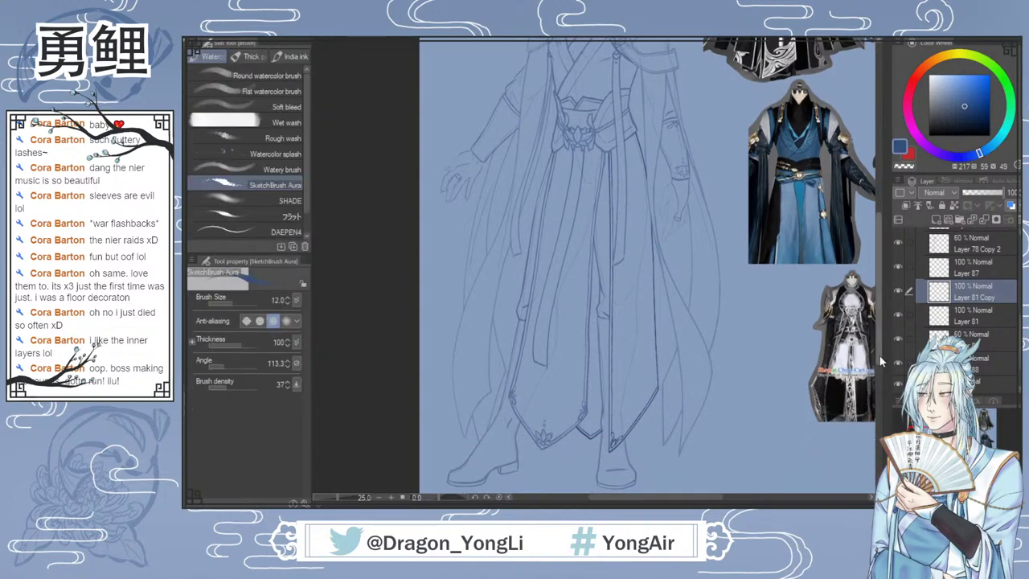
Step: Lasso the bordered side panel from the waist down to its pointed tip
key("m")
mouse_move(625, 451)
left_mouse_down()
mouse_move(605, 452)
mouse_move(605, 430)
left_mouse_up()
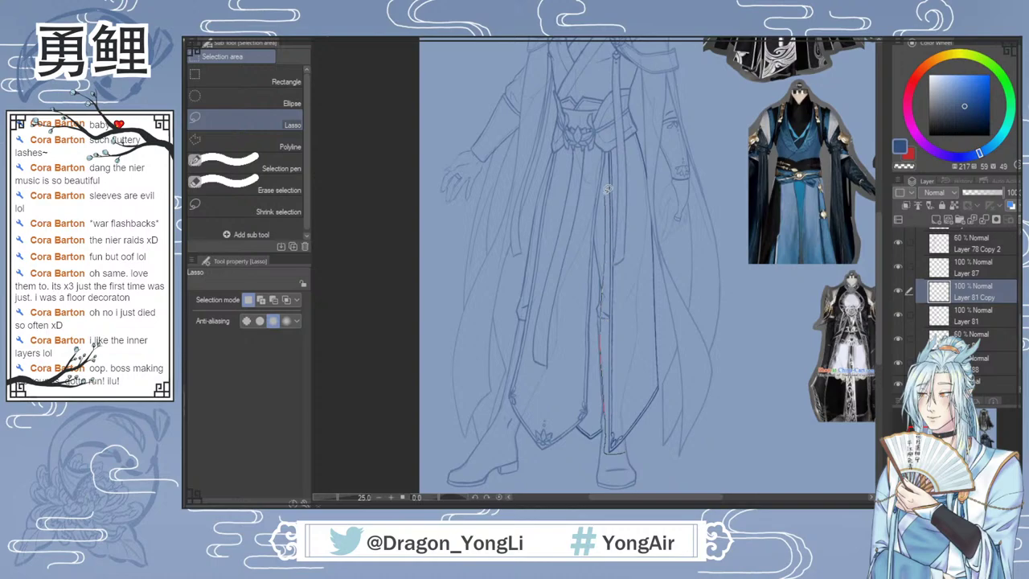
mouse_move(646, 113)
left_mouse_down()
mouse_move(678, 283)
mouse_move(675, 407)
mouse_move(640, 447)
mouse_move(668, 394)
mouse_move(643, 309)
mouse_move(622, 129)
mouse_move(671, 103)
mouse_move(691, 386)
left_mouse_up()
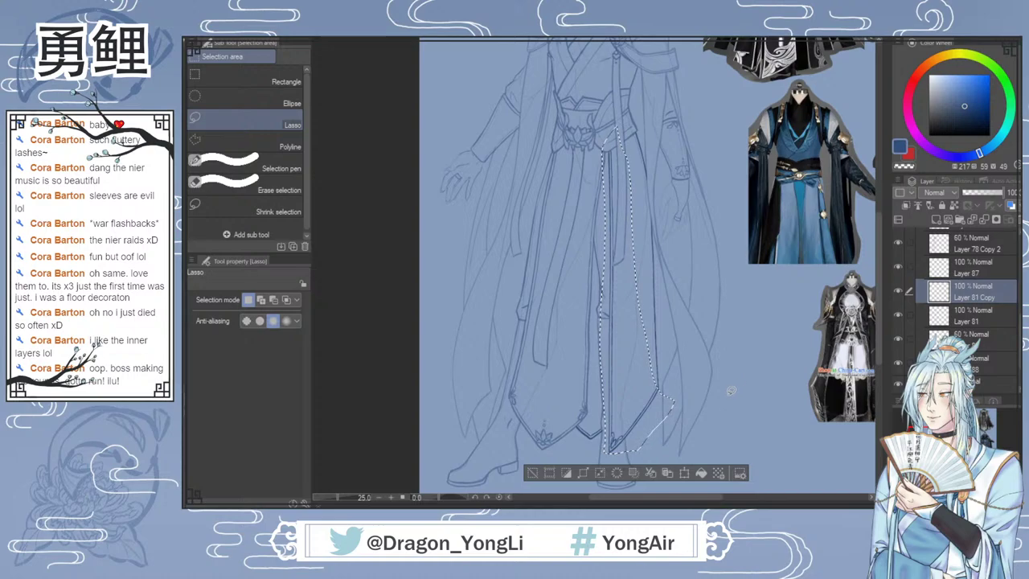
Step: Try to duplicate the selected lines of Layer 81 Copy, then flip and reposition the duplicate with a Scale/Rotate transform
key("ctrl+c")
key("ctrl+v")
key("ctrl+t")
left_click_drag(602, 289, 752, 287)
left_click_drag(725, 333, 638, 341)
key("ctrl+z")
key("ctrl+z")
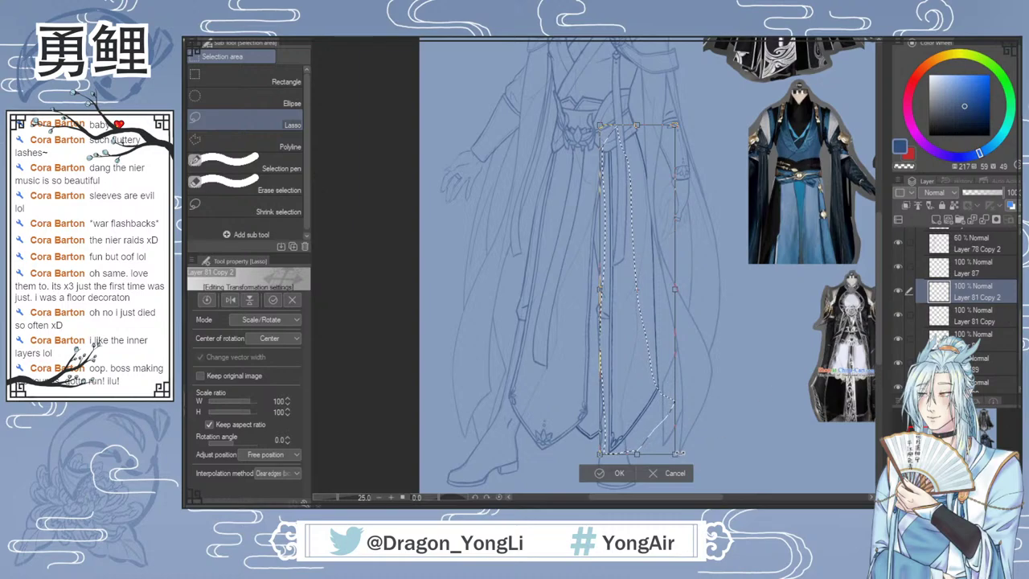
key("ctrl+z")
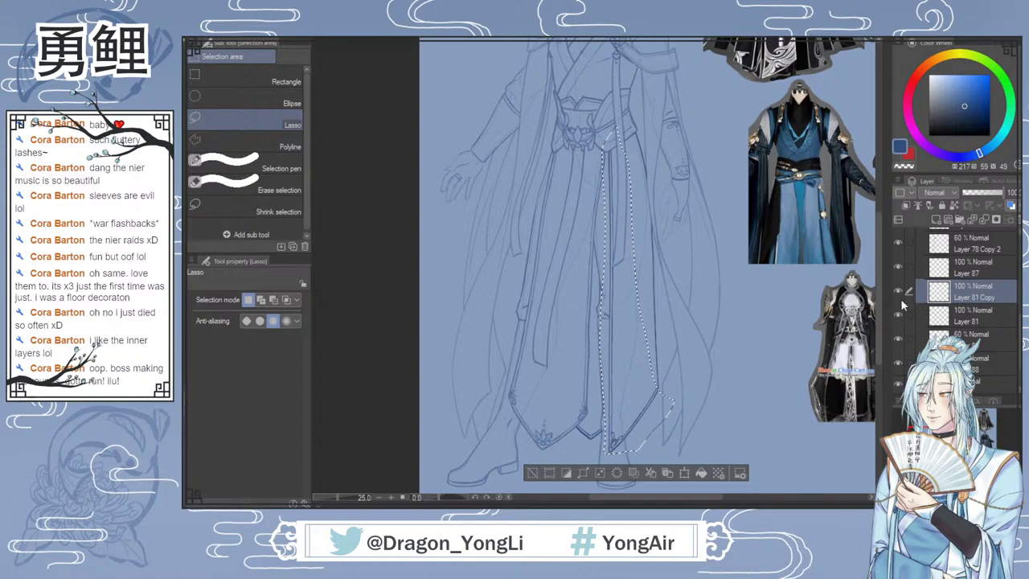
left_click(954, 320)
key("shift+alt+e")
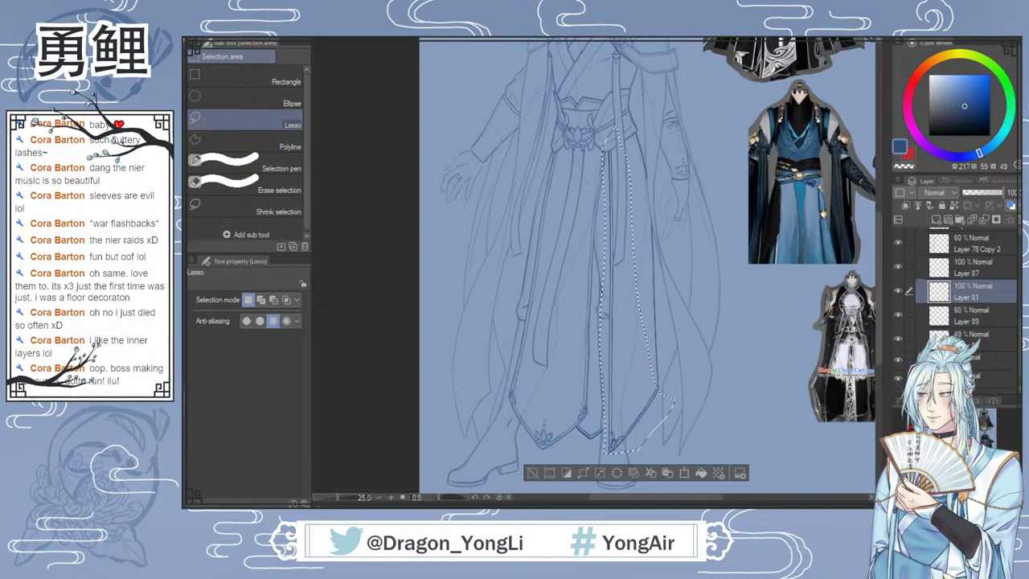
key("ctrl+z")
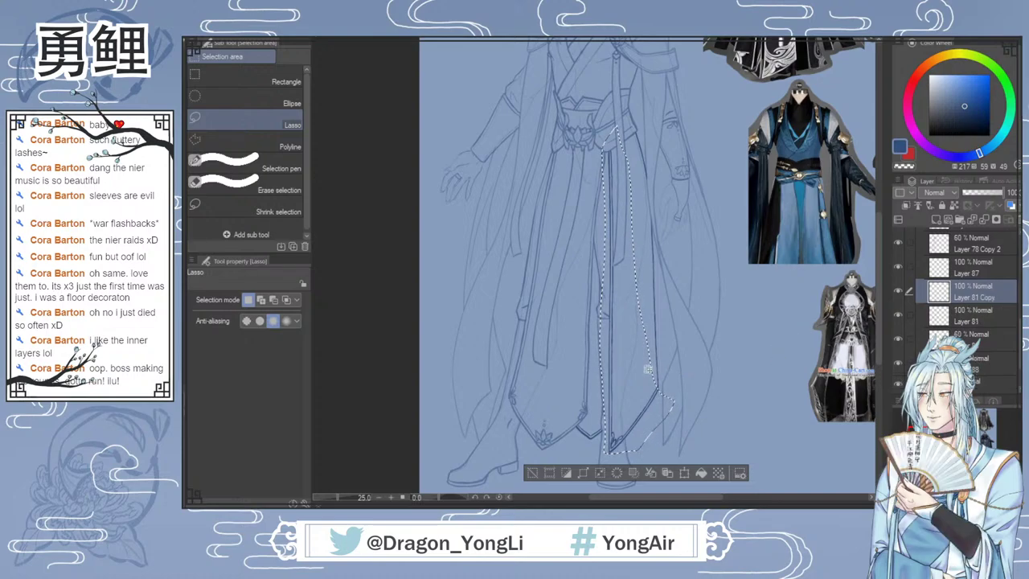
Step: Flip the copied side panel horizontally, place it on the opposite side of the robe, slant its top toward the waist and deselect
key("ctrl+t")
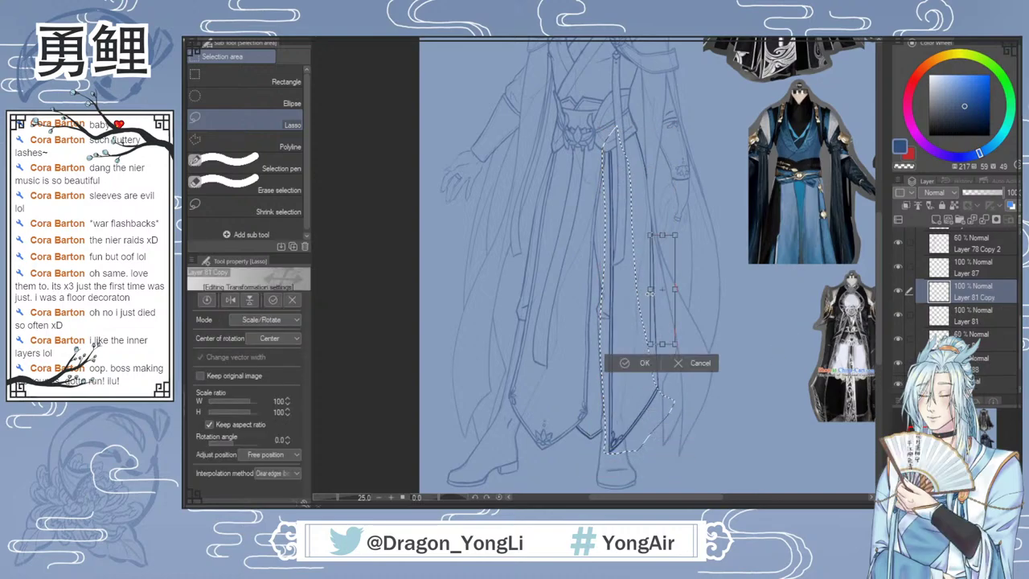
left_click(230, 299)
left_click_drag(744, 337, 500, 328)
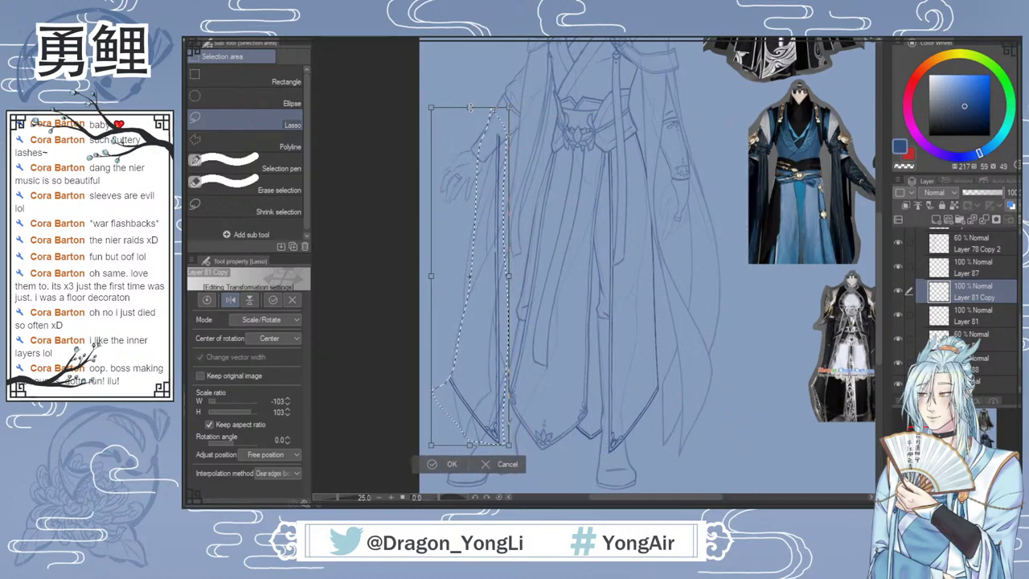
key("ctrl")
left_click_drag(470, 108, 510, 132)
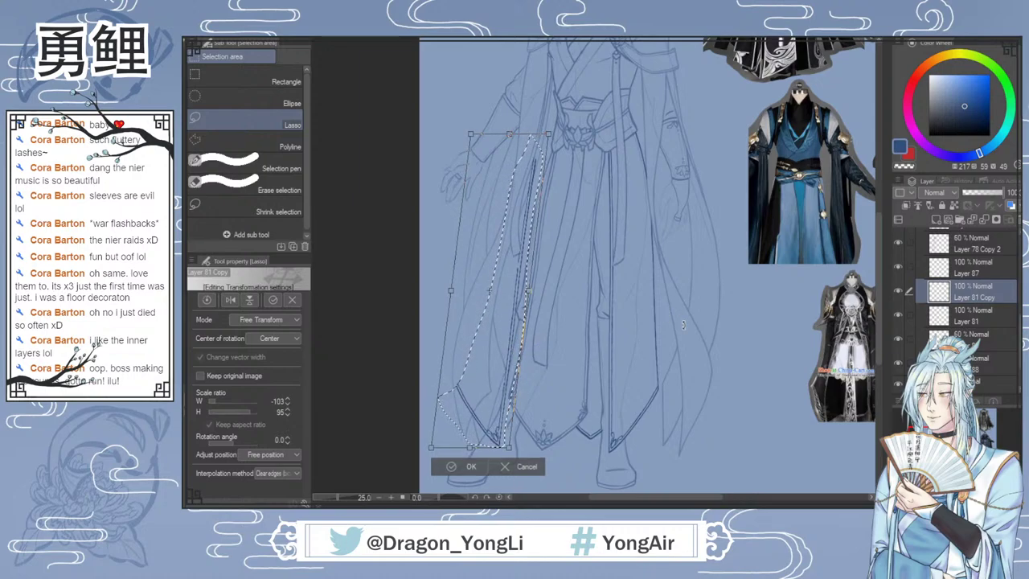
key("Return")
scroll(576, 397, "up", 1)
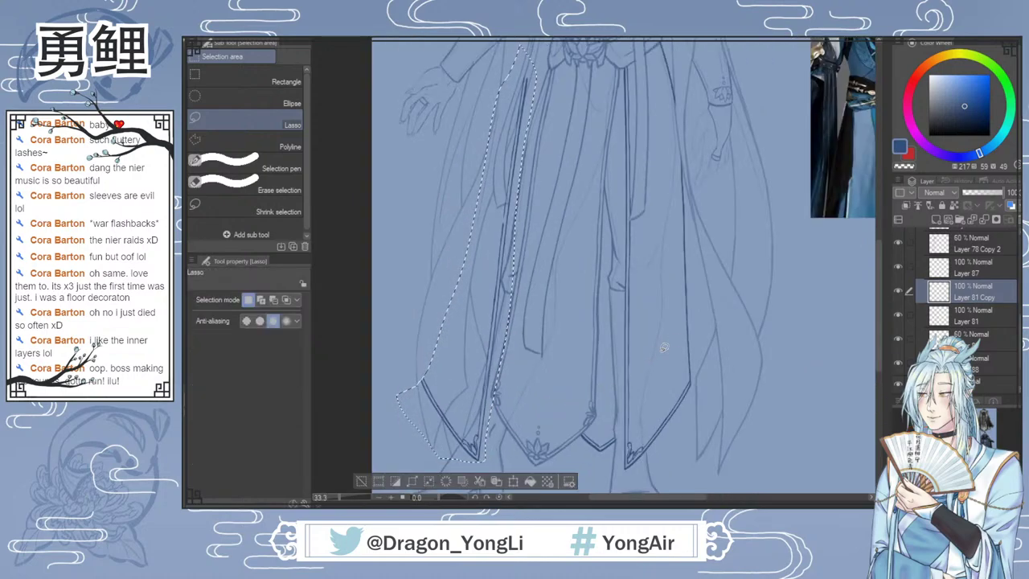
key("ctrl+d")
Step: Erase the upper length and outer hem of the mirrored panel, keeping its lower border and leaf-tipped corner
left_click_drag(878, 289, 879, 289)
scroll(878, 293, "down", 1)
key("e")
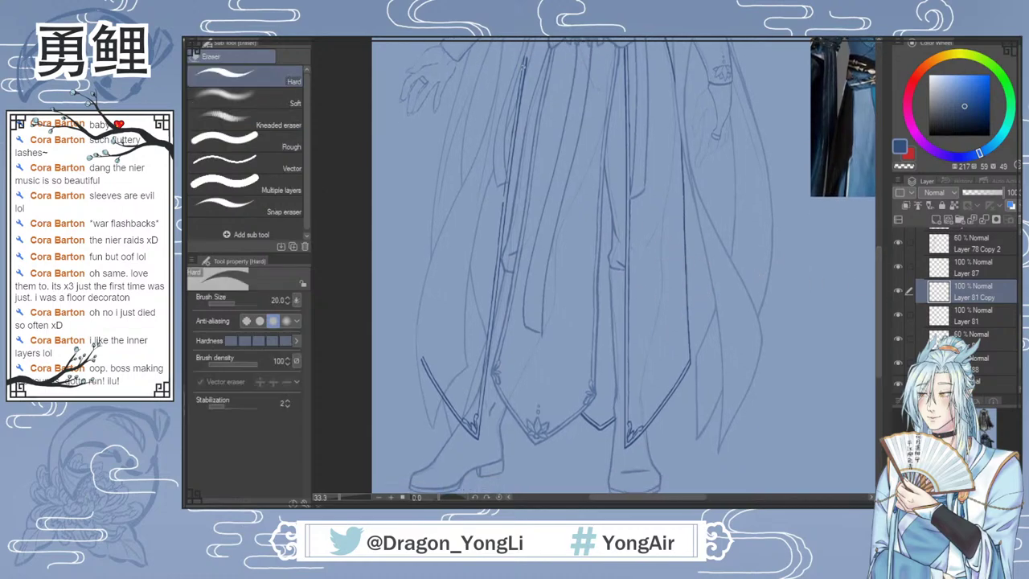
mouse_move(523, 58)
left_mouse_down()
mouse_move(511, 104)
mouse_move(491, 273)
left_mouse_up()
key("bracketright")
key("bracketright")
mouse_move(423, 354)
left_mouse_down()
mouse_move(426, 343)
mouse_move(444, 402)
mouse_move(450, 388)
left_mouse_up()
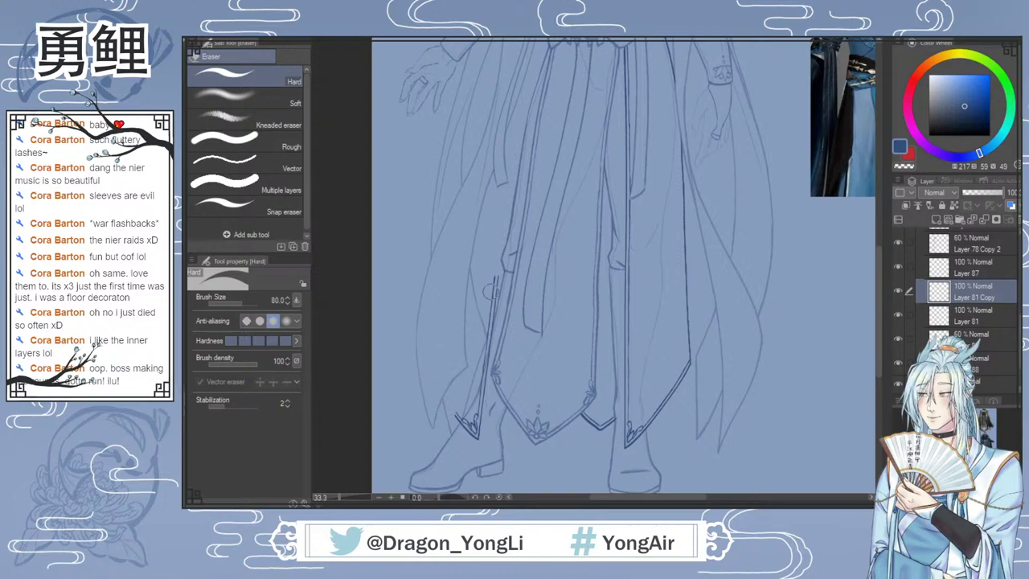
Step: Try to draw a long outer edge from the waist down to the mirrored panel's hem
key("b")
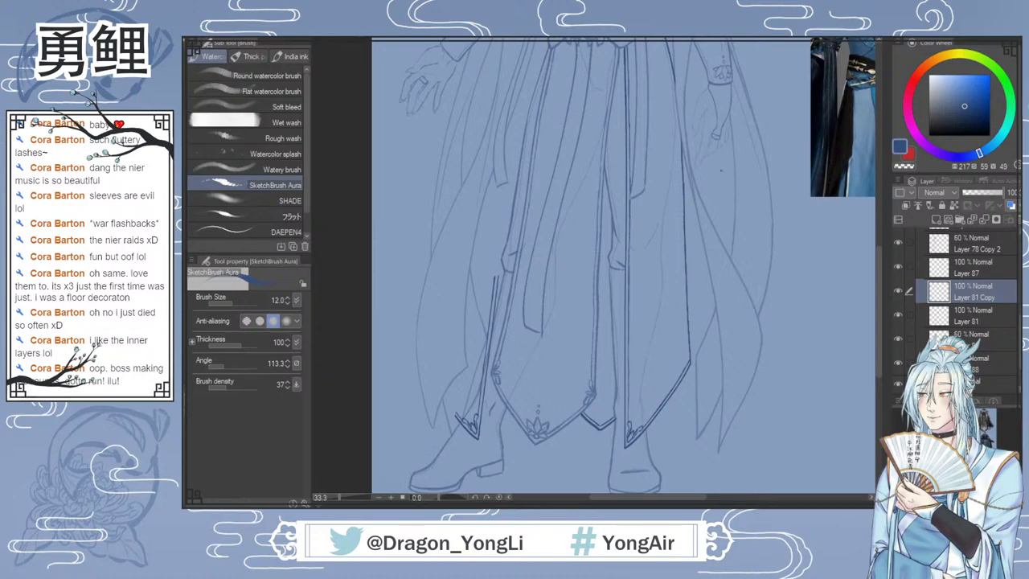
left_click_drag(547, 42, 455, 393)
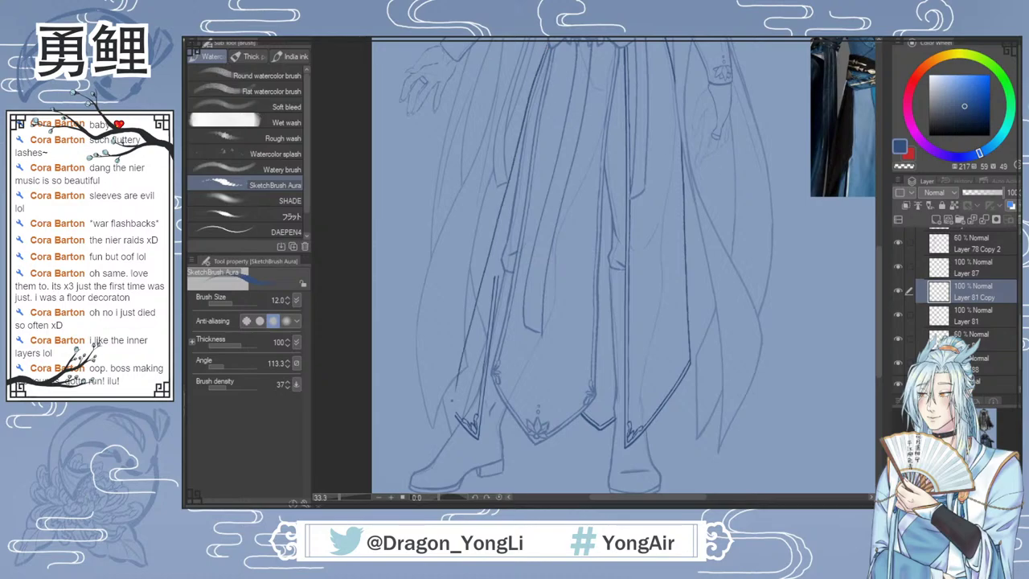
key("ctrl+z")
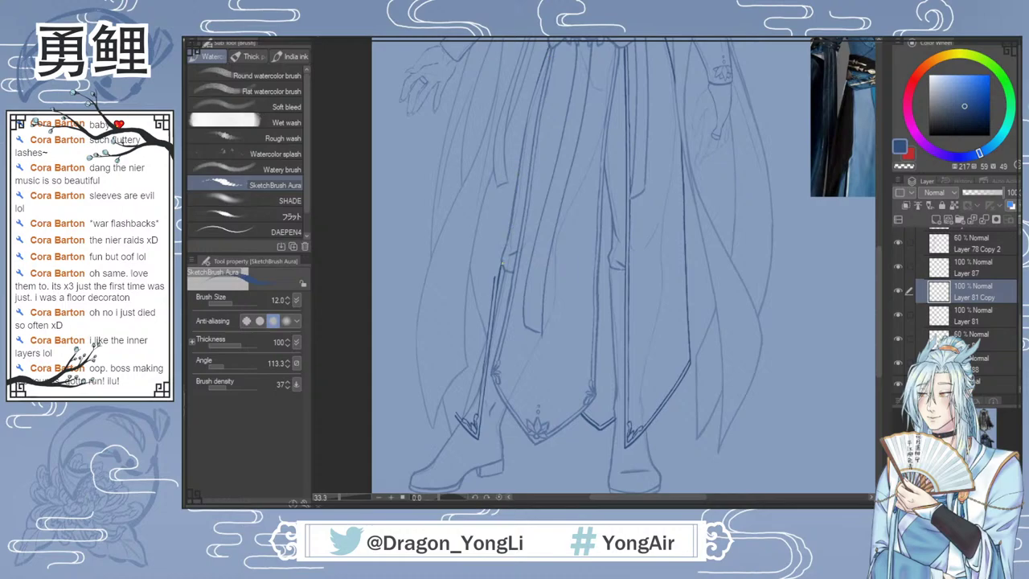
Step: Sketch a joining line from the fold beside the front panel into the mirrored border and erase the excess lines
left_click_drag(504, 269, 496, 310)
scroll(501, 270, "up", 1)
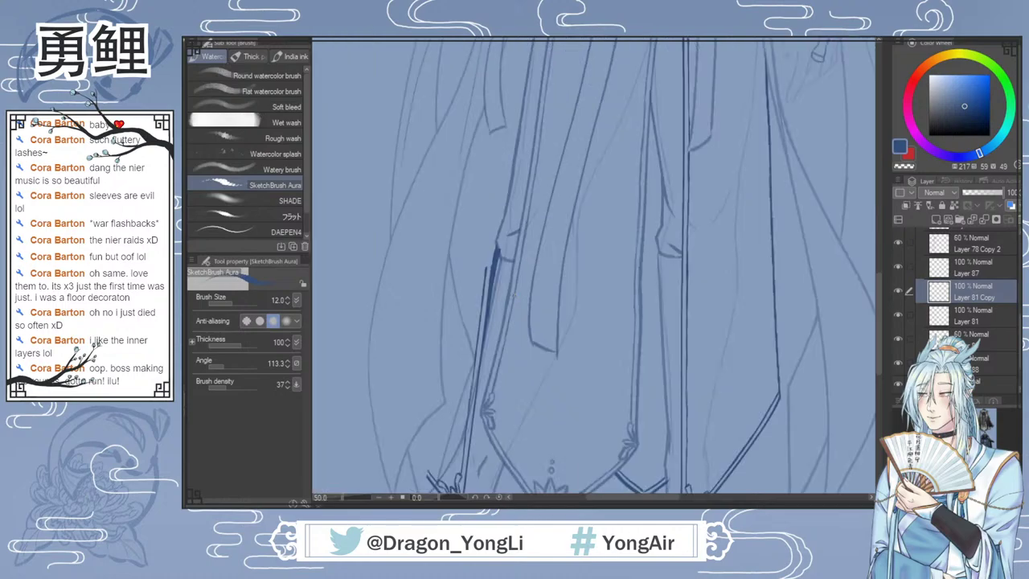
key("e")
key("bracketleft")
key("bracketleft")
key("bracketleft")
key("bracketleft")
key("bracketleft")
key("bracketleft")
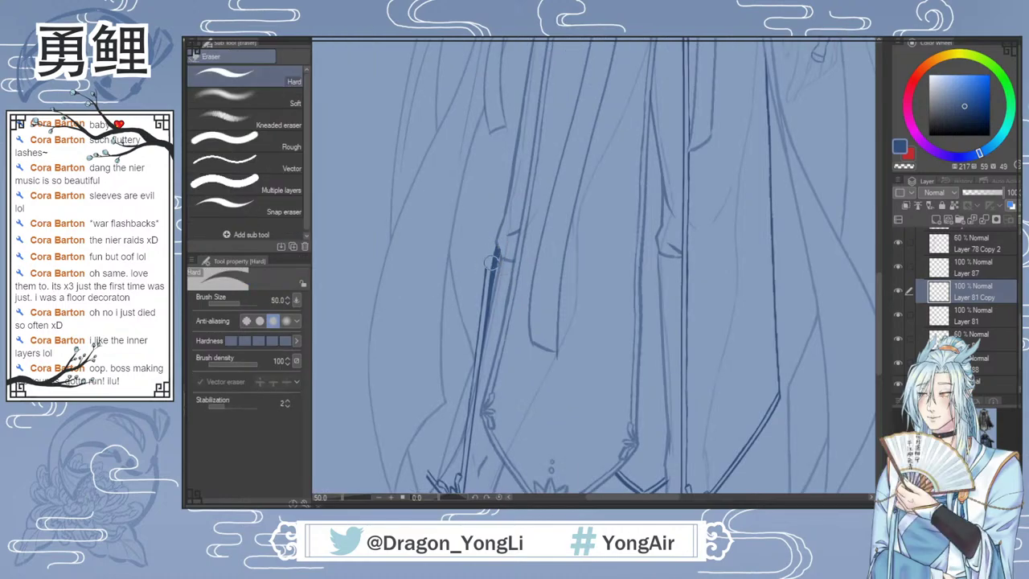
mouse_move(487, 265)
left_mouse_down()
mouse_move(496, 237)
mouse_move(479, 314)
left_mouse_up()
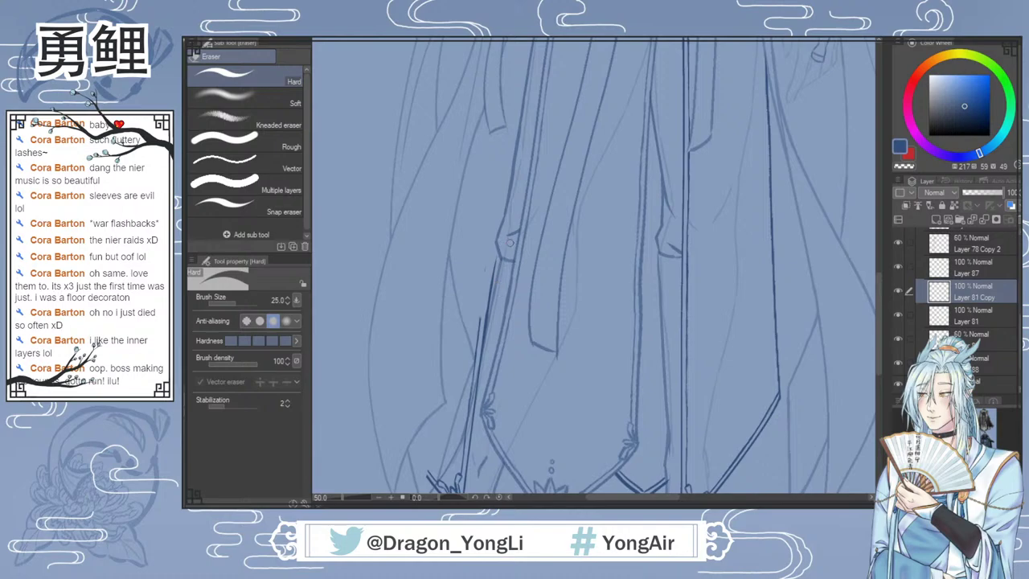
Step: Rework the upper part of the mirrored panel's double border with short strokes, erasing stray overlaps where it meets the fold
key("b")
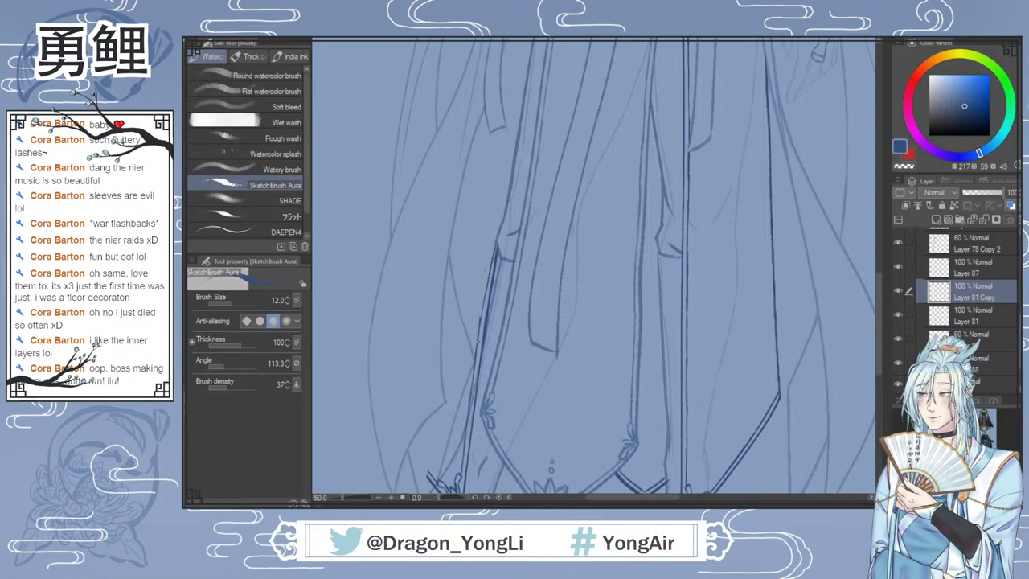
left_click_drag(478, 351, 485, 291)
key("e")
left_click_drag(484, 292, 482, 317)
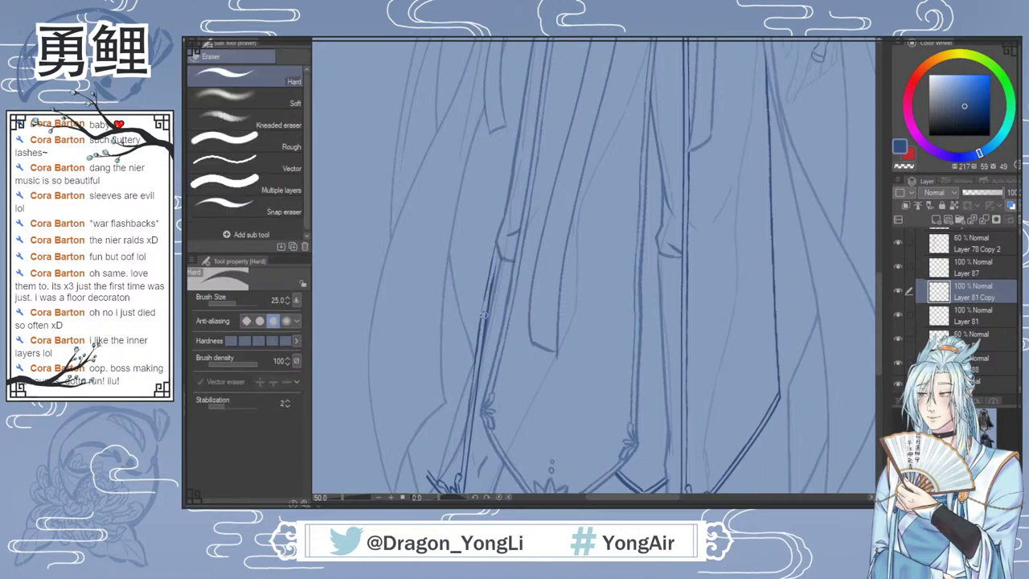
key("b")
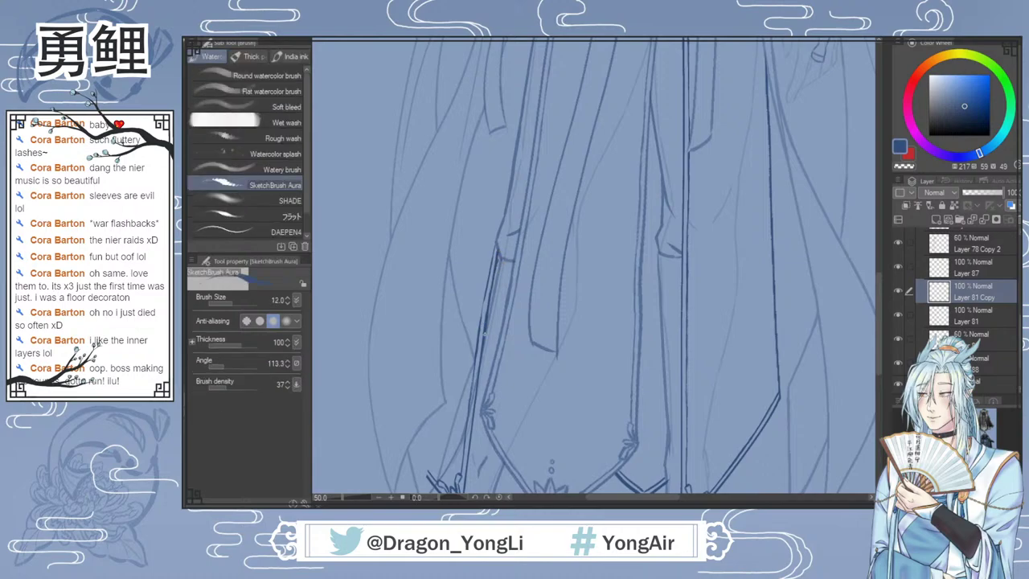
left_click_drag(496, 242, 488, 284)
key("e")
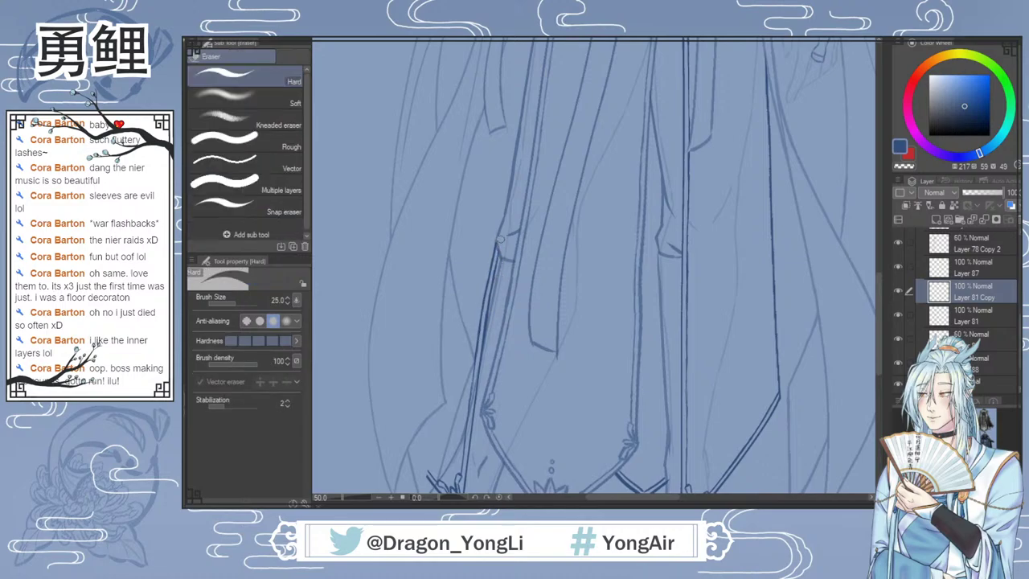
mouse_move(488, 279)
left_mouse_down()
mouse_move(497, 240)
mouse_move(483, 303)
mouse_move(491, 261)
left_mouse_up()
left_click_drag(878, 289, 877, 301)
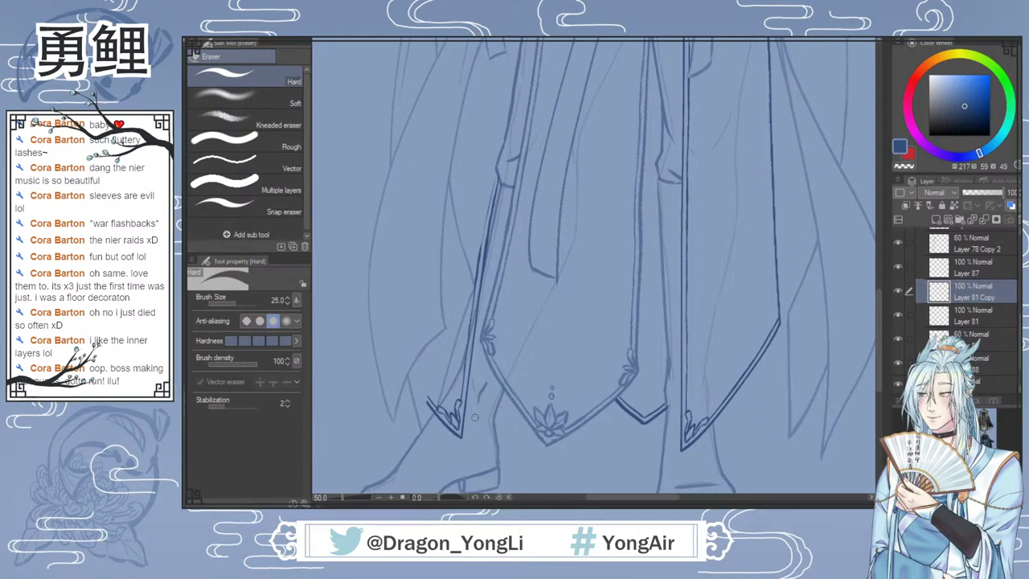
left_click(937, 219)
key("b")
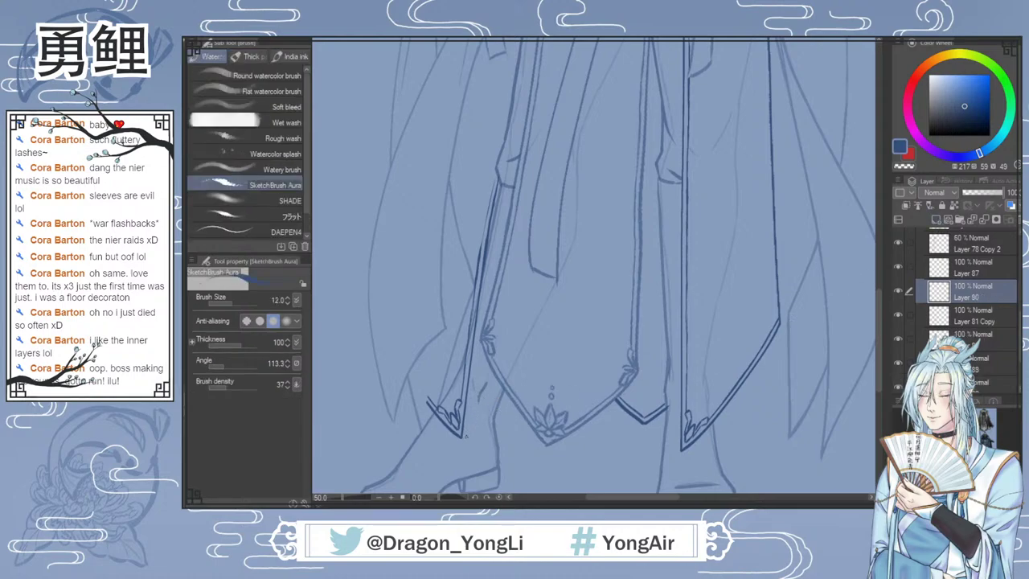
key("ctrl+z")
Step: Duplicate the mirrored panel's layer, hide the original, and curve the duplicate's border with Liquify at brush size 200
key("ctrl+v")
key("j")
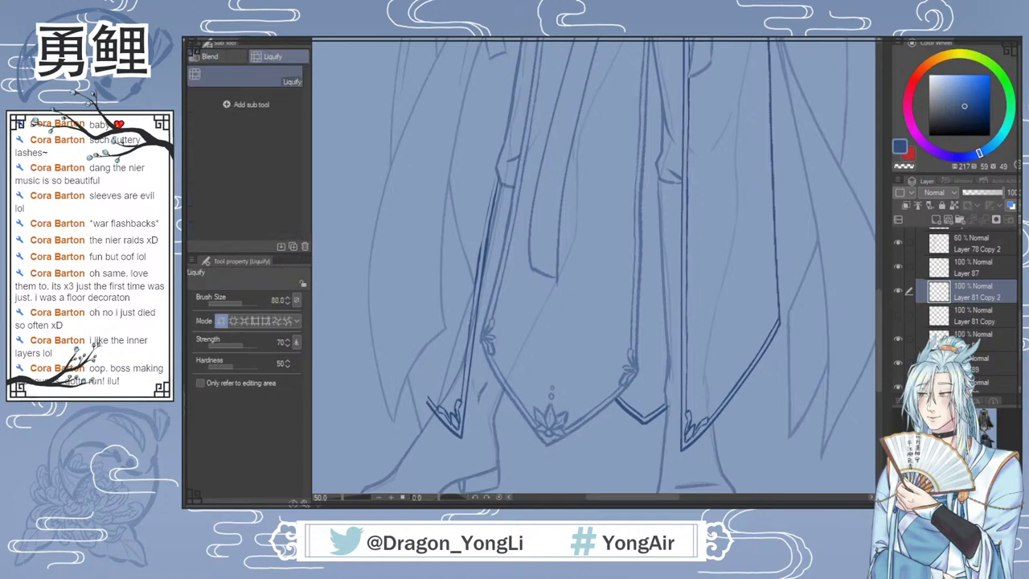
key("]")
key("bracketright")
key("bracketright")
key("bracketright")
key("bracketright")
mouse_move(481, 353)
left_mouse_down()
mouse_move(496, 318)
mouse_move(492, 299)
mouse_move(486, 308)
mouse_move(492, 255)
mouse_move(518, 161)
mouse_move(502, 183)
left_mouse_up()
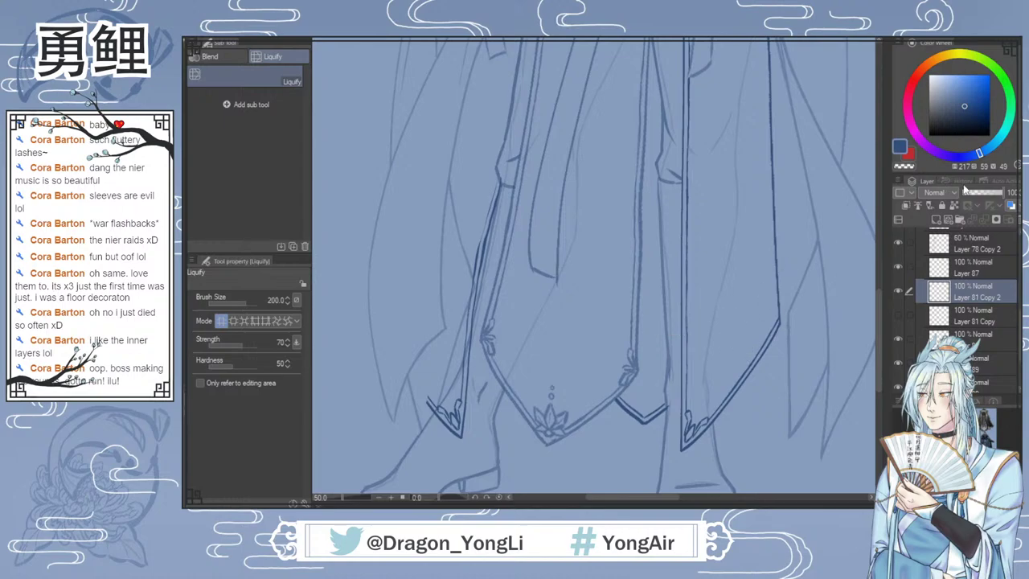
Step: Lower the liquified duplicate to 59% opacity as a guide and erase the old border lines on Layer 81 Copy
left_click(987, 193)
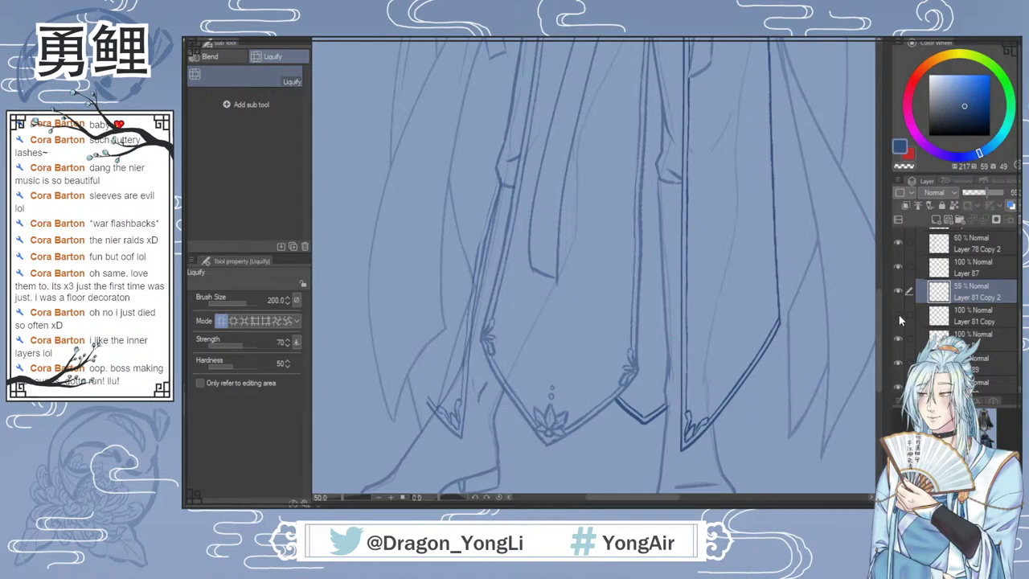
left_click(962, 320)
key("e")
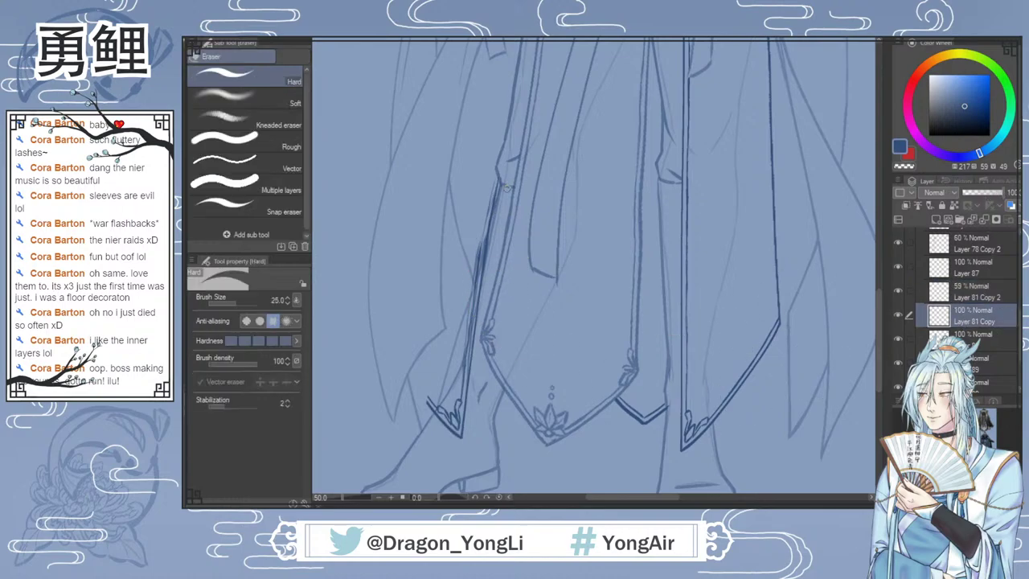
mouse_move(492, 227)
left_mouse_down()
mouse_move(479, 260)
mouse_move(485, 299)
mouse_move(480, 279)
mouse_move(472, 285)
mouse_move(473, 404)
left_mouse_up()
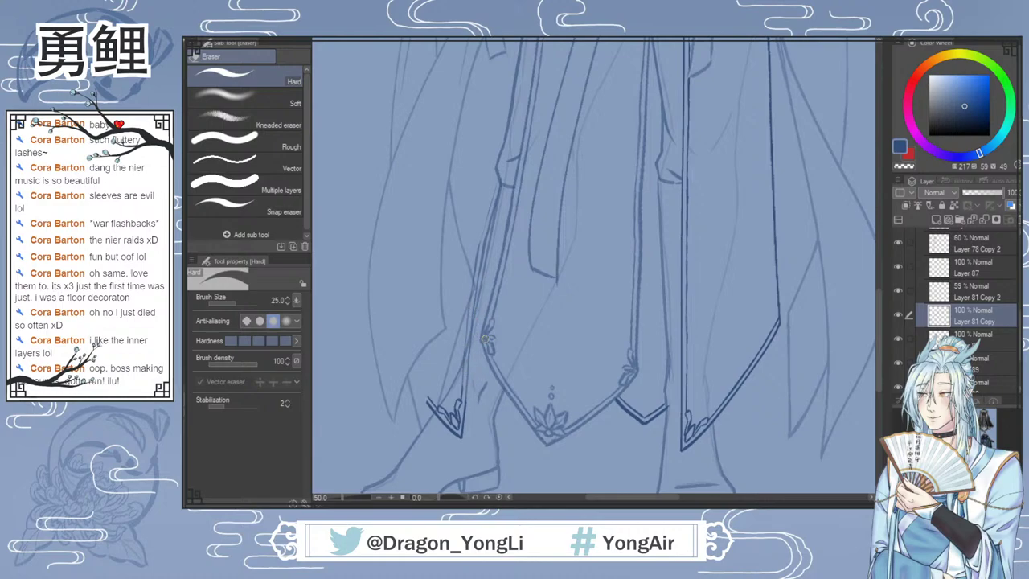
Step: Redraw the mirrored panel's double border along the faded guide, from the fold down to the leaf-tipped corner, retrying the strokes until smooth
key("b")
left_click_drag(500, 187, 468, 395)
key("ctrl+z")
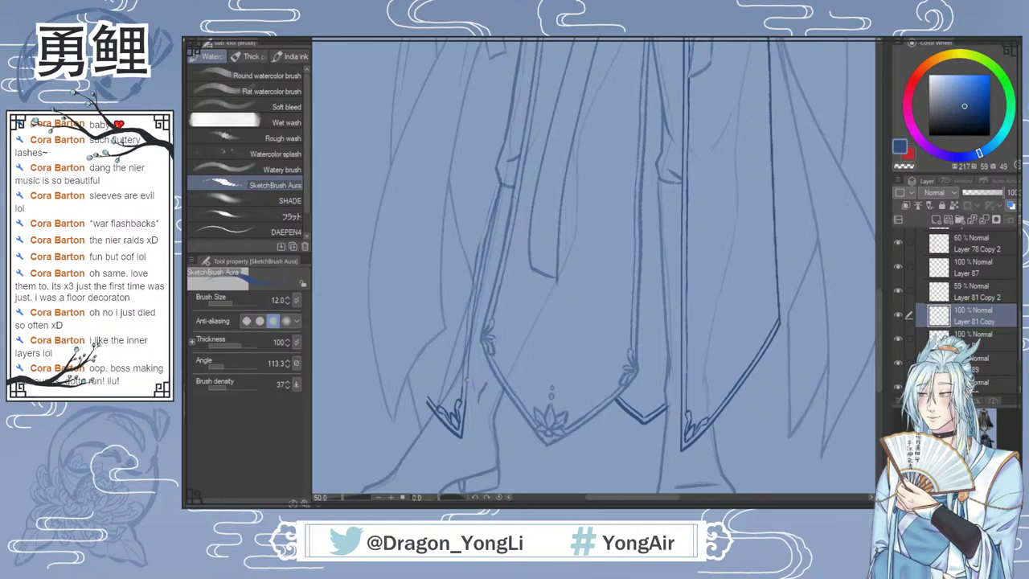
left_click_drag(498, 187, 465, 402)
key("ctrl+z")
mouse_move(500, 183)
left_mouse_down()
mouse_move(475, 270)
mouse_move(464, 407)
left_mouse_up()
key("ctrl+z")
left_click_drag(492, 217, 465, 405)
key("ctrl+z")
left_click_drag(501, 184, 465, 414)
mouse_move(499, 181)
left_mouse_down()
mouse_move(464, 318)
mouse_move(460, 394)
left_mouse_up()
key("ctrl+z")
left_click_drag(498, 183, 463, 377)
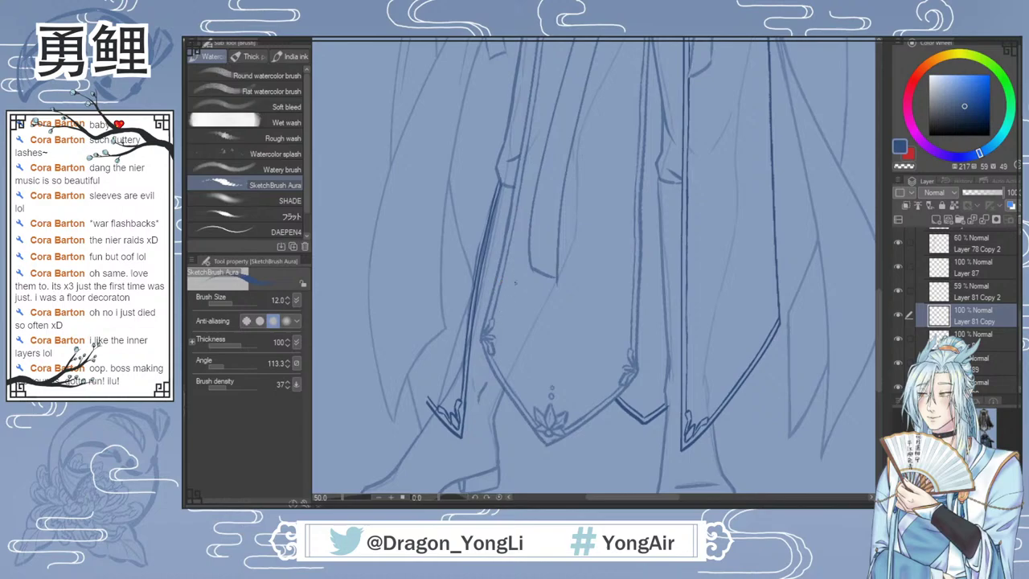
Step: Delete the faded guide layer and touch up the redrawn border line just above the leaf-tipped corner
left_click(993, 292)
key("Delete")
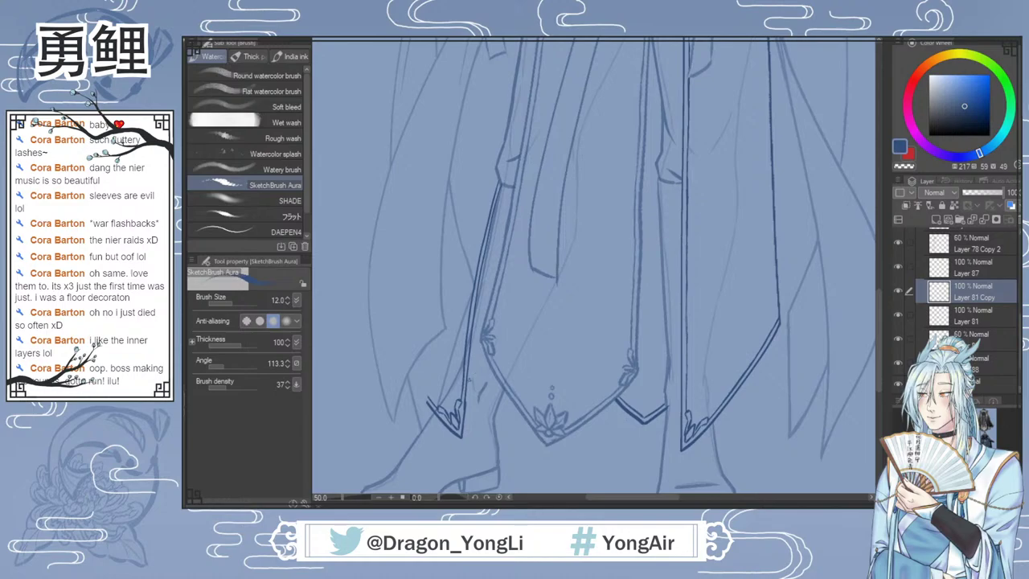
scroll(471, 379, "up", 1)
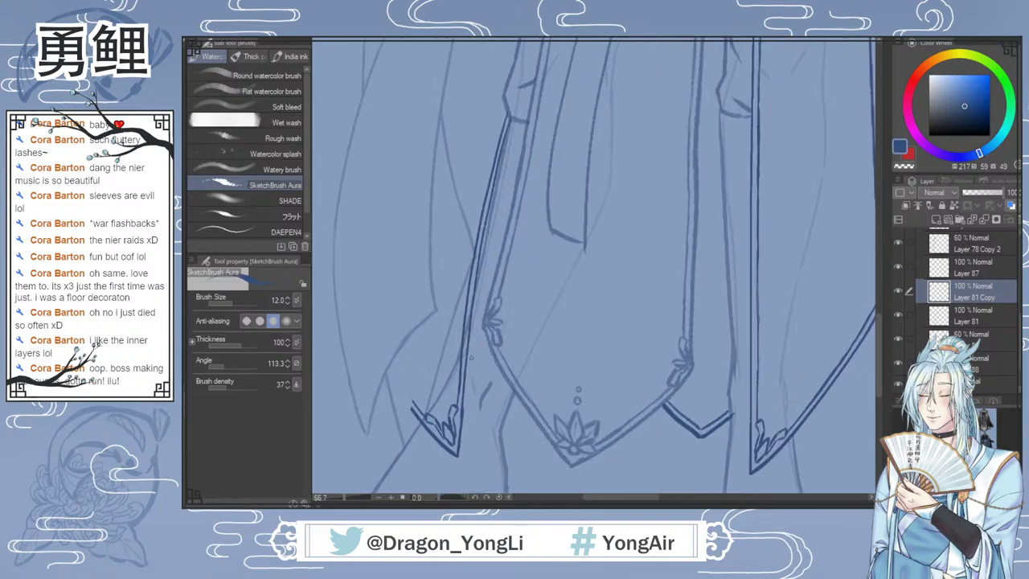
key("e")
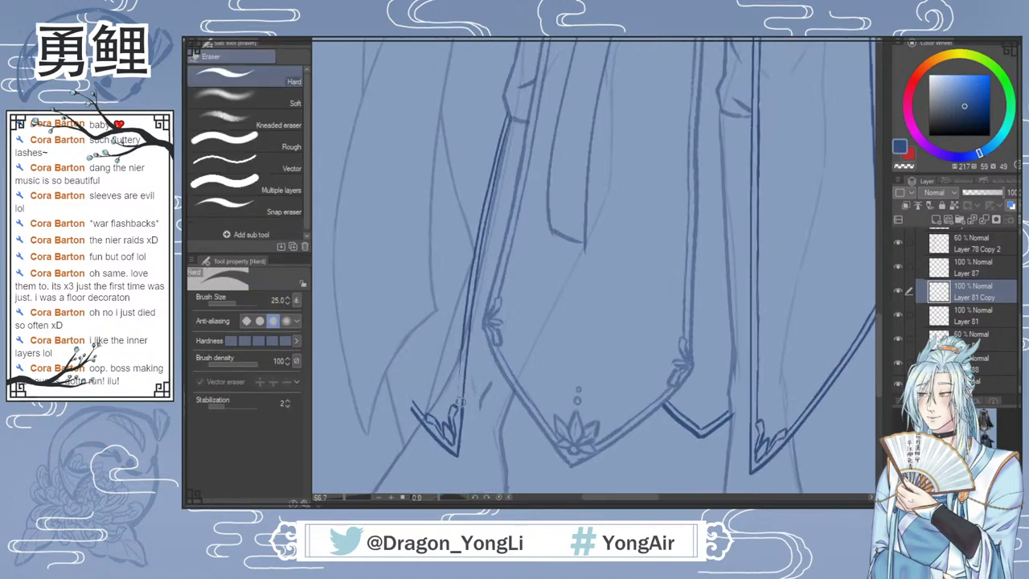
key("b")
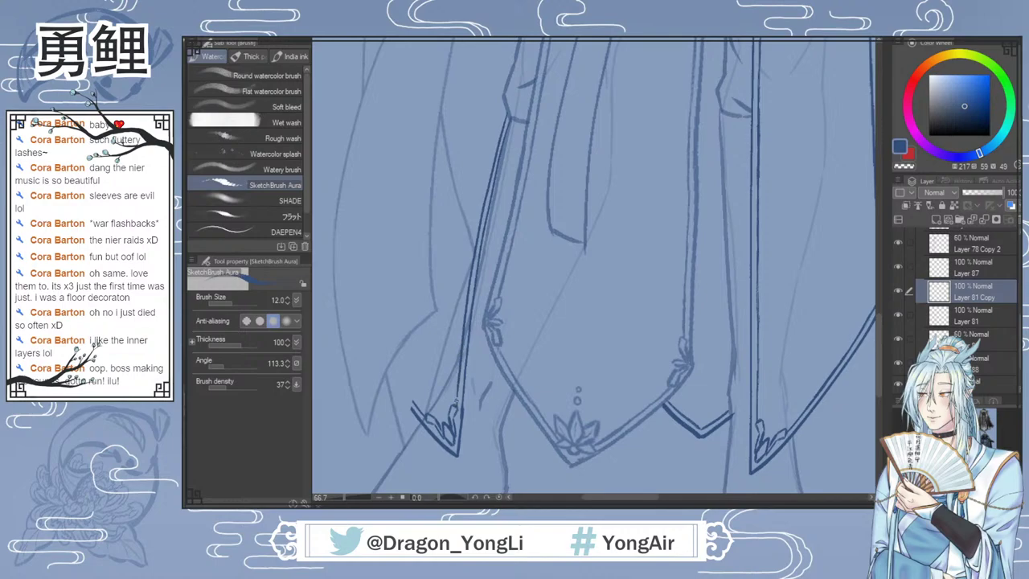
left_click_drag(468, 376, 463, 406)
scroll(608, 321, "down", 1)
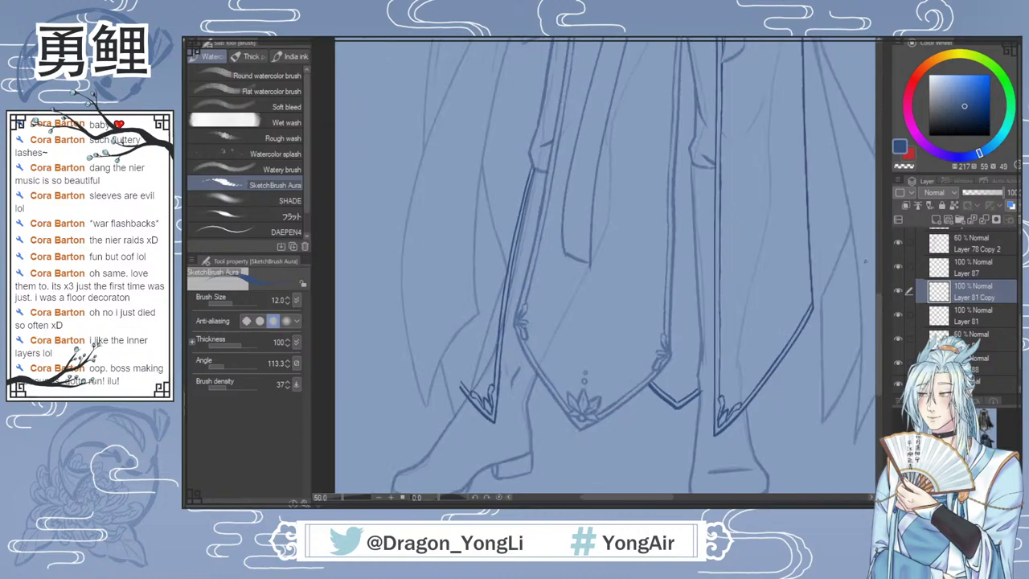
Step: Draw the mirrored panel's long outer edge from the waist down to the leaf-tipped corner, redoing the stroke until it fits
key("ctrl+minus")
left_click_drag(880, 298, 879, 273)
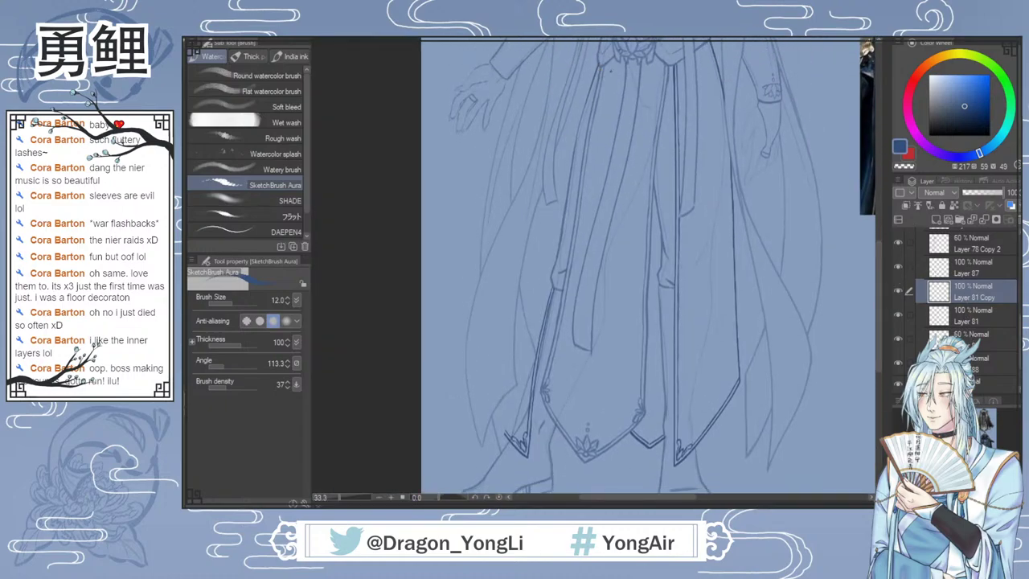
mouse_move(597, 58)
left_mouse_down()
mouse_move(553, 208)
mouse_move(508, 430)
left_mouse_up()
key("ctrl+z")
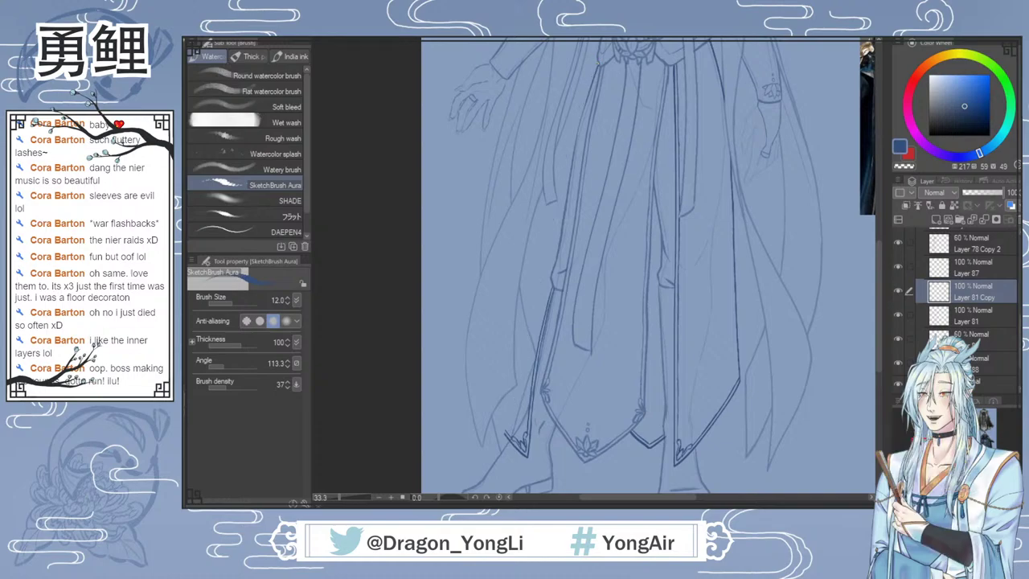
left_click_drag(595, 69, 500, 432)
key("ctrl+z")
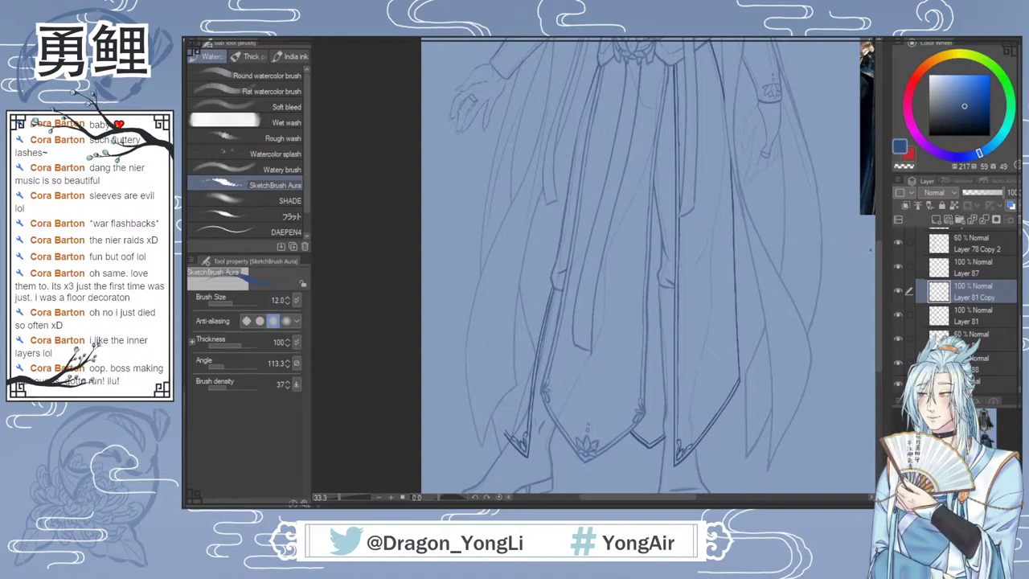
scroll(662, 184, "down", 1)
left_click_drag(622, 129, 550, 414)
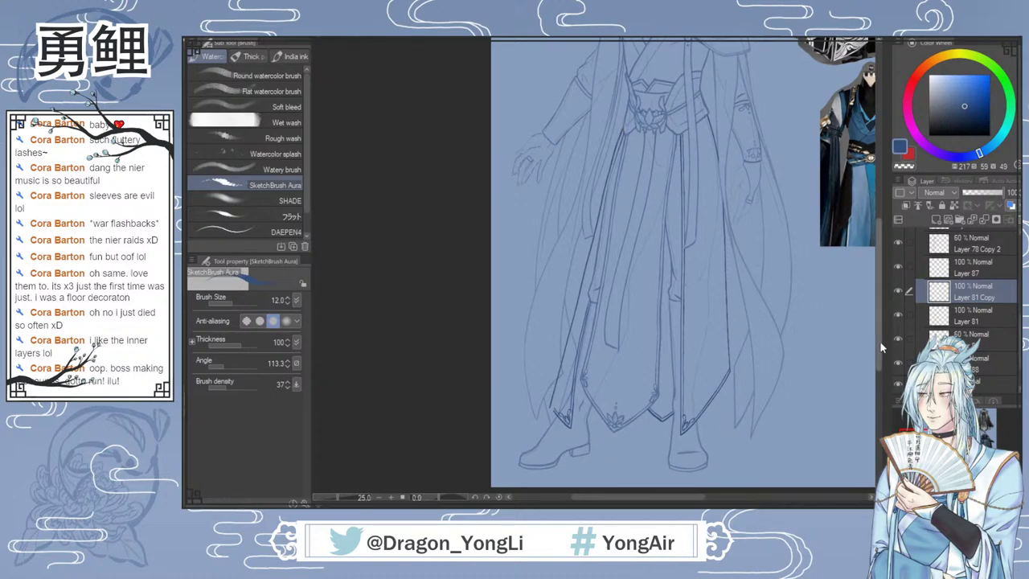
scroll(879, 353, "down", 2)
scroll(582, 347, "up", 2)
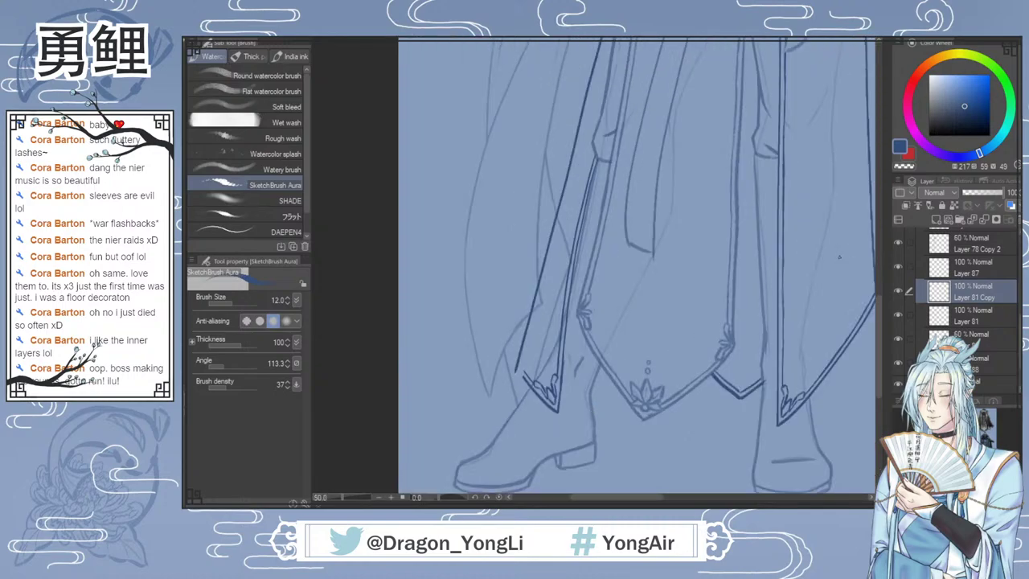
Step: Lasso the mirrored panel's leaf-tipped corner on Layer 81 Copy and toggle the layer's visibility to check its lines
key("m")
mouse_move(551, 384)
left_mouse_down()
mouse_move(559, 420)
mouse_move(532, 405)
mouse_move(524, 366)
left_mouse_up()
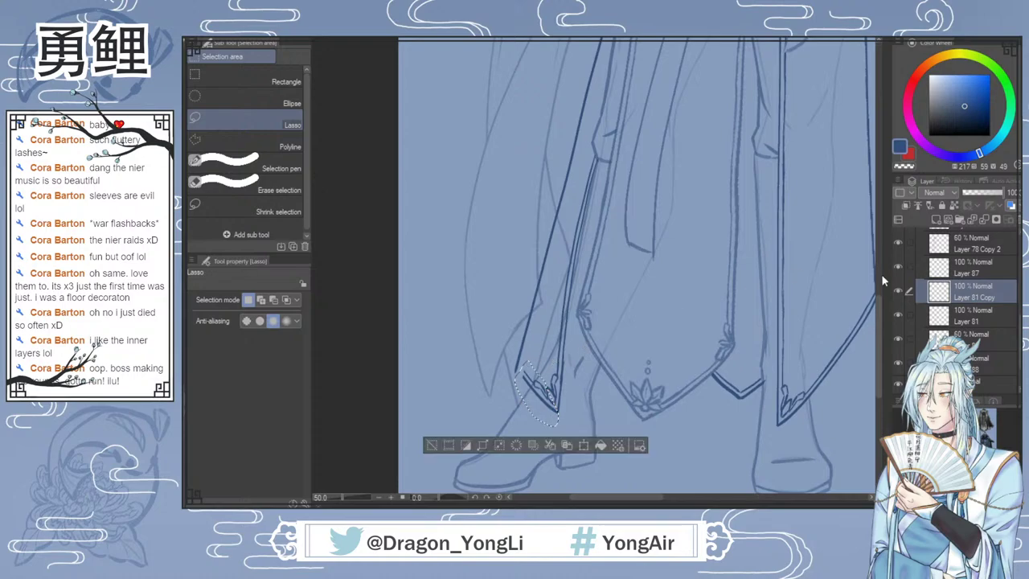
left_click(897, 291)
left_click(898, 291)
left_click(584, 444)
left_click(292, 319)
left_click(265, 333)
left_click_drag(516, 362, 517, 357)
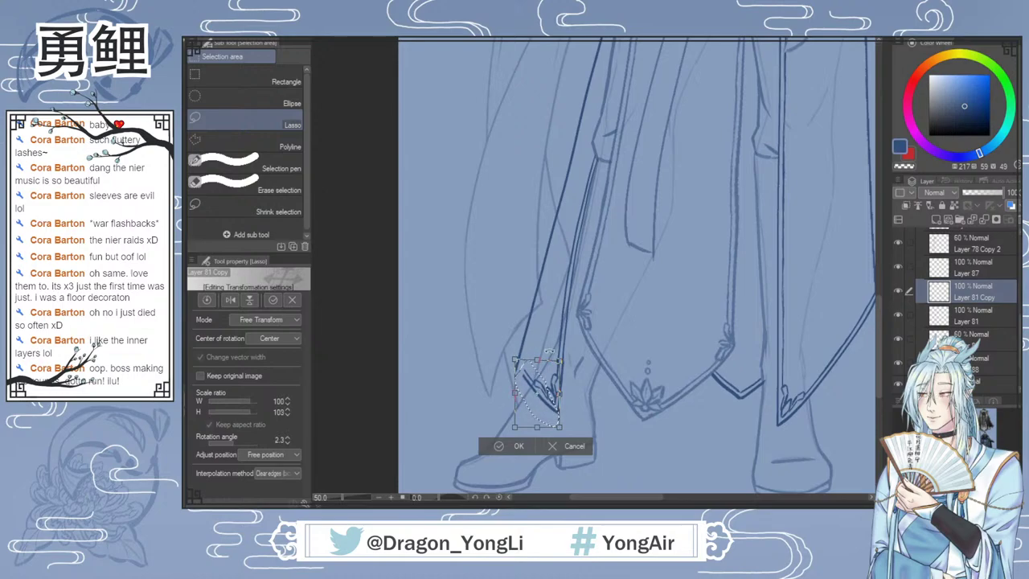
left_click(569, 446)
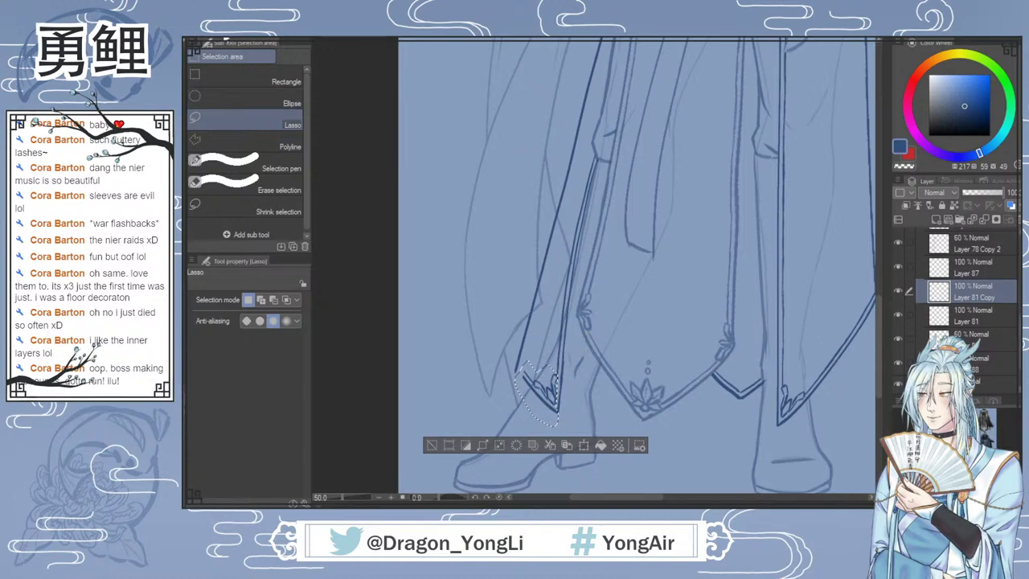
Step: Free-transform the selected leaf-tipped corner to 111% height, pulling its outer upper corner up and slightly inward, and deselect it
key("ctrl+t")
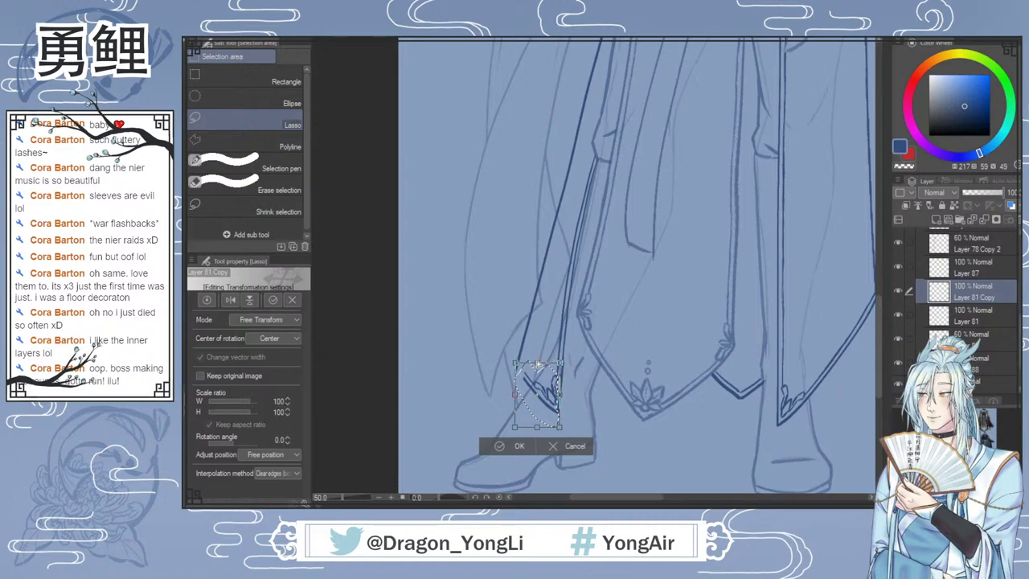
left_click_drag(516, 362, 520, 352)
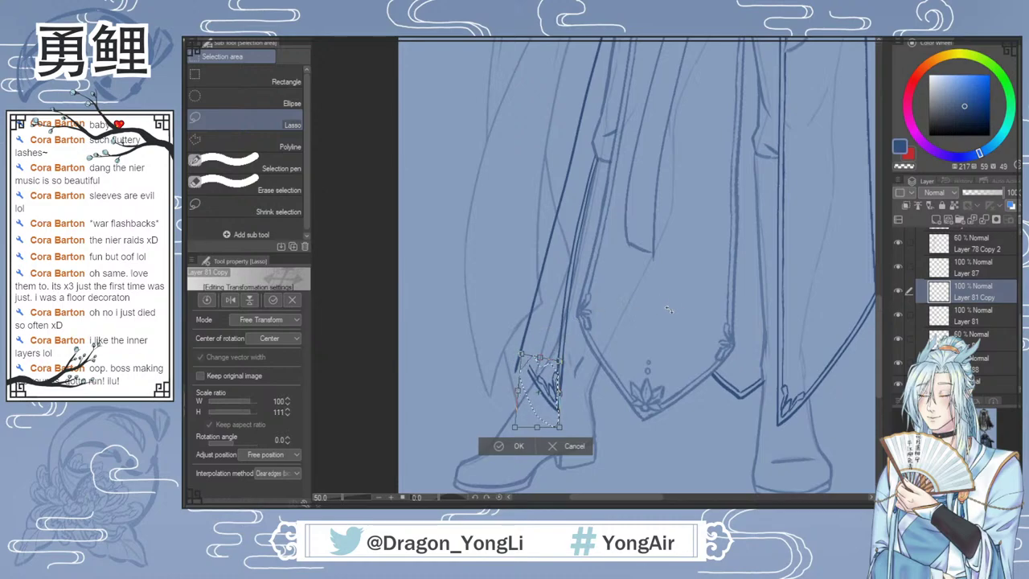
left_click(519, 445)
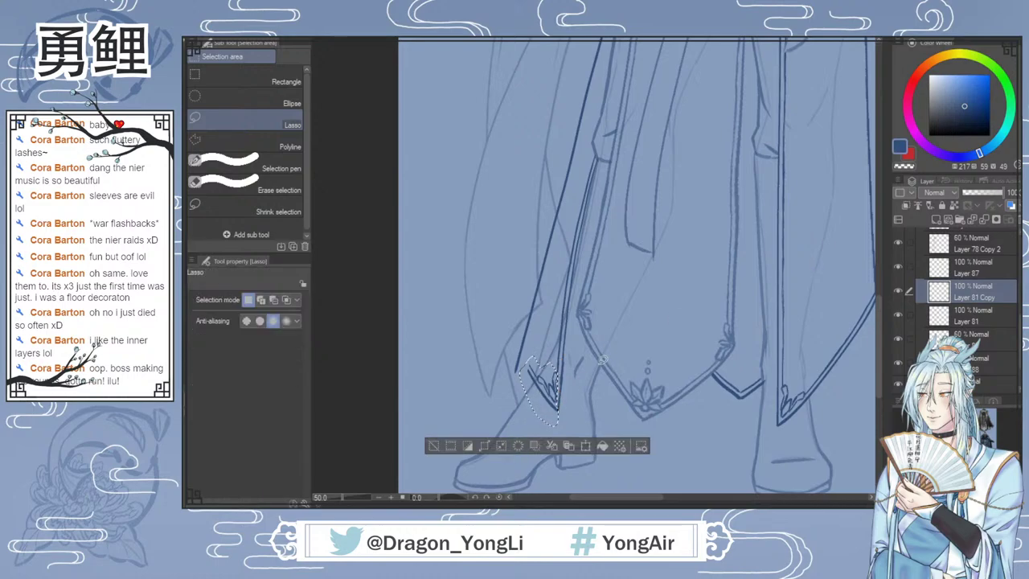
key("ctrl+d")
Step: Switch back to the SketchBrush Aura brush and set its size to 10
key("b")
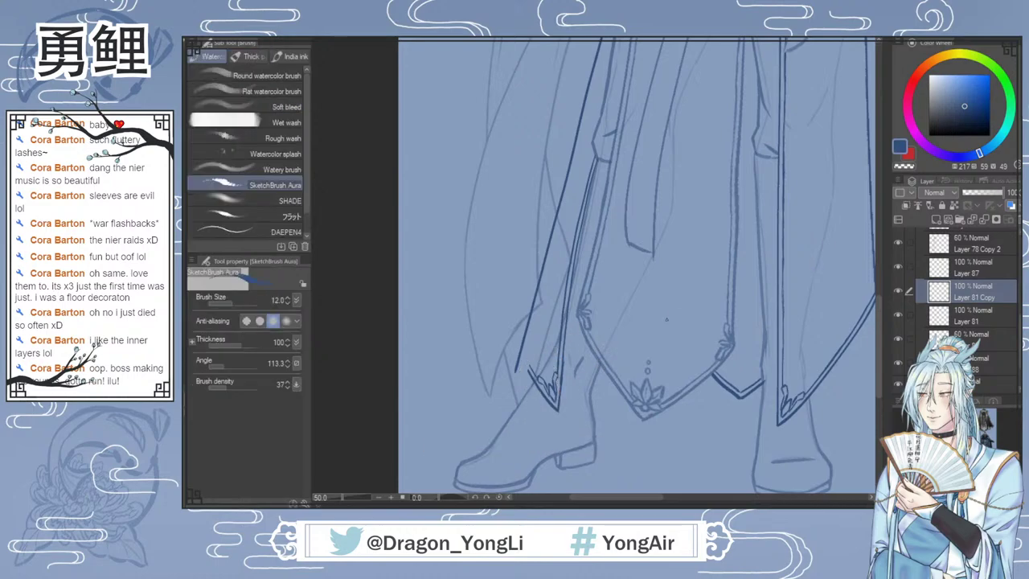
scroll(873, 274, "up", 1)
scroll(856, 315, "down", 2)
left_click_drag(878, 315, 883, 291)
left_click_drag(657, 497, 677, 499)
scroll(879, 322, "down", 2)
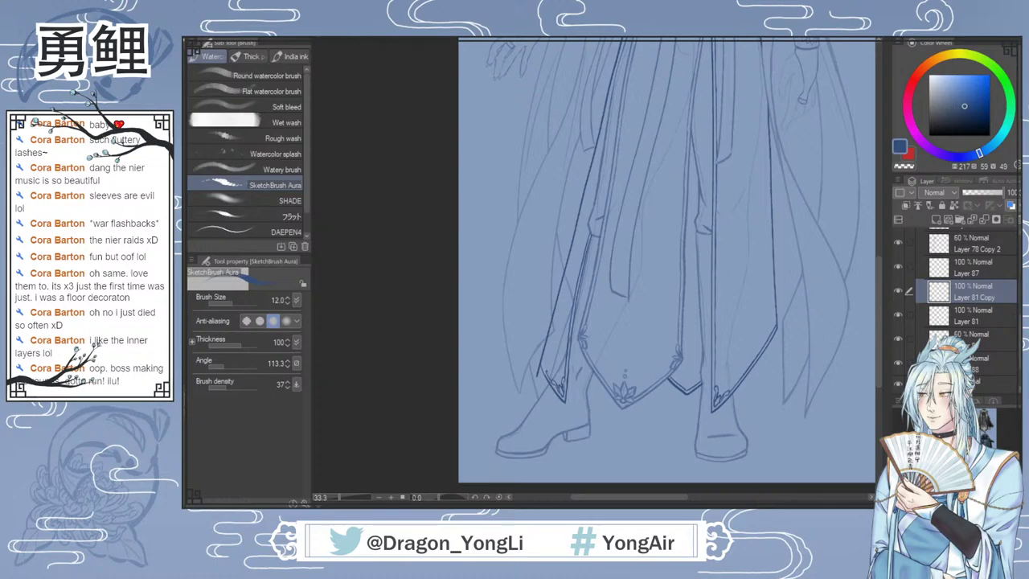
key("bracketleft")
scroll(540, 377, "up", 1)
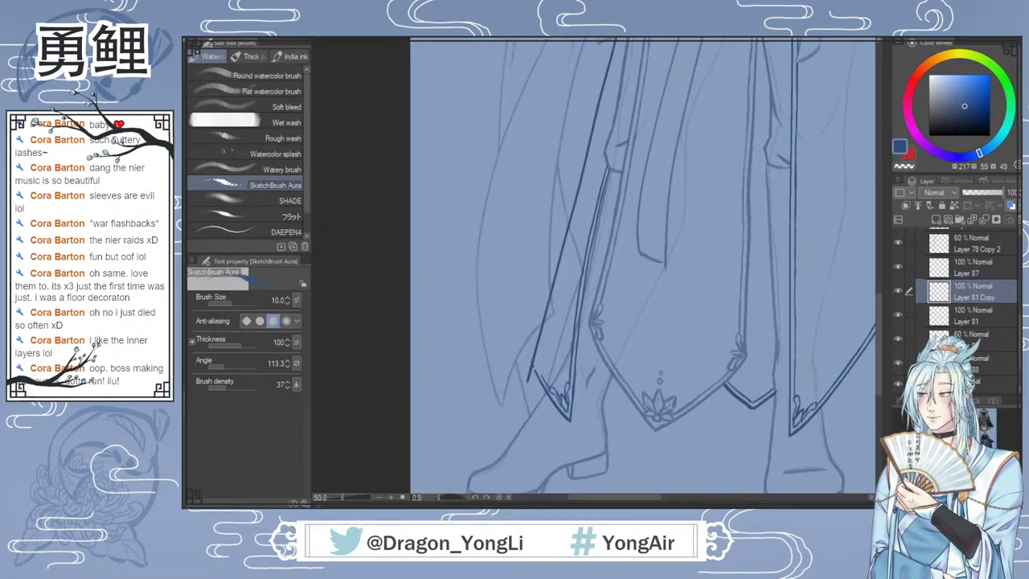
Step: Erase the line end that overshoots the bottom outer corner of the left front robe panel
key("e")
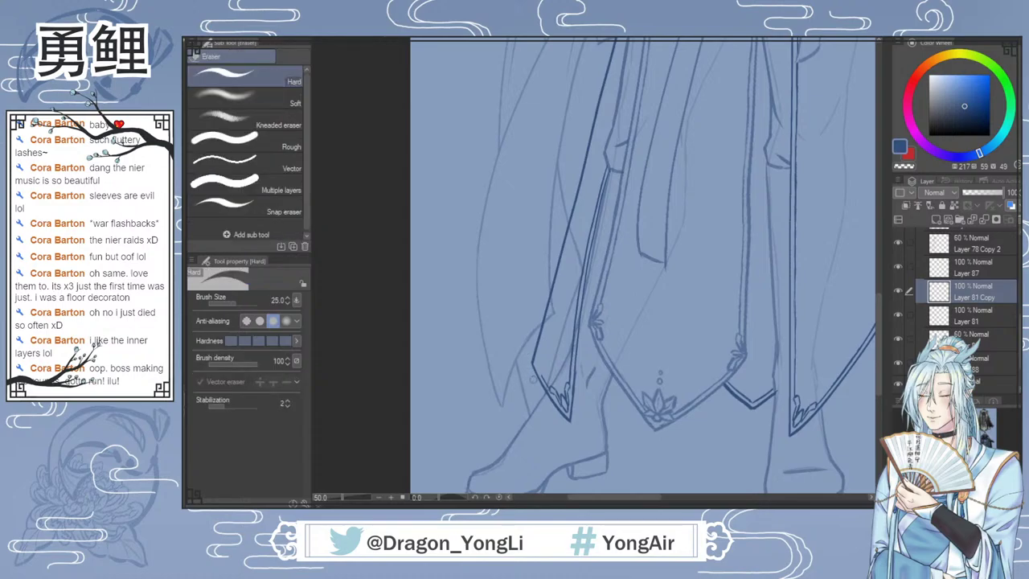
key("b")
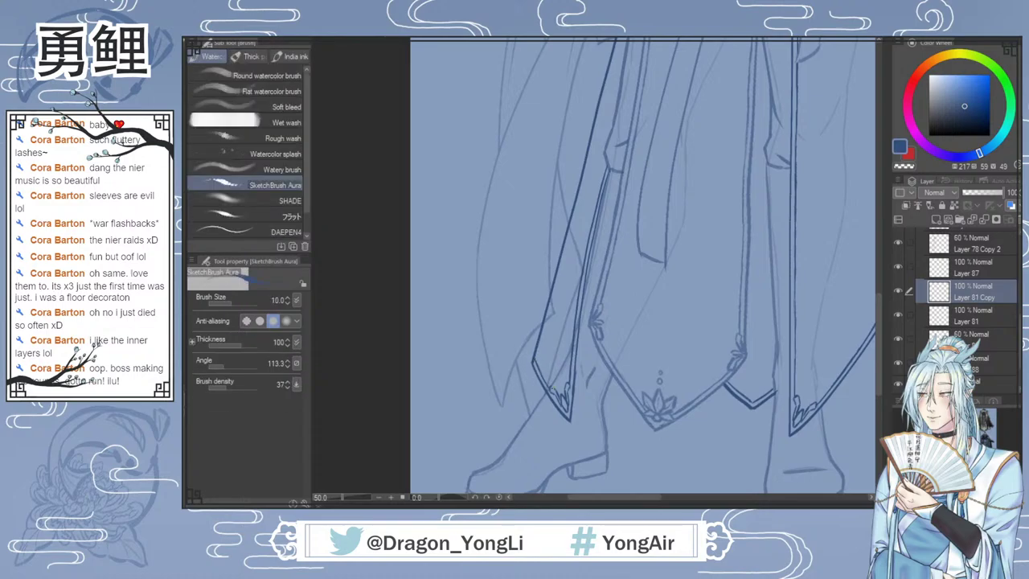
key("ctrl+0")
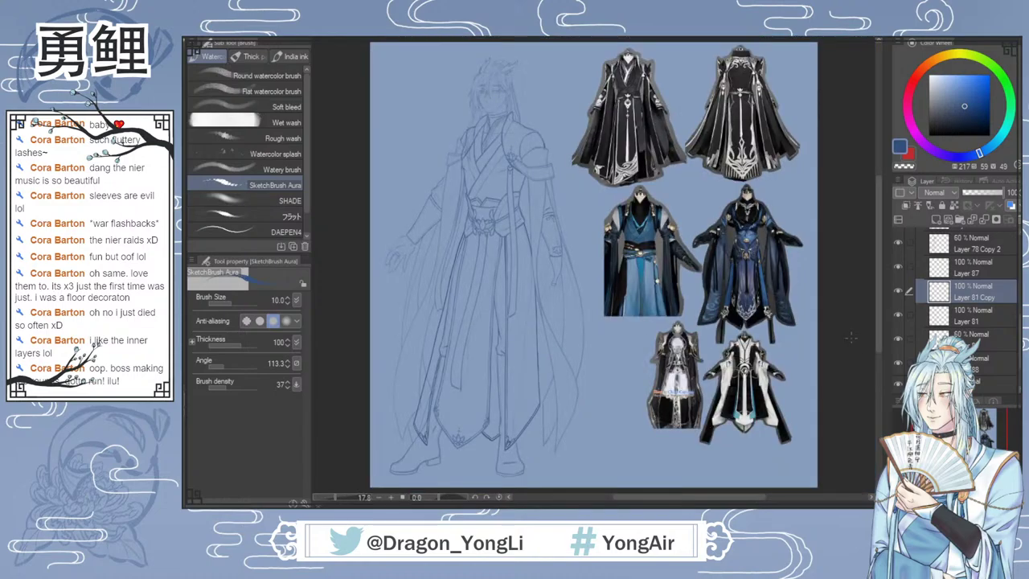
scroll(447, 393, "up", 3)
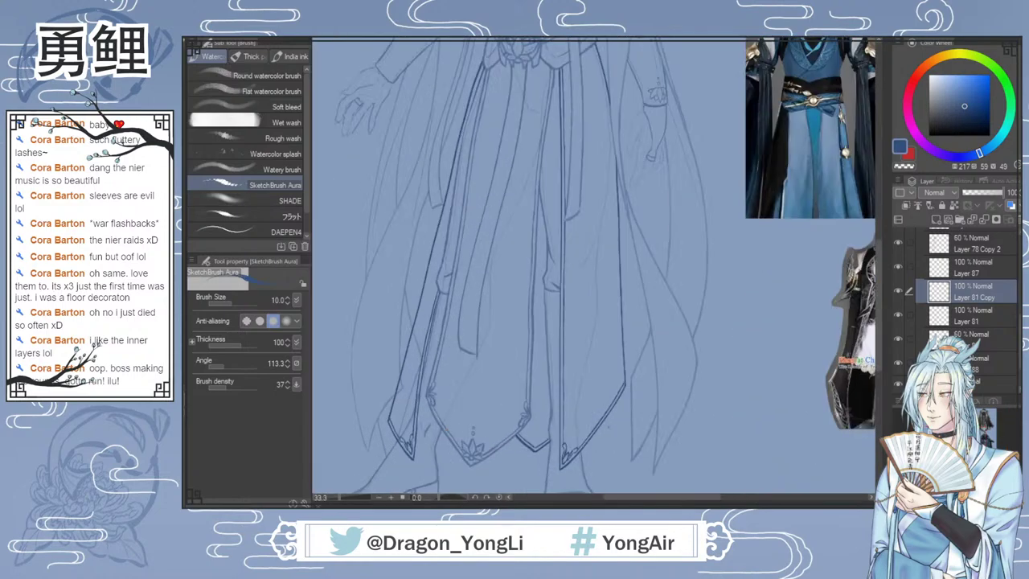
left_click_drag(688, 498, 674, 498)
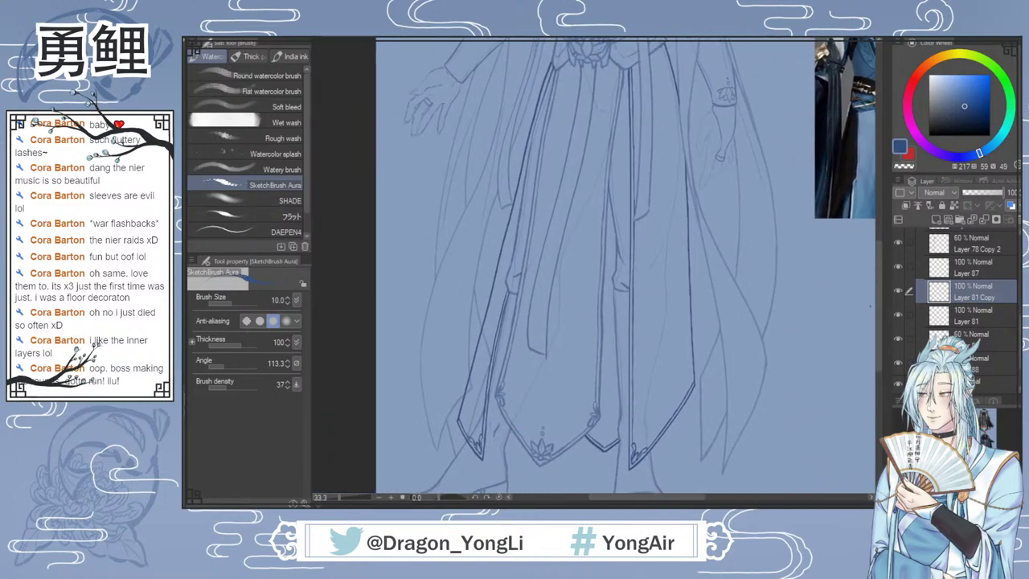
left_click_drag(879, 305, 874, 319)
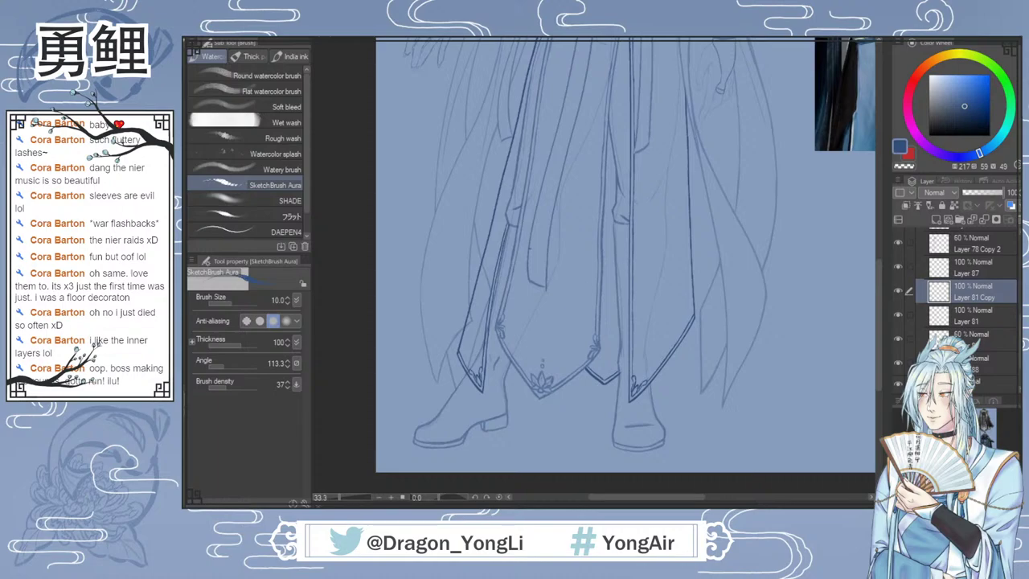
scroll(517, 240, "up", 2)
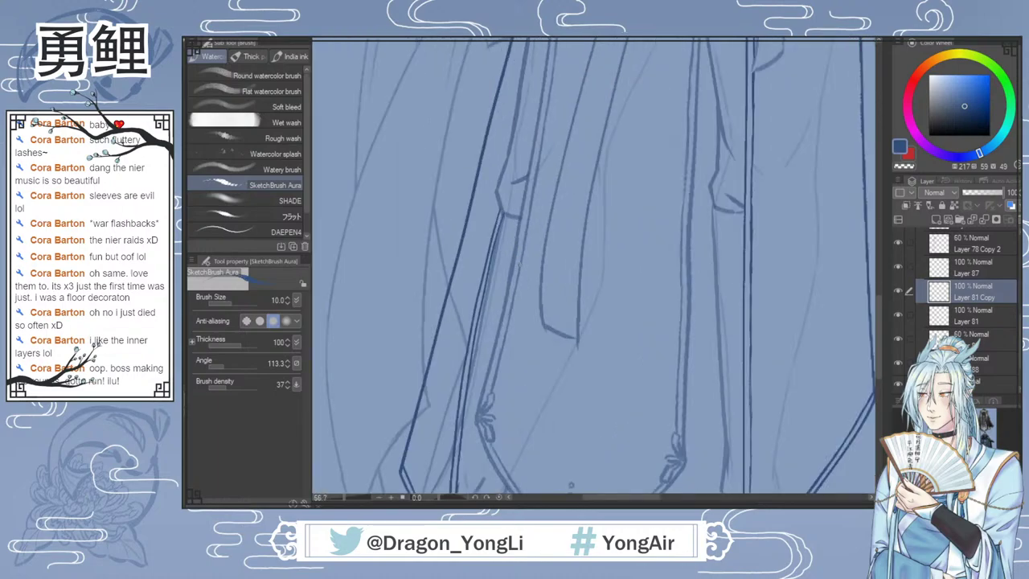
scroll(595, 266, "down", 6)
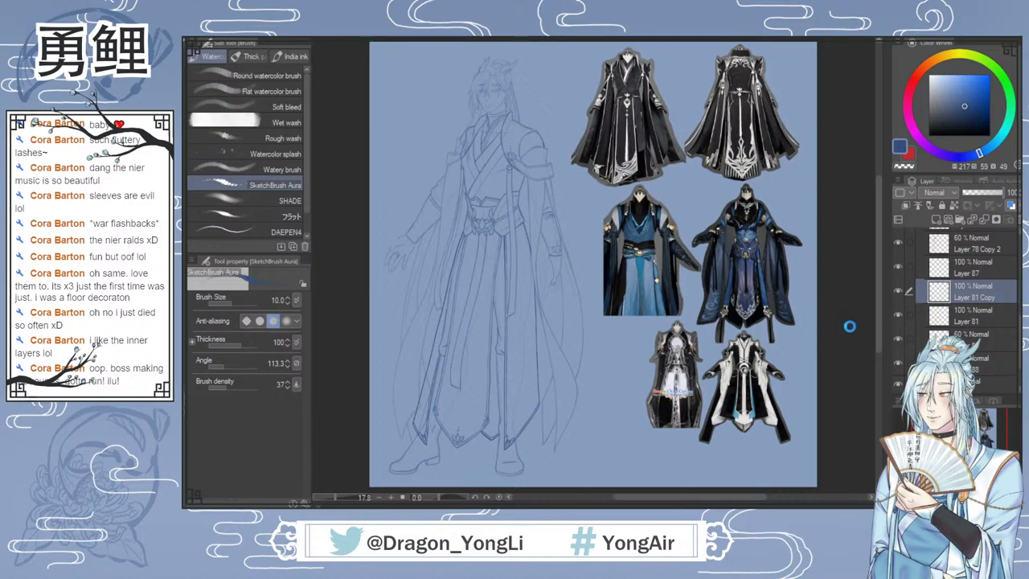
scroll(427, 434, "up", 2)
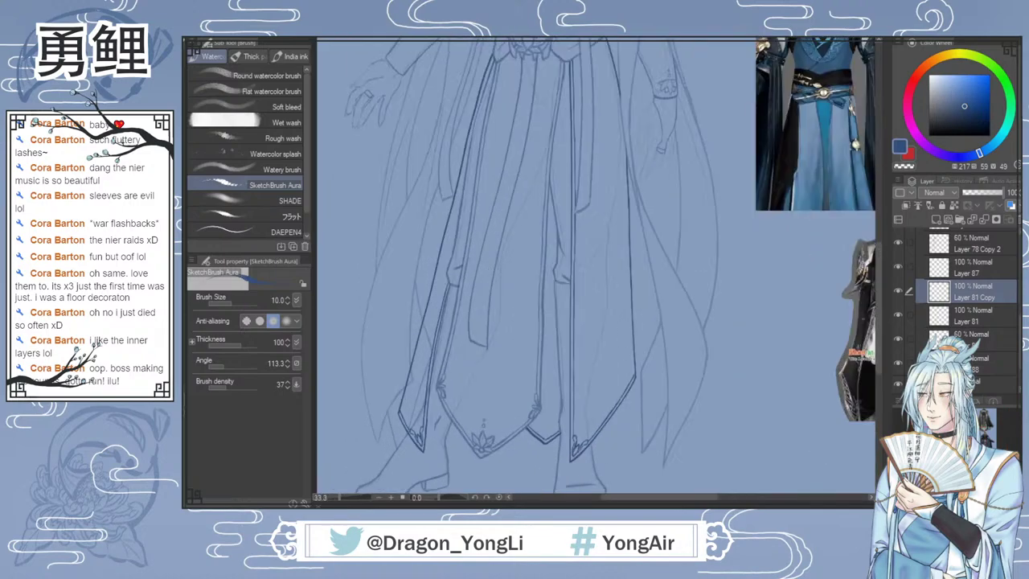
Step: Erase the stray cloak lines overlapping the lower part of the left front robe panel on Layer 78 Copy 3
key("e")
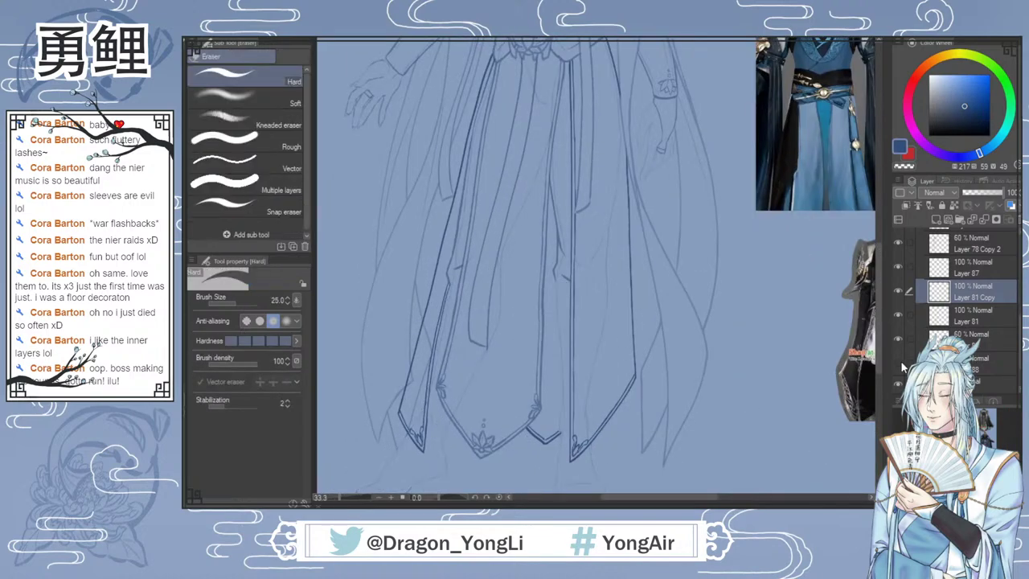
left_click(979, 366)
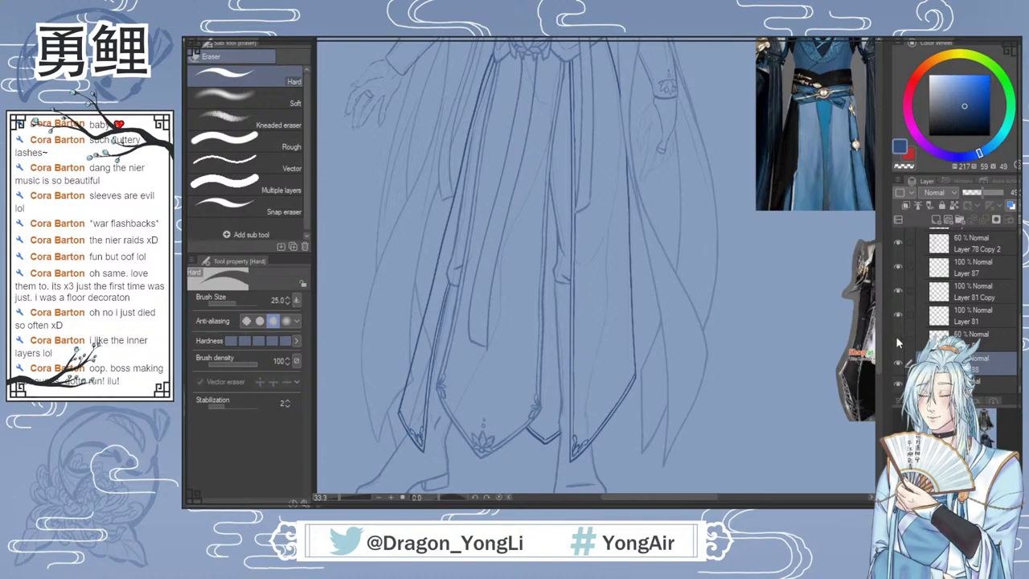
left_click(898, 315)
left_click(898, 315)
left_click(898, 289)
scroll(896, 243, "up", 3)
scroll(898, 274, "up", 2)
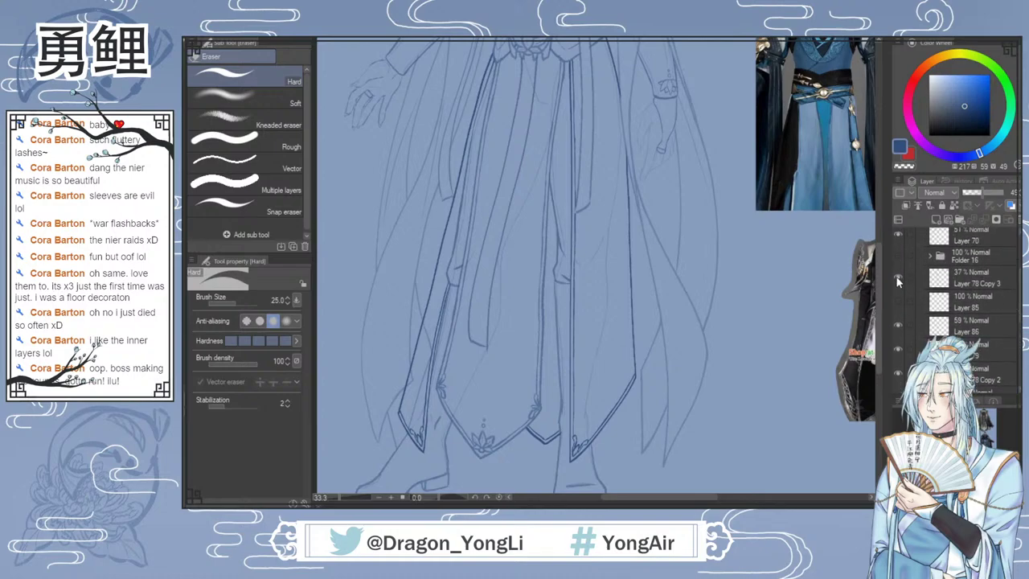
left_click(955, 280)
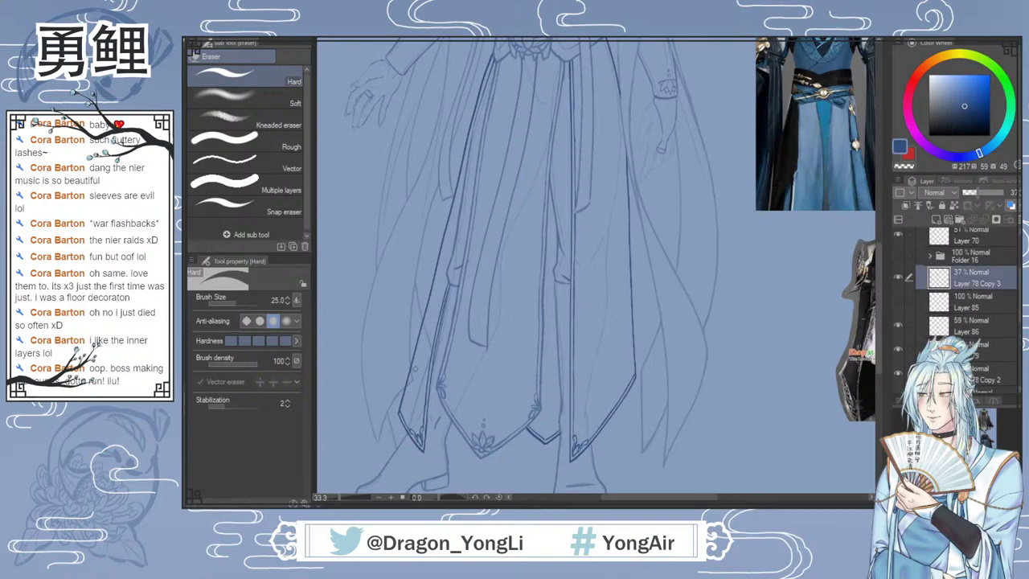
left_click_drag(410, 380, 430, 357)
left_click_drag(409, 415, 412, 429)
key("ctrl+0")
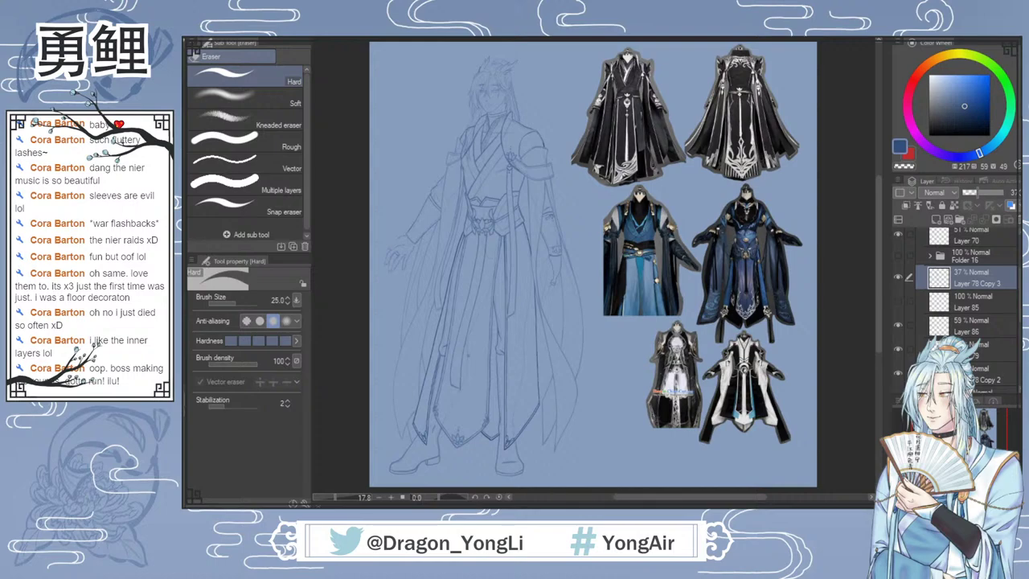
Step: Toggle the visibility of the outfit's sketch layers one by one to check which lines each layer holds
key("b")
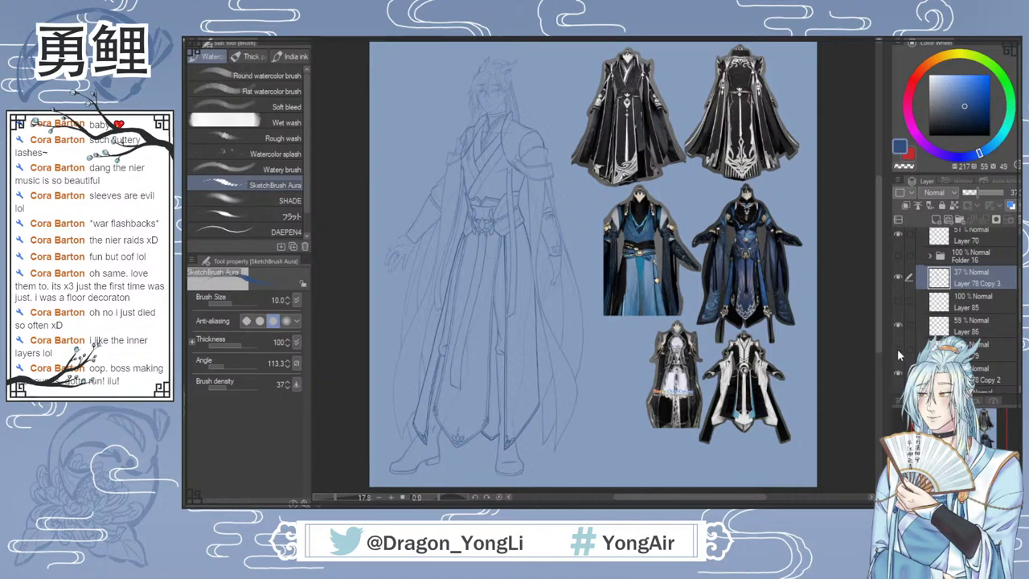
left_click(898, 370)
left_click(899, 372)
left_click(897, 371)
left_click(898, 371)
scroll(898, 311, "down", 2)
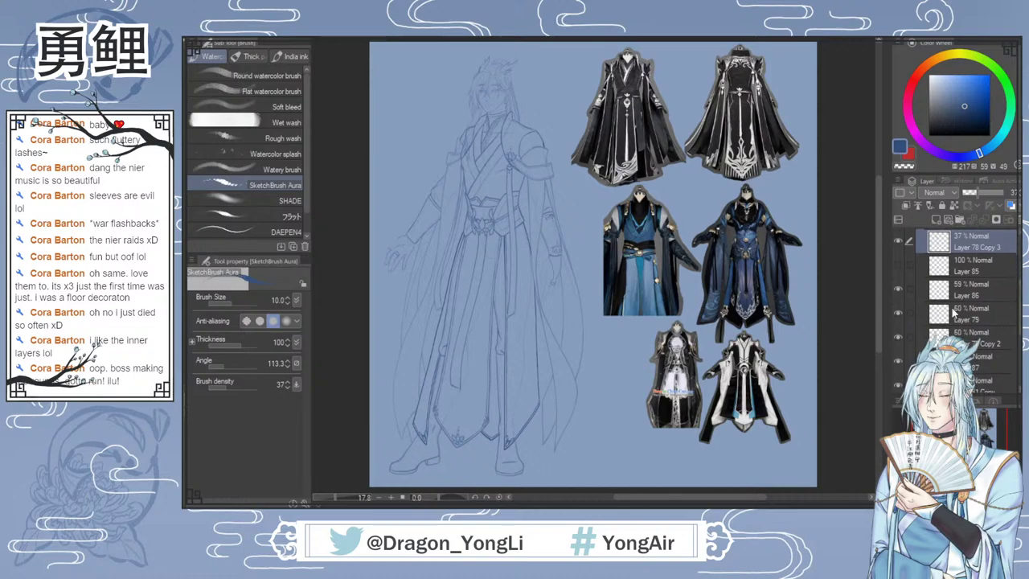
left_click(897, 334)
left_click(897, 334)
left_click(899, 385)
left_click(898, 385)
scroll(902, 379, "down", 2)
scroll(897, 306, "down", 4)
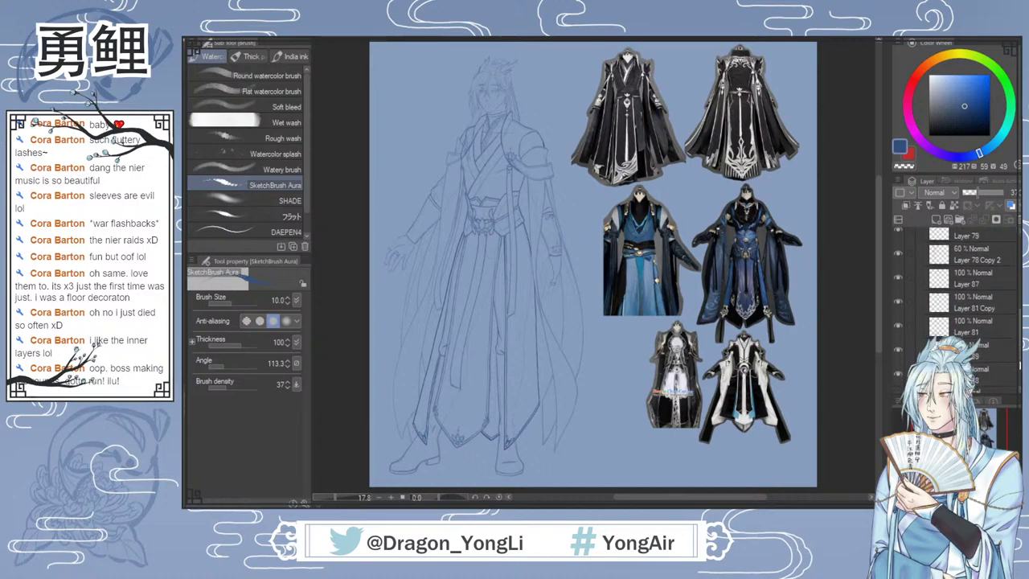
left_click(897, 298)
left_click(897, 298)
left_click(899, 322)
left_click(898, 322)
left_click(897, 345)
left_click(898, 345)
scroll(899, 321, "up", 6)
left_click(899, 322)
left_click(898, 322)
left_click(898, 299)
left_click(898, 299)
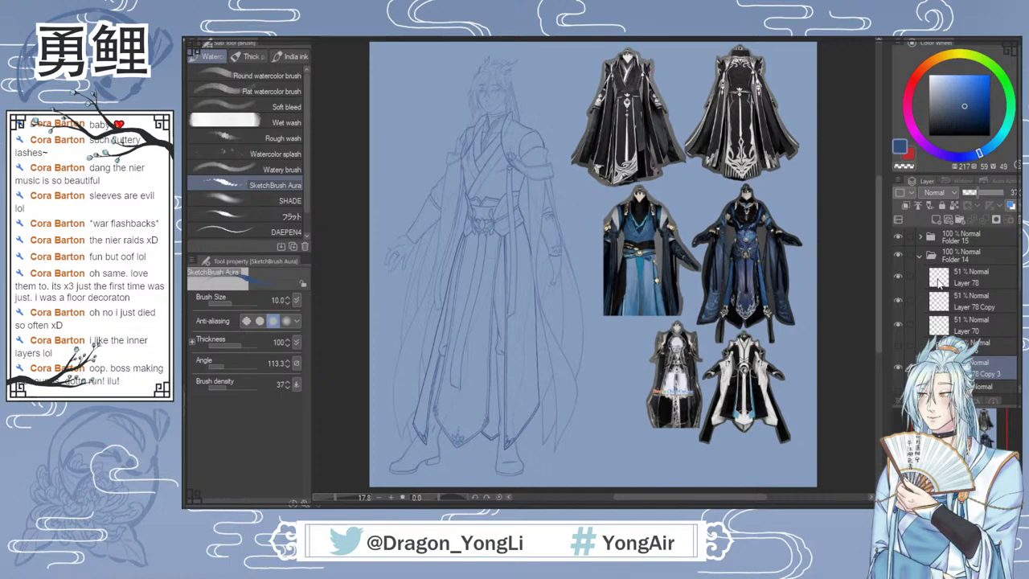
Step: Move Layer 78 down in Folder 14 so it sits between Layer 78 Copy and Layer 70
left_click_drag(982, 281, 984, 341)
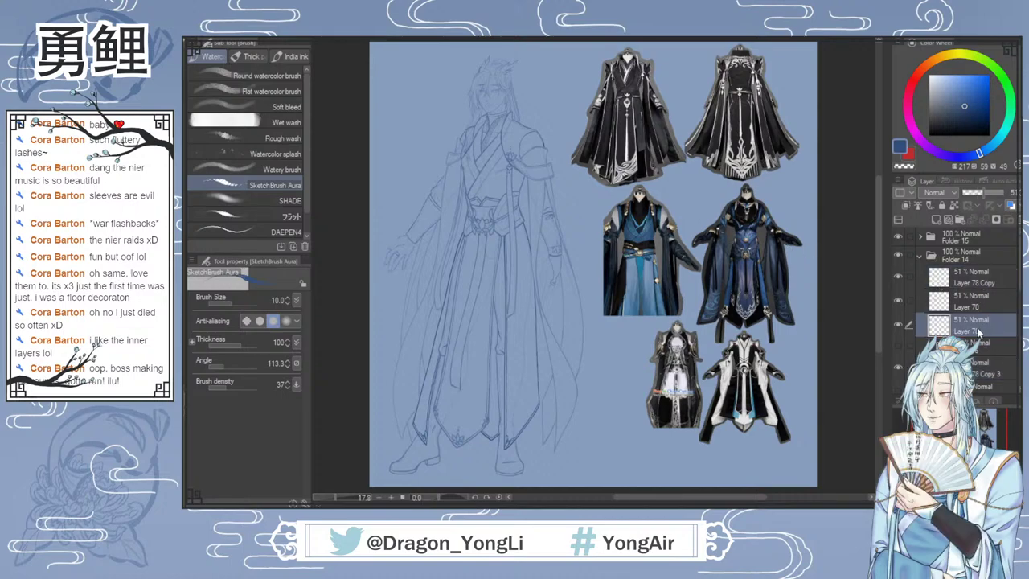
scroll(512, 308, "up", 2)
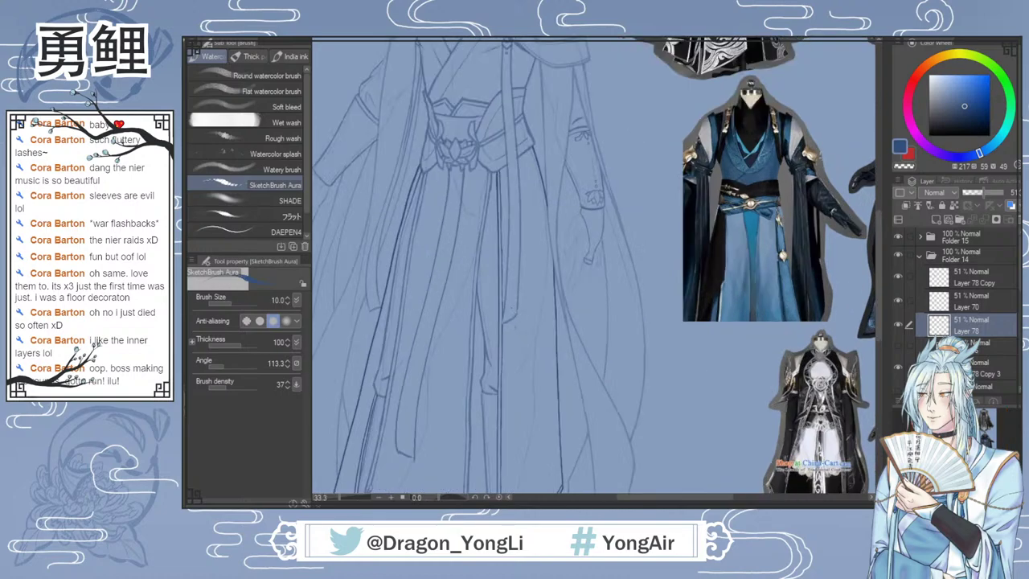
left_click_drag(982, 333, 986, 296)
Step: Rough in tassels hanging from the ends of the three waist sashes on Layer 78 with the SketchBrush Aura brush
left_click_drag(668, 505, 644, 502)
mouse_move(879, 315)
left_mouse_down()
mouse_move(873, 344)
mouse_move(878, 315)
left_mouse_up()
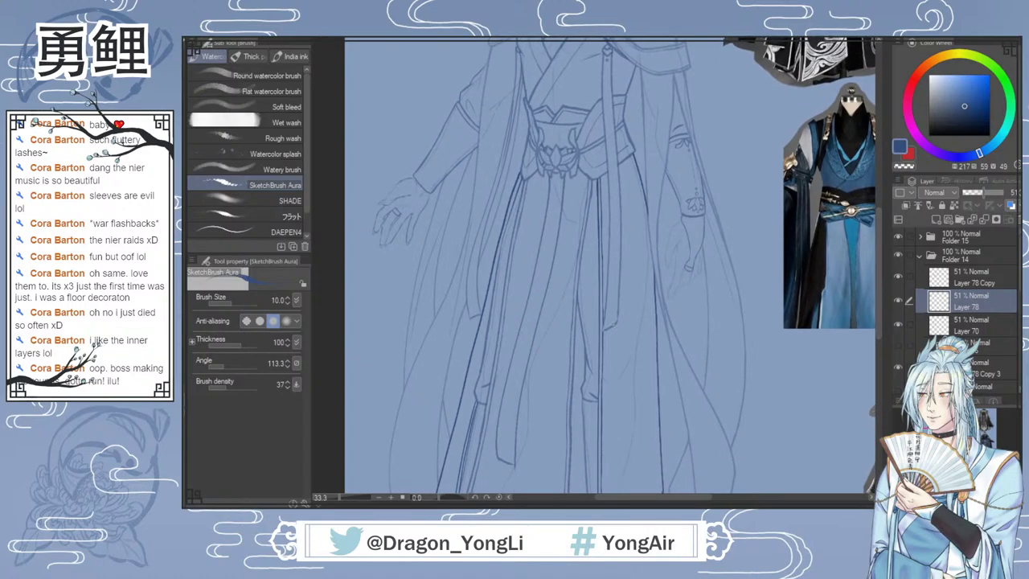
key("b")
key("i")
key("b")
mouse_move(651, 502)
left_mouse_down()
mouse_move(724, 501)
mouse_move(648, 500)
left_mouse_up()
left_click_drag(880, 297, 876, 326)
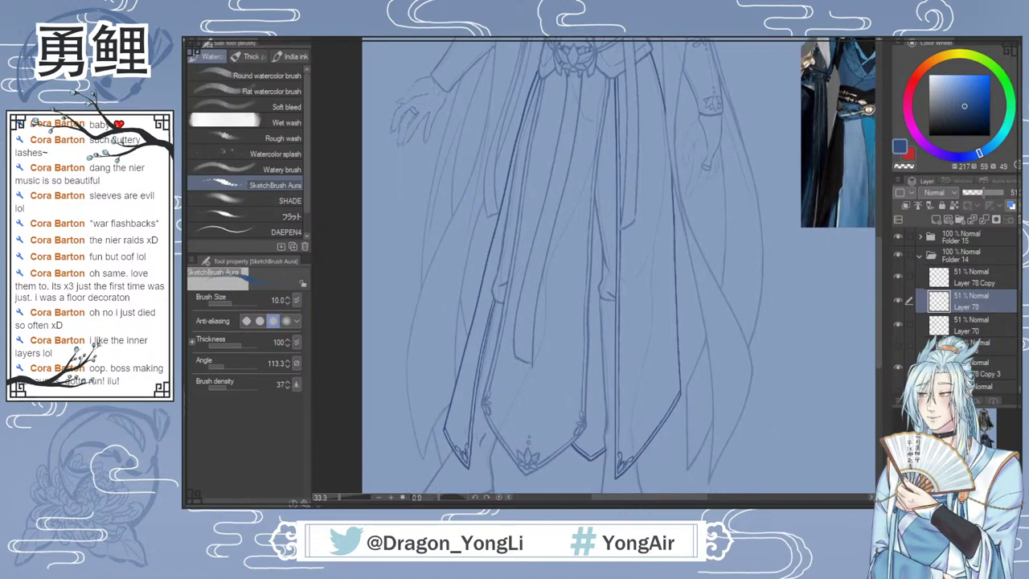
key("ctrl+0")
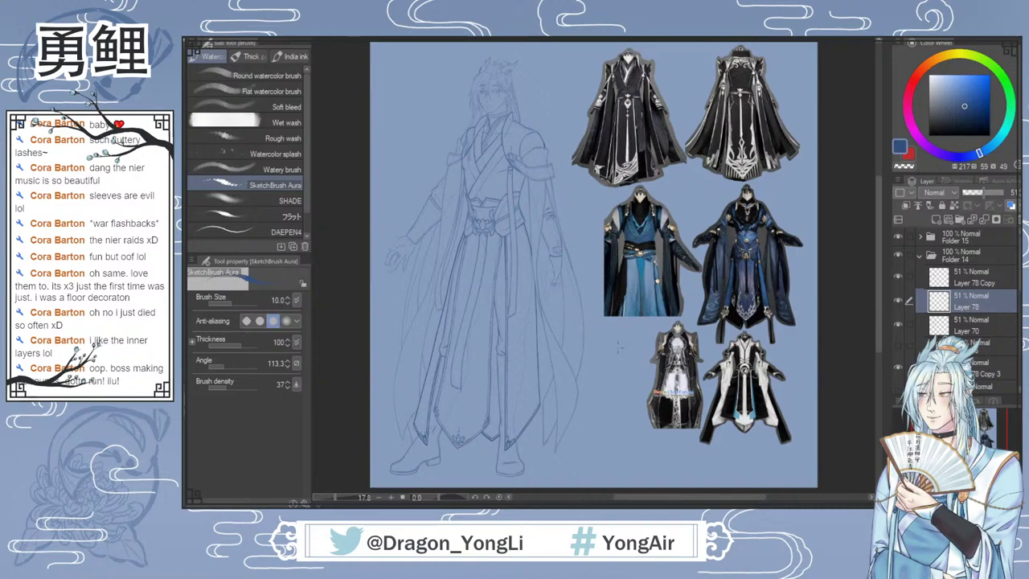
left_click_drag(511, 320, 509, 333)
left_click_drag(442, 316, 444, 331)
left_click_drag(454, 388, 454, 412)
key("m")
mouse_move(516, 336)
left_mouse_down()
mouse_move(482, 342)
mouse_move(426, 314)
mouse_move(518, 331)
left_mouse_up()
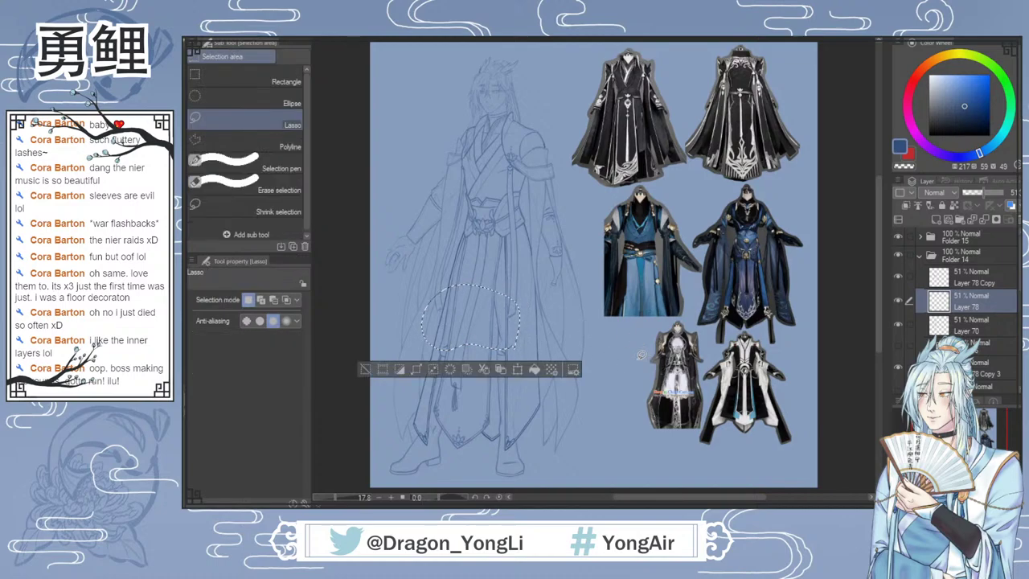
key("ctrl+d")
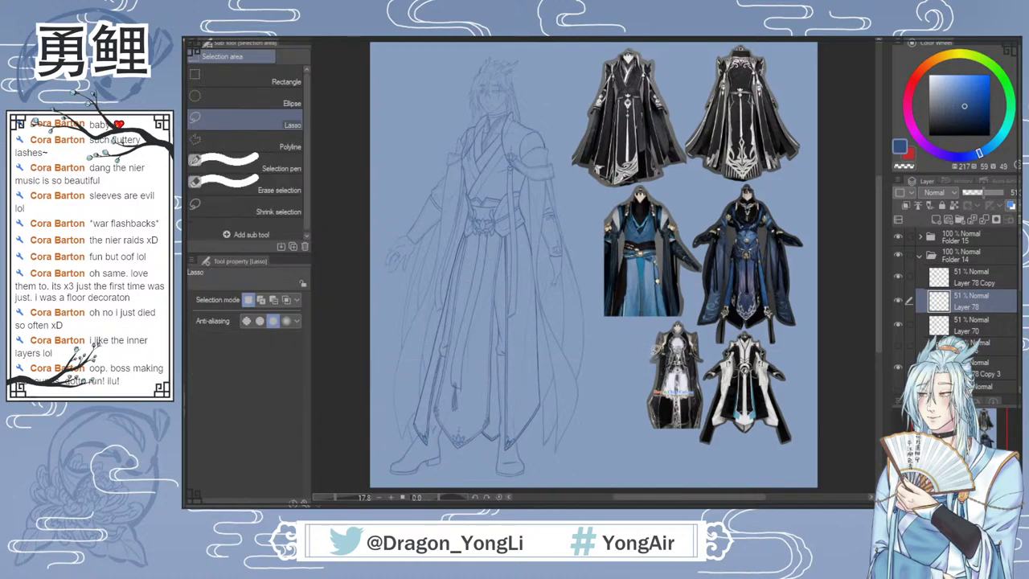
key("ctrl+z")
Step: Delete the rough tassel below the long front sash and sketch a small trim on the sash's end instead
mouse_move(470, 362)
left_mouse_down()
mouse_move(448, 418)
mouse_move(470, 360)
left_mouse_up()
key("Delete")
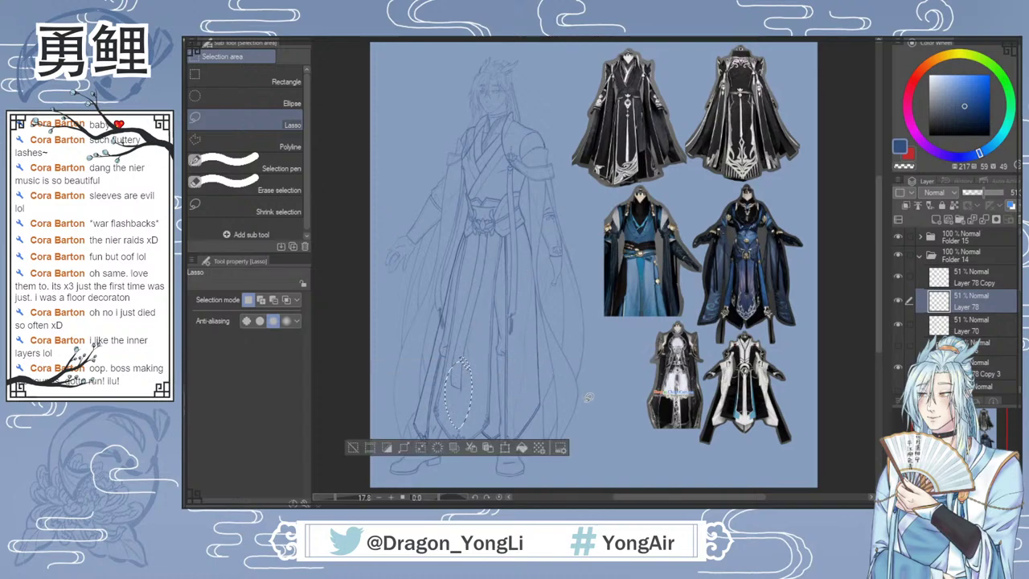
key("ctrl+d")
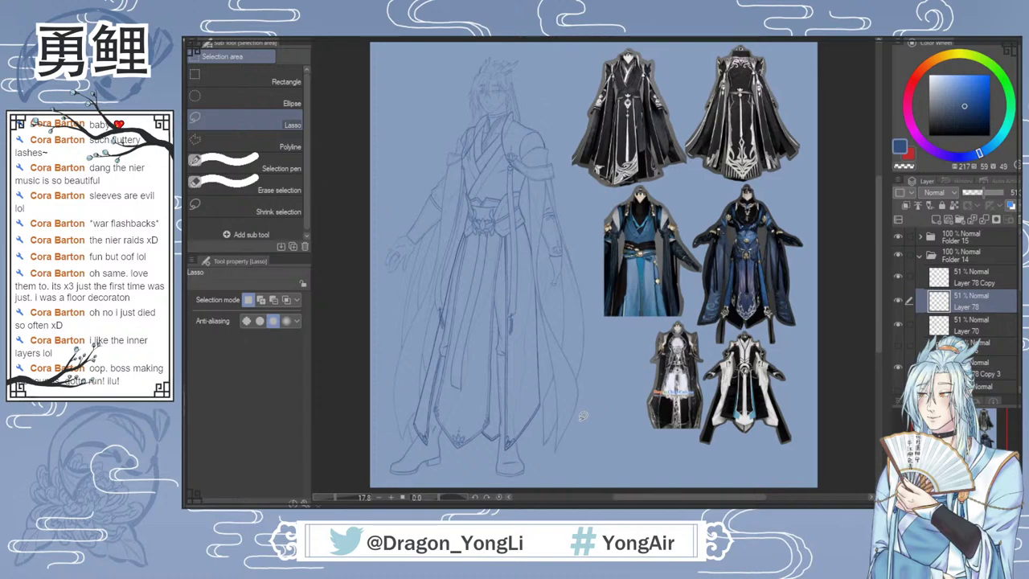
key("b")
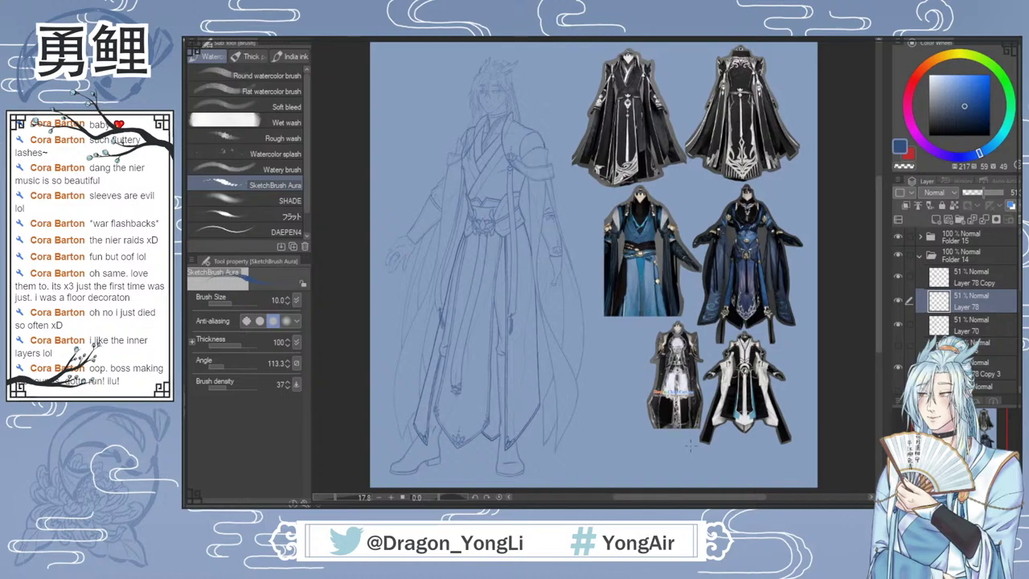
Step: Lower Layer 78's opacity to 15% and add a new layer directly above Layer 70
scroll(460, 386, "up", 3)
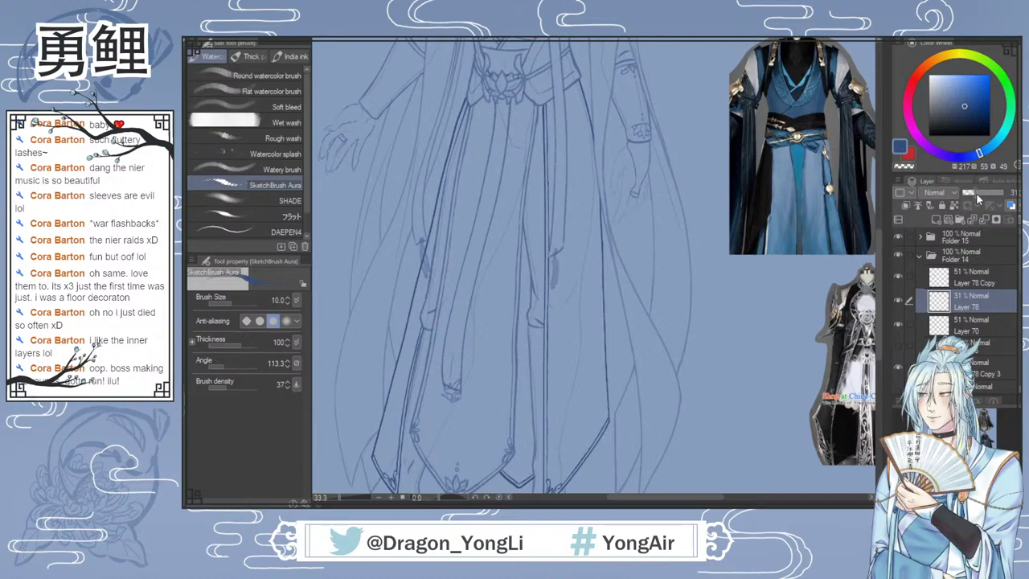
left_click_drag(975, 193, 967, 193)
left_click(970, 326)
key("ctrl+shift+n")
scroll(566, 236, "up", 2)
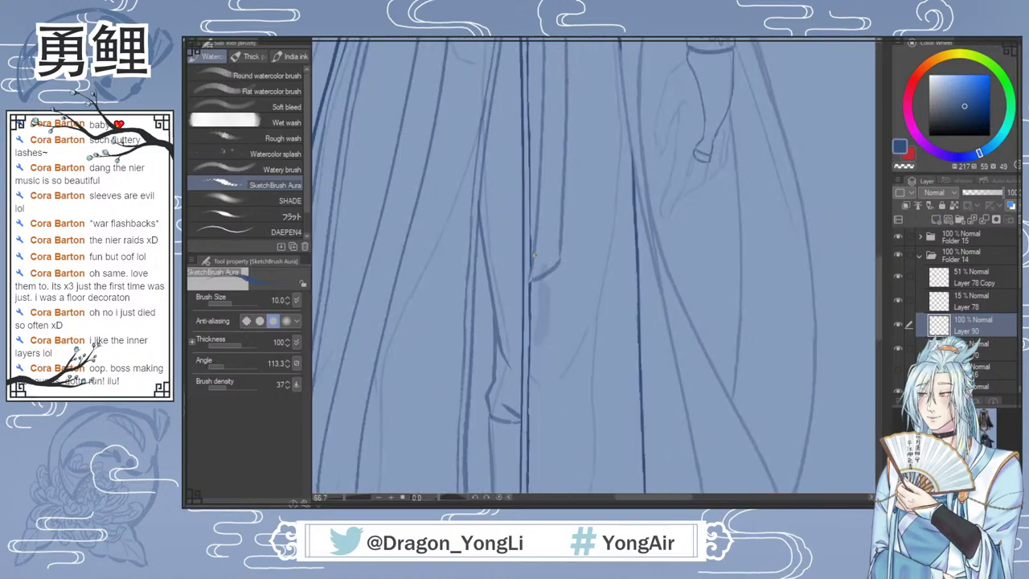
Step: Draw a pointed trim band along the lower end of the right sash, with a small bead under it
mouse_move(536, 256)
left_mouse_down()
mouse_move(537, 267)
mouse_move(550, 260)
left_mouse_up()
mouse_move(537, 267)
left_mouse_down()
mouse_move(560, 250)
mouse_move(534, 281)
mouse_move(563, 255)
left_mouse_up()
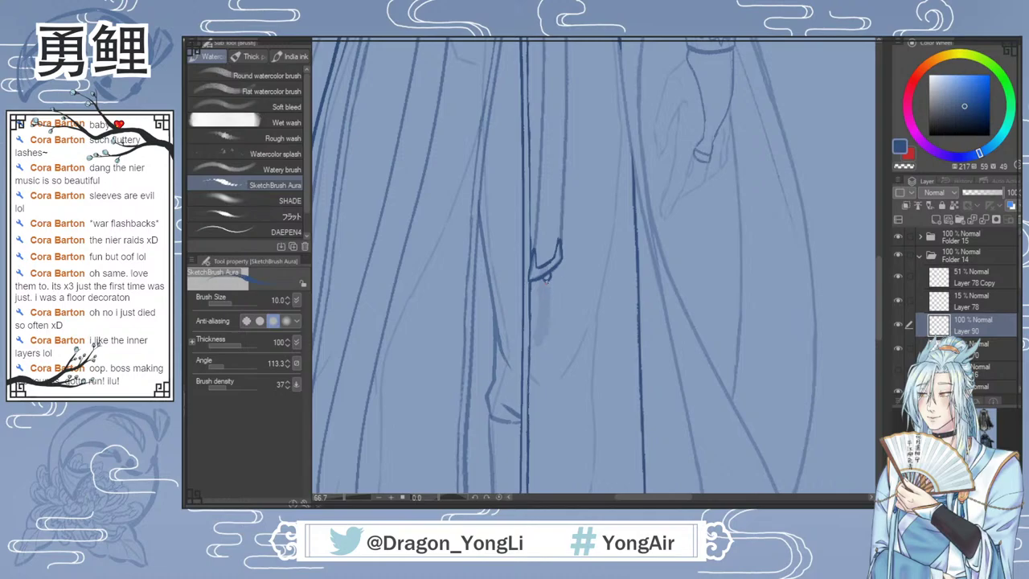
left_click_drag(547, 289, 549, 286)
Step: Draw a slim tassel with several loose strands hanging from the bead on the right sash, undoing the strokes that miss
left_click_drag(547, 291, 532, 351)
key("ctrl+z")
left_click_drag(546, 292, 535, 337)
left_click_drag(548, 293, 550, 340)
key("ctrl+z")
mouse_move(548, 293)
left_mouse_down()
mouse_move(549, 343)
mouse_move(539, 350)
left_mouse_up()
left_click_drag(546, 307, 533, 346)
key("ctrl+z")
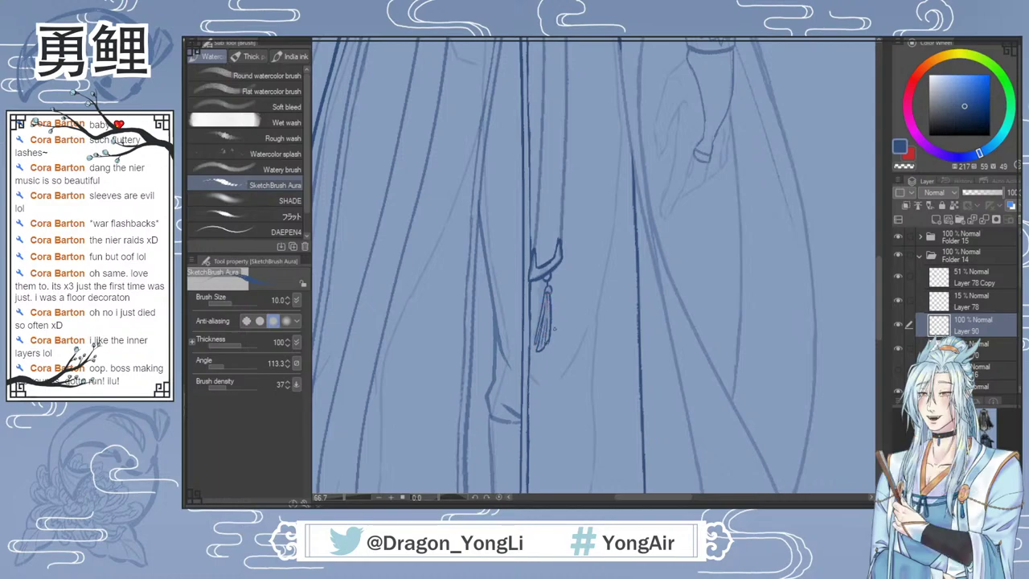
Step: Lasso the right sash's trim and tassel on Layer 90 and paste a copy of them onto a new layer
scroll(605, 331, "down", 1)
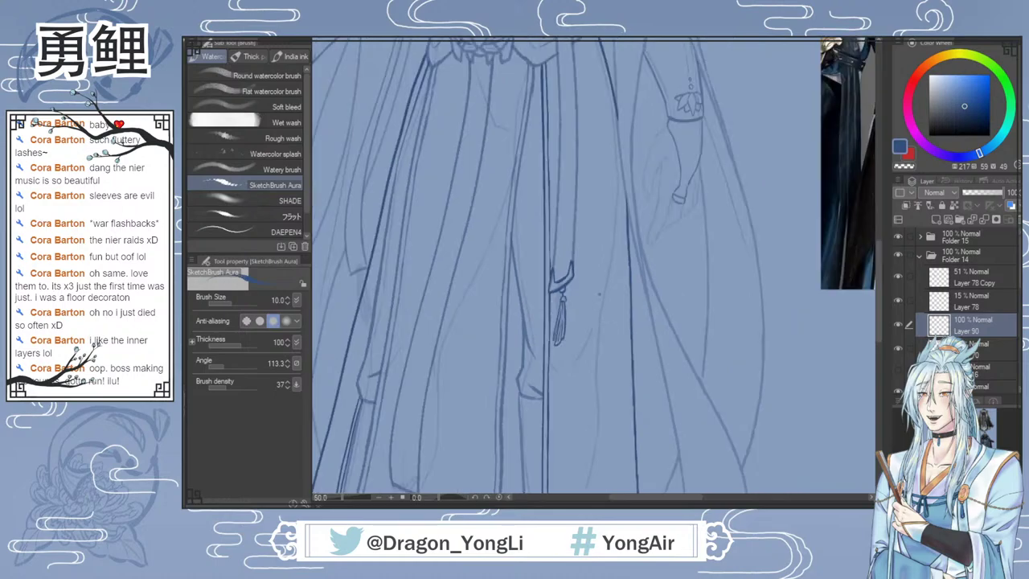
key("m")
mouse_move(554, 255)
left_mouse_down()
mouse_move(570, 357)
mouse_move(566, 249)
left_mouse_up()
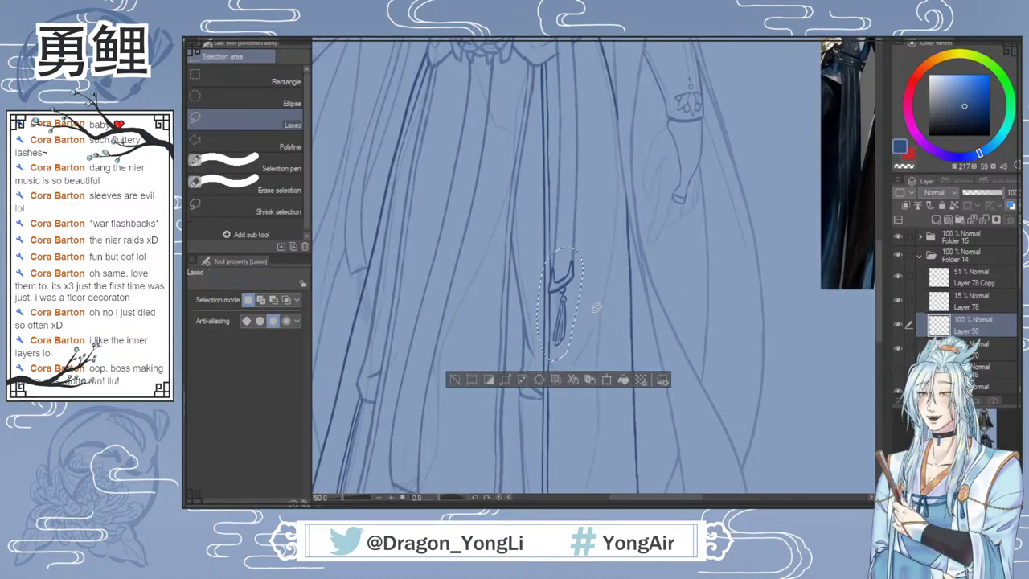
key("ctrl+v")
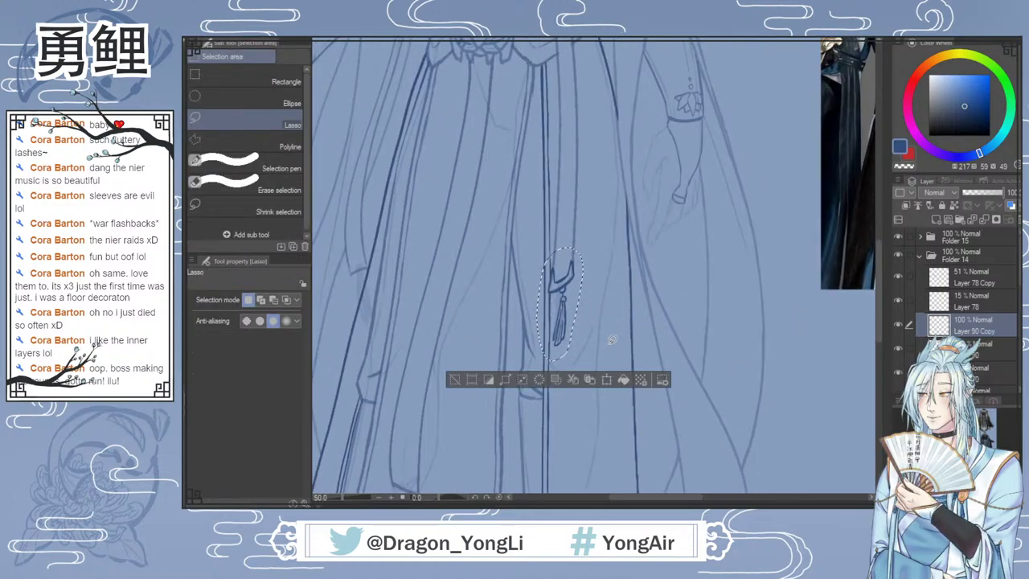
key("ctrl+t")
left_click_drag(538, 304, 374, 275)
left_click_drag(389, 230, 375, 223)
left_click_drag(370, 276, 369, 275)
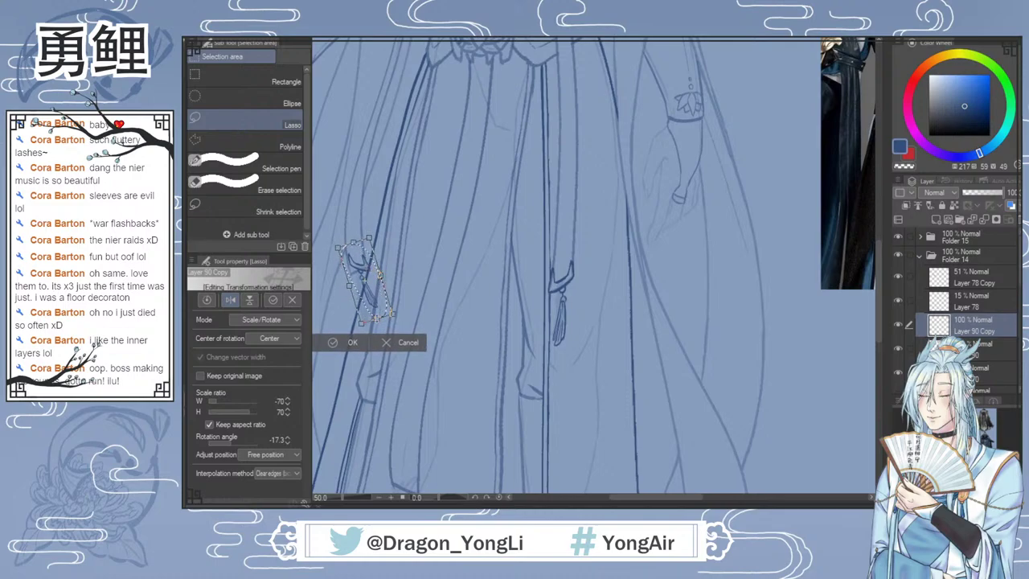
left_click(389, 342)
key("ctrl+d")
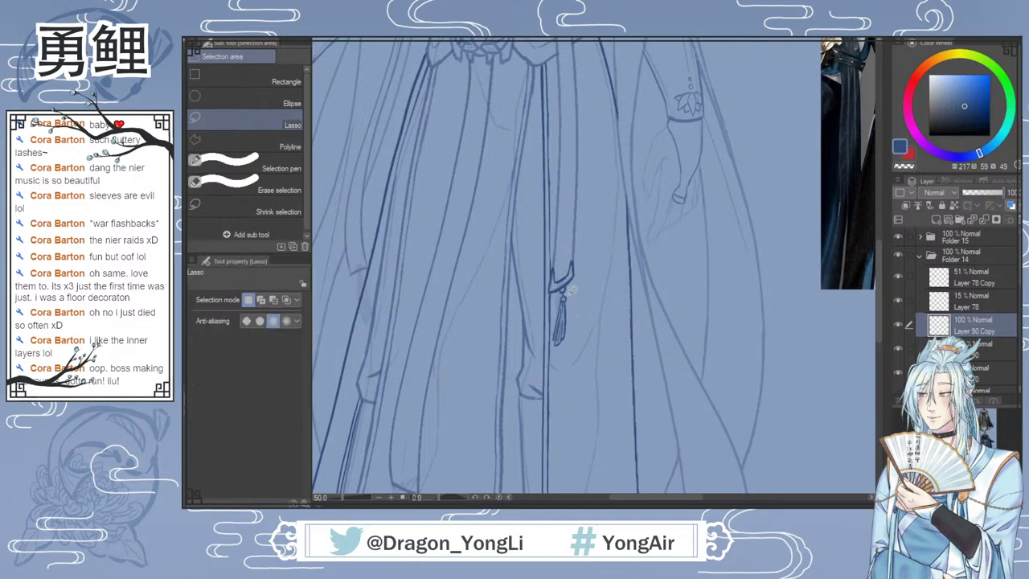
Step: Erase the trim band from Layer 90 Copy, leaving only the tassel, and lower the opacity of Layer 90
key("e")
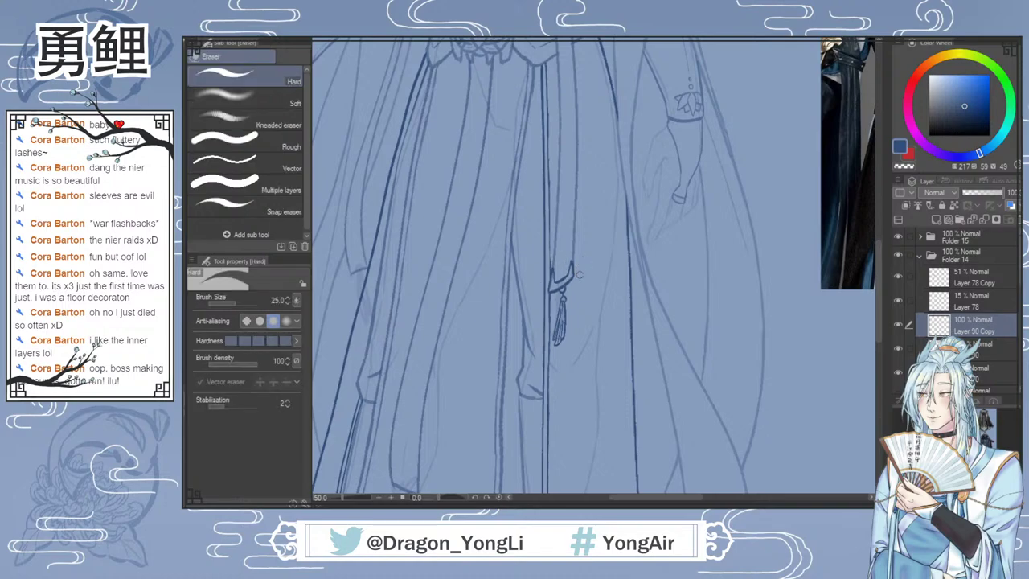
left_click(982, 197)
left_click(1002, 194)
left_click(974, 353)
left_click(980, 195)
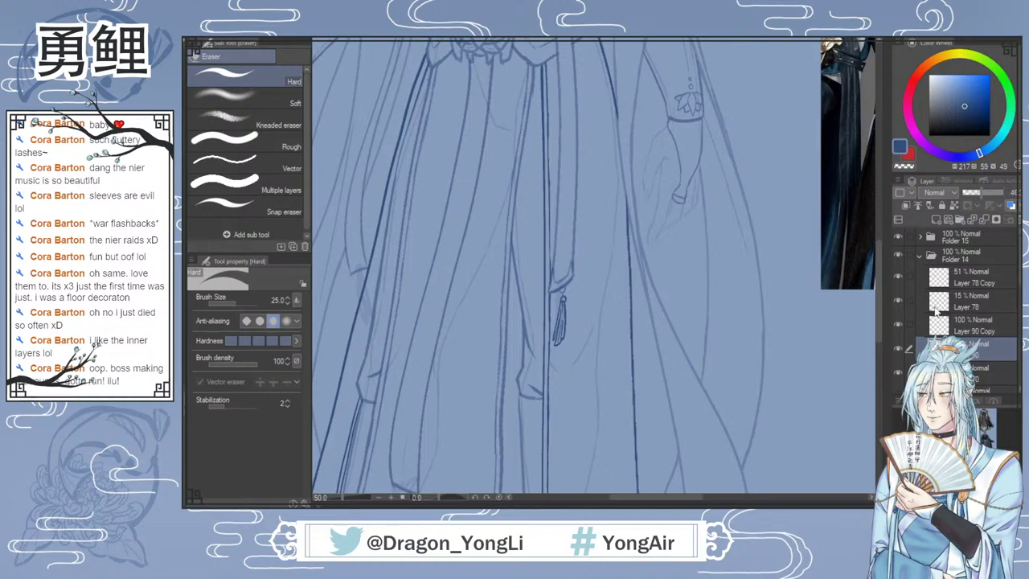
Step: Move the tassel on Layer 90 Copy beneath the left sash's end and rotate it by -10.1°
left_click(973, 325)
key("k")
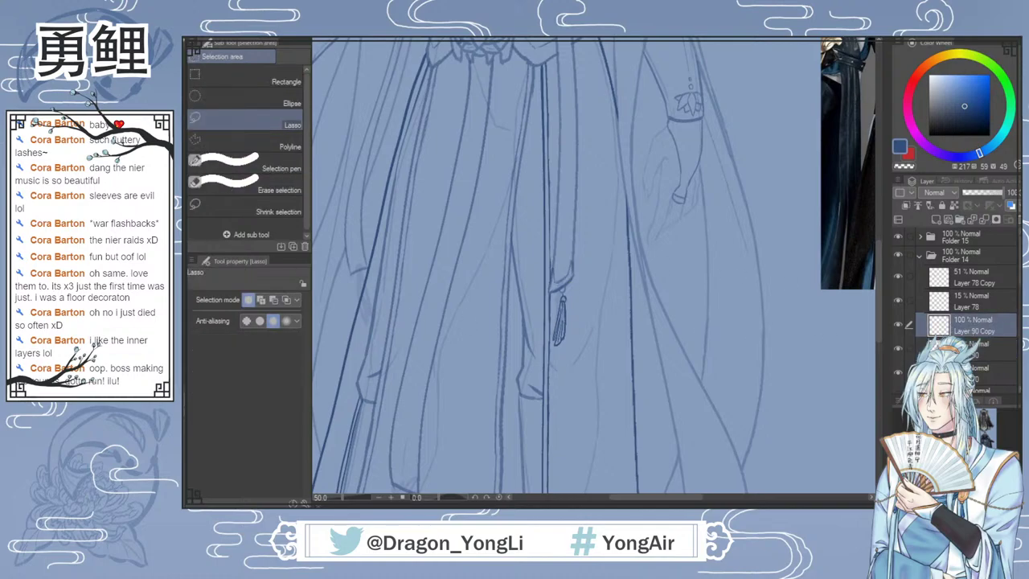
mouse_move(589, 342)
left_mouse_down()
mouse_move(472, 347)
mouse_move(391, 312)
left_mouse_up()
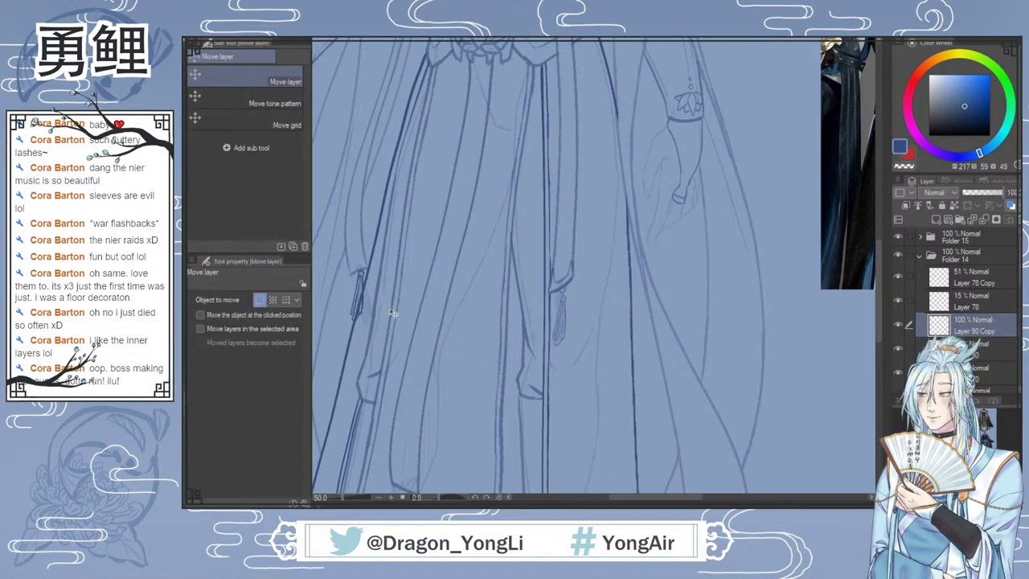
key("ctrl+t")
left_click_drag(371, 263, 365, 263)
left_click_drag(363, 307, 373, 328)
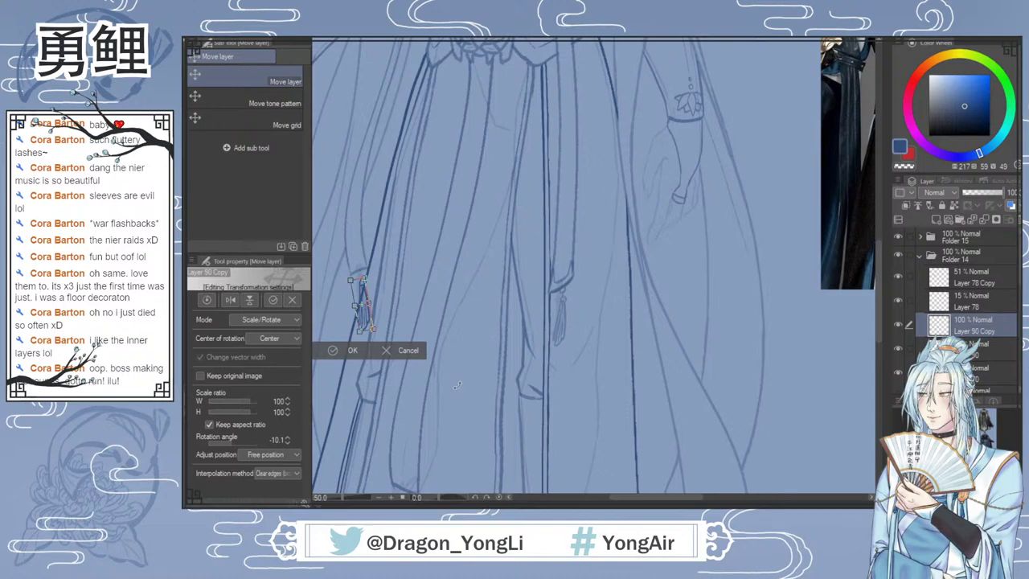
scroll(425, 316, "up", 1)
left_click_drag(648, 497, 625, 497)
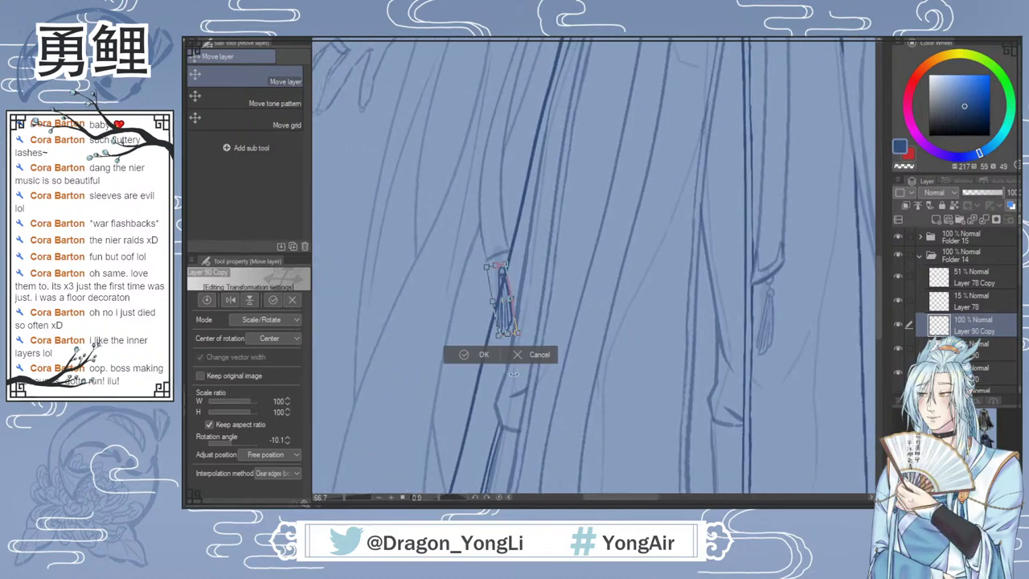
left_click(483, 355)
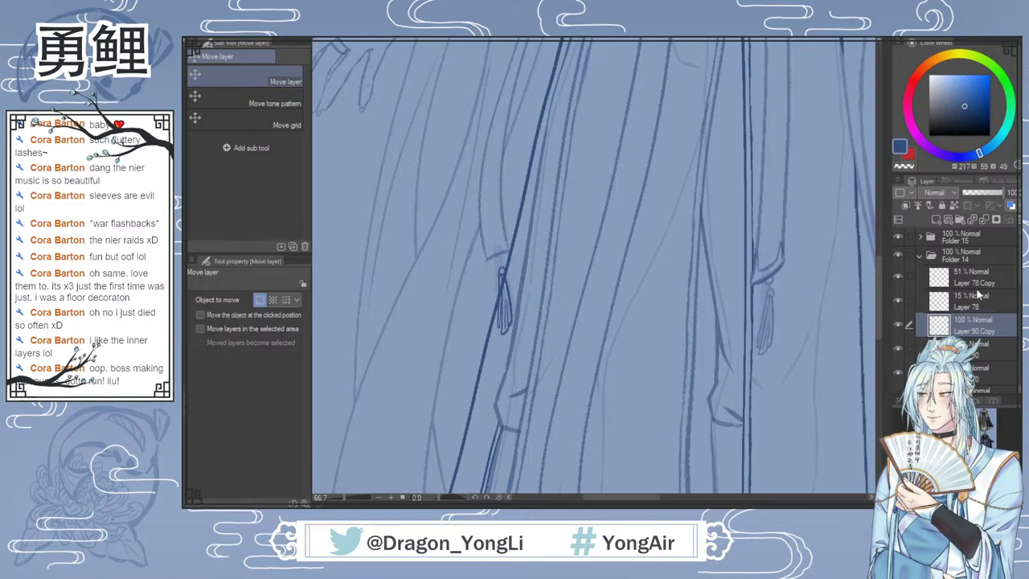
Step: Draw a pointed trim band with a small bead under it on the lower end of the left sash
key("b")
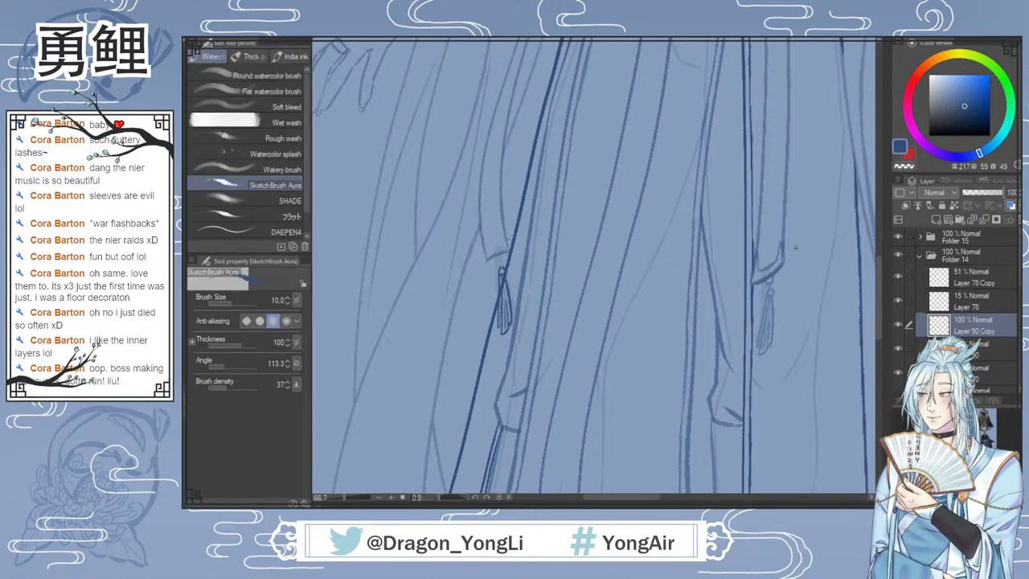
scroll(512, 227, "up", 1)
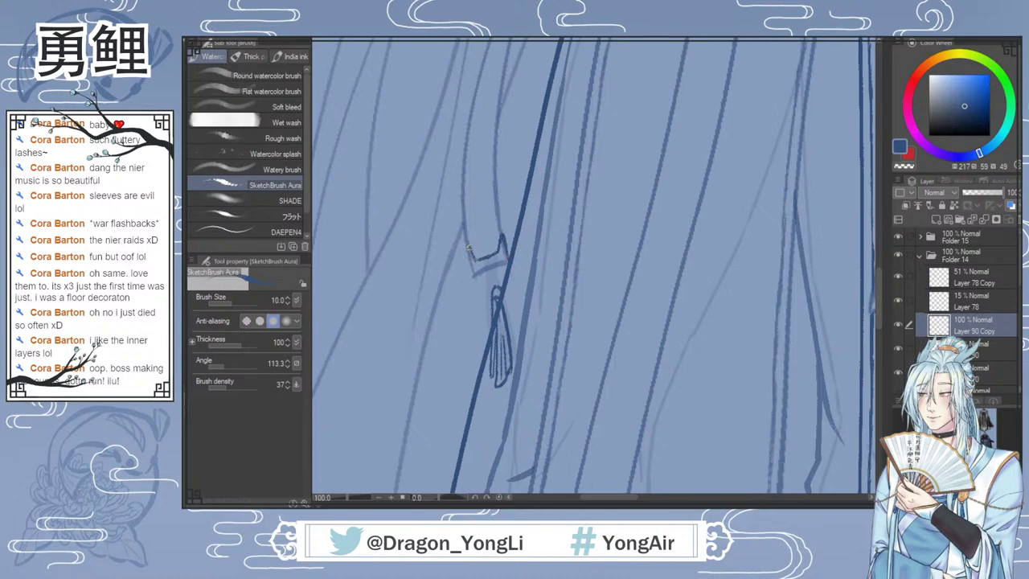
left_click_drag(465, 247, 477, 276)
Step: Lasso the left sash's tassel and mesh-warp it so its strands curve
key("m")
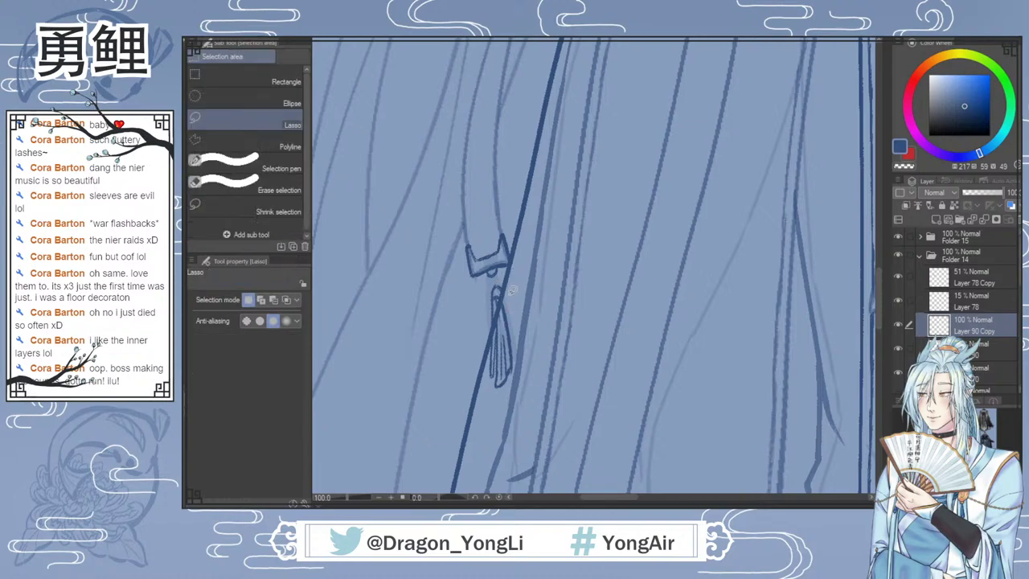
mouse_move(502, 279)
left_mouse_down()
mouse_move(485, 366)
mouse_move(531, 292)
left_mouse_up()
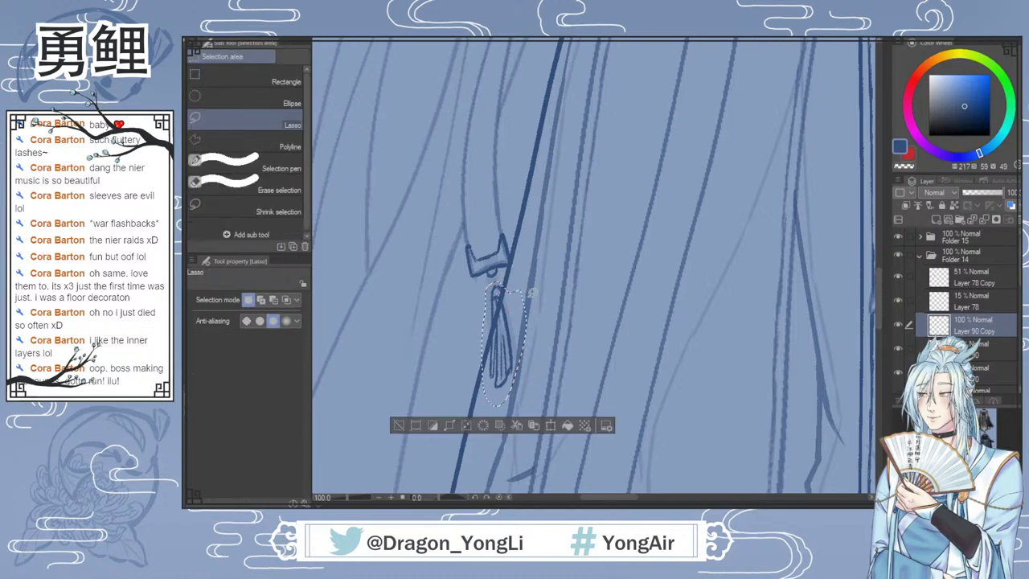
left_click(553, 427)
left_click(535, 429)
key("ctrl+t")
left_click_drag(511, 365, 500, 364)
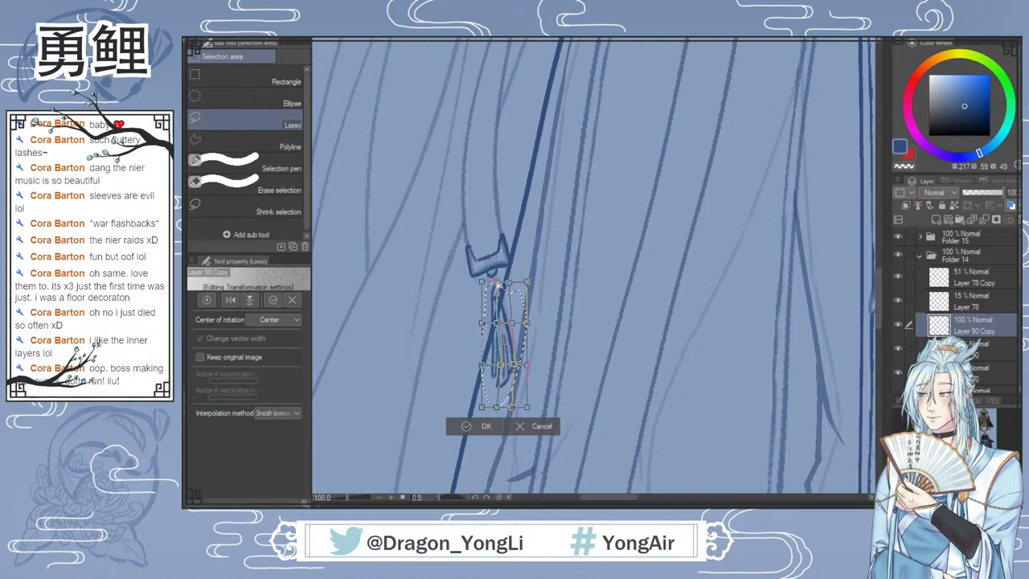
left_click_drag(483, 285, 478, 285)
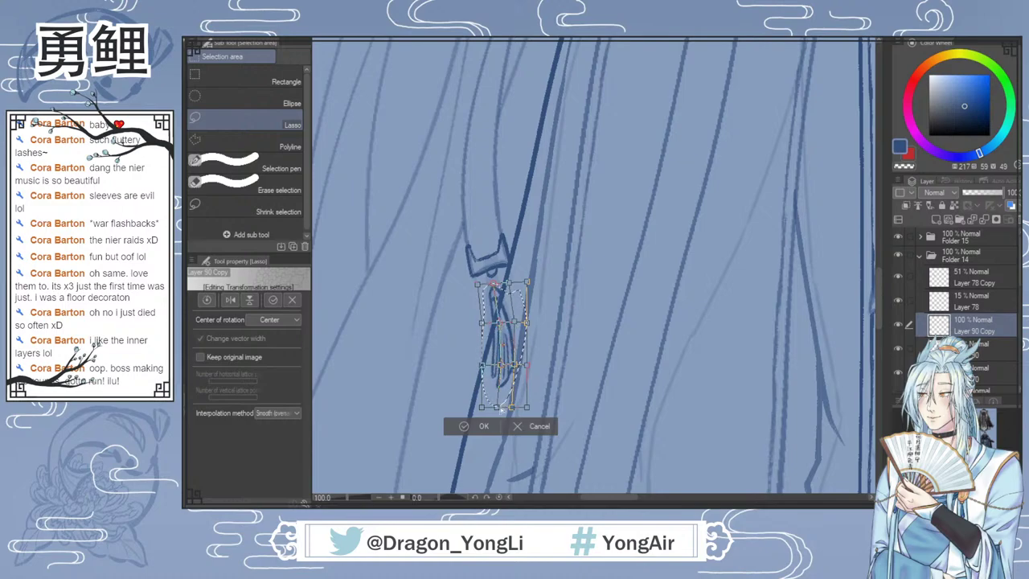
left_click_drag(483, 407, 527, 418)
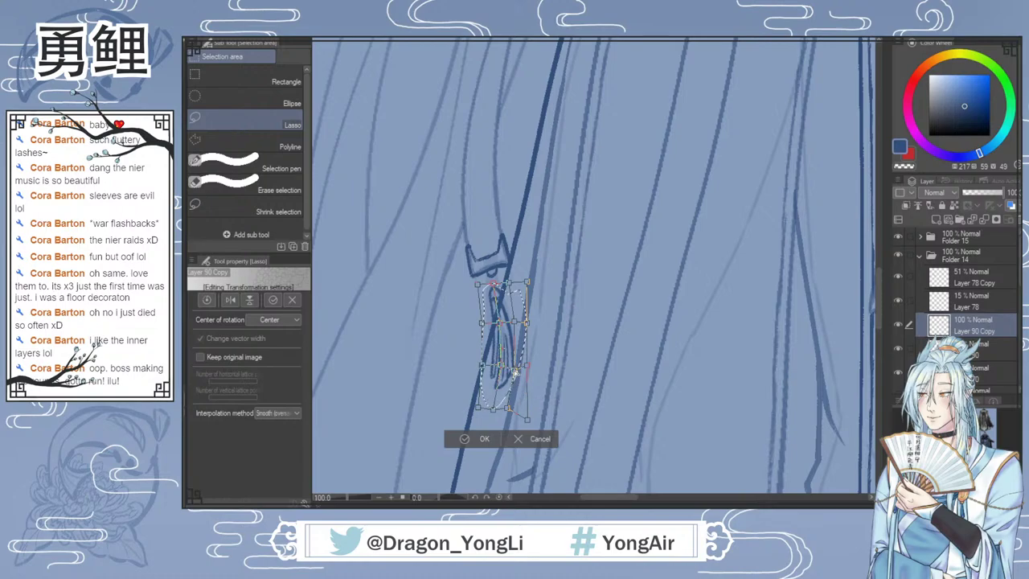
left_click_drag(480, 408, 476, 403)
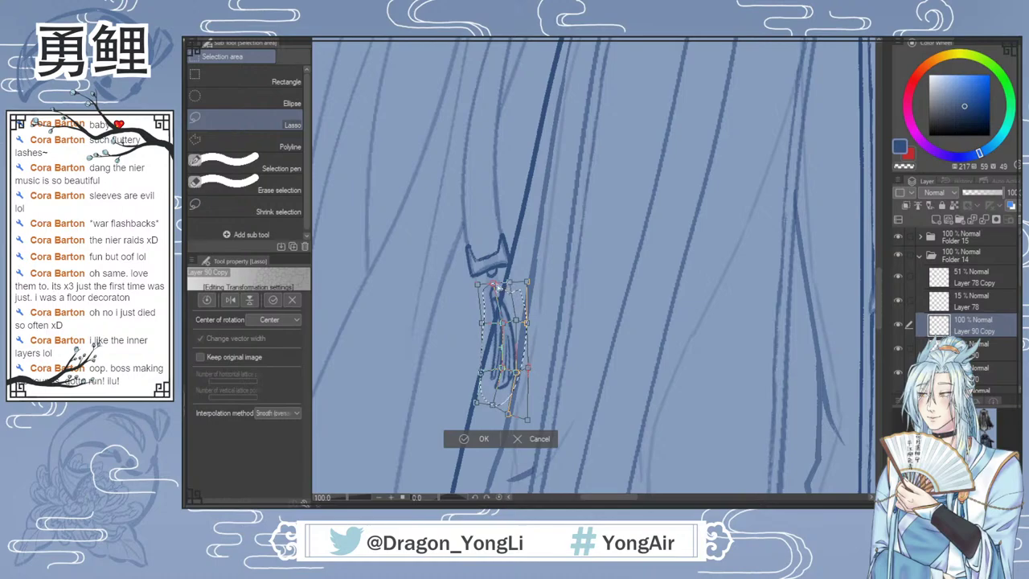
left_click(485, 438)
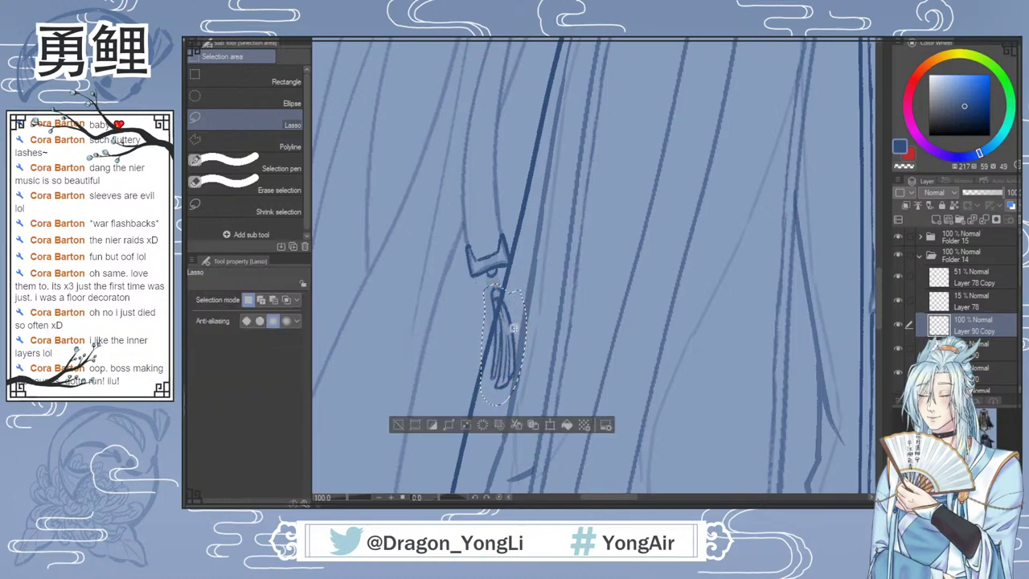
Step: Mesh-warp the left tassel again to pull its lower strands inward, then erase and redraw its top loop
left_click(546, 424)
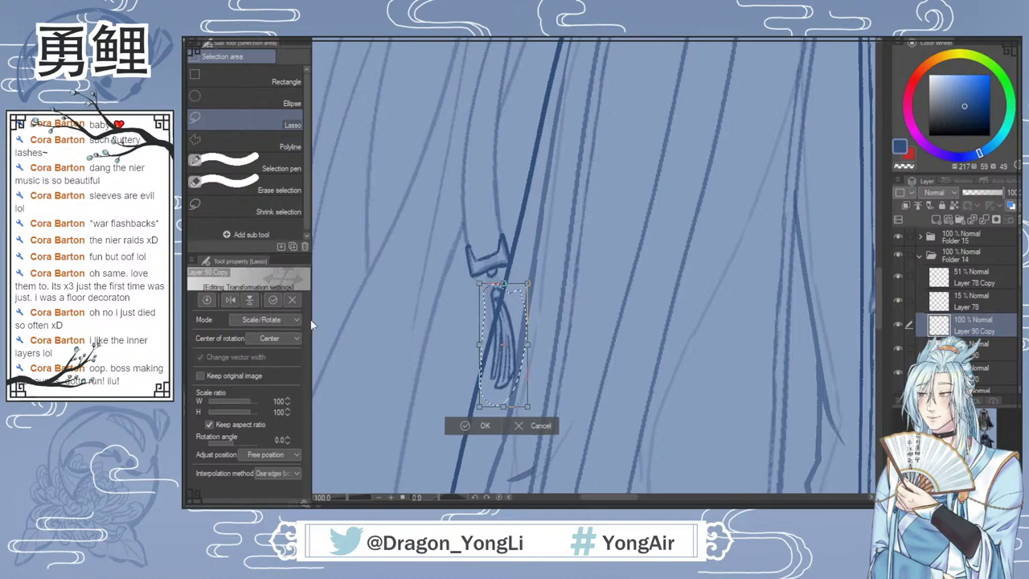
left_click(534, 426)
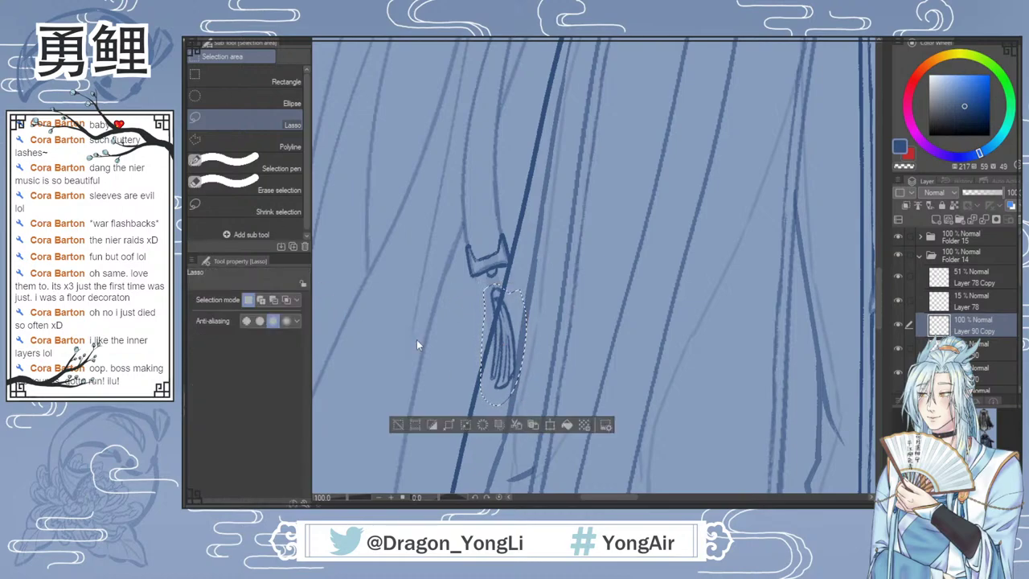
key("ctrl+t")
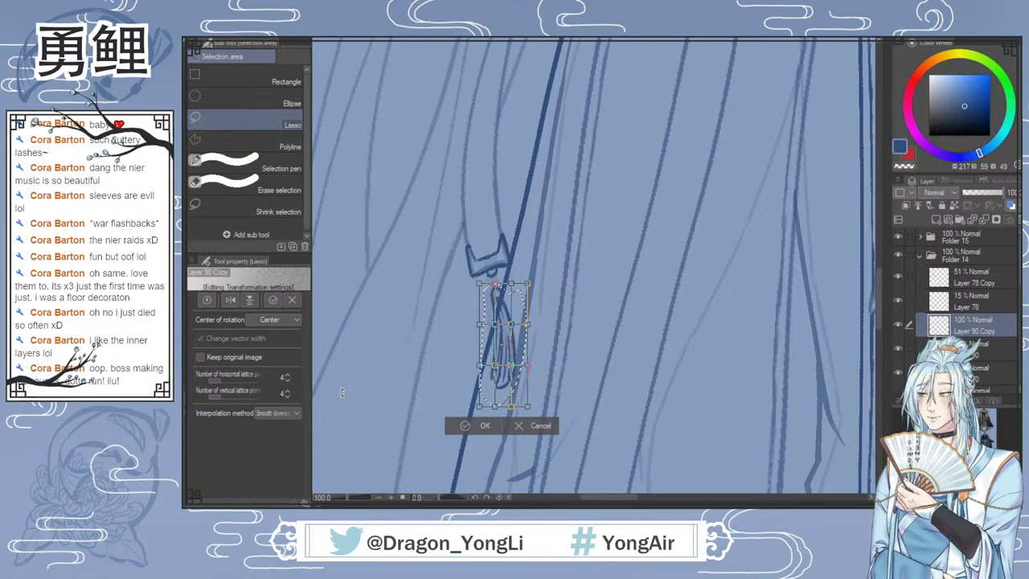
left_click_drag(512, 367, 508, 367)
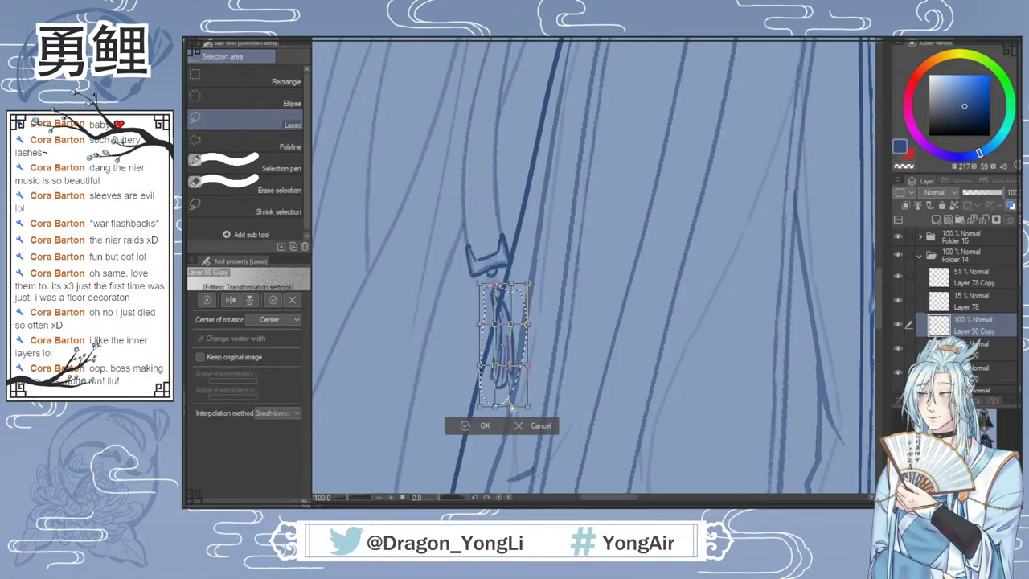
left_click_drag(492, 407, 490, 406)
left_click_drag(479, 406, 477, 405)
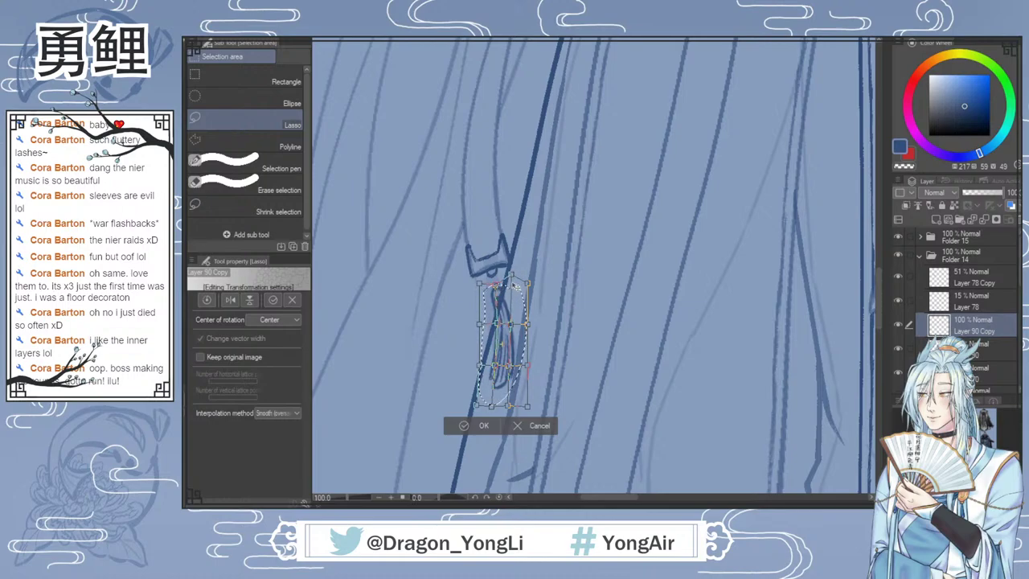
left_click(483, 428)
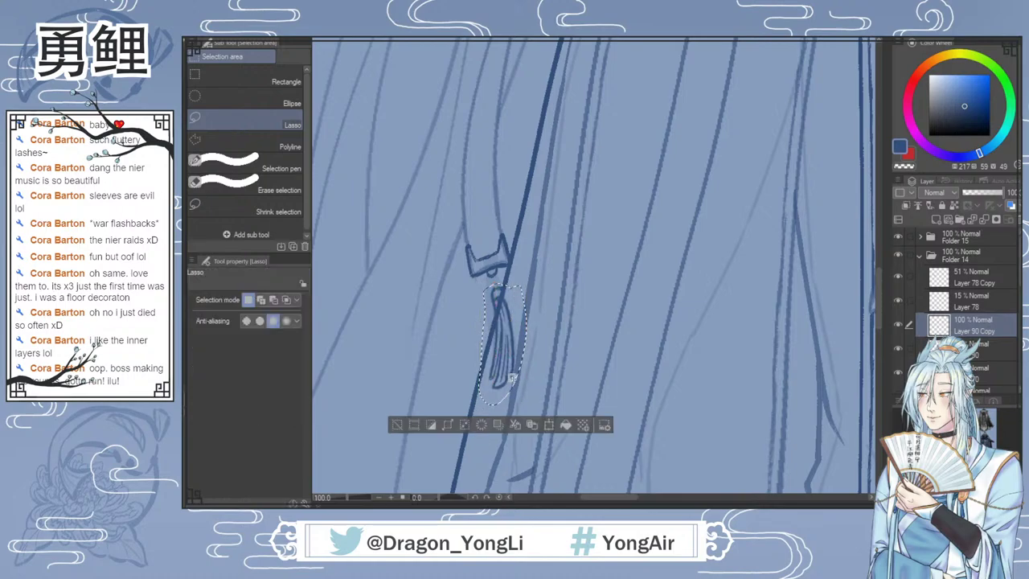
key("e")
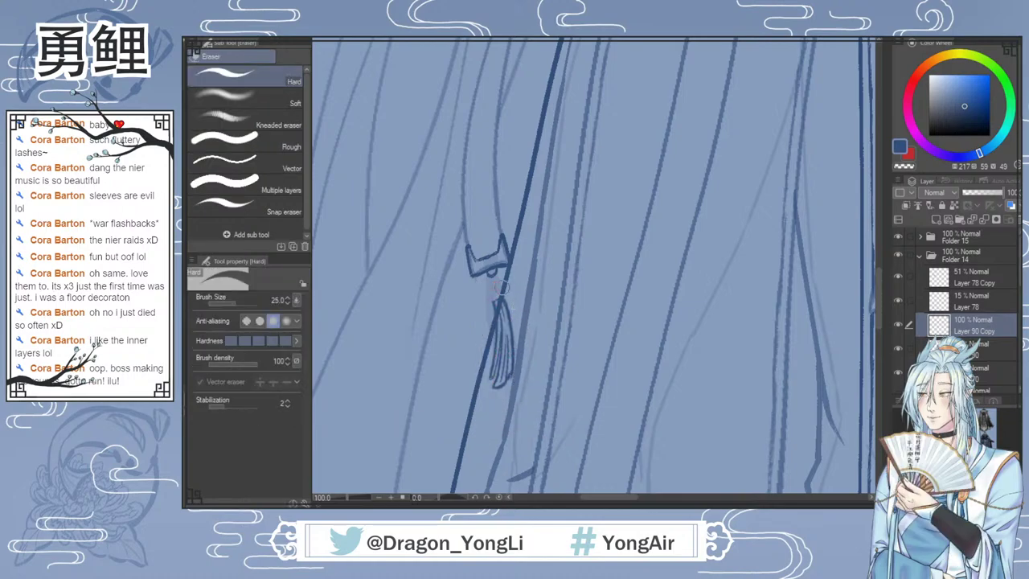
key("b")
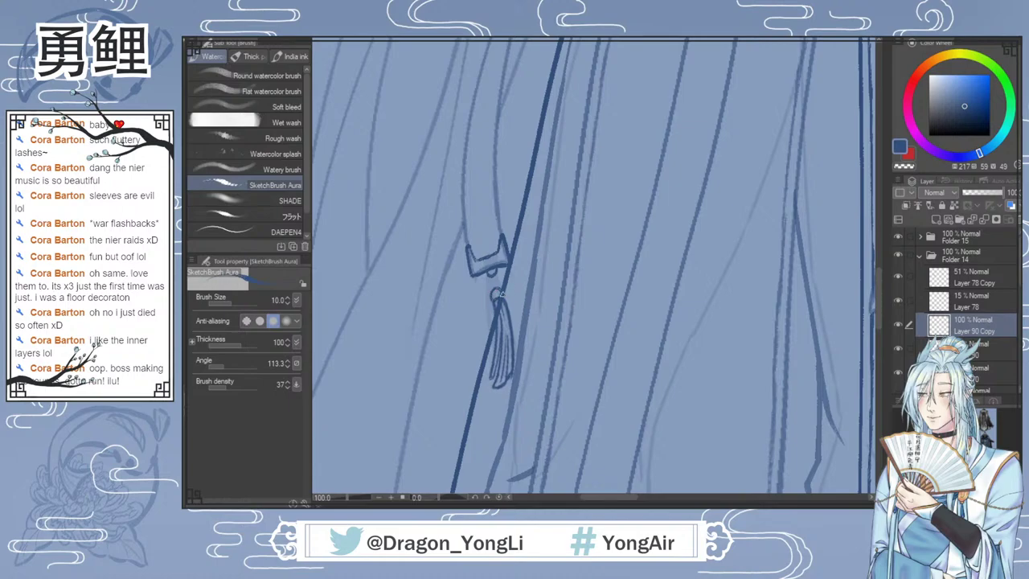
Step: Lasso the left tassel and rotate it slightly clockwise so its strands hang straighter under the sash
key("m")
mouse_move(494, 283)
left_mouse_down()
mouse_move(508, 402)
mouse_move(481, 289)
mouse_move(548, 273)
left_mouse_up()
left_click(546, 425)
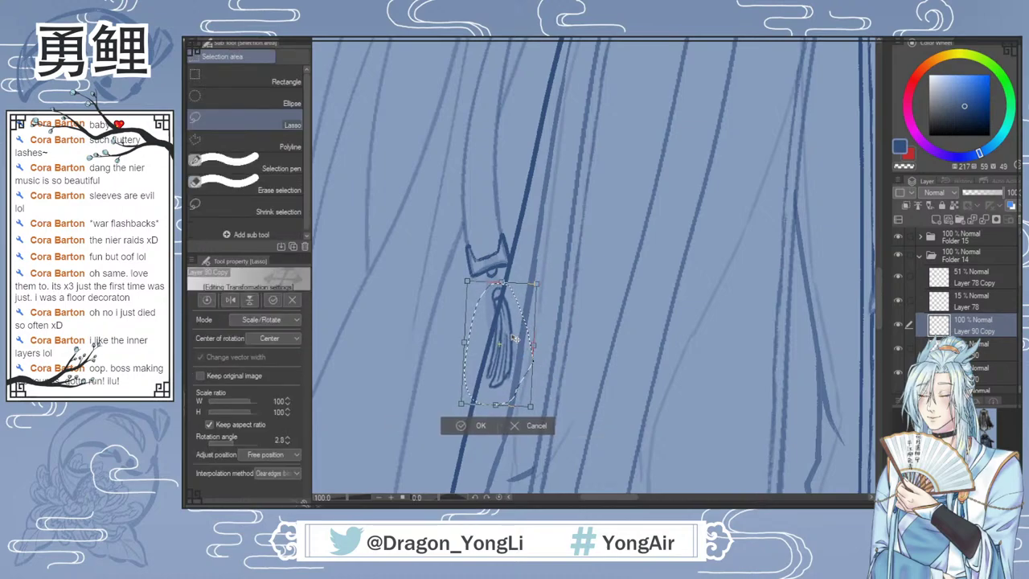
left_click(480, 425)
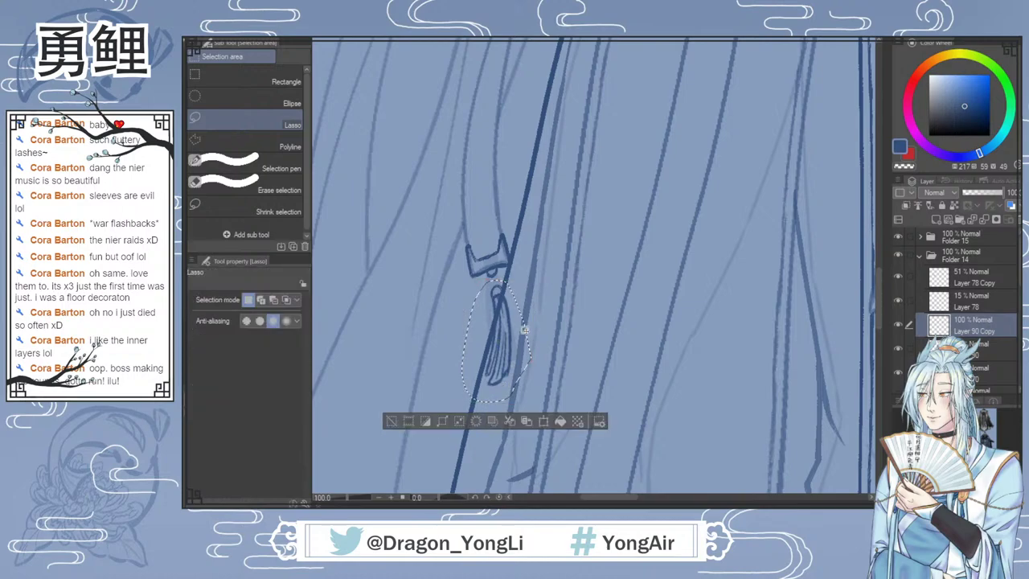
key("ctrl+d")
Step: Try joining the left tassel to the bead with a short link, undoing the link and the deselection
key("b")
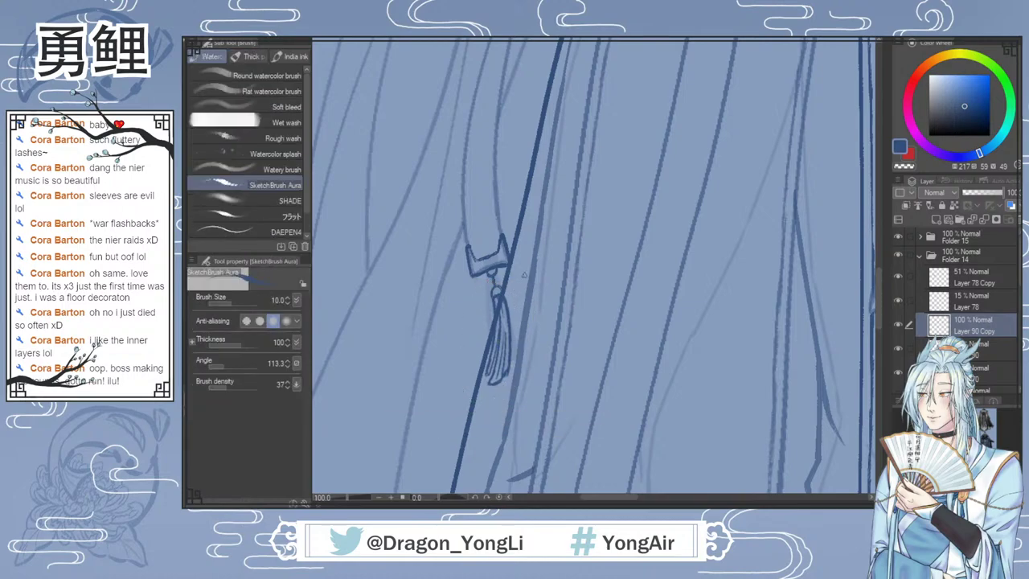
mouse_move(628, 498)
left_mouse_down()
mouse_move(673, 499)
mouse_move(621, 500)
left_mouse_up()
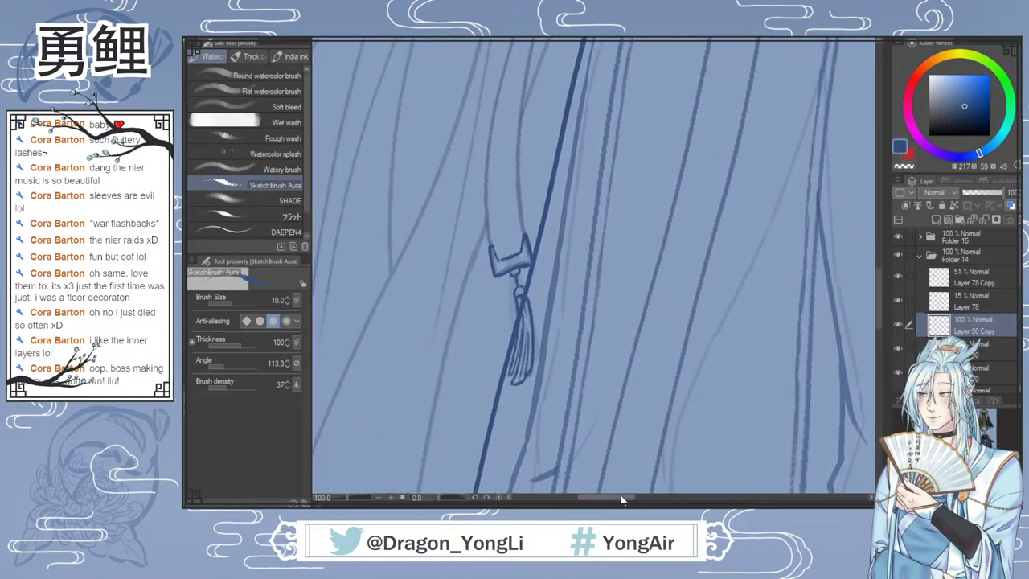
key("ctrl+z")
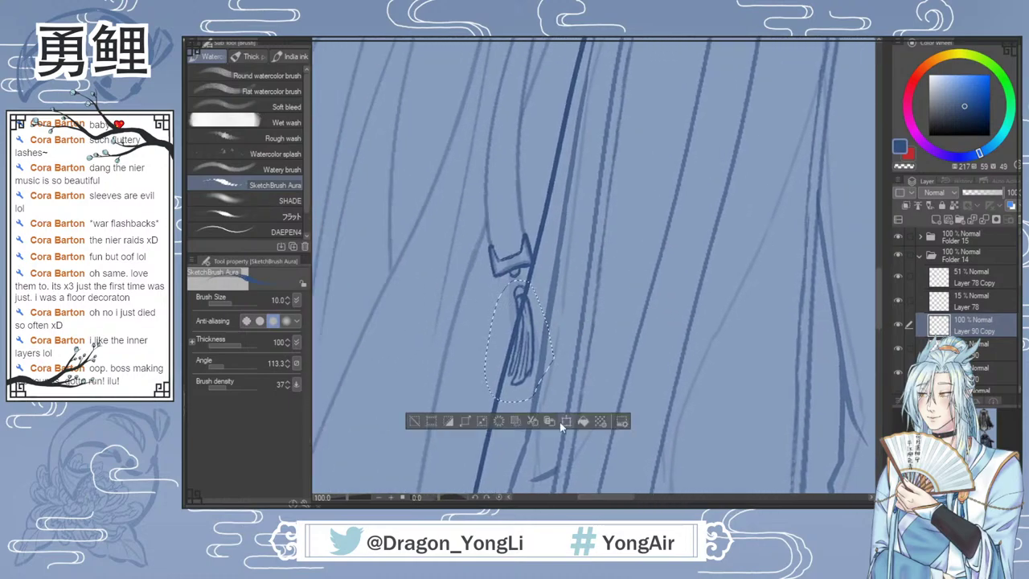
Step: Shift the selected left tassel up toward the bead and rotate it by -2.7° about its top end
left_click(560, 425)
left_click_drag(540, 339, 539, 332)
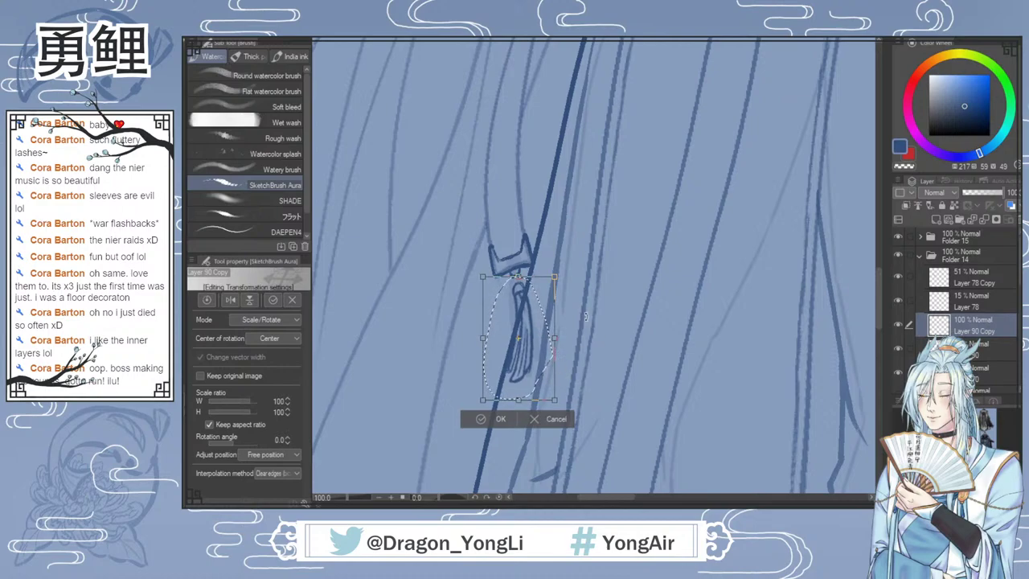
left_click_drag(593, 283, 519, 286)
left_click_drag(581, 253, 581, 250)
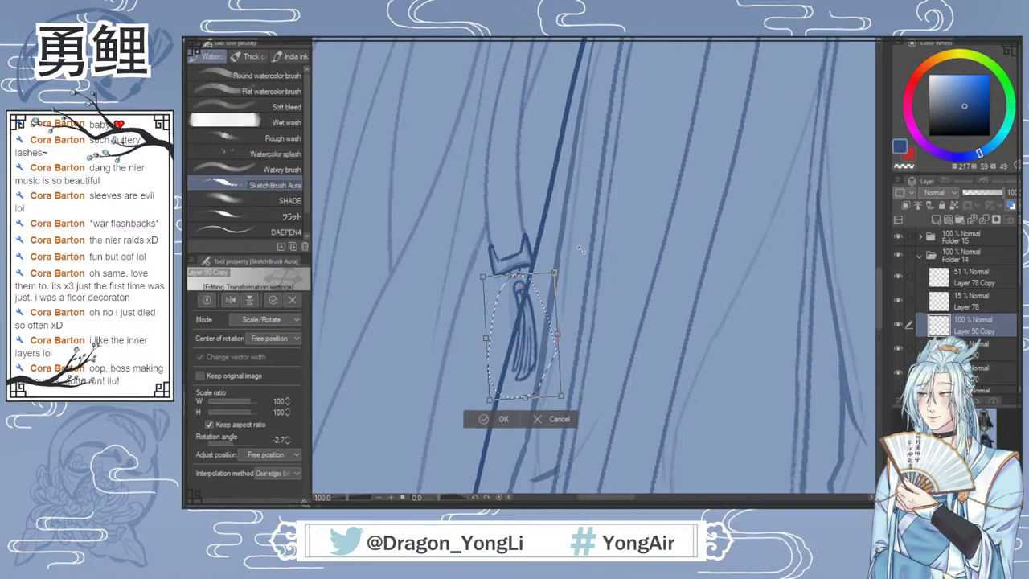
left_click(500, 418)
Step: Deselect the left tassel and draw a short link joining it to the bead under the trim
key("ctrl+d")
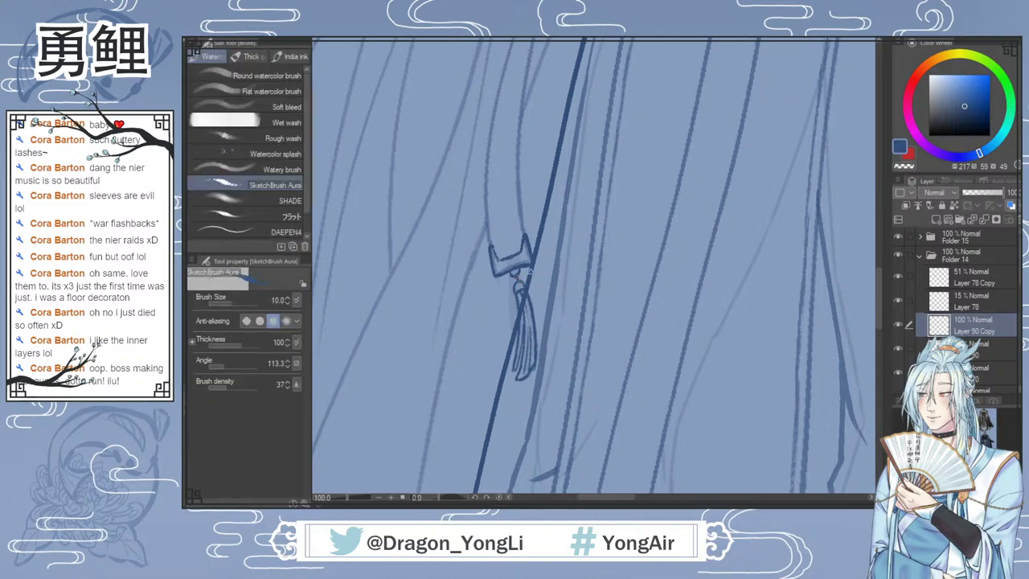
scroll(646, 362, "down", 2)
left_click_drag(630, 498, 668, 503)
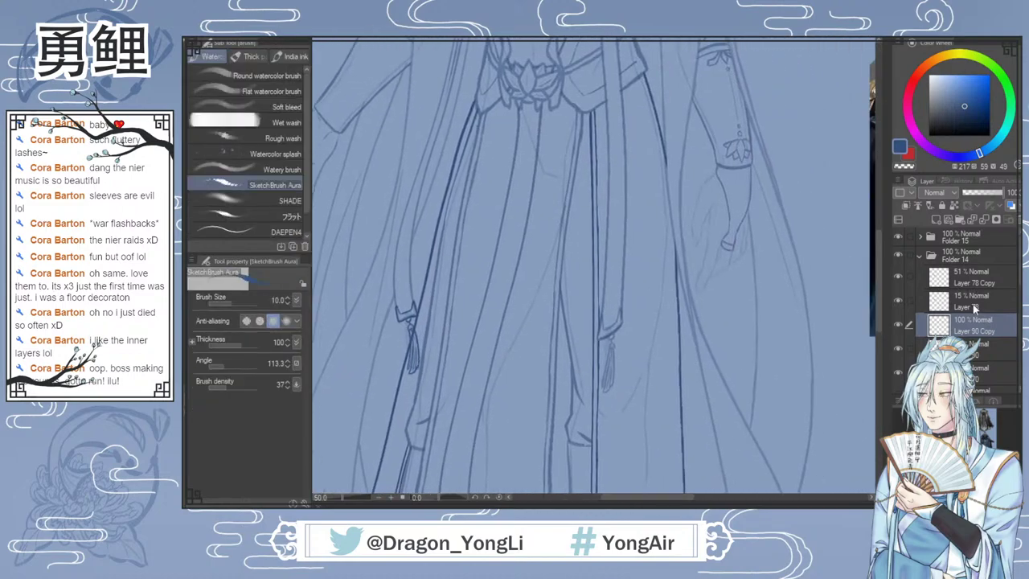
Step: Raise Layer 90 to 100% opacity so the right tassel matches the left, and check the neighbouring sketch layers by toggling their visibility
left_click(982, 348)
left_click_drag(985, 194, 1004, 193)
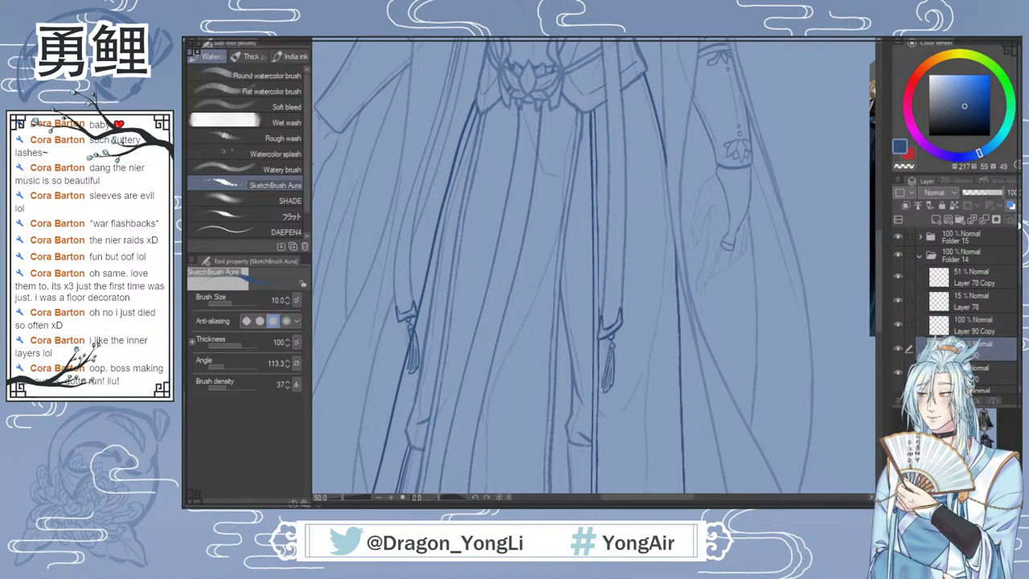
left_click(898, 324)
left_click(898, 323)
left_click(898, 275)
left_click(899, 276)
Step: Select Layer 90 together with Layer 90 Copy and merge them into one layer
scroll(1016, 315, "down", 2)
left_click(964, 318)
key("e")
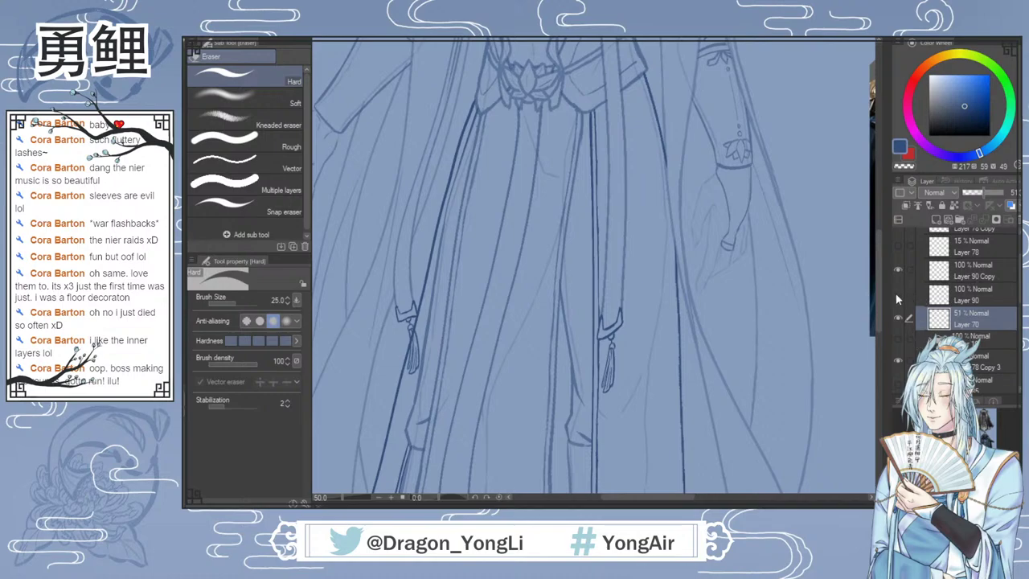
left_click(924, 298)
left_click(985, 278, "ctrl")
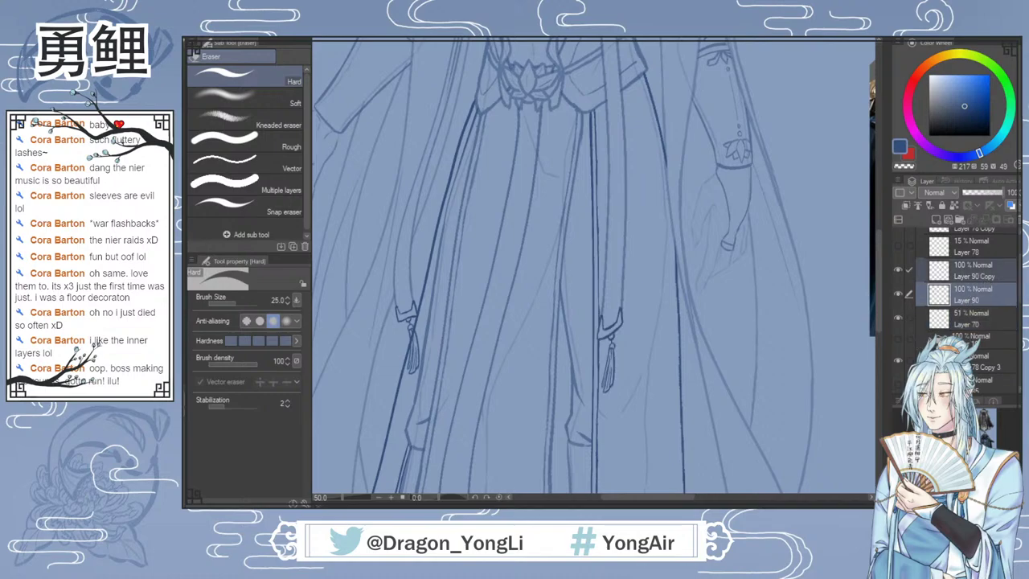
key("shift+alt+e")
Step: Try tracing the central petal of the lotus ornament at the shoulder, undoing each of the strokes
left_click_drag(879, 284, 877, 331)
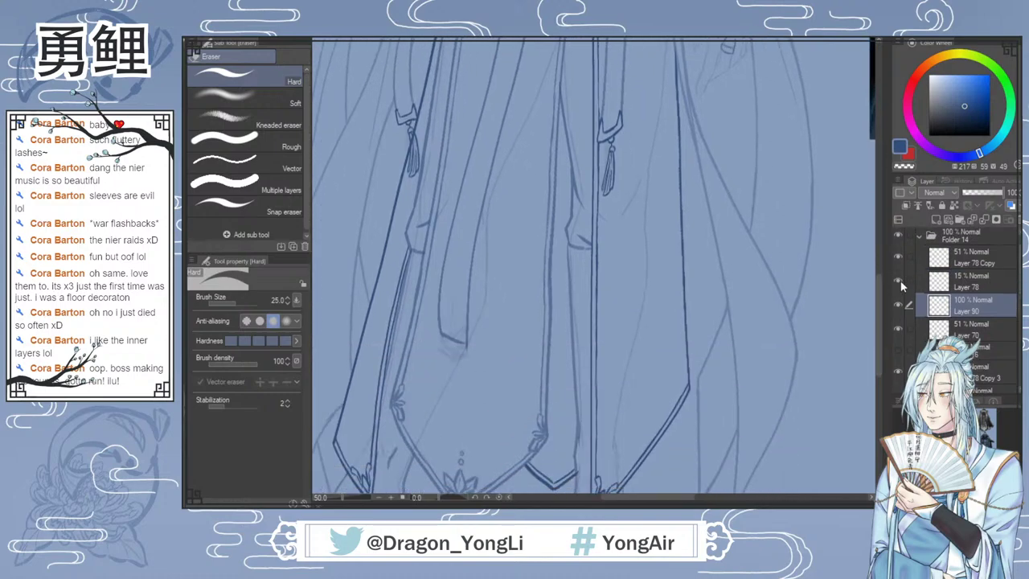
scroll(447, 332, "up", 1)
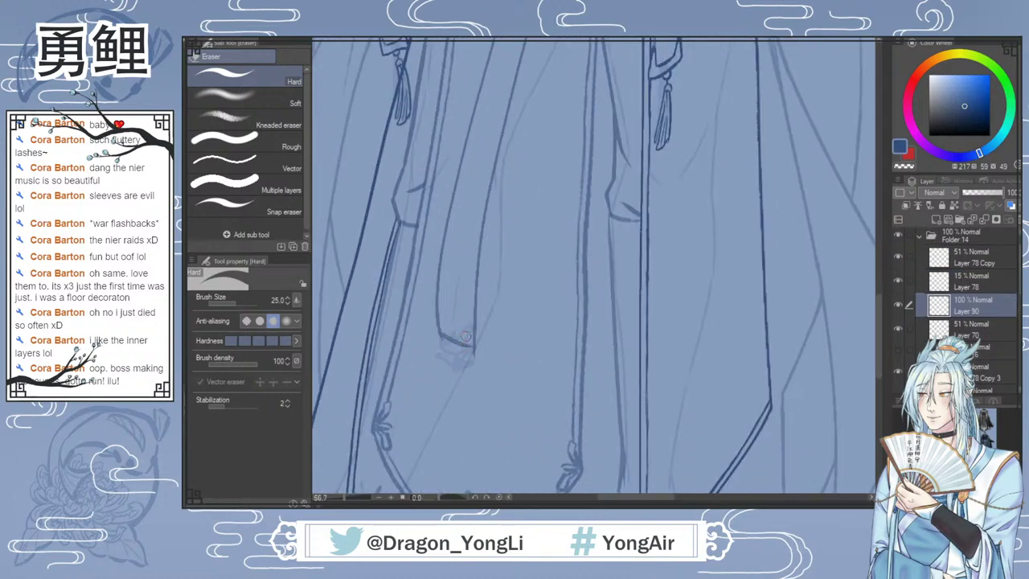
key("b")
left_click_drag(652, 497, 636, 499)
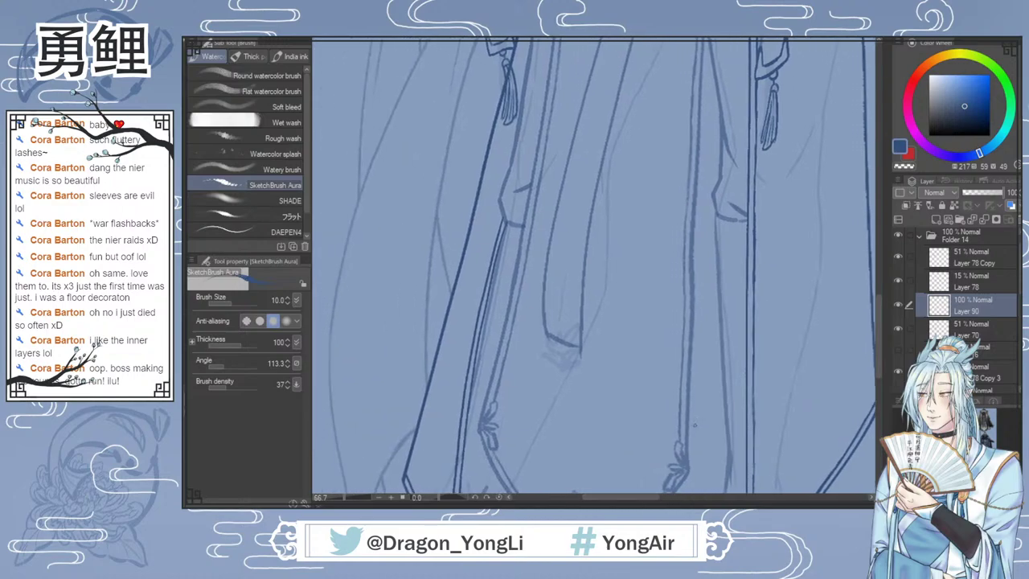
left_click_drag(878, 306, 878, 320)
scroll(587, 262, "up", 1)
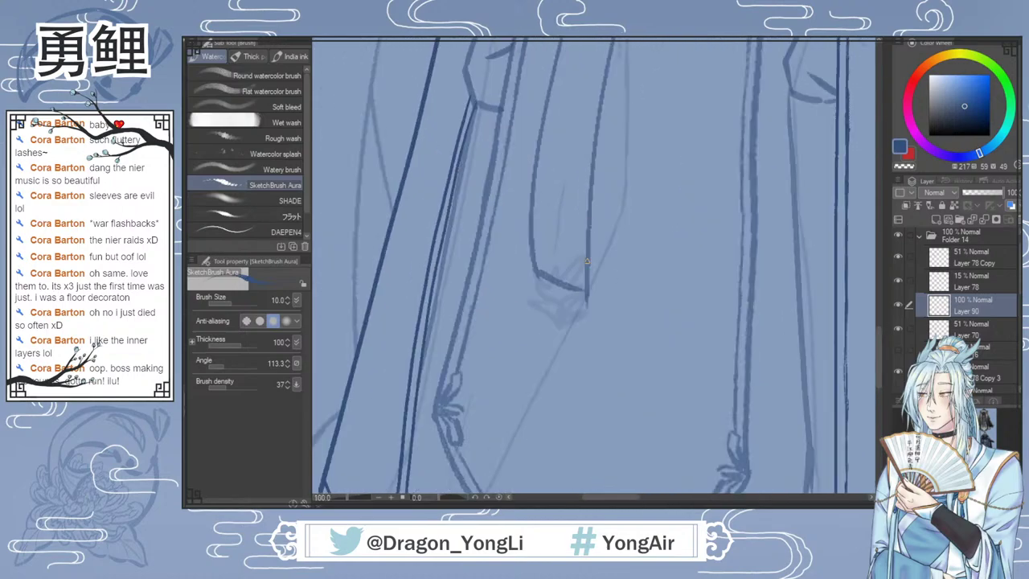
left_click_drag(877, 342, 880, 156)
left_click_drag(631, 499, 662, 500)
scroll(595, 276, "up", 1)
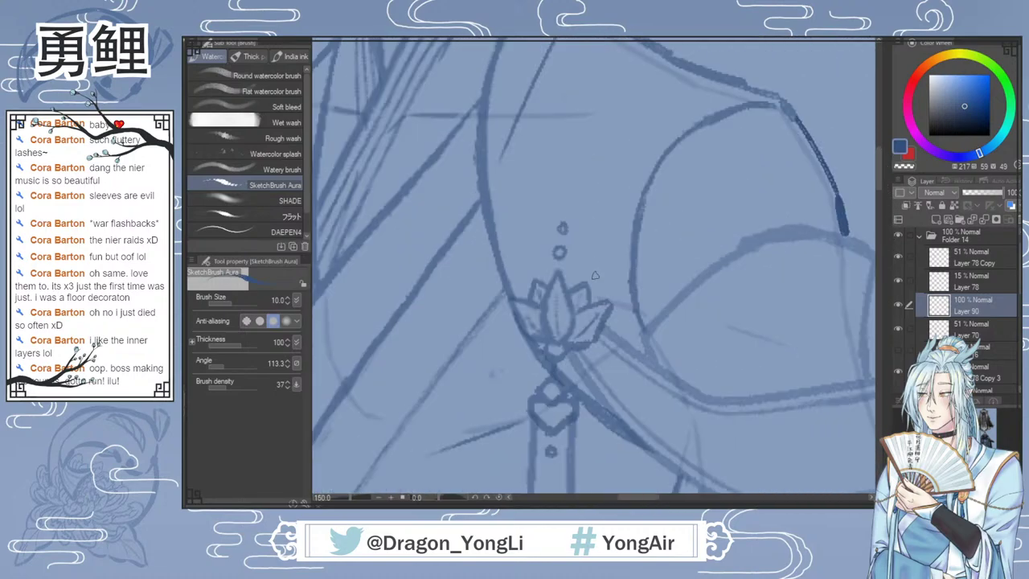
mouse_move(558, 272)
left_mouse_down()
mouse_move(543, 324)
mouse_move(556, 344)
left_mouse_up()
key("ctrl+z")
mouse_move(558, 270)
left_mouse_down()
mouse_move(544, 320)
mouse_move(553, 342)
left_mouse_up()
key("ctrl+z")
mouse_move(559, 270)
left_mouse_down()
mouse_move(545, 323)
mouse_move(553, 342)
left_mouse_up()
mouse_move(560, 274)
left_mouse_down()
mouse_move(571, 322)
mouse_move(558, 344)
left_mouse_up()
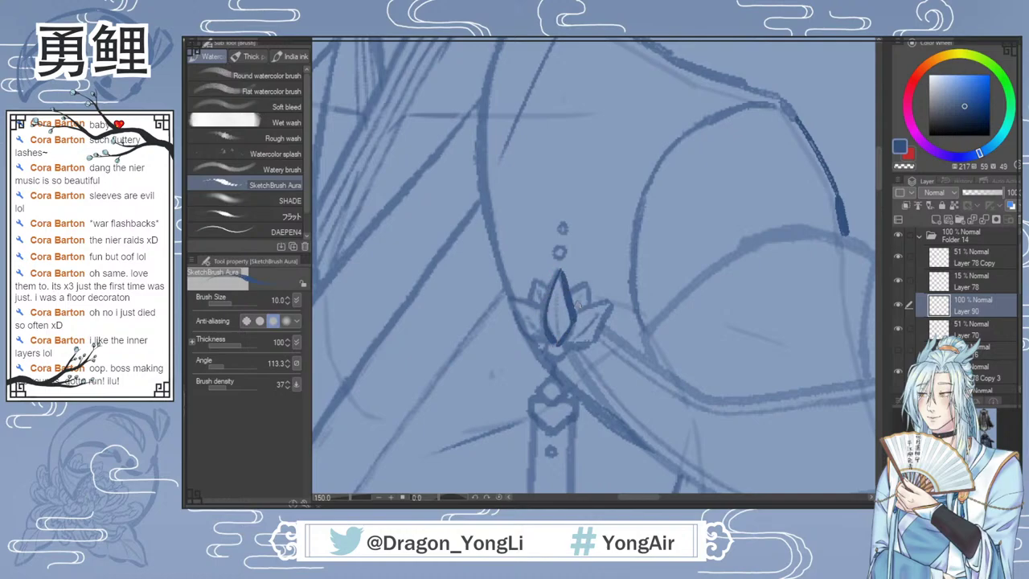
key("ctrl+z")
key("ctrl+z")
Step: Trace the central petal of the shoulder lotus, its outer side petals and the small petals behind them
mouse_move(559, 270)
left_mouse_down()
mouse_move(543, 313)
mouse_move(551, 344)
left_mouse_up()
left_click_drag(560, 274, 569, 323)
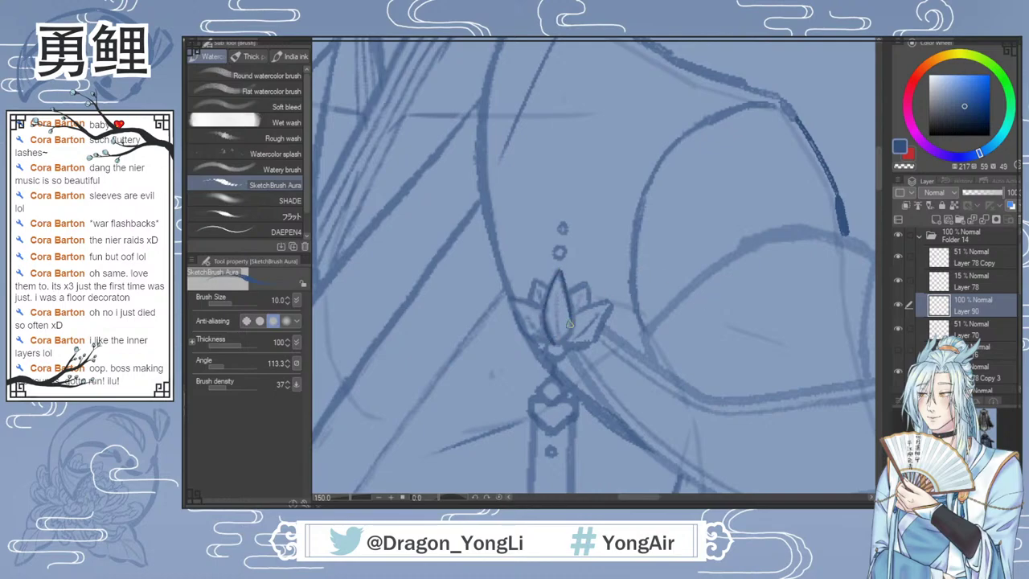
mouse_move(511, 299)
left_mouse_down()
mouse_move(543, 301)
mouse_move(508, 298)
mouse_move(532, 339)
mouse_move(605, 304)
mouse_move(571, 315)
mouse_move(606, 304)
mouse_move(594, 336)
mouse_move(565, 344)
mouse_move(585, 340)
mouse_move(607, 317)
left_mouse_up()
key("ctrl+z")
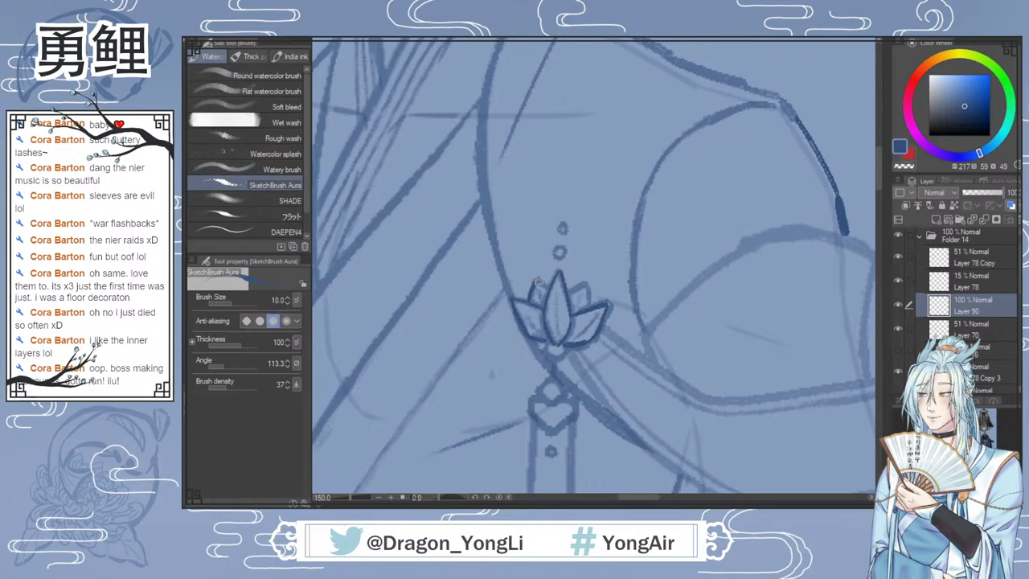
left_click_drag(569, 293, 592, 297)
Step: Lasso the traced lotus and move it down from the shoulder to the lower end of the centre sash
key("m")
mouse_move(577, 367)
left_mouse_down()
mouse_move(501, 367)
mouse_move(576, 368)
left_mouse_up()
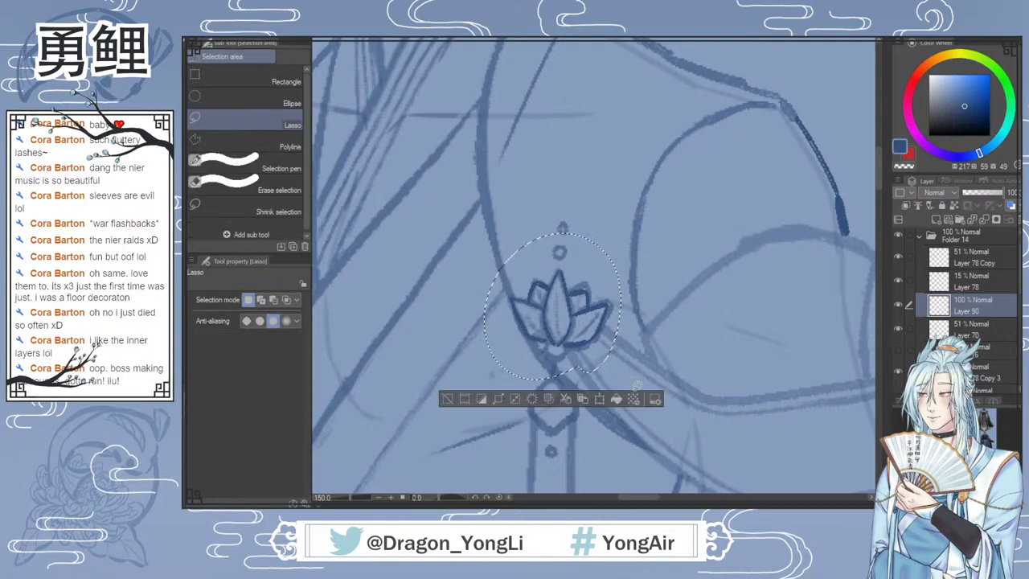
scroll(649, 372, "down", 2)
key("ctrl+t")
left_click_drag(662, 367, 546, 452)
left_click_drag(879, 250, 878, 303)
left_click_drag(535, 160, 458, 452)
left_click_drag(877, 284, 876, 336)
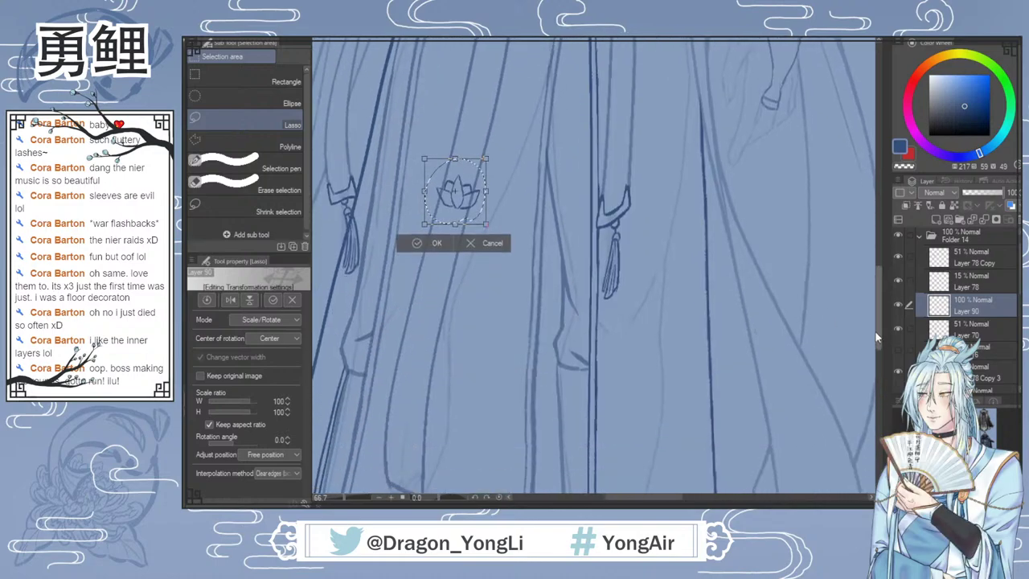
left_click_drag(454, 193, 413, 345)
left_click_drag(884, 299, 877, 342)
left_click_drag(426, 224, 409, 314)
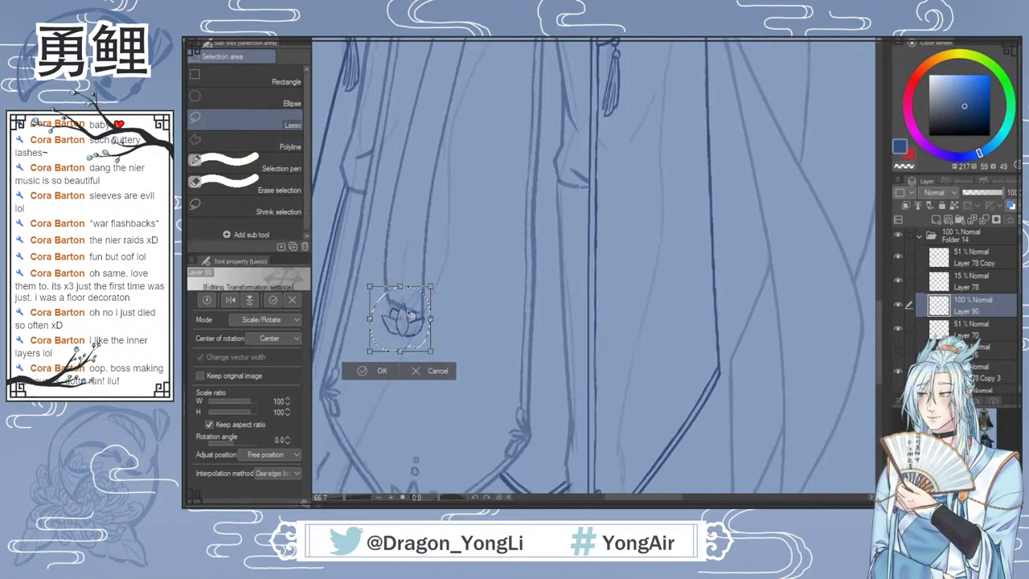
scroll(409, 314, "up", 1)
scroll(553, 375, "up", 1)
left_click_drag(520, 334, 519, 333)
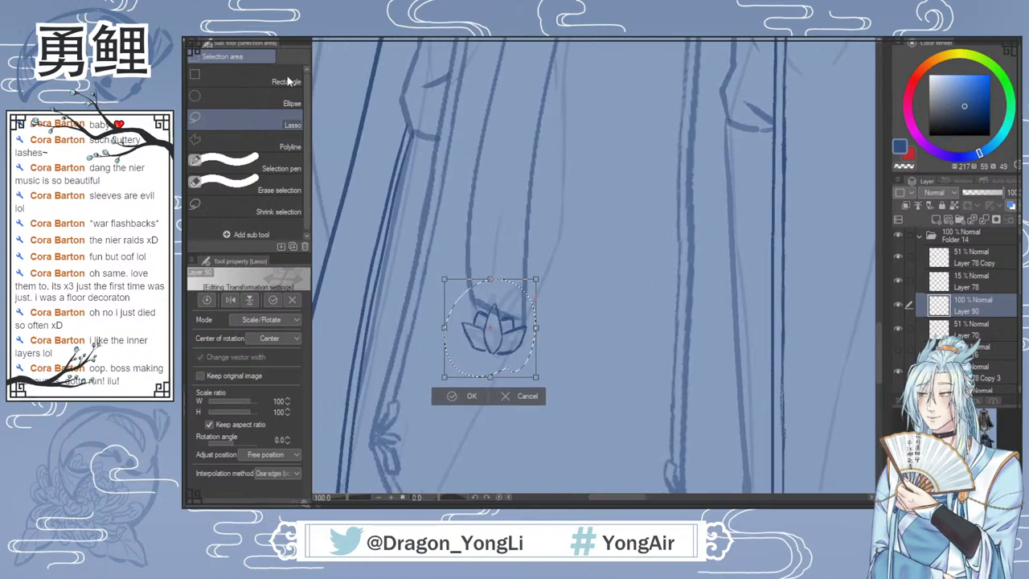
Step: Distort the lotus with Free Transform to about 90% width and 77% height, rotated 11°, to fit the sash end
key("ctrl+shift+t")
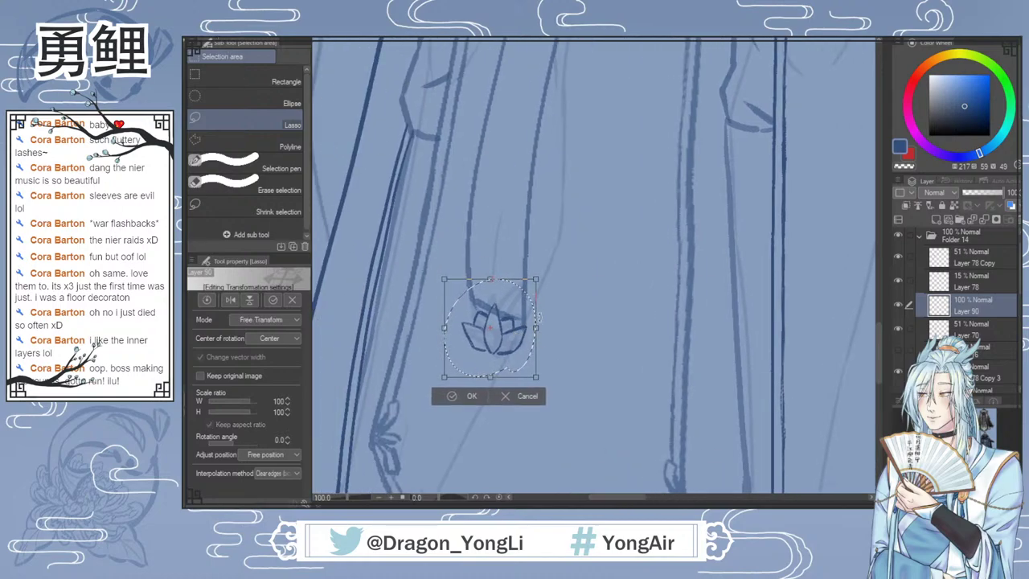
mouse_move(535, 328)
left_mouse_down()
mouse_move(517, 331)
mouse_move(517, 322)
left_mouse_up()
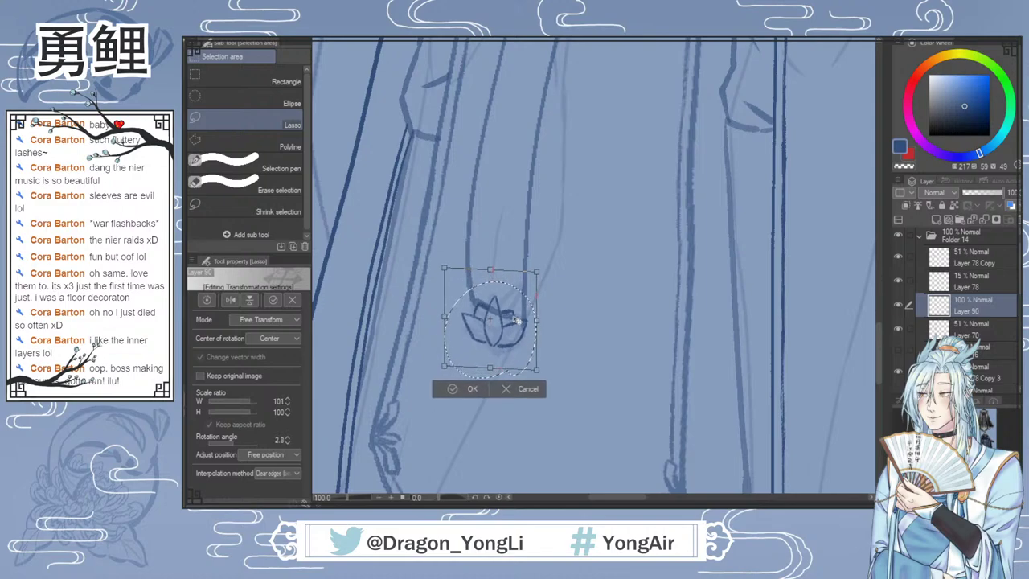
left_click_drag(536, 273, 535, 263)
left_click_drag(537, 369, 533, 347)
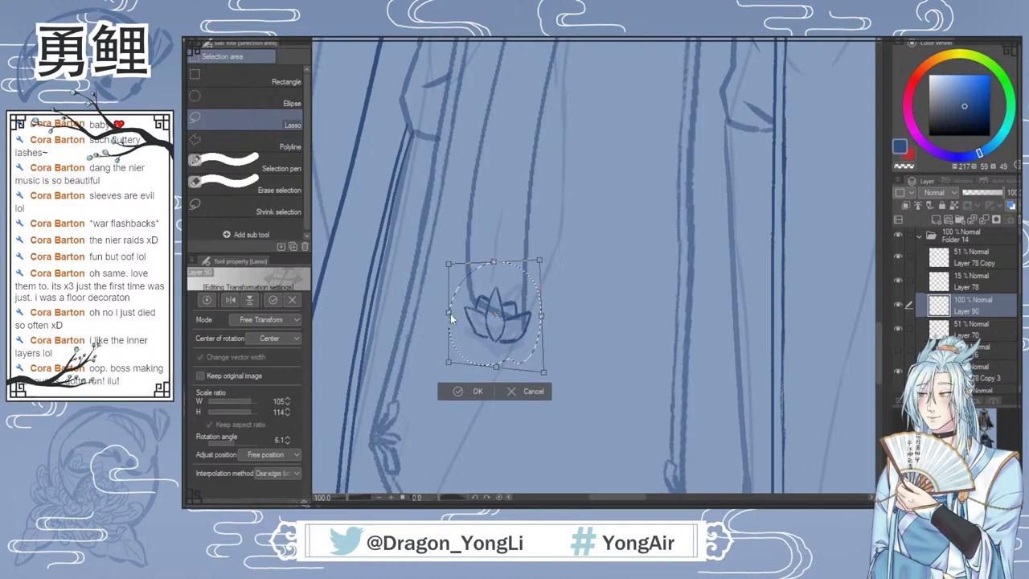
left_click_drag(540, 318, 534, 319)
left_click_drag(534, 260, 527, 267)
left_click_drag(522, 302, 529, 308)
left_click_drag(493, 371, 493, 350)
left_click_drag(520, 316, 523, 332)
left_click_drag(492, 290, 494, 296)
left_click_drag(533, 332, 534, 298)
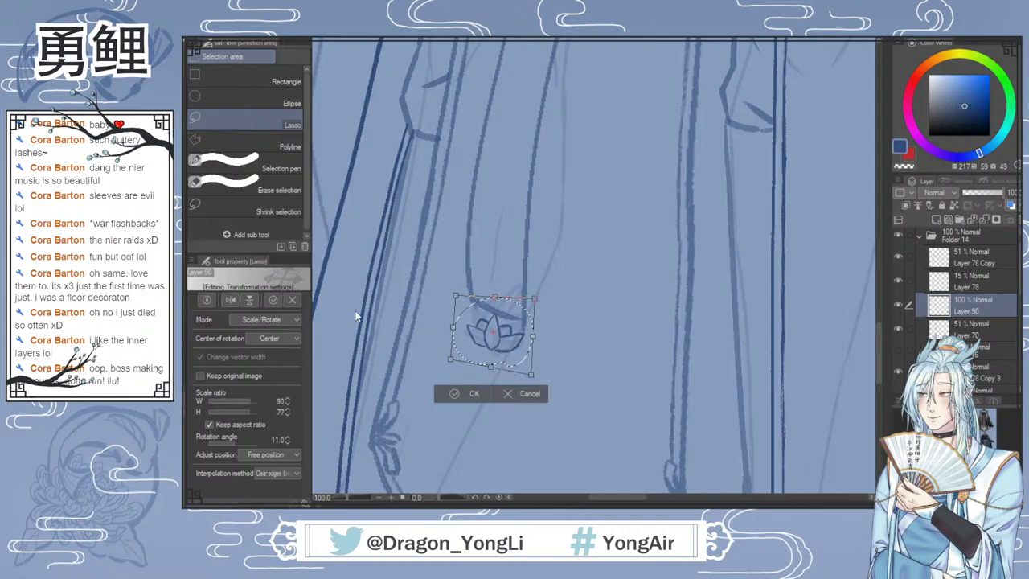
Step: Skew the lotus's corners to follow the slanted sash end, at about 95% width, 78% height and 14.4° rotation, and apply it
key("ctrl")
left_click_drag(455, 295, 458, 288)
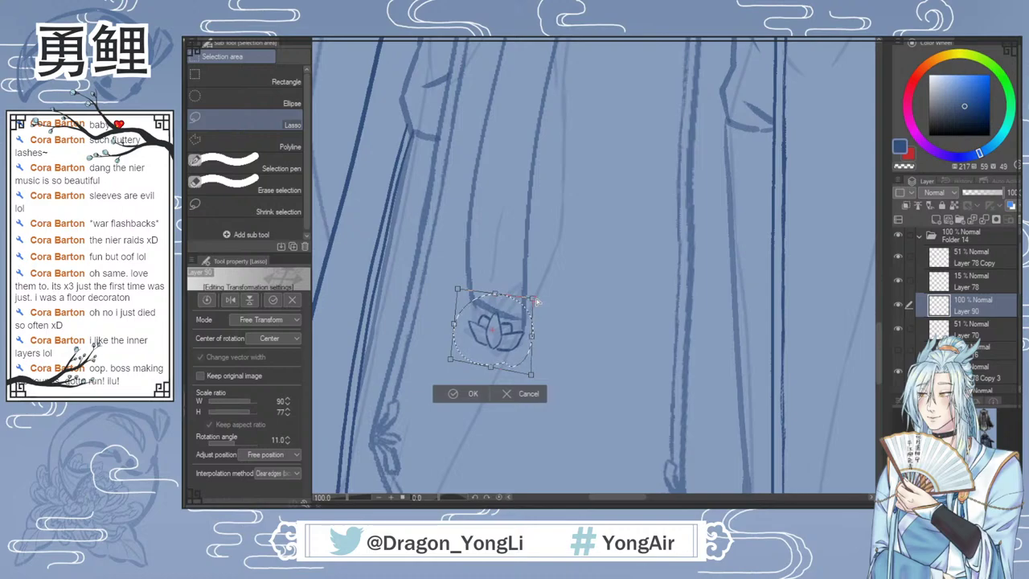
left_click_drag(532, 374, 534, 379)
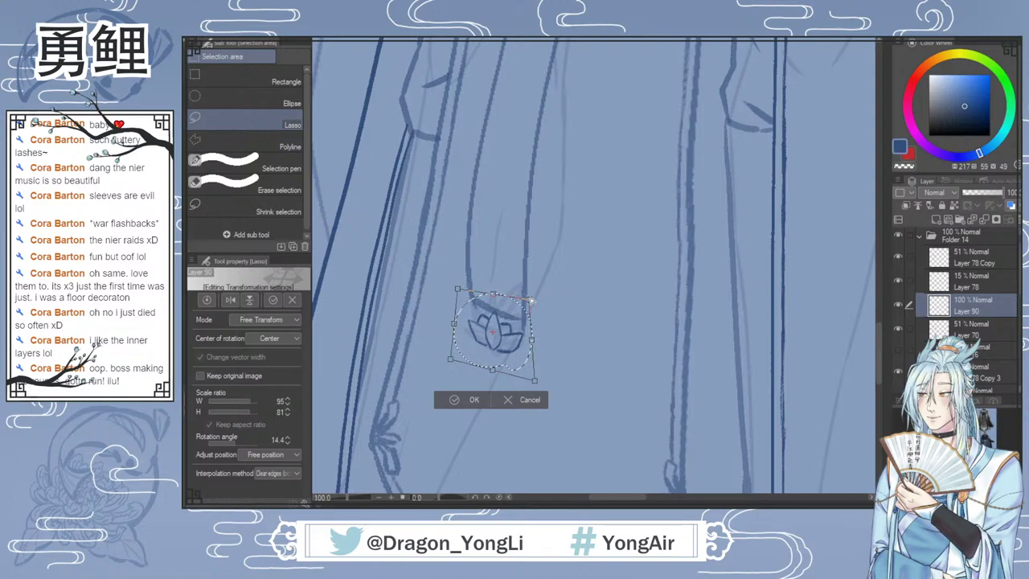
left_click_drag(492, 369, 496, 372)
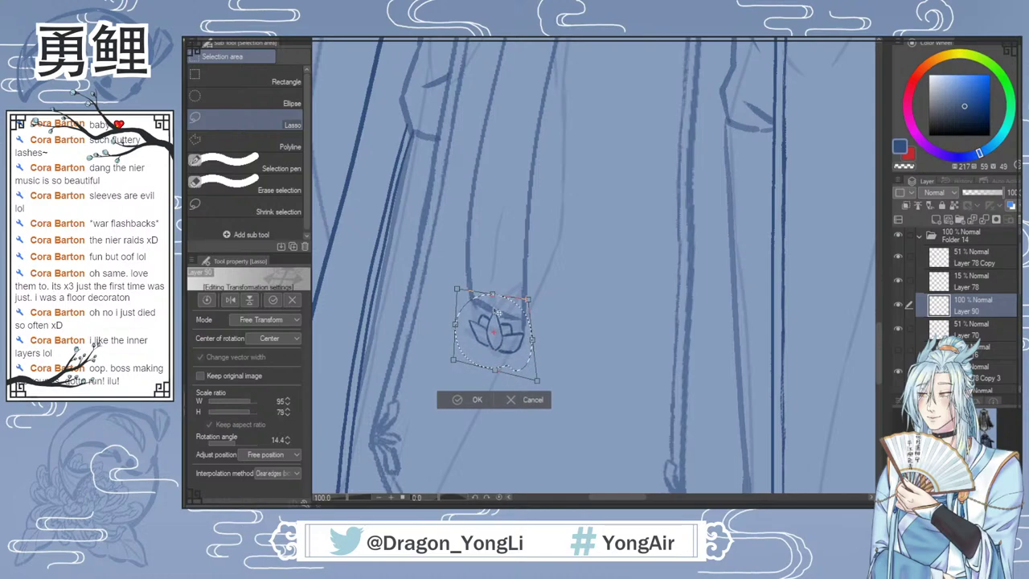
left_click(476, 401)
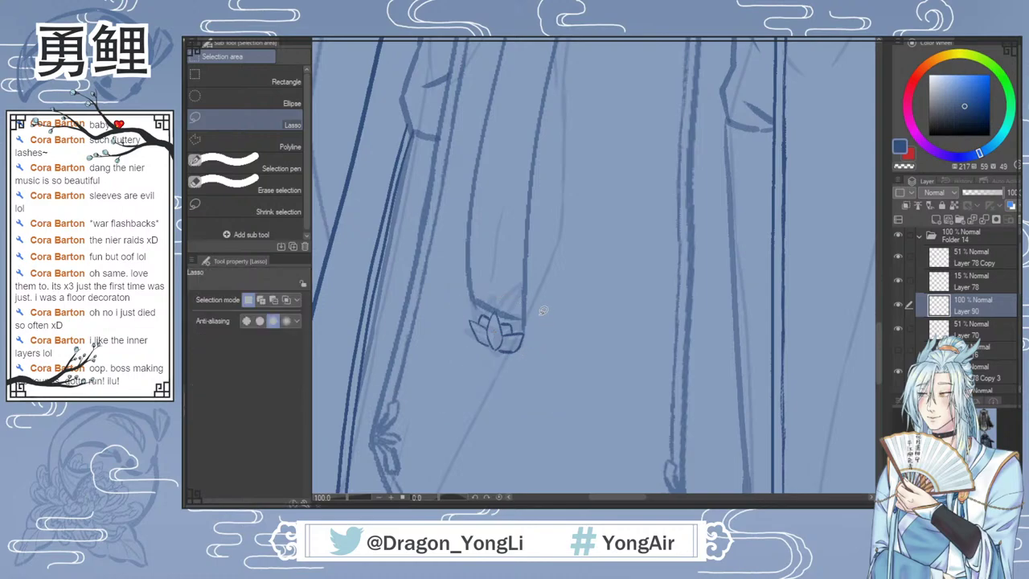
Step: Compare with the black costume references, lasso the small lotus at the centre sash's end, and delete it
key("b")
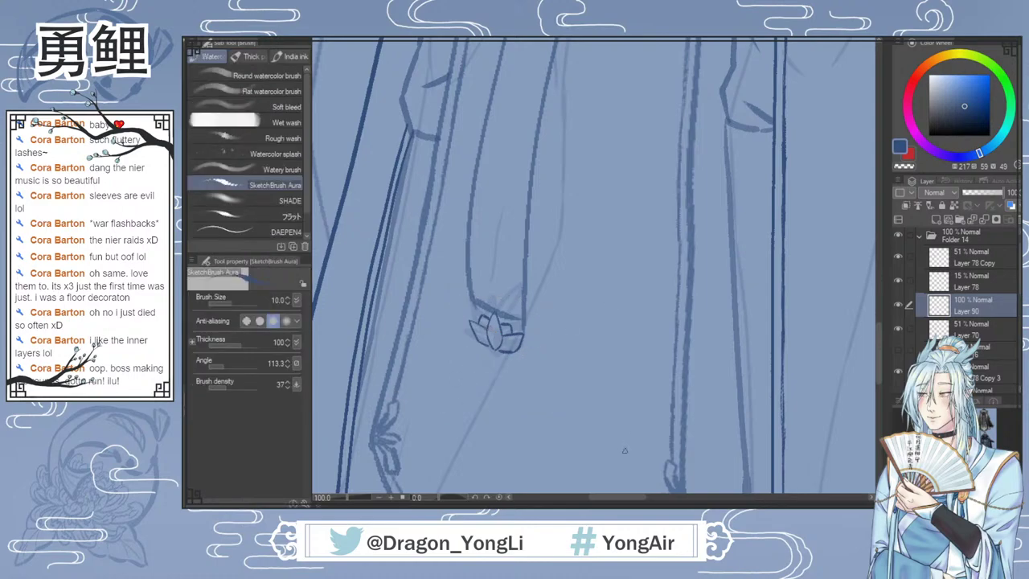
scroll(673, 345, "down", 2)
left_click_drag(633, 498, 741, 500)
left_click_drag(879, 295, 882, 144)
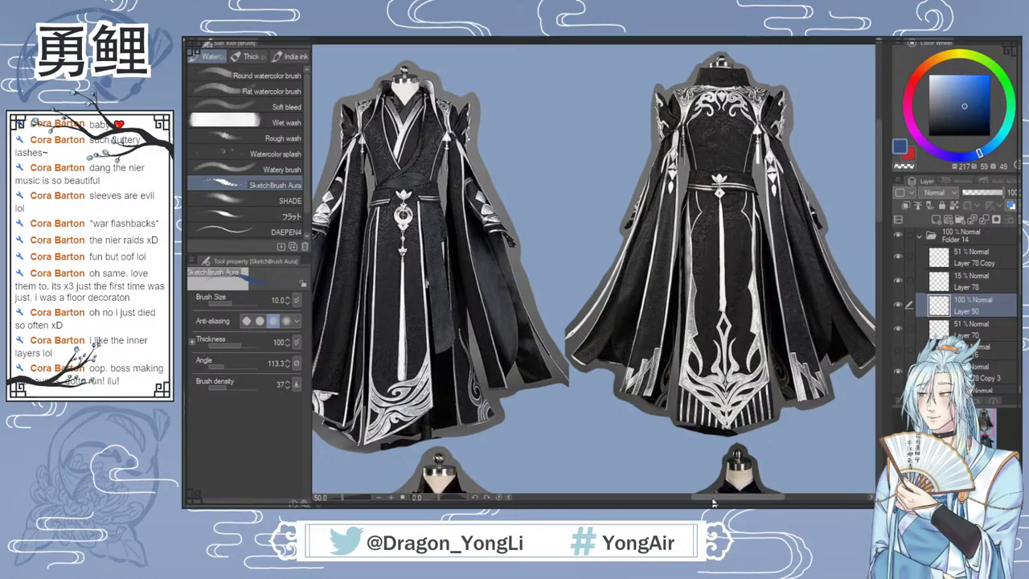
left_click_drag(715, 503, 626, 502)
left_click_drag(879, 212, 861, 367)
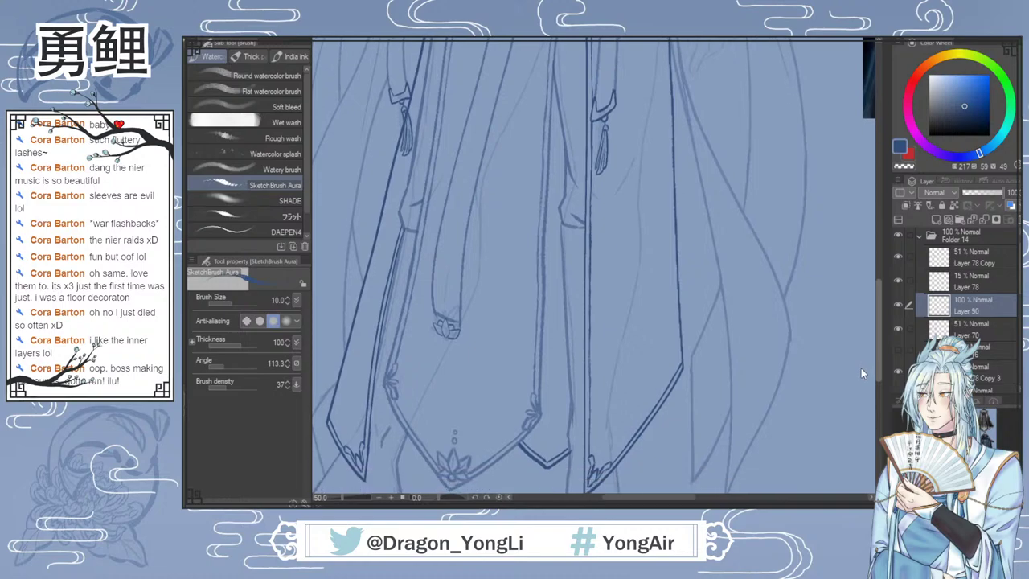
scroll(468, 295, "up", 1)
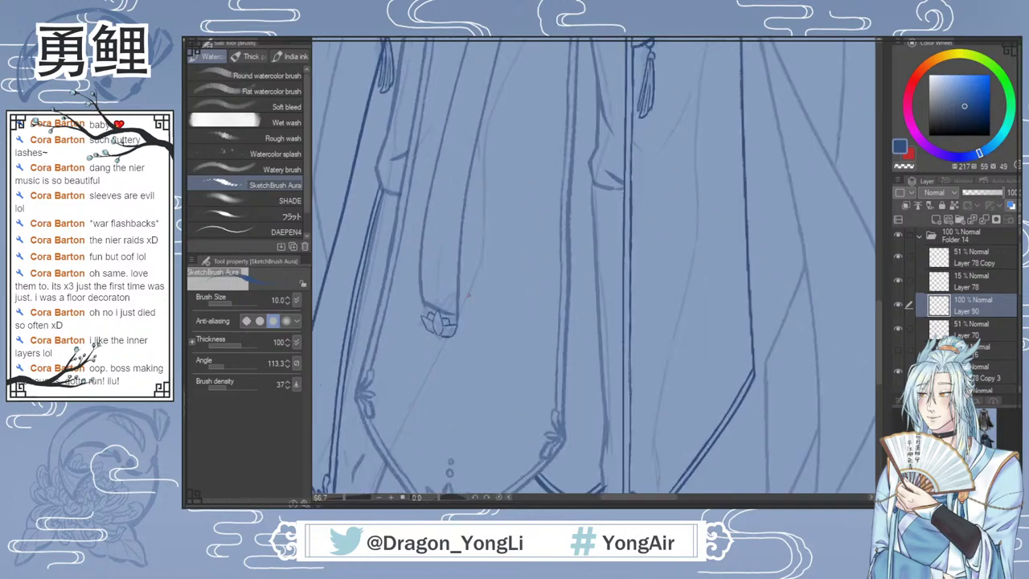
key("m")
left_click_drag(451, 283, 458, 286)
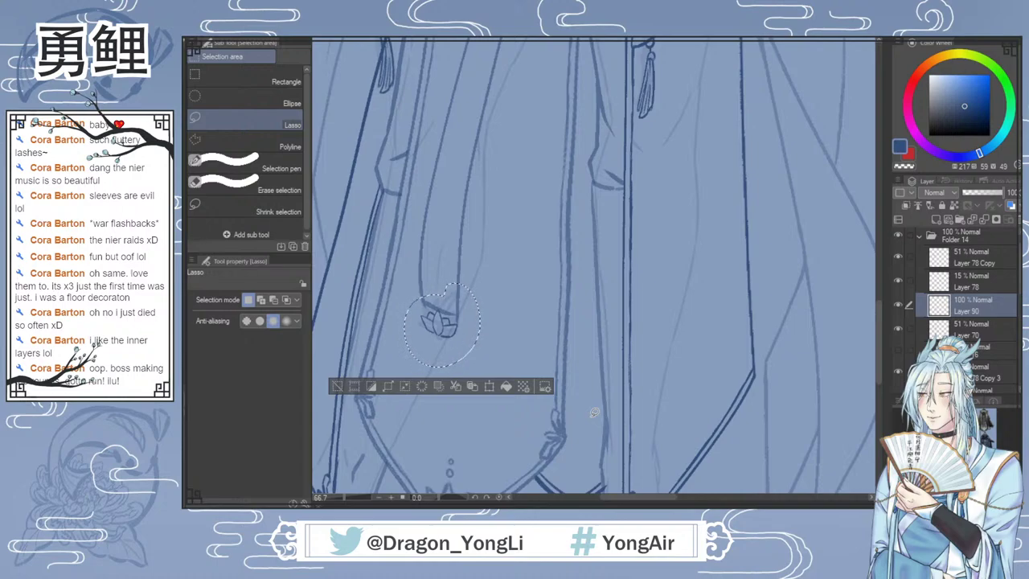
key("Delete")
key("ctrl+d")
Step: Examine the full outfit beside the reference costumes and check the skirt panels, sashes and tassels drawn on Layer 90
scroll(595, 411, "down", 2)
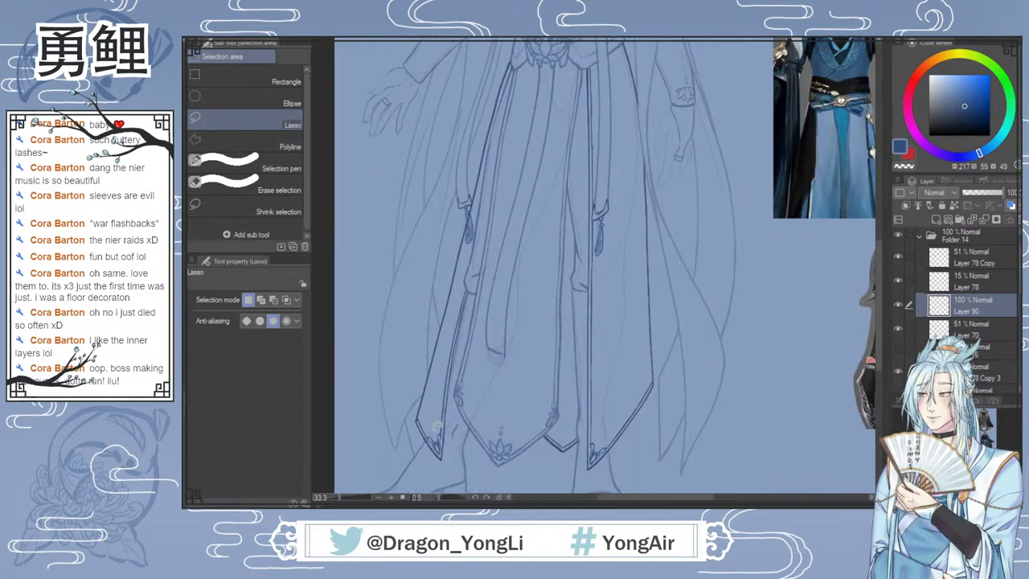
left_click_drag(880, 303, 872, 239)
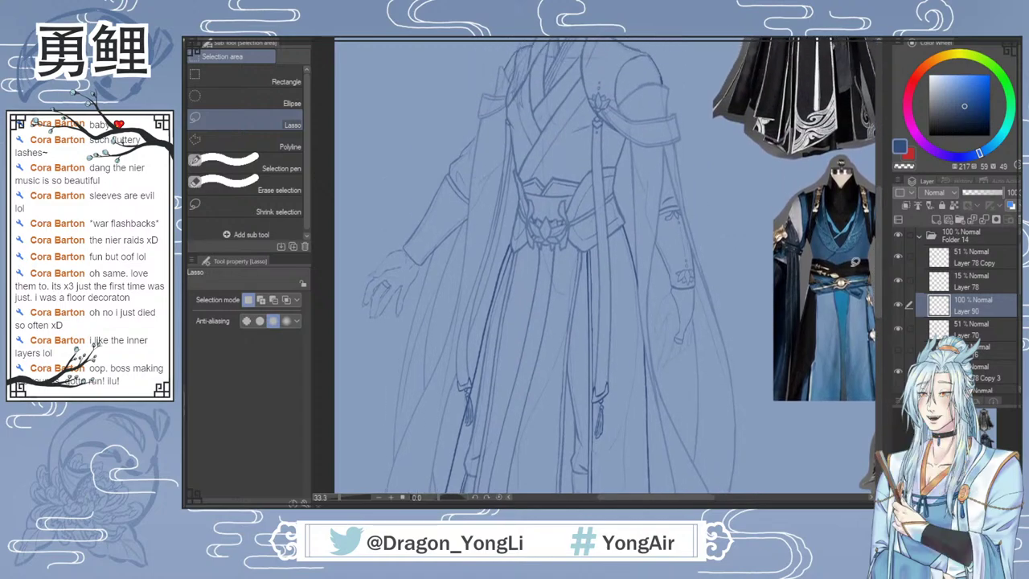
key("ctrl+0")
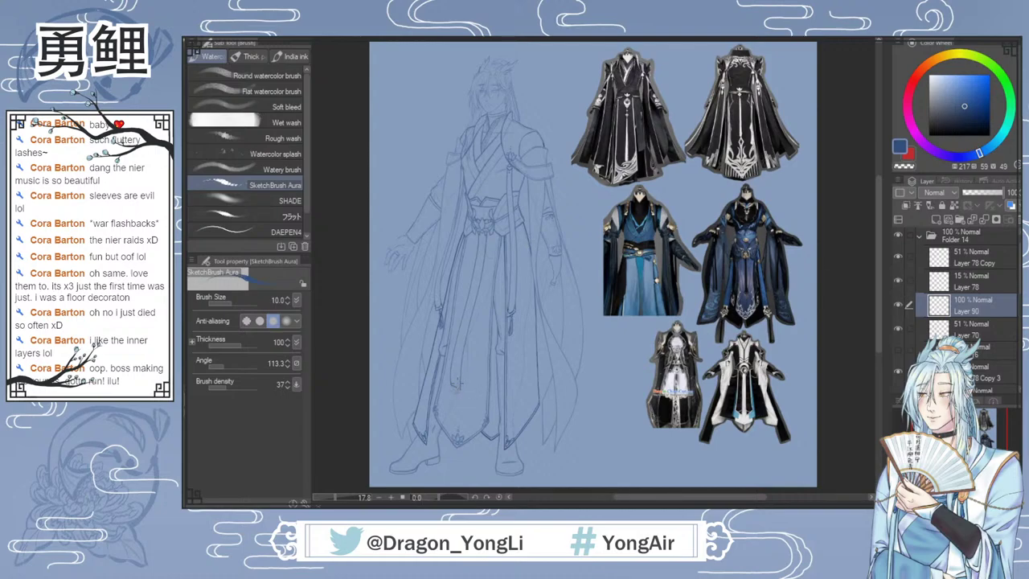
scroll(579, 293, "up", 1)
left_click_drag(632, 503, 617, 500)
left_click_drag(875, 296, 876, 323)
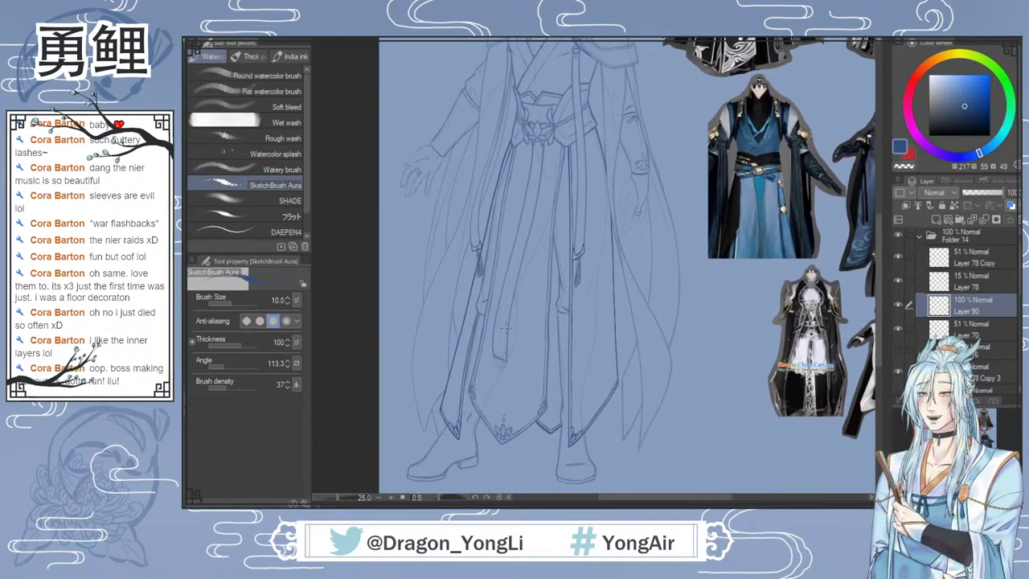
scroll(500, 345, "up", 1)
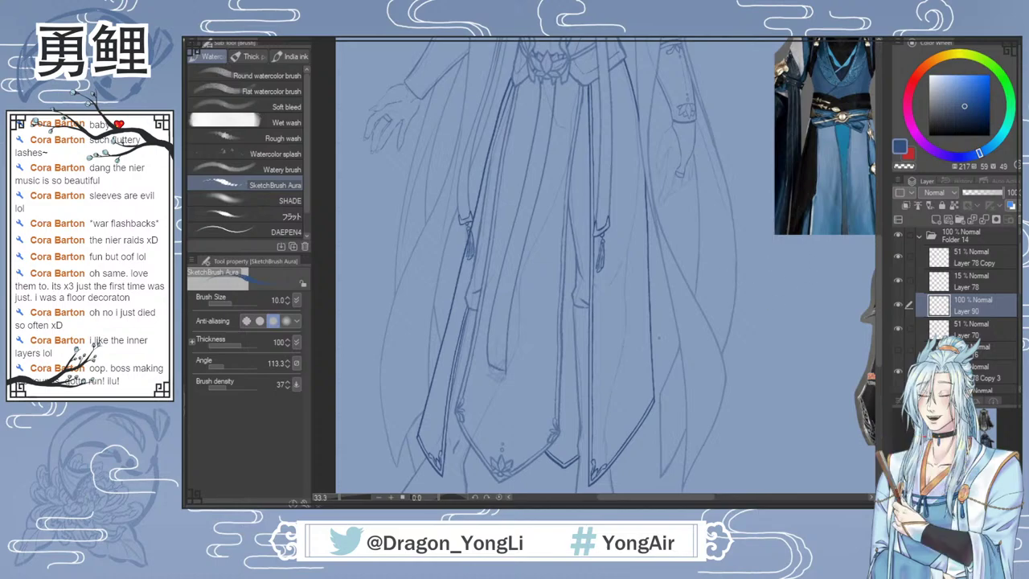
scroll(883, 287, "up", 5)
scroll(885, 265, "down", 2)
left_click(897, 305)
scroll(610, 311, "up", 1)
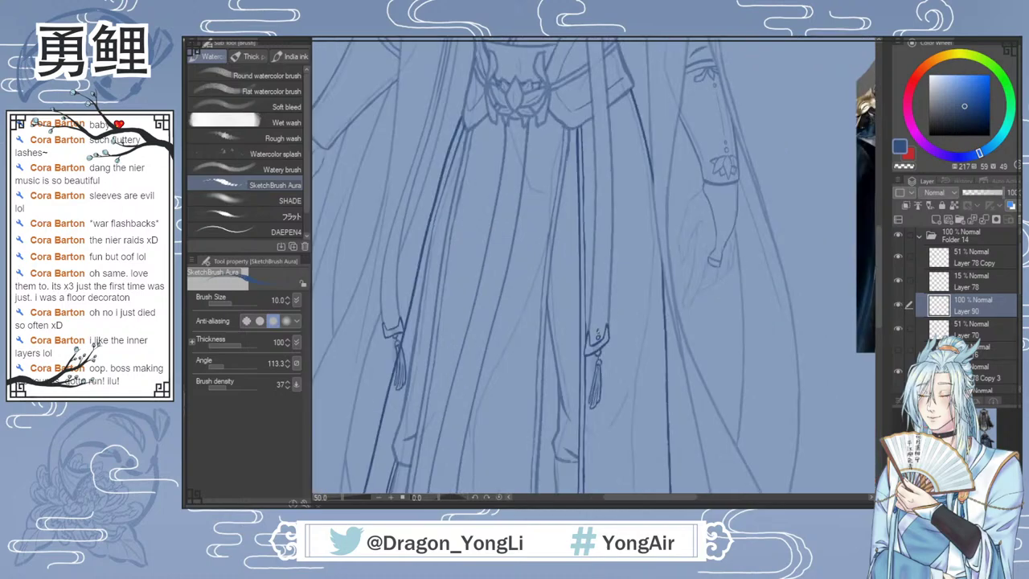
scroll(755, 326, "down", 4)
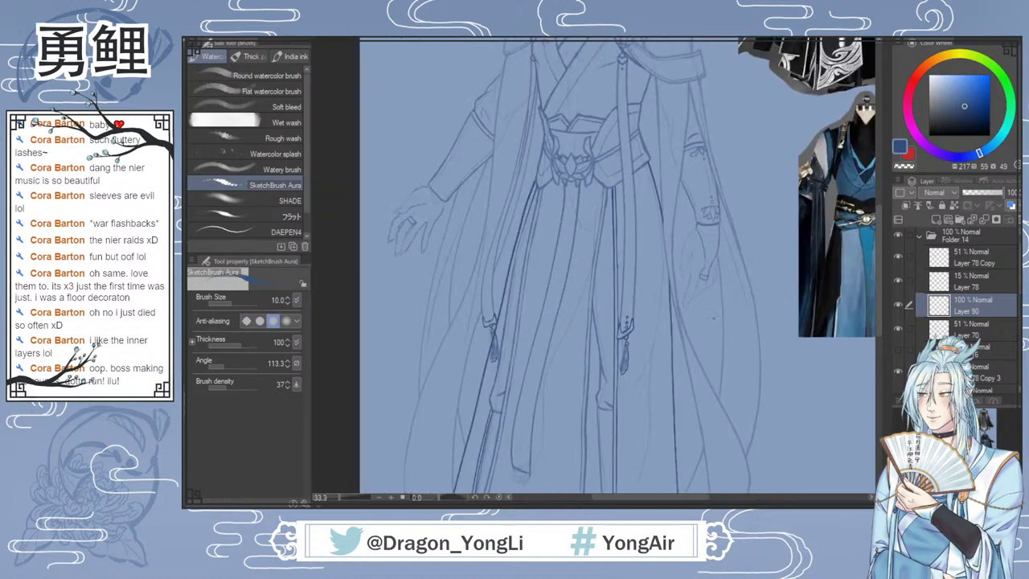
Step: Draw a small round stud just above the V-shaped trim on each of the two tasselled side sashes
scroll(795, 340, "up", 2)
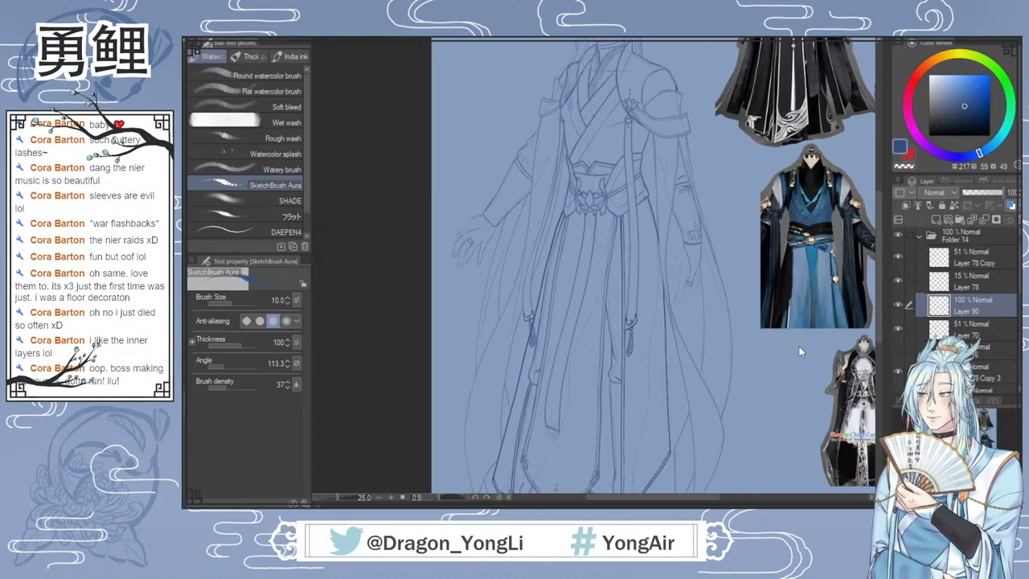
scroll(528, 283, "up", 2)
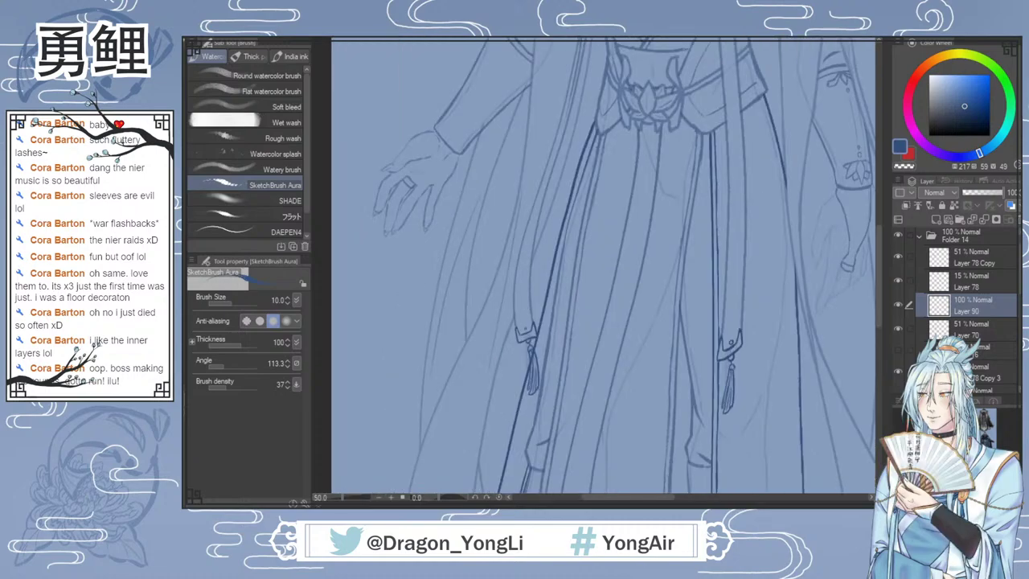
scroll(744, 328, "up", 1)
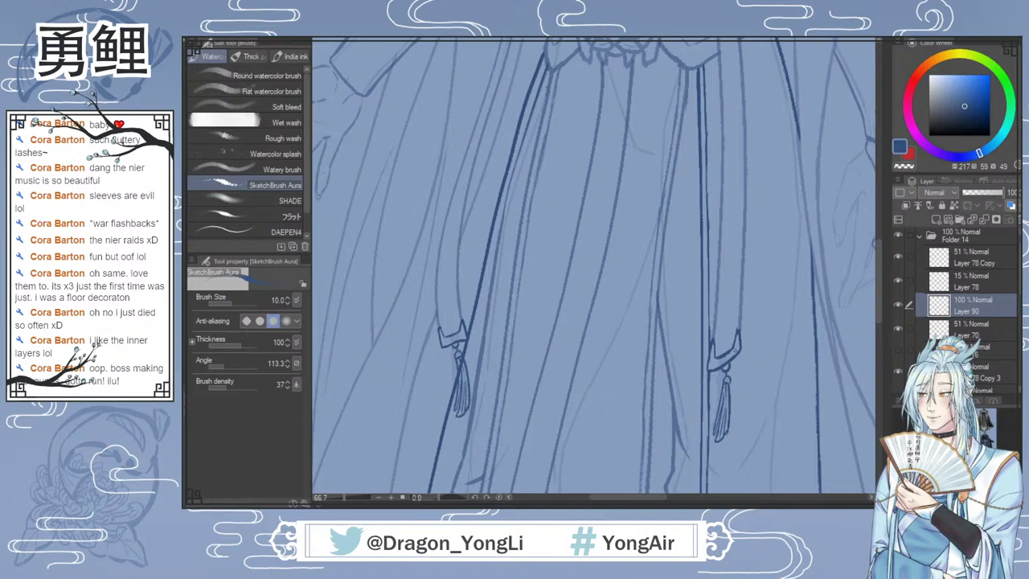
scroll(710, 343, "up", 3)
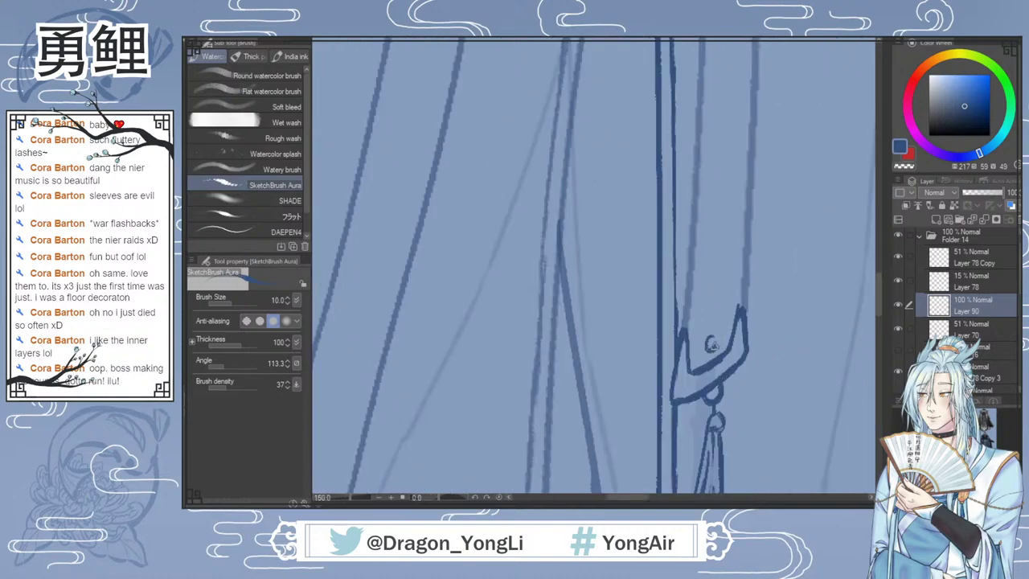
mouse_move(712, 338)
left_mouse_down()
mouse_move(706, 346)
mouse_move(715, 339)
left_mouse_up()
left_click_drag(633, 503, 596, 503)
left_click_drag(544, 305, 545, 303)
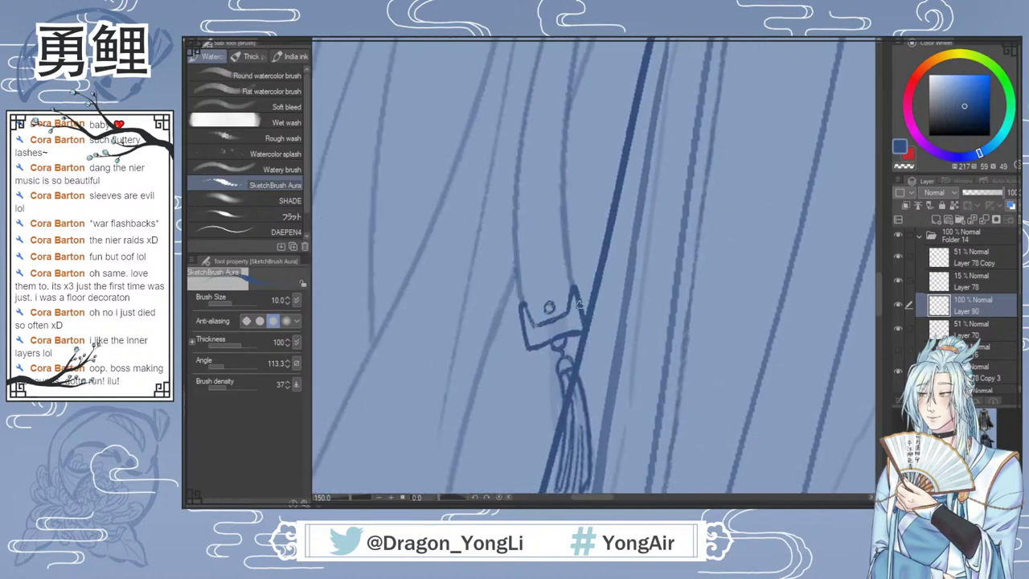
Step: Compare the full outfit sketch with the reference costumes, from the head down to the skirt hem
scroll(723, 368, "down", 6)
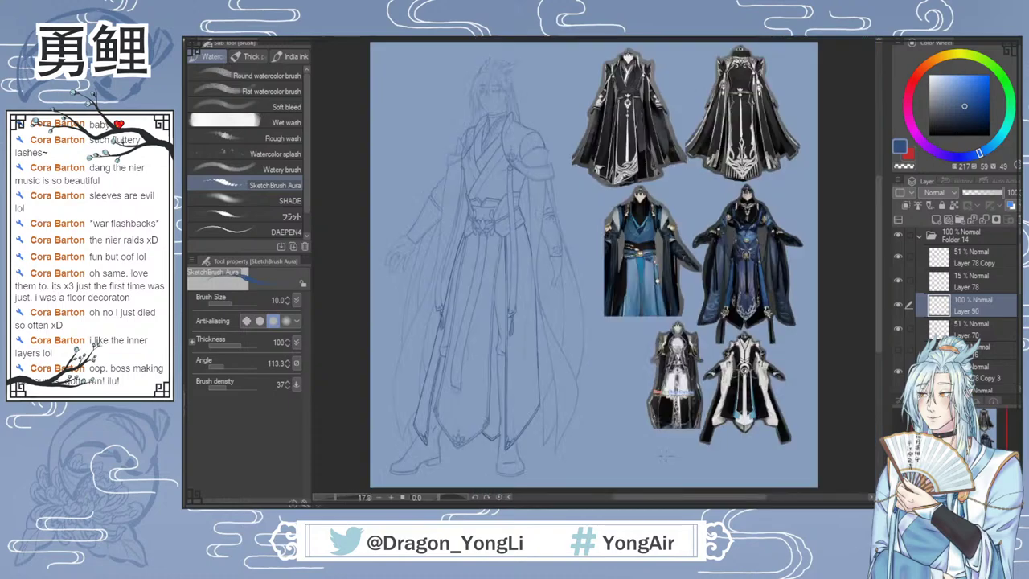
scroll(611, 415, "up", 1)
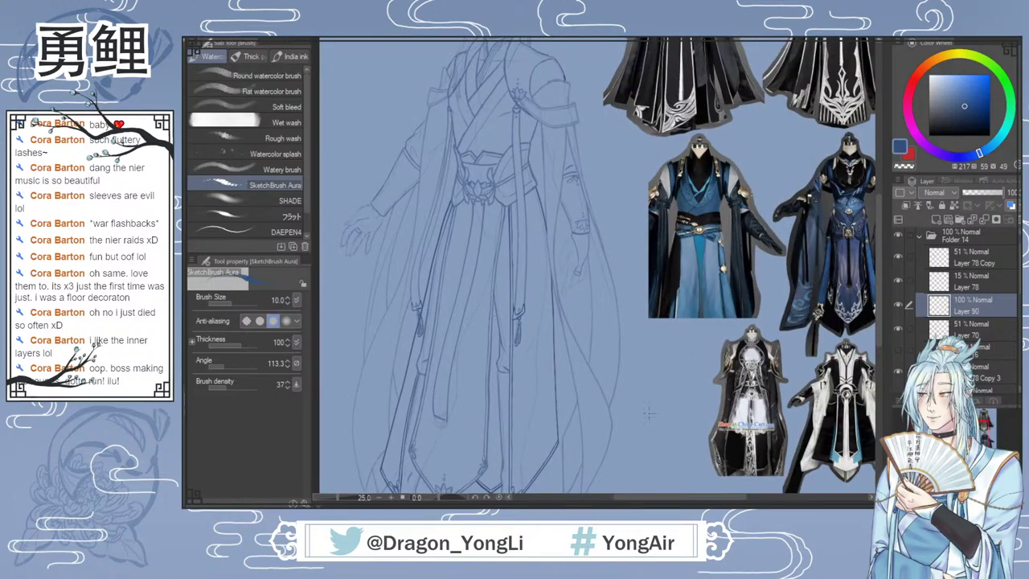
left_click_drag(671, 502, 641, 503)
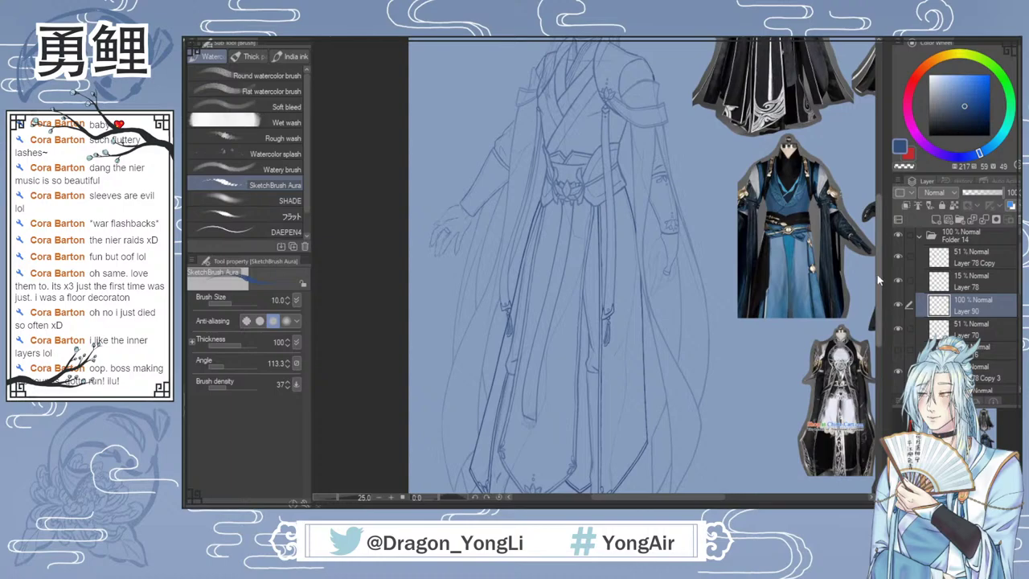
scroll(879, 253, "up", 3)
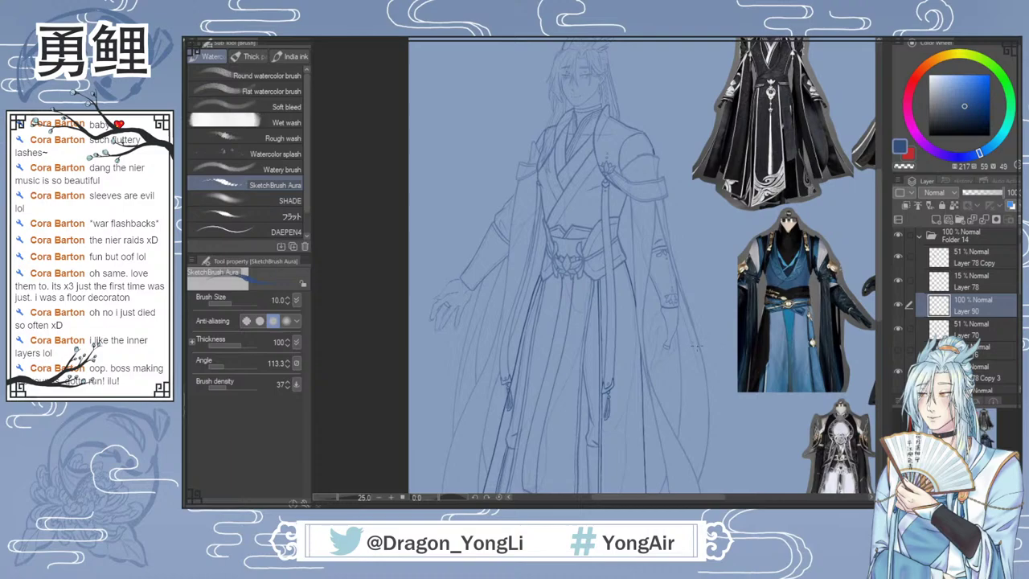
mouse_move(879, 285)
left_mouse_down()
mouse_move(874, 340)
mouse_move(871, 279)
left_mouse_up()
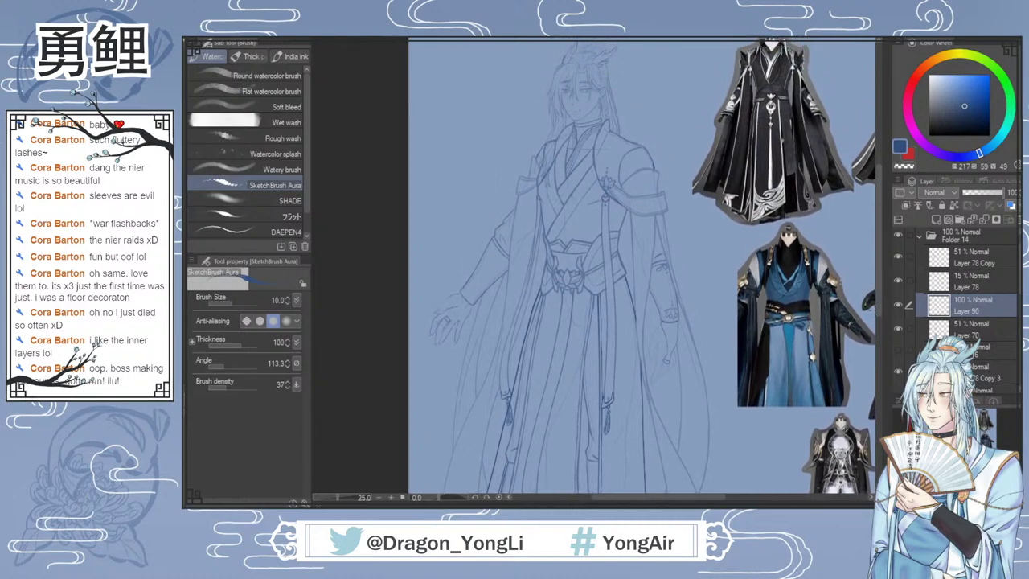
left_click_drag(875, 293, 872, 362)
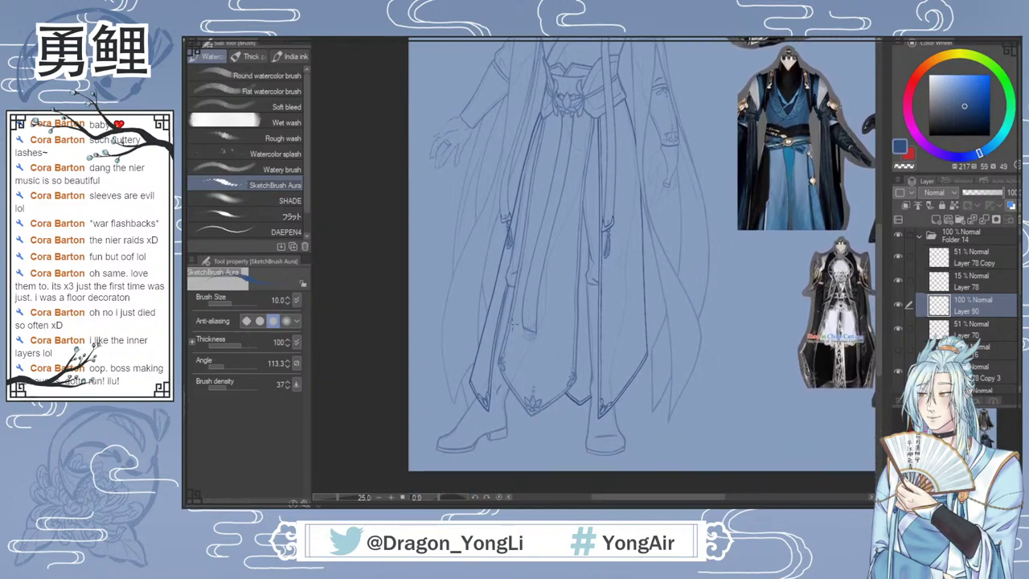
scroll(514, 324, "up", 2)
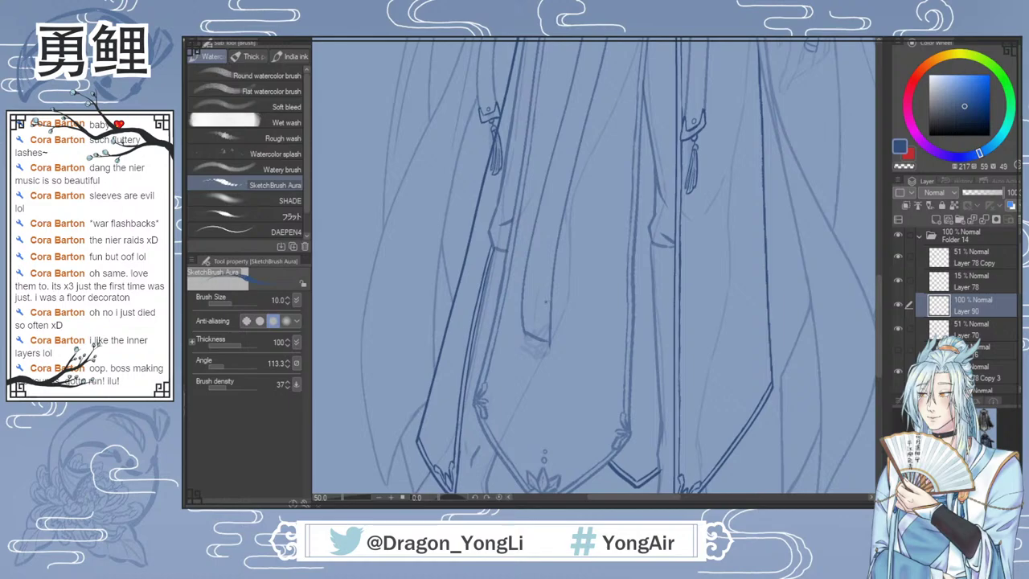
Step: Try a short stroke below the centre sash's end and undo it
left_click_drag(878, 308, 876, 321)
mouse_move(567, 398)
left_mouse_down()
mouse_move(546, 442)
mouse_move(530, 401)
mouse_move(555, 418)
left_mouse_up()
key("ctrl+z")
left_click_drag(877, 314, 879, 305)
key("ctrl+minus")
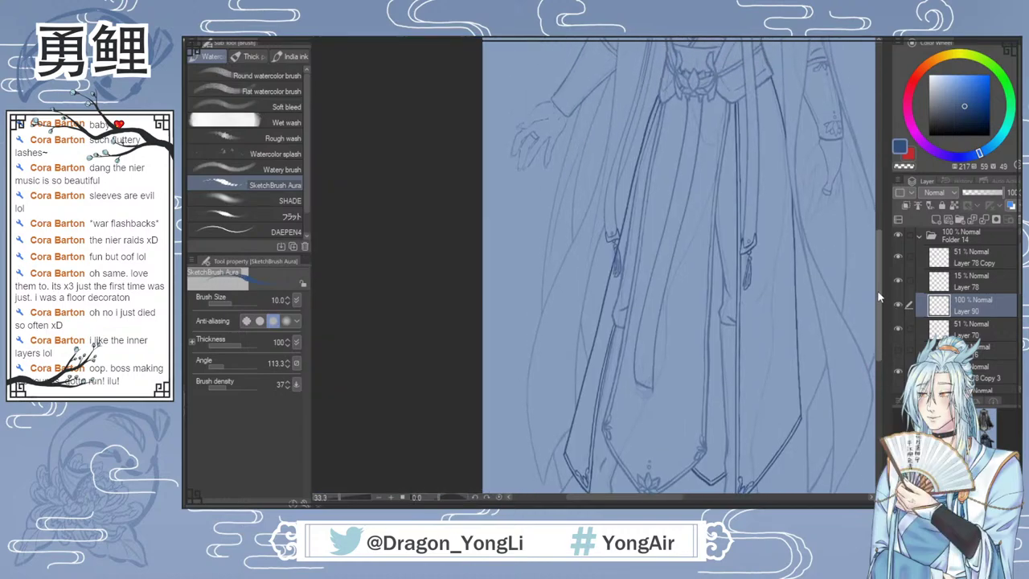
left_click_drag(611, 504, 631, 503)
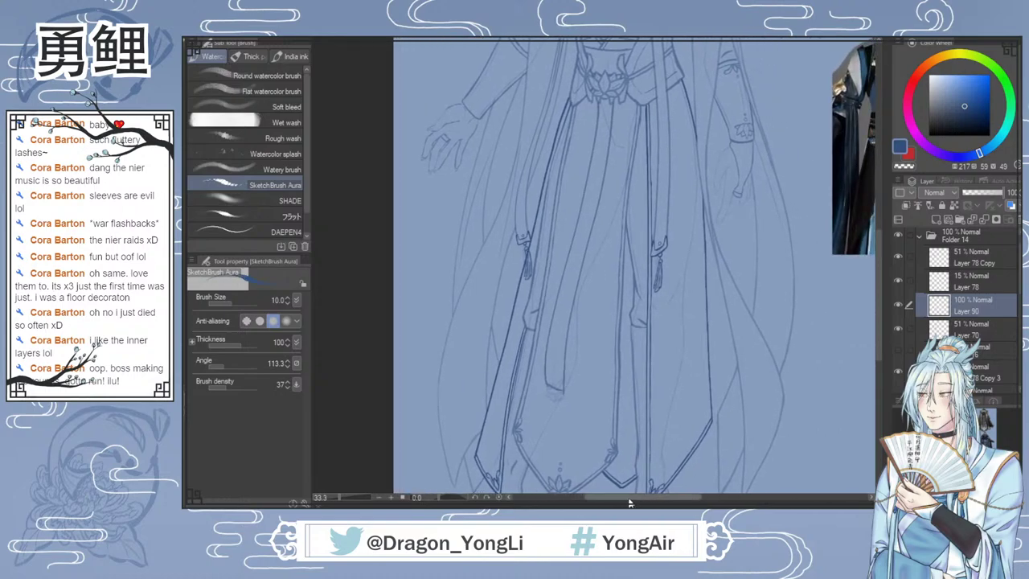
Step: Try sketching a trim ornament with a hanging tassel at the centre sash's end on Layer 90, and undo it
left_click(973, 285)
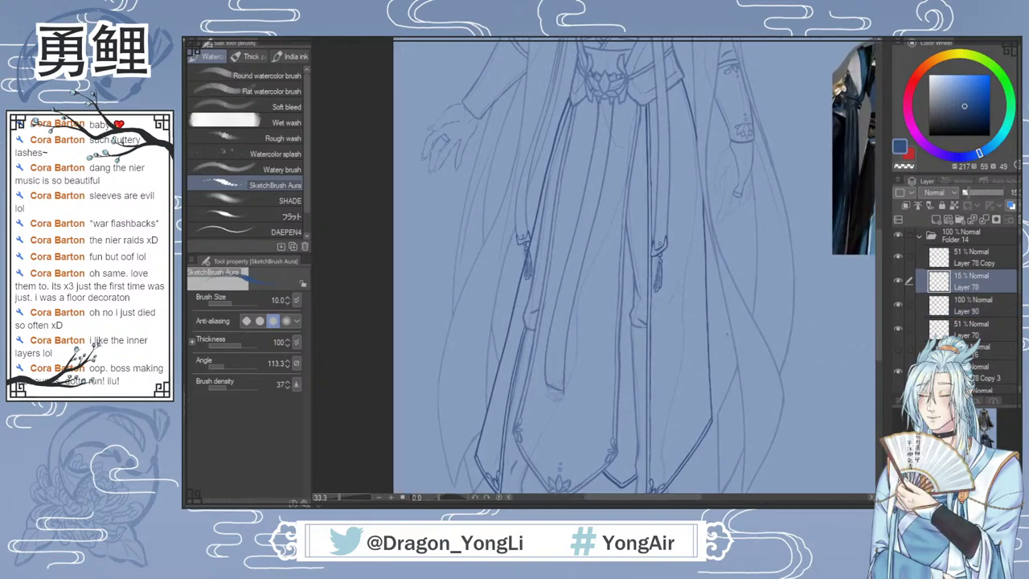
left_click(972, 307)
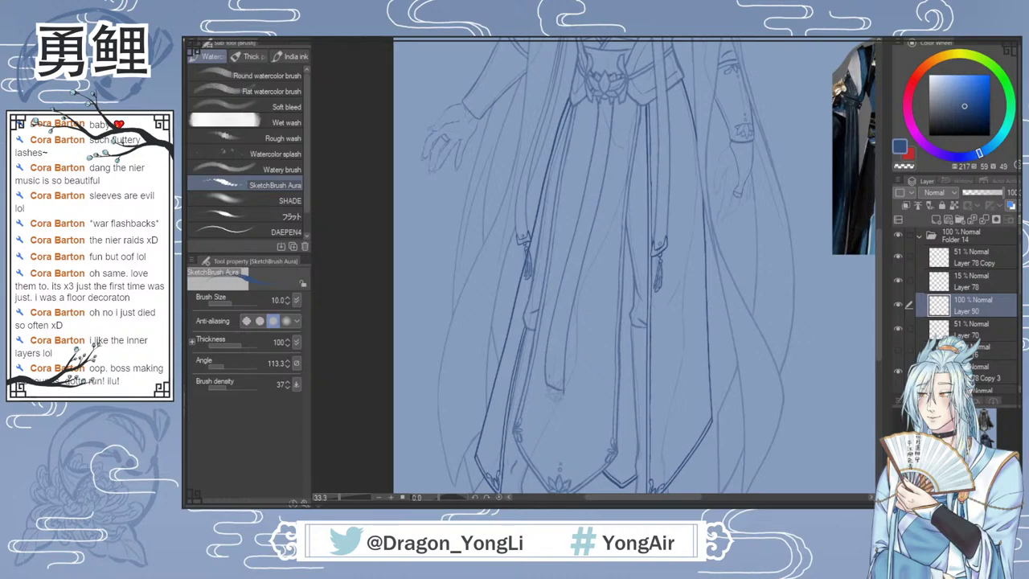
mouse_move(550, 384)
left_mouse_down()
mouse_move(561, 393)
mouse_move(562, 432)
left_mouse_up()
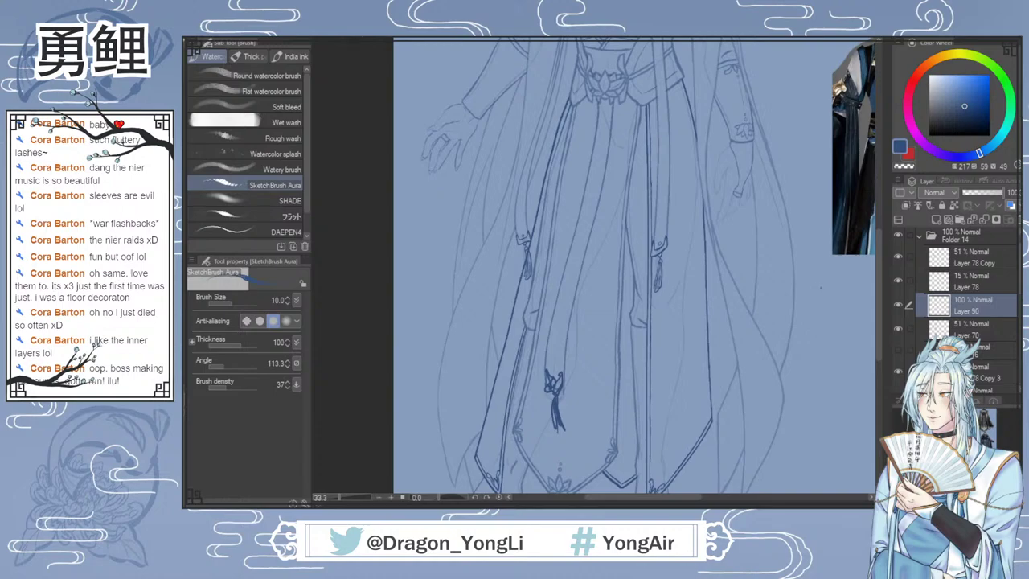
mouse_move(878, 304)
left_mouse_down()
mouse_move(879, 294)
mouse_move(878, 305)
left_mouse_up()
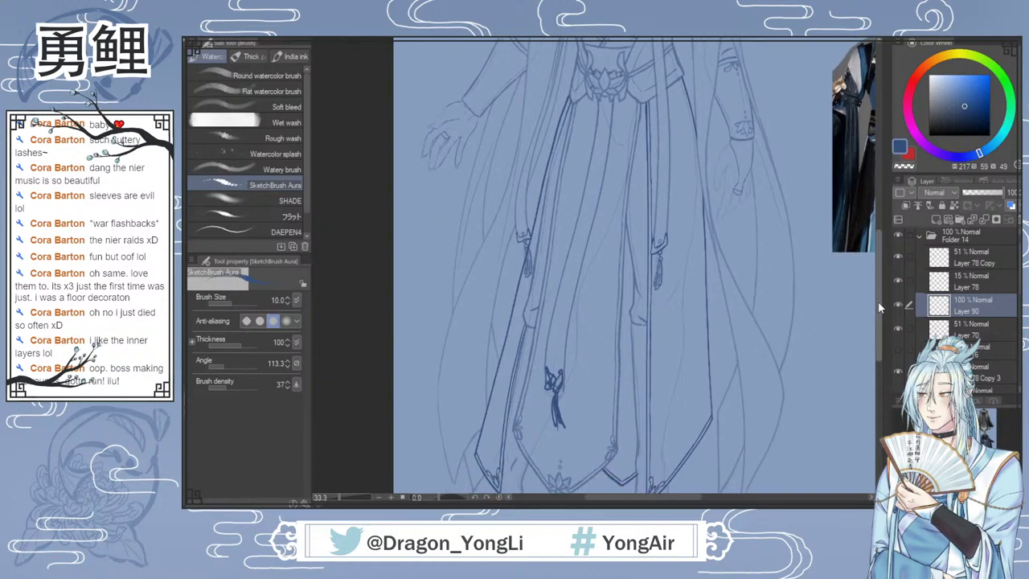
key("ctrl+z")
key("ctrl+z")
Step: Examine the outfit from the head and collar down to the boots and back to the chest
left_click_drag(879, 307, 888, 234)
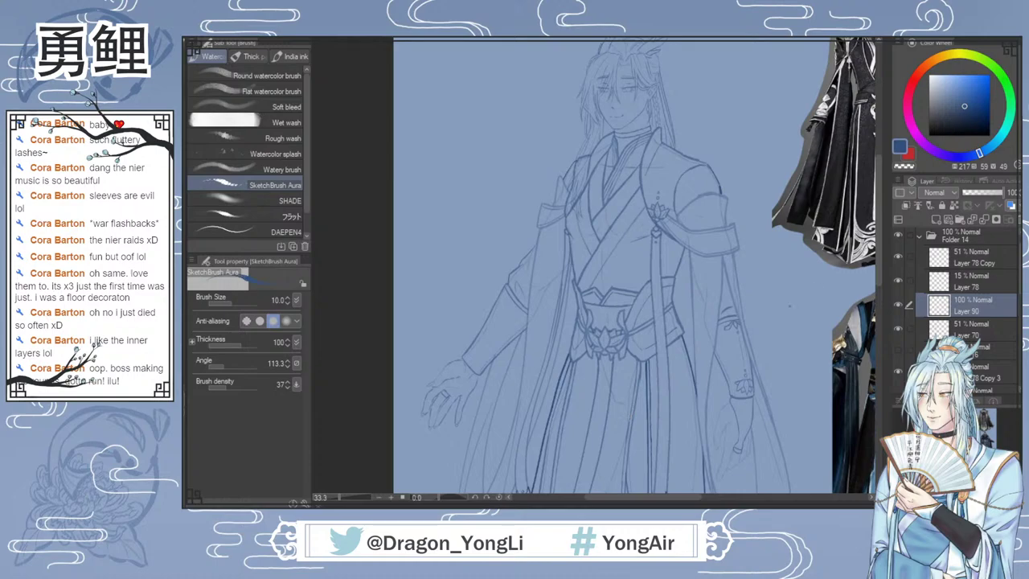
mouse_move(877, 267)
left_mouse_down()
mouse_move(876, 244)
mouse_move(872, 286)
mouse_move(871, 254)
left_mouse_up()
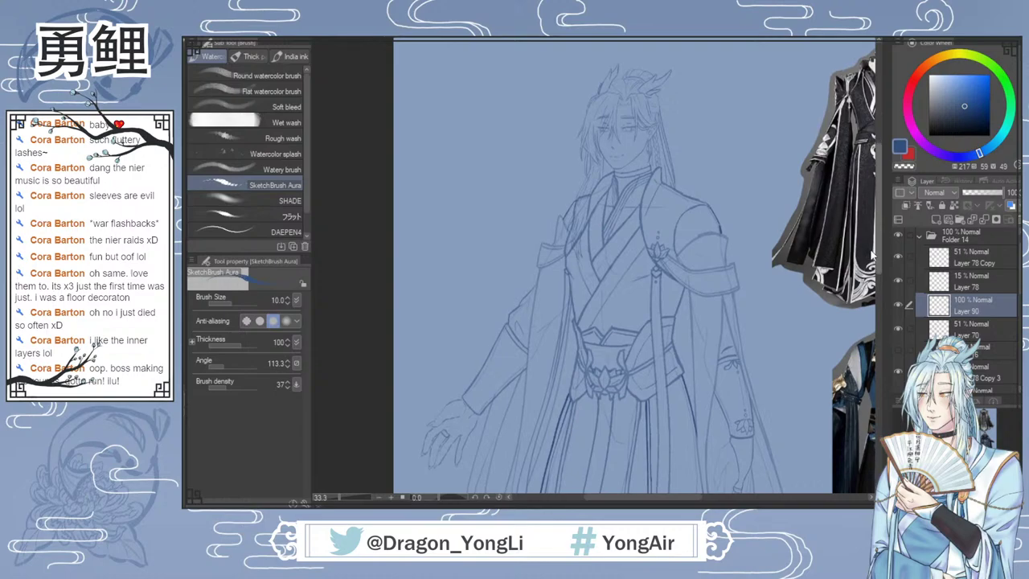
mouse_move(872, 256)
left_mouse_down()
mouse_move(843, 356)
mouse_move(841, 262)
mouse_move(825, 362)
left_mouse_up()
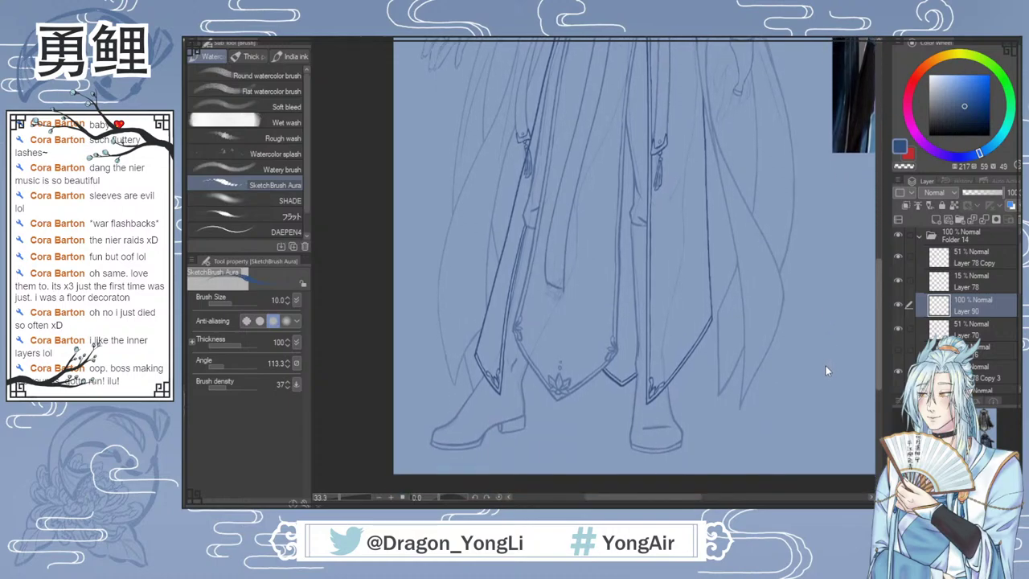
scroll(832, 345, "up", 3)
scroll(836, 338, "up", 2)
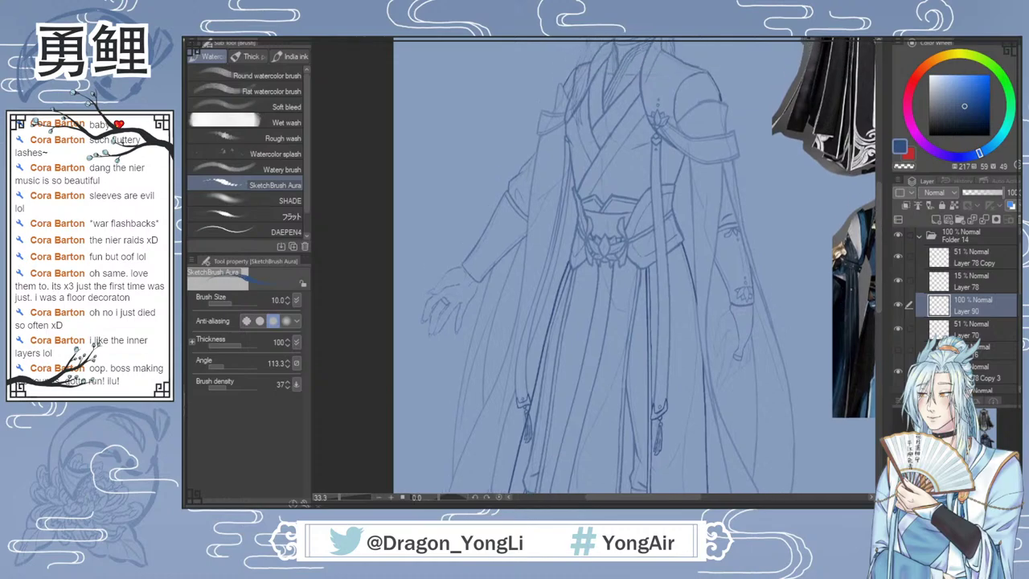
scroll(874, 253, "up", 2)
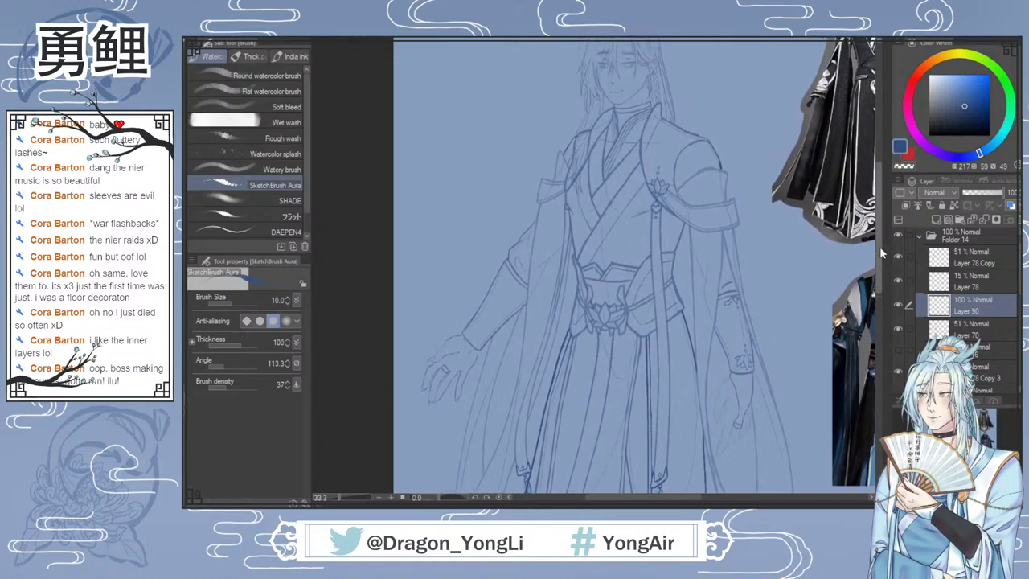
scroll(878, 245, "up", 1)
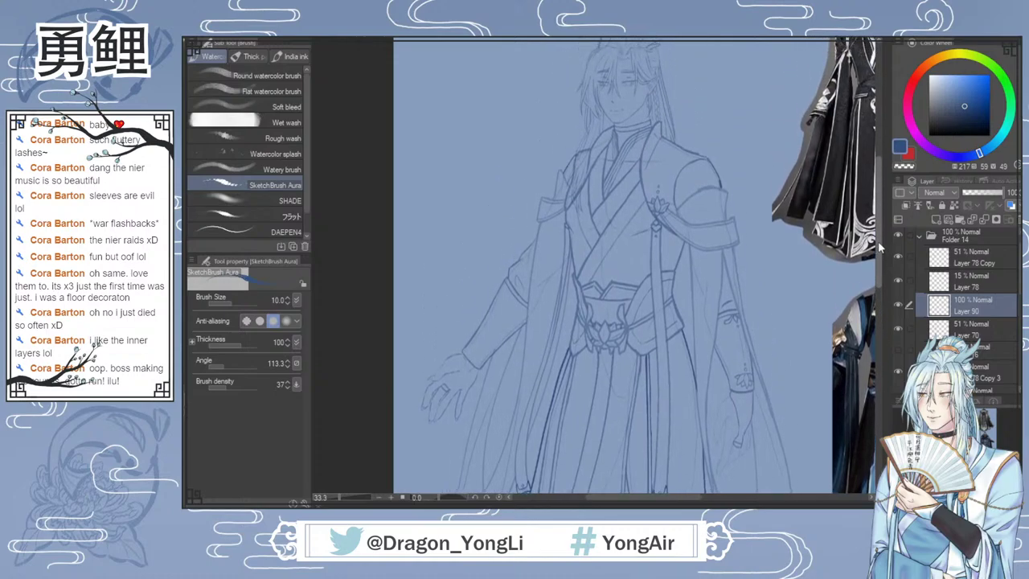
key("ctrl+z")
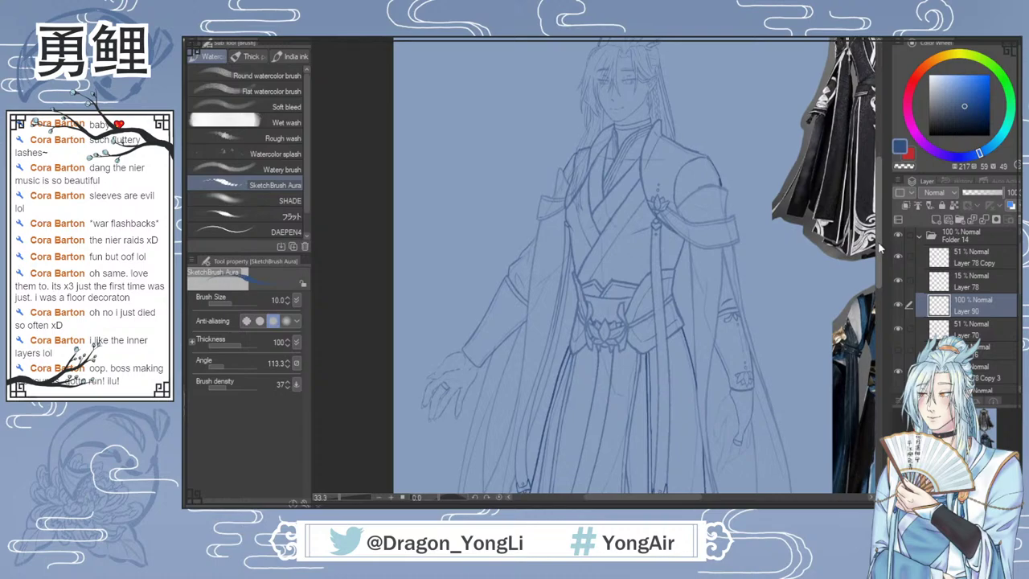
left_click_drag(878, 242, 878, 245)
key("ctrl+z")
key("ctrl+z")
key("ctrl+z")
key("ctrl+z")
key("ctrl+z")
key("ctrl+z")
key("ctrl+z")
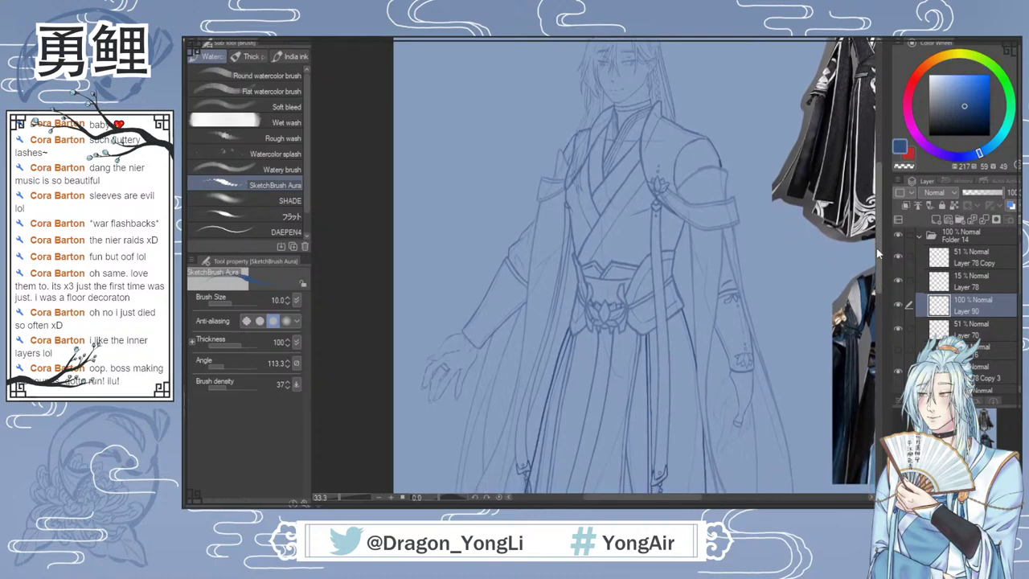
key("ctrl+z")
key("ctrl+z")
key("ctrl+z")
key("ctrl+z")
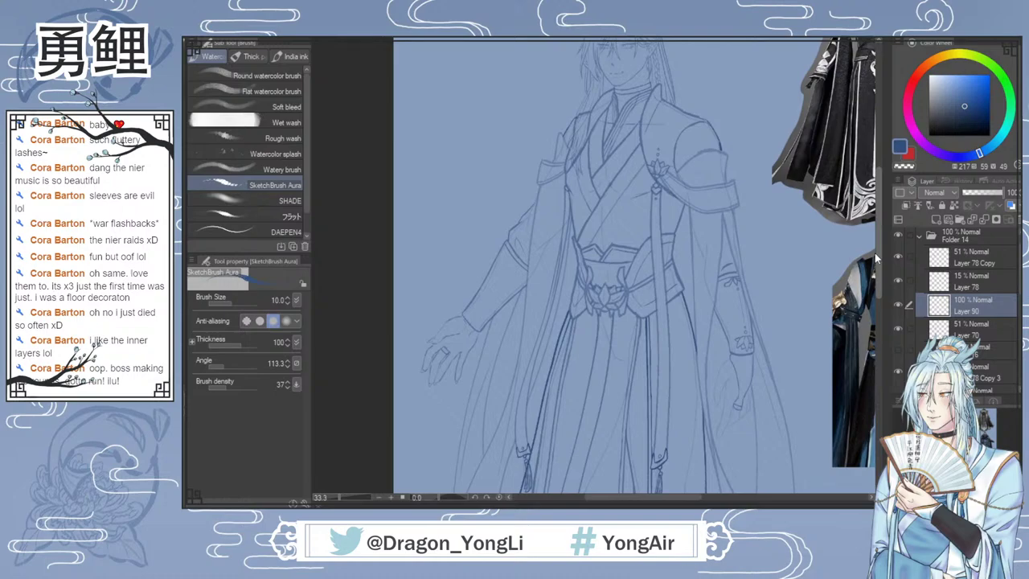
key("ctrl+z")
key("ctrl+z")
key("ctrl+z")
key("ctrl+z")
key("ctrl+z")
key("ctrl+z")
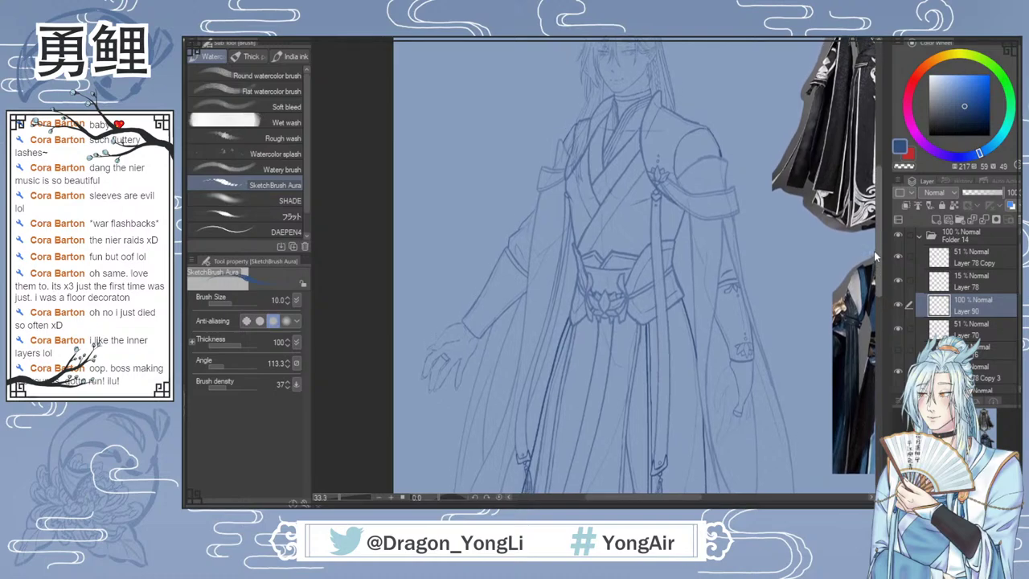
key("ctrl+z")
key("ctrl+z")
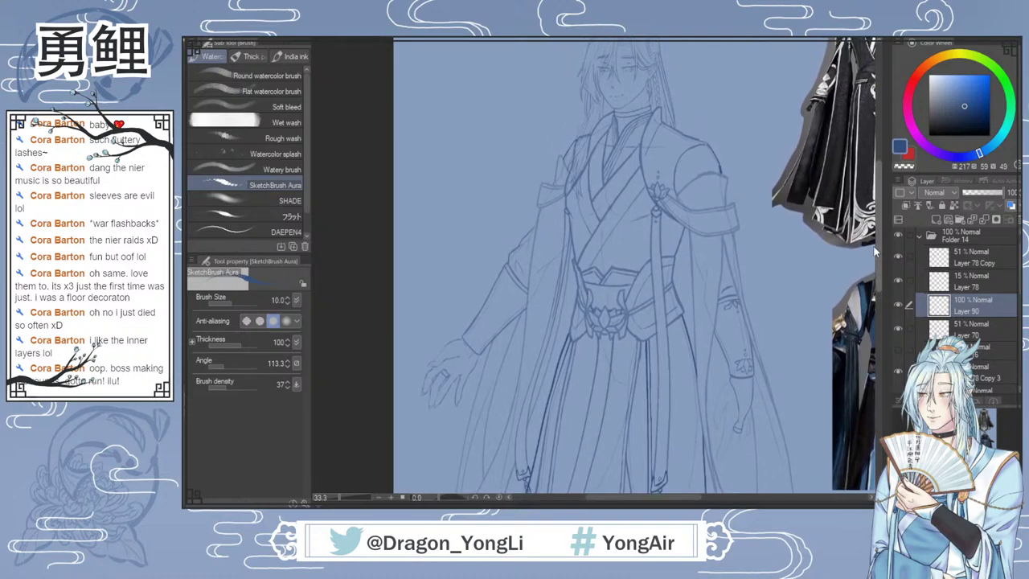
key("ctrl+z")
key("ctrl+z")
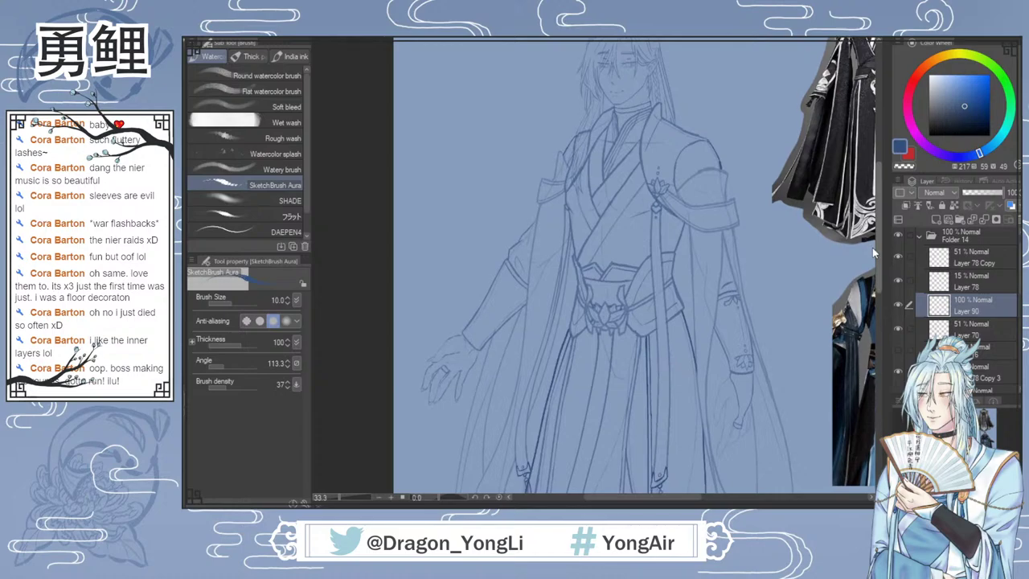
key("ctrl+z")
Step: Check the skirt panels, plain centre sash end and hem ornaments against the upper half of the outfit
scroll(871, 248, "down", 3)
key("ctrl+z")
scroll(868, 272, "down", 1)
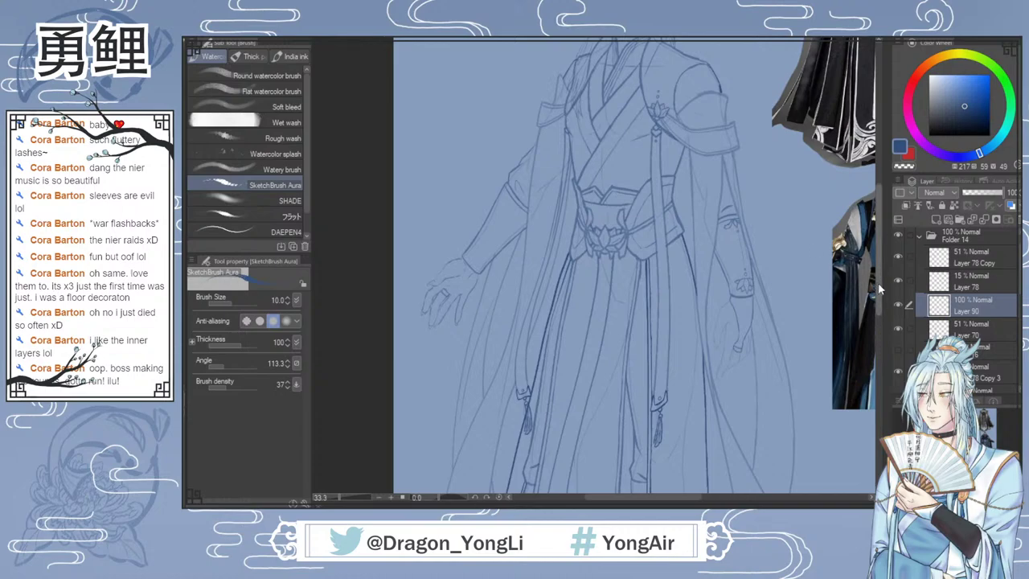
scroll(877, 289, "down", 5)
left_click_drag(864, 319, 963, 317)
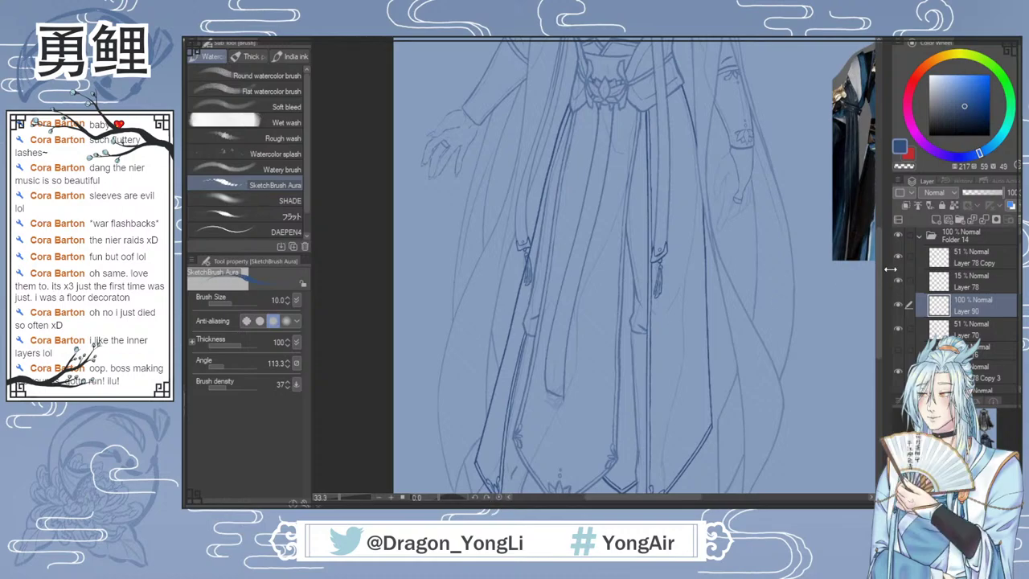
left_click_drag(879, 281, 879, 226)
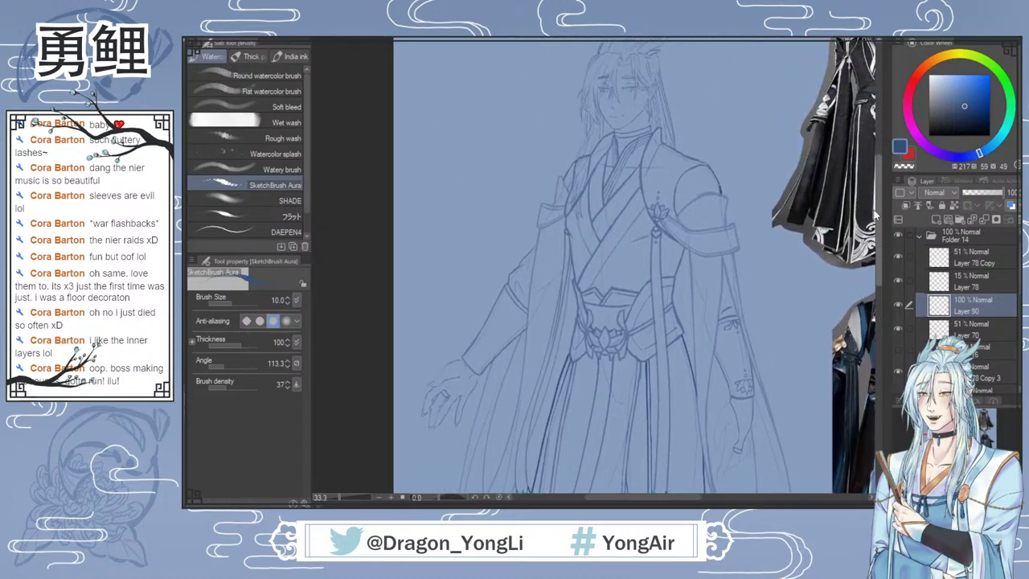
scroll(860, 289, "down", 8)
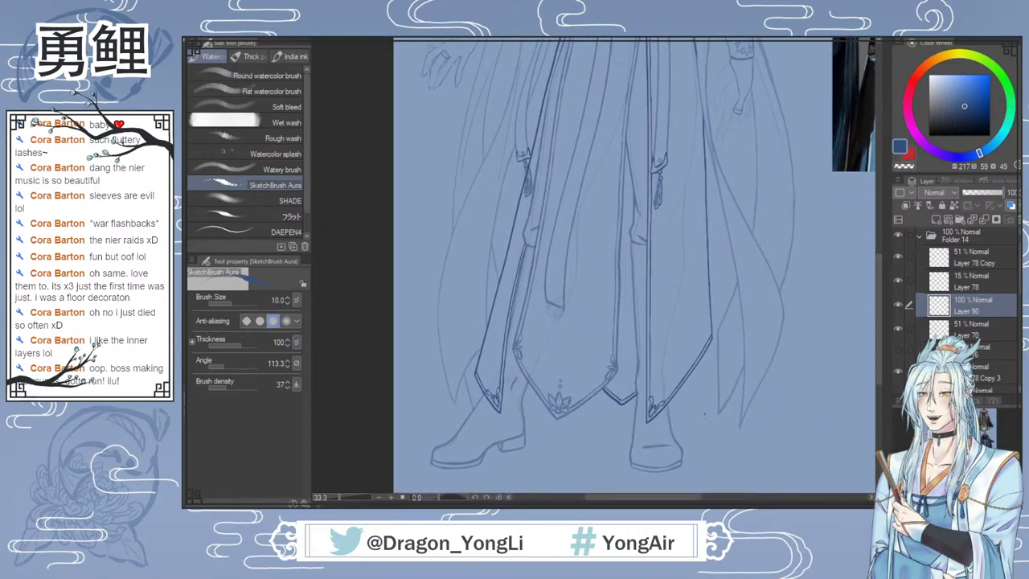
scroll(876, 303, "up", 6)
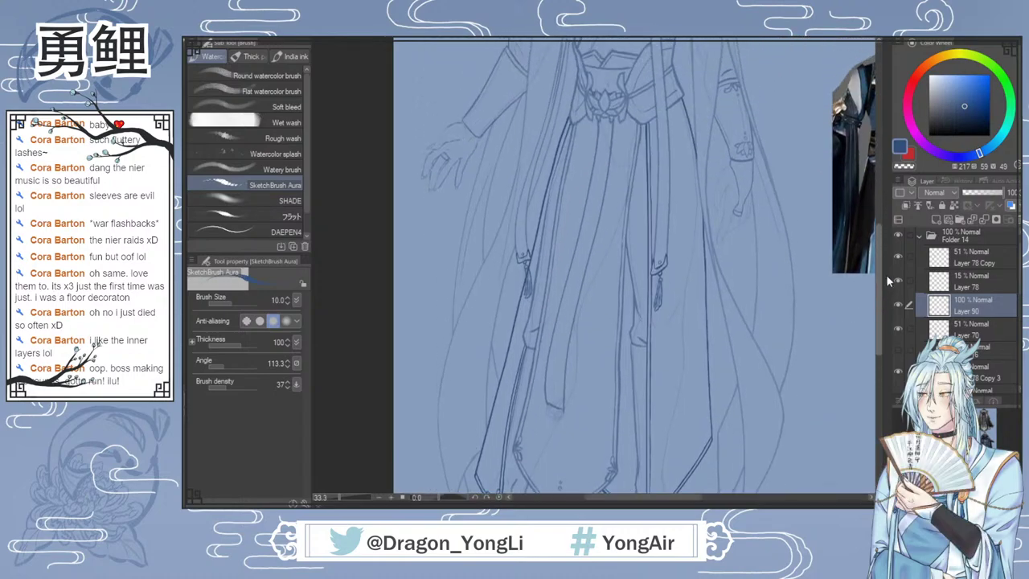
Step: Examine the whole outfit and the centre sash's end, toggling individual layers' visibility to identify which lines they hold
scroll(883, 255, "up", 1)
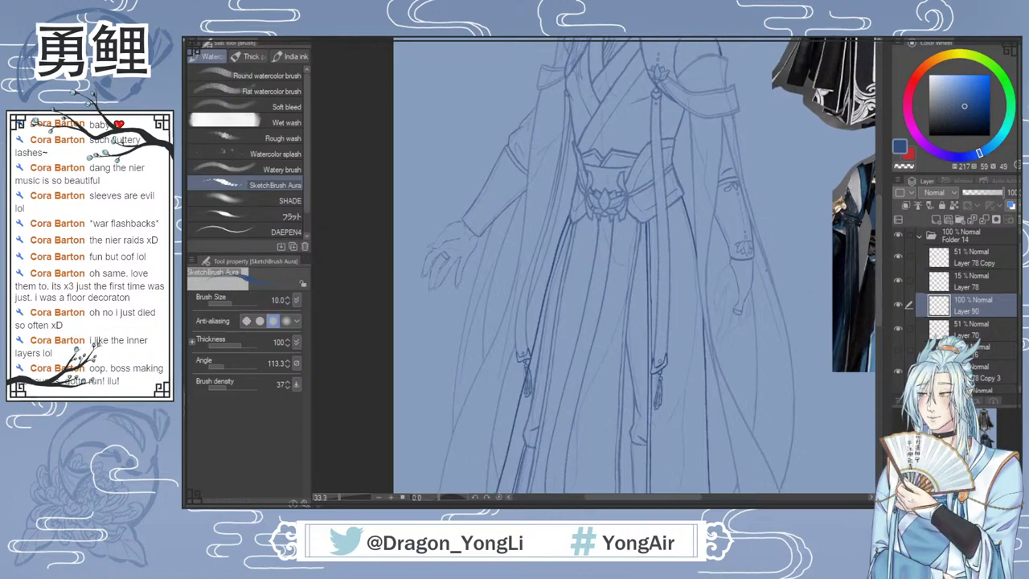
key("ctrl+0")
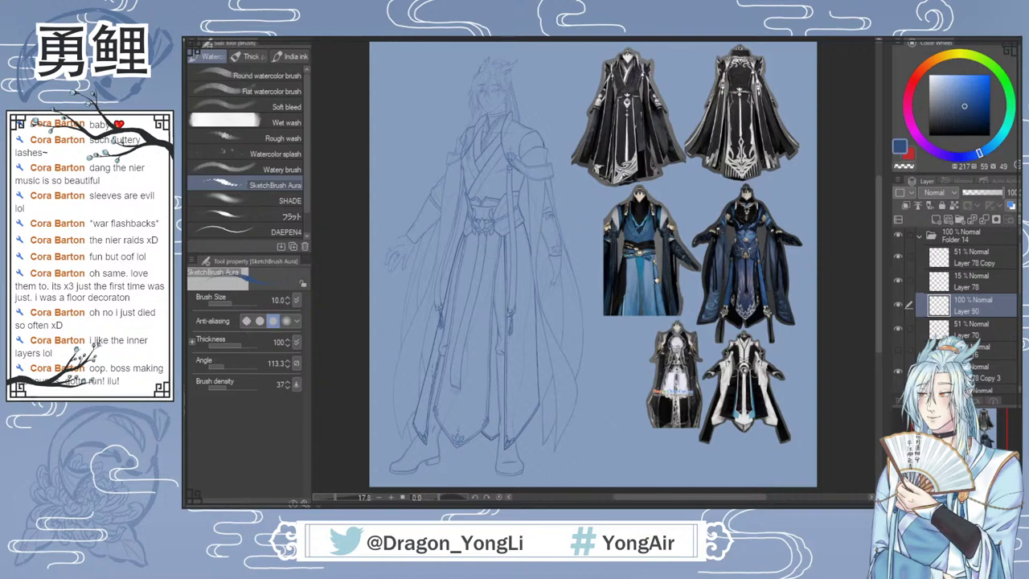
scroll(456, 390, "up", 5)
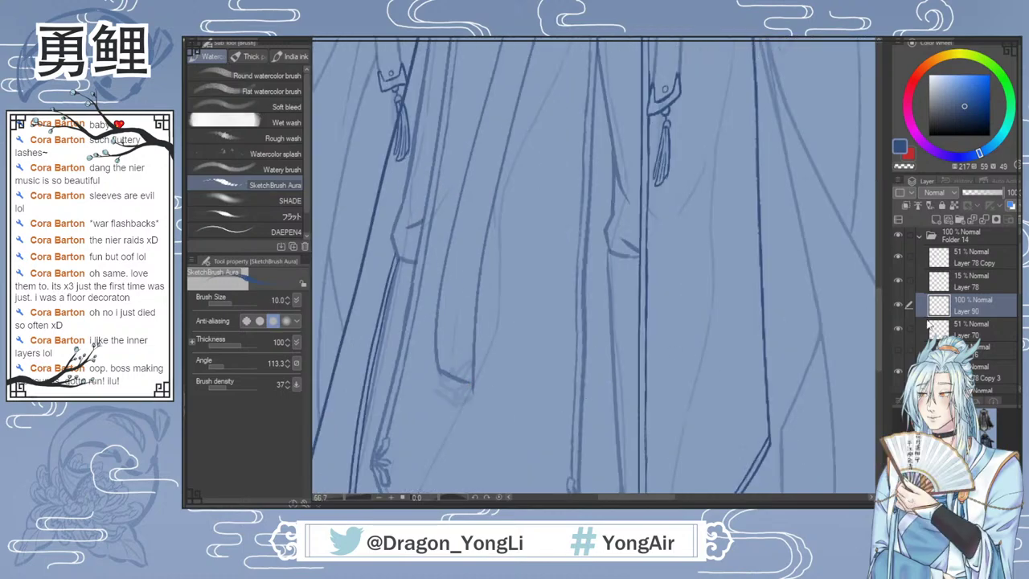
scroll(1012, 341, "down", 3)
scroll(1011, 340, "down", 3)
left_click(896, 298)
left_click(896, 293)
left_click(896, 270)
left_click(896, 270)
left_click(898, 246)
left_click(897, 246)
scroll(897, 273, "up", 2)
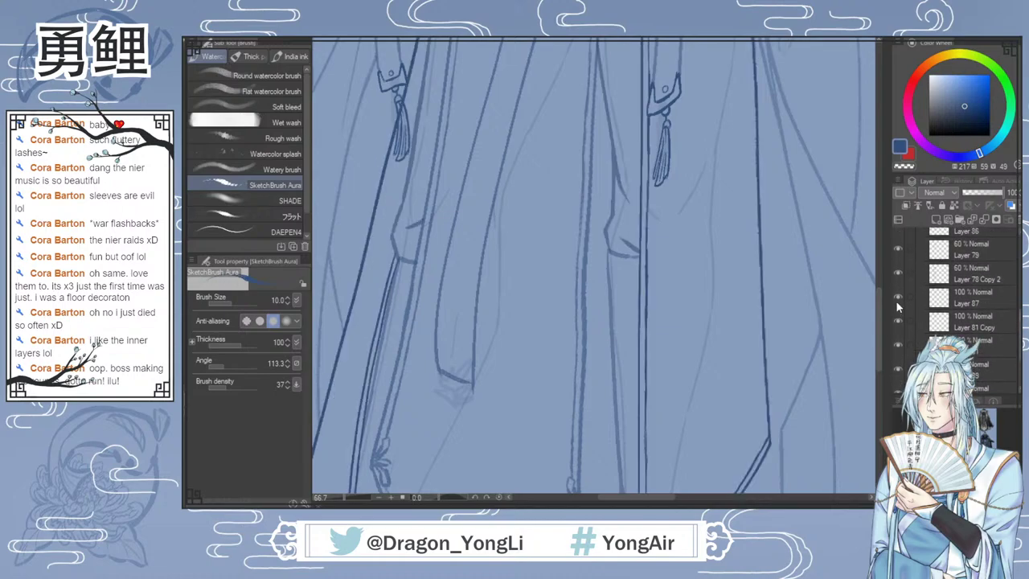
left_click(899, 268)
left_click(898, 269)
Step: Try a short stroke at the centre sash's lower corner on Layer 78 Copy 2 and undo it
left_click(960, 273)
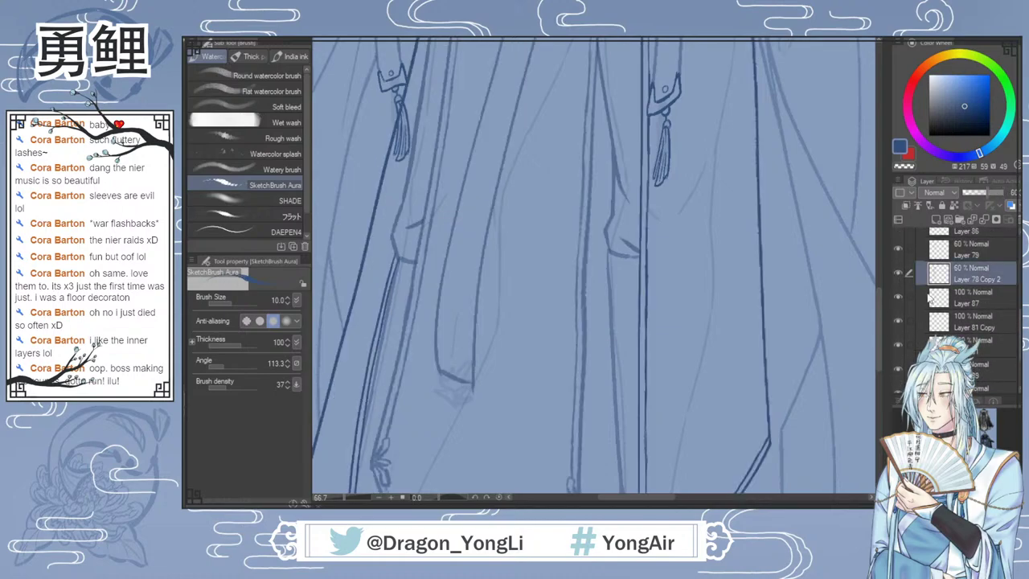
key("e")
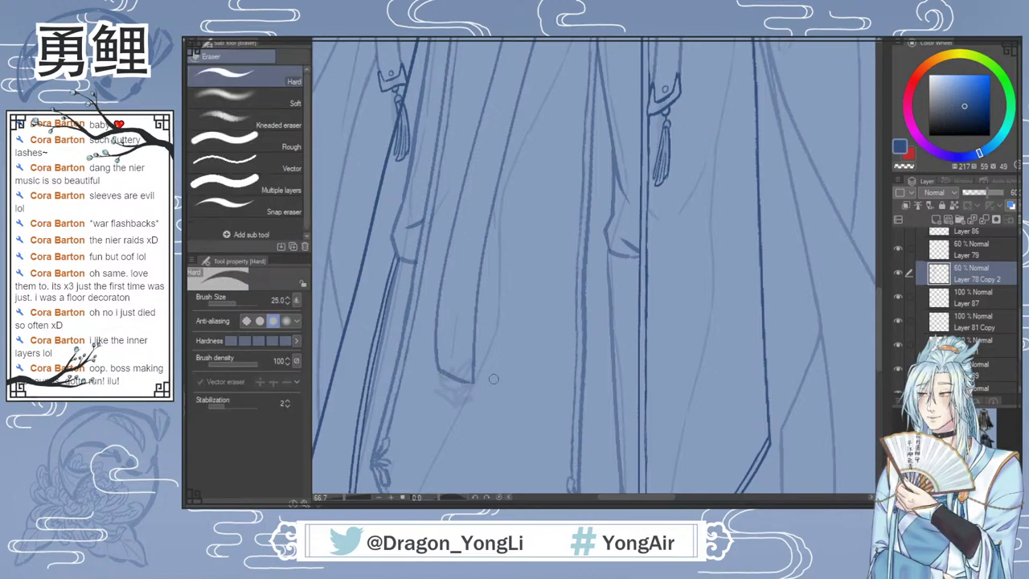
key("b")
left_click_drag(468, 383, 474, 384)
key("ctrl+z")
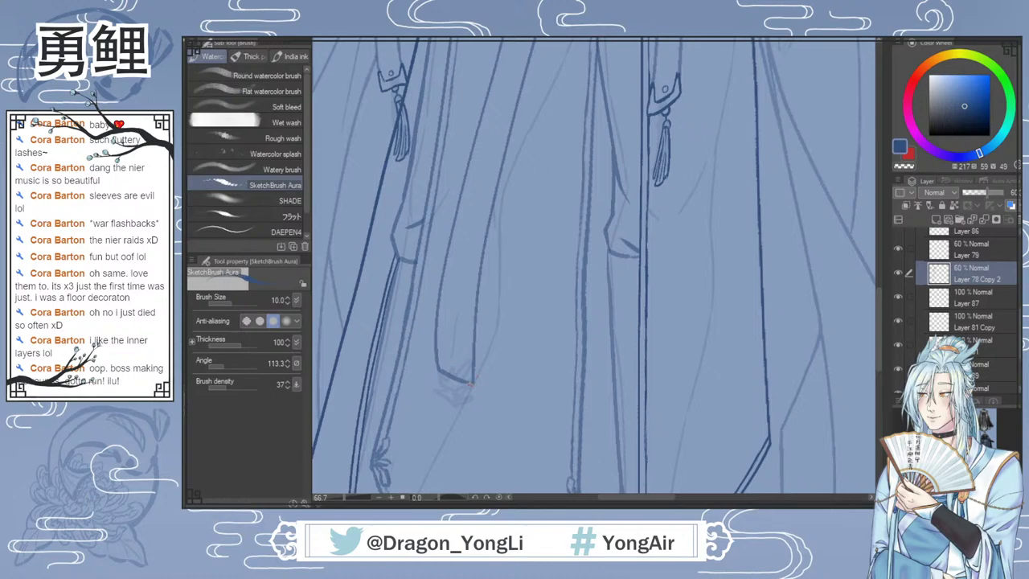
Step: Make Layer 90 active and look over the skirt panels, hem ornaments and boots around the centre sash
scroll(659, 345, "down", 2)
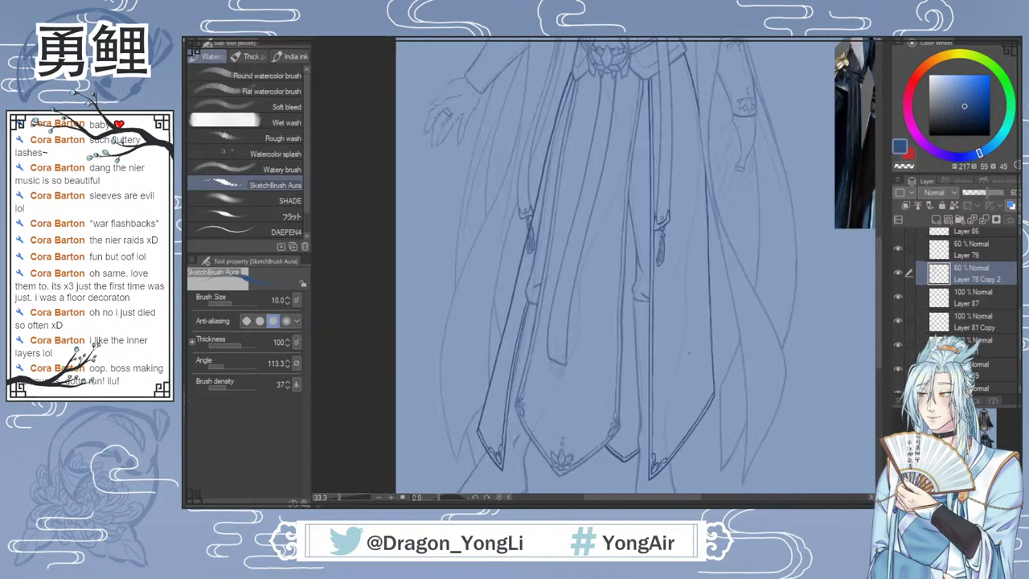
scroll(1017, 326, "up", 3)
scroll(901, 322, "down", 5)
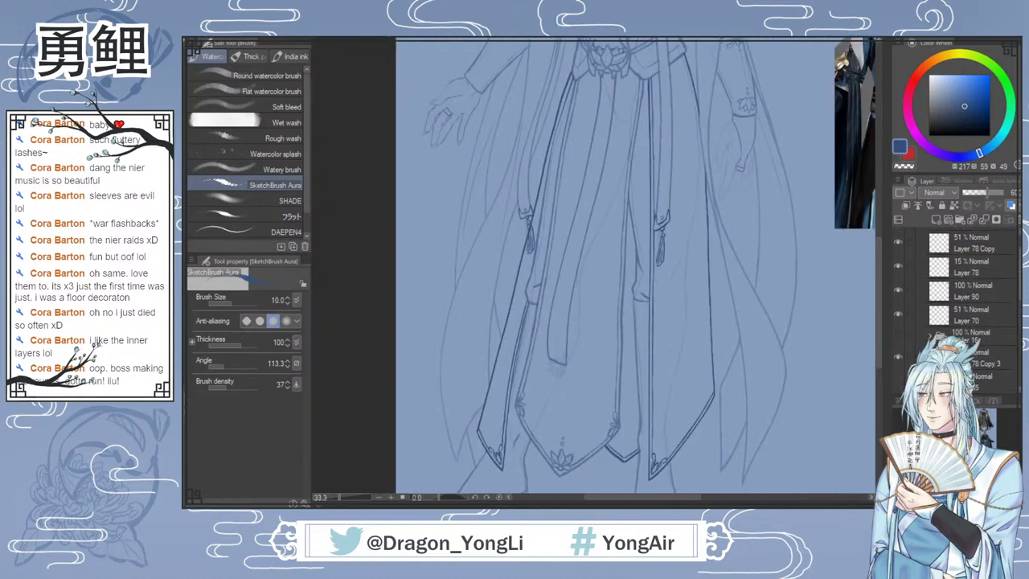
left_click(948, 323)
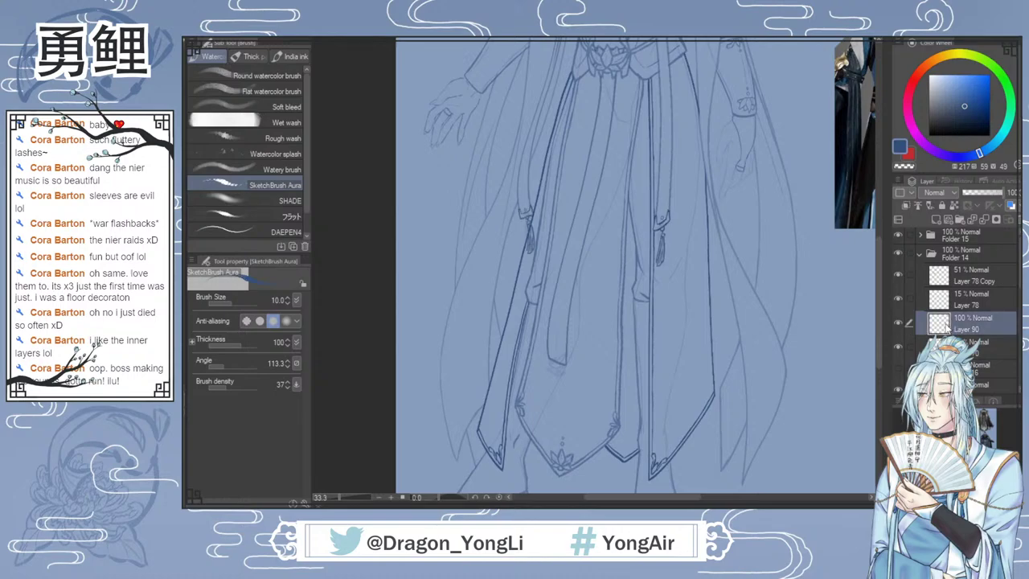
scroll(879, 342, "down", 2)
left_click_drag(881, 351, 877, 346)
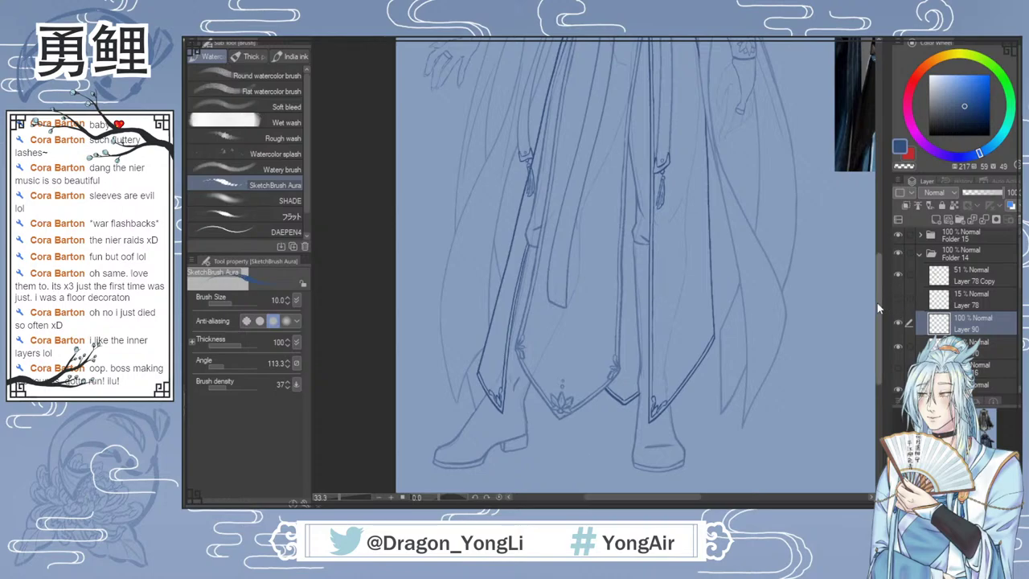
scroll(878, 308, "up", 2)
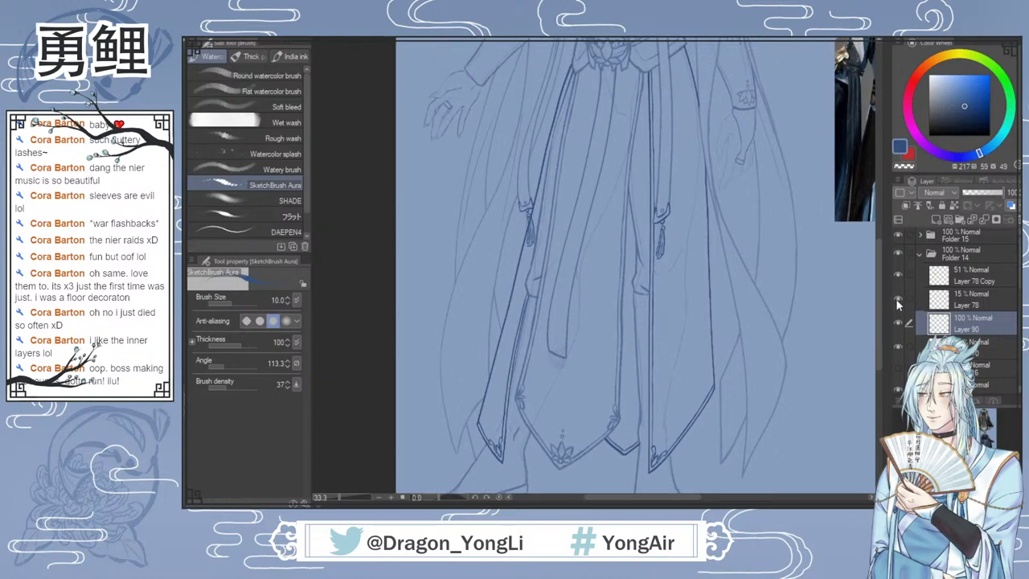
scroll(879, 318, "up", 2)
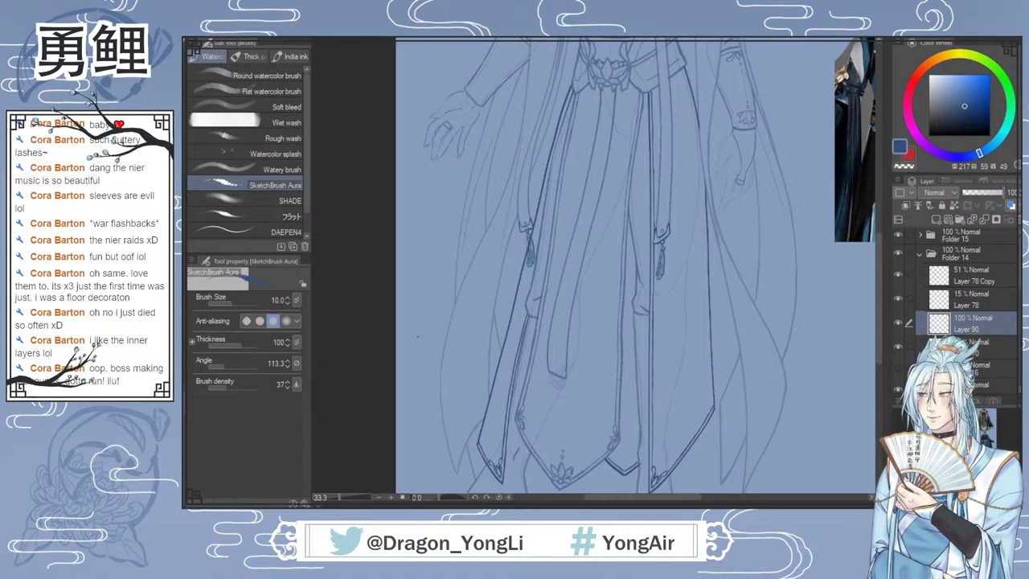
scroll(416, 338, "up", 1)
left_click_drag(878, 308, 875, 339)
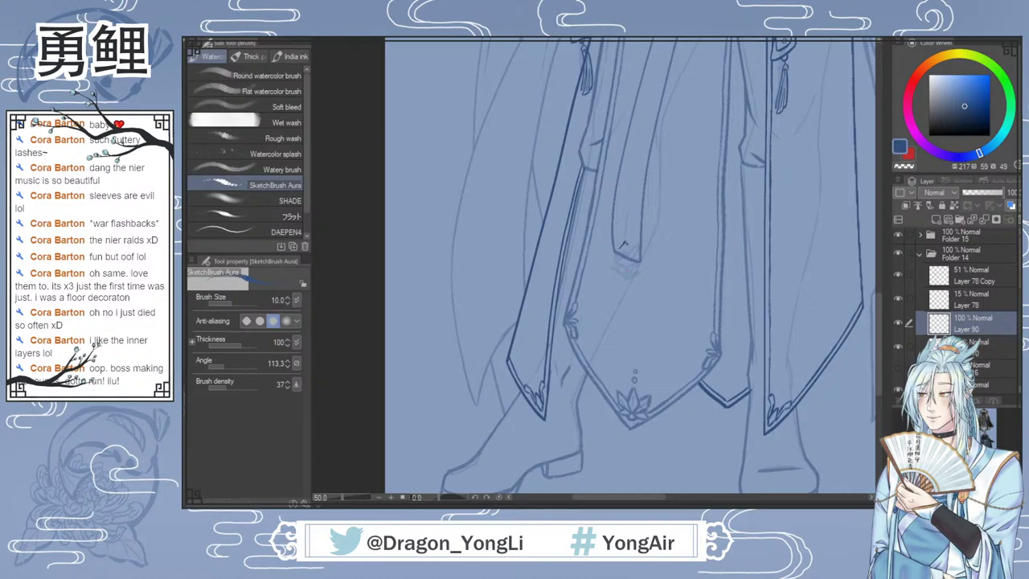
Step: Sketch a crown-shaped zigzag trim with an inner diamond and a pointed lower edge on the centre sash's end
left_click_drag(625, 255, 633, 254)
scroll(569, 284, "up", 2)
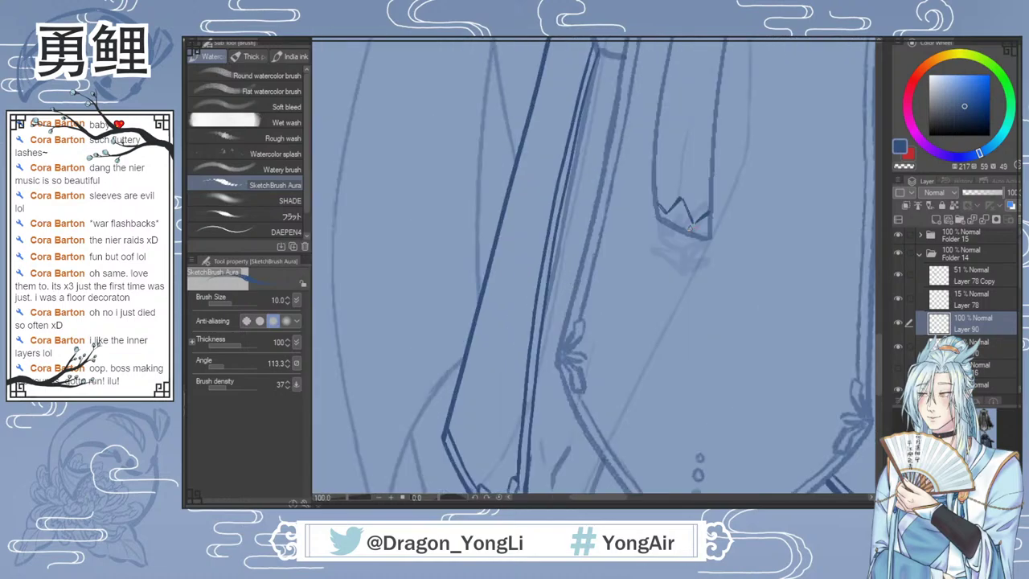
mouse_move(679, 207)
left_mouse_down()
mouse_move(670, 217)
mouse_move(679, 226)
left_mouse_up()
mouse_move(679, 207)
left_mouse_down()
mouse_move(703, 228)
mouse_move(708, 217)
mouse_move(677, 234)
left_mouse_up()
mouse_move(656, 205)
left_mouse_down()
mouse_move(655, 226)
mouse_move(674, 232)
left_mouse_up()
mouse_move(656, 212)
left_mouse_down()
mouse_move(673, 247)
mouse_move(708, 231)
left_mouse_up()
key("ctrl+z")
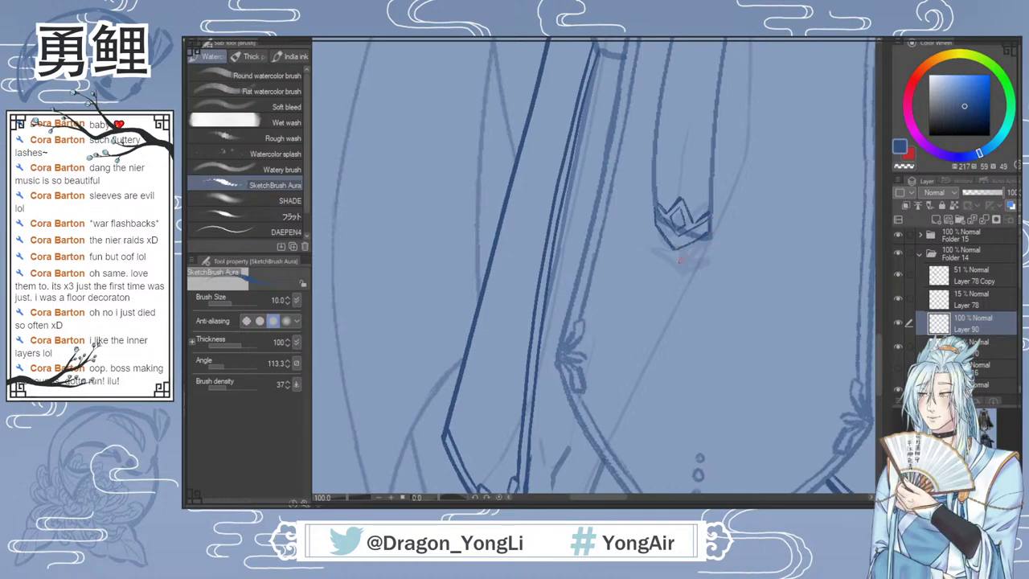
Step: Try a small tip beneath the pointed trim on the centre sash, check it at full view and erase it
mouse_move(665, 246)
left_mouse_down()
mouse_move(673, 258)
mouse_move(689, 244)
left_mouse_up()
scroll(722, 222, "down", 10)
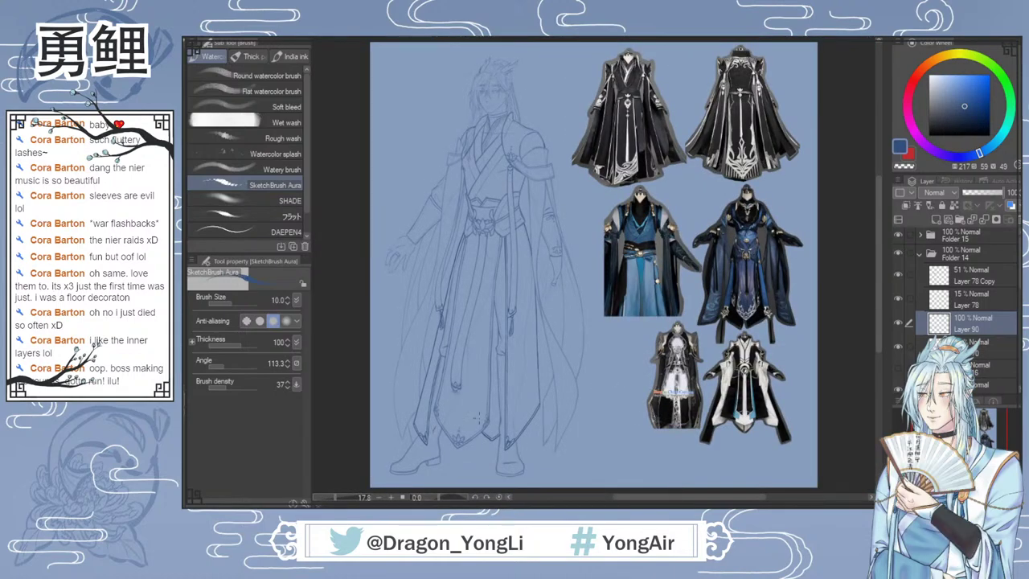
scroll(454, 390, "up", 9)
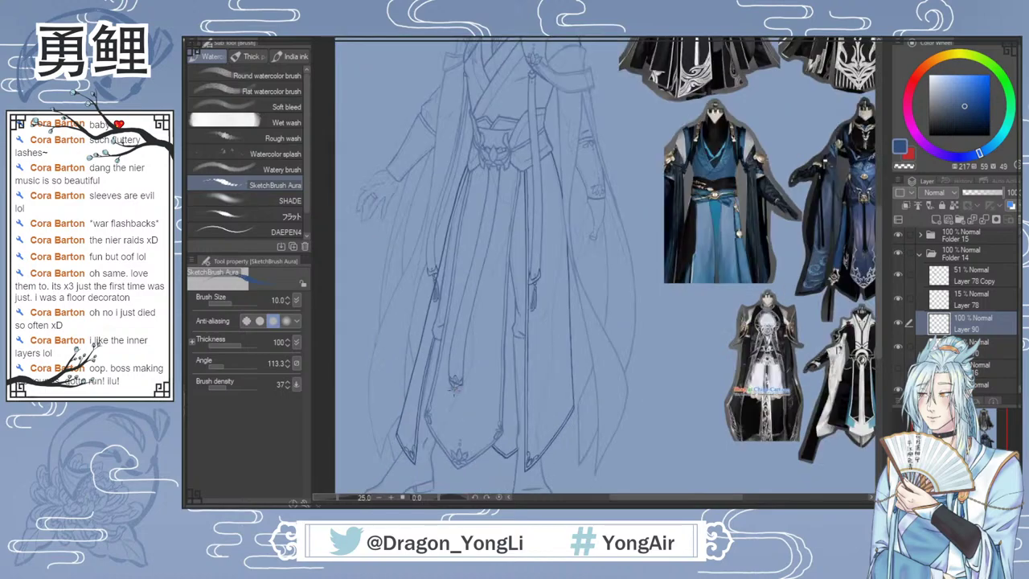
key("e")
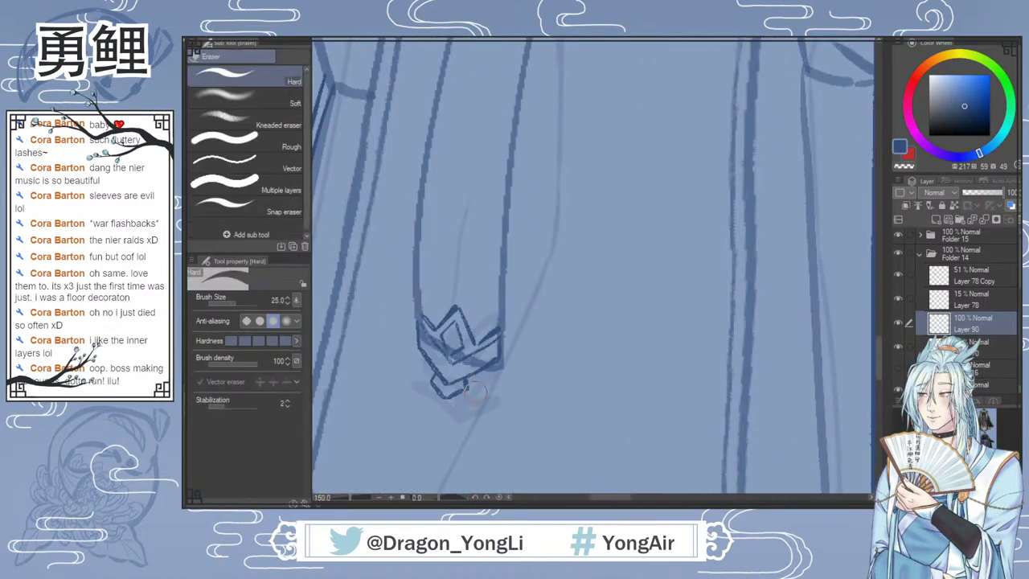
mouse_move(428, 378)
left_mouse_down()
mouse_move(448, 410)
mouse_move(422, 368)
mouse_move(448, 379)
mouse_move(449, 401)
mouse_move(483, 389)
left_mouse_up()
Step: Lasso the trim draft, move it to its own layer at 41% opacity, and make Layer 90 active again
key("m")
mouse_move(500, 395)
left_mouse_down()
mouse_move(527, 370)
mouse_move(500, 396)
left_mouse_up()
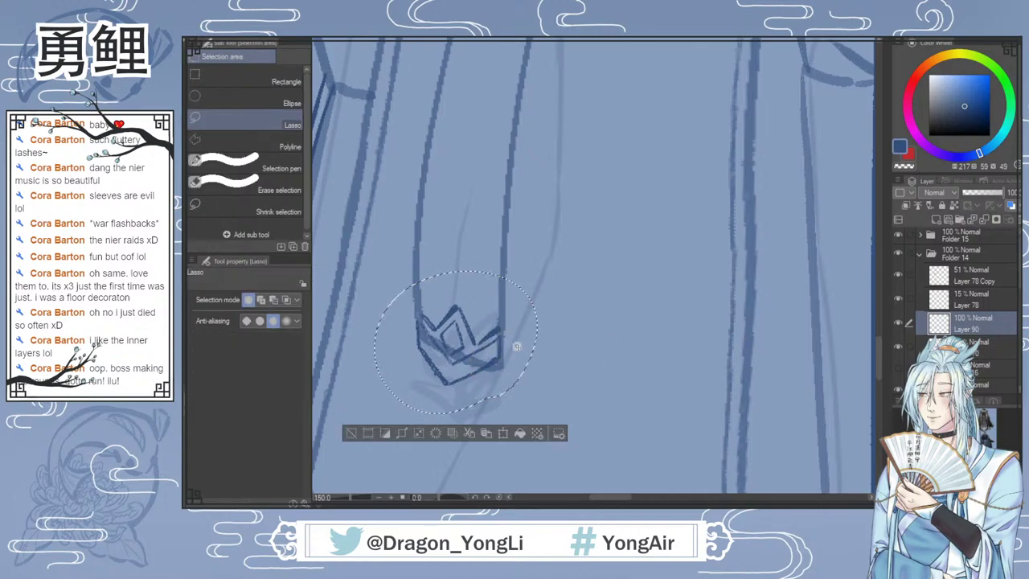
key("ctrl+x")
key("ctrl+v")
key("ctrl+d")
left_click(980, 193)
left_click(995, 219)
Step: Try redrawing one slanted edge of the sash trim over the faded draft and undo the attempts
key("b")
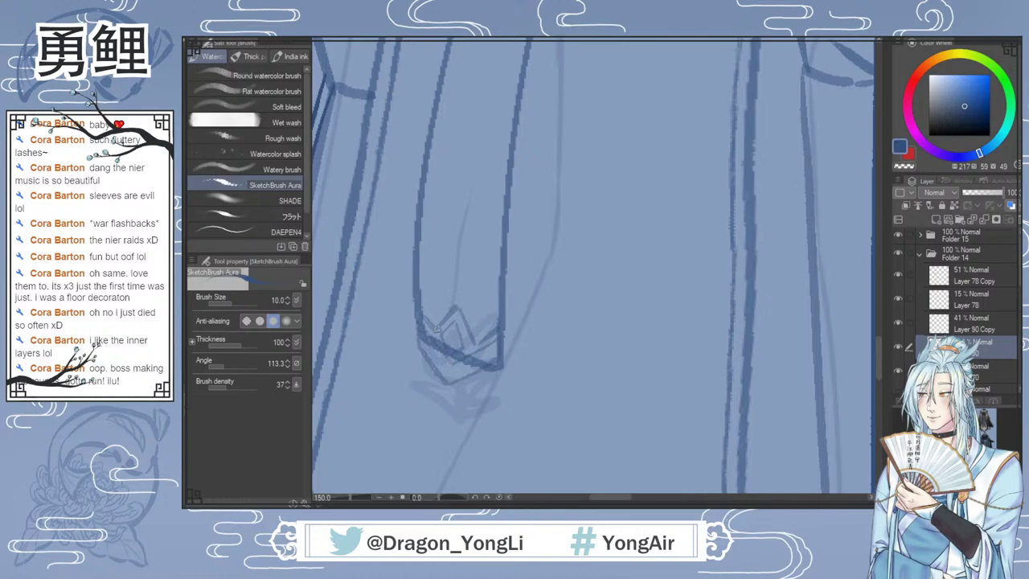
left_click_drag(417, 333, 454, 367)
key("ctrl+z")
mouse_move(418, 331)
left_mouse_down()
mouse_move(454, 368)
mouse_move(471, 367)
mouse_move(453, 373)
left_mouse_up()
key("ctrl+z")
left_click_drag(421, 324, 443, 359)
key("ctrl+z")
key("ctrl+z")
Step: Draw a vertical centre guide line through the sash's end, redoing it until it crosses the trim's point
left_click_drag(455, 284, 458, 410)
key("ctrl+z")
left_click_drag(455, 251, 458, 441)
key("ctrl+z")
left_click_drag(458, 254, 454, 434)
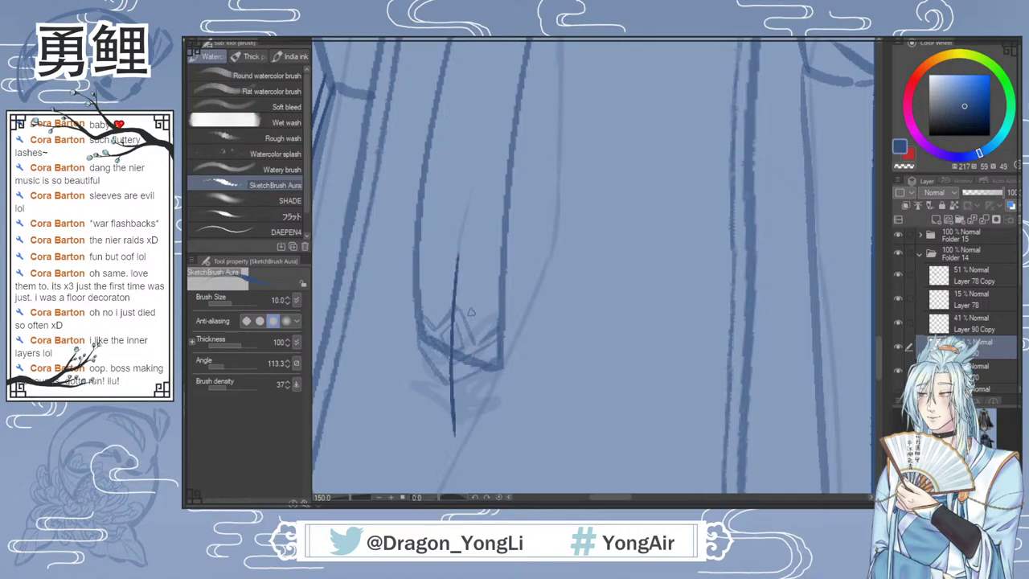
Step: Redraw the sash's end as a V-shaped trim with a small diamond centred on the guide line
left_click_drag(420, 334, 446, 373)
key("ctrl+z")
mouse_move(418, 336)
left_mouse_down()
mouse_move(449, 379)
mouse_move(496, 359)
mouse_move(461, 381)
mouse_move(504, 368)
mouse_move(461, 379)
mouse_move(501, 367)
mouse_move(474, 373)
mouse_move(502, 364)
left_mouse_up()
key("ctrl+z")
key("ctrl+z")
key("ctrl+z")
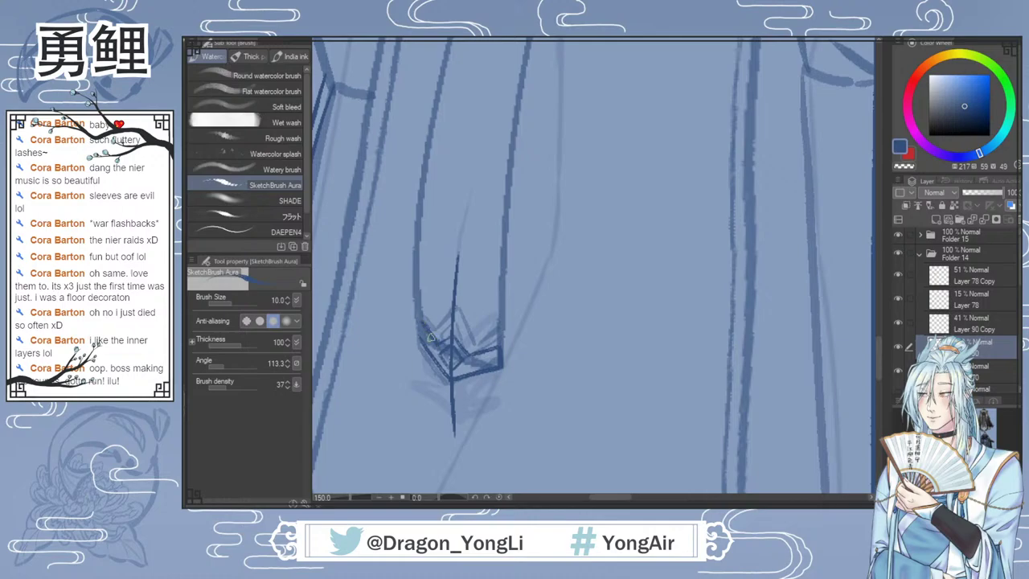
key("e")
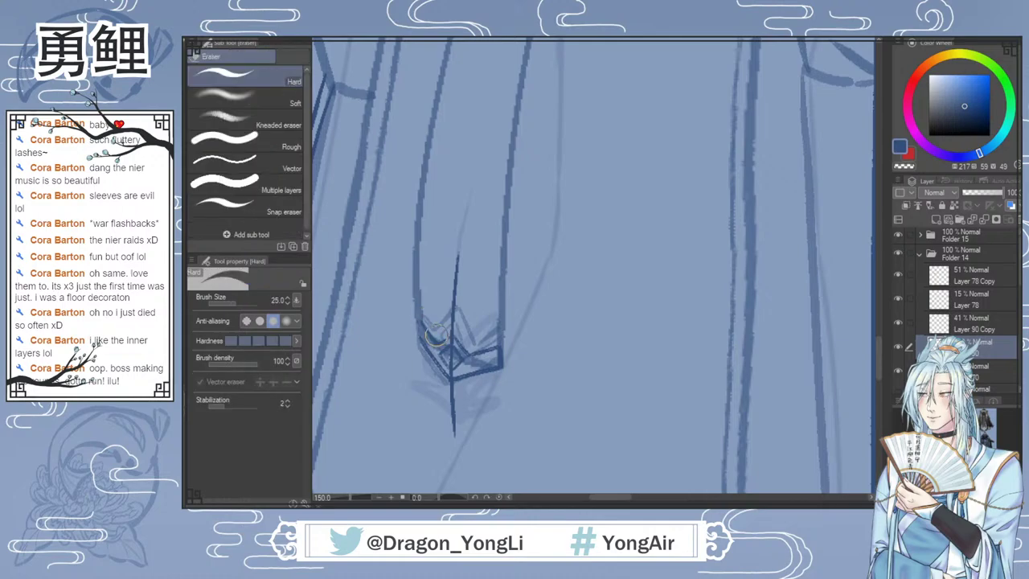
key("b")
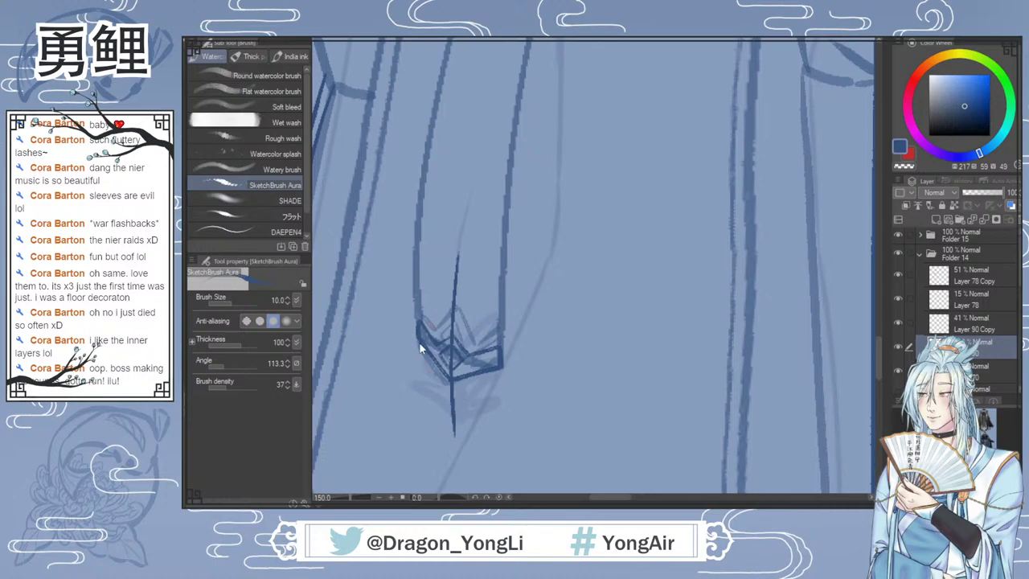
Step: Add a second V-shaped edge below the trim with short side lines, forming a band around the sash's end
mouse_move(414, 336)
left_mouse_down()
mouse_move(428, 373)
mouse_move(416, 361)
mouse_move(448, 402)
left_mouse_up()
key("ctrl+z")
left_click_drag(415, 362, 447, 401)
left_click_drag(500, 367, 503, 389)
key("ctrl+z")
key("ctrl+z")
key("ctrl+z")
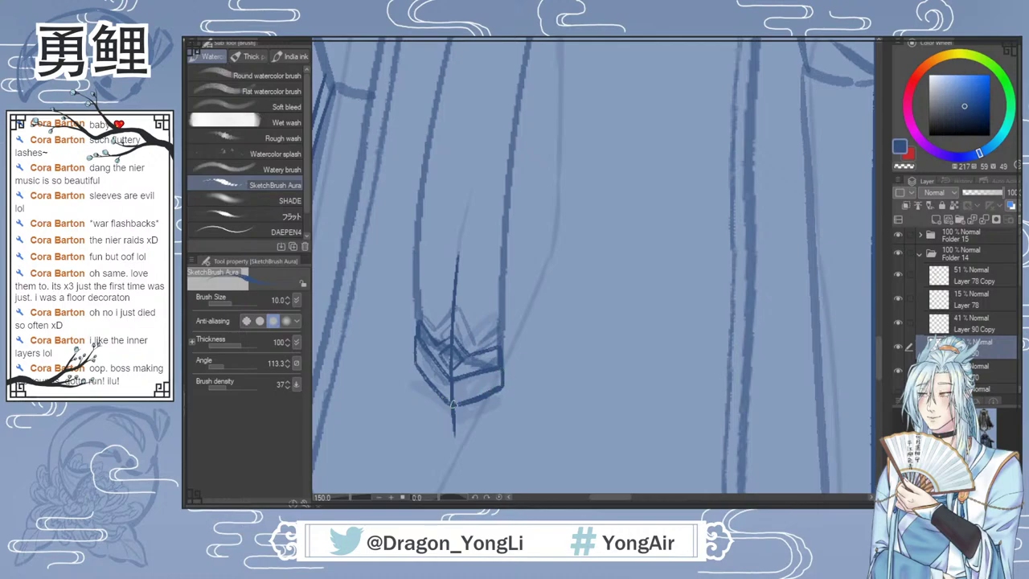
Step: Erase the vertical guide line from the trim and diamond, reducing the eraser size to 6 for the fine spots
key("e")
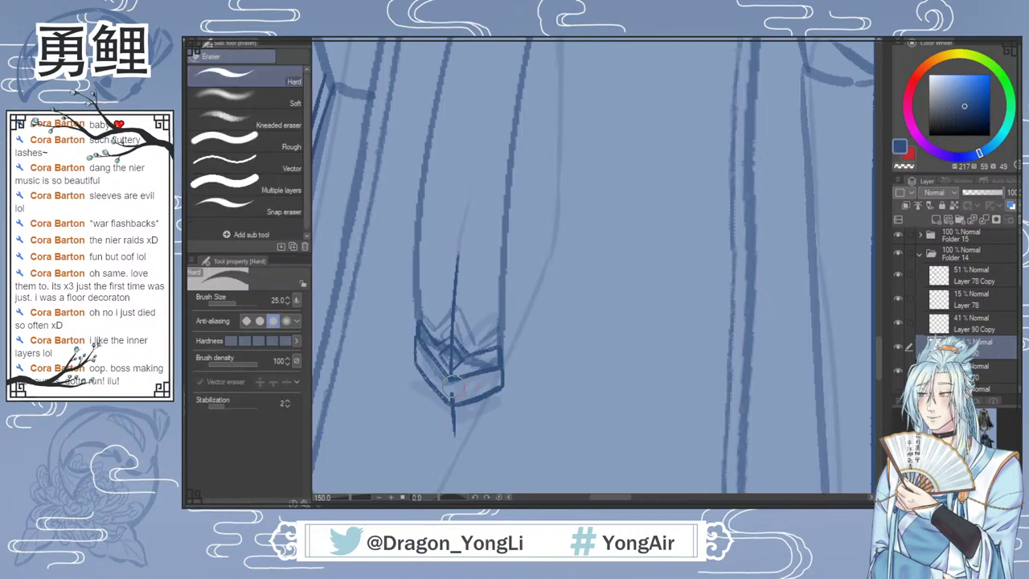
left_click_drag(451, 394, 454, 435)
key("bracketleft")
key("bracketleft")
key("bracketleft")
mouse_move(450, 334)
left_mouse_down()
mouse_move(458, 284)
mouse_move(451, 351)
left_mouse_up()
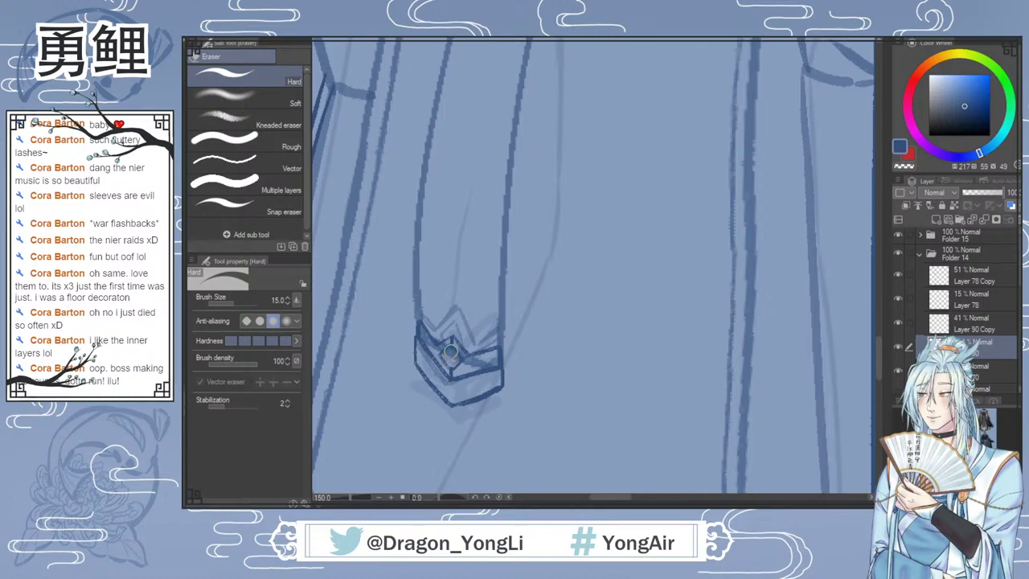
key("bracketleft")
key("bracketleft")
key("bracketleft")
key("bracketleft")
key("bracketleft")
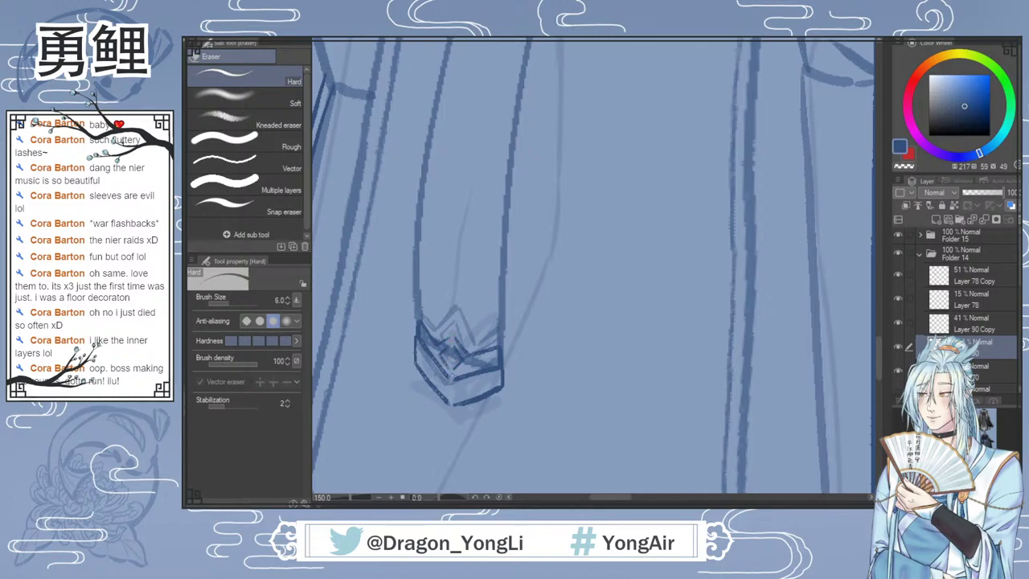
Step: Redraw the diamond's lower edges and close the band's bottom point on the centre sash
key("b")
scroll(448, 344, "up", 1)
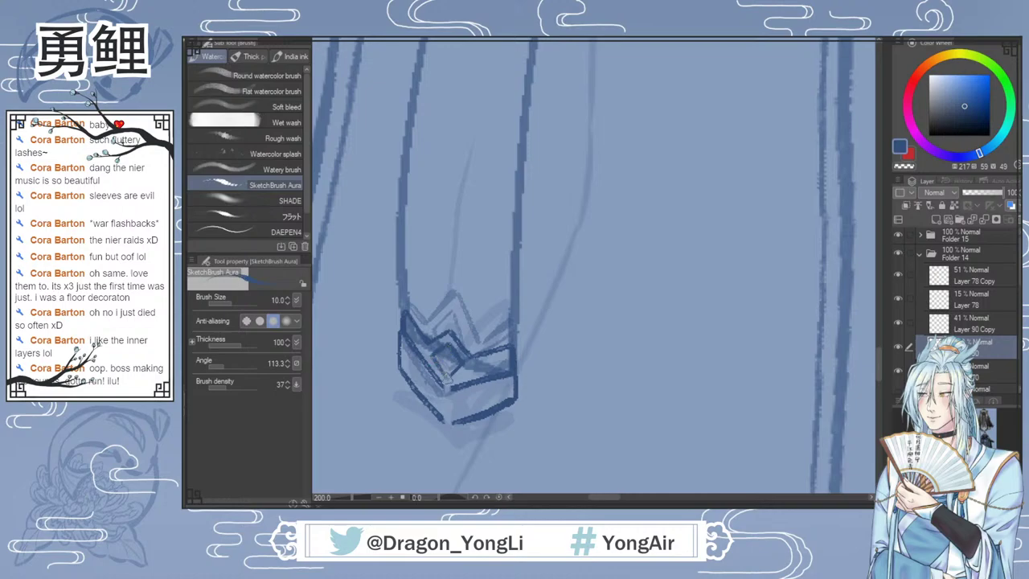
mouse_move(434, 355)
left_mouse_down()
mouse_move(443, 388)
mouse_move(455, 384)
left_mouse_up()
scroll(581, 388, "down", 3)
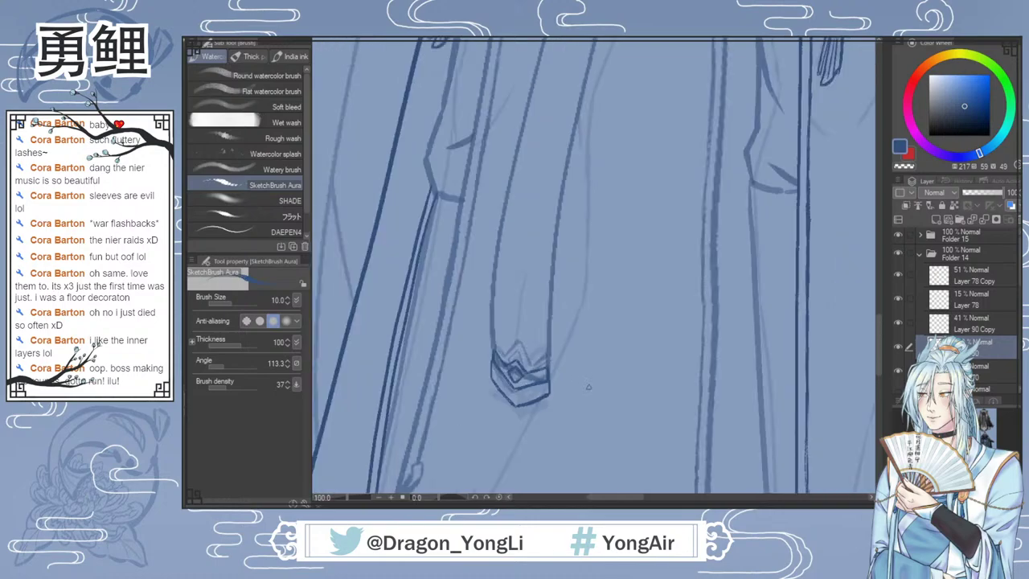
Step: Add inner contour lines and a short vertical centre crease inside the lower band of the sash trim
scroll(540, 408, "up", 1)
key("b")
scroll(552, 403, "up", 1)
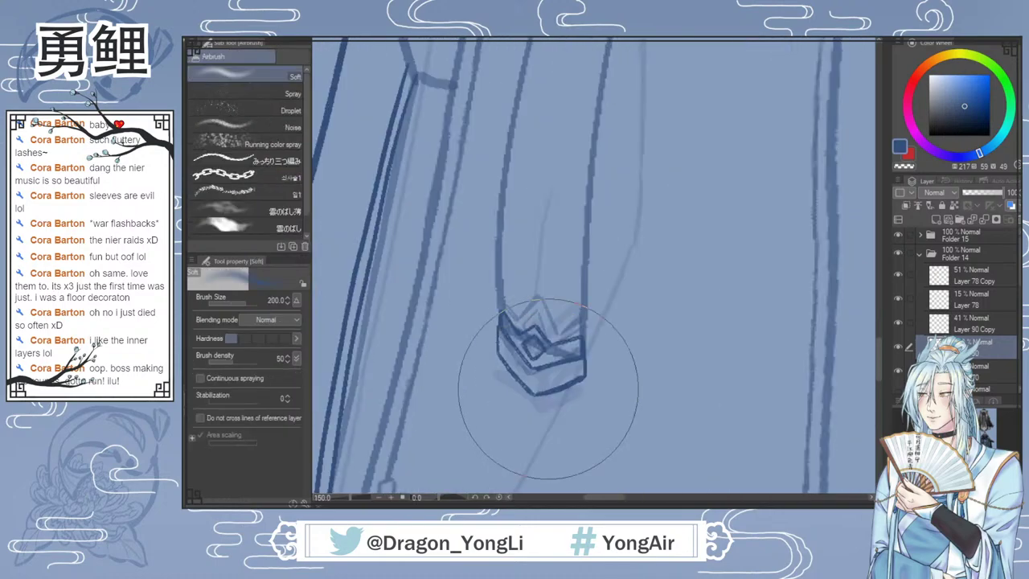
key("alt")
key("b")
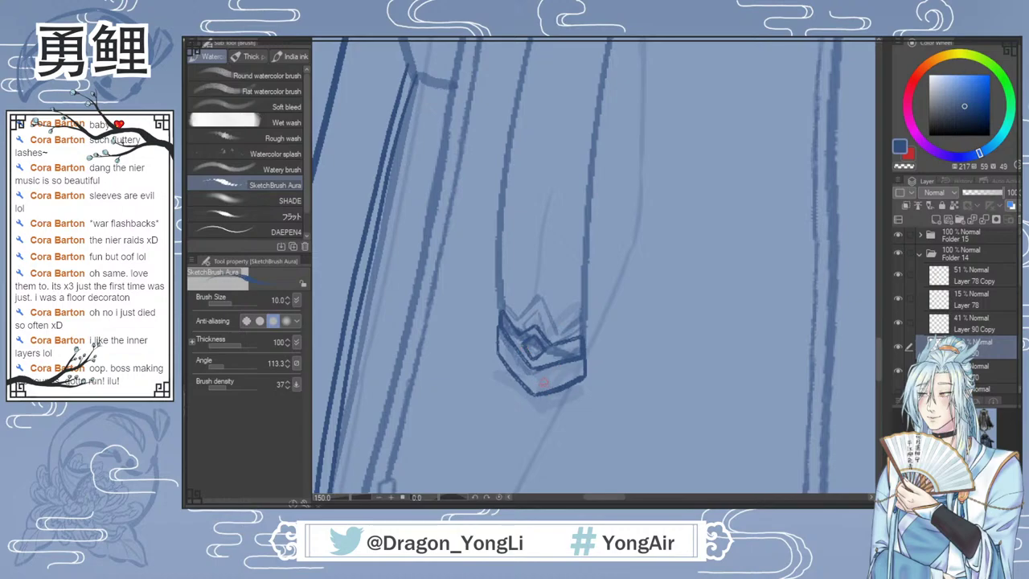
scroll(543, 385, "up", 1)
mouse_move(531, 392)
left_mouse_down()
mouse_move(528, 374)
mouse_move(590, 368)
left_mouse_up()
key("ctrl+z")
mouse_move(529, 391)
left_mouse_down()
mouse_move(527, 375)
mouse_move(567, 362)
left_mouse_up()
left_click_drag(490, 329, 521, 368)
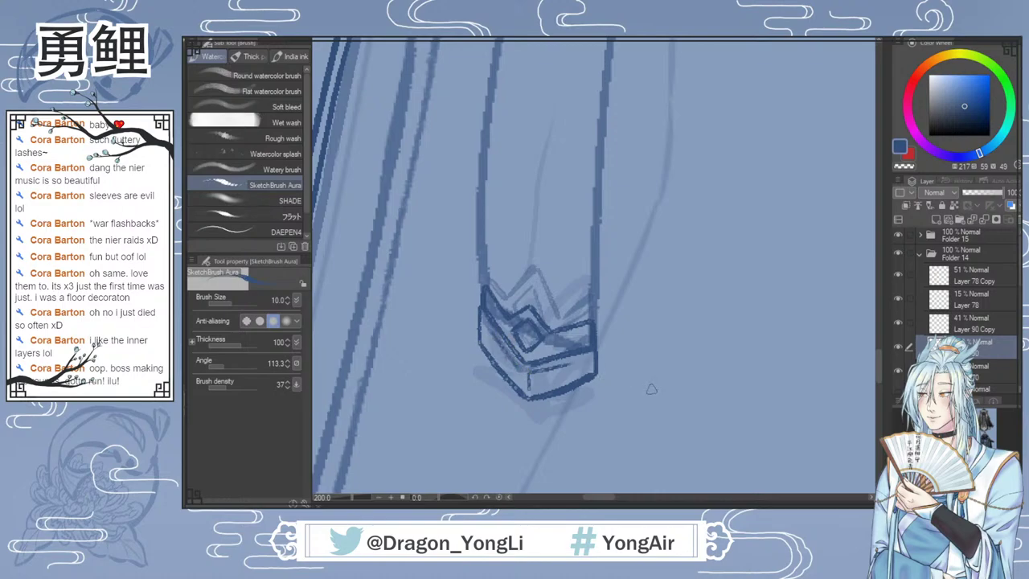
scroll(771, 400, "down", 2)
scroll(673, 372, "up", 2)
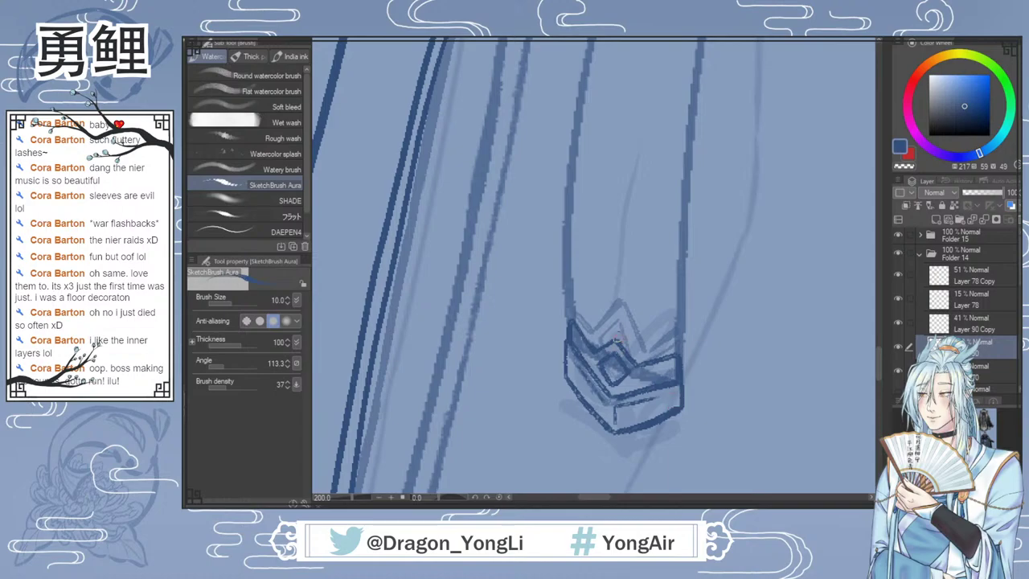
Step: Erase the upper trim outline and diamond on the sash's end and redraw the diamond taller and narrower
key("e")
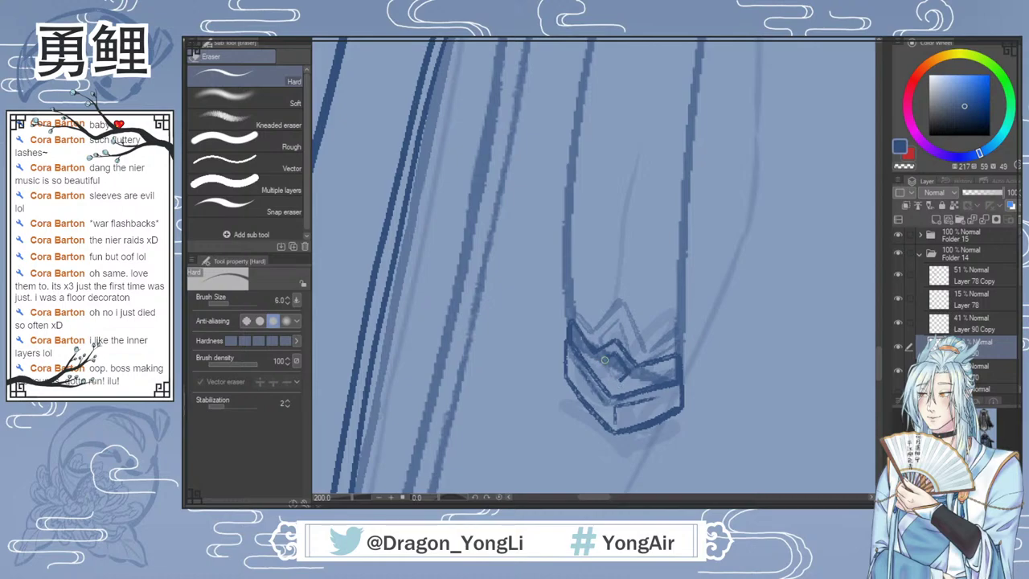
mouse_move(572, 320)
left_mouse_down()
mouse_move(629, 377)
mouse_move(632, 358)
mouse_move(675, 349)
mouse_move(665, 354)
left_mouse_up()
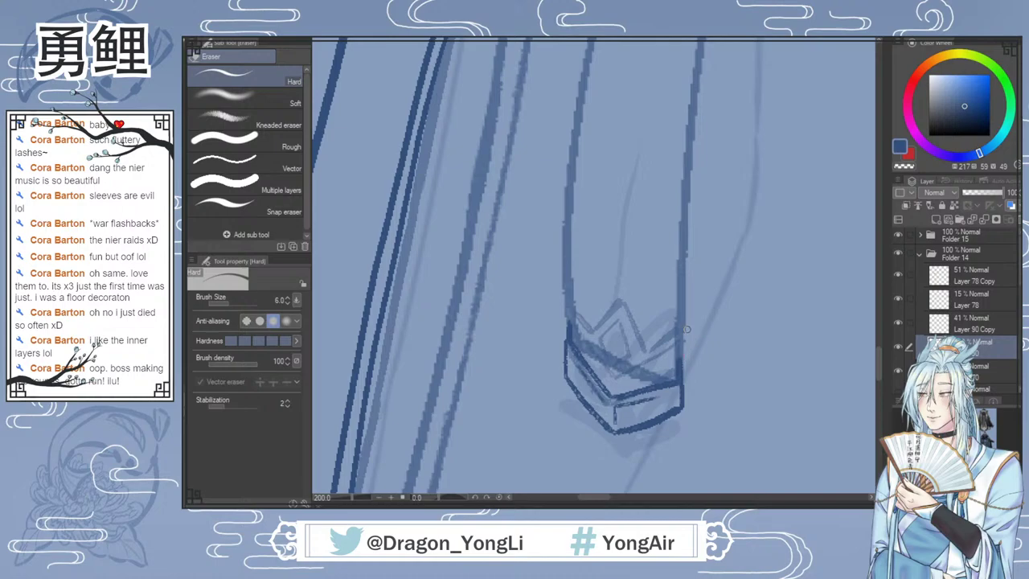
key("b")
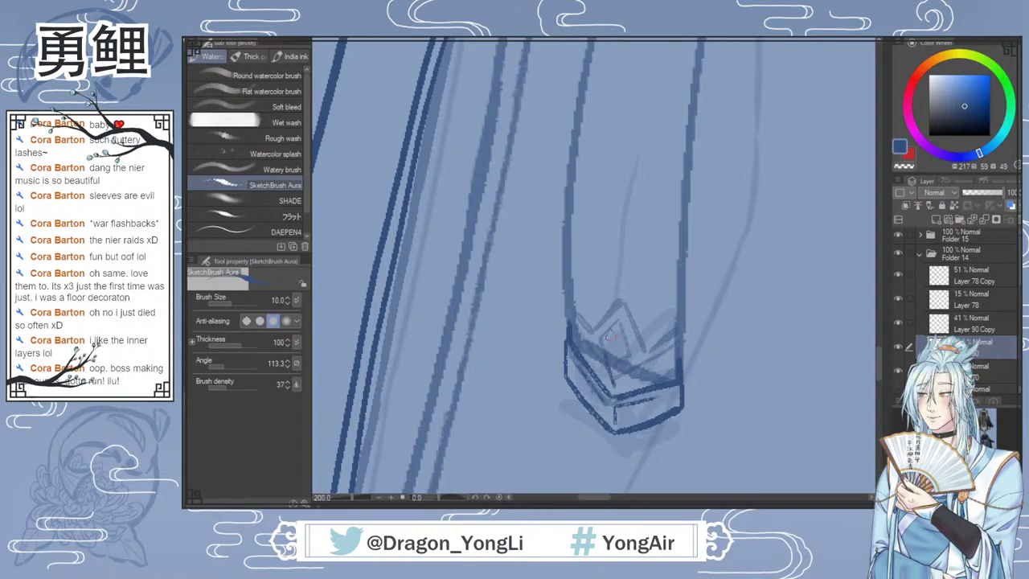
mouse_move(617, 326)
left_mouse_down()
mouse_move(601, 356)
mouse_move(612, 387)
left_mouse_up()
mouse_move(617, 330)
left_mouse_down()
mouse_move(628, 362)
mouse_move(614, 387)
left_mouse_up()
key("ctrl+z")
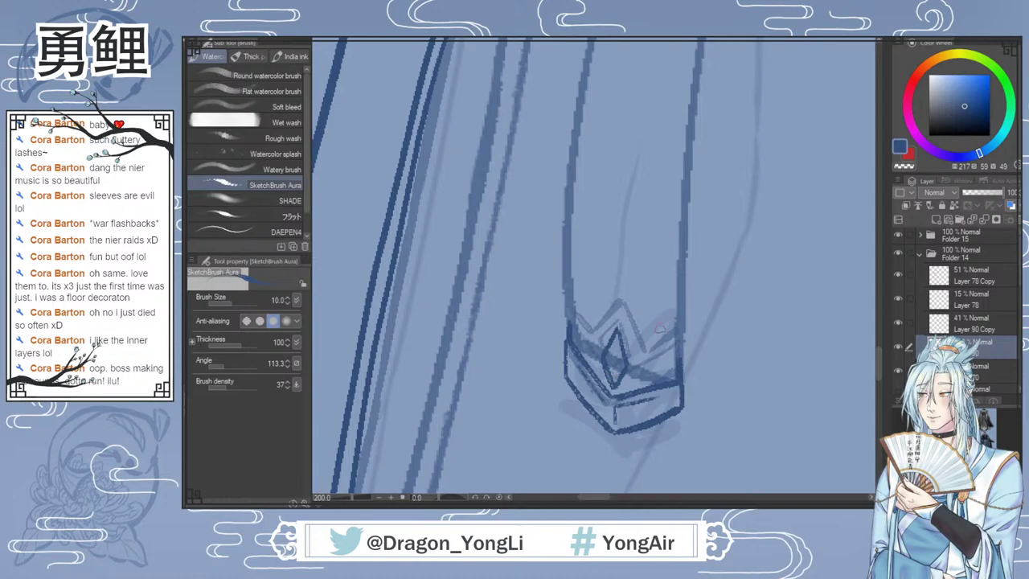
Step: Draw the right slope of the trim's pointed upper edge around the diamond, with a small square bead in its notch
mouse_move(622, 317)
left_mouse_down()
mouse_move(637, 358)
mouse_move(683, 325)
left_mouse_up()
key("ctrl+z")
mouse_move(638, 358)
left_mouse_down()
mouse_move(680, 334)
mouse_move(674, 352)
mouse_move(683, 349)
mouse_move(645, 348)
mouse_move(653, 329)
mouse_move(657, 342)
mouse_move(646, 348)
mouse_move(653, 333)
mouse_move(656, 348)
mouse_move(646, 351)
mouse_move(658, 348)
mouse_move(654, 331)
mouse_move(680, 379)
left_mouse_up()
key("ctrl+z")
key("ctrl+z")
key("ctrl+z")
key("ctrl+z")
key("ctrl+z")
key("ctrl+z")
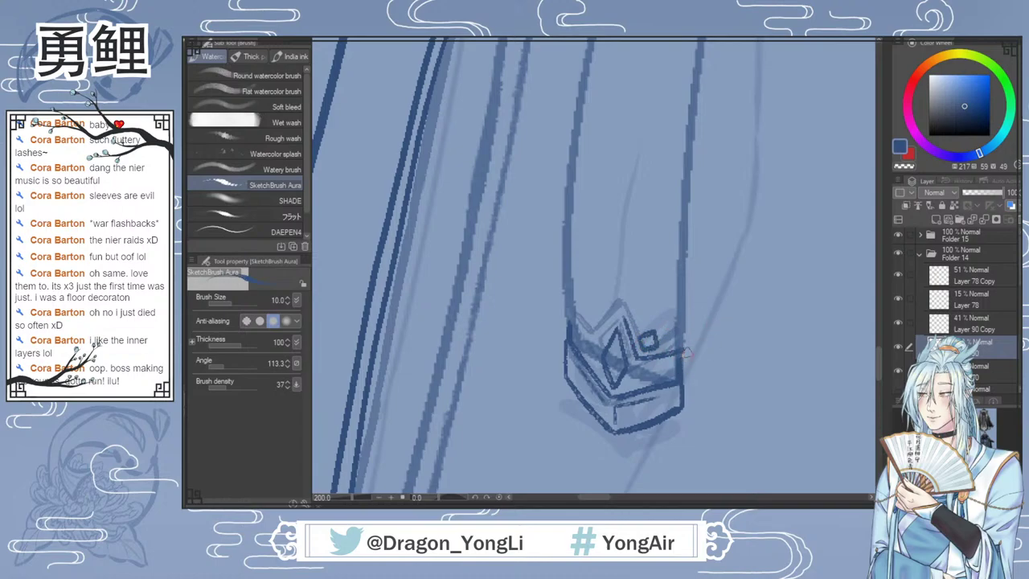
Step: Erase the small square bead right of the diamond and redraw it as a slanted oval
key("e")
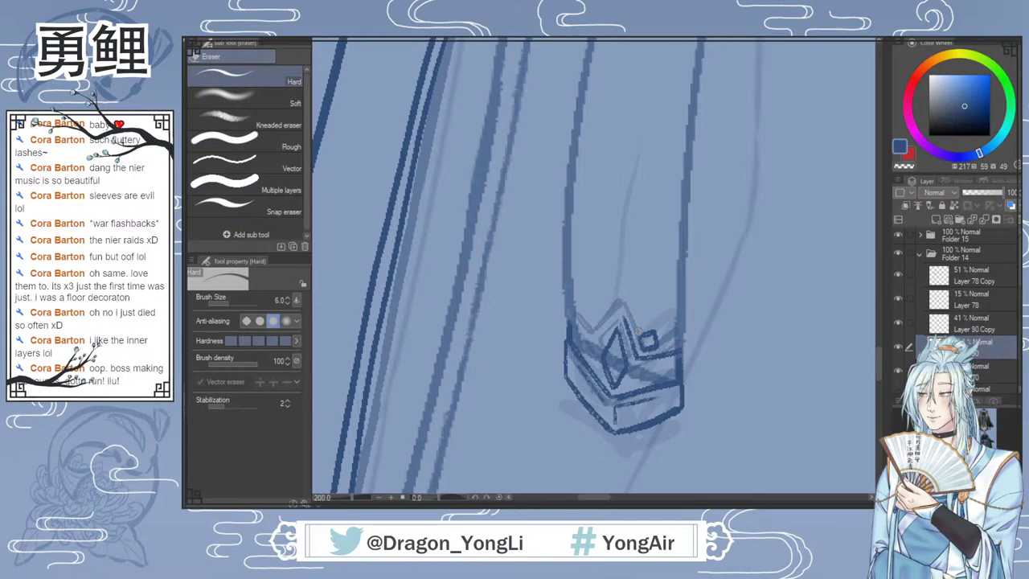
mouse_move(643, 348)
left_mouse_down()
mouse_move(666, 316)
mouse_move(661, 357)
left_mouse_up()
key("b")
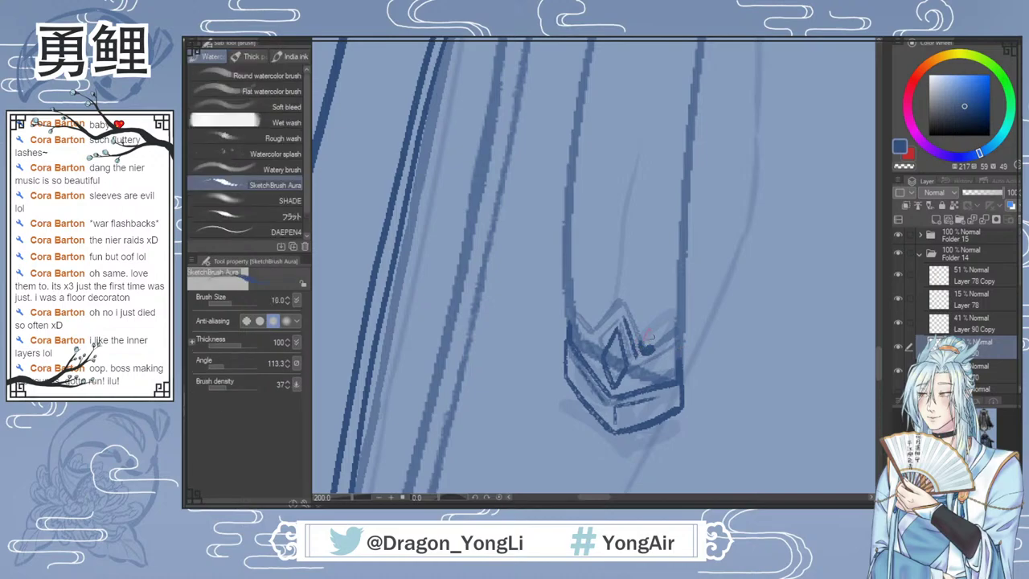
mouse_move(641, 331)
left_mouse_down()
mouse_move(637, 355)
mouse_move(656, 336)
left_mouse_up()
key("ctrl+z")
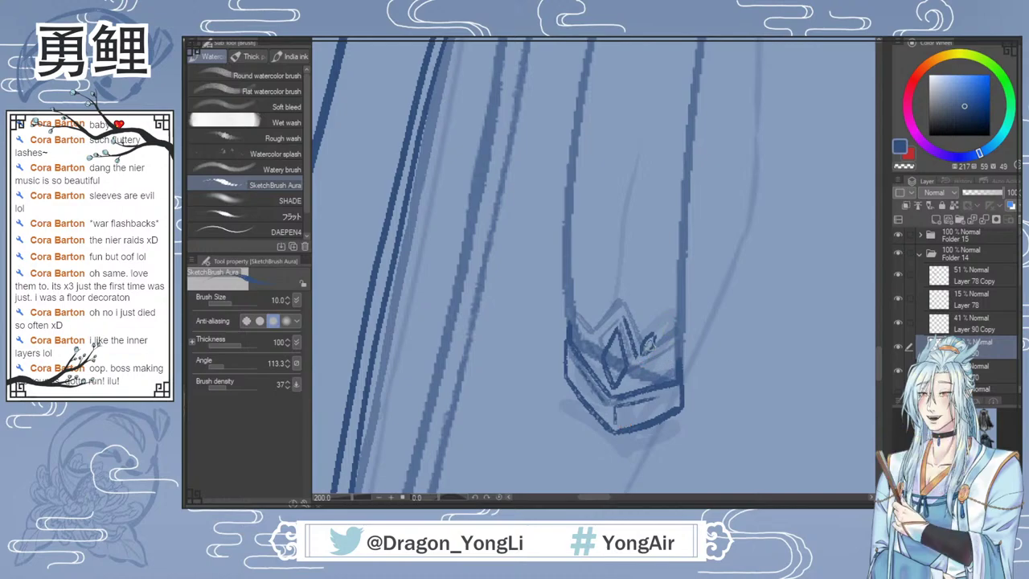
Step: Lasso the slanted oval bead, adjust its placement in the right notch, and redraw the trim's right edge beneath it
key("m")
mouse_move(644, 341)
left_mouse_down()
mouse_move(640, 353)
mouse_move(663, 324)
mouse_move(650, 334)
left_mouse_up()
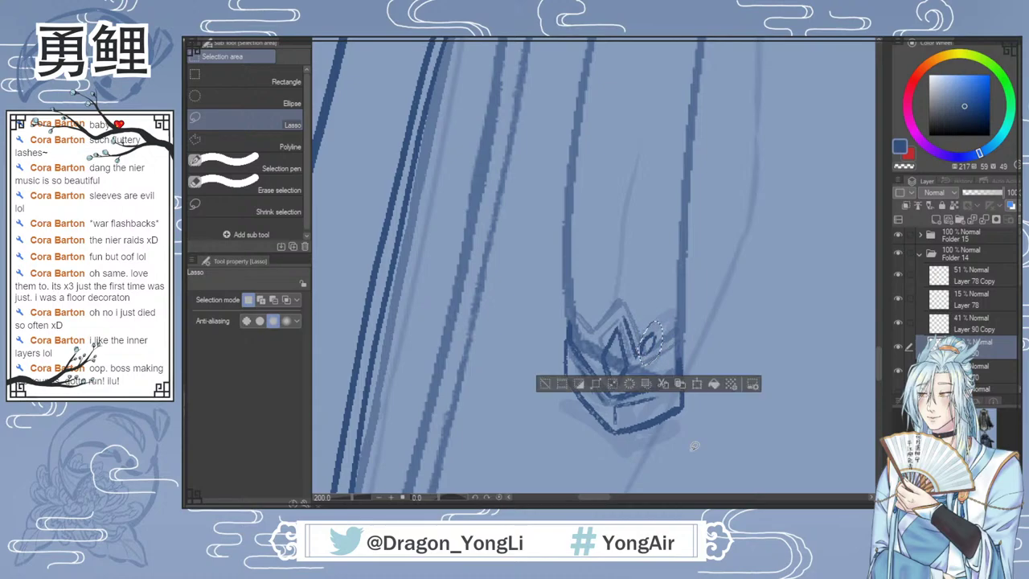
left_click(696, 384)
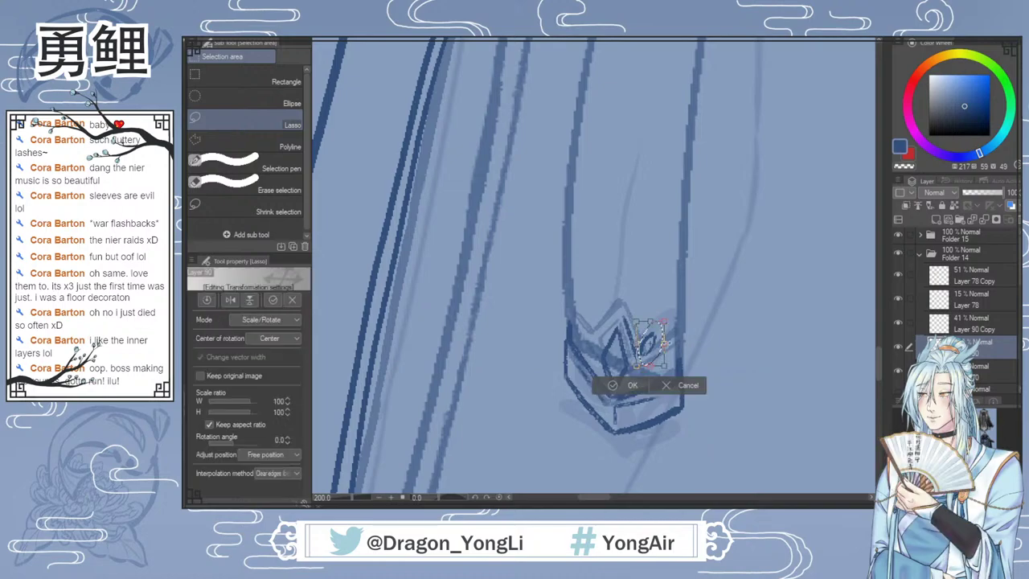
left_click(634, 383)
key("b")
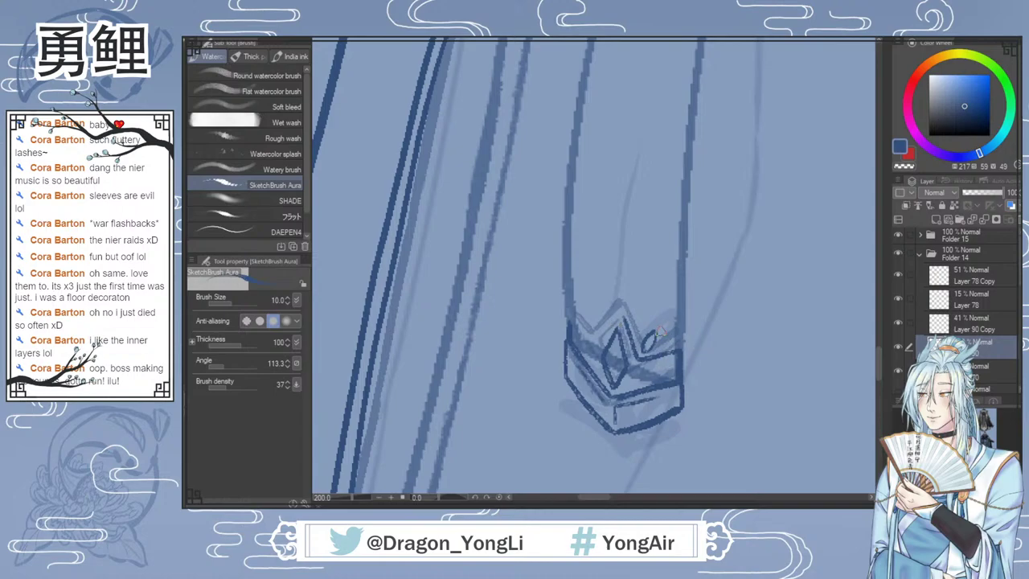
Step: Duplicate the oval bead, mirror the copy and place it just outside the sash's left edge
key("m")
mouse_move(650, 352)
left_mouse_down()
mouse_move(639, 341)
mouse_move(663, 334)
mouse_move(653, 353)
left_mouse_up()
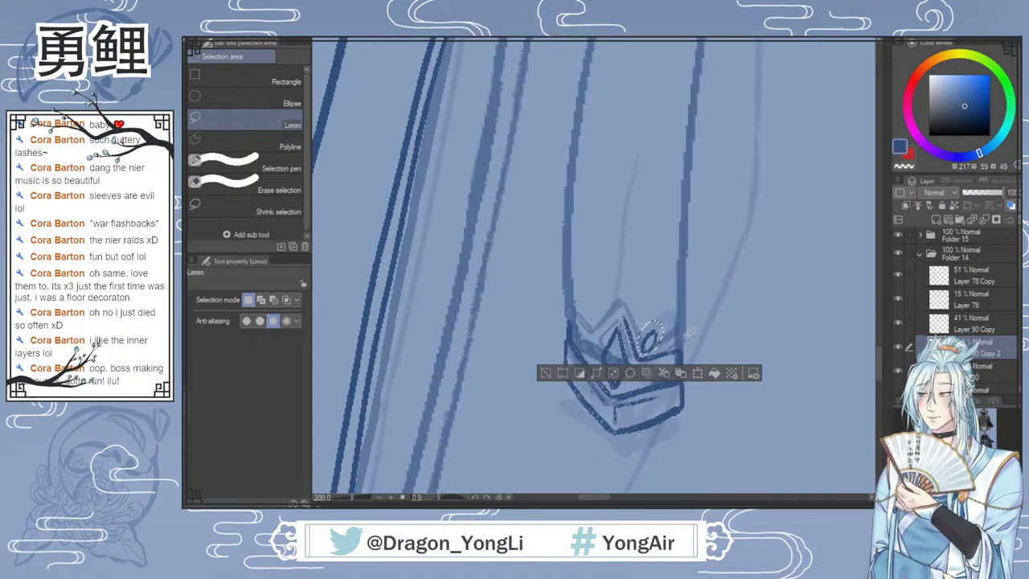
left_click(698, 373)
left_click_drag(630, 337, 630, 314)
left_click_drag(590, 340, 534, 335)
left_click(511, 358)
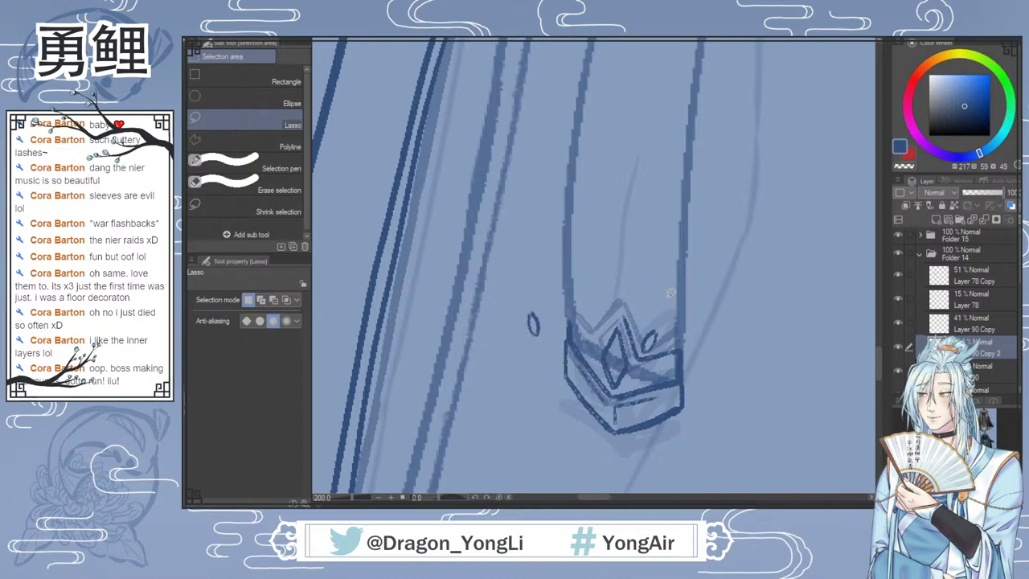
Step: Draw the left slope and notch of the trim's pointed upper edge, cleaning the lines around the peak with the eraser
key("b")
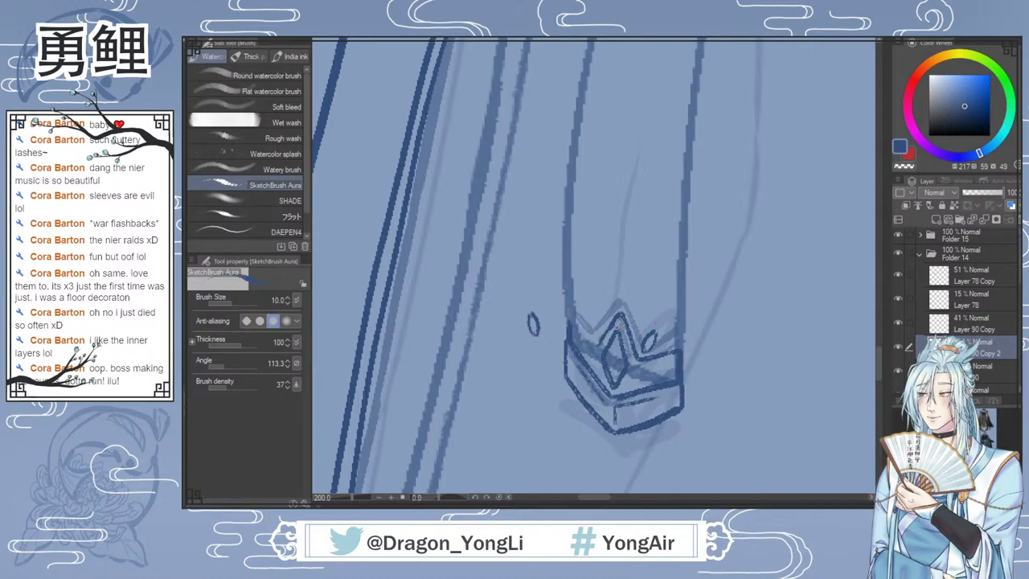
key("e")
left_click_drag(611, 318, 618, 315)
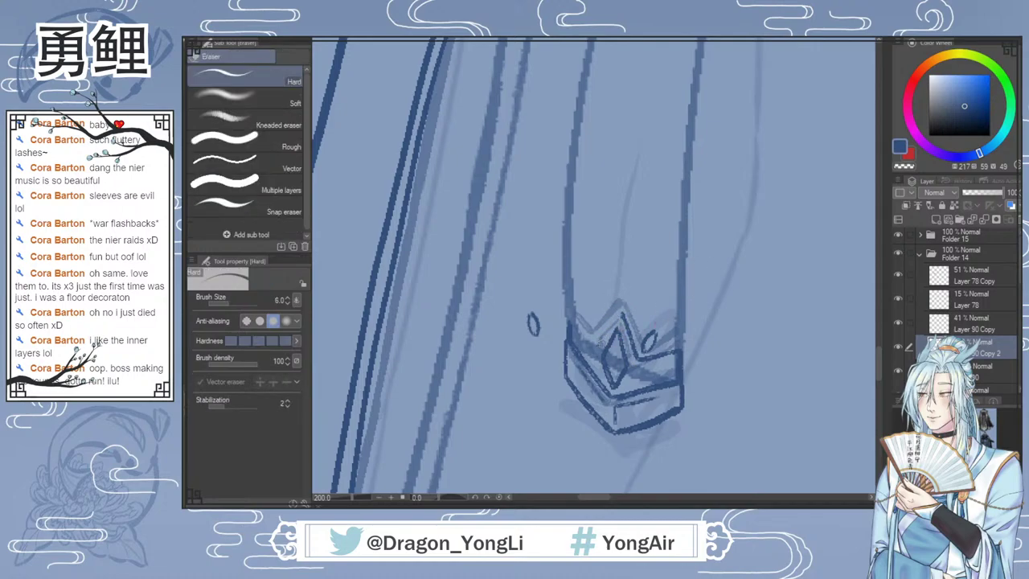
key("b")
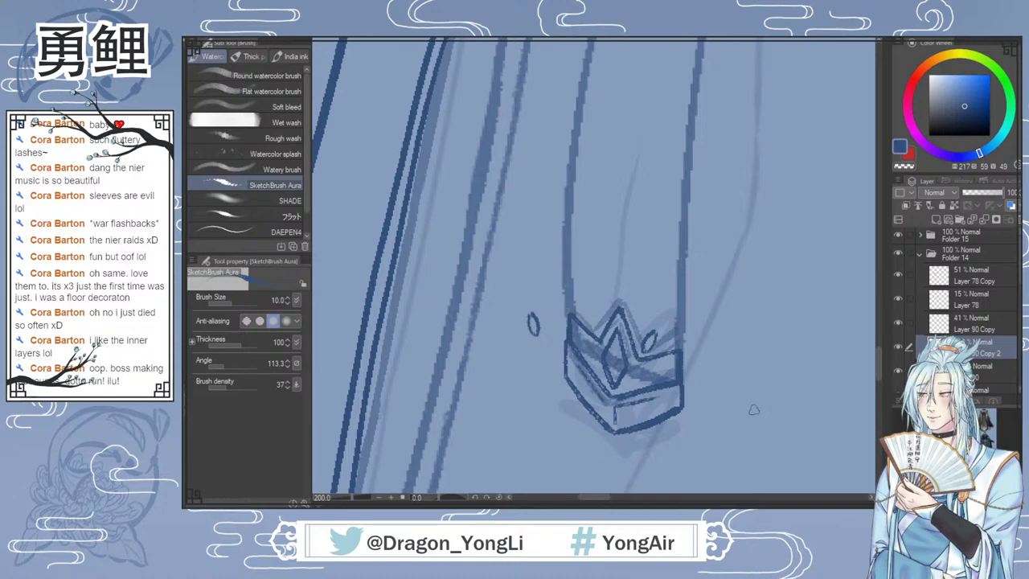
key("e")
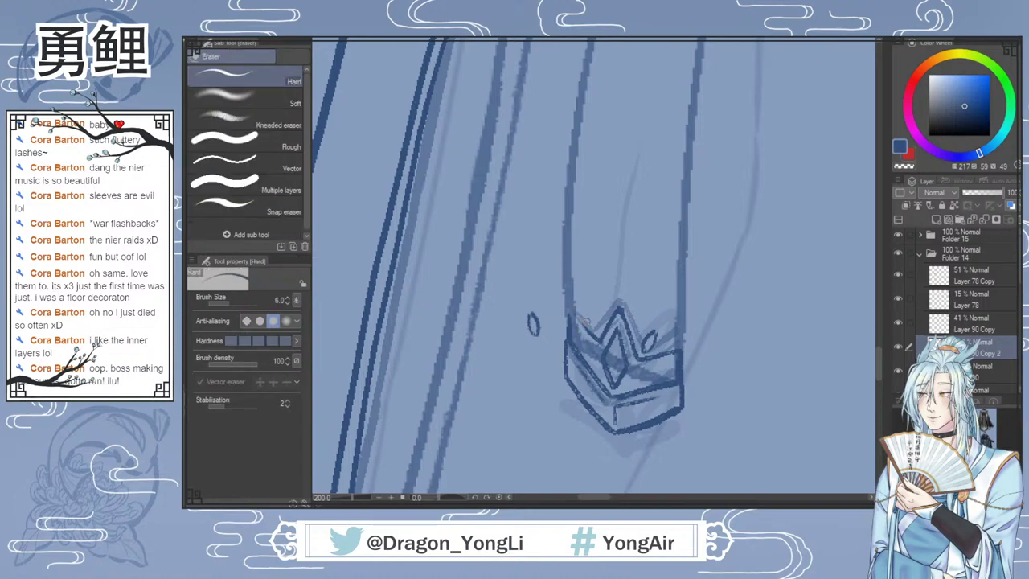
key("b")
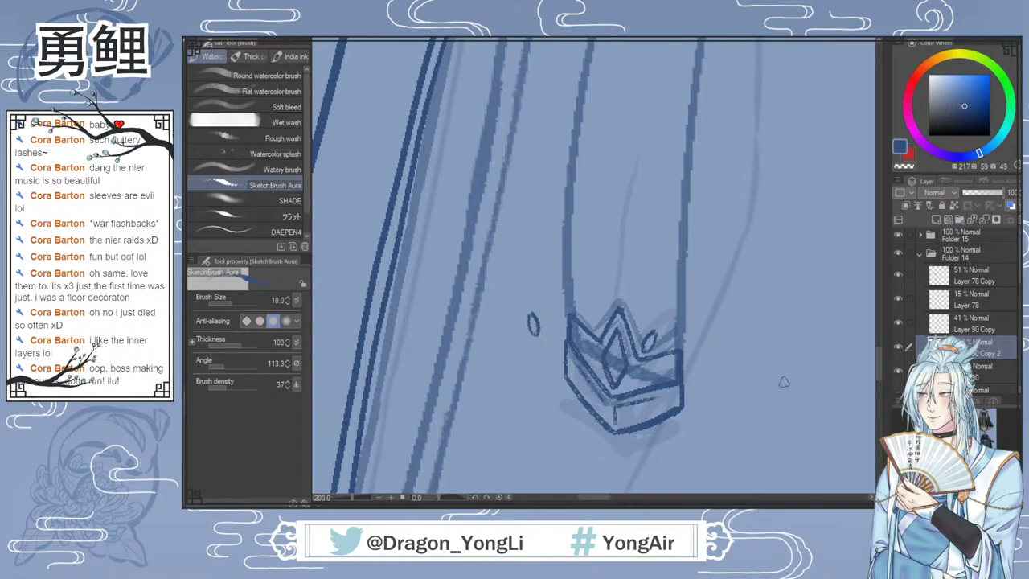
Step: Move the mirrored oval bead into the left notch above the trim and deselect it
key("m")
left_click_drag(549, 328, 606, 328)
left_click(582, 365)
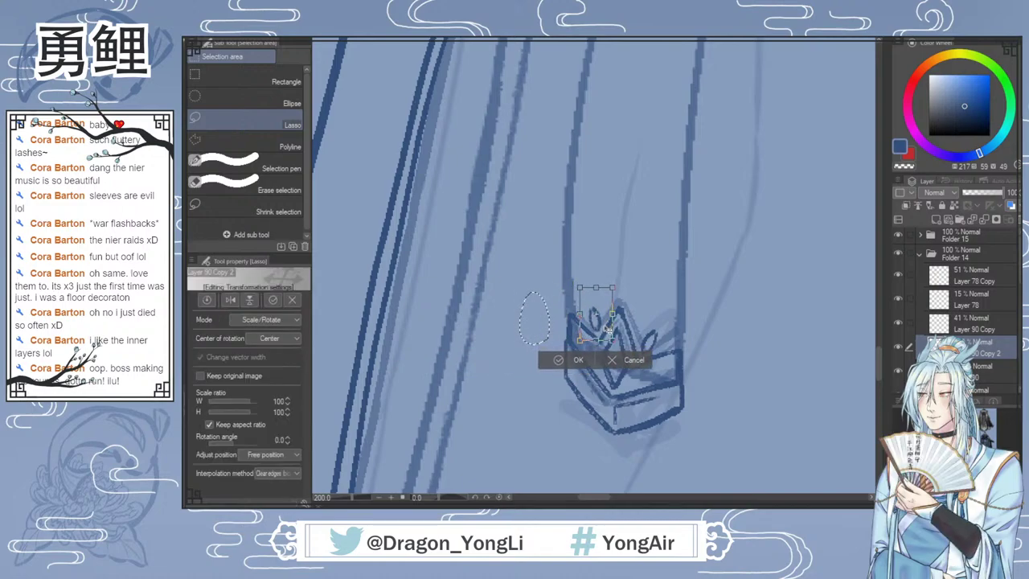
left_click(579, 361)
key("ctrl+d")
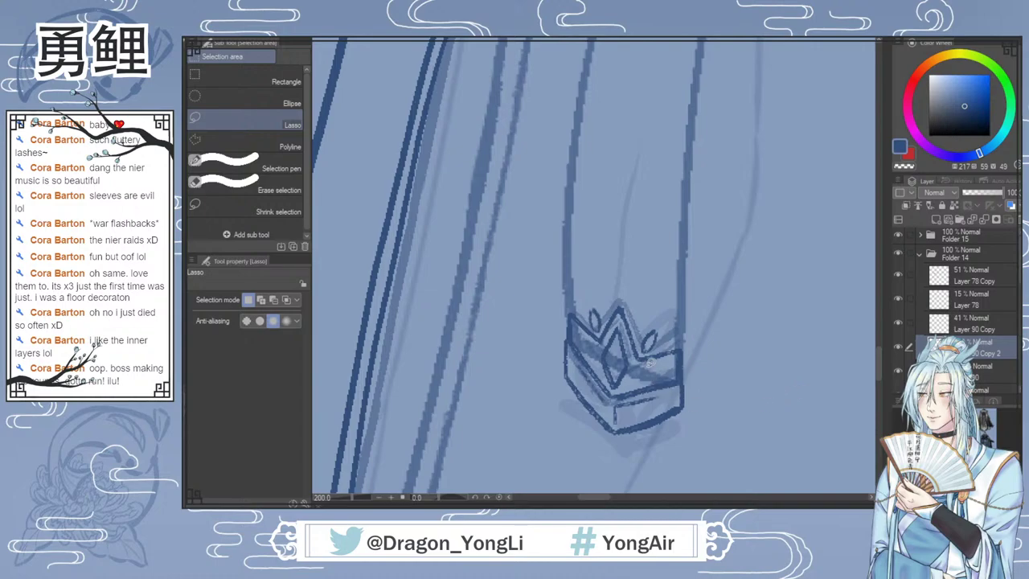
Step: Lasso the left half of the sash trim and skew its outer side slightly downward with Free Transform
key("o")
key("m")
left_click_drag(879, 357, 879, 371)
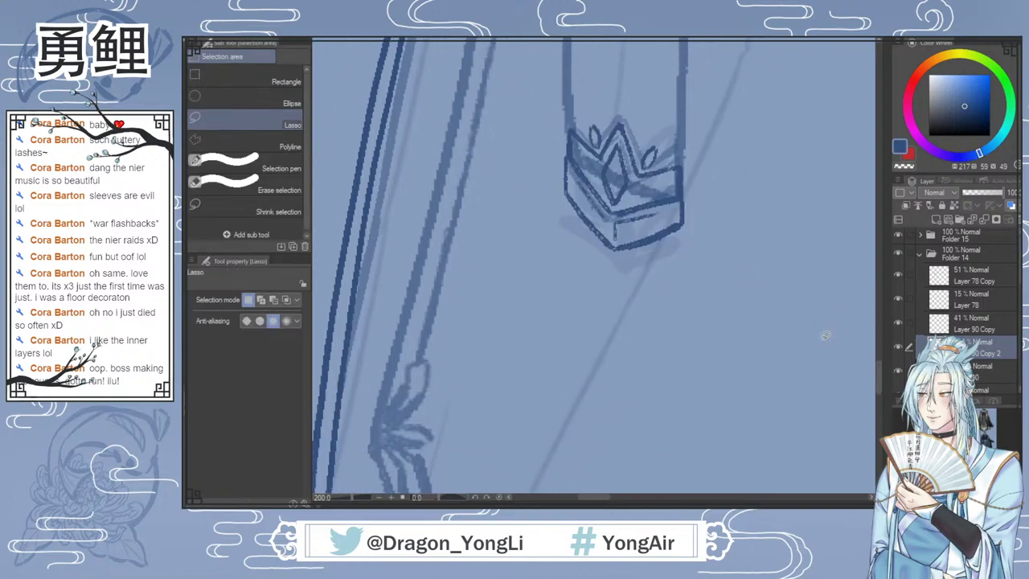
scroll(879, 365, "up", 3)
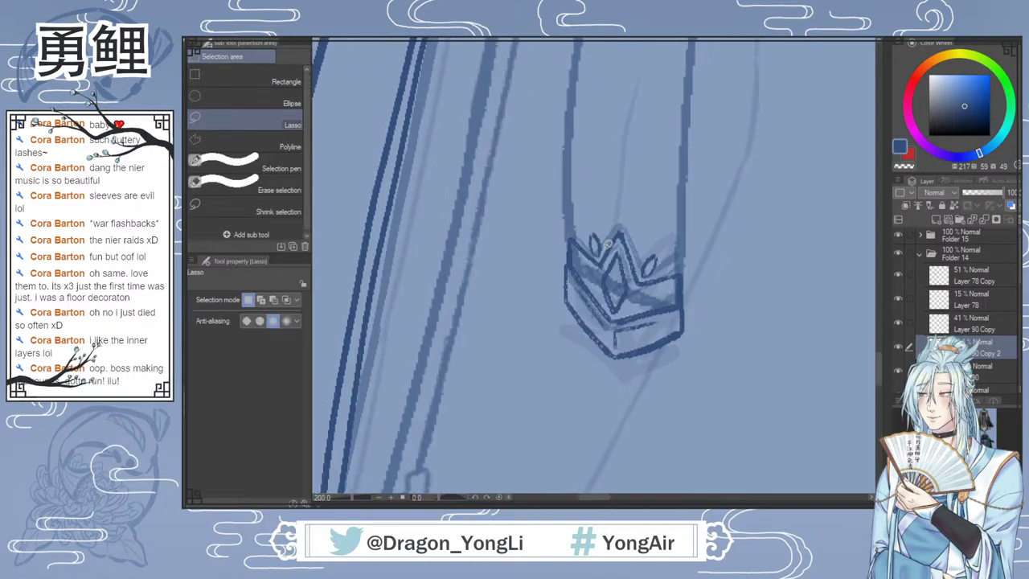
mouse_move(606, 248)
left_mouse_down()
mouse_move(617, 346)
mouse_move(600, 371)
mouse_move(546, 257)
mouse_move(593, 209)
mouse_move(621, 229)
left_mouse_up()
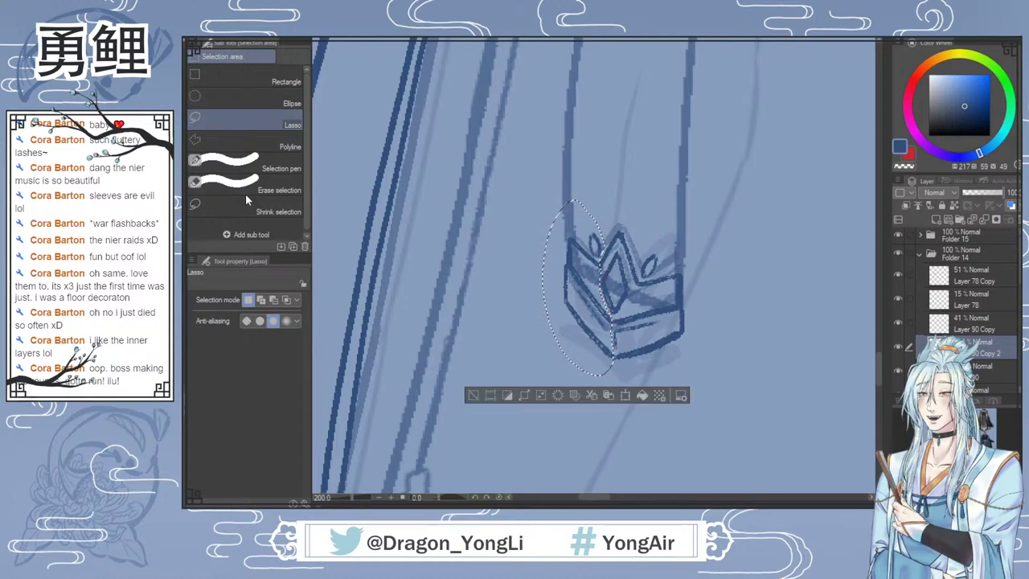
key("ctrl+t")
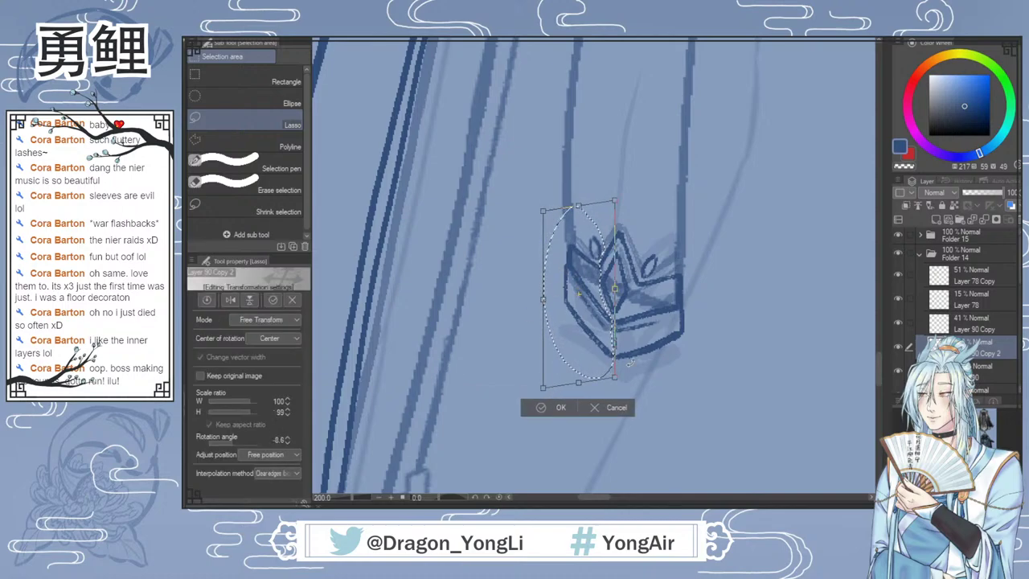
key("Return")
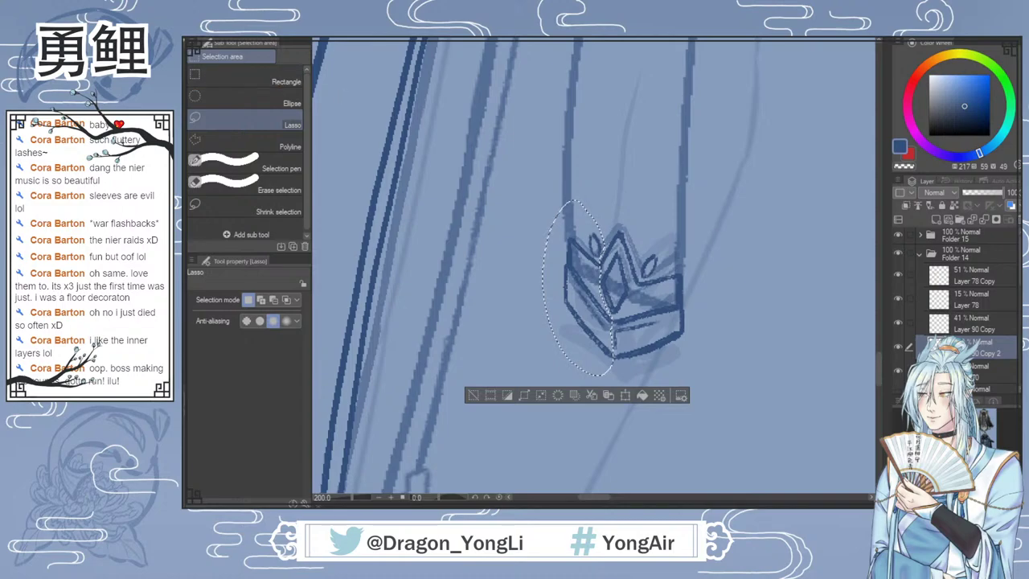
key("ctrl+t")
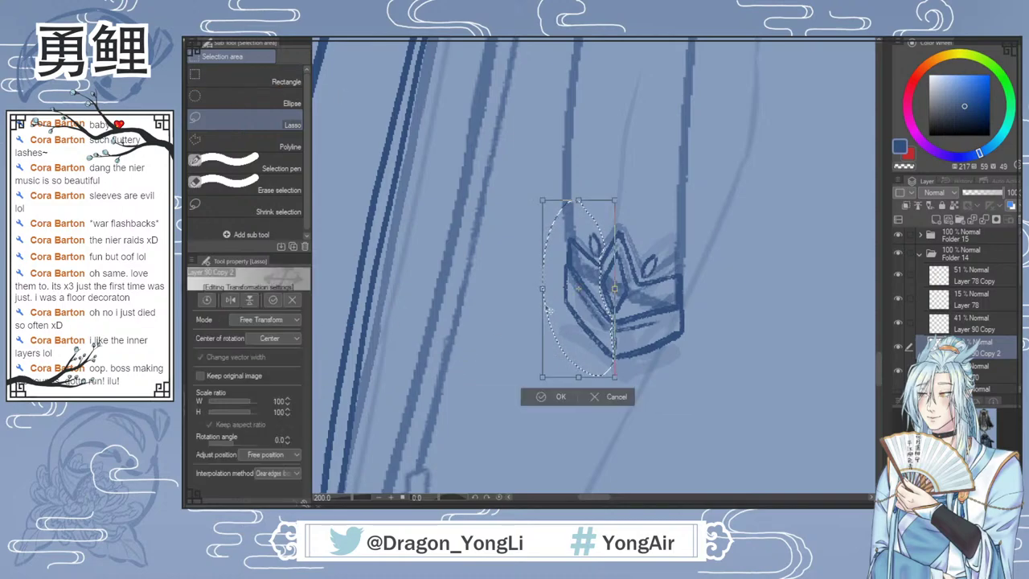
left_click_drag(543, 290, 542, 304)
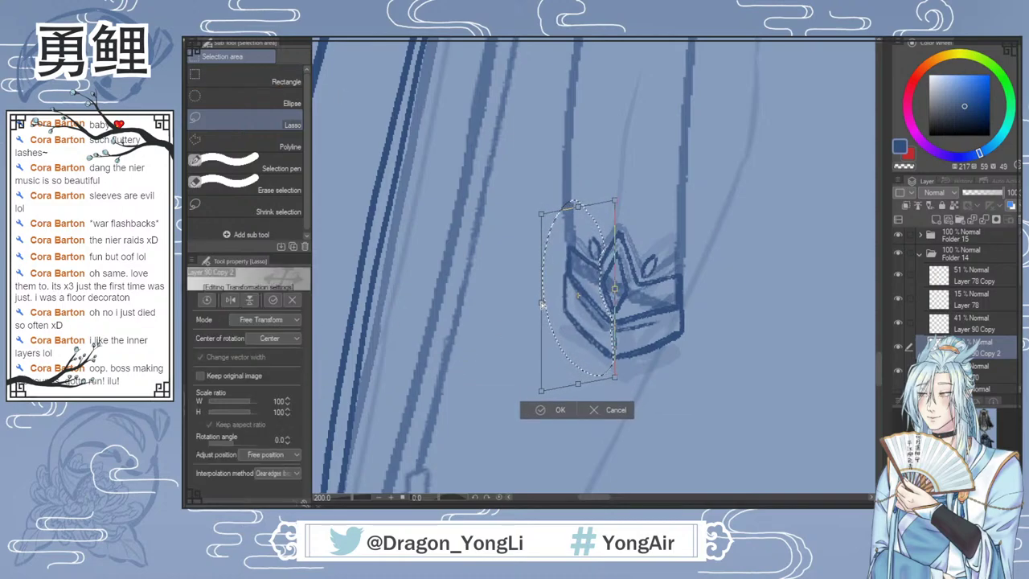
left_click(560, 410)
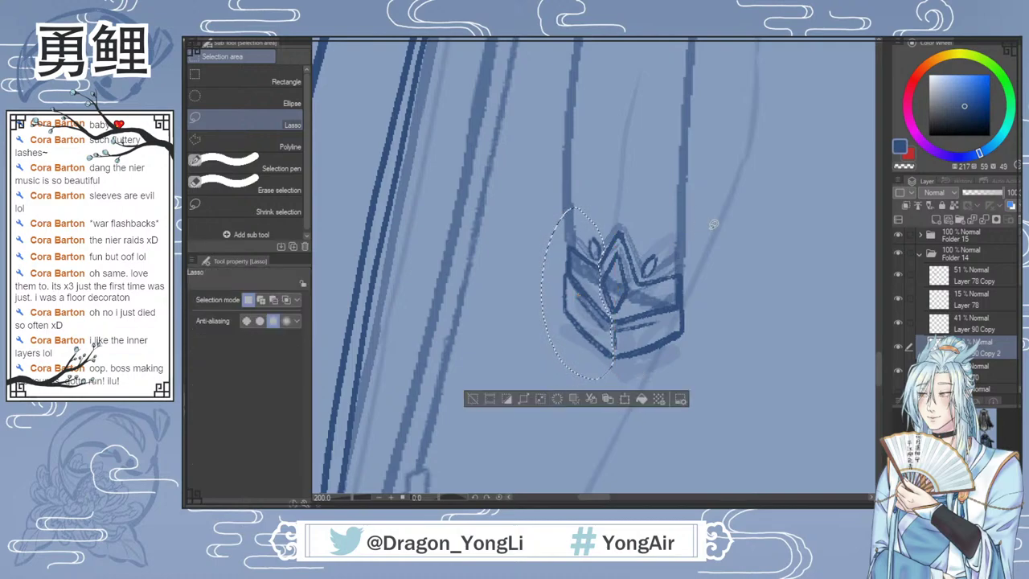
Step: Lasso the left oval bead and shift it slightly left, away from the trim's central peak
key("e")
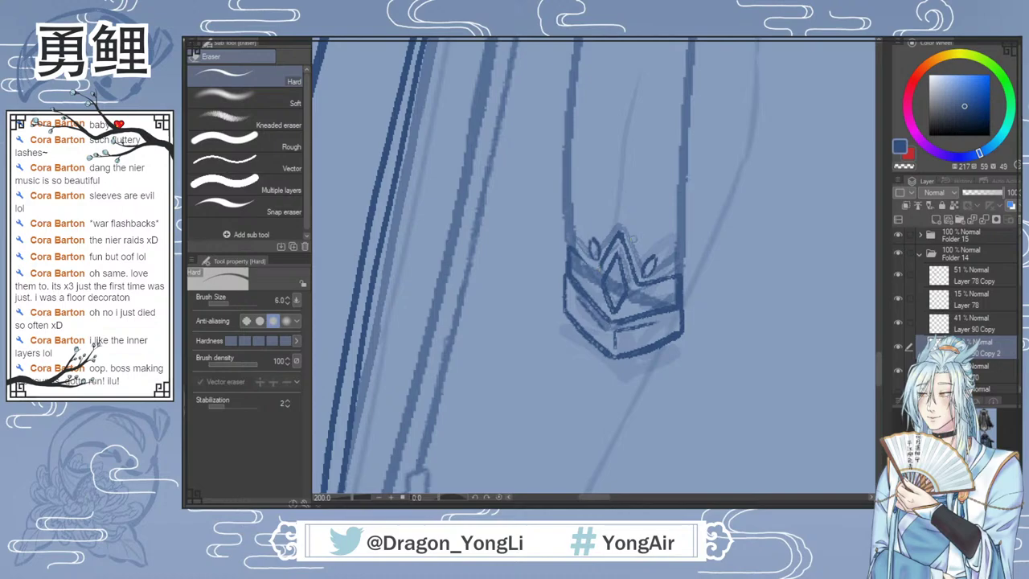
key("b")
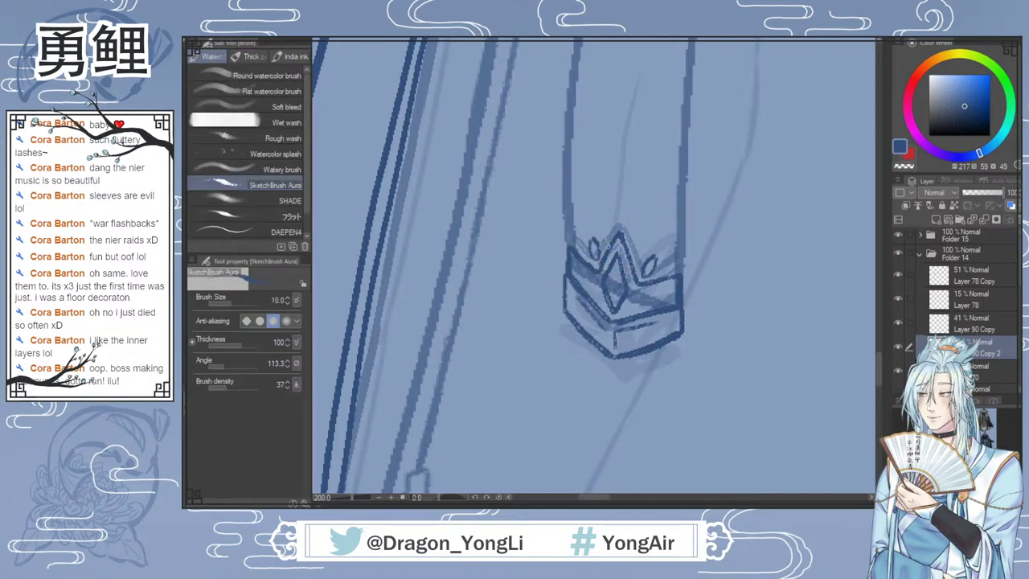
key("m")
mouse_move(600, 255)
left_mouse_down()
mouse_move(585, 231)
mouse_move(600, 257)
left_mouse_up()
key("ctrl+t")
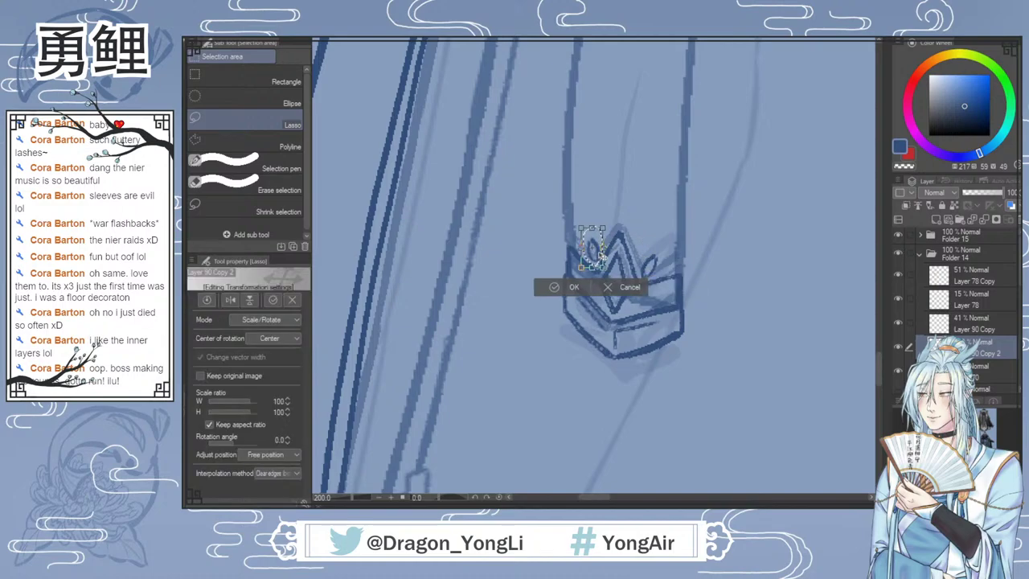
left_click(574, 286)
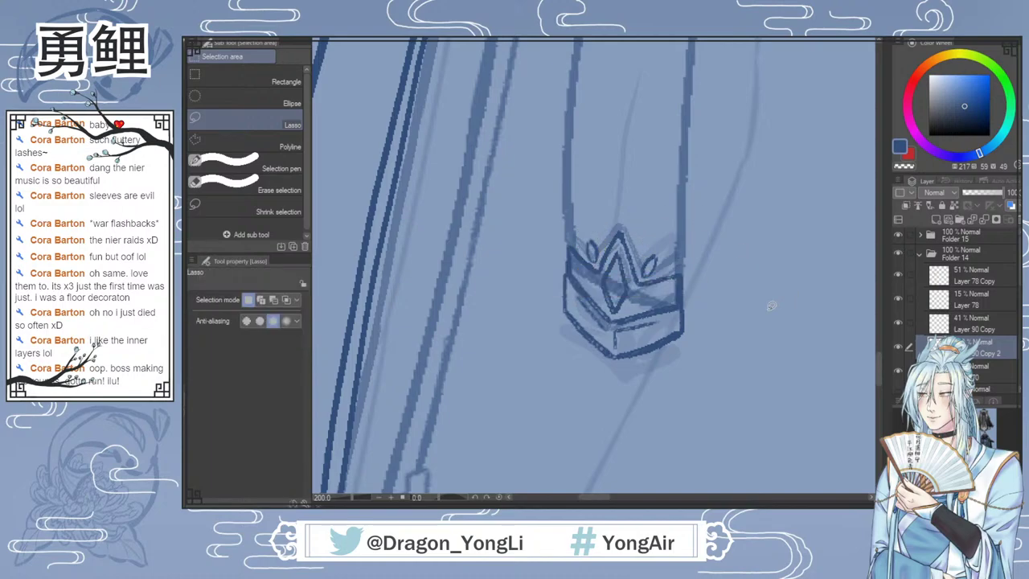
Step: Redraw the left oval bead's outline more cleanly, reducing the brush size to 7
key("b")
scroll(610, 255, "up", 2)
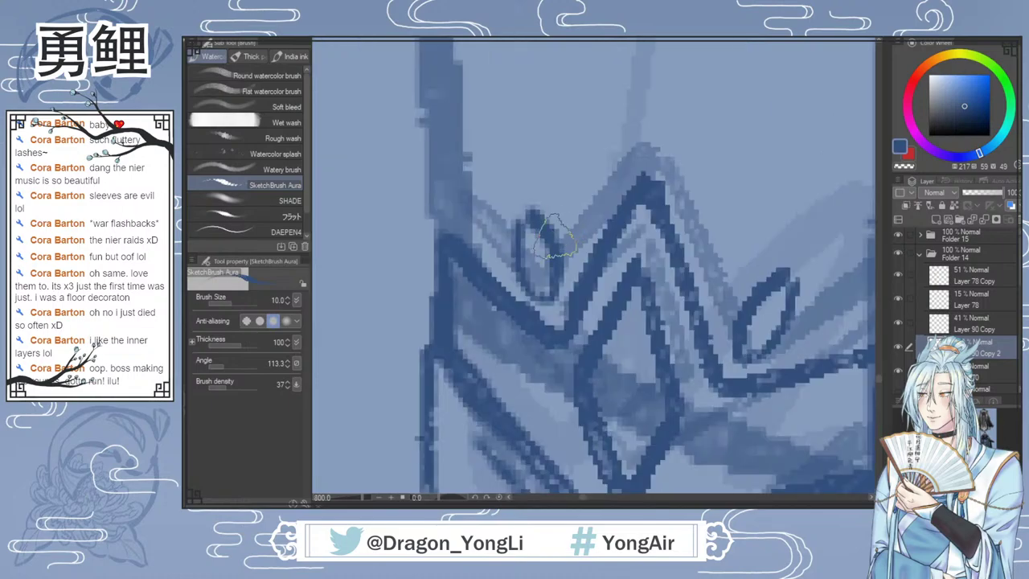
left_click_drag(526, 211, 514, 249)
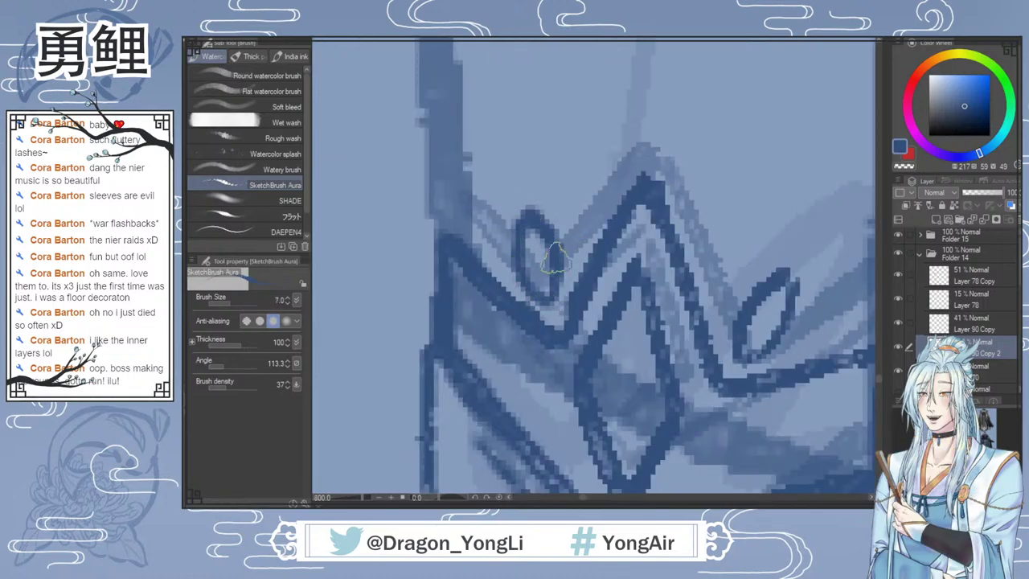
scroll(692, 334, "down", 1)
scroll(693, 334, "down", 1)
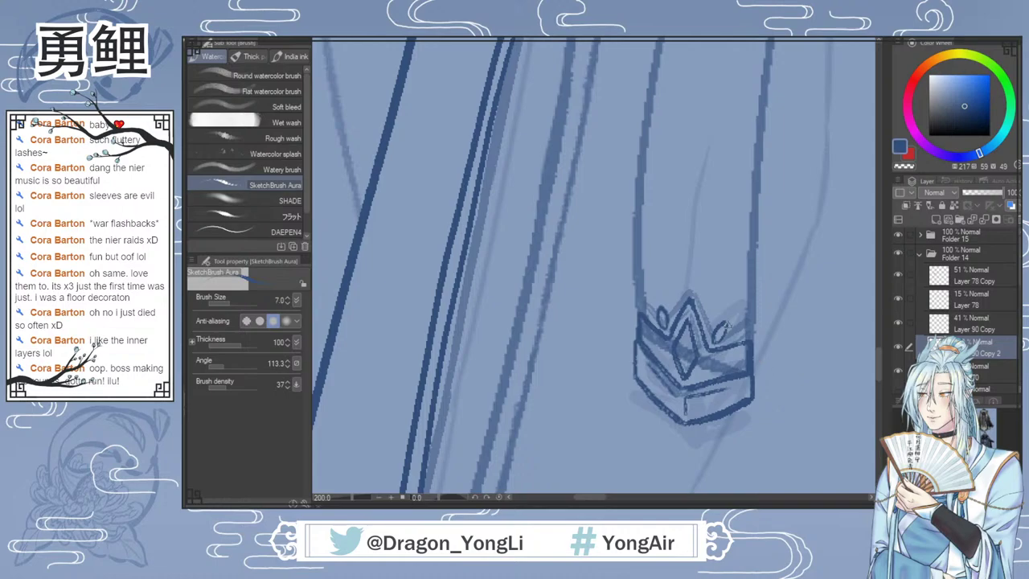
Step: Lasso the centre sash's whole crown-shaped trim and slightly skew its right side with Free Transform
key("ctrl+0")
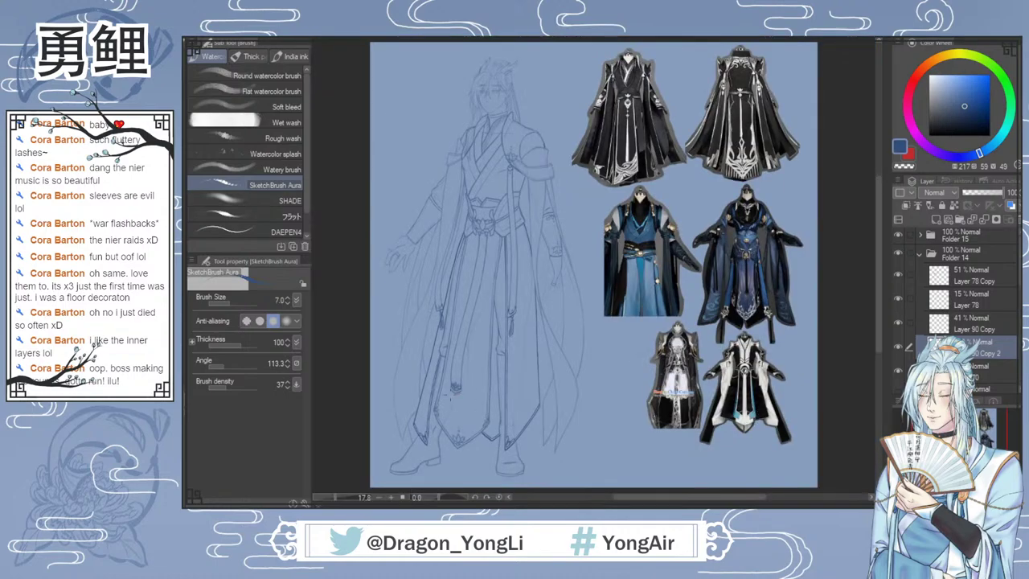
scroll(458, 384, "up", 3)
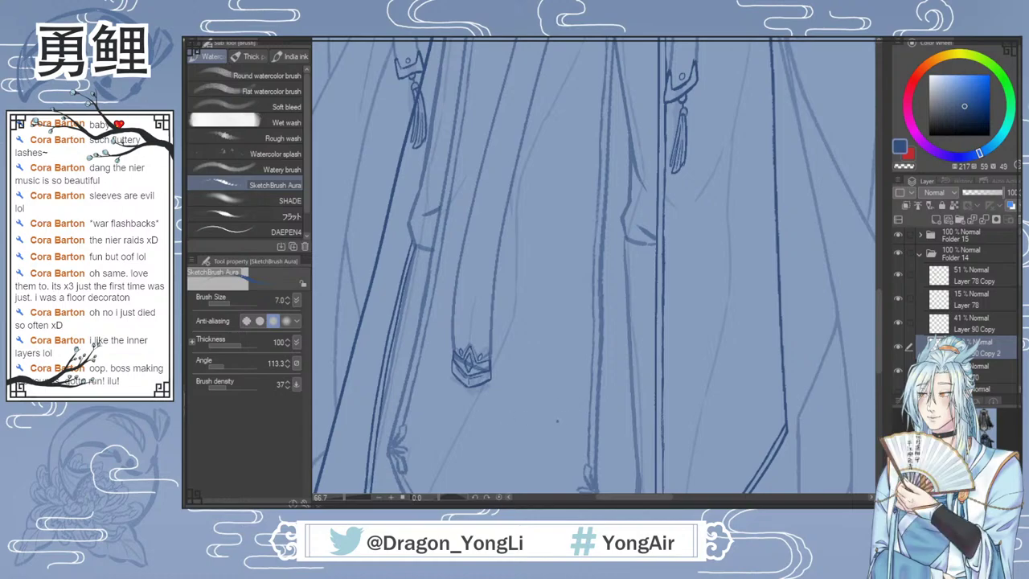
left_click_drag(879, 331, 879, 342)
scroll(481, 306, "up", 1)
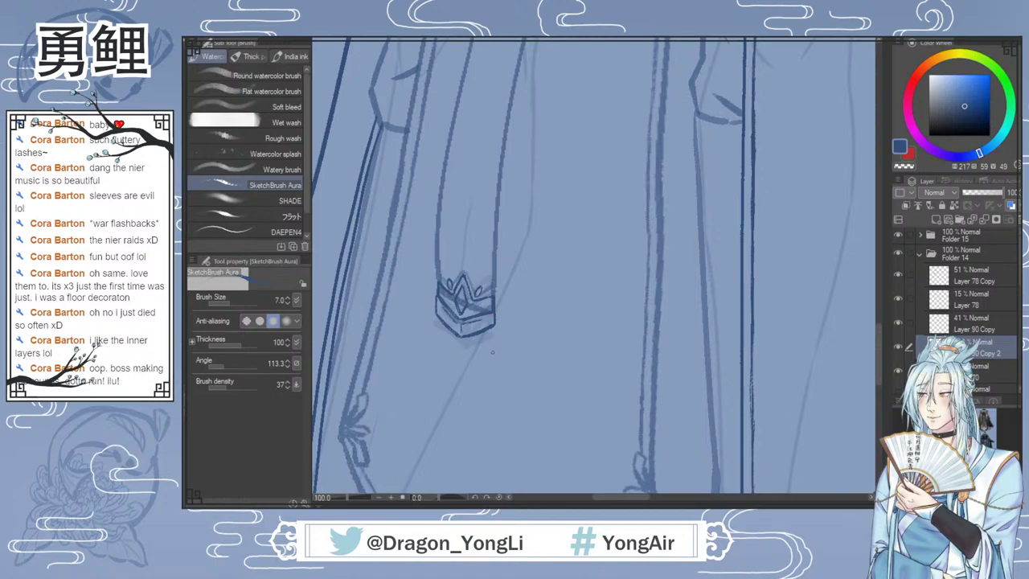
key("m")
left_click_drag(521, 338, 524, 309)
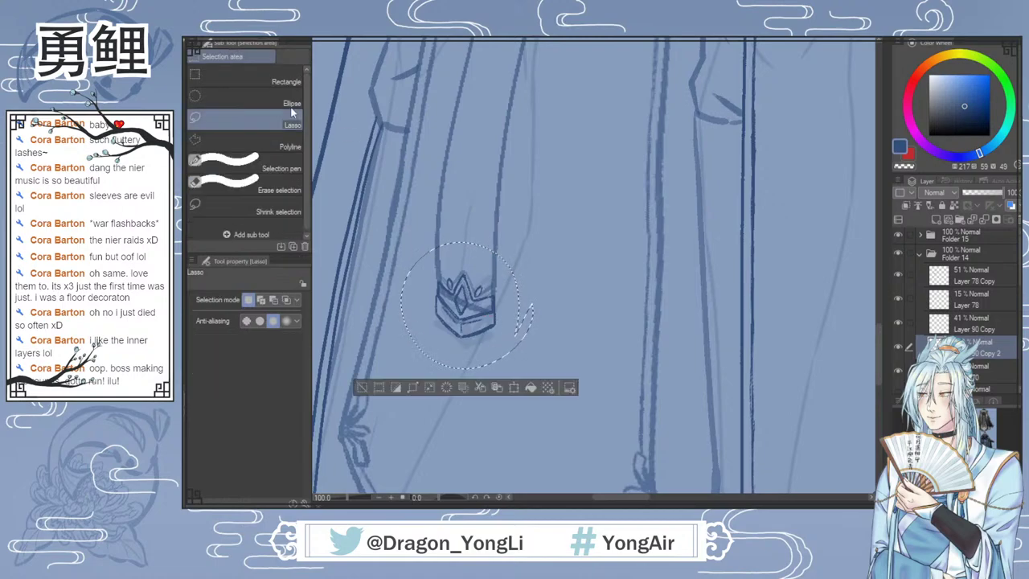
key("ctrl+t")
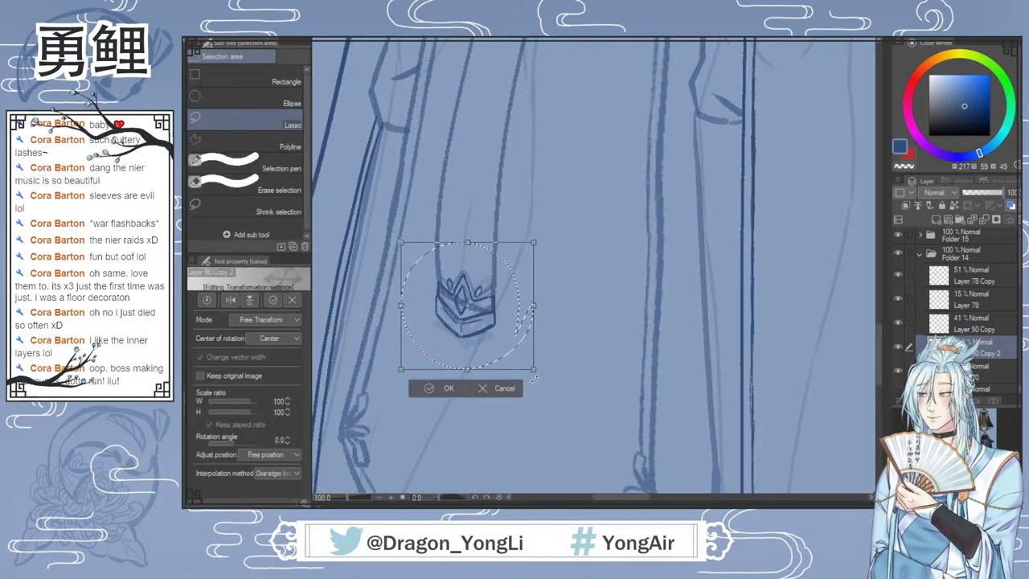
left_click_drag(534, 242, 530, 242)
left_click_drag(535, 369, 537, 372)
left_click_drag(470, 374, 472, 373)
left_click_drag(536, 310, 536, 309)
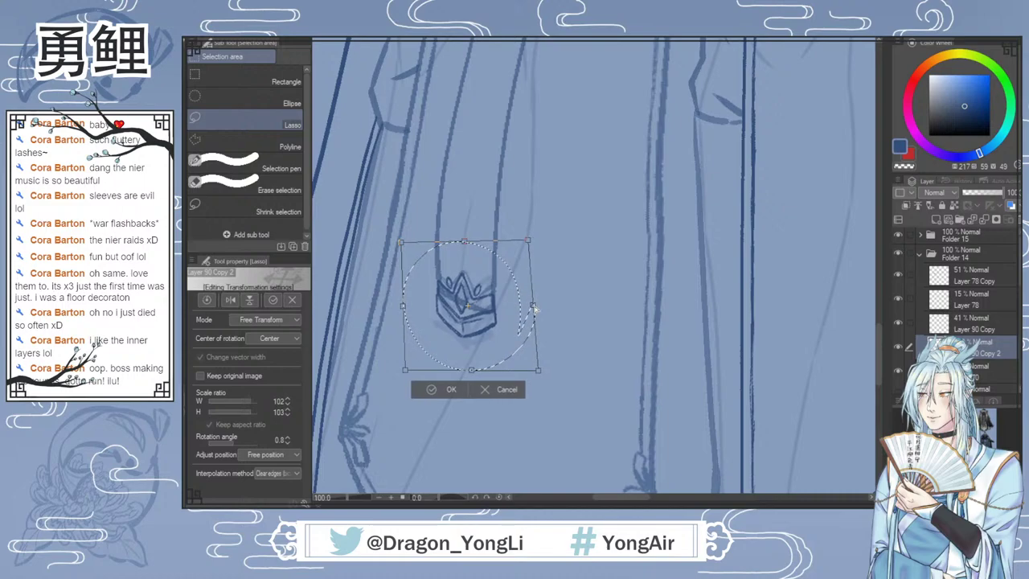
Step: Nudge the trim's left corners and lower right corner to fit the sash, apply the transform and deselect
left_click_drag(405, 373, 407, 373)
left_click_drag(402, 244, 397, 240)
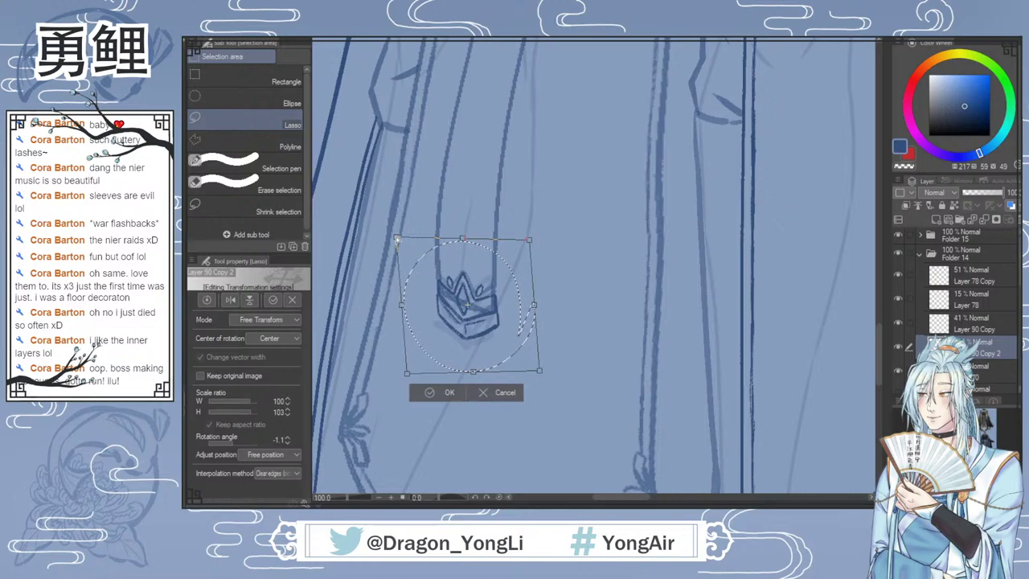
left_click_drag(539, 370, 536, 368)
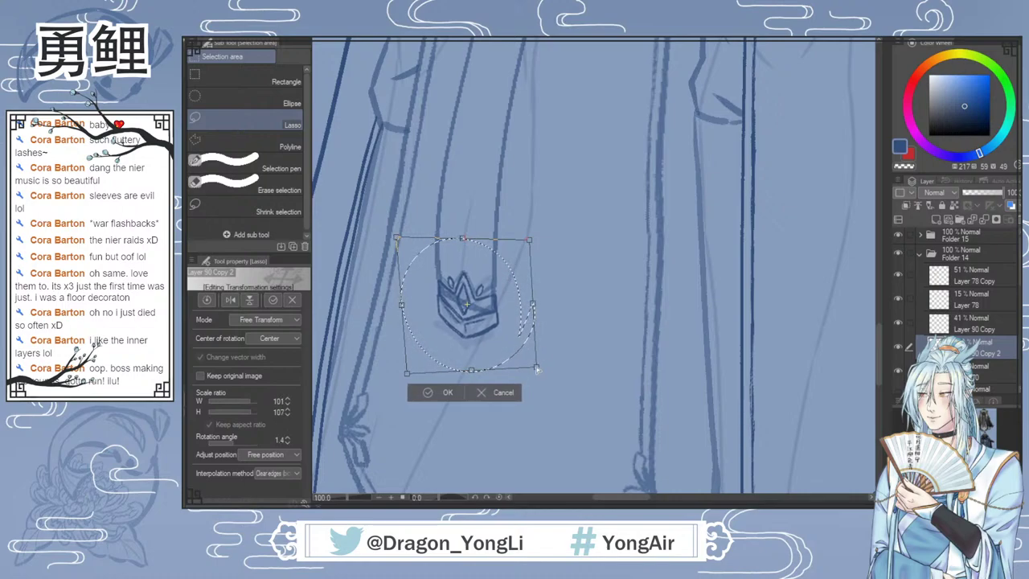
key("Return")
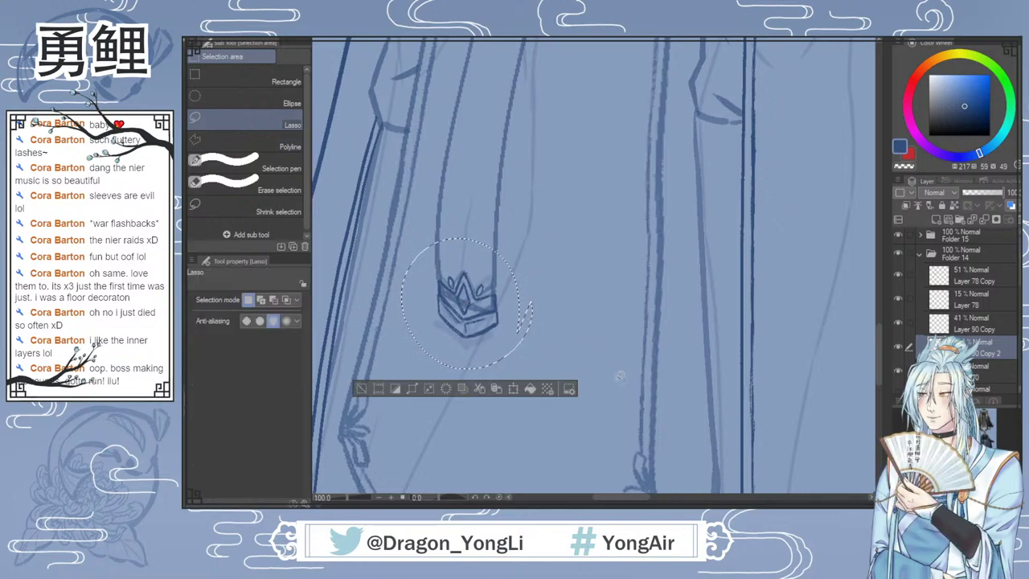
key("ctrl+d")
scroll(627, 366, "down", 1)
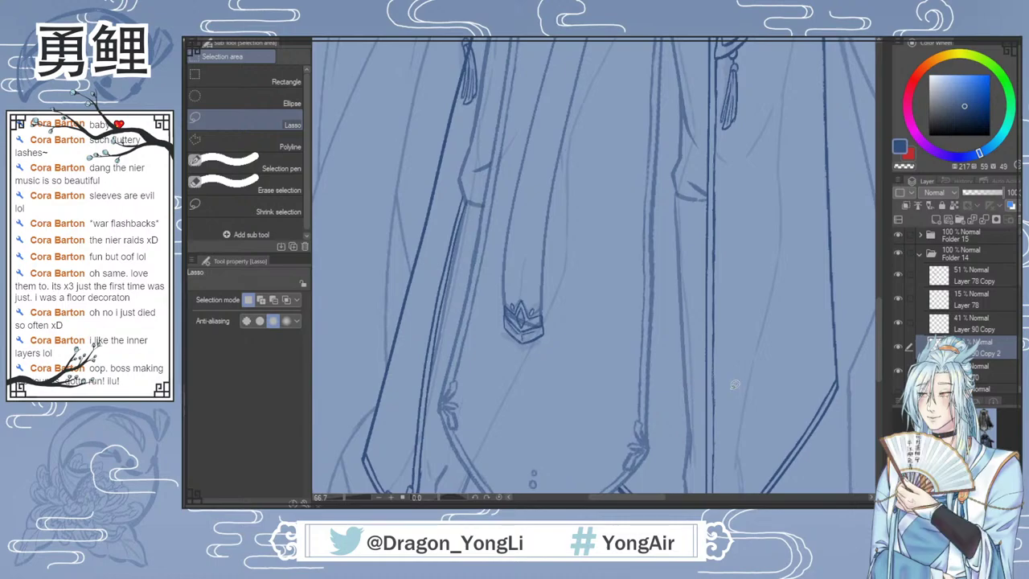
Step: Remove the 15% opacity Layer 78 and make Layer 78 Copy 2 active, checking its content by toggling visibility
left_click(969, 305)
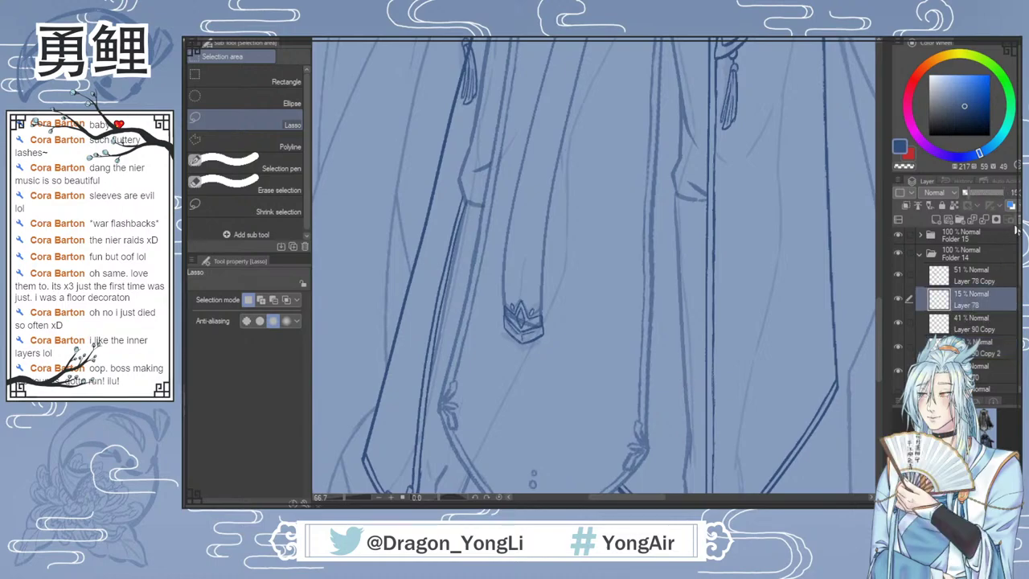
key("ctrl+e")
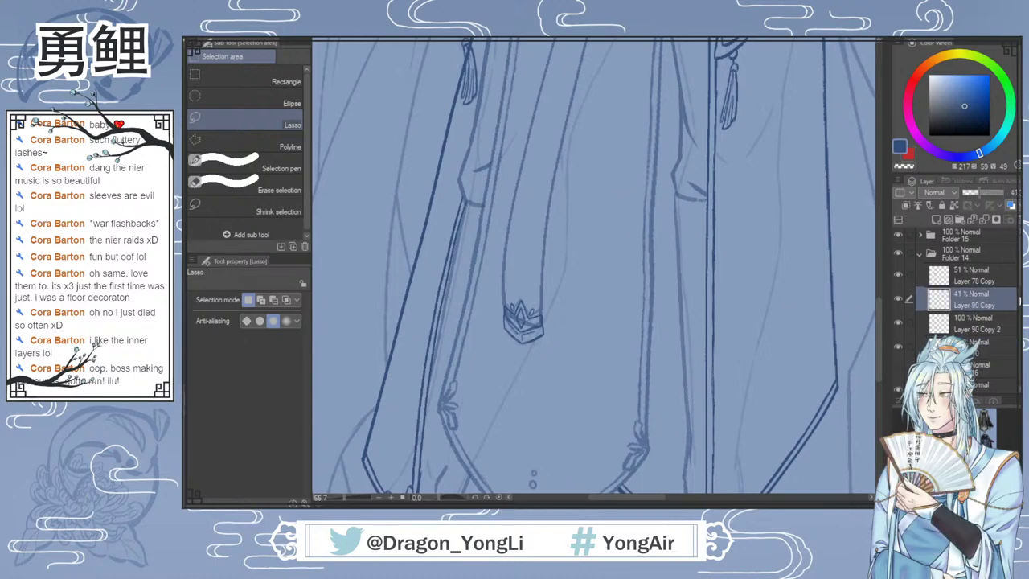
scroll(898, 276, "down", 5)
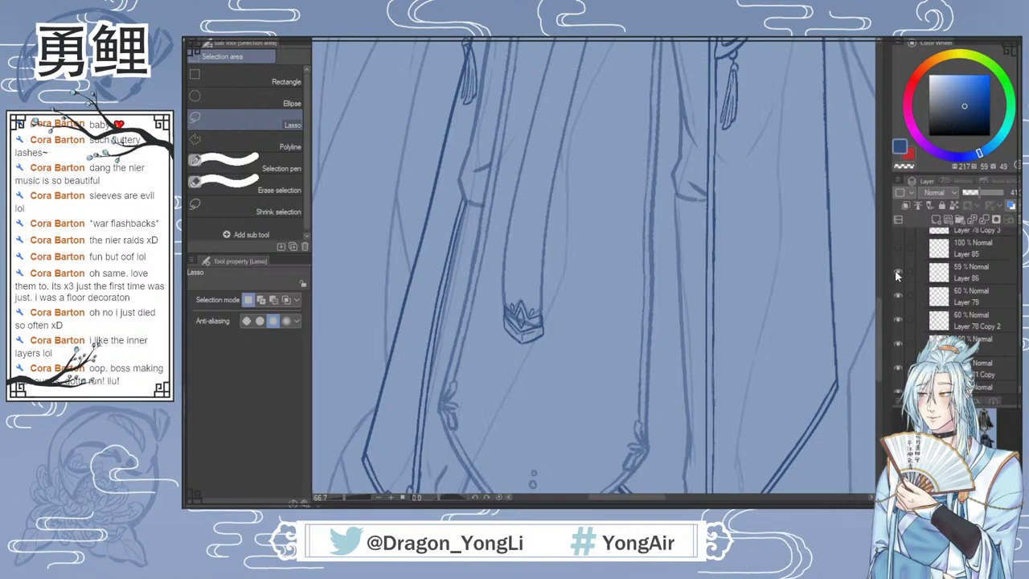
left_click(897, 318)
left_click(897, 317)
left_click(946, 323)
Step: Erase the old sash lines showing inside the crown-shaped trim with the Hard eraser, enlarging it to size 12
key("e")
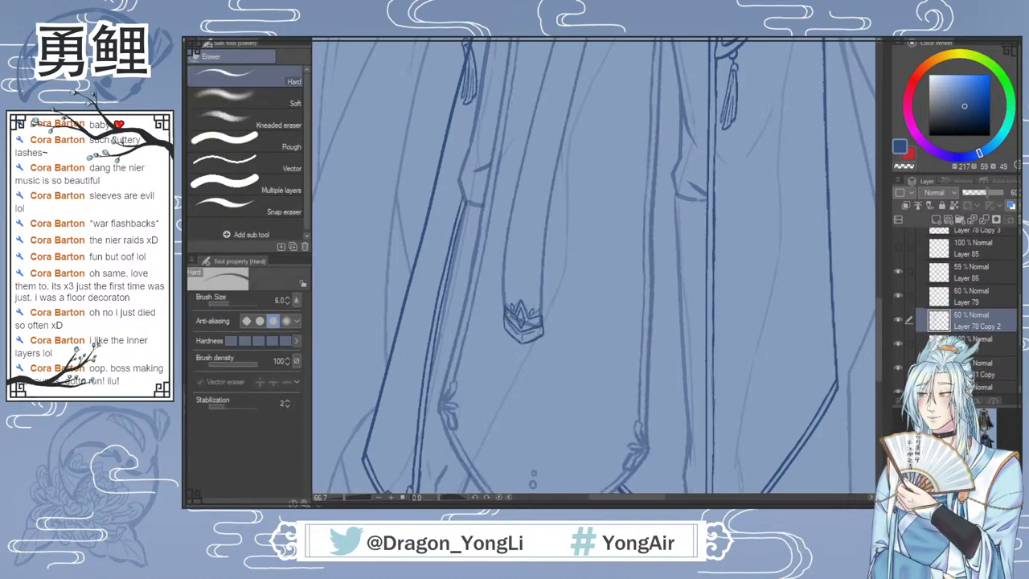
scroll(472, 314, "up", 3)
left_click_drag(470, 315, 485, 327)
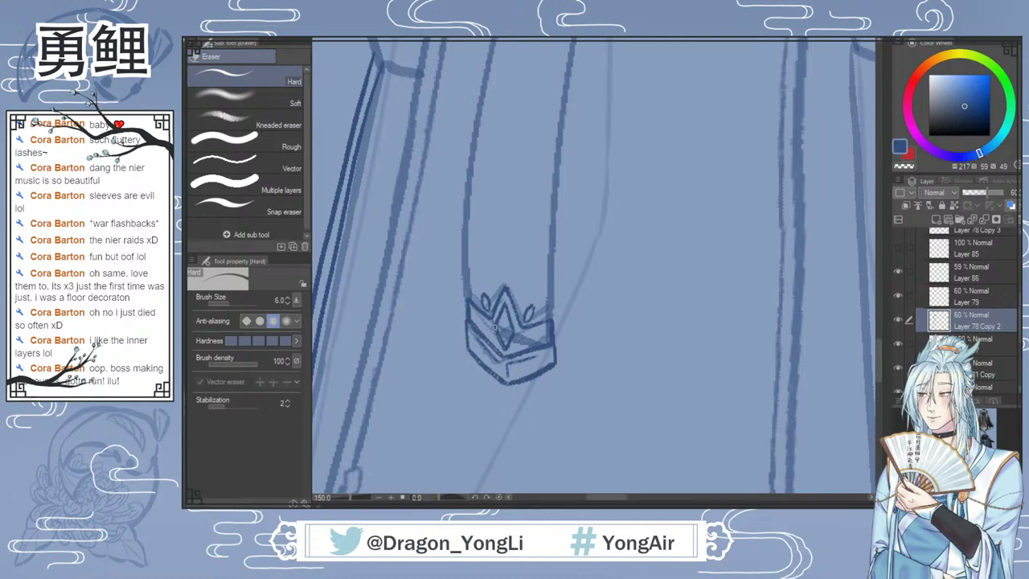
key("bracketright")
key("bracketright")
key("bracketright")
key("bracketright")
mouse_move(506, 320)
left_mouse_down()
mouse_move(510, 357)
mouse_move(530, 370)
mouse_move(523, 304)
mouse_move(547, 345)
left_mouse_up()
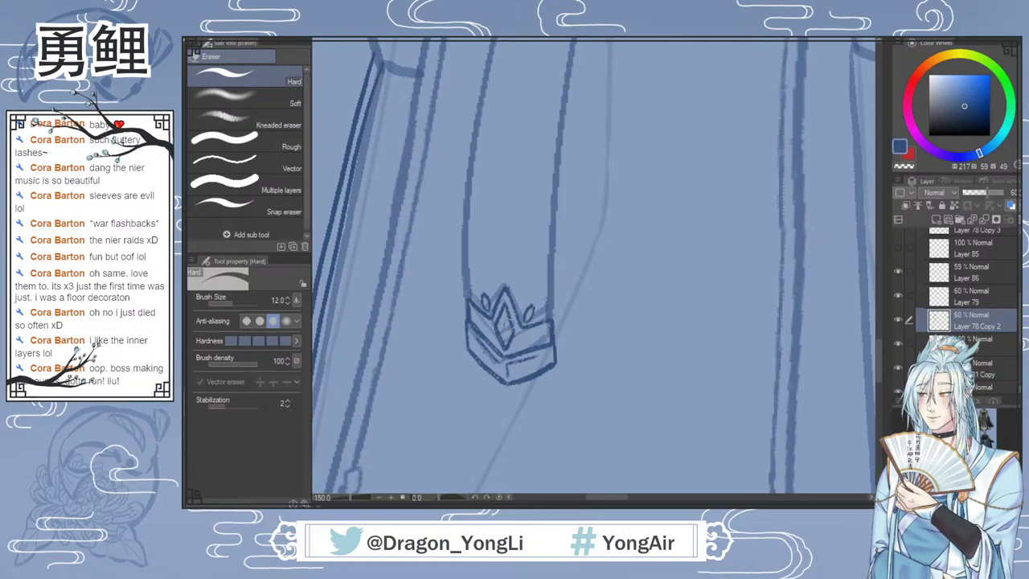
Step: Delete the 41% opacity Layer 90 Copy holding the rough shading around the sash trim
scroll(667, 309, "down", 2)
scroll(1004, 338, "up", 3)
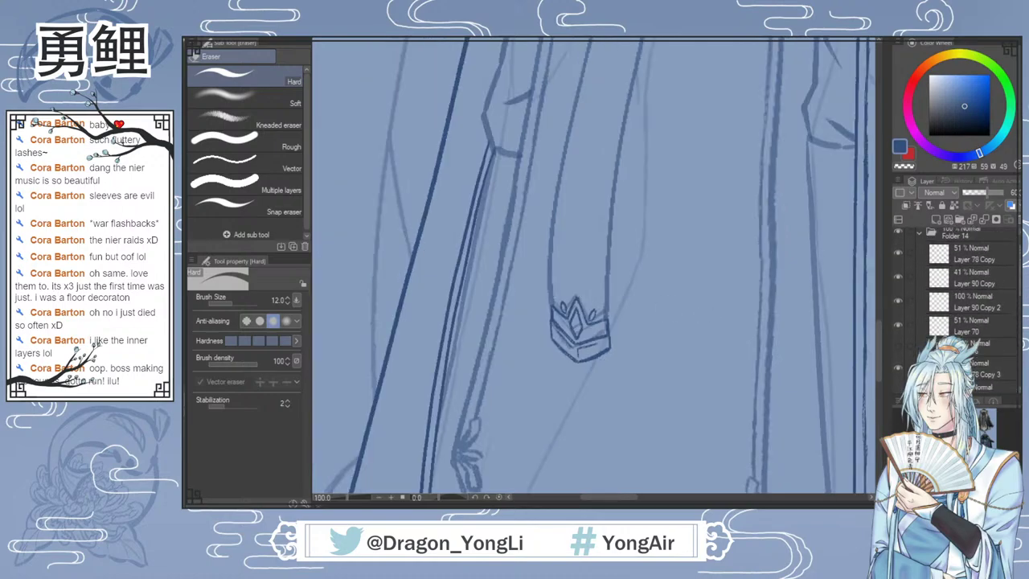
left_click(961, 292)
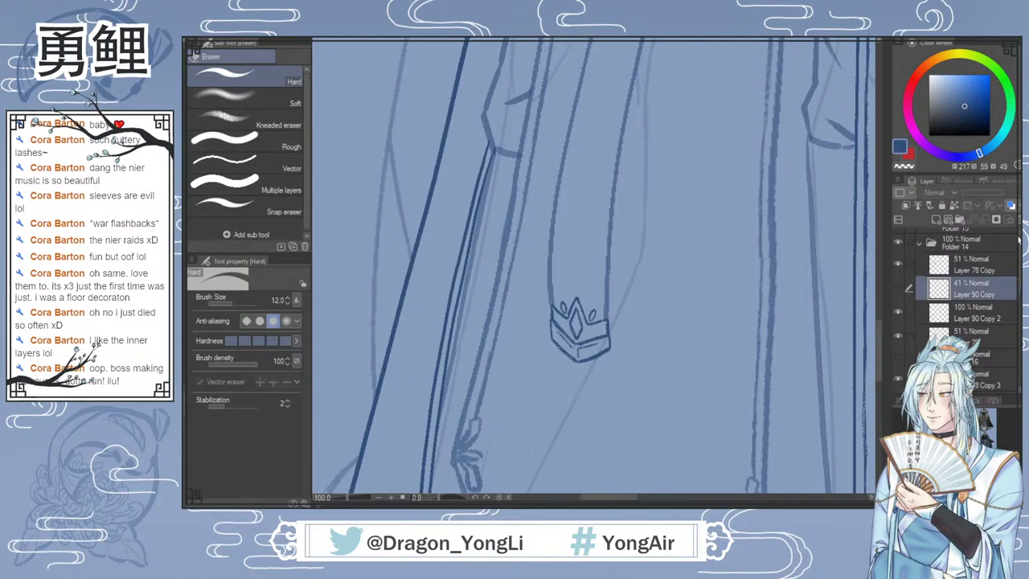
key("Delete")
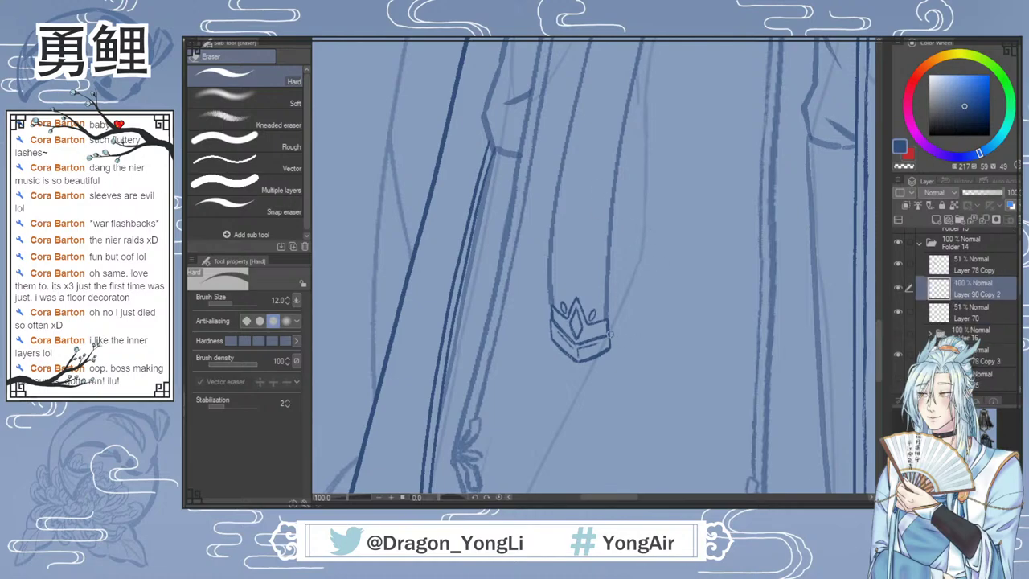
Step: Try replacing the beads above the right-hand tasselled sash's trim with a small diamond topped by two round beads
key("ctrl+0")
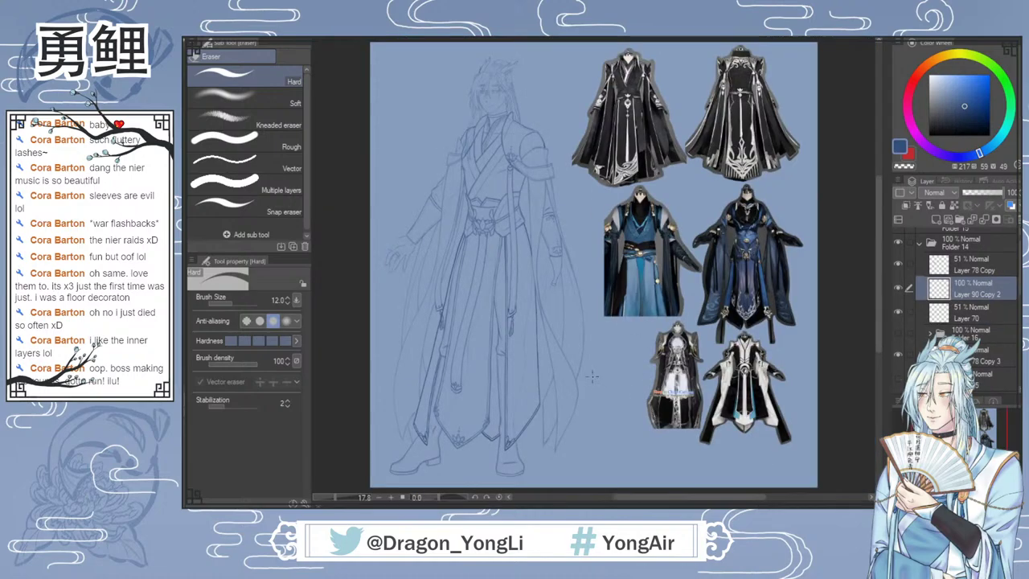
scroll(447, 389, "up", 2)
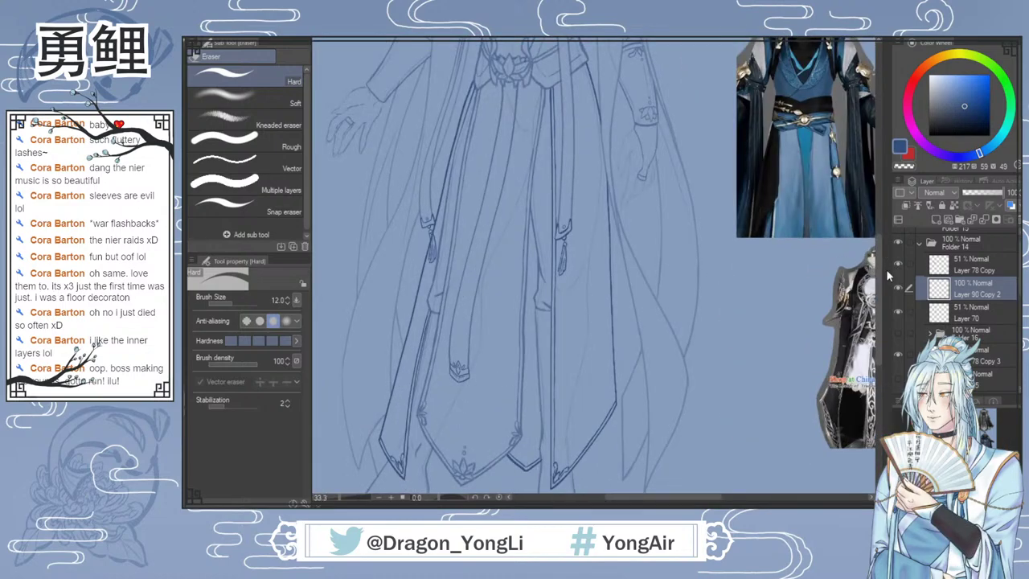
scroll(878, 271, "up", 3)
left_click_drag(877, 271, 875, 240)
scroll(565, 347, "up", 2)
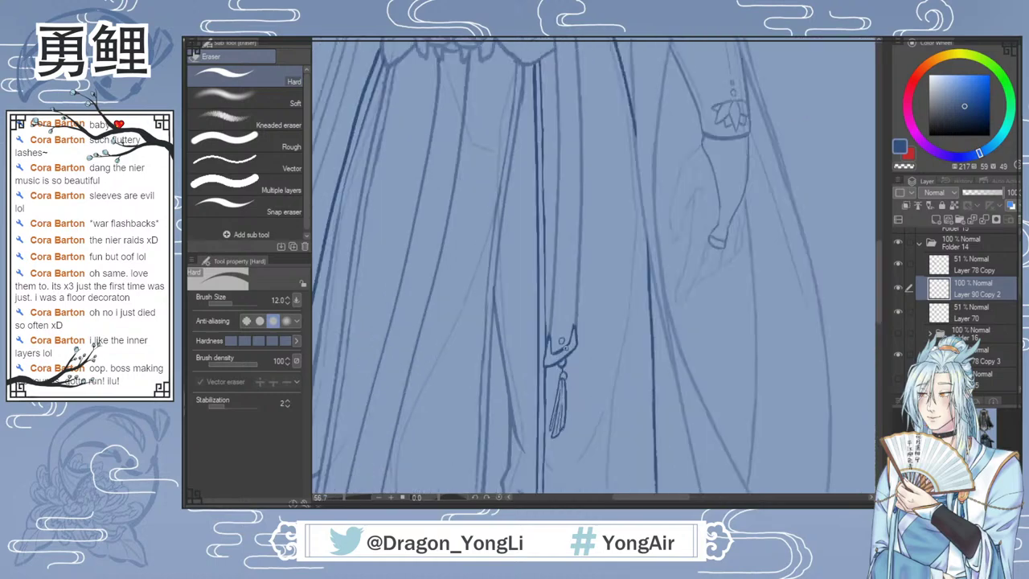
left_click(898, 287)
left_click(898, 287)
scroll(561, 340, "up", 2)
key("b")
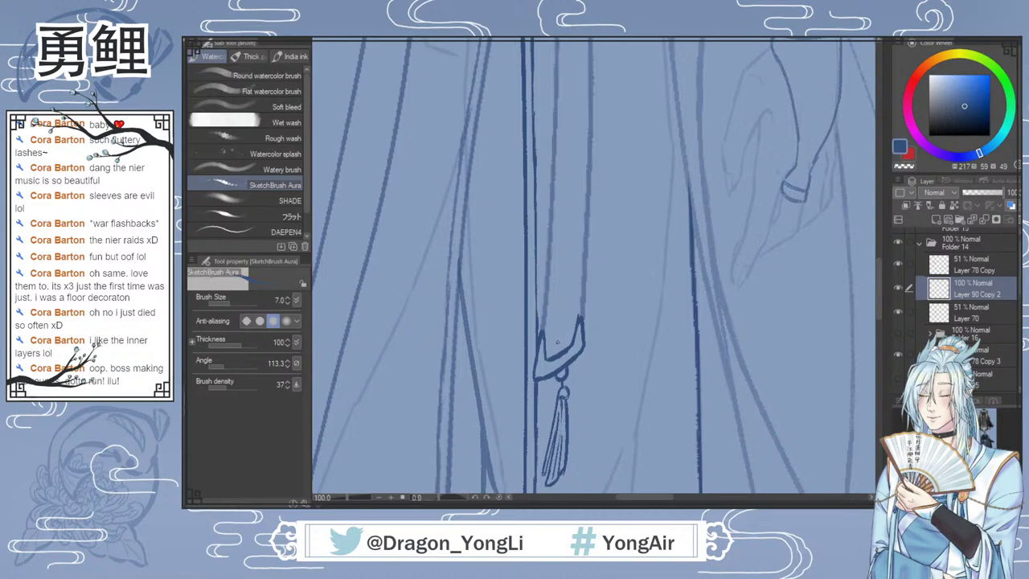
scroll(560, 336, "up", 1)
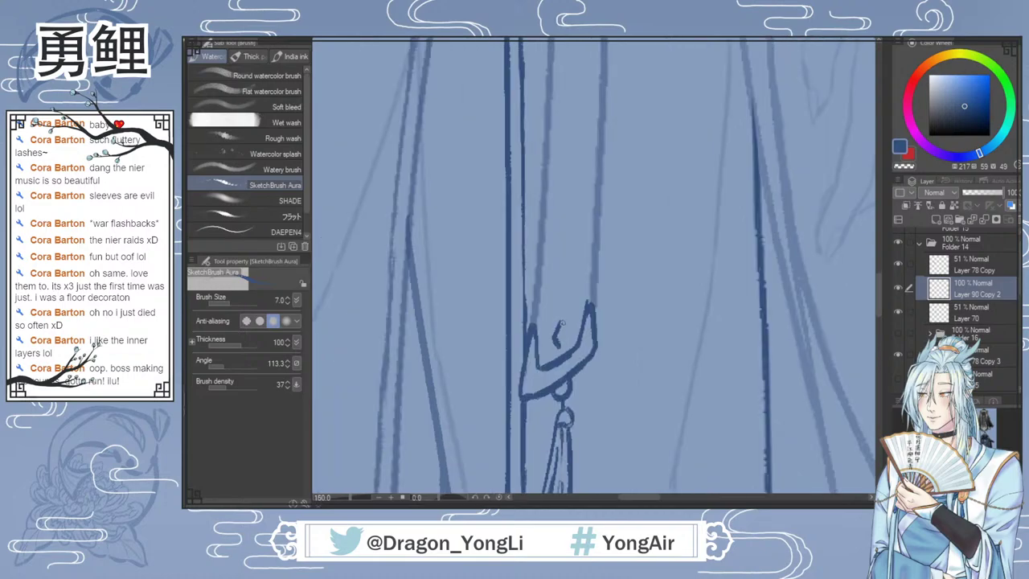
left_click_drag(565, 332, 556, 331)
Step: Erase the old beads above the trim of the left-hand tasselled sash
scroll(630, 370, "down", 5)
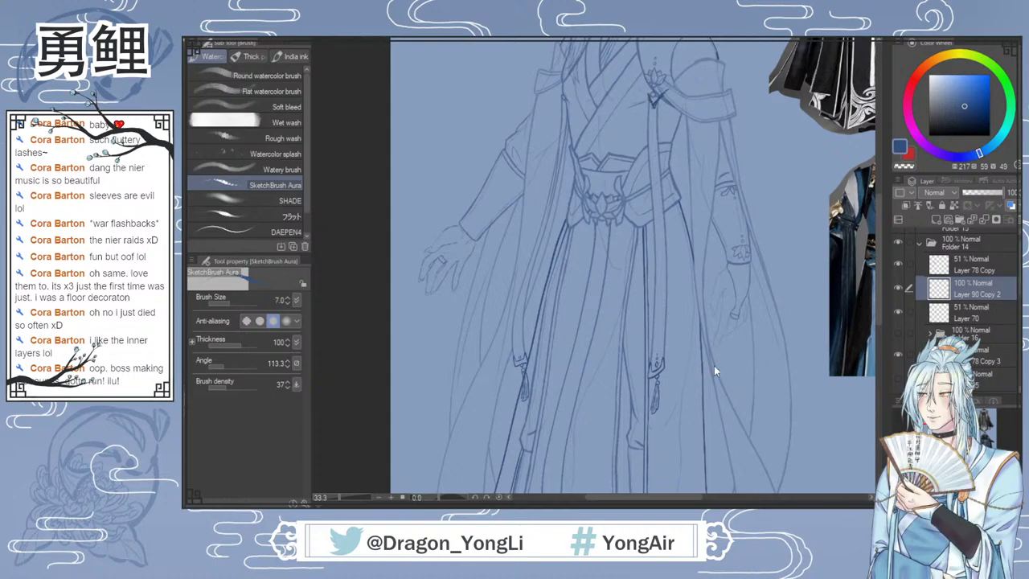
scroll(533, 369, "up", 4)
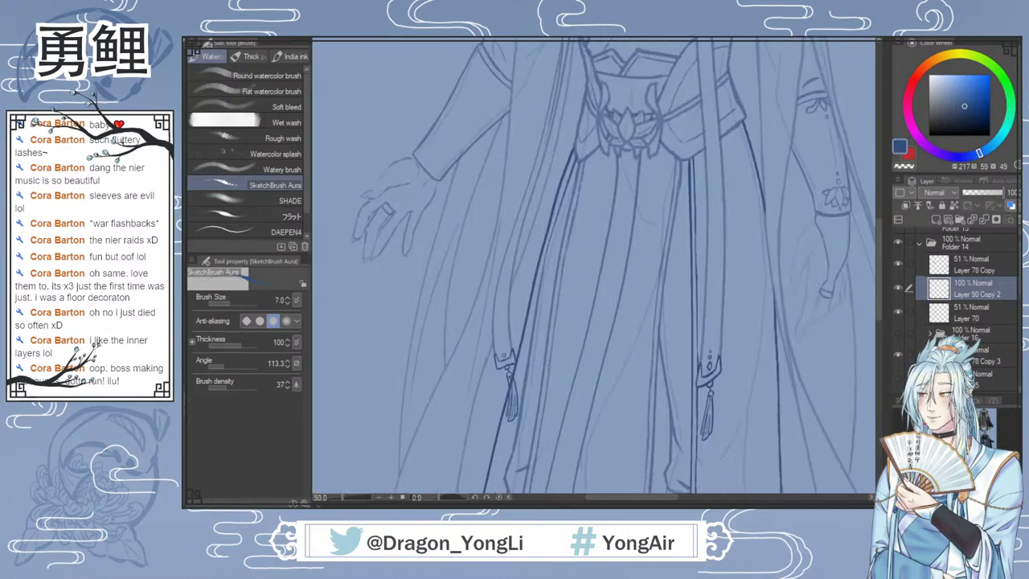
key("e")
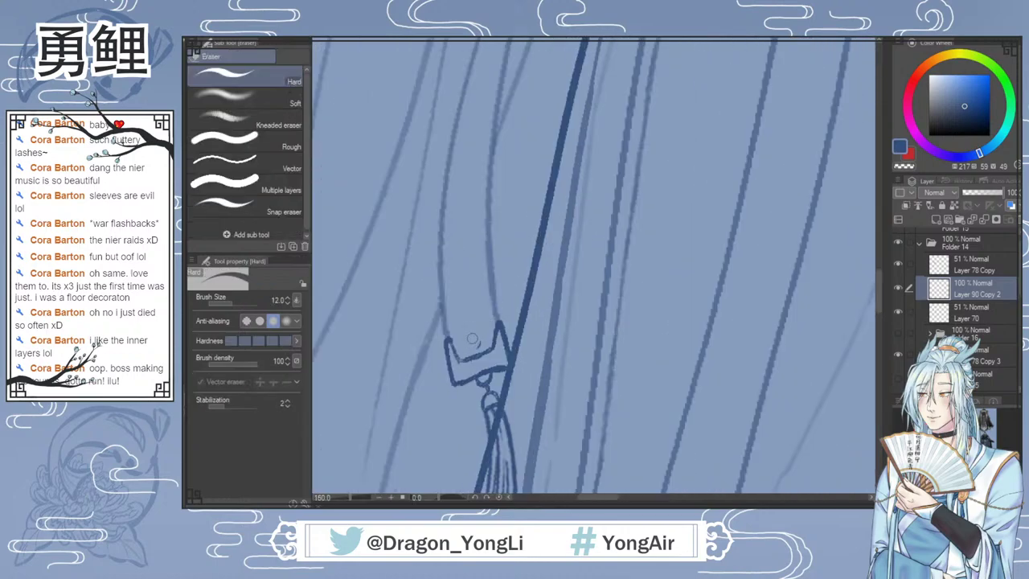
key("b")
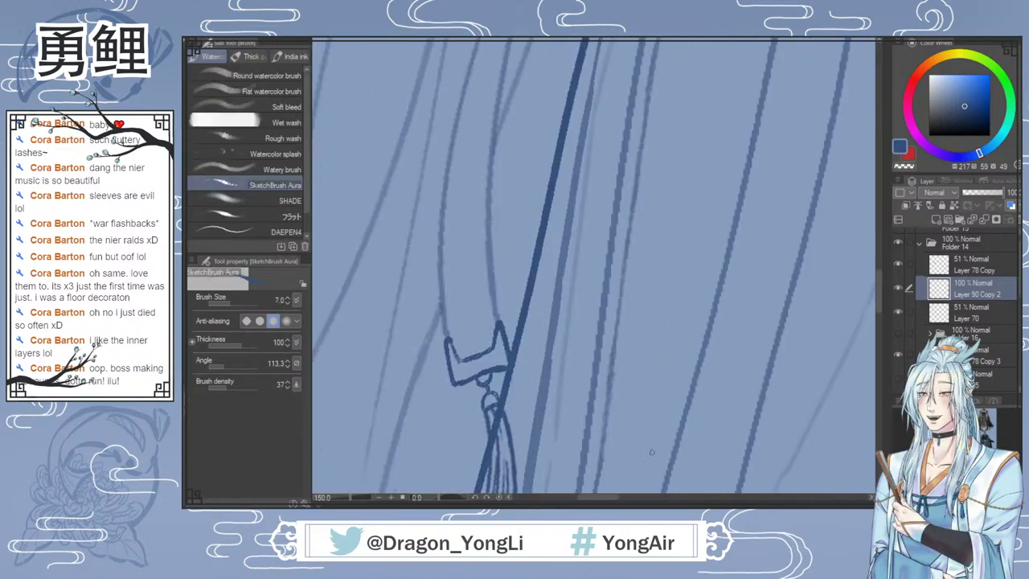
Step: Replace the diamond and beads on the right-hand tasselled sash with a pointed centre peak on the trim and two round beads above
mouse_move(602, 497)
left_mouse_down()
mouse_move(643, 498)
mouse_move(631, 501)
left_mouse_up()
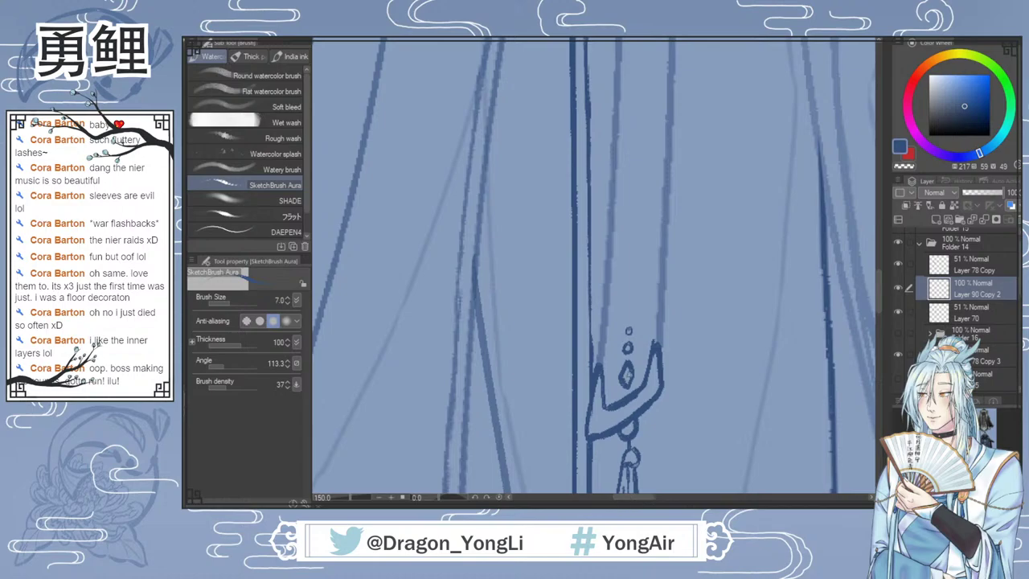
key("e")
left_click_drag(632, 376, 629, 358)
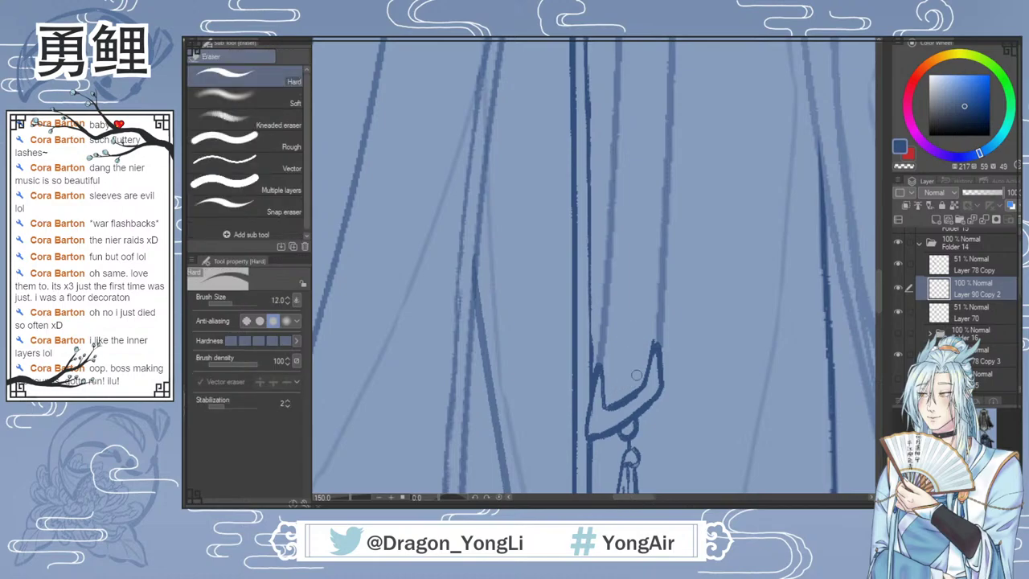
key("b")
mouse_move(611, 401)
left_mouse_down()
mouse_move(630, 373)
mouse_move(643, 387)
mouse_move(612, 404)
mouse_move(635, 394)
left_mouse_up()
key("e")
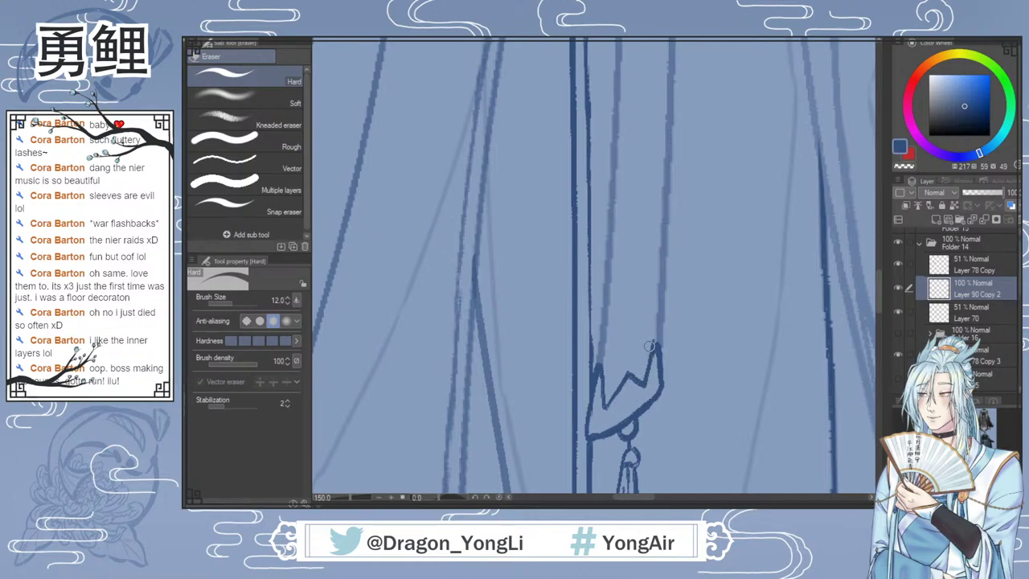
key("b")
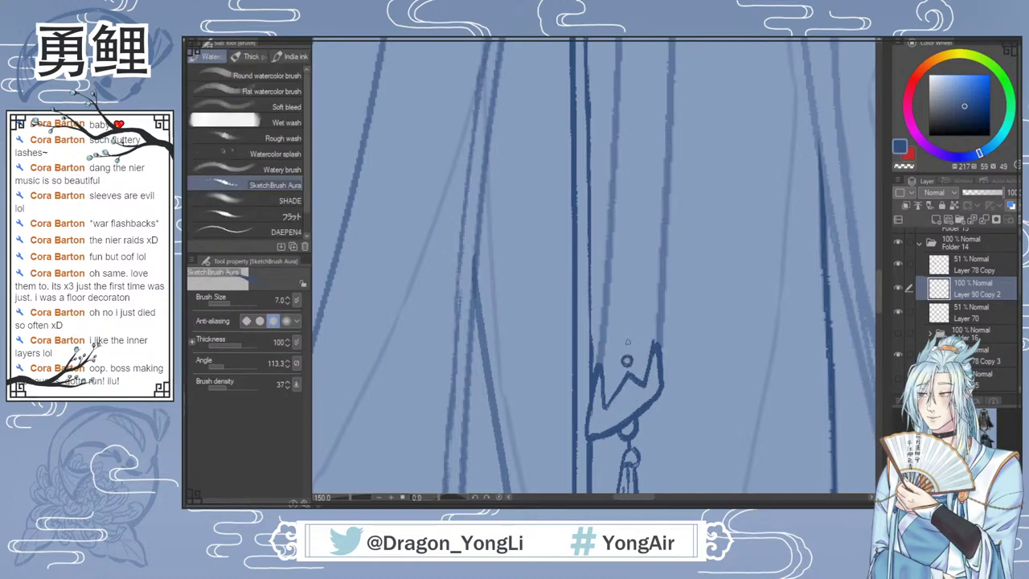
scroll(674, 406, "down", 6)
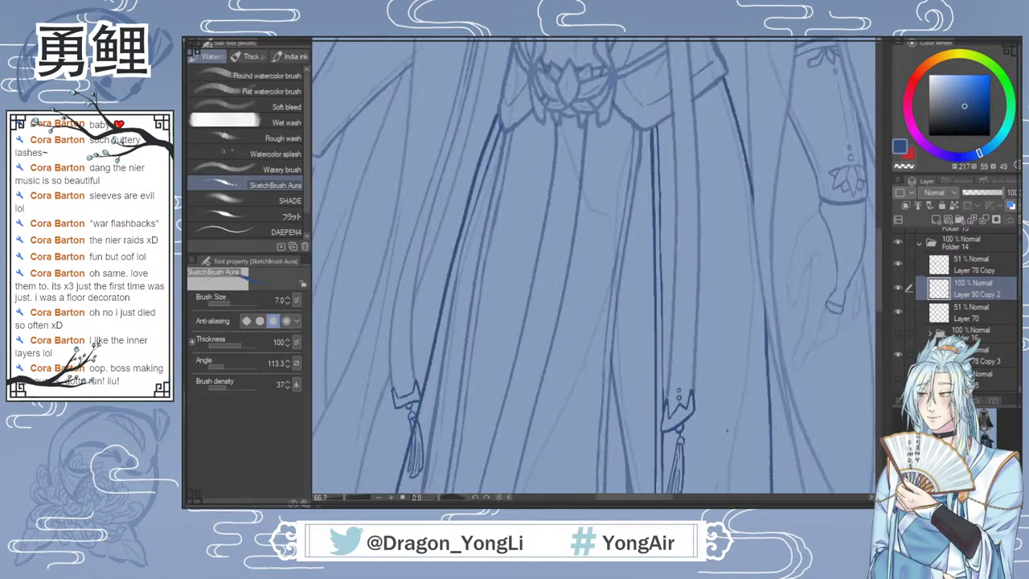
scroll(824, 365, "down", 3)
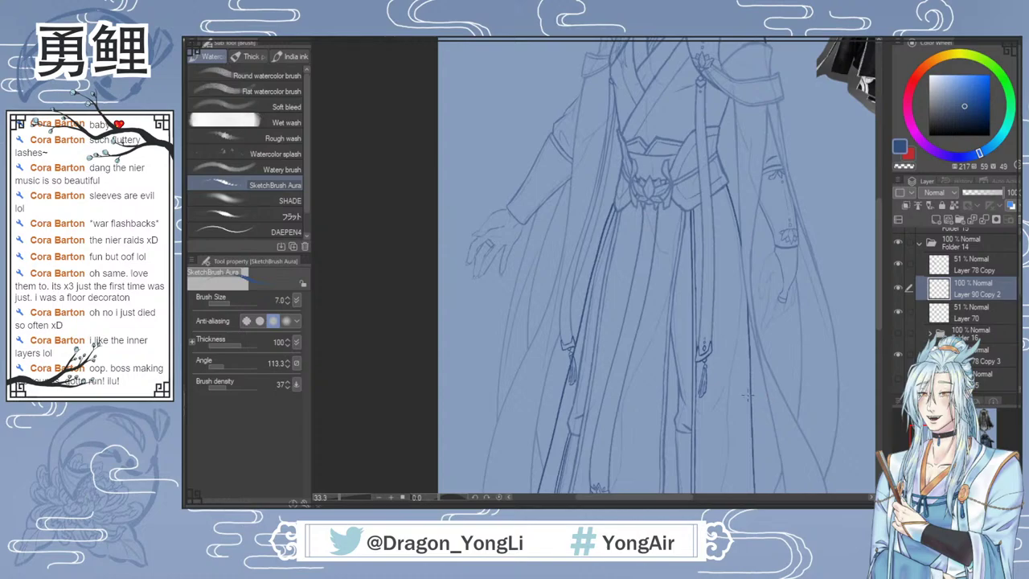
scroll(597, 384, "up", 7)
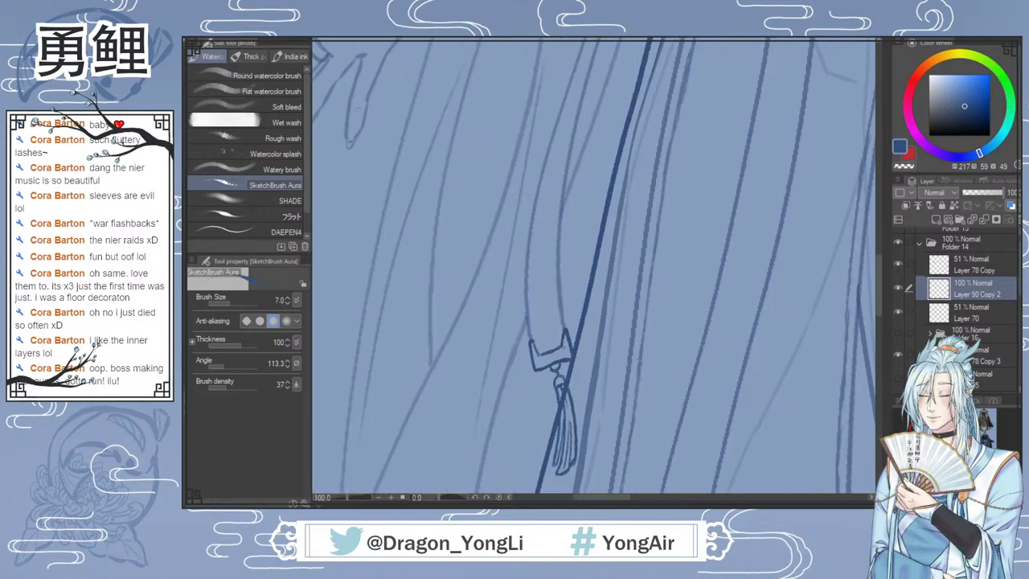
Step: Draw a small diamond with two round beads above it over the left-hand tasselled sash's trim
left_click_drag(532, 324, 543, 351)
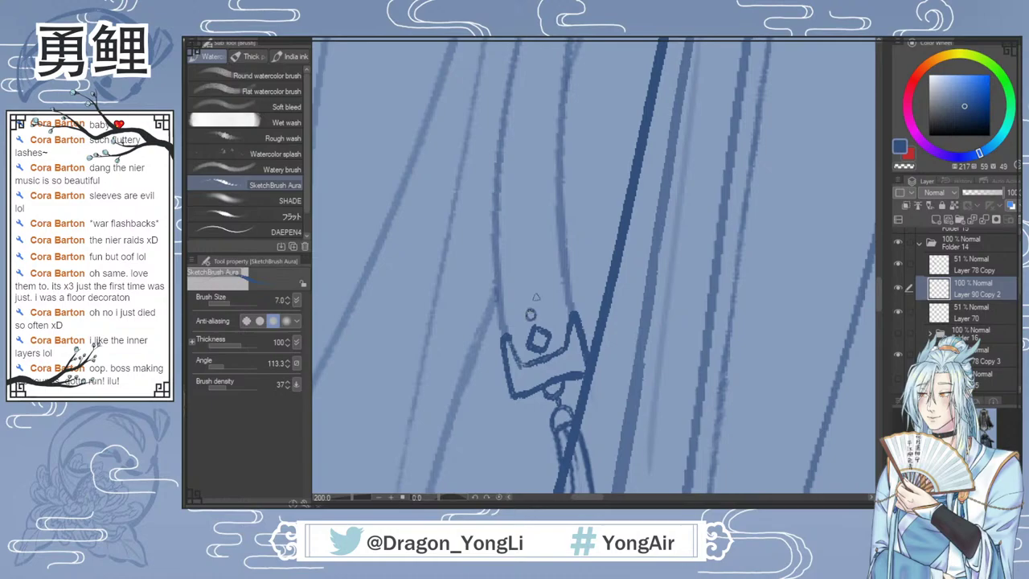
left_click_drag(525, 293, 523, 294)
scroll(697, 439, "down", 3)
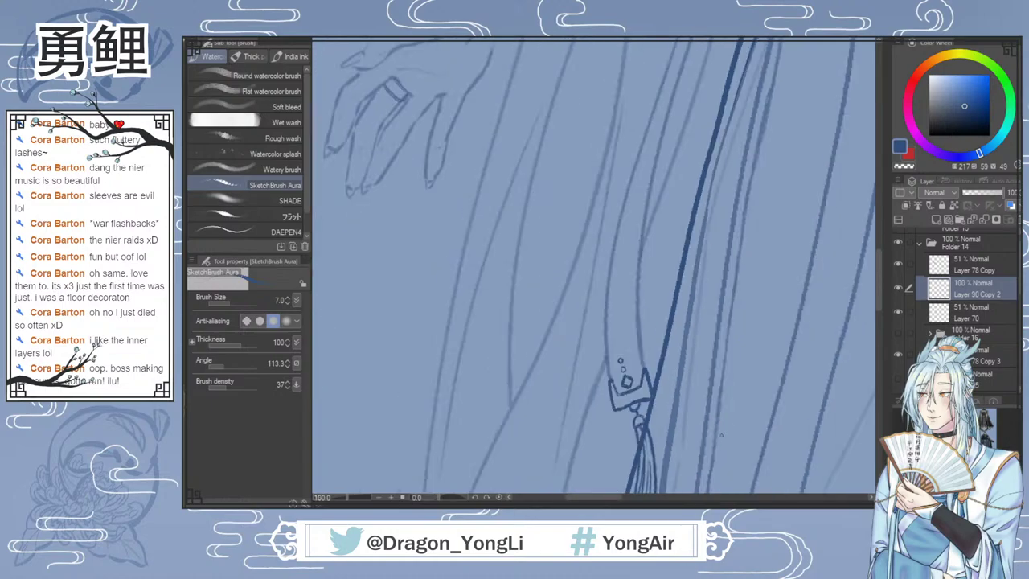
left_click_drag(620, 498, 652, 504)
Step: Rework the right-hand tasselled sash to match, replacing its centre peak with a small diamond below two round beads
scroll(688, 272, "up", 5)
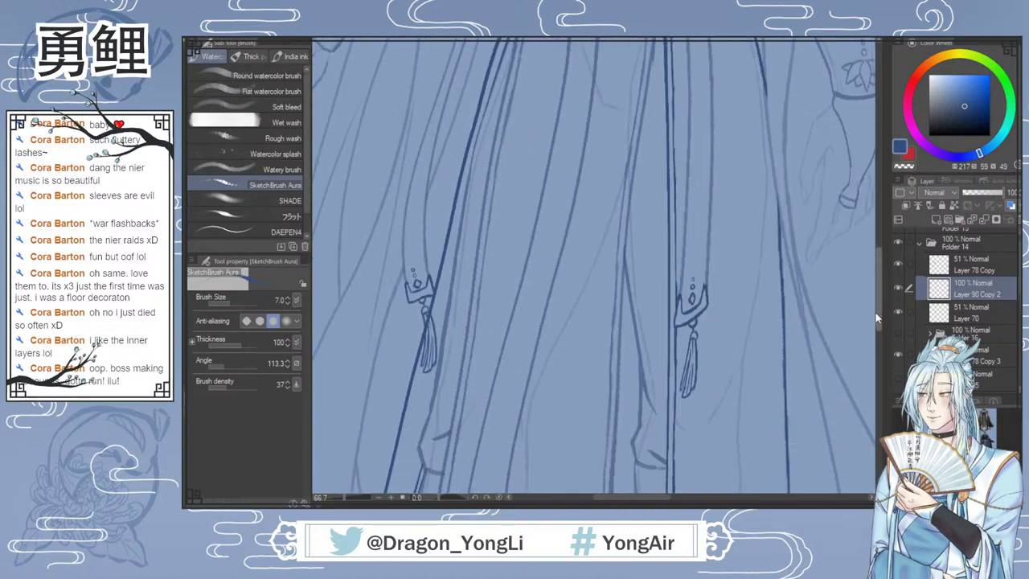
key("e")
mouse_move(680, 265)
left_mouse_down()
mouse_move(658, 282)
mouse_move(672, 298)
left_mouse_up()
key("b")
left_click_drag(685, 276, 674, 298)
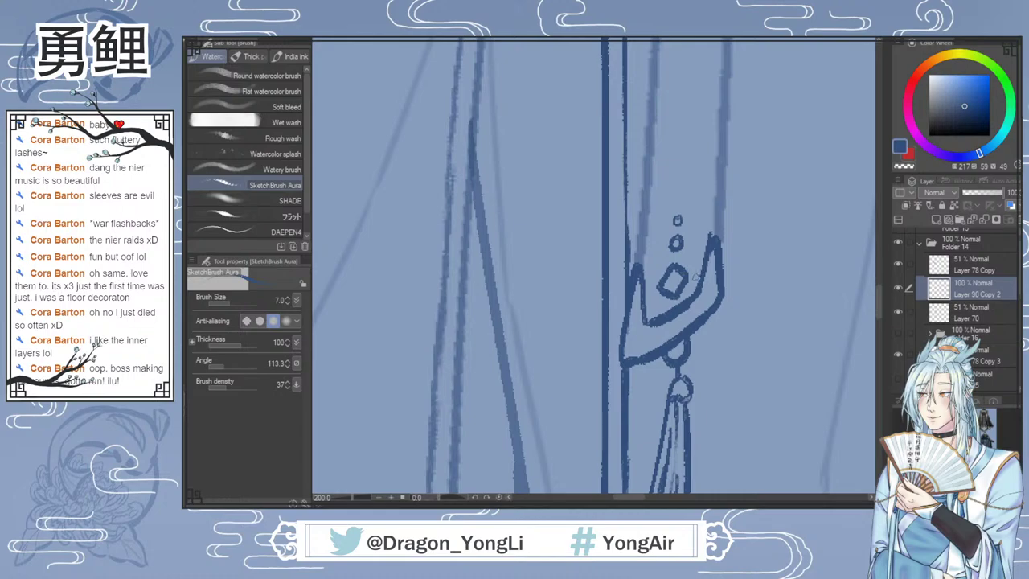
Step: Try adding two round beads above the centre peak of the long middle sash's trim
scroll(763, 365, "down", 8)
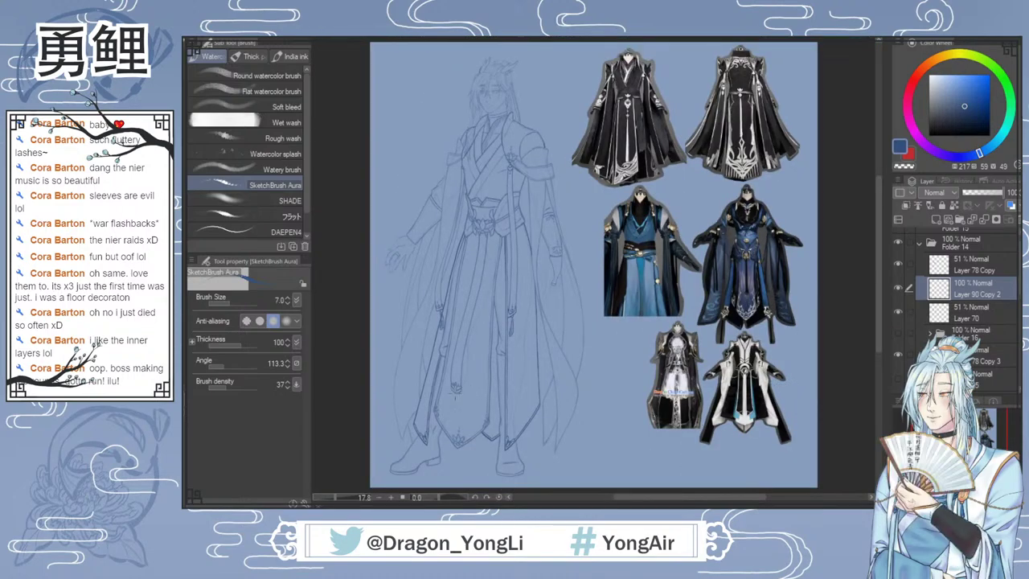
scroll(437, 335, "up", 8)
left_click_drag(436, 333, 440, 317)
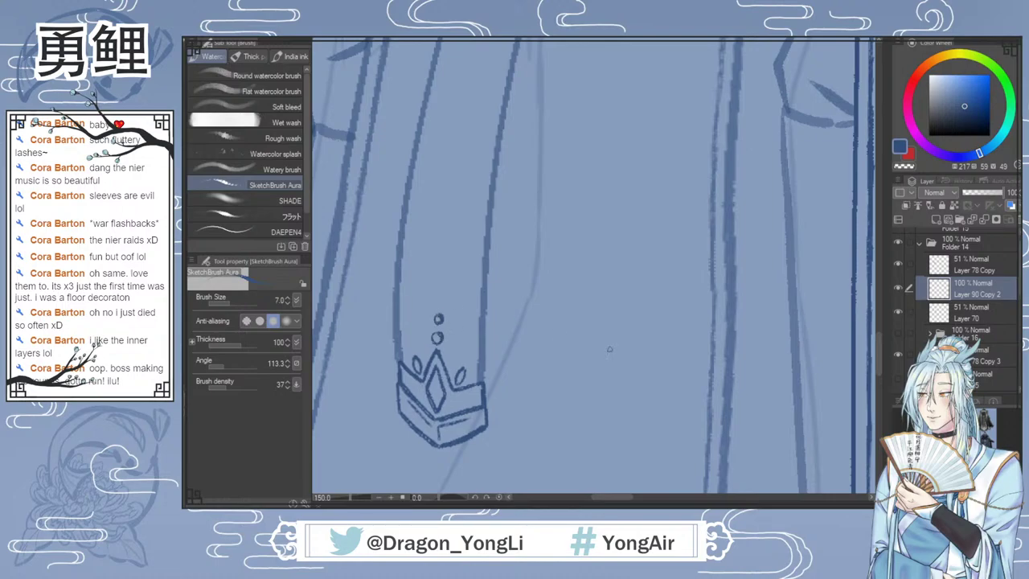
scroll(609, 349, "down", 5)
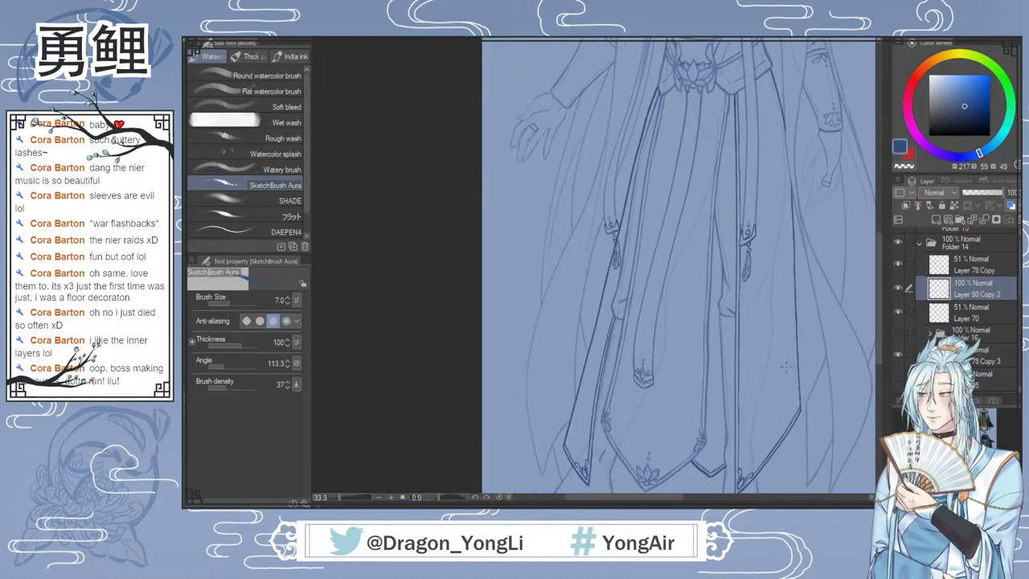
scroll(868, 334, "up", 2)
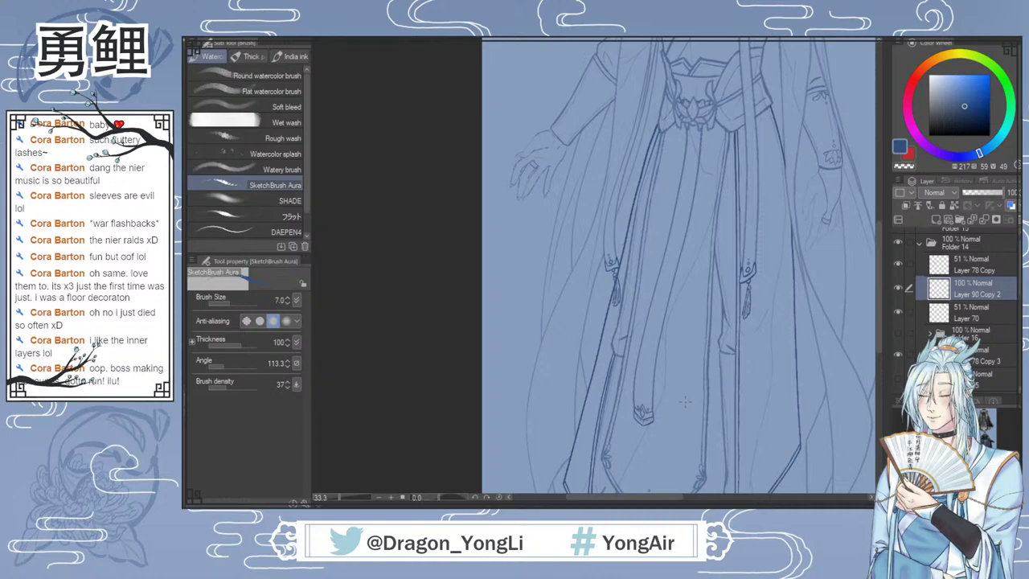
Step: Erase and redraw the tip of the centre peak on the middle sash's trim as a clean point
scroll(685, 402, "up", 4)
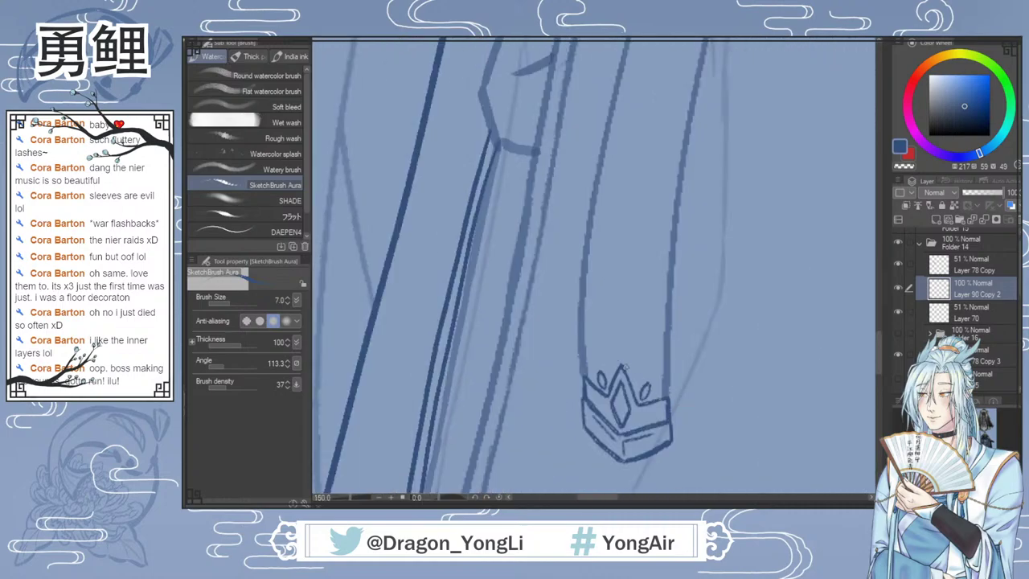
key("e")
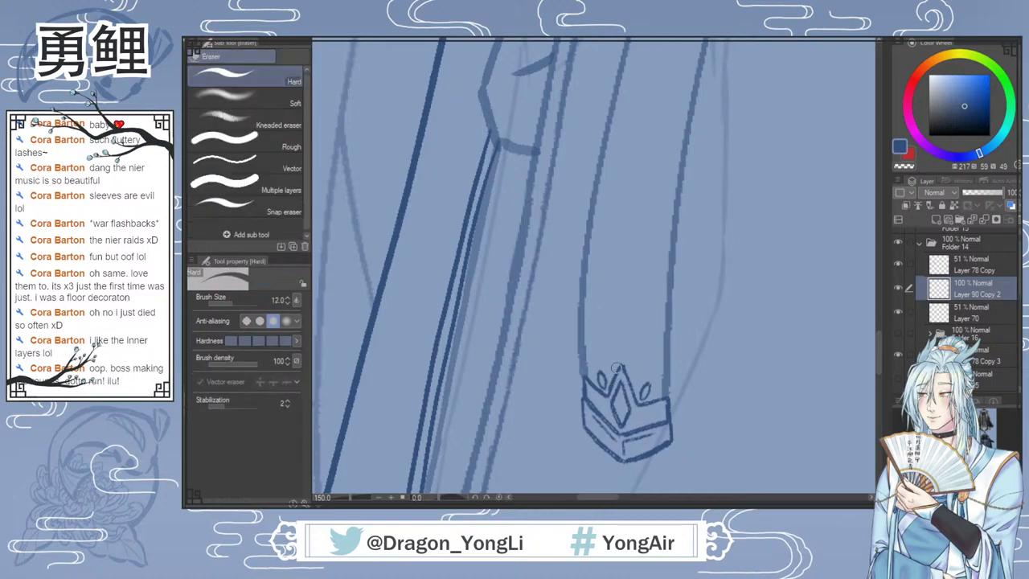
left_click_drag(623, 364, 623, 361)
key("b")
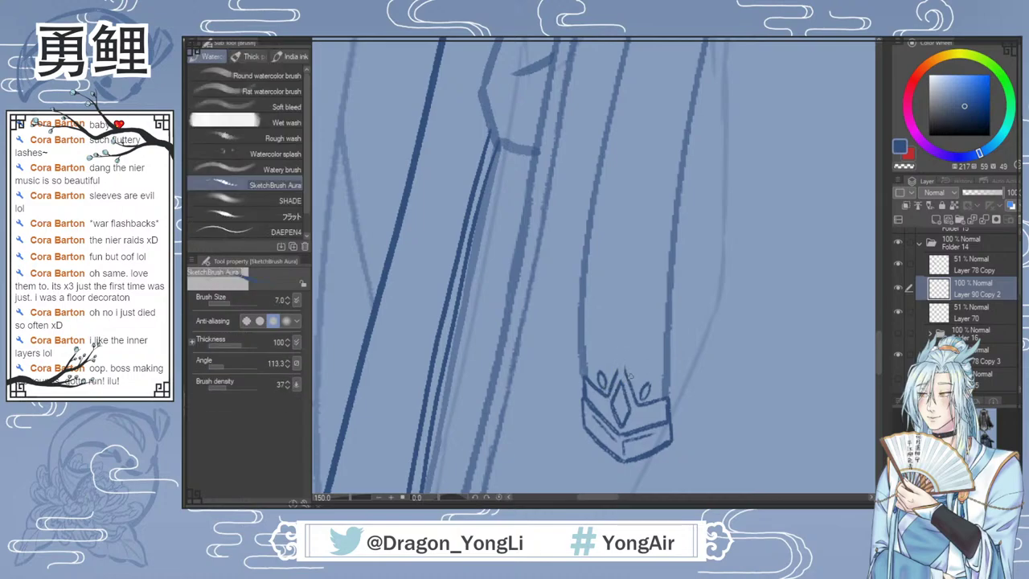
scroll(628, 377, "up", 1)
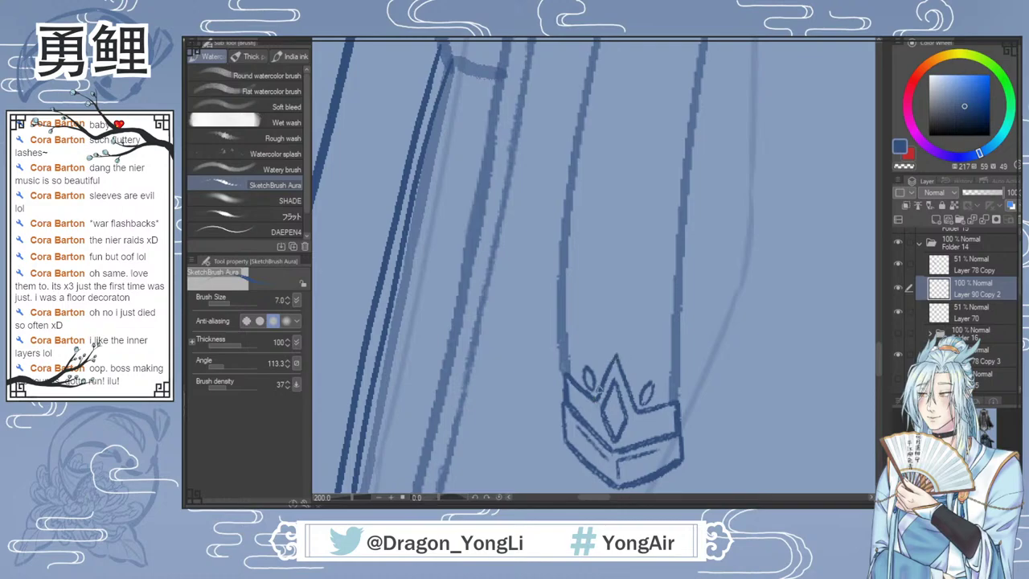
key("e")
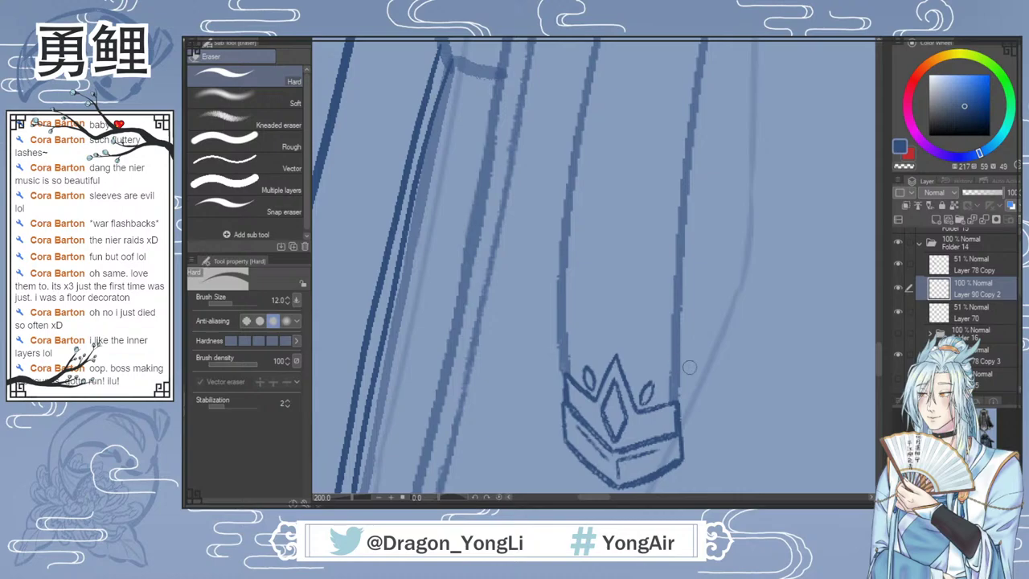
scroll(720, 374, "down", 1)
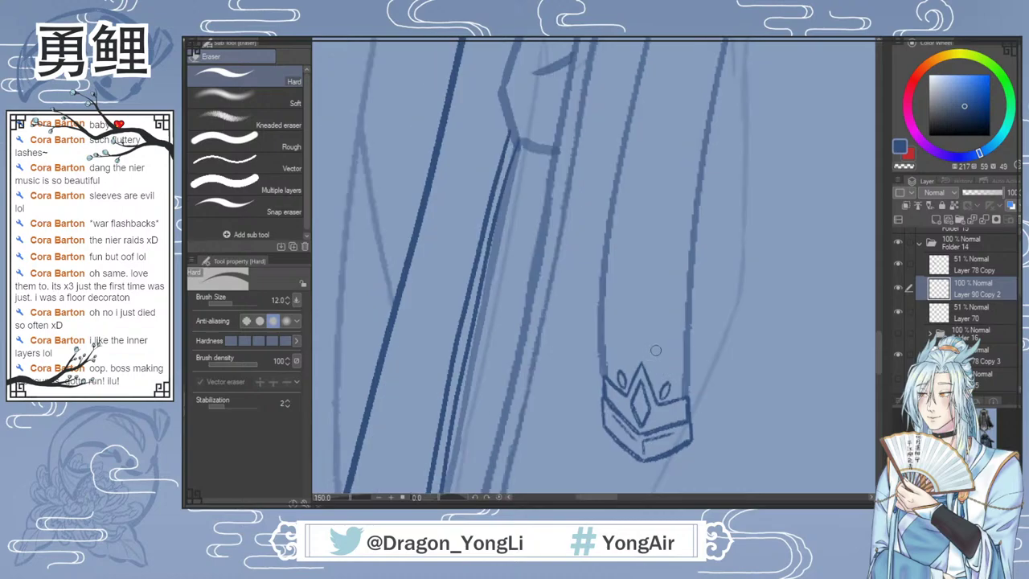
Step: Try a bead above the redrawn peak of the middle sash's trim and undo it
key("b")
scroll(651, 359, "up", 1)
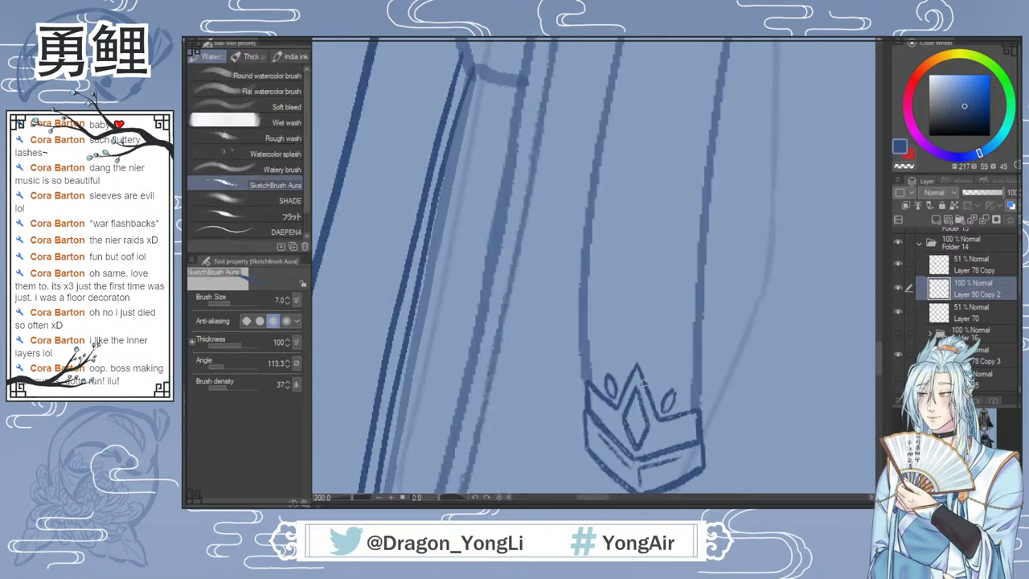
left_click_drag(638, 347, 635, 330)
key("ctrl+z")
Step: Draw a small diamond with two round beads beneath it, hanging below the lotus belt ornament
scroll(694, 391, "down", 8)
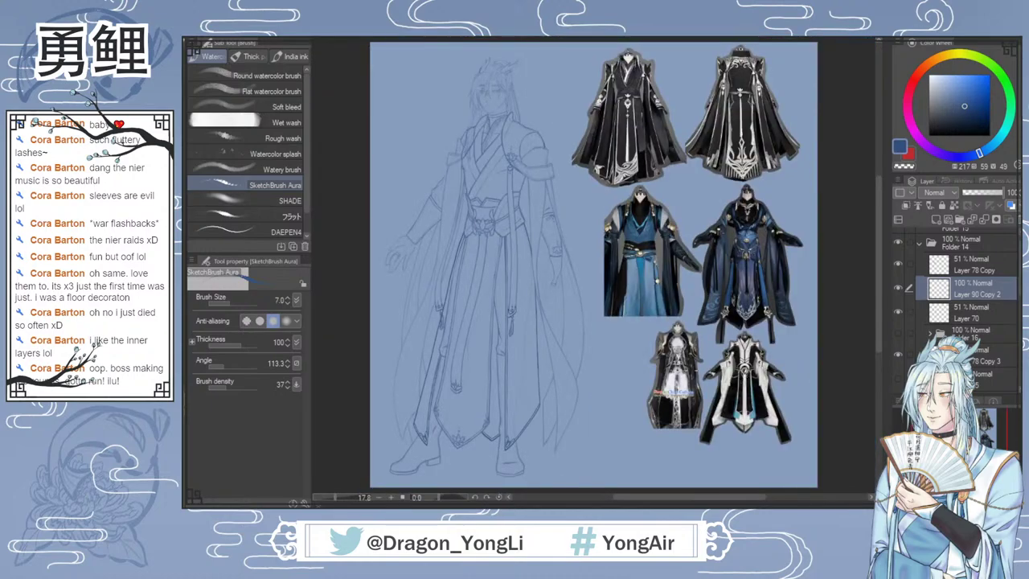
scroll(484, 235, "up", 6)
left_click_drag(467, 213, 471, 227)
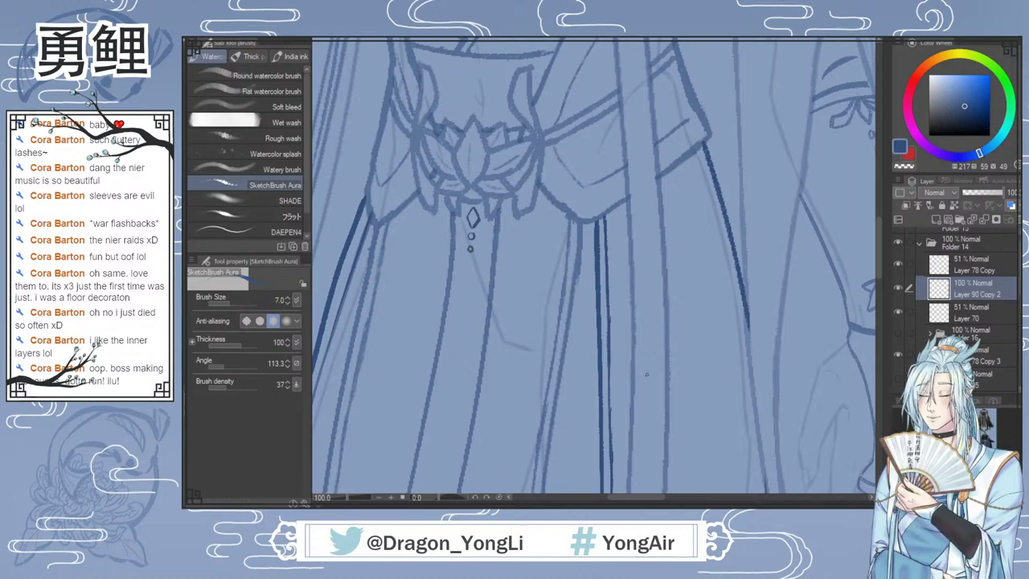
key("ctrl+0")
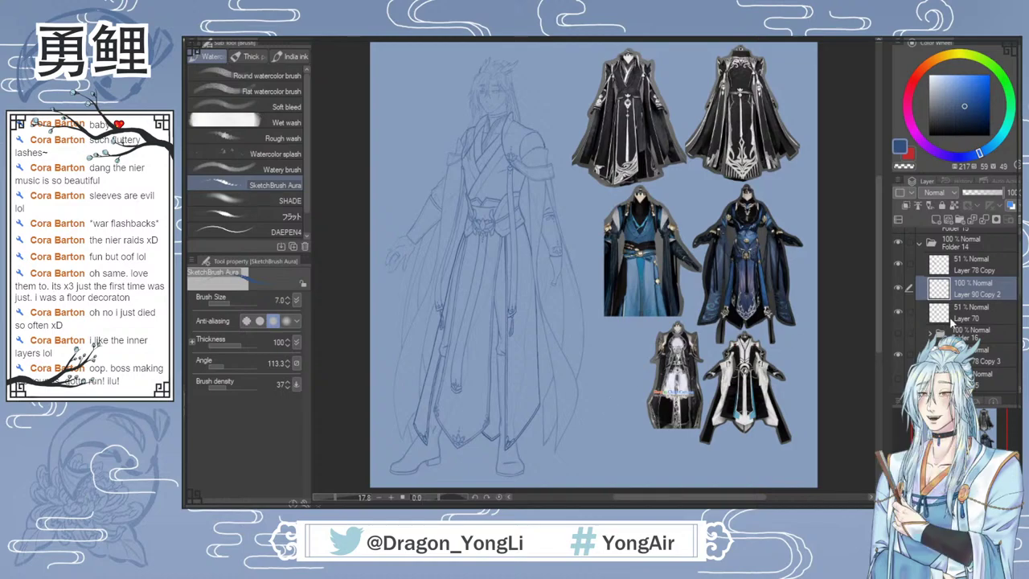
Step: Set Layer 78 Copy and Layer 70 to 100% opacity
left_click(898, 265)
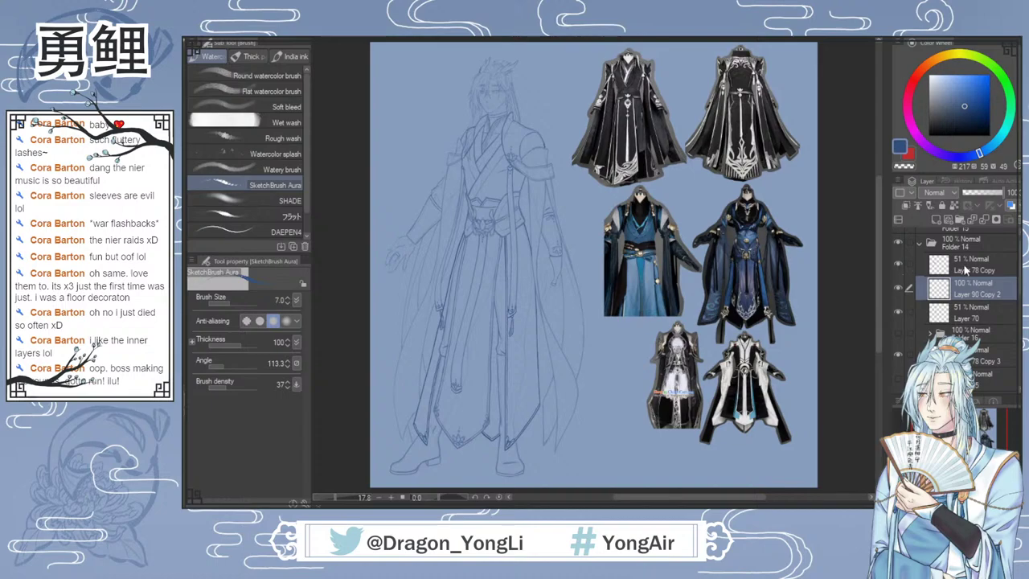
left_click(967, 265)
left_click_drag(984, 193, 1013, 196)
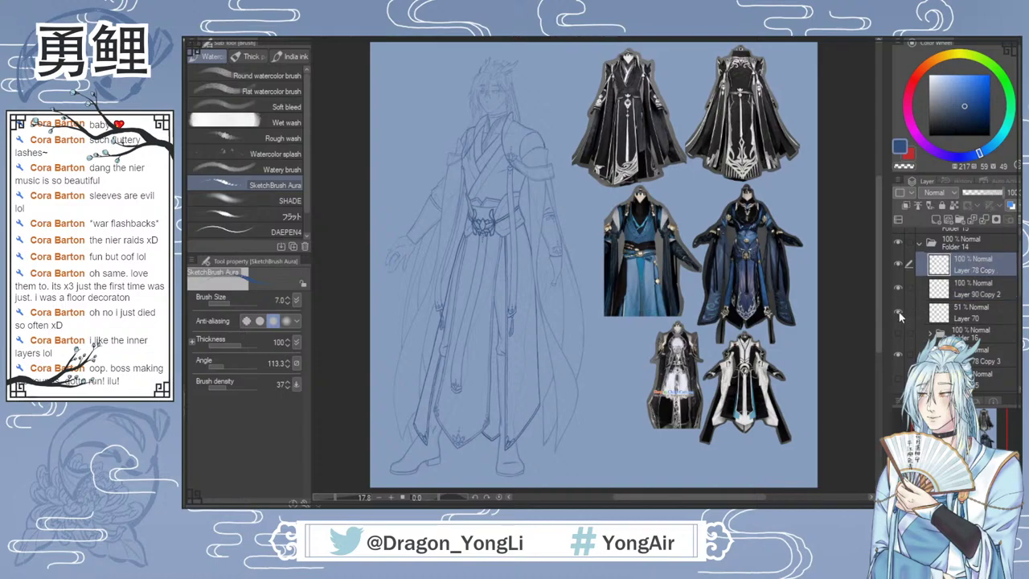
left_click(951, 313)
left_click_drag(1004, 196, 1015, 195)
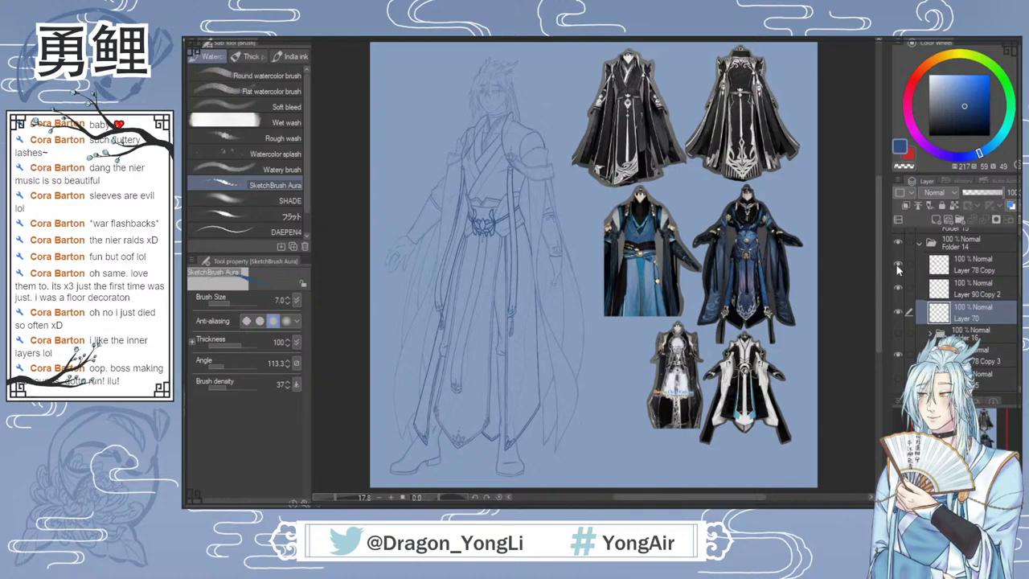
Step: Fade Layer 78 Copy with the belt ornament to 41% opacity and add a new layer above it
left_click(960, 271)
left_click(979, 192)
scroll(494, 218, "up", 5)
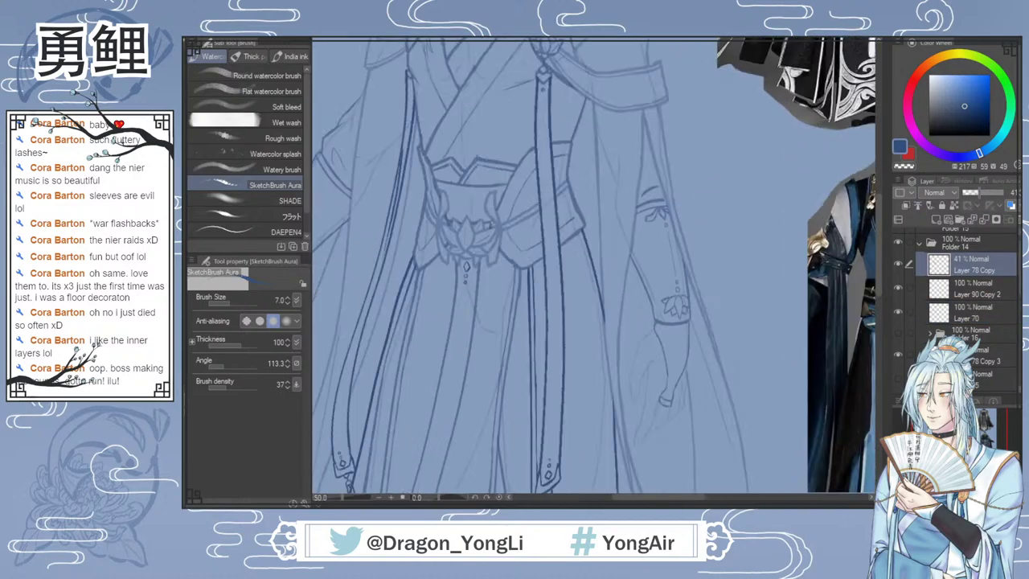
left_click(935, 219)
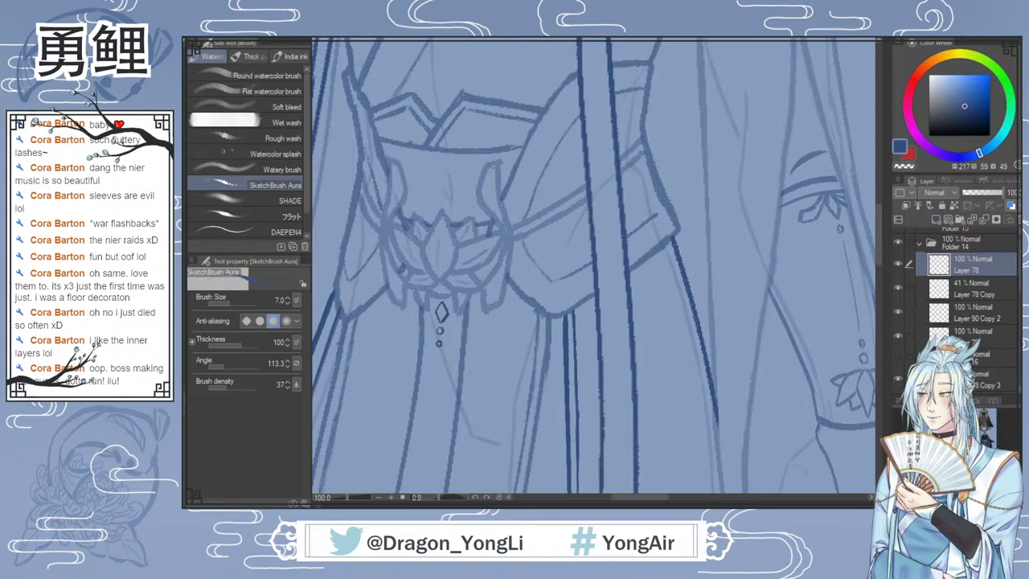
Step: Try redrawing the belt ornament's right-hand horn curve, undo the strokes and delete the new layer
left_click_drag(485, 169, 481, 195)
scroll(508, 165, "up", 1)
mouse_move(479, 162)
left_mouse_down()
mouse_move(491, 162)
mouse_move(509, 261)
left_mouse_up()
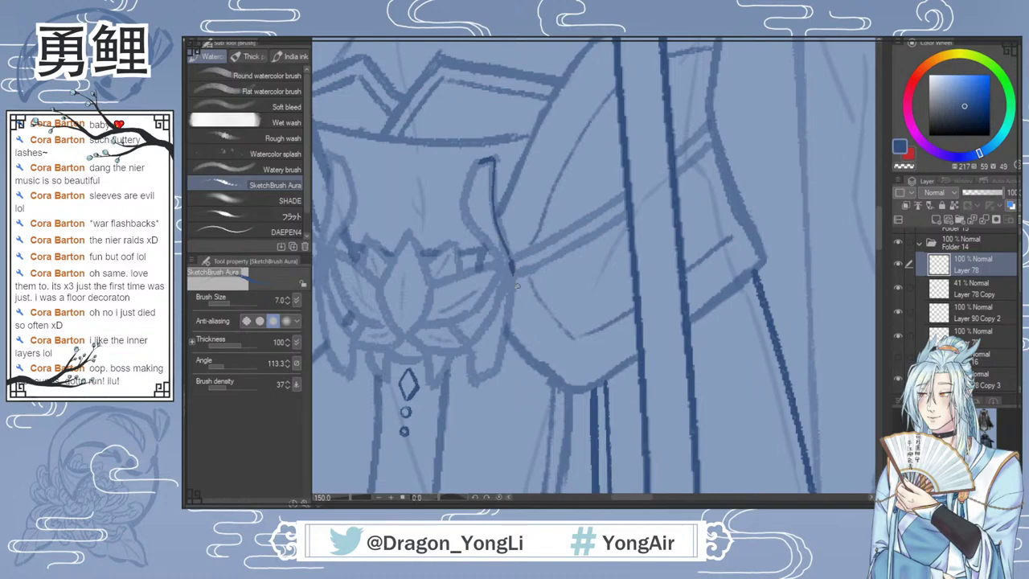
key("ctrl+z")
key("ctrl+z")
key("ctrl+0")
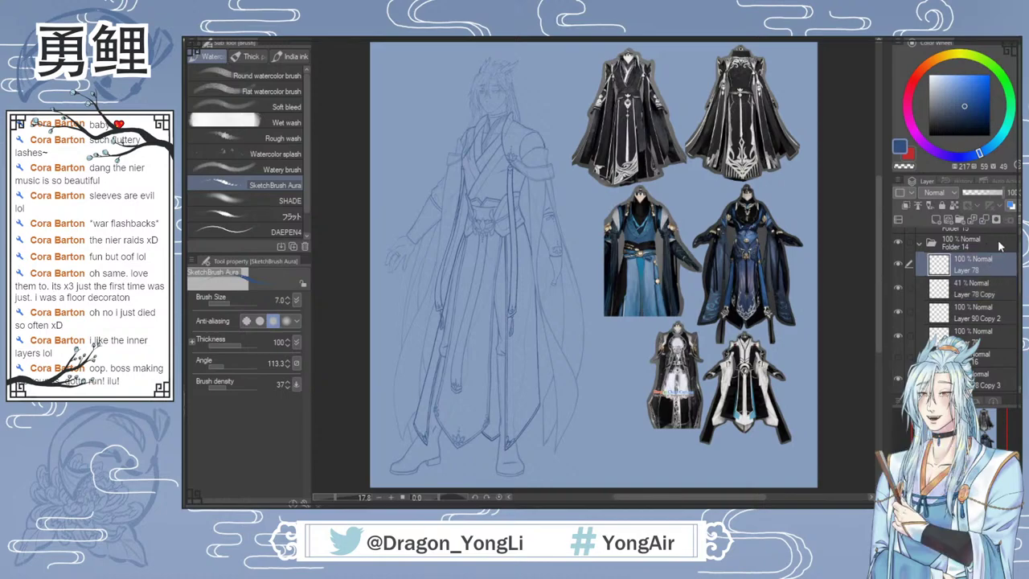
left_click(1016, 220)
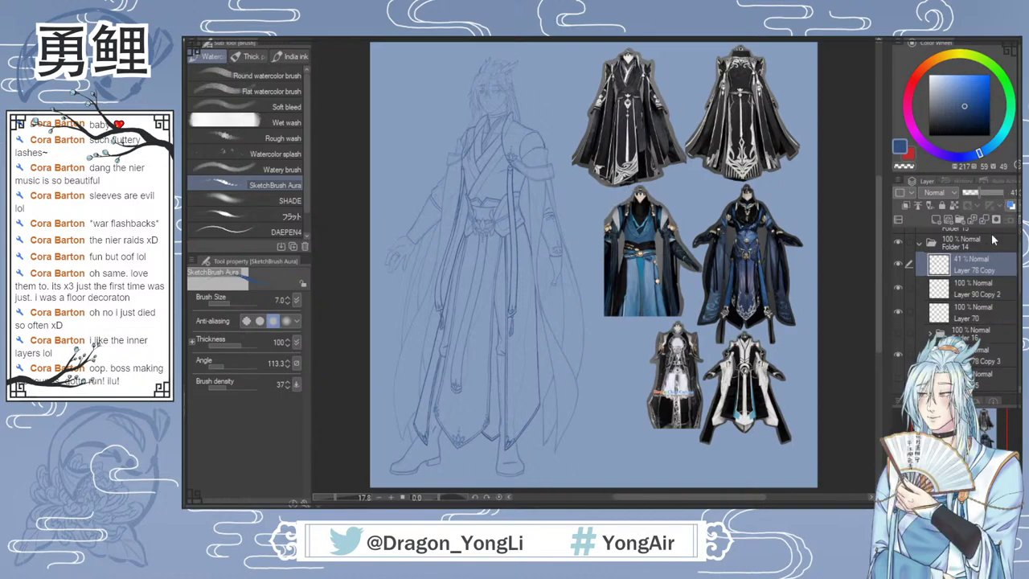
Step: Restore Layer 78 Copy to 100% opacity and raise a faded sketch layer further down the stack to 100%
left_click_drag(982, 193, 1009, 192)
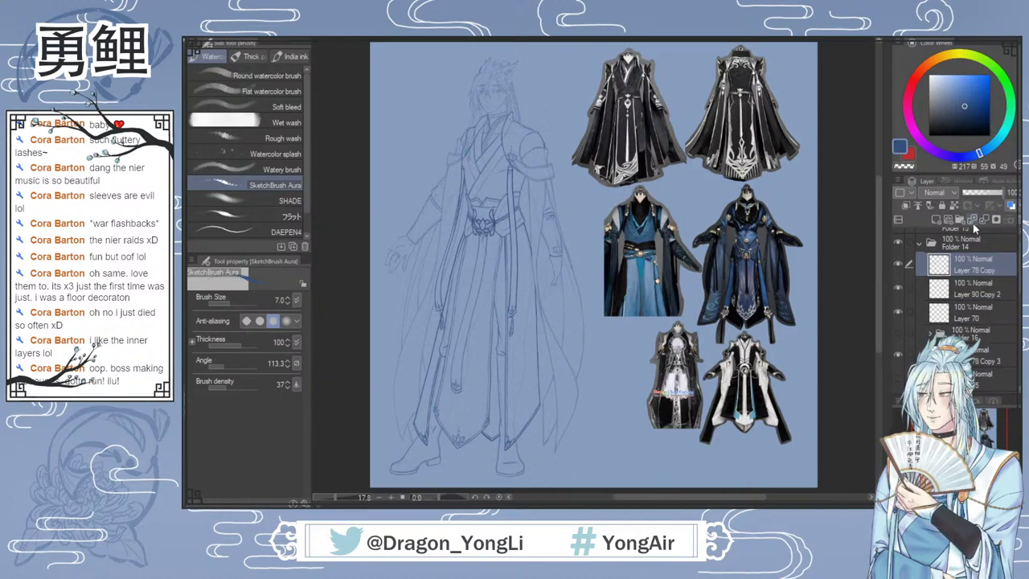
scroll(899, 313, "down", 3)
left_click(899, 291)
left_click(899, 292)
left_click(975, 296)
left_click_drag(978, 194, 1014, 194)
Step: Check which outfit lines the following layers hold and raise the next faded one to 100% opacity
scroll(956, 305, "down", 2)
left_click(899, 275)
left_click(900, 275)
left_click(897, 296)
left_click(897, 296)
left_click(938, 299)
left_click_drag(991, 201, 1014, 193)
Step: Identify Layer 78 Copy 2 by toggling its visibility and set it to 100% opacity
left_click(961, 324)
scroll(956, 298, "down", 2)
left_click(898, 304)
left_click(898, 304)
left_click(961, 307)
left_click_drag(987, 197, 1011, 195)
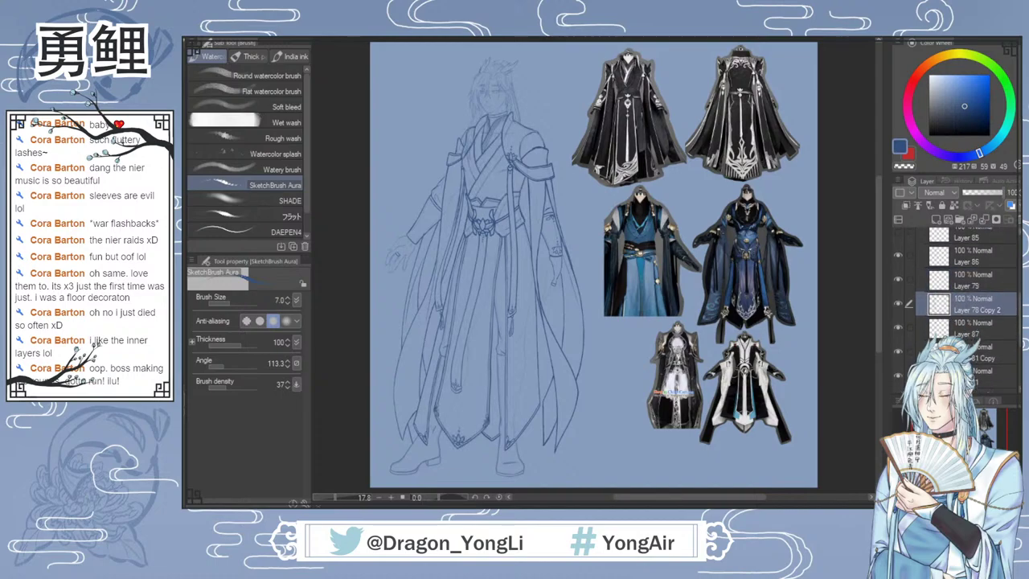
Step: Hide Layer 87, check what Layer 81 Copy holds and select Layer 81 Copy
scroll(899, 296, "down", 1)
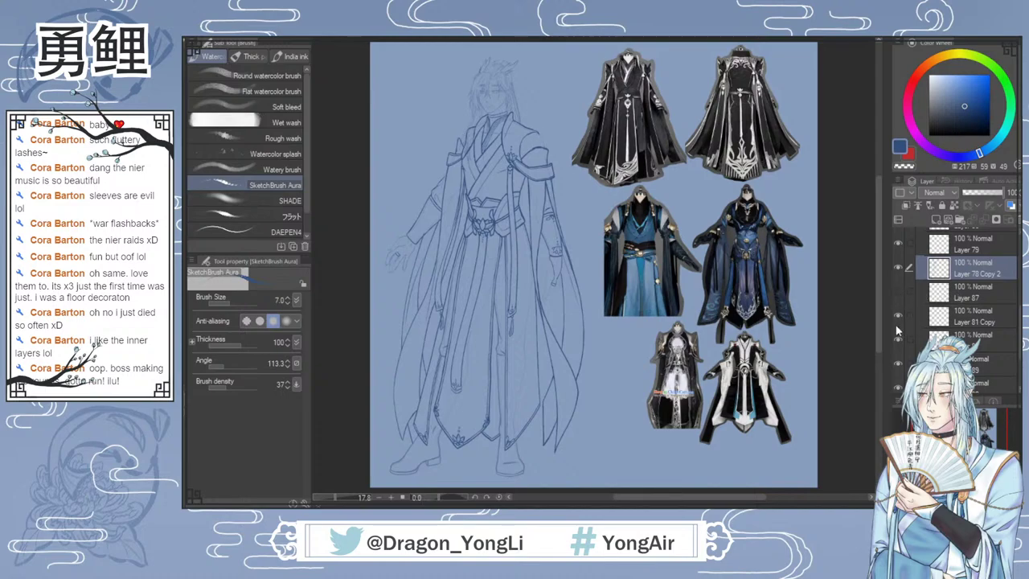
left_click(897, 315)
left_click(897, 315)
left_click(961, 316)
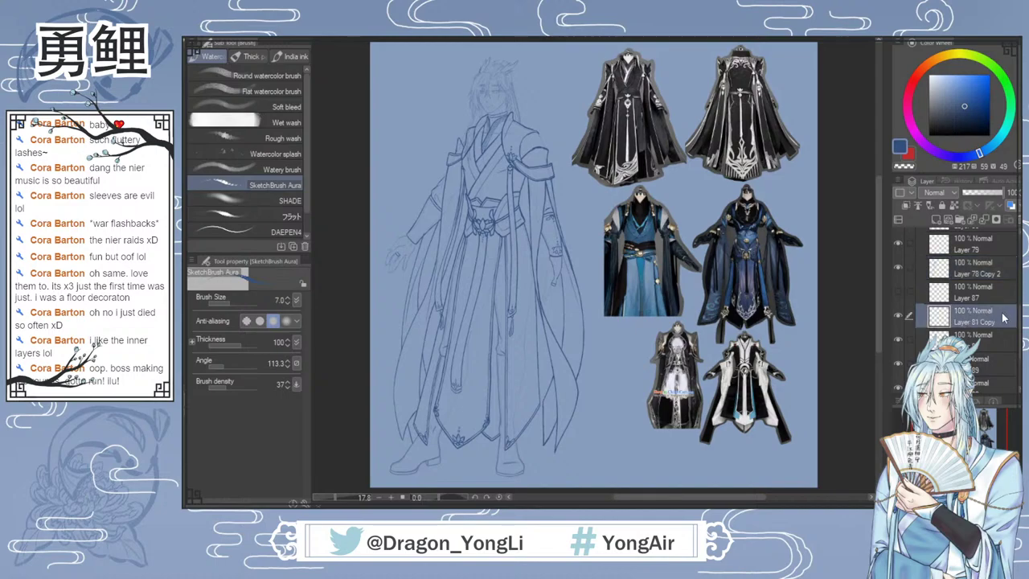
Step: Check Layers 81 and 89, and set Layer 89 with the boots to 100% opacity
scroll(903, 297, "down", 2)
left_click(898, 293)
left_click(899, 315)
left_click(899, 314)
left_click(953, 319)
left_click_drag(988, 201, 1007, 195)
Step: Examine the contents of the layer below Layer 89 and of the hidden Layer 87
left_click(898, 340)
left_click(898, 339)
left_click(964, 336)
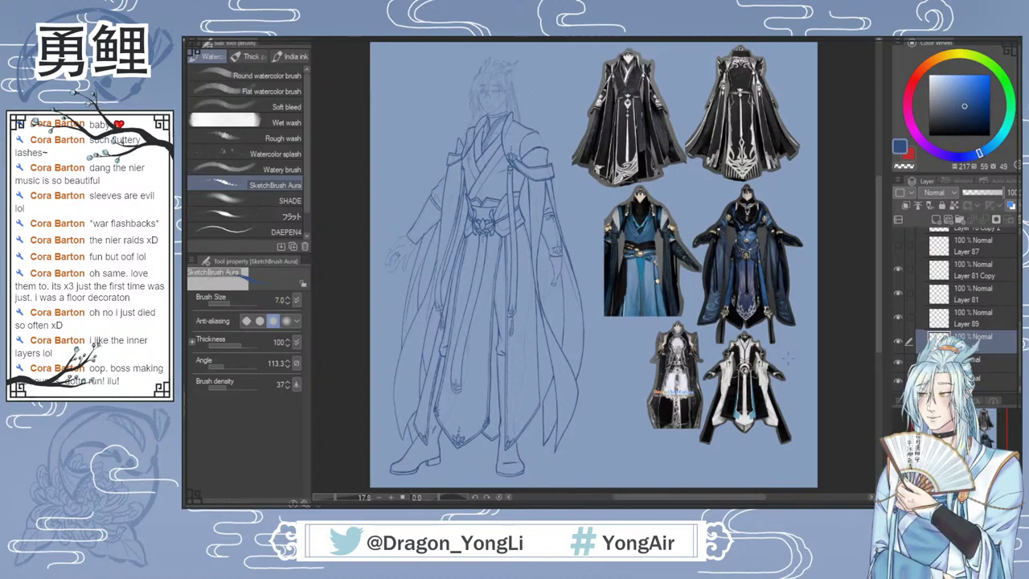
scroll(952, 301, "up", 2)
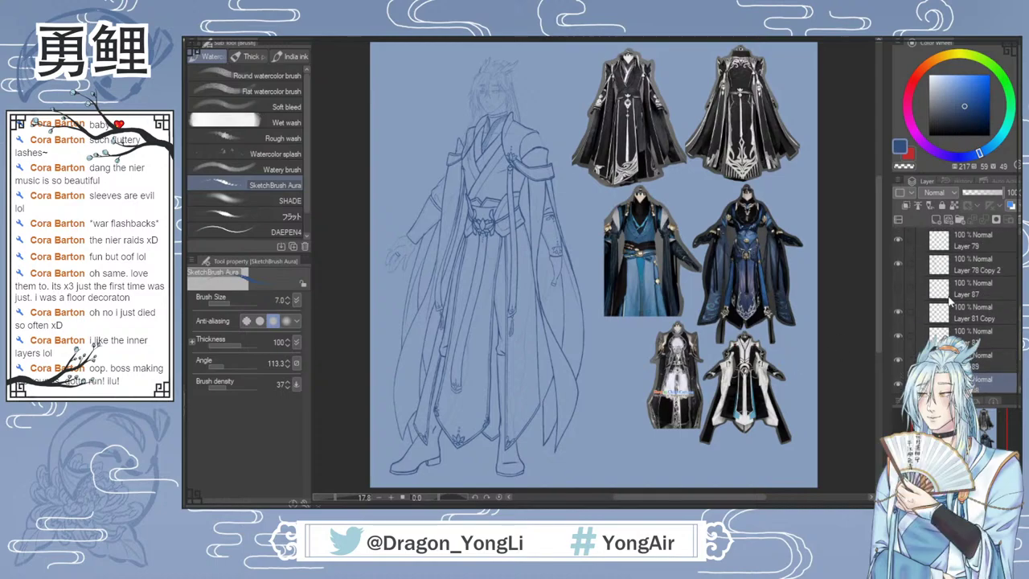
left_click(898, 287)
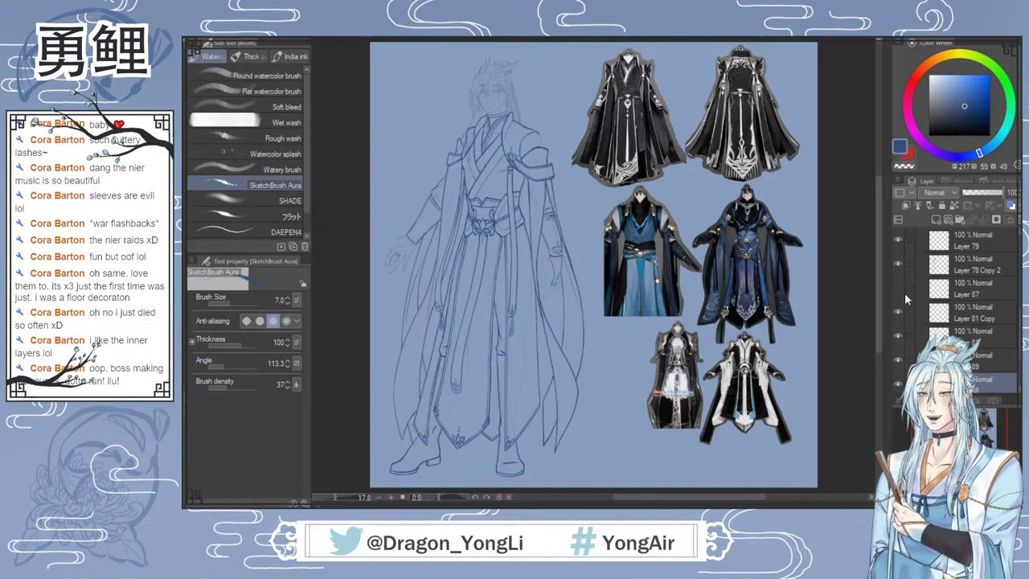
left_click(966, 289)
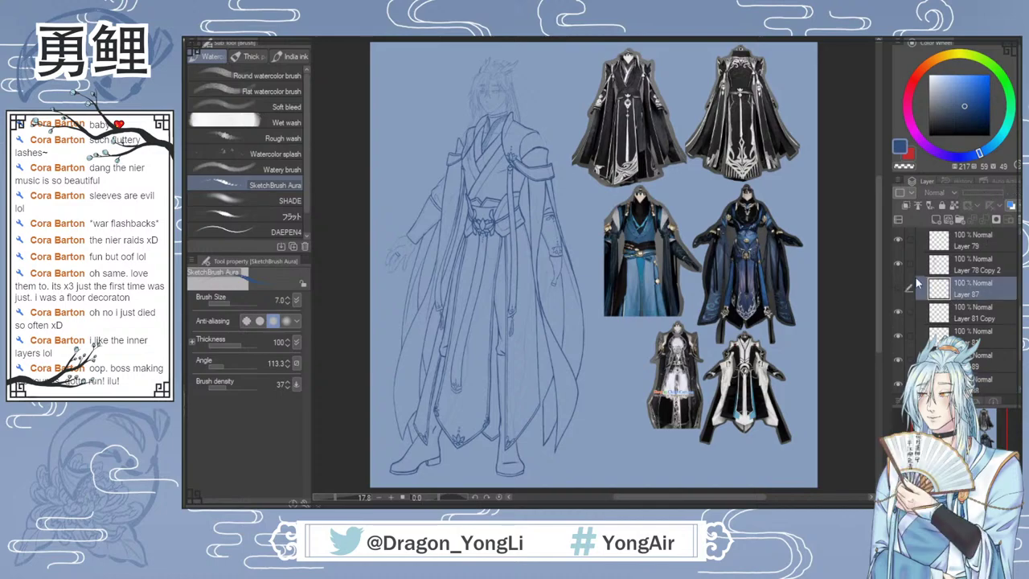
left_click(987, 195)
scroll(987, 239, "up", 5)
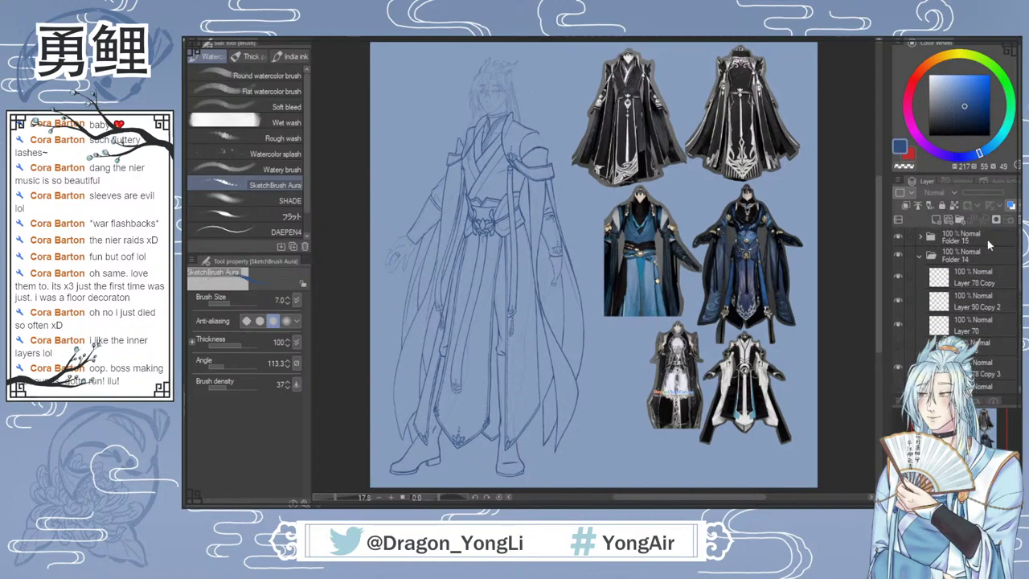
Step: Collapse Folder 14 and create a new folder above Folder 12 with a new raster layer inside it
left_click(920, 256)
left_click(956, 273)
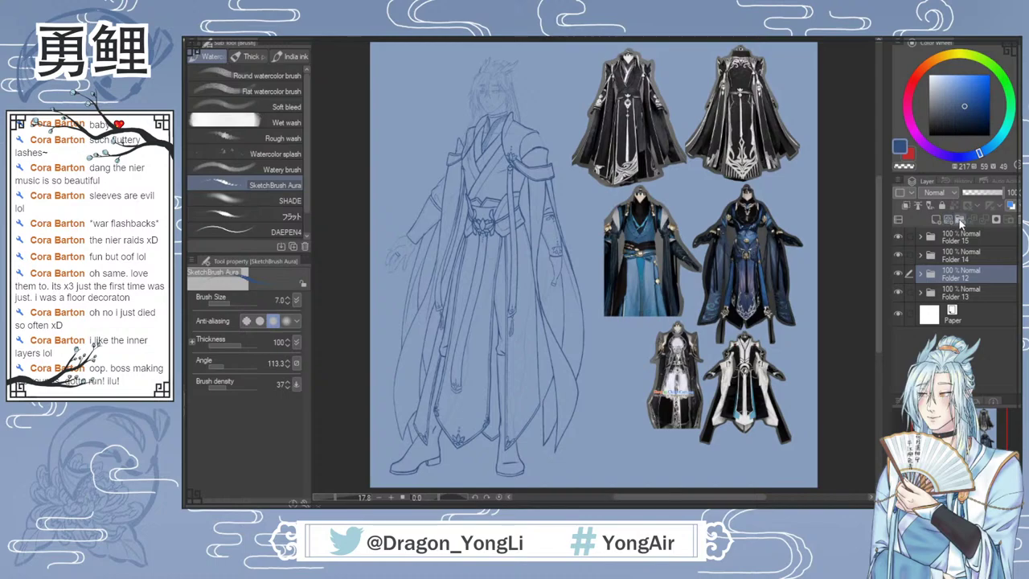
left_click(959, 220)
left_click(934, 221)
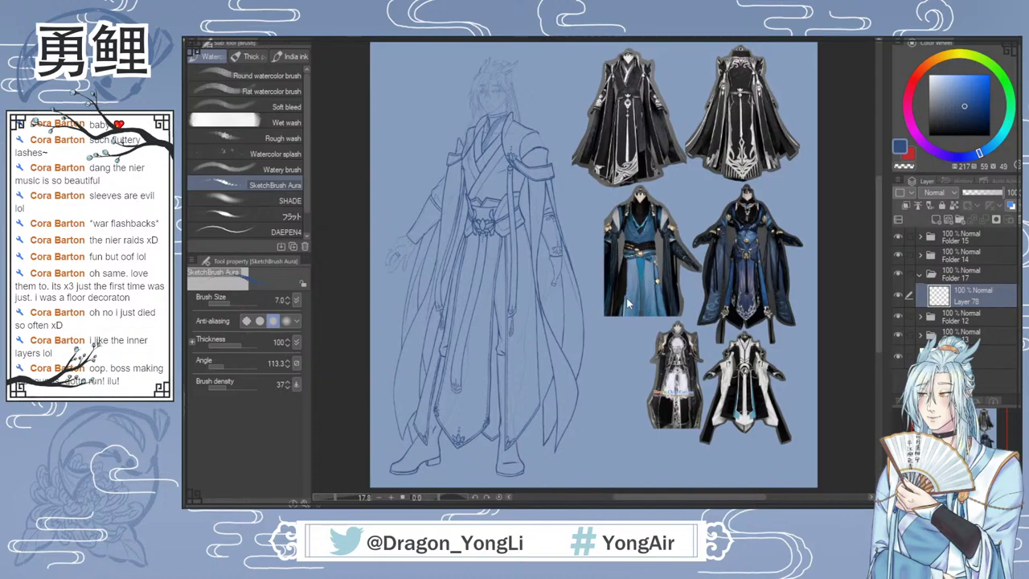
Step: Check the coloured character sheet in the other open document and identify Folder 13 by toggling its visibility
key("ctrl+Tab")
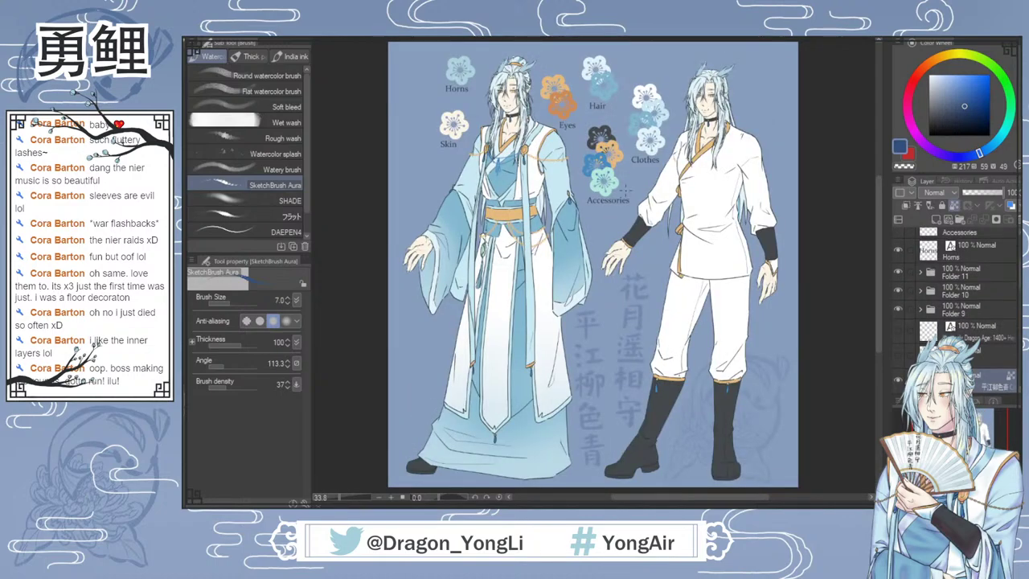
key("ctrl+Tab")
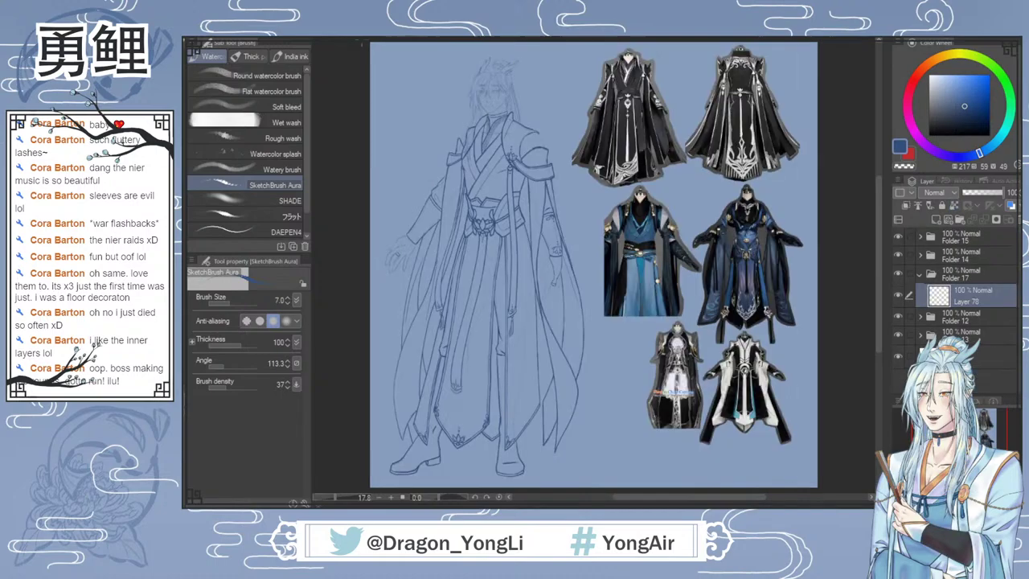
left_click(898, 335)
left_click(900, 332)
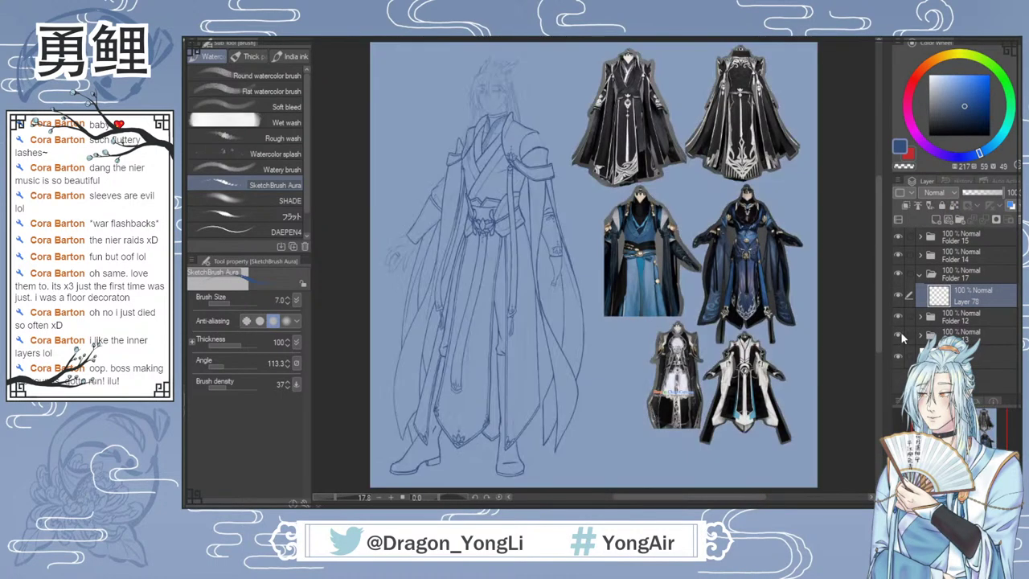
Step: Expand Folder 13 and show the flower-shaped colour swatches in Folders 9, 10 and 11
left_click(924, 336)
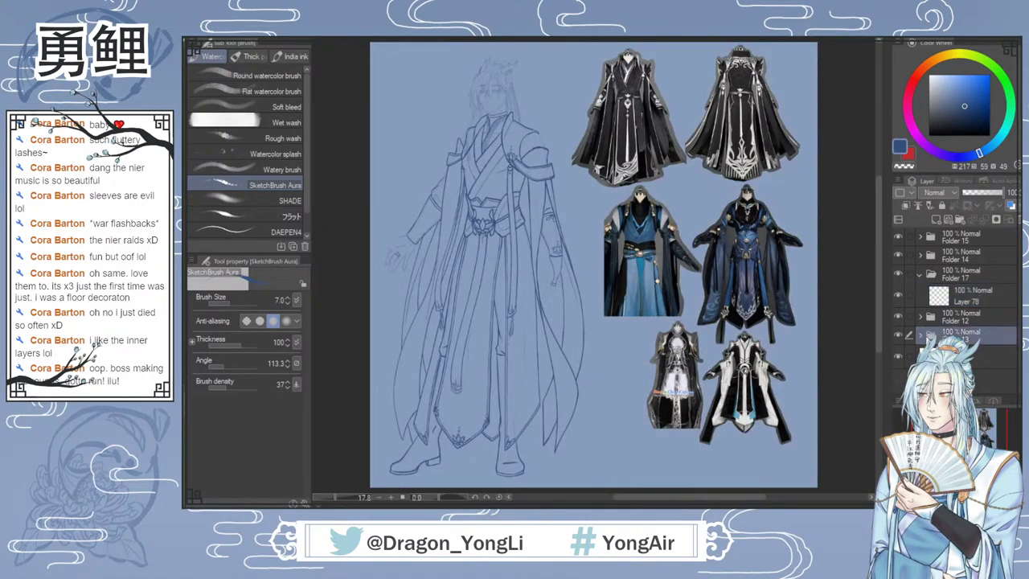
left_click(921, 336)
scroll(924, 336, "down", 3)
scroll(948, 290, "down", 2)
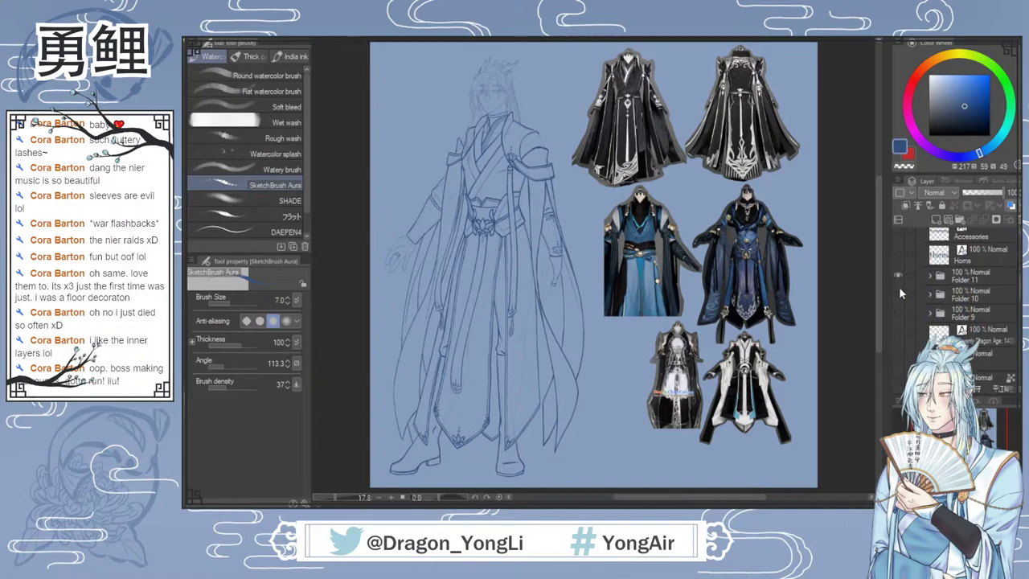
left_click(898, 294)
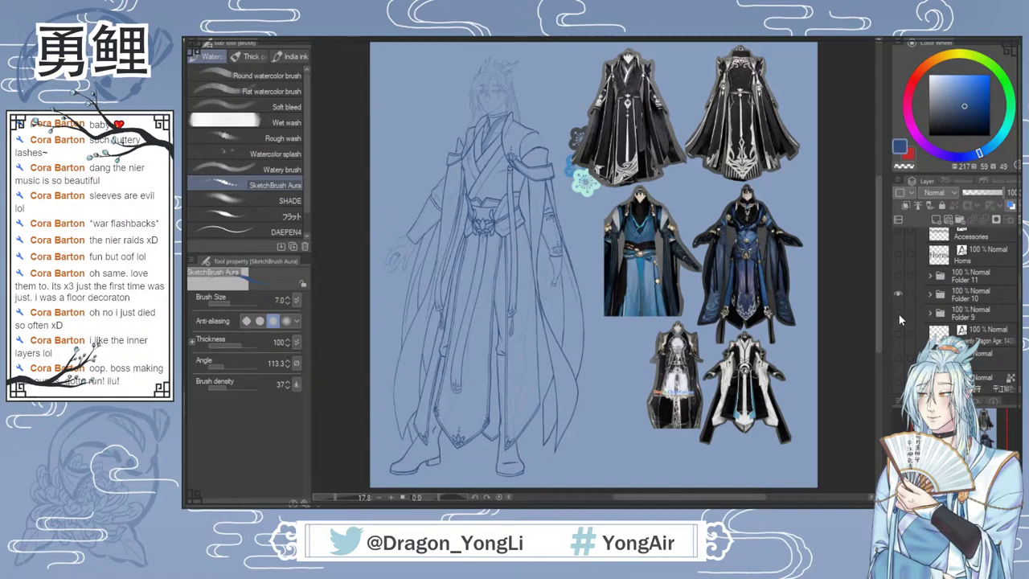
left_click(899, 313)
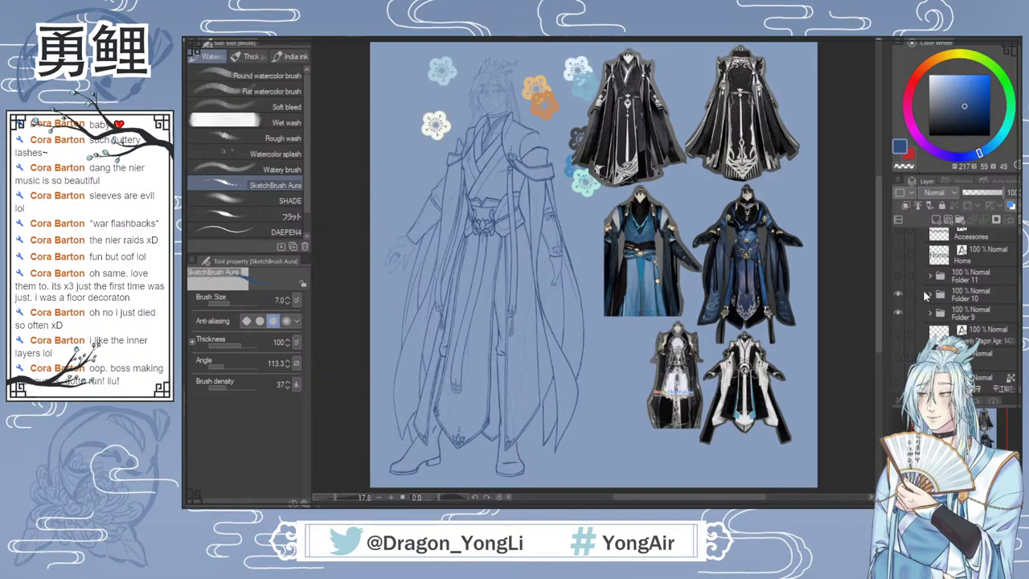
left_click(898, 275)
Step: Hide Folder 15 with the outfit reference images and check Folder 11 by toggling its visibility
scroll(898, 273, "up", 4)
left_click(898, 240)
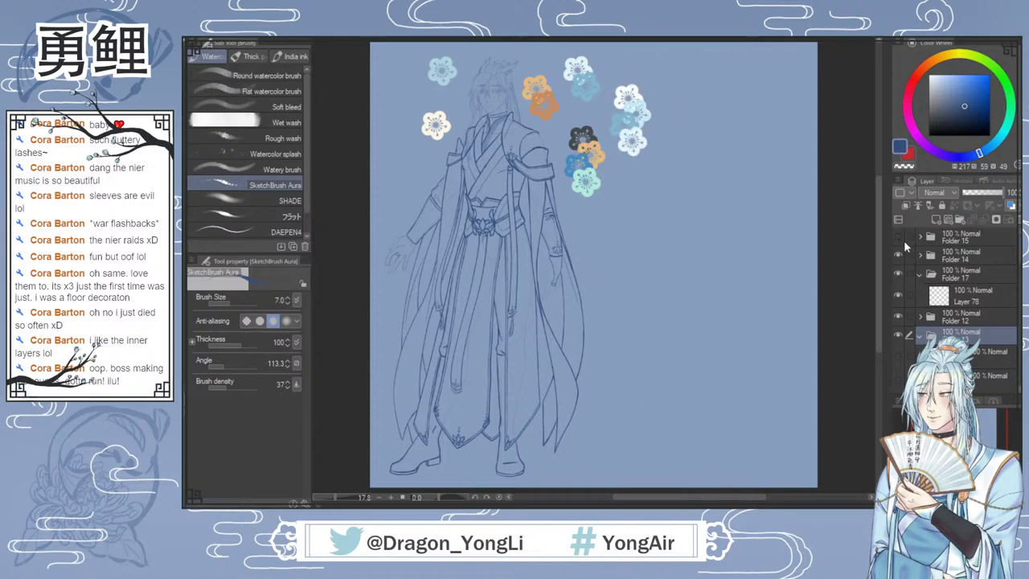
scroll(904, 266, "down", 4)
left_click(897, 262)
left_click(897, 262)
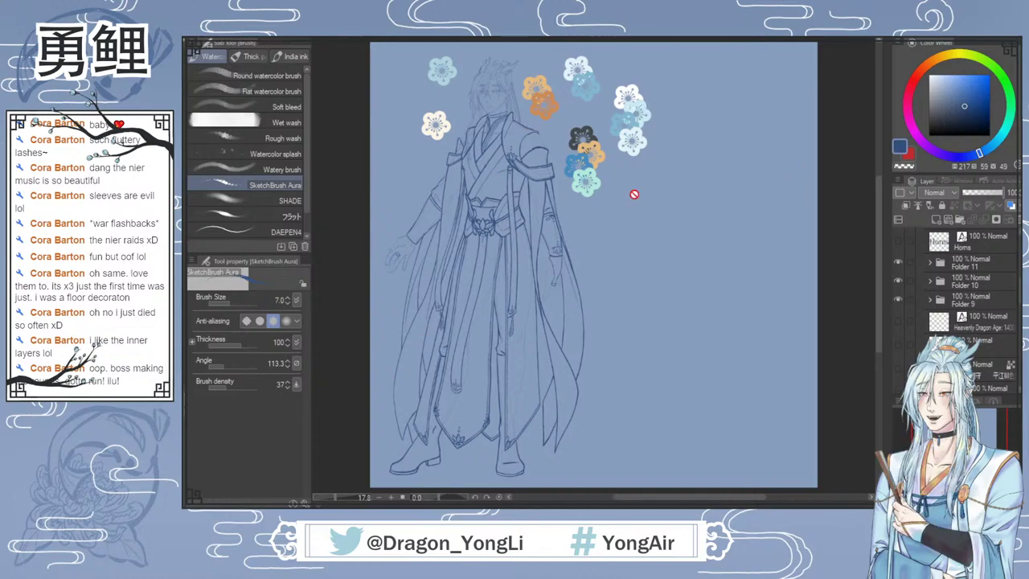
Step: Activate the Eyedropper and look through the colour set, intermediate colour, approximate colour and colour slider palettes
key("i")
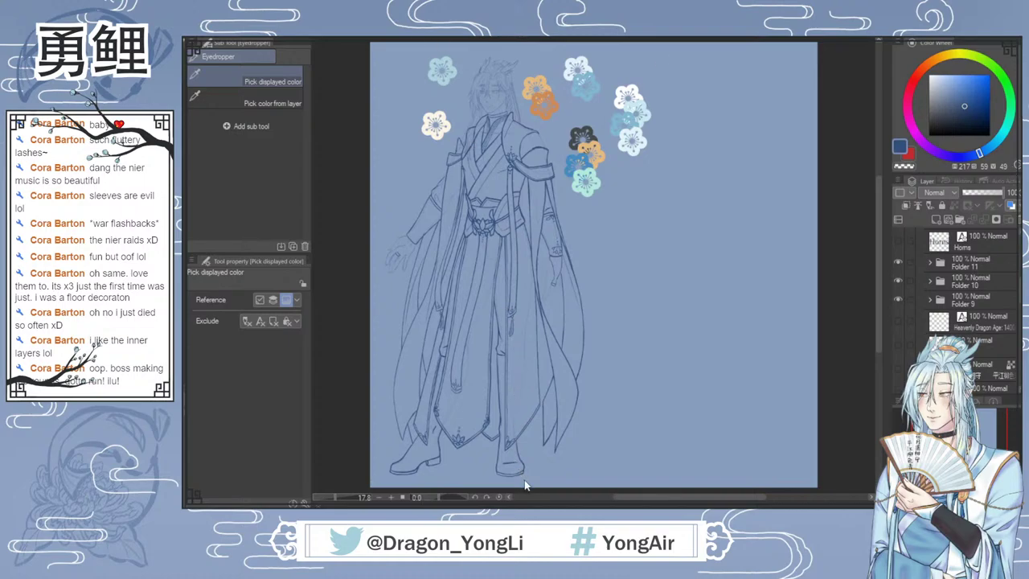
left_click(880, 41)
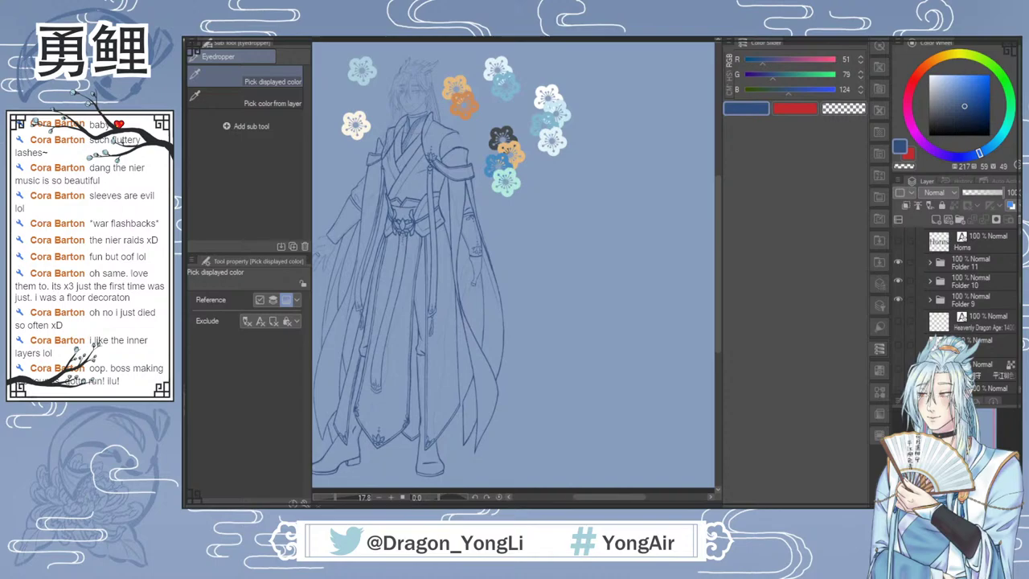
left_click(879, 370)
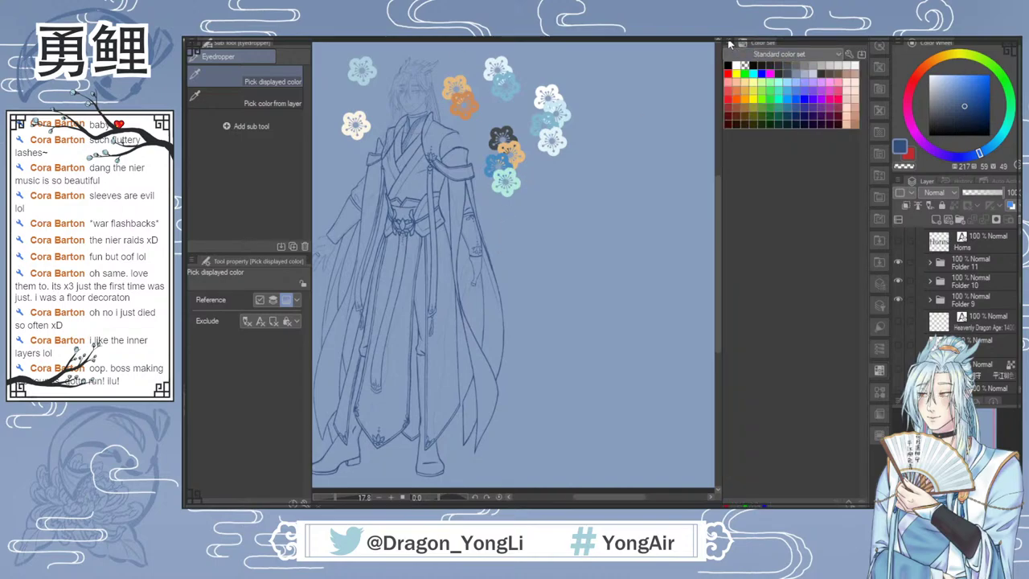
left_click(872, 39)
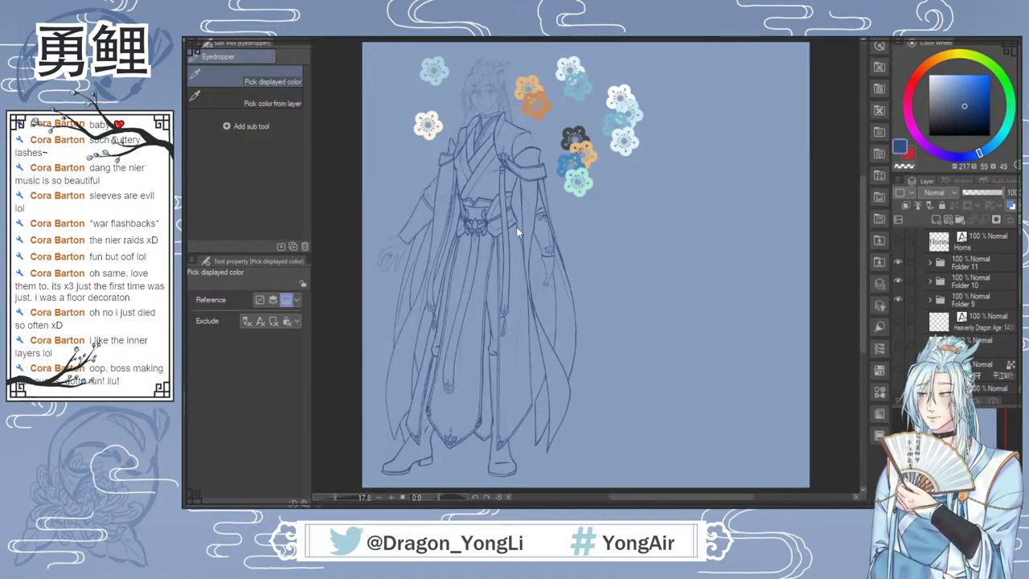
key("F7")
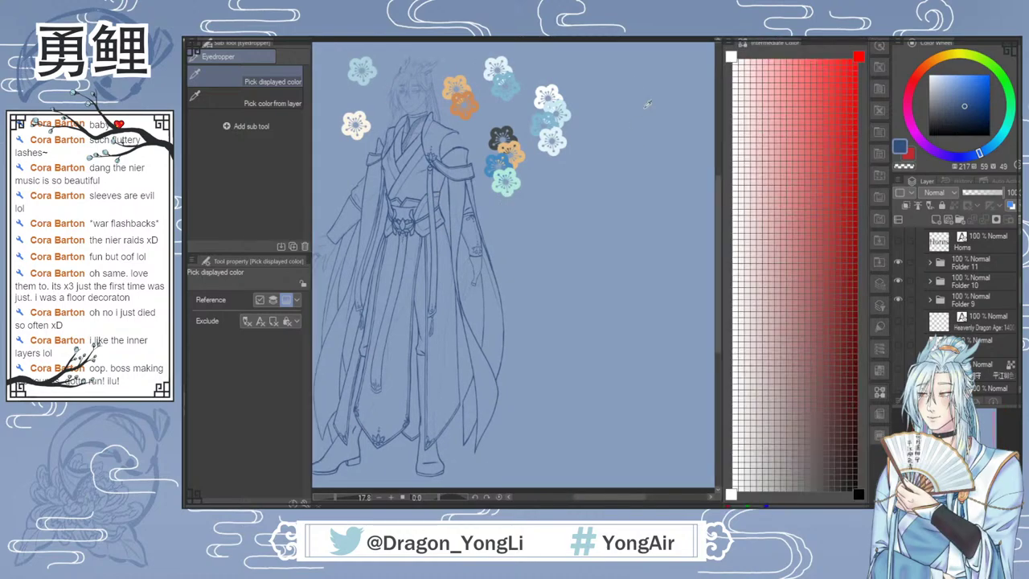
key("F8")
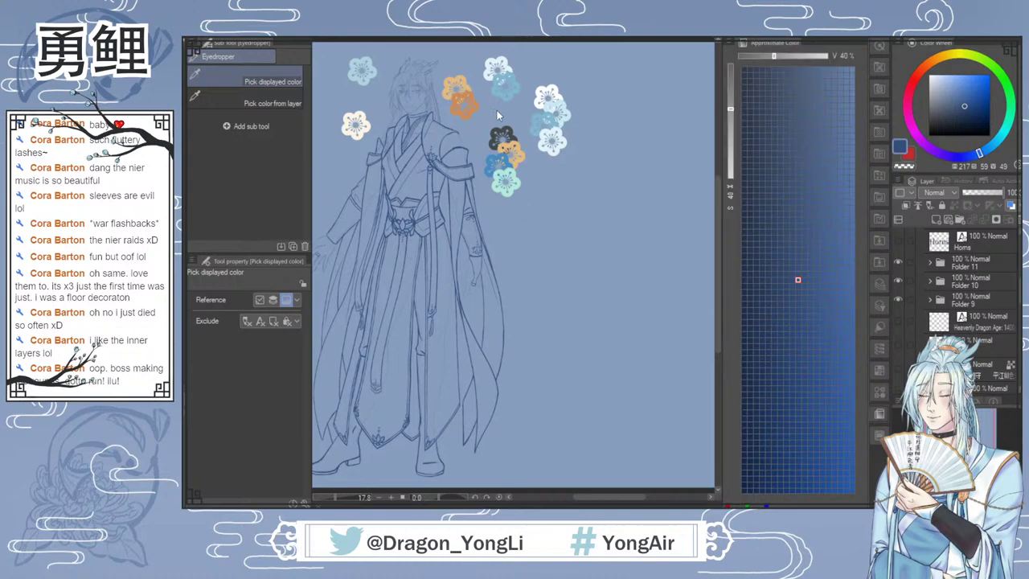
key("F9")
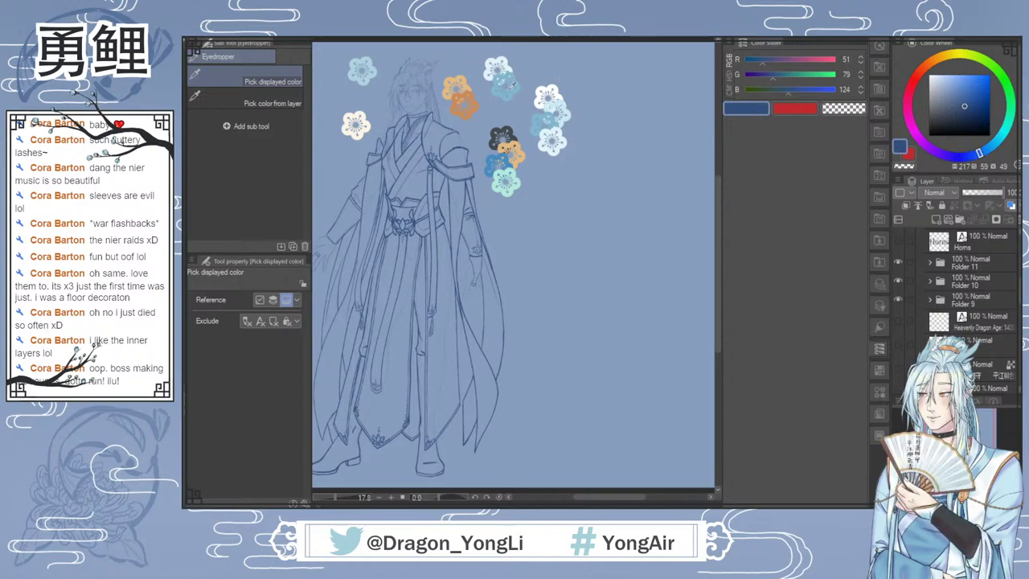
Step: Sample the light orange with RGB 228, 186, 128 from the flower swatches and switch to the G-pen
left_click(489, 68)
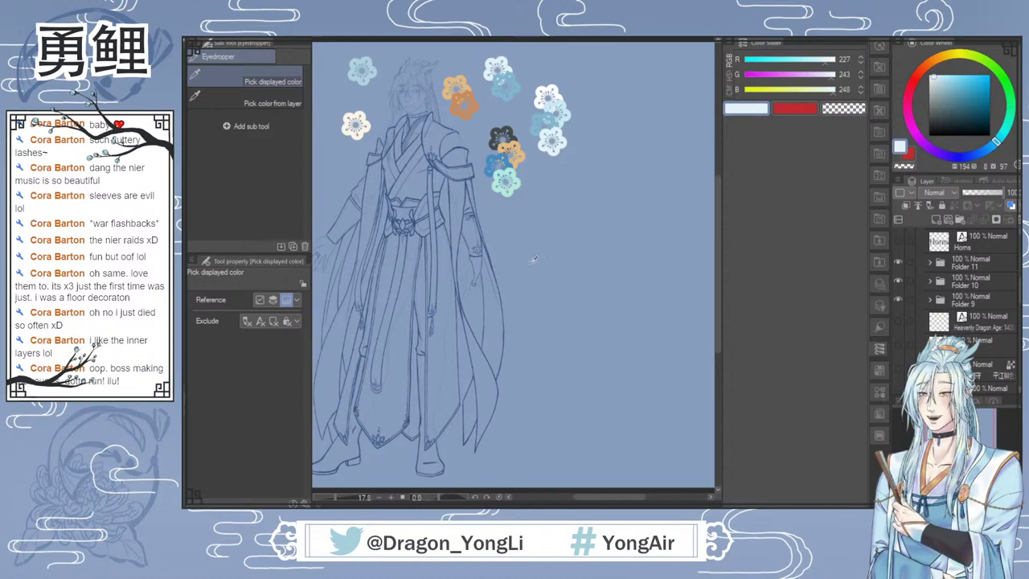
left_click(468, 75)
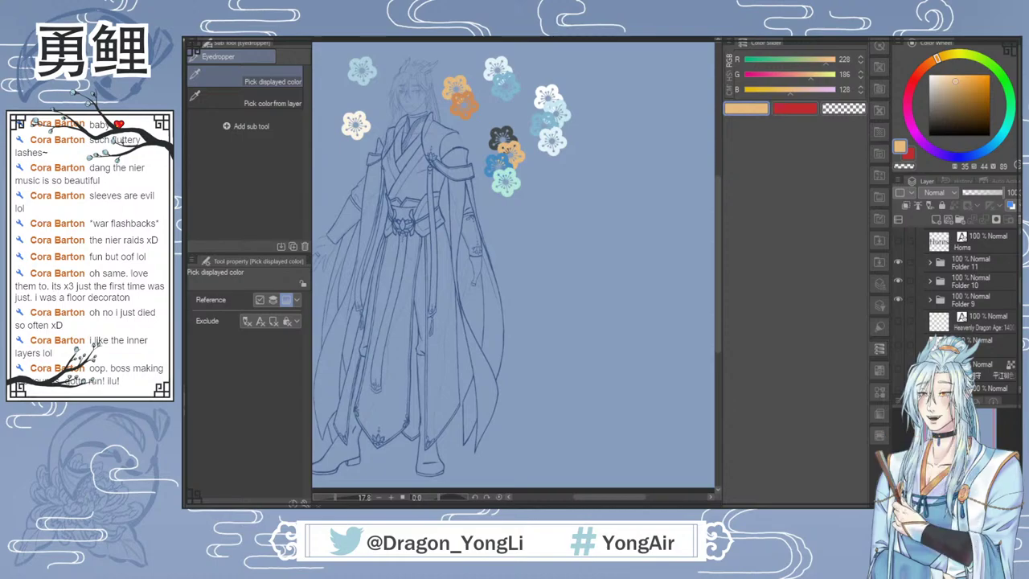
left_click(880, 40)
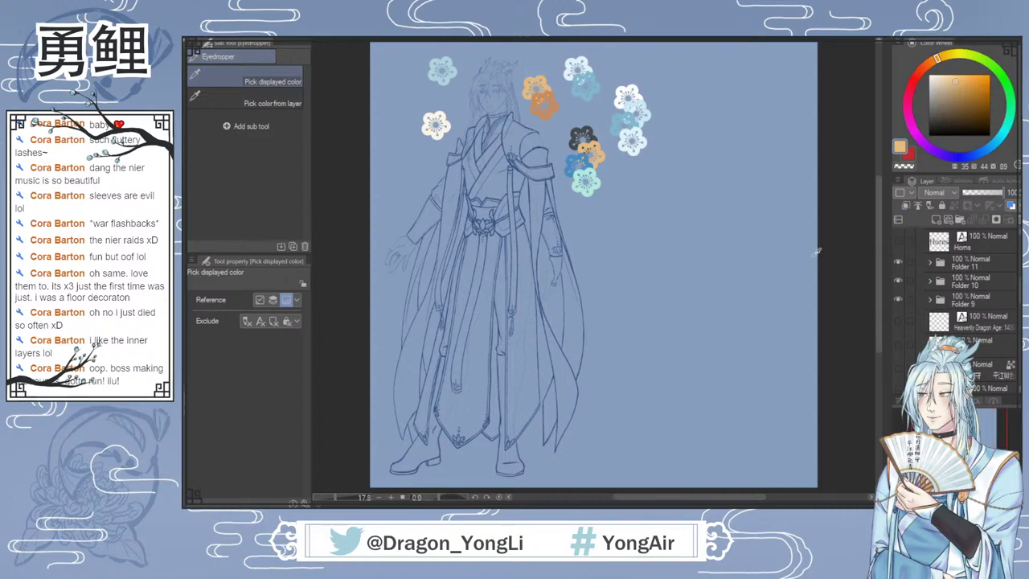
scroll(516, 179, "up", 1)
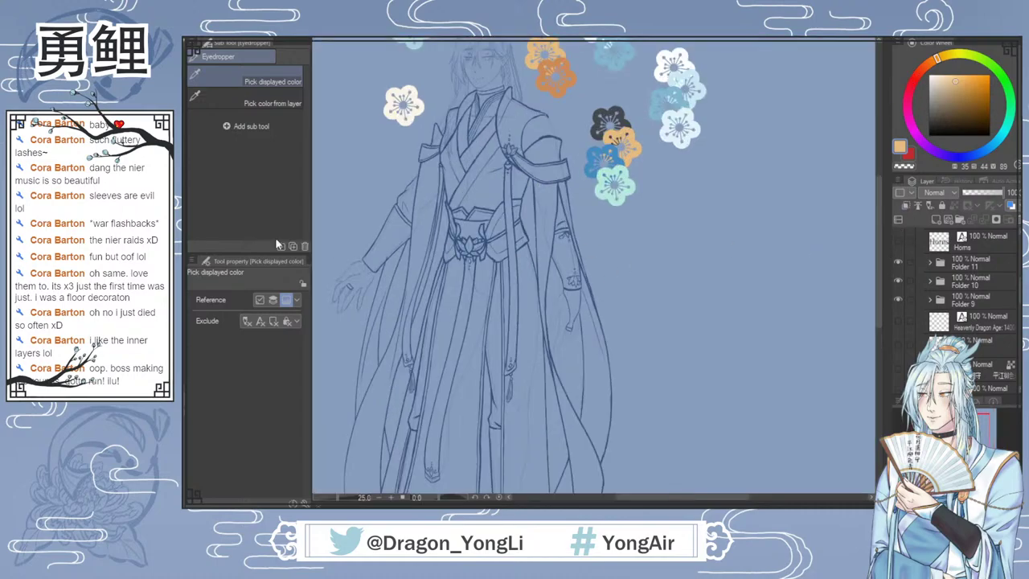
key("p")
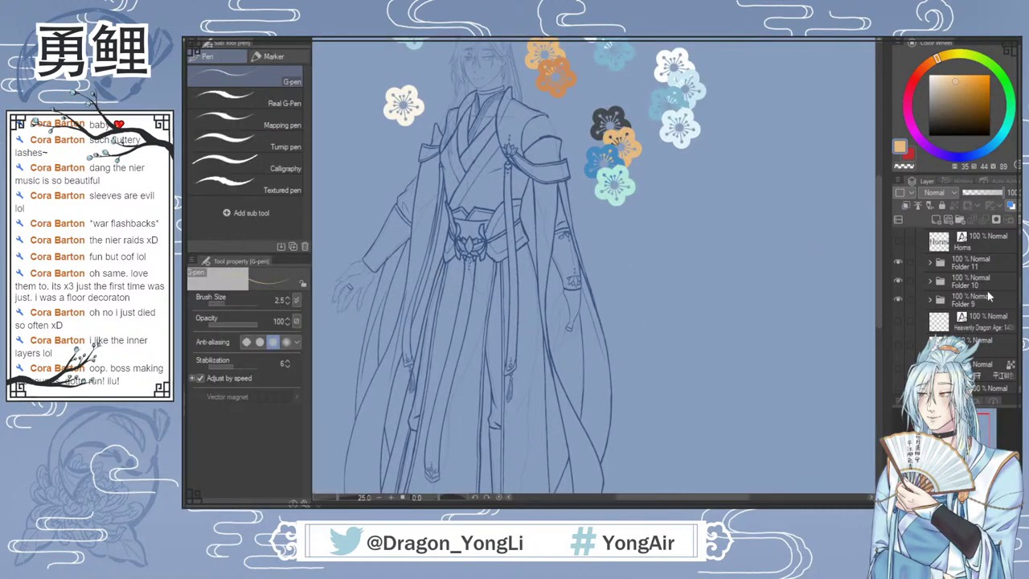
Step: Move Folders 9, 10 and 11 out of Folder 13 to just below Folder 12 and group them in a new folder
scroll(989, 297, "up", 1)
scroll(988, 309, "down", 1)
left_click(987, 310)
left_click(991, 274, "shift")
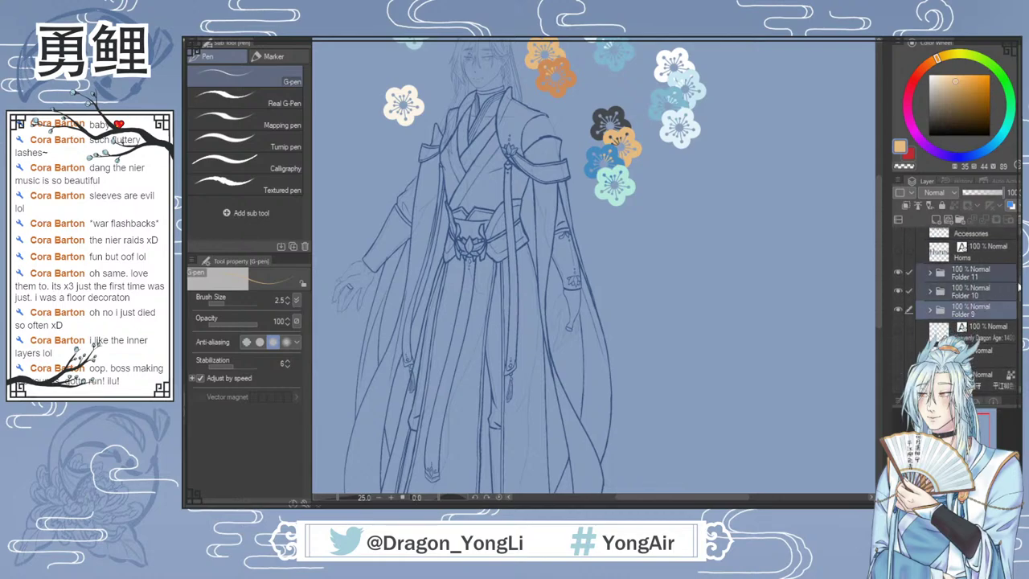
scroll(996, 229, "up", 2)
left_click_drag(993, 235, 985, 249)
left_click(922, 306)
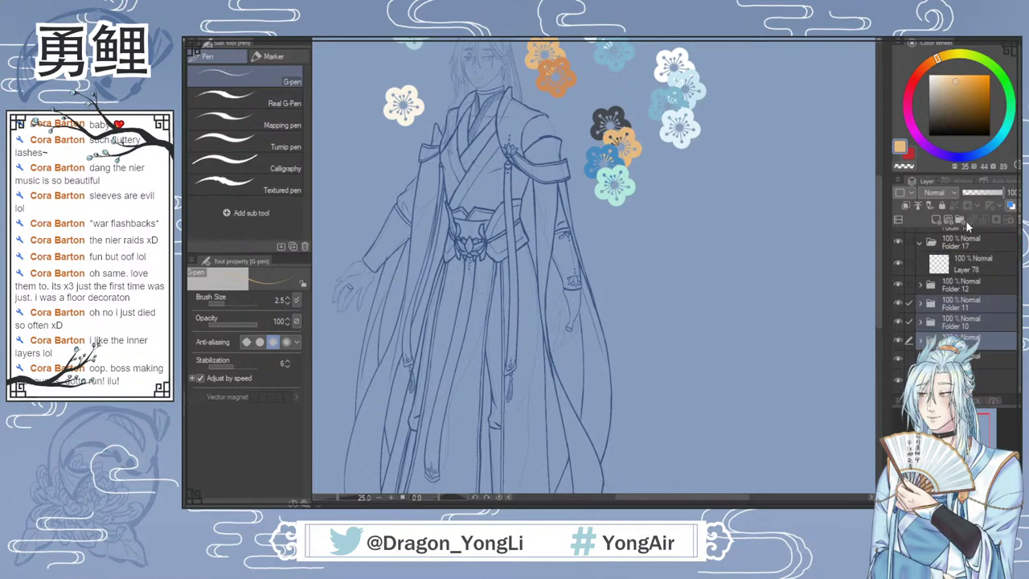
key("ctrl+g")
left_click(921, 305)
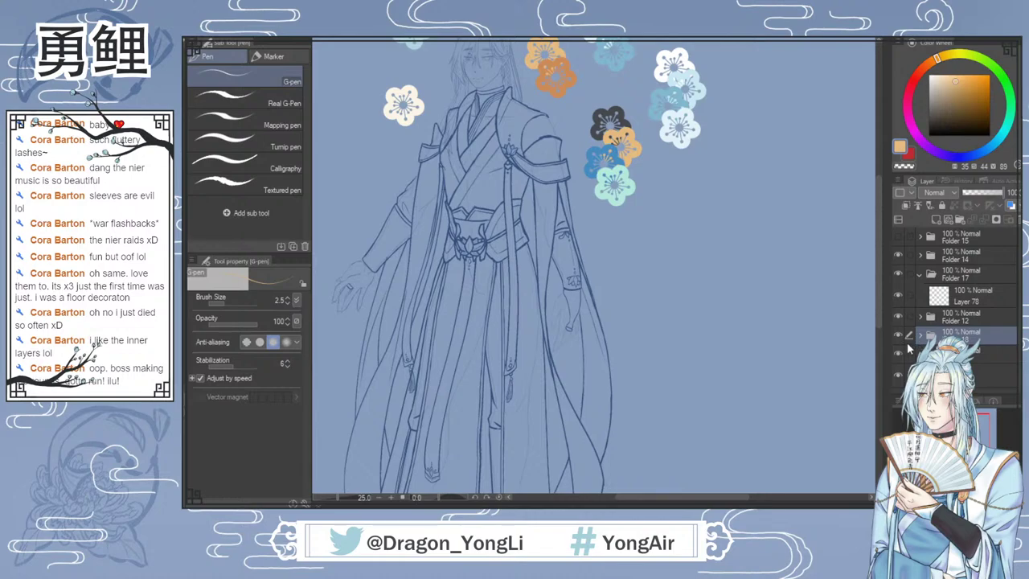
Step: Colour the lotus brooch at the shoulder and the clasp beneath it light orange on Layer 78, using the G-pen at size 25
left_click_drag(879, 295, 883, 273)
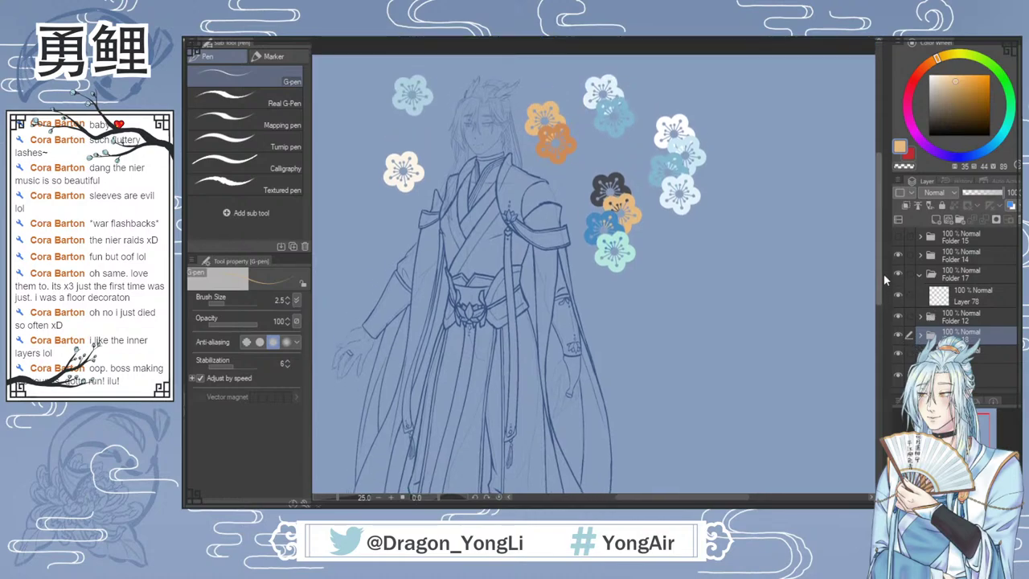
left_click(972, 296)
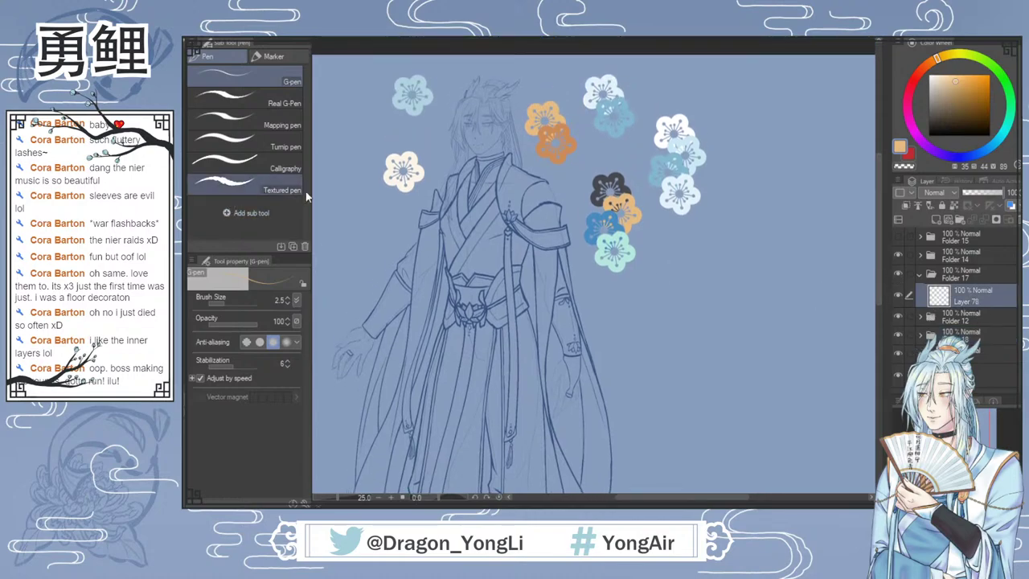
scroll(523, 204, "up", 3)
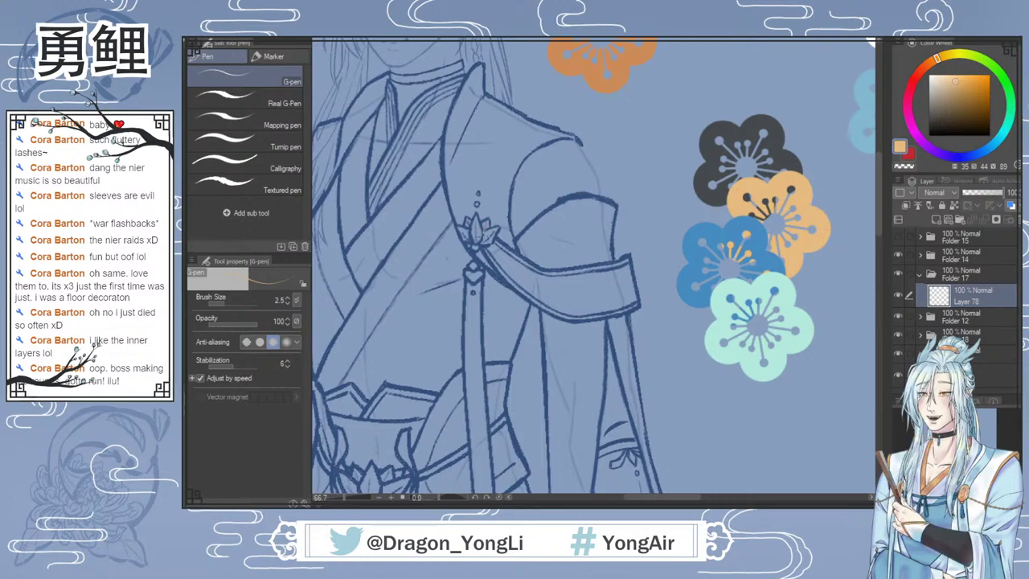
key("bracketright")
key("bracketright")
key("bracketright")
key("bracketright")
key("bracketright")
key("bracketright")
key("bracketright")
key("bracketright")
key("bracketright")
key("bracketright")
key("bracketright")
key("bracketright")
left_click_drag(466, 228, 461, 233)
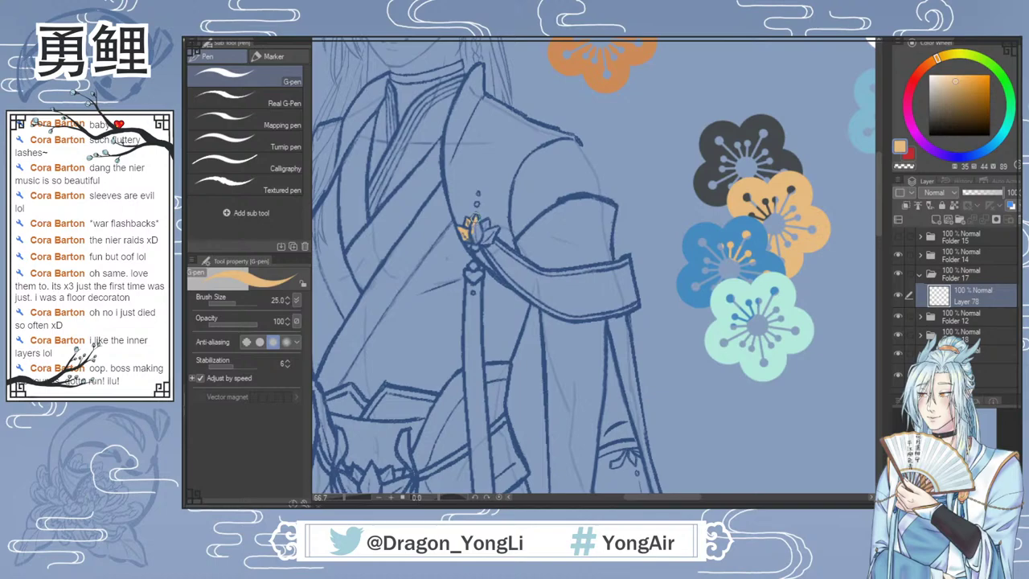
left_click_drag(474, 222, 476, 230)
mouse_move(474, 265)
left_mouse_down()
mouse_move(468, 275)
mouse_move(479, 275)
left_mouse_up()
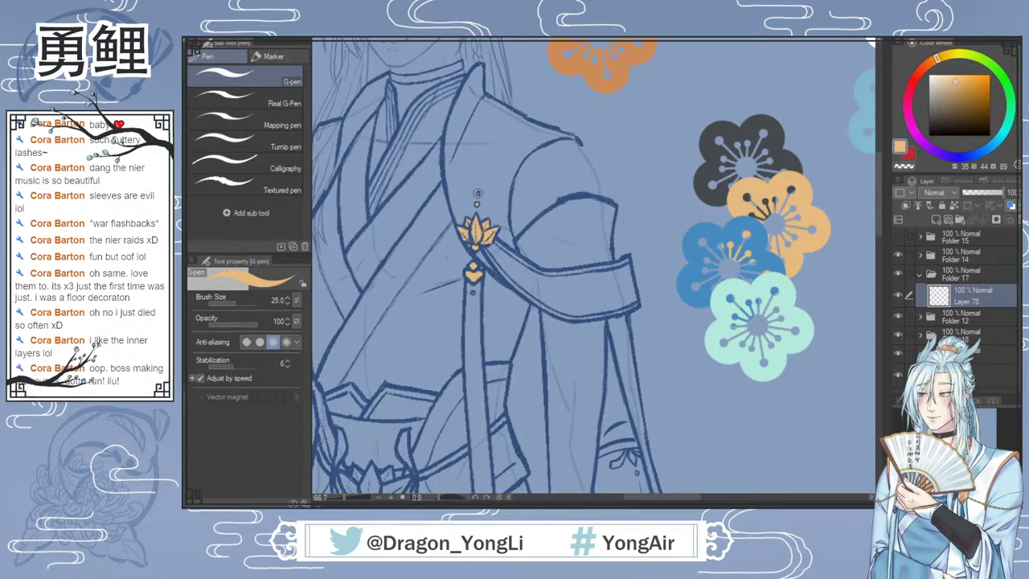
Step: Colour the lotus belt buckle, its pendant drop and the curled ornament on the sword-free right side light orange on Layer 78
left_click_drag(878, 229, 873, 276)
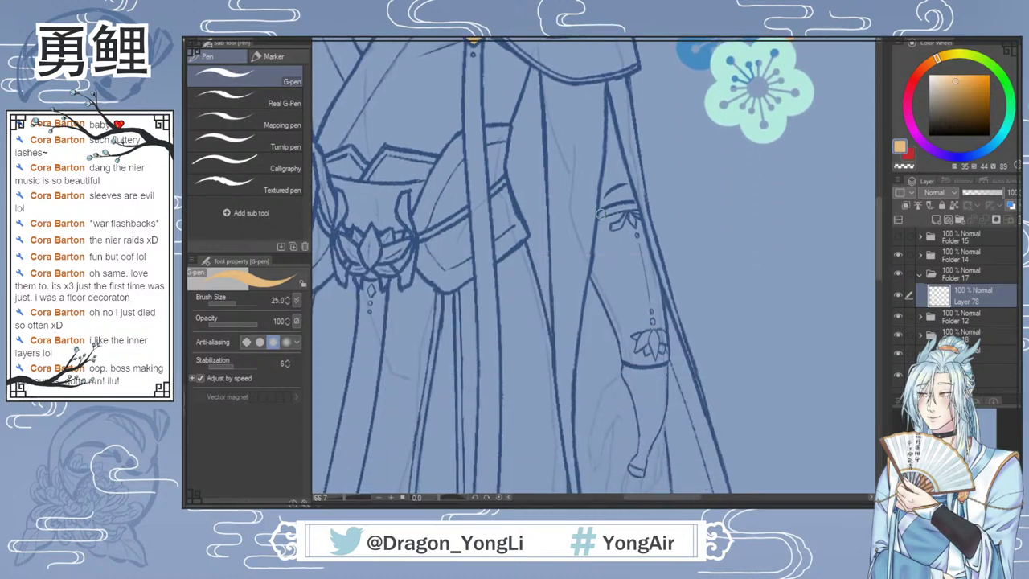
left_click_drag(659, 497, 631, 498)
mouse_move(593, 194)
left_mouse_down()
mouse_move(599, 227)
mouse_move(596, 194)
mouse_move(596, 281)
mouse_move(588, 255)
mouse_move(562, 270)
left_mouse_up()
key("ctrl+z")
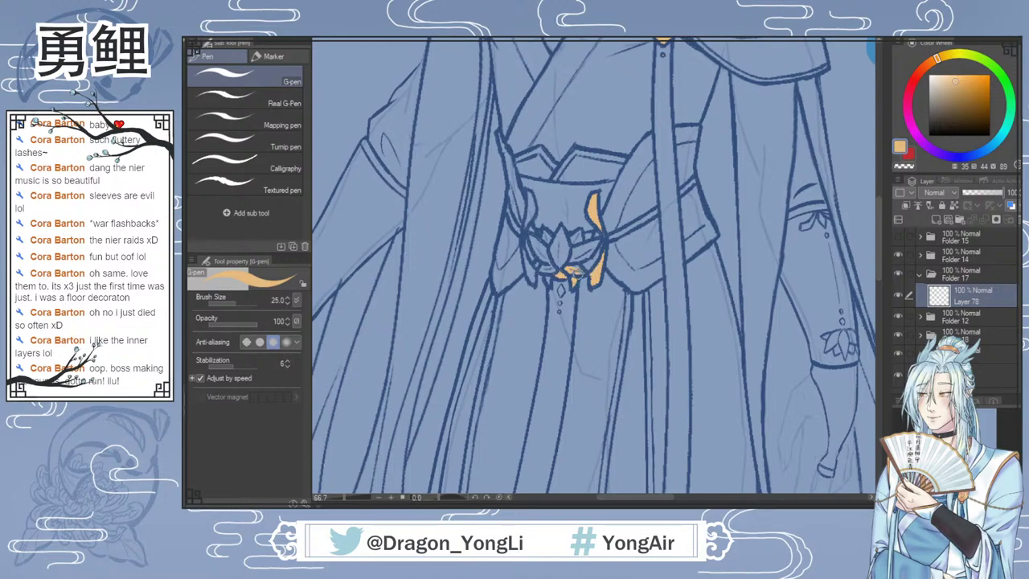
mouse_move(571, 265)
left_mouse_down()
mouse_move(596, 241)
mouse_move(580, 233)
mouse_move(577, 264)
mouse_move(579, 235)
mouse_move(572, 256)
mouse_move(575, 233)
mouse_move(561, 230)
mouse_move(559, 264)
mouse_move(560, 243)
mouse_move(559, 254)
mouse_move(544, 232)
mouse_move(545, 242)
mouse_move(531, 237)
mouse_move(549, 280)
left_mouse_up()
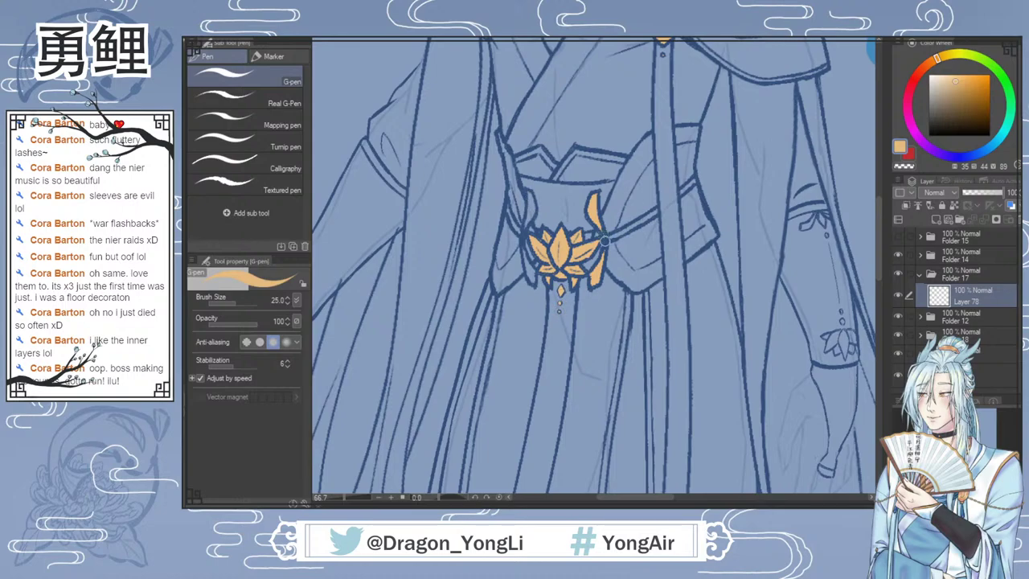
Step: Colour the belt cord beside the lotus buckle and the buckle's remaining curled side ornaments light orange
left_click_drag(609, 234, 691, 183)
left_click_drag(530, 199, 527, 220)
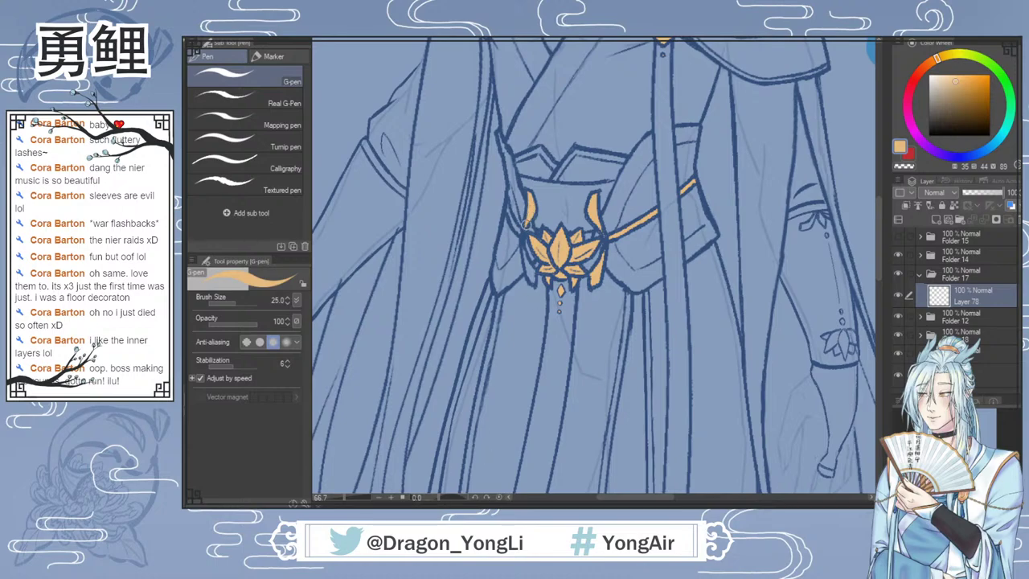
left_click_drag(524, 253, 528, 278)
left_click_drag(508, 206, 519, 232)
Step: Colour the pointed clasps above the tassels on the two hanging ribbons light orange
left_click_drag(876, 288, 881, 239)
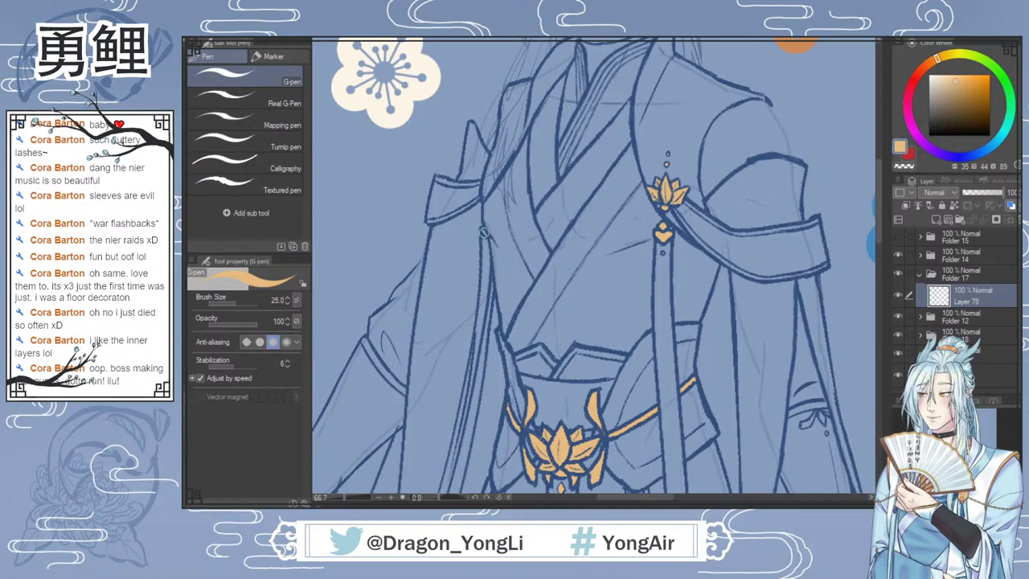
left_click_drag(878, 235, 869, 340)
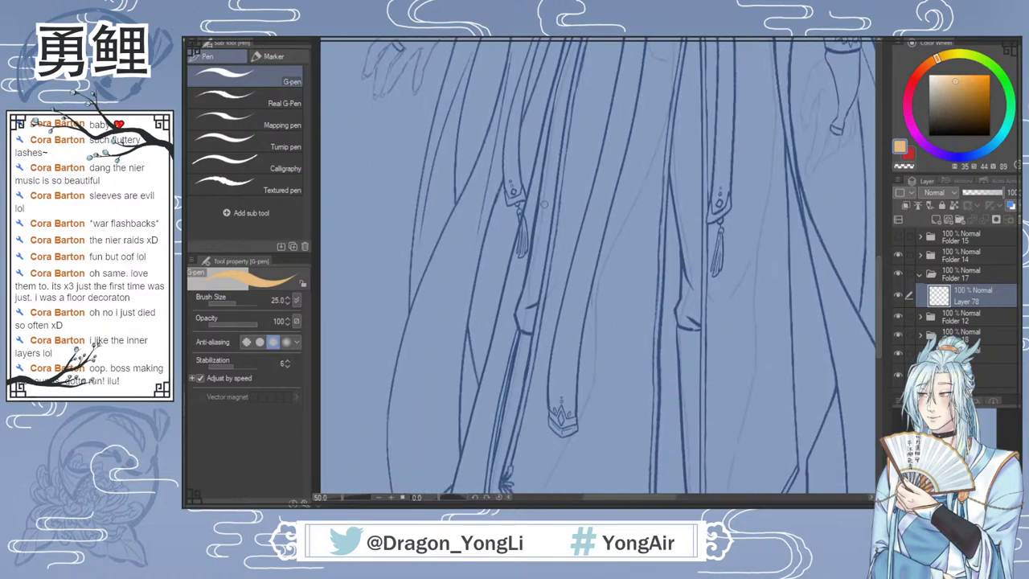
scroll(521, 194, "up", 1)
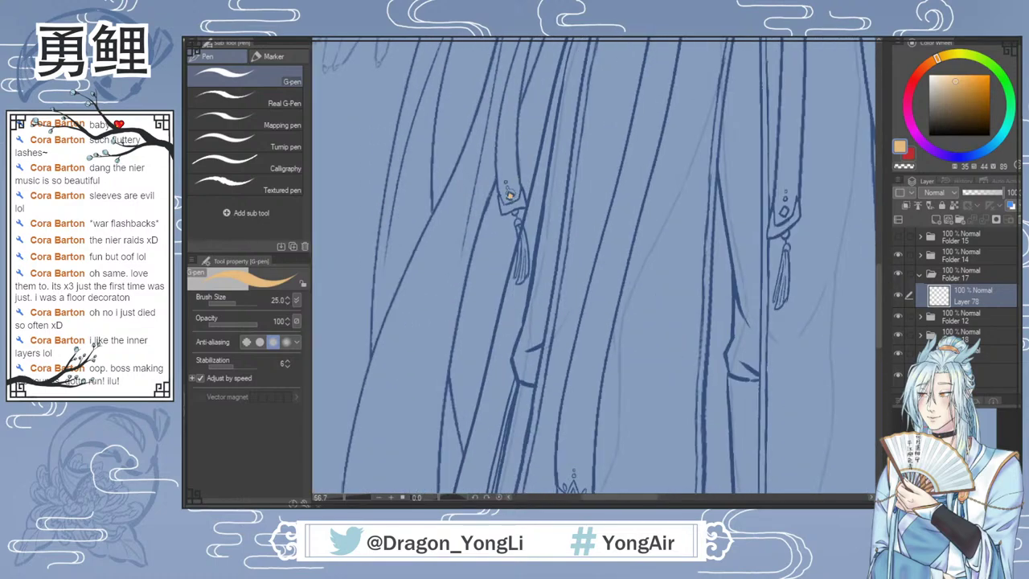
mouse_move(520, 194)
left_mouse_down()
mouse_move(515, 214)
mouse_move(501, 202)
mouse_move(503, 210)
left_mouse_up()
mouse_move(785, 233)
left_mouse_down()
mouse_move(797, 201)
mouse_move(798, 210)
left_mouse_up()
left_click_drag(773, 223, 769, 233)
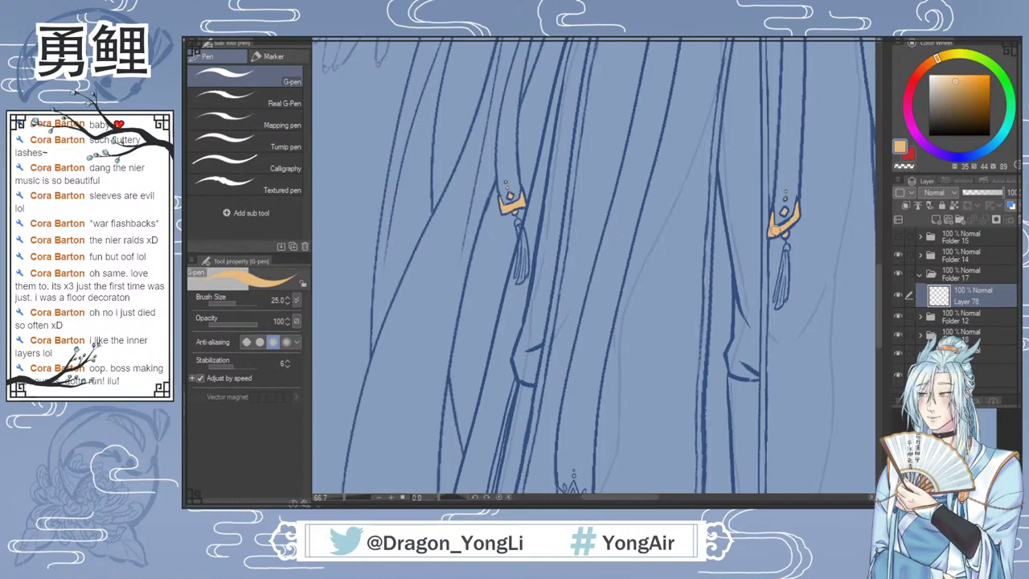
Step: Colour the crown-shaped tip of the central sash and its small accents light orange with the G-pen at size 15
scroll(861, 313, "down", 5)
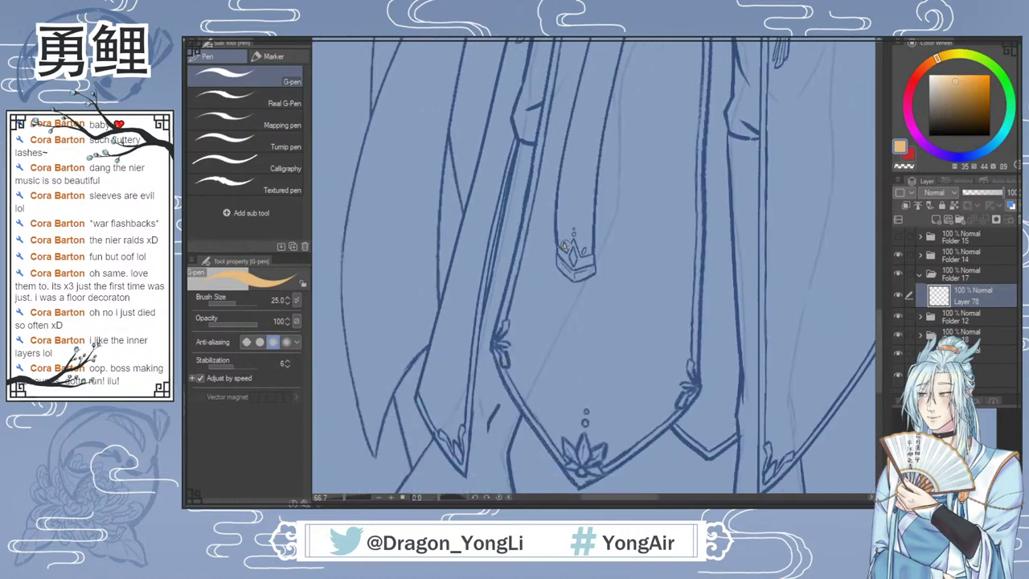
scroll(565, 247, "up", 3, "ctrl")
key("bracketleft")
key("bracketleft")
key("bracketleft")
mouse_move(553, 245)
left_mouse_down()
mouse_move(595, 256)
mouse_move(585, 274)
left_mouse_up()
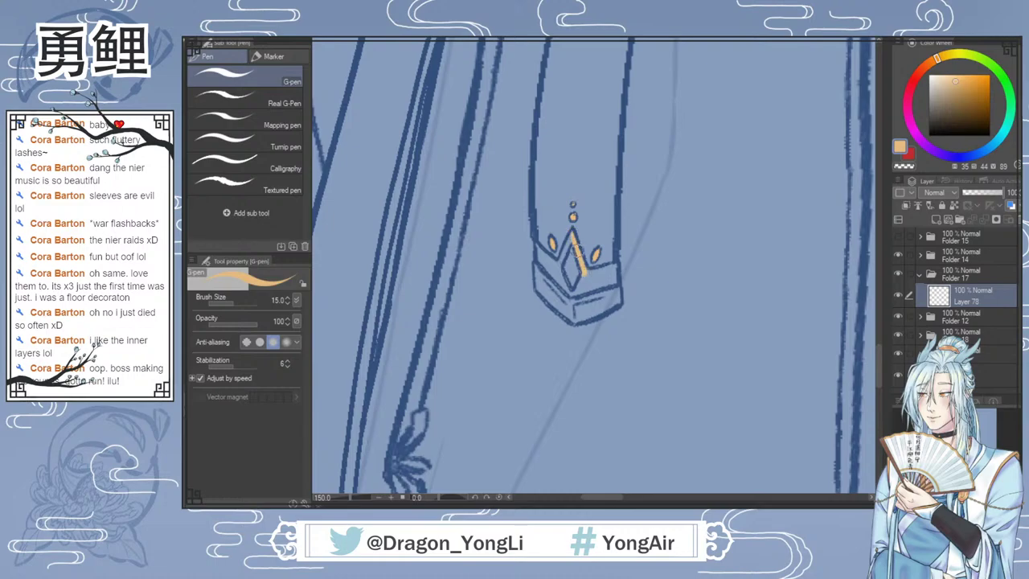
mouse_move(571, 231)
left_mouse_down()
mouse_move(560, 257)
mouse_move(568, 244)
mouse_move(549, 260)
mouse_move(539, 250)
mouse_move(570, 292)
mouse_move(540, 253)
mouse_move(542, 287)
mouse_move(567, 301)
mouse_move(588, 269)
mouse_move(615, 267)
mouse_move(617, 303)
mouse_move(581, 317)
mouse_move(594, 292)
left_mouse_up()
scroll(667, 290, "down", 1)
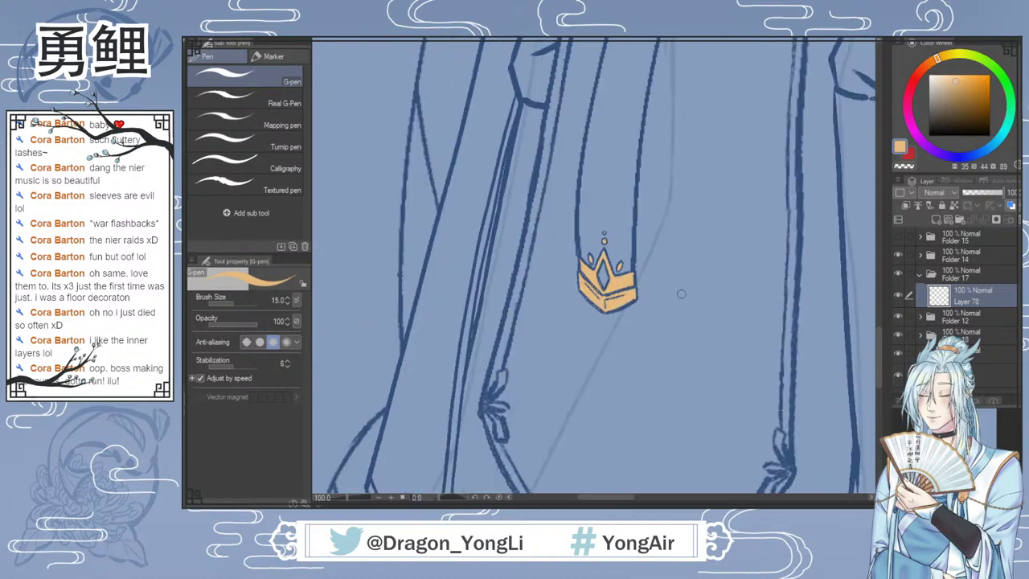
Step: Sample the dark blue line colour near the hem lotus and switch to the SketchBrush Aura at size 7
scroll(680, 294, "down", 2)
left_click_drag(877, 286, 879, 334)
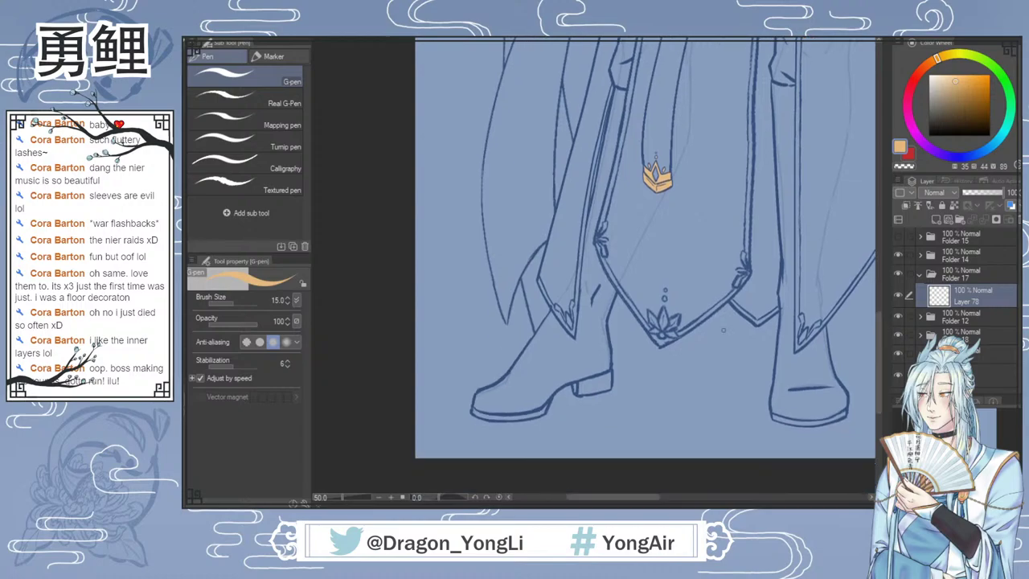
scroll(692, 308, "up", 2)
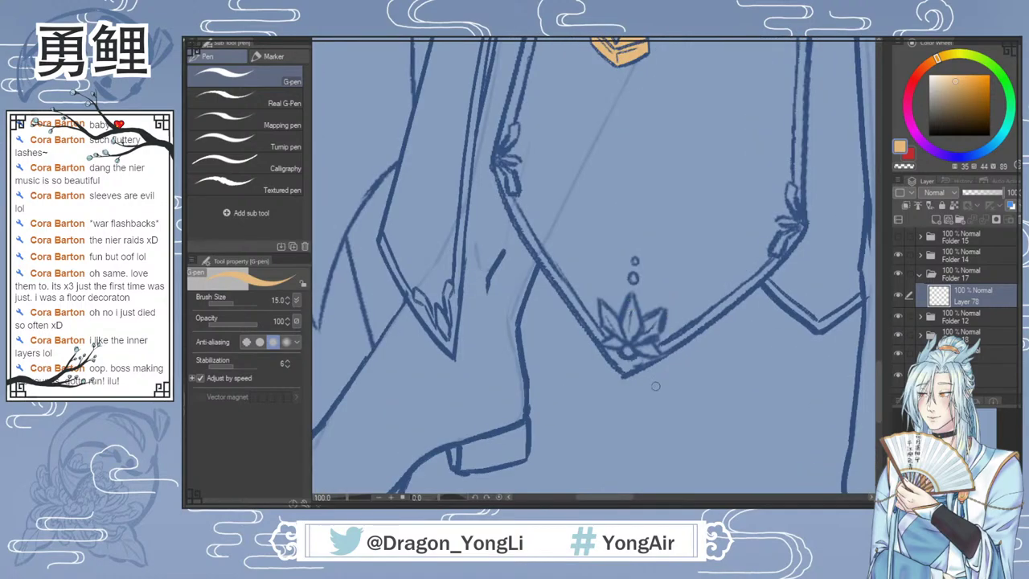
left_click(920, 255)
scroll(1011, 275, "down", 2)
scroll(966, 306, "down", 4)
key("x")
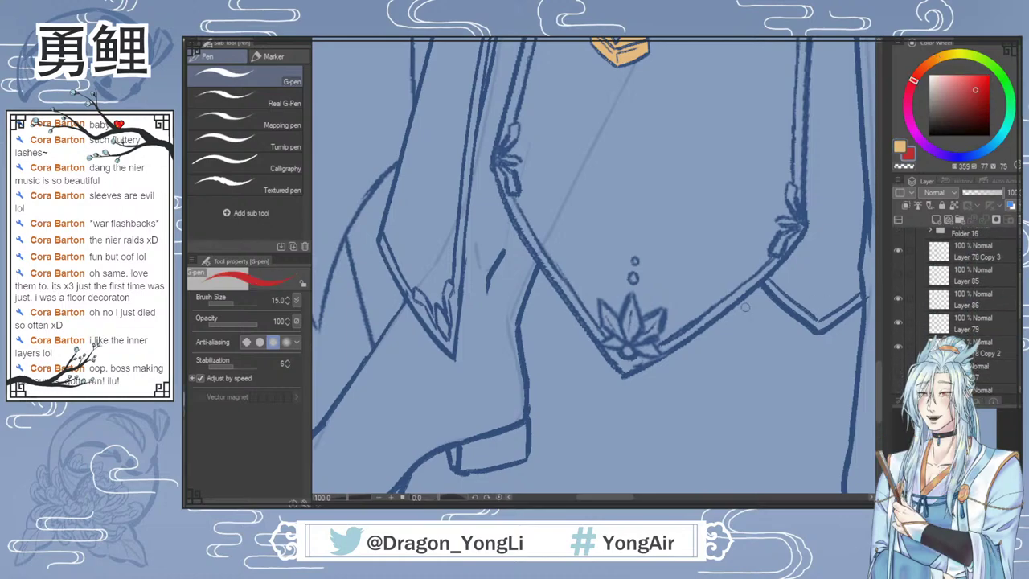
key("alt")
left_click(499, 263)
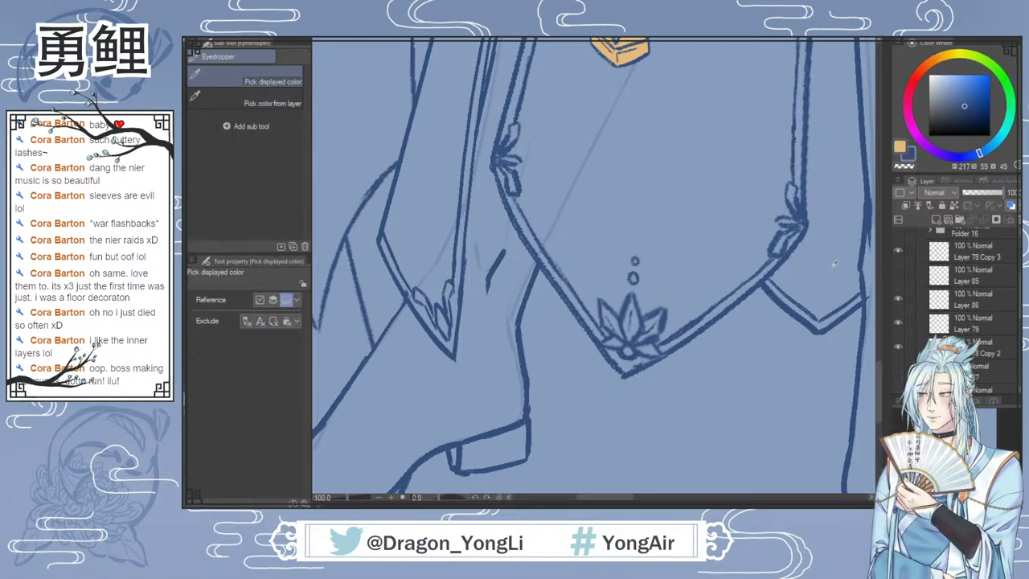
key("b")
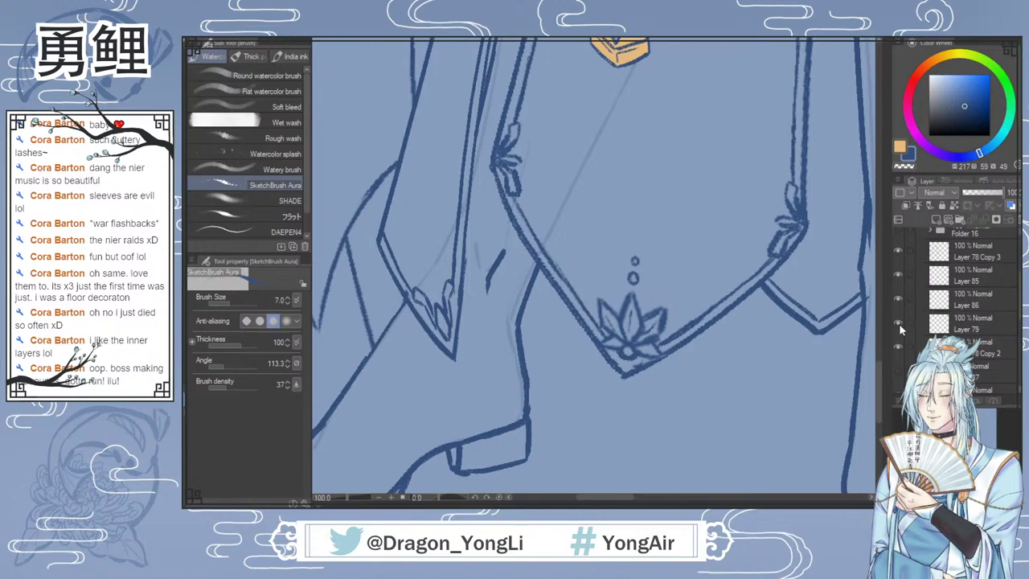
Step: Lower the opacity of Layer 78 Copy 2 and add a new layer above it for redrawing the hem lotus
left_click(924, 349)
left_click(986, 196)
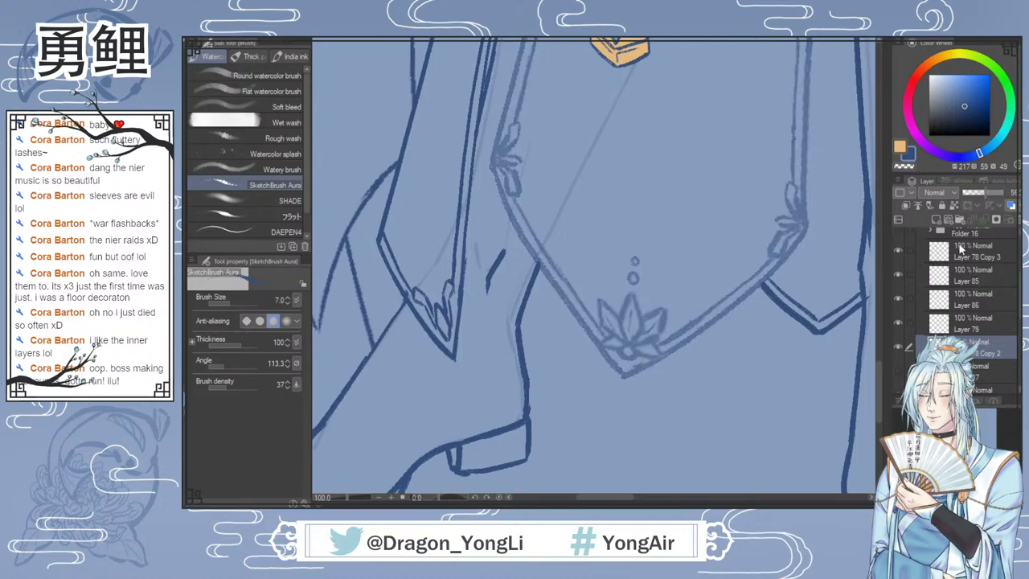
scroll(665, 304, "up", 1)
Step: Redraw the upper petals of the lotus at the front panel's pointed hem over the faded sketch
mouse_move(613, 282)
left_mouse_down()
mouse_move(597, 323)
mouse_move(603, 348)
left_mouse_up()
mouse_move(616, 283)
left_mouse_down()
mouse_move(625, 335)
mouse_move(612, 351)
mouse_move(657, 307)
mouse_move(658, 341)
mouse_move(660, 314)
mouse_move(657, 306)
mouse_move(651, 347)
mouse_move(610, 355)
mouse_move(643, 352)
mouse_move(658, 311)
mouse_move(649, 344)
left_mouse_up()
key("ctrl+z")
key("ctrl+z")
mouse_move(567, 295)
left_mouse_down()
mouse_move(593, 311)
mouse_move(576, 338)
mouse_move(604, 354)
left_mouse_up()
key("ctrl+z")
mouse_move(622, 306)
left_mouse_down()
mouse_move(614, 330)
mouse_move(590, 333)
mouse_move(575, 315)
mouse_move(594, 340)
mouse_move(630, 342)
mouse_move(658, 327)
mouse_move(644, 354)
mouse_move(627, 342)
mouse_move(645, 326)
left_mouse_up()
key("ctrl+z")
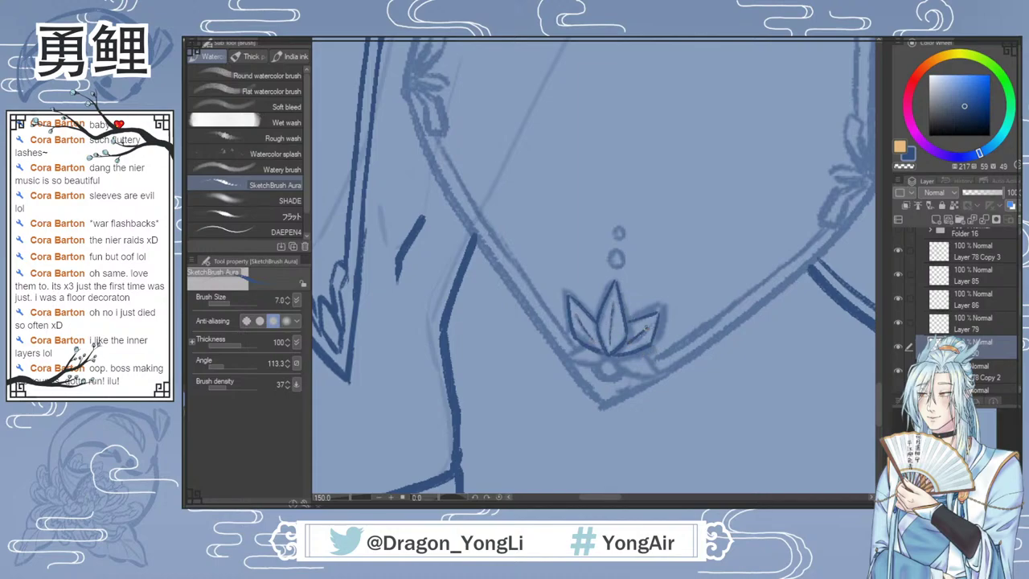
Step: Redraw the lower petals and rounded base of the hem lotus
mouse_move(605, 354)
left_mouse_down()
mouse_move(652, 376)
mouse_move(636, 369)
left_mouse_up()
key("ctrl+z")
key("ctrl+z")
left_click_drag(641, 359, 651, 371)
left_click_drag(572, 354, 617, 367)
key("ctrl+z")
left_click_drag(646, 364, 653, 371)
Step: Try to reshape the whole redrawn lotus with a free transform
key("ctrl+t")
left_click_drag(561, 279, 567, 276)
left_click_drag(561, 377, 557, 382)
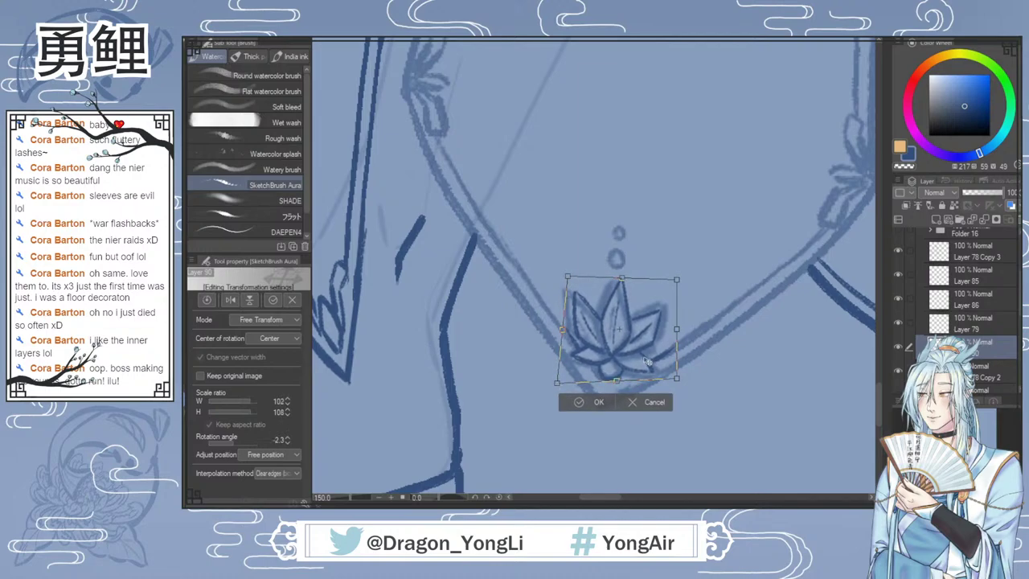
left_click_drag(680, 283, 689, 286)
key("Return")
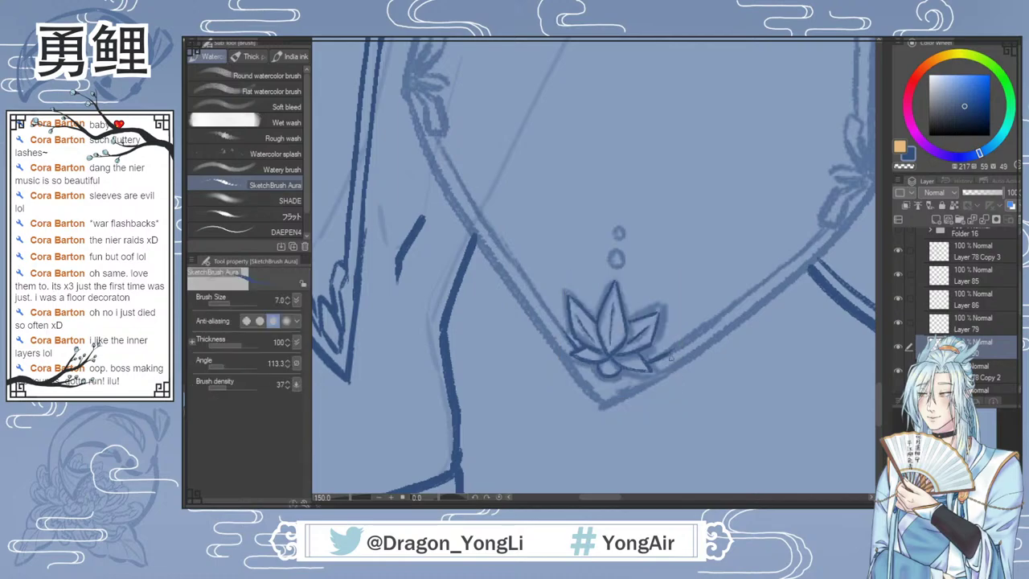
Step: Erase the stray line beside the lotus's lower petal, and slightly widen the lassoed upper petals with a free transform
key("e")
left_click_drag(653, 362, 671, 351)
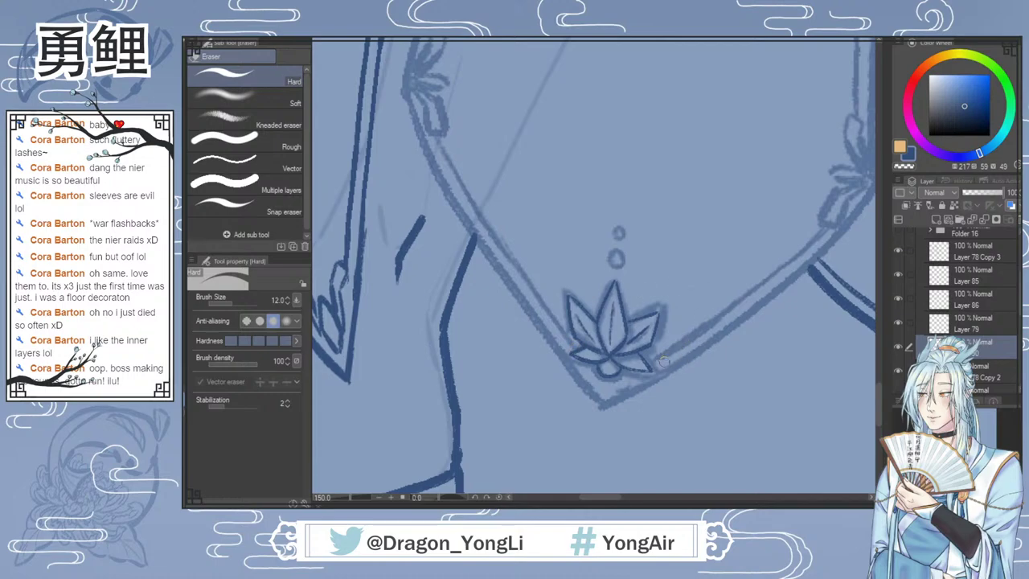
key("m")
left_click_drag(650, 348, 592, 348)
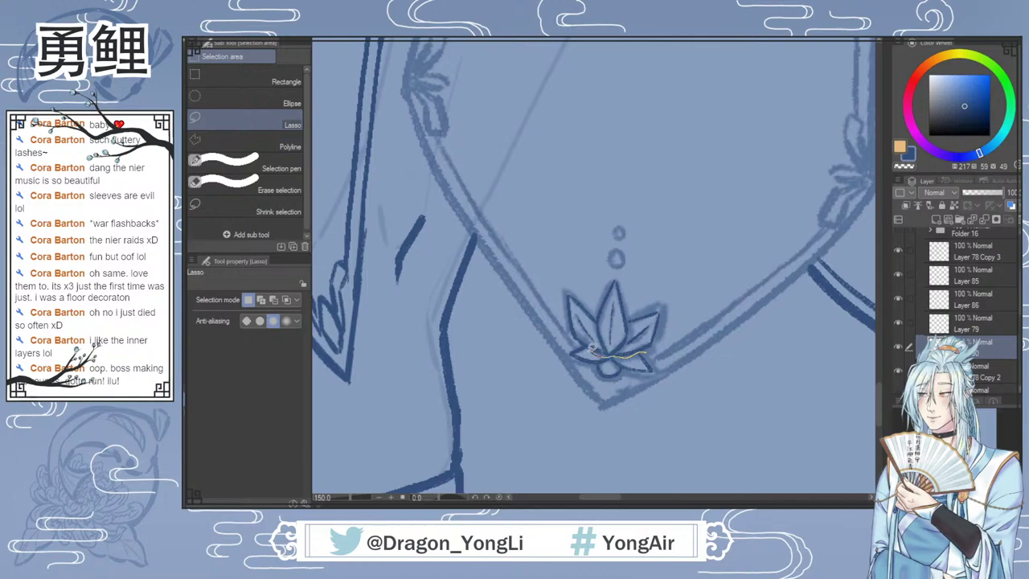
left_click_drag(596, 263, 663, 341)
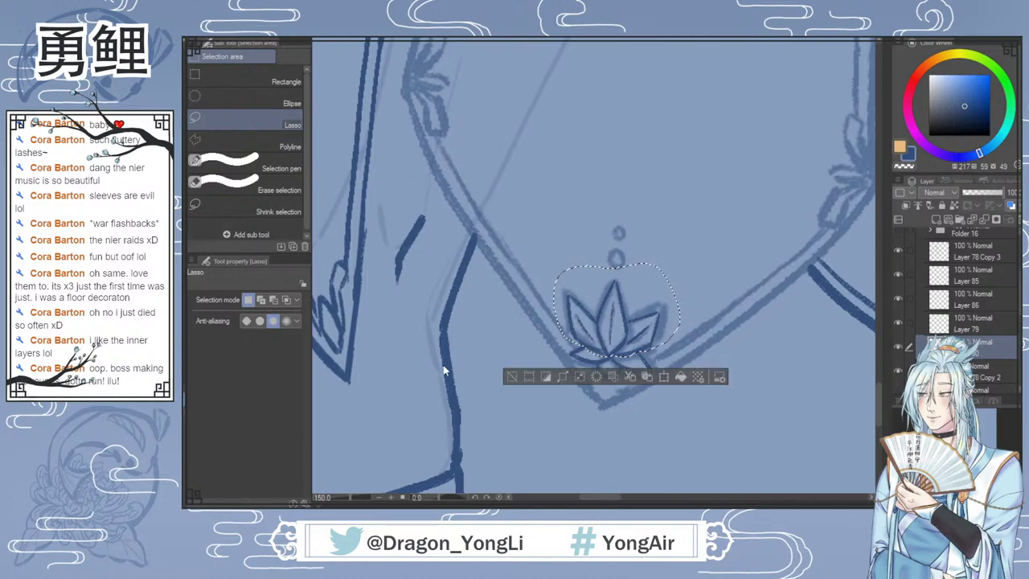
key("ctrl+t")
left_click_drag(682, 358, 687, 364)
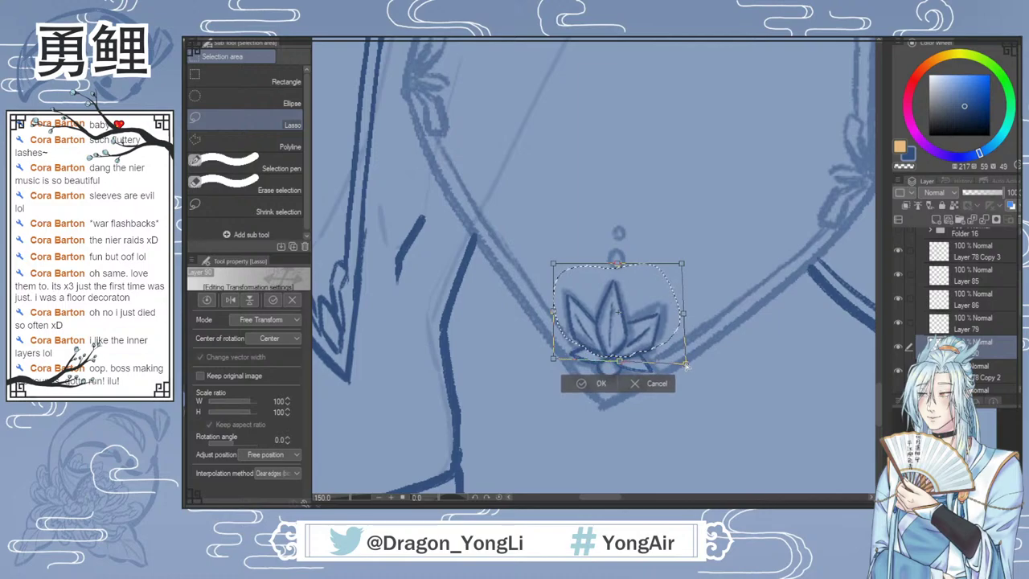
left_click_drag(683, 271, 690, 266)
left_click_drag(560, 270, 549, 263)
left_click_drag(621, 265, 621, 265)
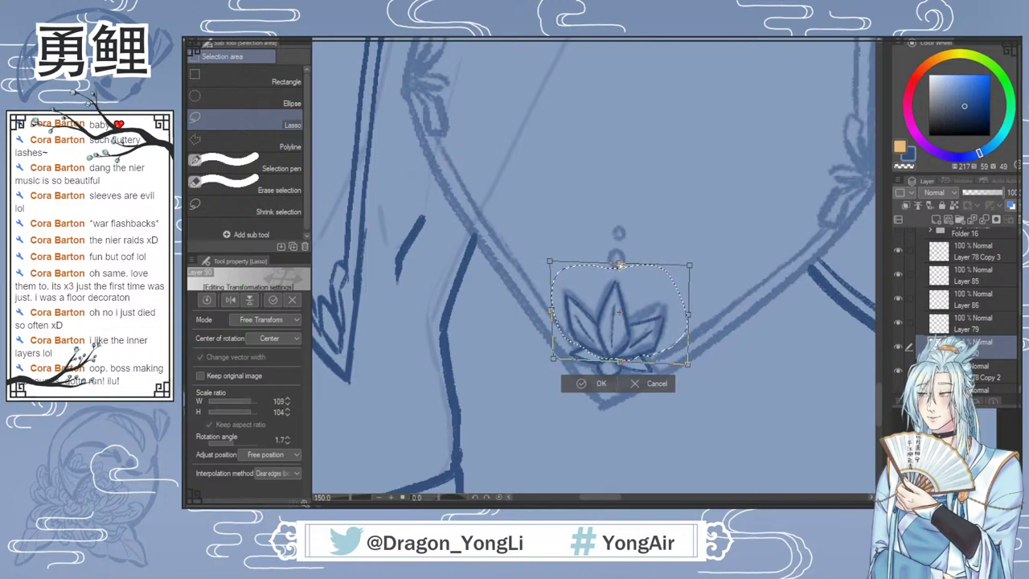
left_click(591, 381)
key("ctrl+d")
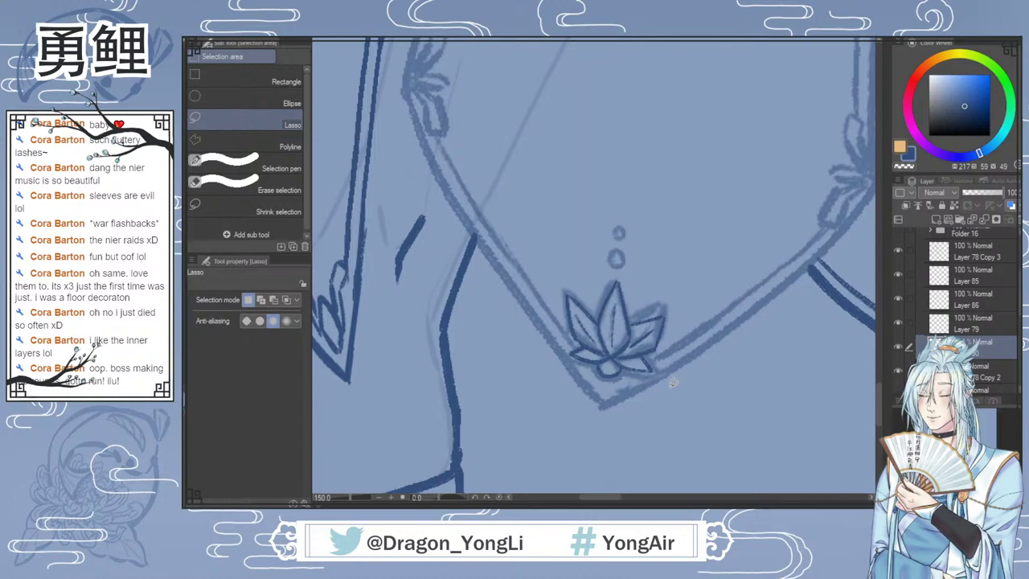
Step: Erase the old sketch lines around the lotus's upper petals on Layer 78 Copy 2 with the hard eraser
left_click(977, 373)
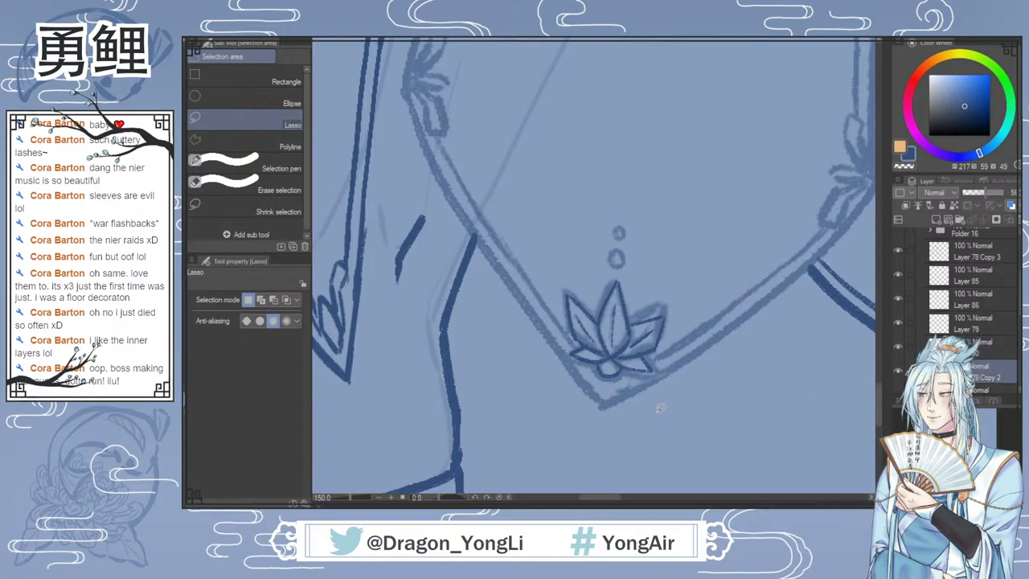
key("e")
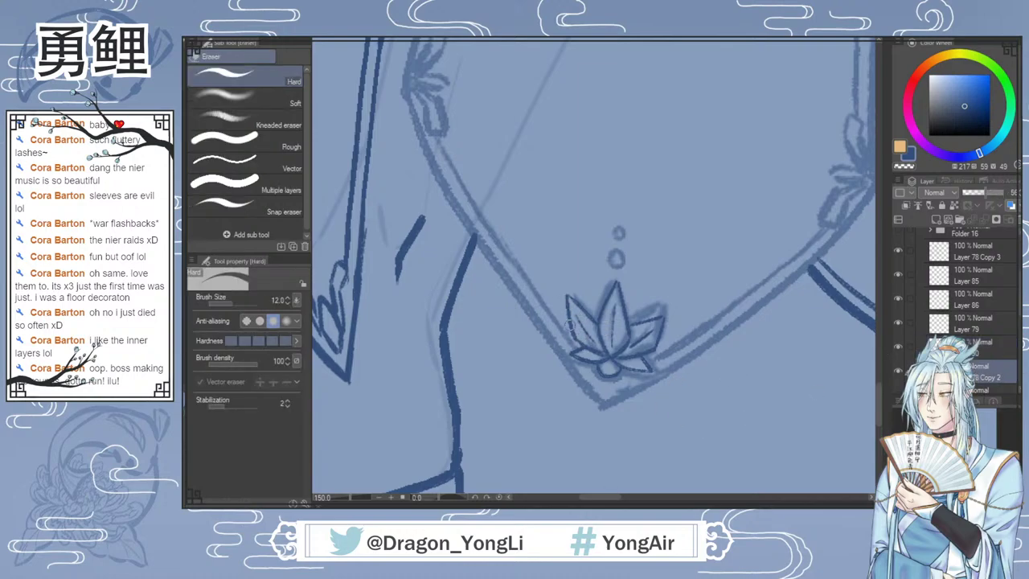
mouse_move(571, 300)
left_mouse_down()
mouse_move(584, 280)
mouse_move(612, 295)
mouse_move(646, 288)
mouse_move(634, 338)
mouse_move(653, 321)
mouse_move(642, 352)
left_mouse_up()
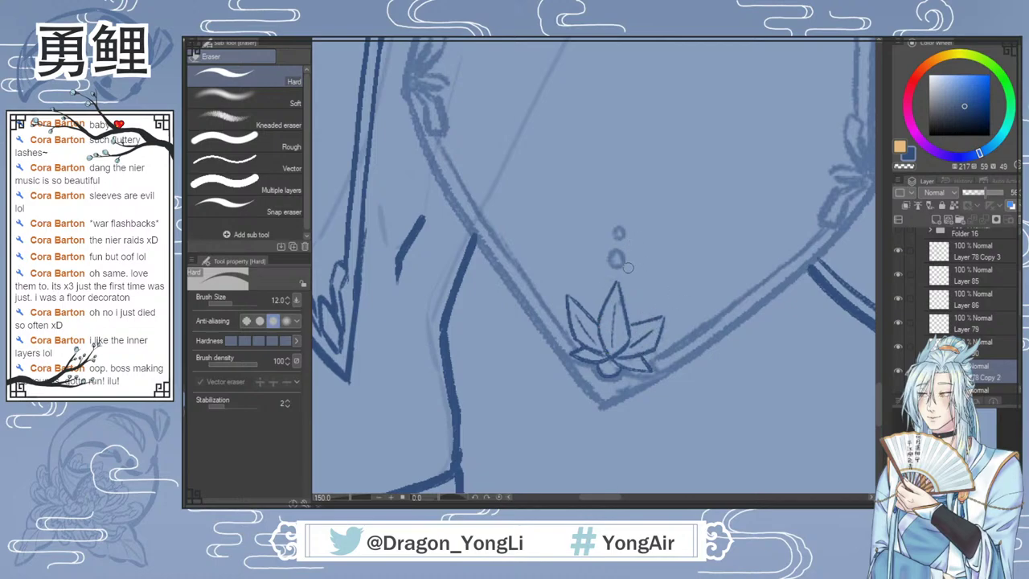
Step: Lasso the two small beads above the lotus and shift them slightly to line up with its central petal
key("m")
mouse_move(632, 273)
left_mouse_down()
mouse_move(615, 209)
mouse_move(635, 233)
mouse_move(631, 267)
left_mouse_up()
left_click(661, 298)
key("Return")
left_click(688, 252)
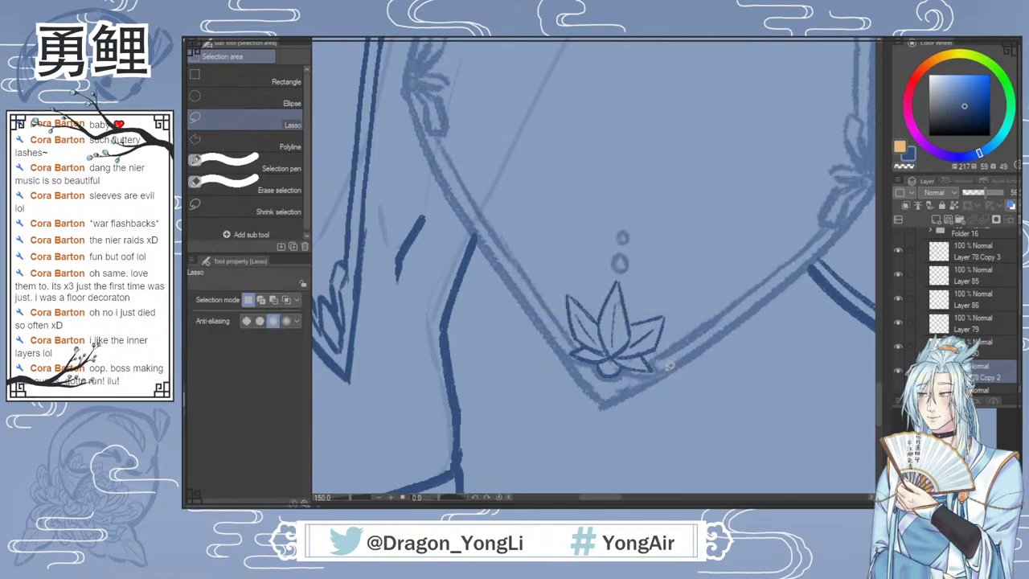
Step: Erase the old sketch around the lotus's lower petals and draw a small diamond shape beneath its base
key("e")
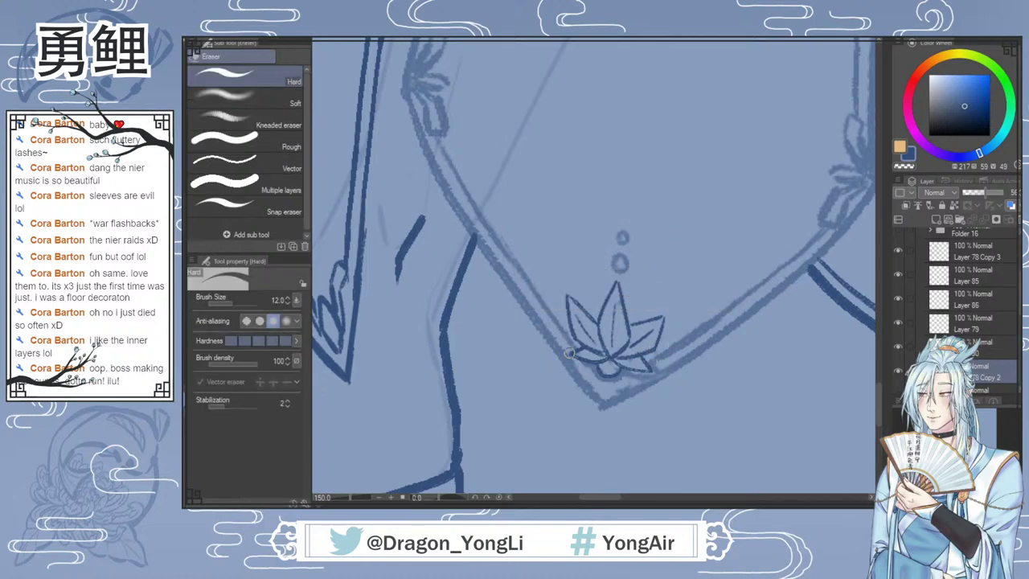
mouse_move(590, 374)
left_mouse_down()
mouse_move(603, 382)
mouse_move(627, 366)
mouse_move(617, 362)
mouse_move(635, 377)
mouse_move(615, 388)
mouse_move(670, 364)
mouse_move(646, 365)
left_mouse_up()
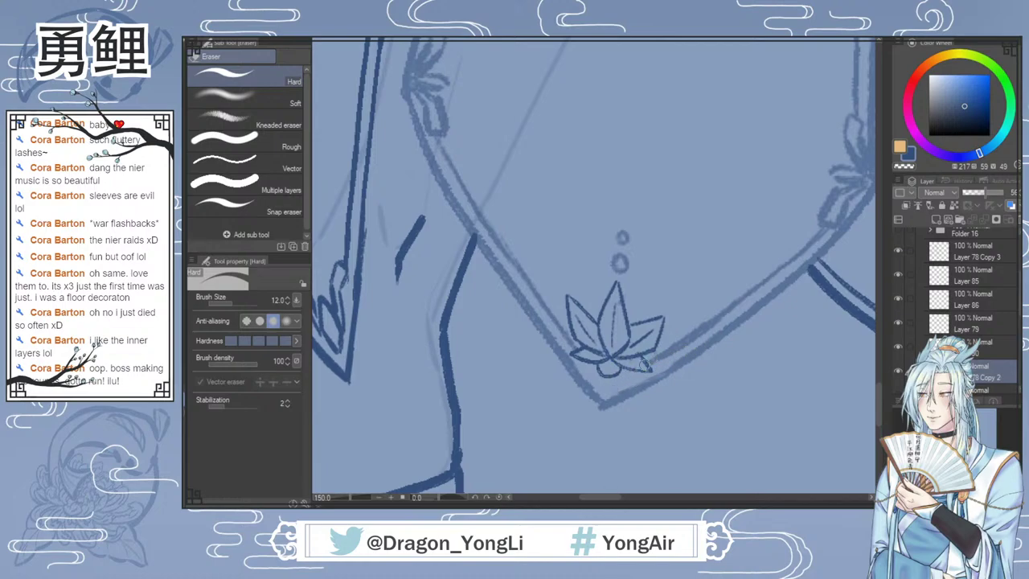
key("b")
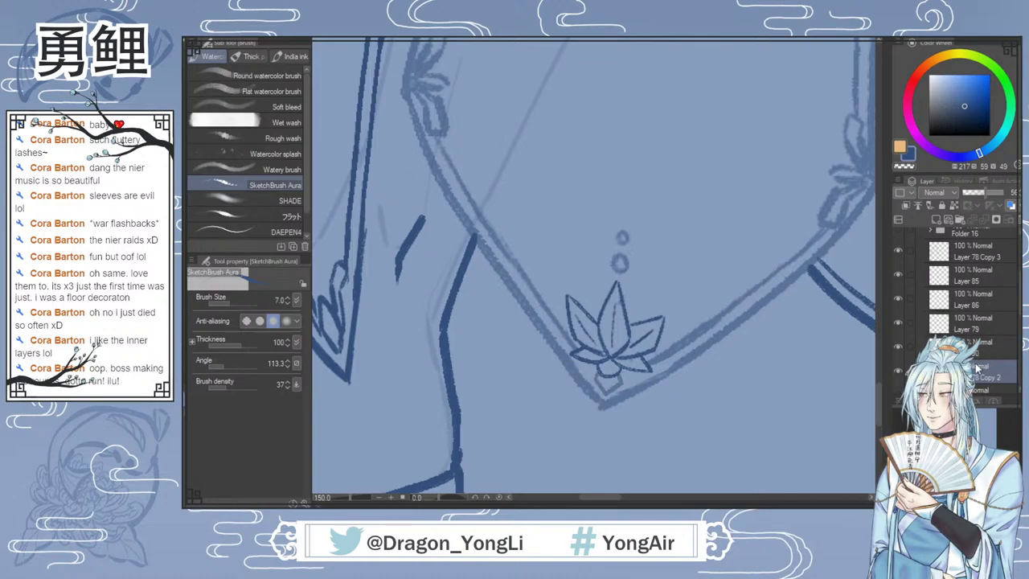
Step: Restore Layer 78 Copy 2 to full opacity and switch to the hard eraser
left_click_drag(987, 199, 1011, 197)
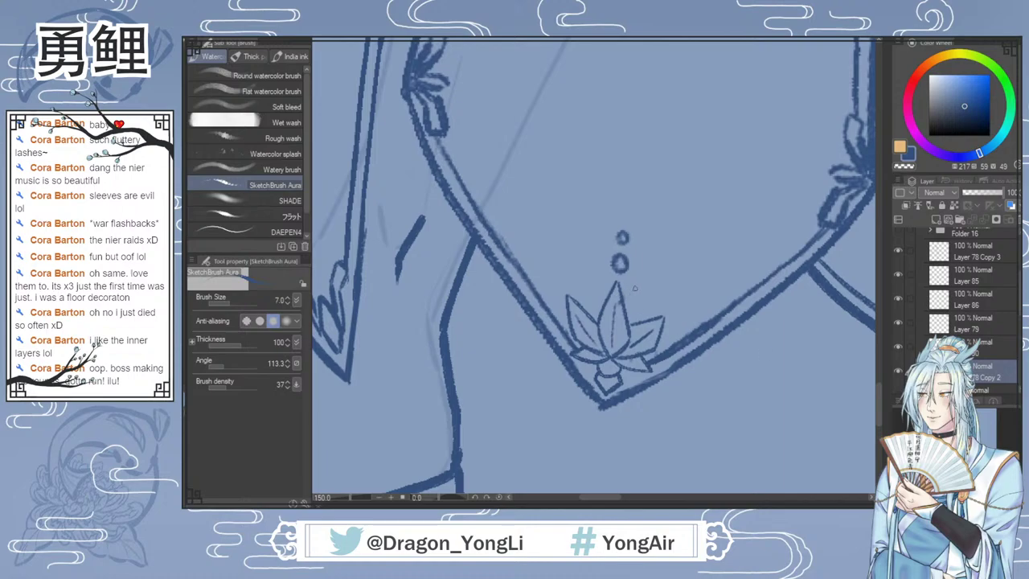
key("e")
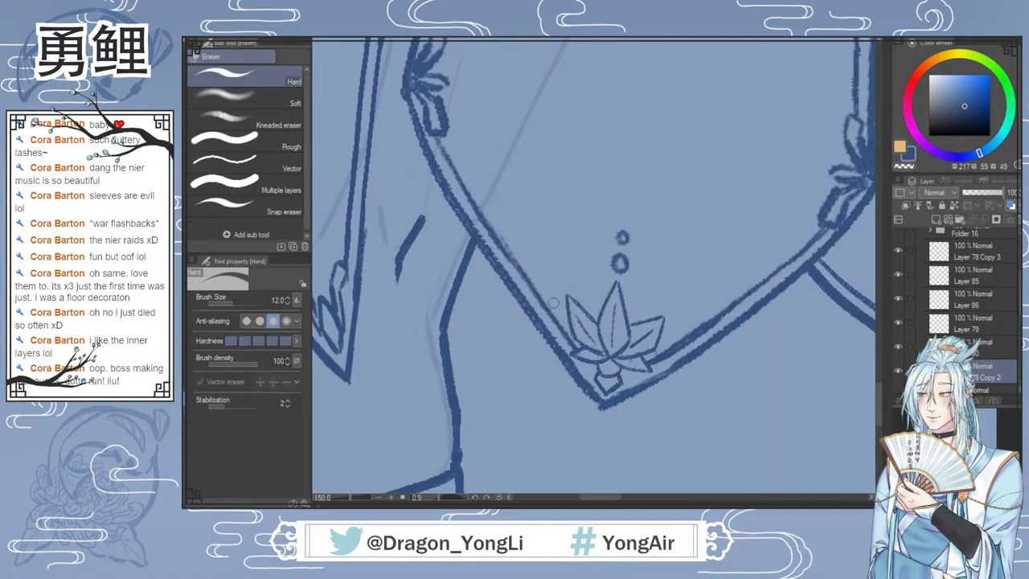
Step: Merge Layer 78 Copy 2 with the layer directly above it and toggle the merged layer's visibility to check the lotus lines
left_click(981, 354, "shift")
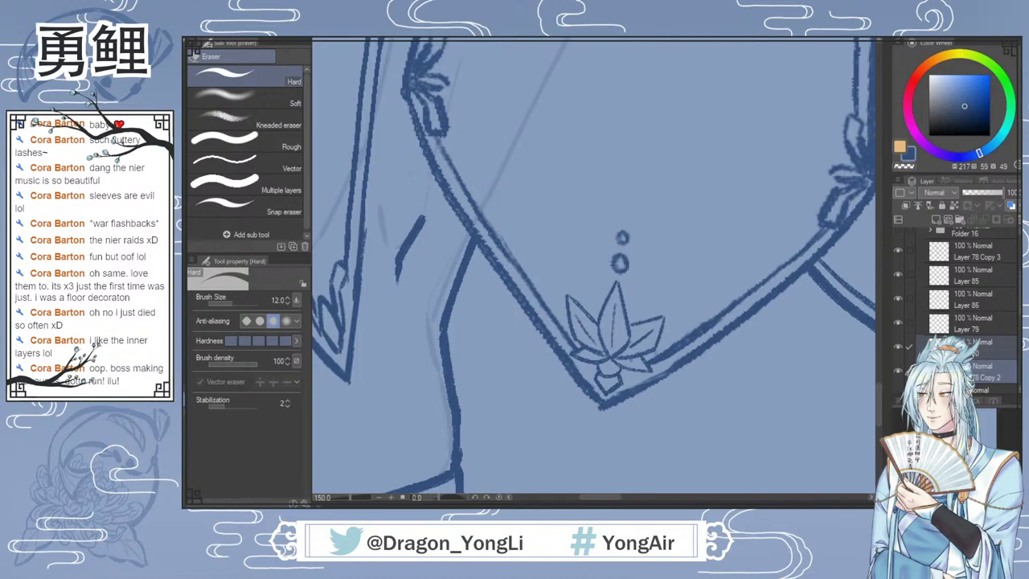
key("shift+alt+e")
left_click(898, 347)
left_click(898, 347)
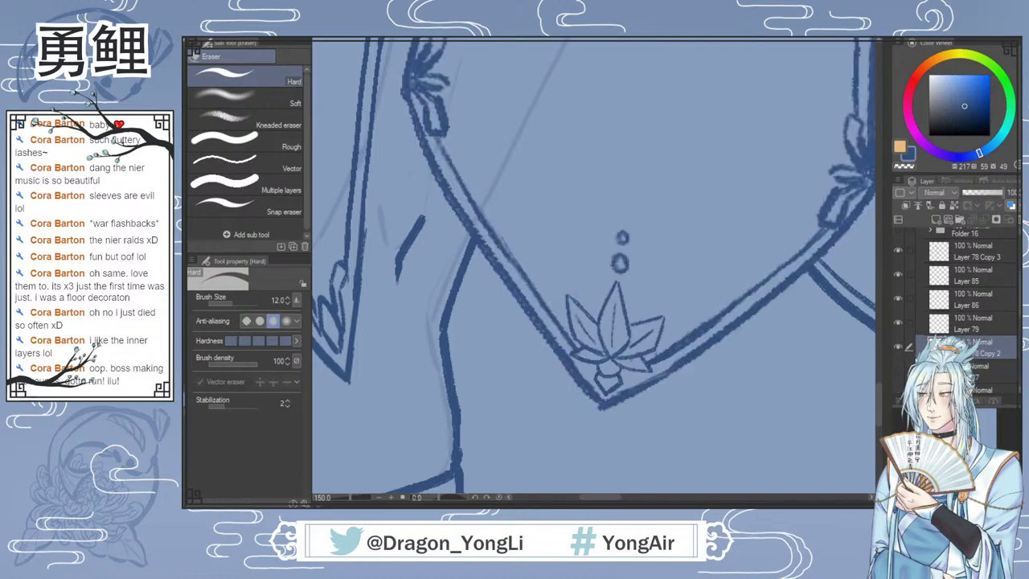
Step: On Layer 78 in Folder 17, paint the front panel's right leaf ornament and hem trim gold down to the tip with the G-pen
scroll(791, 336, "down", 1)
scroll(852, 322, "down", 1)
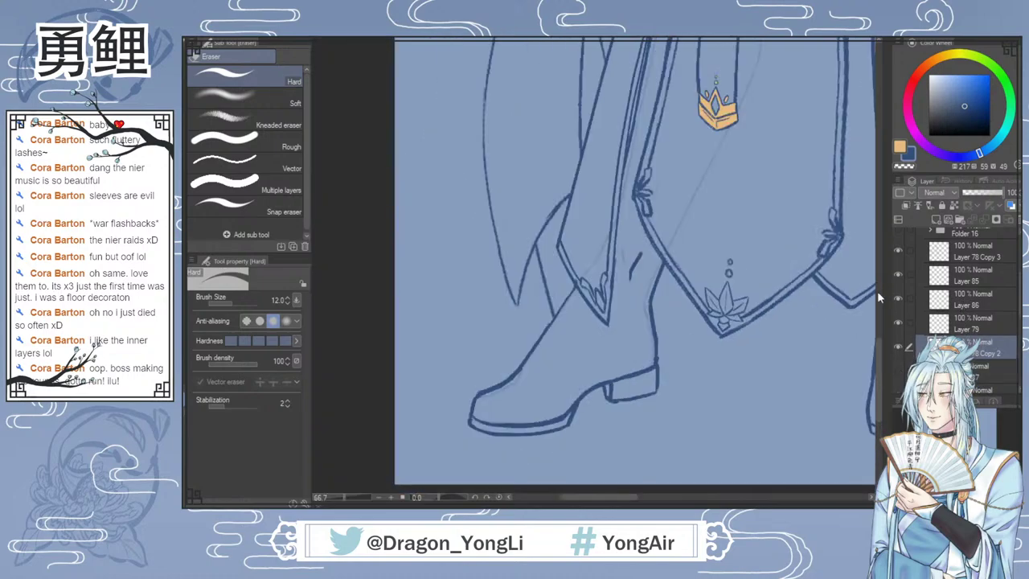
left_click_drag(880, 347, 879, 324)
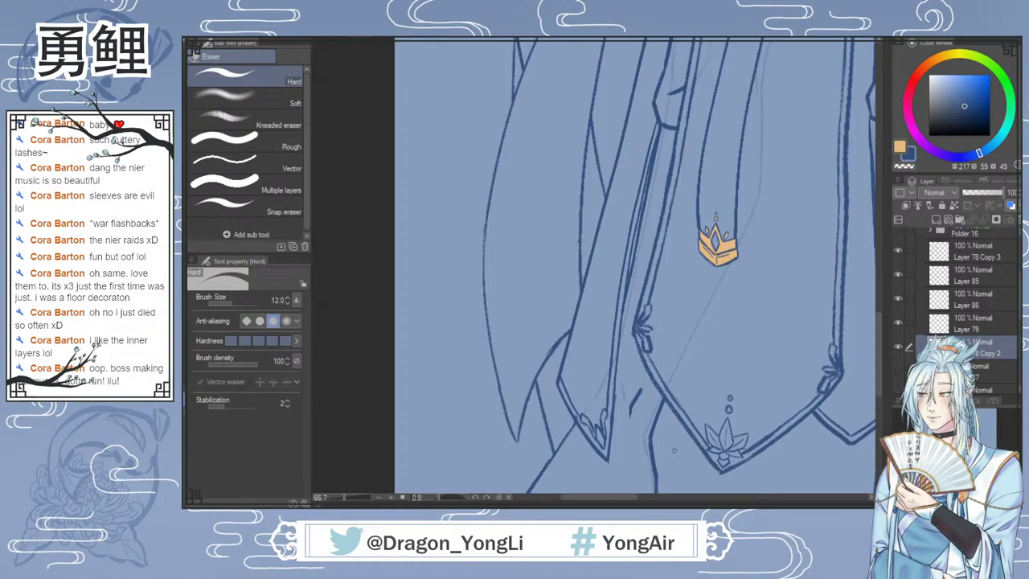
left_click_drag(622, 503, 647, 501)
key("p")
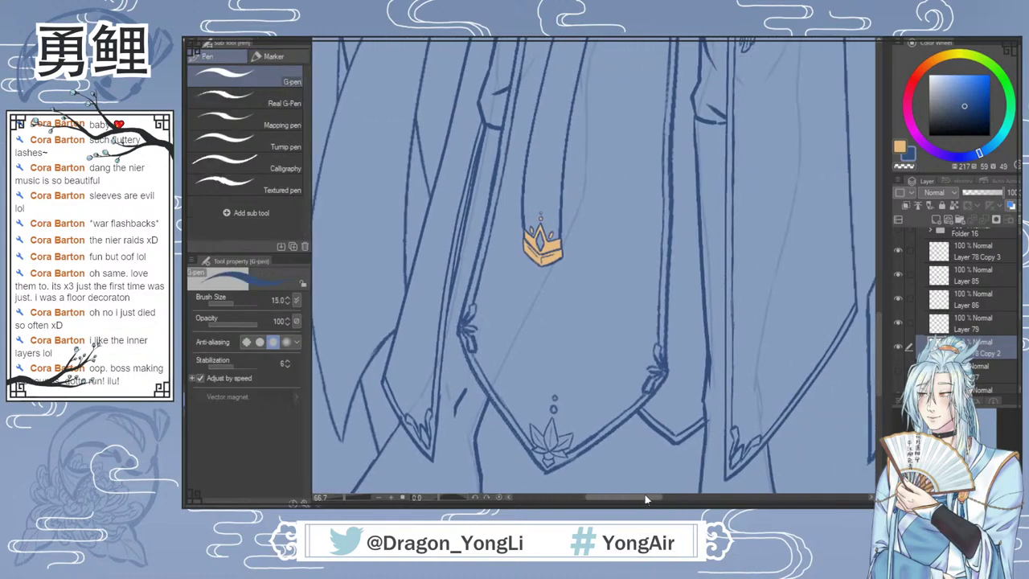
scroll(581, 421, "up", 1)
scroll(956, 306, "up", 3)
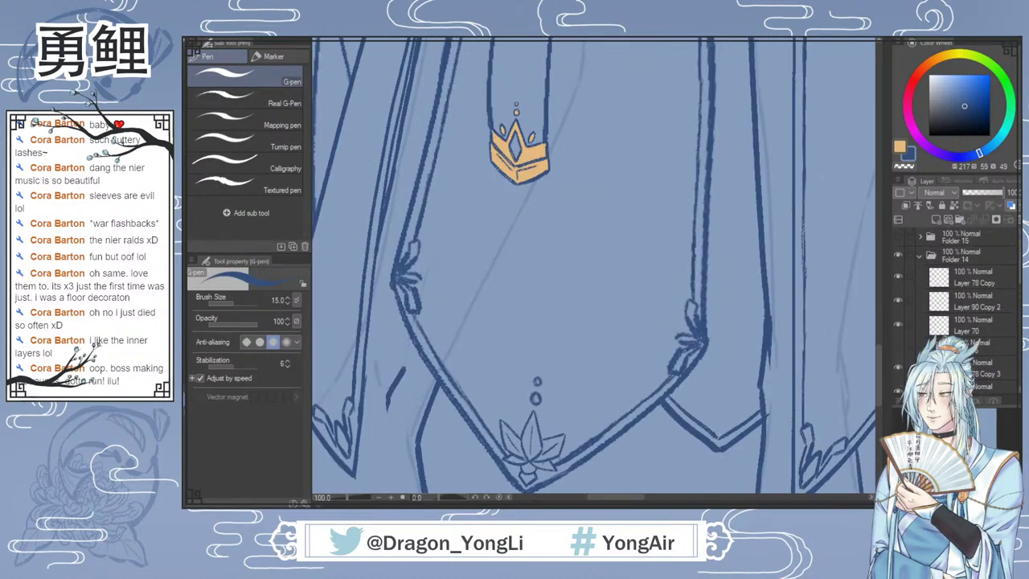
left_click(922, 259)
left_click(964, 295)
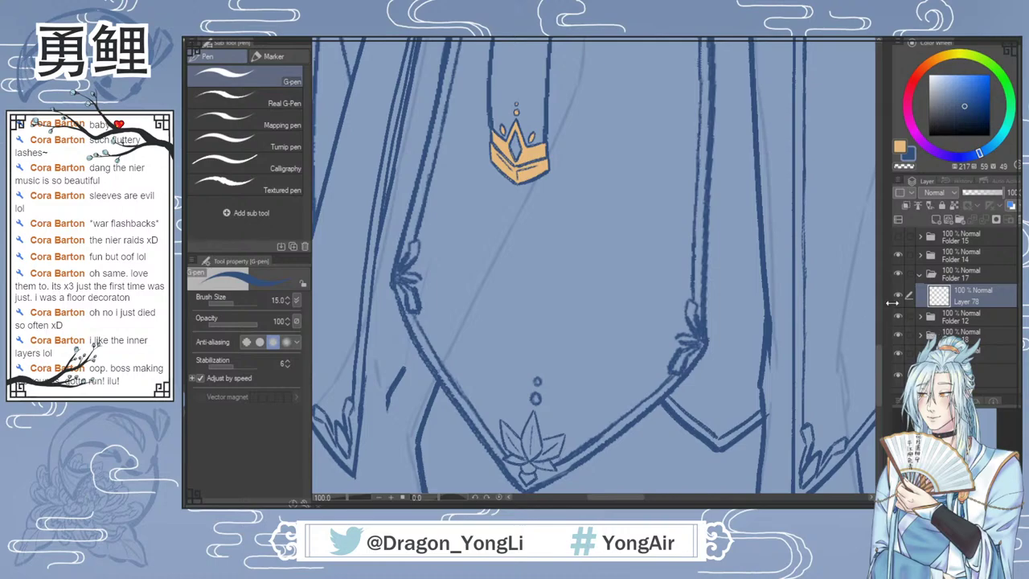
scroll(879, 356, "down", 2)
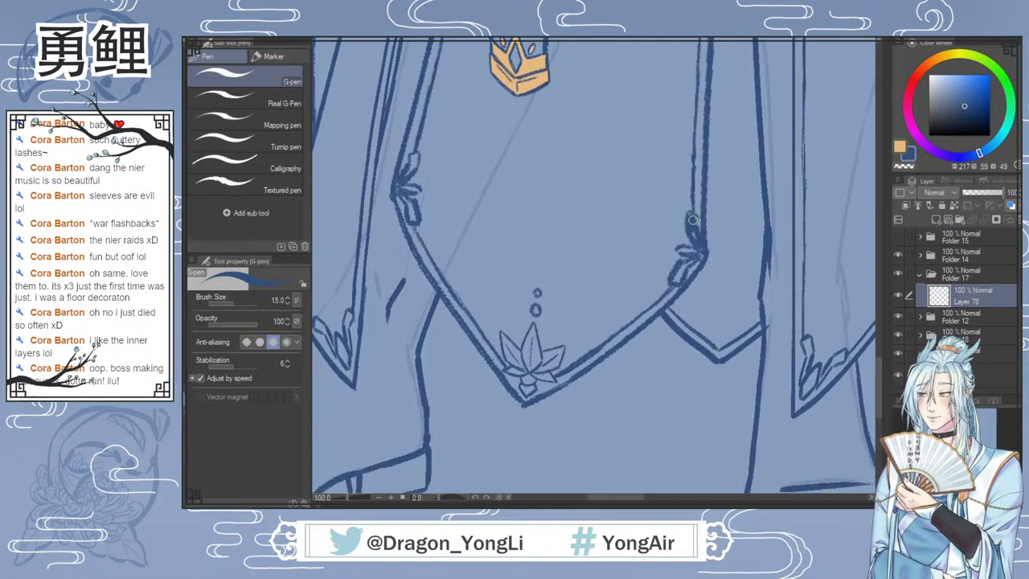
key("x")
mouse_move(689, 216)
left_mouse_down()
mouse_move(691, 231)
mouse_move(697, 185)
left_mouse_up()
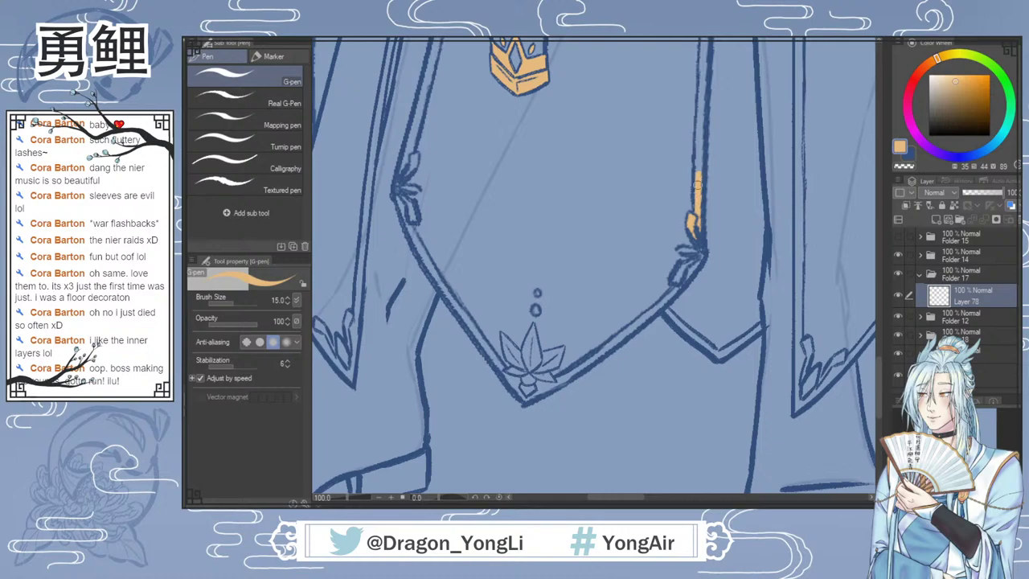
mouse_move(680, 249)
left_mouse_down()
mouse_move(673, 293)
mouse_move(589, 362)
mouse_move(526, 395)
left_mouse_up()
Step: Fill the front panel's left leaf ornament, the trim running down from it and the lotus at the tip with gold
mouse_move(397, 198)
left_mouse_down()
mouse_move(405, 211)
mouse_move(398, 196)
mouse_move(417, 190)
mouse_move(414, 152)
mouse_move(407, 165)
left_mouse_up()
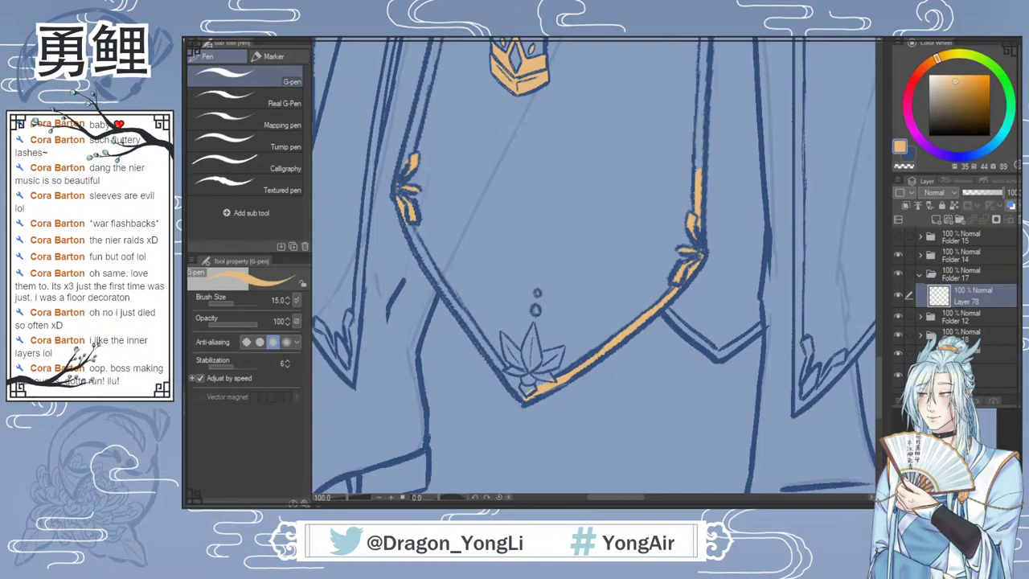
mouse_move(404, 213)
left_mouse_down()
mouse_move(452, 307)
mouse_move(441, 286)
mouse_move(513, 386)
mouse_move(523, 388)
mouse_move(514, 368)
mouse_move(548, 371)
left_mouse_up()
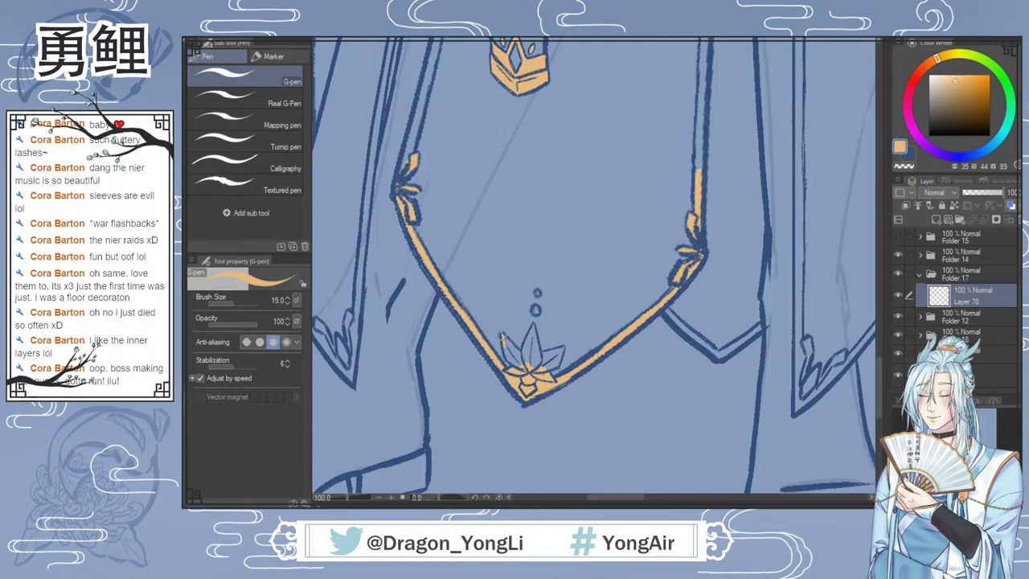
mouse_move(505, 347)
left_mouse_down()
mouse_move(522, 363)
mouse_move(526, 346)
mouse_move(536, 356)
mouse_move(558, 349)
mouse_move(544, 368)
mouse_move(551, 356)
left_mouse_up()
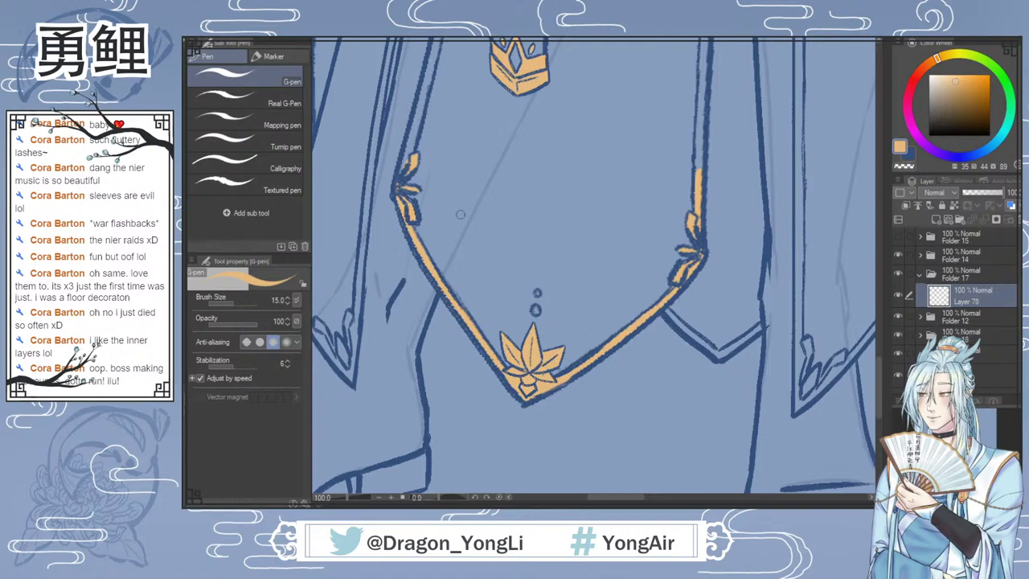
Step: Fill the border along both long edges of the front robe panel with light gold, from the corner leaf ornaments upward
mouse_move(410, 153)
left_mouse_down()
mouse_move(404, 165)
mouse_move(421, 101)
left_mouse_up()
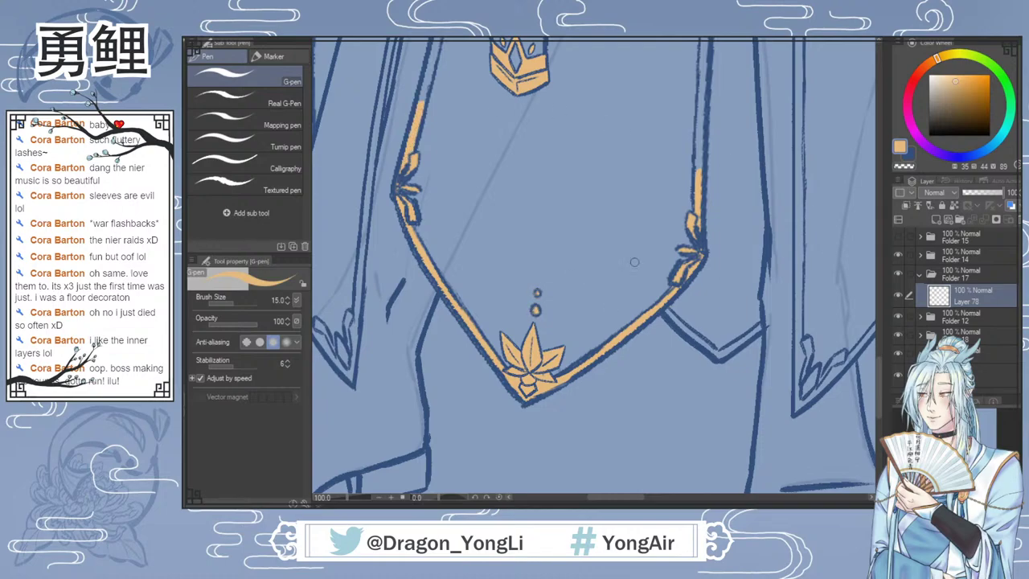
left_click_drag(879, 366, 880, 335)
mouse_move(707, 291)
left_mouse_down()
mouse_move(699, 361)
mouse_move(698, 357)
left_mouse_up()
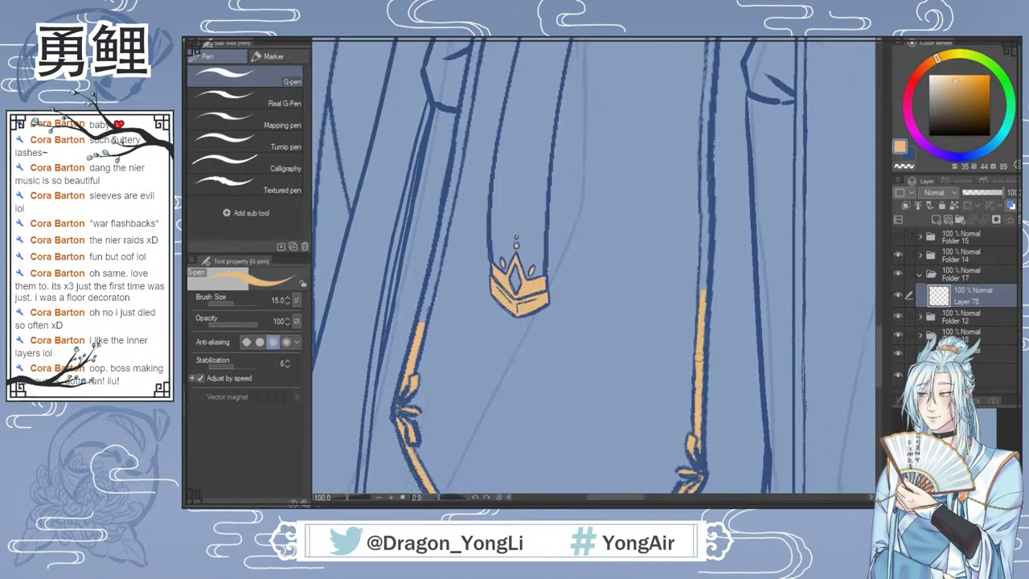
left_click_drag(706, 204, 703, 285)
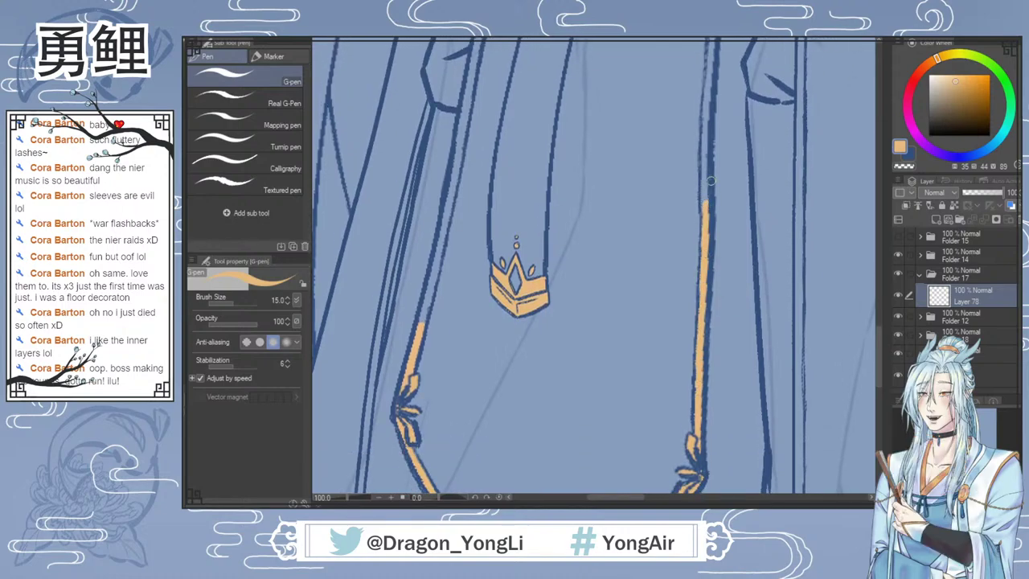
left_click_drag(707, 131, 705, 204)
left_click_drag(706, 135, 707, 95)
left_click_drag(709, 55, 707, 83)
left_click_drag(419, 331, 475, 57)
key("e")
key("p")
Step: Continue the gold border up both edges of the front panel until it meets the lotus belt at the waist
left_click_drag(880, 333, 878, 288)
left_click_drag(476, 296, 515, 44)
left_click_drag(712, 302, 724, 58)
left_click_drag(878, 306, 882, 272)
mouse_move(517, 257)
left_mouse_down()
mouse_move(515, 276)
mouse_move(554, 41)
left_mouse_up()
left_click_drag(724, 273, 759, 40)
left_click_drag(878, 314, 884, 251)
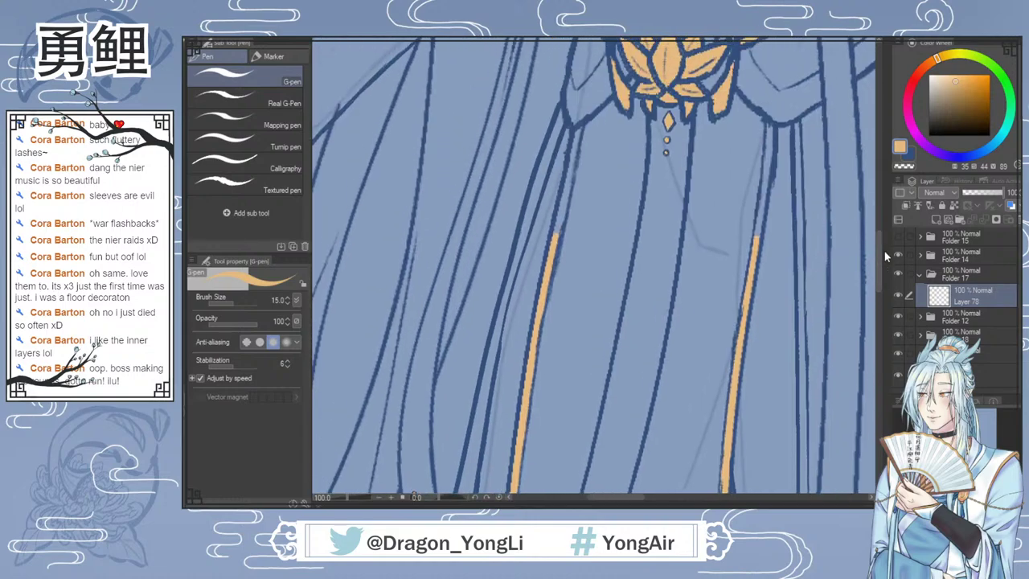
left_click_drag(767, 125, 757, 231)
left_click_drag(577, 133, 555, 237)
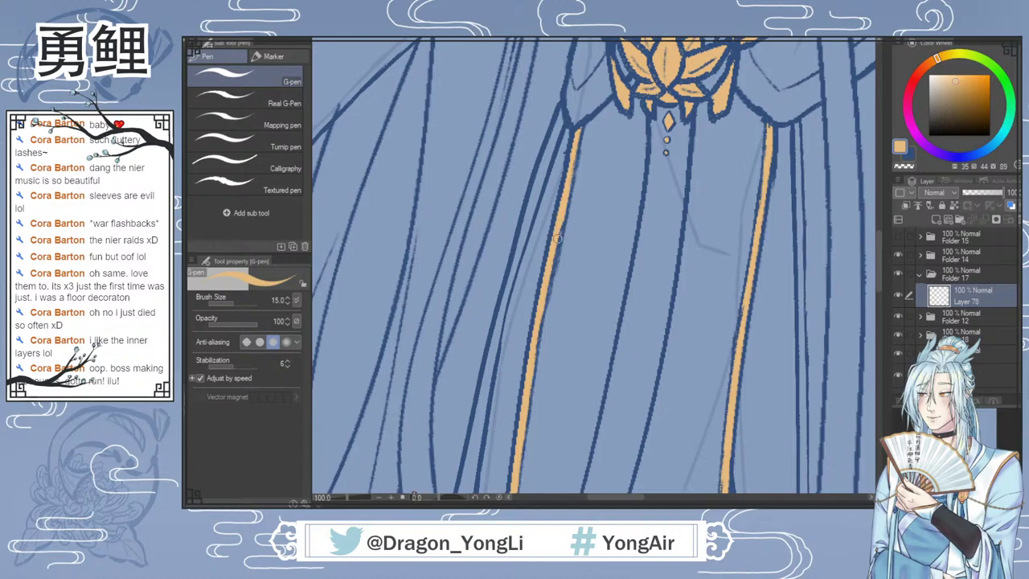
Step: Colour the leaf ornament at the pointed tip of the side panel over the straight standing leg in gold
key("ctrl+0")
scroll(515, 446, "up", 3)
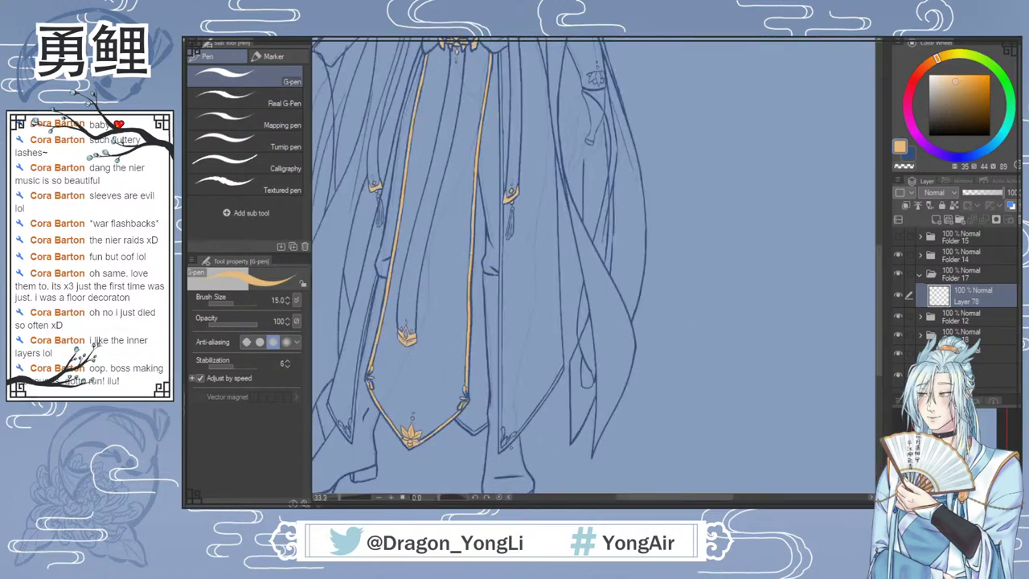
scroll(508, 438, "up", 3)
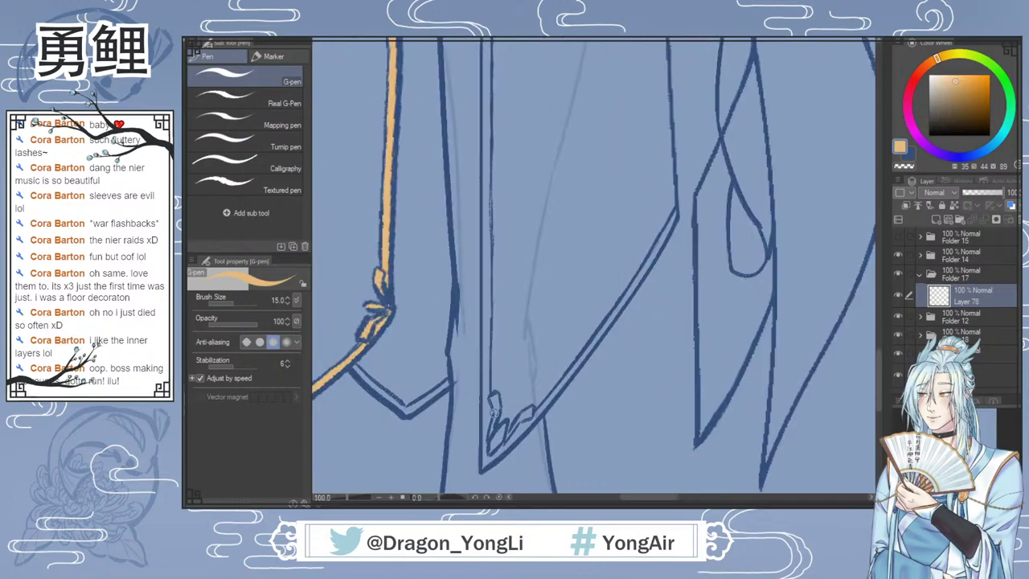
left_click_drag(495, 399, 485, 446)
scroll(514, 321, "down", 3)
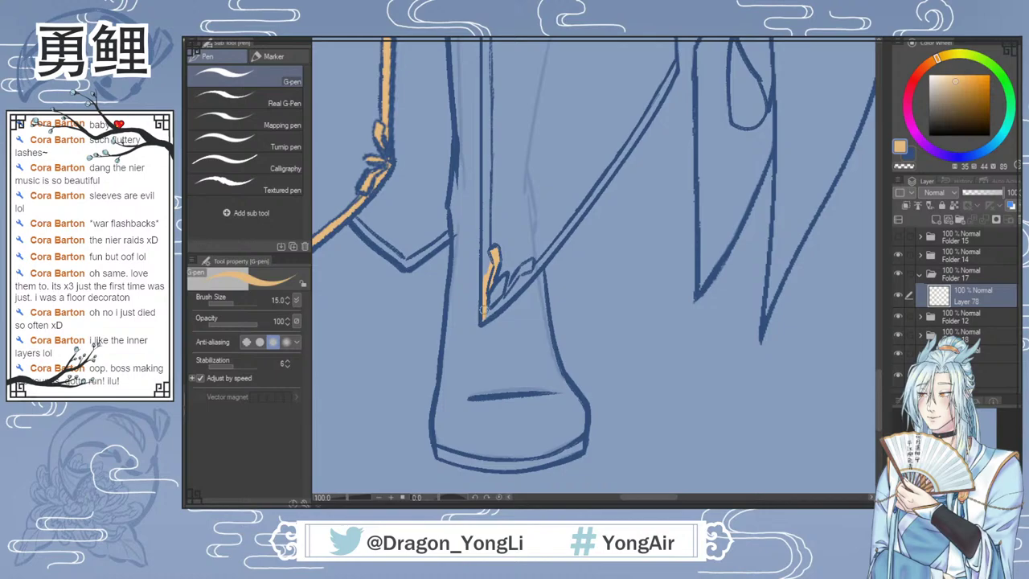
mouse_move(485, 317)
left_mouse_down()
mouse_move(510, 292)
mouse_move(497, 299)
mouse_move(502, 282)
mouse_move(496, 294)
mouse_move(521, 271)
left_mouse_up()
key("e")
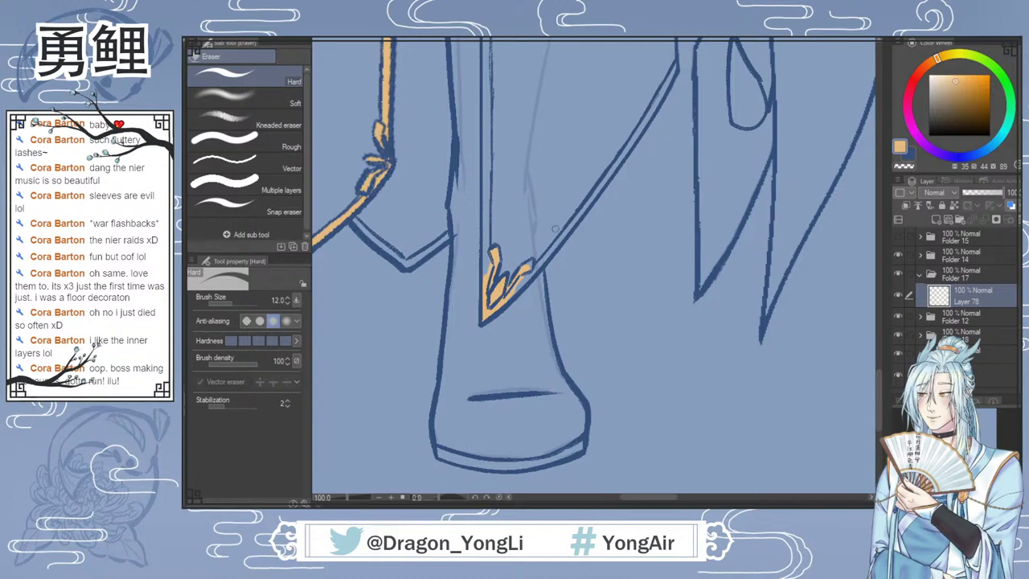
key("p")
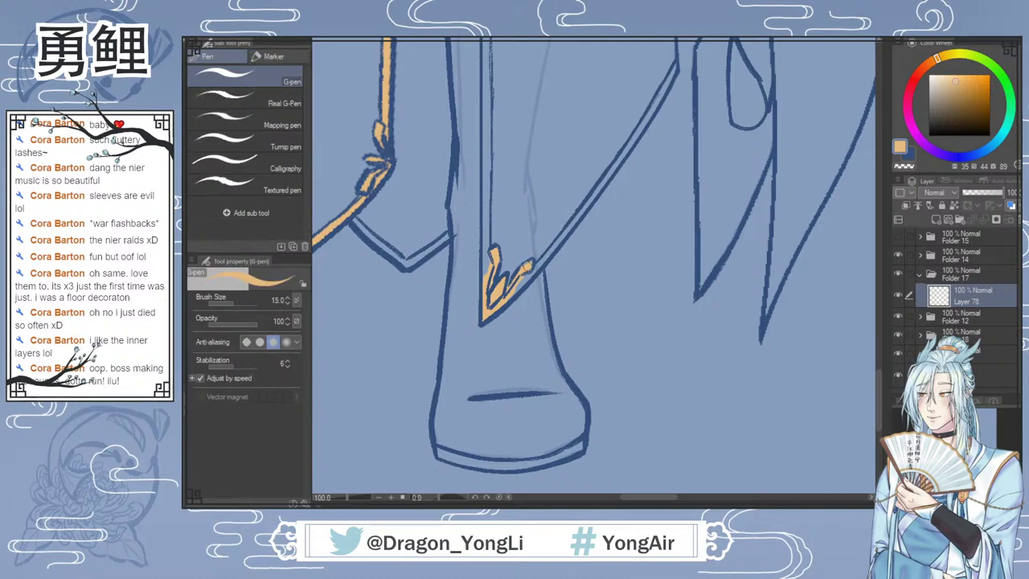
Step: Fill the slanted hem border of that side panel with gold, from the tip ornament to its outer corner
mouse_move(528, 269)
left_mouse_down()
mouse_move(505, 300)
mouse_move(562, 243)
left_mouse_up()
key("e")
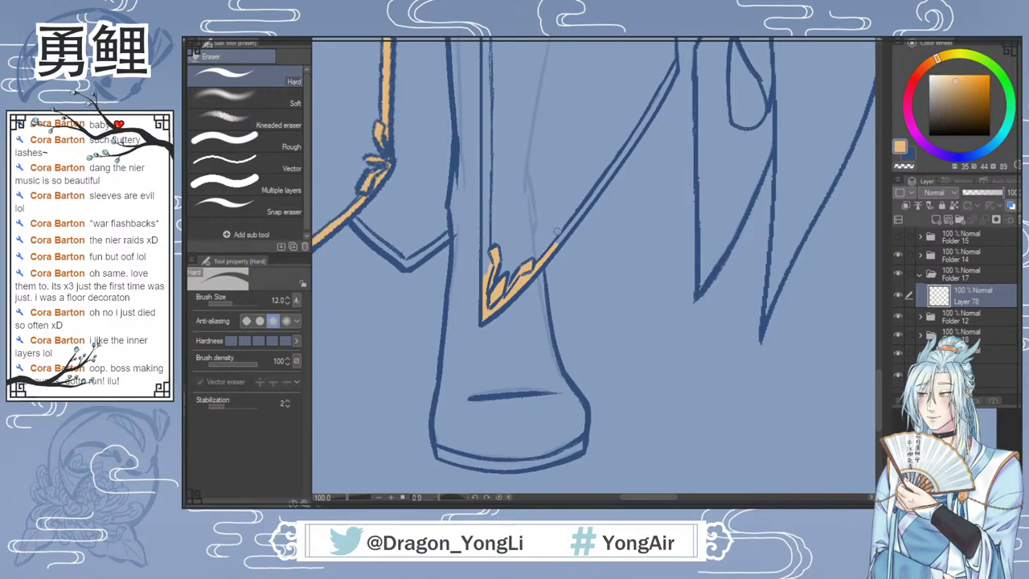
key("p")
left_click_drag(563, 233, 673, 69)
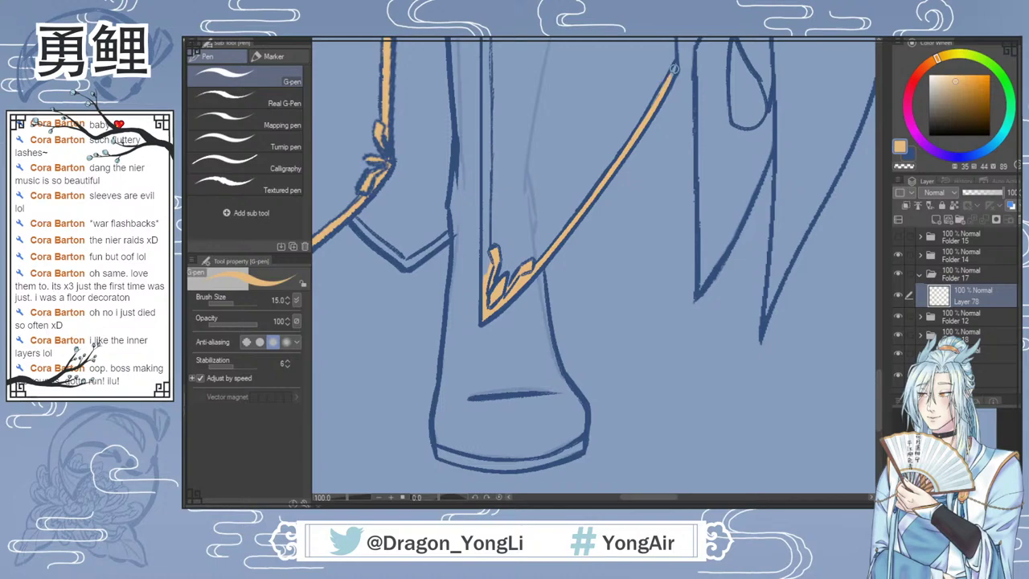
Step: Paint gold along the lower part of the side panel's vertical border and the small pointed hem showing behind the front panel
left_click_drag(879, 386, 879, 376)
mouse_move(487, 299)
left_mouse_down()
mouse_move(487, 324)
mouse_move(486, 228)
left_mouse_up()
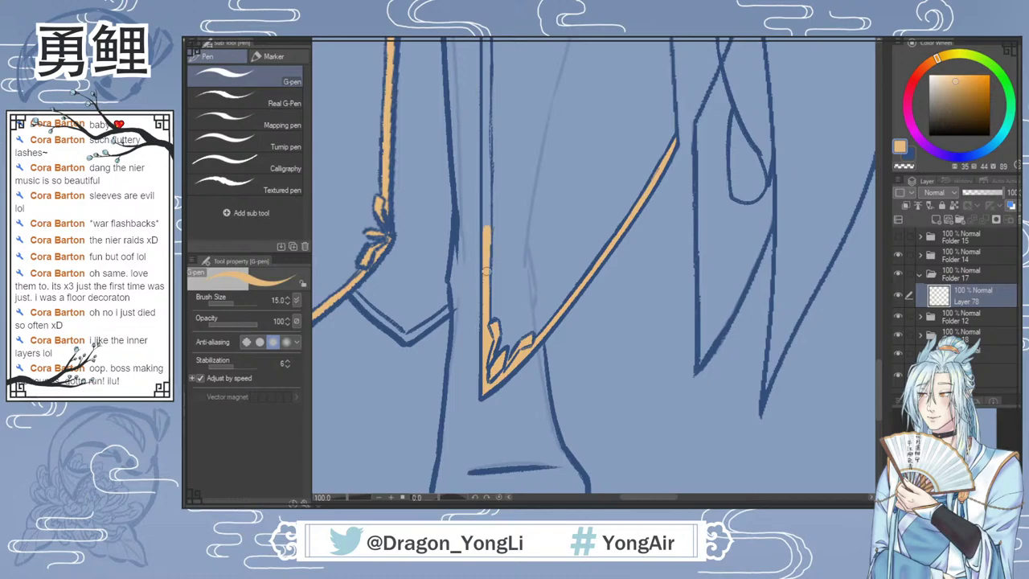
mouse_move(382, 319)
left_mouse_down()
mouse_move(406, 339)
mouse_move(448, 308)
left_mouse_up()
left_click_drag(485, 197, 486, 244)
left_click_drag(485, 198, 486, 128)
left_click_drag(485, 80, 485, 58)
Step: Extend the side panel's vertical gold border upward past the knee towards the hanging tassel
scroll(880, 362, "up", 5)
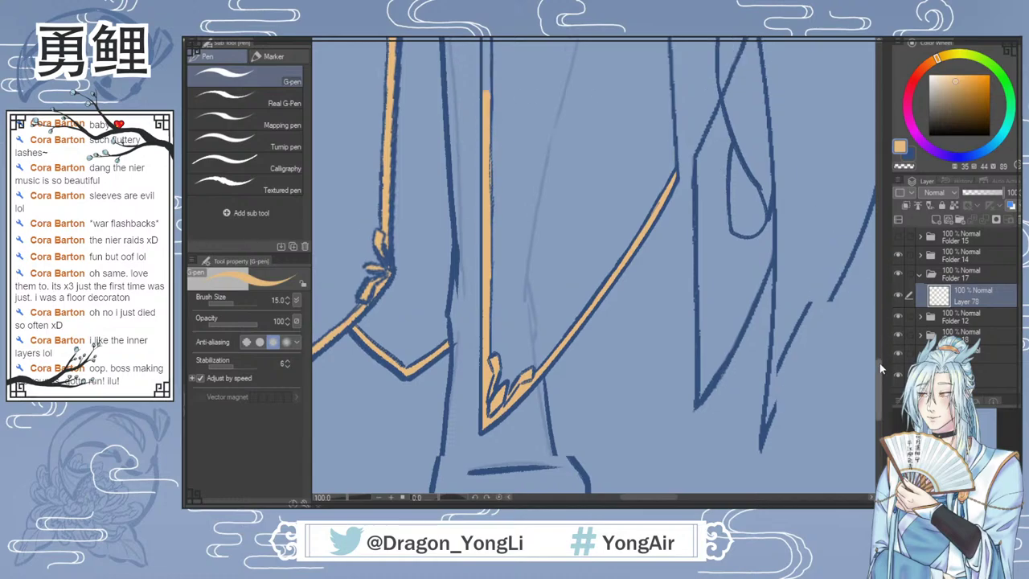
left_click_drag(486, 218, 485, 245)
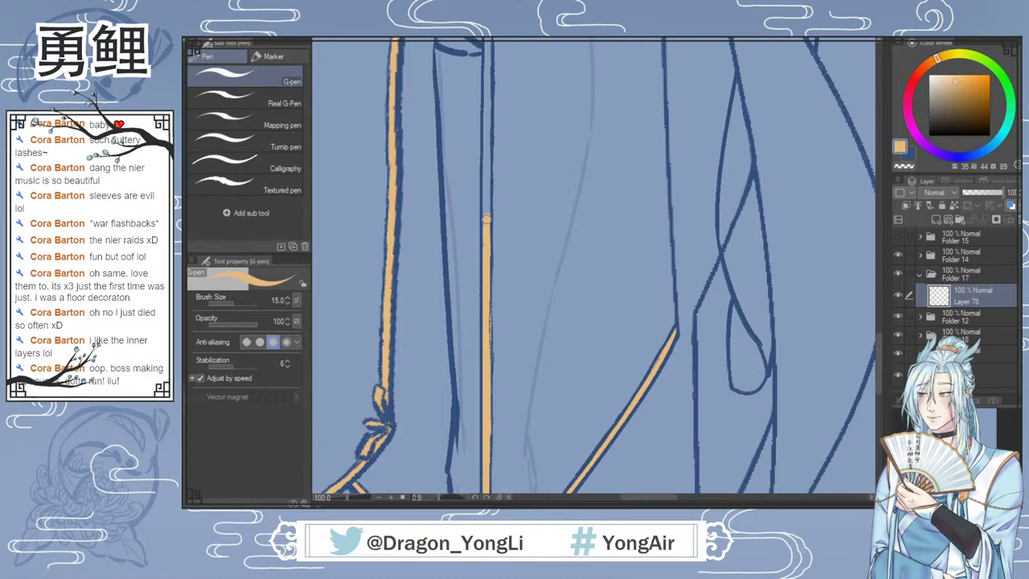
left_click_drag(487, 180, 487, 219)
left_click_drag(485, 150, 486, 139)
left_click_drag(485, 181, 486, 86)
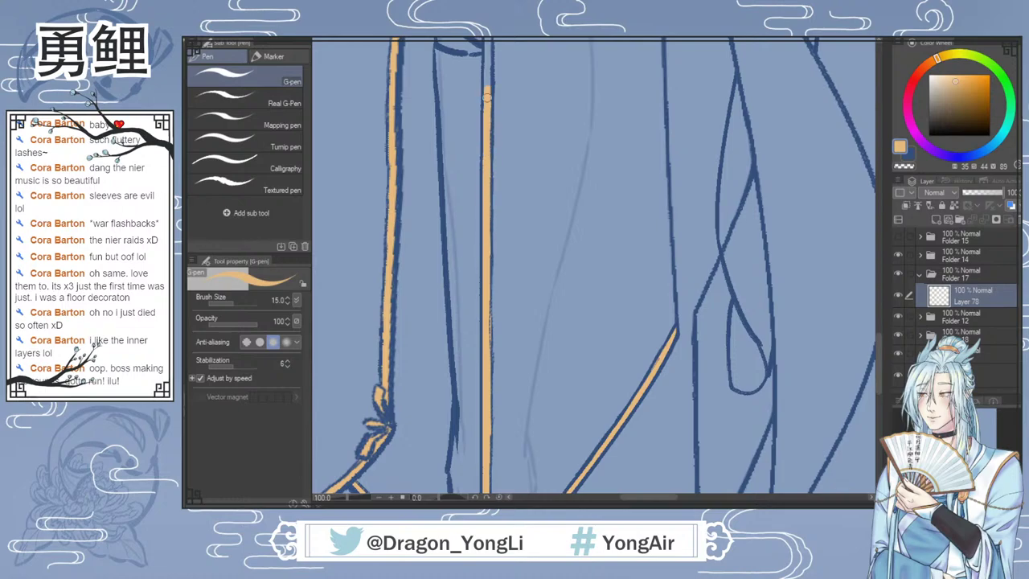
scroll(880, 347, "up", 2)
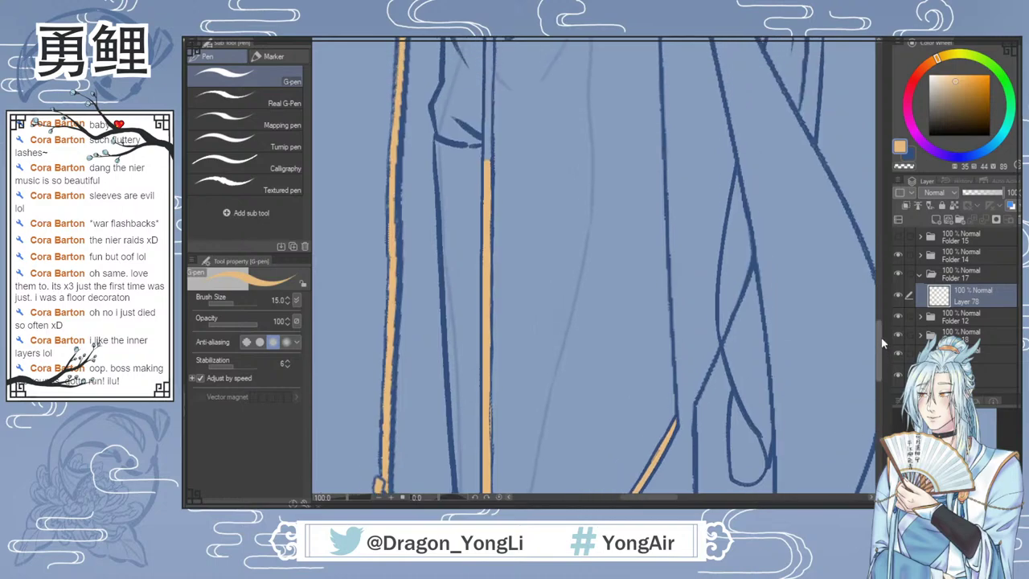
scroll(880, 346, "up", 2)
left_click_drag(489, 211, 490, 55)
Step: Finish the side panel's vertical gold border past the tassel to the waist and colour the small finger band of the lowered hand
left_click_drag(879, 329, 882, 299)
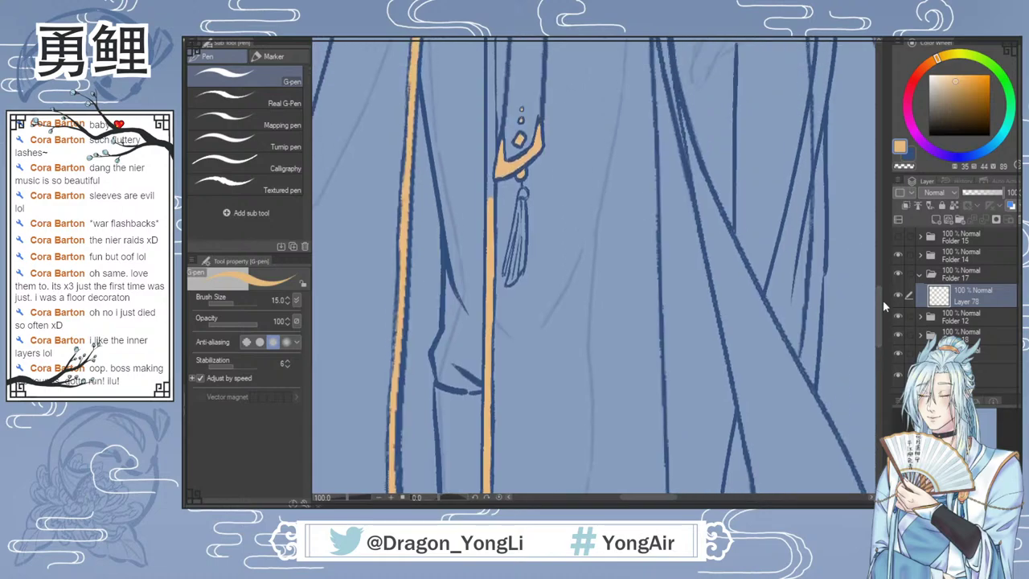
left_click_drag(491, 152, 491, 53)
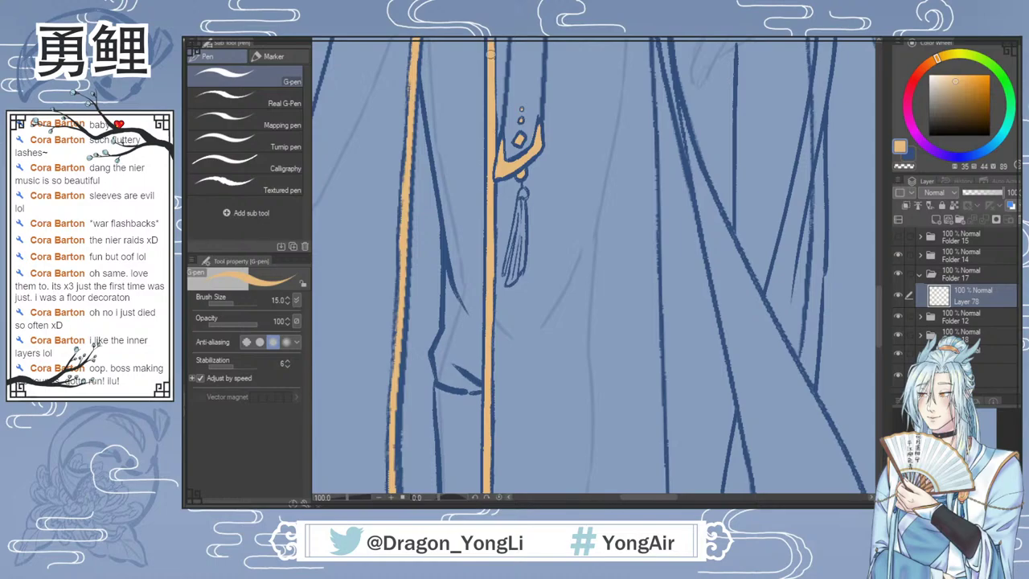
left_click_drag(878, 299, 883, 261)
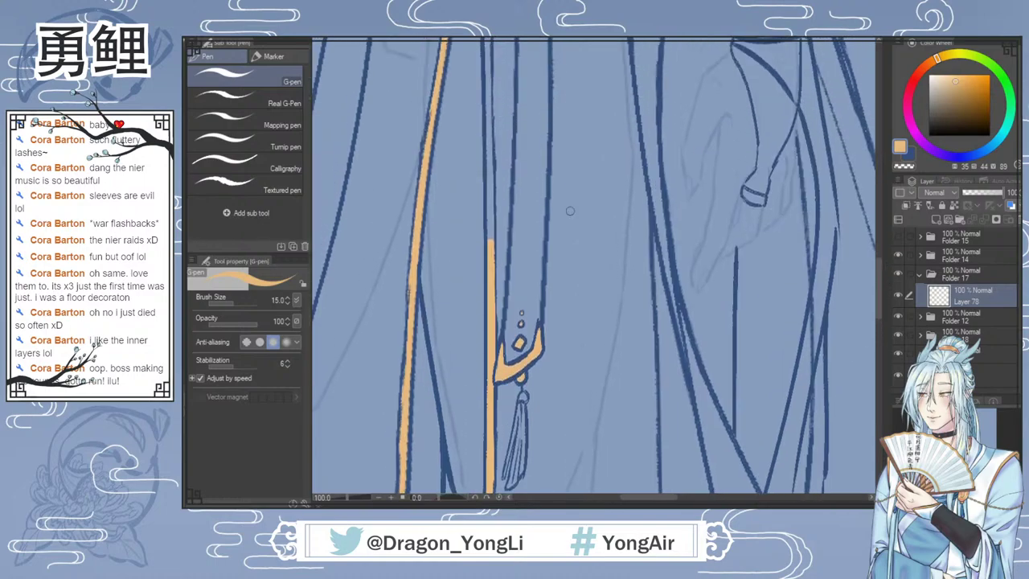
left_click_drag(490, 237, 487, 55)
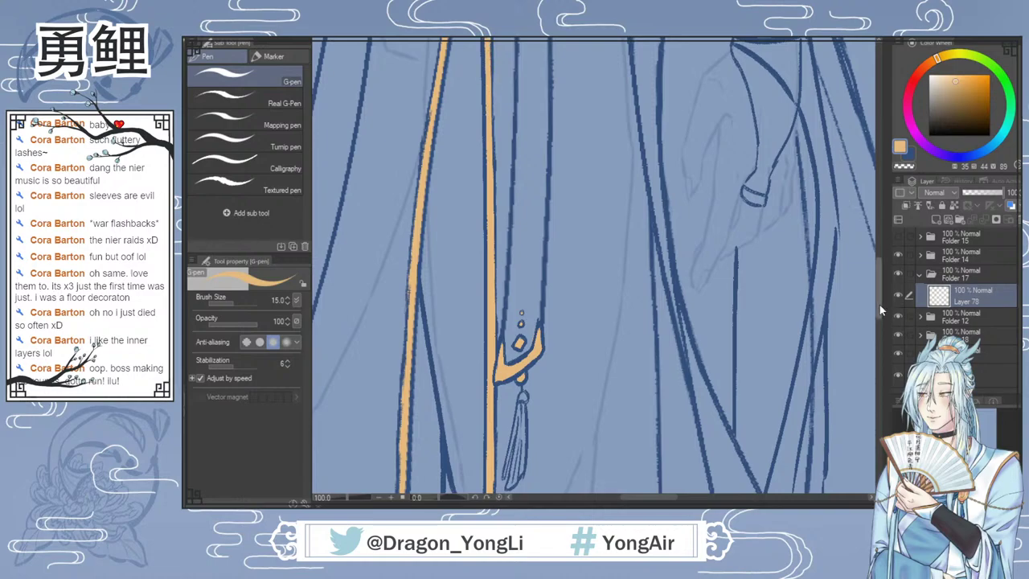
left_click_drag(879, 304, 881, 287)
left_click_drag(746, 313, 761, 322)
left_click_drag(879, 265, 880, 248)
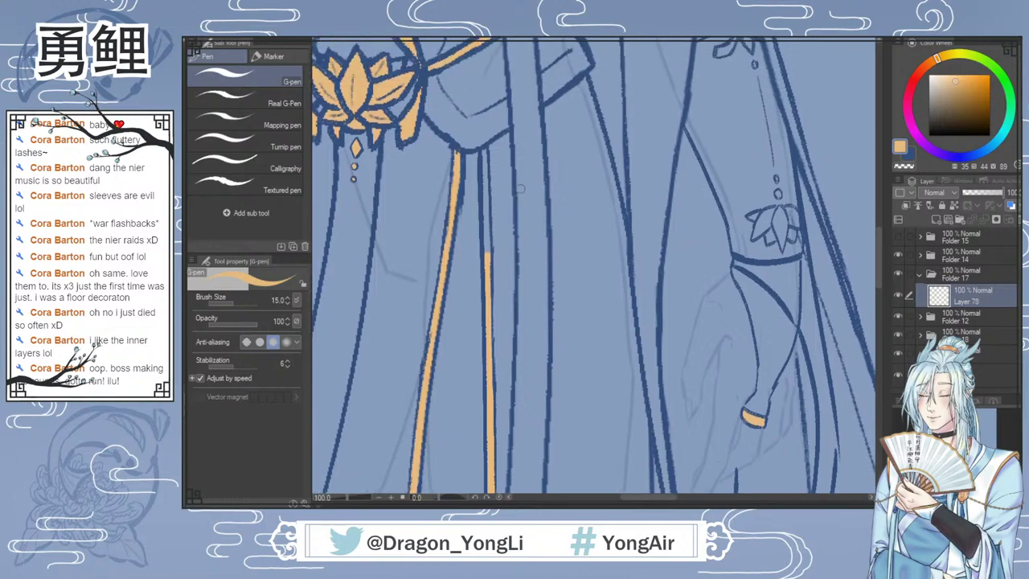
left_click_drag(485, 198, 486, 258)
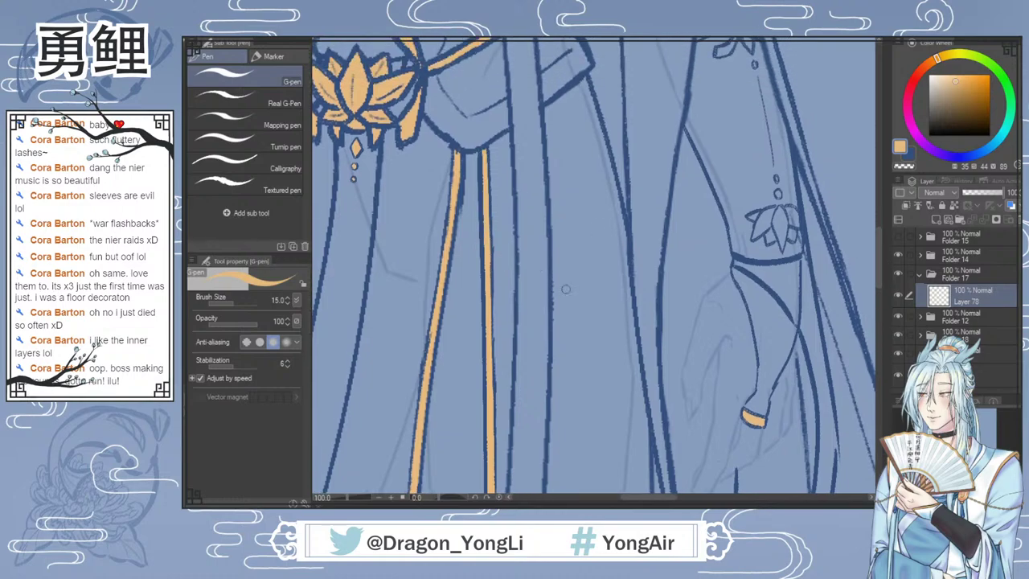
Step: Colour the opposite side panel's long border, tip leaf ornament and short slanted hem in gold
left_click_drag(672, 505, 639, 504)
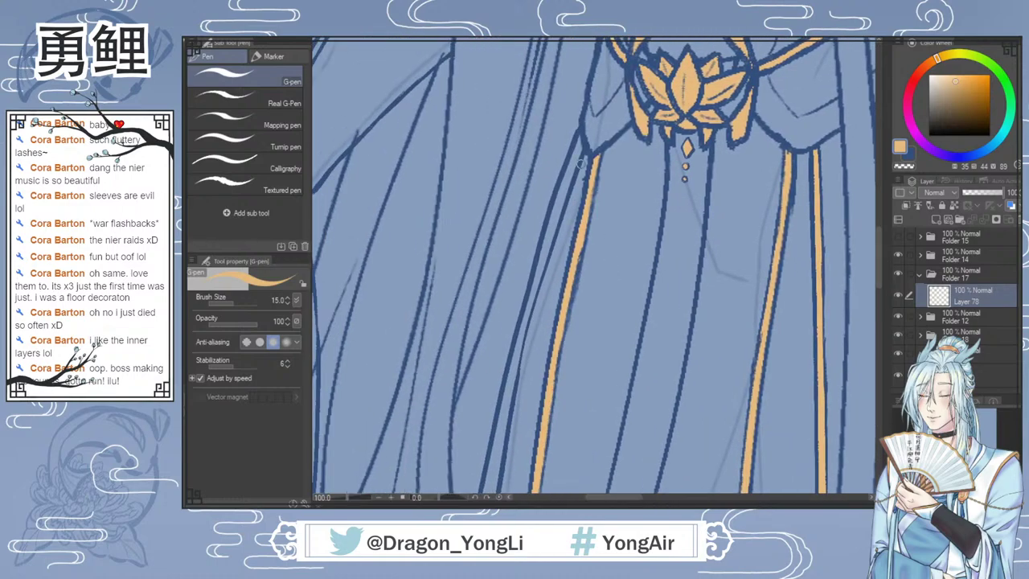
left_click_drag(875, 257, 864, 368)
mouse_move(439, 84)
left_mouse_down()
mouse_move(447, 55)
mouse_move(382, 389)
left_mouse_up()
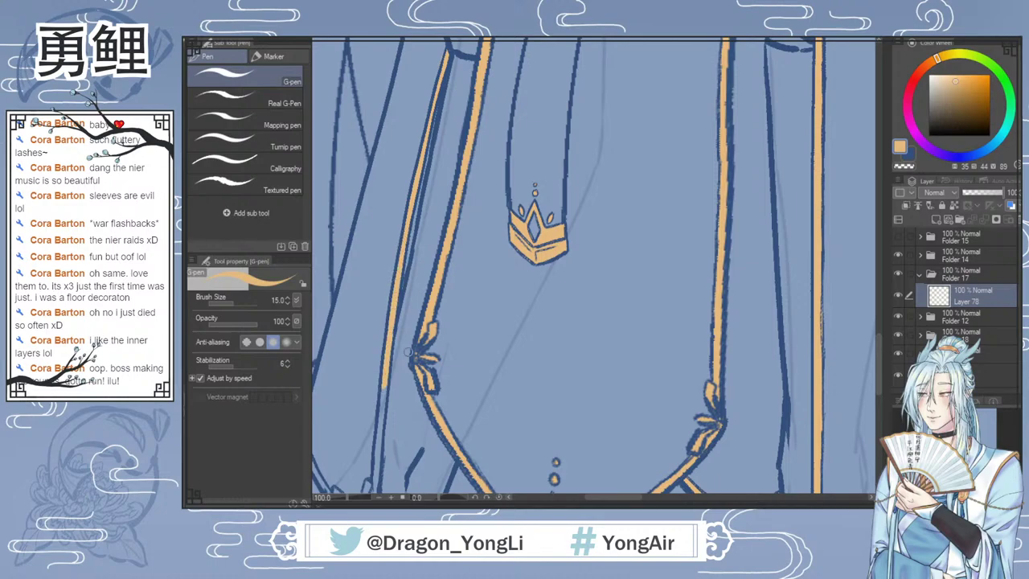
scroll(880, 352, "down", 5)
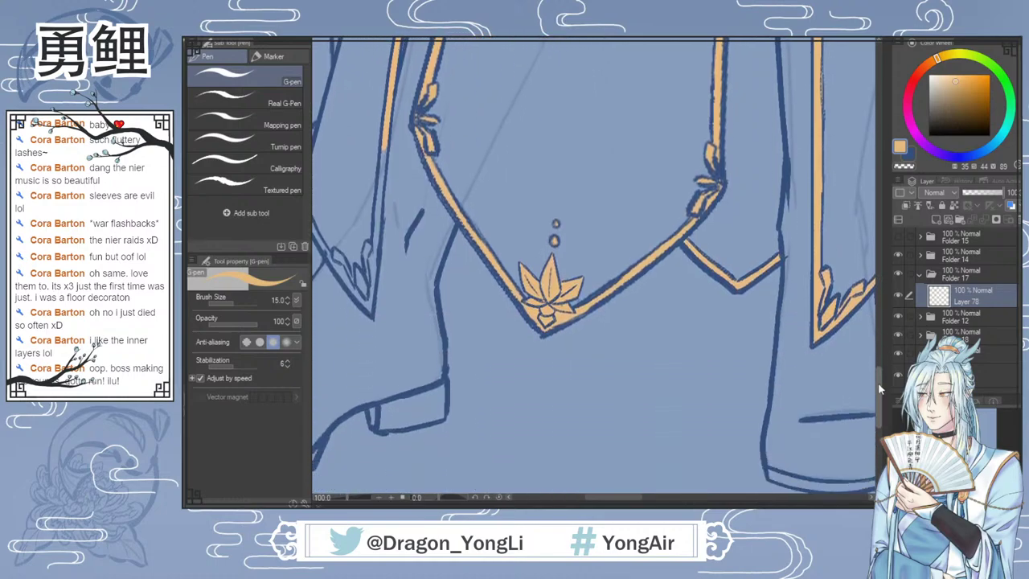
mouse_move(379, 181)
left_mouse_down()
mouse_move(369, 298)
mouse_move(357, 265)
mouse_move(361, 282)
mouse_move(336, 249)
mouse_move(351, 276)
left_mouse_up()
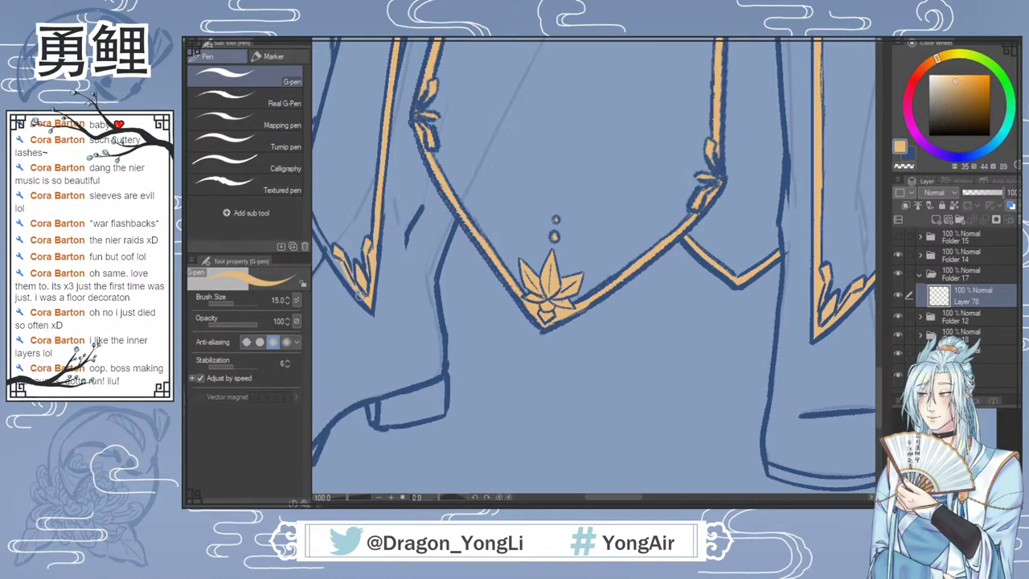
left_click_drag(601, 497, 592, 498)
mouse_move(397, 197)
left_mouse_down()
mouse_move(414, 233)
mouse_move(407, 222)
left_mouse_up()
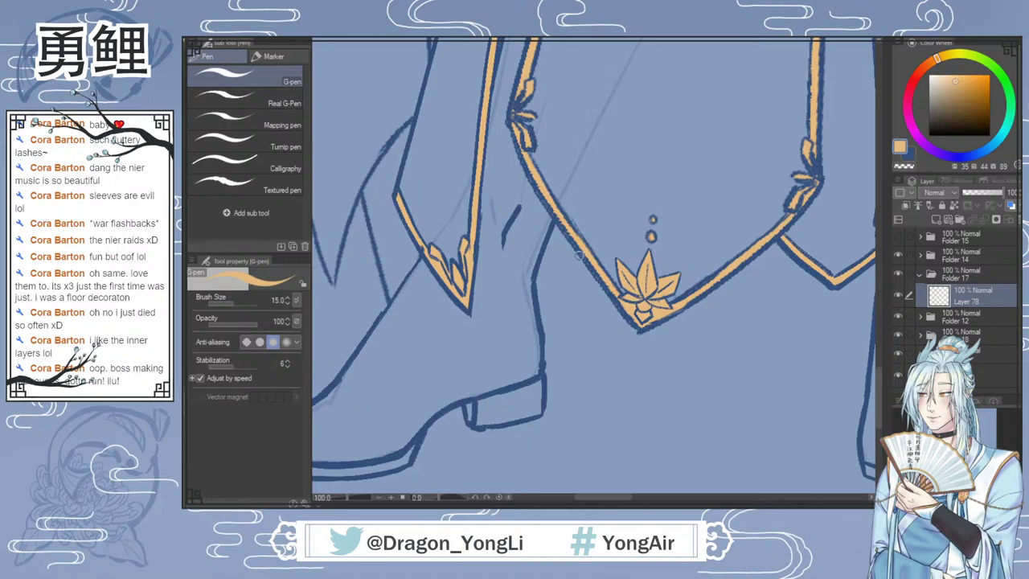
Step: Colour the ring on the open, outstretched hand in gold
scroll(704, 291, "down", 1)
key("ctrl+0")
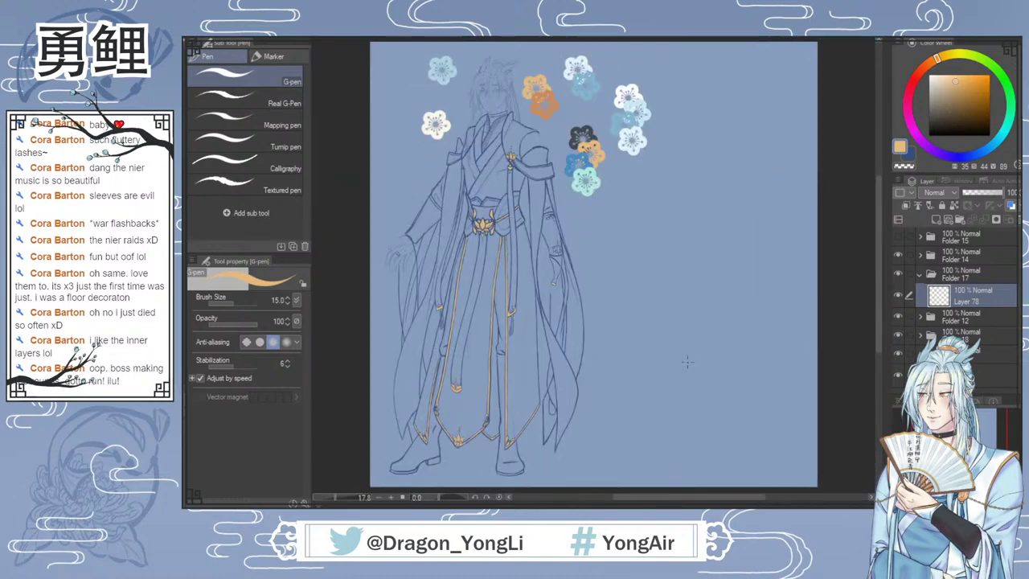
scroll(393, 255, "up", 6)
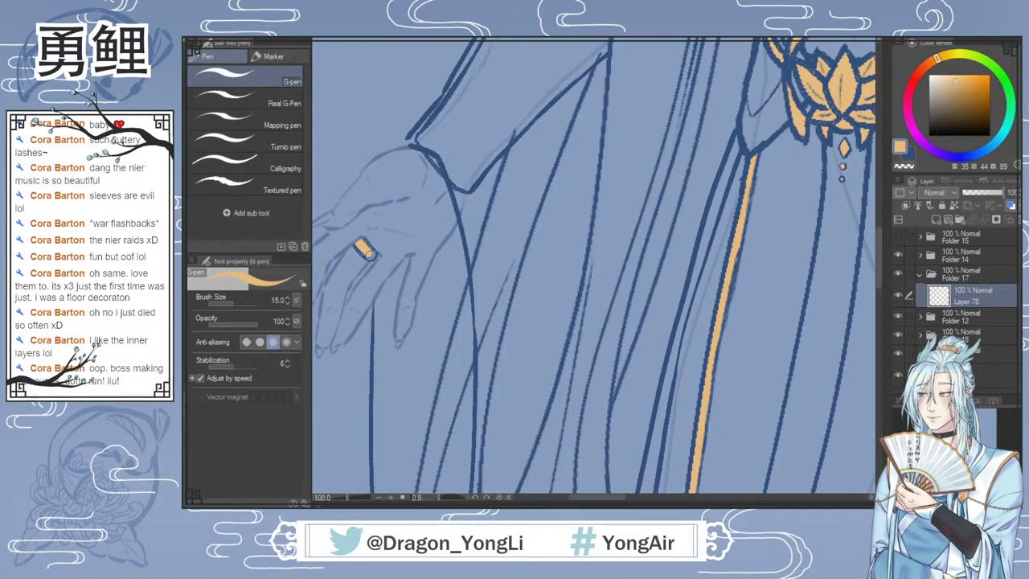
scroll(539, 249, "down", 2)
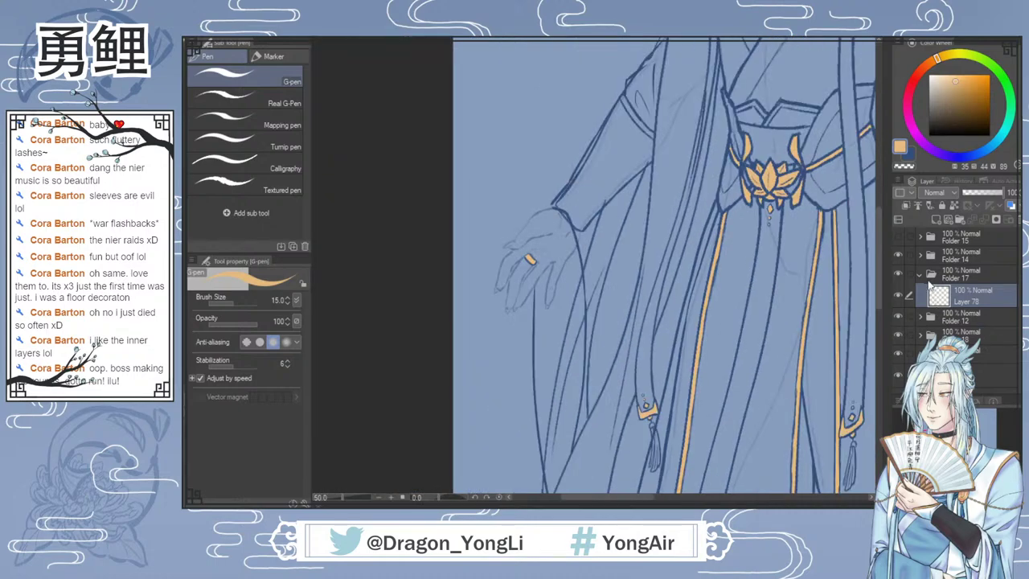
Step: Expand Folder 14, check Layer 78 Copy 3 by toggling its visibility, and delete Layer 85
left_click(921, 257)
left_click_drag(641, 498, 668, 497)
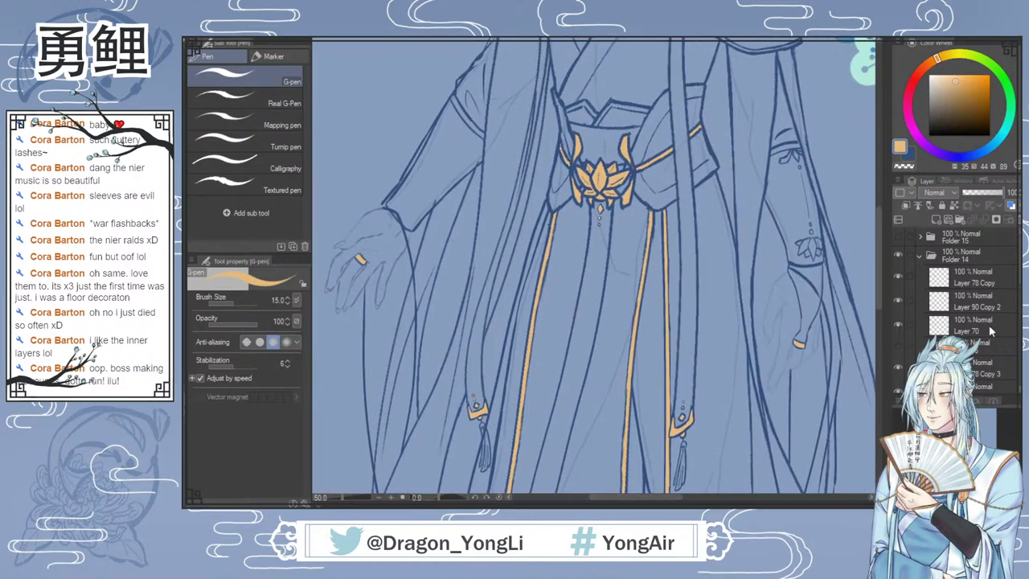
scroll(899, 324, "down", 2)
scroll(924, 303, "down", 2)
left_click(898, 289)
left_click(897, 289)
left_click(968, 316)
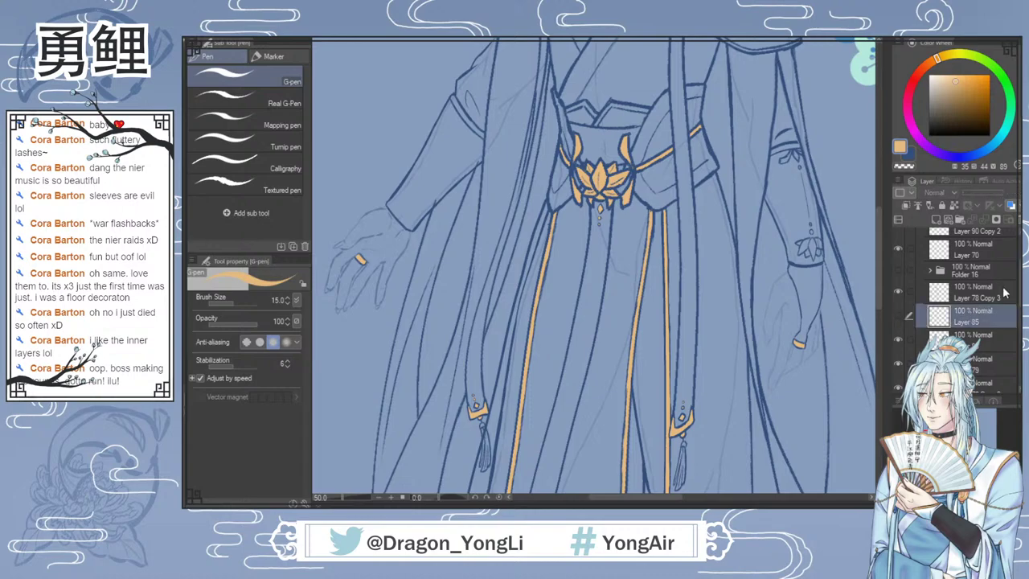
key("Delete")
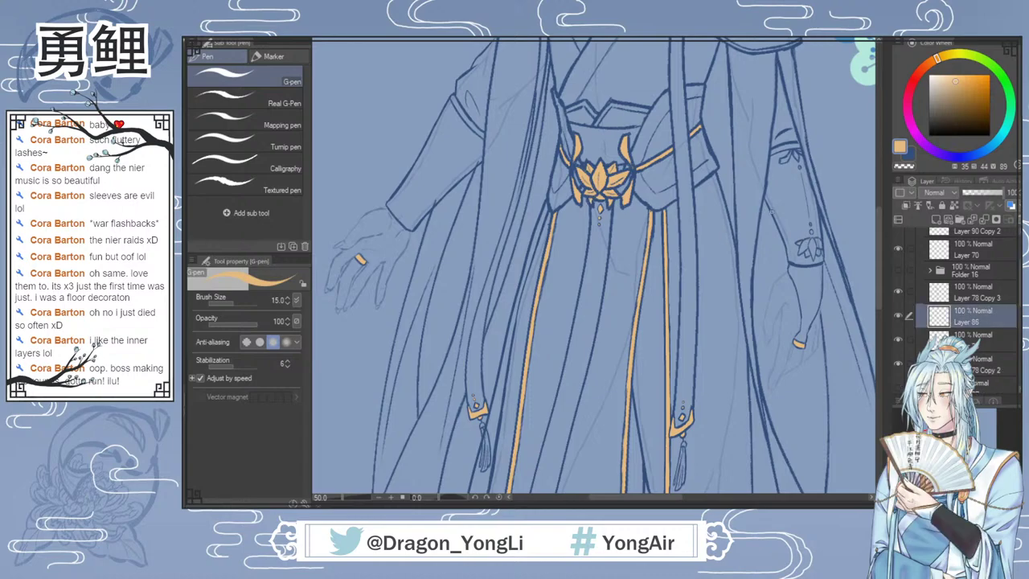
Step: Toggle the visibility of Layer 78 Copy 3 to check its lines and make it the active layer
left_click(895, 291)
left_click(896, 290)
left_click(908, 291)
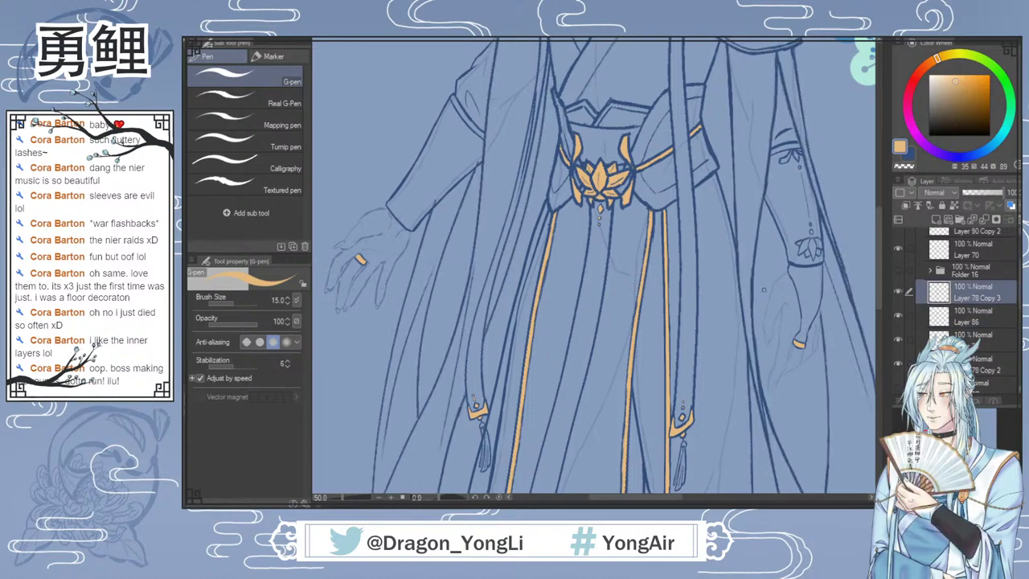
Step: Toggle Layer 78 Copy 3 off and on to check its lines, collapse Folder 14 and work on Layer 78 in Folder 17
key("e")
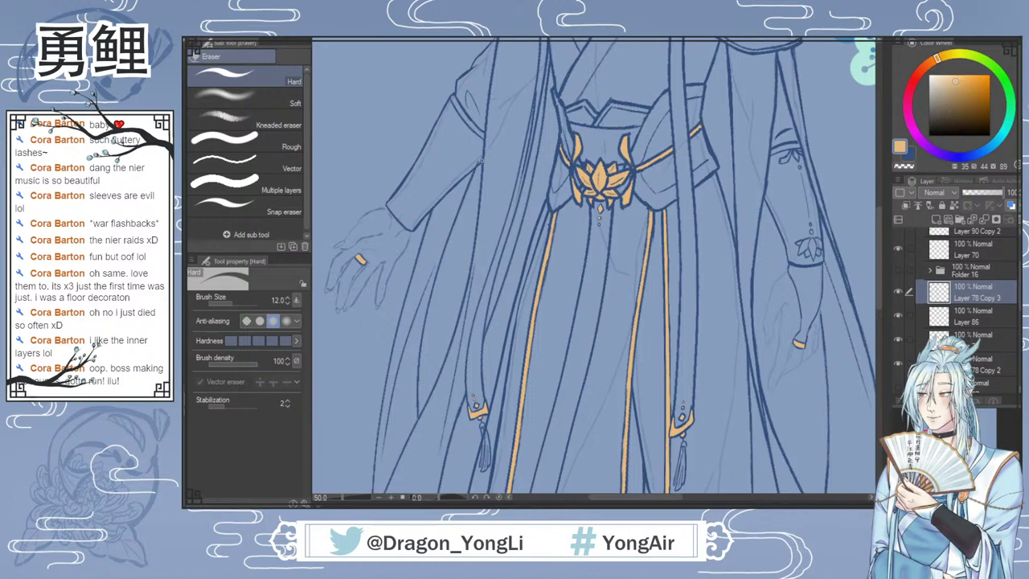
scroll(881, 291, "up", 1)
left_click(898, 291)
left_click(898, 292)
scroll(880, 296, "down", 1)
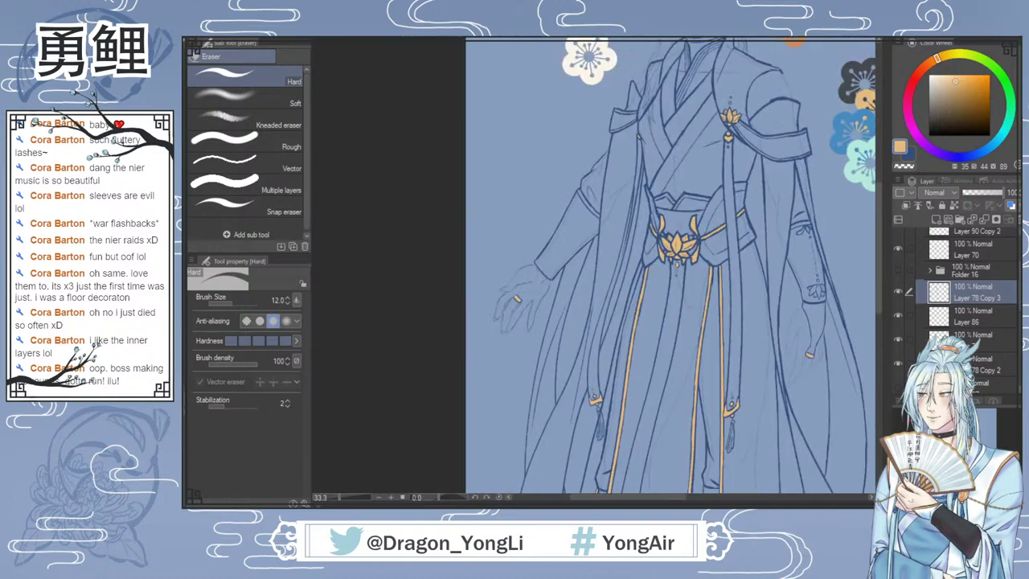
scroll(929, 252, "up", 3)
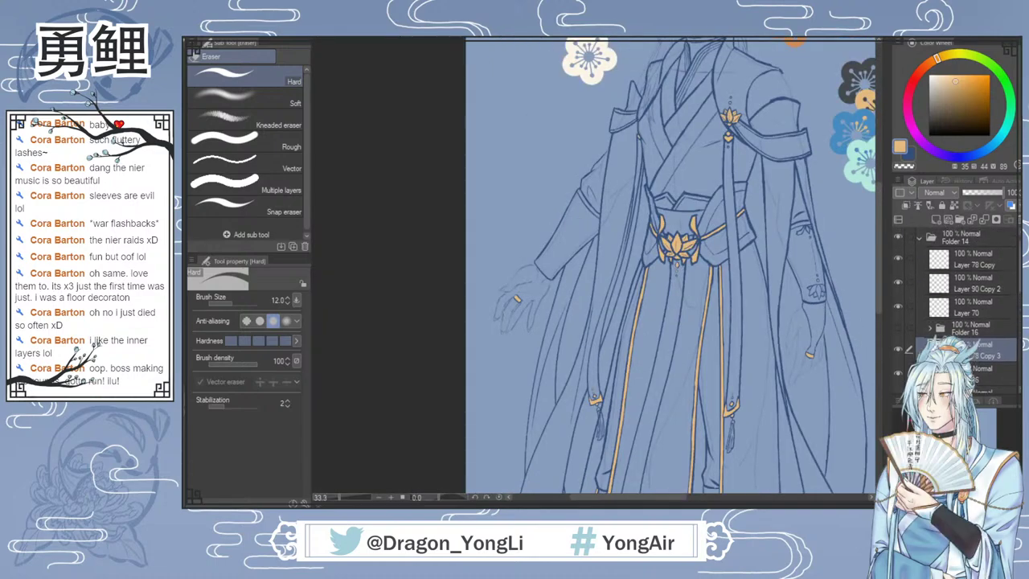
left_click(920, 248)
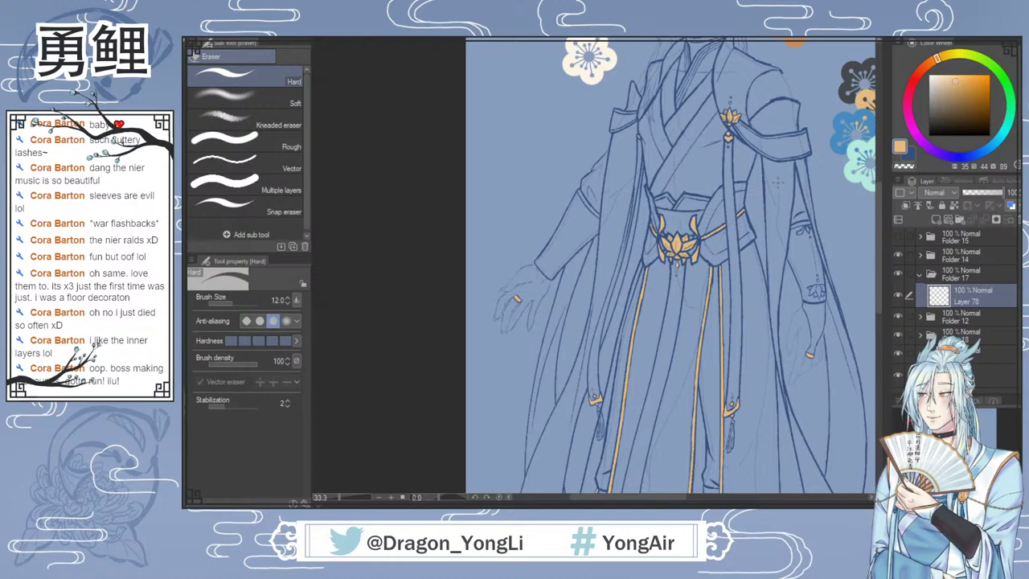
Step: Colour the upper and lower edges of the short shoulder sleeve above the outstretched arm in gold with the G-pen
scroll(623, 91, "up", 3)
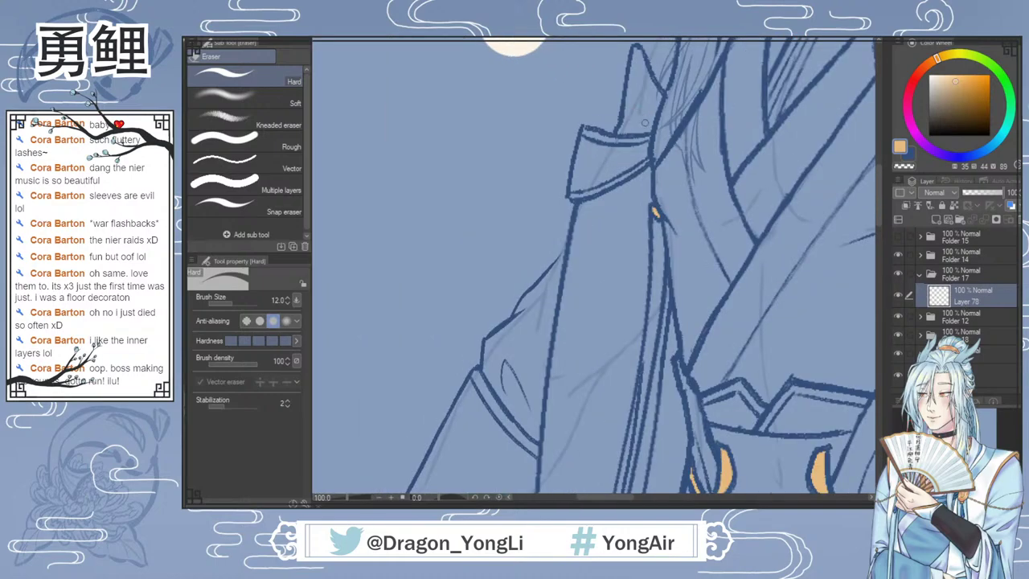
key("p")
left_click_drag(582, 129, 647, 138)
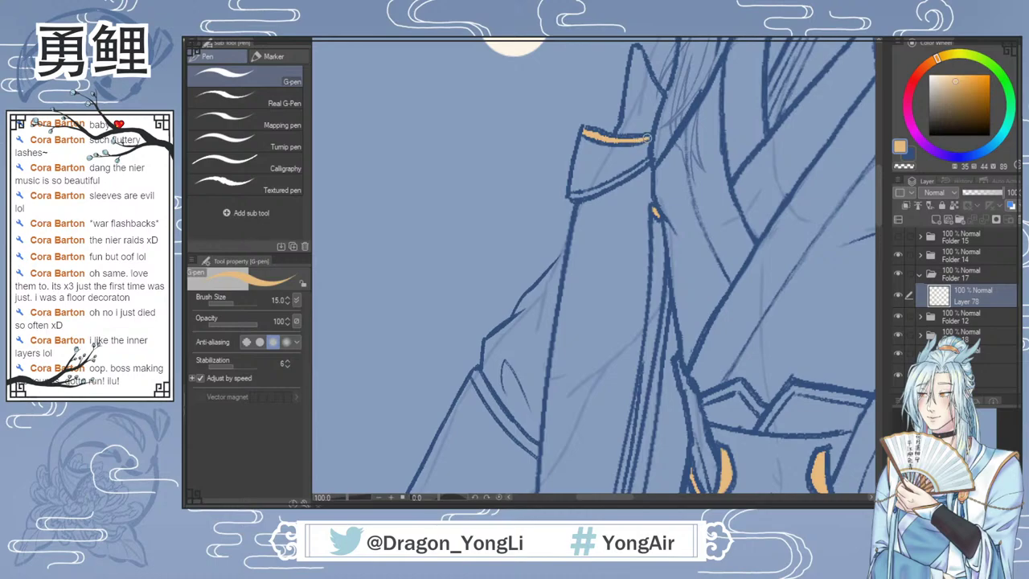
left_click_drag(571, 194, 648, 161)
Step: Colour the upper and lower border of the opposite shoulder sleeve, from the lotus ornament to the outer hem, in gold
left_click_drag(622, 498, 672, 498)
mouse_move(504, 164)
left_mouse_down()
mouse_move(577, 213)
mouse_move(706, 190)
left_mouse_up()
left_click_drag(496, 188, 550, 242)
key("e")
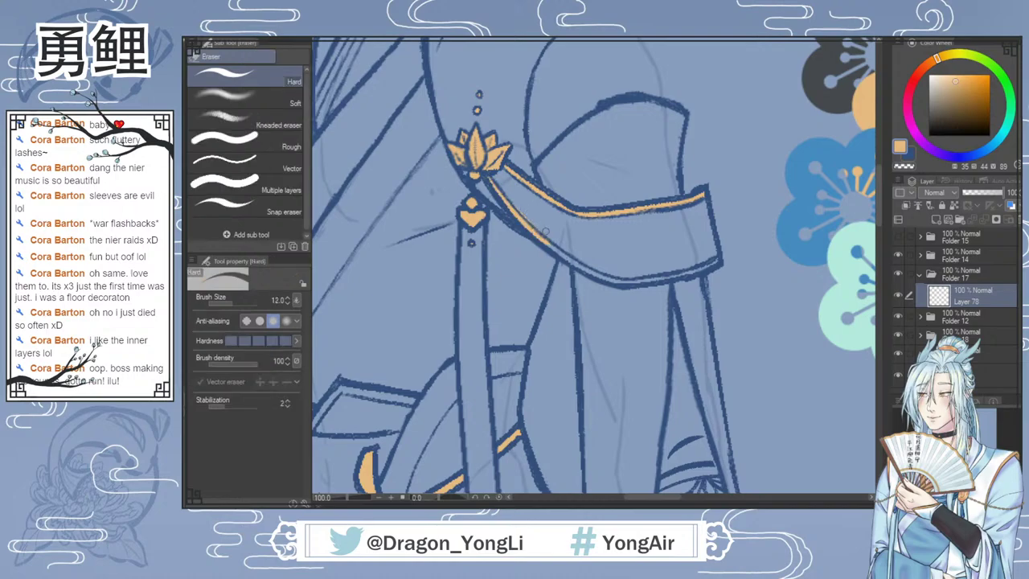
key("p")
mouse_move(547, 239)
left_mouse_down()
mouse_move(627, 286)
mouse_move(714, 262)
left_mouse_up()
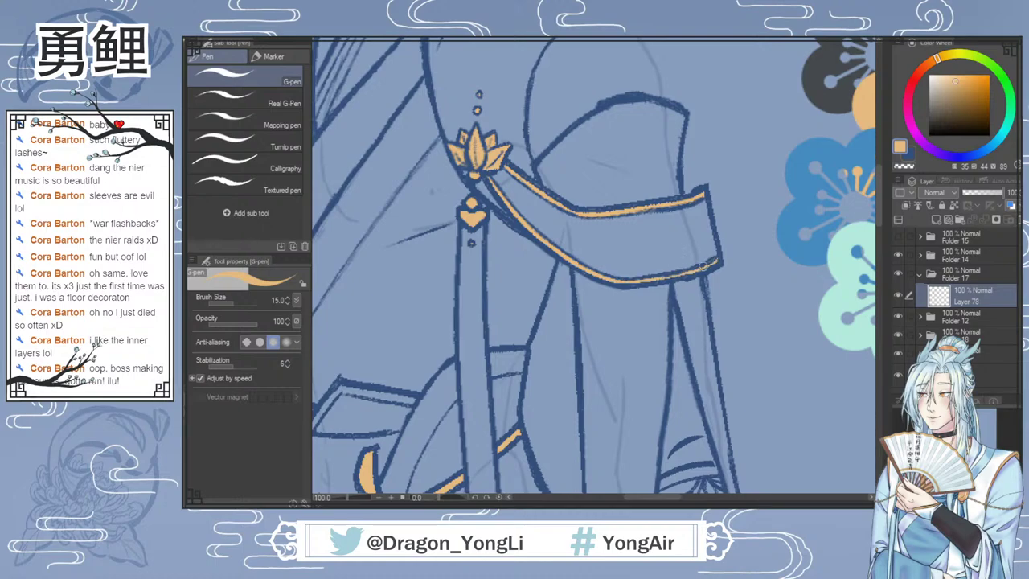
scroll(669, 292, "down", 2)
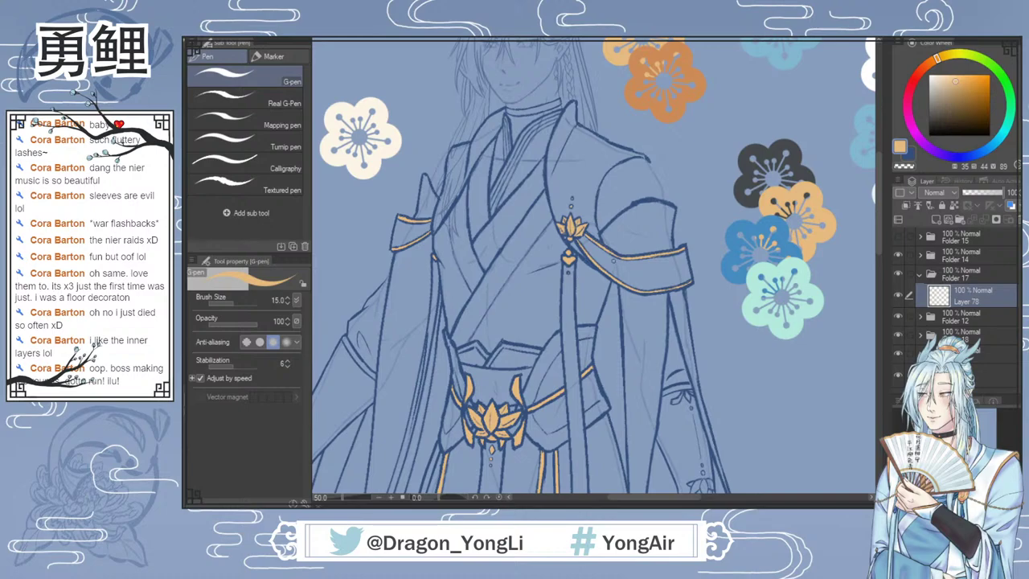
Step: Fill both broad crossing lapel bands on the chest with solid gold
scroll(592, 282, "up", 1)
scroll(437, 332, "up", 1)
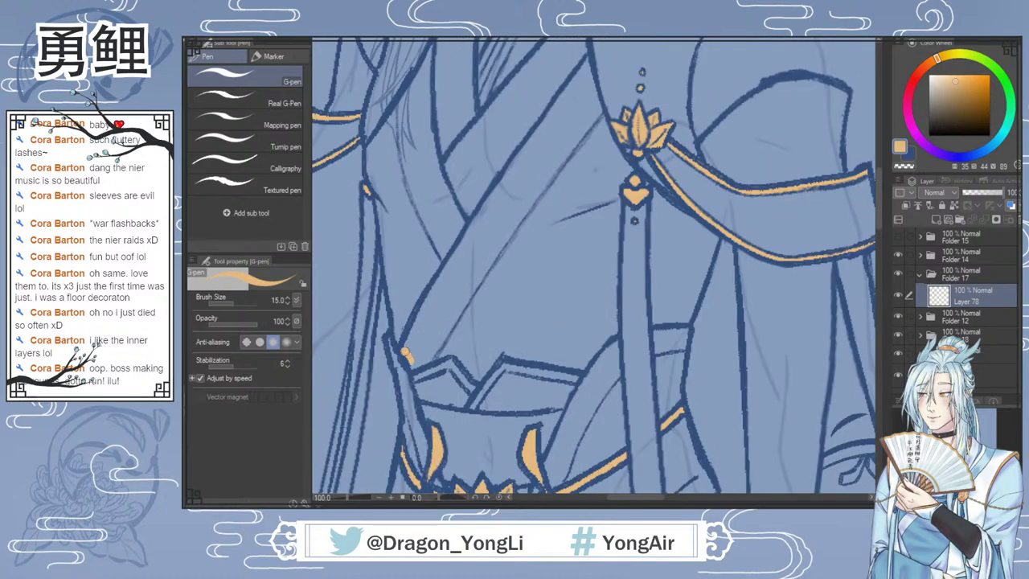
mouse_move(414, 363)
left_mouse_down()
mouse_move(597, 115)
mouse_move(587, 58)
left_mouse_up()
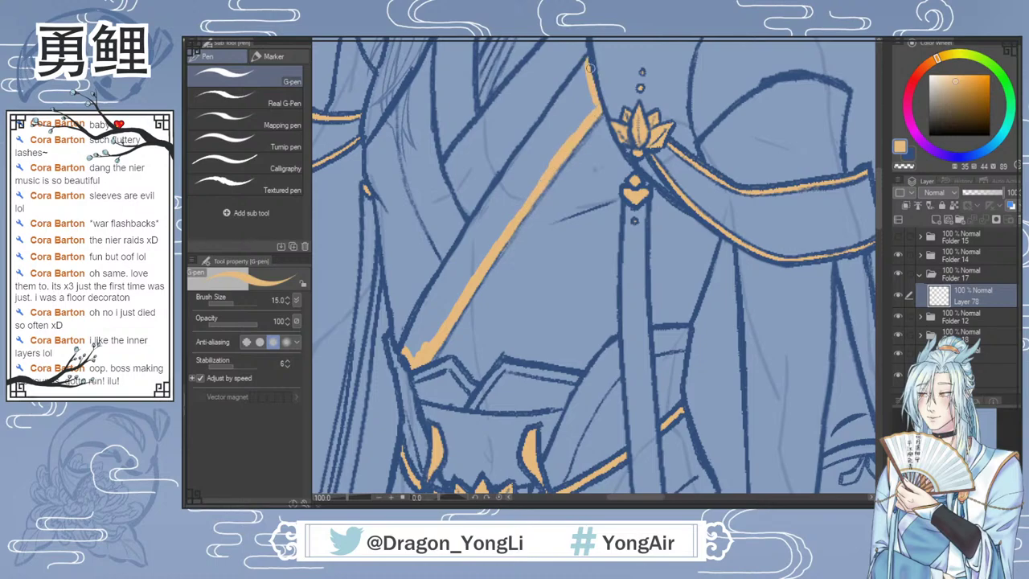
mouse_move(592, 94)
left_mouse_down()
mouse_move(589, 59)
mouse_move(465, 234)
mouse_move(406, 345)
mouse_move(426, 316)
mouse_move(439, 335)
mouse_move(467, 286)
mouse_move(451, 309)
mouse_move(443, 305)
mouse_move(453, 281)
mouse_move(522, 174)
mouse_move(546, 146)
mouse_move(557, 149)
mouse_move(513, 214)
mouse_move(575, 86)
mouse_move(592, 114)
left_mouse_up()
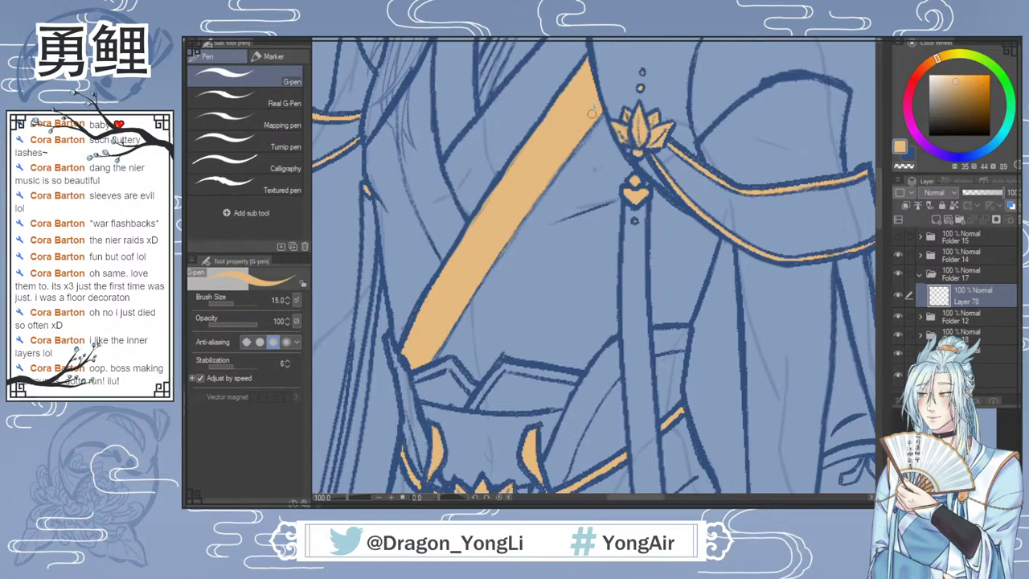
mouse_move(431, 50)
left_mouse_down()
mouse_move(432, 151)
mouse_move(458, 217)
left_mouse_up()
mouse_move(437, 167)
left_mouse_down()
mouse_move(440, 239)
mouse_move(403, 141)
mouse_move(402, 101)
mouse_move(425, 60)
mouse_move(433, 176)
mouse_move(412, 90)
mouse_move(424, 207)
left_mouse_up()
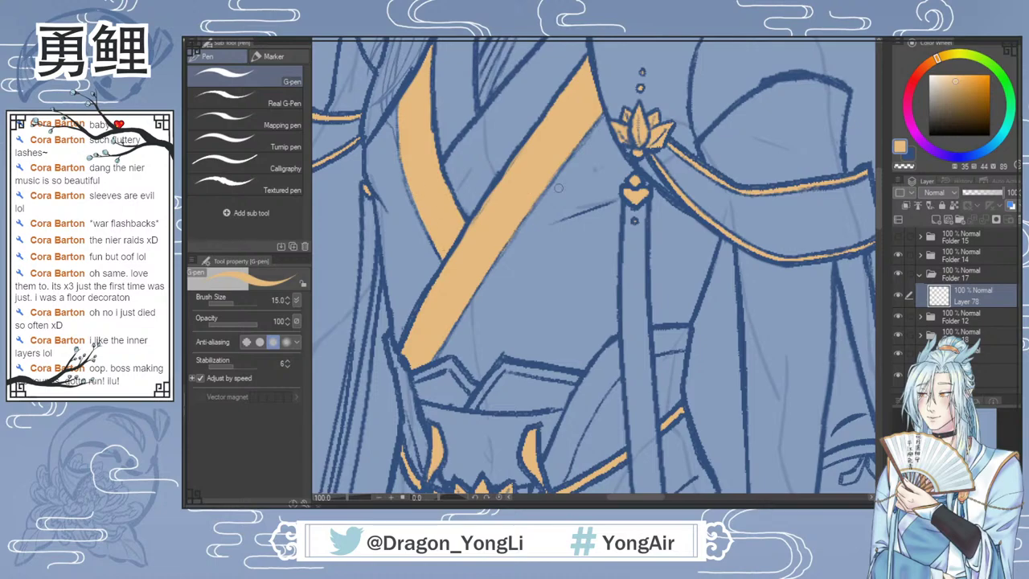
Step: Move Layer 78 out of Folder 17 to below Folder 12, expand Folder 12, and make Layer 3 Copy 6 visible and active
scroll(632, 237, "down", 2)
left_click_drag(974, 303, 968, 330)
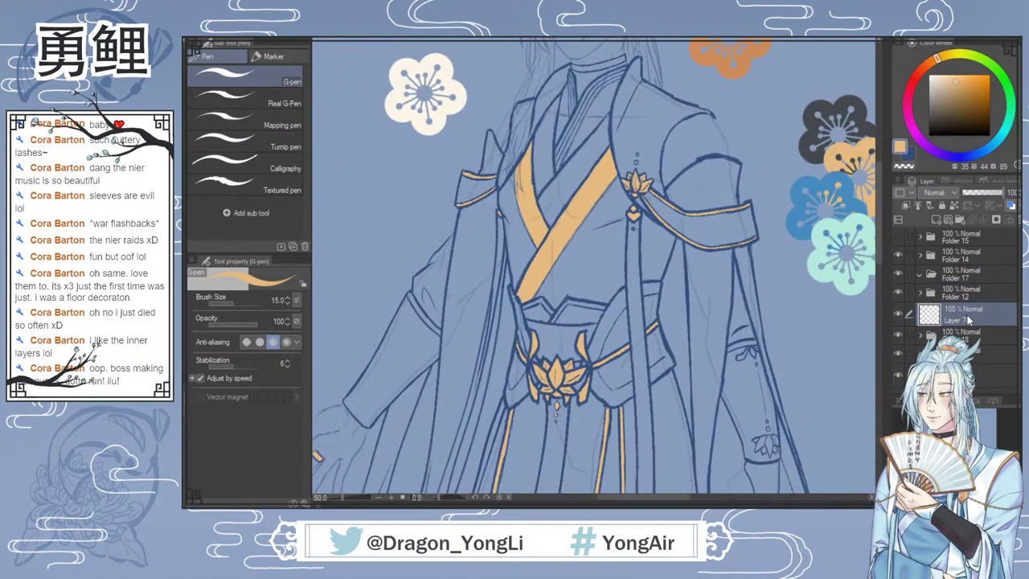
left_click(920, 294)
left_click_drag(1017, 281, 1018, 291)
scroll(898, 299, "down", 5)
left_click(899, 296)
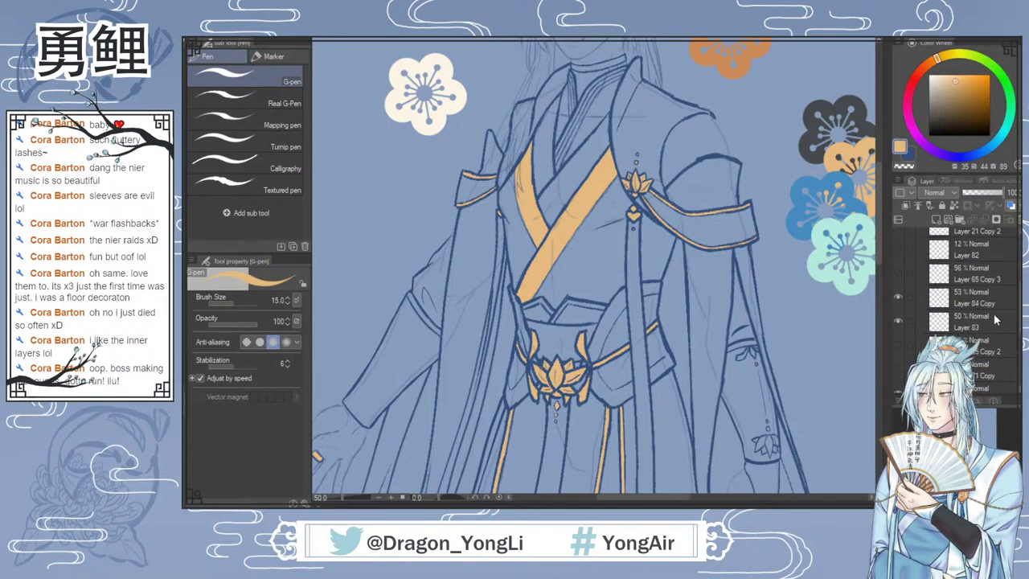
scroll(899, 310, "down", 3)
left_click(899, 298)
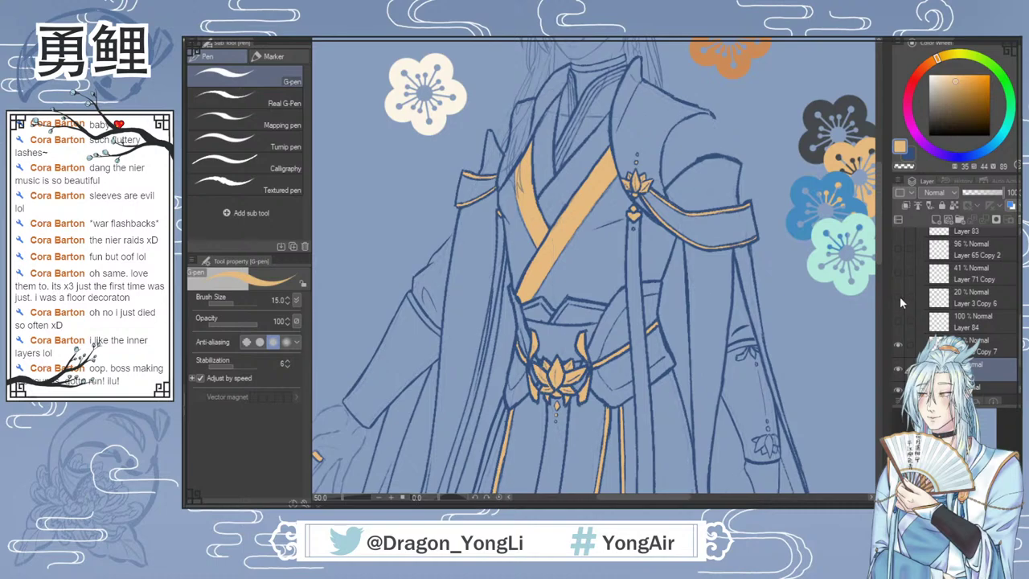
scroll(879, 273, "down", 5)
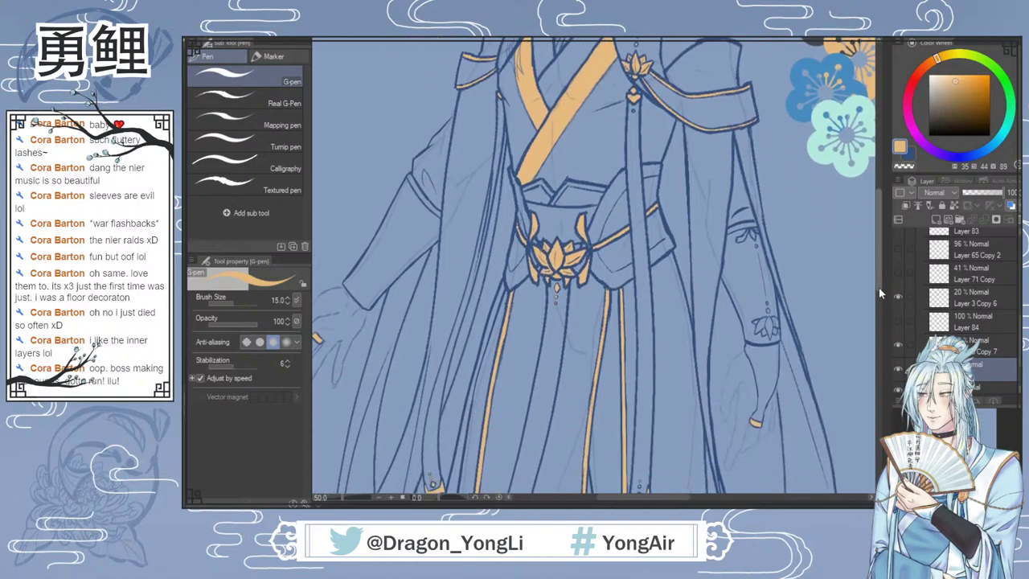
left_click(945, 305)
scroll(879, 290, "down", 2)
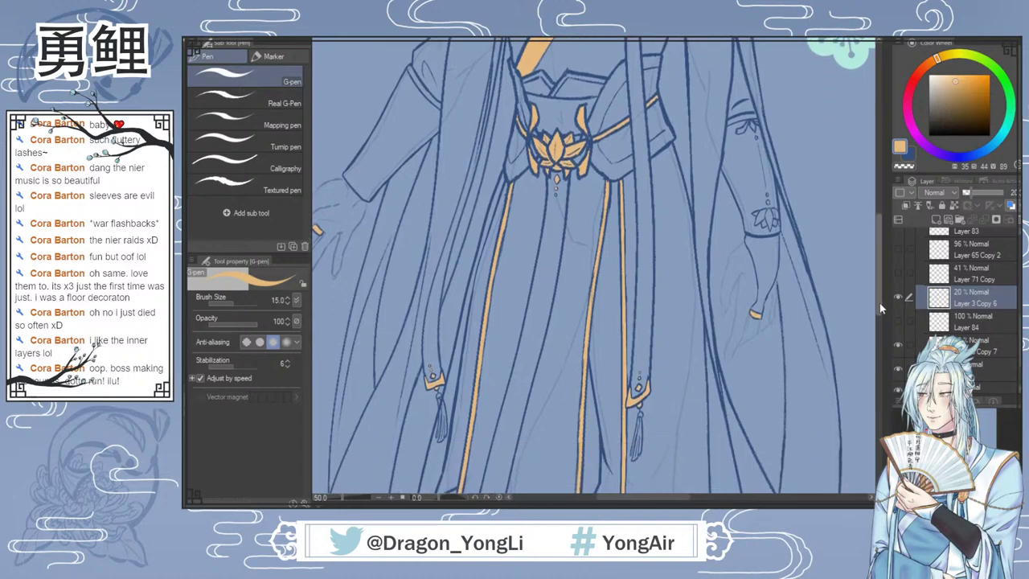
Step: Lasso the lowered hand's sketch lines on Layer 3 Copy 6, duplicate them onto a new layer and hide the original layer
key("m")
mouse_move(747, 238)
left_mouse_down()
mouse_move(725, 261)
mouse_move(718, 303)
mouse_move(723, 347)
mouse_move(742, 368)
mouse_move(778, 328)
mouse_move(788, 295)
mouse_move(770, 288)
left_mouse_up()
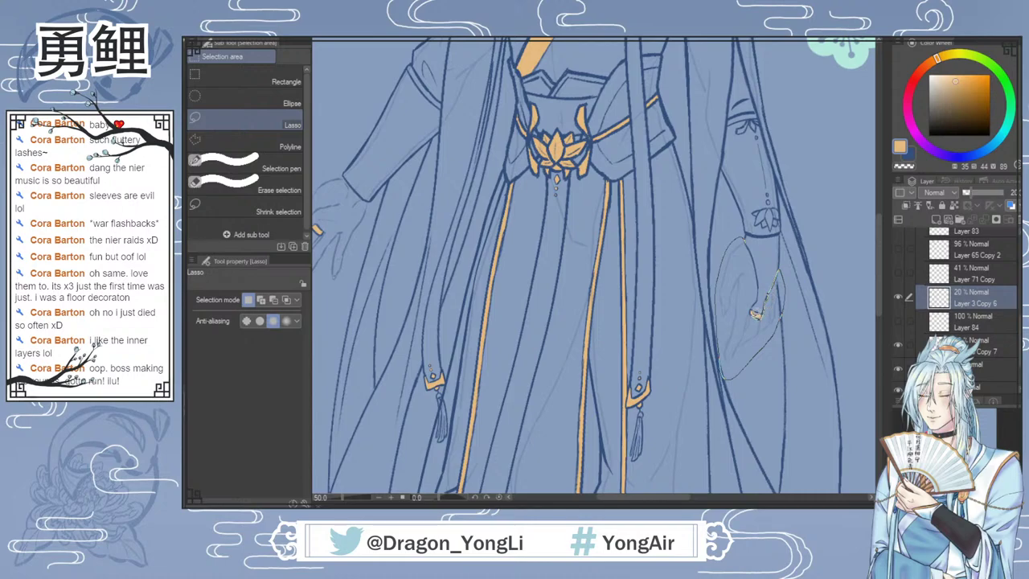
left_click_drag(759, 291, 753, 264)
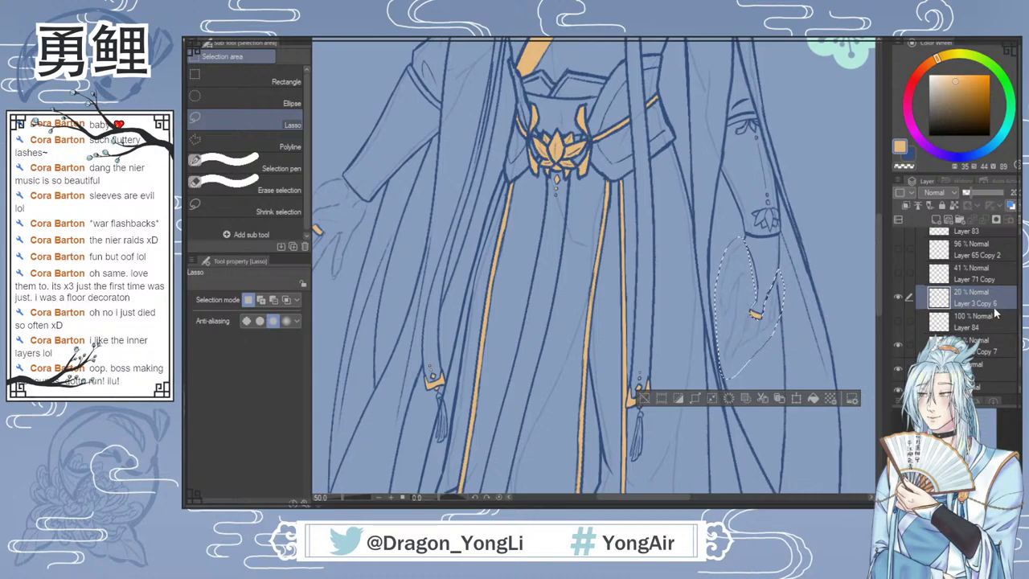
key("ctrl+v")
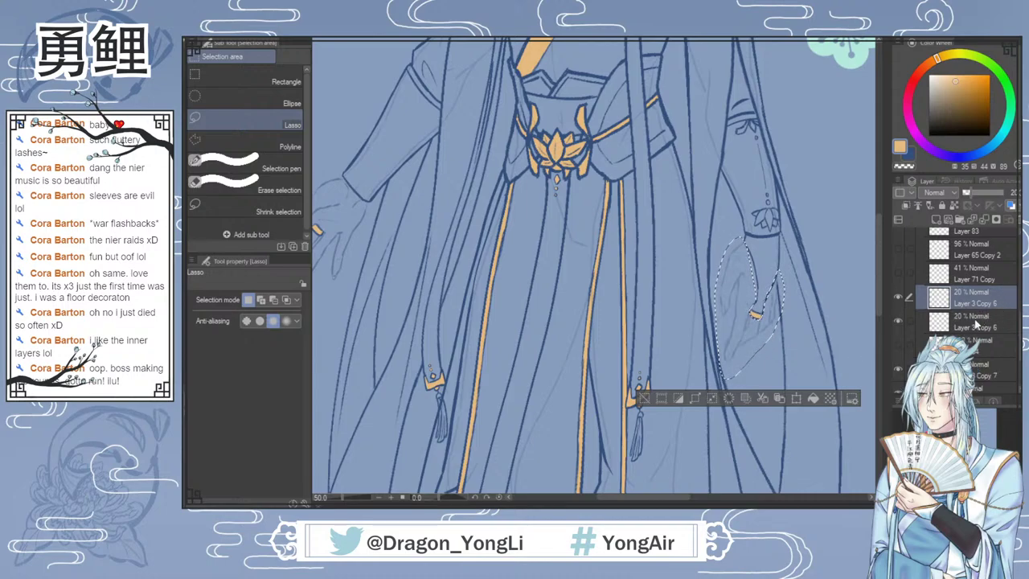
left_click(974, 323)
left_click(897, 320)
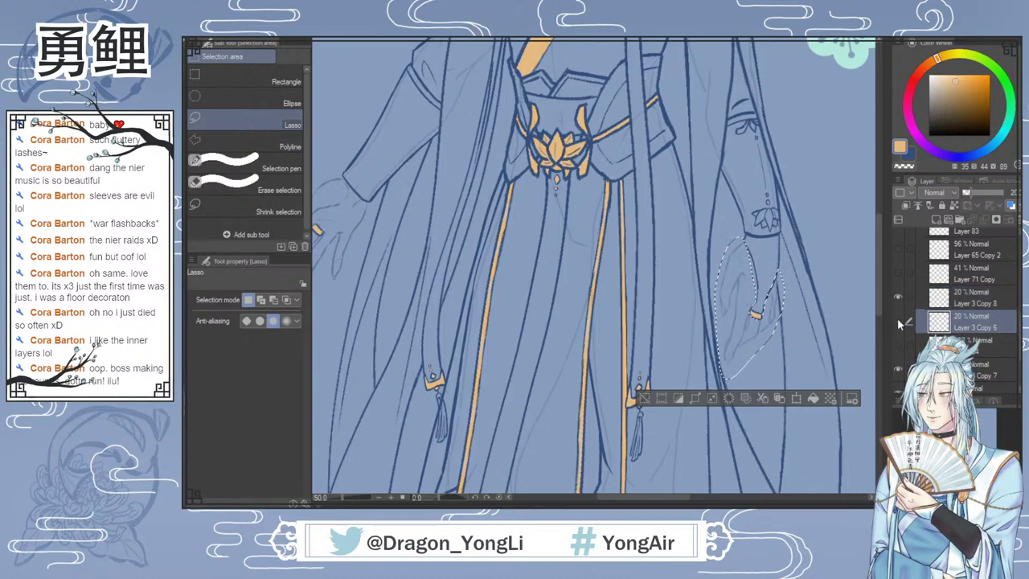
Step: Set the opacity of the hand sketch layer, Layer 3 Copy 8, to 53% and clear the selection
left_click(968, 297)
left_click_drag(972, 196, 983, 195)
left_click(985, 202)
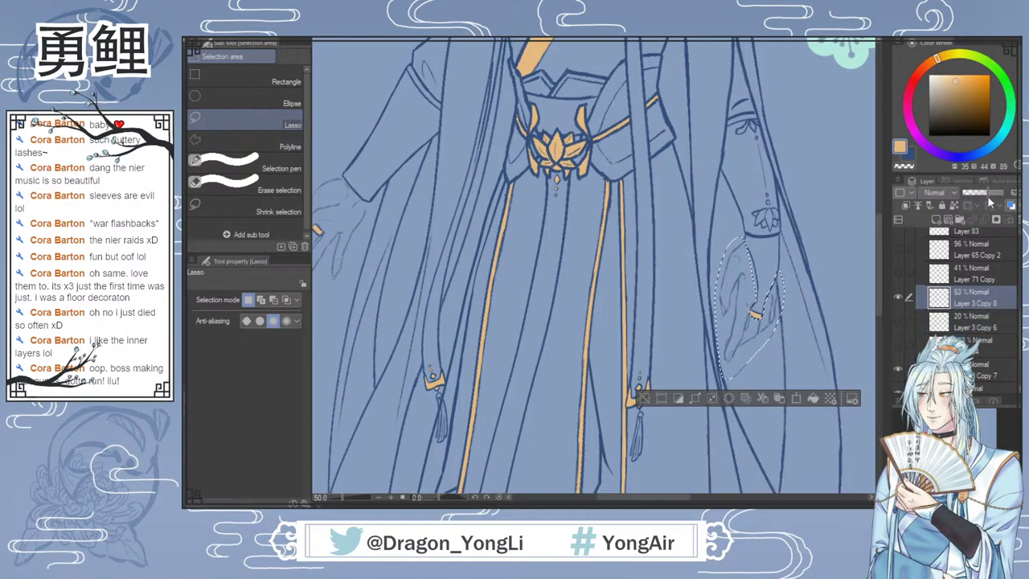
key("ctrl+d")
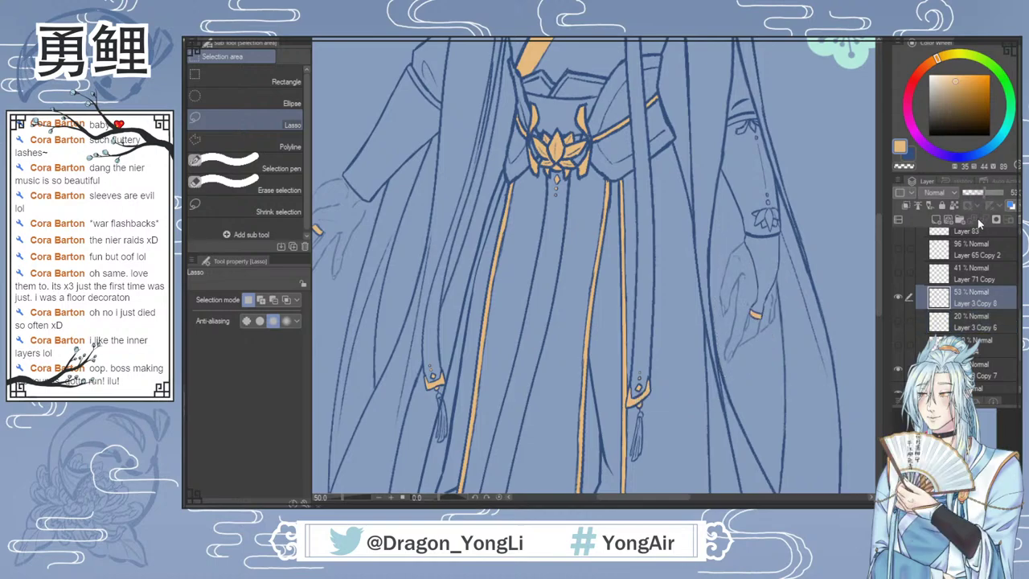
Step: Copy the sketch lines at both shoulders from Layer 3 Copy 6 onto a new layer at 53% opacity, hiding the original
key("ctrl+0")
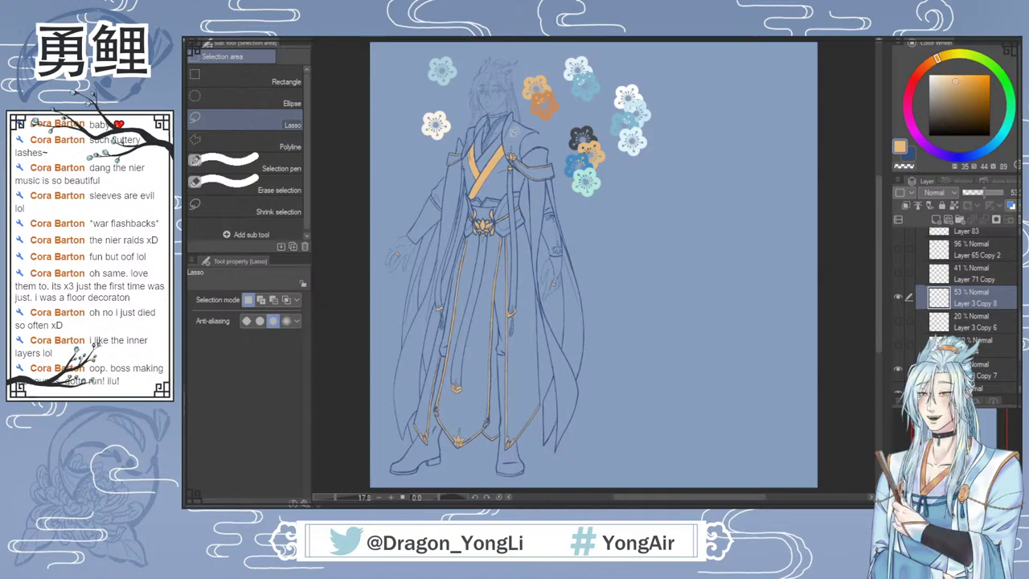
scroll(522, 144, "up", 3)
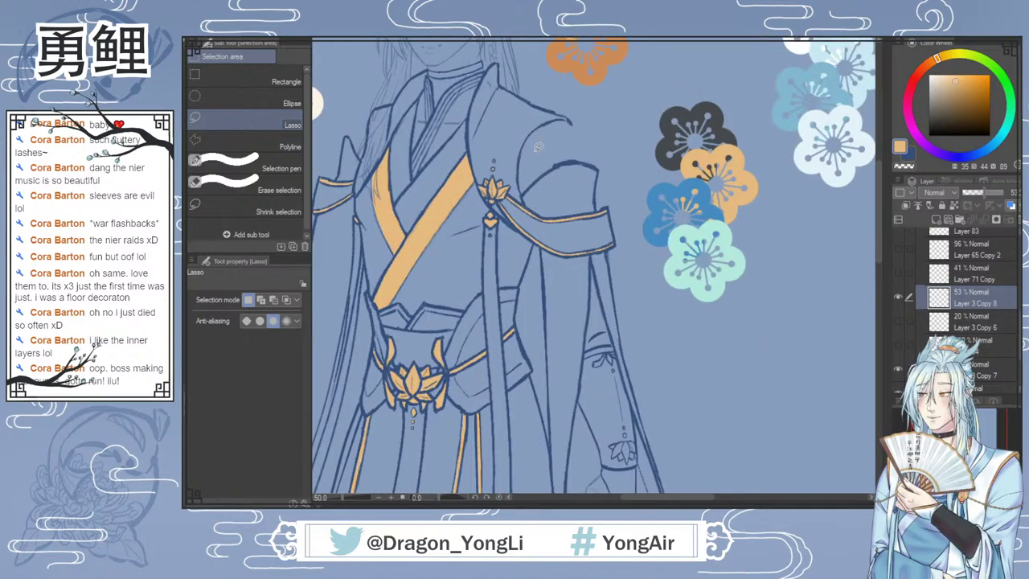
left_click(971, 322)
mouse_move(595, 160)
left_mouse_down()
mouse_move(570, 117)
mouse_move(595, 162)
left_mouse_up()
mouse_move(388, 109)
left_mouse_down()
mouse_move(362, 117)
mouse_move(355, 149)
left_mouse_up()
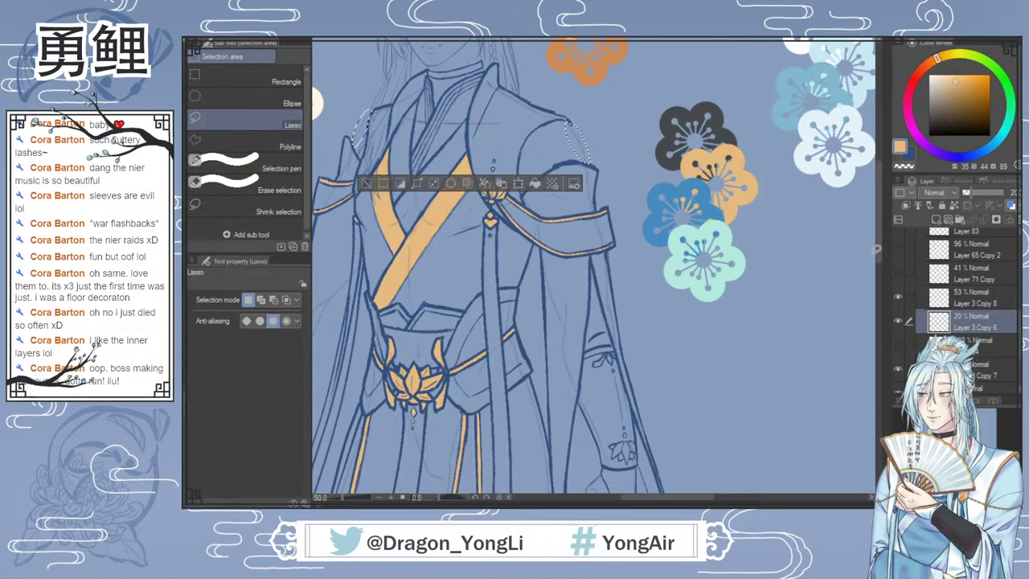
key("ctrl+c")
key("ctrl+v")
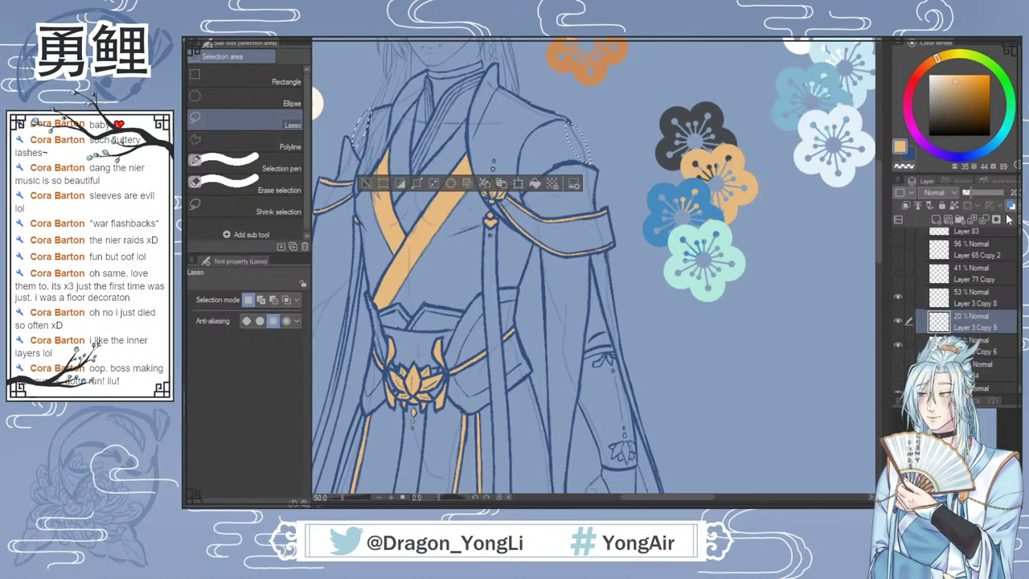
left_click(983, 192)
key("ctrl+d")
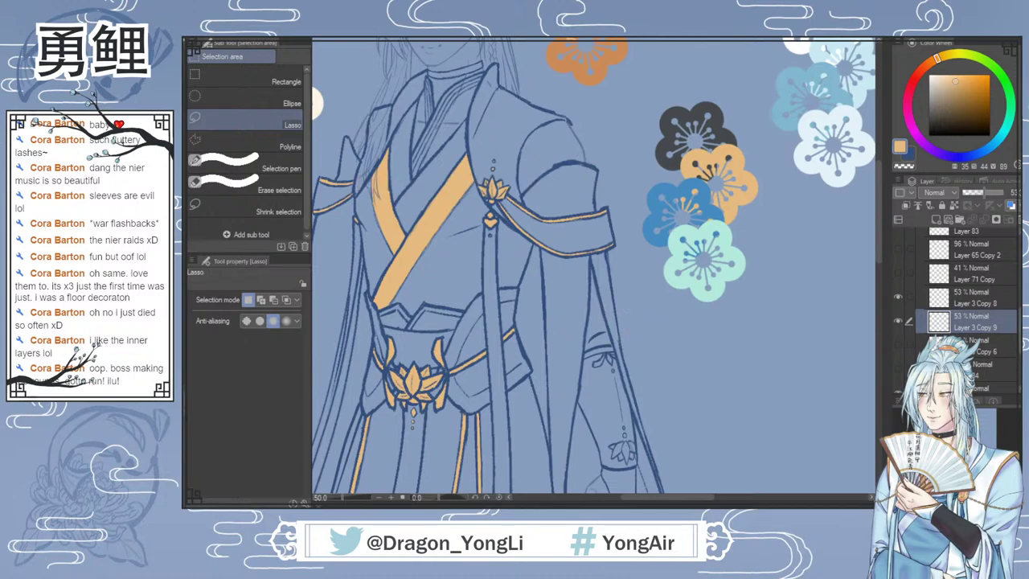
Step: Copy the neck and inner collar lines from Layer 3 Copy 7 onto a new layer, hide the original and clear the selection
scroll(899, 306, "down", 3)
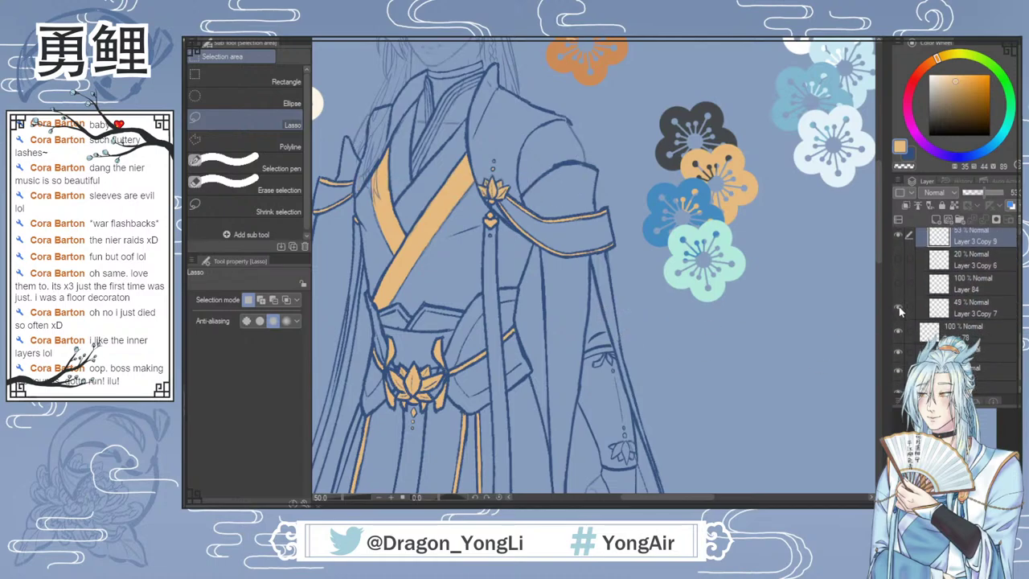
left_click(956, 307)
scroll(711, 201, "up", 3)
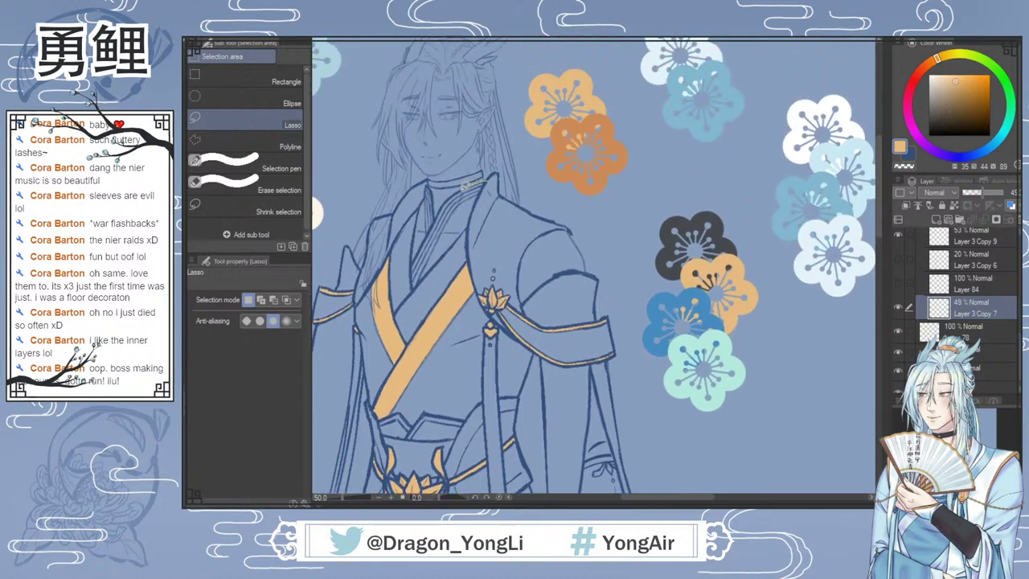
mouse_move(445, 200)
left_mouse_down()
mouse_move(433, 214)
mouse_move(429, 183)
left_mouse_up()
left_click_drag(402, 264, 428, 181)
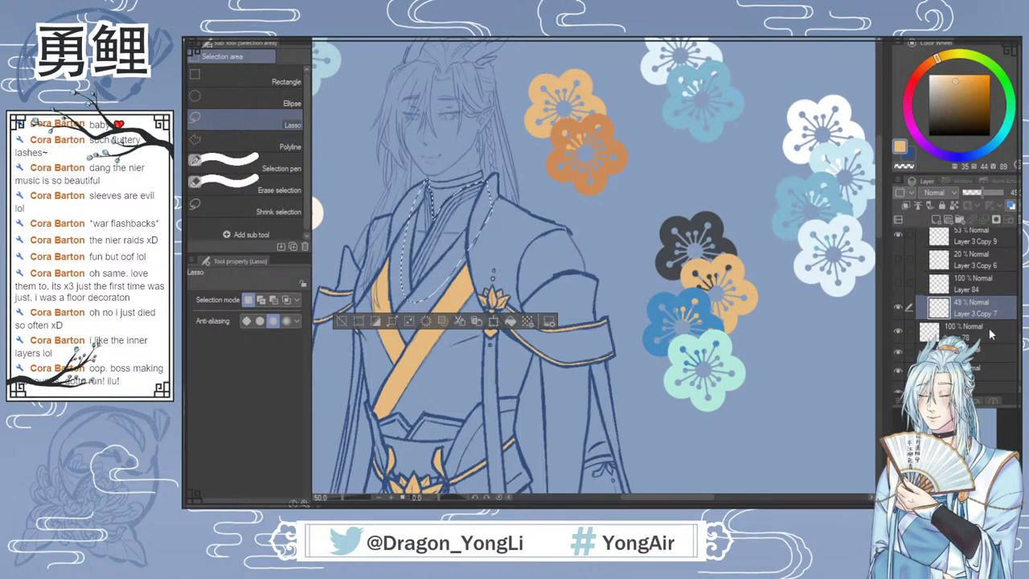
left_click(376, 322)
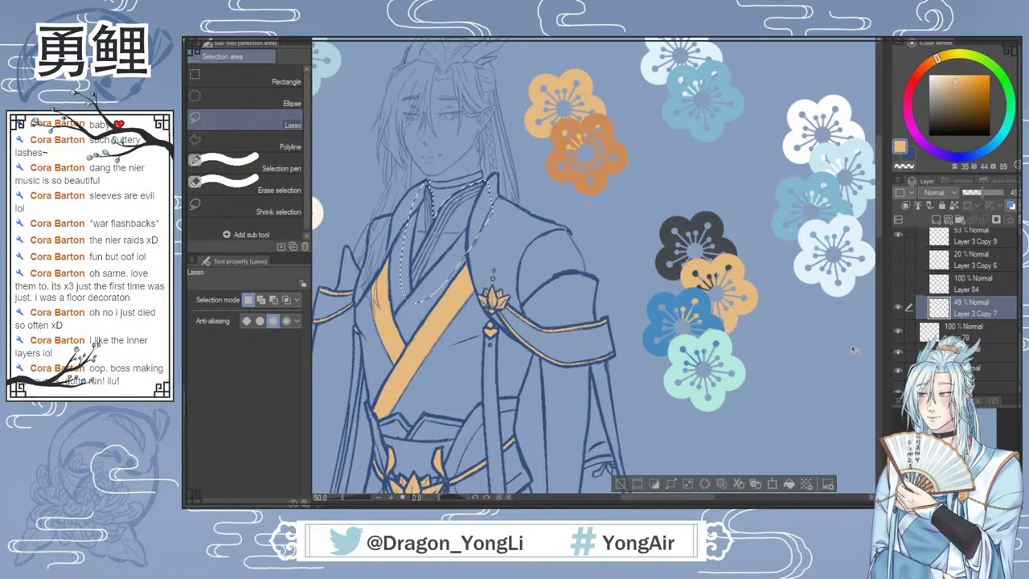
key("ctrl+c")
key("ctrl+v")
left_click(898, 330)
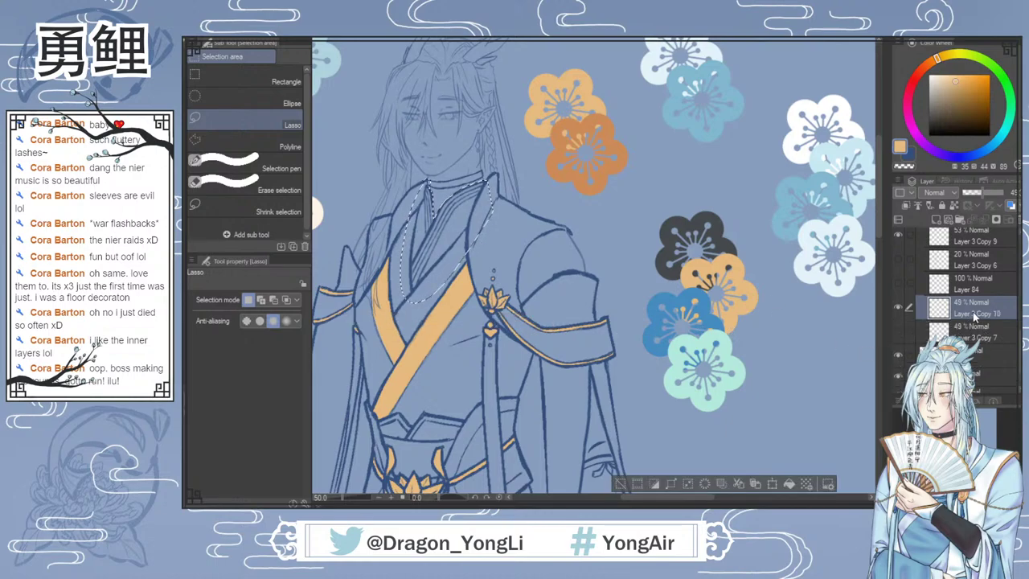
key("ctrl+d")
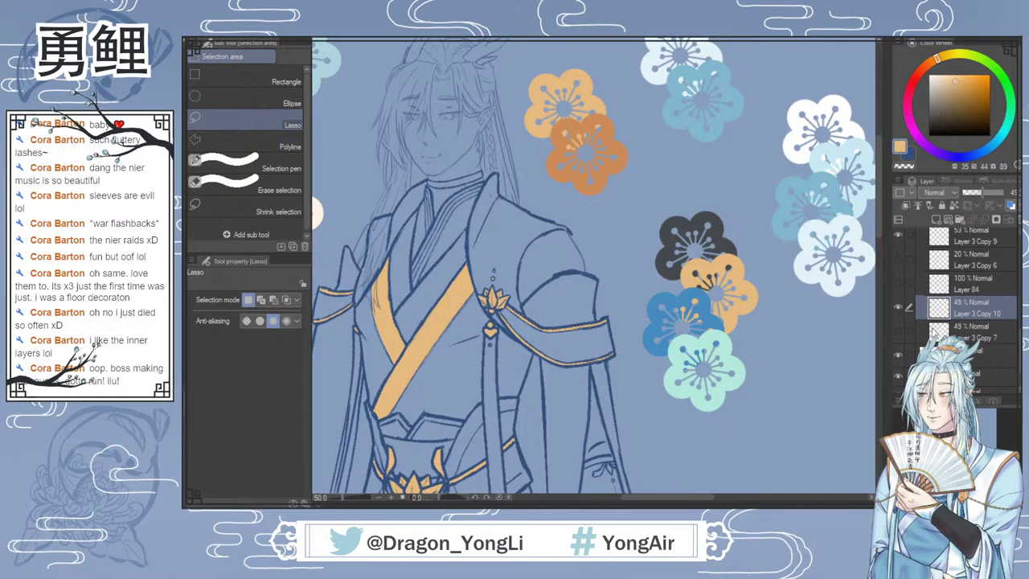
Step: Examine the layers inside Folder 14 by toggling their visibility one by one to find which outlines each holds
scroll(964, 310, "up", 6)
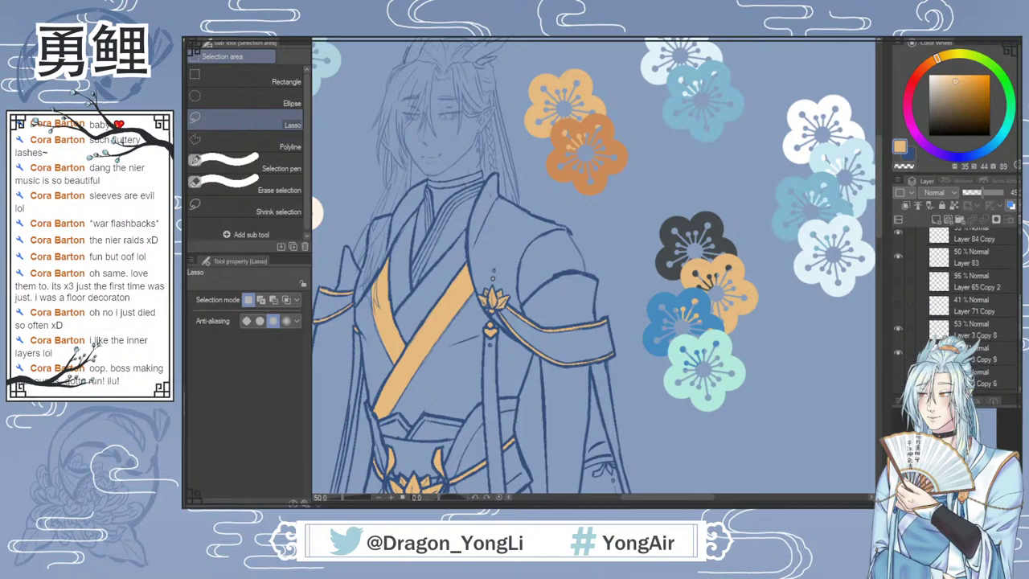
scroll(956, 297, "down", 5)
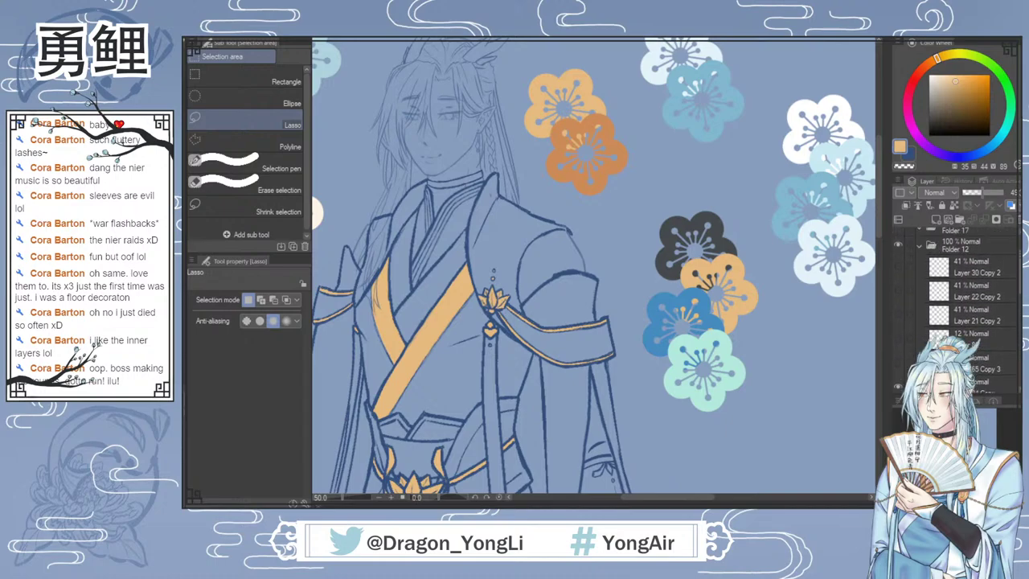
left_click(953, 294)
left_click(898, 254)
left_click(898, 254)
left_click(924, 255)
left_click(932, 257)
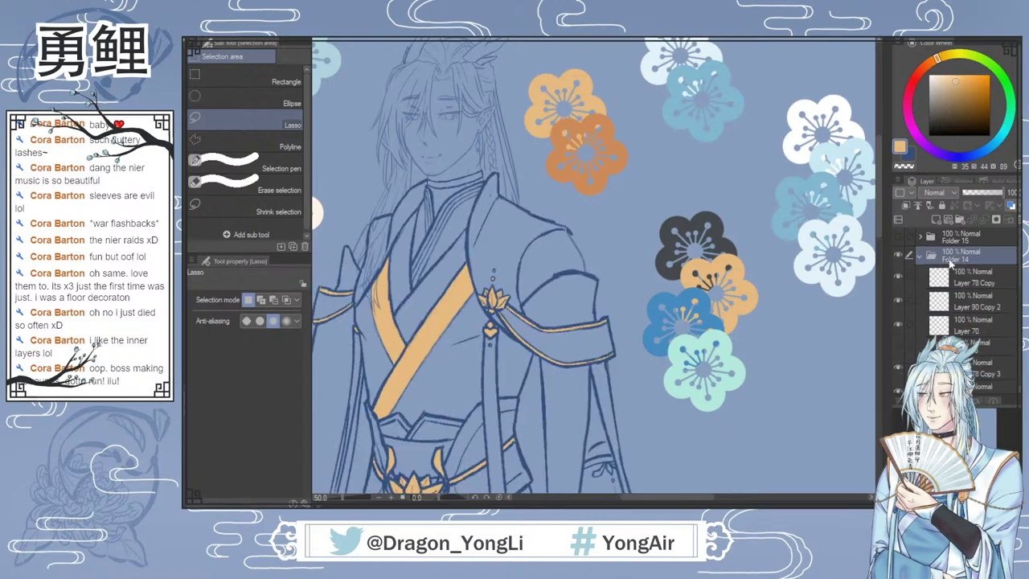
scroll(956, 297, "down", 2)
left_click(897, 243)
left_click(897, 242)
left_click(897, 292)
left_click(897, 292)
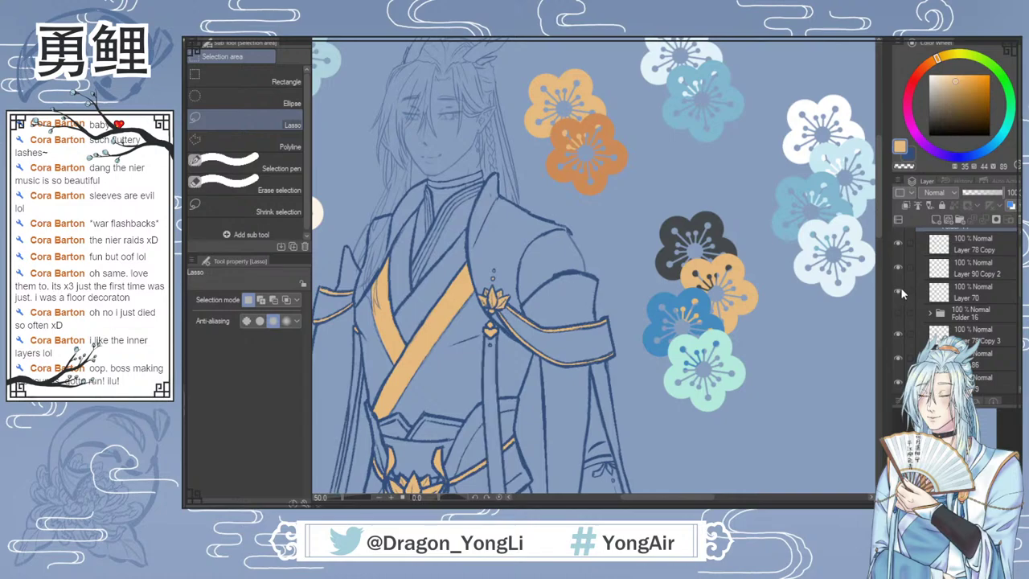
left_click(899, 334)
left_click(898, 334)
left_click(898, 334)
left_click(898, 333)
scroll(1013, 301, "down", 2)
left_click(896, 310)
left_click(897, 310)
left_click(896, 333)
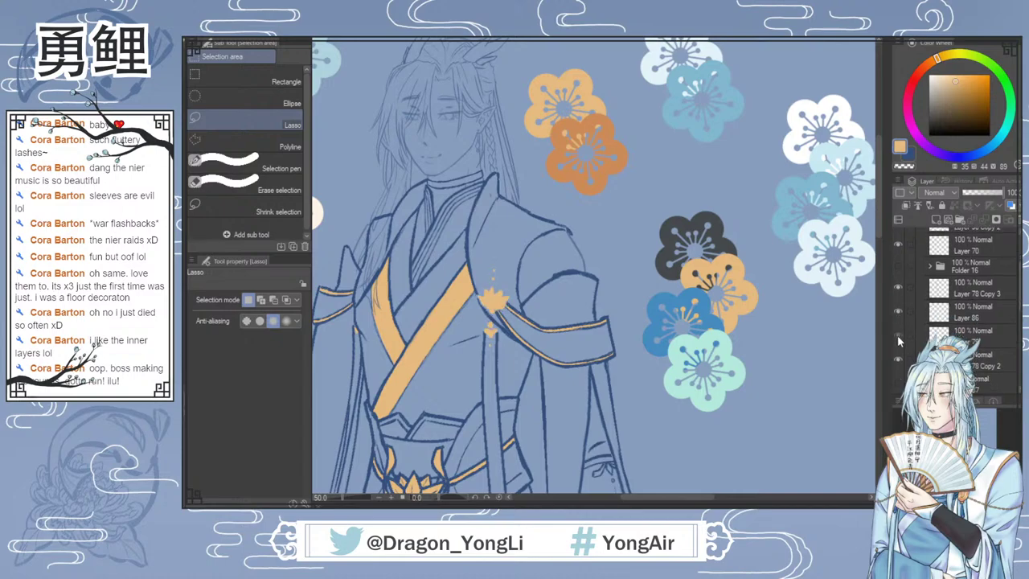
left_click(896, 333)
left_click(898, 360)
left_click(897, 359)
Step: Make Layer 78 Copy 2 the active layer and switch to the Hard eraser at size 12
left_click(917, 359)
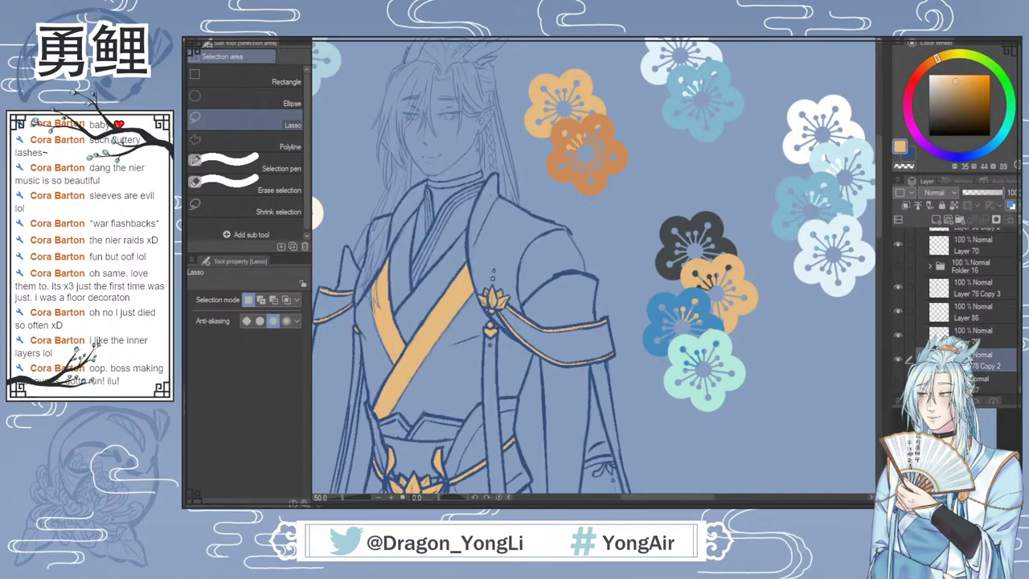
key("e")
scroll(506, 241, "up", 1)
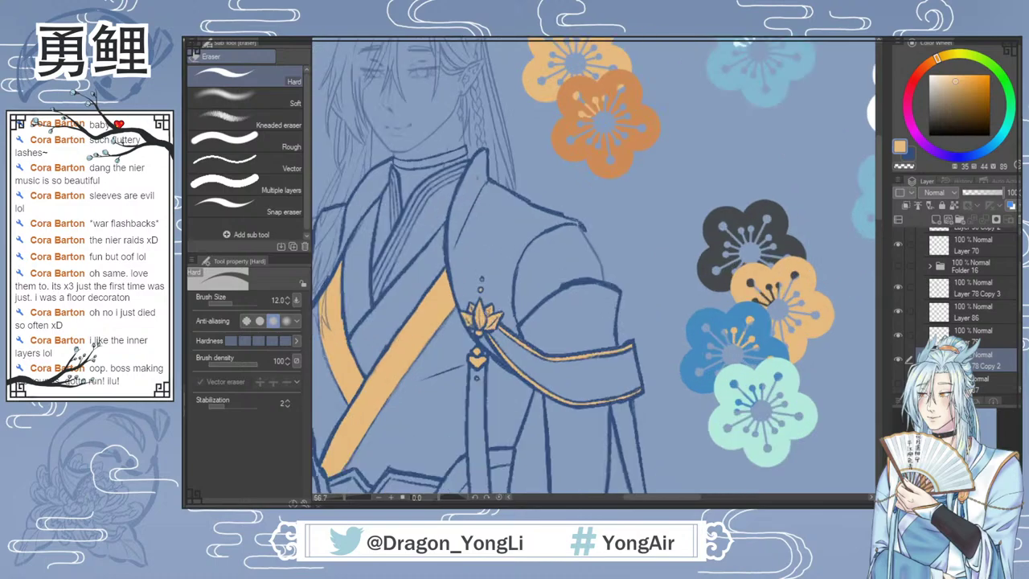
left_click_drag(666, 498, 641, 497)
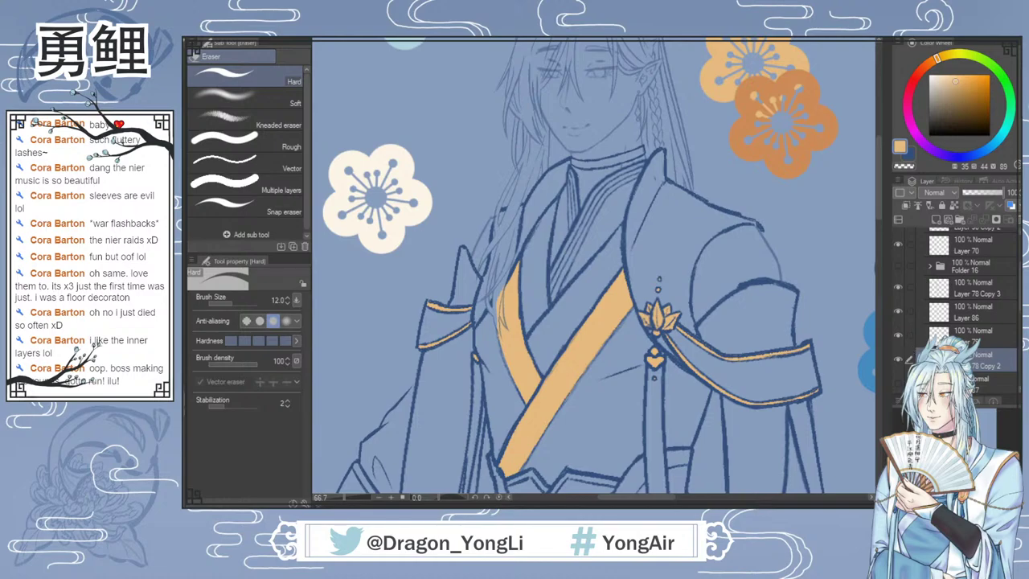
key("ctrl+minus")
scroll(1011, 299, "up", 3)
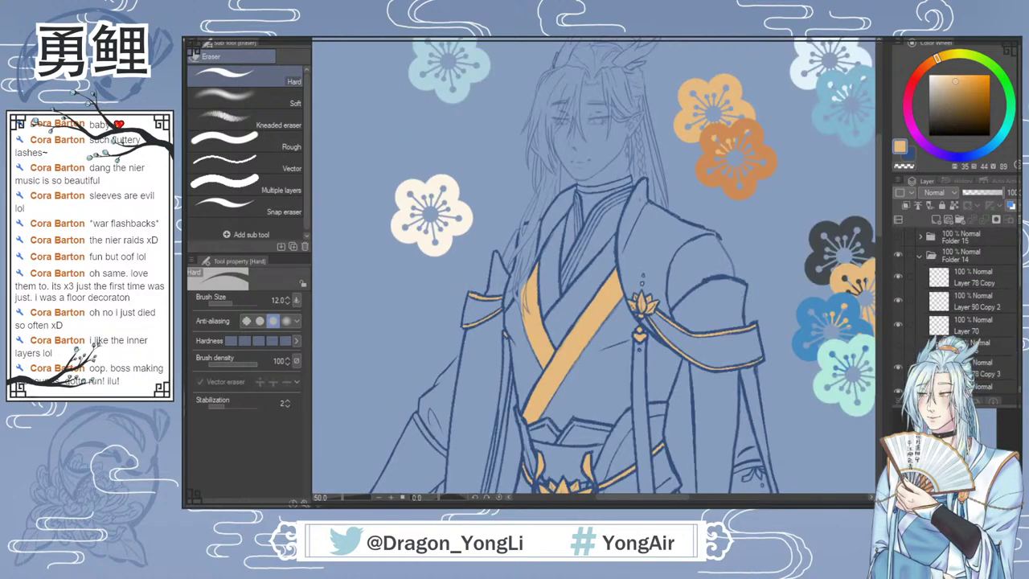
Step: Collapse Folder 14, then move Folder 17 below Folder 12 with Layer 78 inside it, checking the visibility of the folders
left_click(920, 256)
left_click(958, 319)
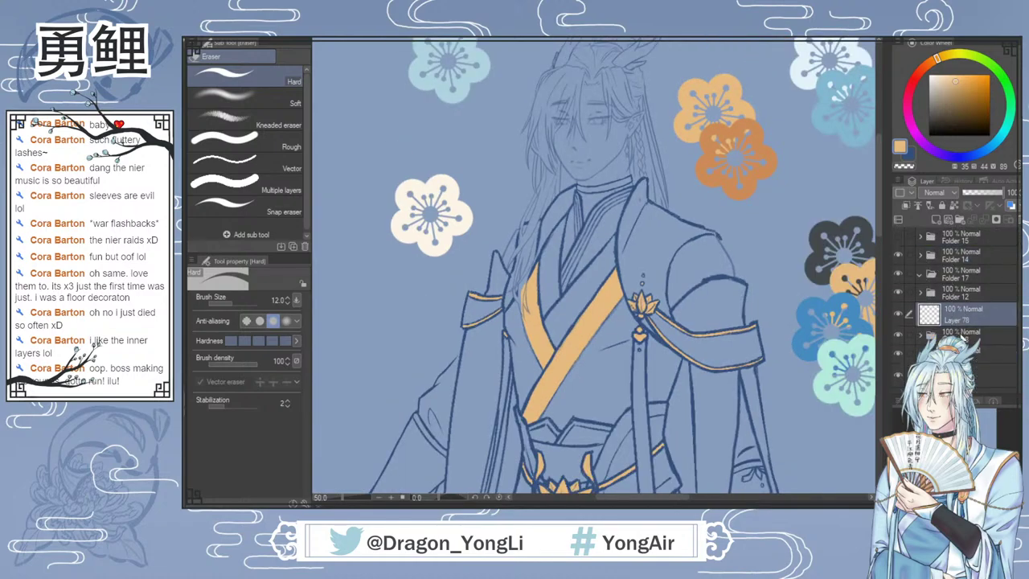
left_click(898, 293)
left_click(898, 294)
left_click(898, 293)
left_click(898, 293)
left_click(898, 315)
left_click(897, 315)
mouse_move(969, 279)
left_mouse_down()
mouse_move(969, 313)
mouse_move(965, 299)
left_mouse_up()
left_click(897, 292)
left_click(898, 292)
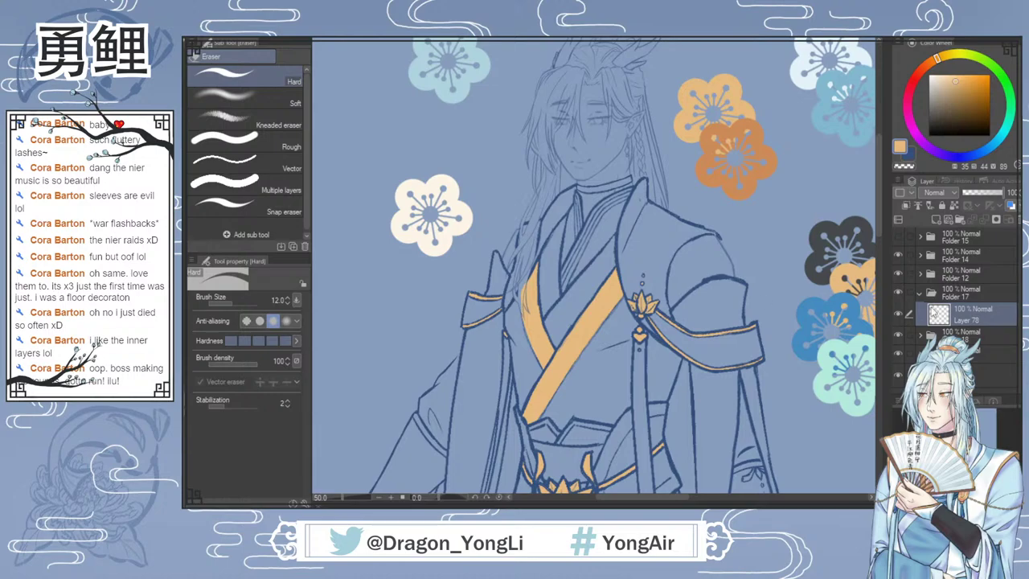
Step: Create a new layer in Folder 17 and sample the palest blue flower's colour for the G-pen
left_click(932, 218)
key("i")
left_click(807, 60)
scroll(672, 118, "up", 2)
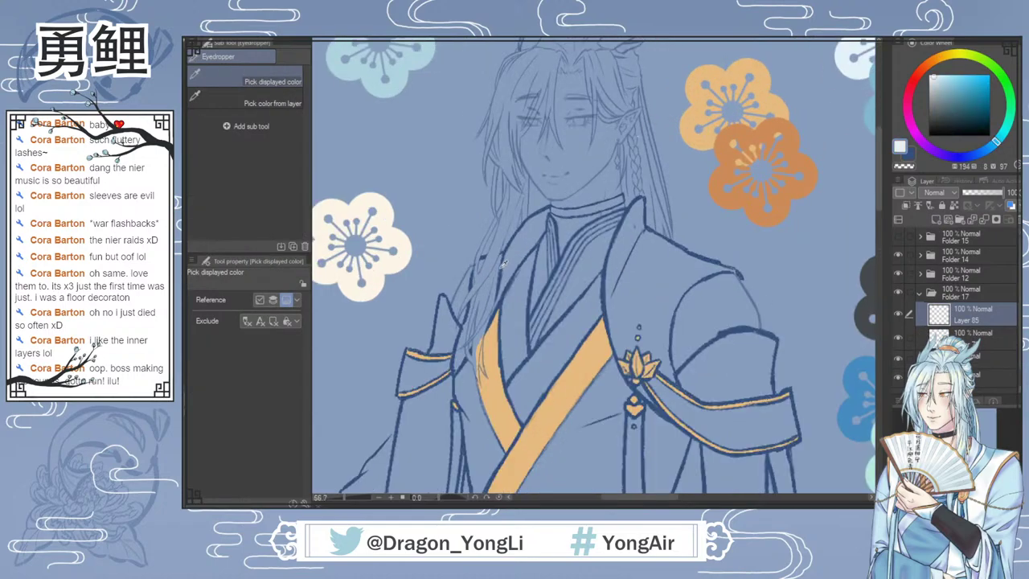
scroll(496, 277, "up", 2)
key("p")
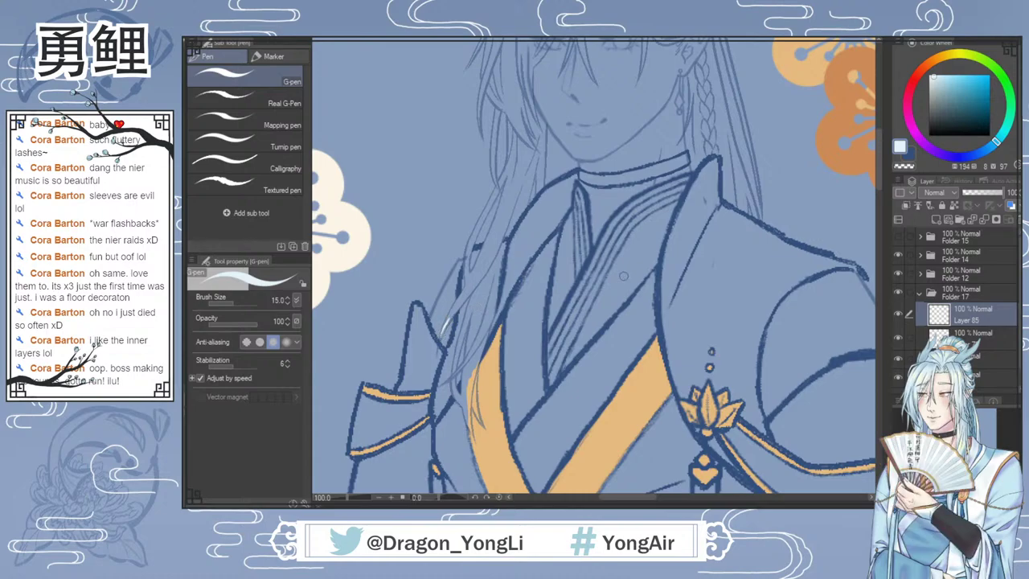
Step: Raise the opacity of Layer 84 Copy and Layer 83 in Folder 12 to 100%
left_click(920, 274)
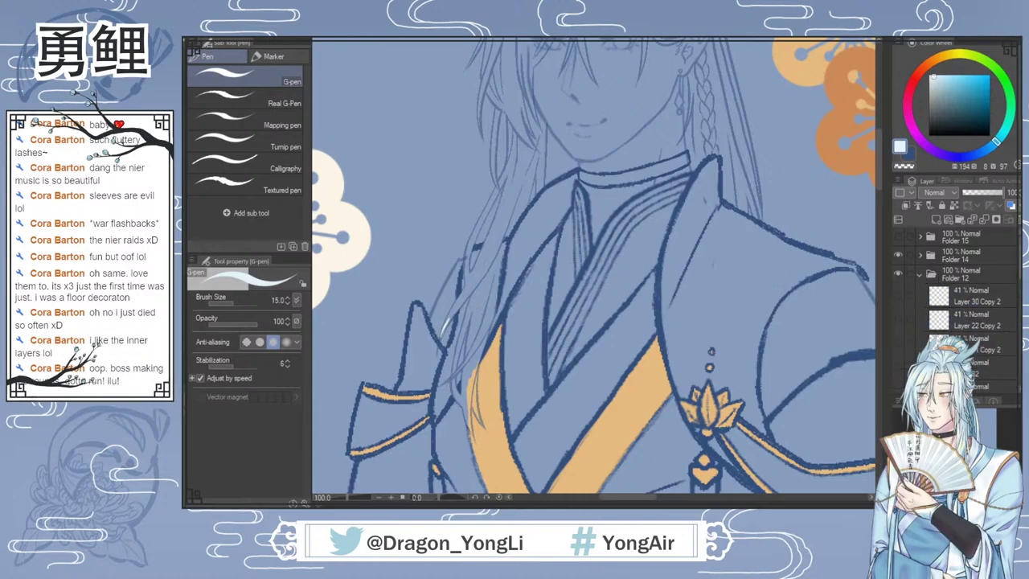
scroll(980, 289, "down", 5)
left_click(981, 272)
left_click_drag(986, 197, 1009, 192)
left_click(976, 299)
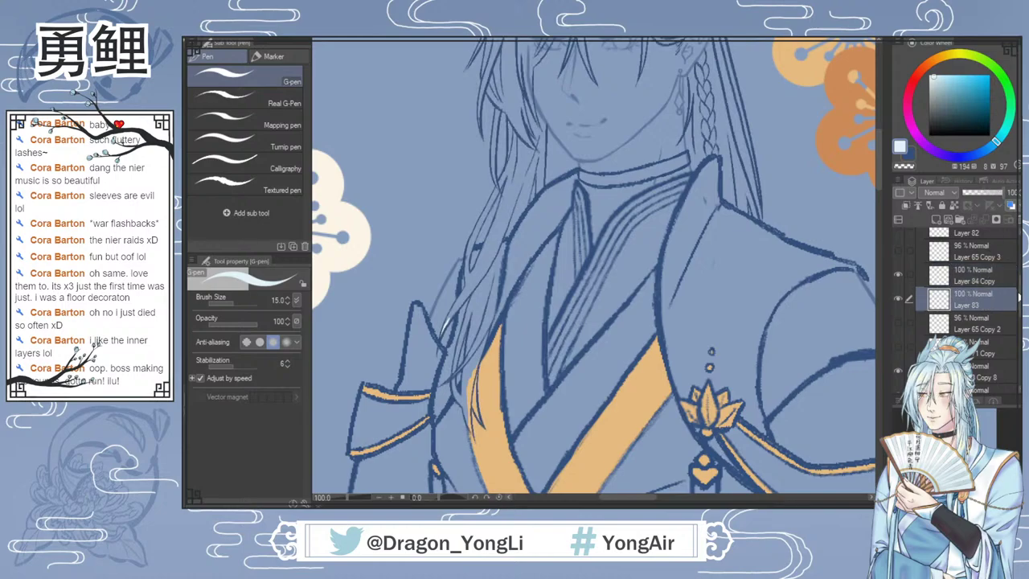
Step: Set sketch layers Layer 3 Copy 8, Layer 3 Copy 9 and Layer 3 Copy 10 to 100% opacity and collapse Folder 12
scroll(996, 293, "down", 4)
left_click(978, 282)
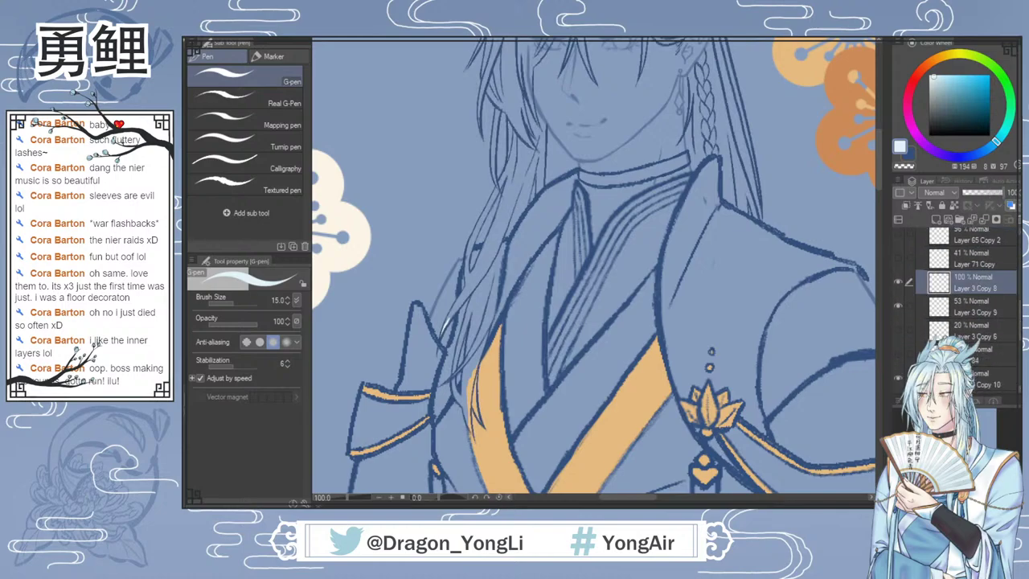
left_click(976, 305)
left_click_drag(986, 194, 1012, 194)
scroll(997, 294, "down", 3)
left_click(976, 281)
scroll(972, 281, "down", 6)
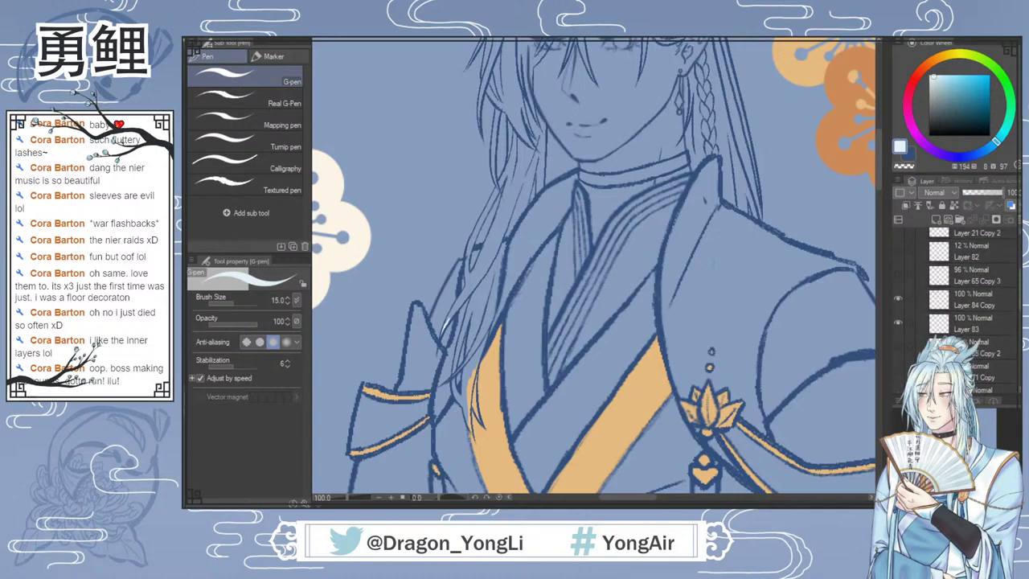
scroll(944, 281, "up", 1)
left_click(932, 274)
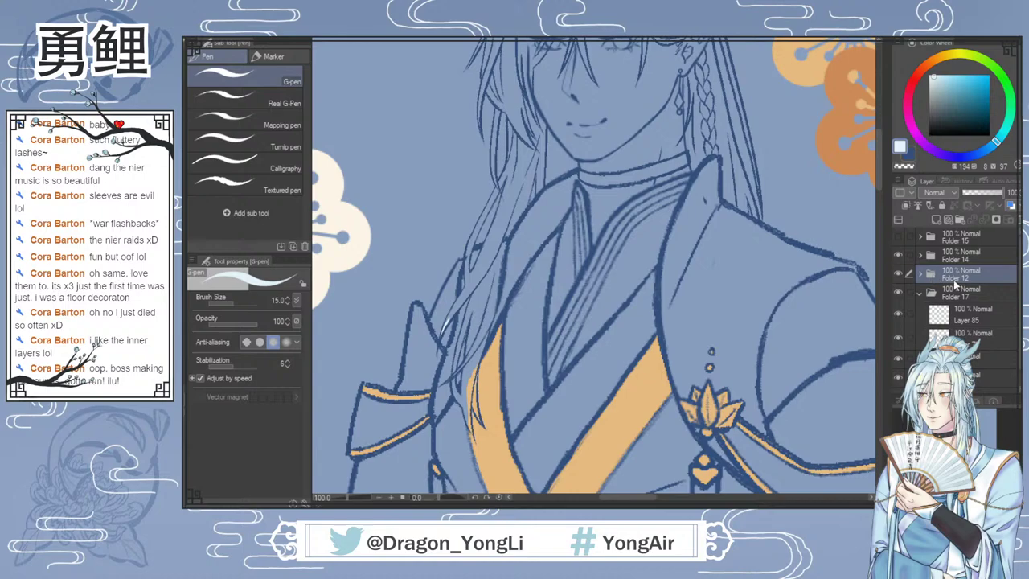
Step: Paint the long hair lock falling over the shoulder in pale blue-white on Layer 85 with the G-pen at size 15
left_click(988, 318)
mouse_move(447, 319)
left_mouse_down()
mouse_move(479, 271)
mouse_move(451, 378)
mouse_move(463, 404)
mouse_move(477, 306)
mouse_move(468, 392)
mouse_move(472, 380)
left_mouse_up()
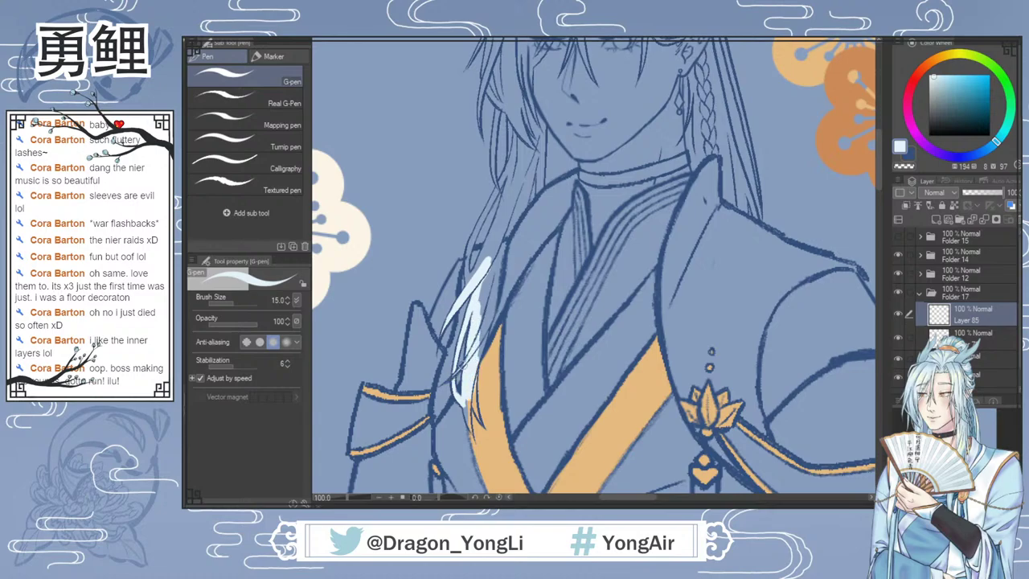
mouse_move(481, 275)
left_mouse_down()
mouse_move(469, 251)
mouse_move(467, 291)
mouse_move(470, 248)
mouse_move(467, 283)
mouse_move(511, 176)
left_mouse_up()
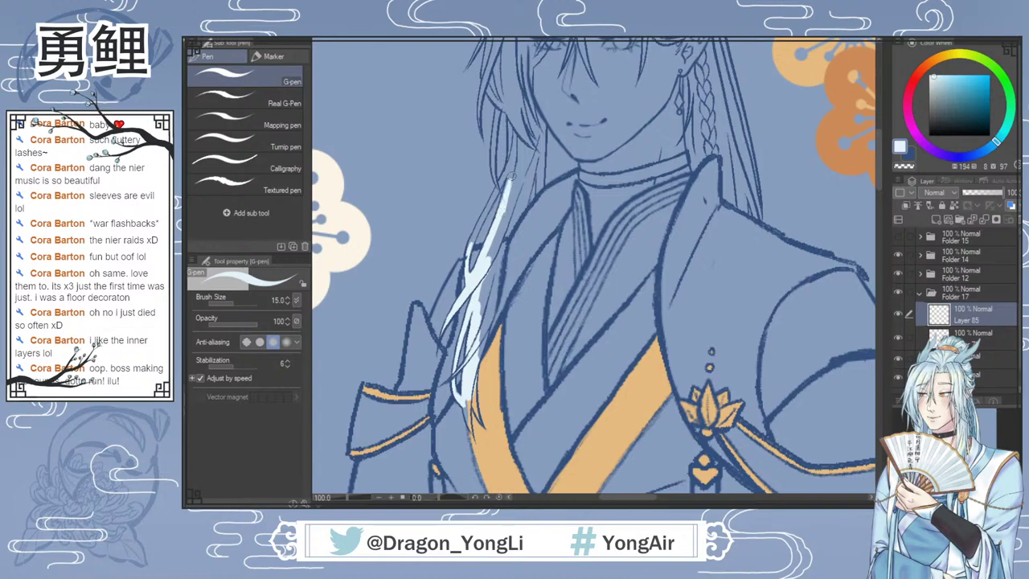
mouse_move(480, 235)
left_mouse_down()
mouse_move(470, 243)
mouse_move(512, 152)
left_mouse_up()
left_click_drag(511, 117, 521, 183)
mouse_move(524, 135)
left_mouse_down()
mouse_move(492, 264)
mouse_move(534, 160)
mouse_move(521, 180)
left_mouse_up()
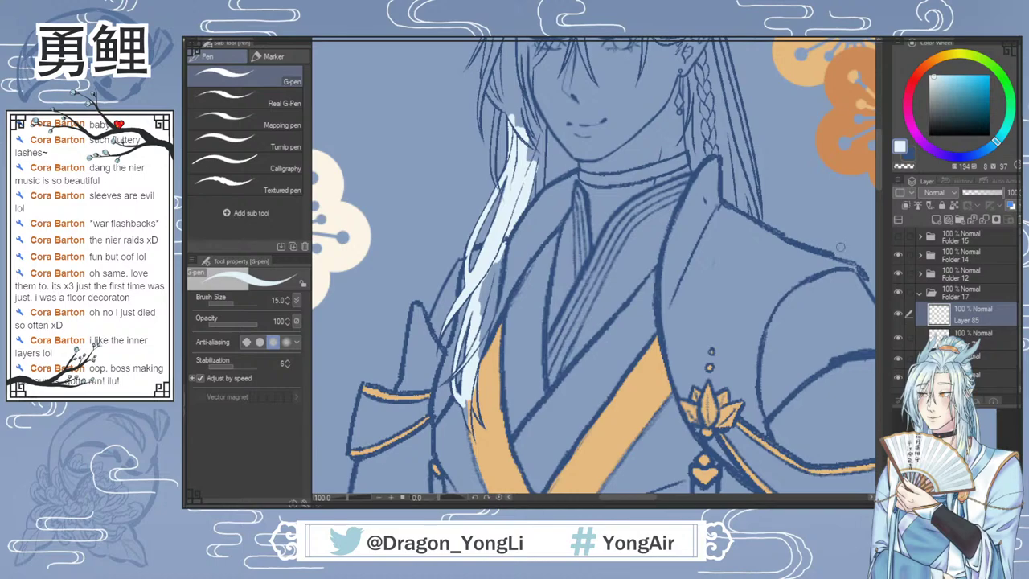
Step: Activate the outline layer Layer 78 Copy 2 in Folder 14, switch to the Hard eraser and collapse the folder again
left_click(920, 255)
scroll(1011, 283, "down", 5)
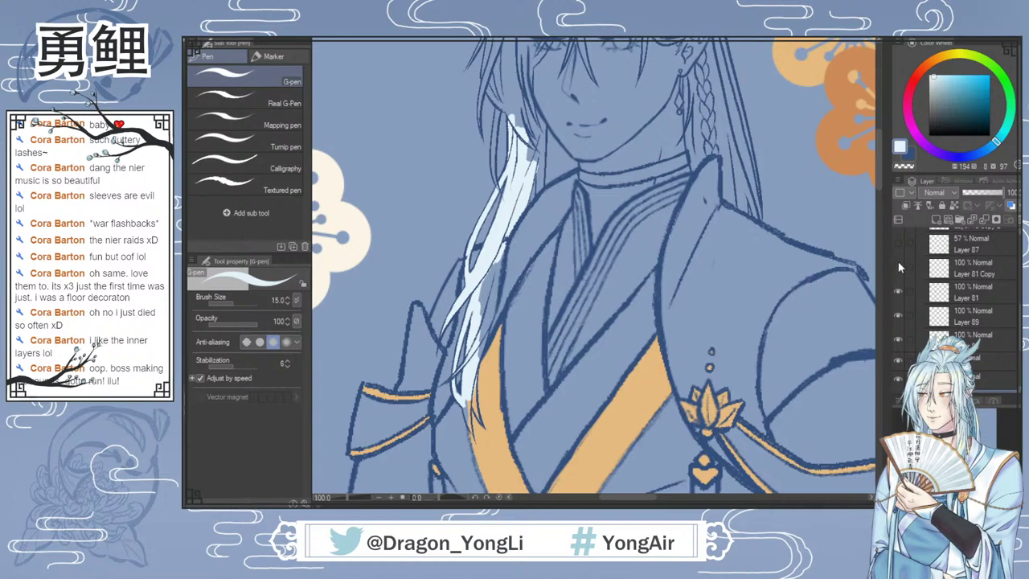
scroll(980, 294, "up", 2)
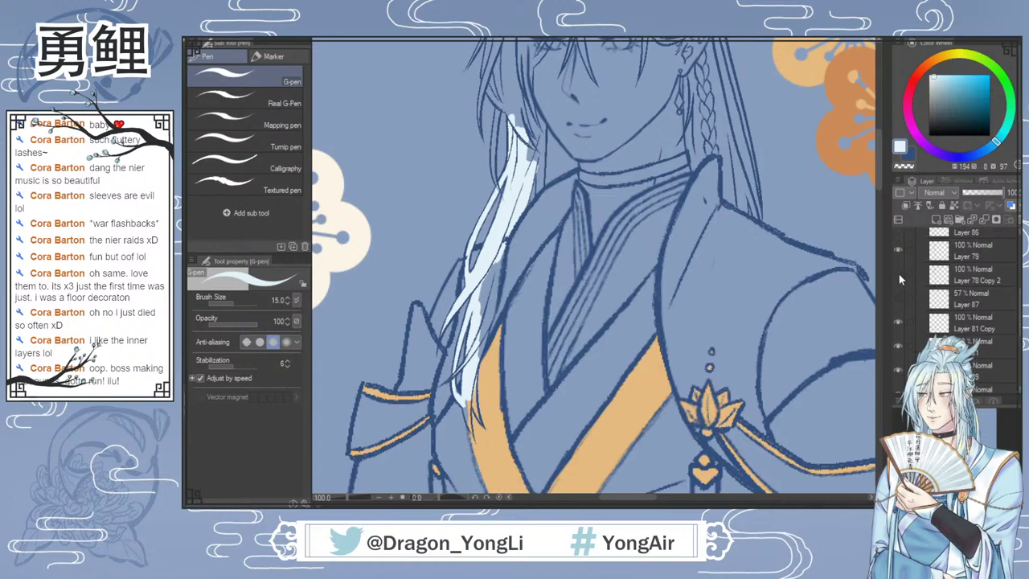
left_click(913, 281)
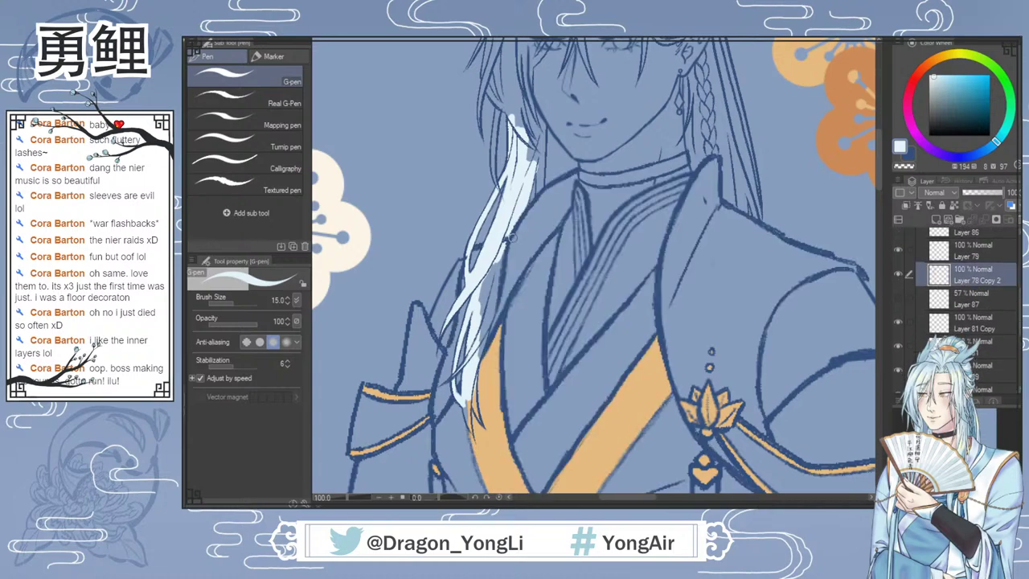
key("e")
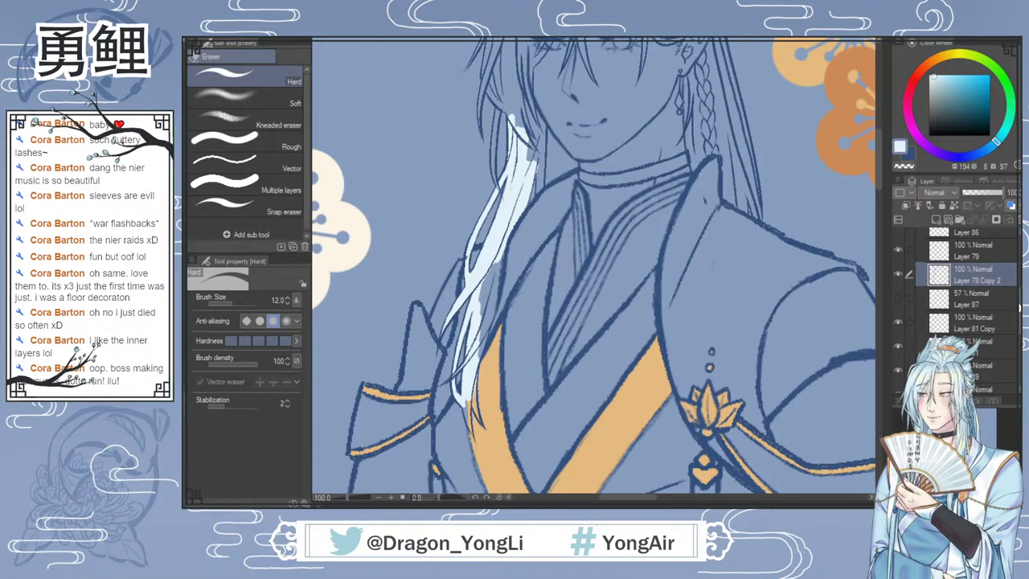
scroll(925, 289, "up", 5)
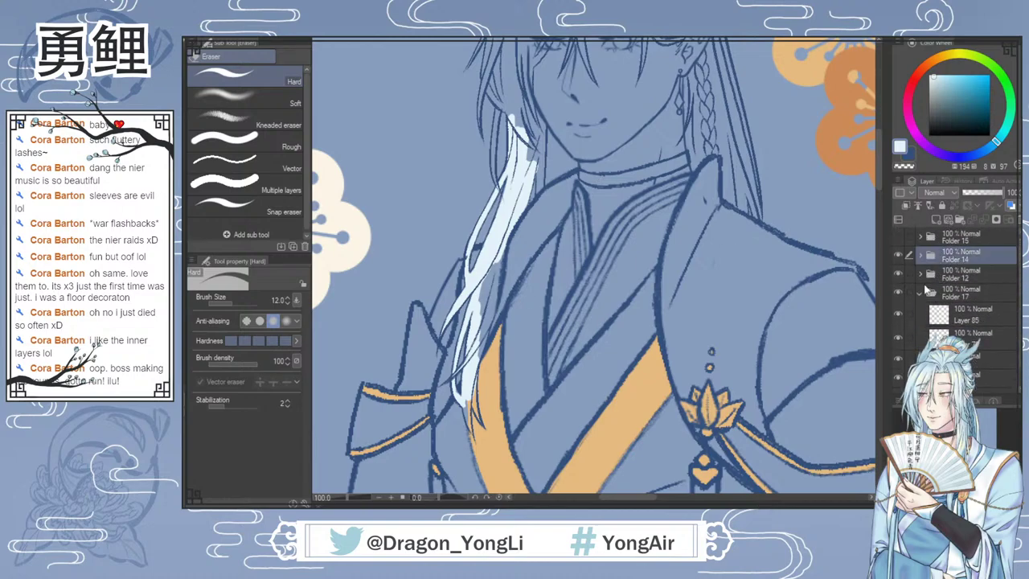
Step: Check the sketch lines on Layer 3 Copy 10 and Layer 3 Copy 9 in Folder 12 by selecting them and toggling visibility
left_click(898, 274)
left_click(898, 273)
left_click(921, 274)
scroll(1003, 334, "down", 5)
scroll(1004, 342, "down", 3)
left_click(984, 312)
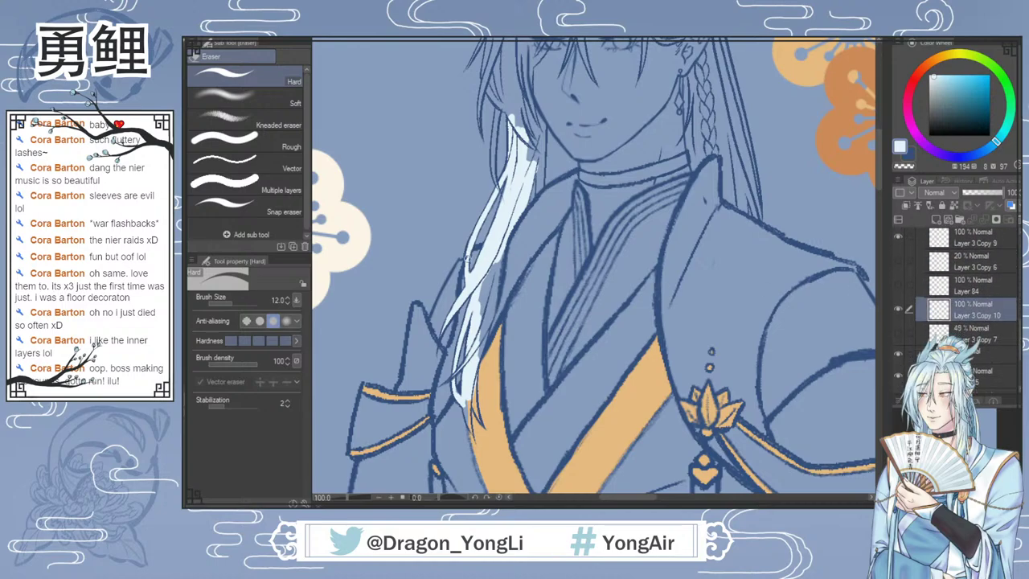
left_click(896, 306)
left_click(896, 306)
left_click(897, 234)
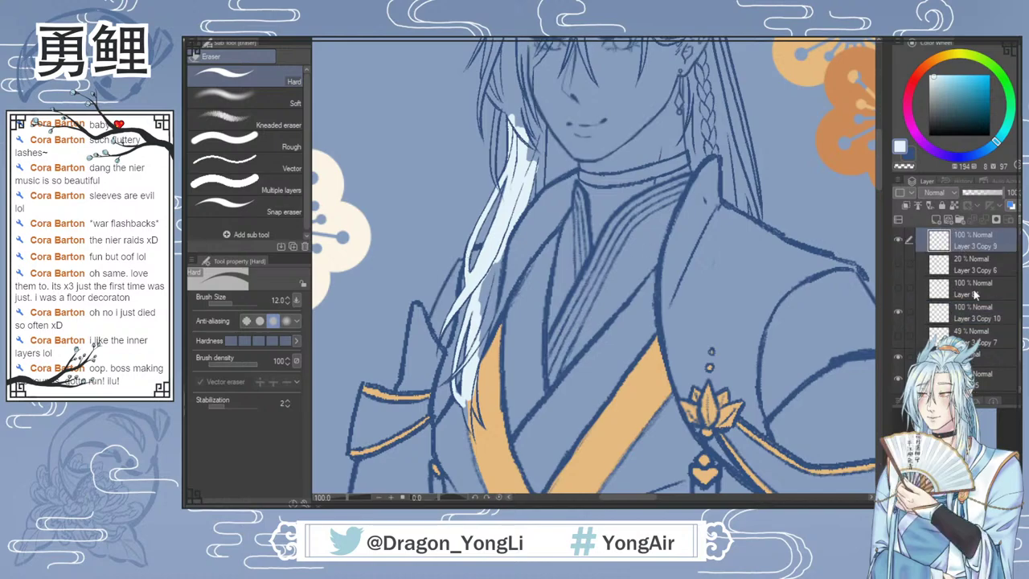
scroll(975, 294, "up", 5)
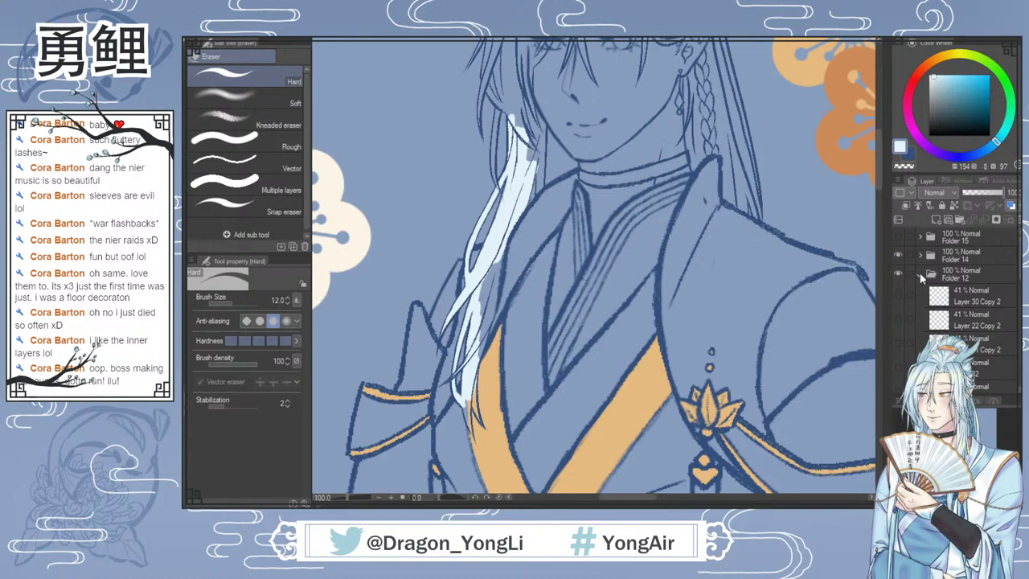
left_click(920, 277)
Step: Fill the remaining gaps along the inner edge of the hair lock in pale blue-white on Layer 85
left_click(963, 315)
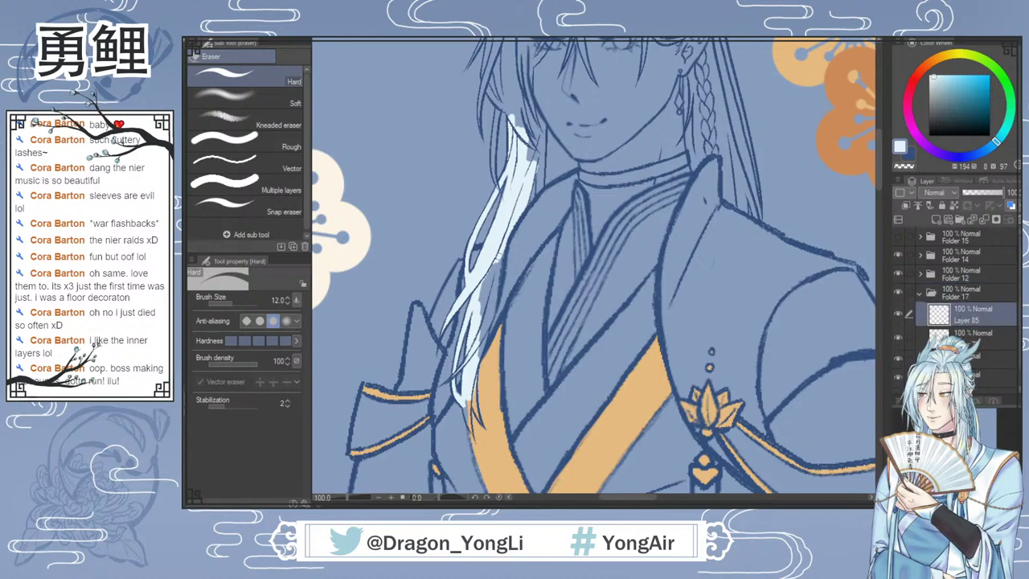
key("p")
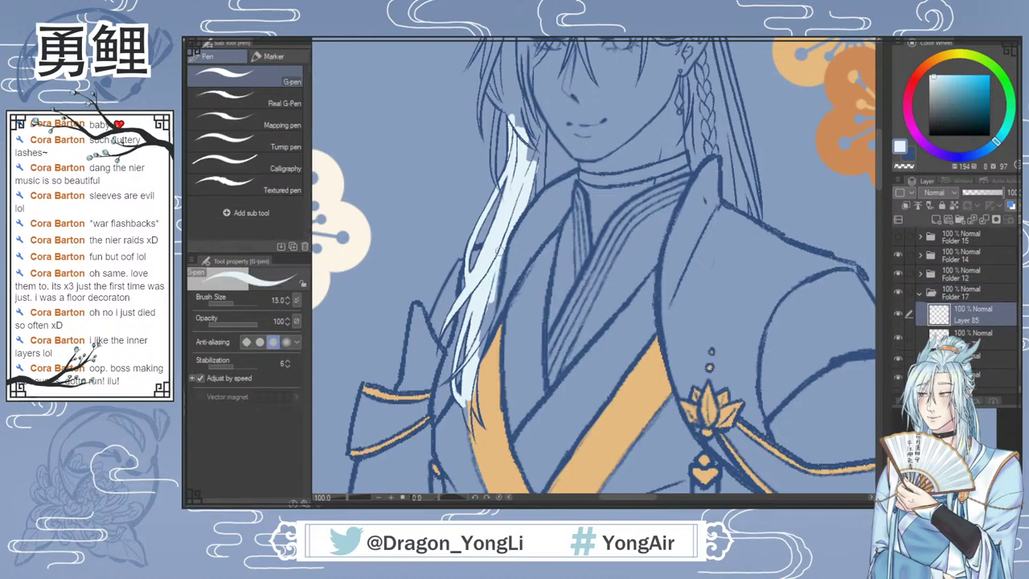
left_click_drag(501, 243, 486, 344)
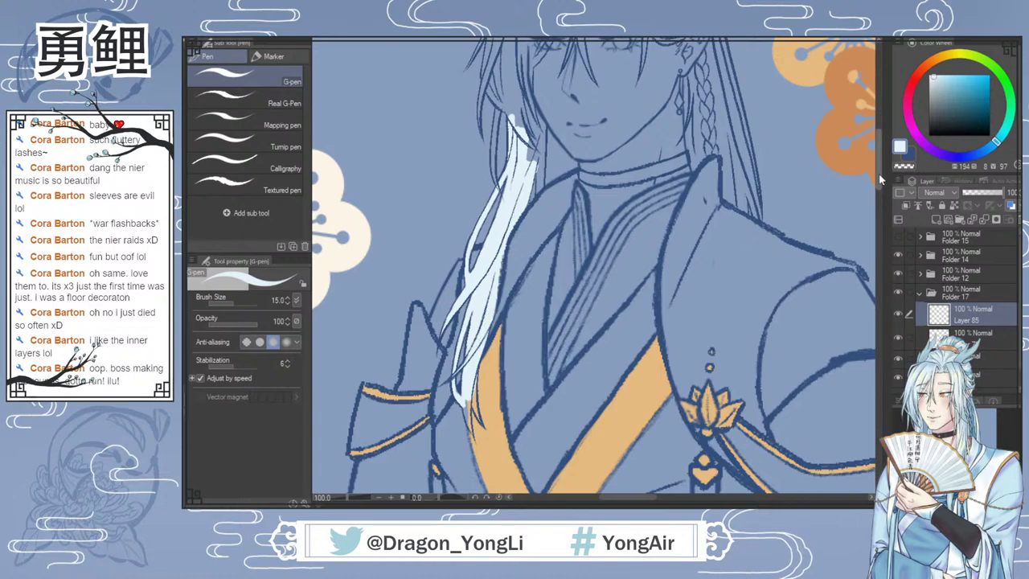
Step: Reduce the G-pen to size 8 and paint the hair lock's pointed tips where they overlap the gold collar trim
scroll(879, 174, "down", 3)
scroll(477, 256, "up", 2)
key("bracketleft")
key("bracketleft")
key("bracketleft")
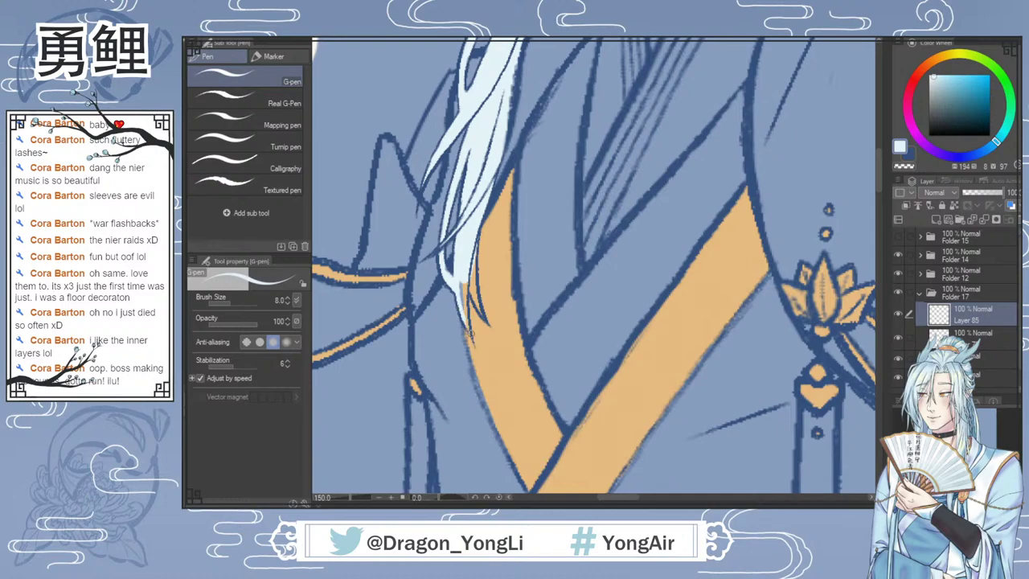
left_click_drag(462, 299, 467, 324)
mouse_move(465, 277)
left_mouse_down()
mouse_move(461, 300)
mouse_move(476, 309)
mouse_move(472, 284)
left_mouse_up()
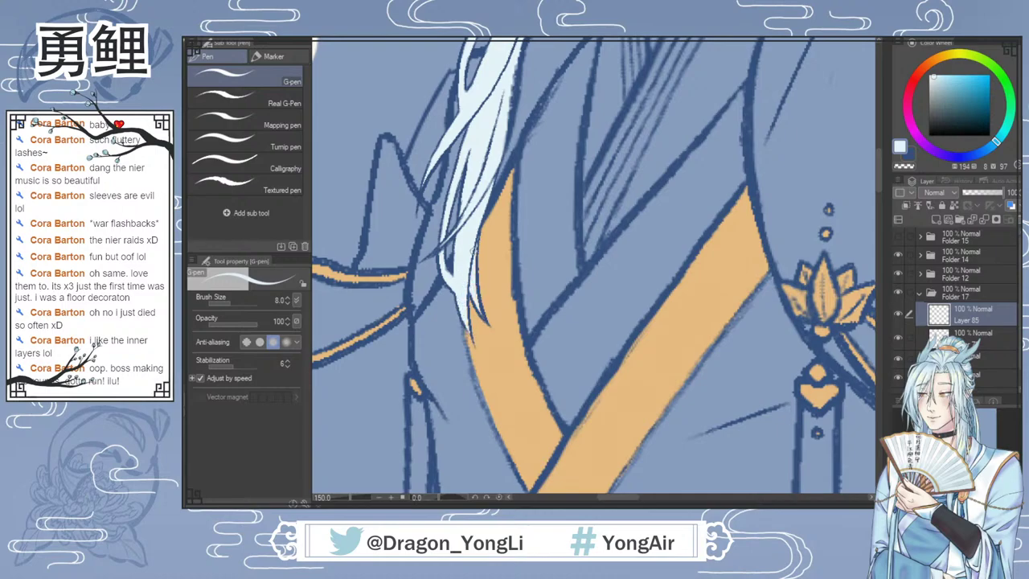
left_click_drag(881, 185, 881, 135)
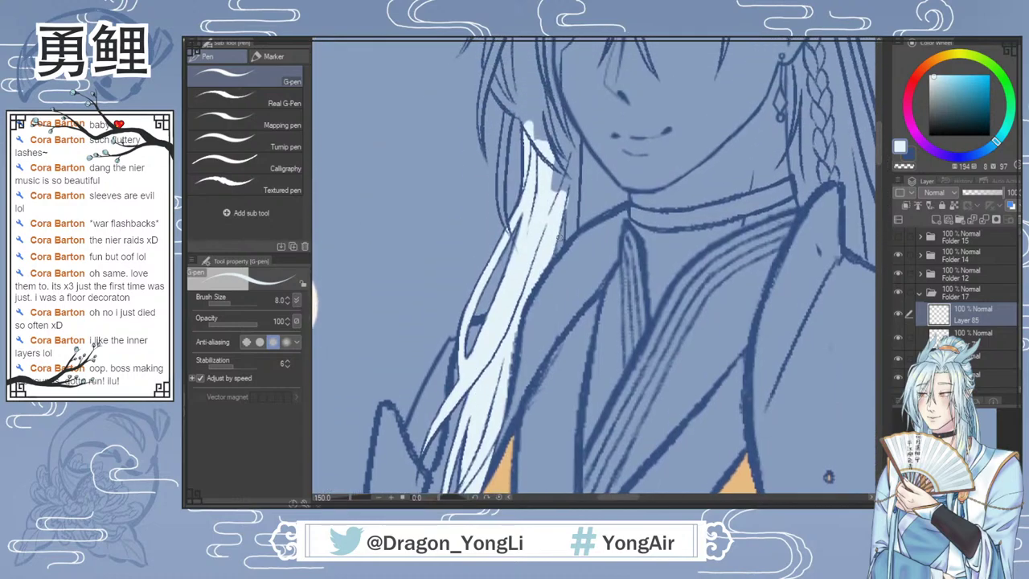
Step: Paint the top of the long hair lock and the thin strand running up along the cheek in pale blue-white
mouse_move(568, 211)
left_mouse_down()
mouse_move(572, 233)
mouse_move(569, 161)
mouse_move(552, 193)
left_mouse_up()
left_click_drag(565, 137, 576, 164)
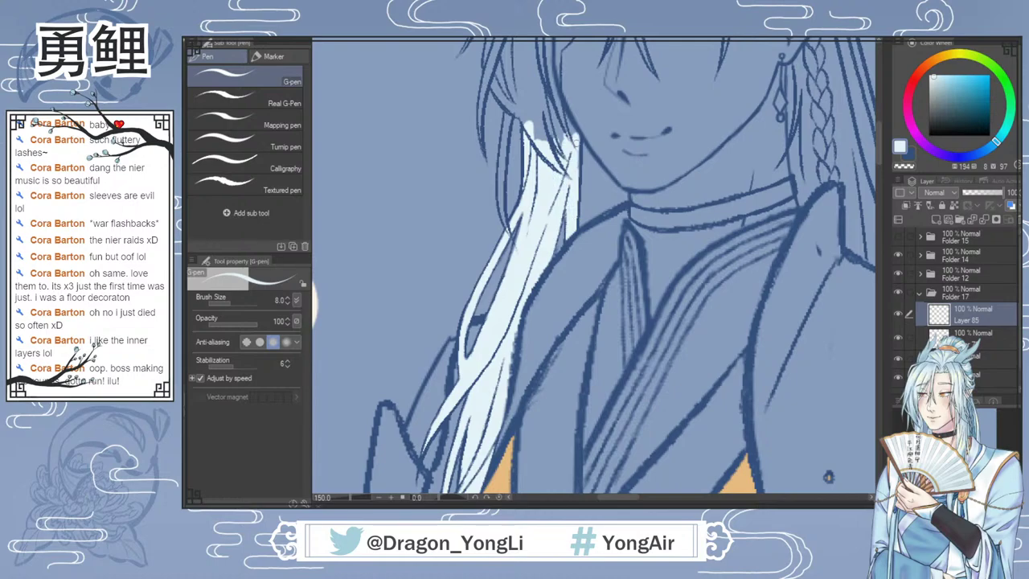
left_click_drag(880, 161, 879, 144)
mouse_move(554, 207)
left_mouse_down()
mouse_move(559, 255)
mouse_move(560, 195)
mouse_move(572, 291)
left_mouse_up()
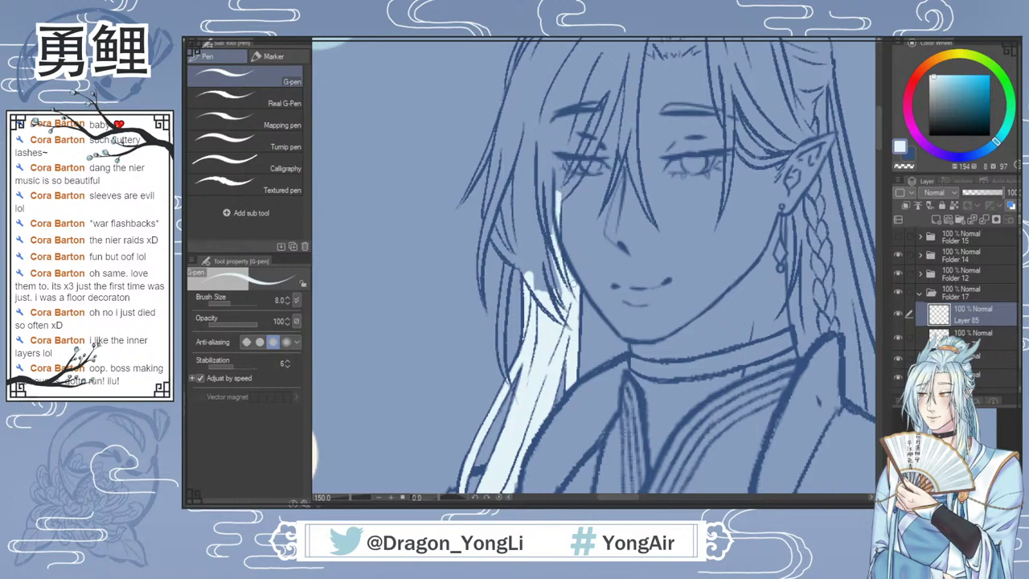
scroll(708, 306, "down", 2)
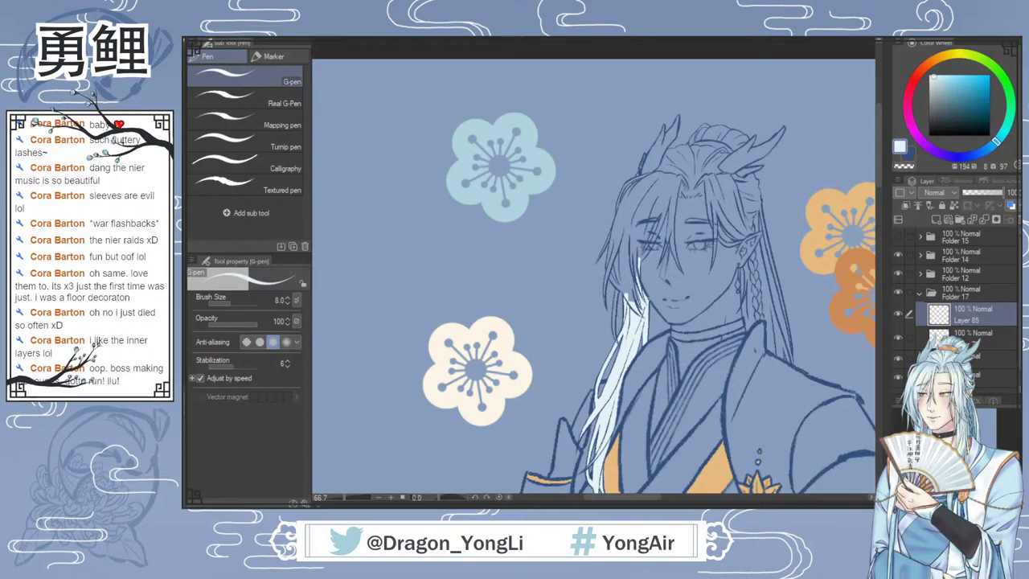
scroll(585, 284, "up", 2)
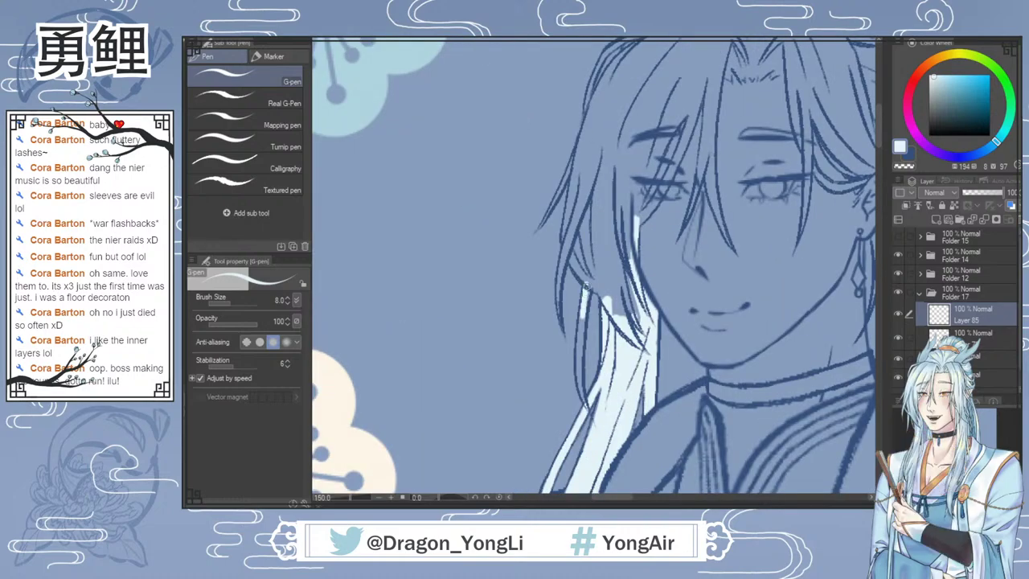
Step: Outline the outer strands of the side hair in pale blue-white, from the lower tips up beside the temple
left_click_drag(581, 314, 581, 376)
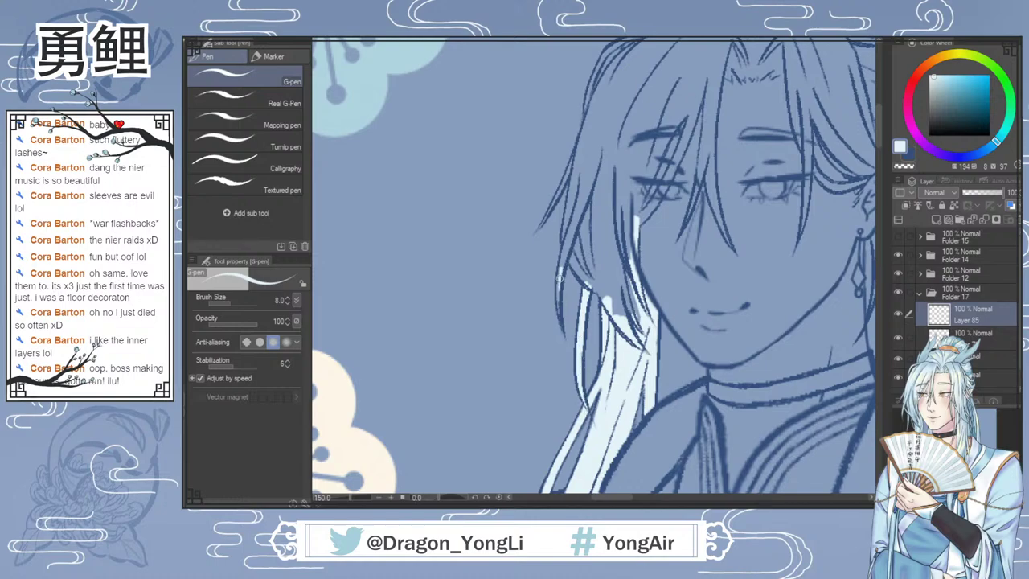
mouse_move(561, 273)
left_mouse_down()
mouse_move(587, 179)
mouse_move(572, 193)
mouse_move(567, 237)
mouse_move(598, 287)
mouse_move(580, 211)
mouse_move(588, 161)
left_mouse_up()
left_click_drag(538, 229, 581, 145)
mouse_move(573, 186)
left_mouse_down()
mouse_move(590, 140)
mouse_move(605, 151)
left_mouse_up()
Step: Enlarge the G-pen to size 15 and fill the side hair from the cheek up past the eyebrow
key("bracketright")
key("bracketright")
key("bracketright")
mouse_move(613, 309)
left_mouse_down()
mouse_move(606, 272)
mouse_move(642, 323)
mouse_move(623, 181)
mouse_move(607, 265)
mouse_move(601, 159)
mouse_move(639, 171)
mouse_move(635, 215)
mouse_move(652, 146)
mouse_move(680, 106)
mouse_move(667, 100)
mouse_move(639, 153)
mouse_move(647, 90)
mouse_move(599, 88)
mouse_move(580, 144)
mouse_move(612, 117)
left_mouse_up()
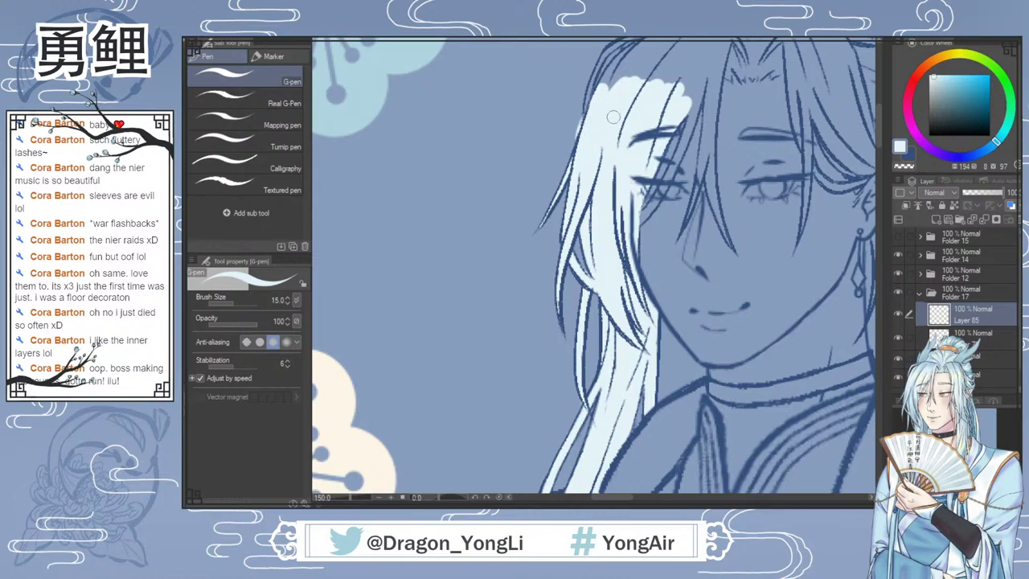
Step: Extend the pale blue-white fill over the inner fringe strands that cross the eyebrow and eye
key("e")
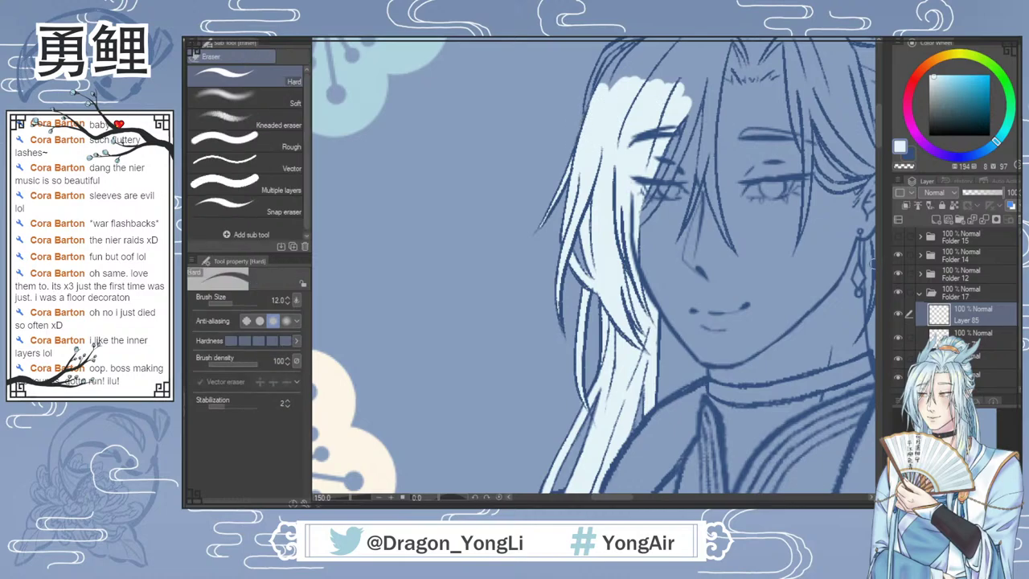
left_click_drag(880, 140, 881, 129)
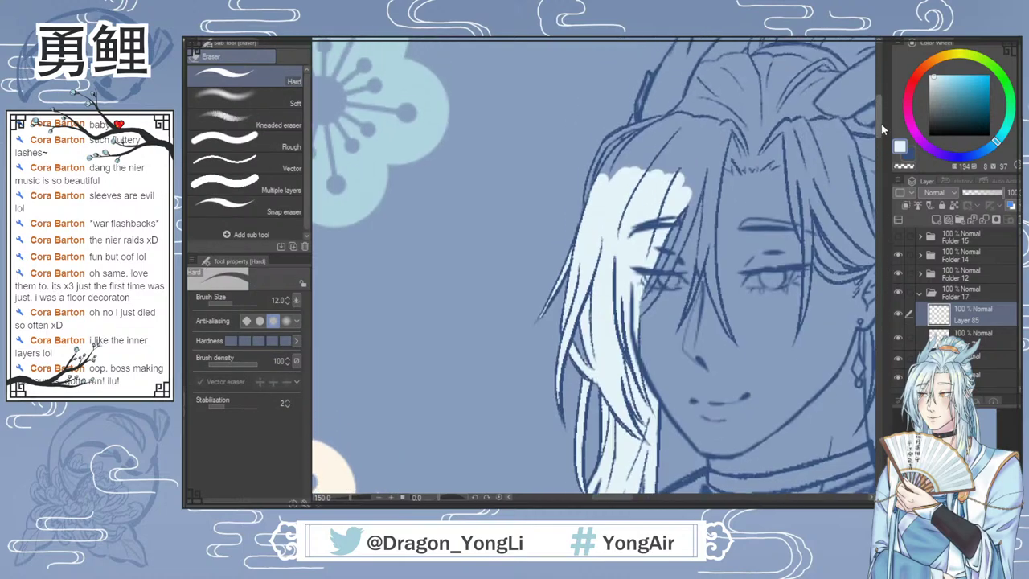
left_click_drag(621, 501, 633, 502)
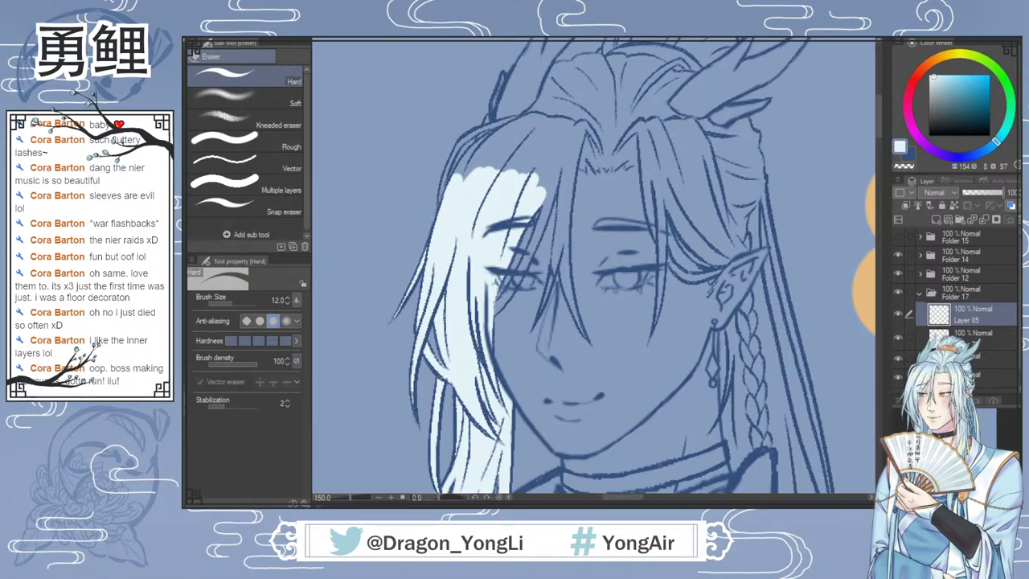
key("p")
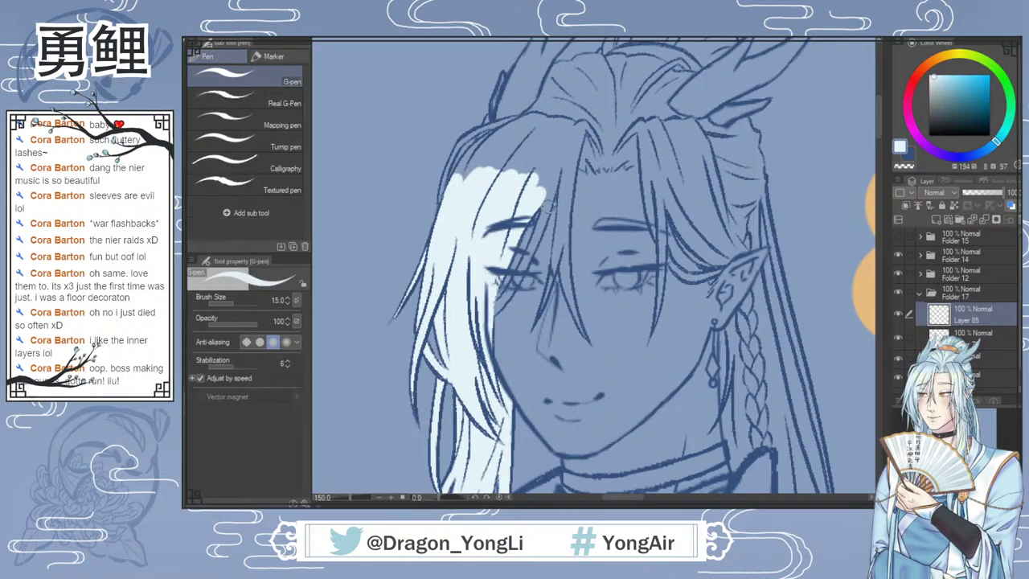
left_click_drag(546, 201, 538, 232)
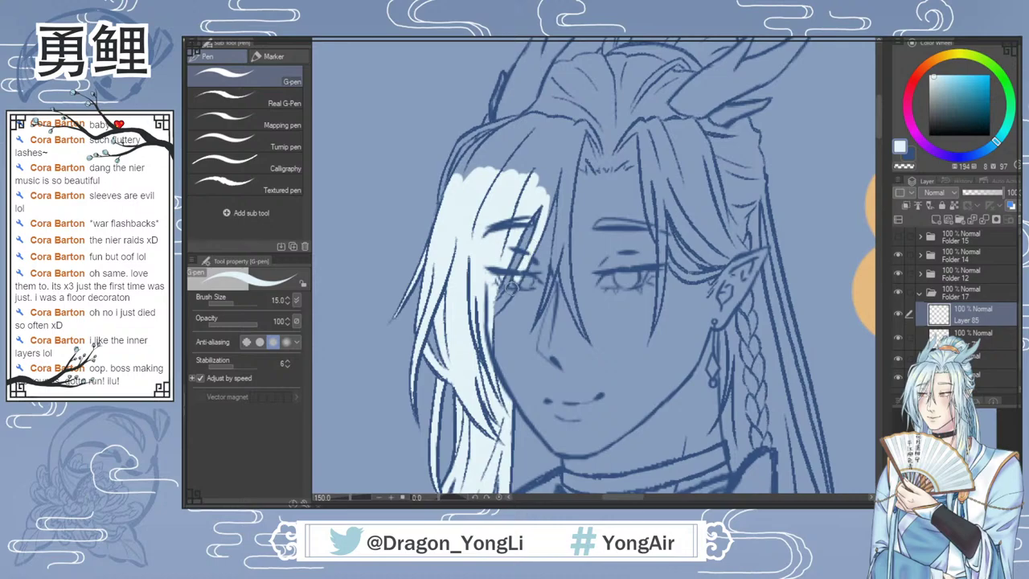
left_click_drag(499, 305, 495, 308)
Step: Fill the fringe up to the parting and outer hair edge, and paint the long strand hanging beside the nose
mouse_move(547, 214)
left_mouse_down()
mouse_move(573, 126)
mouse_move(523, 153)
mouse_move(530, 142)
mouse_move(501, 180)
mouse_move(494, 162)
mouse_move(541, 106)
mouse_move(502, 131)
mouse_move(461, 169)
left_mouse_up()
left_click_drag(499, 125, 507, 124)
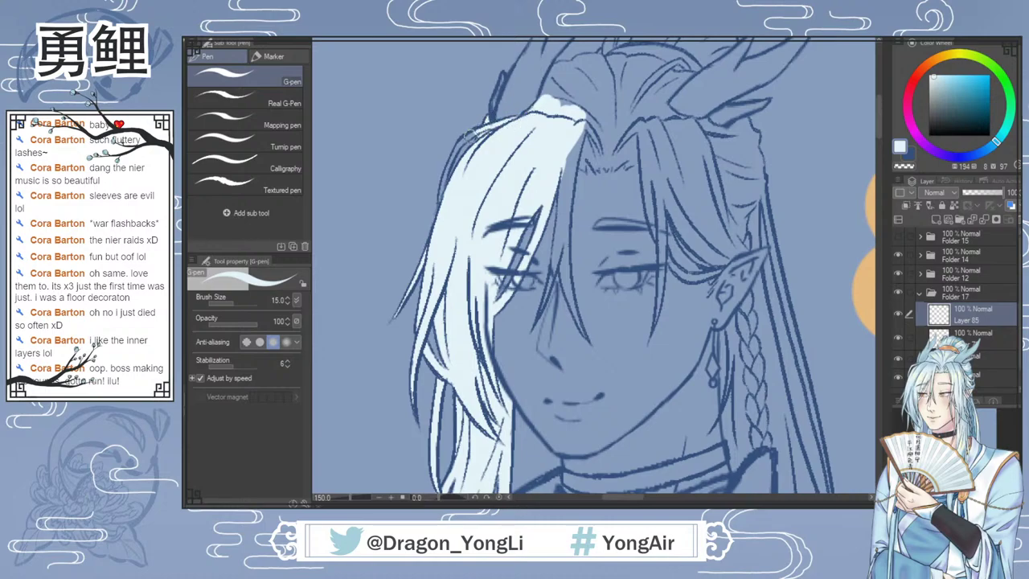
left_click_drag(474, 130, 441, 207)
mouse_move(564, 225)
left_mouse_down()
mouse_move(567, 154)
mouse_move(580, 134)
mouse_move(565, 279)
mouse_move(565, 243)
mouse_move(578, 321)
left_mouse_up()
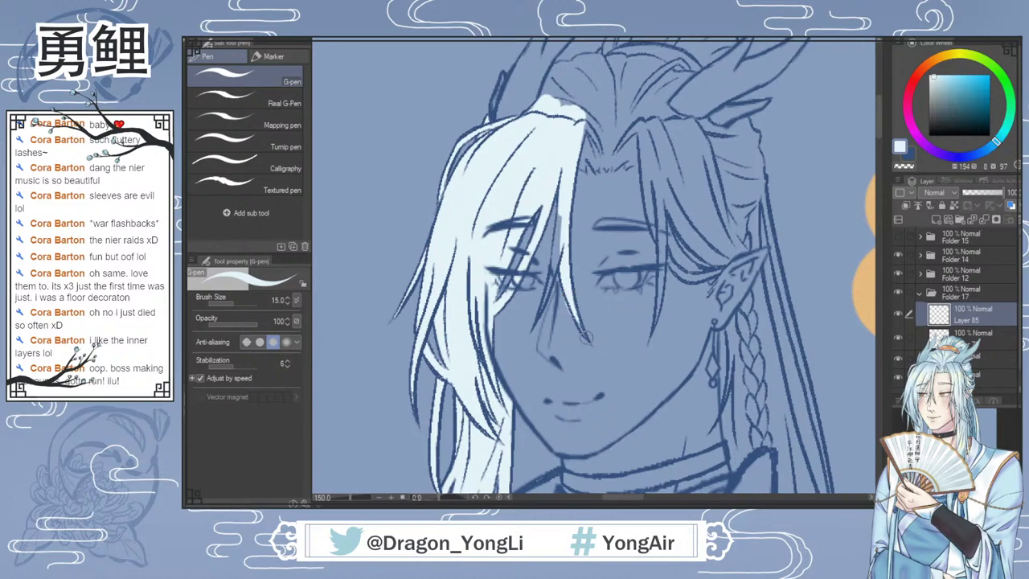
key("e")
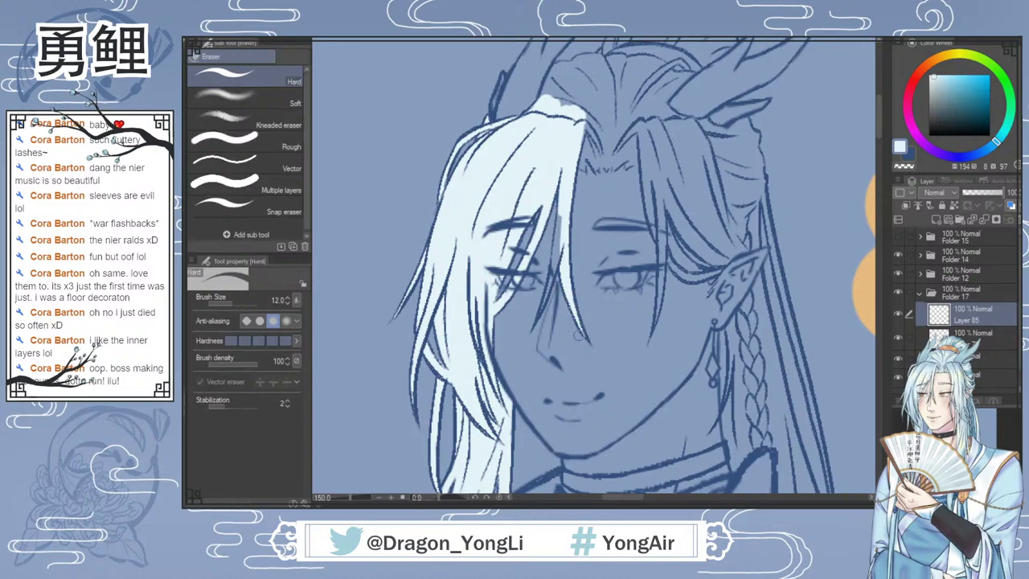
key("p")
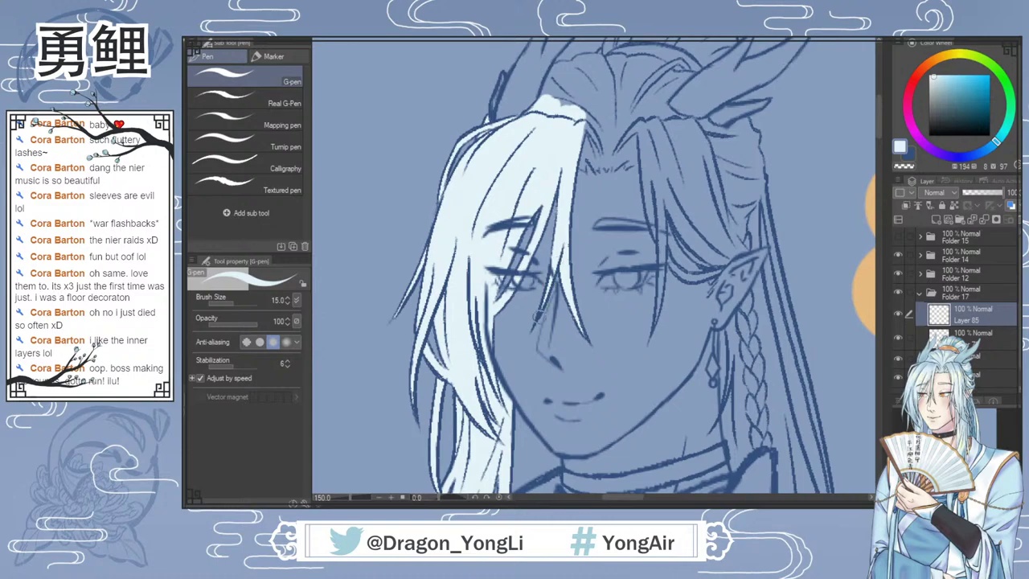
Step: Paint the uncovered eyebrow and the opposite fringe strands from the parting down to the pointed ear
mouse_move(604, 224)
left_mouse_down()
mouse_move(665, 229)
mouse_move(654, 229)
mouse_move(673, 267)
mouse_move(654, 219)
mouse_move(664, 239)
mouse_move(664, 230)
mouse_move(682, 231)
mouse_move(680, 240)
mouse_move(671, 209)
mouse_move(712, 262)
mouse_move(710, 279)
mouse_move(728, 255)
left_mouse_up()
left_click_drag(662, 253, 659, 304)
mouse_move(666, 254)
left_mouse_down()
mouse_move(689, 277)
mouse_move(722, 270)
left_mouse_up()
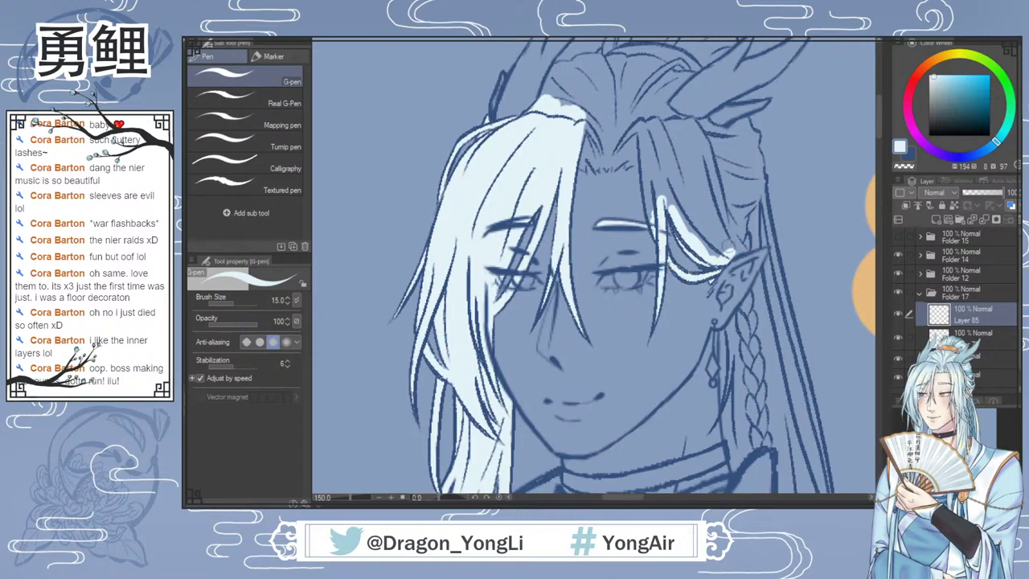
left_click_drag(657, 228, 639, 123)
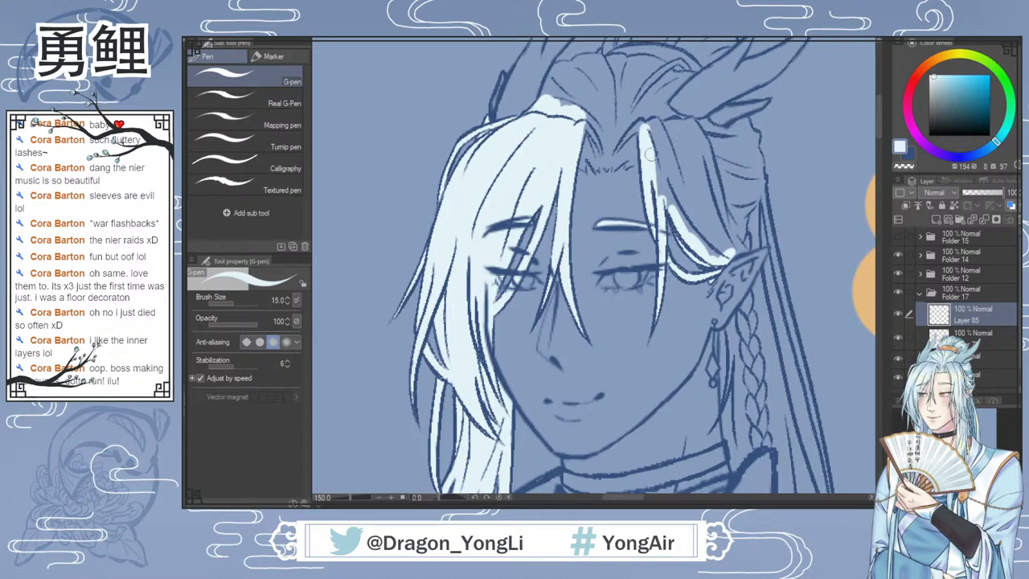
Step: Reduce the G-pen to size 7 and paint the jagged hairline and edges at the middle of the forehead
key("[")
key("[")
key("[")
key("[")
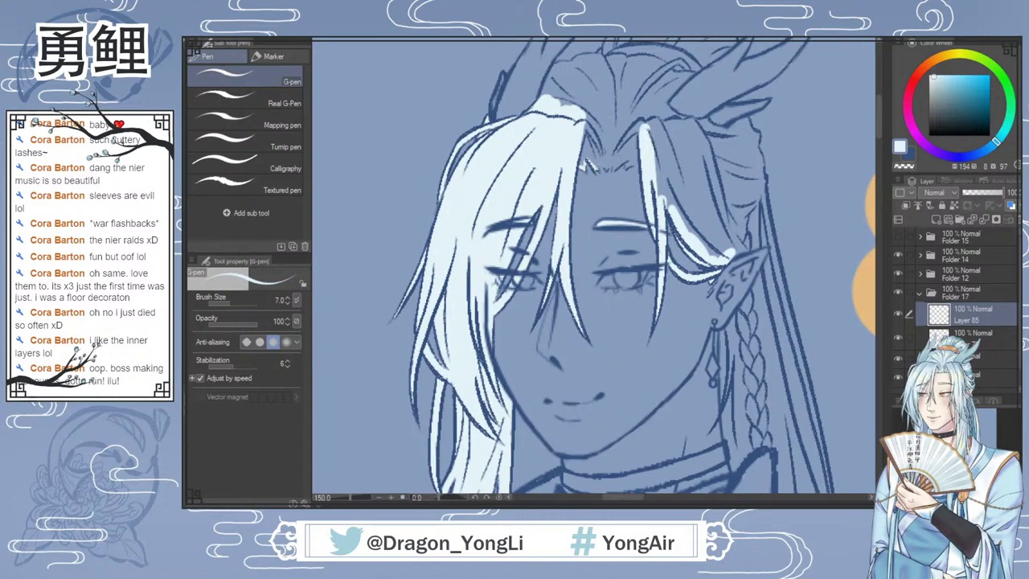
left_click_drag(595, 164, 608, 167)
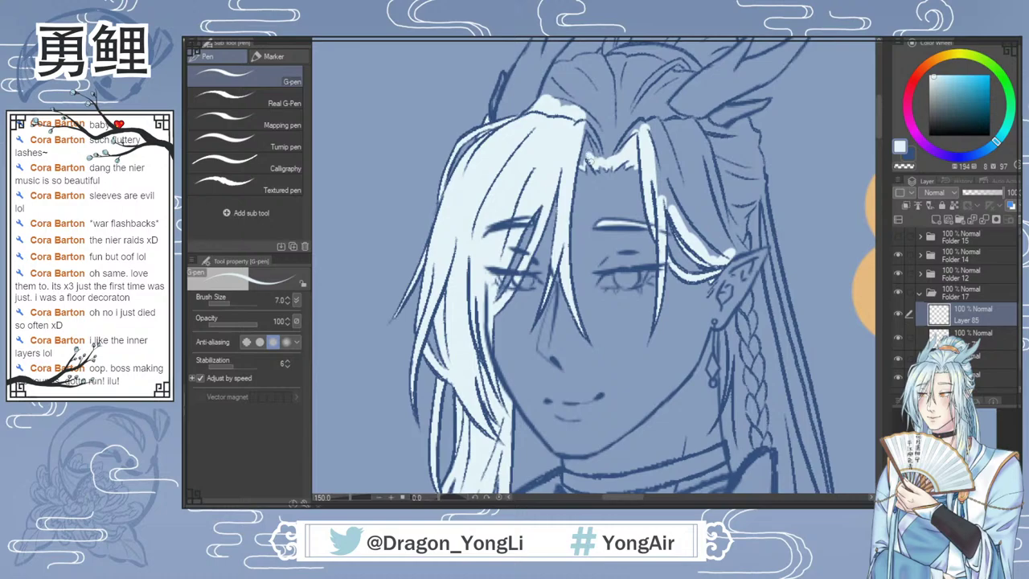
left_click_drag(583, 138, 585, 154)
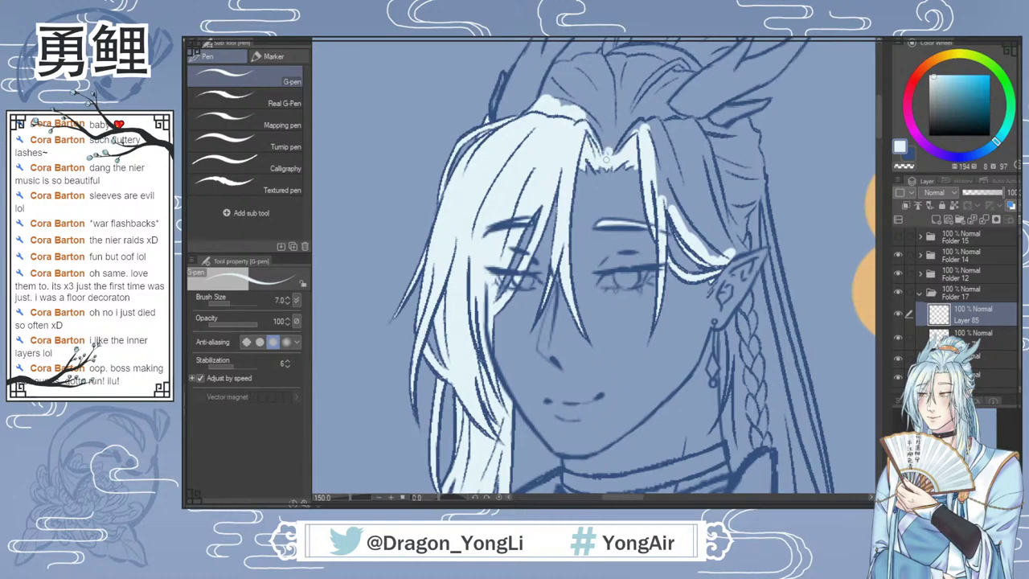
Step: Enlarge the G-pen to size 17 and fill the hair above the forehead and along the outer edge above the ear
key("bracketright")
key("bracketright")
key("bracketright")
key("bracketright")
key("bracketright")
mouse_move(596, 146)
left_mouse_down()
mouse_move(623, 143)
mouse_move(611, 114)
mouse_move(584, 119)
left_mouse_up()
mouse_move(666, 193)
left_mouse_down()
mouse_move(655, 126)
mouse_move(671, 145)
mouse_move(659, 107)
mouse_move(671, 123)
mouse_move(664, 113)
mouse_move(679, 126)
mouse_move(705, 124)
mouse_move(708, 136)
mouse_move(706, 125)
mouse_move(689, 124)
mouse_move(727, 137)
mouse_move(751, 125)
mouse_move(759, 193)
left_mouse_up()
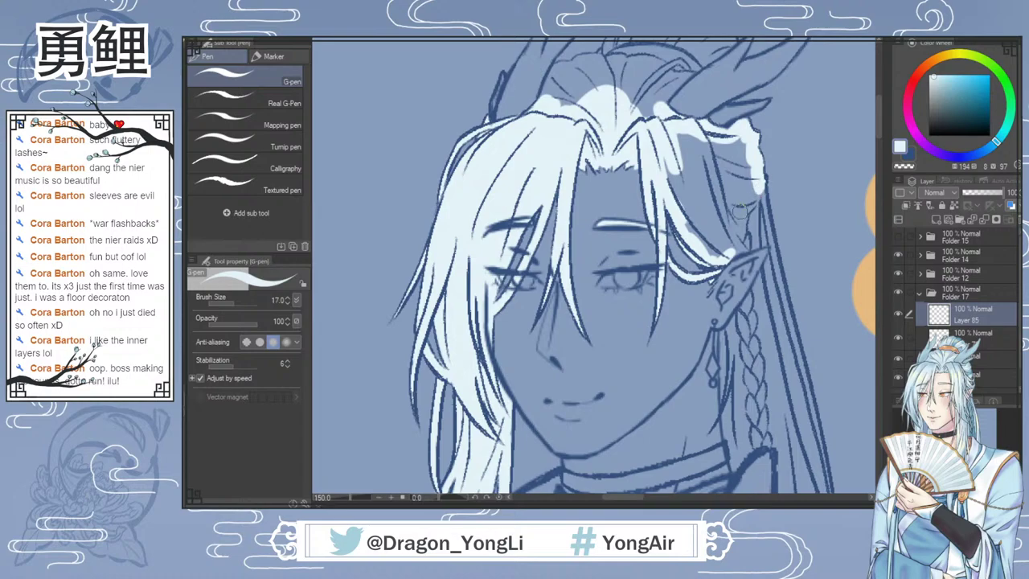
left_click_drag(731, 253, 735, 248)
Step: Reduce the G-pen to size 10 and paint the narrow strands meeting the top of the pointed ear
key("bracketleft")
key("bracketleft")
key("bracketleft")
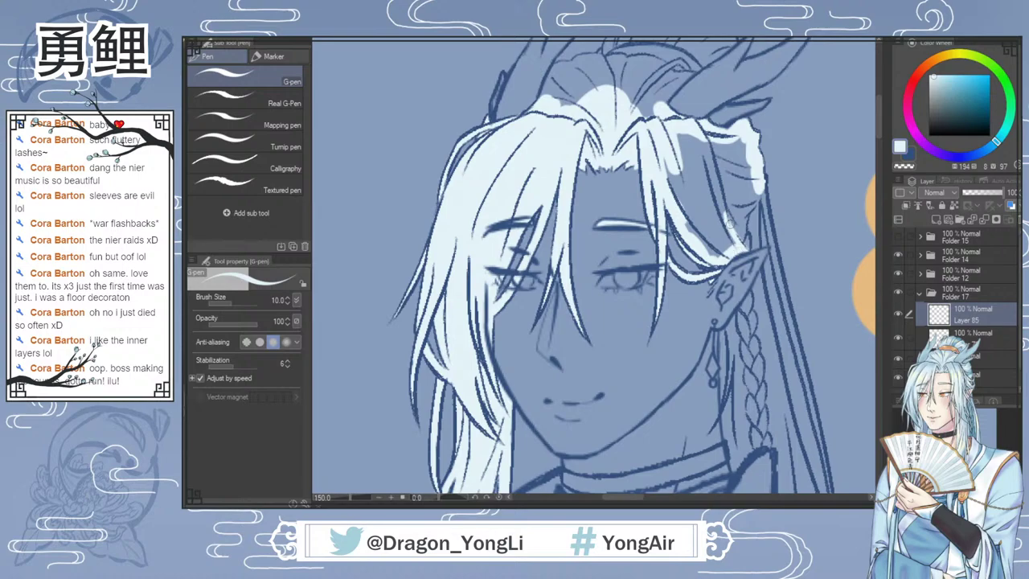
key("e")
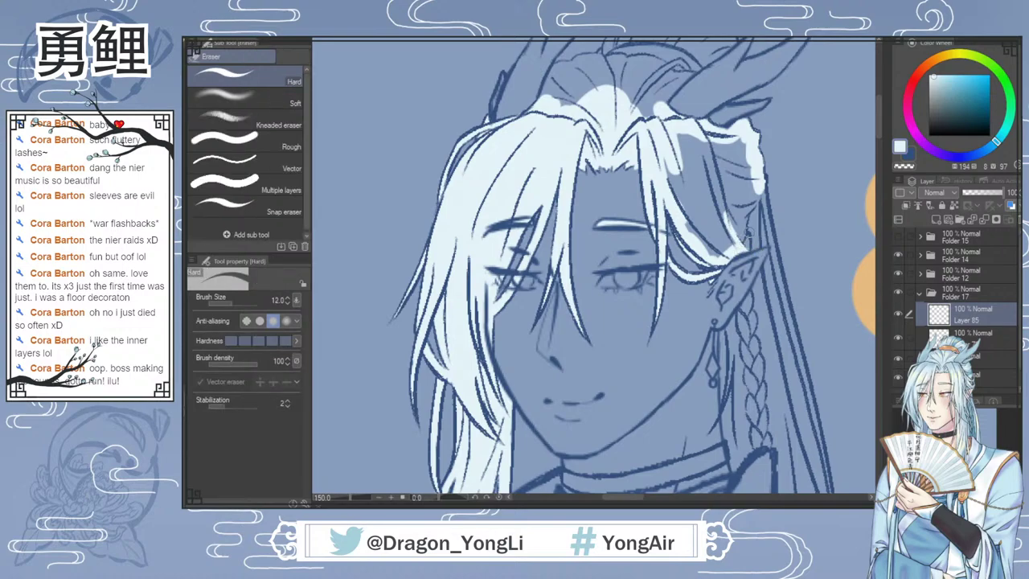
key("p")
left_click_drag(721, 197, 738, 249)
left_click_drag(720, 193, 723, 210)
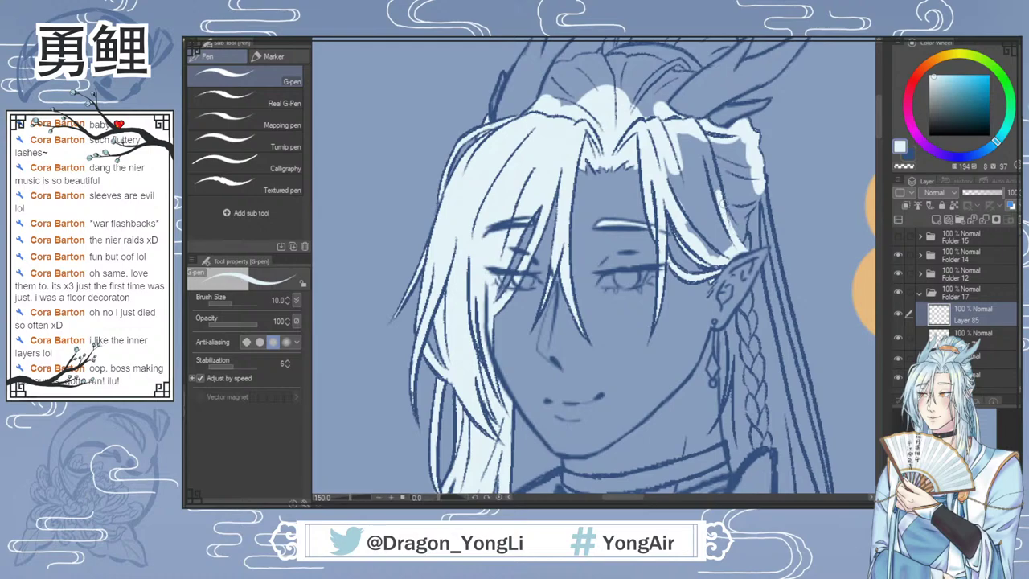
Step: Fill the remaining gaps in the swept-back hair between the fringe and the outer edge above the ear
left_click_drag(686, 214, 719, 254)
left_click_drag(684, 192, 721, 253)
mouse_move(697, 176)
left_mouse_down()
mouse_move(726, 249)
mouse_move(713, 153)
mouse_move(695, 139)
mouse_move(679, 209)
mouse_move(667, 173)
mouse_move(683, 213)
mouse_move(746, 204)
left_mouse_up()
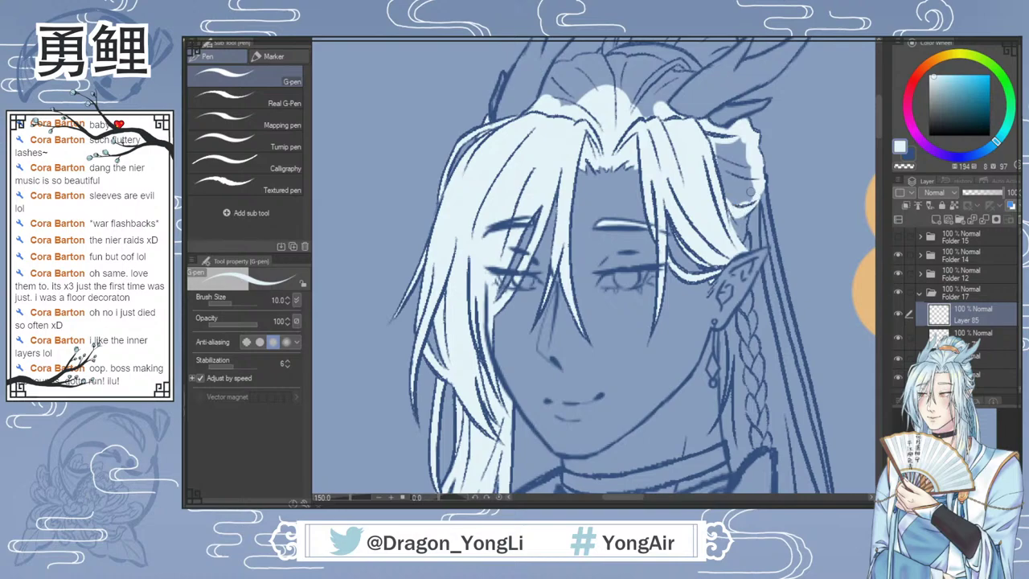
mouse_move(725, 183)
left_mouse_down()
mouse_move(714, 137)
mouse_move(745, 137)
left_mouse_up()
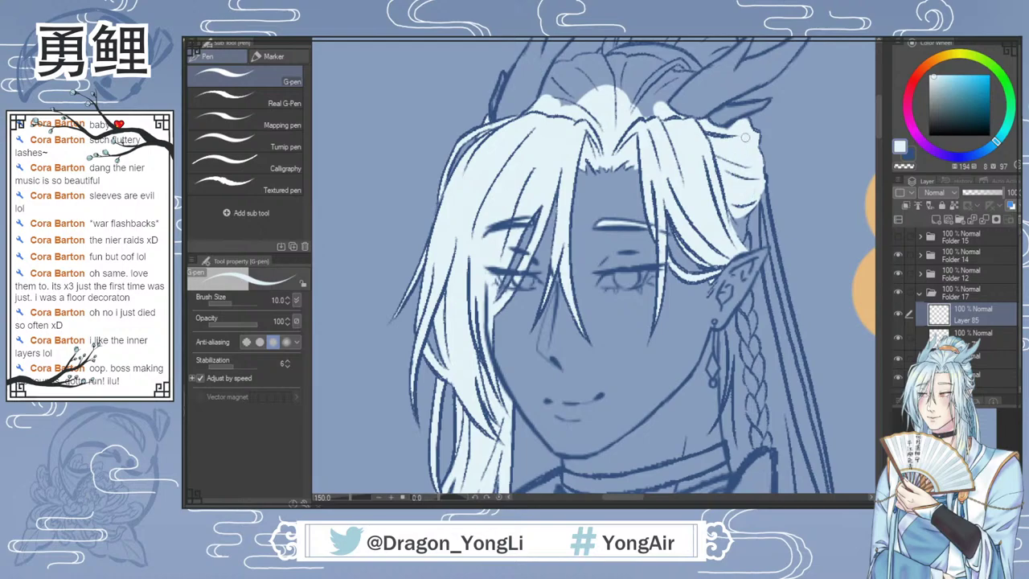
Step: Paint the long hair hanging behind the pointed ear and braid down towards the shoulder in pale blue-white
left_click_drag(762, 182, 787, 315)
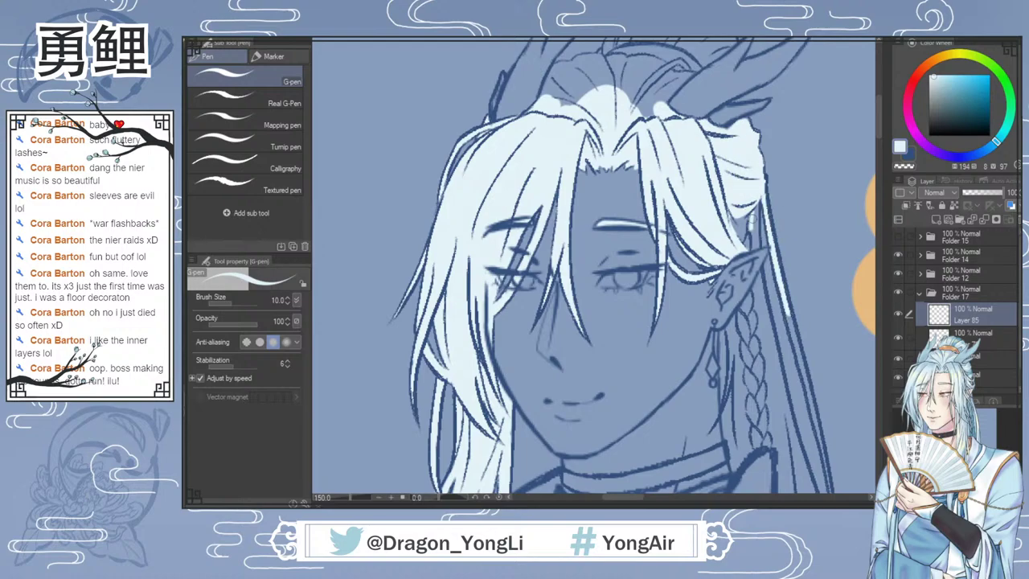
left_click_drag(756, 200, 752, 237)
left_click_drag(877, 132, 876, 143)
left_click_drag(760, 175, 755, 196)
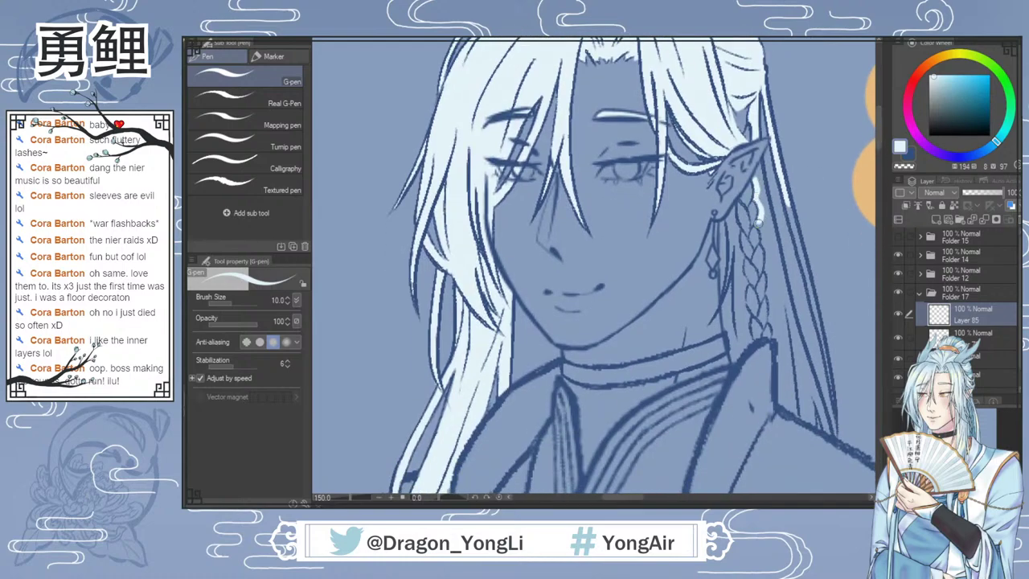
mouse_move(763, 239)
left_mouse_down()
mouse_move(757, 175)
mouse_move(773, 265)
mouse_move(767, 241)
left_mouse_up()
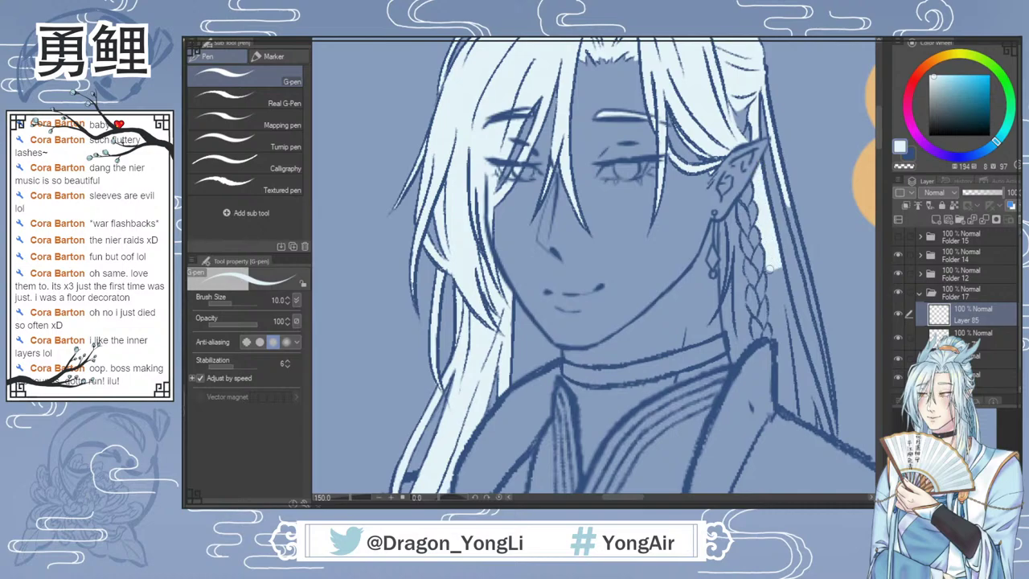
mouse_move(769, 269)
left_mouse_down()
mouse_move(777, 336)
mouse_move(779, 273)
mouse_move(806, 371)
left_mouse_up()
Step: Fill the hair between the earring and braid, and the gap between the opposite jawline, collar and hair lock
left_click_drag(726, 227, 737, 248)
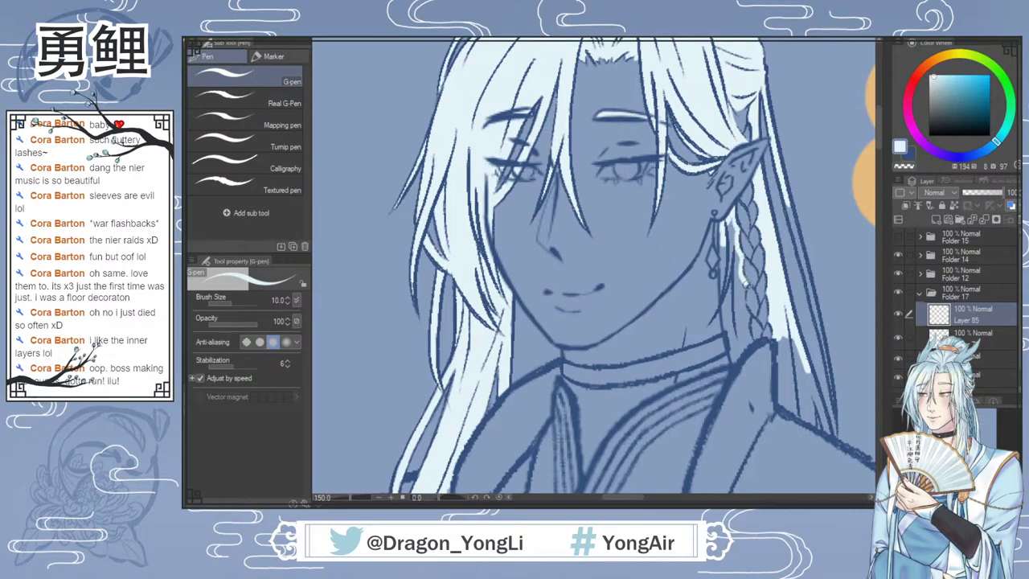
mouse_move(742, 289)
left_mouse_down()
mouse_move(750, 340)
mouse_move(736, 358)
mouse_move(725, 283)
mouse_move(724, 294)
mouse_move(730, 227)
mouse_move(735, 270)
left_mouse_up()
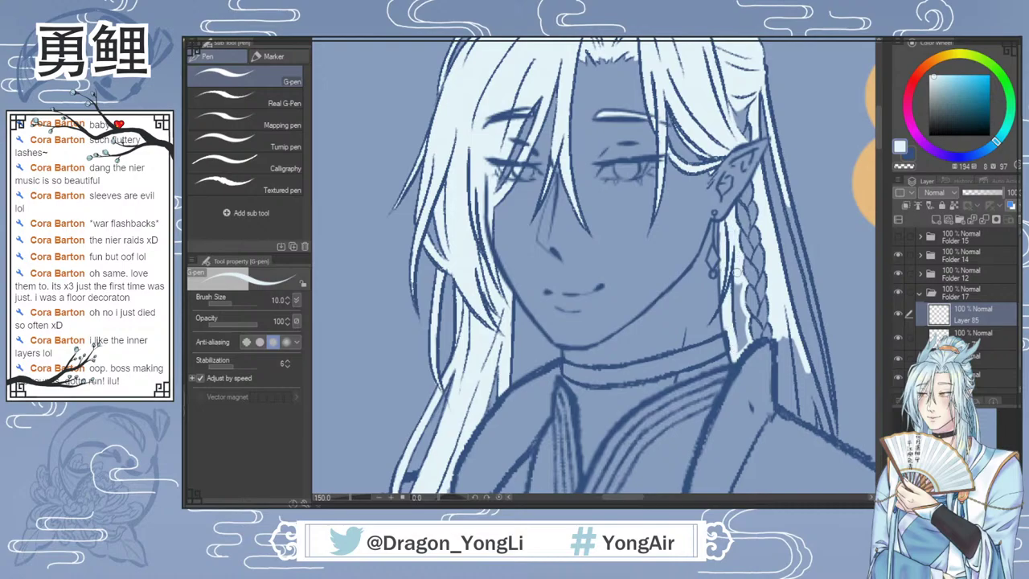
mouse_move(735, 230)
left_mouse_down()
mouse_move(737, 337)
mouse_move(743, 322)
left_mouse_up()
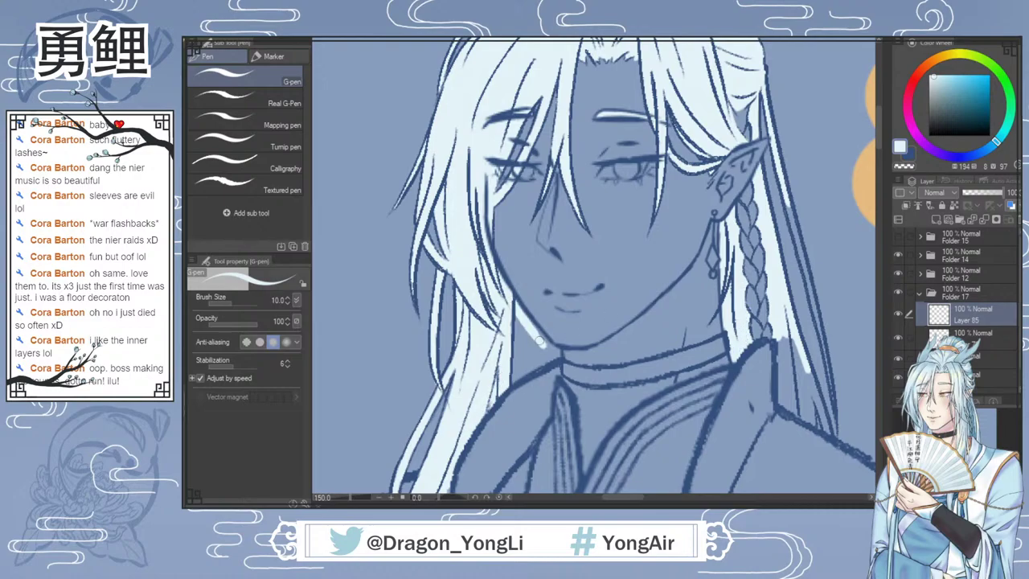
mouse_move(557, 356)
left_mouse_down()
mouse_move(514, 378)
mouse_move(550, 357)
mouse_move(514, 315)
mouse_move(513, 374)
left_mouse_up()
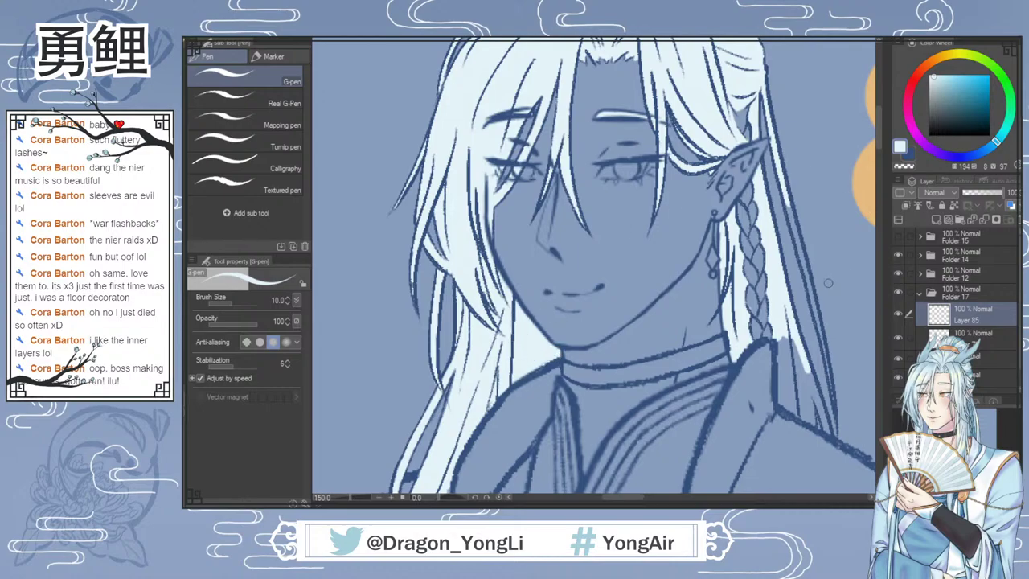
Step: Fill the outermost strands of the long hair behind the braid down to the shoulder line
left_click_drag(789, 206, 825, 375)
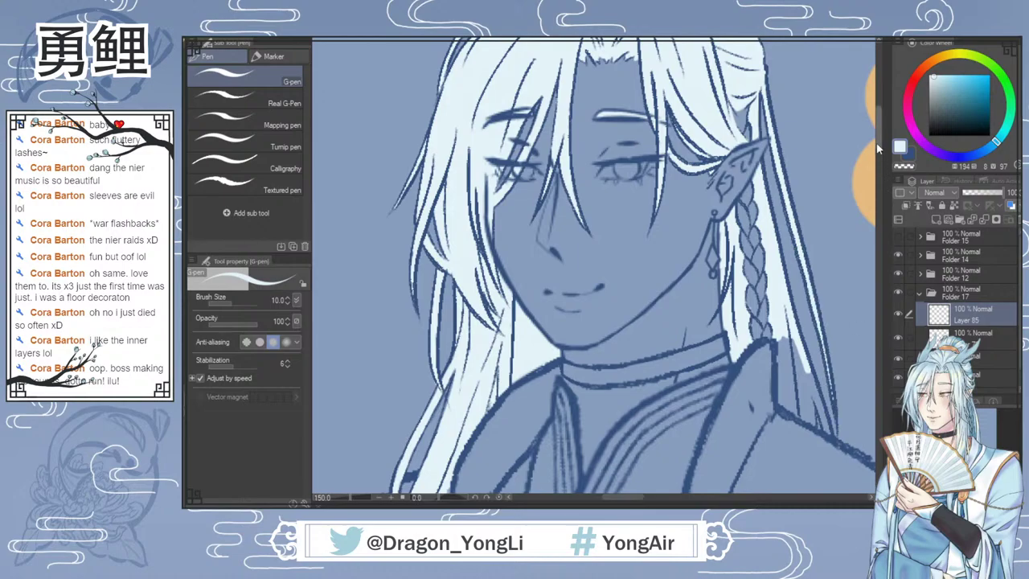
scroll(878, 152, "down", 3)
mouse_move(813, 267)
left_mouse_down()
mouse_move(828, 297)
mouse_move(802, 233)
mouse_move(810, 278)
mouse_move(794, 251)
mouse_move(787, 265)
mouse_move(783, 211)
mouse_move(790, 243)
mouse_move(795, 210)
mouse_move(796, 282)
left_mouse_up()
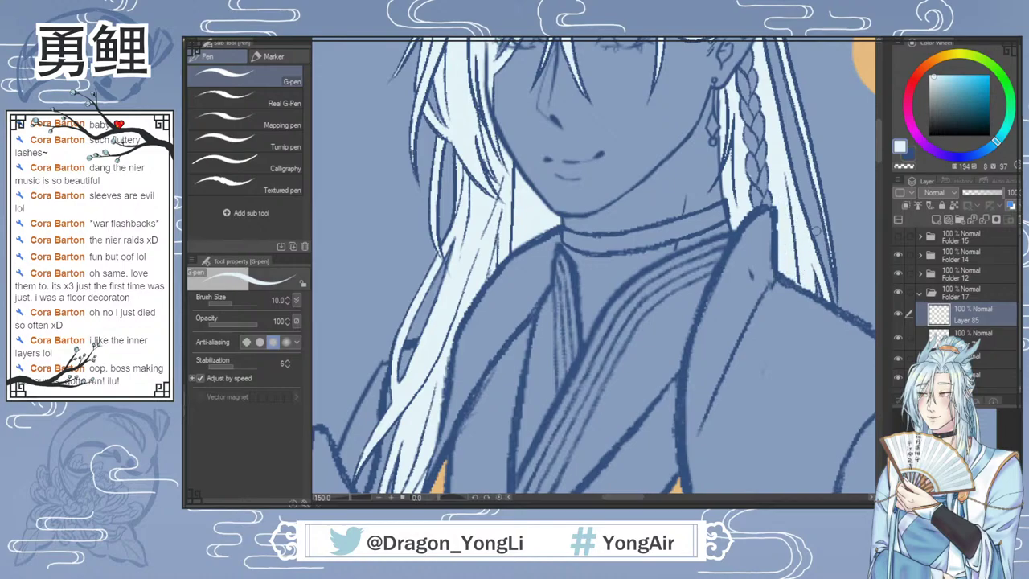
Step: Fill the crown hair behind the fringe and the topknot above its band in pale blue-white
scroll(813, 231, "down", 3)
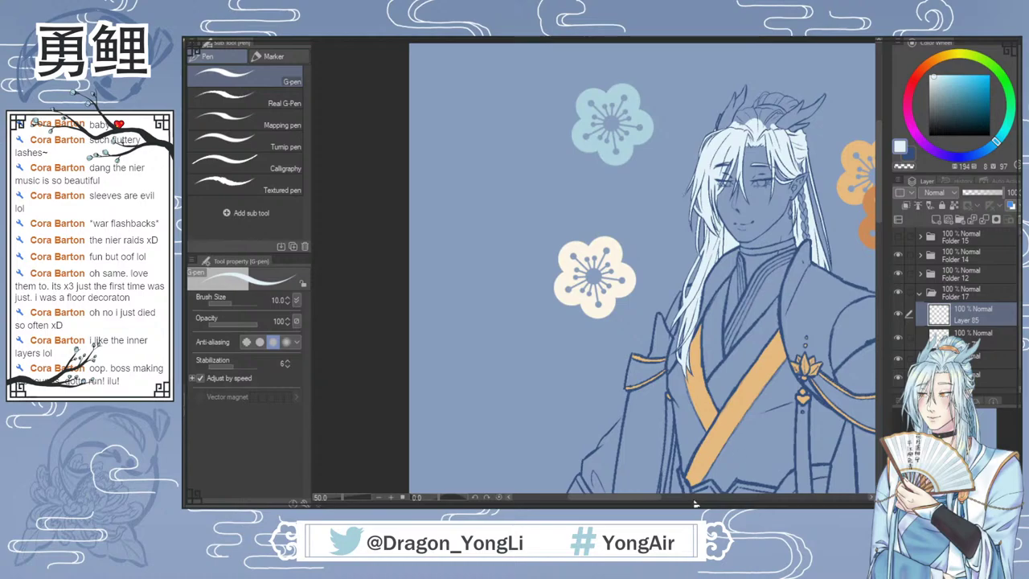
left_click_drag(646, 498, 669, 498)
scroll(622, 101, "up", 2)
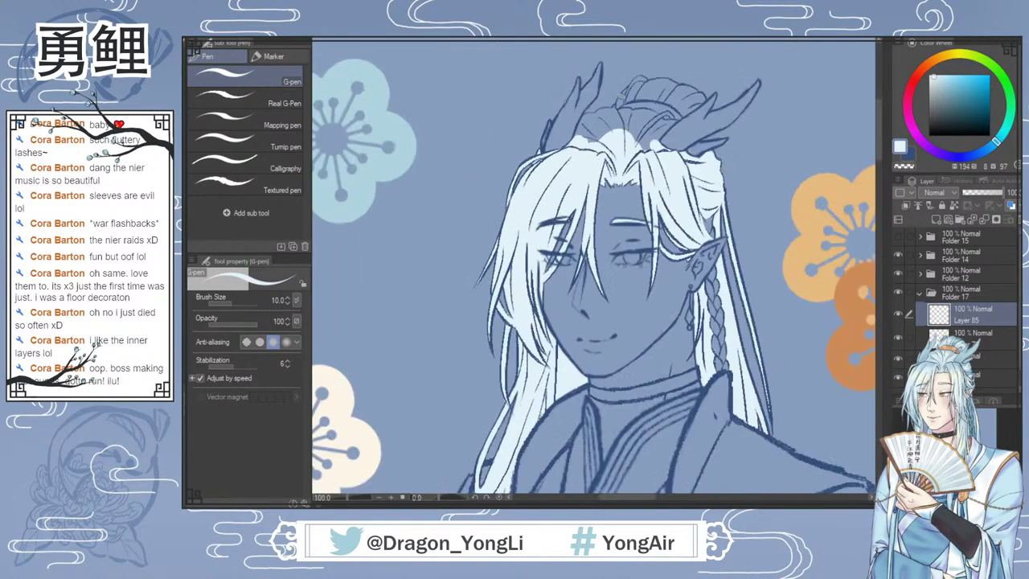
scroll(643, 97, "up", 2)
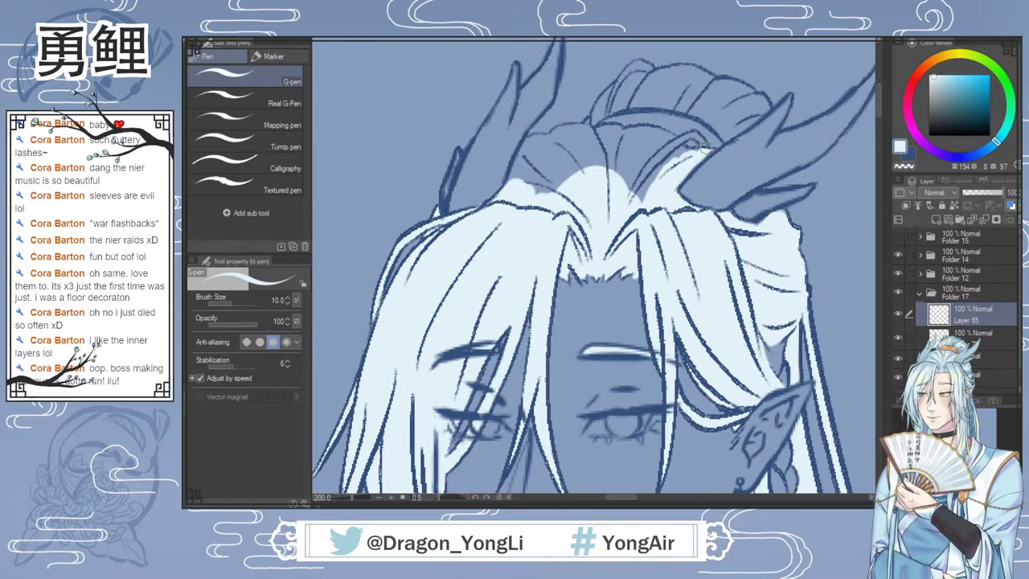
mouse_move(700, 140)
left_mouse_down()
mouse_move(653, 163)
mouse_move(687, 145)
mouse_move(654, 172)
mouse_move(643, 208)
mouse_move(669, 138)
mouse_move(652, 130)
mouse_move(630, 133)
mouse_move(616, 161)
mouse_move(636, 135)
mouse_move(661, 143)
mouse_move(599, 130)
mouse_move(602, 160)
mouse_move(614, 140)
mouse_move(564, 129)
mouse_move(532, 139)
mouse_move(510, 180)
mouse_move(528, 155)
mouse_move(525, 190)
mouse_move(549, 185)
mouse_move(583, 139)
mouse_move(591, 174)
mouse_move(607, 95)
mouse_move(598, 112)
mouse_move(643, 66)
mouse_move(638, 93)
mouse_move(667, 74)
mouse_move(701, 74)
mouse_move(713, 89)
mouse_move(692, 96)
mouse_move(644, 72)
mouse_move(724, 135)
mouse_move(761, 106)
mouse_move(733, 90)
mouse_move(746, 98)
mouse_move(727, 114)
mouse_move(674, 92)
mouse_move(678, 83)
mouse_move(707, 86)
left_mouse_up()
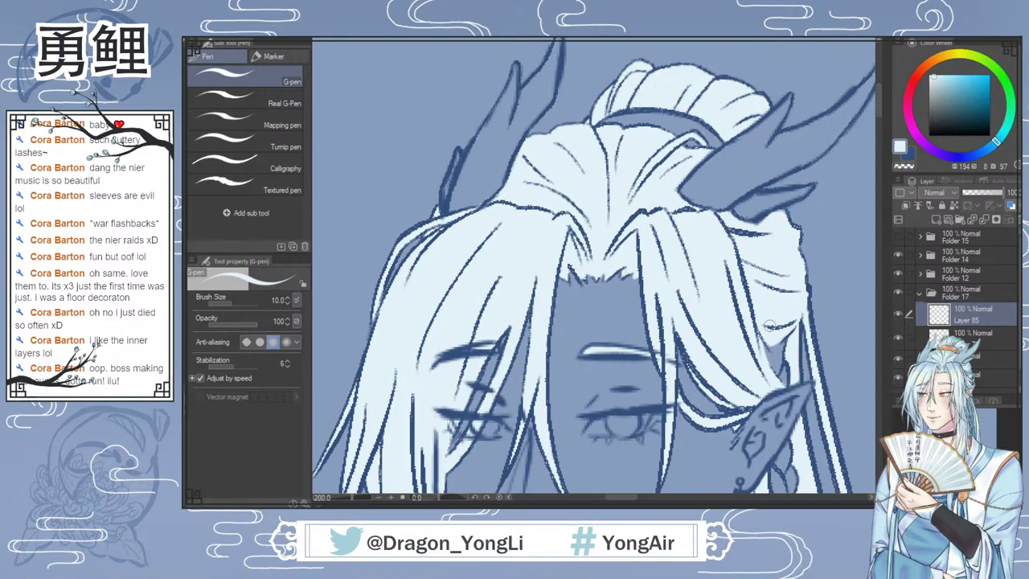
Step: Sample the mid-blue swatch flower and paint the braid and the hair shadow above the ear on Layer 90
scroll(819, 289, "down", 5)
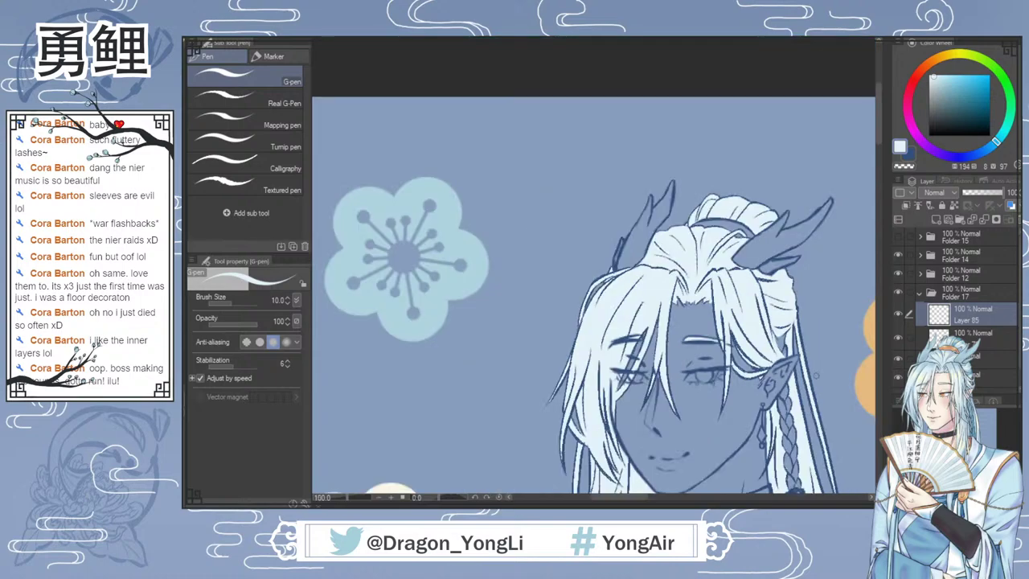
scroll(885, 269, "up", 2)
left_click_drag(878, 164, 877, 193)
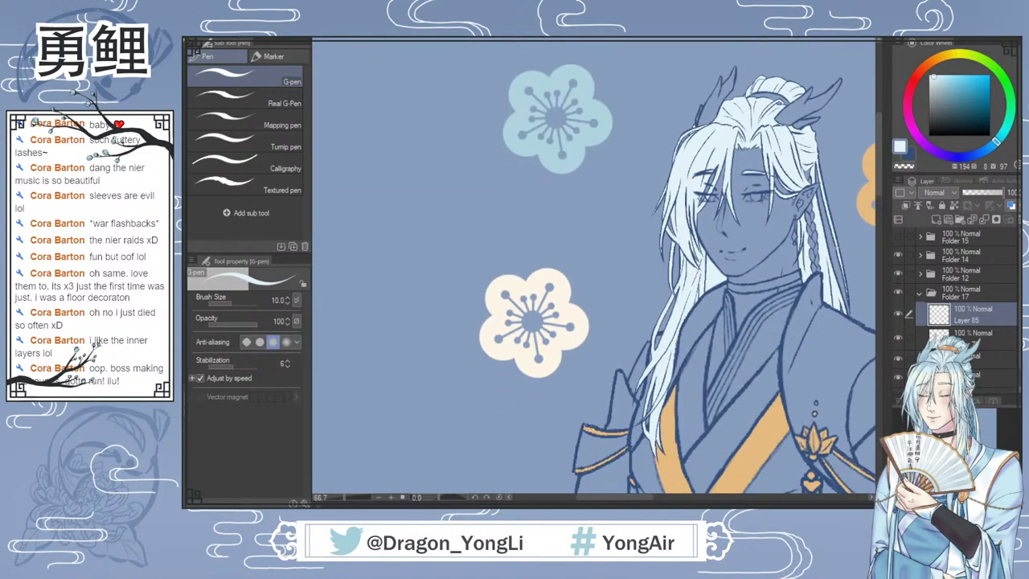
left_click_drag(642, 499, 666, 502)
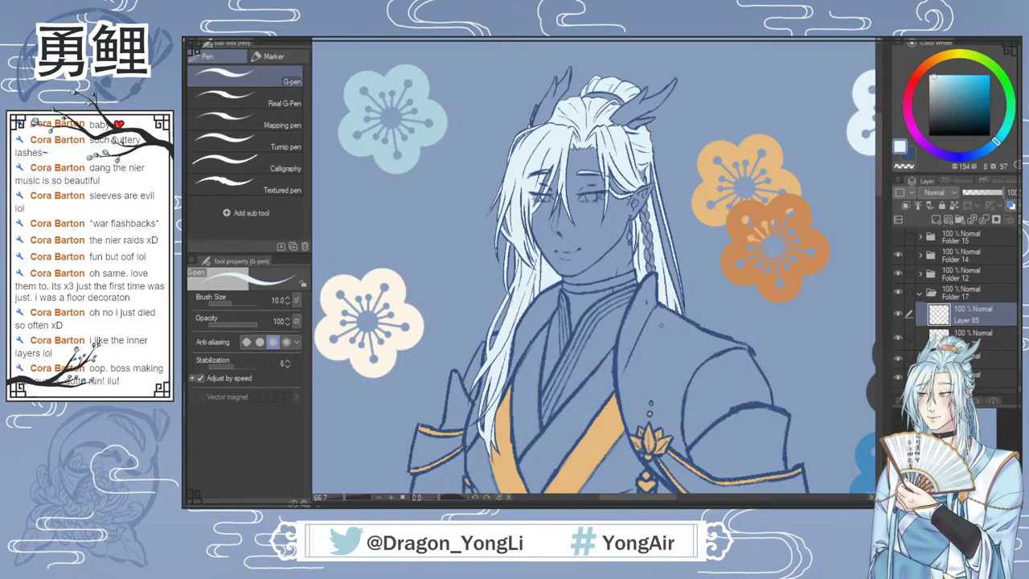
left_click_drag(635, 497, 655, 496)
key("i")
left_click(784, 201)
scroll(516, 193, "up", 4)
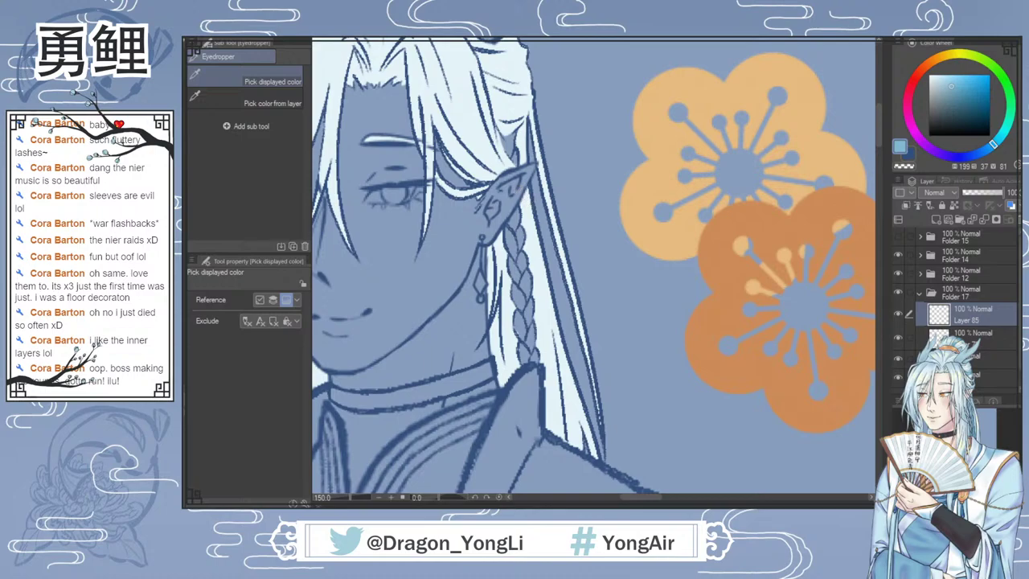
key("p")
left_click(956, 333)
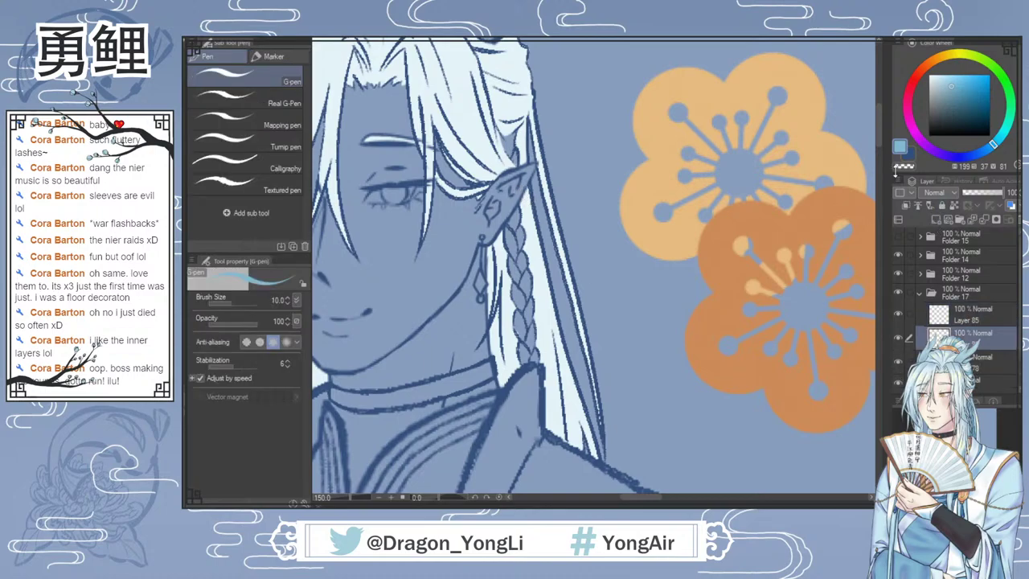
mouse_move(506, 145)
left_mouse_down()
mouse_move(510, 163)
mouse_move(513, 153)
left_mouse_up()
mouse_move(519, 211)
left_mouse_down()
mouse_move(514, 241)
mouse_move(517, 213)
mouse_move(510, 281)
mouse_move(535, 303)
mouse_move(537, 324)
mouse_move(518, 304)
left_mouse_up()
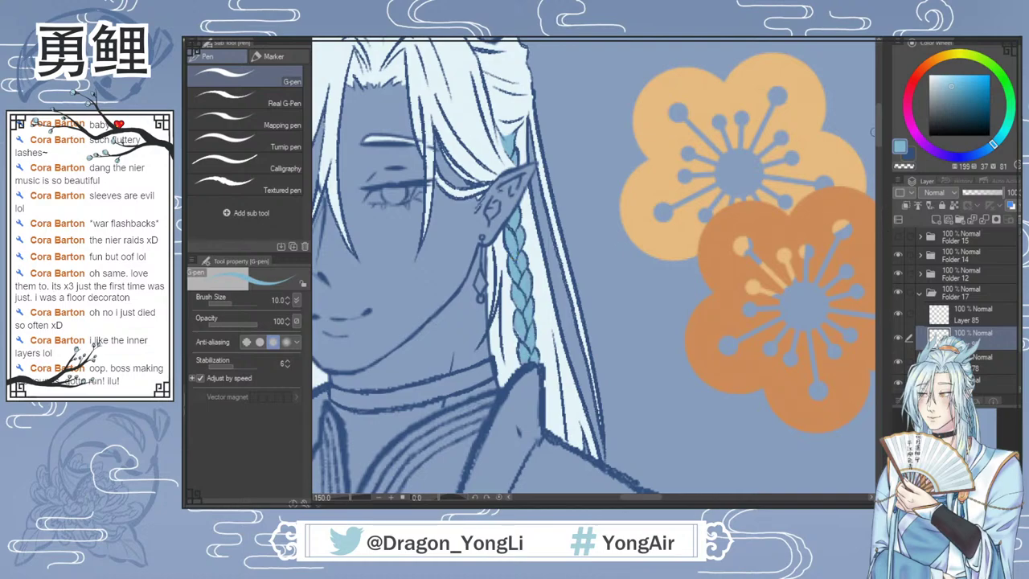
Step: Merge Layer 85 and Layer 90 into a single hair layer
scroll(878, 125, "up", 5)
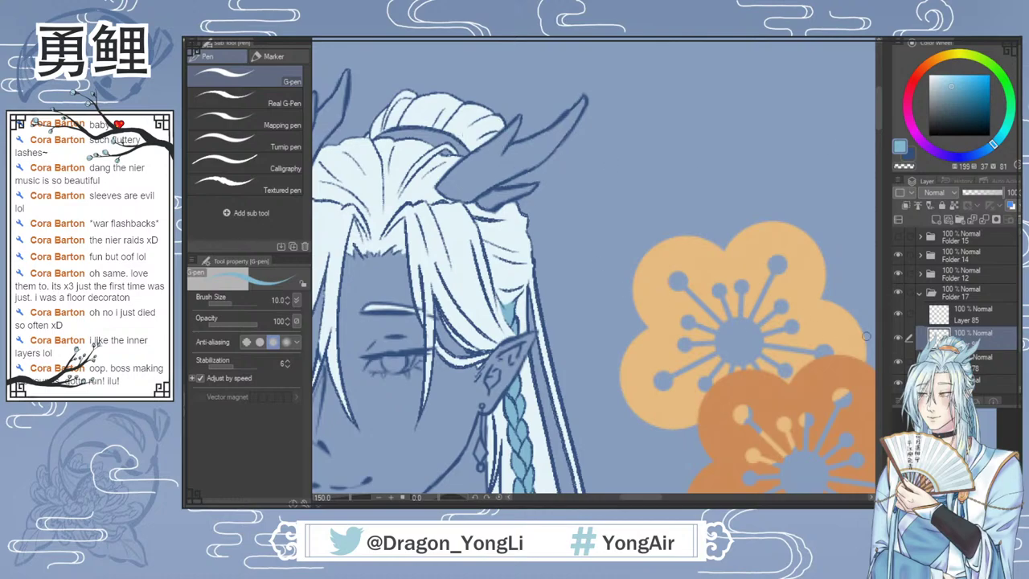
scroll(981, 305, "down", 1)
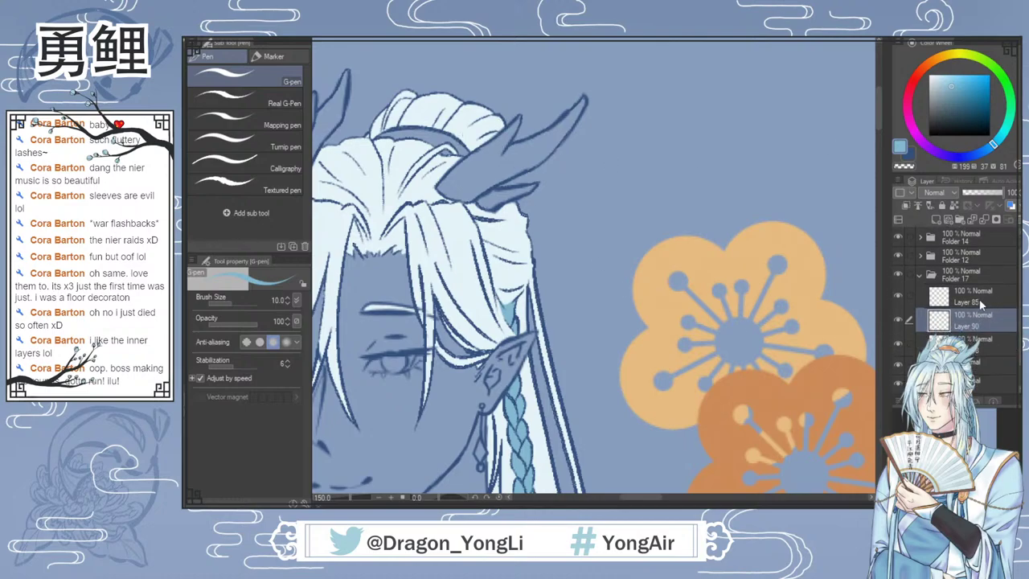
left_click(982, 299, "ctrl")
key("shift+alt+e")
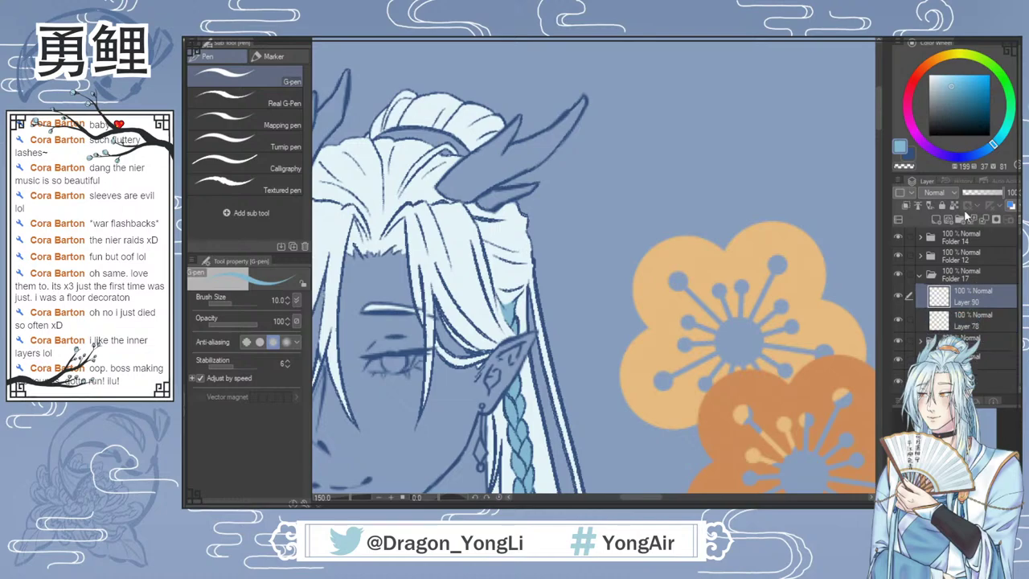
Step: With transparent pixels locked, shade the topknot's underside beside the horn and the swept-back hair above the ear in mid-blue
mouse_move(464, 130)
left_mouse_down()
mouse_move(507, 122)
mouse_move(496, 130)
left_mouse_up()
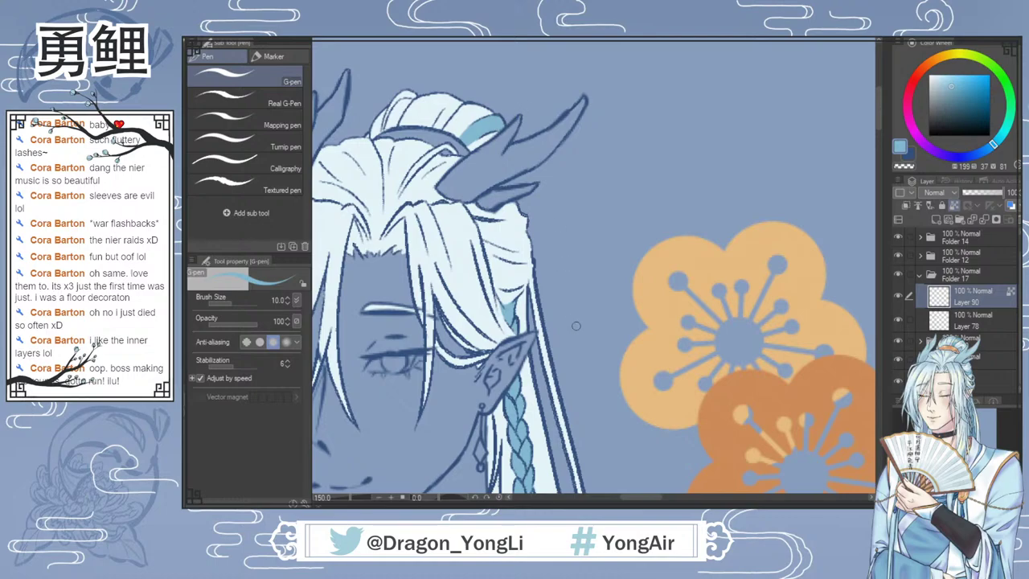
scroll(575, 321, "down", 2)
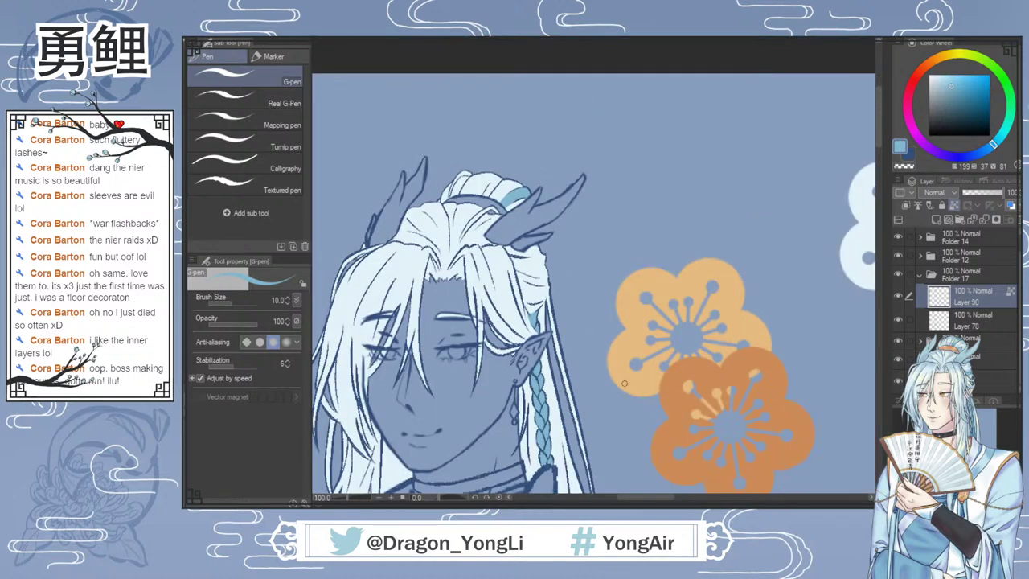
scroll(723, 317, "up", 1)
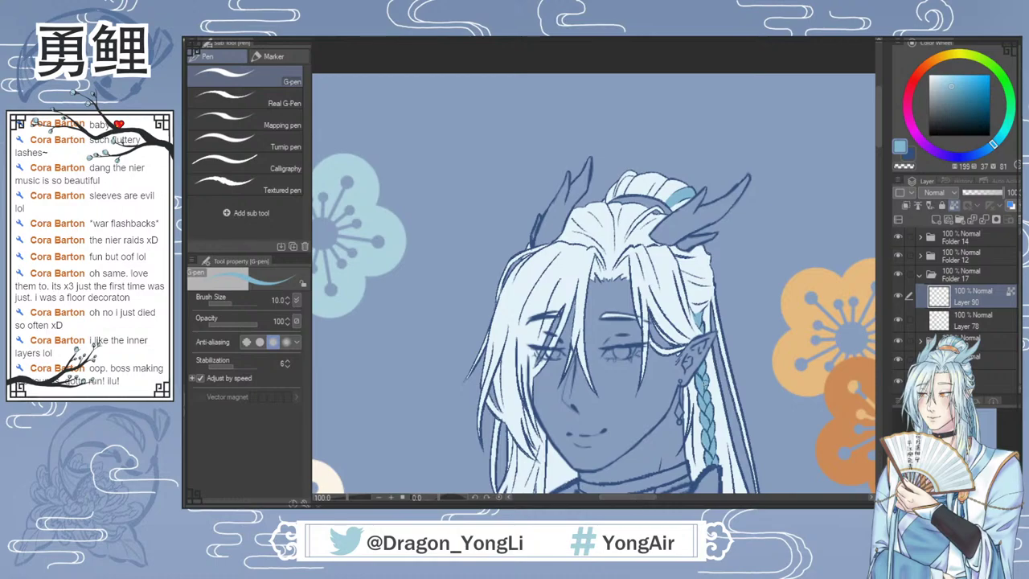
scroll(723, 318, "up", 1)
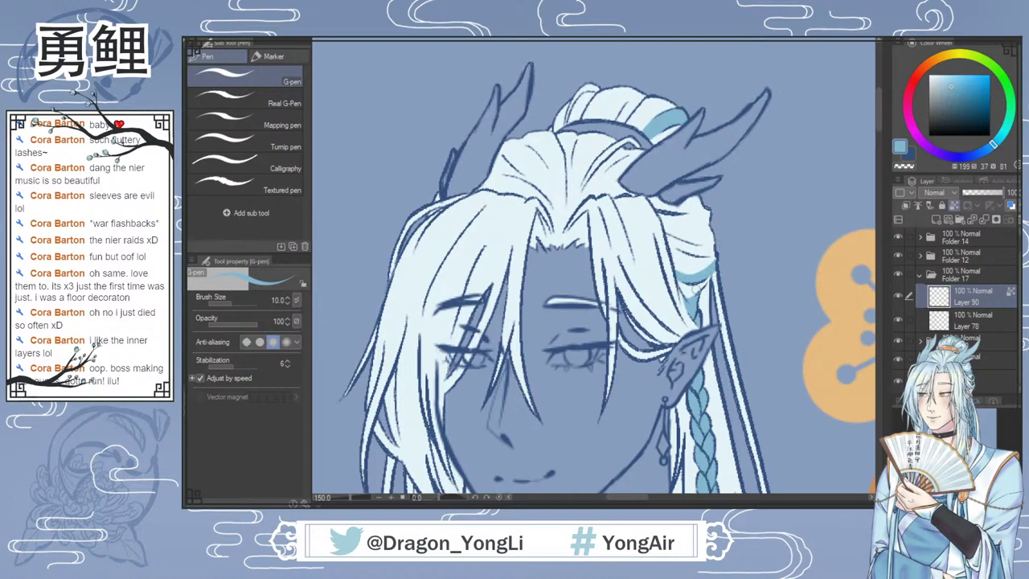
scroll(725, 275, "down", 1)
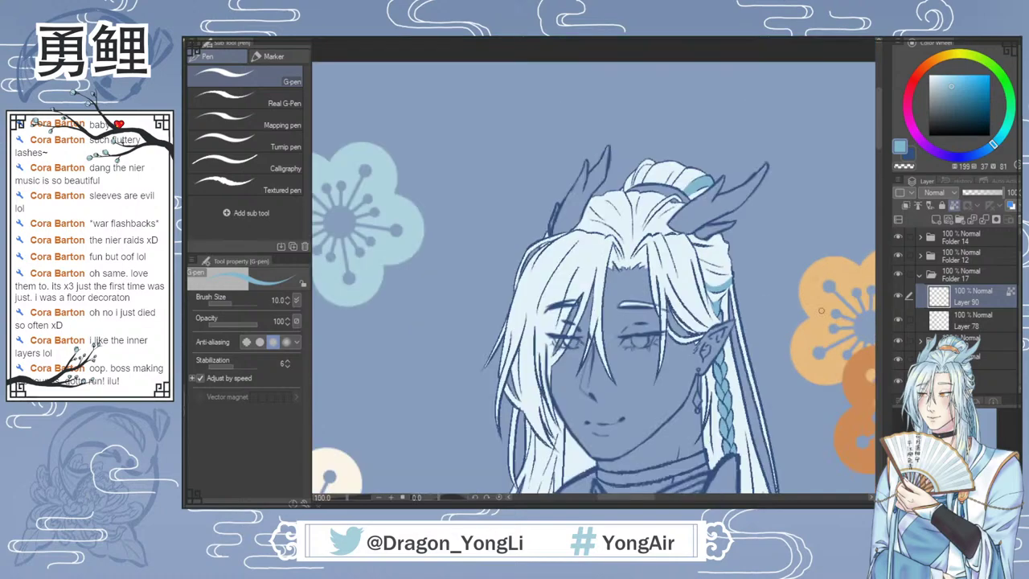
left_click_drag(647, 502, 662, 502)
key("ctrl+plus")
key("ctrl+plus")
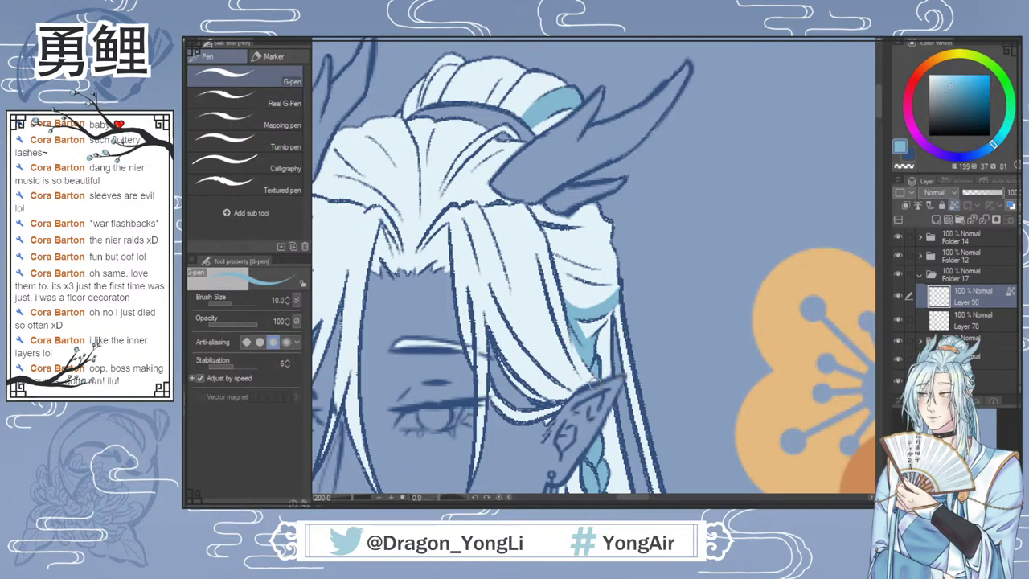
Step: Sample the cream swatch flower and, on the layer below Layer 78, paint skin beside the half-covered eye and along the cheek and jaw
scroll(597, 384, "down", 2)
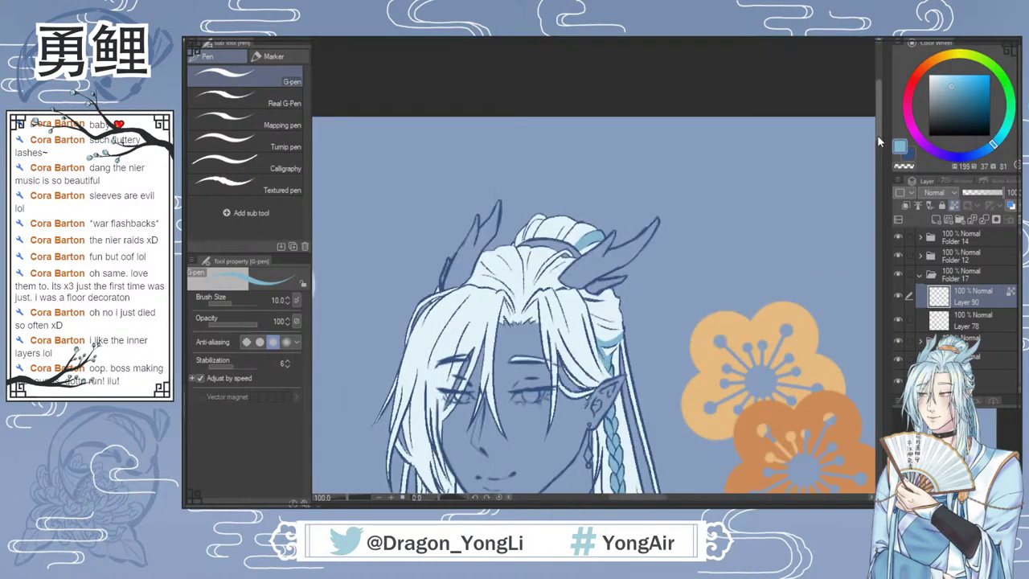
scroll(876, 135, "down", 2)
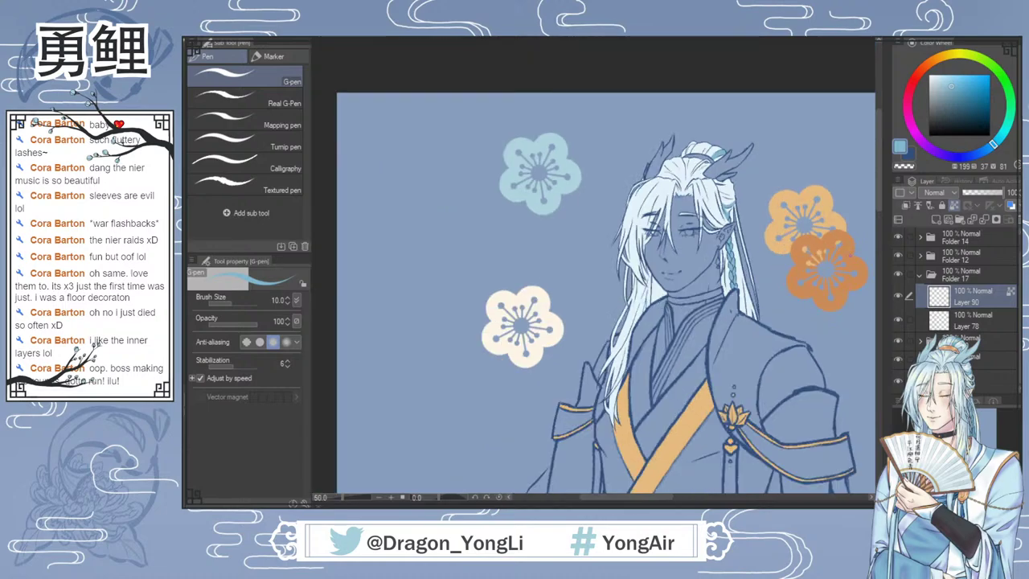
left_click_drag(634, 497, 650, 497)
key("i")
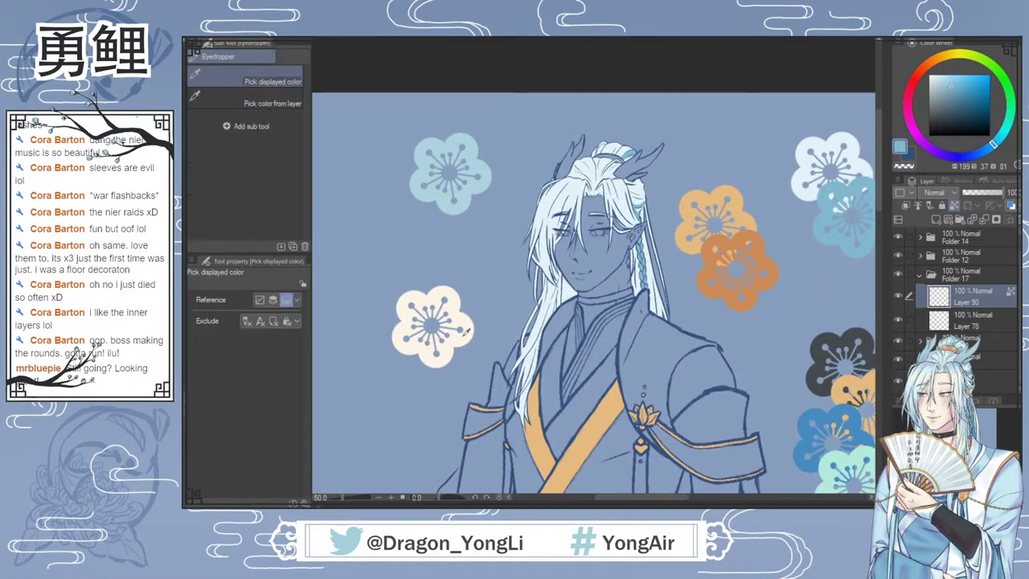
left_click(466, 334)
left_click(964, 337)
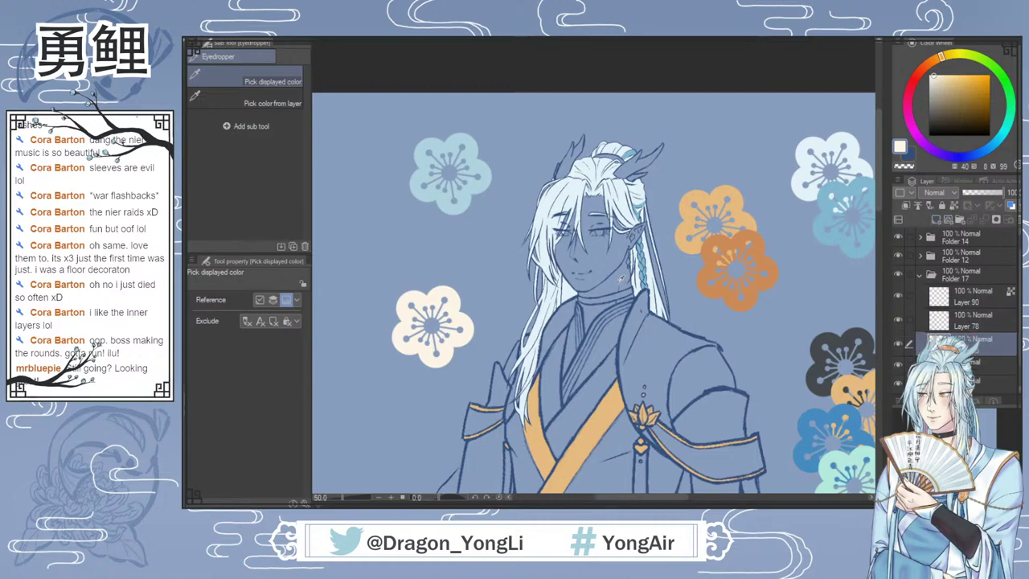
scroll(620, 278, "up", 3)
key("p")
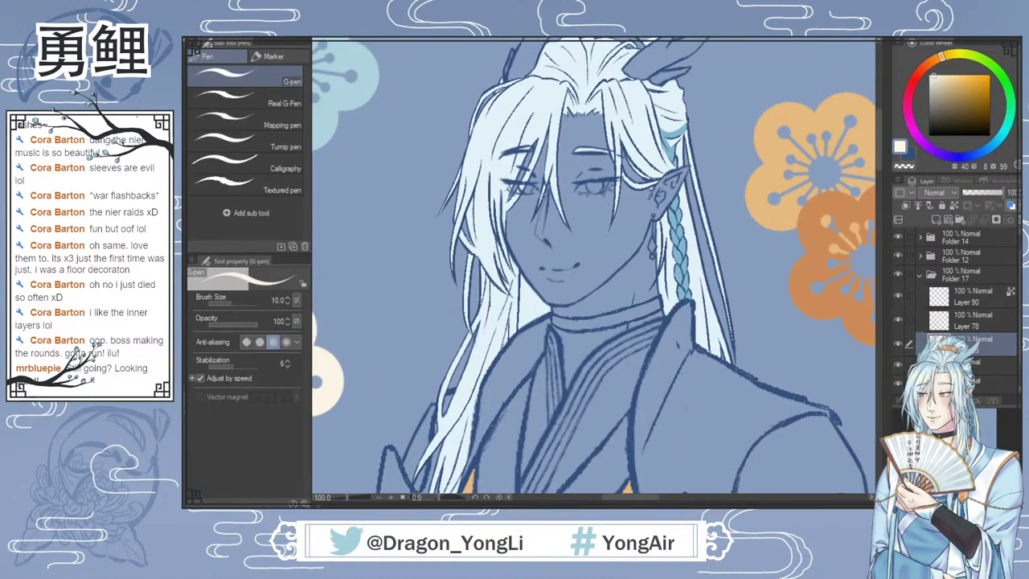
scroll(534, 185, "up", 2)
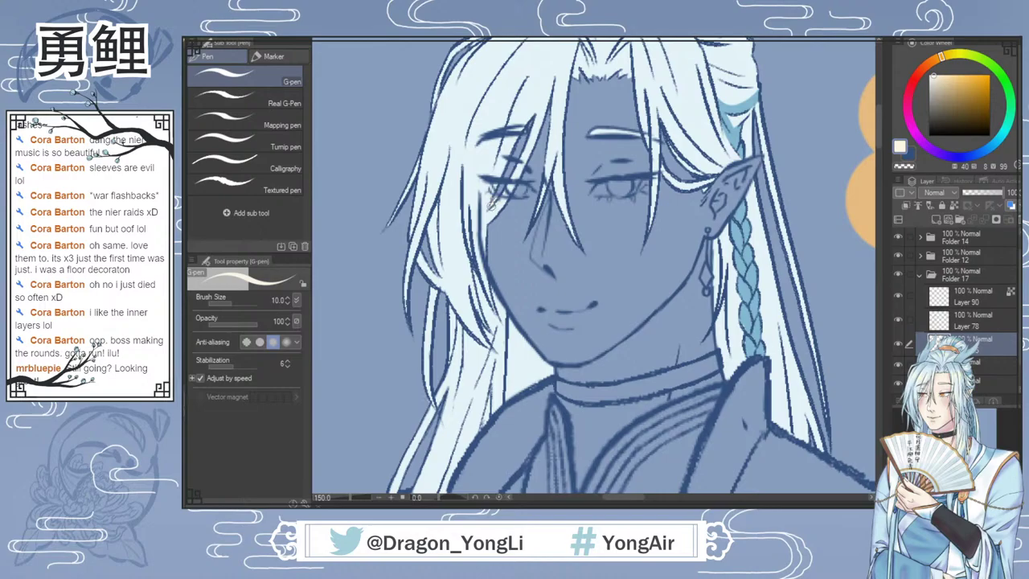
left_click_drag(508, 170, 524, 135)
mouse_move(524, 170)
left_mouse_down()
mouse_move(534, 178)
mouse_move(549, 106)
left_mouse_up()
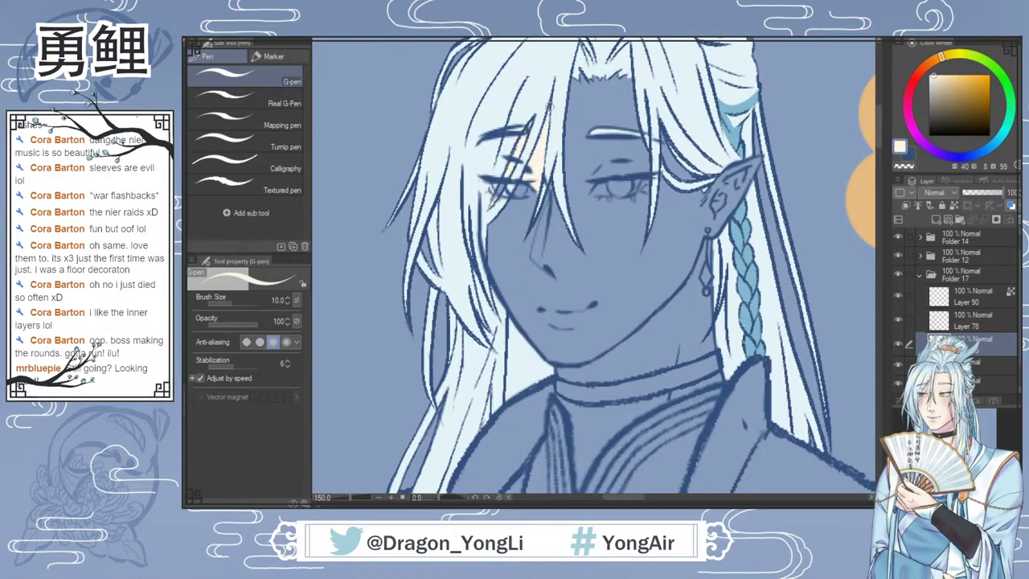
mouse_move(506, 207)
left_mouse_down()
mouse_move(534, 195)
mouse_move(492, 234)
mouse_move(497, 263)
mouse_move(509, 306)
mouse_move(576, 376)
left_mouse_up()
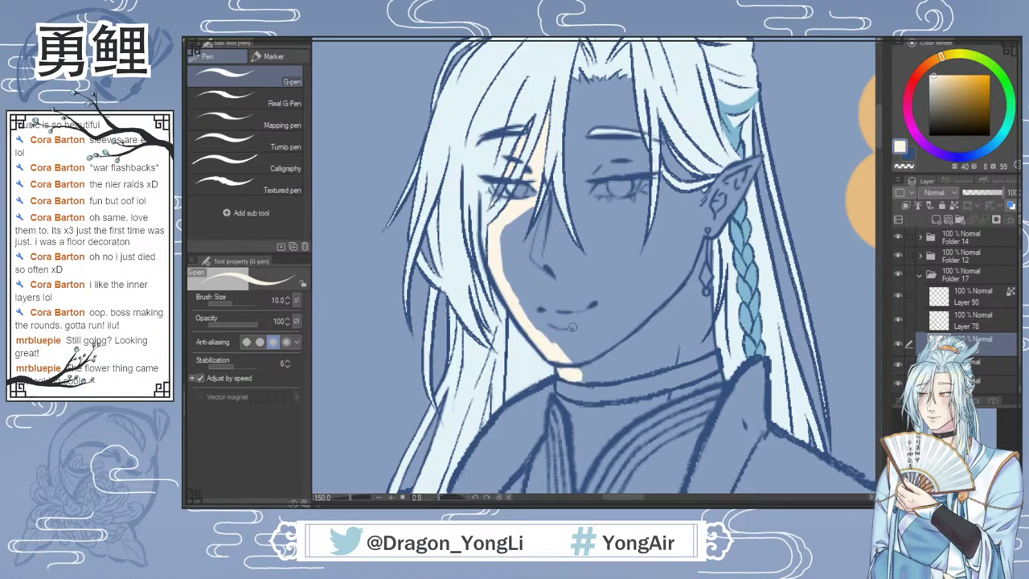
Step: Paint cream skin around the uncovered eye and nose bridge, then the pointed ear and earring area with brush size 15
mouse_move(609, 176)
left_mouse_down()
mouse_move(581, 191)
mouse_move(601, 171)
mouse_move(657, 164)
left_mouse_up()
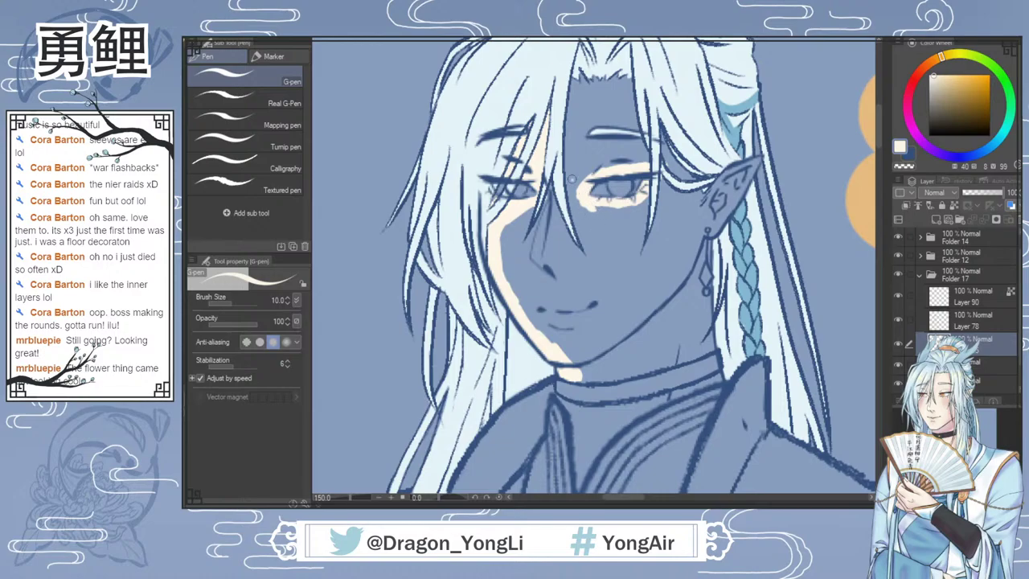
left_click_drag(571, 179, 590, 253)
key("bracketright")
key("bracketright")
left_click_drag(711, 220, 704, 313)
left_click_drag(708, 231, 715, 207)
mouse_move(733, 172)
left_mouse_down()
mouse_move(725, 207)
mouse_move(746, 161)
left_mouse_up()
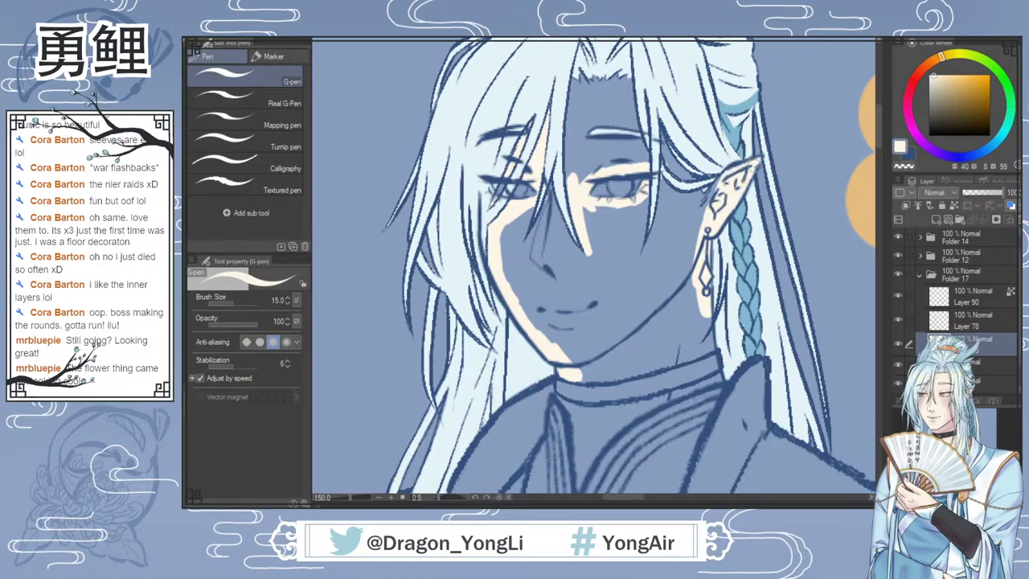
Step: Fill the rest of the face in cream, from the forehead over the cheeks and nose to the chin and upper neck
left_click_drag(697, 245, 710, 181)
left_click_drag(694, 296, 698, 211)
mouse_move(683, 276)
left_mouse_down()
mouse_move(686, 172)
mouse_move(664, 225)
mouse_move(662, 141)
mouse_move(623, 138)
mouse_move(579, 185)
mouse_move(625, 119)
mouse_move(619, 143)
mouse_move(590, 161)
mouse_move(568, 197)
mouse_move(571, 97)
left_mouse_up()
mouse_move(508, 243)
left_mouse_down()
mouse_move(546, 189)
mouse_move(524, 265)
mouse_move(500, 276)
mouse_move(535, 257)
mouse_move(540, 317)
mouse_move(555, 241)
mouse_move(587, 362)
mouse_move(599, 265)
mouse_move(585, 221)
mouse_move(624, 210)
mouse_move(643, 218)
mouse_move(593, 254)
mouse_move(643, 215)
mouse_move(639, 262)
mouse_move(599, 338)
mouse_move(603, 323)
left_mouse_up()
mouse_move(576, 363)
left_mouse_down()
mouse_move(611, 354)
mouse_move(602, 374)
mouse_move(651, 354)
mouse_move(630, 373)
mouse_move(703, 358)
mouse_move(707, 342)
mouse_move(692, 329)
mouse_move(701, 282)
mouse_move(655, 321)
mouse_move(632, 326)
left_mouse_up()
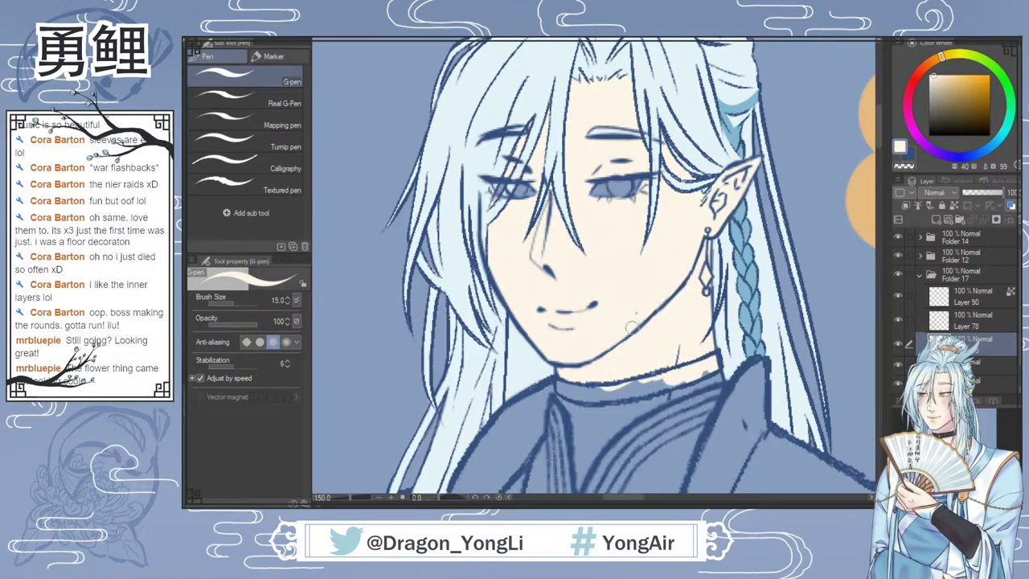
Step: Fill the neck, the collar band and the V-shaped chest opening between the robe collars in cream
left_click_drag(589, 392, 567, 356)
left_click_drag(878, 138, 878, 164)
mouse_move(709, 101)
left_mouse_down()
mouse_move(716, 120)
mouse_move(624, 186)
left_mouse_up()
mouse_move(701, 119)
left_mouse_down()
mouse_move(582, 225)
mouse_move(582, 108)
left_mouse_up()
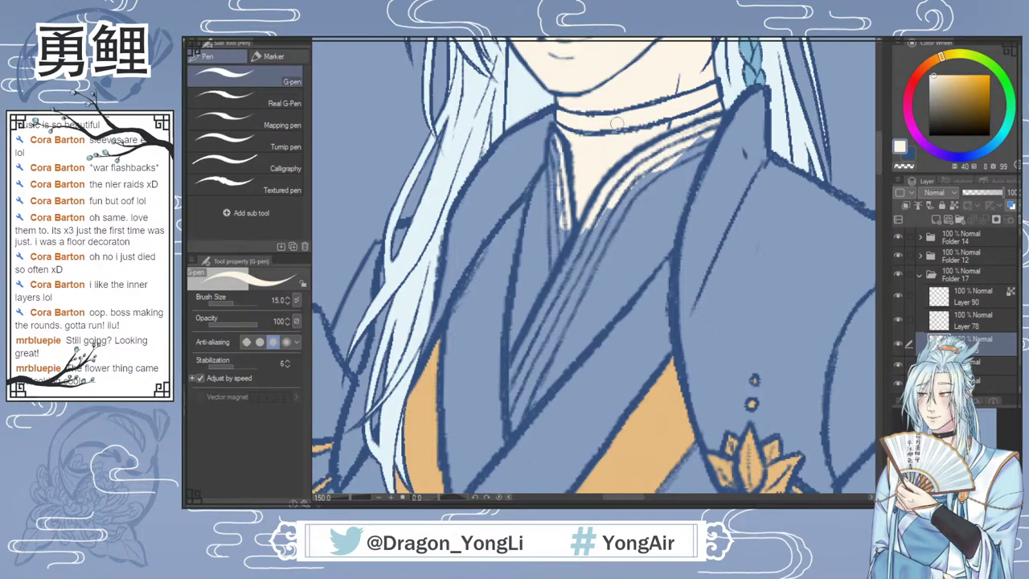
Step: Block in the upper arm between the shoulder cape and the sleeve in cream with a large brush
scroll(654, 244, "down", 4)
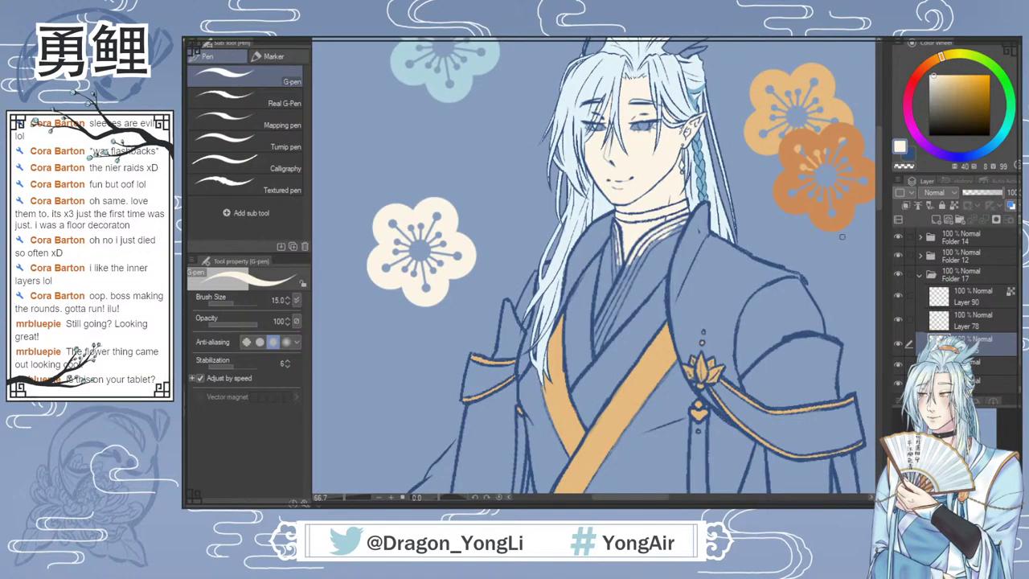
left_click_drag(658, 499, 676, 499)
mouse_move(607, 353)
left_mouse_down()
mouse_move(603, 380)
mouse_move(615, 298)
left_mouse_up()
mouse_move(616, 354)
left_mouse_down()
mouse_move(643, 292)
mouse_move(674, 326)
left_mouse_up()
scroll(689, 322, "down", 1)
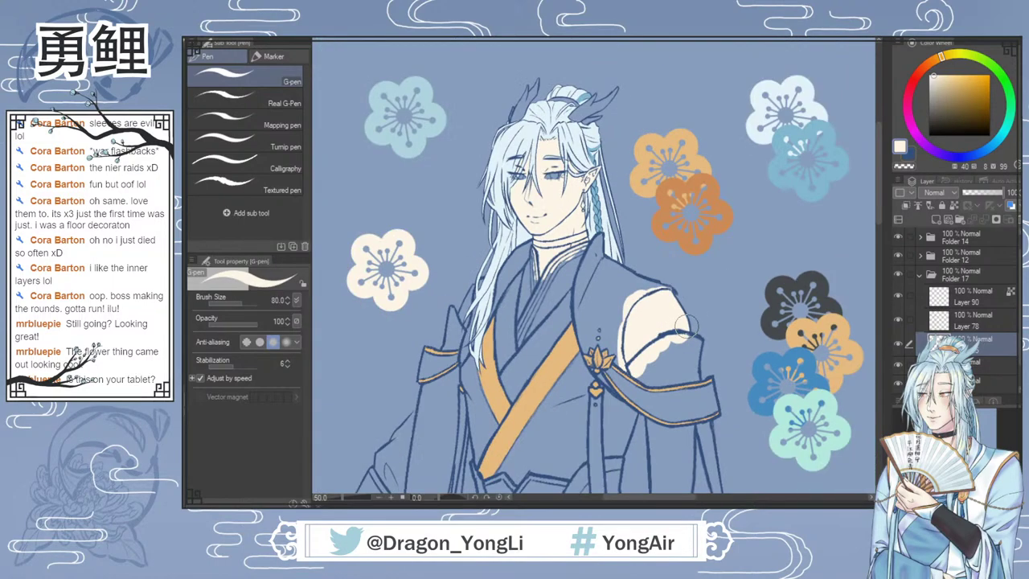
scroll(674, 336, "up", 2)
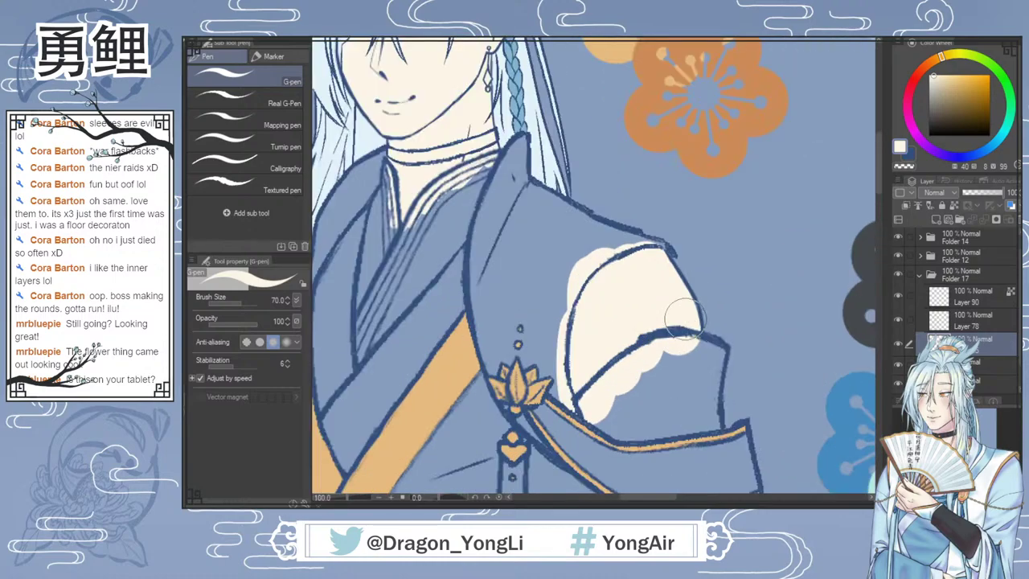
left_click_drag(661, 503, 647, 503)
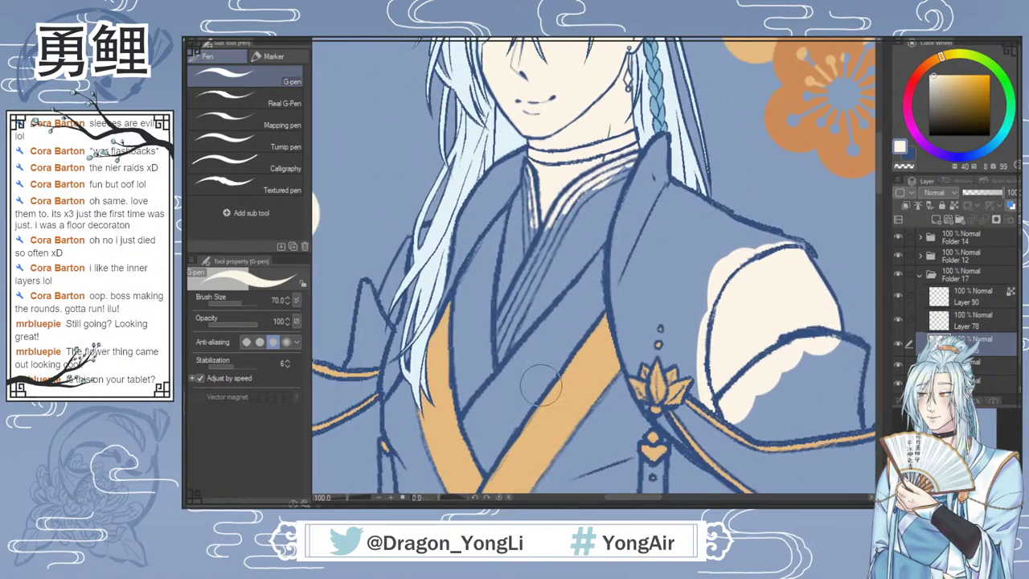
Step: Block in the opposite upper arm in cream, and fill the open hand's palm, thumb and first fingers using brush size 17
left_click_drag(421, 257, 397, 313)
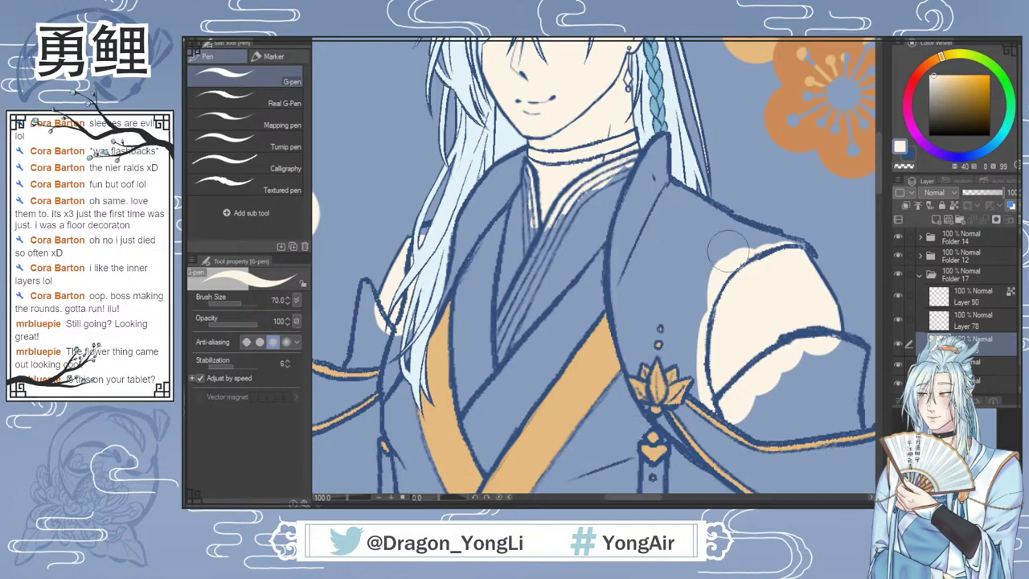
scroll(827, 290, "down", 2)
left_click_drag(878, 213, 872, 277)
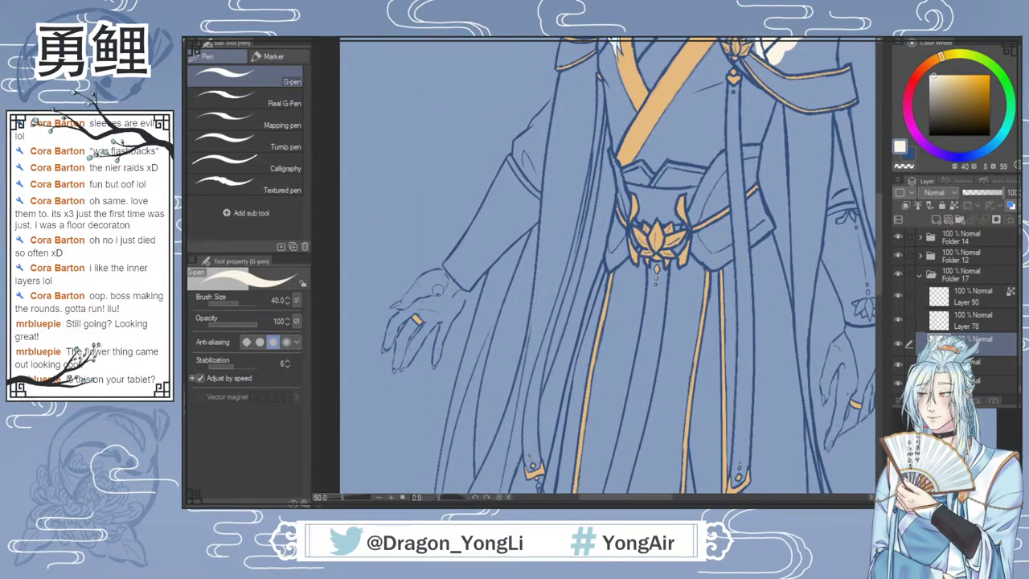
scroll(436, 296, "up", 3)
left_click_drag(588, 502, 575, 500)
key("bracketleft")
mouse_move(496, 325)
left_mouse_down()
mouse_move(559, 242)
mouse_move(605, 224)
mouse_move(624, 225)
mouse_move(671, 282)
mouse_move(680, 313)
mouse_move(682, 287)
mouse_move(668, 333)
mouse_move(635, 379)
mouse_move(618, 364)
mouse_move(623, 371)
mouse_move(659, 327)
mouse_move(666, 279)
mouse_move(615, 313)
mouse_move(605, 253)
mouse_move(593, 238)
mouse_move(569, 244)
mouse_move(502, 333)
mouse_move(503, 350)
mouse_move(516, 334)
mouse_move(482, 358)
mouse_move(453, 442)
mouse_move(504, 360)
mouse_move(492, 372)
mouse_move(547, 338)
mouse_move(489, 448)
mouse_move(583, 322)
mouse_move(565, 329)
mouse_move(596, 317)
mouse_move(584, 335)
mouse_move(607, 365)
left_mouse_up()
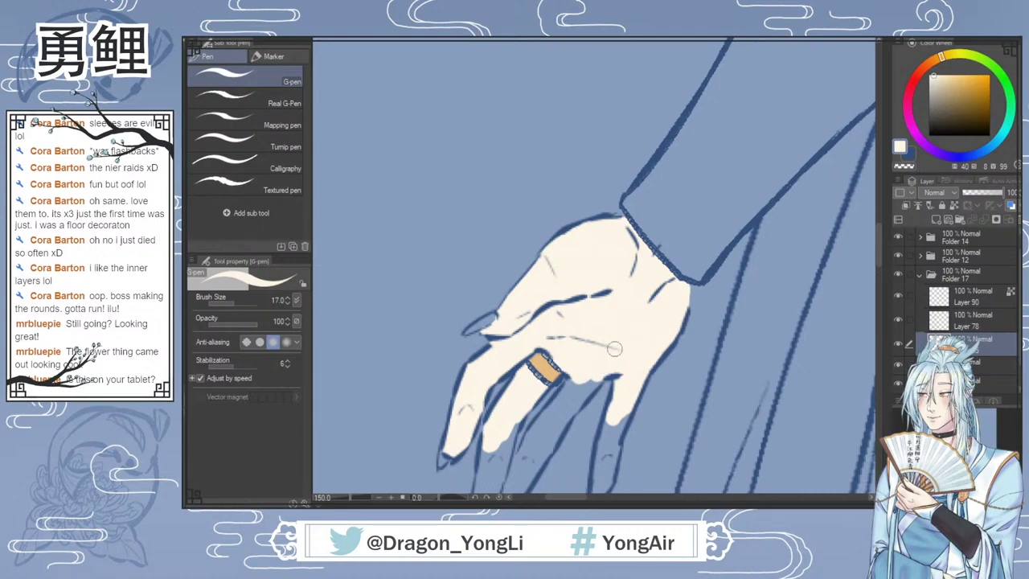
Step: Fill the remaining fingers of the open hand in cream, stopping at the nails and around the gold ring
scroll(692, 266, "down", 5)
mouse_move(606, 254)
left_mouse_down()
mouse_move(598, 324)
mouse_move(609, 265)
left_mouse_up()
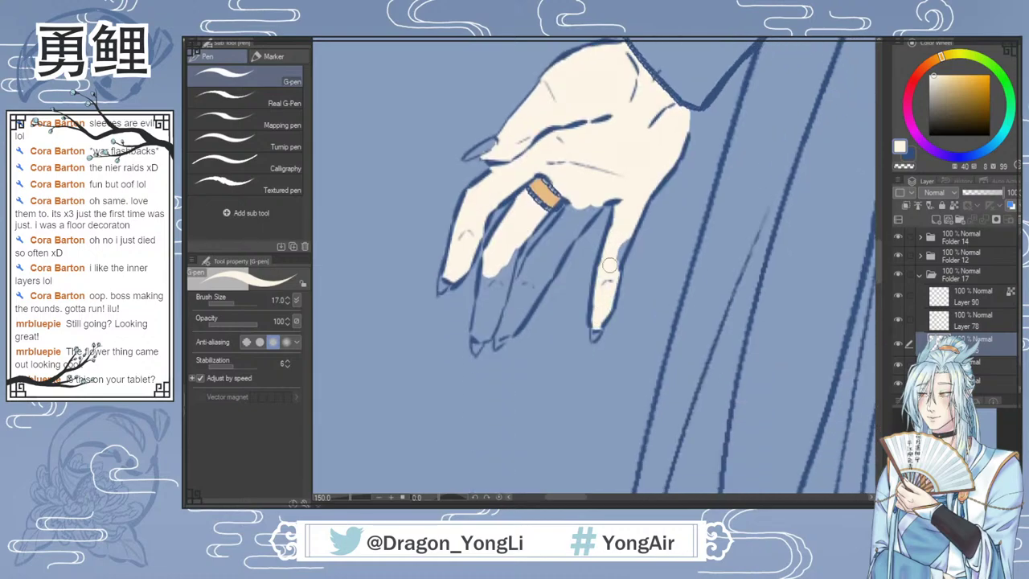
mouse_move(581, 211)
left_mouse_down()
mouse_move(531, 277)
mouse_move(535, 261)
mouse_move(499, 329)
mouse_move(597, 203)
left_mouse_up()
mouse_move(480, 283)
left_mouse_down()
mouse_move(477, 330)
mouse_move(498, 259)
mouse_move(498, 291)
mouse_move(509, 267)
left_mouse_up()
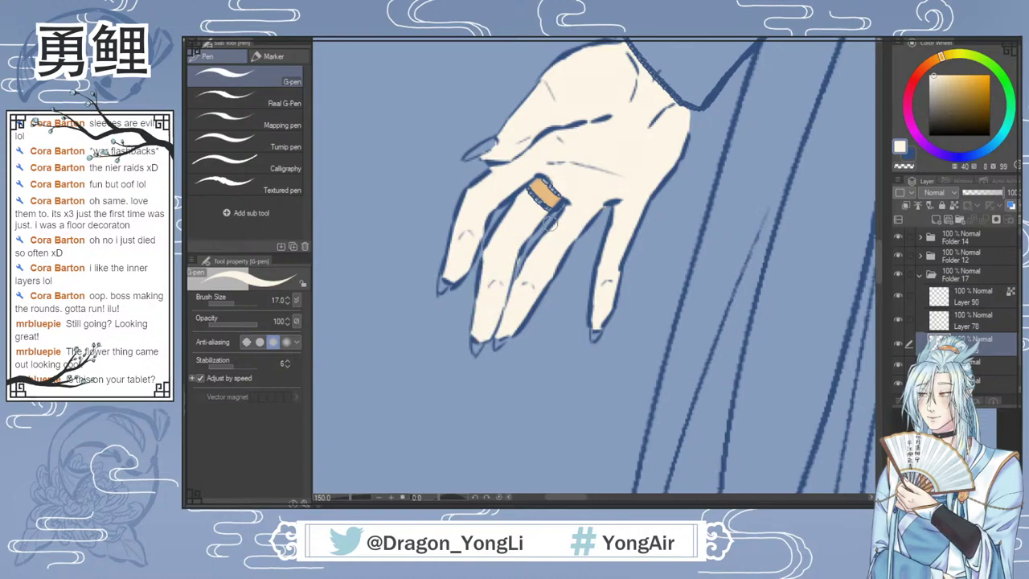
Step: Fill the lowered hand in cream, covering the index finger, thumb, back of the hand and the fingers around the ring
left_click_drag(581, 499, 679, 502)
left_click_drag(877, 258, 876, 272)
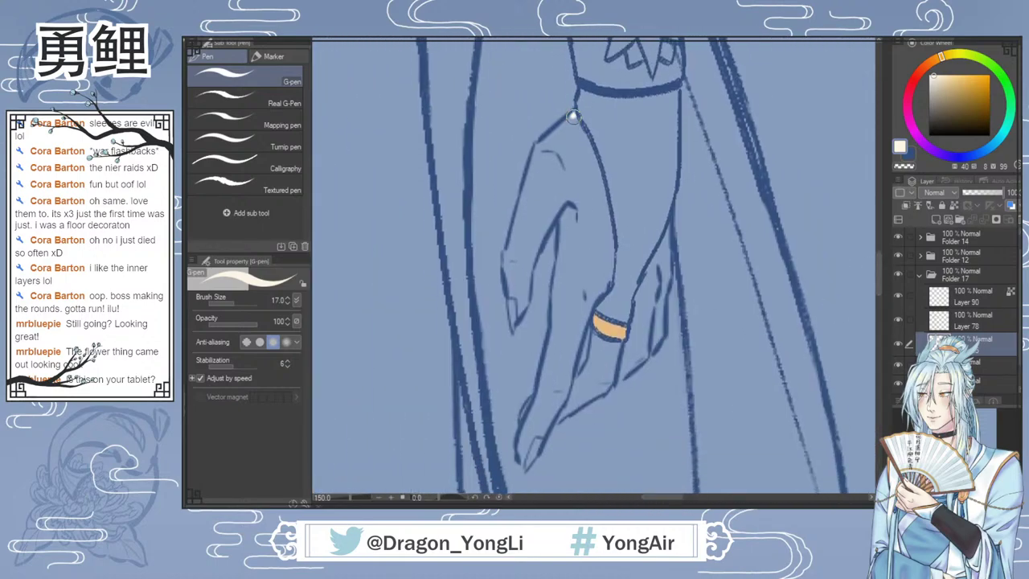
mouse_move(583, 143)
left_mouse_down()
mouse_move(608, 259)
mouse_move(579, 321)
mouse_move(595, 257)
mouse_move(585, 223)
mouse_move(564, 266)
mouse_move(560, 337)
mouse_move(585, 291)
mouse_move(572, 354)
mouse_move(558, 389)
mouse_move(554, 337)
mouse_move(528, 422)
left_mouse_up()
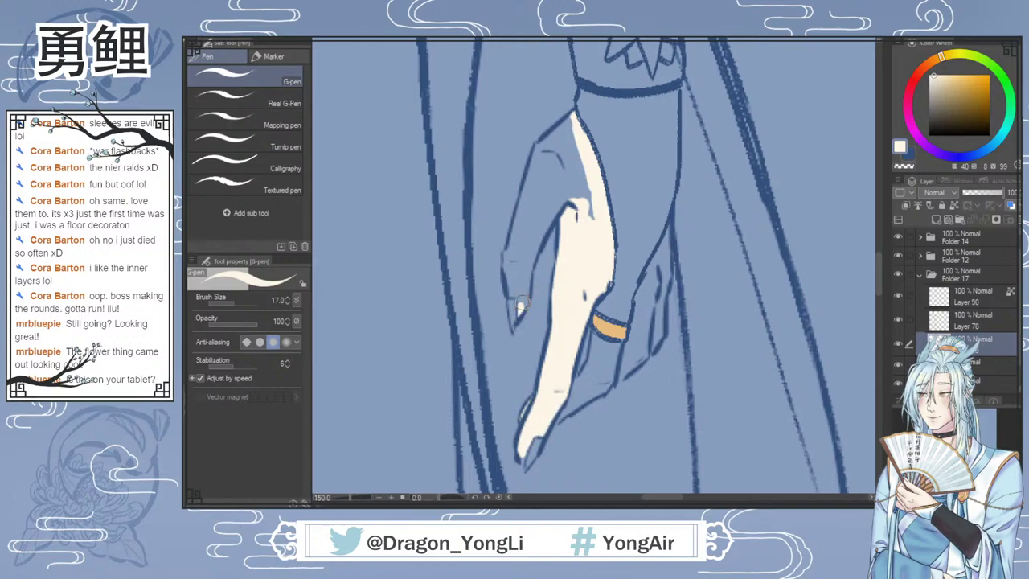
mouse_move(522, 301)
left_mouse_down()
mouse_move(543, 218)
mouse_move(562, 198)
mouse_move(521, 266)
mouse_move(521, 300)
mouse_move(509, 254)
mouse_move(513, 239)
mouse_move(513, 270)
mouse_move(544, 146)
mouse_move(569, 124)
mouse_move(556, 167)
mouse_move(571, 142)
mouse_move(587, 164)
mouse_move(576, 139)
left_mouse_up()
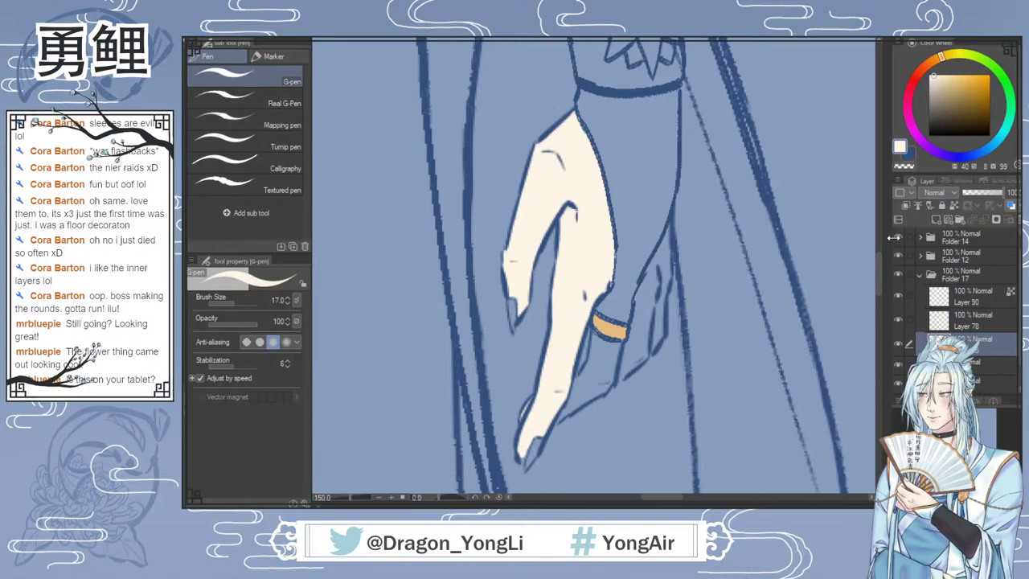
left_click_drag(879, 262, 876, 275)
mouse_move(564, 333)
left_mouse_down()
mouse_move(599, 304)
mouse_move(613, 271)
mouse_move(631, 265)
mouse_move(657, 193)
mouse_move(664, 211)
mouse_move(647, 265)
left_mouse_up()
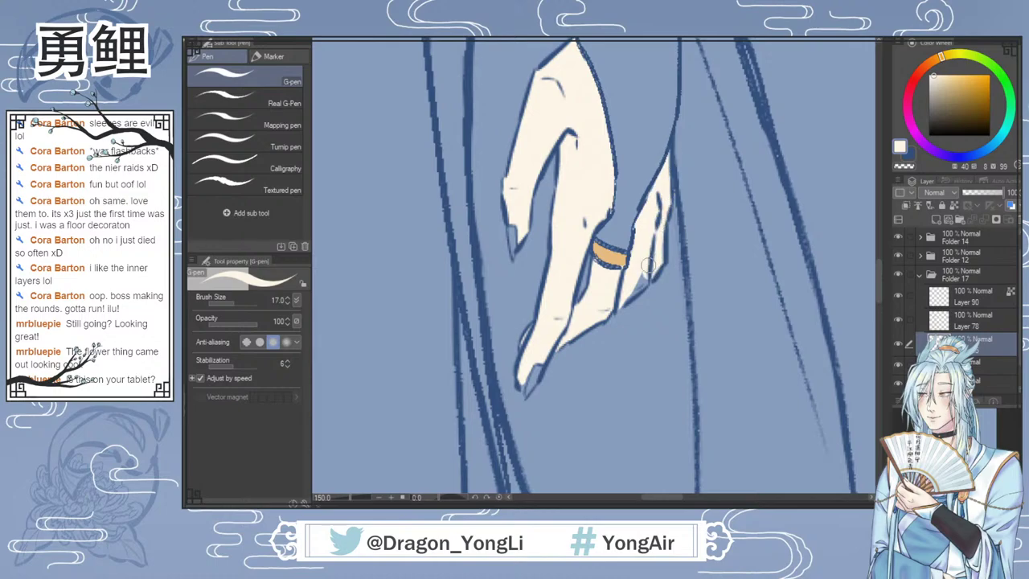
Step: Paint the thumb and index fingernails of the lowered hand white, and retouch the nail edge in sampled skin cream
key("bracketleft")
key("bracketleft")
scroll(778, 272, "down", 2)
key("bracketright")
key("bracketright")
scroll(771, 266, "down", 2)
left_click(929, 74)
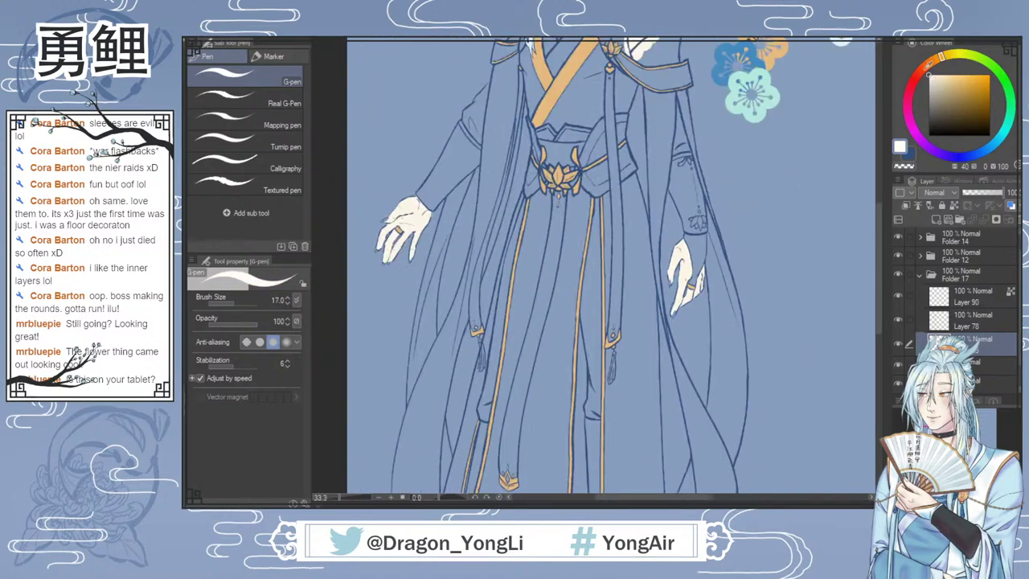
scroll(671, 310, "up", 5)
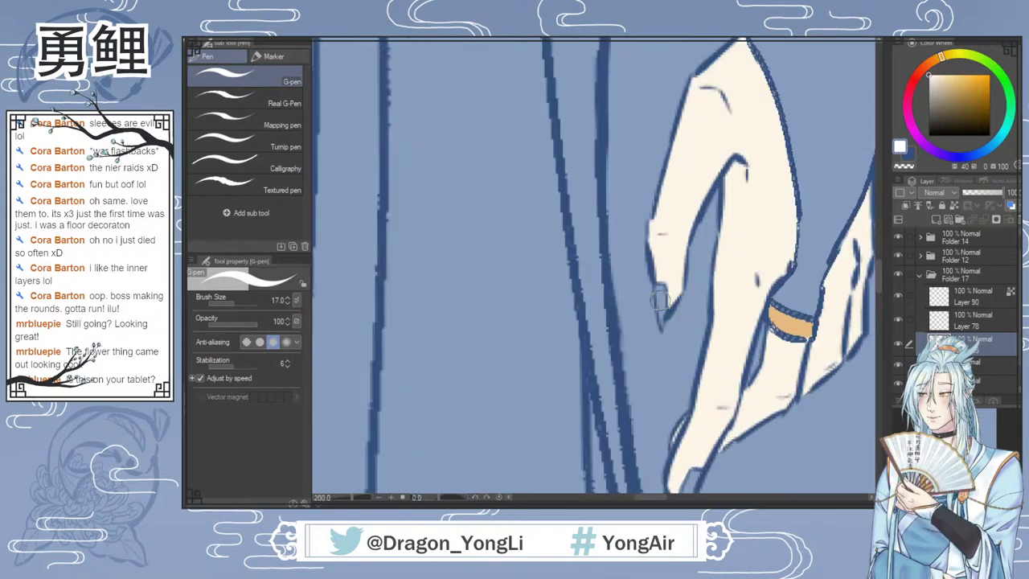
left_click_drag(657, 286, 661, 328)
scroll(871, 285, "down", 4)
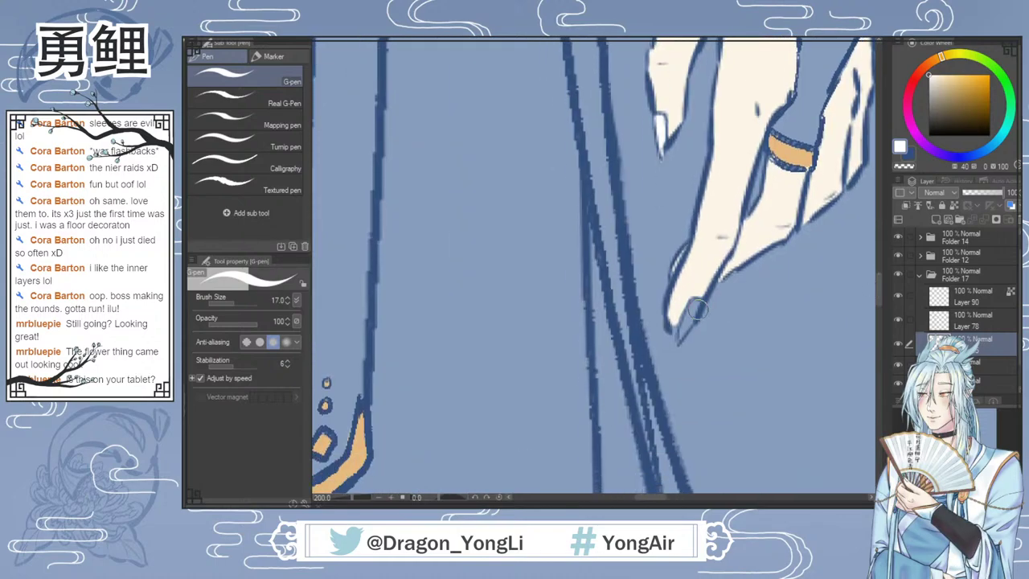
left_click_drag(694, 306, 679, 339)
key("i")
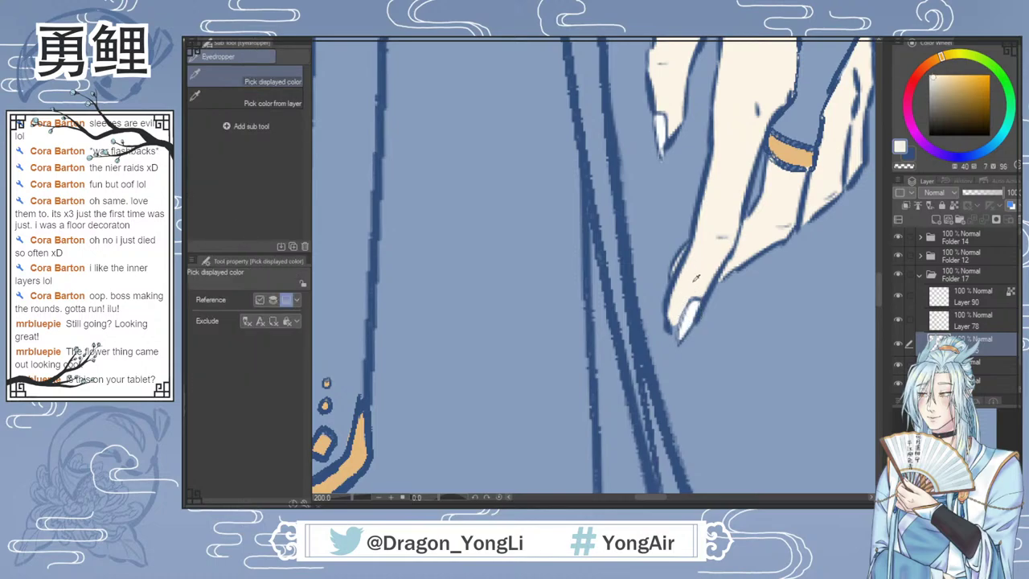
key("p")
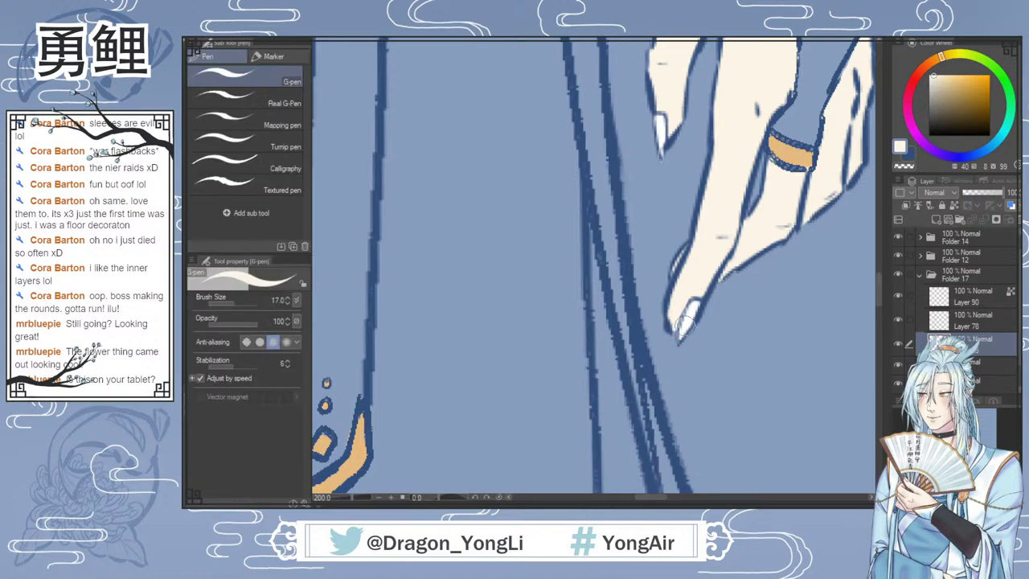
Step: Resample the nail white and paint all five fingernails of the open hand with brush size 8
key("i")
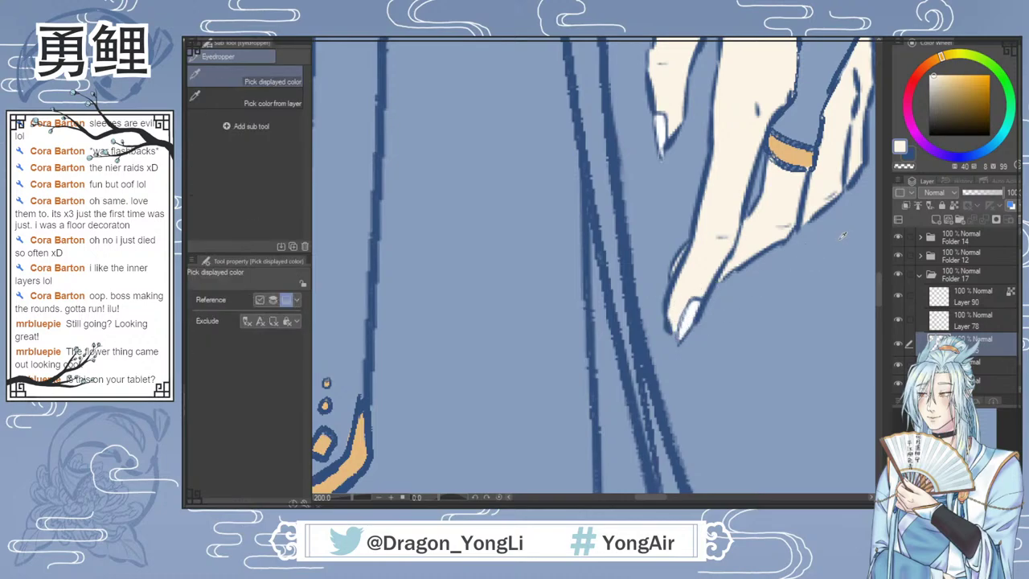
left_click(697, 308)
key("p")
left_click_drag(651, 498, 567, 499)
left_click_drag(879, 302, 879, 268)
key("[")
key("bracketleft")
key("bracketleft")
key("bracketleft")
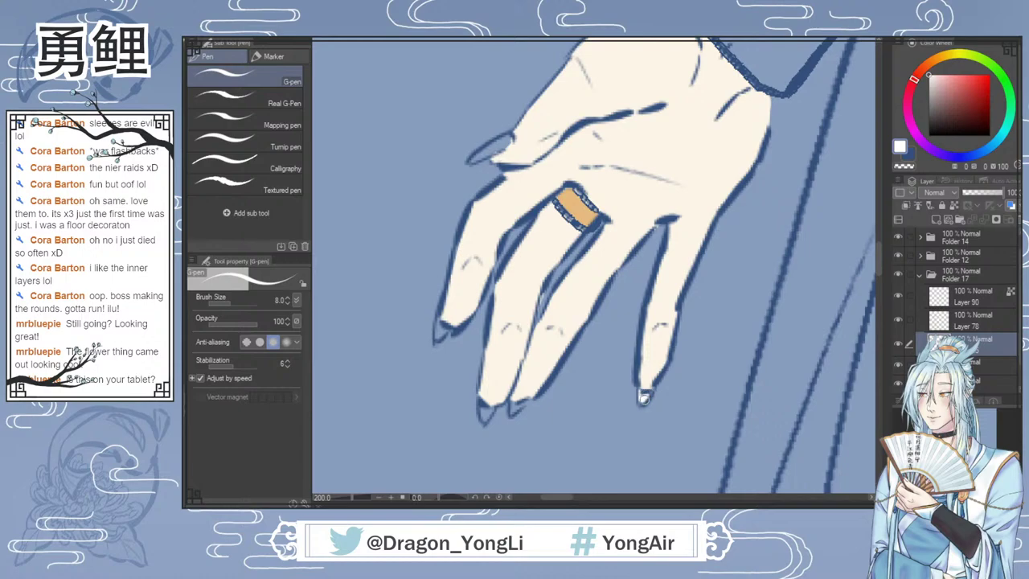
mouse_move(511, 408)
left_mouse_down()
mouse_move(522, 402)
mouse_move(489, 413)
left_mouse_up()
left_click_drag(441, 321, 441, 333)
left_click_drag(474, 159, 517, 132)
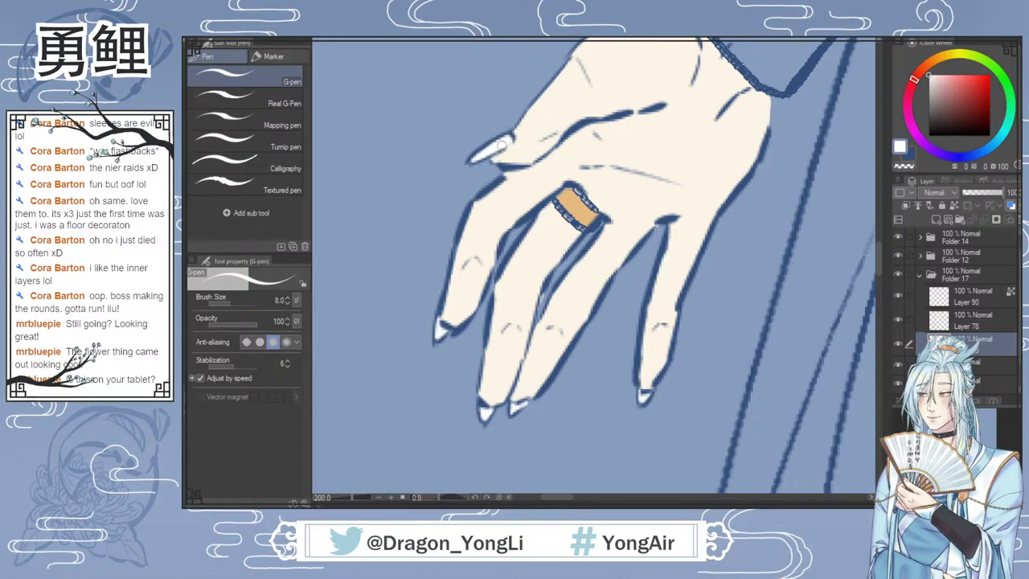
Step: Lock the transparent pixels of Layer 78 and paint the beads hanging below the belt lotus white
key("bracketleft")
key("bracketleft")
key("bracketright")
key("bracketright")
scroll(739, 353, "down", 4)
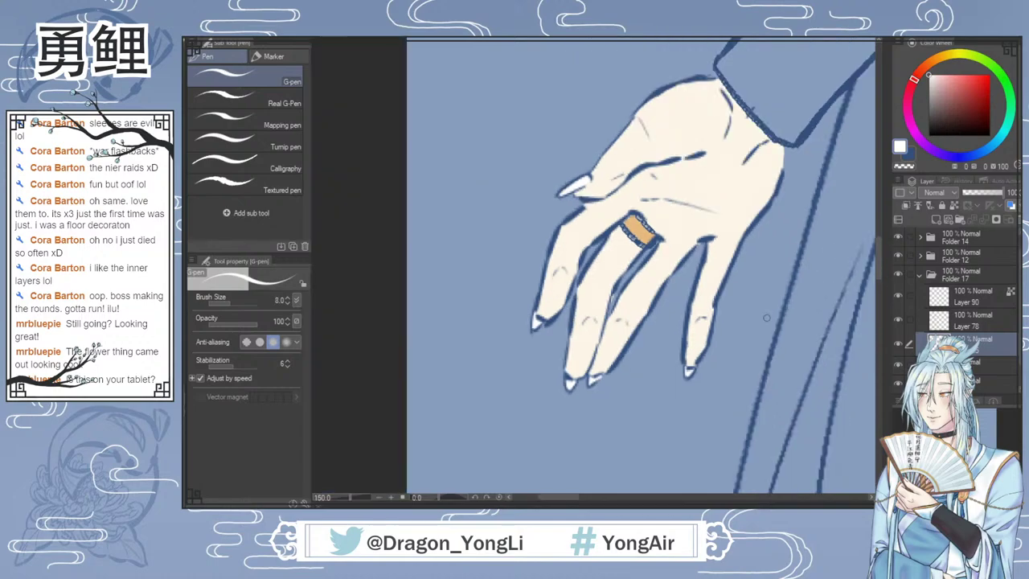
left_click_drag(597, 498, 659, 498)
left_click(978, 319)
left_click(954, 205)
left_click_drag(879, 285, 881, 271)
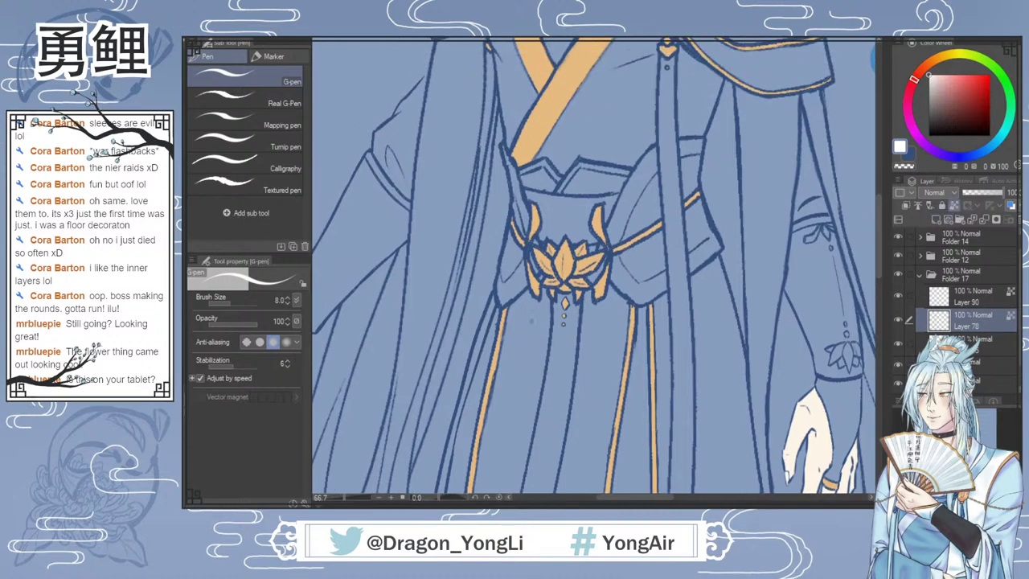
scroll(531, 320, "up", 1)
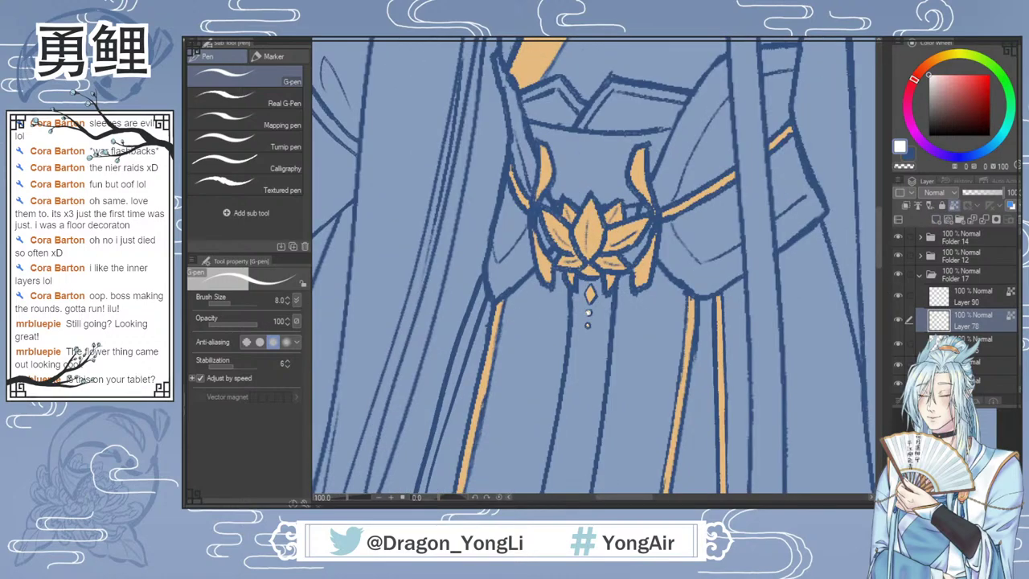
Step: Paint the small beads white at the shoulder lotus, the strap ends, the front panel ornament and the hem lotus
left_click_drag(878, 255, 882, 183)
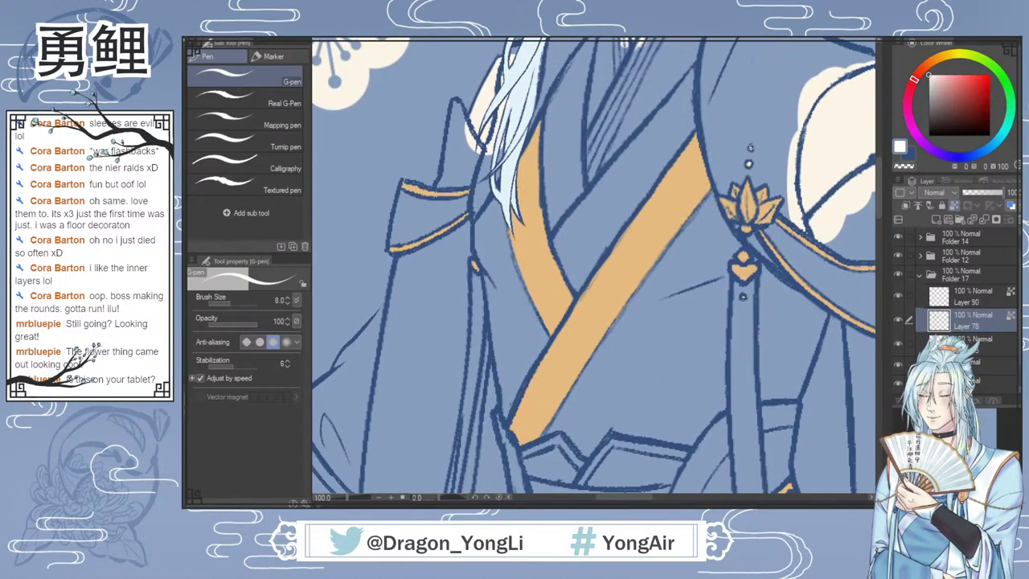
left_click_drag(880, 210, 880, 333)
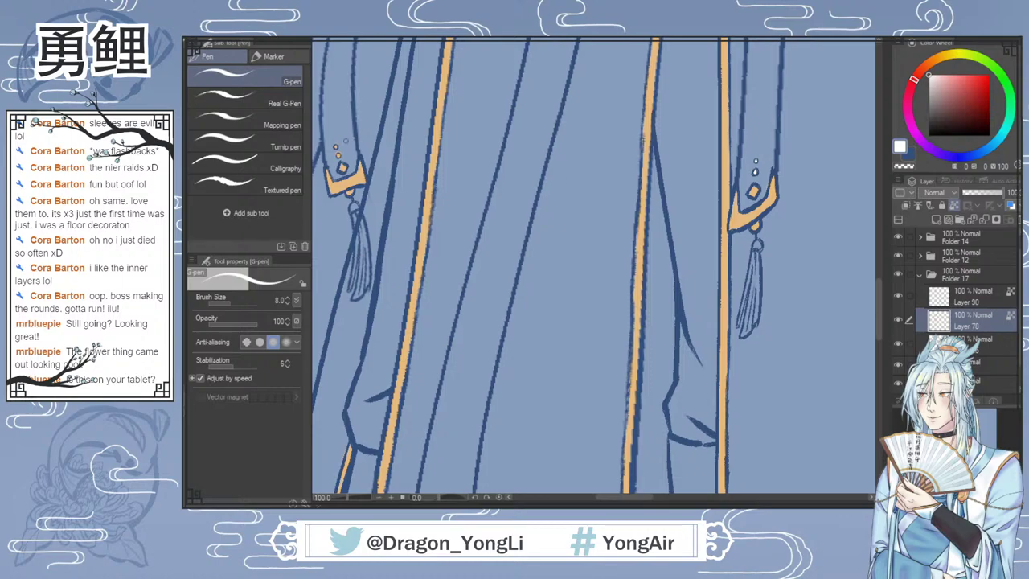
left_click_drag(880, 296, 879, 335)
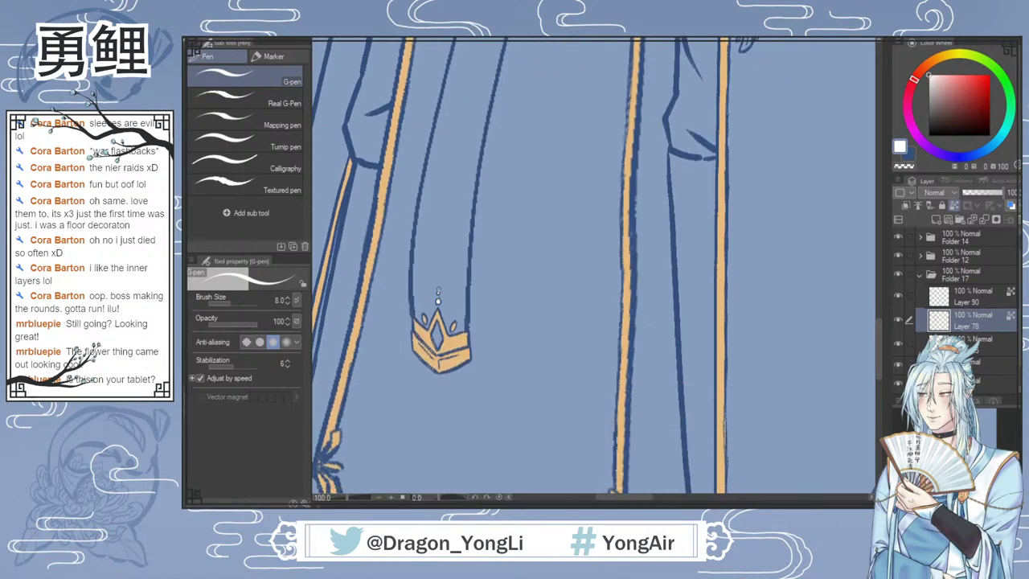
scroll(881, 346, "down", 3)
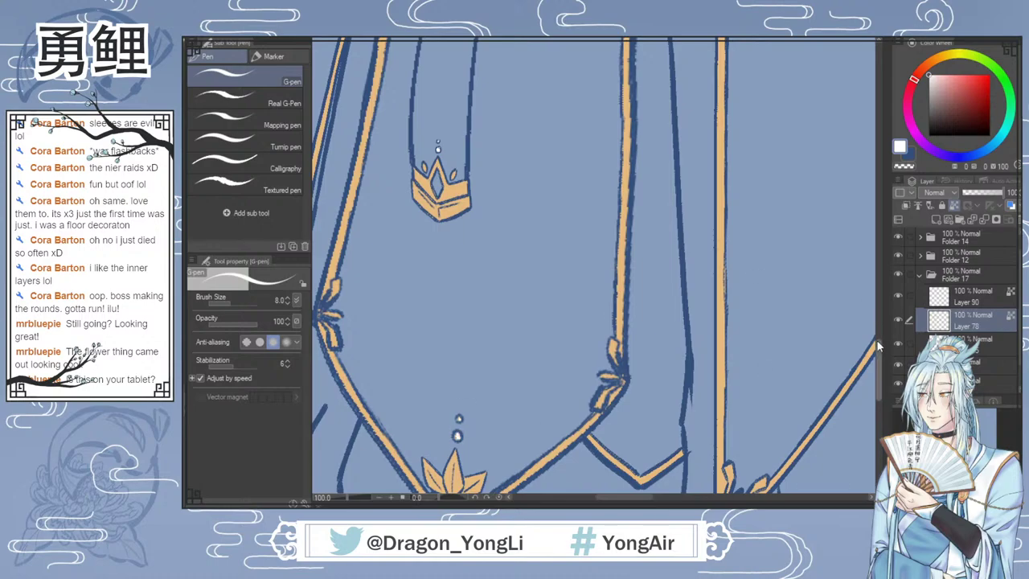
scroll(879, 336, "down", 2)
scroll(879, 336, "up", 4)
left_click_drag(879, 329, 884, 273)
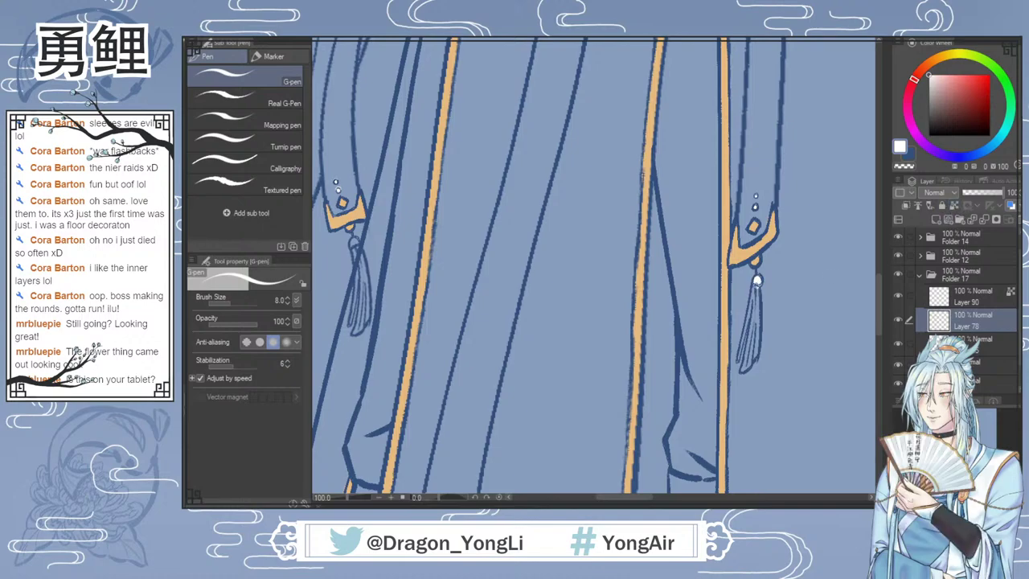
Step: Fill the strands of the tassel hanging from the strap nearest the lowered hand in white
scroll(768, 295, "up", 1)
left_click_drag(751, 278, 736, 335)
mouse_move(744, 296)
left_mouse_down()
mouse_move(723, 390)
mouse_move(740, 323)
mouse_move(733, 405)
left_mouse_up()
left_click_drag(747, 369, 741, 397)
left_click_drag(748, 336, 751, 387)
left_click_drag(752, 300, 752, 362)
mouse_move(751, 278)
left_mouse_down()
mouse_move(749, 367)
mouse_move(747, 325)
left_mouse_up()
Step: Fill the bead and strands of the opposite strap's tassel in white
left_click_drag(639, 497, 607, 498)
left_click(532, 213)
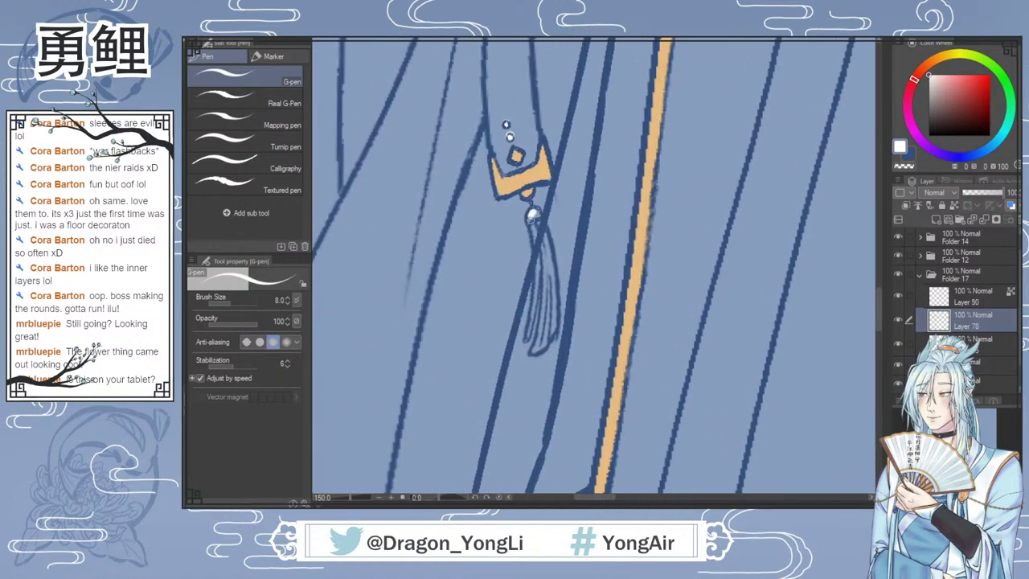
left_click_drag(533, 216, 539, 280)
mouse_move(527, 338)
left_mouse_down()
mouse_move(539, 240)
mouse_move(545, 278)
mouse_move(543, 226)
mouse_move(556, 307)
mouse_move(534, 350)
mouse_move(549, 319)
left_mouse_up()
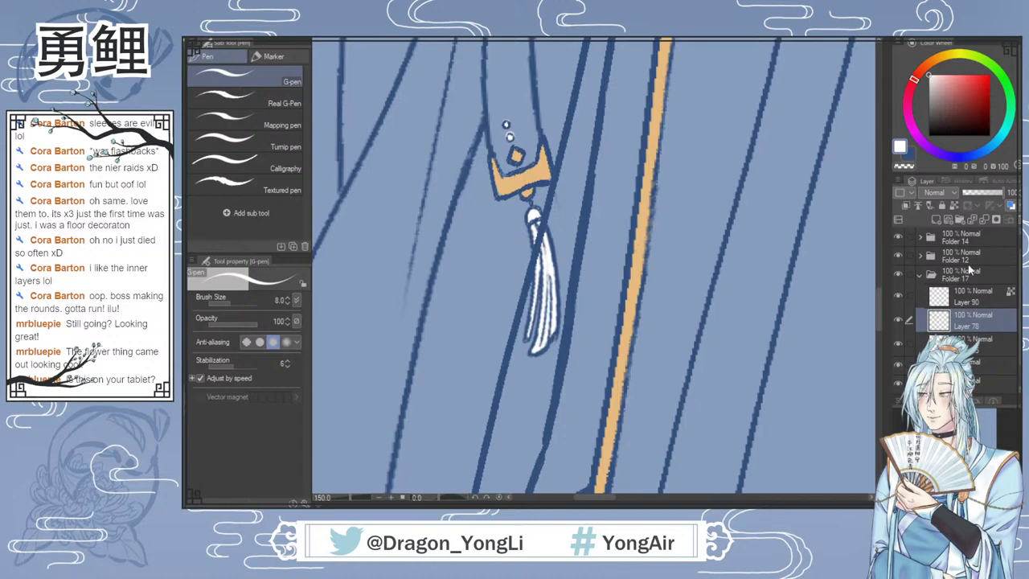
Step: Find the line layer Layer 81 Copy in Folder 14 and erase the robe line crossing the white tassel
left_click(919, 274)
left_click(920, 256)
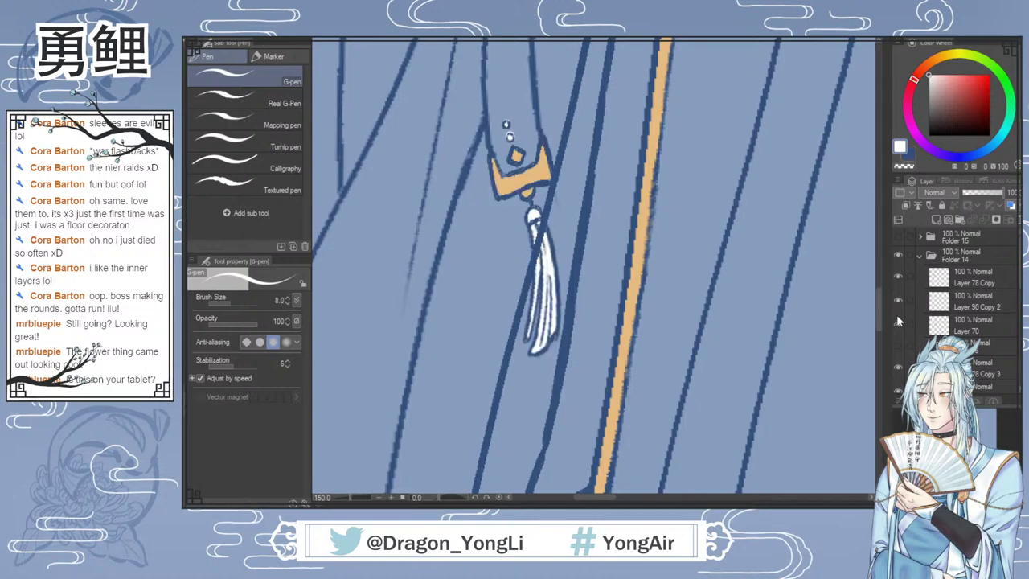
scroll(908, 346, "down", 5)
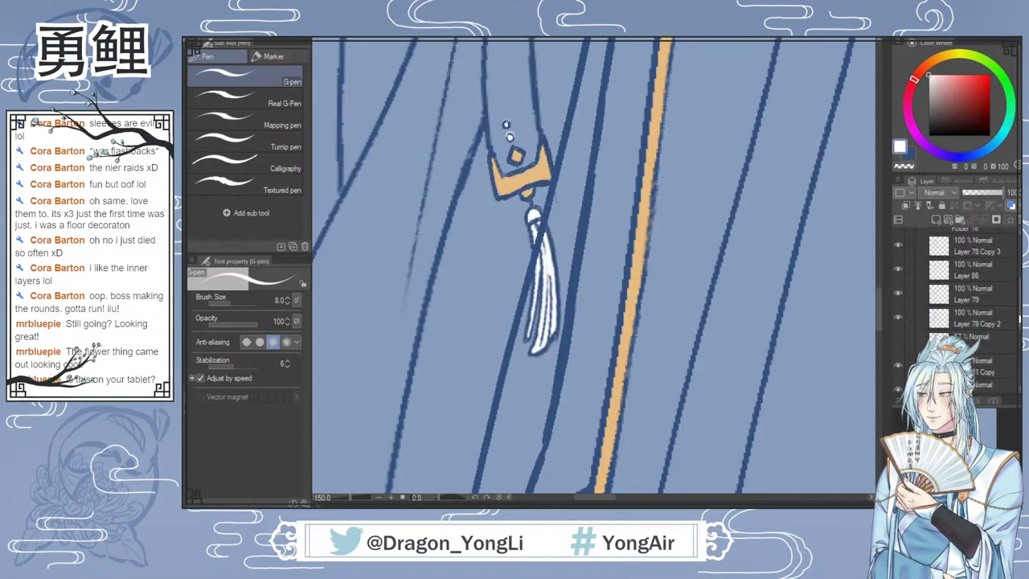
left_click(898, 302)
left_click(898, 302)
left_click(897, 254)
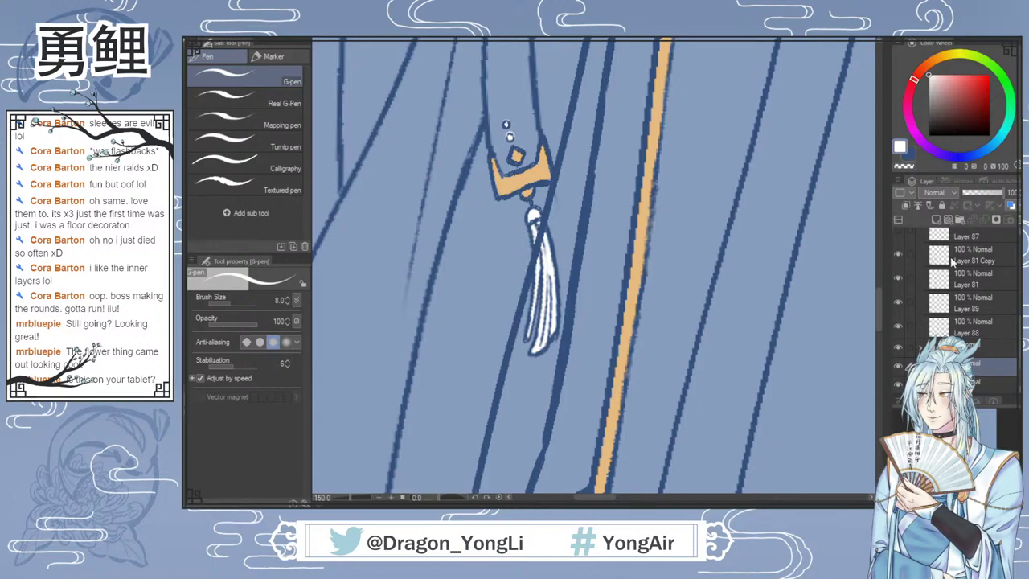
left_click(961, 254)
key("e")
left_click_drag(536, 239, 544, 230)
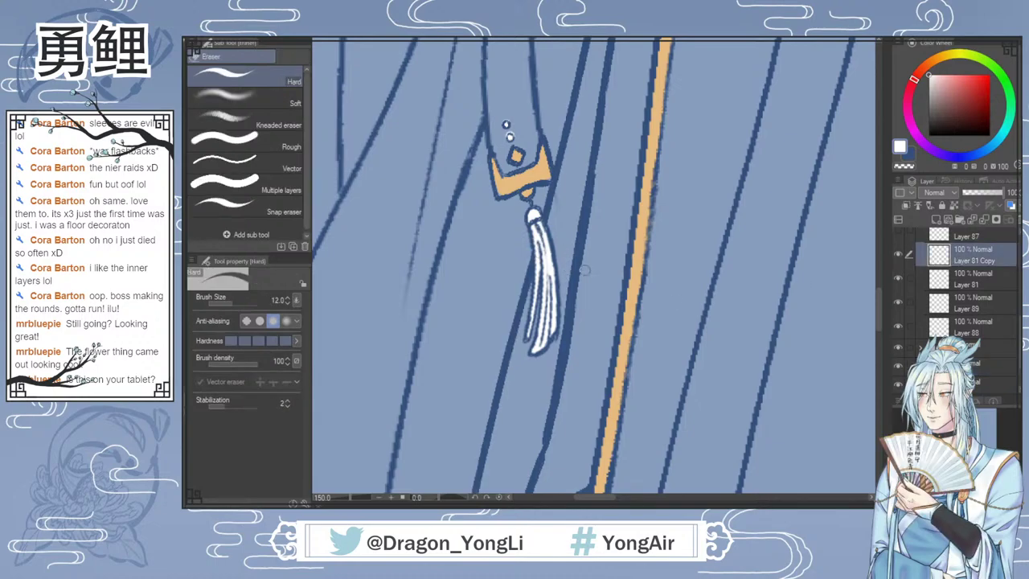
Step: Return to Layer 78 in Folder 17 and paint the diamond inside the front panel's pointed gold ornament white
scroll(631, 267, "down", 4)
left_click_drag(639, 499, 673, 498)
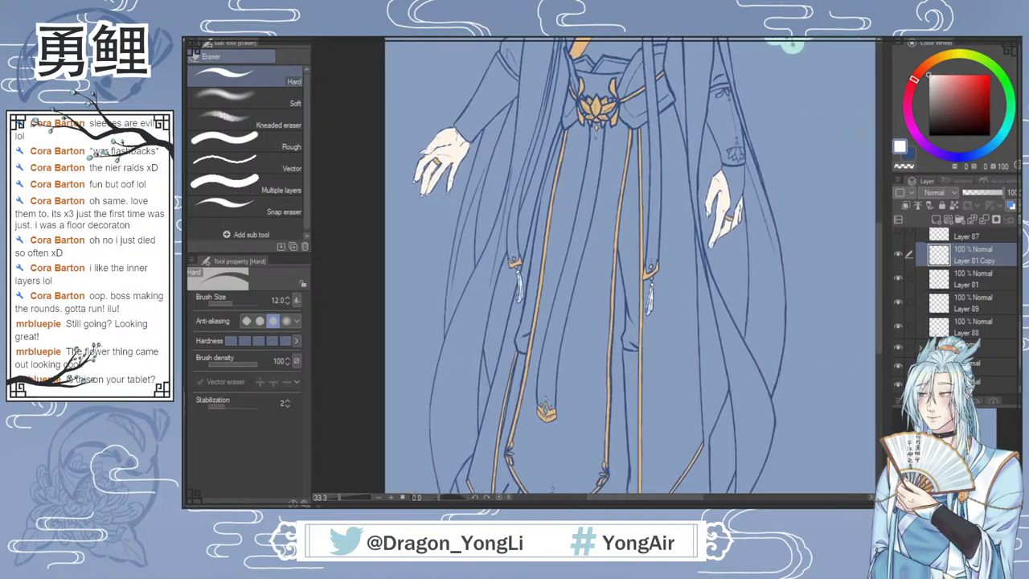
scroll(957, 281, "up", 3)
left_click(920, 257)
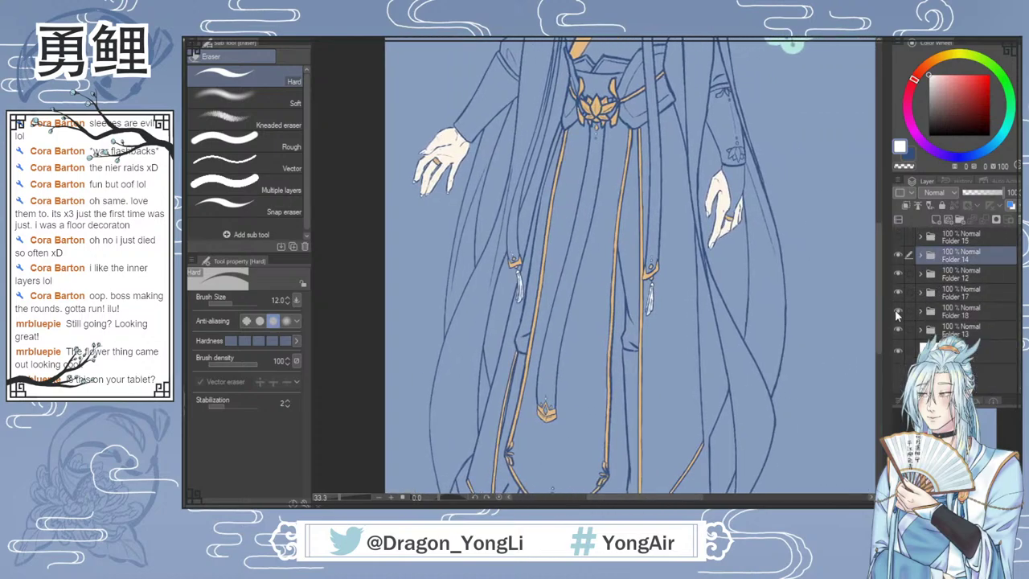
left_click(898, 292)
left_click(897, 292)
left_click(920, 294)
left_click(969, 314)
left_click_drag(880, 320, 878, 344)
scroll(580, 331, "up", 2)
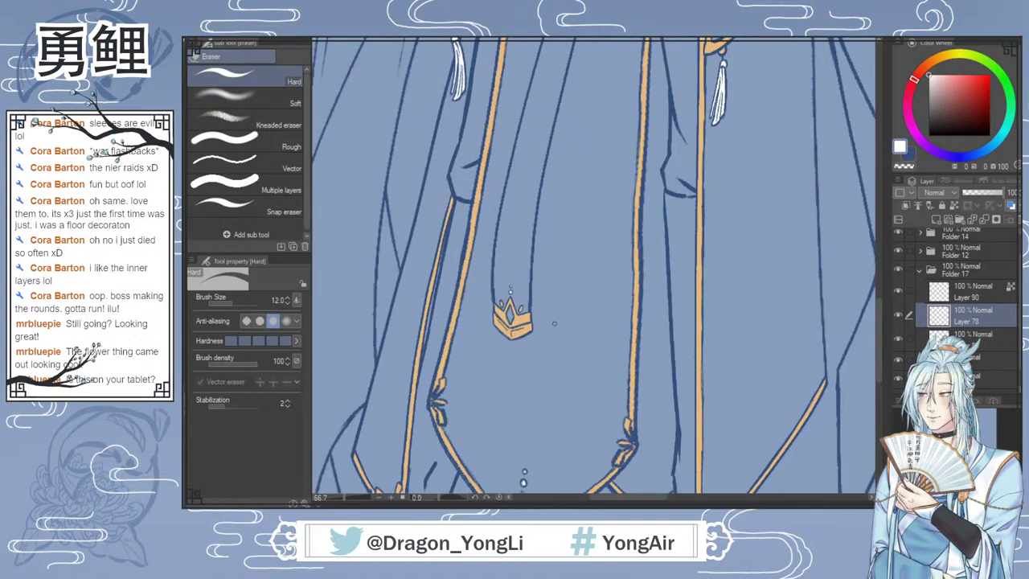
key("p")
scroll(553, 323, "up", 2)
mouse_move(450, 333)
left_mouse_down()
mouse_move(453, 346)
mouse_move(456, 327)
left_mouse_up()
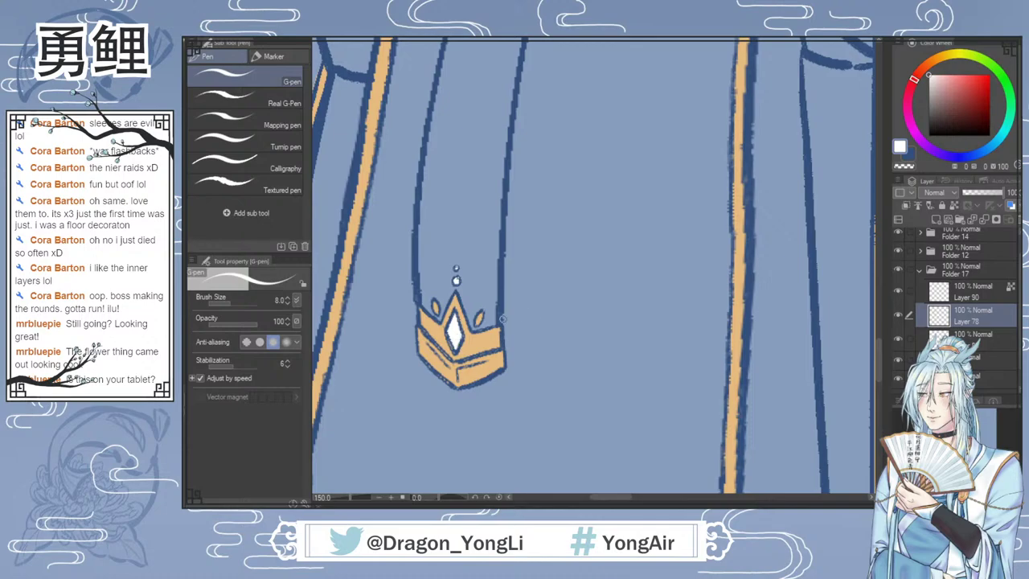
Step: Paint the gem of the lotus ornament at the front panel's hem point and the beads above it white
scroll(594, 321, "down", 3)
left_click_drag(880, 308, 879, 336)
scroll(611, 367, "up", 4)
mouse_move(596, 346)
left_mouse_down()
mouse_move(602, 357)
mouse_move(619, 351)
left_mouse_up()
scroll(780, 310, "down", 1)
scroll(861, 303, "down", 3)
left_click_drag(604, 497, 642, 498)
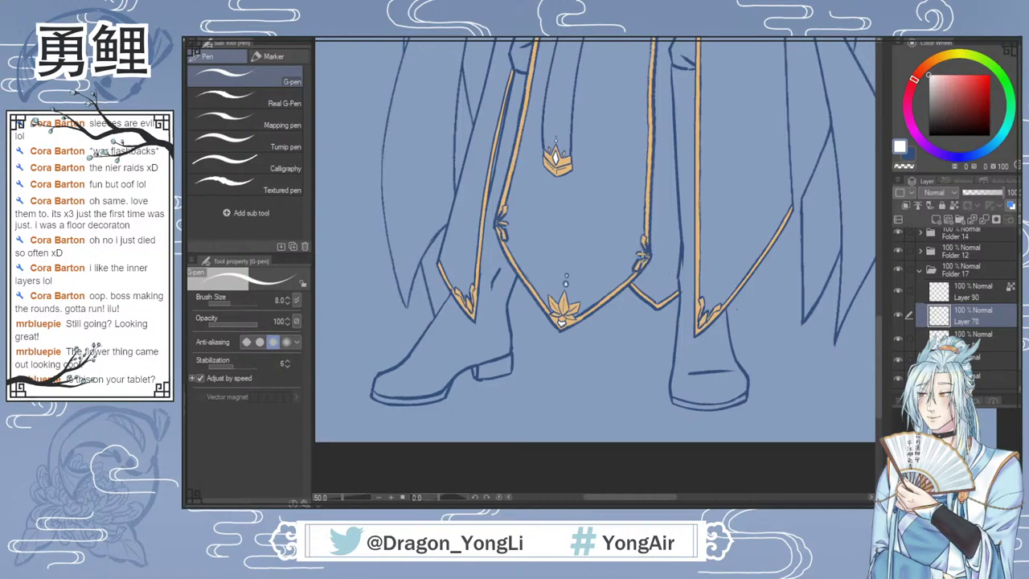
Step: Lock the transparent pixels of Layer 78 and recolour the small leaves in the hem's corner ornaments white
left_click(954, 204)
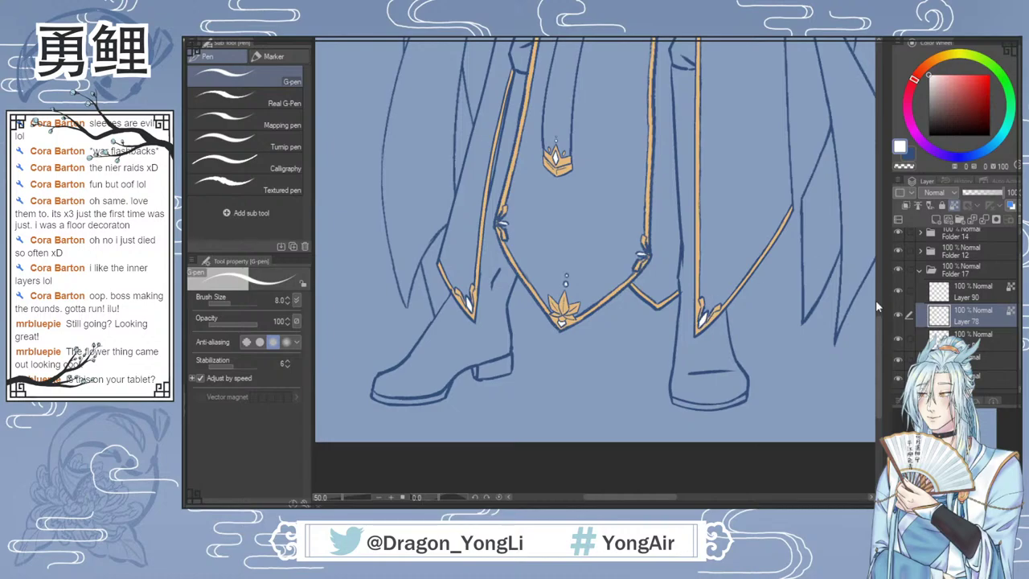
left_click_drag(878, 330, 880, 253)
scroll(880, 307, "up", 2)
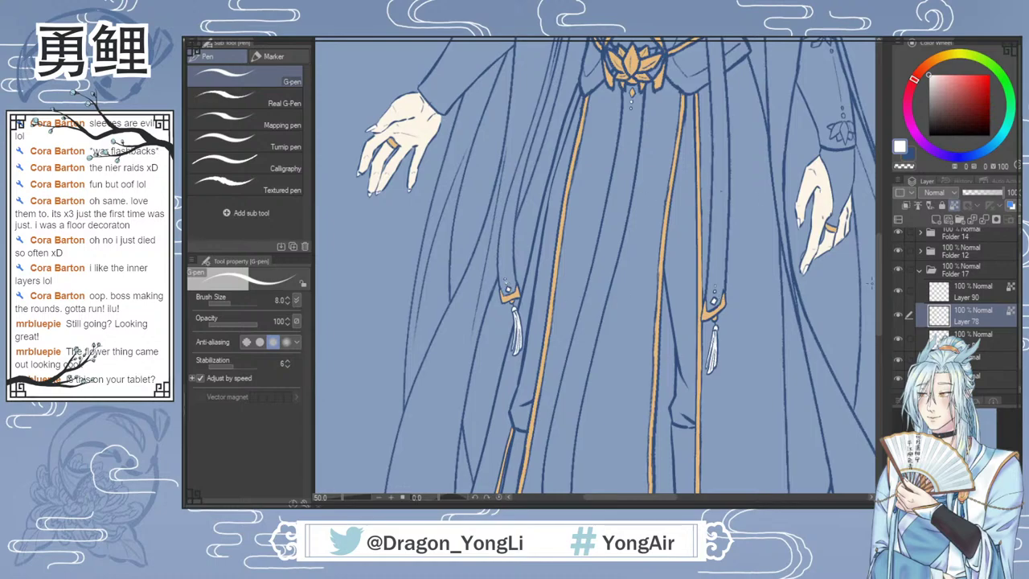
Step: Try the drop beneath the belt's lotus ornament in white with brush size 12
left_click_drag(879, 278, 871, 250)
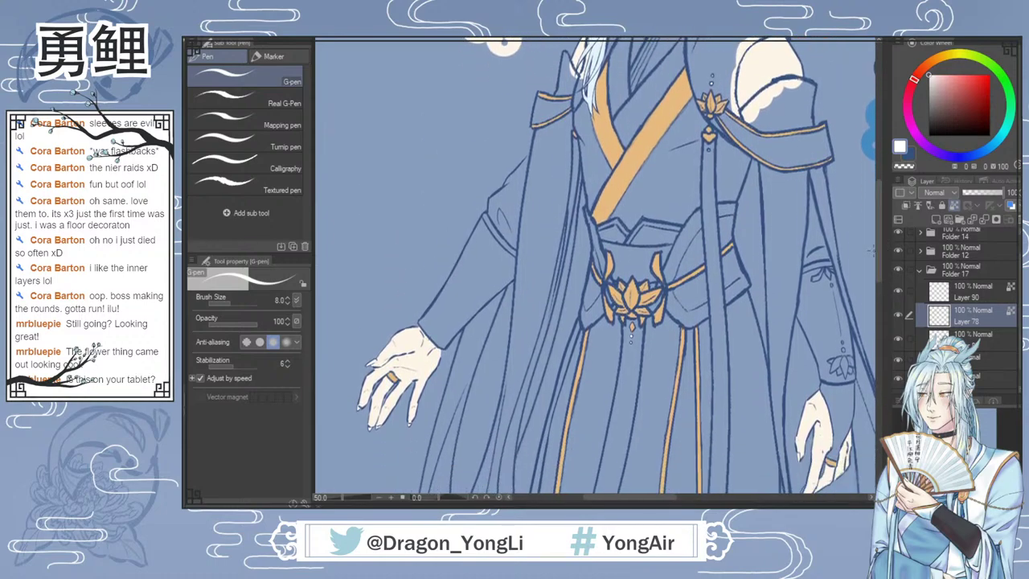
key("bracketright")
key("bracketright")
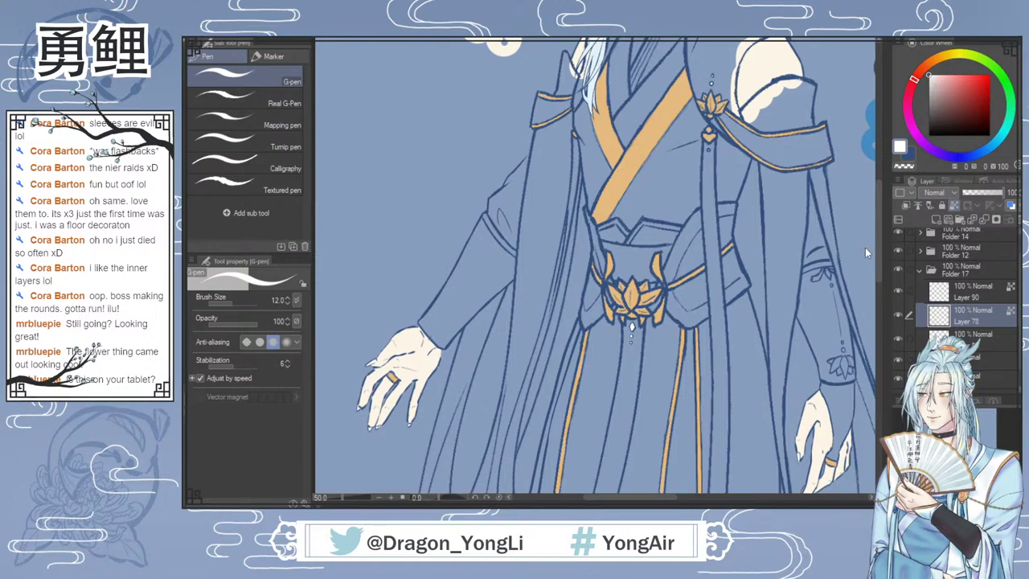
left_click_drag(878, 250, 878, 222)
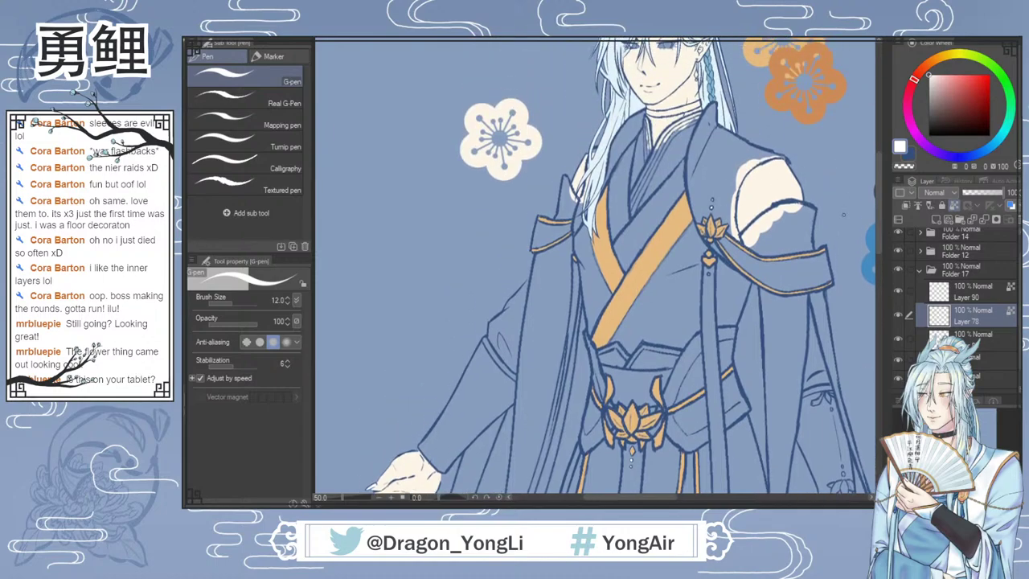
scroll(843, 215, "down", 1)
Step: Sample the gold from the front panel's ornament and recolour the white hem leaves gold with brush size 30
left_click_drag(876, 260, 877, 361)
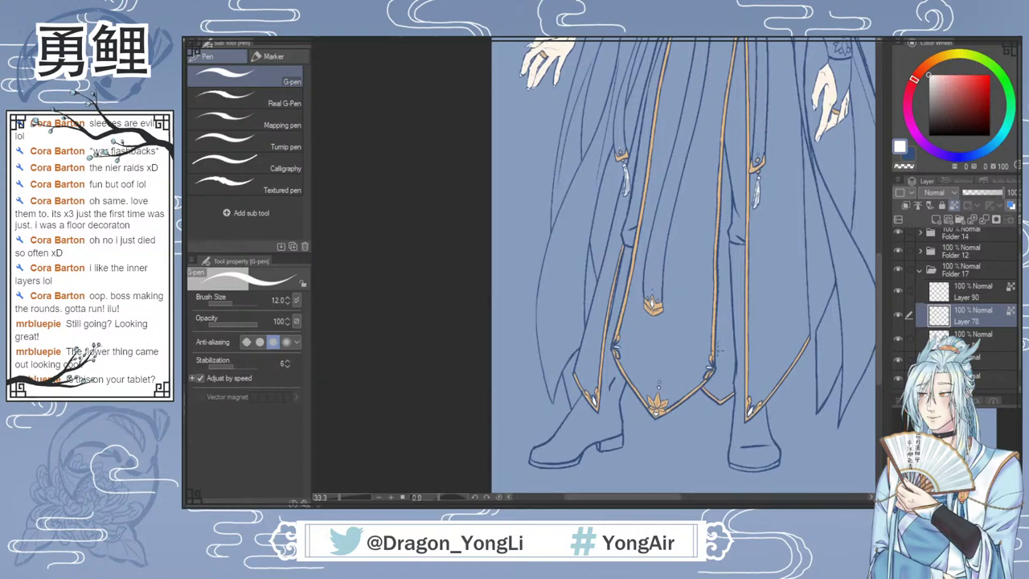
left_click(658, 303, "alt")
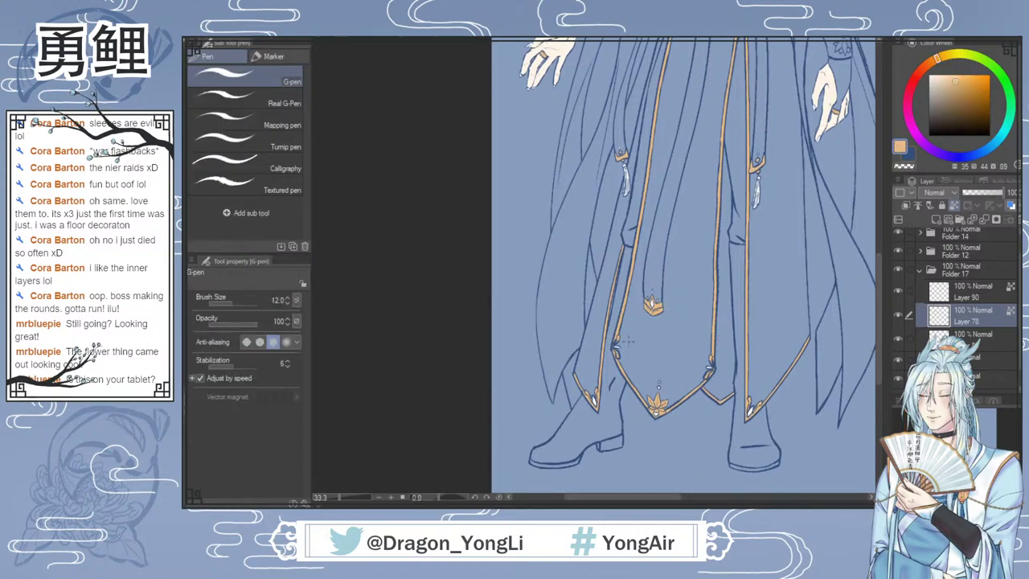
key("bracketright")
key("bracketright")
key("bracketright")
key("bracketright")
key("bracketright")
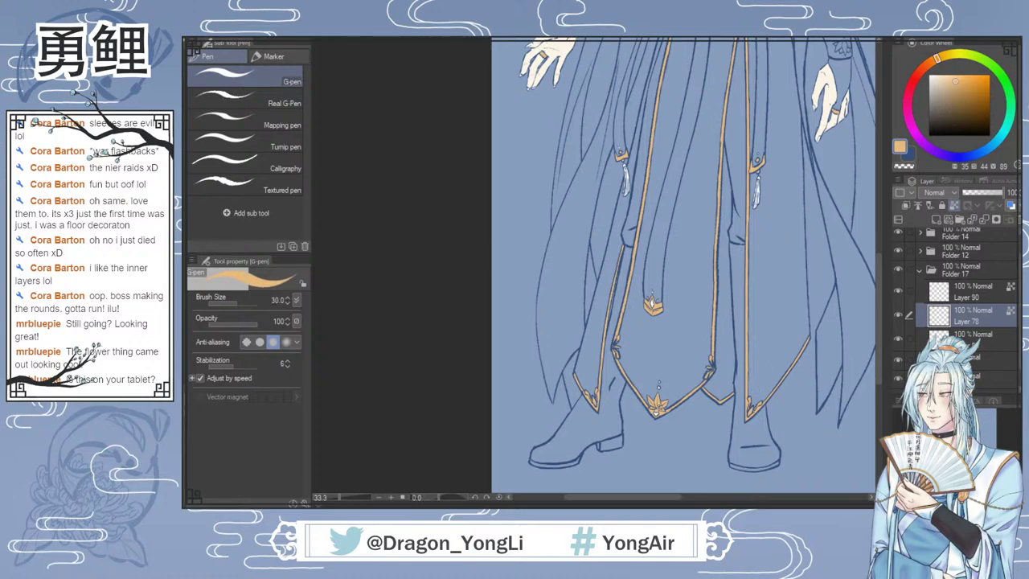
scroll(877, 315, "up", 1)
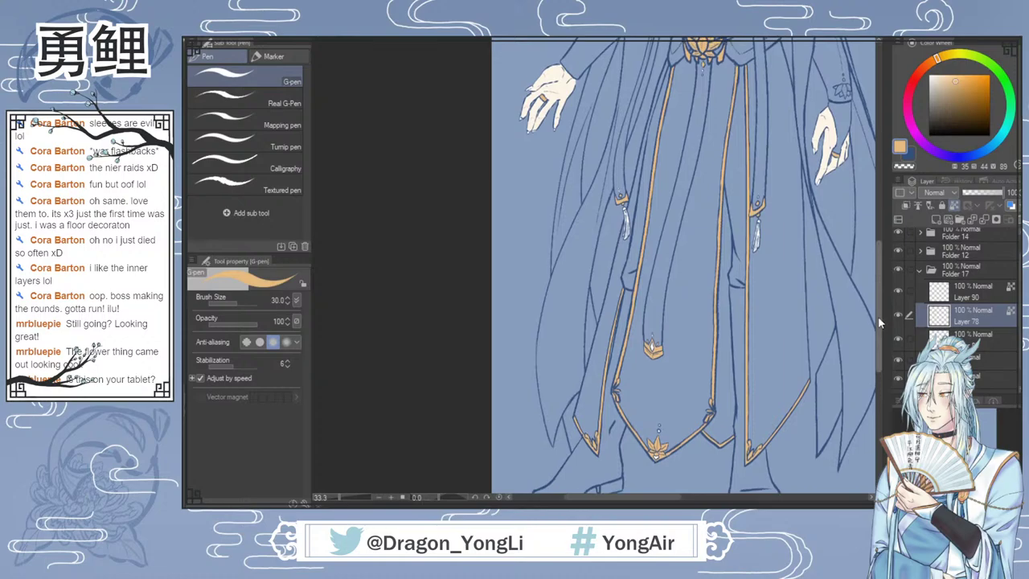
Step: Unlock the transparent pixels of Layer 78 and paint the pointed trim above the waistband gold with brush size 20
left_click_drag(878, 317, 875, 229)
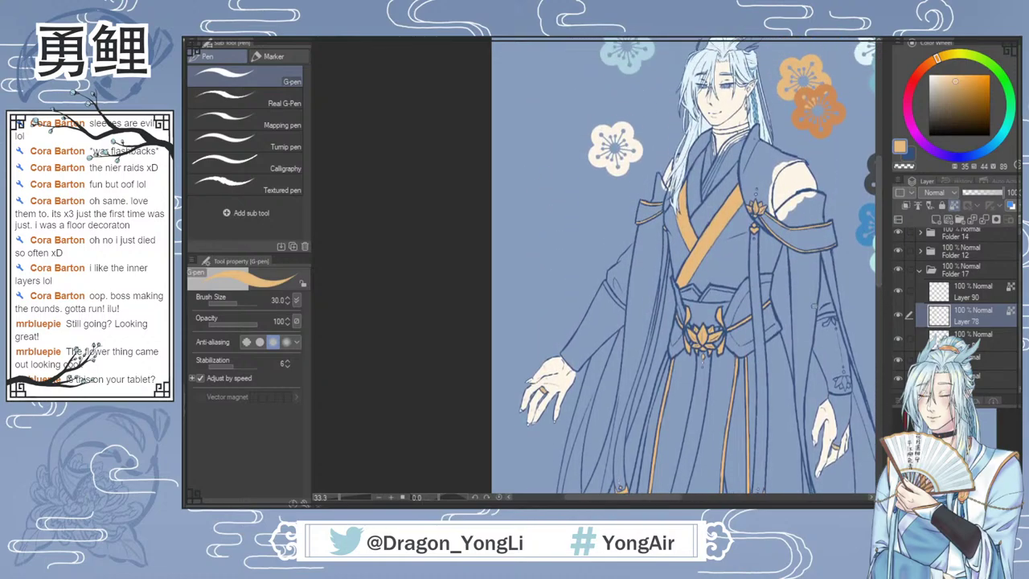
left_click_drag(654, 498, 676, 498)
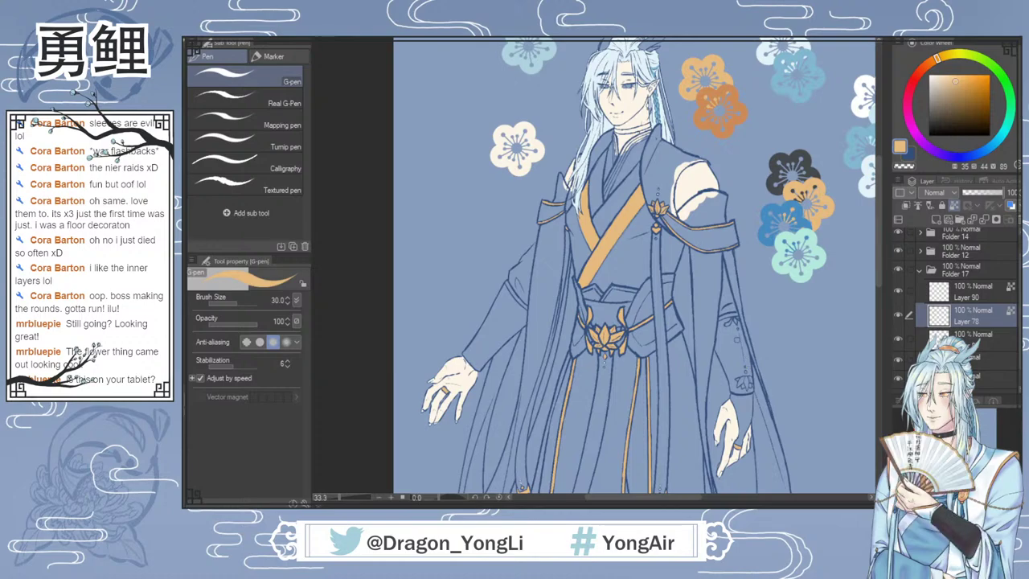
key("ctrl+0")
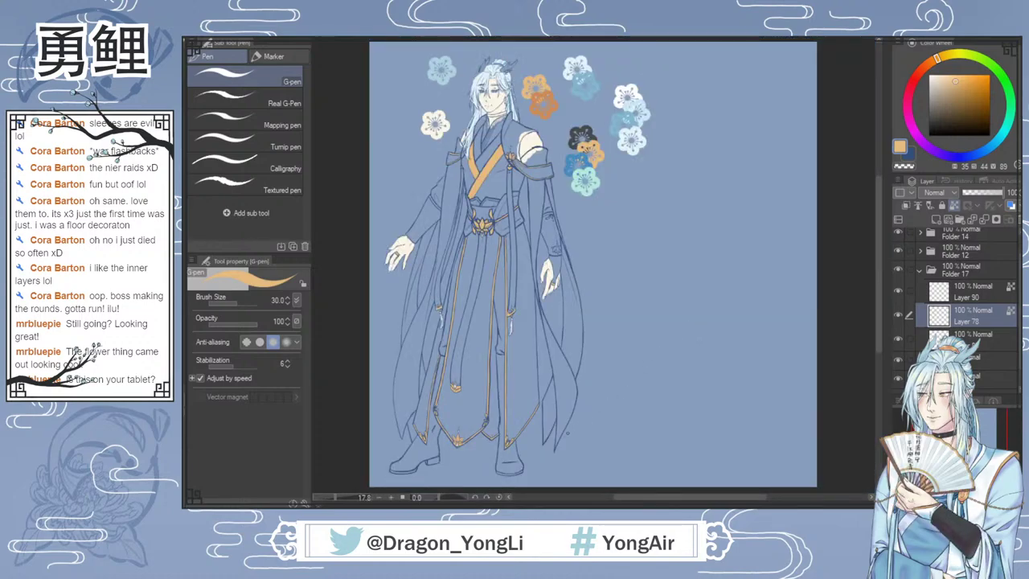
scroll(492, 272, "up", 4)
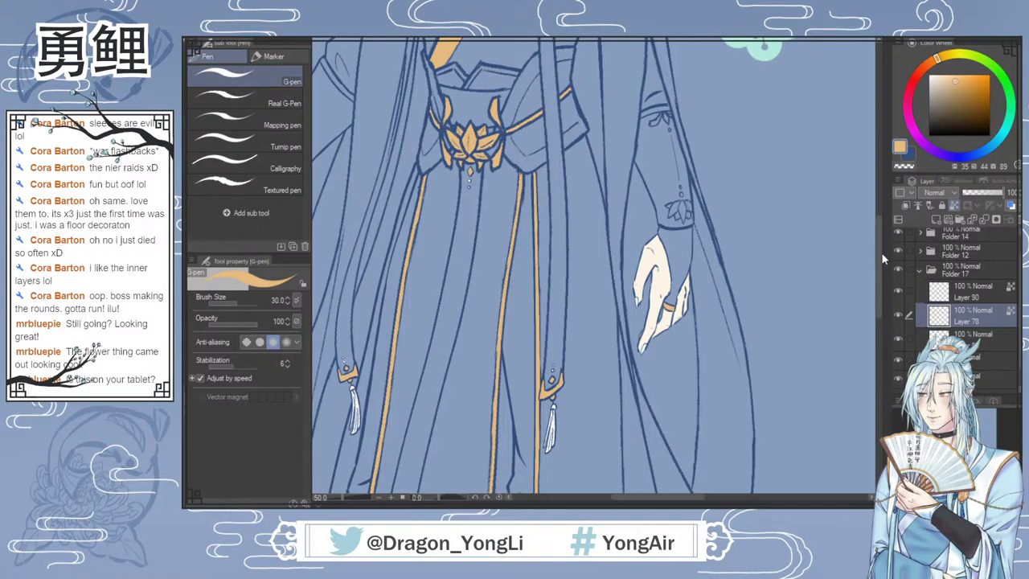
scroll(883, 259, "up", 5)
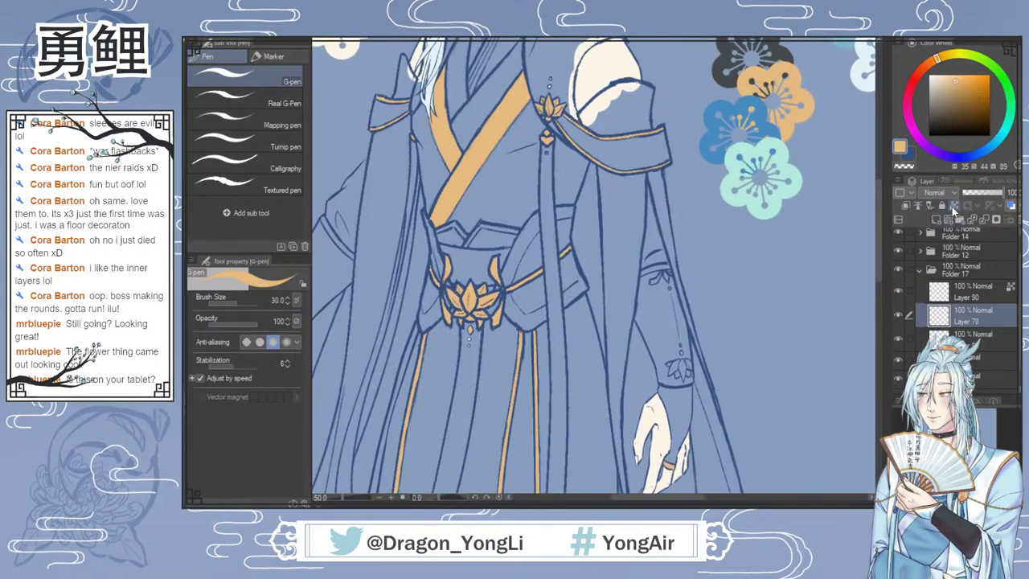
scroll(528, 254, "up", 1)
left_click_drag(466, 226, 497, 231)
left_click_drag(442, 254, 464, 227)
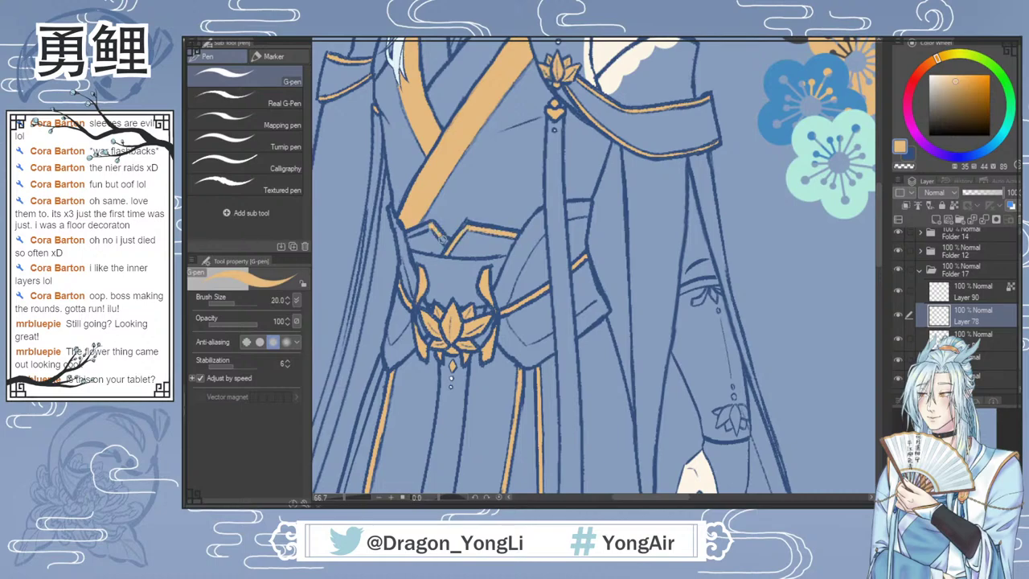
left_click_drag(406, 235, 430, 225)
Step: Move Layer 91 beneath Layer 85 in Folder 17 and paint both eyes white on it
scroll(626, 241, "down", 3)
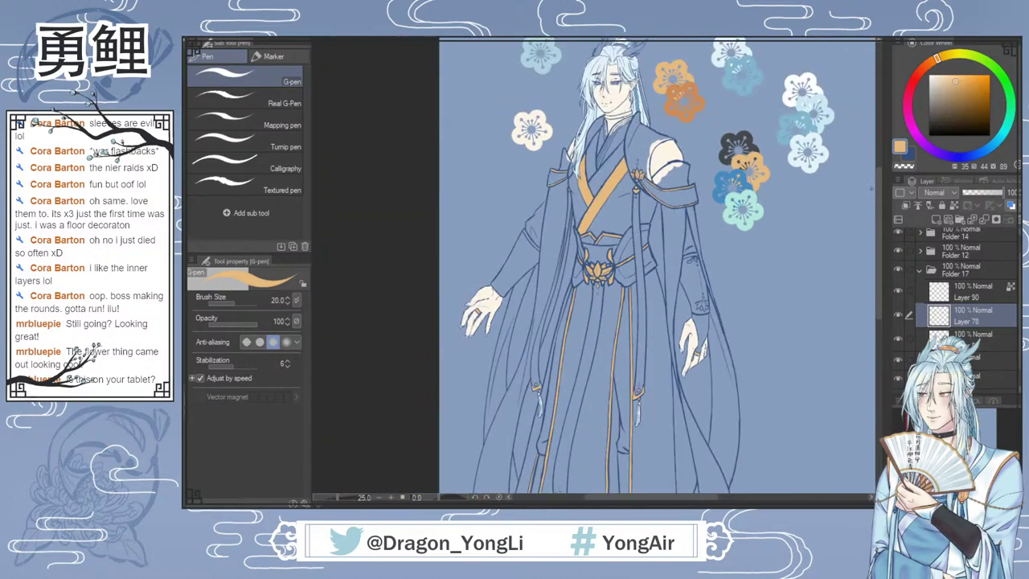
left_click(977, 335)
key("x")
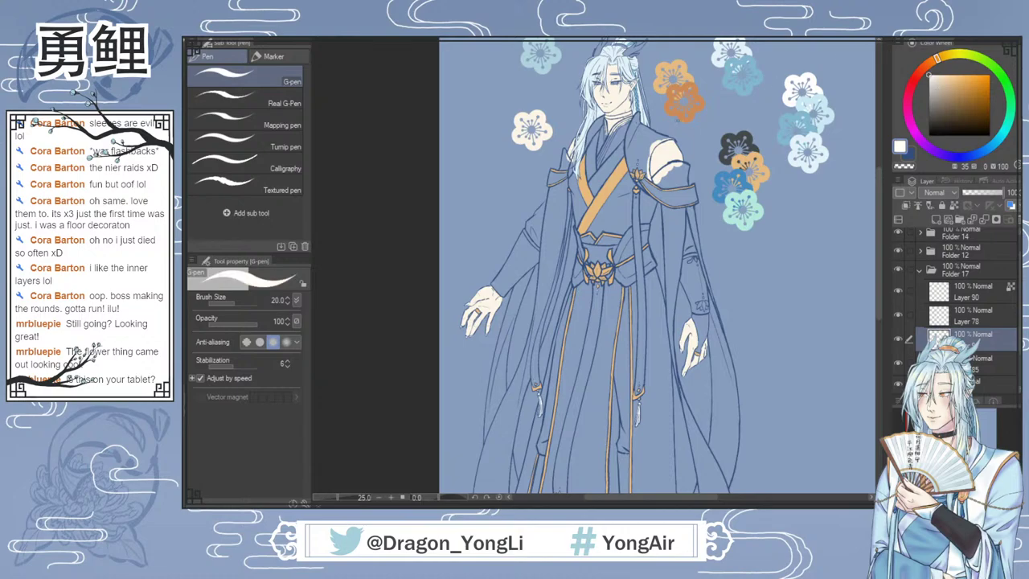
scroll(610, 64, "up", 5)
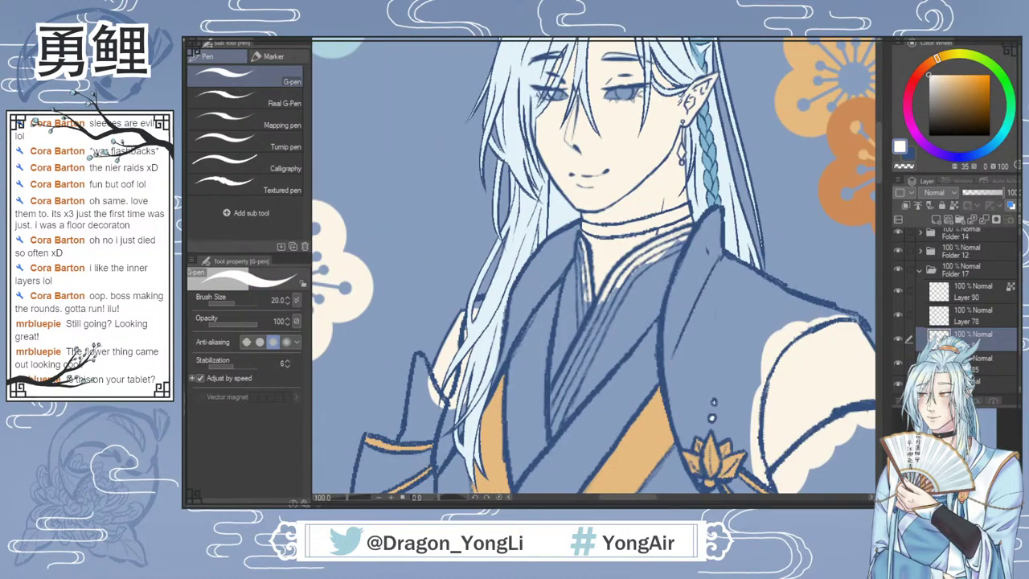
left_click_drag(976, 338, 977, 372)
left_click_drag(617, 86, 643, 91)
left_click_drag(563, 94, 558, 104)
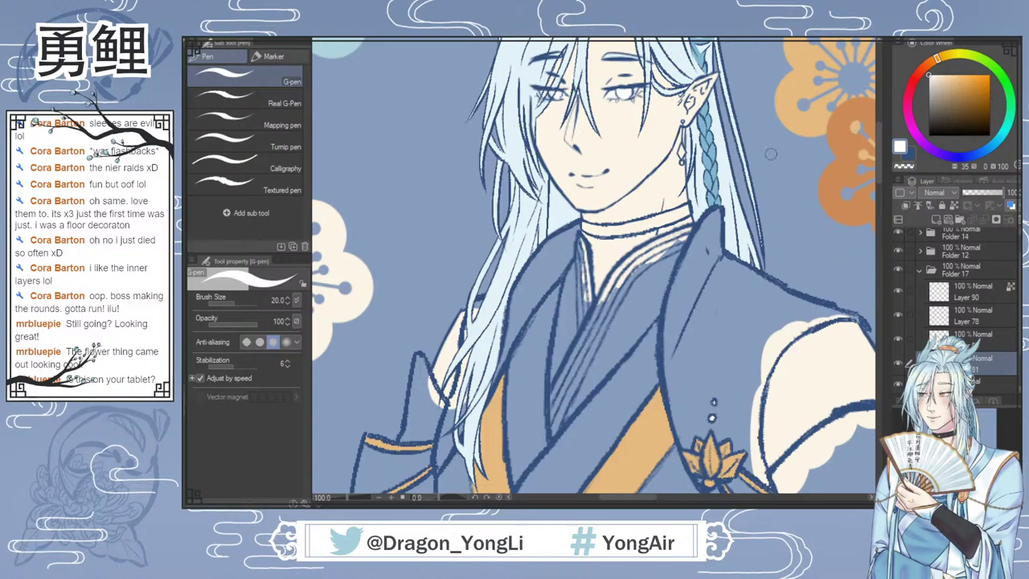
key("p")
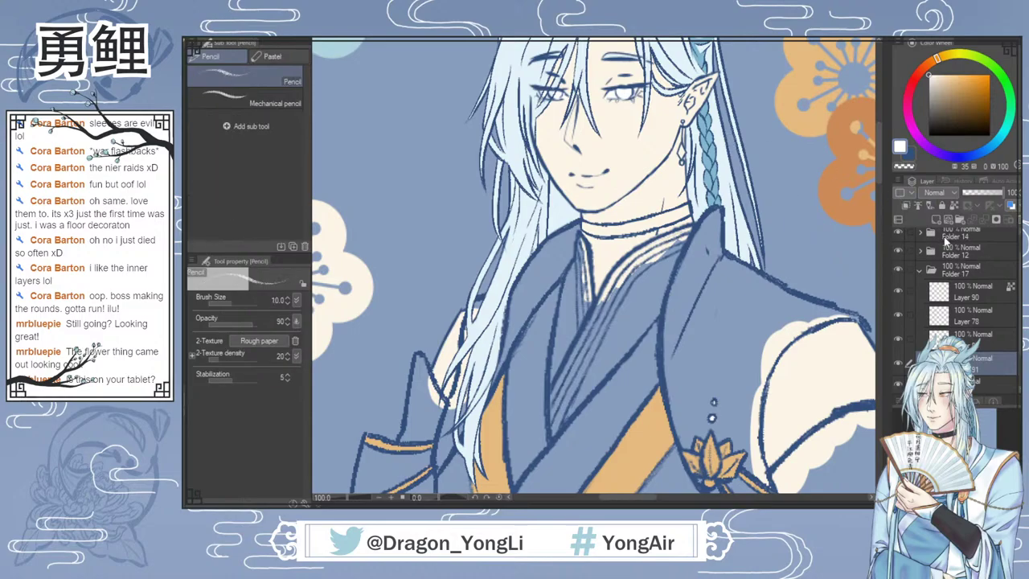
key("p")
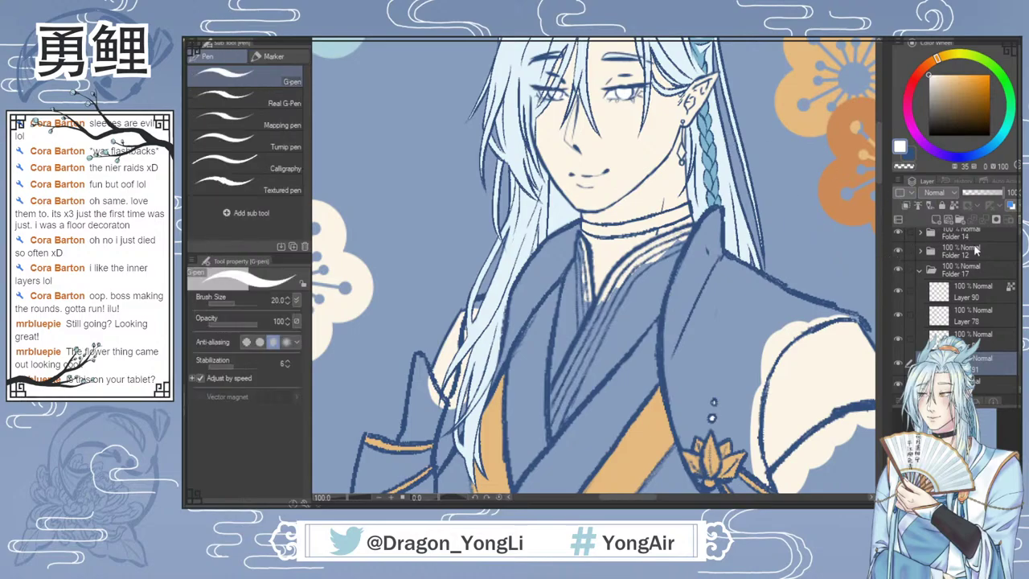
Step: Add a new layer above the eye whites and paint both irises gold, sampled from the gold flower swatch
left_click(935, 222)
left_click_drag(877, 172, 877, 160)
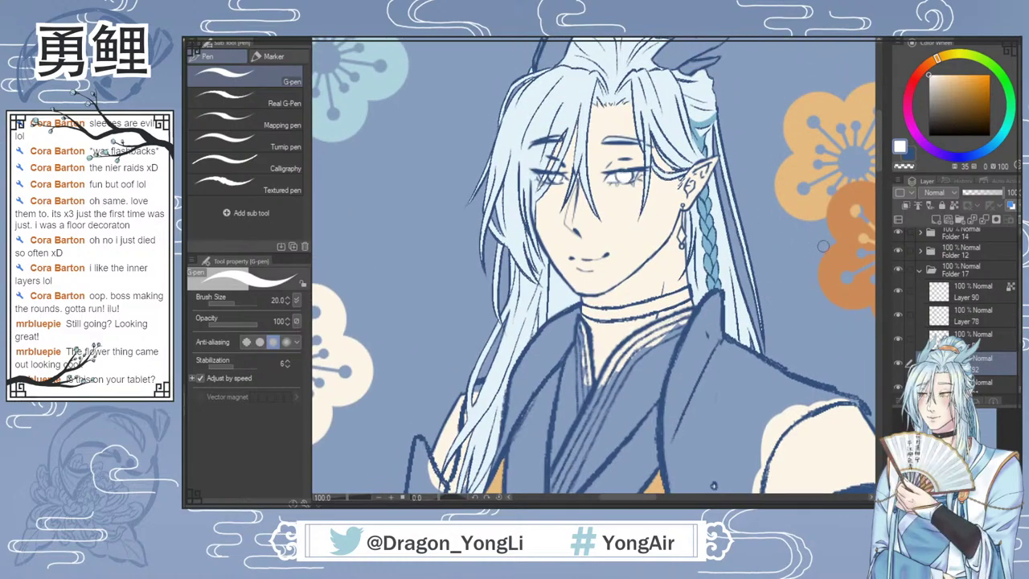
left_click(827, 205, "alt")
left_click_drag(623, 175, 628, 173)
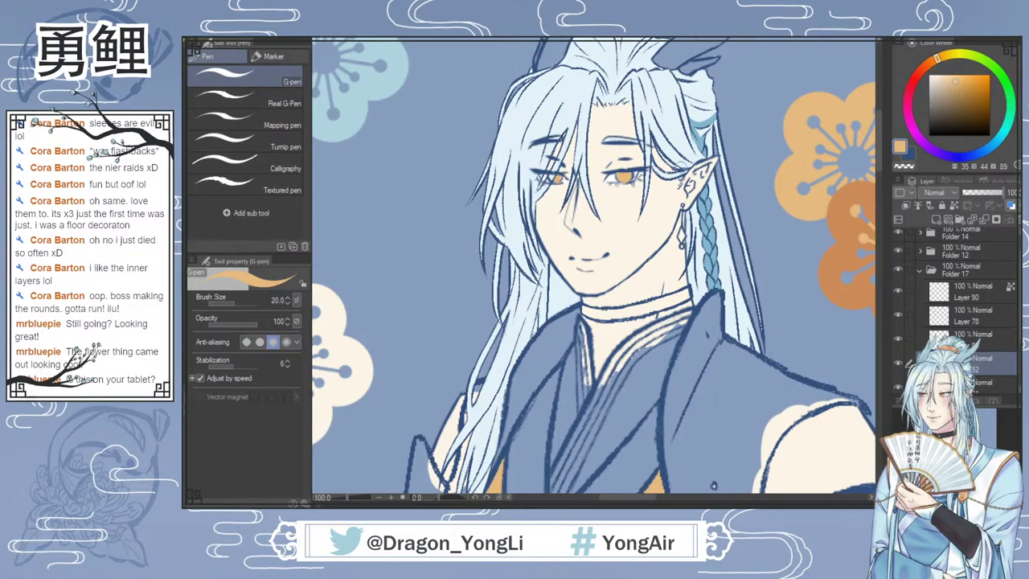
scroll(766, 366, "down", 2)
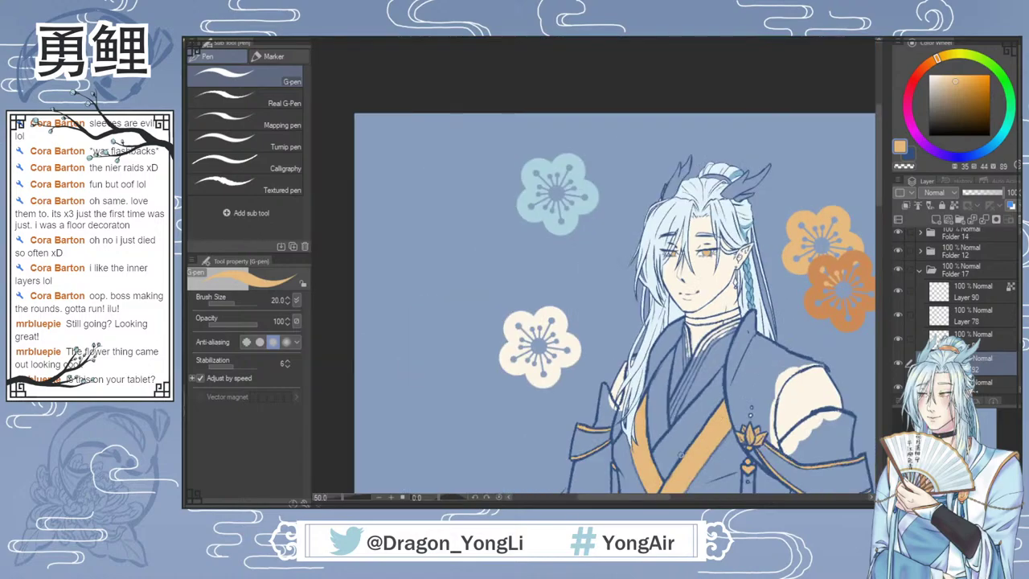
scroll(713, 440, "down", 4)
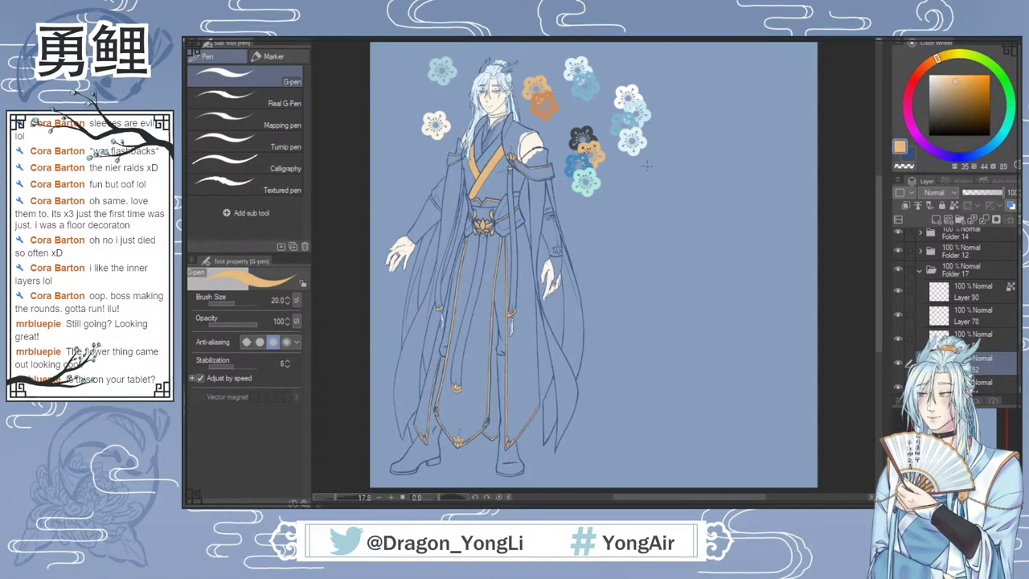
Step: Sample white from the white flower swatch and add a new layer between Layer 78 and Layer 85
key("i")
left_click(621, 93)
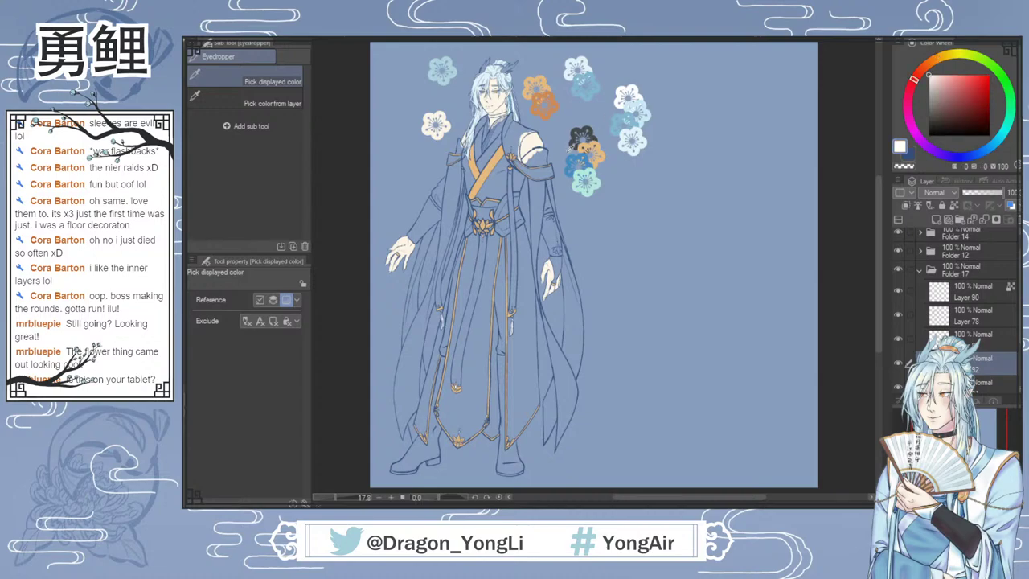
left_click(979, 341)
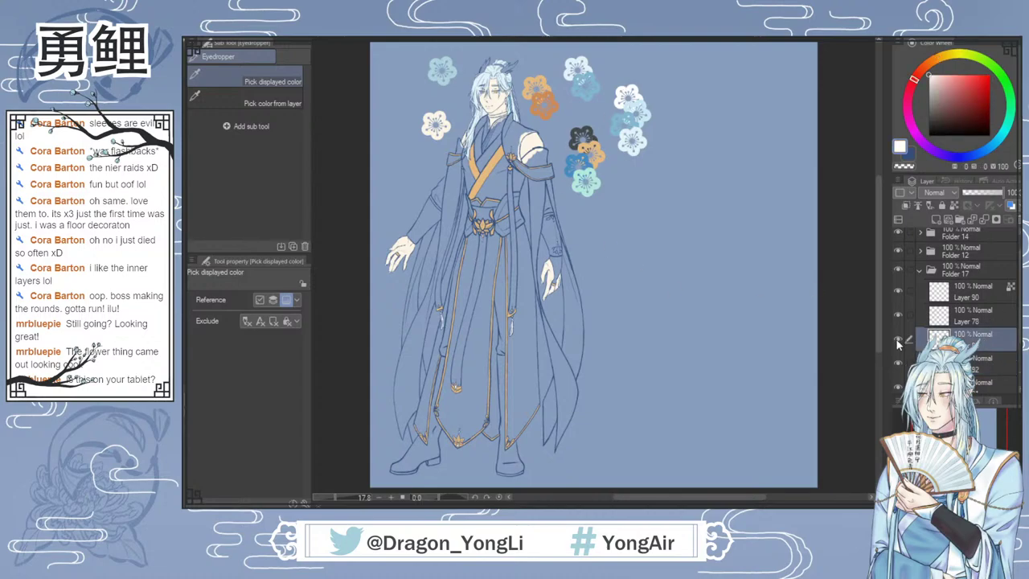
left_click(898, 315)
left_click(898, 316)
left_click(960, 319)
left_click(944, 336)
left_click(936, 219)
Step: Try a white G-pen stroke along the outer robe's collar beside the shoulder ornament, and undo it
left_click_drag(679, 496, 659, 497)
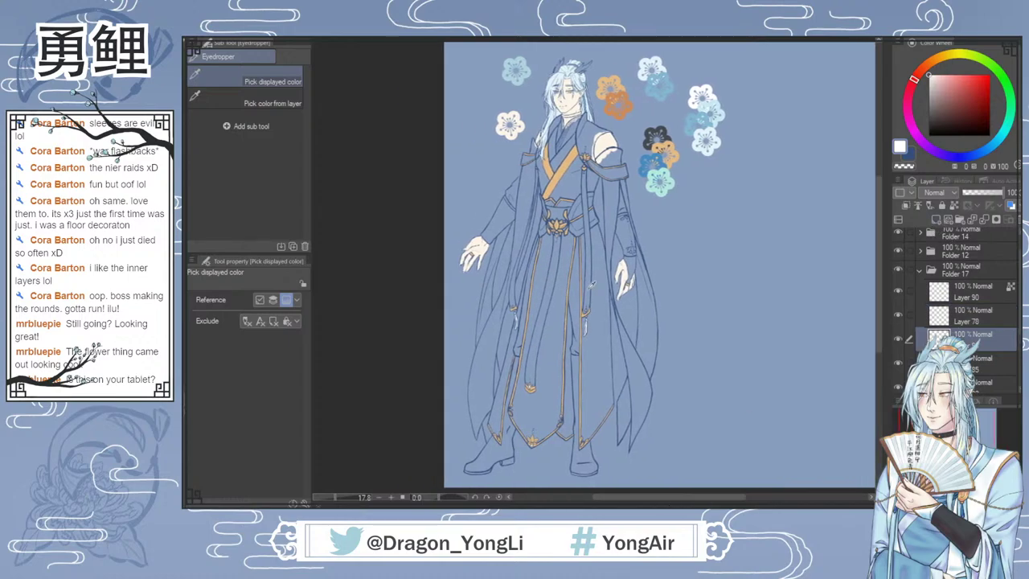
scroll(550, 229, "up", 1)
key("p")
left_click_drag(879, 247, 879, 227)
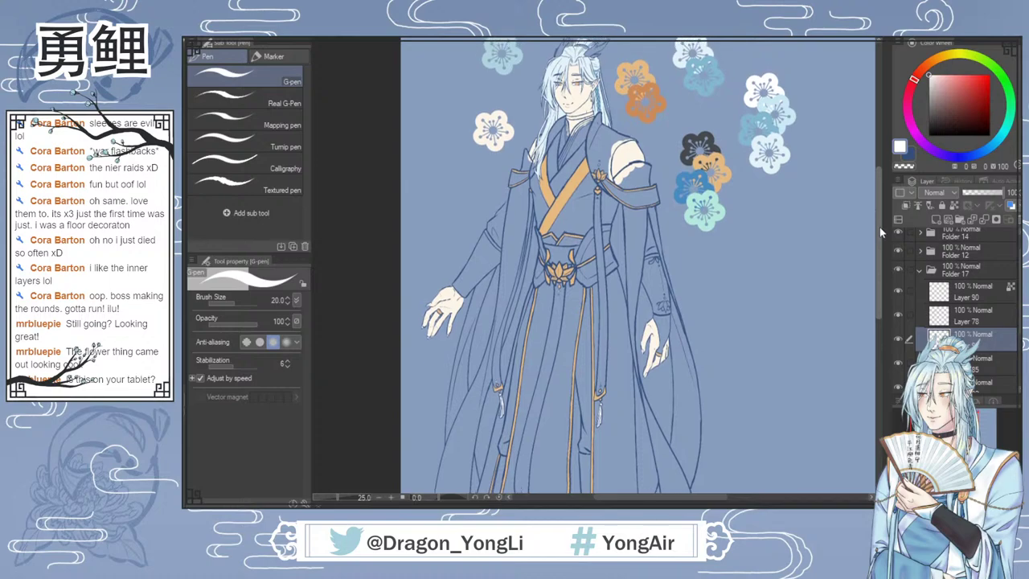
key("ctrl+plus")
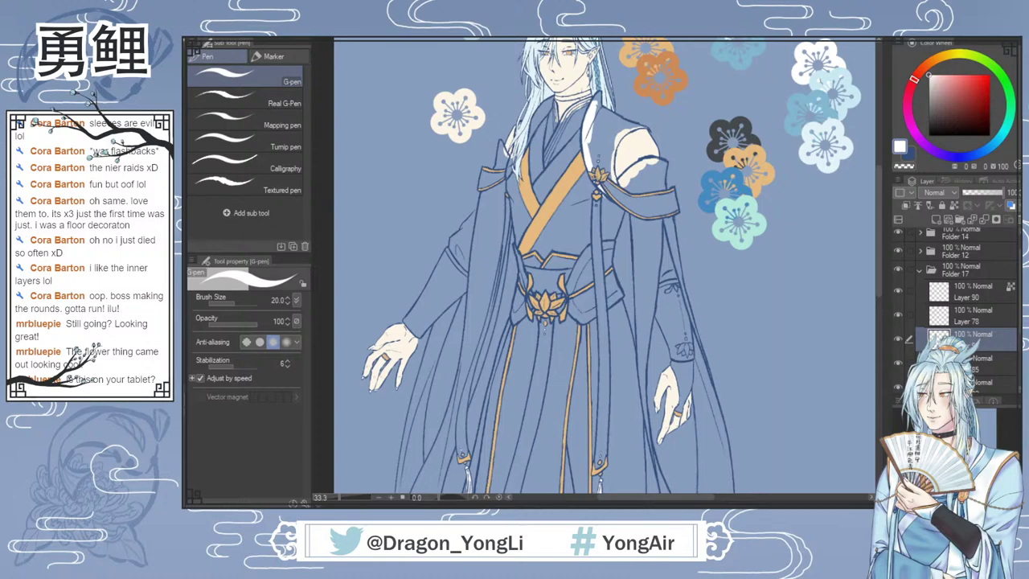
mouse_move(596, 165)
left_mouse_down()
mouse_move(605, 143)
mouse_move(609, 161)
mouse_move(608, 145)
left_mouse_up()
key("ctrl+z")
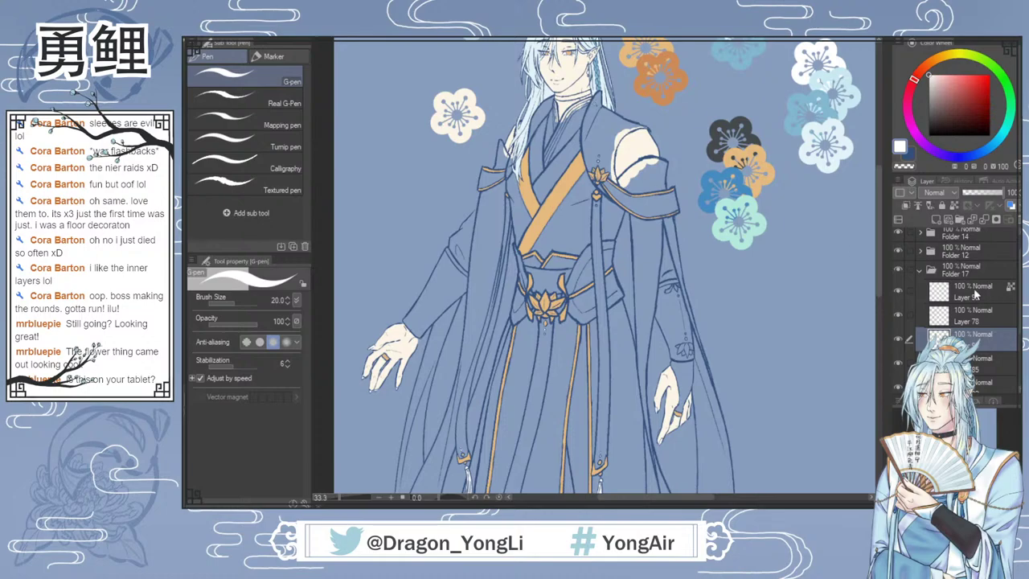
Step: Check the layers in Folder 12 one by one by toggling their visibility, ending on Layer 3 Copy 10
left_click(898, 250)
left_click(897, 250)
left_click(920, 252)
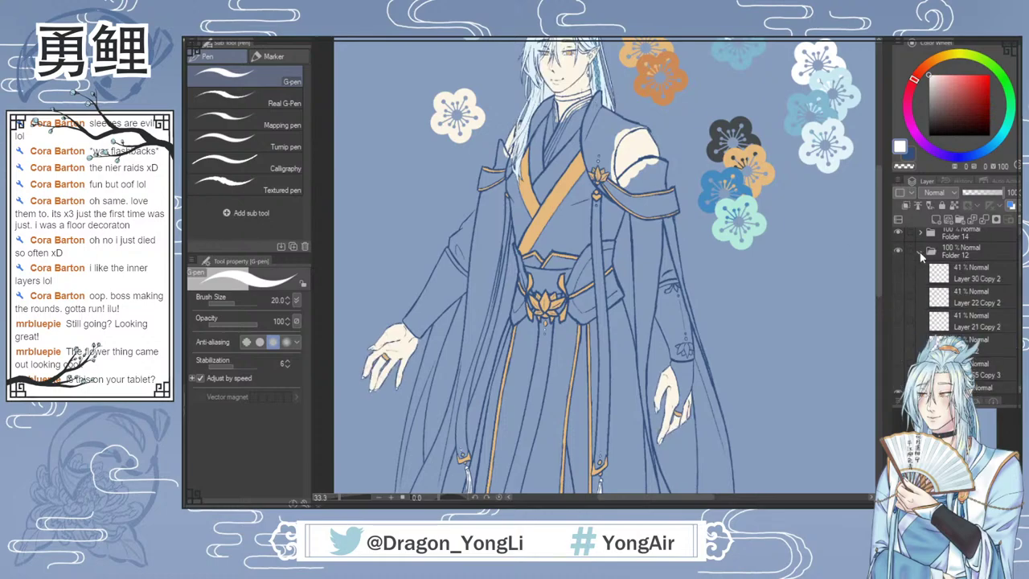
scroll(948, 290, "down", 3)
left_click(898, 274)
left_click(898, 274)
left_click(898, 299)
left_click(898, 372)
left_click(898, 372)
scroll(1015, 326, "down", 3)
left_click(896, 284)
left_click(897, 285)
left_click(898, 358)
left_click(898, 358)
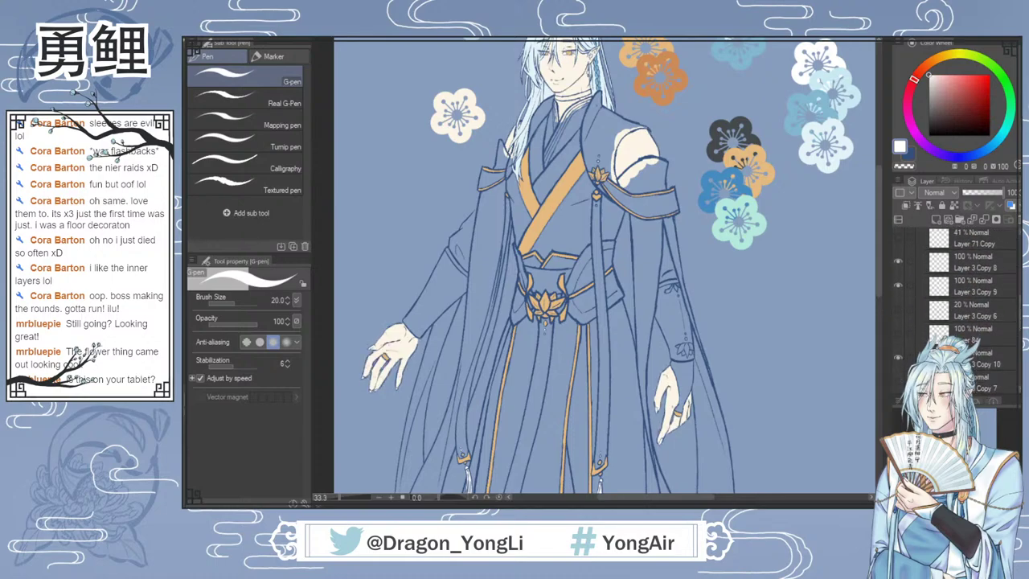
left_click(968, 358)
key("e")
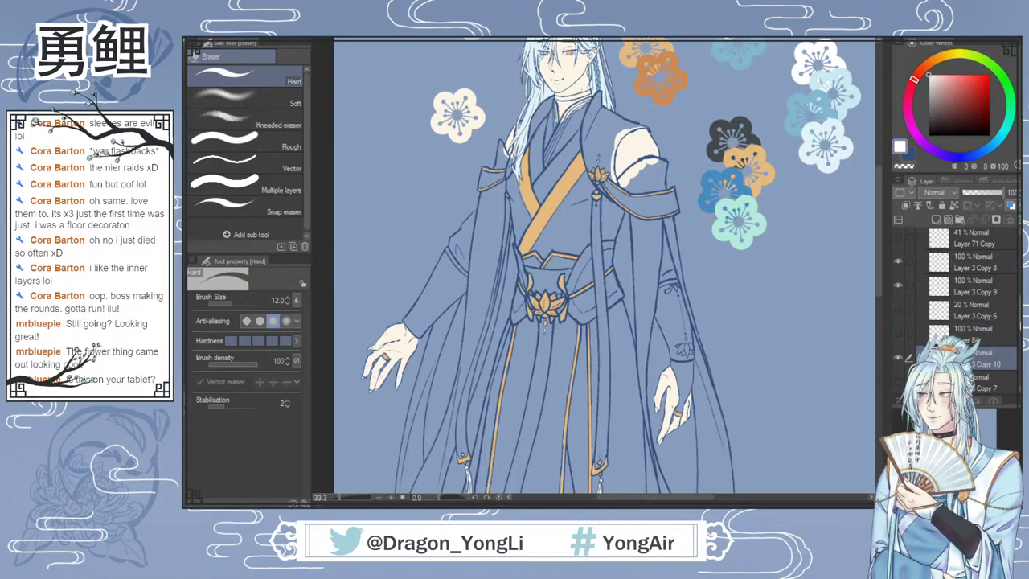
scroll(956, 310, "up", 5)
left_click(919, 273)
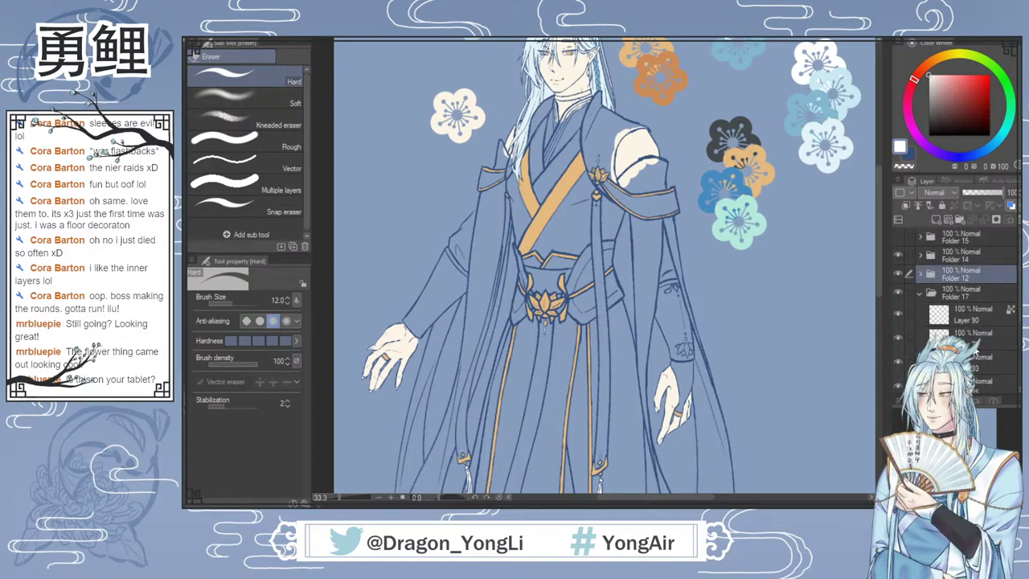
Step: Make Layer 93 in Folder 17 the active layer for G-pen painting, with the full figure in view
left_click(896, 337)
left_click(897, 337)
left_click(906, 362)
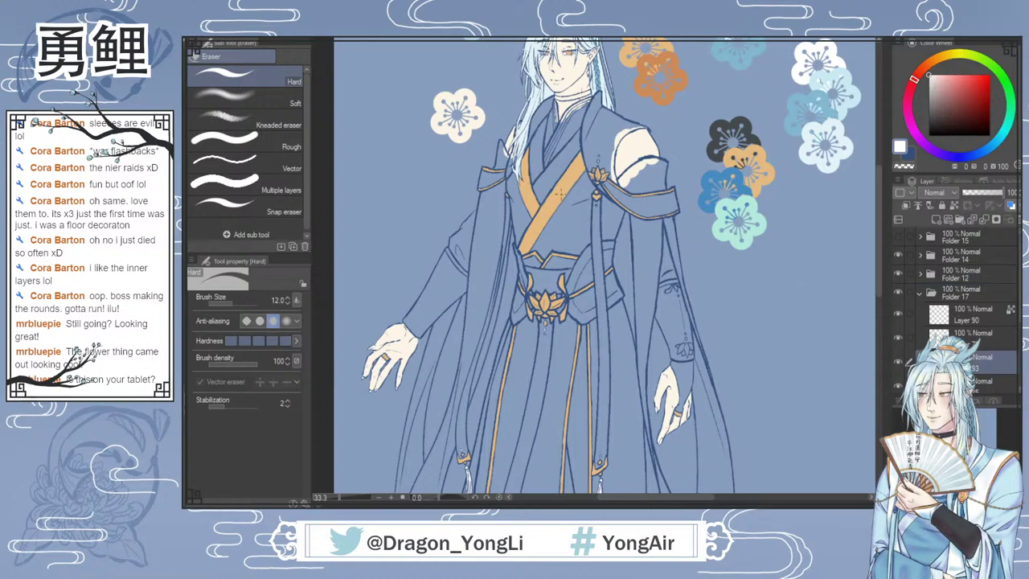
key("p")
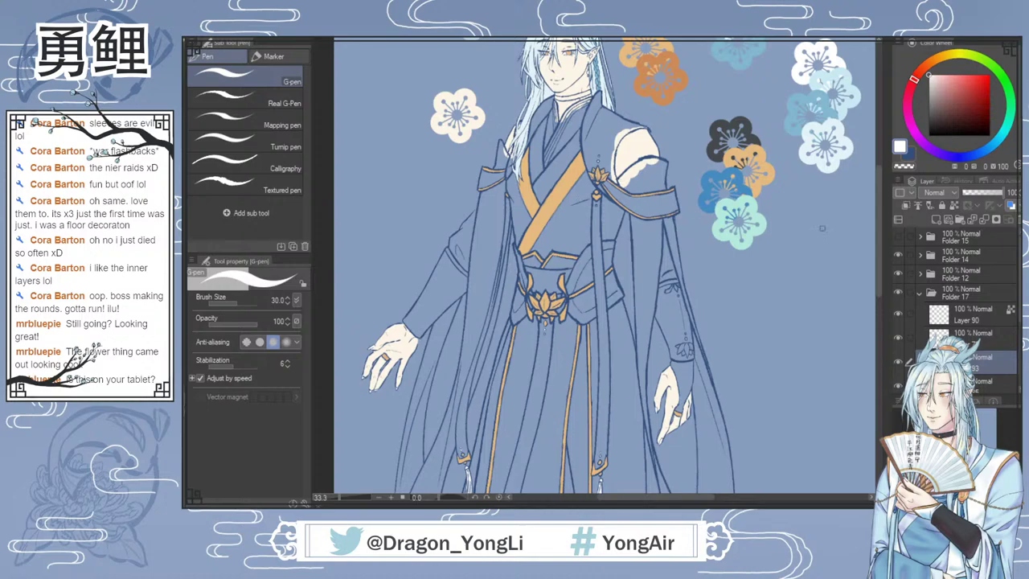
left_click_drag(879, 252, 858, 331)
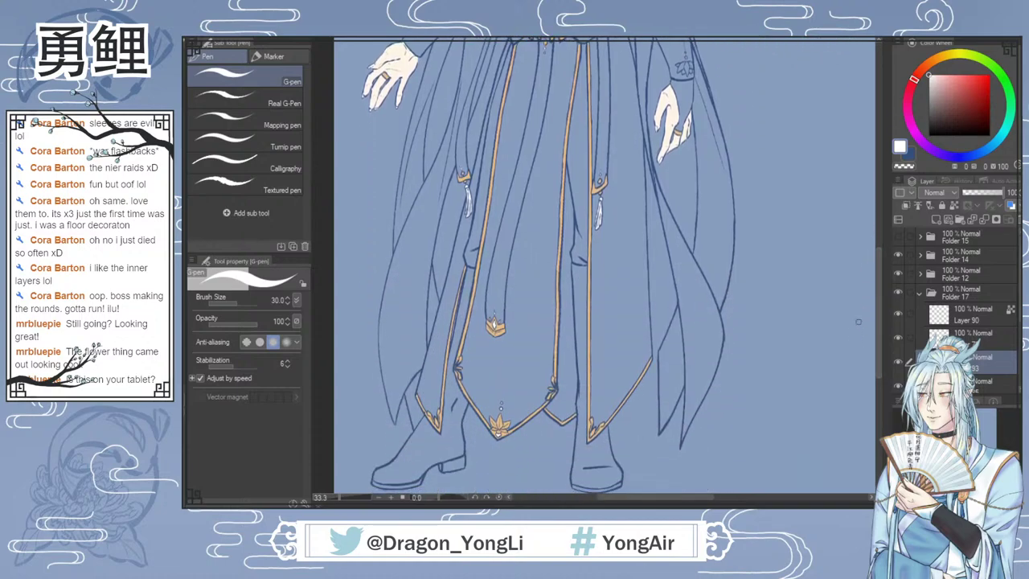
key("ctrl+0")
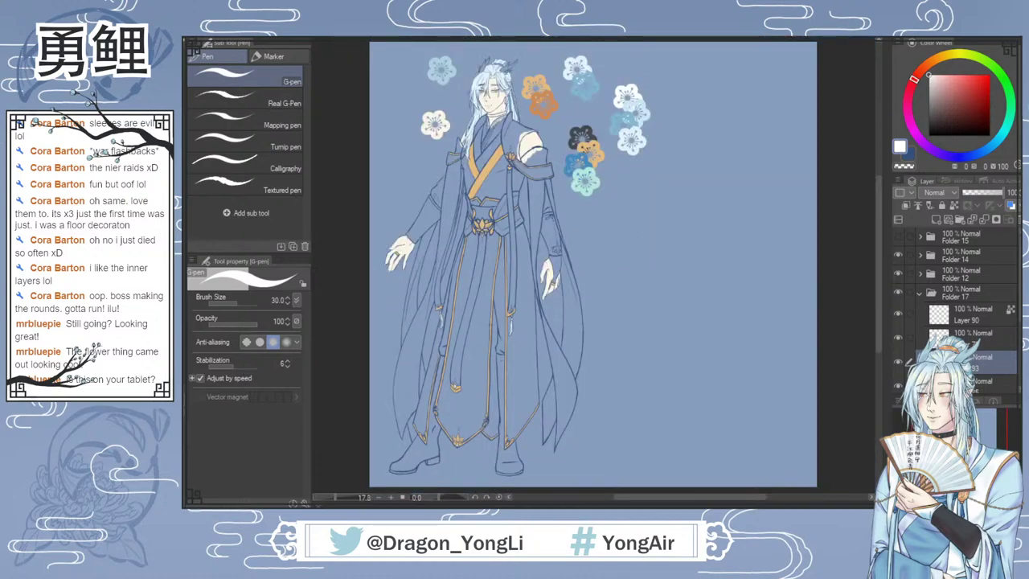
Step: Try painting the front skirt panel white with the G-pen at size 200, and undo it
mouse_move(492, 245)
left_mouse_down()
mouse_move(459, 438)
mouse_move(452, 417)
left_mouse_up()
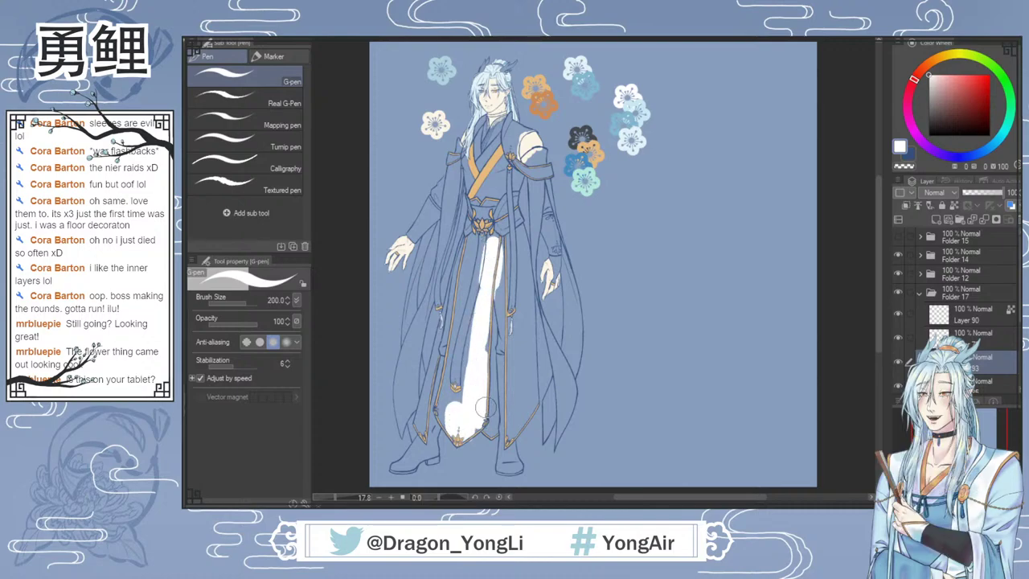
key("ctrl+z")
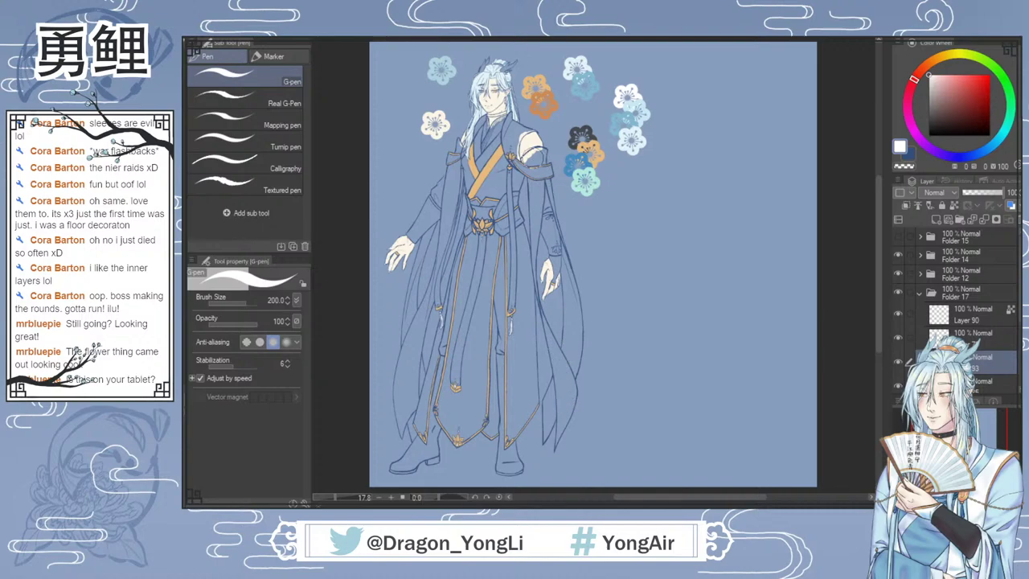
Step: Paint the upper arm cap and the long hanging outer robe panels on both sides of the figure white at brush size 200
left_click(538, 157)
left_click_drag(535, 191, 534, 248)
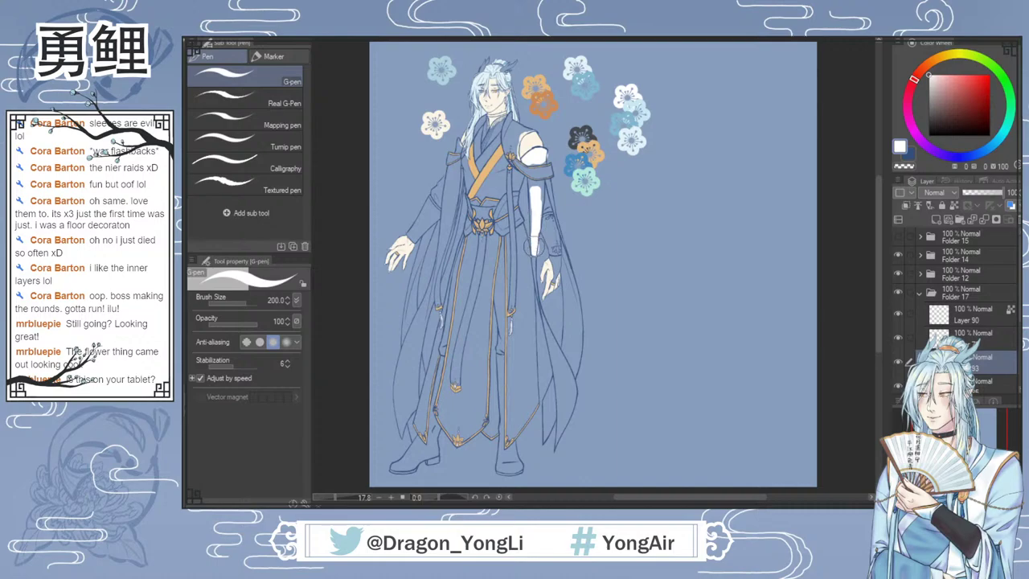
mouse_move(536, 201)
left_mouse_down()
mouse_move(536, 188)
mouse_move(551, 201)
left_mouse_up()
mouse_move(564, 250)
left_mouse_down()
mouse_move(560, 424)
mouse_move(568, 399)
mouse_move(549, 325)
mouse_move(563, 384)
mouse_move(553, 384)
mouse_move(546, 429)
mouse_move(538, 390)
left_mouse_up()
mouse_move(400, 401)
left_mouse_down()
mouse_move(401, 424)
mouse_move(426, 310)
left_mouse_up()
mouse_move(452, 194)
left_mouse_down()
mouse_move(460, 147)
mouse_move(443, 271)
mouse_move(432, 281)
mouse_move(418, 252)
mouse_move(430, 233)
mouse_move(411, 322)
mouse_move(410, 434)
mouse_move(412, 395)
left_mouse_up()
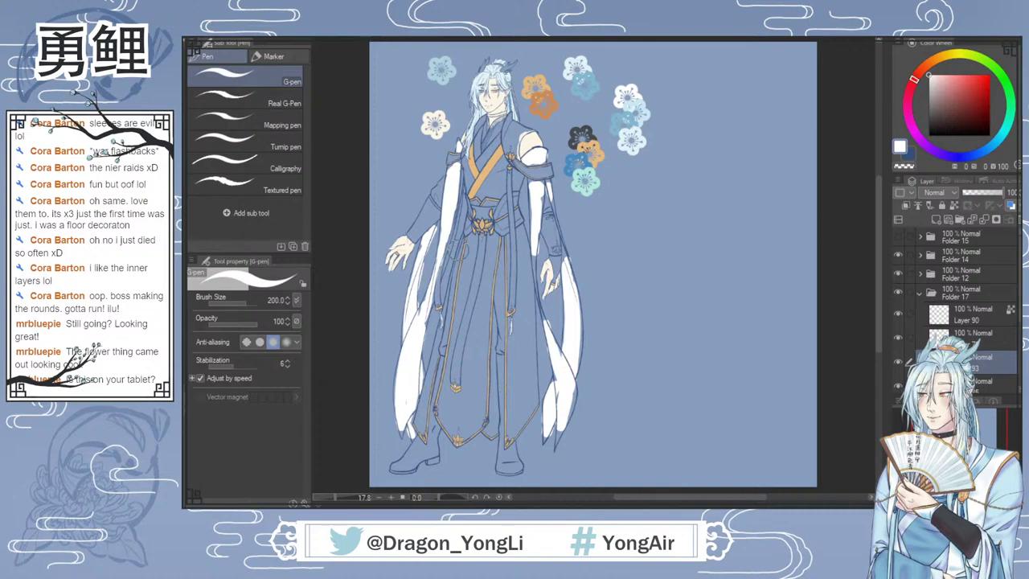
Step: Reduce the G-pen size to 80 and extend the white along the inner edge of the figure's right-hand robe panel
mouse_move(464, 204)
left_mouse_down()
mouse_move(461, 171)
mouse_move(463, 209)
left_mouse_up()
key("[")
key("[")
key("[")
key("[")
key("[")
left_click_drag(464, 183, 446, 301)
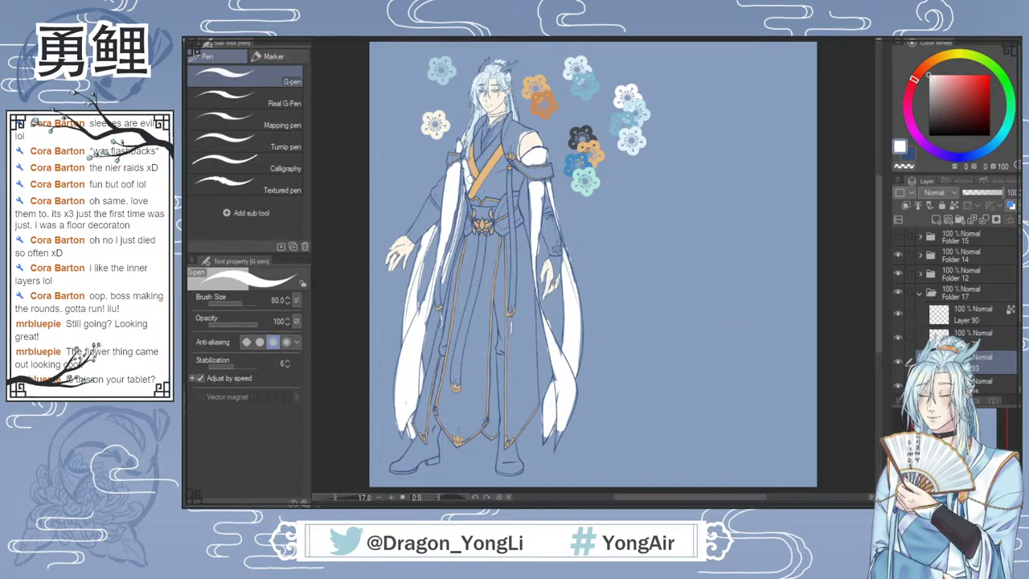
Step: Paint the robe's chest and both visible trouser legs white
mouse_move(485, 191)
left_mouse_down()
mouse_move(497, 167)
mouse_move(500, 192)
mouse_move(491, 190)
mouse_move(515, 190)
left_mouse_up()
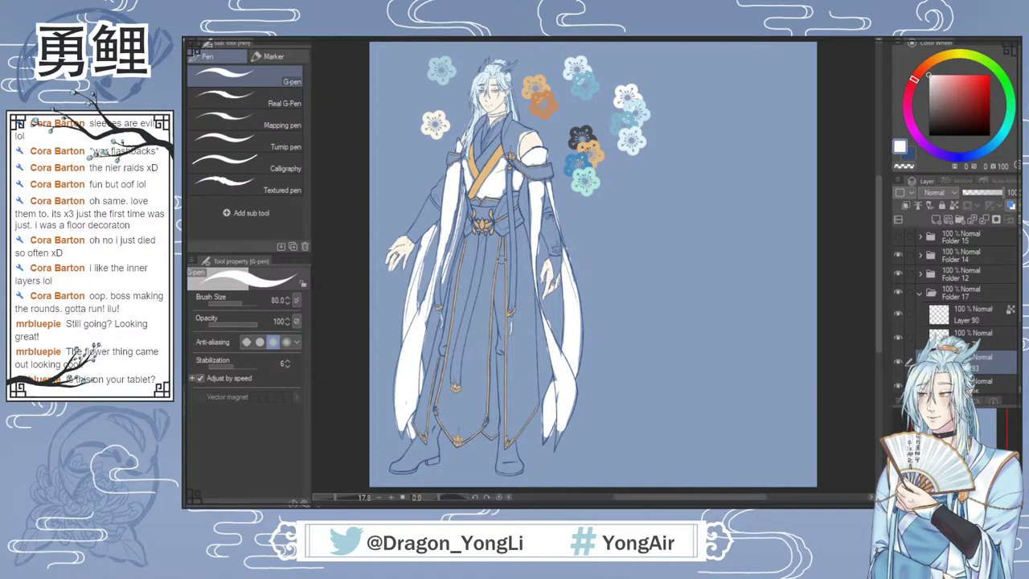
left_click_drag(499, 240, 501, 350)
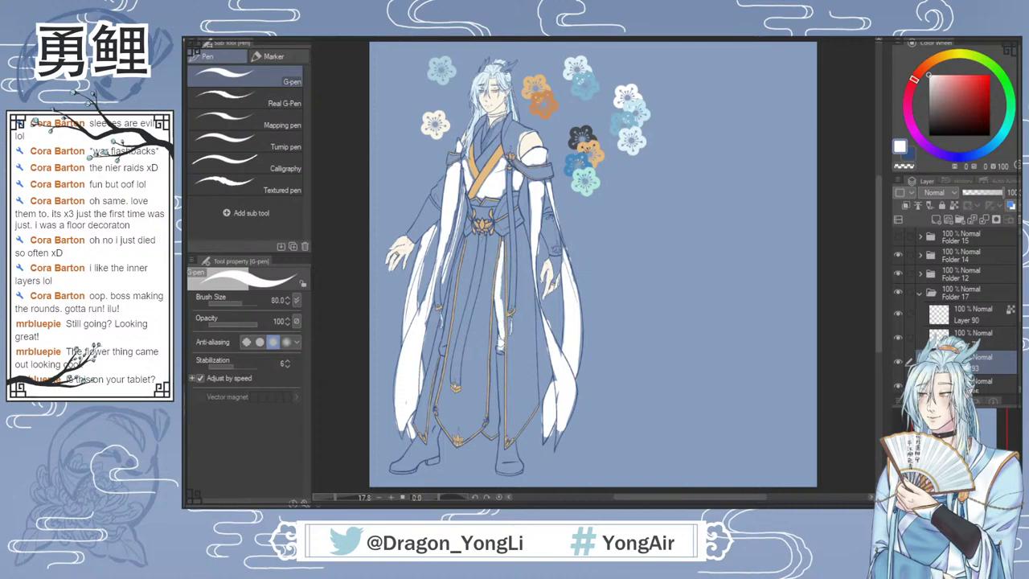
left_click_drag(462, 247, 443, 352)
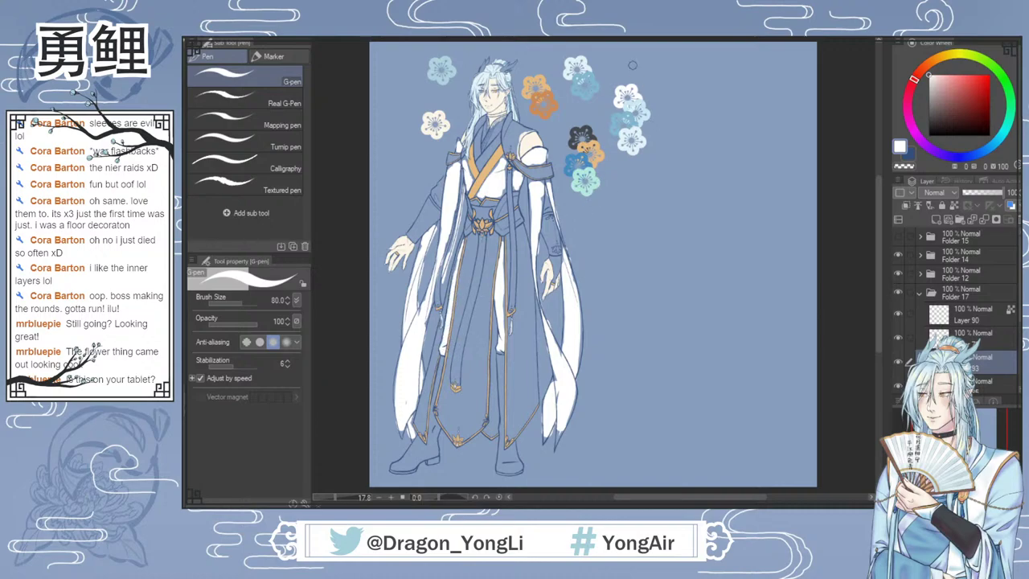
Step: Sample the mid blue from the blue flower swatch and paint the robe's shoulder piece with the G-pen
key("i")
left_click(645, 112)
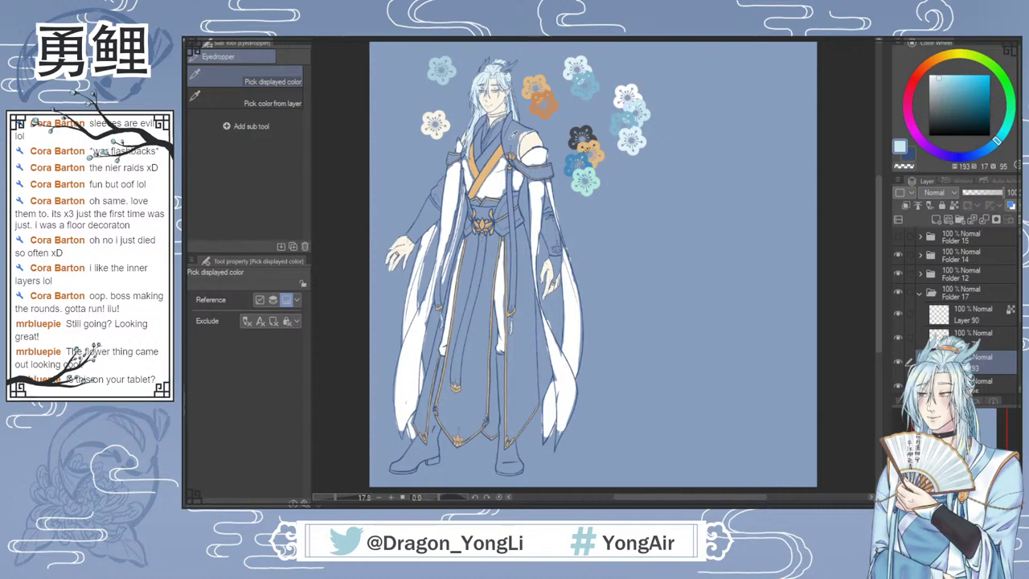
left_click(619, 121)
key("p")
mouse_move(510, 117)
left_mouse_down()
mouse_move(506, 155)
mouse_move(519, 159)
left_mouse_up()
left_click_drag(523, 120, 513, 132)
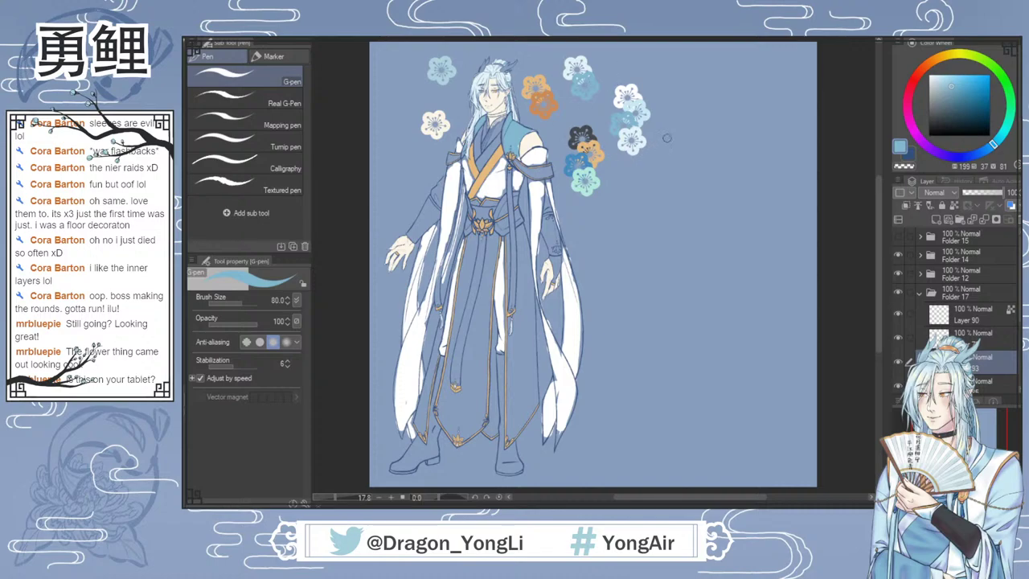
Step: Paint the arm bands in light blue sampled from the flower swatch and the sleeves beneath them in the robe's white
left_click(650, 109, "alt")
mouse_move(527, 167)
left_mouse_down()
mouse_move(514, 162)
mouse_move(534, 175)
mouse_move(551, 170)
left_mouse_up()
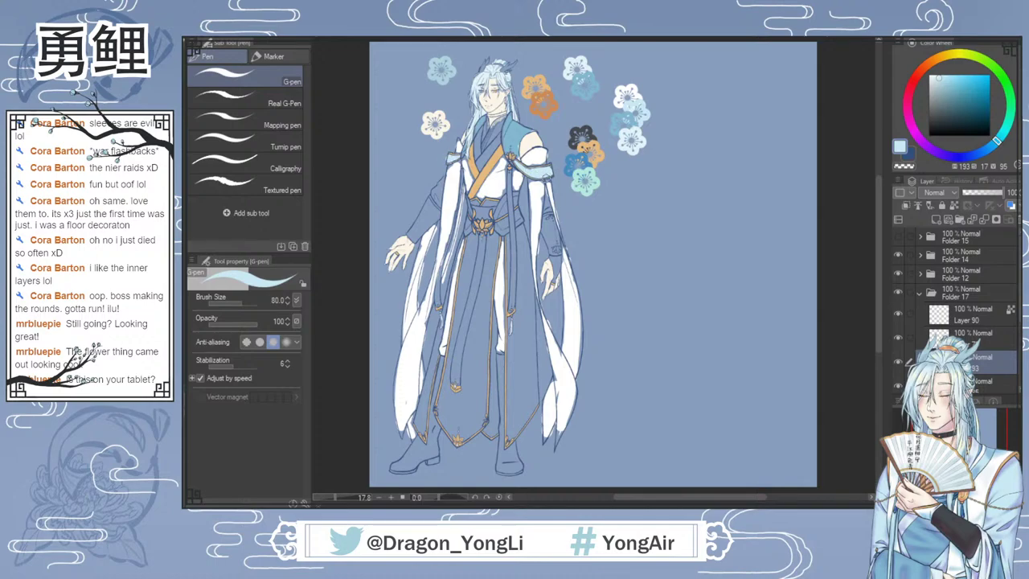
left_click(498, 183, "alt")
mouse_move(547, 210)
left_mouse_down()
mouse_move(545, 197)
mouse_move(550, 205)
left_mouse_up()
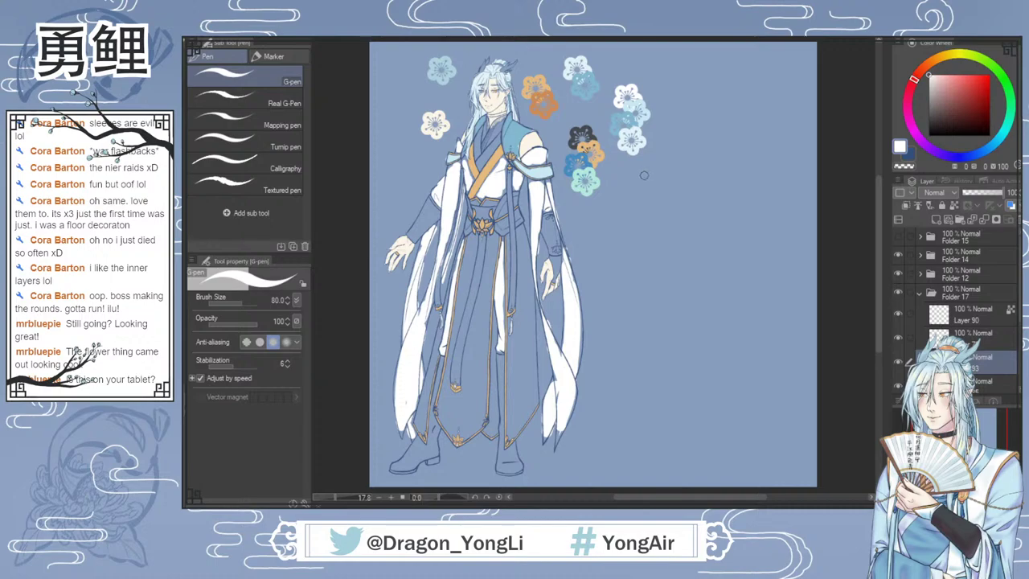
Step: Paint both long hanging ribbons light blue, sampled from the arm band, down to their gold end ornaments
left_click(543, 173, "alt")
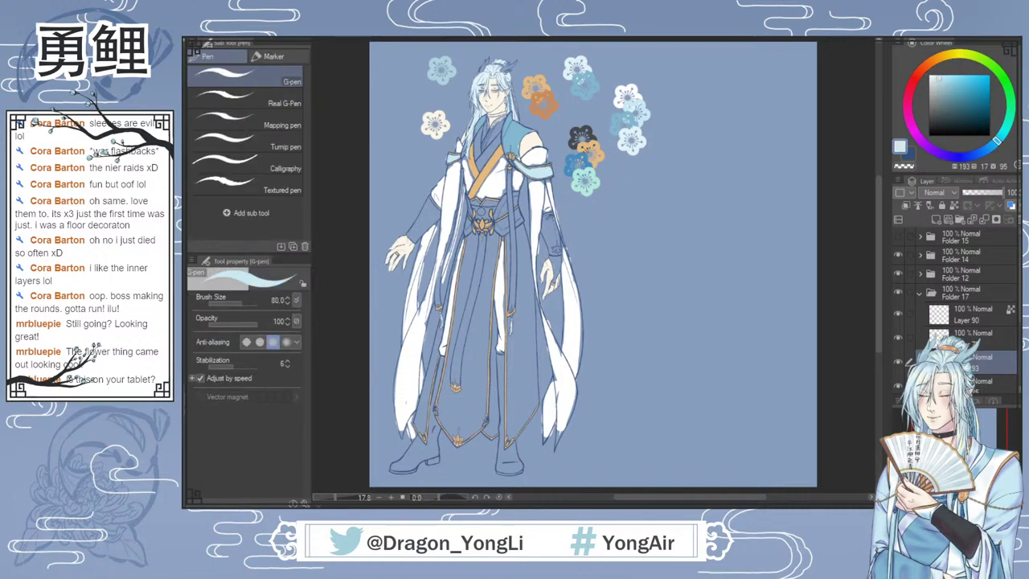
left_click_drag(509, 171, 513, 308)
left_click_drag(462, 169, 438, 310)
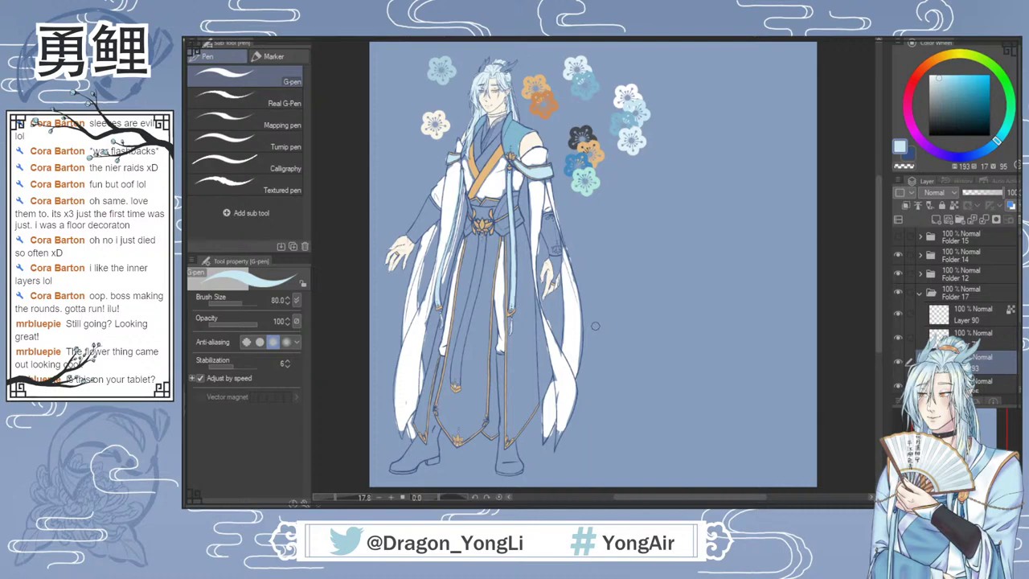
Step: Mix a stronger blue (193, 42, 86) from the arm band colour and recolour the shoulder piece and upper arm cap with Fill
left_click(641, 143, "alt")
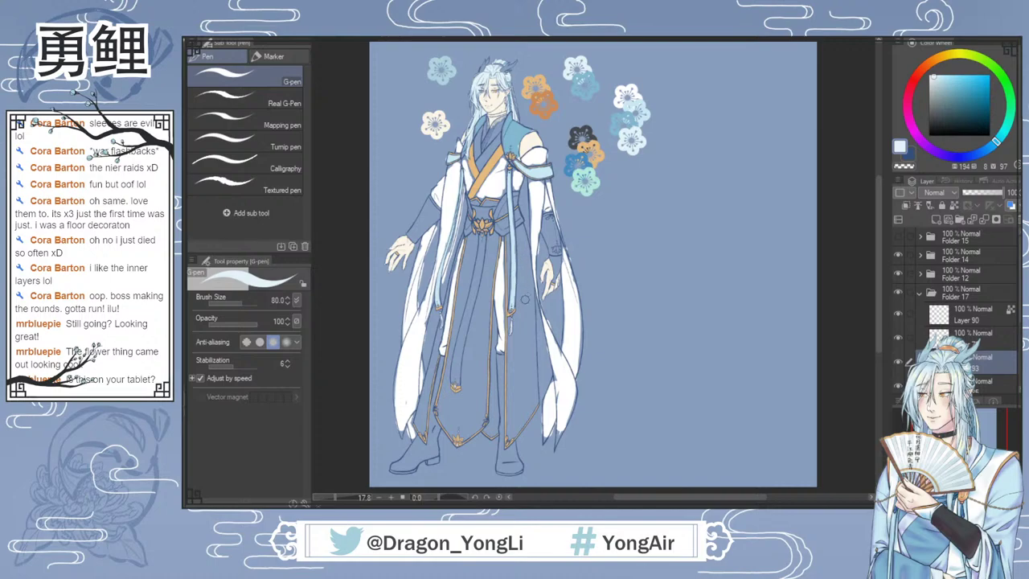
left_click(543, 172, "alt")
left_click_drag(940, 78, 947, 81)
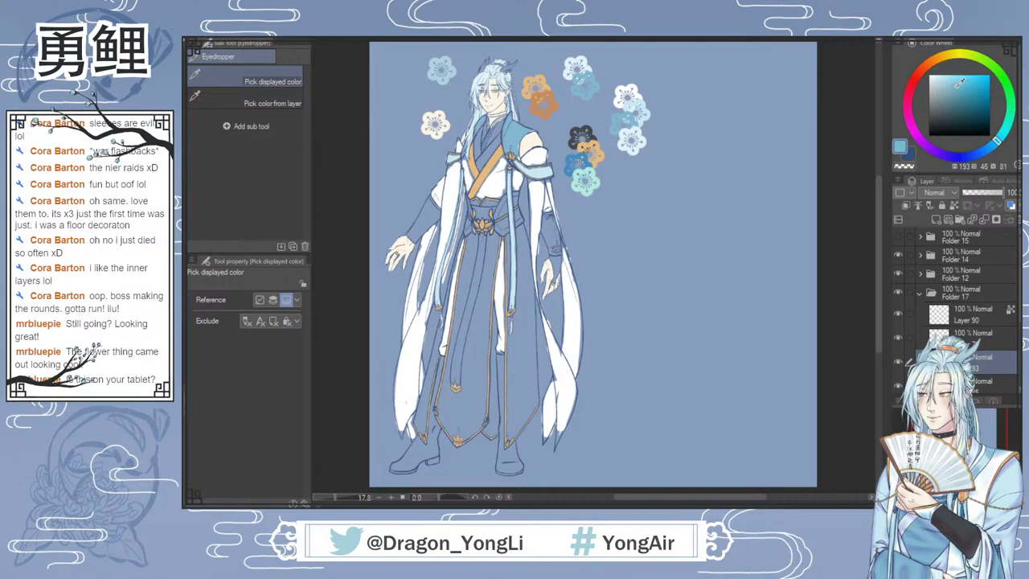
key("p")
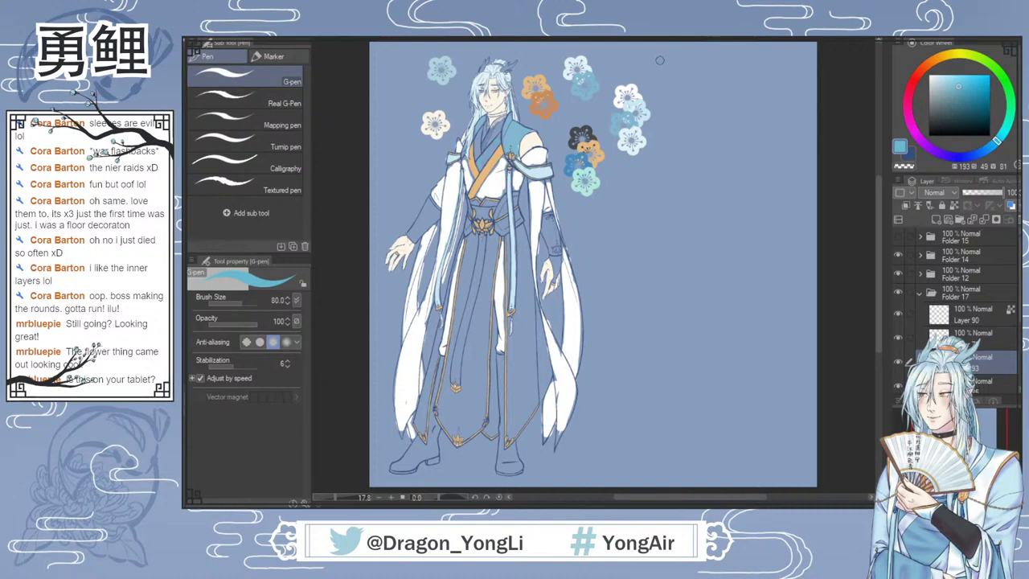
key("g")
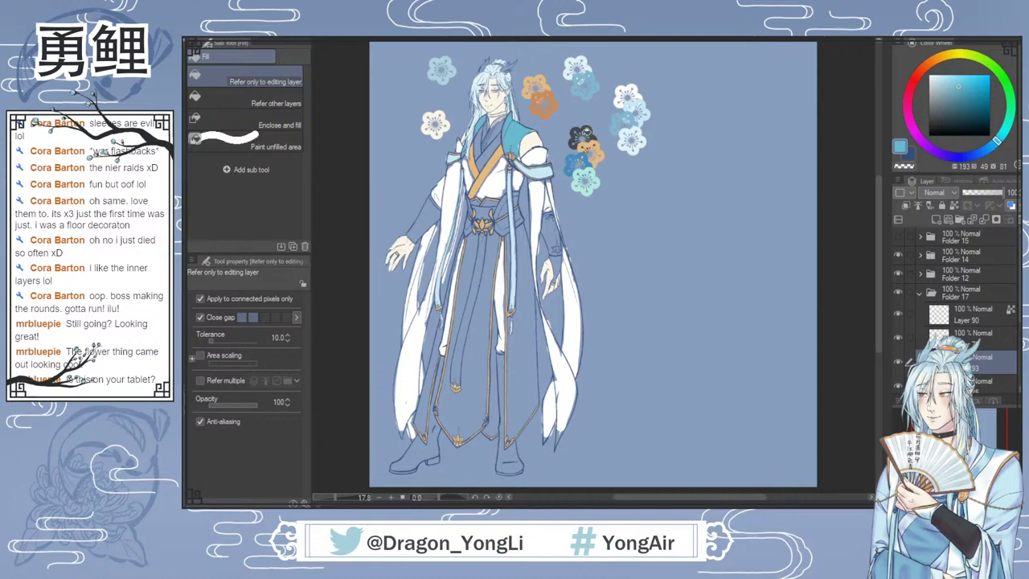
key("p")
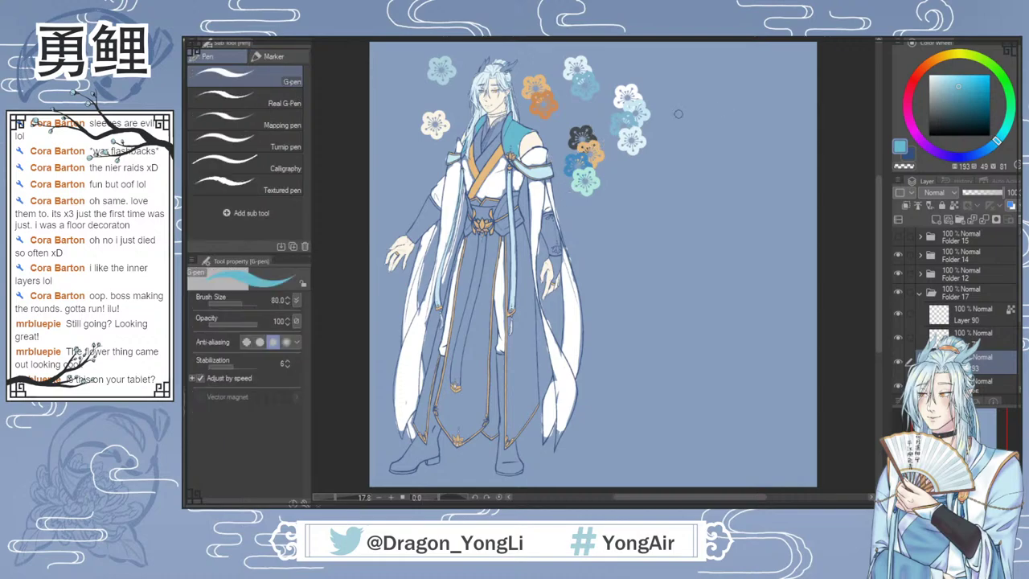
left_click(957, 80)
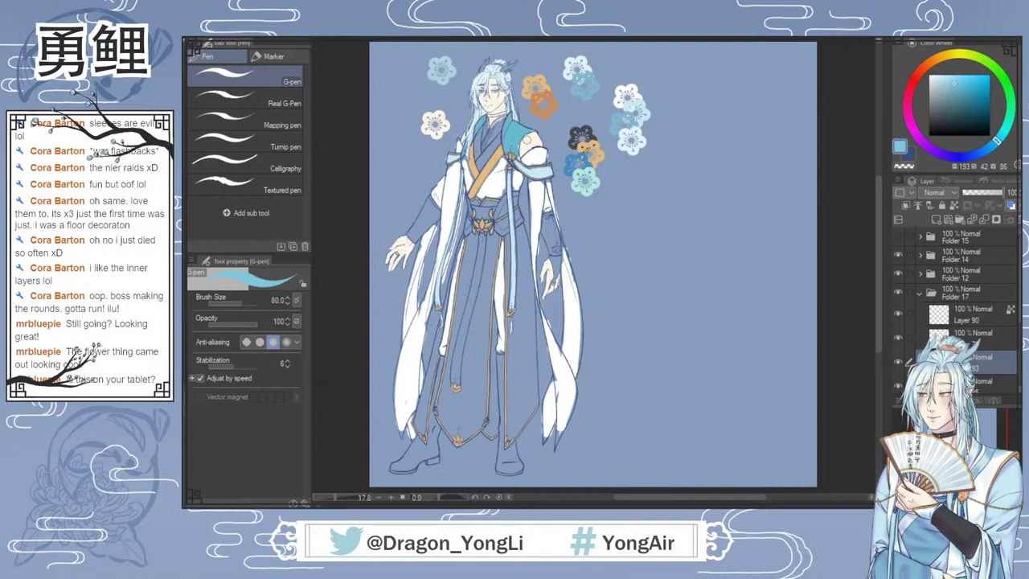
key("g")
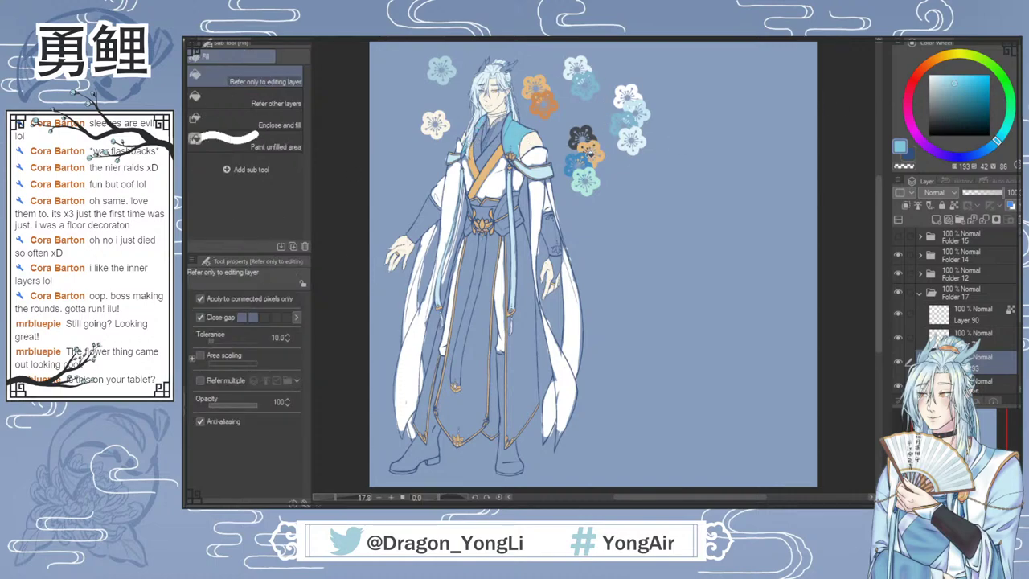
key("p")
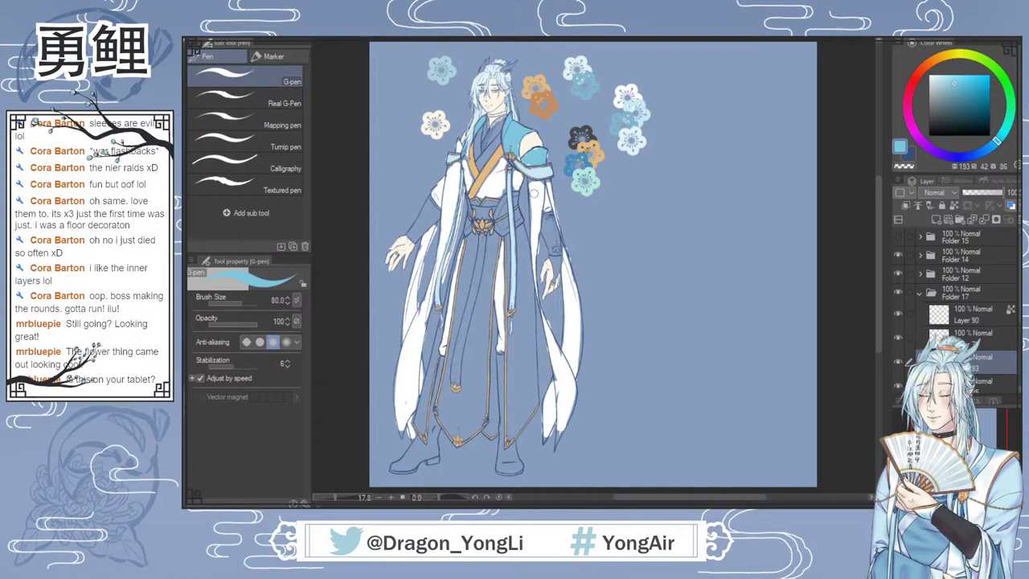
Step: Paint the long outer robe panel on the figure's right-hand side blue over the white, with the G-pen at size 80
mouse_move(452, 169)
left_mouse_down()
mouse_move(442, 233)
mouse_move(458, 183)
mouse_move(451, 221)
mouse_move(420, 334)
left_mouse_up()
left_click_drag(429, 297, 422, 333)
mouse_move(430, 231)
left_mouse_down()
mouse_move(419, 270)
mouse_move(436, 224)
left_mouse_up()
left_click_drag(419, 270, 406, 352)
mouse_move(418, 293)
left_mouse_down()
mouse_move(409, 358)
mouse_move(415, 351)
mouse_move(416, 378)
left_mouse_up()
mouse_move(420, 337)
left_mouse_down()
mouse_move(409, 442)
mouse_move(401, 434)
left_mouse_up()
left_click_drag(406, 353, 400, 397)
mouse_move(404, 349)
left_mouse_down()
mouse_move(396, 422)
mouse_move(404, 407)
left_mouse_up()
left_click_drag(410, 382, 406, 410)
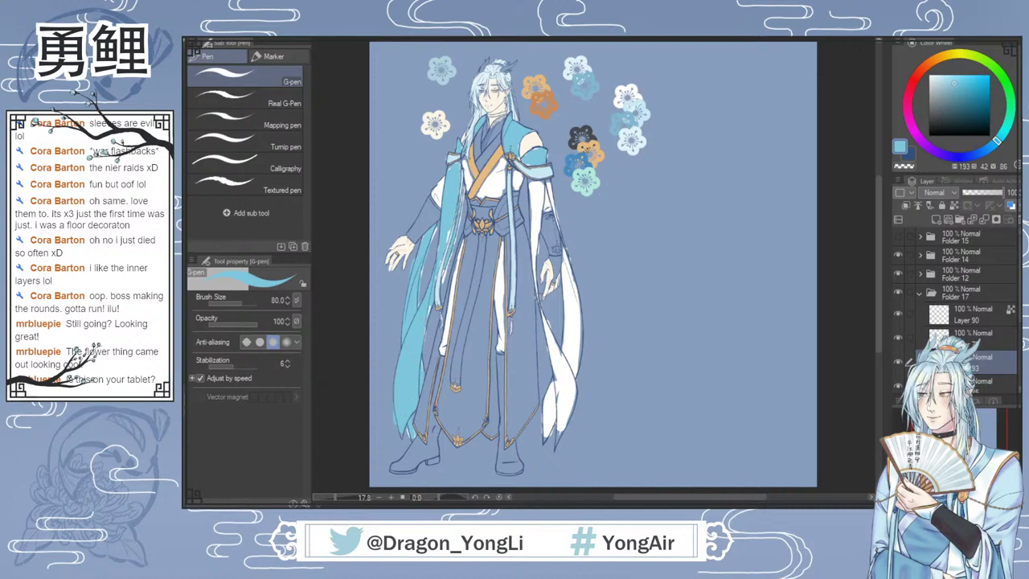
Step: Paint the long outer robe panel on the figure's left-hand side blue, from the arm band down to its pointed tips
mouse_move(533, 182)
left_mouse_down()
mouse_move(535, 274)
mouse_move(559, 401)
left_mouse_up()
left_click_drag(555, 355, 563, 428)
left_click_drag(556, 343, 569, 431)
left_click_drag(553, 379, 543, 433)
left_click_drag(552, 397, 552, 429)
mouse_move(565, 250)
left_mouse_down()
mouse_move(567, 331)
mouse_move(569, 271)
left_mouse_up()
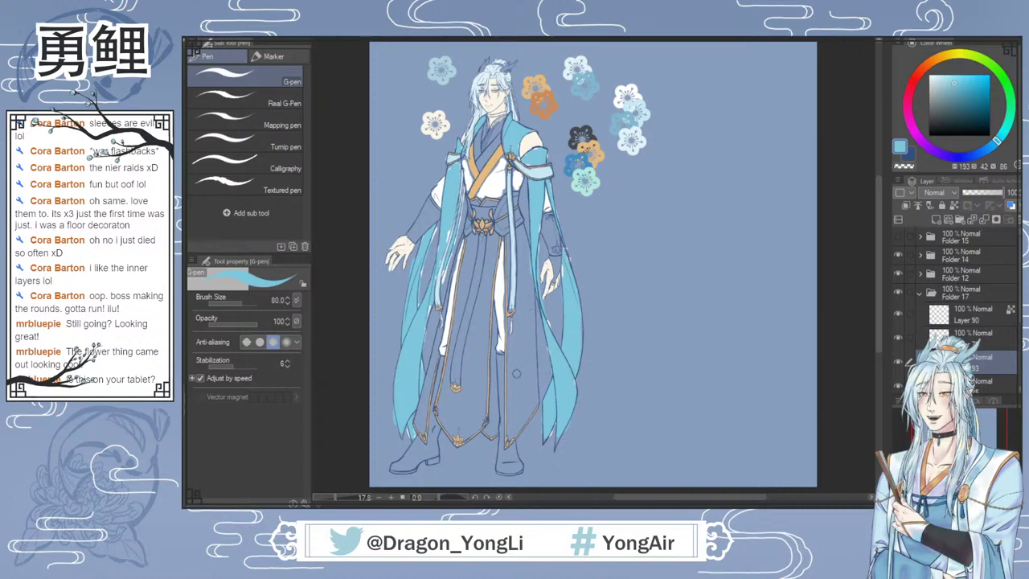
Step: Paint the gold-trimmed side skirt panel beside the hanging ribbon blue, from the belt to the hem
mouse_move(508, 438)
left_mouse_down()
mouse_move(516, 402)
mouse_move(534, 392)
mouse_move(533, 331)
mouse_move(507, 421)
left_mouse_up()
left_click_drag(520, 343, 514, 315)
left_click_drag(509, 241, 509, 299)
mouse_move(516, 236)
left_mouse_down()
mouse_move(522, 230)
mouse_move(530, 325)
left_mouse_up()
mouse_move(524, 264)
left_mouse_down()
mouse_move(524, 337)
mouse_move(517, 315)
left_mouse_up()
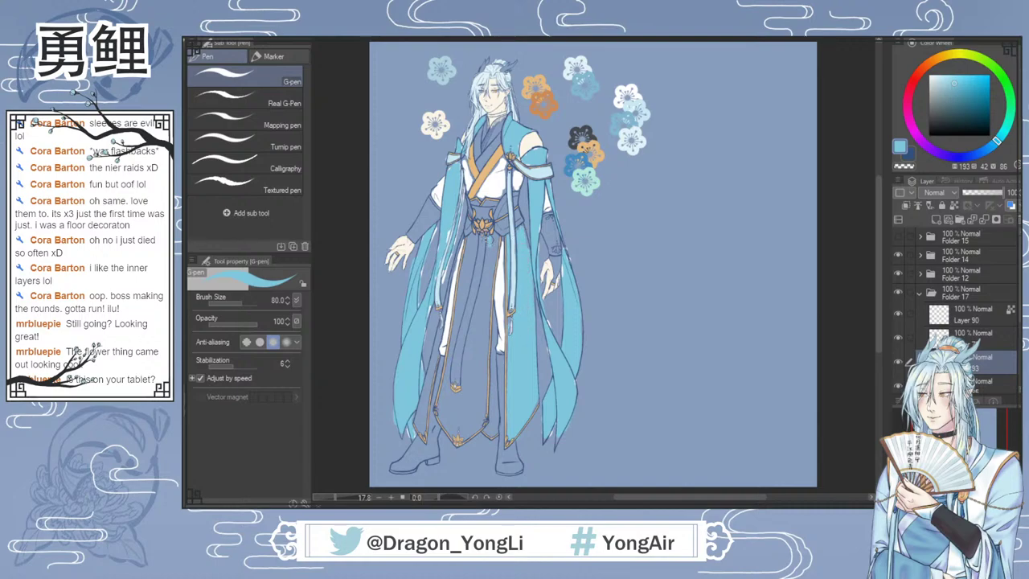
Step: Paint the gold-trimmed front skirt panel blue around the central sash, from the belt down to the pointed hem
left_click_drag(498, 235, 465, 395)
mouse_move(484, 313)
left_mouse_down()
mouse_move(471, 402)
mouse_move(480, 384)
left_mouse_up()
mouse_move(494, 268)
left_mouse_down()
mouse_move(482, 419)
mouse_move(465, 429)
left_mouse_up()
mouse_move(463, 392)
left_mouse_down()
mouse_move(453, 435)
mouse_move(438, 434)
left_mouse_up()
mouse_move(446, 376)
left_mouse_down()
mouse_move(441, 397)
mouse_move(471, 249)
left_mouse_up()
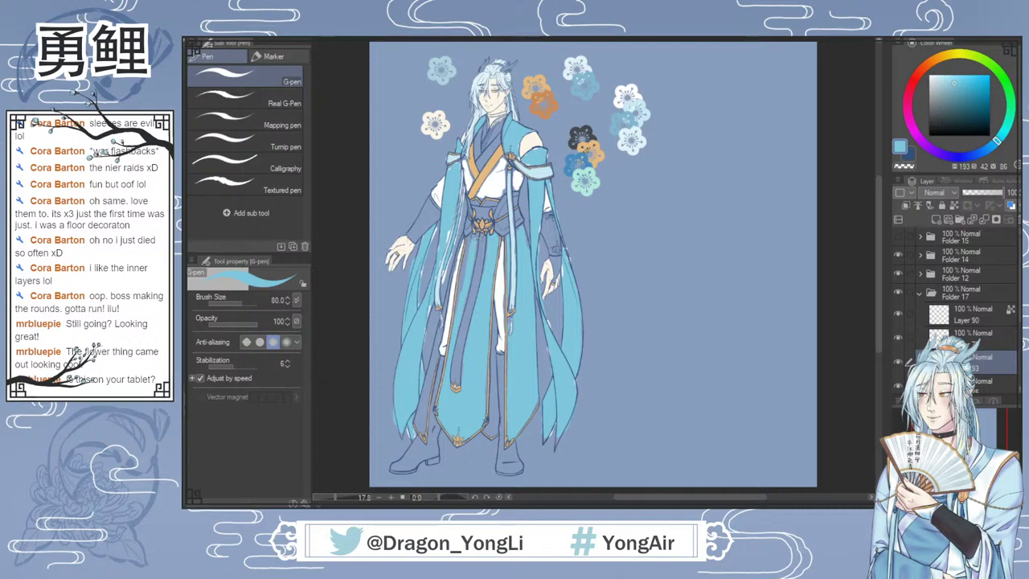
mouse_move(460, 286)
left_mouse_down()
mouse_move(464, 258)
mouse_move(453, 281)
left_mouse_up()
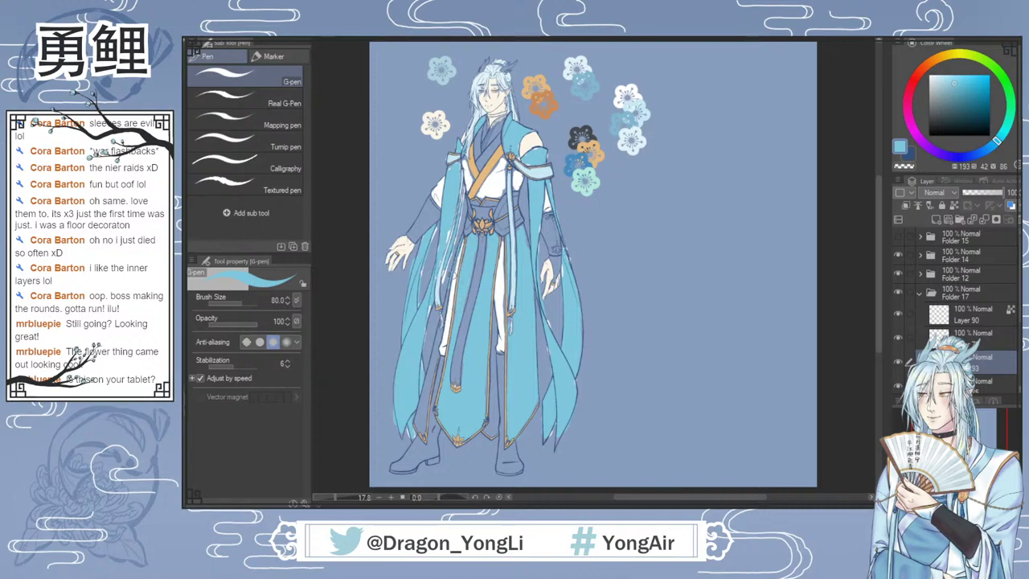
Step: Undo the blue fills on the gold-trimmed skirt panels and switch to a paler blue (193, 26, 91)
left_click_drag(440, 330, 418, 432)
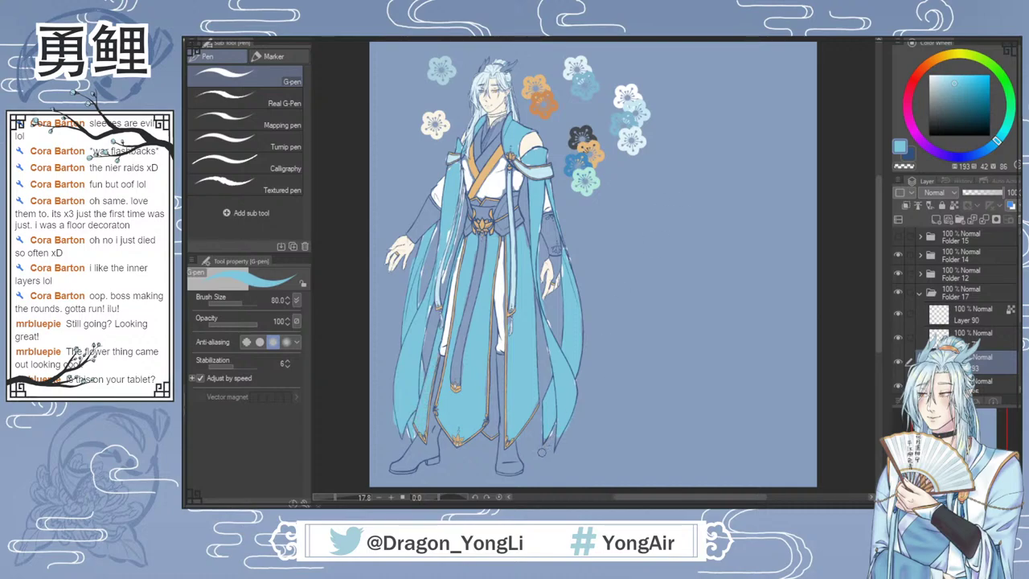
key("ctrl+z")
key("ctrl+z")
key("ctrl+z")
key("ctrl+z")
key("ctrl+z")
key("ctrl+z")
key("ctrl+z")
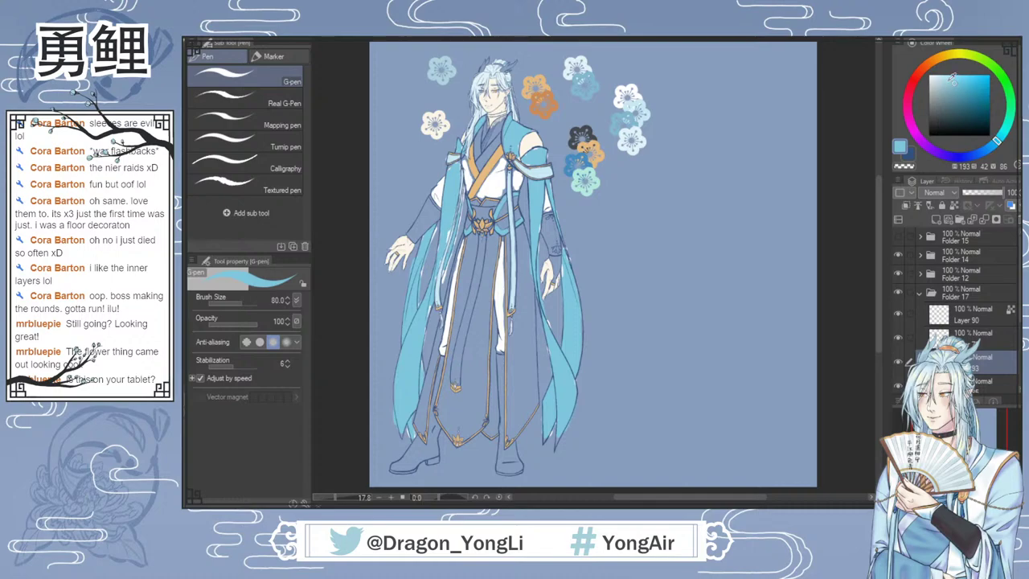
left_click(948, 75)
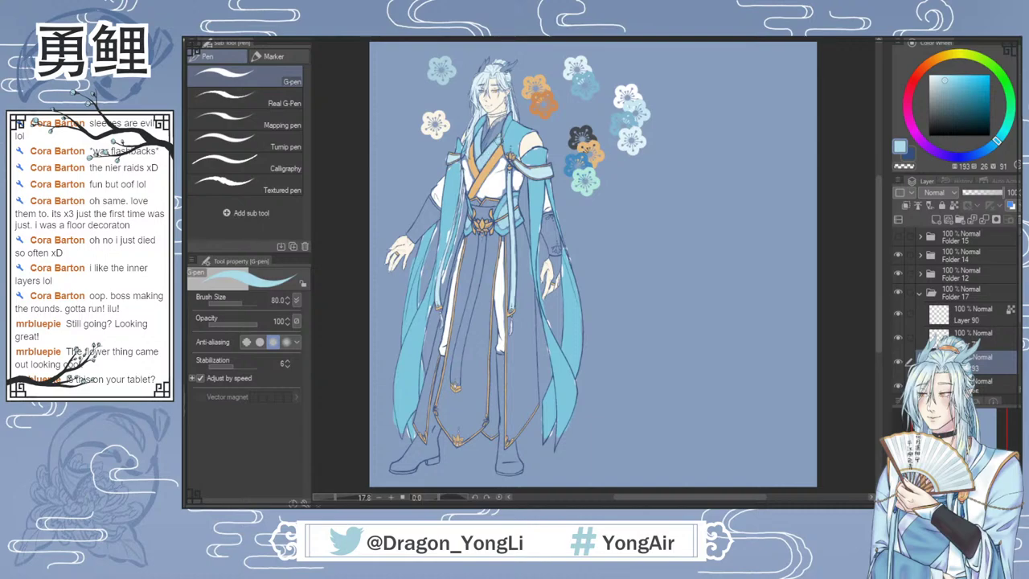
Step: Paint the high-necked undershirt and both forearm sleeves dark grey (202, 13, 42), lightened from the black flower swatch
key("i")
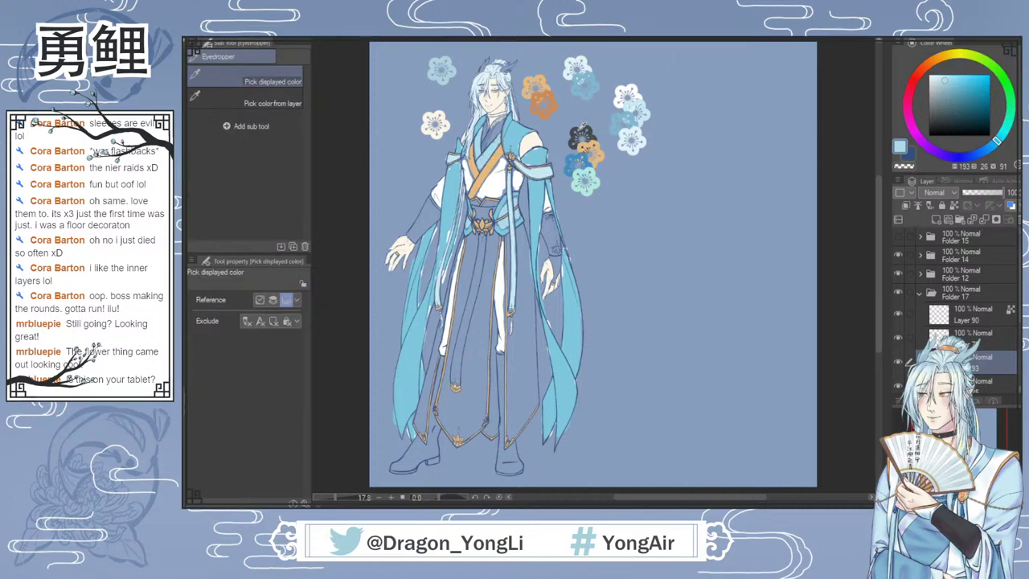
left_click(582, 130)
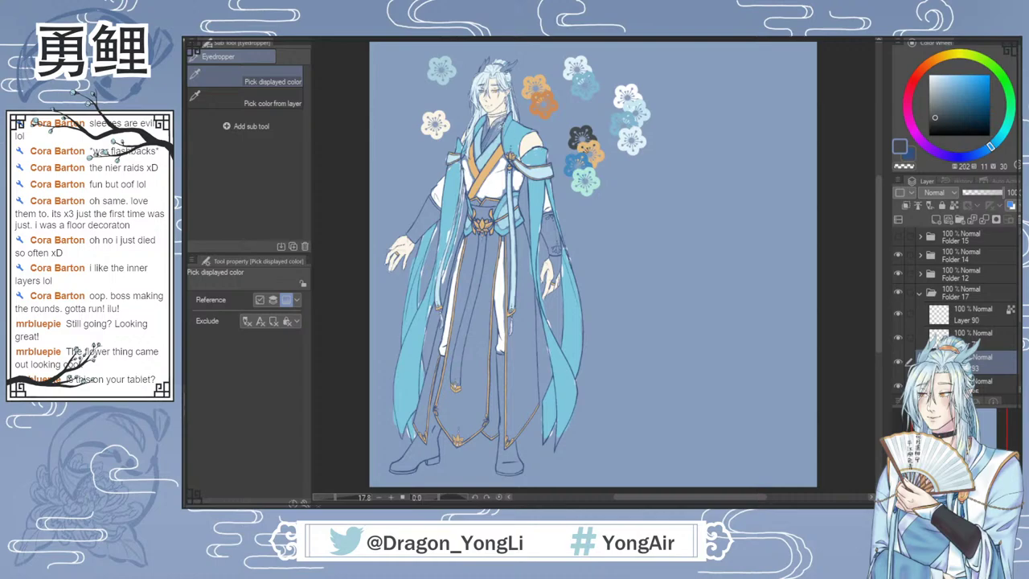
key("p")
mouse_move(499, 124)
left_mouse_down()
mouse_move(489, 145)
mouse_move(503, 119)
mouse_move(484, 138)
mouse_move(487, 125)
left_mouse_up()
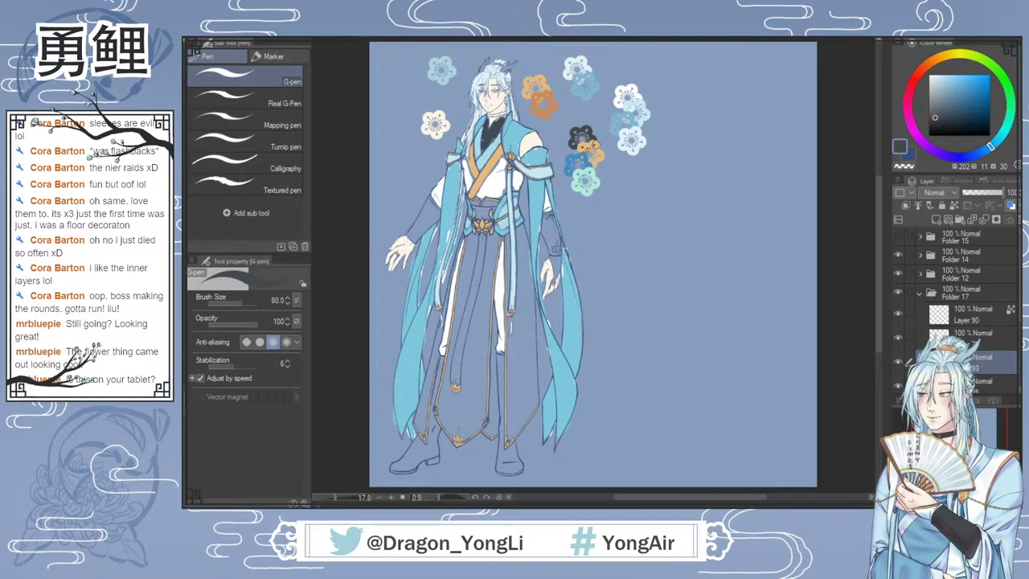
left_click(938, 107)
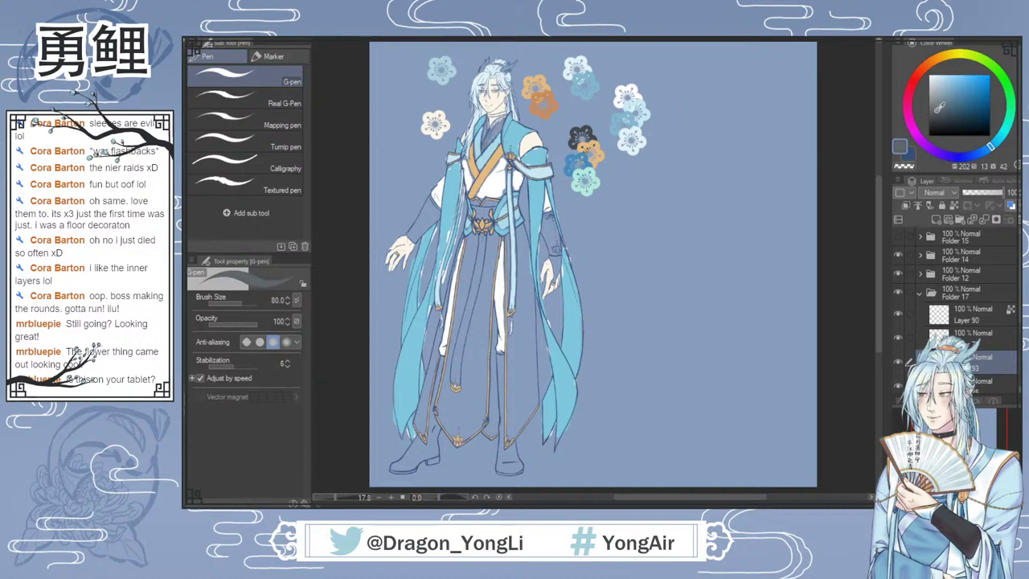
left_click_drag(499, 124, 482, 138)
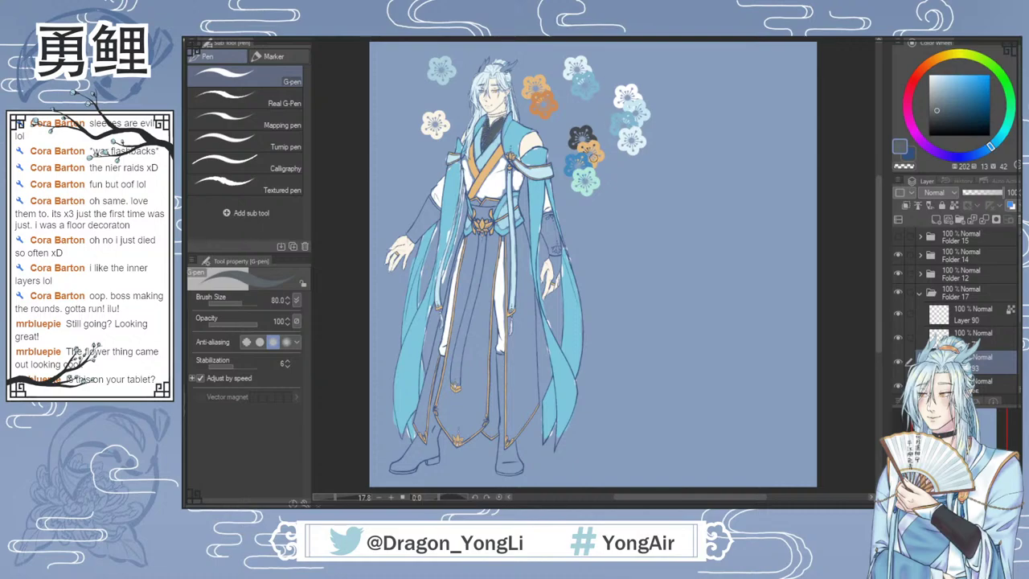
mouse_move(545, 216)
left_mouse_down()
mouse_move(551, 254)
mouse_move(551, 224)
left_mouse_up()
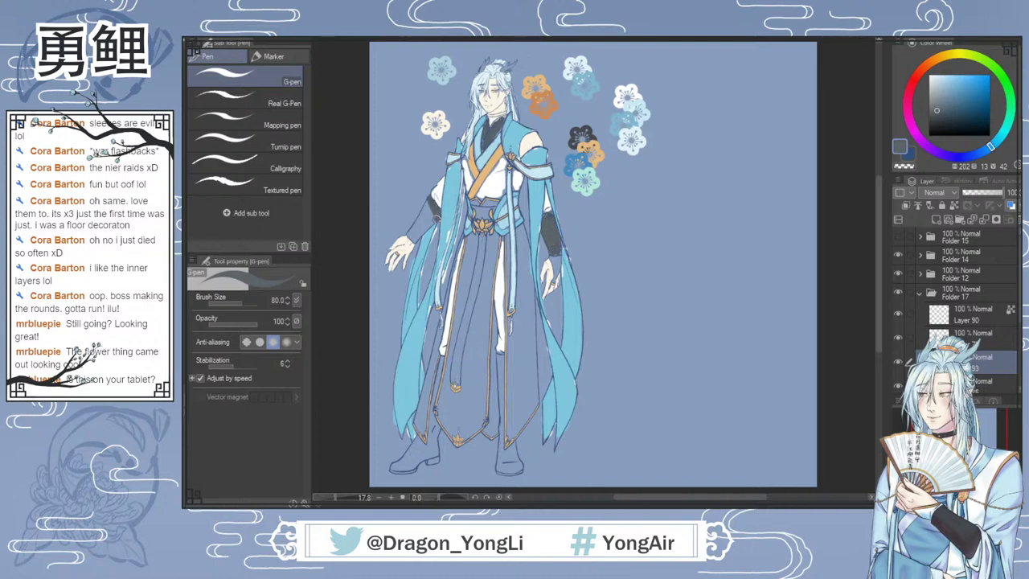
left_click_drag(413, 235, 432, 210)
Step: Paint both tall boots dark grey, from below the knees down to the soles
left_click_drag(500, 357, 501, 453)
left_click_drag(878, 265, 876, 284)
mouse_move(504, 414)
left_mouse_down()
mouse_move(507, 397)
mouse_move(511, 410)
left_mouse_up()
left_click_drag(440, 315, 430, 412)
mouse_move(432, 371)
left_mouse_down()
mouse_move(424, 404)
mouse_move(416, 395)
mouse_move(396, 416)
mouse_move(428, 400)
mouse_move(435, 412)
mouse_move(394, 420)
mouse_move(413, 400)
left_mouse_up()
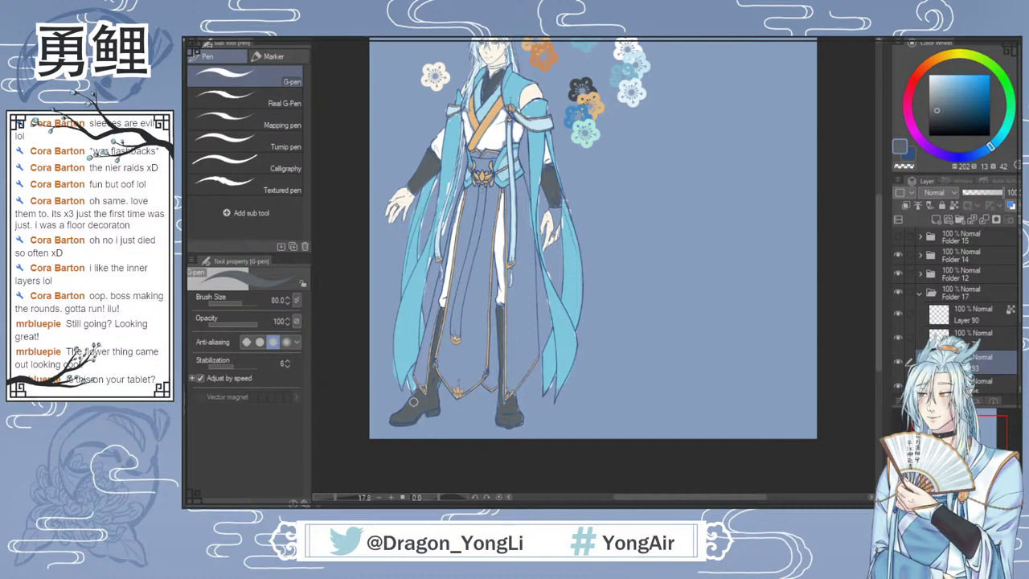
left_click_drag(508, 405, 524, 426)
Step: Try the medium blue of the shoulder piece on the side skirt panel and the front panel beside the sash
scroll(875, 281, "up", 3)
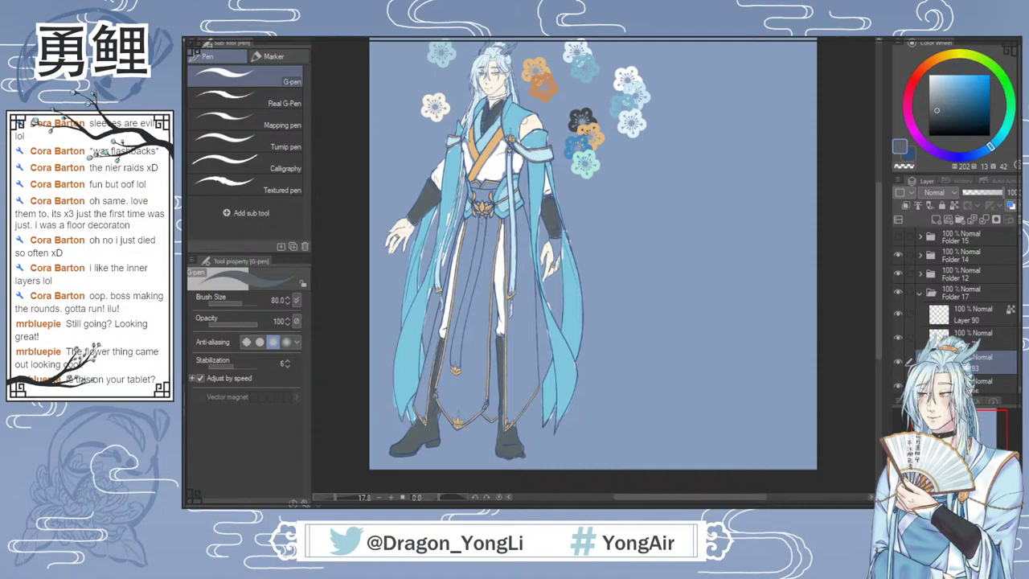
left_click(516, 112, "alt")
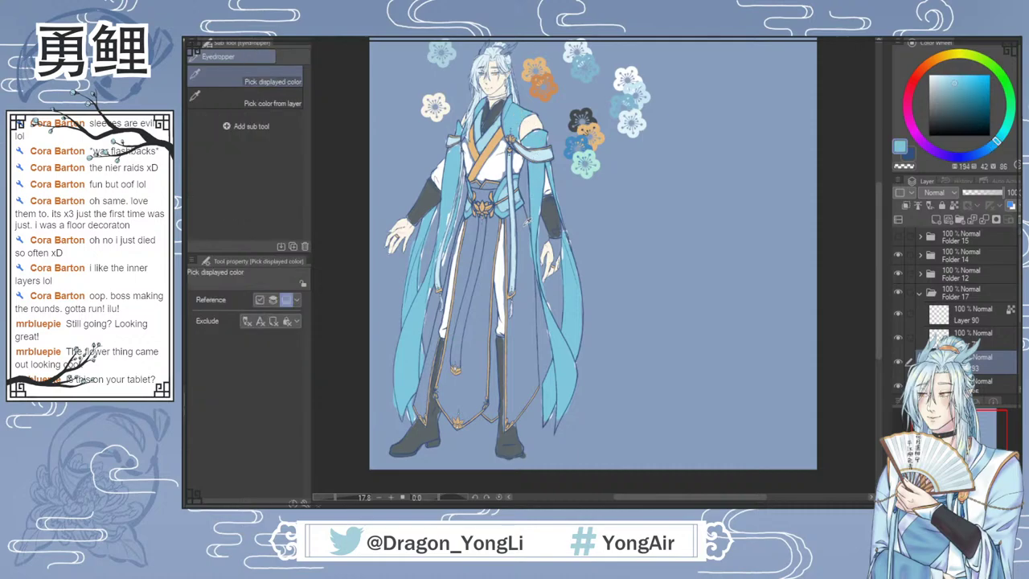
key("p")
mouse_move(518, 212)
left_mouse_down()
mouse_move(534, 377)
mouse_move(511, 414)
mouse_move(512, 344)
mouse_move(524, 378)
mouse_move(513, 305)
mouse_move(520, 249)
mouse_move(507, 213)
left_mouse_up()
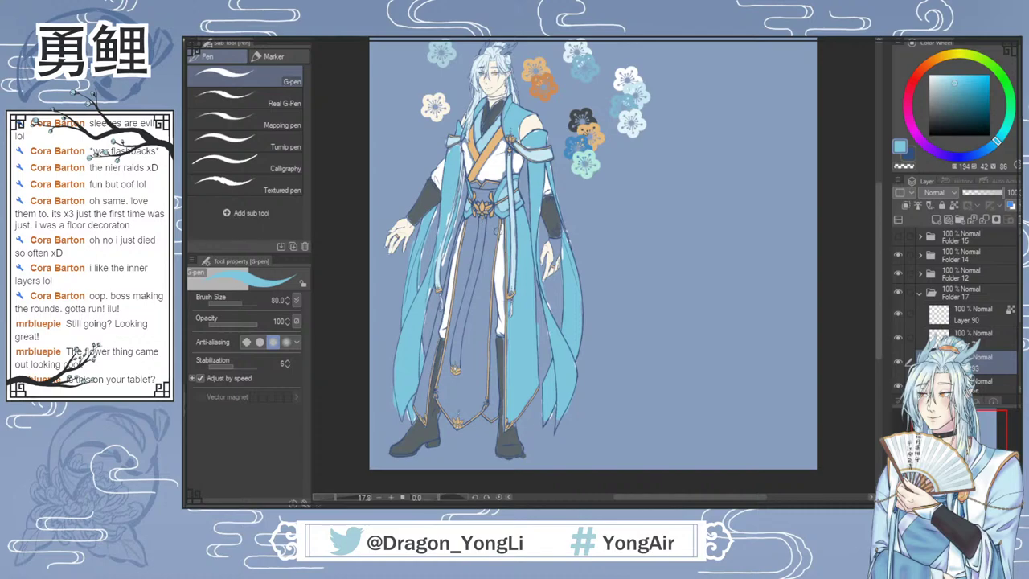
mouse_move(489, 262)
left_mouse_down()
mouse_move(496, 216)
mouse_move(481, 305)
mouse_move(483, 249)
left_mouse_up()
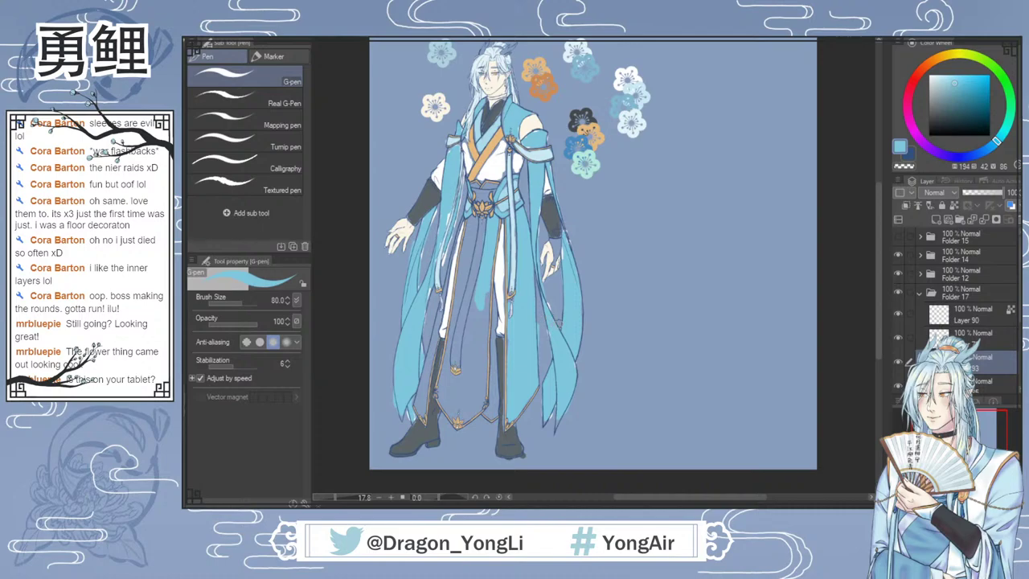
key("ctrl+z")
key("ctrl+z")
key("ctrl+z")
key("ctrl+z")
key("ctrl+z")
key("ctrl+z")
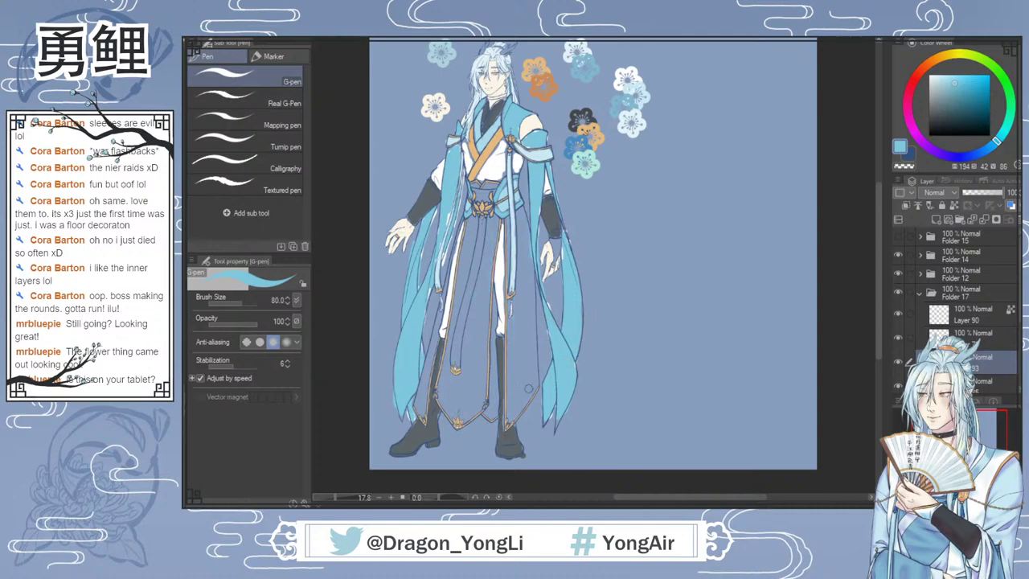
Step: Paint the robe's torso pale blue (193, 26, 91) and repaint the inner lapel white
left_click(489, 138, "alt")
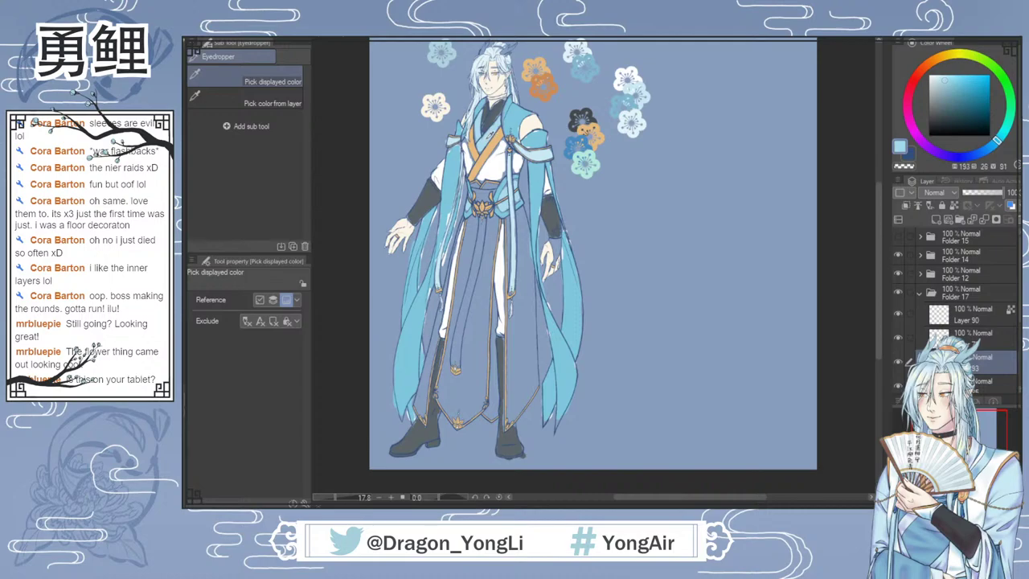
key("p")
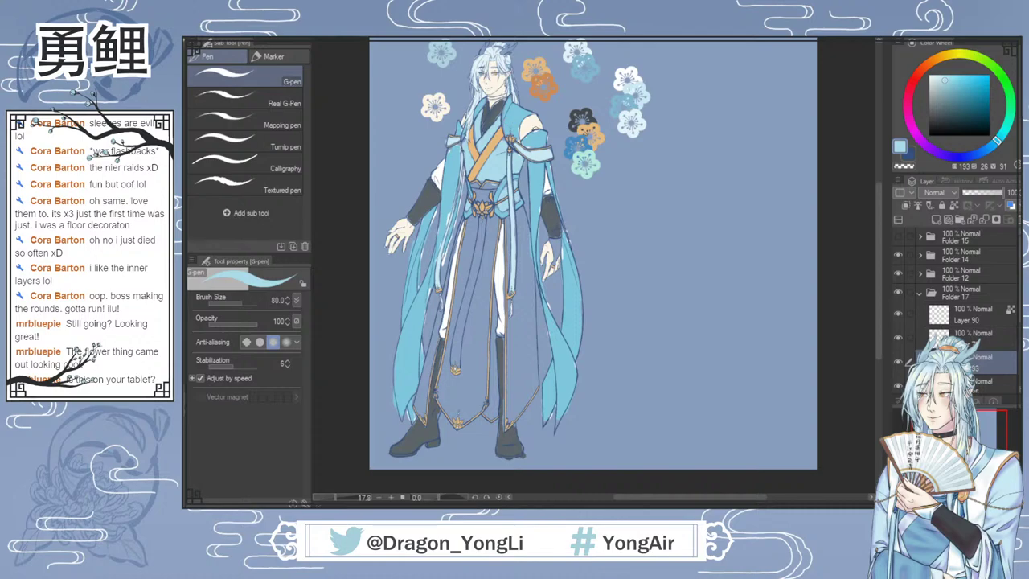
key("i")
left_click(551, 183)
key("p")
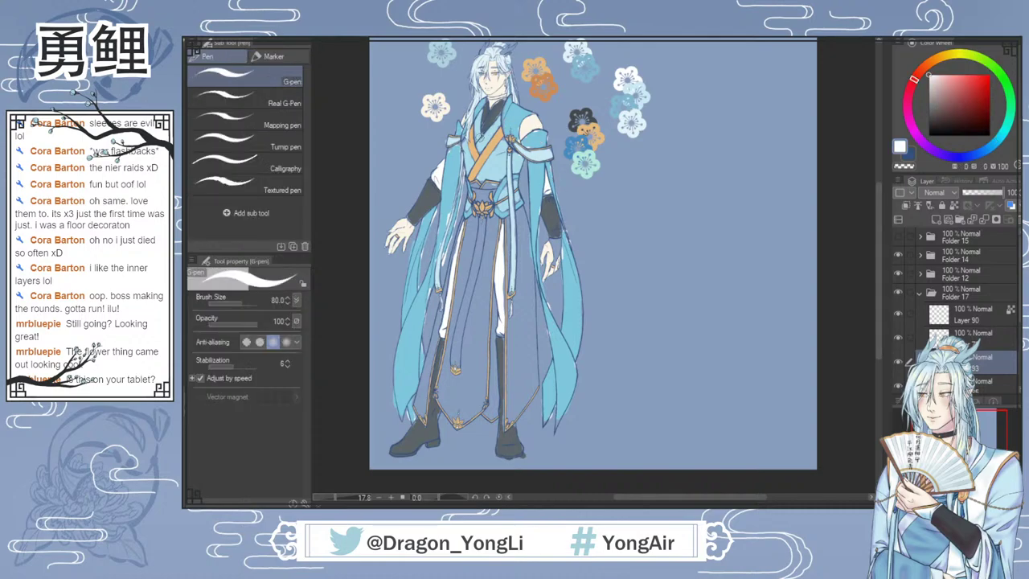
mouse_move(479, 138)
left_mouse_down()
mouse_move(498, 122)
mouse_move(483, 144)
left_mouse_up()
Step: Paint the gold-trimmed side and front skirt panels in the torso's pale blue, from the belt to the pointed hems
left_click(500, 165, "alt")
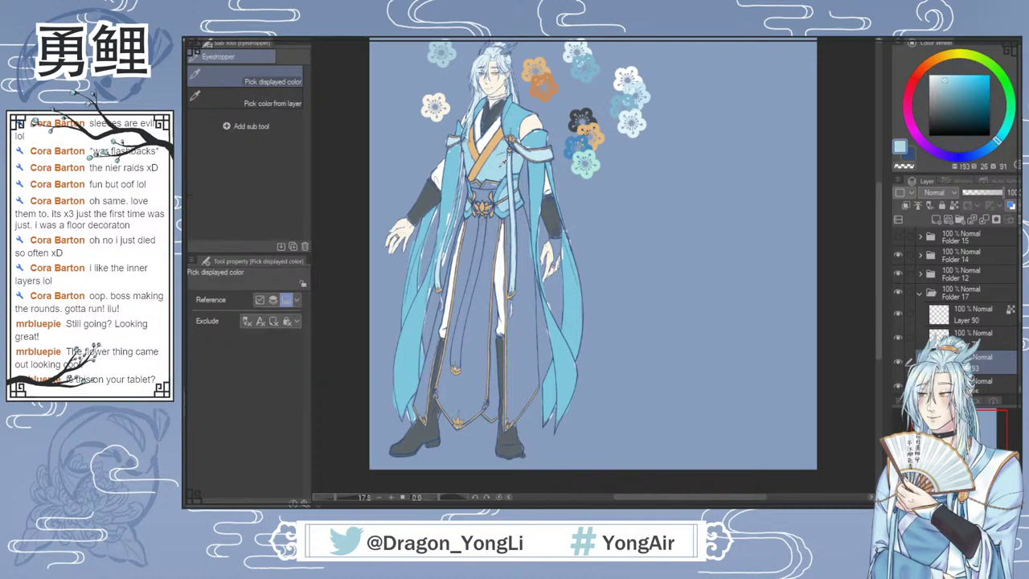
left_click_drag(518, 217, 526, 250)
mouse_move(529, 294)
left_mouse_down()
mouse_move(534, 380)
mouse_move(512, 413)
mouse_move(513, 323)
mouse_move(516, 408)
mouse_move(525, 365)
mouse_move(520, 318)
left_mouse_up()
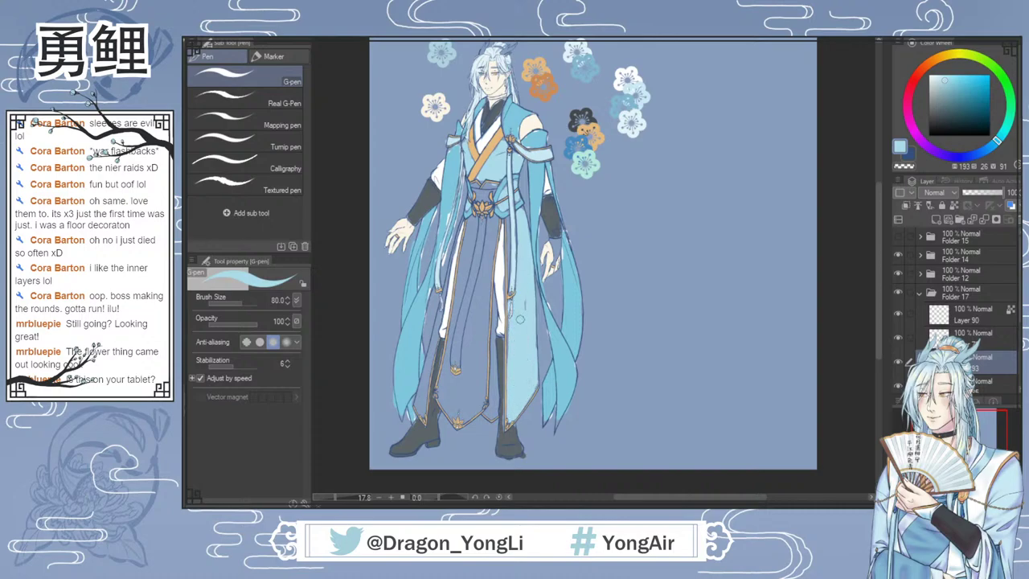
left_click_drag(510, 224, 508, 277)
mouse_move(494, 225)
left_mouse_down()
mouse_move(465, 375)
mouse_move(475, 369)
mouse_move(490, 289)
mouse_move(492, 406)
mouse_move(479, 377)
mouse_move(476, 397)
mouse_move(480, 388)
mouse_move(464, 402)
mouse_move(456, 386)
mouse_move(448, 401)
mouse_move(444, 372)
mouse_move(458, 387)
mouse_move(448, 338)
mouse_move(470, 229)
mouse_move(431, 349)
mouse_move(427, 425)
left_mouse_up()
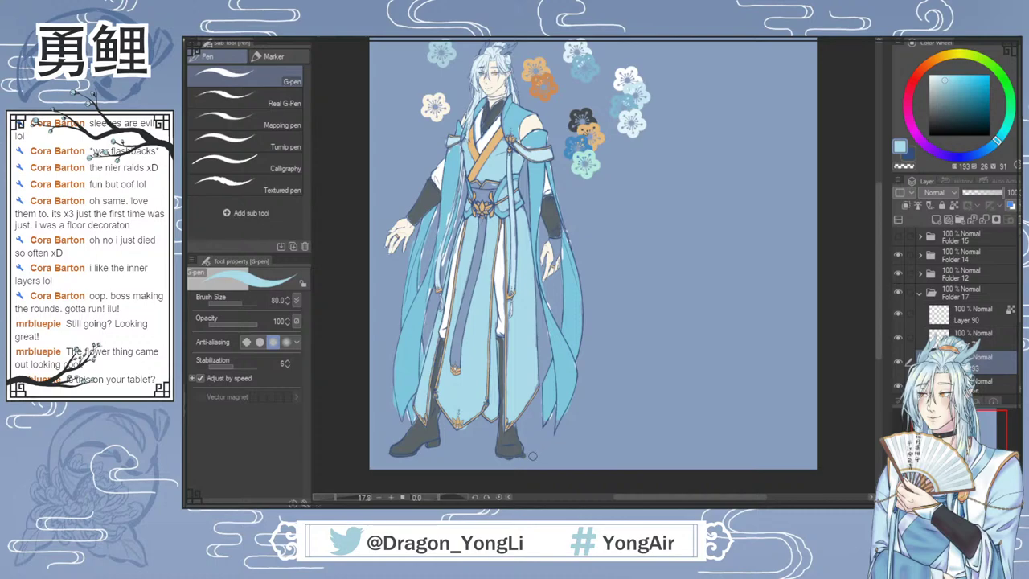
Step: Paint the centre of the belt in the sleeves' dark grey and its upper band white
left_click(554, 219, "alt")
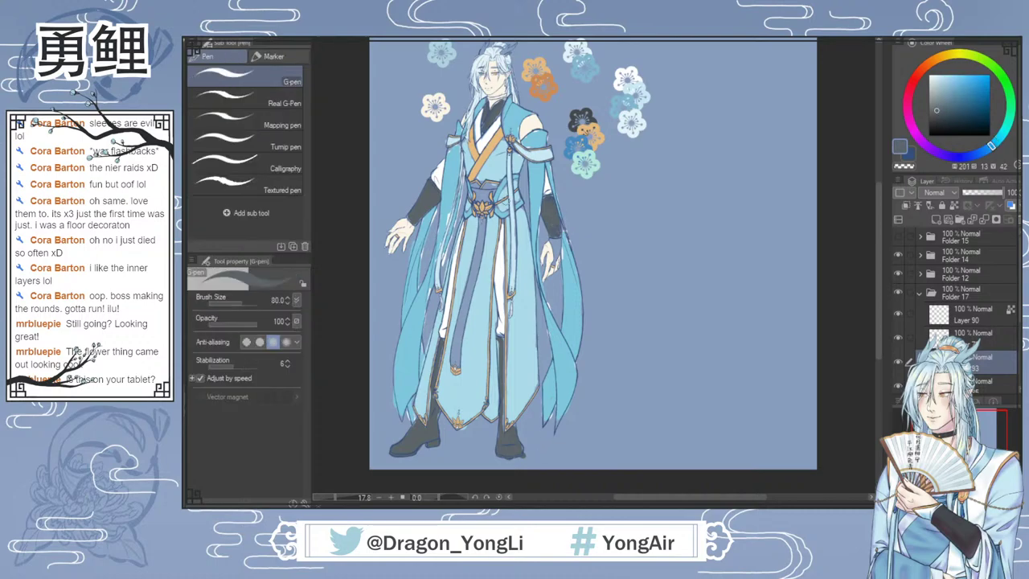
left_click_drag(481, 195, 486, 193)
left_click(491, 135, "alt")
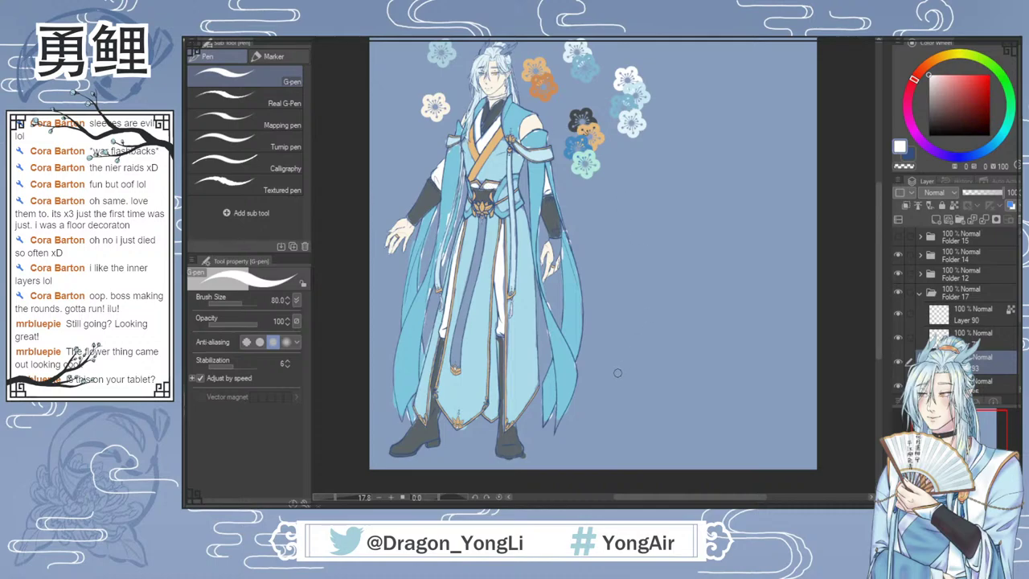
Step: Paint the long central sash in the very pale blue of the hanging ribbon (193, 17, 95)
key("alt")
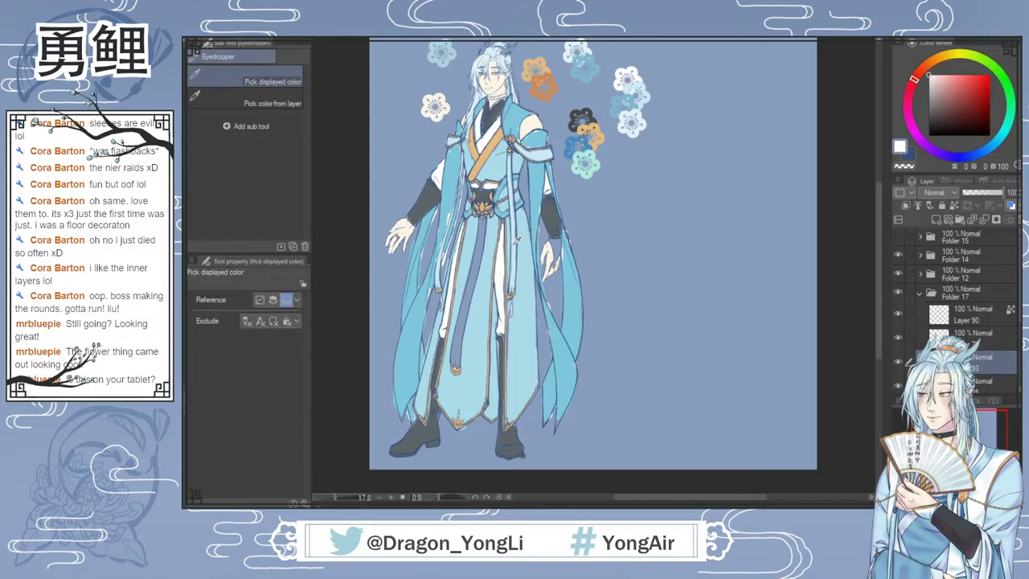
left_click(516, 241, "alt")
mouse_move(474, 264)
left_mouse_down()
mouse_move(456, 362)
mouse_move(481, 236)
left_mouse_up()
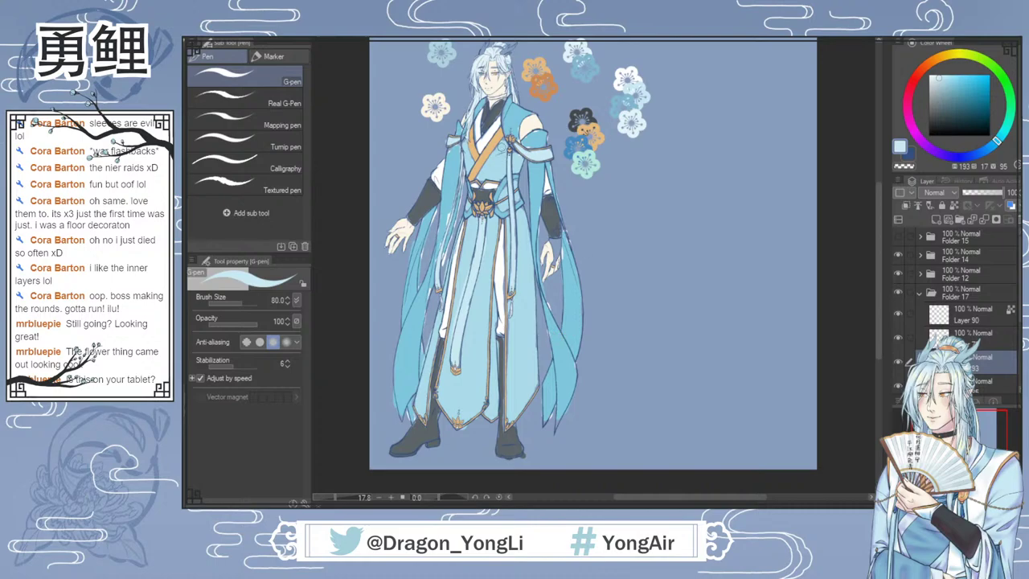
Step: Try the sash's very pale blue on the collar layers at the neck
key("i")
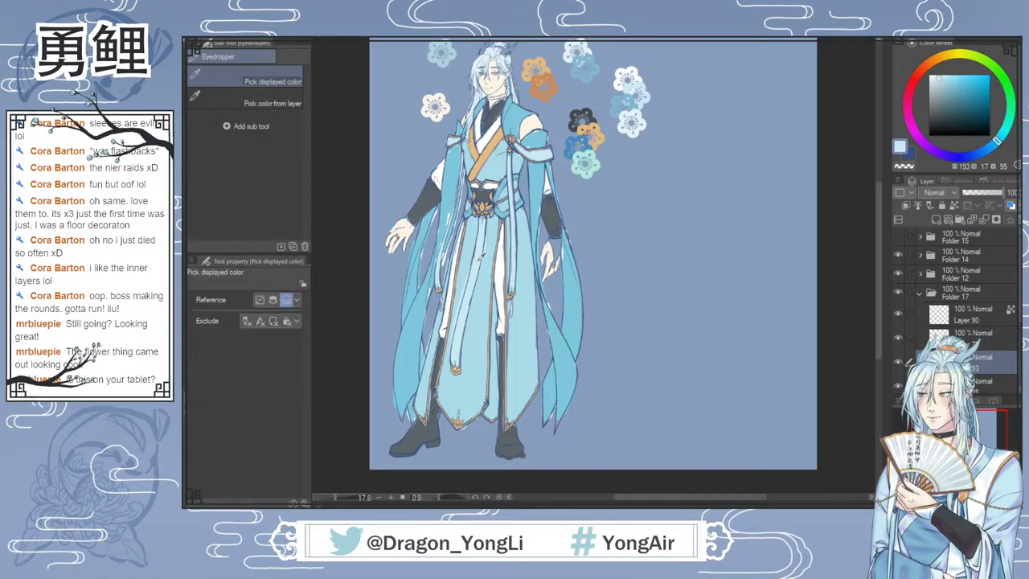
key("p")
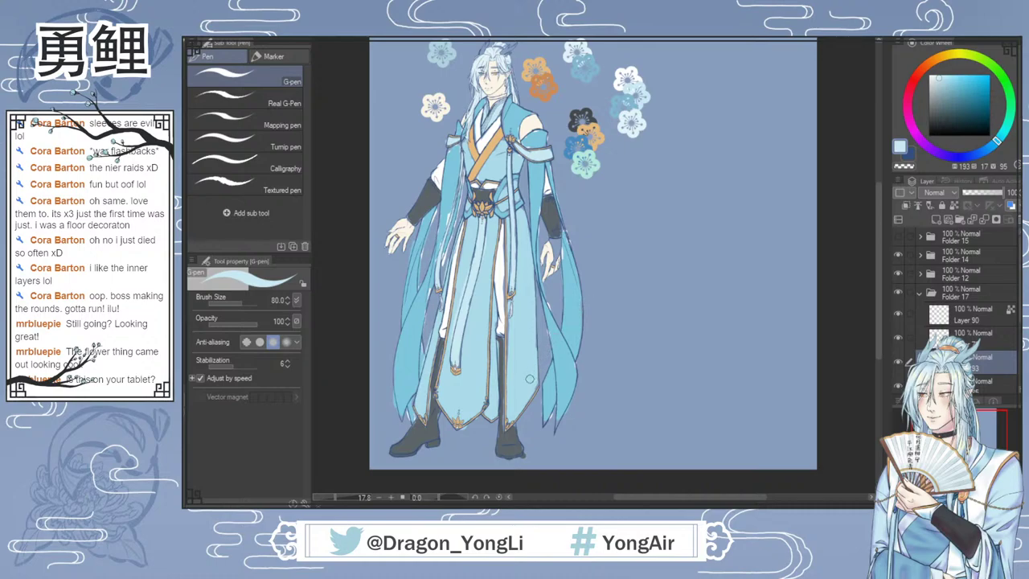
key("ctrl+z")
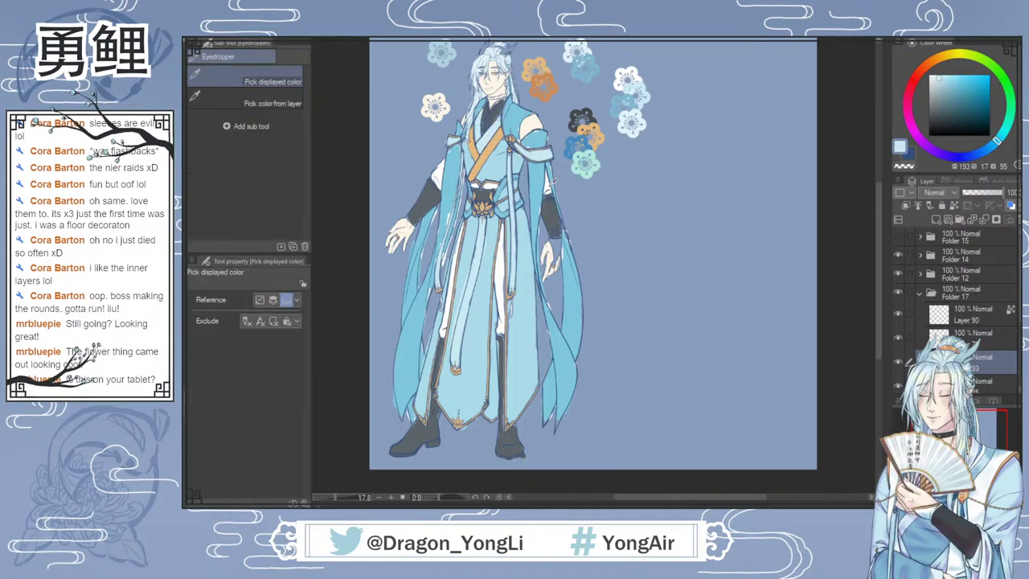
Step: Repaint the undershirt at the neck white and paint the choker band dark grey
left_click(551, 183)
key("p")
left_click_drag(496, 113, 497, 111)
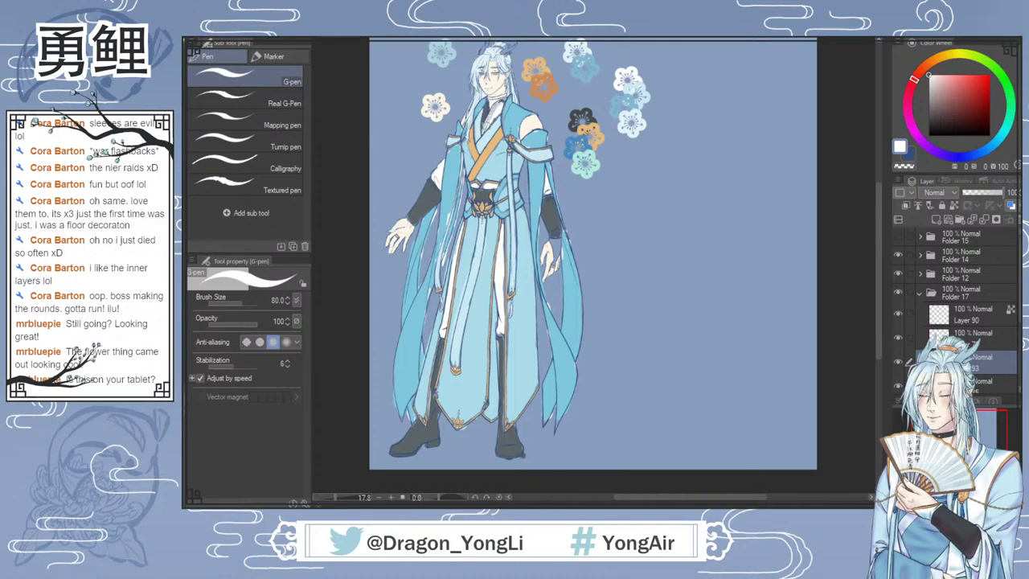
mouse_move(496, 101)
left_mouse_down()
mouse_move(501, 113)
mouse_move(488, 105)
left_mouse_up()
left_click(555, 210, "alt")
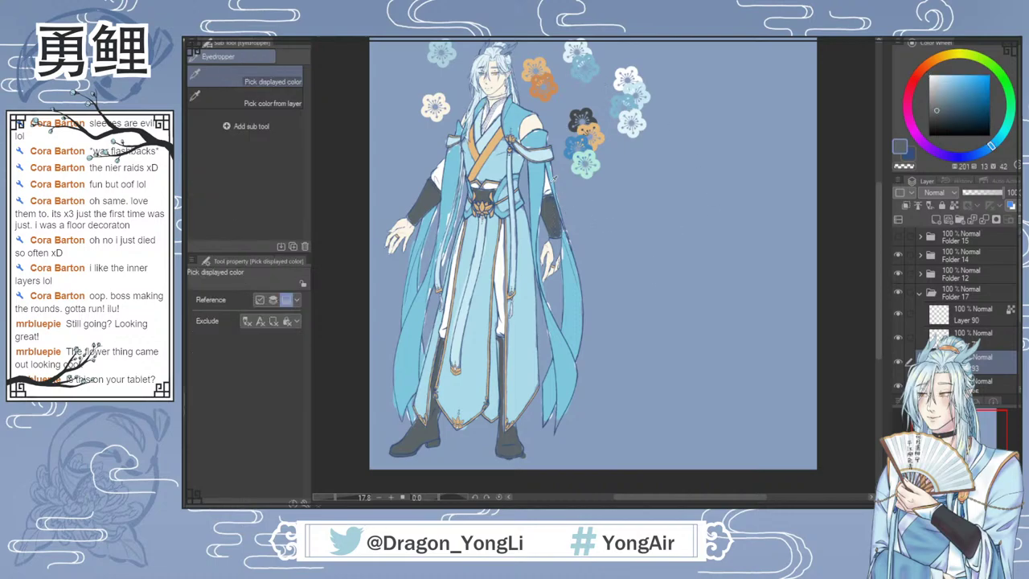
left_click_drag(487, 98, 503, 95)
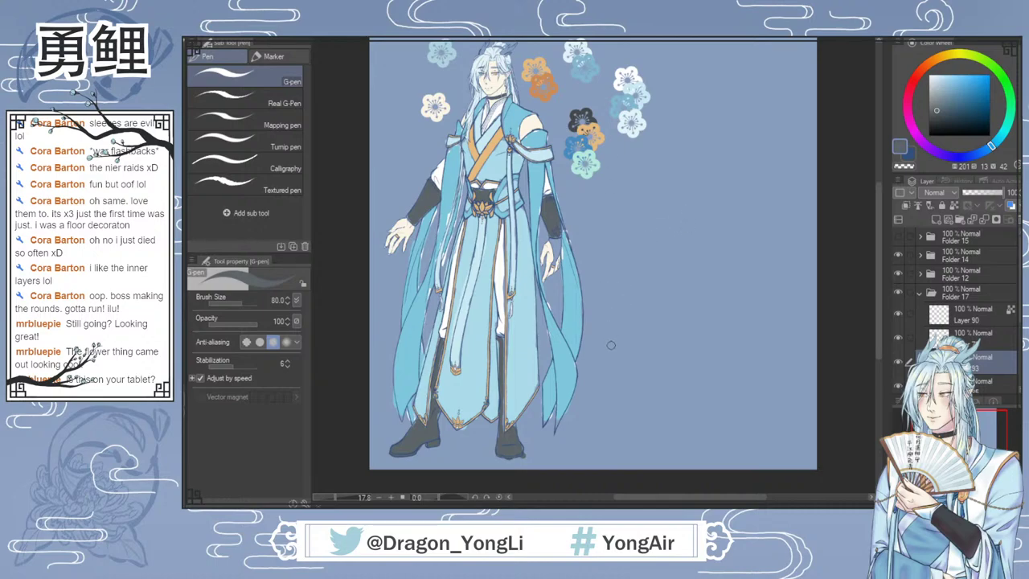
Step: Paint the covering on the back of the hand below the dark forearm sleeve white
key("i")
left_click(551, 185)
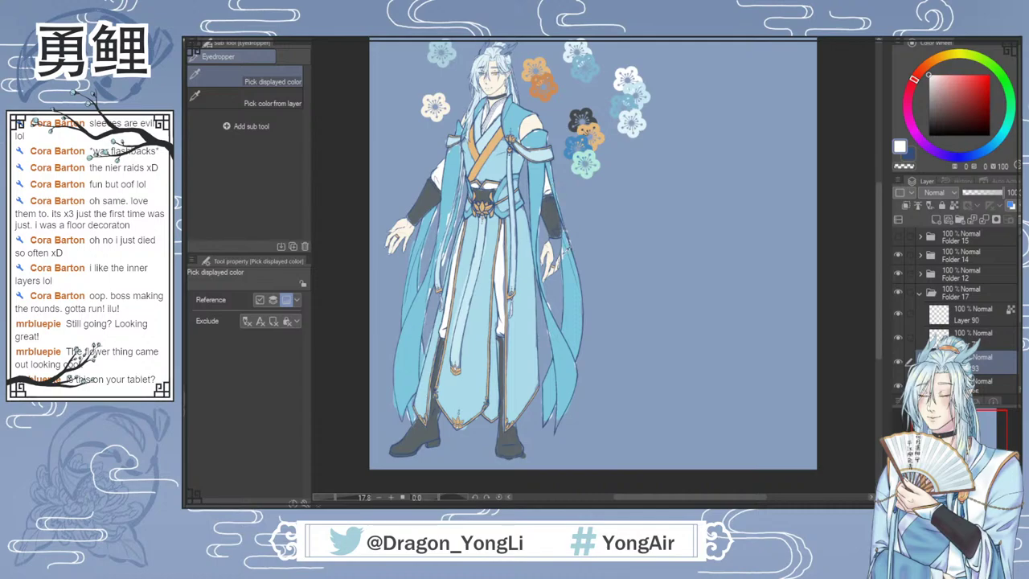
key("p")
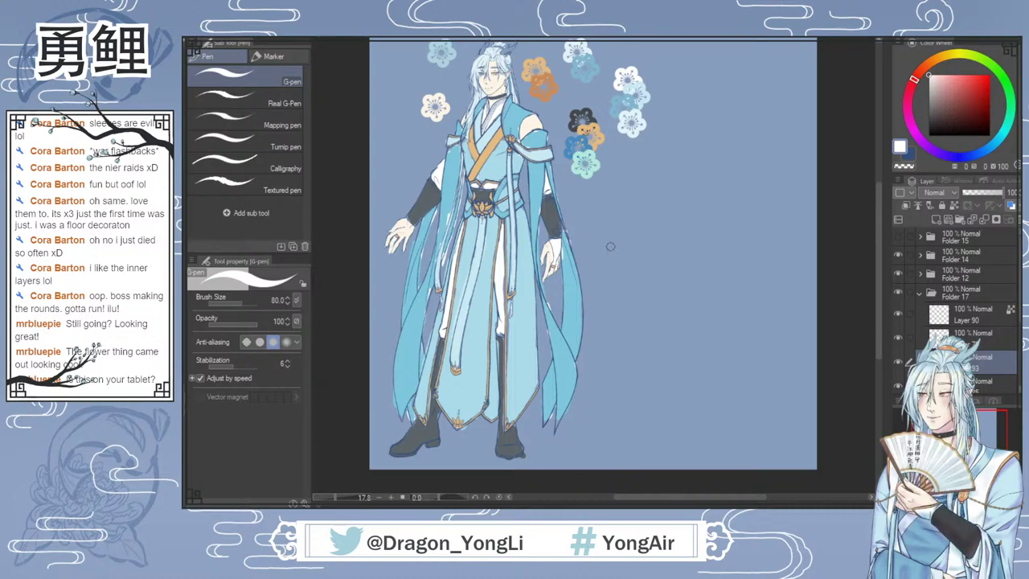
Step: Pick the light blue (193, 21, 87) from the flower swatch beside the head and add a new layer directly beneath Layer 90
key("i")
left_click(454, 53)
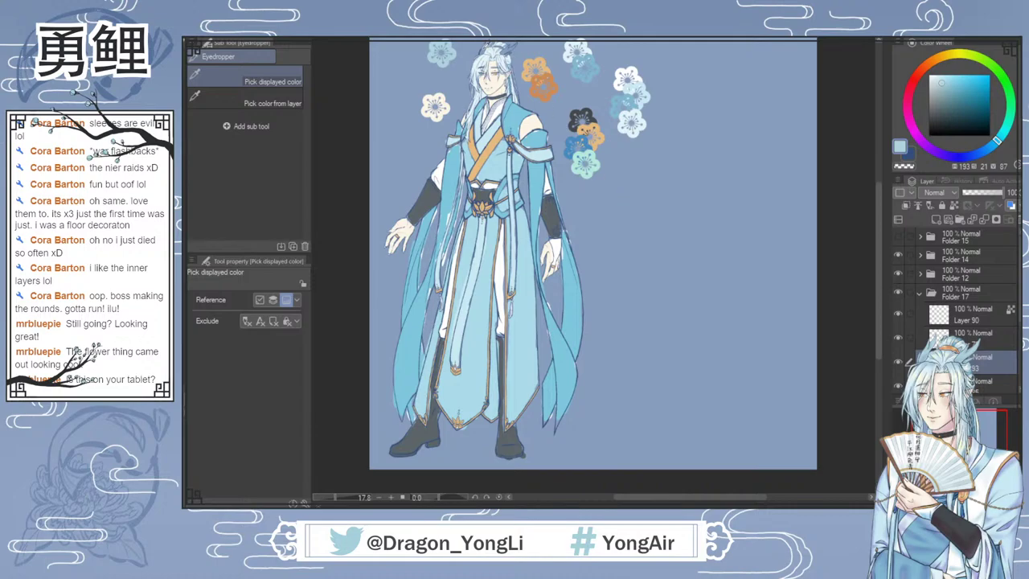
scroll(482, 104, "up", 4)
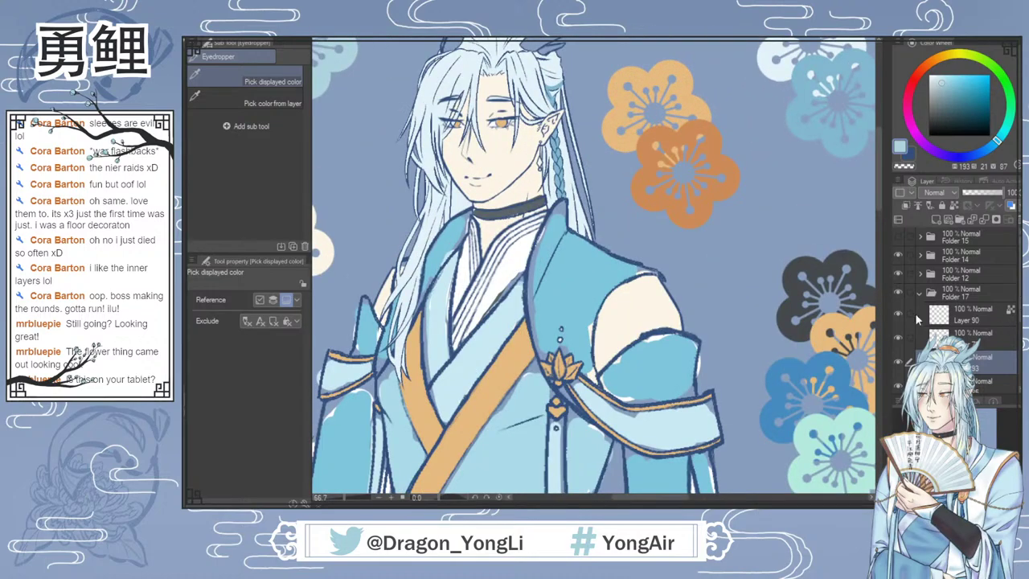
left_click(945, 313)
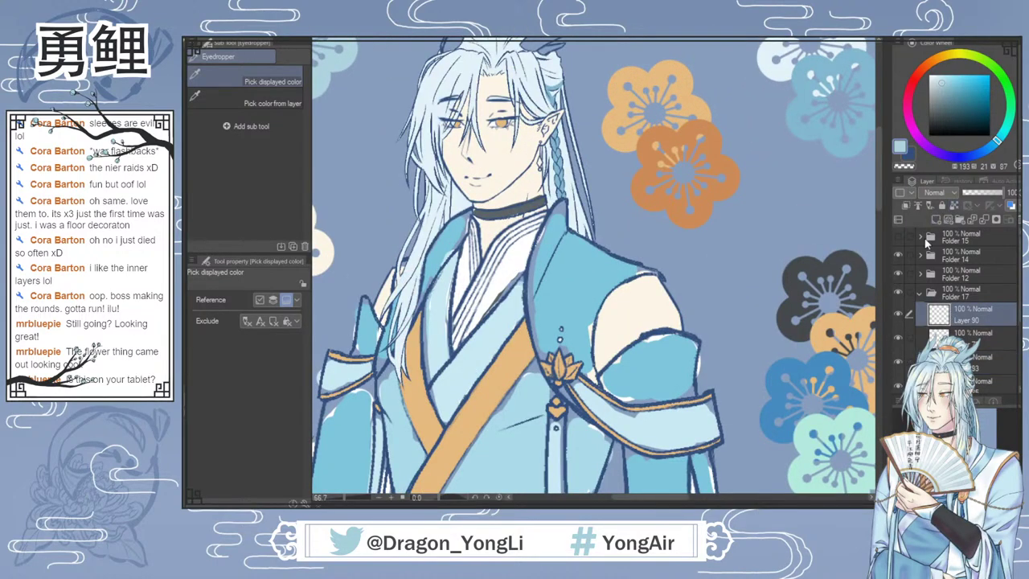
left_click(934, 221)
left_click_drag(879, 201, 879, 171)
scroll(571, 153, "up", 1)
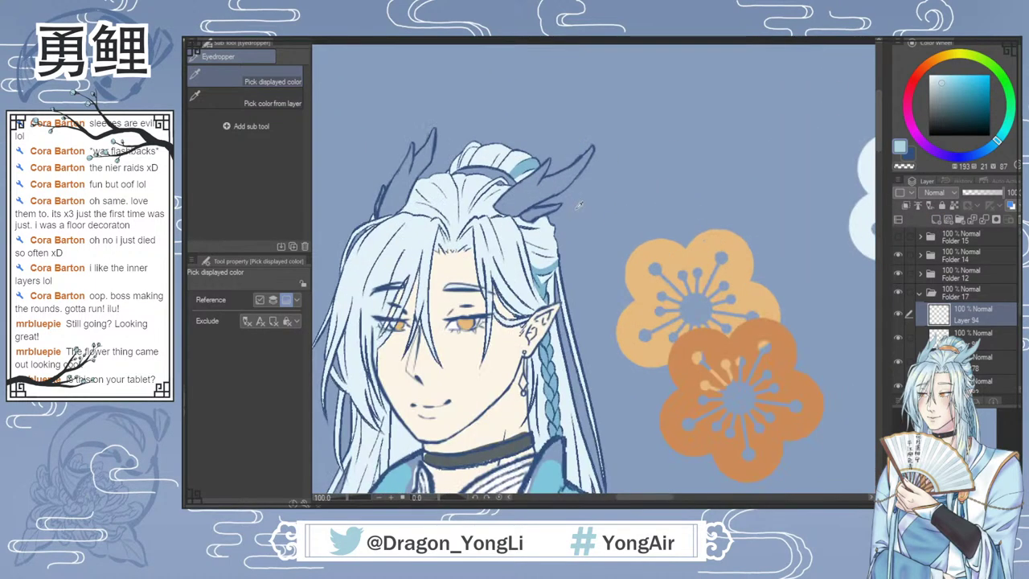
left_click(979, 345)
Step: Paint both branching horns on the head light blue (193, 21, 87) with the G-pen, reducing the brush size to 15
key("p")
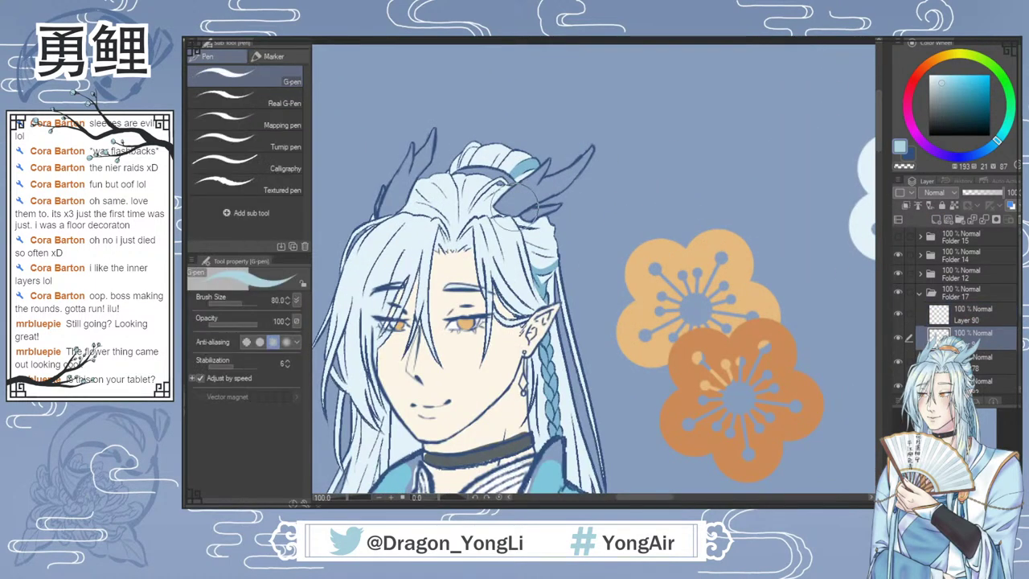
mouse_move(516, 201)
left_mouse_down()
mouse_move(506, 204)
mouse_move(531, 184)
left_mouse_up()
key("bracketleft")
key("bracketleft")
key("bracketleft")
key("bracketleft")
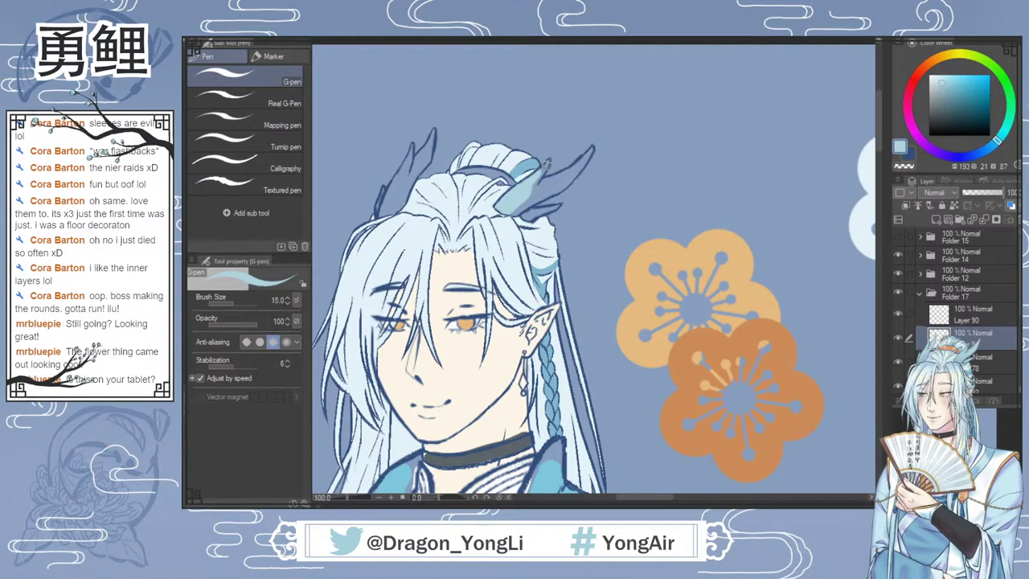
mouse_move(528, 185)
left_mouse_down()
mouse_move(522, 202)
mouse_move(541, 169)
left_mouse_up()
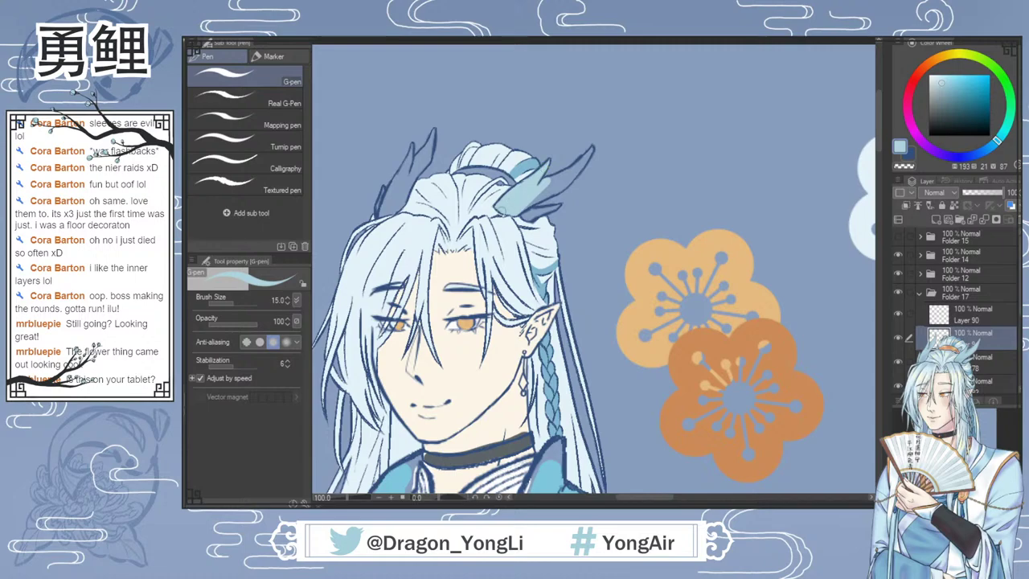
mouse_move(507, 202)
left_mouse_down()
mouse_move(591, 148)
mouse_move(529, 211)
mouse_move(560, 204)
left_mouse_up()
key("e")
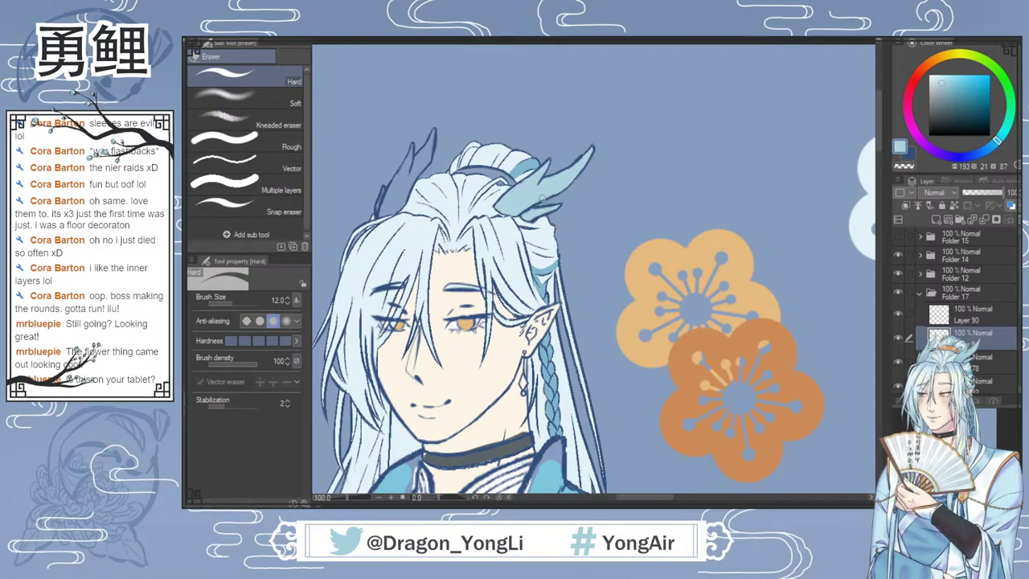
key("p")
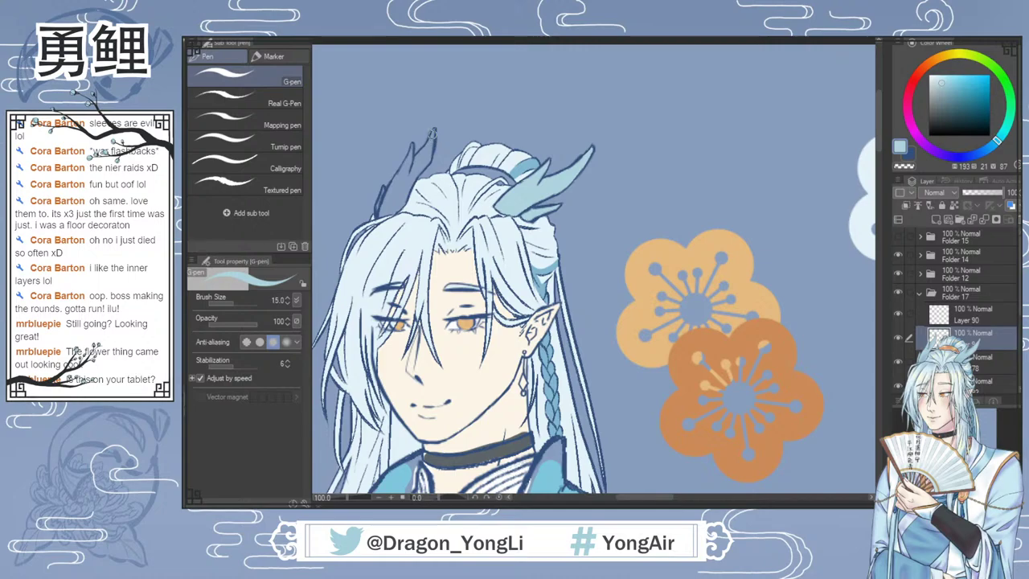
mouse_move(427, 159)
left_mouse_down()
mouse_move(412, 181)
mouse_move(431, 138)
mouse_move(385, 211)
mouse_move(409, 170)
left_mouse_up()
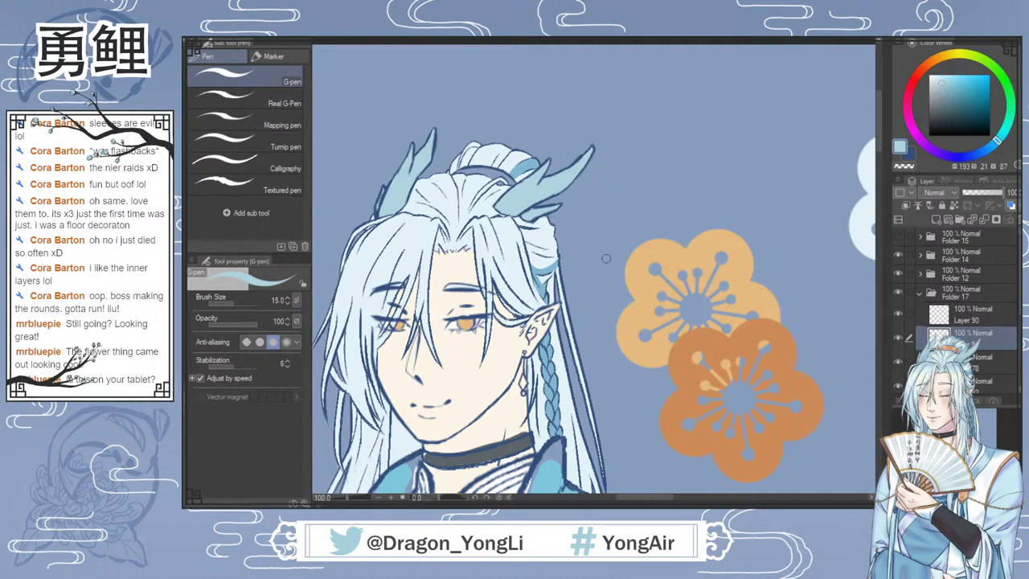
Step: Paint the hair band at the base of the topknot in the collar trim's golden orange (35, 44, 89) on Layer 78
left_click_drag(1019, 317, 1019, 336)
scroll(903, 301, "down", 1)
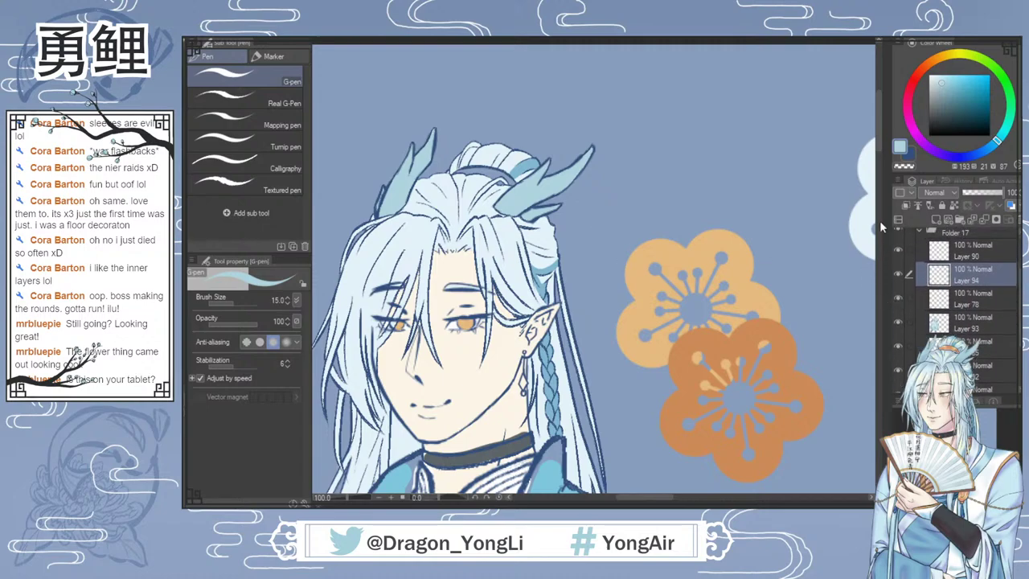
left_click_drag(878, 142, 878, 184)
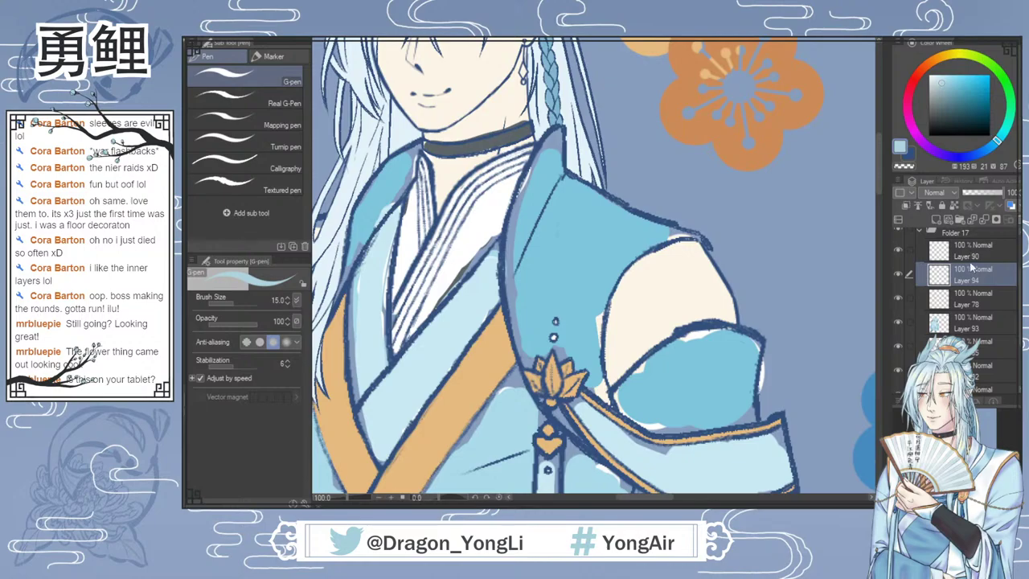
left_click(895, 304)
left_click(493, 347, "alt")
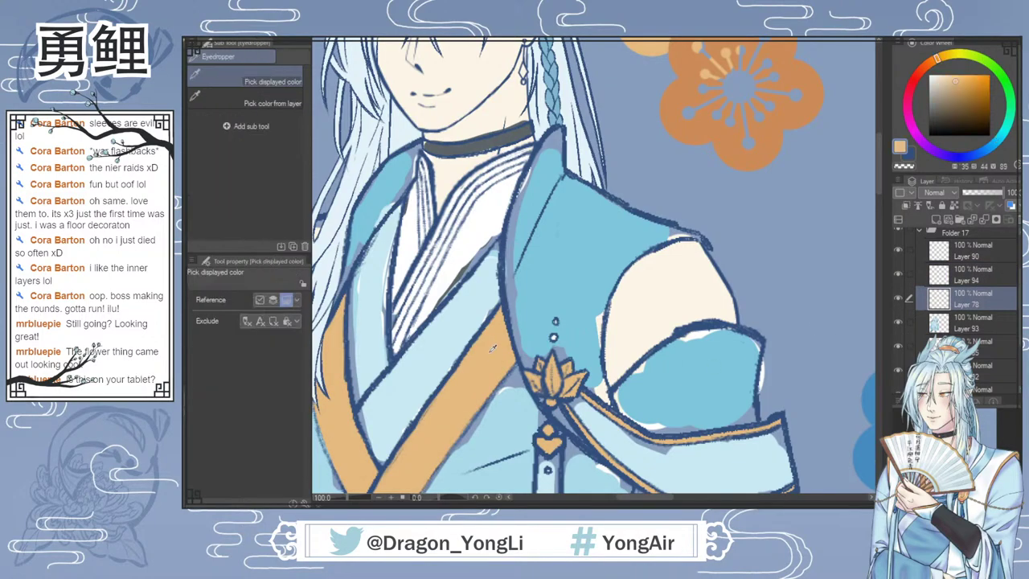
left_click_drag(879, 193, 879, 143)
key("p")
key("i")
key("p")
left_click_drag(460, 99, 514, 110)
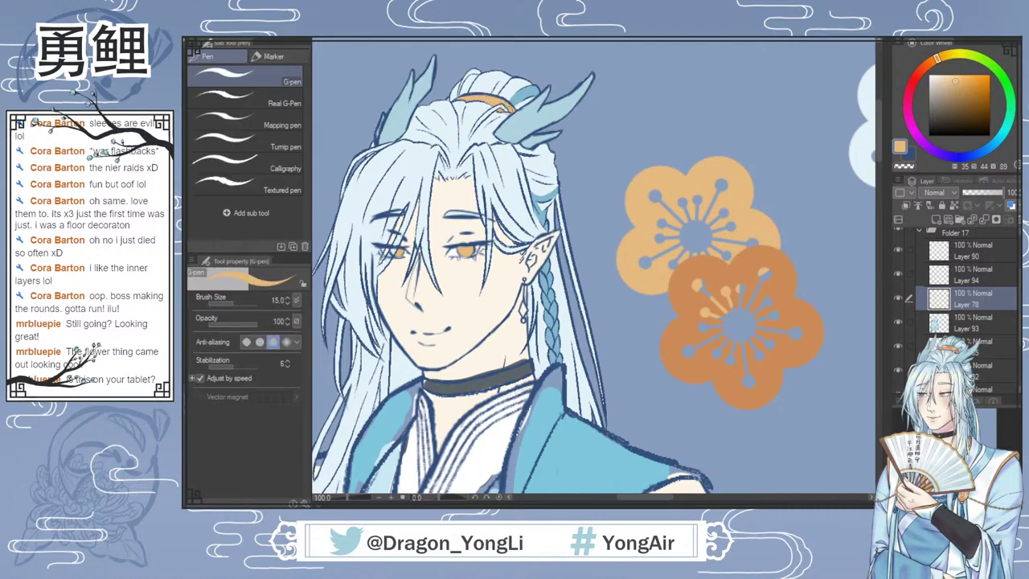
Step: Colour the dangling earring in the hair band's golden orange
scroll(679, 337, "down", 1)
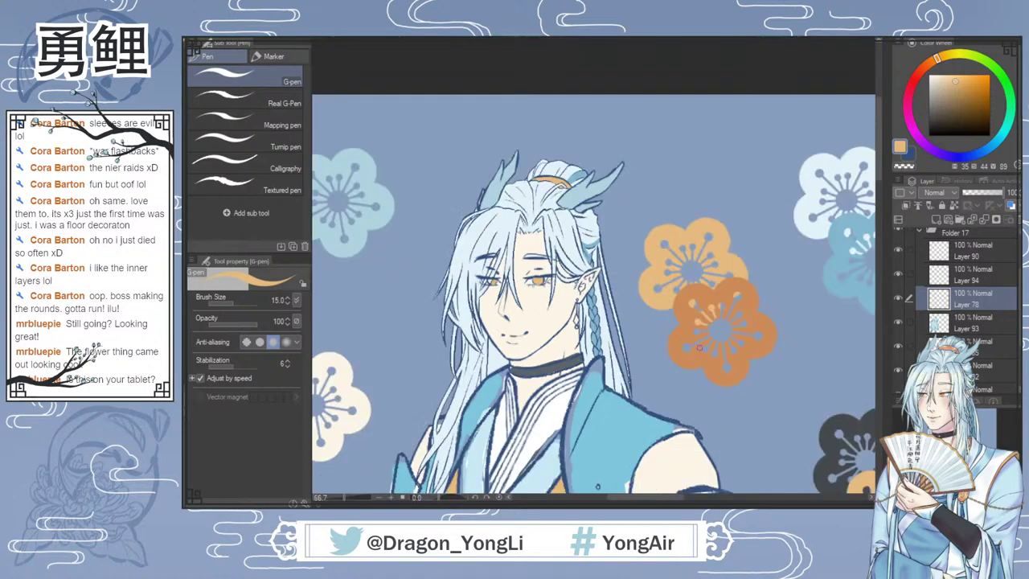
scroll(576, 315, "up", 3)
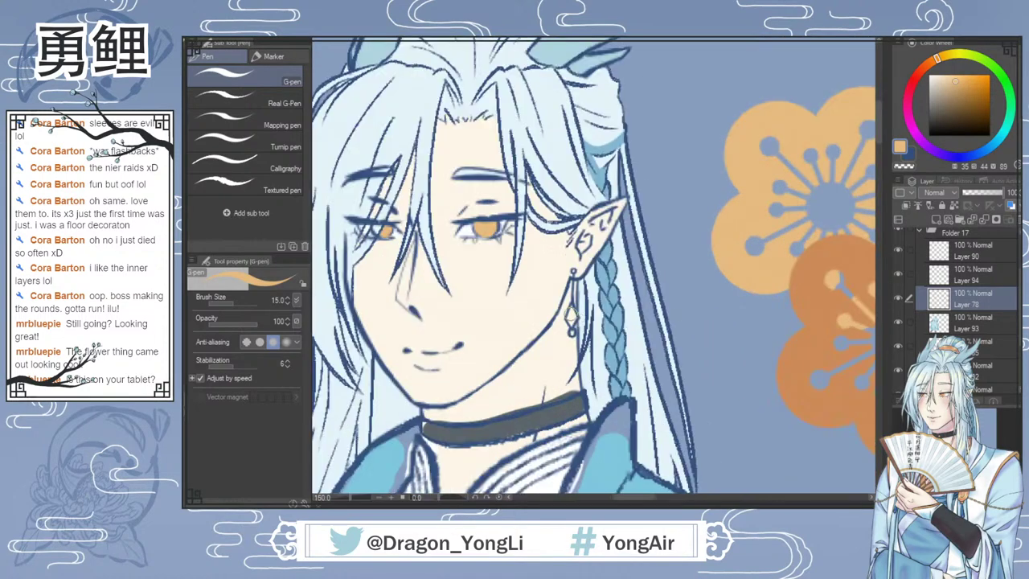
left_click_drag(572, 313, 571, 315)
key("ctrl+0")
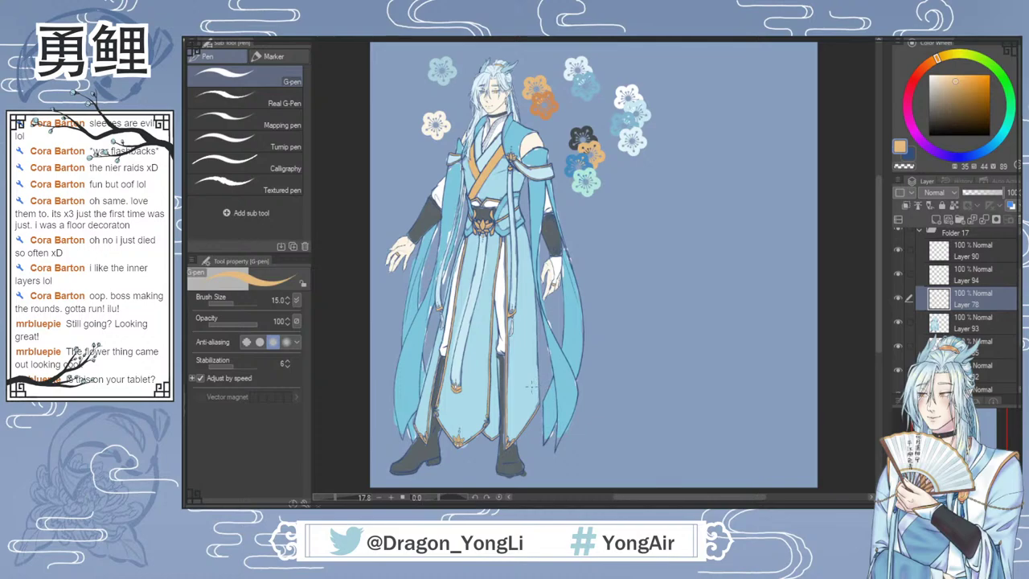
Step: Paint the gold-edged bands around both upper arms white on Layer 93 with the G-pen at brush size 80
left_click(552, 201, "alt")
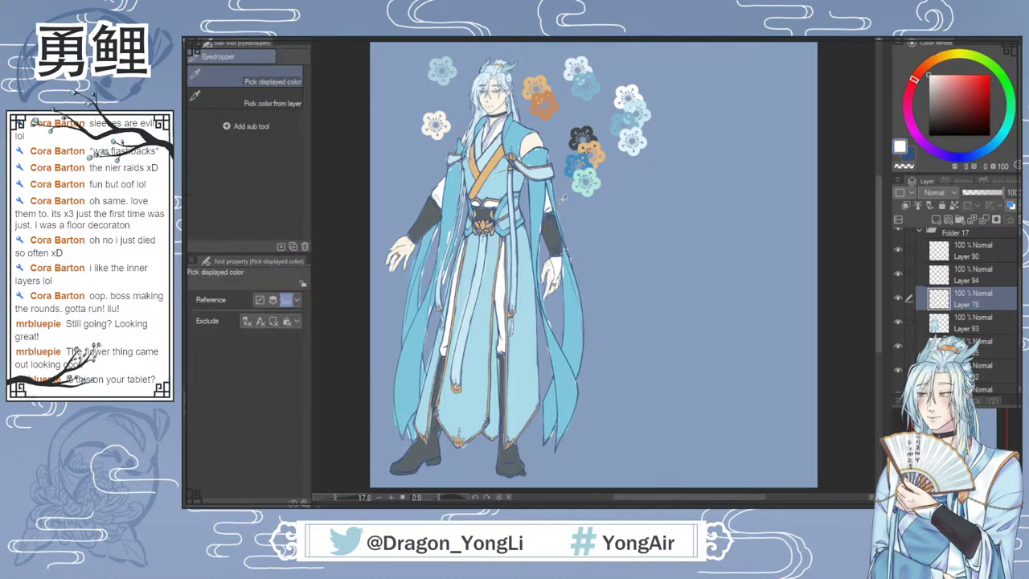
key("p")
left_click(970, 322)
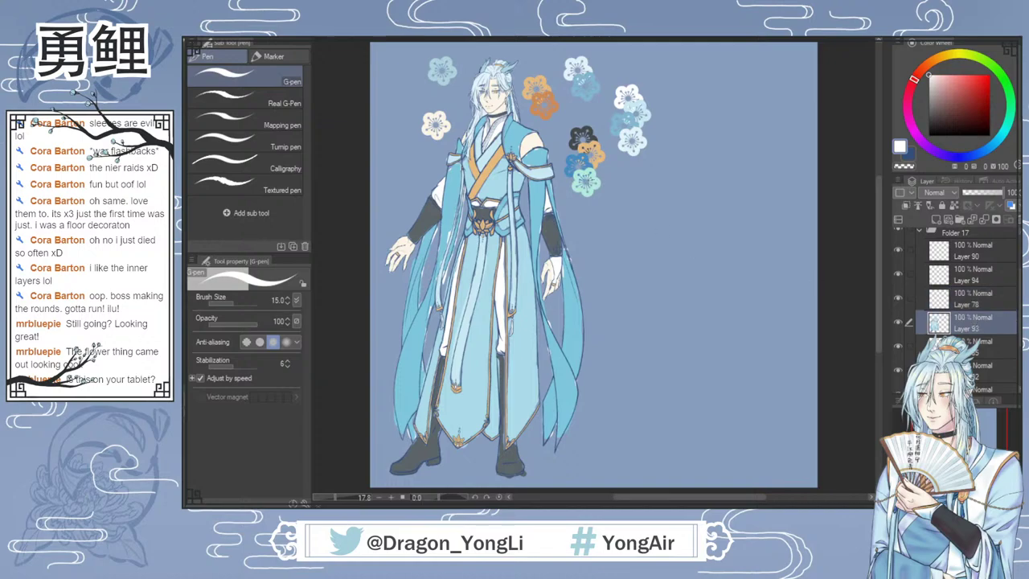
key("]")
key("]")
key("]")
key("]")
key("]")
key("]")
key("]")
key("]")
key("]")
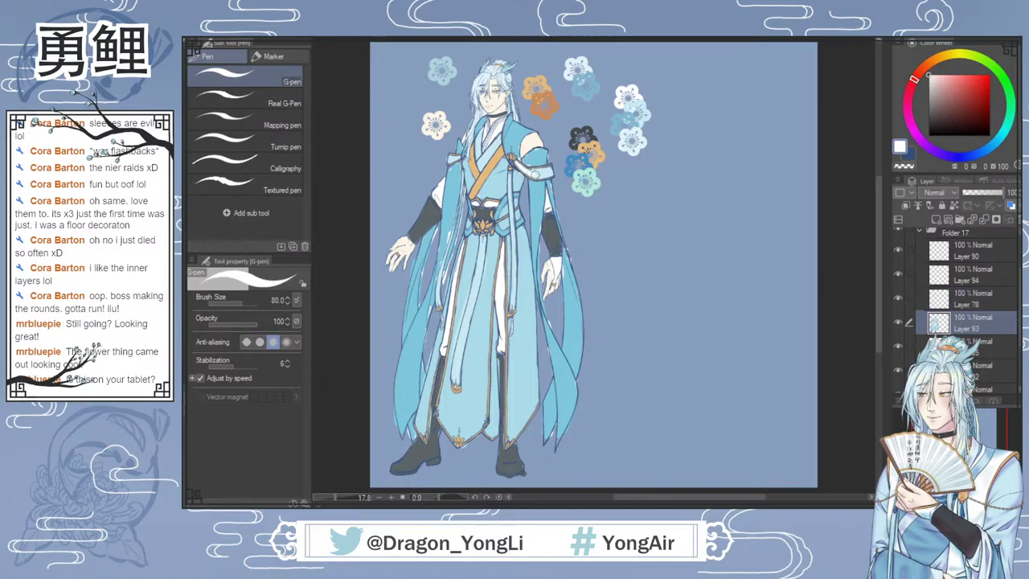
left_click_drag(533, 172, 545, 170)
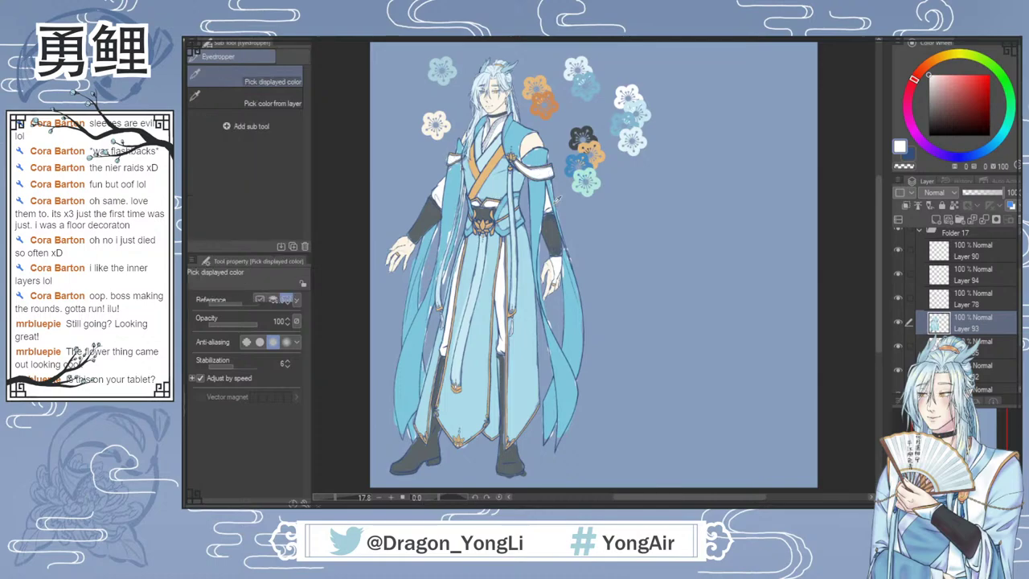
Step: Repaint the puffed and long hanging sleeve on the character's left arm in the ribbon's very pale blue (193, 17, 95)
left_click(515, 205, "alt")
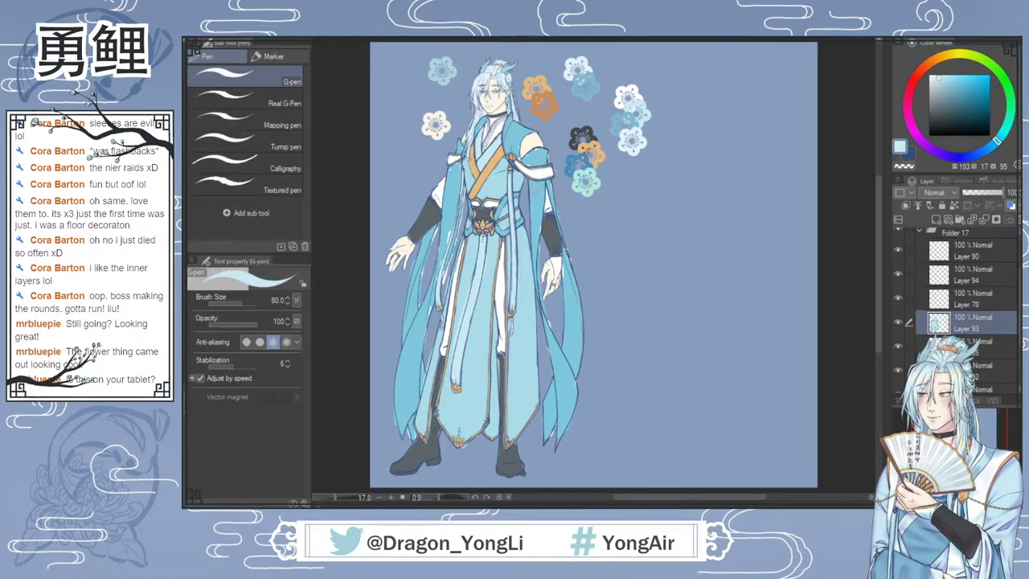
mouse_move(532, 226)
left_mouse_down()
mouse_move(558, 438)
mouse_move(569, 393)
mouse_move(558, 355)
mouse_move(574, 388)
mouse_move(563, 407)
mouse_move(550, 378)
mouse_move(546, 425)
mouse_move(568, 322)
mouse_move(565, 262)
mouse_move(573, 378)
mouse_move(575, 362)
left_mouse_up()
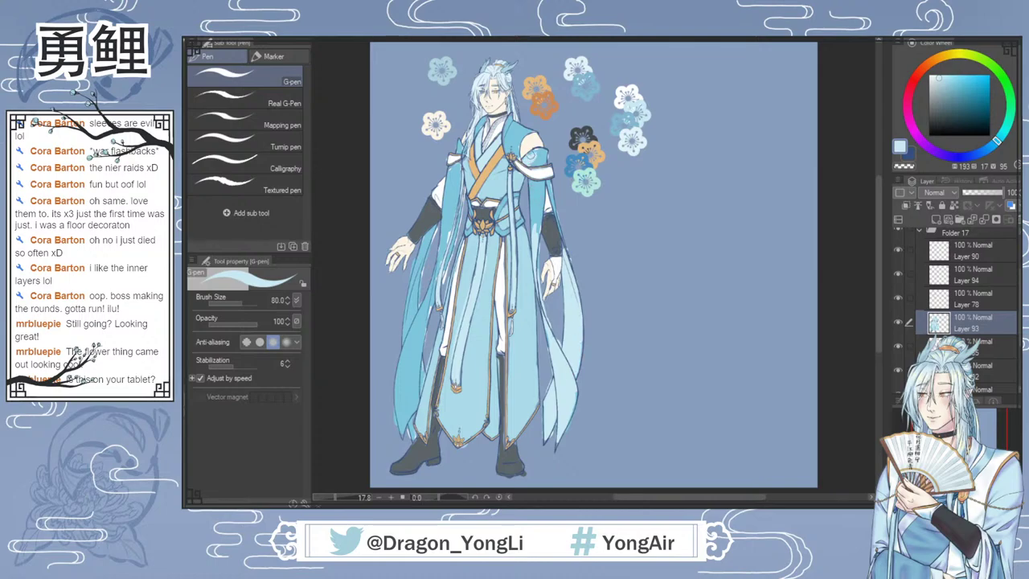
mouse_move(540, 185)
left_mouse_down()
mouse_move(537, 235)
mouse_move(533, 222)
left_mouse_up()
left_click_drag(549, 184, 560, 234)
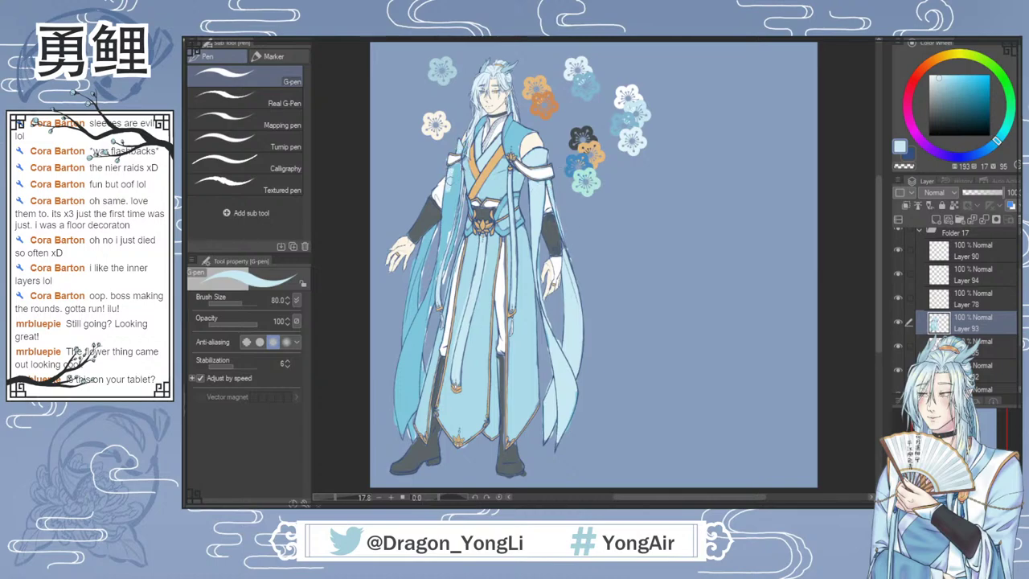
Step: Repaint the long hanging sleeve on the character's right arm in the same very pale blue
left_click_drag(459, 167, 446, 233)
left_click_drag(450, 188, 445, 241)
mouse_move(447, 206)
left_mouse_down()
mouse_move(447, 246)
mouse_move(427, 306)
left_mouse_up()
mouse_move(438, 254)
left_mouse_down()
mouse_move(399, 439)
mouse_move(406, 405)
mouse_move(401, 416)
mouse_move(414, 407)
mouse_move(416, 351)
left_mouse_up()
mouse_move(417, 274)
left_mouse_down()
mouse_move(432, 231)
mouse_move(406, 328)
mouse_move(419, 264)
left_mouse_up()
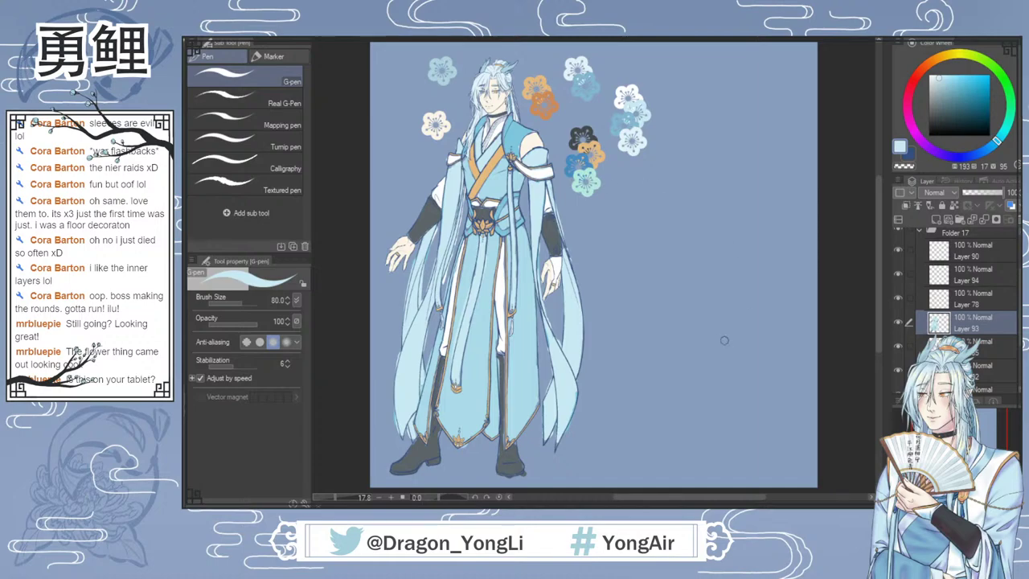
Step: Lock the transparent pixels of Layer 93 and pick the mid blue (194, 42, 86) for the soft airbrush
left_click(954, 205)
key("i")
left_click(551, 128)
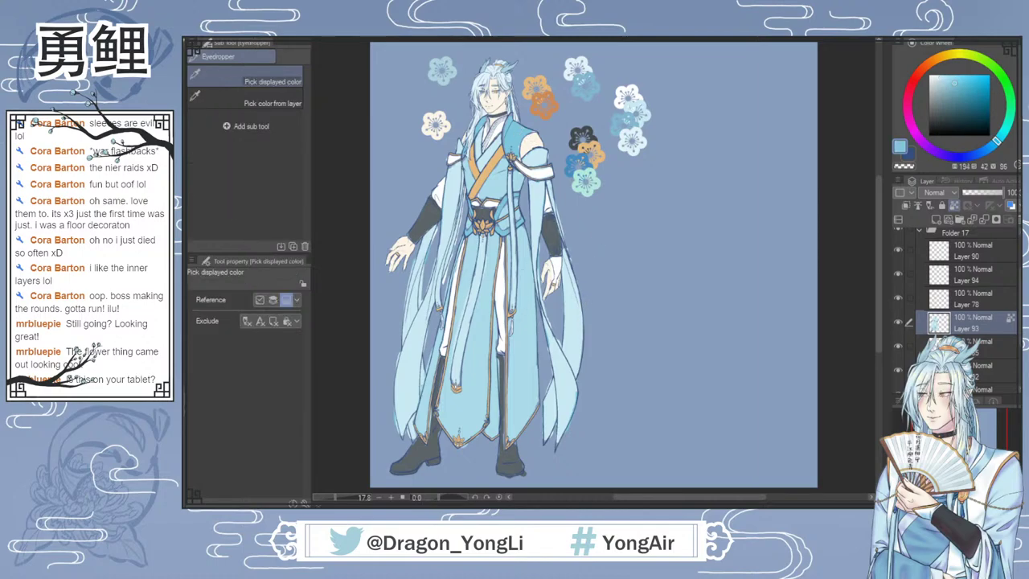
key("b")
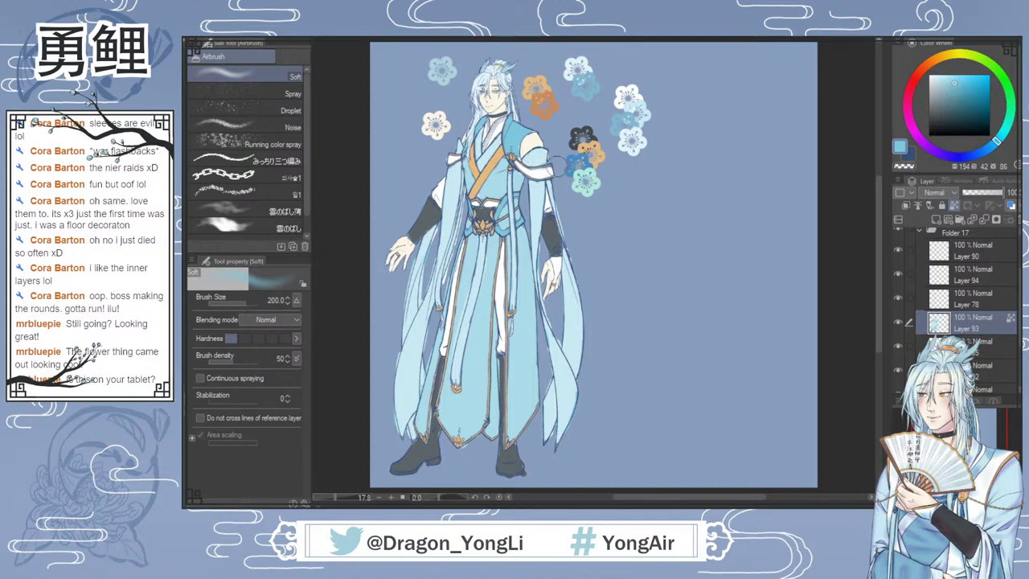
Step: Lasso-select the long hanging sleeves on both arms together with their upper sleeve sections
key("m")
mouse_move(553, 160)
left_mouse_down()
mouse_move(524, 159)
mouse_move(540, 136)
mouse_move(559, 147)
left_mouse_up()
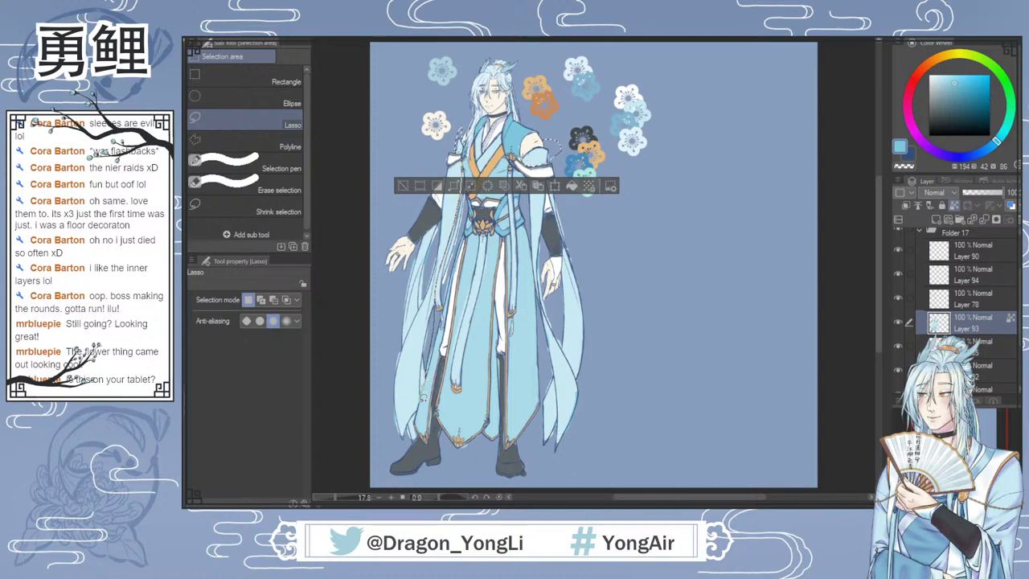
mouse_move(410, 446)
left_mouse_down()
mouse_move(378, 401)
mouse_move(384, 272)
mouse_move(443, 215)
left_mouse_up()
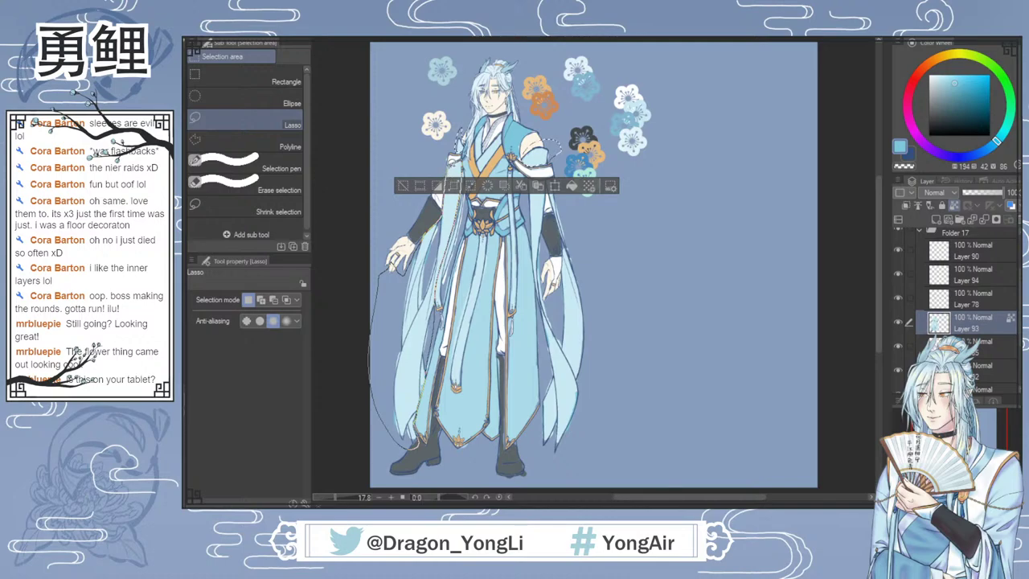
left_click_drag(555, 145, 518, 151)
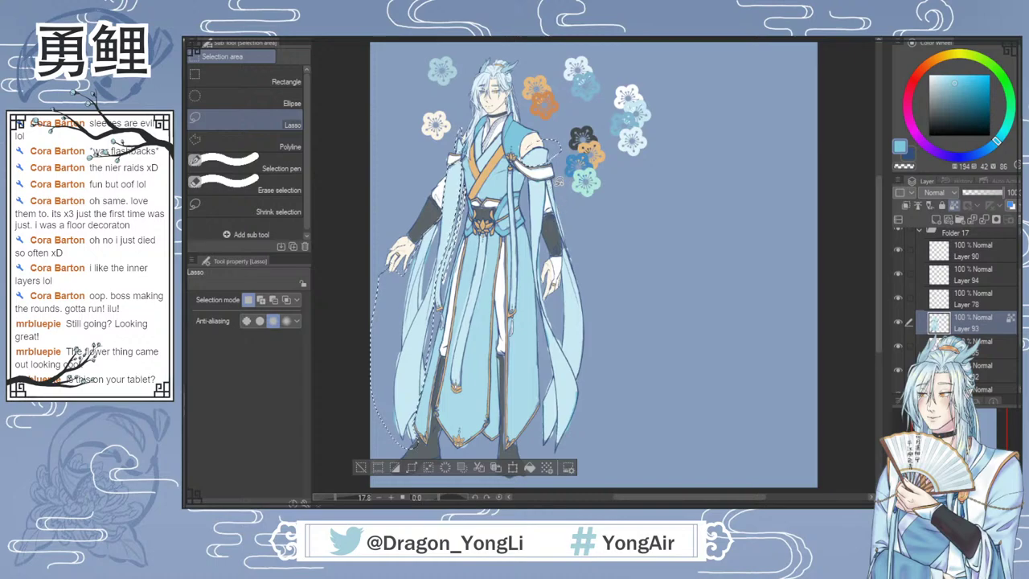
mouse_move(540, 181)
left_mouse_down()
mouse_move(532, 238)
mouse_move(543, 443)
mouse_move(554, 448)
mouse_move(583, 435)
mouse_move(590, 386)
mouse_move(543, 278)
mouse_move(552, 197)
mouse_move(566, 241)
mouse_move(565, 336)
mouse_move(586, 388)
mouse_move(596, 342)
mouse_move(589, 247)
mouse_move(570, 197)
left_mouse_up()
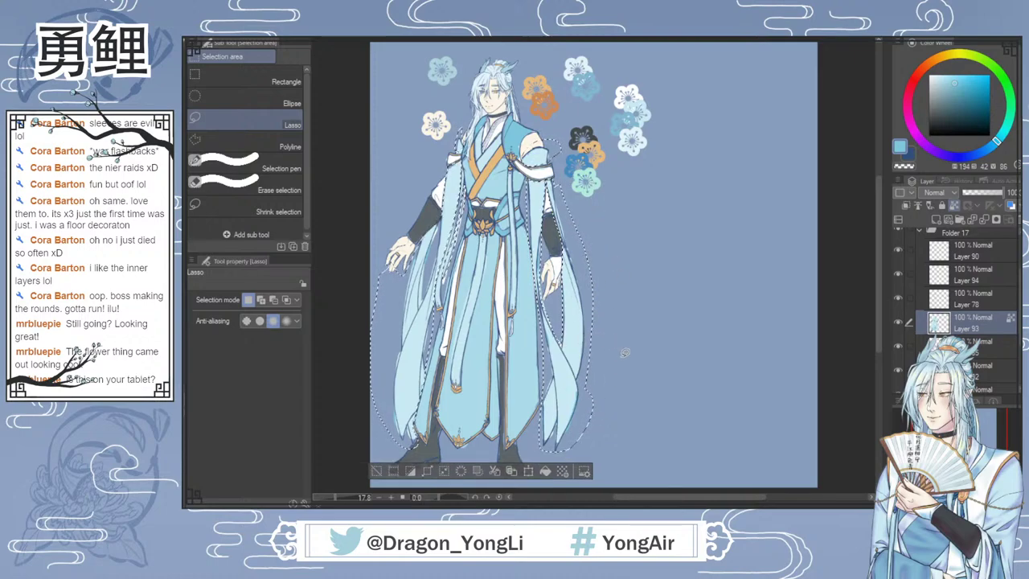
Step: Try a soft mid-blue airbrush gradient, size 200, over the upper part of the selected sleeves, and undo it
key("b")
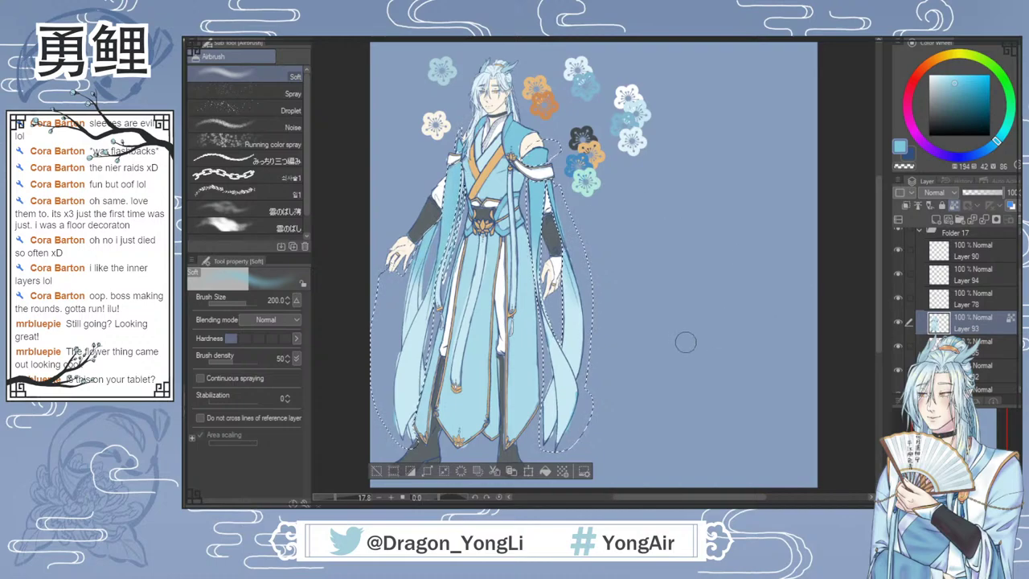
key("ctrl+d")
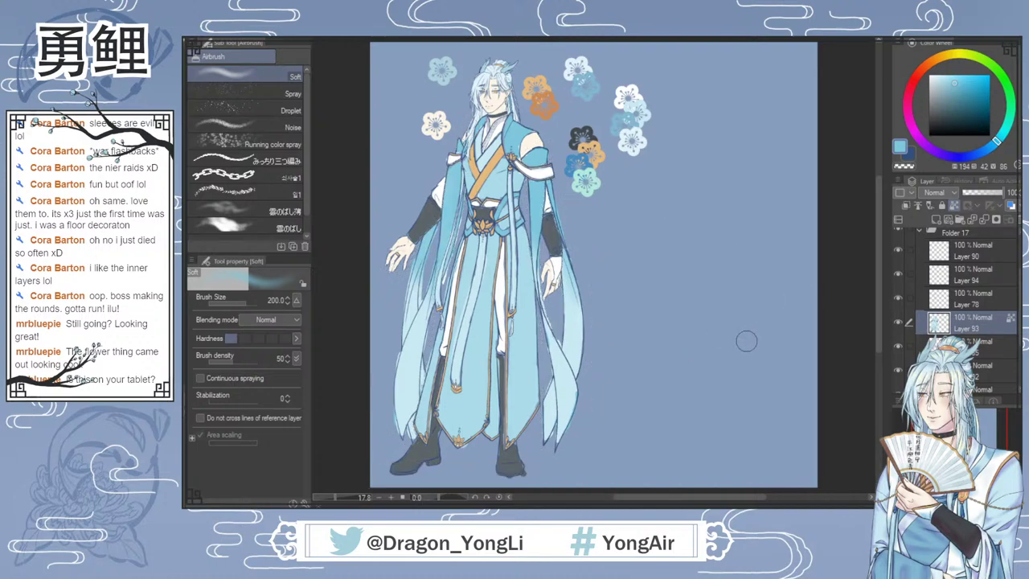
key("ctrl+z")
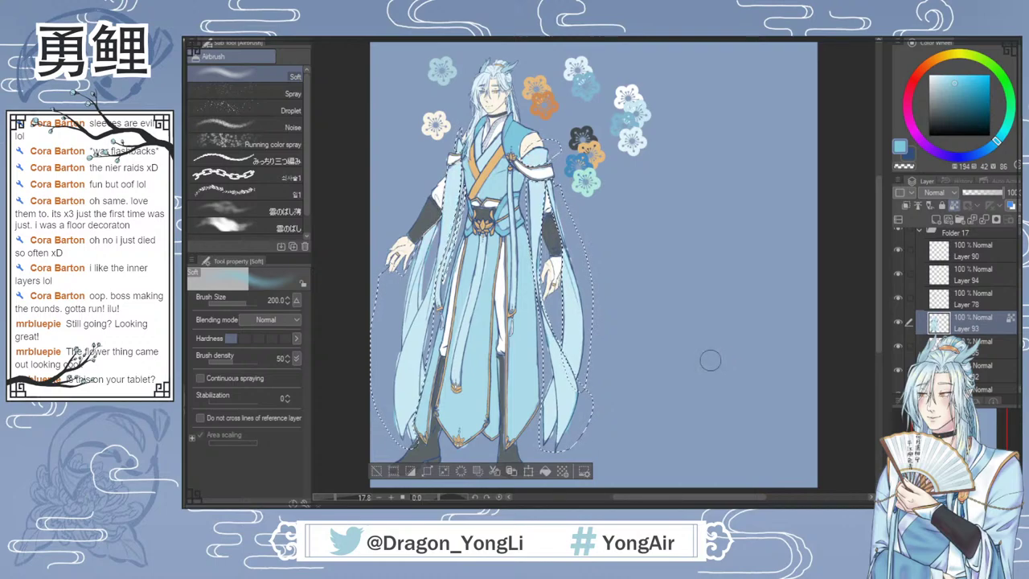
scroll(878, 300, "down", 1)
scroll(877, 300, "down", 1)
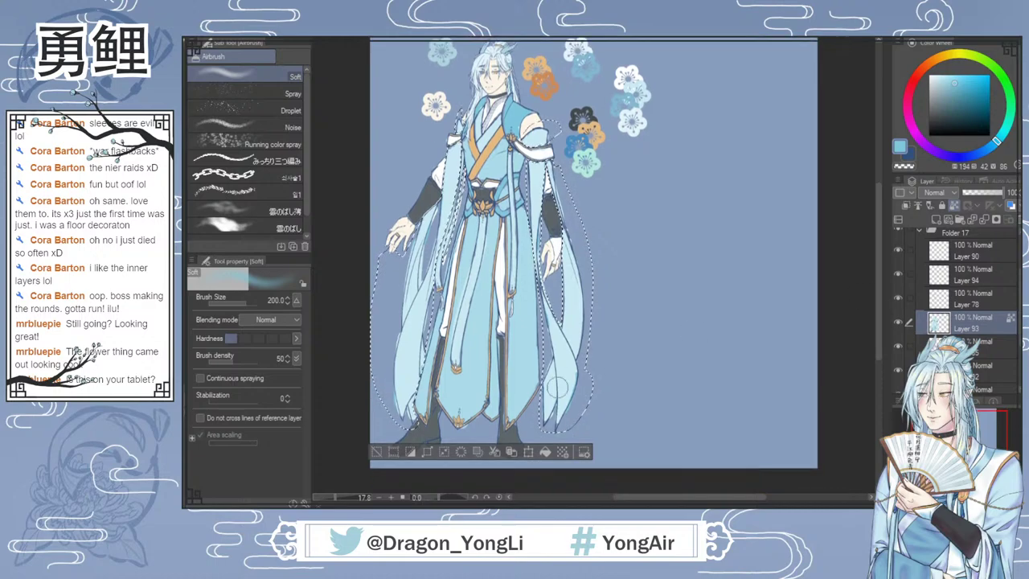
Step: Enlarge the soft airbrush to brush size 500
key("]")
key("]")
key("]")
key("]")
Step: Try a soft mid-blue airbrush gradient over the lower parts of the selected hanging sleeves on both arms, and undo it
left_click_drag(581, 305, 561, 385)
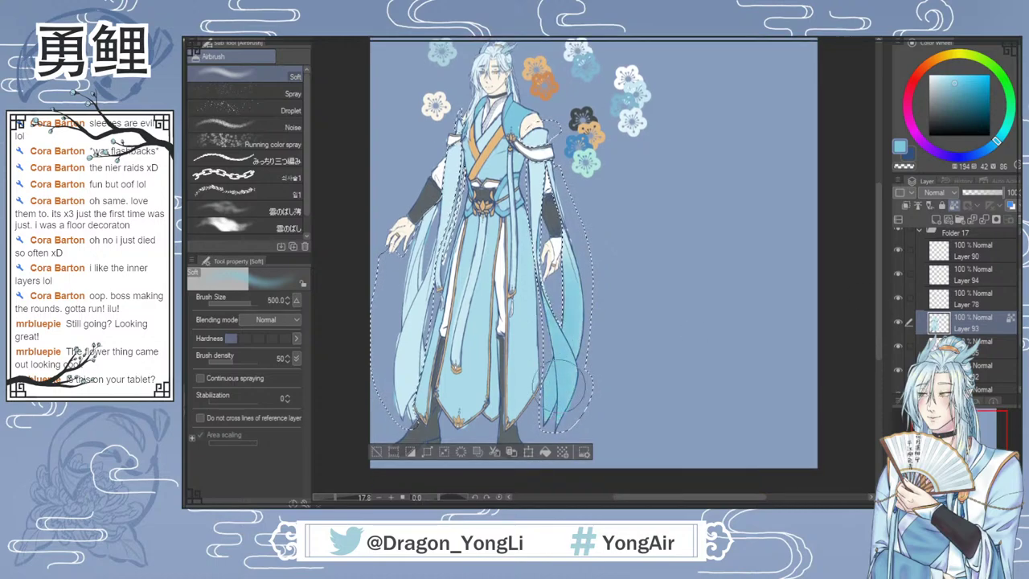
left_click_drag(404, 394, 420, 262)
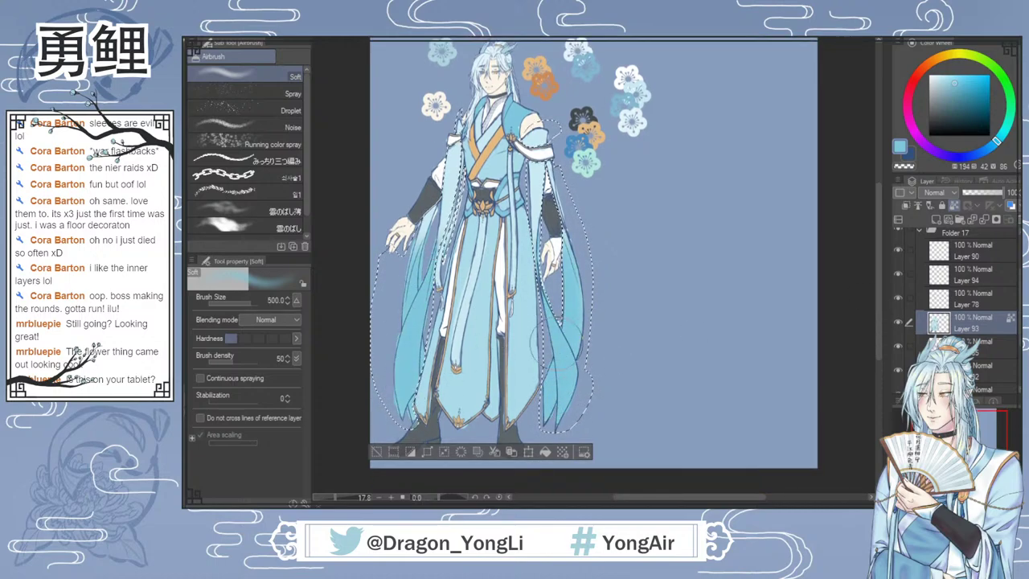
key("ctrl+d")
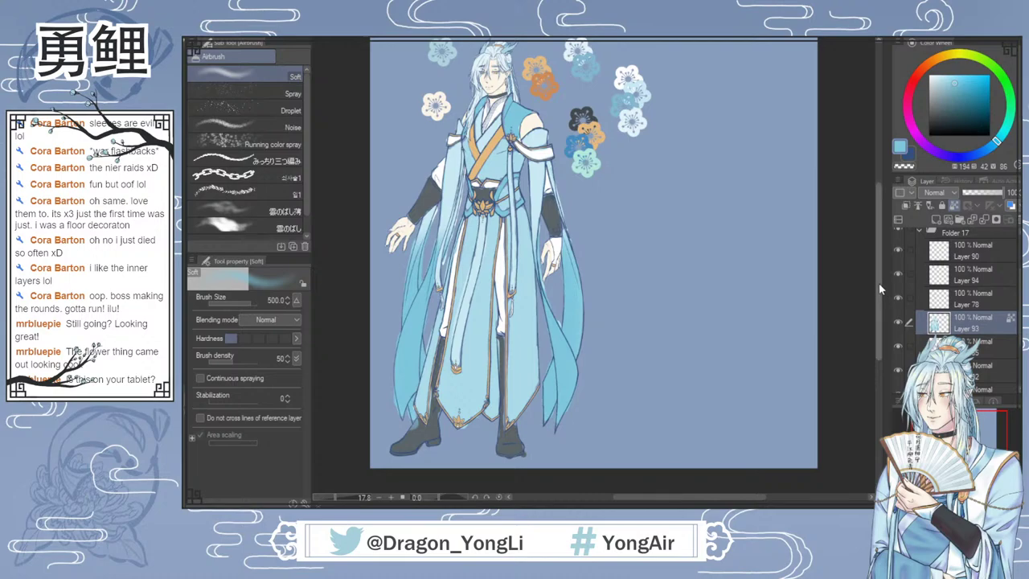
key("ctrl+z")
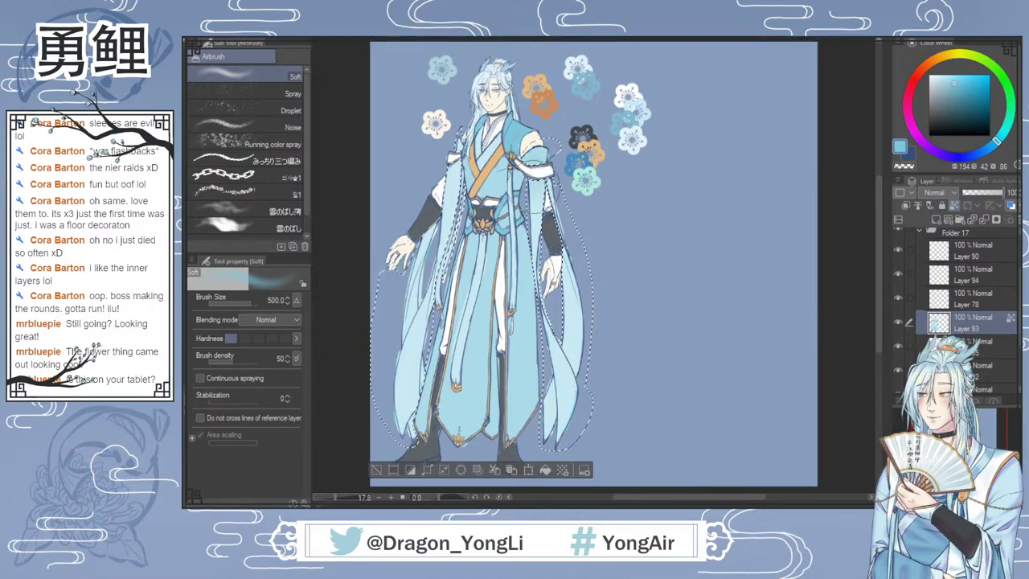
Step: Try a soft mid-blue airbrush gradient over the upper sleeve sections near the shoulders, compare it without the selection outline, and undo it
mouse_move(523, 138)
left_mouse_down()
mouse_move(531, 161)
mouse_move(477, 213)
left_mouse_up()
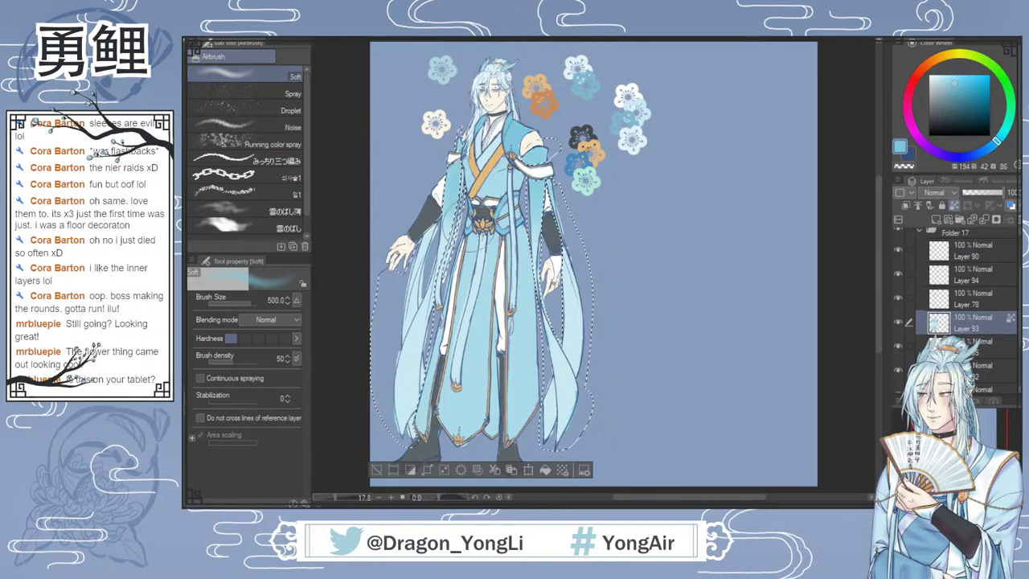
key("ctrl+d")
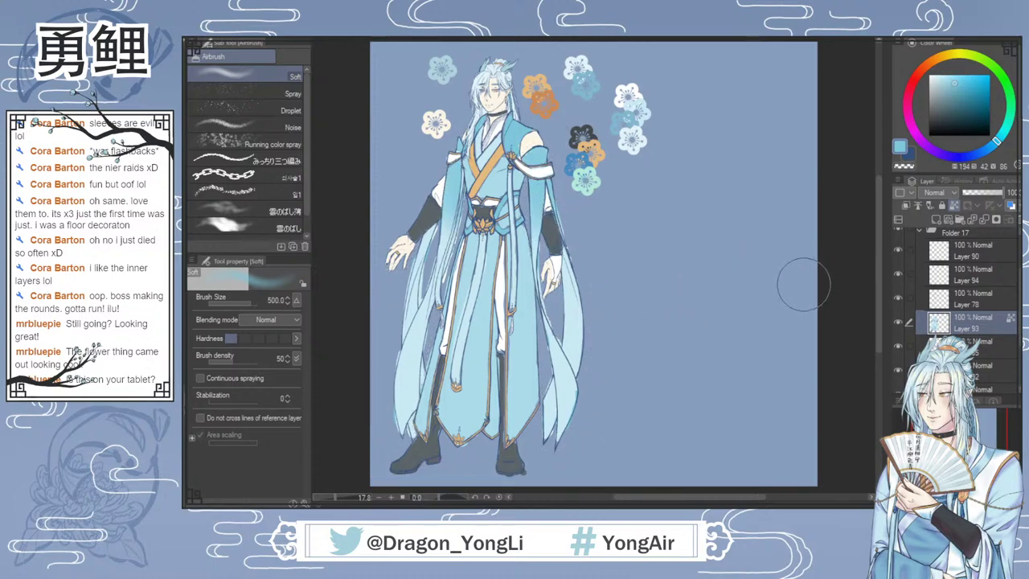
key("ctrl+z")
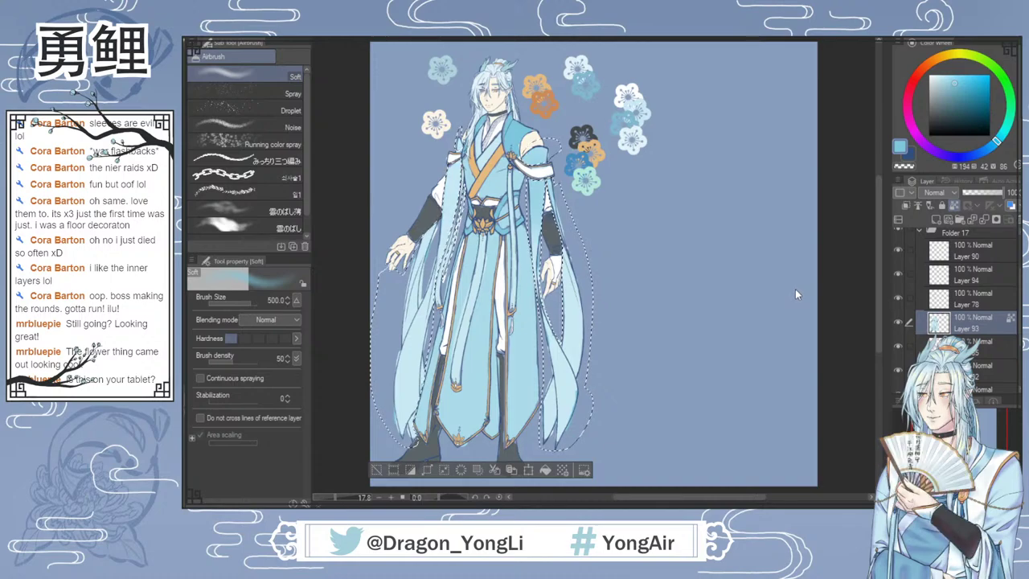
key("ctrl+d")
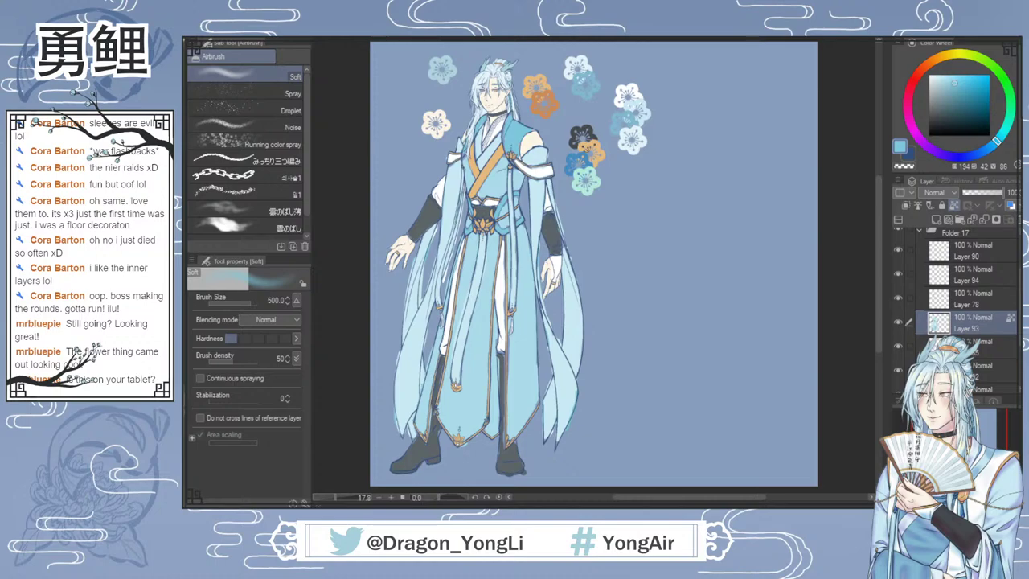
key("ctrl+z")
key("ctrl+z")
key("ctrl+z")
key("ctrl+z")
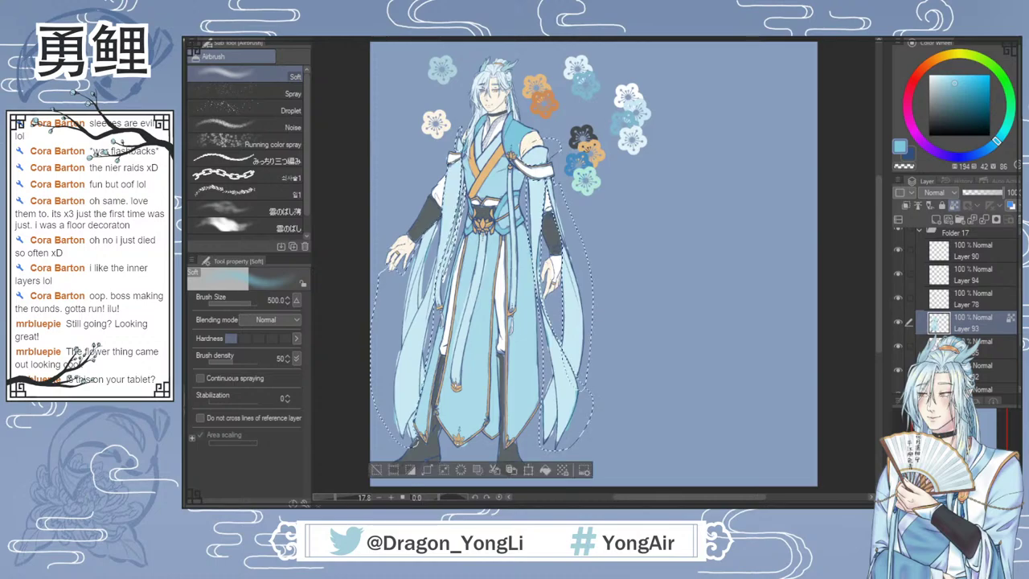
Step: Clear the selection, airbrush a soft mid-blue gradient over the long hanging sleeves on both arms, and switch to the G-pen
key("ctrl+d")
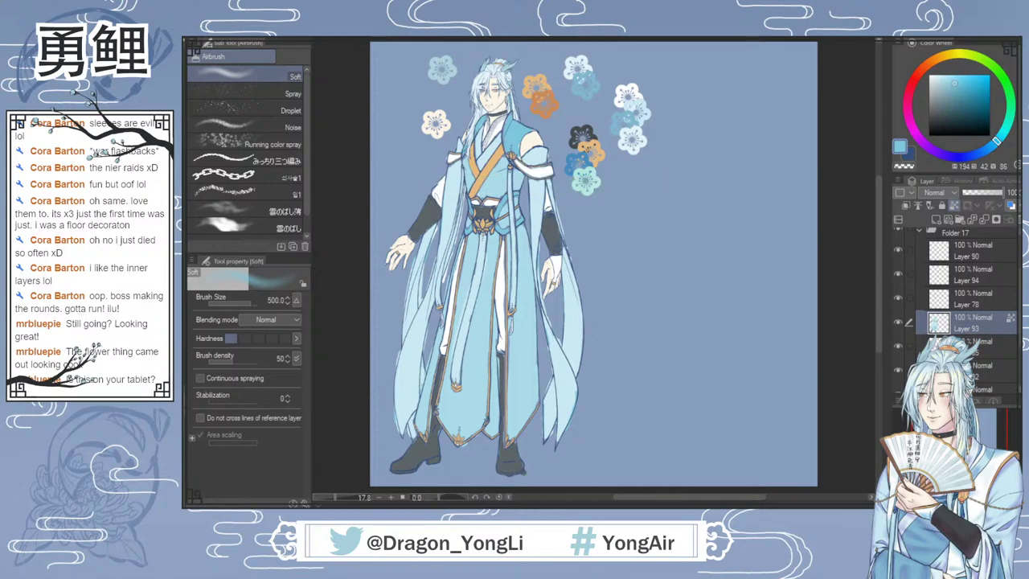
mouse_move(406, 338)
left_mouse_down()
mouse_move(414, 241)
mouse_move(437, 177)
left_mouse_up()
left_click_drag(566, 237, 535, 157)
left_click_drag(570, 410, 540, 249)
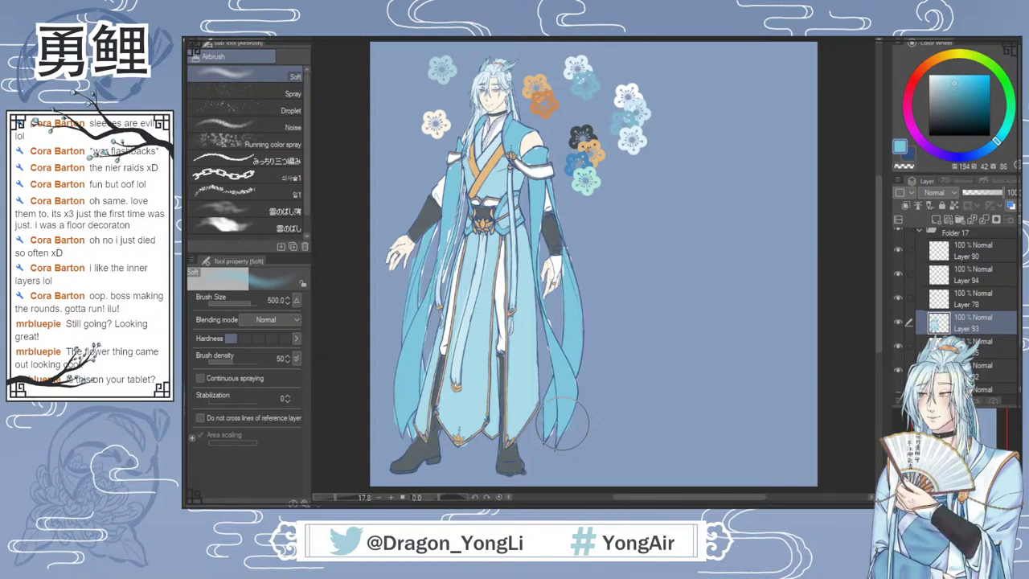
key("p")
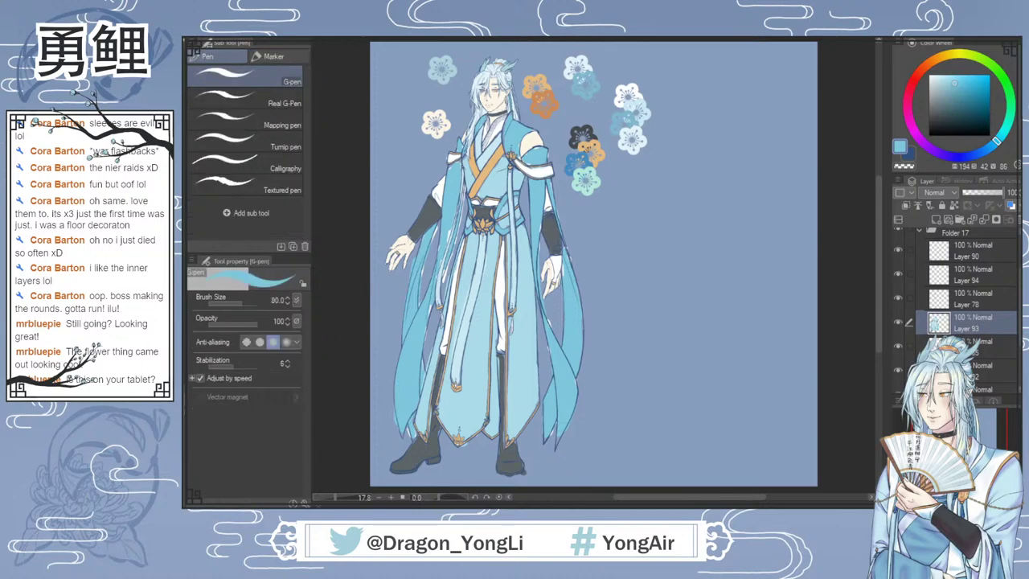